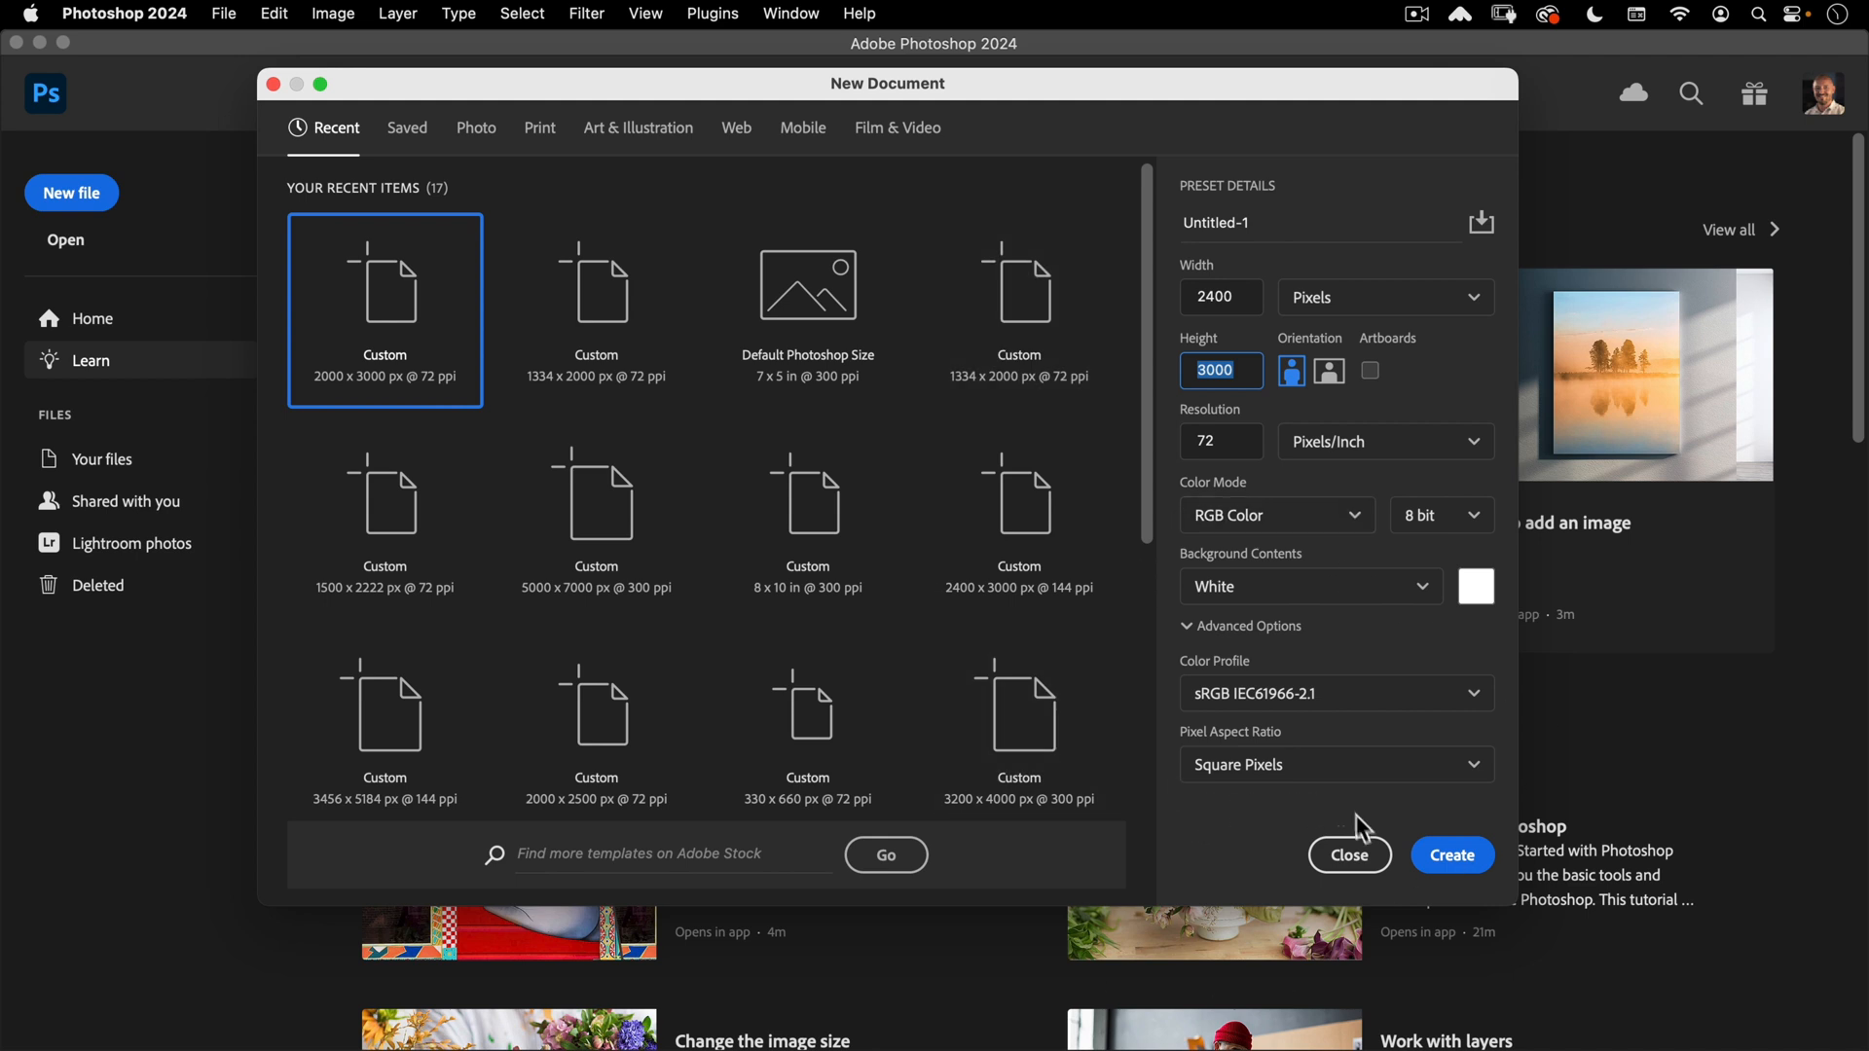
# - Create the blank white 2400 × 3000 px document at 72 ppi
pyautogui.click(1452, 856)
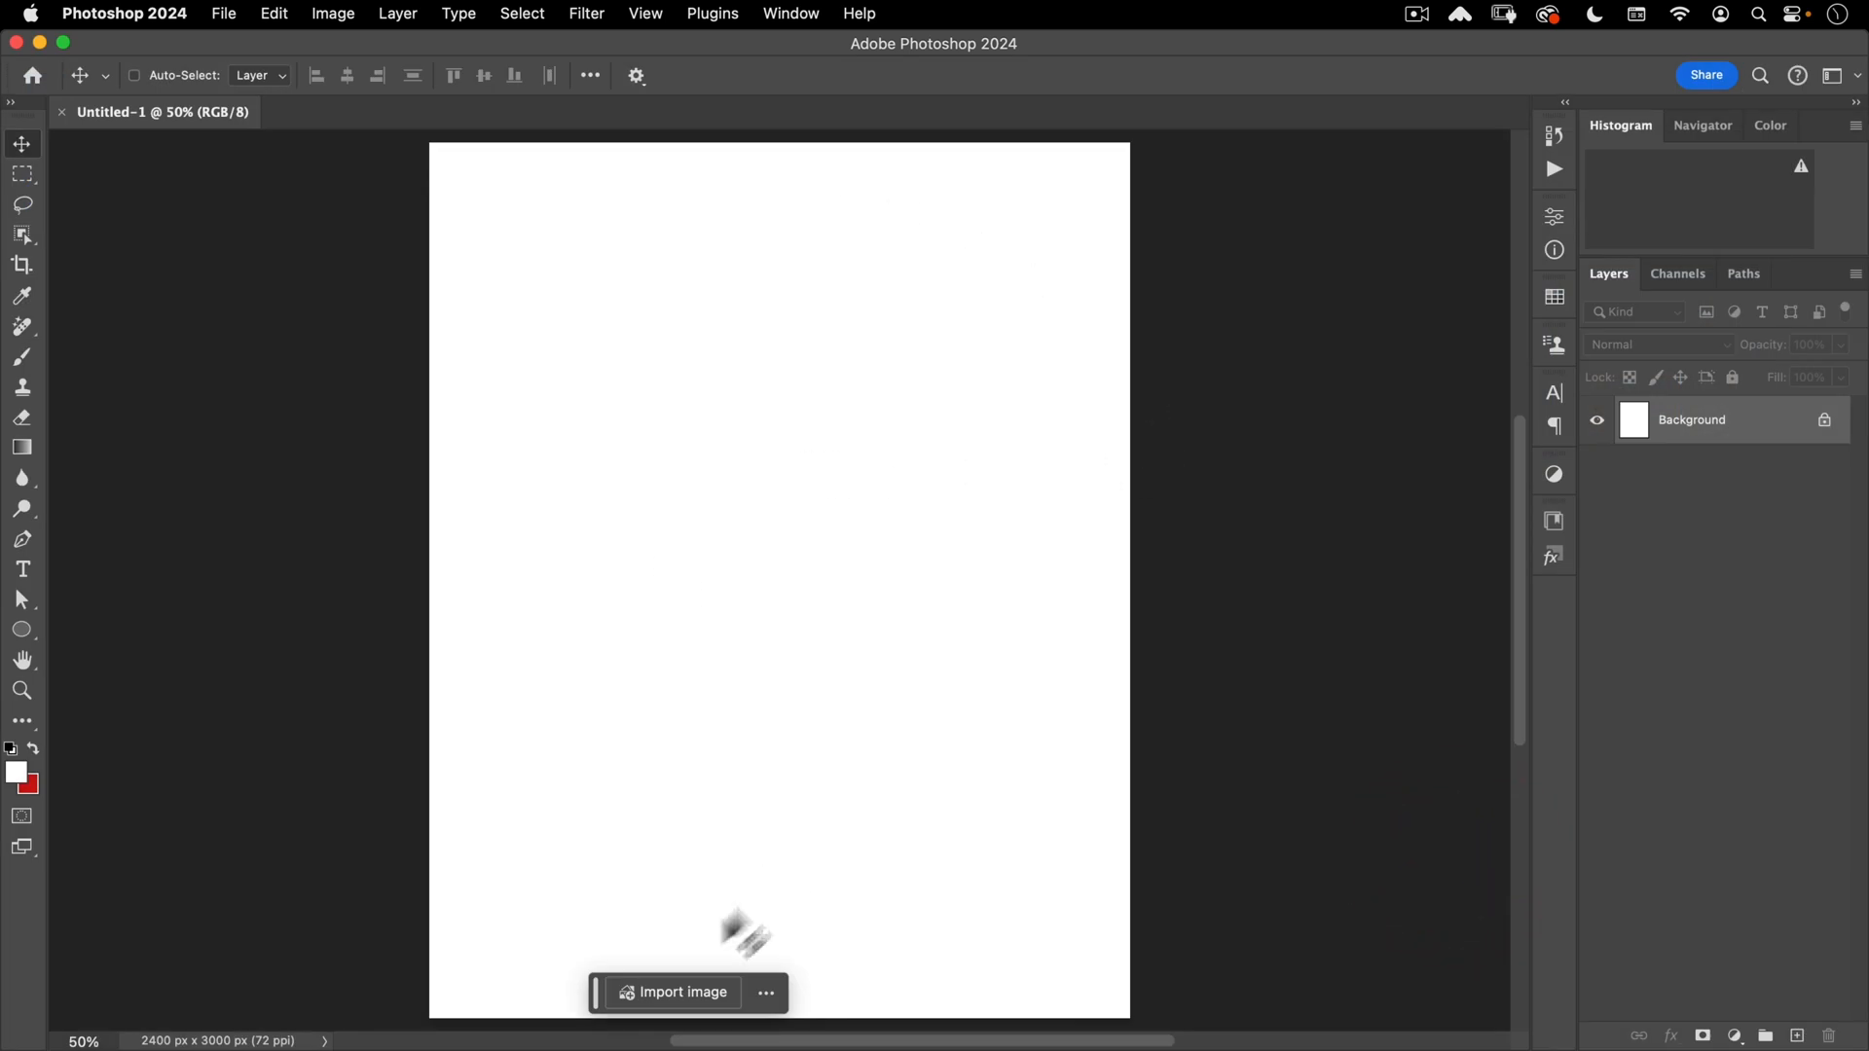
# - Open New Guide Layout from the View > Guides menu and start from the Default preset
pyautogui.click(584, 16)
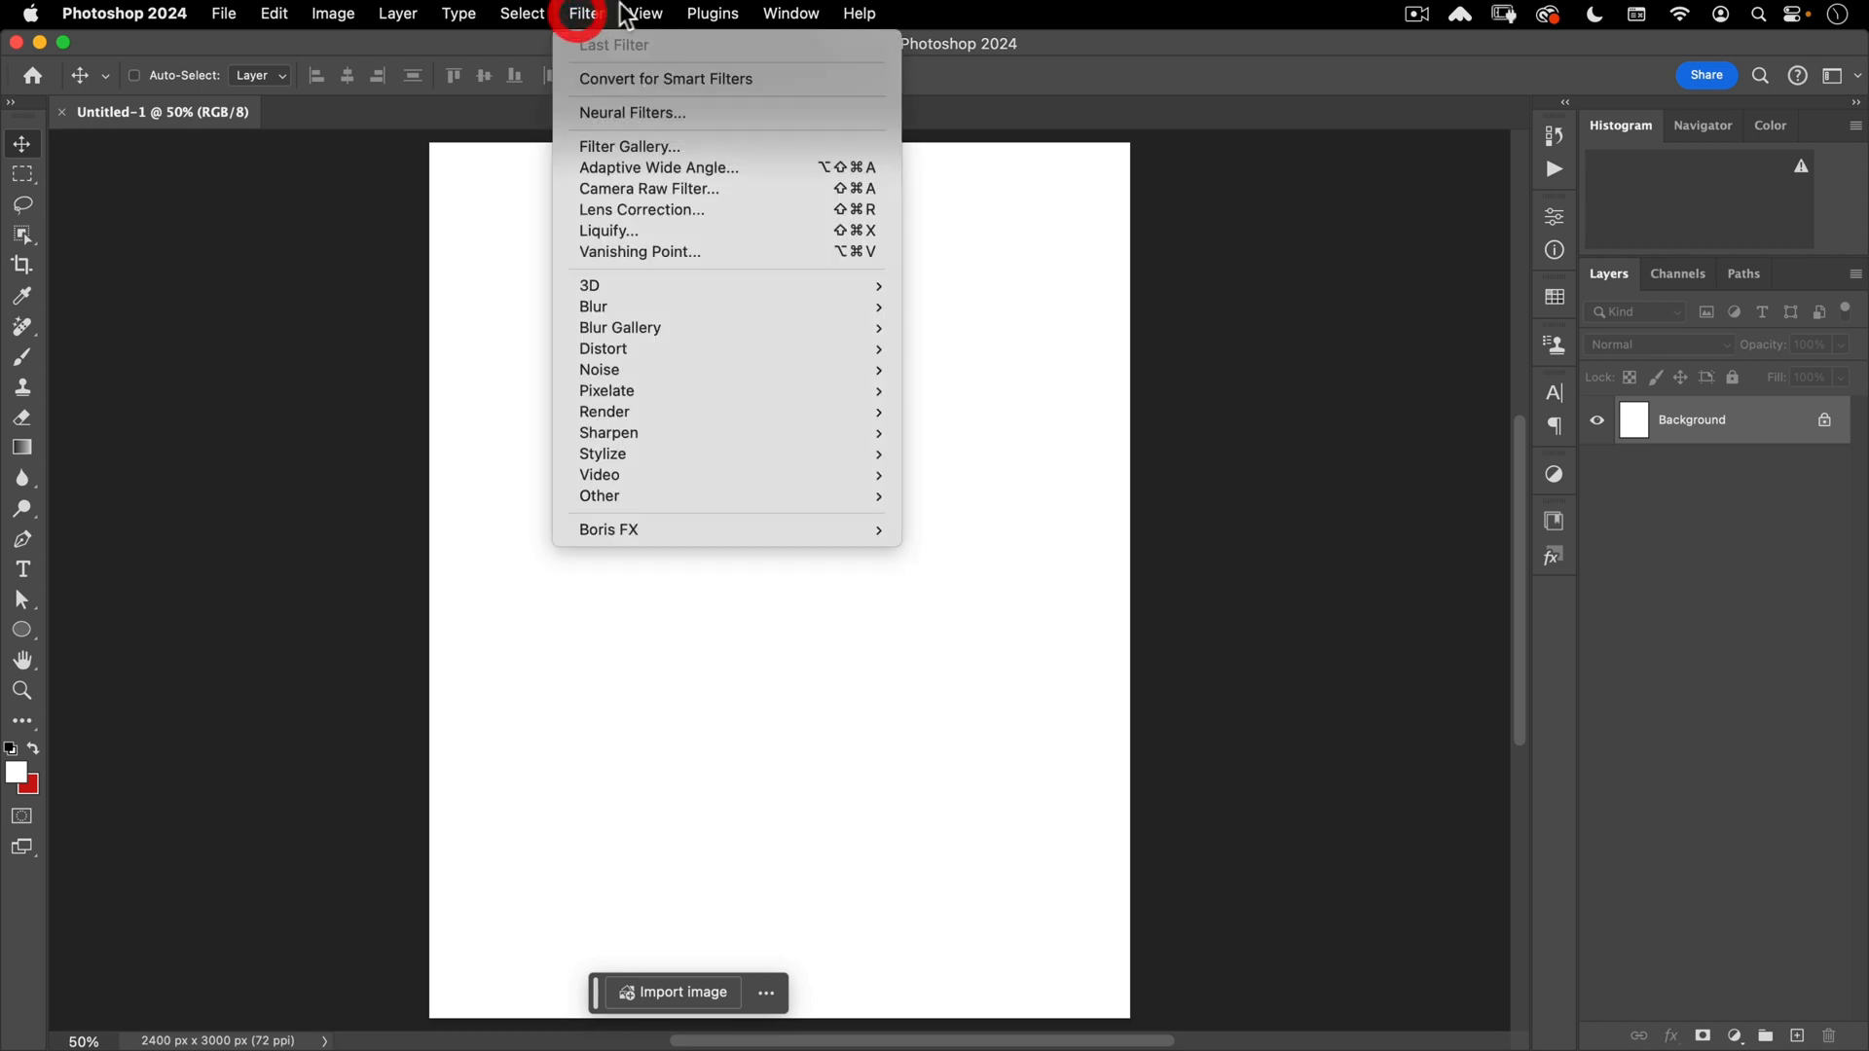
pyautogui.moveTo(645, 14)
pyautogui.moveTo(647, 607)
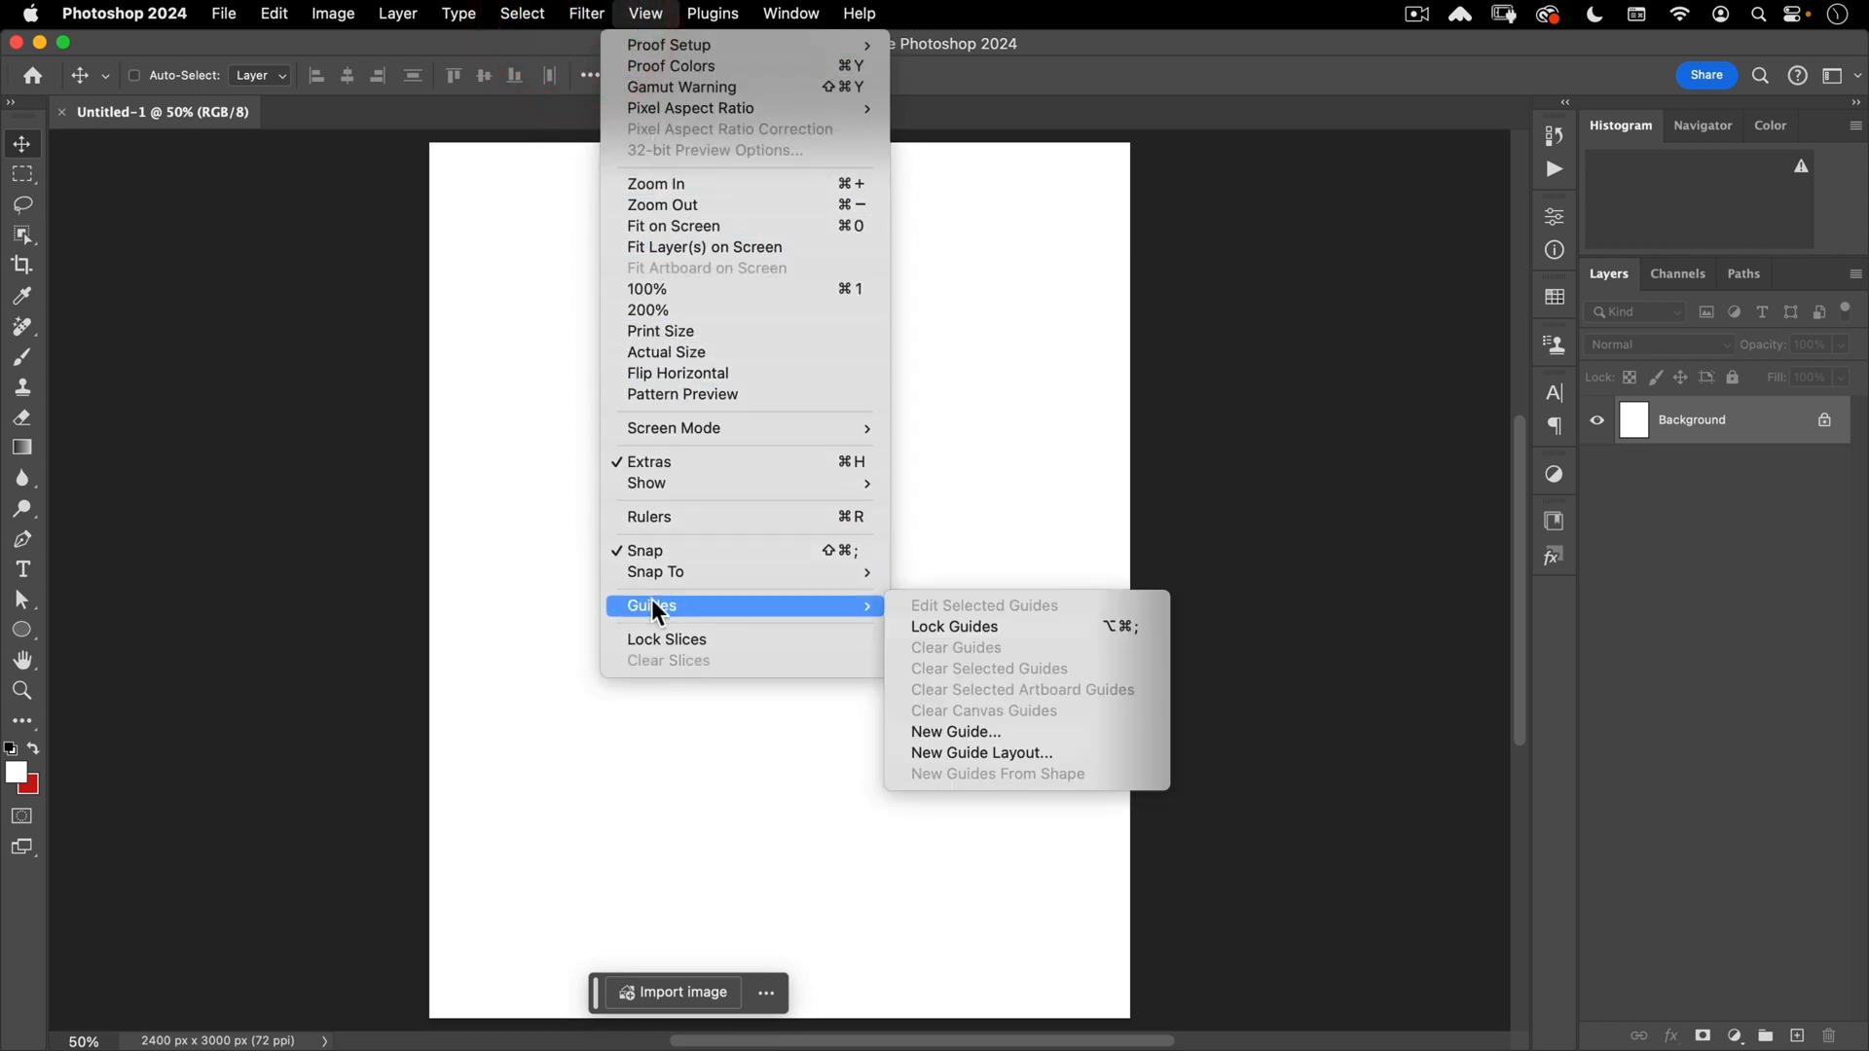
pyautogui.click(943, 754)
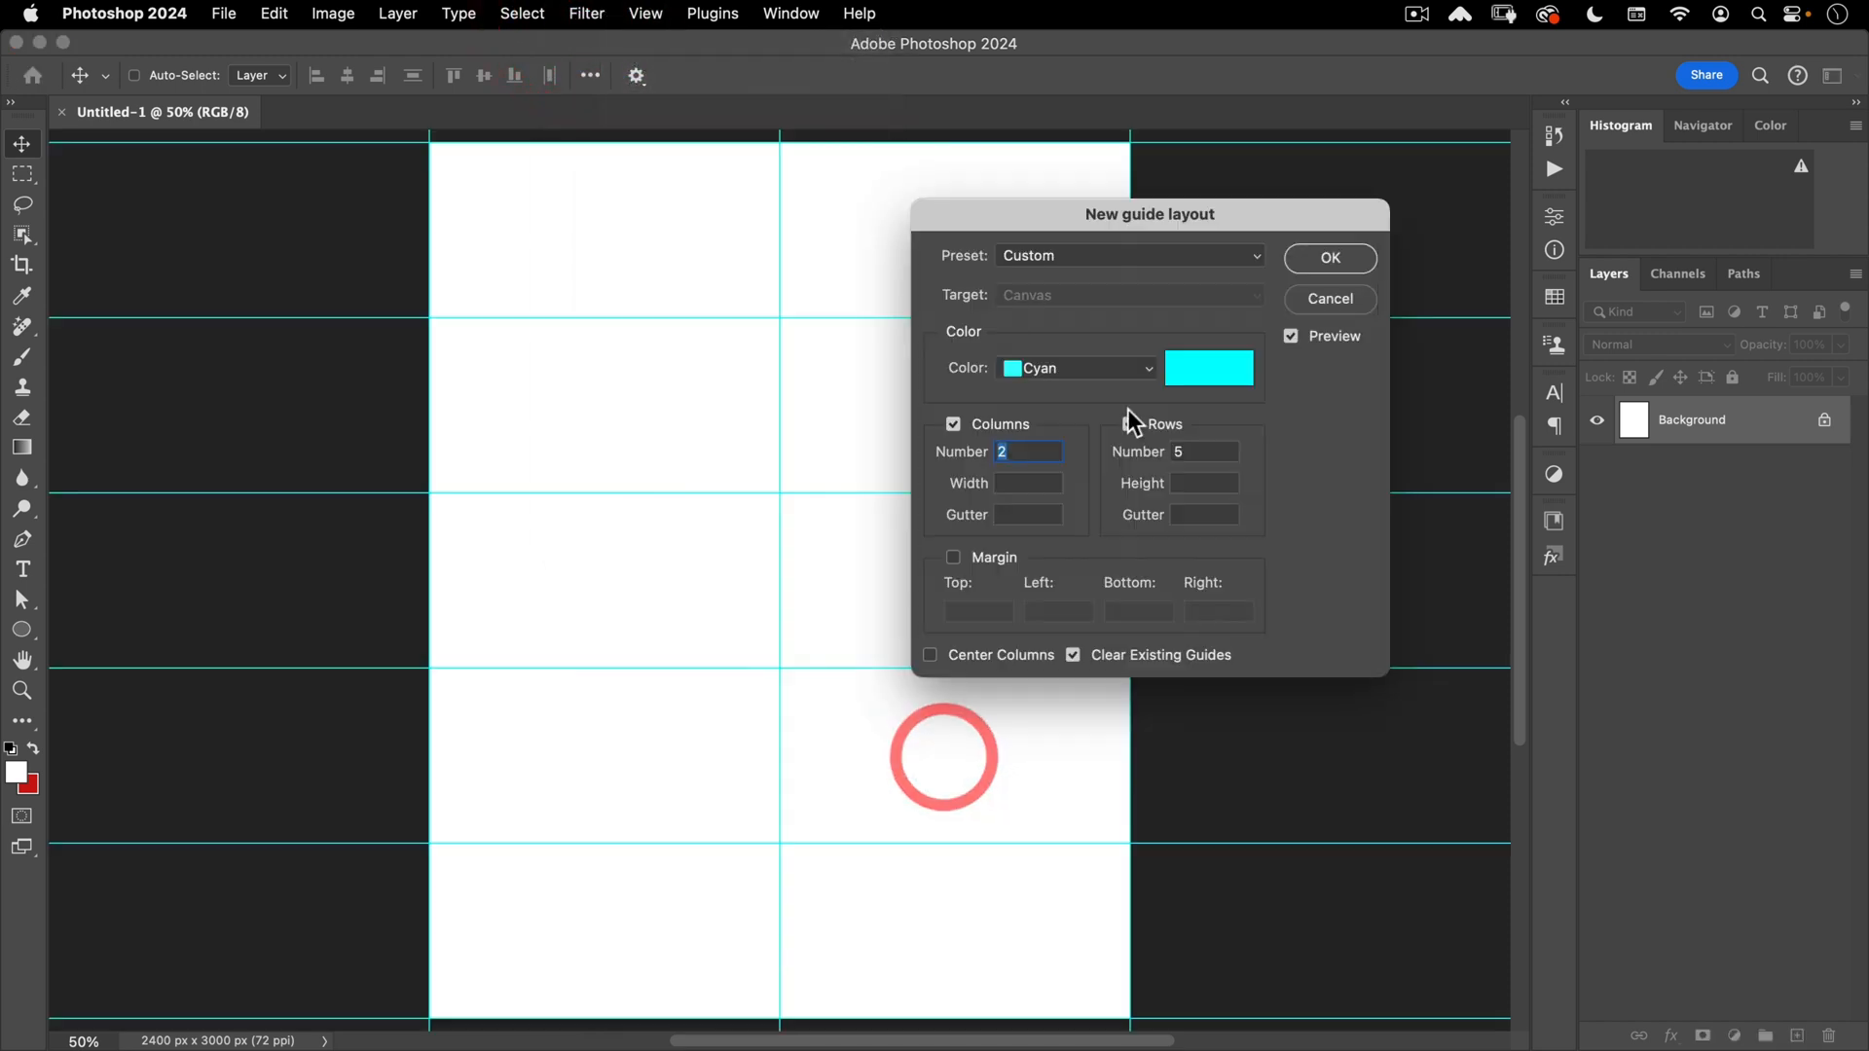
pyautogui.click(1063, 255)
pyautogui.click(1078, 37)
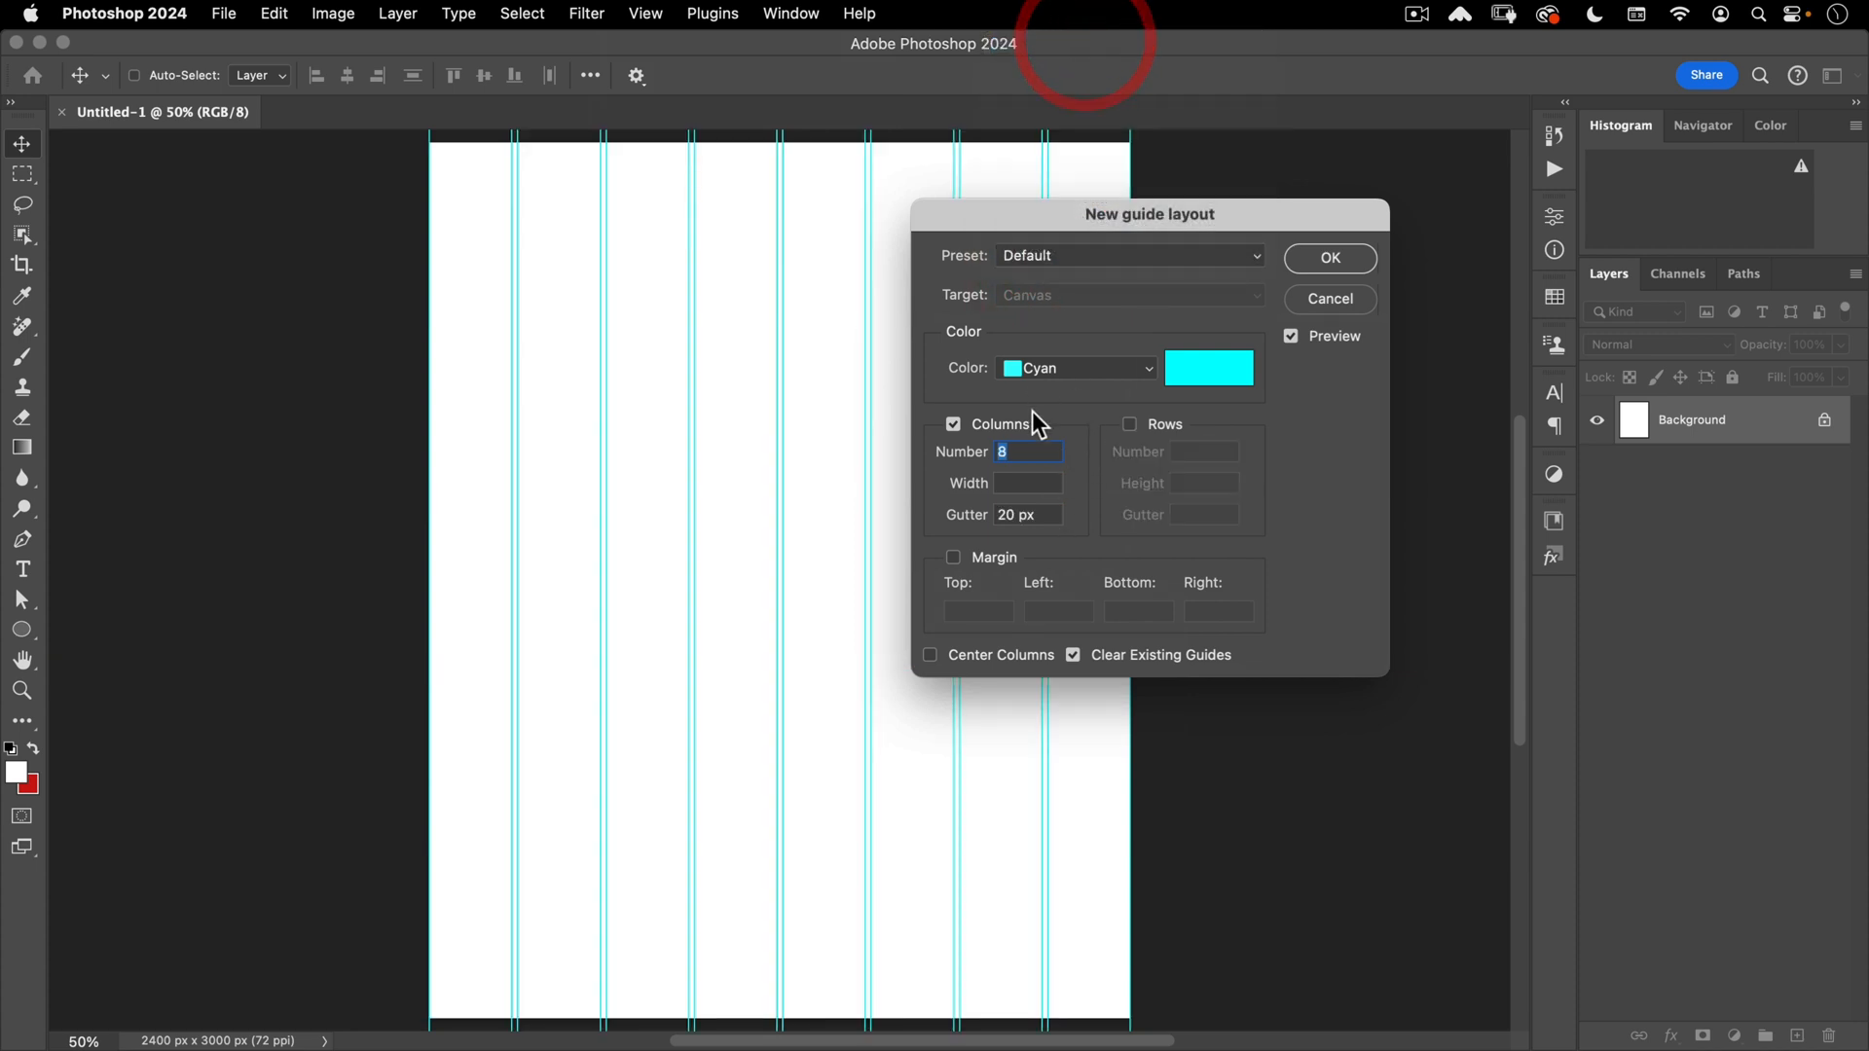
# - Set 2 columns and 2 rows with empty gutters, and apply the guide layout
pyautogui.doubleClick(1012, 514)
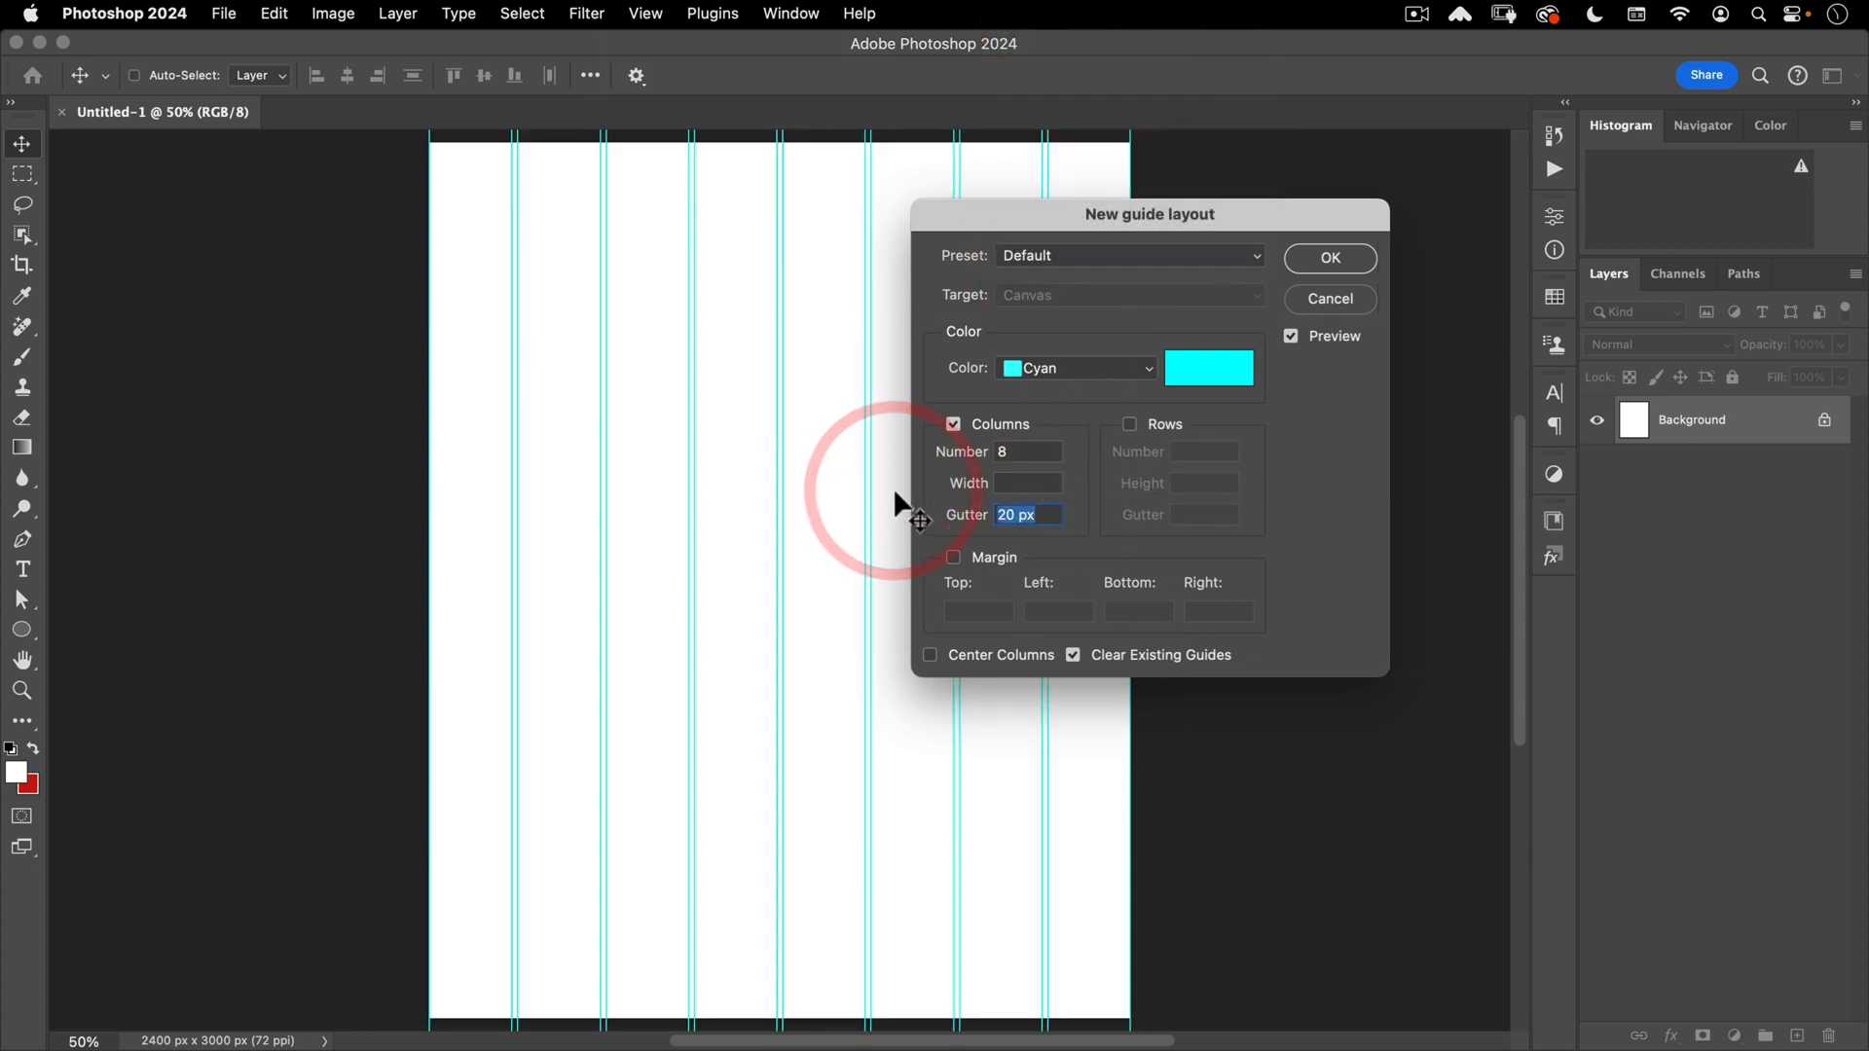
pyautogui.press('BackSpace')
pyautogui.click(901, 450)
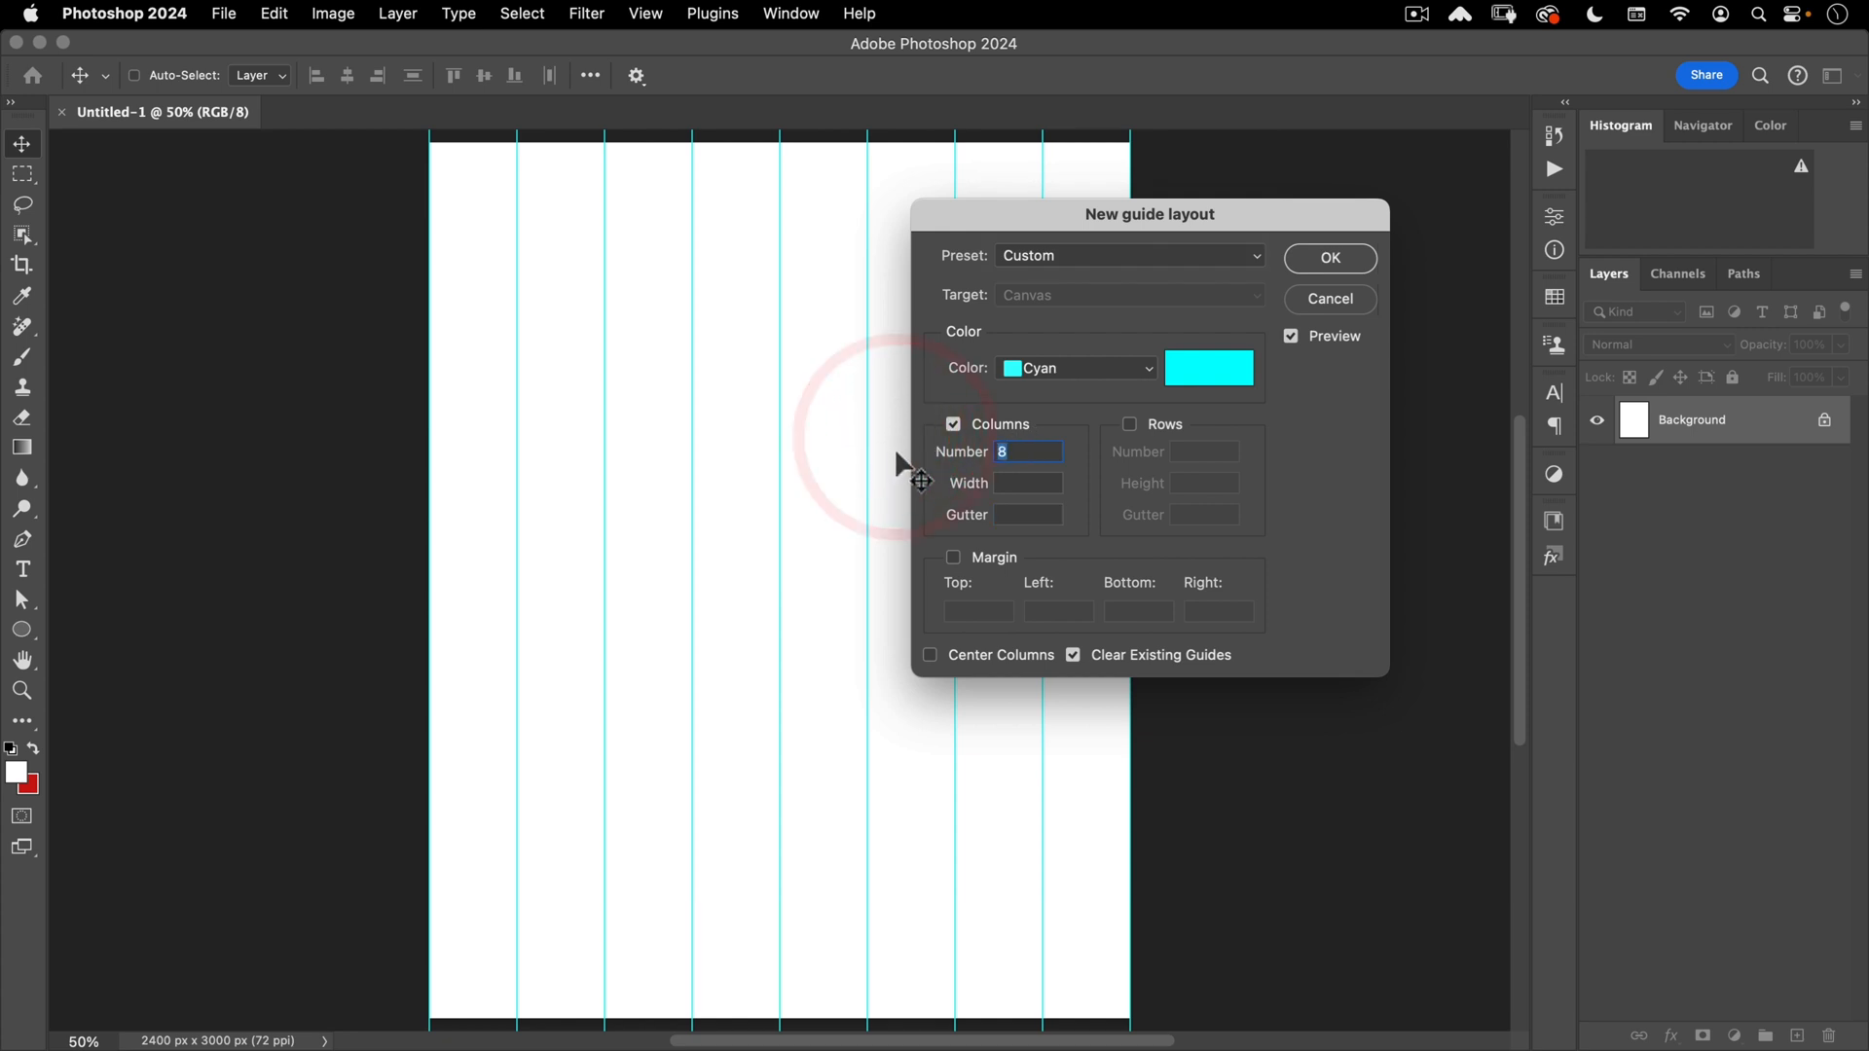
pyautogui.write('2')
pyautogui.click(1131, 421)
pyautogui.doubleClick(1207, 514)
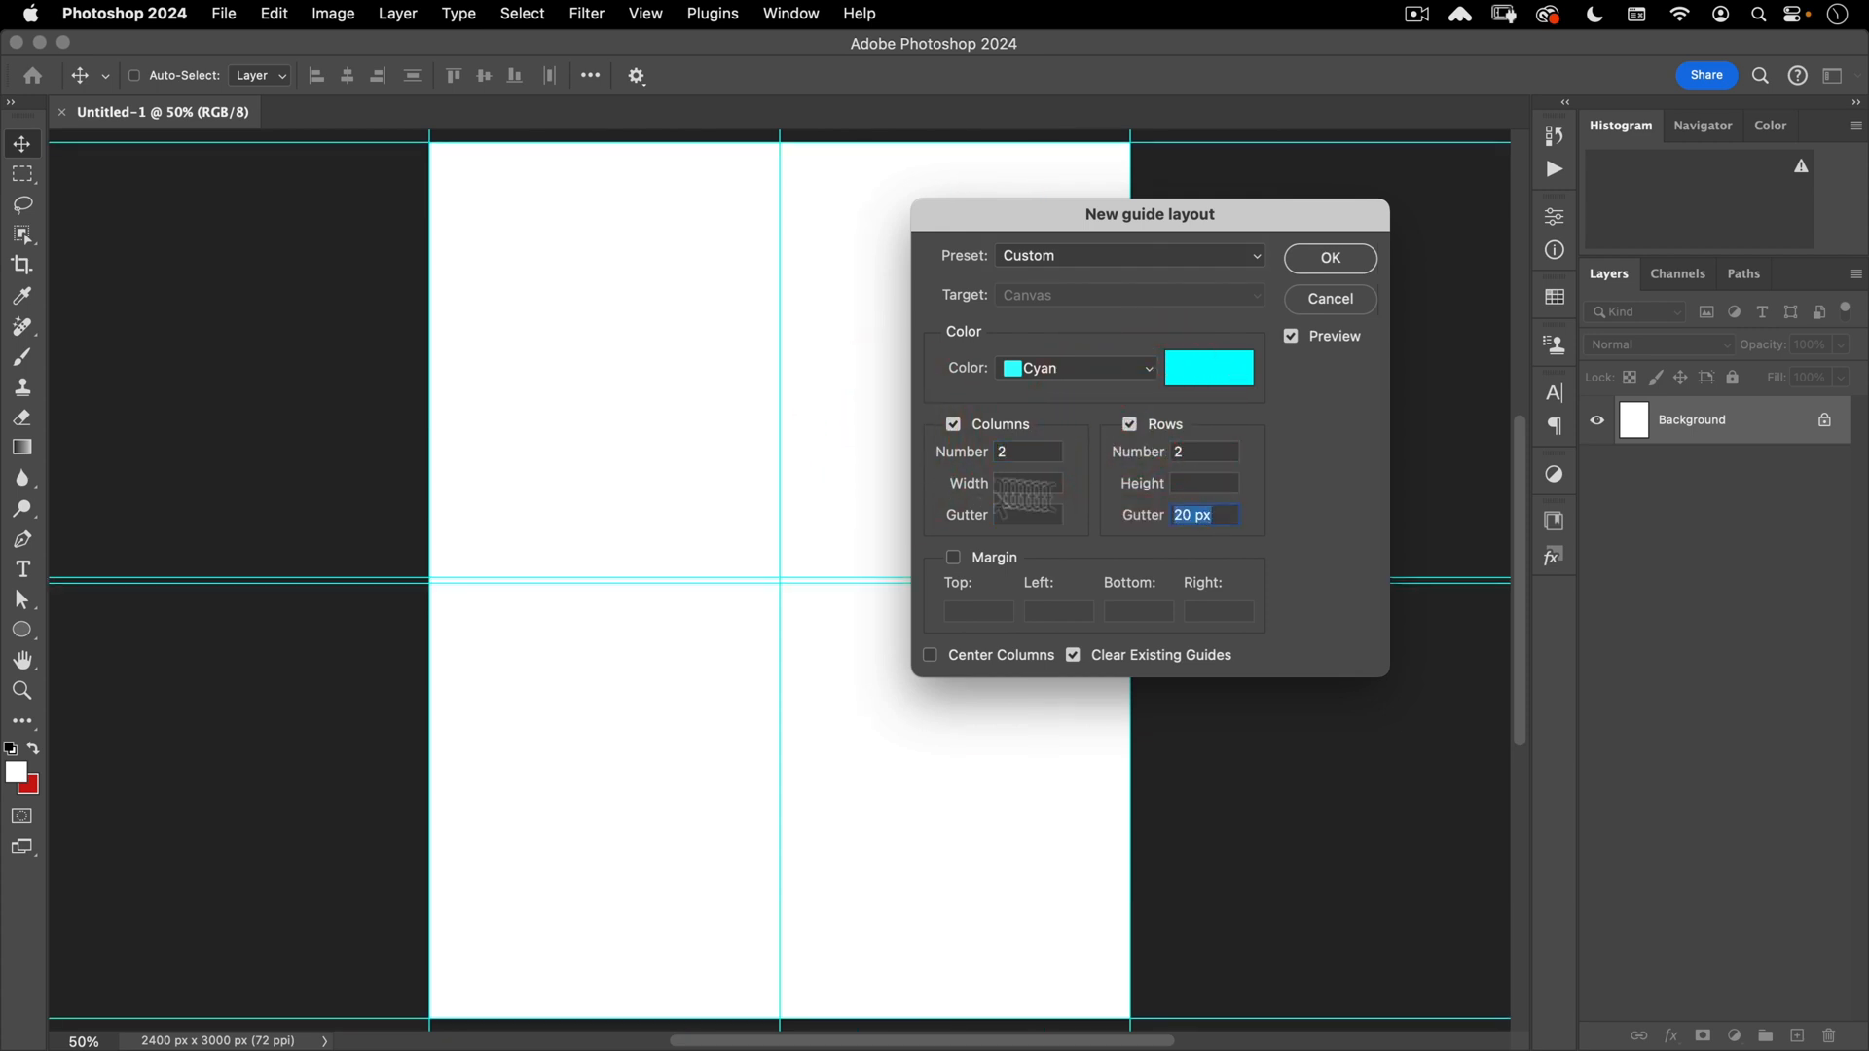
pyautogui.click(946, 486)
pyautogui.press('BackSpace')
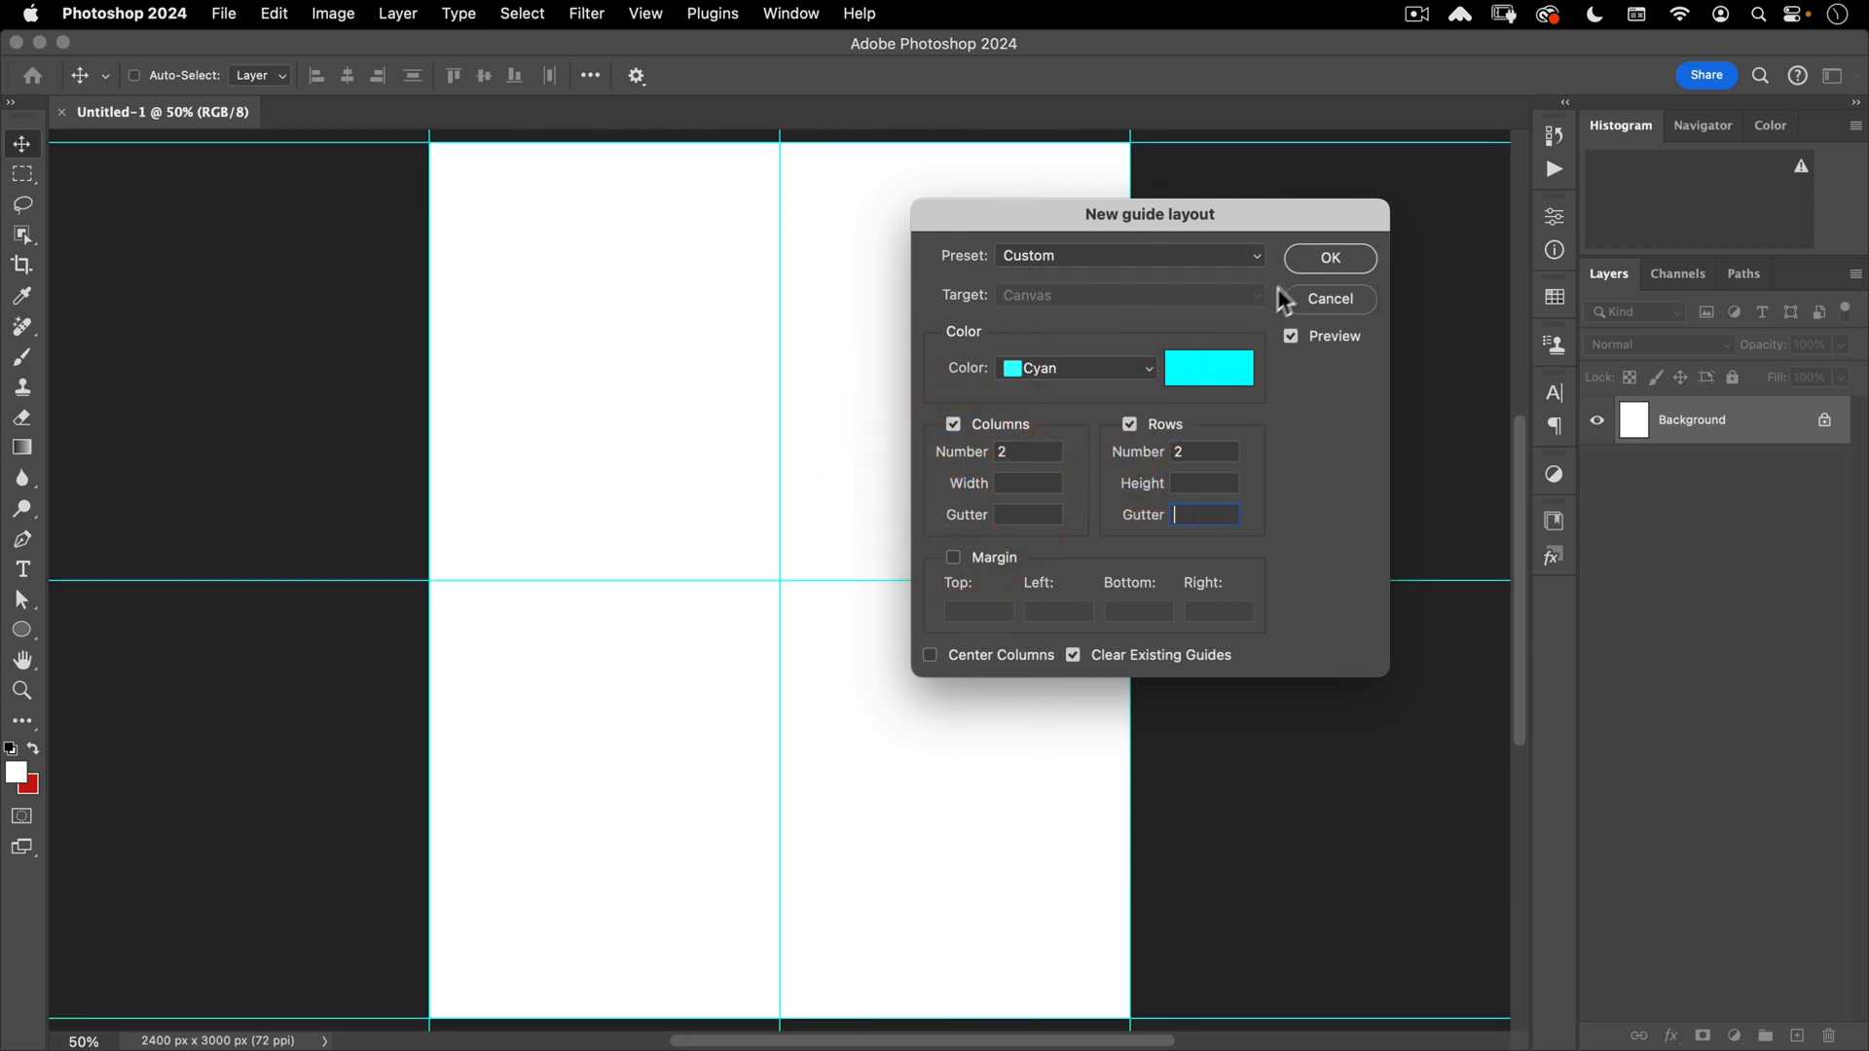
pyautogui.click(1315, 259)
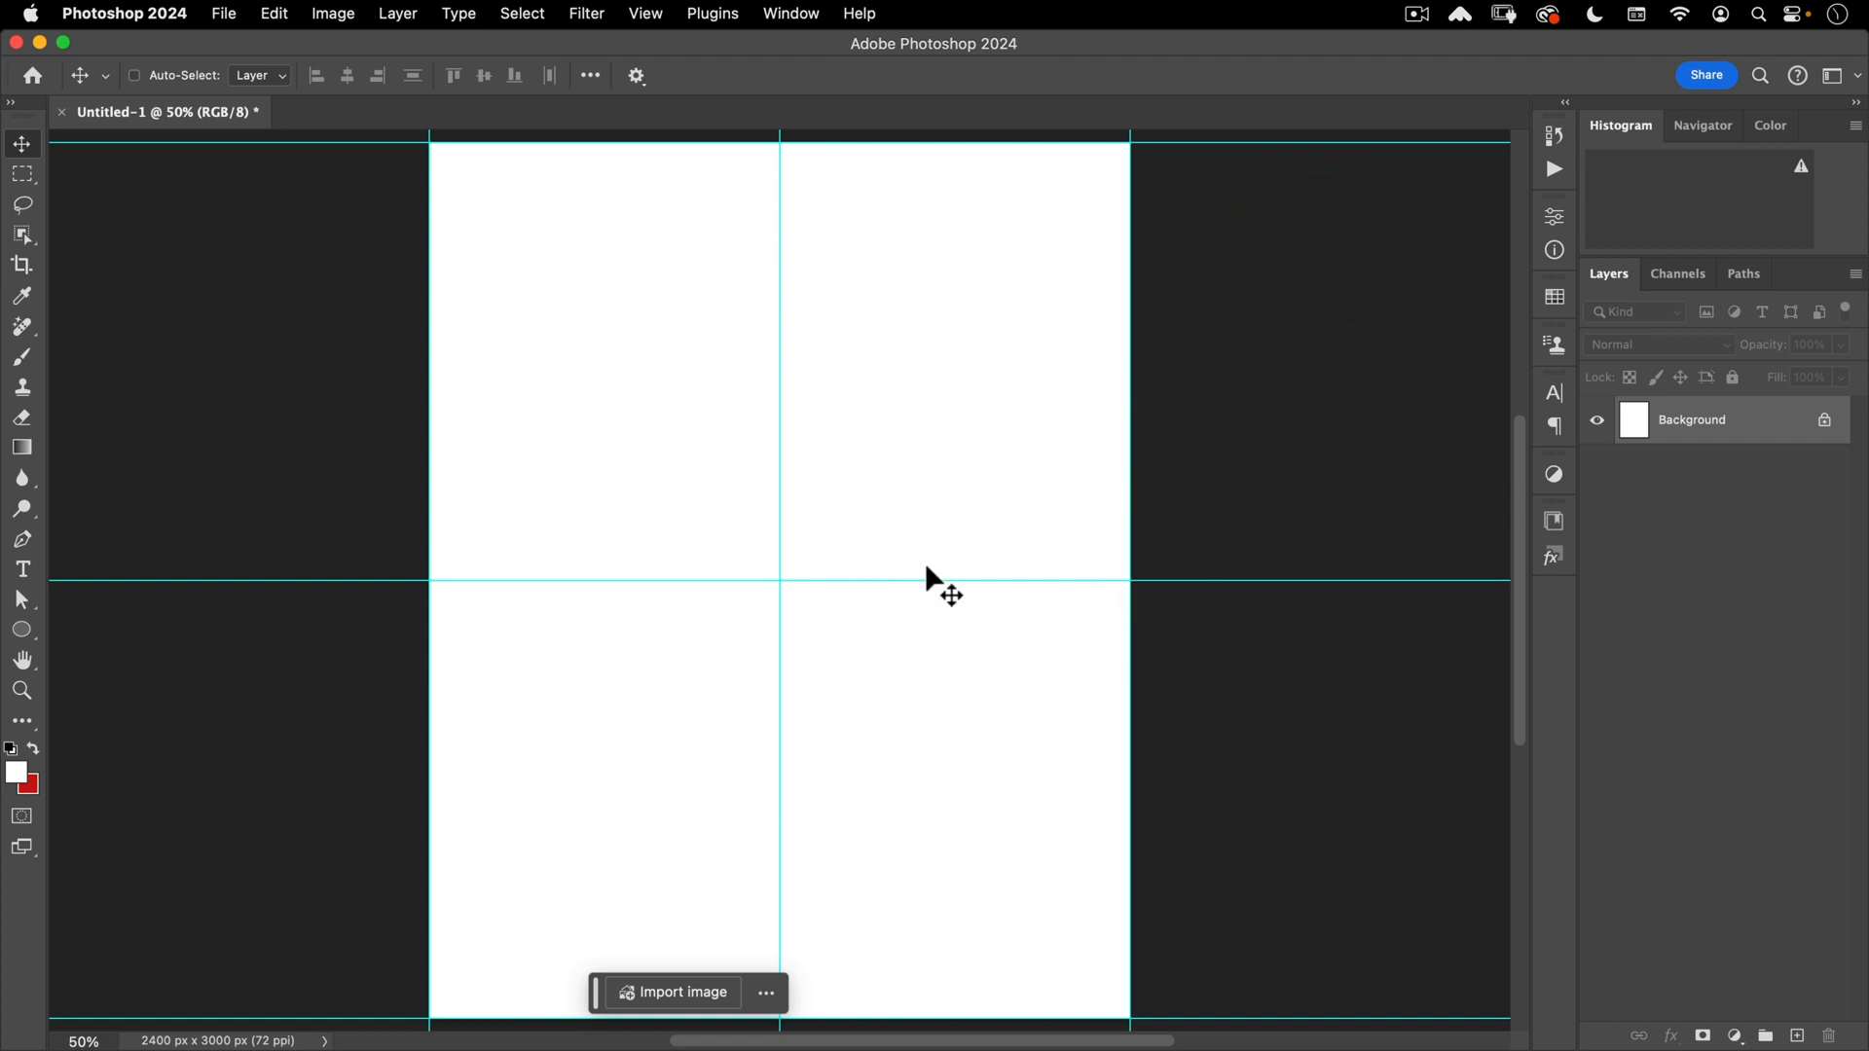
# - Add a Solid Color fill layer in cream #eae5d2 above the Background
pyautogui.click(1735, 1035)
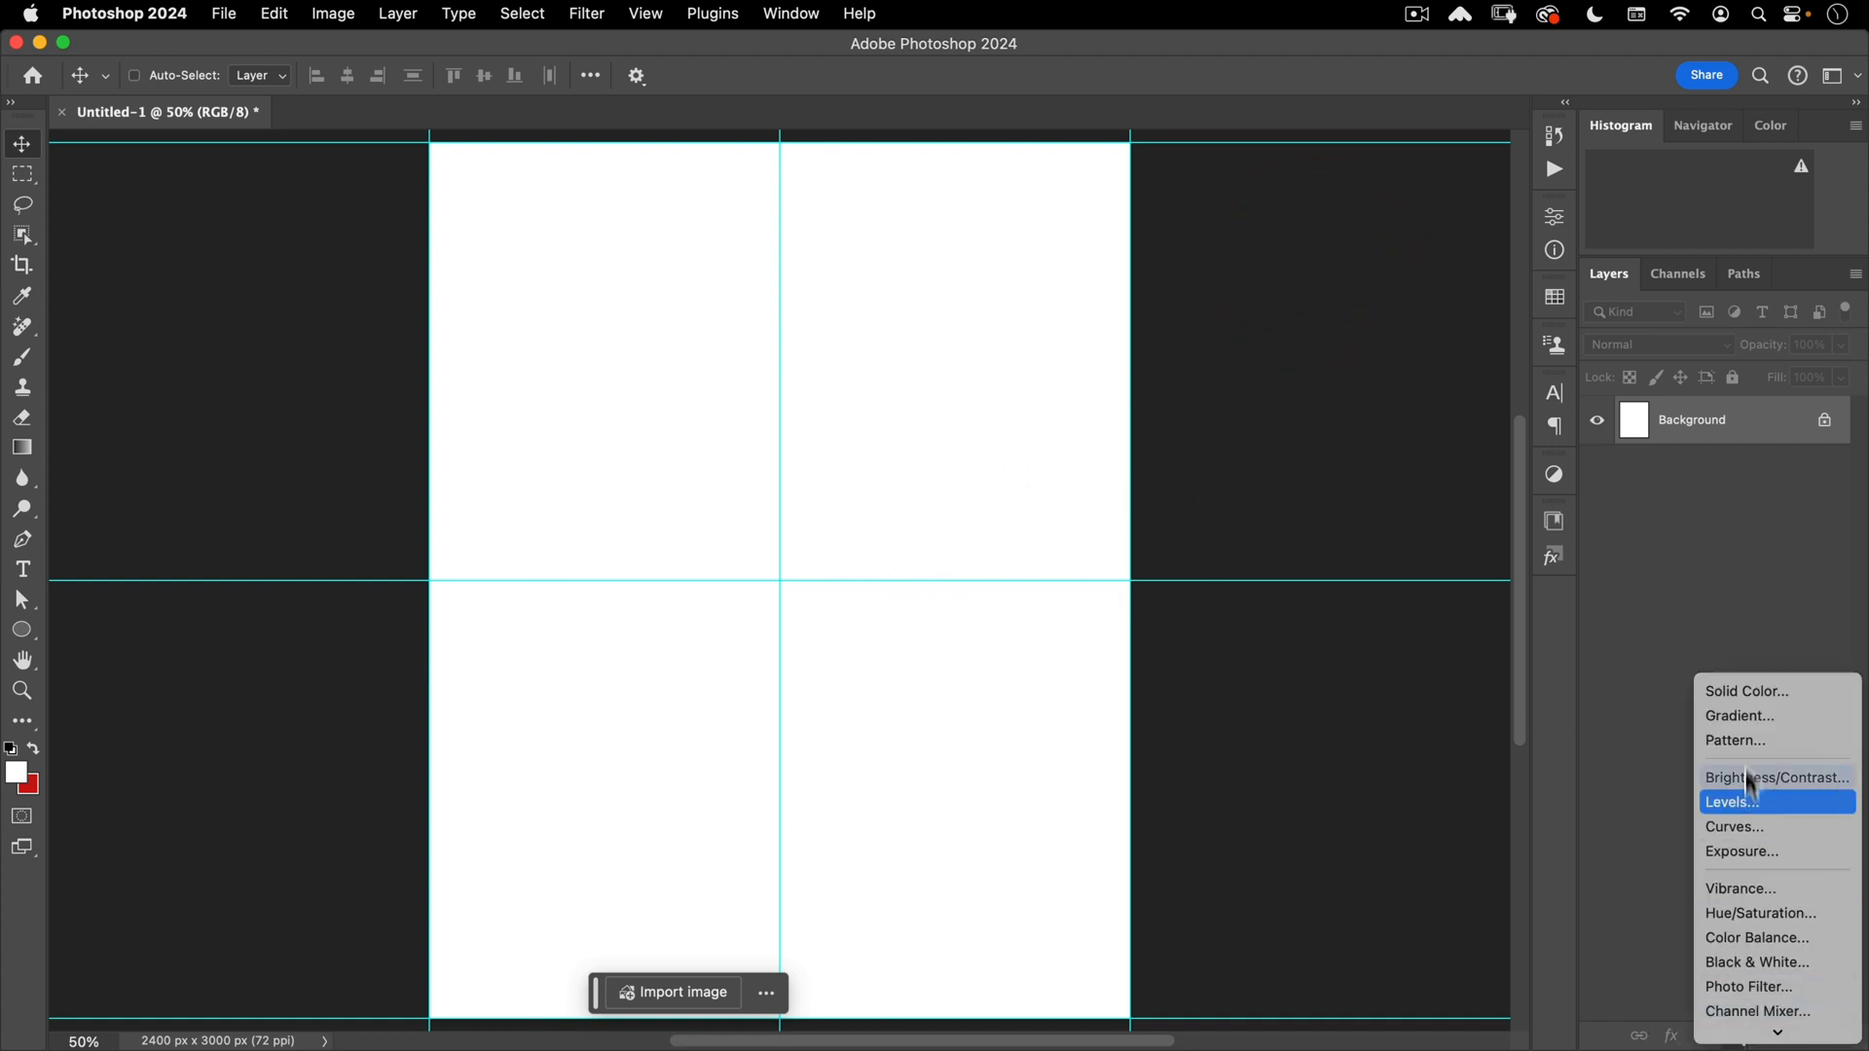
pyautogui.click(1752, 692)
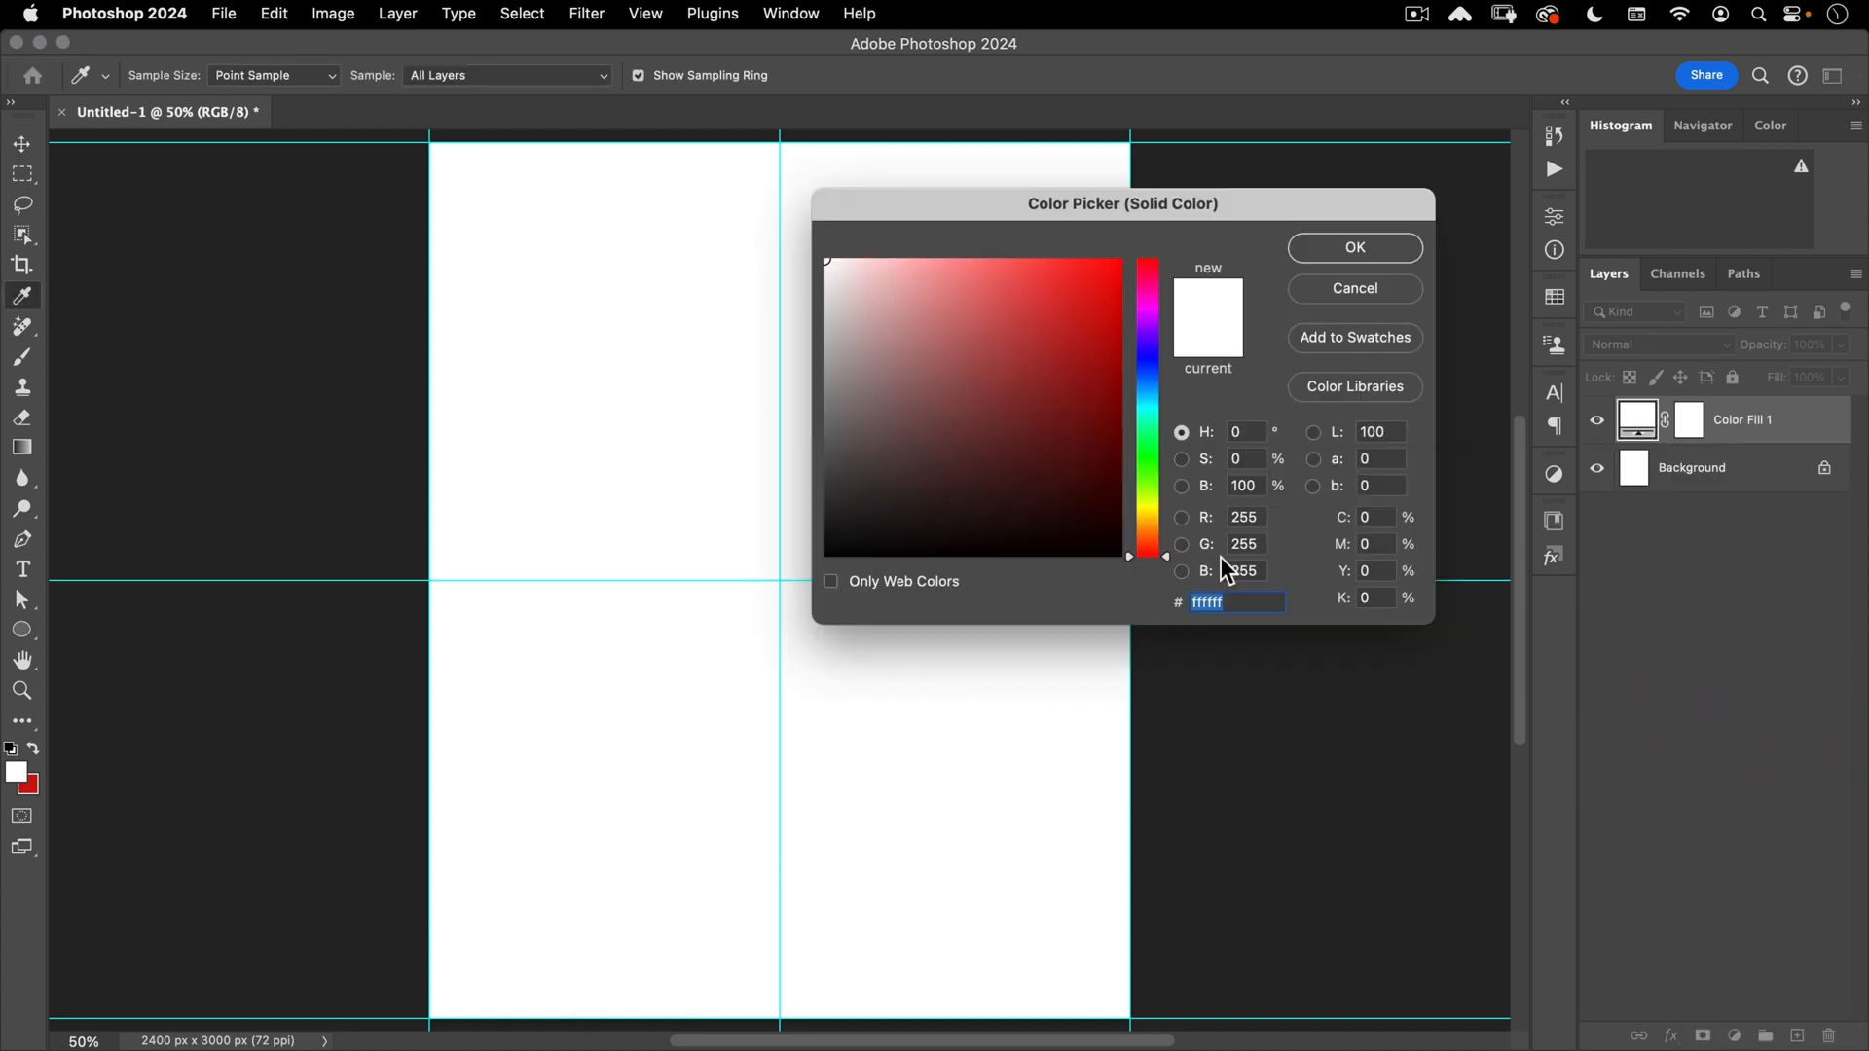
pyautogui.write('eae5d2')
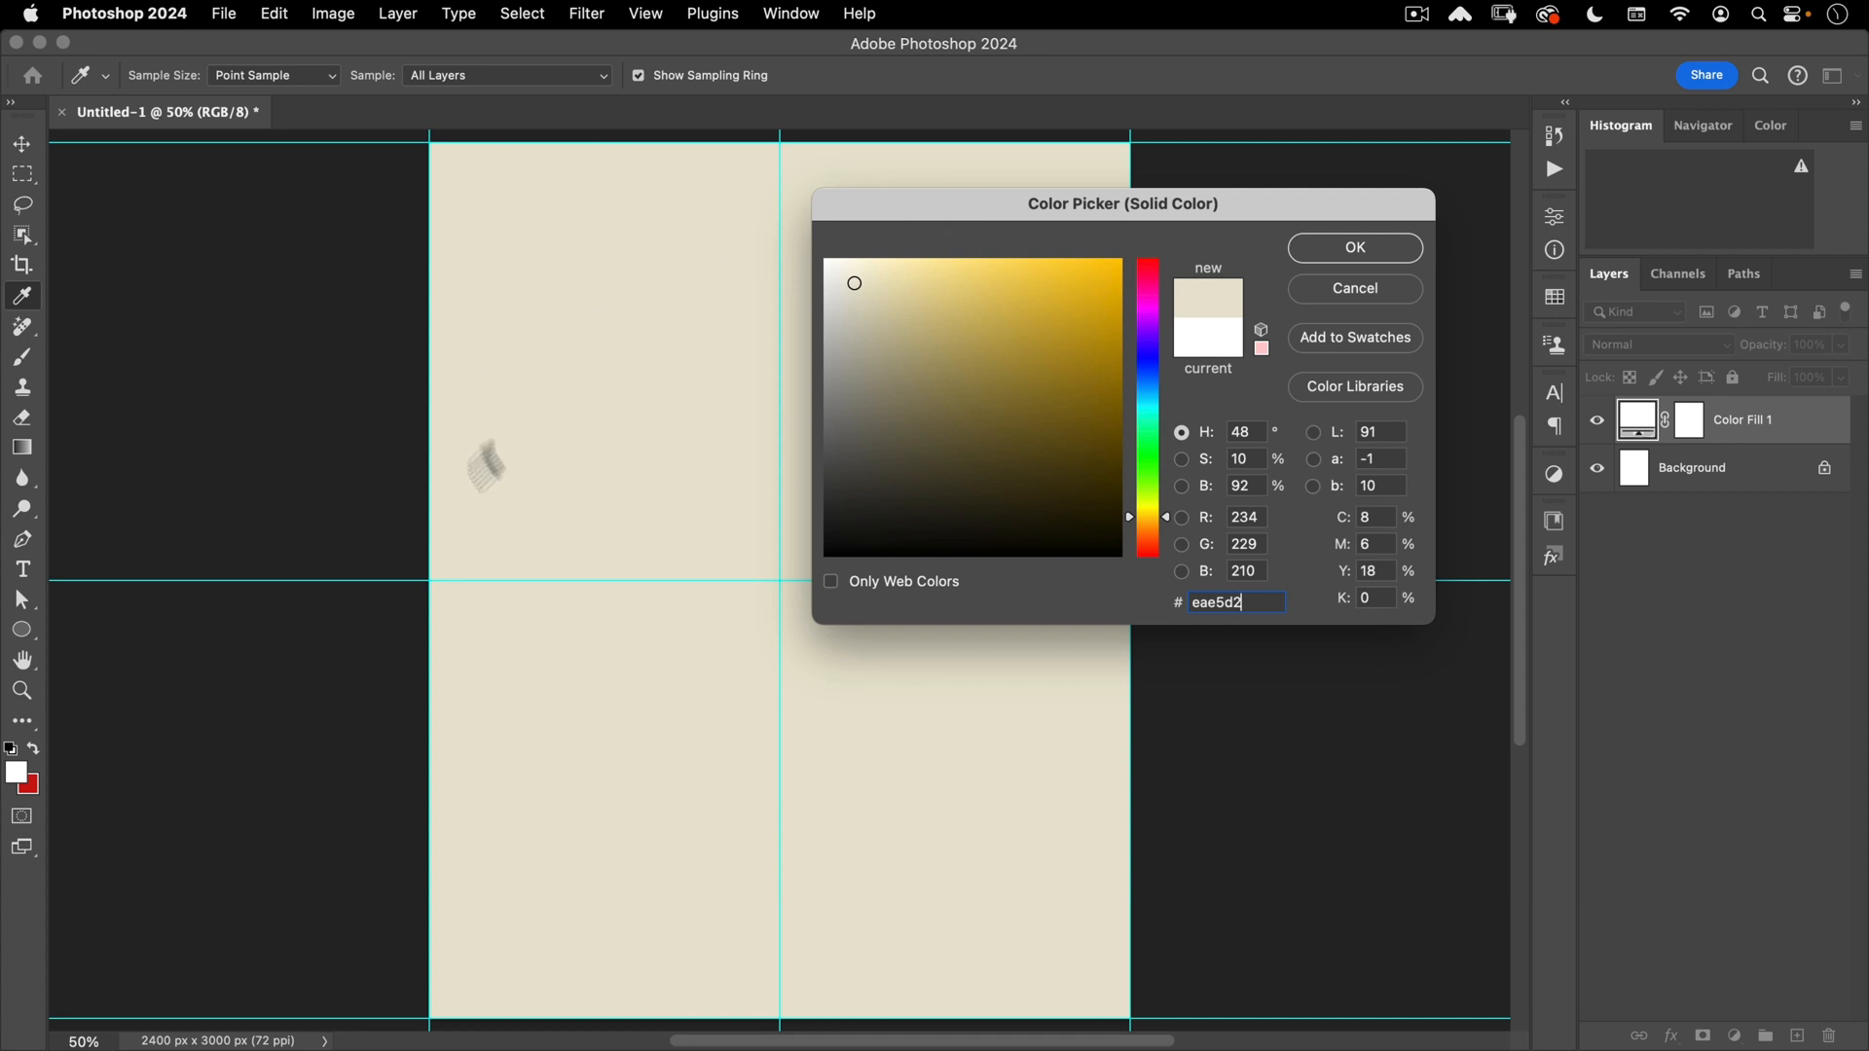
pyautogui.click(1364, 249)
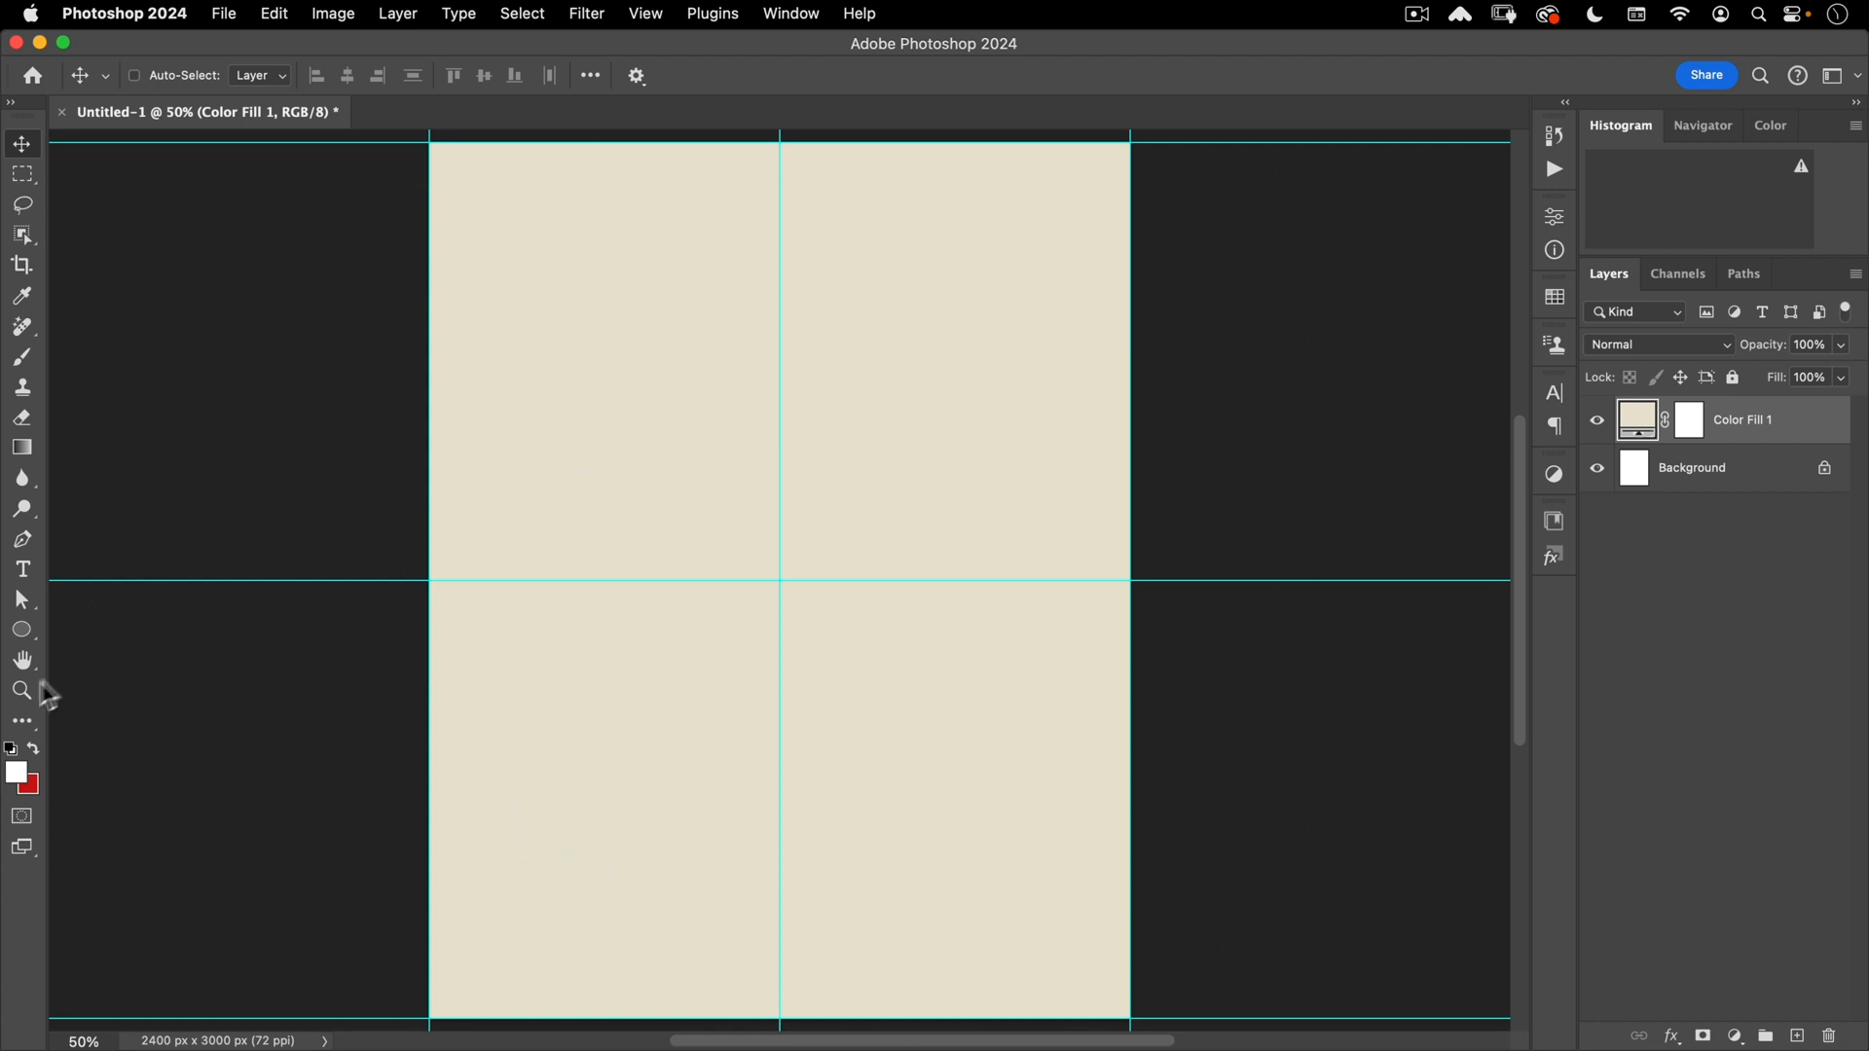
# - Switch to the Custom Shape Tool and choose Import Shapes from the shape picker's settings
pyautogui.click(22, 630)
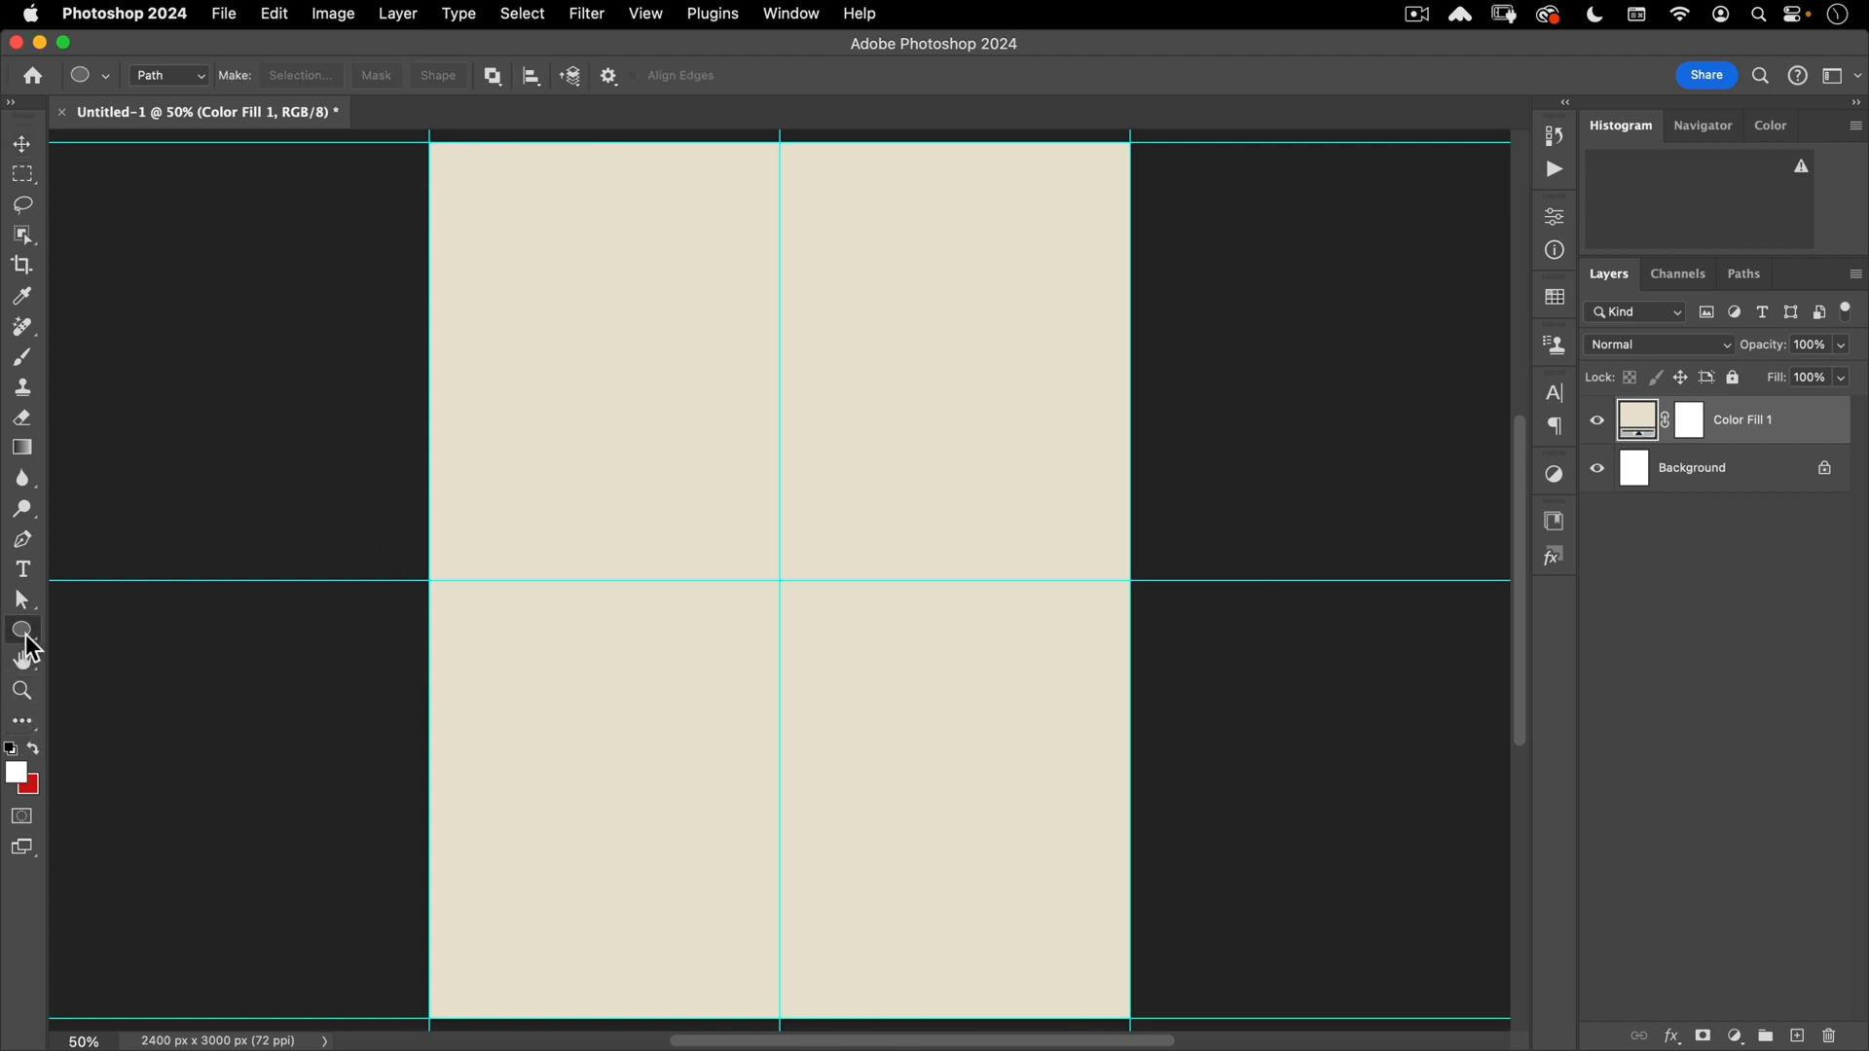
pyautogui.click(142, 741)
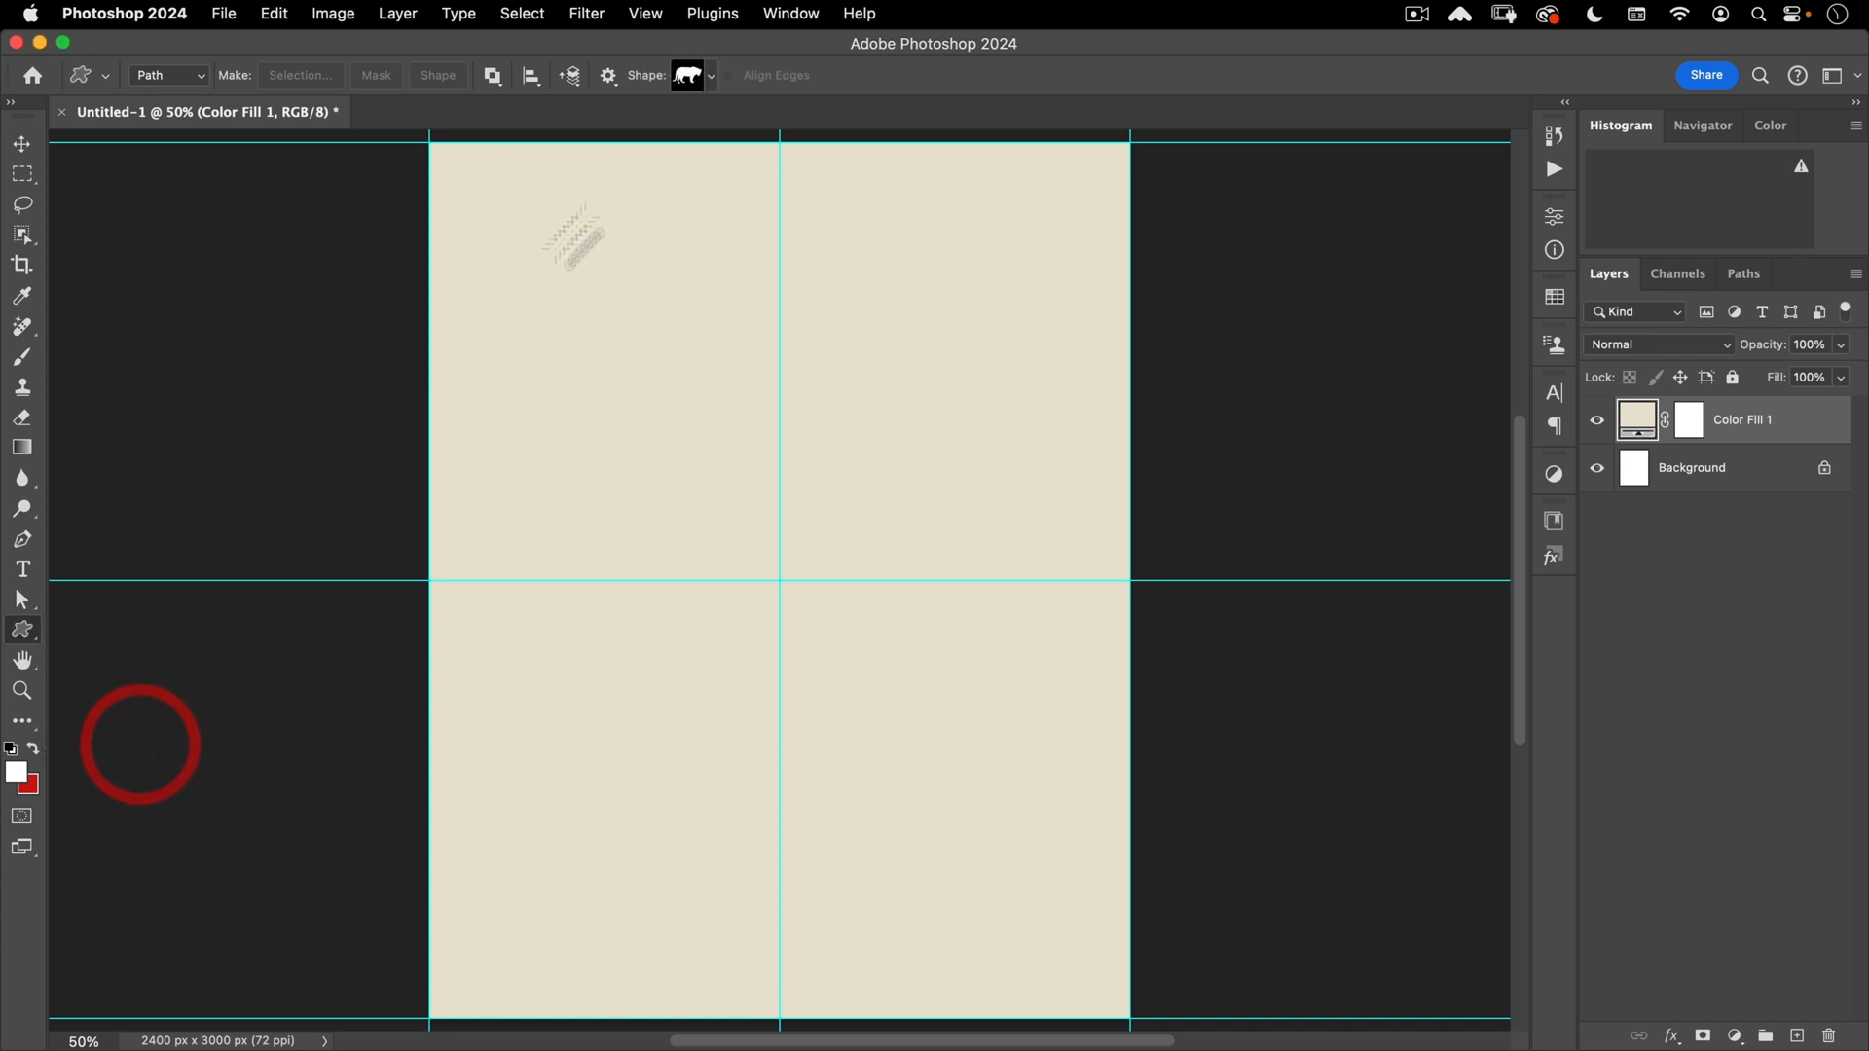
pyautogui.click(709, 77)
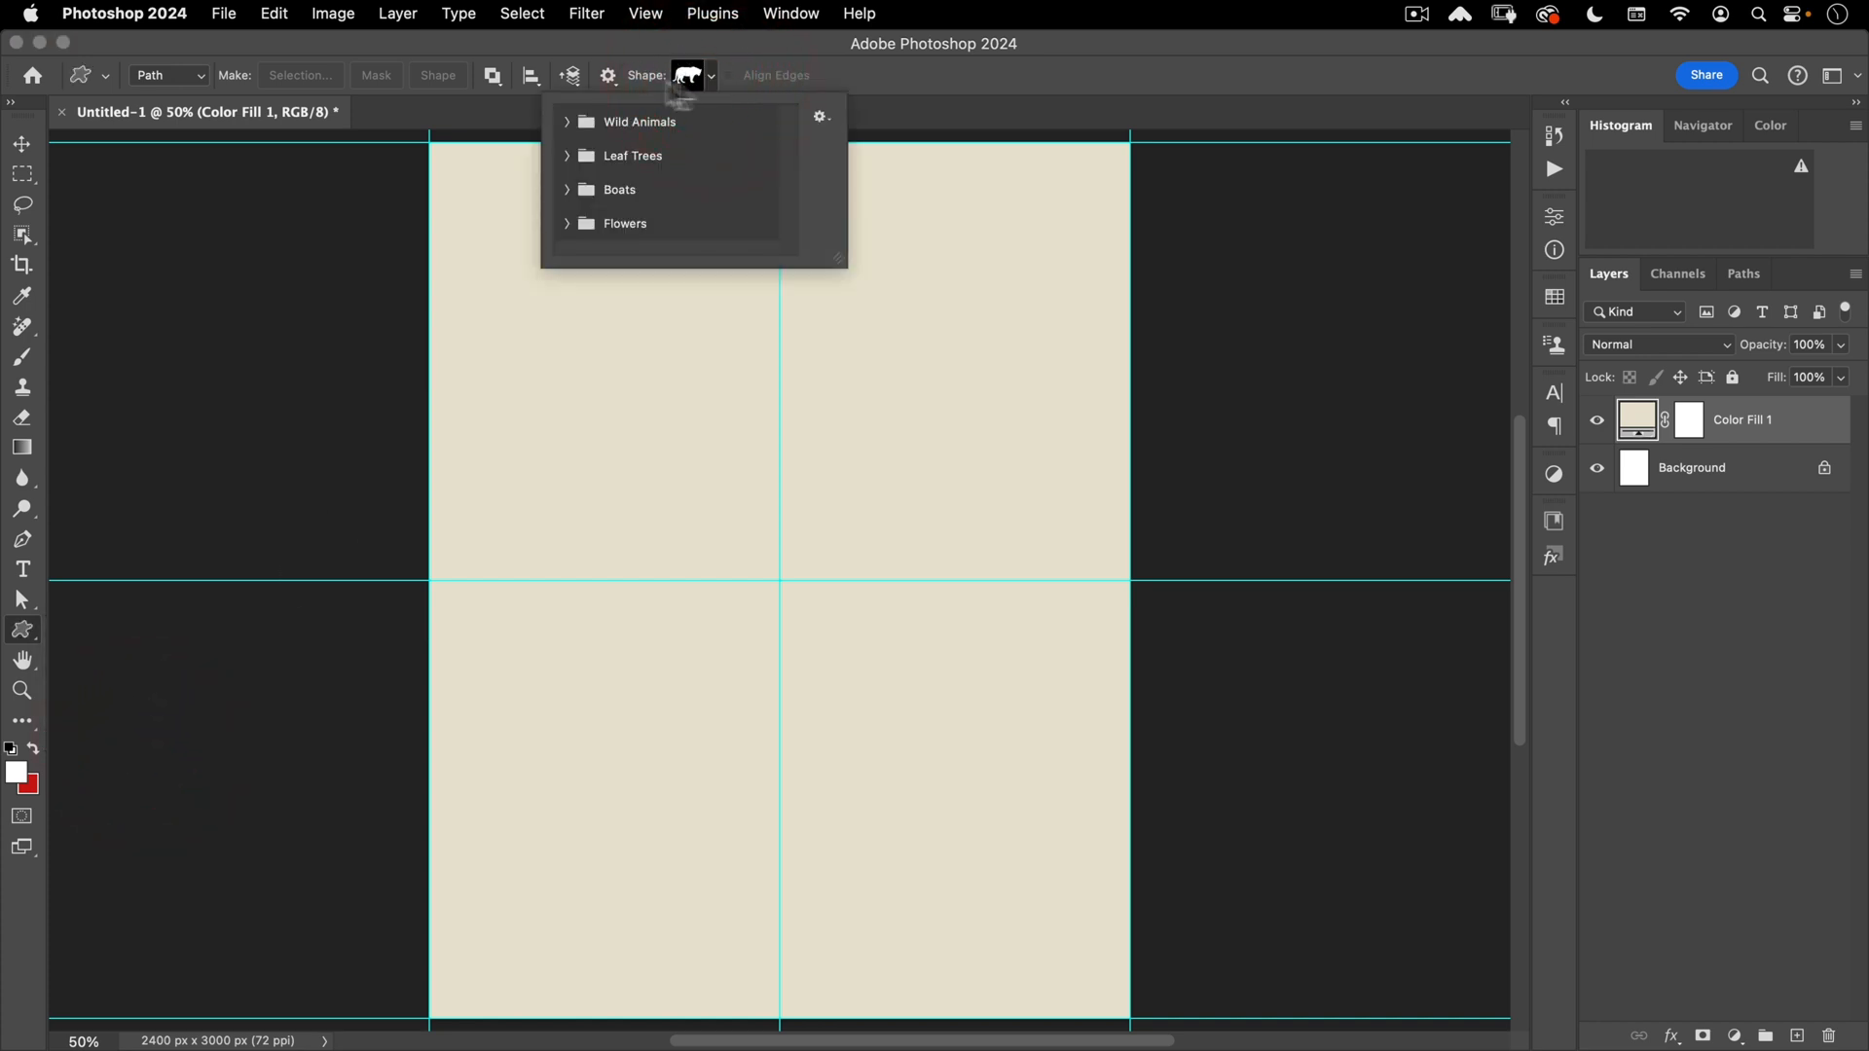
pyautogui.click(821, 118)
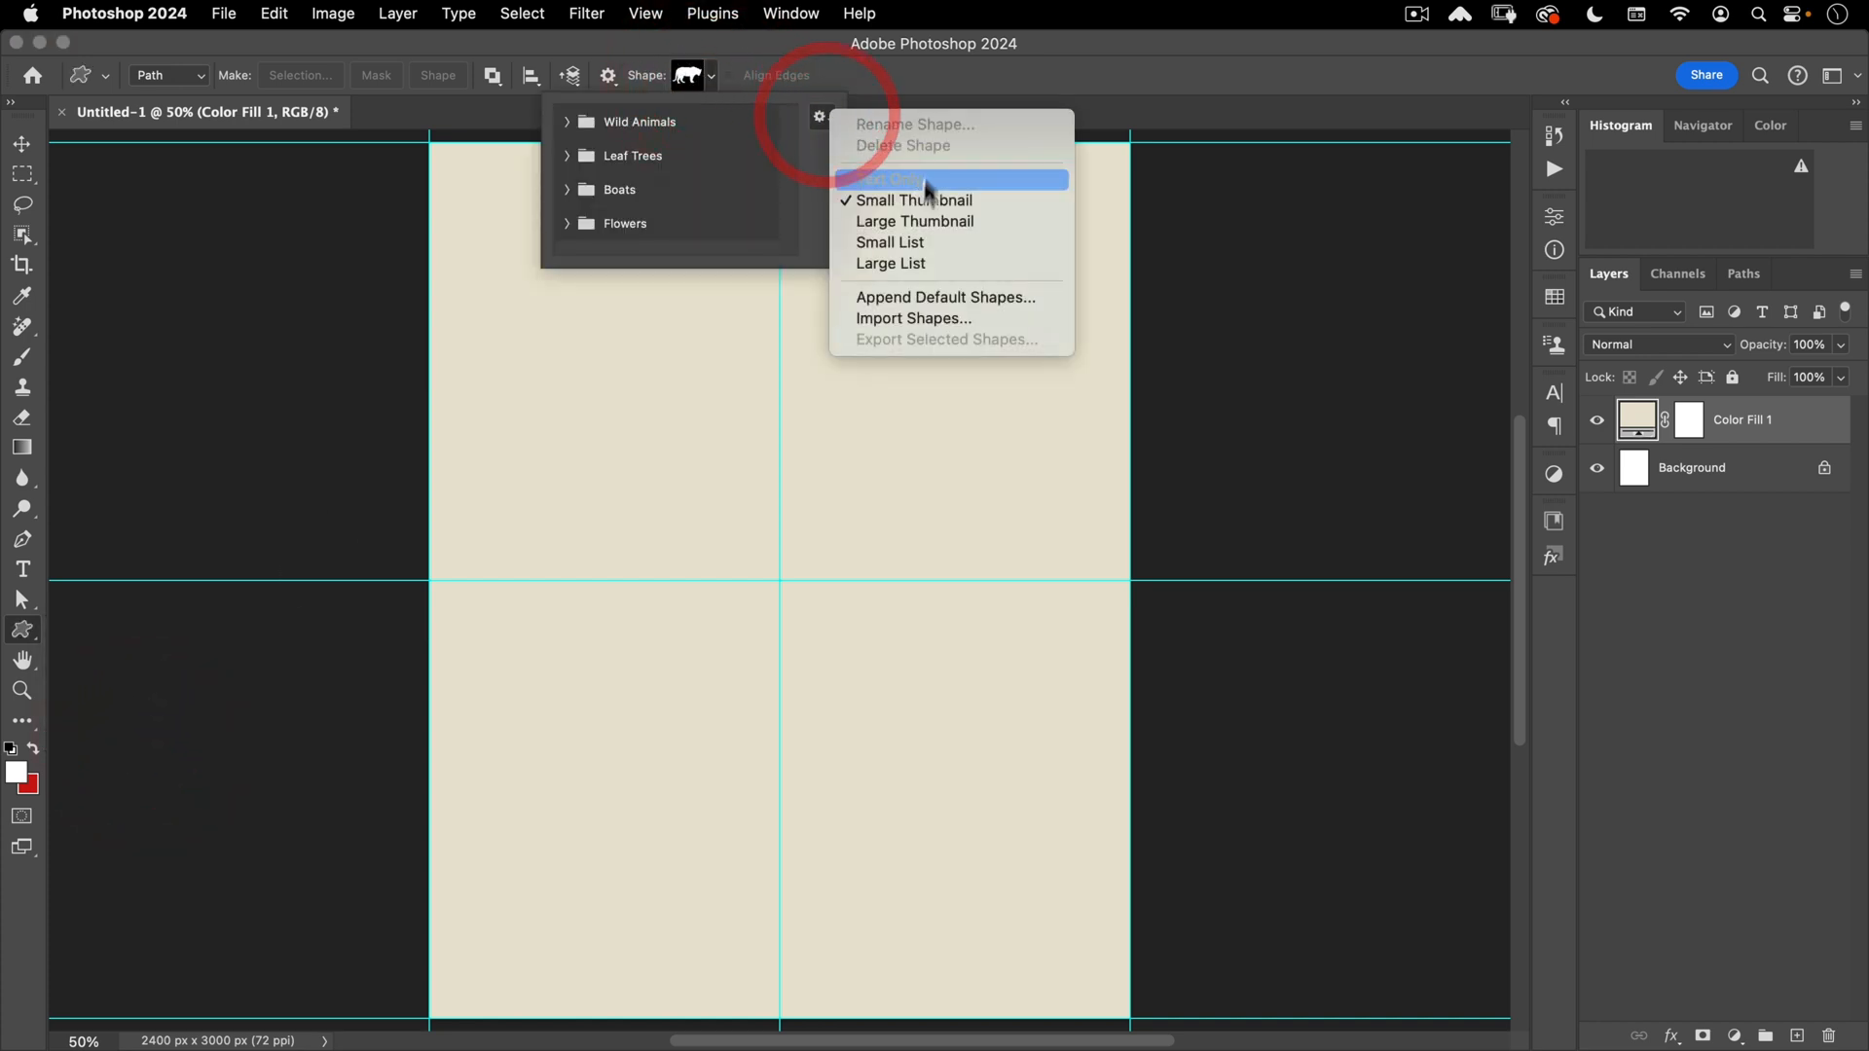
pyautogui.click(896, 319)
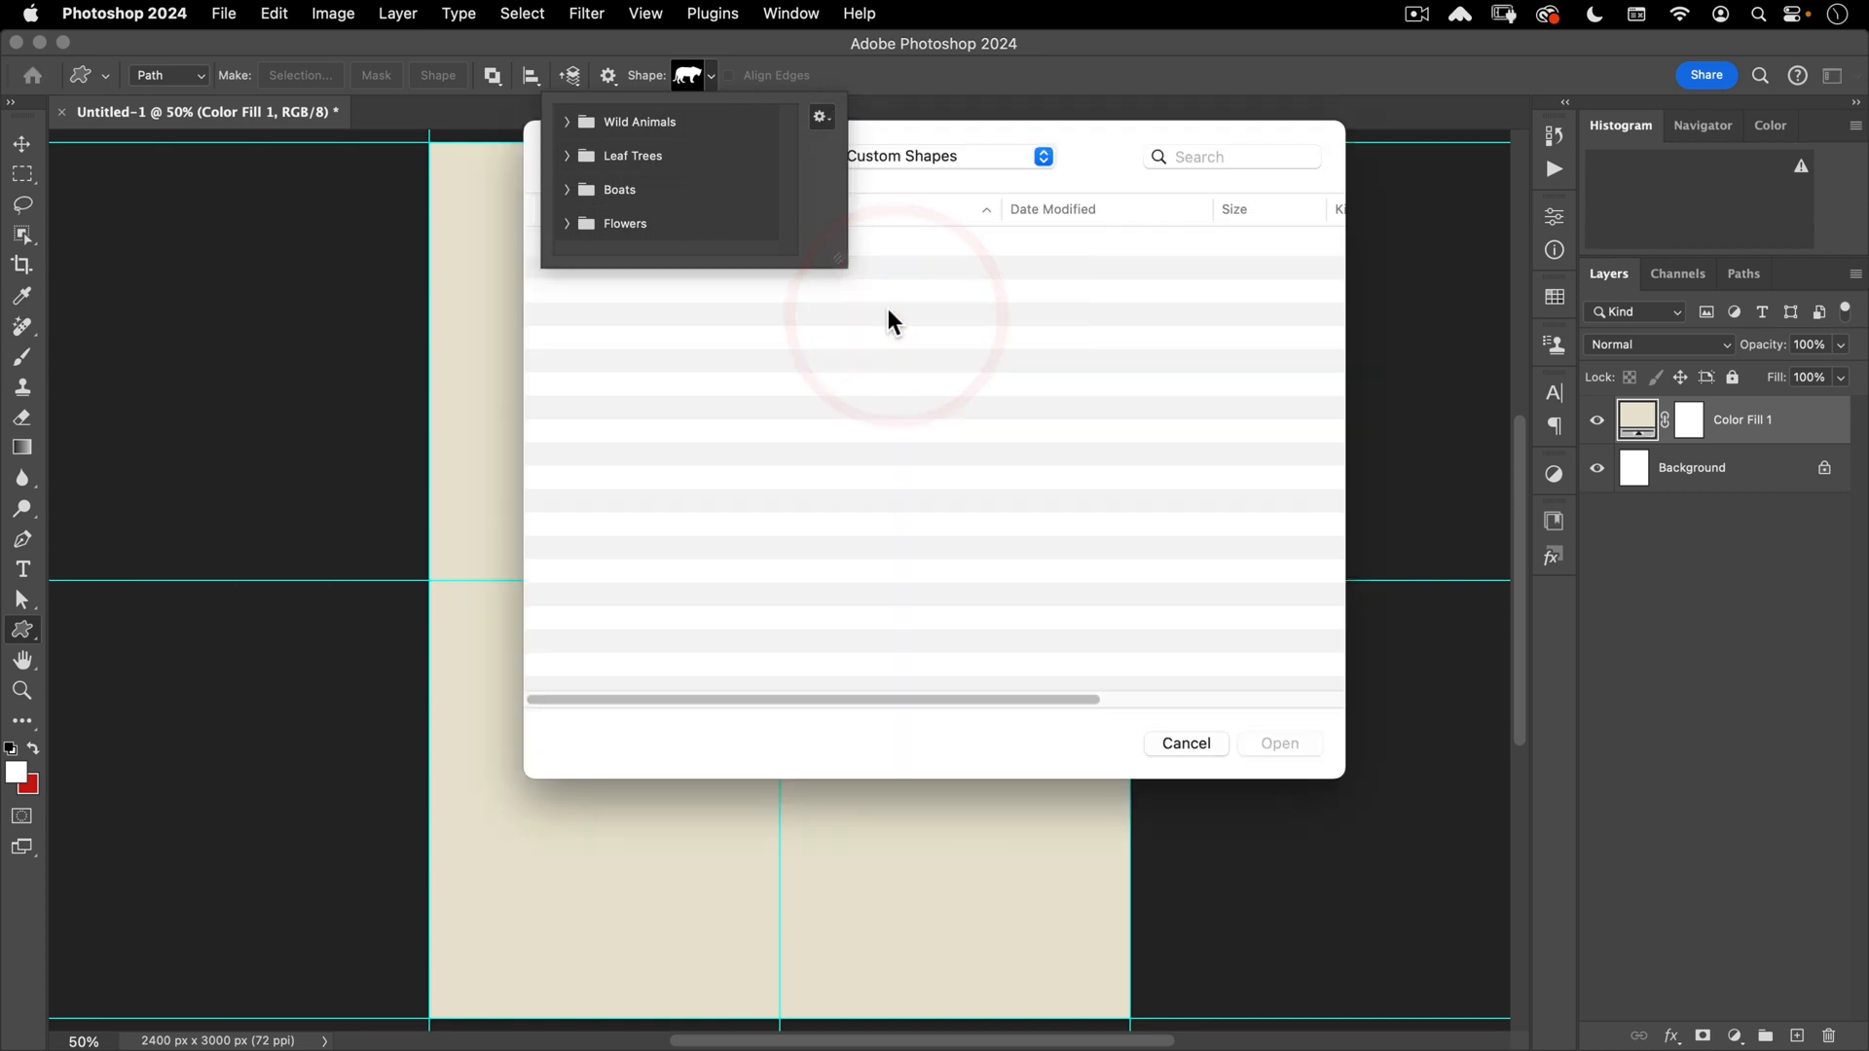
# - Load twisted spiral.csh from the assets folder and select the twisted spiral shape
pyautogui.click(1041, 154)
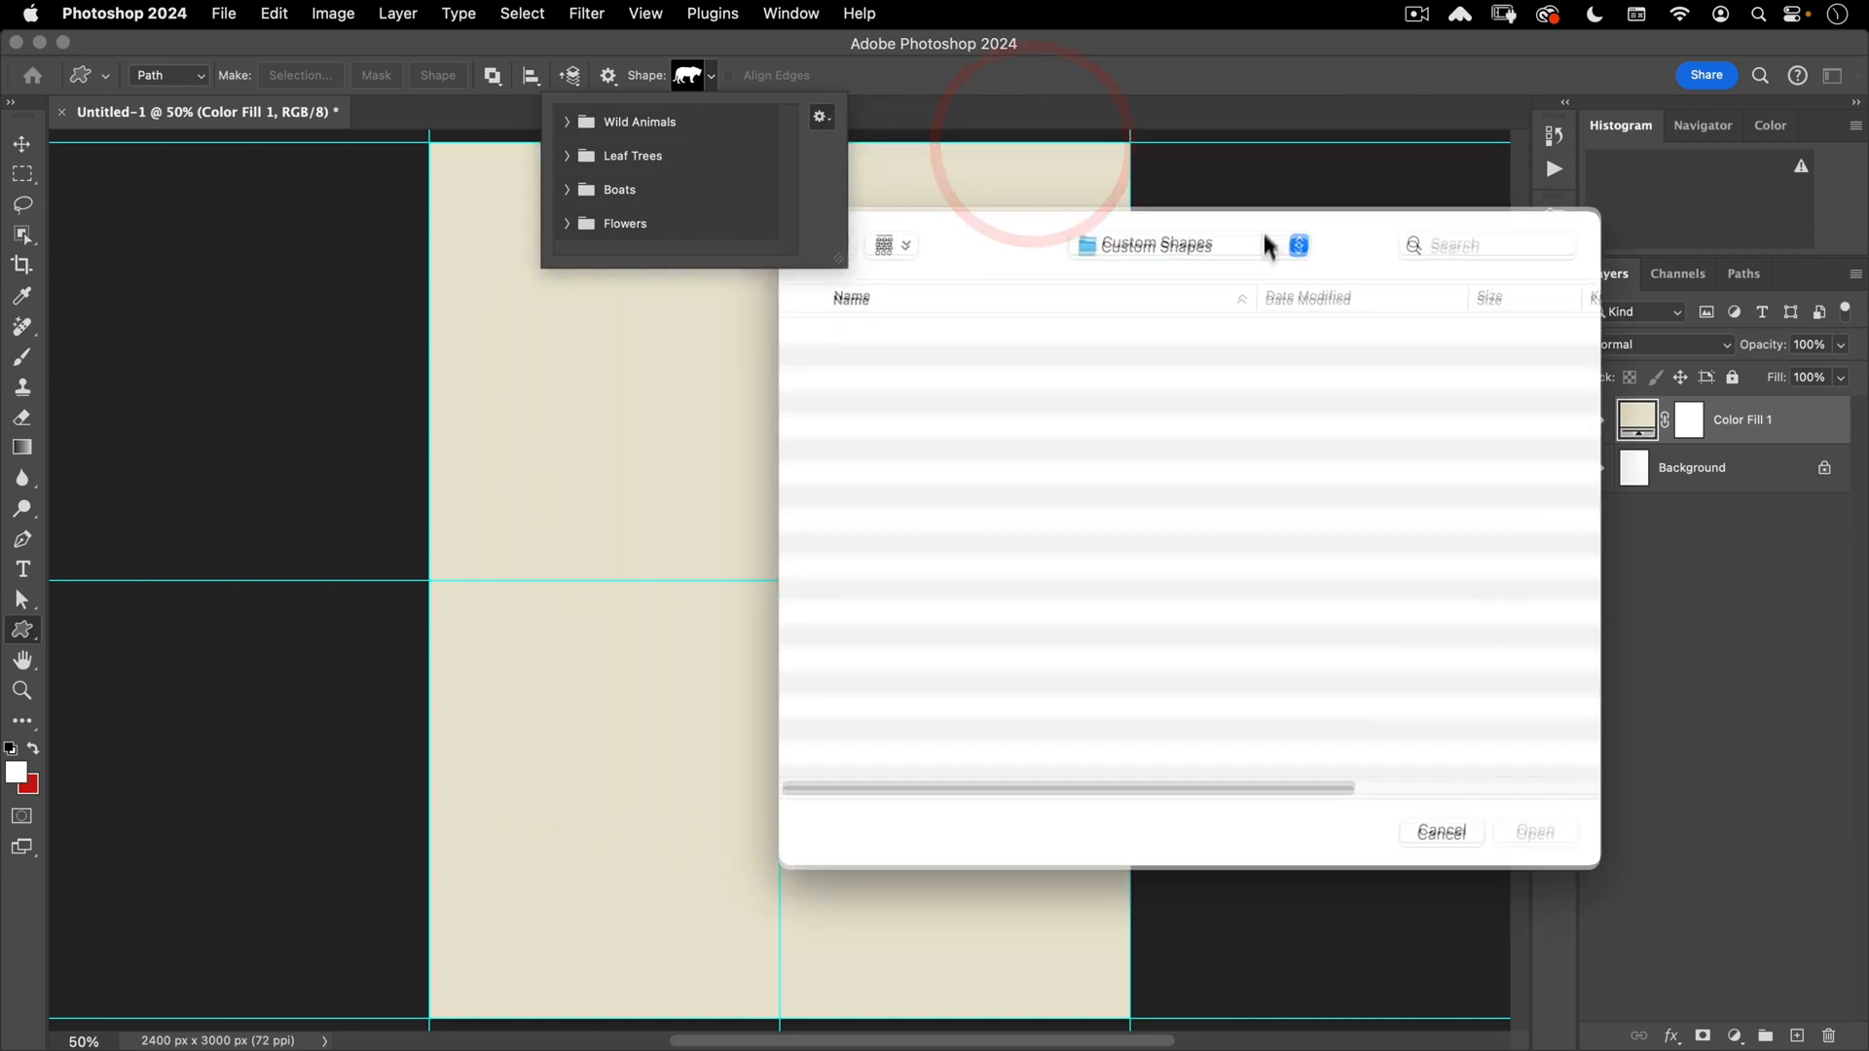
pyautogui.click(1282, 265)
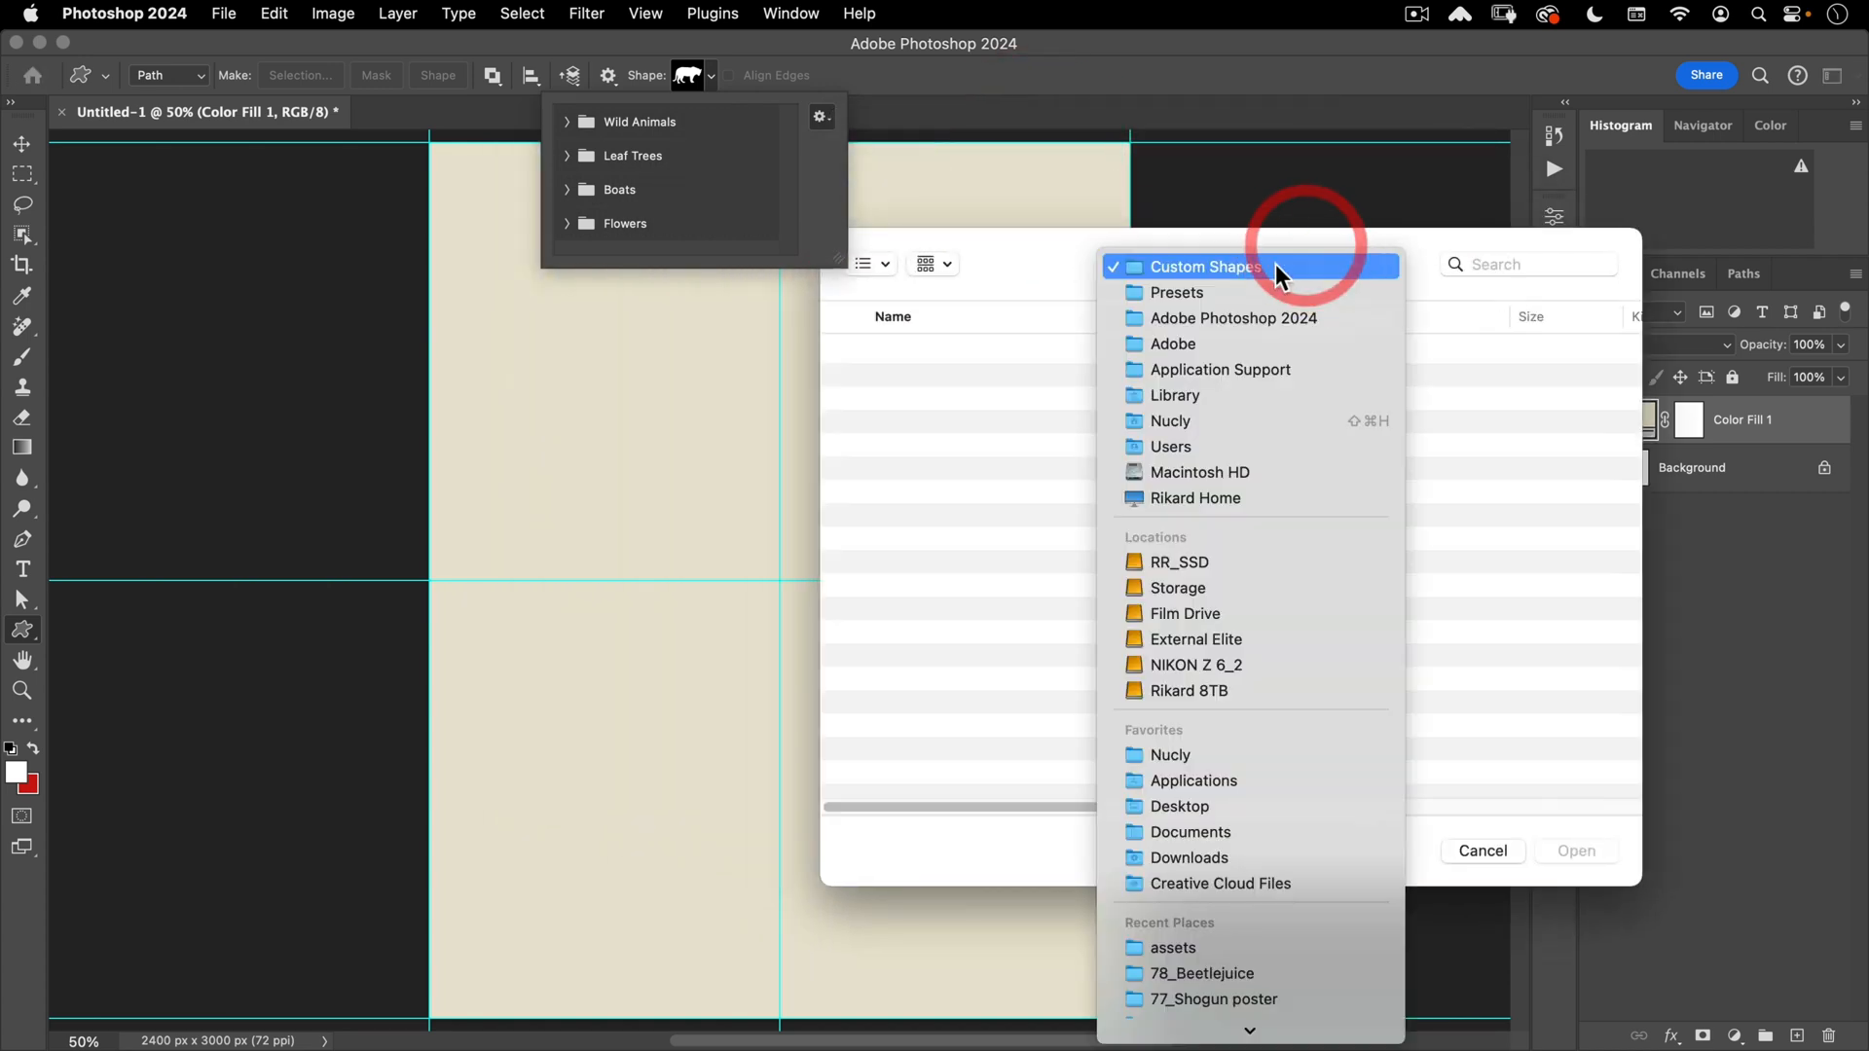
pyautogui.click(1200, 949)
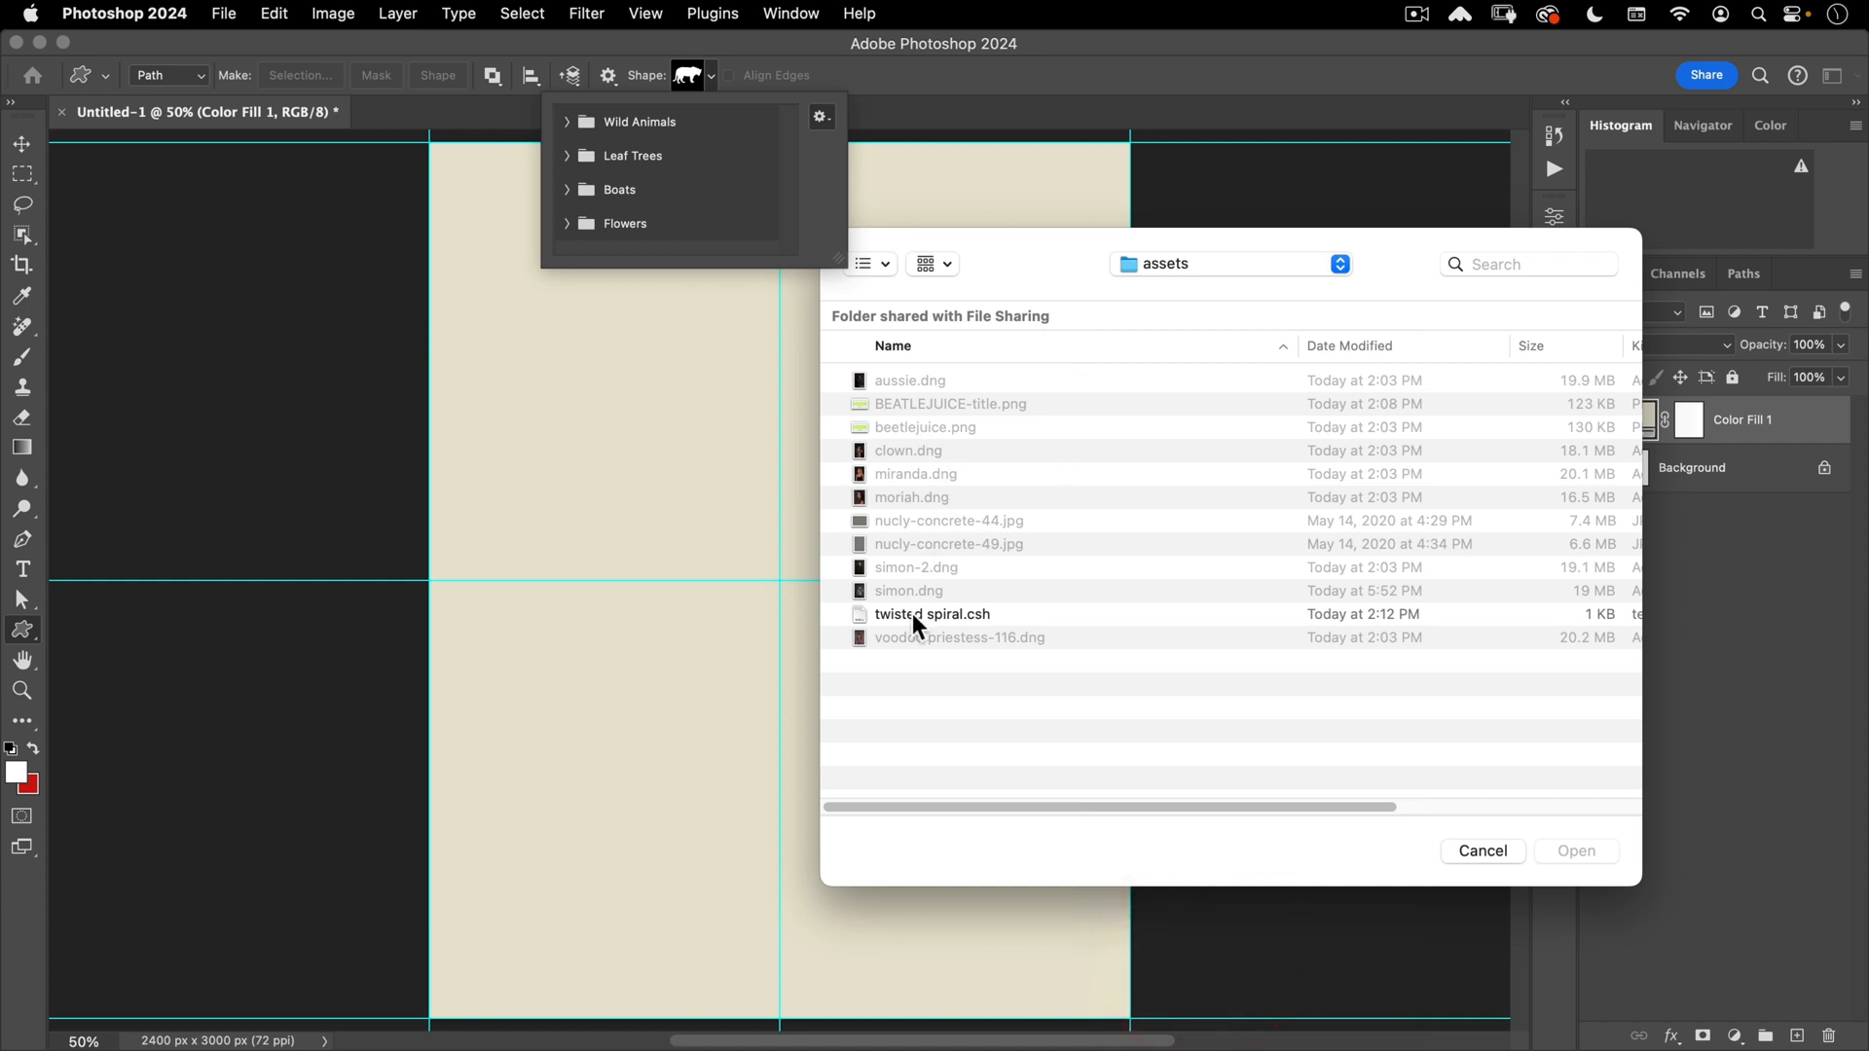
pyautogui.click(886, 613)
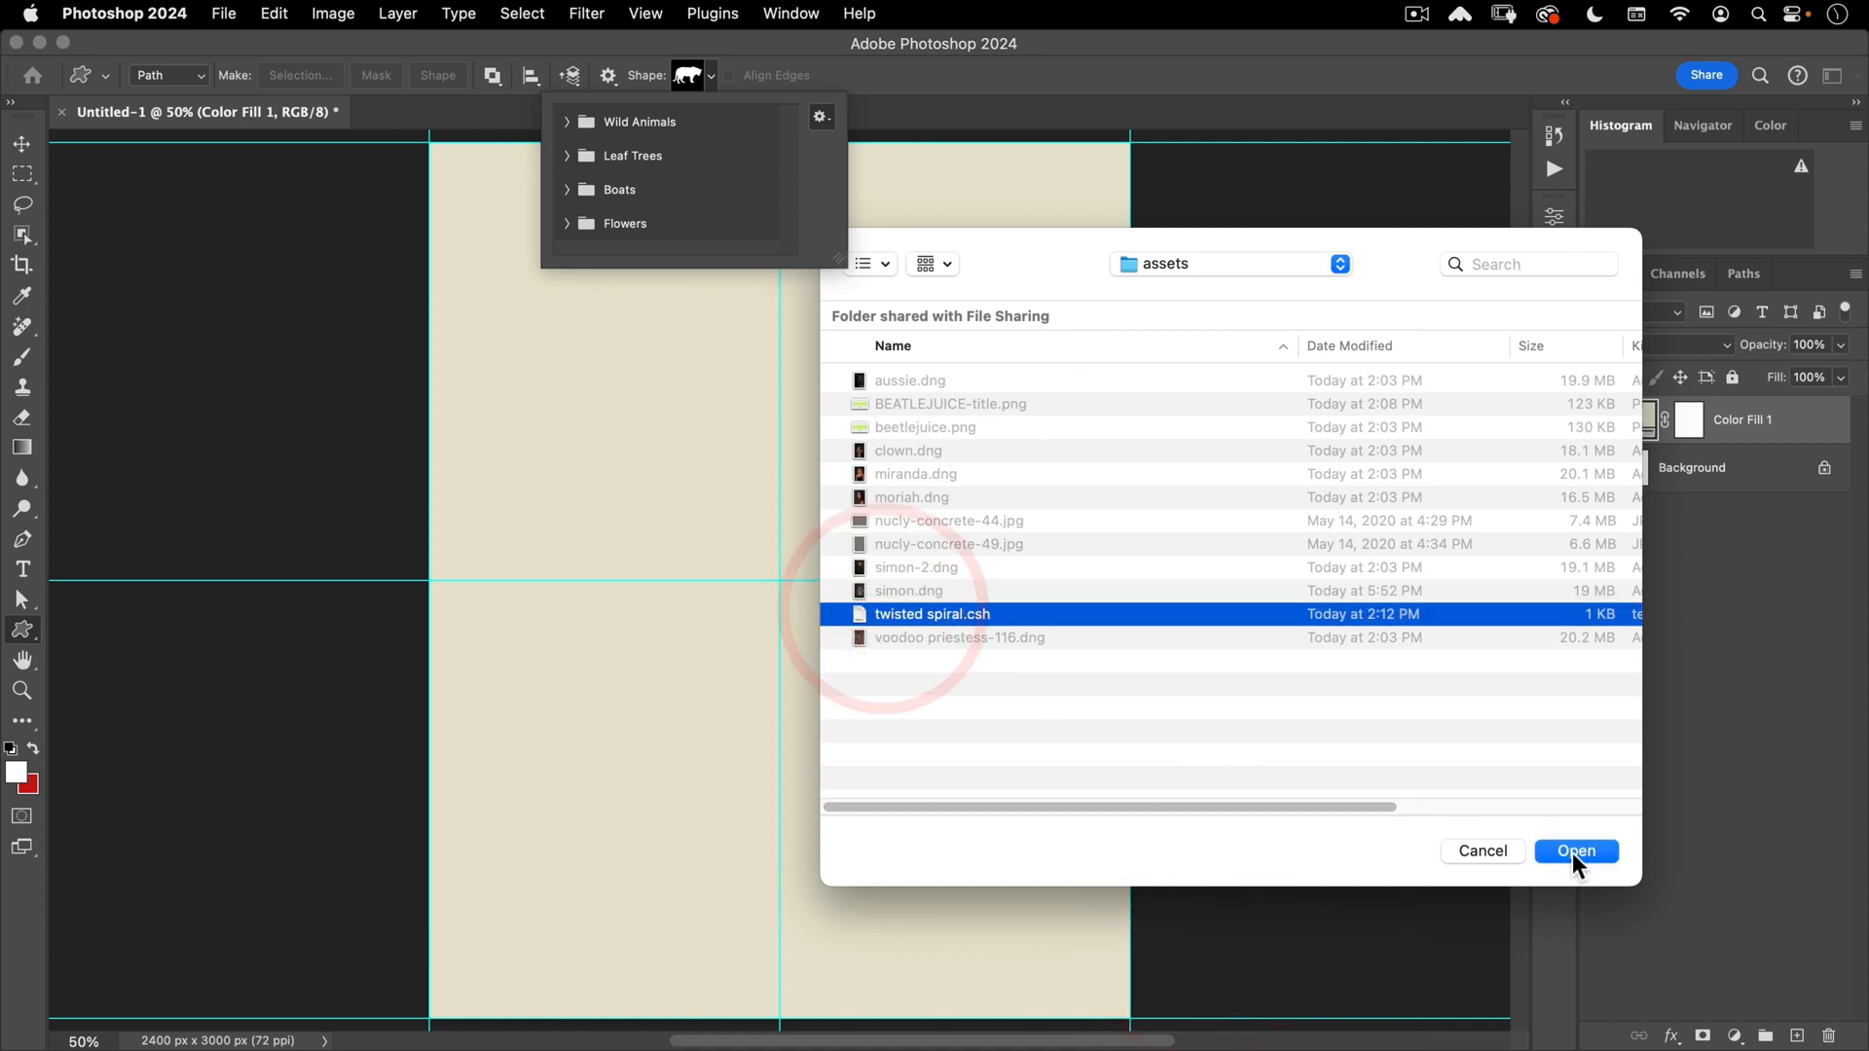
pyautogui.click(1576, 851)
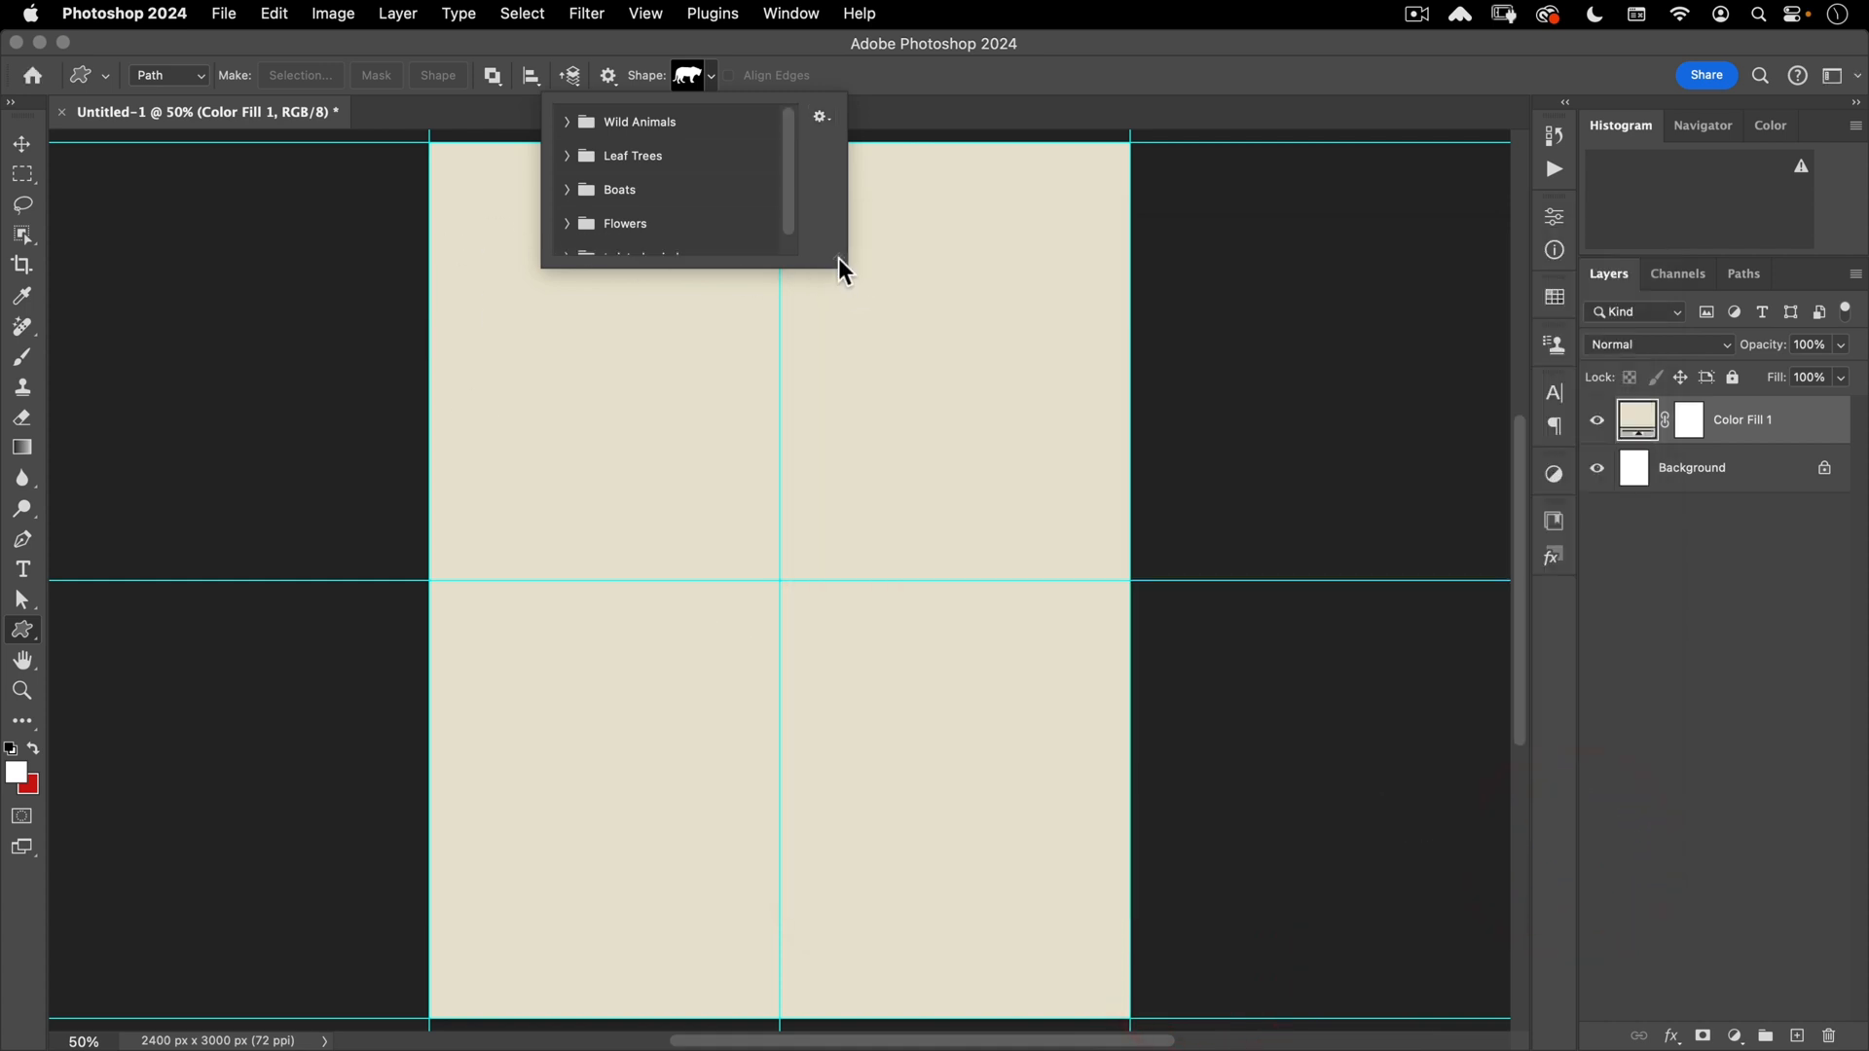
pyautogui.moveTo(838, 259); pyautogui.dragTo(890, 381)
pyautogui.click(568, 257)
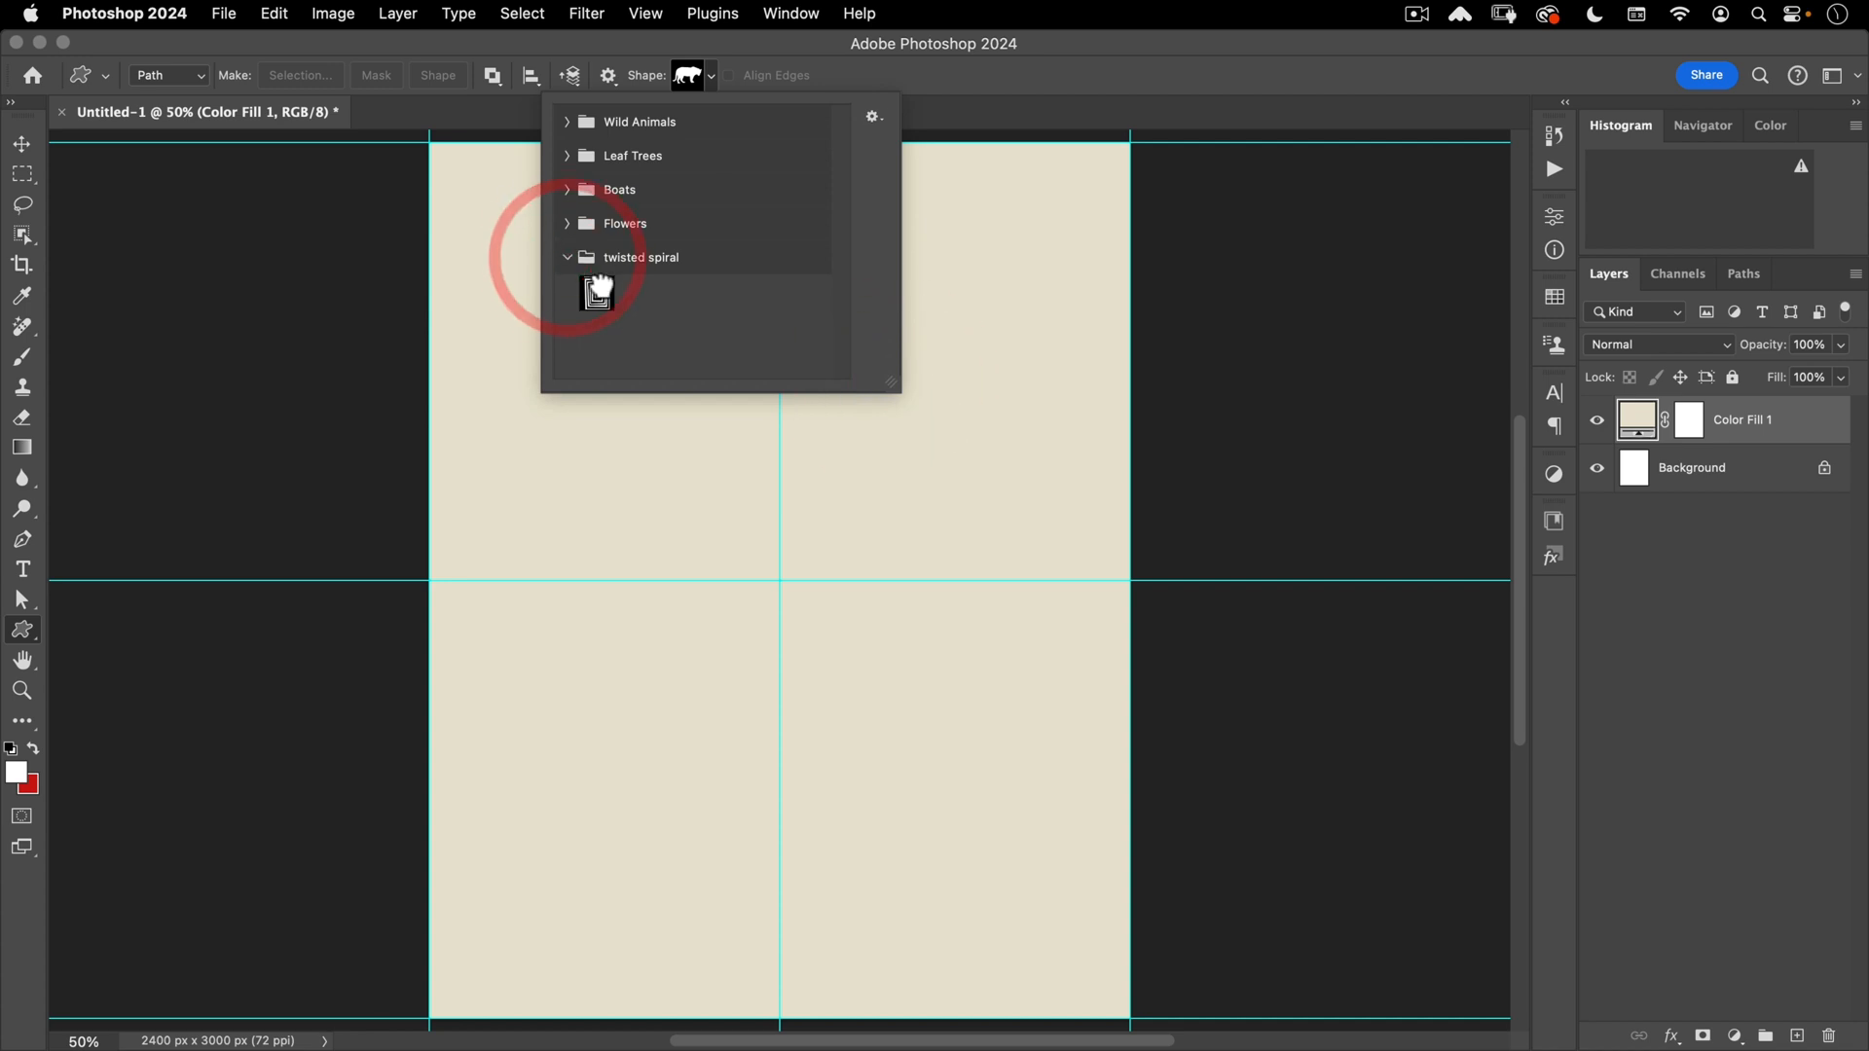
pyautogui.click(596, 292)
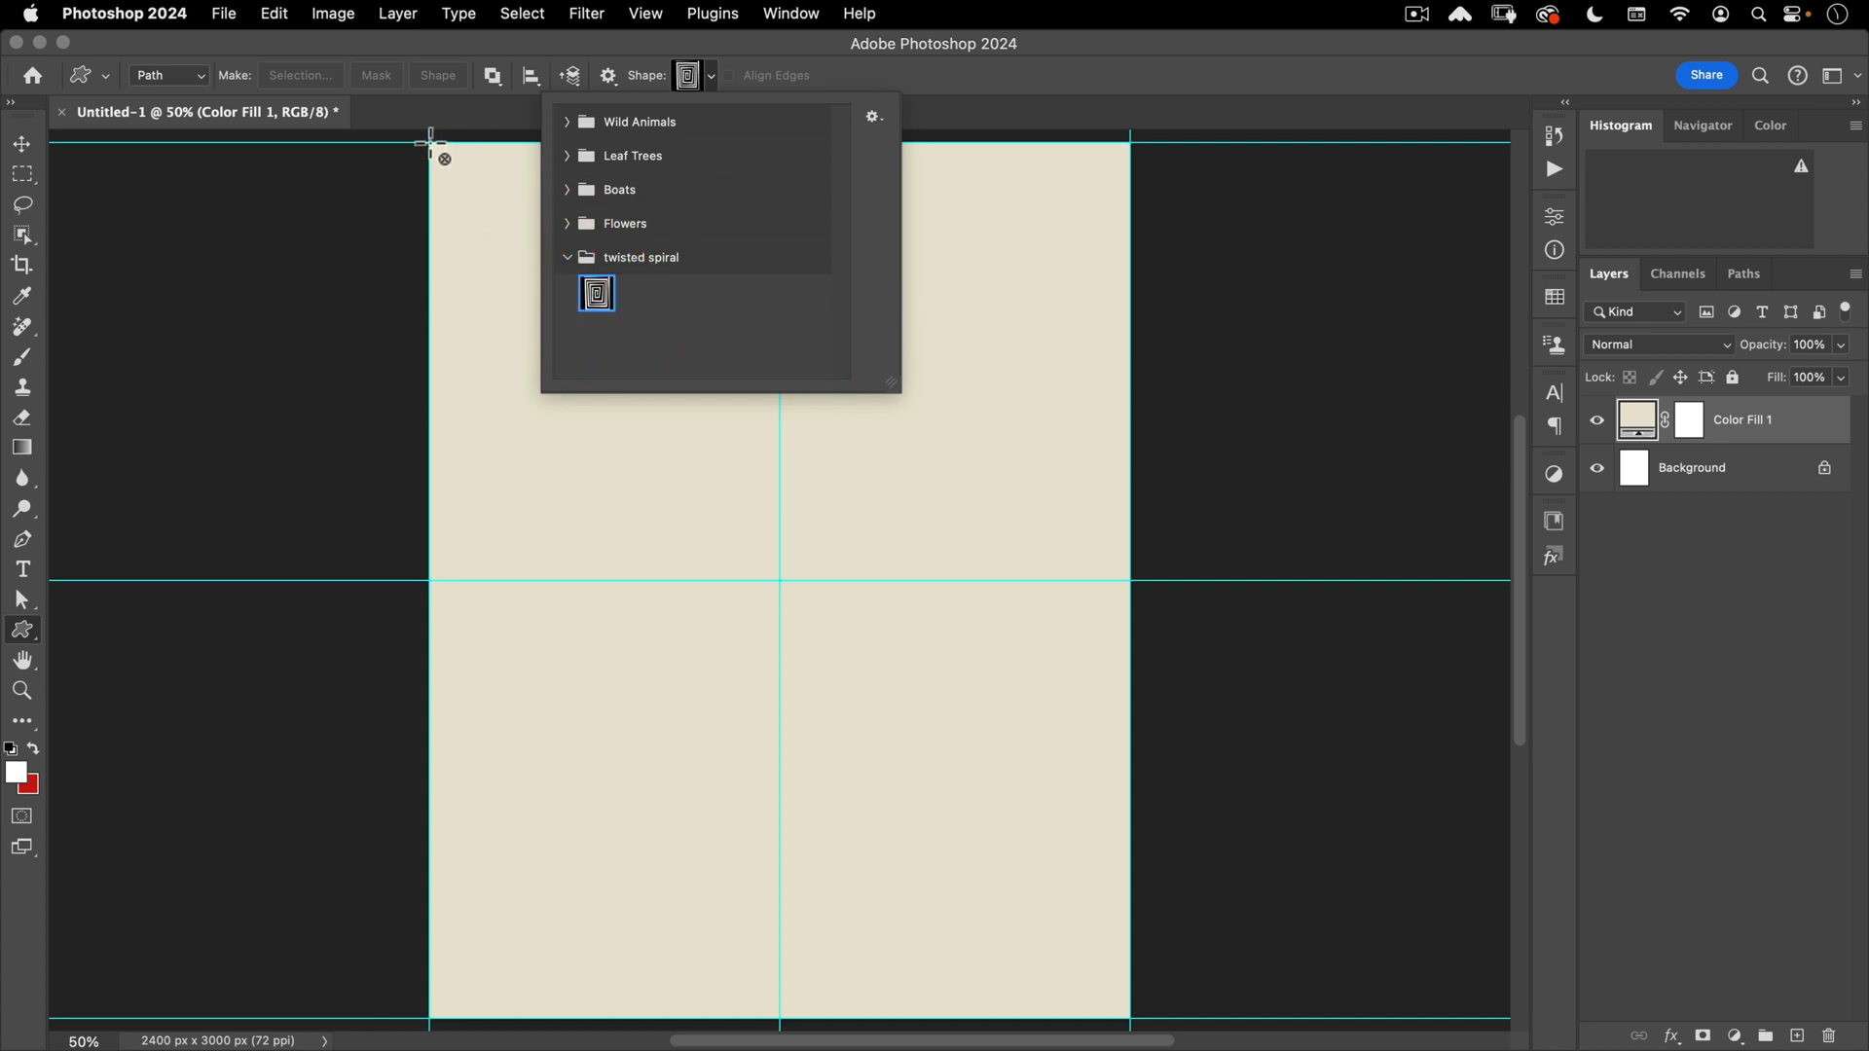
# - Drag the twisted spiral path from the canvas's top-left corner to its bottom-right corner
pyautogui.moveTo(429, 142); pyautogui.dragTo(1129, 1018)
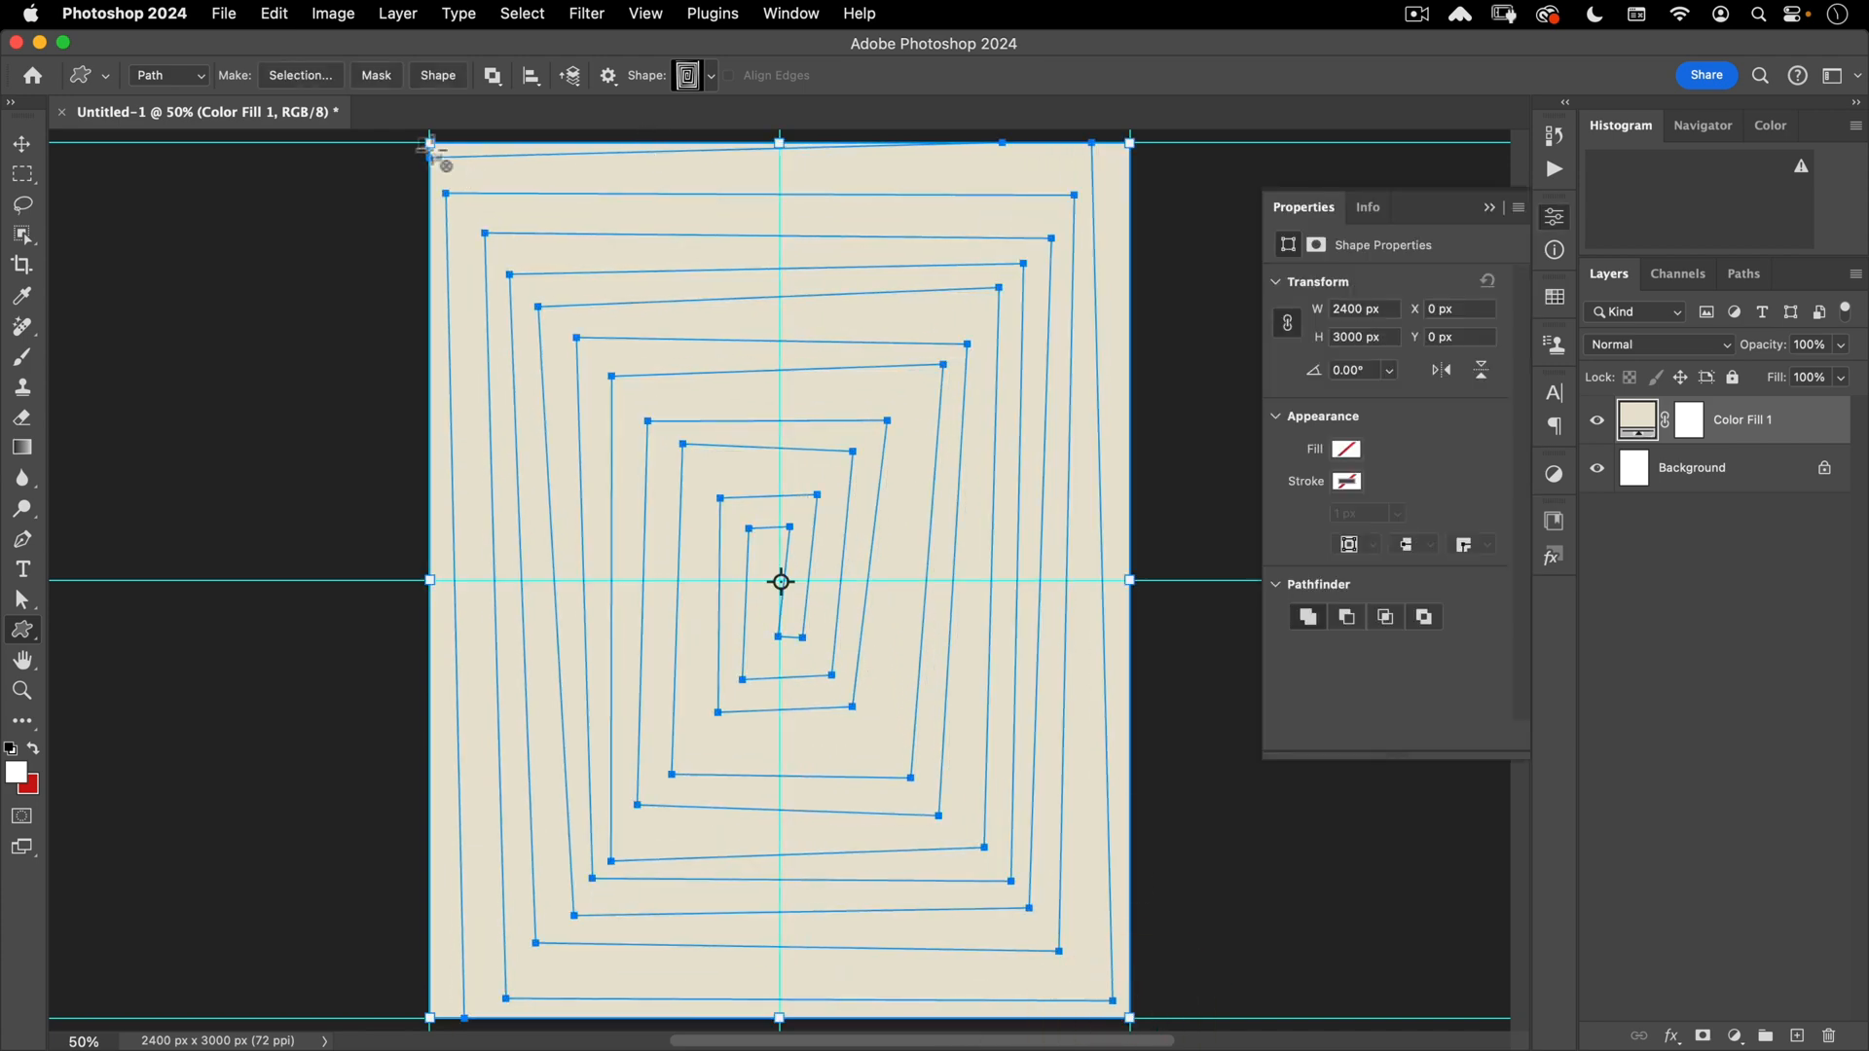
pyautogui.moveTo(428, 144); pyautogui.dragTo(428, 142)
pyautogui.click(1348, 452)
# - Add a black #000000 Solid Color fill layer shaped by the spiral path
pyautogui.click(1732, 1035)
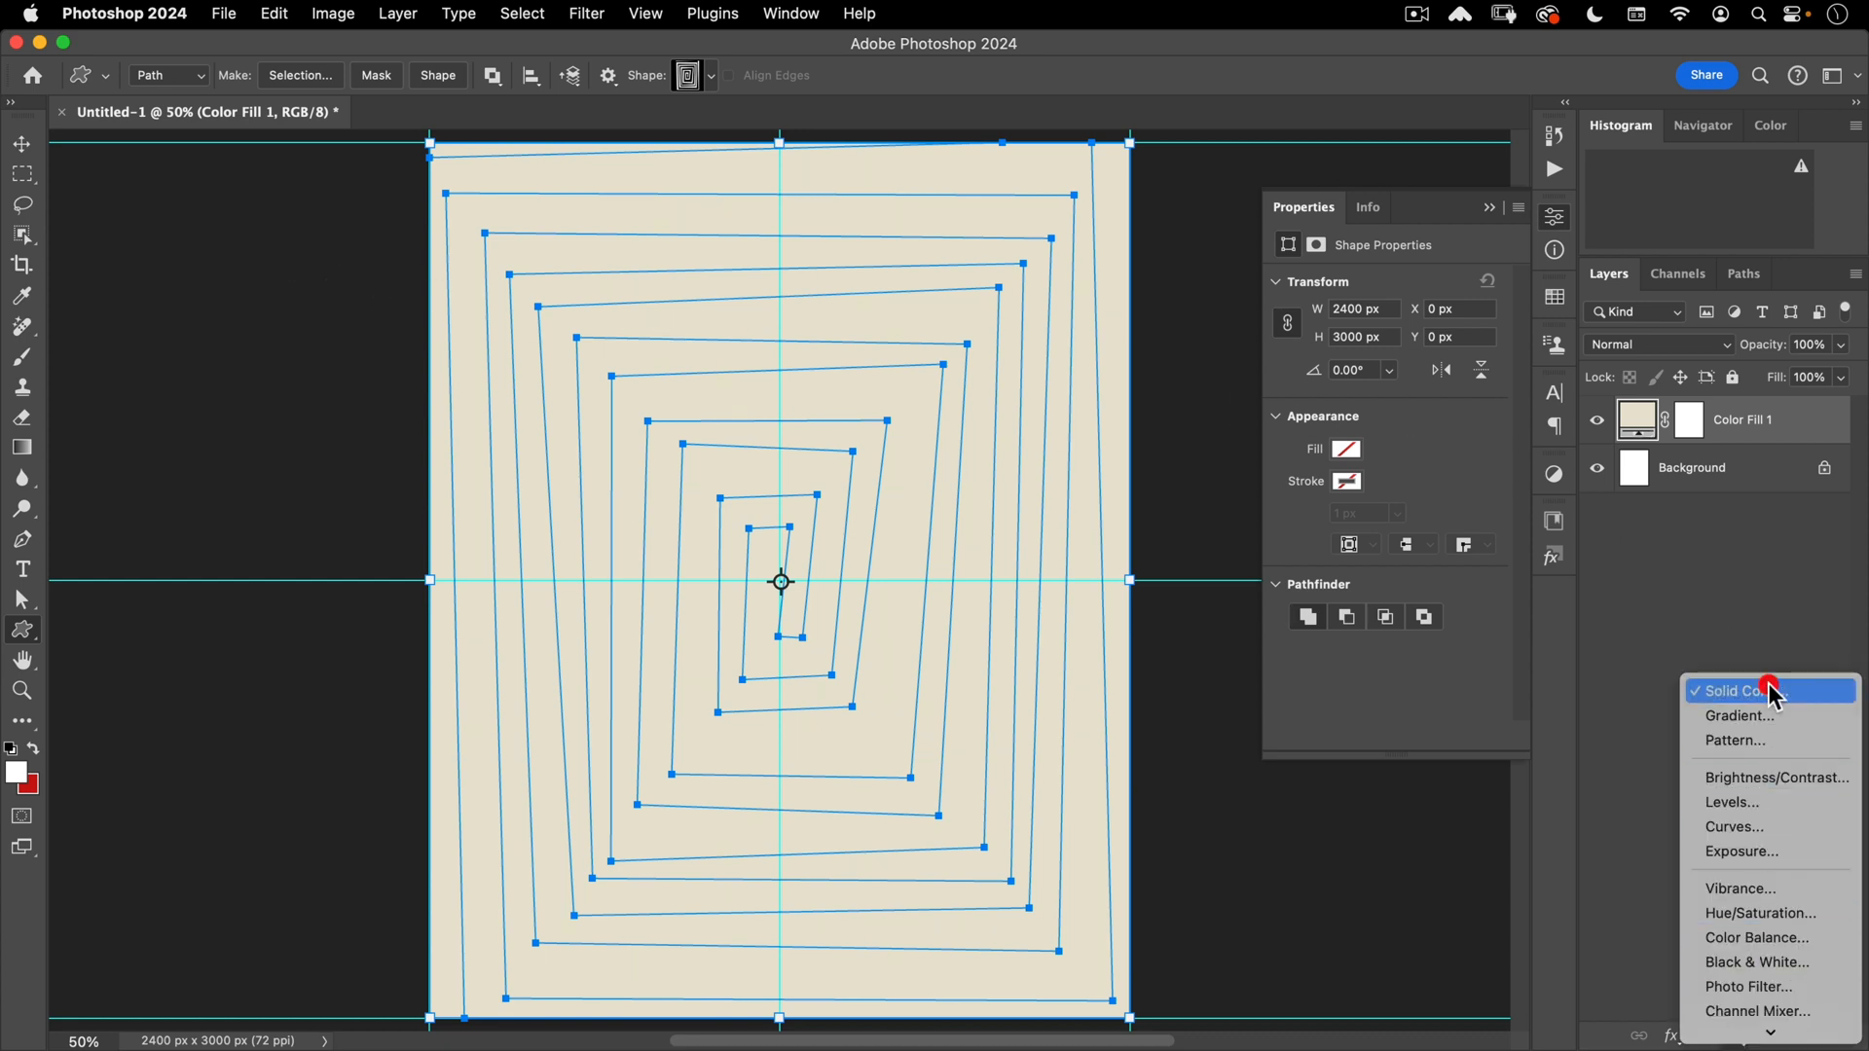
pyautogui.click(1766, 693)
pyautogui.write('000000')
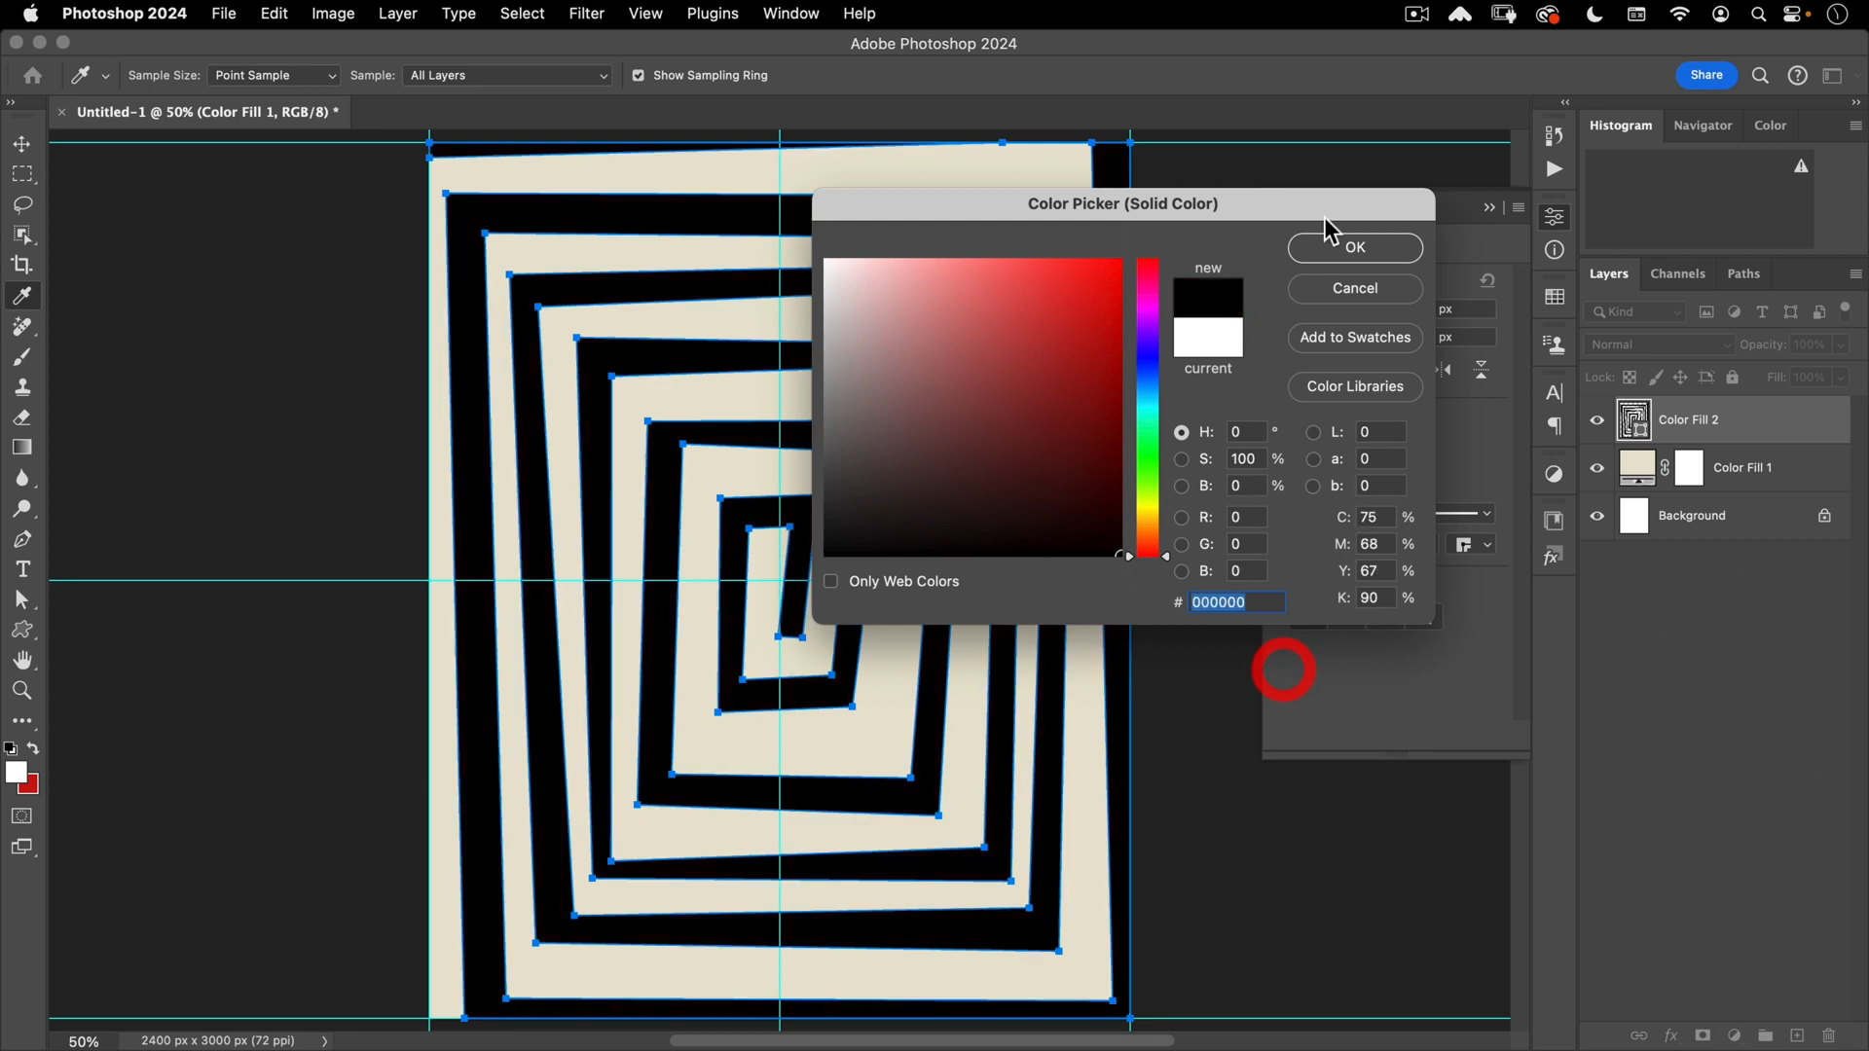
pyautogui.click(1361, 249)
# - Feather the spiral fill's vector mask by 1.5 px
pyautogui.click(1318, 244)
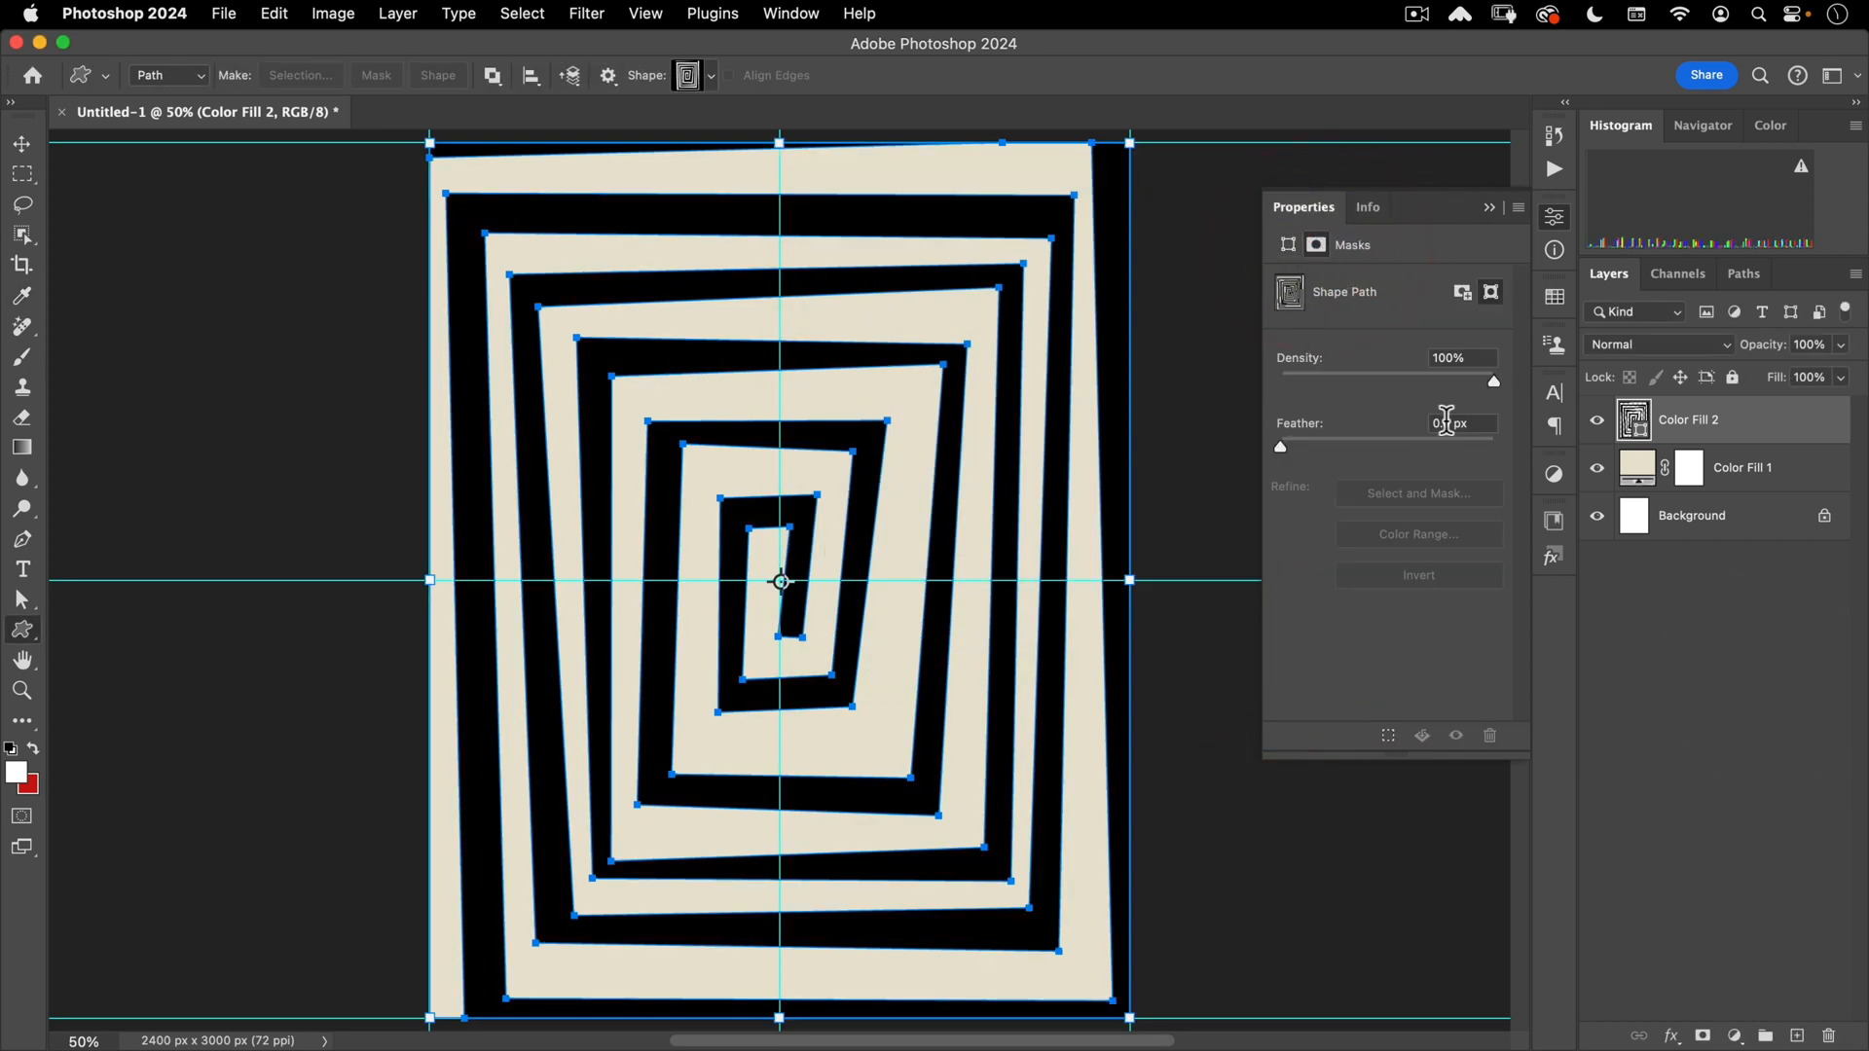
pyautogui.click(1455, 423)
pyautogui.write('1.5')
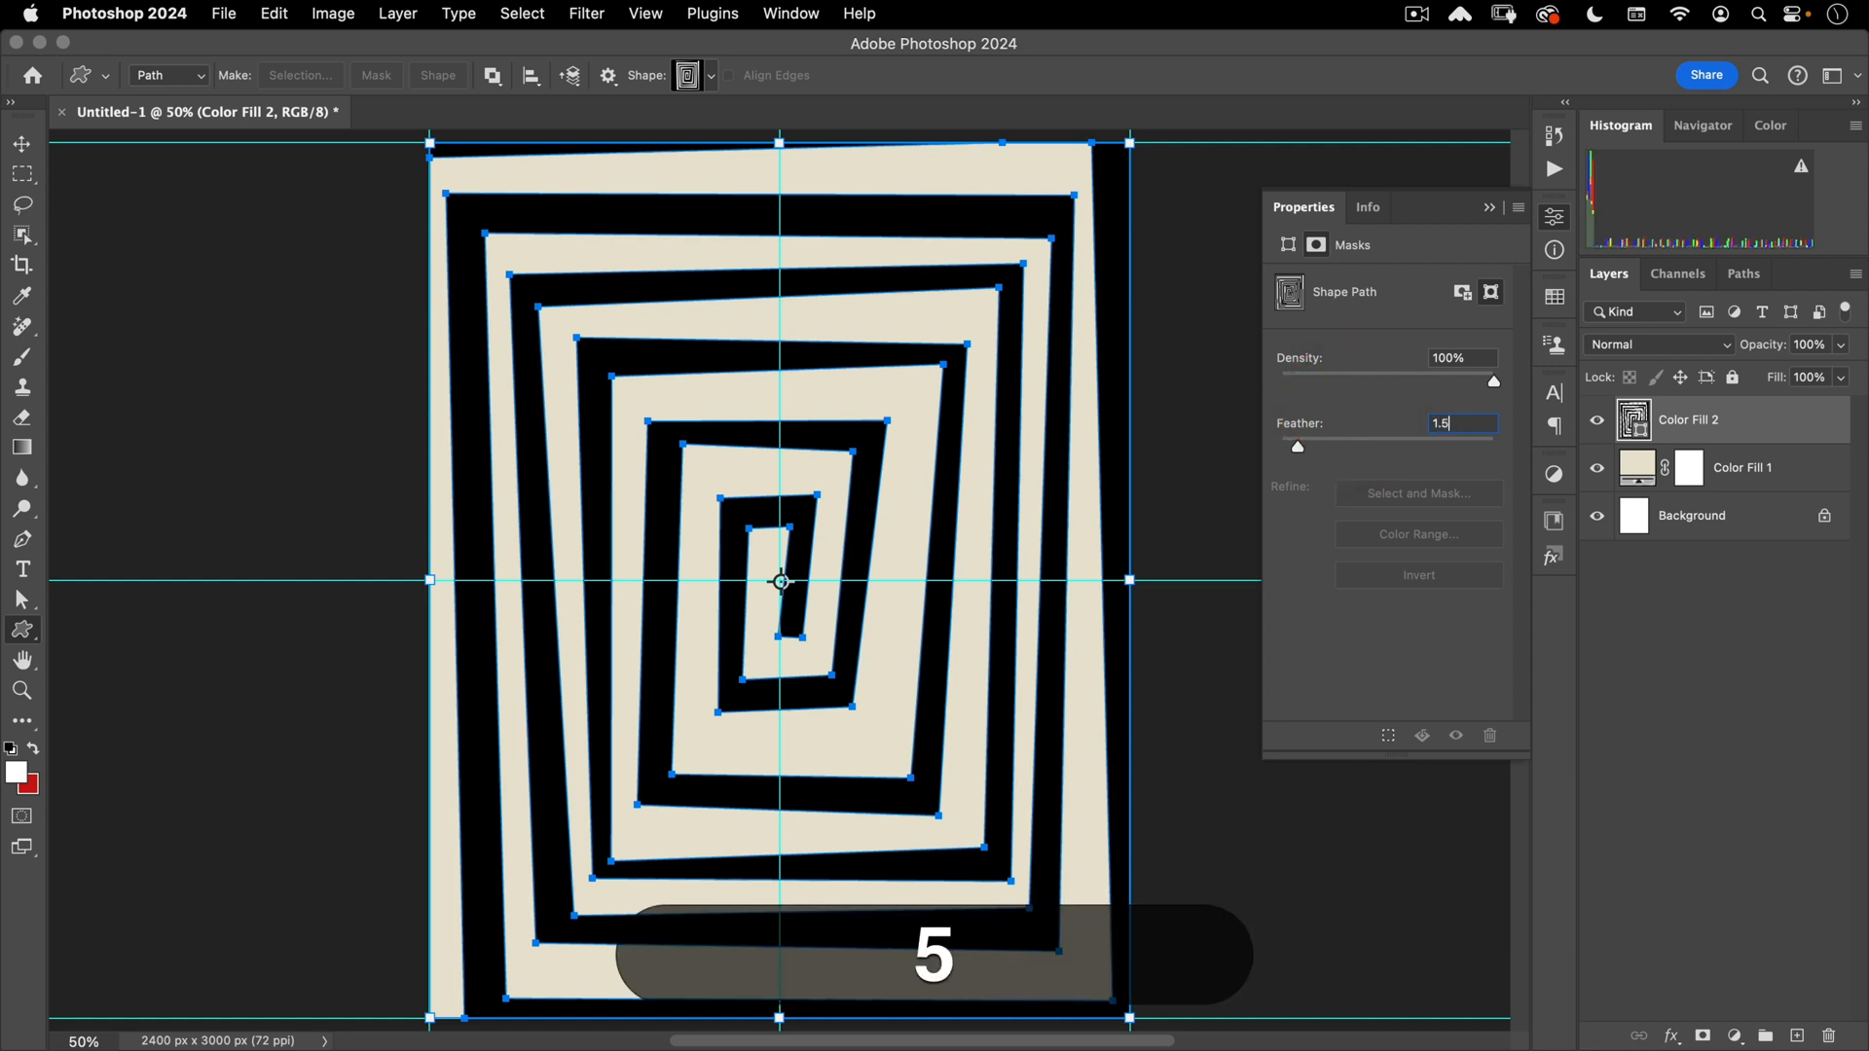
pyautogui.press('Tab')
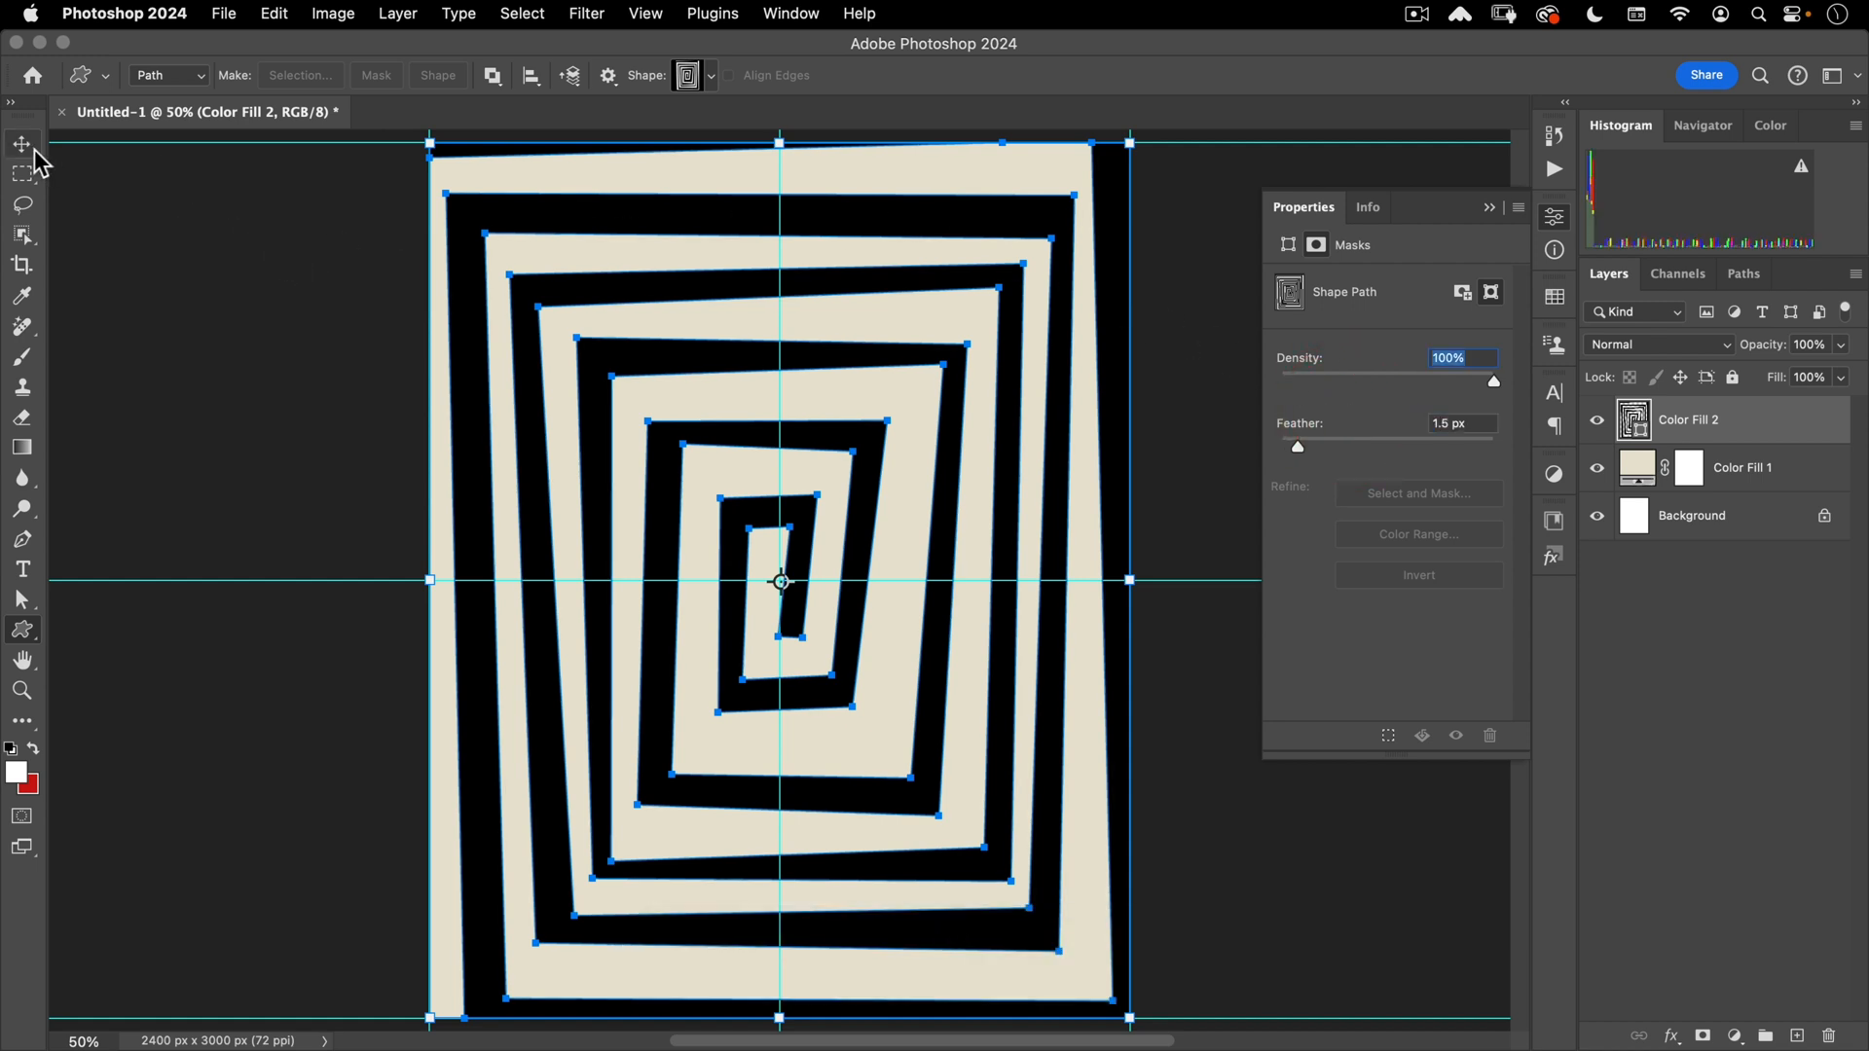
# - Deselect the maze path and zoom in to inspect the feathered edge, then zoom back out
pyautogui.click(1744, 274)
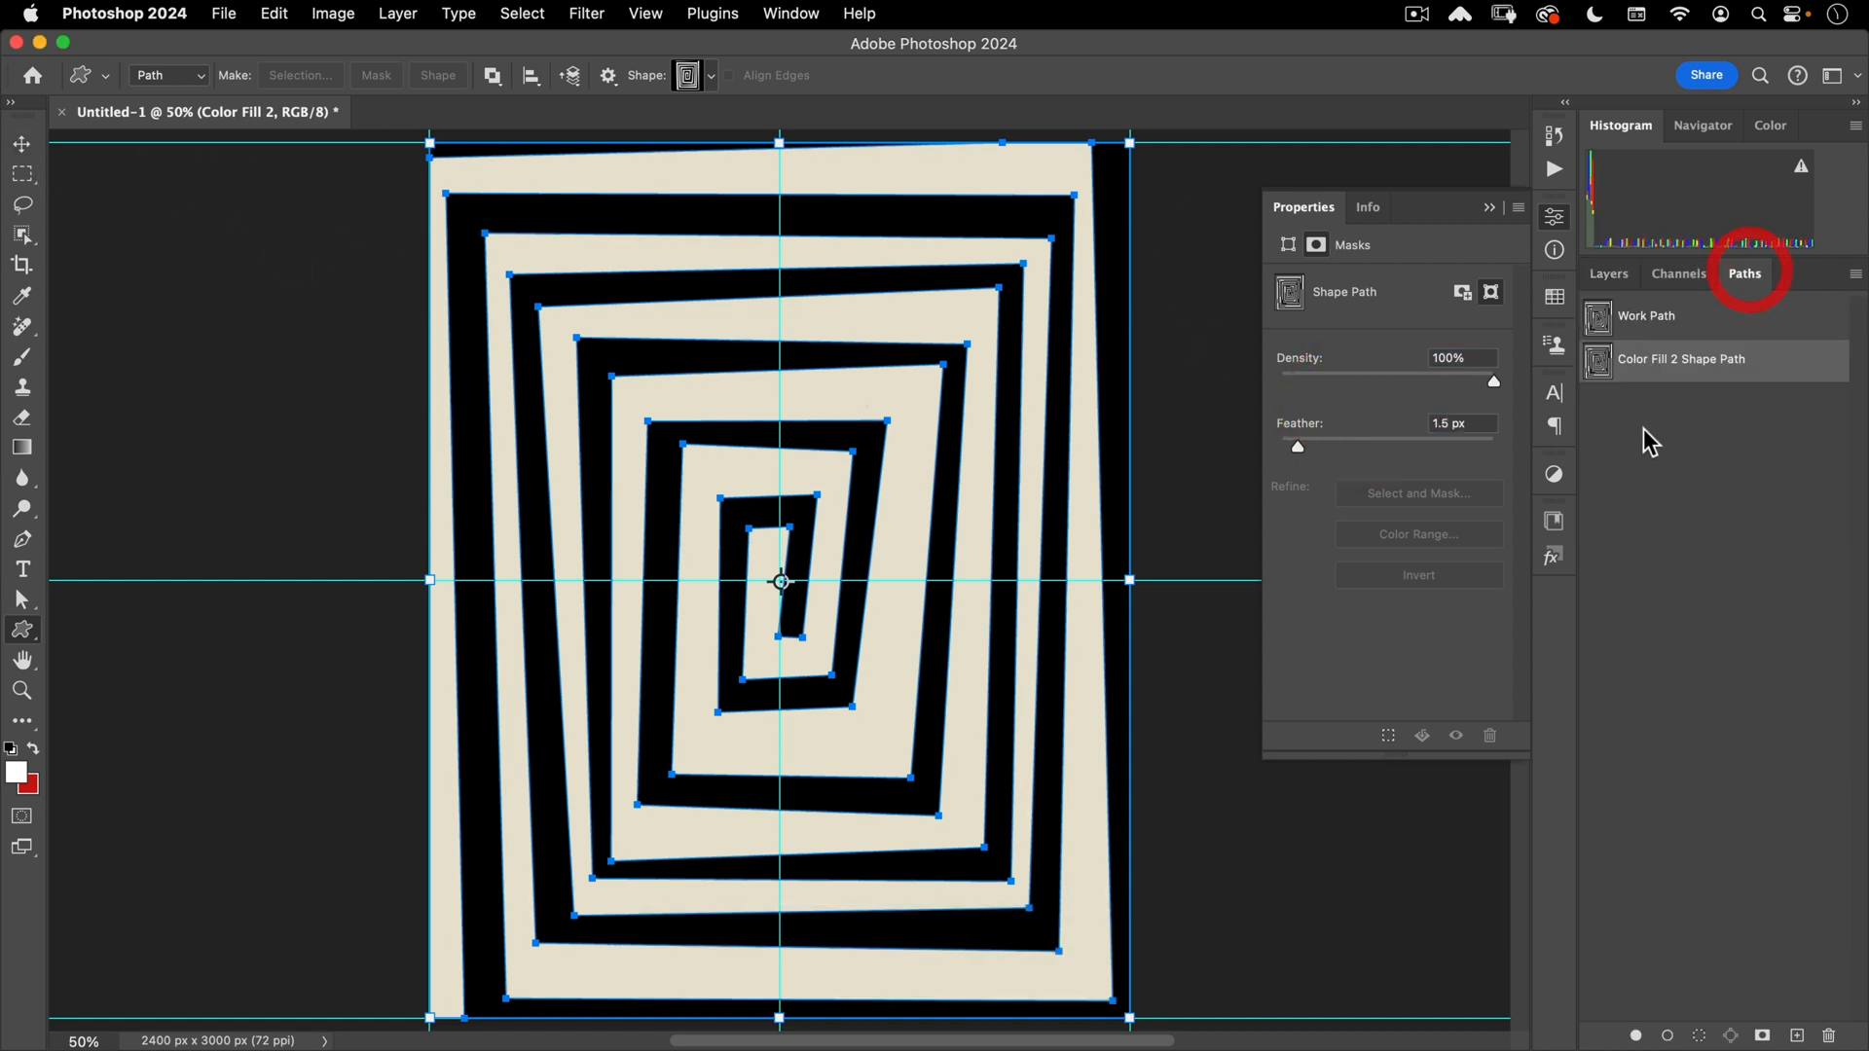
pyautogui.click(1643, 434)
pyautogui.press('v')
pyautogui.moveTo(1030, 379); pyautogui.dragTo(1329, 266)
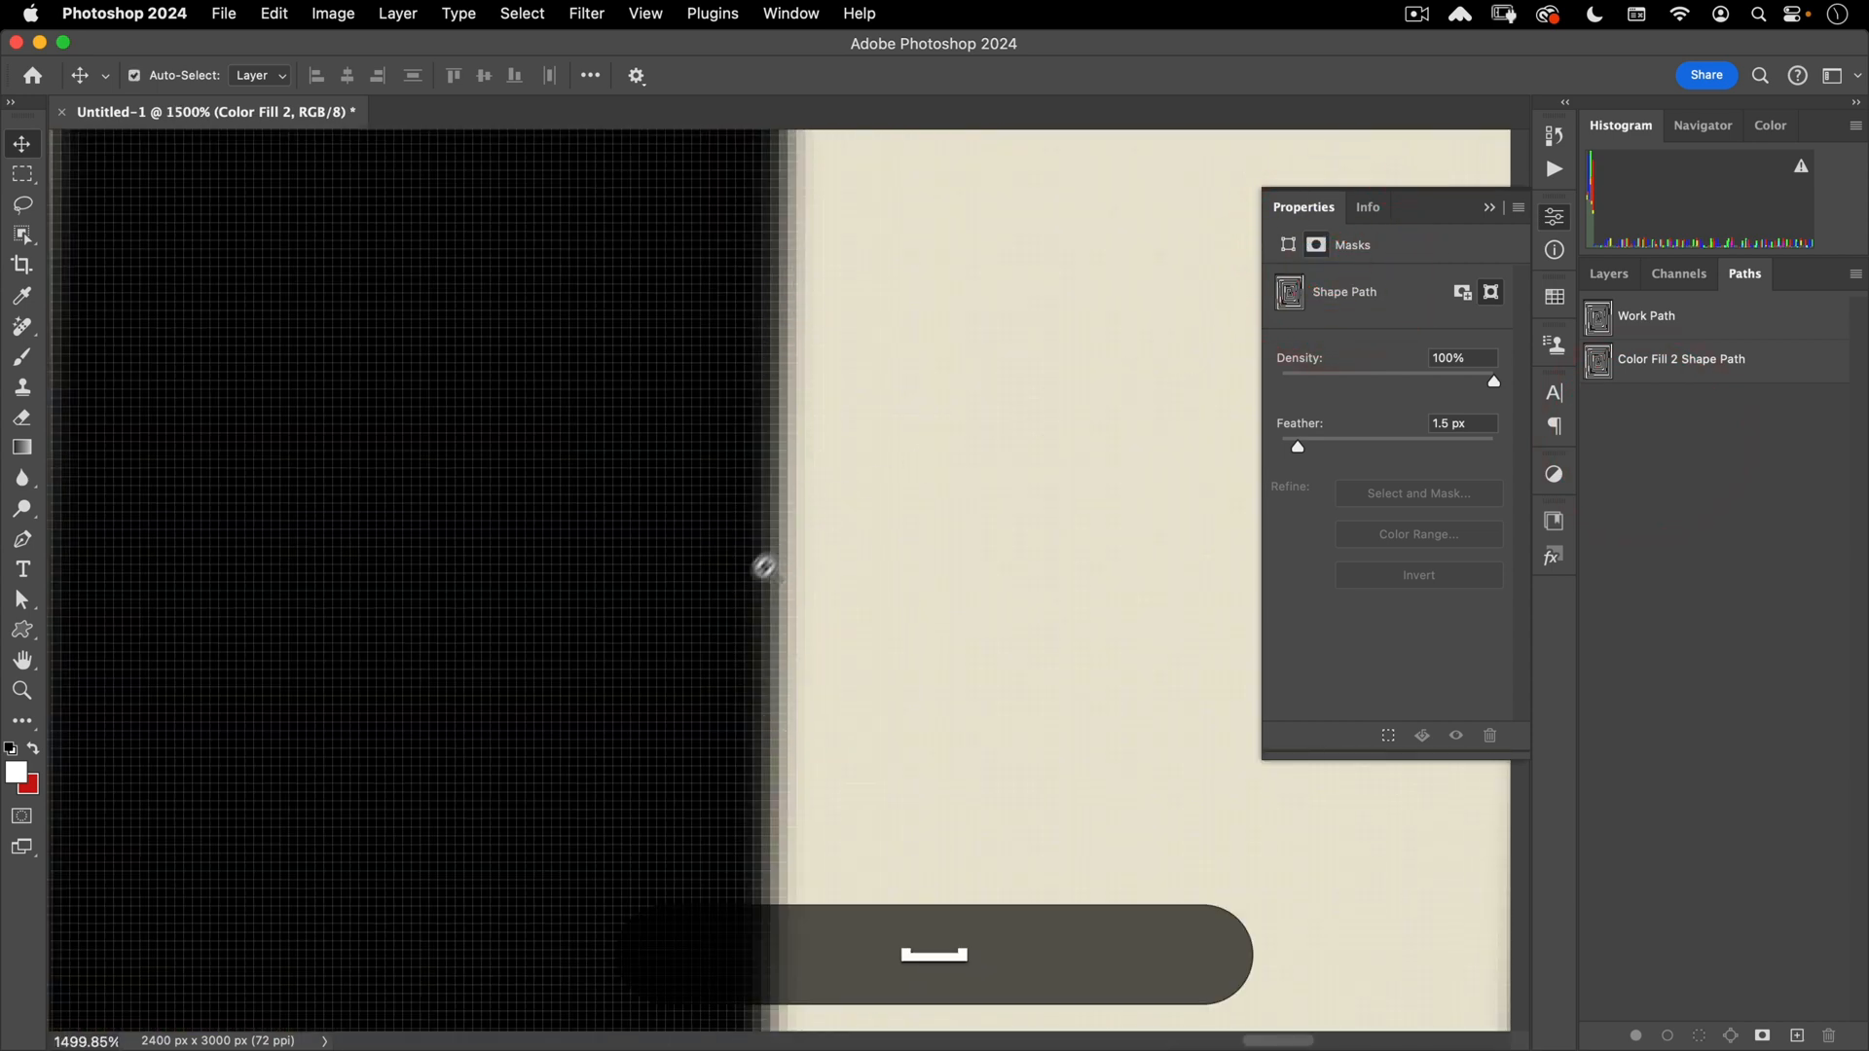
pyautogui.moveTo(763, 559)
pyautogui.mouseDown()
pyautogui.moveTo(599, 710)
pyautogui.moveTo(522, 814)
pyautogui.moveTo(675, 721)
pyautogui.mouseUp()
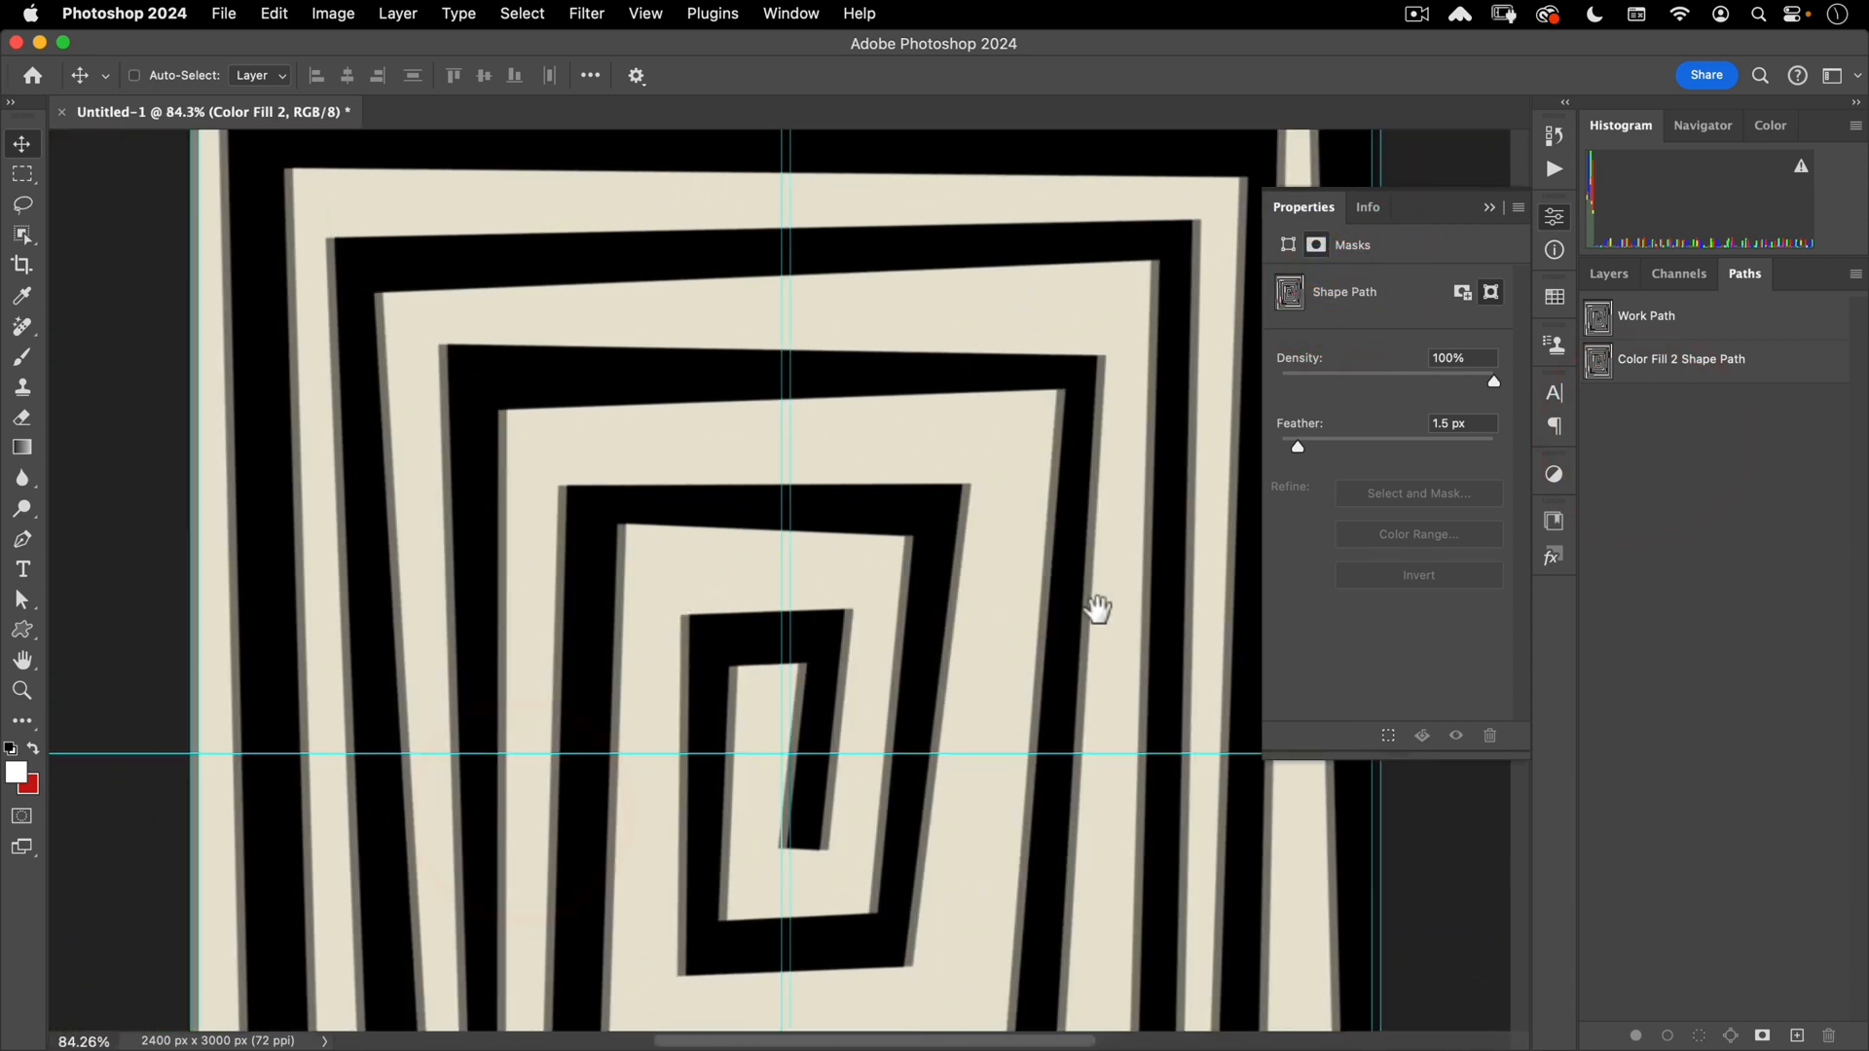
pyautogui.moveTo(1093, 609)
pyautogui.mouseDown()
pyautogui.moveTo(929, 652)
pyautogui.moveTo(885, 689)
pyautogui.mouseUp()
pyautogui.moveTo(988, 597); pyautogui.dragTo(927, 514)
pyautogui.click(1608, 273)
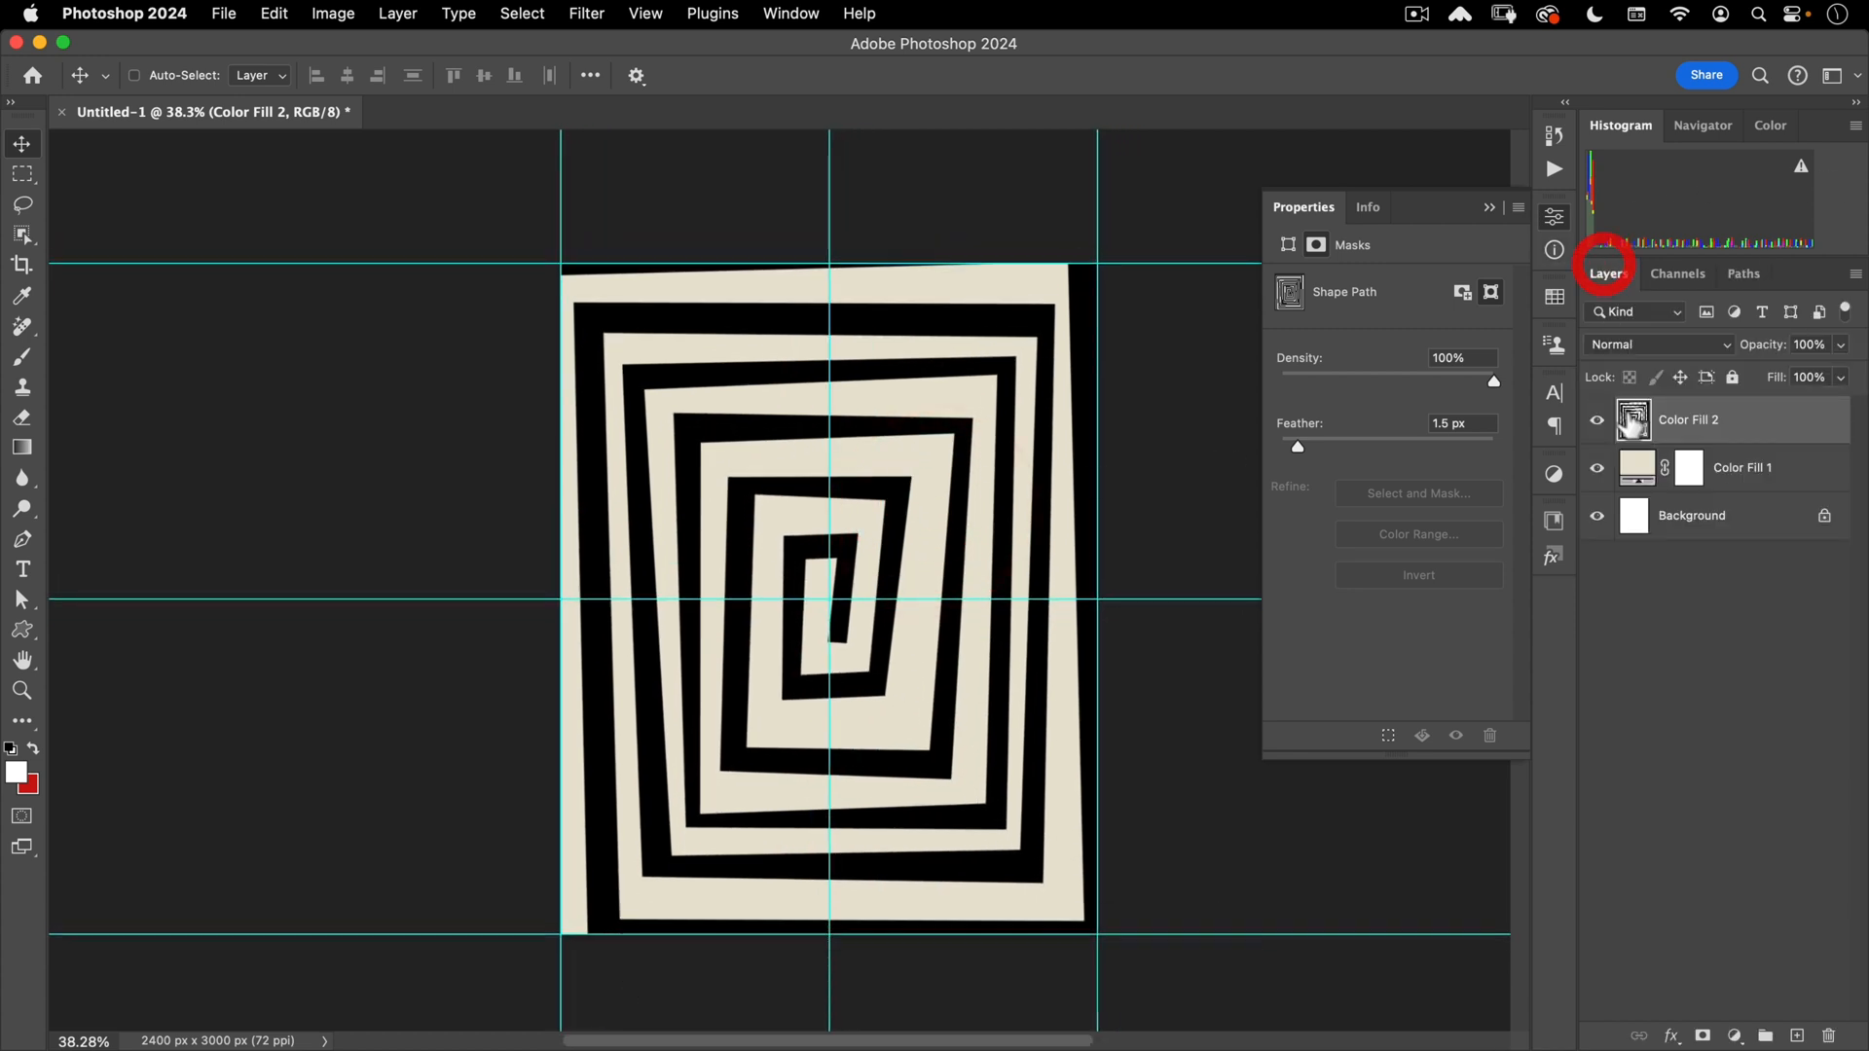
# - Rename Color Fill 2 to 'maze' and Color Fill 1 to 'paper color'
pyautogui.doubleClick(1702, 420)
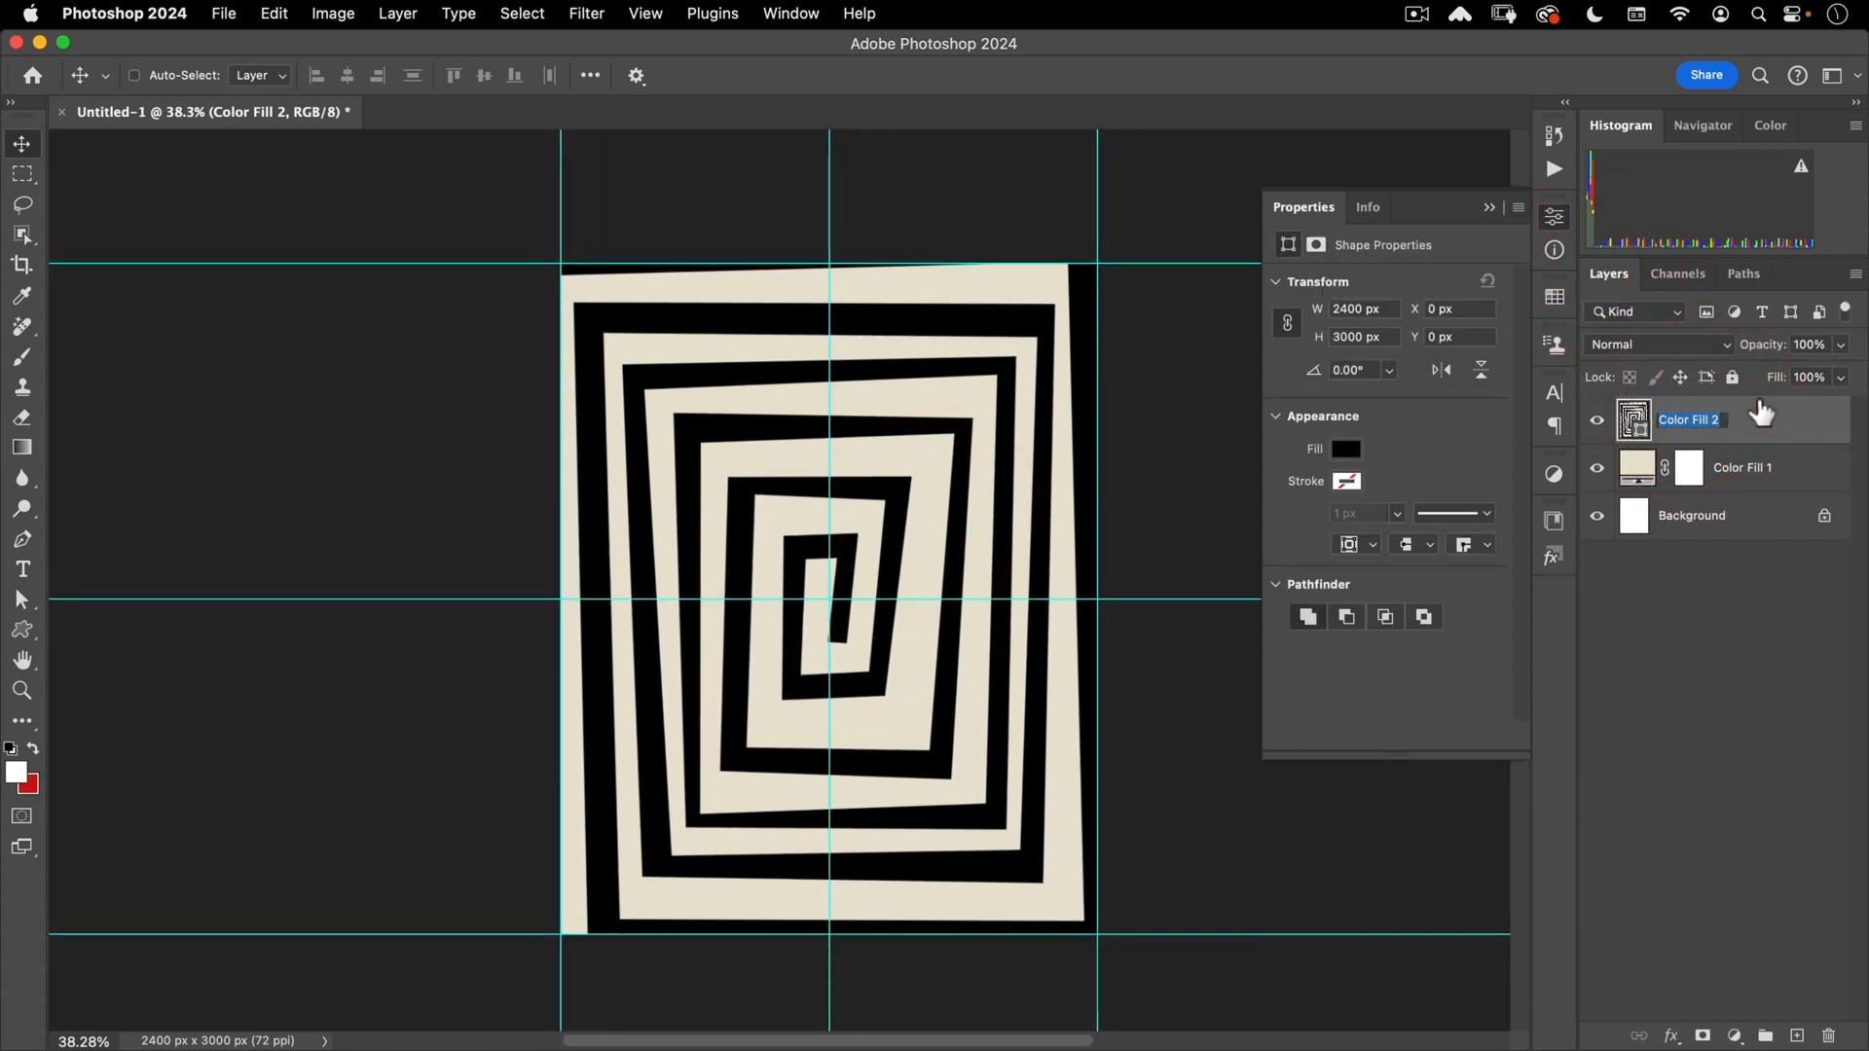
pyautogui.write('max')
pyautogui.press('BackSpace')
pyautogui.write('ze')
pyautogui.press('Return')
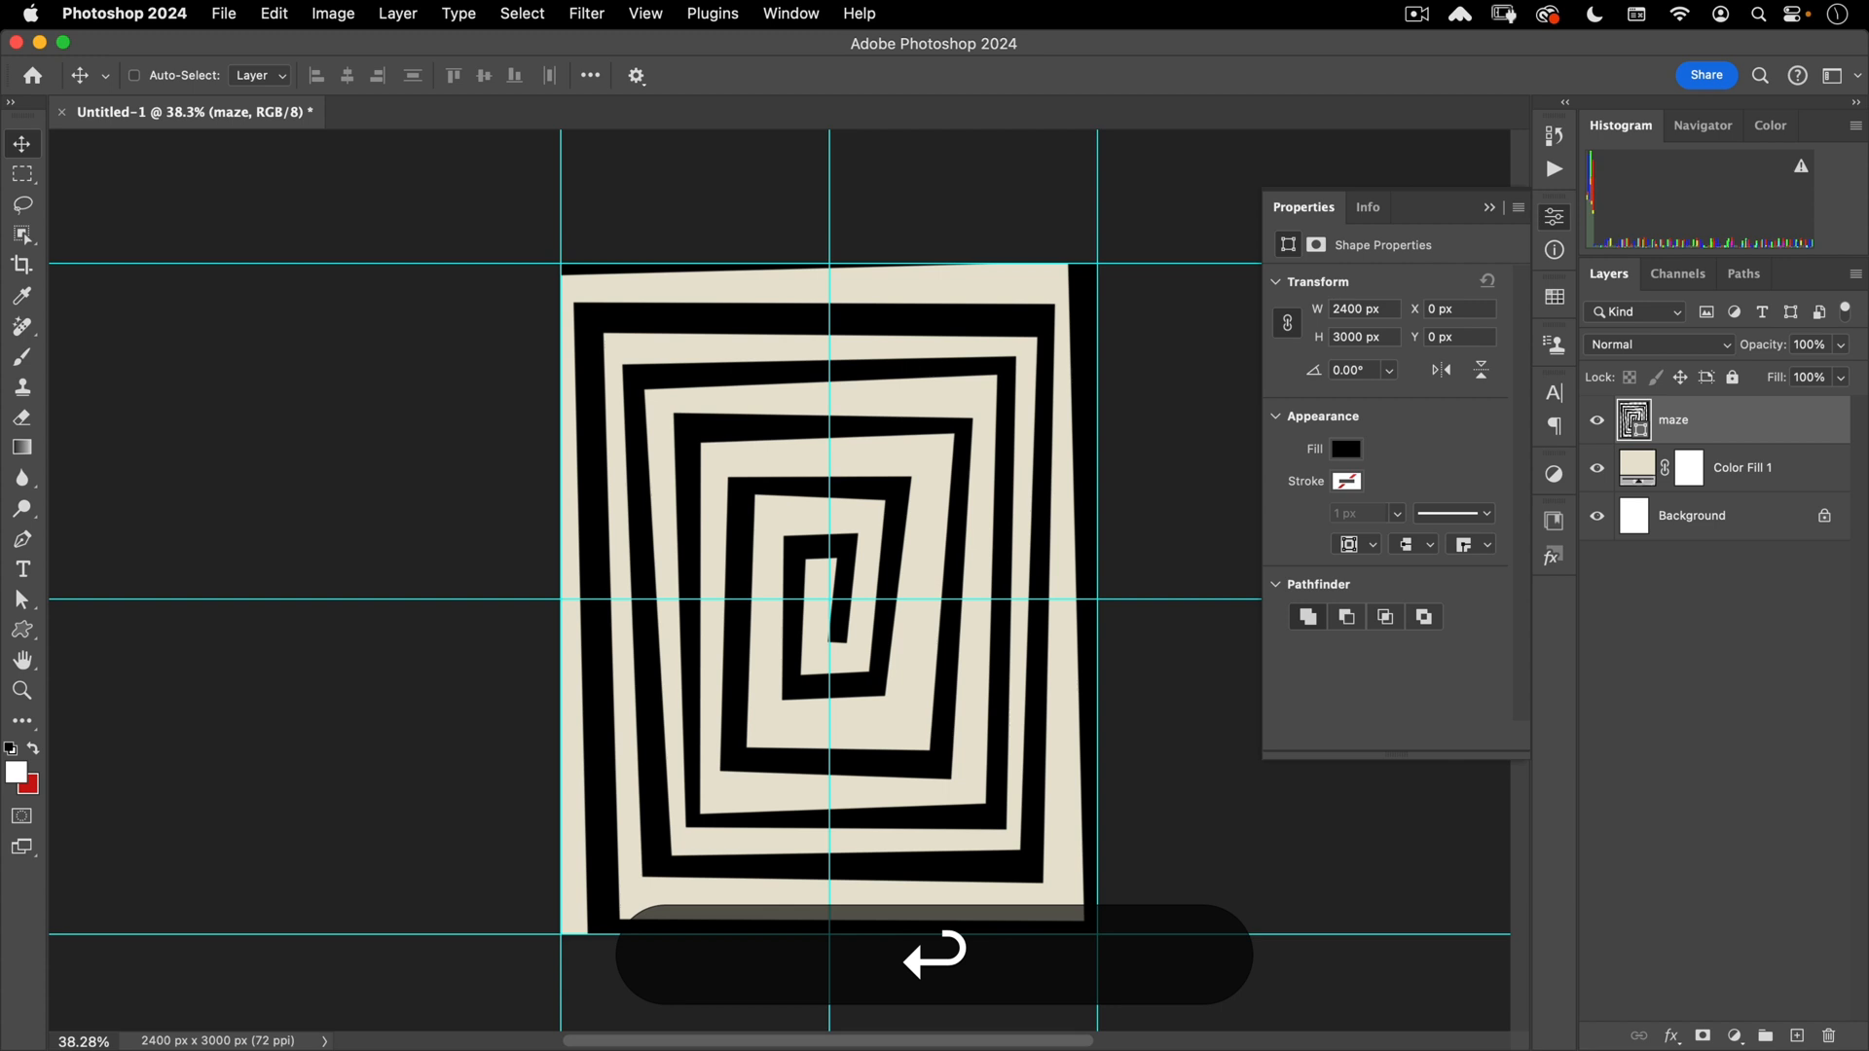
pyautogui.doubleClick(1737, 469)
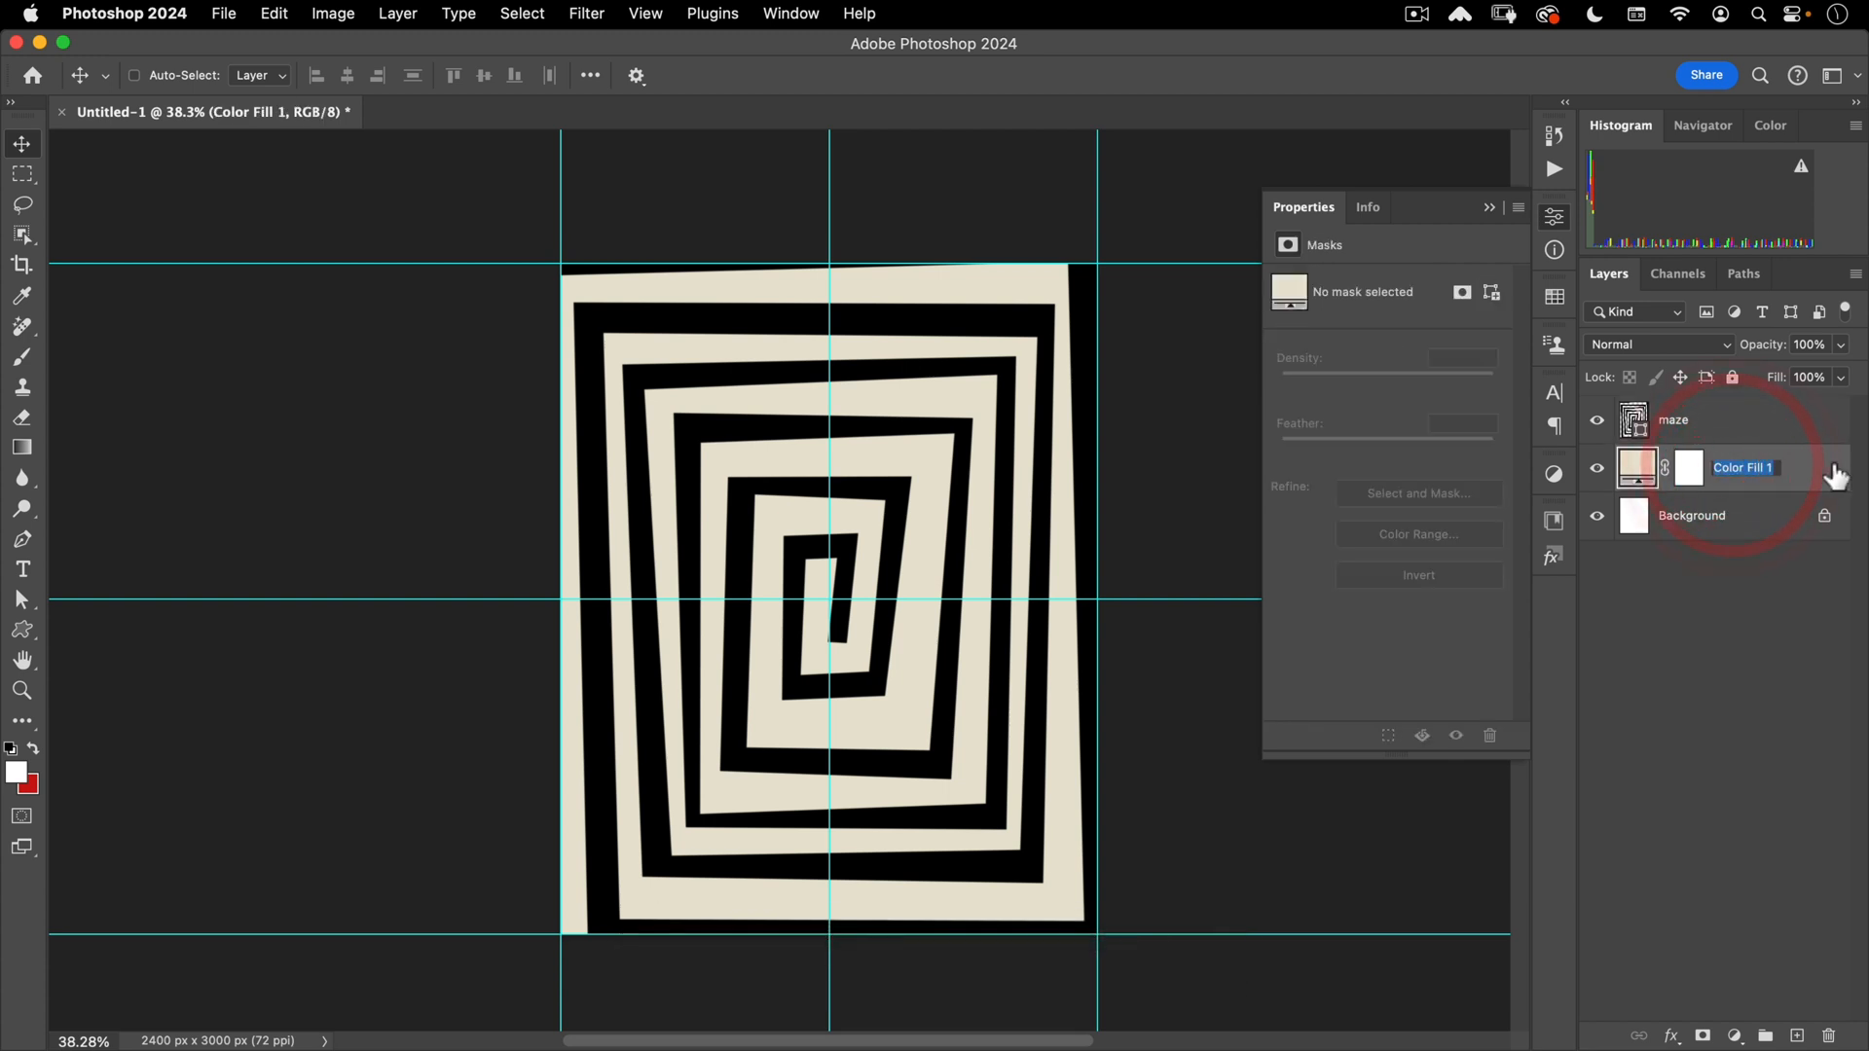
pyautogui.write('paper color')
pyautogui.press('Return')
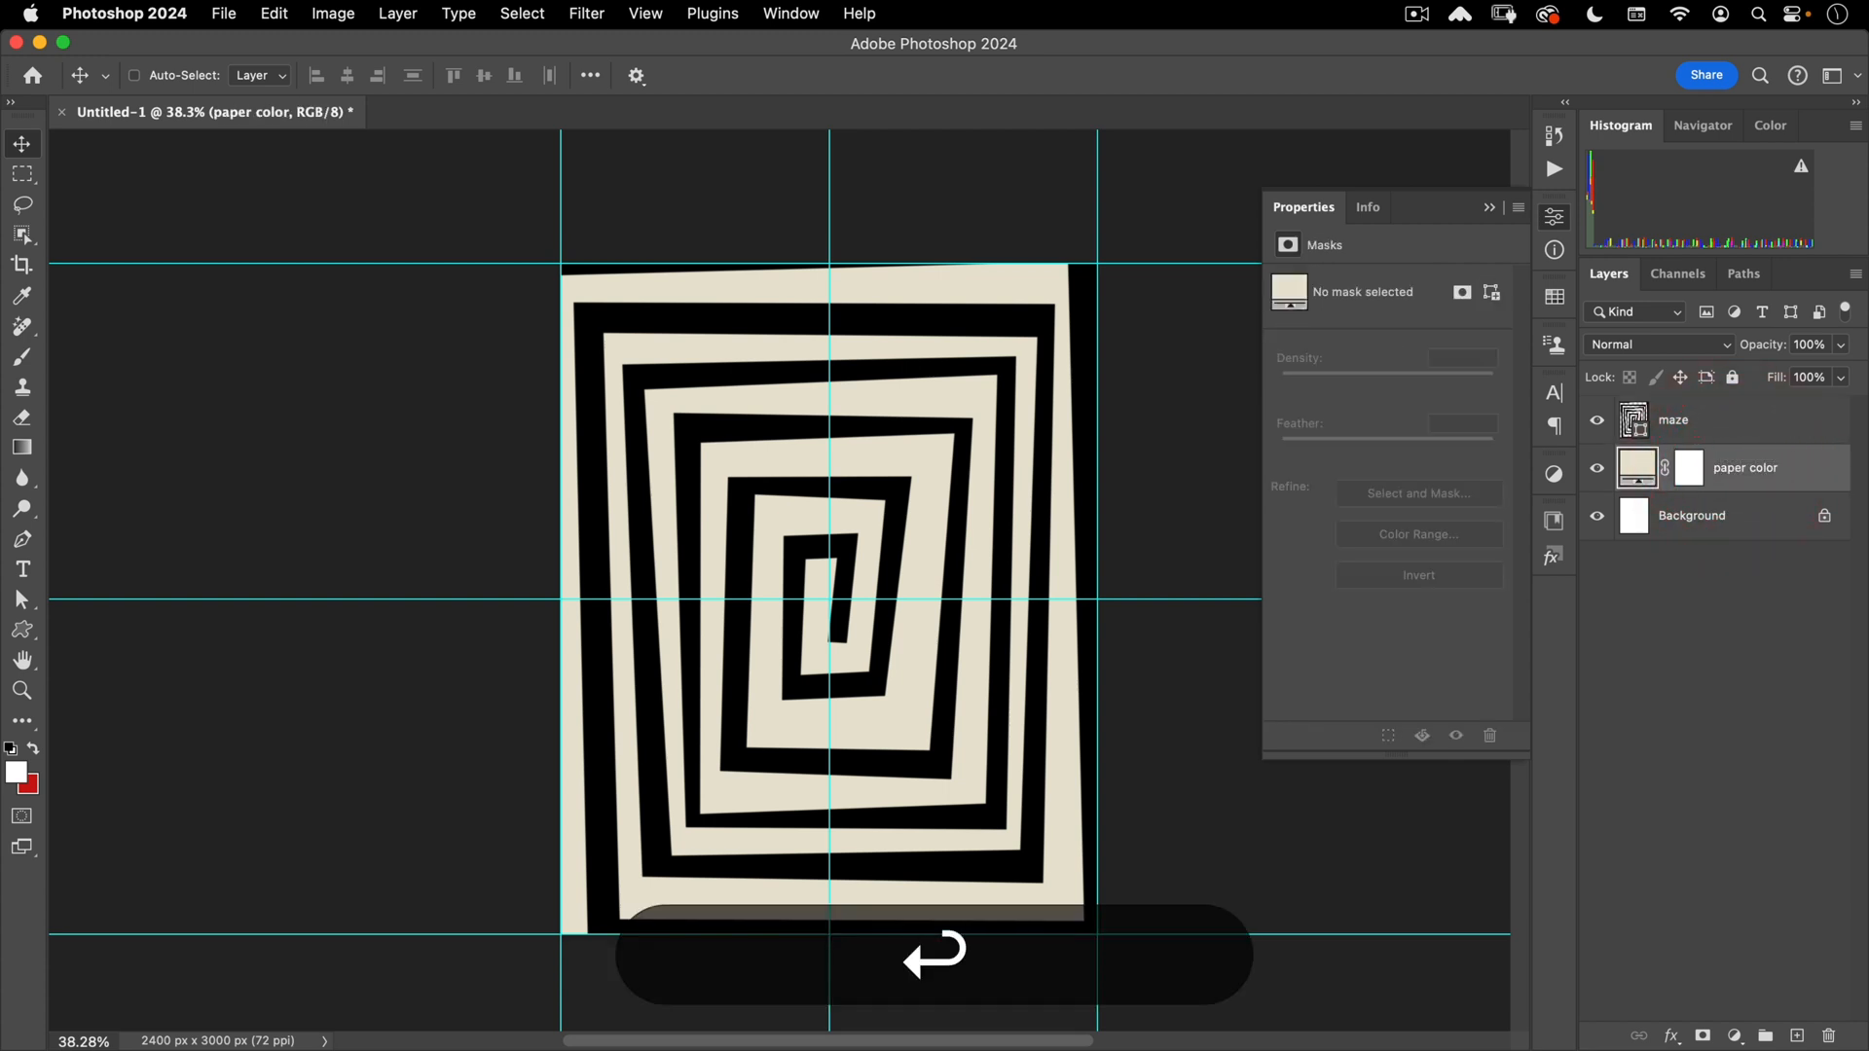
# - Select the maze layer, collapse the Properties panel and recentre the poster view
pyautogui.click(1688, 424)
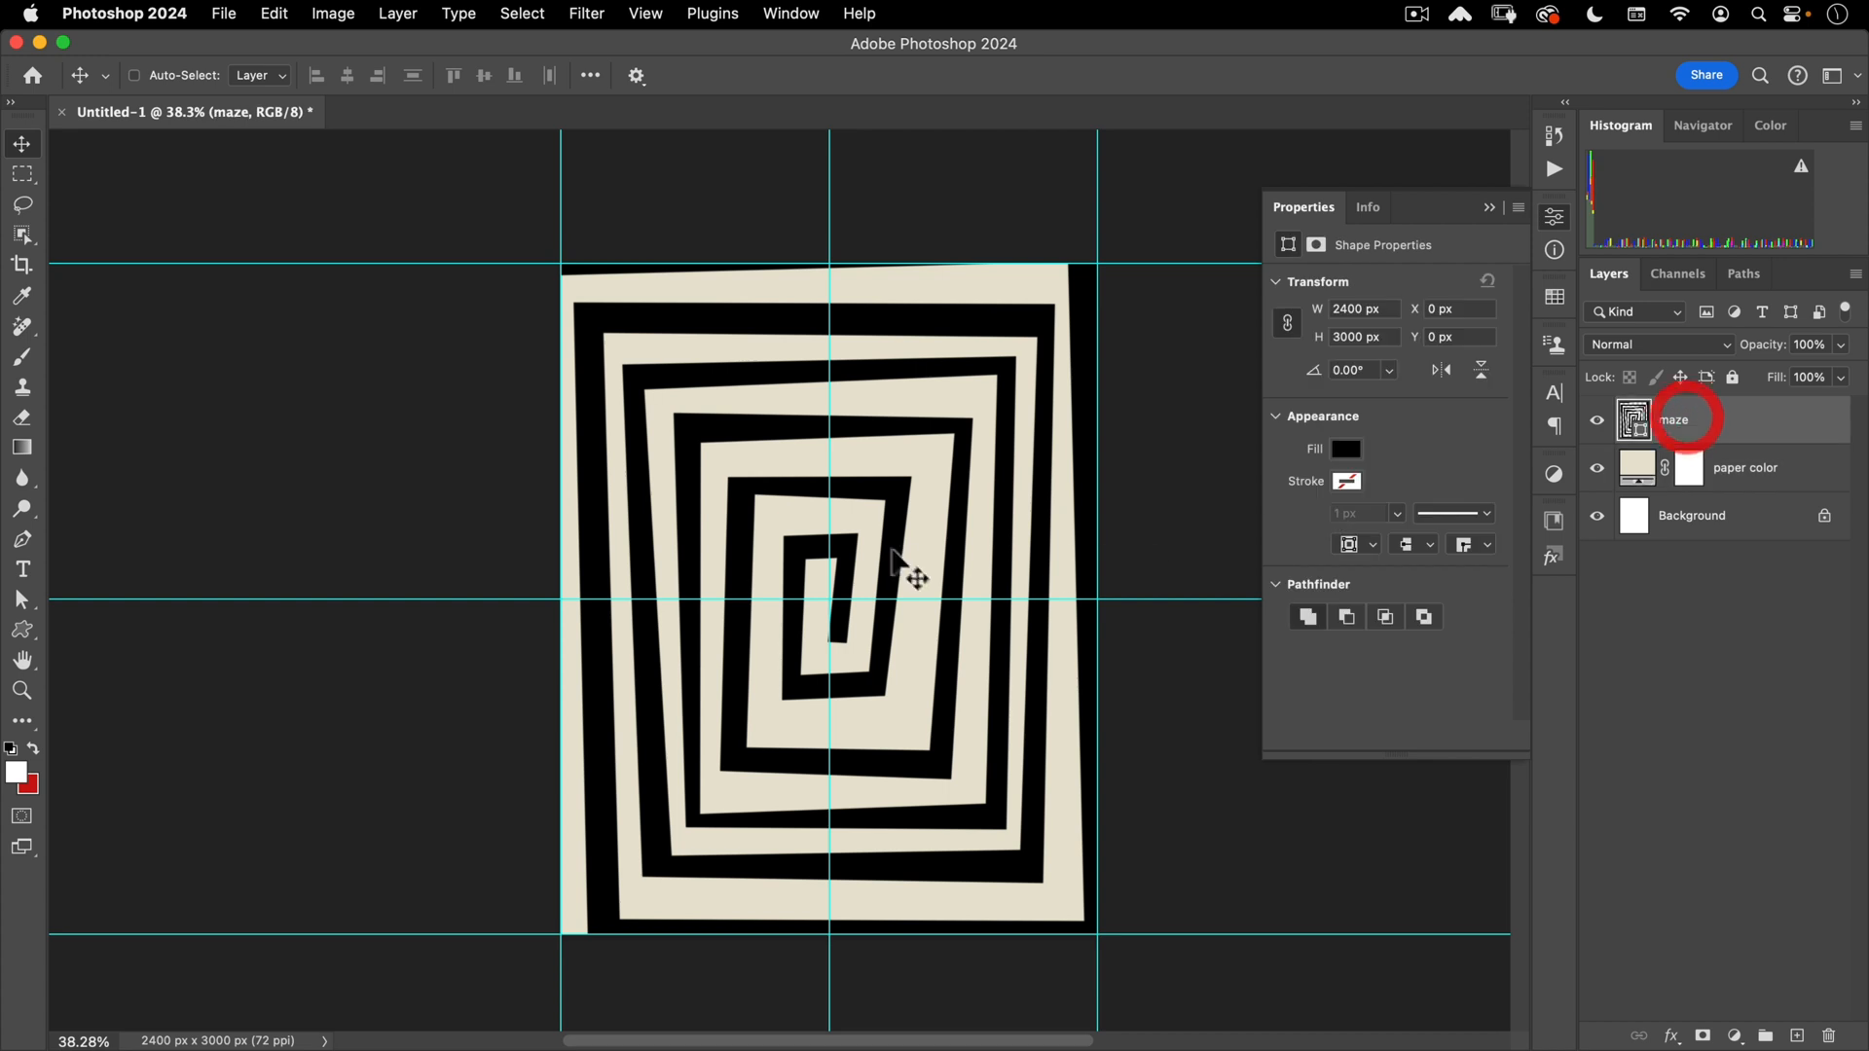
pyautogui.click(1555, 212)
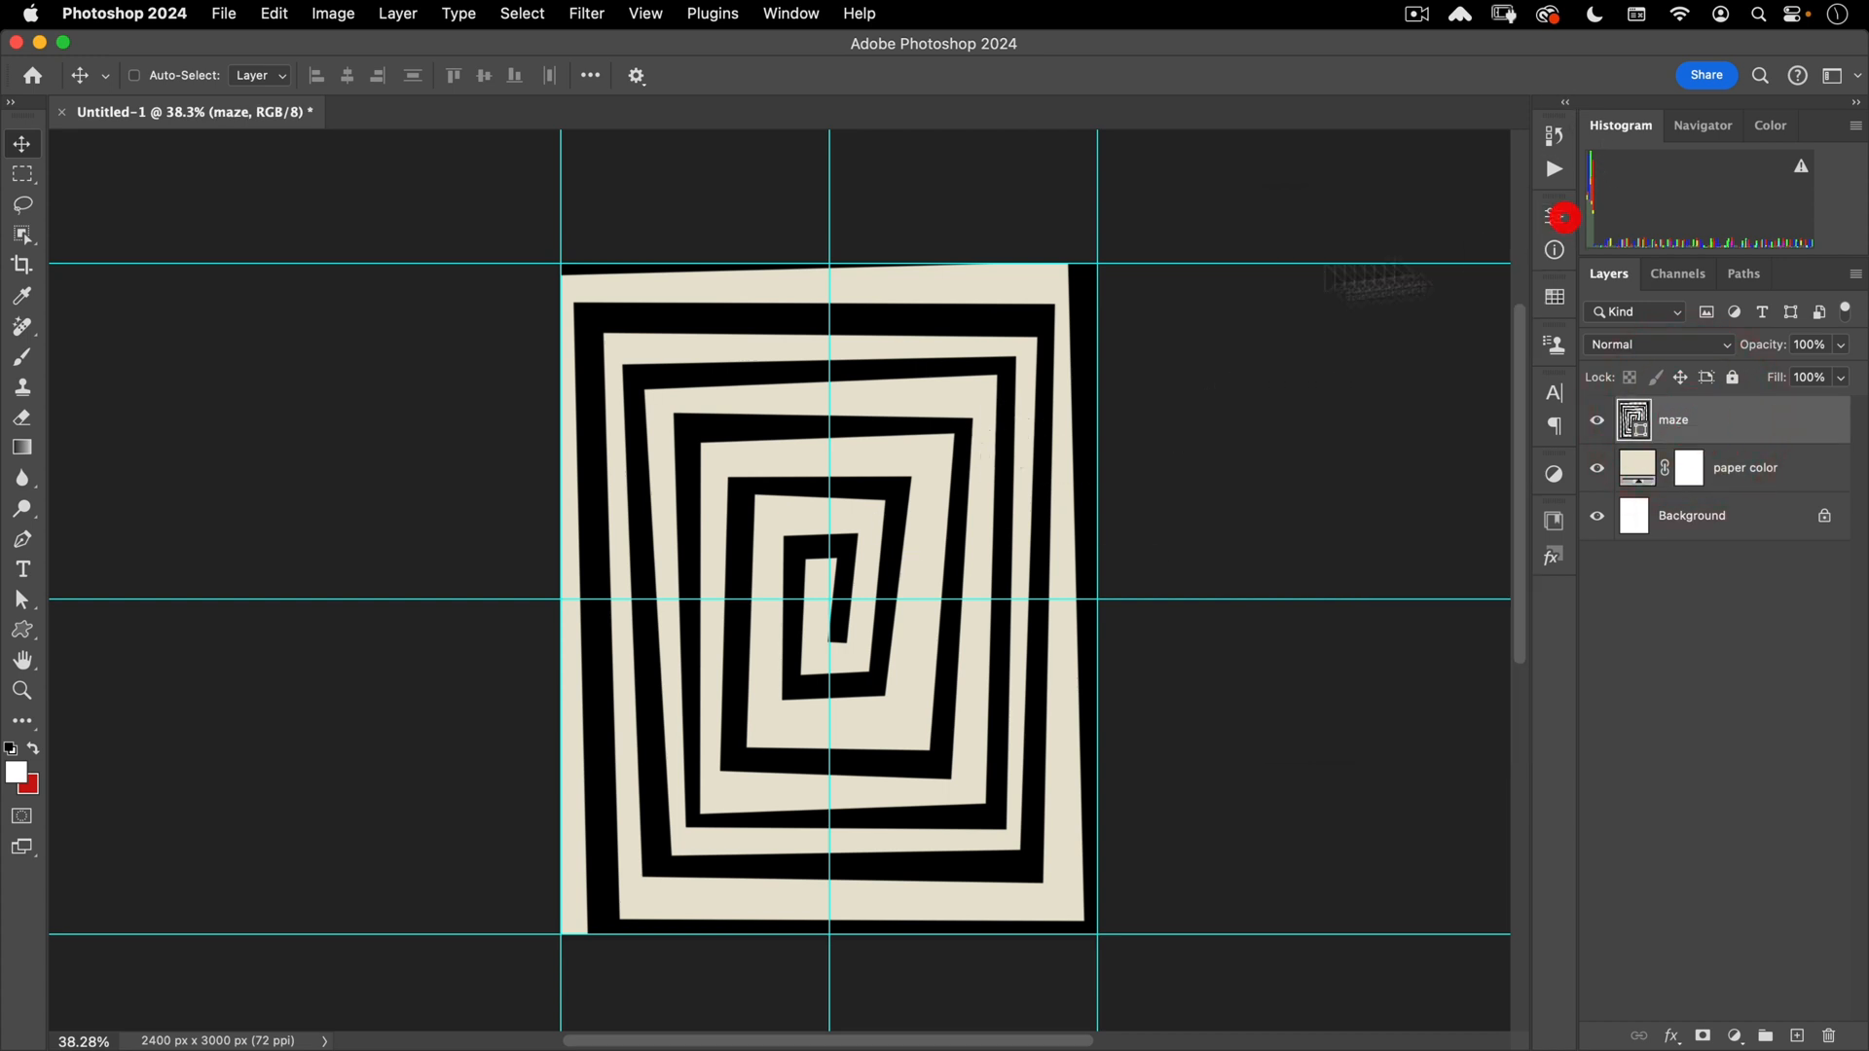
pyautogui.press('space')
pyautogui.moveTo(1006, 558); pyautogui.dragTo(873, 524)
pyautogui.press('space')
pyautogui.press('super+space')
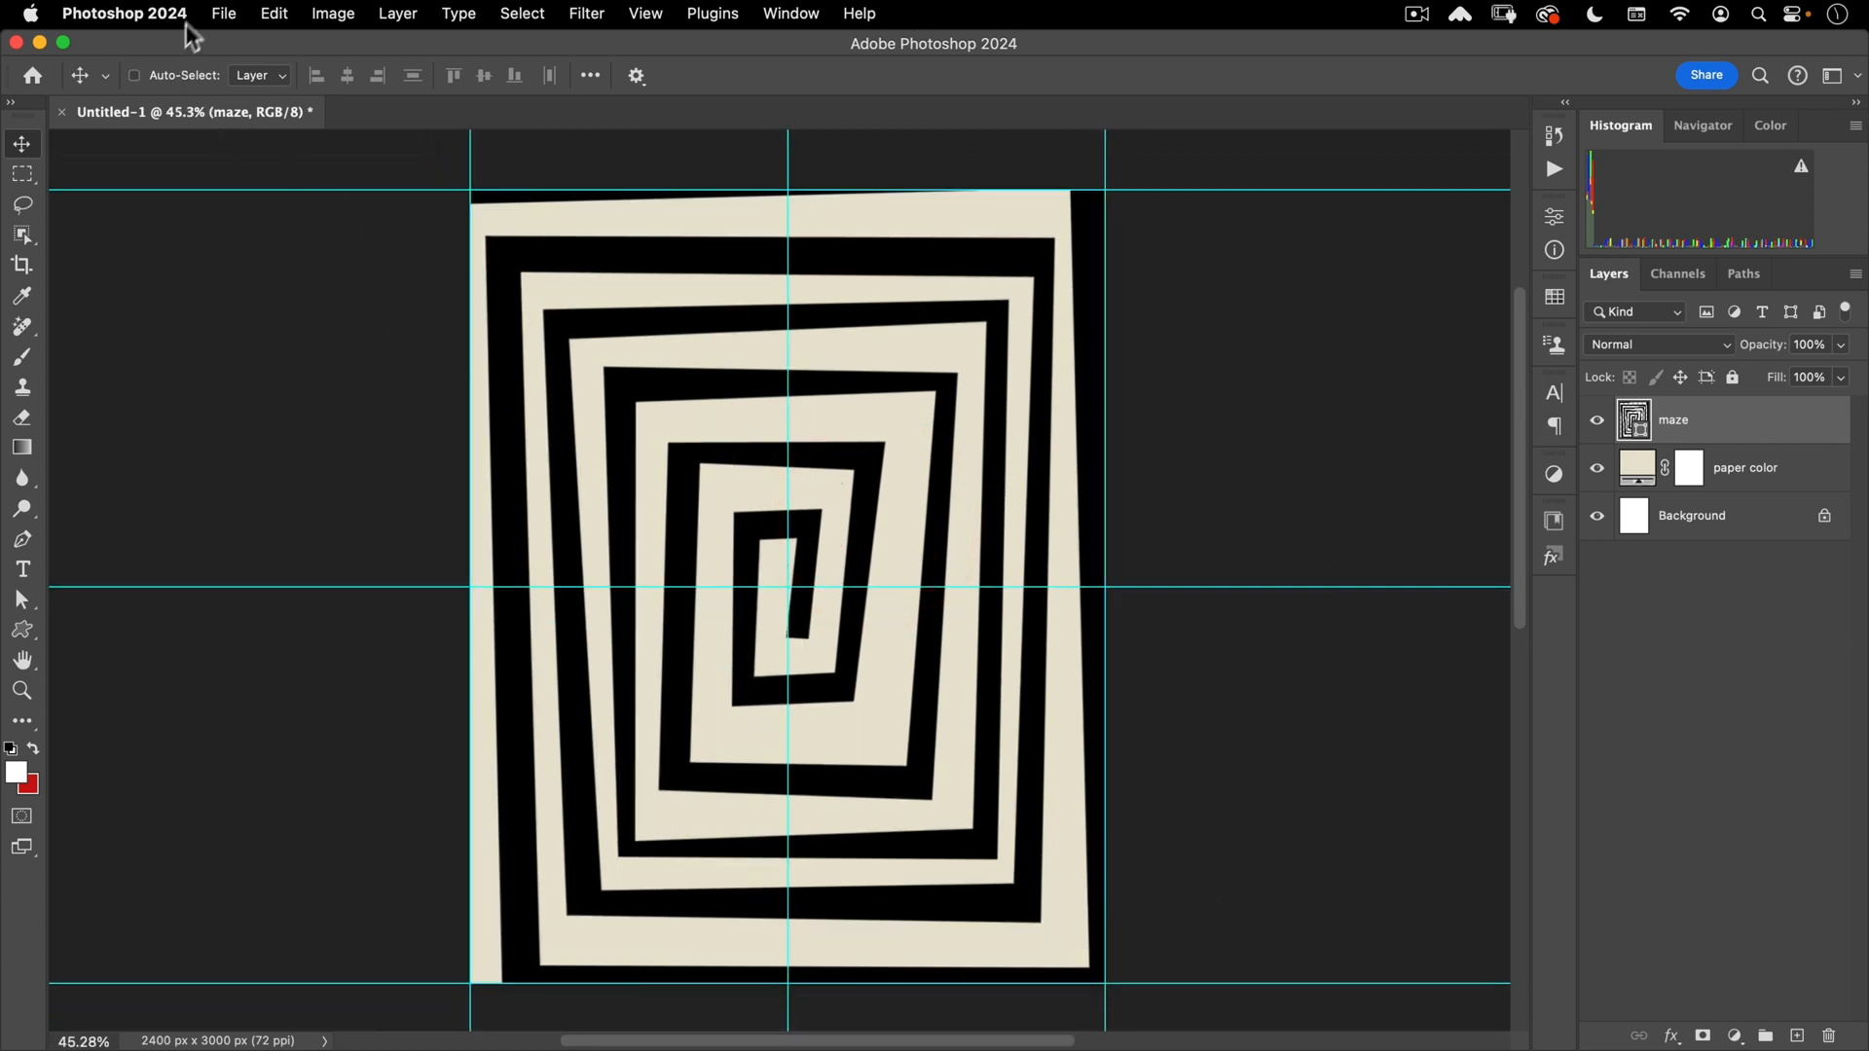
# - Place nucly-concrete-44.jpg from the assets folder as an embedded layer via File > Place Embedded
pyautogui.click(224, 13)
pyautogui.click(282, 482)
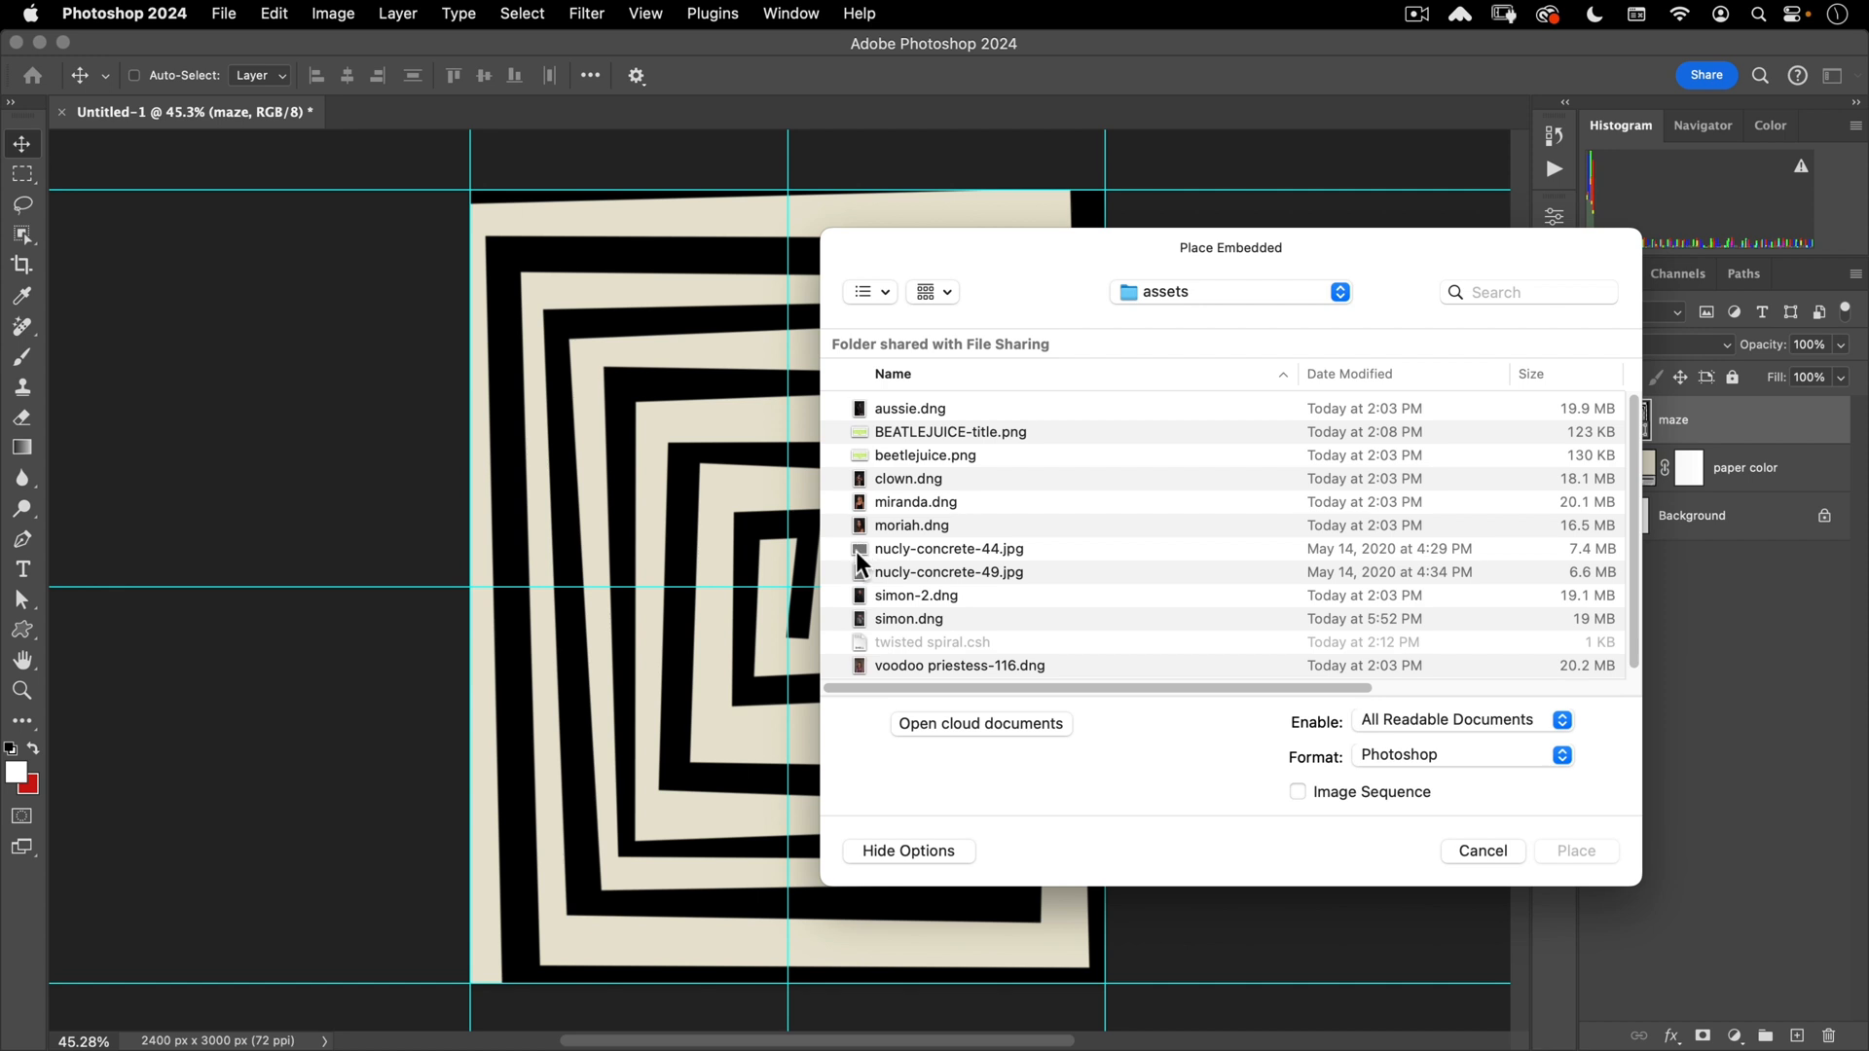
pyautogui.click(913, 548)
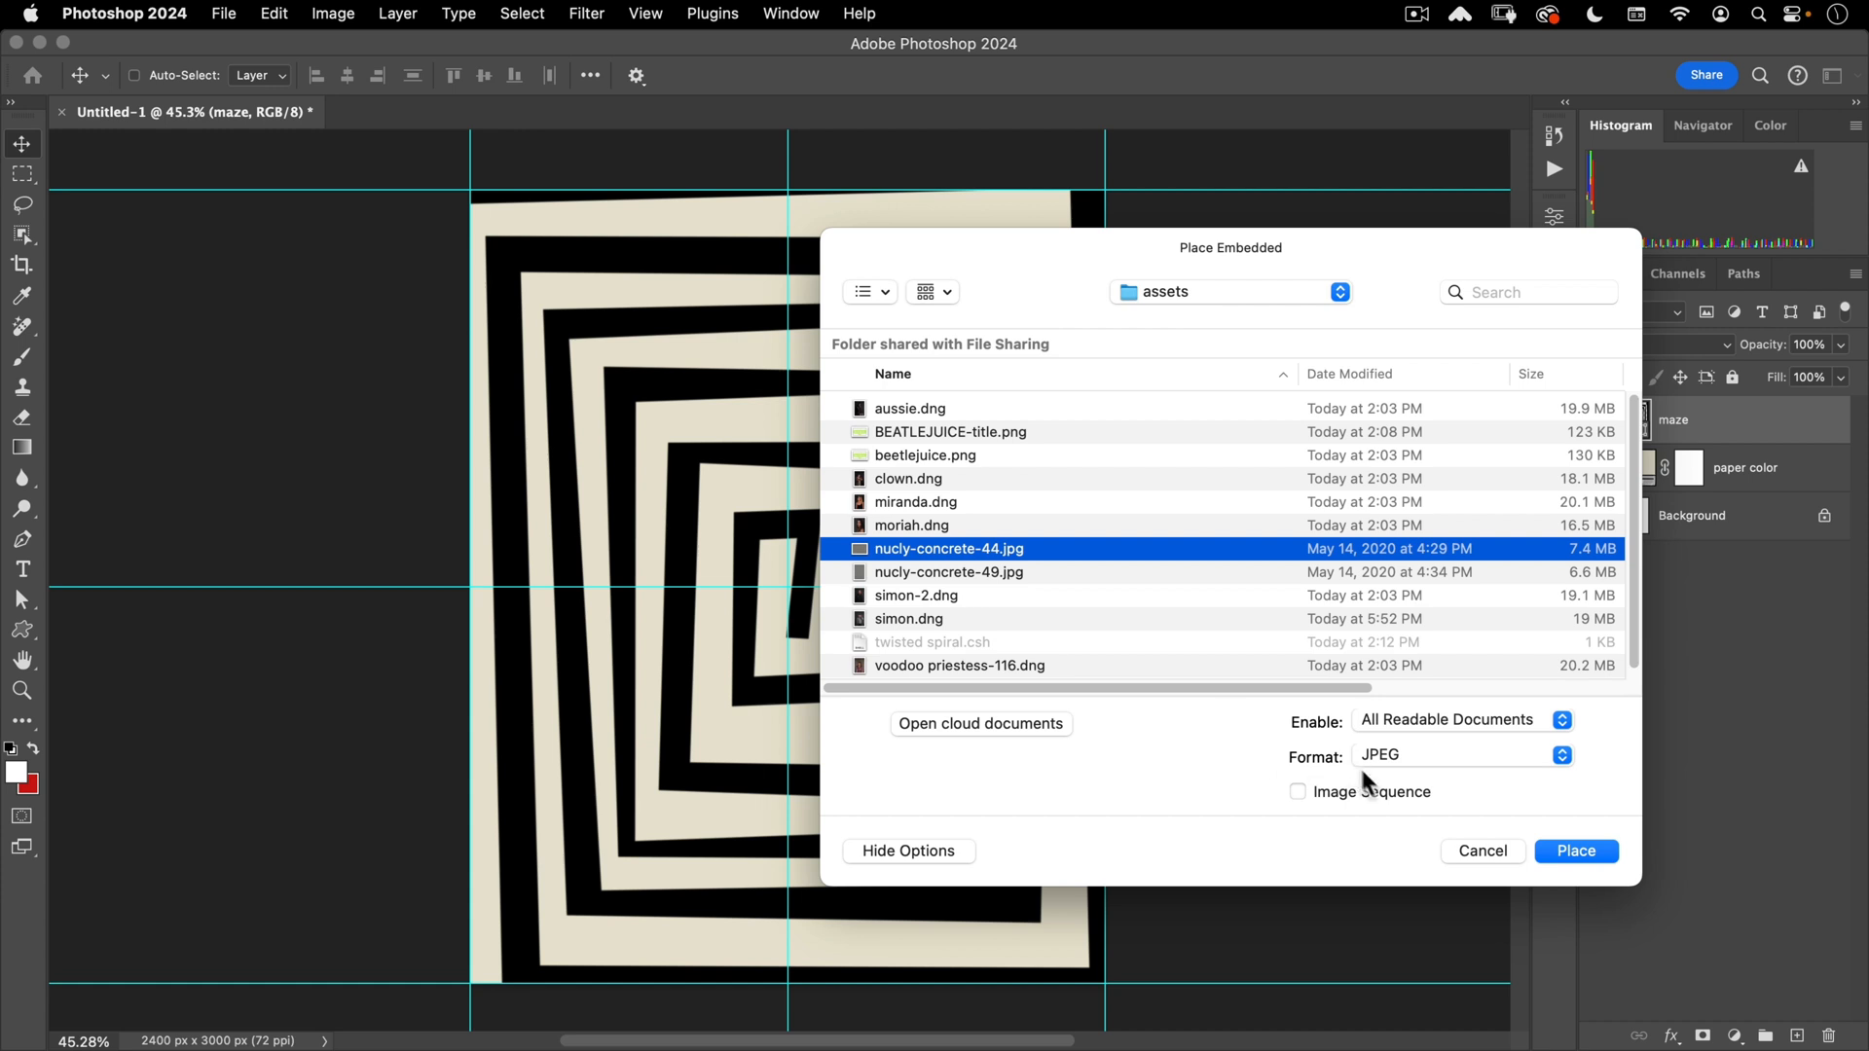
pyautogui.click(1567, 849)
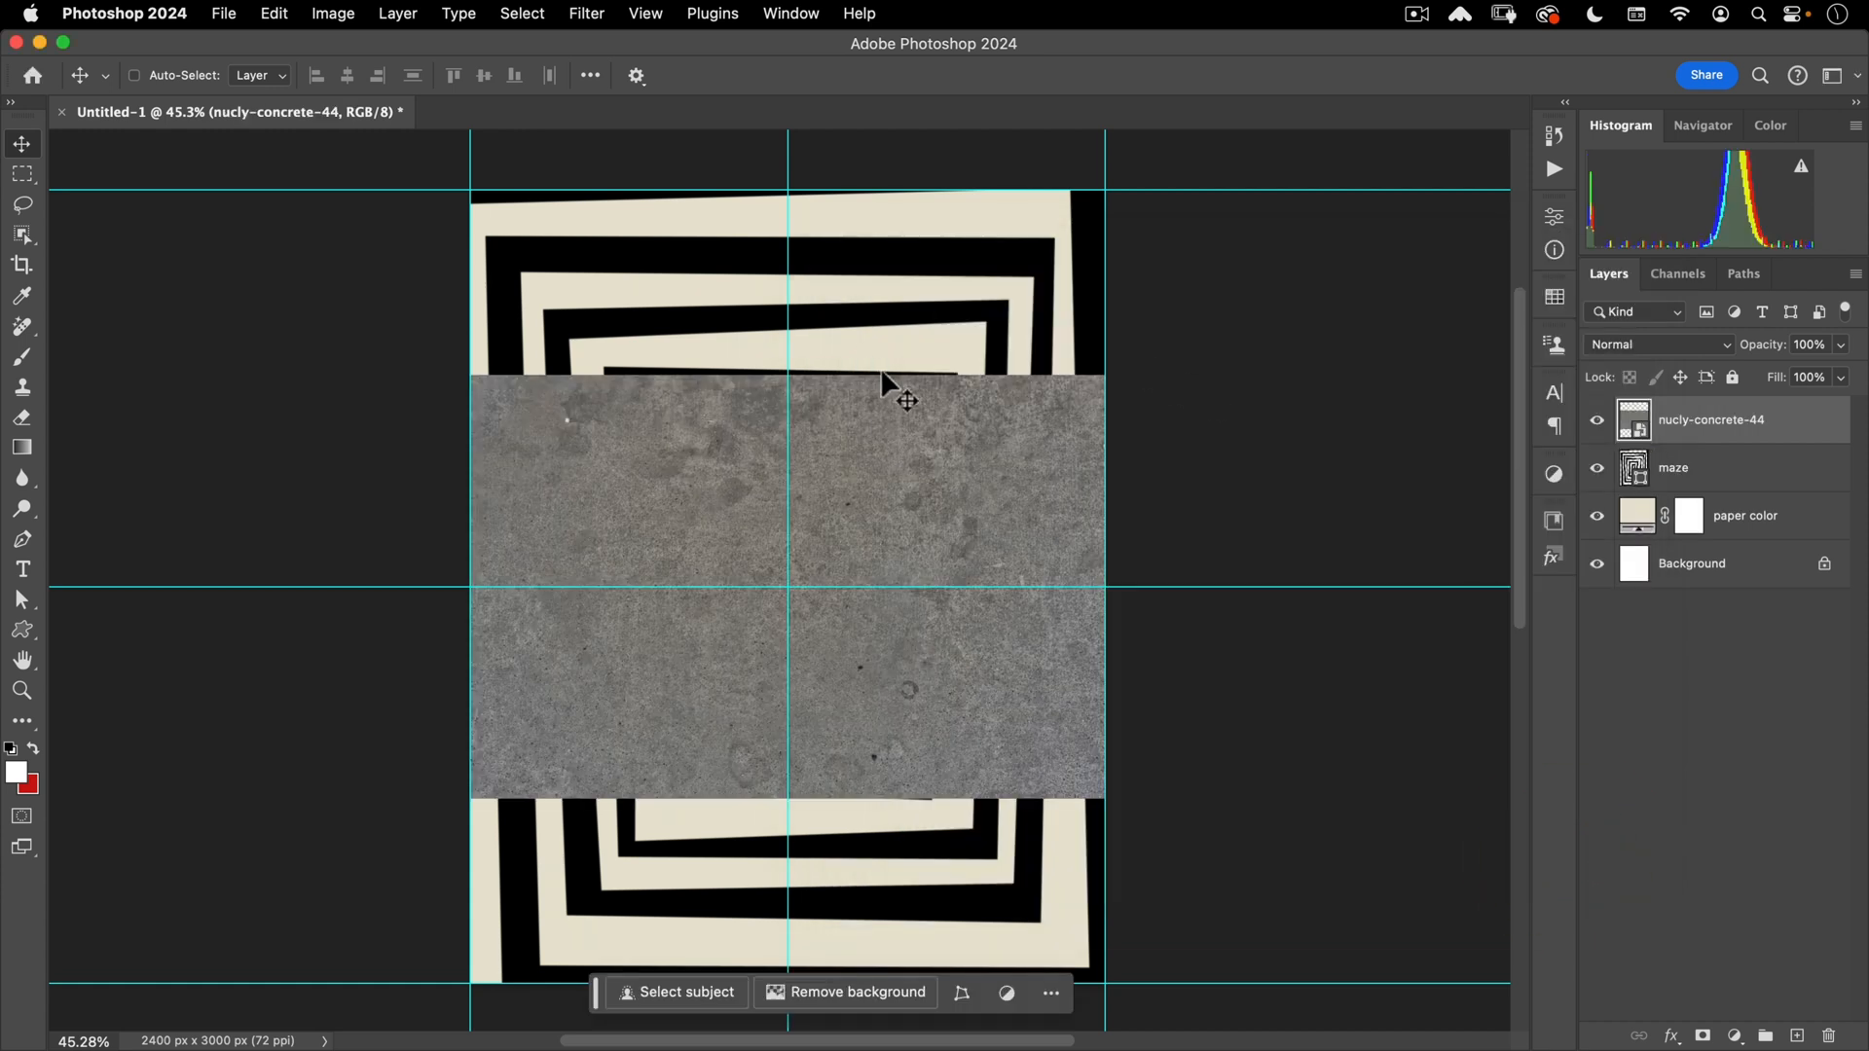
# - Scale the placed nucly-concrete-44 texture to cover the whole poster and commit it
pyautogui.press('super+t')
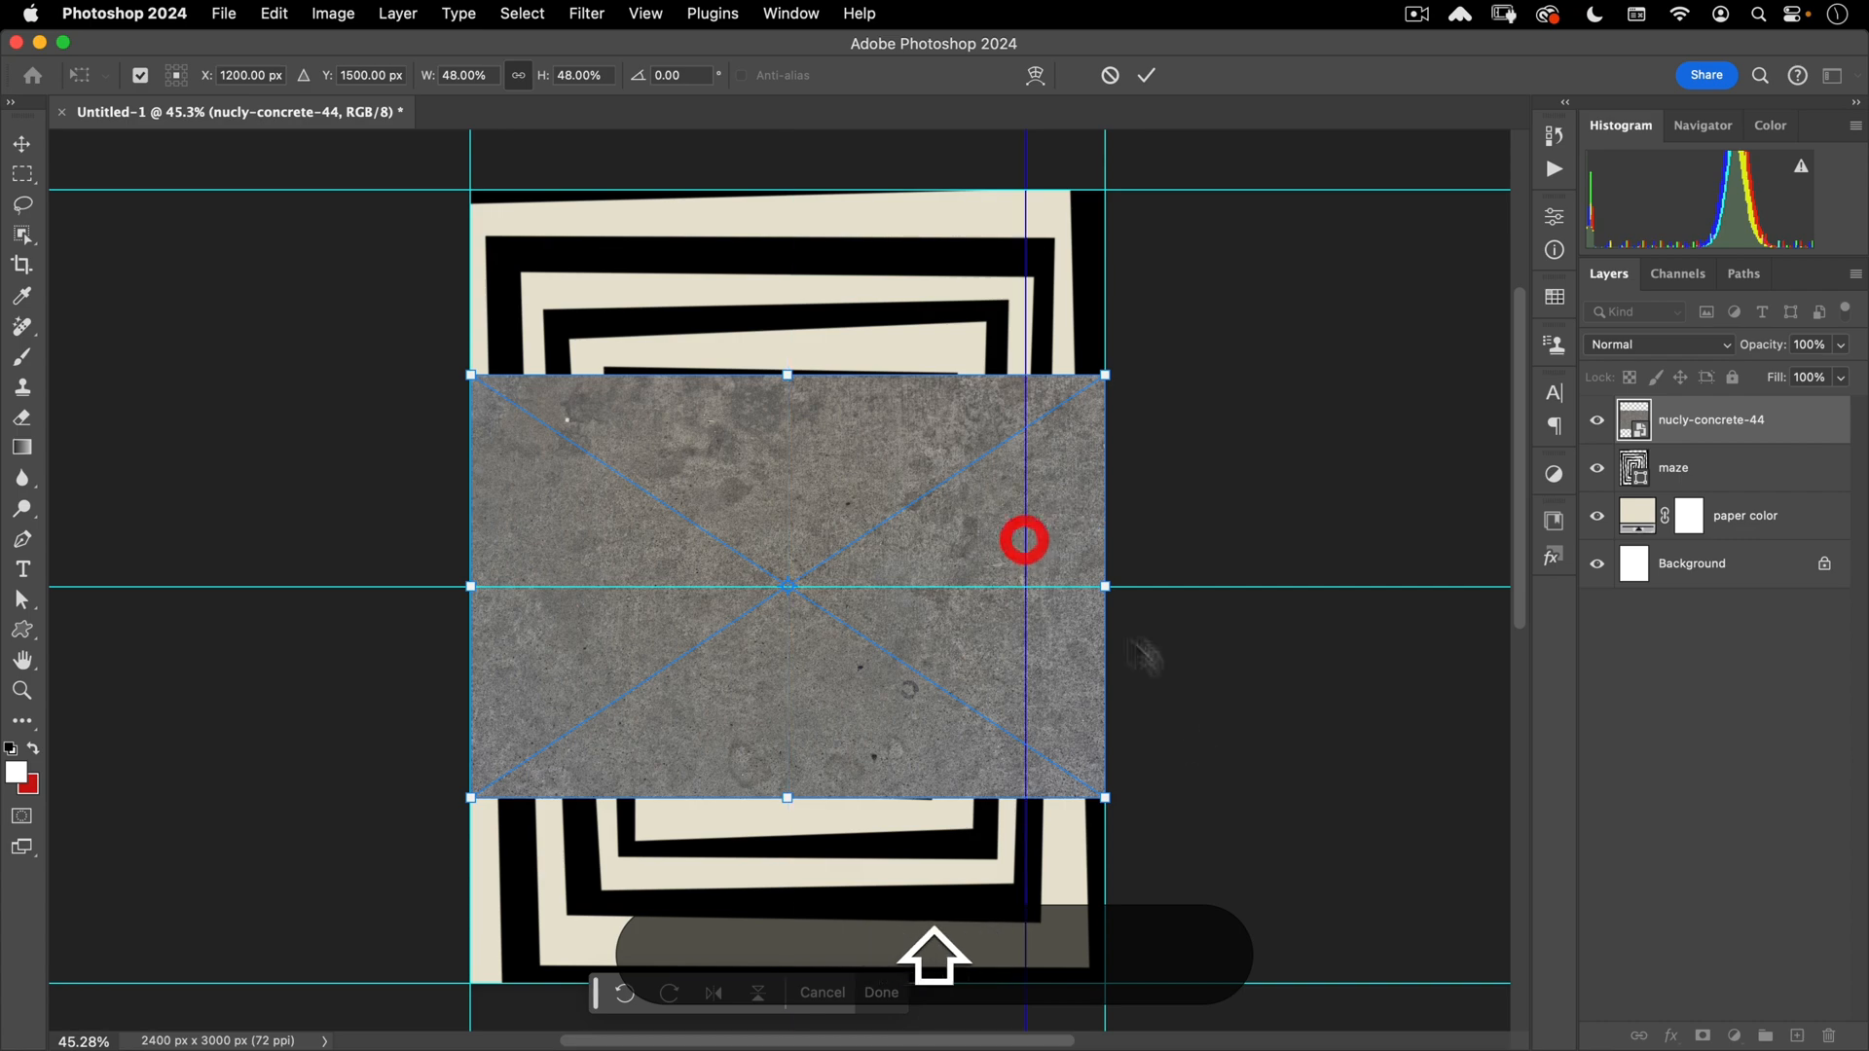
pyautogui.moveTo(1029, 230); pyautogui.dragTo(993, 649)
pyautogui.moveTo(991, 586); pyautogui.dragTo(1093, 509)
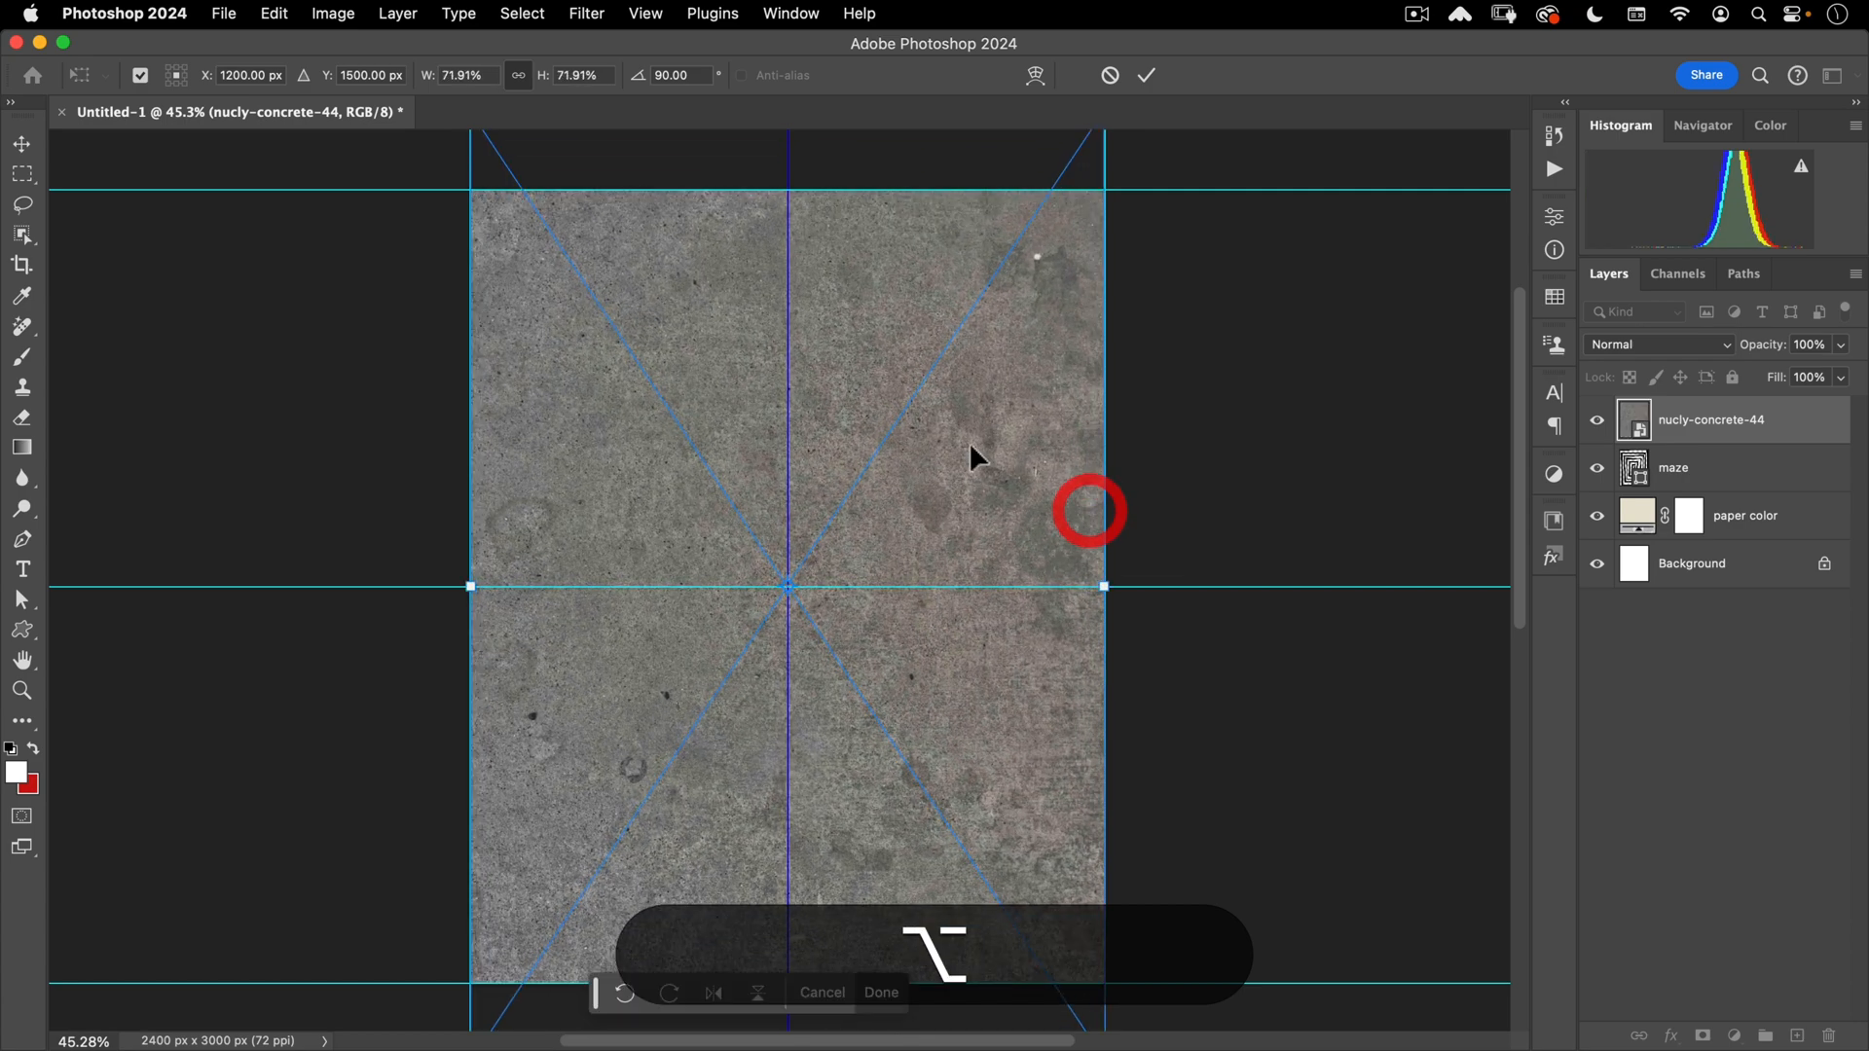
pyautogui.doubleClick(967, 442)
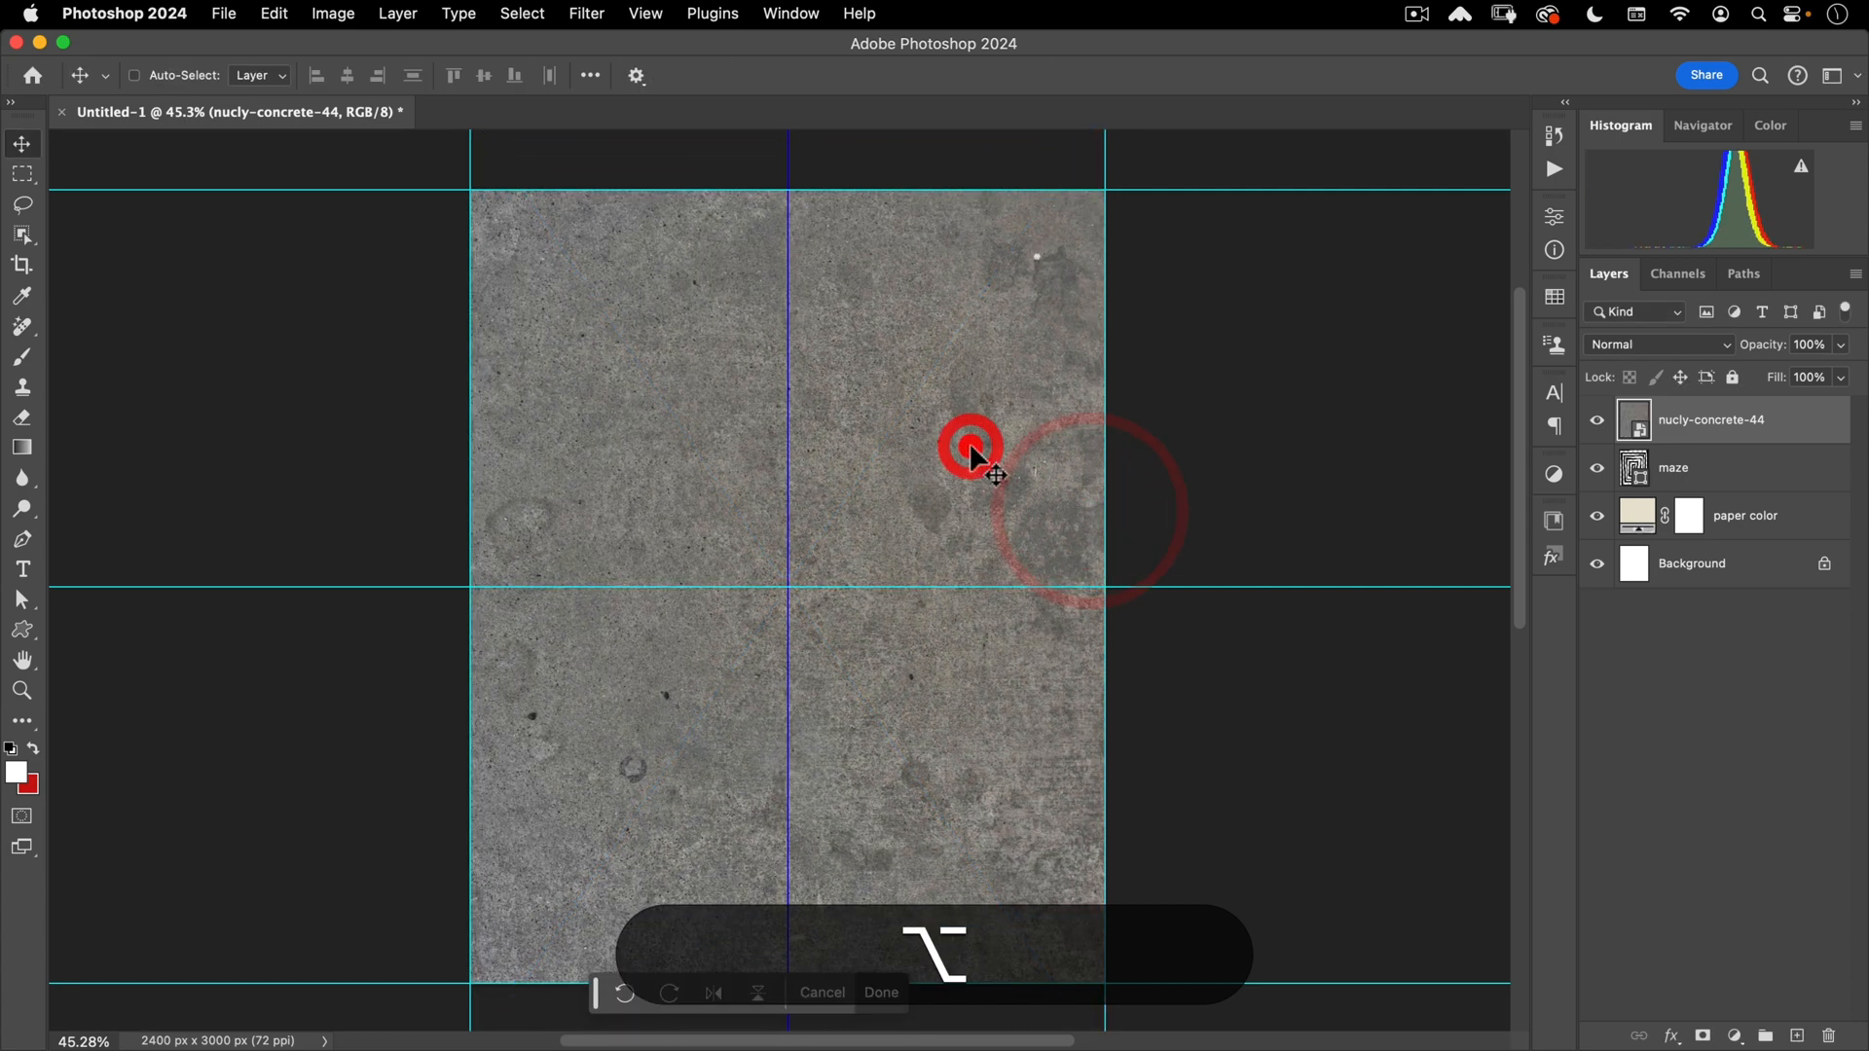
# - Set the texture to Pin Light at 46% fill and clip it to the maze layer
pyautogui.click(1676, 353)
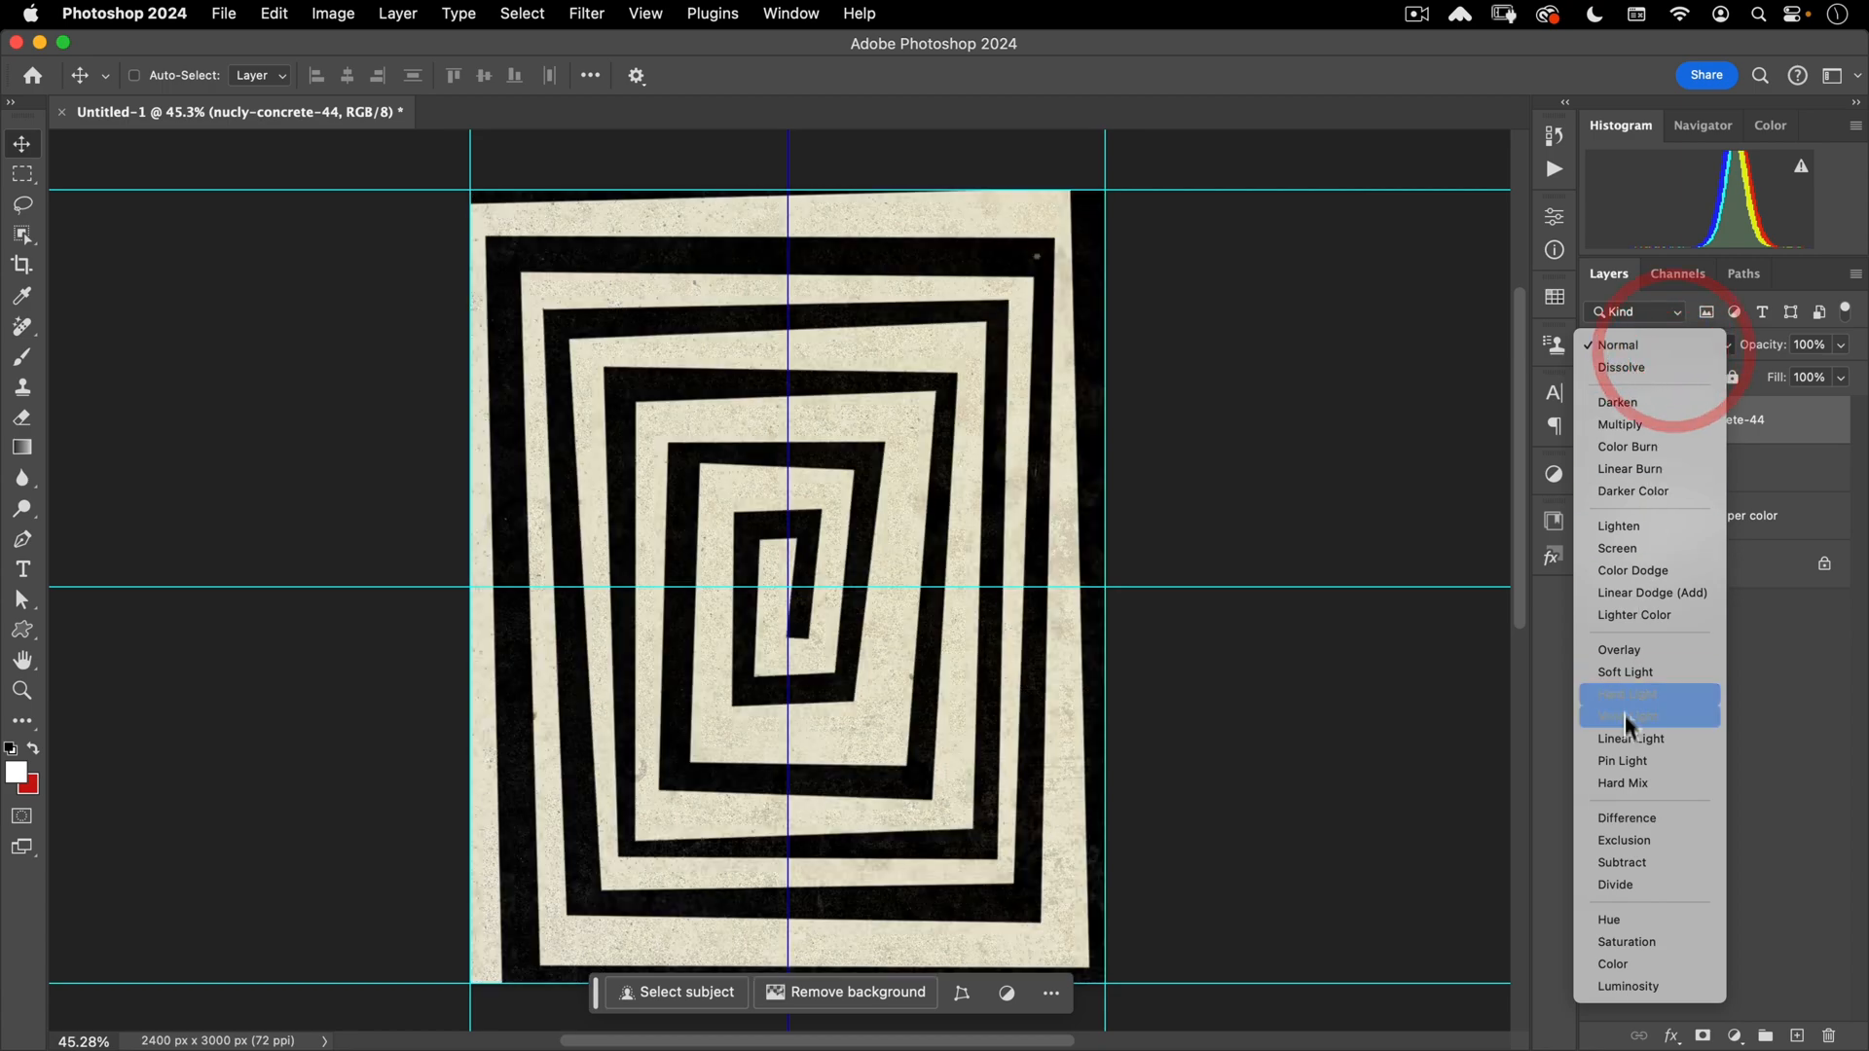
pyautogui.click(1638, 764)
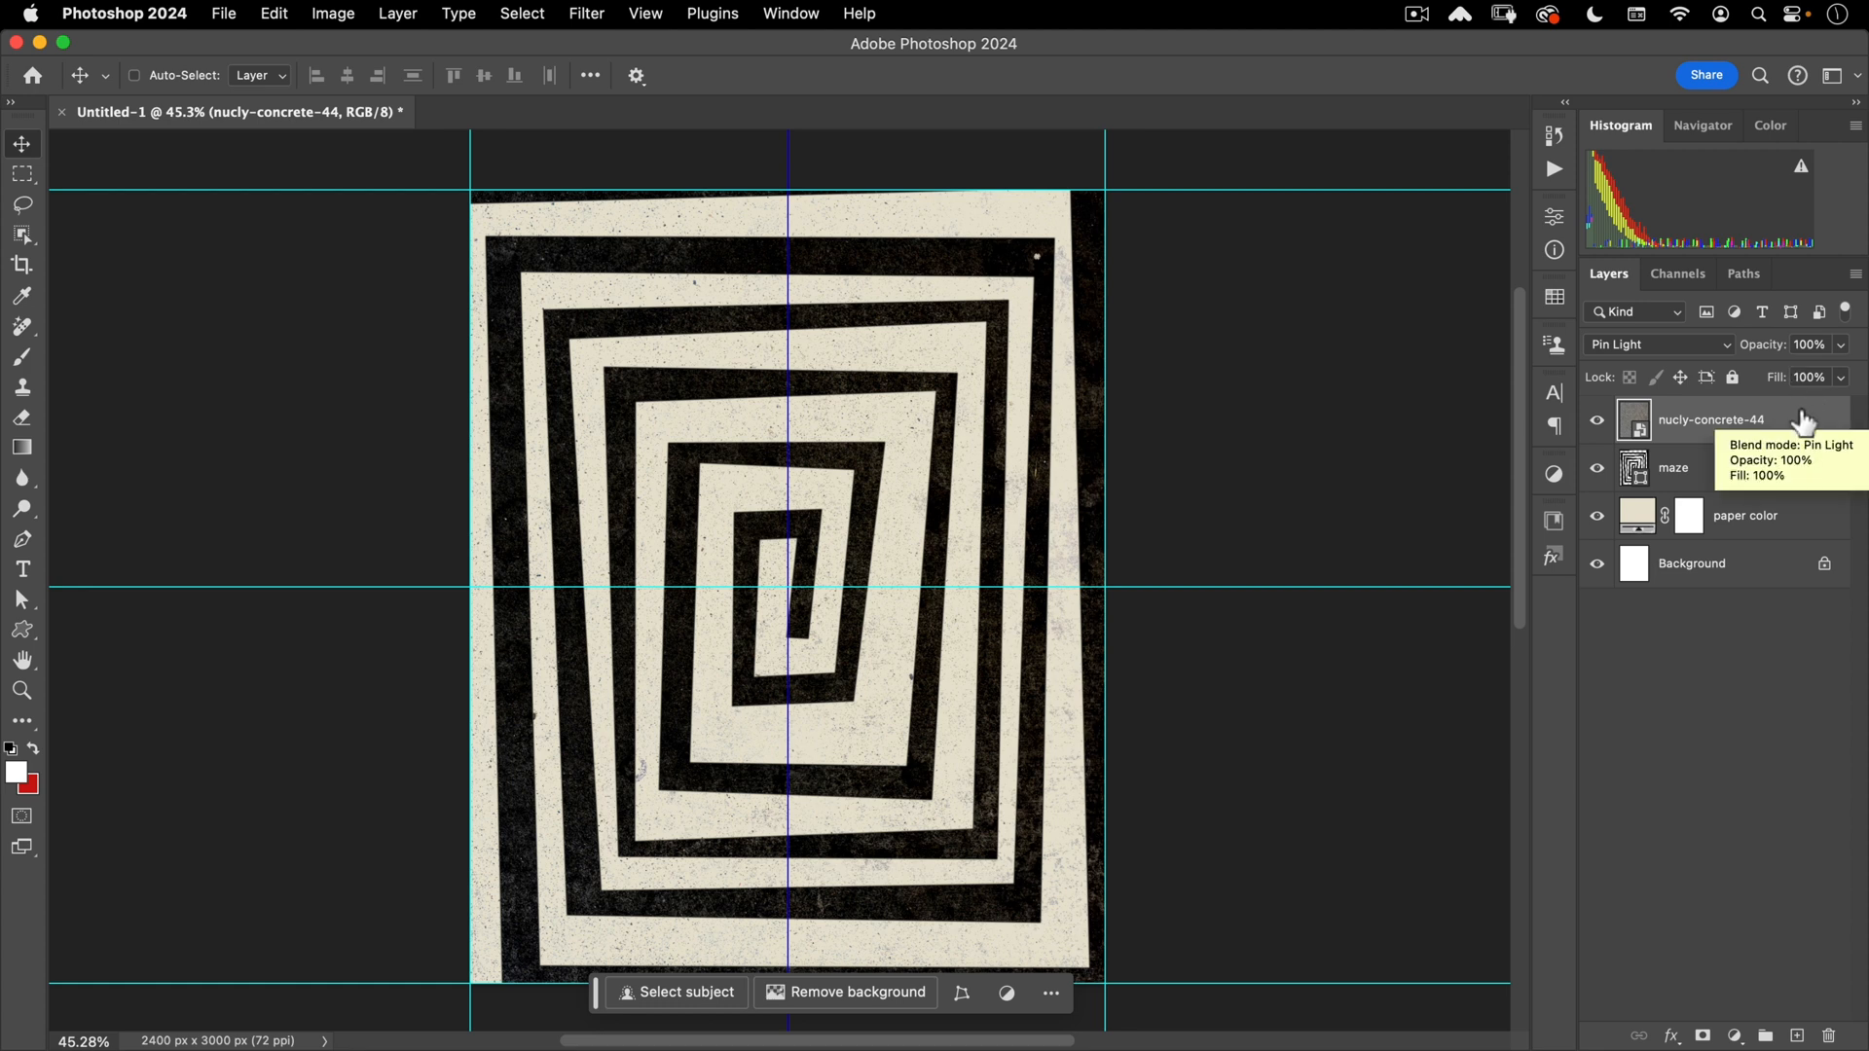
pyautogui.hotkey('shift', '4')
pyautogui.hotkey('shift', '6')
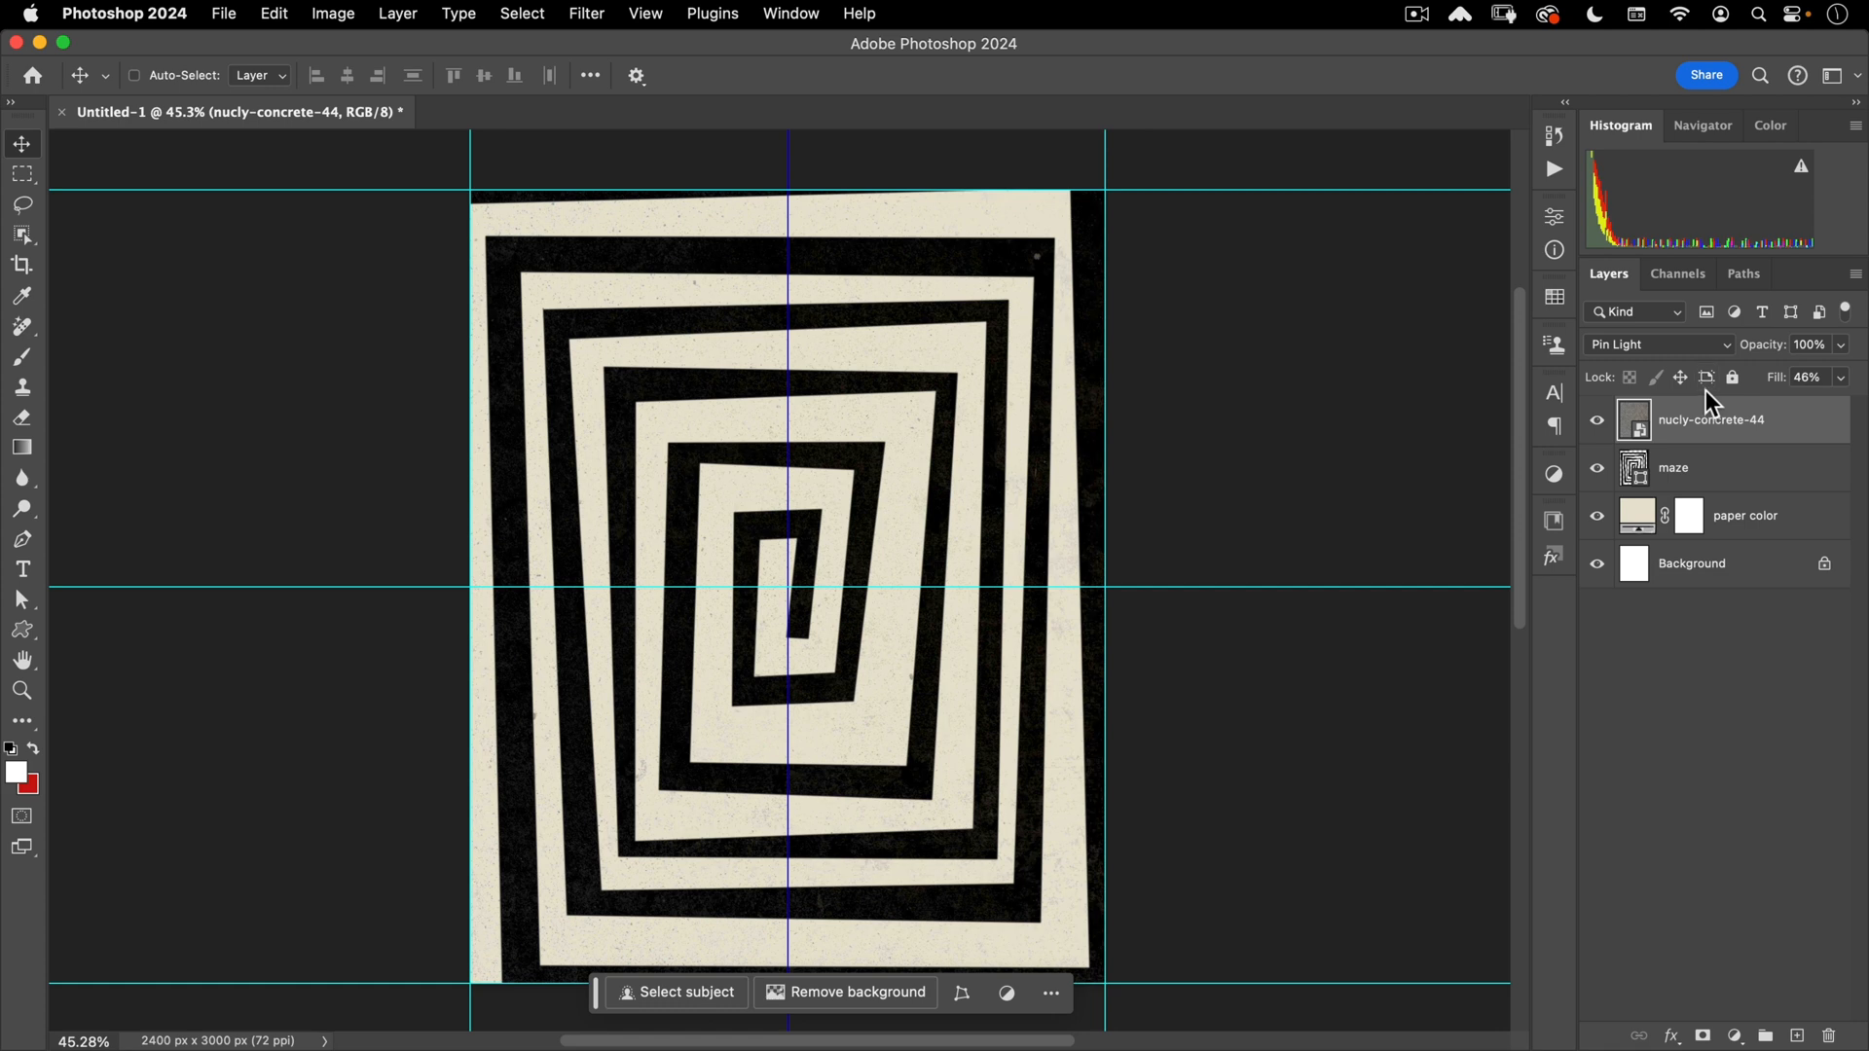
pyautogui.keyDown('alt'); pyautogui.click(1643, 445); pyautogui.keyUp('alt')
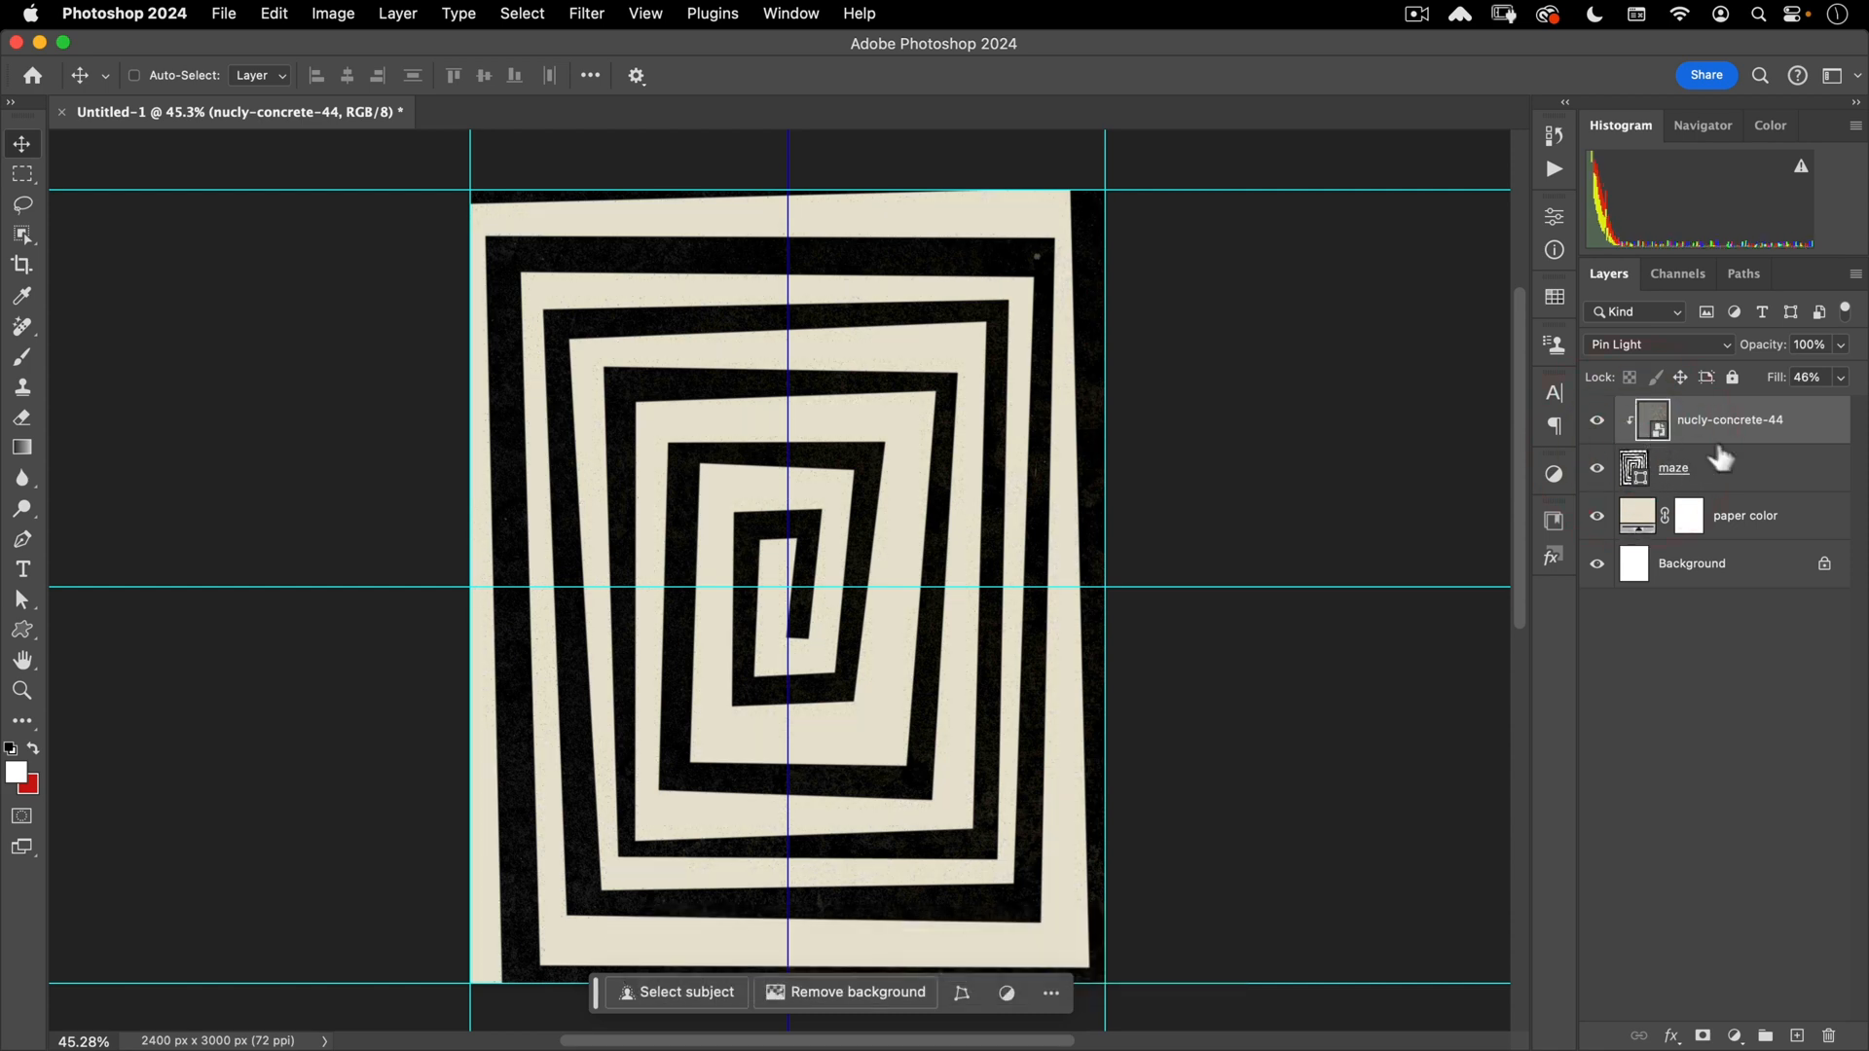
# - Embed nucly-concrete-49.jpg from the assets folder as the top layer
pyautogui.click(222, 13)
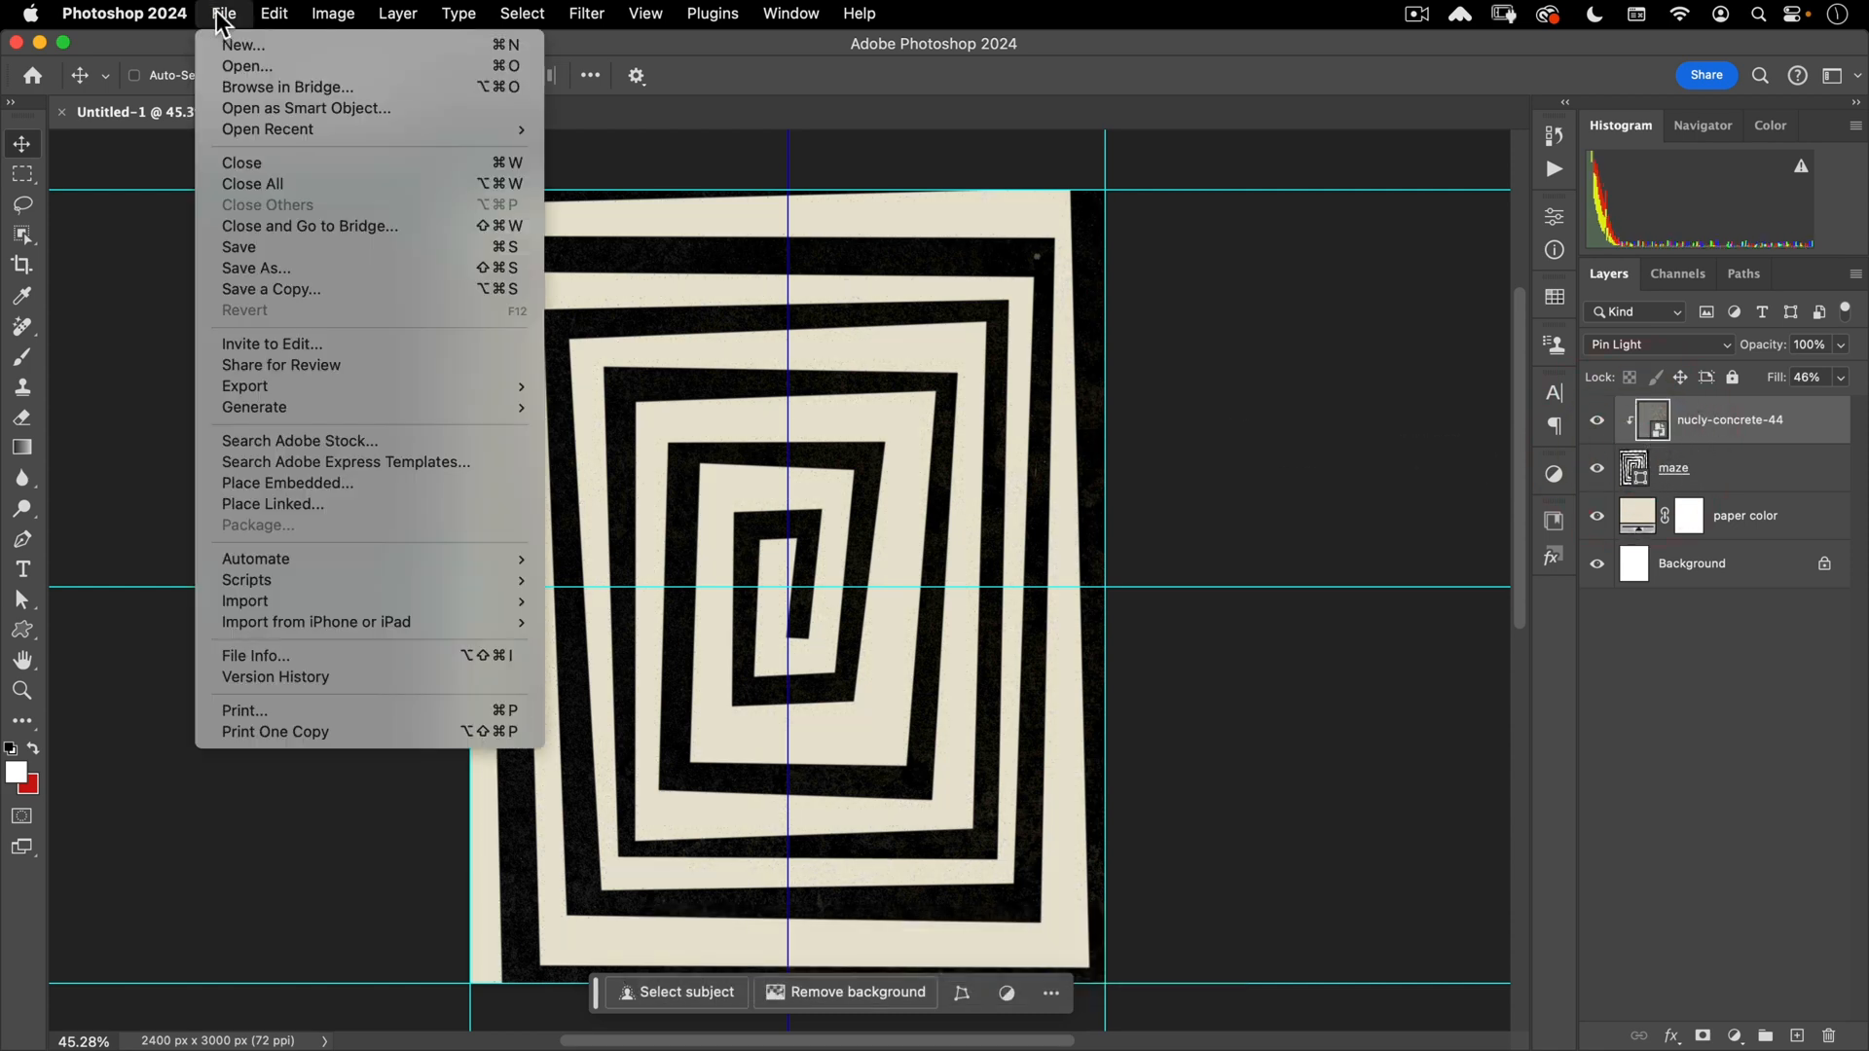
pyautogui.click(253, 484)
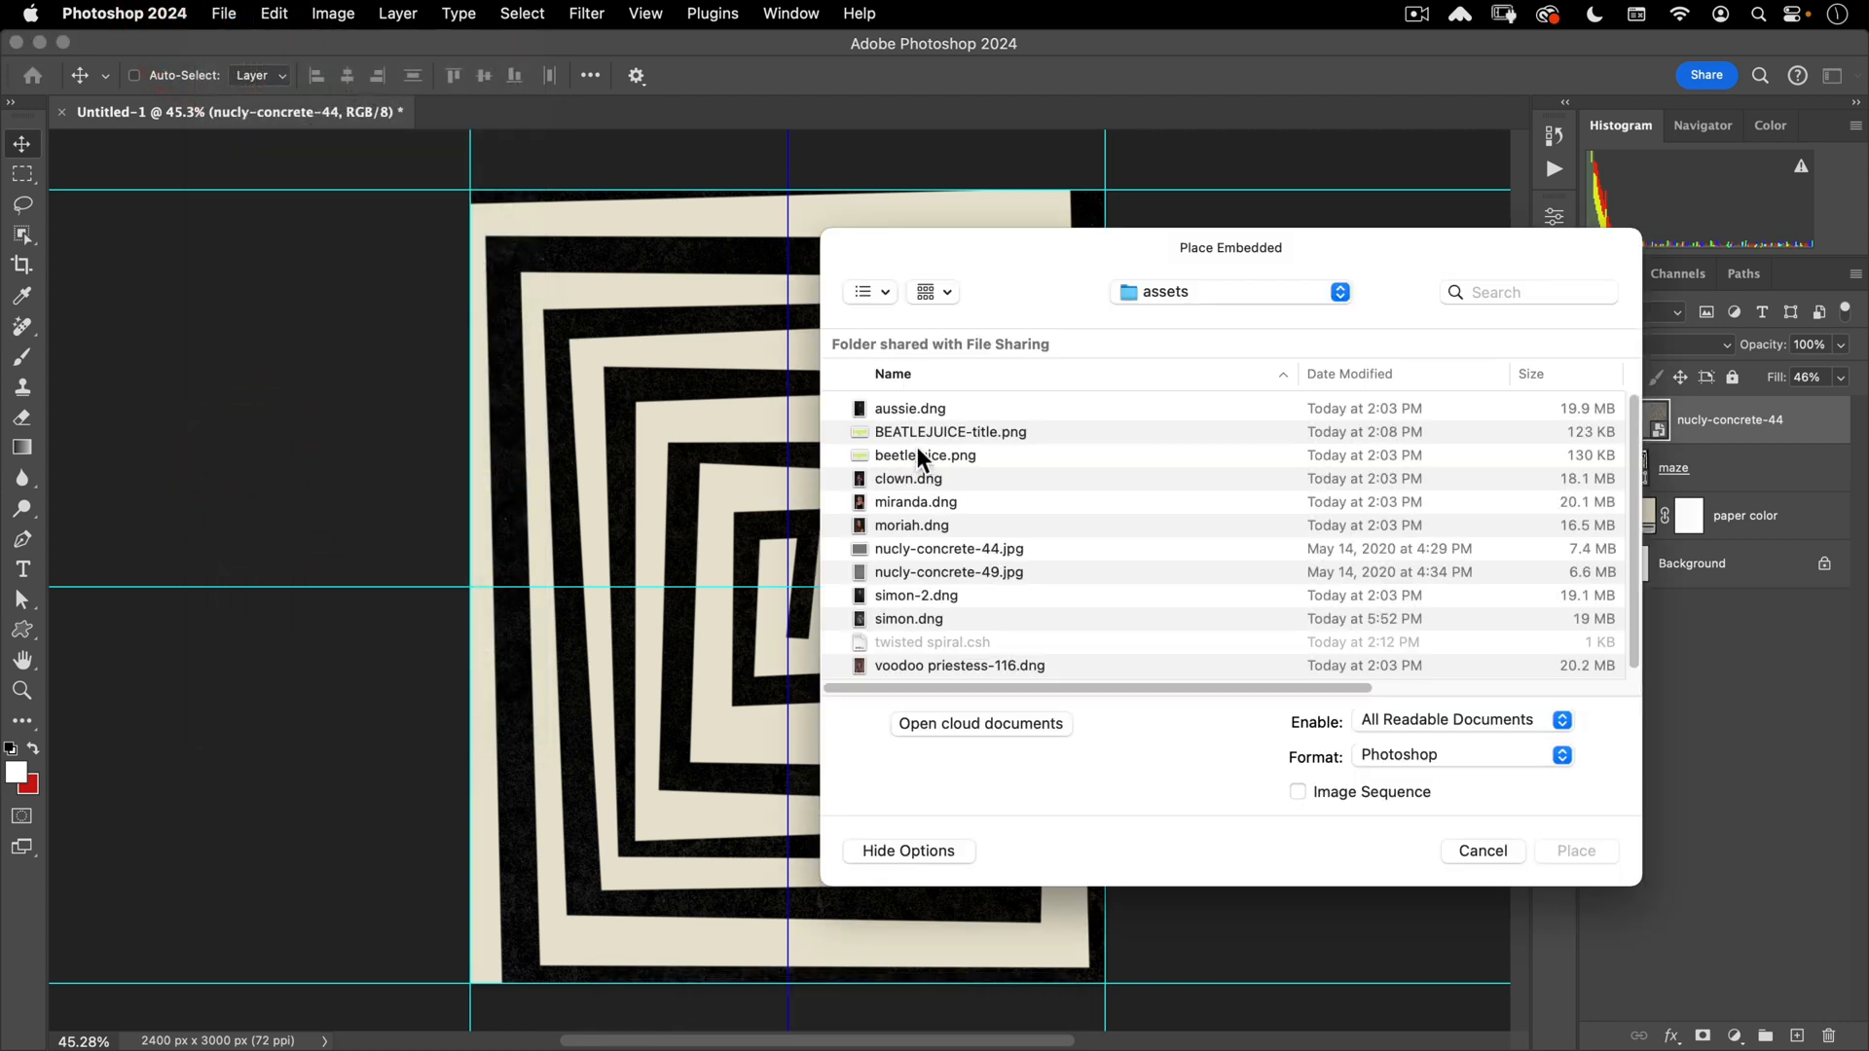
pyautogui.click(938, 571)
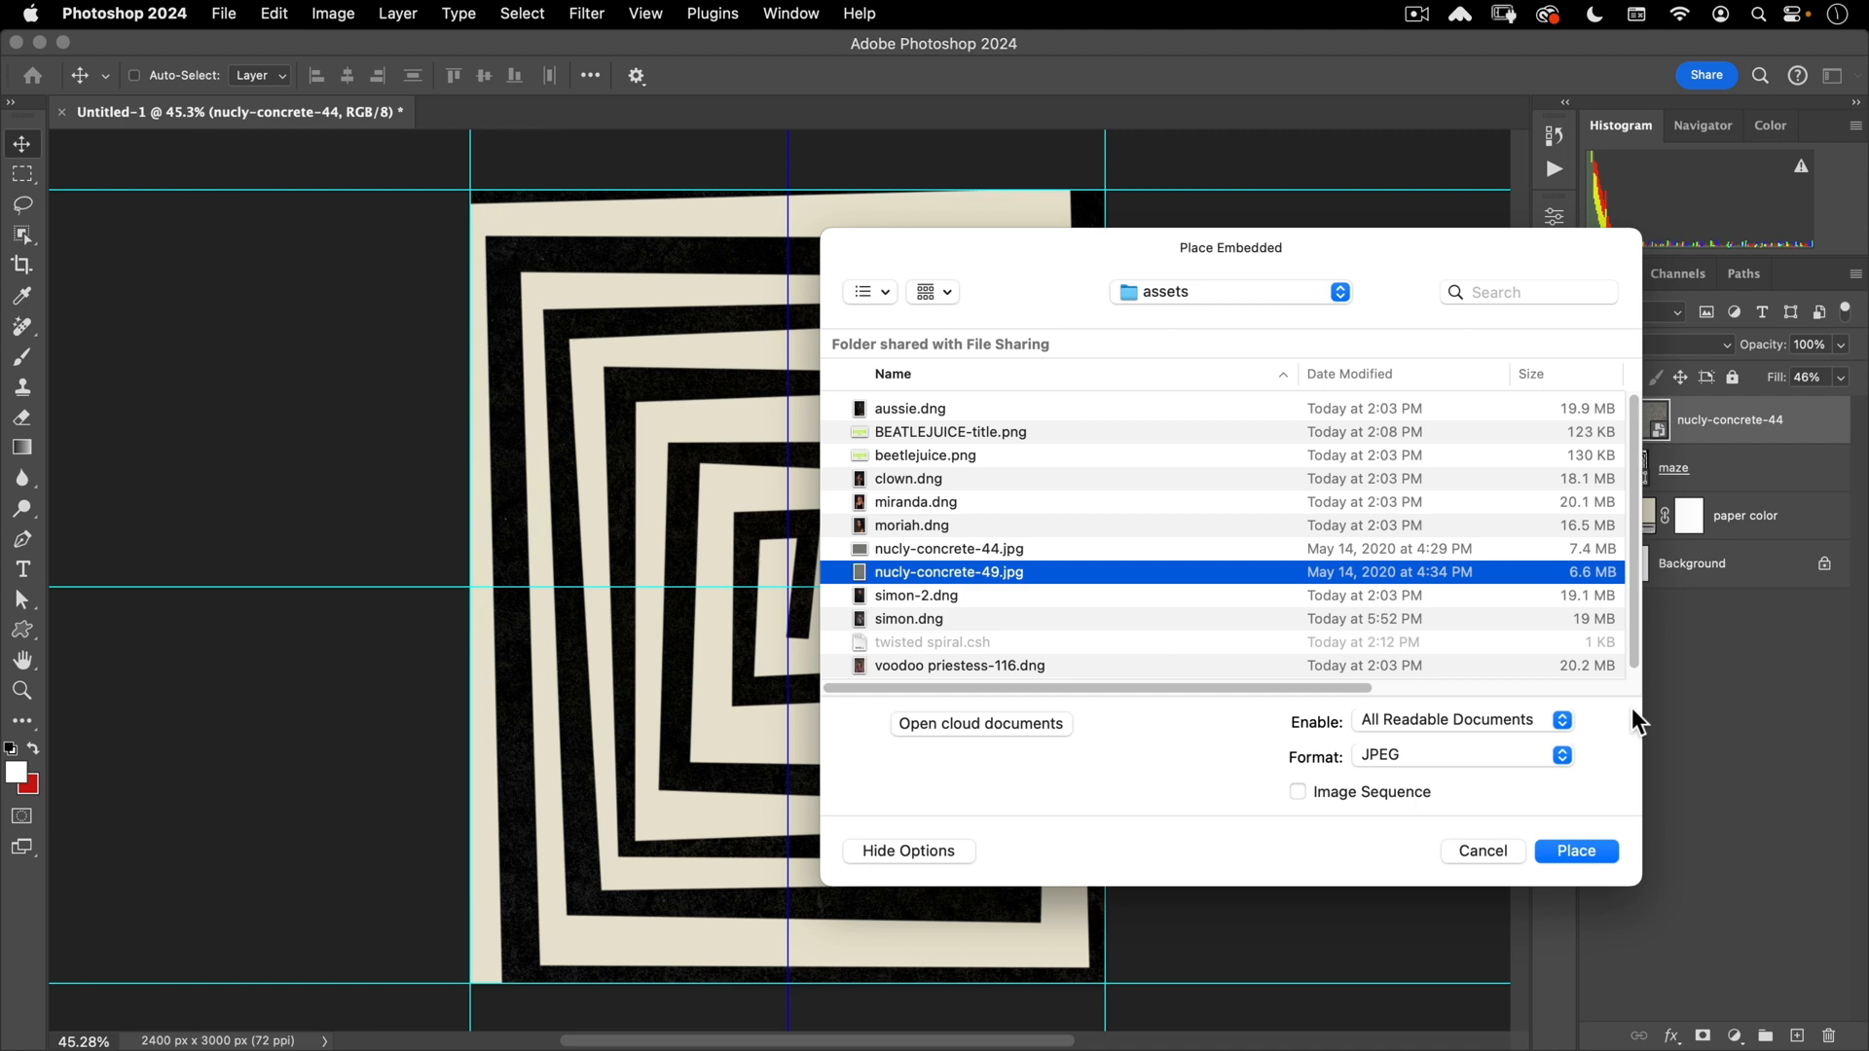
pyautogui.click(1594, 848)
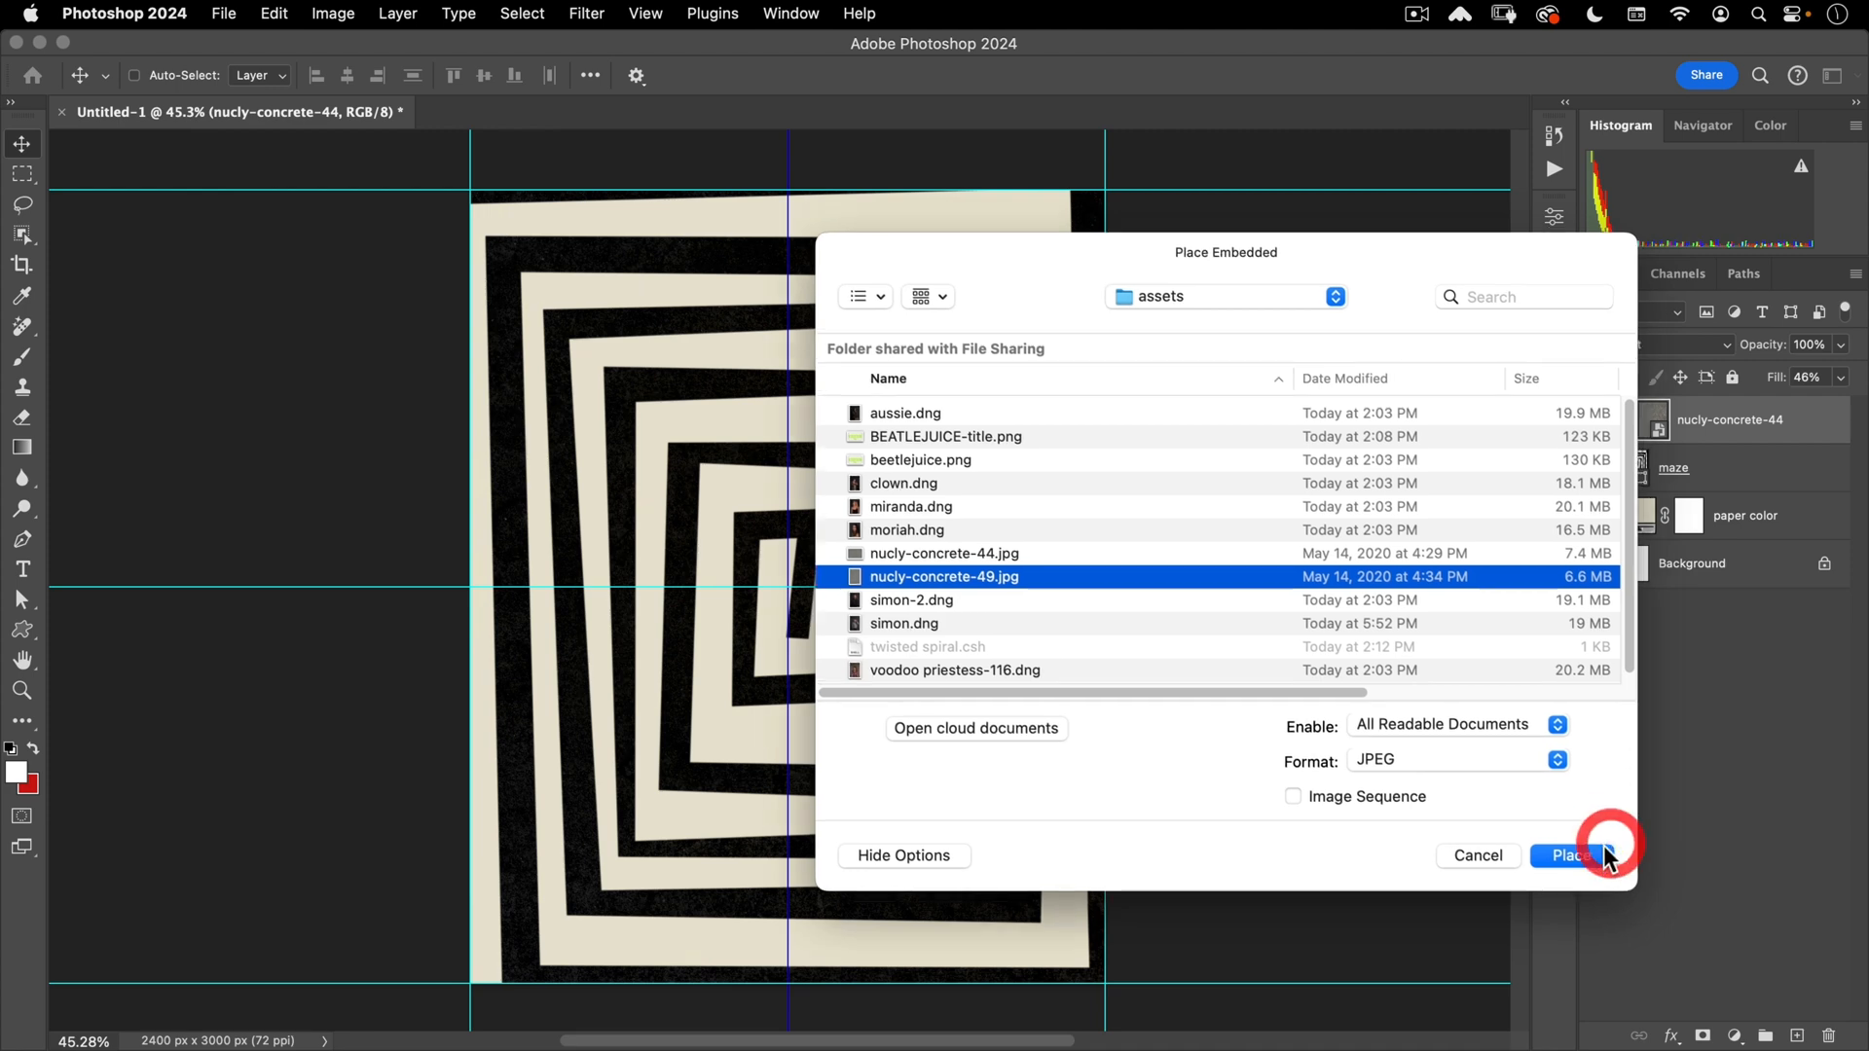
# - Scale the nucly-concrete-49 texture to cover the whole poster and commit it
pyautogui.press('cmd+t')
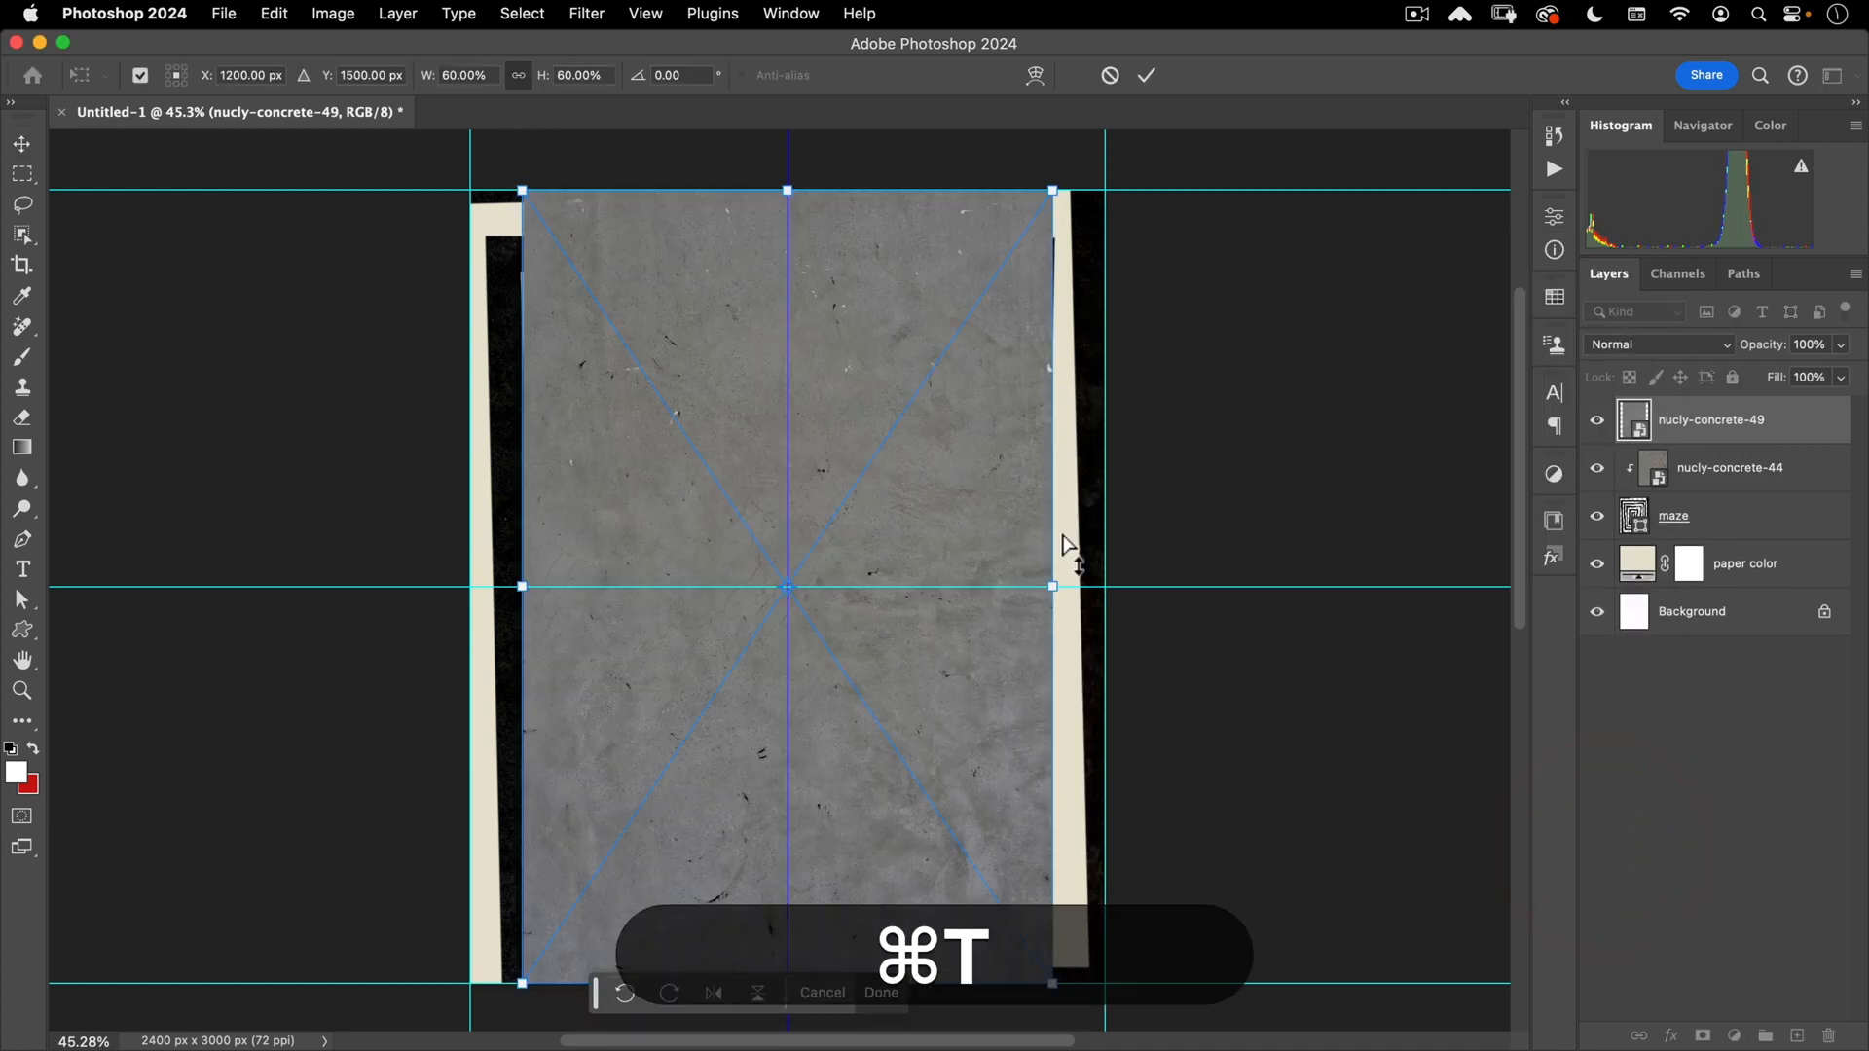
pyautogui.moveTo(1058, 587); pyautogui.dragTo(1101, 550)
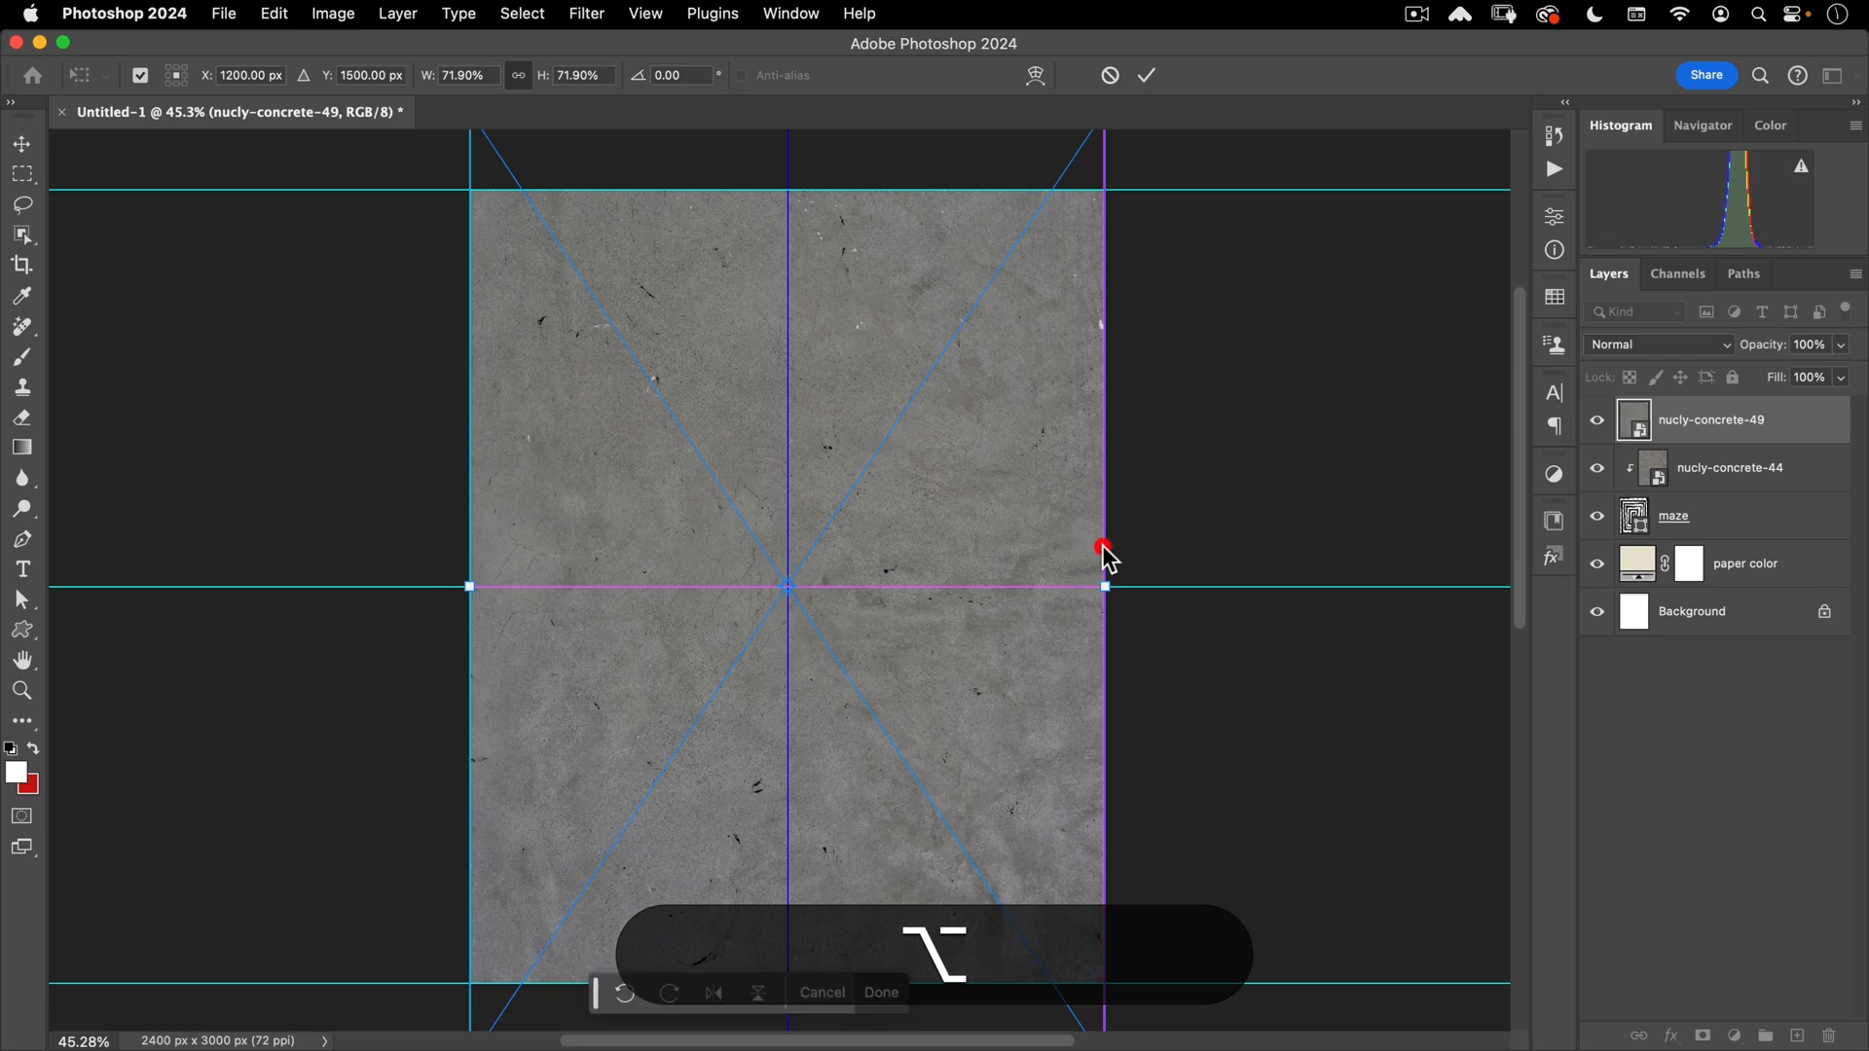
pyautogui.doubleClick(1006, 488)
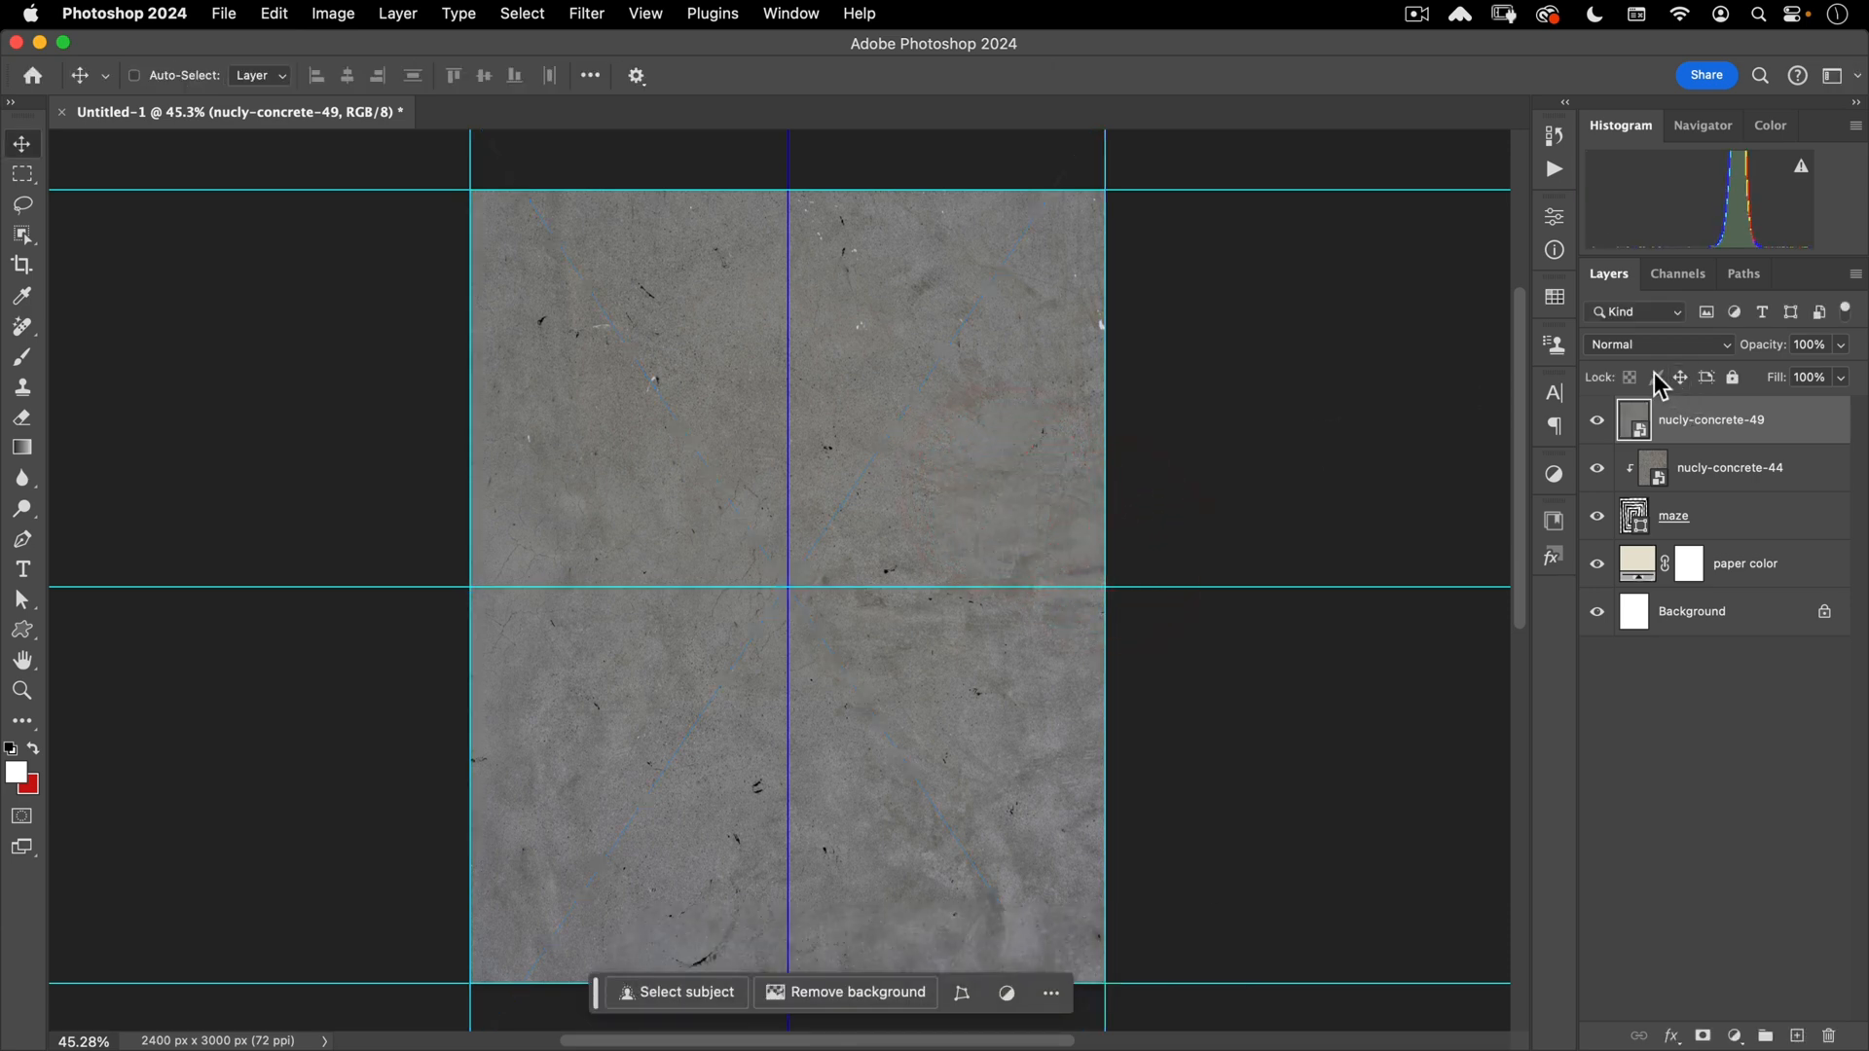
pyautogui.click(880, 407)
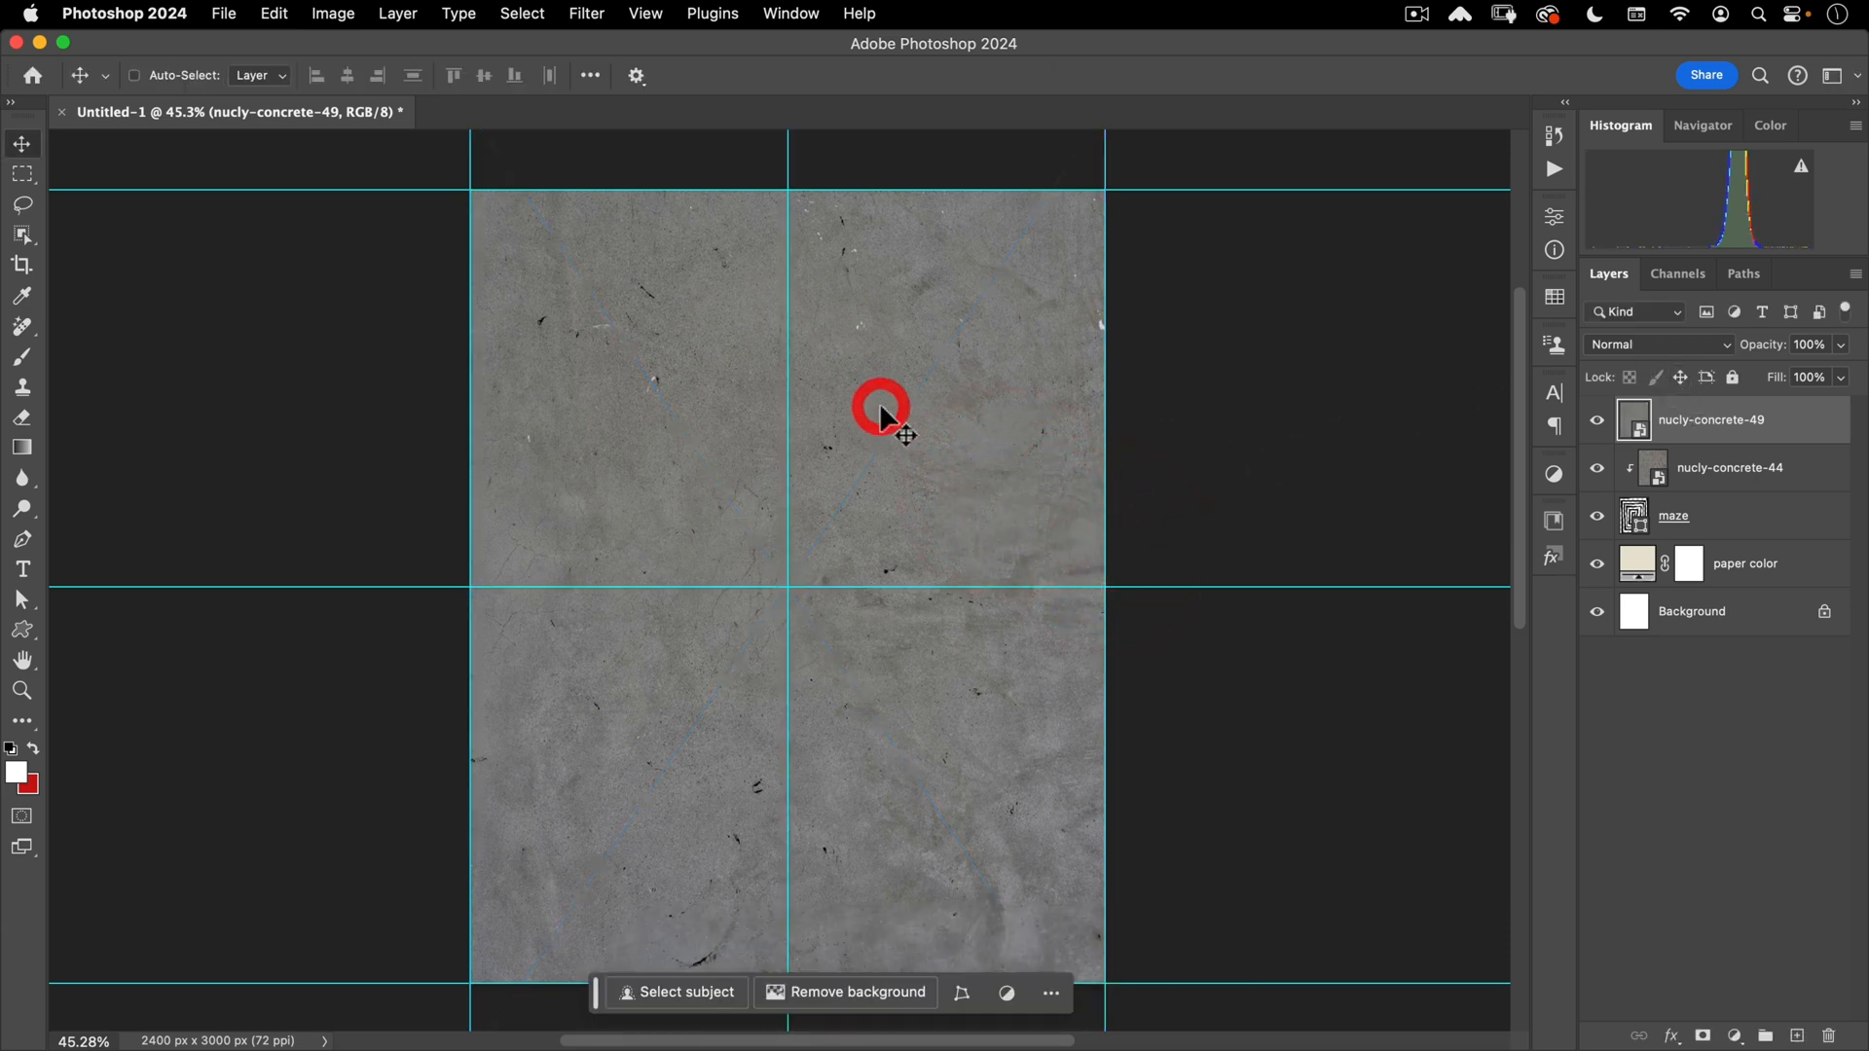
pyautogui.press('super')
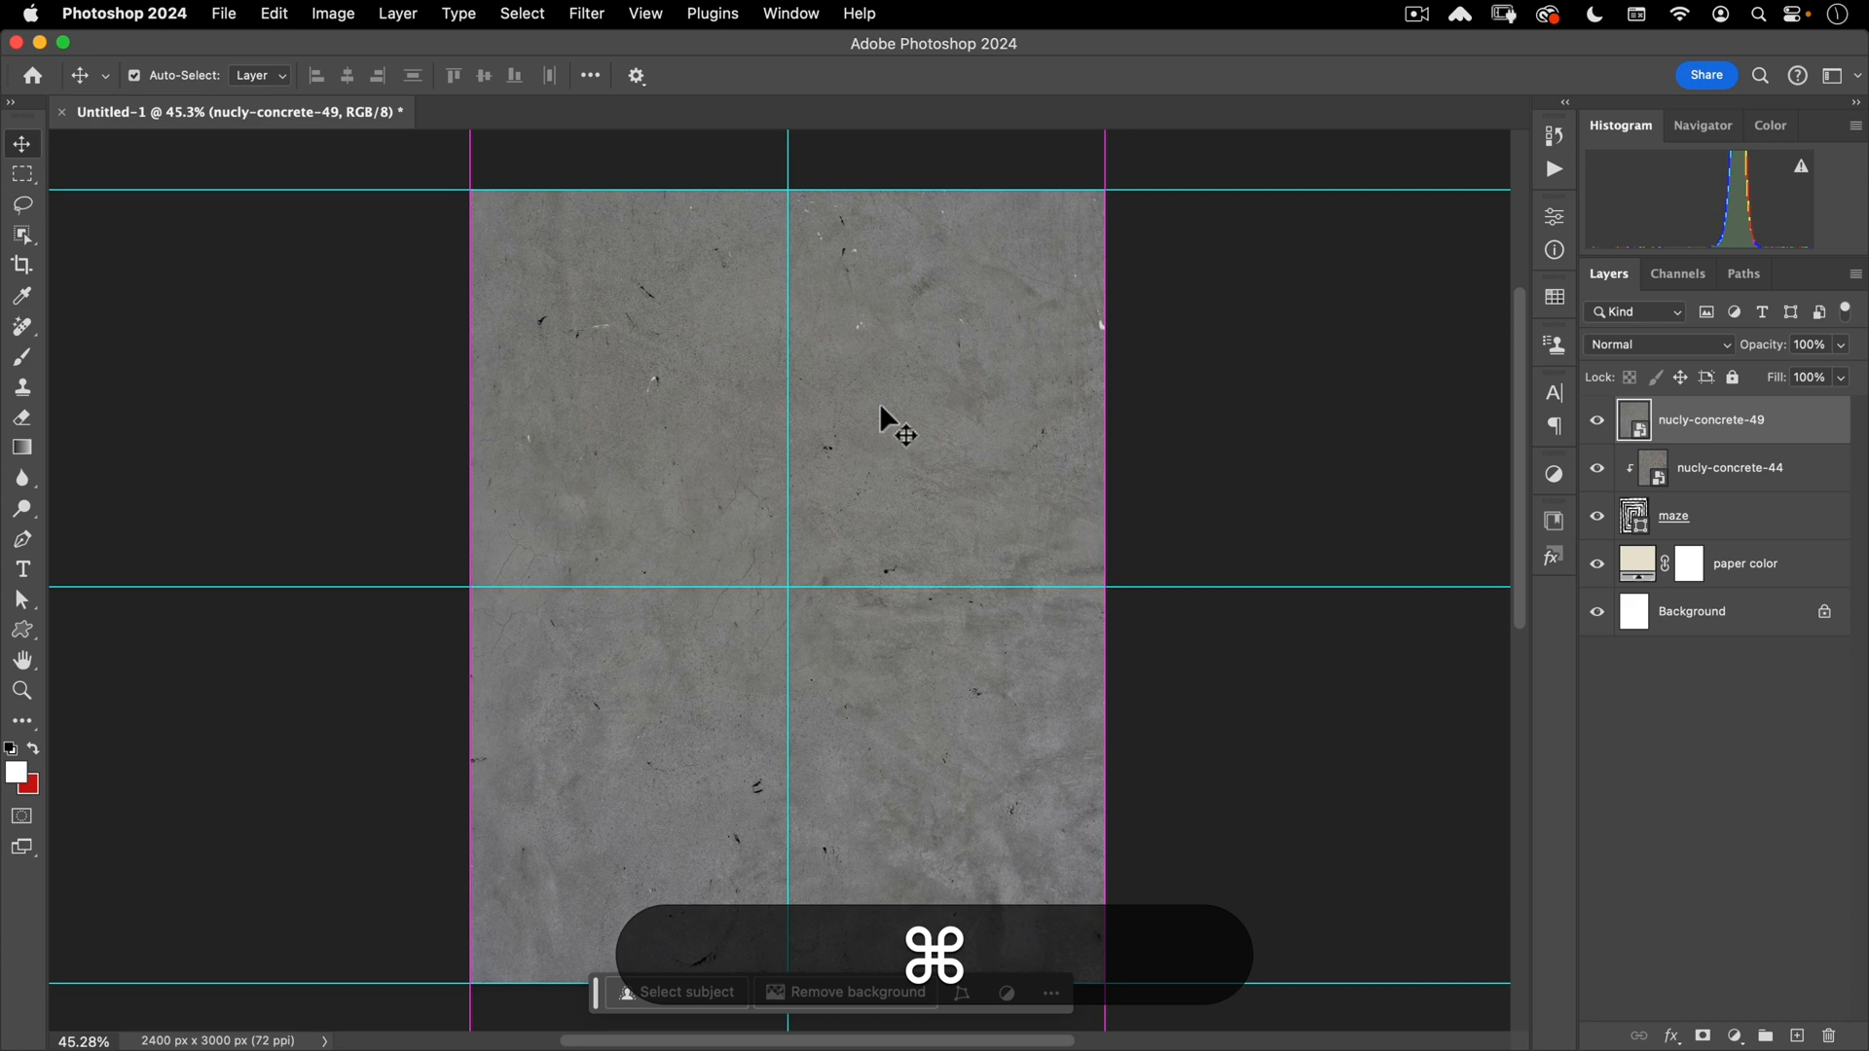
# - Apply Curves to nucly-concrete-49, pulling the black point in and the white point to 227
pyautogui.click(332, 14)
pyautogui.moveTo(327, 78)
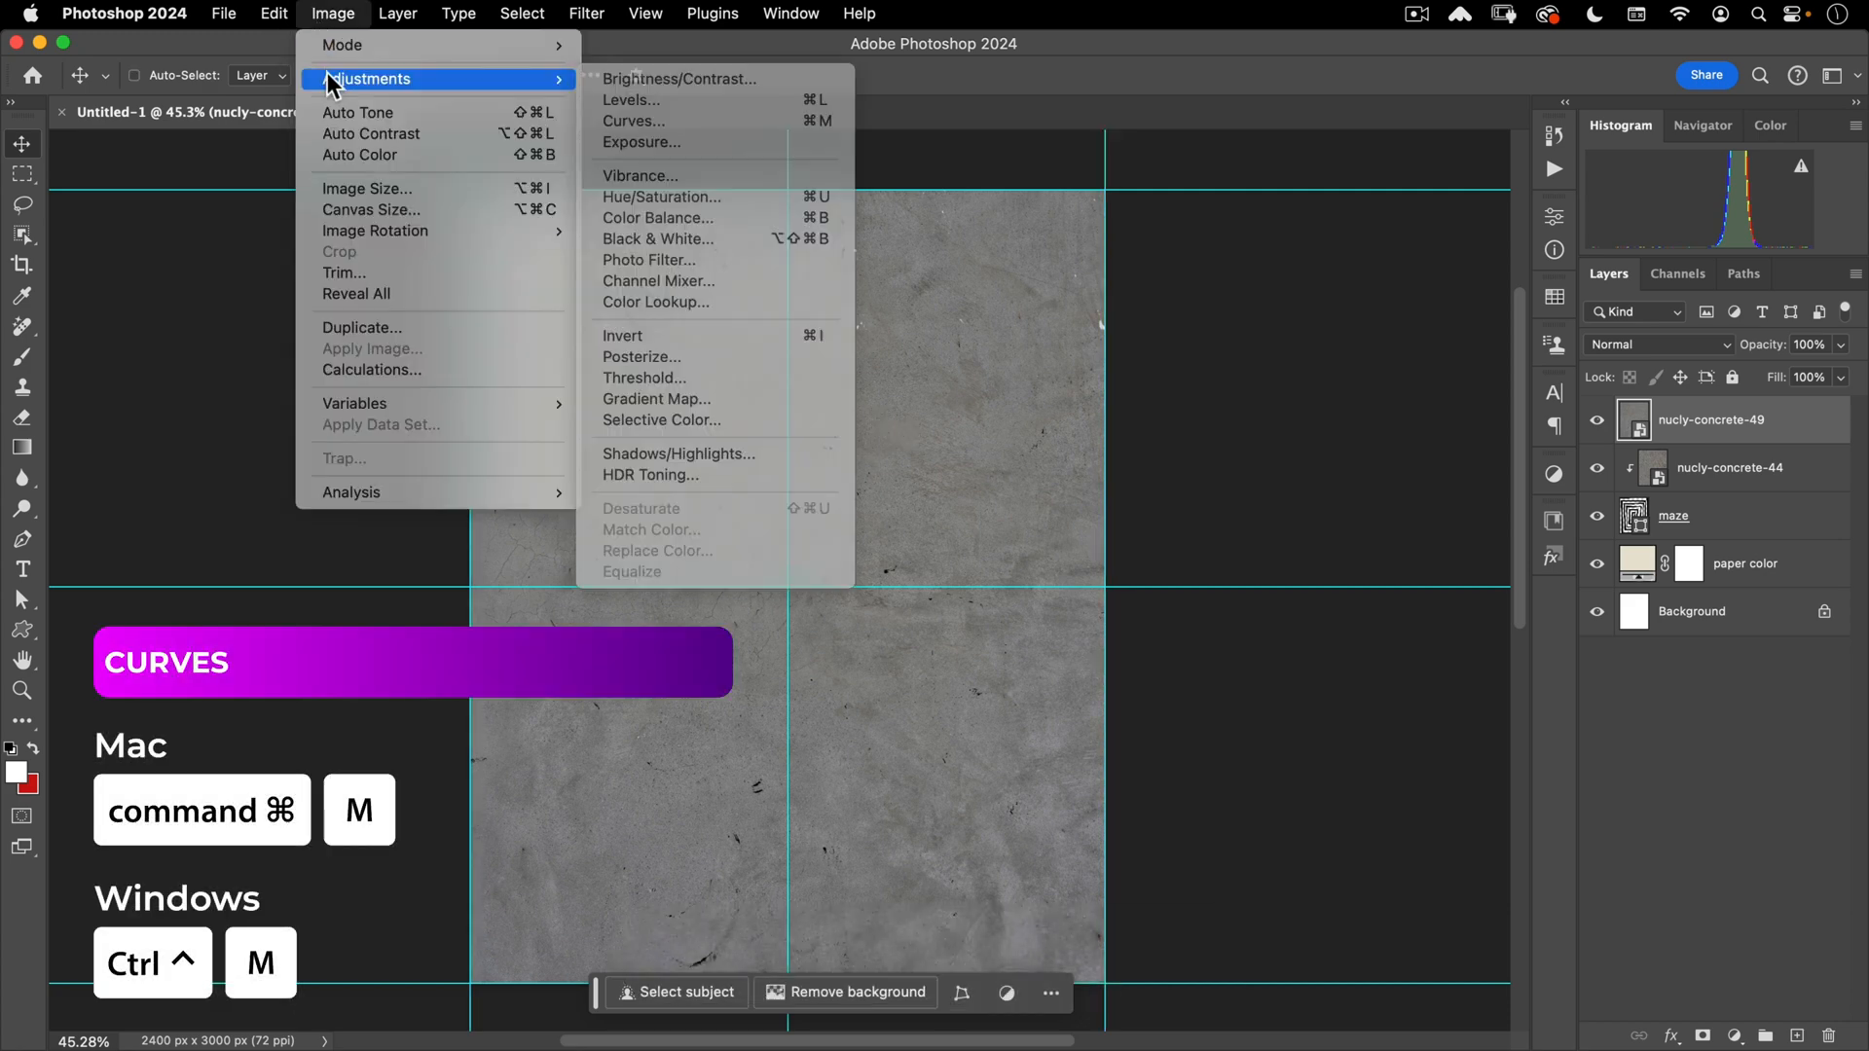
pyautogui.click(662, 120)
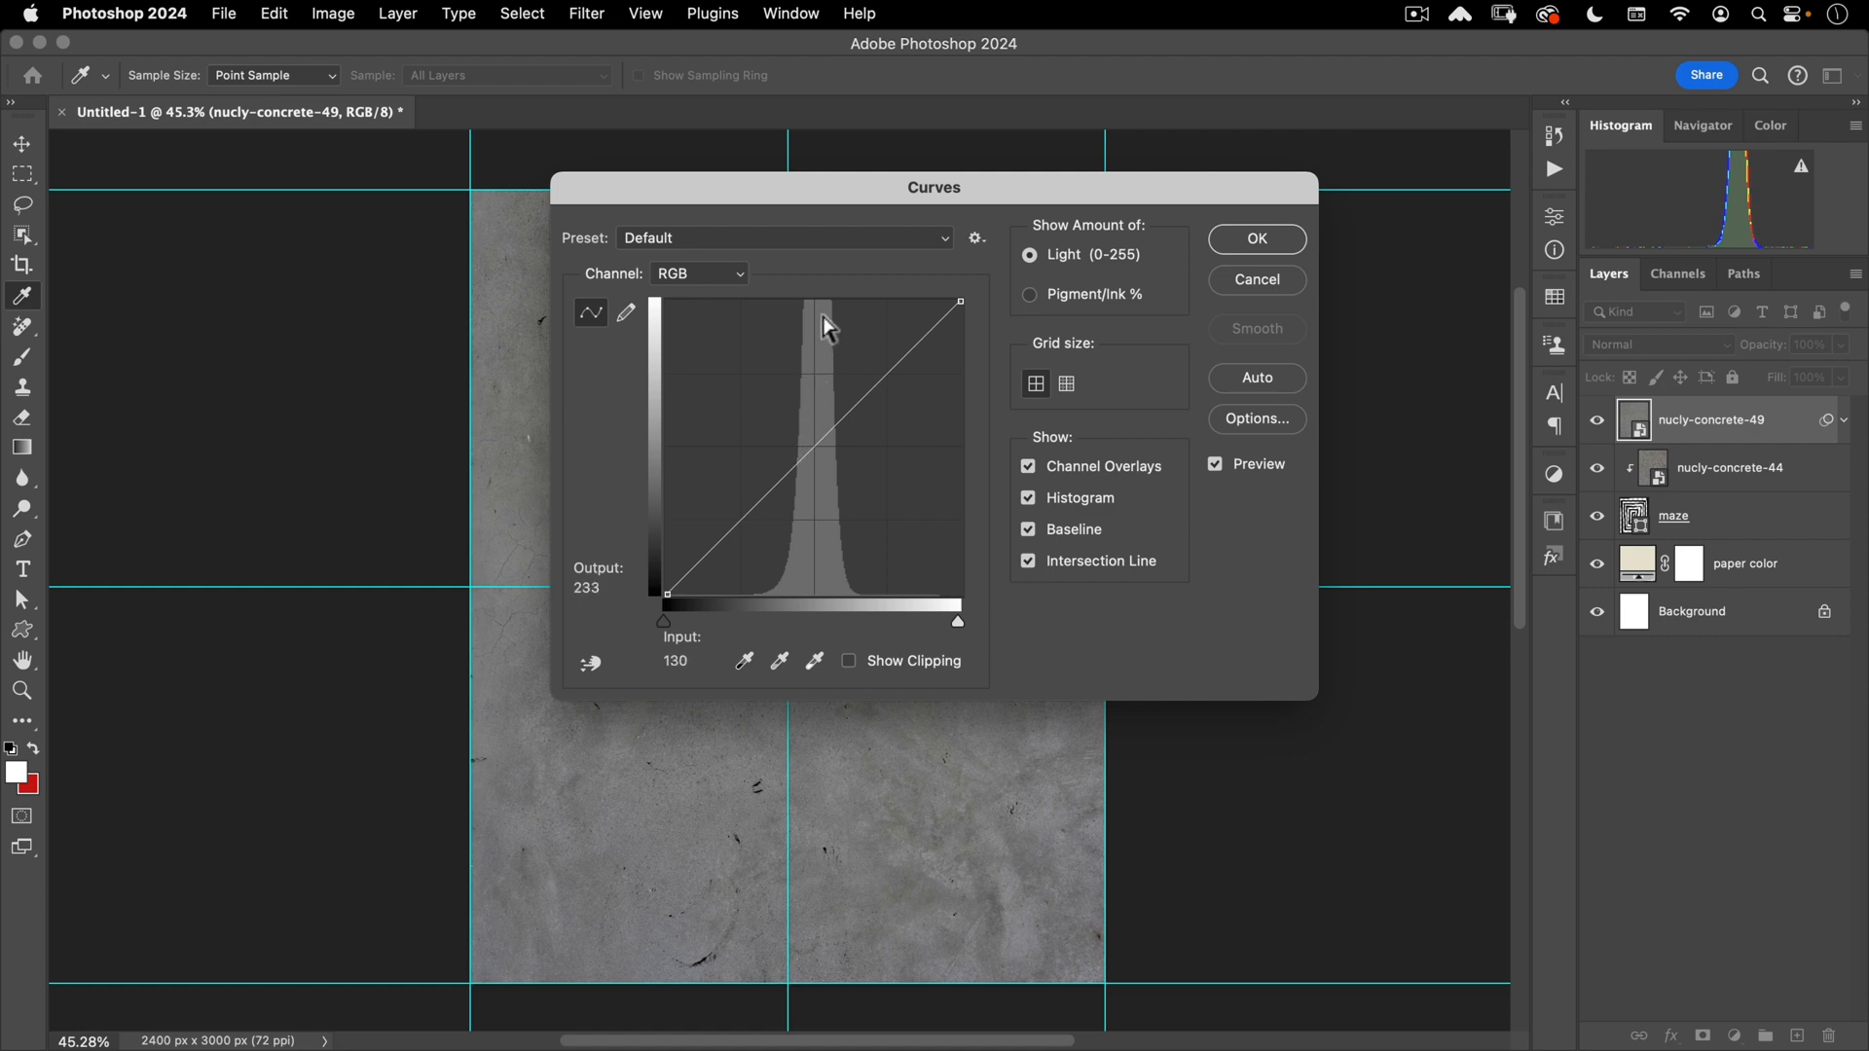
pyautogui.moveTo(662, 623); pyautogui.dragTo(697, 623)
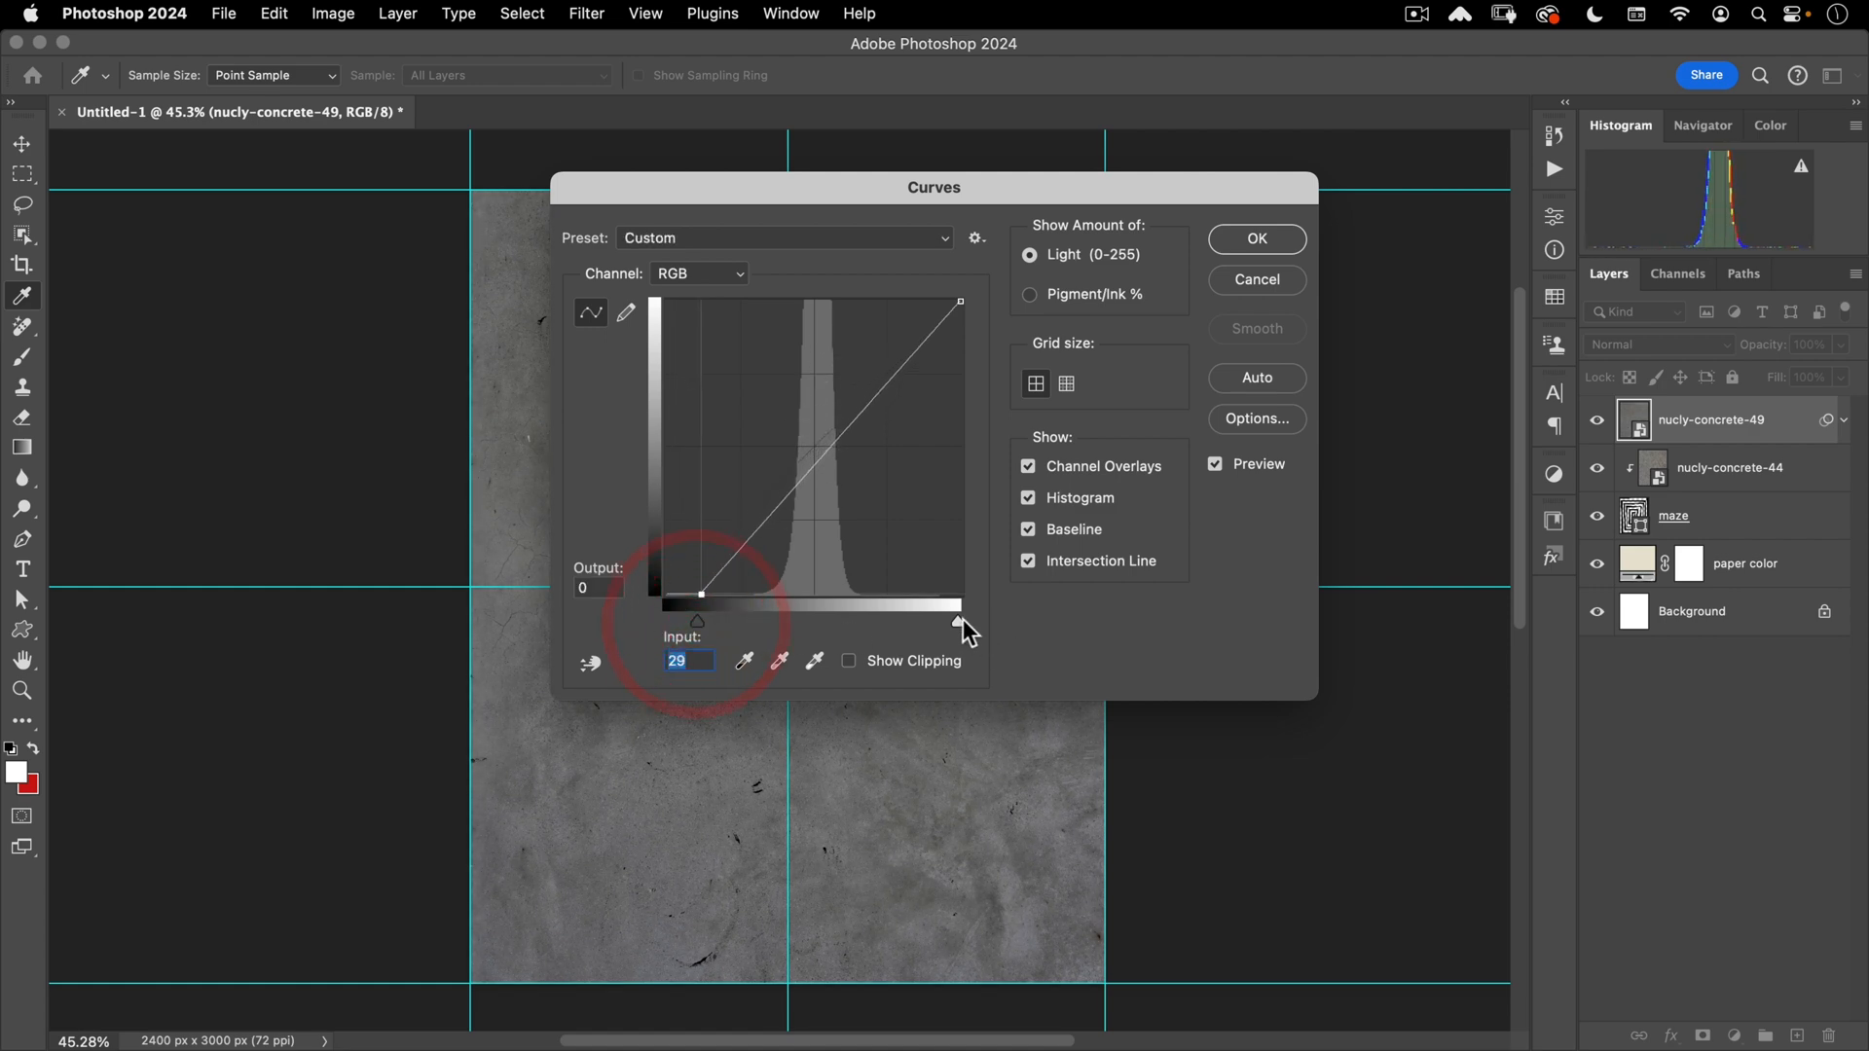
pyautogui.moveTo(960, 622); pyautogui.dragTo(927, 619)
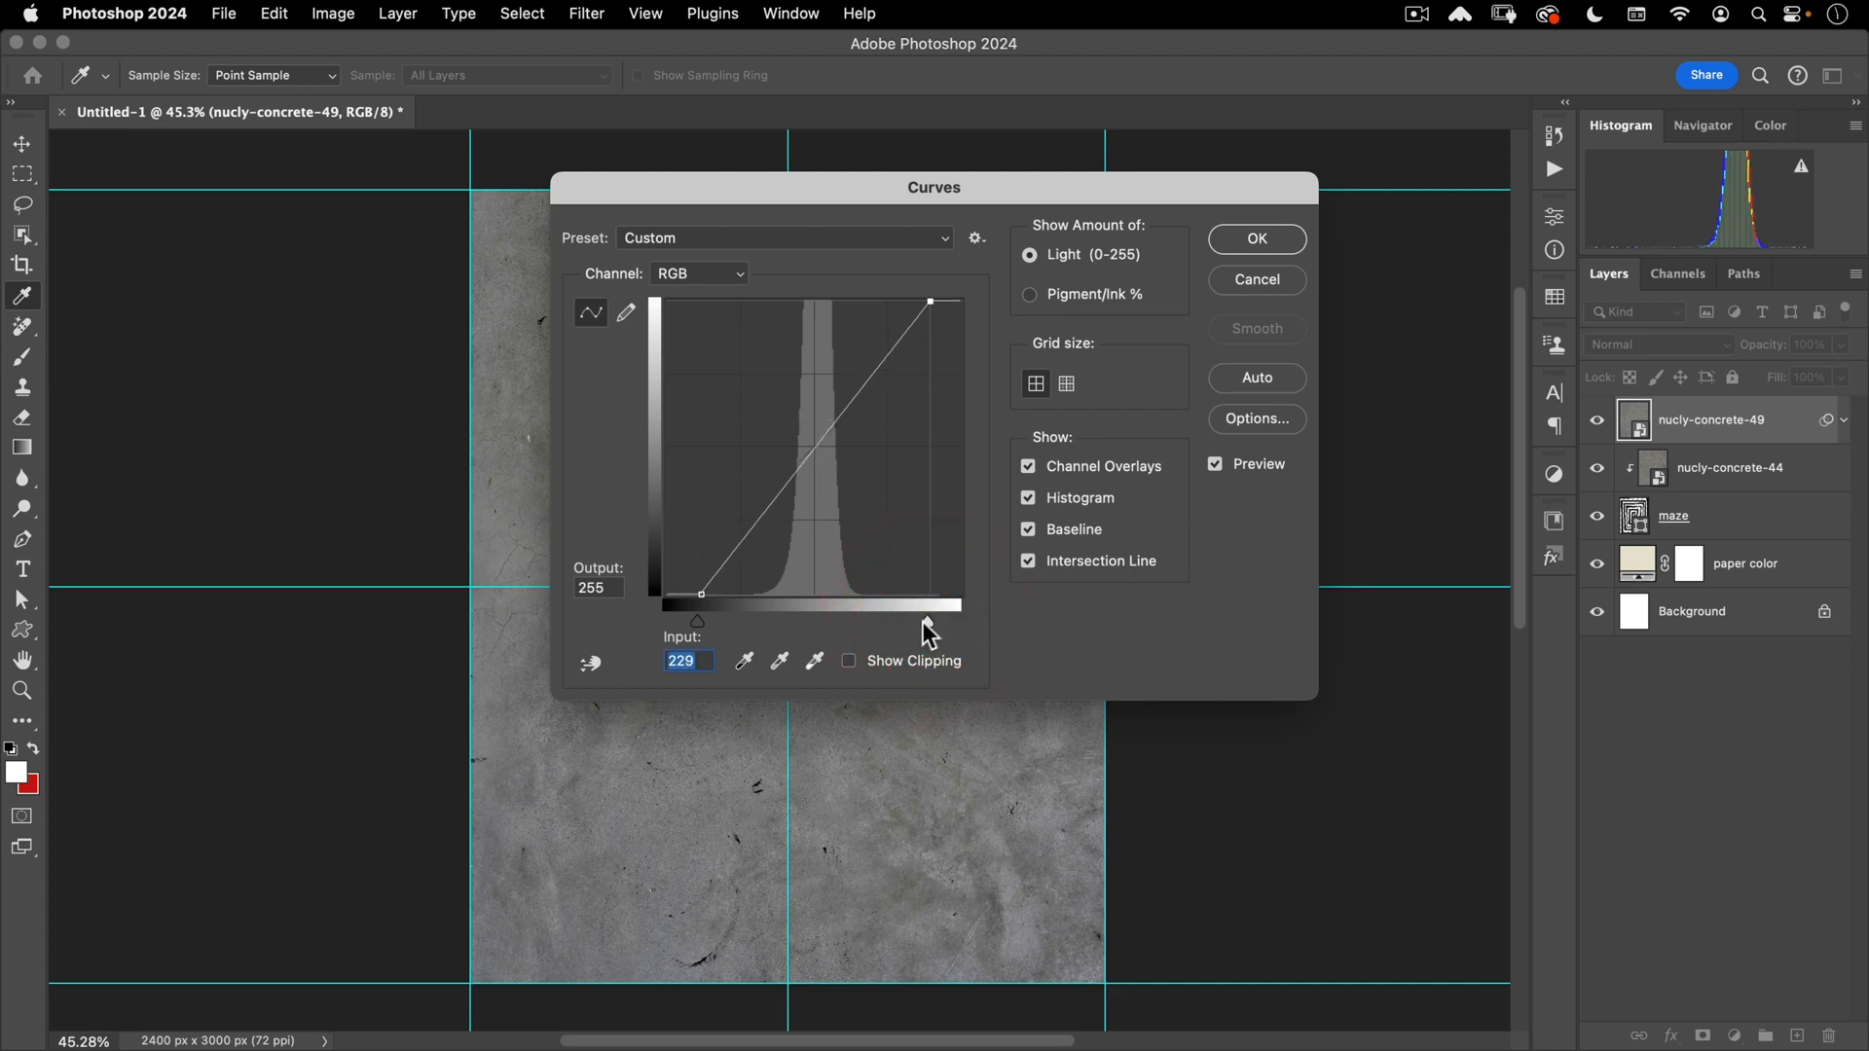
pyautogui.moveTo(924, 621); pyautogui.dragTo(925, 623)
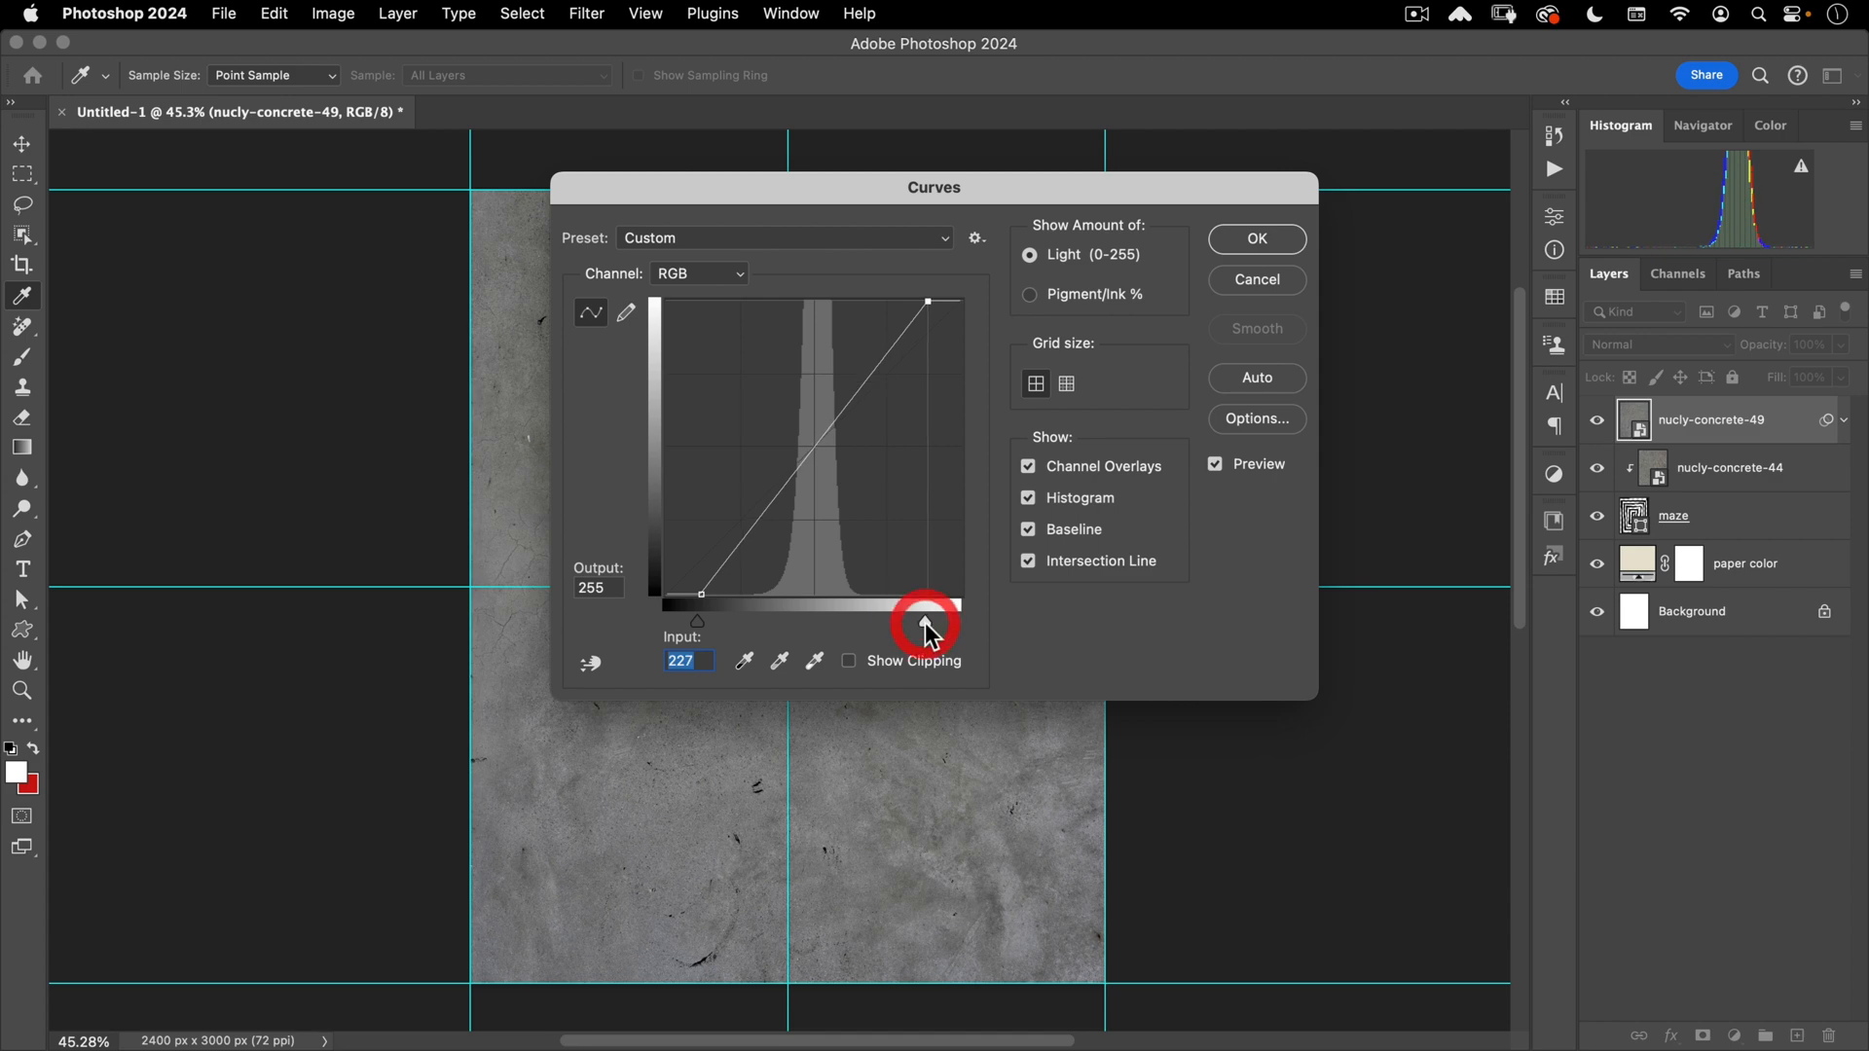
pyautogui.click(1258, 252)
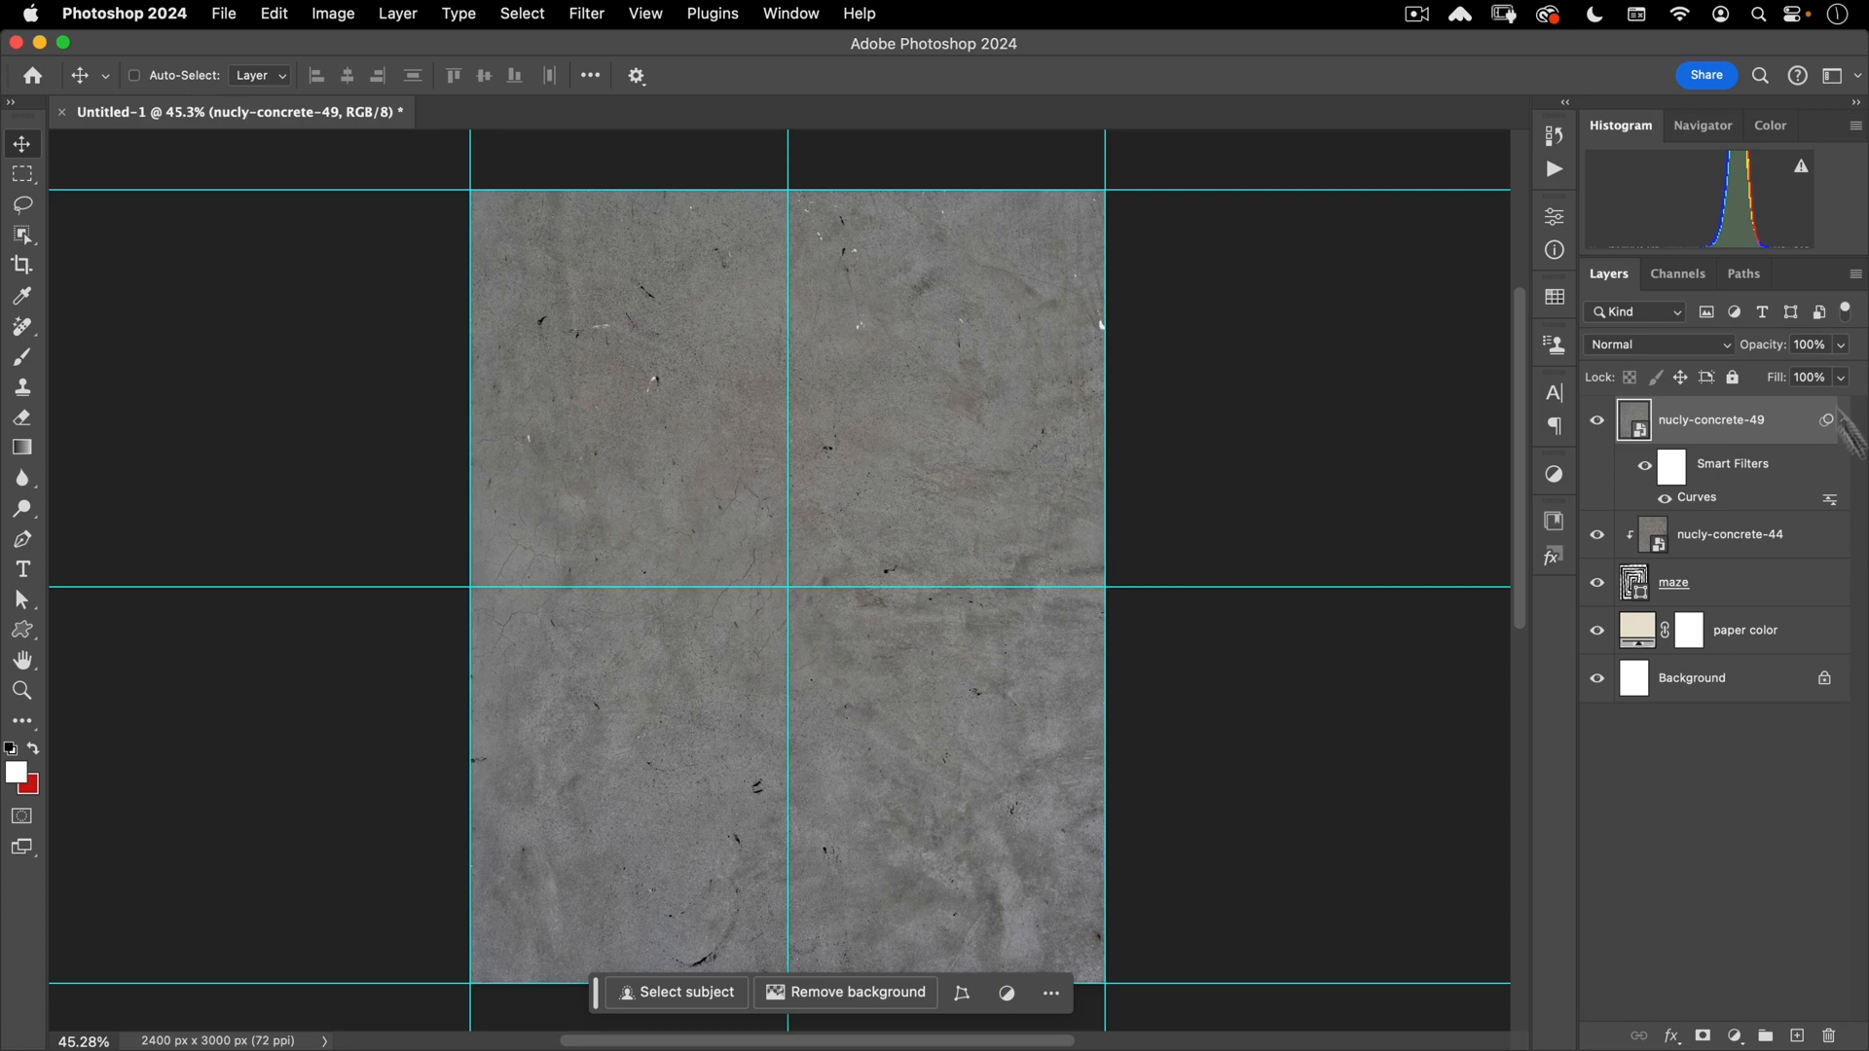
pyautogui.click(1673, 347)
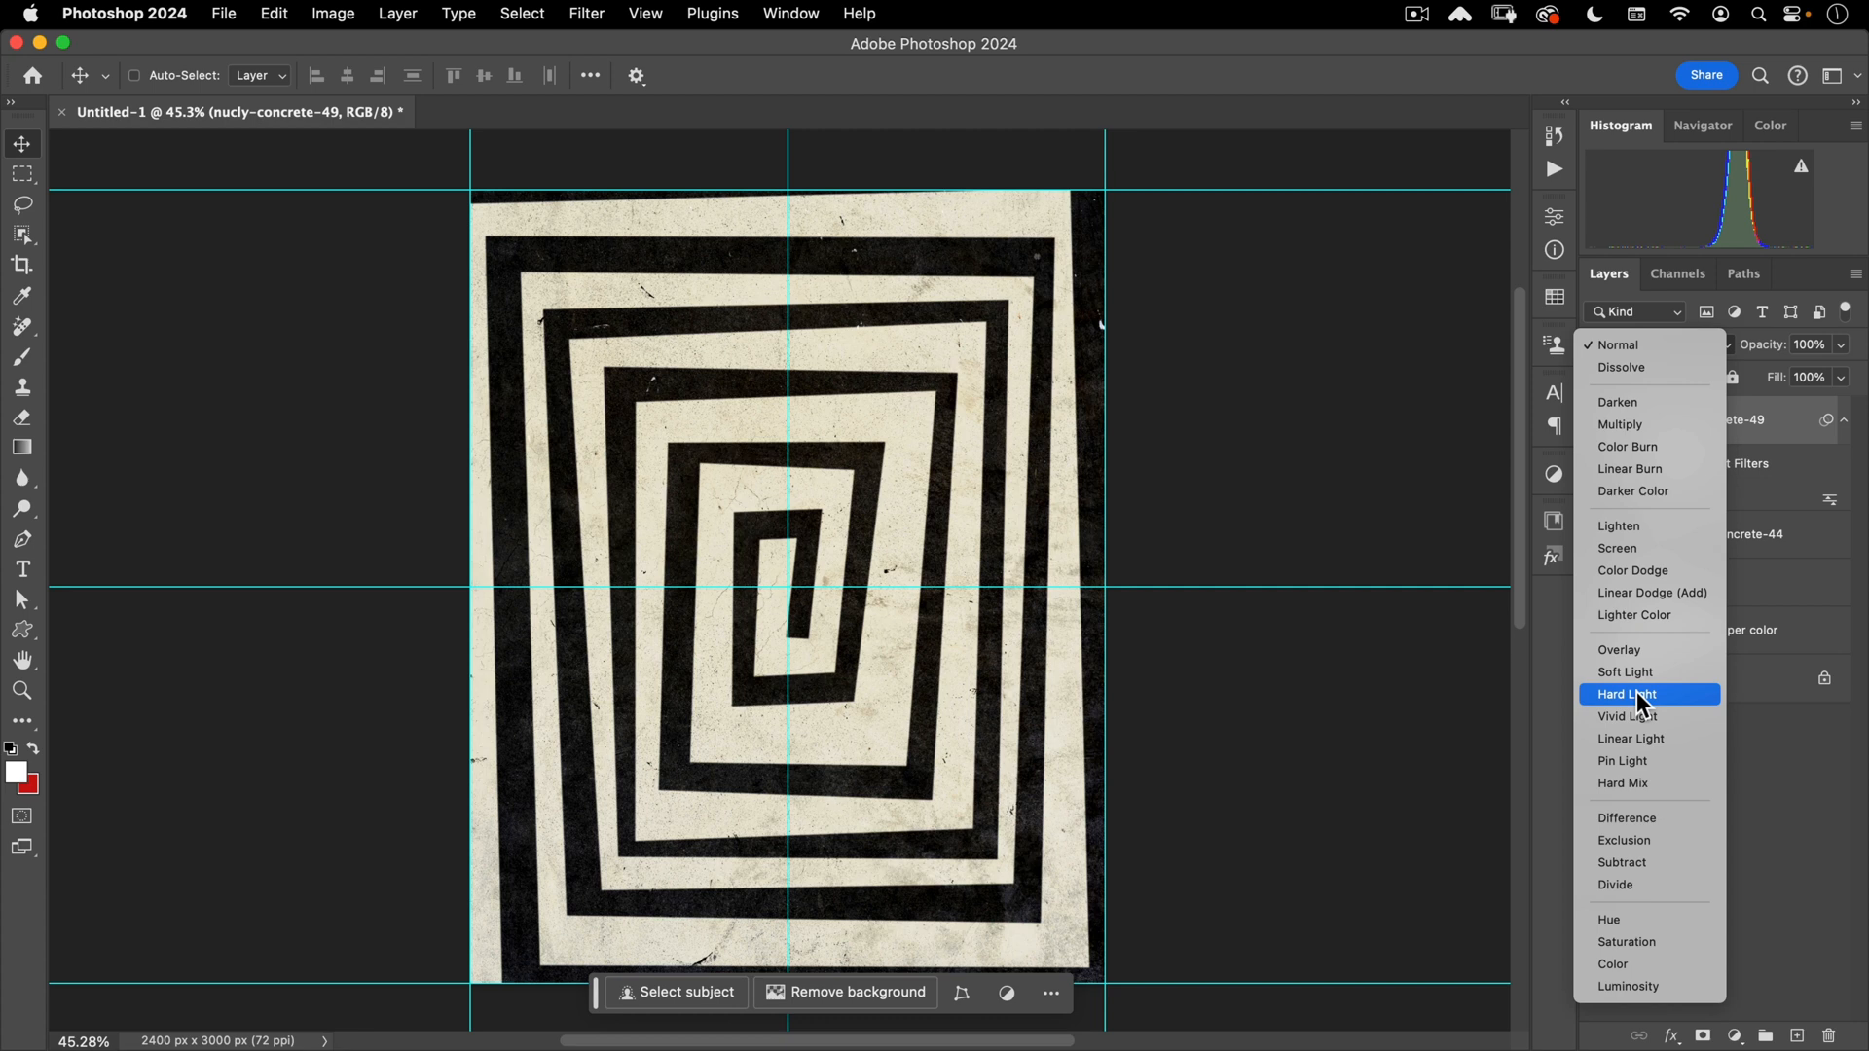
# - Set the texture layer to Hard Light at 20% fill, then zoom in and out to check
pyautogui.click(1637, 693)
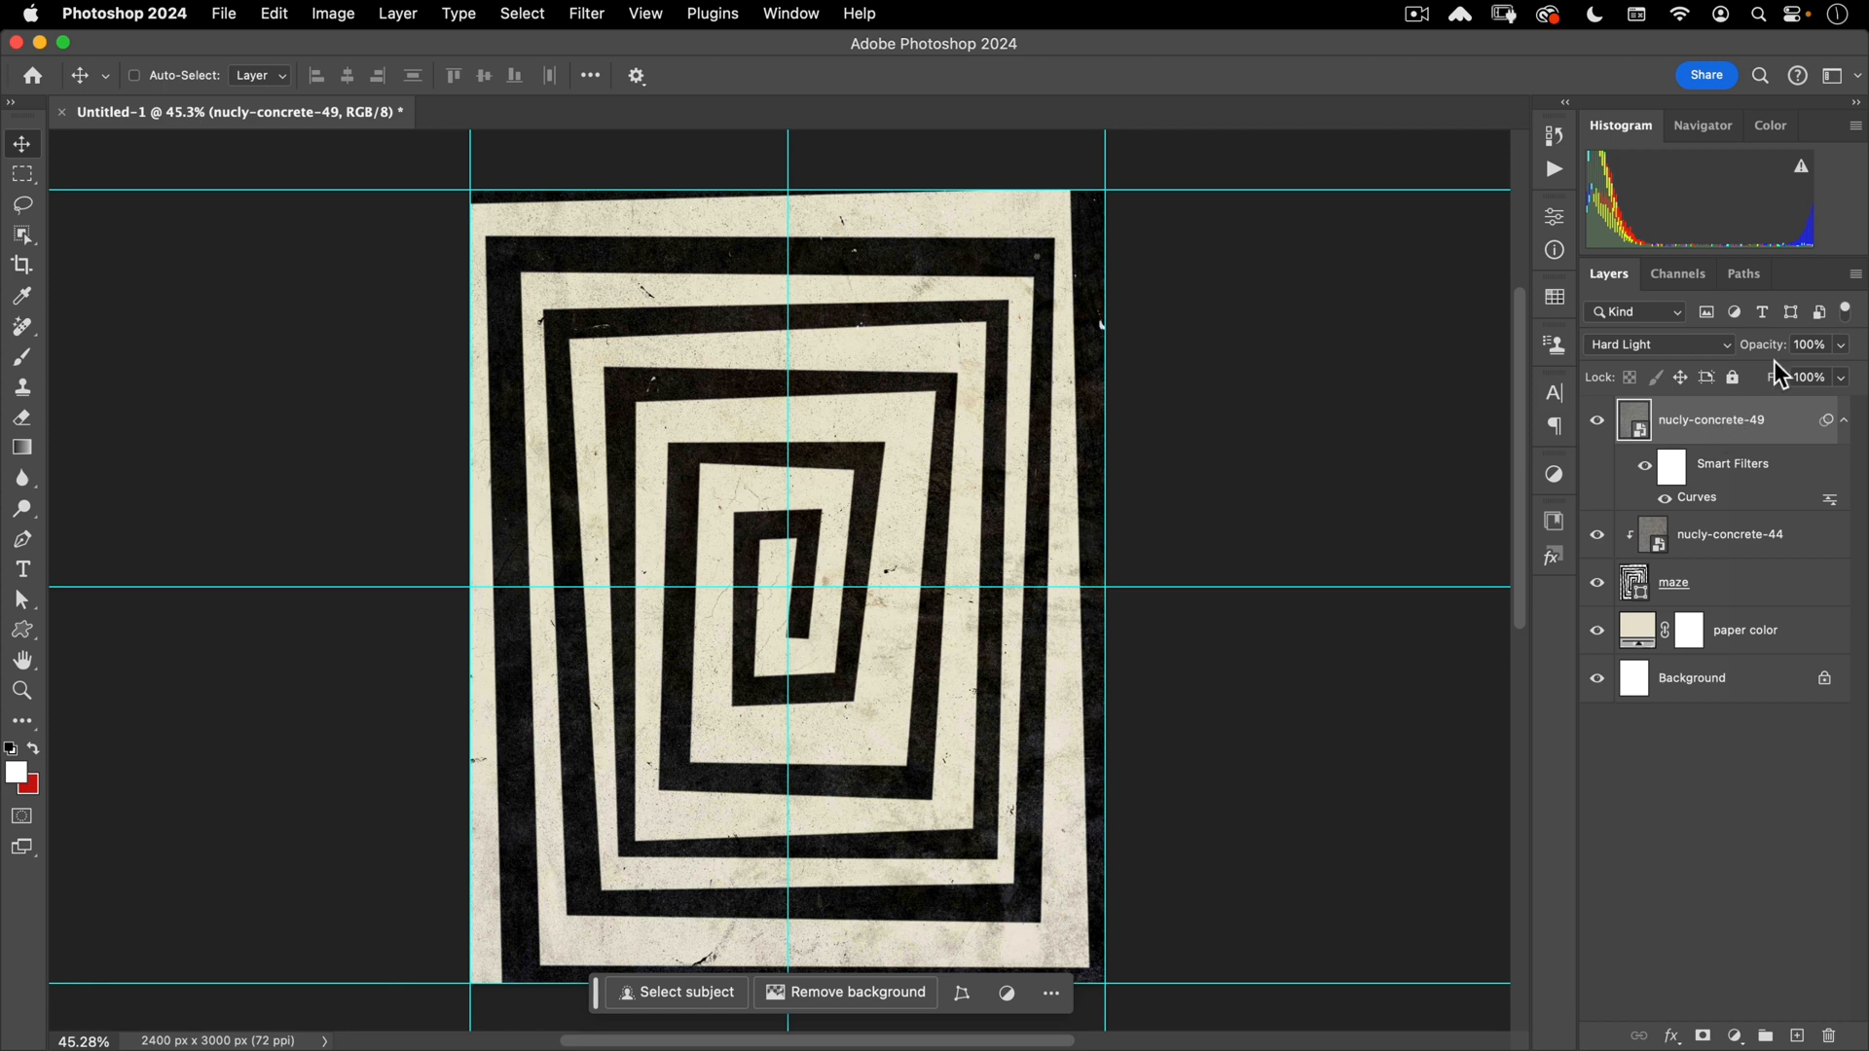
pyautogui.hotkey('shift', '2')
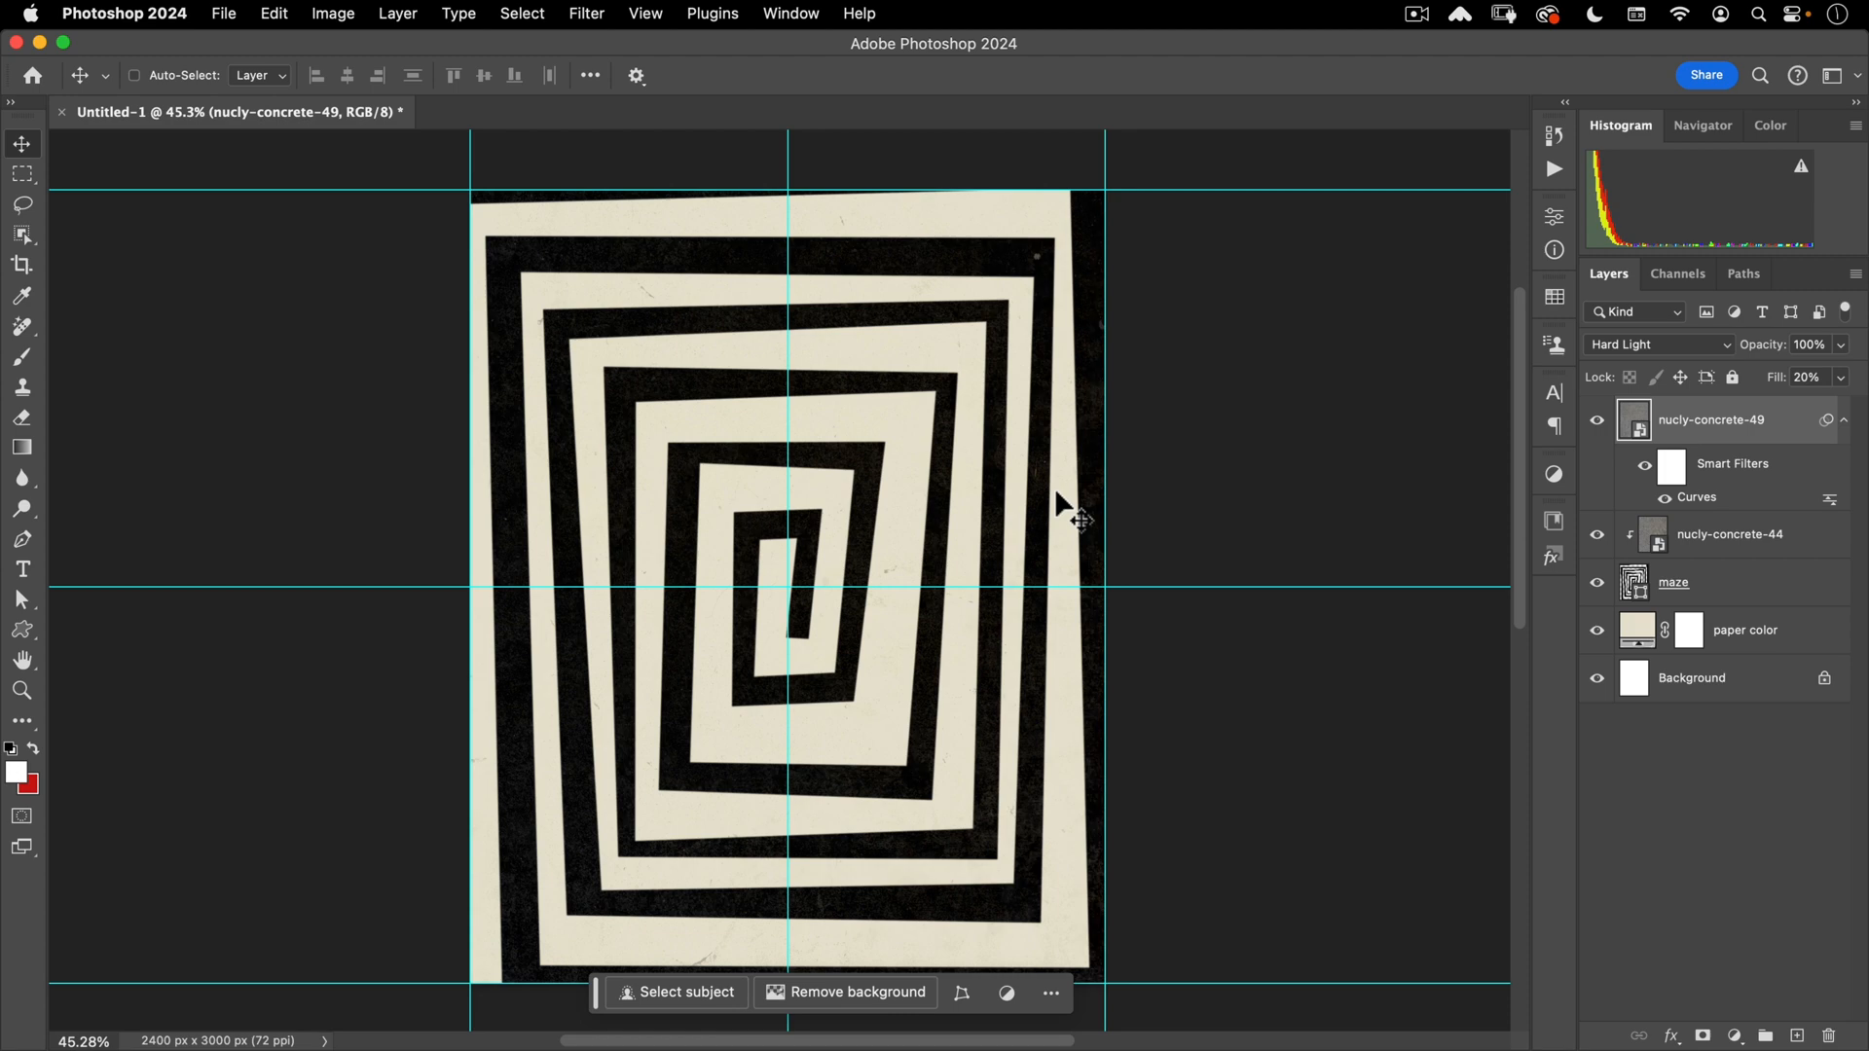
pyautogui.moveTo(1029, 304); pyautogui.dragTo(1237, 232)
pyautogui.moveTo(1028, 541); pyautogui.dragTo(890, 422)
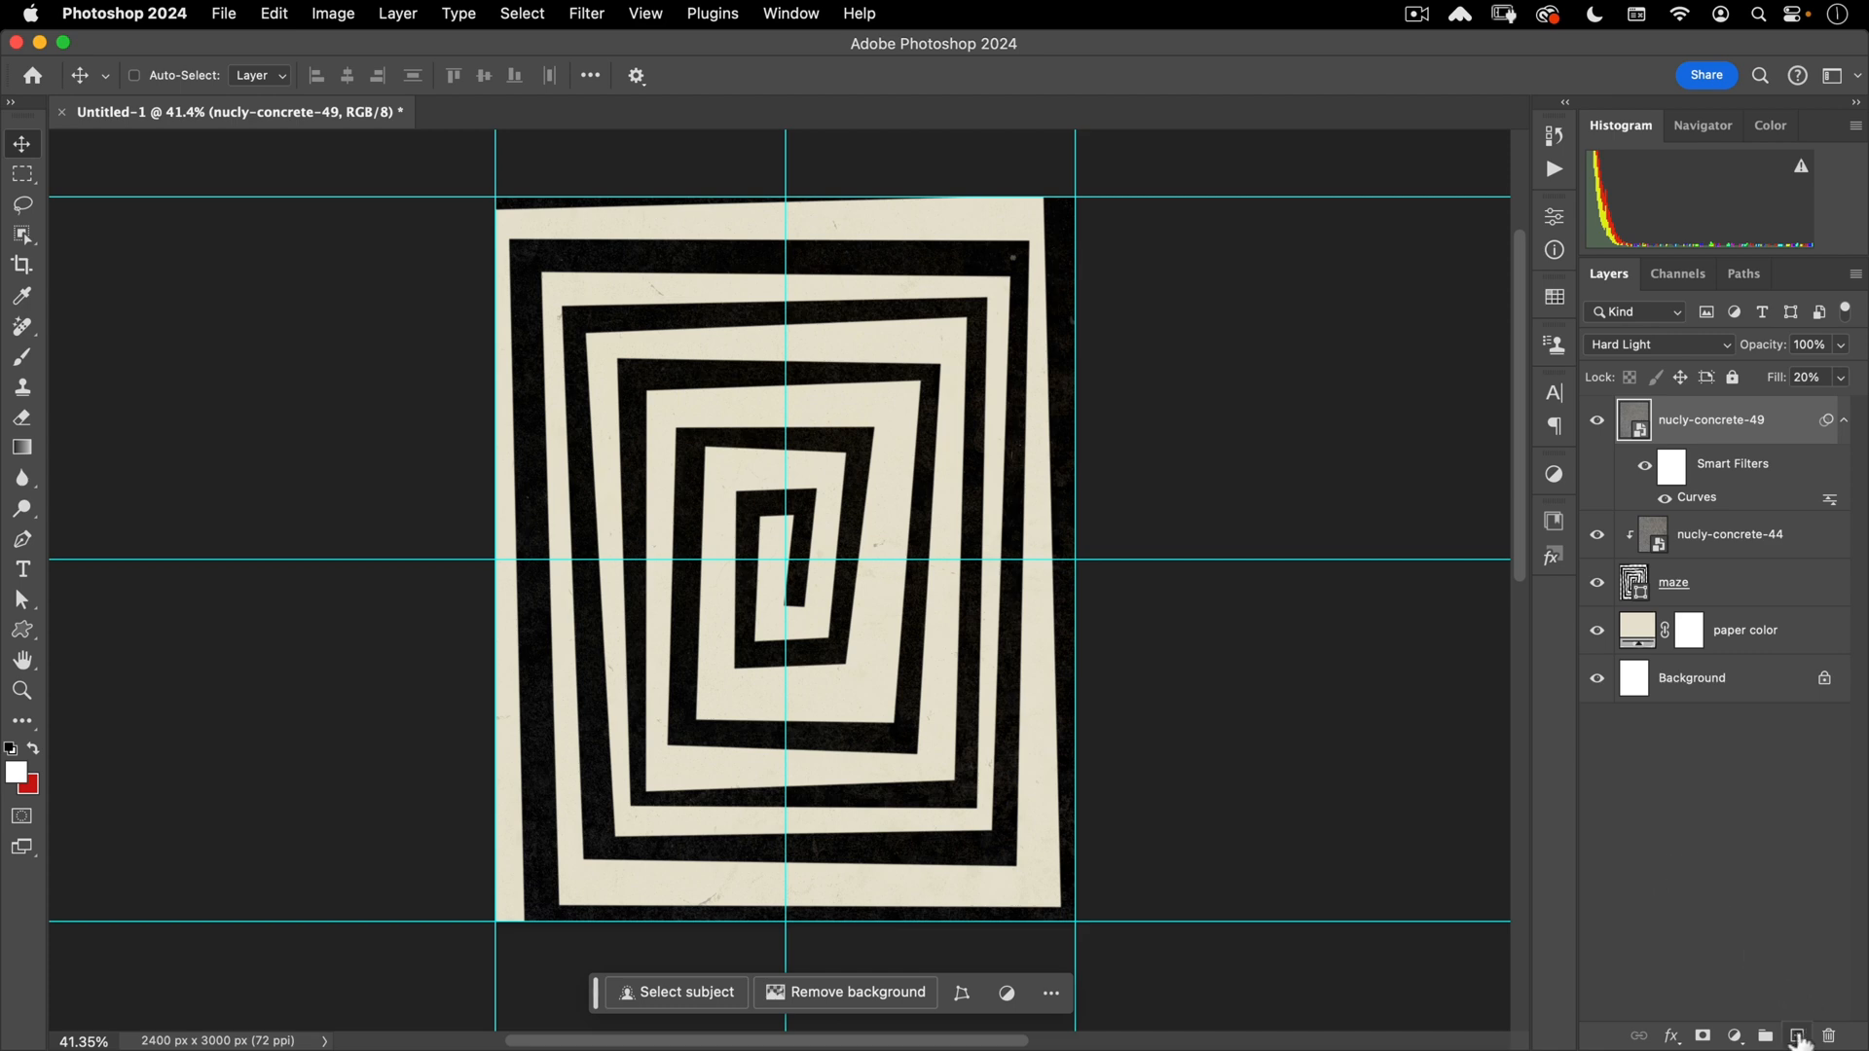
# - Add a new layer named 'subject' and stamp all visible artwork into it
pyautogui.click(1797, 1037)
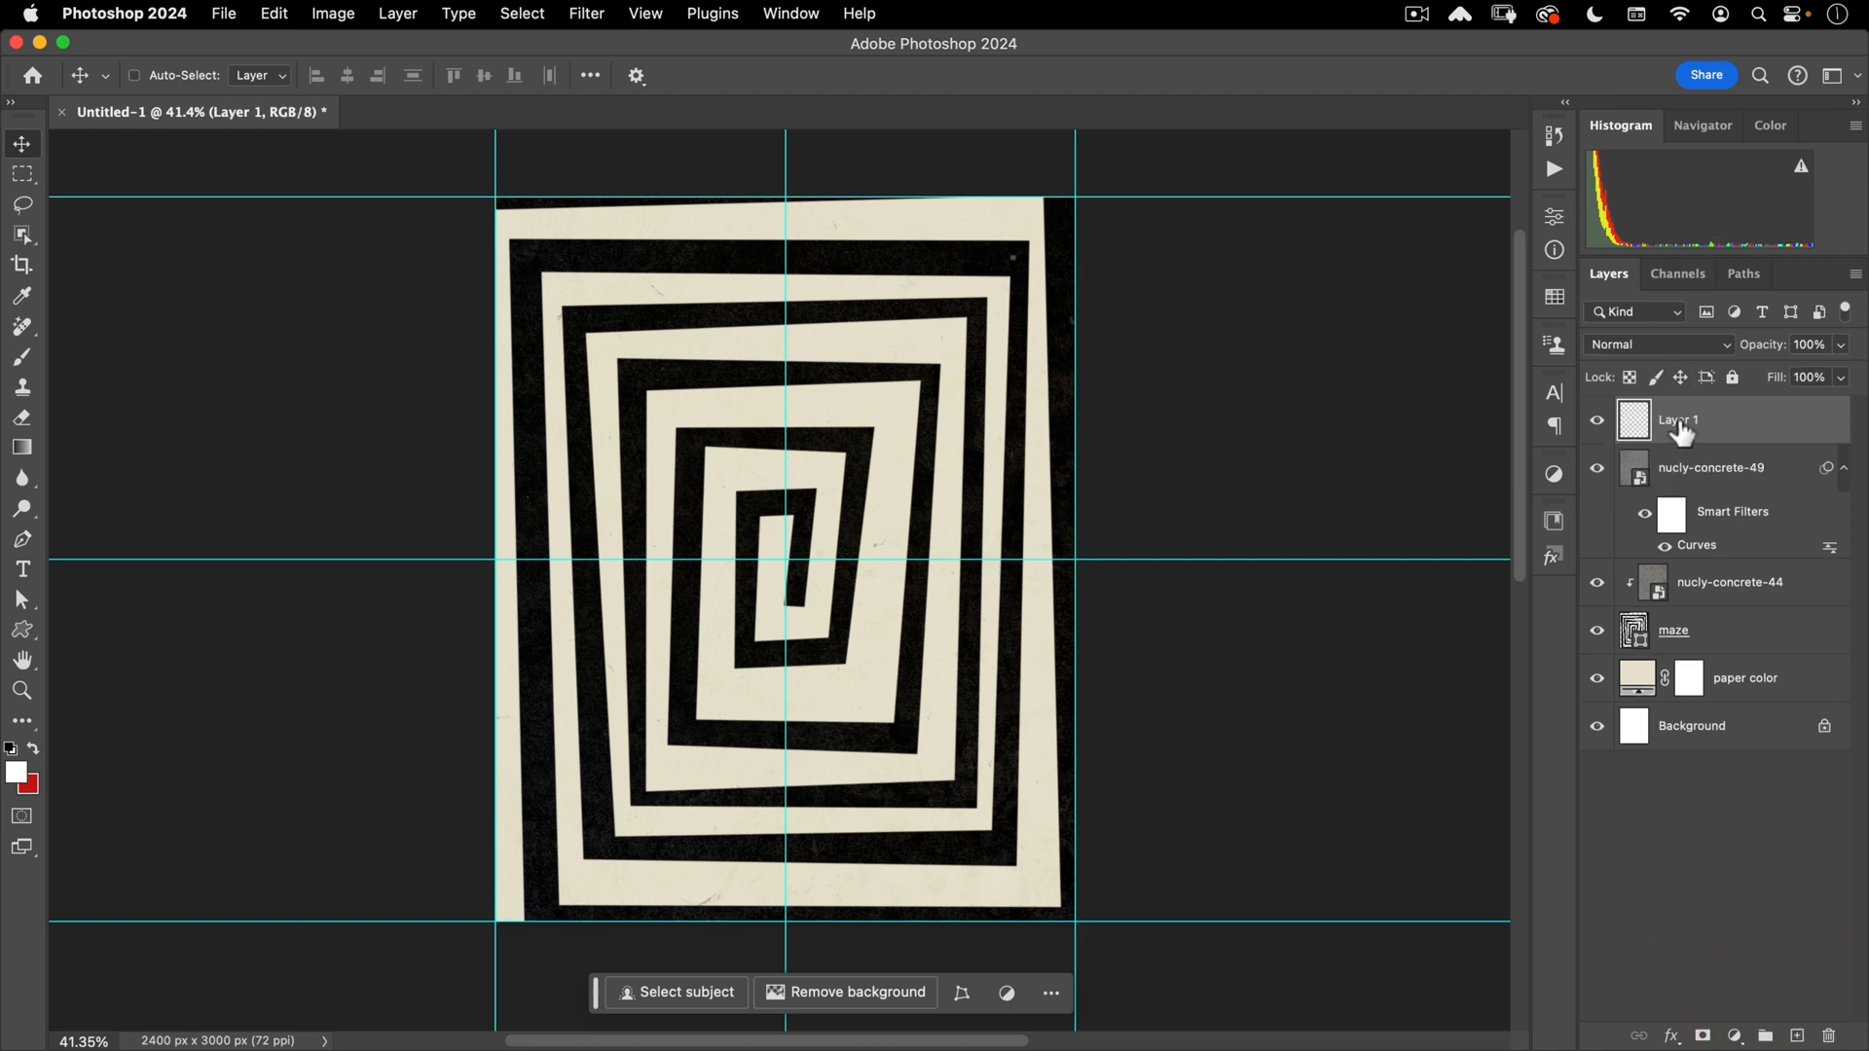
pyautogui.doubleClick(1680, 426)
pyautogui.write('subjec')
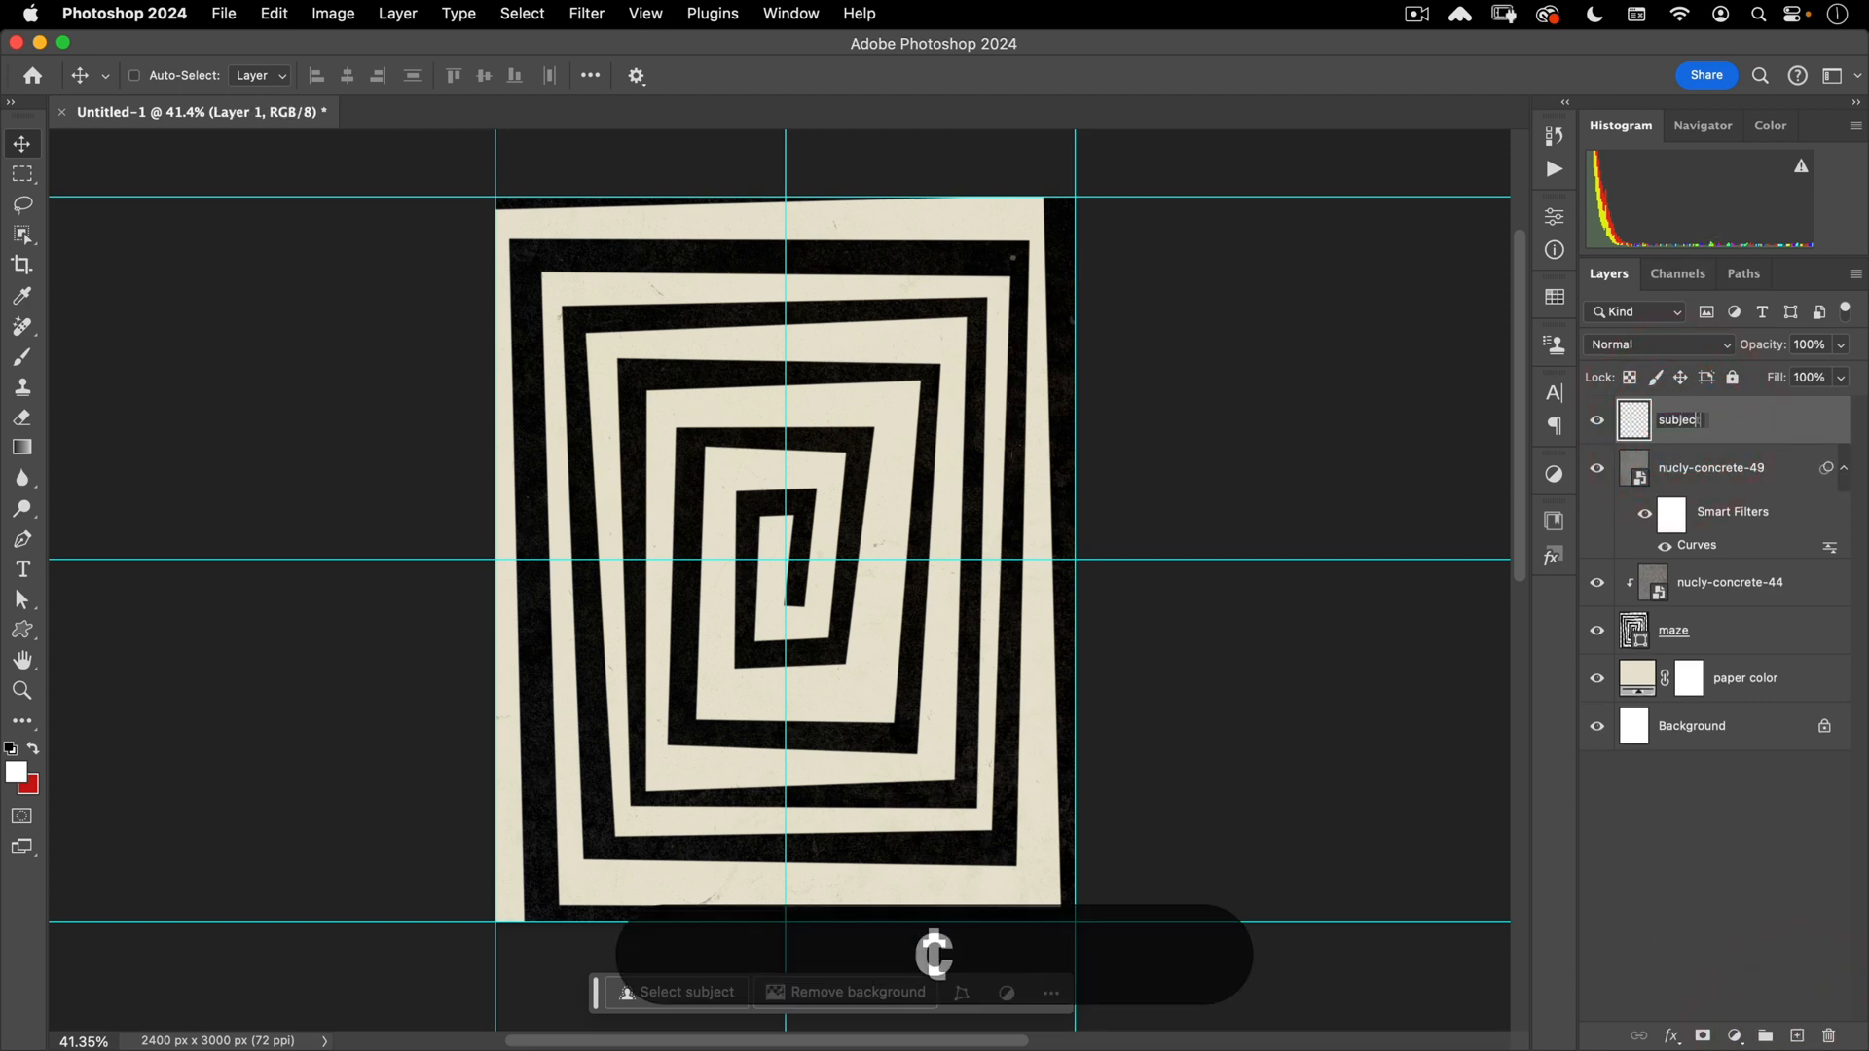
pyautogui.write('t')
pyautogui.press('Return')
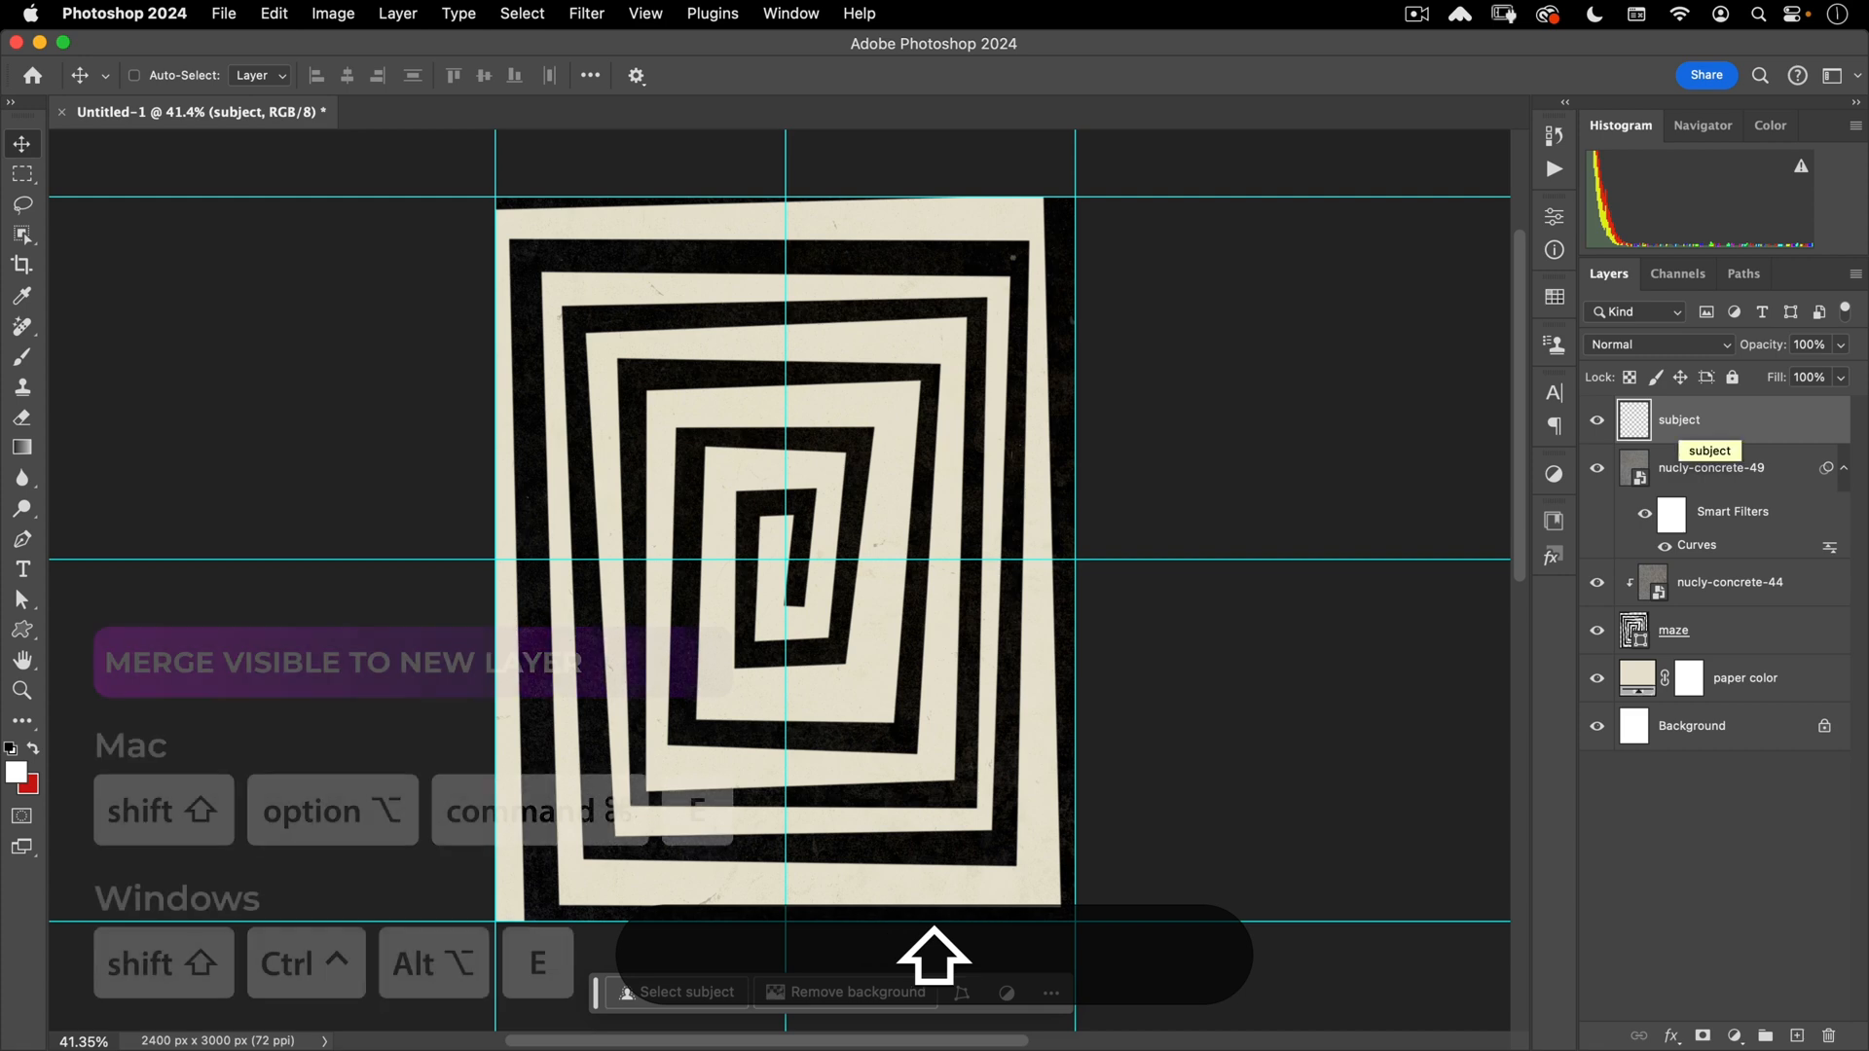
pyautogui.press('shift+alt+super+e')
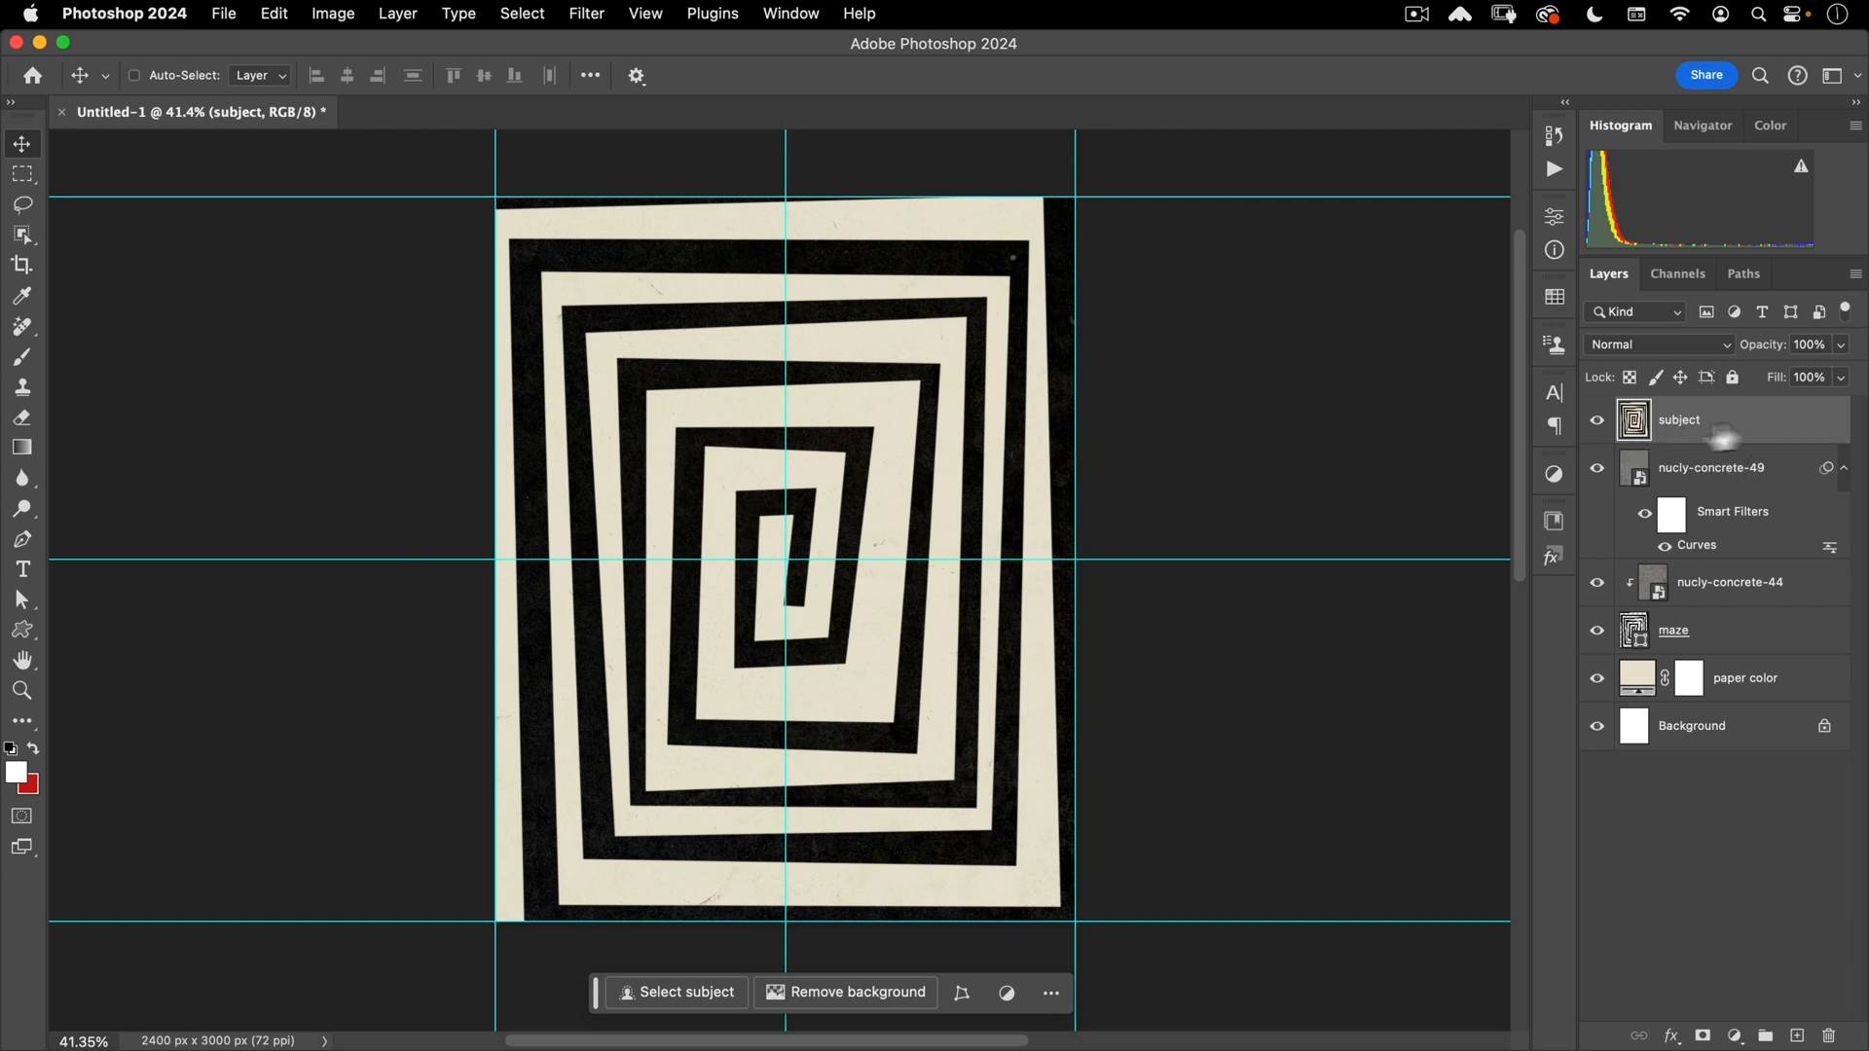
# - Convert the subject layer to a smart object and open its contents as subject.psb
pyautogui.rightClick(1773, 417)
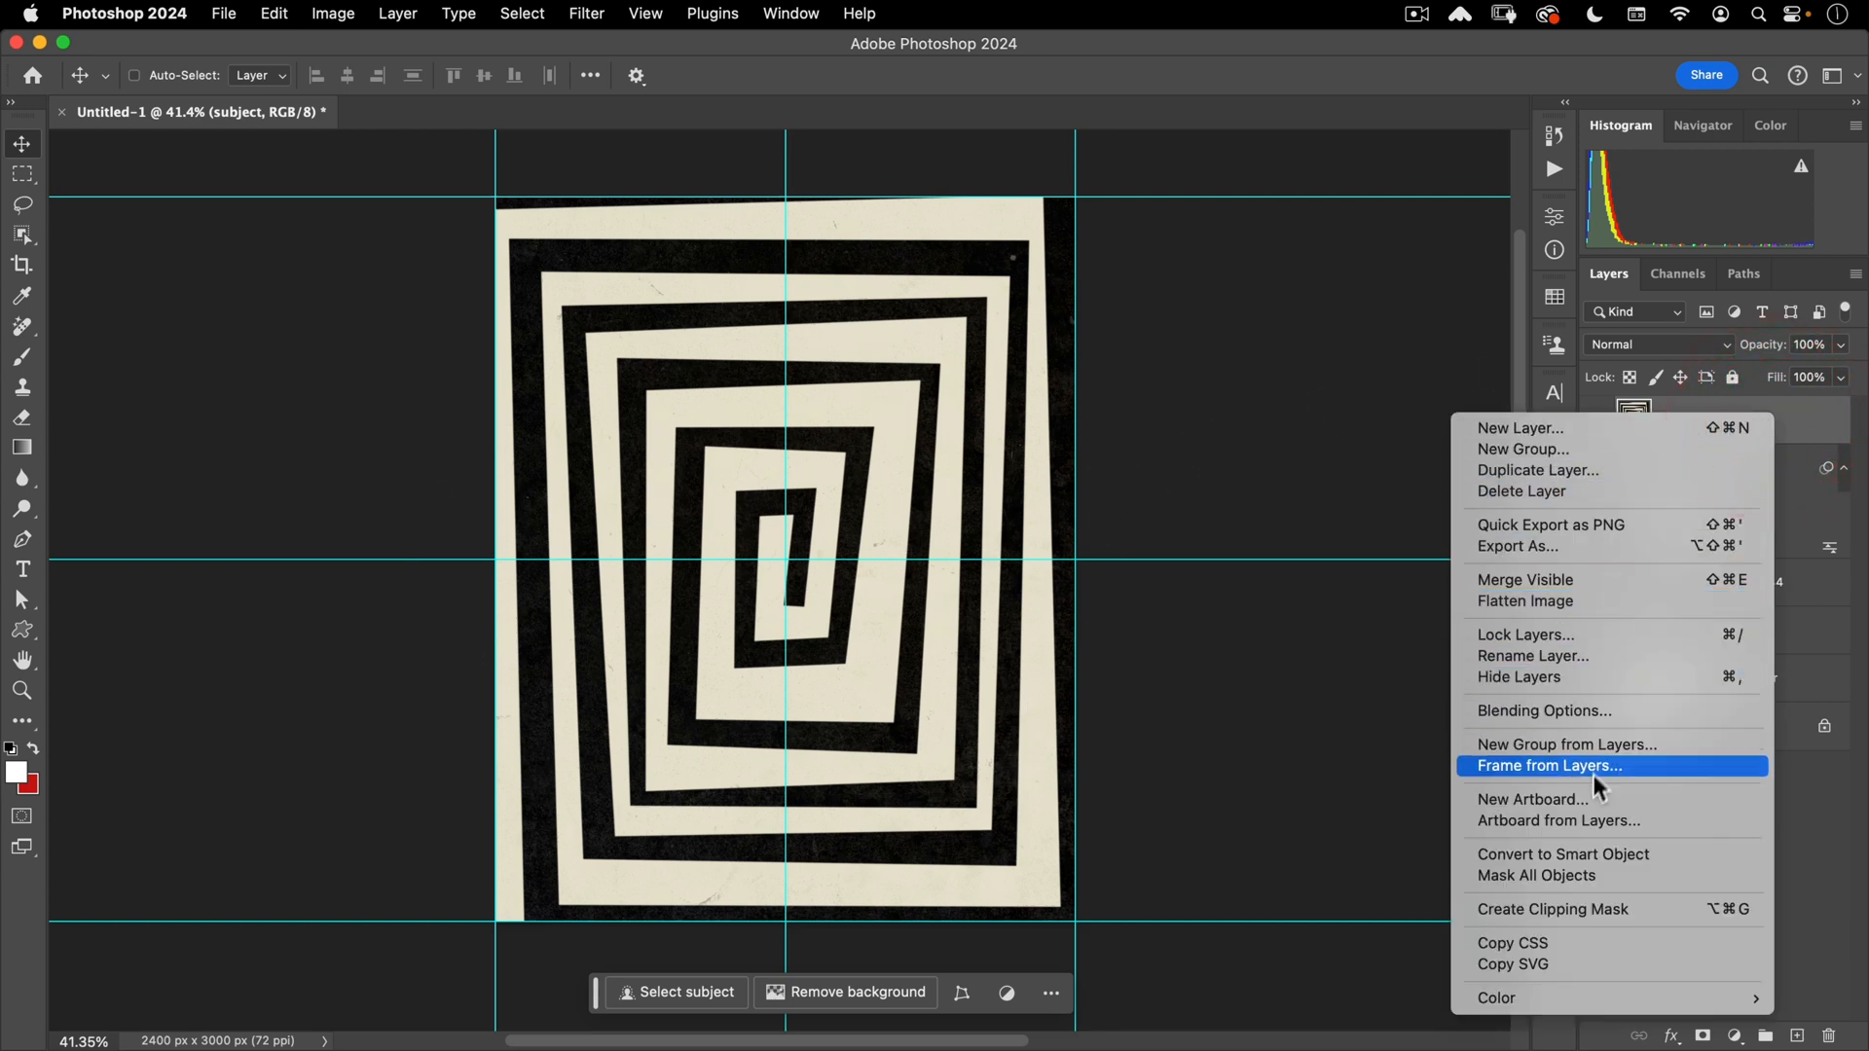
pyautogui.click(1573, 851)
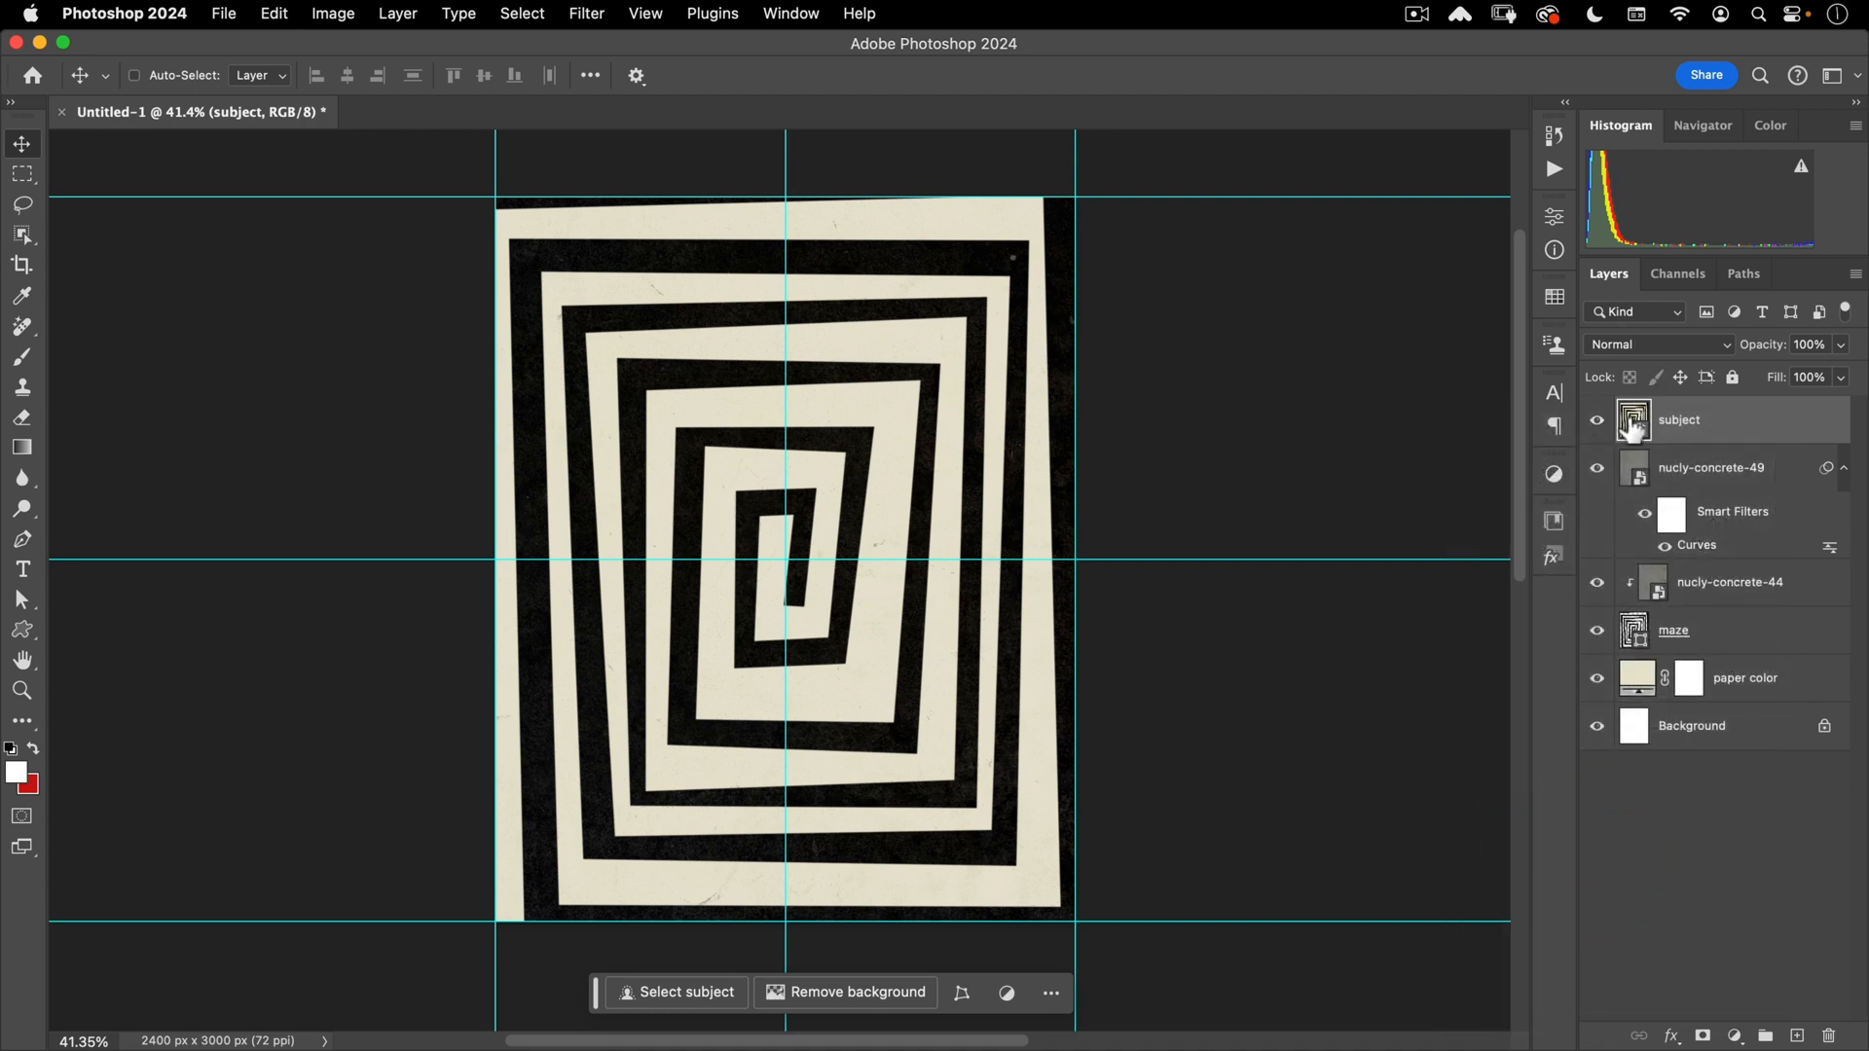
pyautogui.doubleClick(1634, 424)
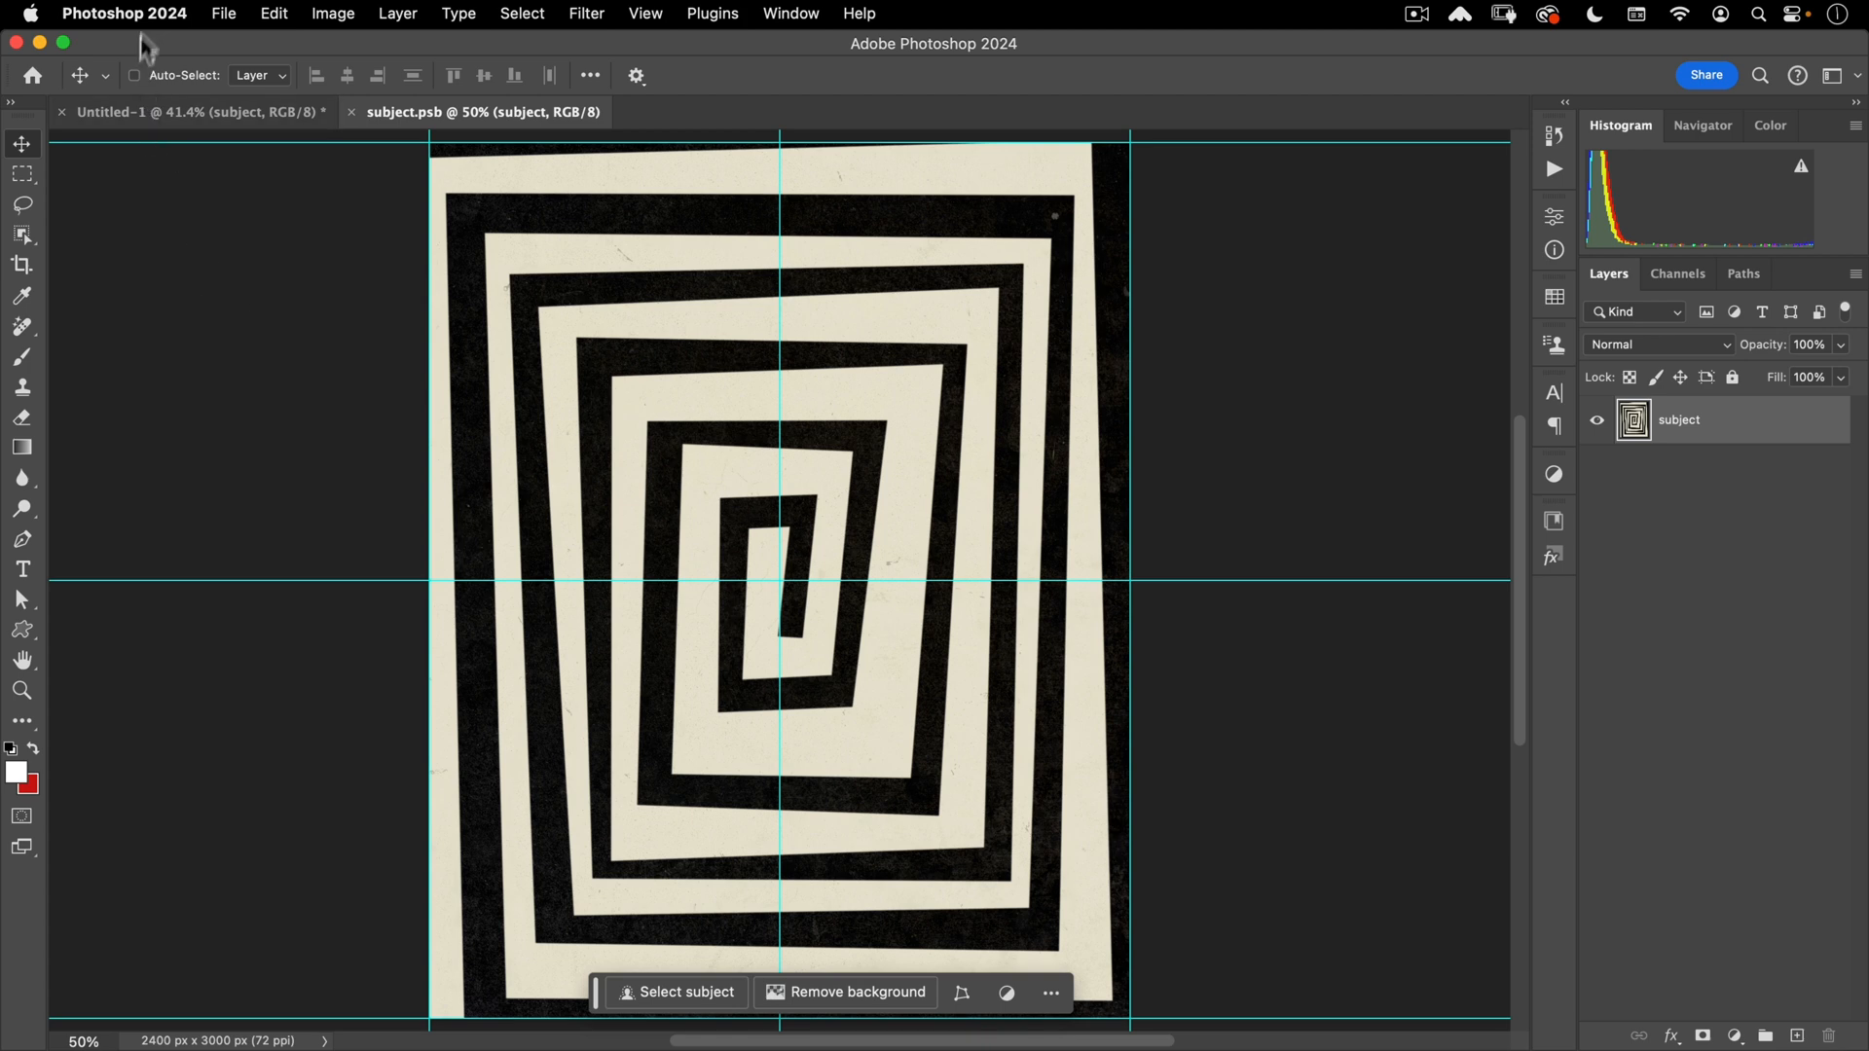
# - Open simon.dng from disk, accepting the Camera Raw settings
pyautogui.click(224, 13)
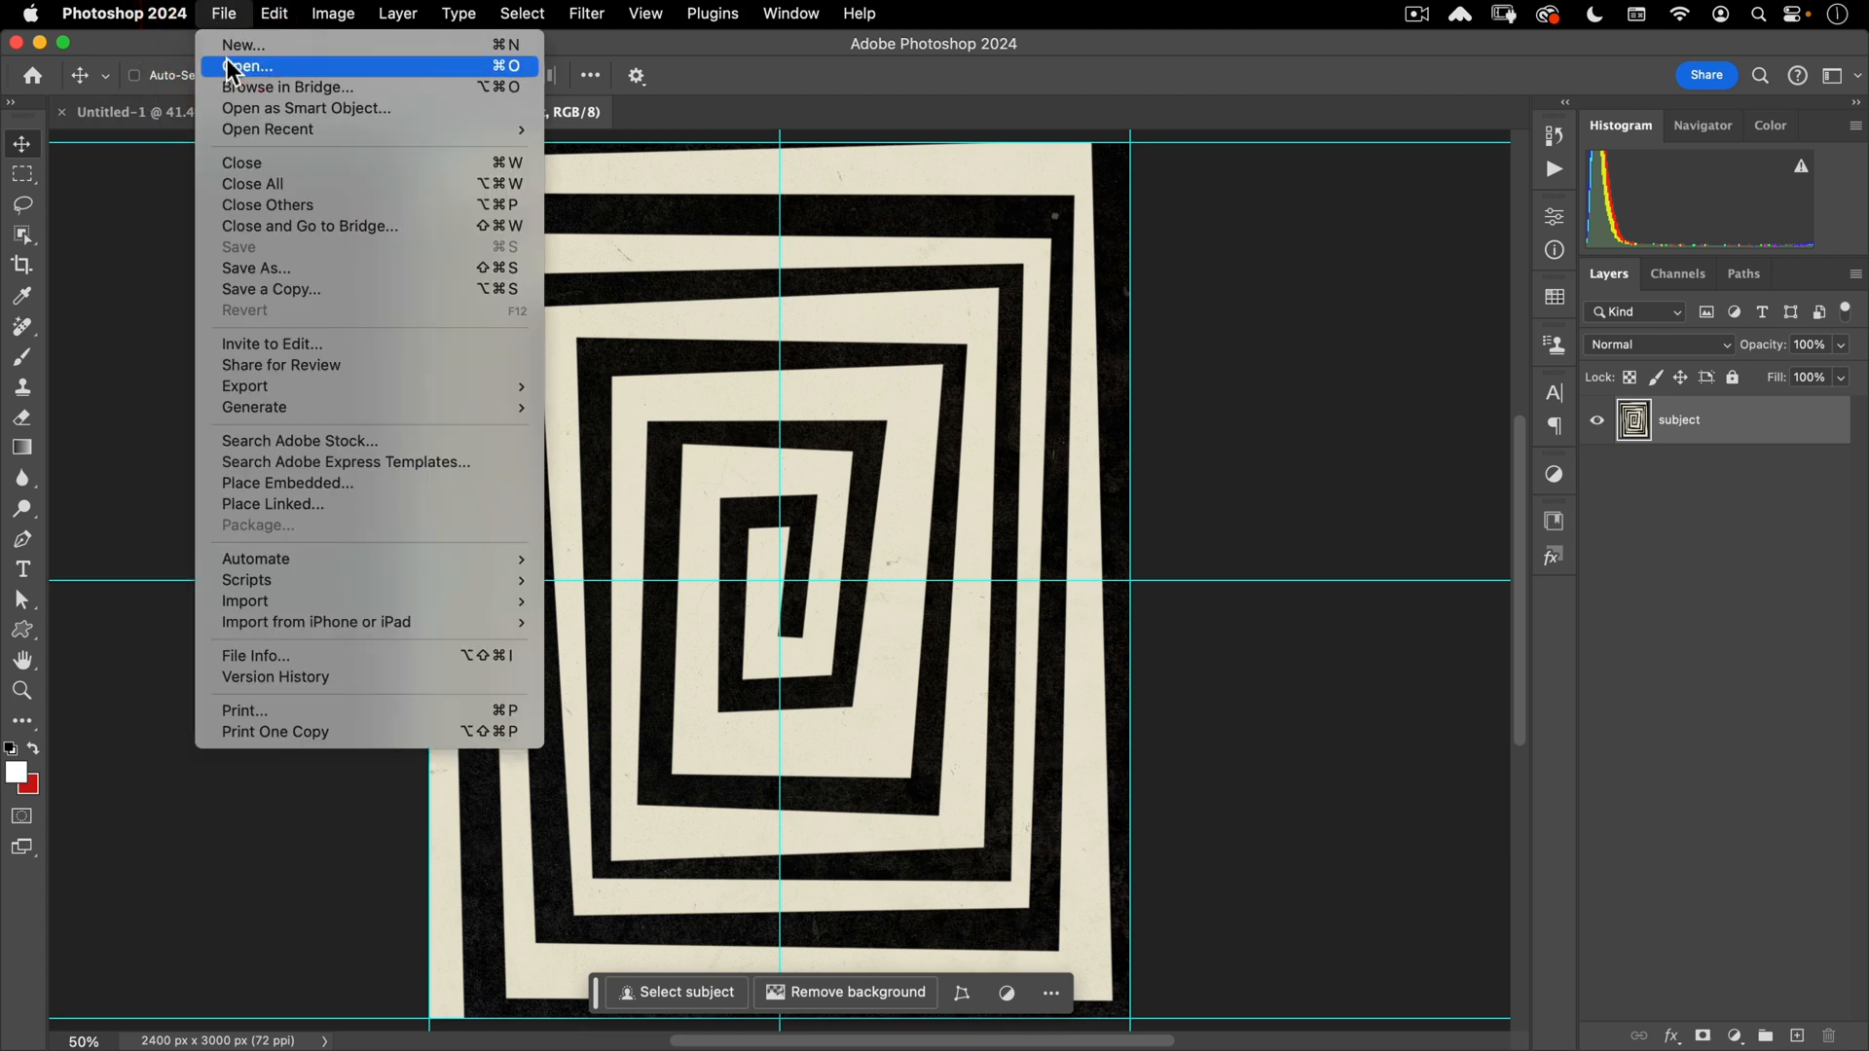
pyautogui.click(226, 58)
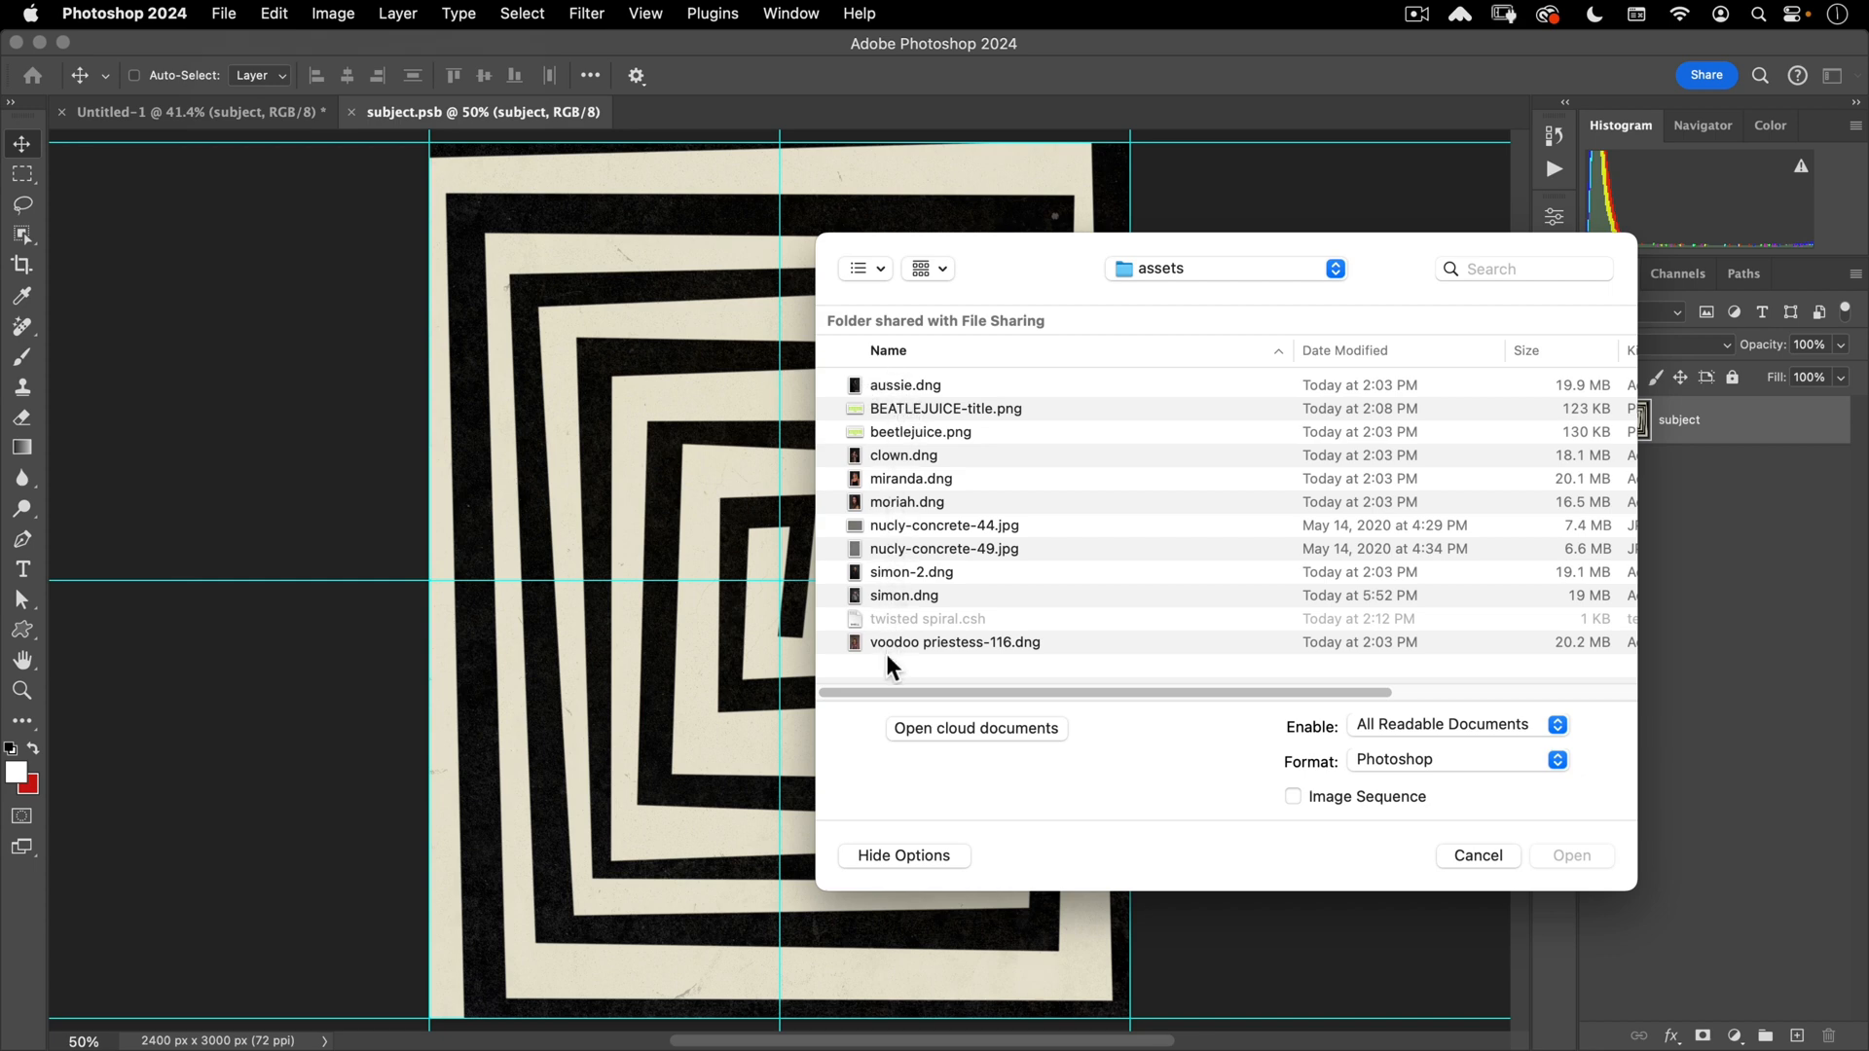
pyautogui.click(888, 595)
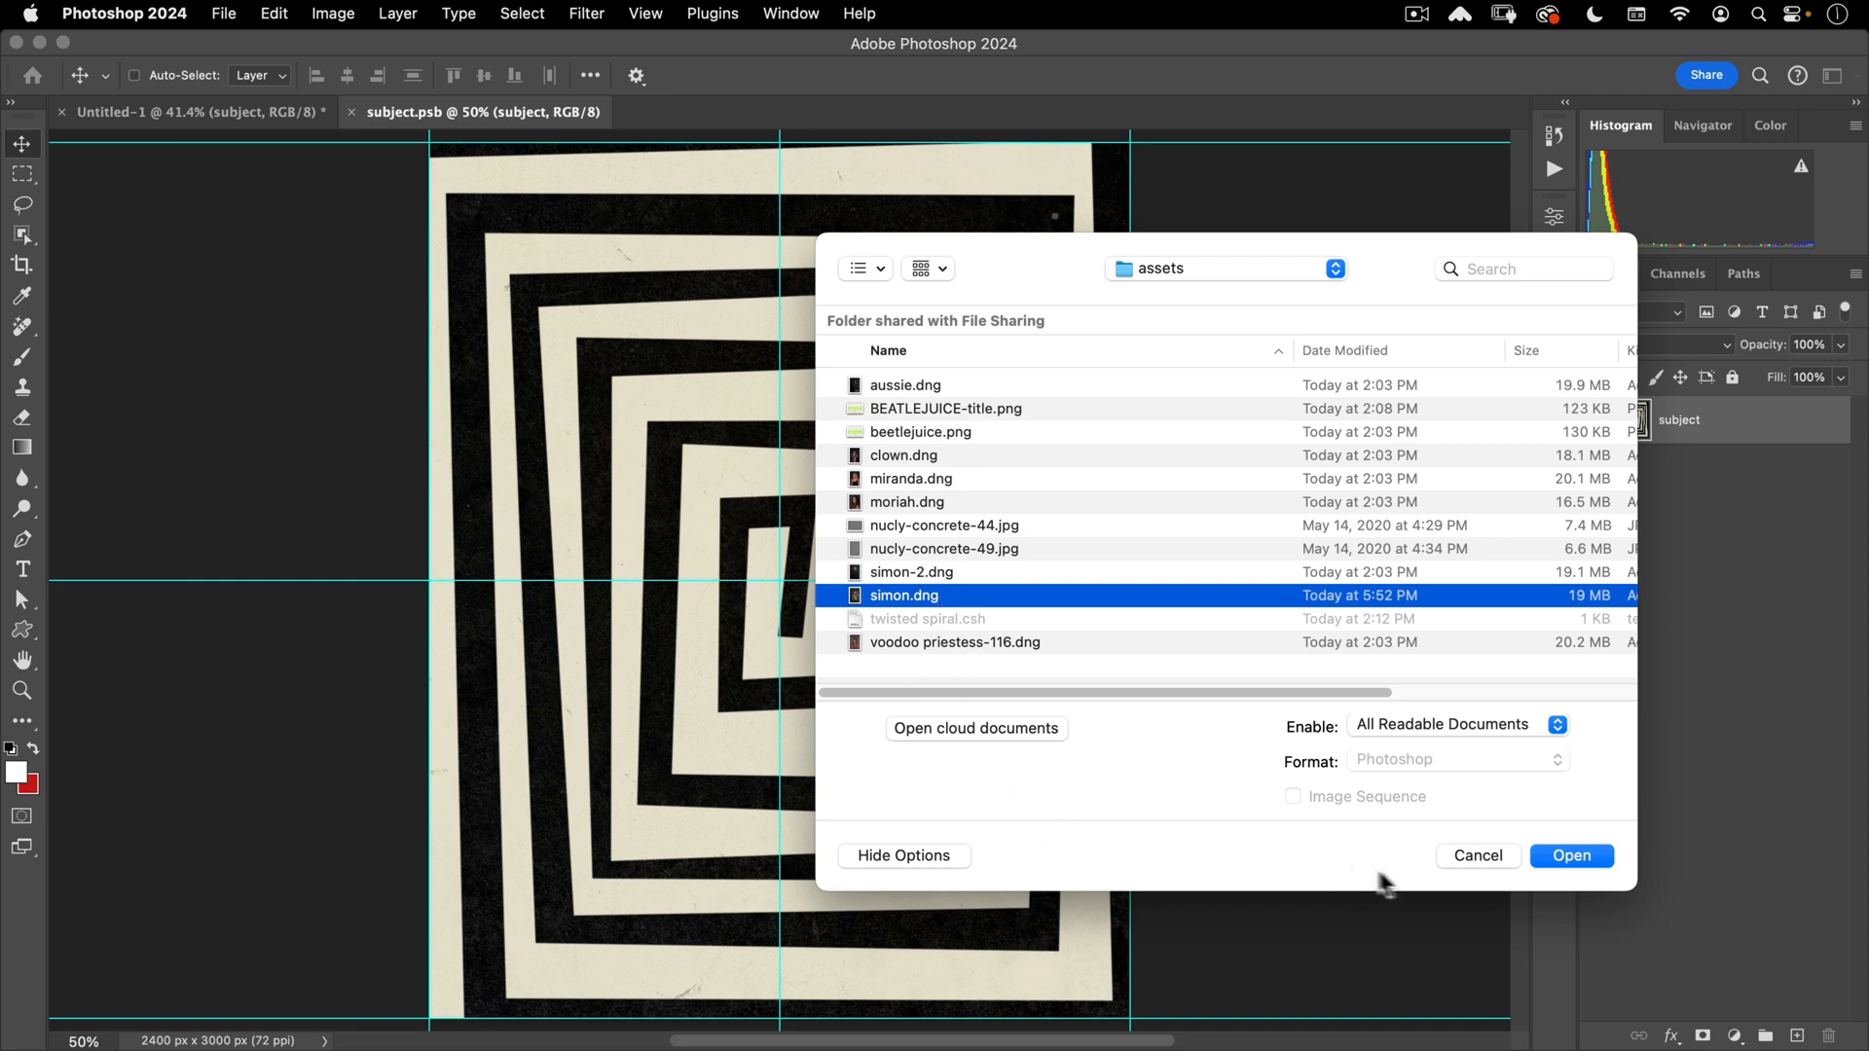
pyautogui.click(1572, 855)
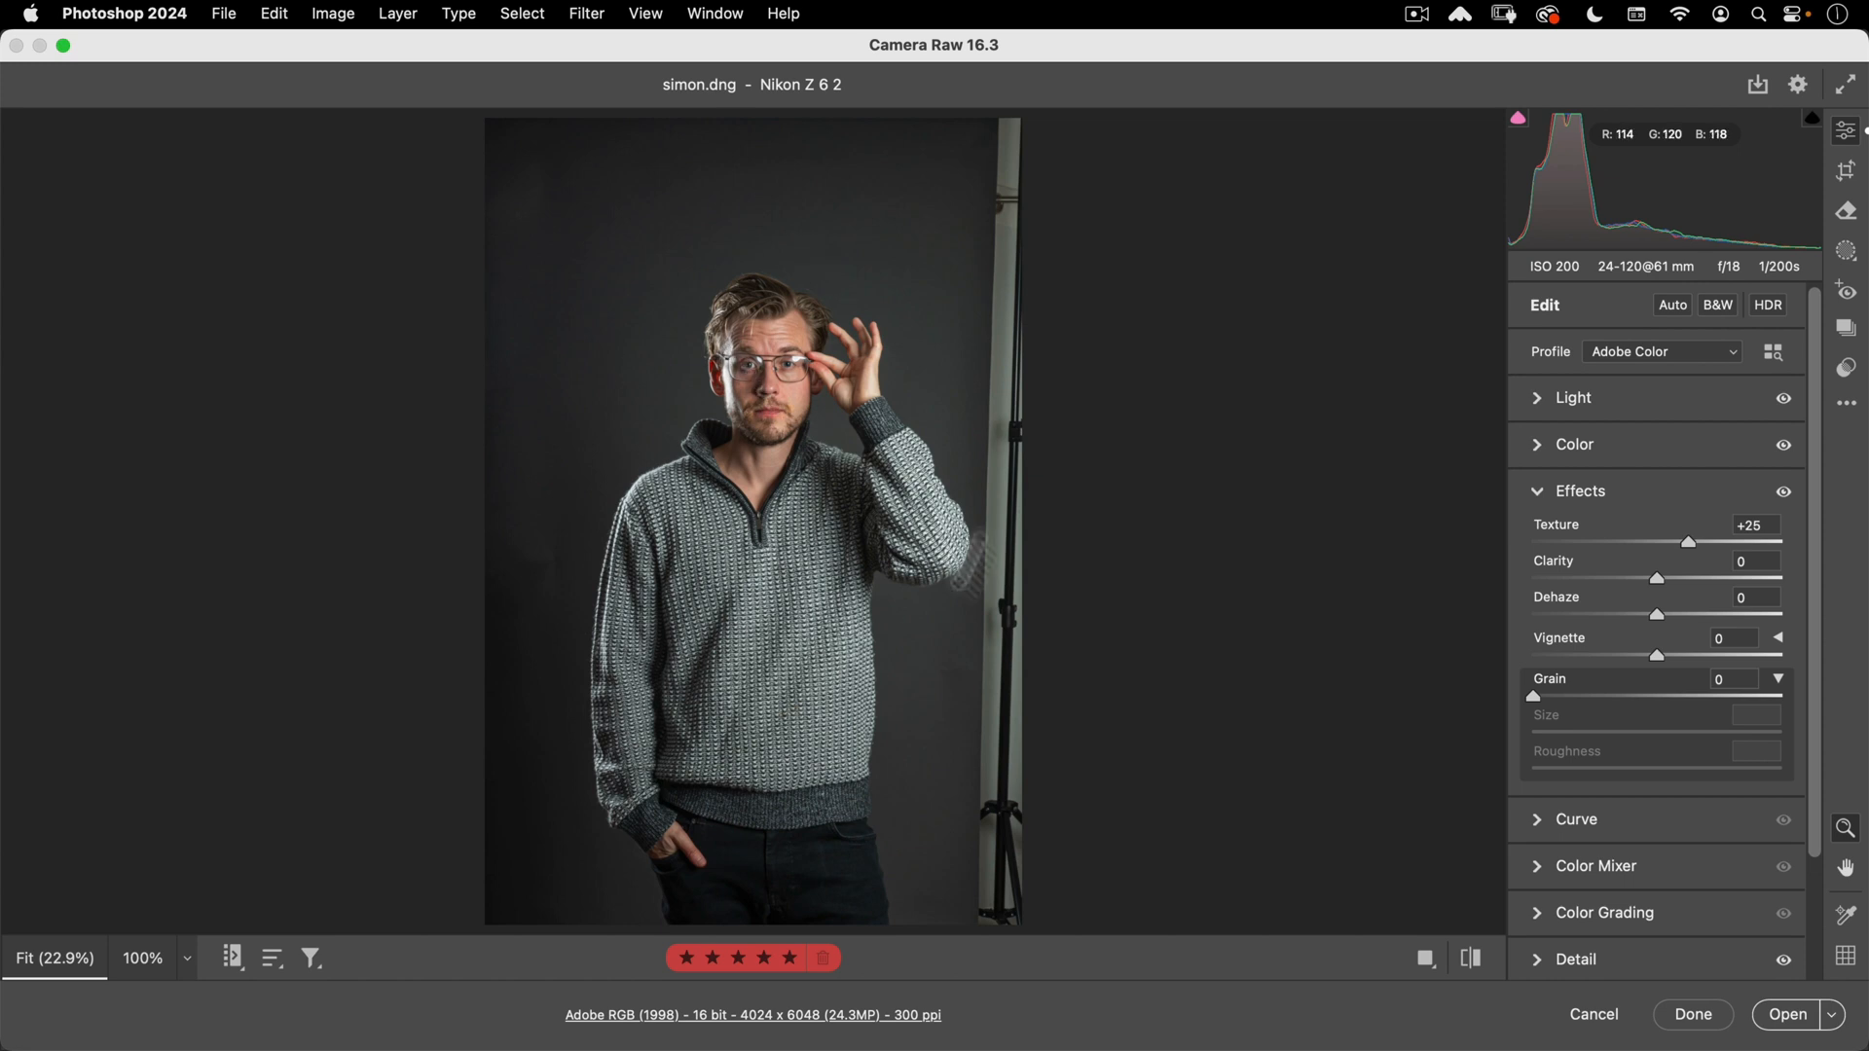
pyautogui.click(1786, 1015)
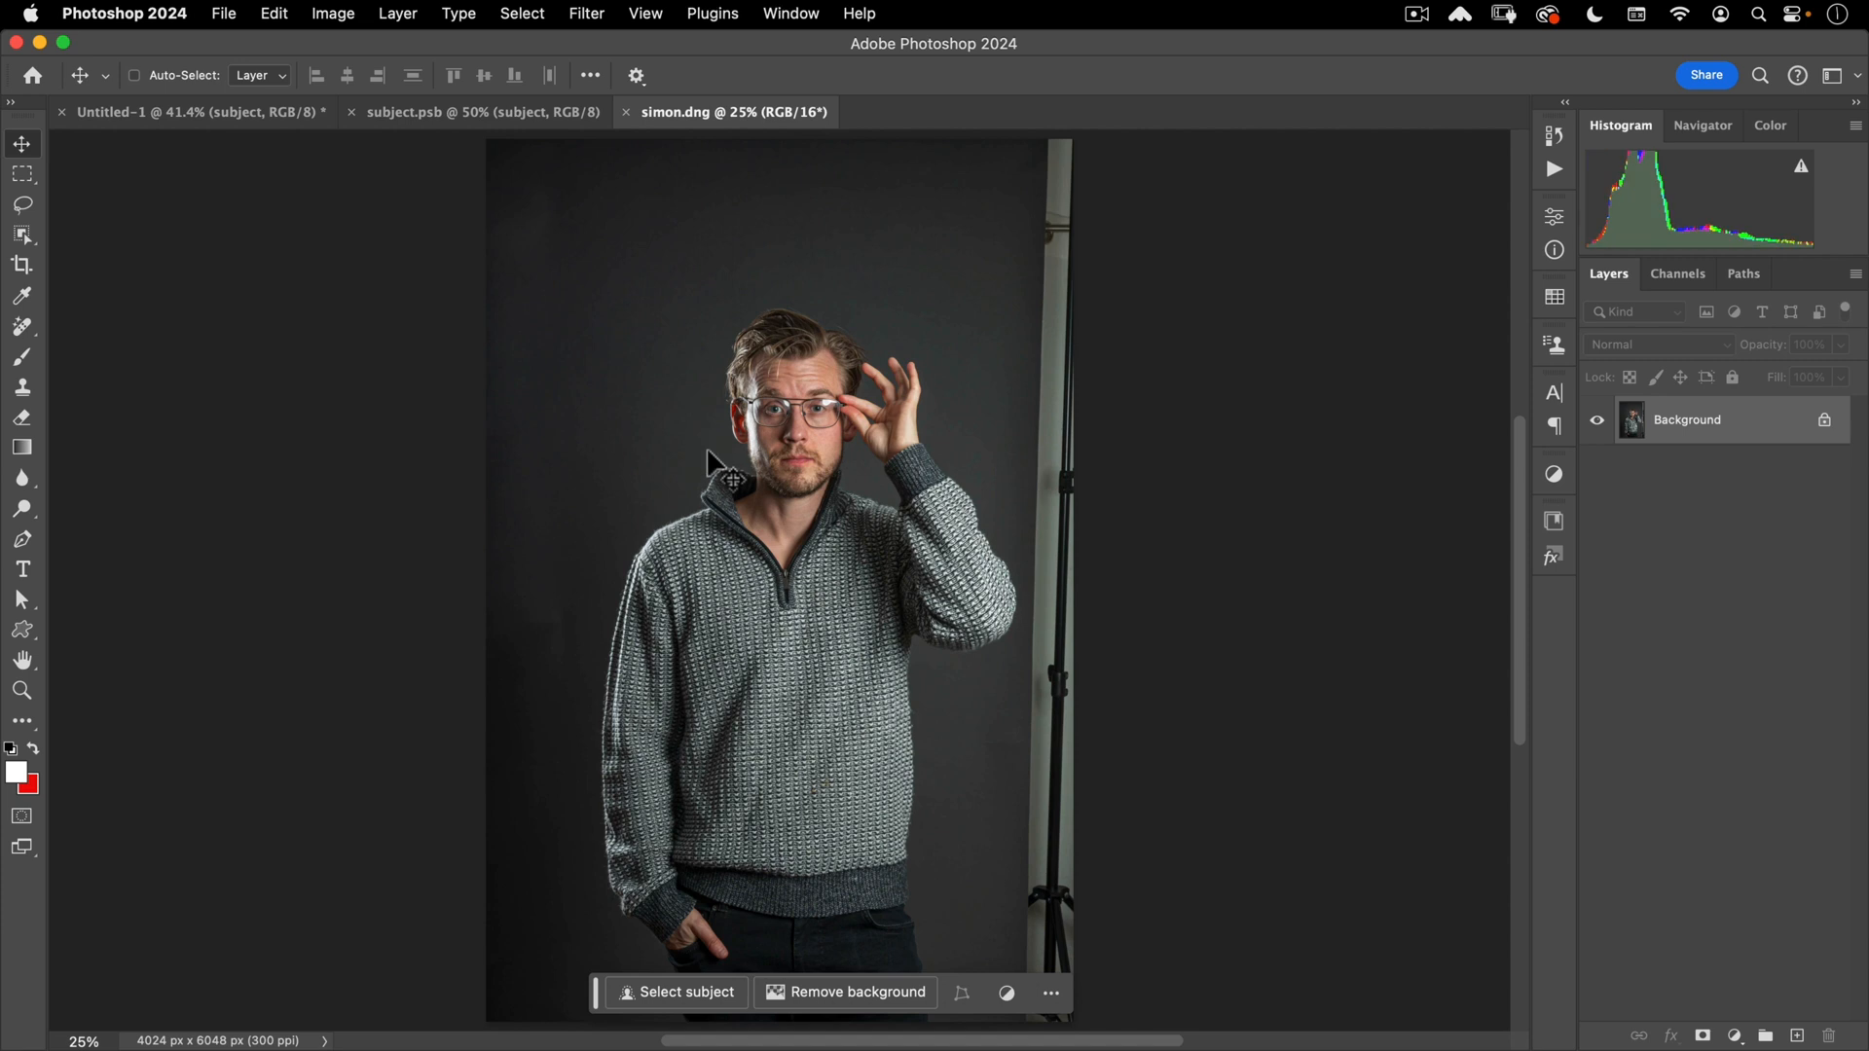
# - Select the person with cloud-based Select Subject and open Select and Mask
pyautogui.click(21, 243)
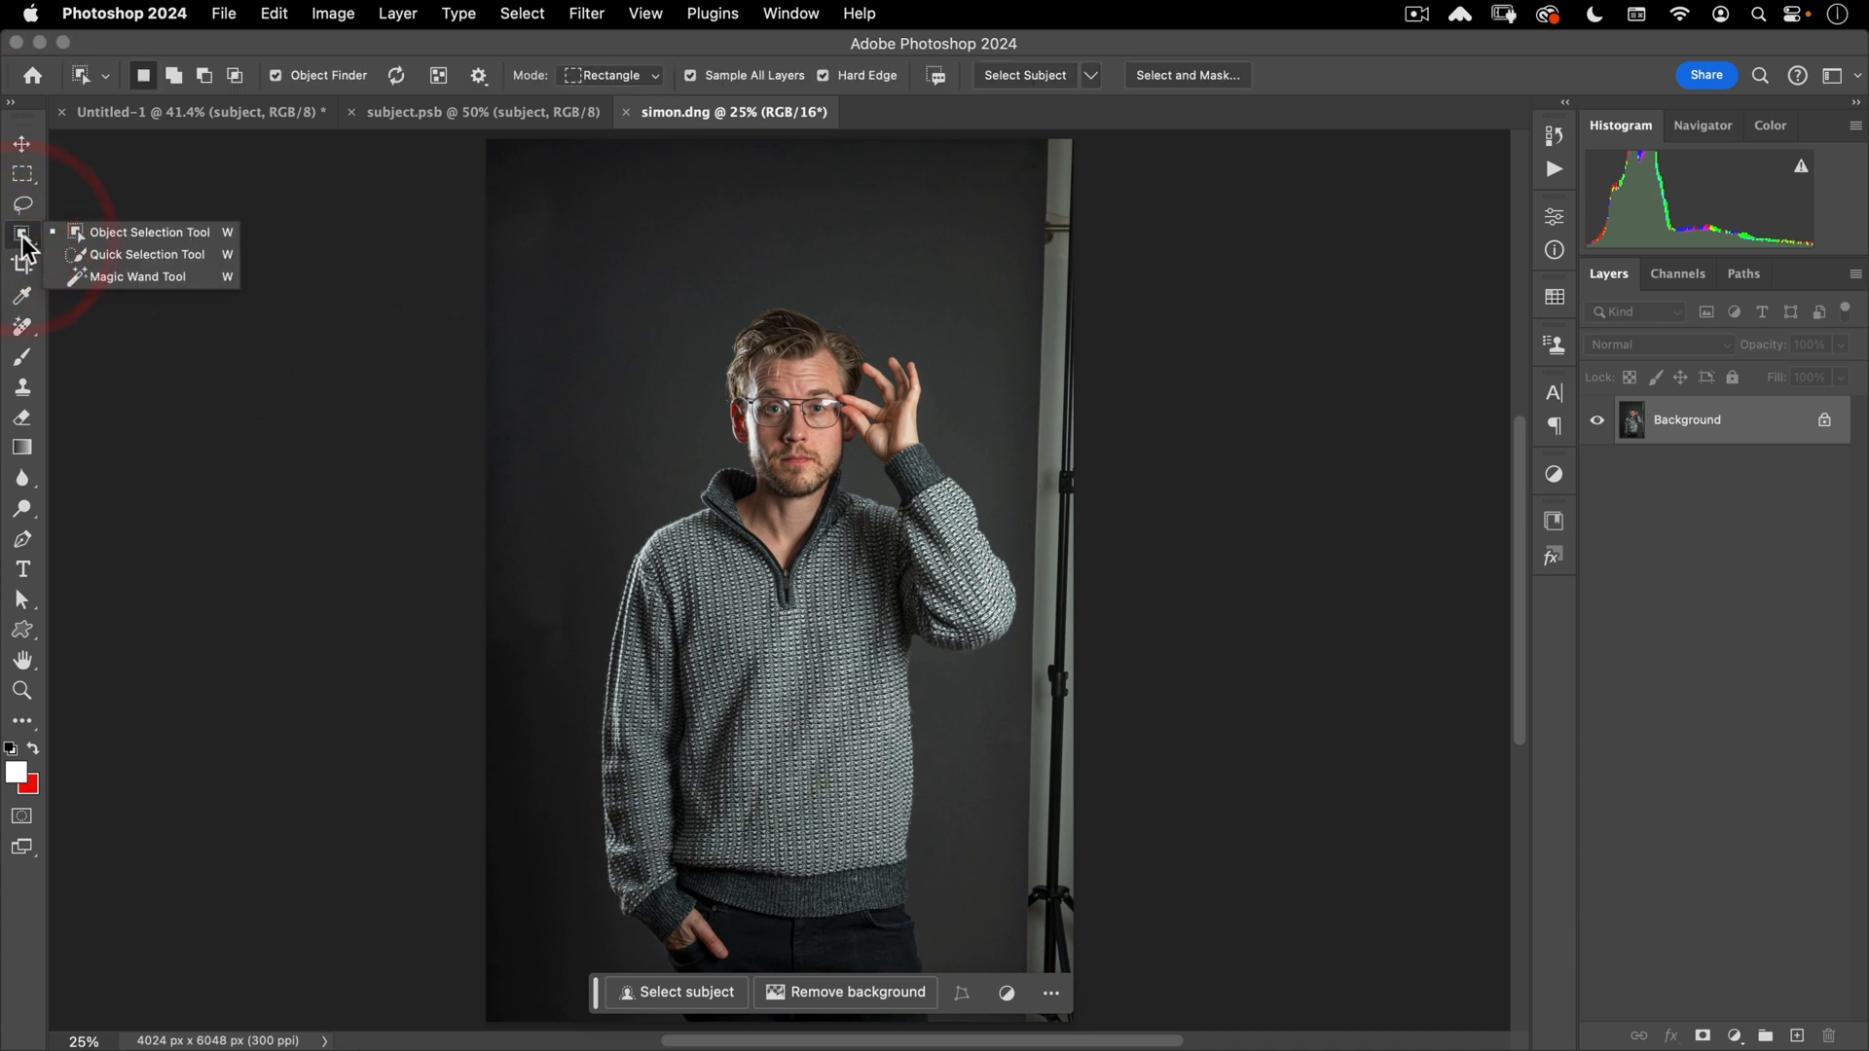
pyautogui.click(1094, 82)
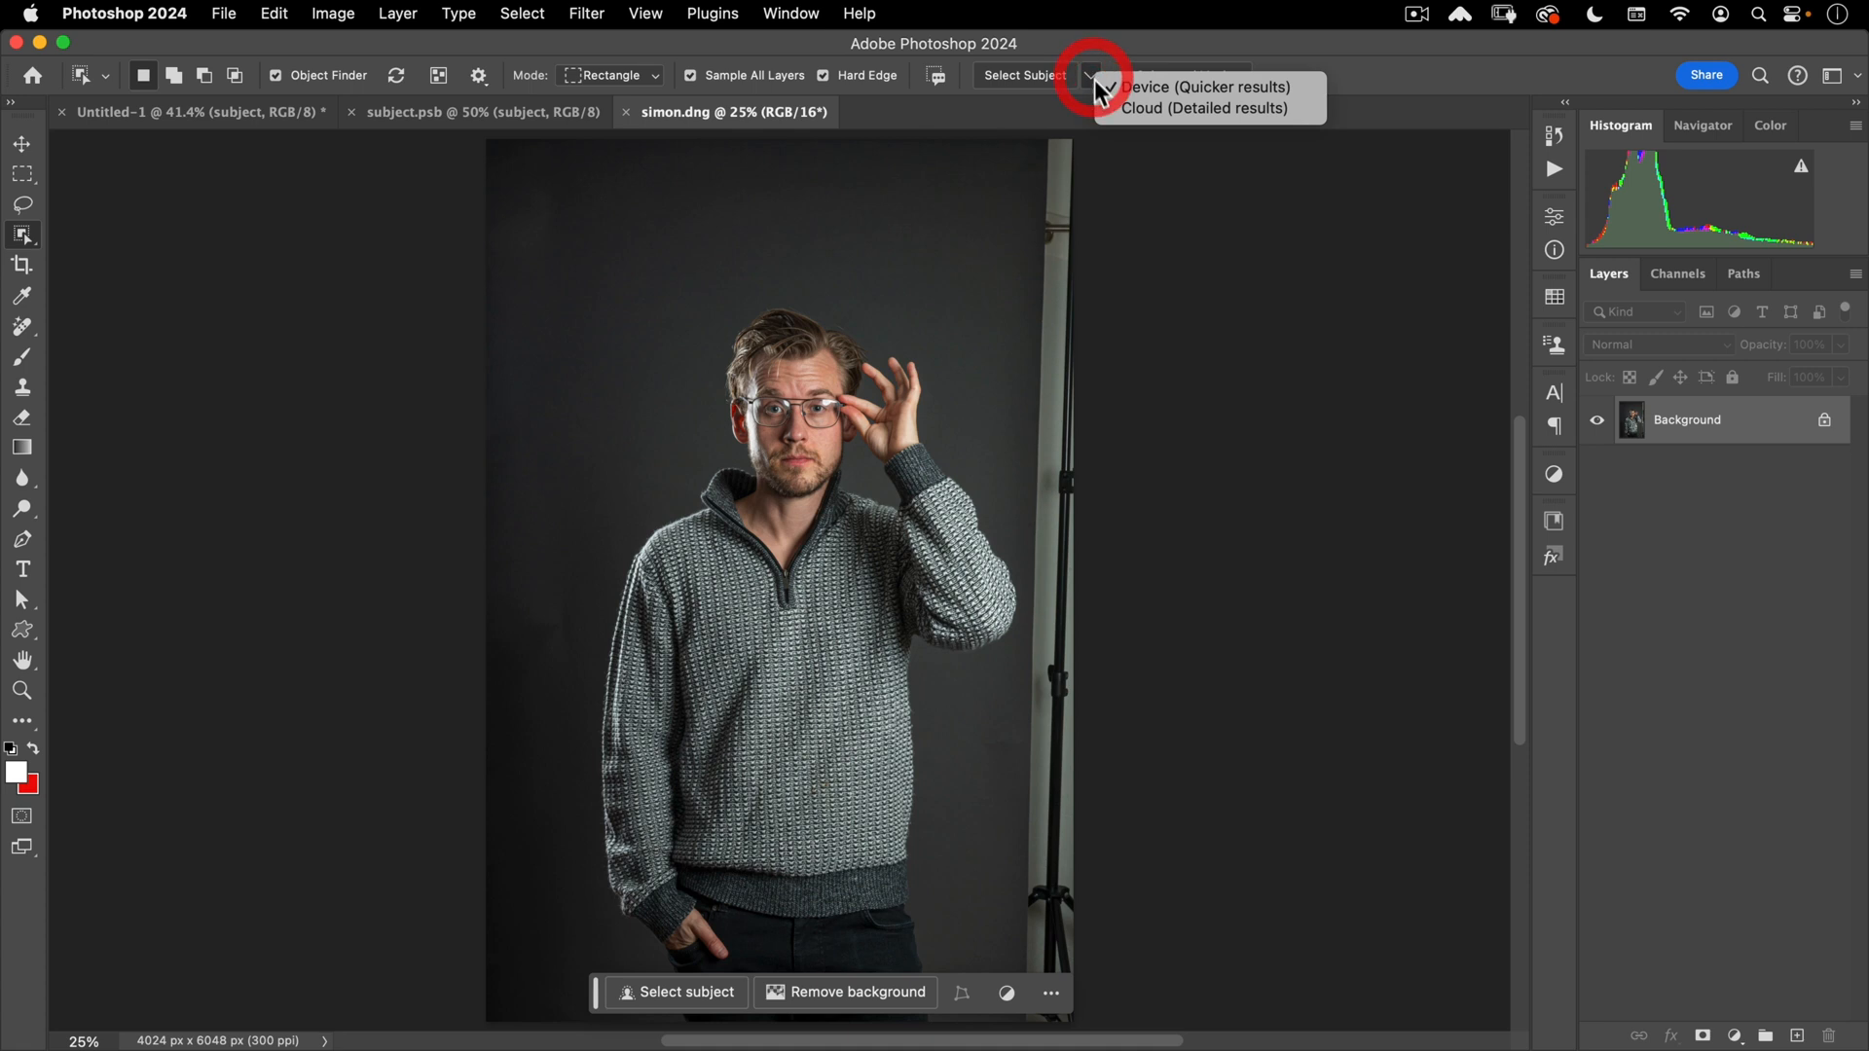
pyautogui.click(1182, 109)
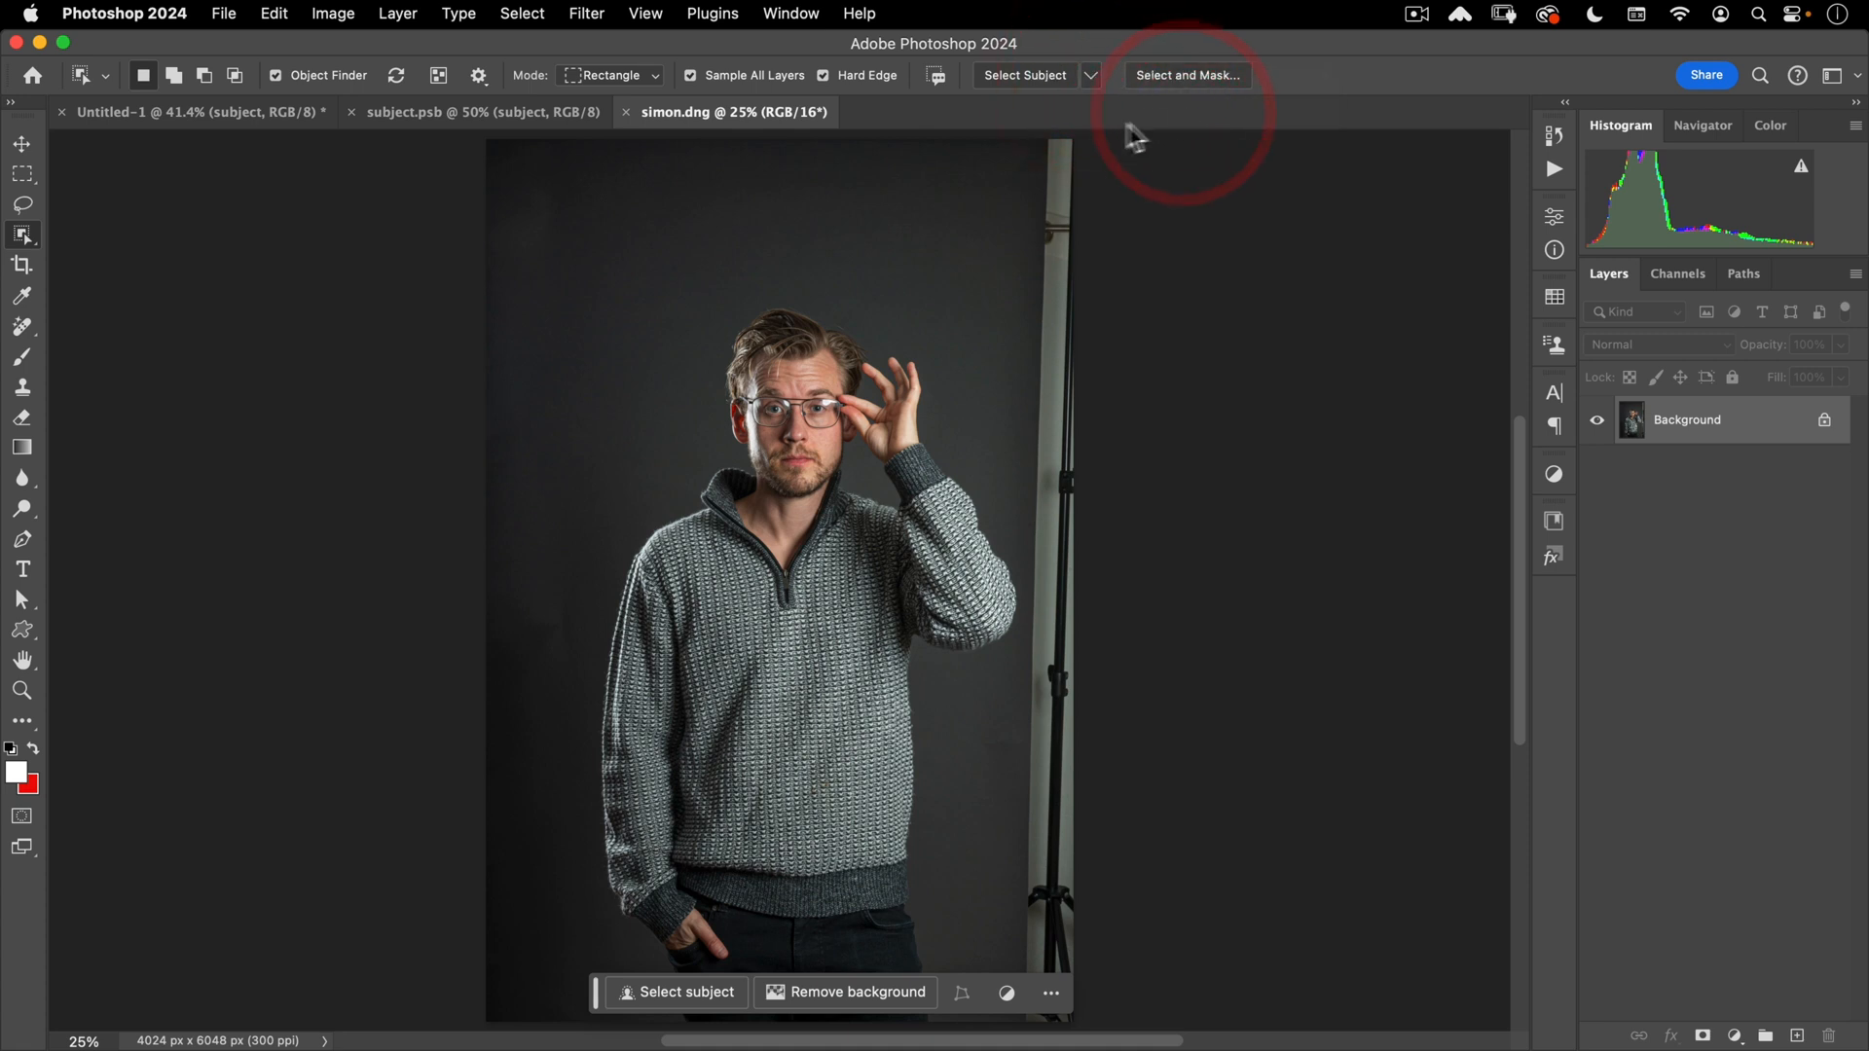
pyautogui.click(1009, 77)
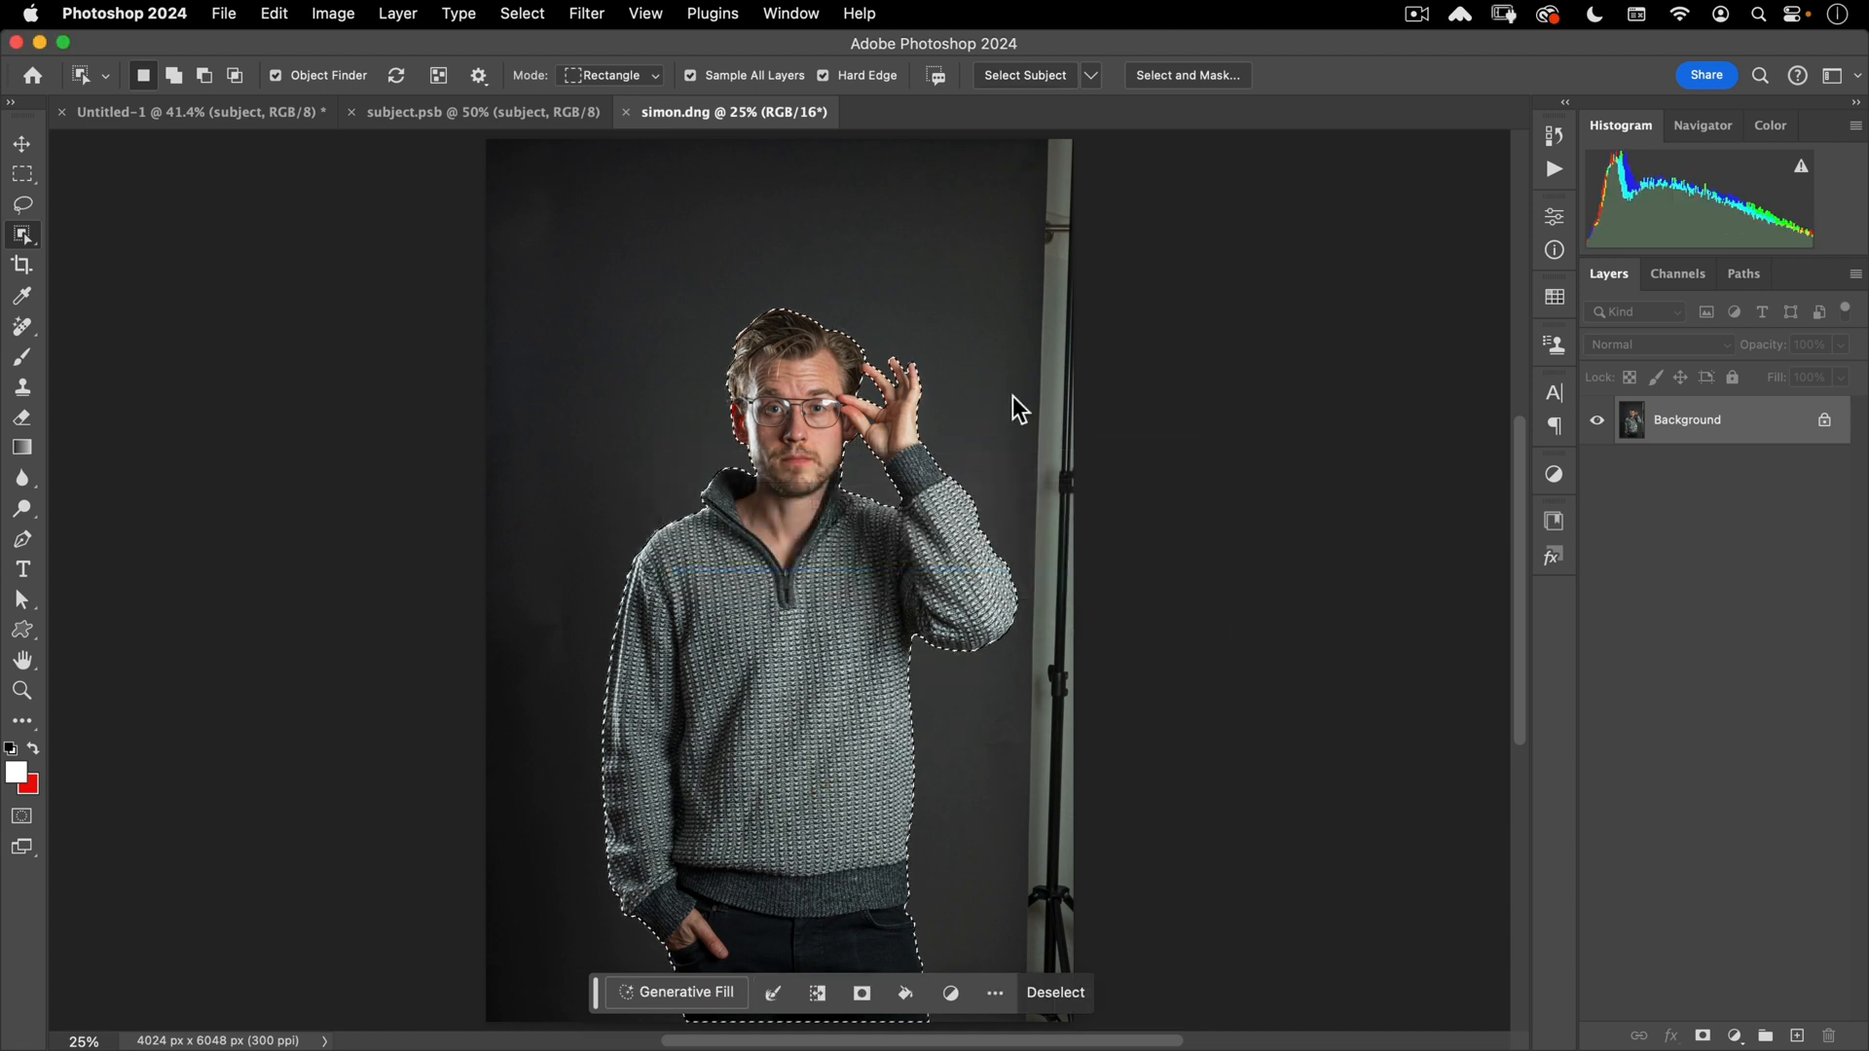
pyautogui.click(1177, 78)
# - Run Refine Hair and brush-refine the mask along the hair up to the temple
pyautogui.moveTo(780, 393); pyautogui.dragTo(913, 285)
pyautogui.moveTo(913, 350)
pyautogui.mouseDown()
pyautogui.moveTo(960, 417)
pyautogui.moveTo(973, 521)
pyautogui.moveTo(991, 536)
pyautogui.mouseUp()
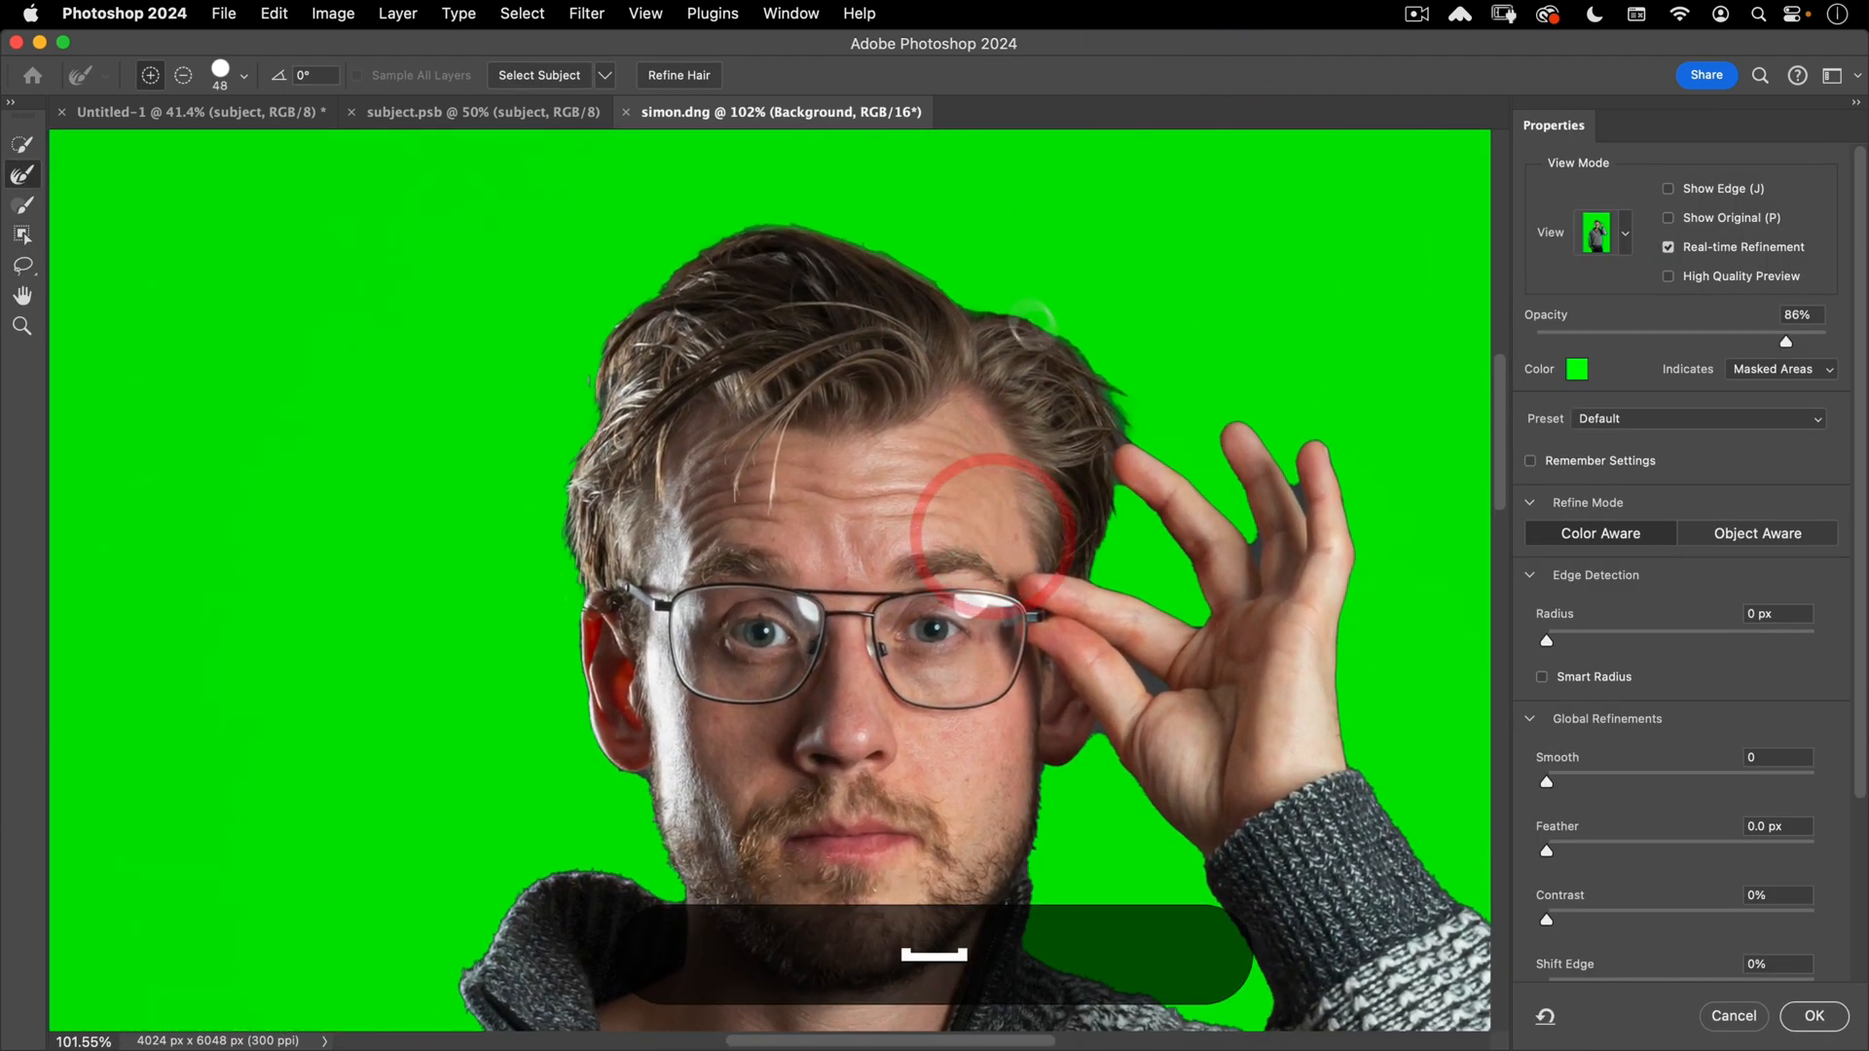
pyautogui.click(669, 78)
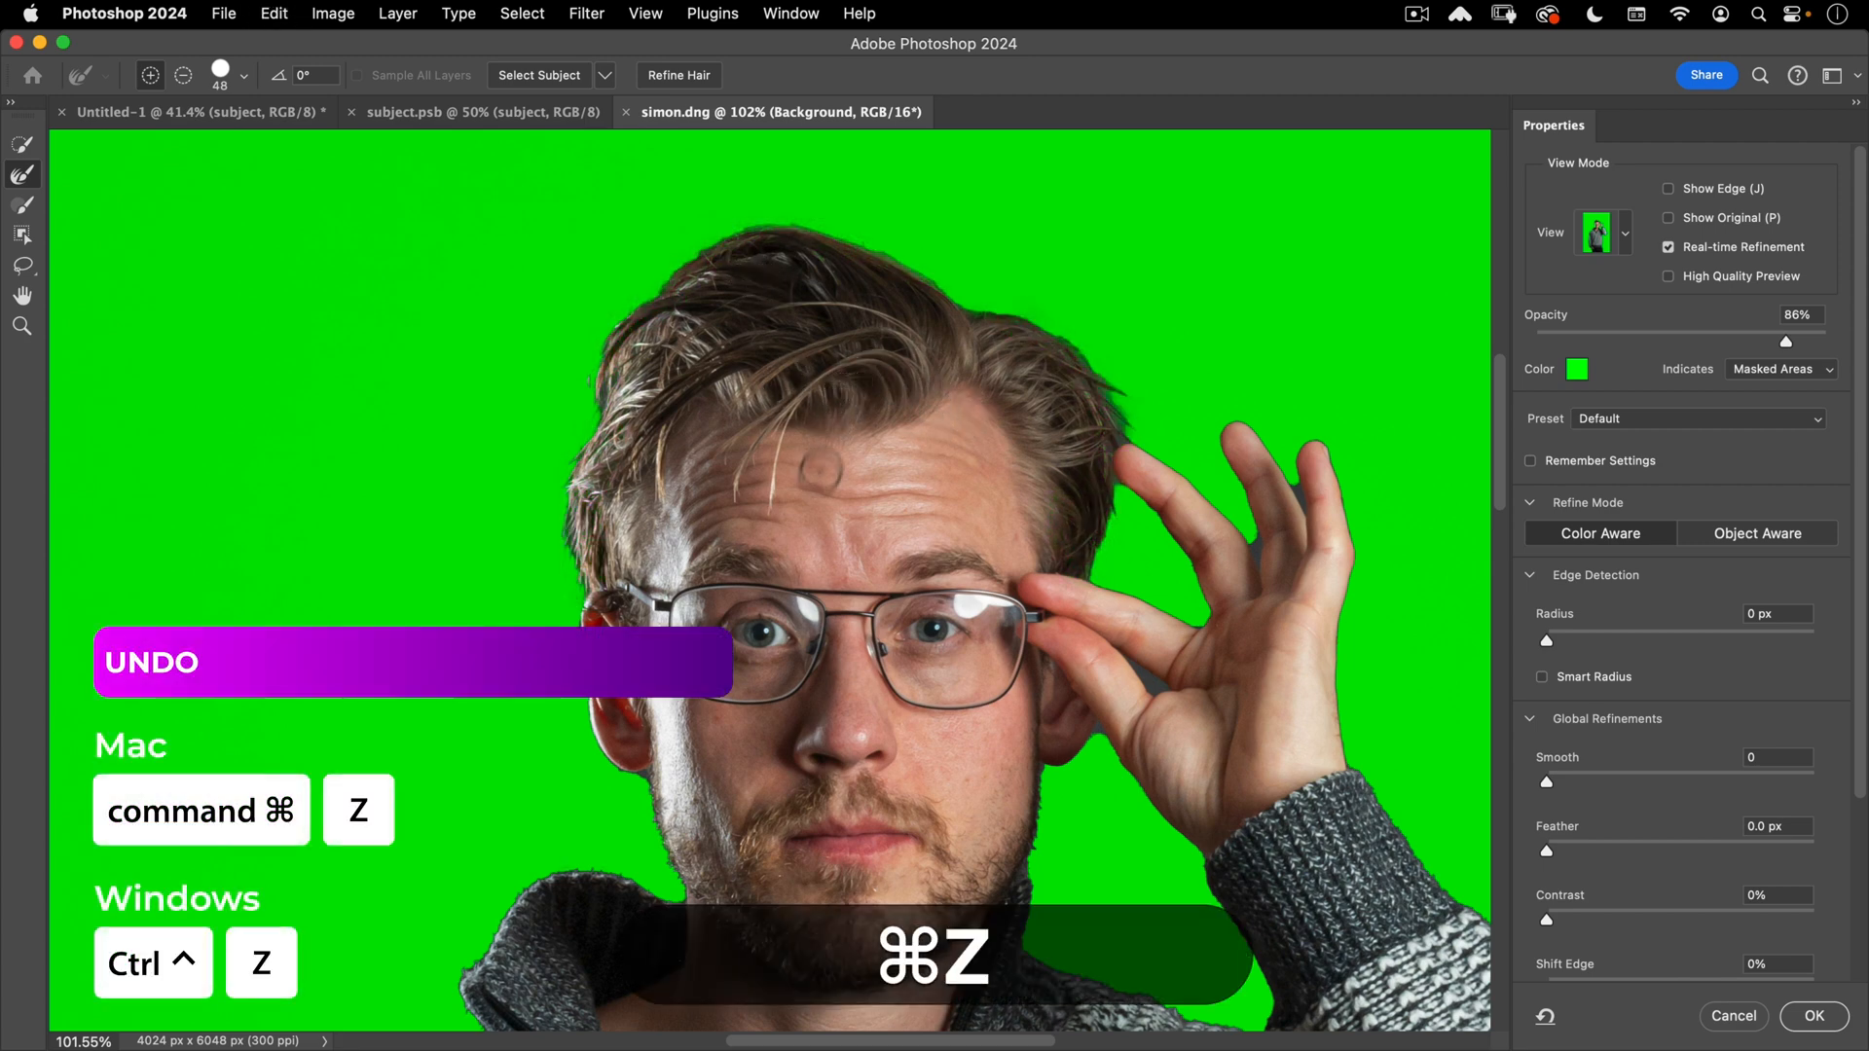
pyautogui.click(24, 173)
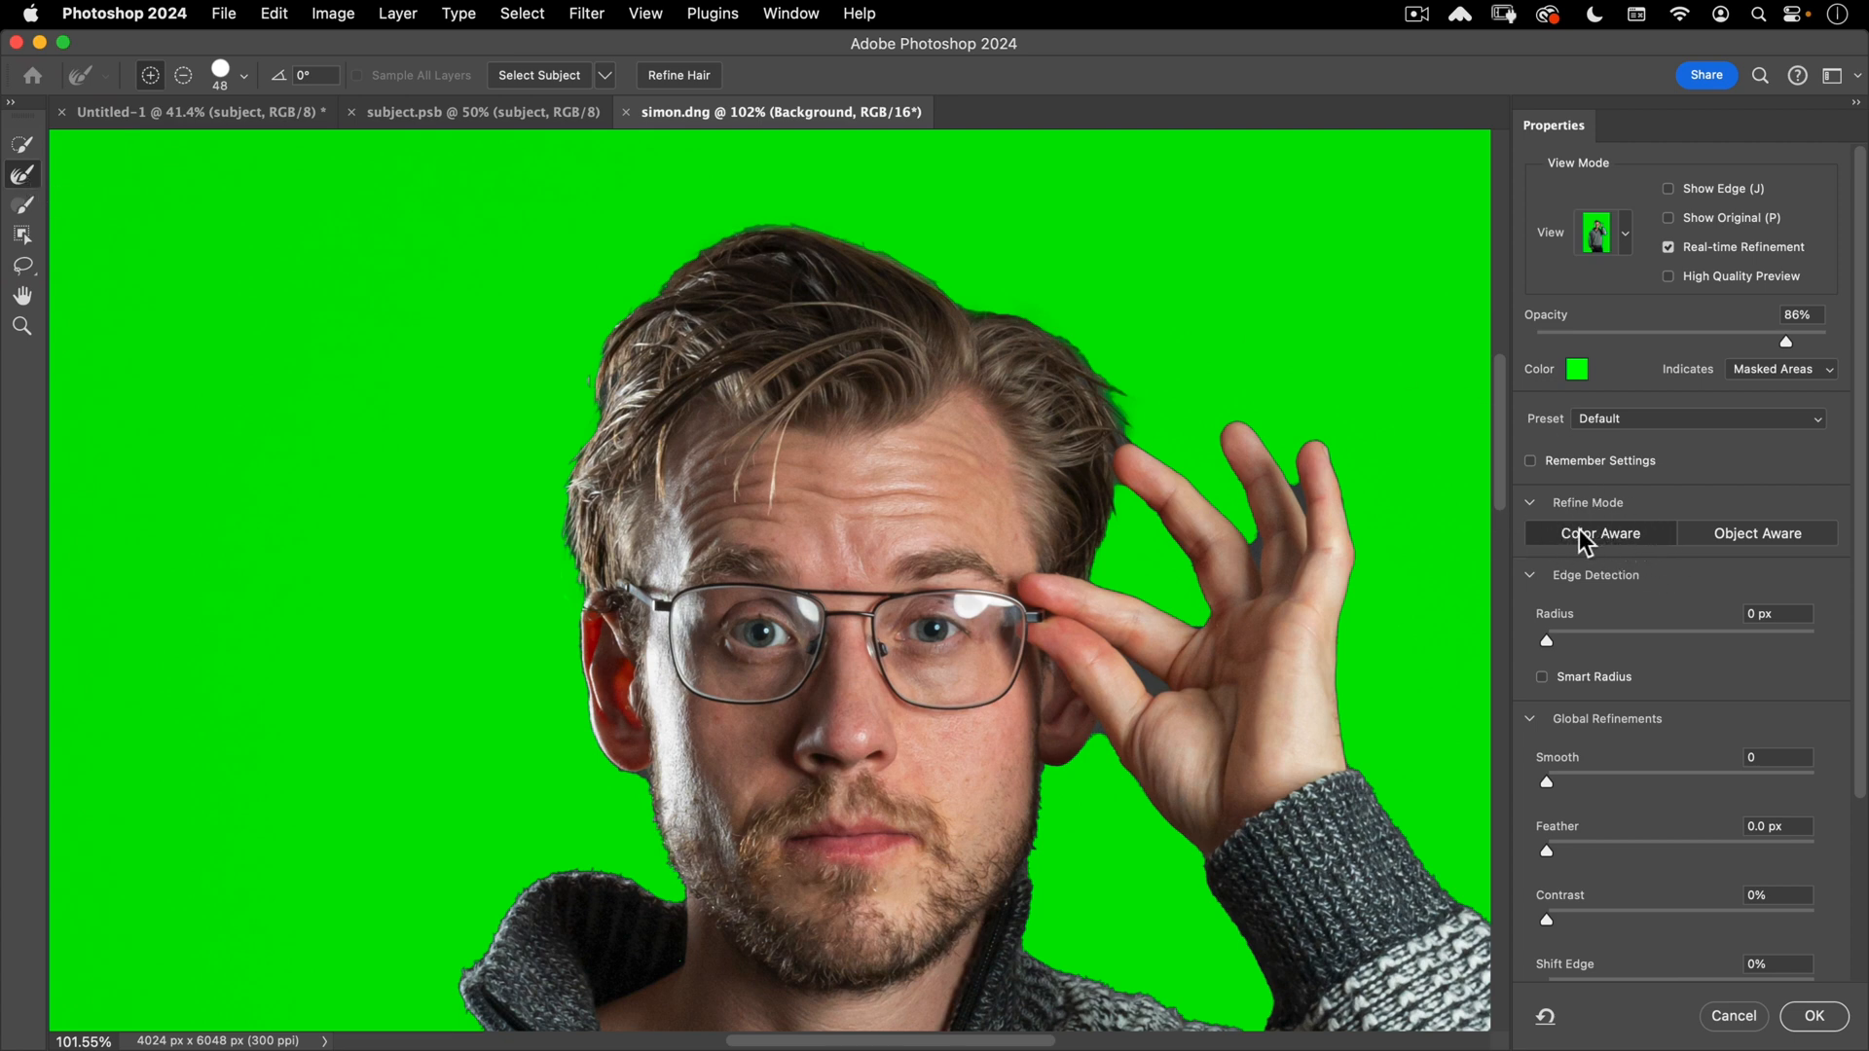
pyautogui.moveTo(434, 564)
pyautogui.mouseDown()
pyautogui.moveTo(453, 572)
pyautogui.moveTo(506, 530)
pyautogui.moveTo(486, 494)
pyautogui.mouseUp()
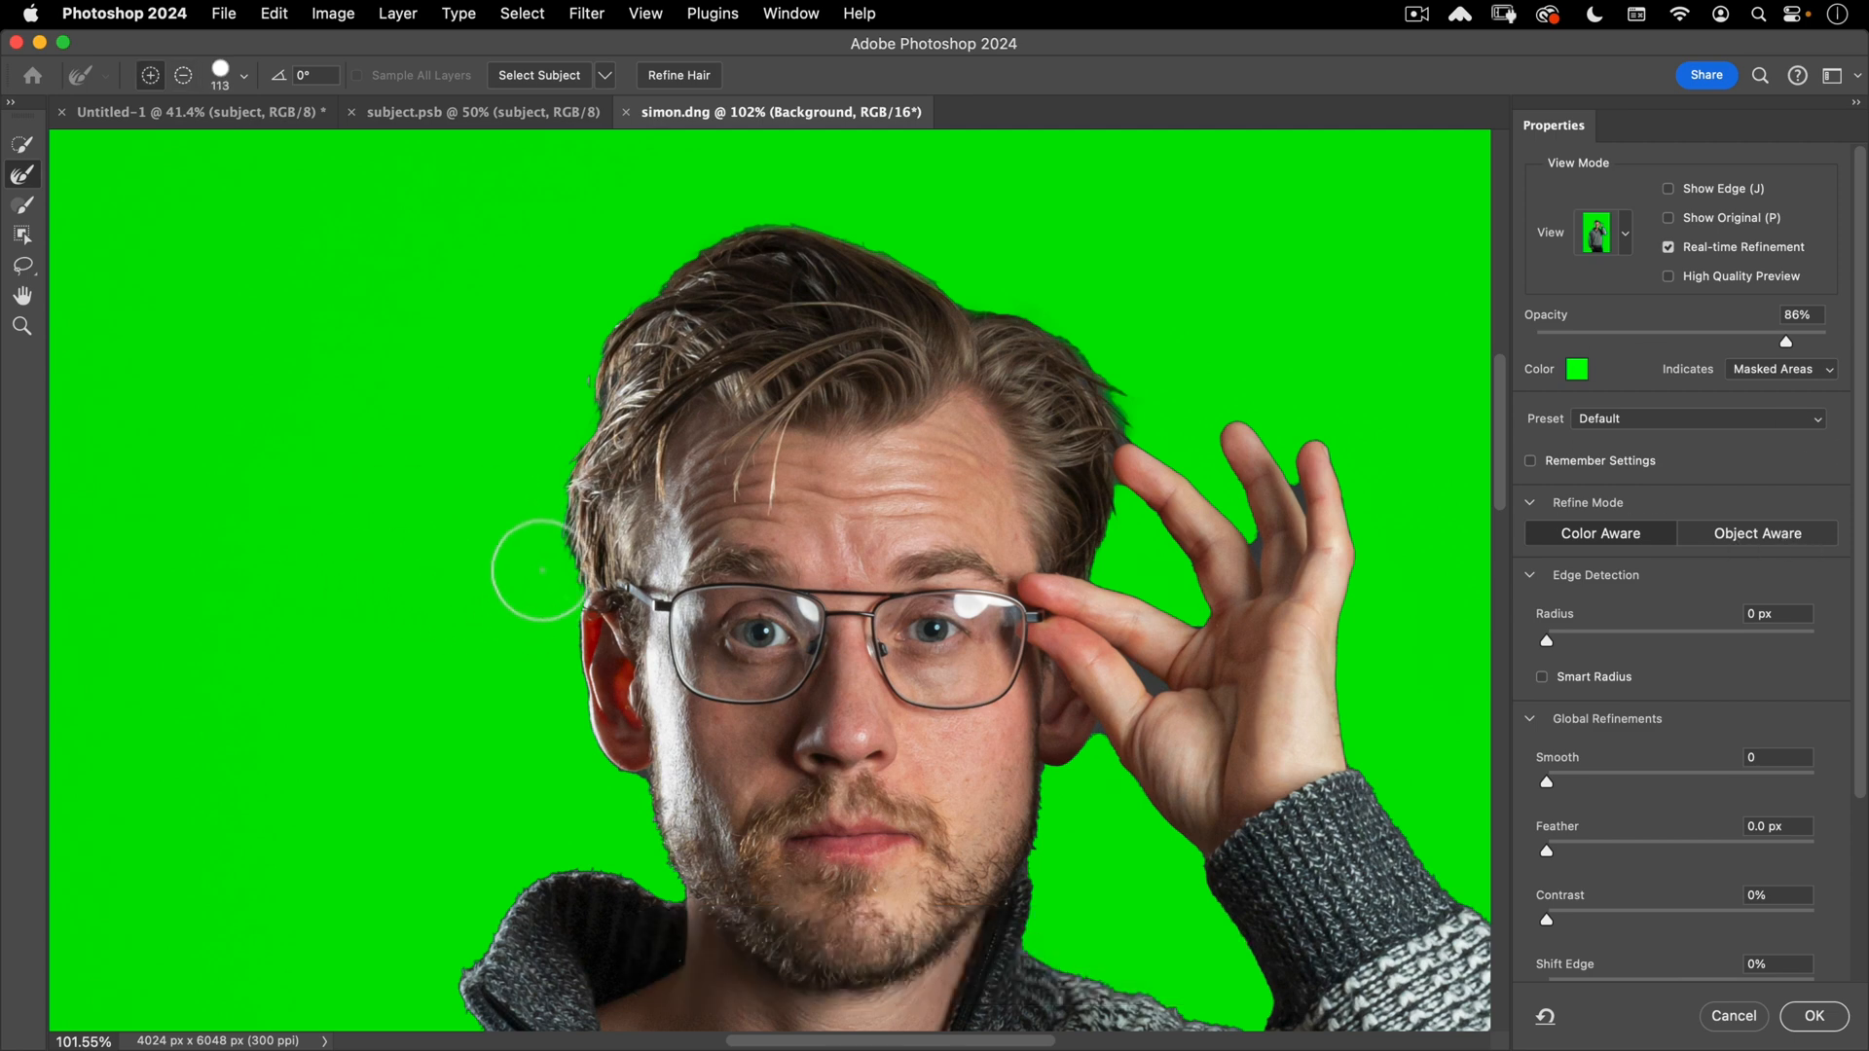
pyautogui.moveTo(565, 424)
pyautogui.mouseDown()
pyautogui.moveTo(649, 294)
pyautogui.moveTo(742, 236)
pyautogui.moveTo(806, 230)
pyautogui.moveTo(1041, 312)
pyautogui.moveTo(1093, 341)
pyautogui.moveTo(1110, 393)
pyautogui.mouseUp()
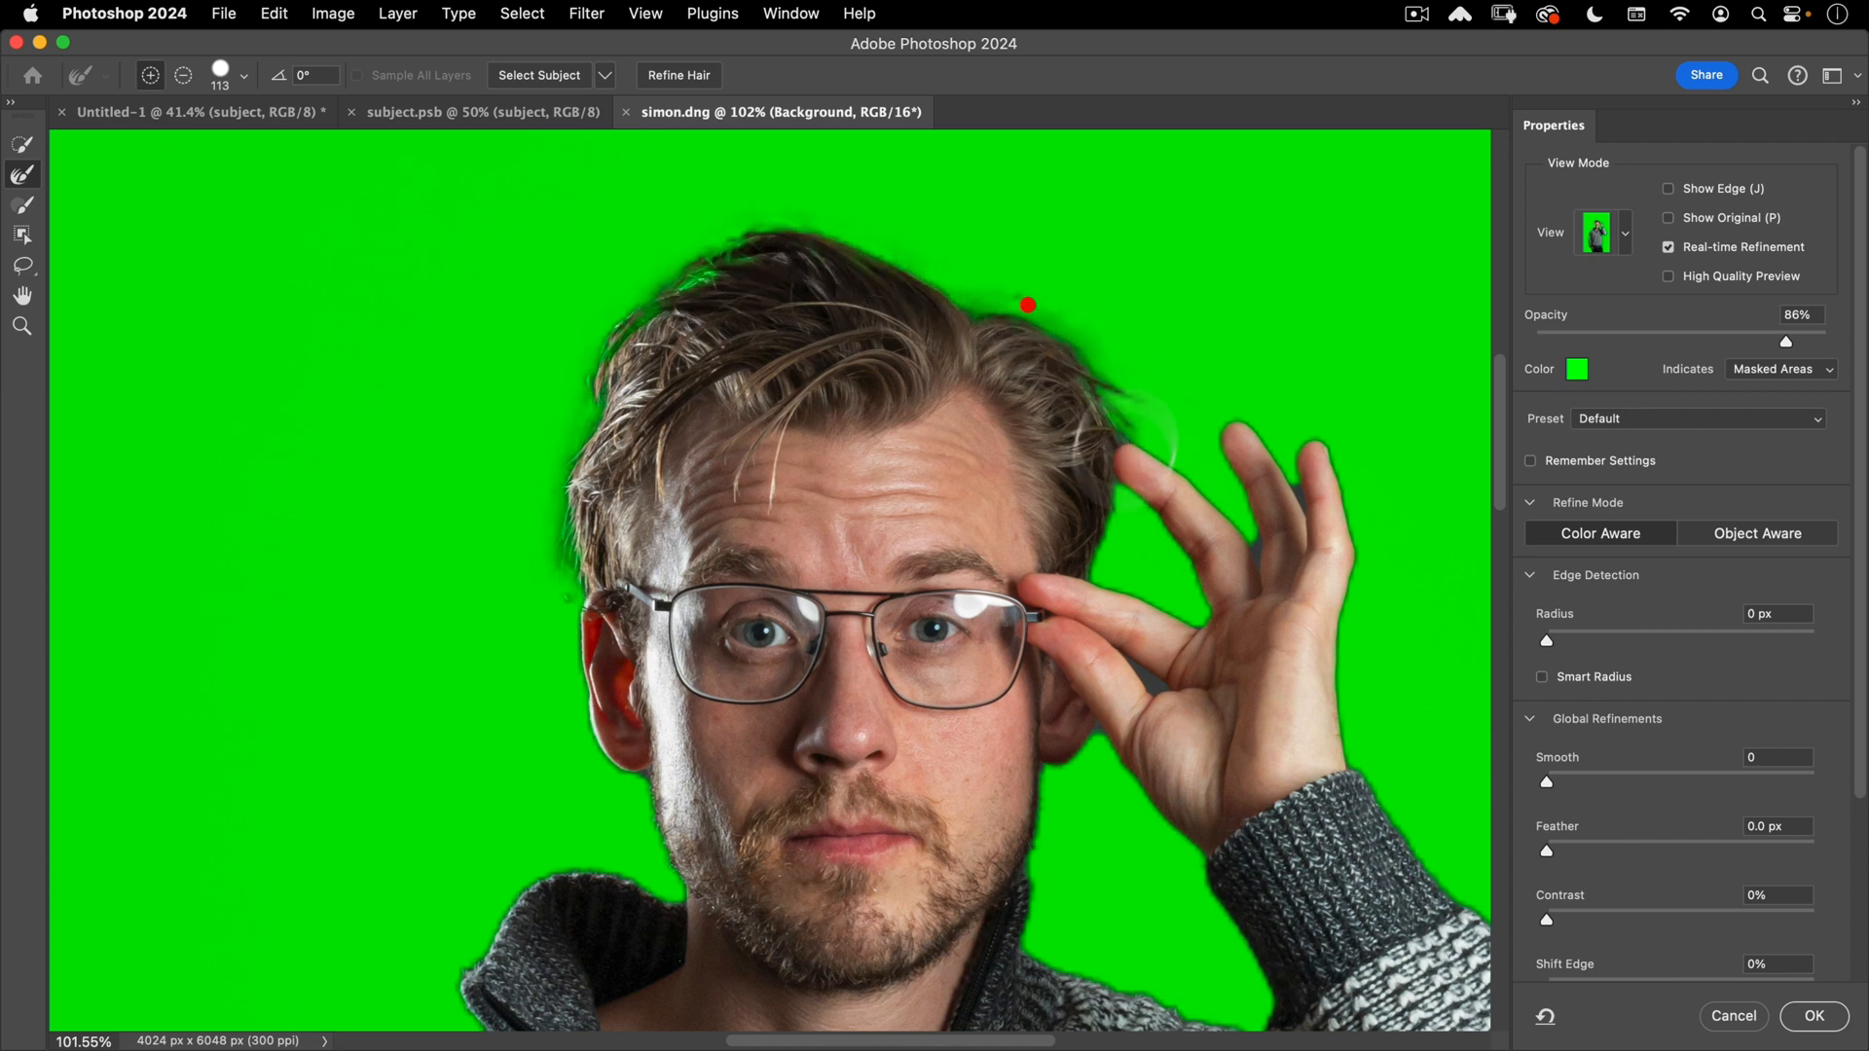
pyautogui.moveTo(1105, 561); pyautogui.dragTo(1117, 535)
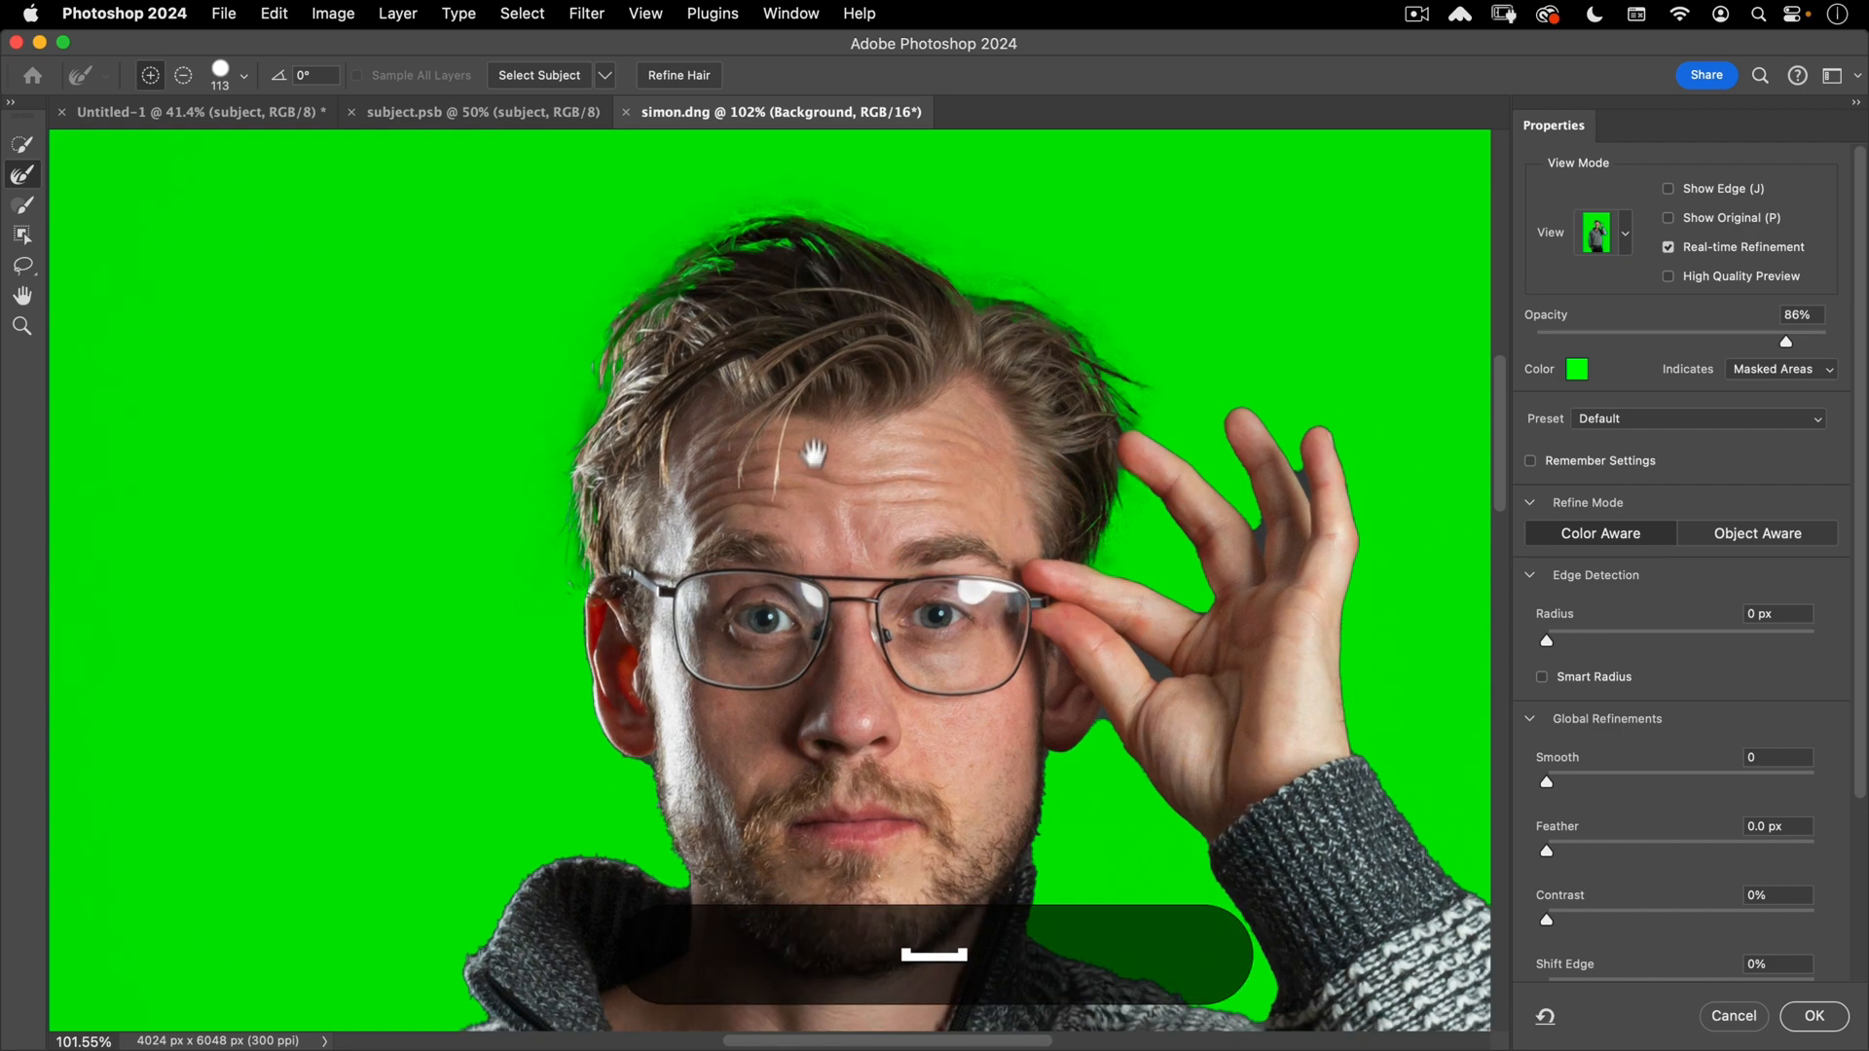
# - Shrink the Refine Edge Brush to size 50 and refine the shoulder edge
pyautogui.keyDown('super'); pyautogui.click(805, 396); pyautogui.keyUp('super')
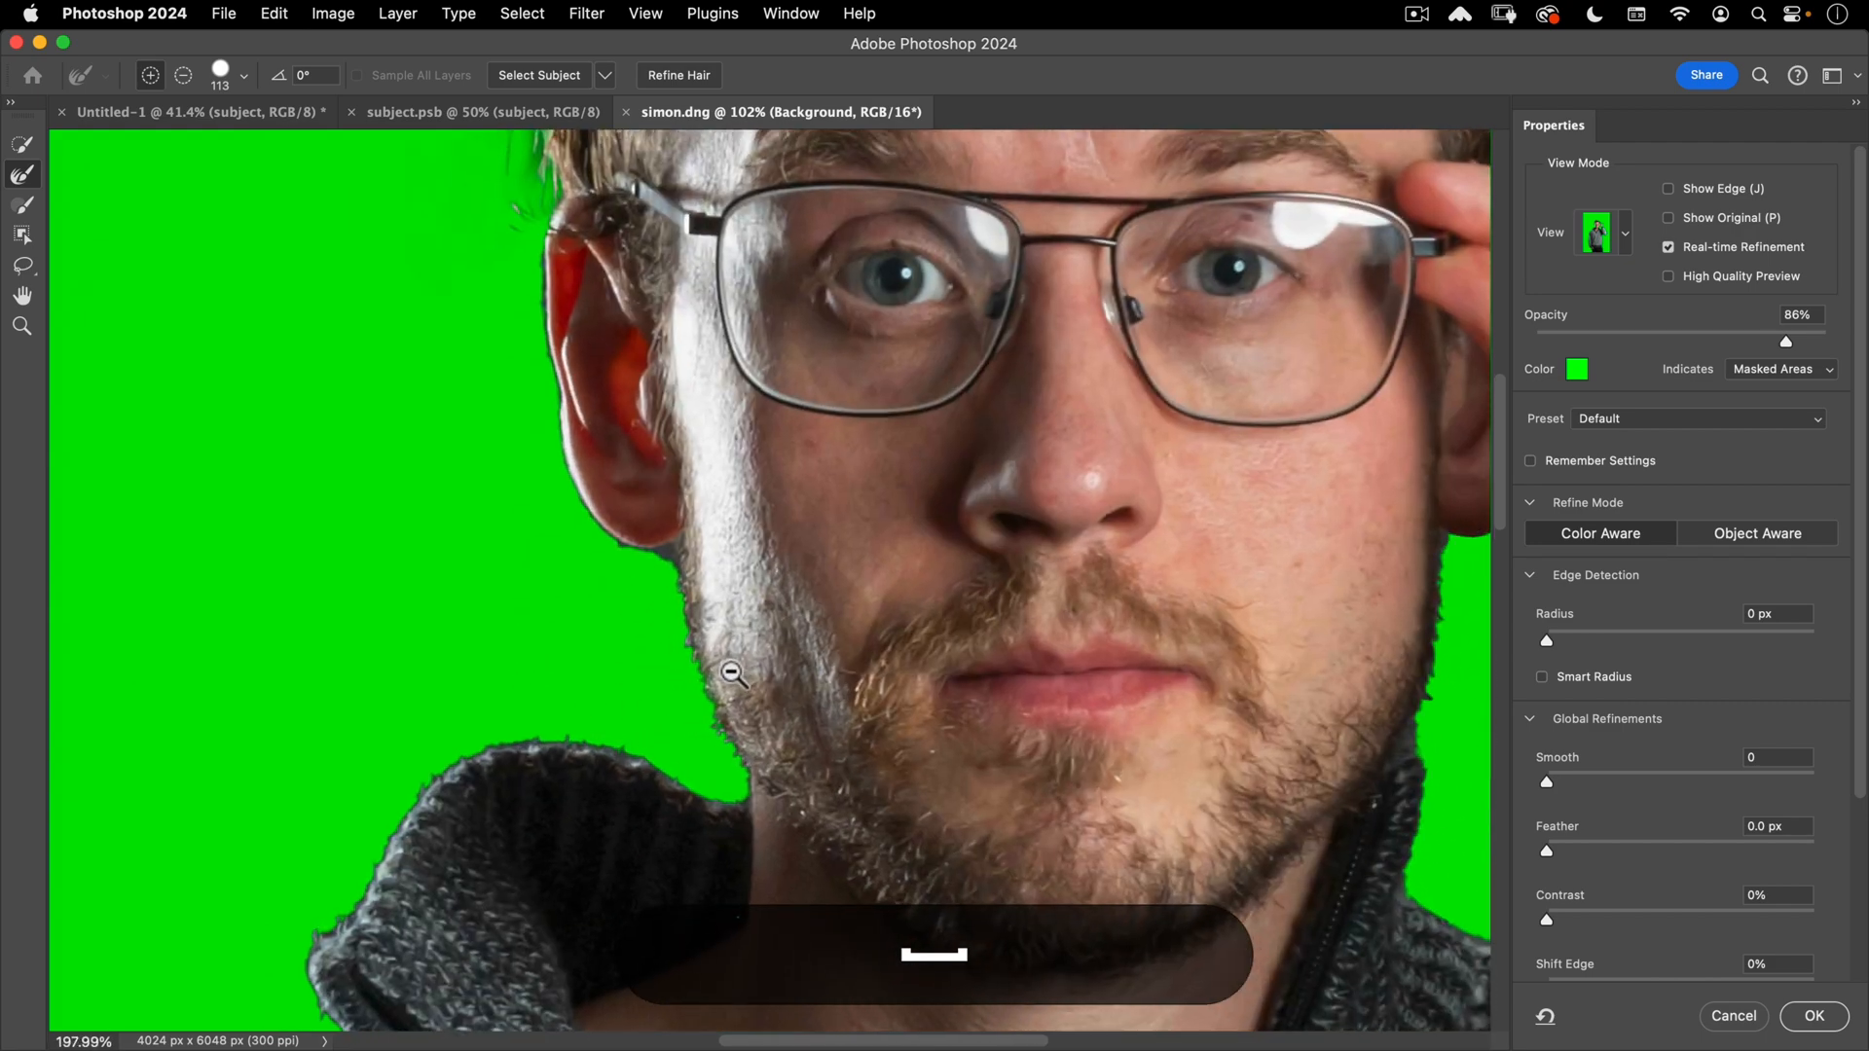
pyautogui.moveTo(732, 671)
pyautogui.mouseDown()
pyautogui.moveTo(646, 634)
pyautogui.moveTo(578, 647)
pyautogui.mouseUp()
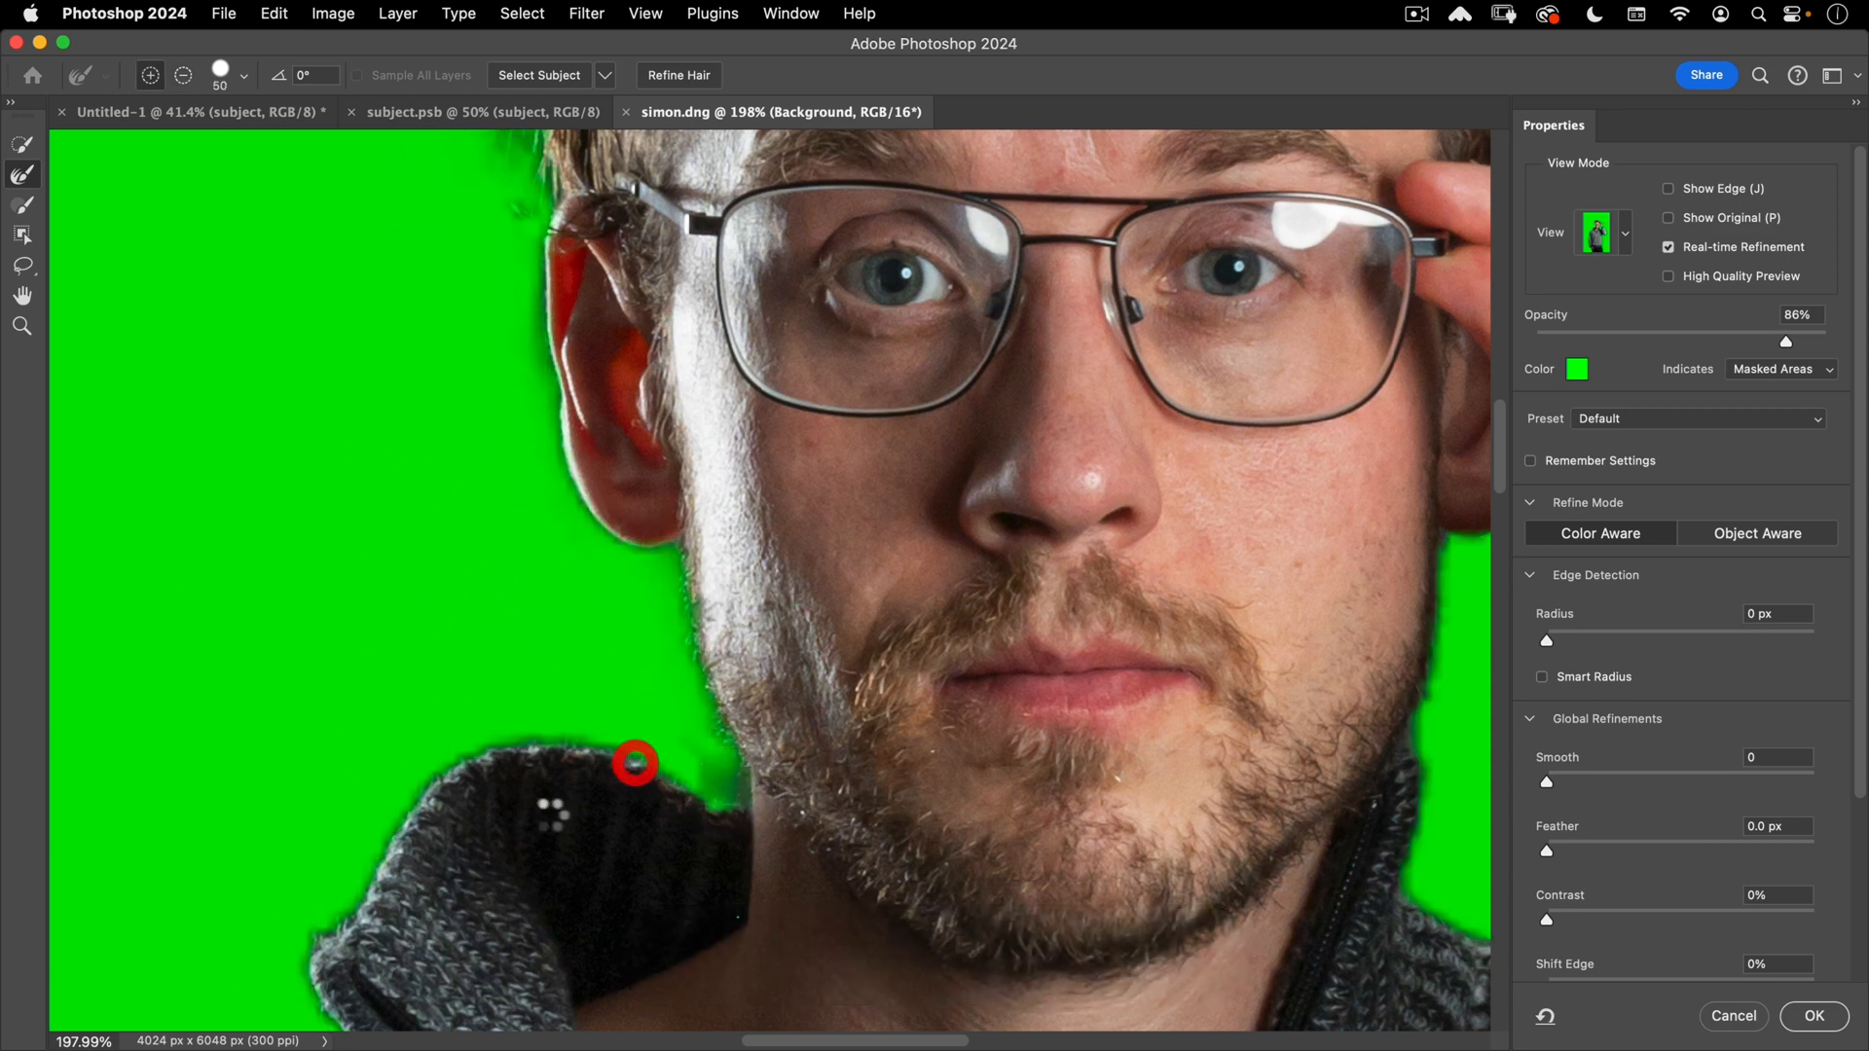
pyautogui.moveTo(635, 763); pyautogui.dragTo(584, 792)
pyautogui.press('space')
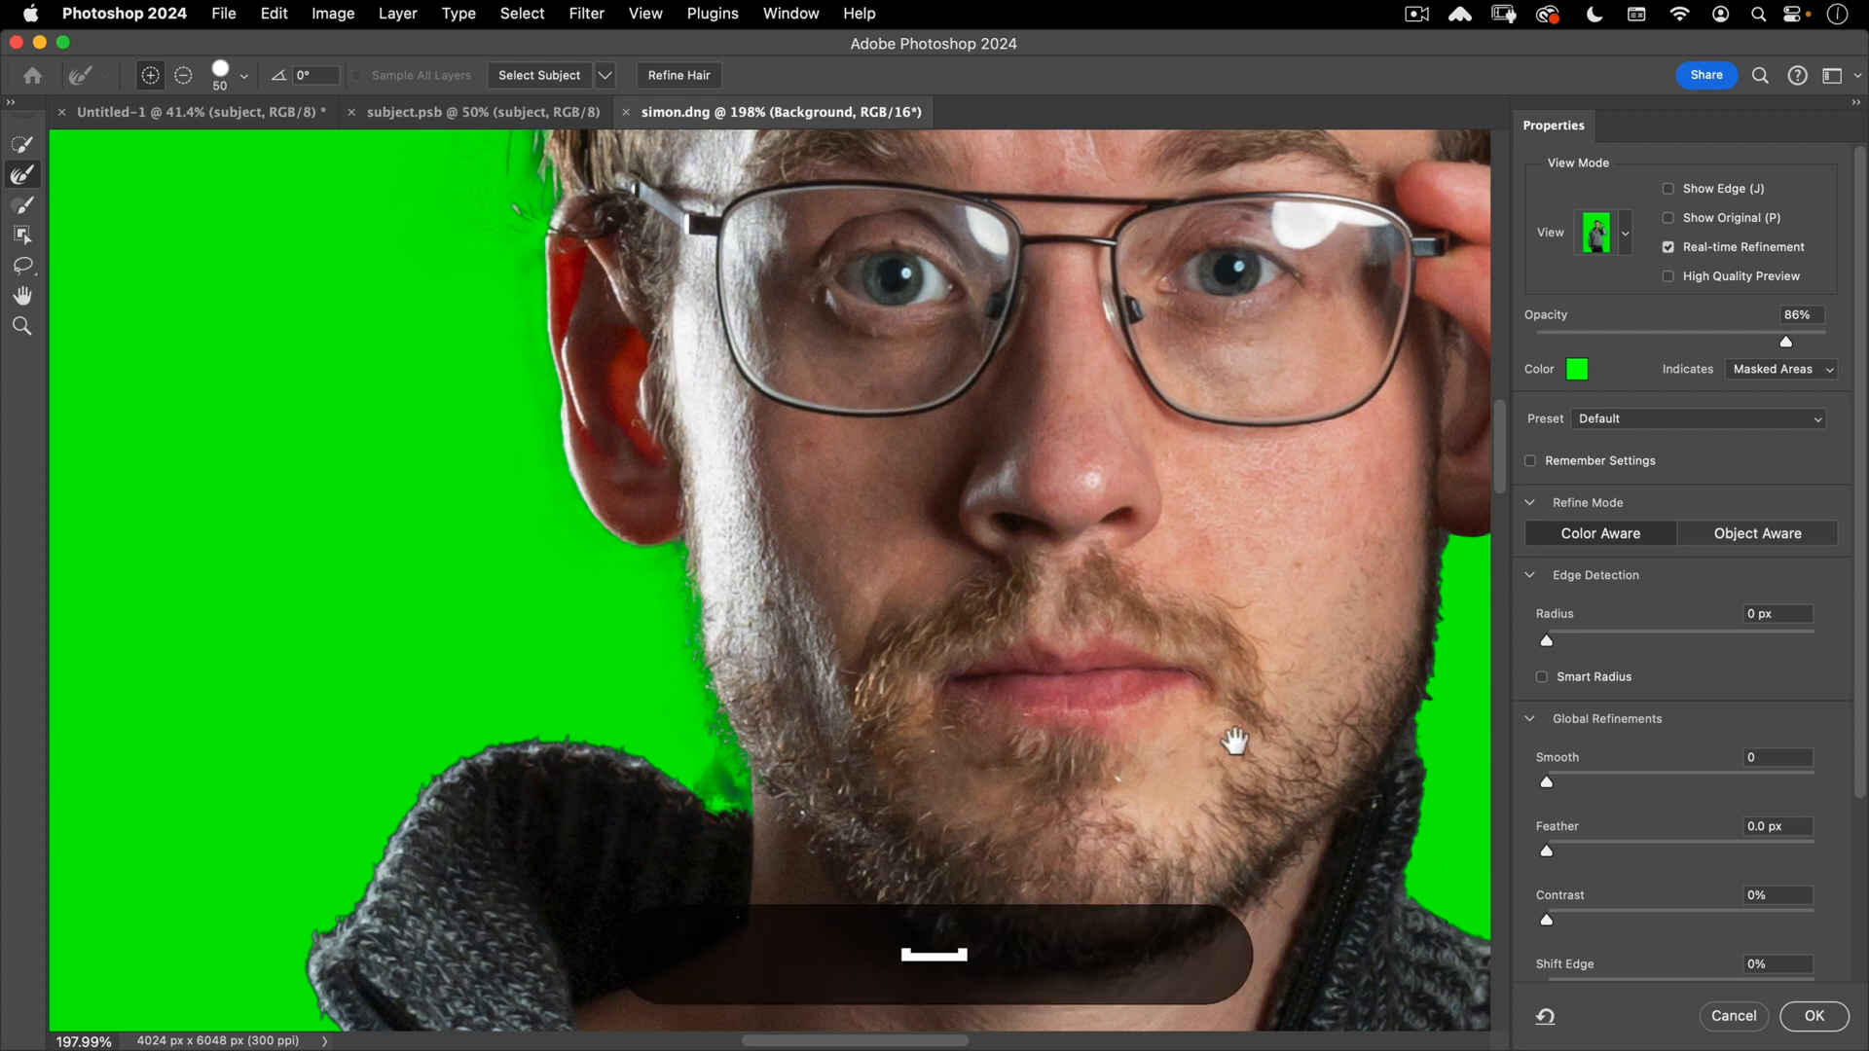
pyautogui.moveTo(1234, 741); pyautogui.dragTo(955, 737)
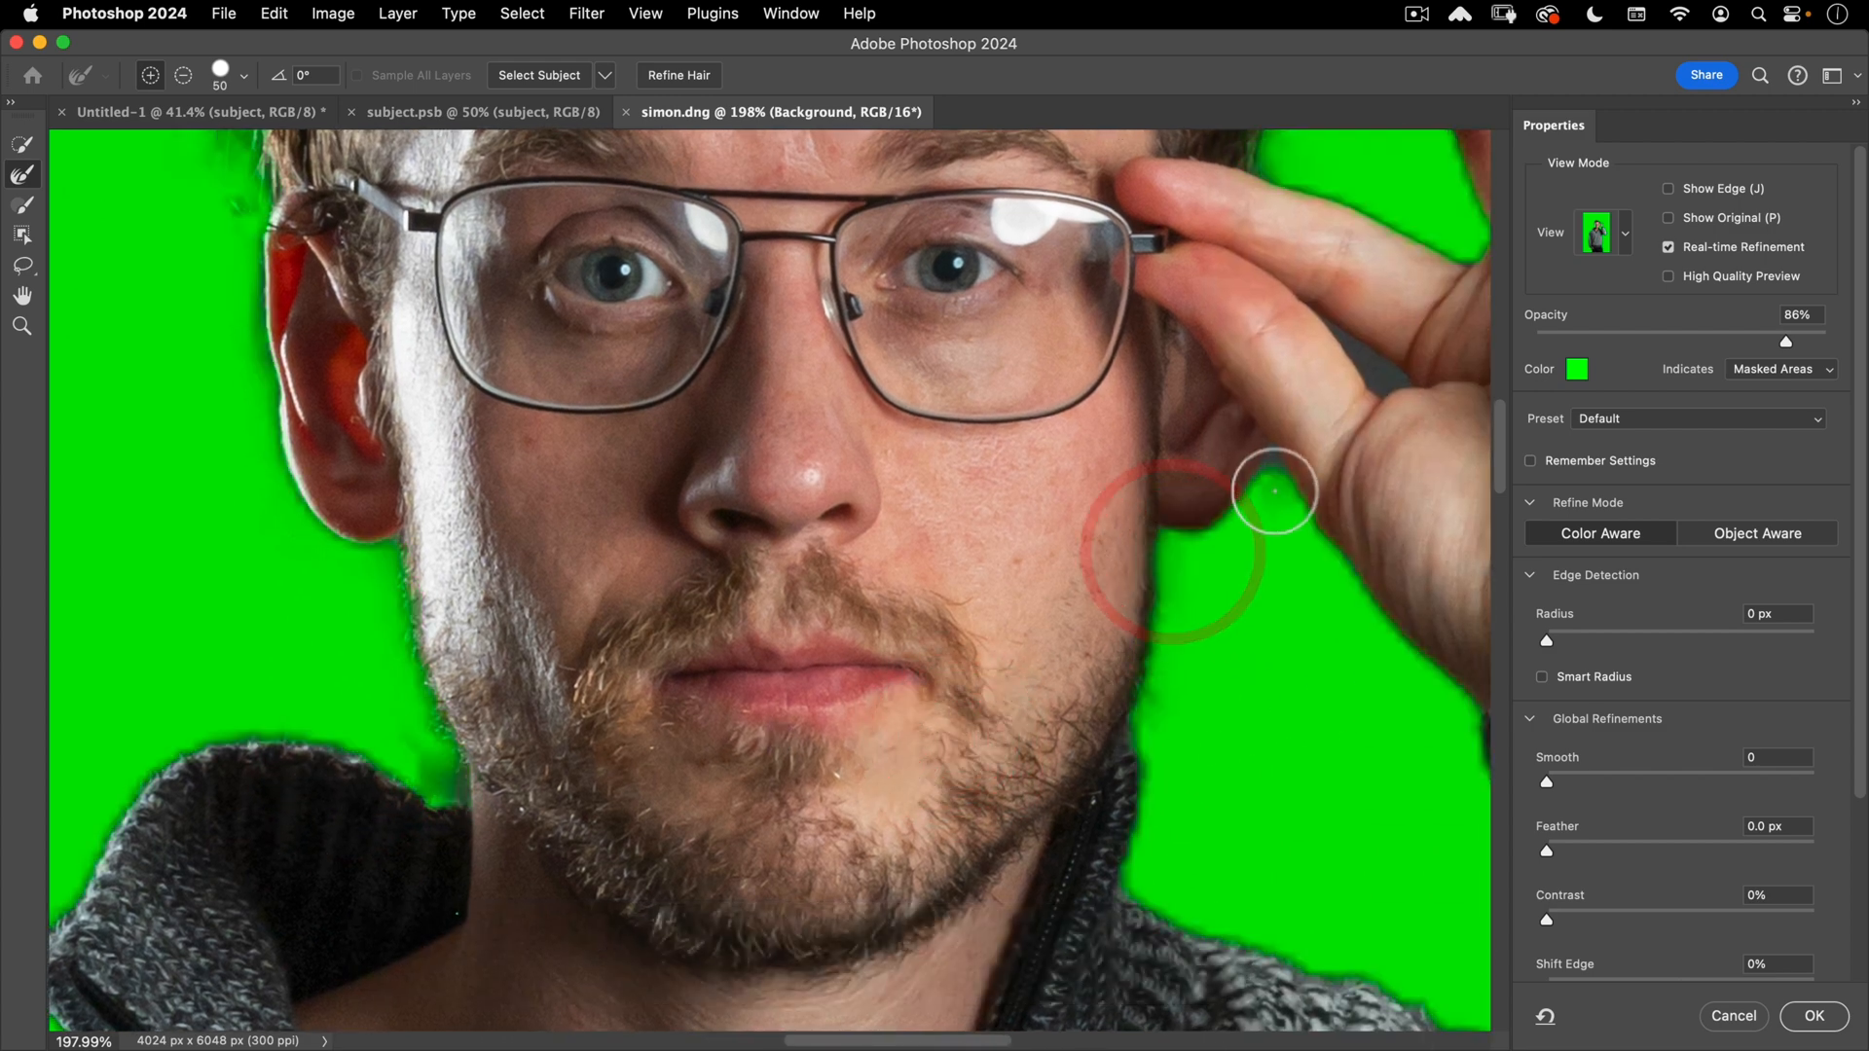
# - Refine the gaps between ear and hand and between the fingers, then zoom out
pyautogui.click(1270, 446)
pyautogui.press('space')
pyautogui.moveTo(1269, 639); pyautogui.dragTo(915, 866)
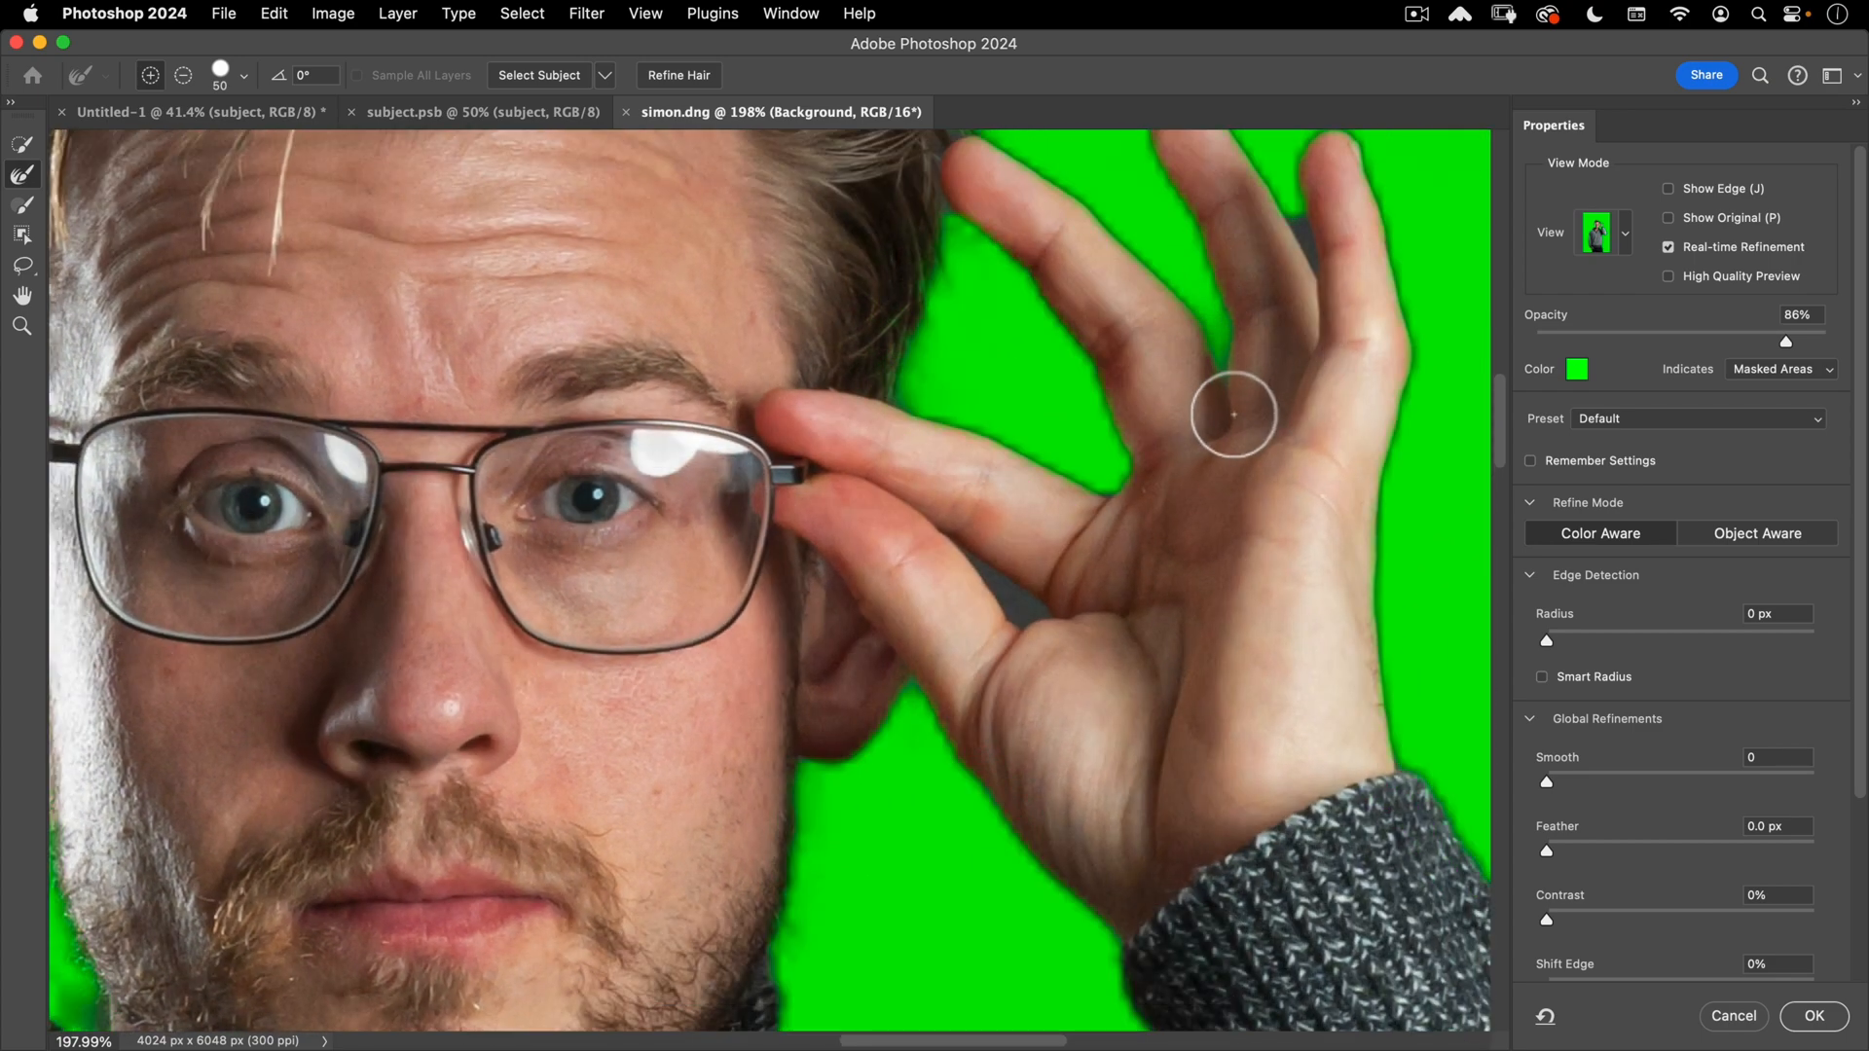
pyautogui.click(1234, 407)
pyautogui.click(1309, 340)
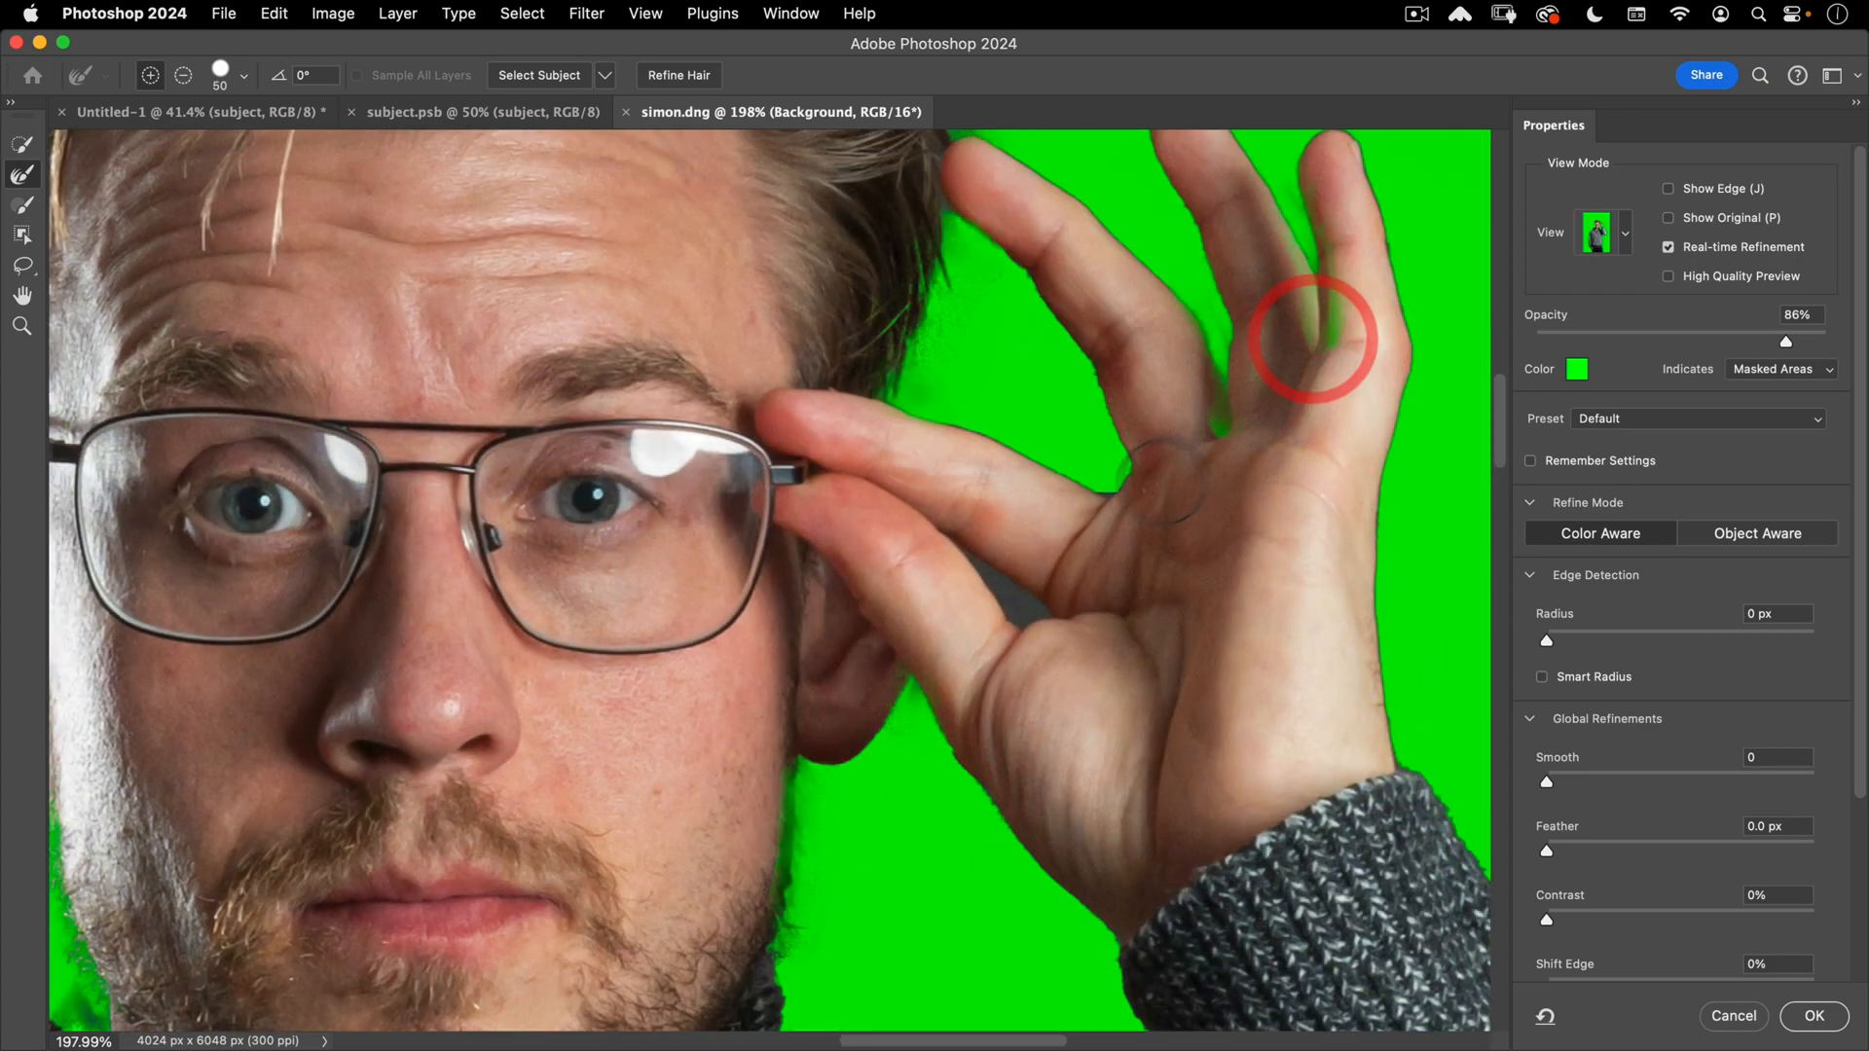
pyautogui.press('super+space')
pyautogui.moveTo(1042, 492)
pyautogui.mouseDown()
pyautogui.moveTo(967, 555)
pyautogui.moveTo(1036, 556)
pyautogui.mouseUp()
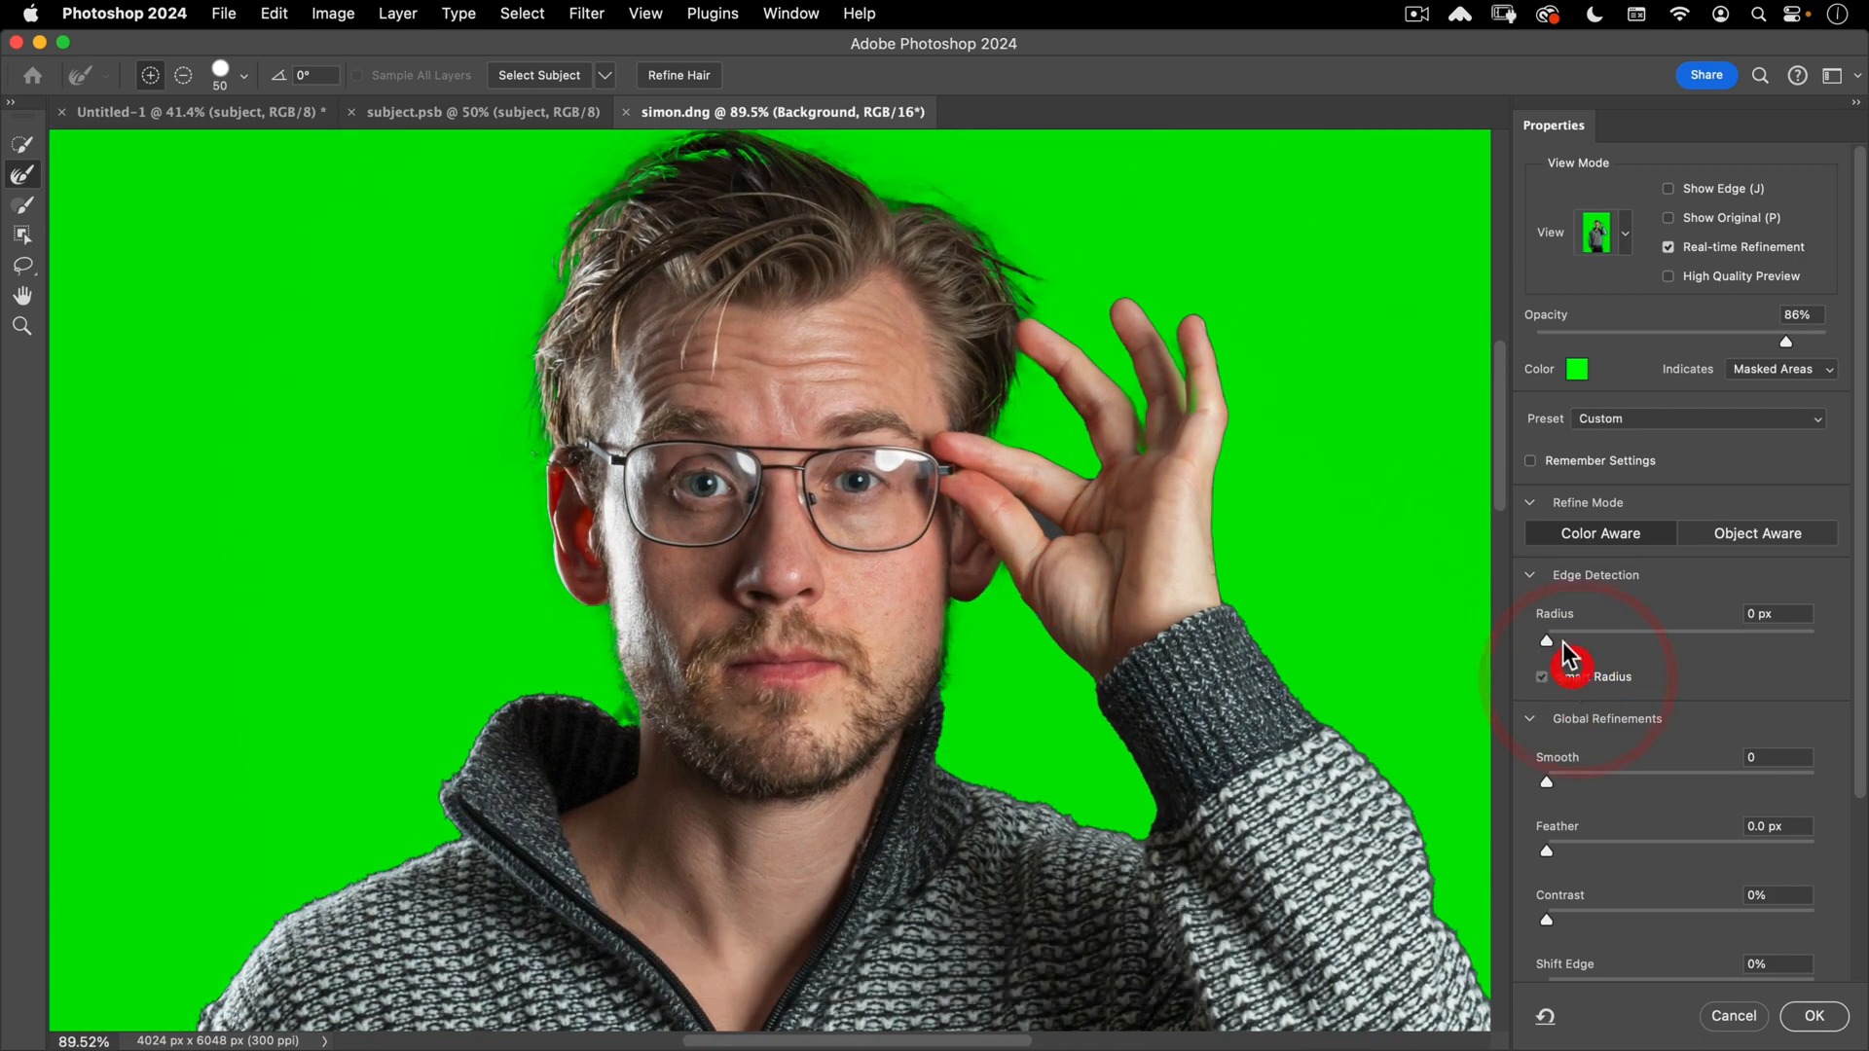
# - Set the Edge Detection Radius to 3 px and frame the face and beard
pyautogui.moveTo(1578, 642); pyautogui.dragTo(1591, 644)
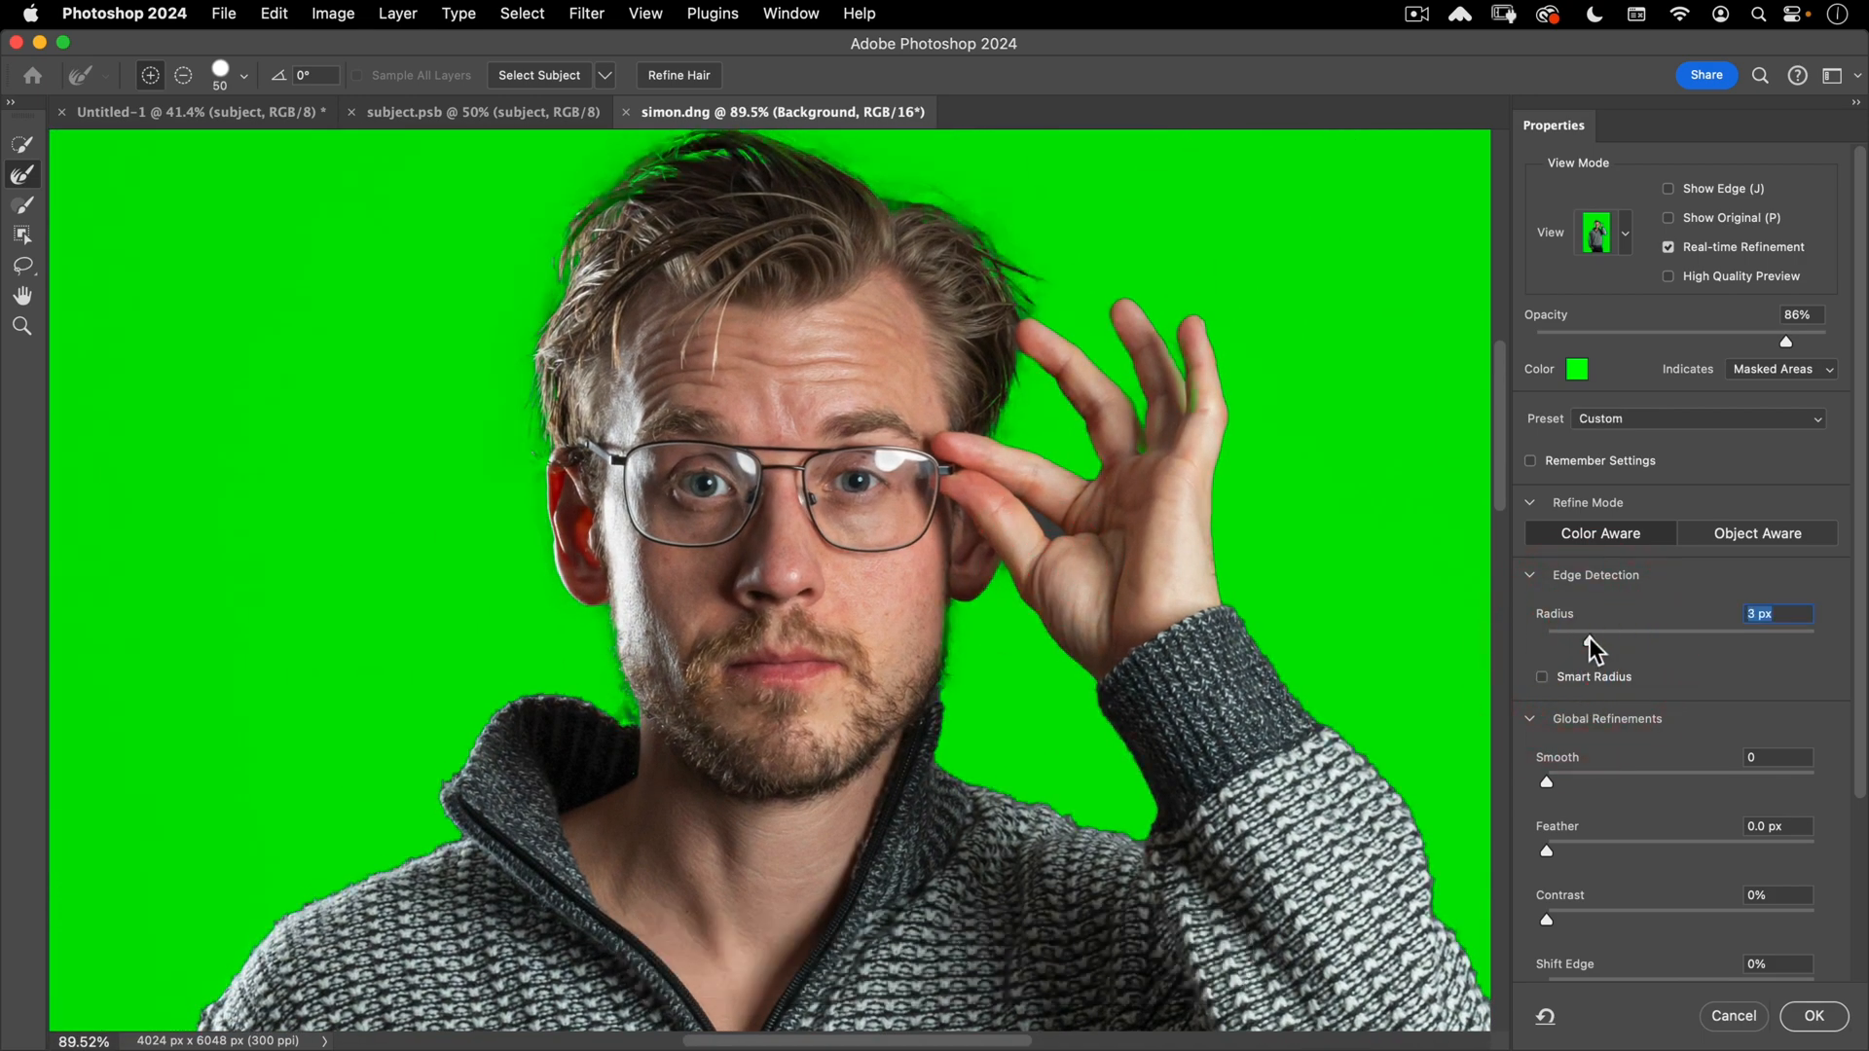
pyautogui.press('super+space')
pyautogui.moveTo(1048, 356); pyautogui.dragTo(1170, 295)
pyautogui.moveTo(1230, 467); pyautogui.dragTo(786, 436)
pyautogui.press('super+space')
pyautogui.moveTo(974, 465); pyautogui.dragTo(890, 479)
pyautogui.press('space')
pyautogui.moveTo(1006, 578)
pyautogui.mouseDown()
pyautogui.moveTo(1323, 362)
pyautogui.moveTo(1356, 359)
pyautogui.moveTo(989, 586)
pyautogui.mouseUp()
pyautogui.press('super+space')
pyautogui.press('space')
pyautogui.moveTo(325, 710); pyautogui.dragTo(447, 579)
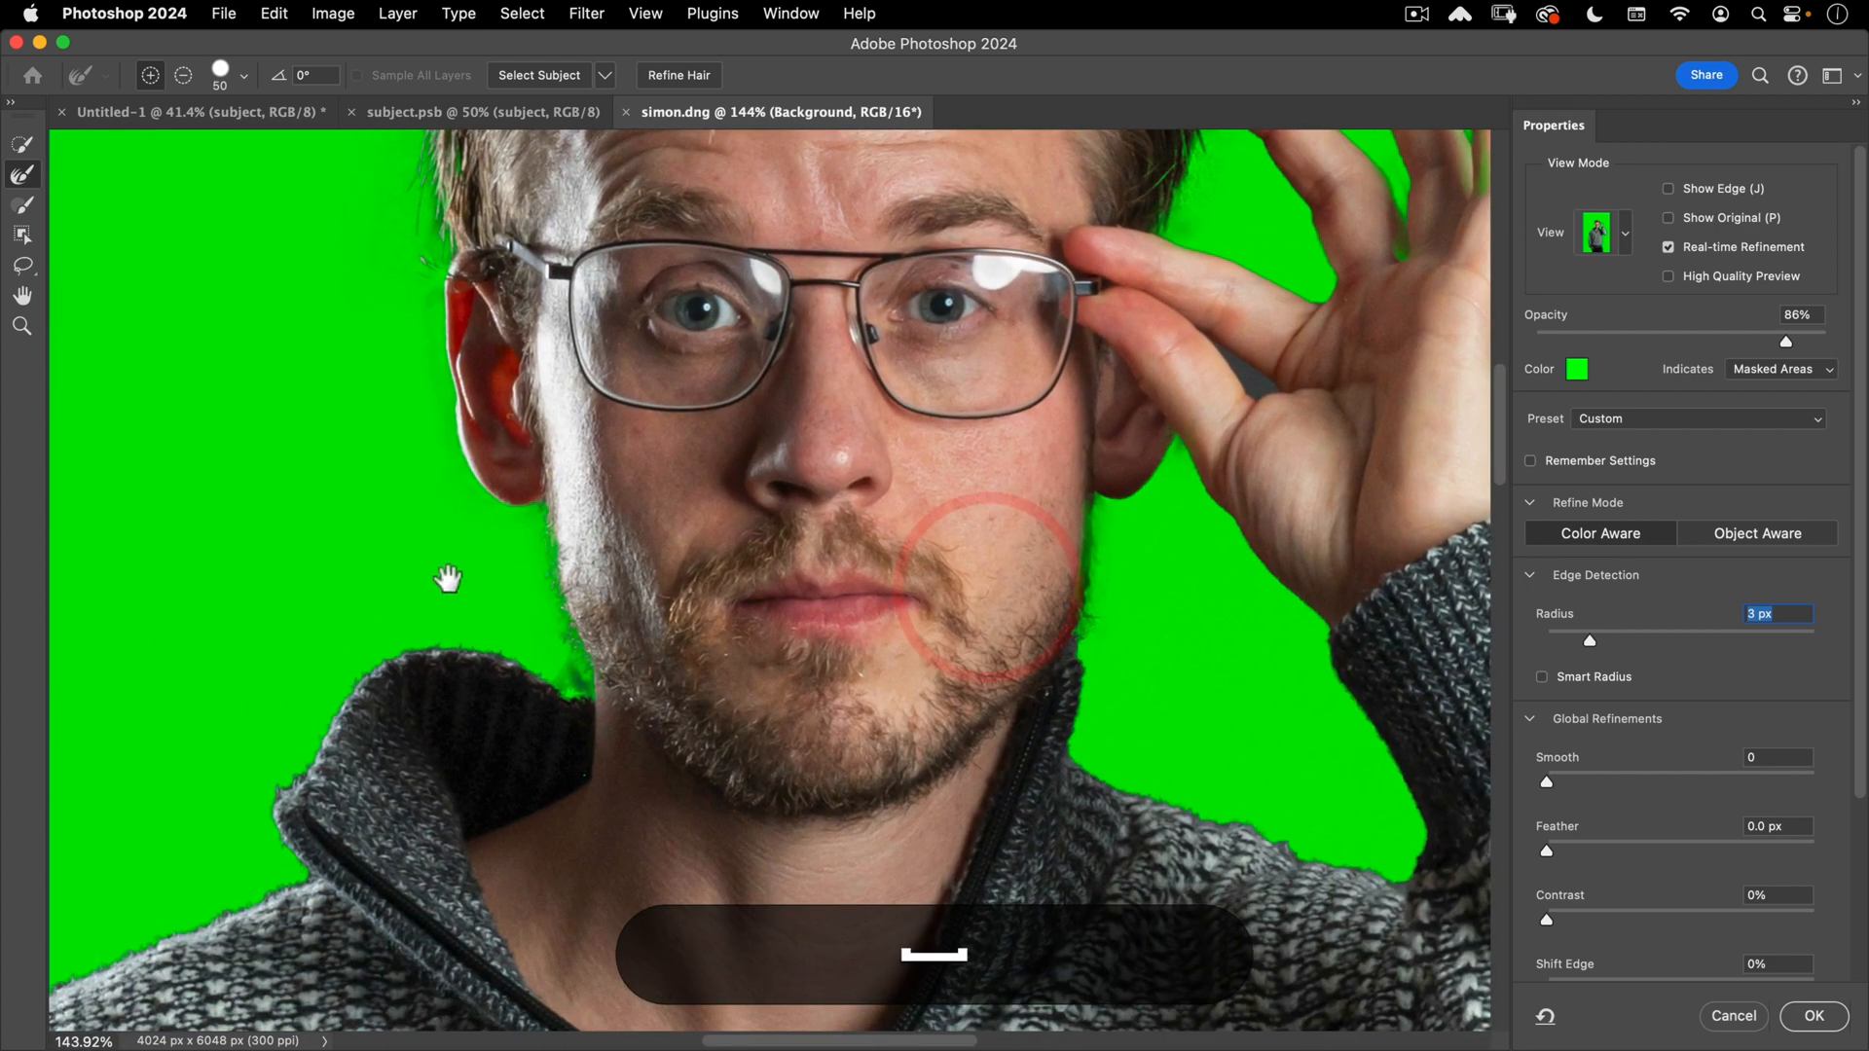
# - Add the cheek edge back into the selection with the Quick Selection brush
pyautogui.click(21, 144)
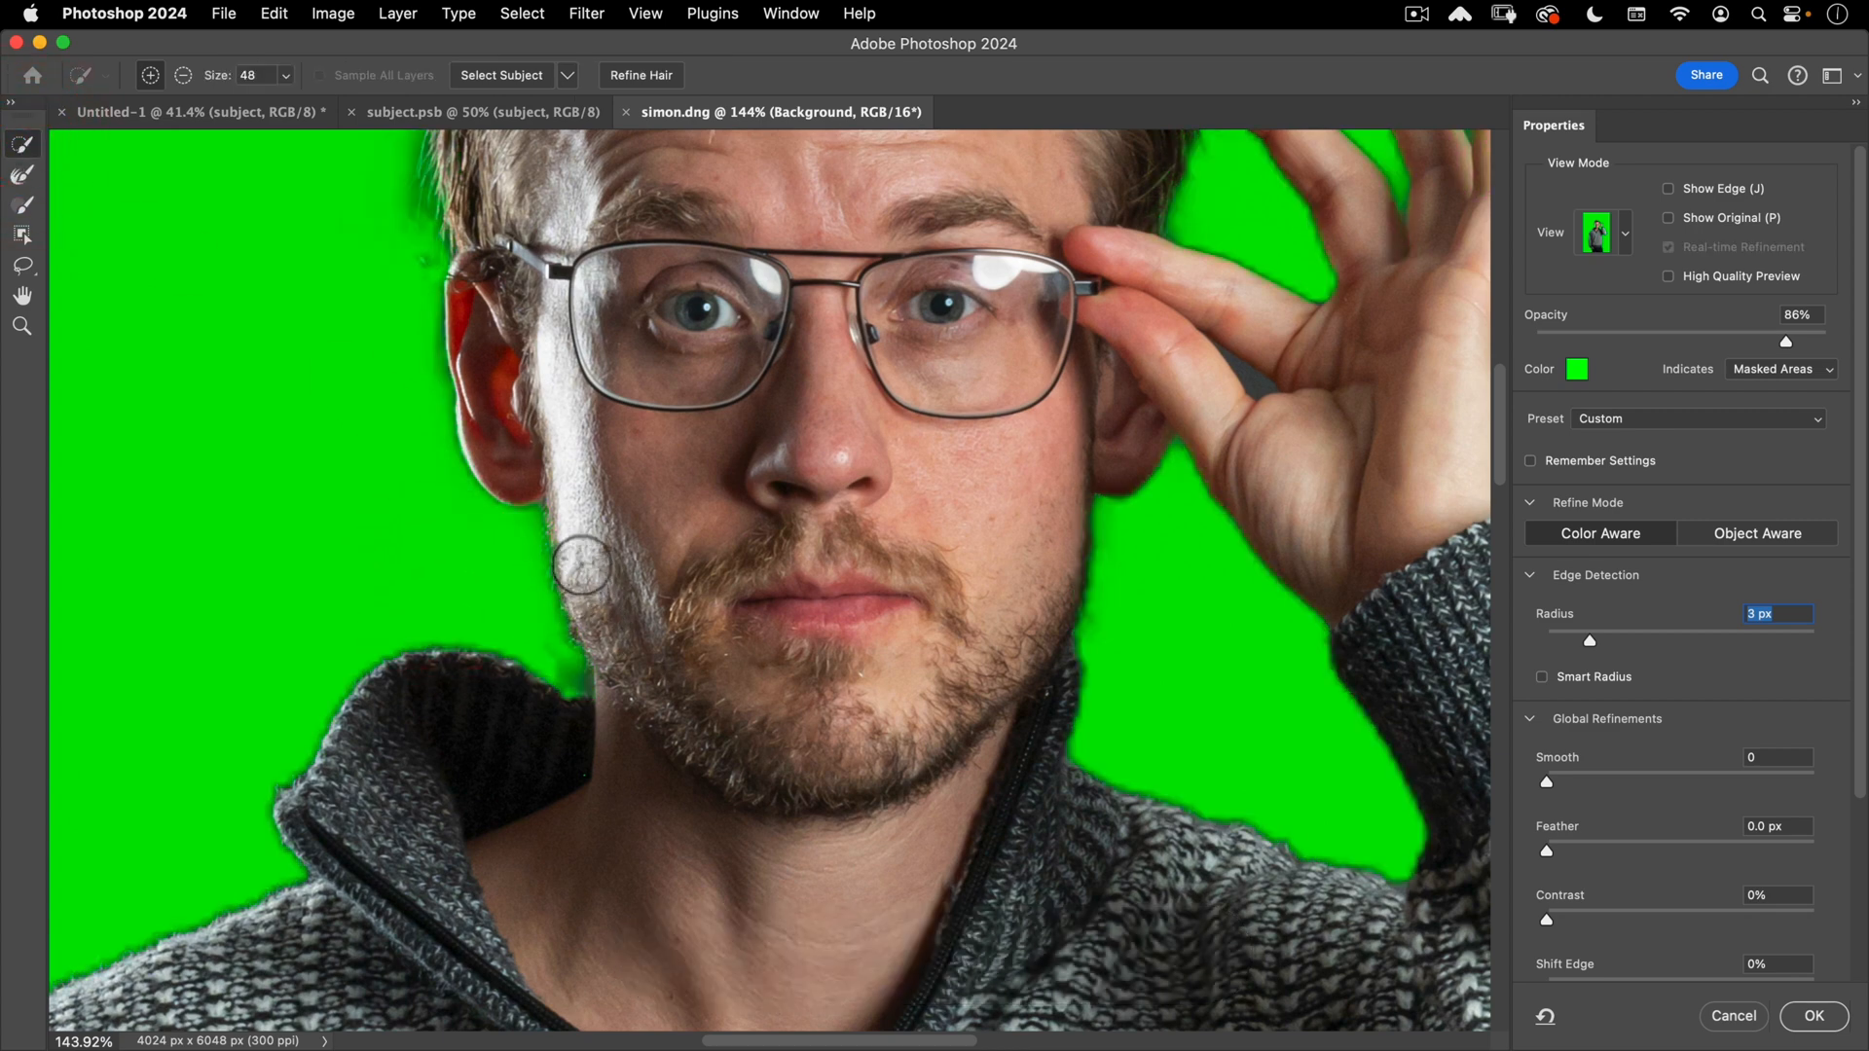
pyautogui.click(583, 498)
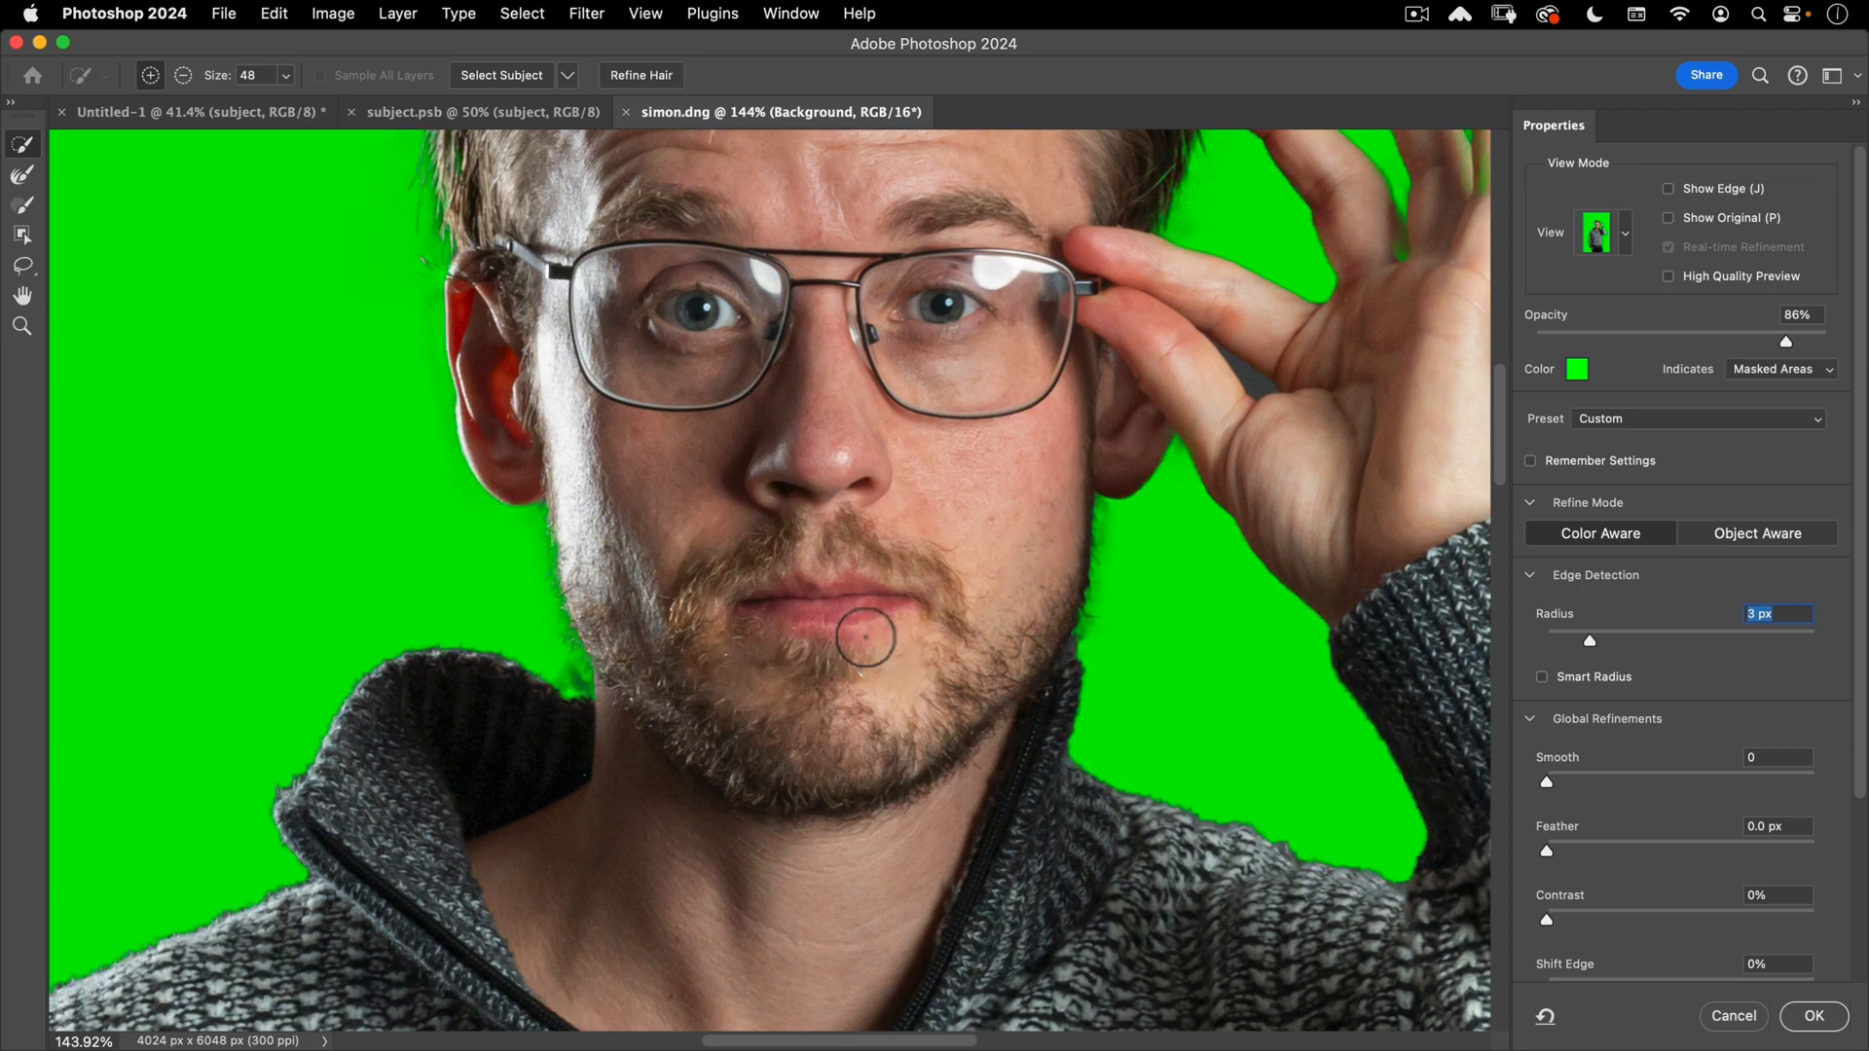
pyautogui.press('space')
pyautogui.moveTo(755, 675)
pyautogui.mouseDown()
pyautogui.moveTo(776, 792)
pyautogui.moveTo(721, 400)
pyautogui.moveTo(721, 423)
pyautogui.mouseUp()
# - Check the whole figure and apply the refined selection with OK
pyautogui.scroll(-3, 879, 560)
pyautogui.scroll(-1, 879, 560)
pyautogui.moveTo(876, 555); pyautogui.dragTo(923, 309)
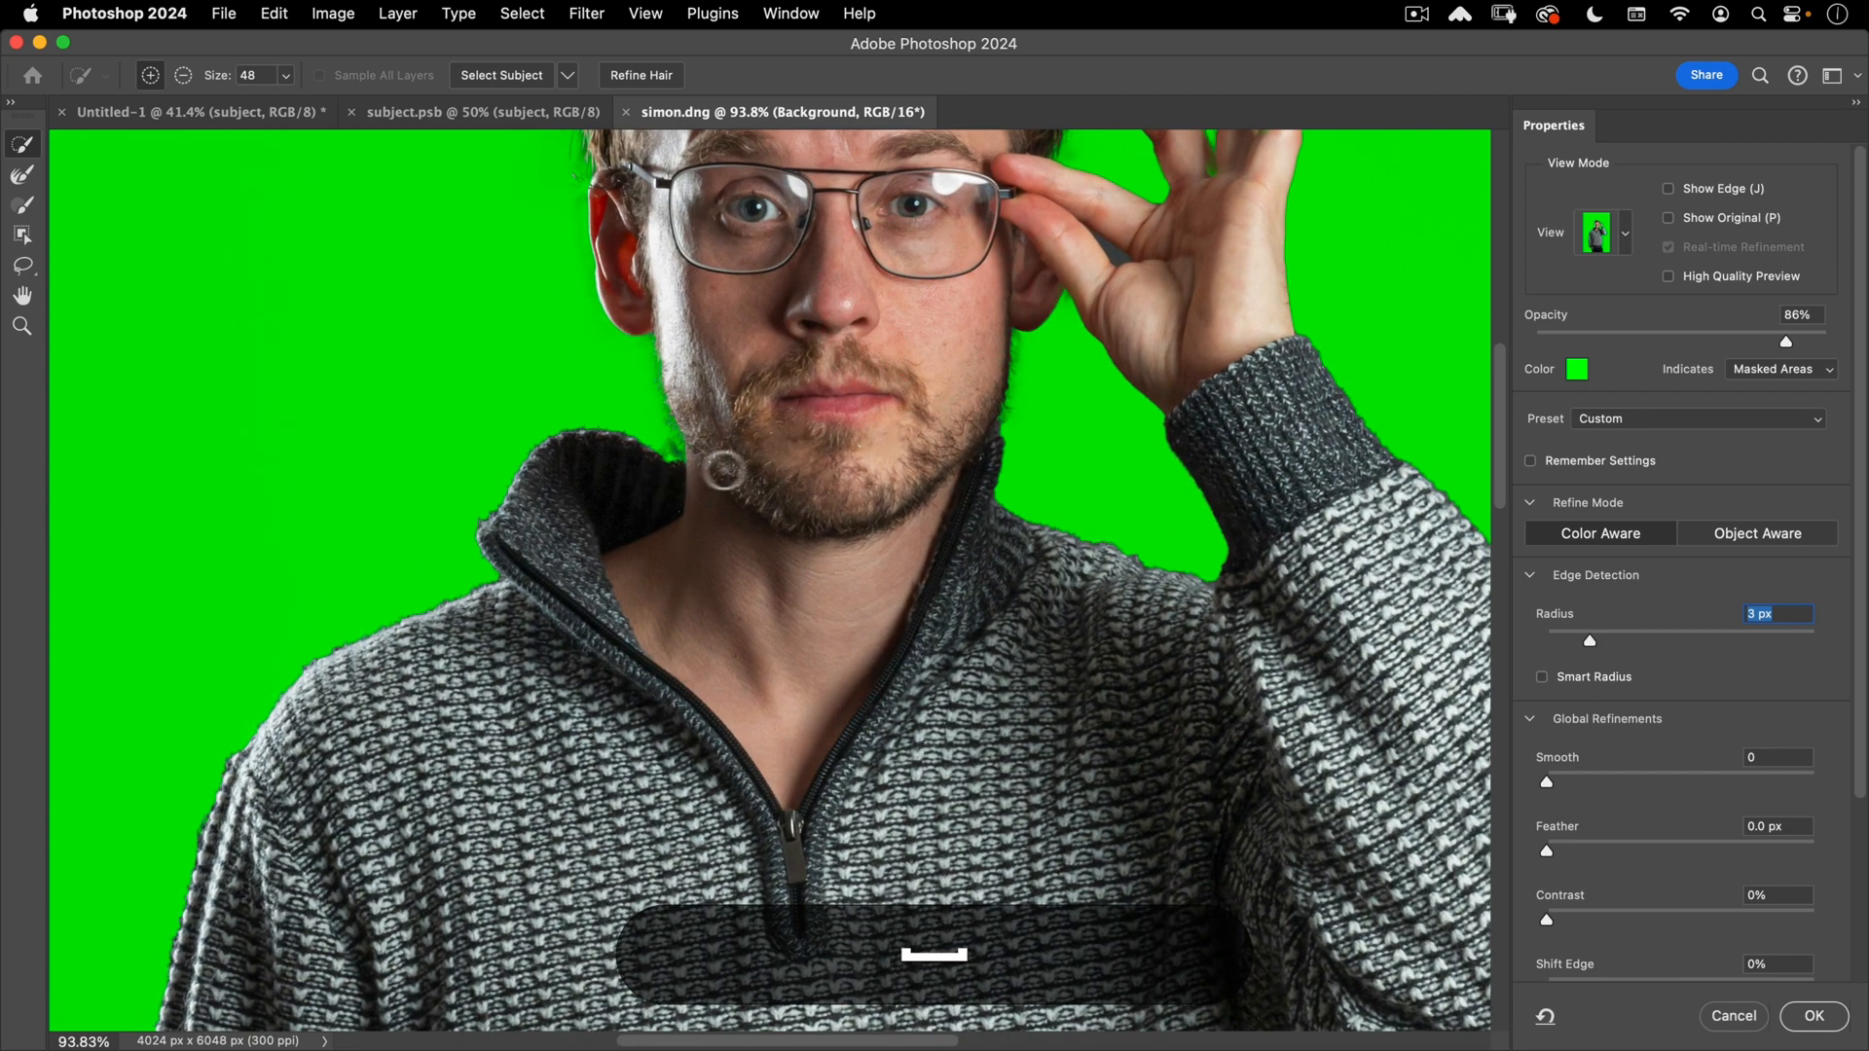
pyautogui.moveTo(739, 465); pyautogui.dragTo(680, 717)
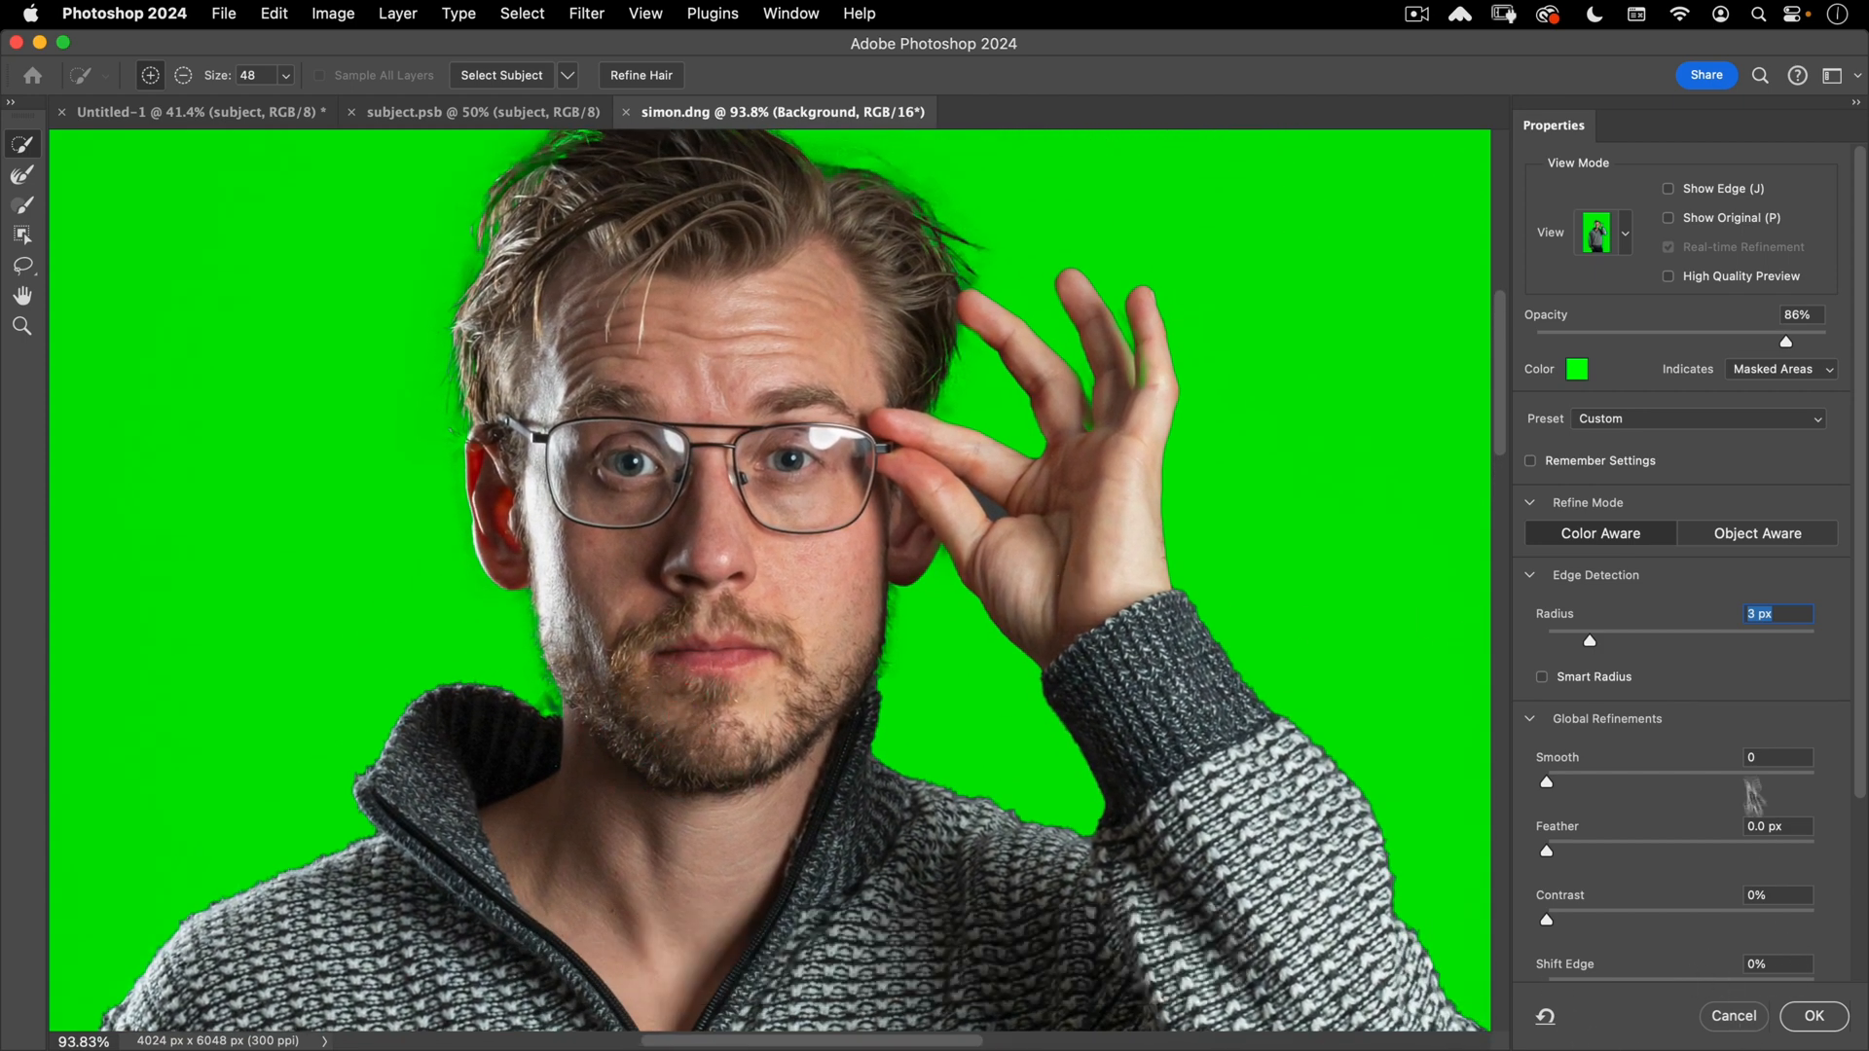
pyautogui.scroll(-5, 1728, 769)
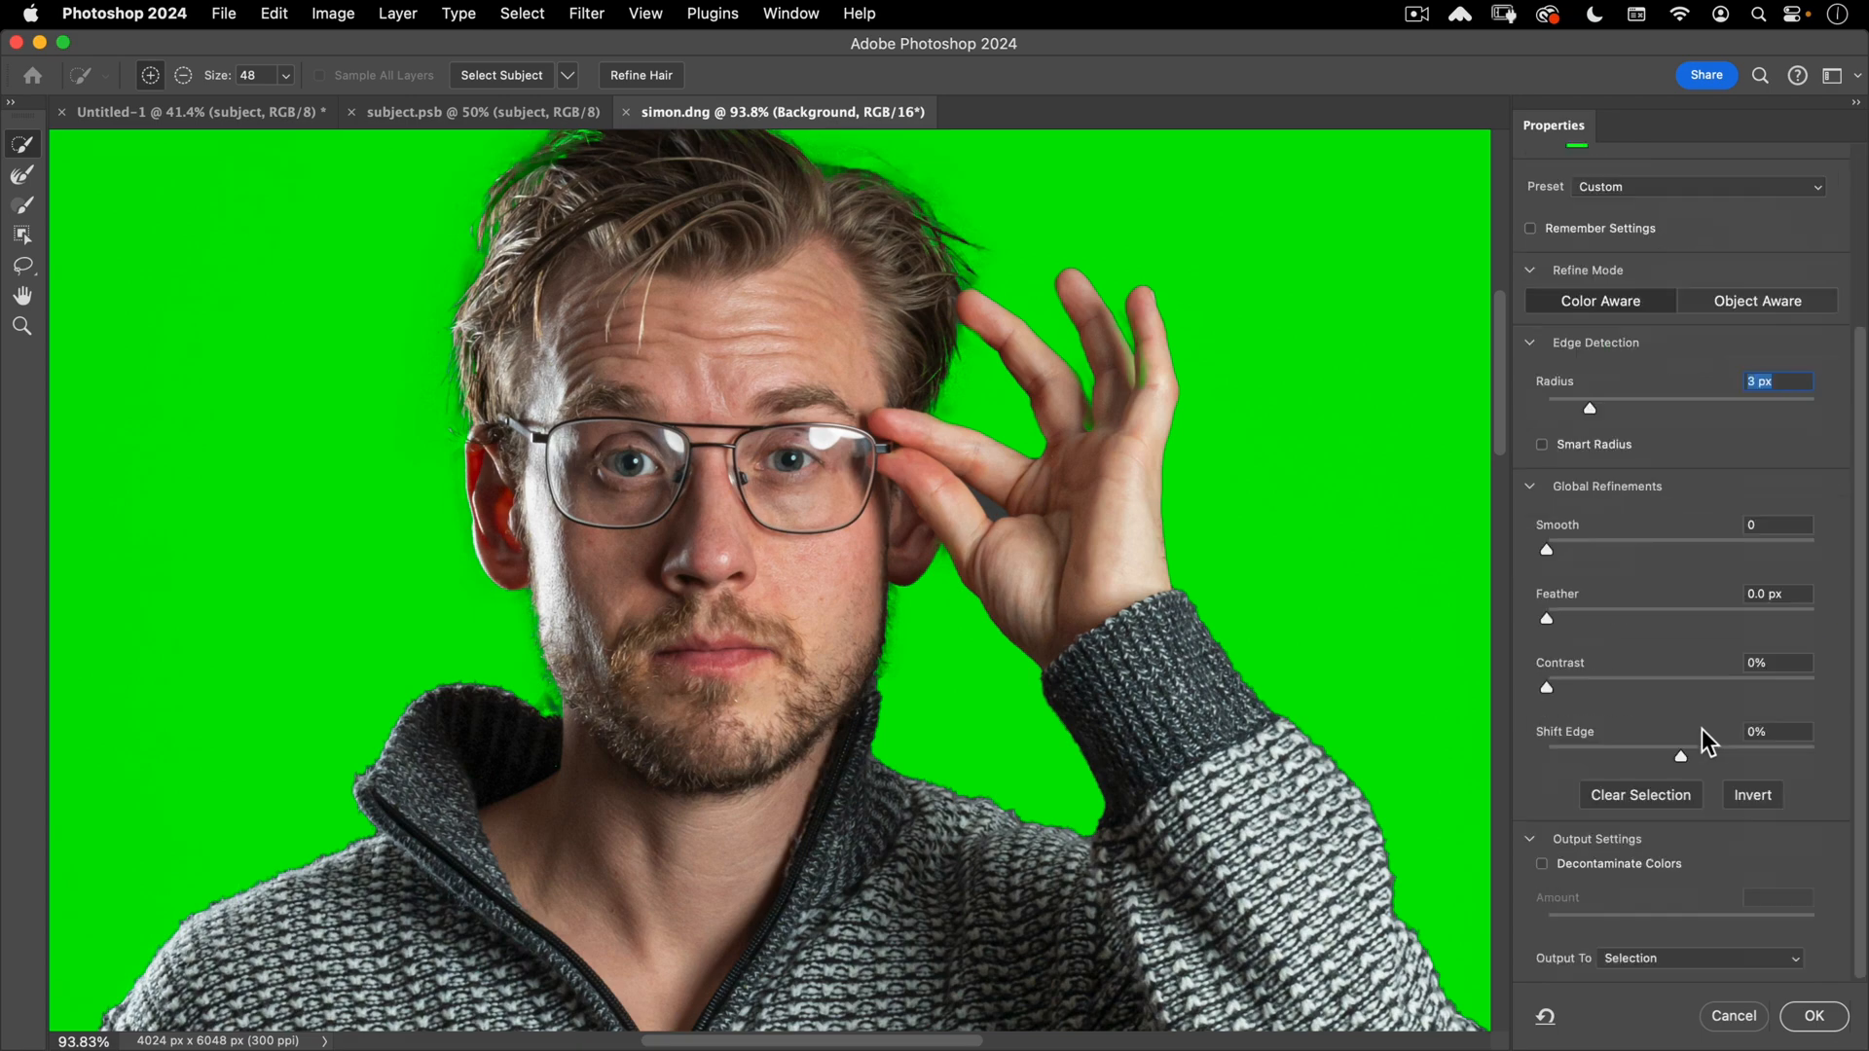
pyautogui.click(1812, 1019)
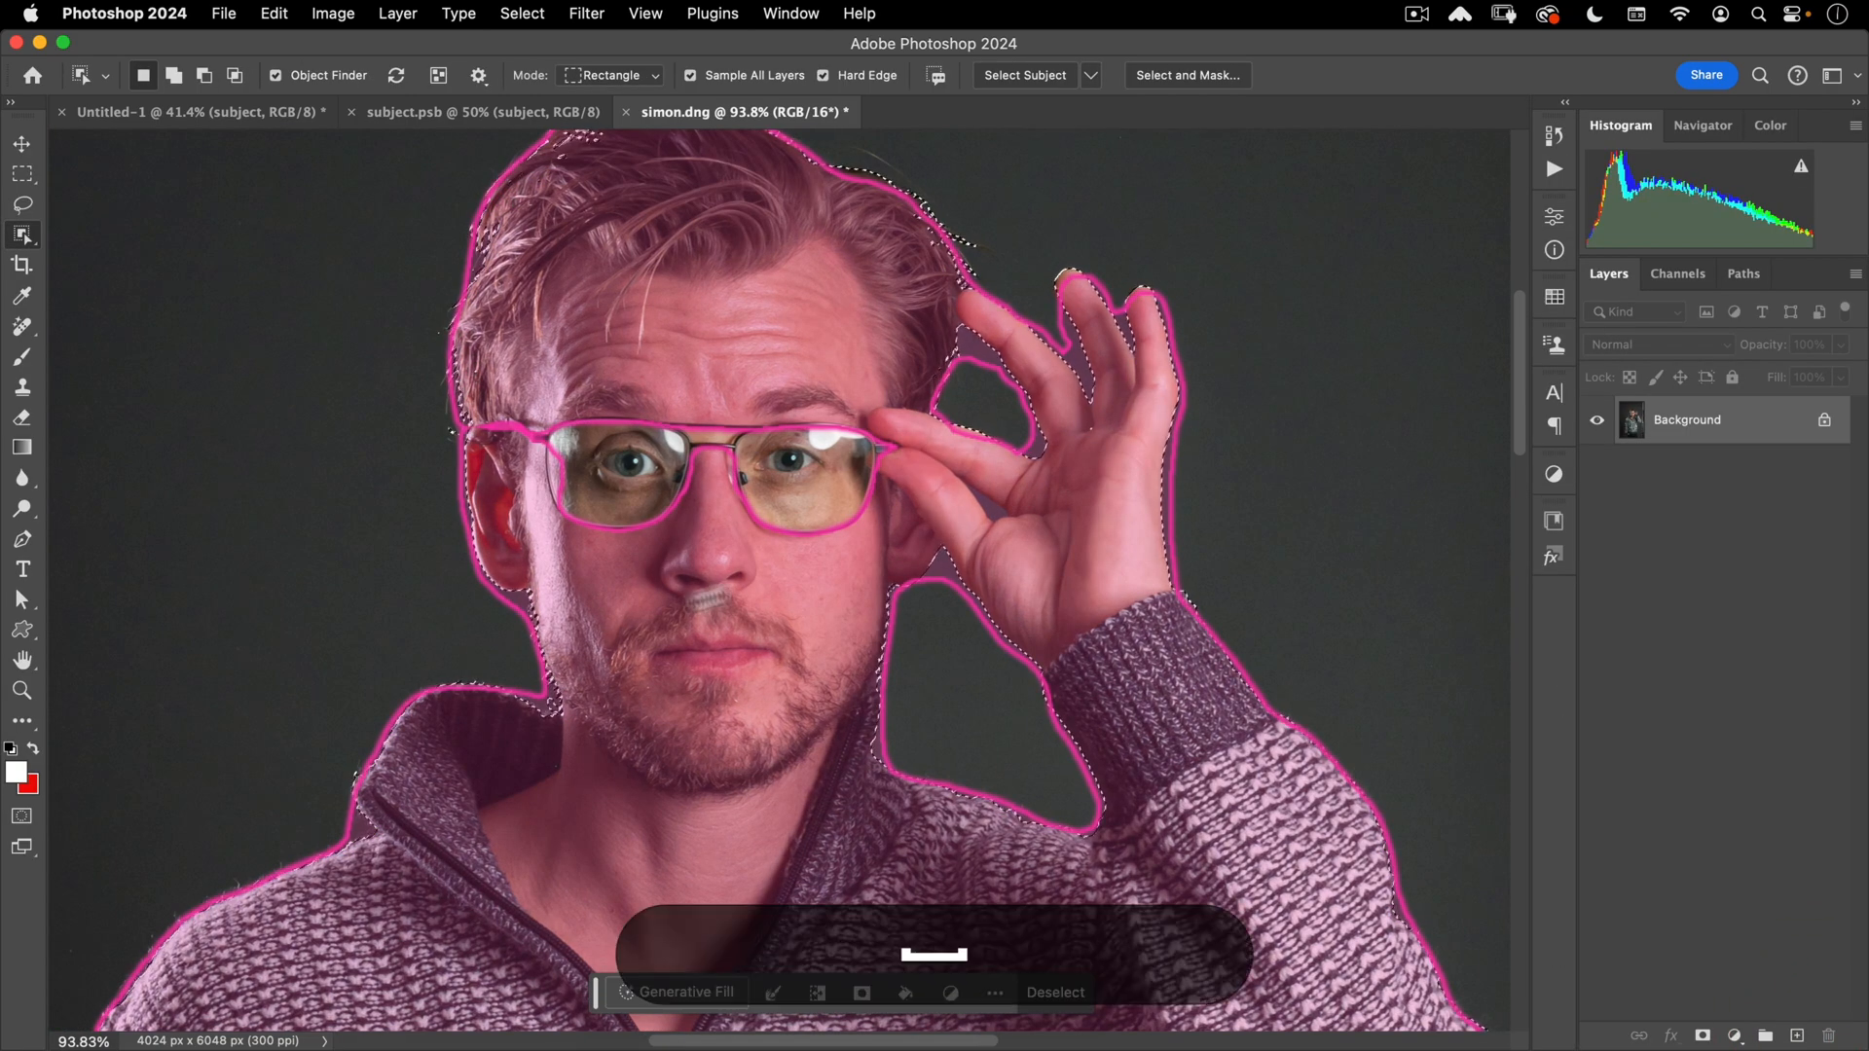
# - Duplicate the Background layer and mask the copy to the subject selection
pyautogui.moveTo(915, 623); pyautogui.dragTo(709, 646)
pyautogui.press('v')
pyautogui.moveTo(856, 376); pyautogui.dragTo(888, 244)
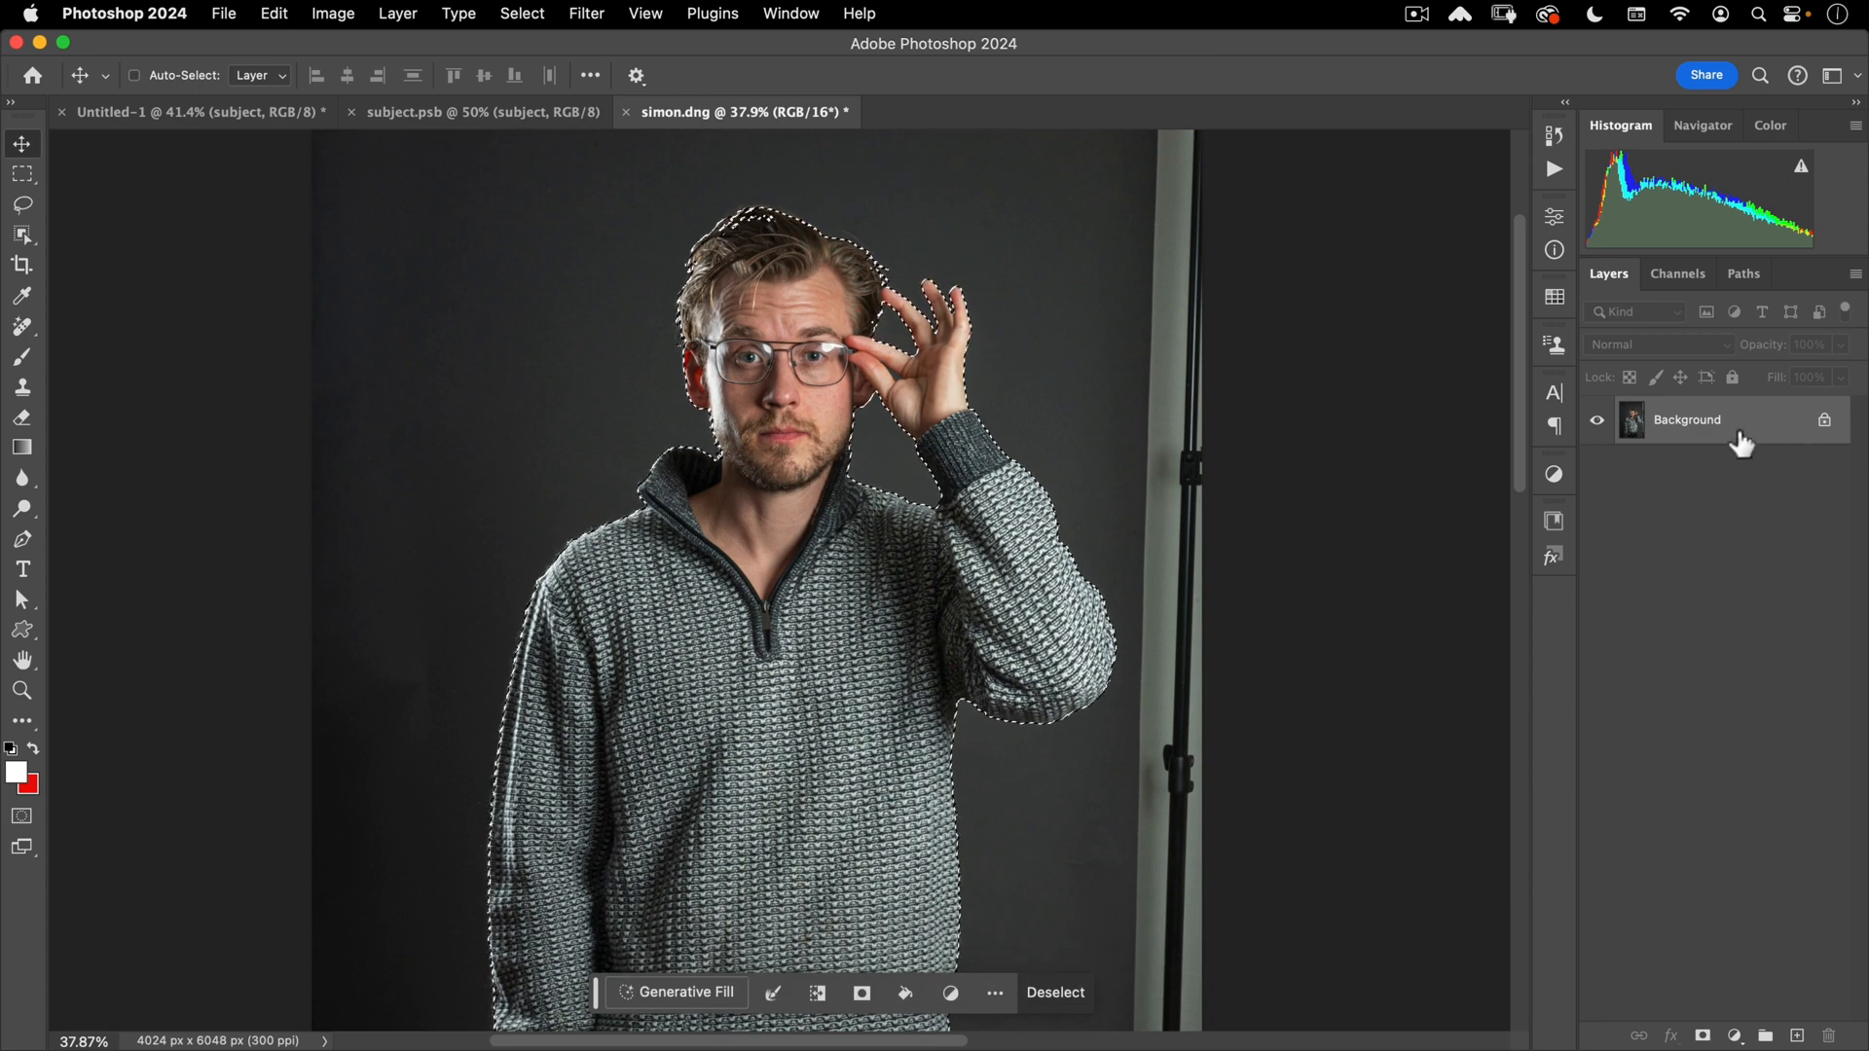
pyautogui.moveTo(1739, 438); pyautogui.dragTo(1796, 1035)
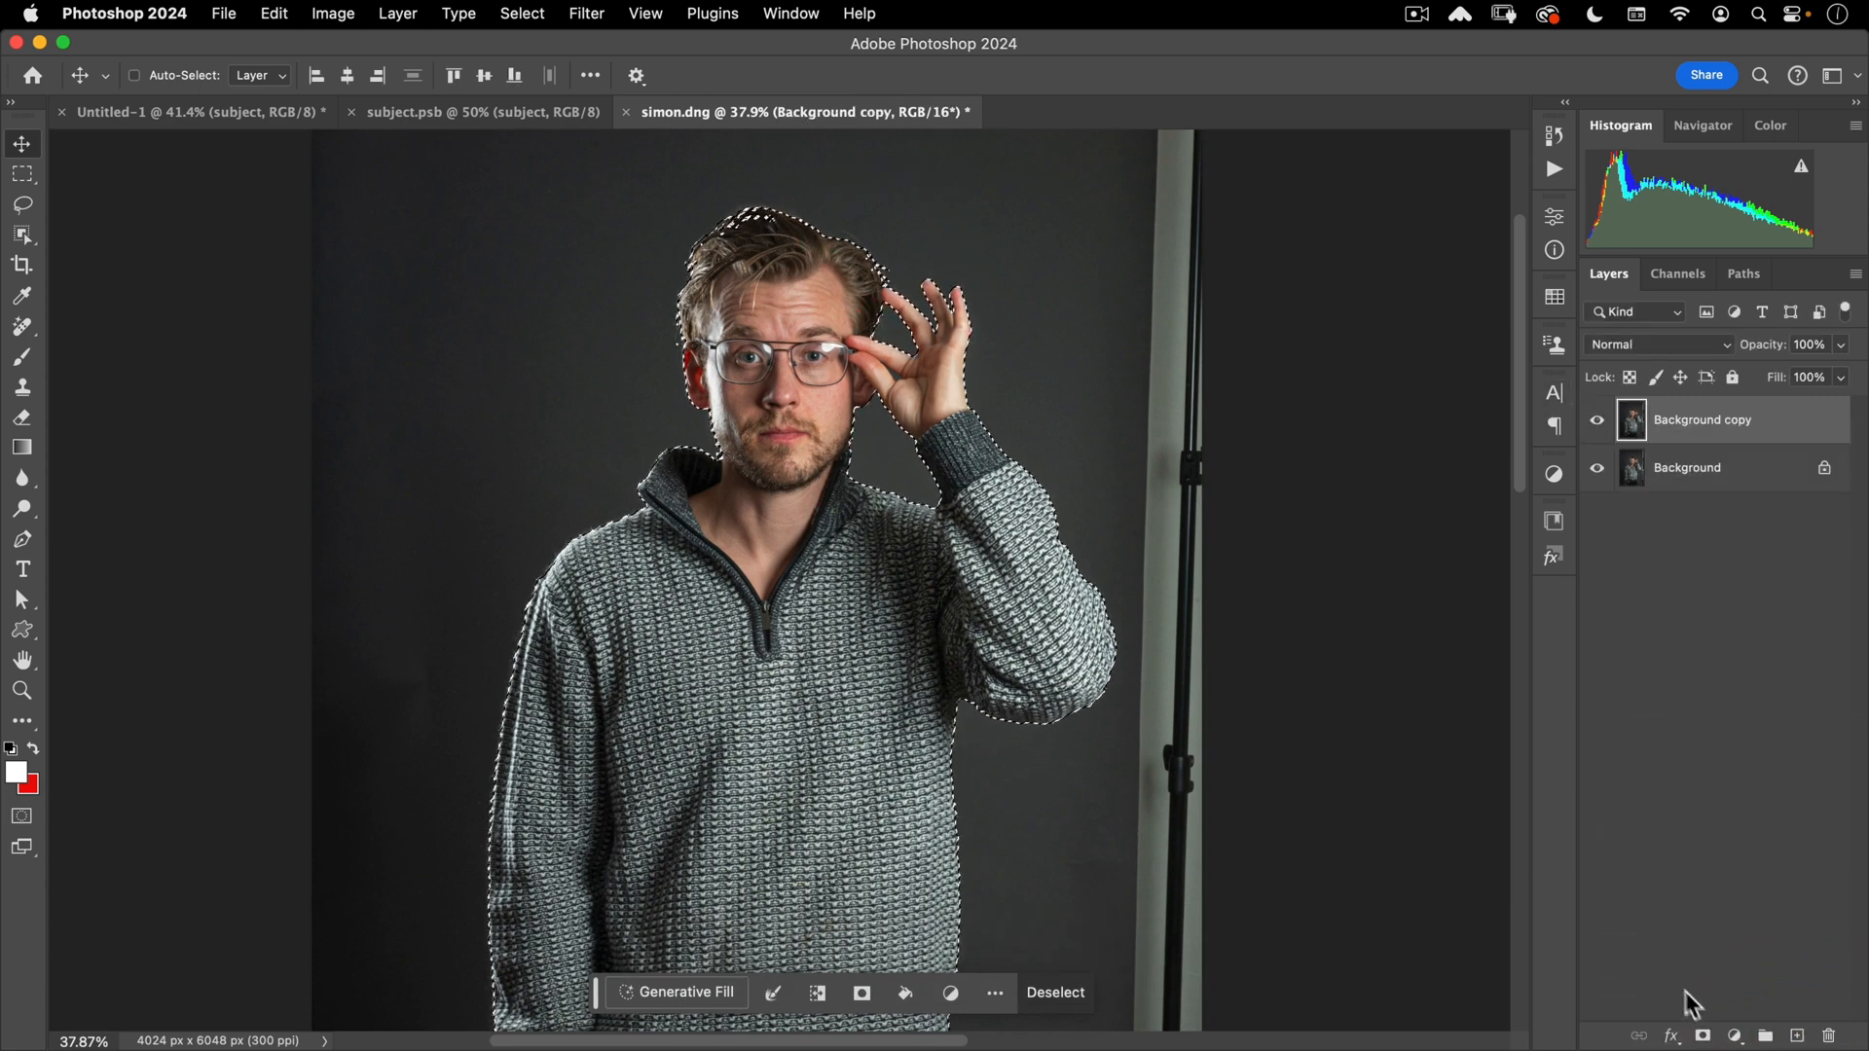
pyautogui.click(1702, 1036)
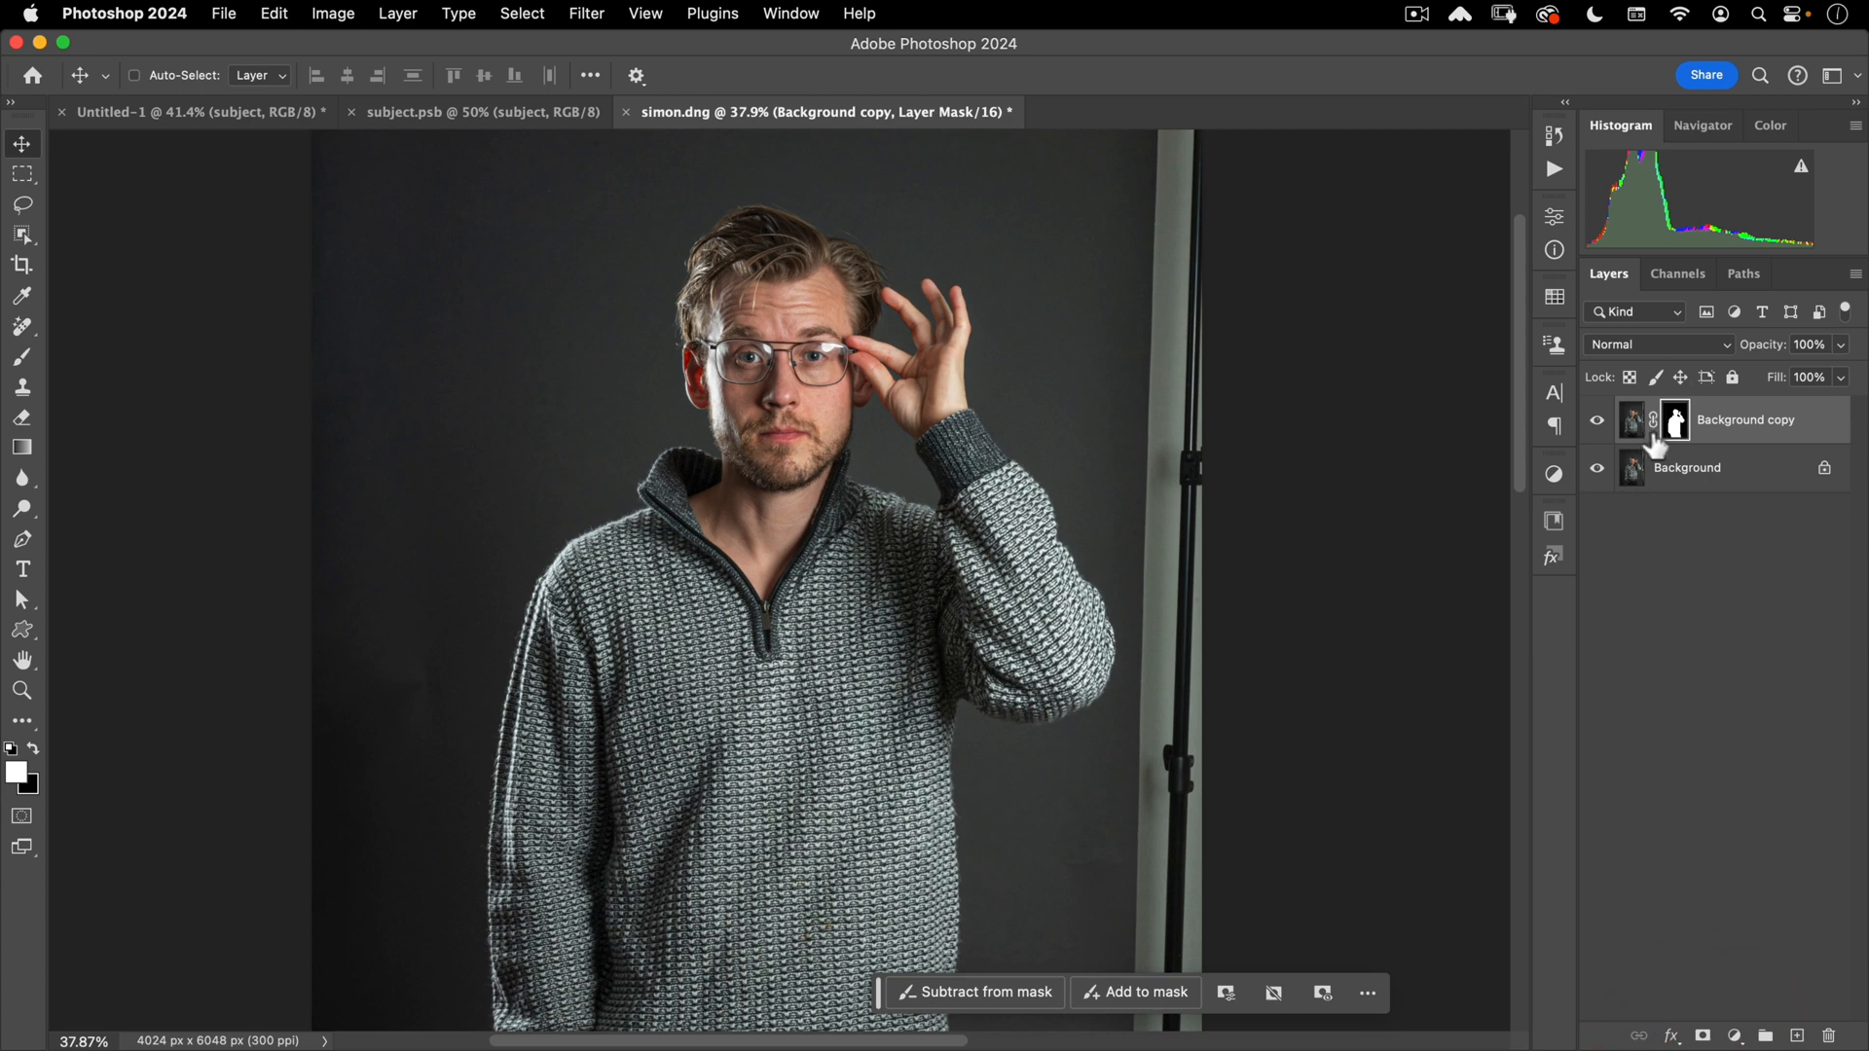
pyautogui.click(1677, 474)
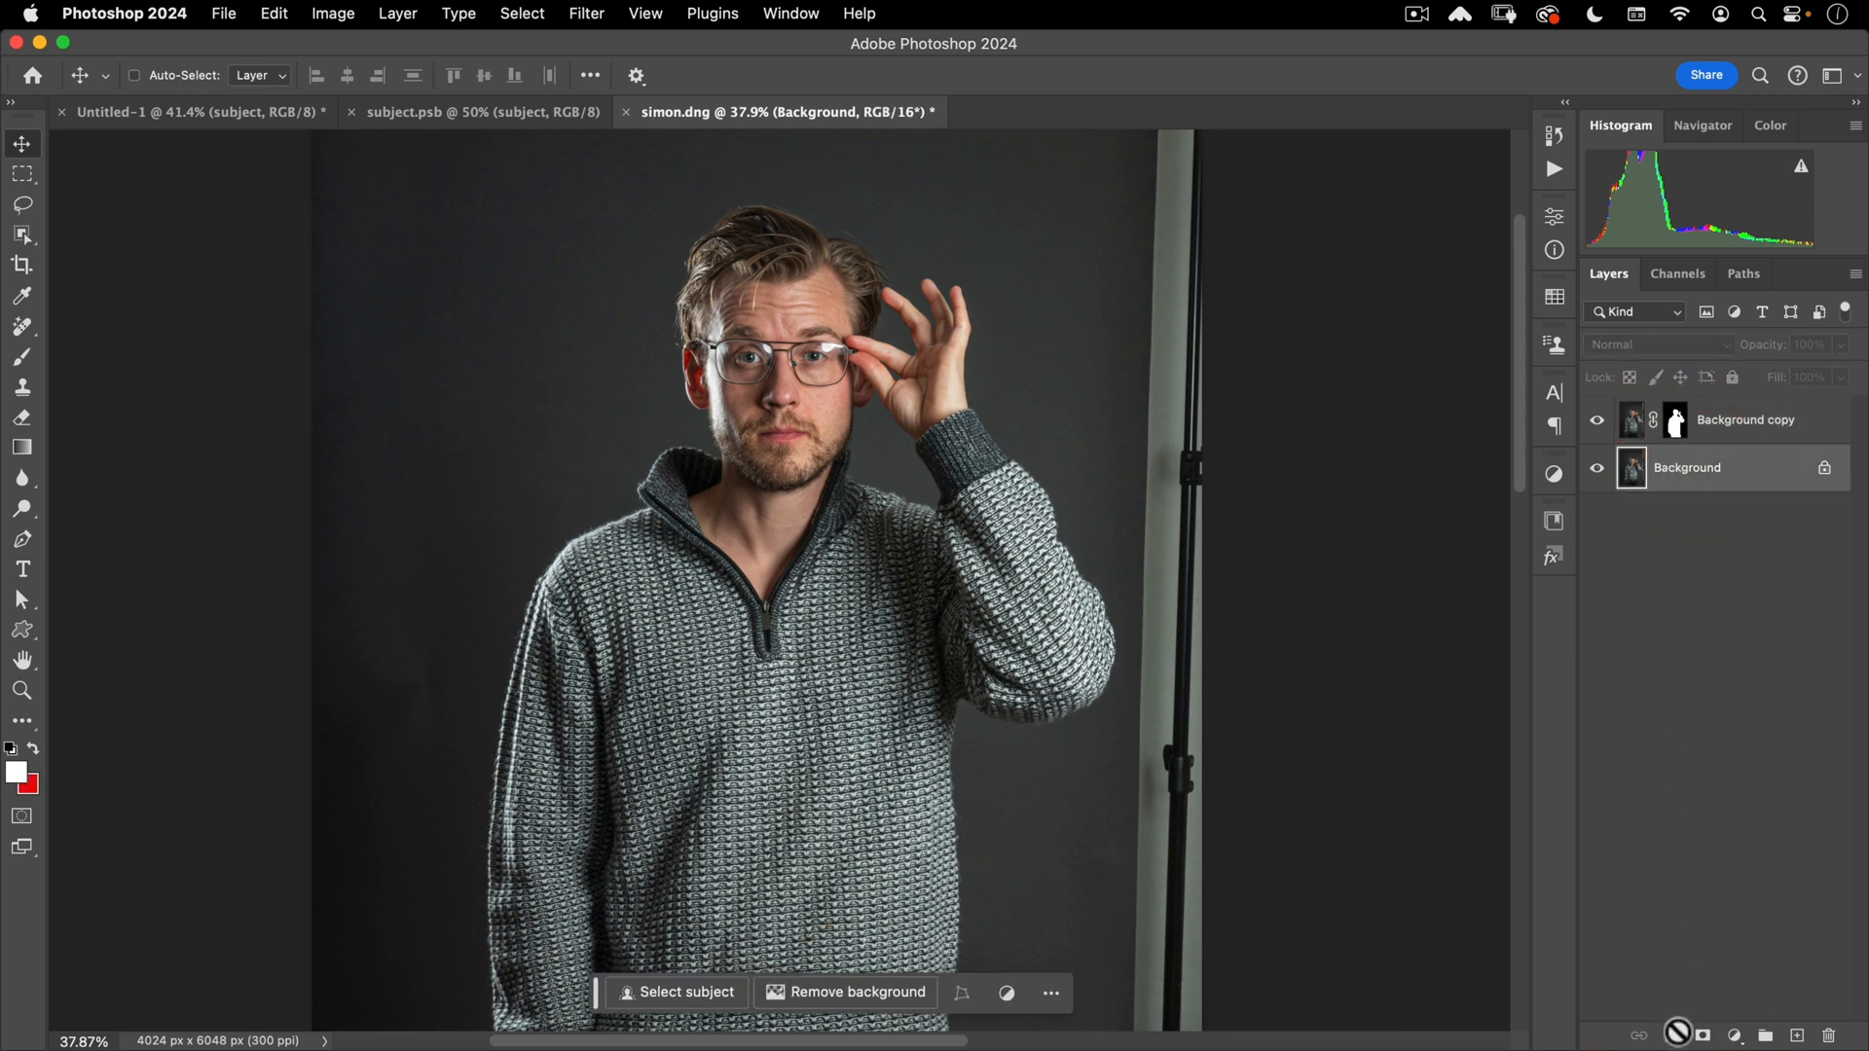
pyautogui.click(1741, 1038)
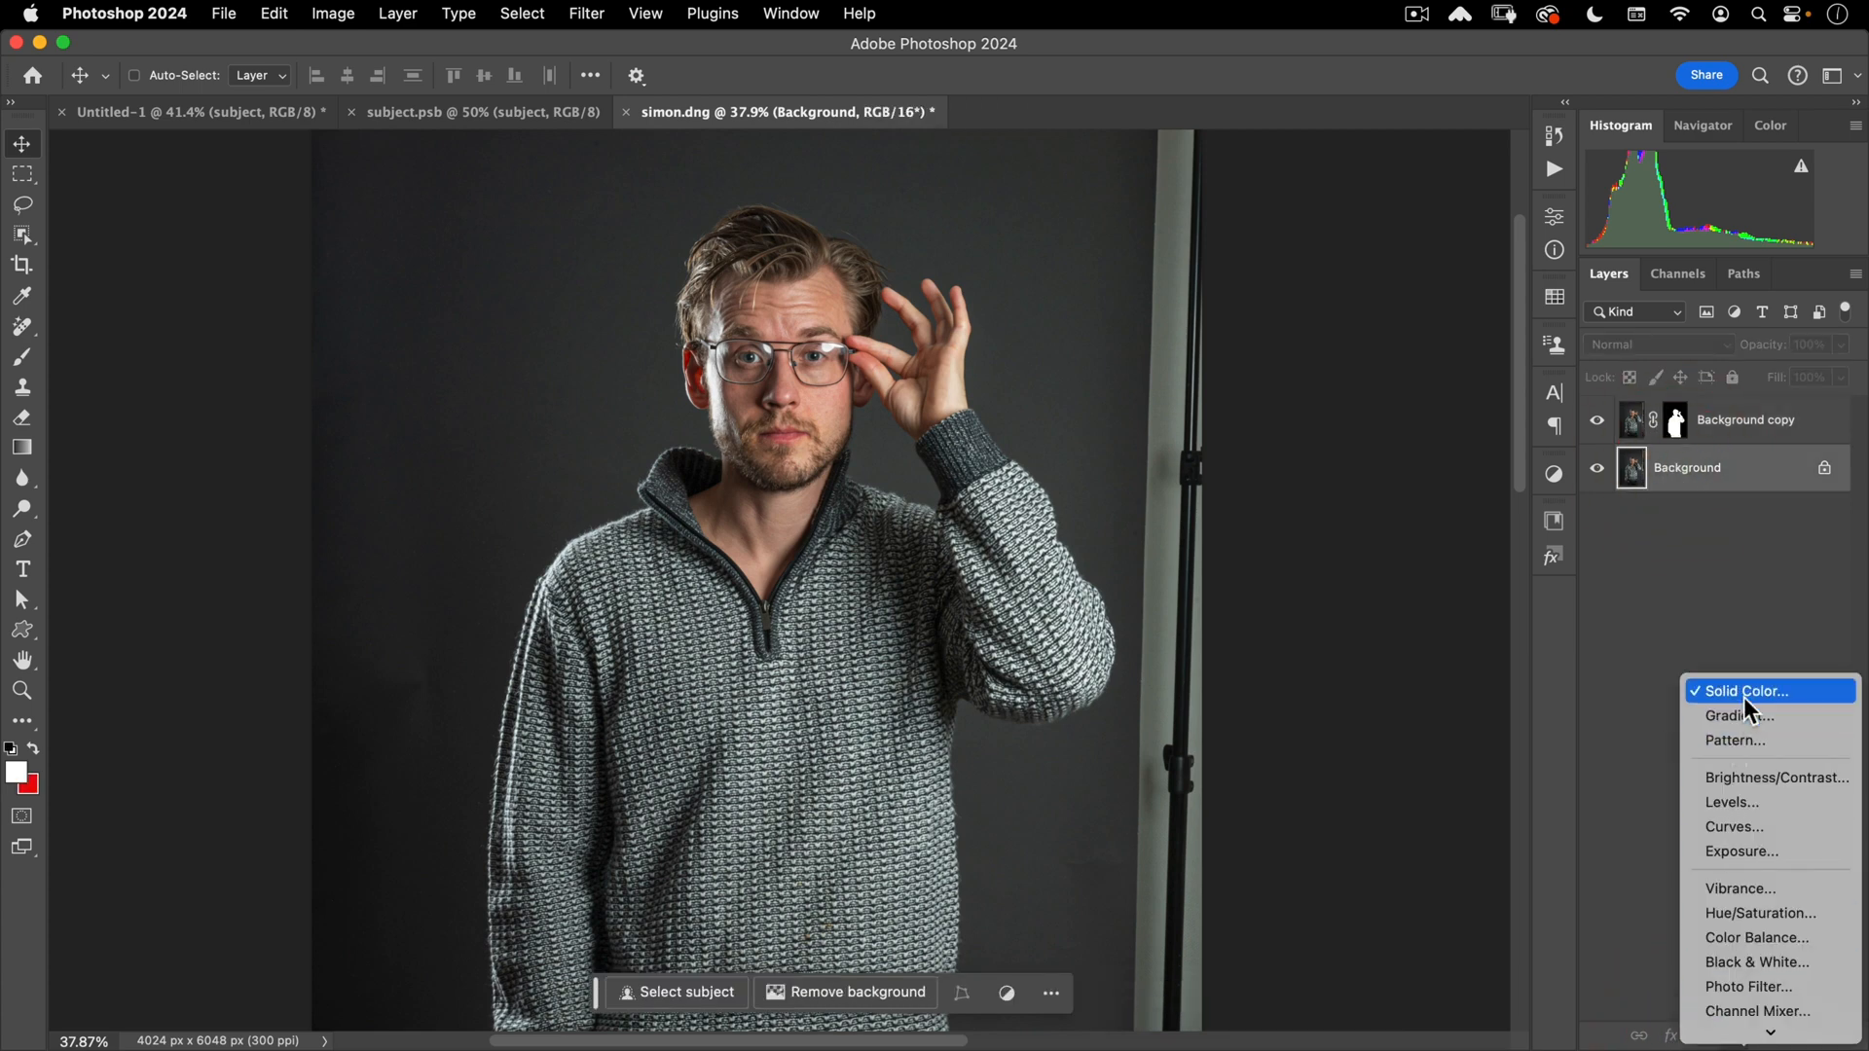
# - Add a bright green Solid Color fill layer at 55% opacity under the subject copy
pyautogui.click(1743, 698)
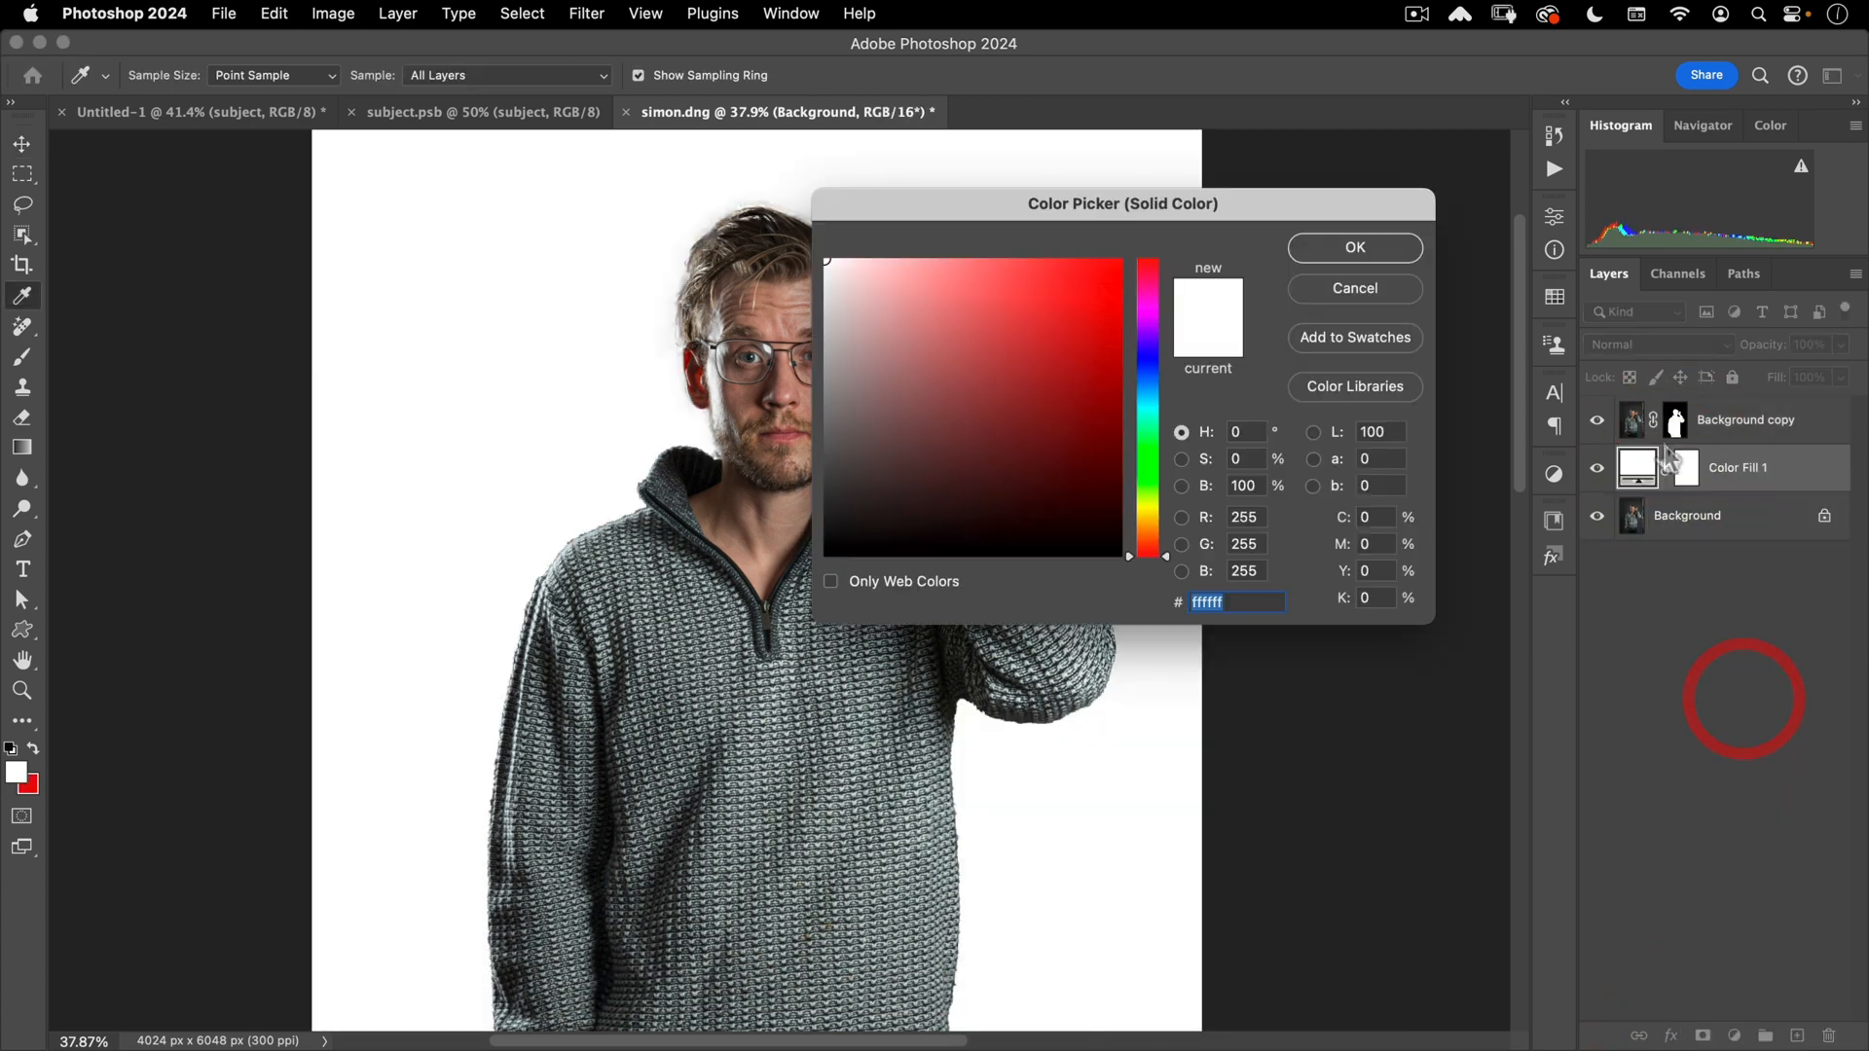
pyautogui.click(1148, 457)
pyautogui.click(1324, 244)
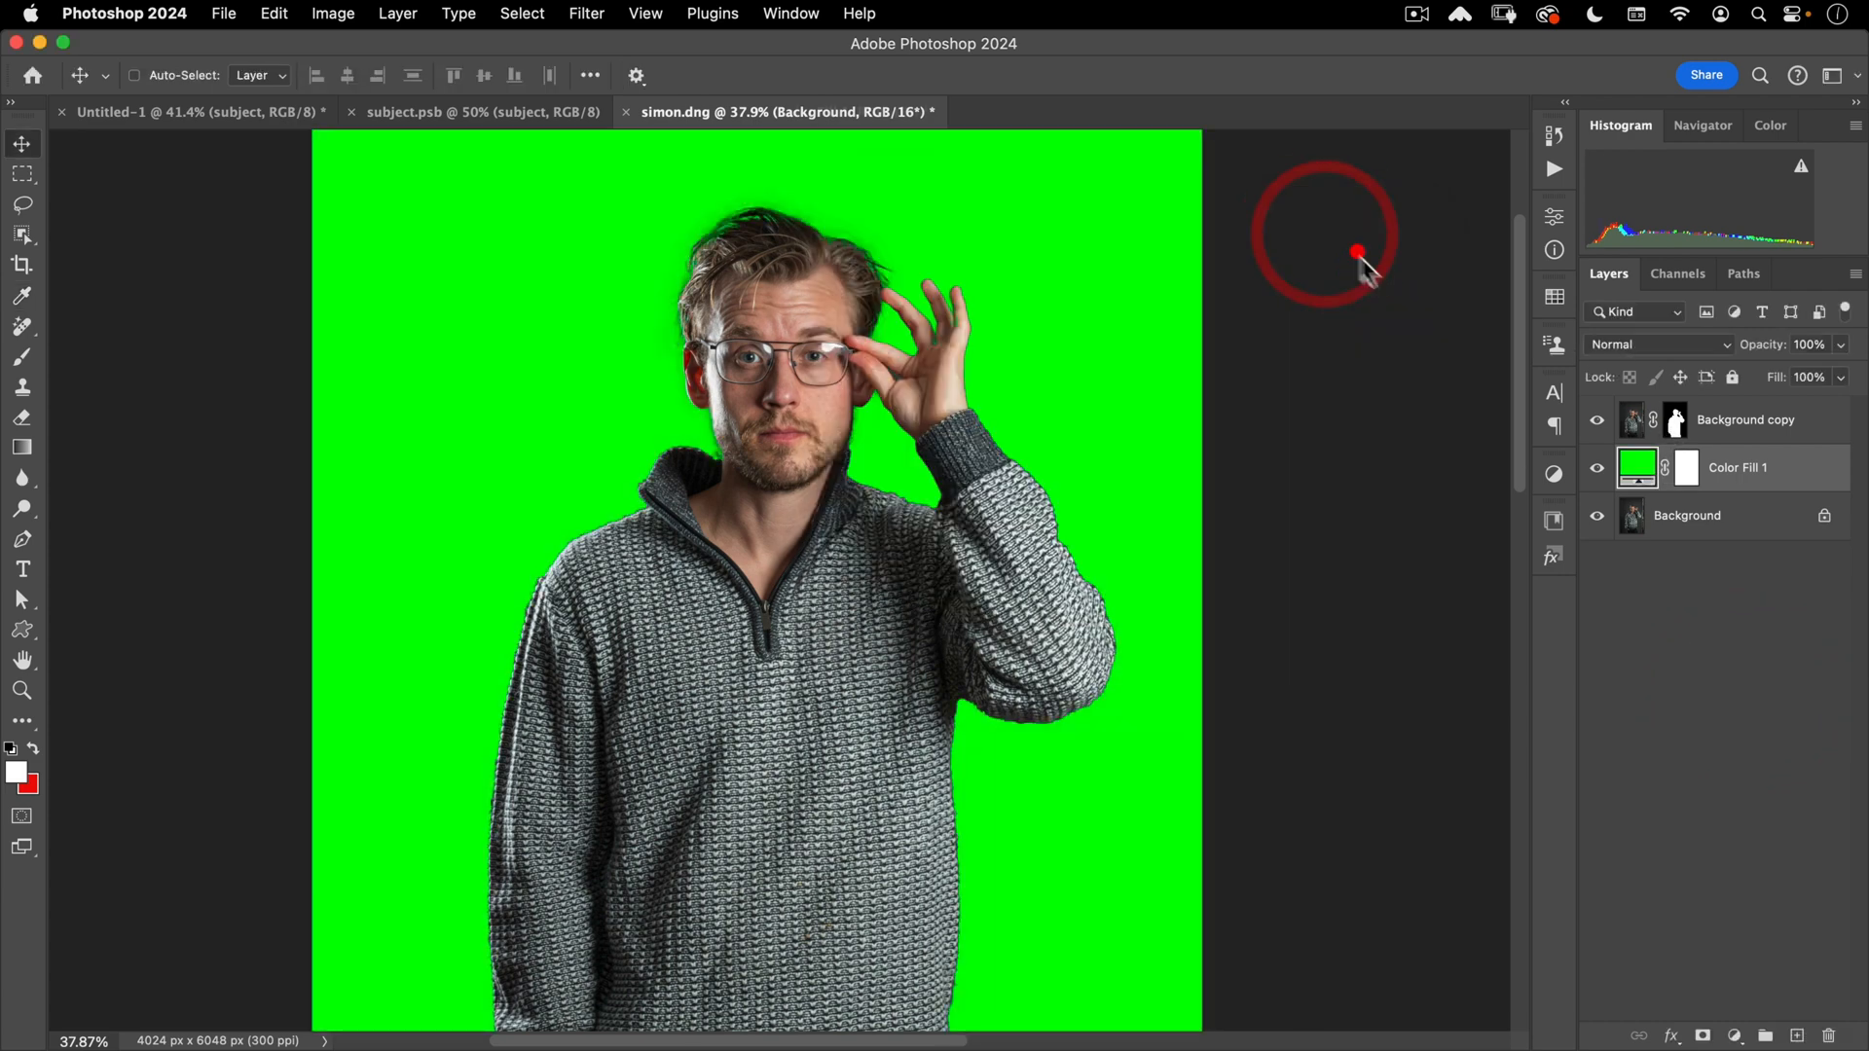
pyautogui.moveTo(1762, 346); pyautogui.dragTo(1707, 346)
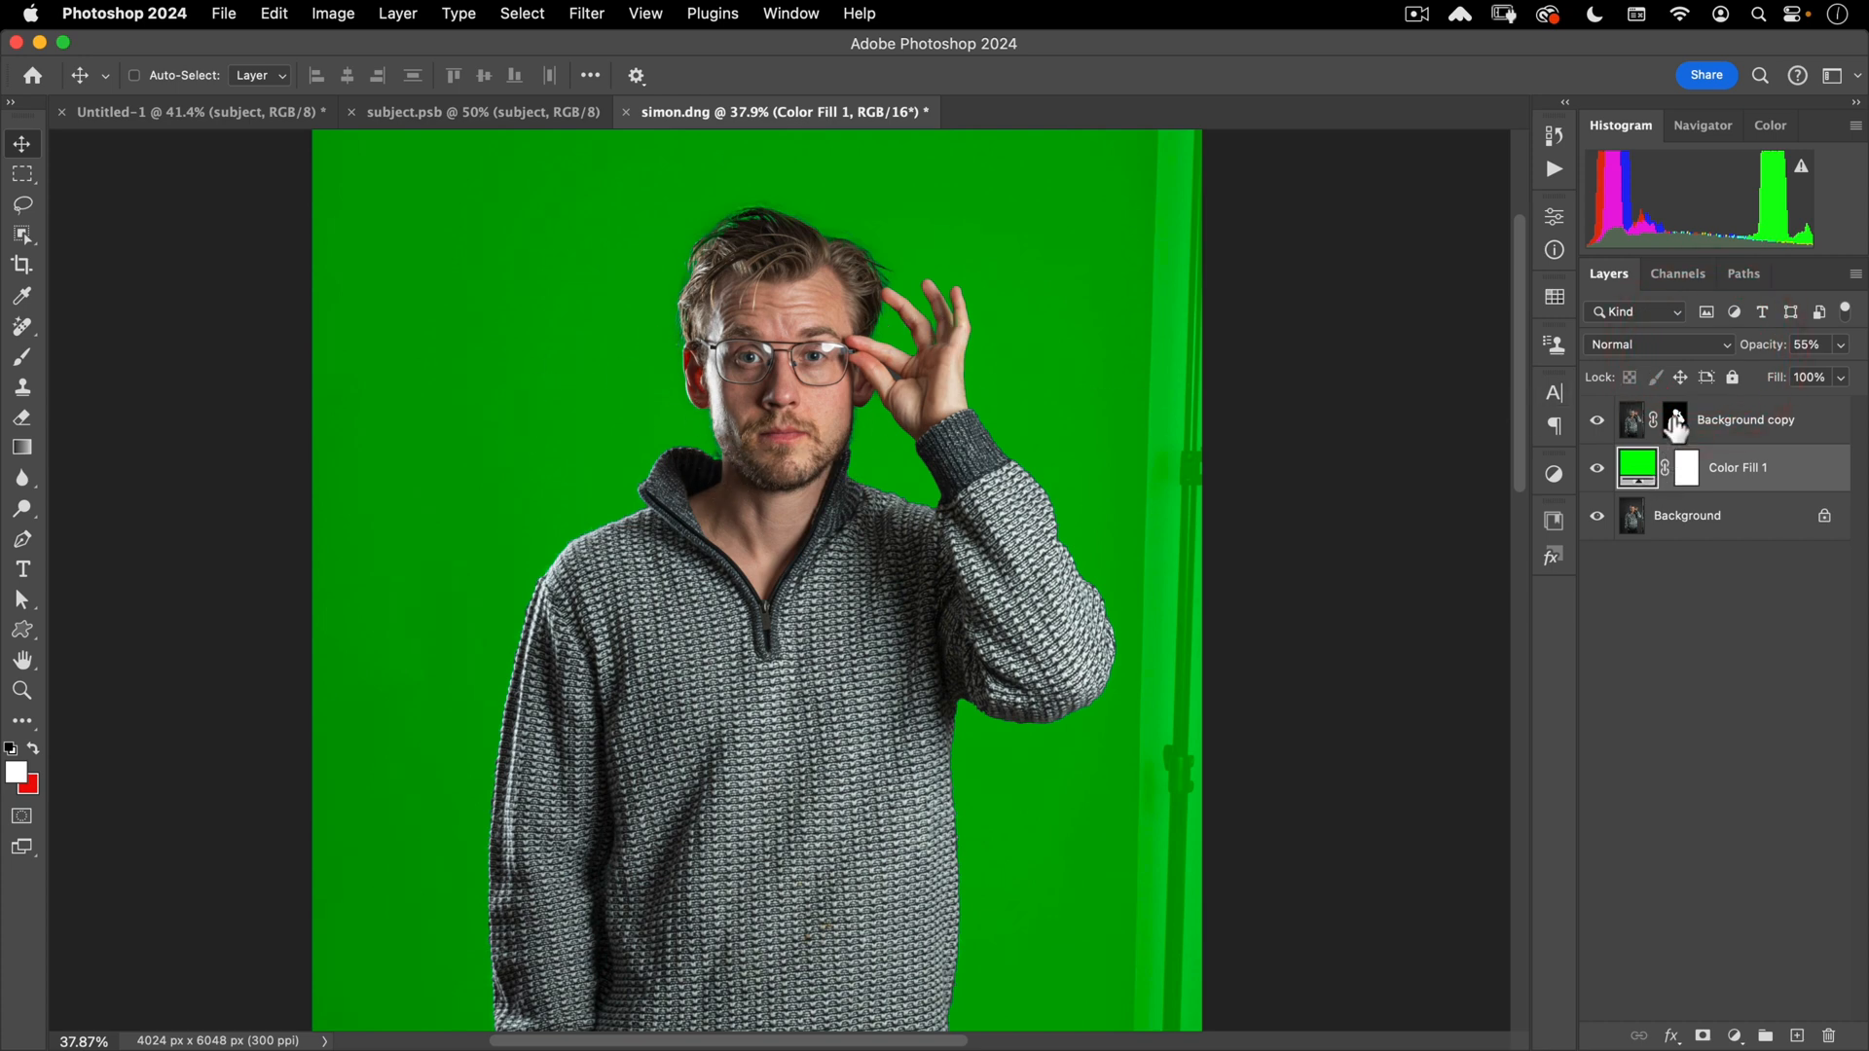
pyautogui.click(1675, 422)
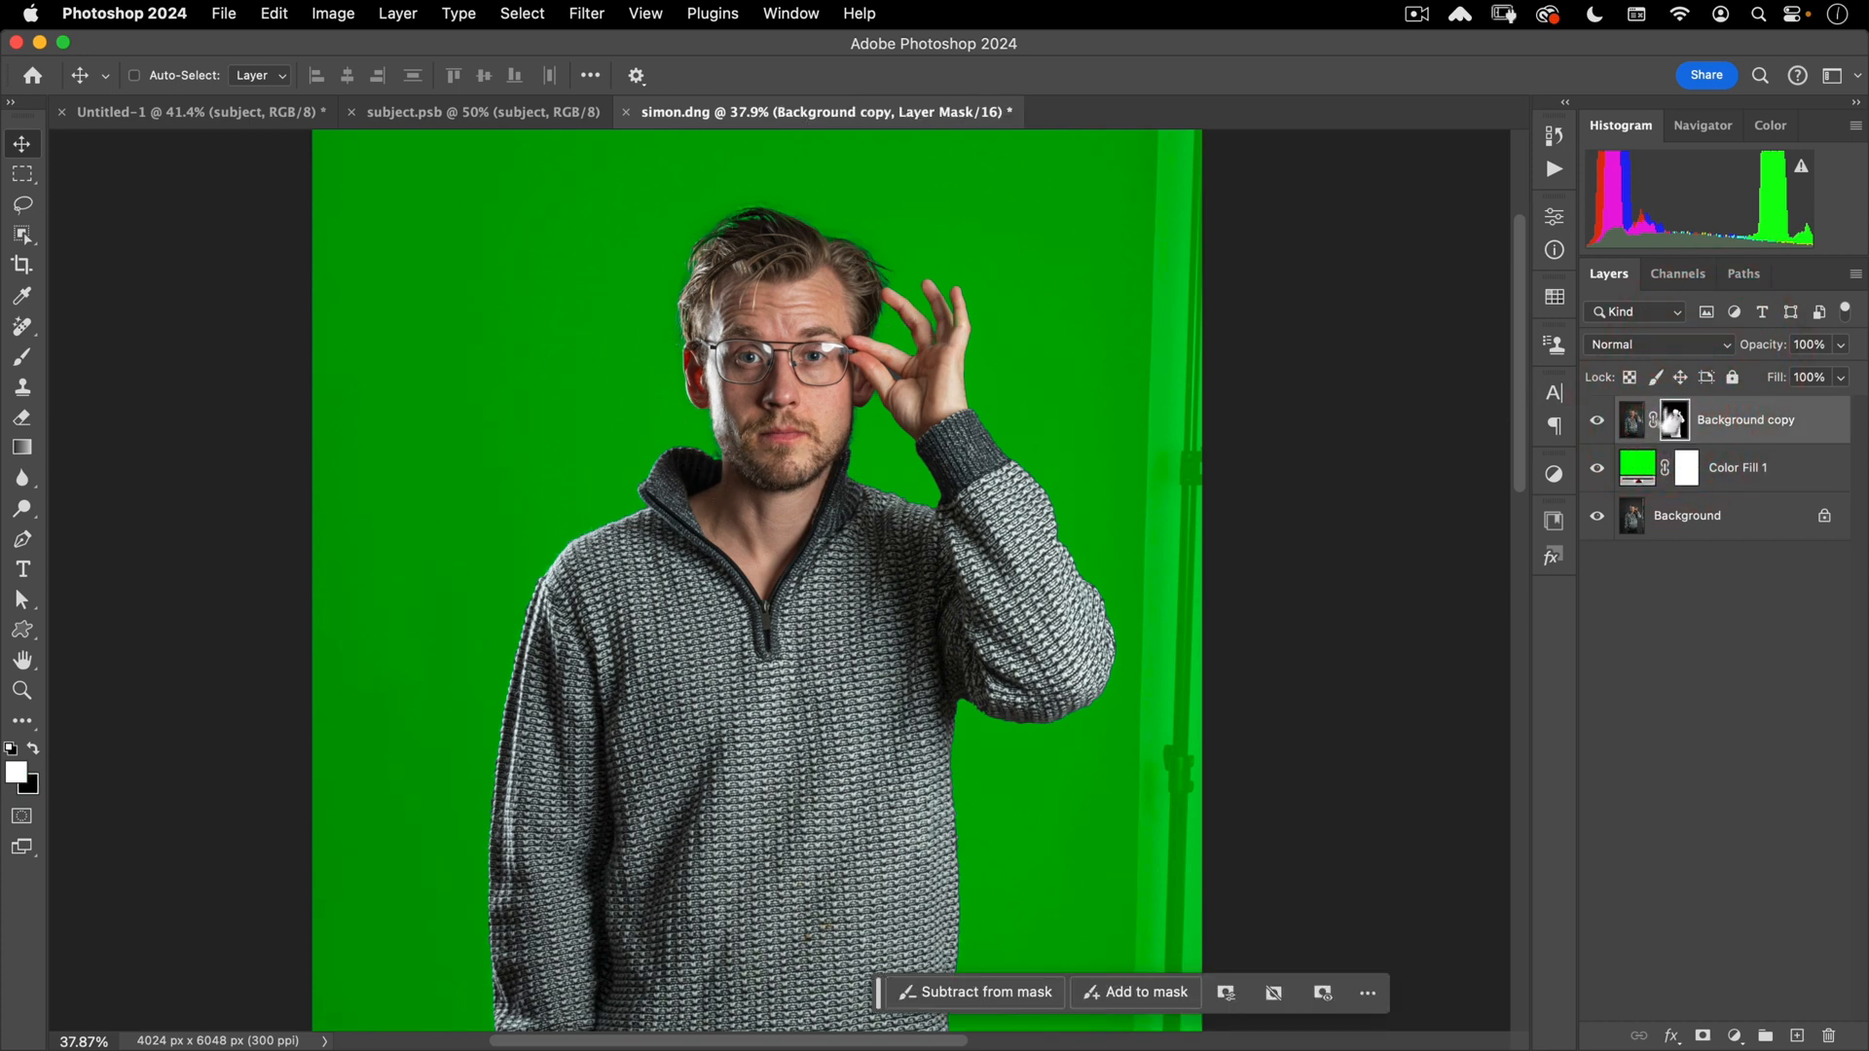
# - Zoom in close on the green gap between the finger and thumb
pyautogui.moveTo(882, 314); pyautogui.dragTo(1047, 265)
pyautogui.moveTo(1076, 556); pyautogui.dragTo(1105, 236)
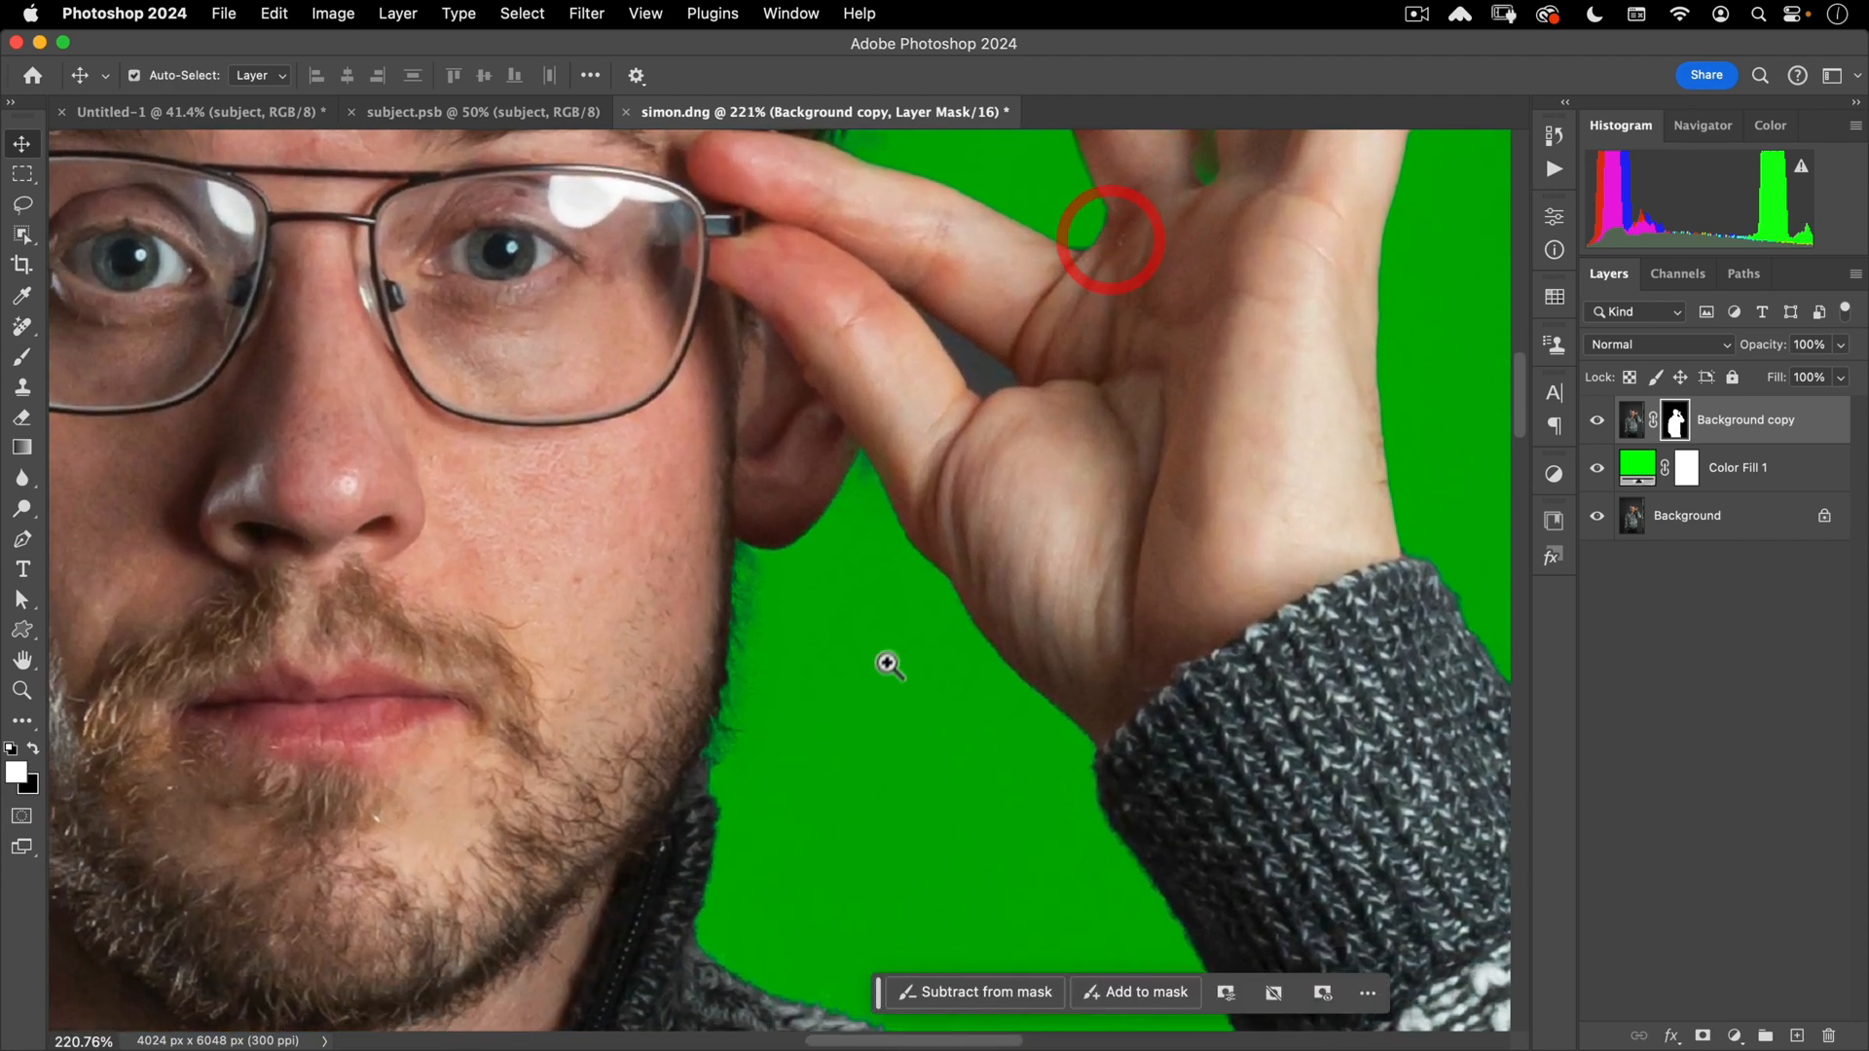
pyautogui.moveTo(886, 661); pyautogui.dragTo(932, 600)
pyautogui.moveTo(1027, 531); pyautogui.dragTo(909, 471)
pyautogui.click(926, 471)
pyautogui.click(21, 203)
pyautogui.click(803, 429)
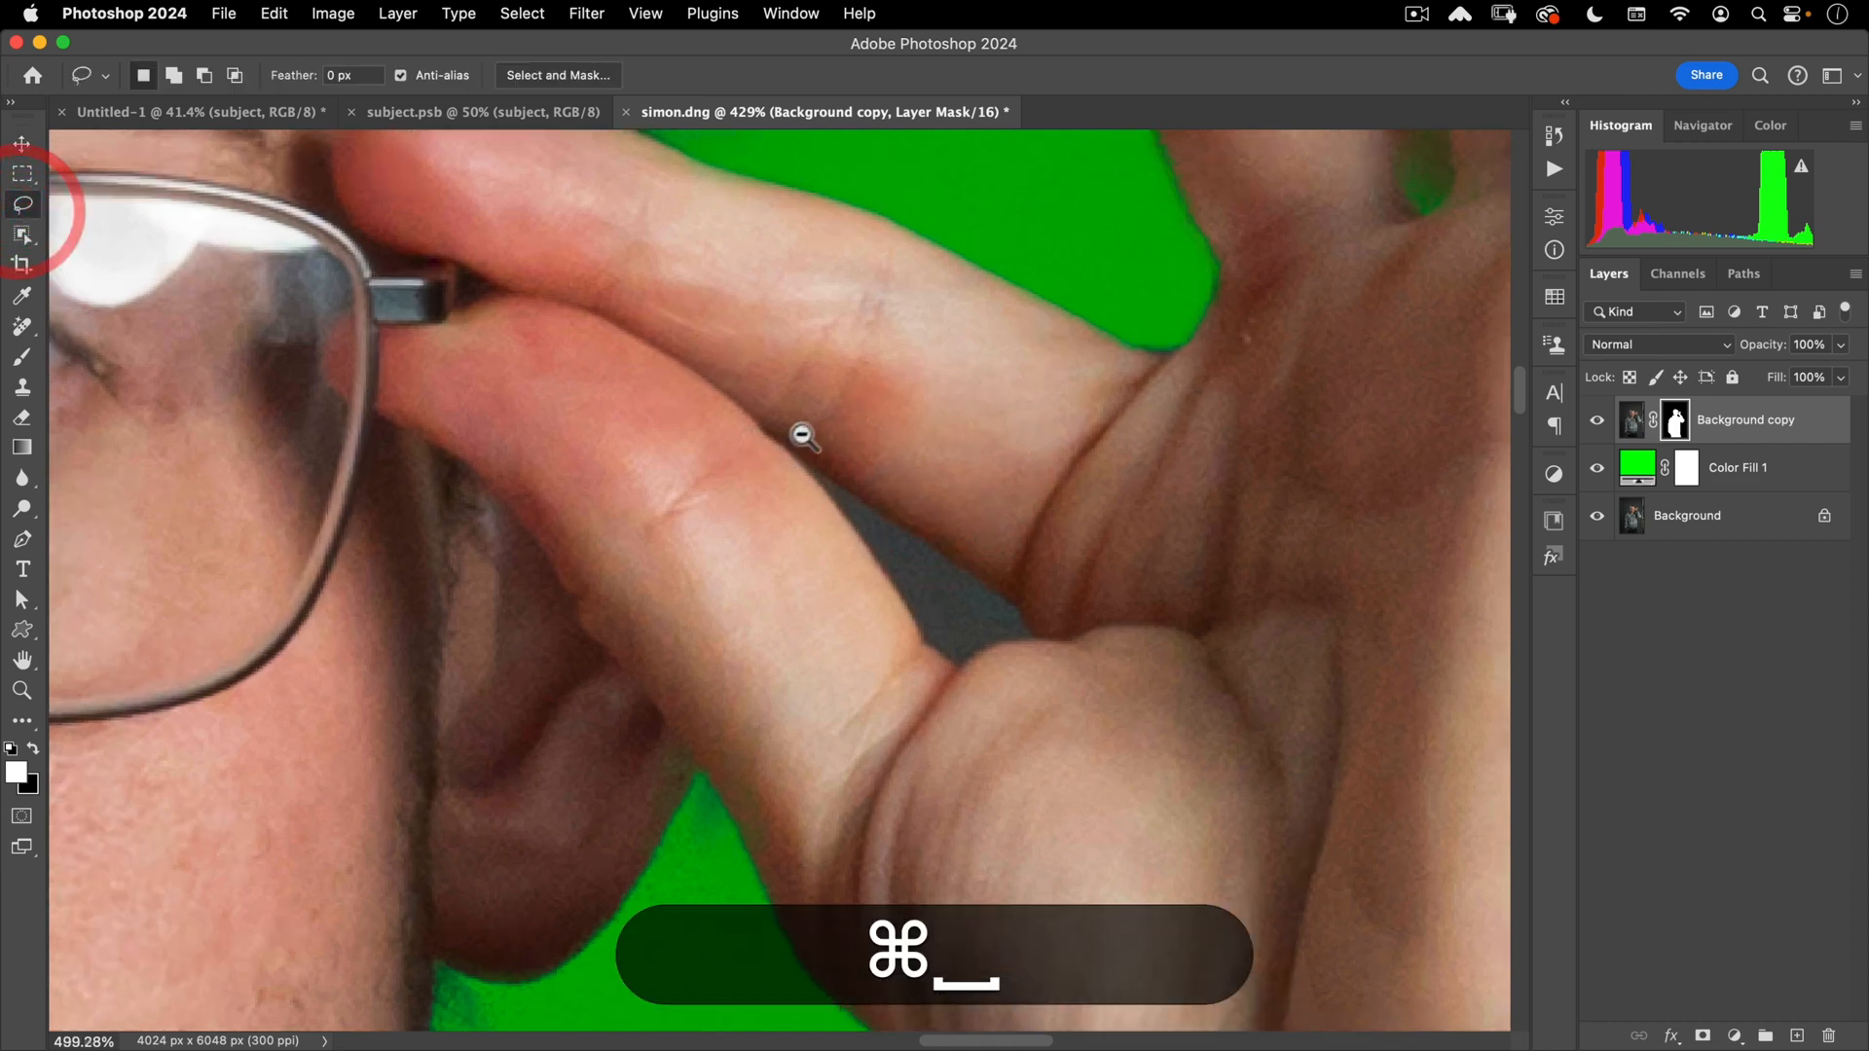
pyautogui.press('[')
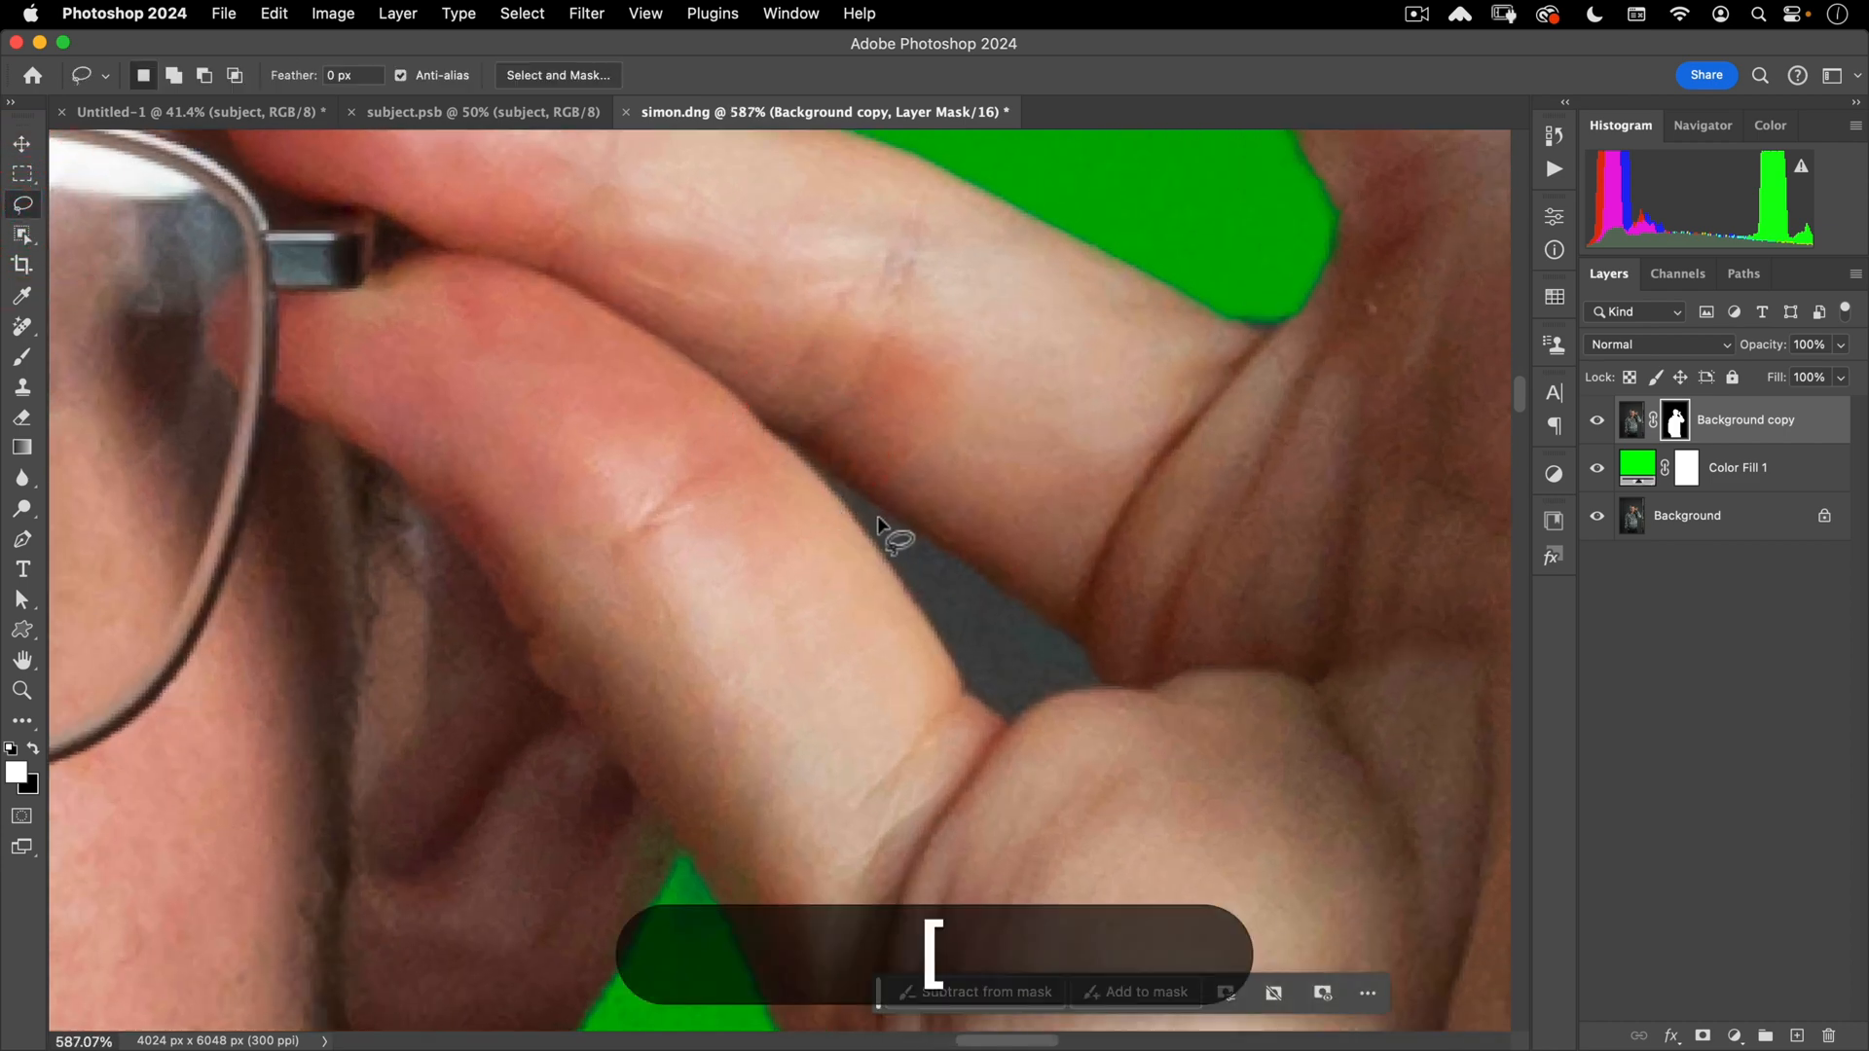
# - Finish the Pen path around the finger gap with curved and corner points, closing it
pyautogui.click(25, 540)
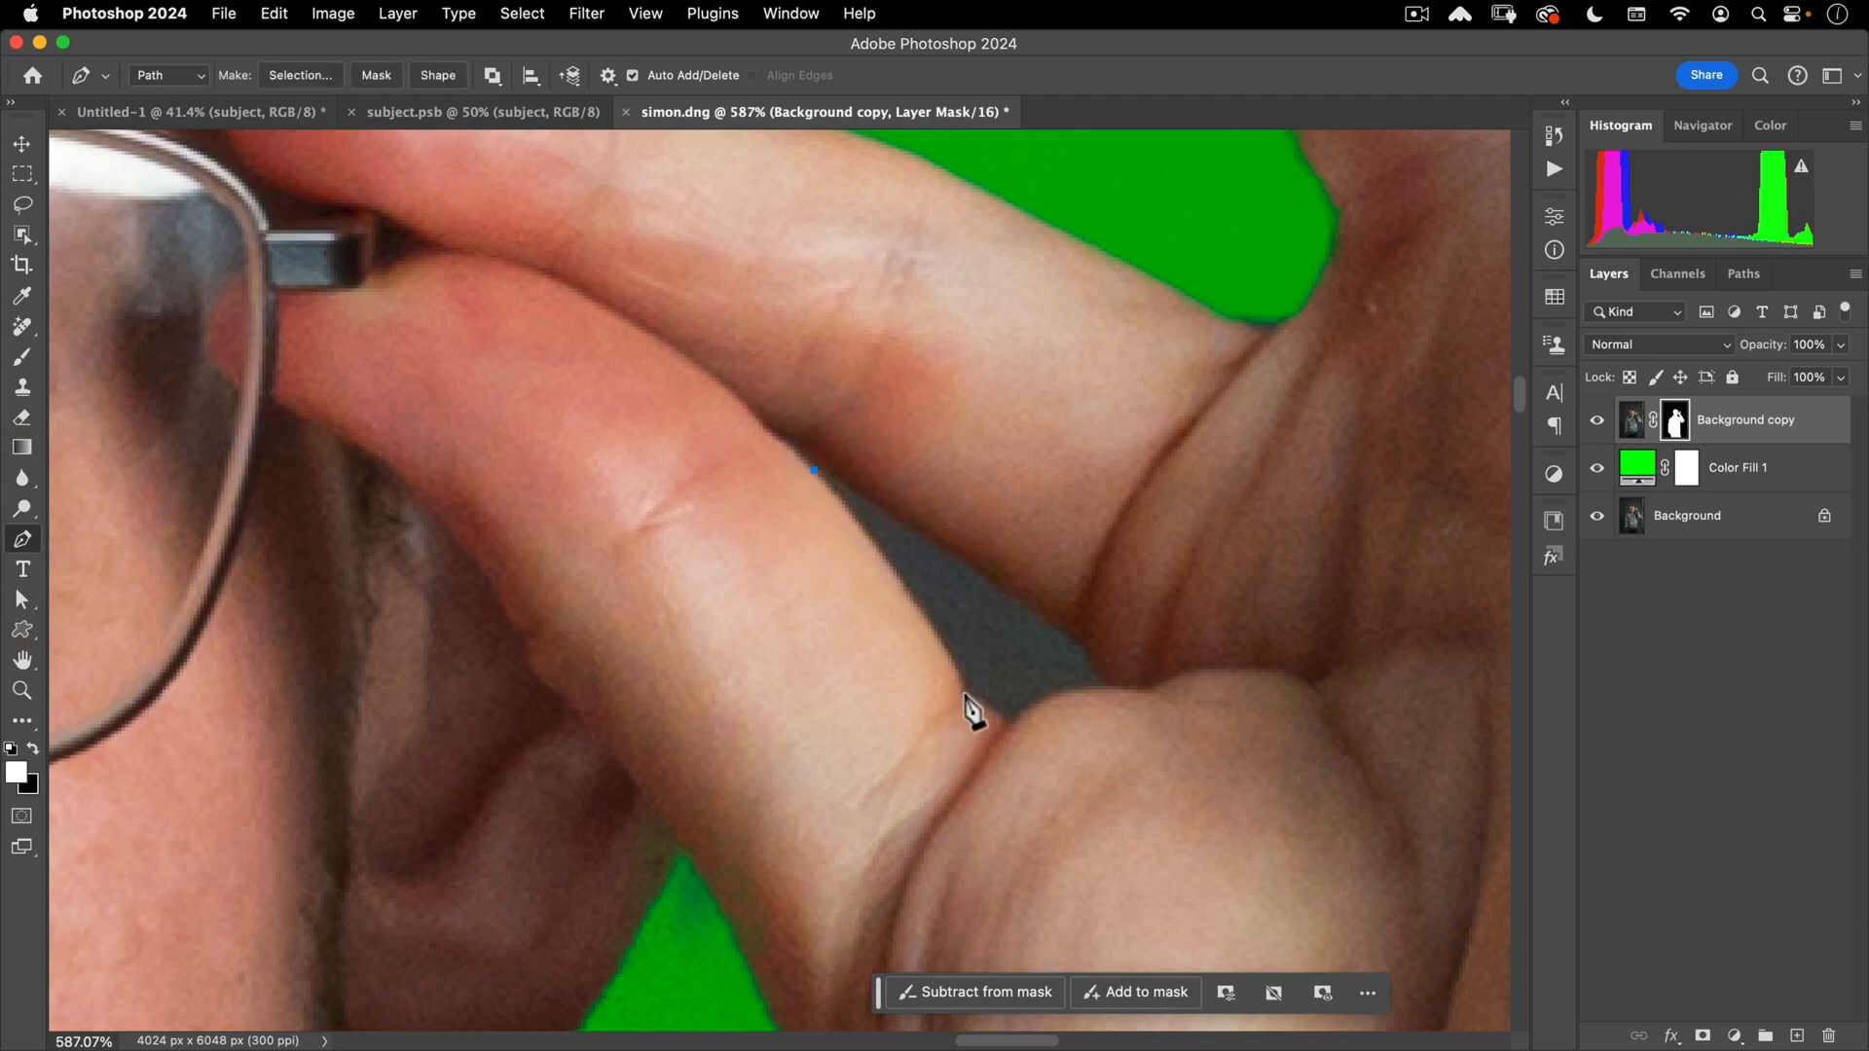
pyautogui.press('alt')
pyautogui.moveTo(991, 705); pyautogui.dragTo(1170, 693)
pyautogui.click(1012, 724)
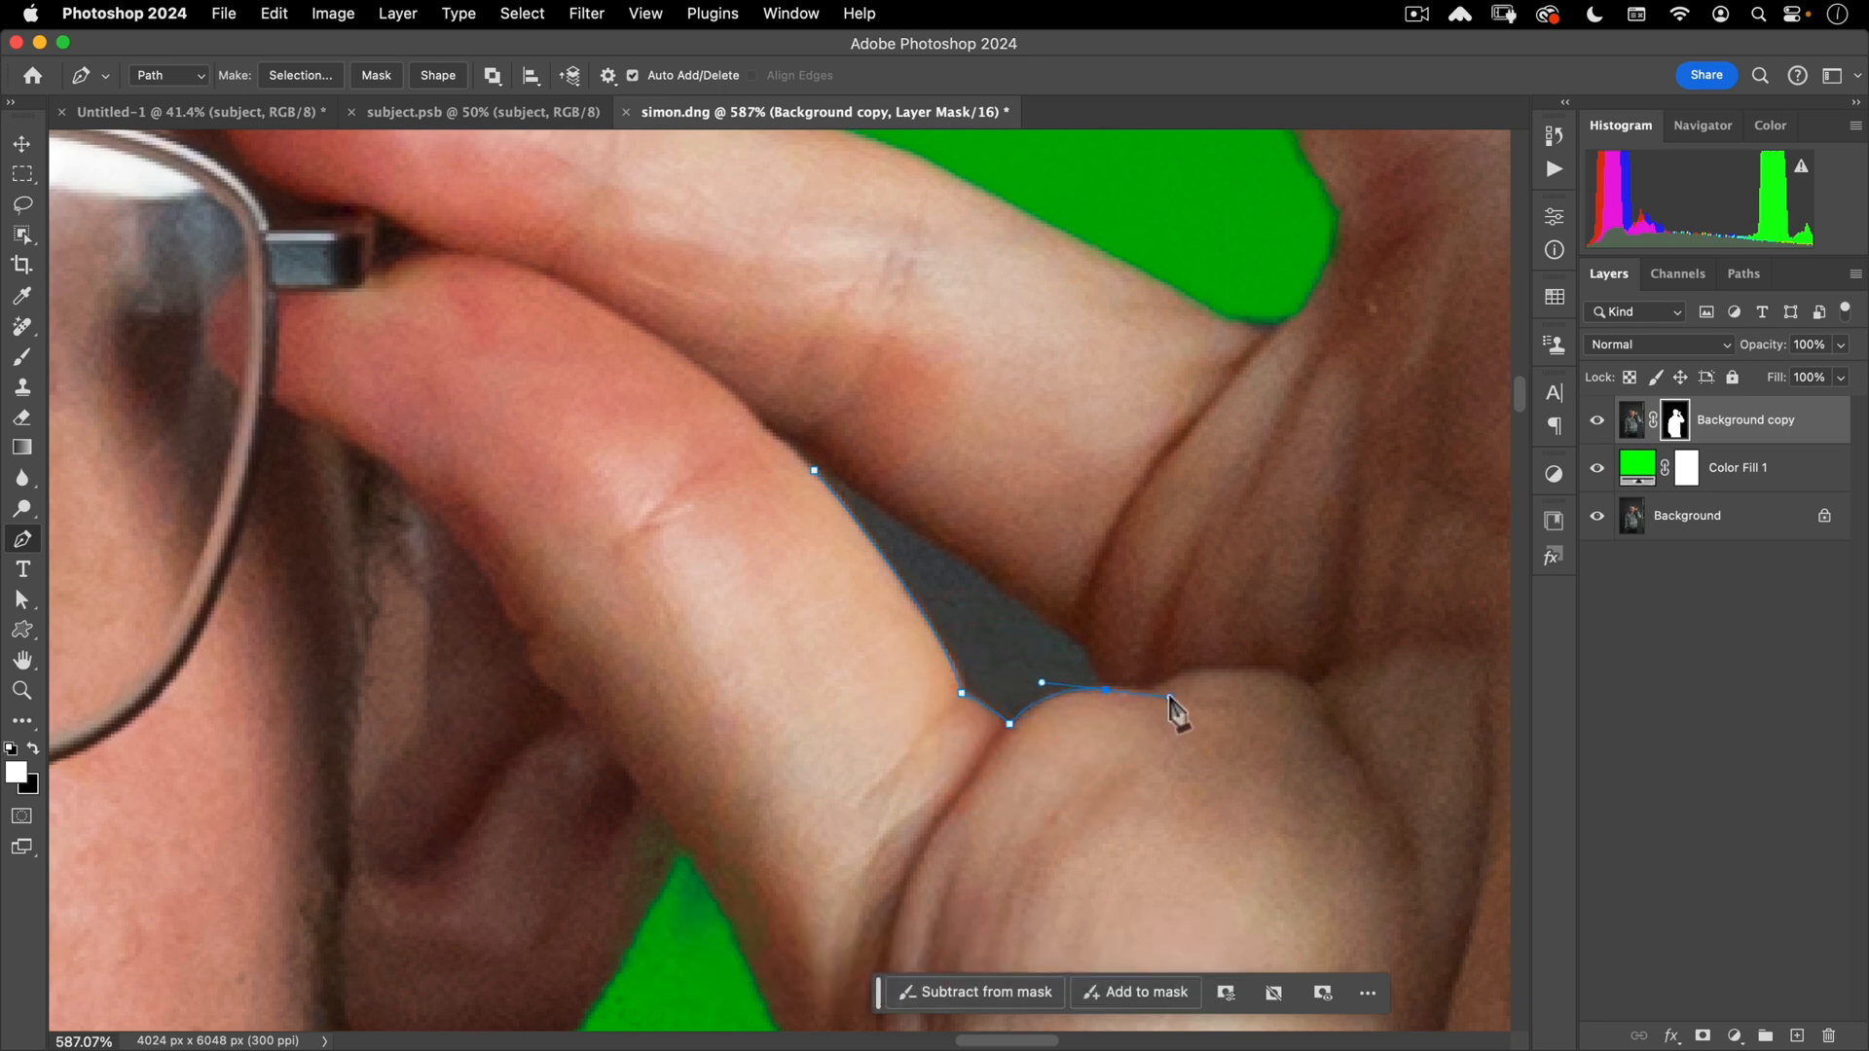
pyautogui.keyDown('alt'); pyautogui.click(1106, 689); pyautogui.keyUp('alt')
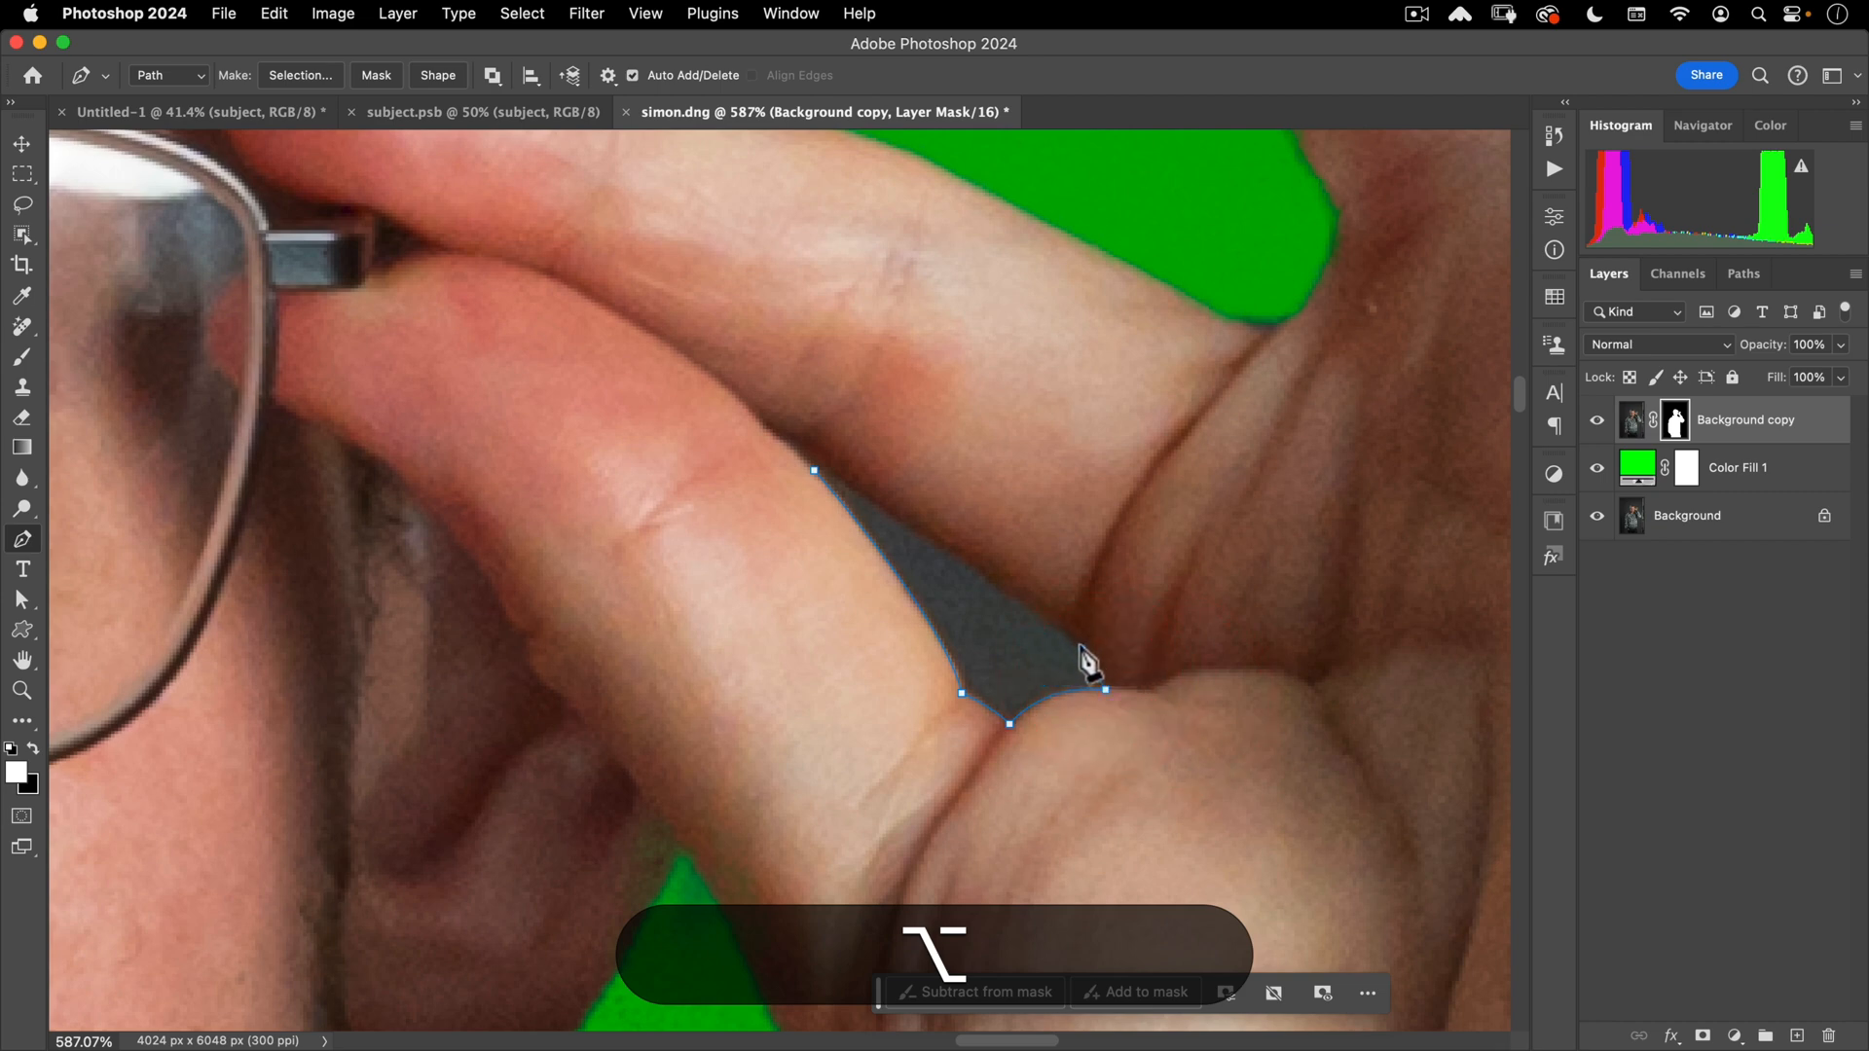
pyautogui.moveTo(1081, 648); pyautogui.dragTo(1075, 635)
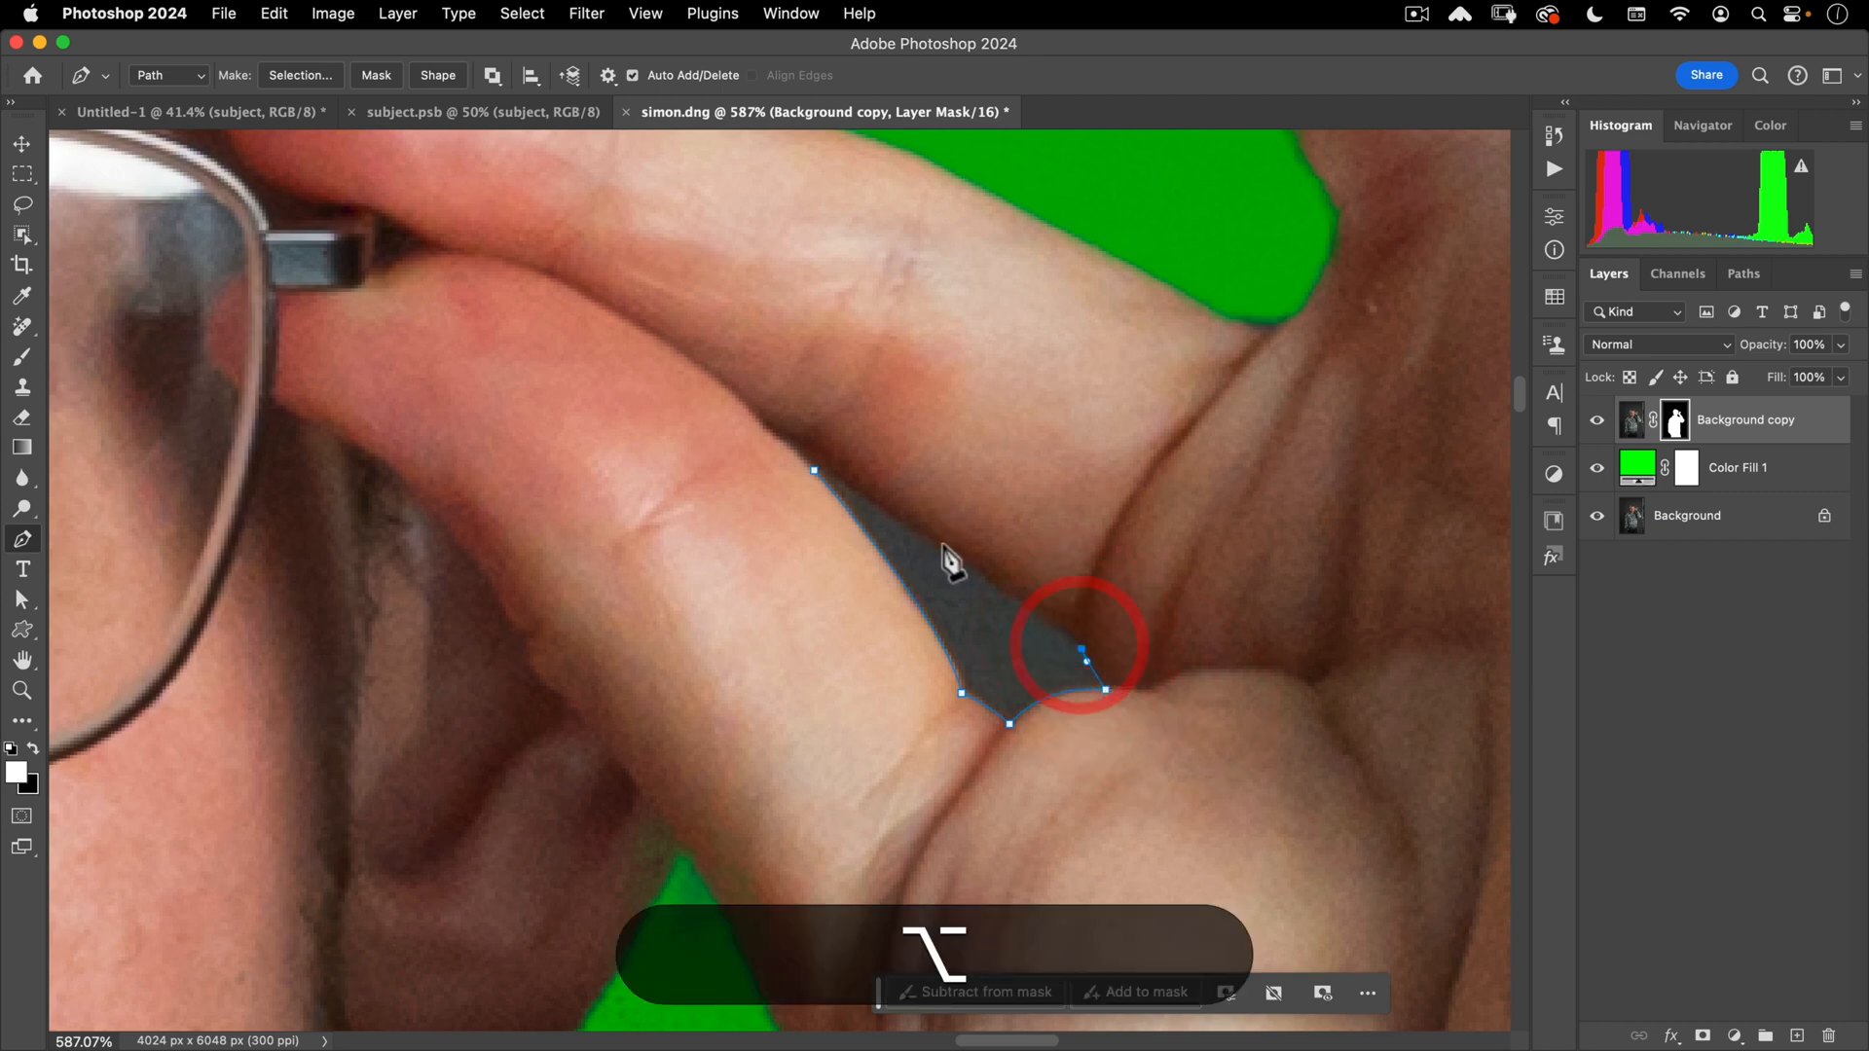
pyautogui.moveTo(906, 530); pyautogui.dragTo(865, 499)
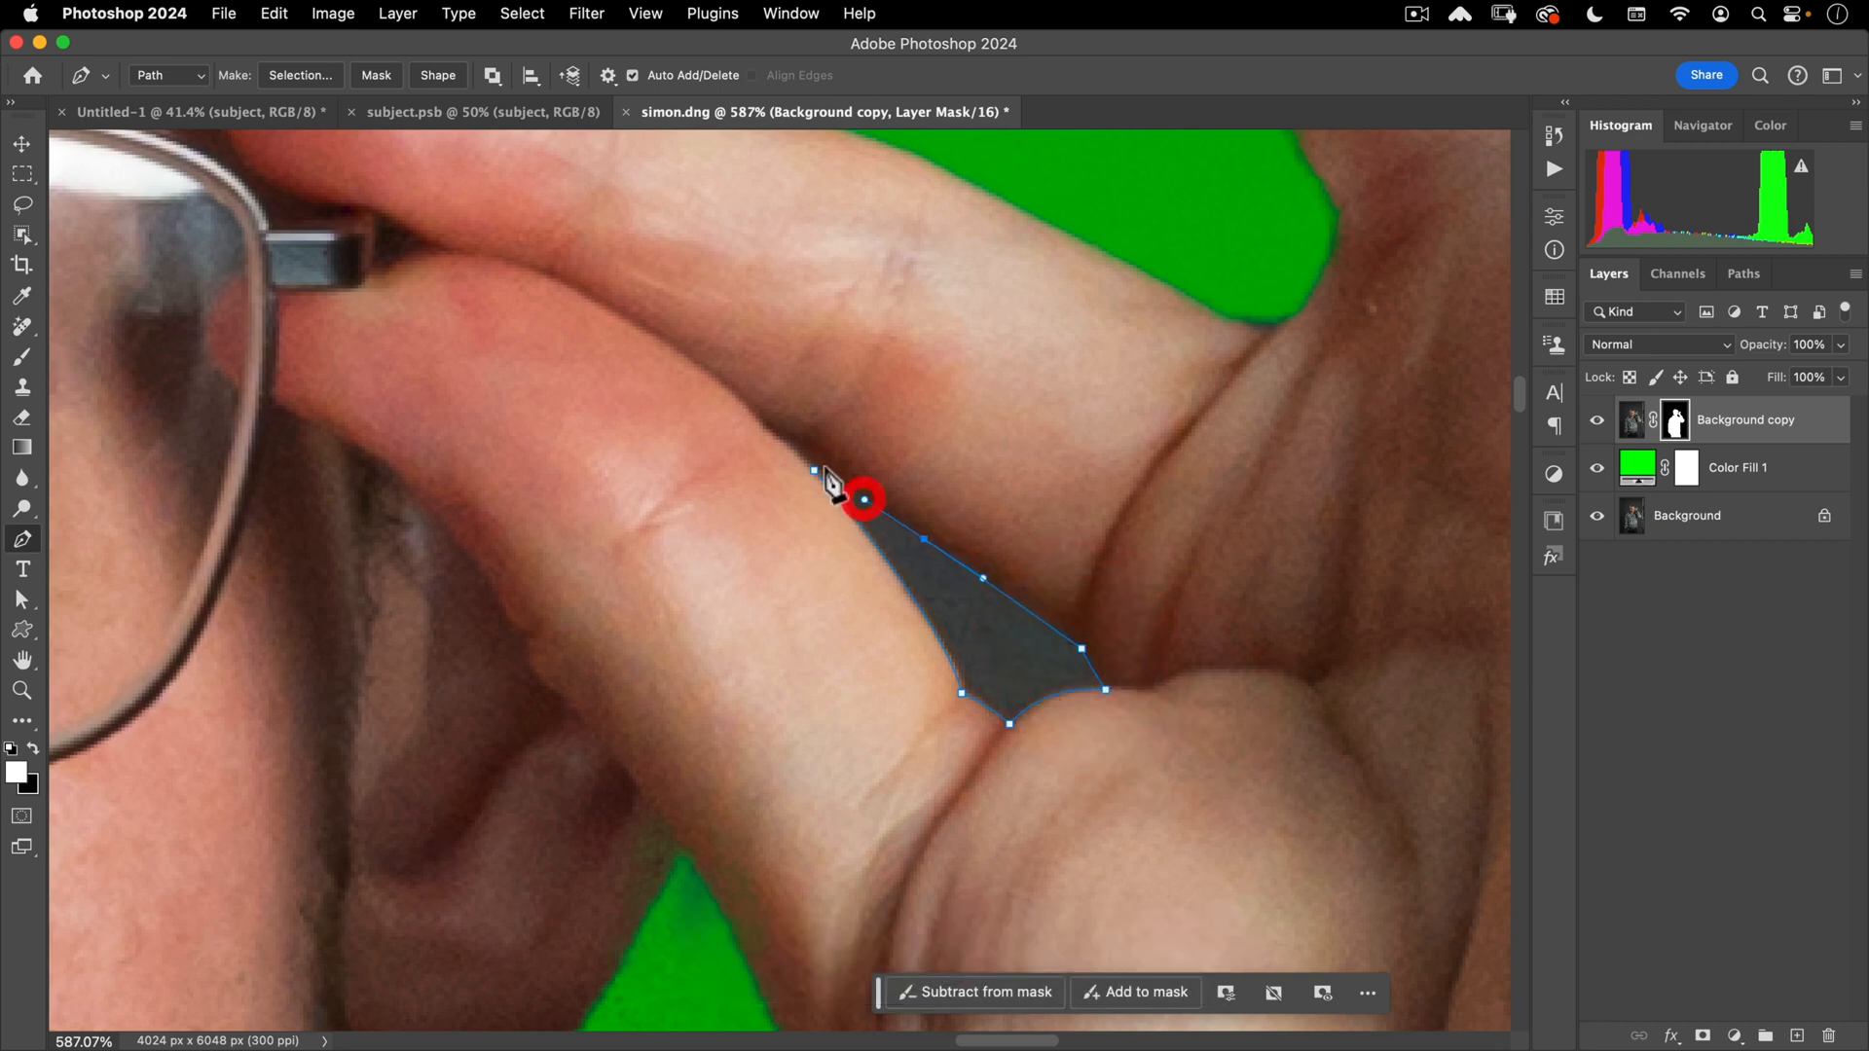
pyautogui.click(815, 468)
# - Zoom out and pan to review the closed path around the fingers
pyautogui.press('space')
pyautogui.scroll(-5, 965, 588)
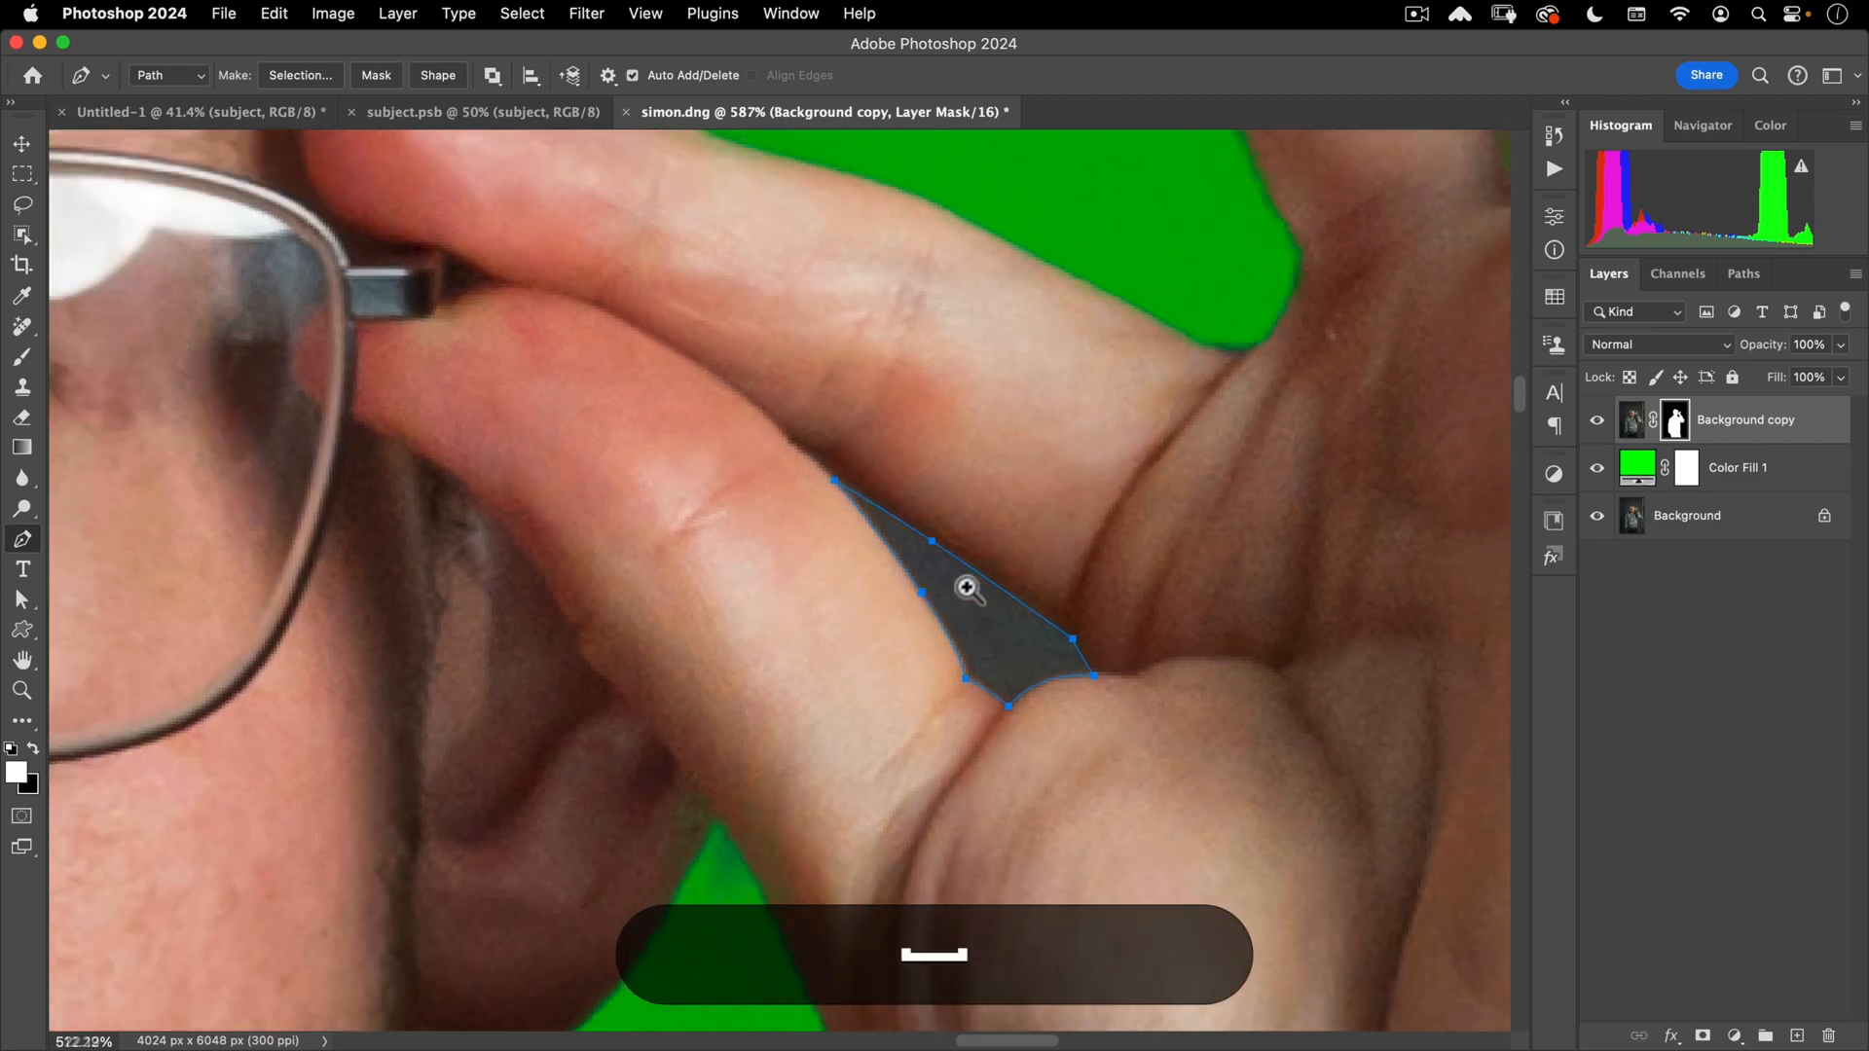
pyautogui.moveTo(962, 566); pyautogui.dragTo(941, 603)
pyautogui.moveTo(909, 692); pyautogui.dragTo(890, 706)
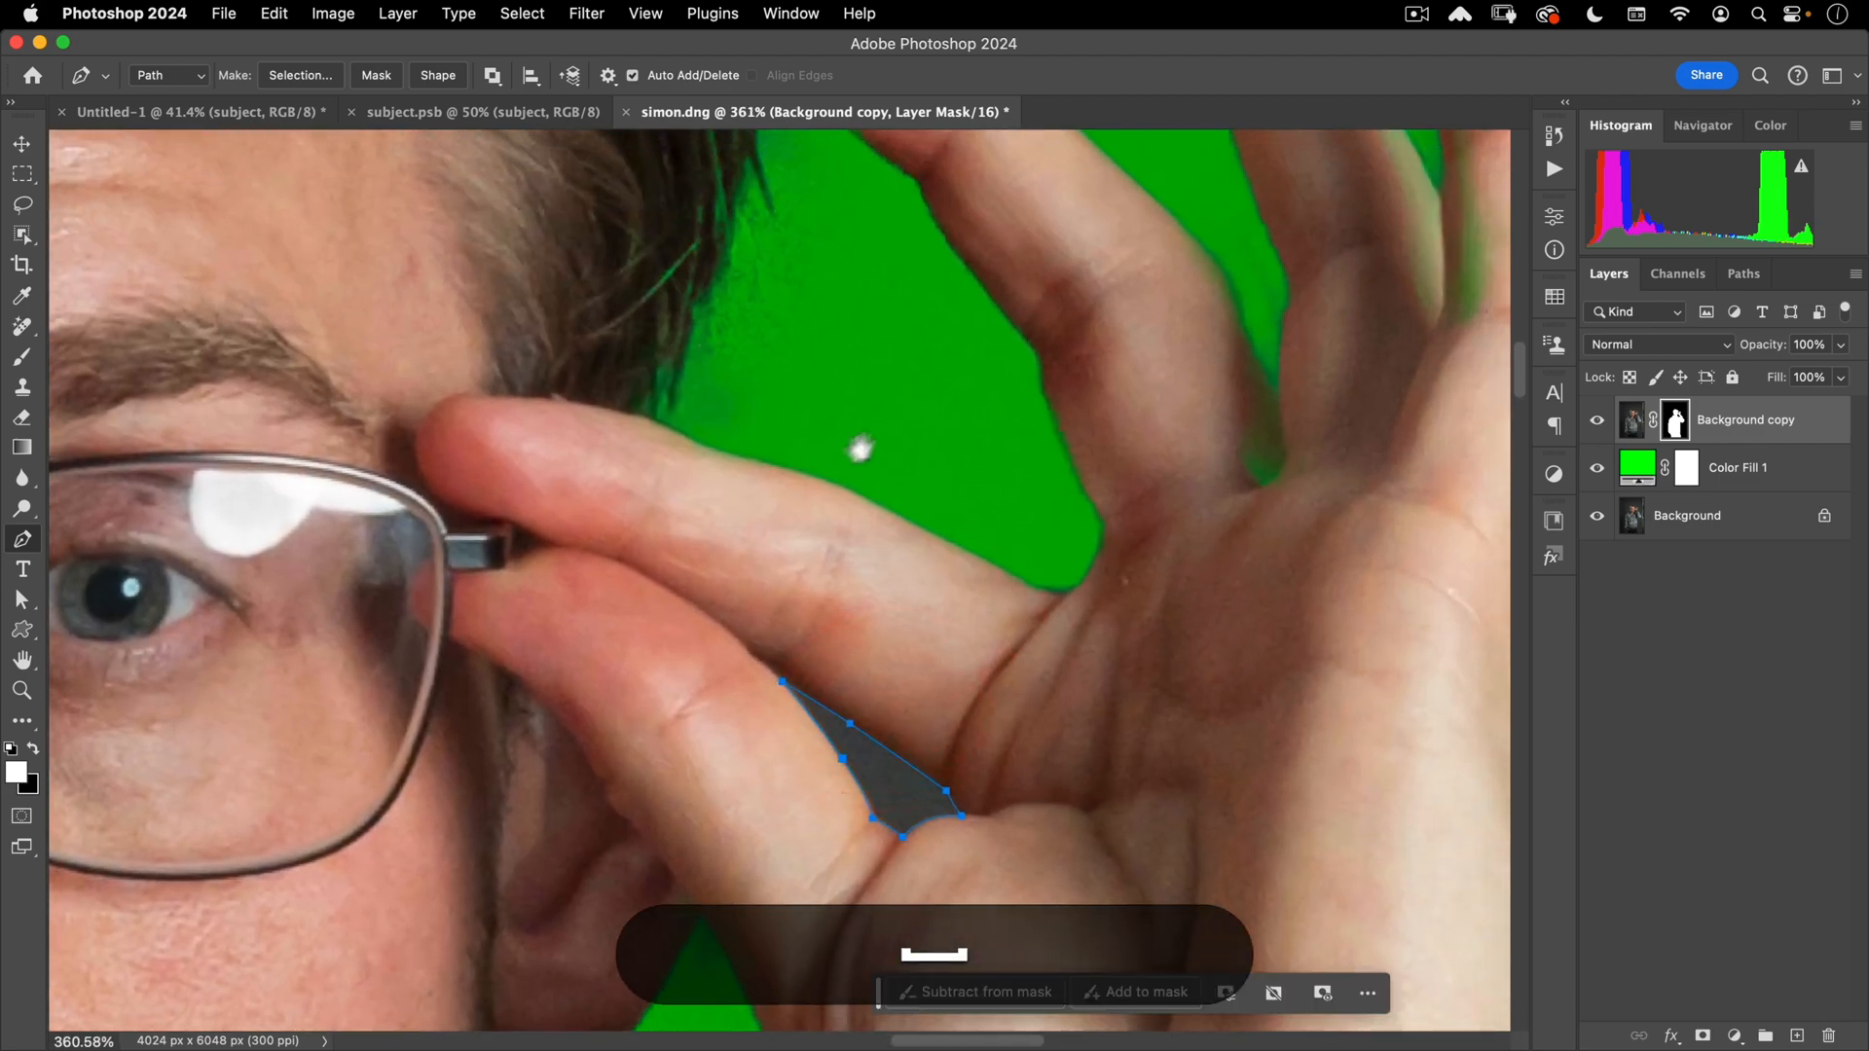
pyautogui.moveTo(856, 449); pyautogui.dragTo(673, 496)
pyautogui.click(668, 493)
# - Turn the closed finger-gap path into a selection feathered 0.5 px
pyautogui.rightClick(739, 772)
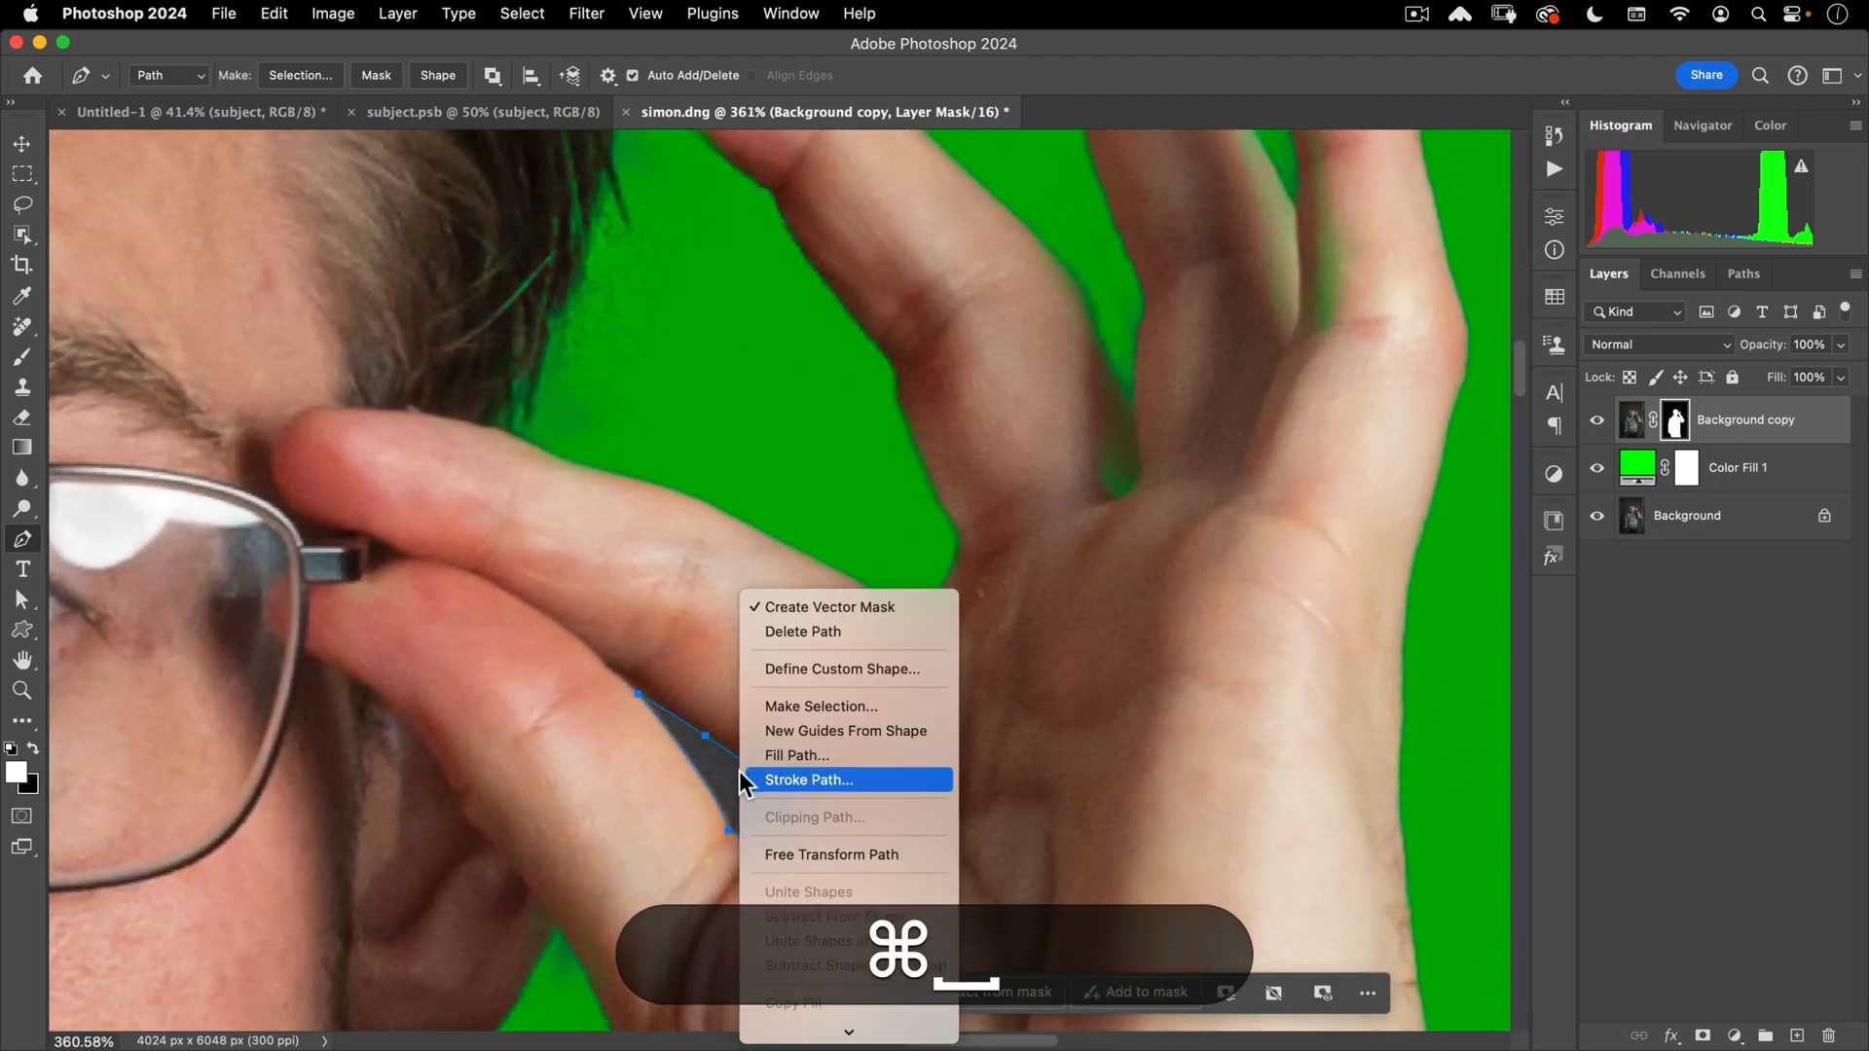
pyautogui.click(857, 668)
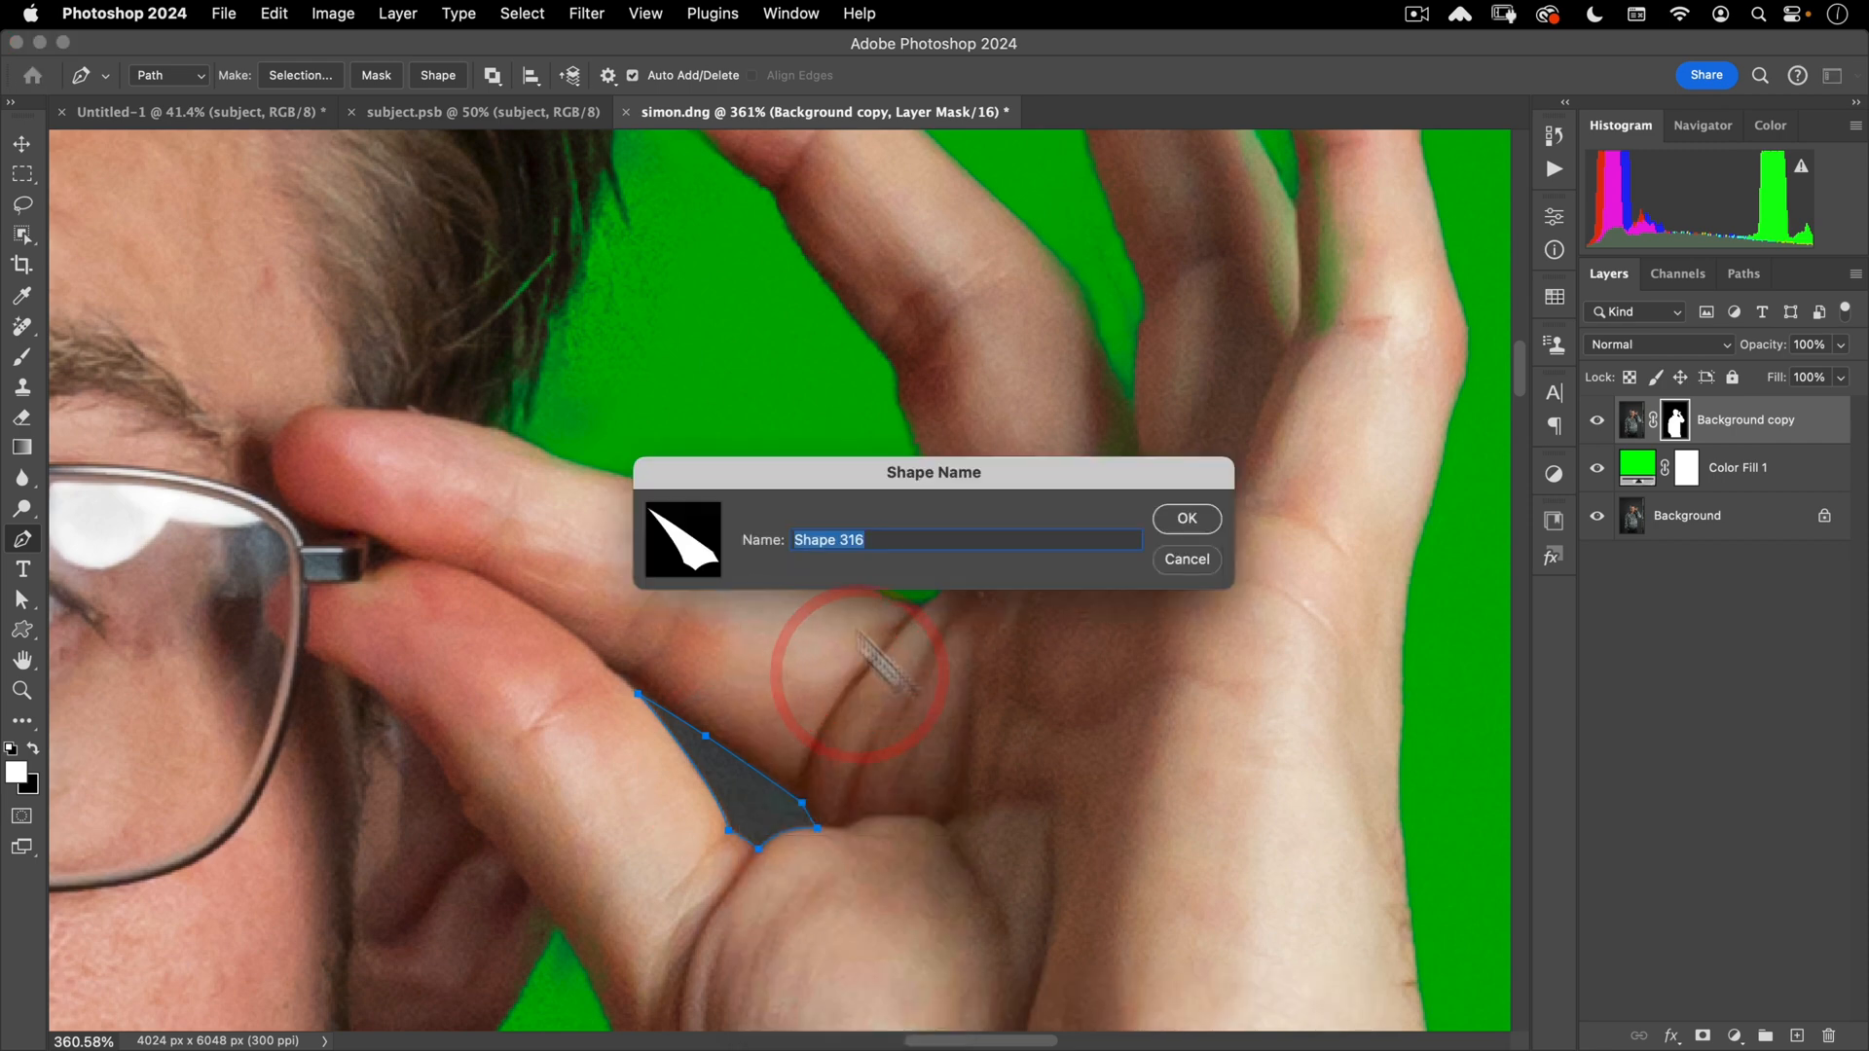
pyautogui.click(1187, 560)
pyautogui.rightClick(794, 735)
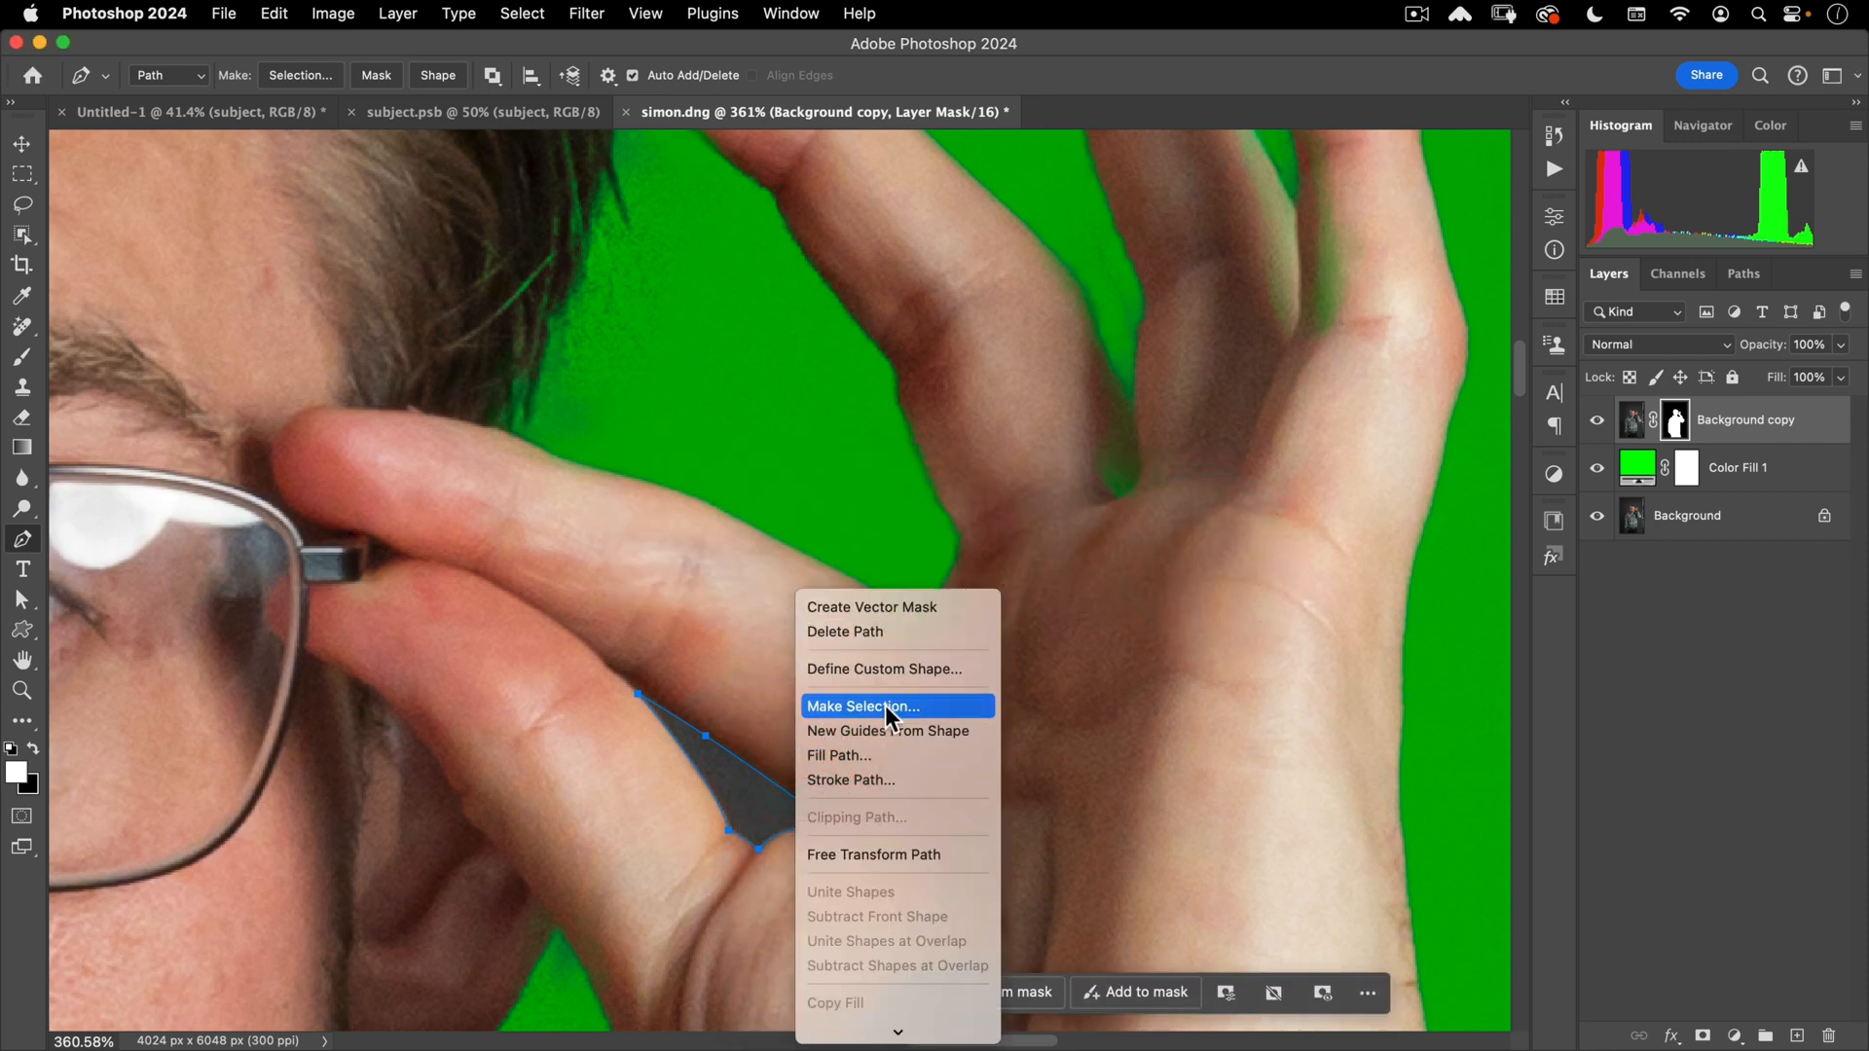
pyautogui.click(866, 706)
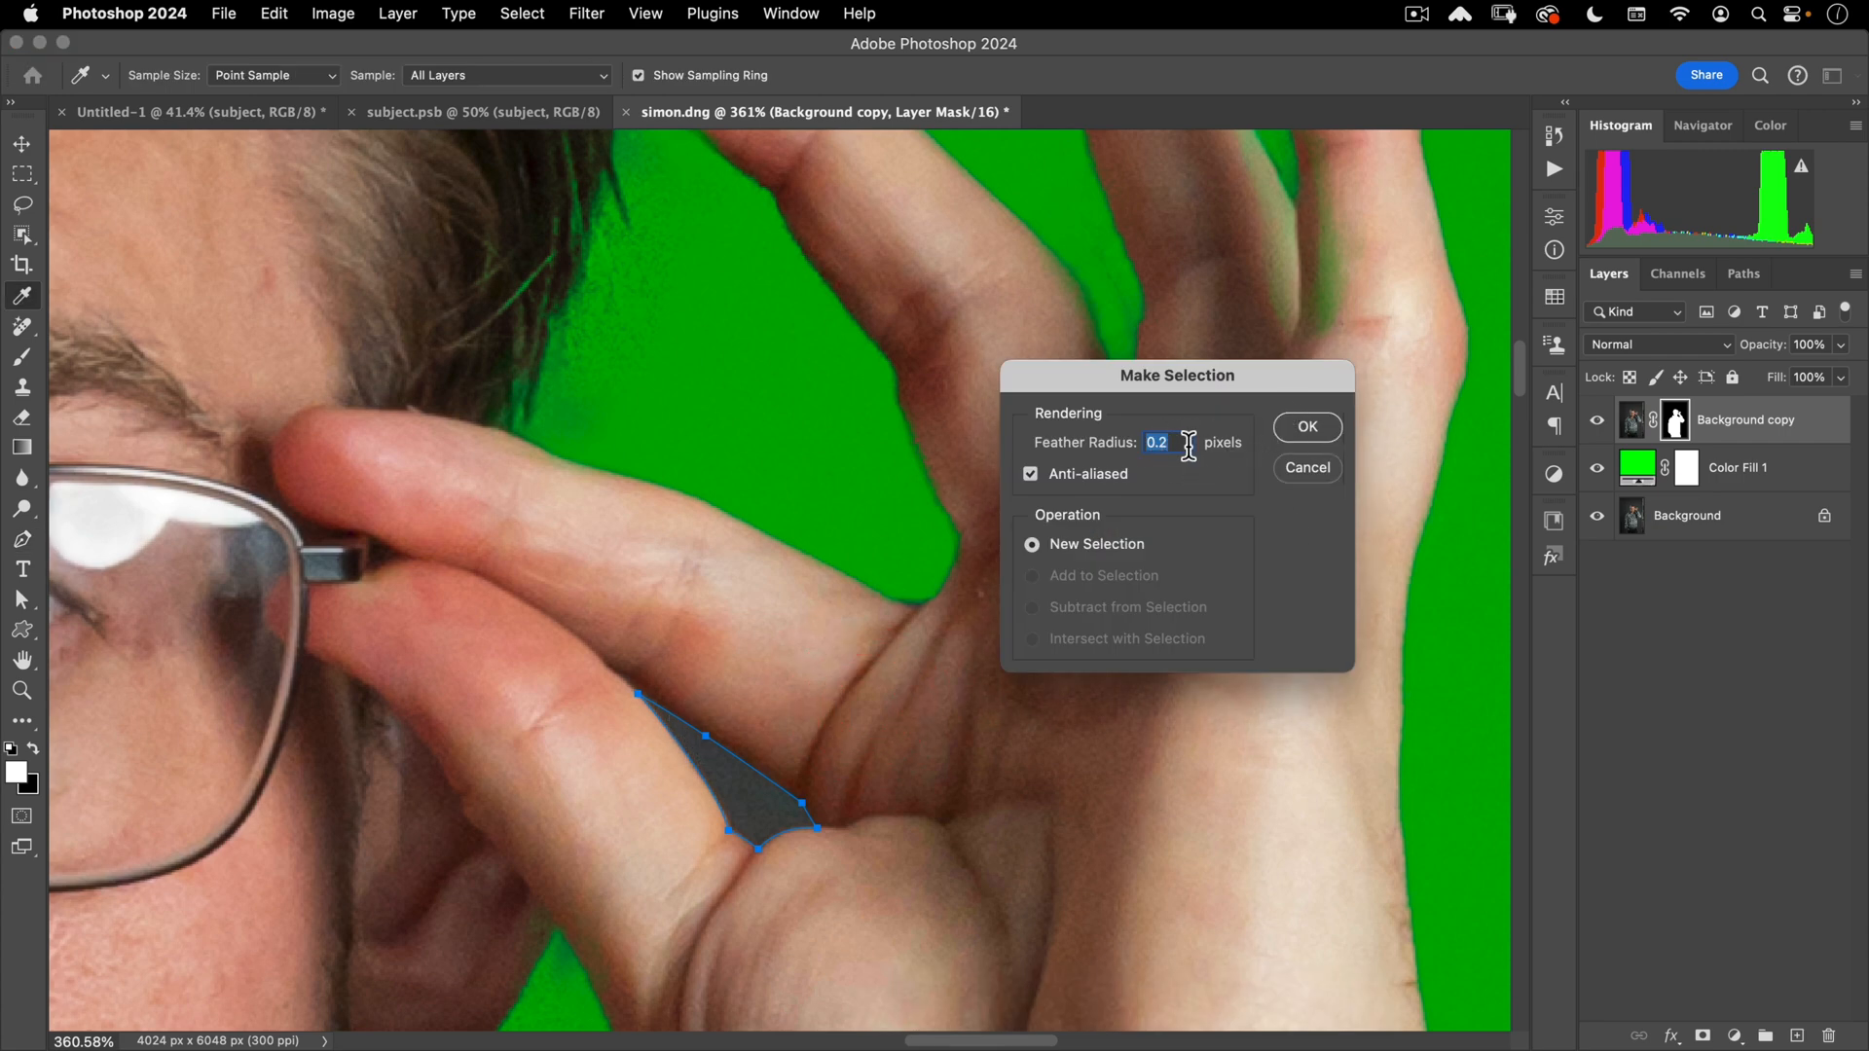
pyautogui.write('1')
pyautogui.press('super+a')
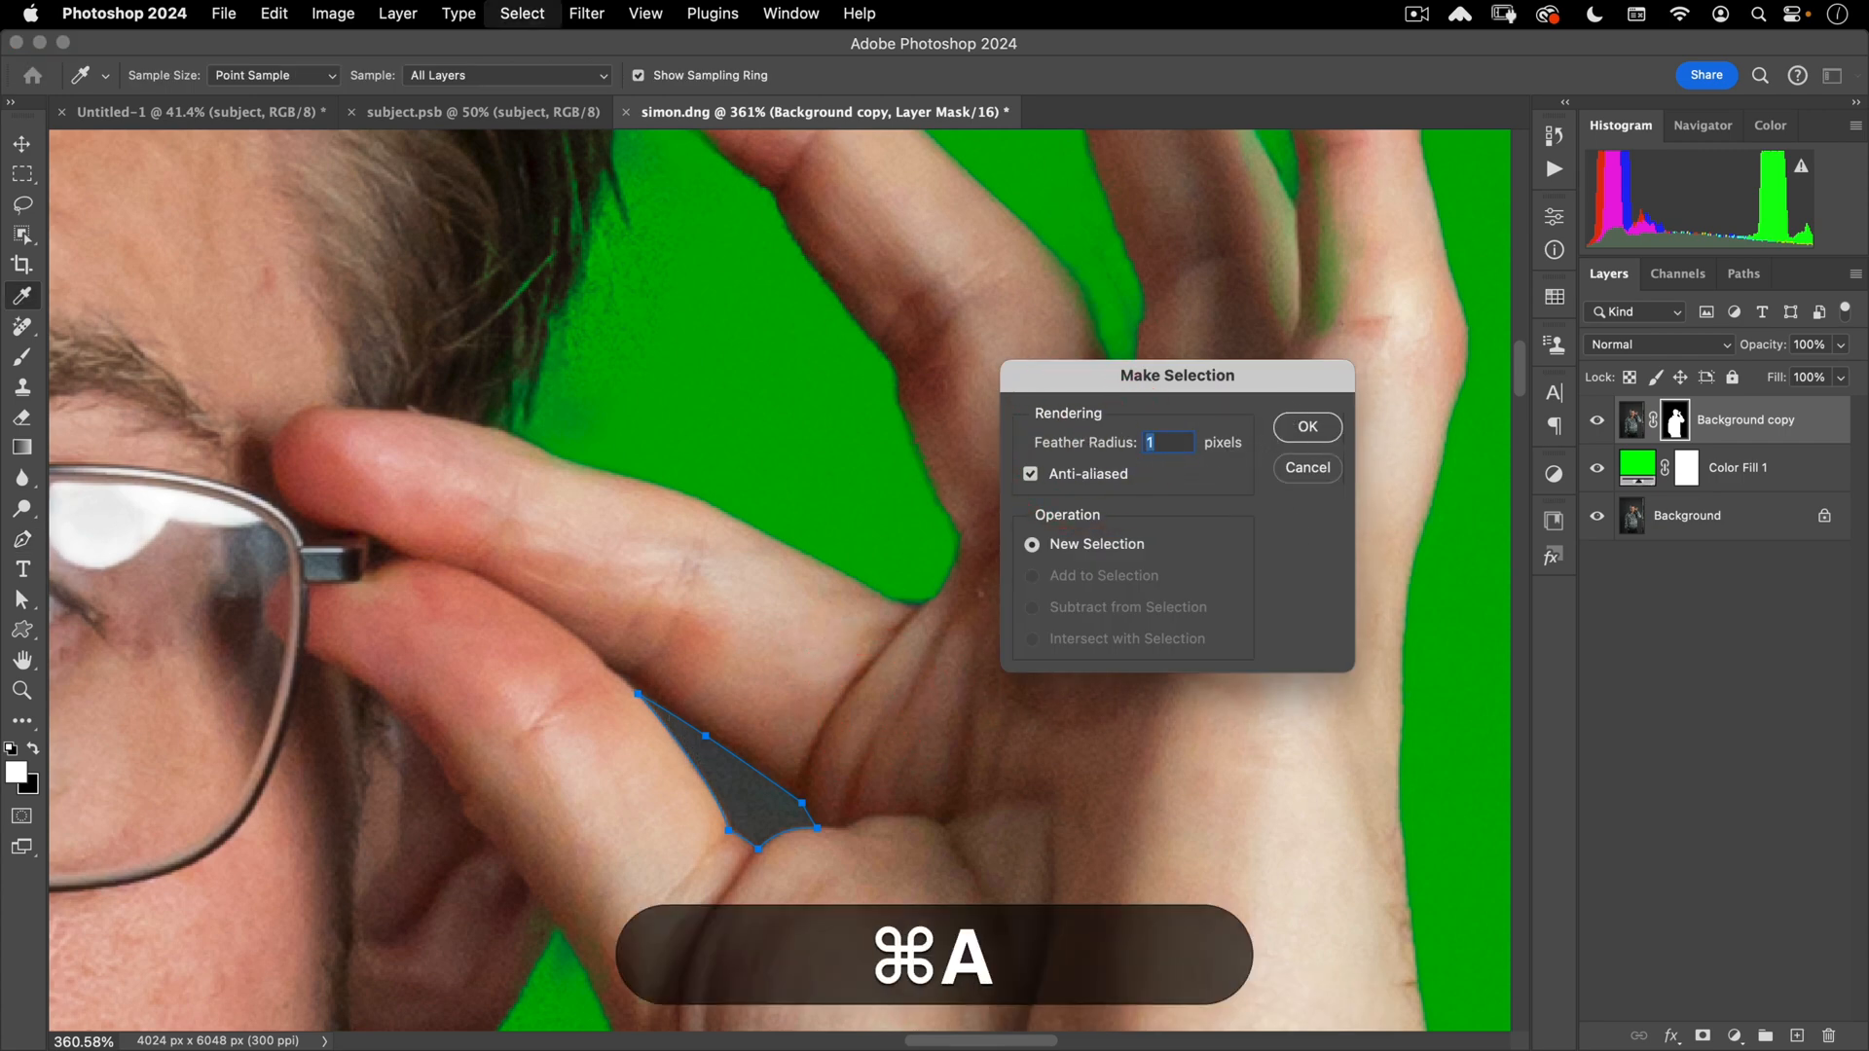
pyautogui.write('0.5')
pyautogui.press('Return')
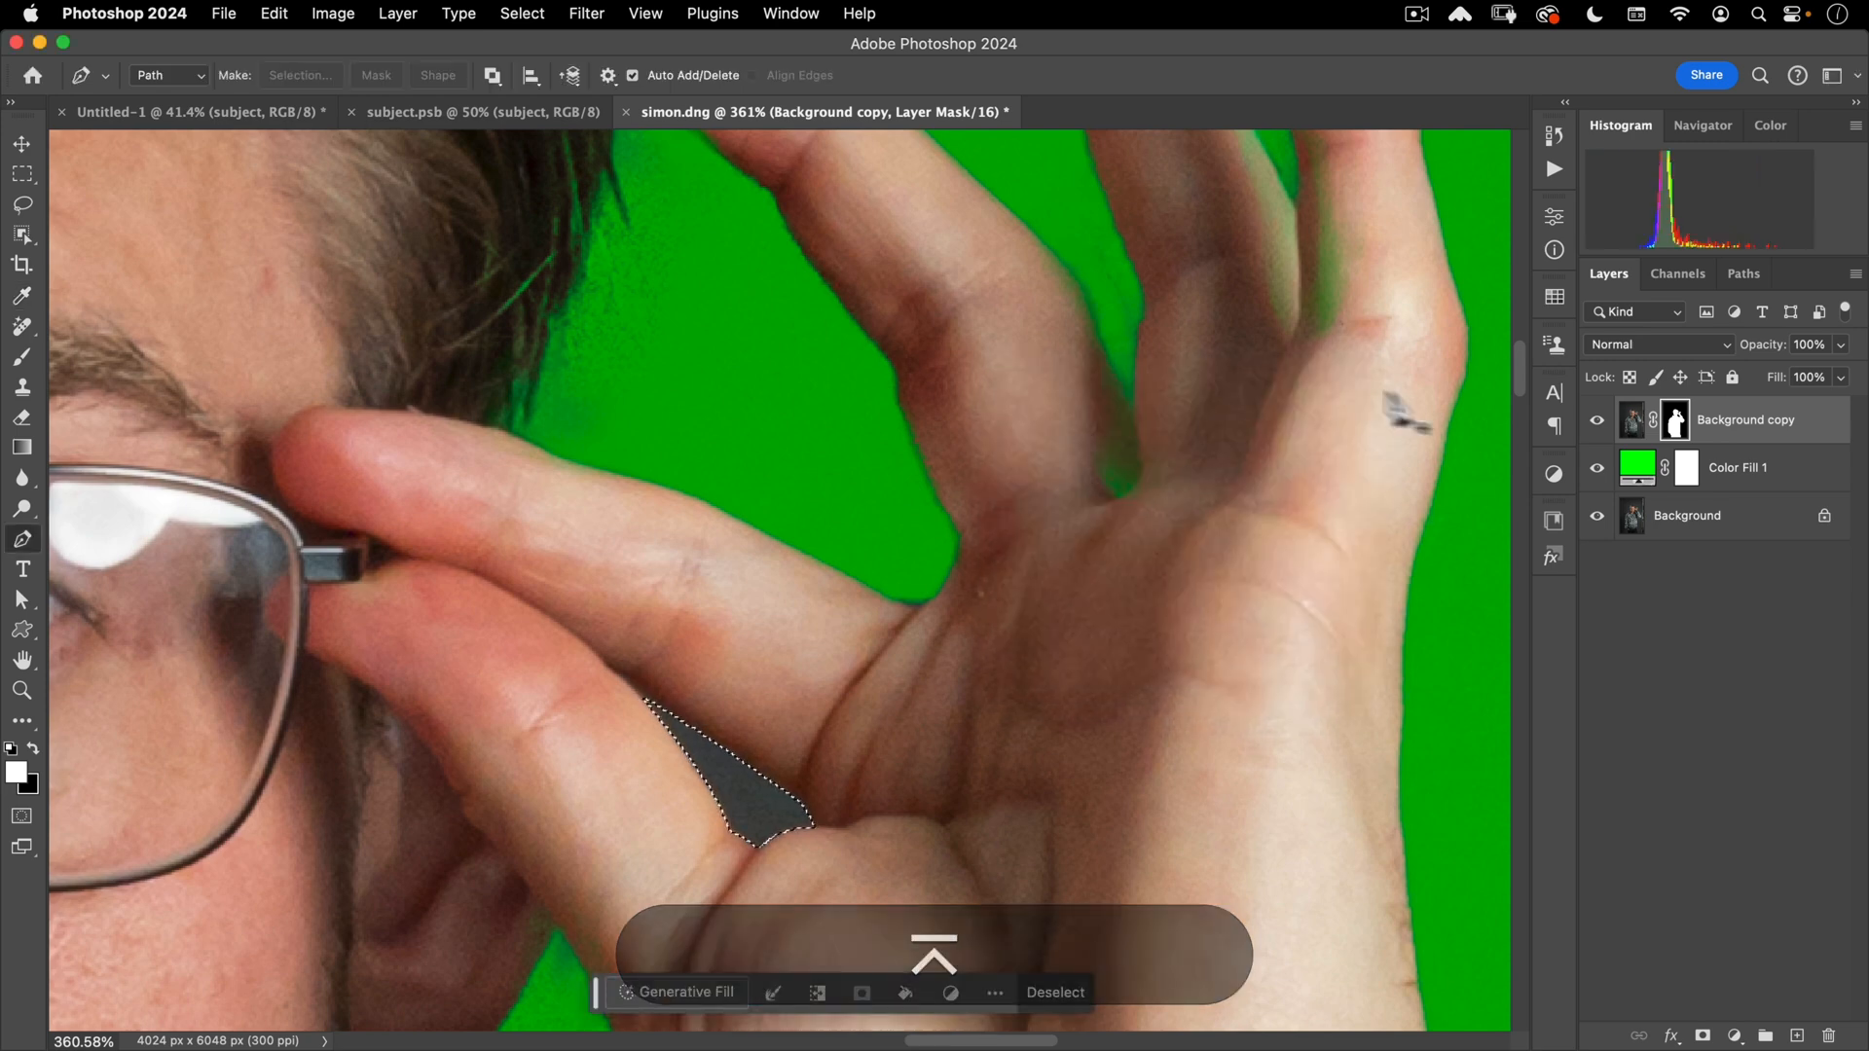
# - Fill the selection black on the Background copy mask, deselect, and move to the hair
pyautogui.click(1671, 435)
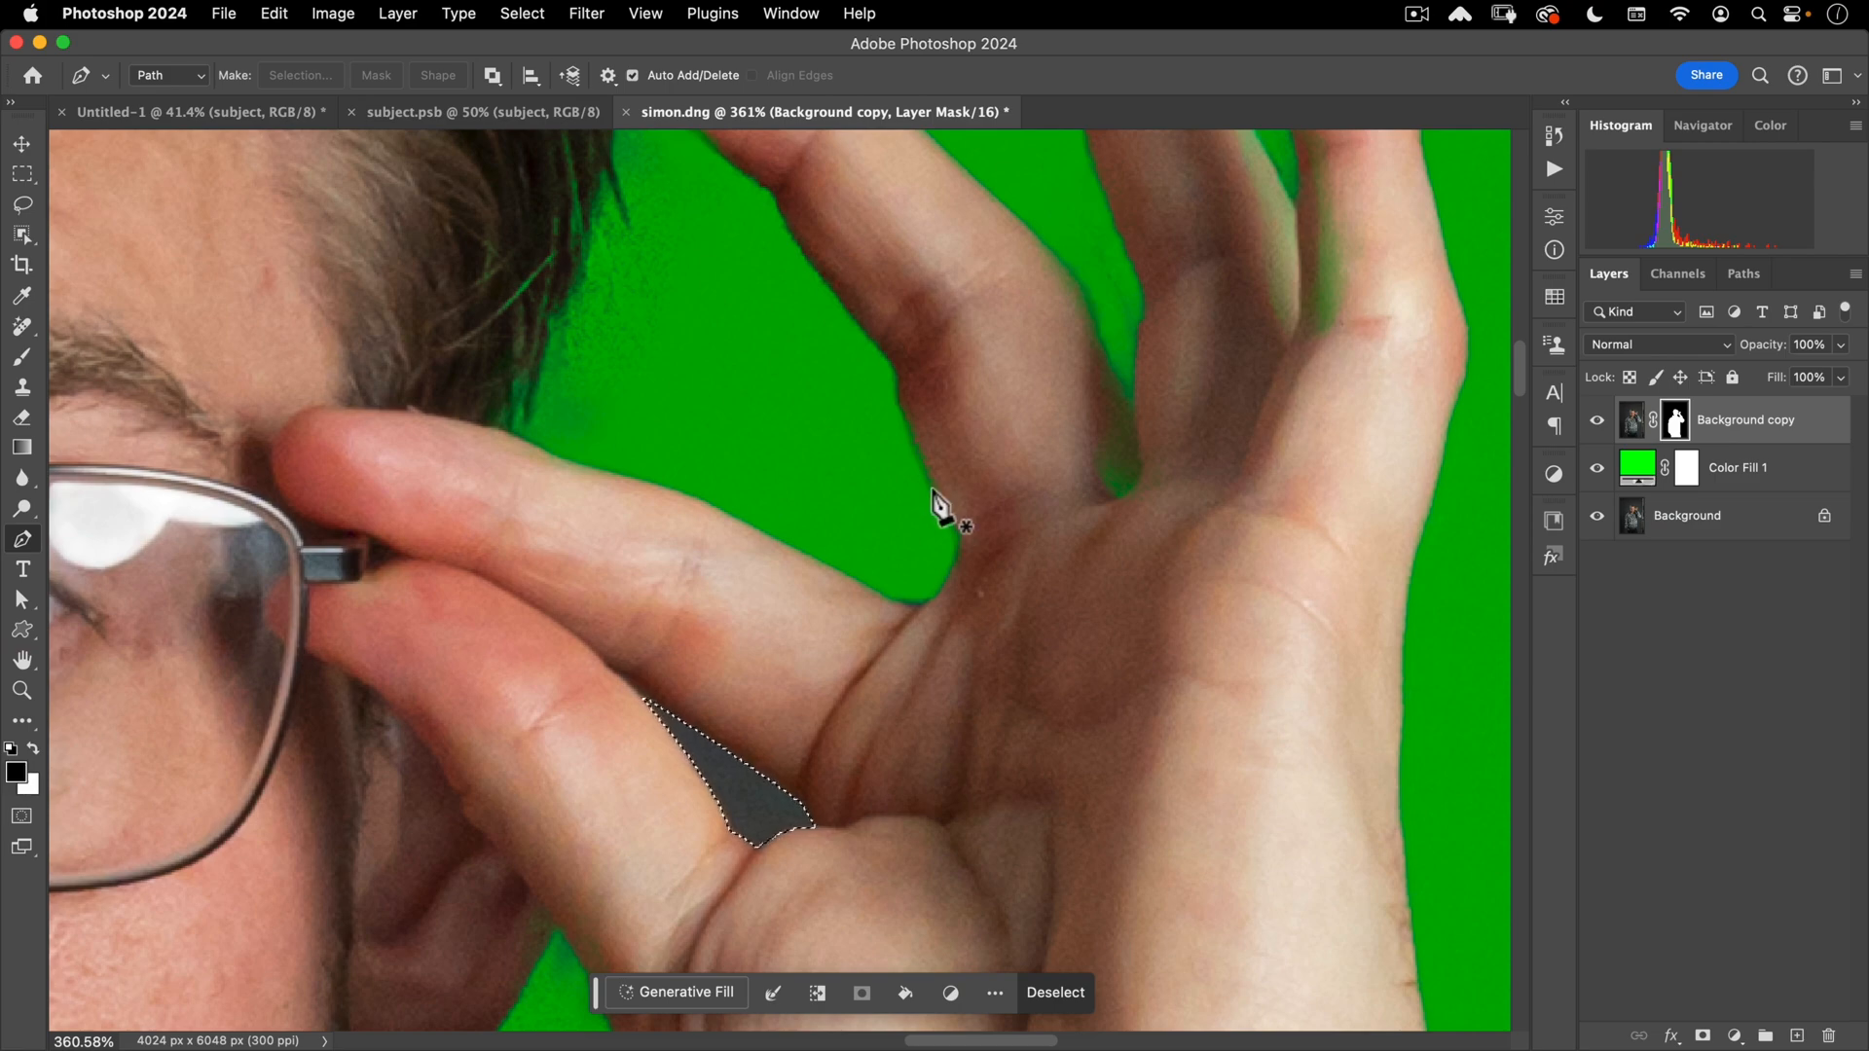
pyautogui.hotkey('alt', 'BackSpace')
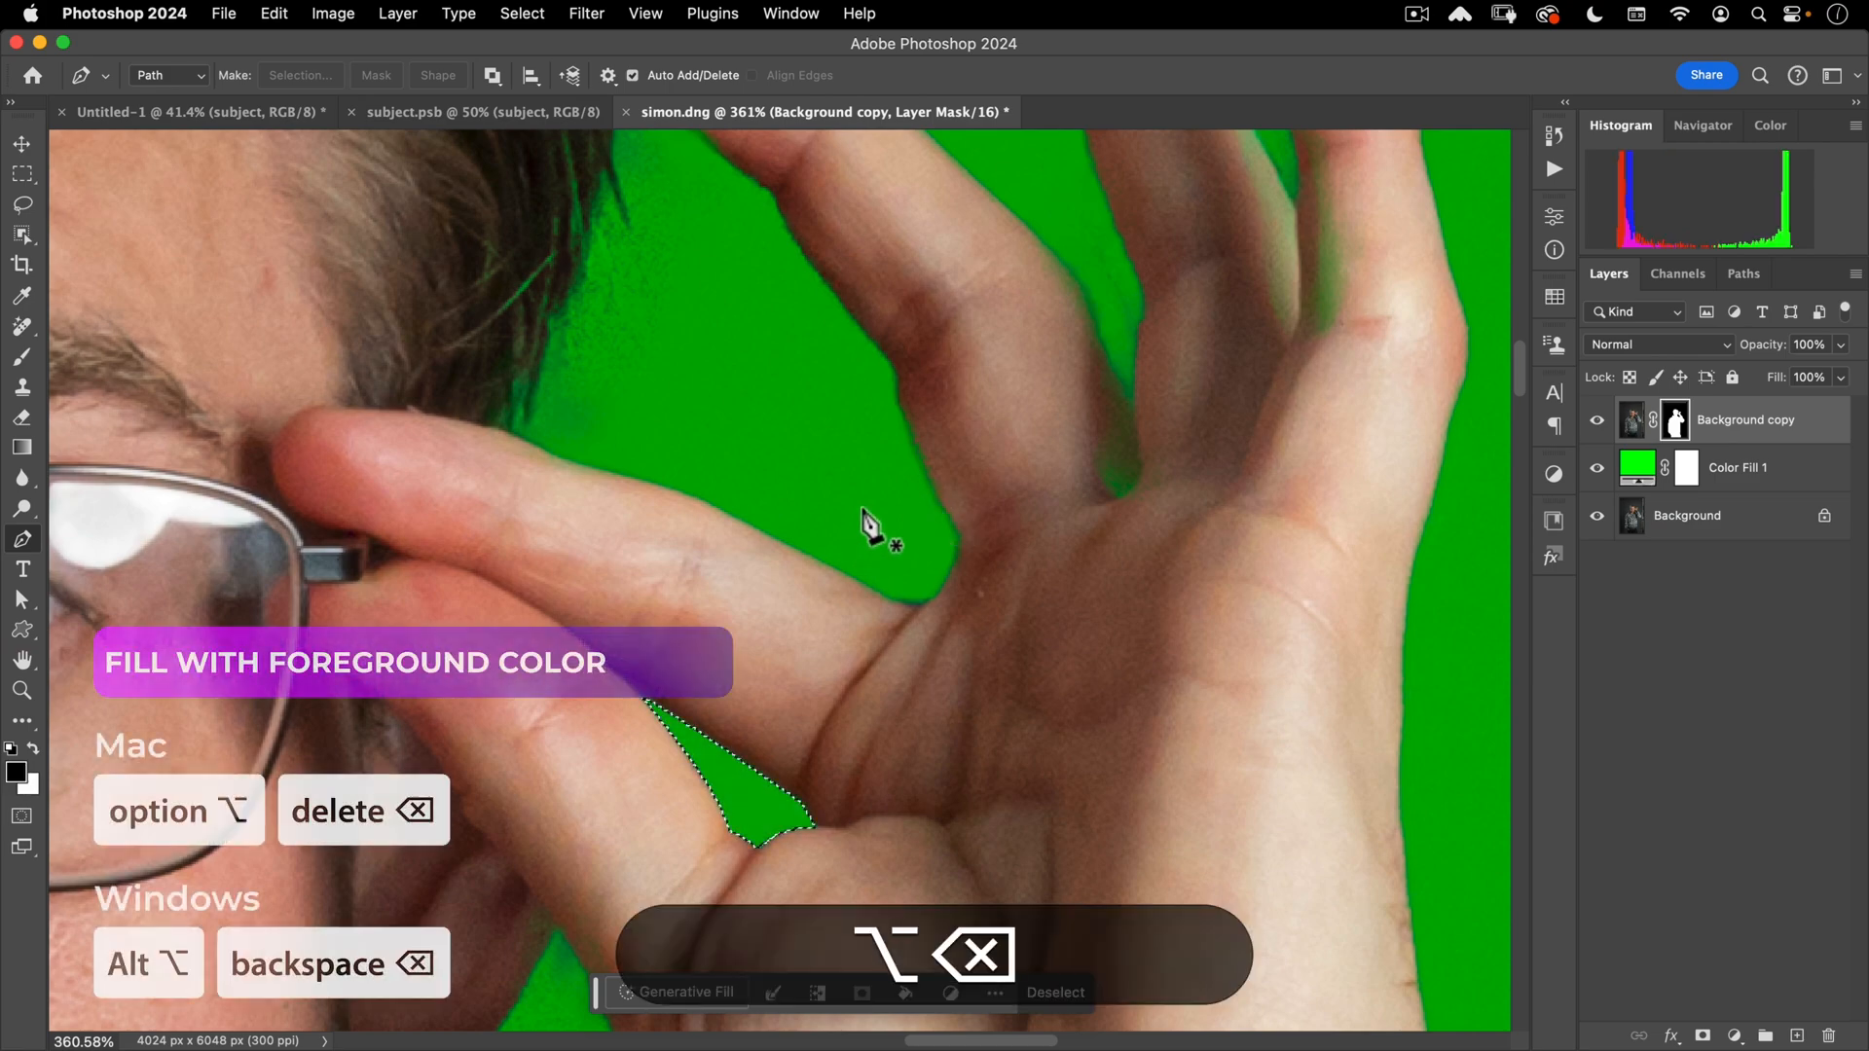
pyautogui.press('super+d')
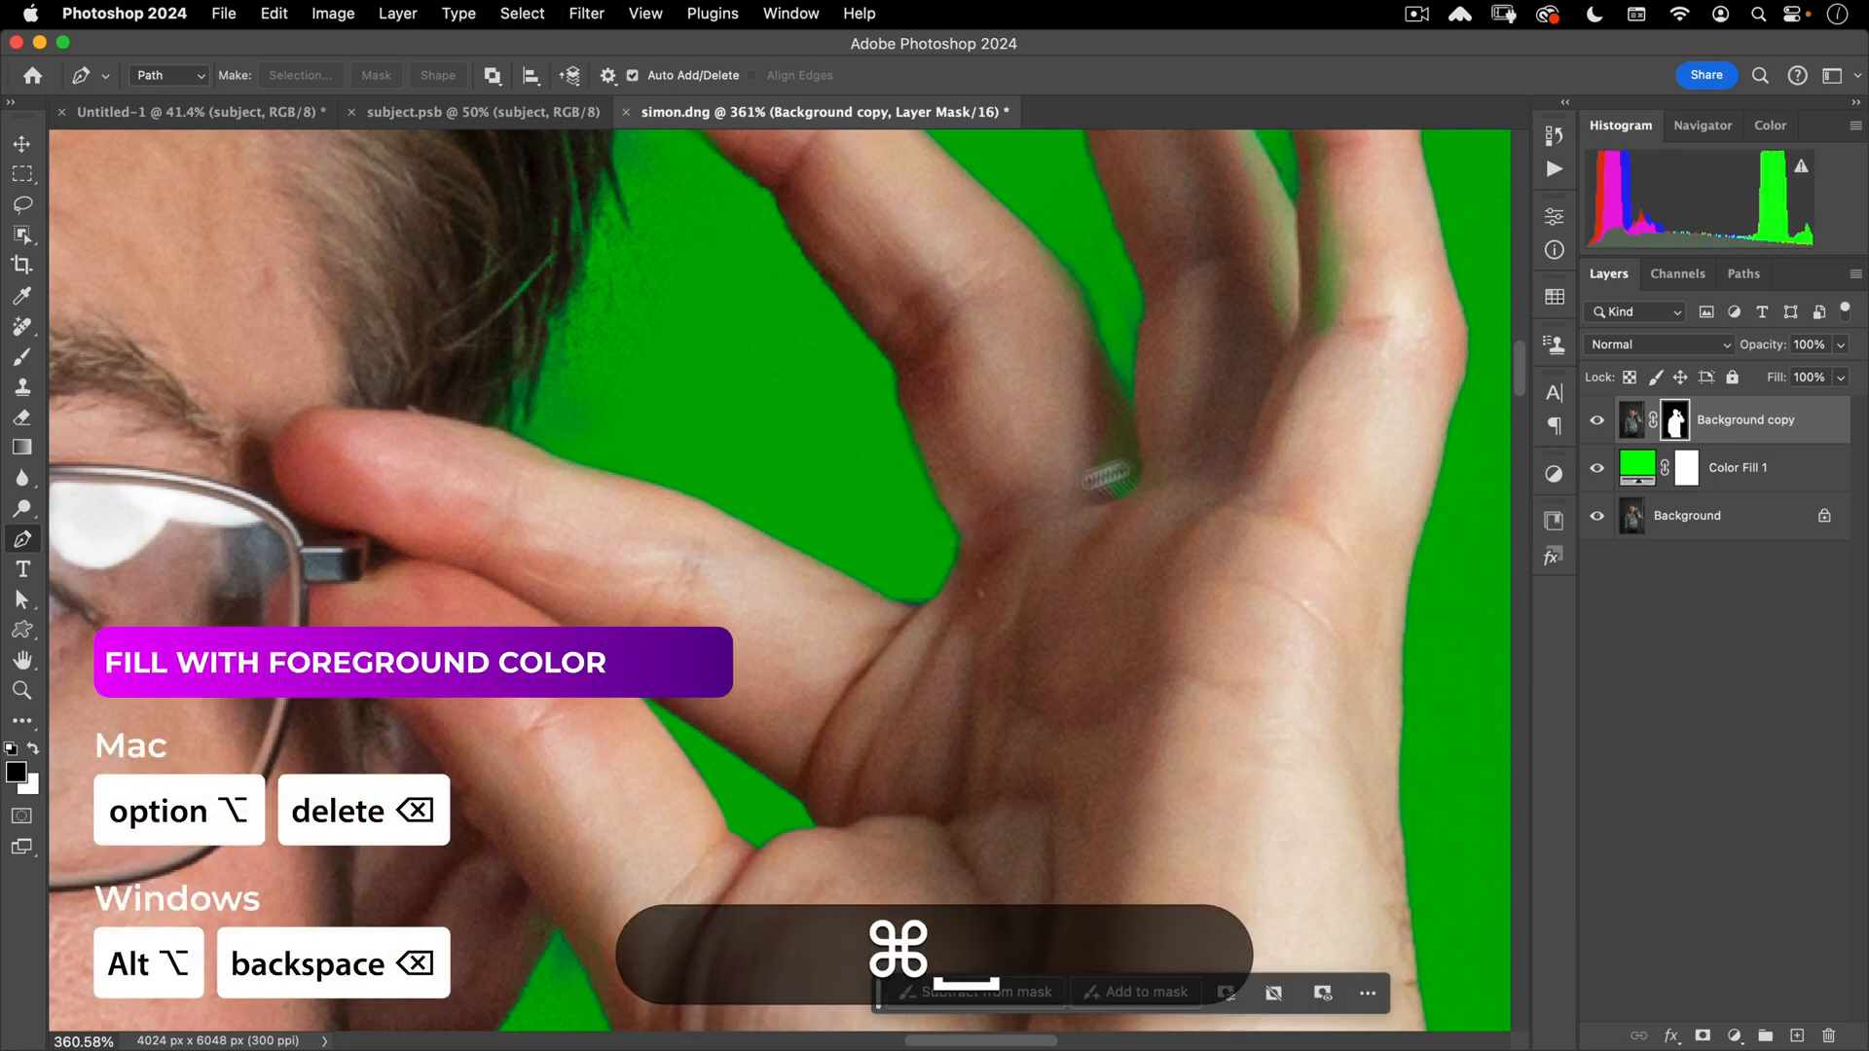
pyautogui.moveTo(1148, 493); pyautogui.dragTo(1411, 287)
pyautogui.moveTo(893, 603); pyautogui.dragTo(916, 711)
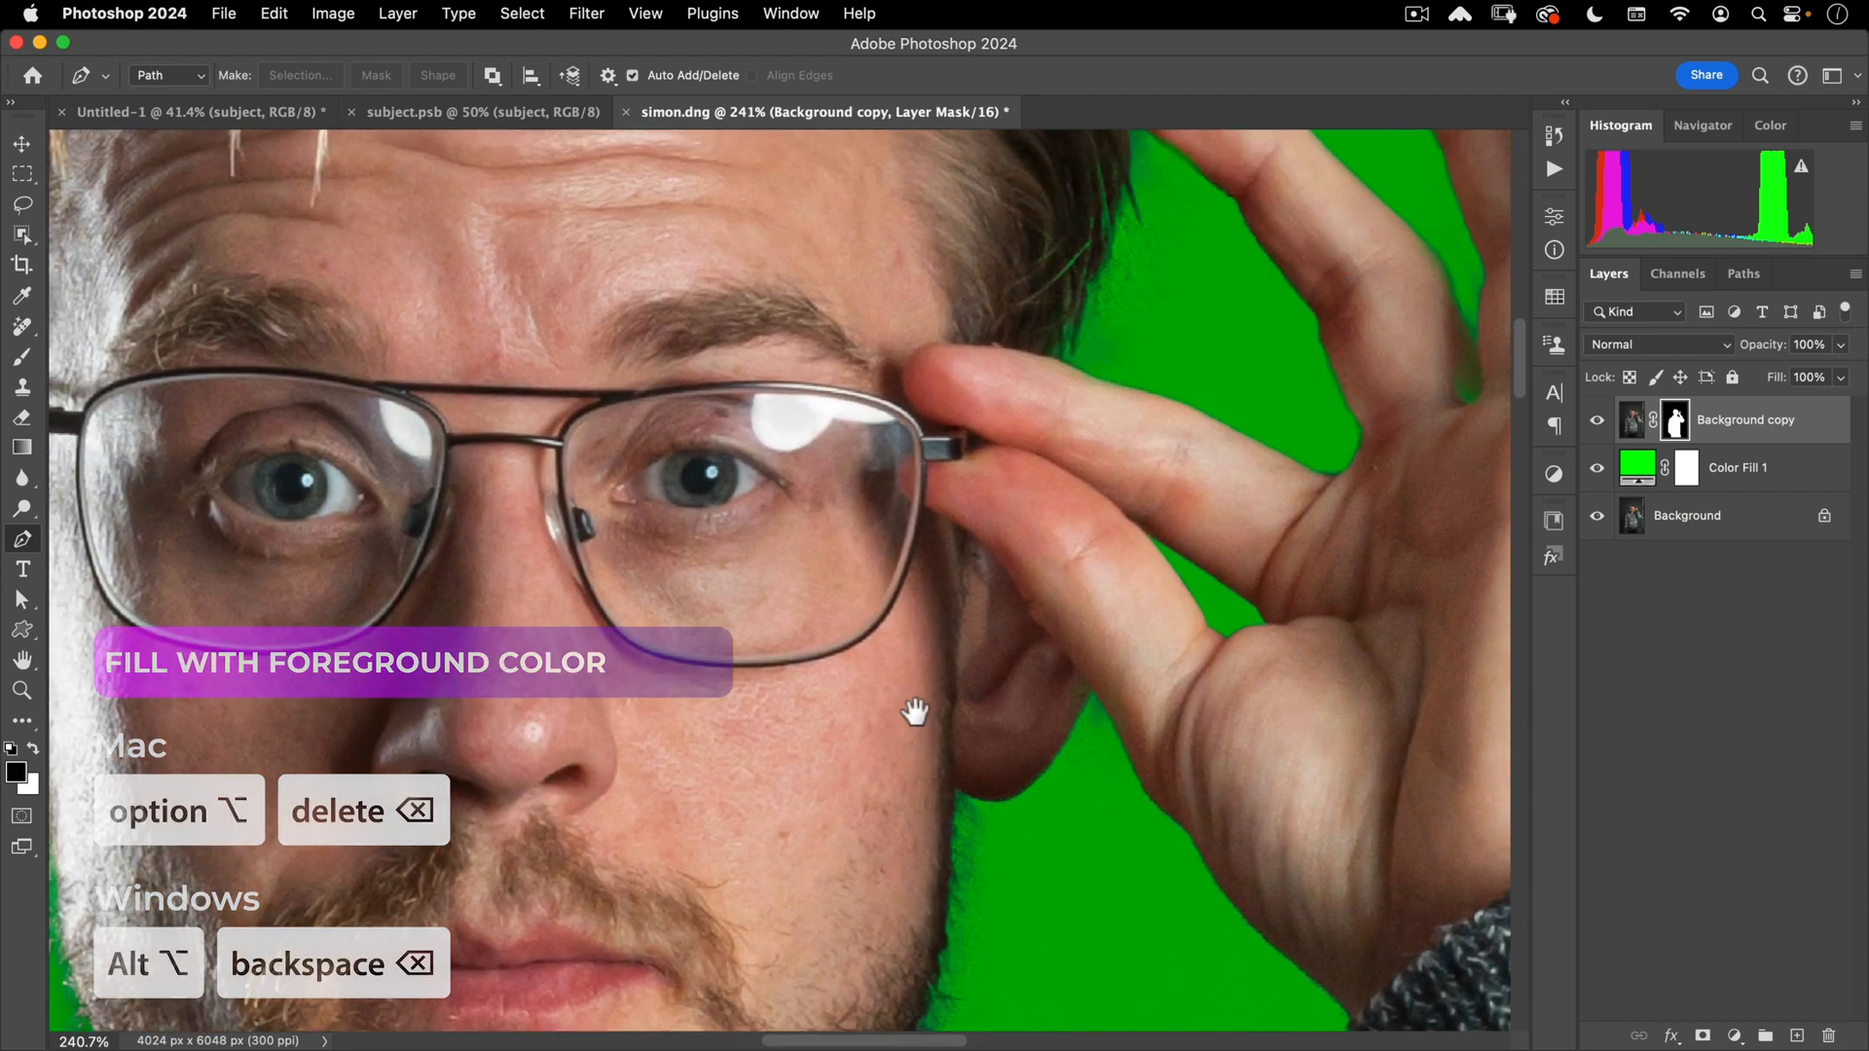
pyautogui.moveTo(1043, 365); pyautogui.dragTo(993, 748)
pyautogui.moveTo(1119, 363); pyautogui.dragTo(1377, 618)
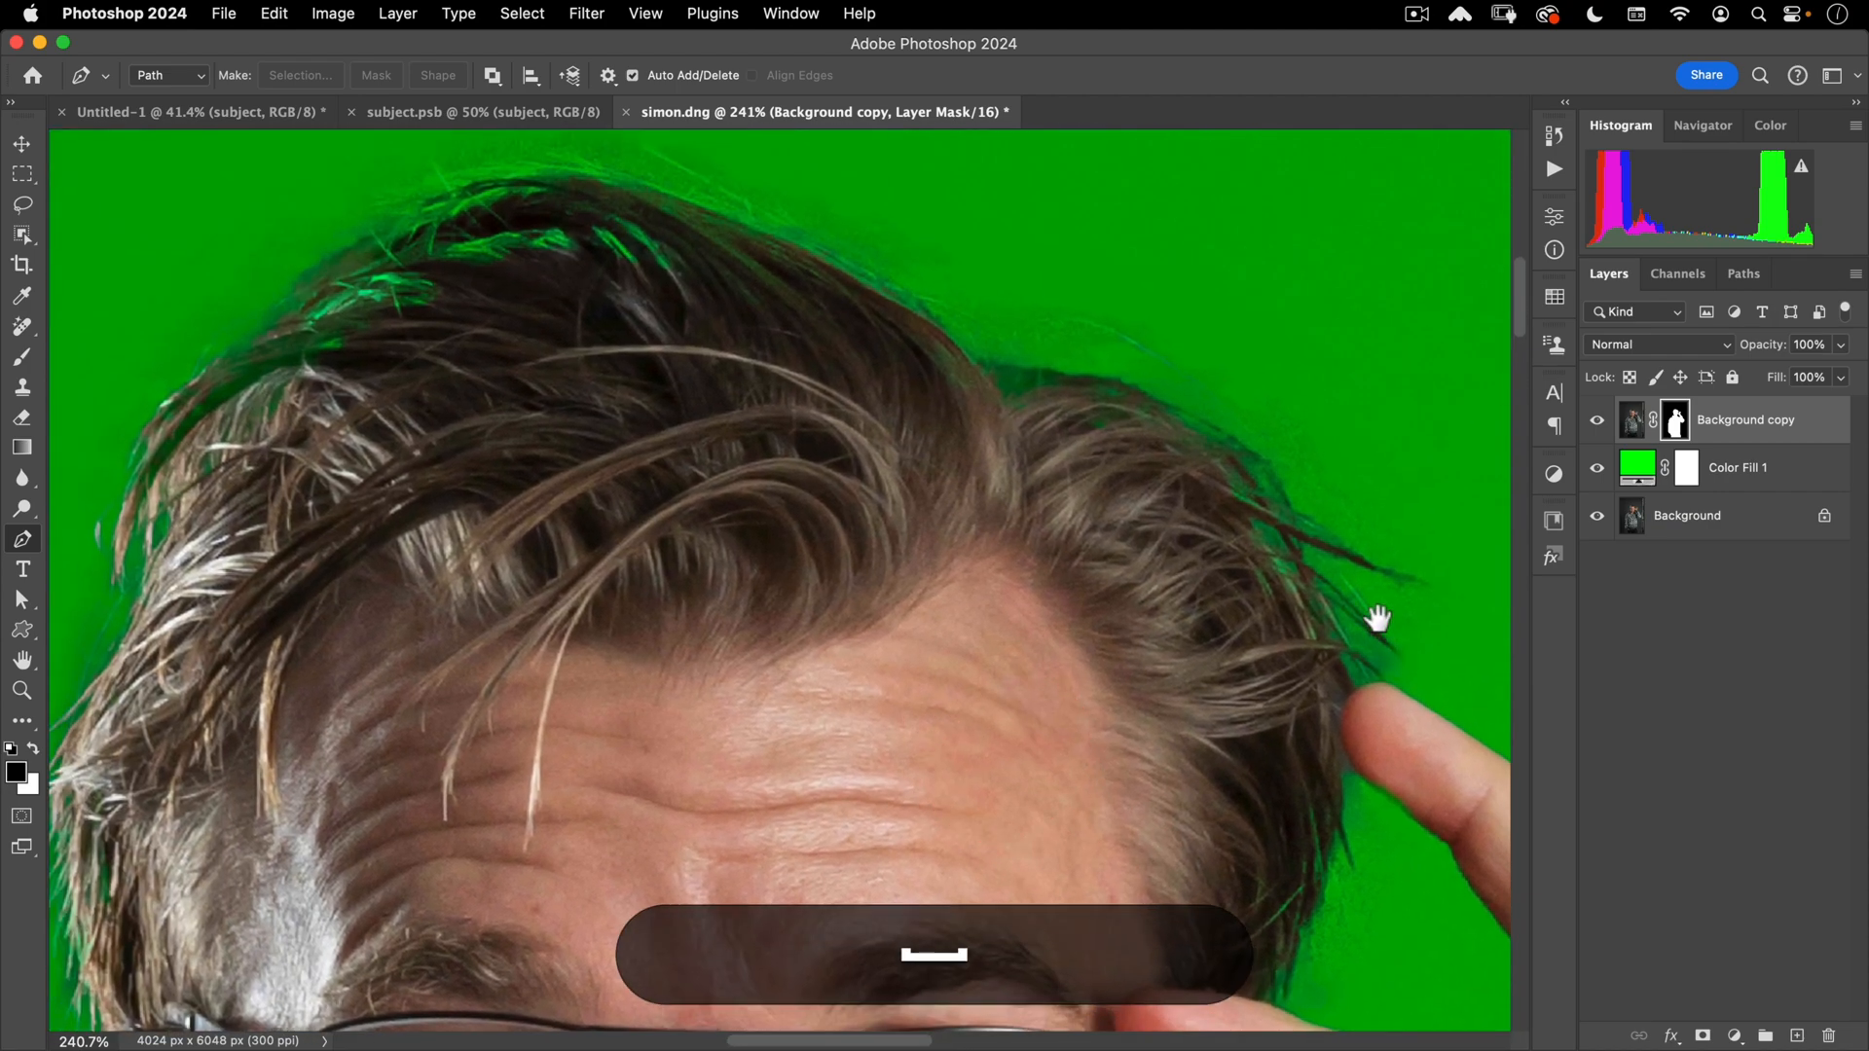
pyautogui.moveTo(1018, 317); pyautogui.dragTo(1286, 400)
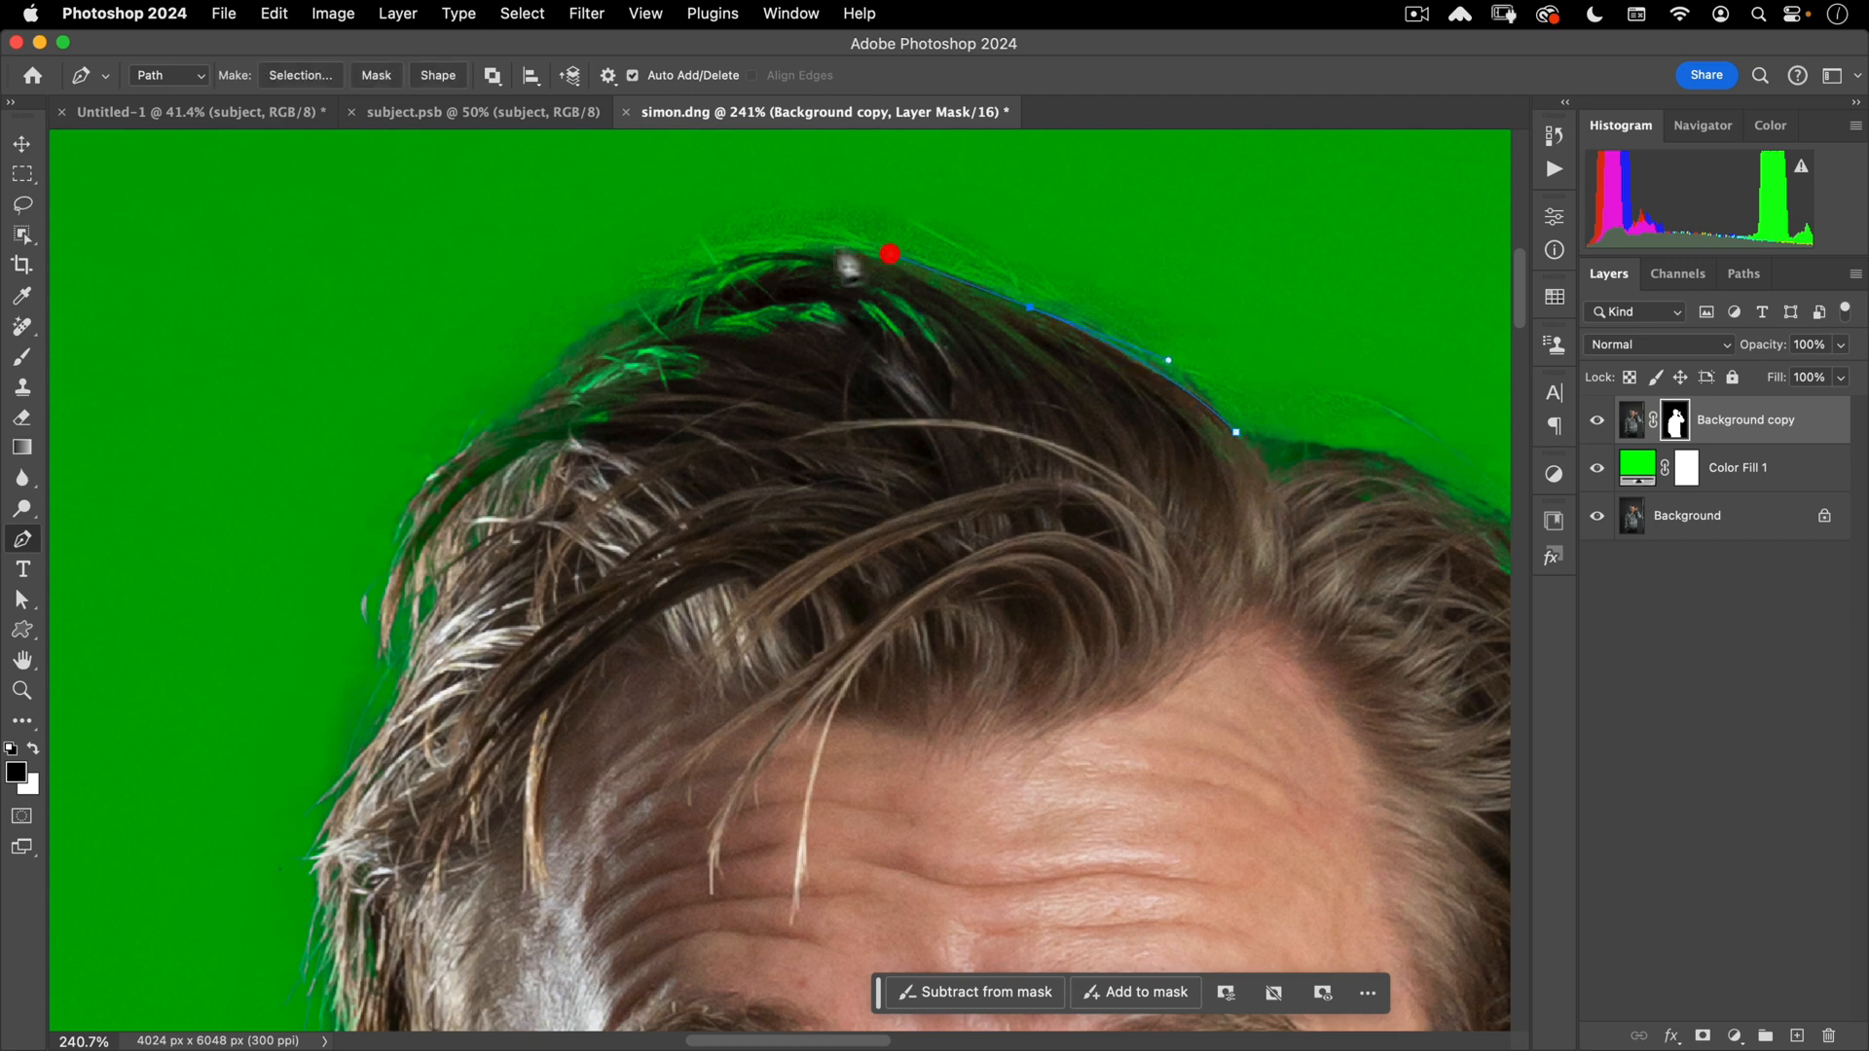
# - Place pen anchors along the top of the hair and curve the path down its left side
pyautogui.click(740, 257)
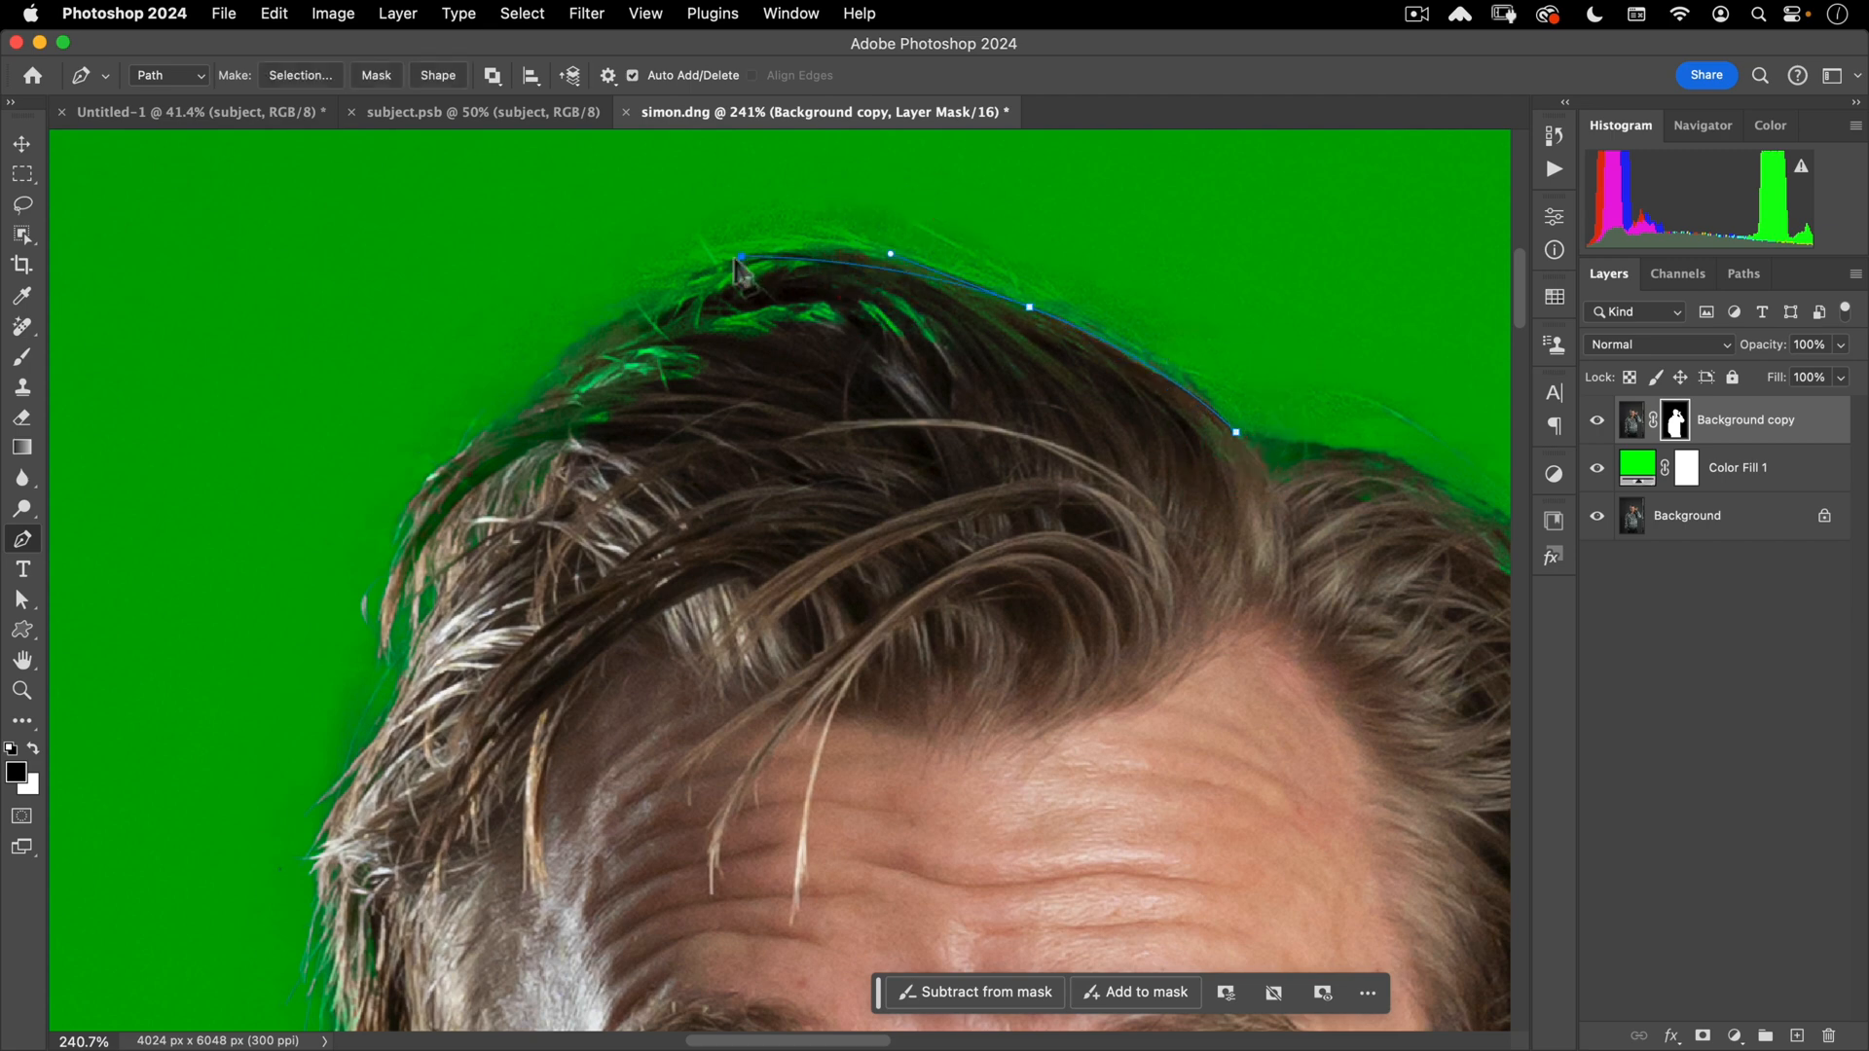
pyautogui.click(629, 282)
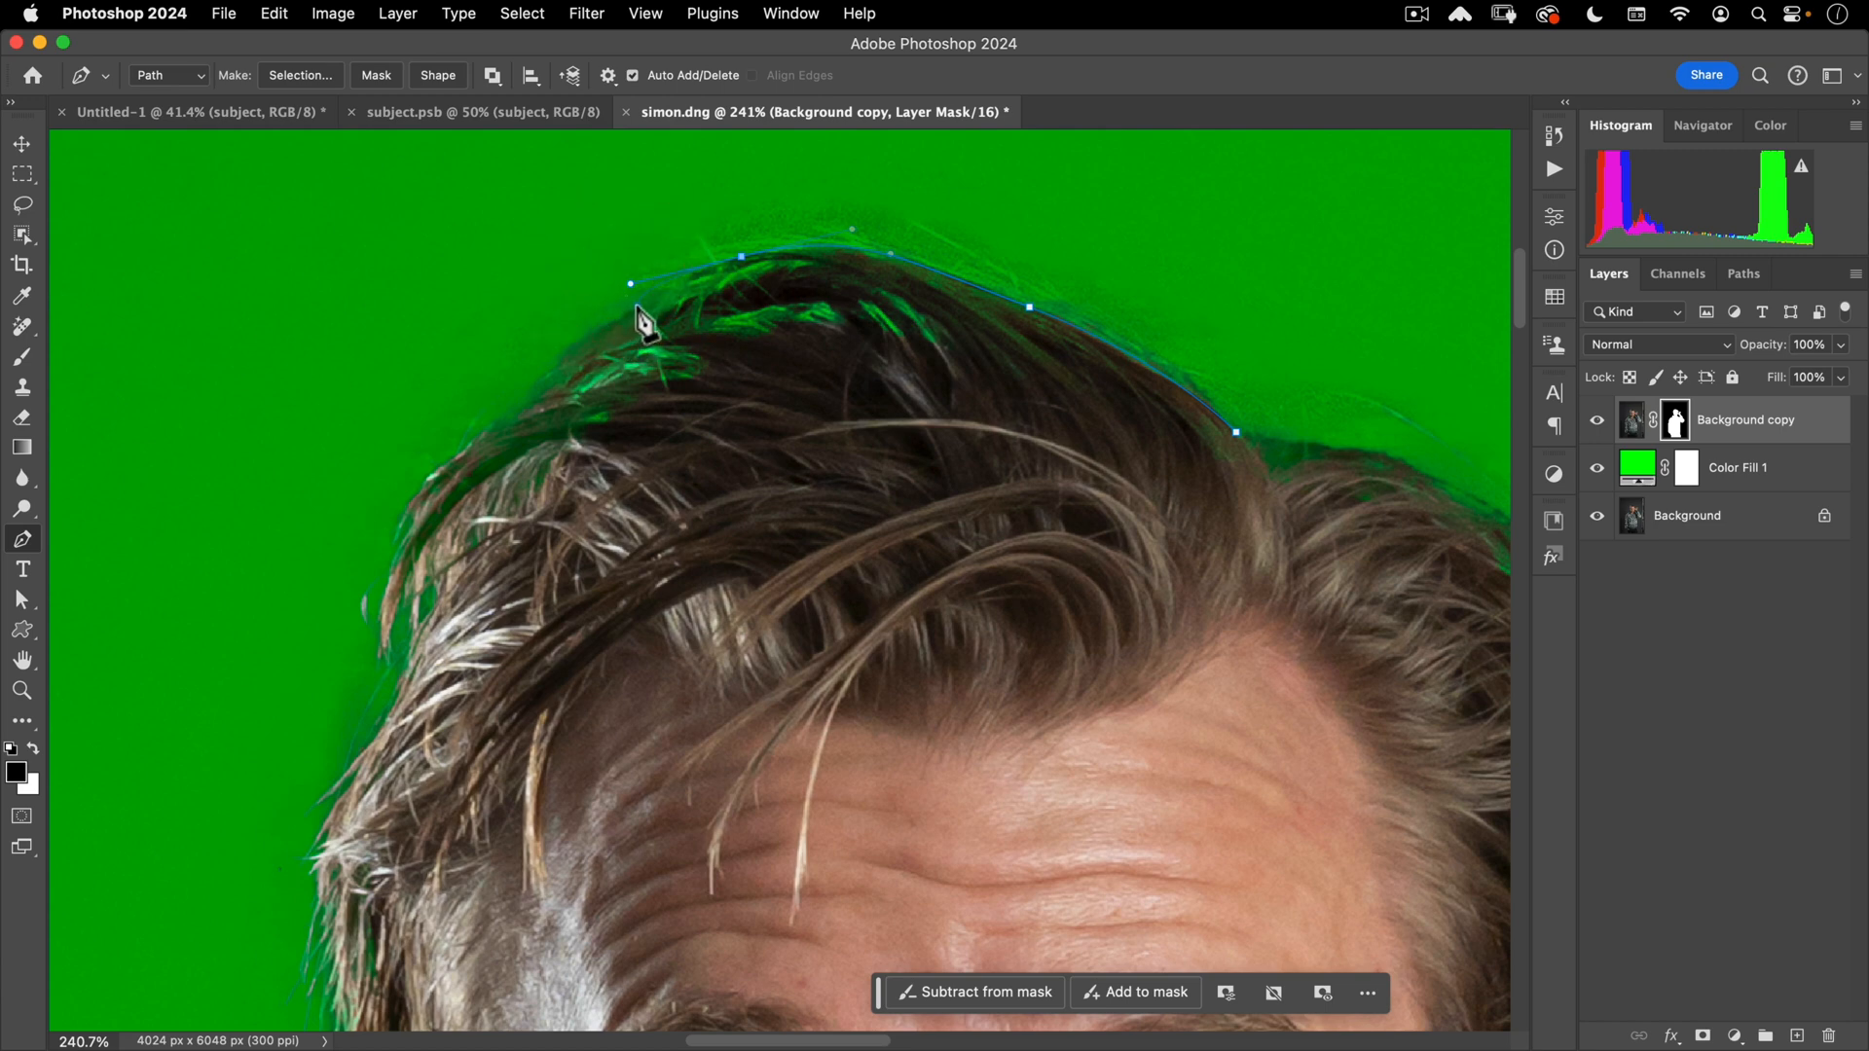
pyautogui.moveTo(547, 378); pyautogui.dragTo(519, 403)
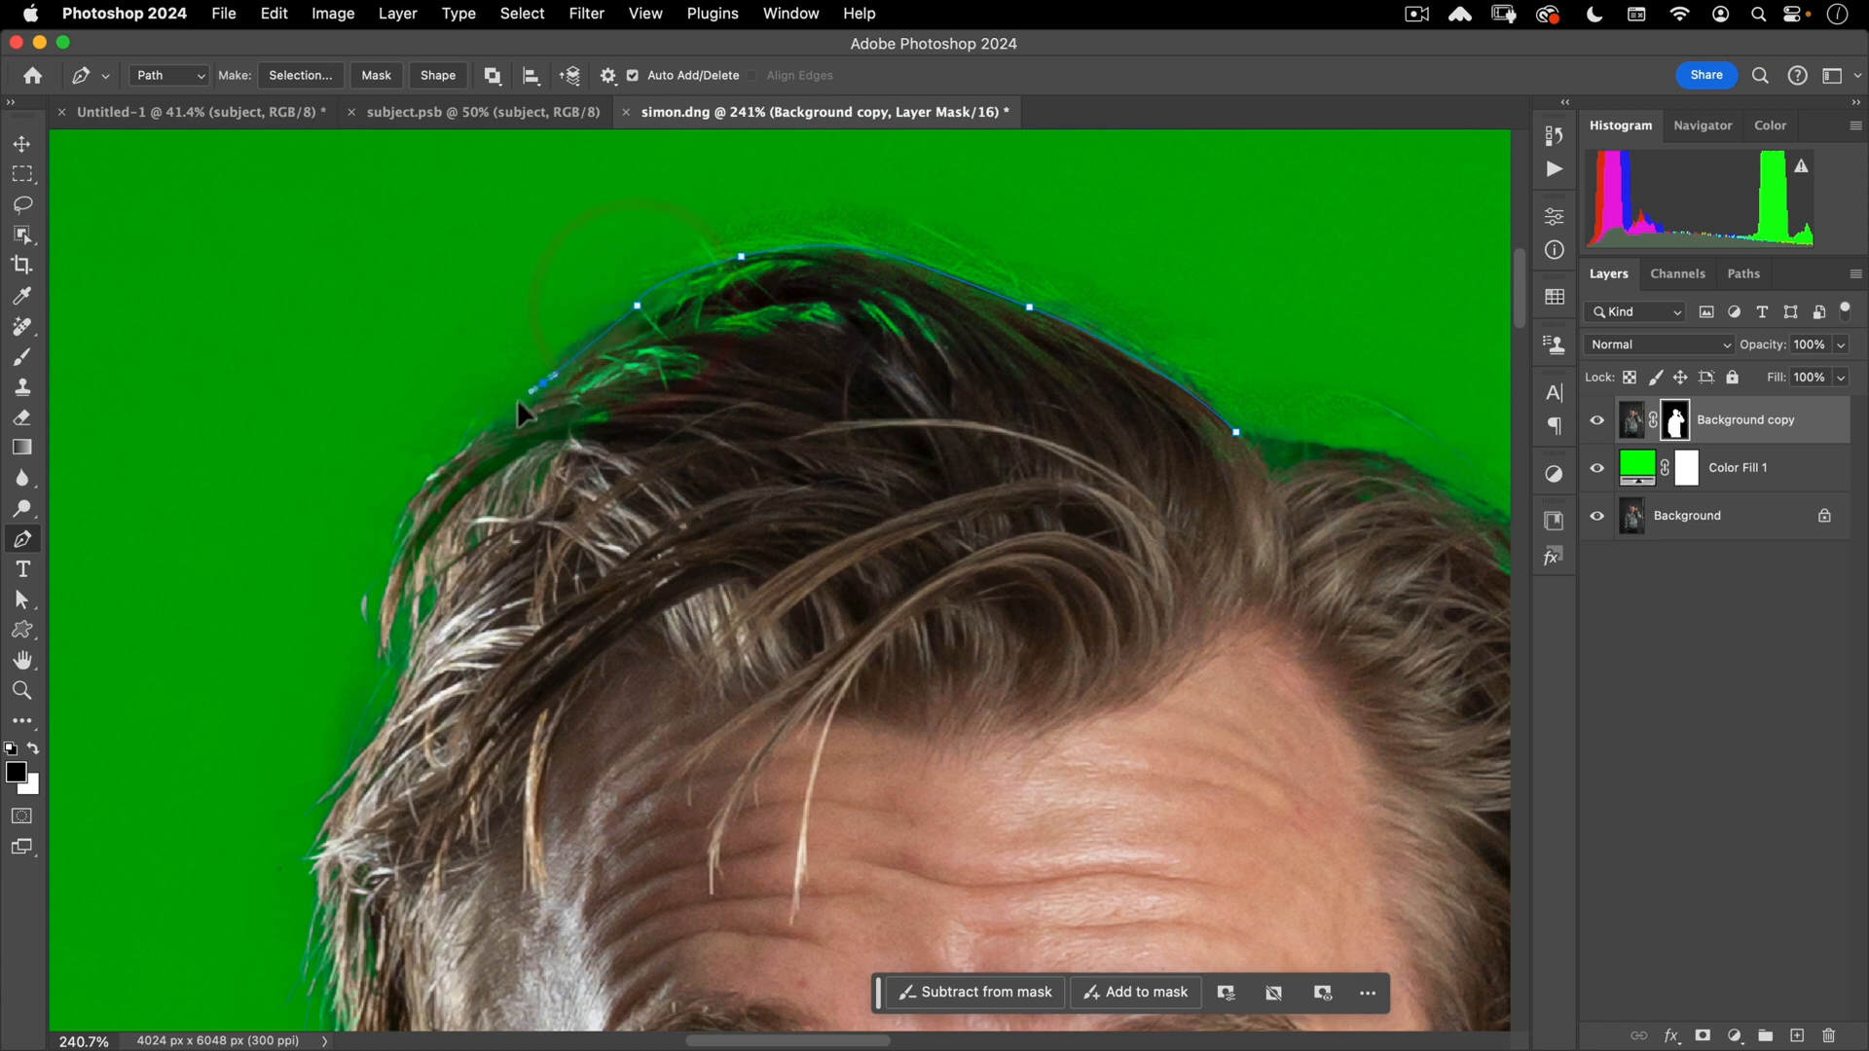
pyautogui.moveTo(389, 554); pyautogui.dragTo(643, 390)
pyautogui.keyDown('alt'); pyautogui.click(418, 516); pyautogui.keyUp('alt')
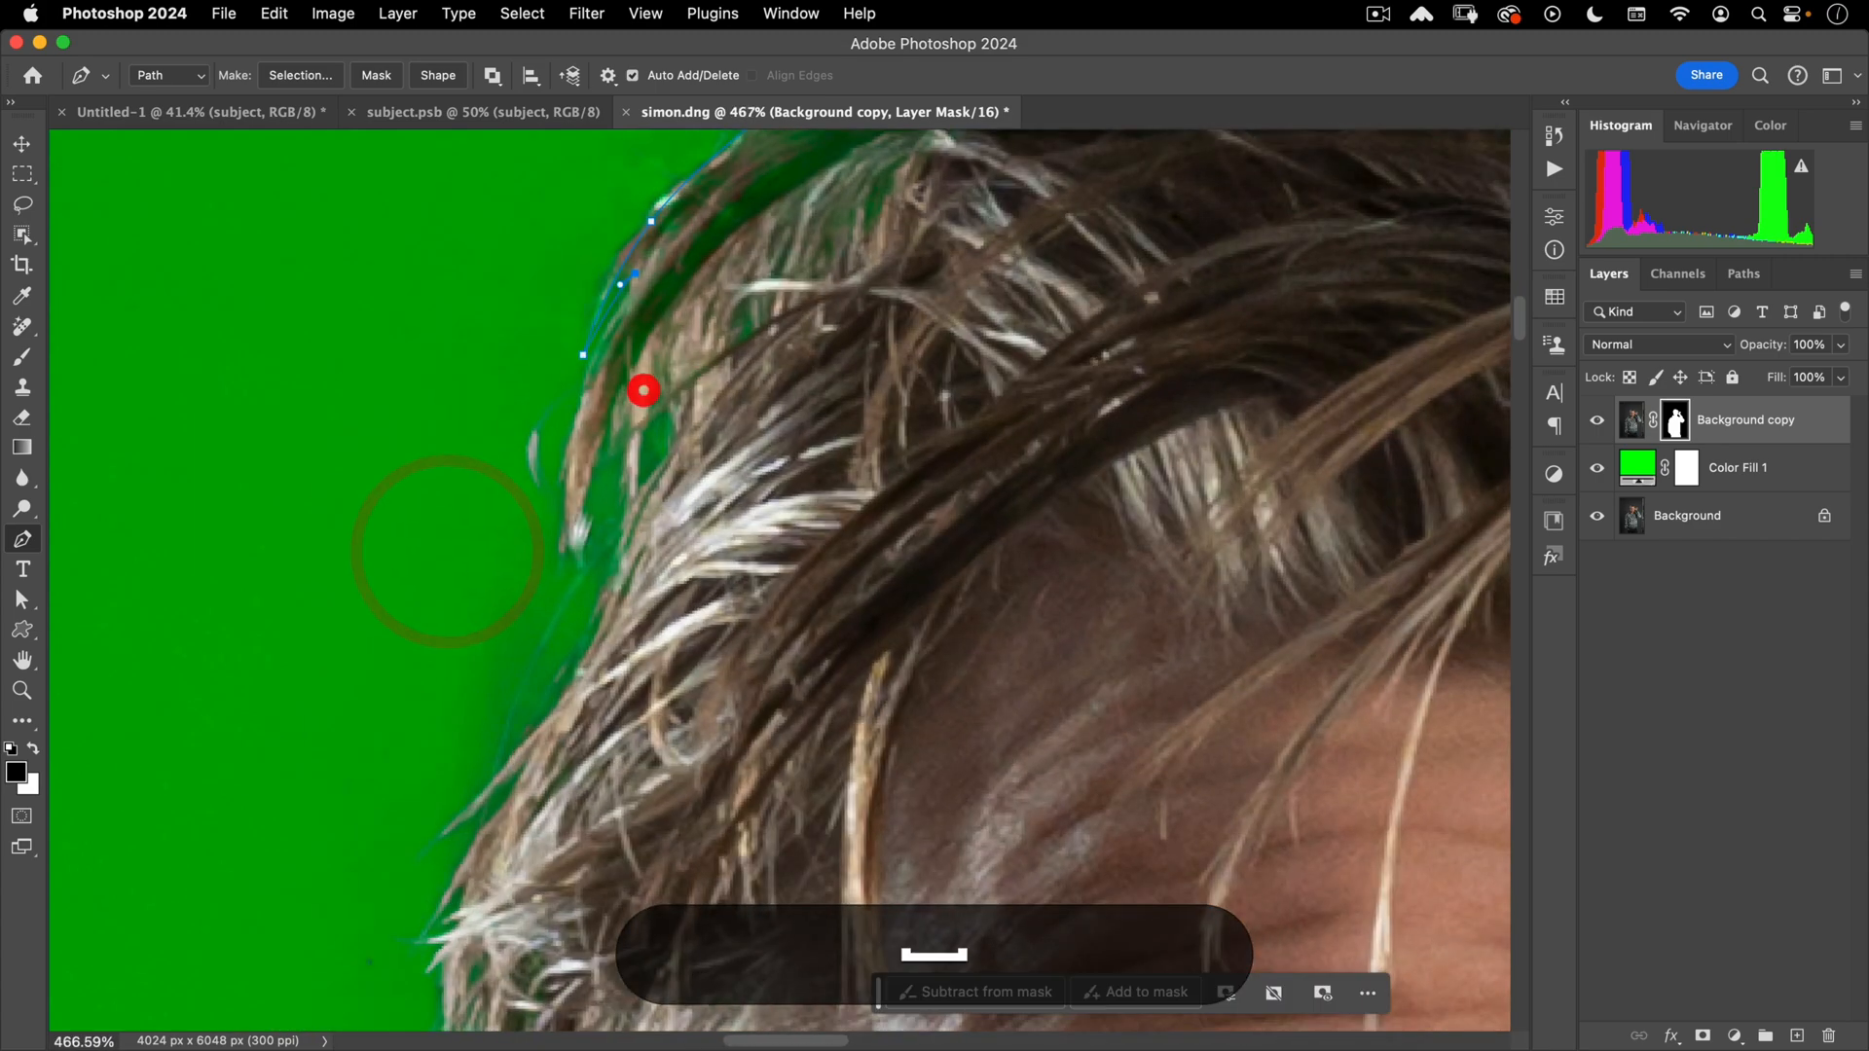
pyautogui.moveTo(564, 541); pyautogui.dragTo(565, 572)
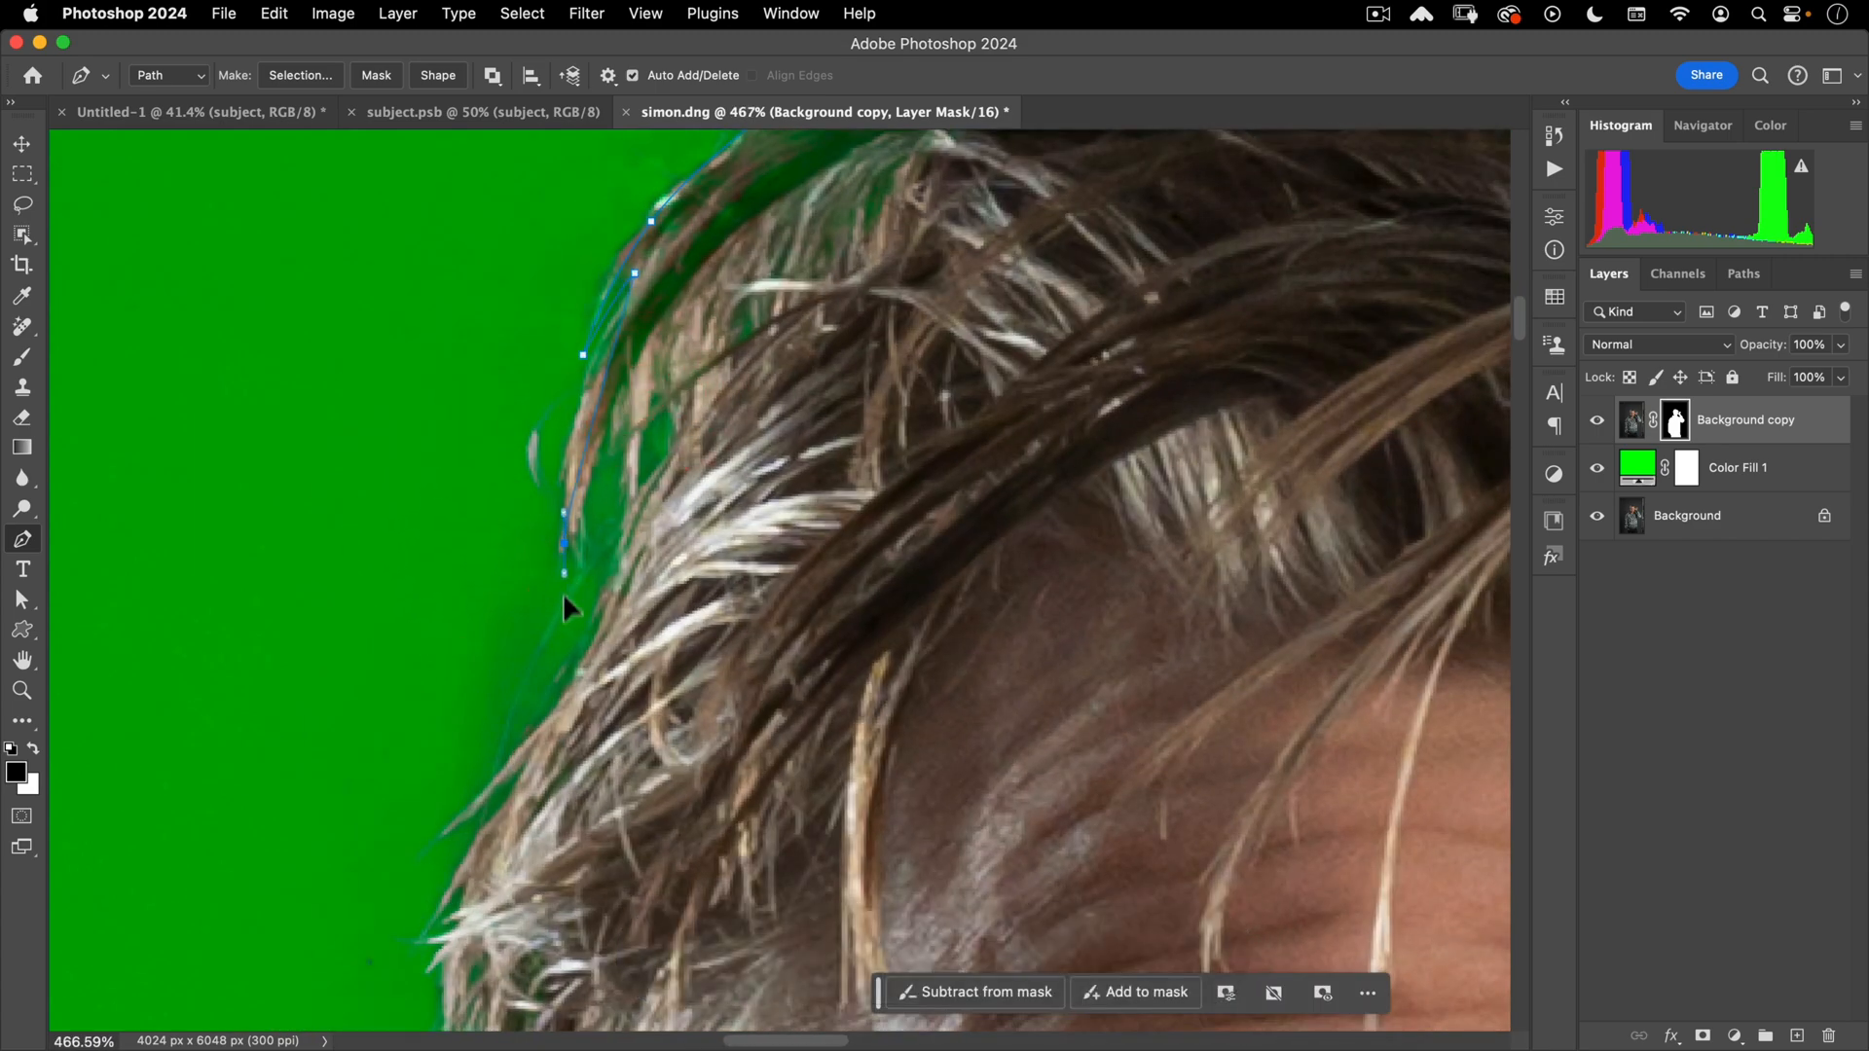
pyautogui.click(562, 737)
pyautogui.press('alt')
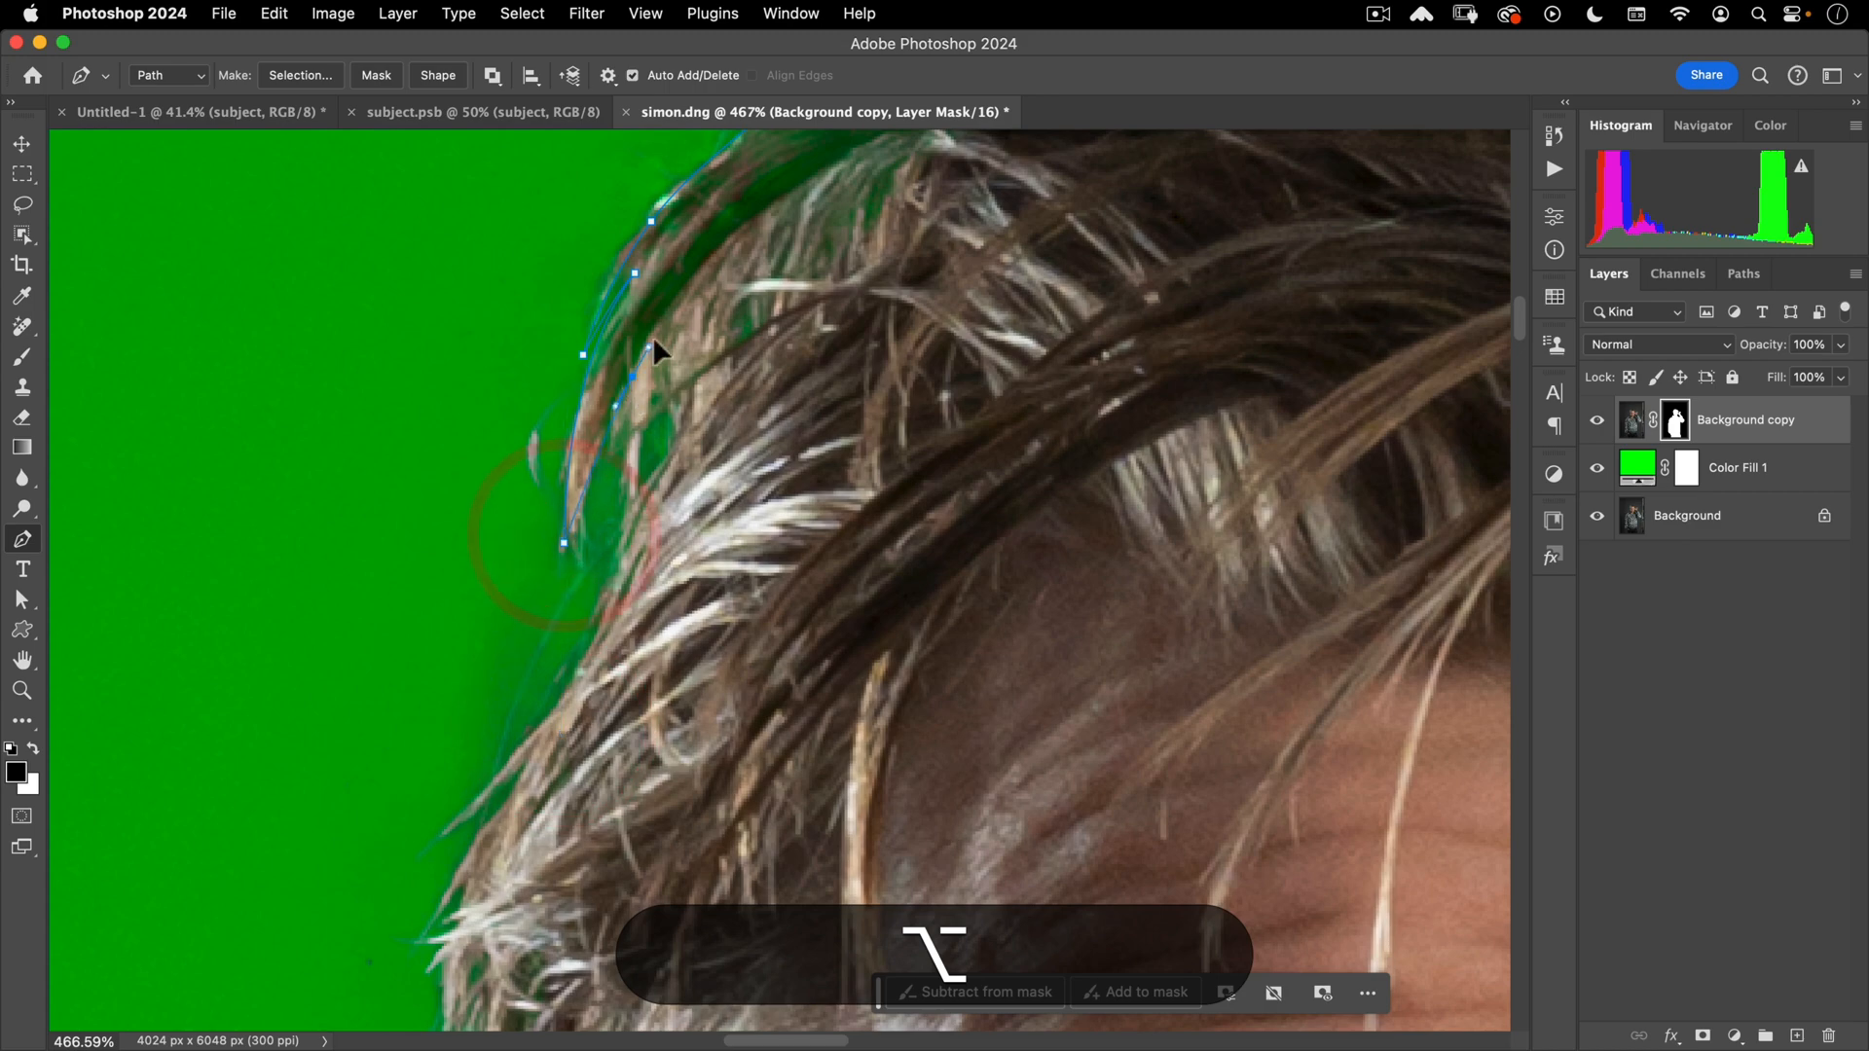
pyautogui.moveTo(632, 376); pyautogui.dragTo(687, 331)
pyautogui.press('alt')
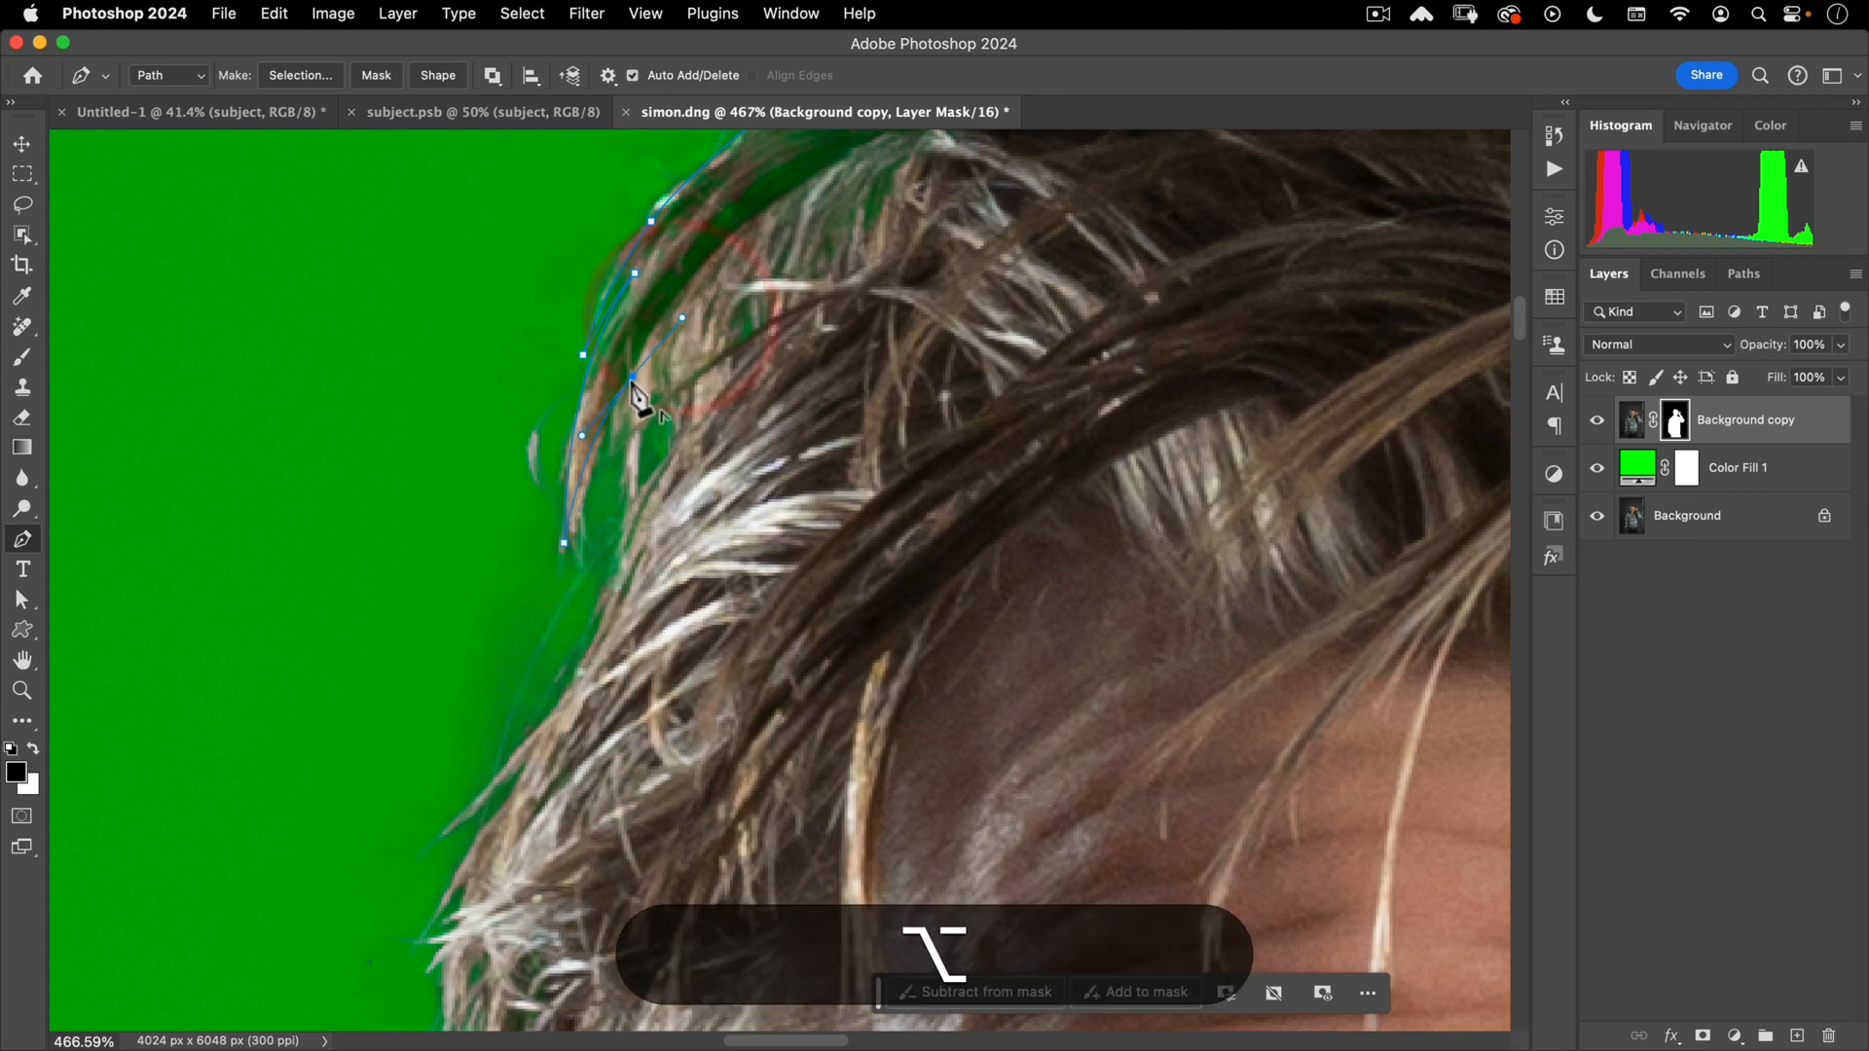
# - Continue the path down the lower hairline and close it with a curved anchor across the forehead
pyautogui.press('space')
pyautogui.moveTo(571, 688); pyautogui.dragTo(834, 241)
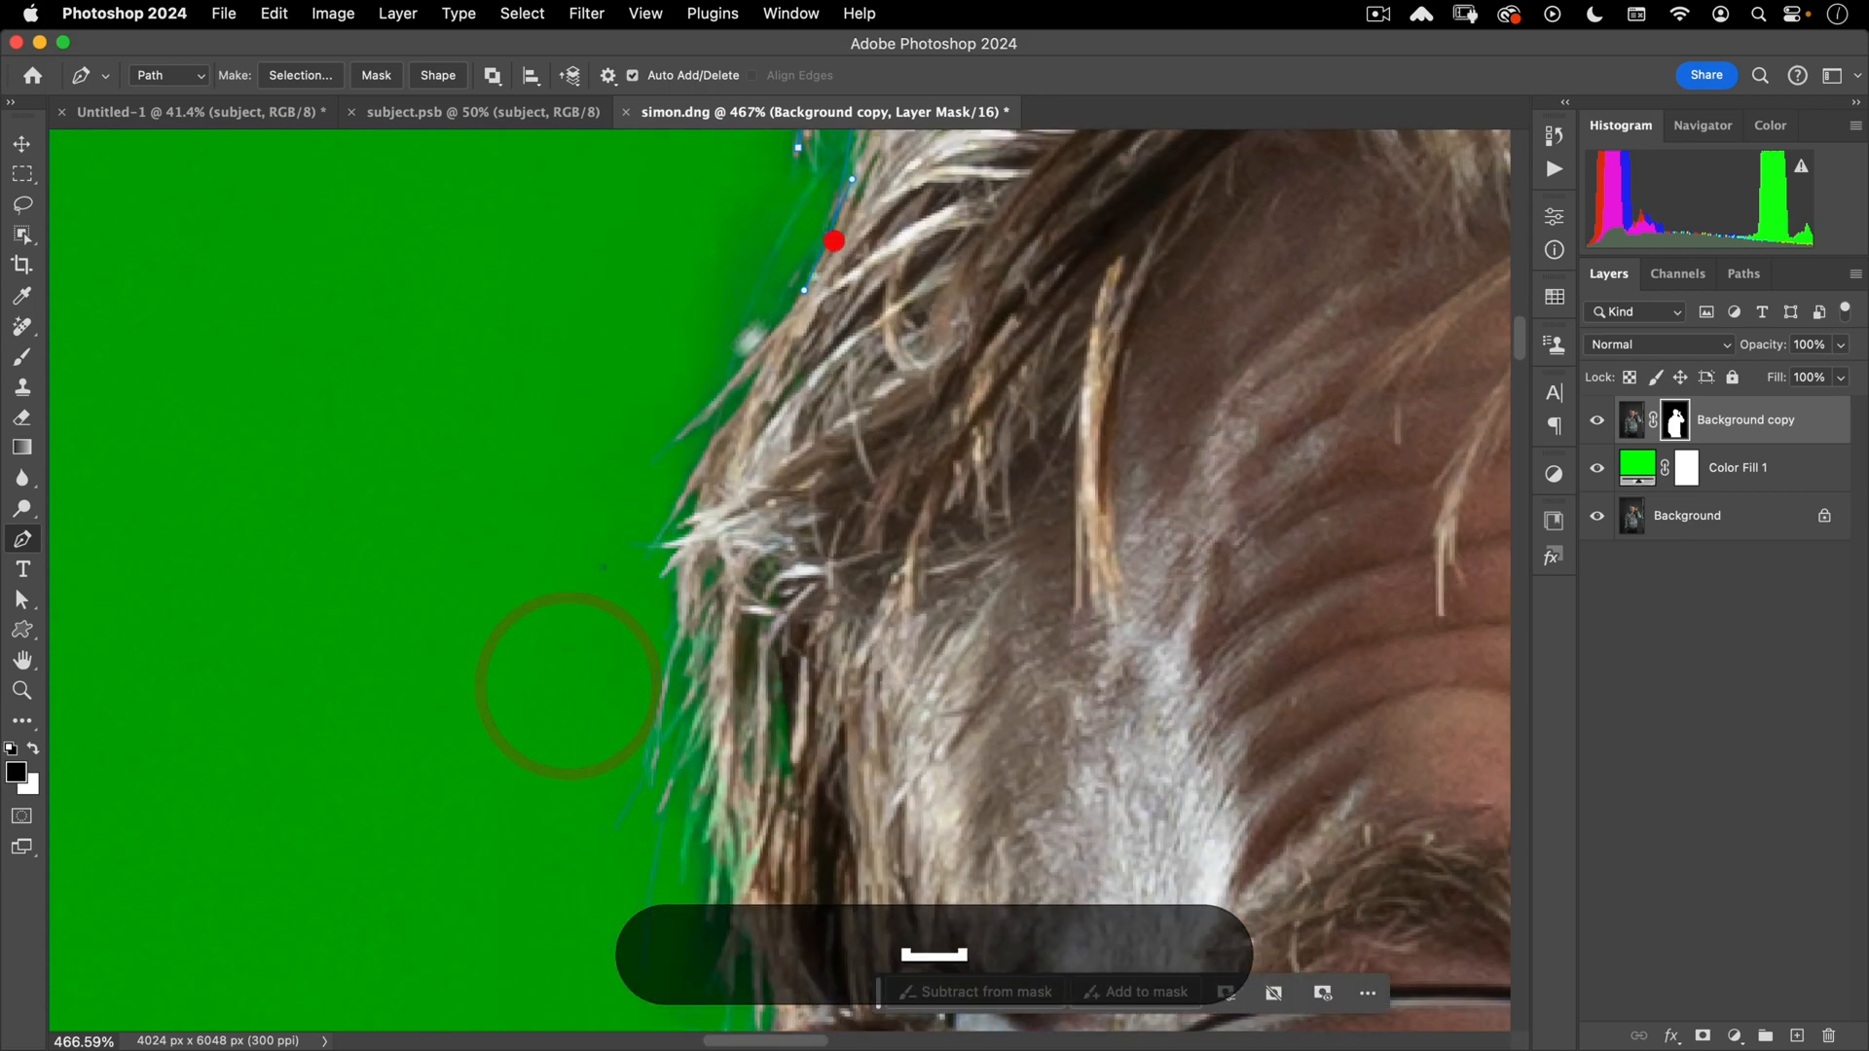
pyautogui.moveTo(671, 460); pyautogui.dragTo(662, 528)
pyautogui.click(731, 387)
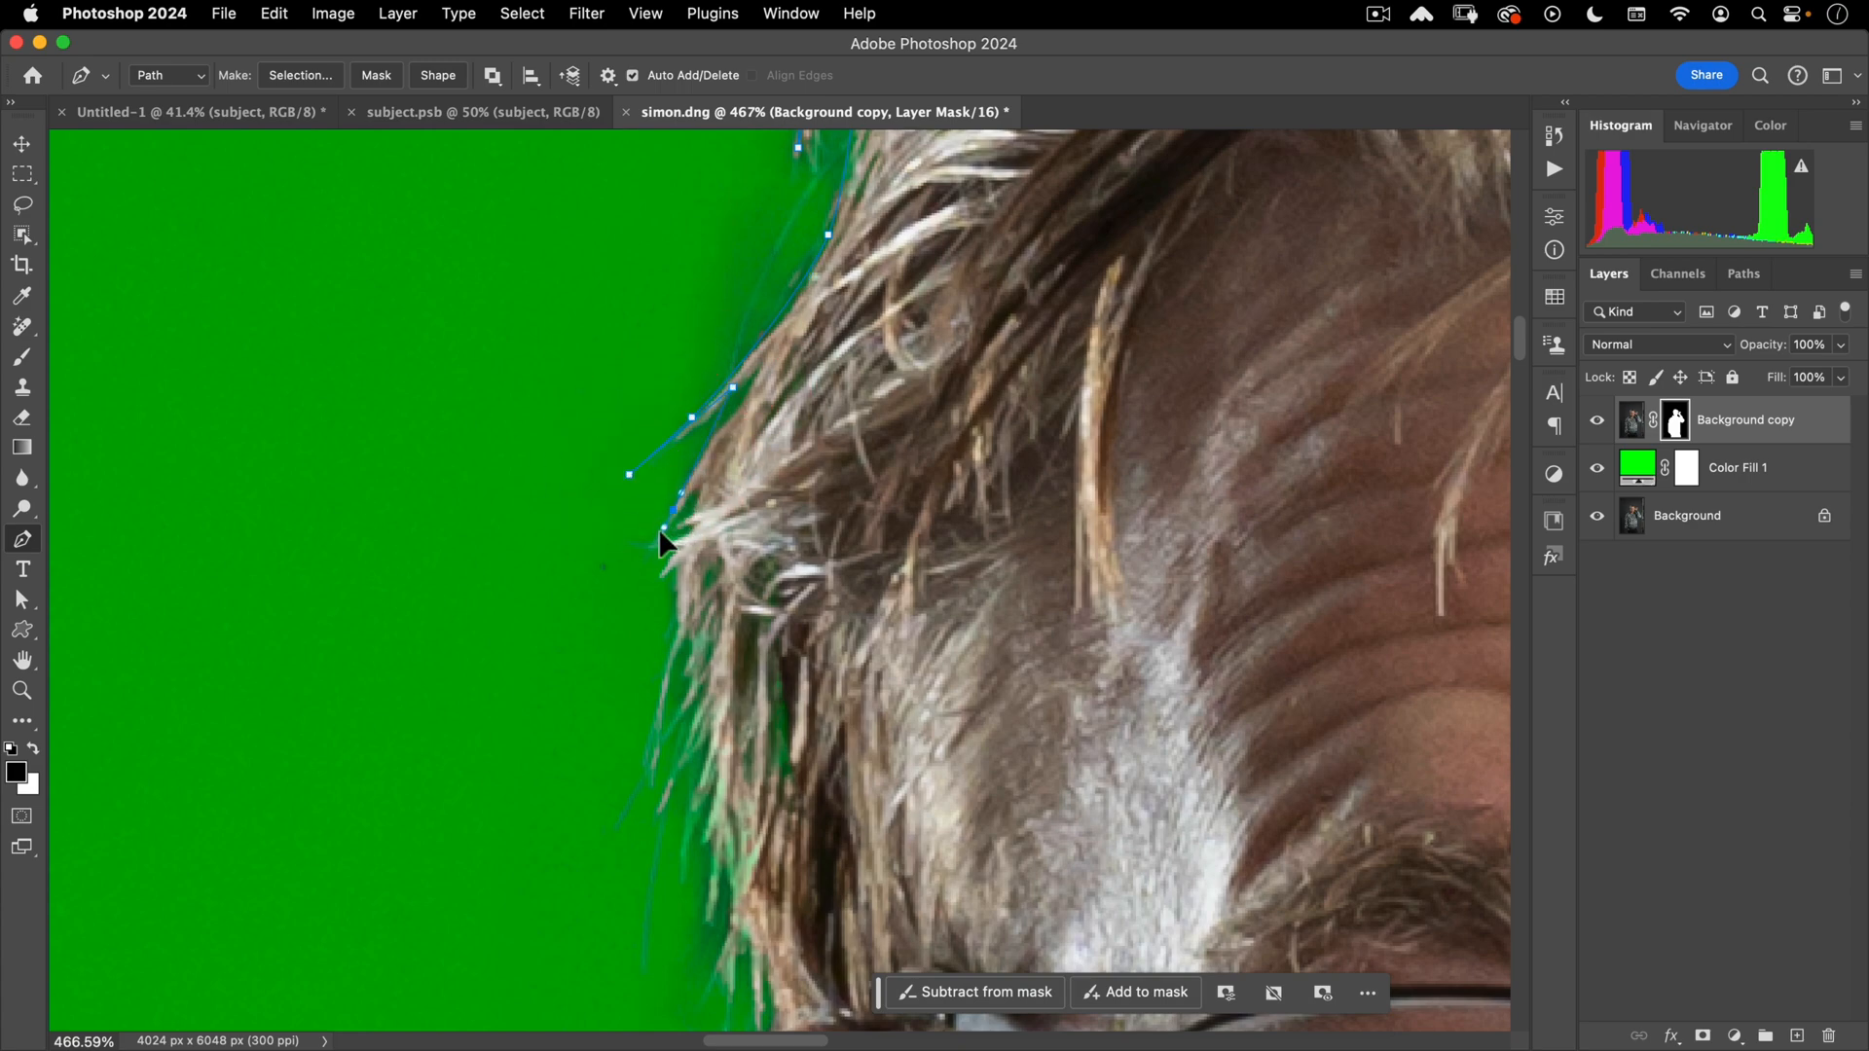
pyautogui.moveTo(659, 669); pyautogui.dragTo(646, 668)
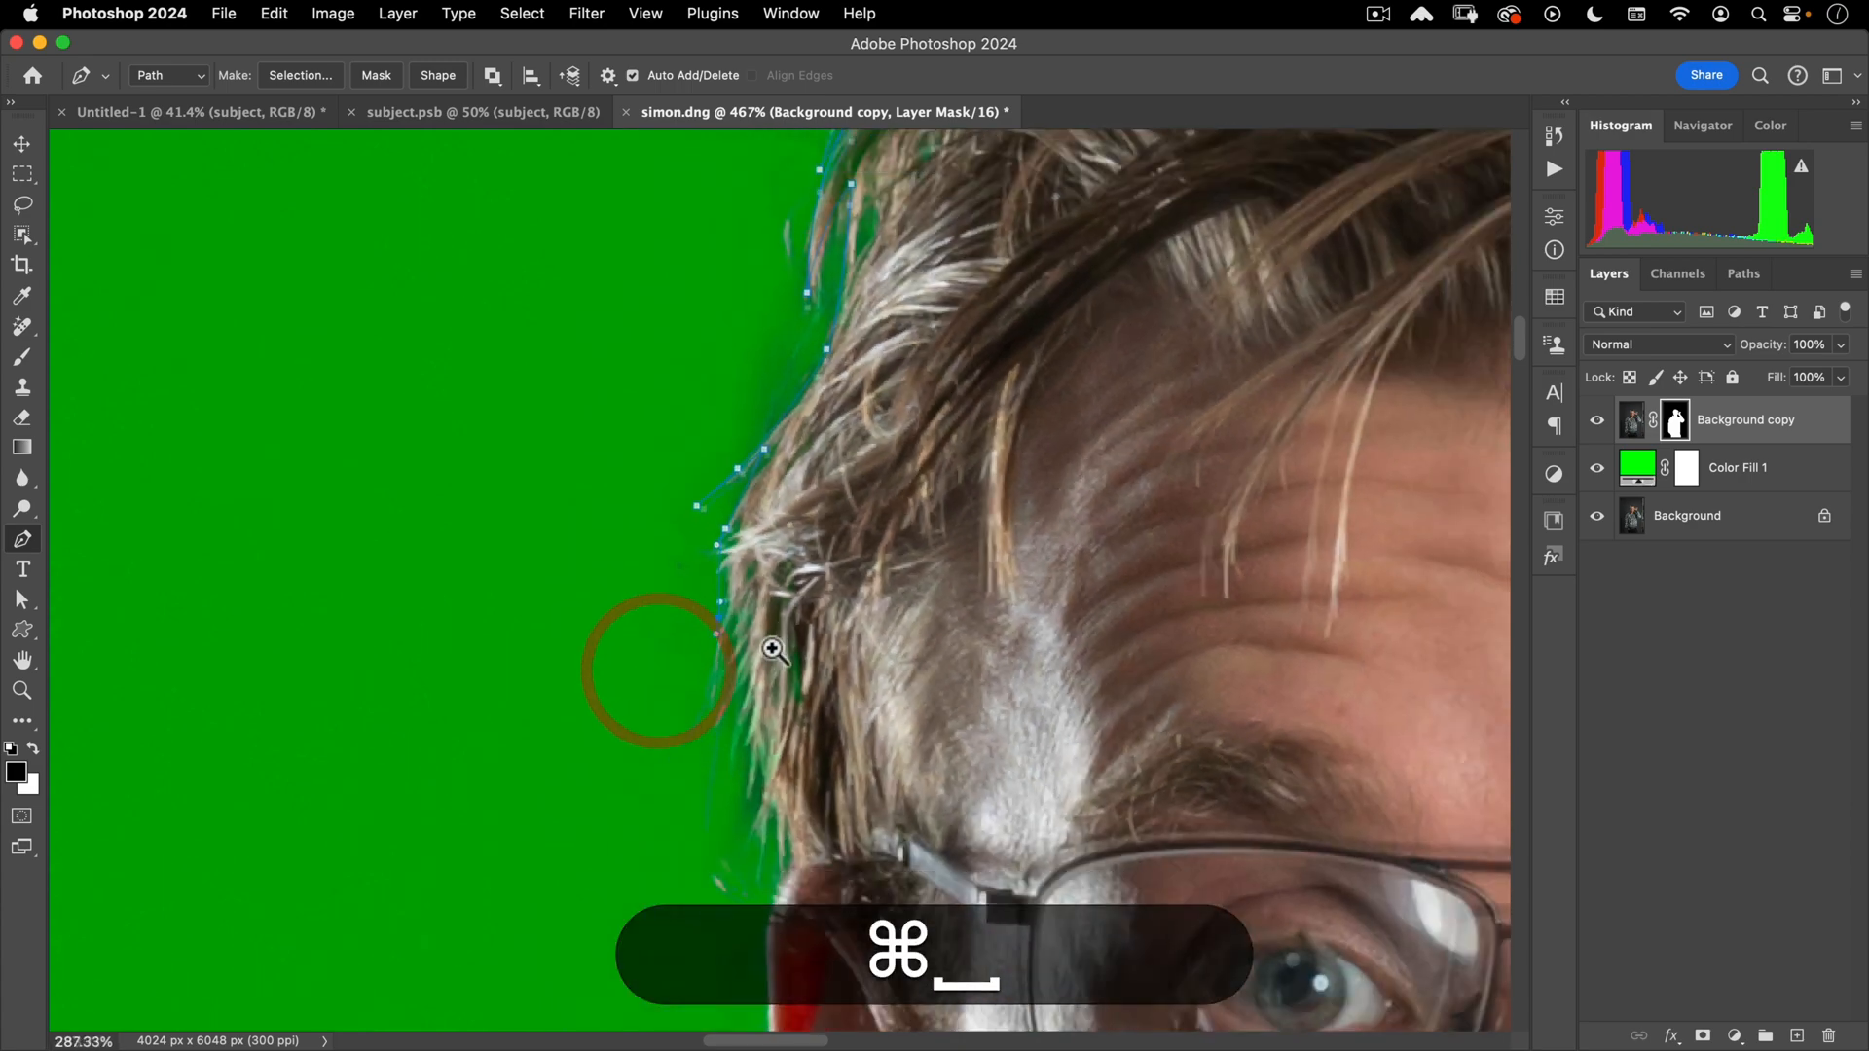
pyautogui.moveTo(771, 647); pyautogui.dragTo(730, 554)
pyautogui.click(711, 501)
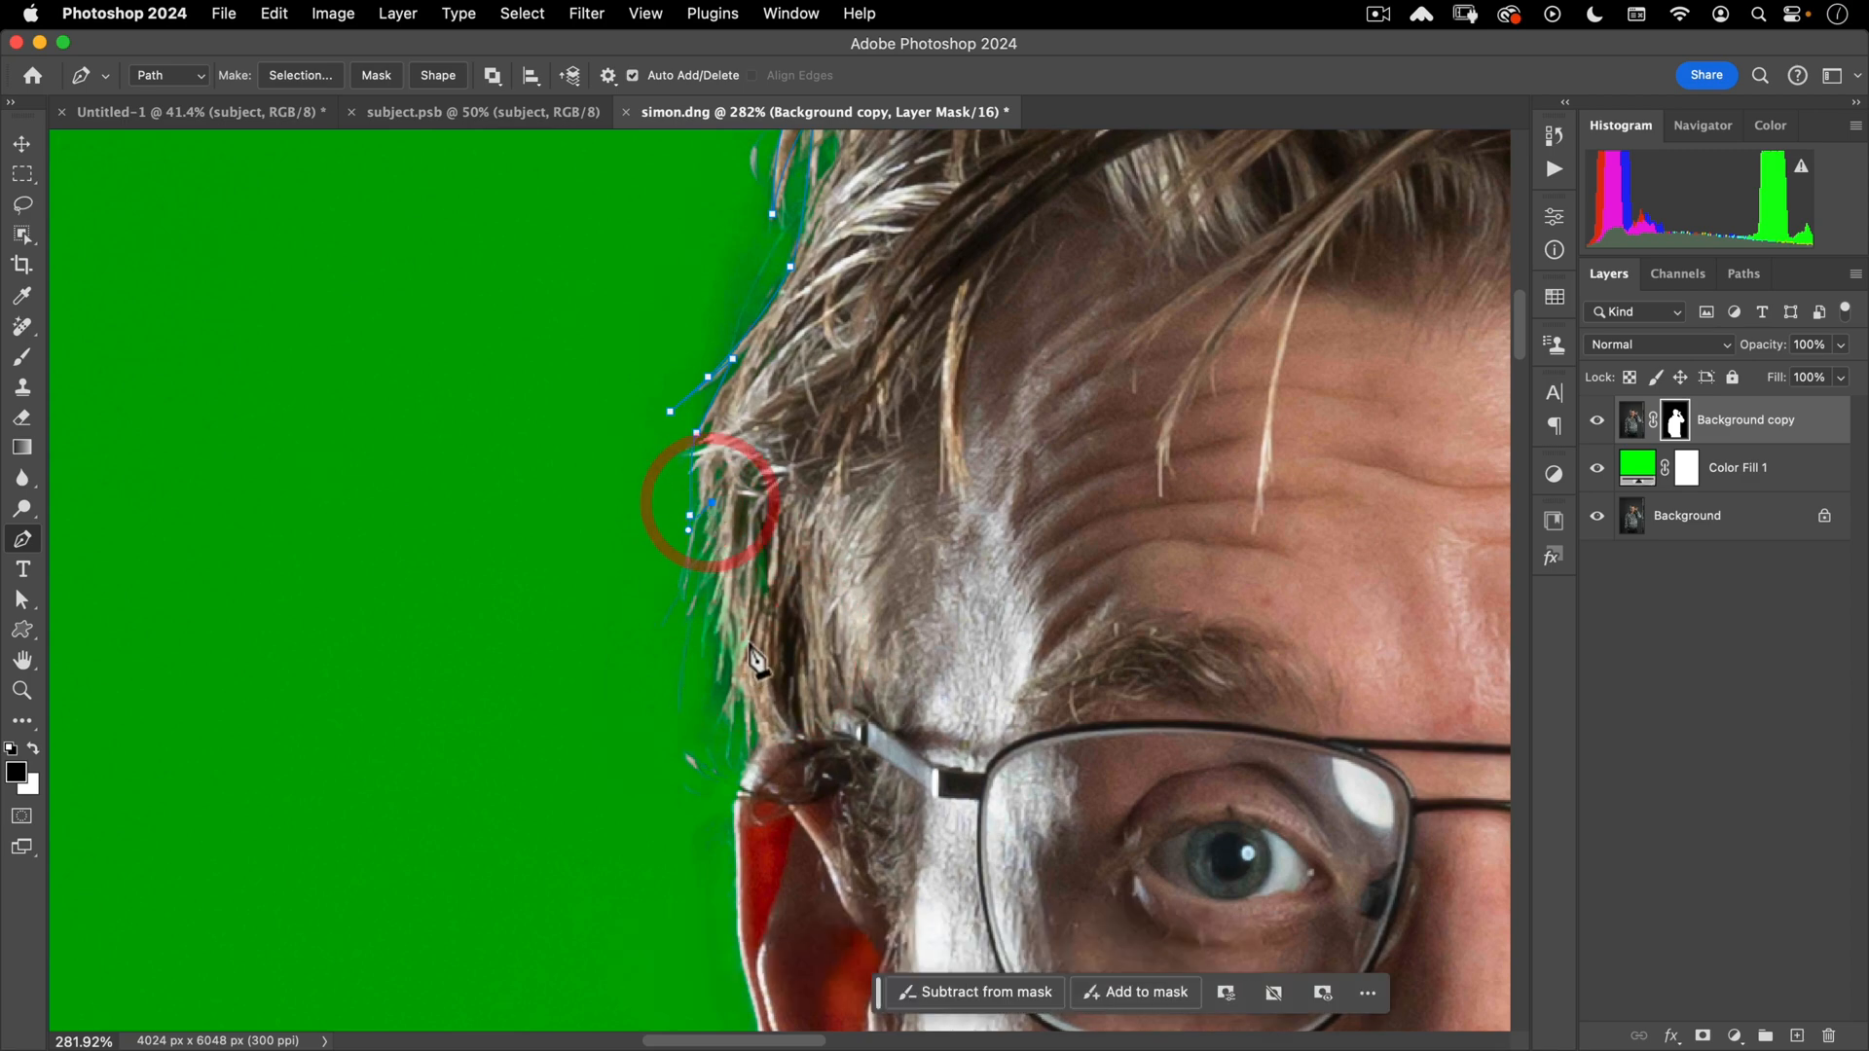
pyautogui.click(757, 669)
pyautogui.moveTo(938, 711); pyautogui.dragTo(960, 711)
pyautogui.moveTo(1284, 507); pyautogui.dragTo(722, 710)
pyautogui.moveTo(993, 652); pyautogui.dragTo(943, 692)
pyautogui.moveTo(1200, 561); pyautogui.dragTo(1187, 471)
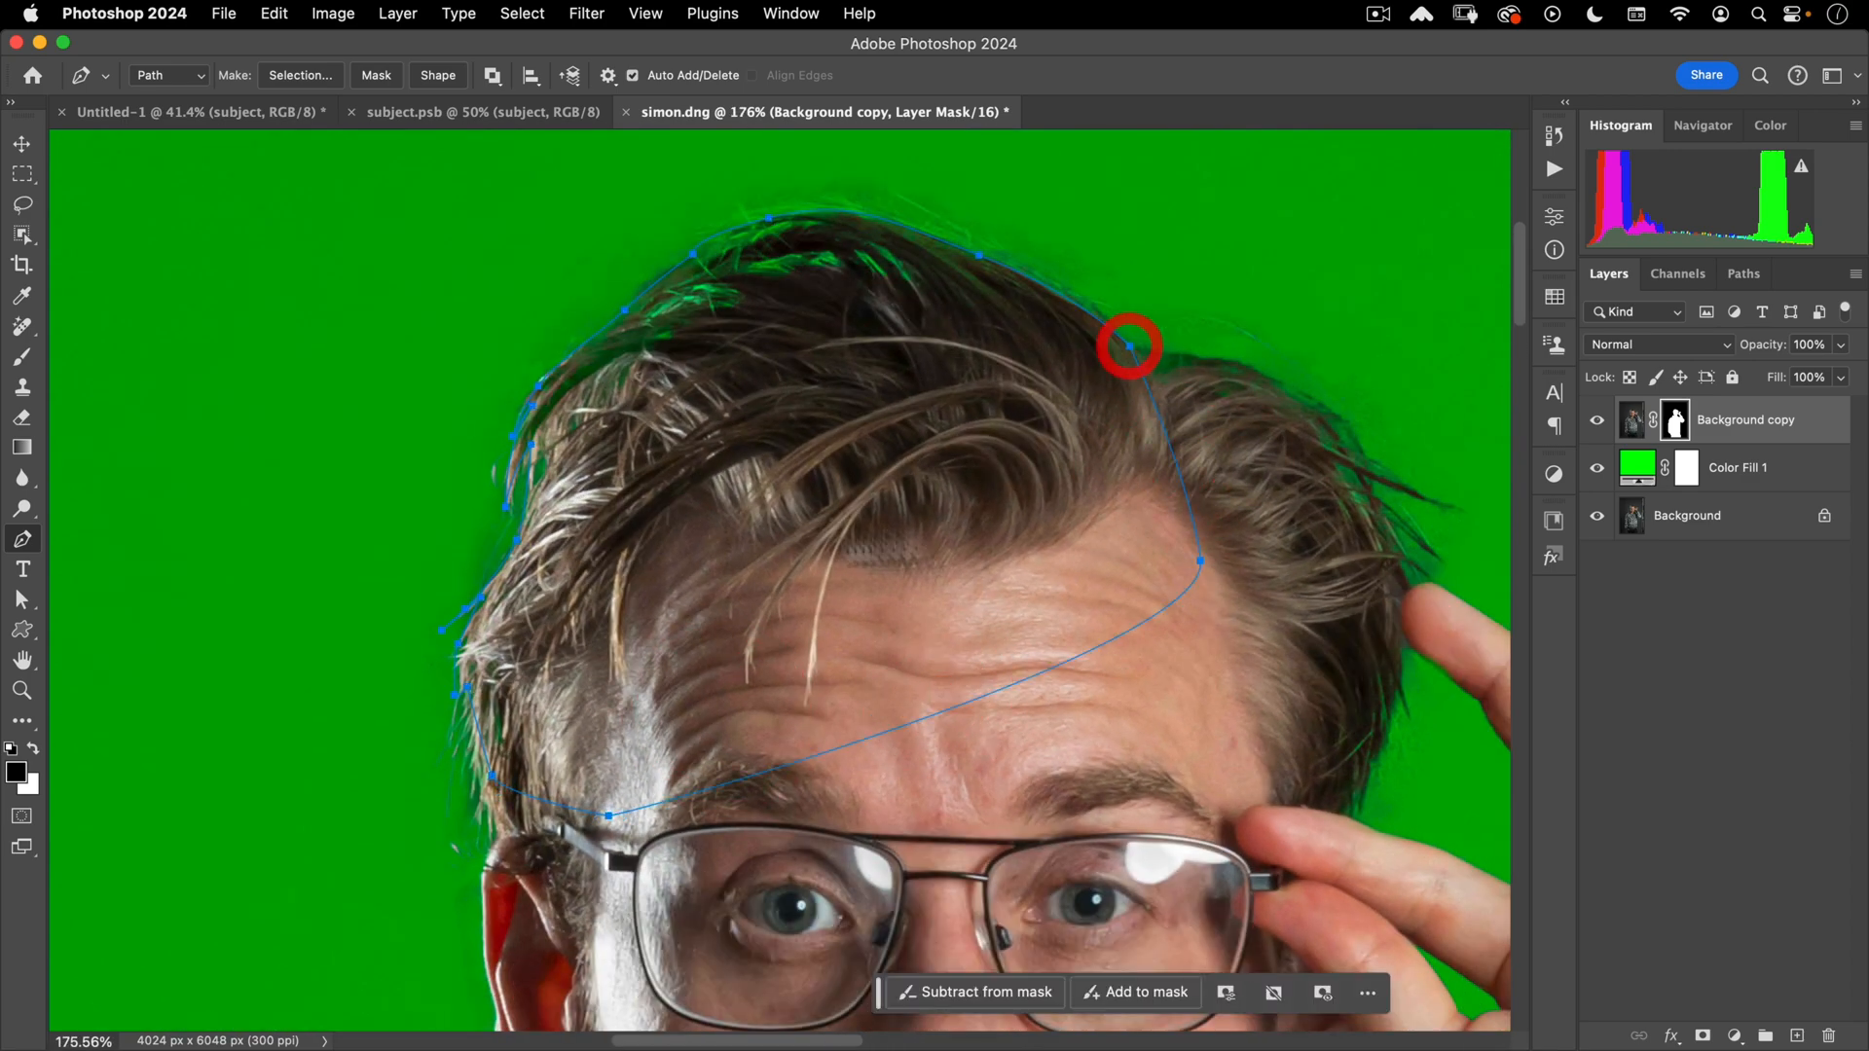
pyautogui.rightClick(654, 375)
# - Make a 0.5 px feathered selection from the hair path and fill it white on the mask
pyautogui.click(750, 493)
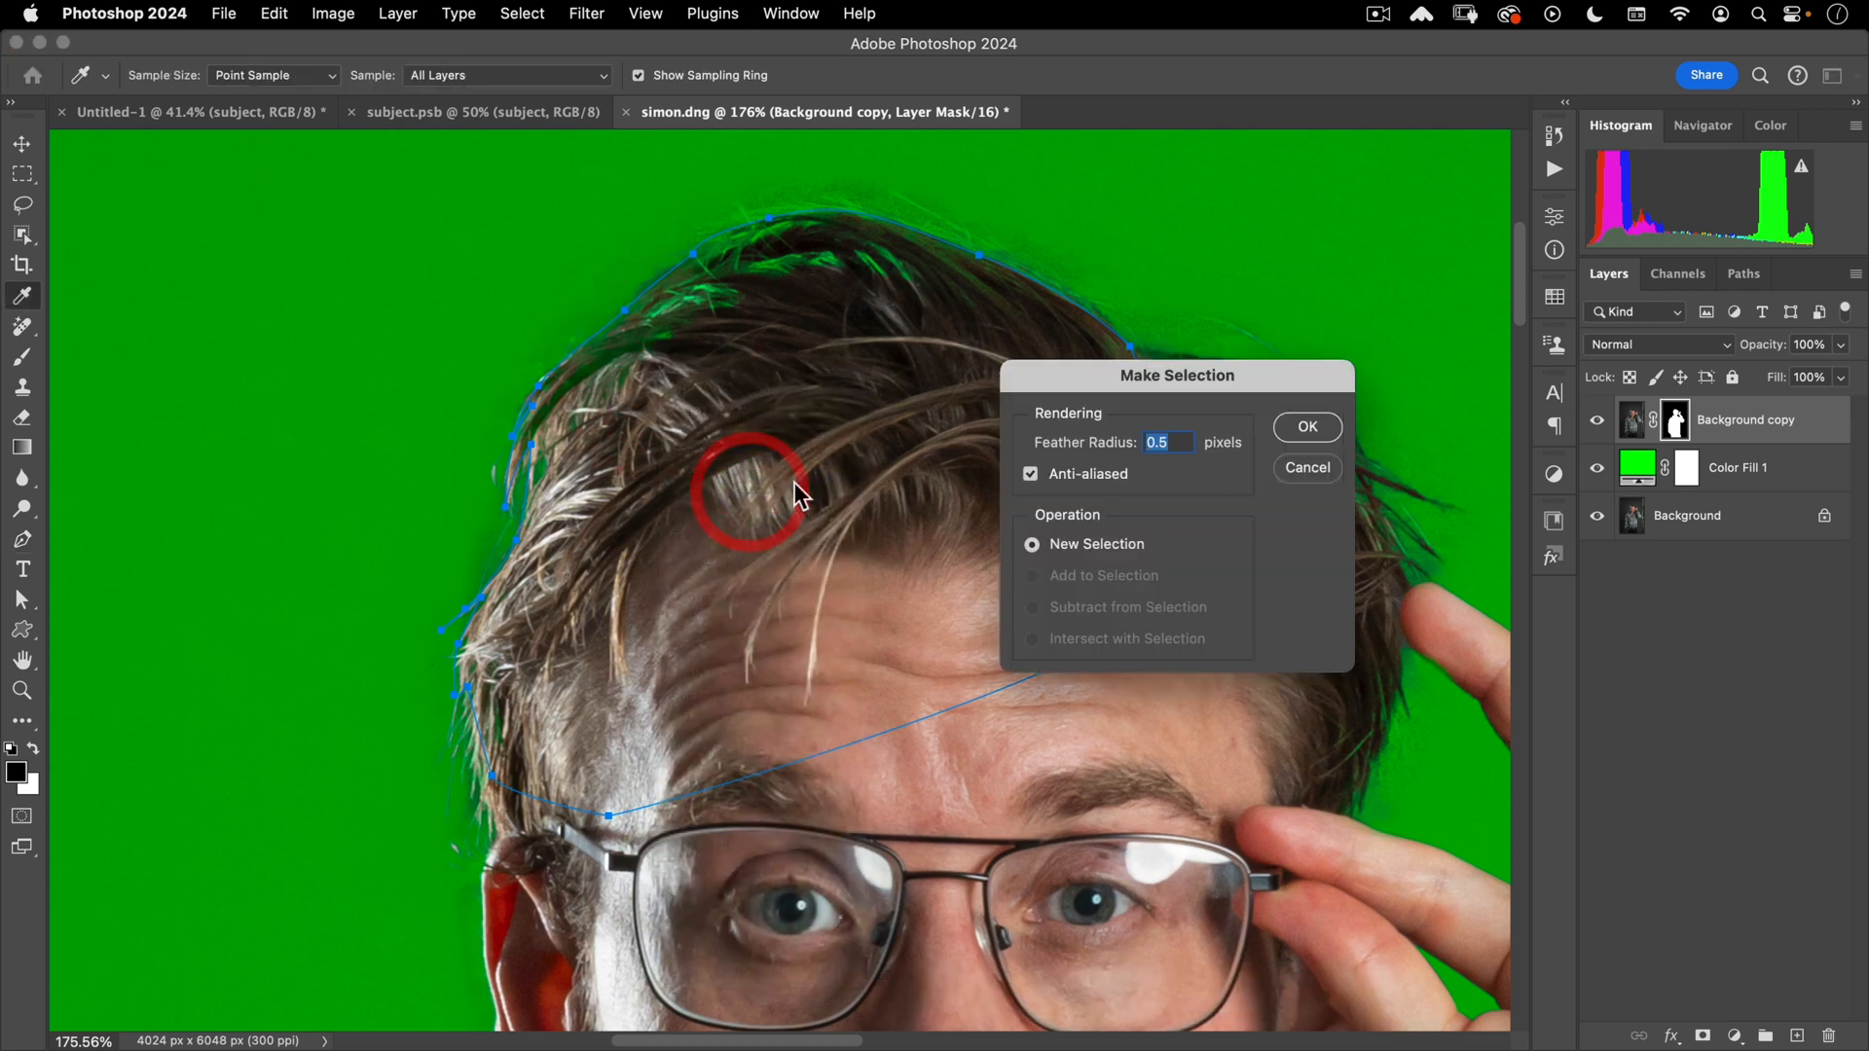
pyautogui.press('Return')
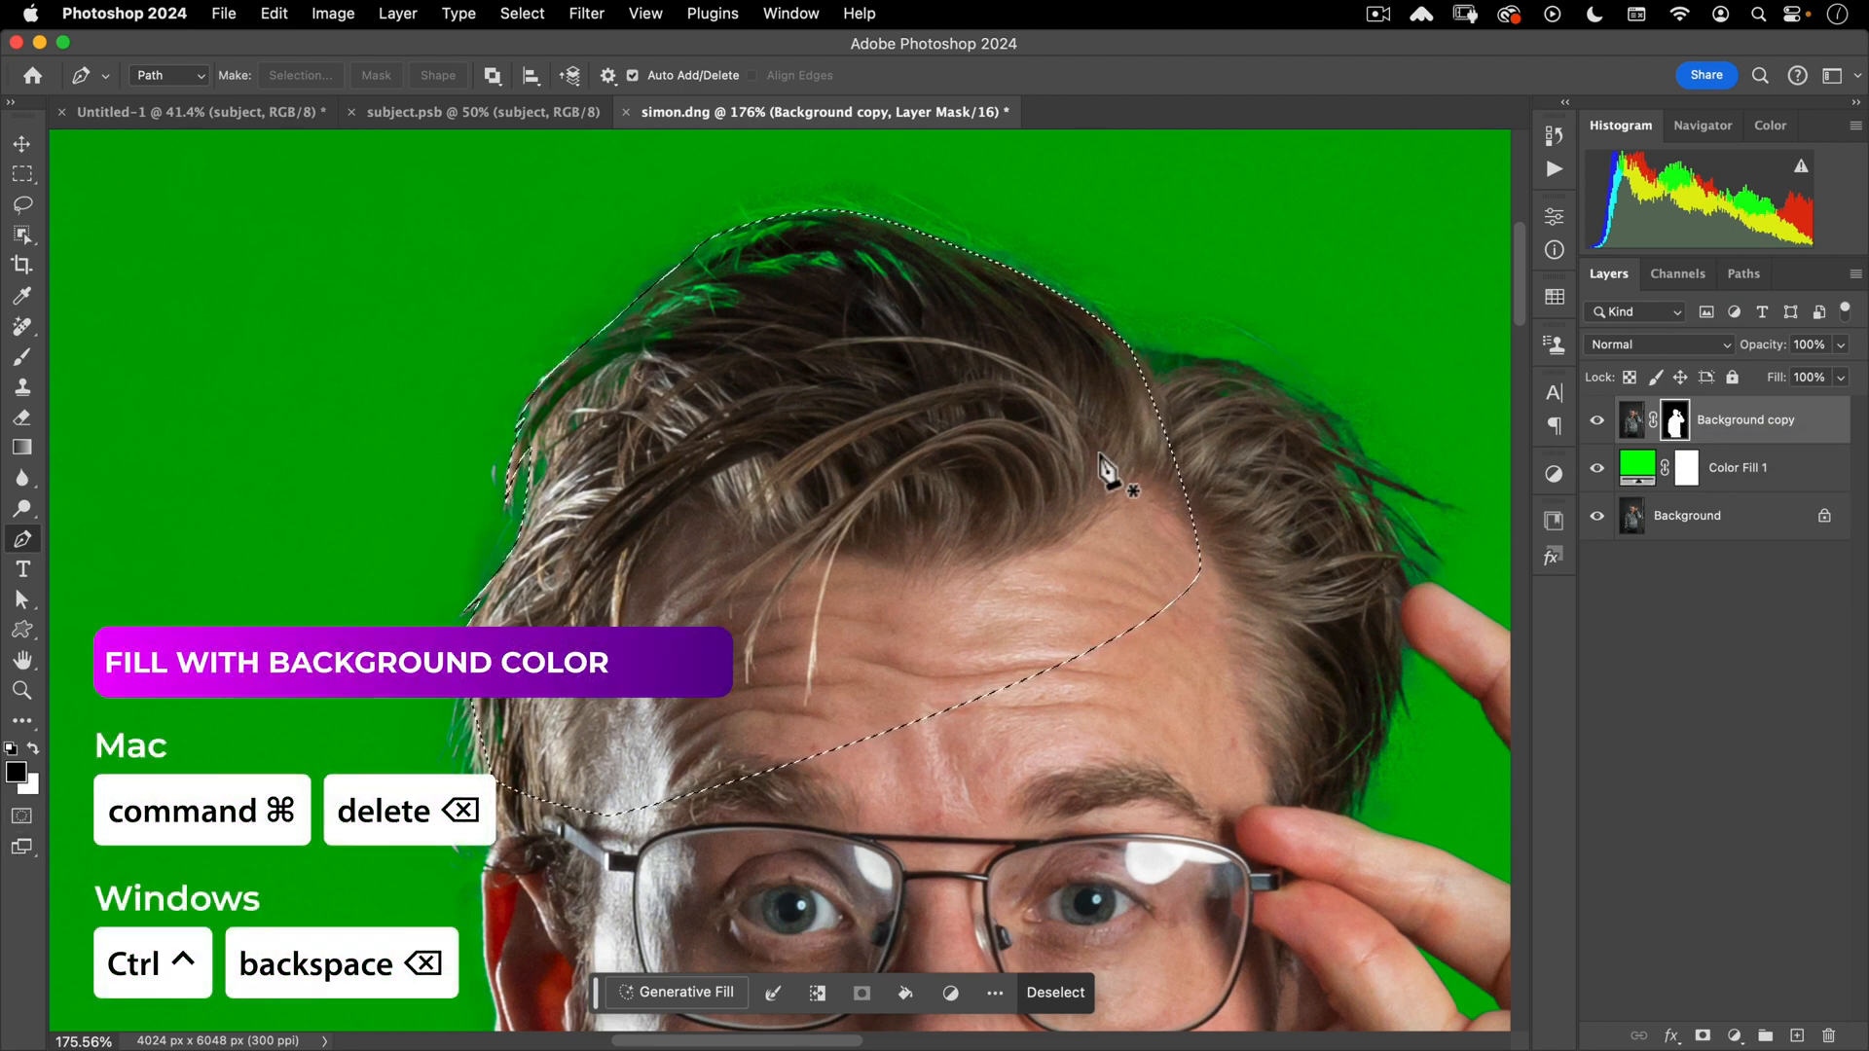
pyautogui.press('super+BackSpace')
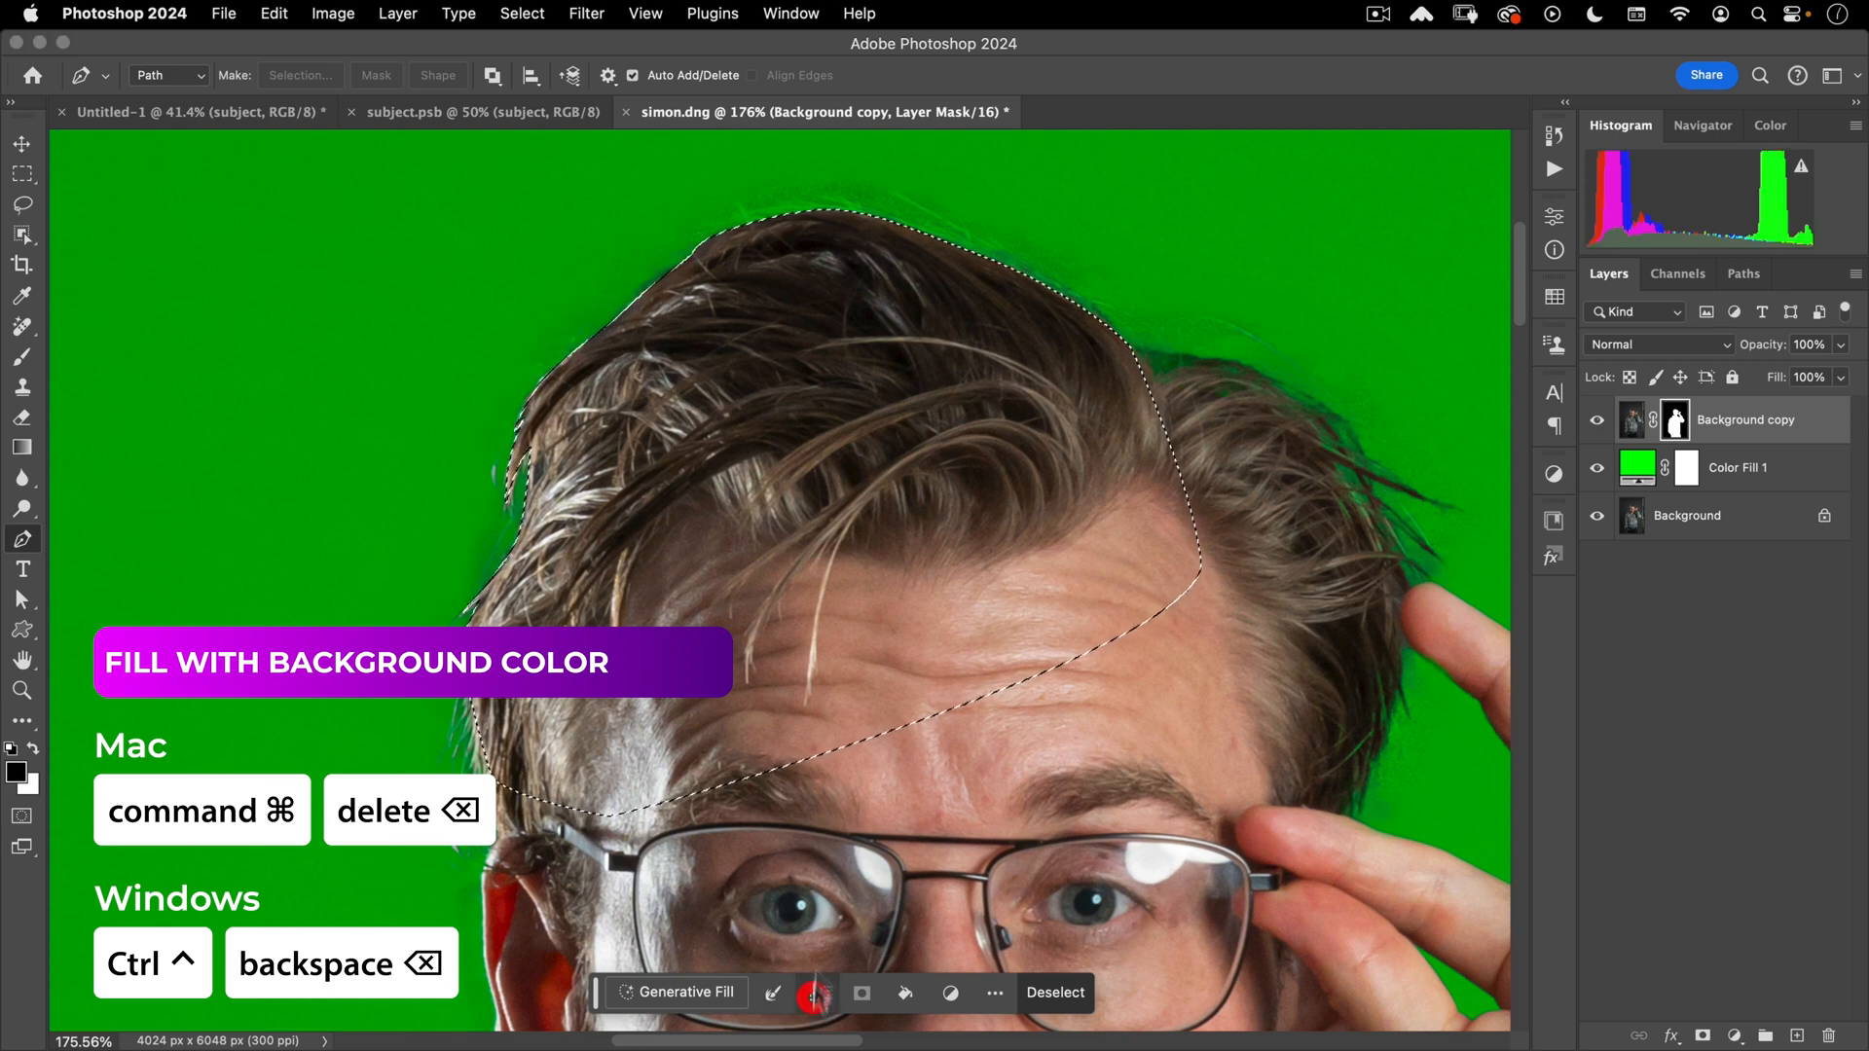
pyautogui.press('b')
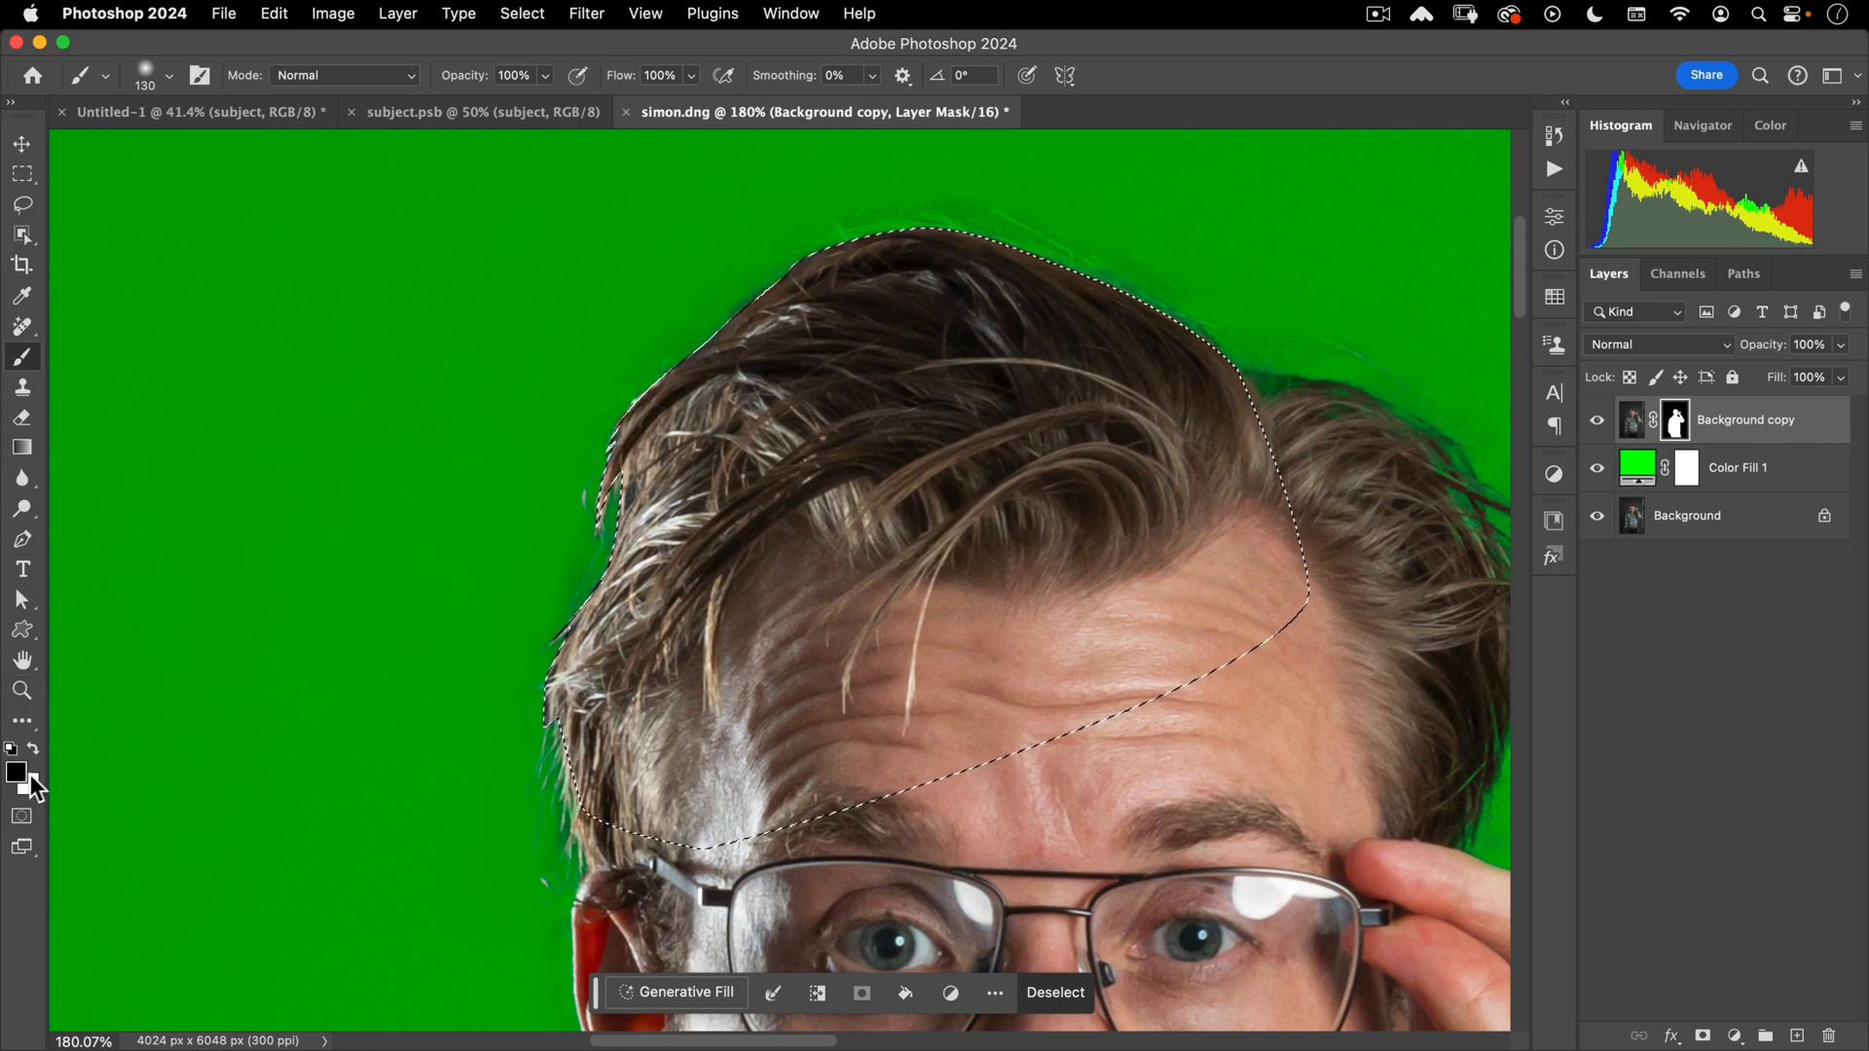
# - Swap to black and set the brush to about 91 px with roughly 97% hardness
pyautogui.press('x')
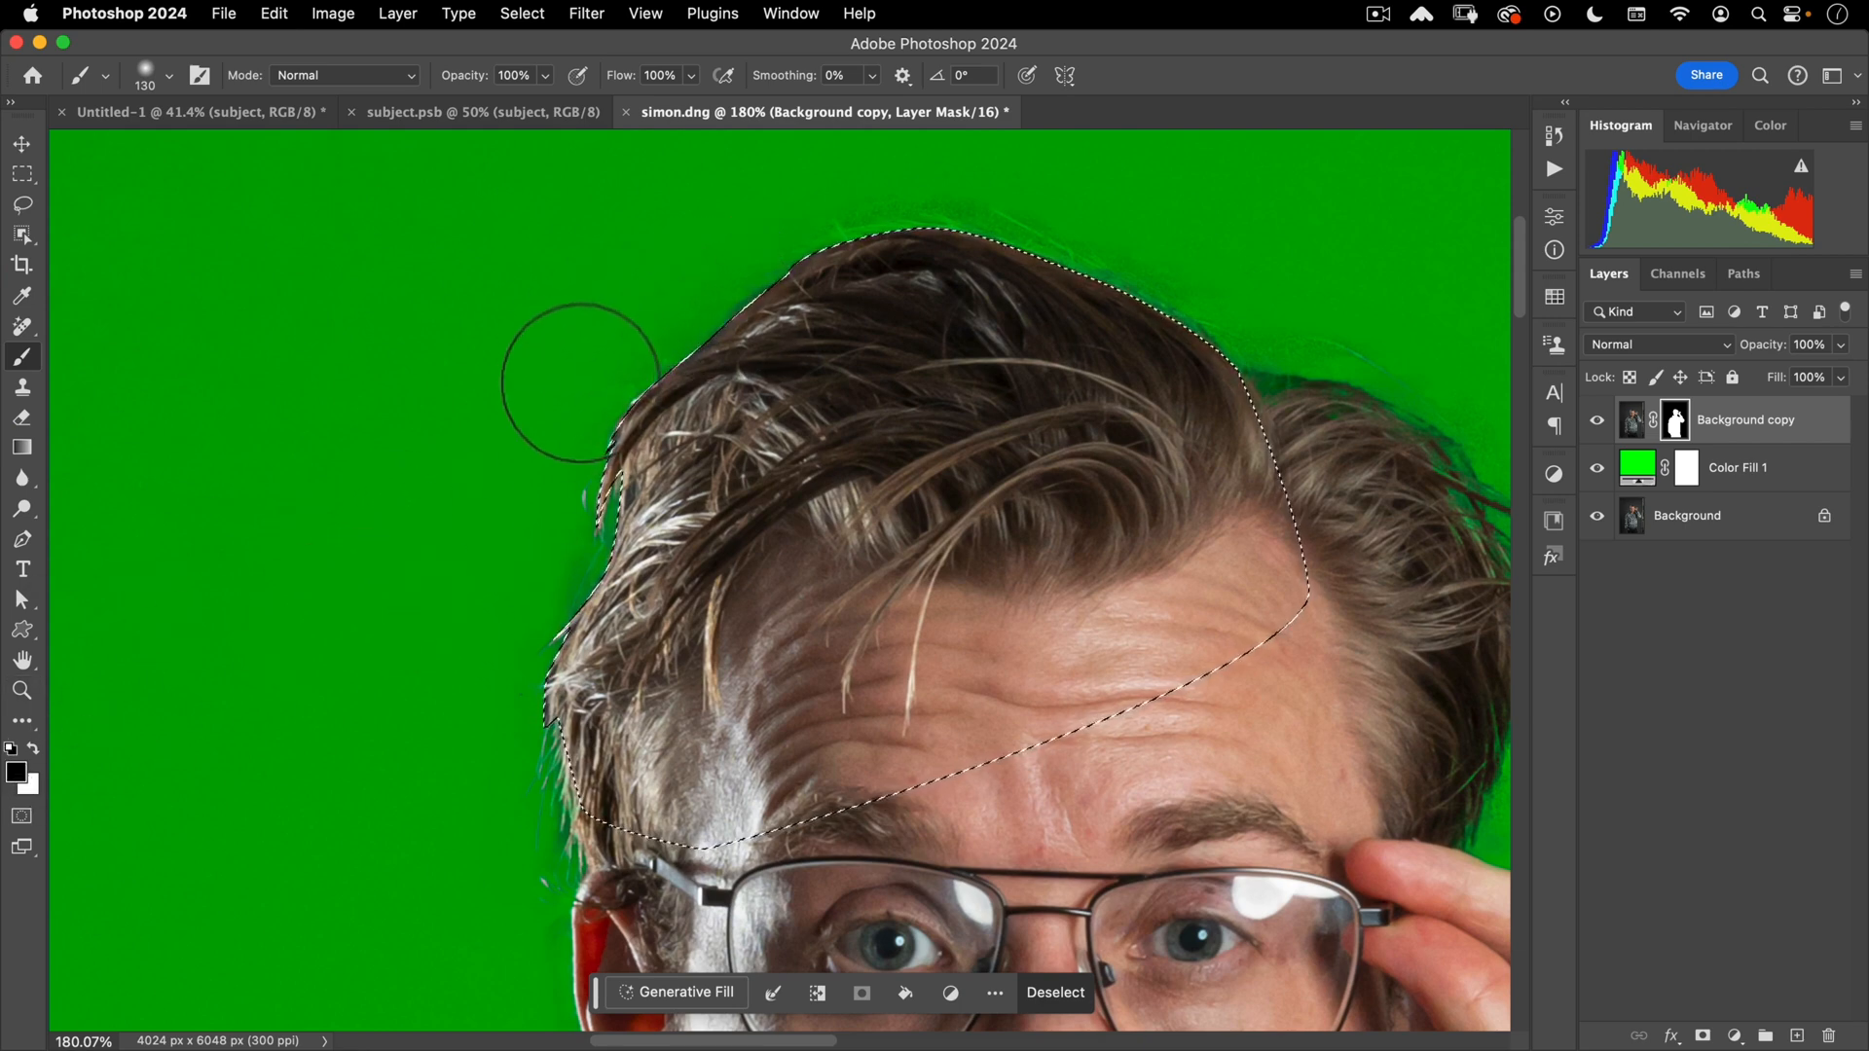
pyautogui.moveTo(599, 319)
pyautogui.mouseDown()
pyautogui.moveTo(670, 297)
pyautogui.moveTo(628, 321)
pyautogui.moveTo(818, 319)
pyautogui.moveTo(584, 326)
pyautogui.moveTo(701, 331)
pyautogui.mouseUp()
pyautogui.moveTo(618, 271)
pyautogui.mouseDown()
pyautogui.moveTo(623, 662)
pyautogui.moveTo(620, 272)
pyautogui.moveTo(629, 632)
pyautogui.mouseUp()
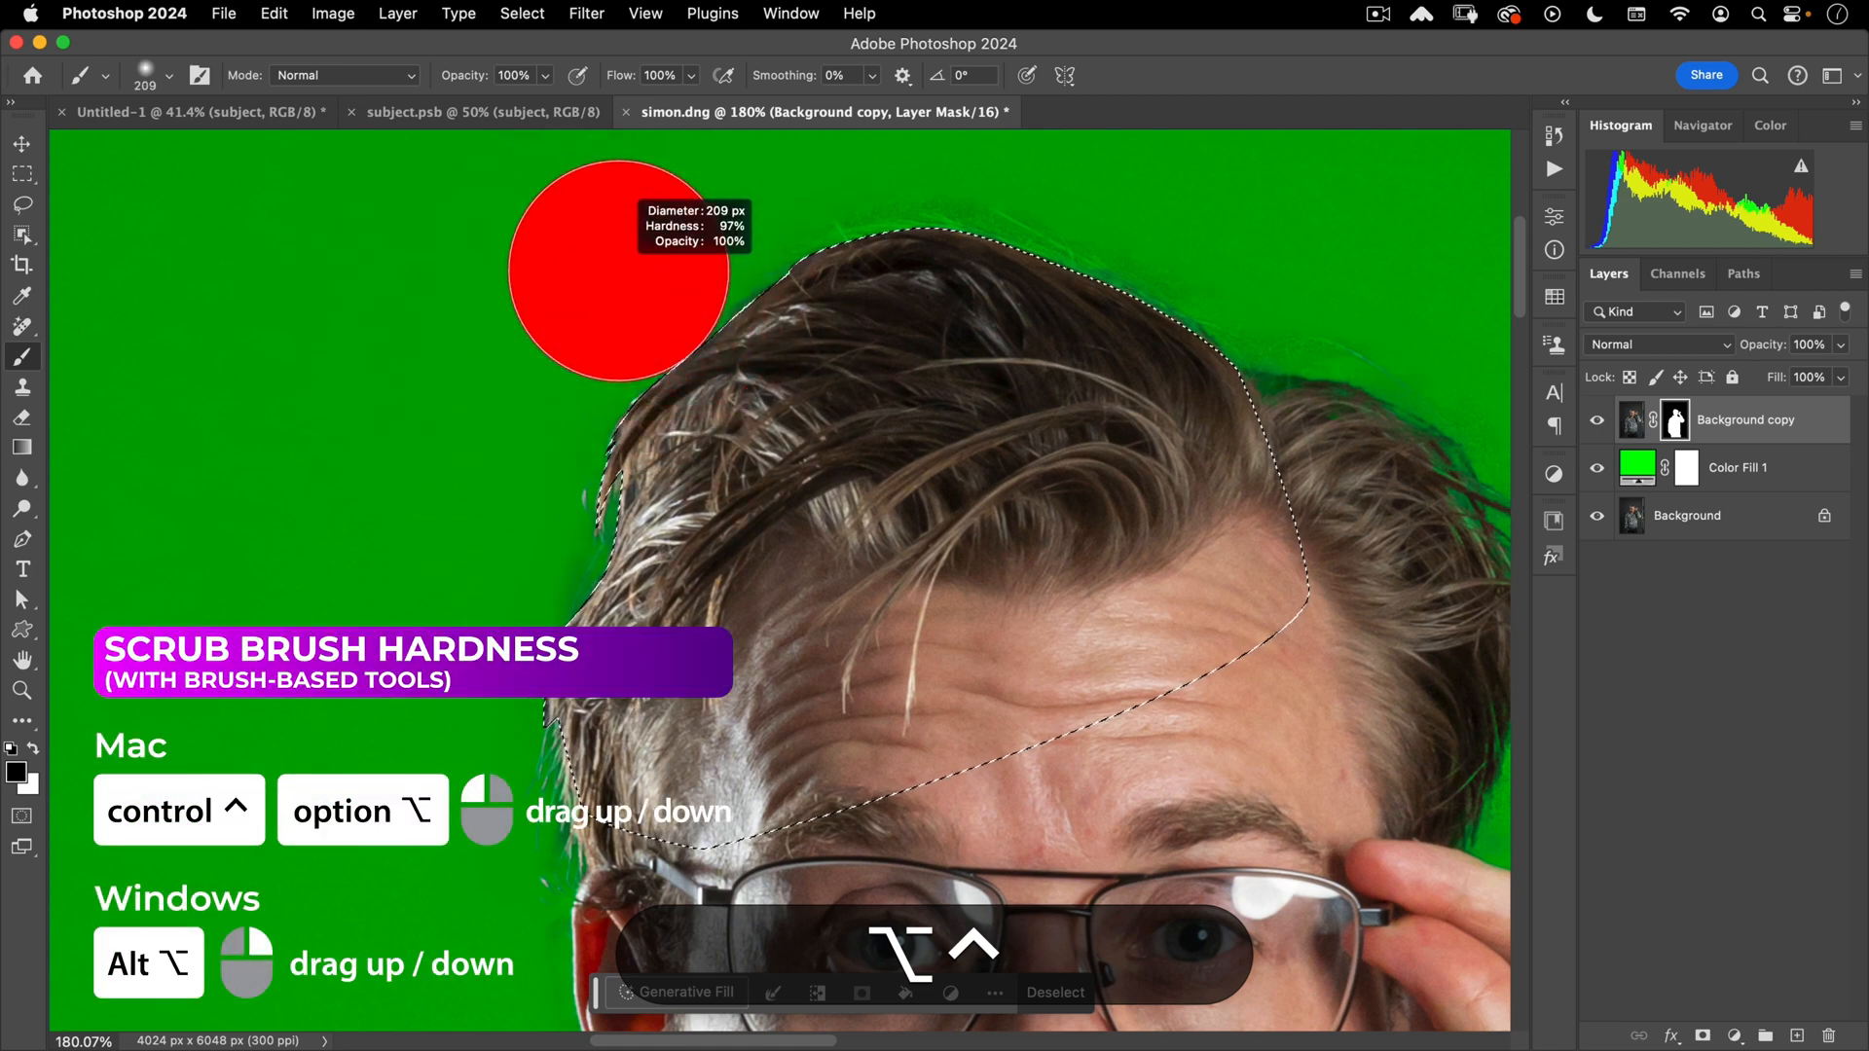
pyautogui.moveTo(634, 701); pyautogui.dragTo(635, 700)
pyautogui.moveTo(562, 358); pyautogui.dragTo(432, 381)
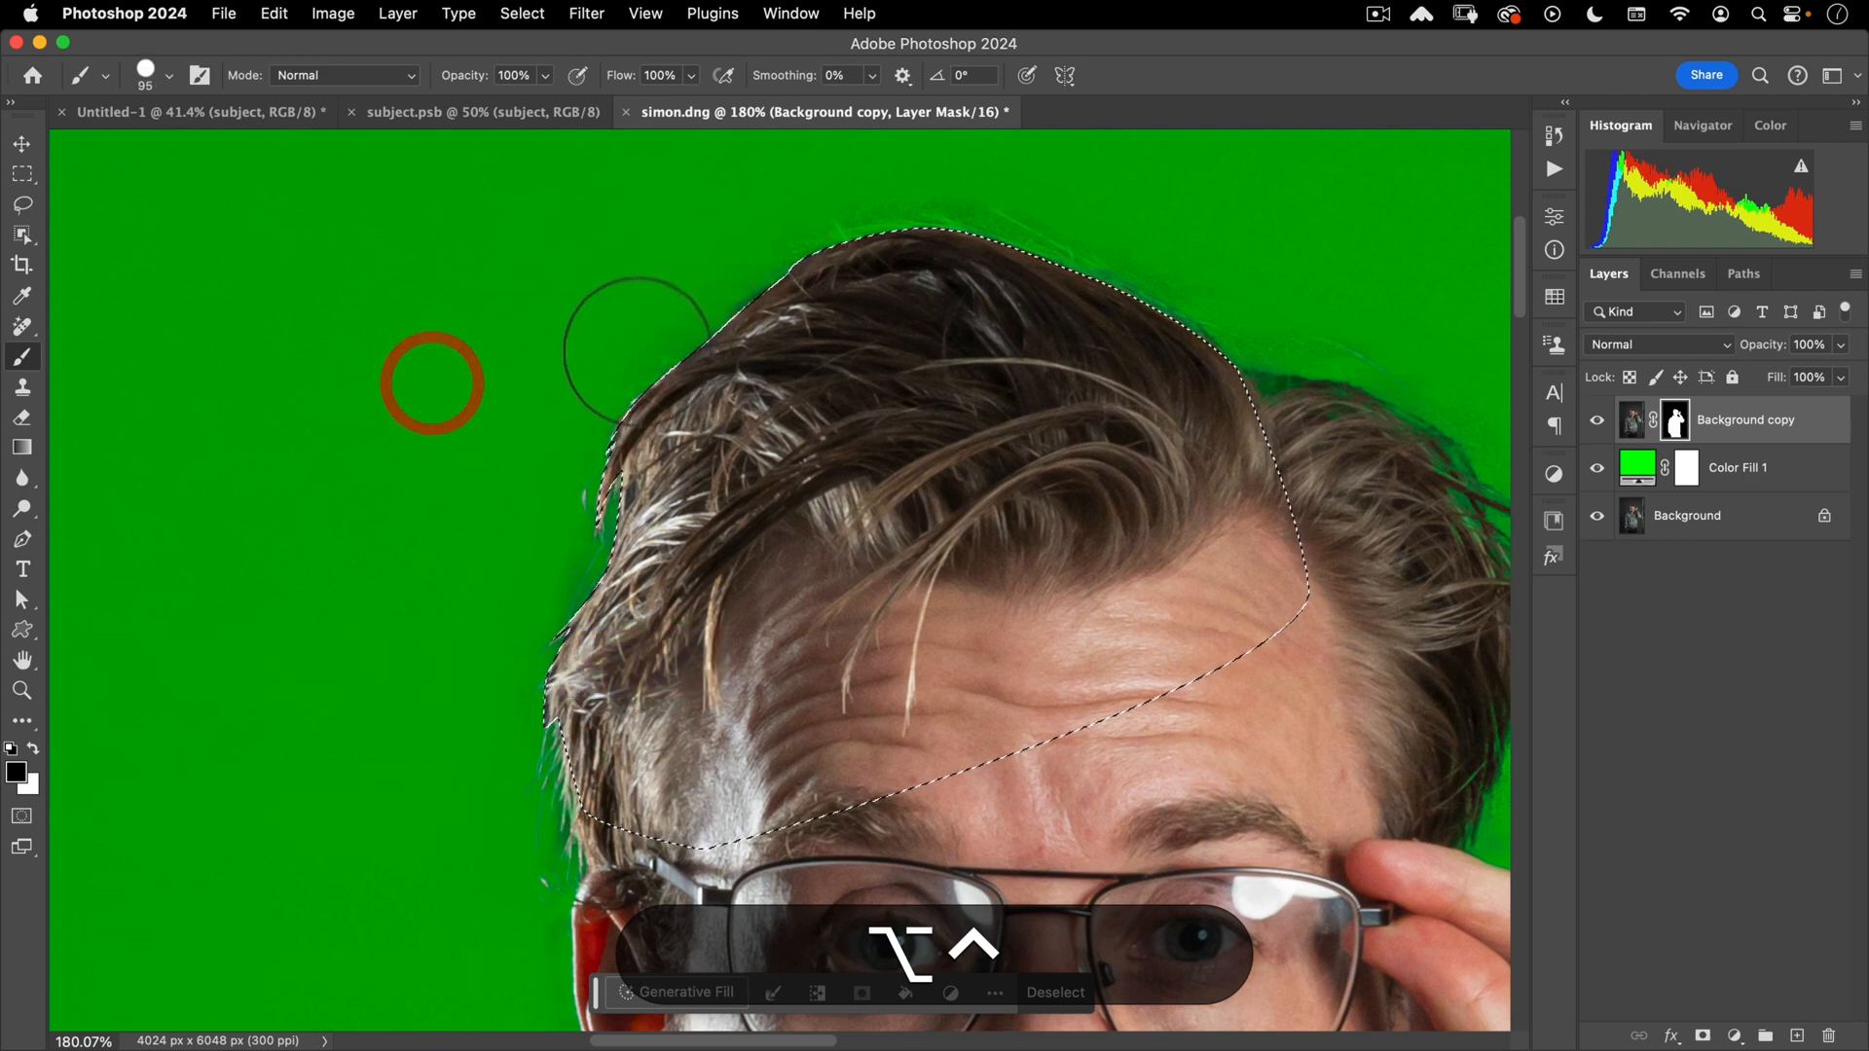
# - Invert the hairline selection and paint out the dark fringe, undoing bad strokes and shrinking the brush to 83 px
pyautogui.moveTo(637, 395)
pyautogui.mouseDown()
pyautogui.moveTo(835, 205)
pyautogui.moveTo(862, 237)
pyautogui.mouseUp()
pyautogui.press('super+z')
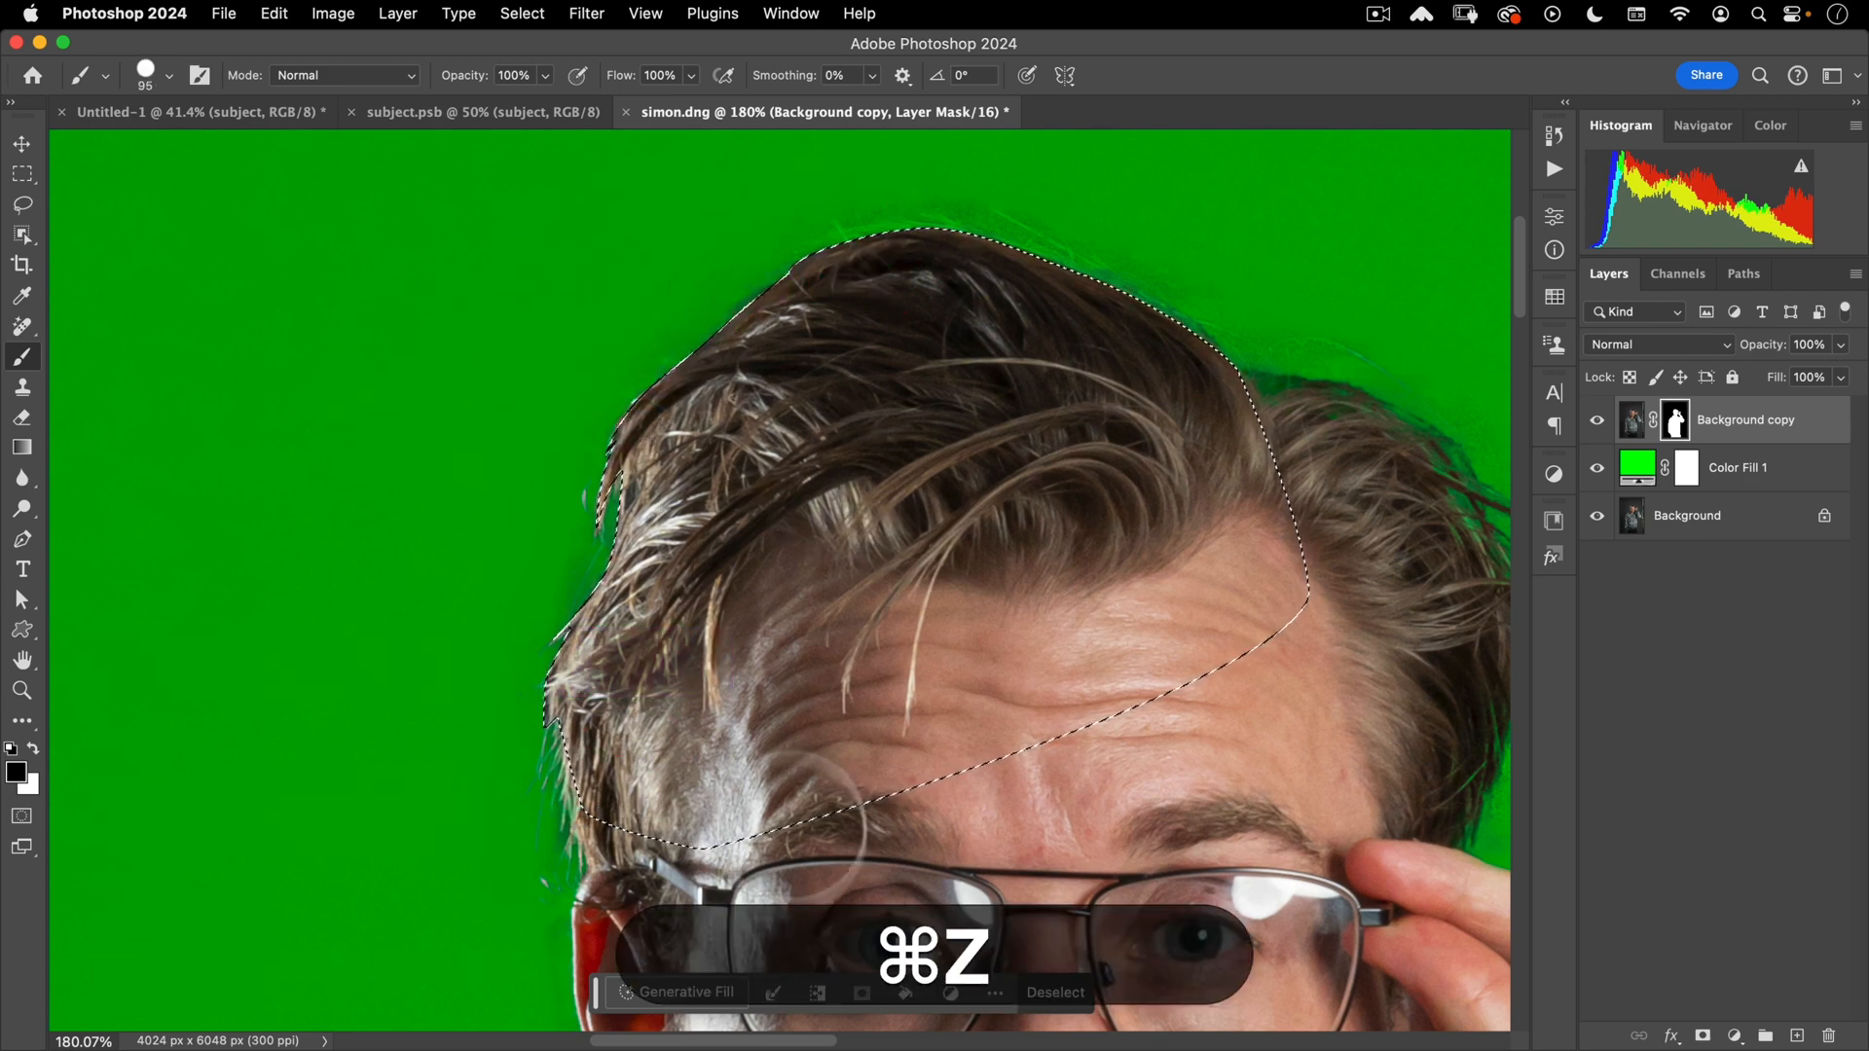
pyautogui.click(817, 993)
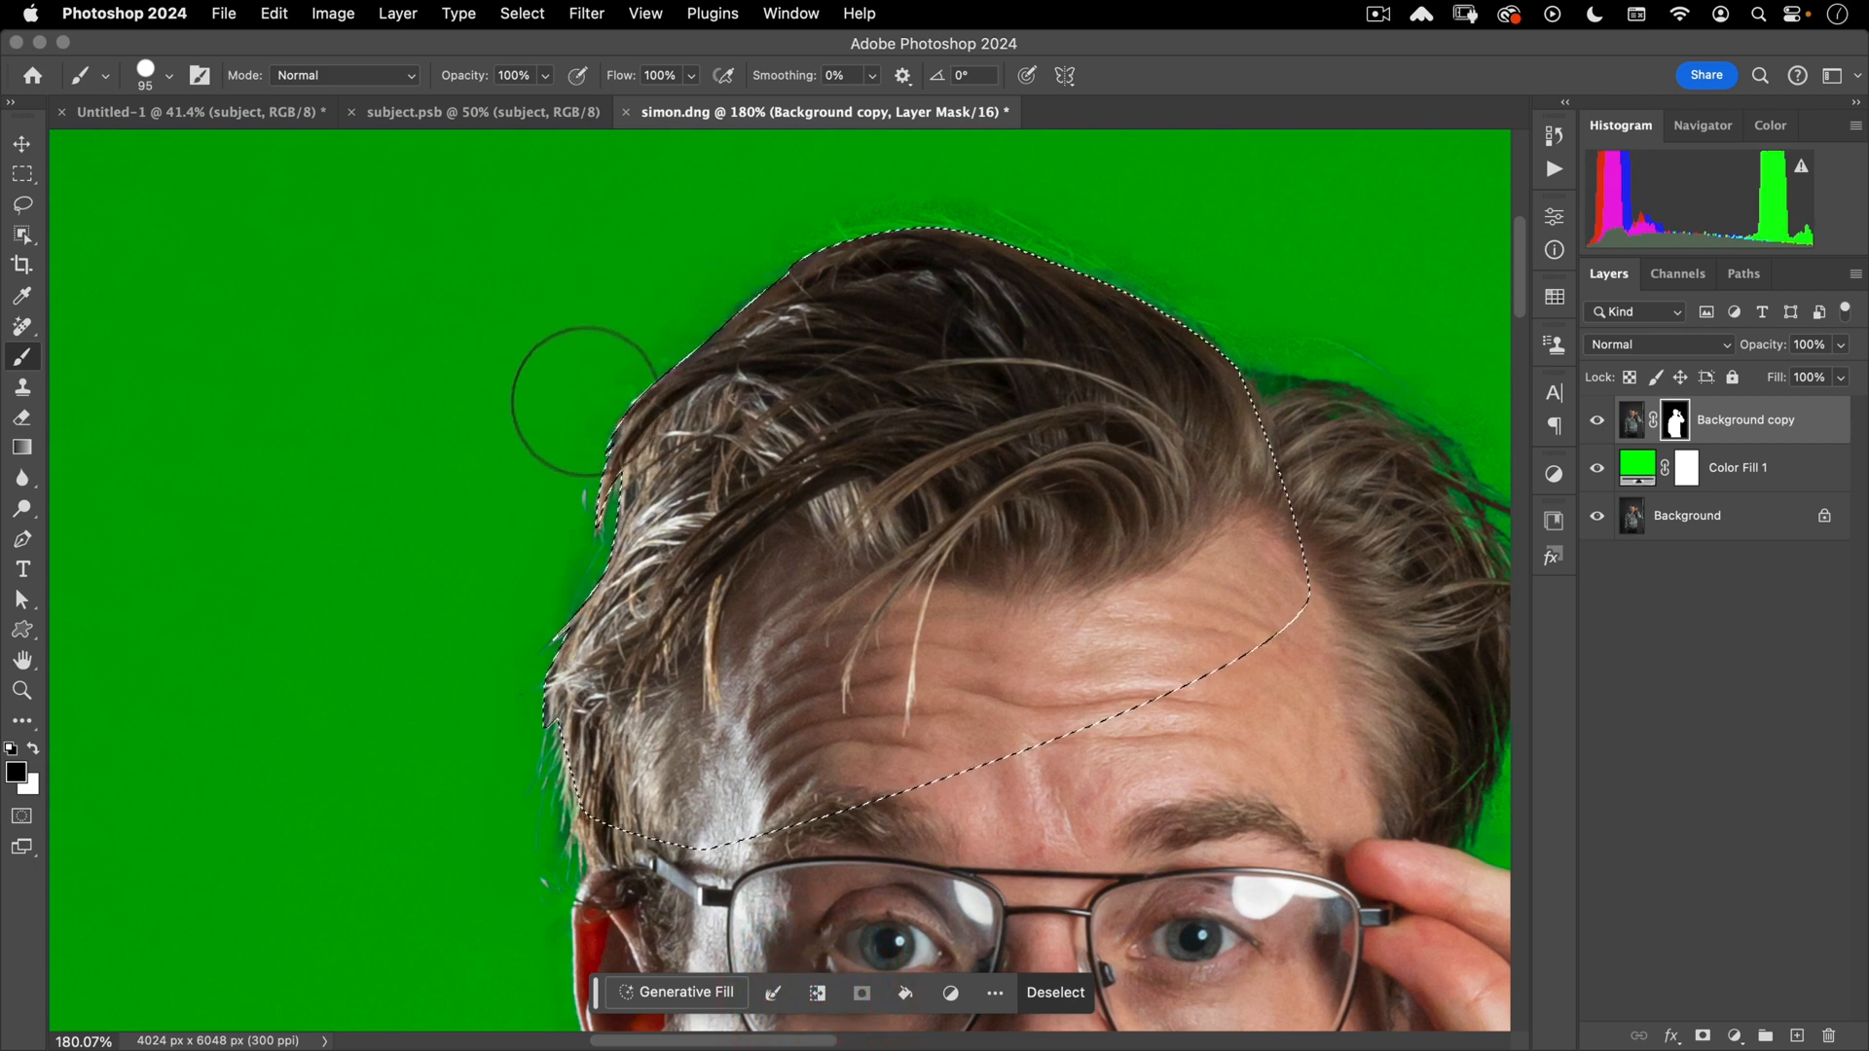
pyautogui.moveTo(584, 401); pyautogui.dragTo(751, 262)
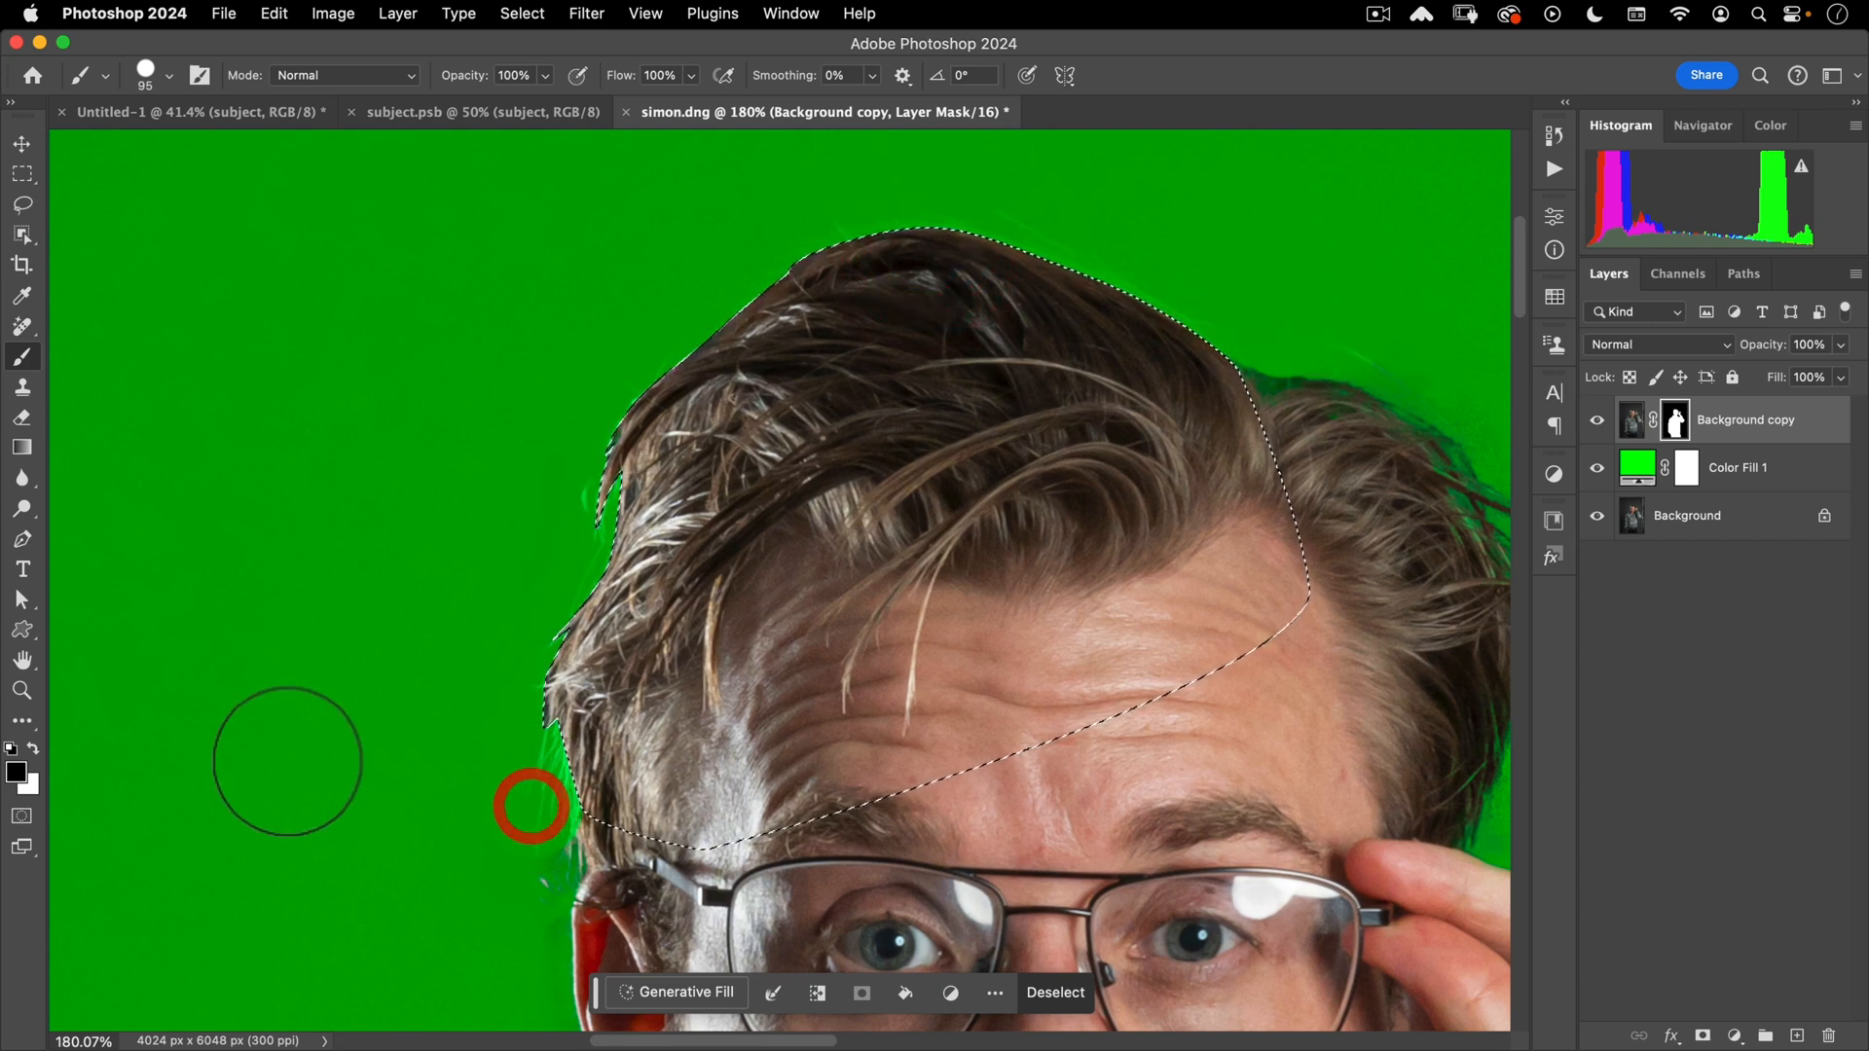
pyautogui.press('super+z')
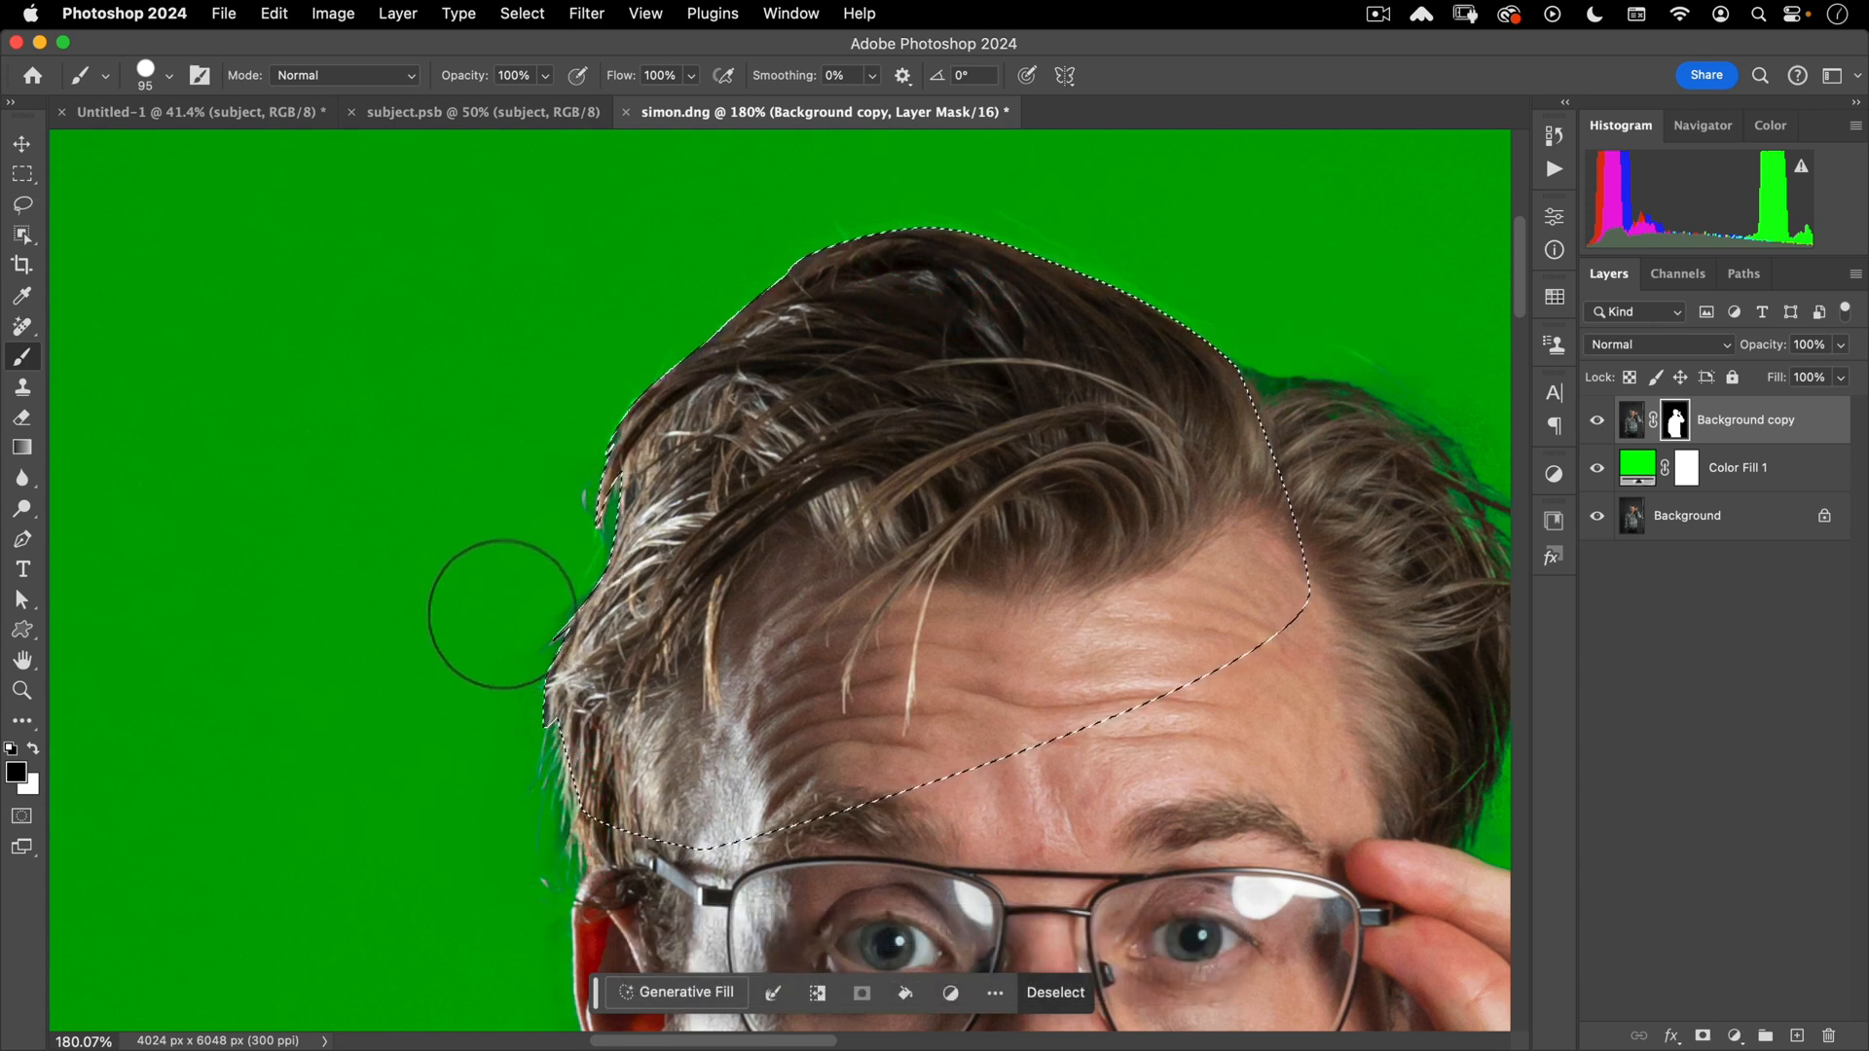
pyautogui.press('super+z')
pyautogui.moveTo(472, 625)
pyautogui.mouseDown()
pyautogui.moveTo(488, 584)
pyautogui.moveTo(473, 615)
pyautogui.mouseUp()
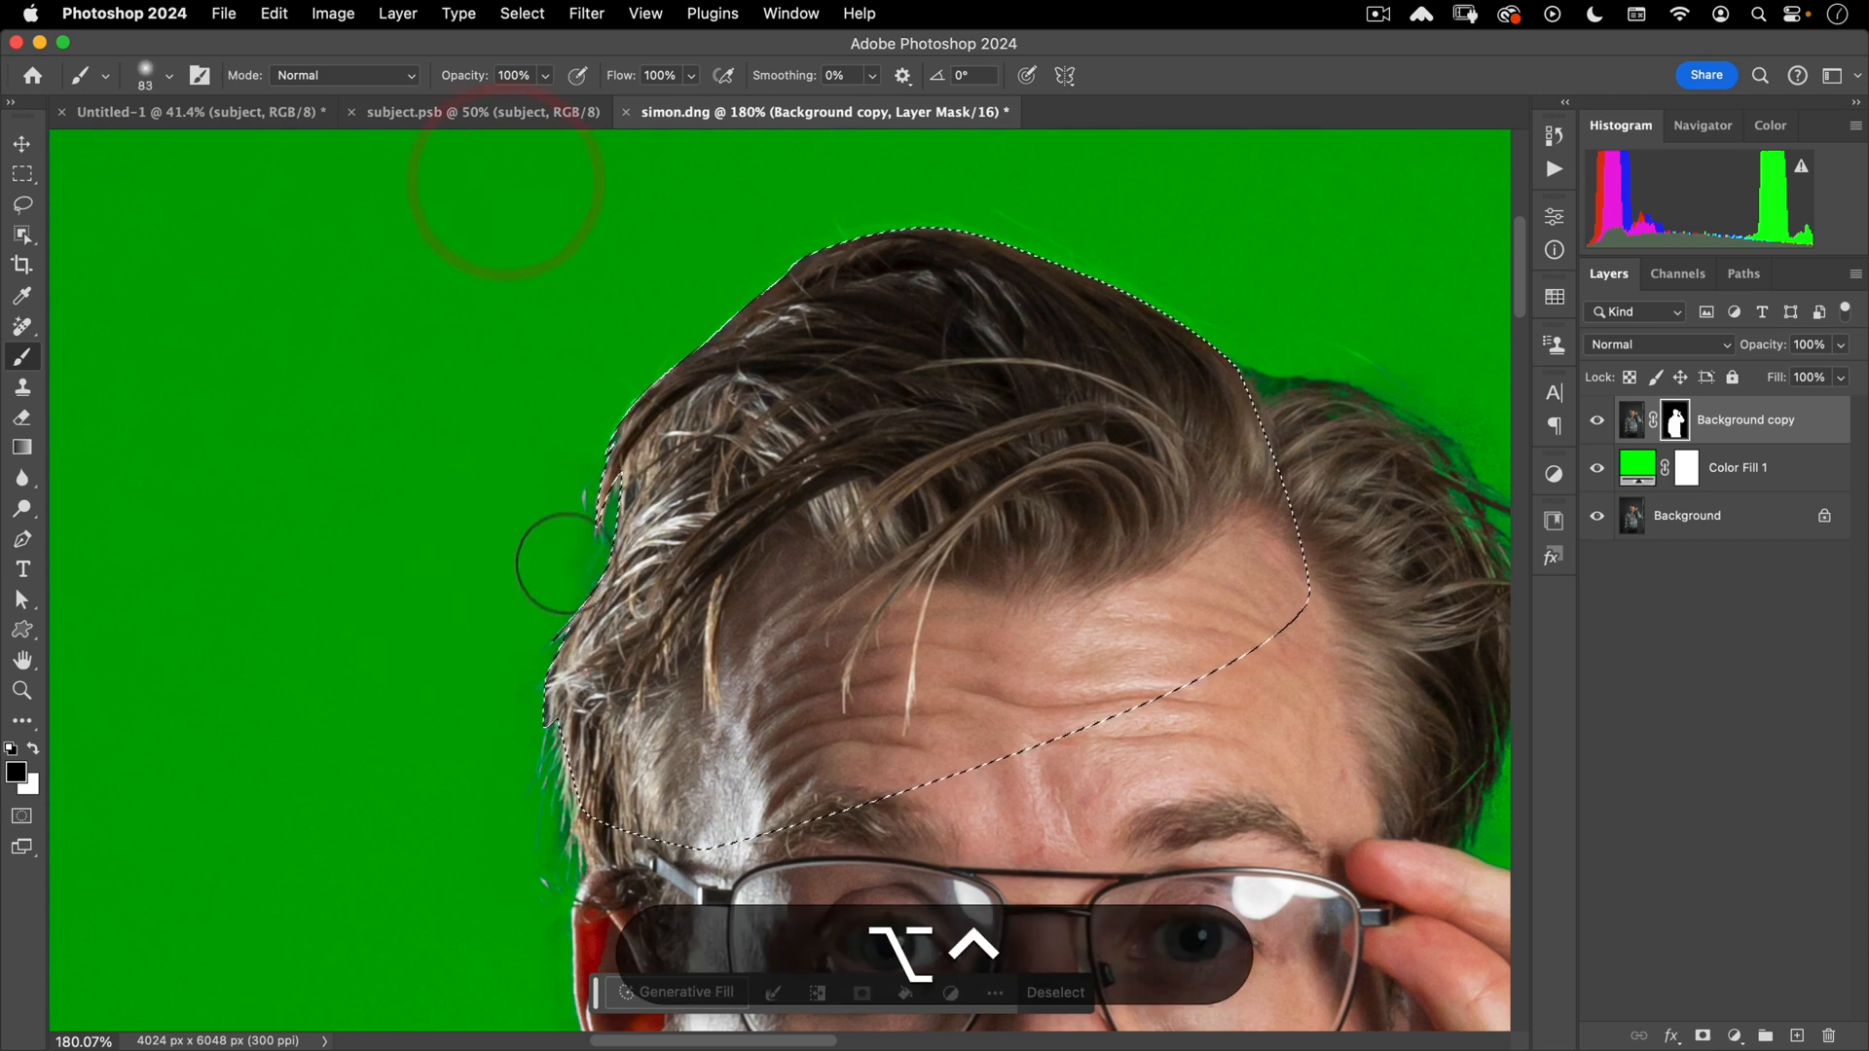
pyautogui.press('super+space')
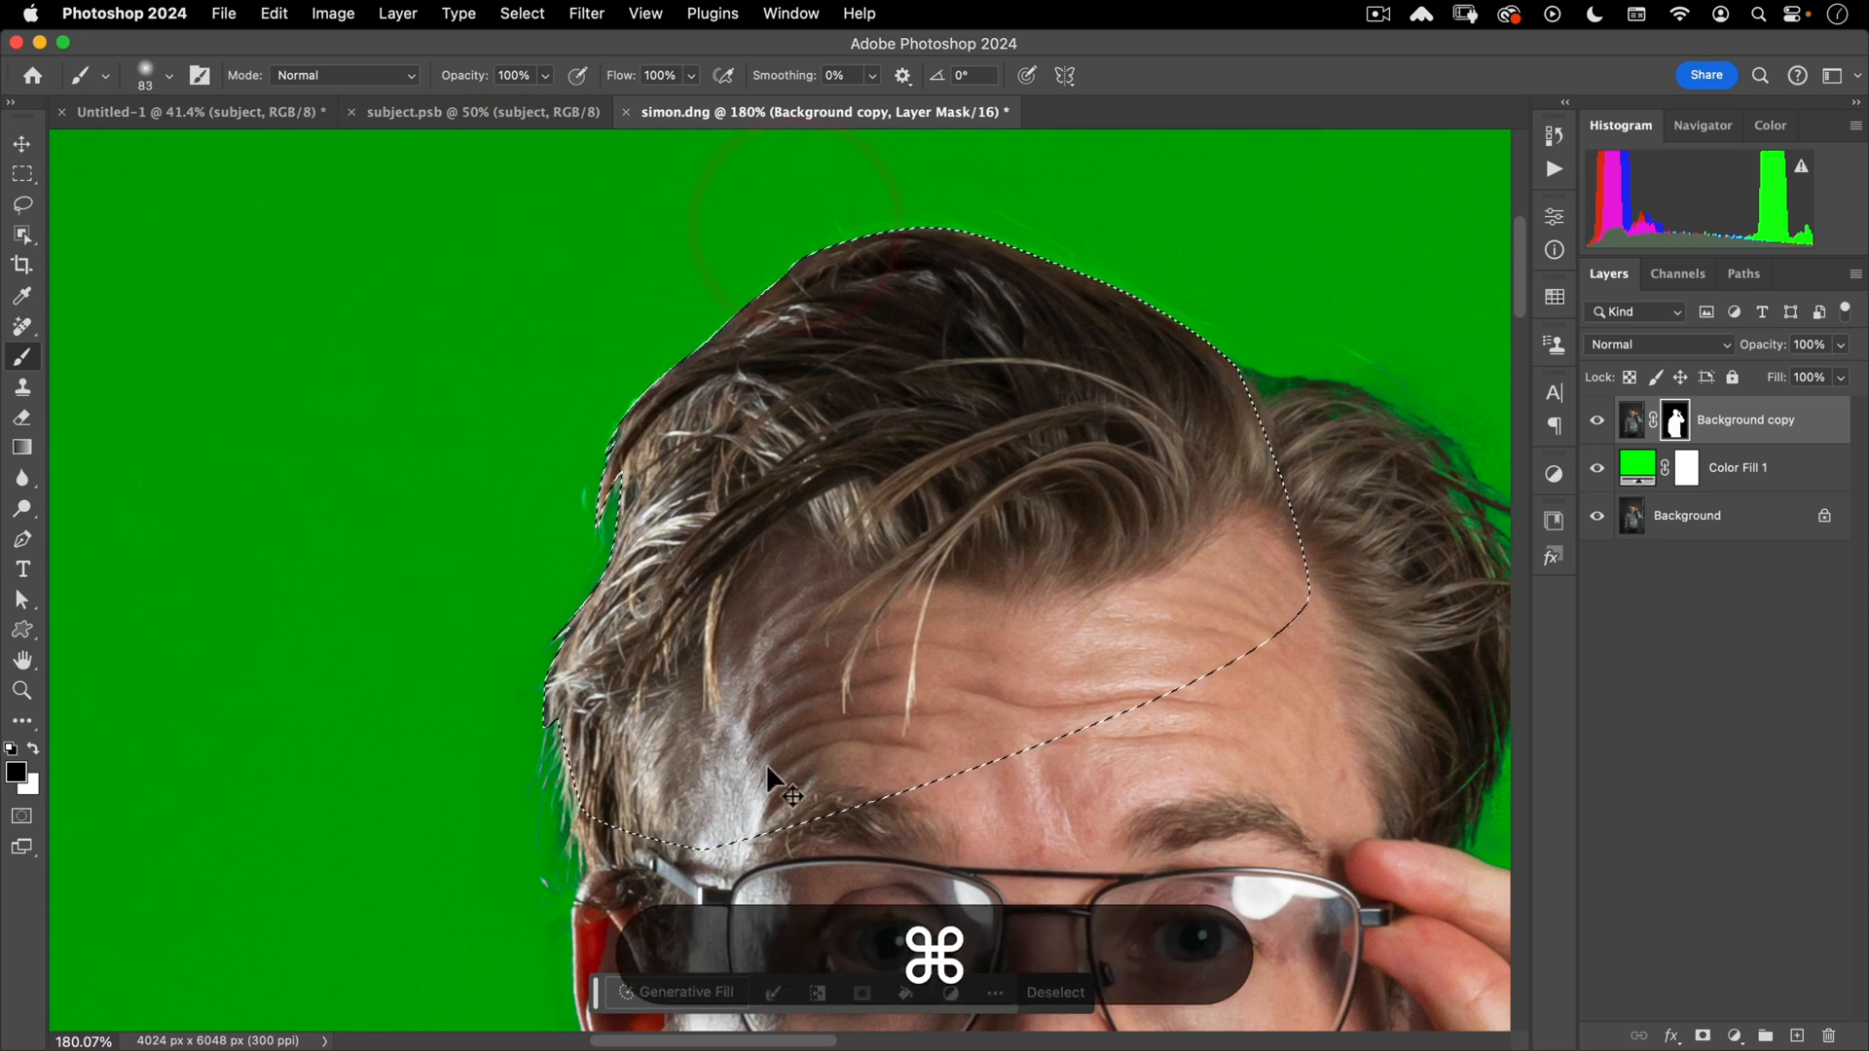
pyautogui.moveTo(884, 642); pyautogui.dragTo(740, 565)
pyautogui.click(1609, 547)
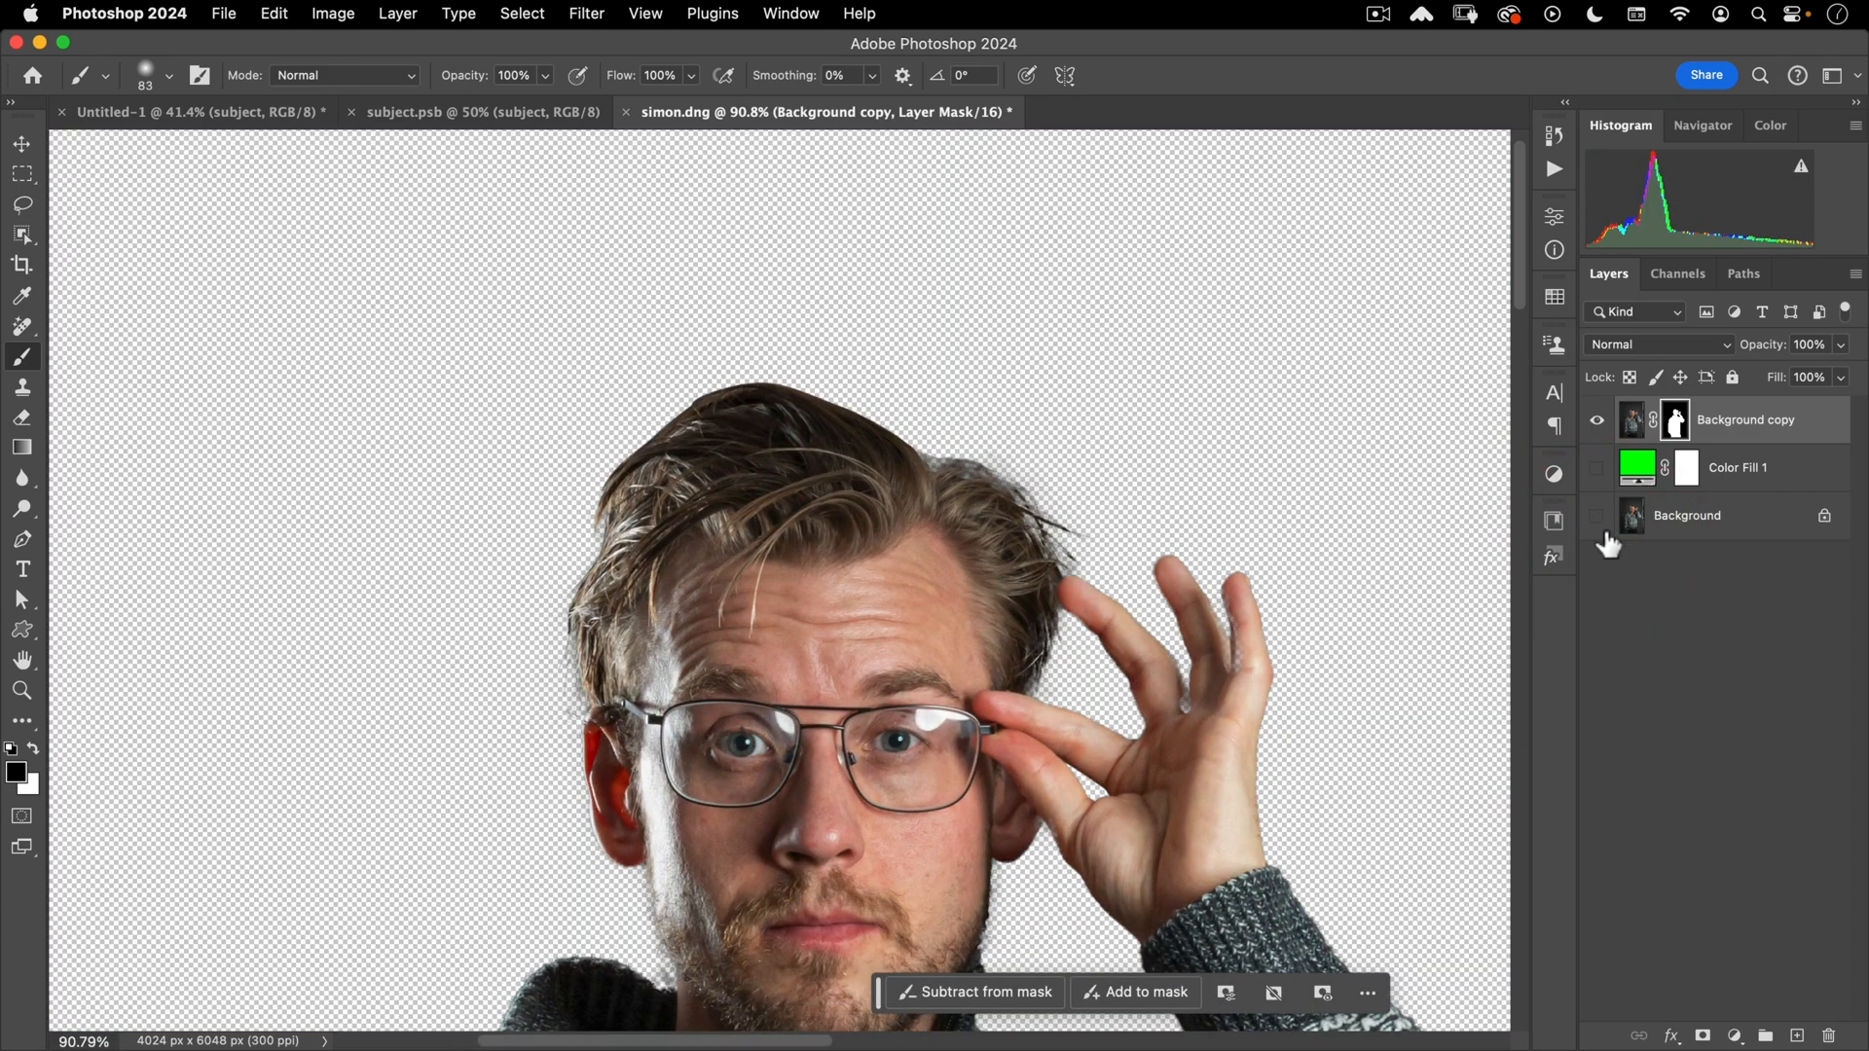
pyautogui.click(1597, 472)
pyautogui.press('super+space')
pyautogui.moveTo(554, 673); pyautogui.dragTo(584, 671)
pyautogui.moveTo(625, 604); pyautogui.dragTo(627, 608)
pyautogui.moveTo(440, 764)
pyautogui.mouseDown()
pyautogui.moveTo(726, 500)
pyautogui.moveTo(1042, 535)
pyautogui.moveTo(960, 416)
pyautogui.mouseUp()
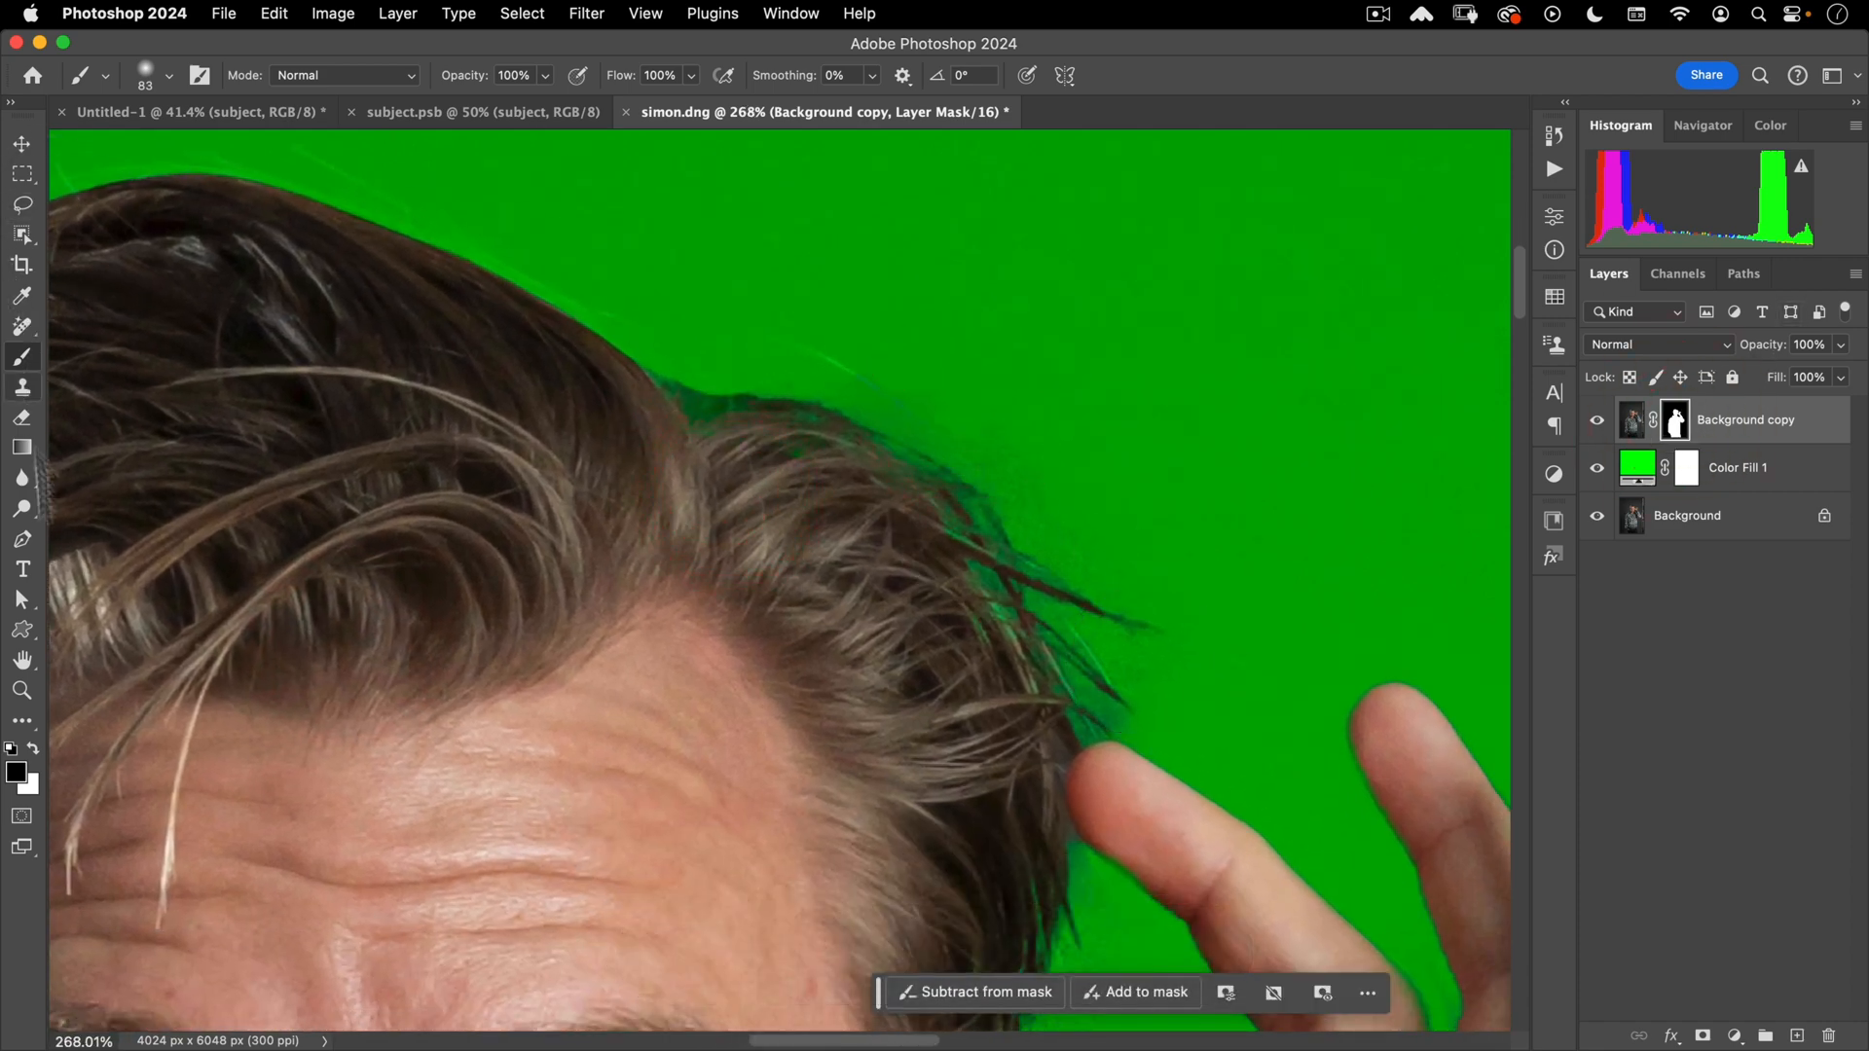
# - Set the brush to Overlay mode and paint the mask along the hairline and hair edge
pyautogui.click(349, 75)
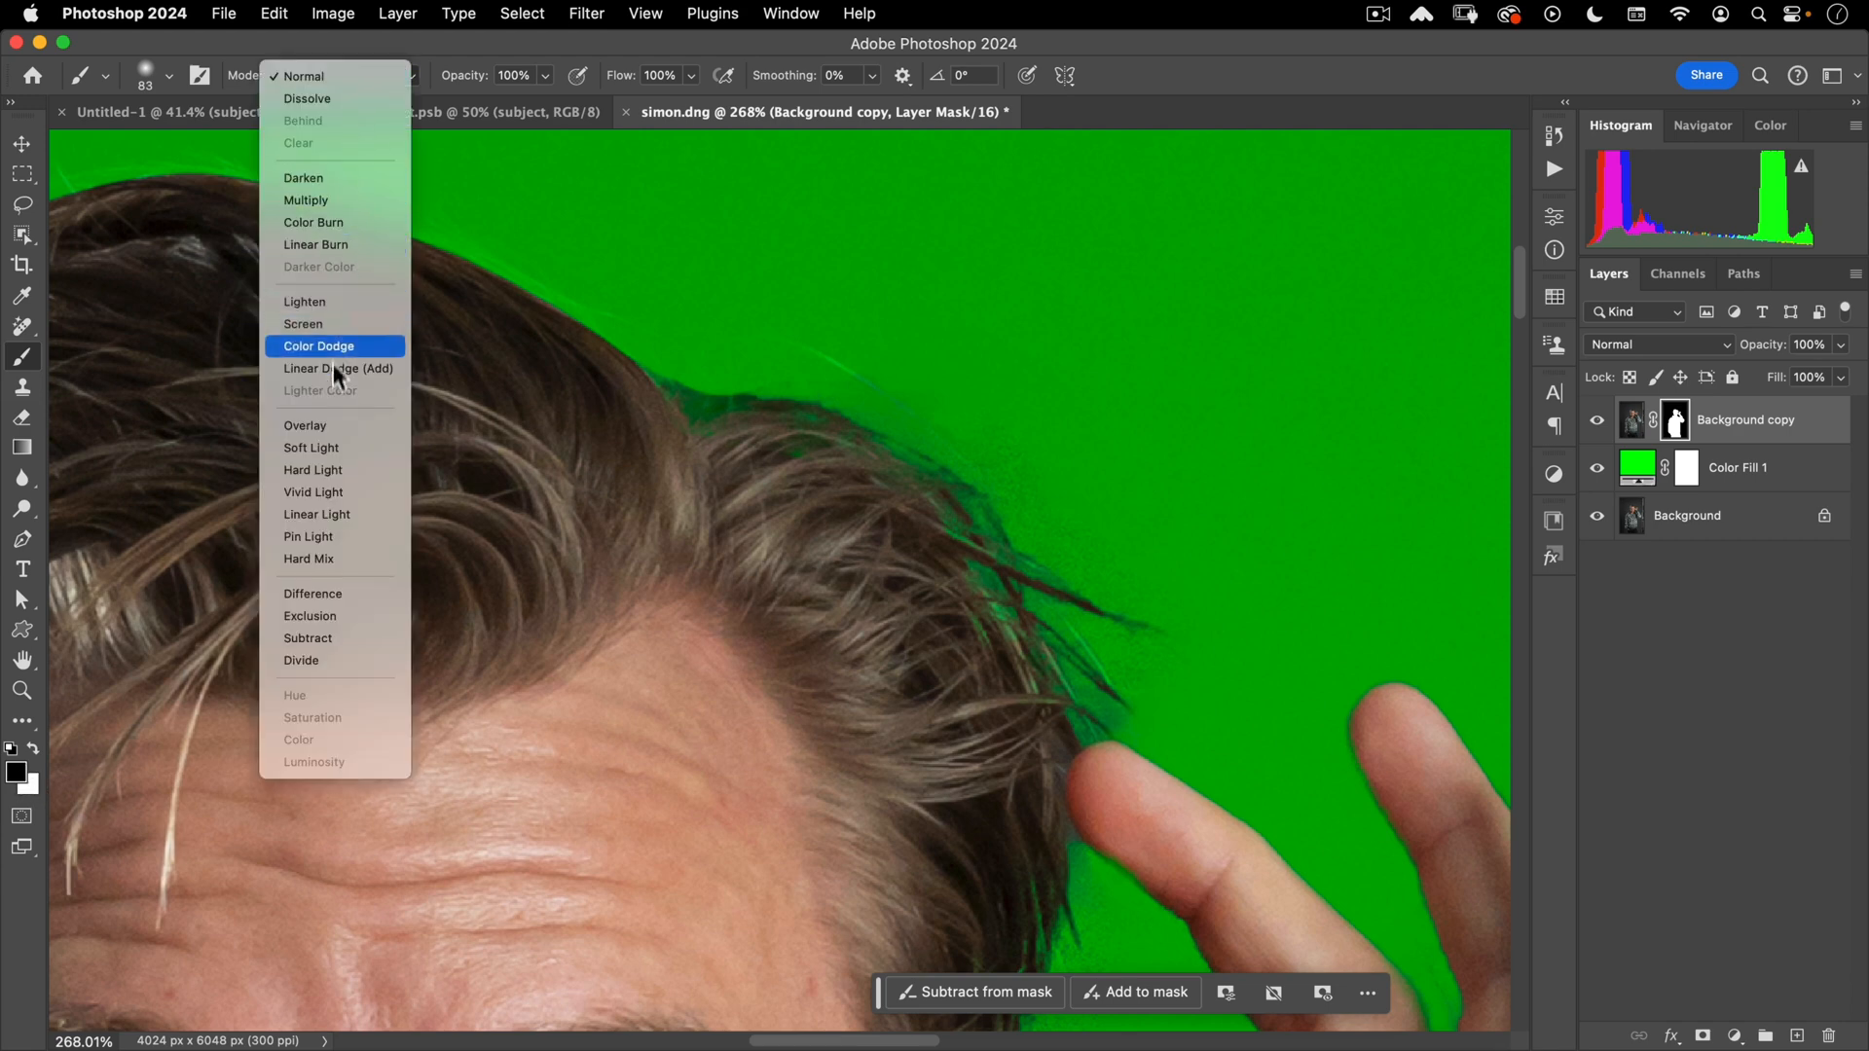
pyautogui.click(328, 426)
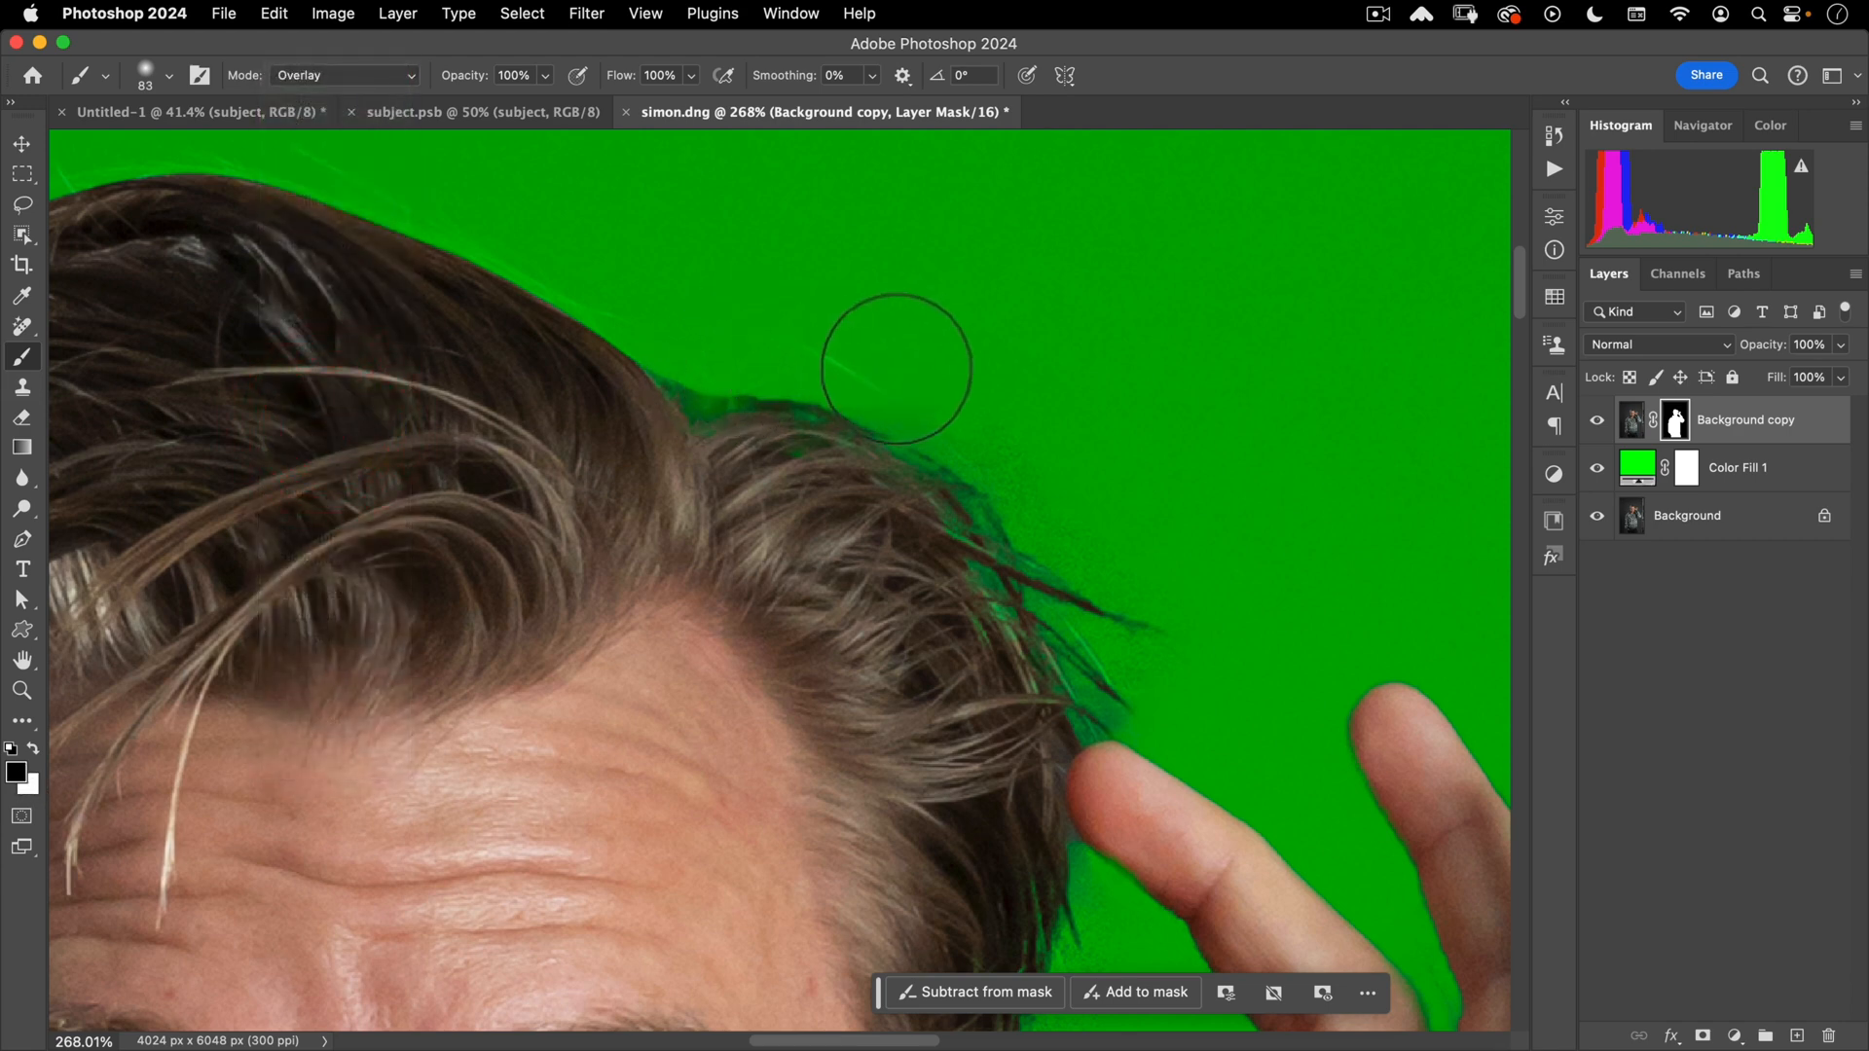
pyautogui.moveTo(885, 363)
pyautogui.mouseDown()
pyautogui.moveTo(1167, 571)
pyautogui.moveTo(1109, 654)
pyautogui.moveTo(1197, 626)
pyautogui.moveTo(1226, 404)
pyautogui.mouseUp()
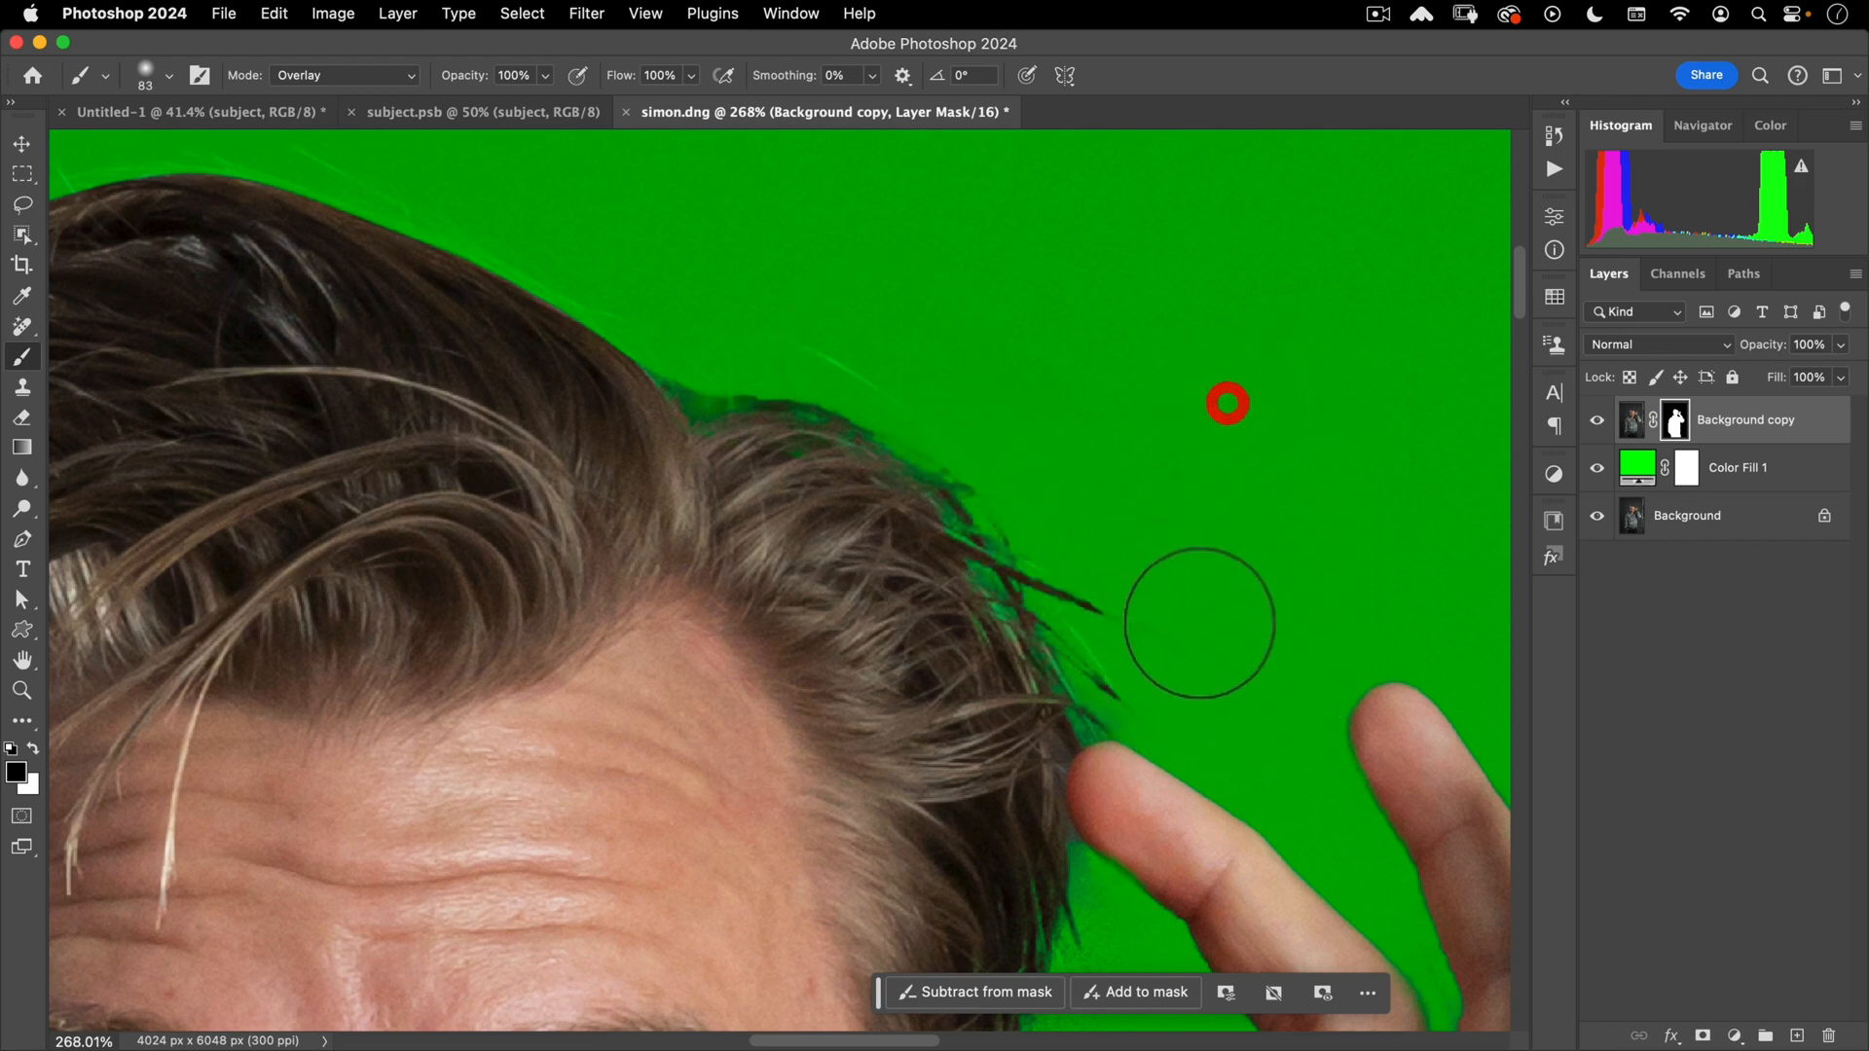
pyautogui.moveTo(1051, 613)
pyautogui.mouseDown()
pyautogui.moveTo(1001, 659)
pyautogui.moveTo(939, 321)
pyautogui.moveTo(1026, 509)
pyautogui.mouseUp()
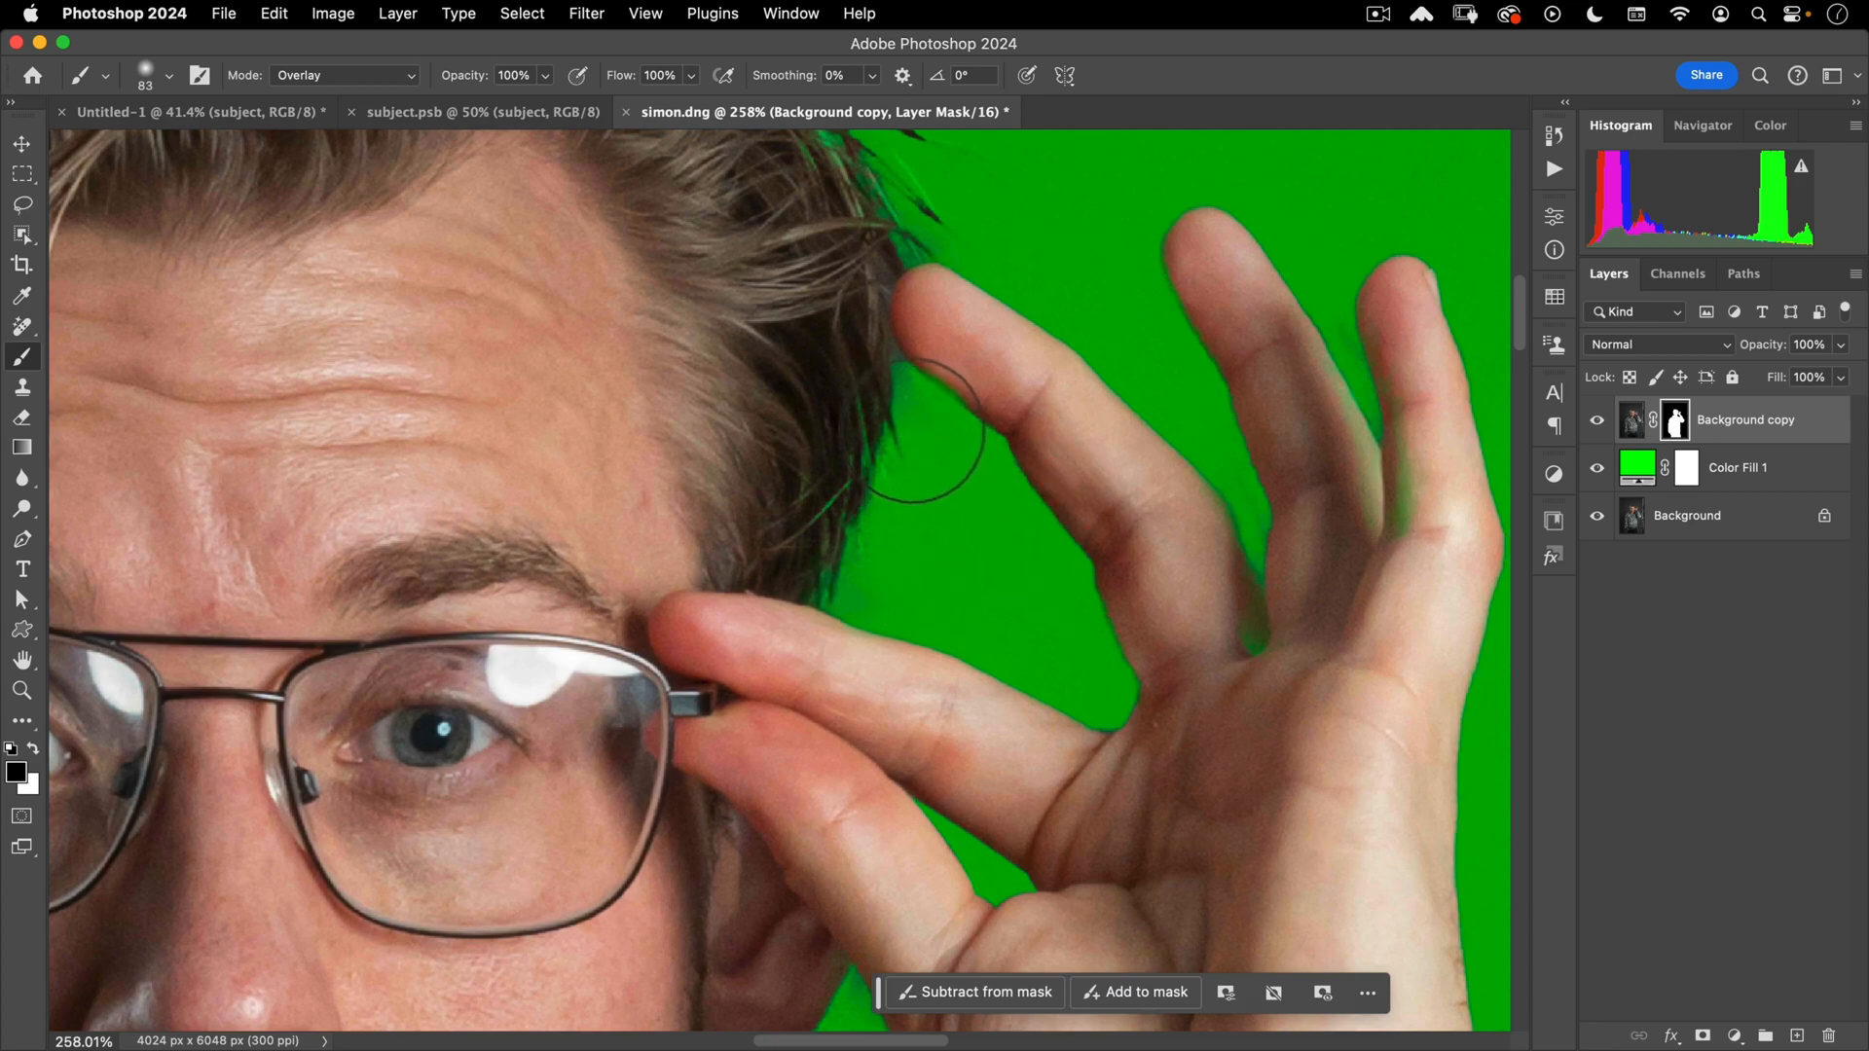
pyautogui.moveTo(889, 551)
pyautogui.mouseDown()
pyautogui.moveTo(827, 580)
pyautogui.moveTo(861, 631)
pyautogui.mouseUp()
# - Clean the mask edges beside the face, ear and jawline, then zoom in on the raised hand
pyautogui.moveTo(863, 634)
pyautogui.mouseDown()
pyautogui.moveTo(834, 613)
pyautogui.moveTo(925, 200)
pyautogui.mouseUp()
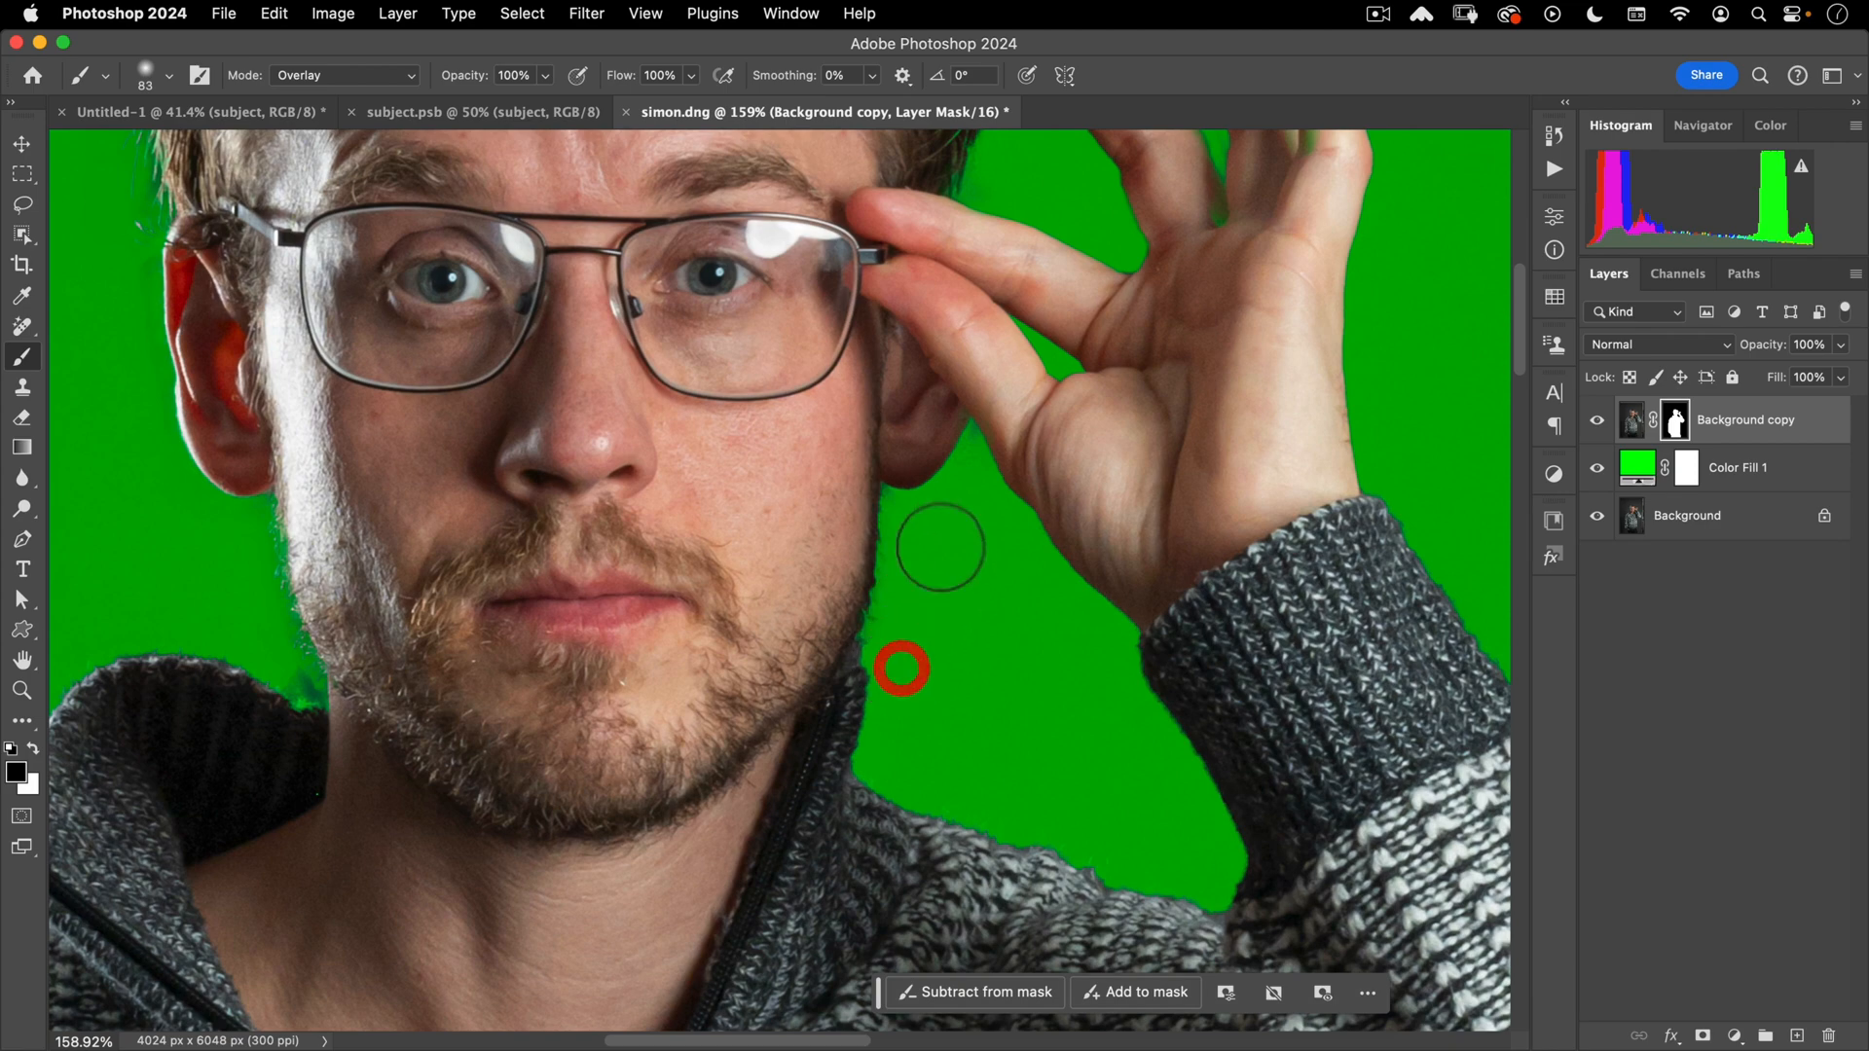
pyautogui.moveTo(940, 546); pyautogui.dragTo(966, 425)
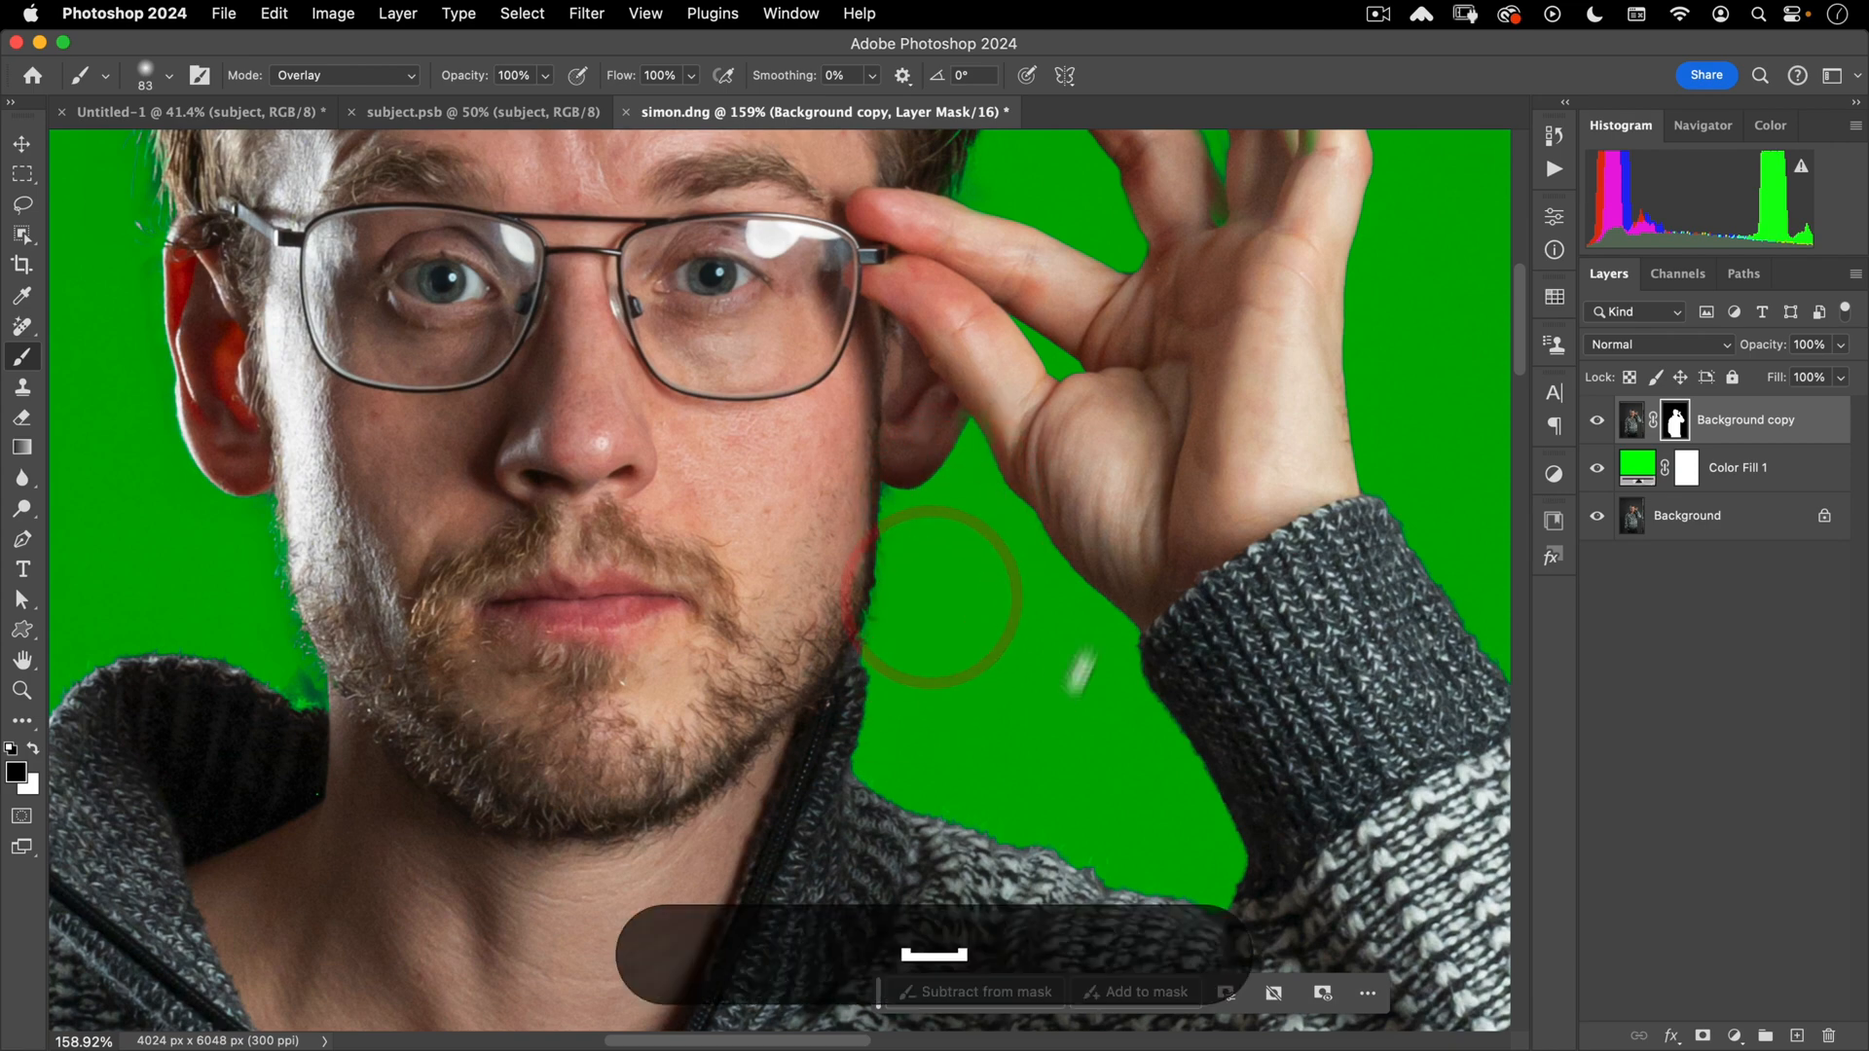
pyautogui.moveTo(1075, 656); pyautogui.dragTo(1127, 431)
pyautogui.moveTo(913, 454); pyautogui.dragTo(1206, 586)
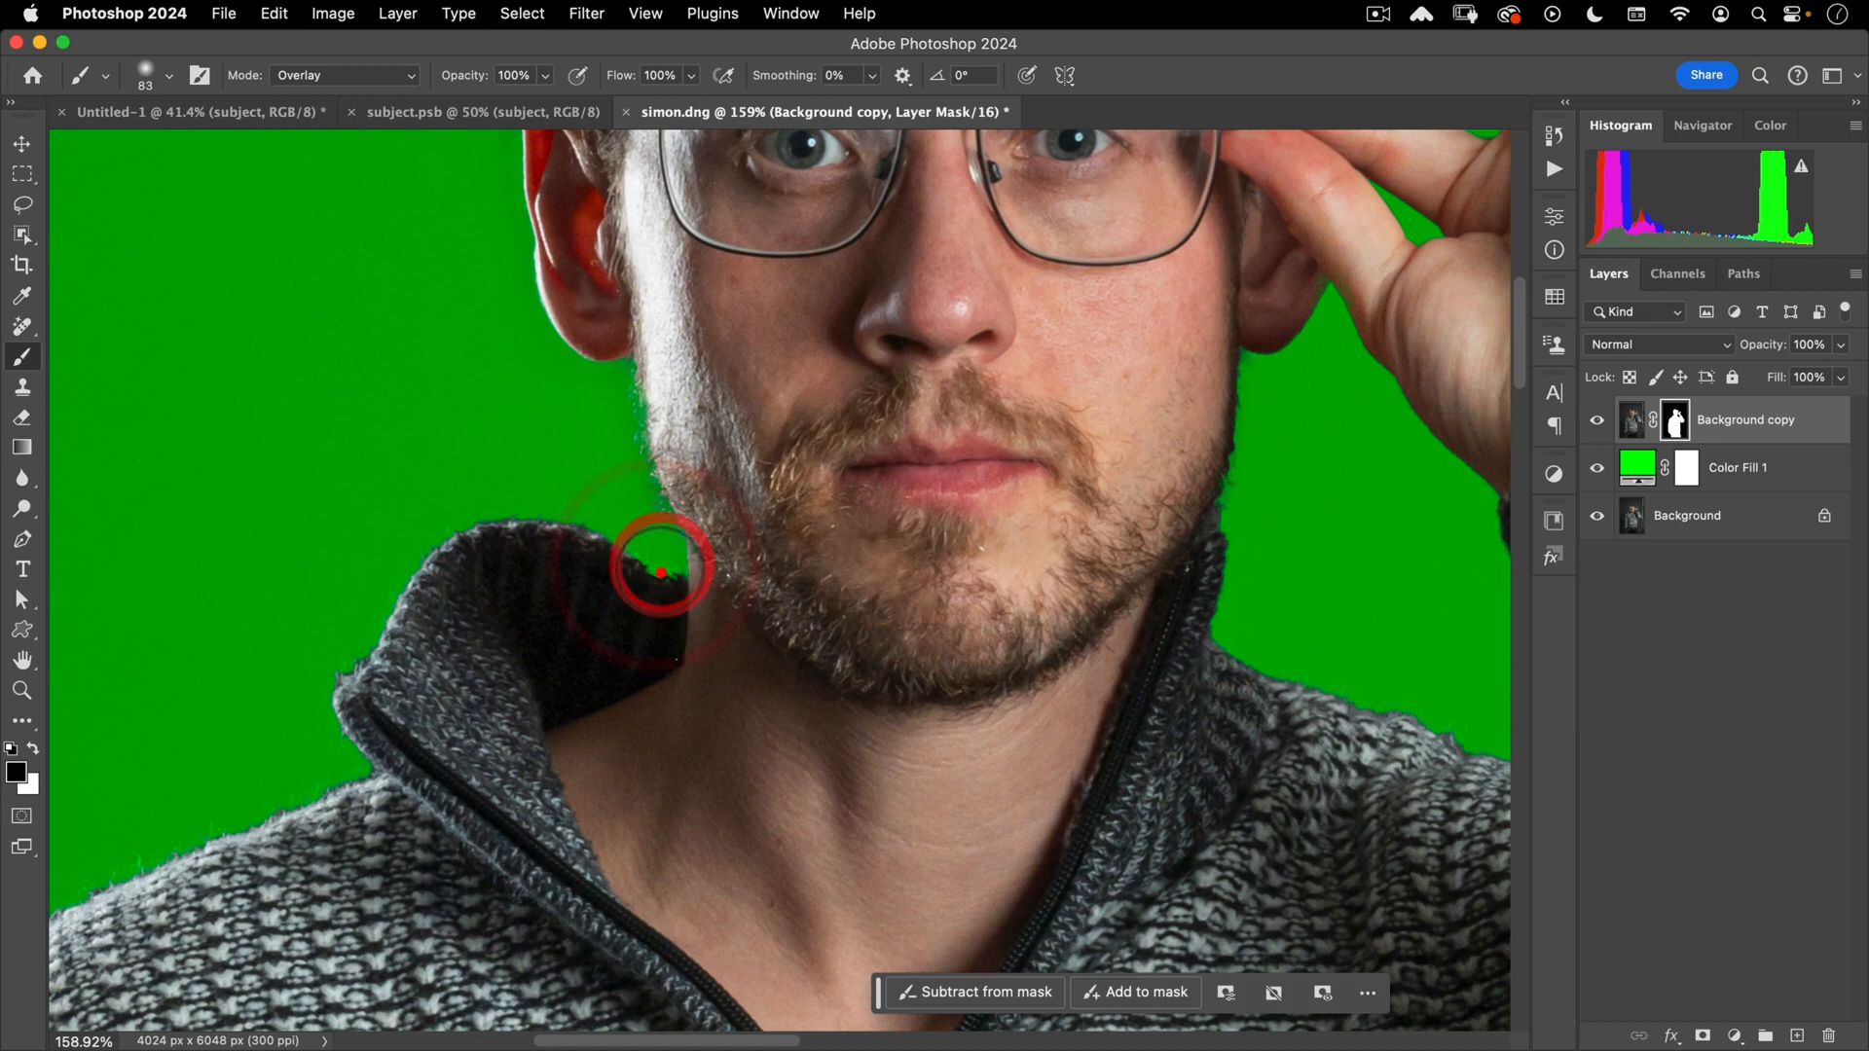
pyautogui.moveTo(605, 500); pyautogui.dragTo(599, 711)
pyautogui.scroll(-4, 598, 716)
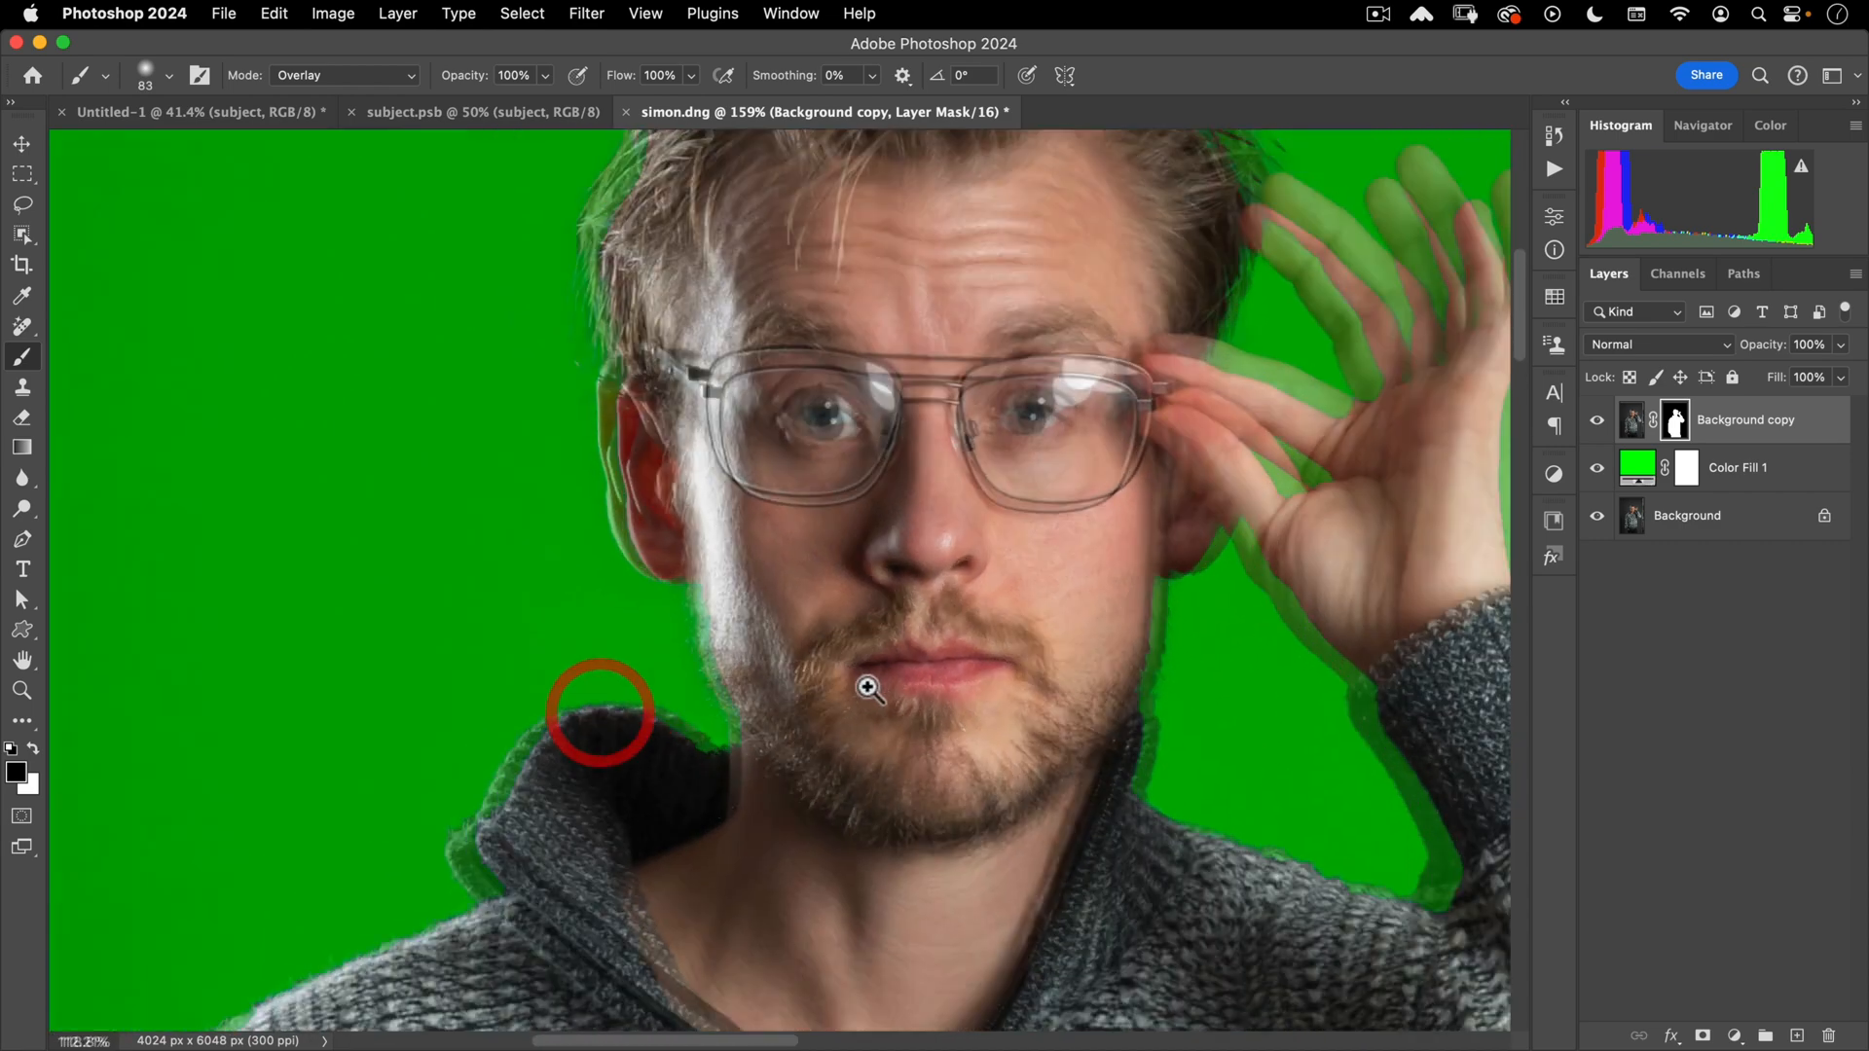
pyautogui.scroll(4, 971, 628)
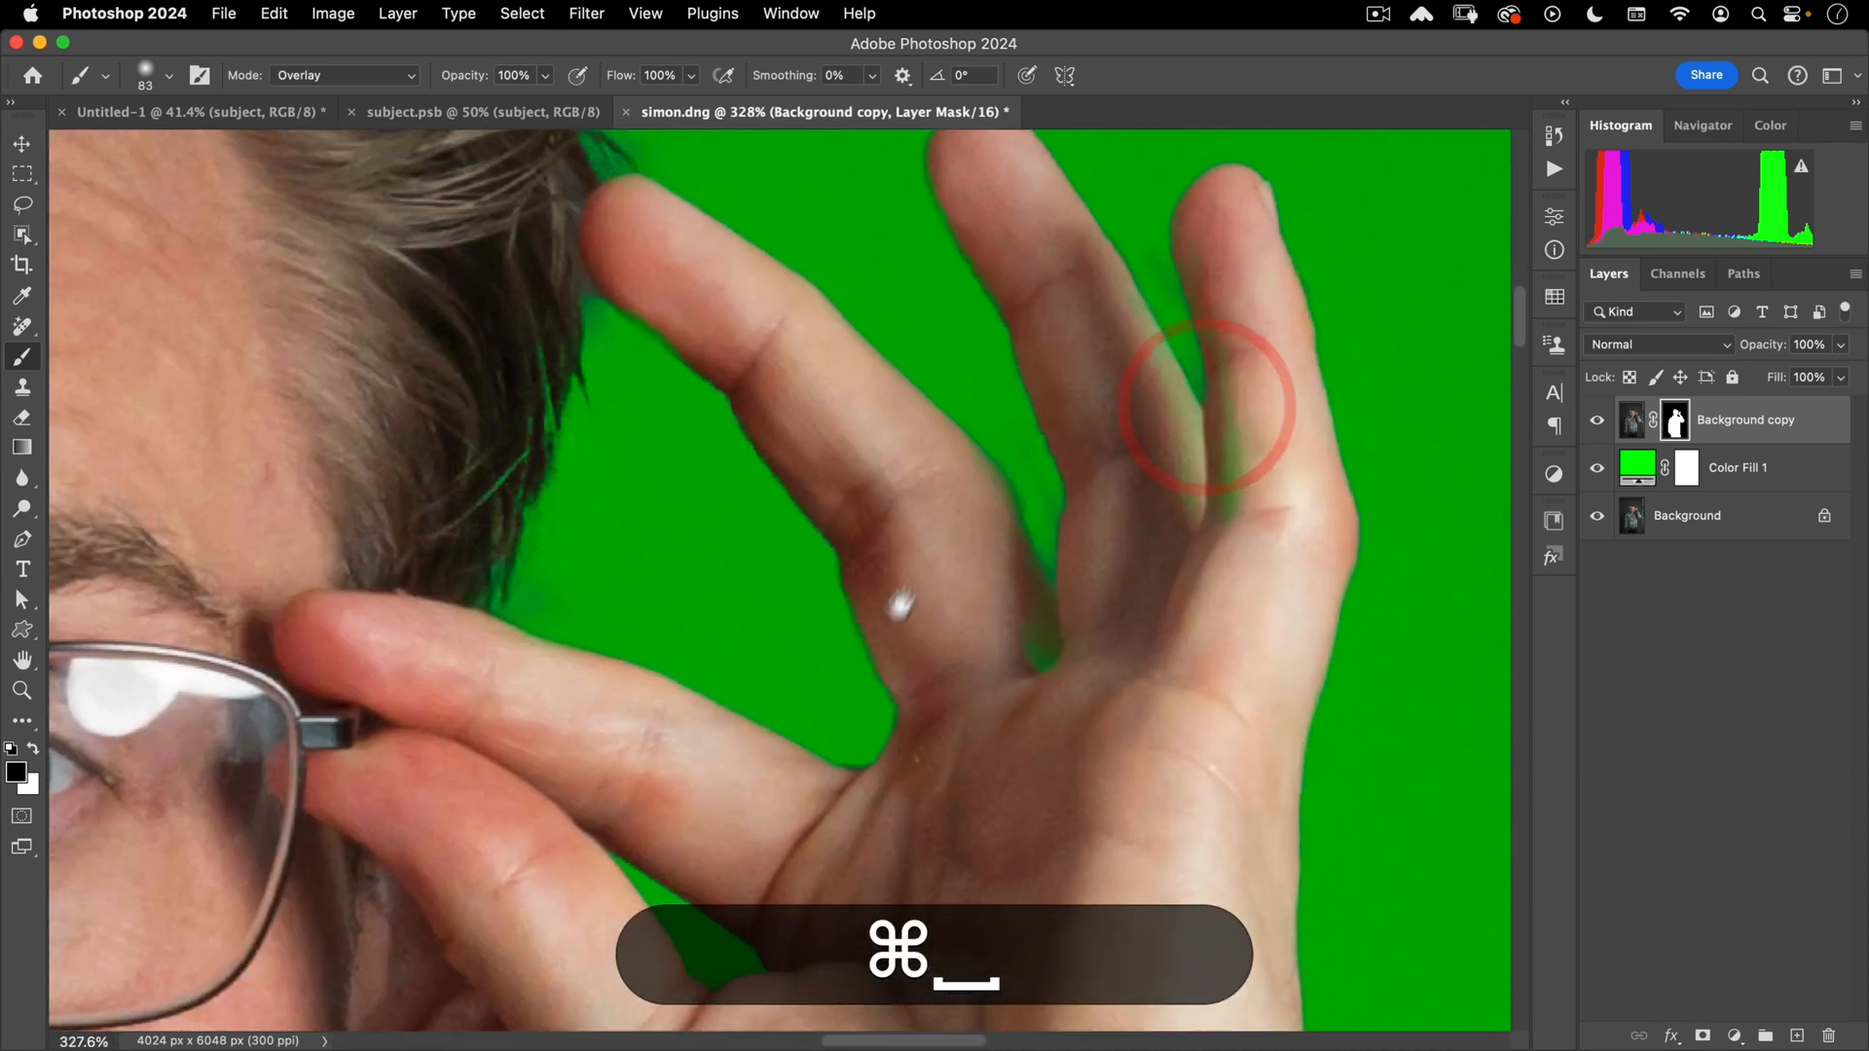
pyautogui.keyDown('super'); pyautogui.click(892, 613); pyautogui.keyUp('super')
pyautogui.scroll(-3, 880, 627)
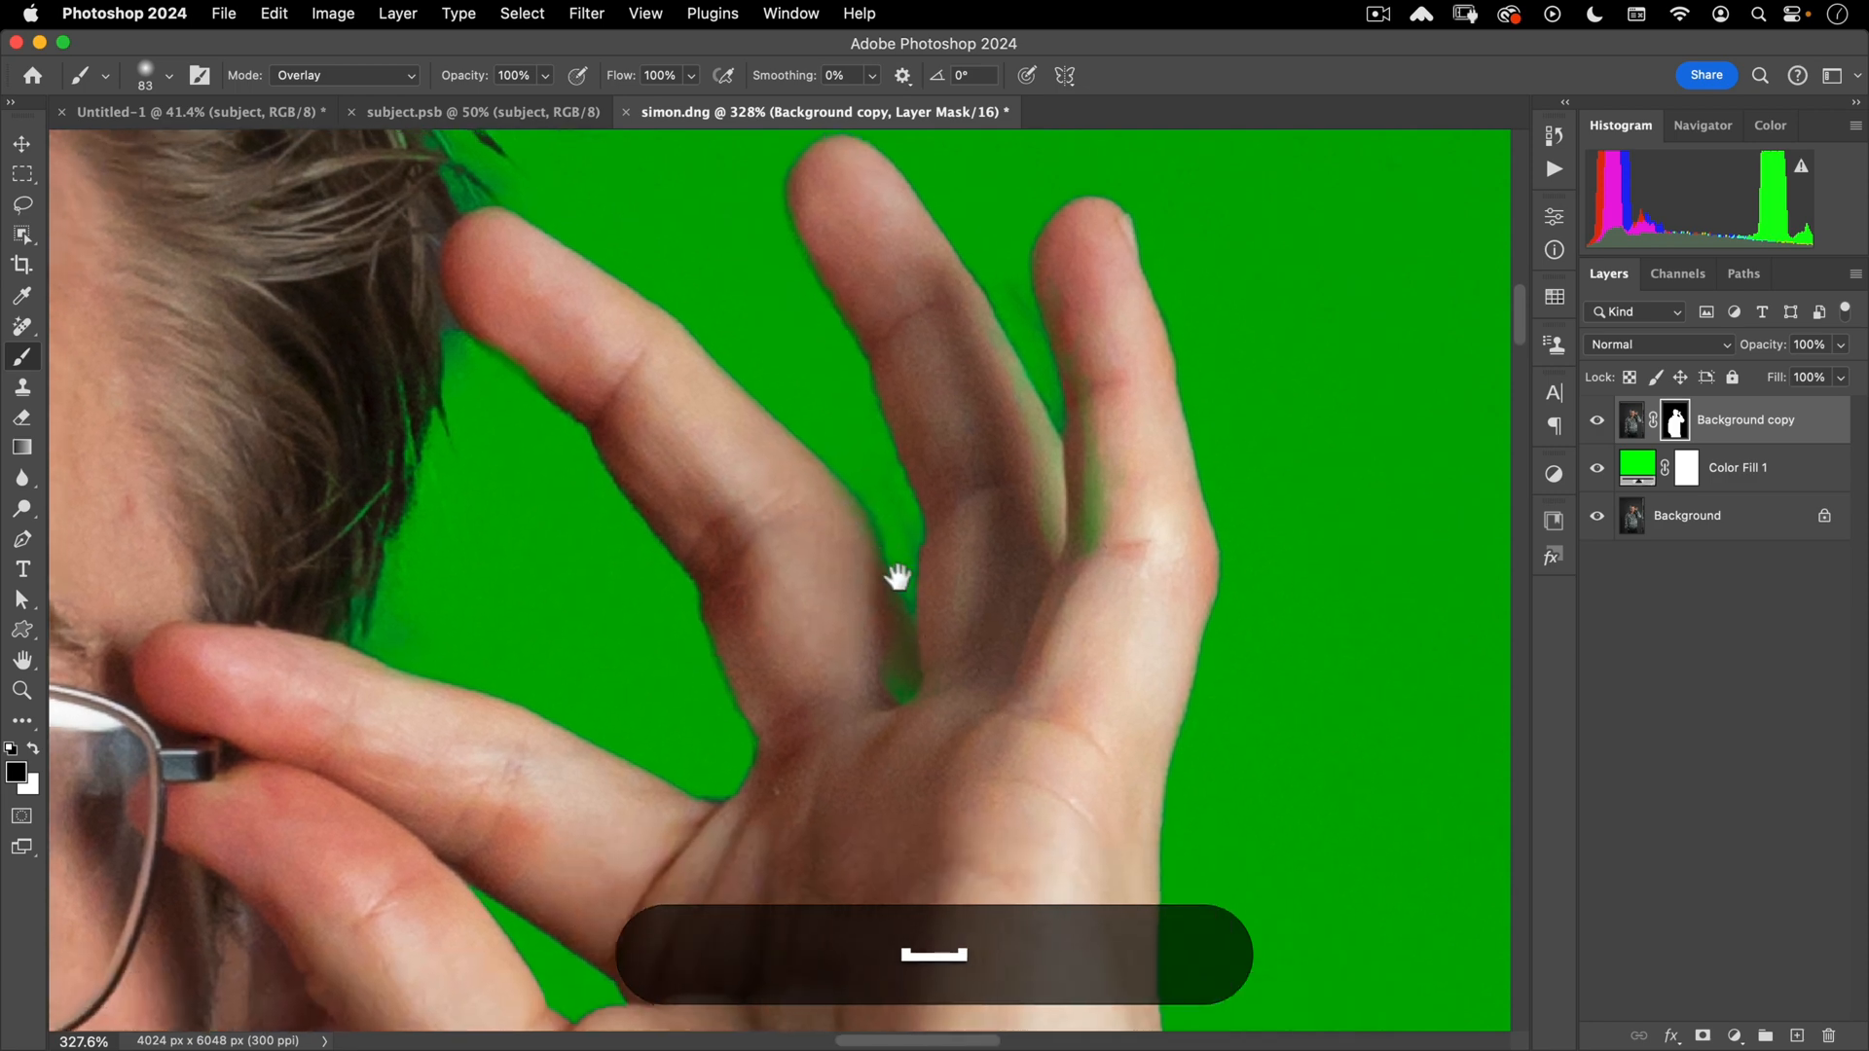
# - Start a pen path at the fingertip and trace down the finger edge and up the ring finger
pyautogui.press('p')
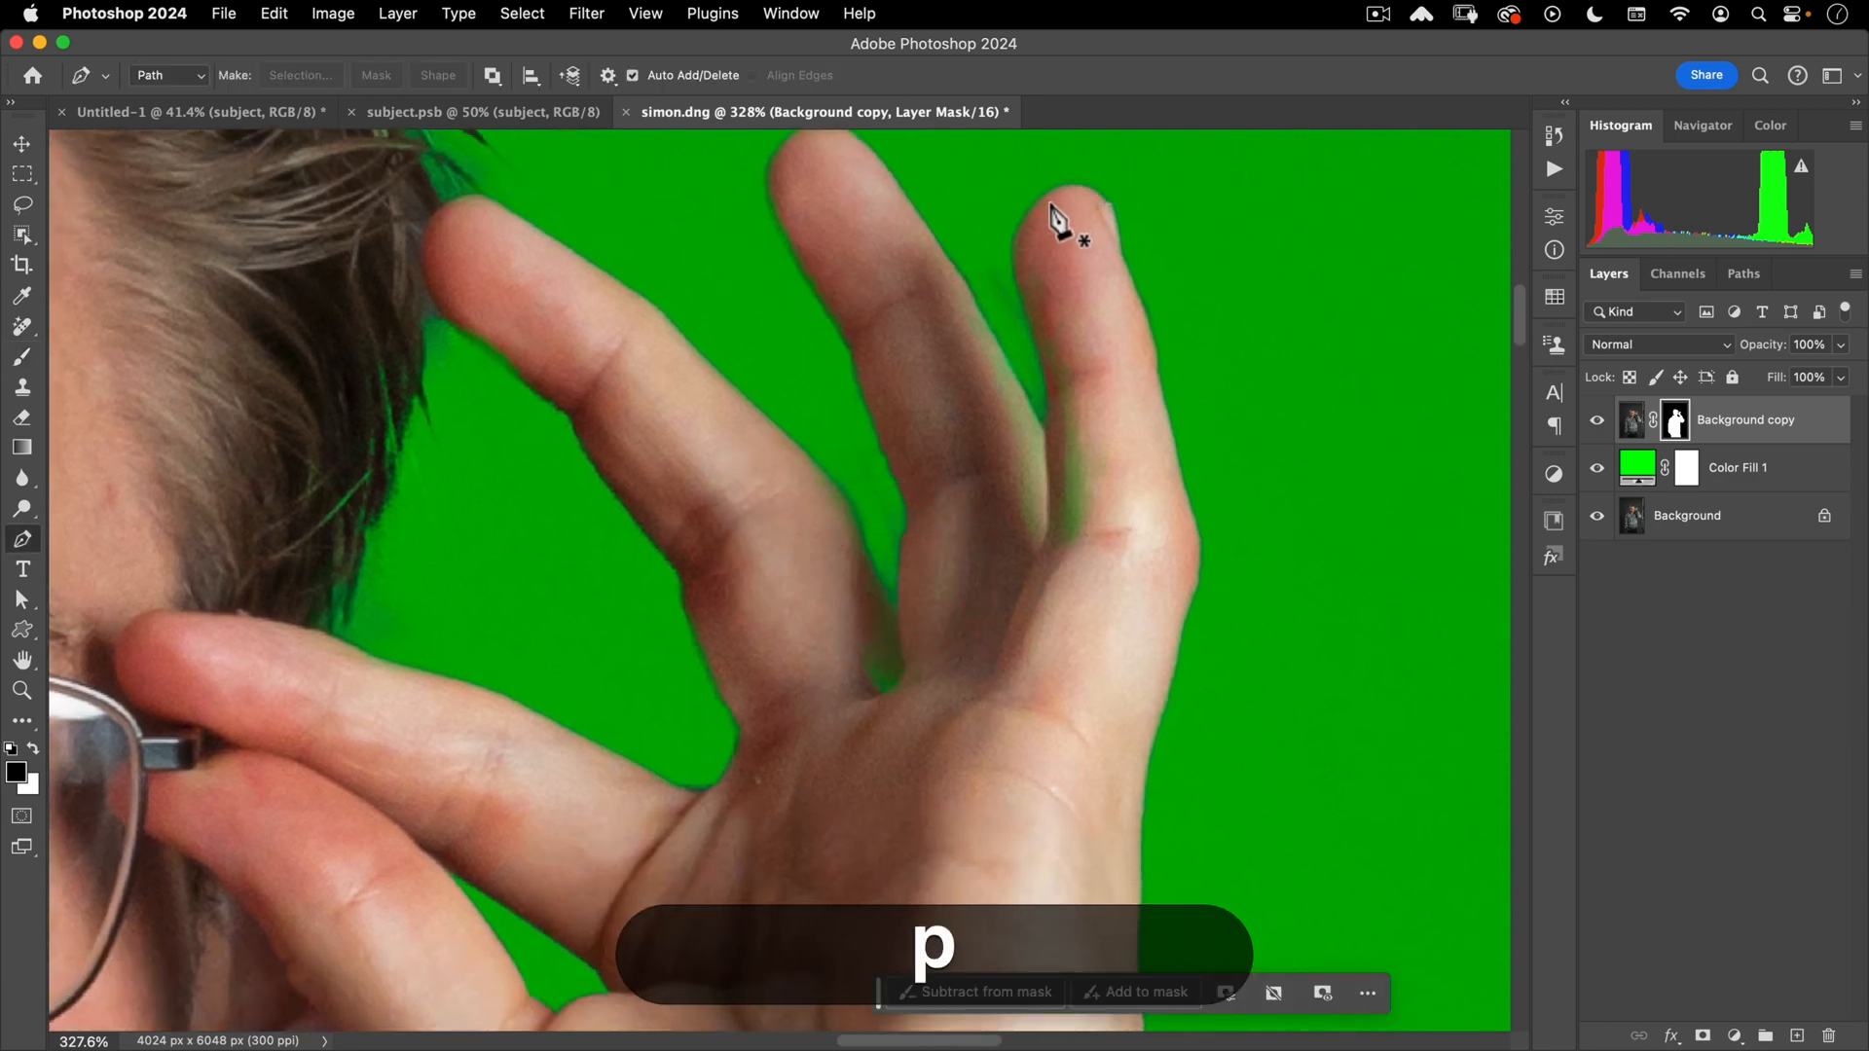
pyautogui.moveTo(1008, 234); pyautogui.dragTo(1010, 236)
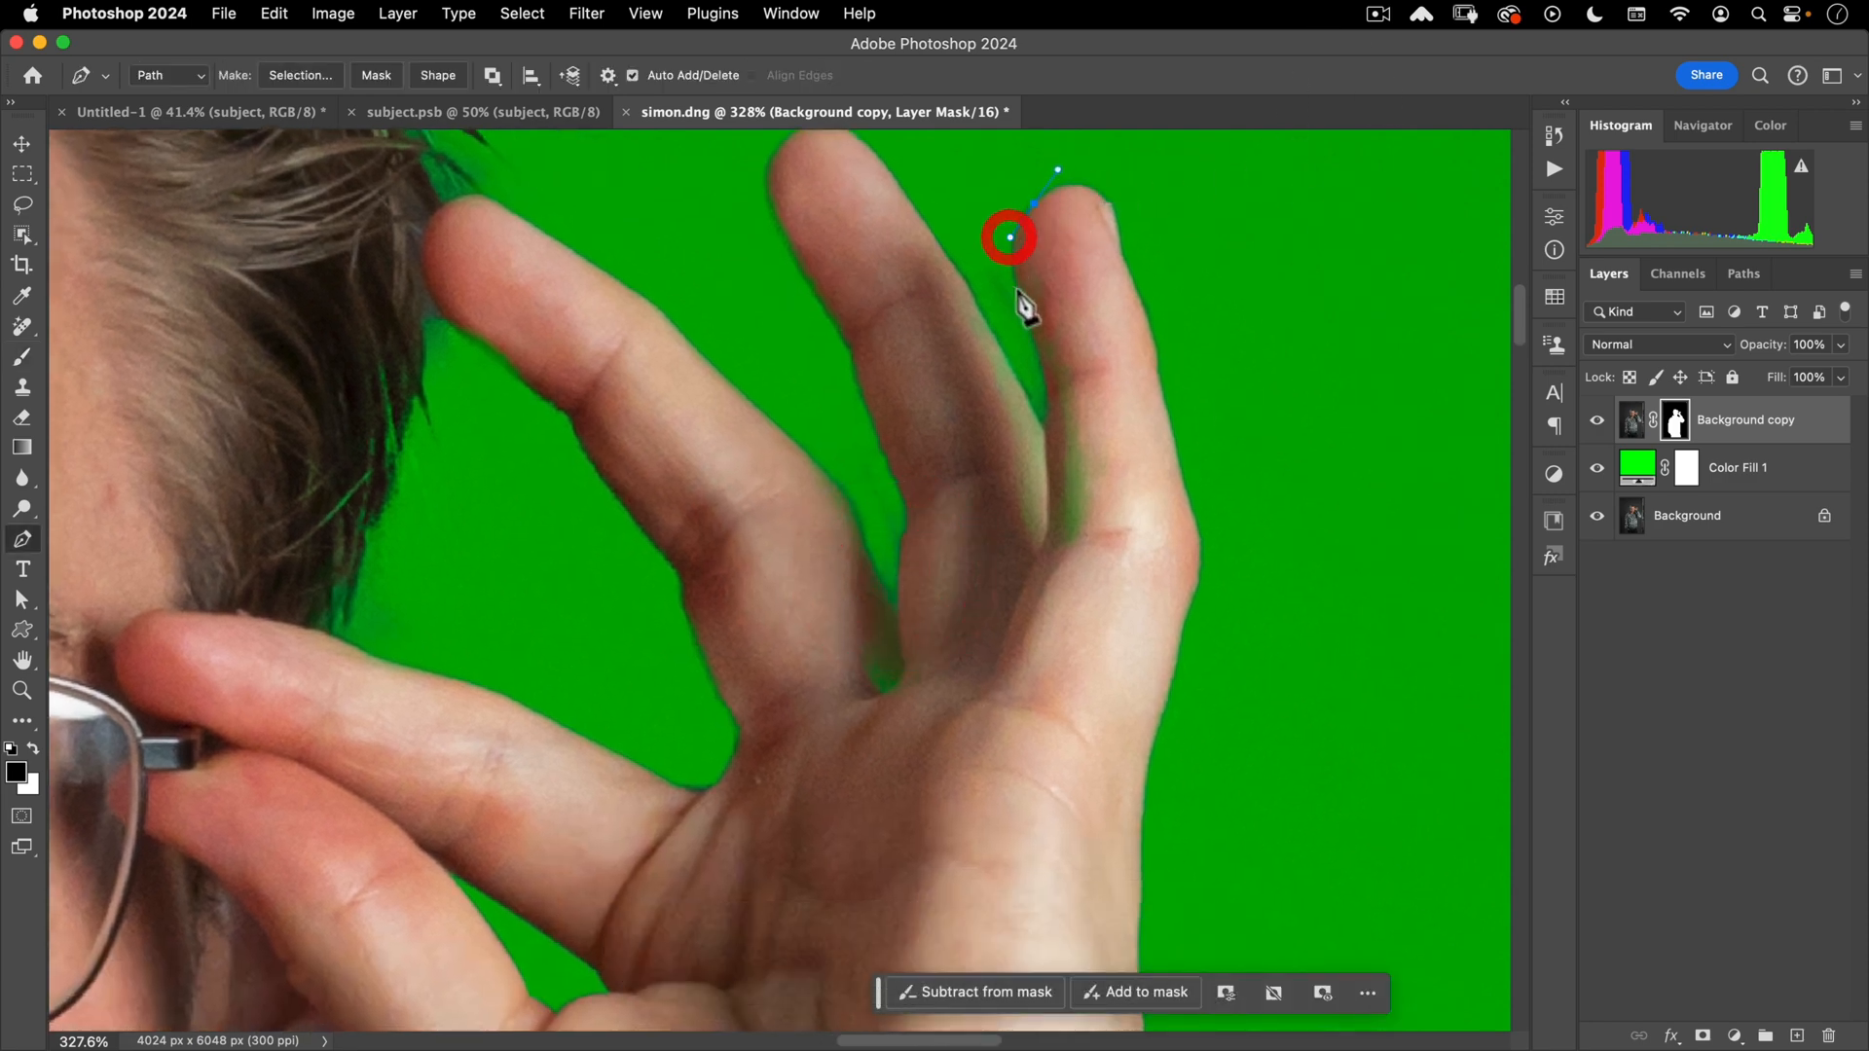
pyautogui.click(1025, 307)
pyautogui.moveTo(1042, 354); pyautogui.dragTo(1043, 358)
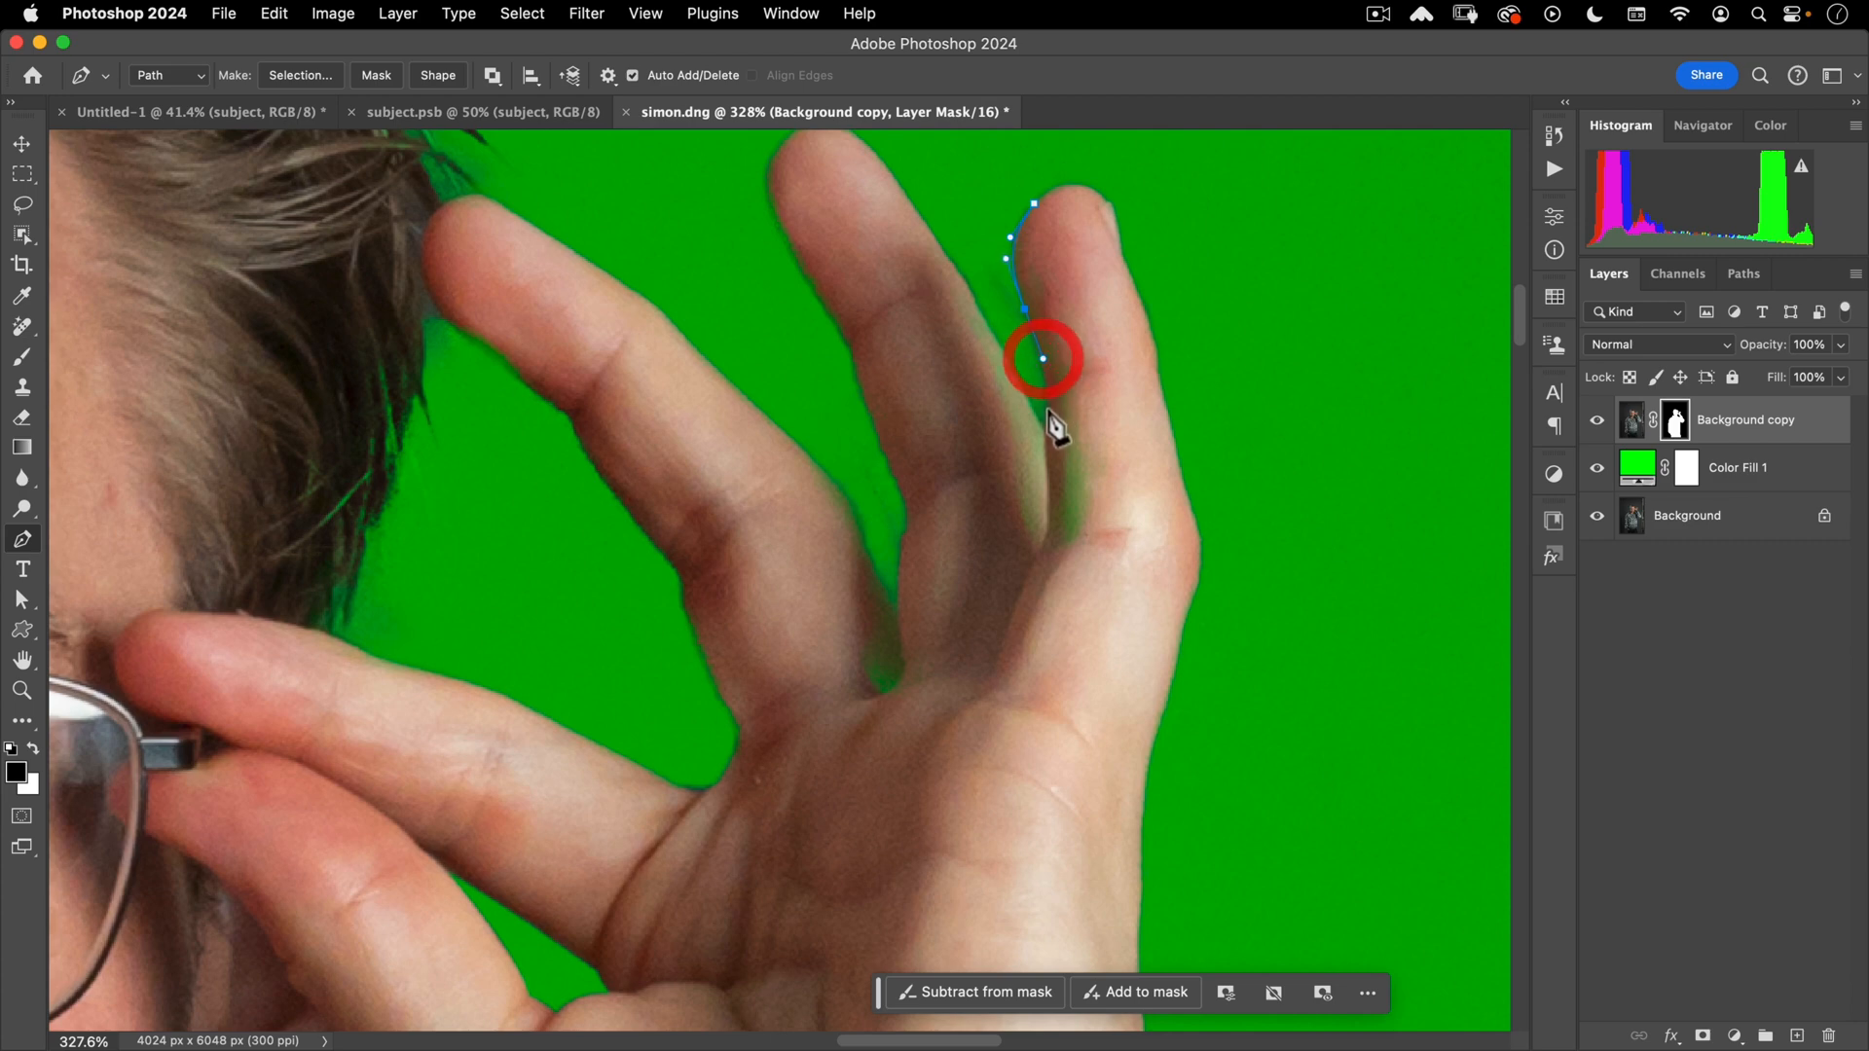
pyautogui.click(1046, 449)
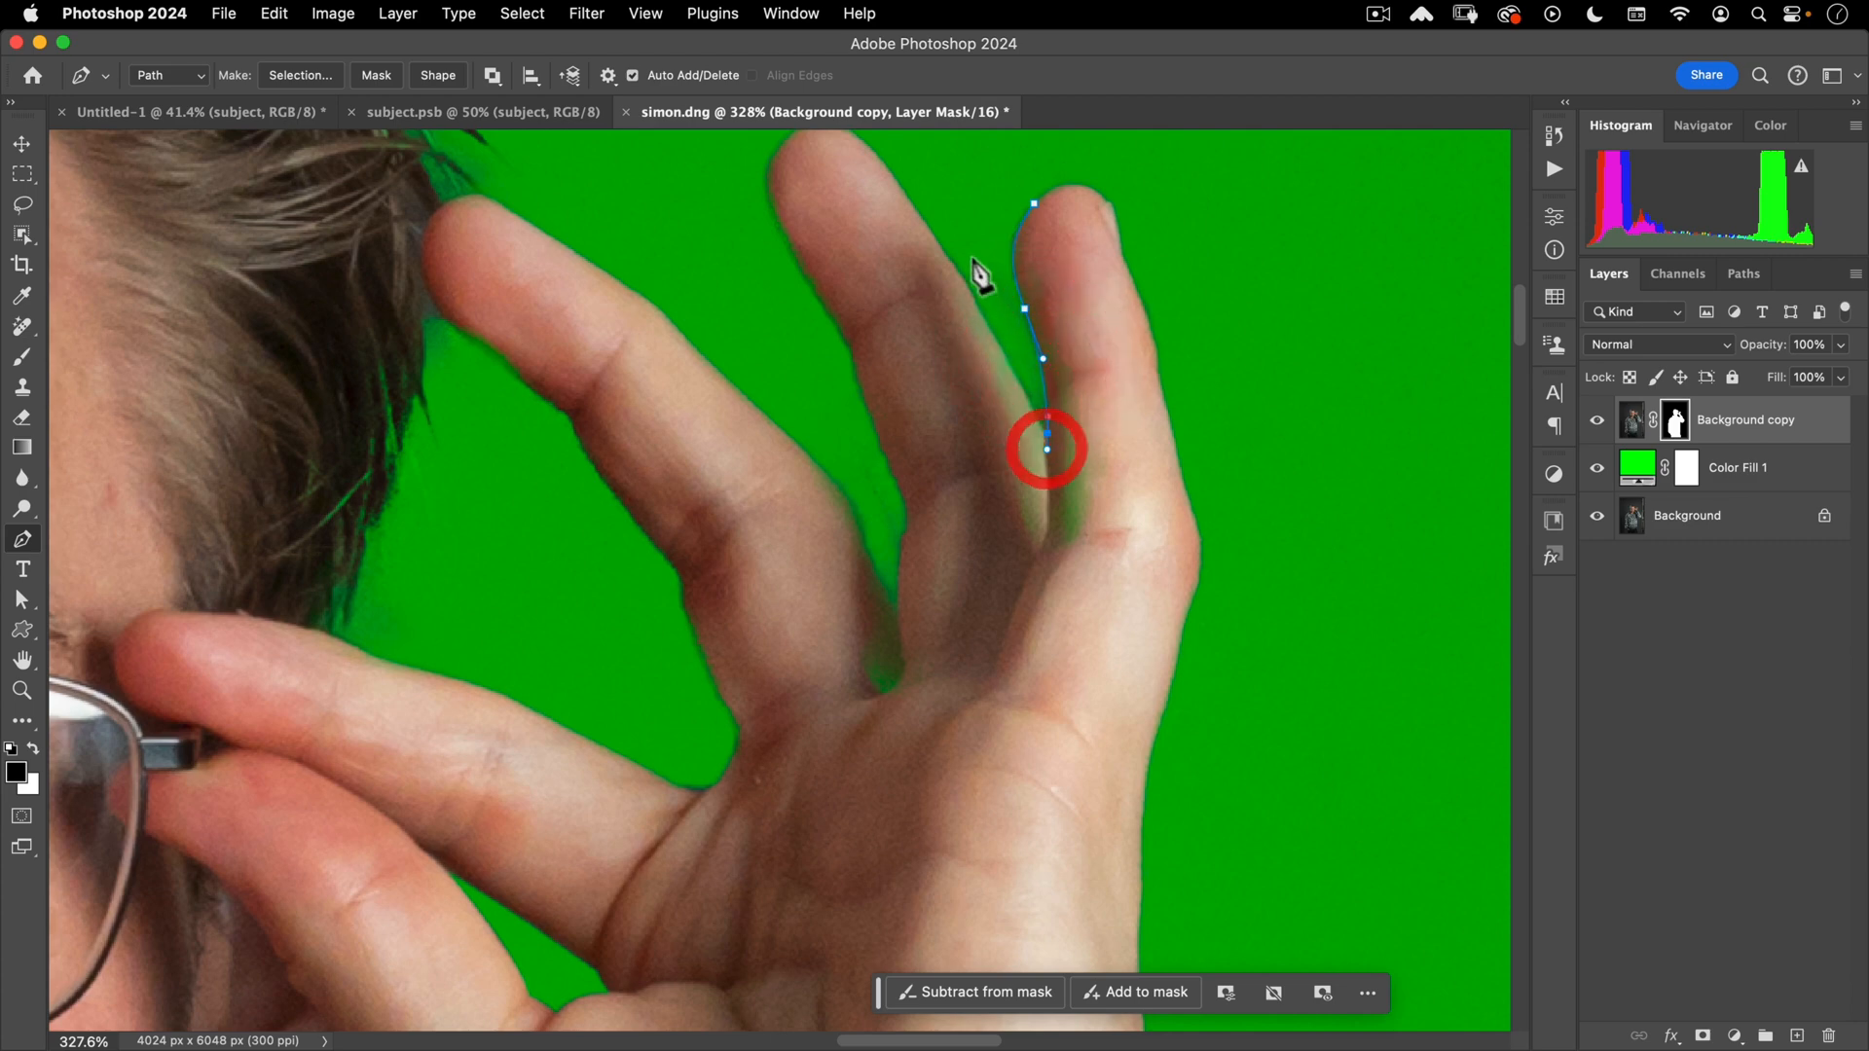
pyautogui.press('alt')
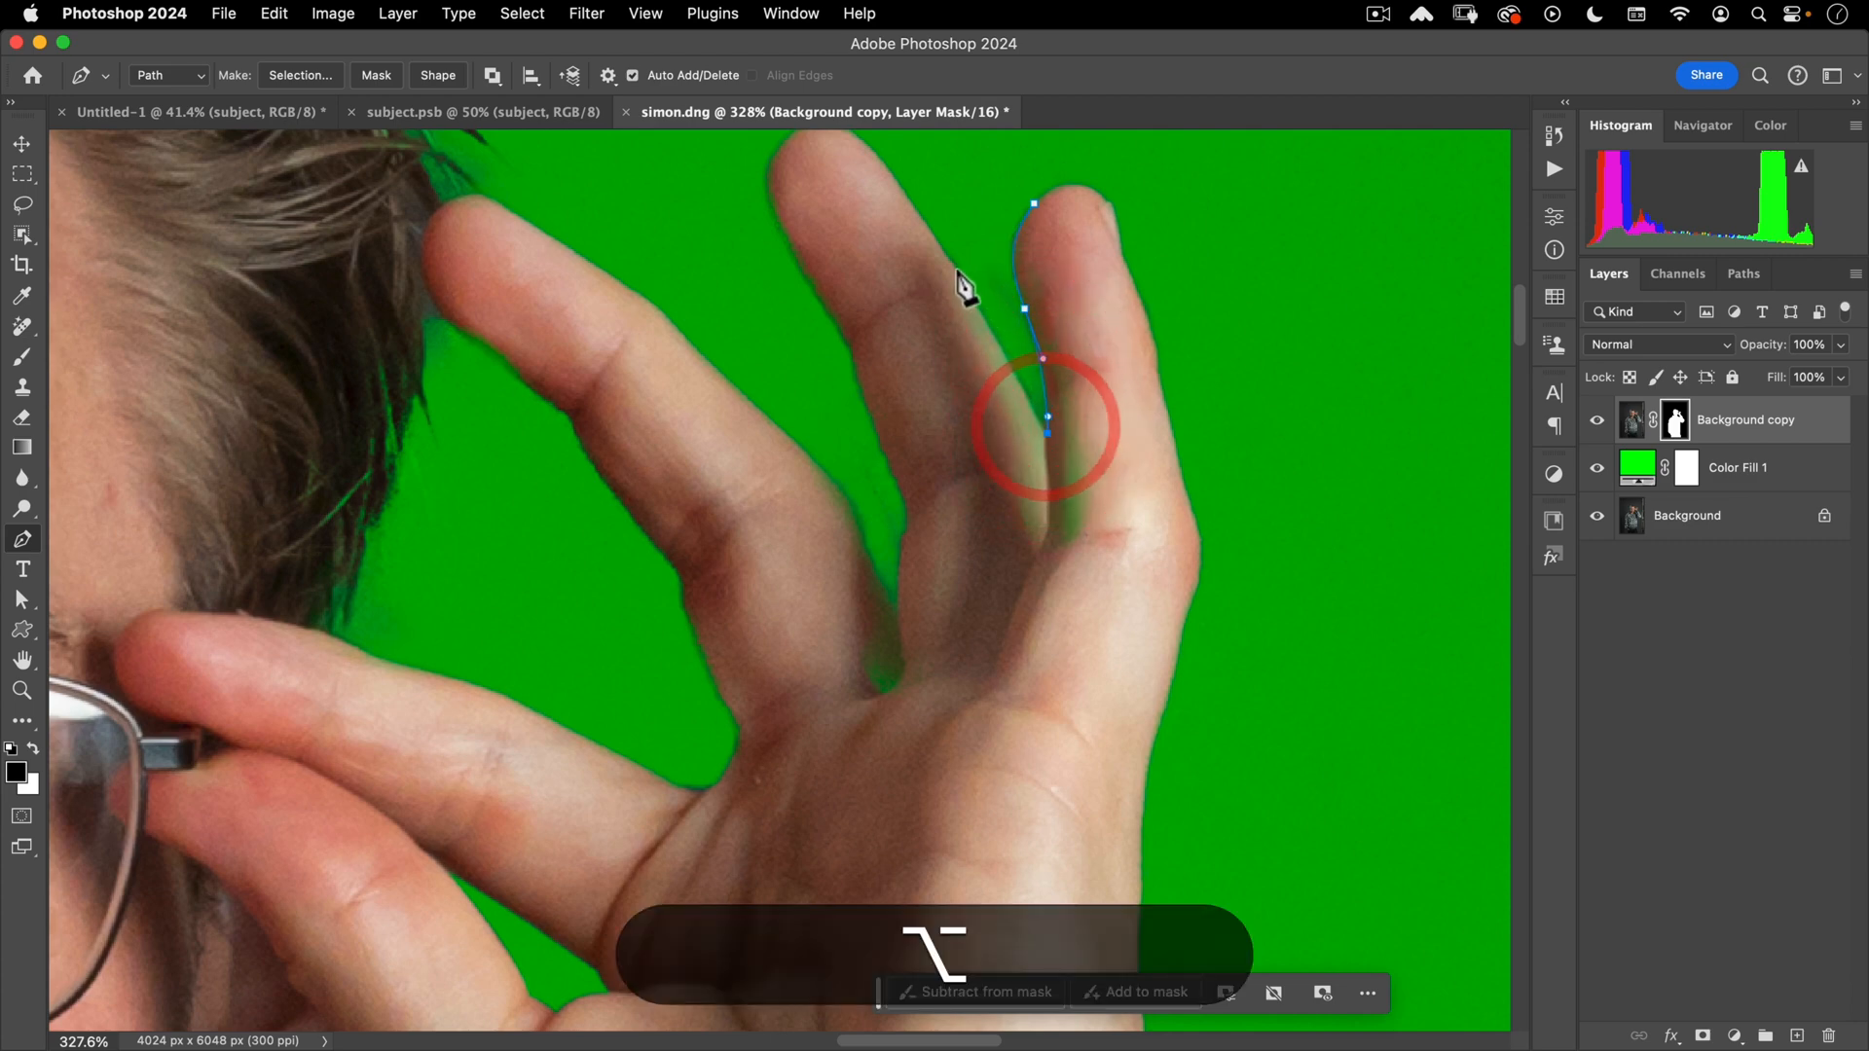
pyautogui.moveTo(936, 241); pyautogui.dragTo(878, 168)
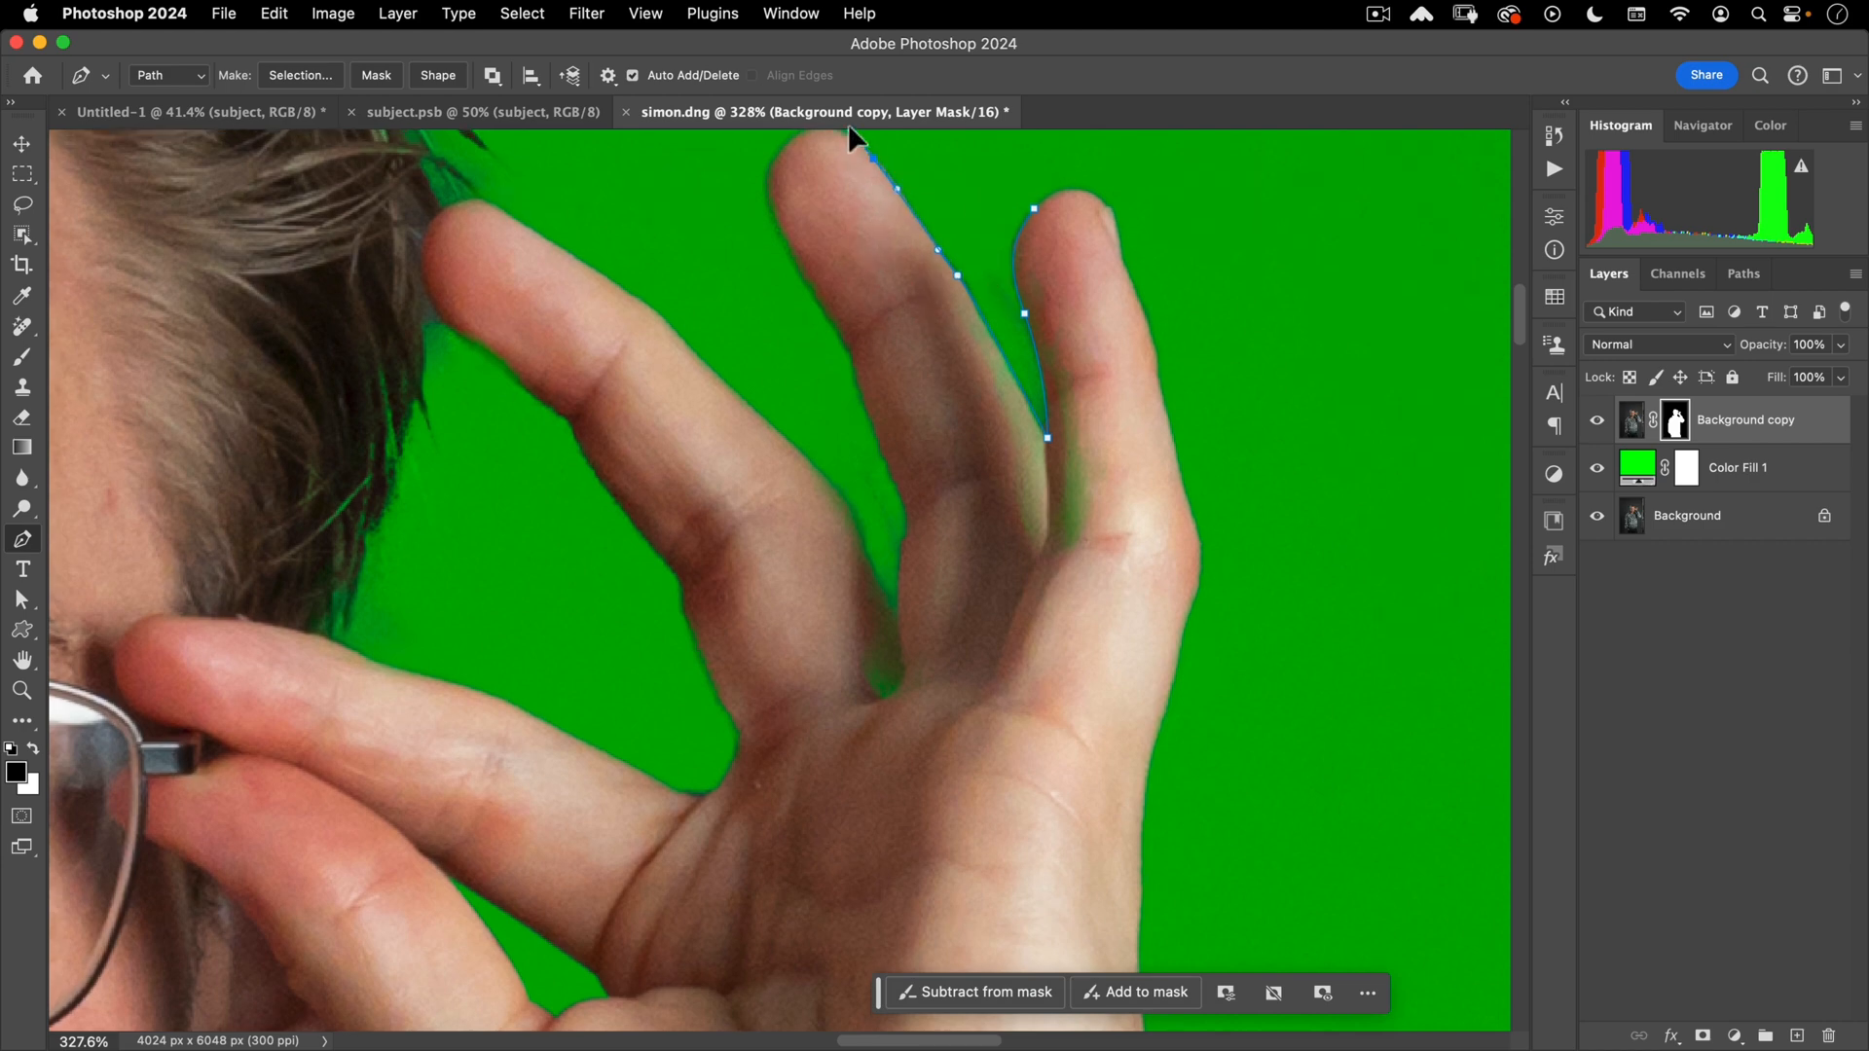
pyautogui.scroll(1, 847, 136)
pyautogui.click(845, 145)
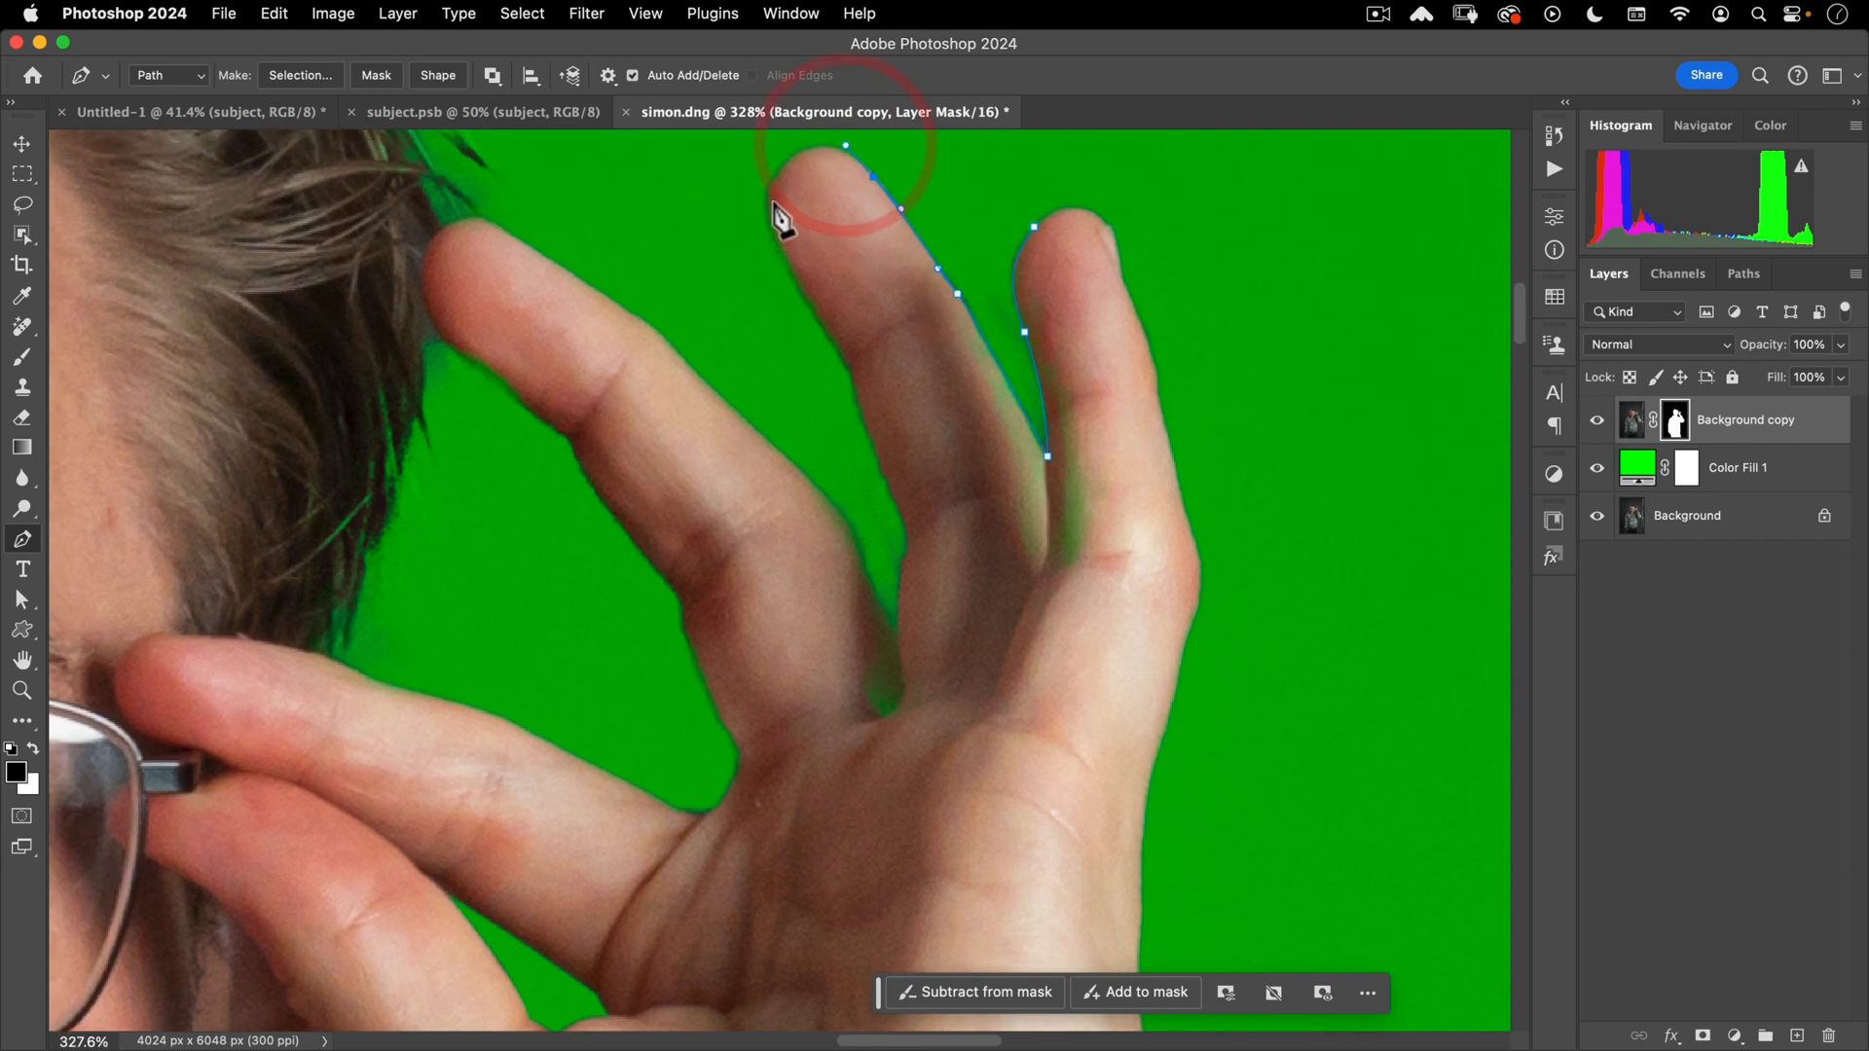
pyautogui.click(734, 273)
pyautogui.press('super+z')
pyautogui.scroll(3, 837, 292)
pyautogui.keyDown('super'); pyautogui.click(851, 331); pyautogui.keyUp('super')
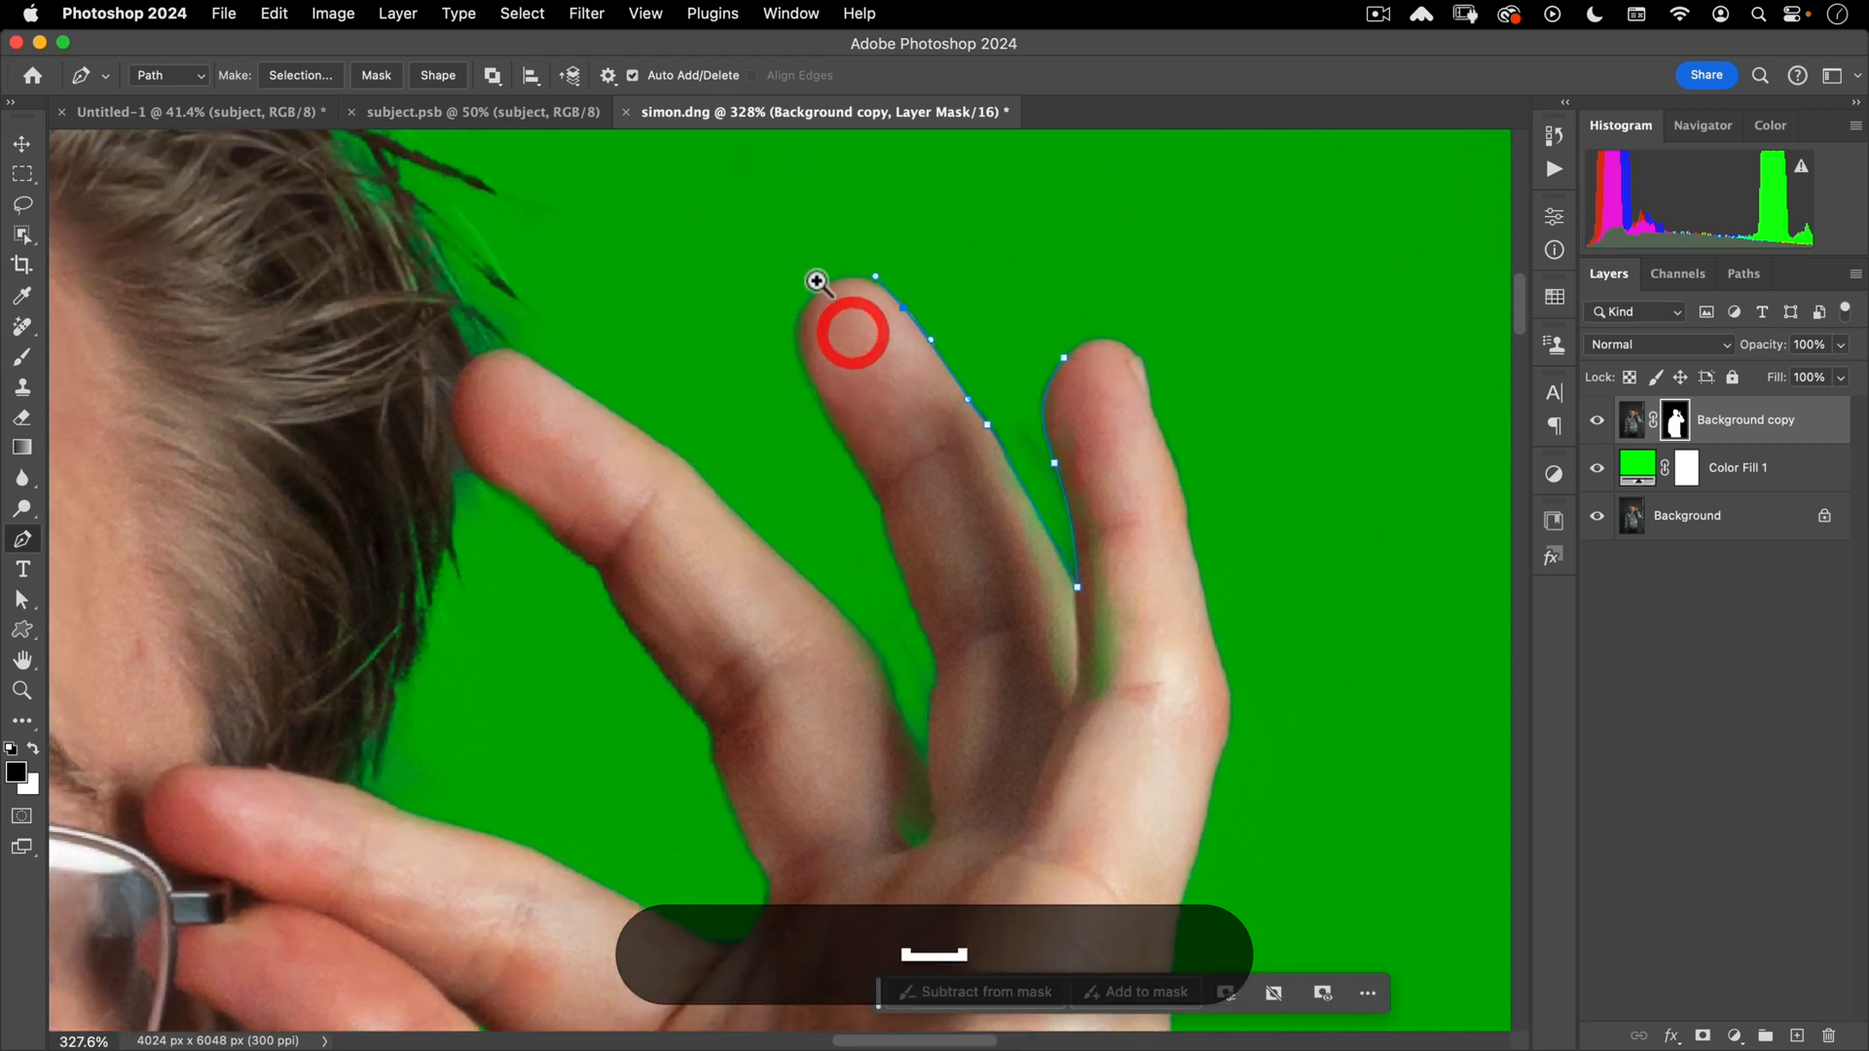
pyautogui.keyDown('super'); pyautogui.click(817, 282); pyautogui.keyUp('super')
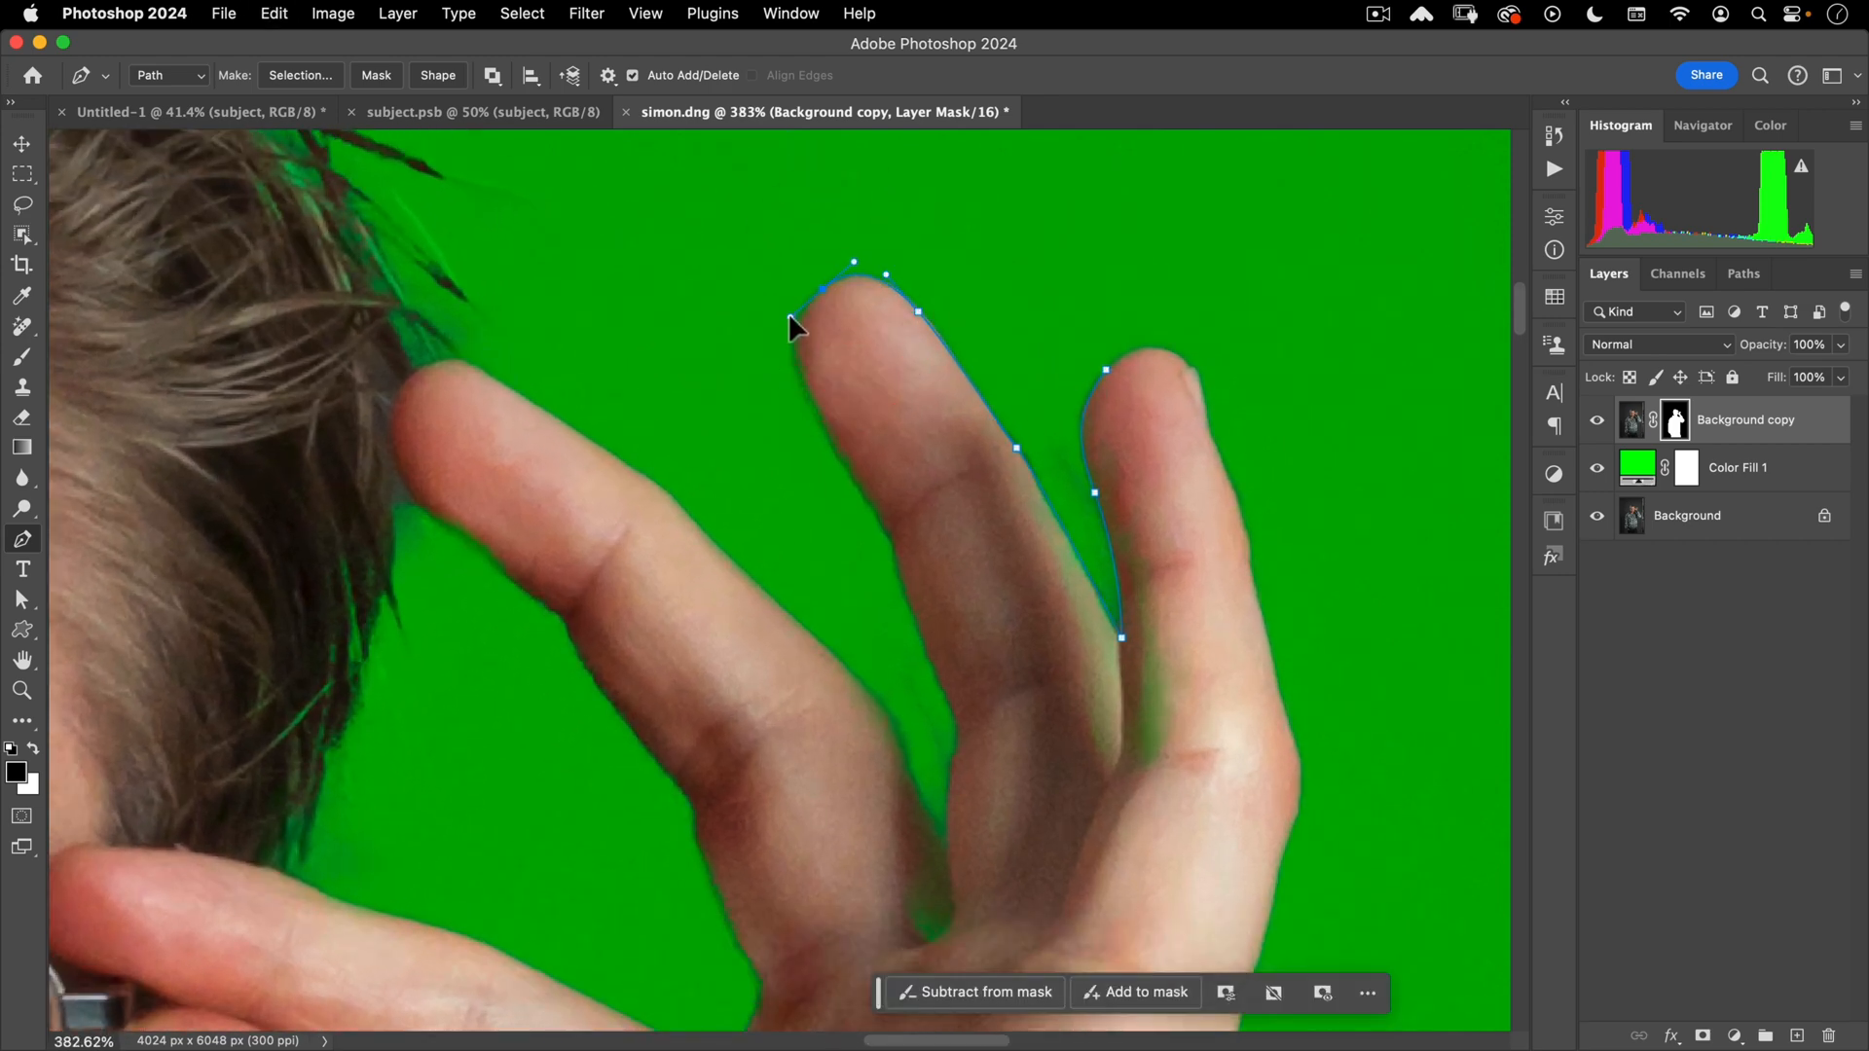
# - Continue the path down into the gap between fingers, up the inner edge and across the palm
pyautogui.click(790, 315)
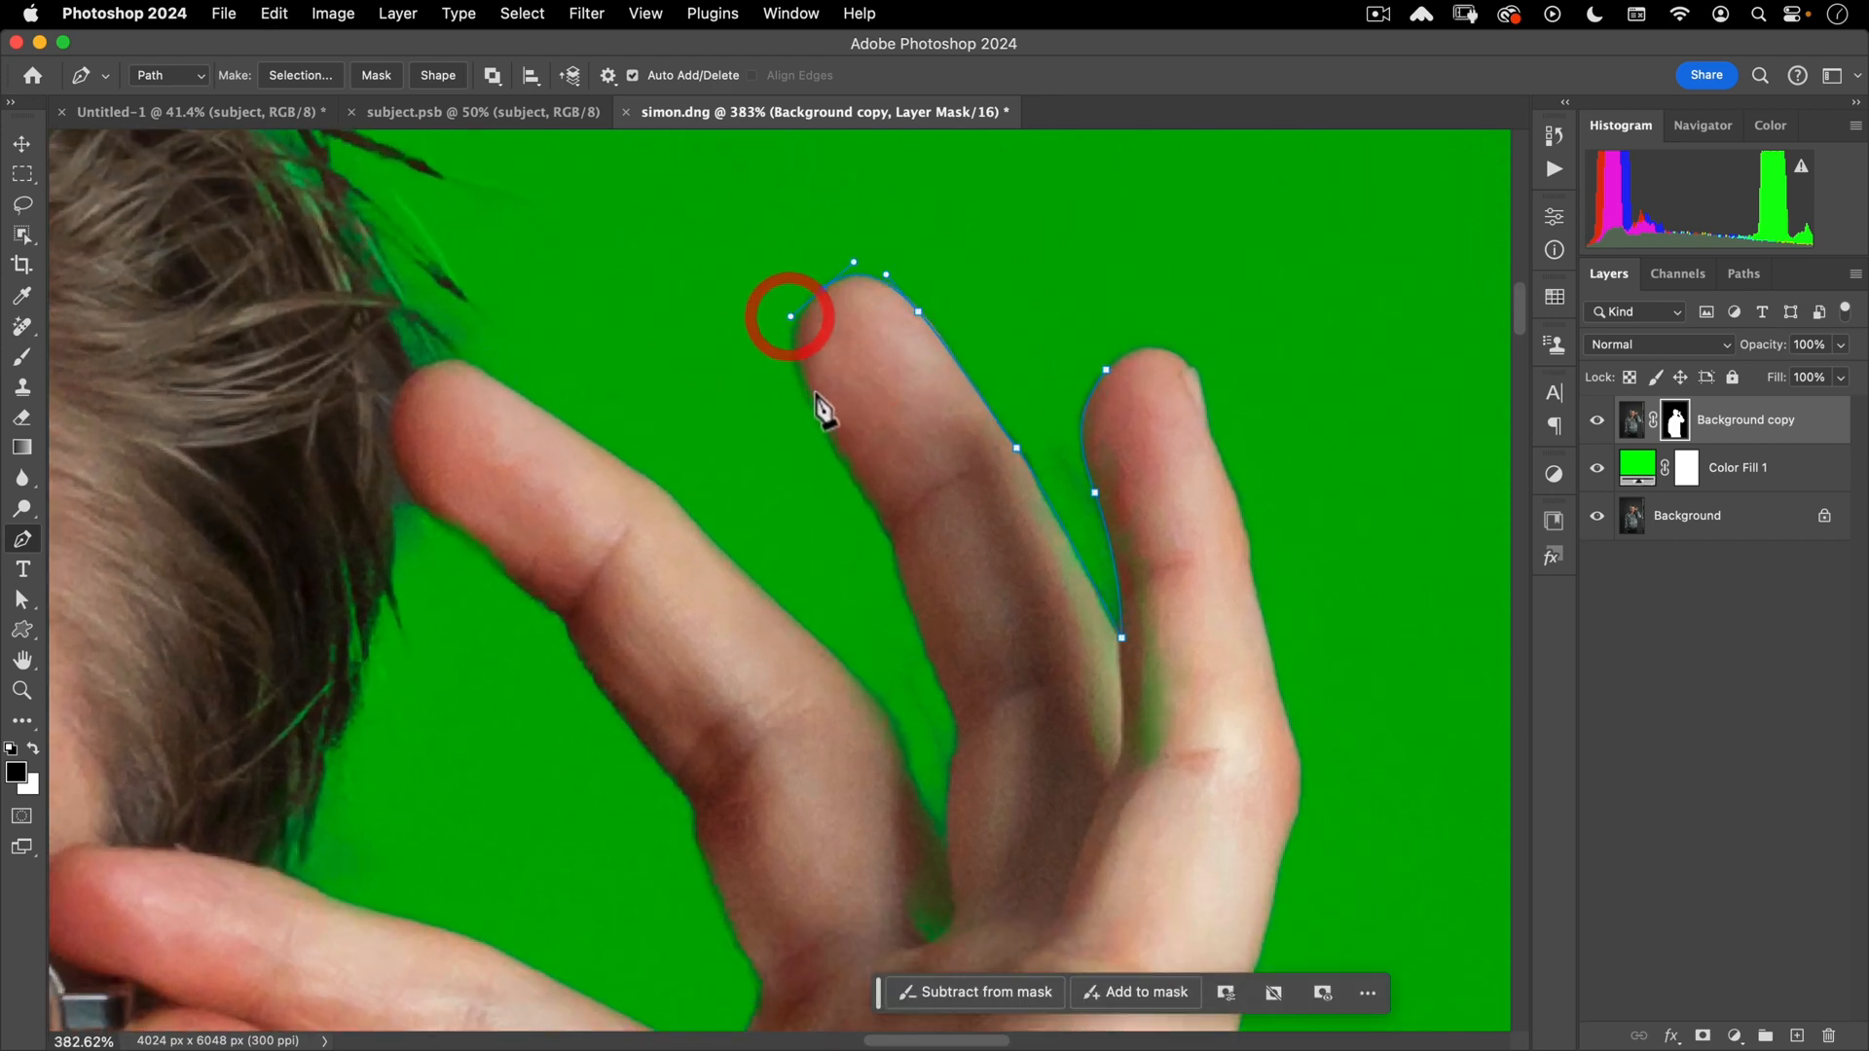
pyautogui.click(852, 477)
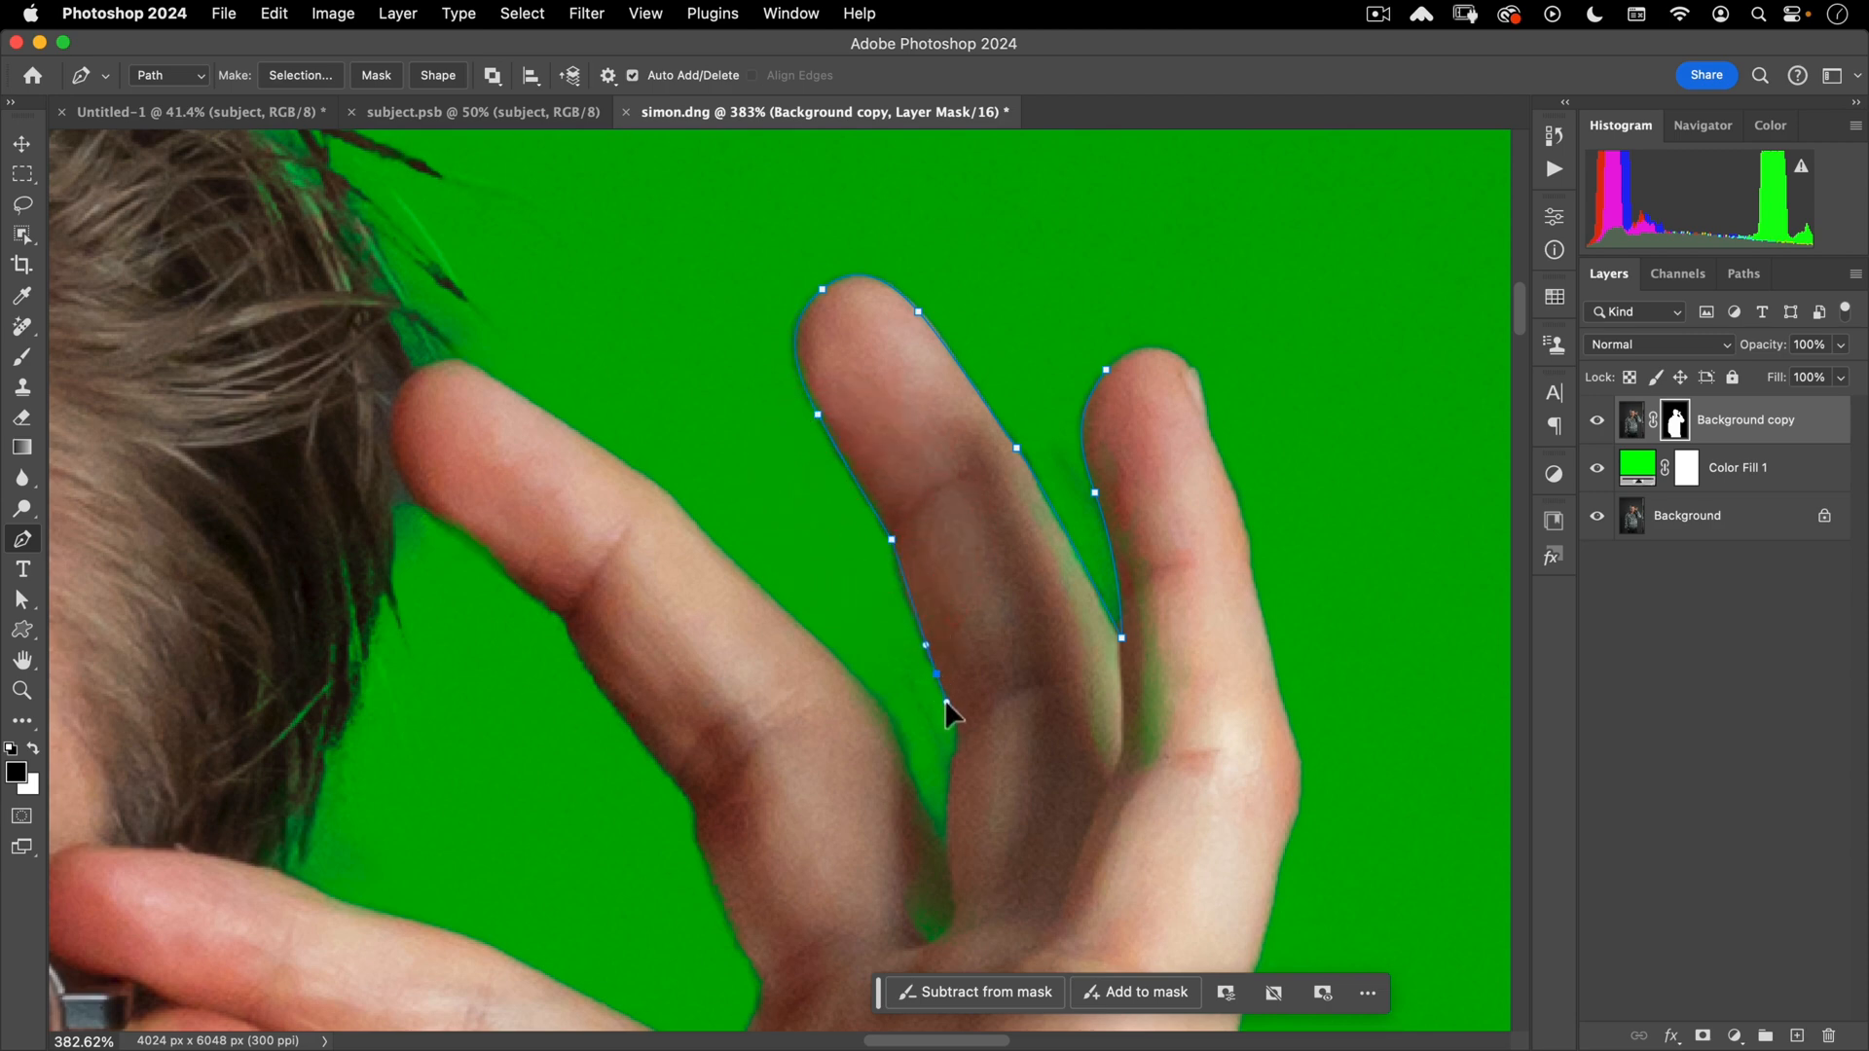
pyautogui.click(955, 715)
pyautogui.keyDown('alt'); pyautogui.click(948, 860); pyautogui.keyUp('alt')
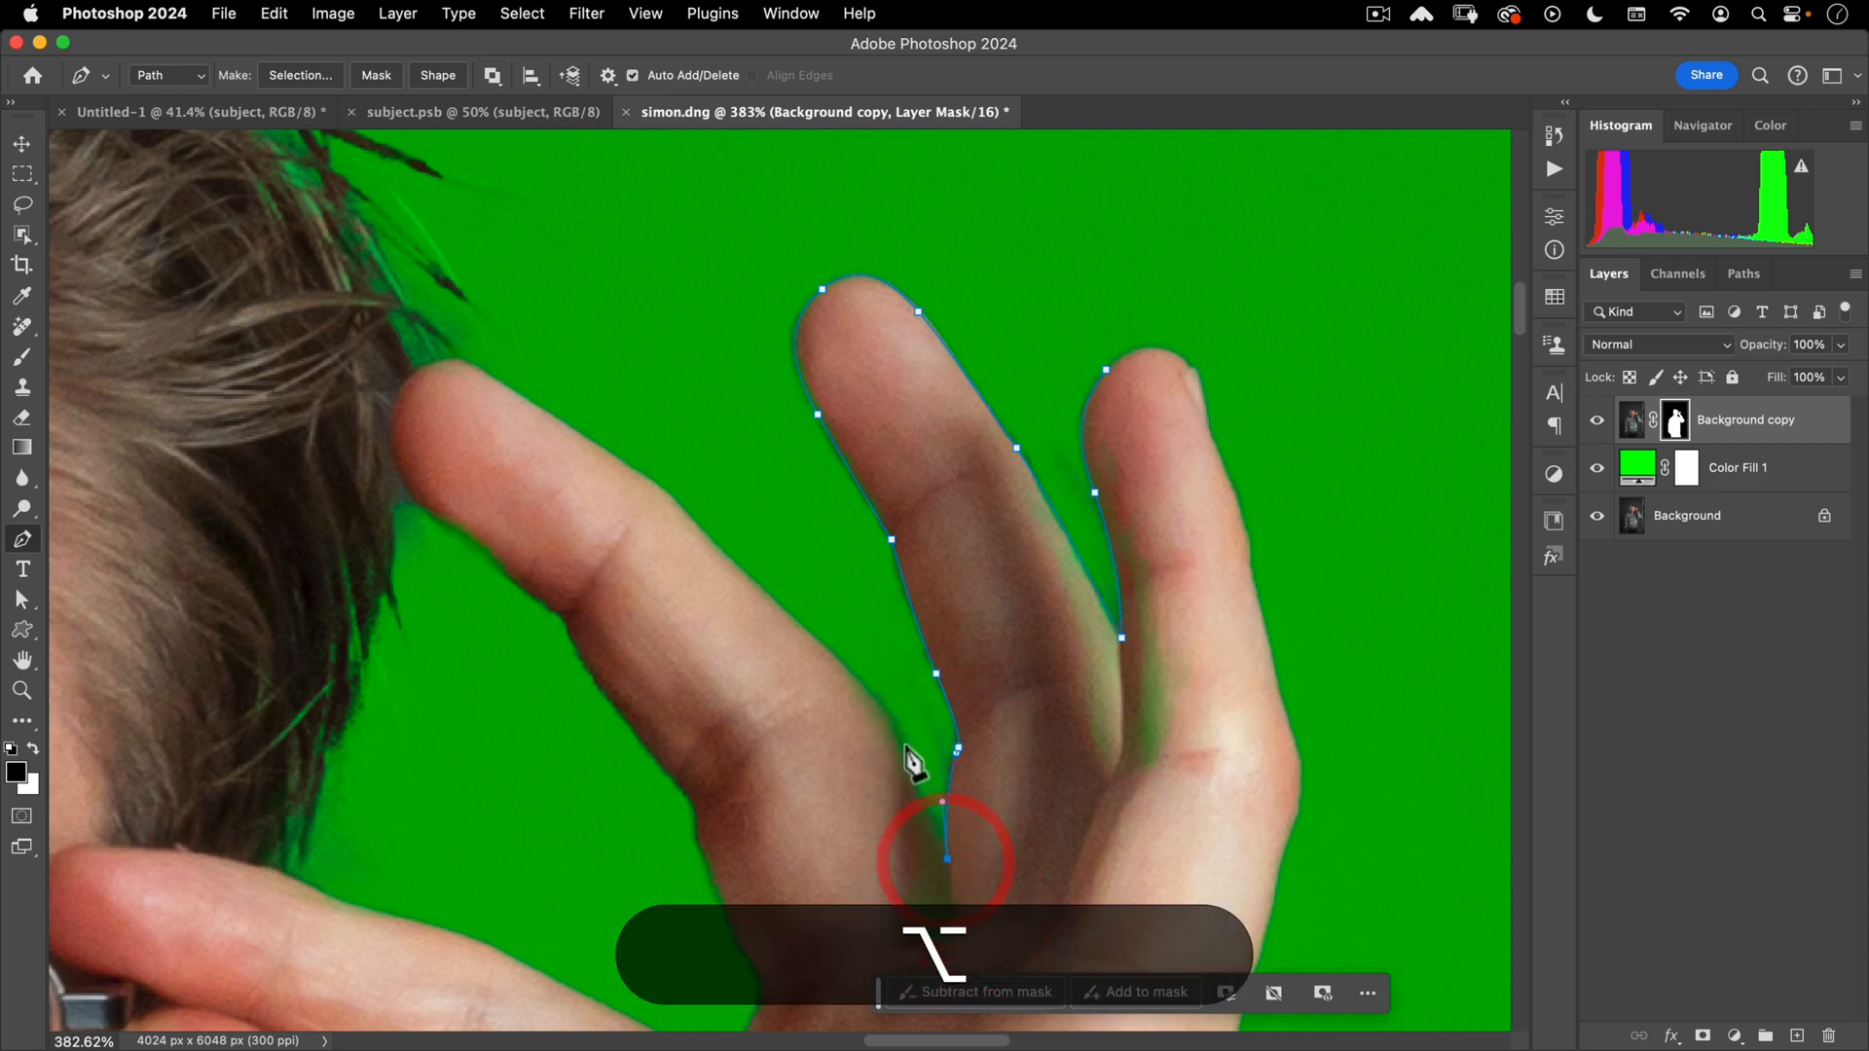
pyautogui.click(866, 690)
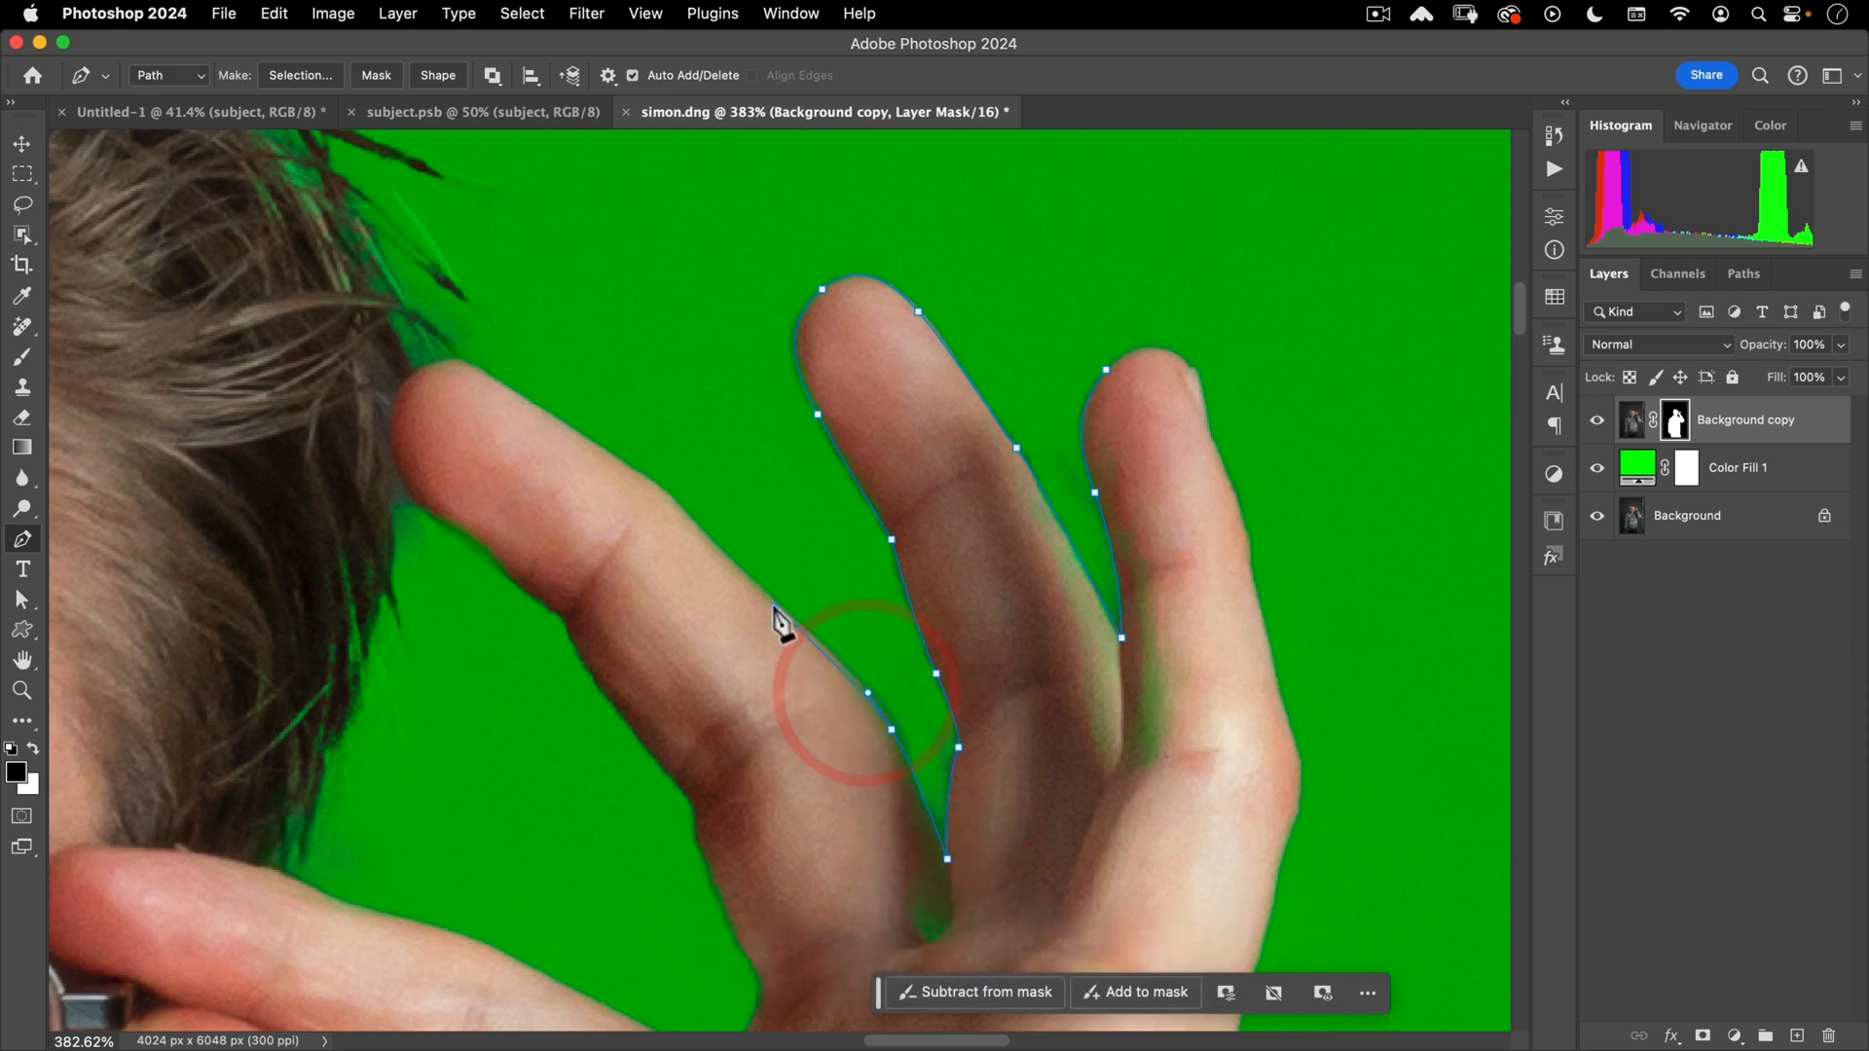
pyautogui.press('space')
pyautogui.moveTo(784, 718); pyautogui.dragTo(776, 420)
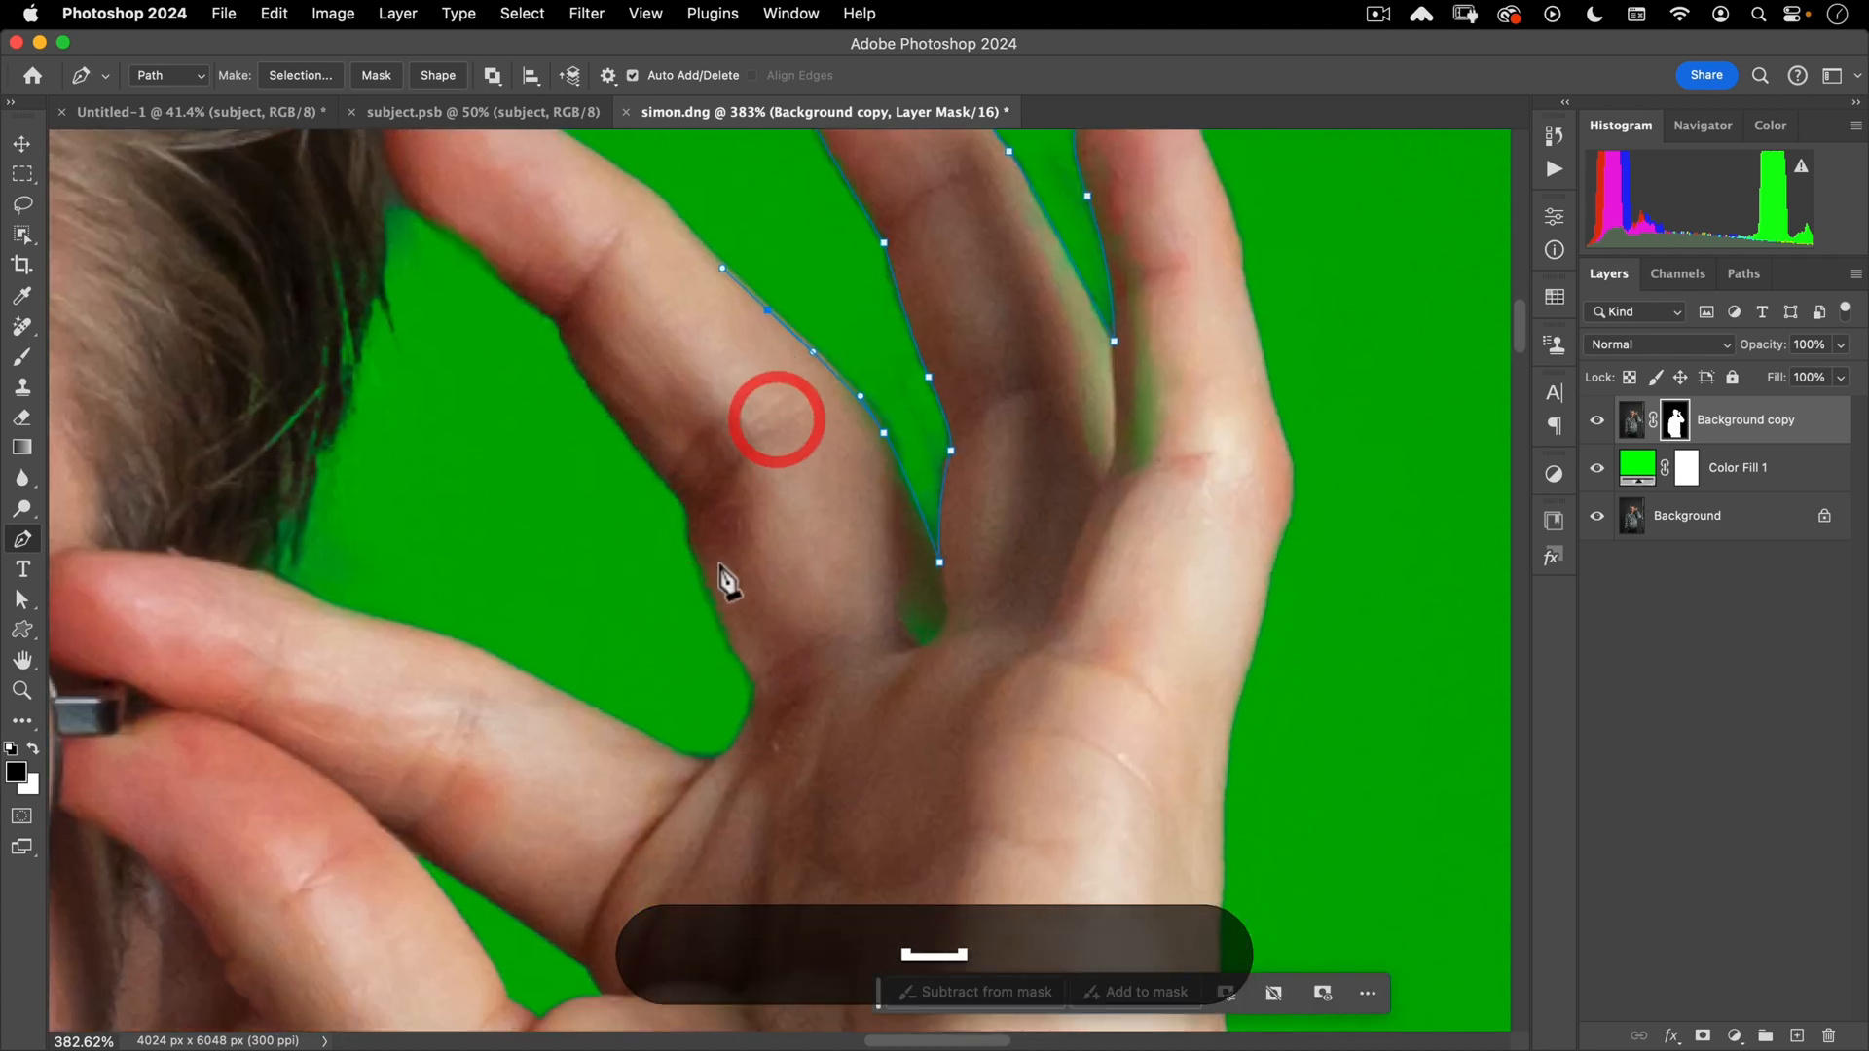
pyautogui.moveTo(704, 594); pyautogui.dragTo(740, 665)
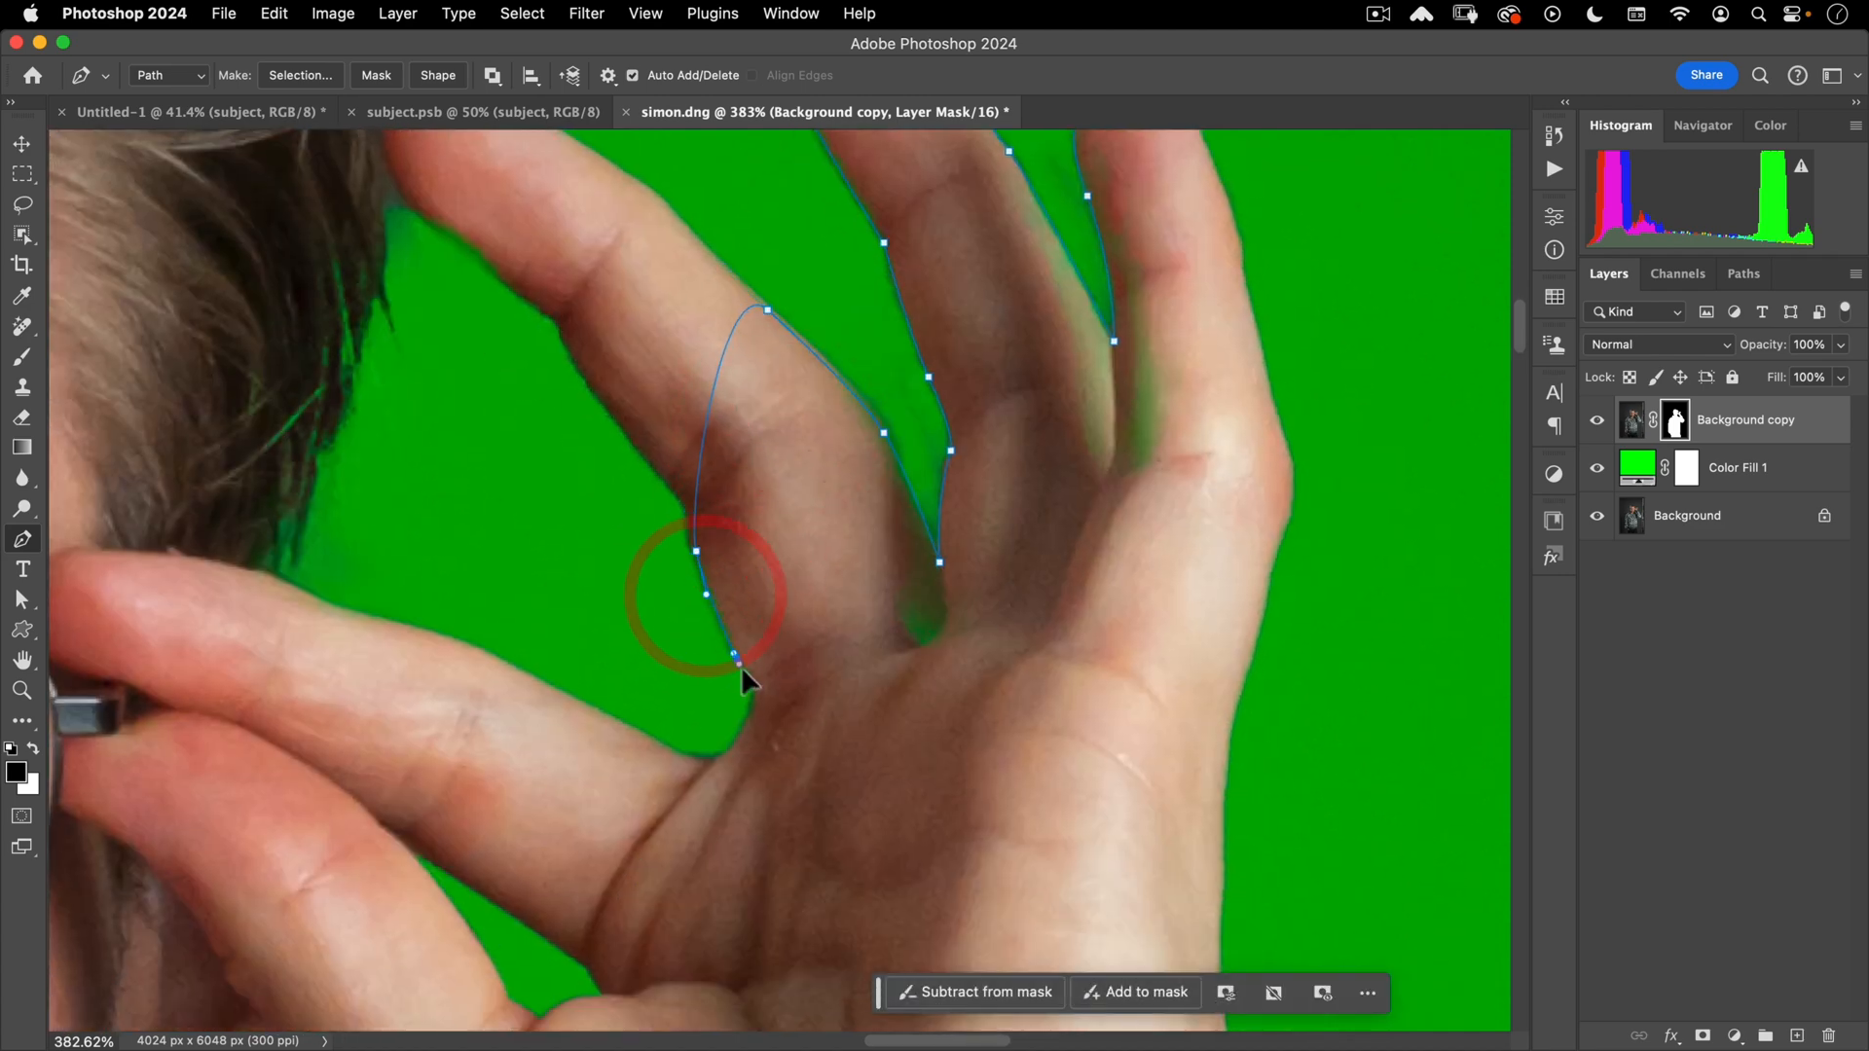
pyautogui.moveTo(927, 767); pyautogui.dragTo(992, 741)
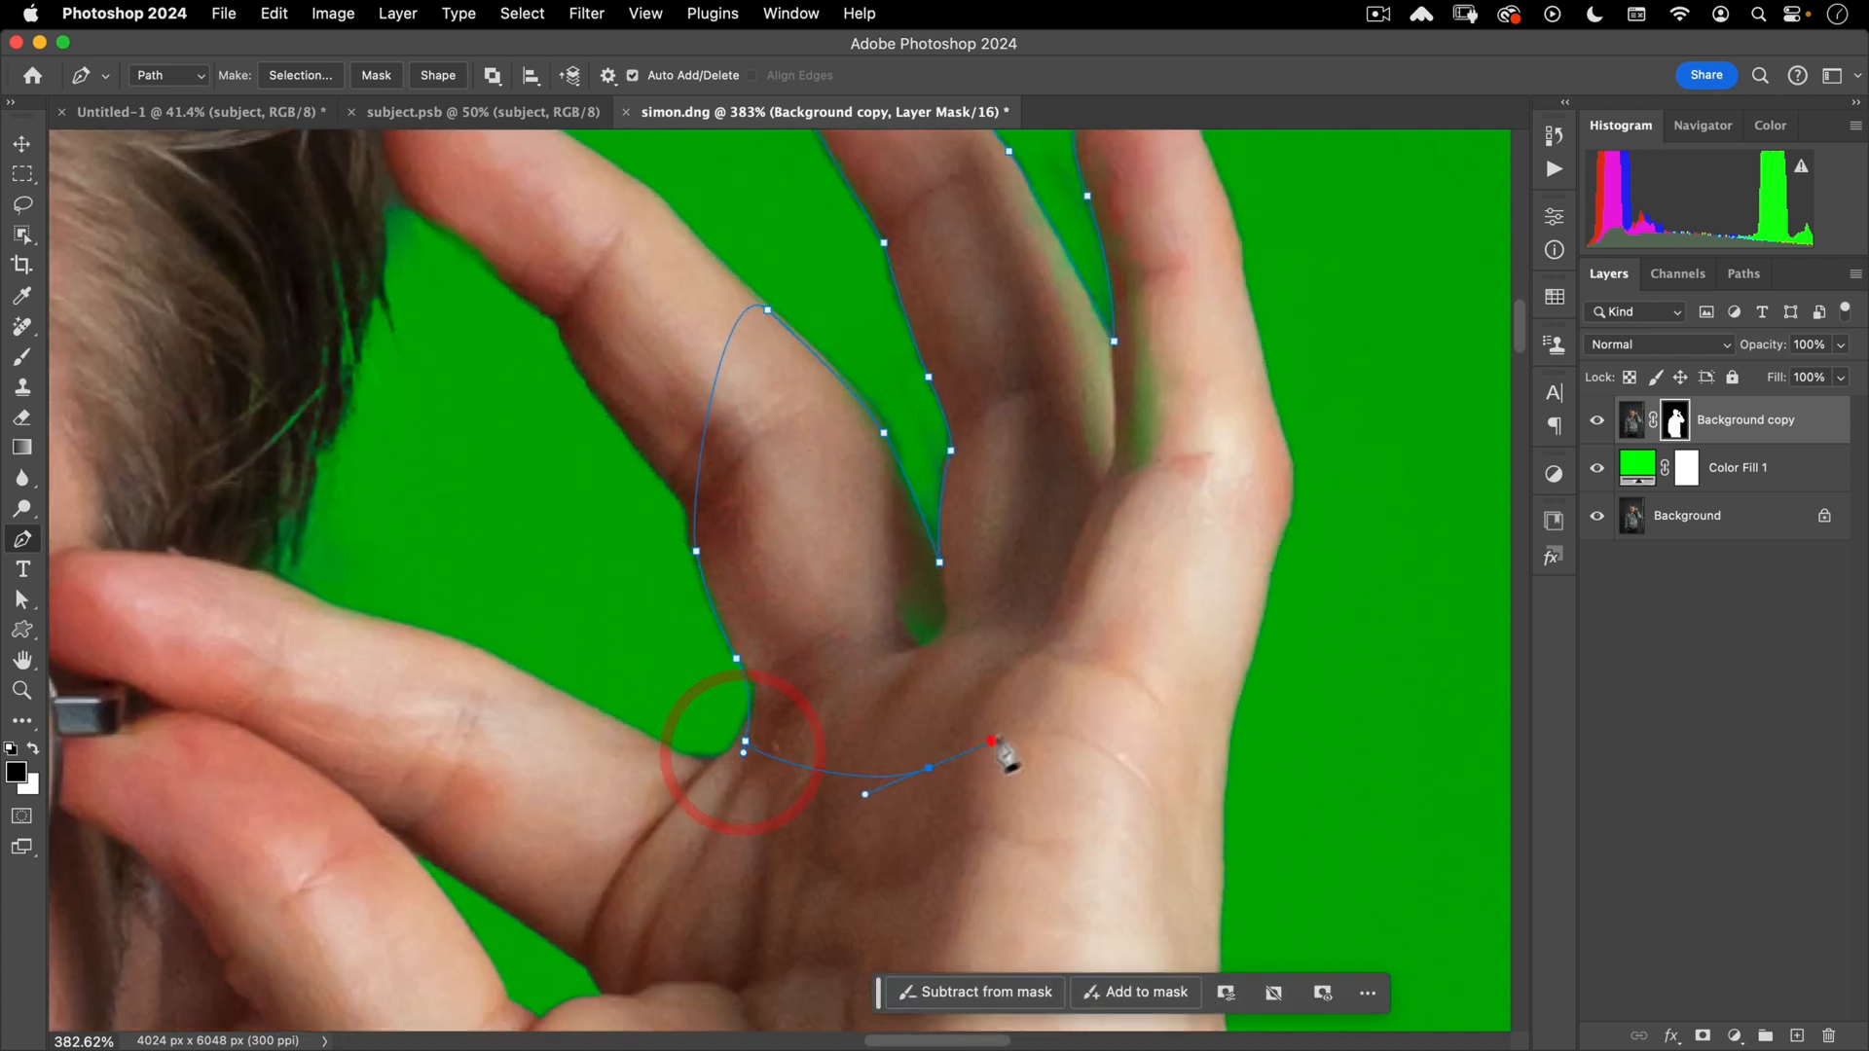
pyautogui.moveTo(1106, 652); pyautogui.dragTo(1148, 605)
# - Add an anchor at the finger's right edge and close the path on its starting anchor
pyautogui.press('space')
pyautogui.moveTo(1221, 466); pyautogui.dragTo(1136, 729)
pyautogui.moveTo(1122, 606); pyautogui.dragTo(1101, 513)
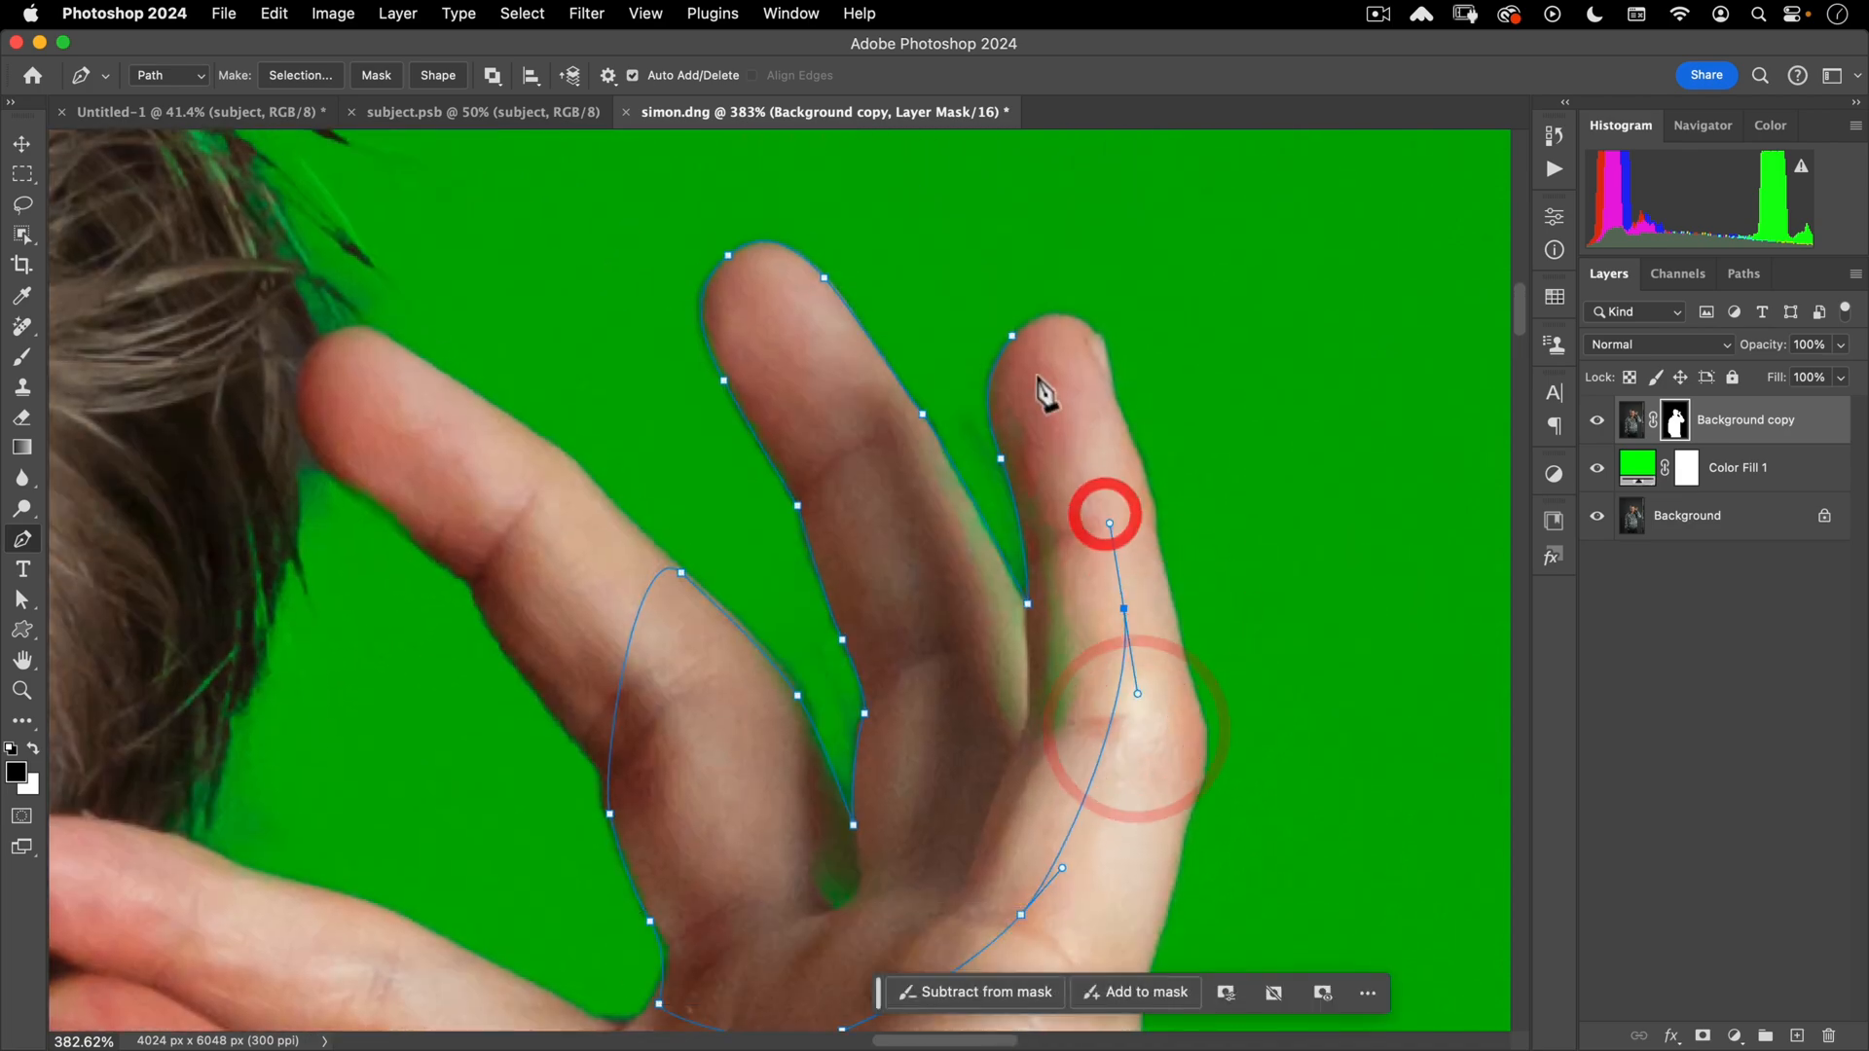
pyautogui.click(1012, 336)
pyautogui.press('space')
pyautogui.moveTo(888, 509); pyautogui.dragTo(884, 409)
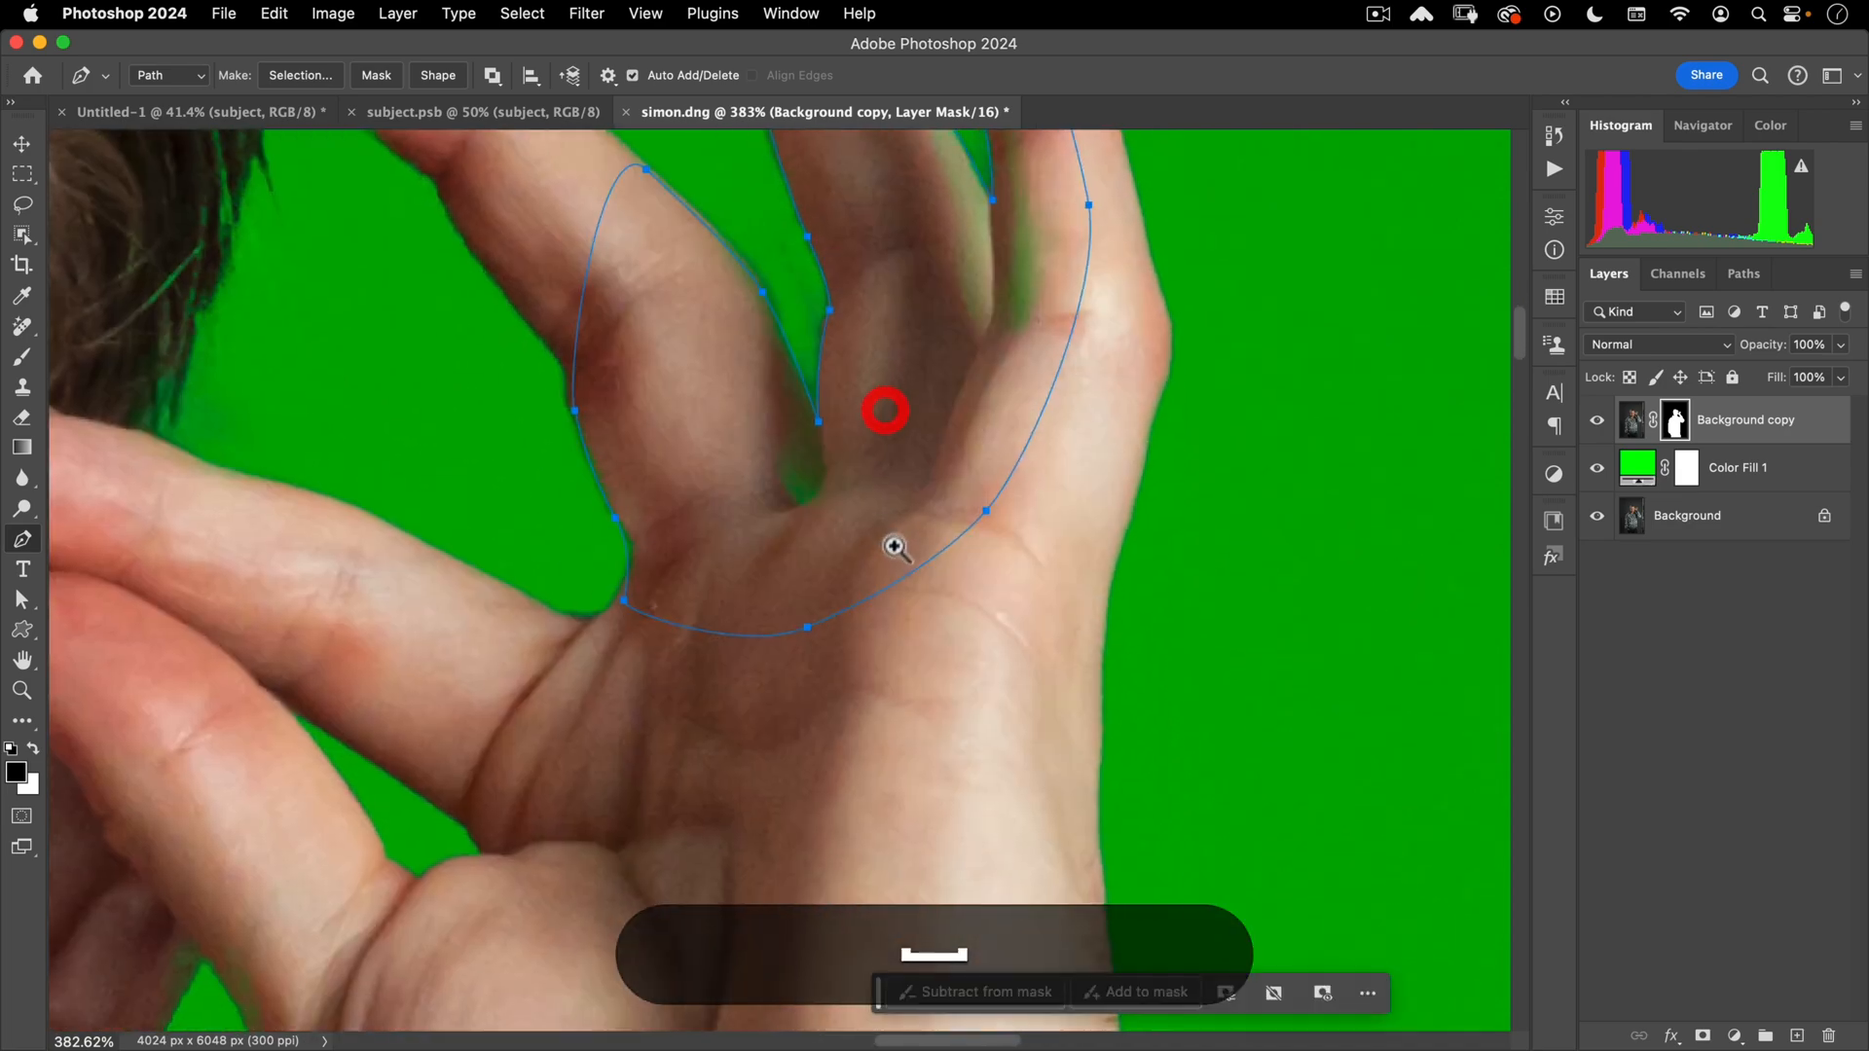
pyautogui.moveTo(894, 562); pyautogui.dragTo(863, 625)
pyautogui.press('space')
pyautogui.moveTo(811, 716); pyautogui.dragTo(1115, 317)
pyautogui.moveTo(1094, 527); pyautogui.dragTo(1055, 584)
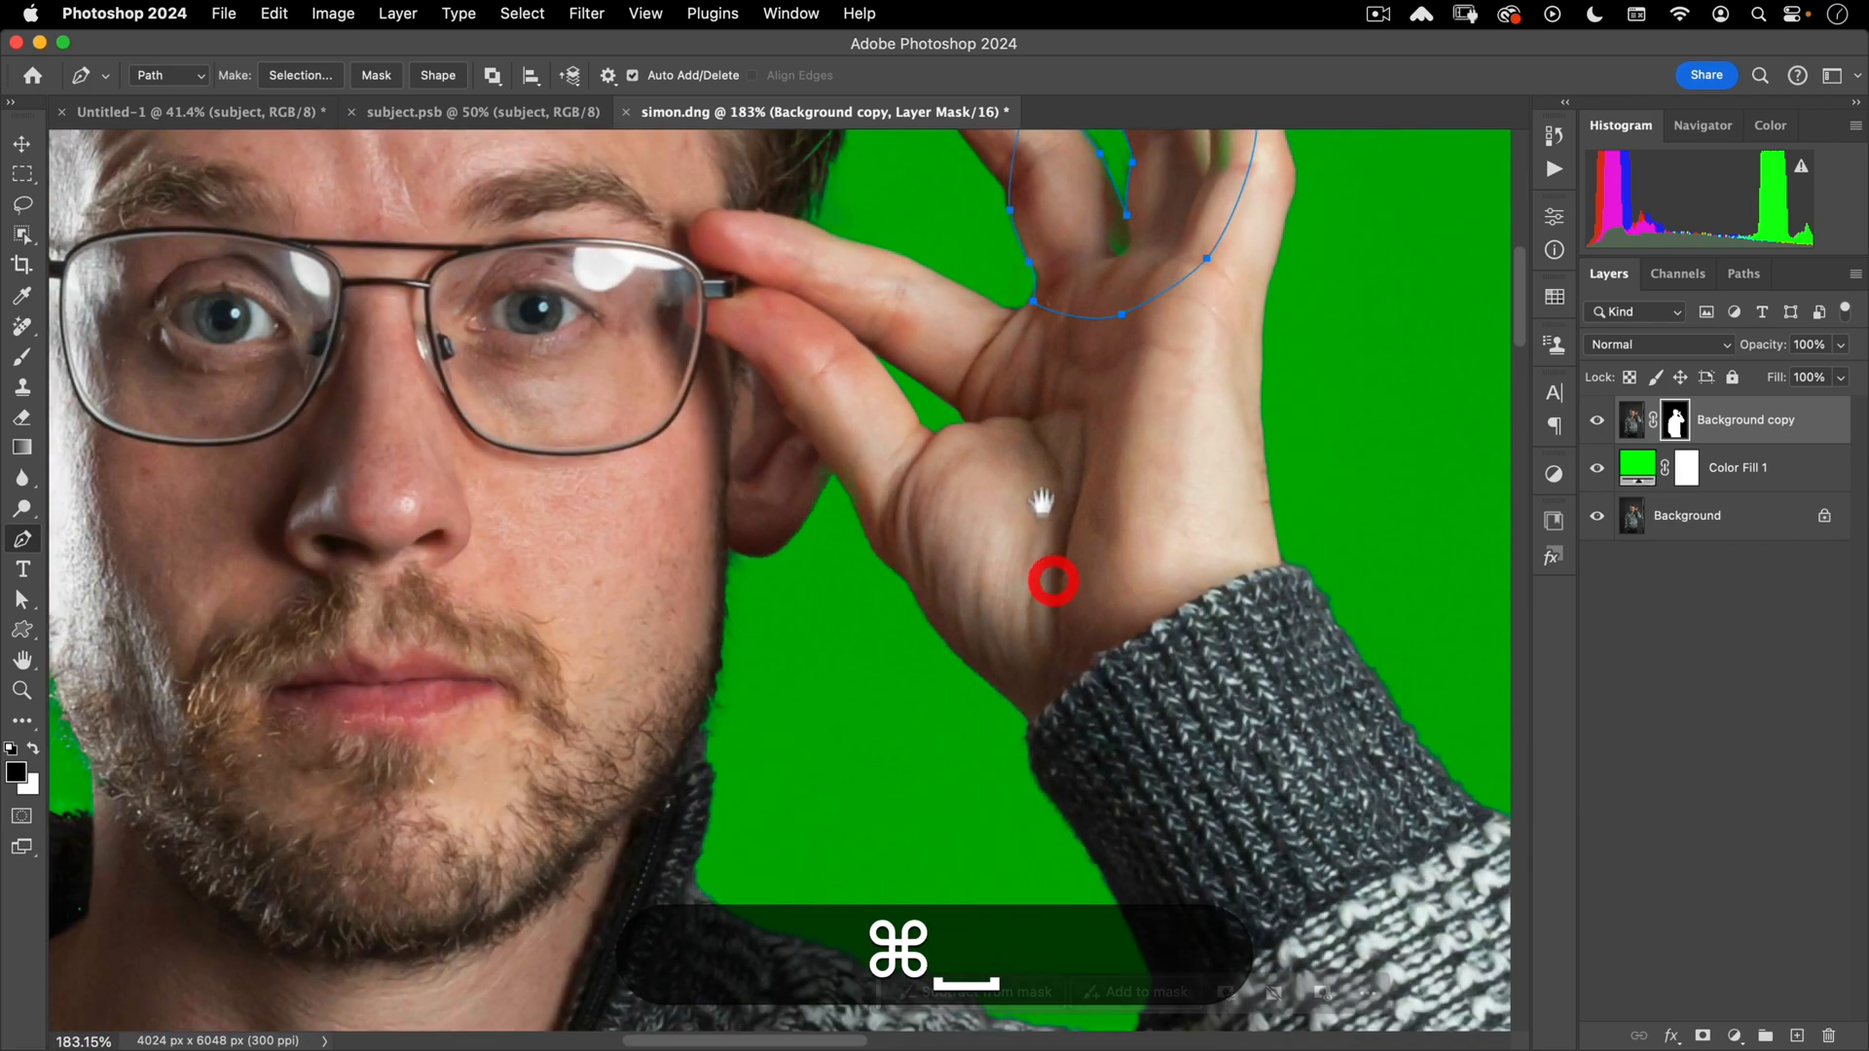
pyautogui.moveTo(1042, 494); pyautogui.dragTo(833, 827)
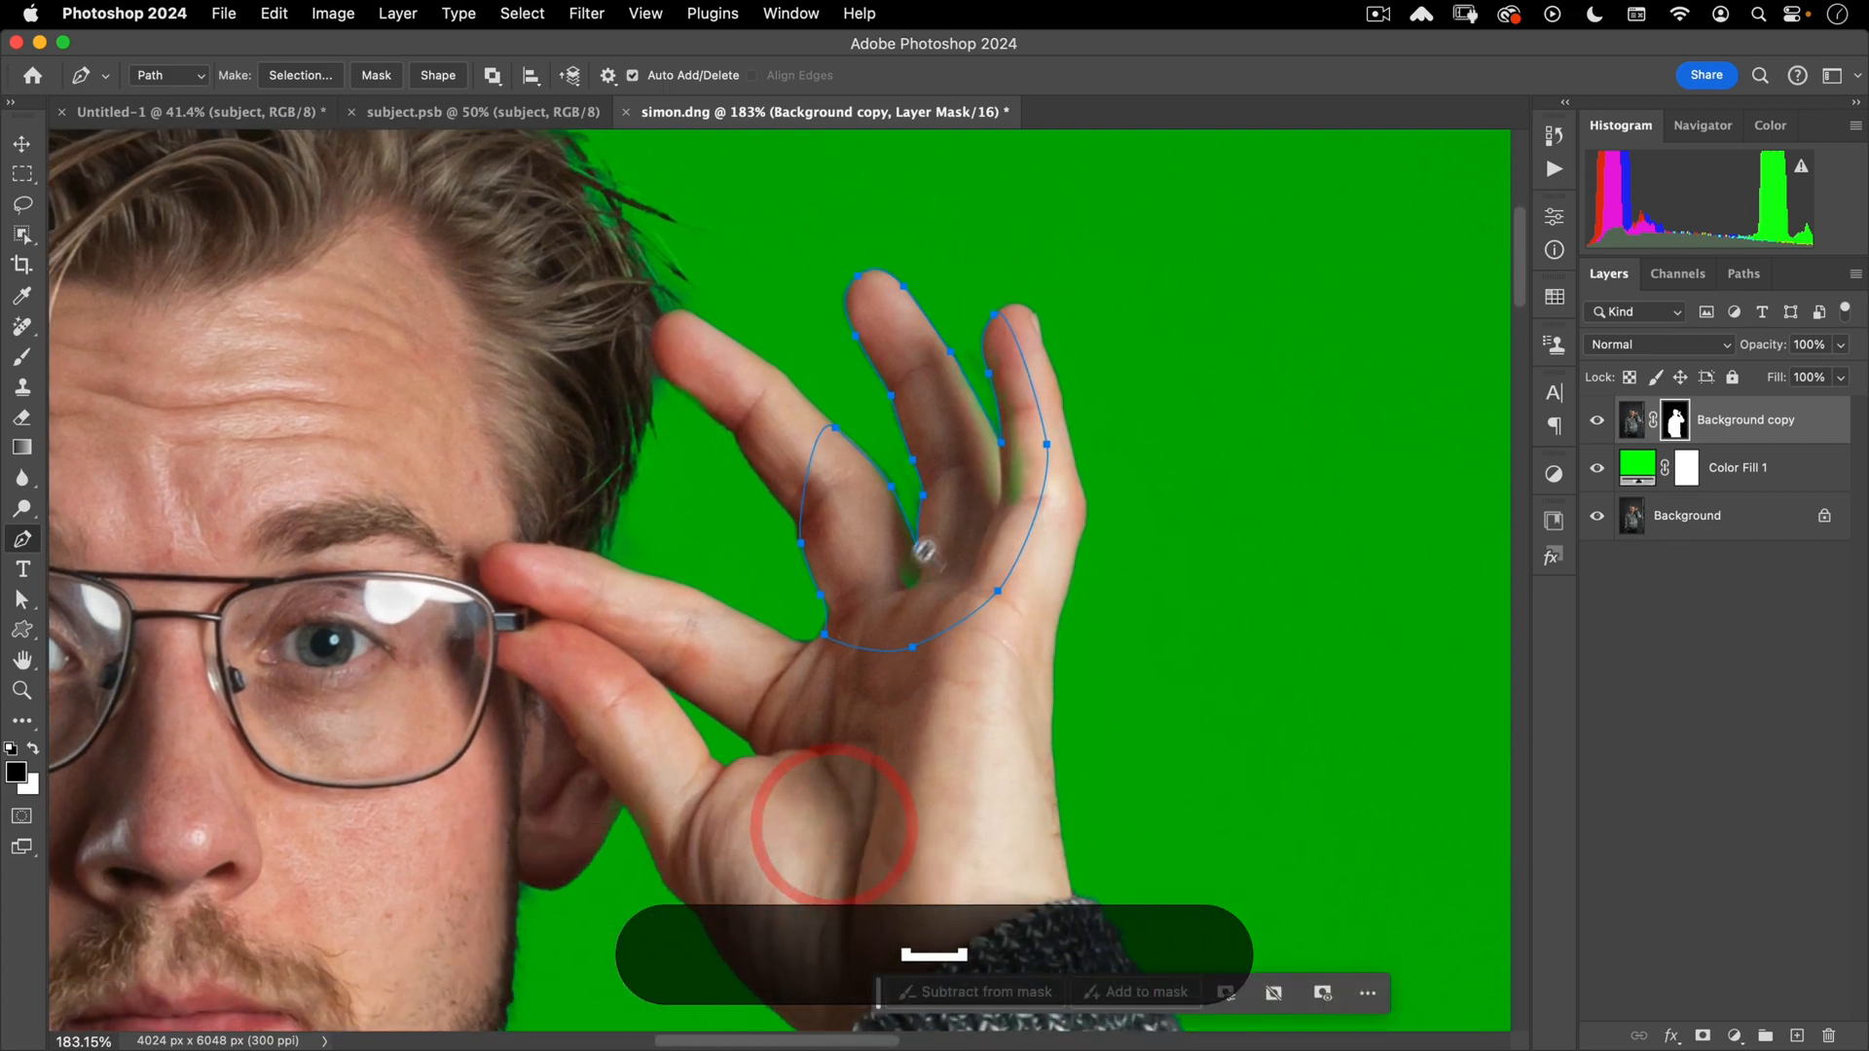
pyautogui.press('super+space')
pyautogui.moveTo(921, 559); pyautogui.dragTo(955, 564)
pyautogui.rightClick(954, 584)
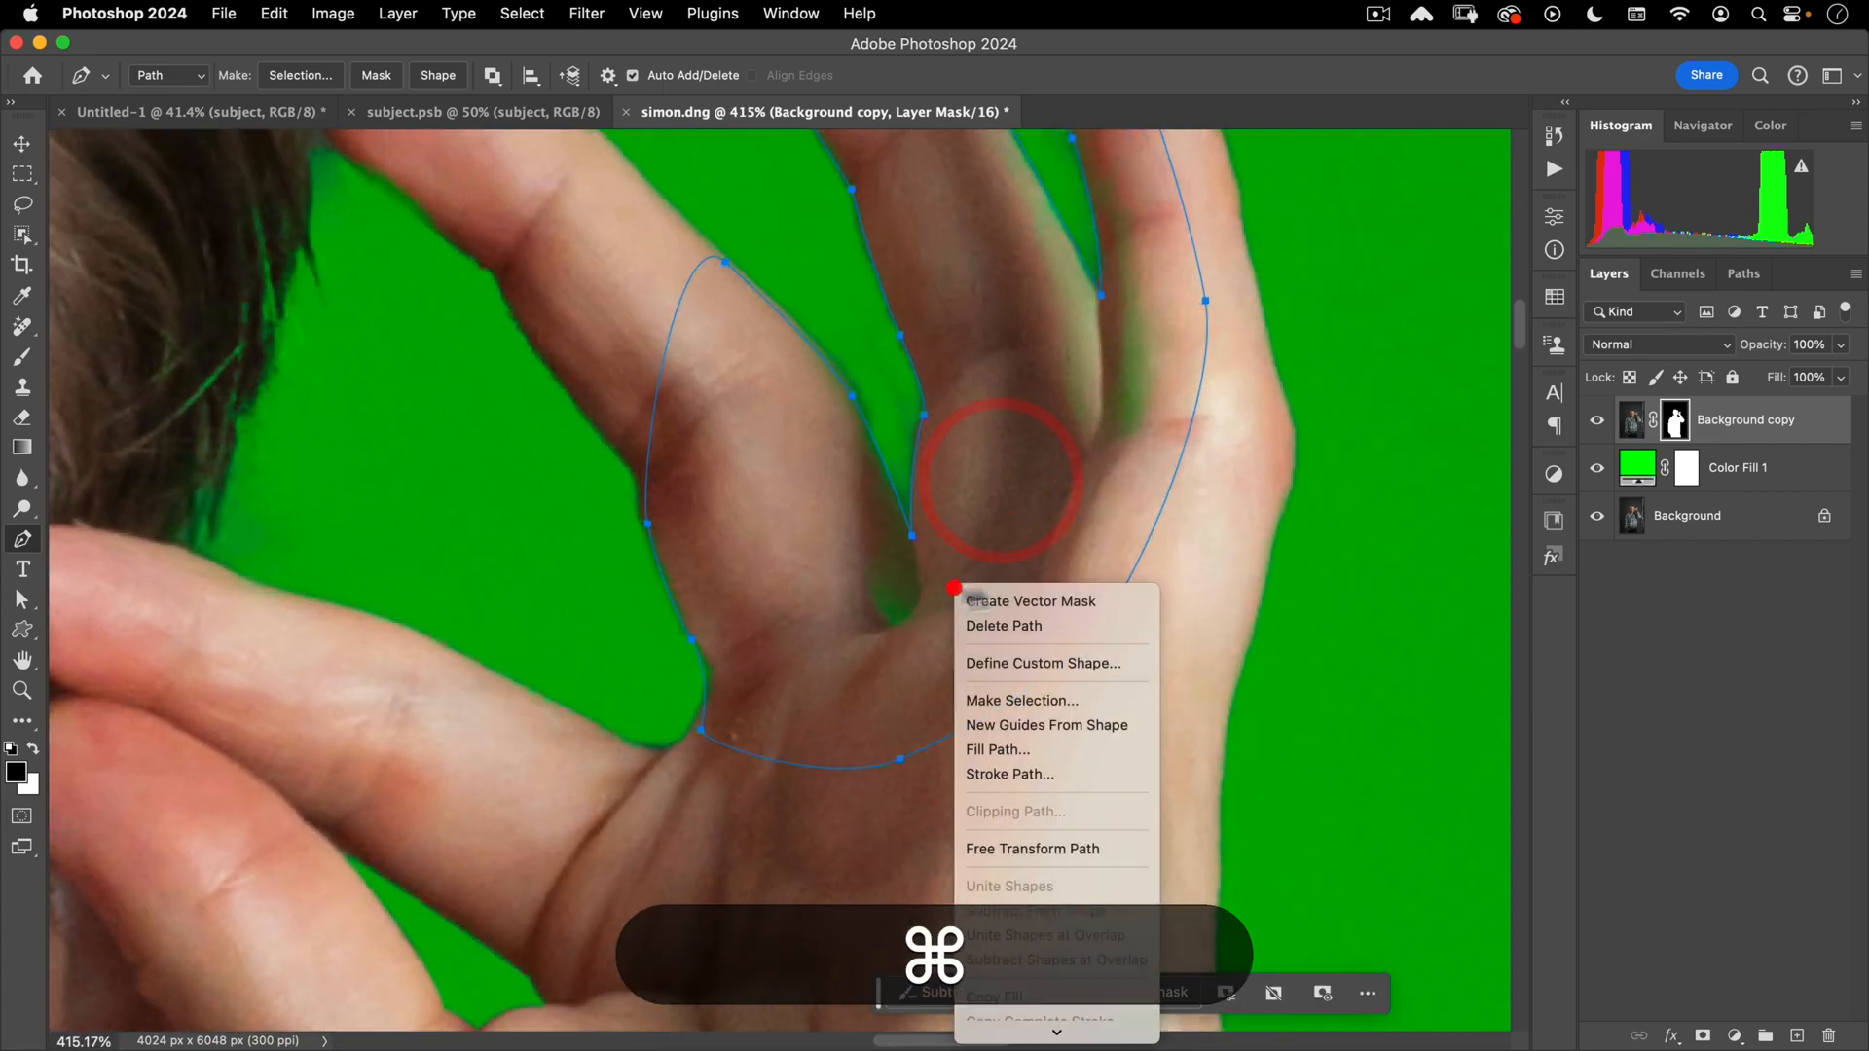
# - Fill the finger-gap selection on the Background copy mask, then paint away the fringe on the inverse selection
pyautogui.click(1094, 697)
pyautogui.press('Return')
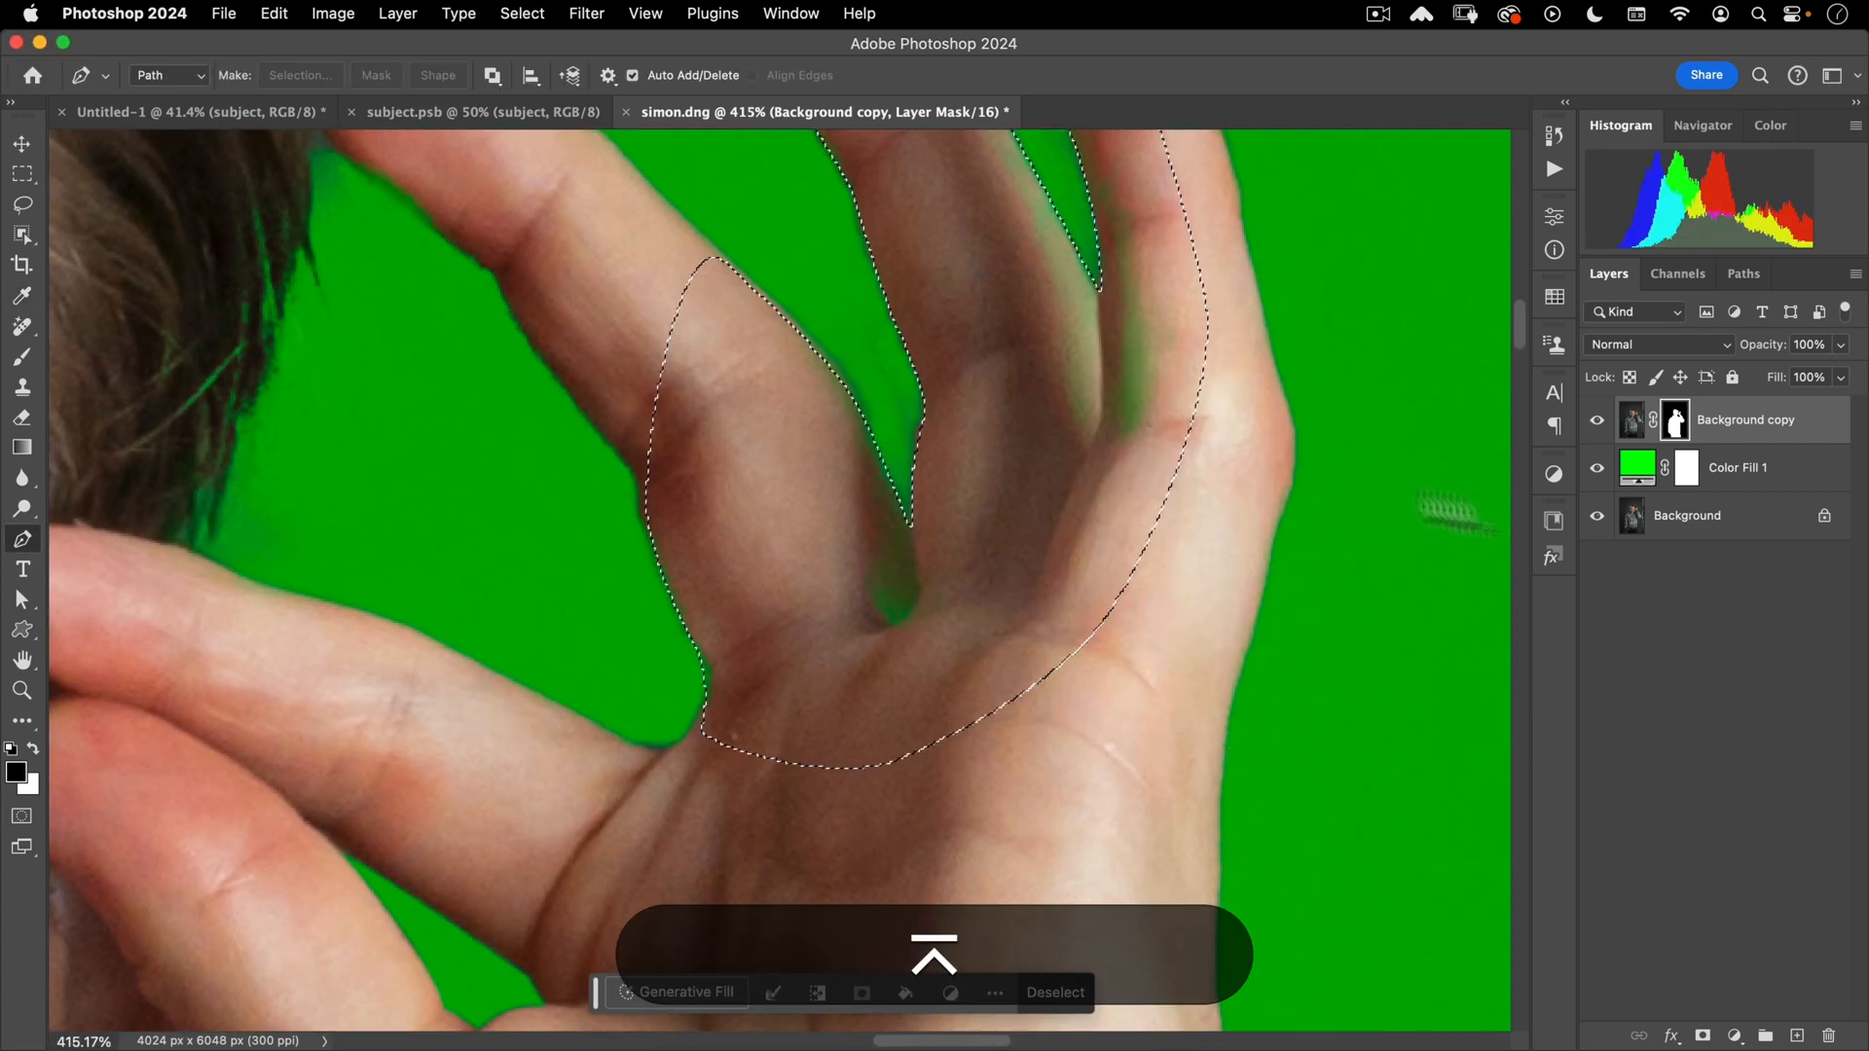
pyautogui.click(1676, 423)
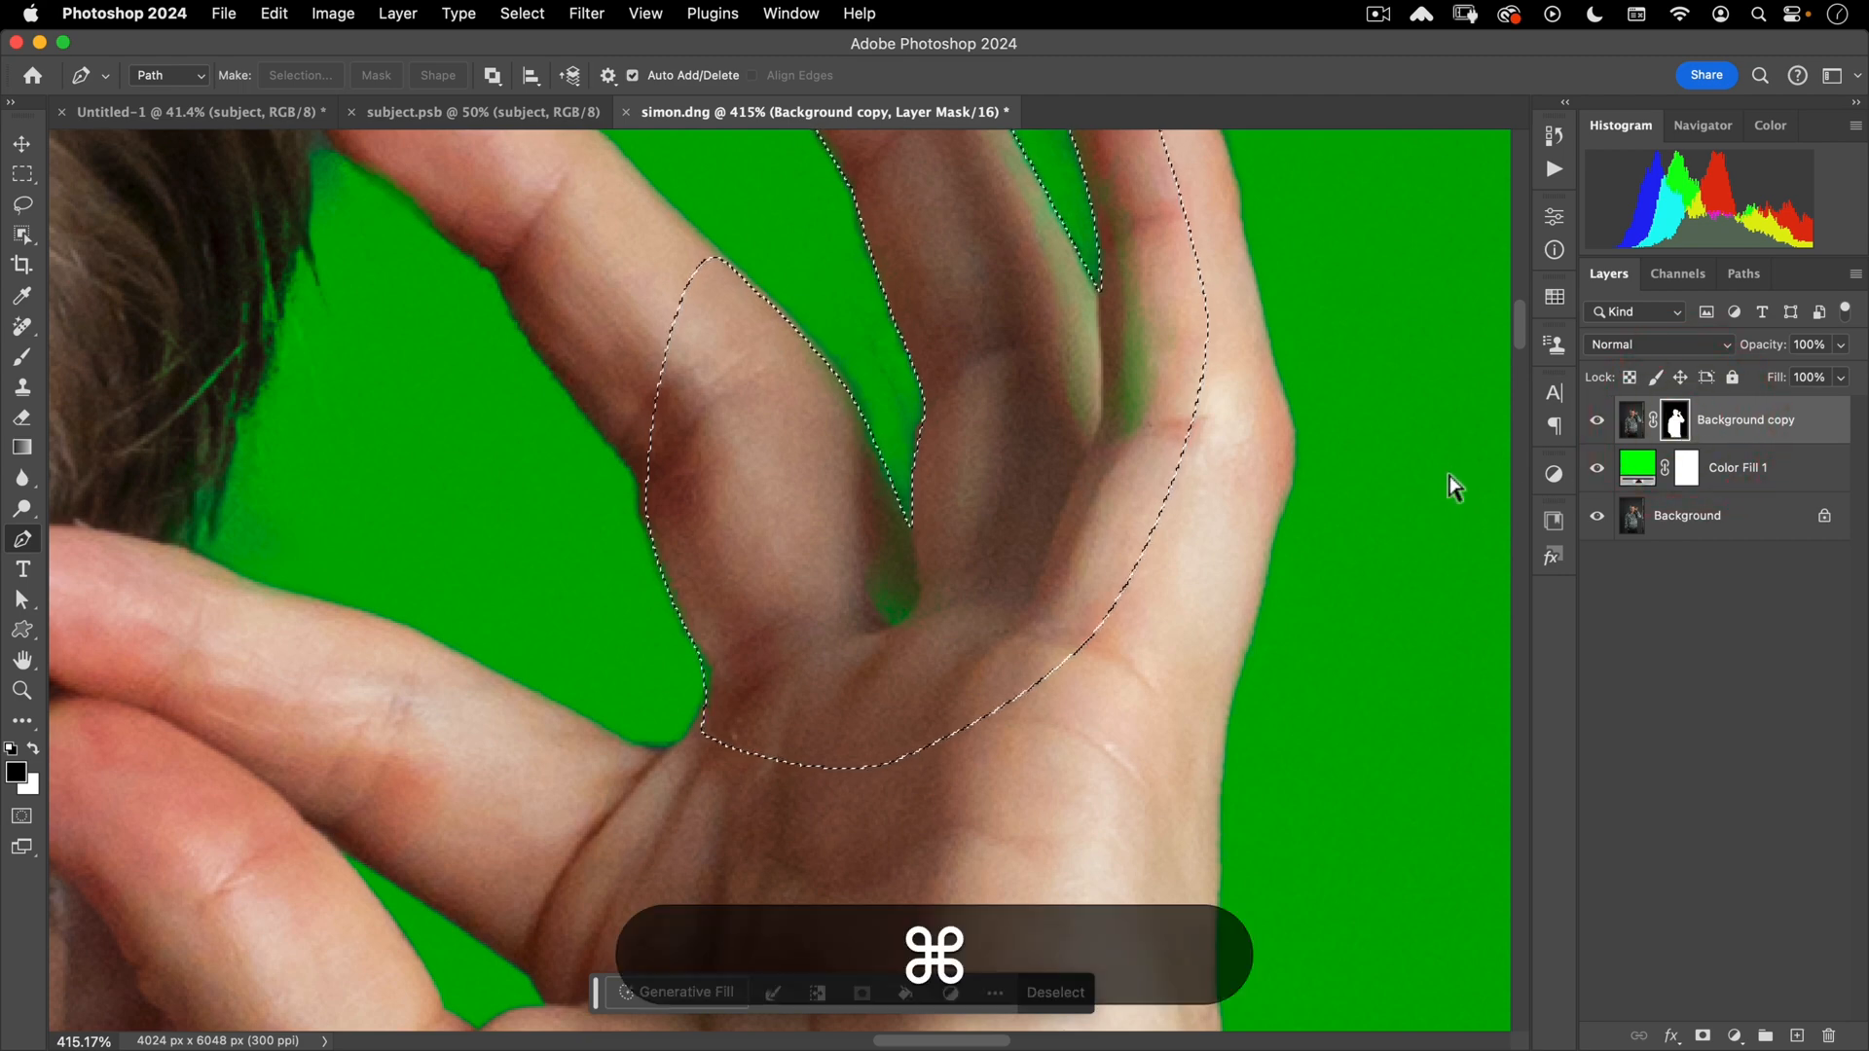
pyautogui.press('super+BackSpace')
pyautogui.press('shift+super+i')
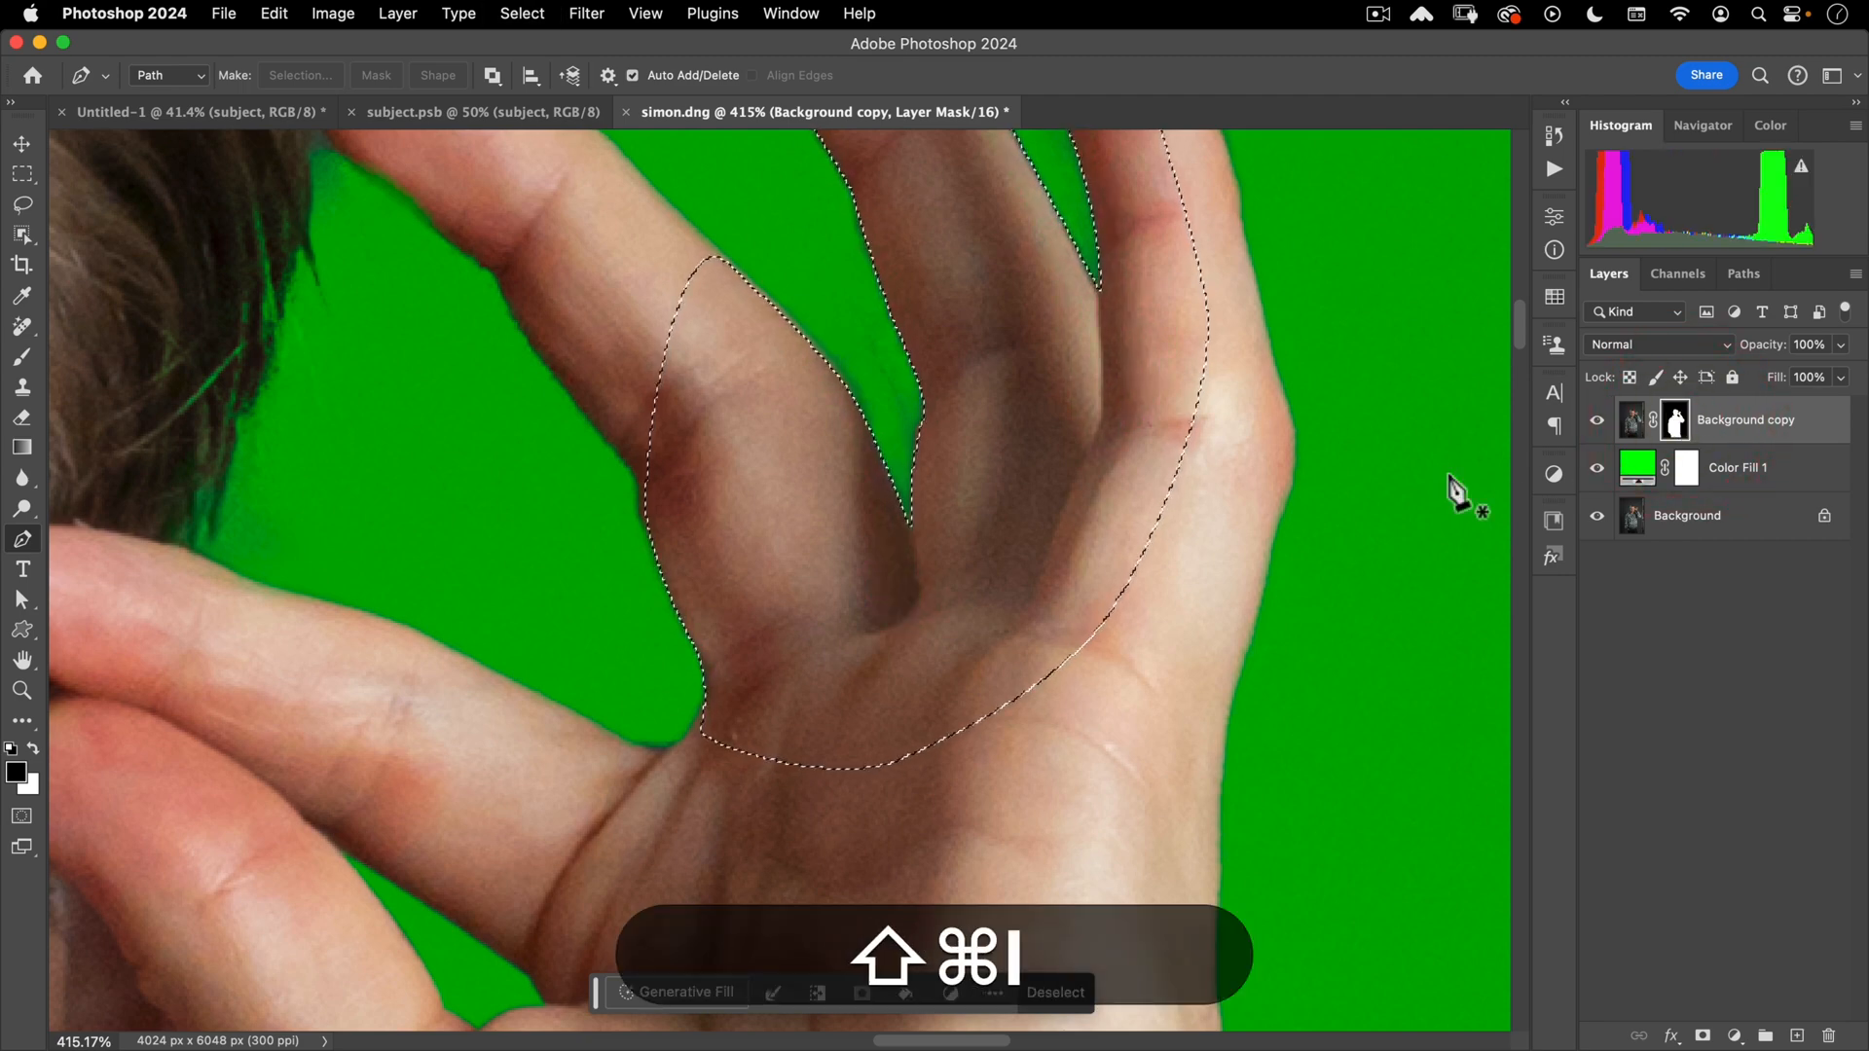
pyautogui.moveTo(1005, 452)
pyautogui.mouseDown()
pyautogui.moveTo(992, 492)
pyautogui.moveTo(897, 388)
pyautogui.mouseUp()
pyautogui.press('b')
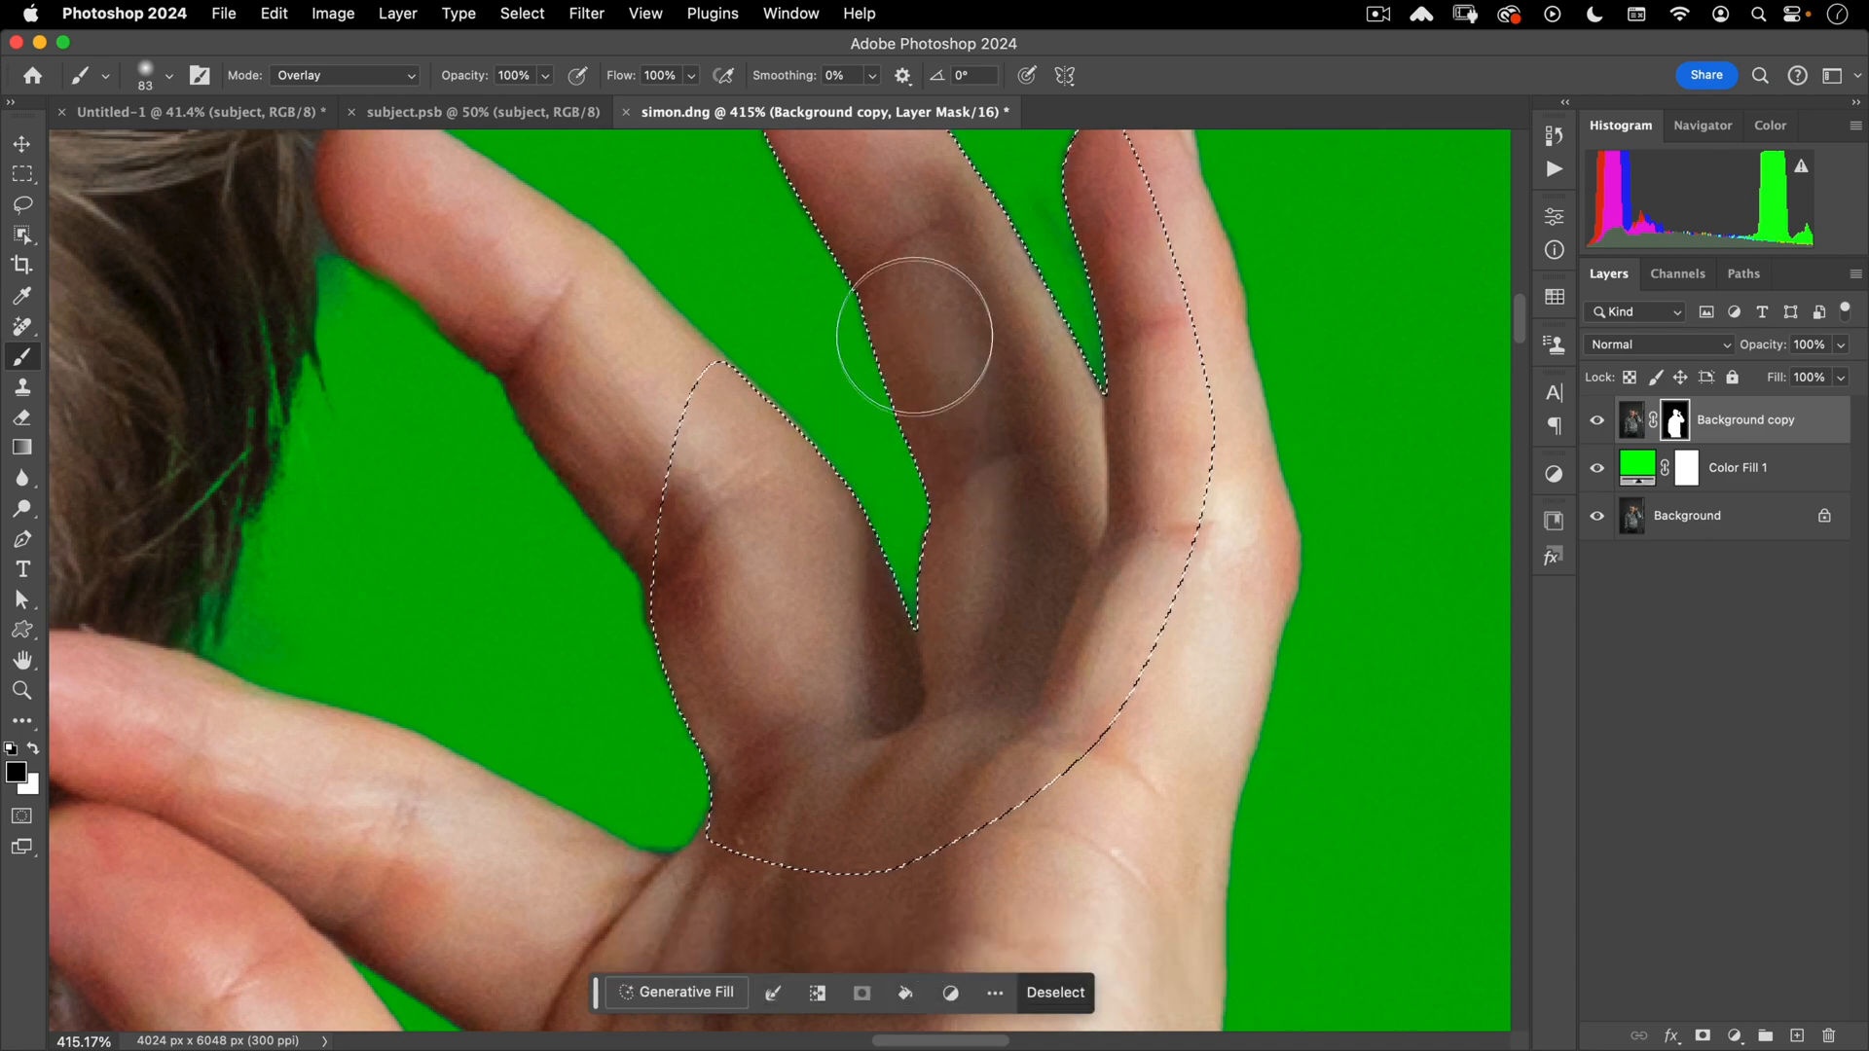
pyautogui.moveTo(973, 528); pyautogui.dragTo(936, 729)
pyautogui.moveTo(1020, 594)
pyautogui.mouseDown()
pyautogui.moveTo(1059, 568)
pyautogui.moveTo(964, 343)
pyautogui.moveTo(987, 542)
pyautogui.moveTo(1006, 564)
pyautogui.moveTo(951, 385)
pyautogui.moveTo(1037, 629)
pyautogui.moveTo(958, 759)
pyautogui.moveTo(993, 217)
pyautogui.mouseUp()
pyautogui.press('super+d')
# - Hide the Color Fill 1 and Background layers to show the cut-out portrait alone
pyautogui.moveTo(959, 425); pyautogui.dragTo(930, 475)
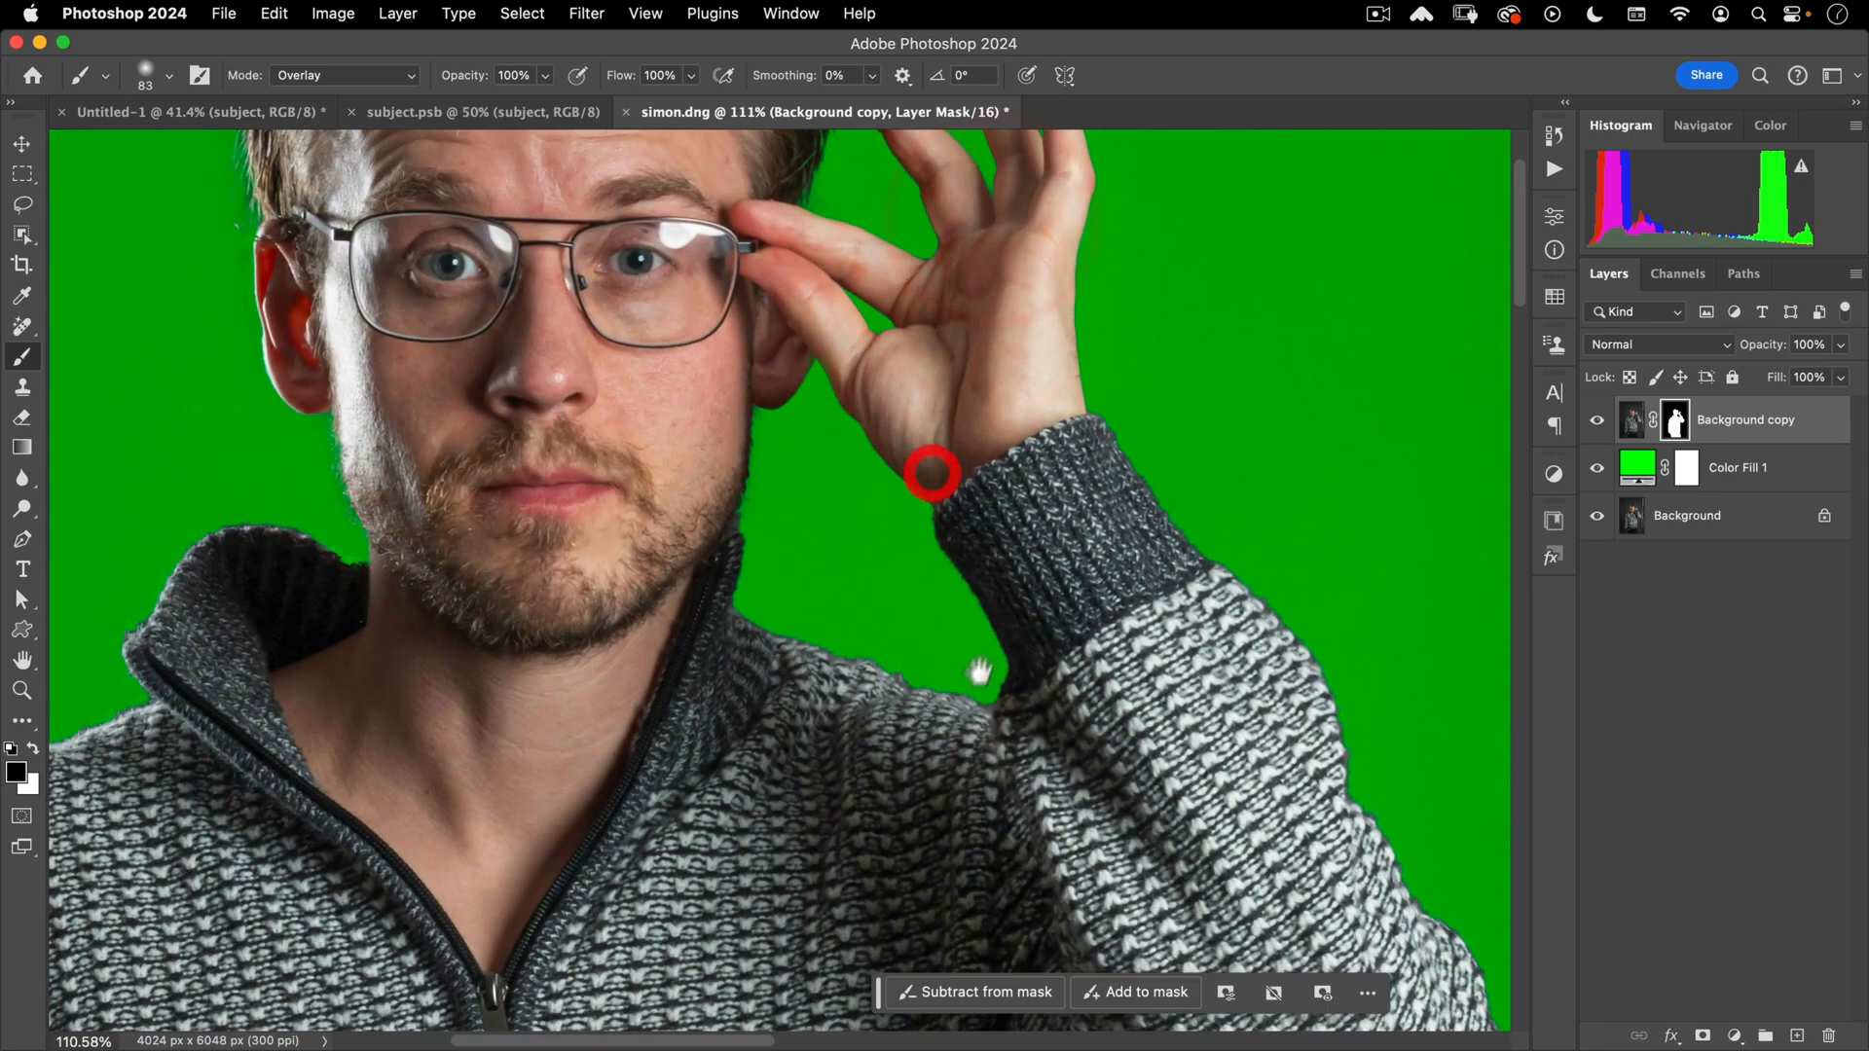
pyautogui.moveTo(980, 671); pyautogui.dragTo(1032, 412)
pyautogui.moveTo(1020, 560); pyautogui.dragTo(901, 684)
pyautogui.moveTo(947, 587); pyautogui.dragTo(931, 658)
pyautogui.press('v')
pyautogui.moveTo(1596, 468); pyautogui.dragTo(1601, 557)
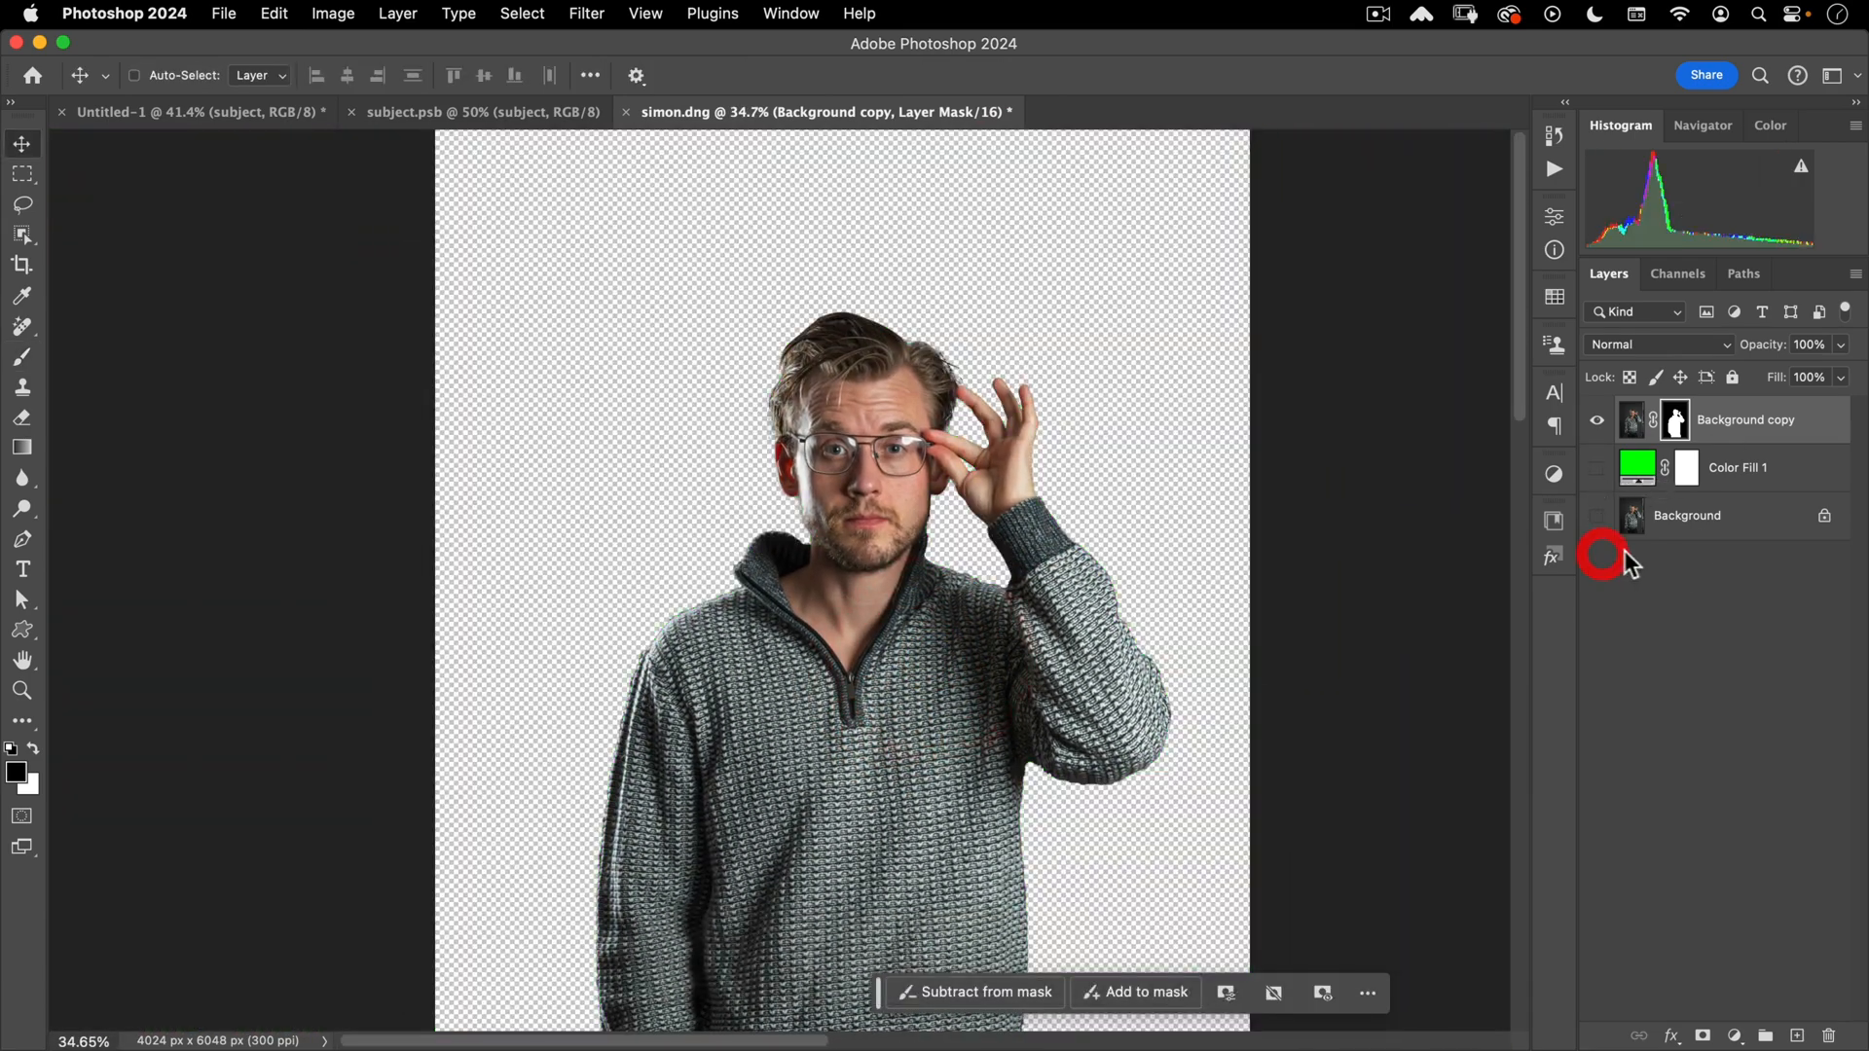
# - Convert Background copy to a smart object and drag it into subject.psb over the maze
pyautogui.rightClick(1781, 418)
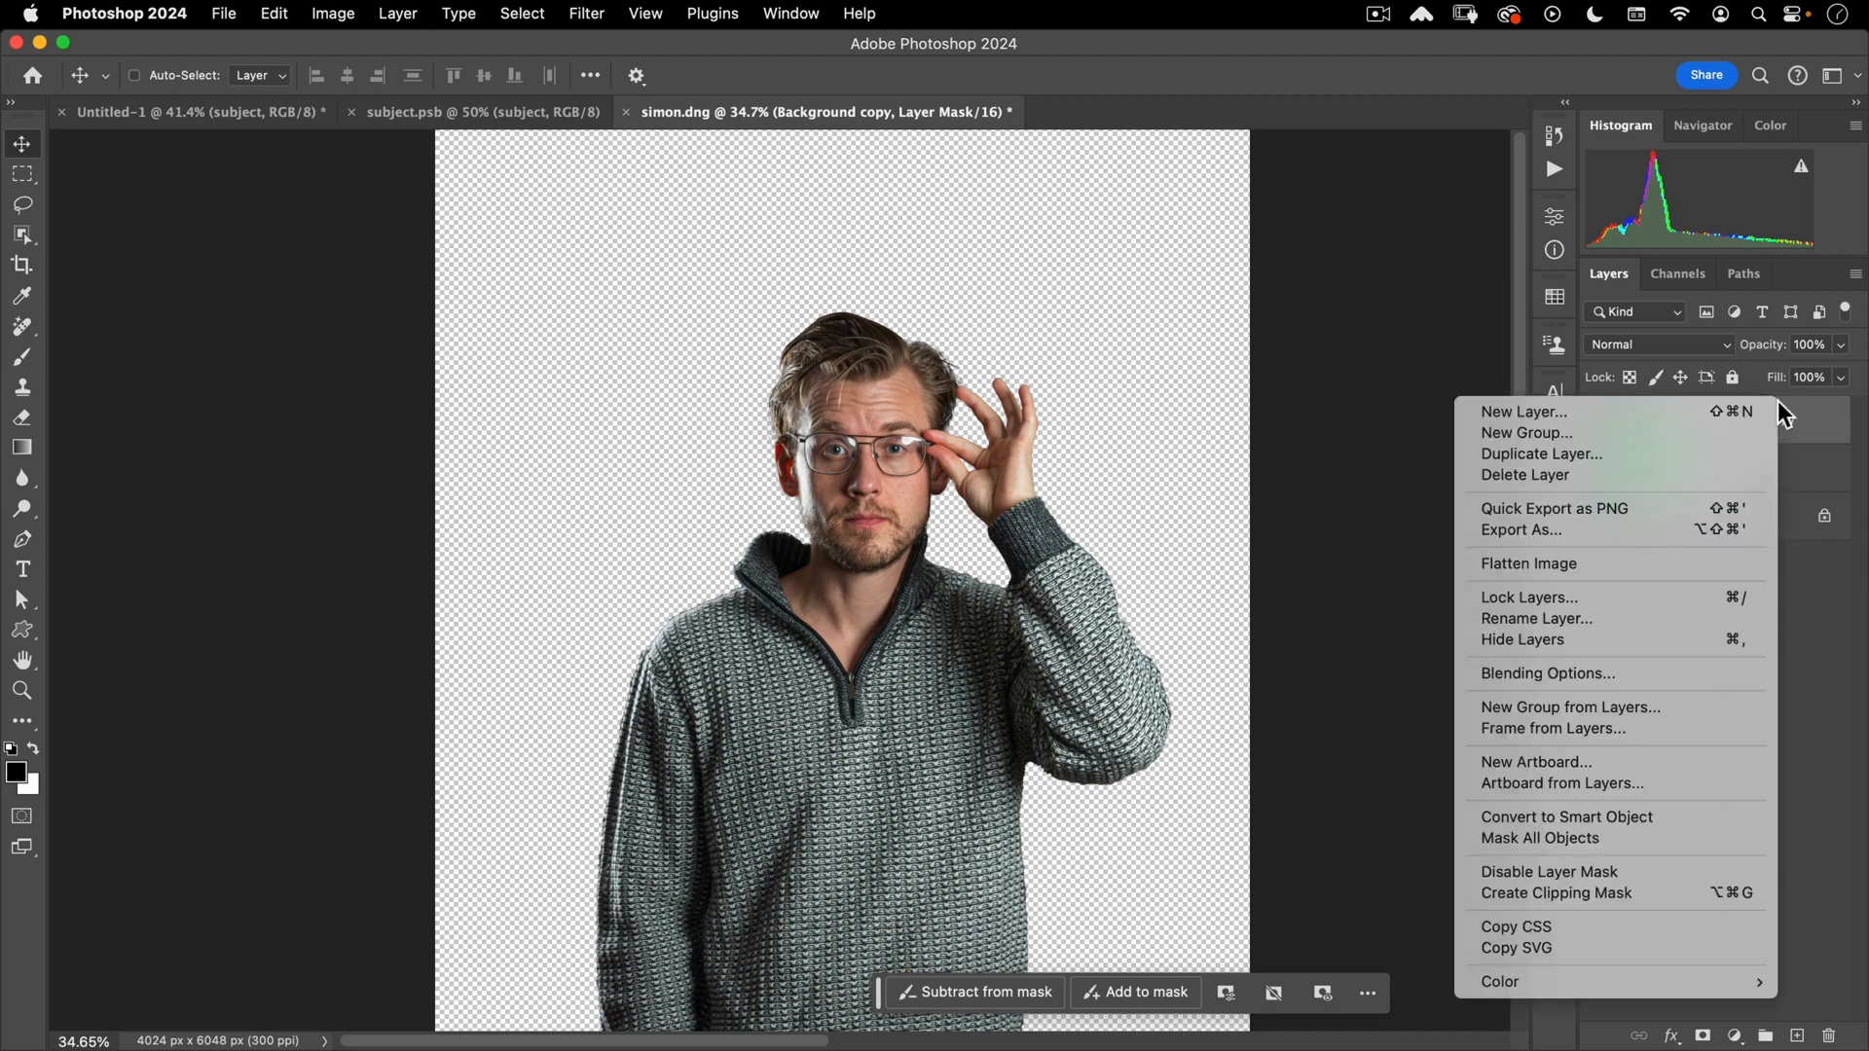
pyautogui.click(1532, 816)
pyautogui.press('v')
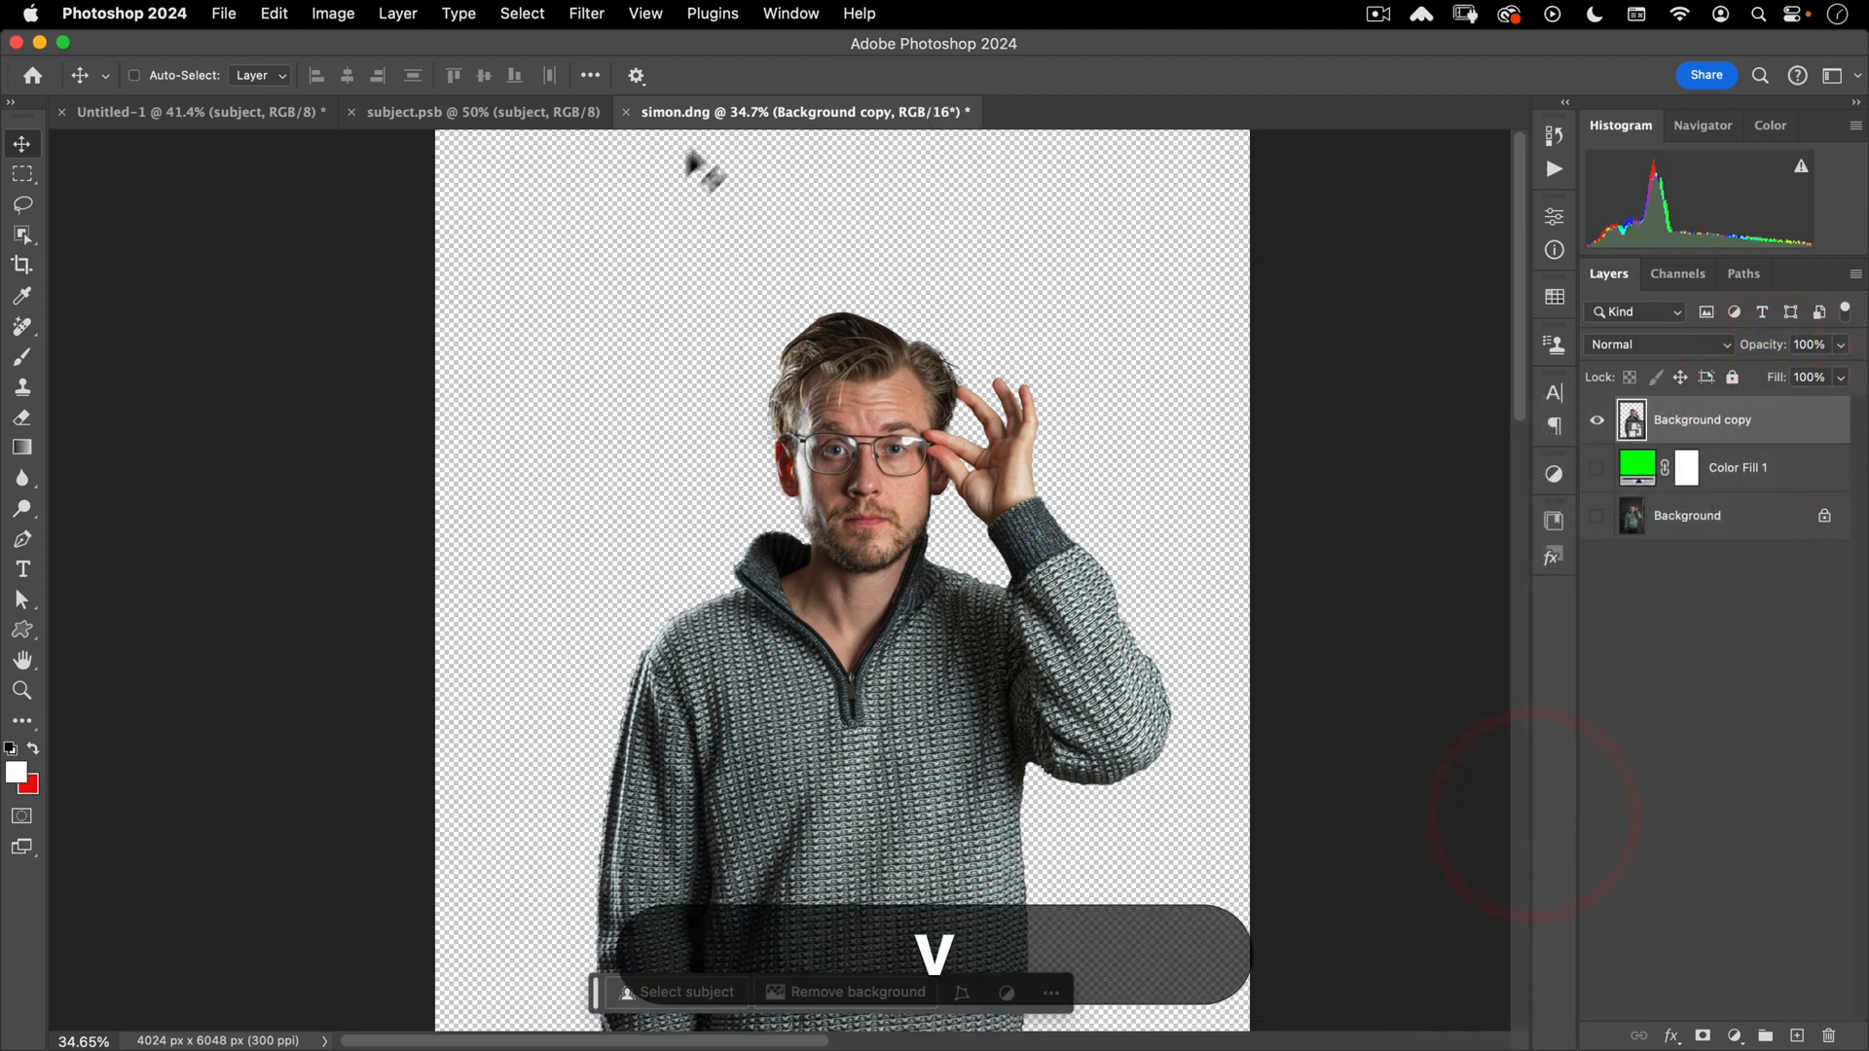
pyautogui.moveTo(713, 120); pyautogui.dragTo(989, 202)
pyautogui.moveTo(1026, 433); pyautogui.dragTo(647, 419)
pyautogui.click(925, 444)
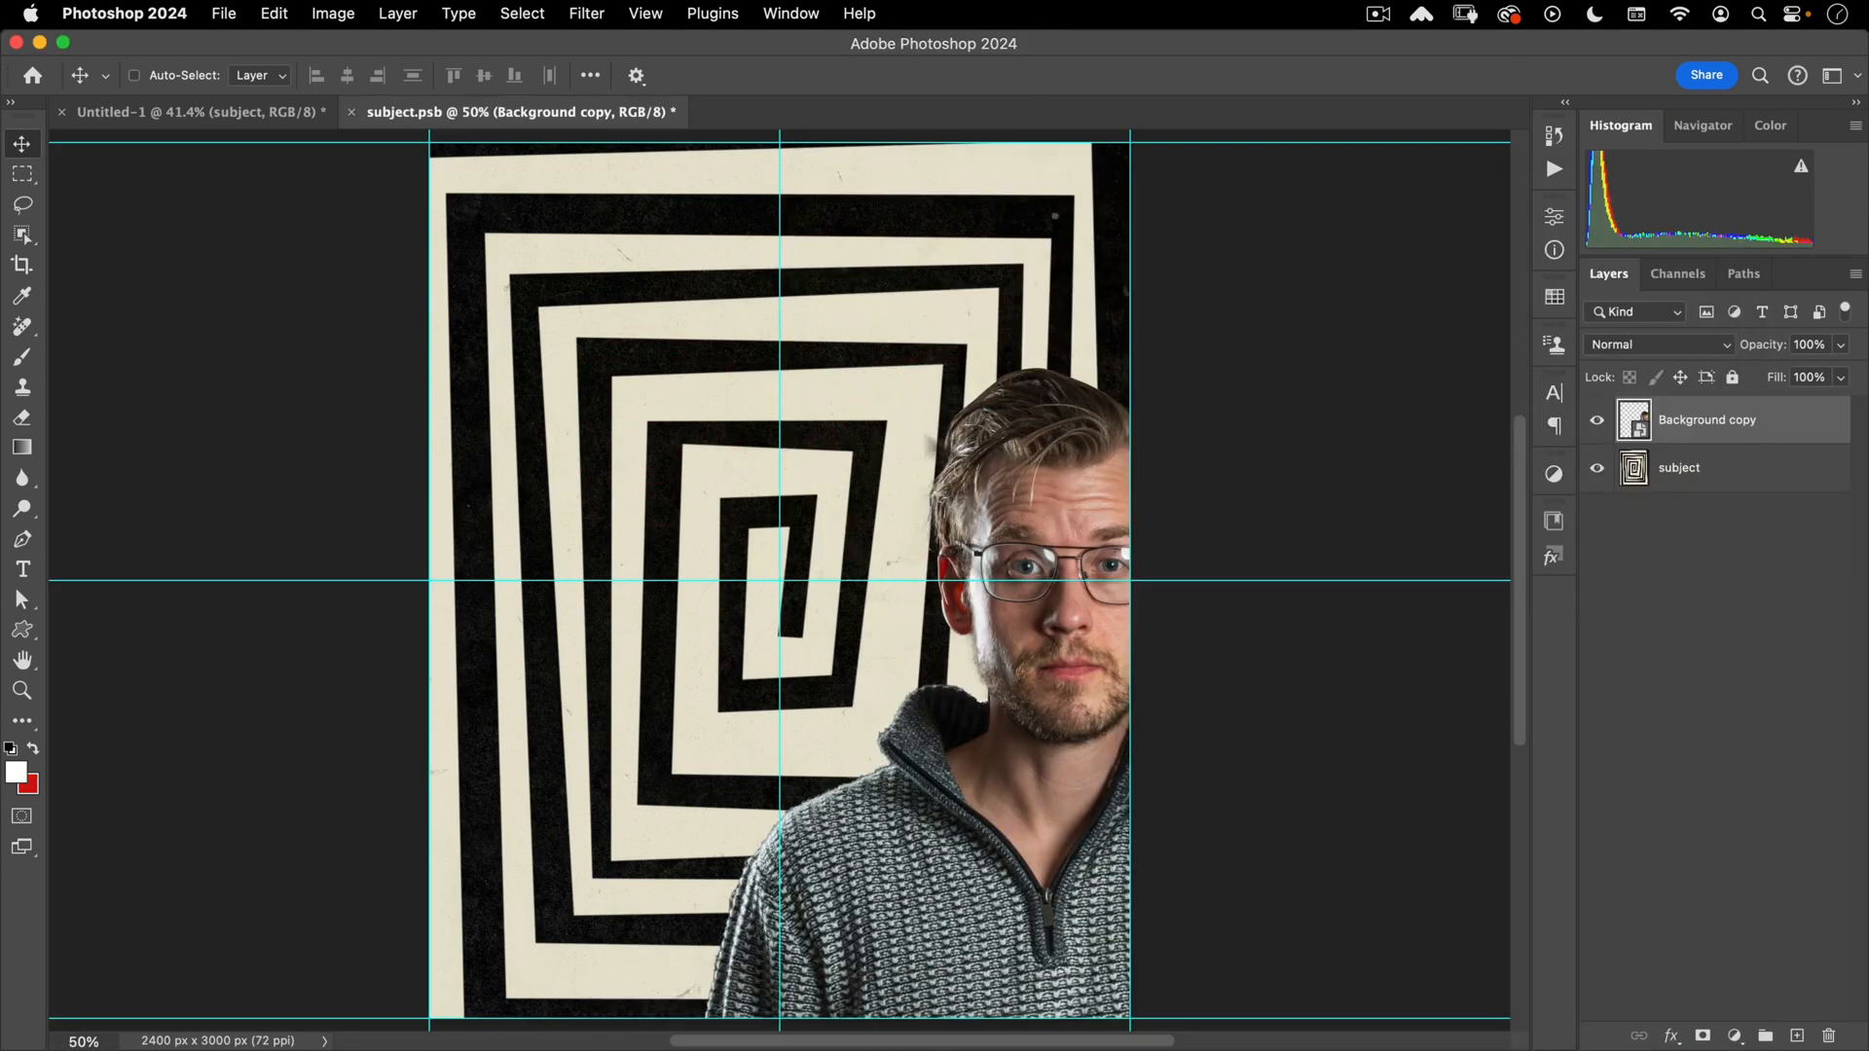
pyautogui.moveTo(964, 467); pyautogui.dragTo(726, 363)
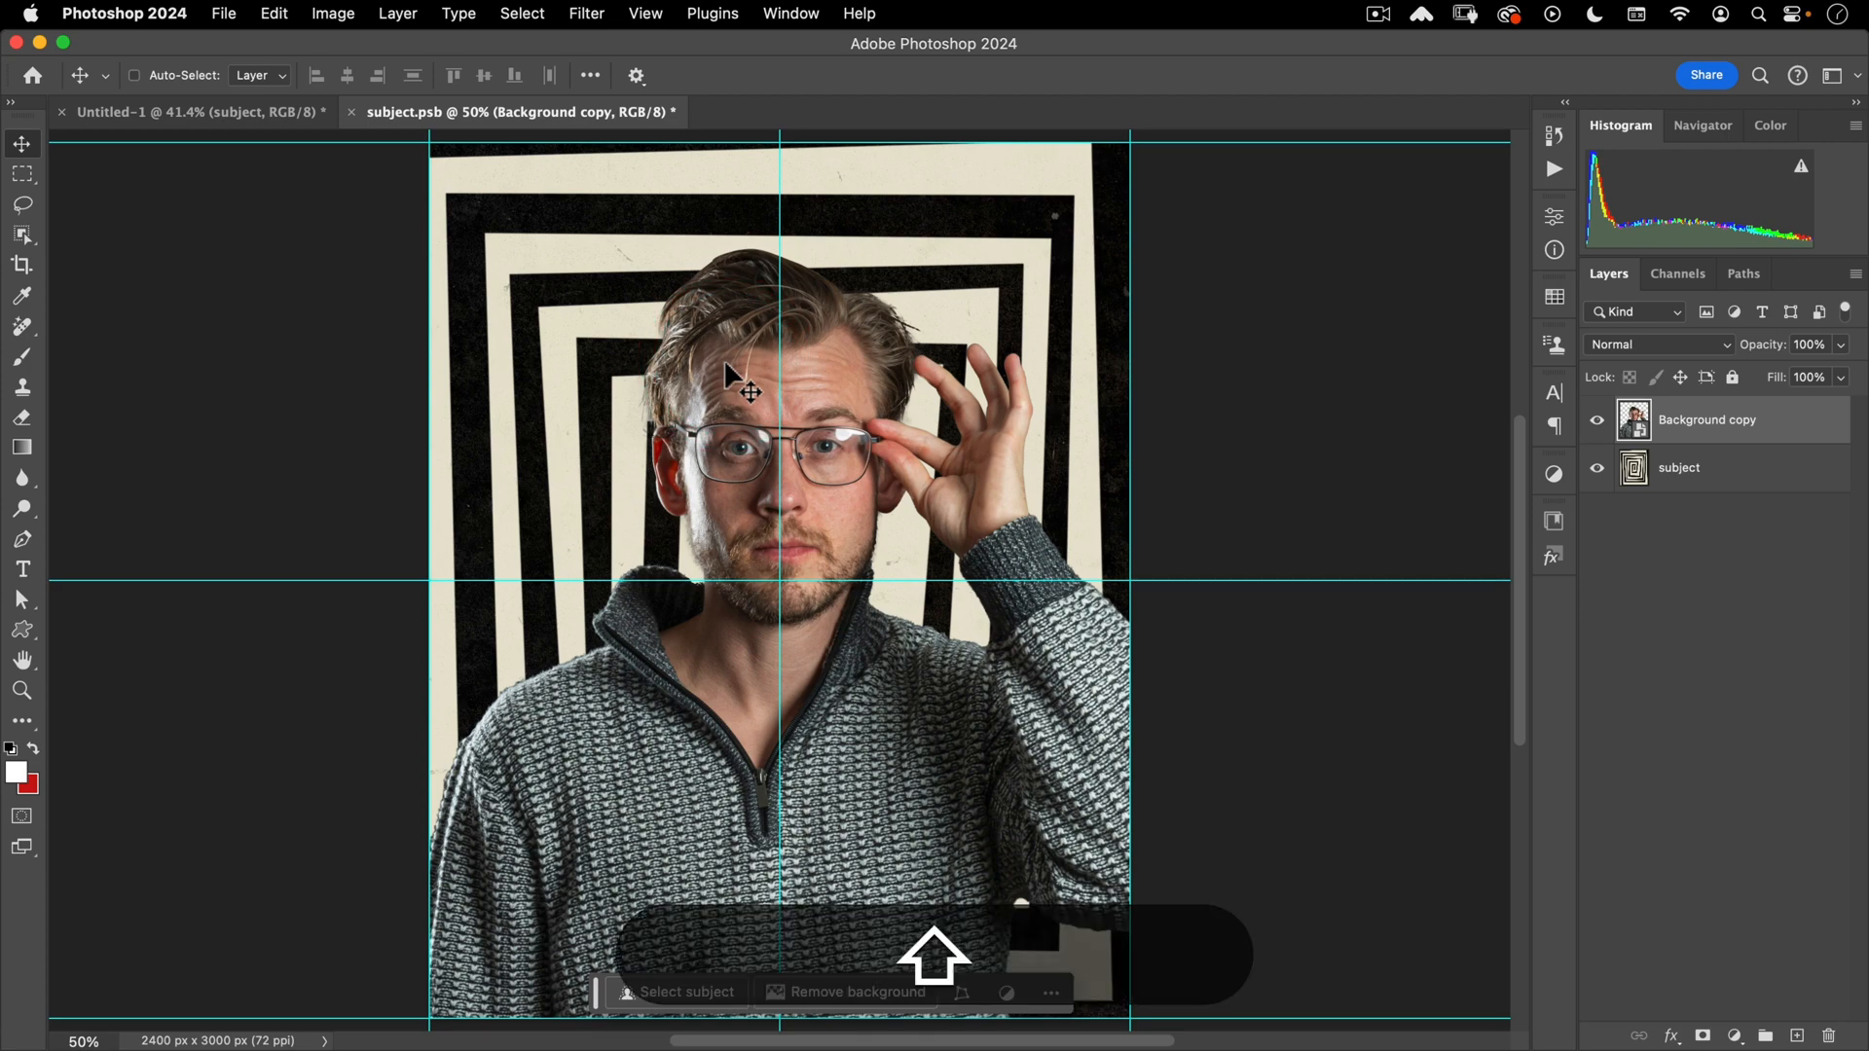
# - Nudge the portrait upward, hide the subject layer, and close subject.psb
pyautogui.hotkey('shift', 'Up')
pyautogui.hotkey('shift', 'Up')
pyautogui.hotkey('shift', 'Up')
pyautogui.hotkey('shift', 'Up')
pyautogui.hotkey('shift', 'Up')
pyautogui.hotkey('shift', 'Up')
pyautogui.hotkey('shift', 'Up')
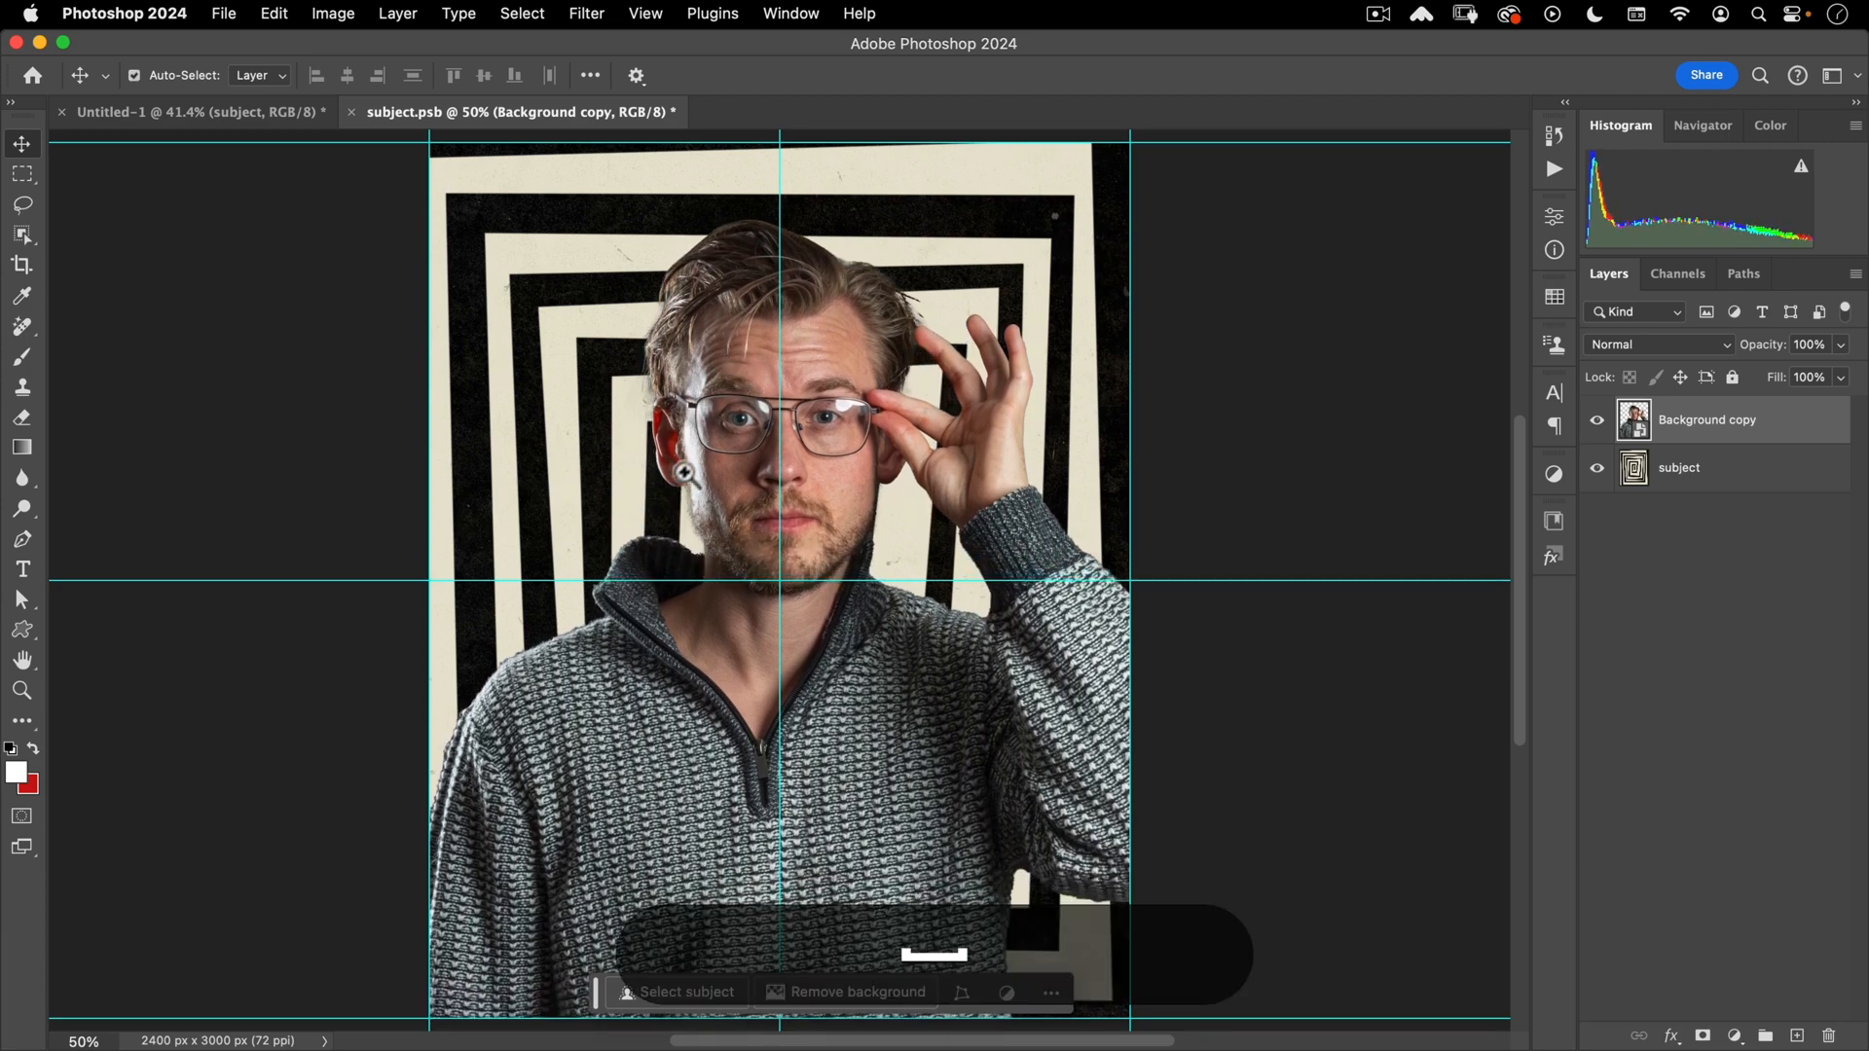
pyautogui.moveTo(691, 459); pyautogui.dragTo(767, 443)
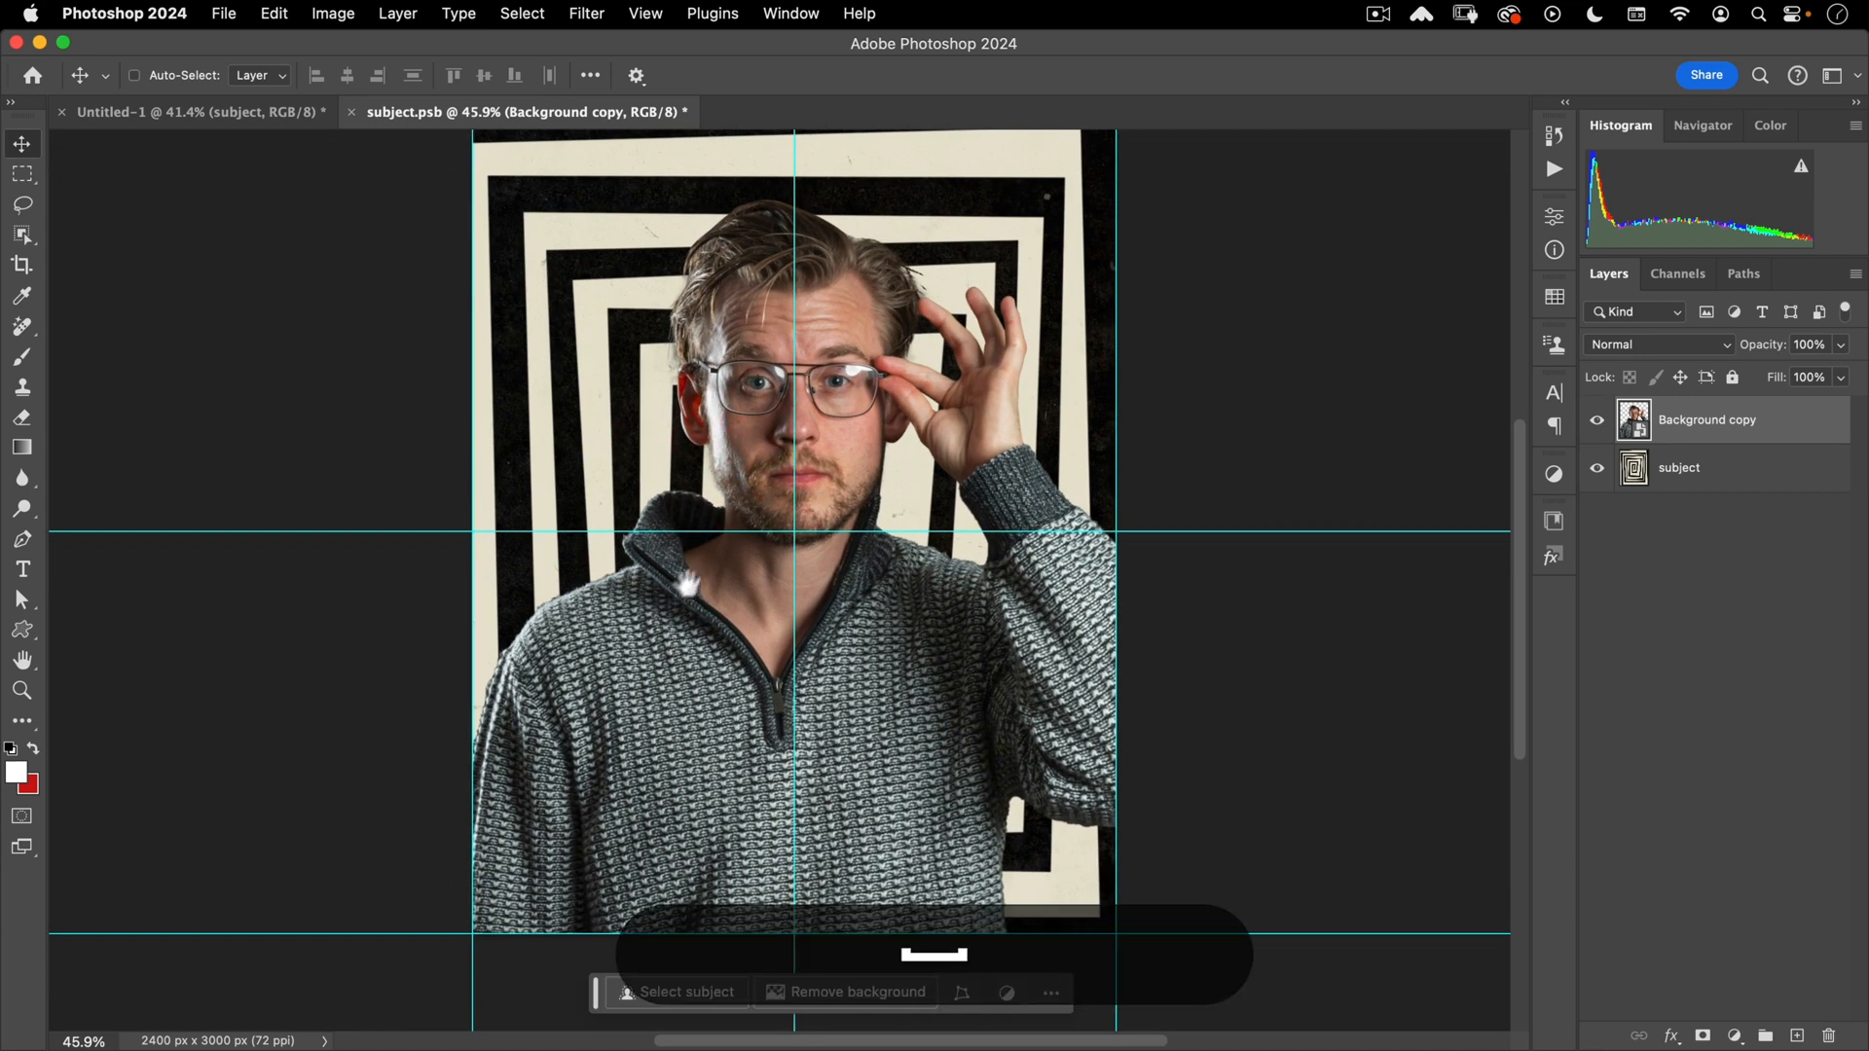
pyautogui.moveTo(698, 570); pyautogui.dragTo(661, 594)
pyautogui.click(1597, 468)
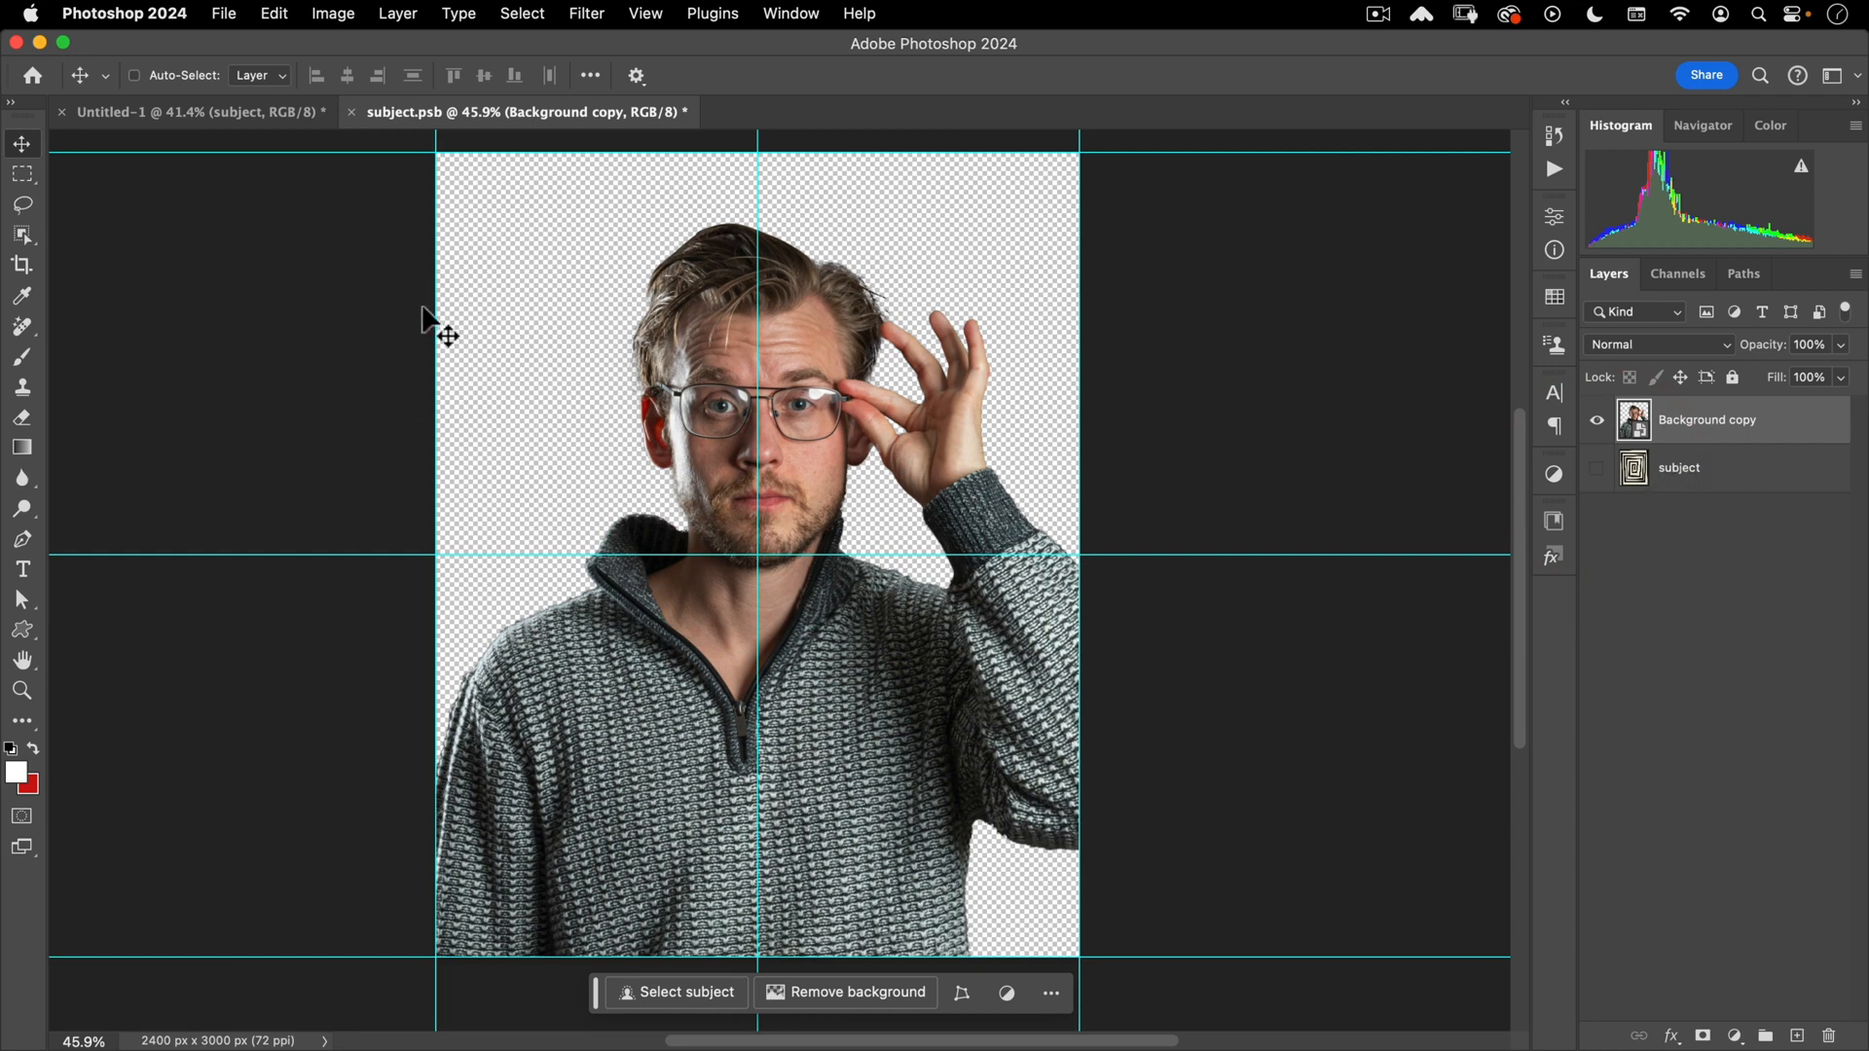
pyautogui.click(351, 112)
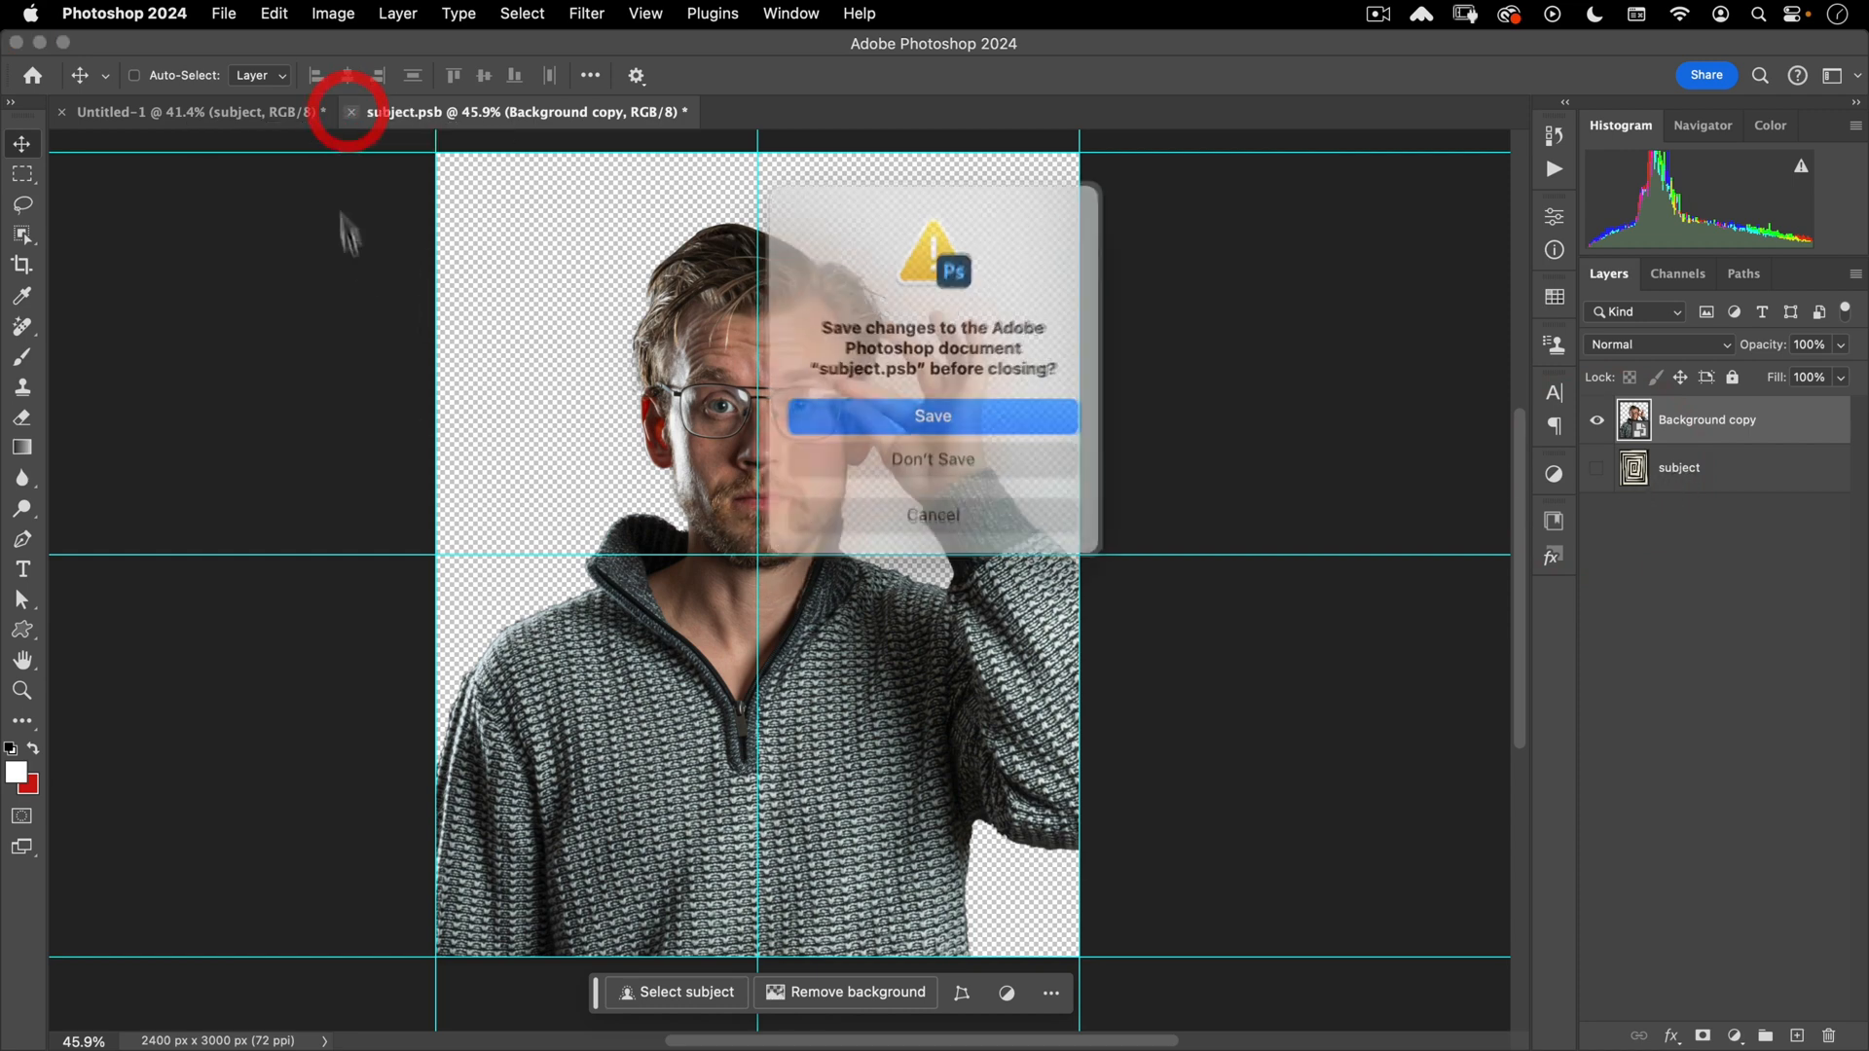
# - Save subject.psb on close and hide the subject layer in Untitled-1
pyautogui.click(918, 405)
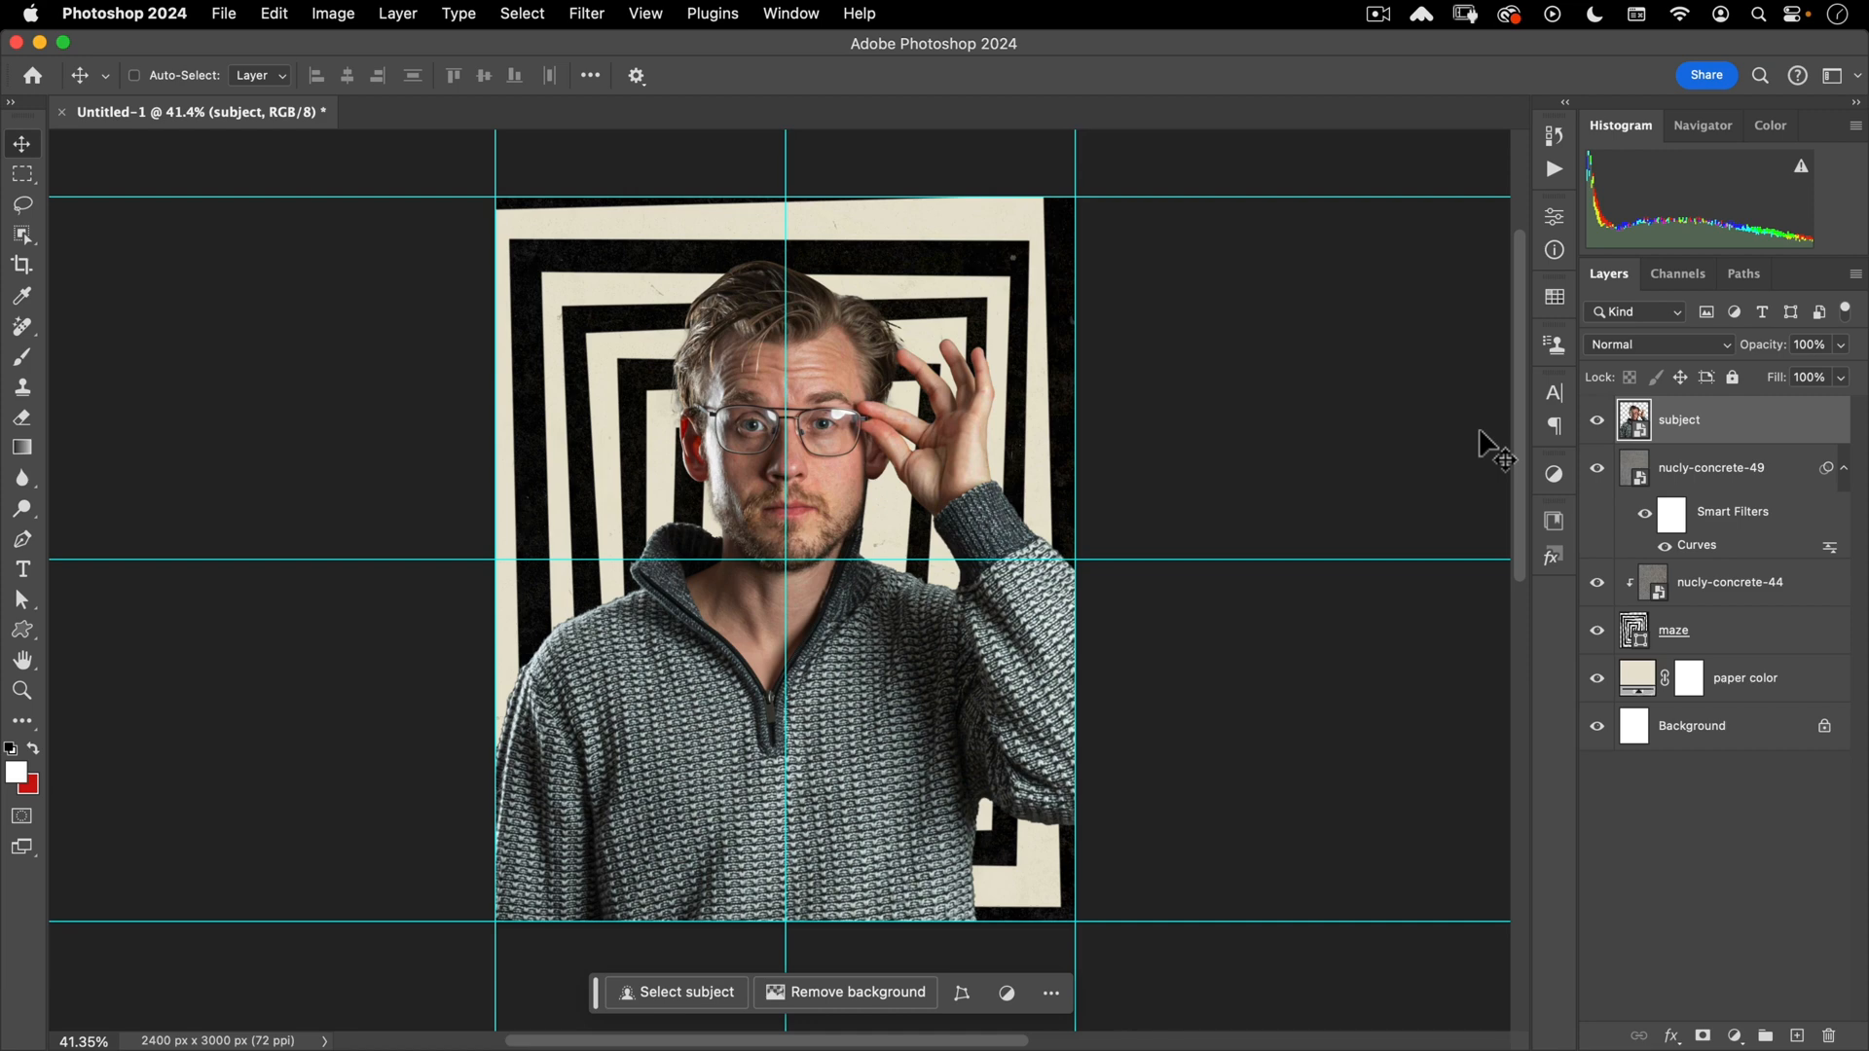
pyautogui.click(1594, 426)
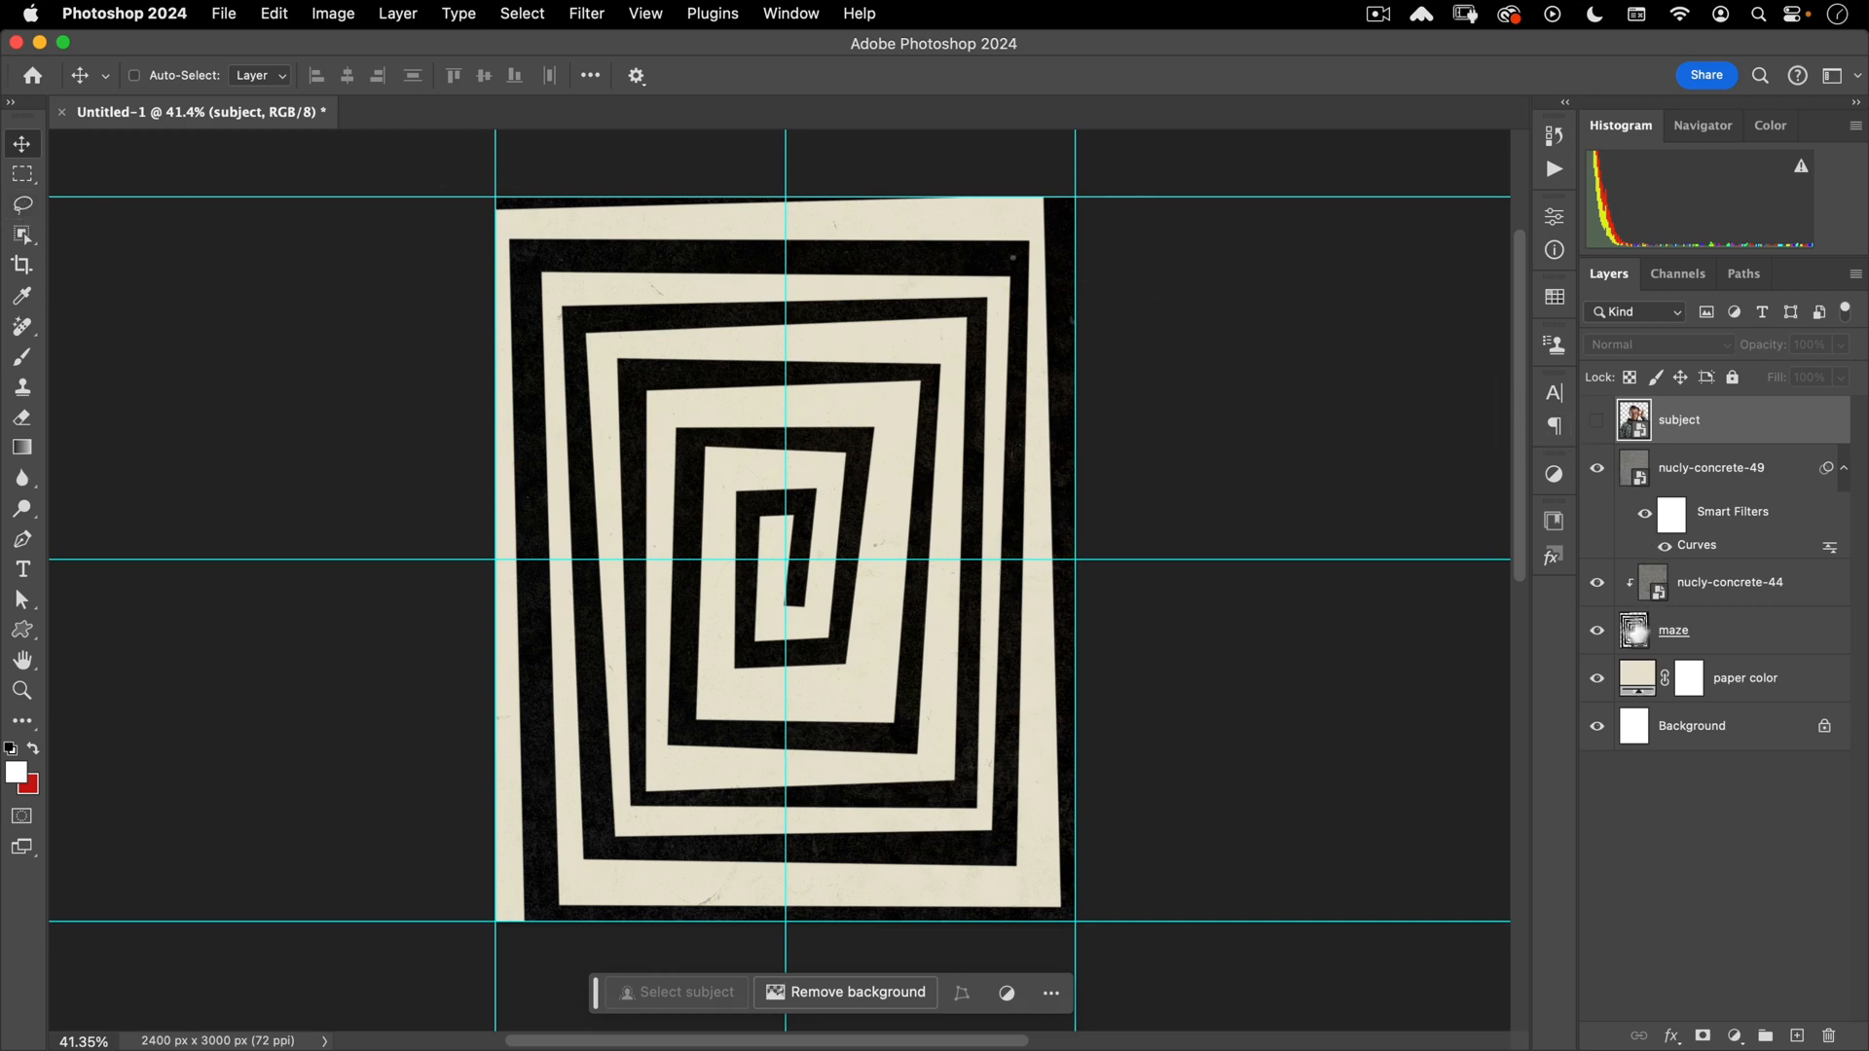
# - Load the maze layer's pixels as a selection and display it in Quick Mask mode
pyautogui.keyDown('super'); pyautogui.click(1634, 632); pyautogui.keyUp('super')
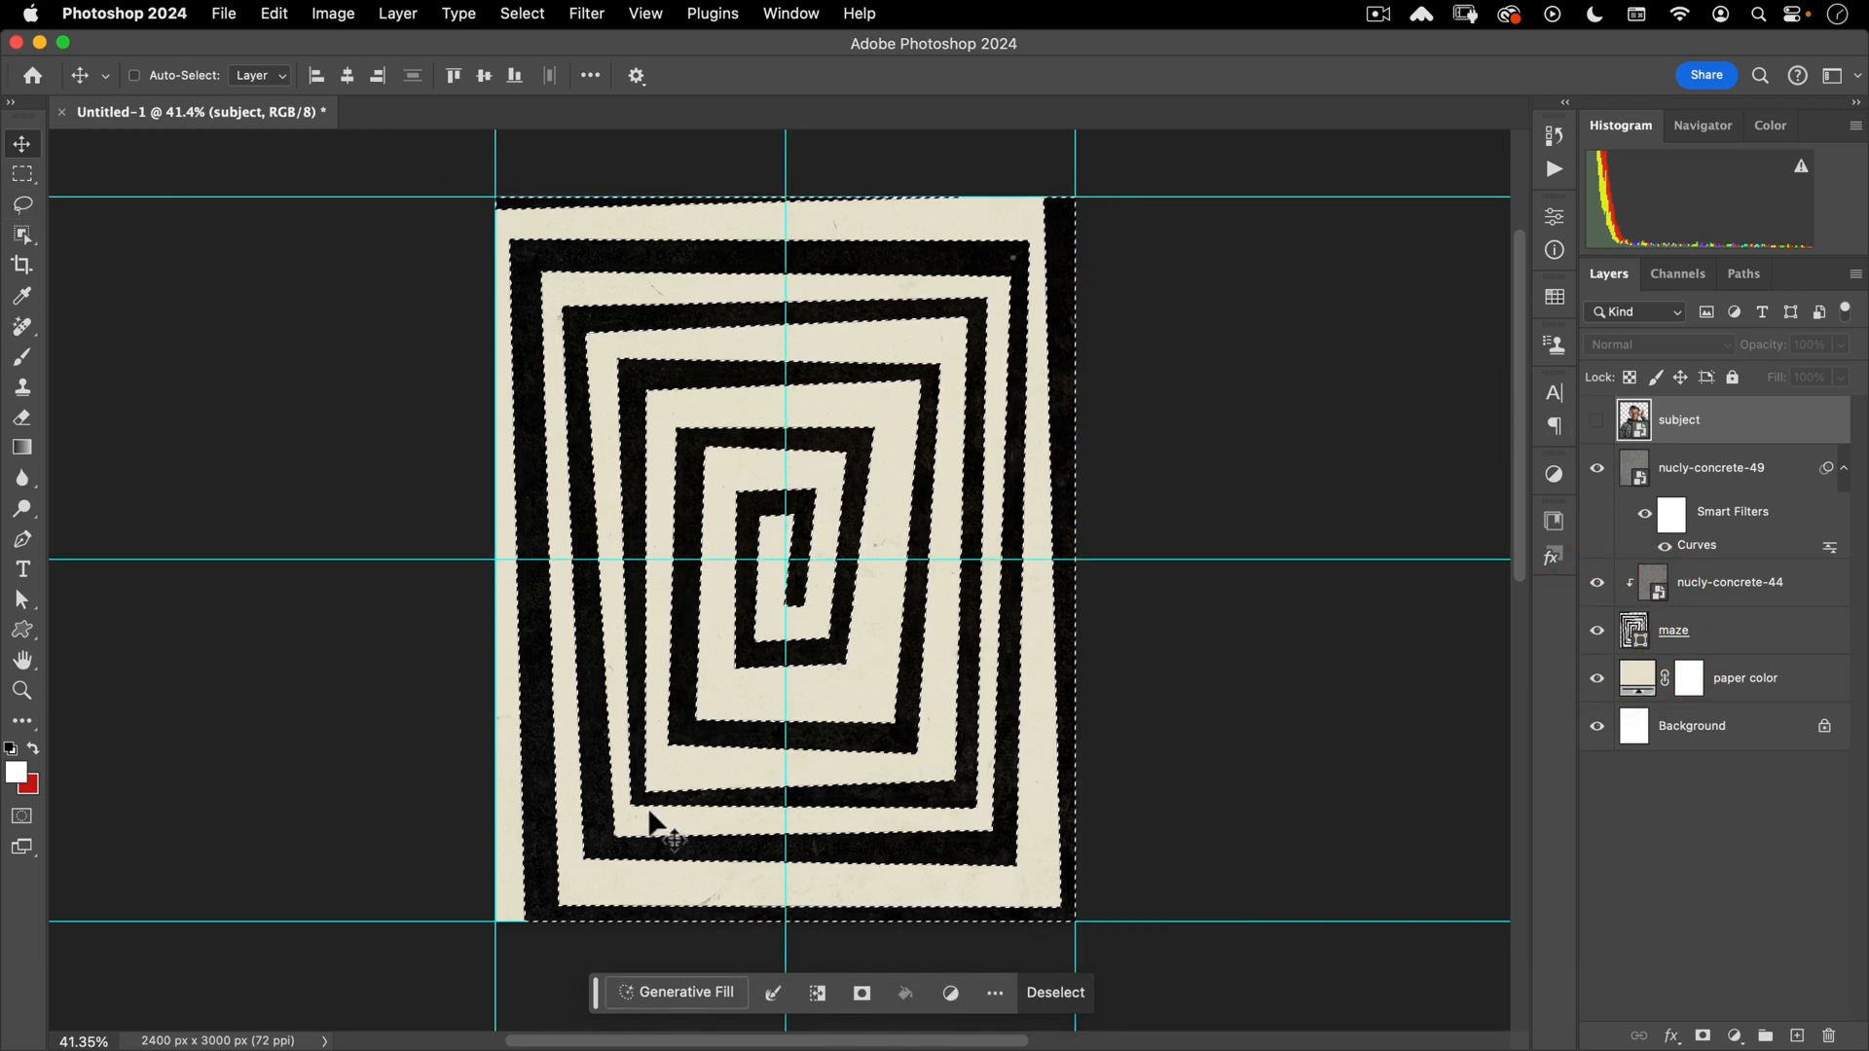
pyautogui.click(817, 993)
pyautogui.press('q')
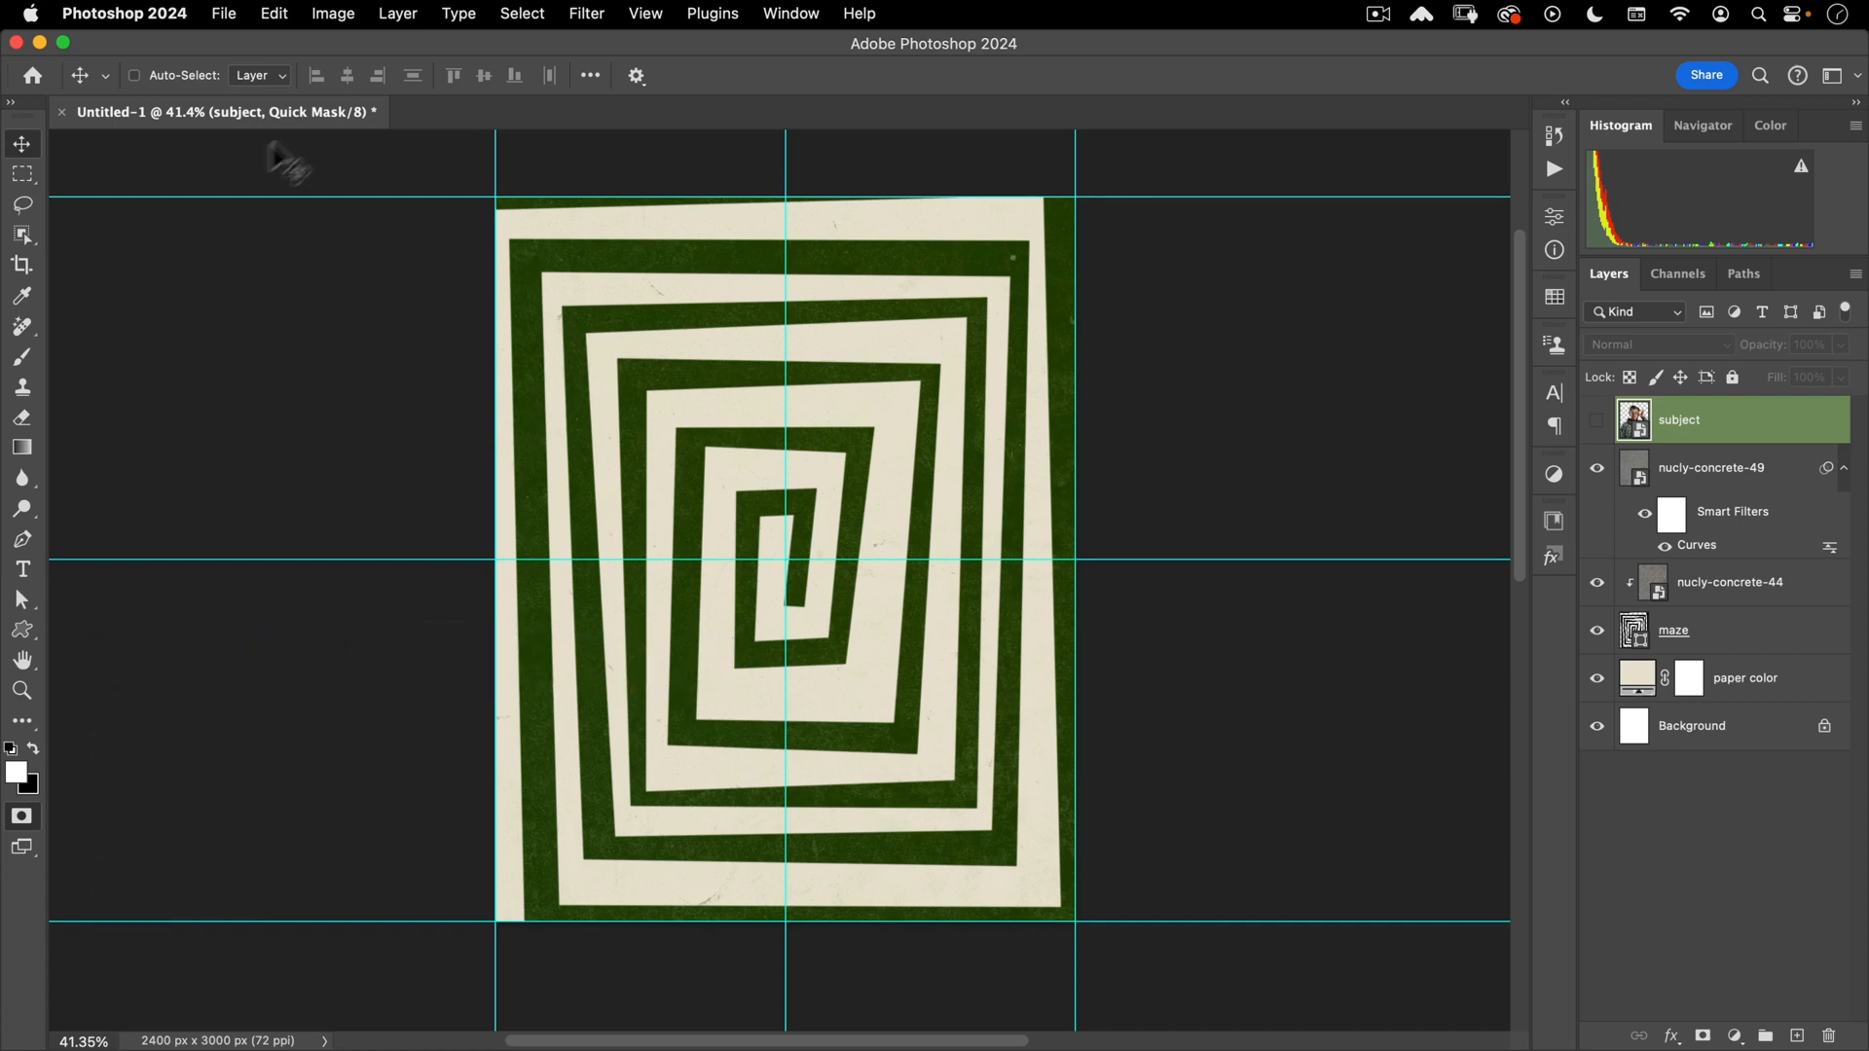
# - In Quick Mask, lasso the maze outline, invert it, and fill the outer border band into the mask
pyautogui.click(23, 204)
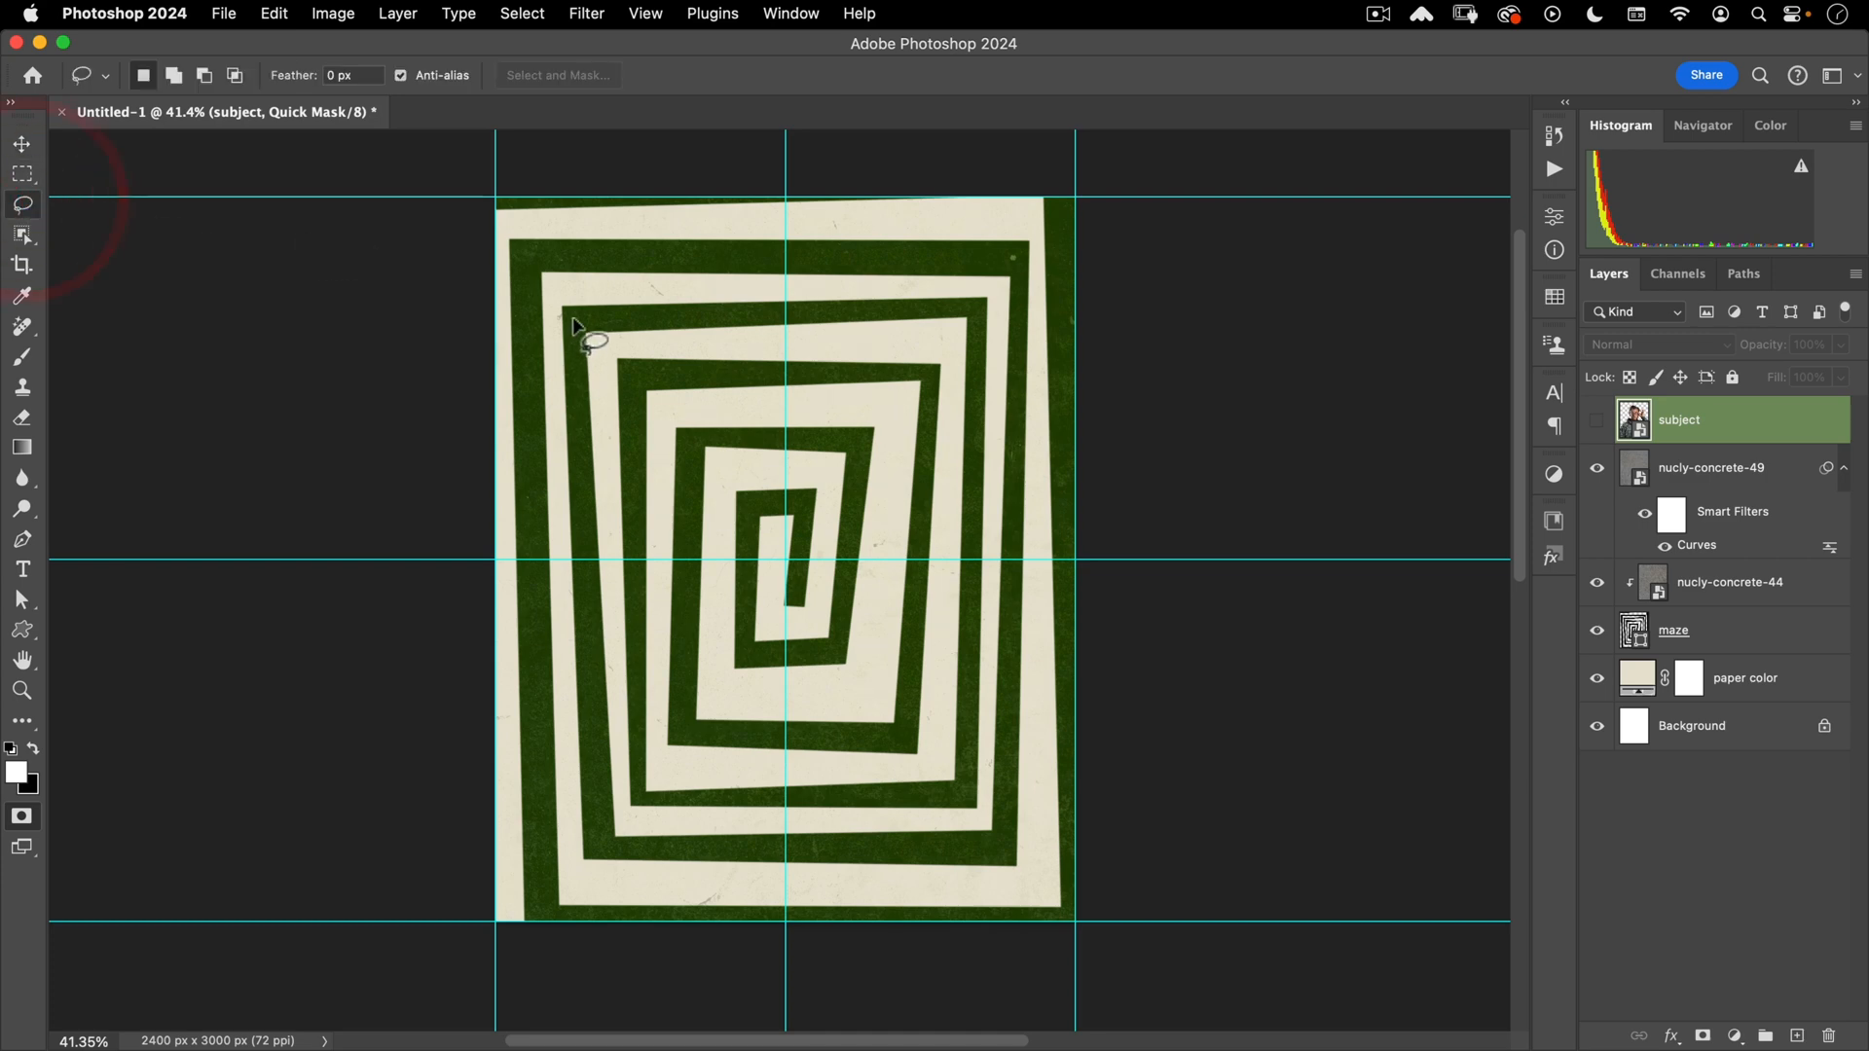
pyautogui.press('alt')
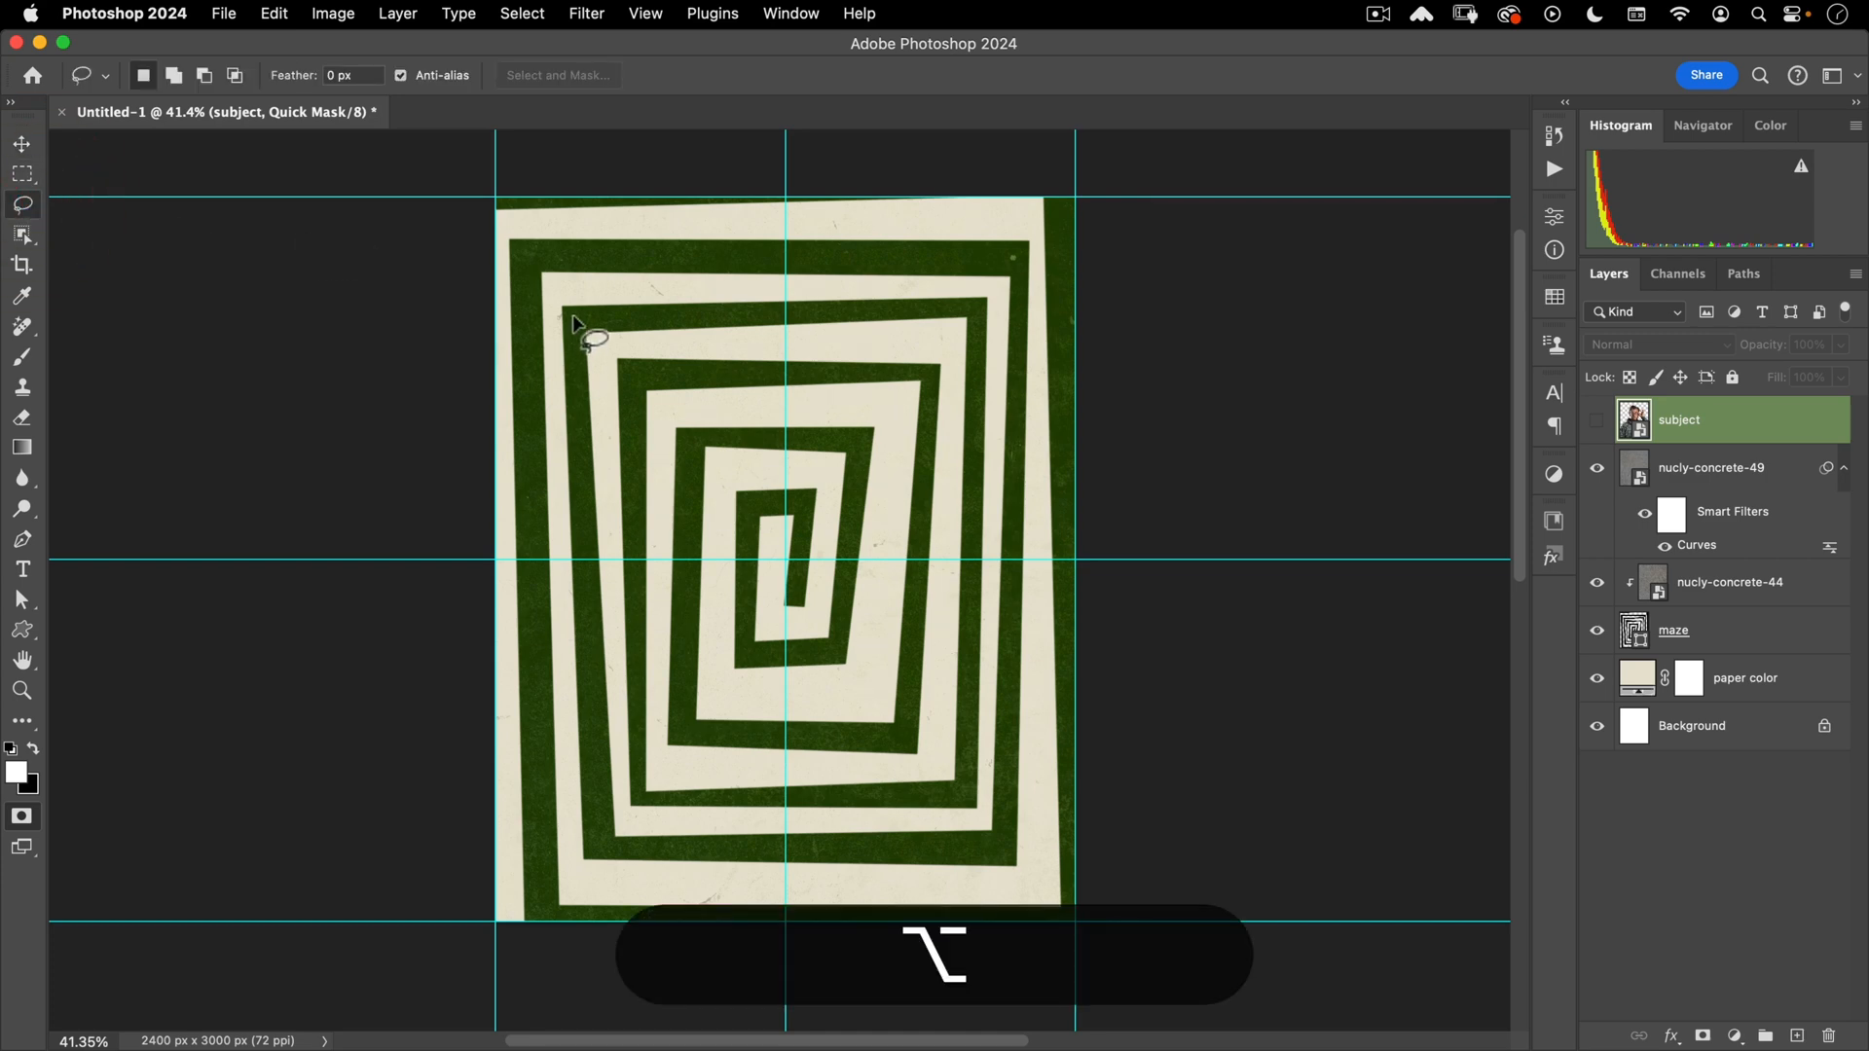
pyautogui.click(571, 317)
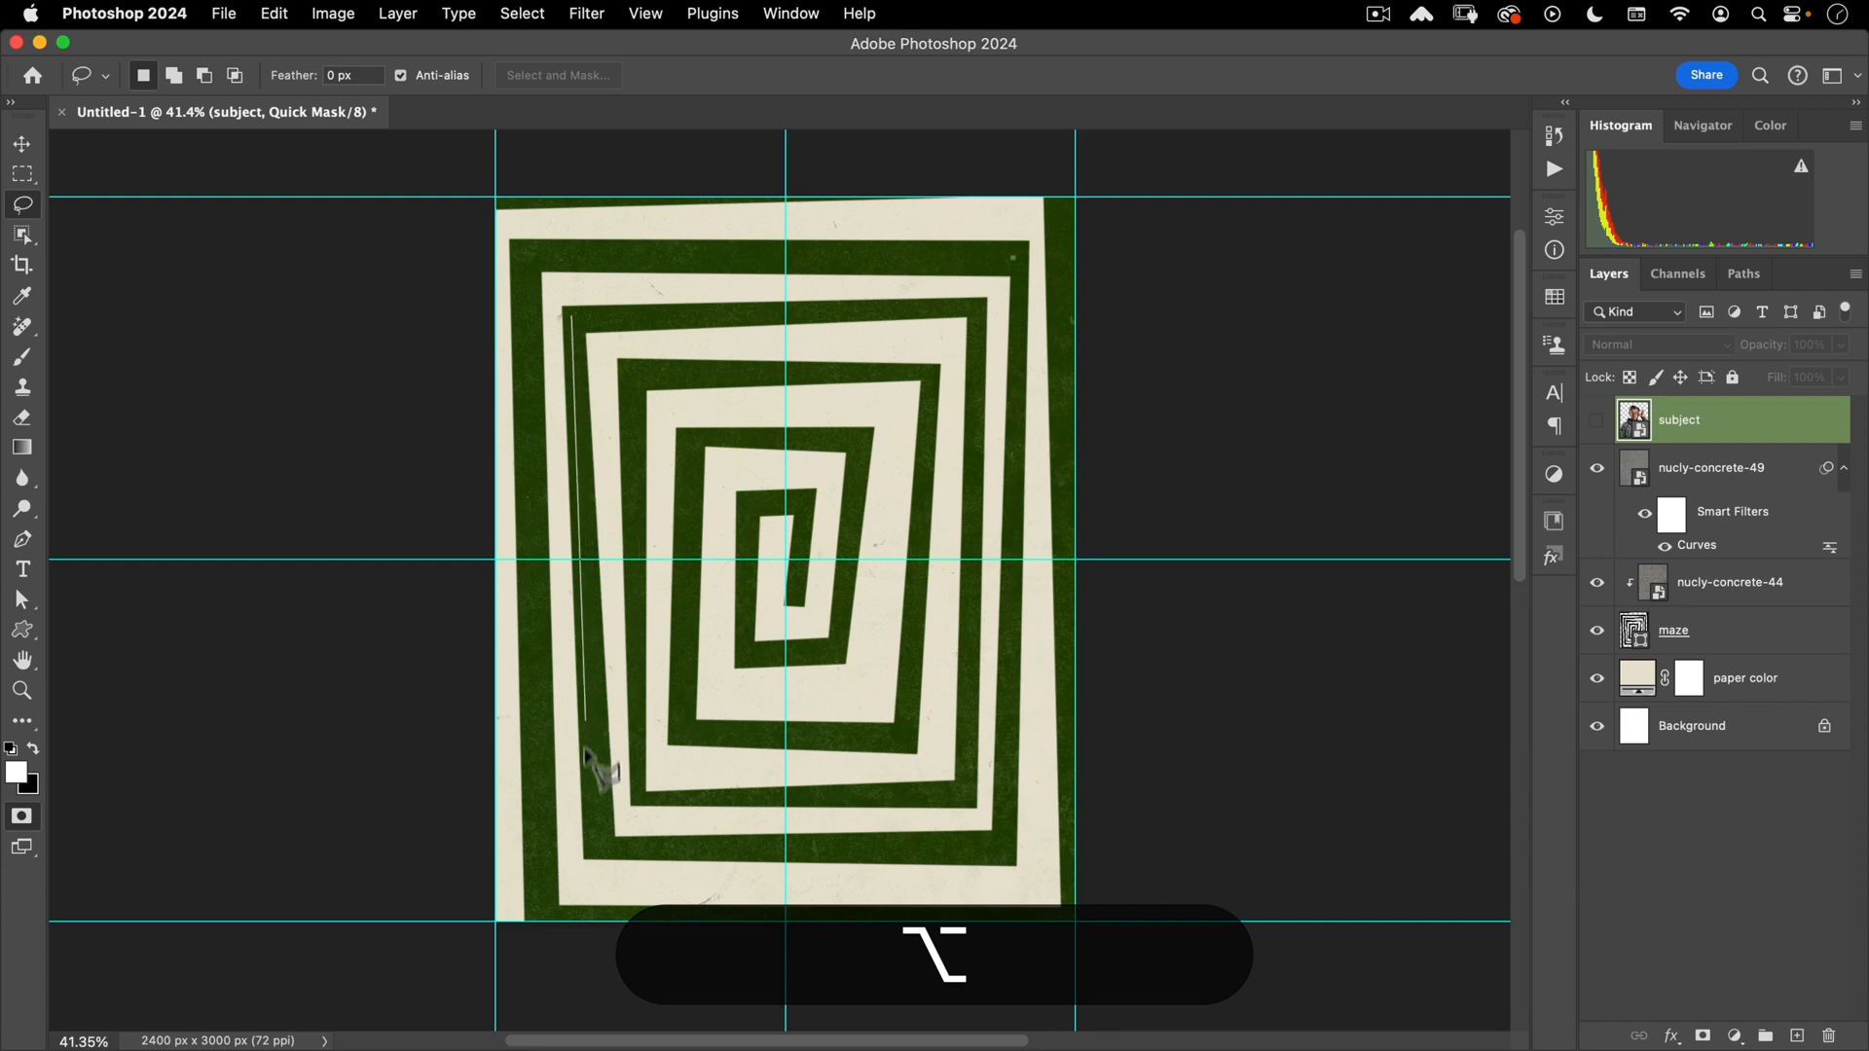
pyautogui.click(598, 844)
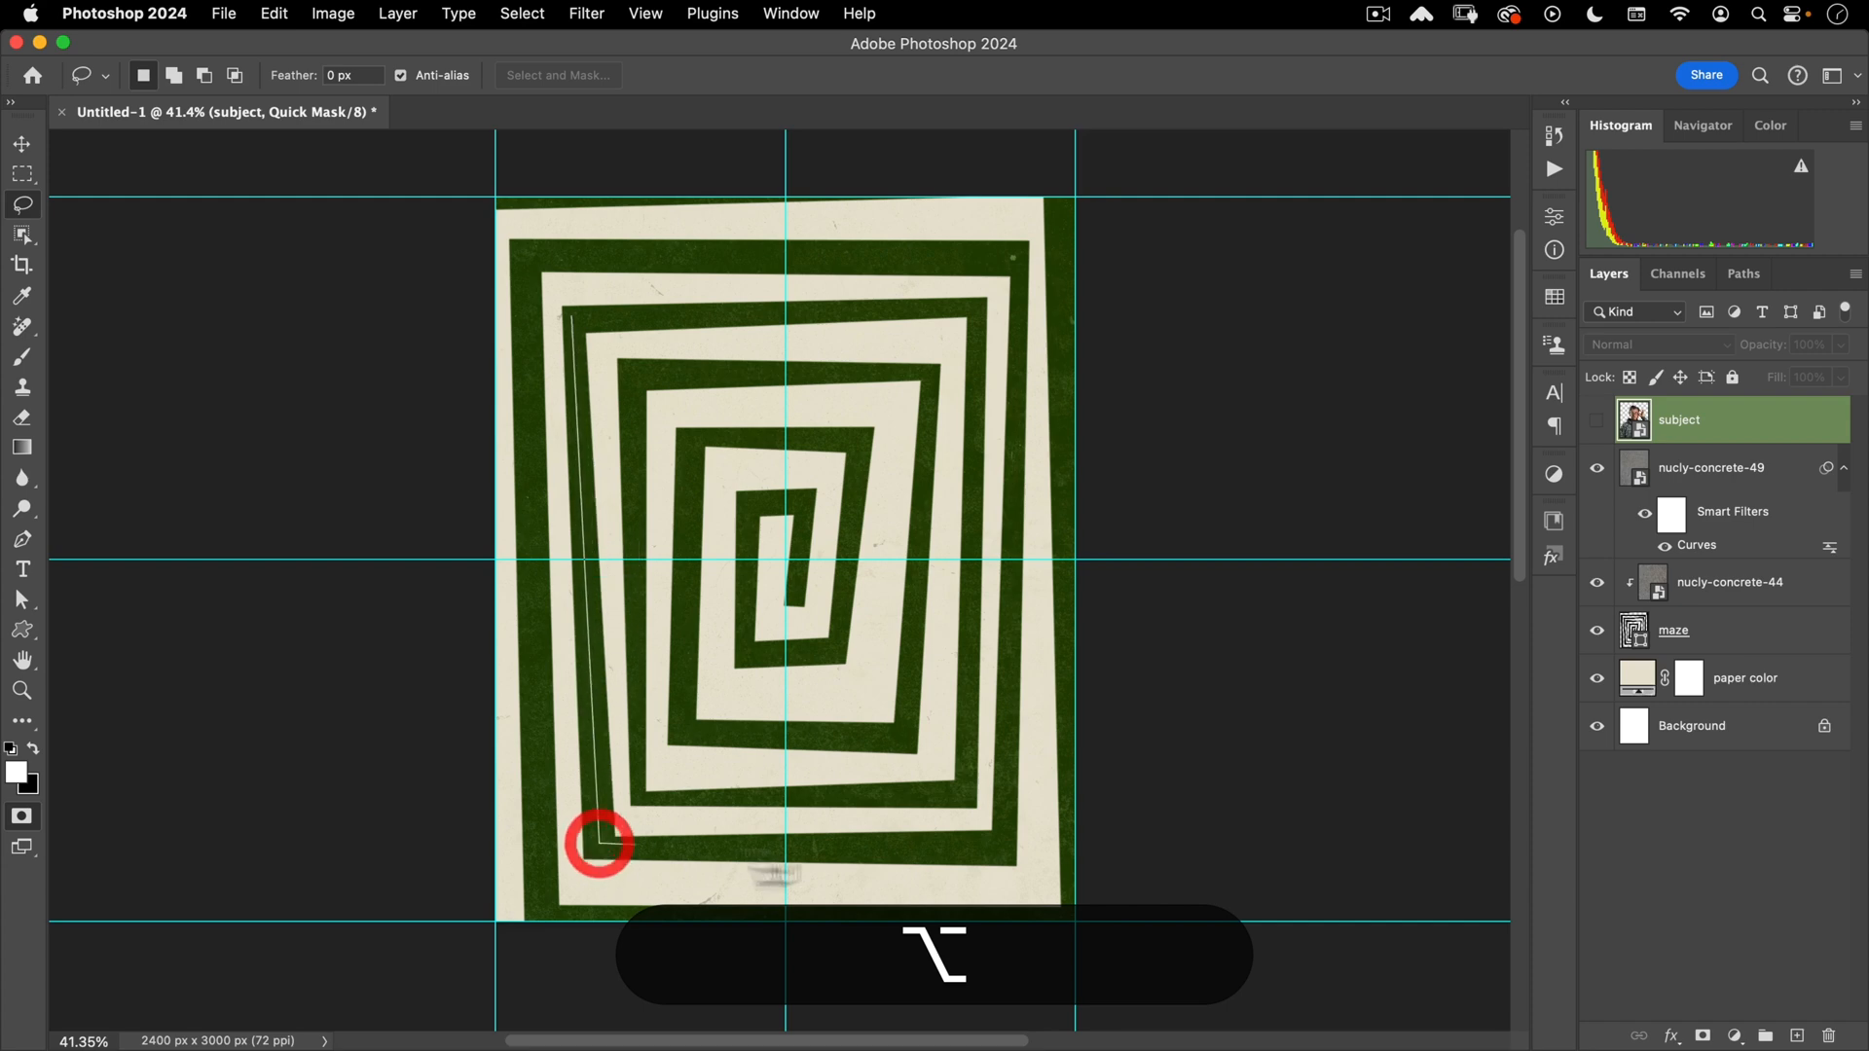
pyautogui.click(1002, 844)
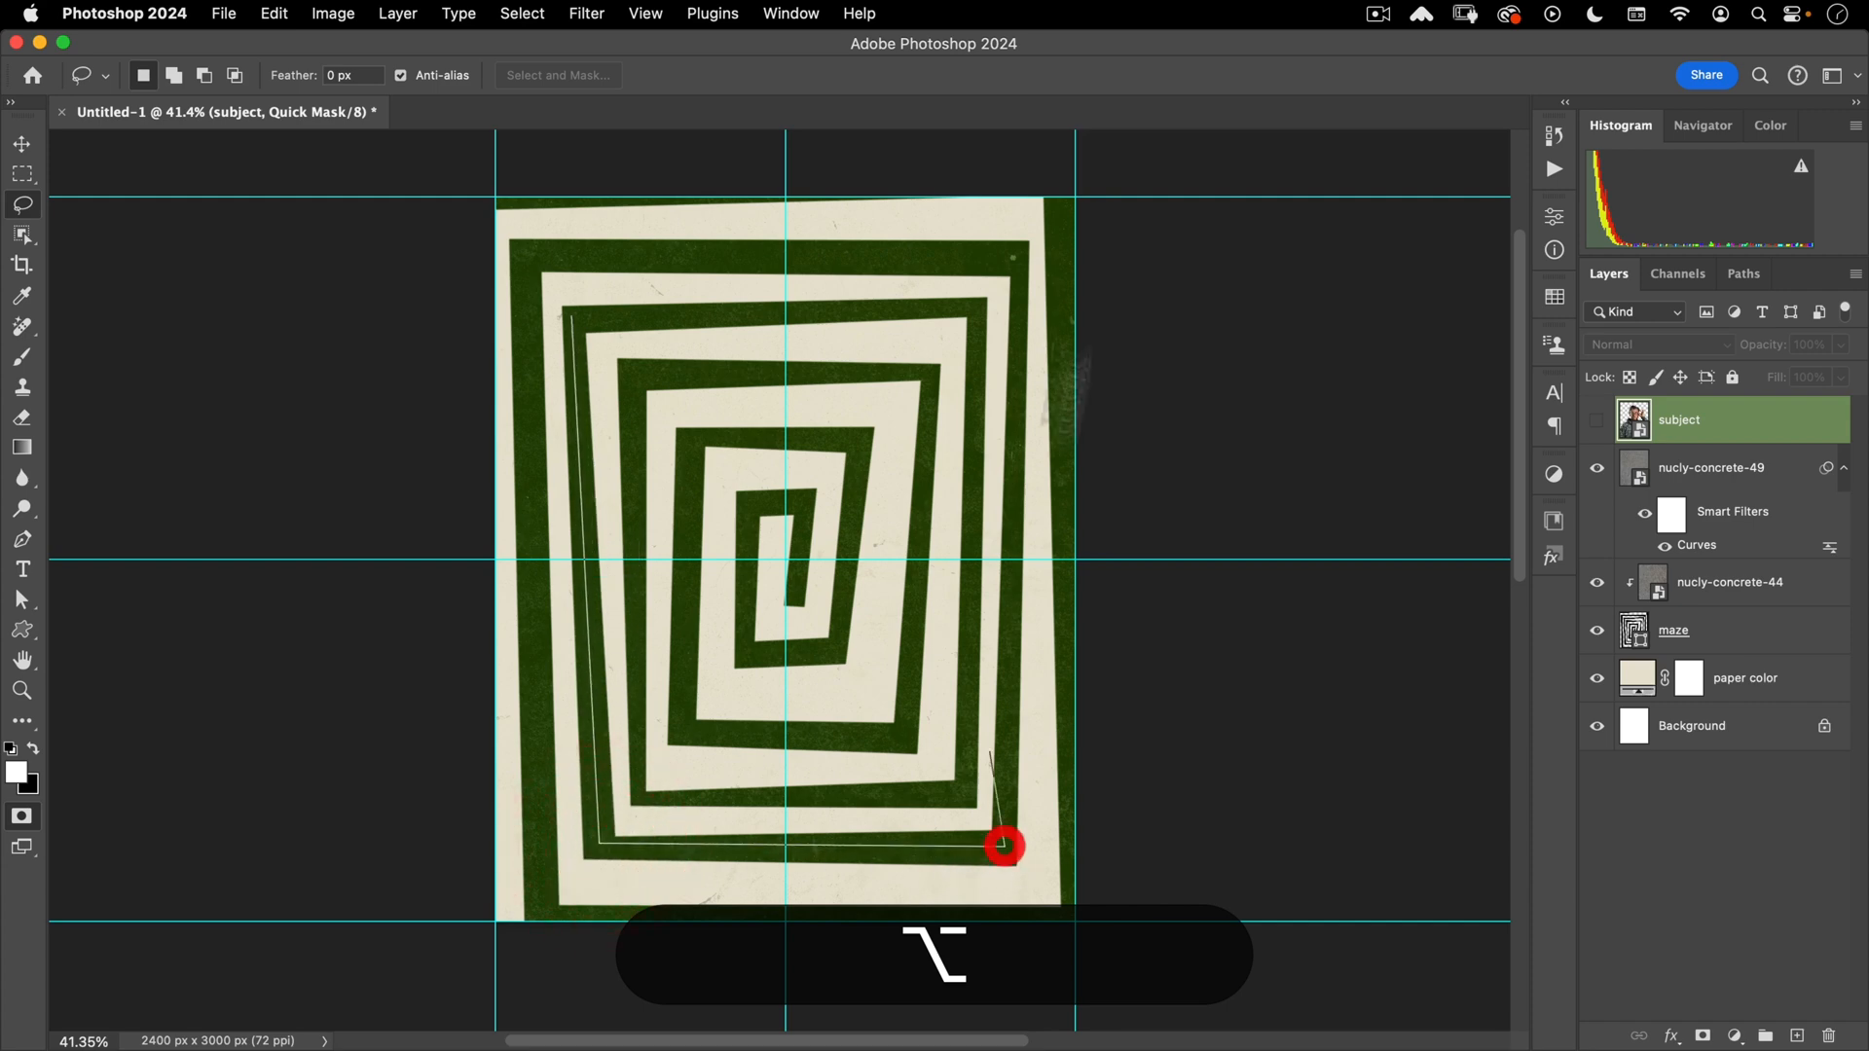
pyautogui.click(1022, 238)
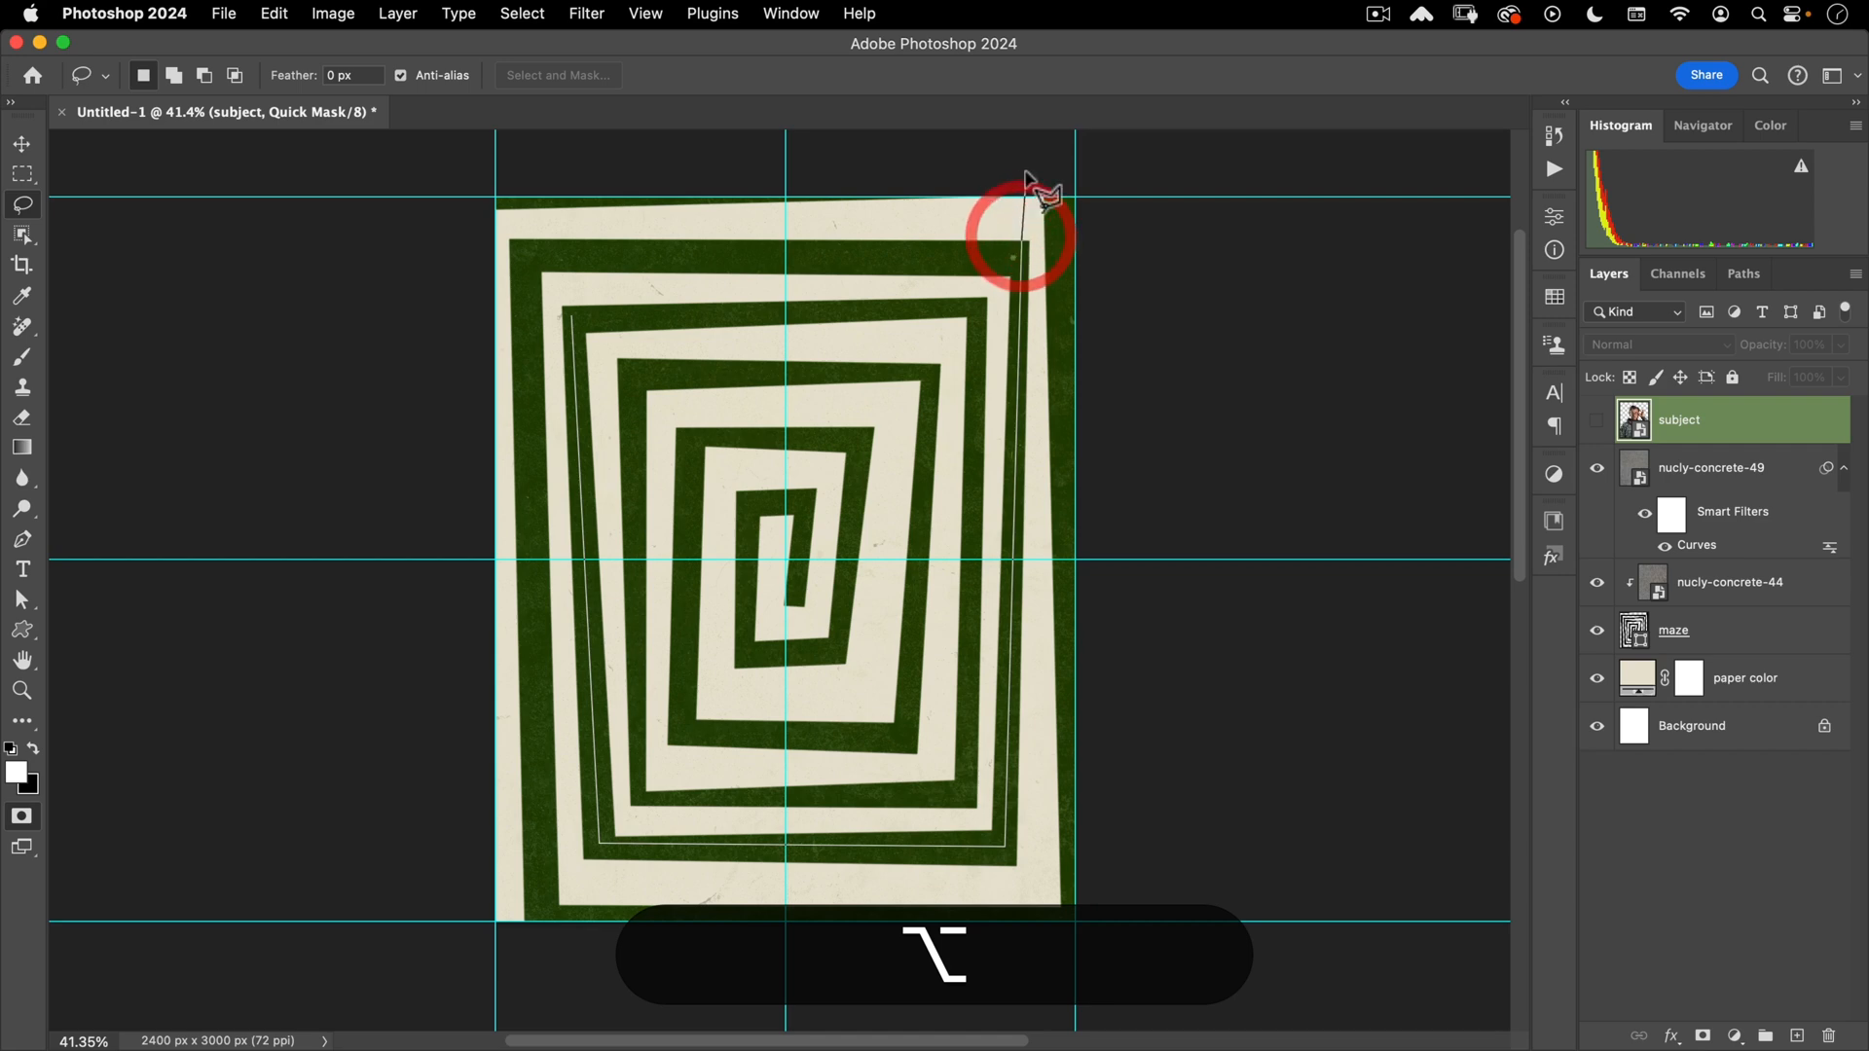
pyautogui.click(1020, 258)
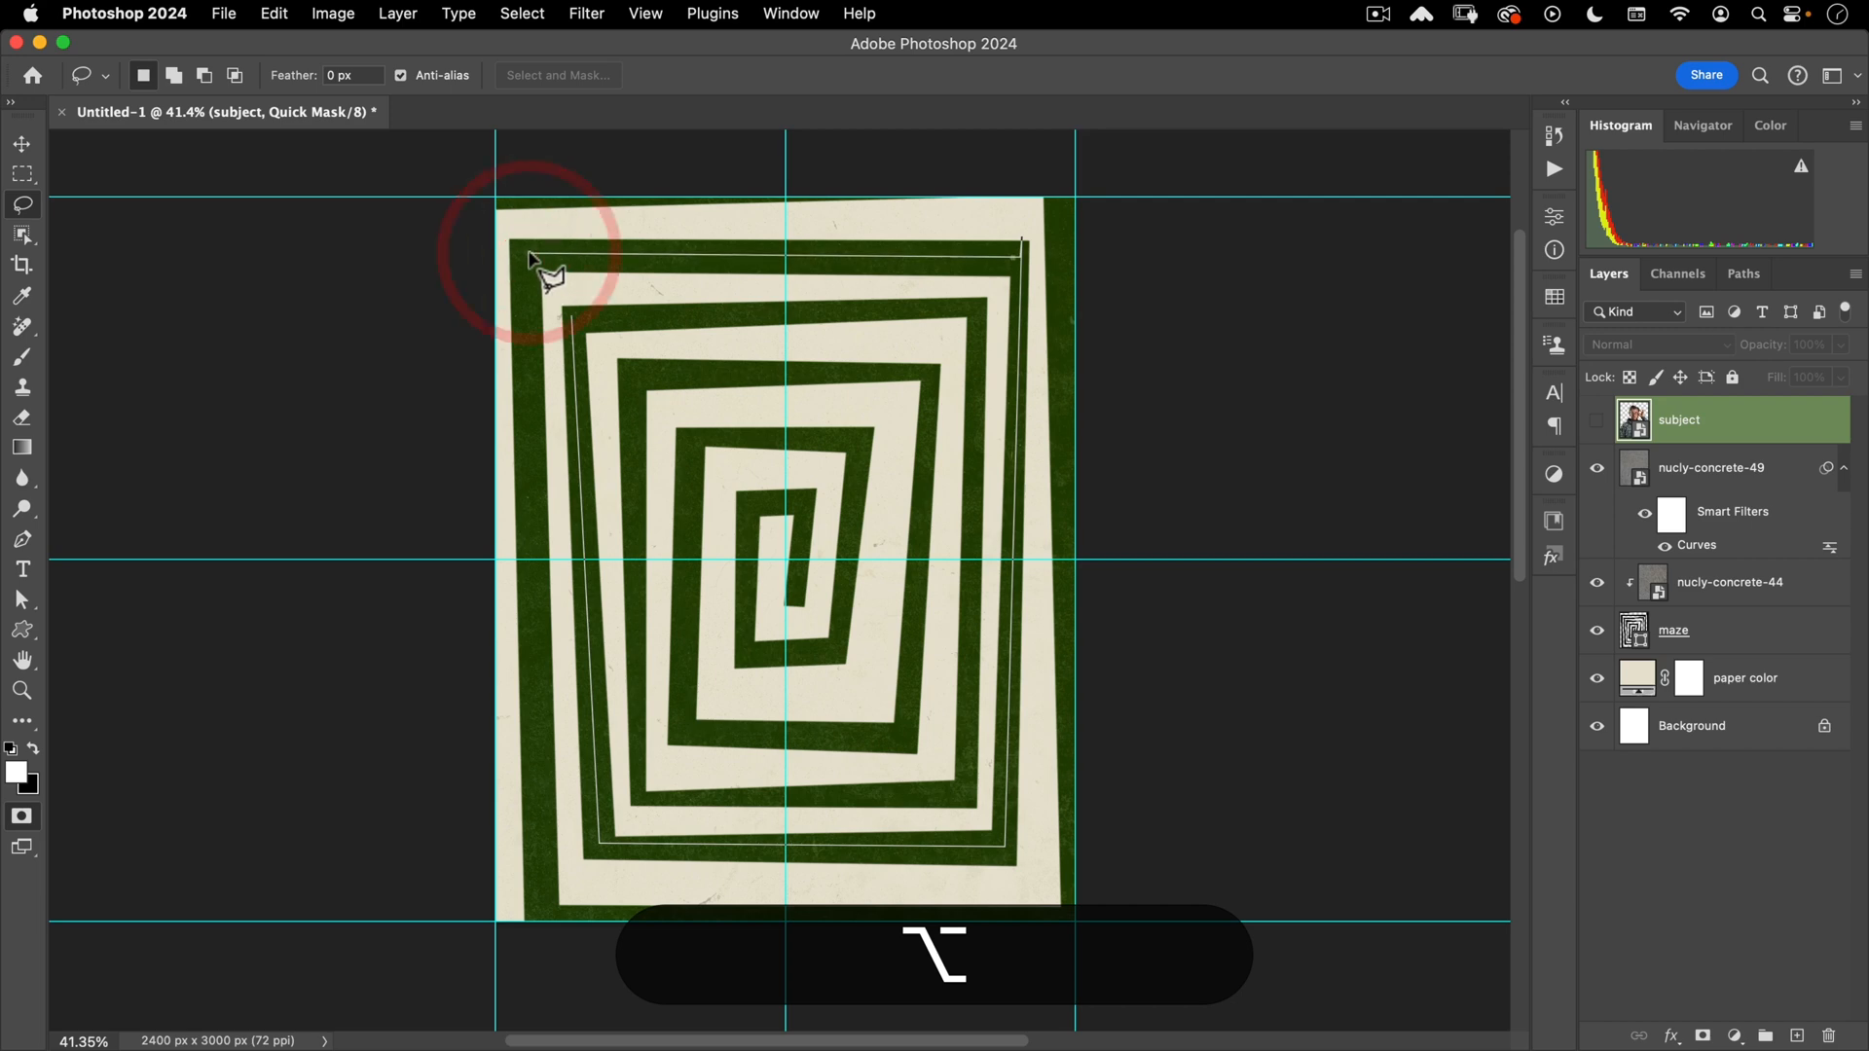
pyautogui.click(564, 292)
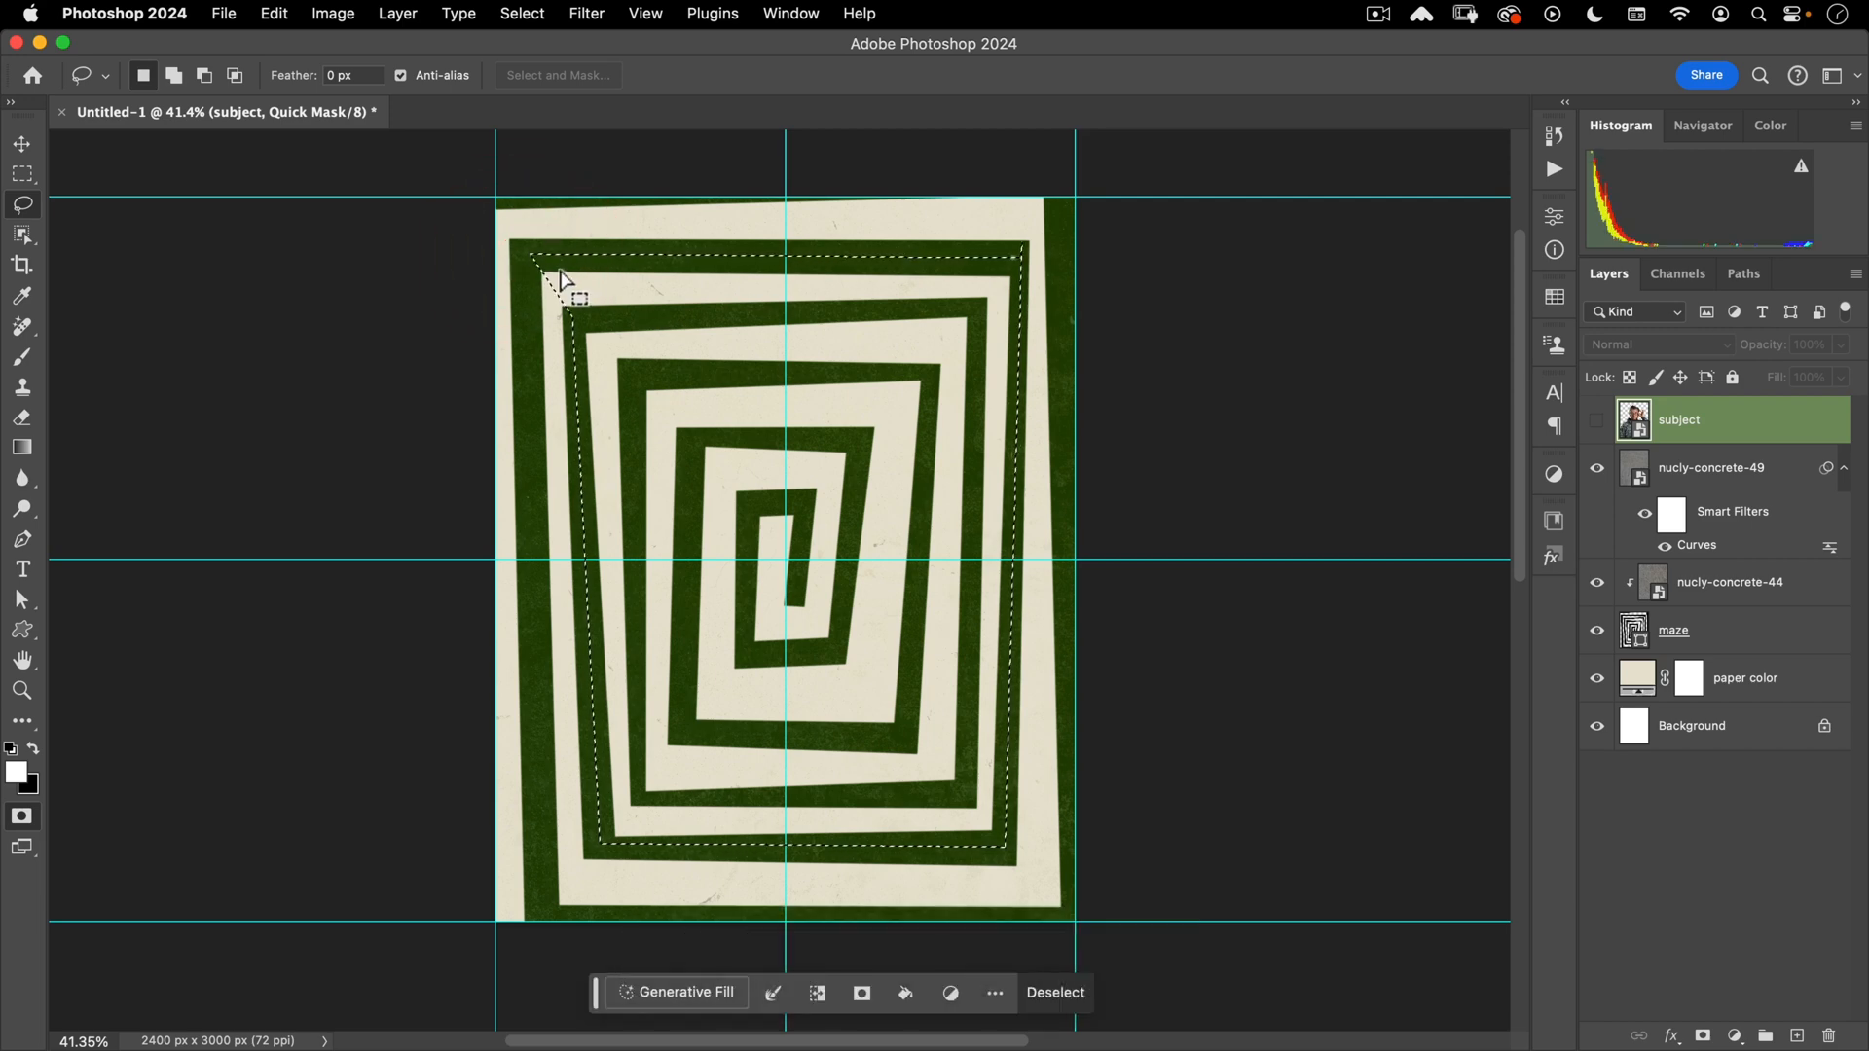
pyautogui.press('shift+super+i')
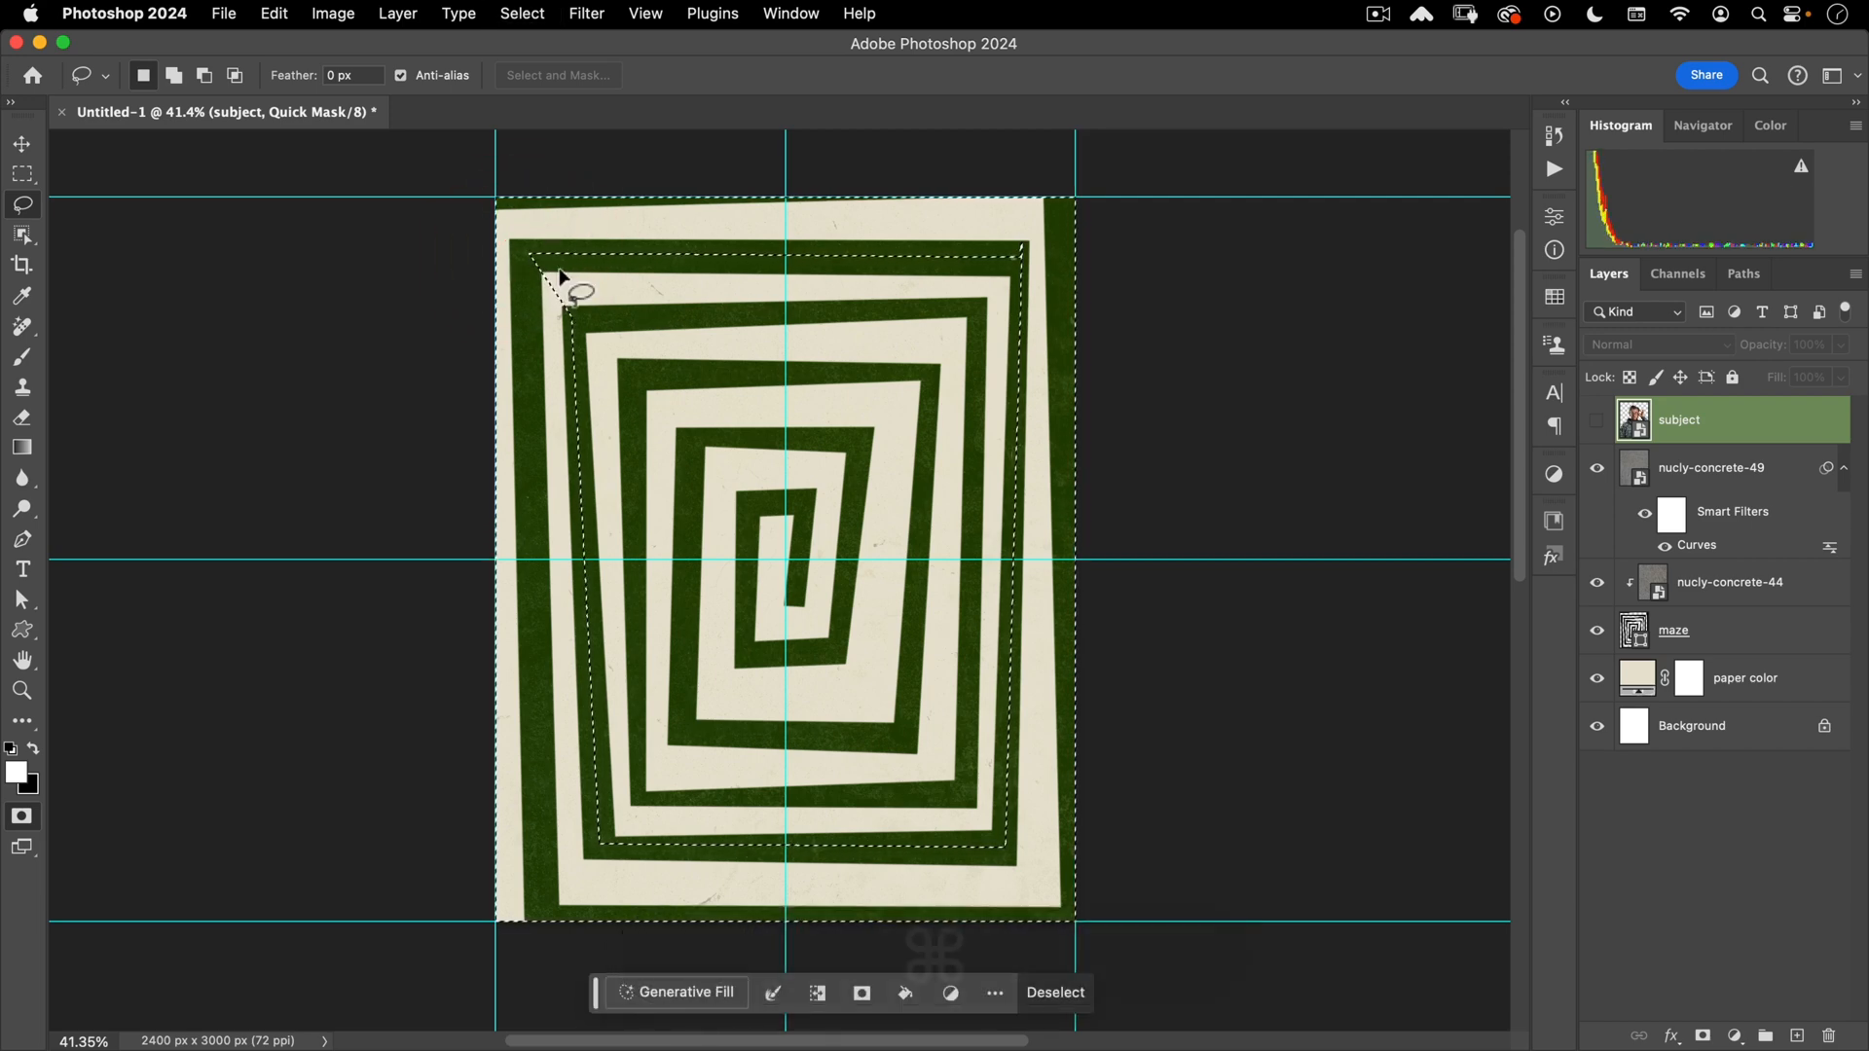
pyautogui.press('super+BackSpace')
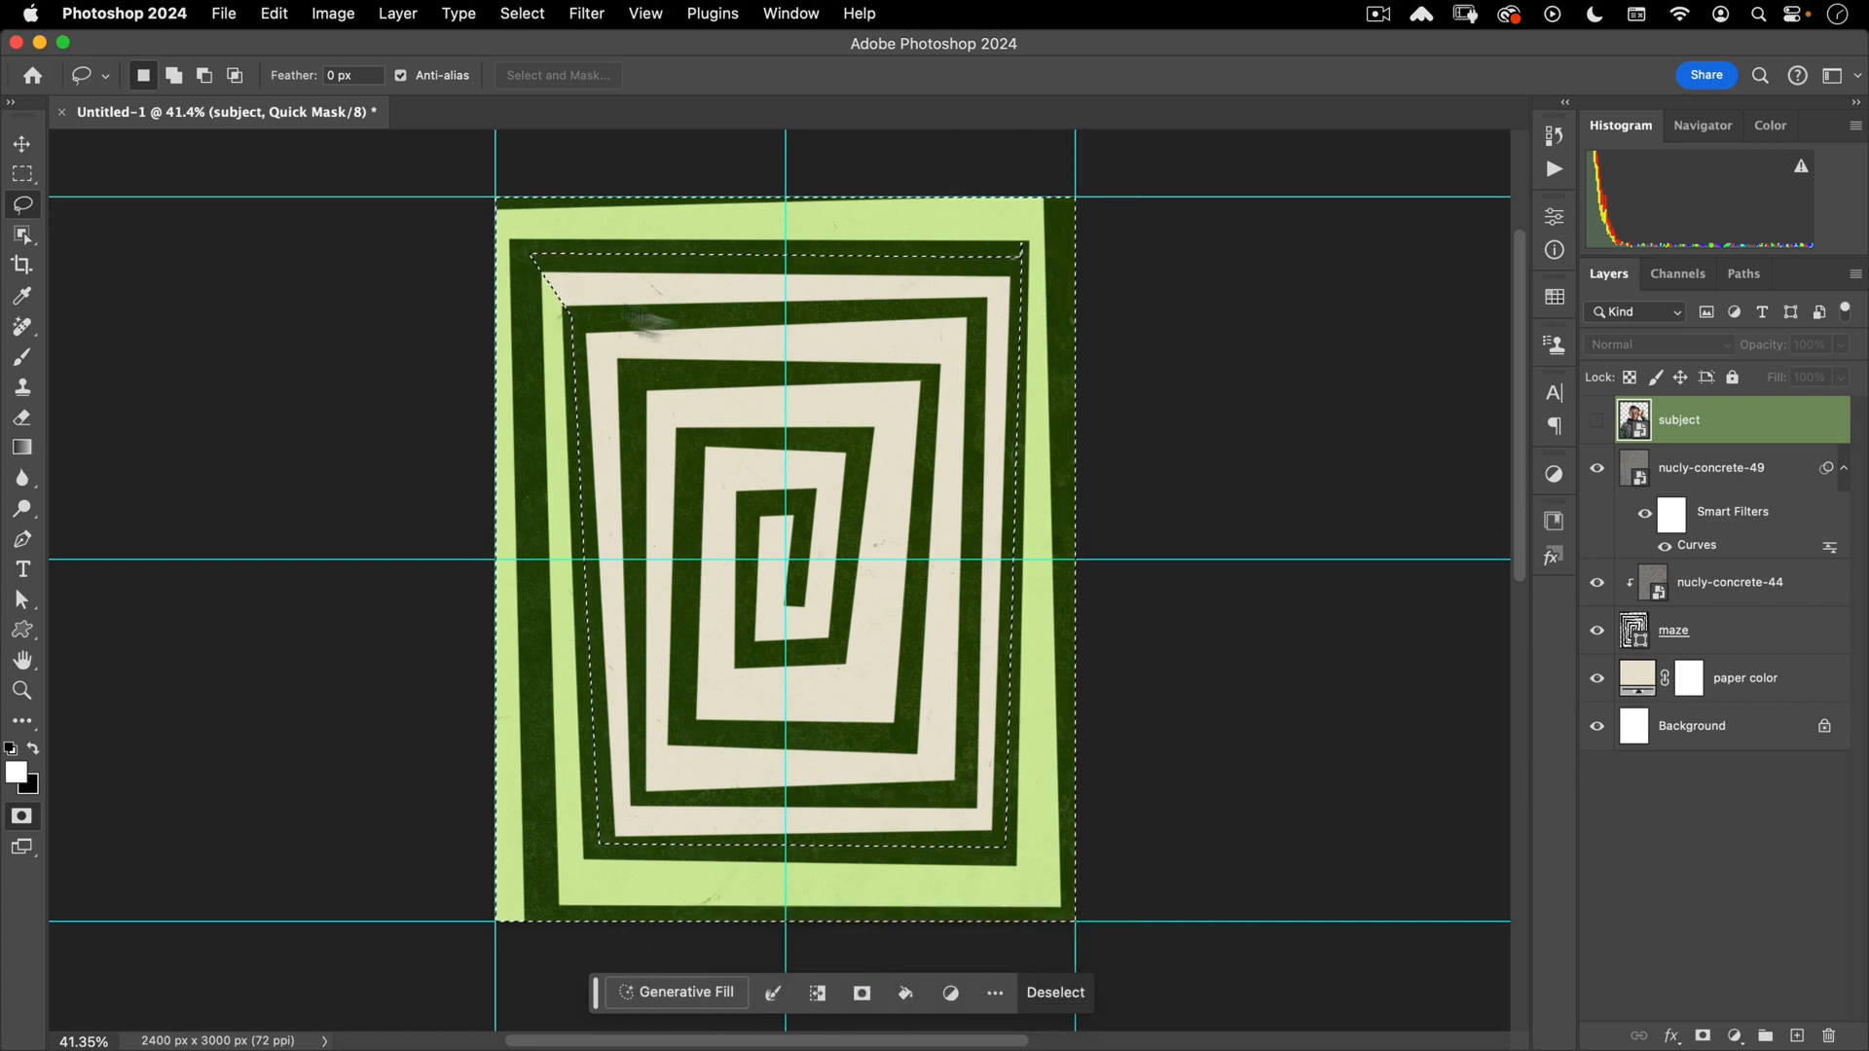
# - Fill the next maze band with black, then exit Quick Mask to leave the inner-spiral selection
pyautogui.click(546, 581)
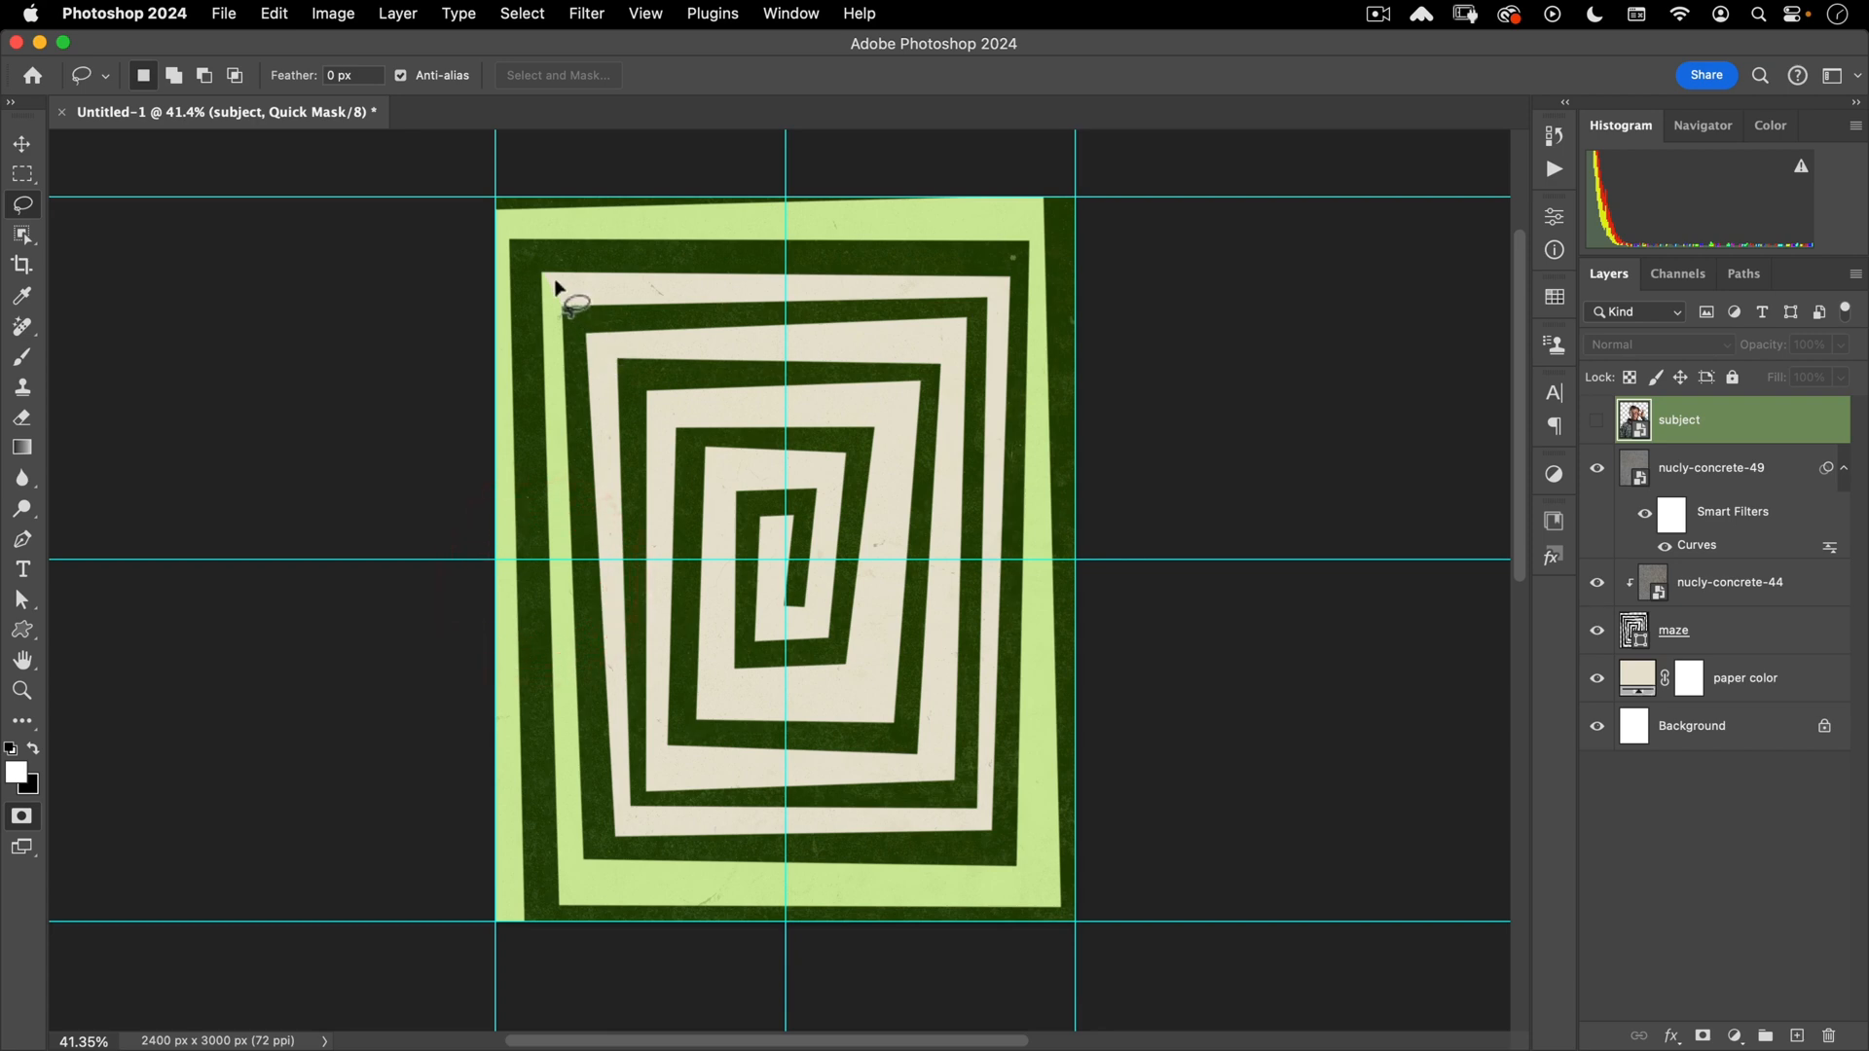
pyautogui.keyDown('alt'); pyautogui.click(543, 274); pyautogui.keyUp('alt')
pyautogui.keyDown('alt'); pyautogui.click(595, 343); pyautogui.keyUp('alt')
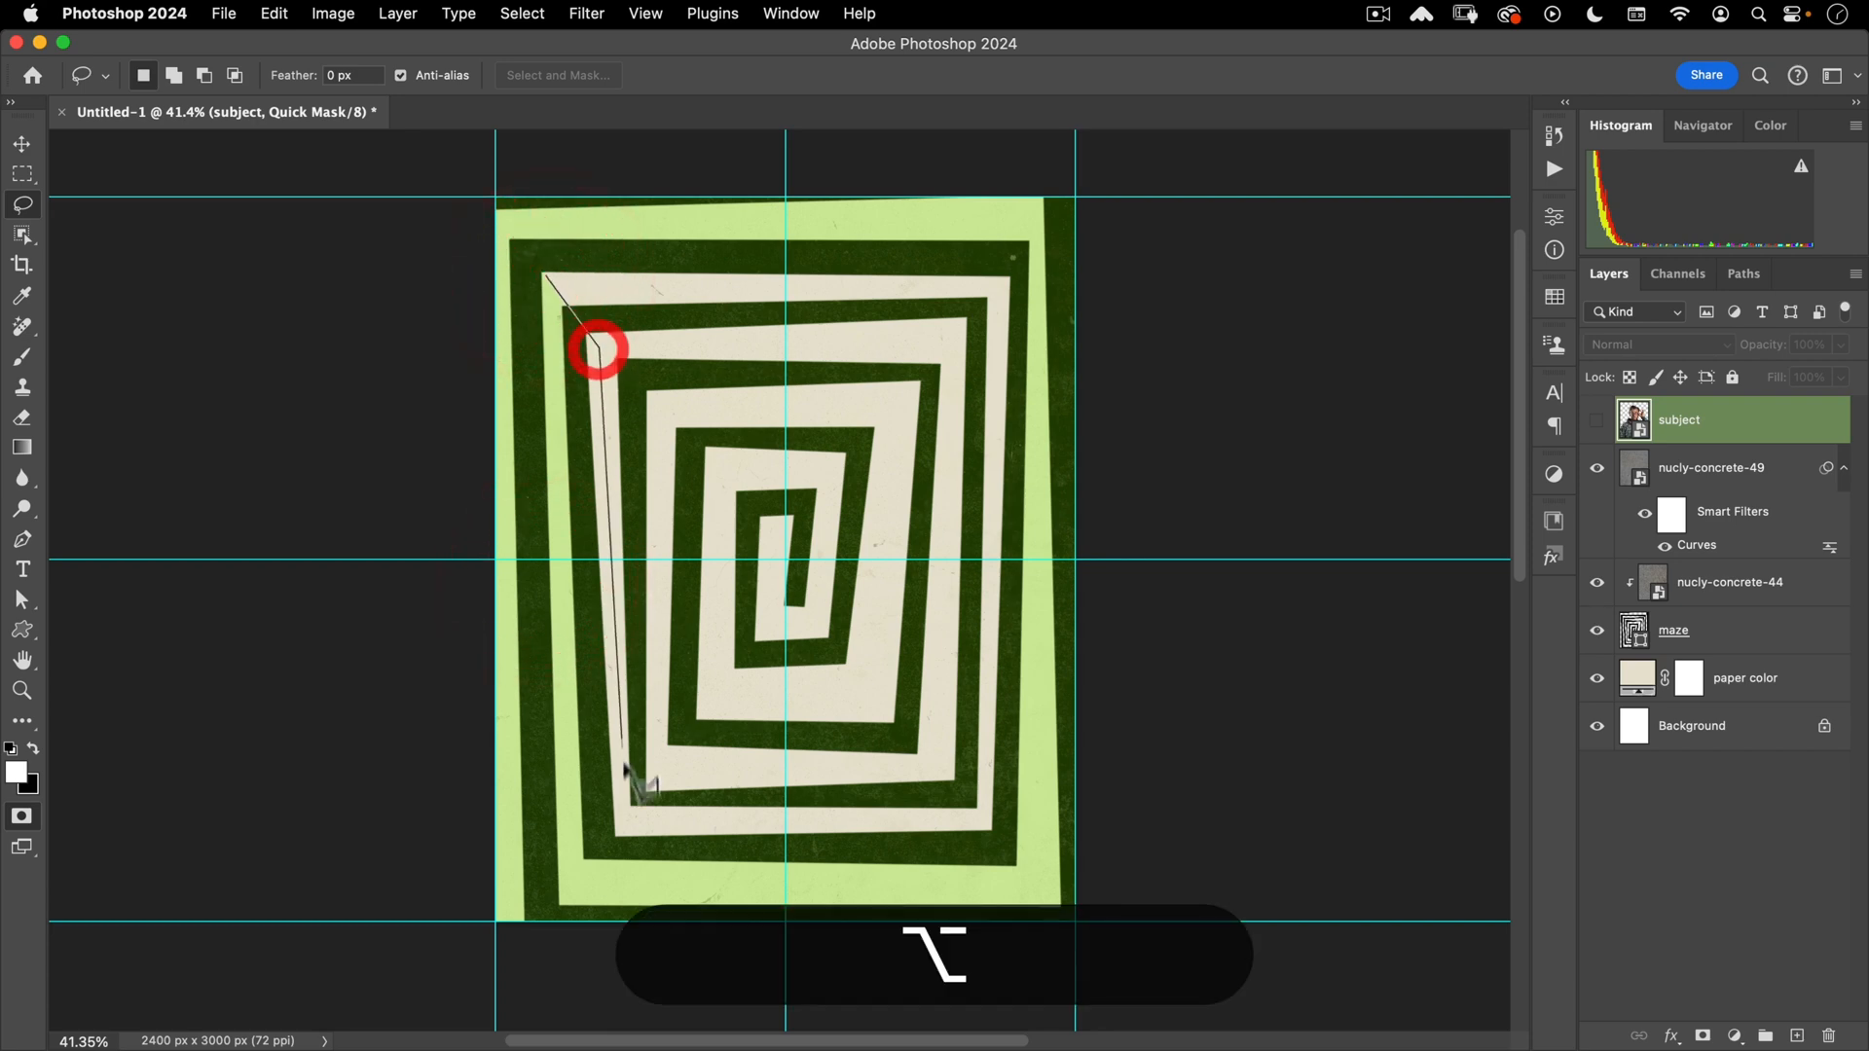
pyautogui.keyDown('alt'); pyautogui.click(623, 816); pyautogui.keyUp('alt')
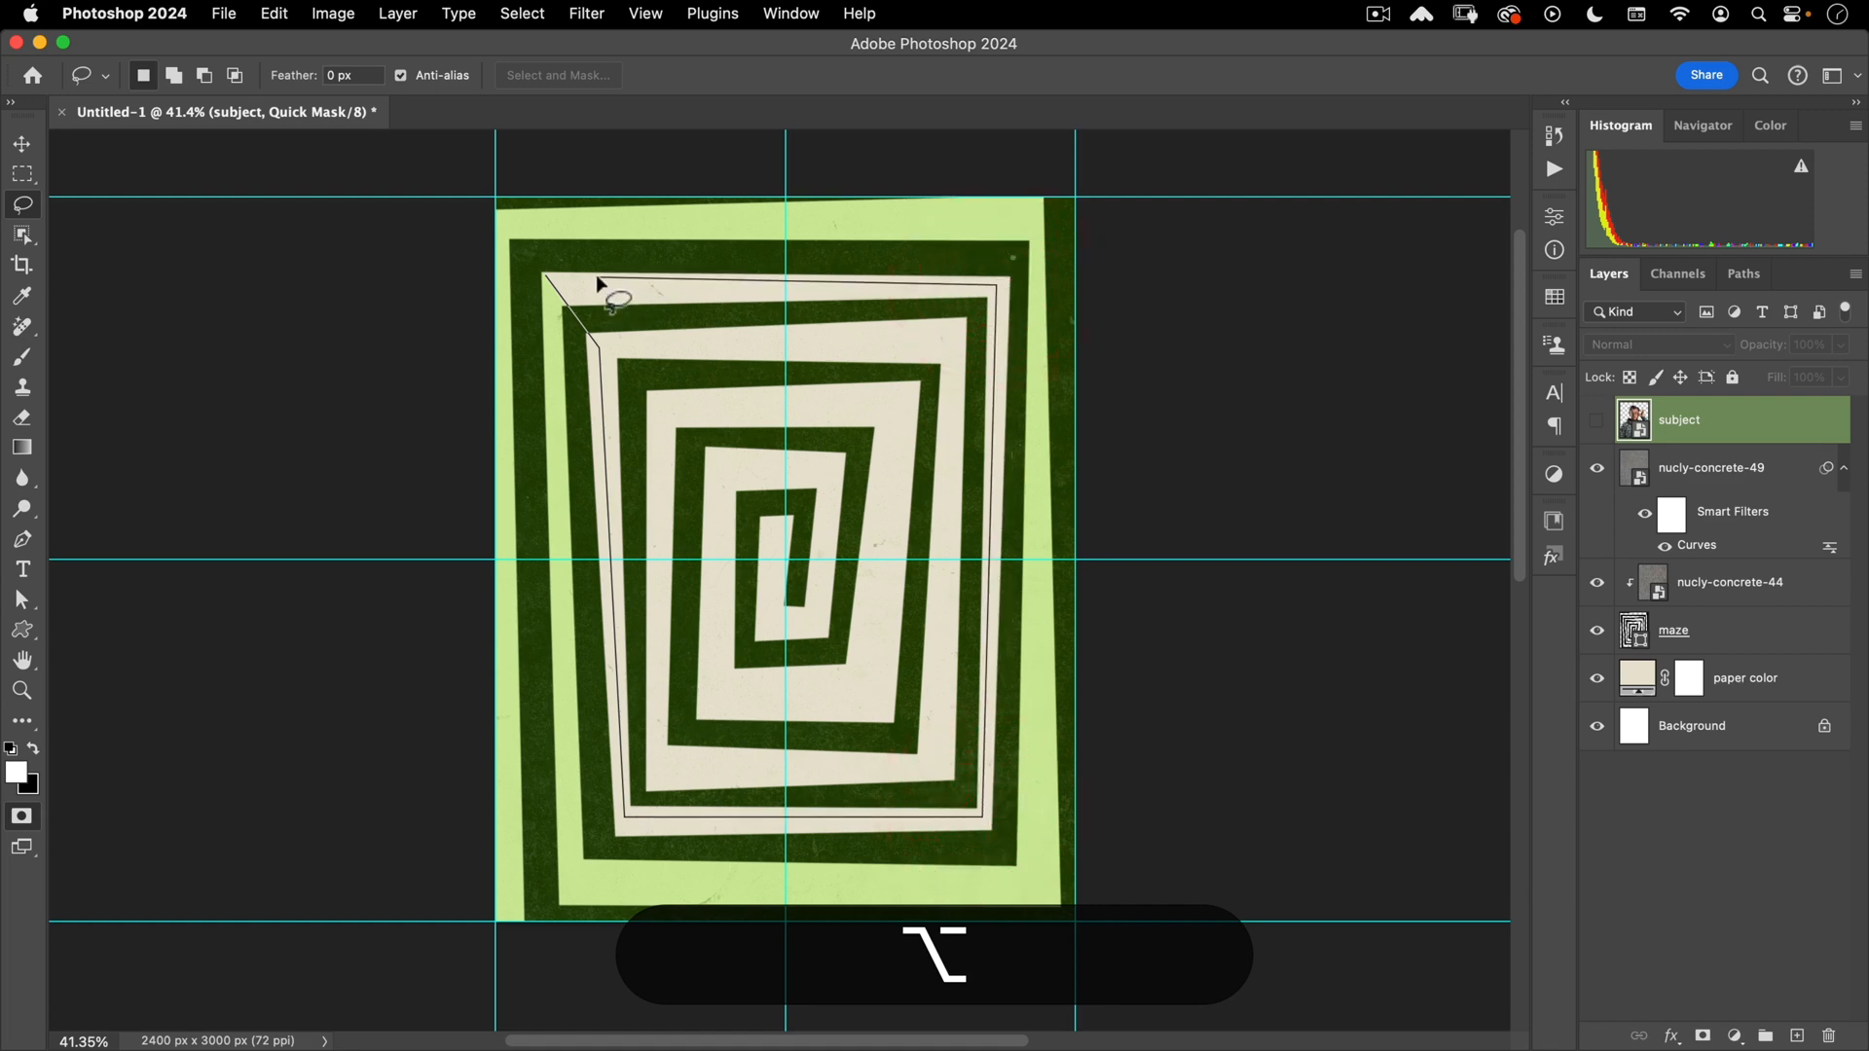
pyautogui.keyDown('alt'); pyautogui.click(545, 275); pyautogui.keyUp('alt')
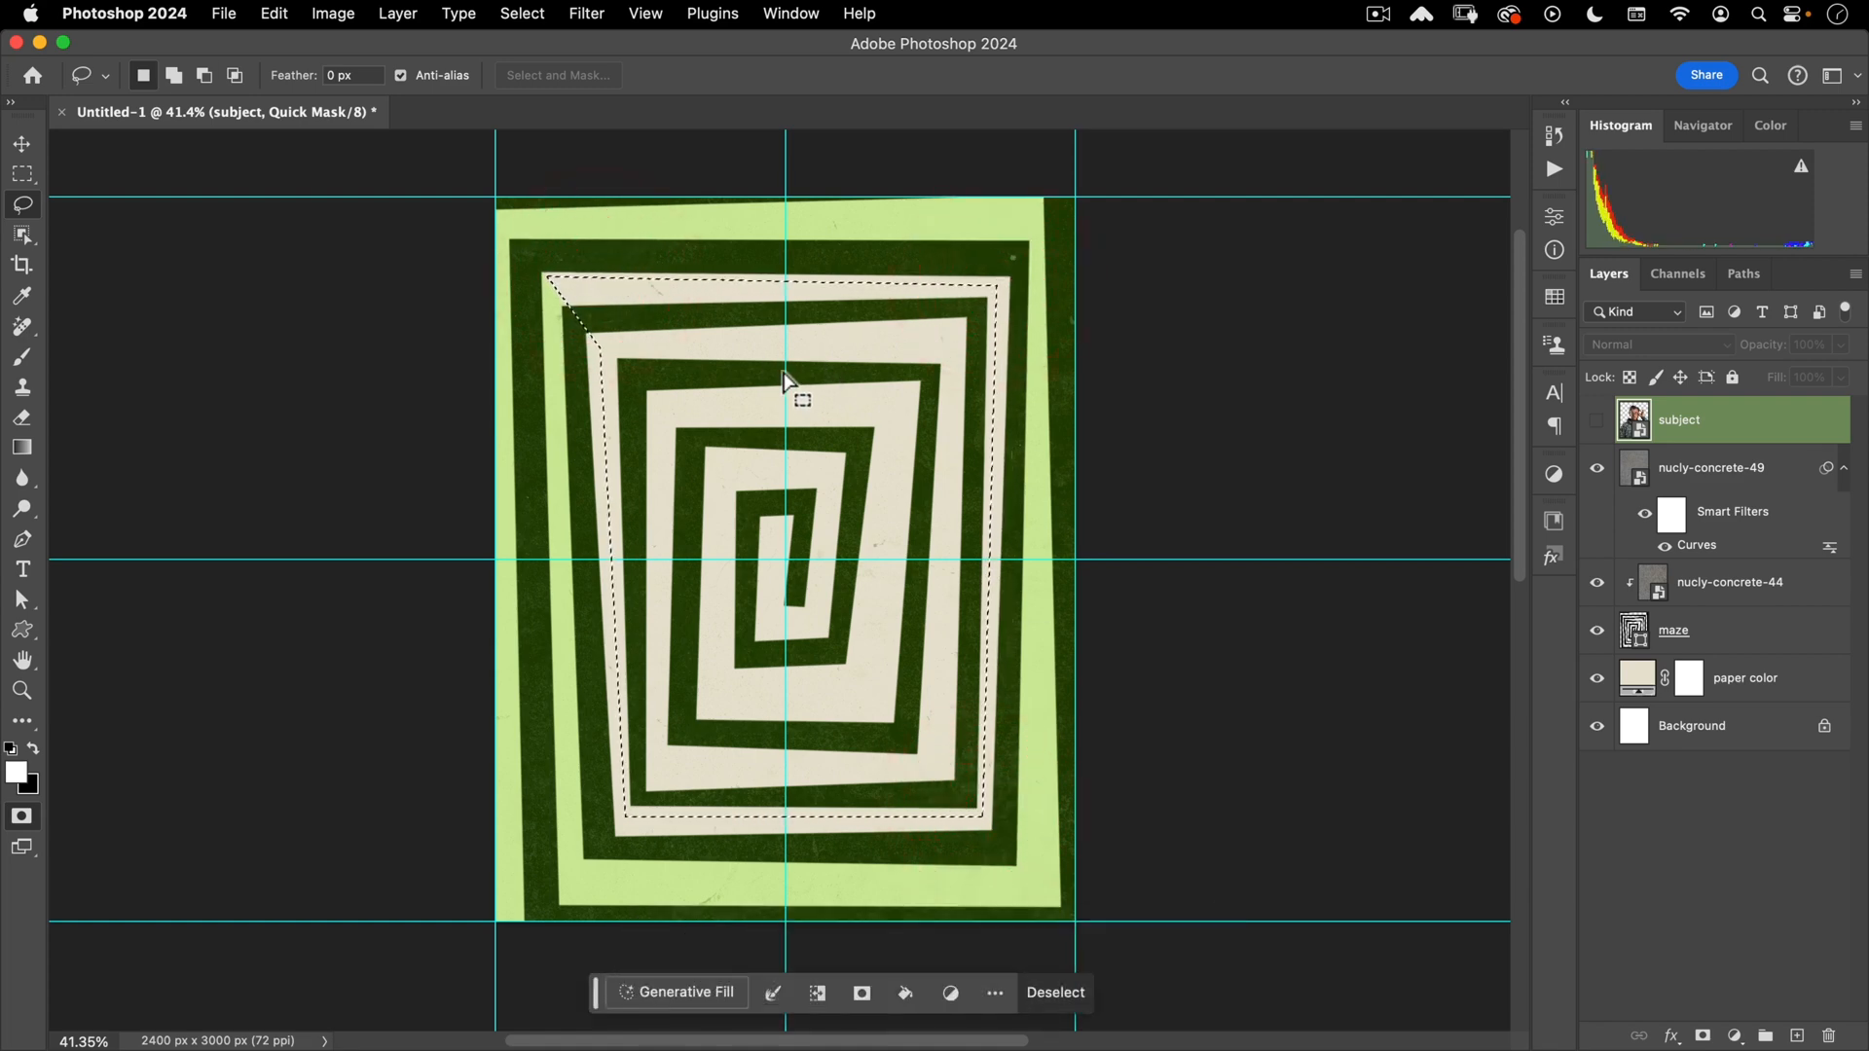
pyautogui.hotkey('alt', 'BackSpace')
pyautogui.press('alt+super+d')
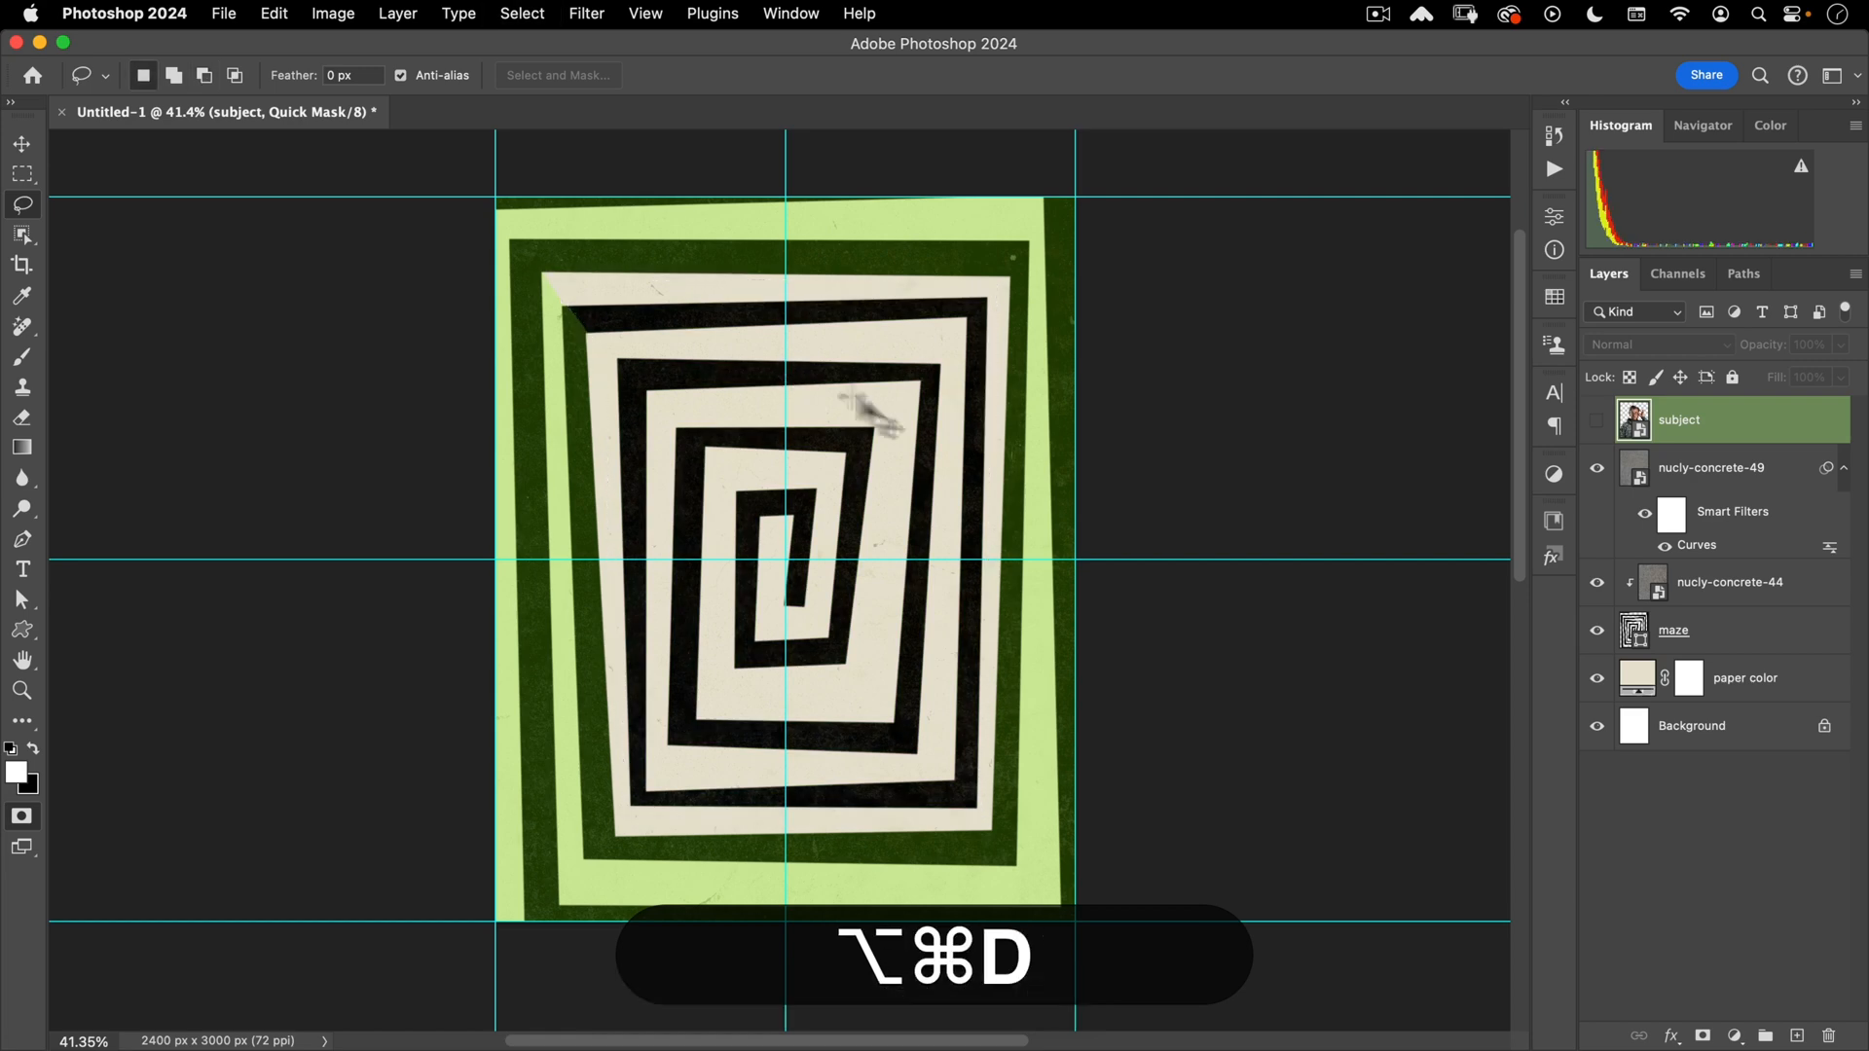
pyautogui.press('super+d')
pyautogui.press('q')
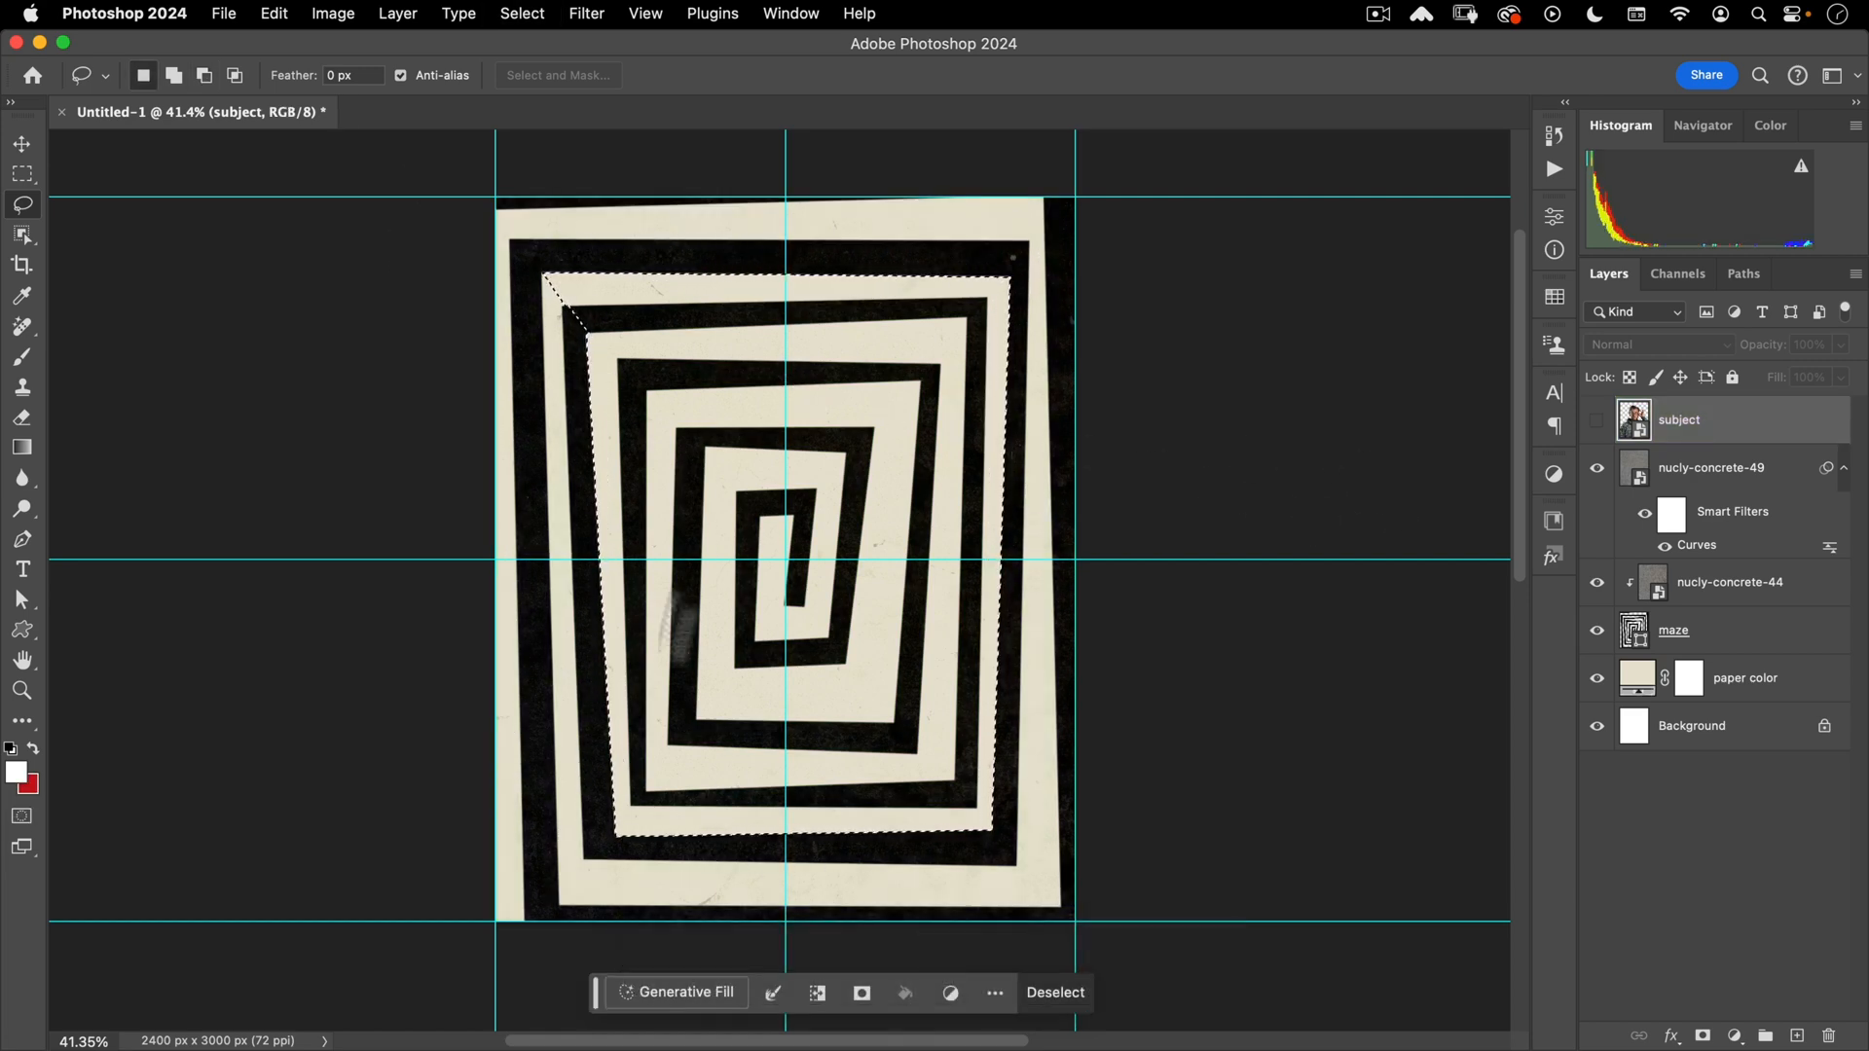
# - Show the subject portrait and add a layer mask from the inner-spiral selection
pyautogui.click(1596, 420)
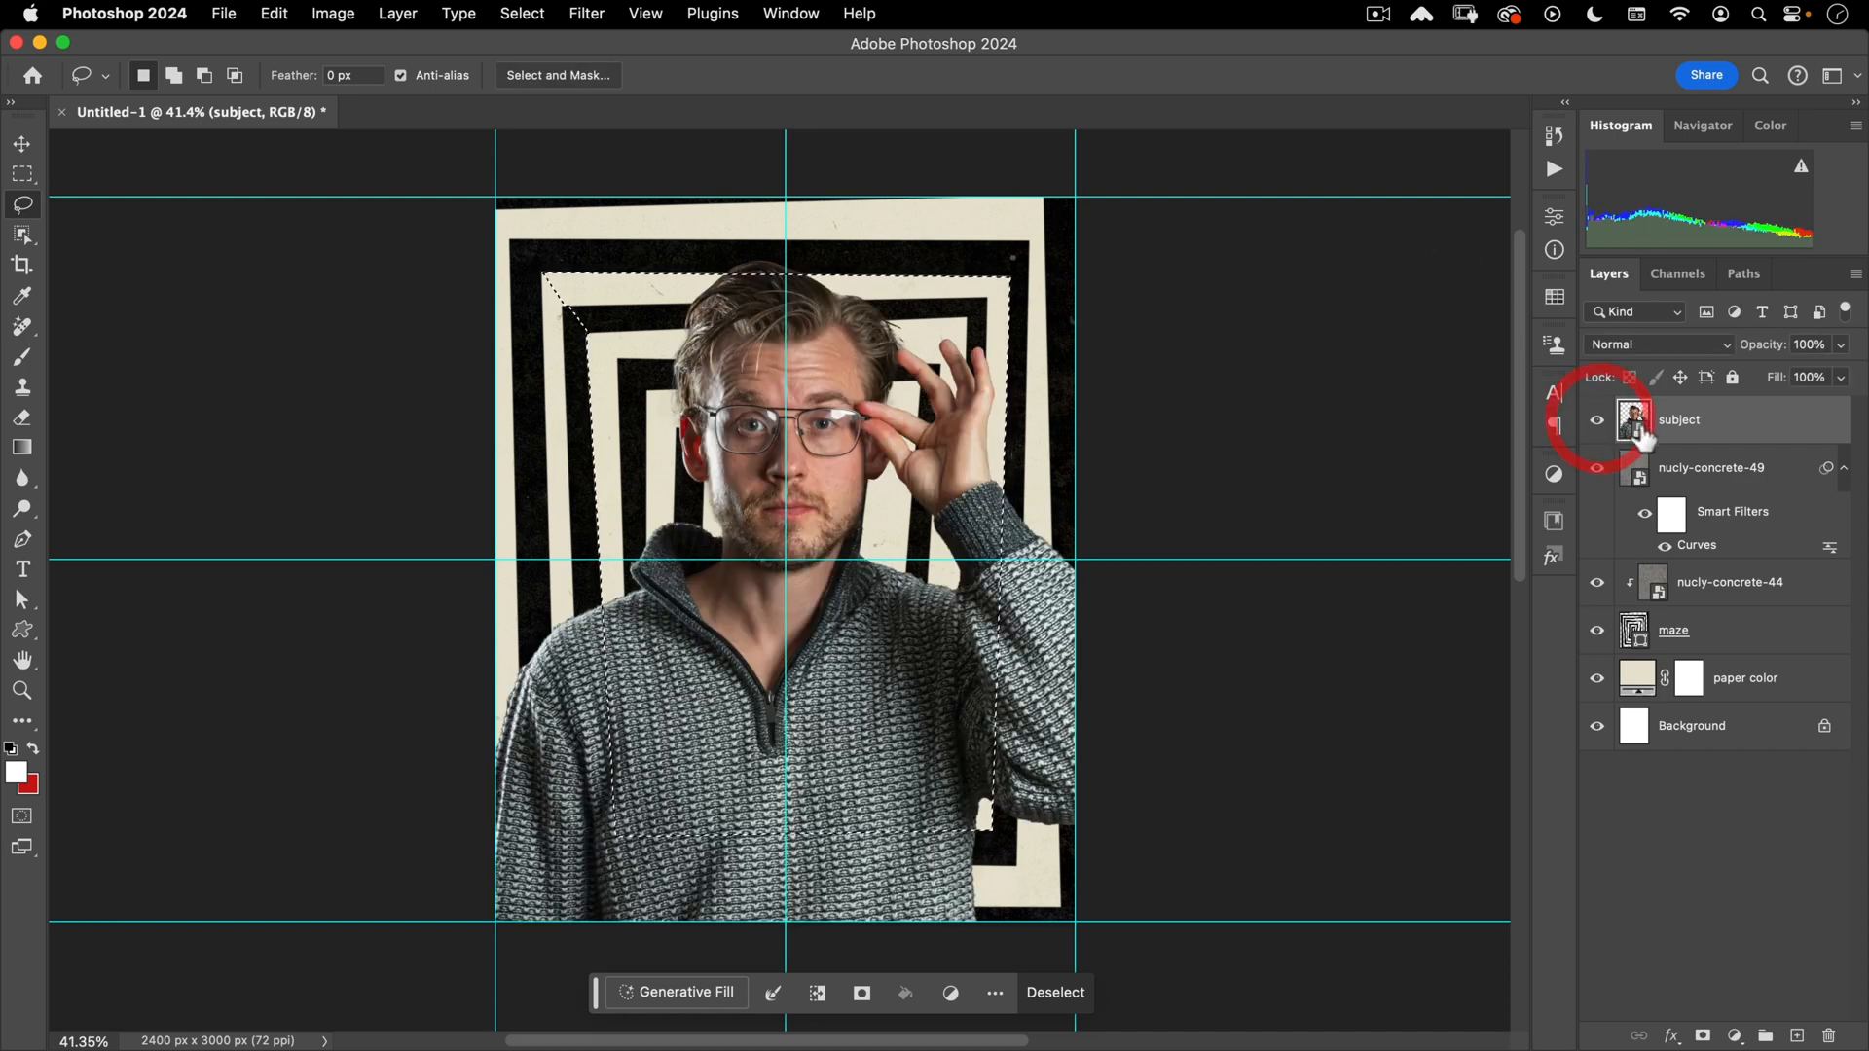
pyautogui.click(1702, 1036)
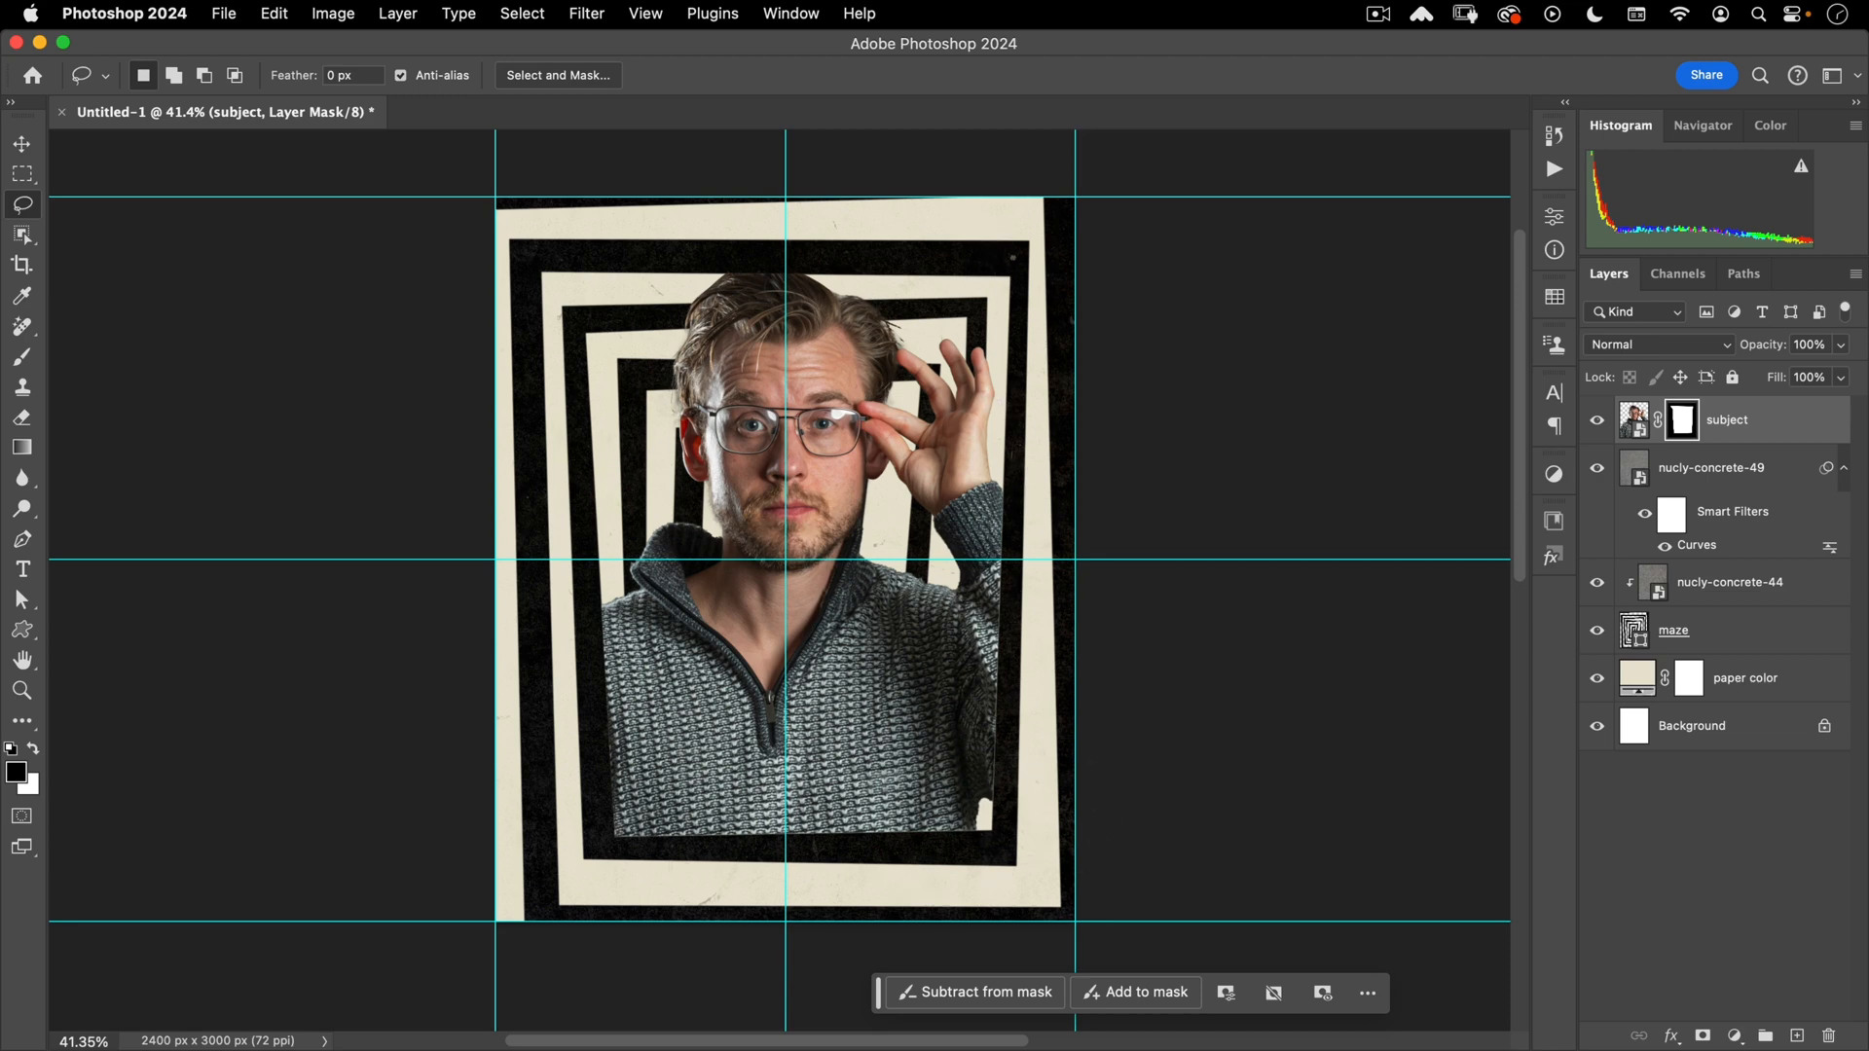
pyautogui.press('v')
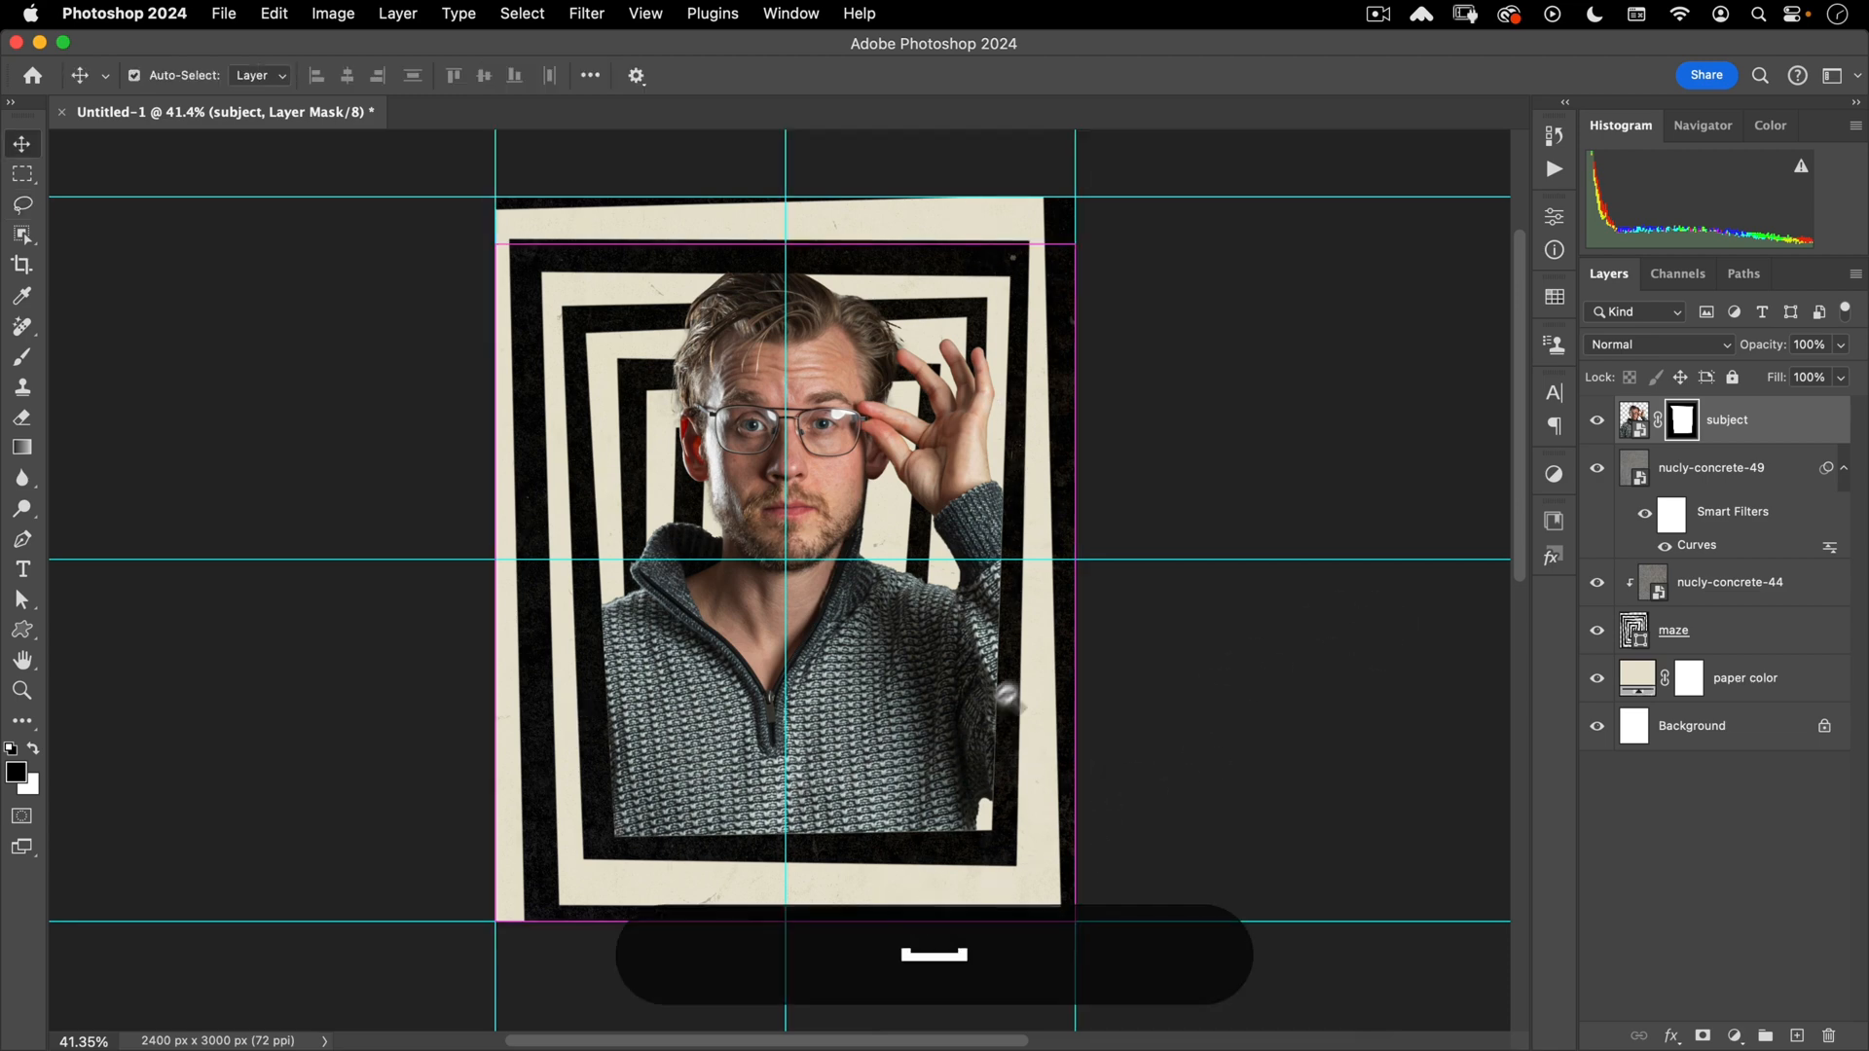
pyautogui.moveTo(1006, 693)
pyautogui.mouseDown()
pyautogui.moveTo(1138, 598)
pyautogui.moveTo(942, 705)
pyautogui.mouseUp()
pyautogui.keyDown('alt'); pyautogui.click(1138, 598); pyautogui.keyUp('alt')
pyautogui.keyDown('super'); pyautogui.click(1657, 428); pyautogui.keyUp('super')
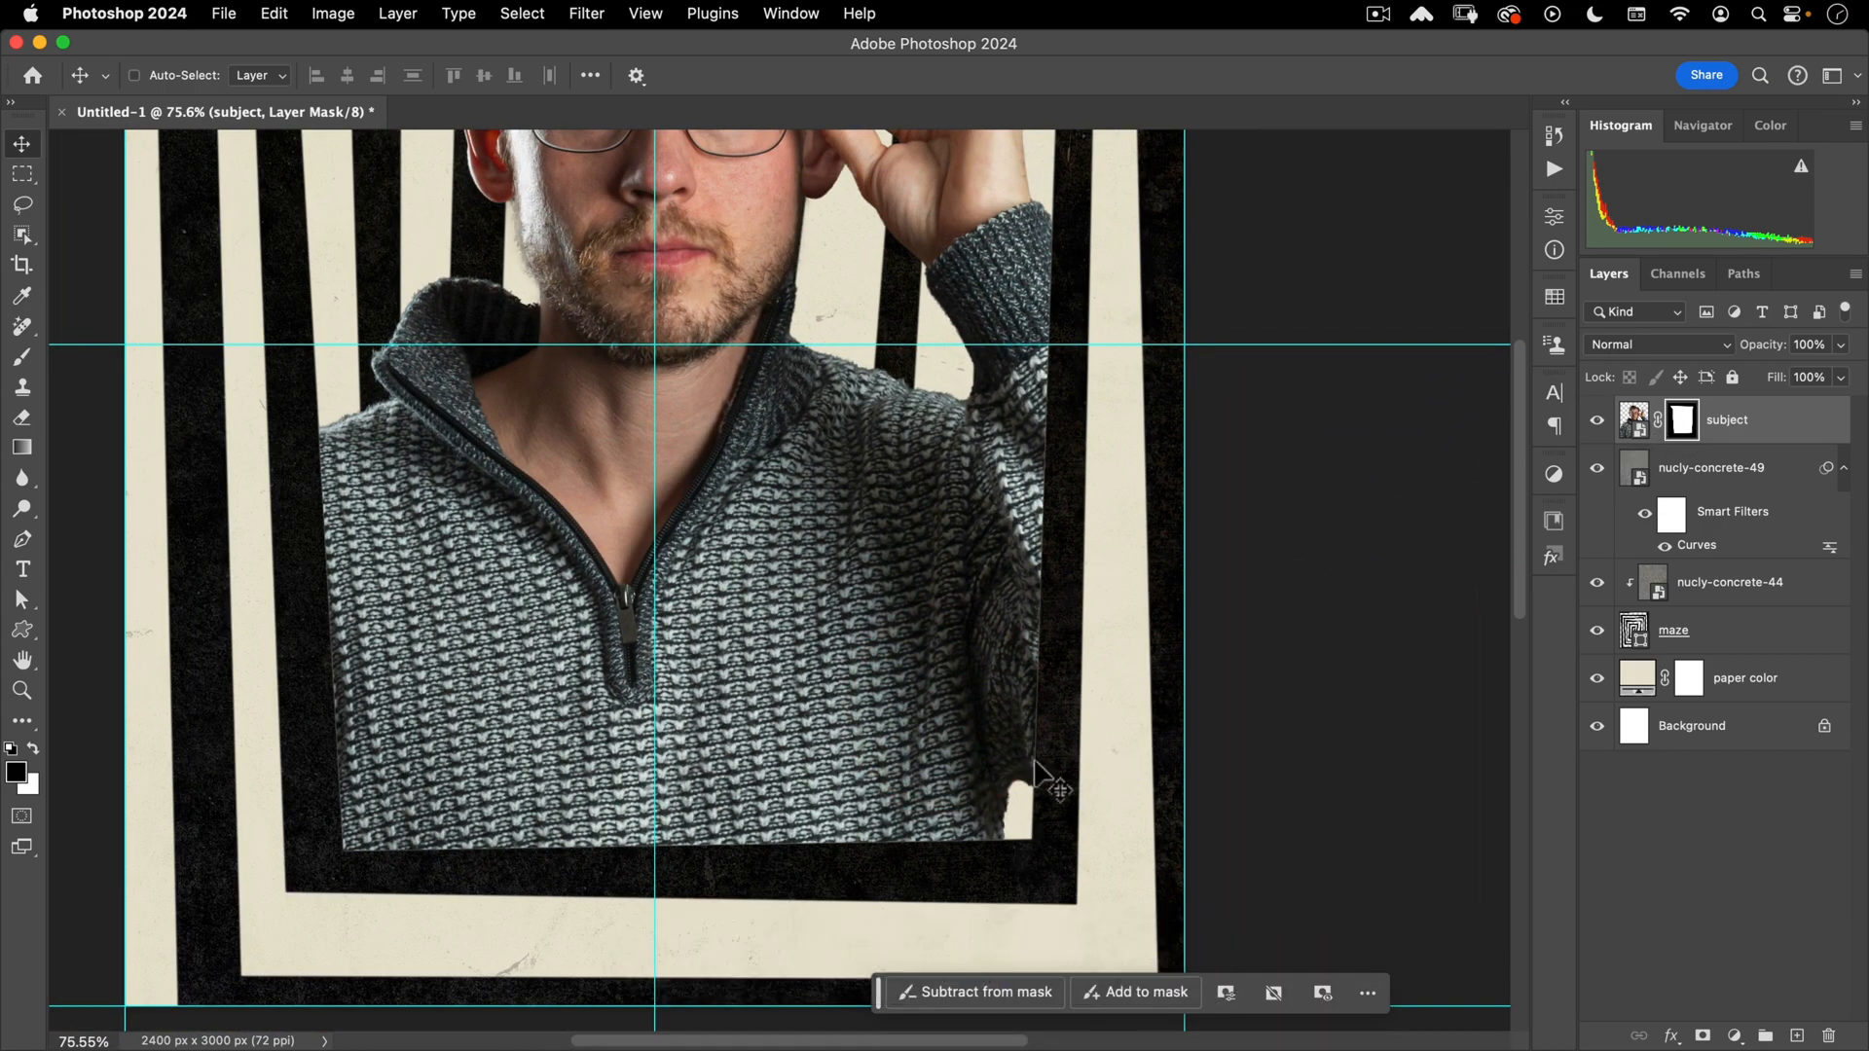
pyautogui.moveTo(1035, 659); pyautogui.dragTo(1181, 543)
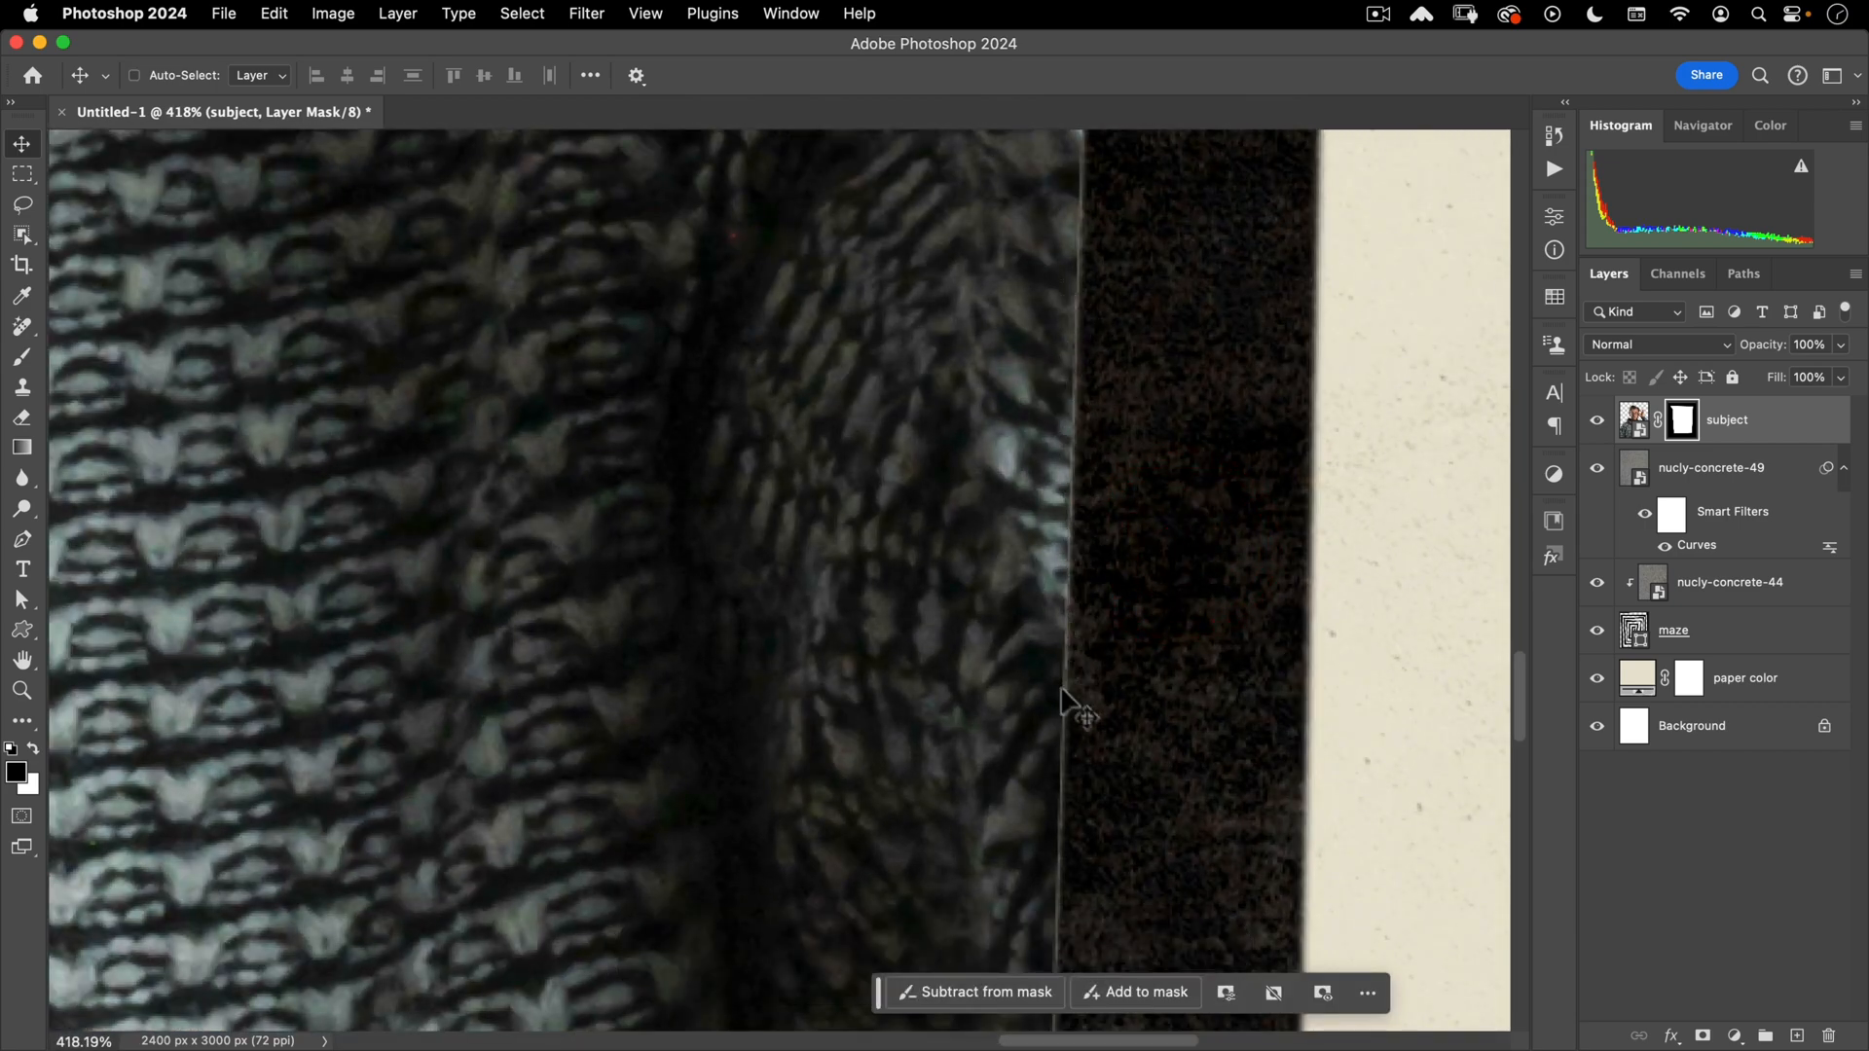
pyautogui.moveTo(1060, 691); pyautogui.dragTo(999, 707)
pyautogui.moveTo(1033, 626); pyautogui.dragTo(1020, 627)
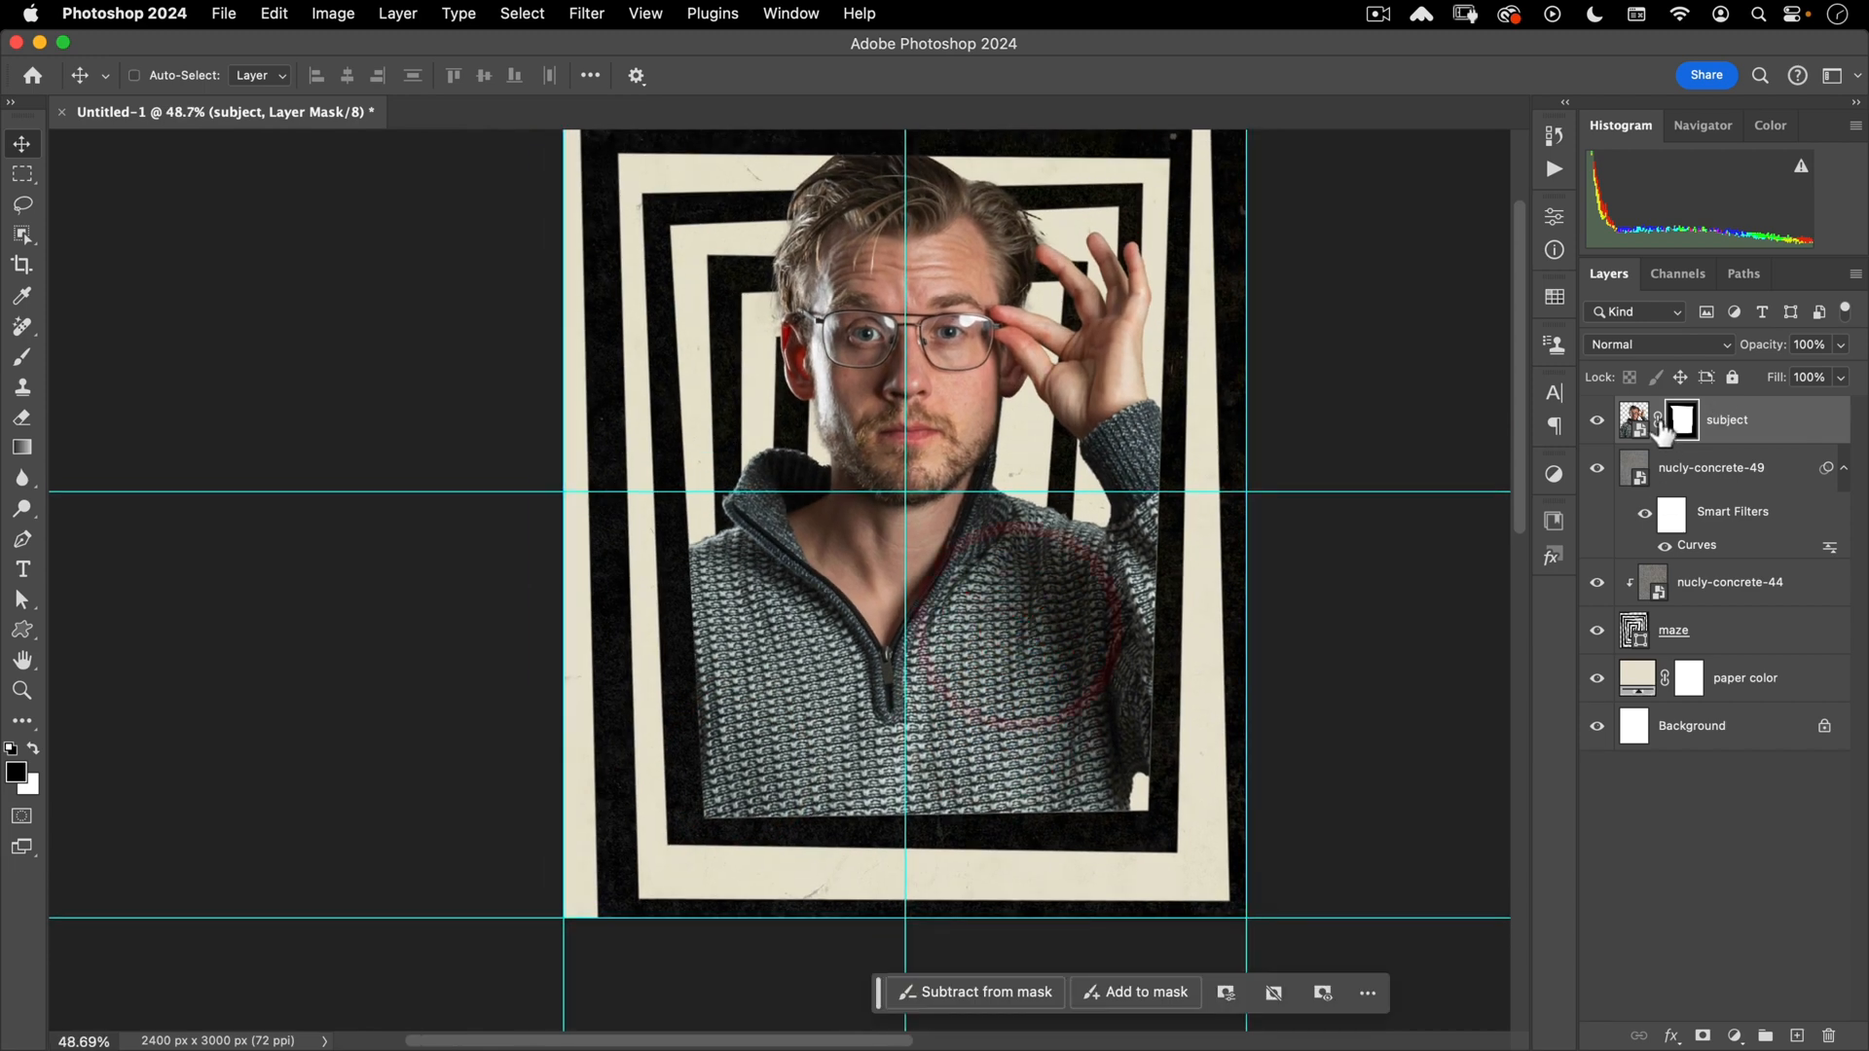
# - Enlarge the subject's mask from its centre to about 102% and commit
pyautogui.press('super+t')
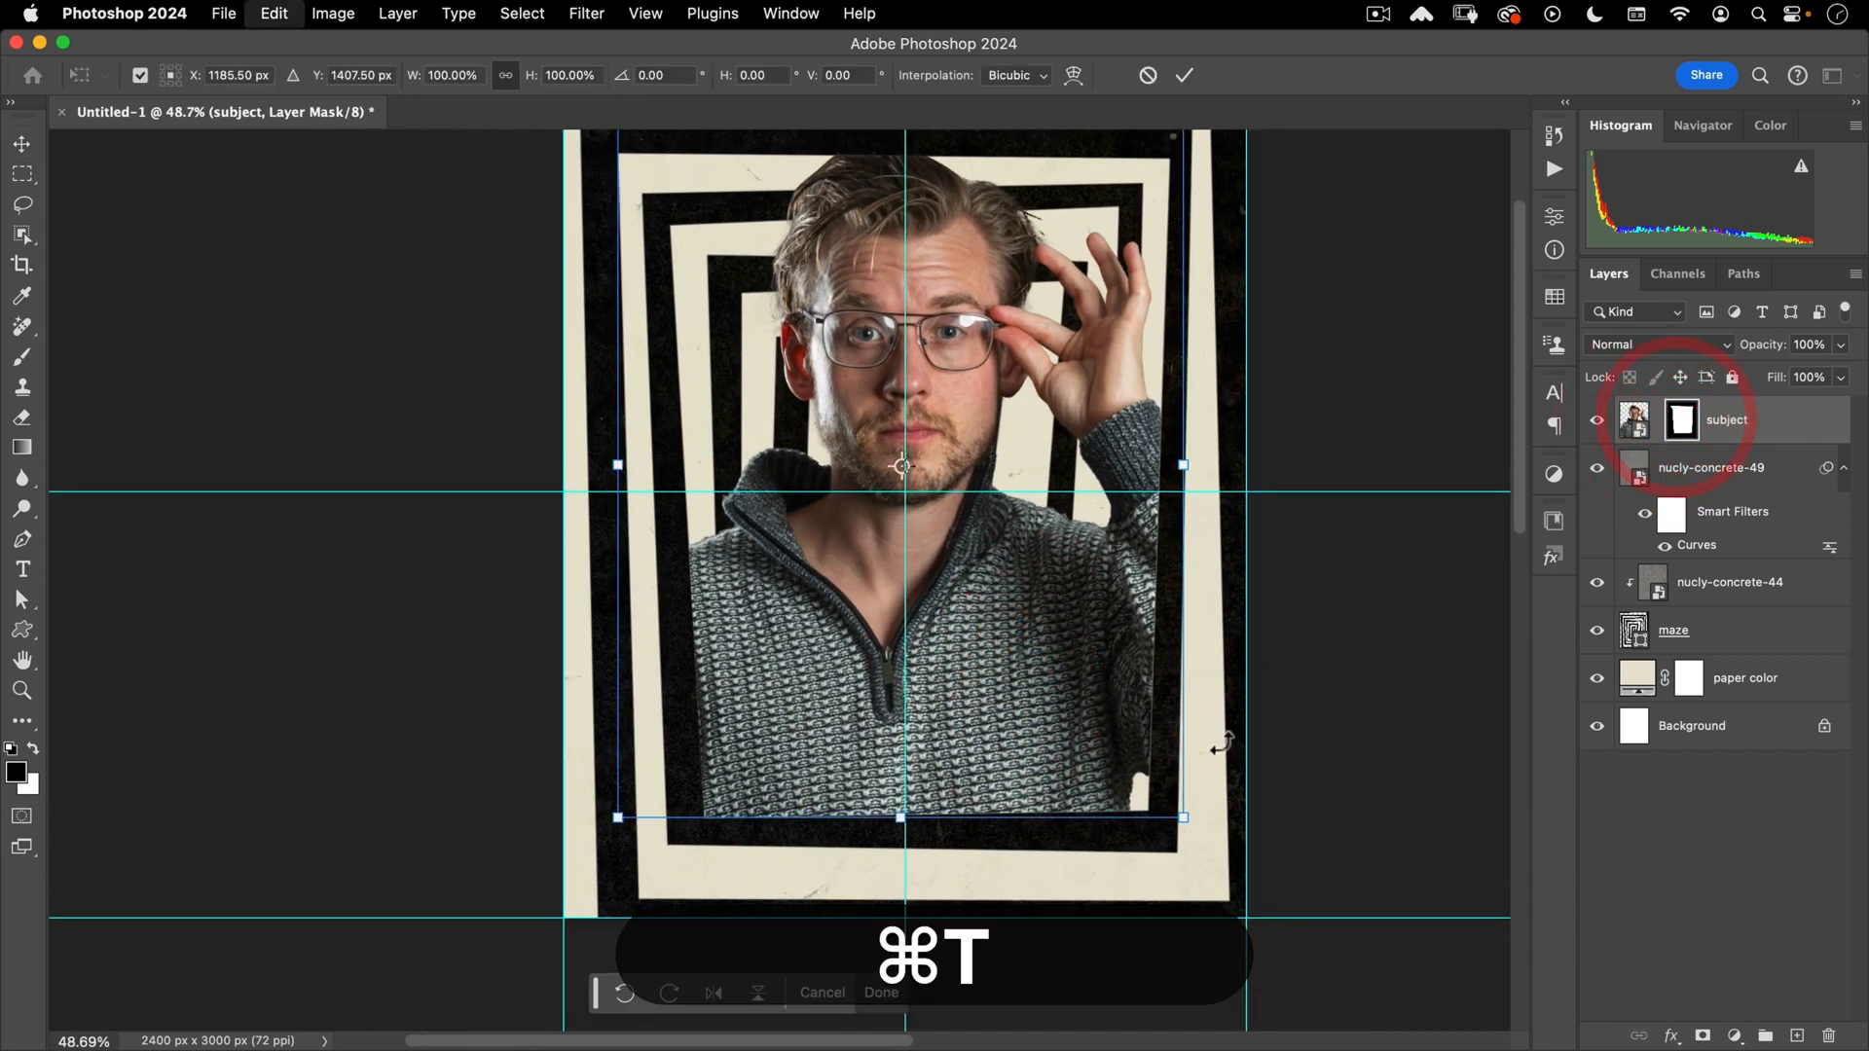
pyautogui.moveTo(1180, 821); pyautogui.dragTo(1188, 824)
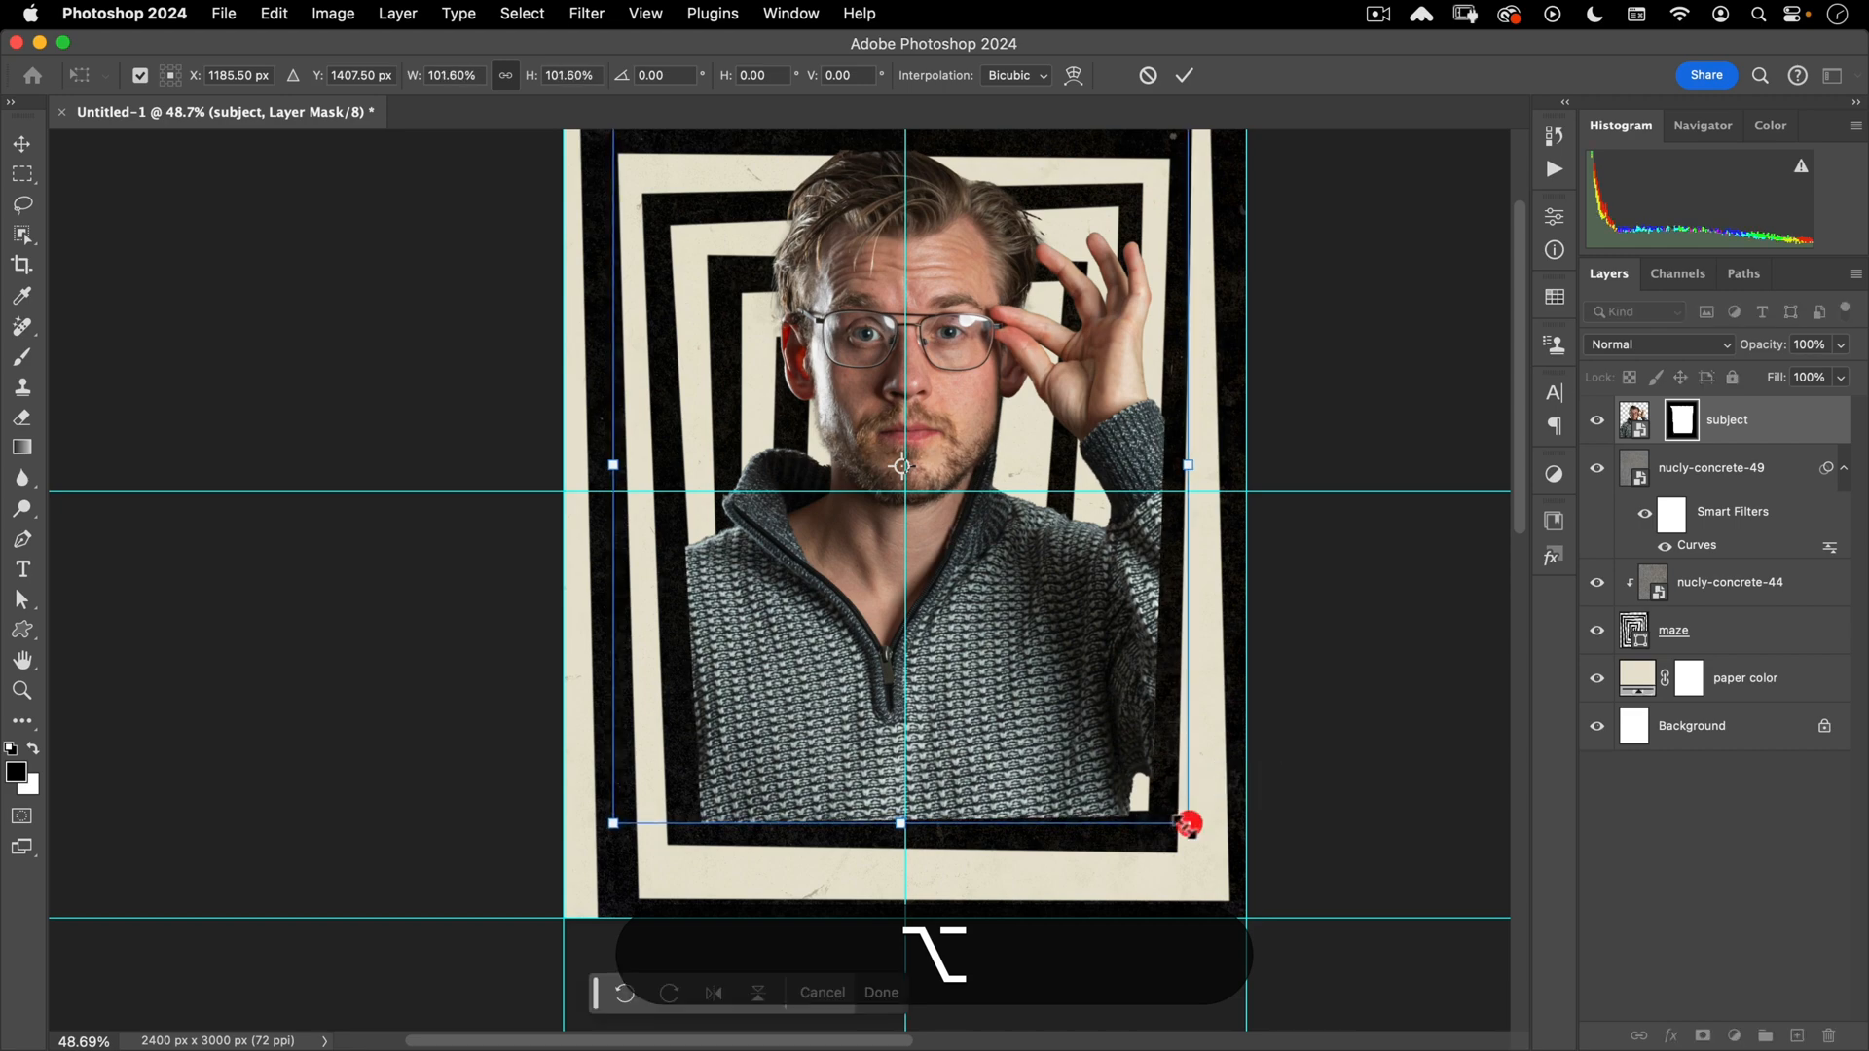
pyautogui.doubleClick(824, 605)
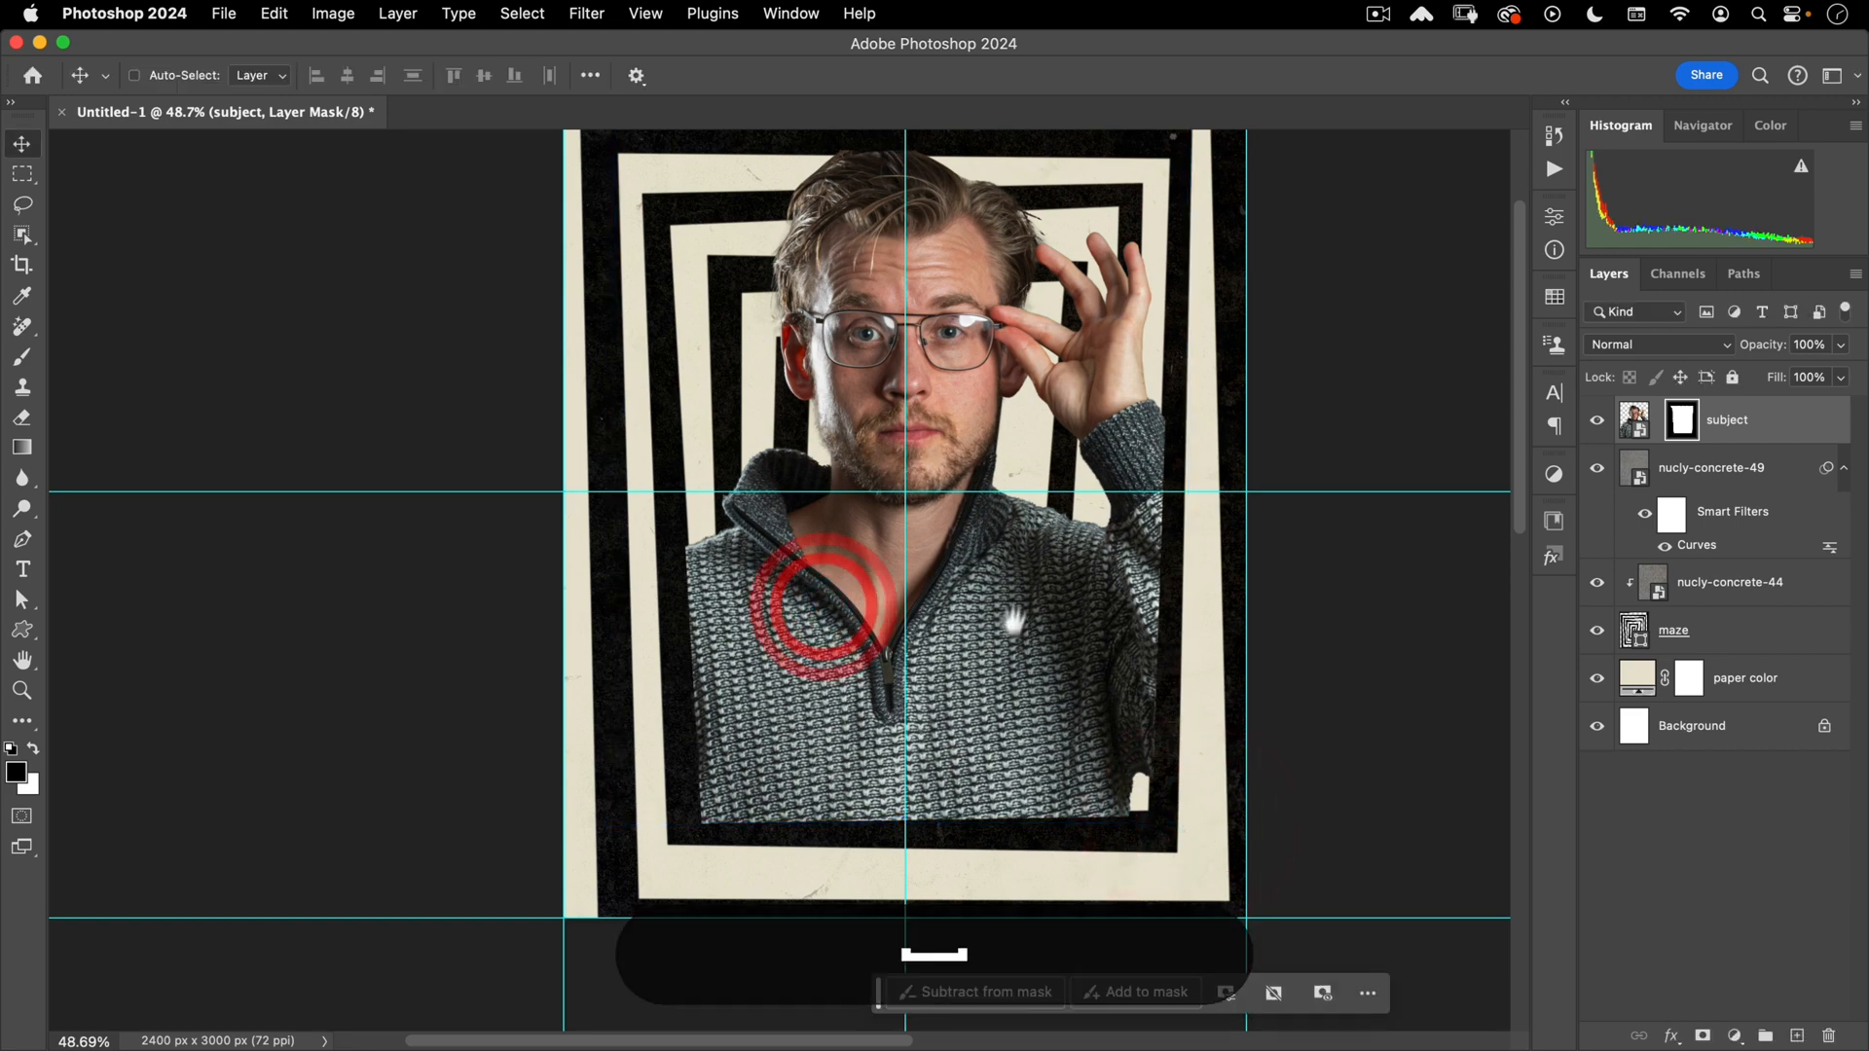
pyautogui.moveTo(1012, 608); pyautogui.dragTo(967, 689)
pyautogui.press('w')
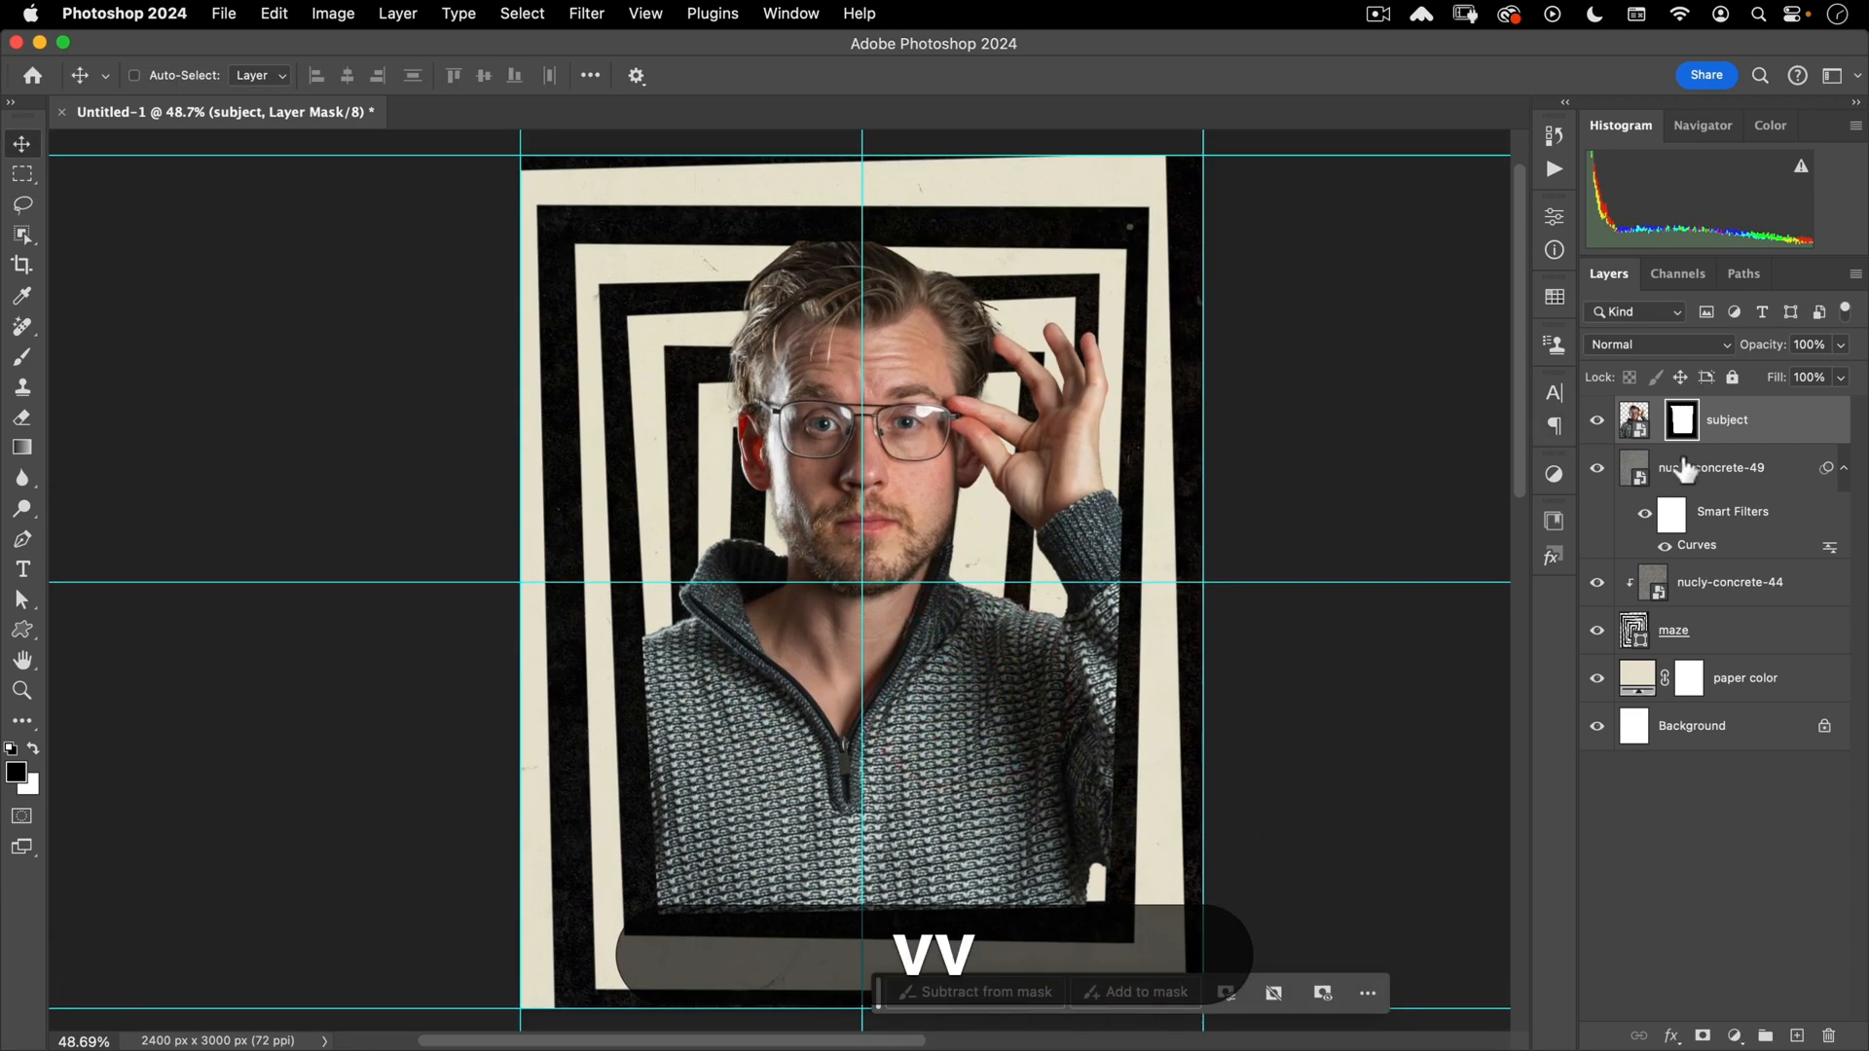
# - Duplicate the maze and nucly-concrete-44 layers above the subject portrait
pyautogui.click(1711, 627)
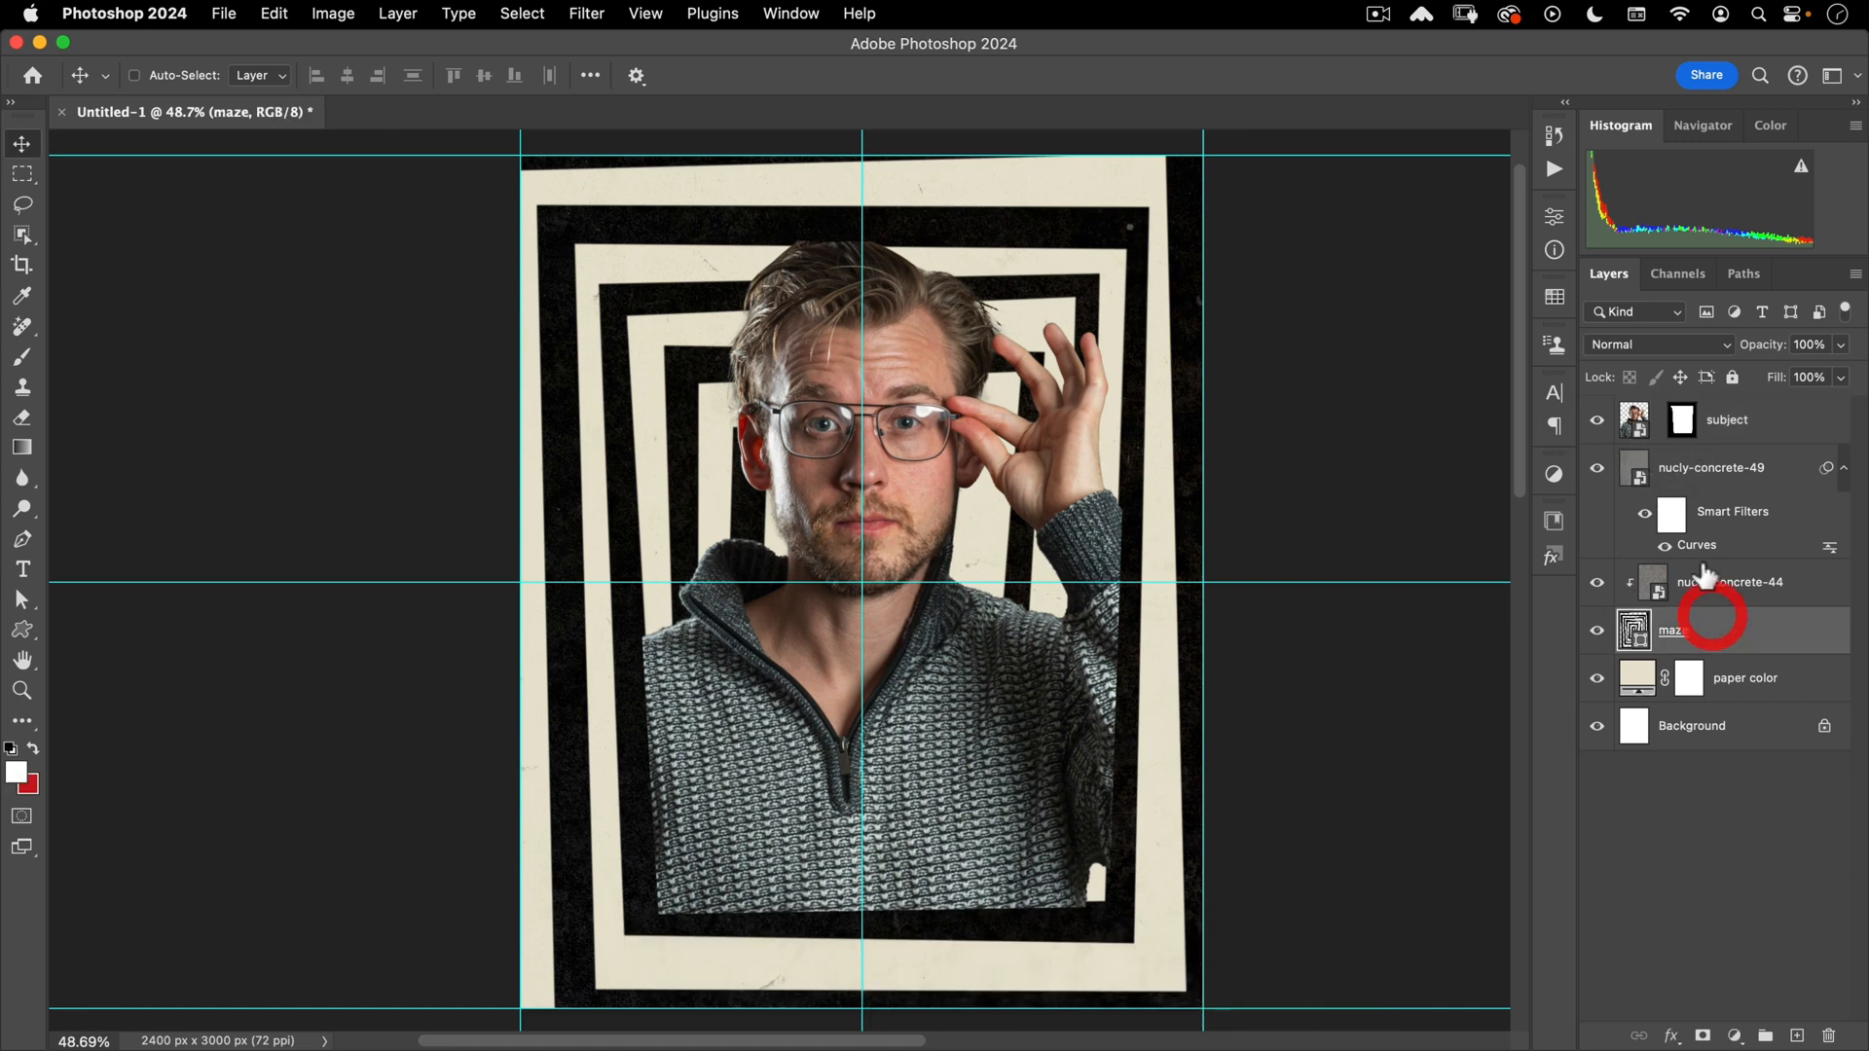
pyautogui.keyDown('shift'); pyautogui.click(1726, 582); pyautogui.keyUp('shift')
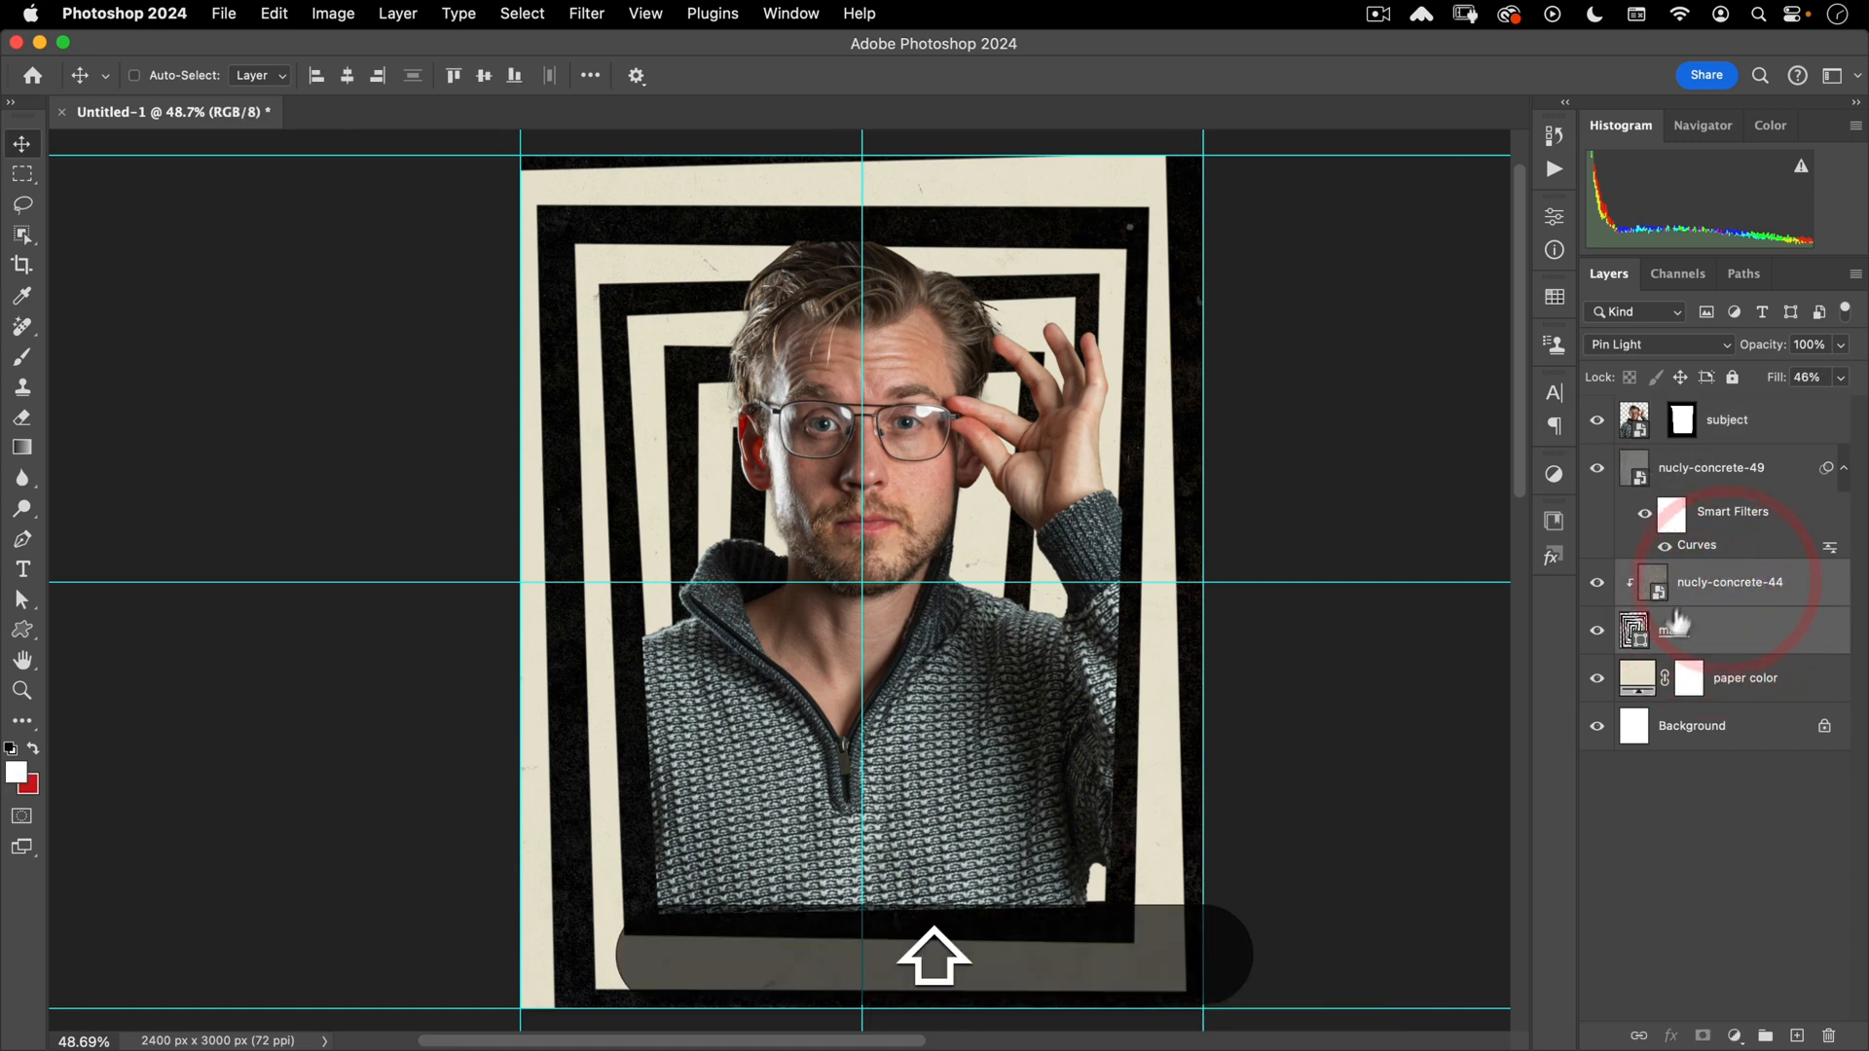
pyautogui.moveTo(1708, 637); pyautogui.dragTo(1721, 409)
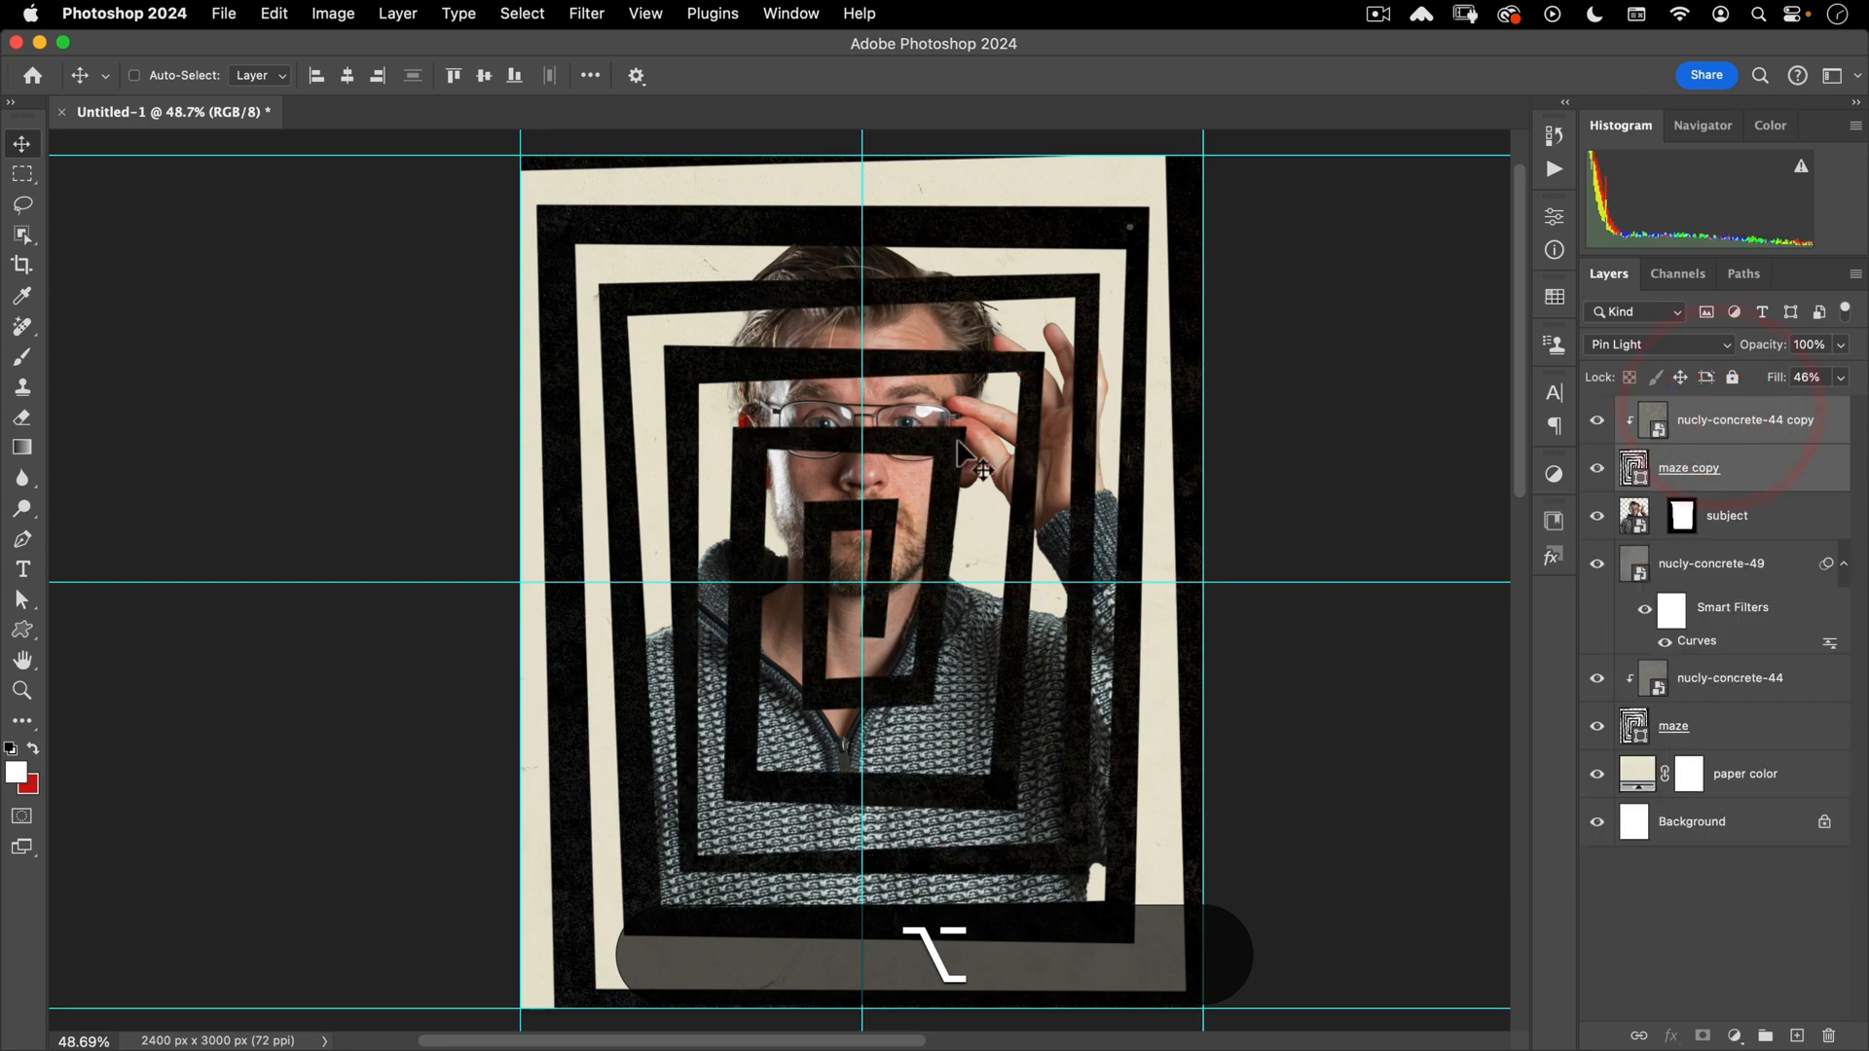
pyautogui.press('space')
pyautogui.moveTo(946, 434); pyautogui.dragTo(986, 477)
# - Duplicate nucly-concrete-49 to the top of the stack and clip it to the layer below
pyautogui.click(1705, 564)
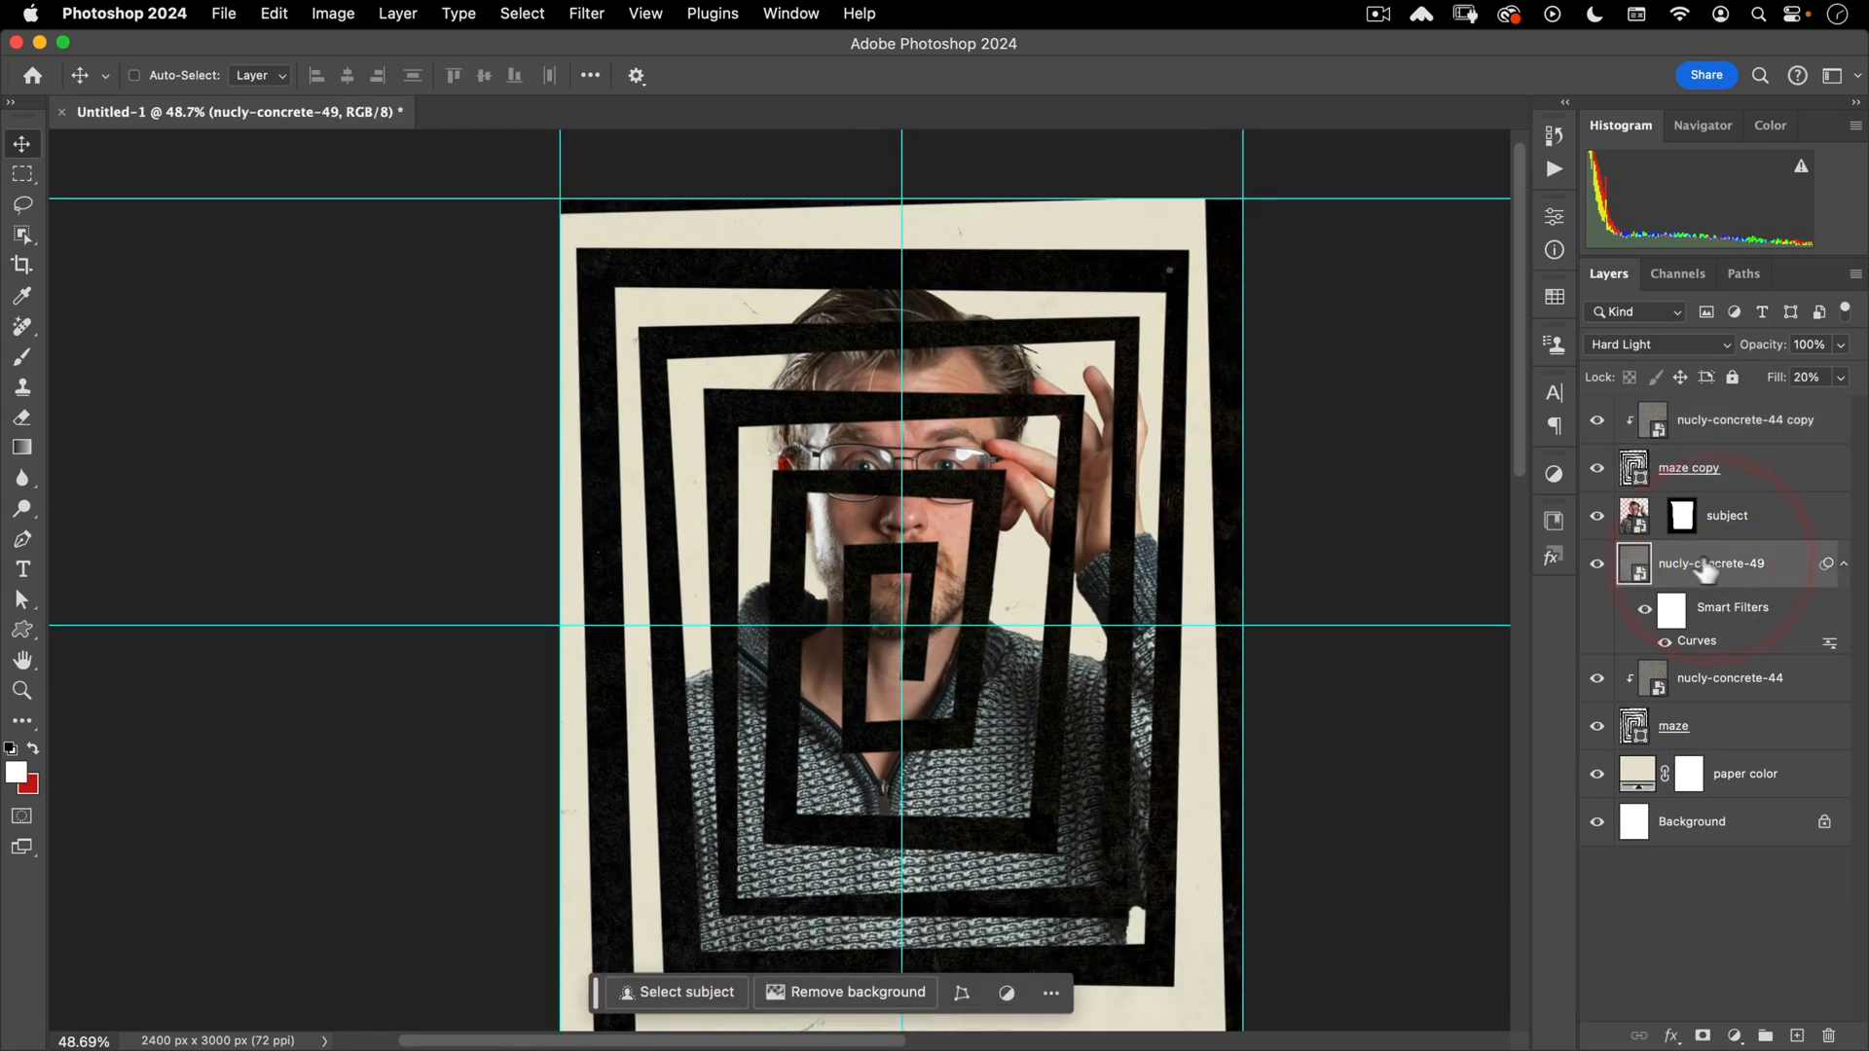
pyautogui.moveTo(1688, 565); pyautogui.dragTo(1705, 436)
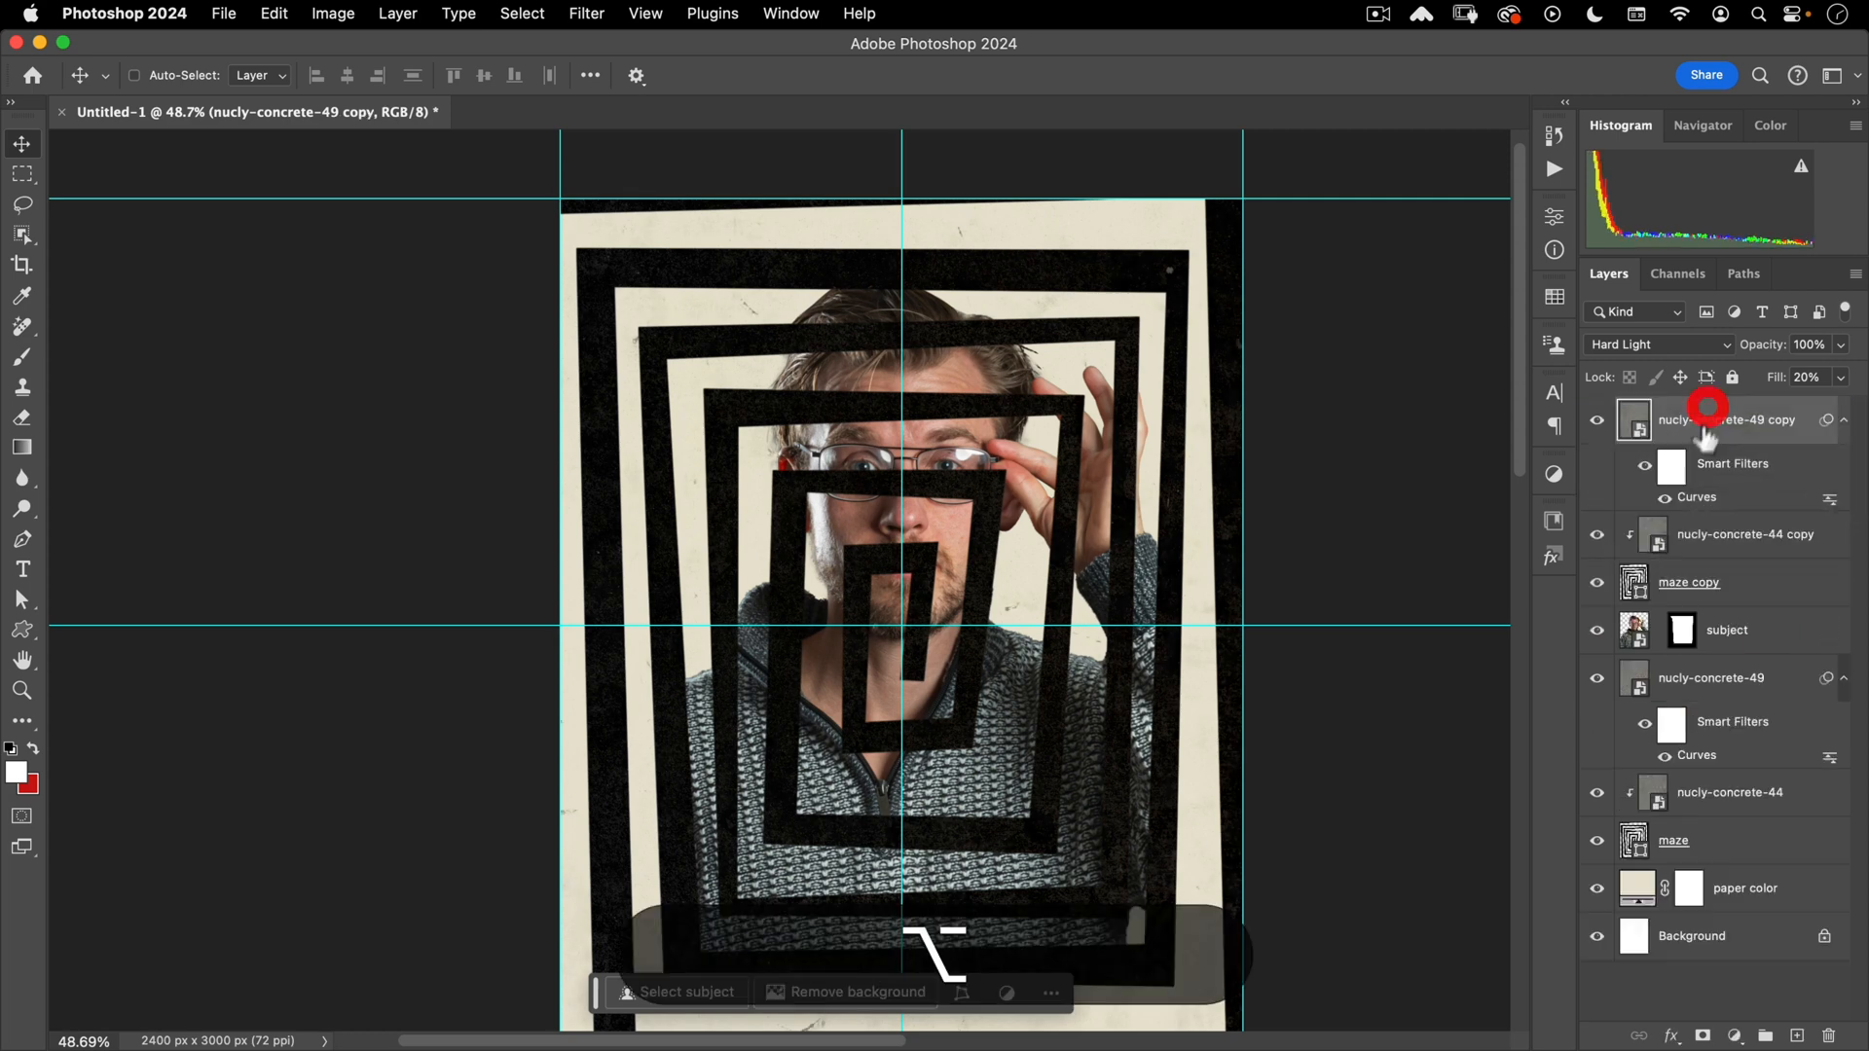
pyautogui.keyDown('alt'); pyautogui.click(1659, 508); pyautogui.keyUp('alt')
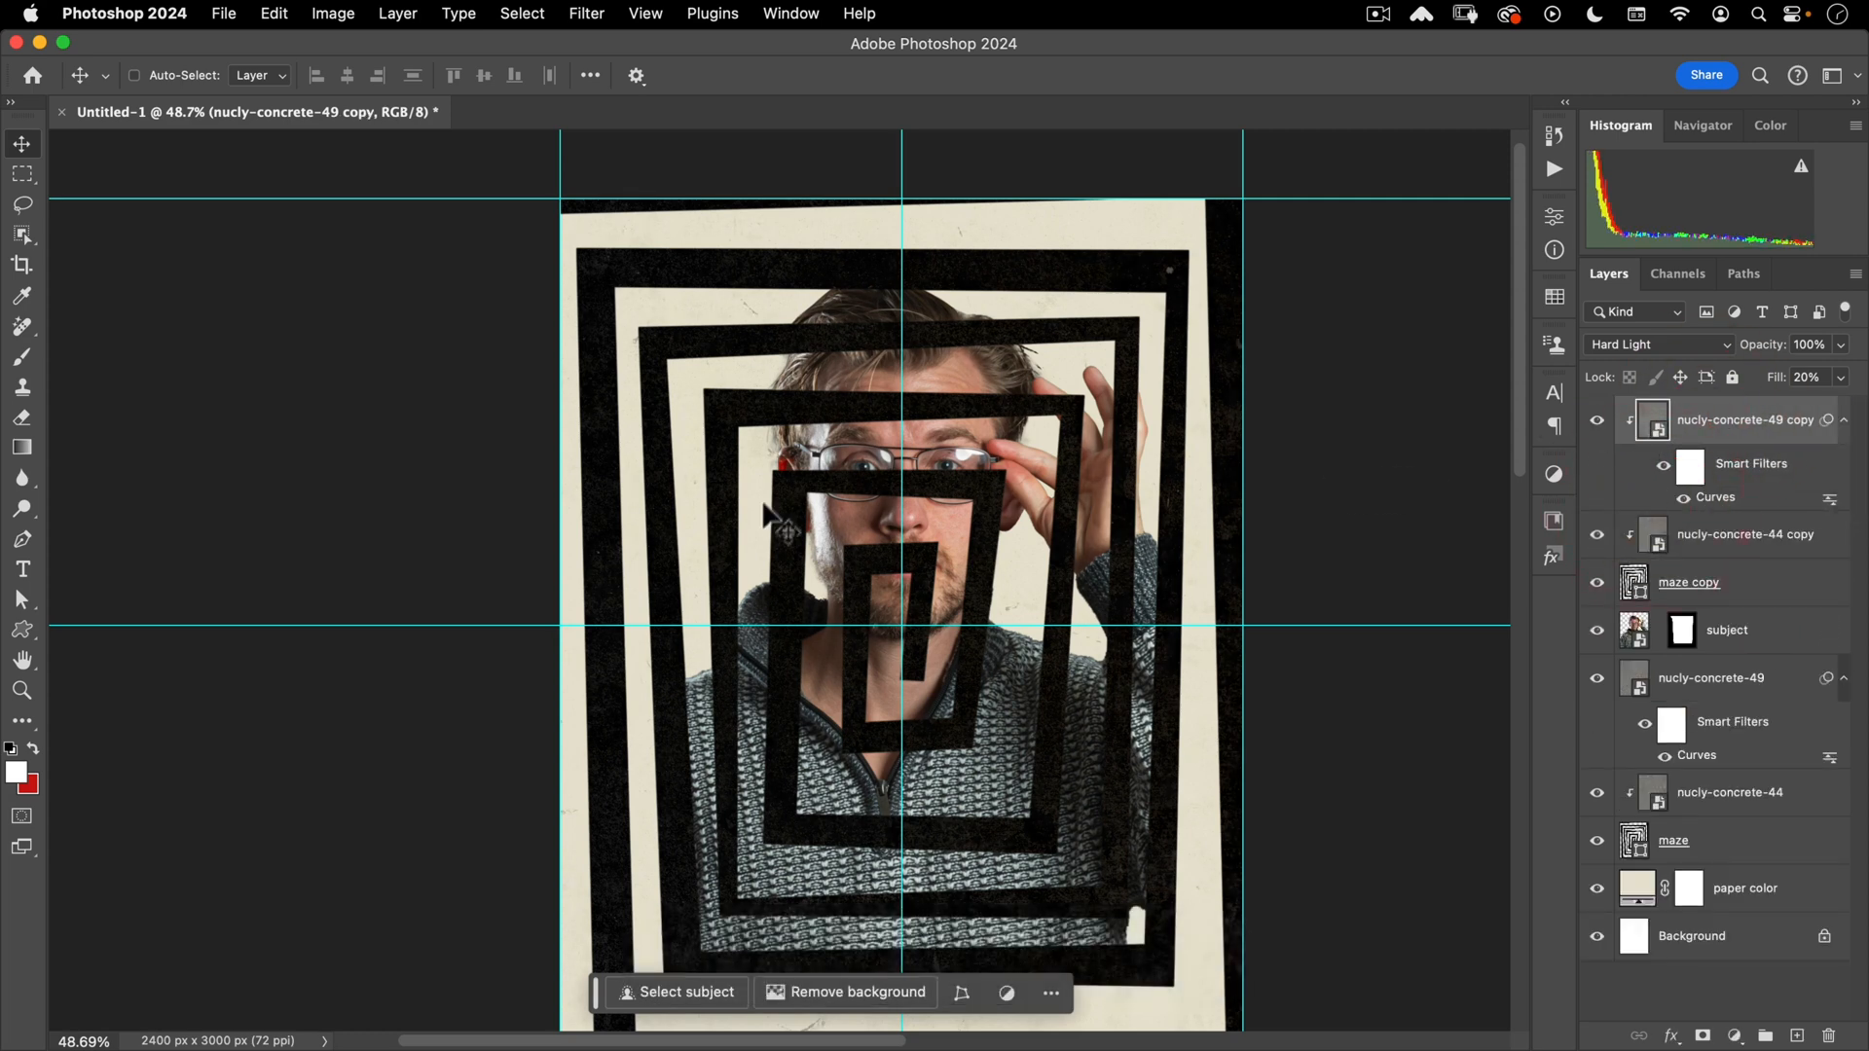
pyautogui.moveTo(872, 479); pyautogui.dragTo(850, 385)
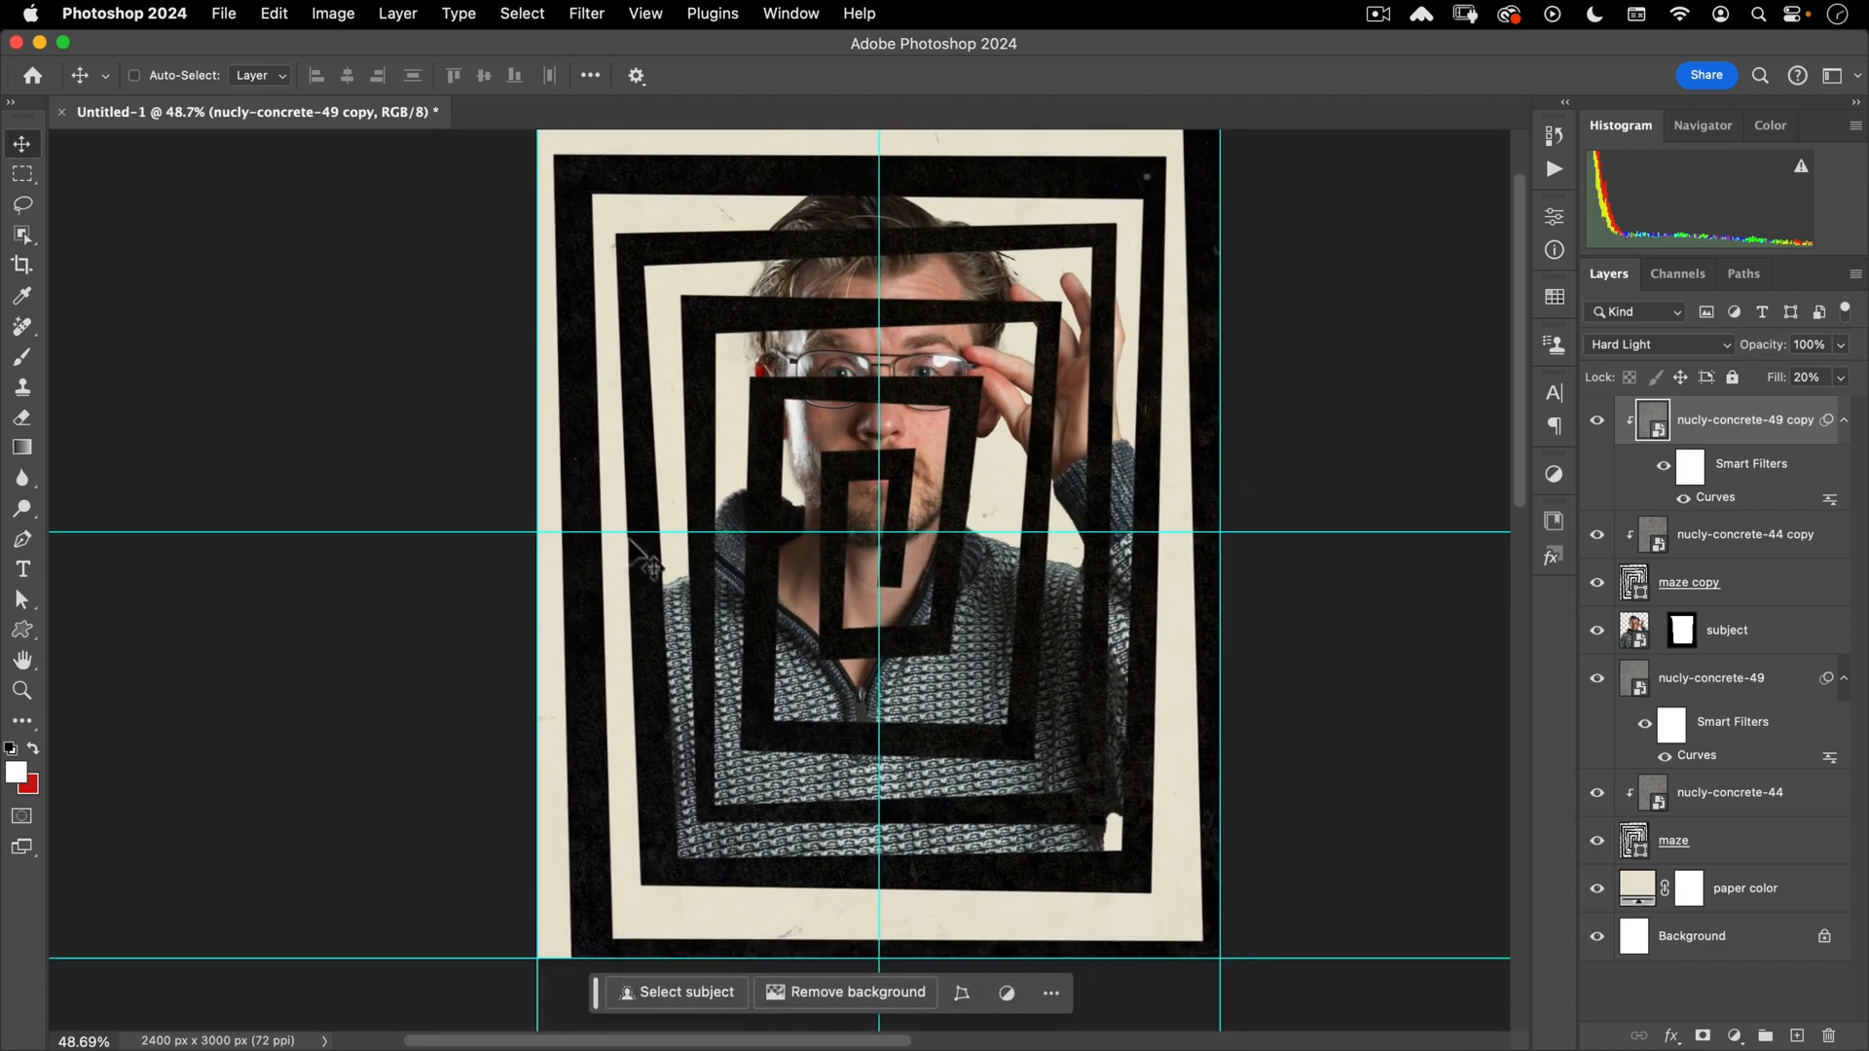
pyautogui.click(27, 203)
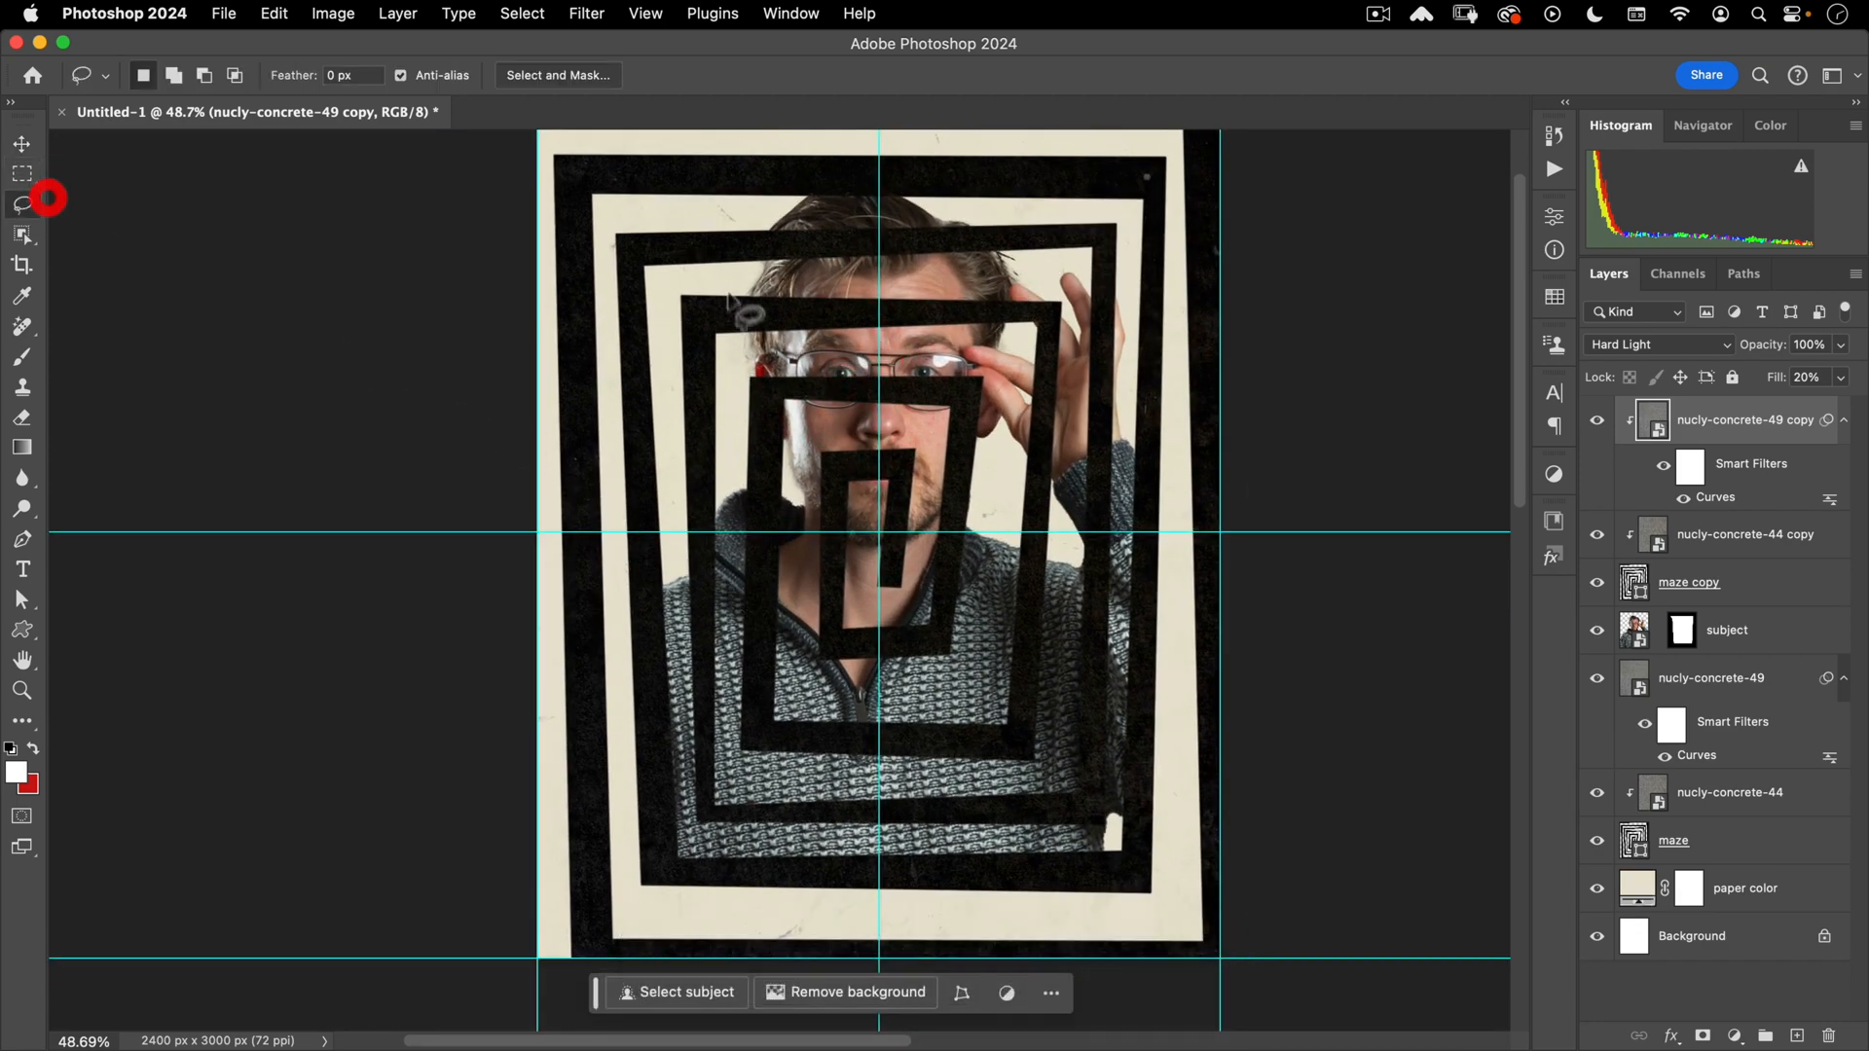
# - Draw a Polygonal Lasso selection around the inner maze bands covering the portrait
pyautogui.keyDown('alt'); pyautogui.click(611, 226); pyautogui.keyUp('alt')
pyautogui.keyDown('alt'); pyautogui.click(732, 355); pyautogui.keyUp('alt')
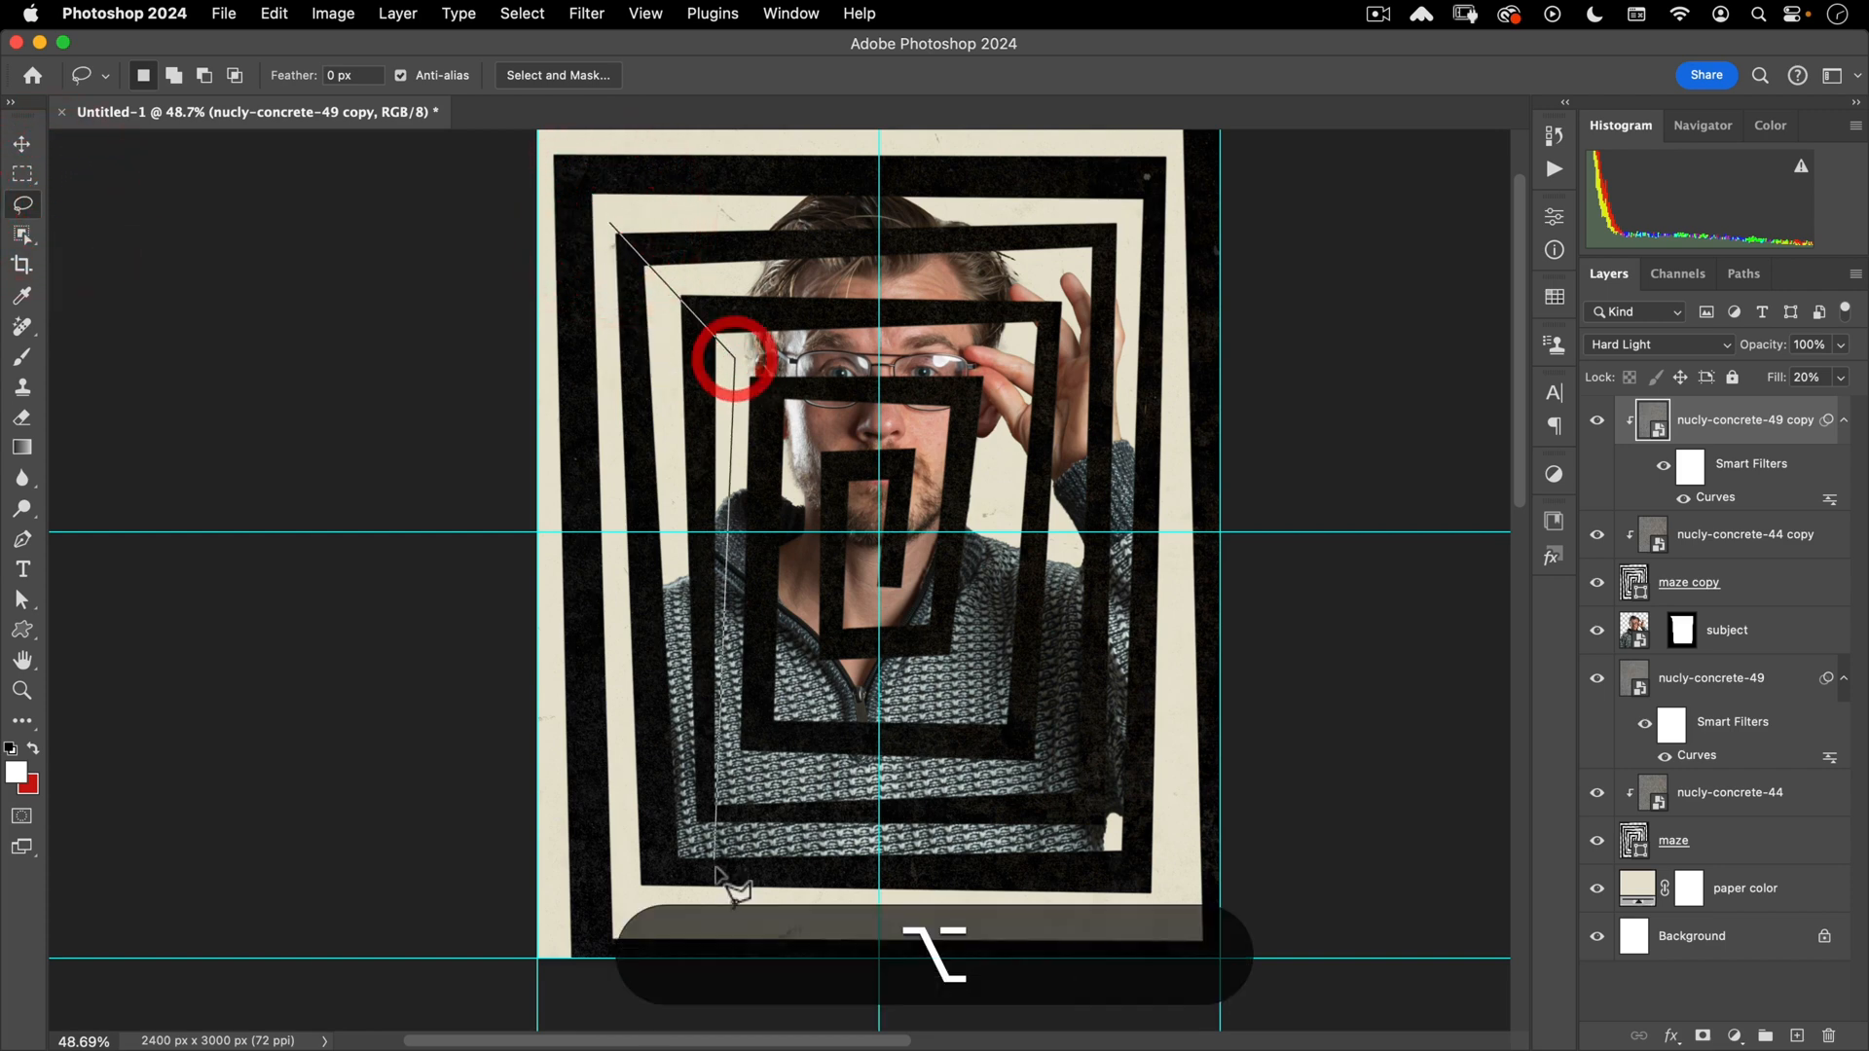
pyautogui.keyDown('alt'); pyautogui.click(732, 766); pyautogui.keyUp('alt')
pyautogui.keyDown('alt'); pyautogui.click(1063, 768); pyautogui.keyUp('alt')
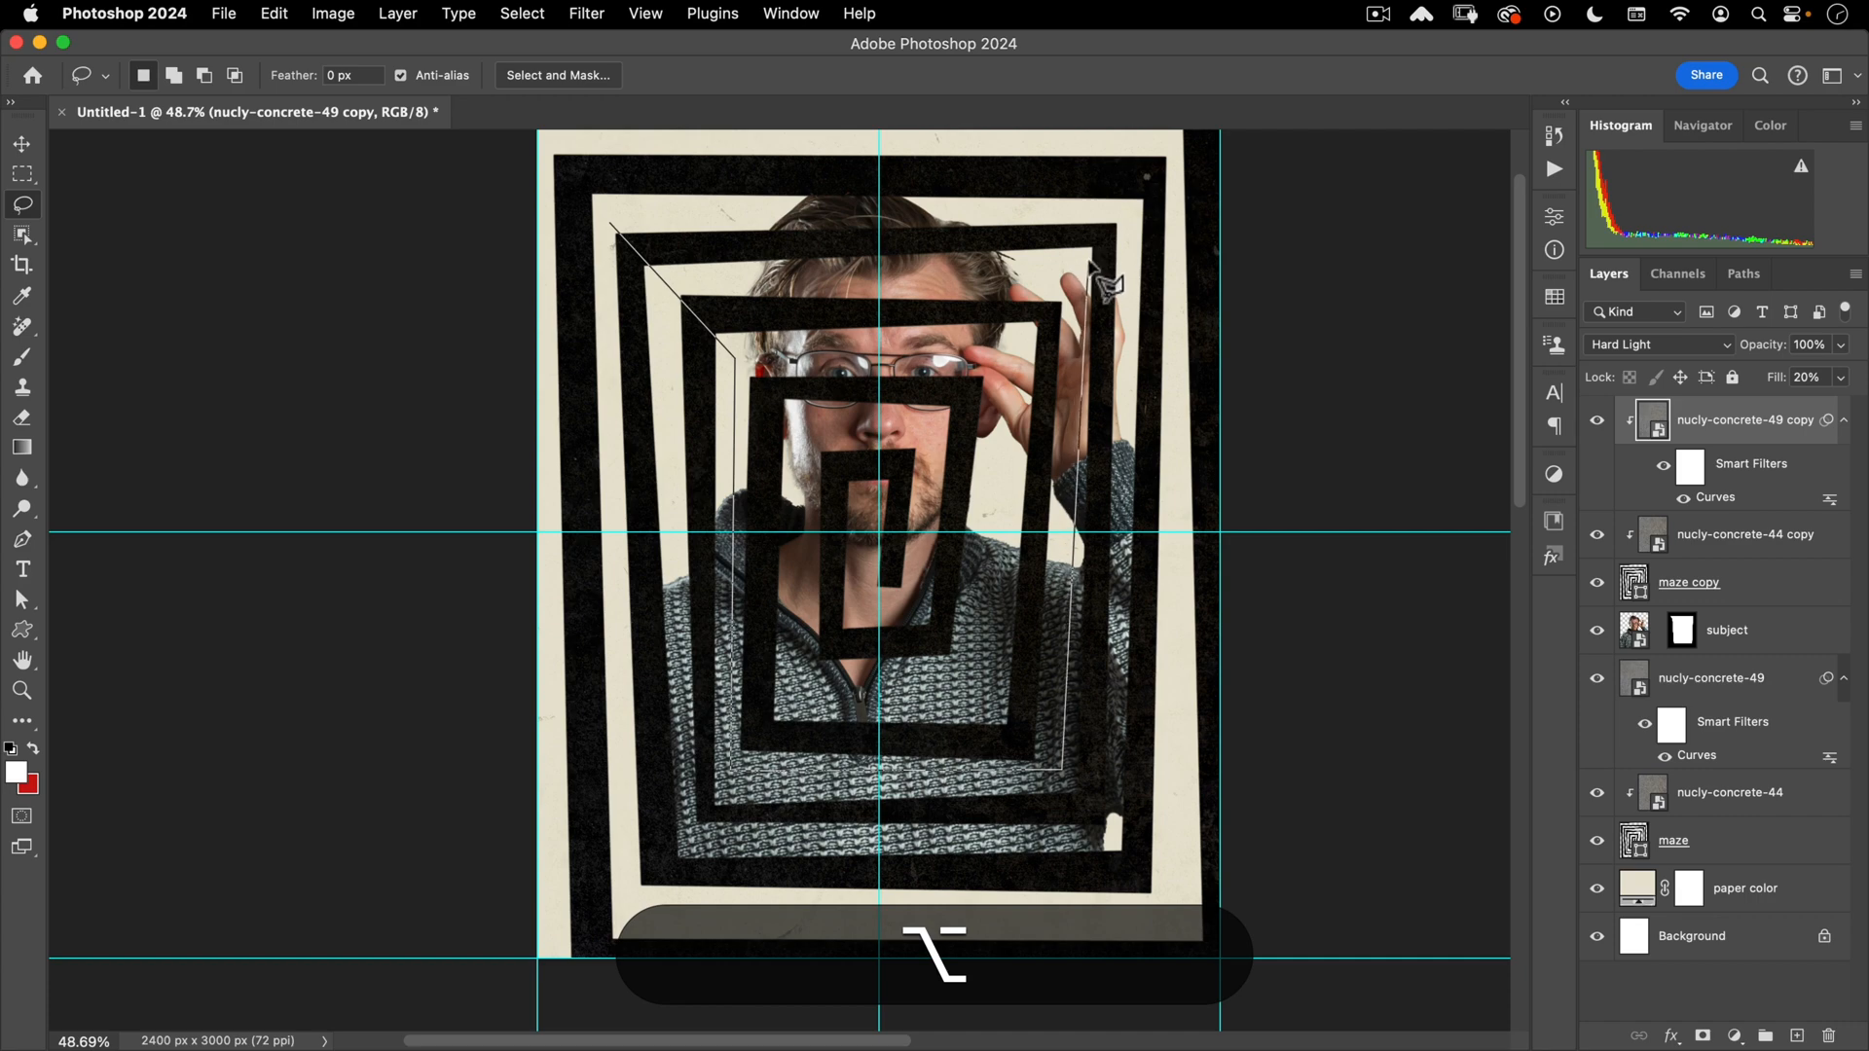
pyautogui.scroll(-2, 1087, 263)
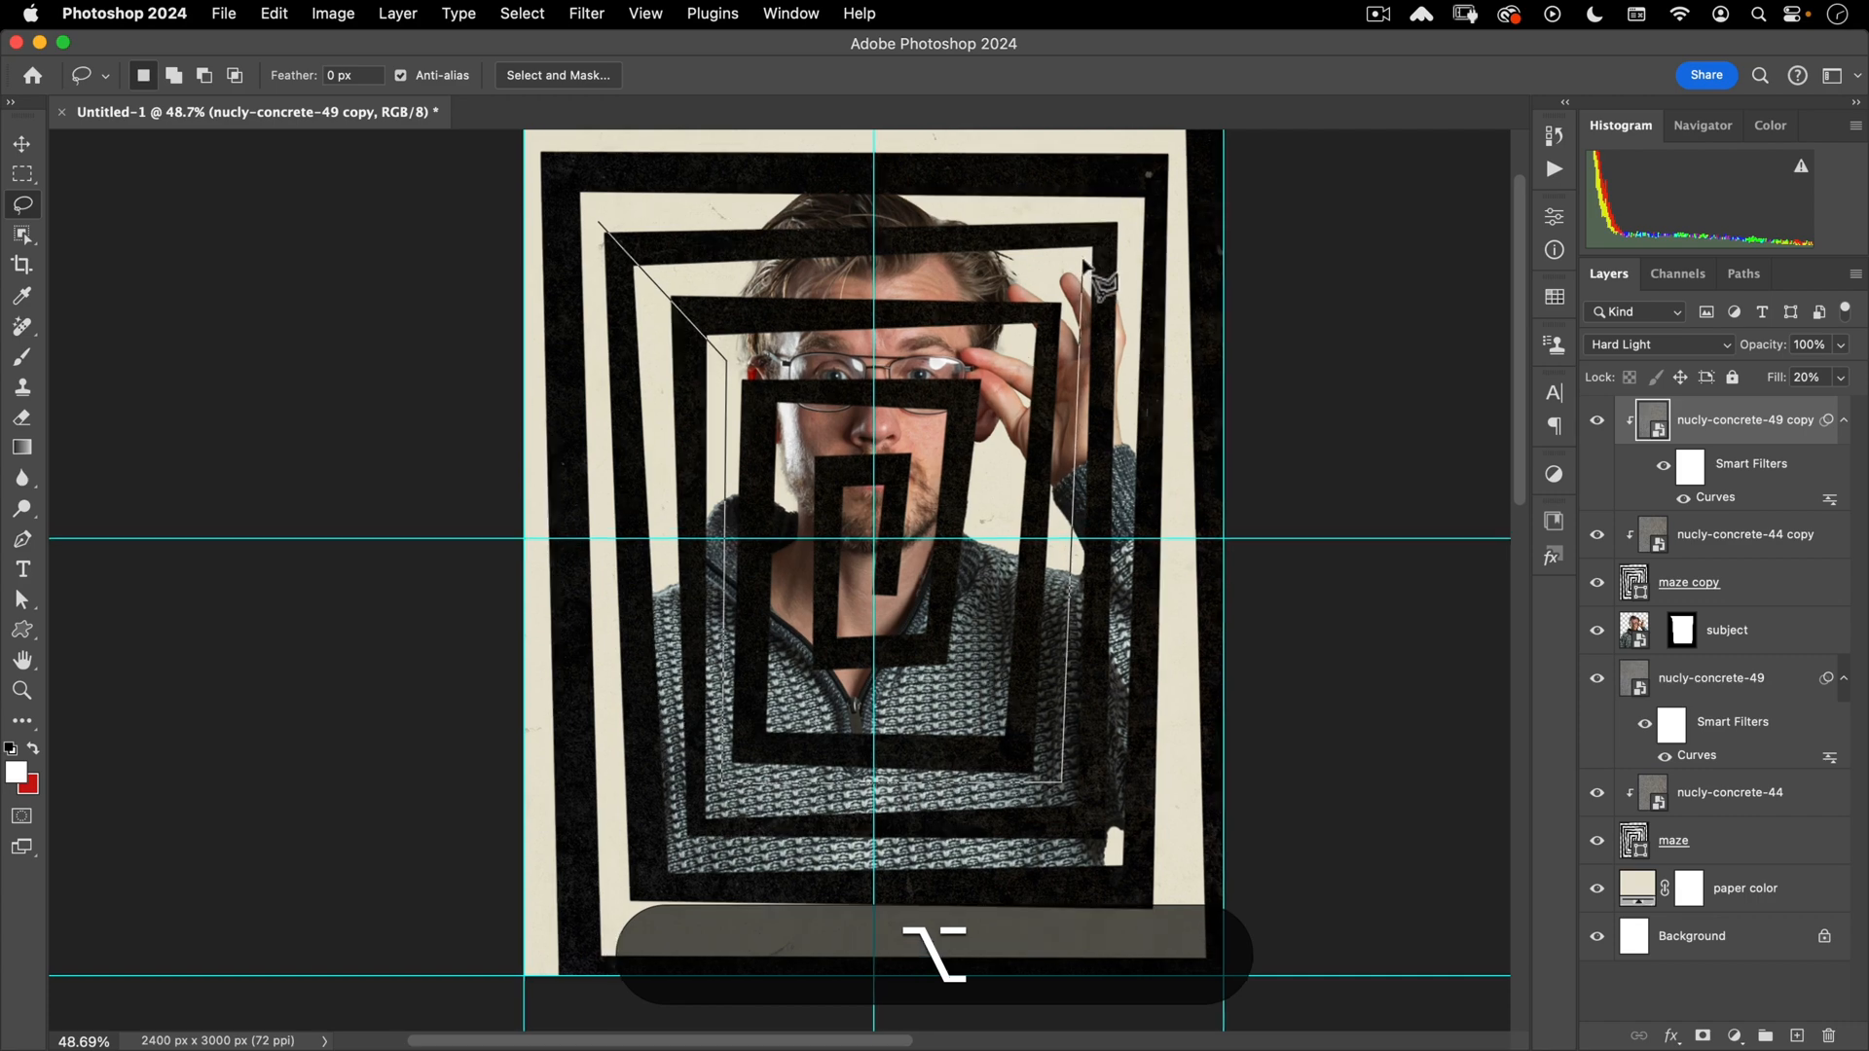
pyautogui.click(1082, 254)
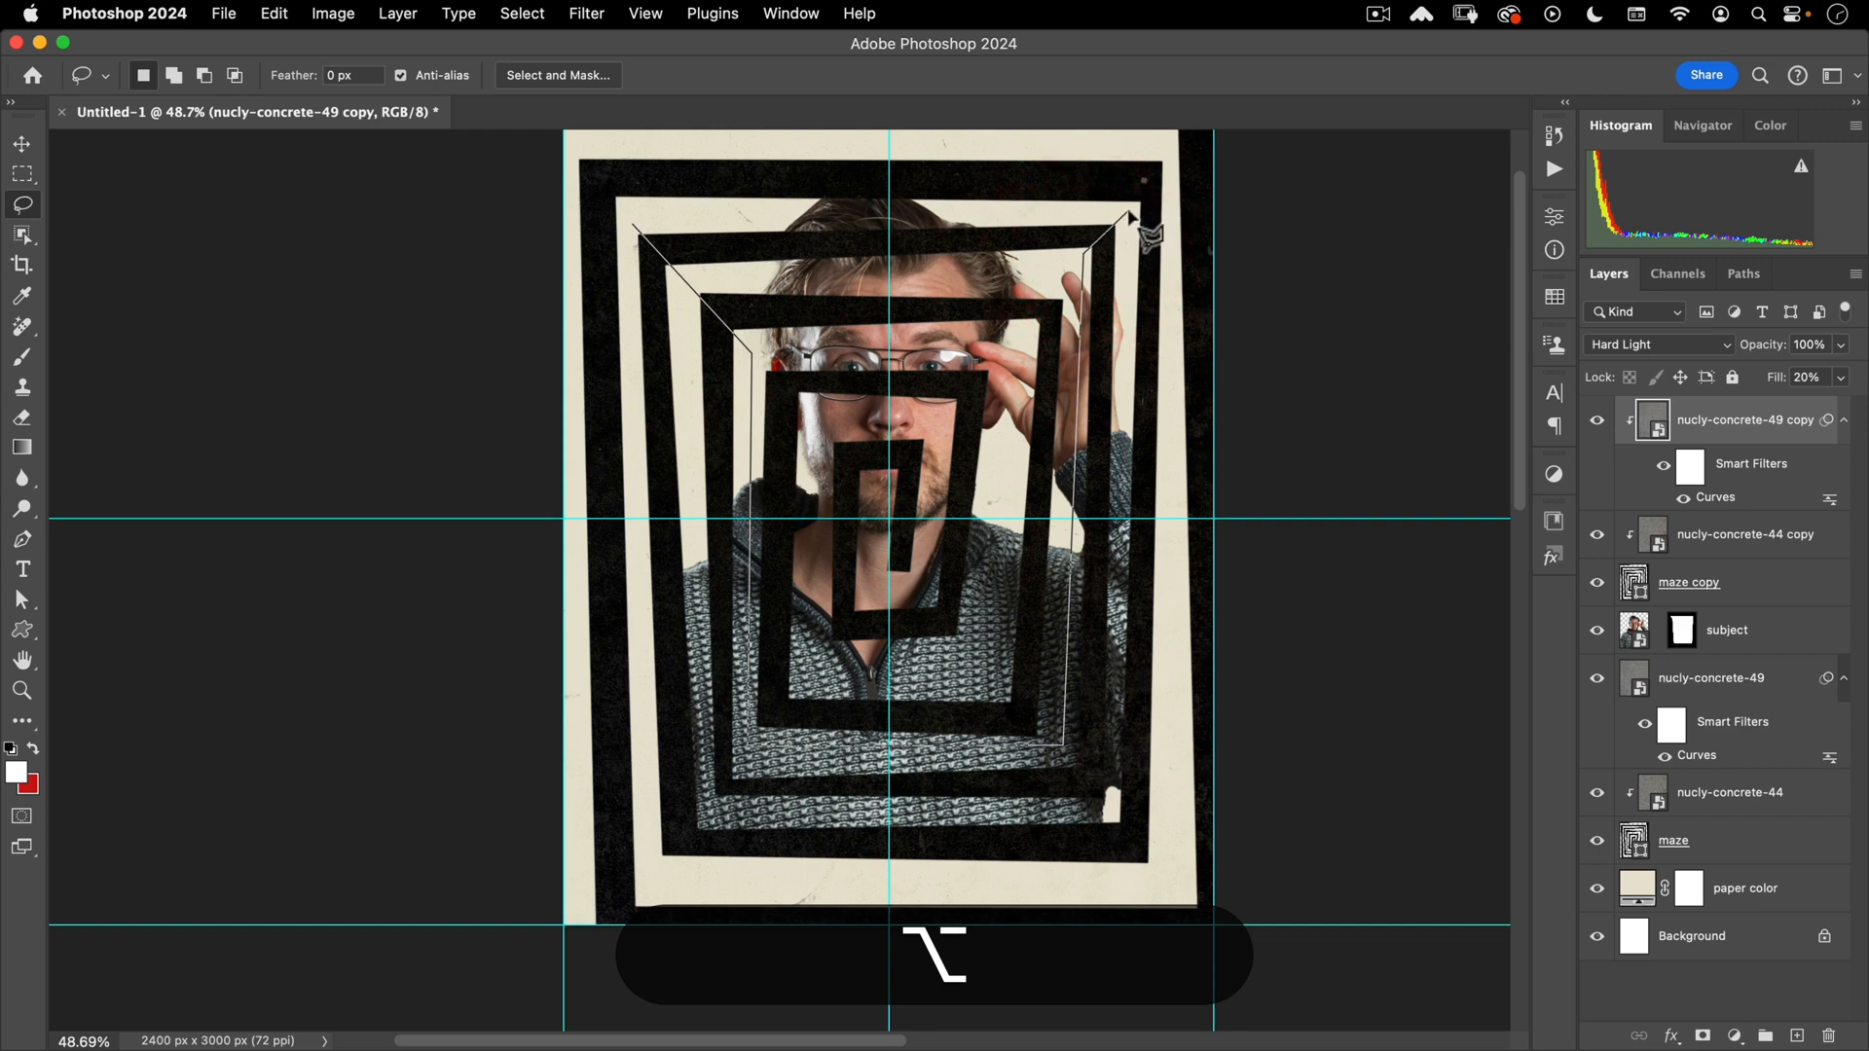
pyautogui.click(1129, 213)
pyautogui.click(1169, 154)
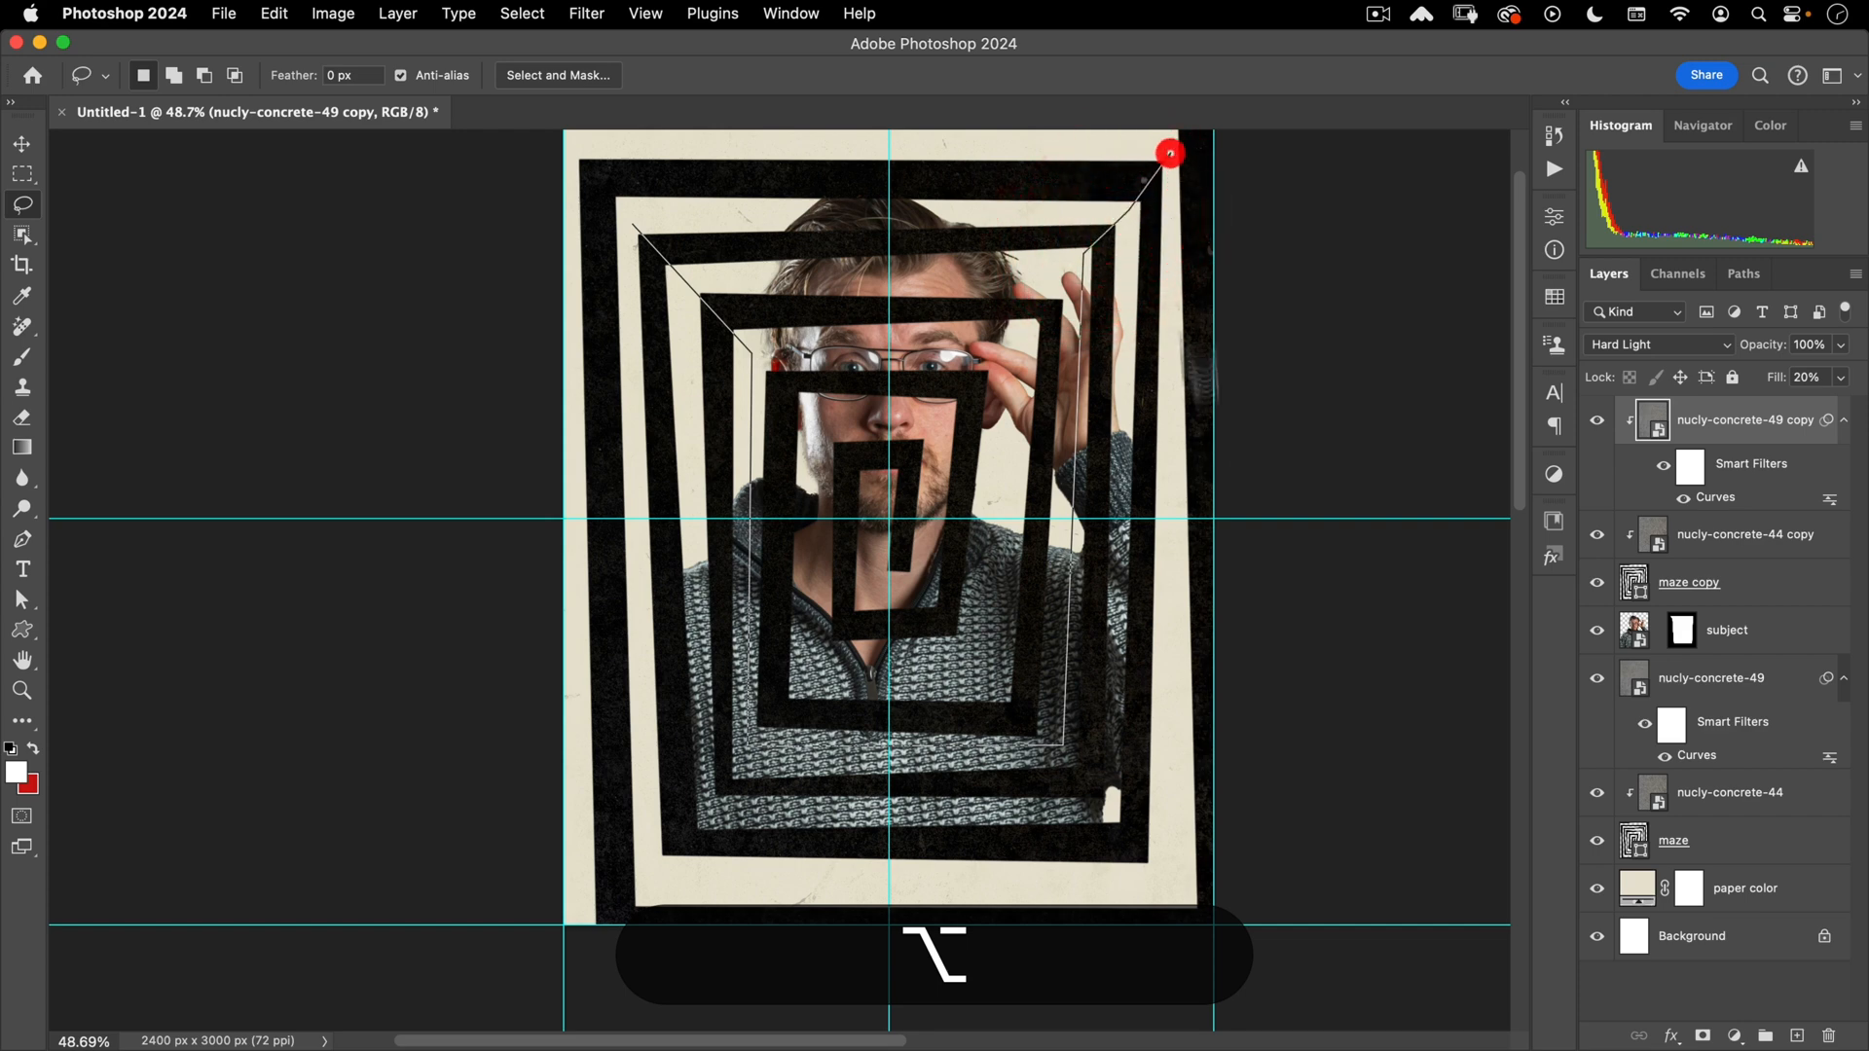
pyautogui.click(1164, 875)
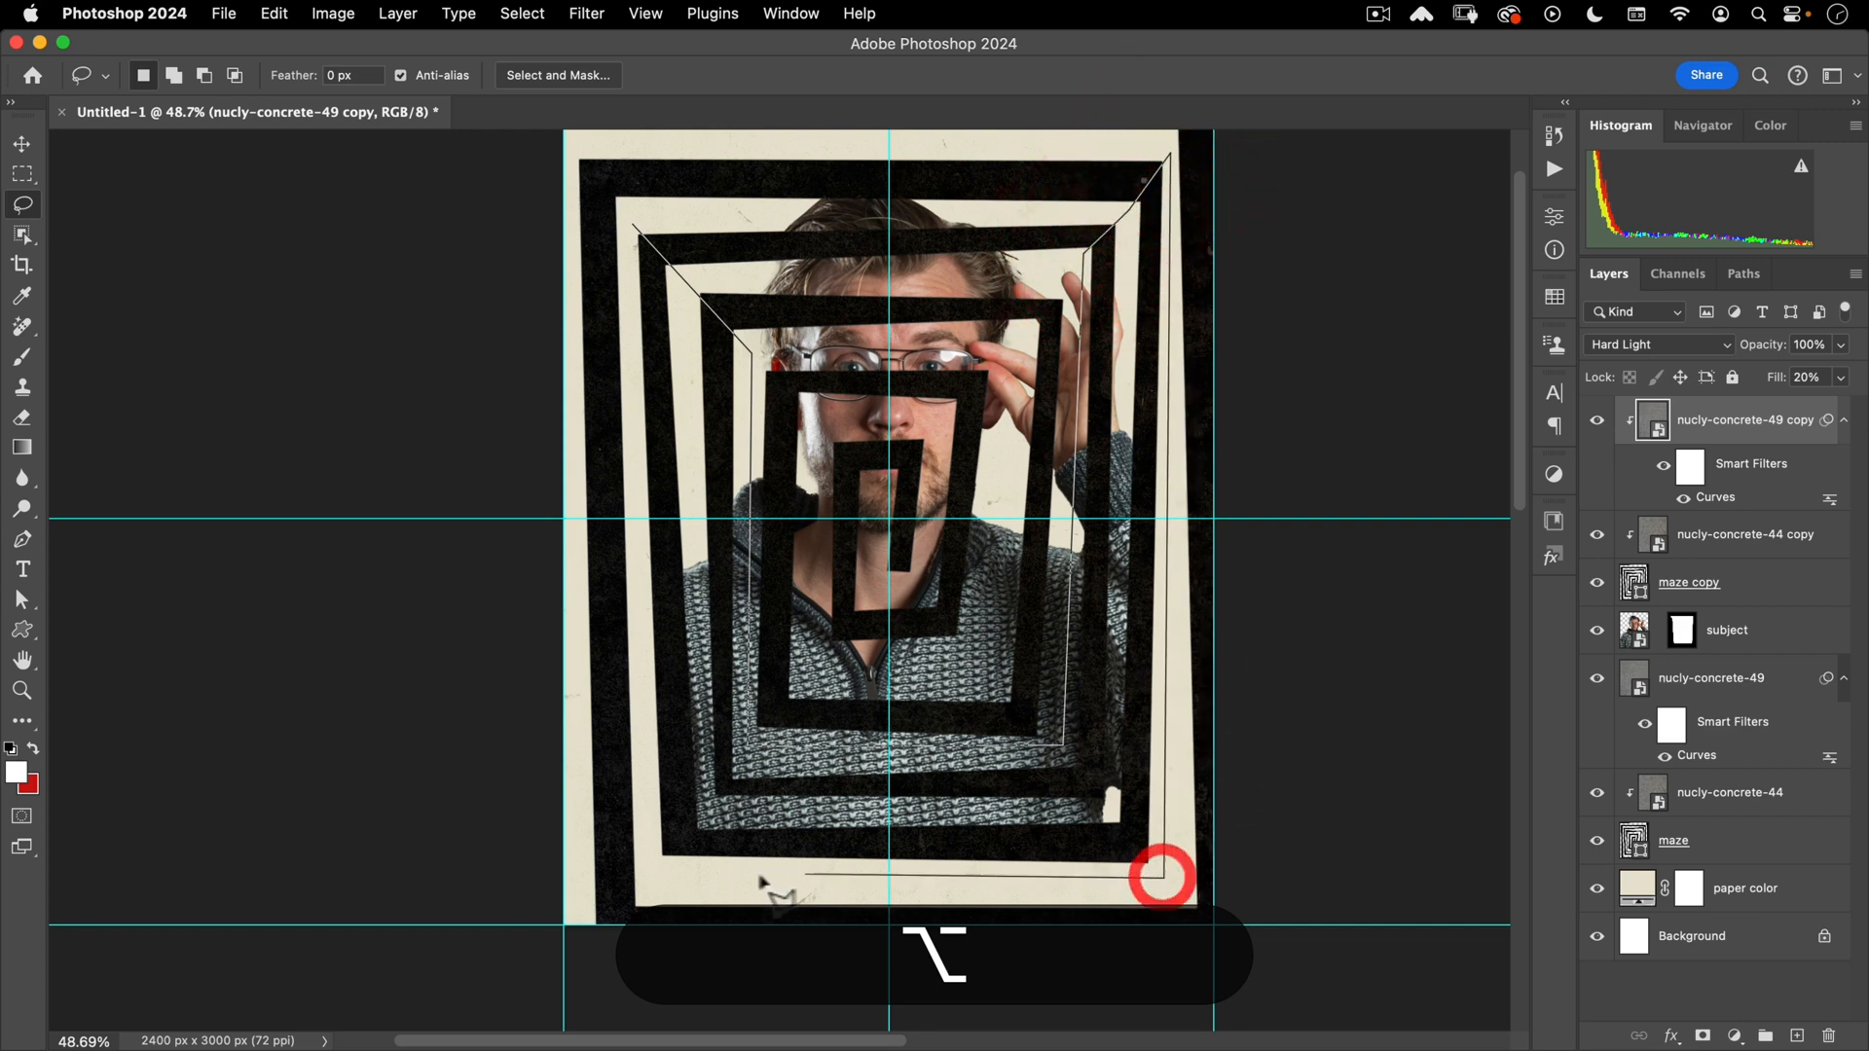
pyautogui.click(650, 864)
pyautogui.click(630, 222)
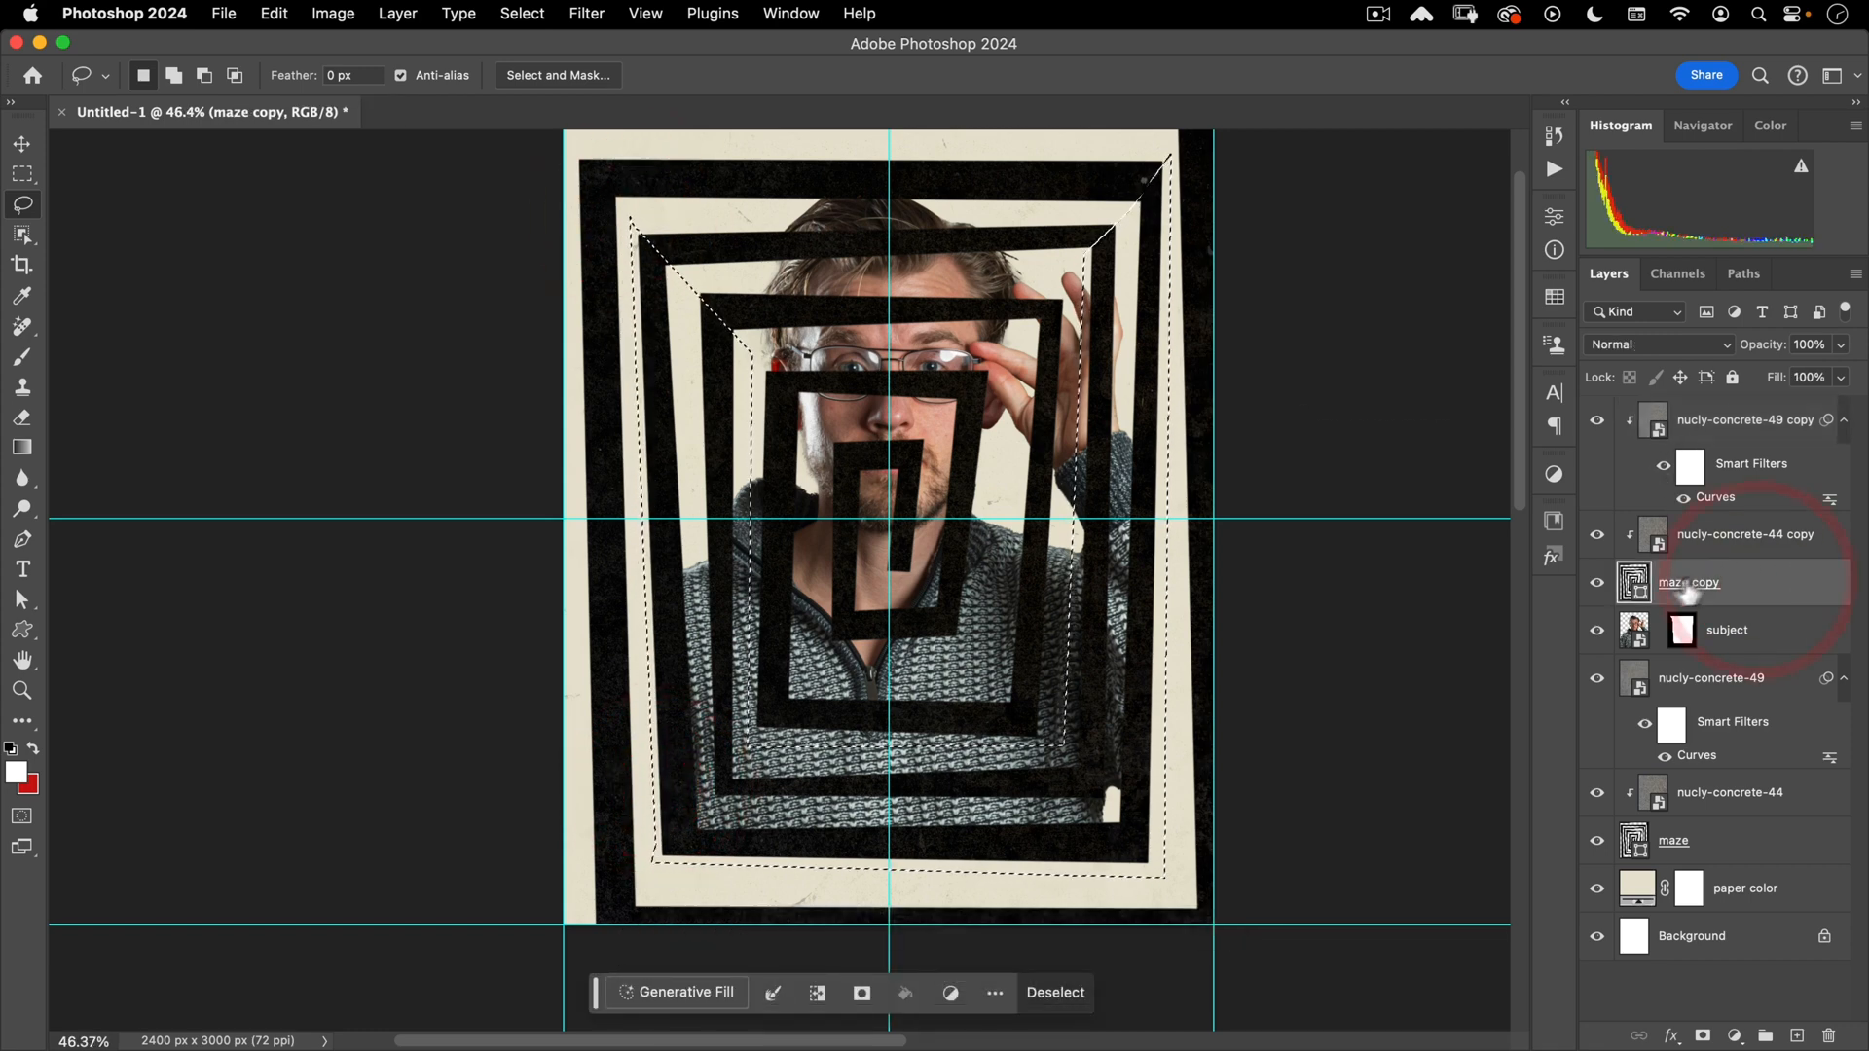
# - Add a hide-selection layer mask to maze copy so the inner bands disappear
pyautogui.click(1705, 1035)
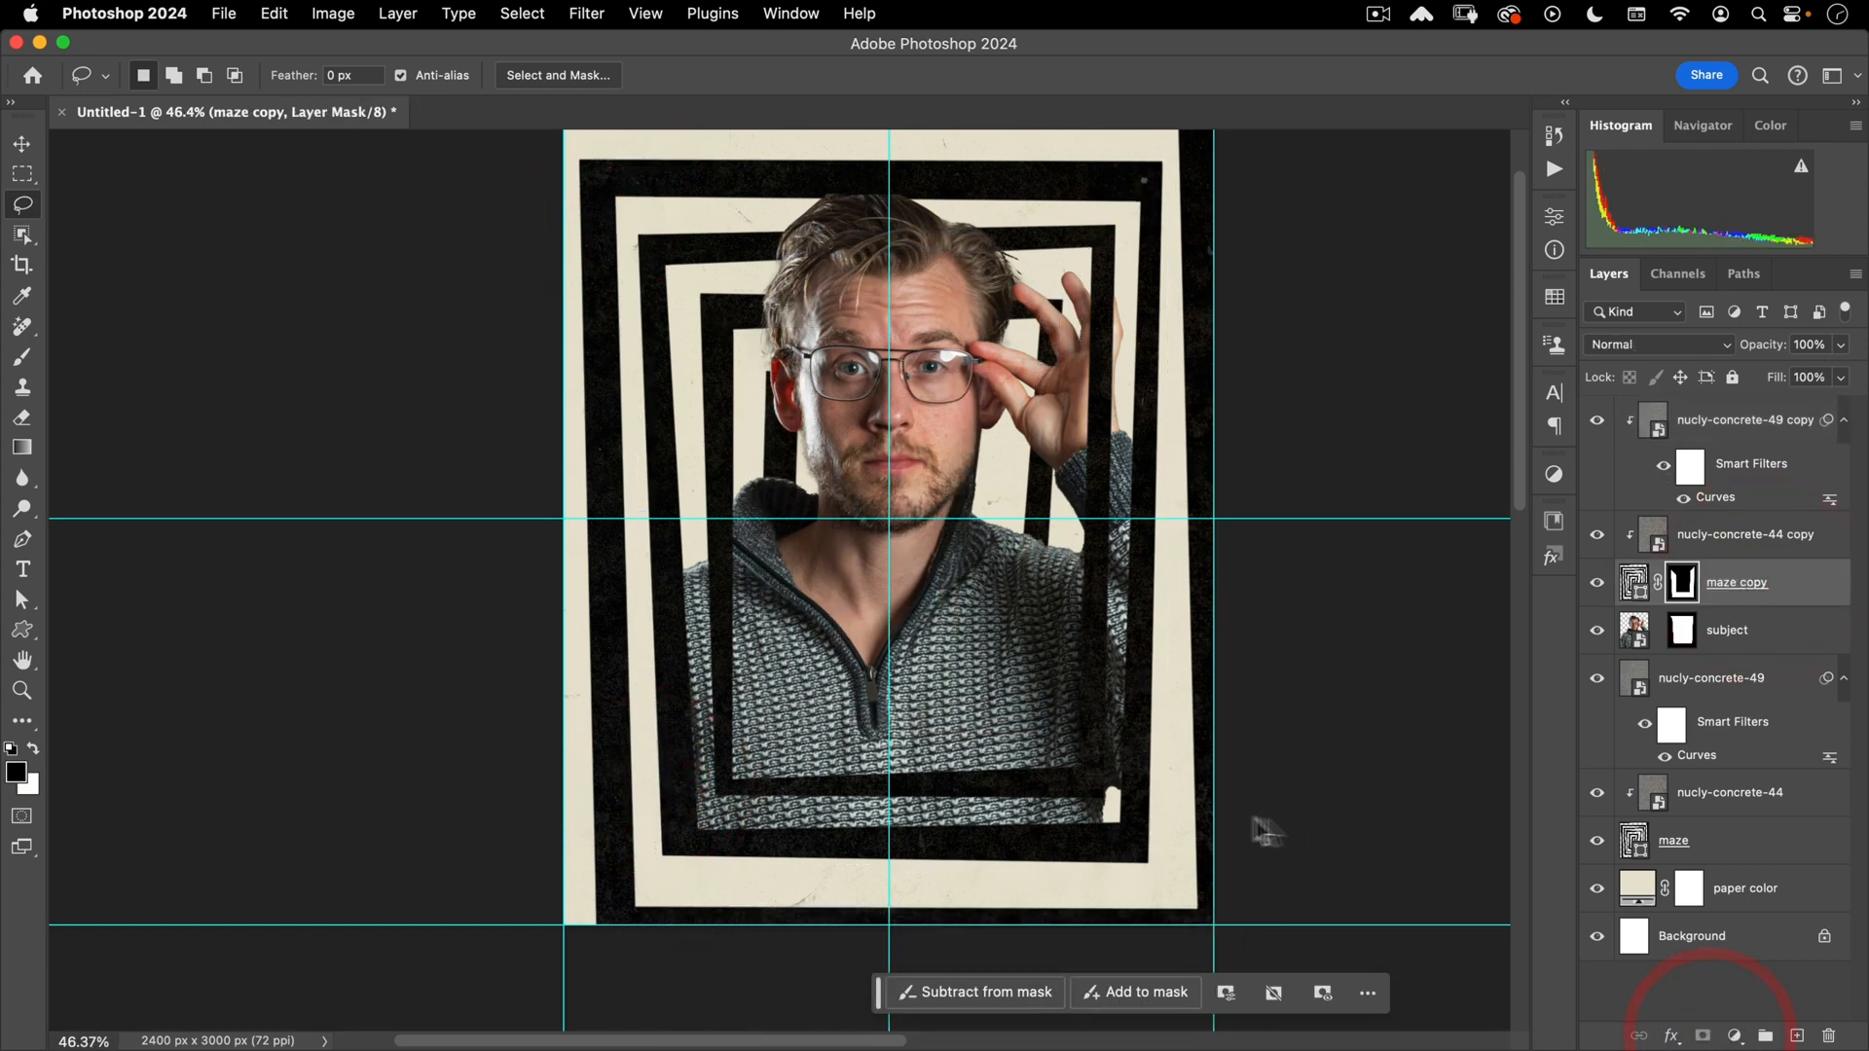
pyautogui.click(910, 487)
pyautogui.scroll(1, 915, 488)
pyautogui.press('v')
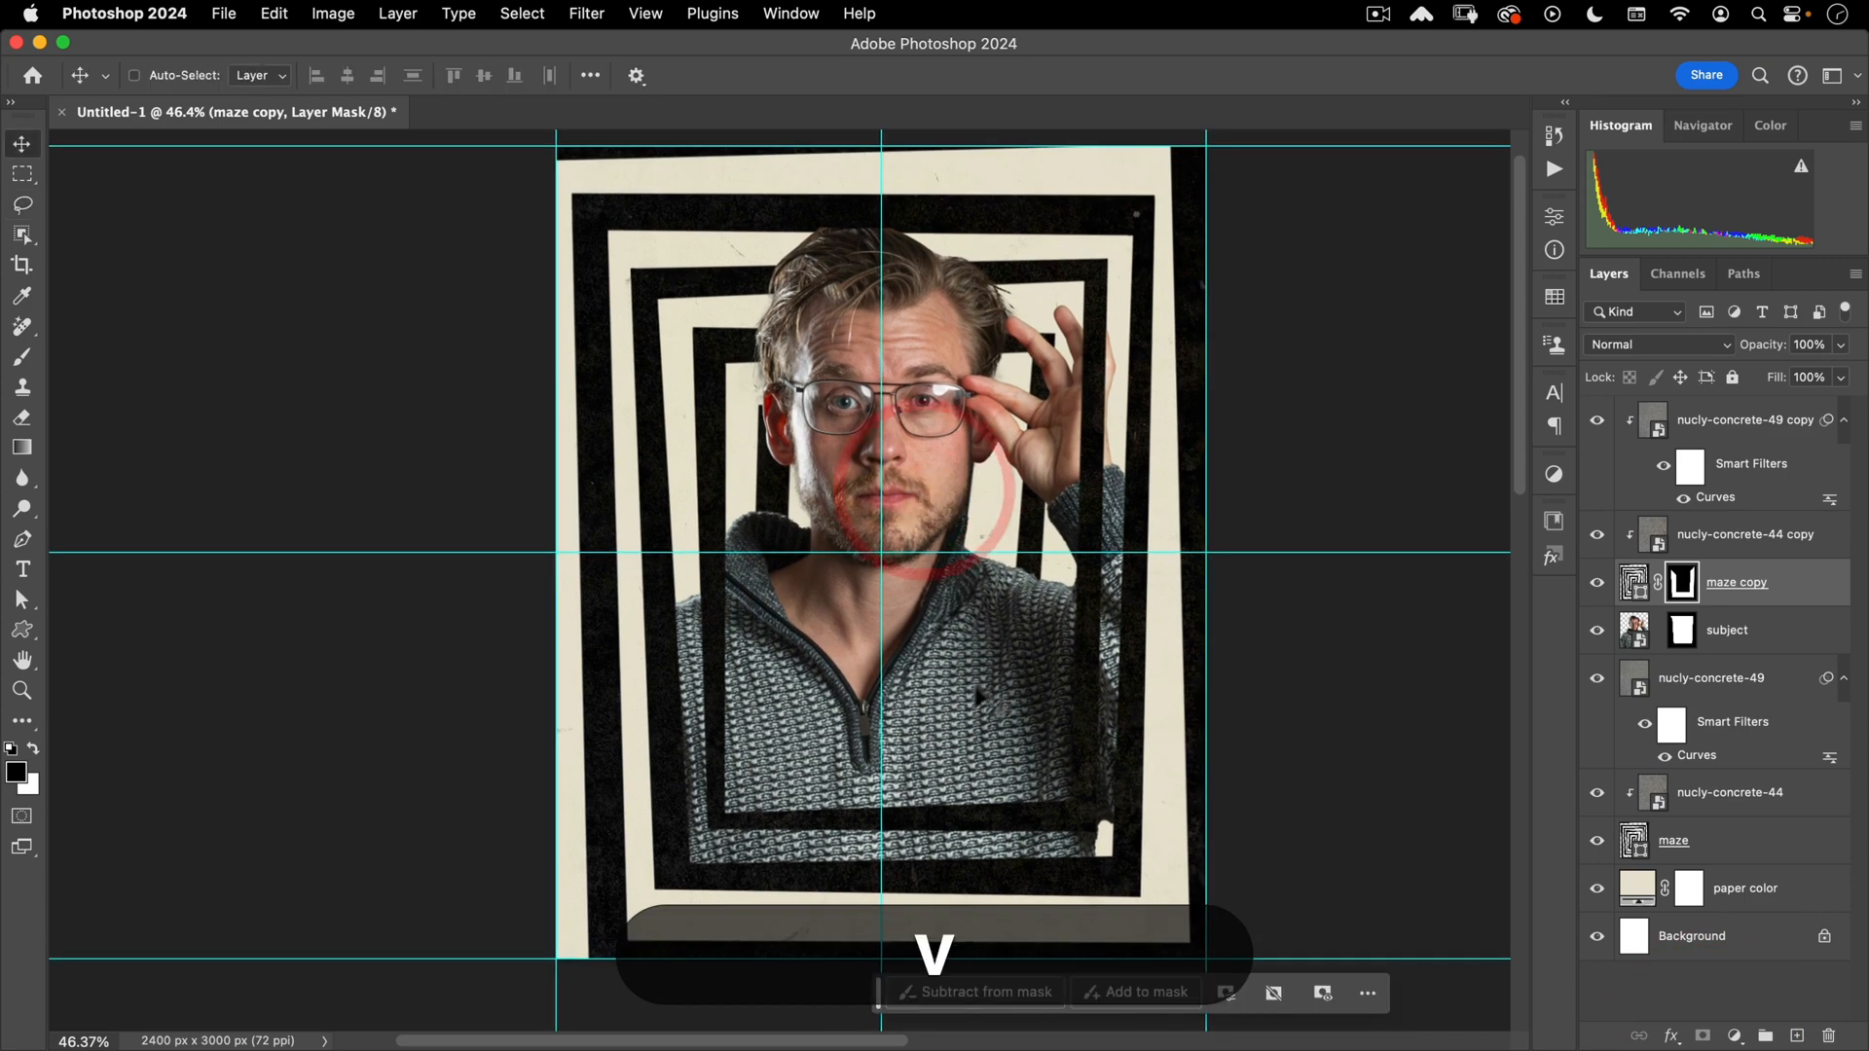
pyautogui.moveTo(989, 661); pyautogui.dragTo(967, 654)
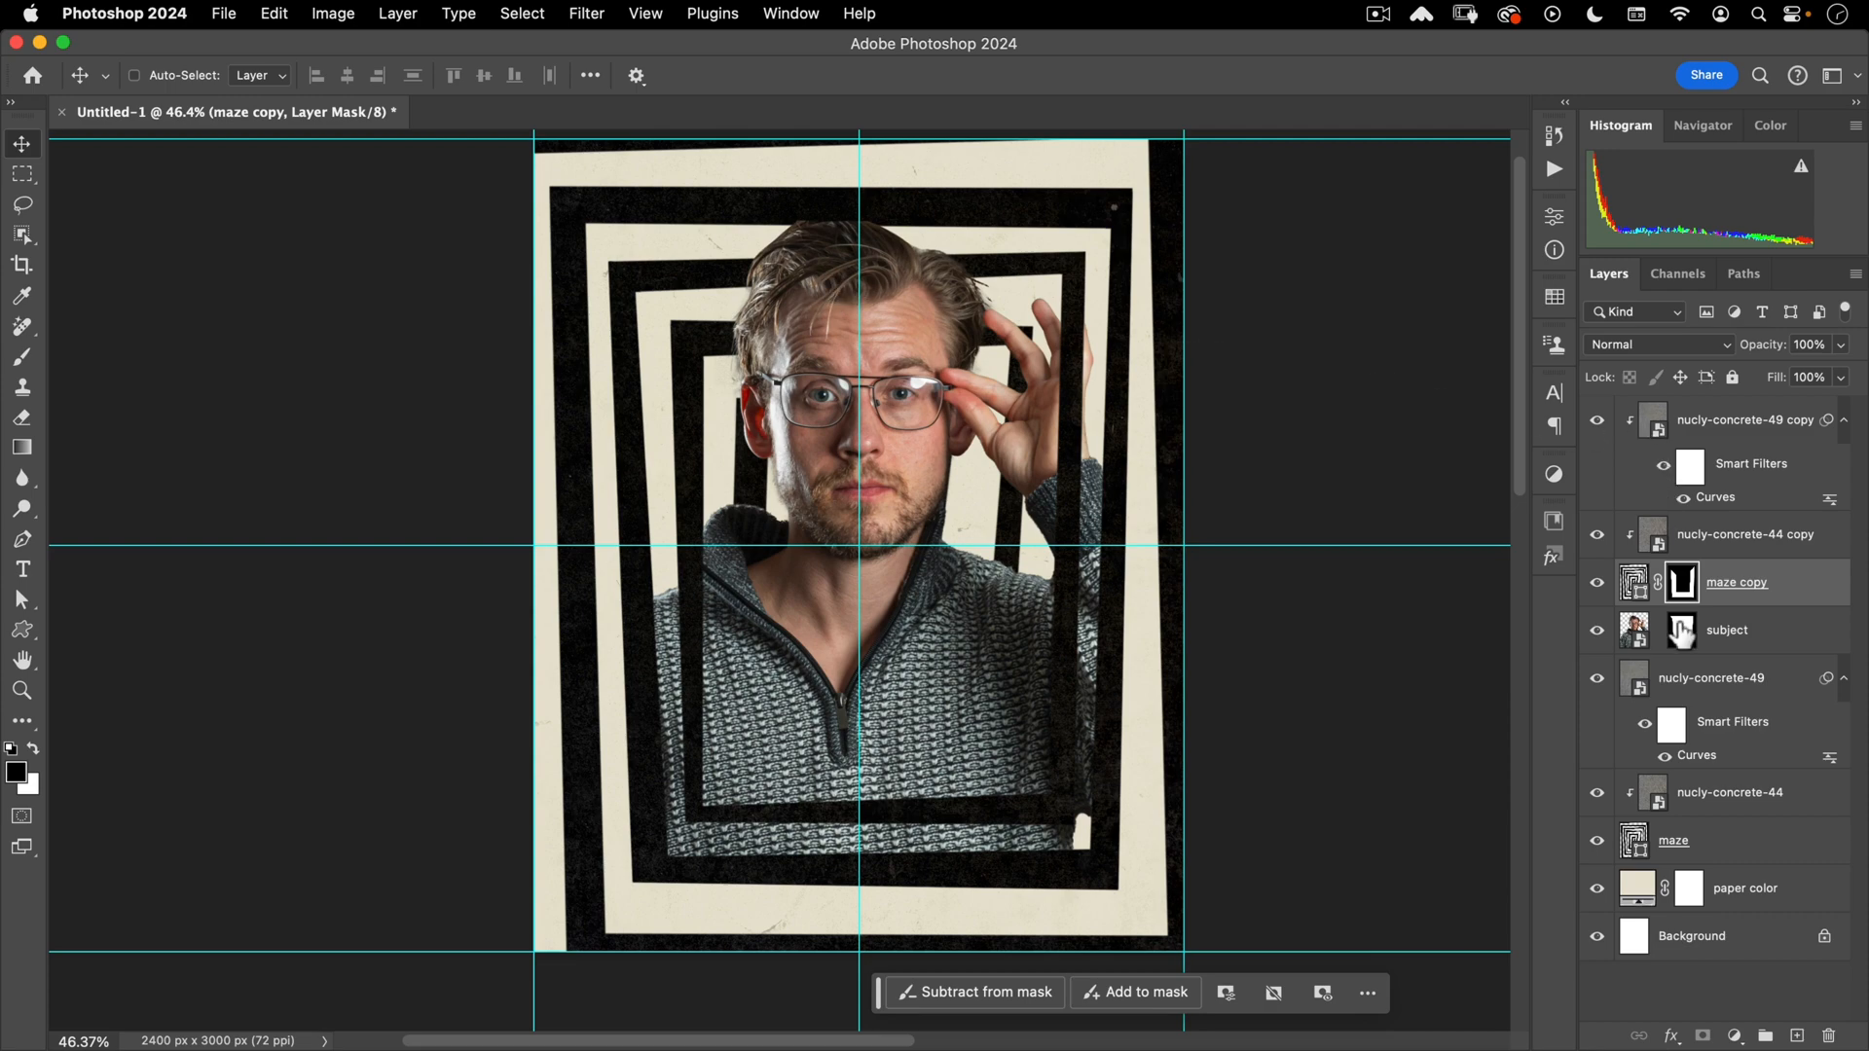
# - View the subject mask alone and lasso a curved strip along its top edge
pyautogui.click(1597, 631)
pyautogui.click(1597, 630)
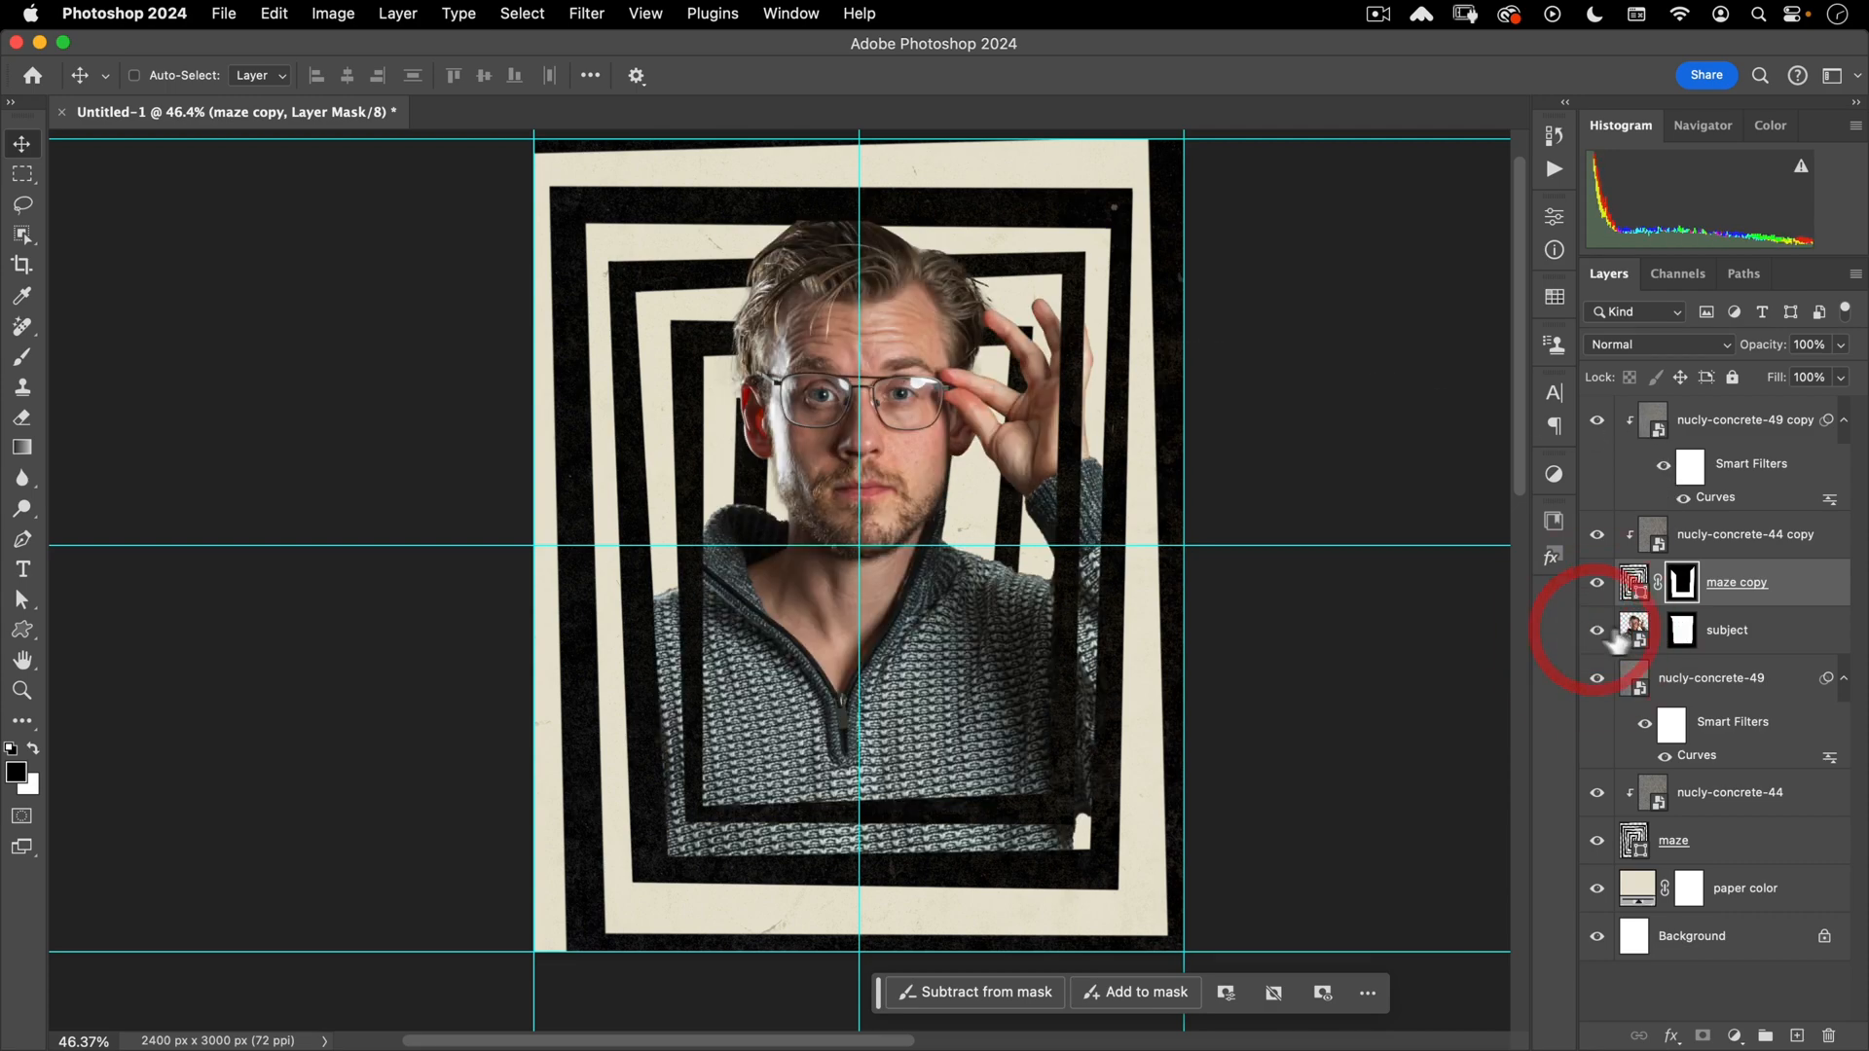
pyautogui.keyDown('alt'); pyautogui.click(1678, 634); pyautogui.keyUp('alt')
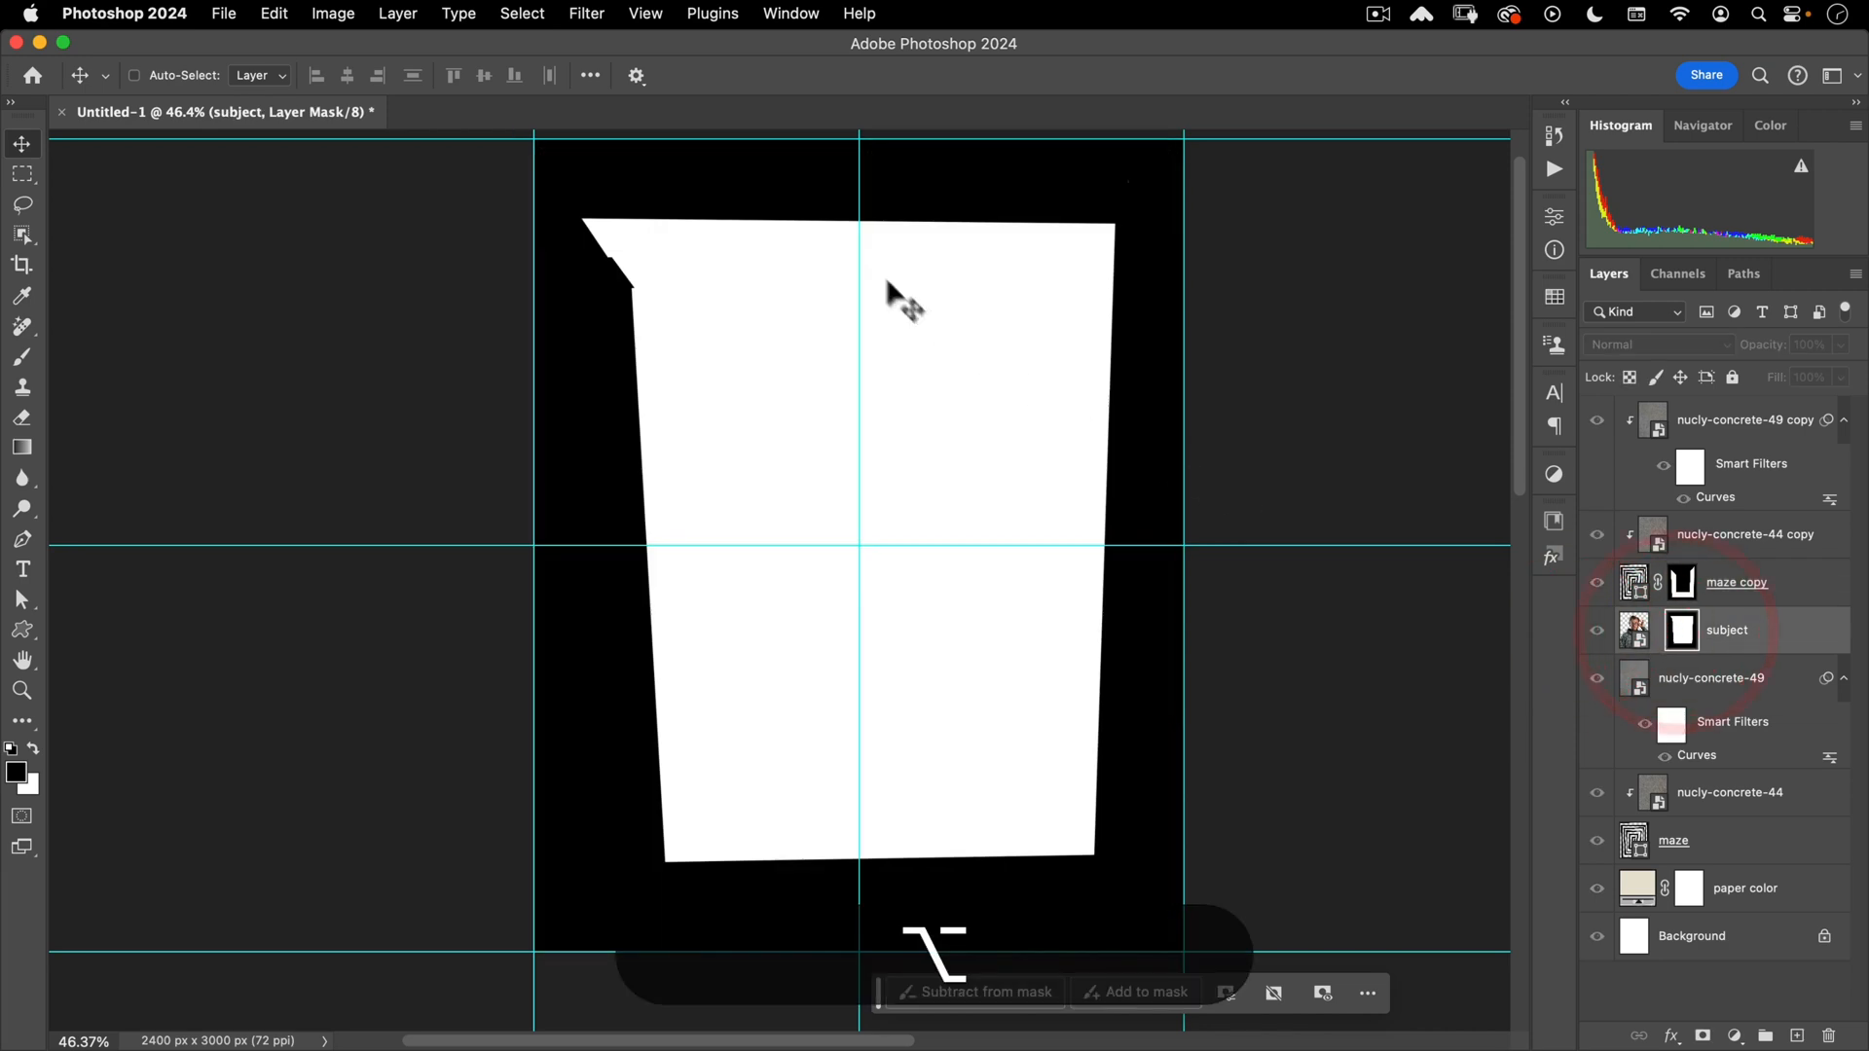
pyautogui.click(22, 205)
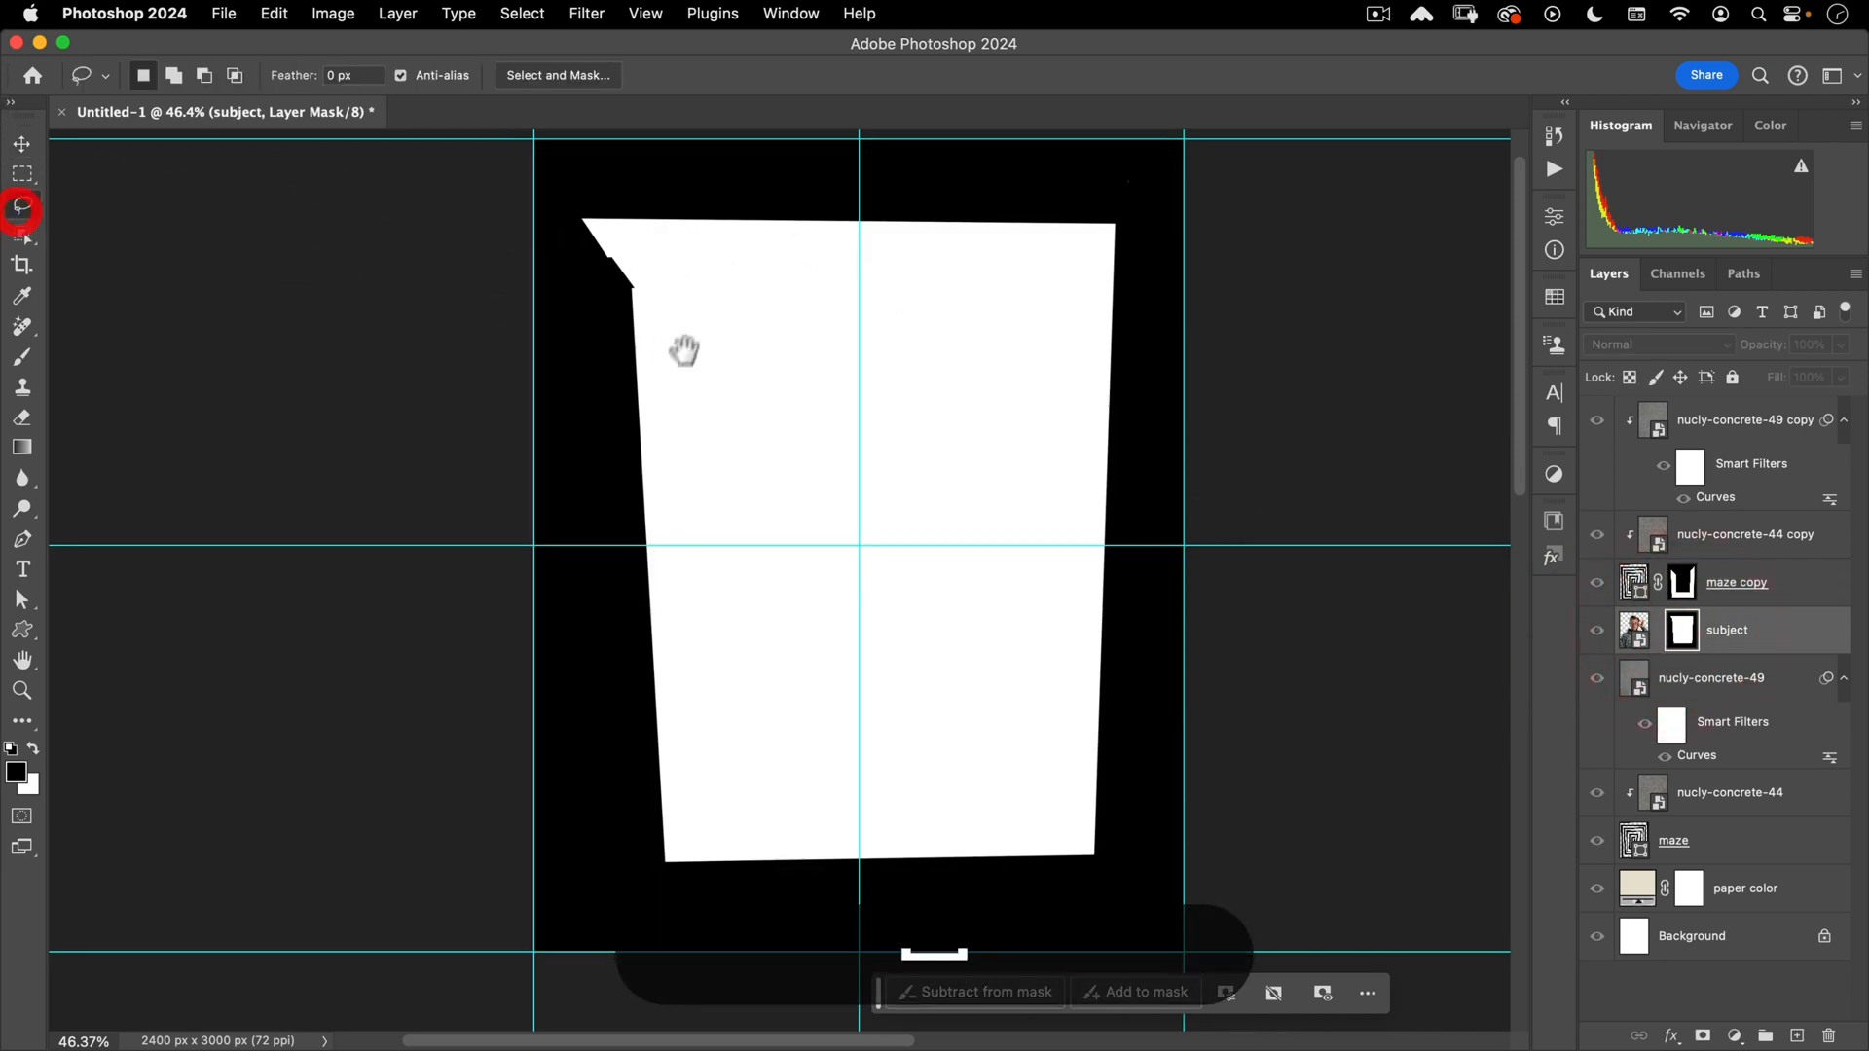
pyautogui.moveTo(684, 365); pyautogui.dragTo(717, 417)
pyautogui.moveTo(545, 263)
pyautogui.mouseDown()
pyautogui.moveTo(623, 335)
pyautogui.moveTo(968, 361)
pyautogui.moveTo(1110, 340)
pyautogui.moveTo(1194, 265)
pyautogui.mouseUp()
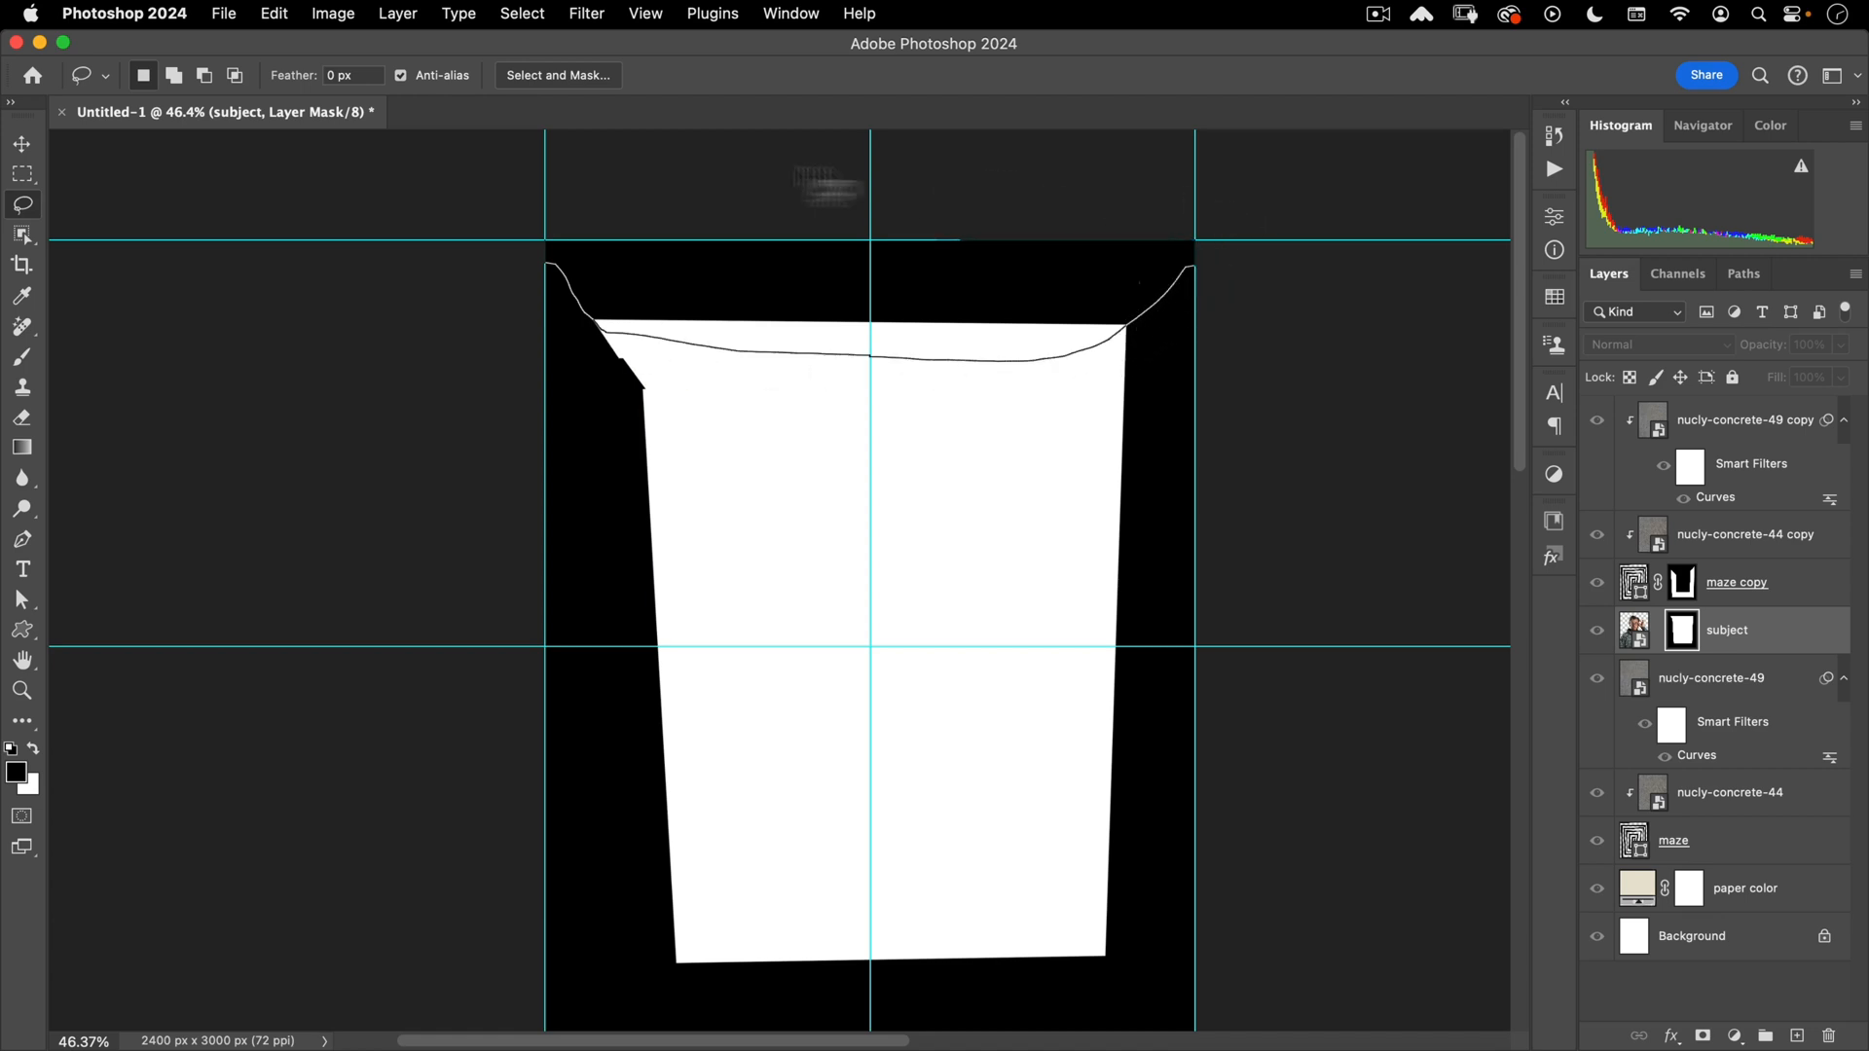
pyautogui.moveTo(827, 185); pyautogui.dragTo(493, 188)
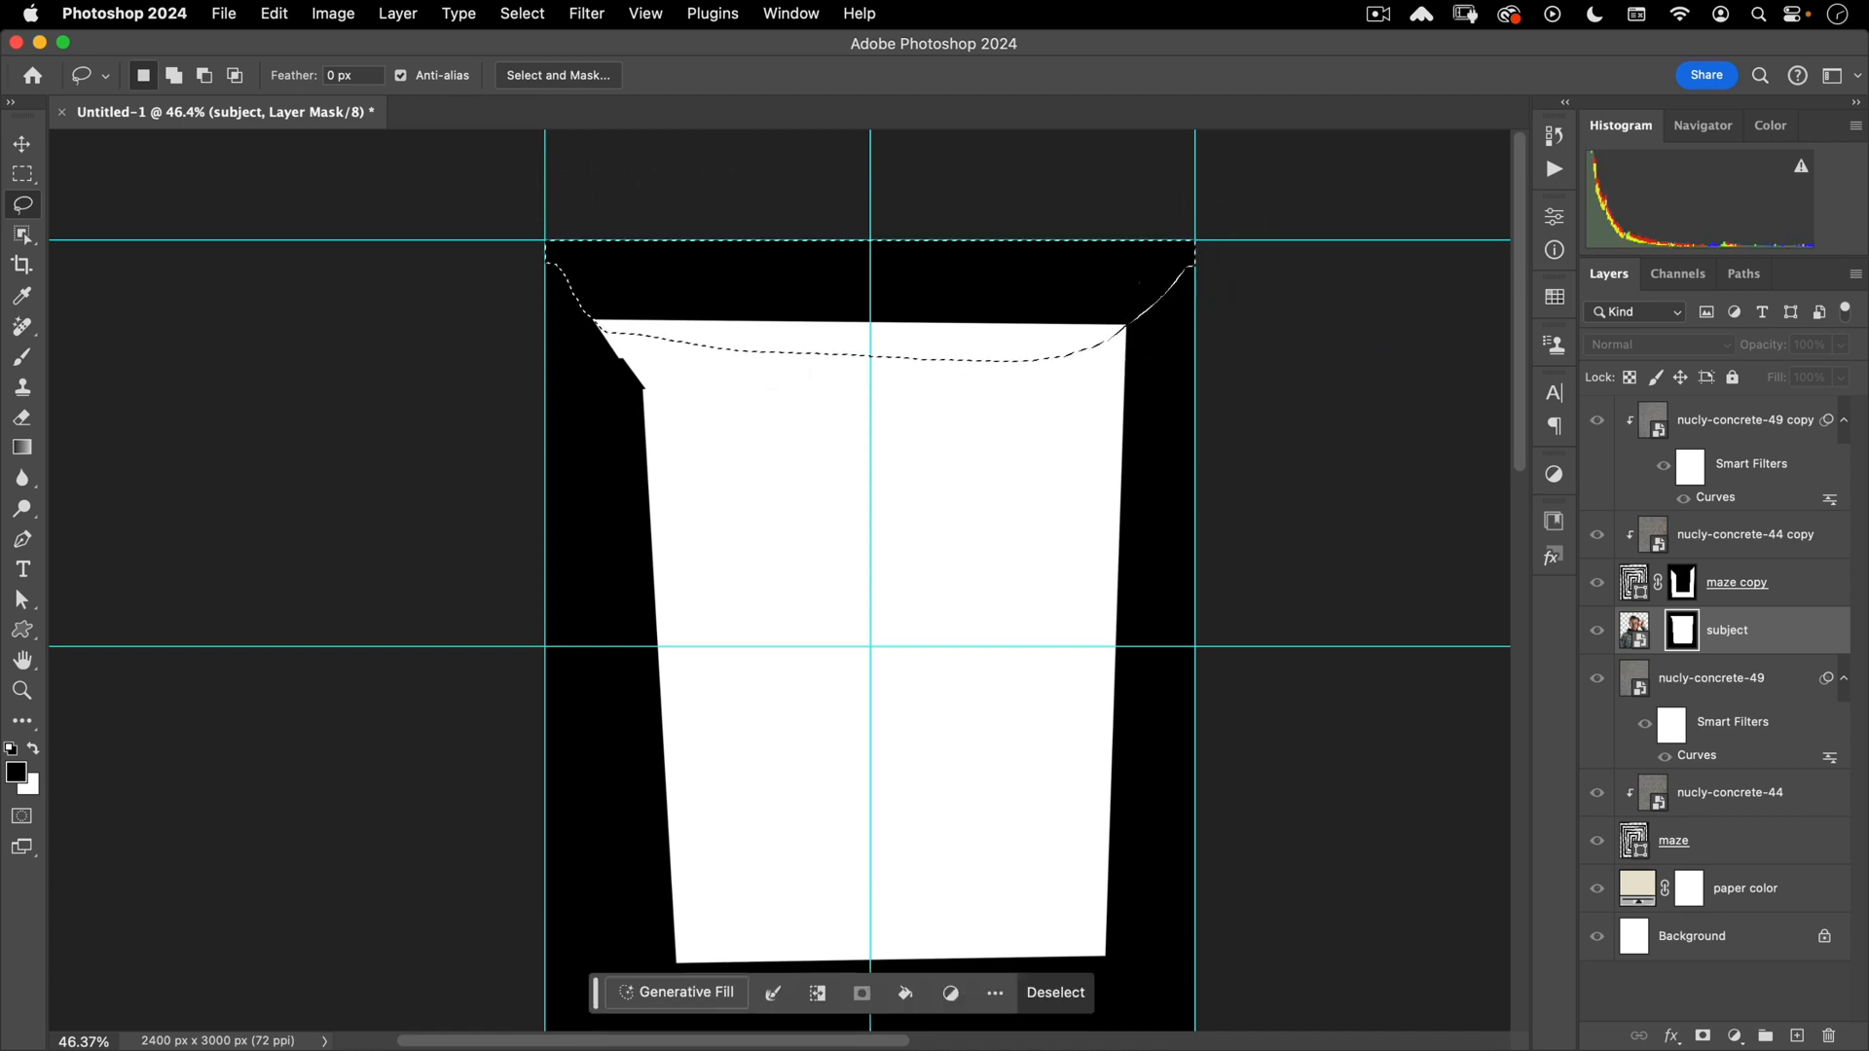
# - Fill the strip white in the subject mask, deselect, and return to the full image
pyautogui.click(1680, 631)
pyautogui.press('super+BackSpace')
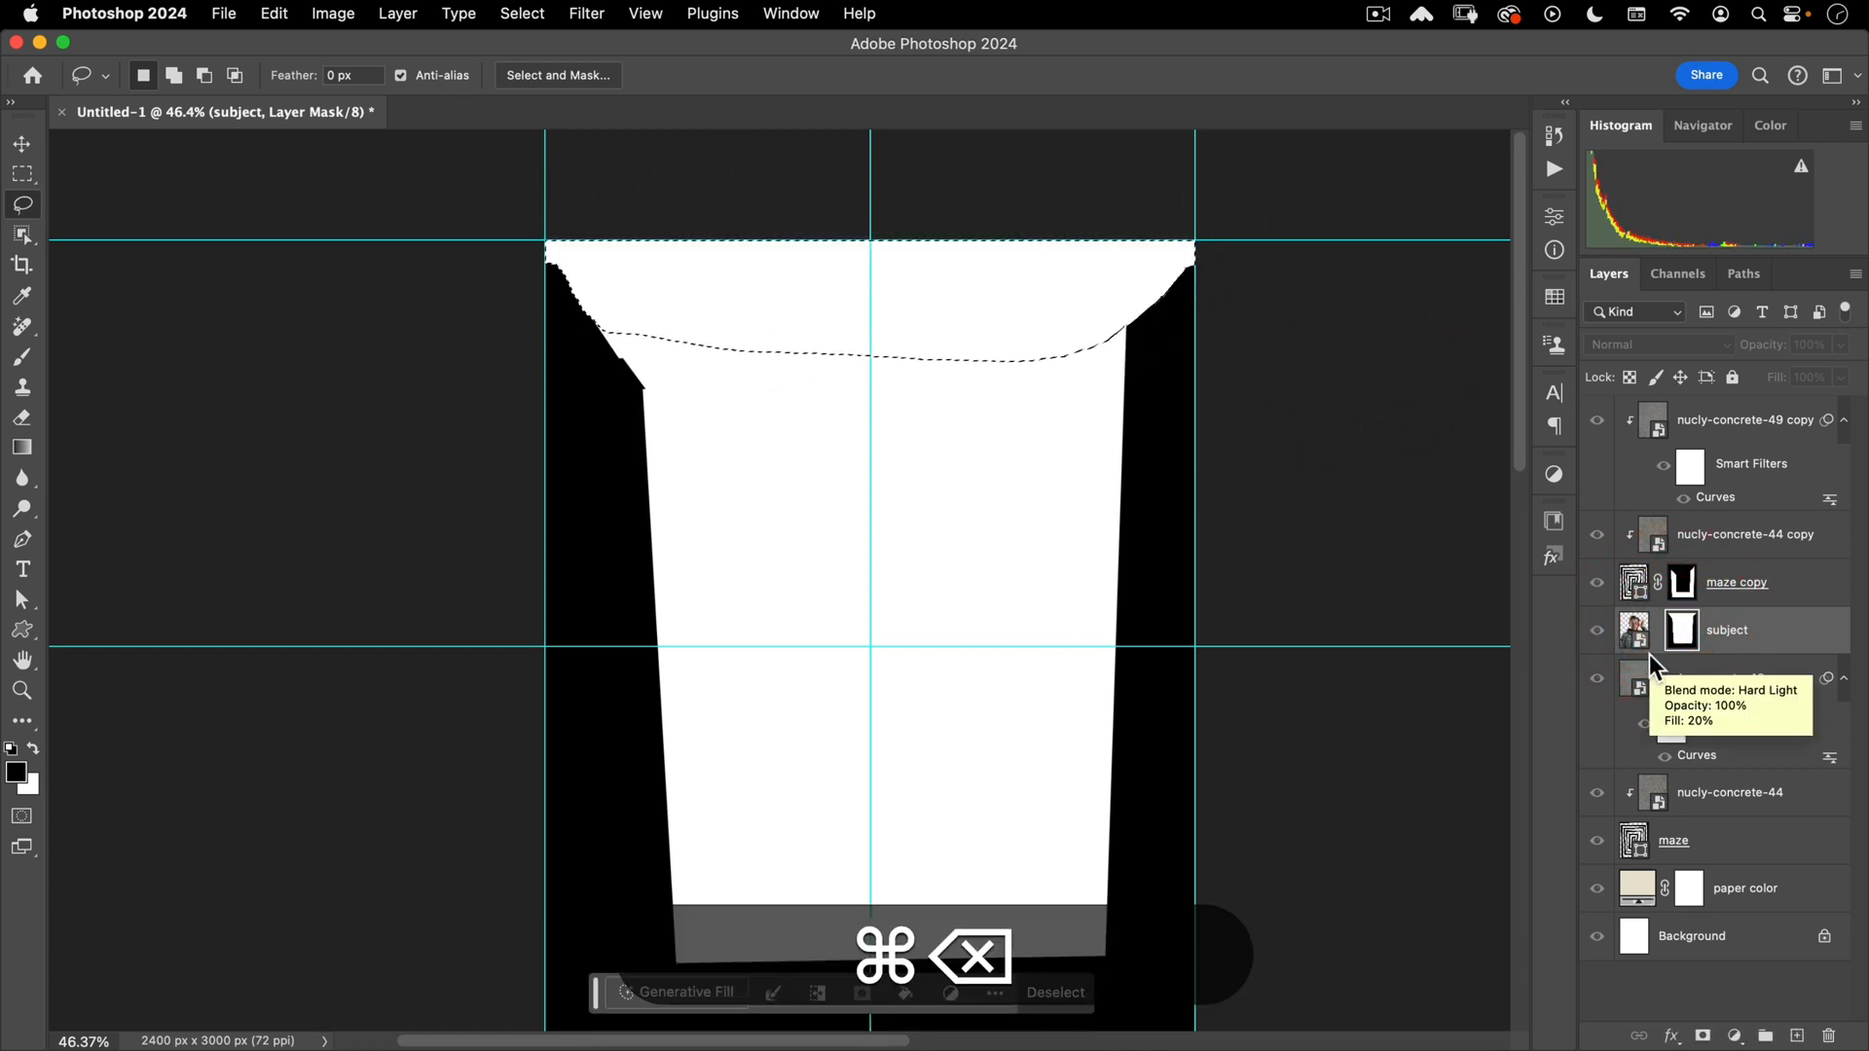
pyautogui.press('super+d')
pyautogui.keyDown('alt'); pyautogui.click(1681, 632); pyautogui.keyUp('alt')
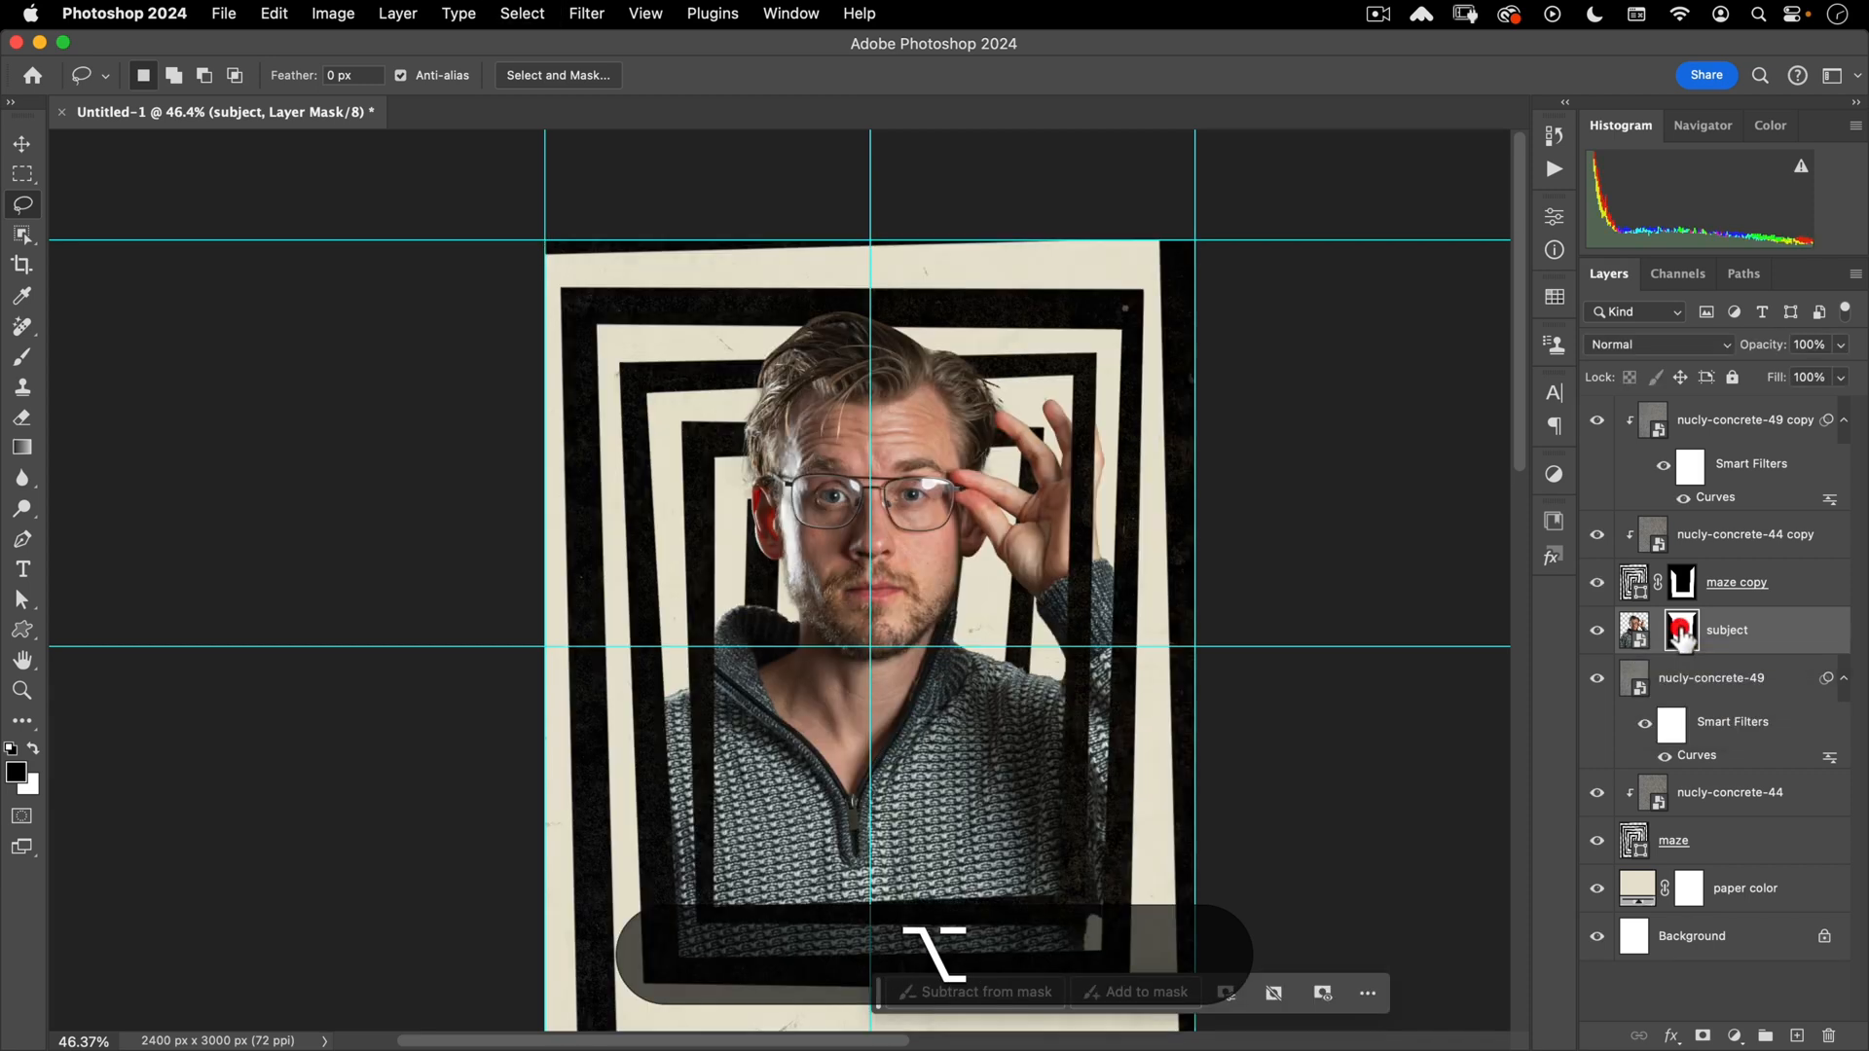
pyautogui.moveTo(929, 371); pyautogui.dragTo(932, 282)
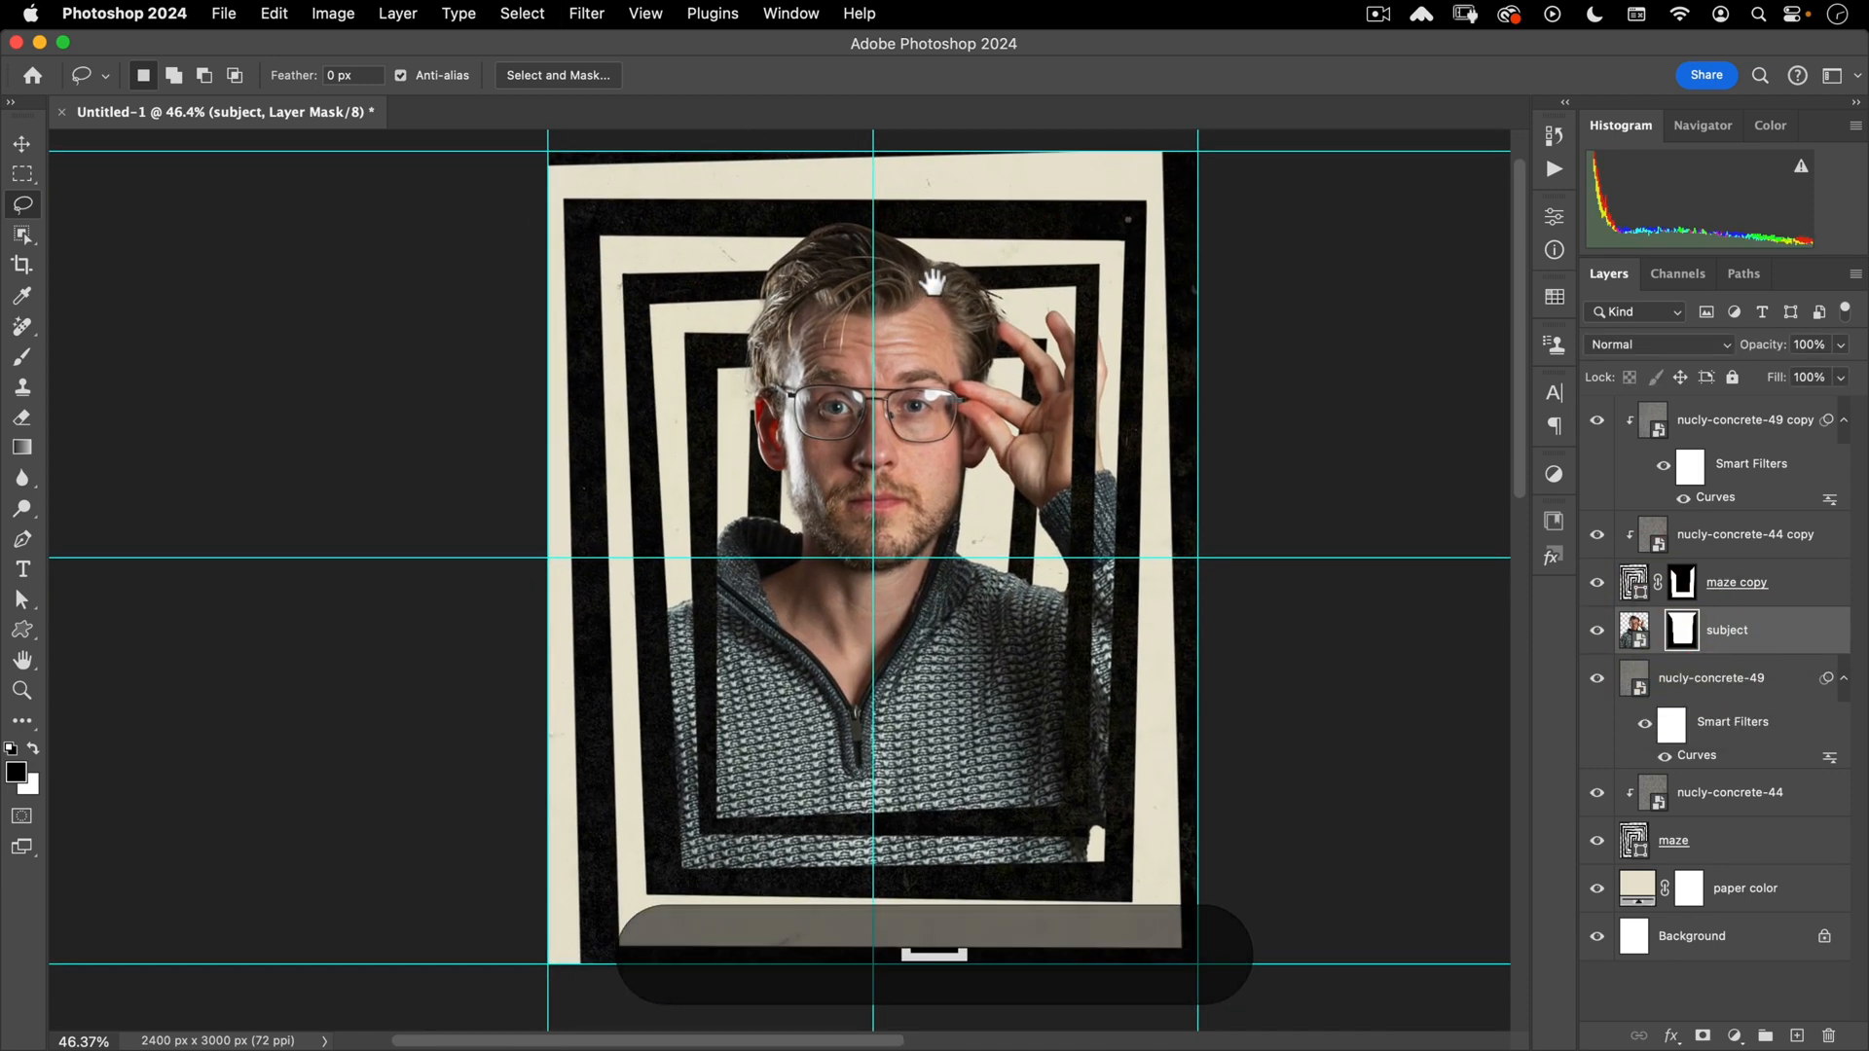
pyautogui.press('v')
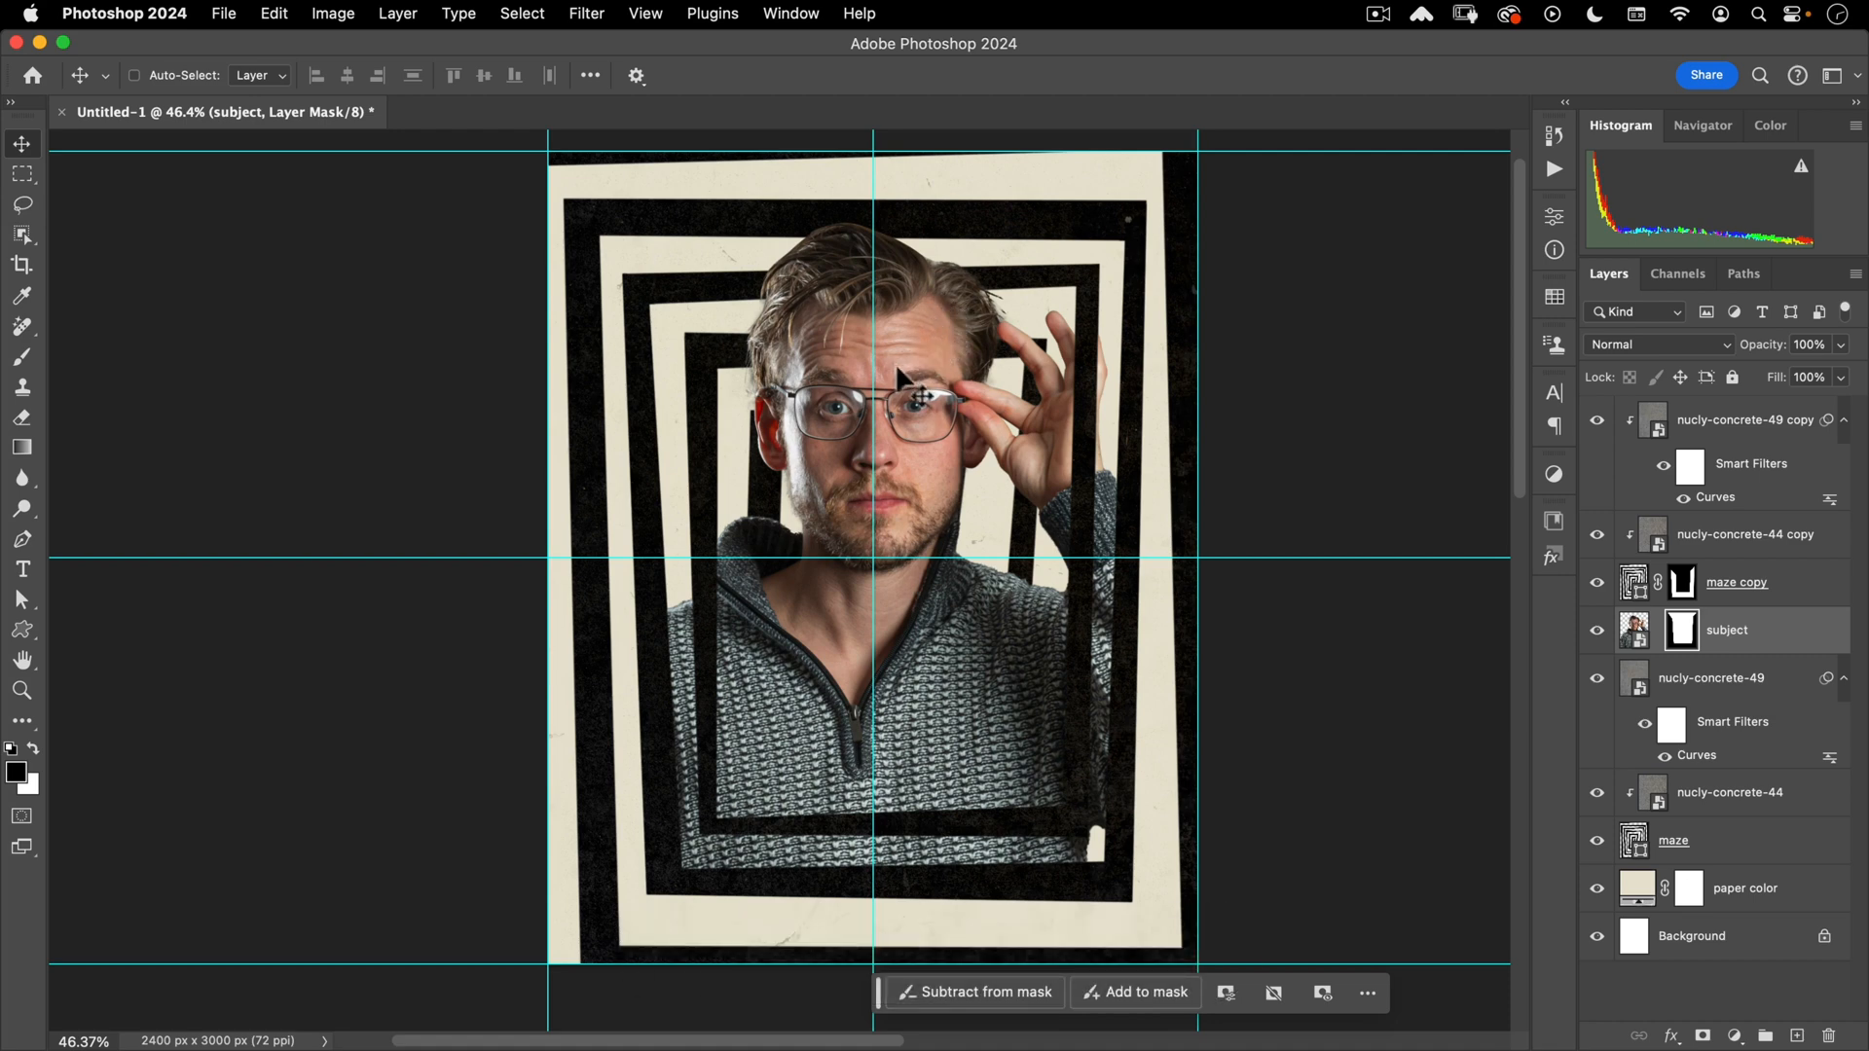
# - In the subject smart object, lower the person's opacity over the reference and move it 100 px left
pyautogui.doubleClick(1633, 633)
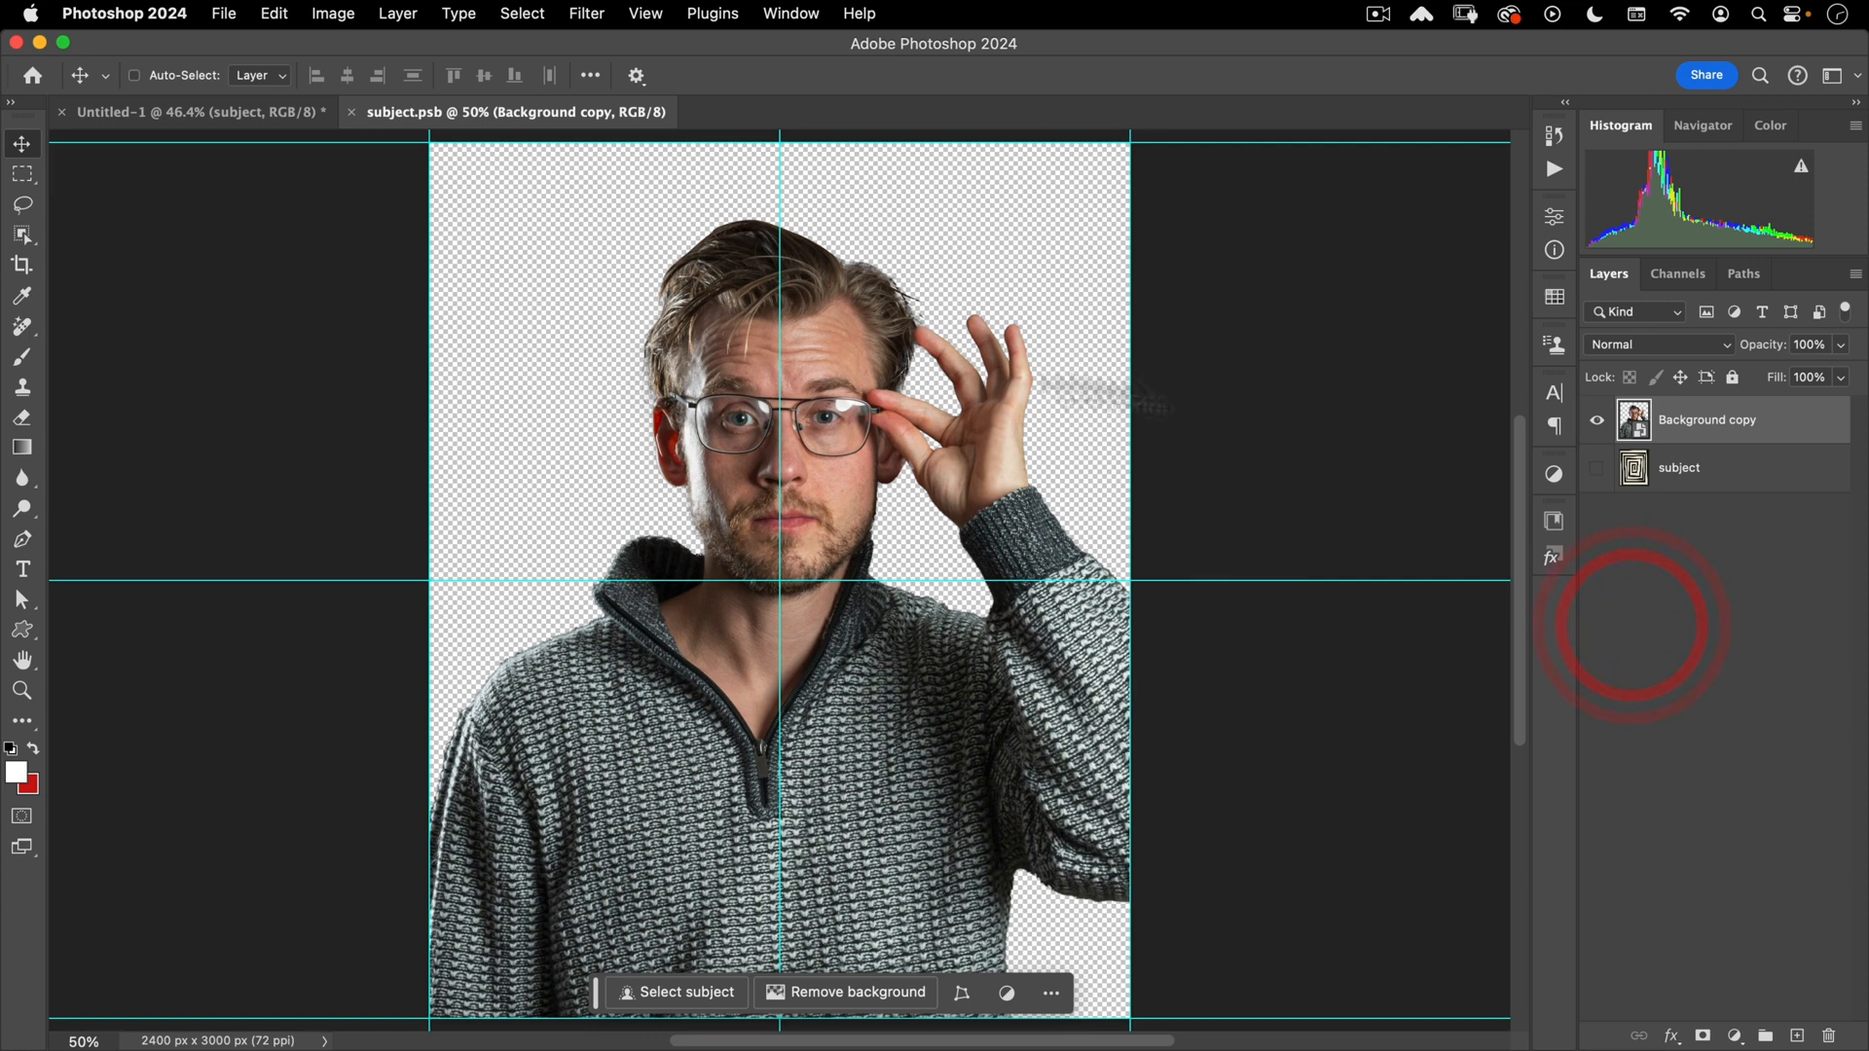
pyautogui.click(1596, 468)
pyautogui.click(1638, 413)
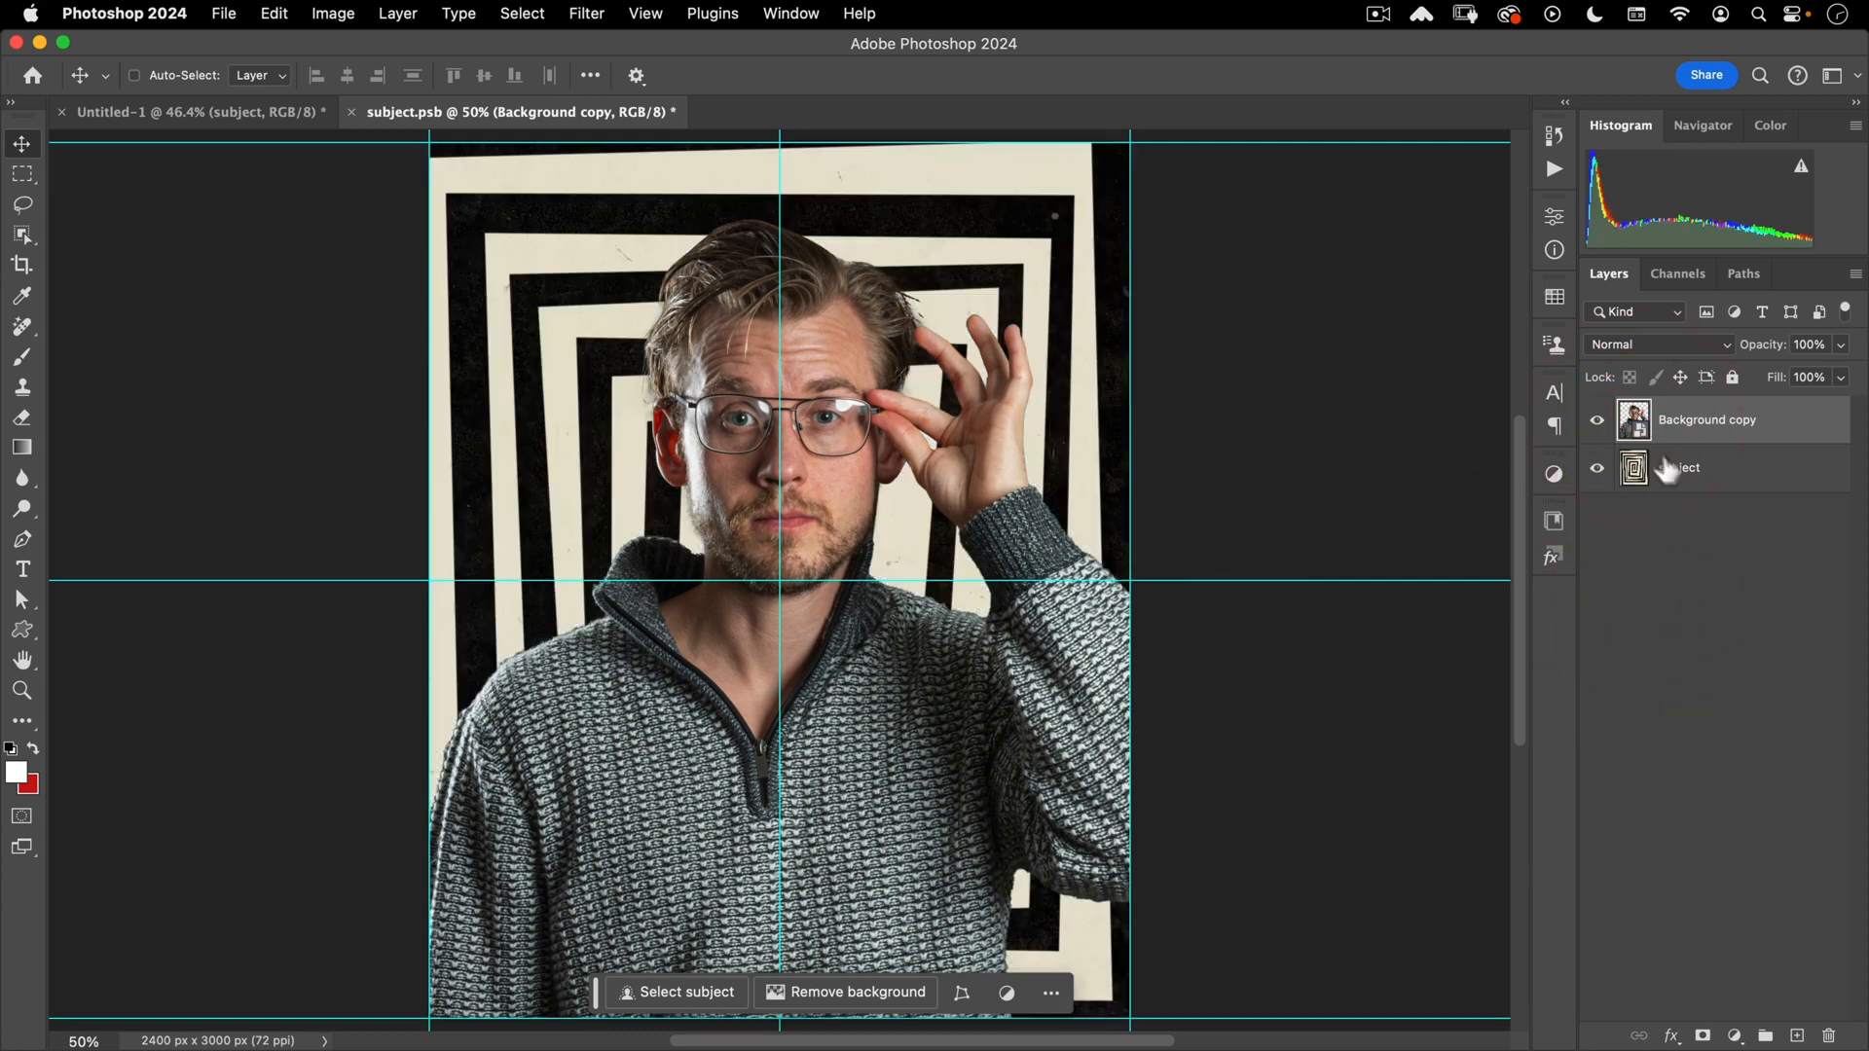
pyautogui.moveTo(1781, 361); pyautogui.dragTo(1742, 355)
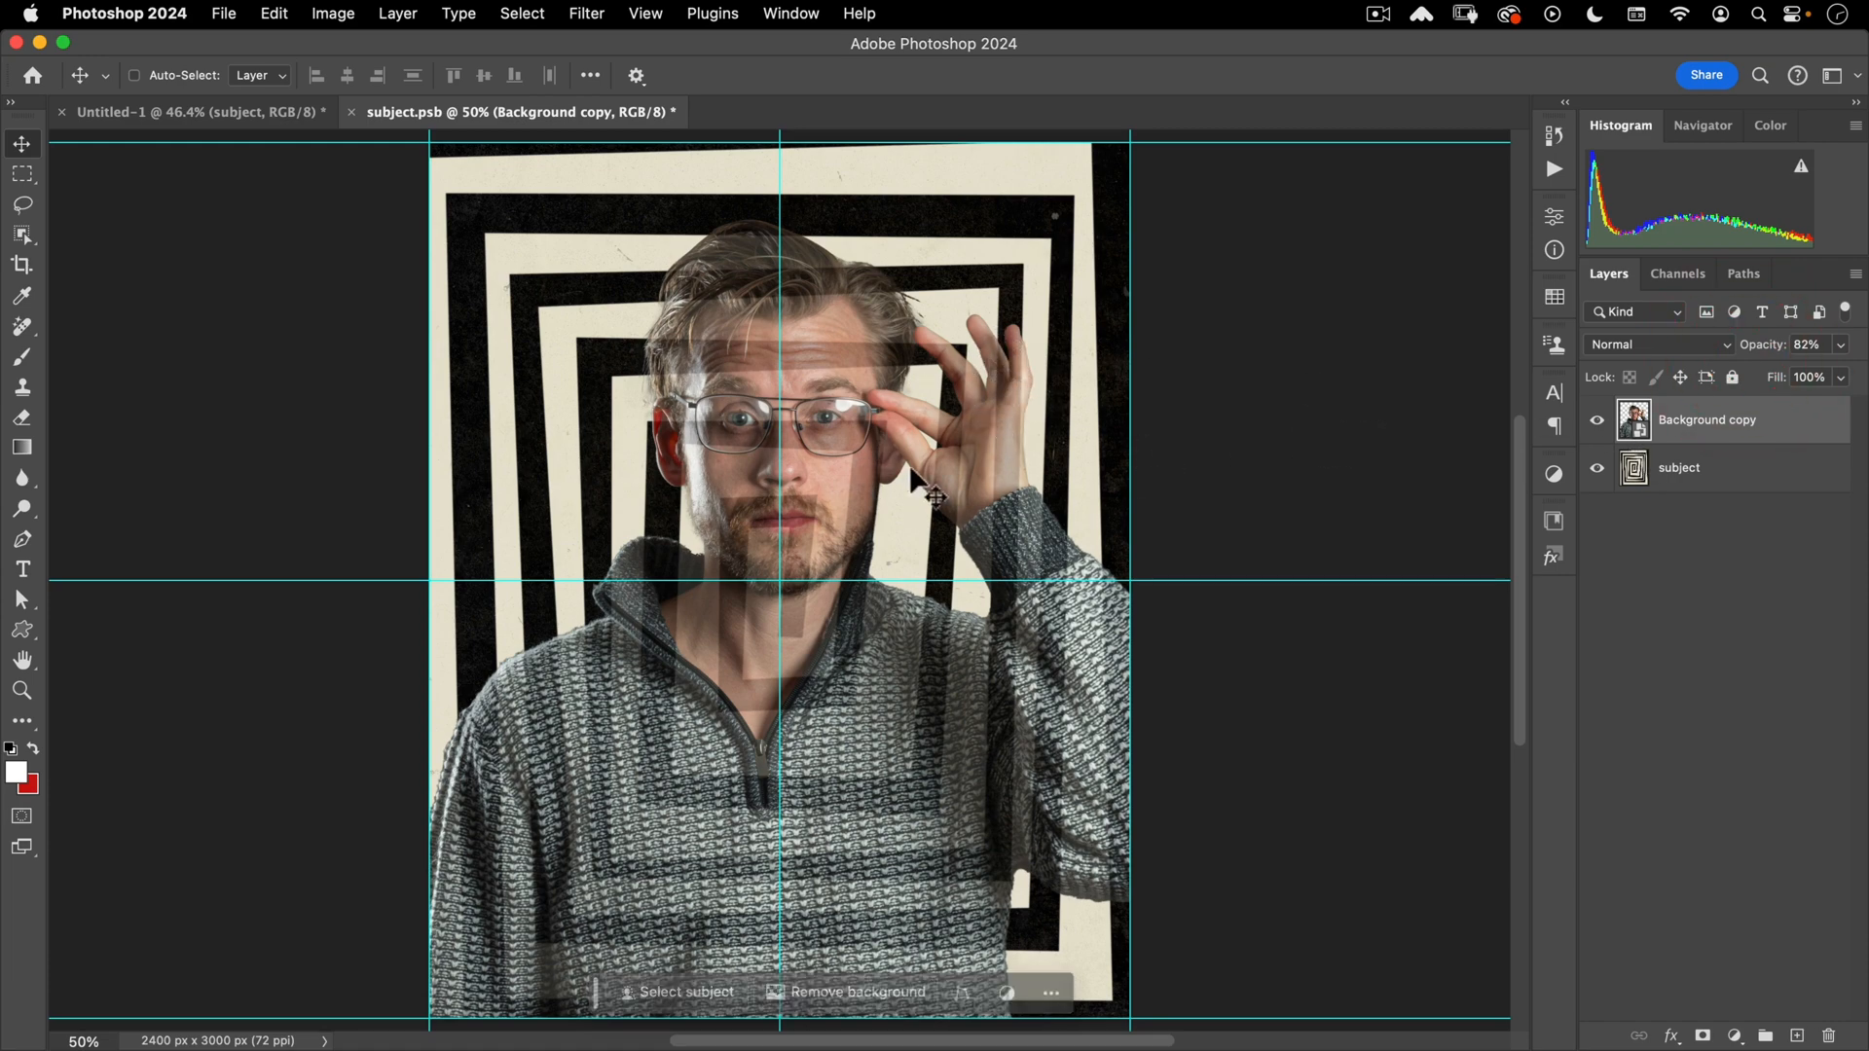
pyautogui.moveTo(928, 478); pyautogui.dragTo(821, 511)
# - Scale the person down around a pivot near the raised hand and shift it upward
pyautogui.press('super+shift+t')
pyautogui.press('super+t')
pyautogui.moveTo(859, 571); pyautogui.dragTo(926, 524)
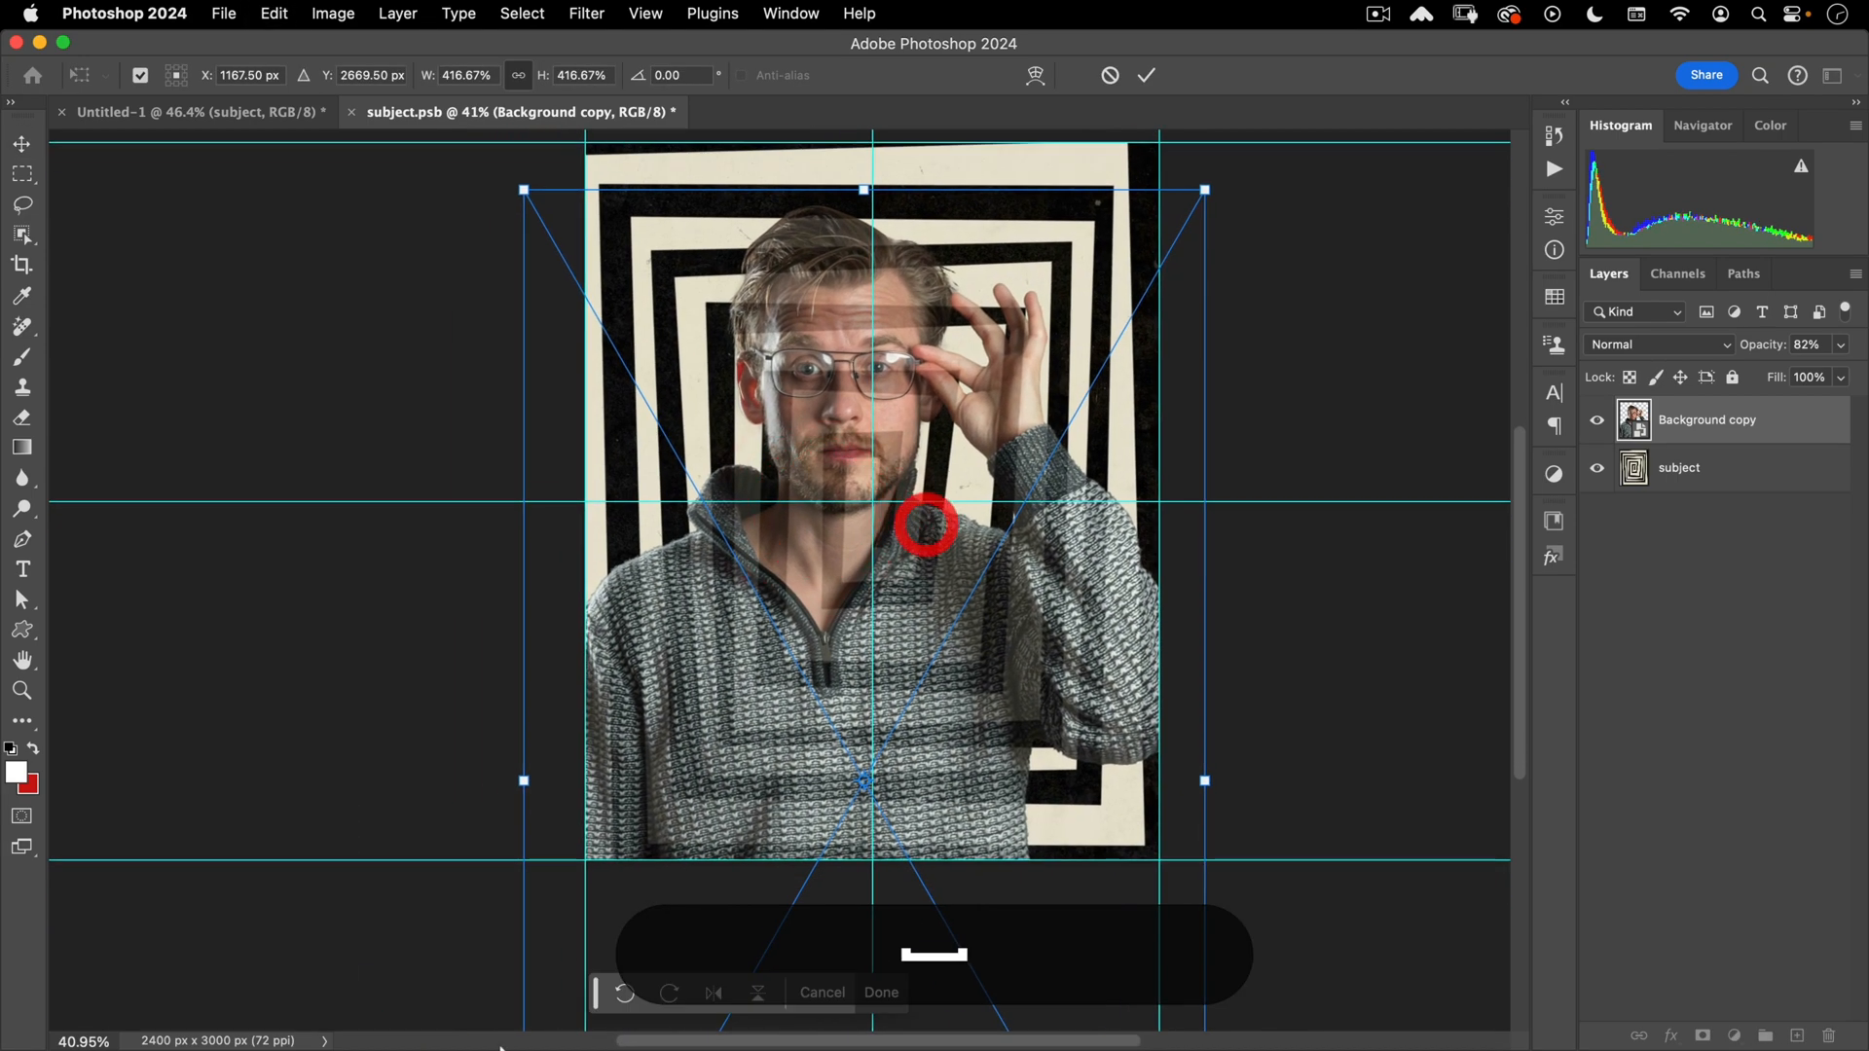
pyautogui.moveTo(587, 784); pyautogui.dragTo(523, 575)
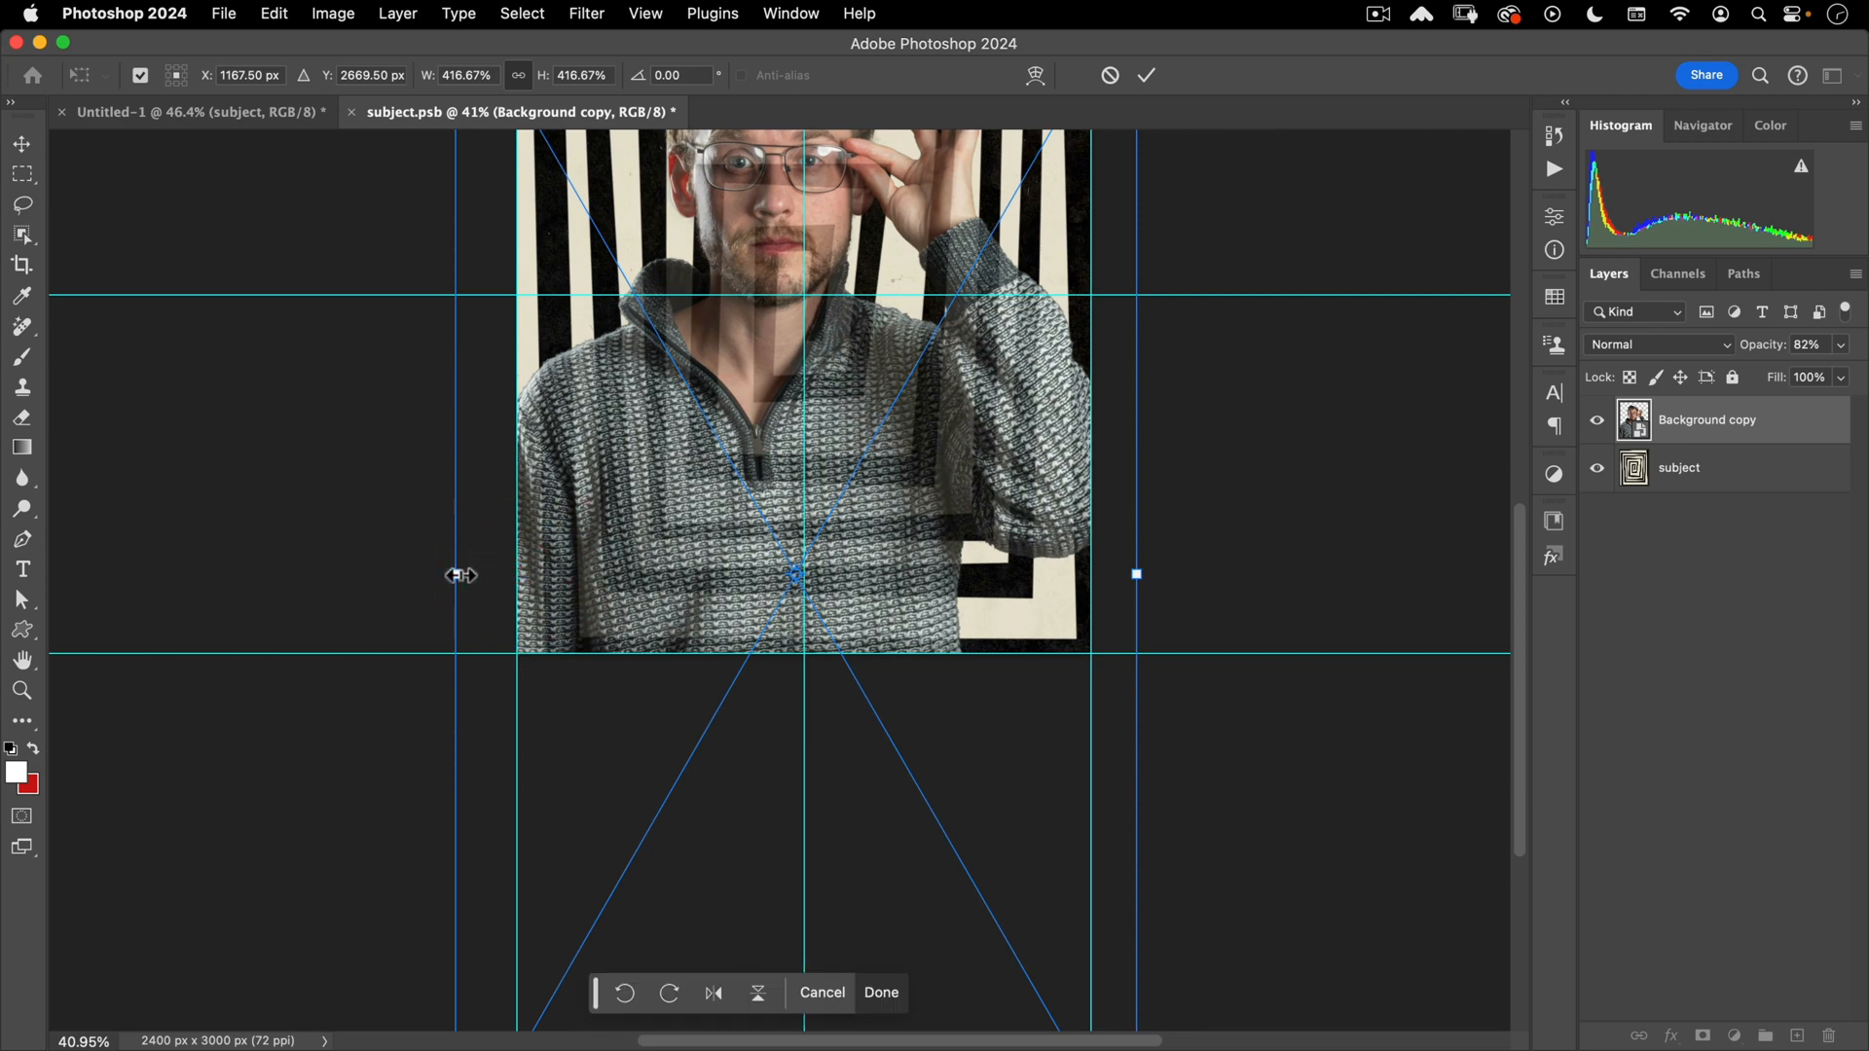
pyautogui.moveTo(785, 584); pyautogui.dragTo(775, 655)
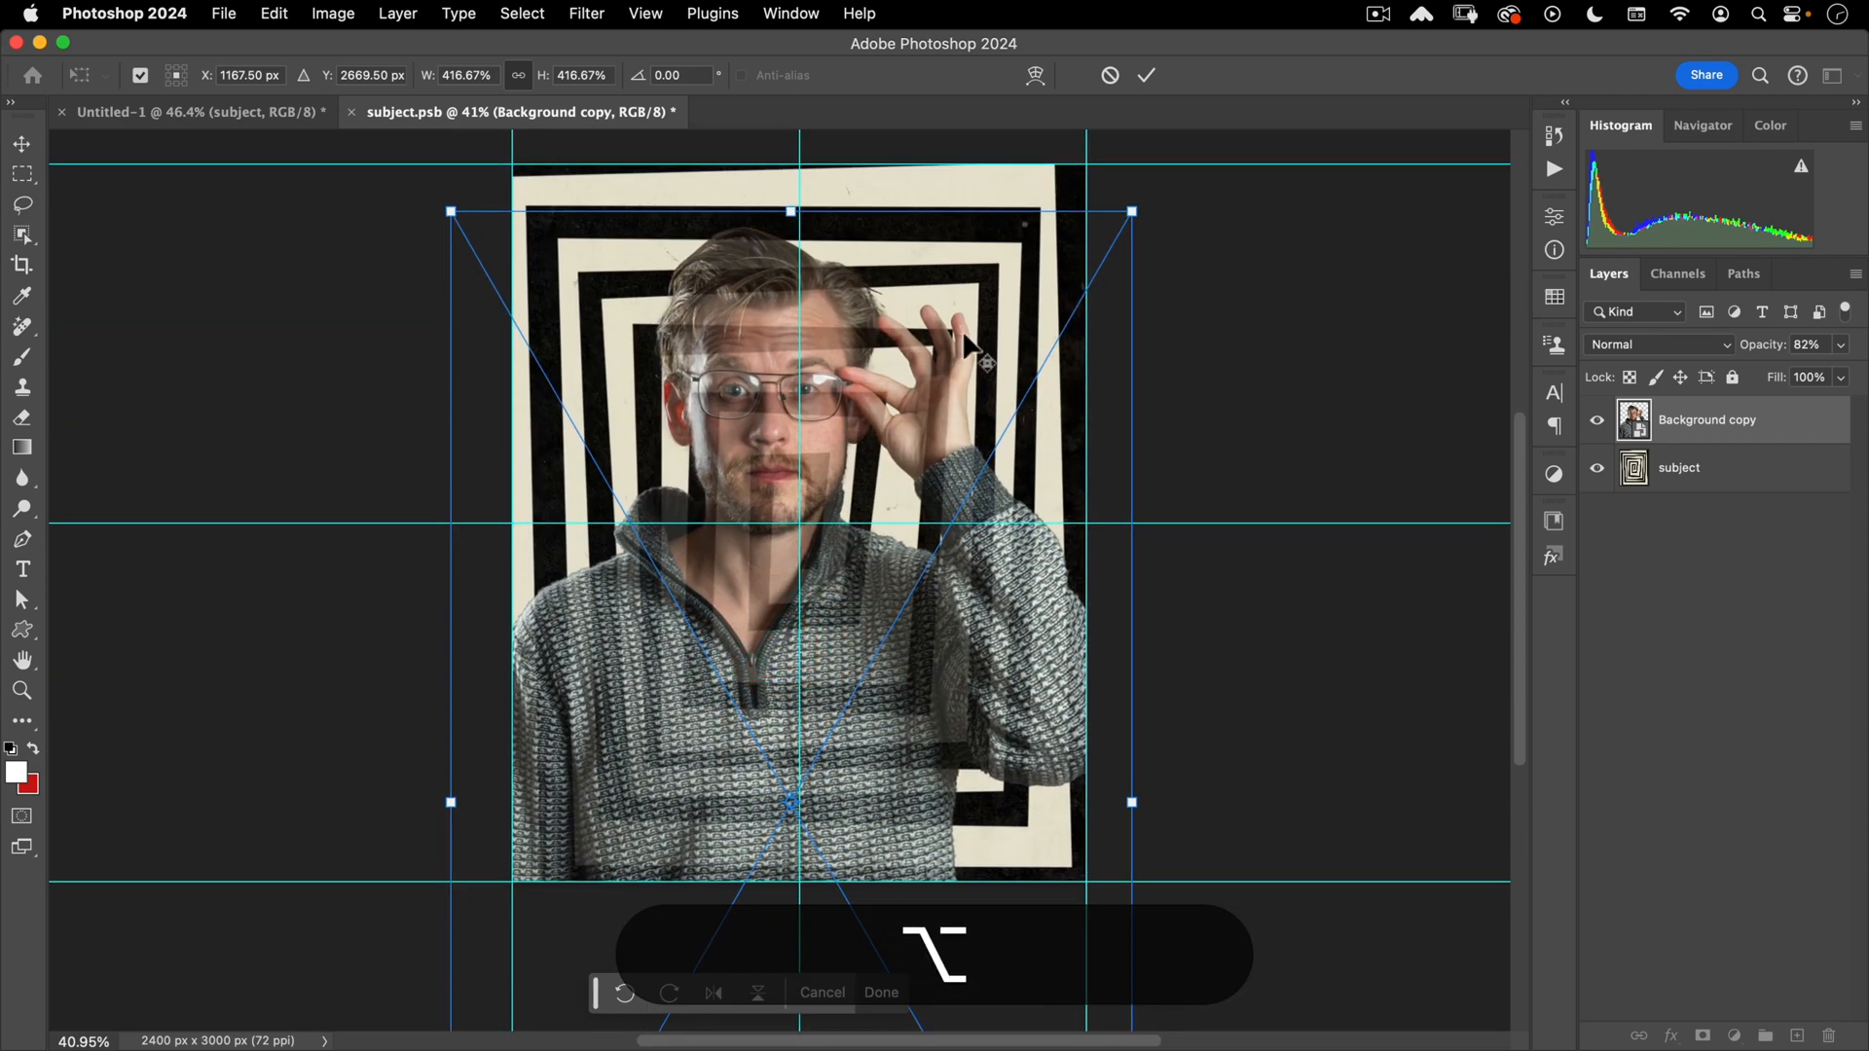
pyautogui.keyDown('alt'); pyautogui.click(975, 366); pyautogui.keyUp('alt')
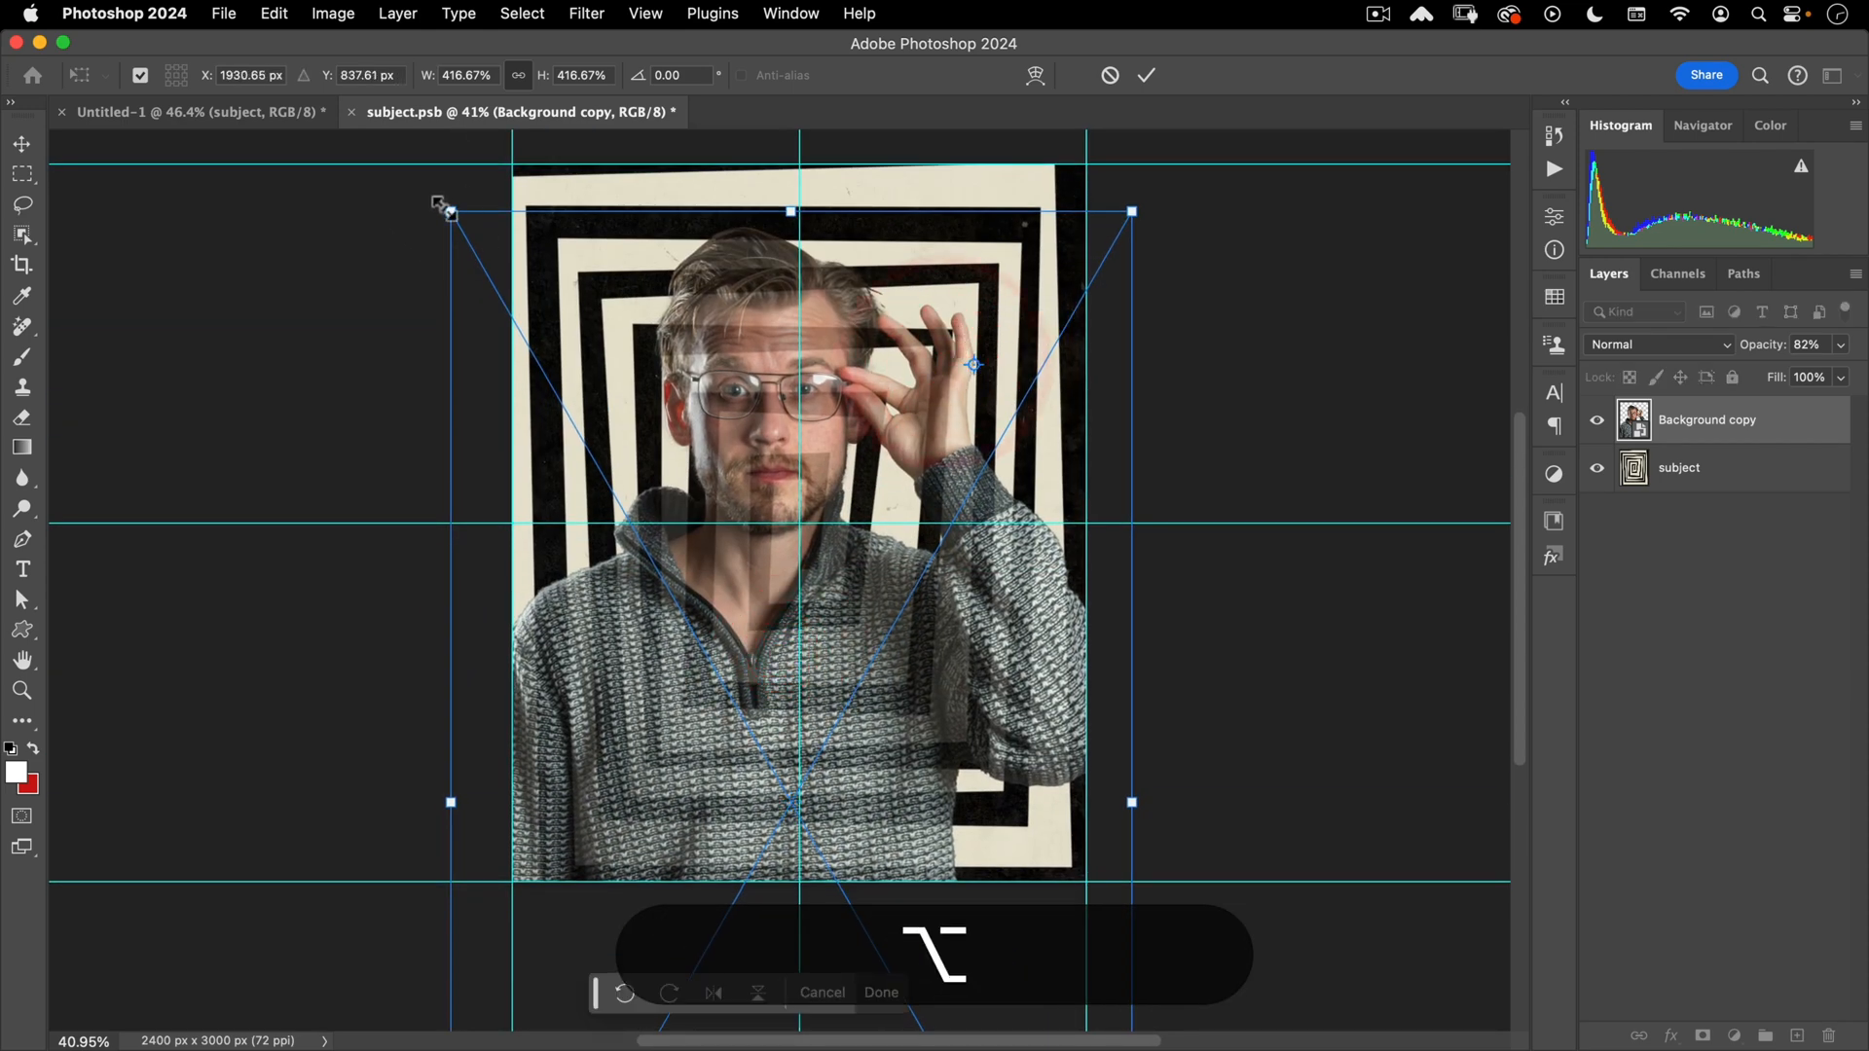
pyautogui.moveTo(453, 214); pyautogui.dragTo(479, 259)
pyautogui.moveTo(762, 328); pyautogui.dragTo(769, 311)
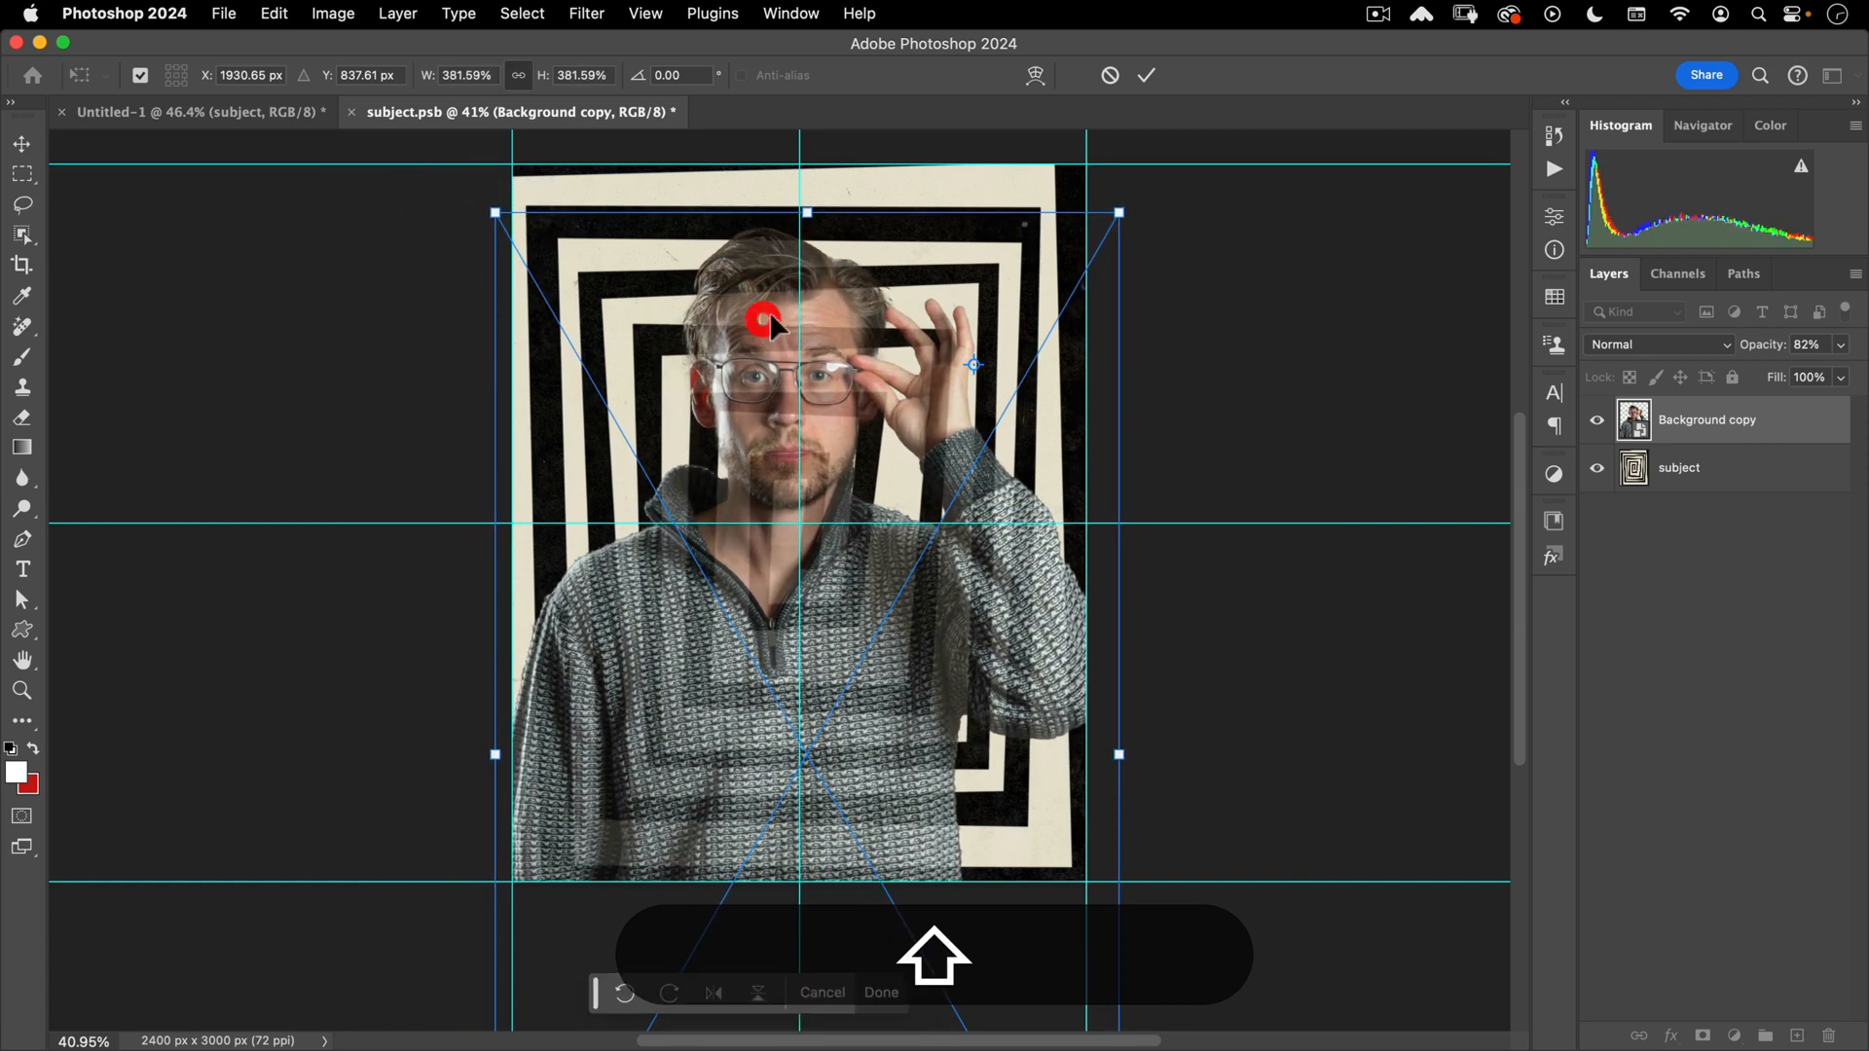
pyautogui.press('Return')
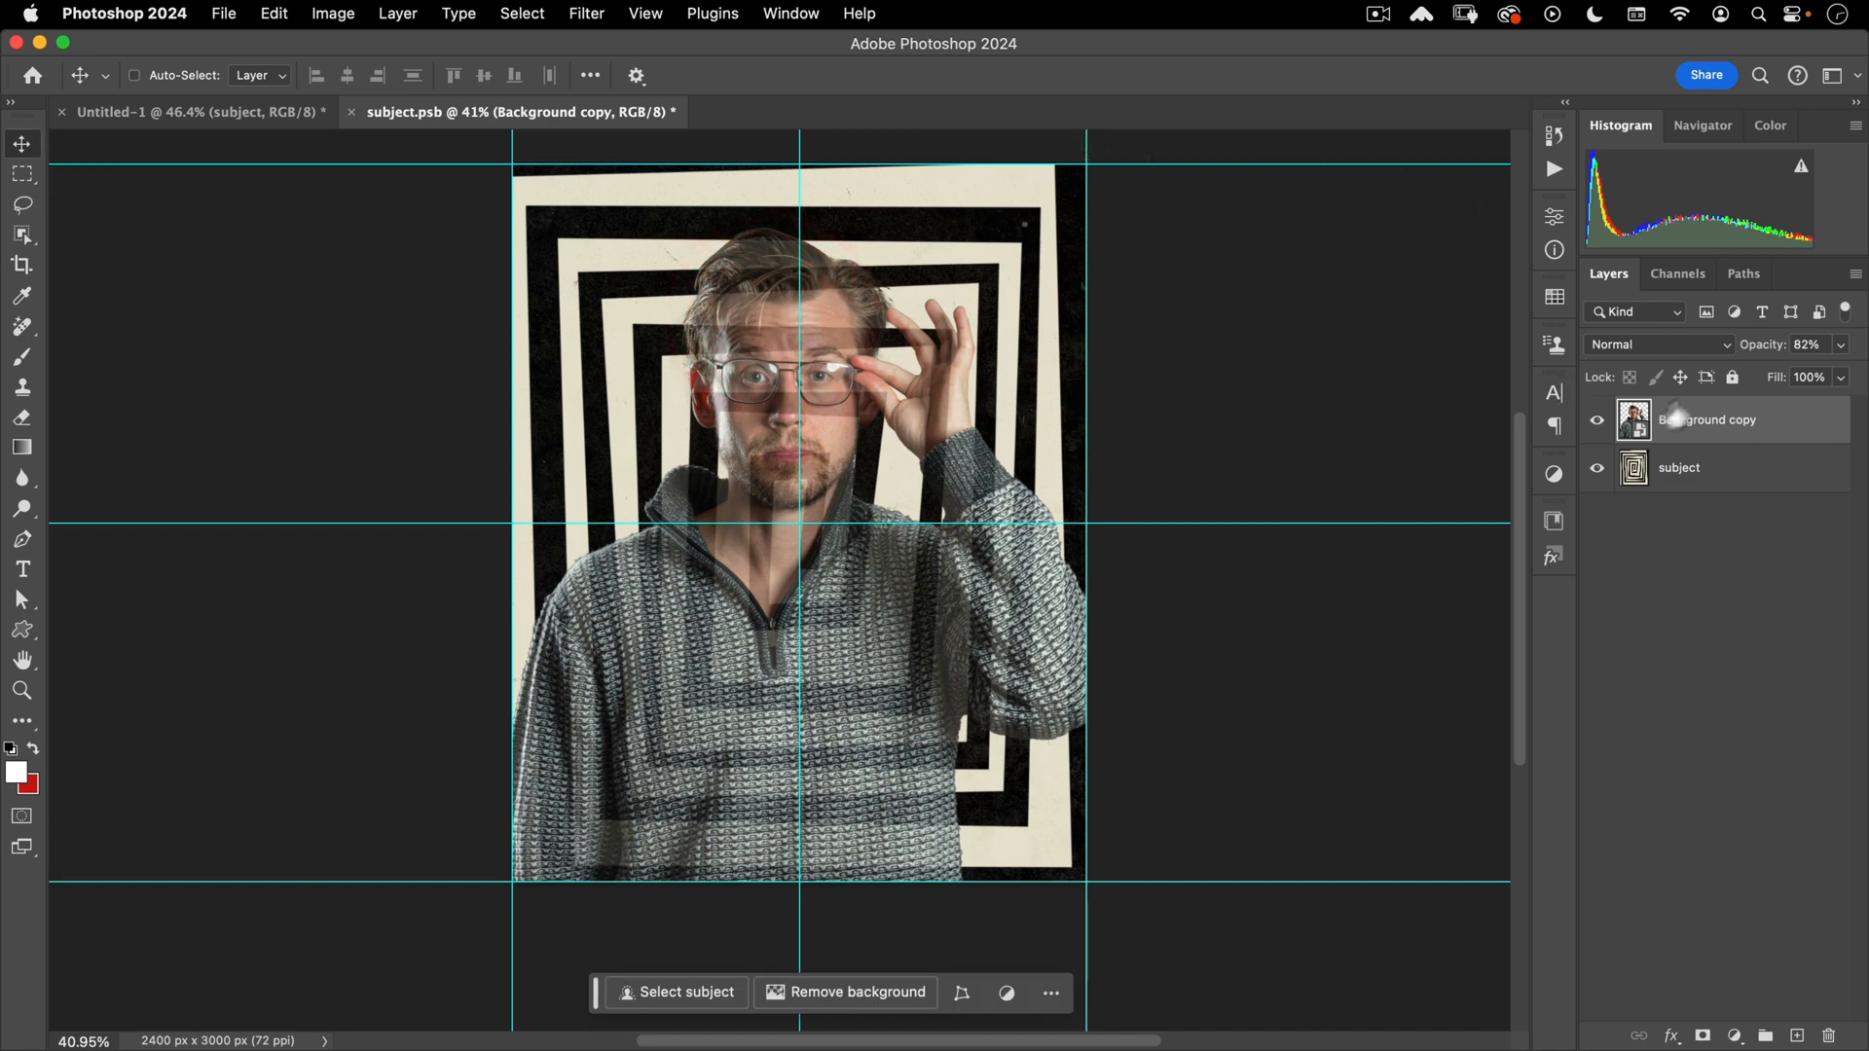
# - Restore full opacity, hide the reference layer, and save subject.psb back into the poster
pyautogui.moveTo(1754, 358); pyautogui.dragTo(1789, 407)
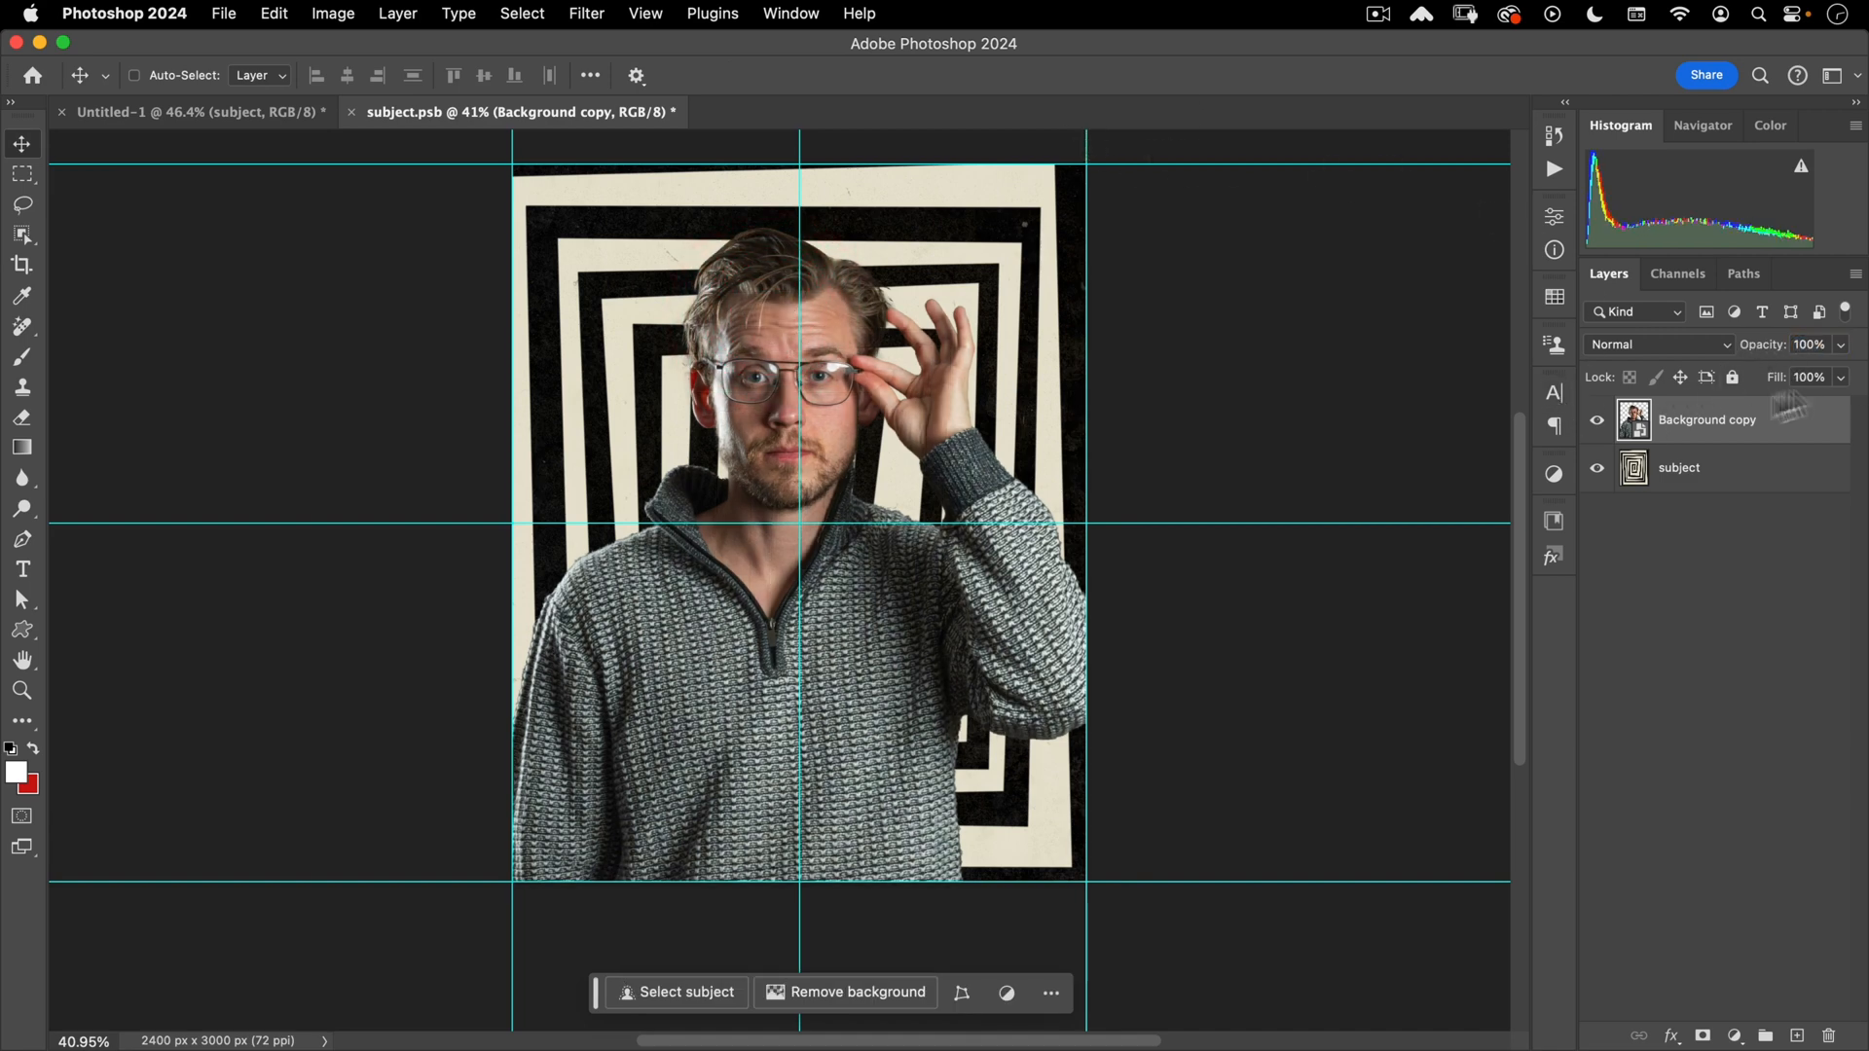
pyautogui.click(1597, 469)
pyautogui.press('super+w')
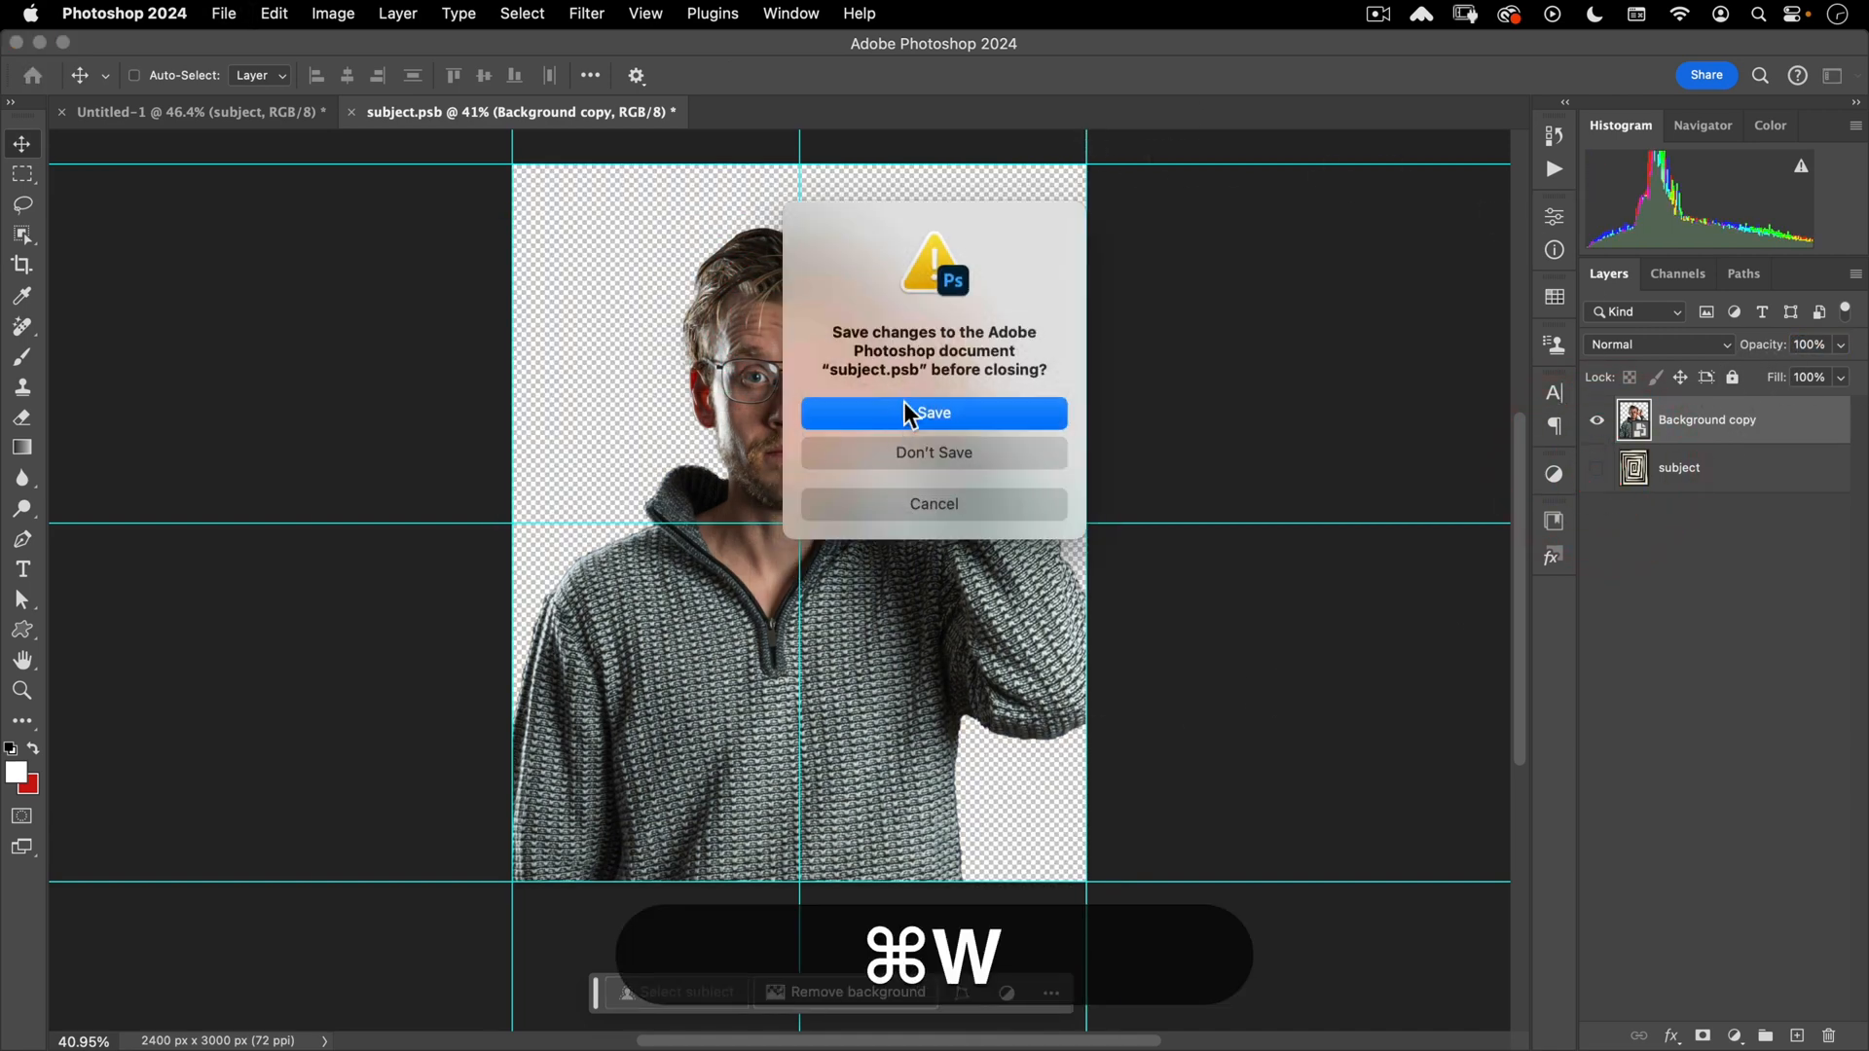
pyautogui.click(905, 412)
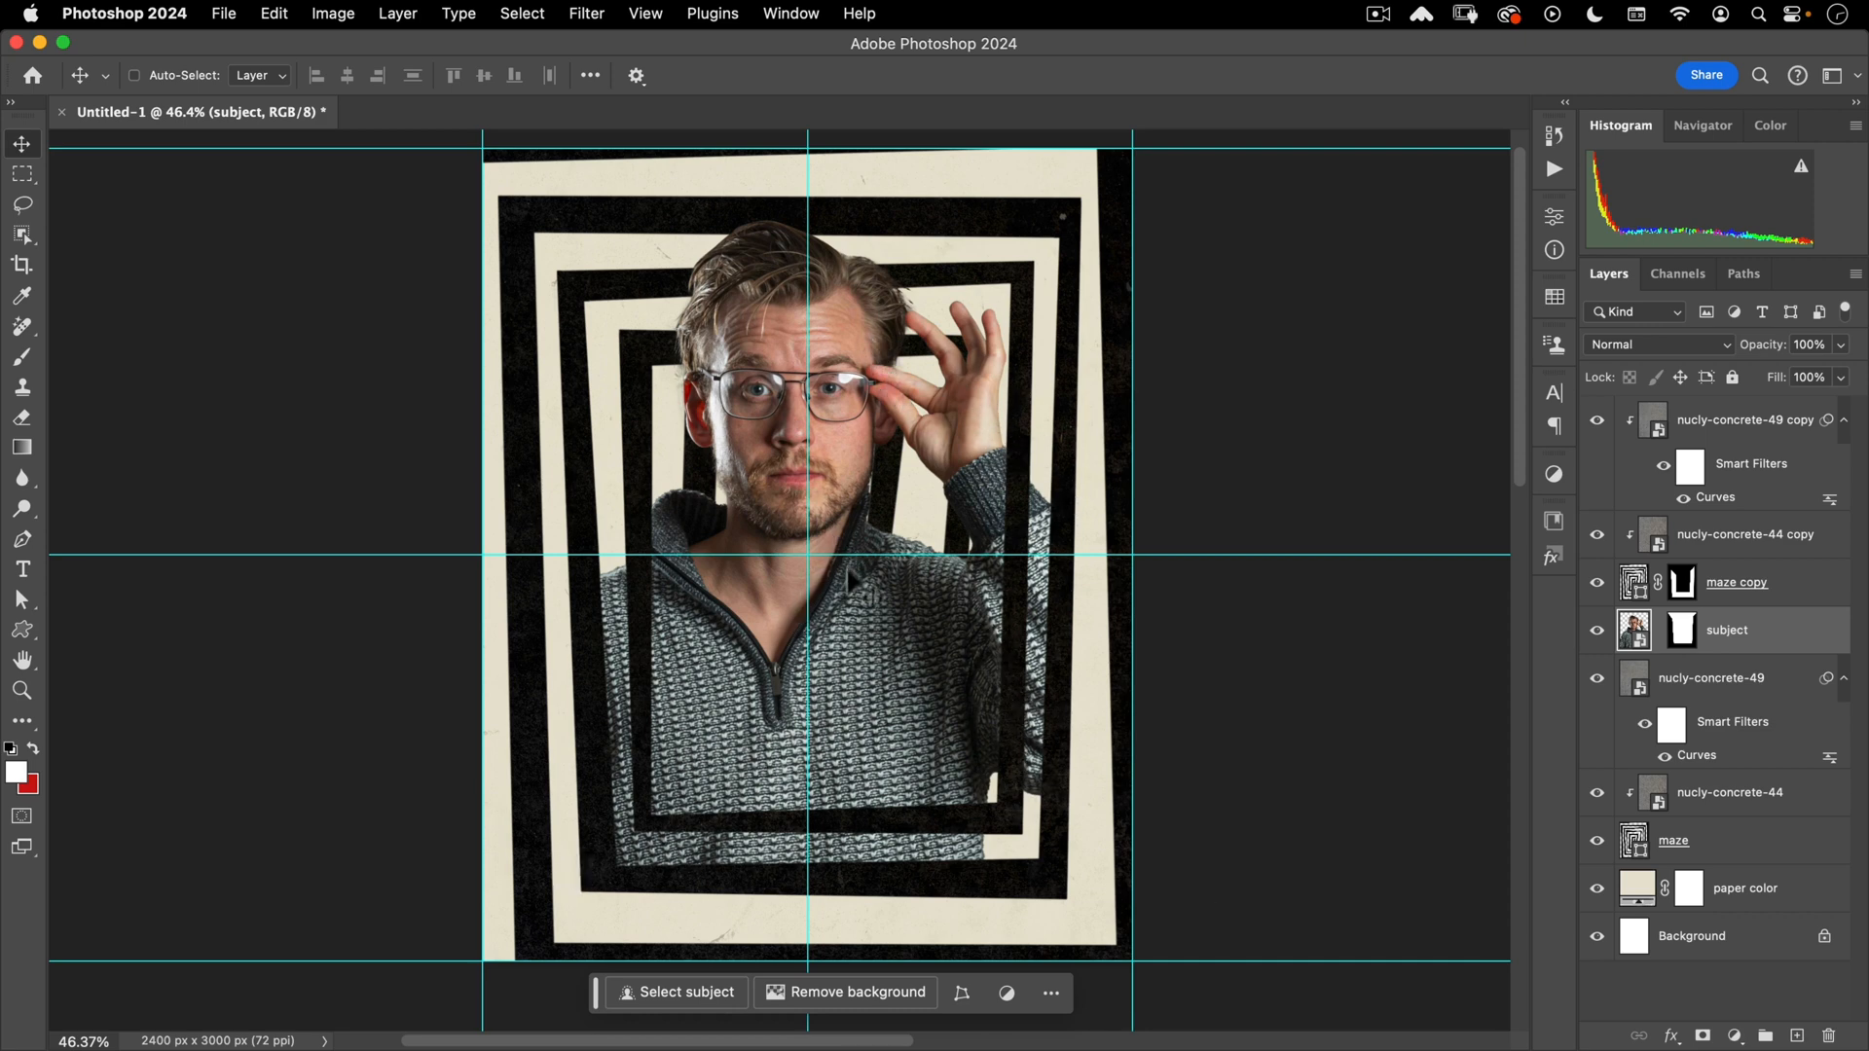
# - Add a new layer clipped to the subject and name it 'bottom gradient'
pyautogui.scroll(-2, 850, 579)
pyautogui.click(849, 550)
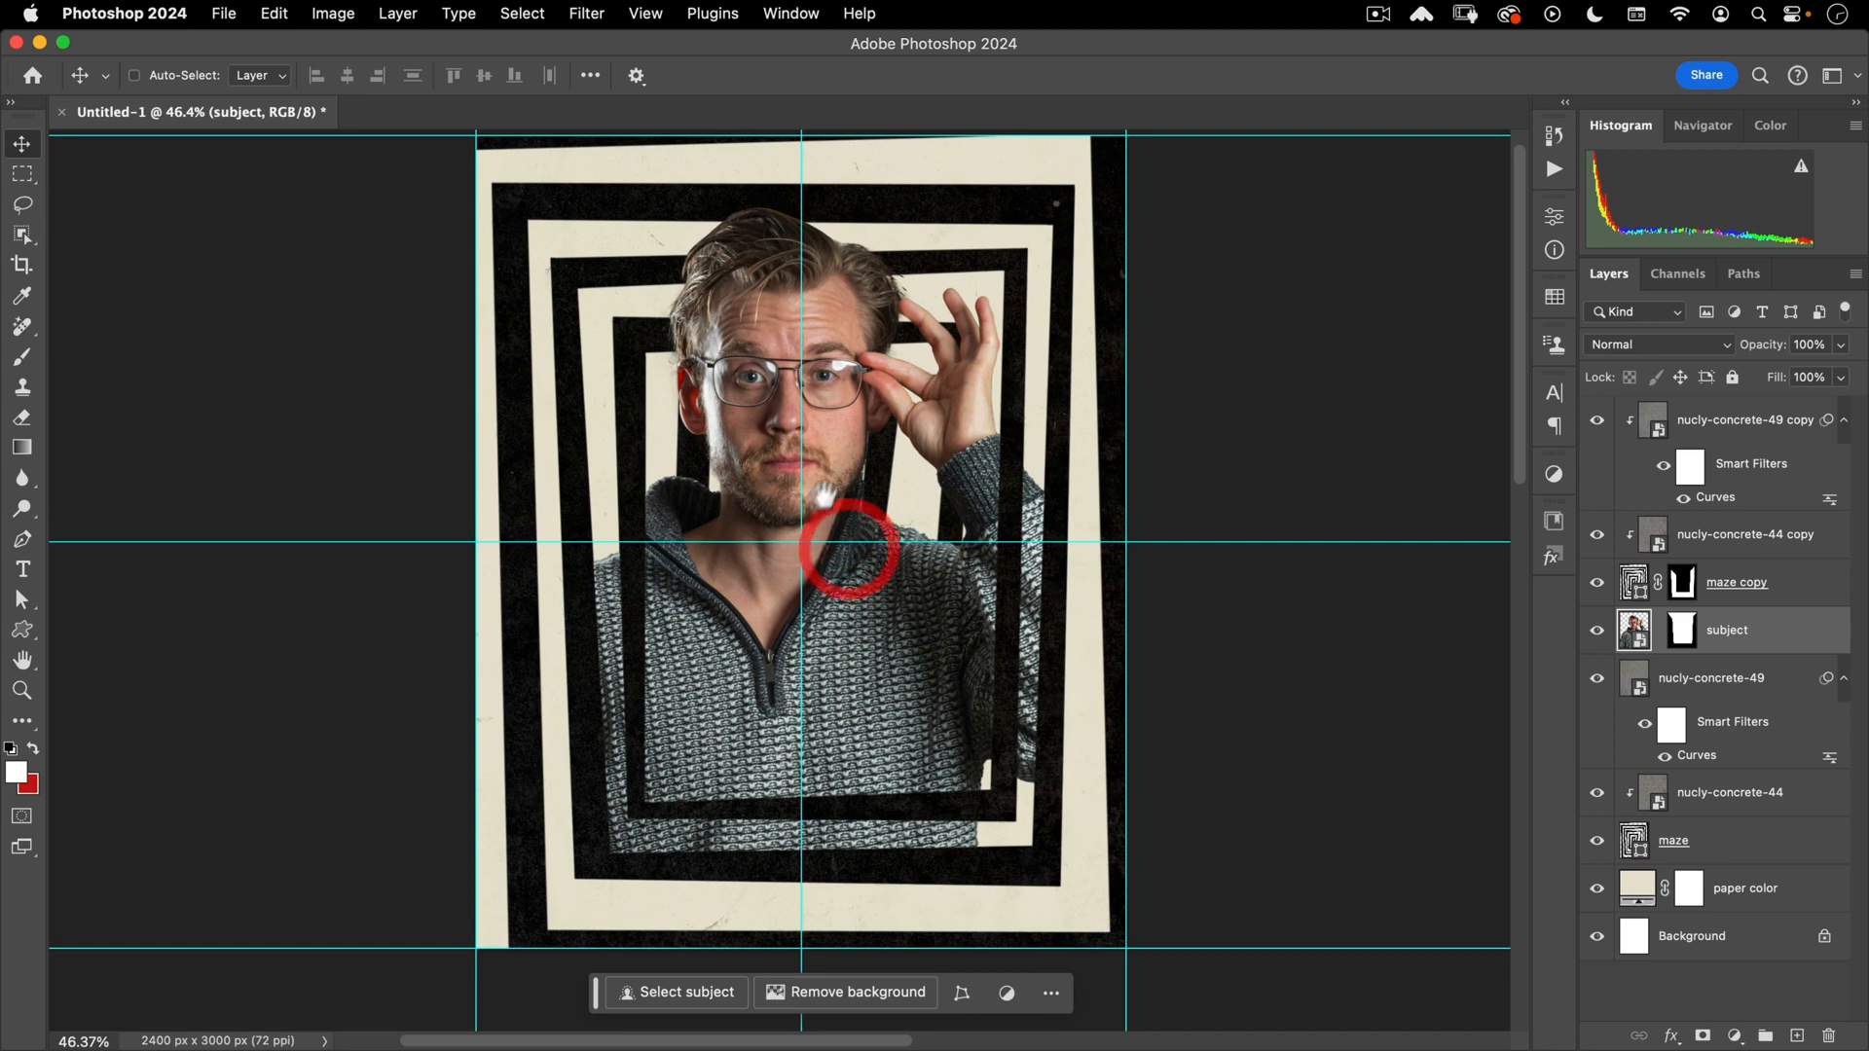
pyautogui.moveTo(823, 497); pyautogui.dragTo(827, 514)
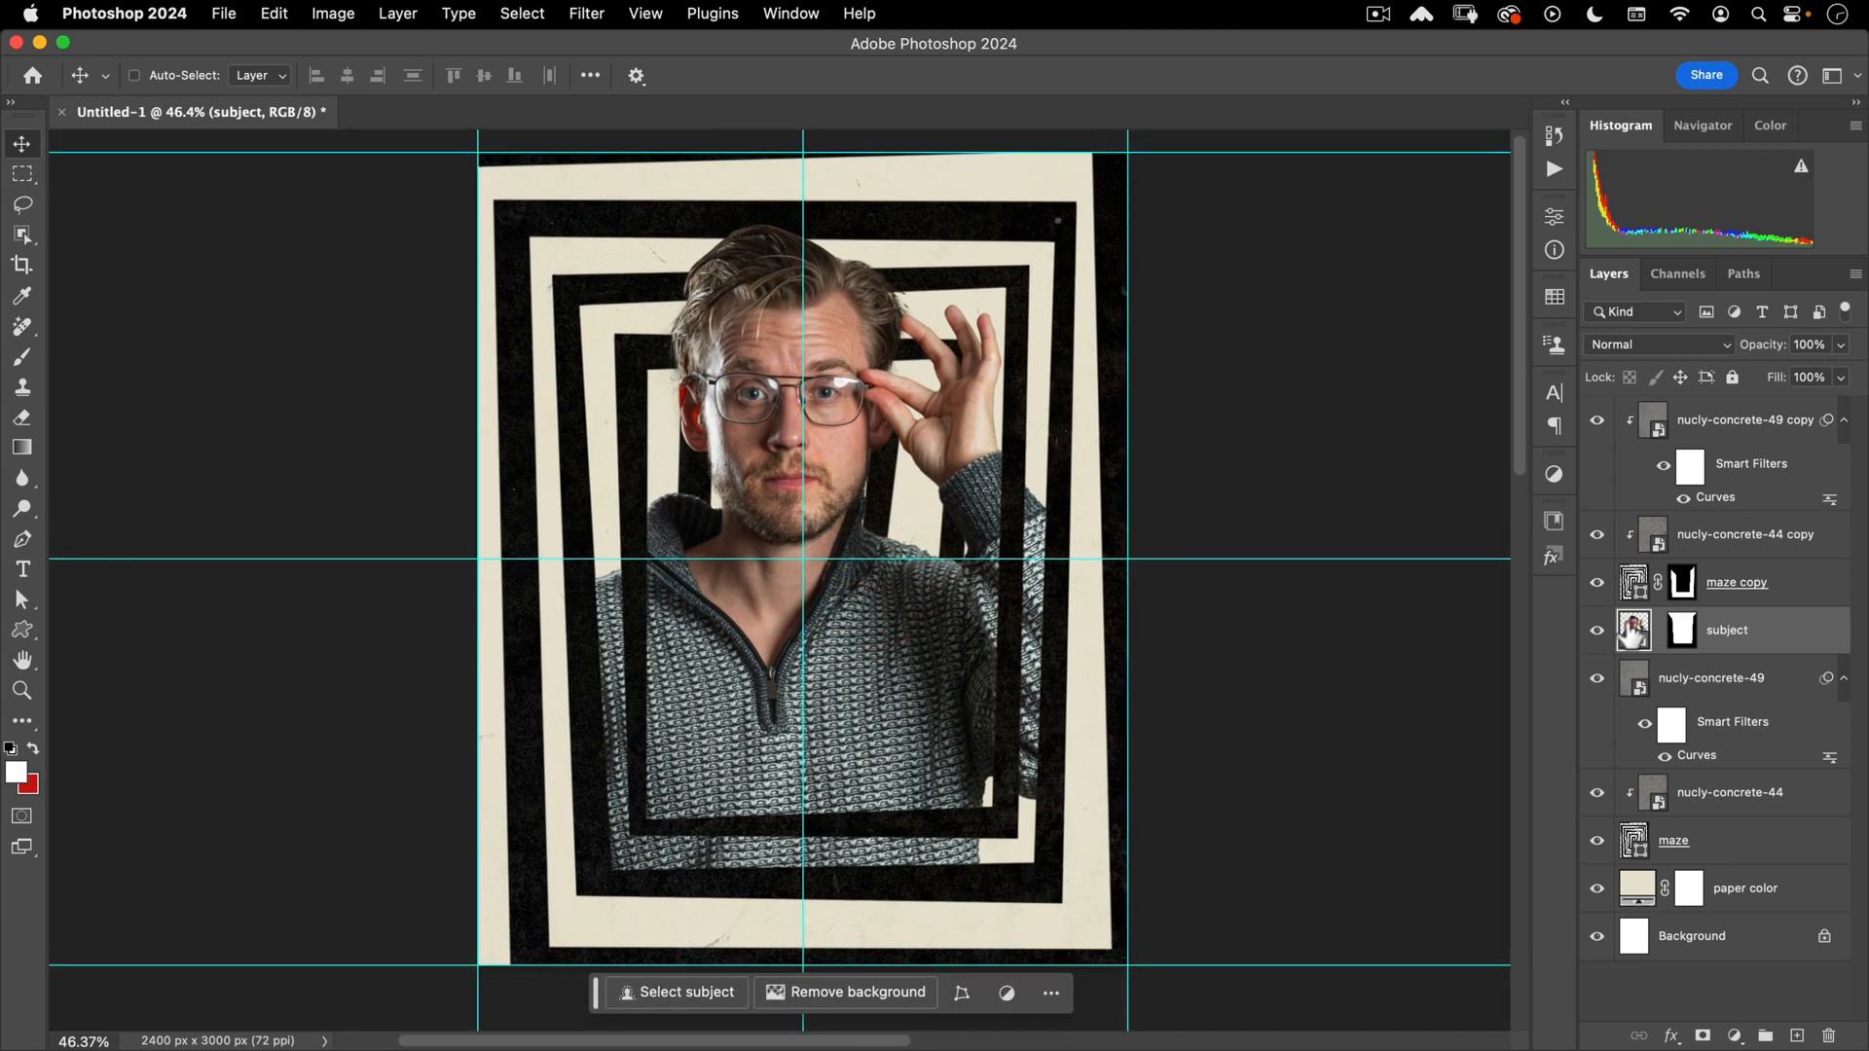
pyautogui.click(1799, 1036)
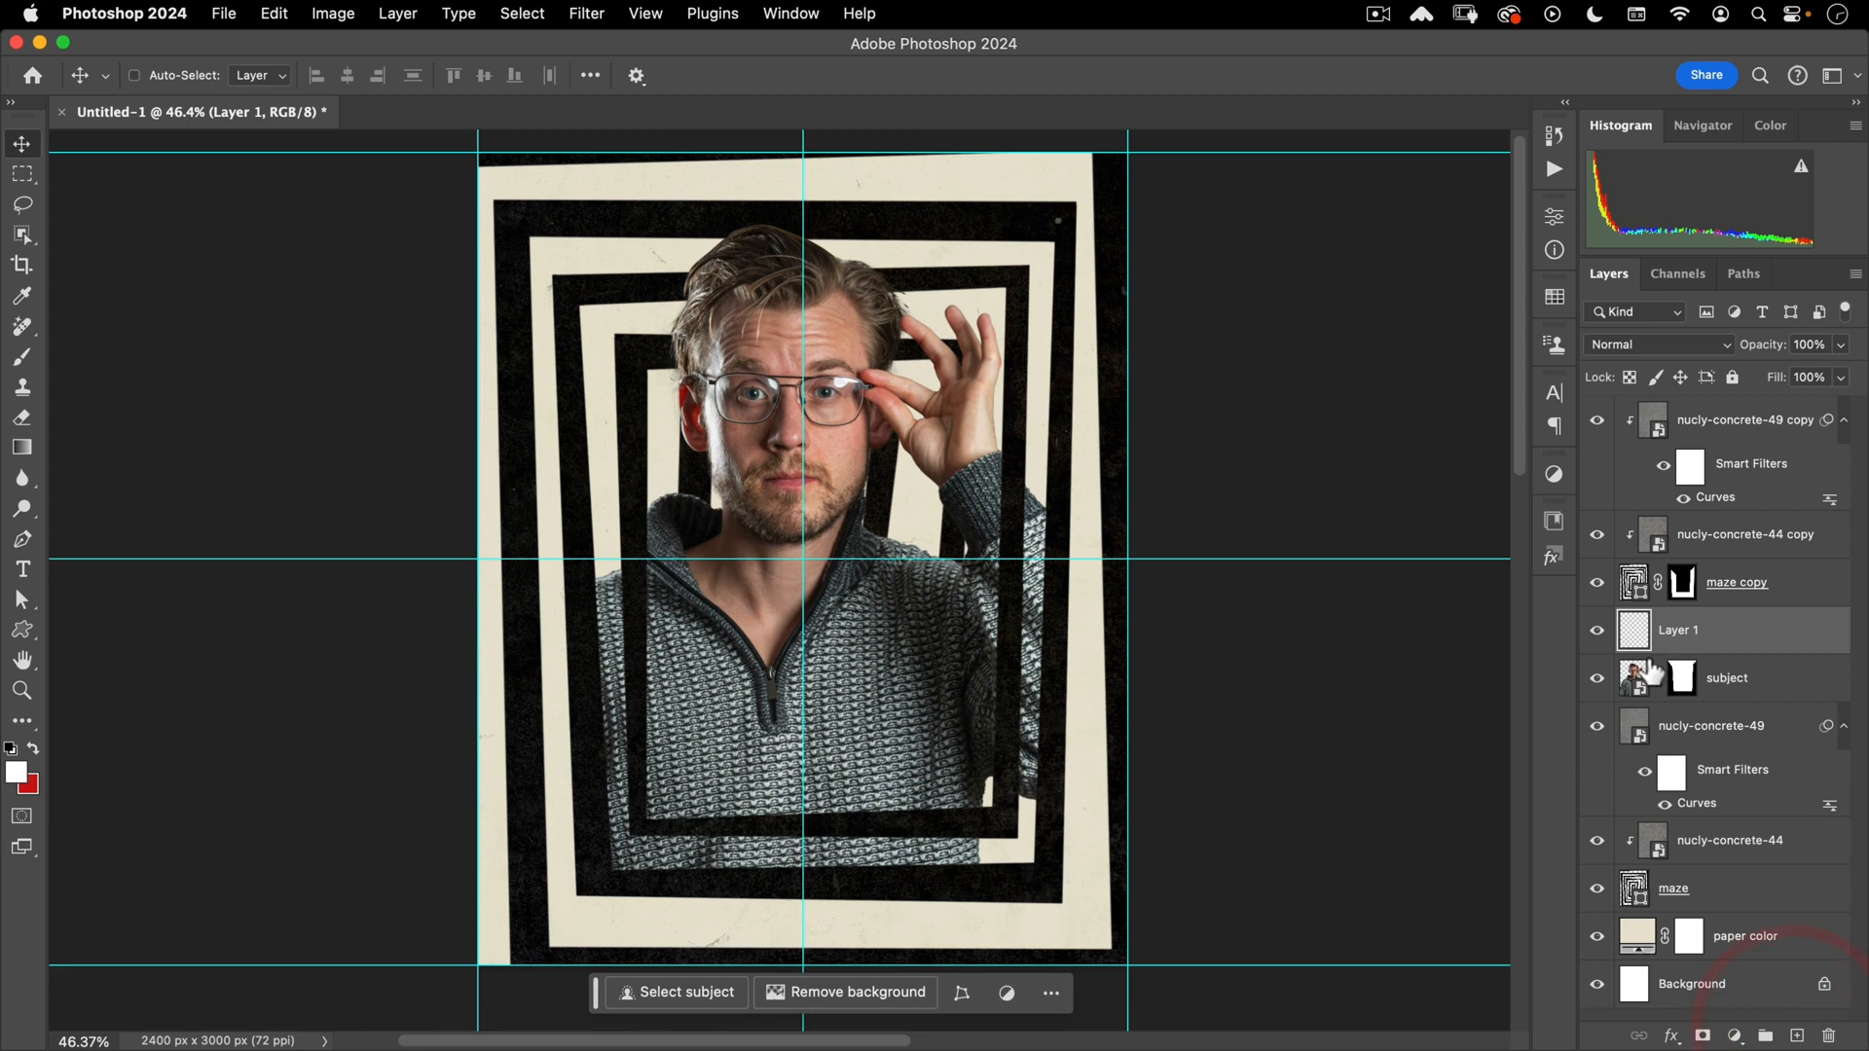
pyautogui.keyDown('alt'); pyautogui.click(1642, 653); pyautogui.keyUp('alt')
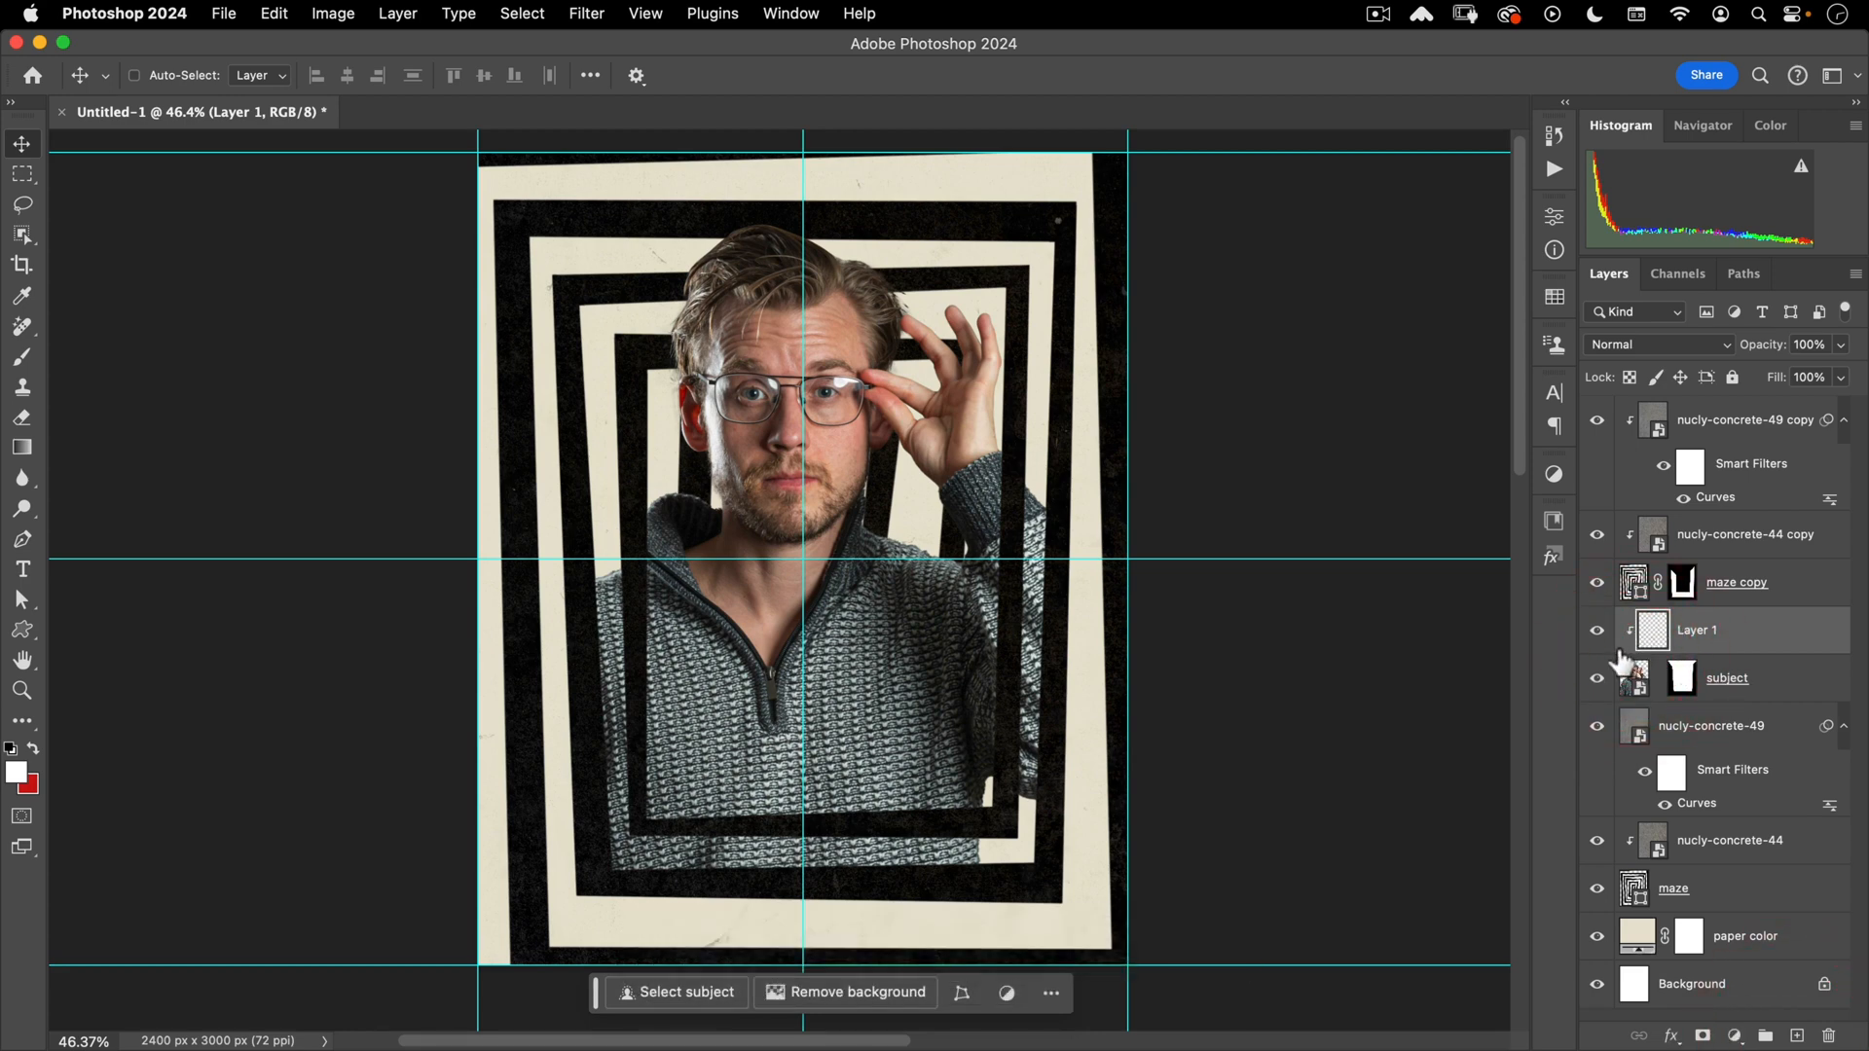
pyautogui.write('b')
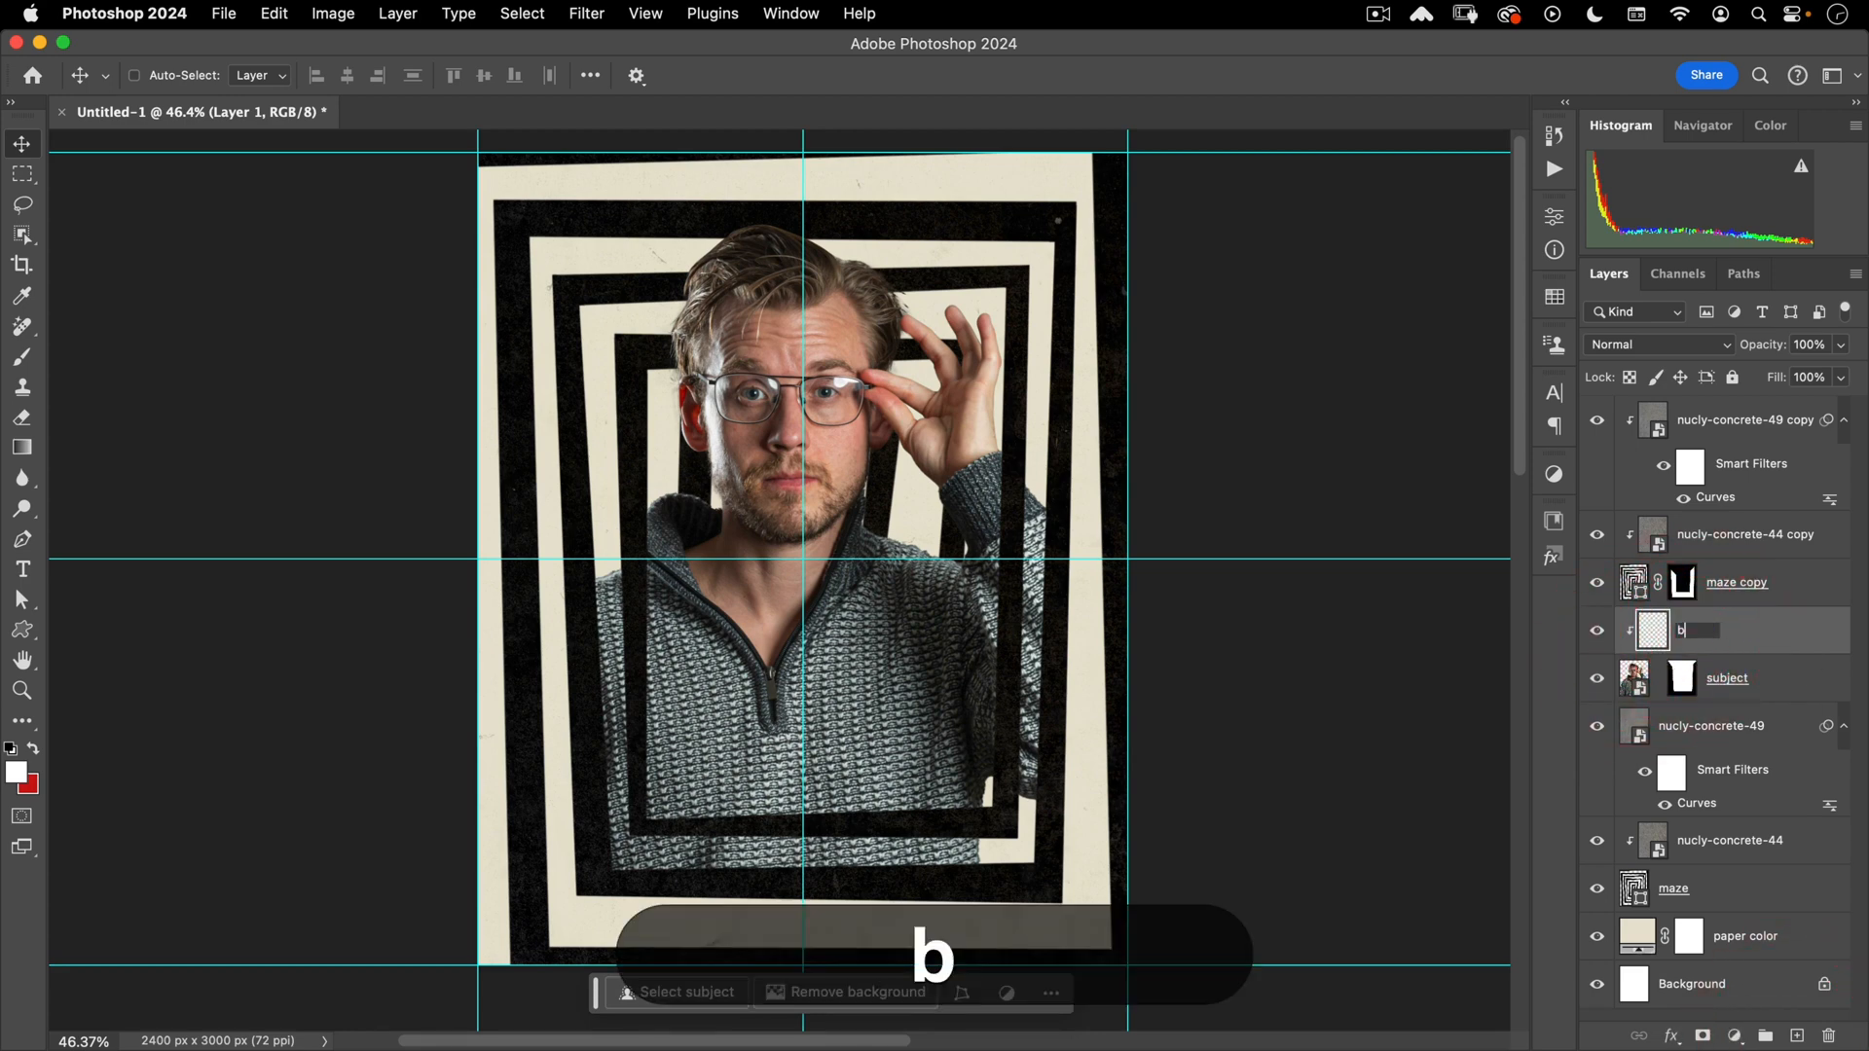
pyautogui.write('ottom gradient')
pyautogui.press('Return')
pyautogui.press('Return')
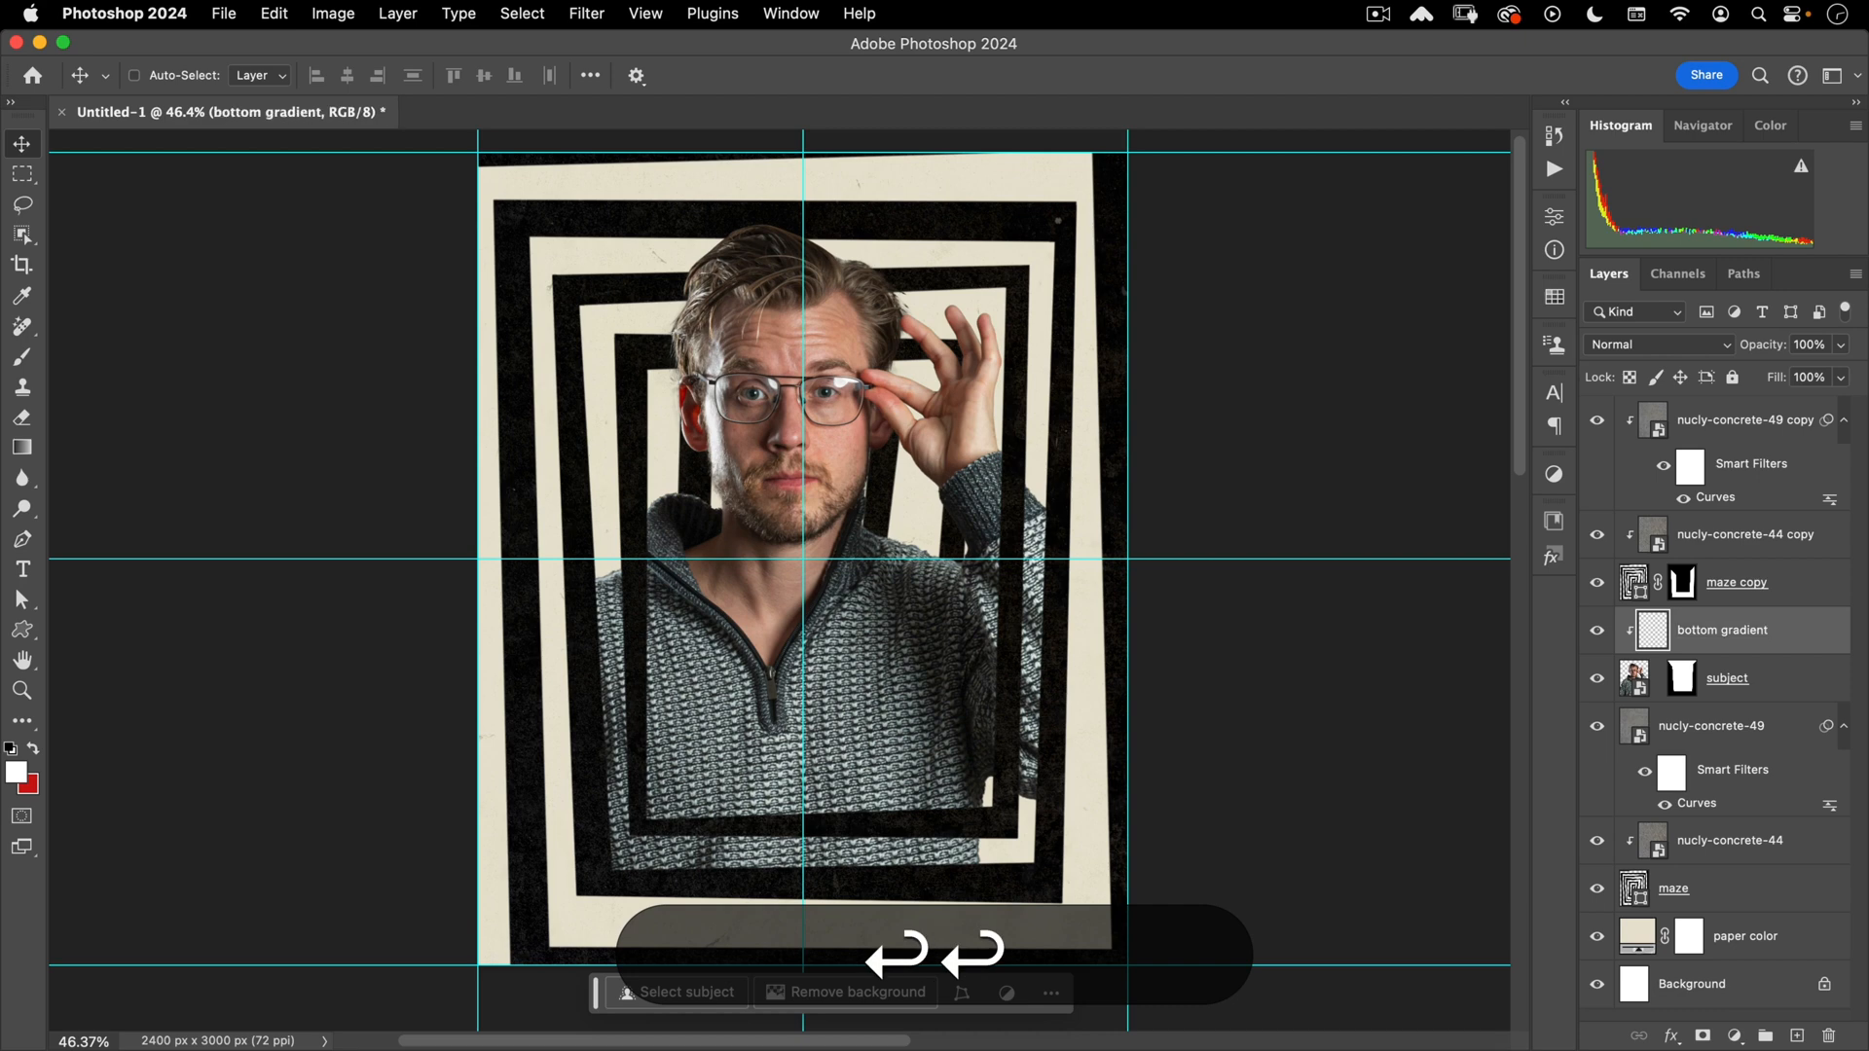
# - Drag a classic black-to-transparent gradient upward from the portrait's bottom to darken it
pyautogui.press('g')
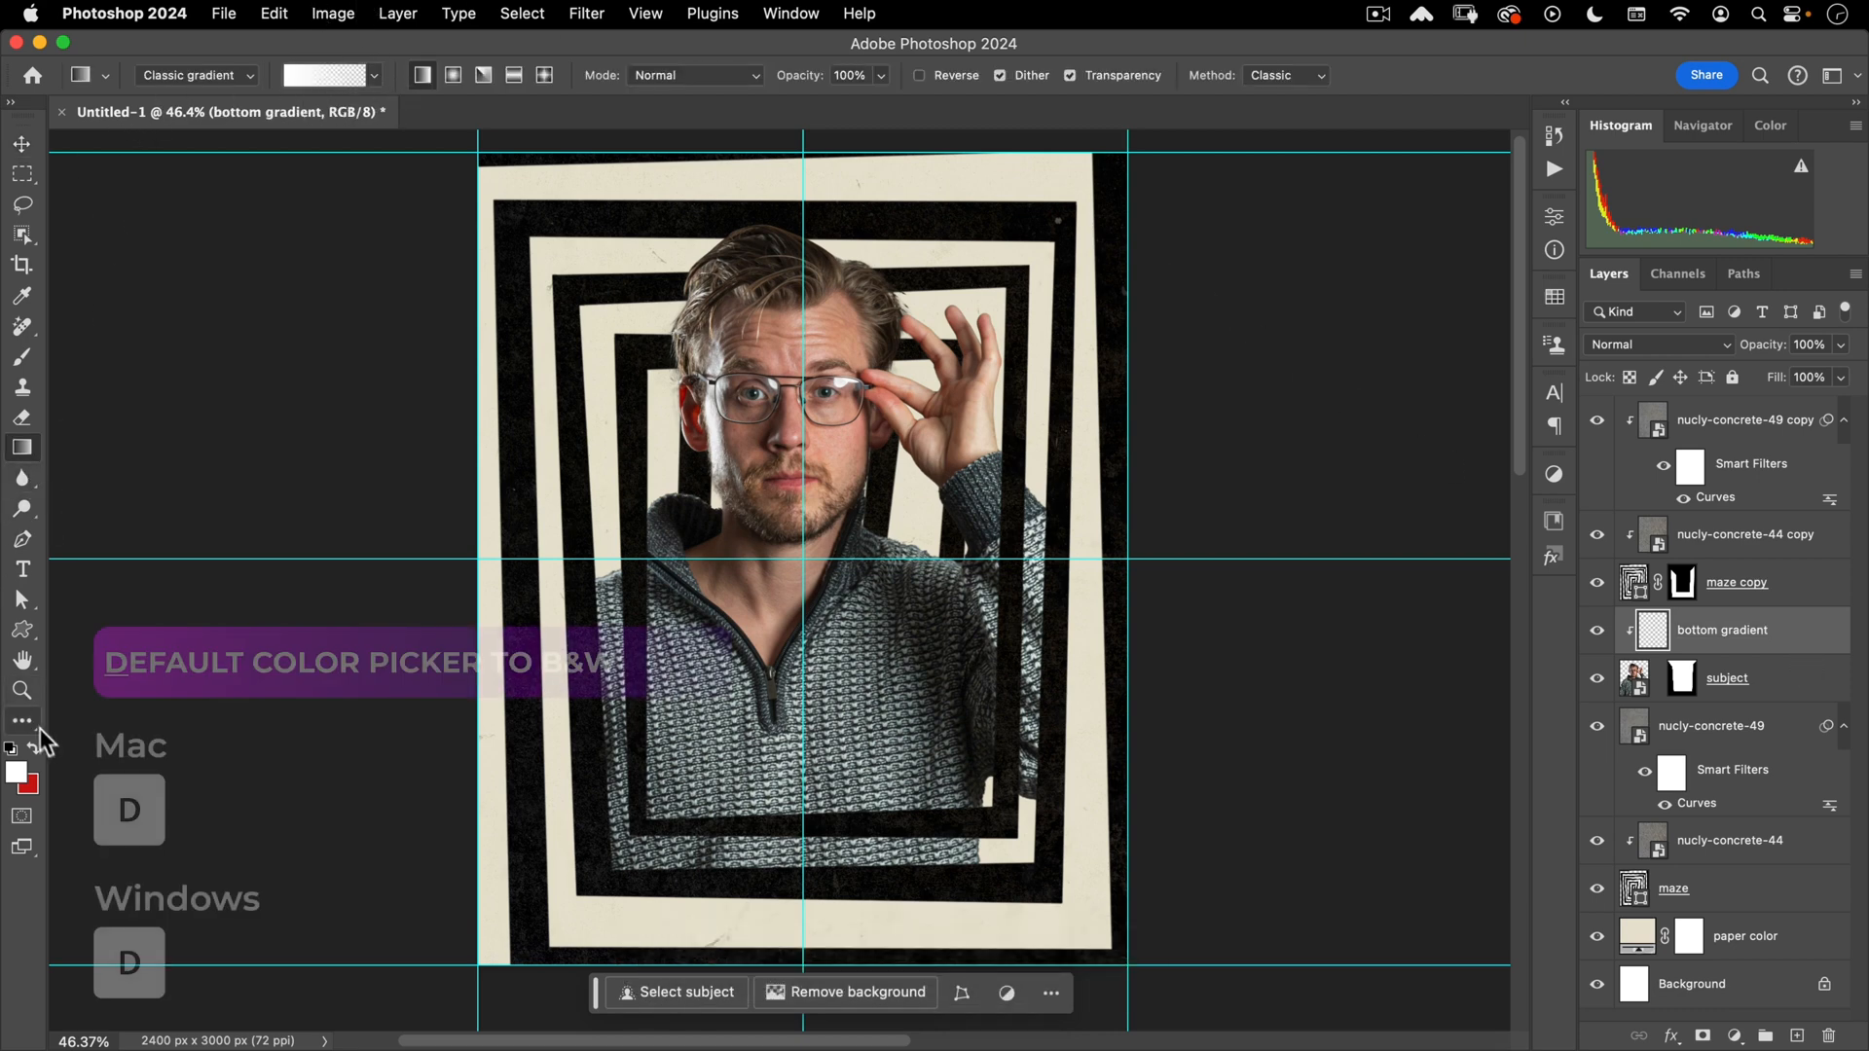
pyautogui.press('d')
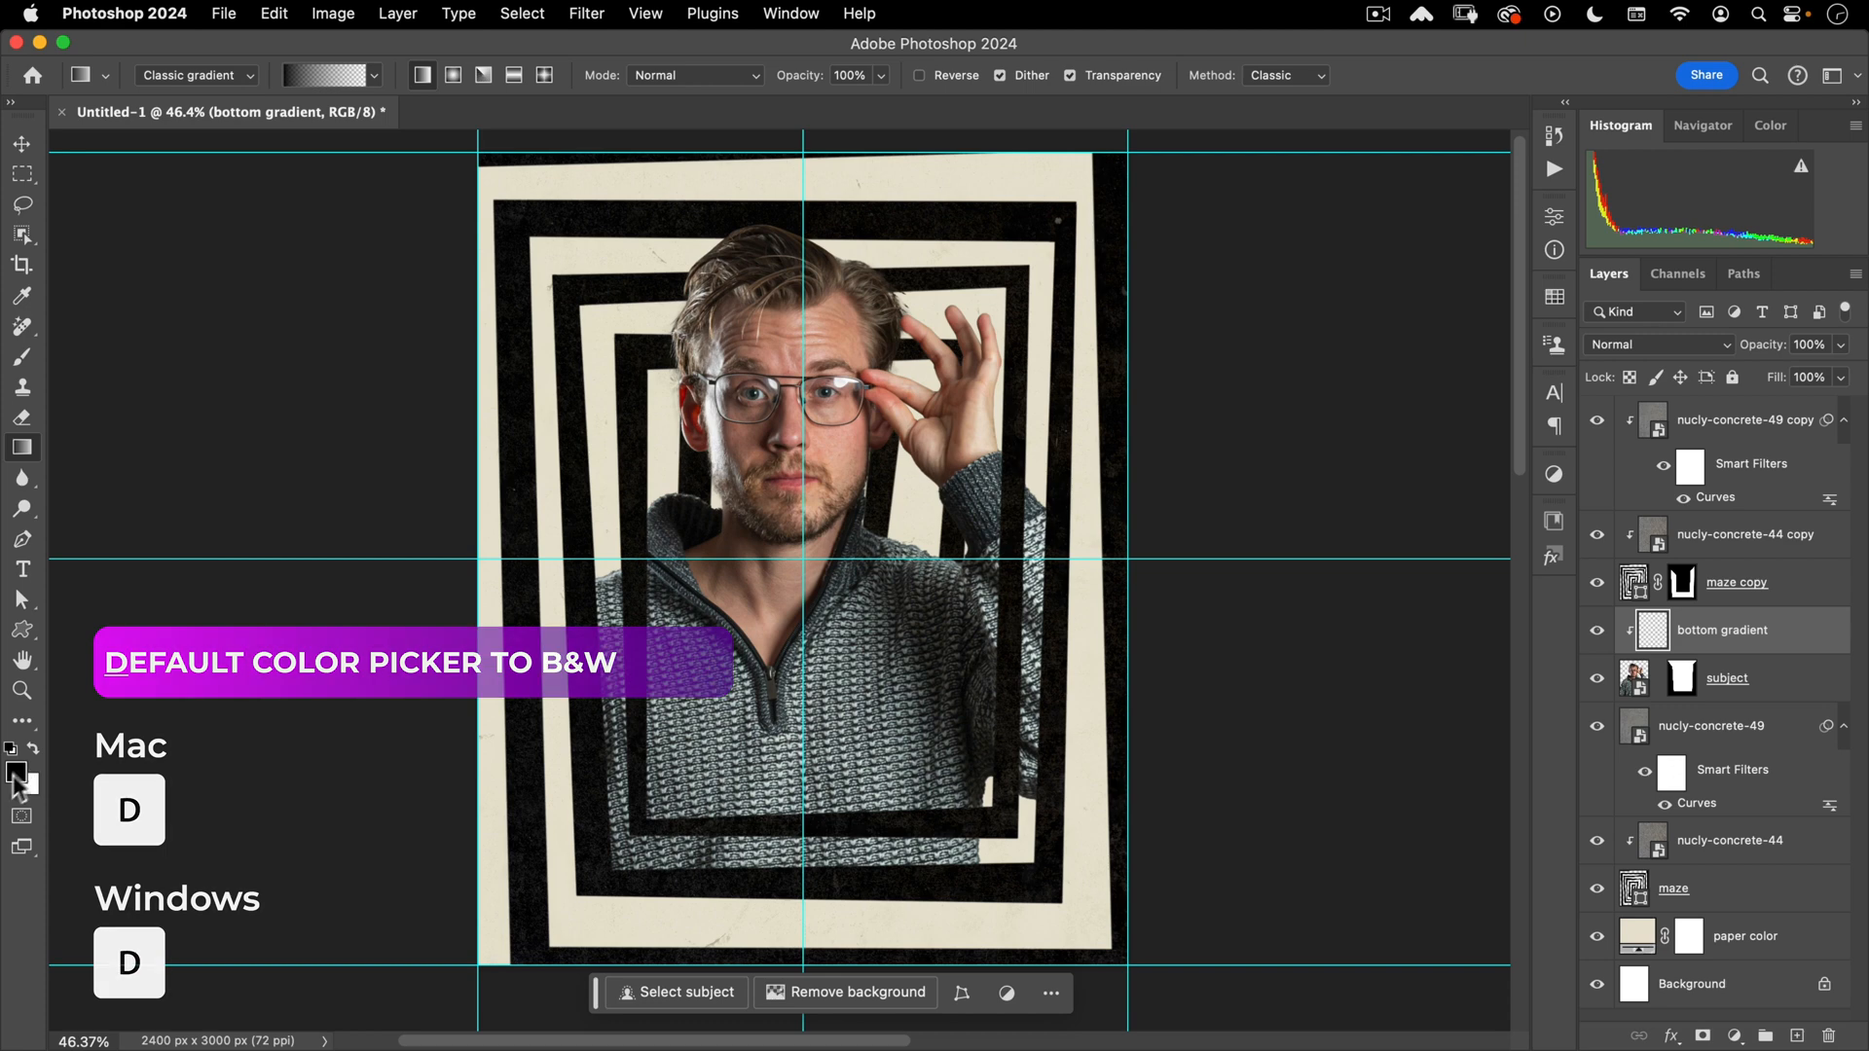
pyautogui.click(245, 75)
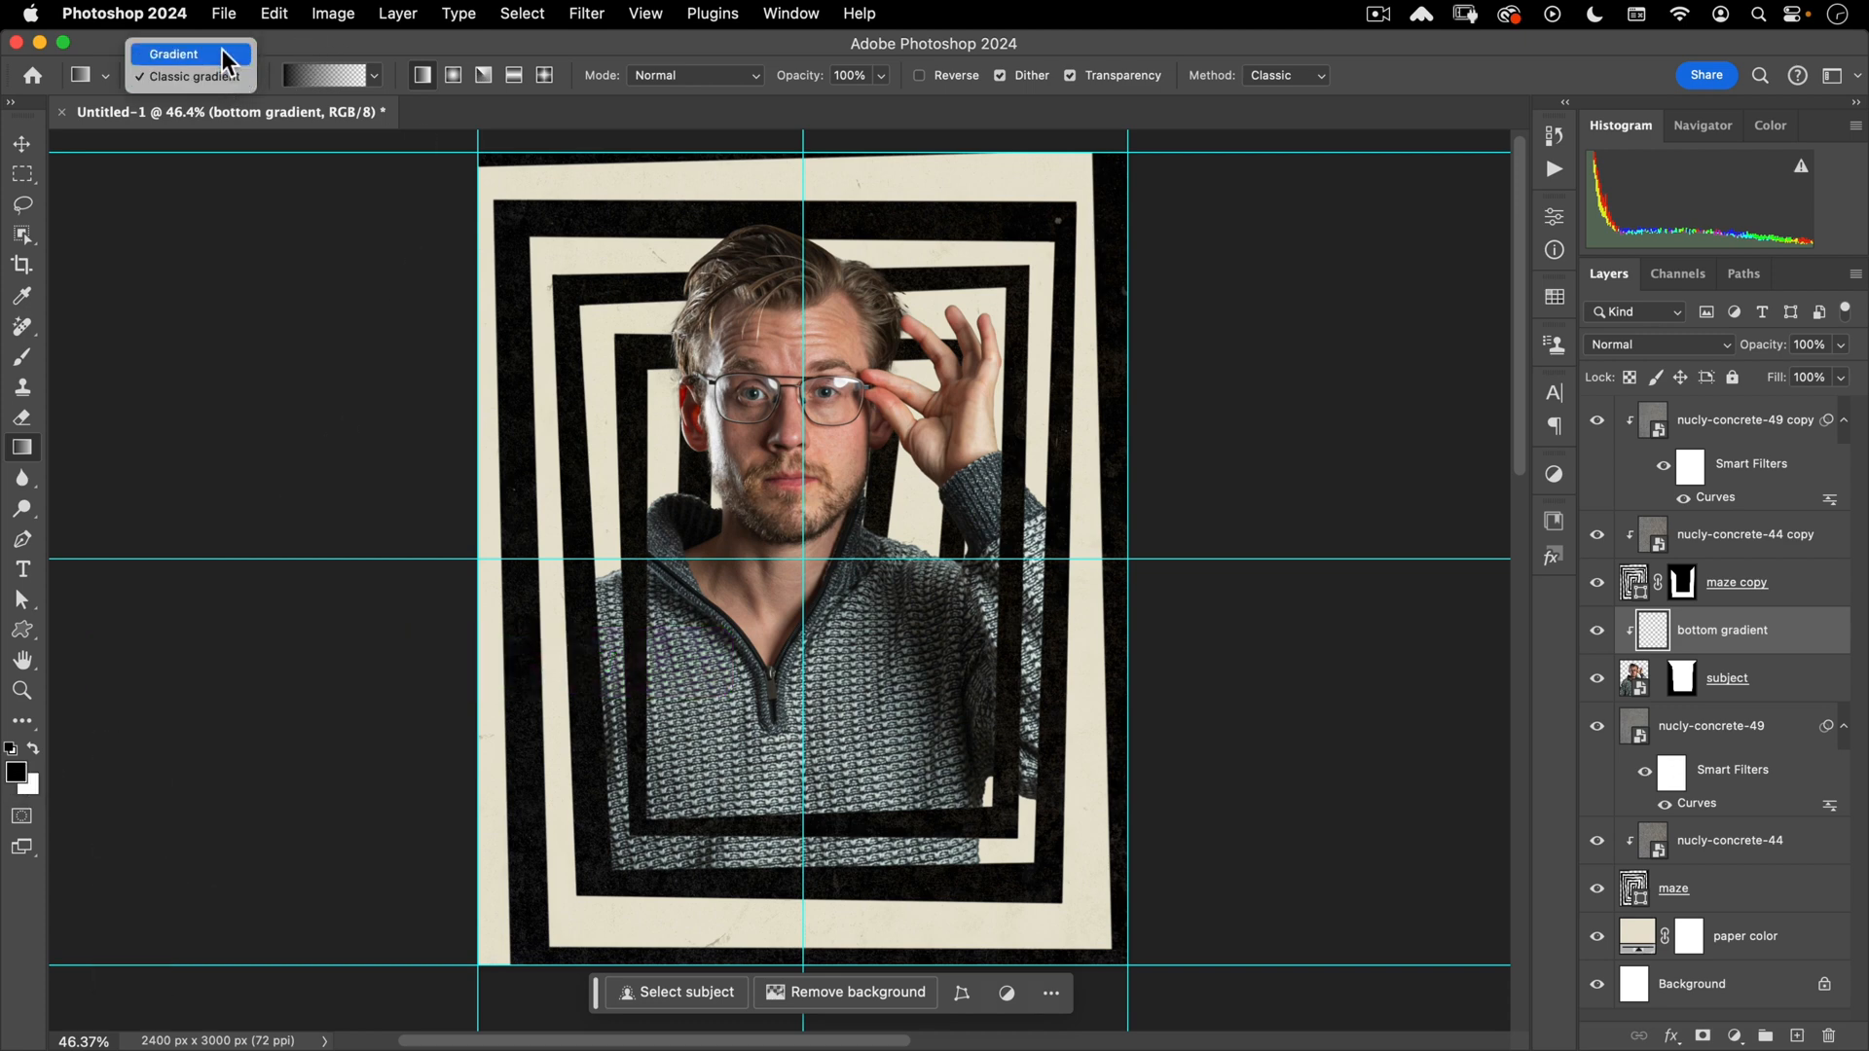
pyautogui.click(224, 78)
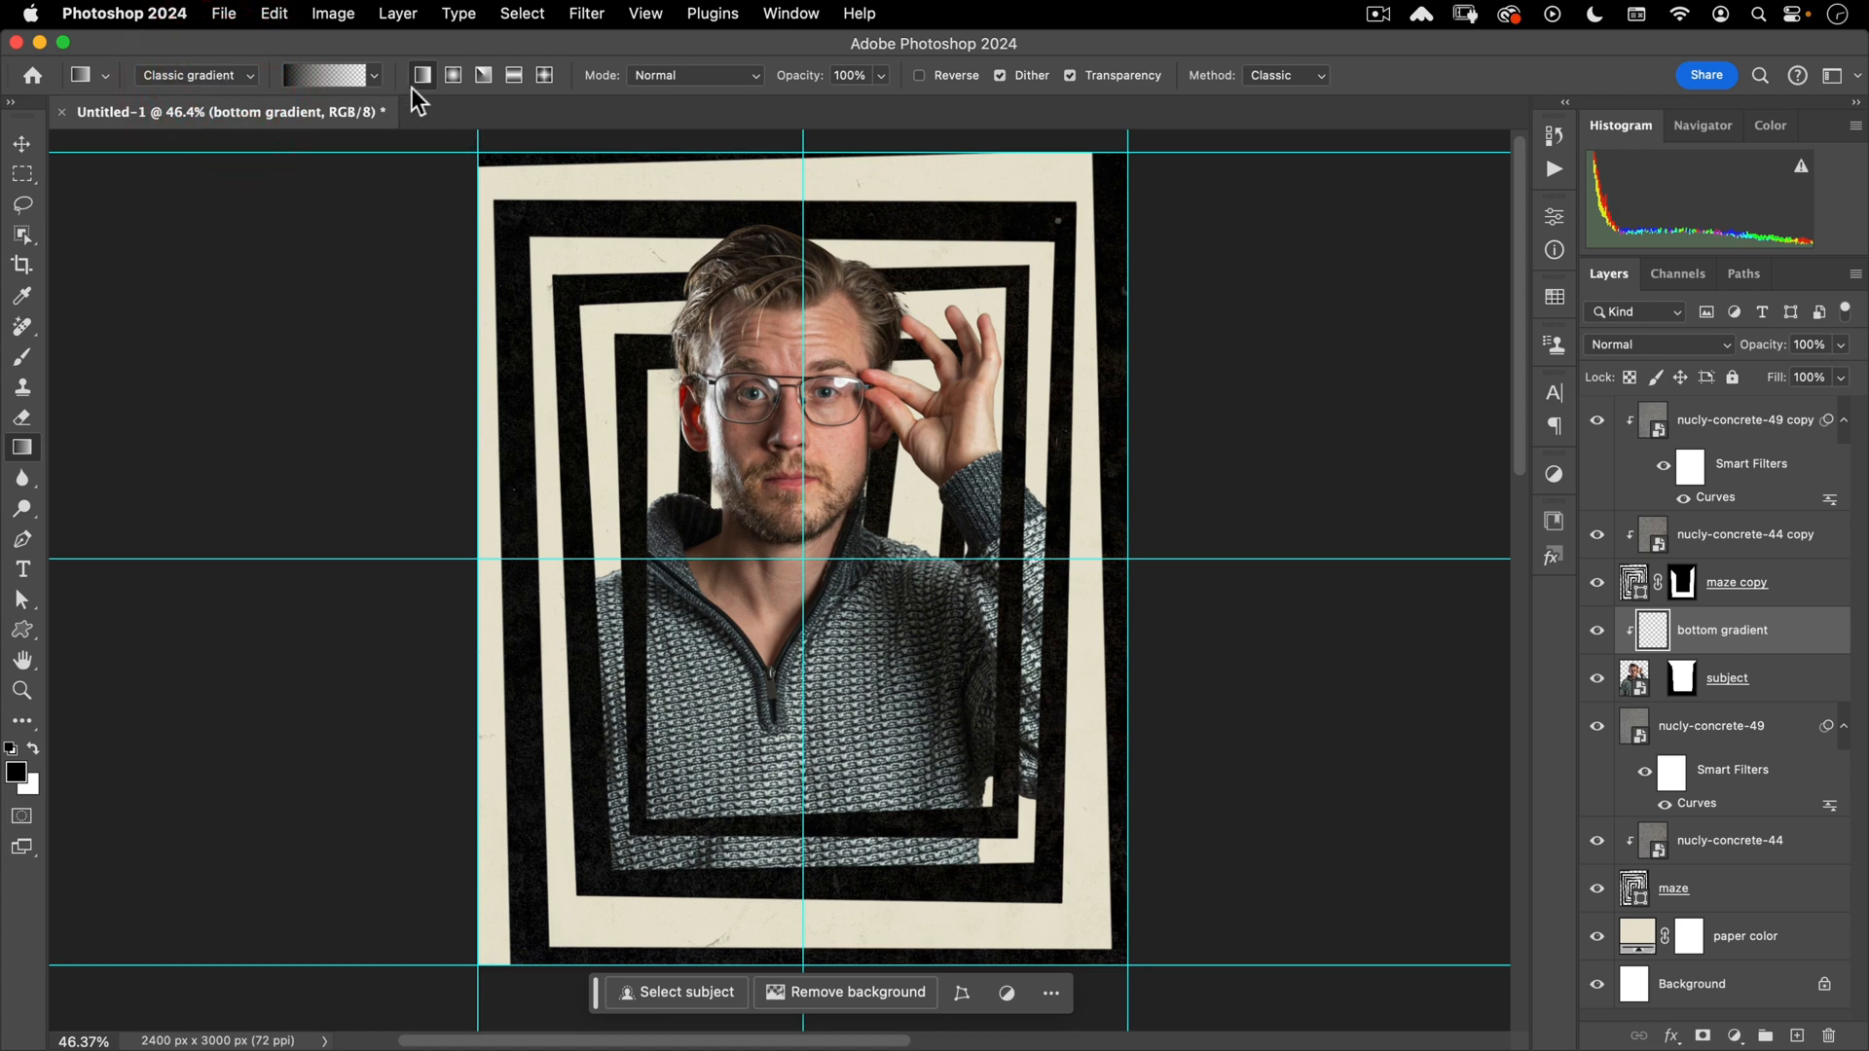
pyautogui.click(374, 75)
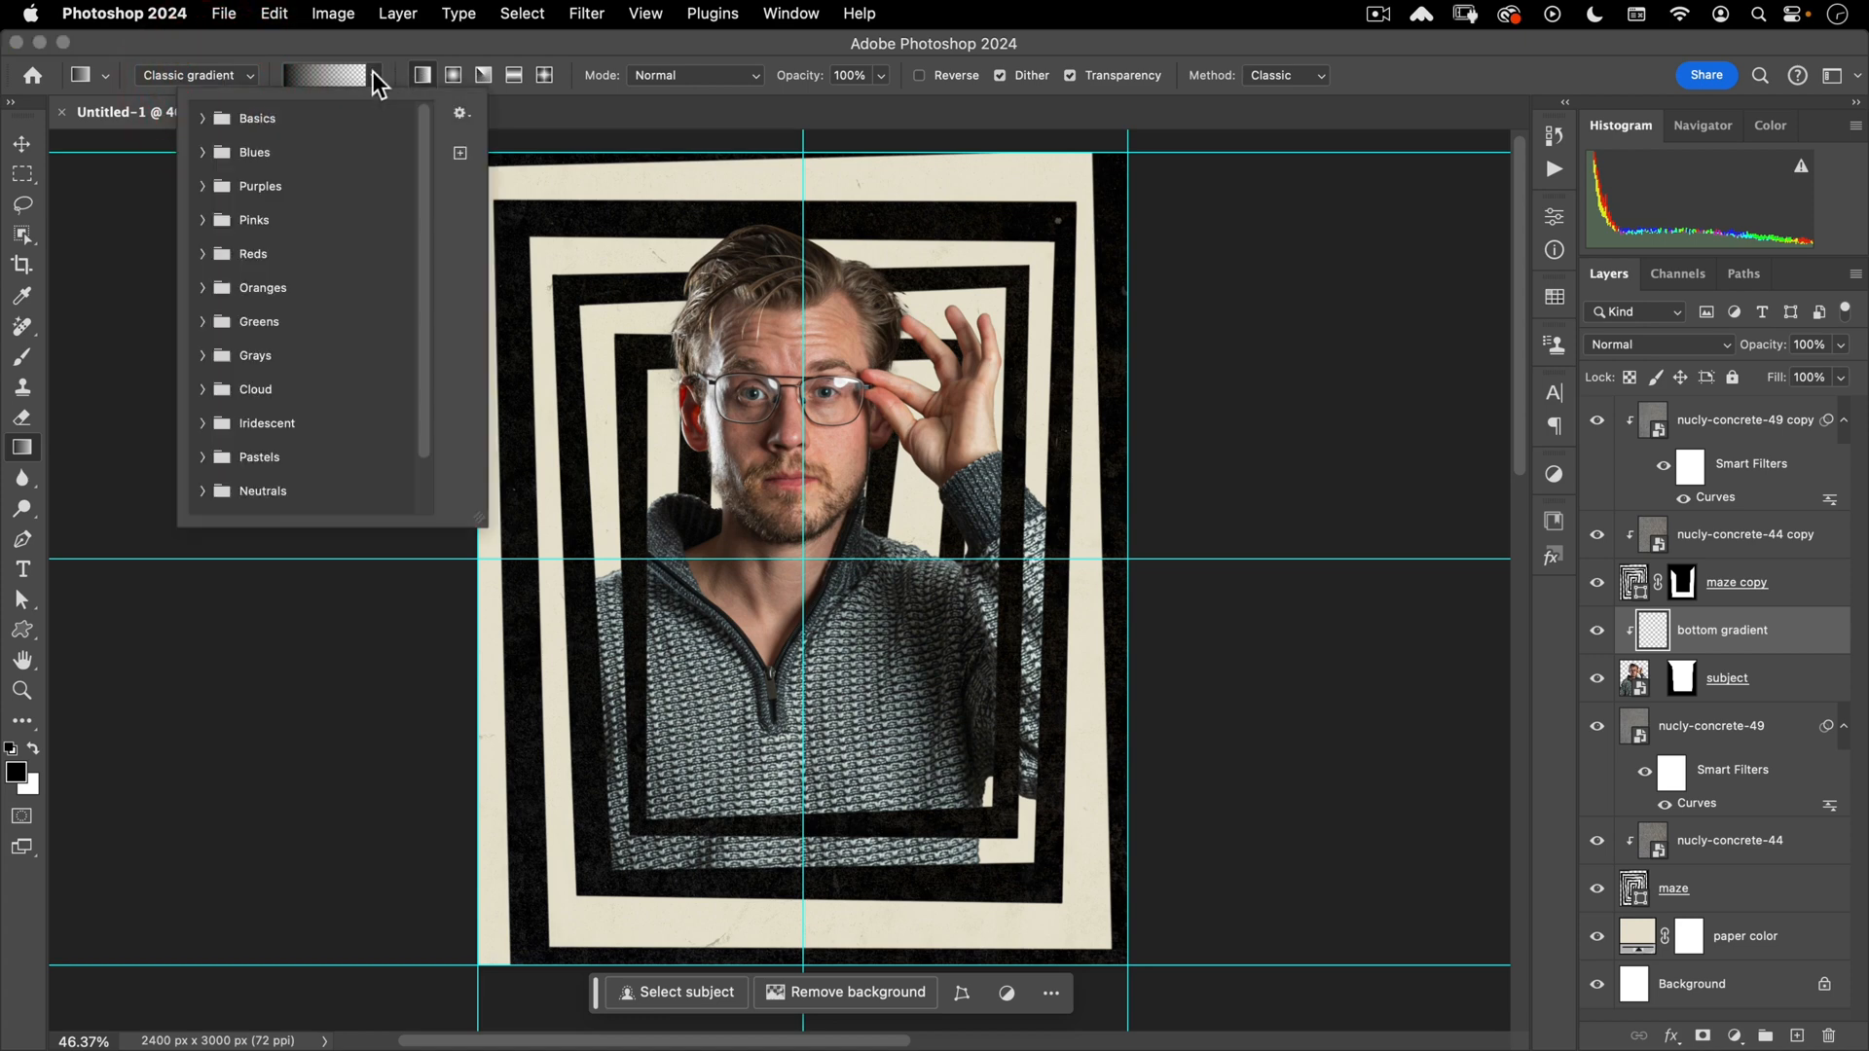
pyautogui.click(203, 117)
pyautogui.click(265, 159)
pyautogui.click(298, 49)
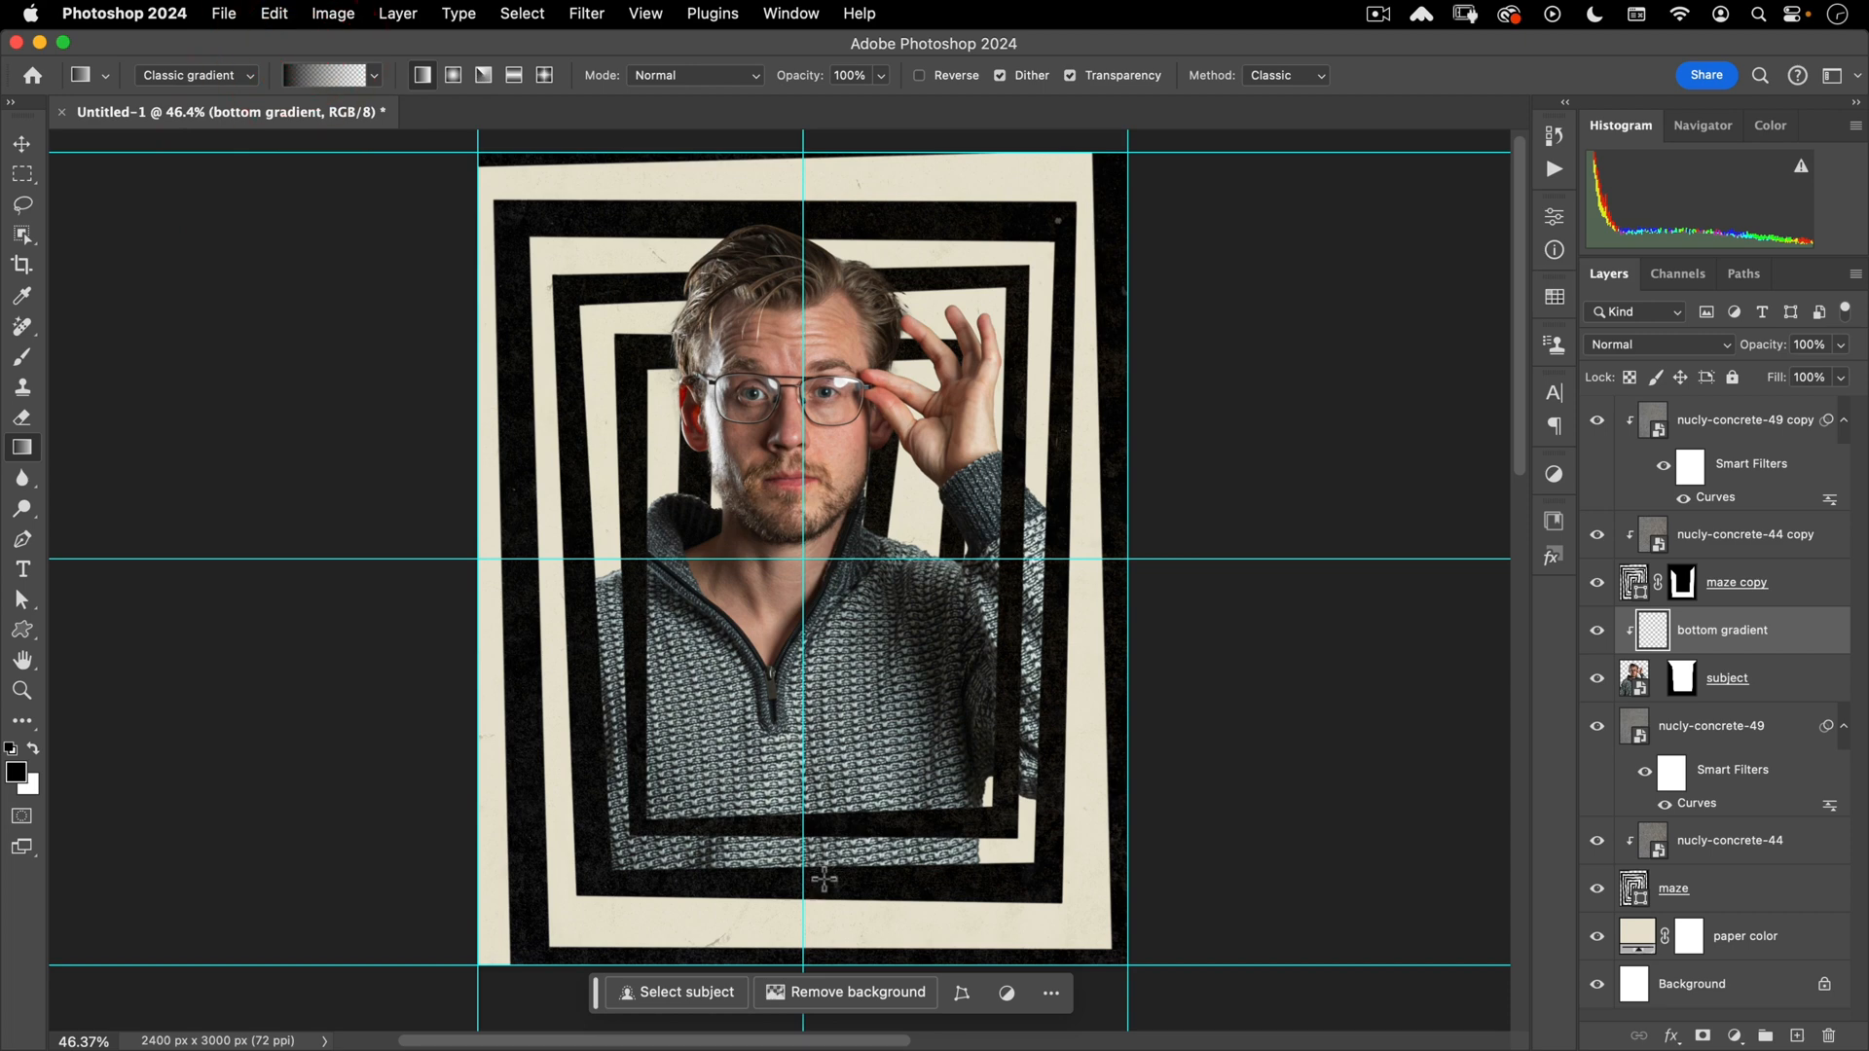
pyautogui.moveTo(825, 875); pyautogui.dragTo(869, 555)
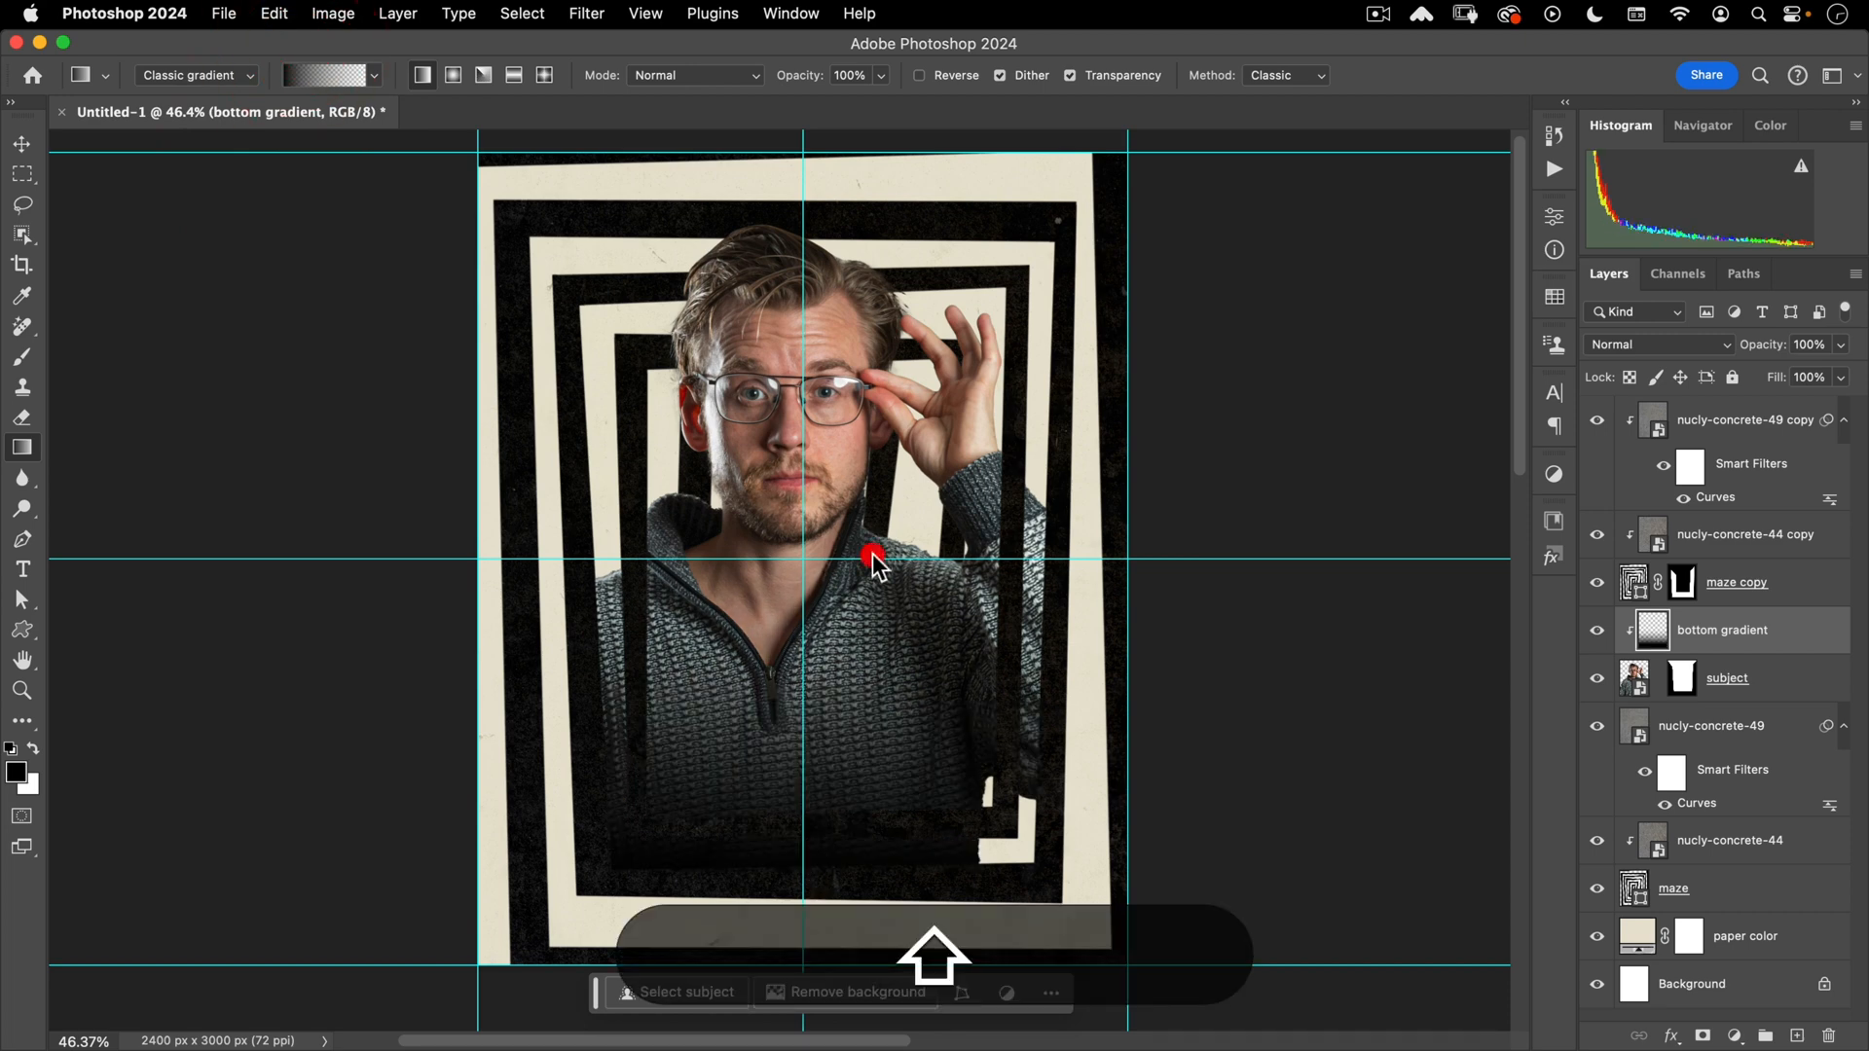
pyautogui.hotkey('shift', 'v')
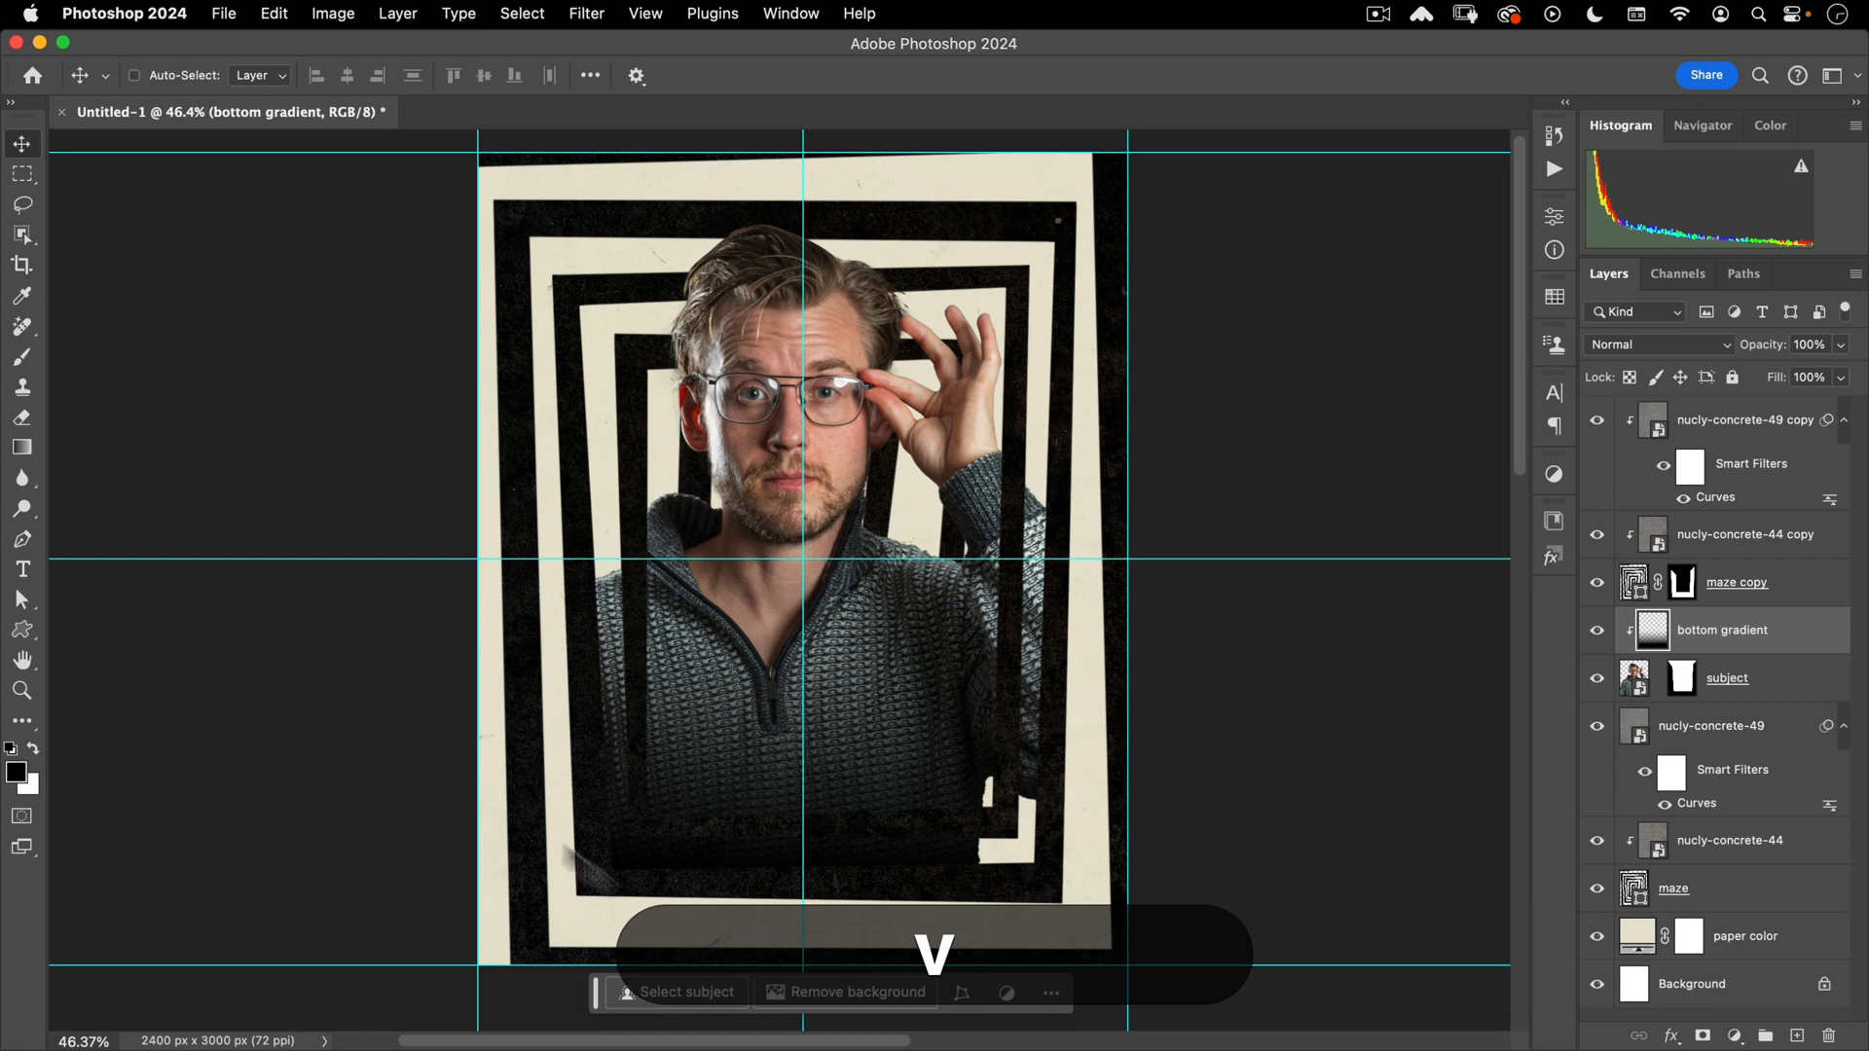
pyautogui.press('space')
pyautogui.moveTo(857, 698); pyautogui.dragTo(830, 717)
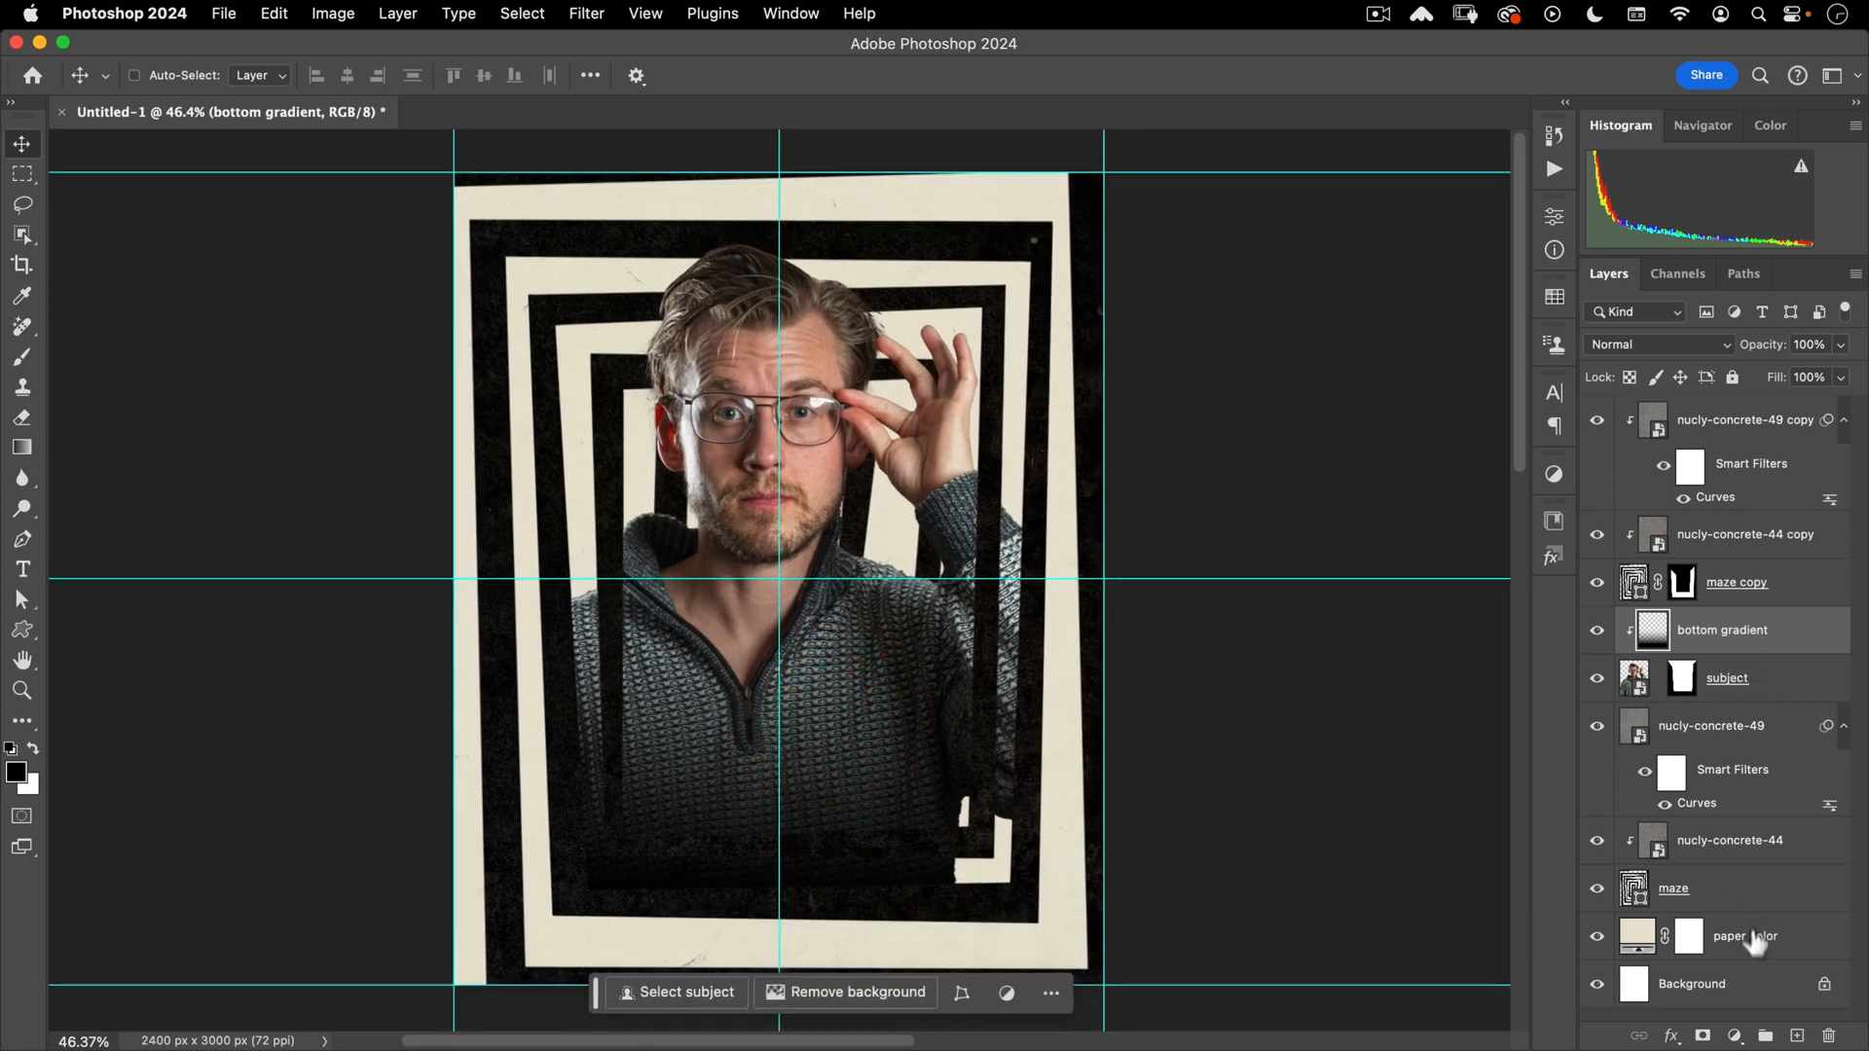
pyautogui.click(1735, 1036)
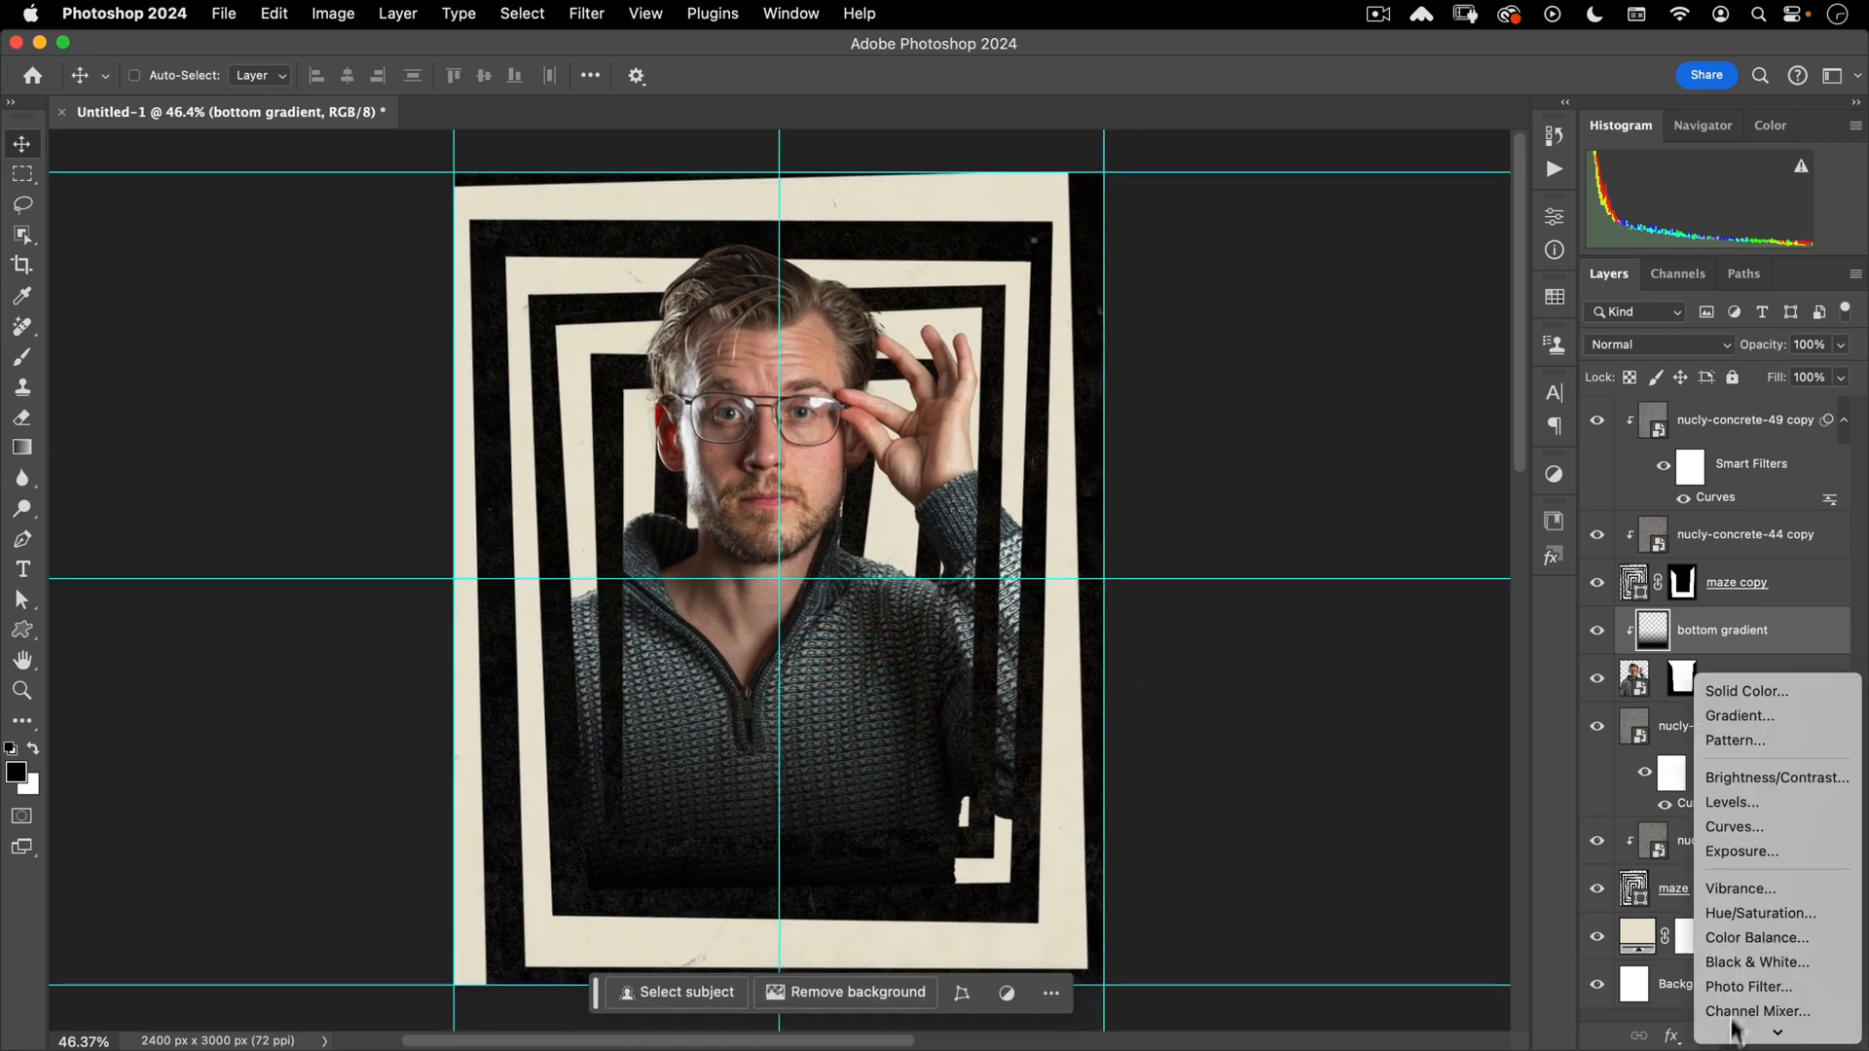
# - Add a Curves adjustment clipped to the layer below and hide the guides
pyautogui.click(1777, 826)
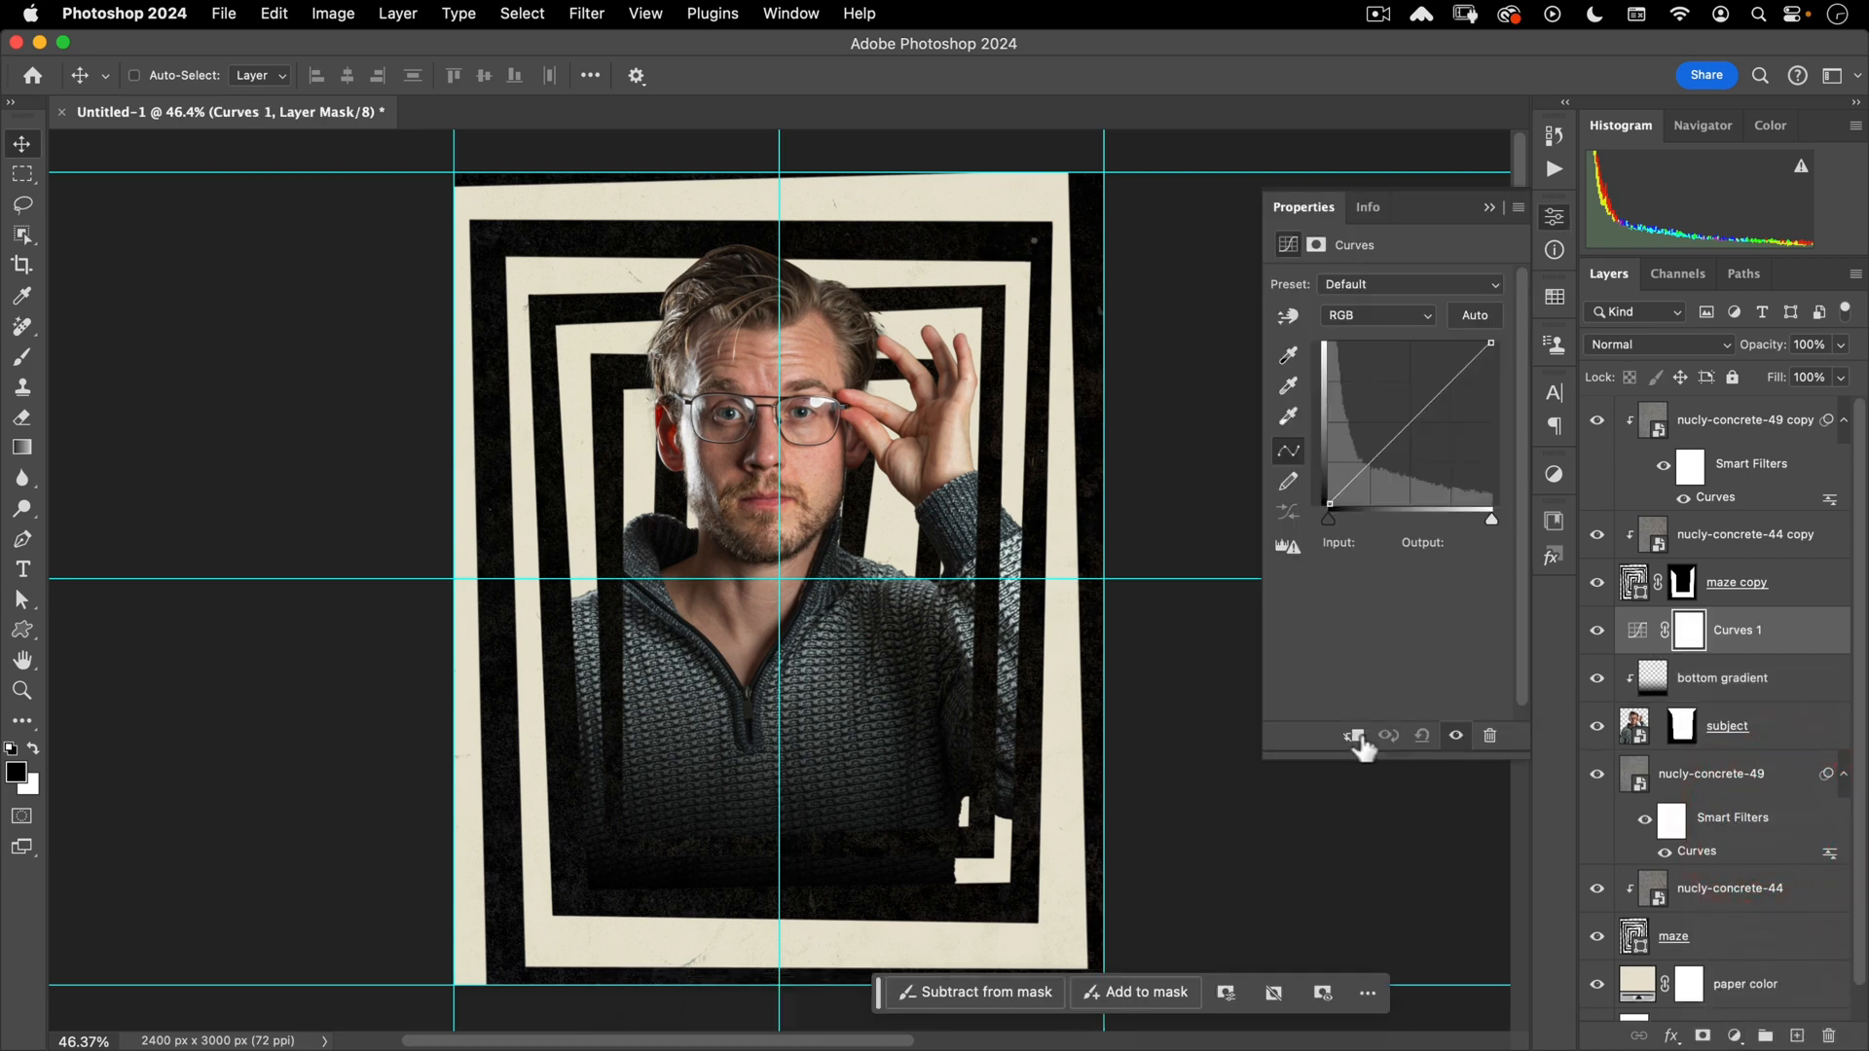
pyautogui.click(1355, 736)
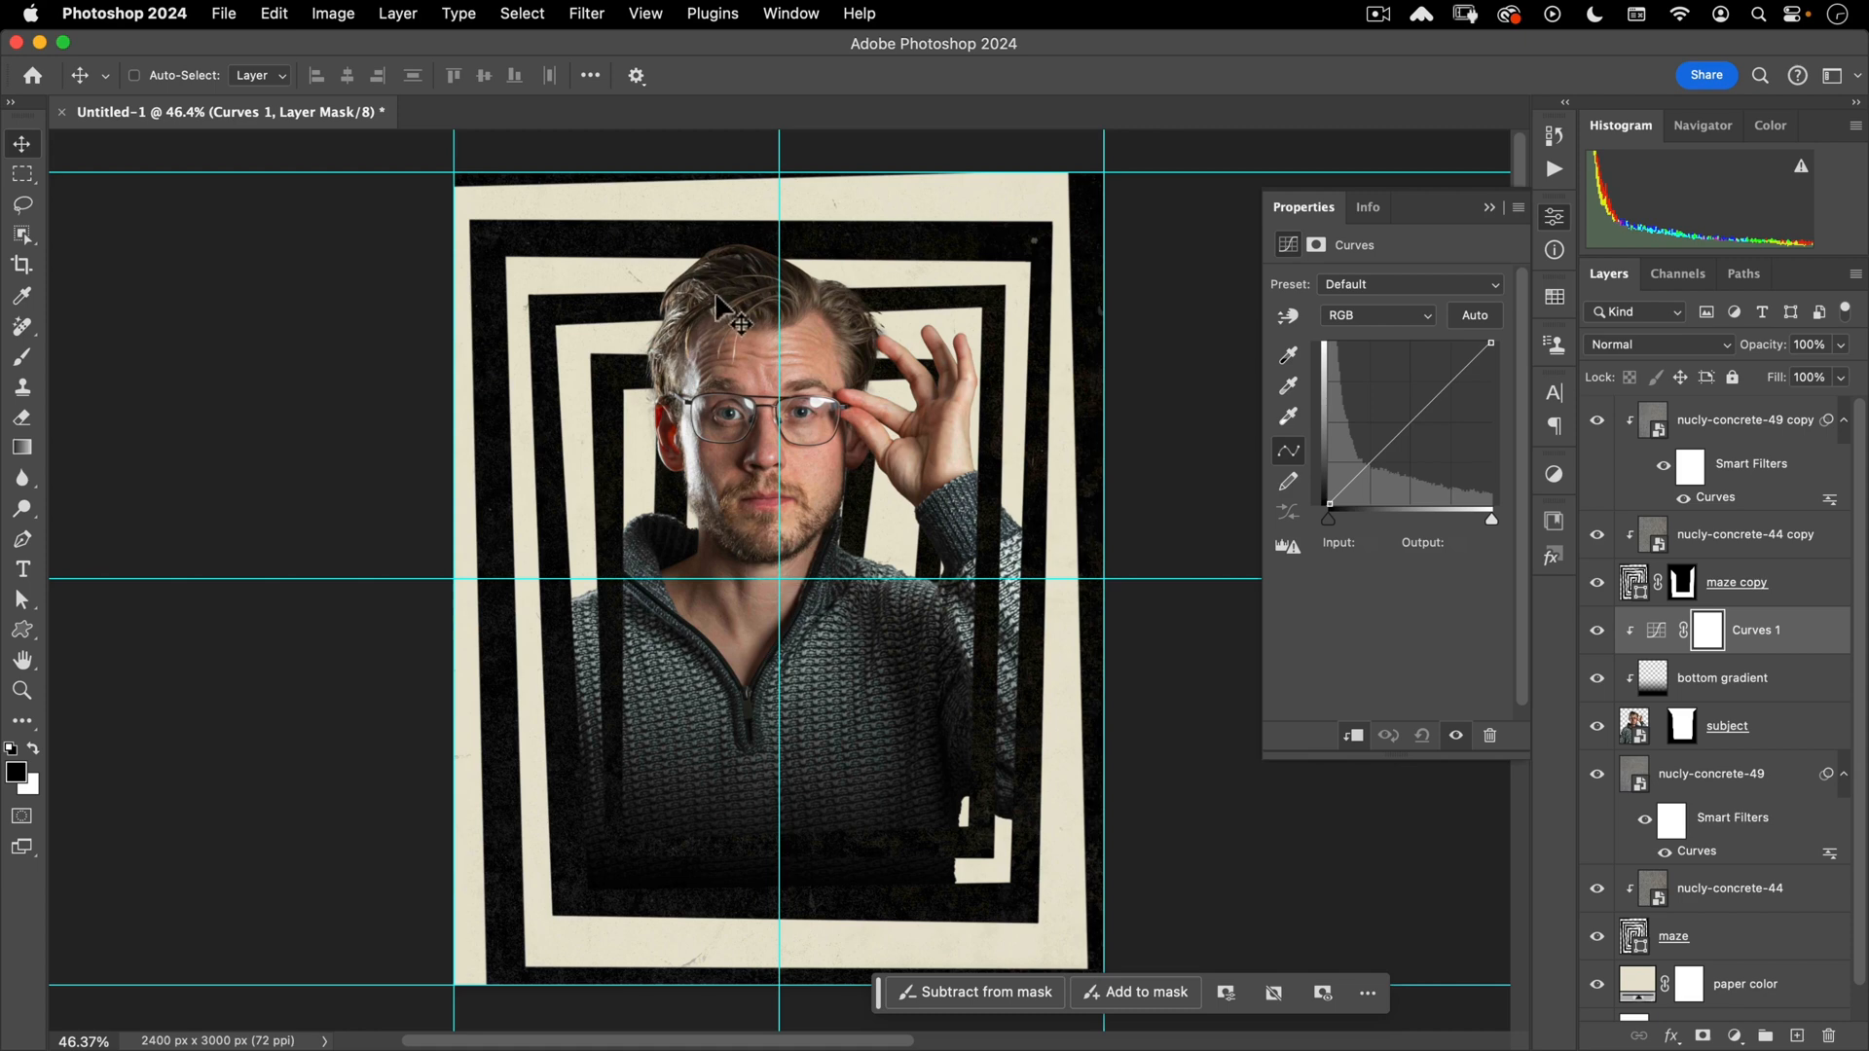
pyautogui.press('super+semicolon')
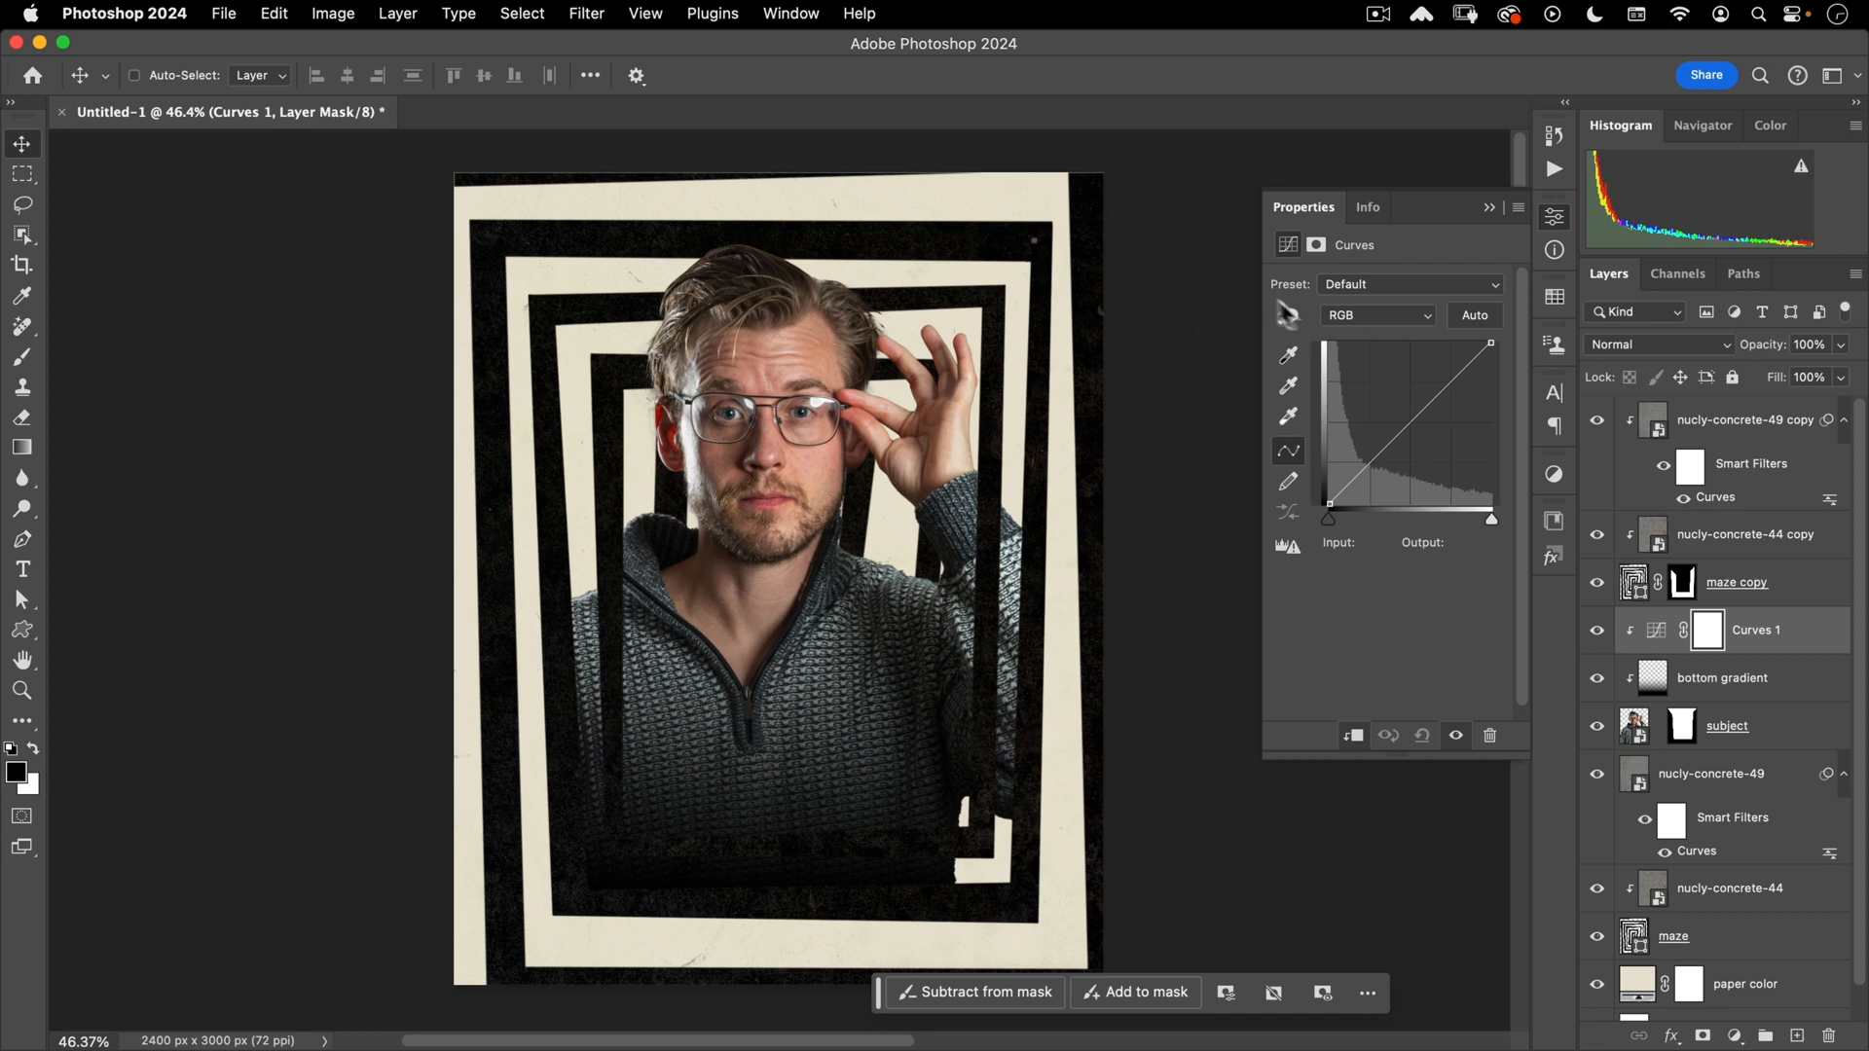
# - Anchor the Green curve's shadows and lift its midtones slightly
pyautogui.click(1365, 317)
pyautogui.click(1365, 356)
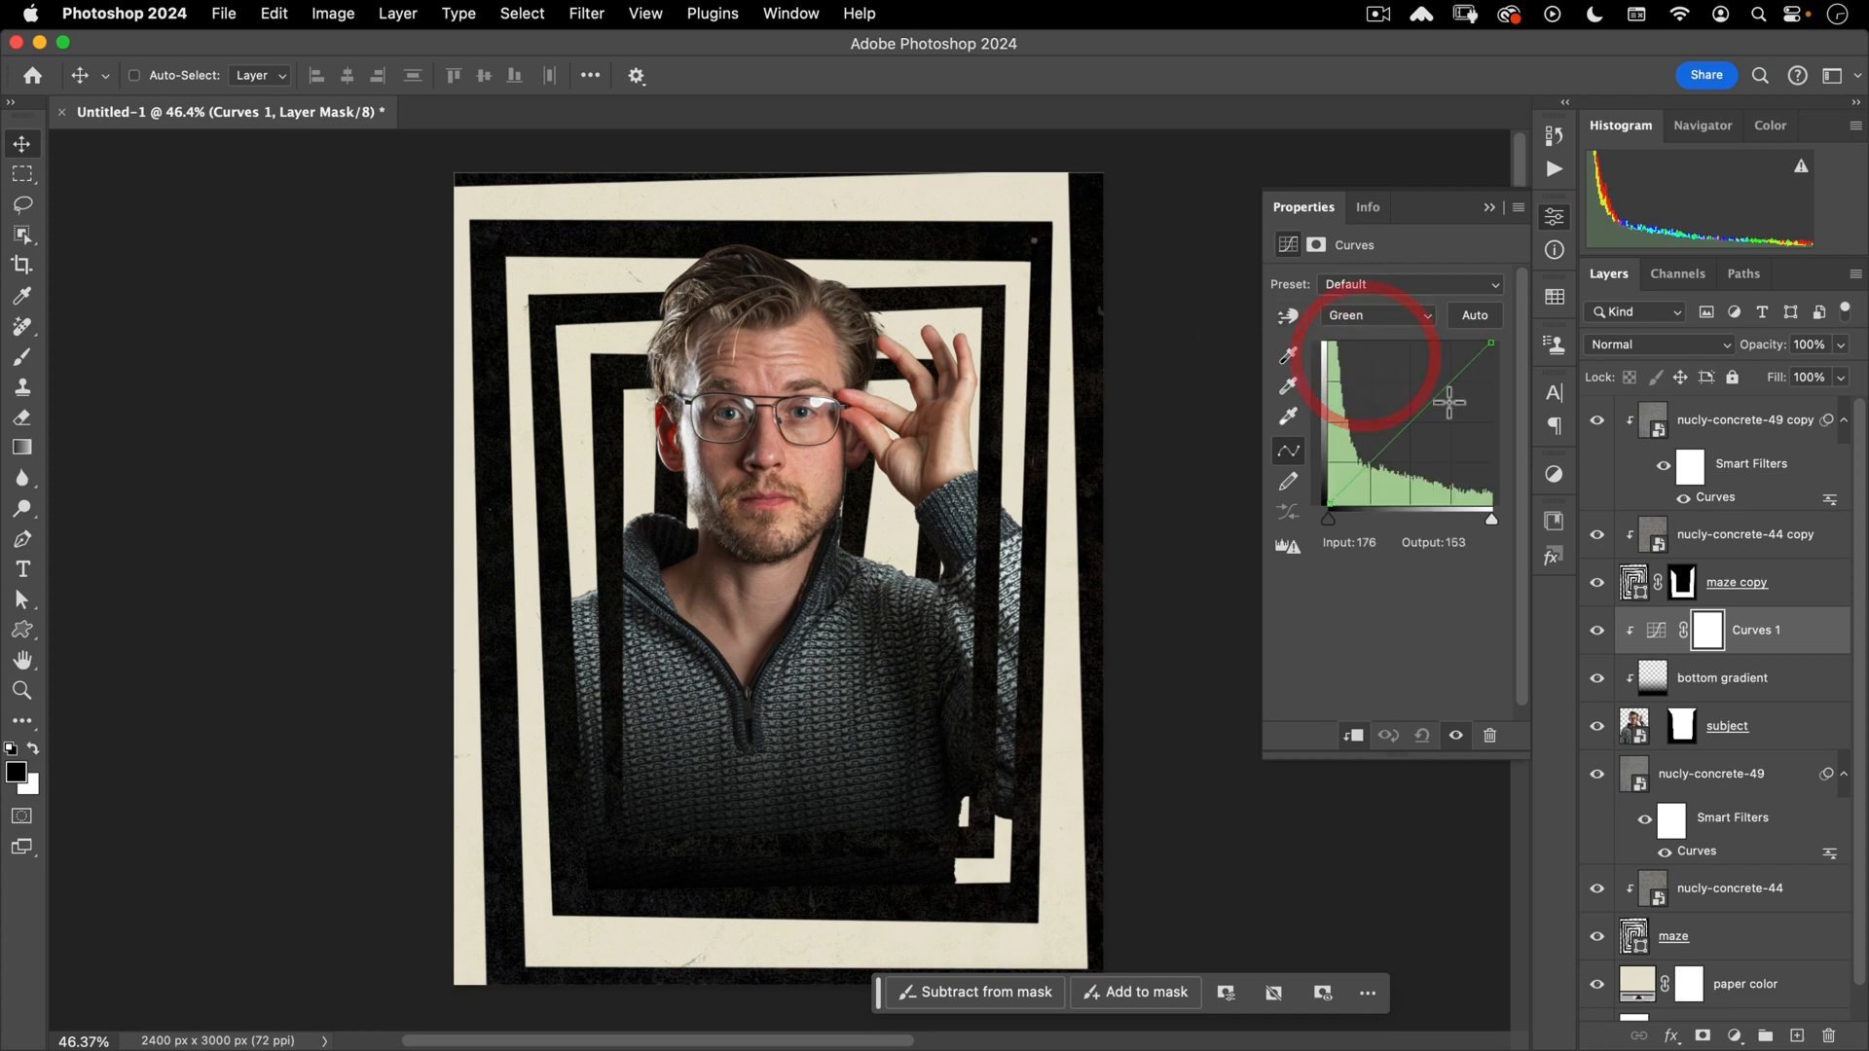
pyautogui.click(1433, 396)
pyautogui.moveTo(1433, 396); pyautogui.dragTo(1430, 388)
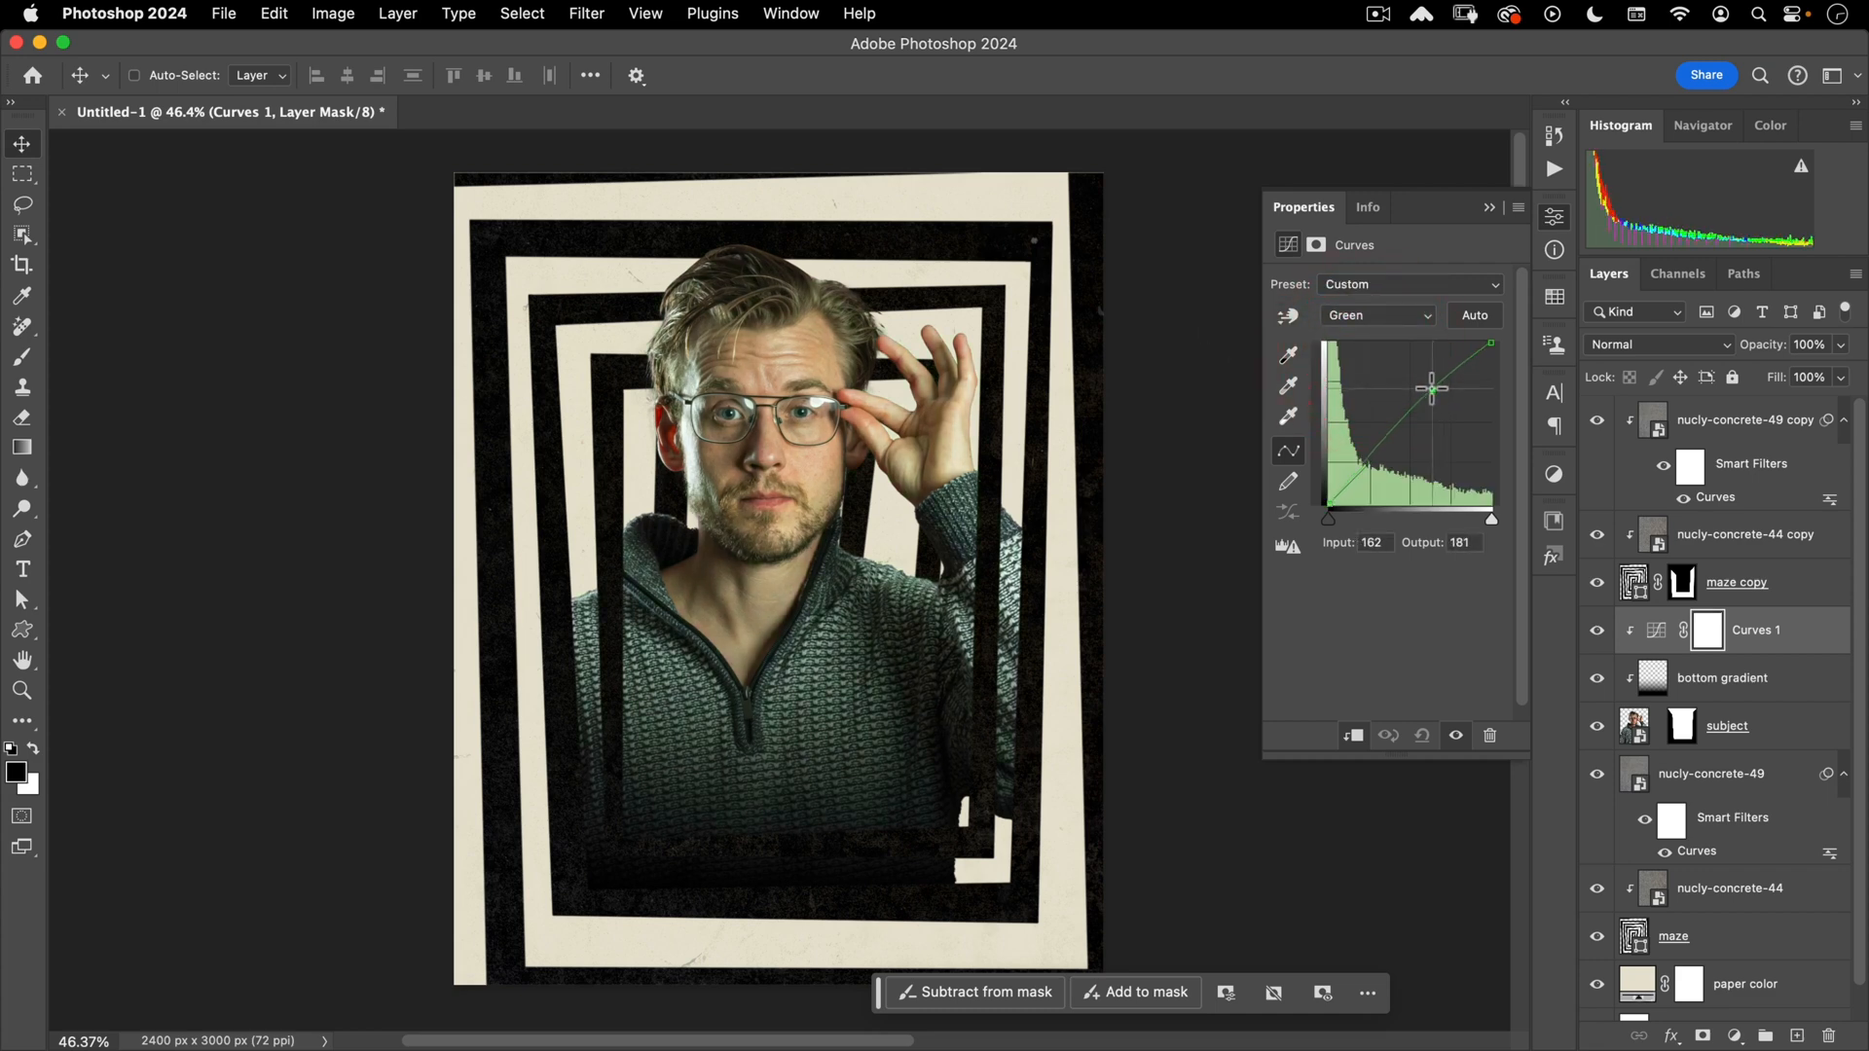
pyautogui.click(1365, 466)
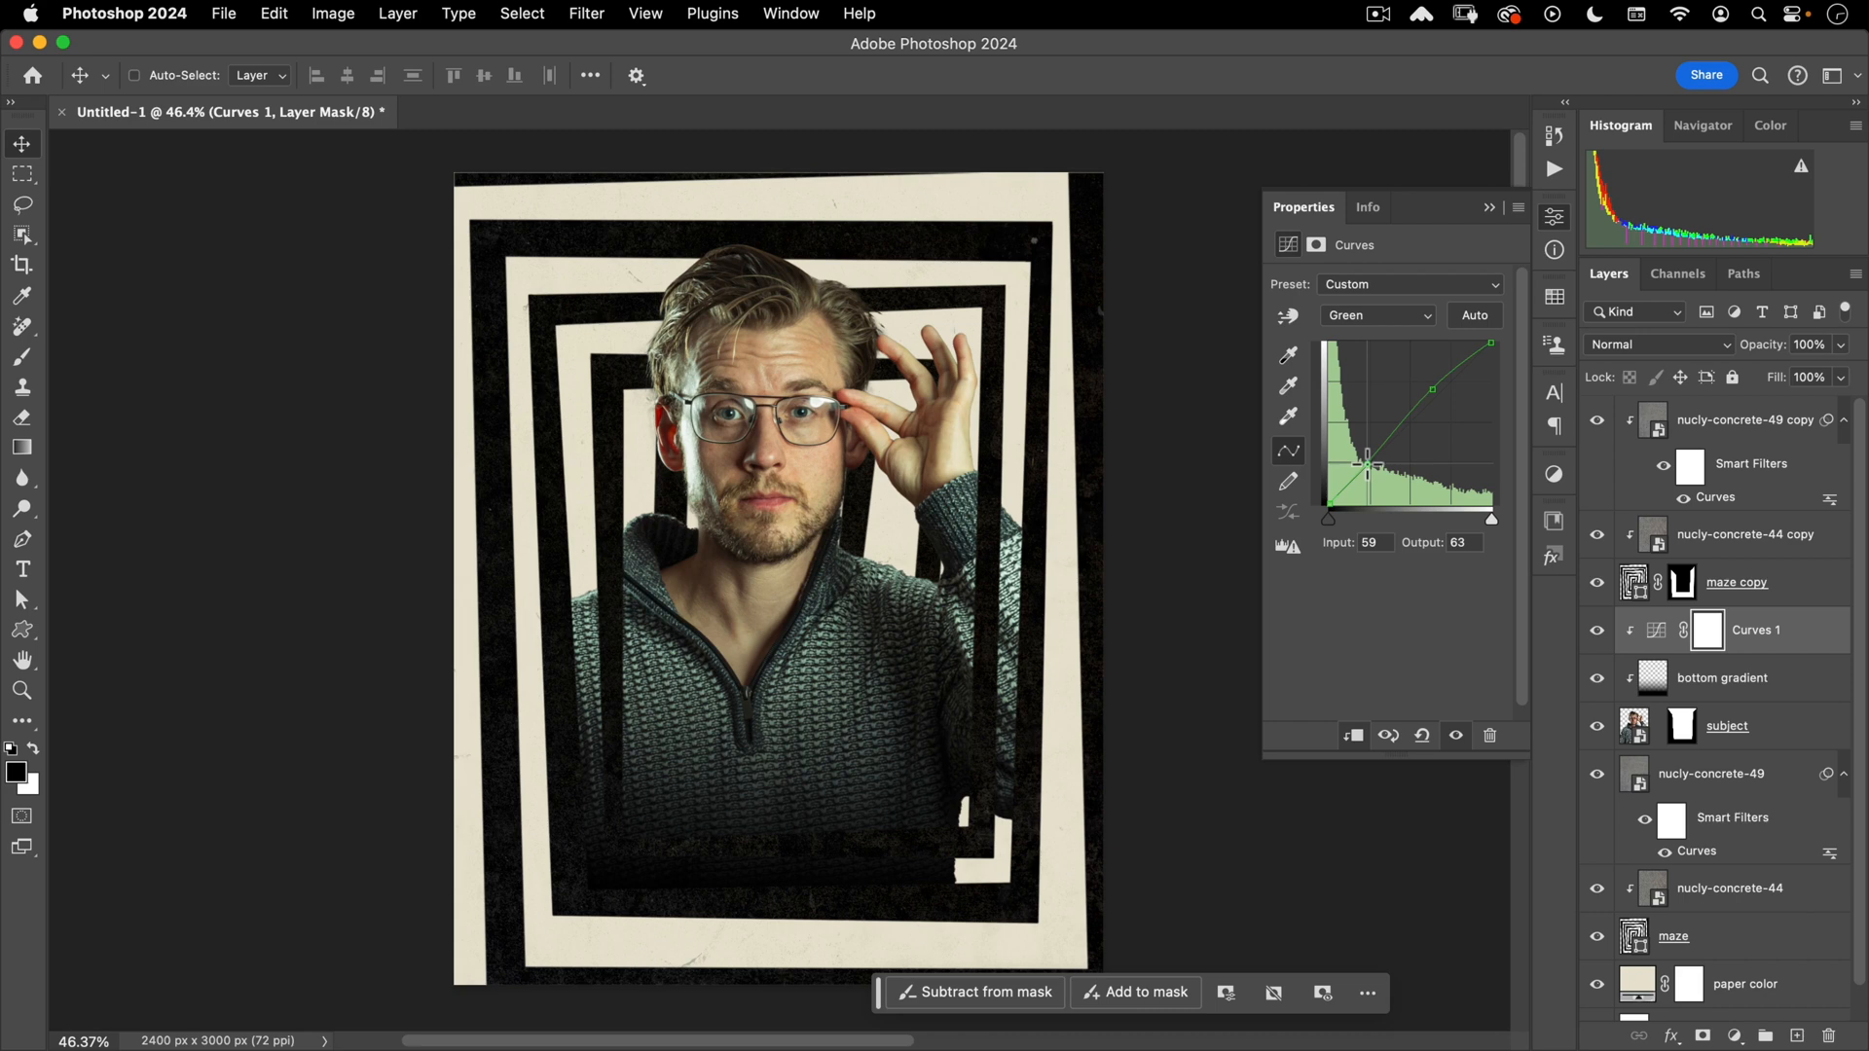
pyautogui.click(1433, 390)
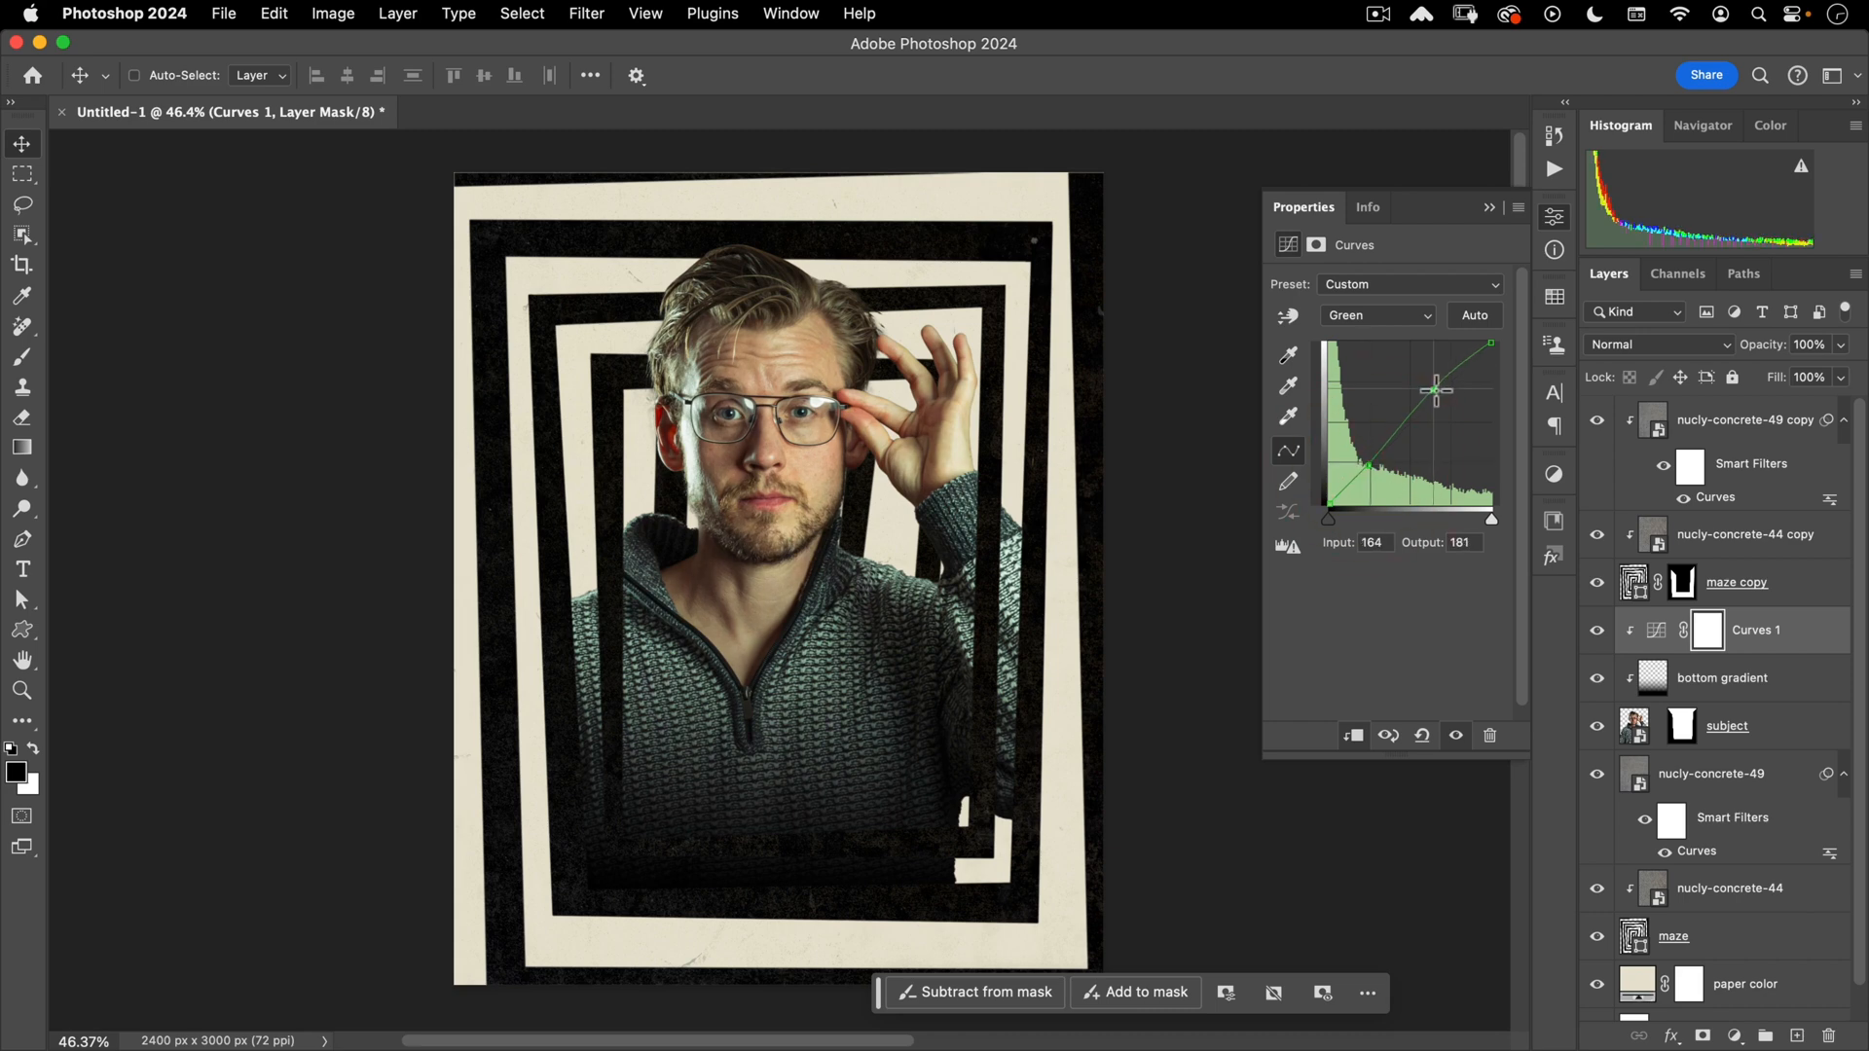
# - Raise the Blue curve in the highlights and lower it slightly in the shadows
pyautogui.click(1411, 311)
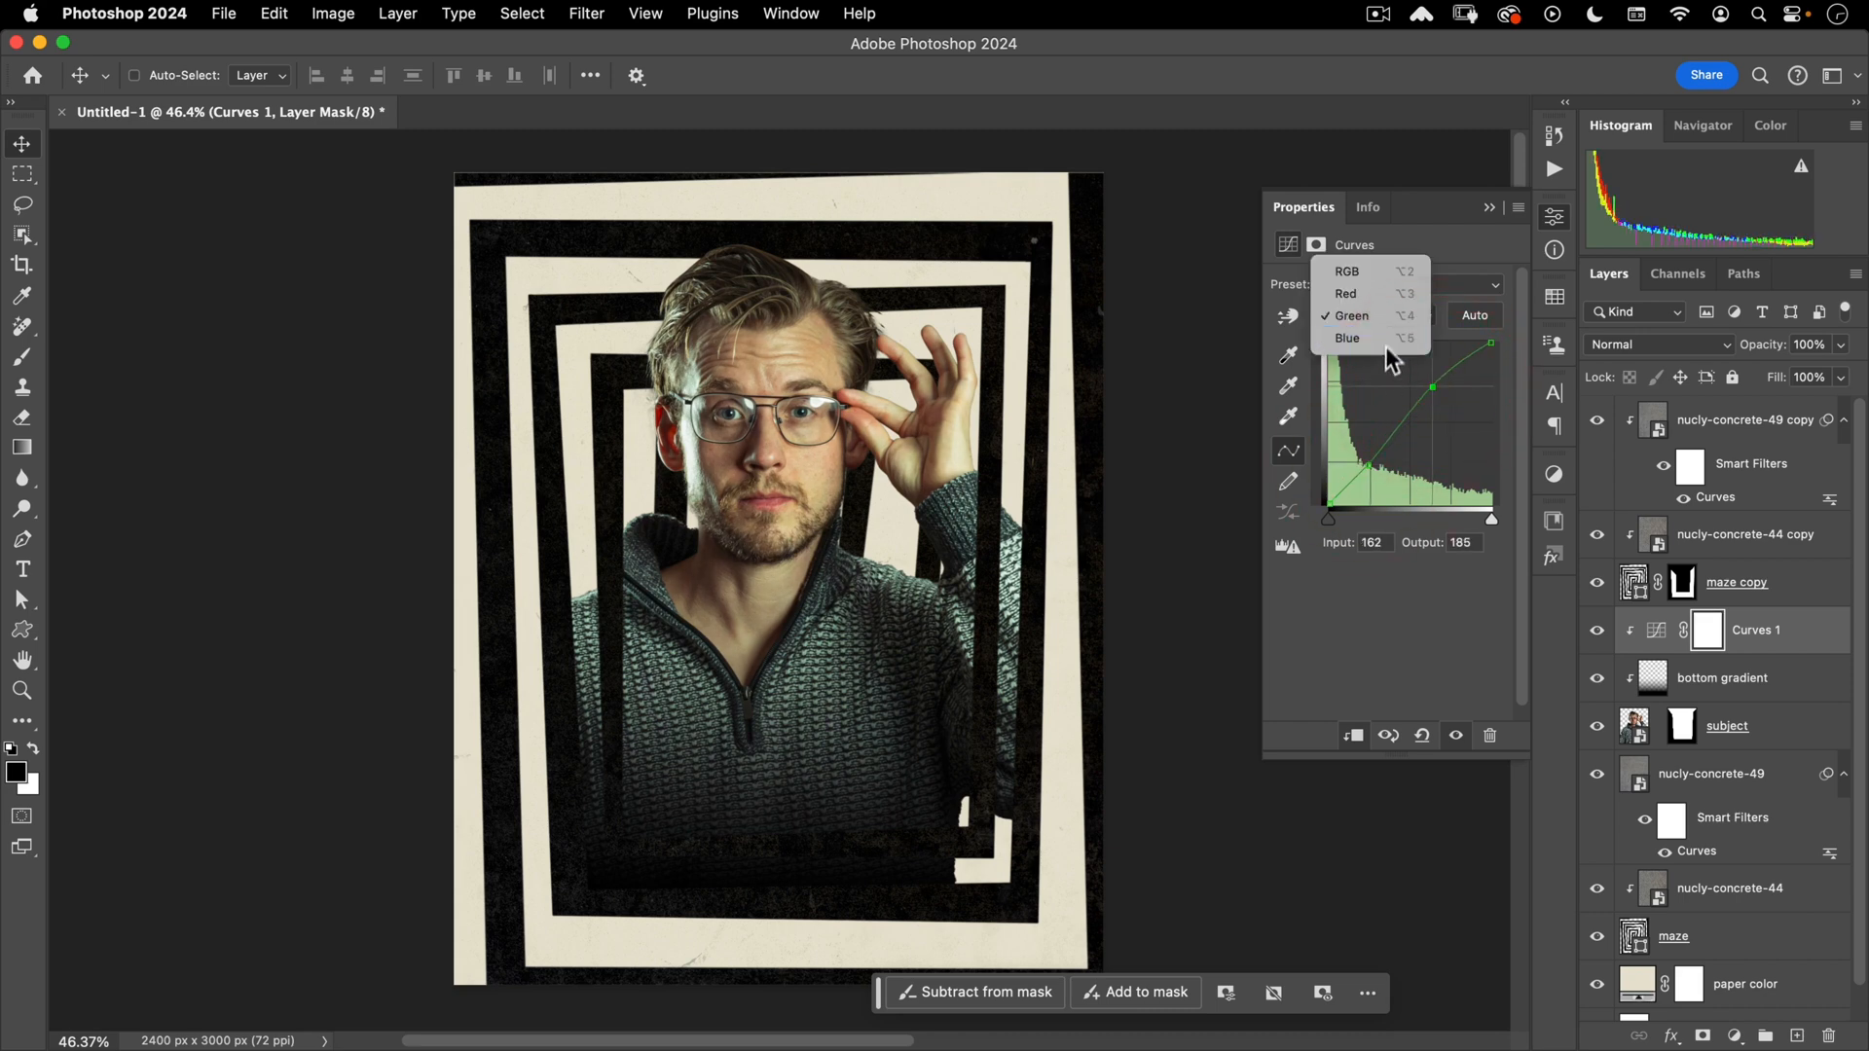
pyautogui.click(1386, 342)
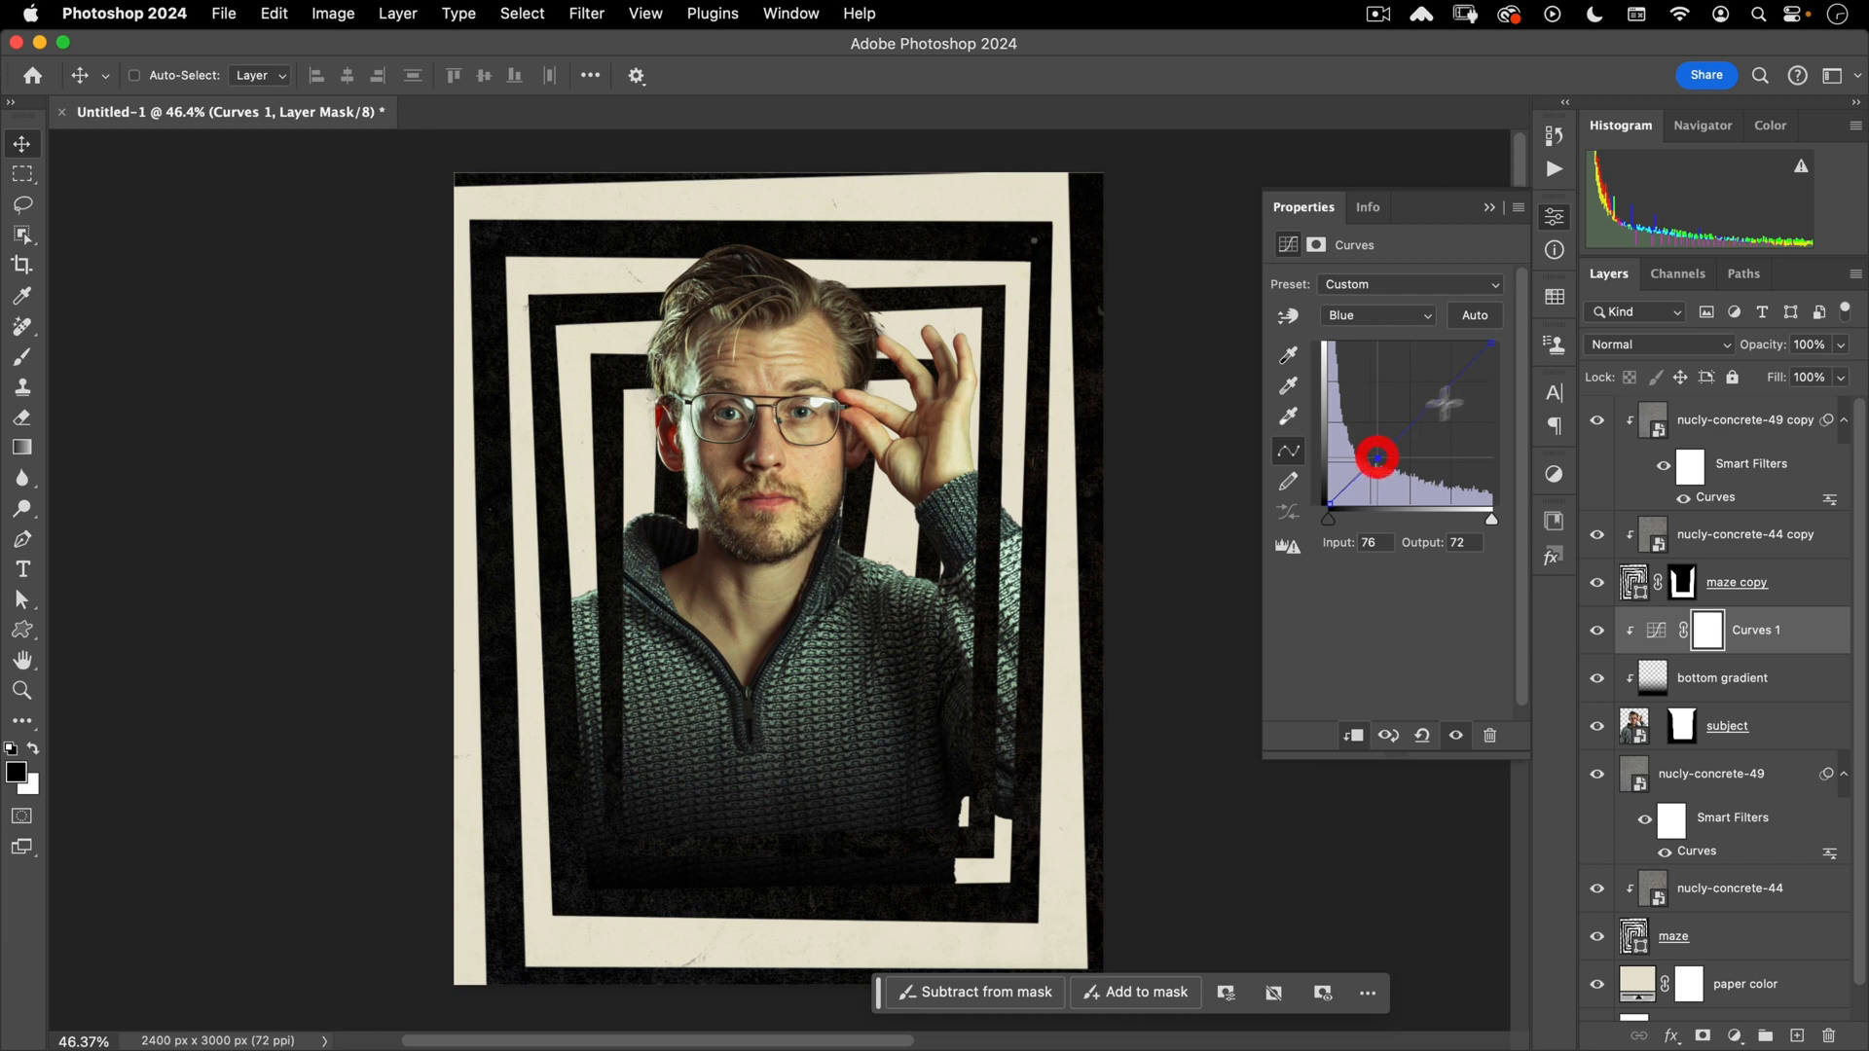
pyautogui.moveTo(1449, 390); pyautogui.dragTo(1445, 375)
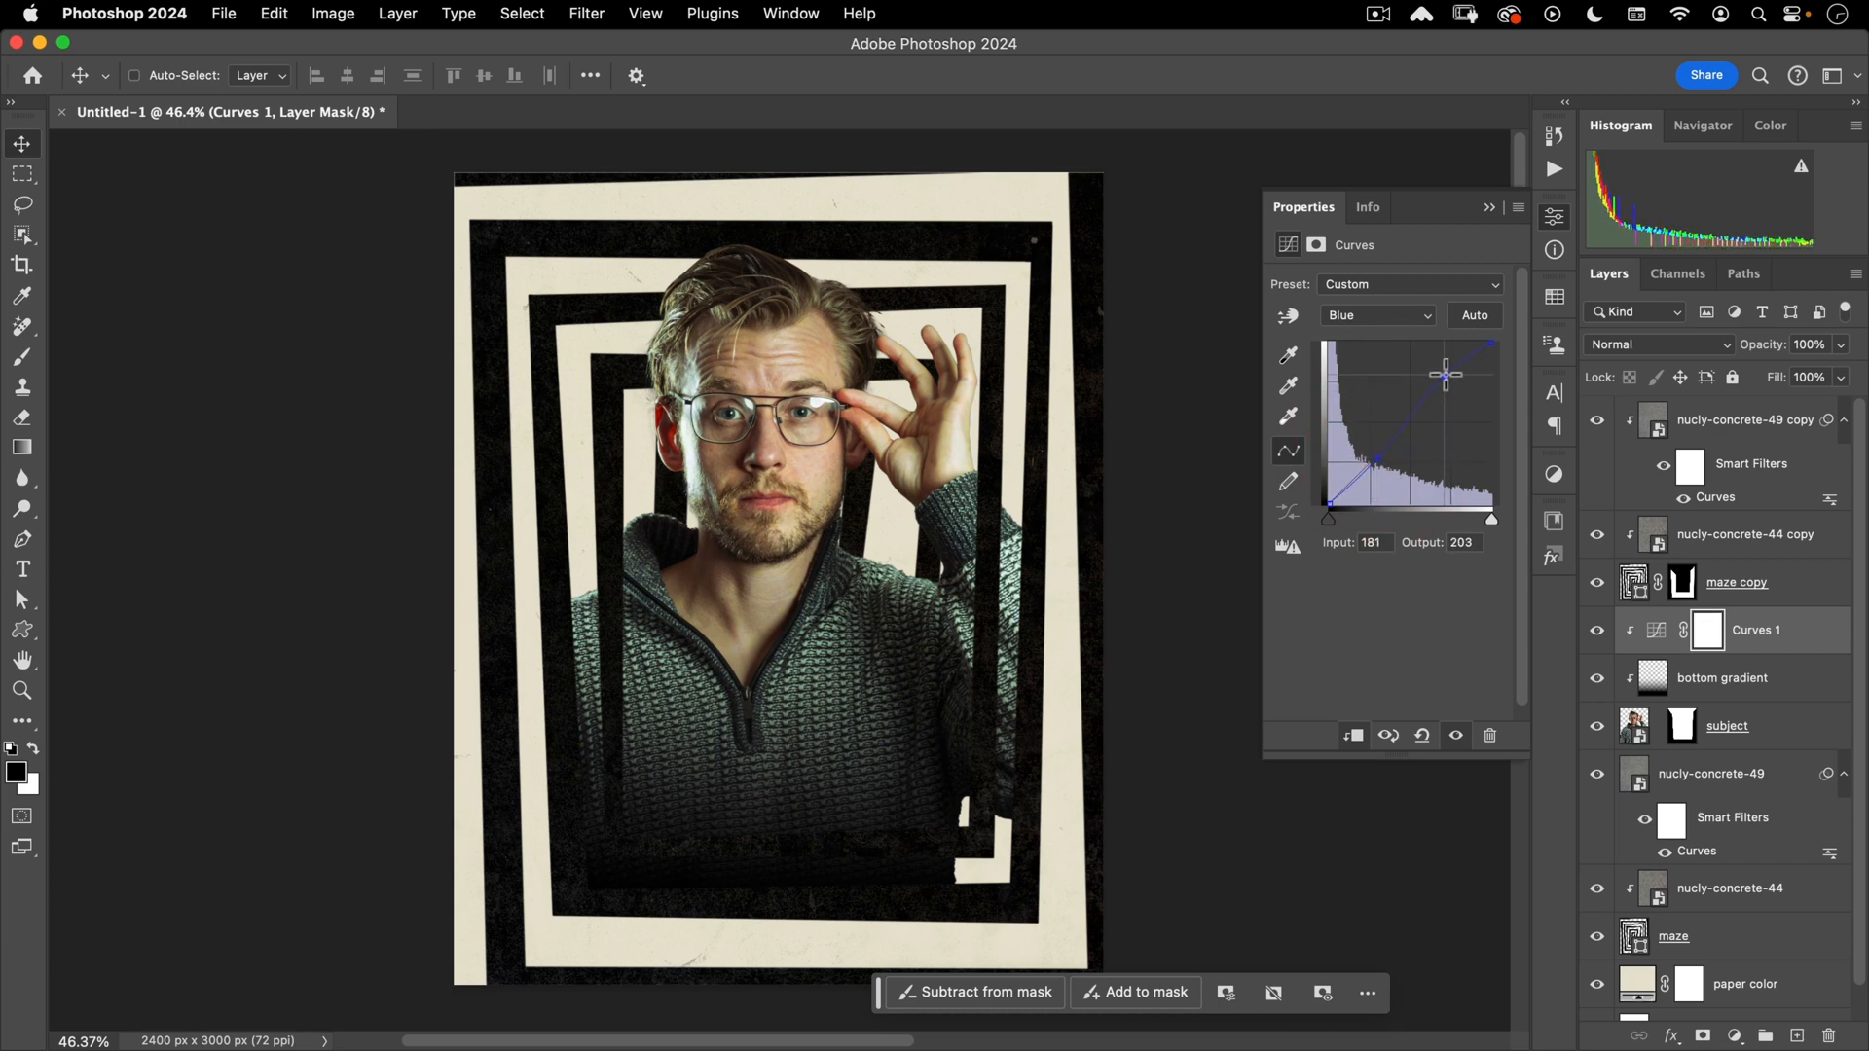
pyautogui.click(1376, 459)
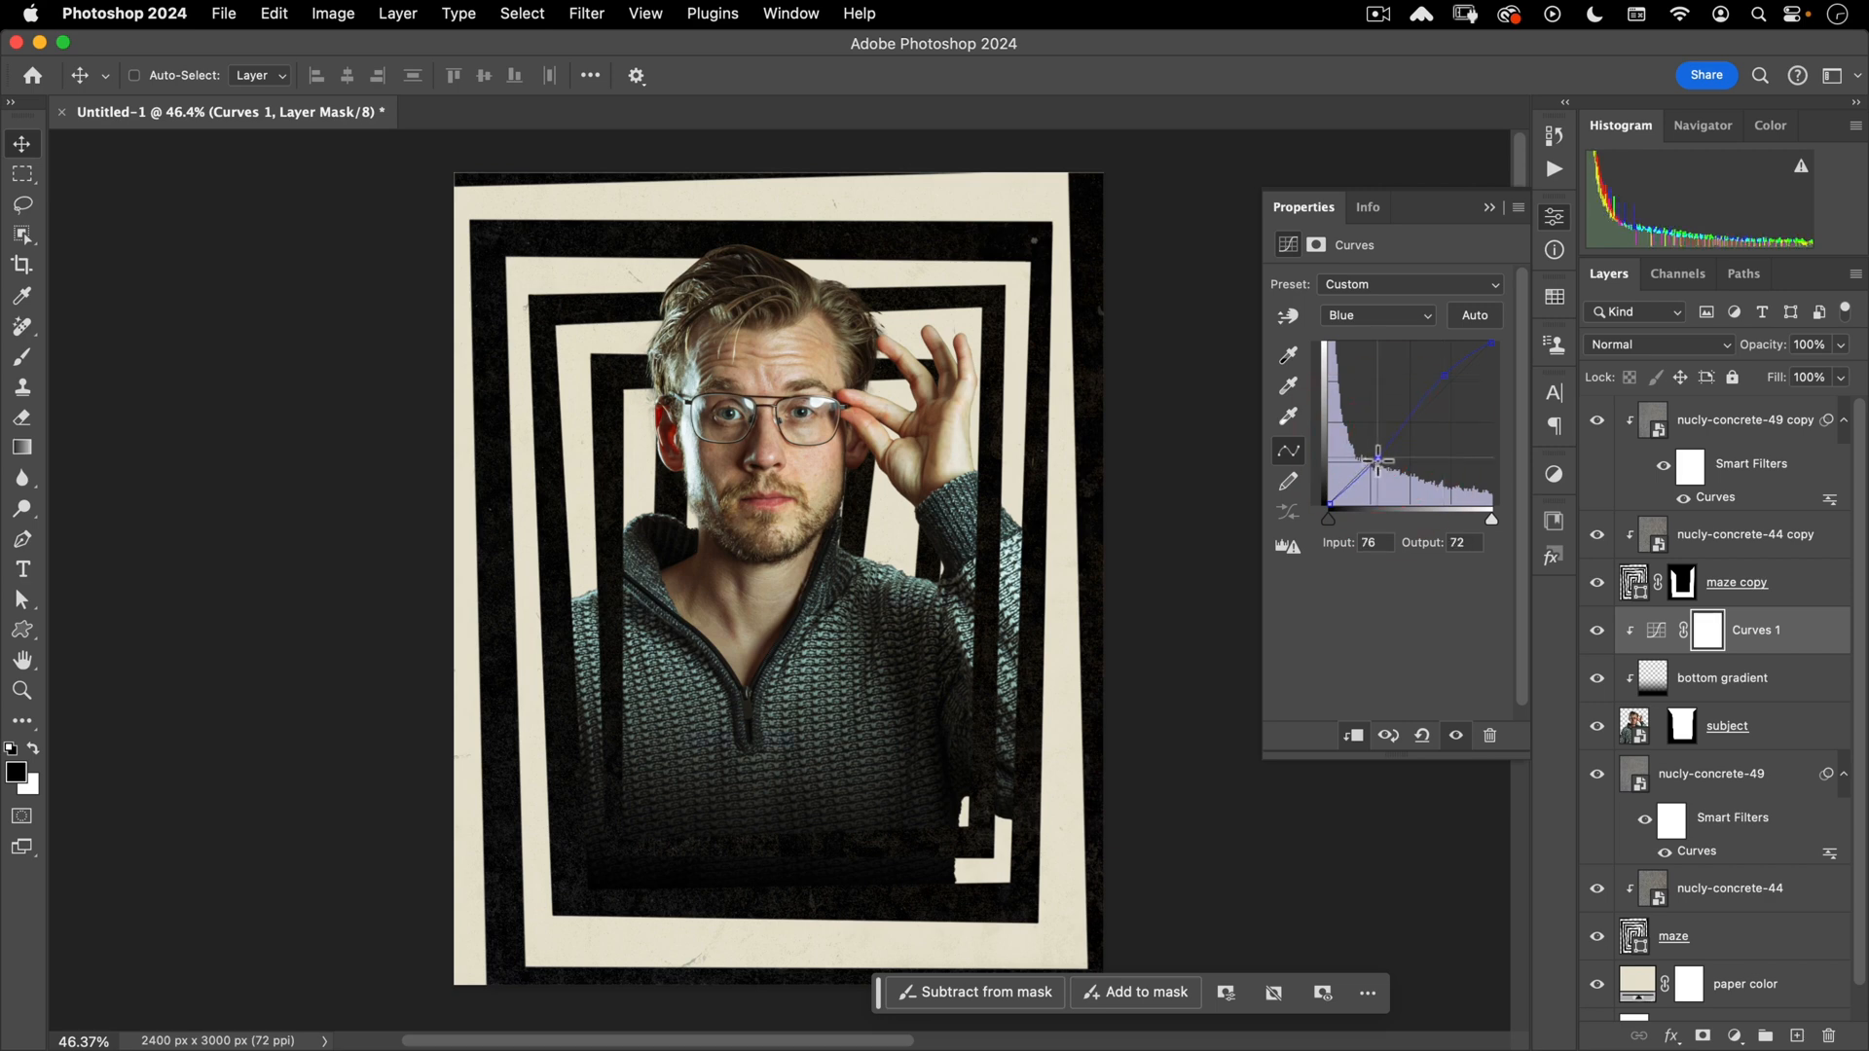
pyautogui.moveTo(1378, 461); pyautogui.dragTo(1379, 466)
# - Anchor the Red curve's shadows and raise its midpoint to input 161, output 172
pyautogui.click(1357, 315)
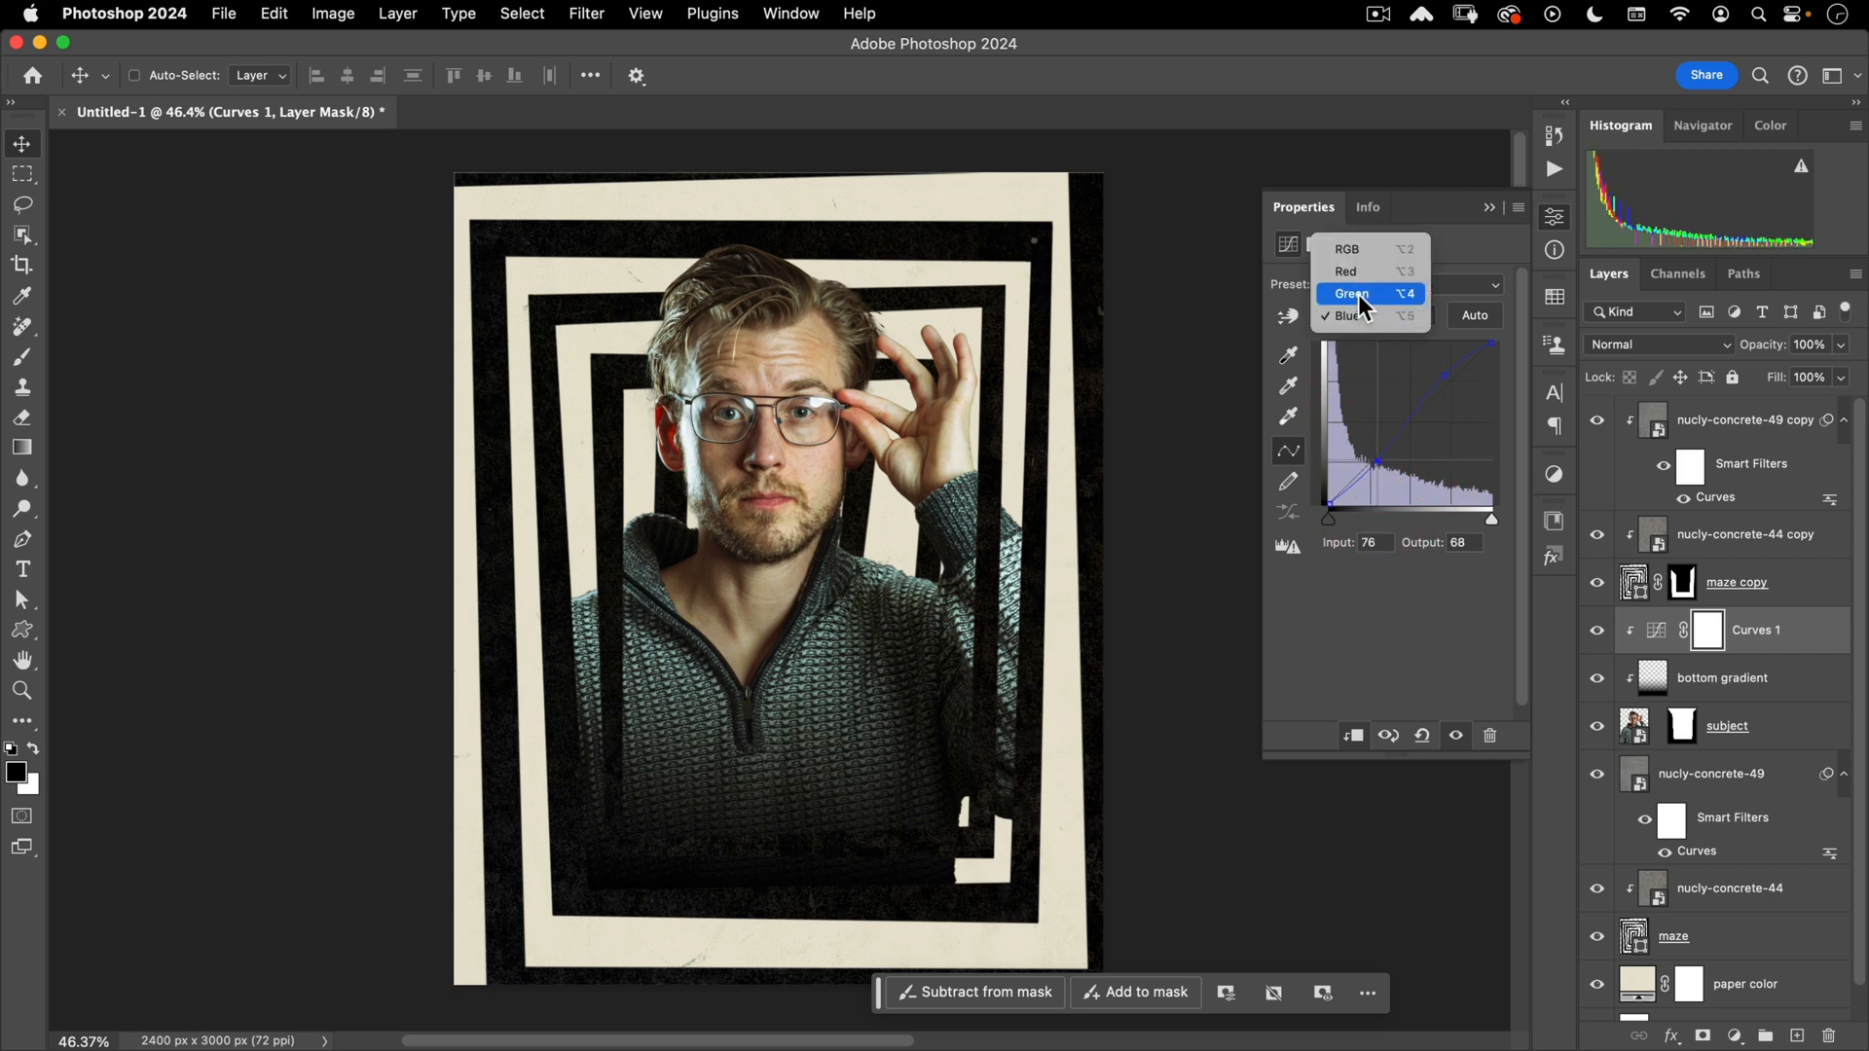
pyautogui.click(1362, 290)
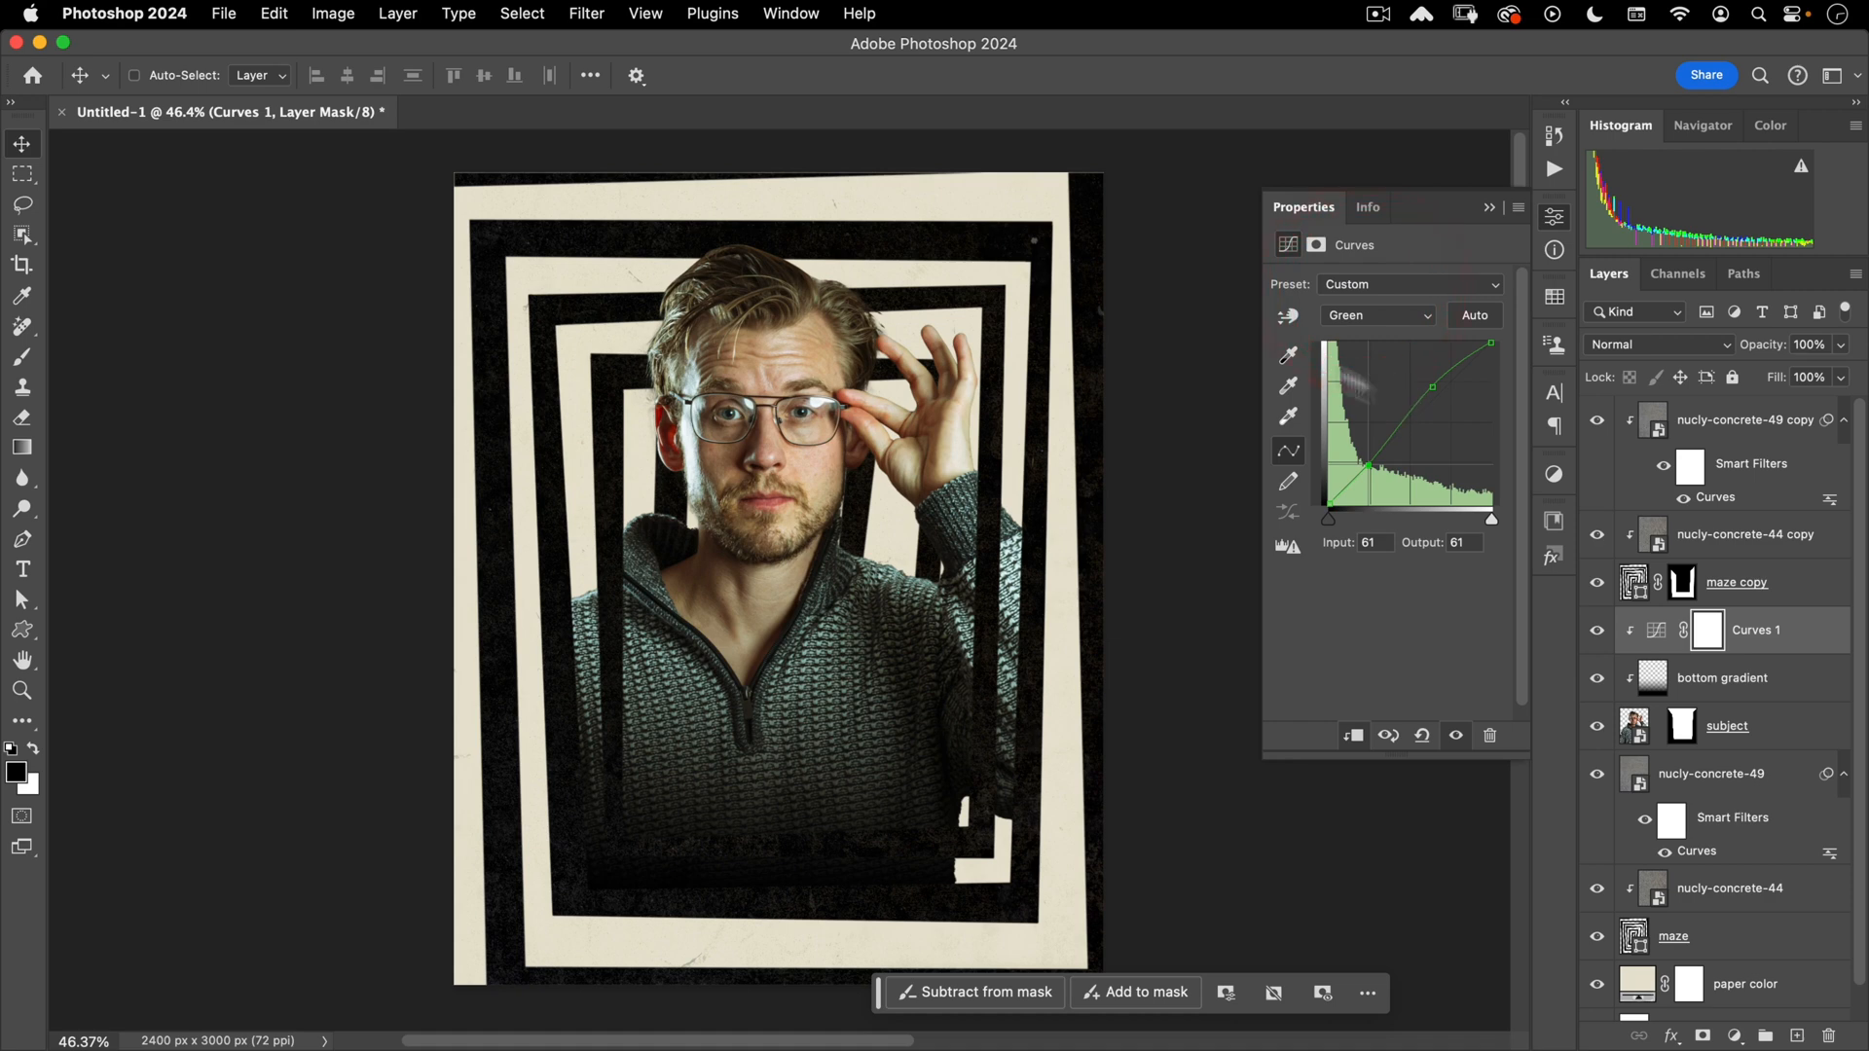
pyautogui.click(1370, 294)
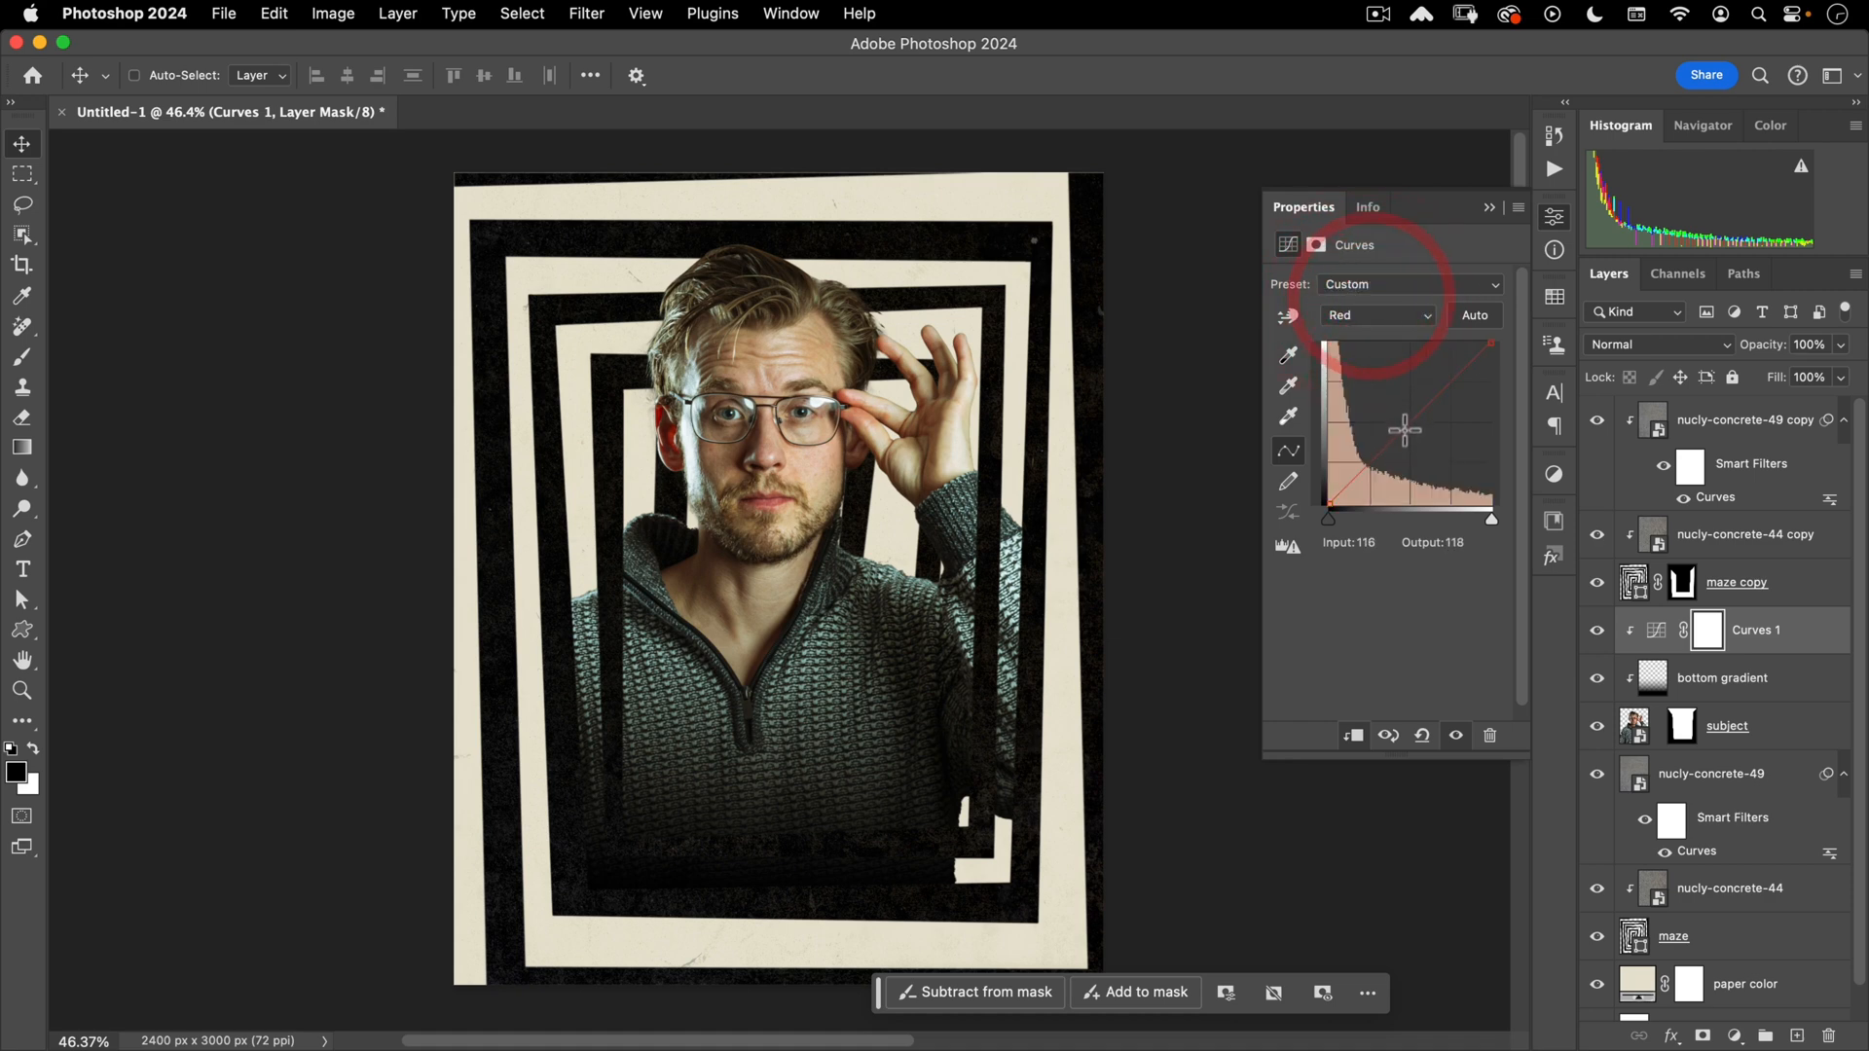
pyautogui.click(1364, 470)
pyautogui.moveTo(1428, 397); pyautogui.dragTo(1429, 401)
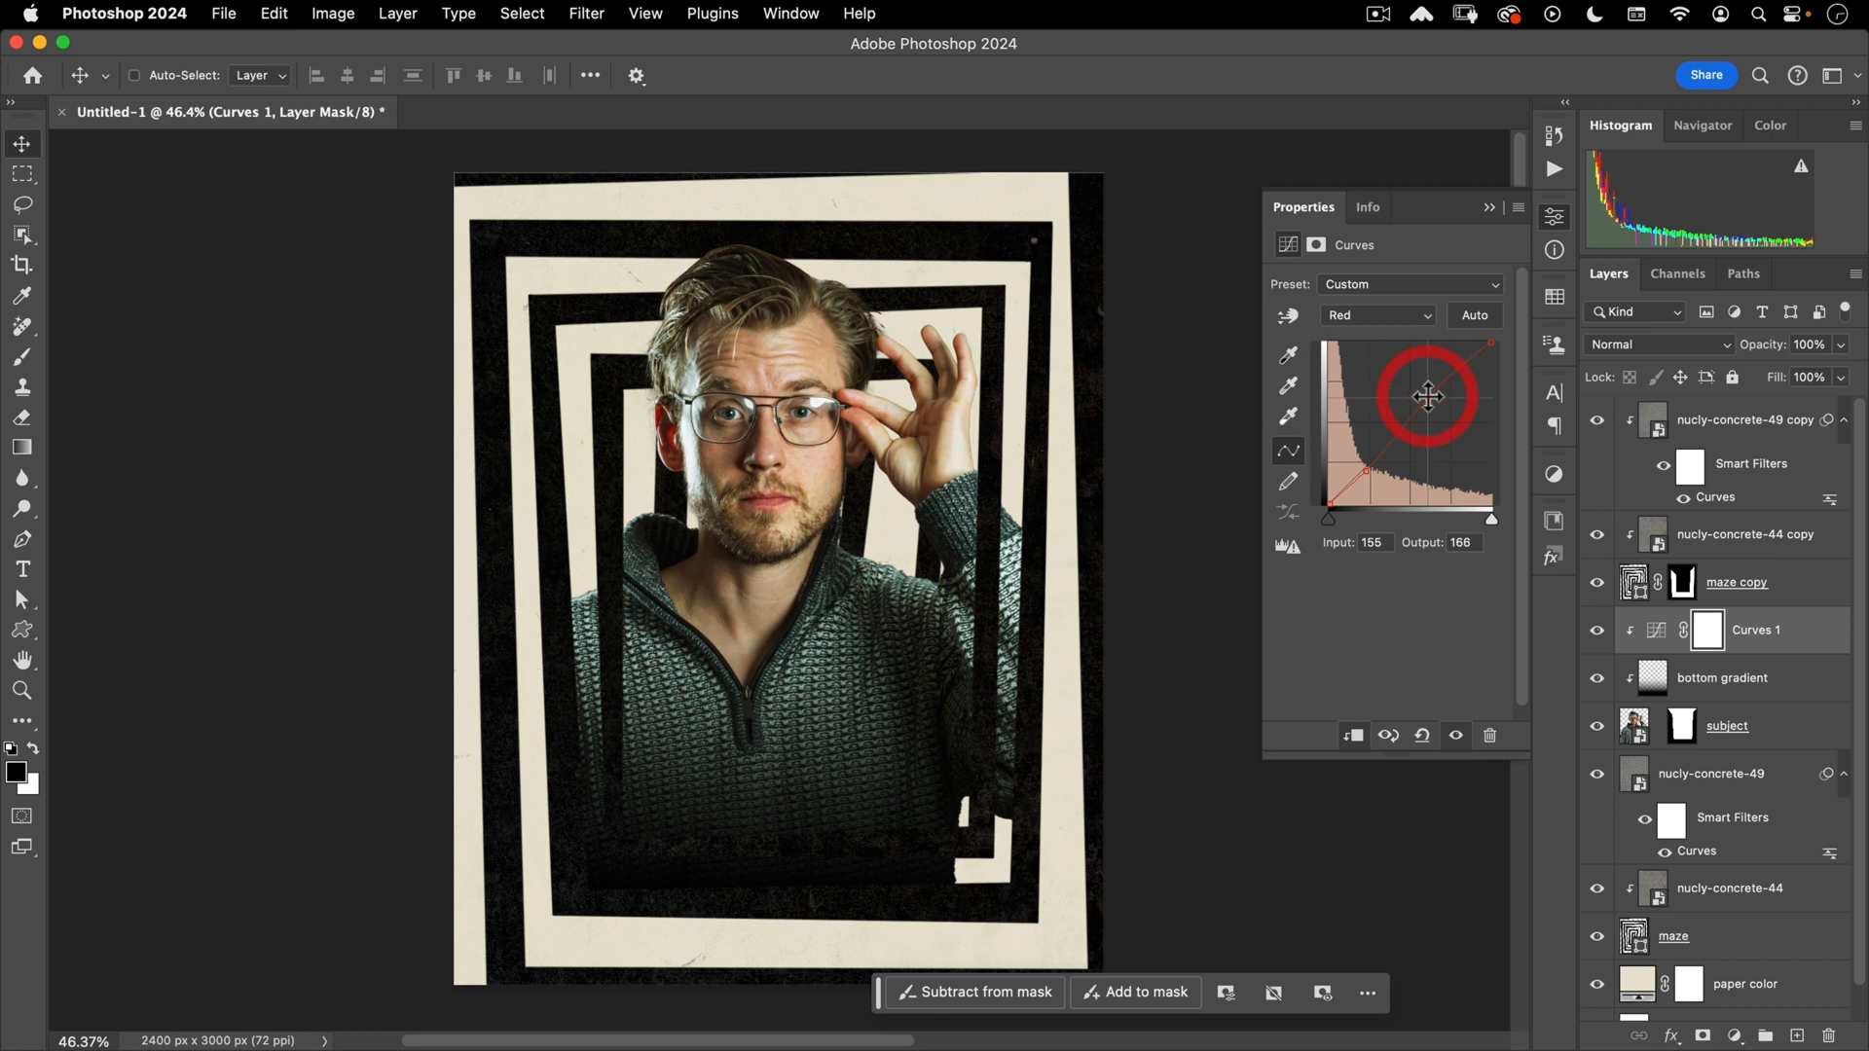
pyautogui.moveTo(1425, 402); pyautogui.dragTo(1430, 398)
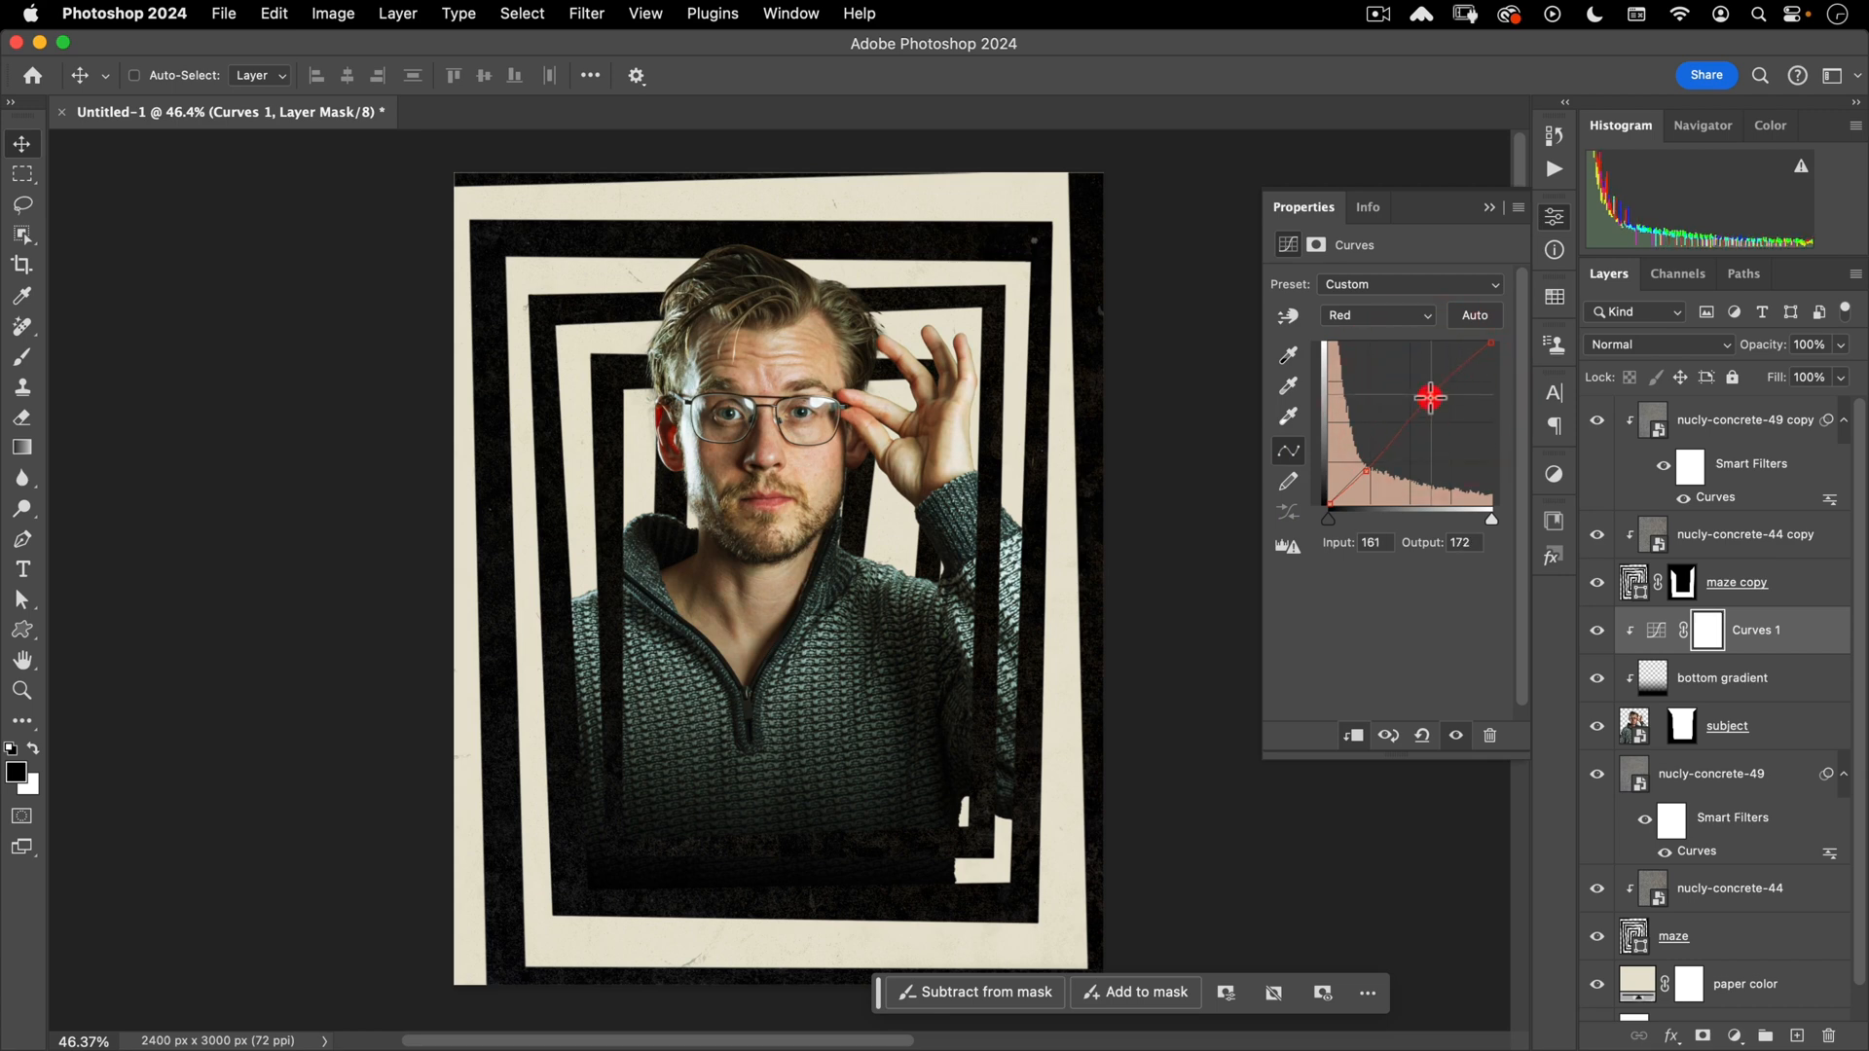
# - Toggle the Curves 1 visibility to compare the warming, then close its Properties
pyautogui.click(1460, 734)
pyautogui.click(1459, 732)
pyautogui.click(1459, 730)
pyautogui.click(1461, 725)
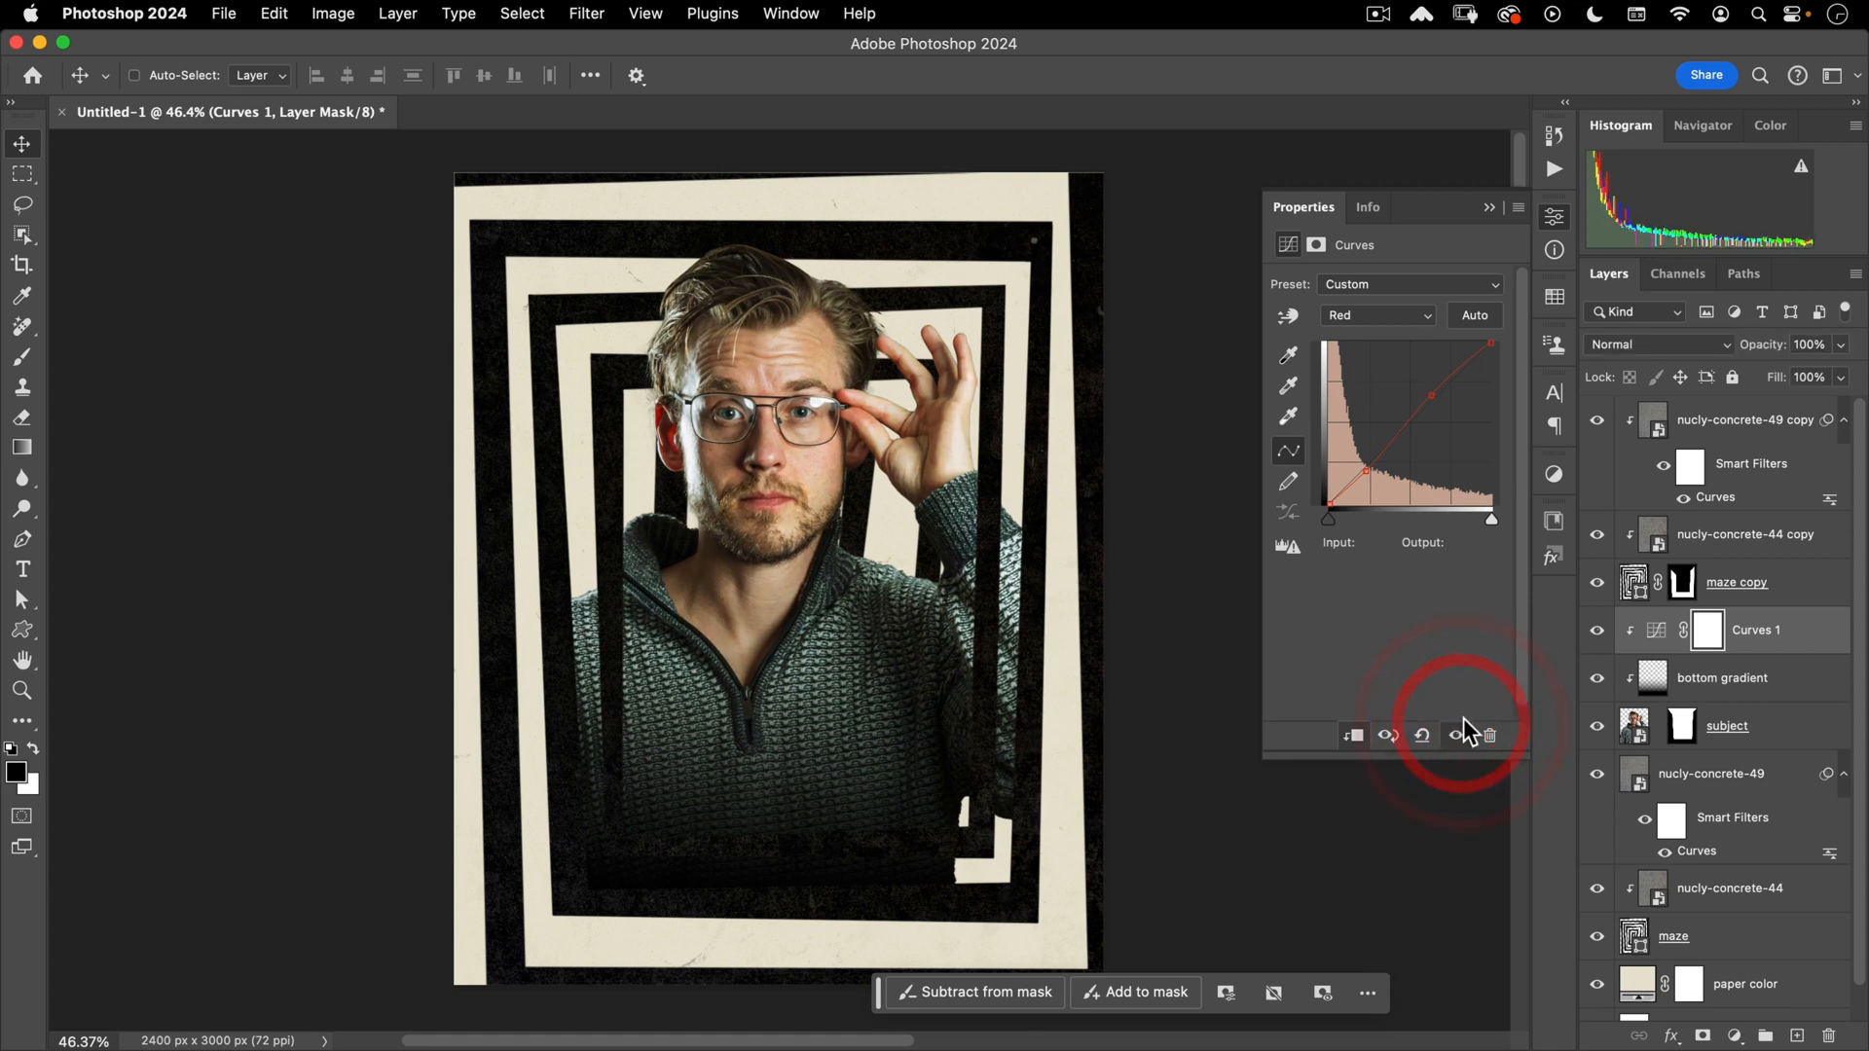
pyautogui.click(1456, 734)
pyautogui.click(1457, 734)
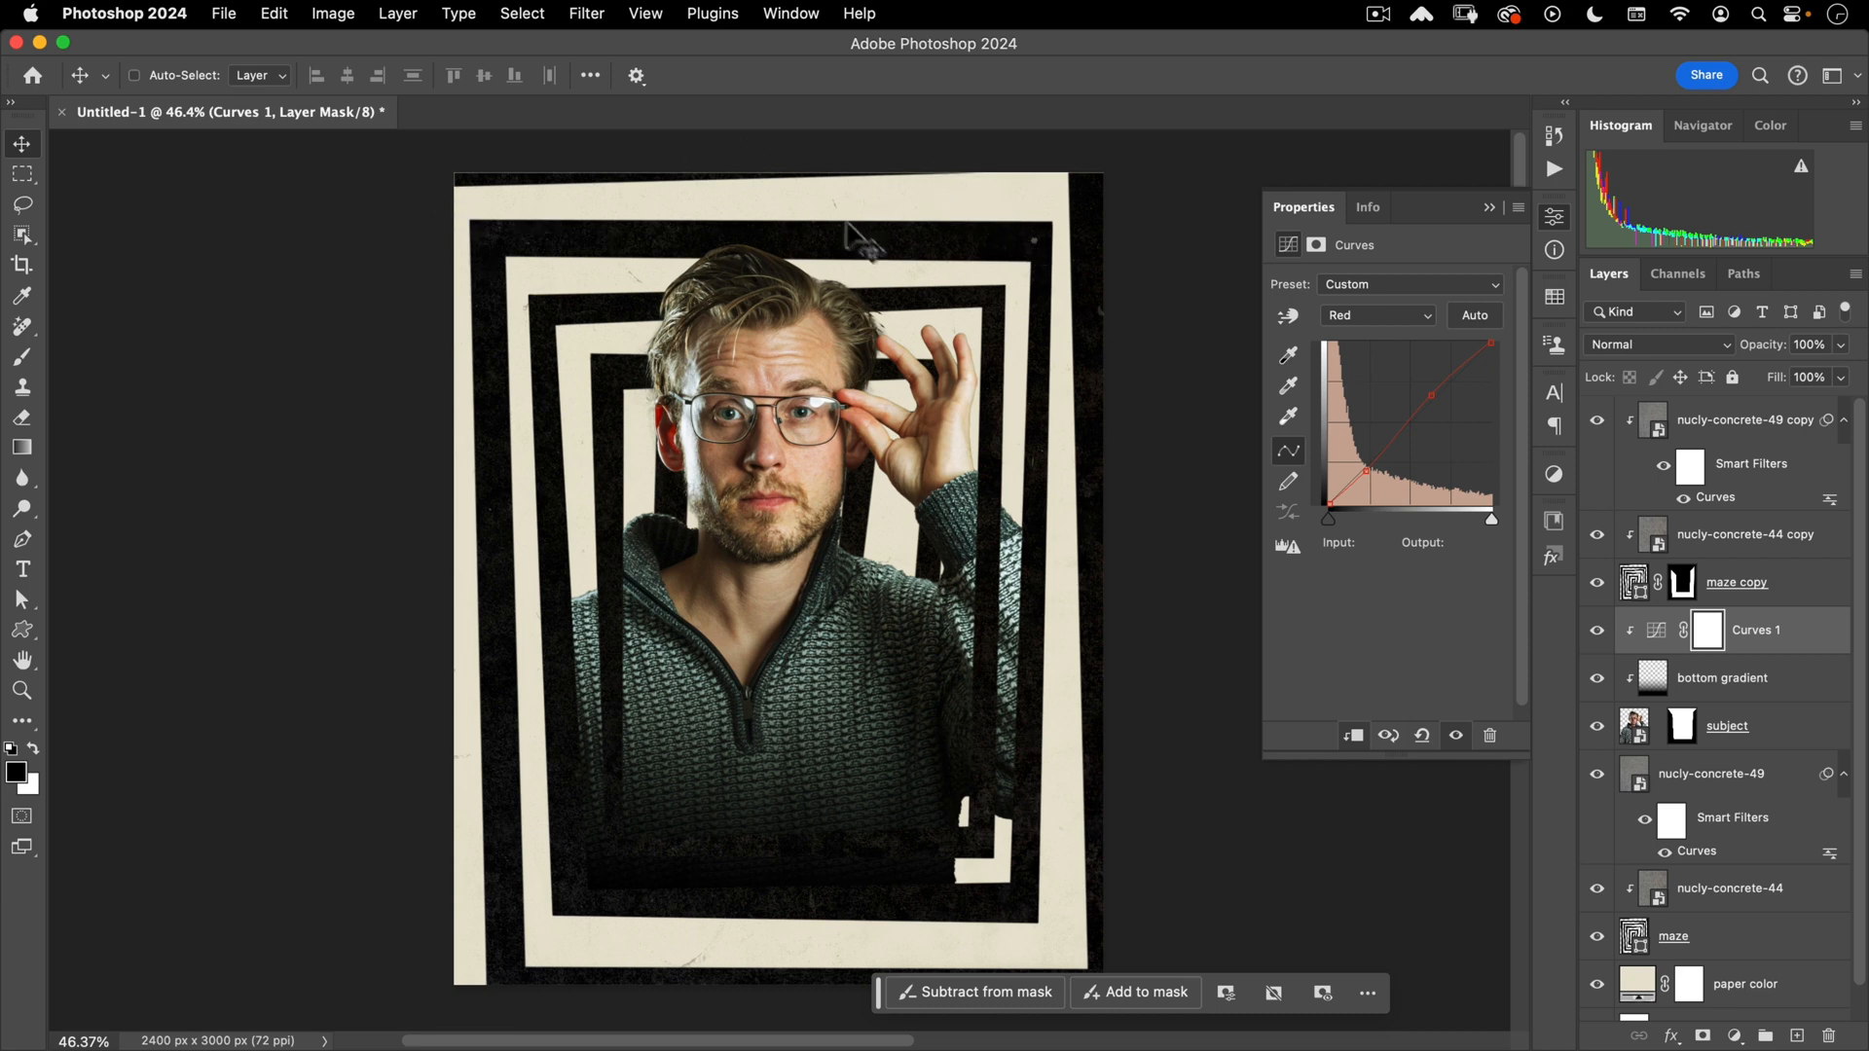
pyautogui.click(1555, 220)
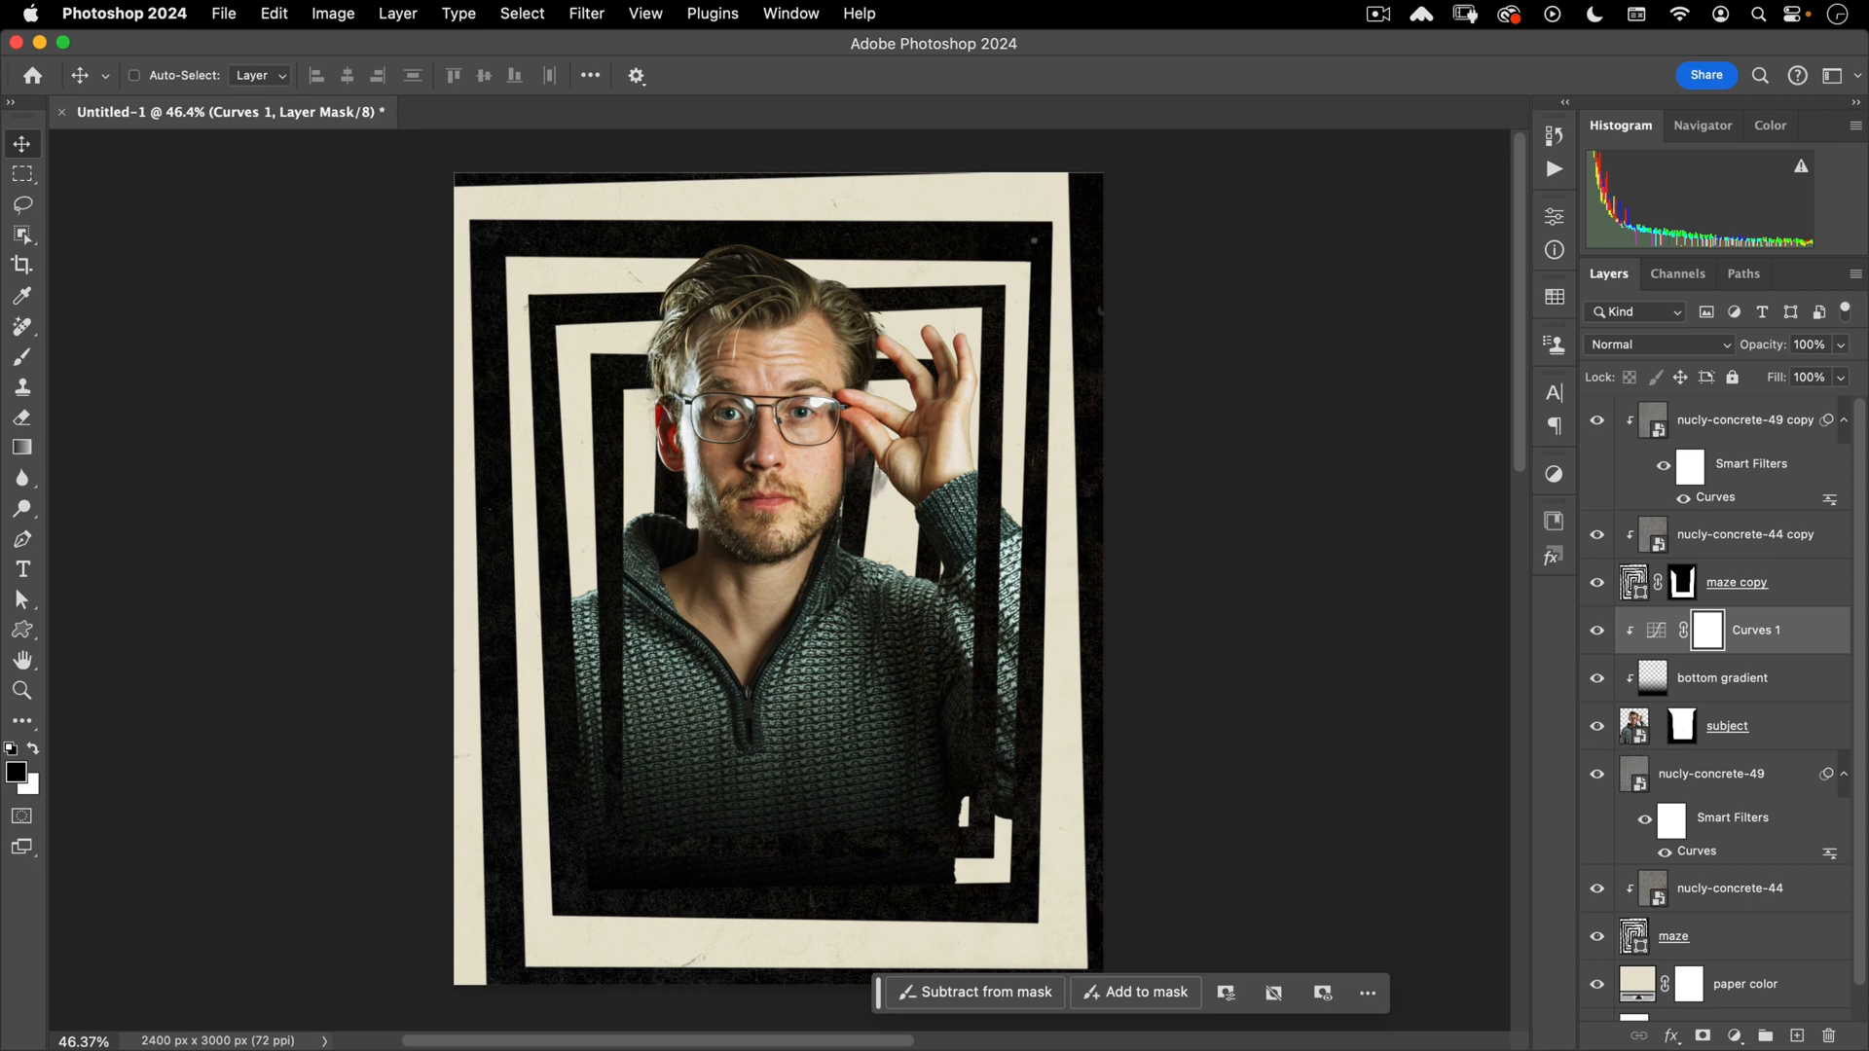
# - Apply Neural Filters Skin Smoothing to the subject layer as a smart filter
pyautogui.click(1635, 732)
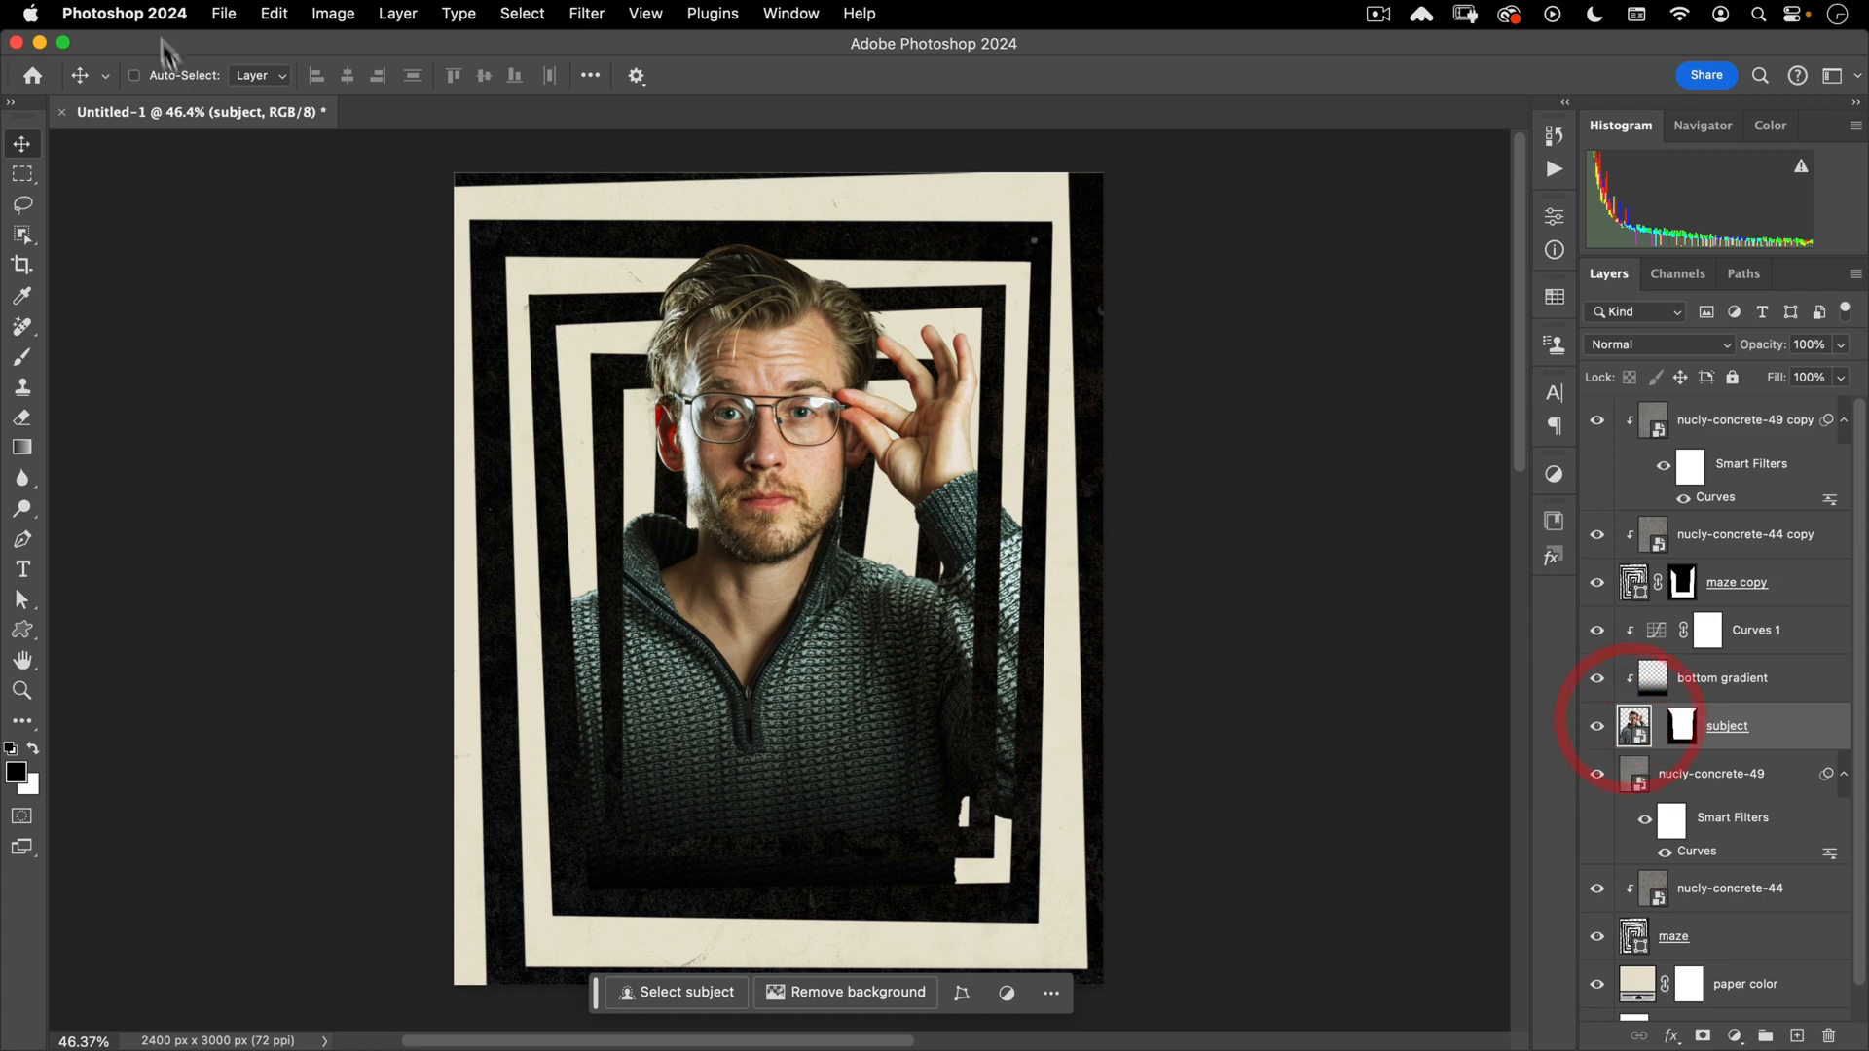
pyautogui.click(582, 16)
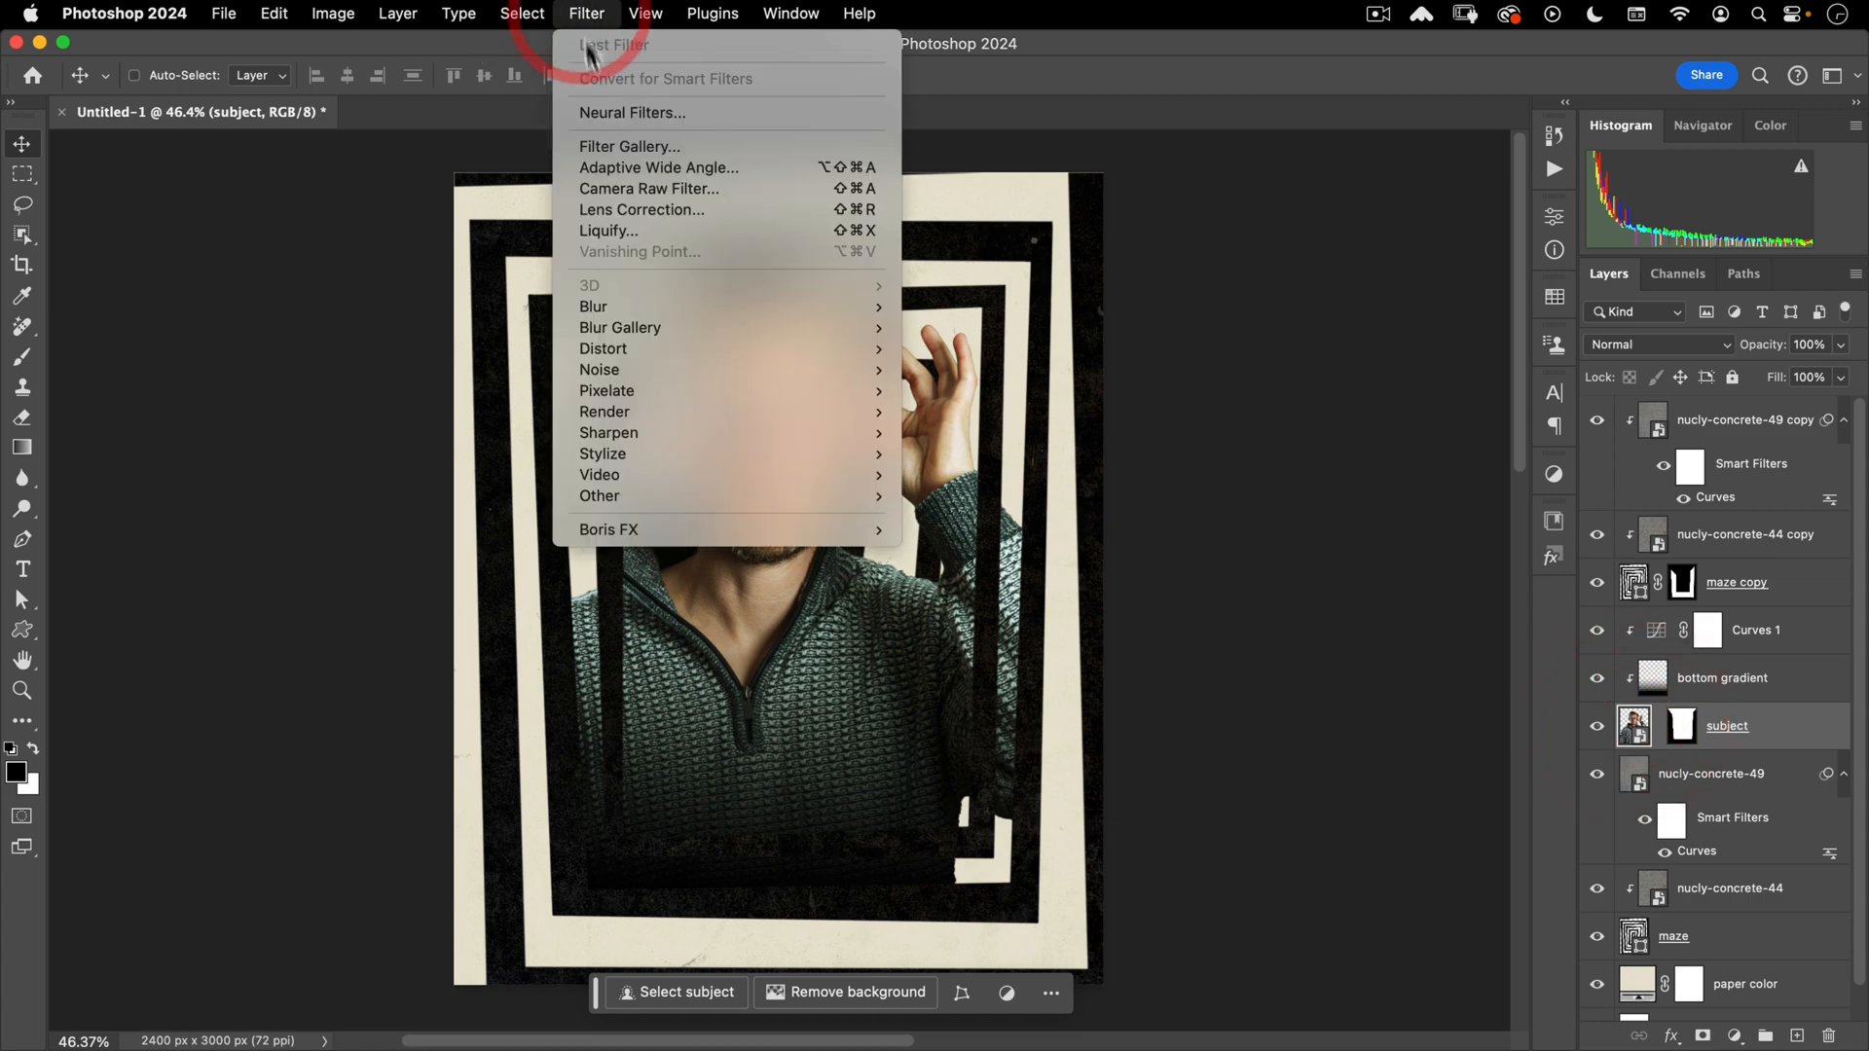
pyautogui.click(599, 111)
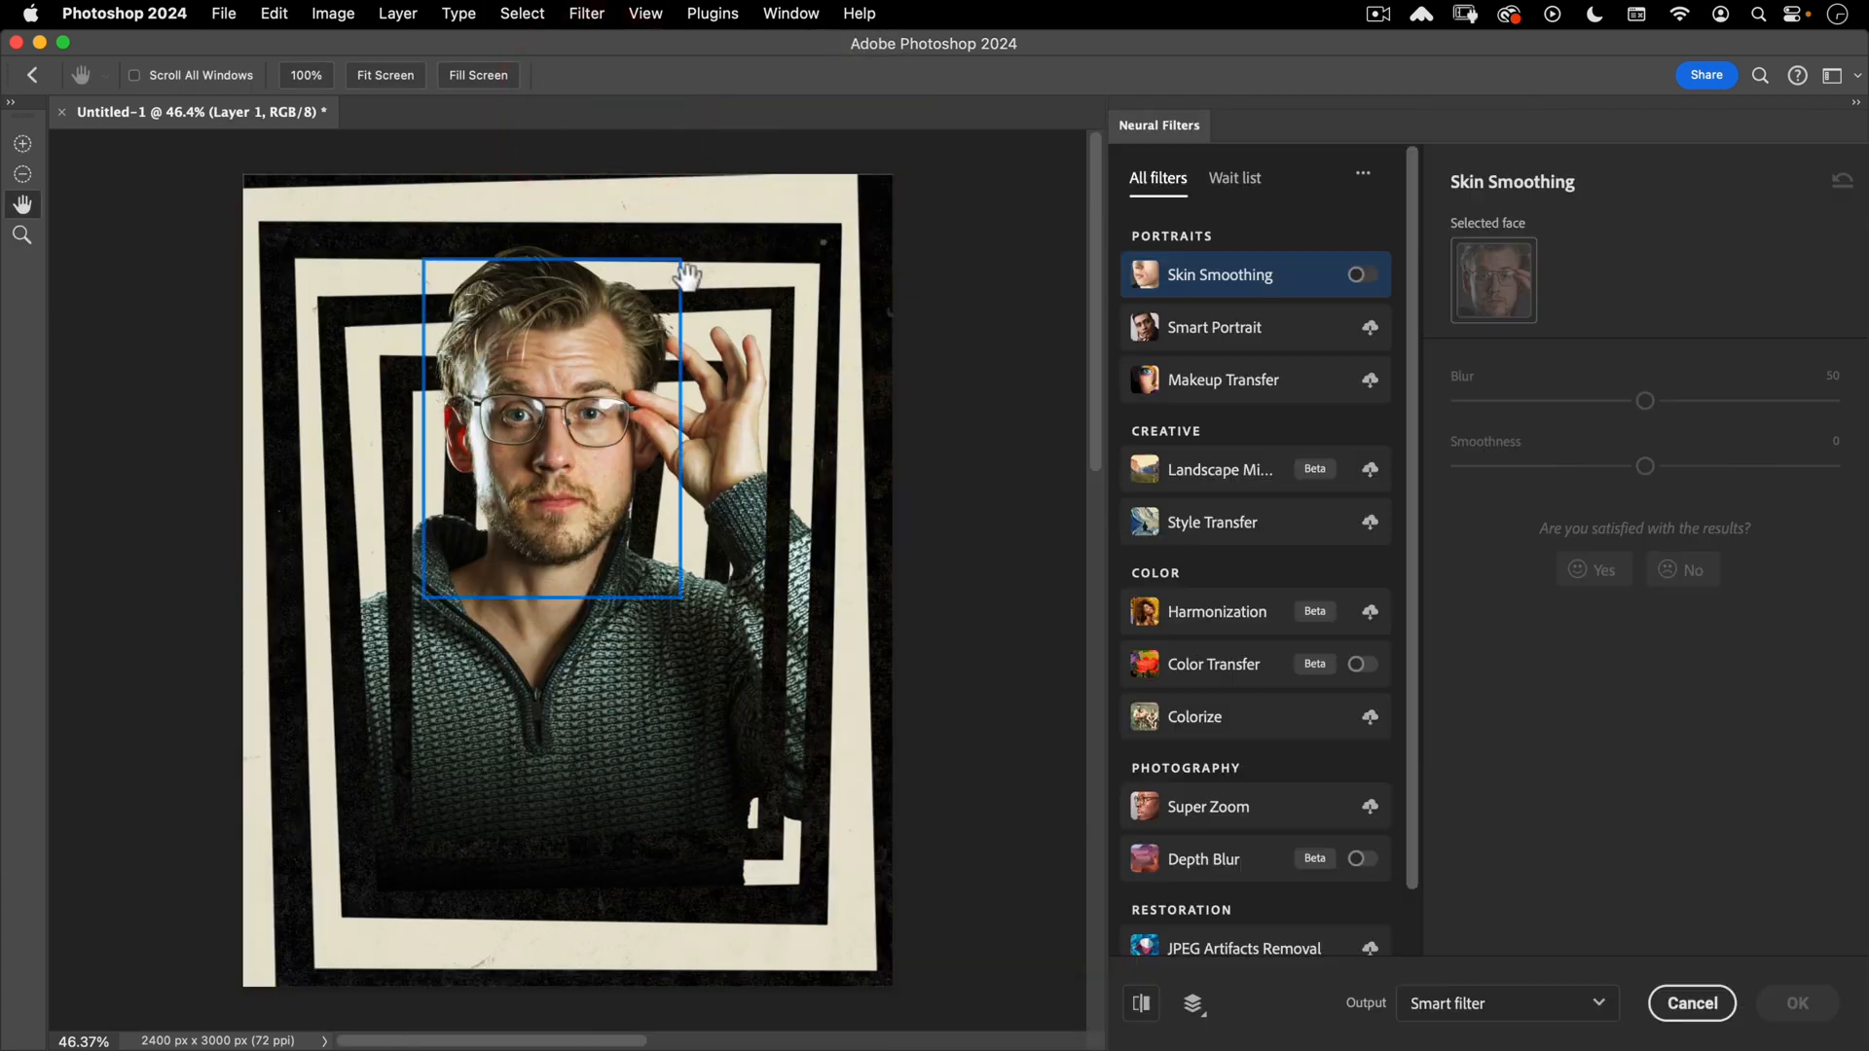
pyautogui.click(1361, 276)
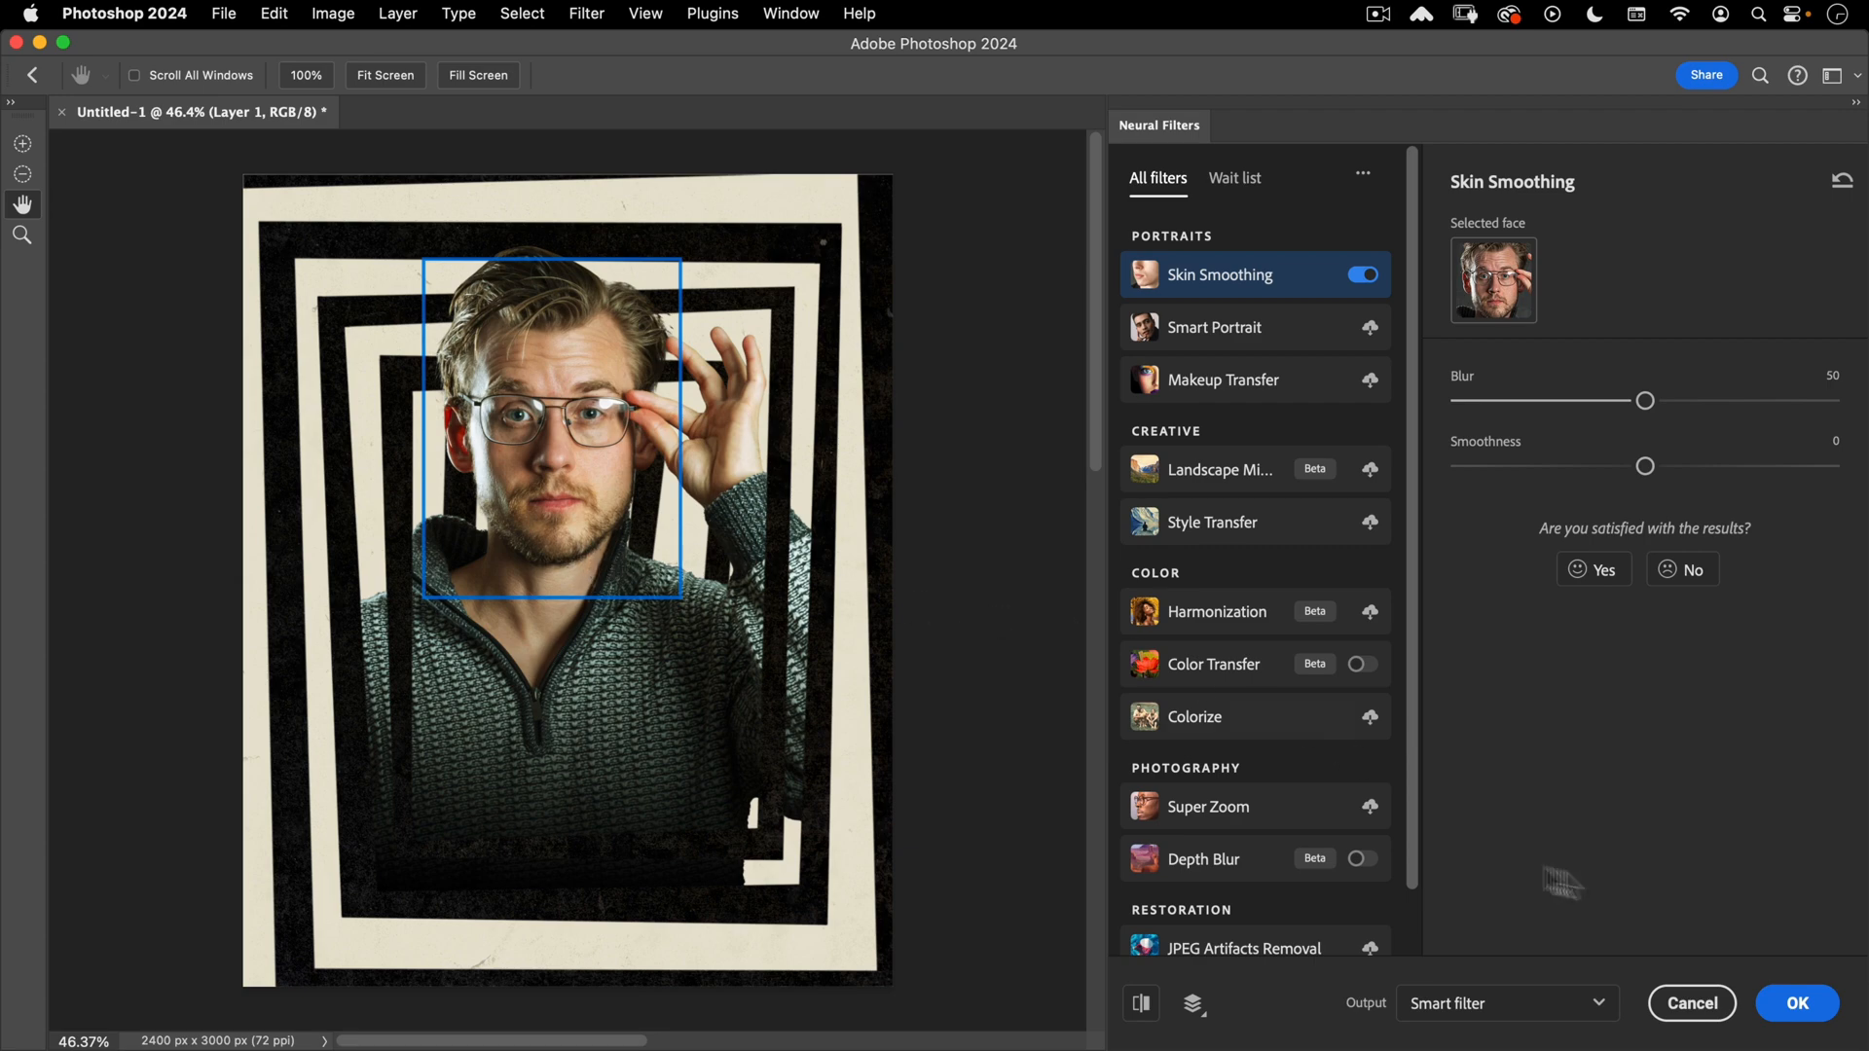
pyautogui.click(1797, 1002)
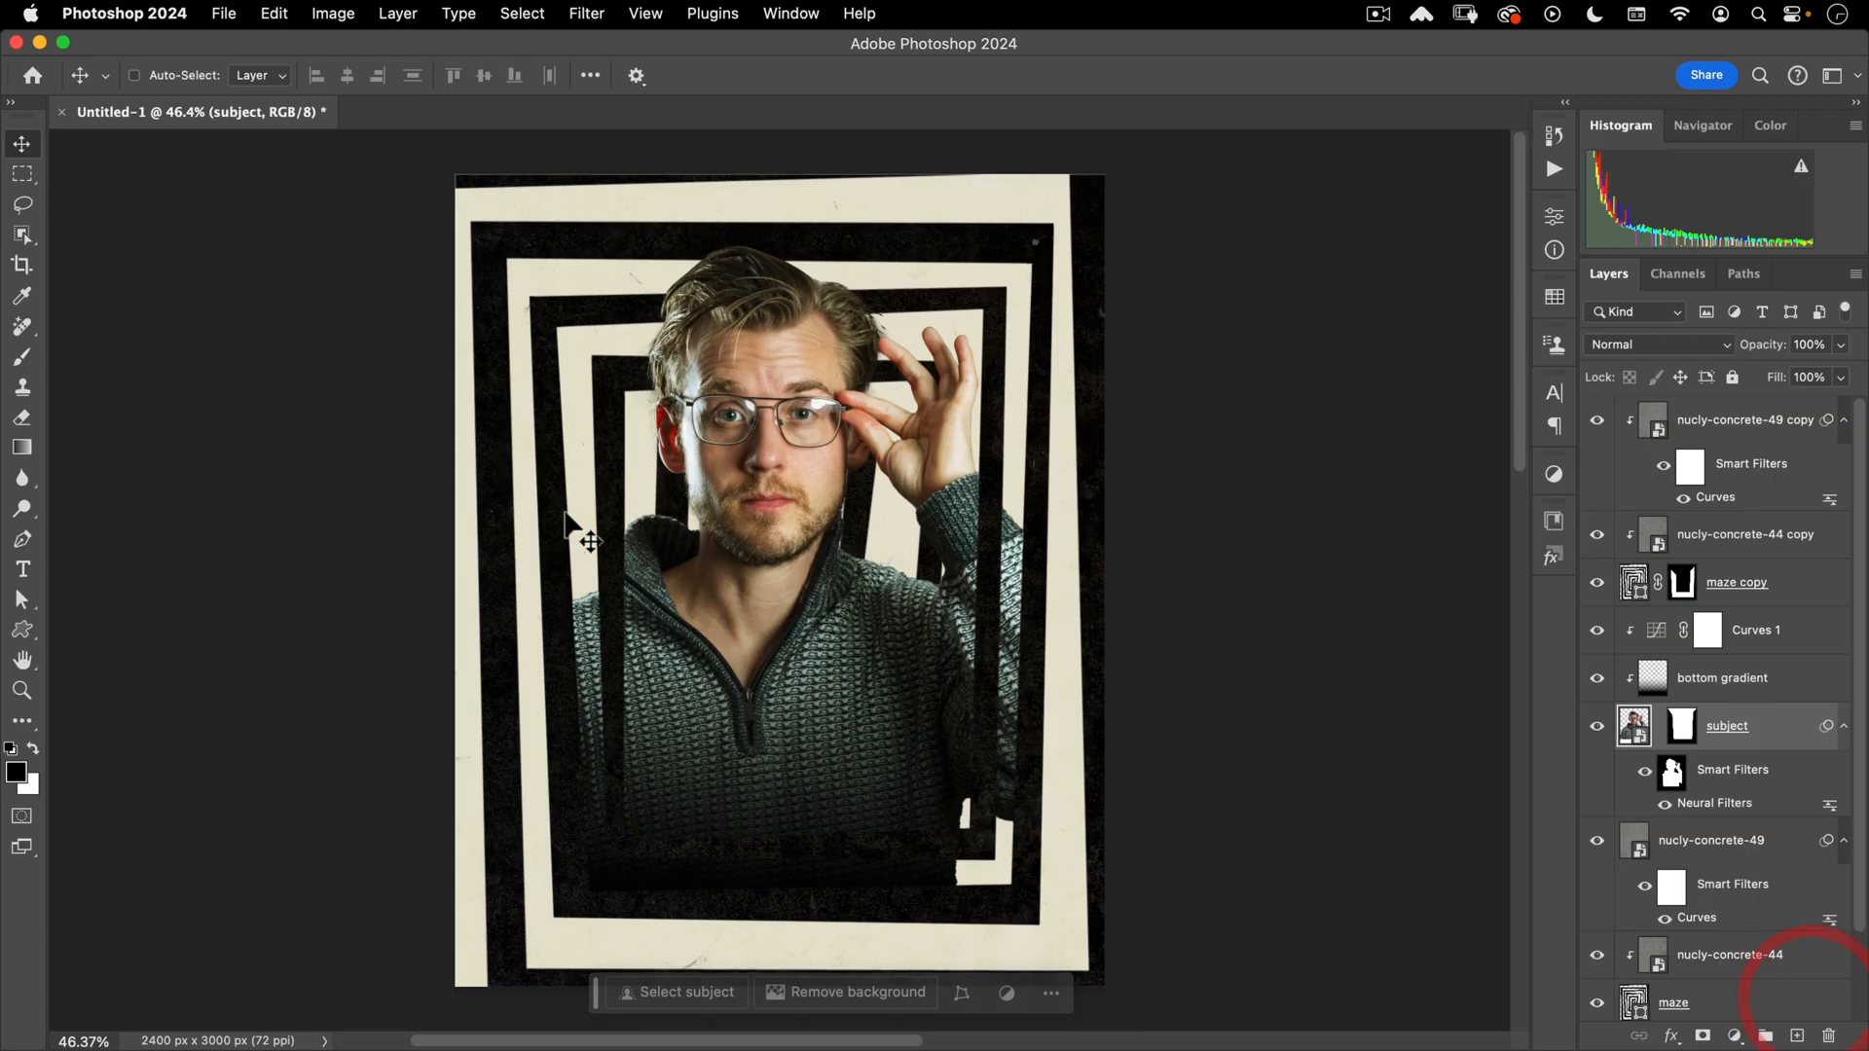
# - Toggle the Neural Filters visibility to compare the smoothing, then select the Curves 1 mask
pyautogui.click(1664, 803)
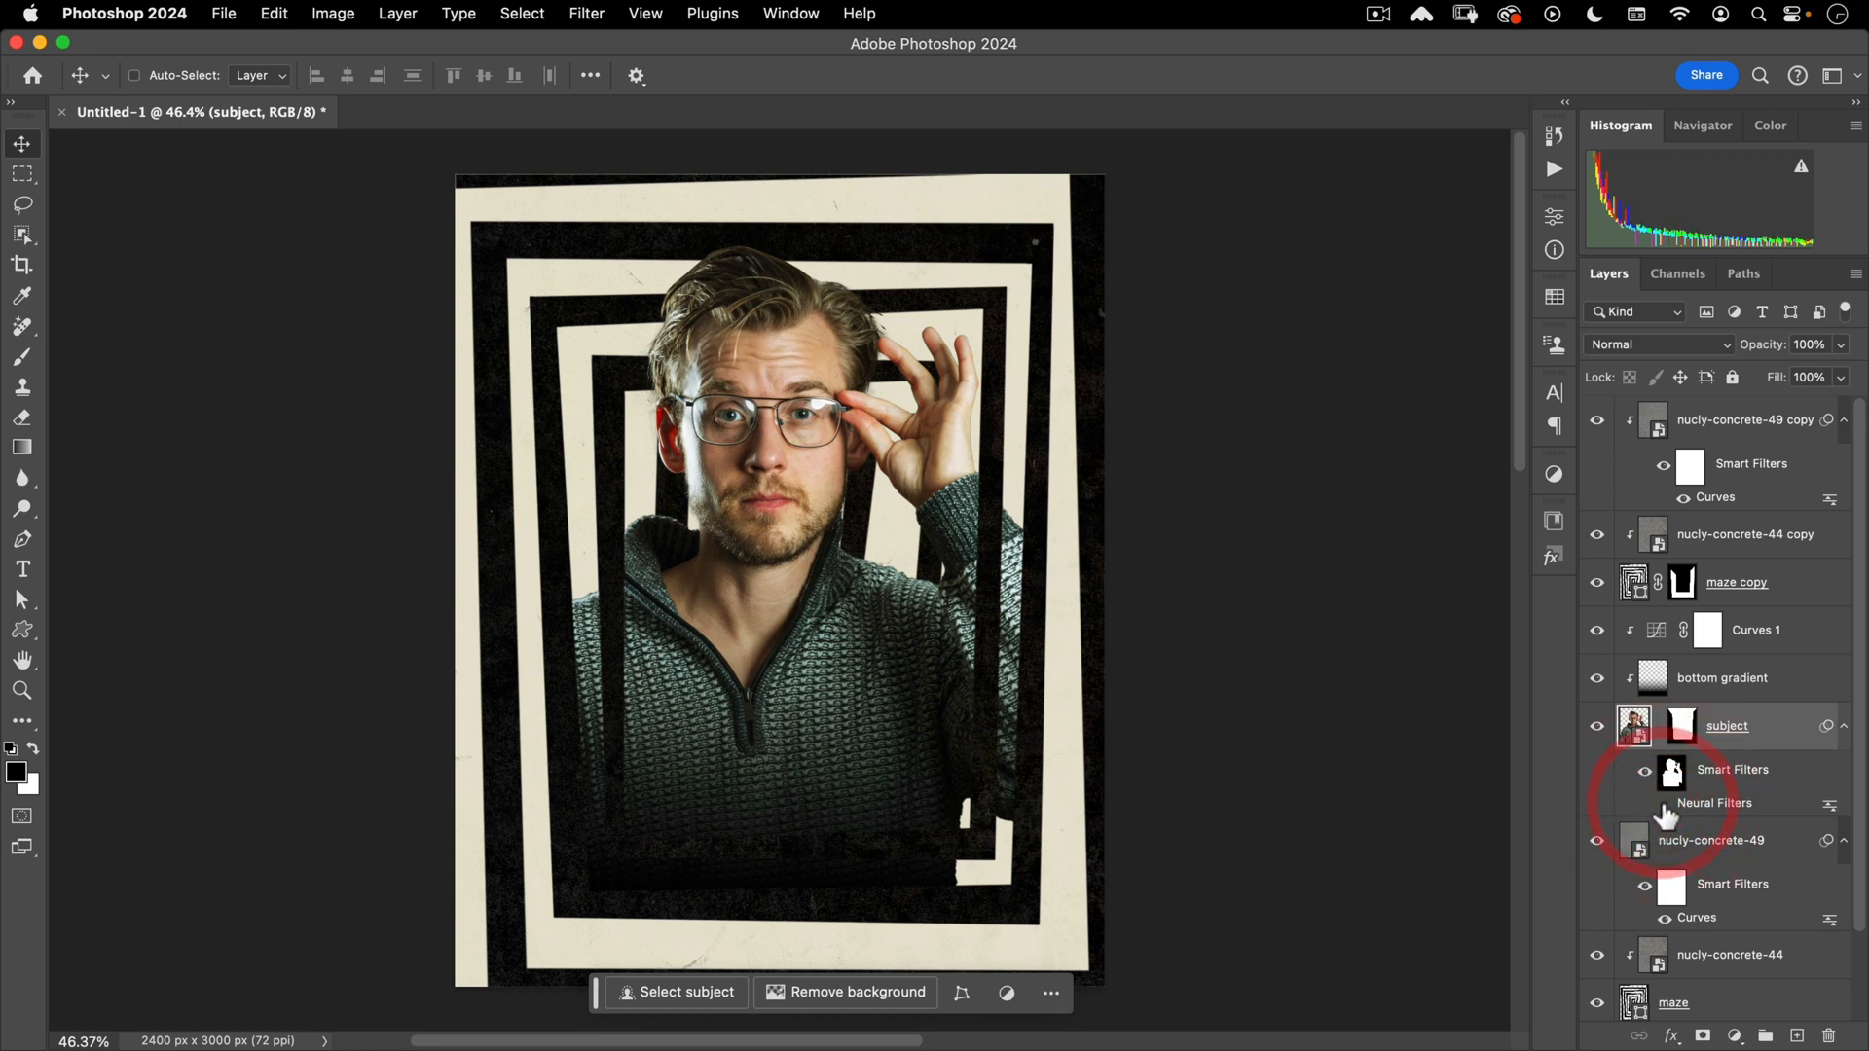
pyautogui.click(1664, 804)
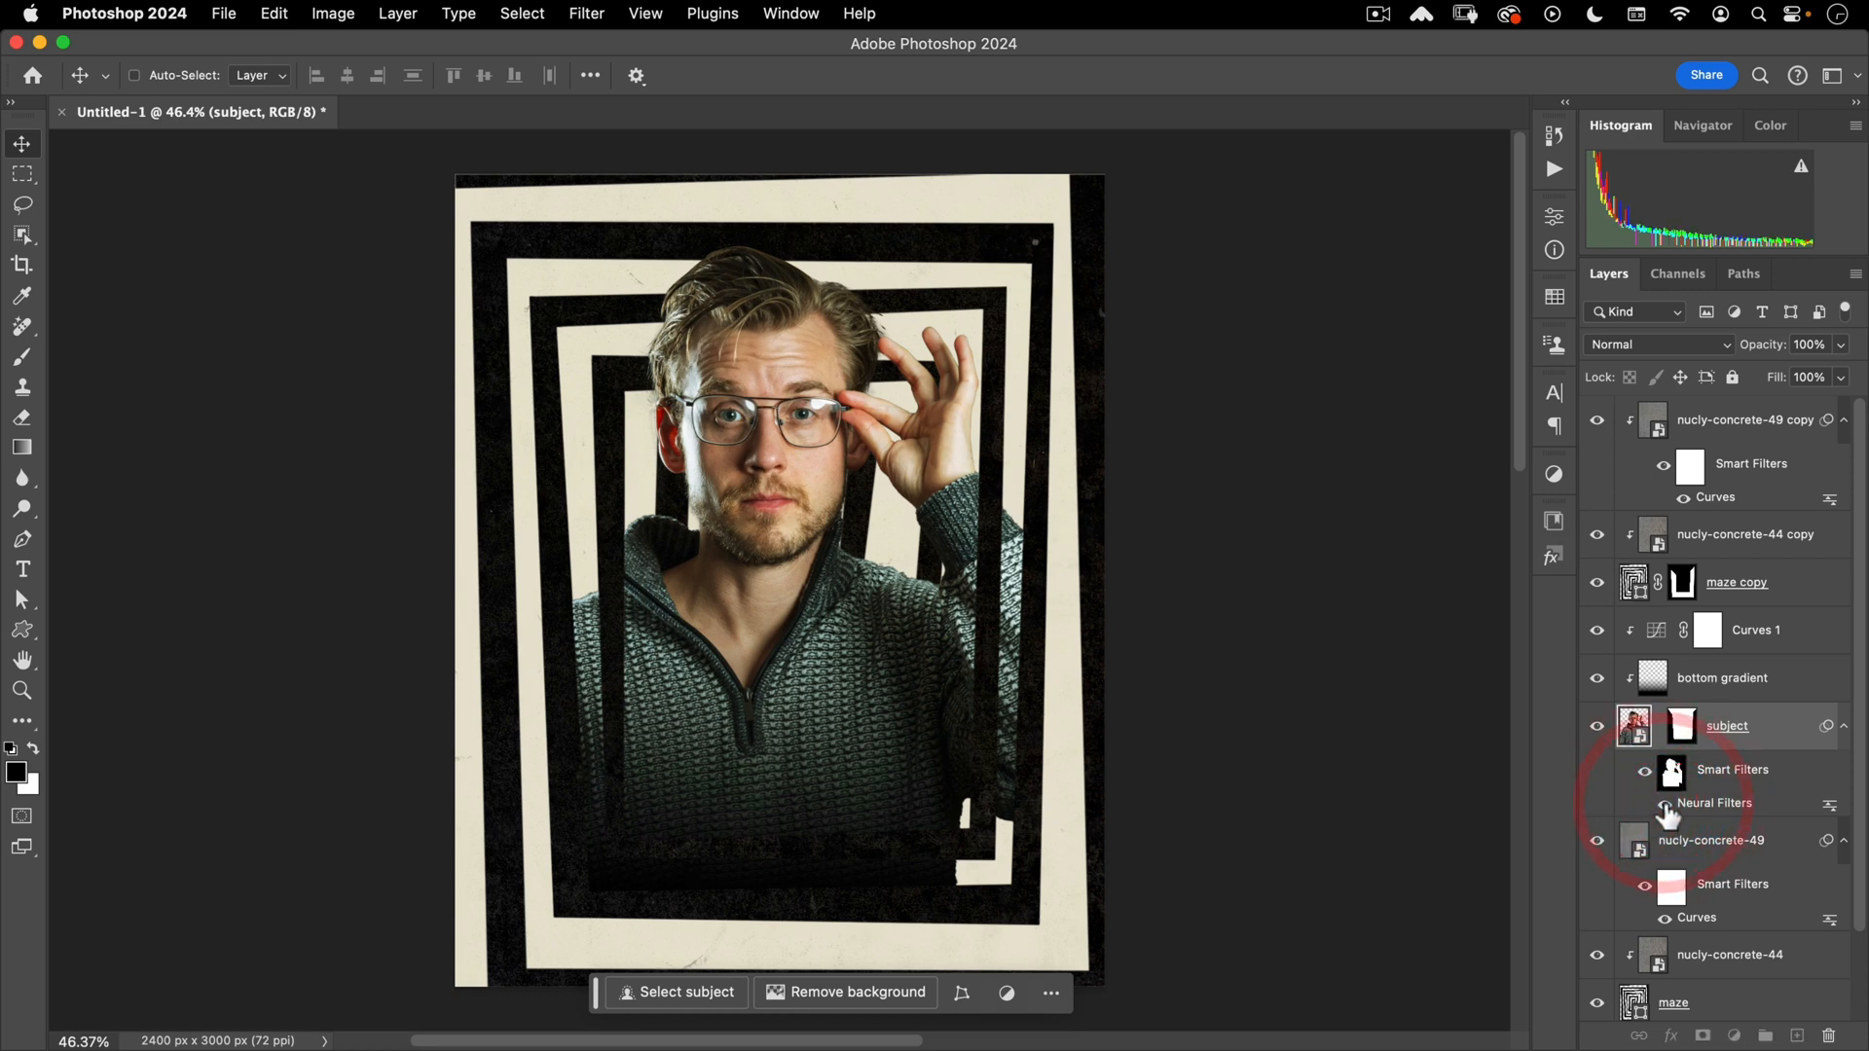
pyautogui.click(1664, 805)
pyautogui.click(1664, 805)
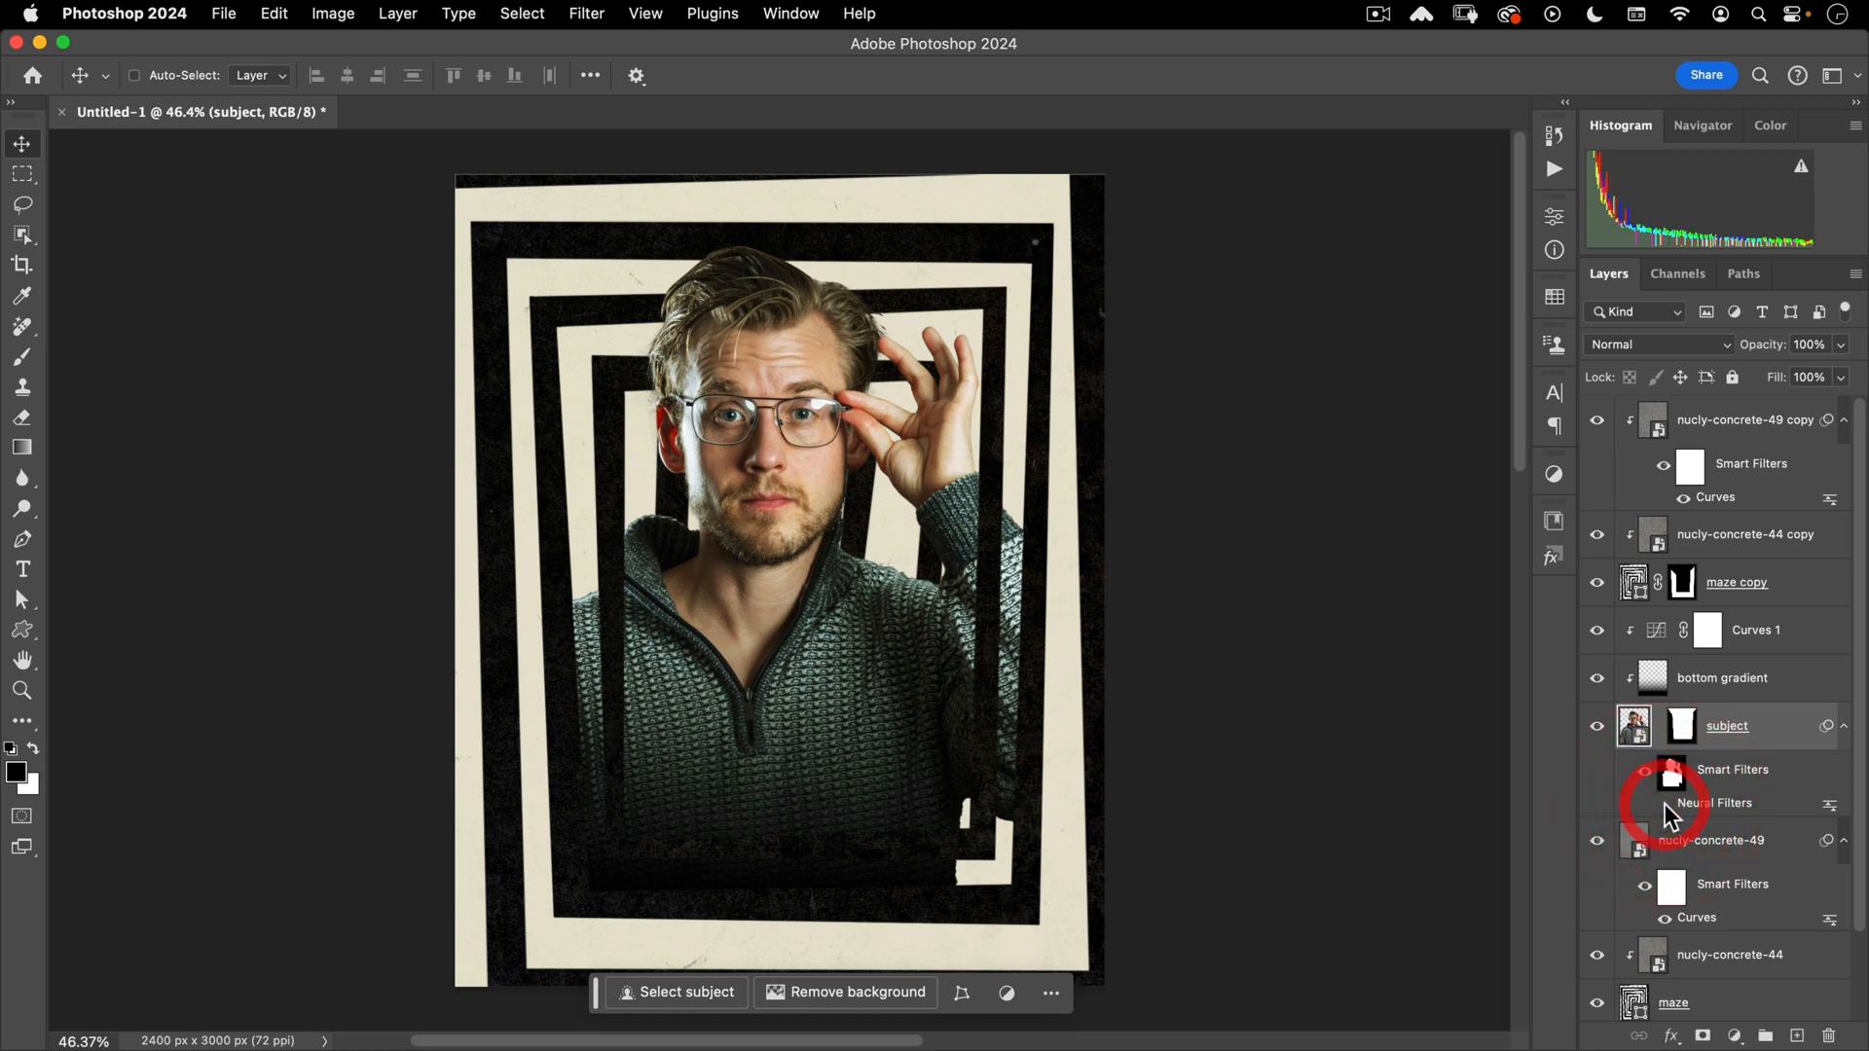
pyautogui.click(1664, 805)
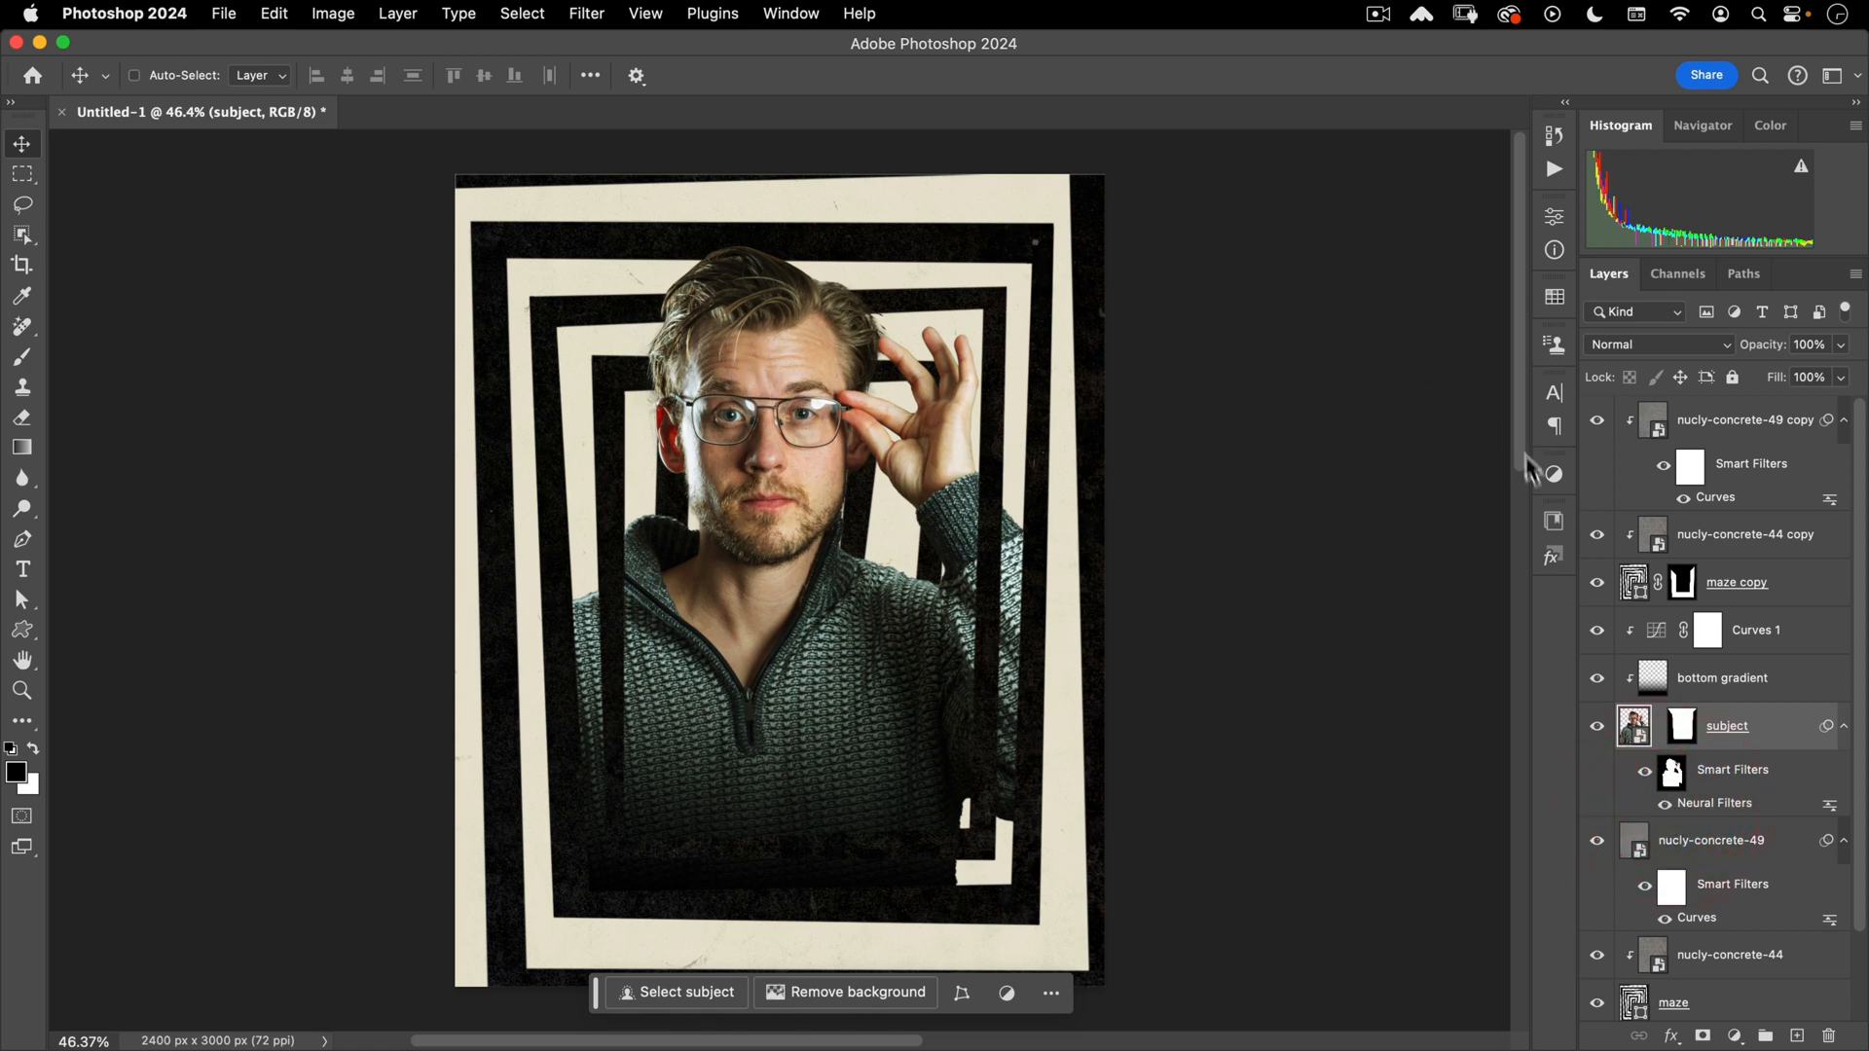
pyautogui.click(1777, 642)
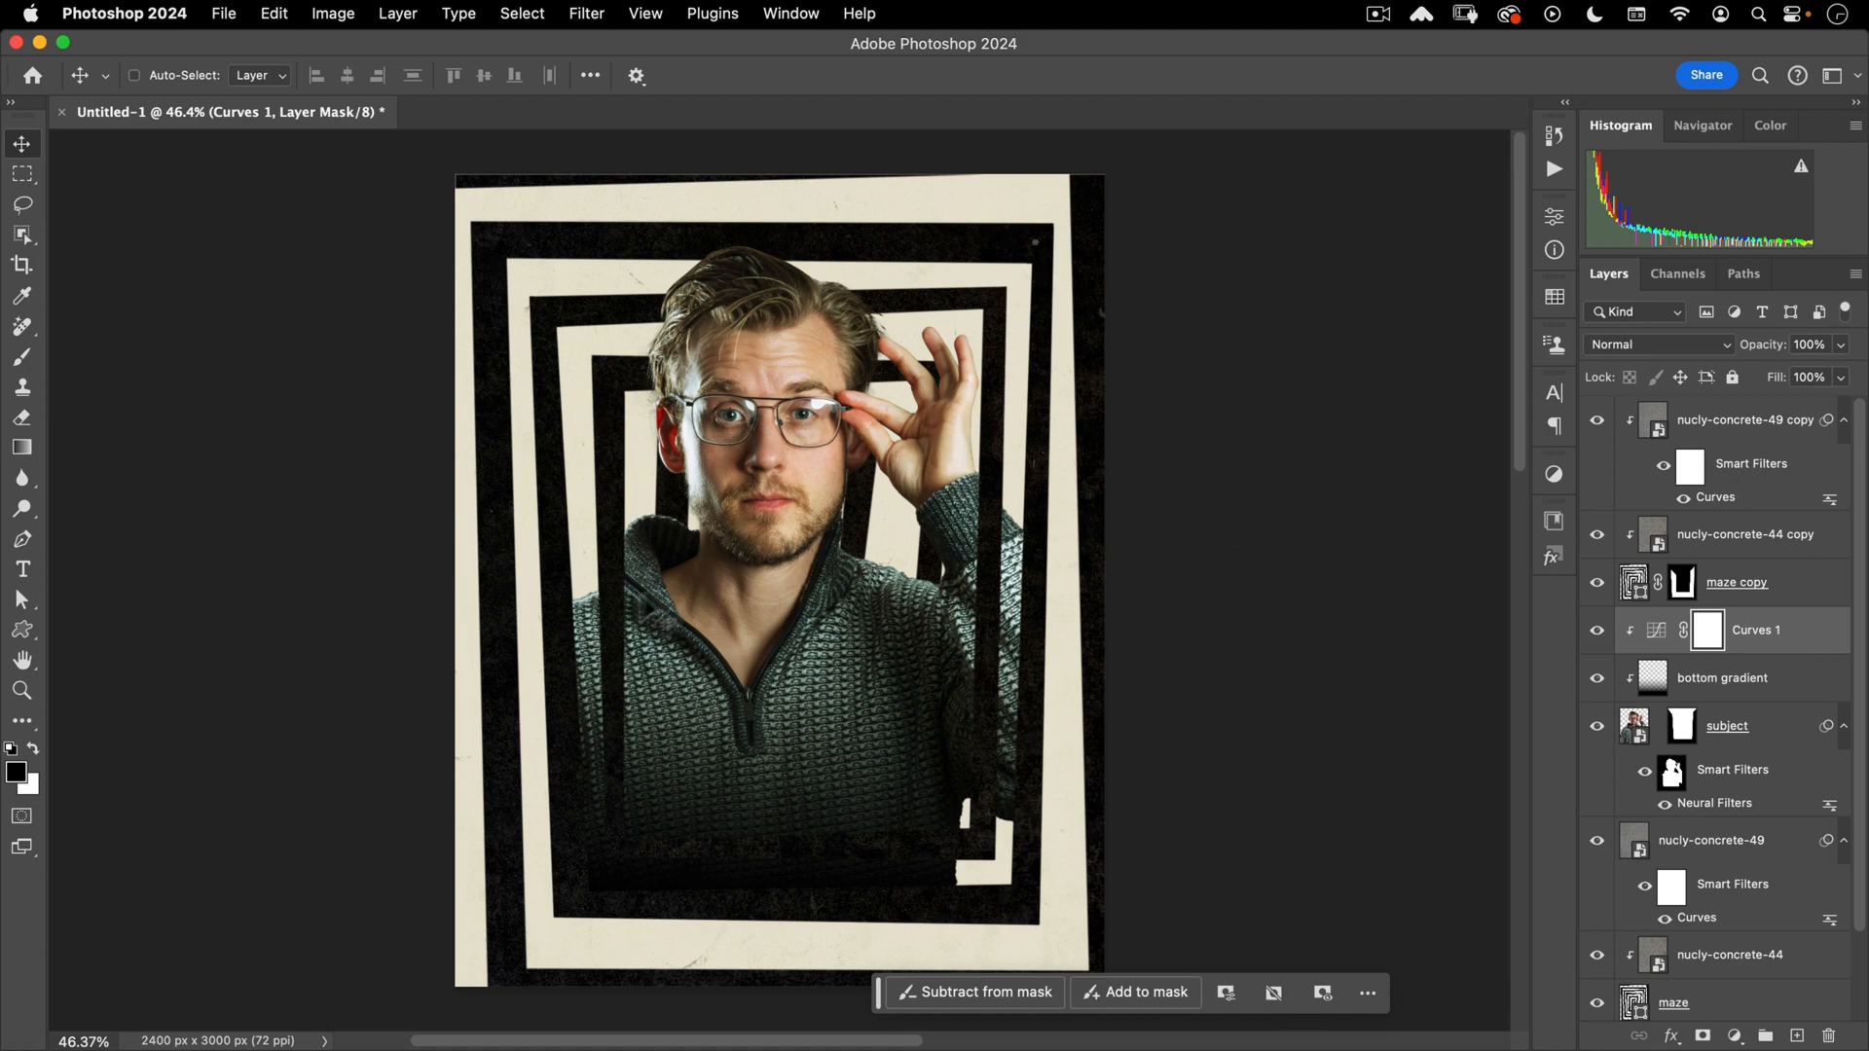
# - Zoom to about 72% on the man's chin and neck and centre the view there
pyautogui.press('space')
pyautogui.moveTo(812, 534); pyautogui.dragTo(852, 457)
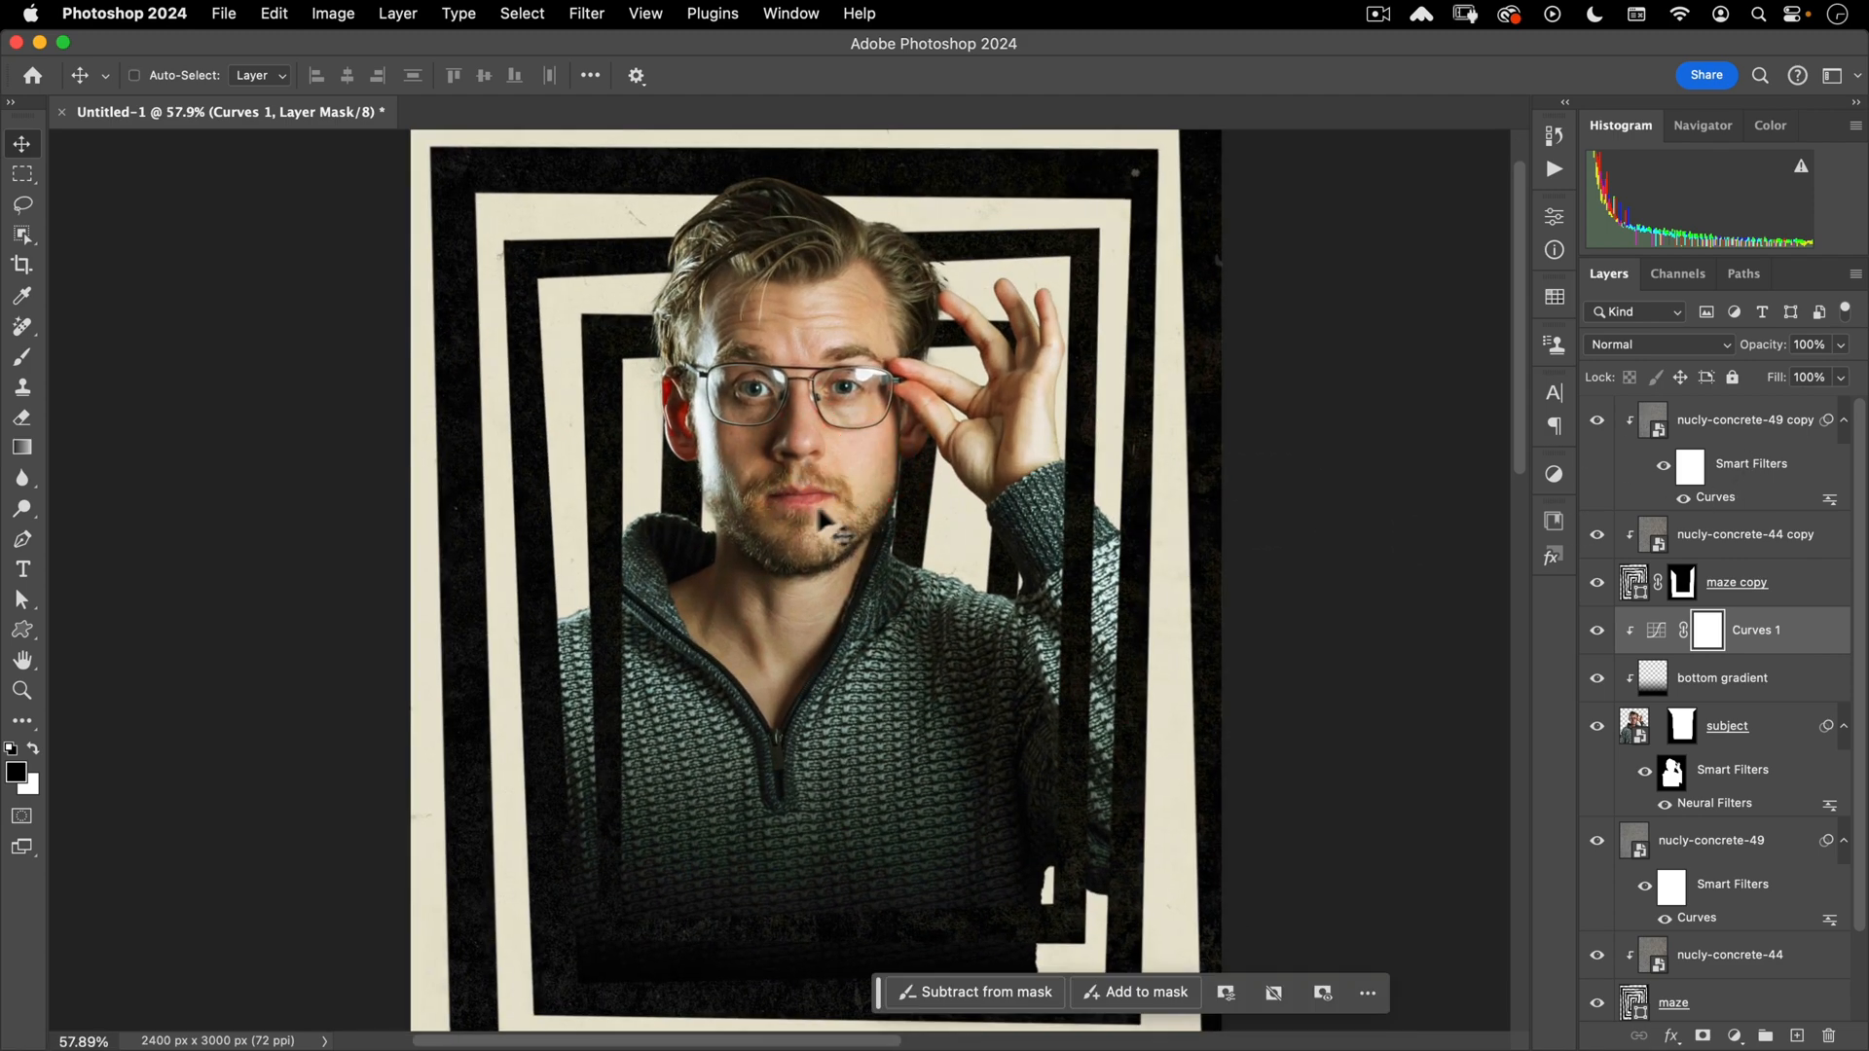
pyautogui.press('space')
pyautogui.moveTo(803, 526)
pyautogui.mouseDown()
pyautogui.moveTo(805, 542)
pyautogui.moveTo(785, 534)
pyautogui.mouseUp()
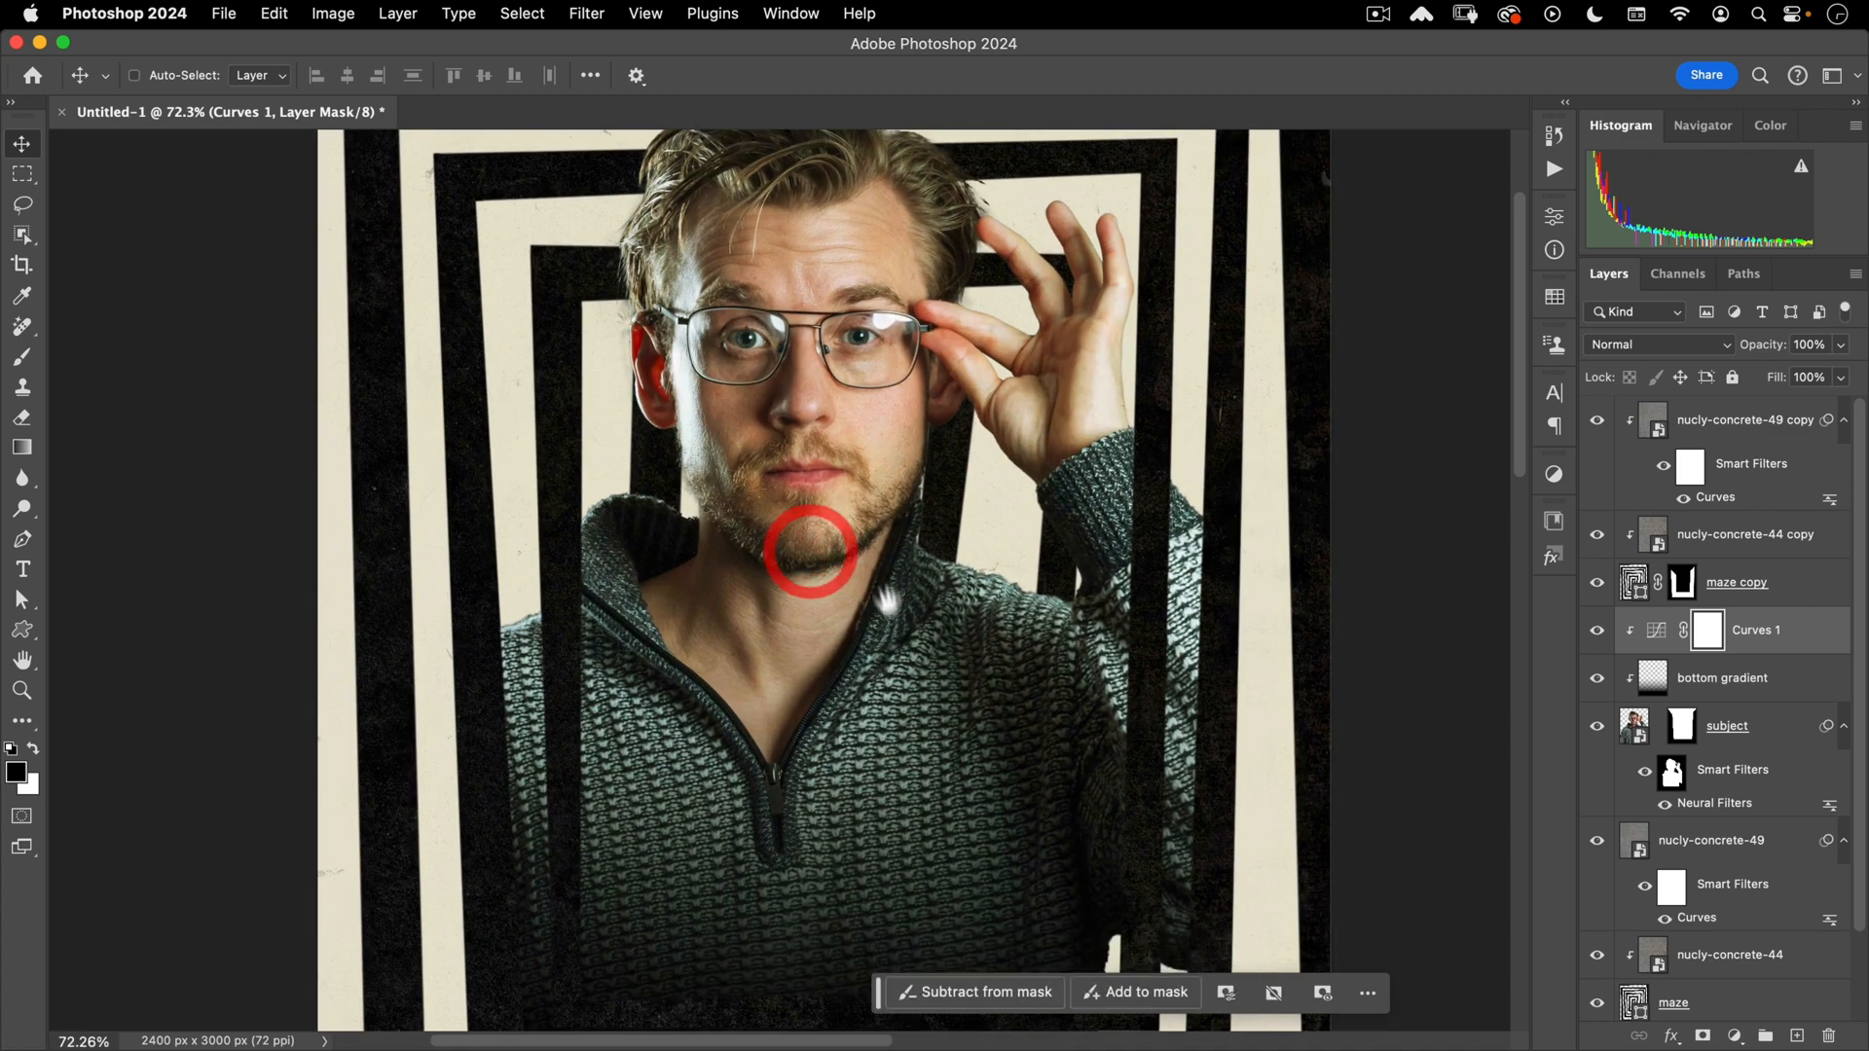
pyautogui.moveTo(850, 448); pyautogui.dragTo(775, 518)
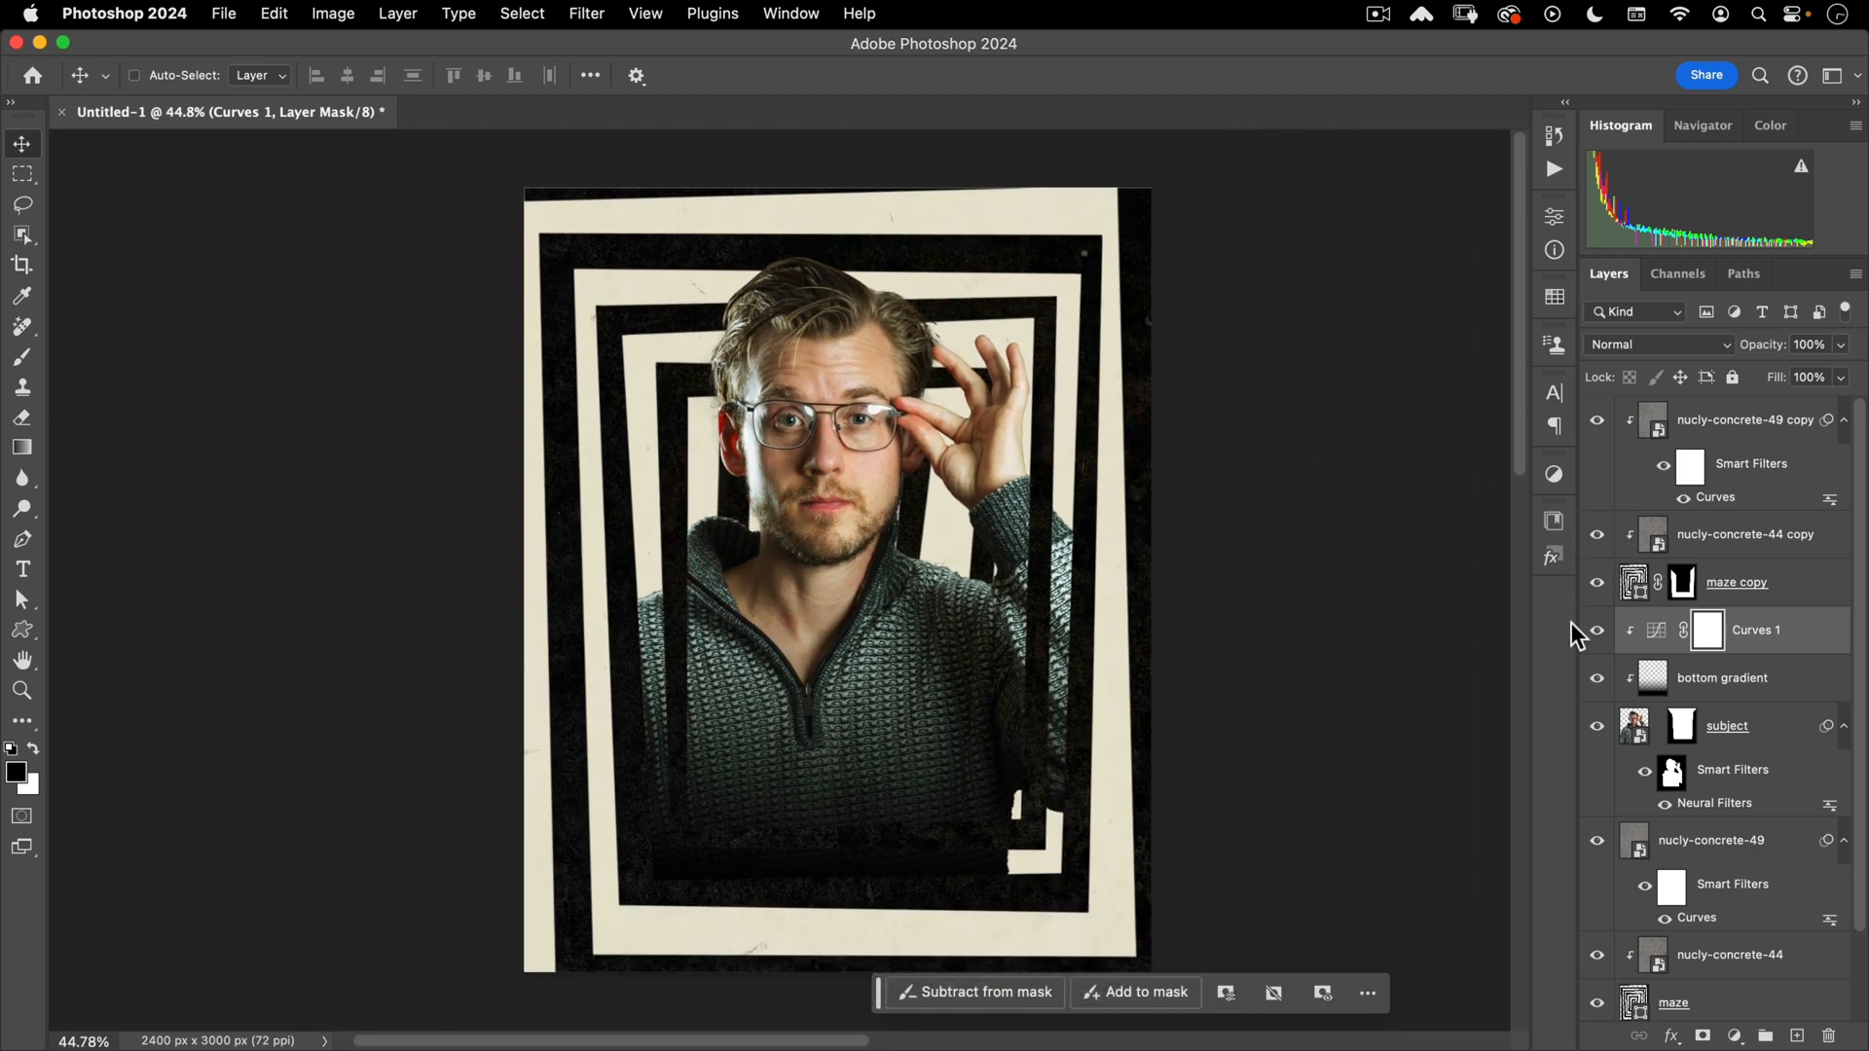
# - Set the bottom gradient layer to 93% opacity and check the sweater's lower edge
pyautogui.click(1711, 686)
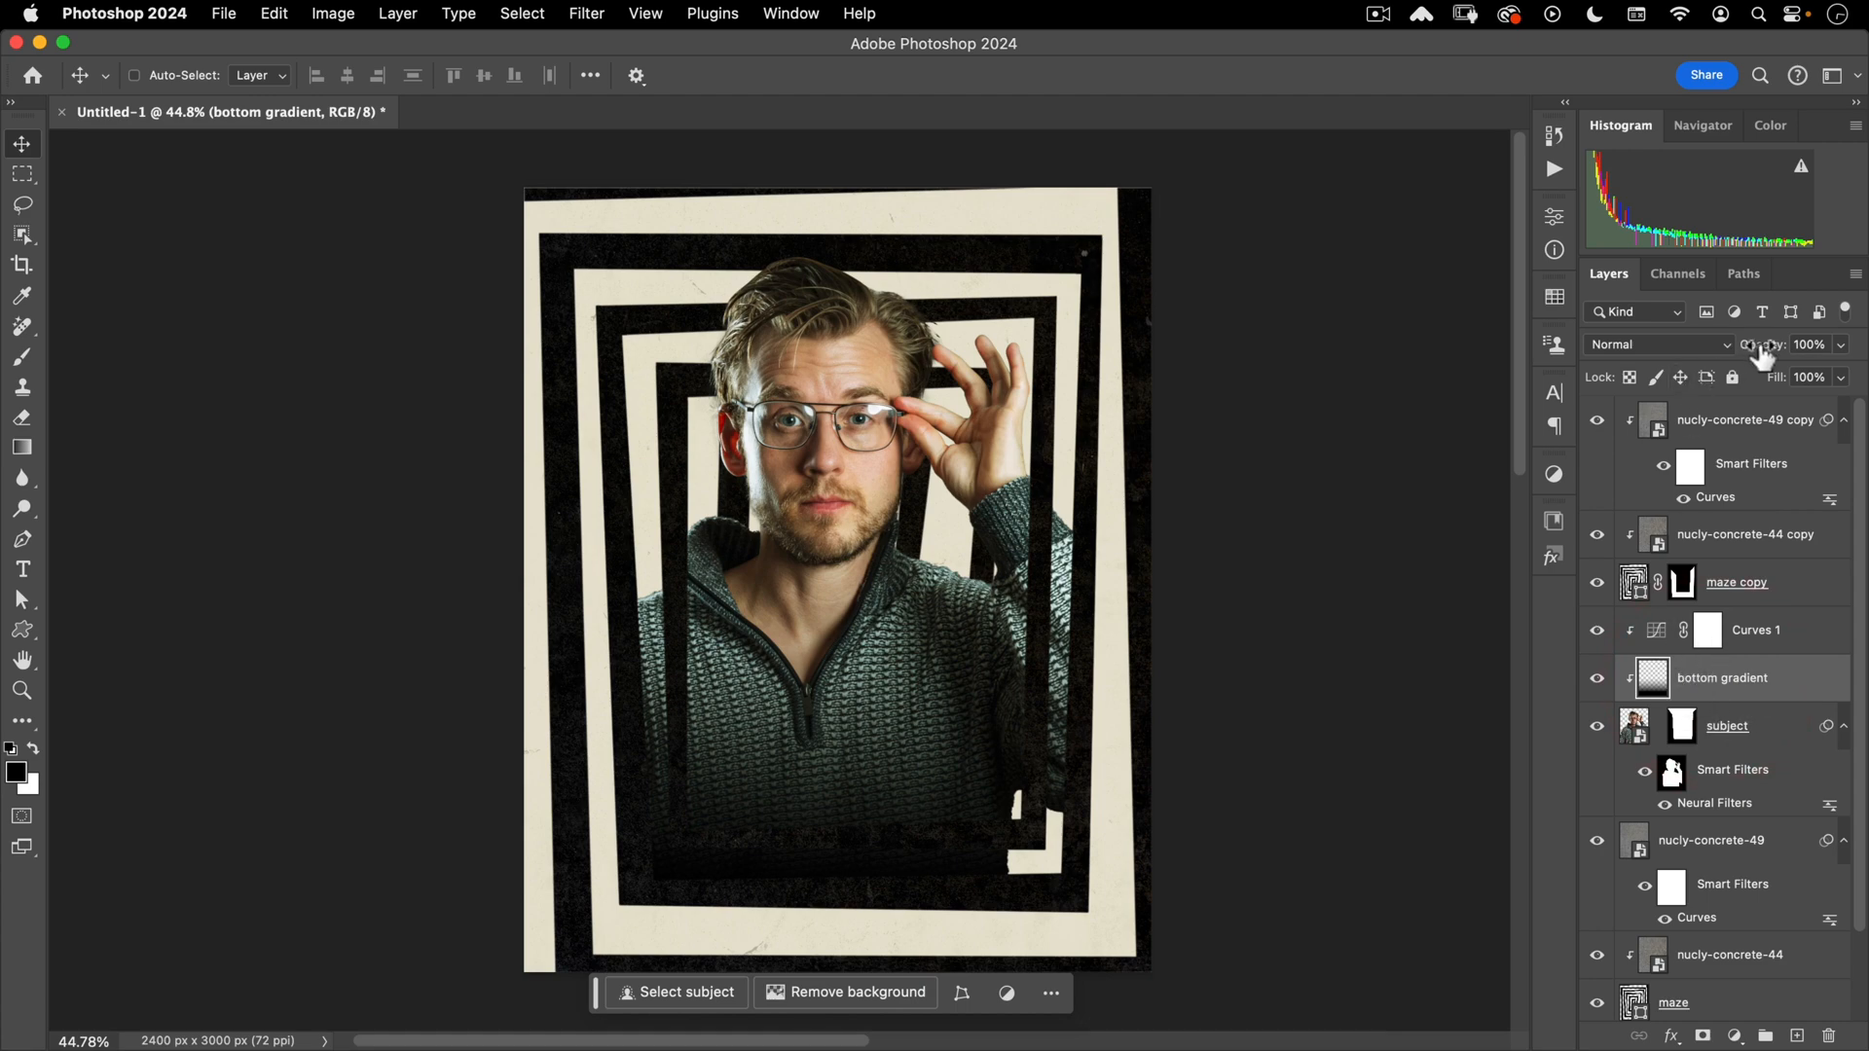
pyautogui.moveTo(1761, 353); pyautogui.dragTo(1756, 358)
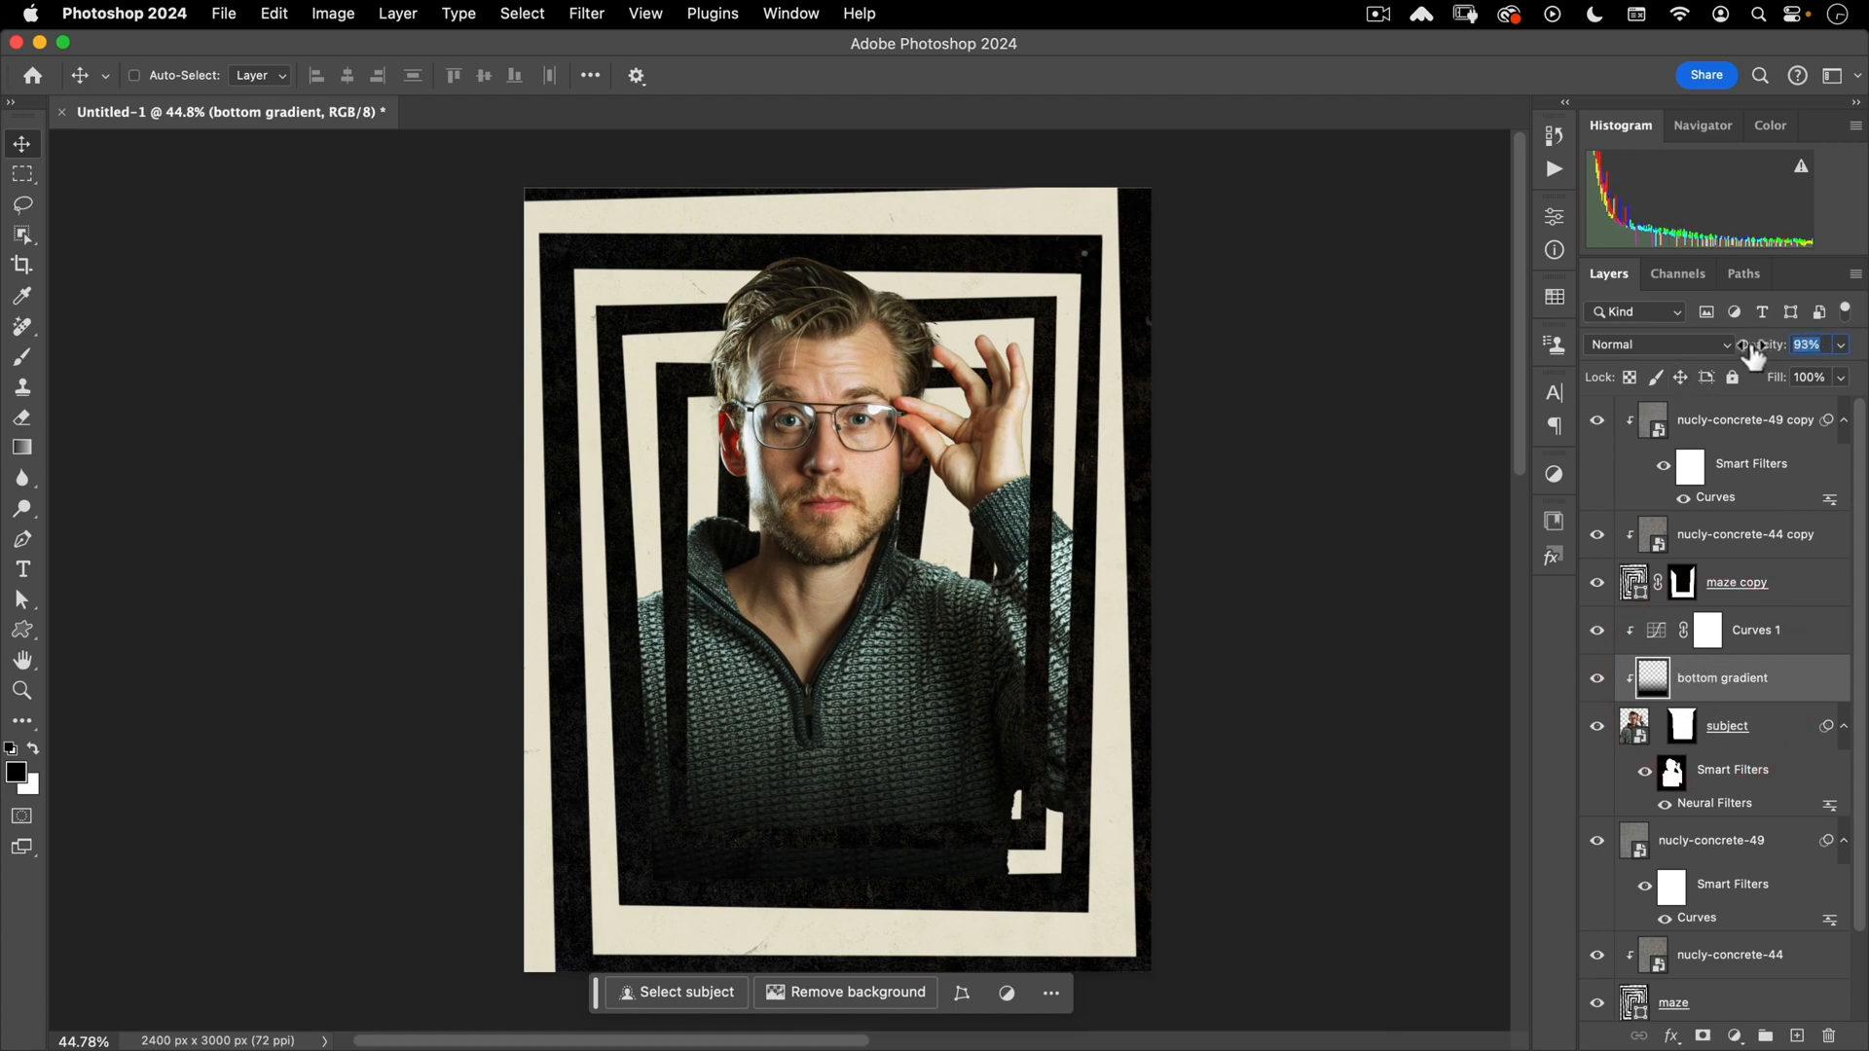
pyautogui.moveTo(834, 867); pyautogui.dragTo(943, 797)
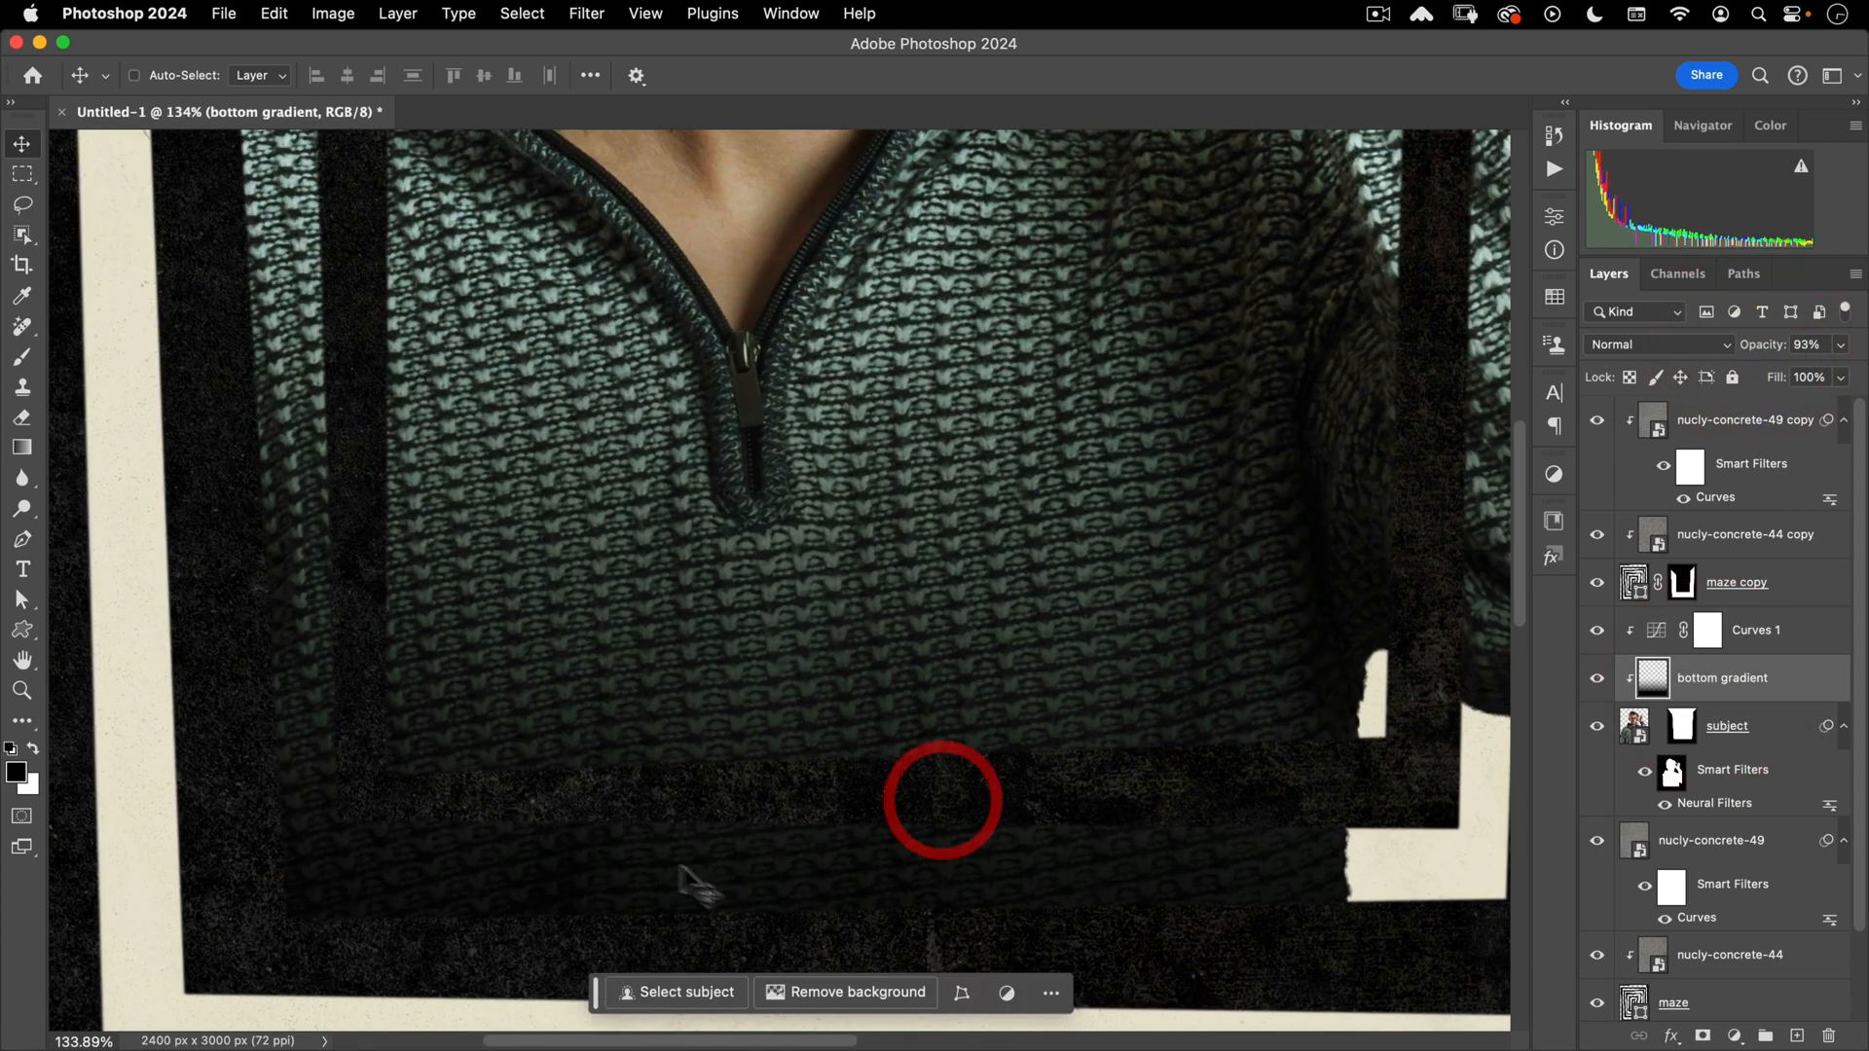
pyautogui.moveTo(876, 696); pyautogui.dragTo(793, 757)
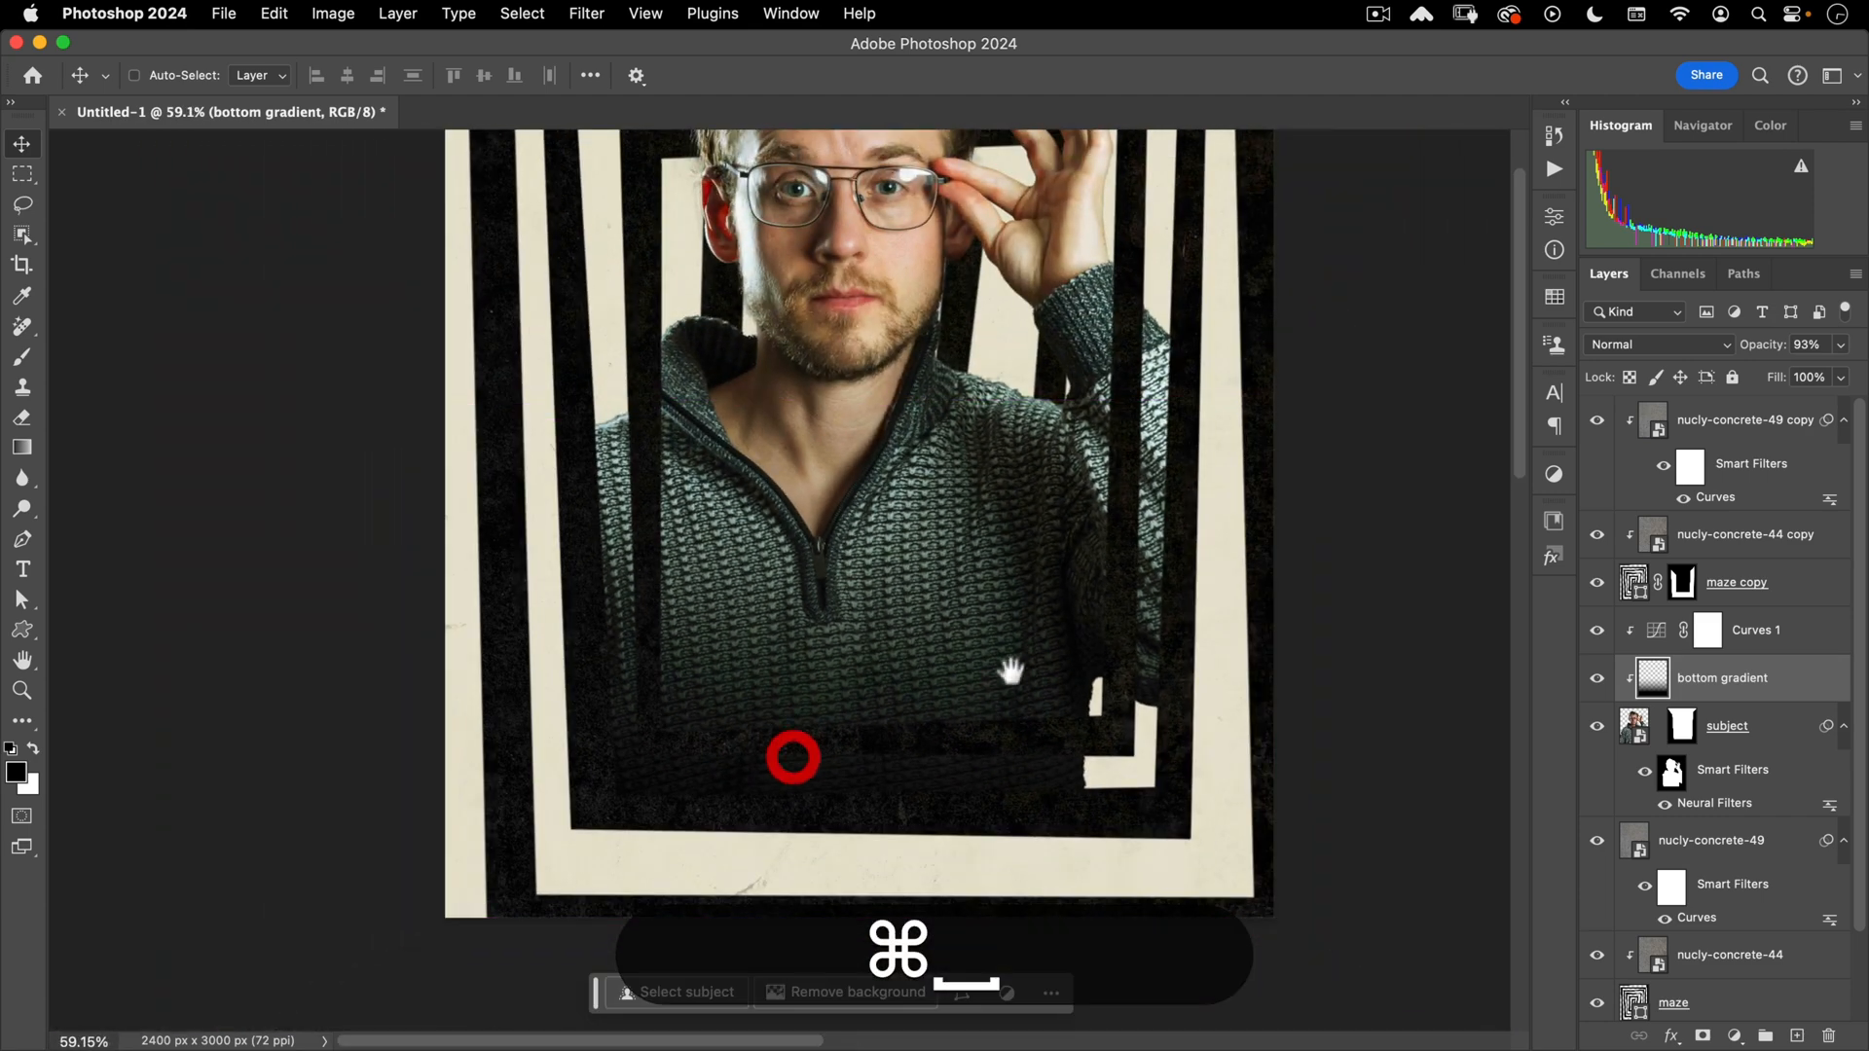
pyautogui.moveTo(1029, 545); pyautogui.dragTo(982, 614)
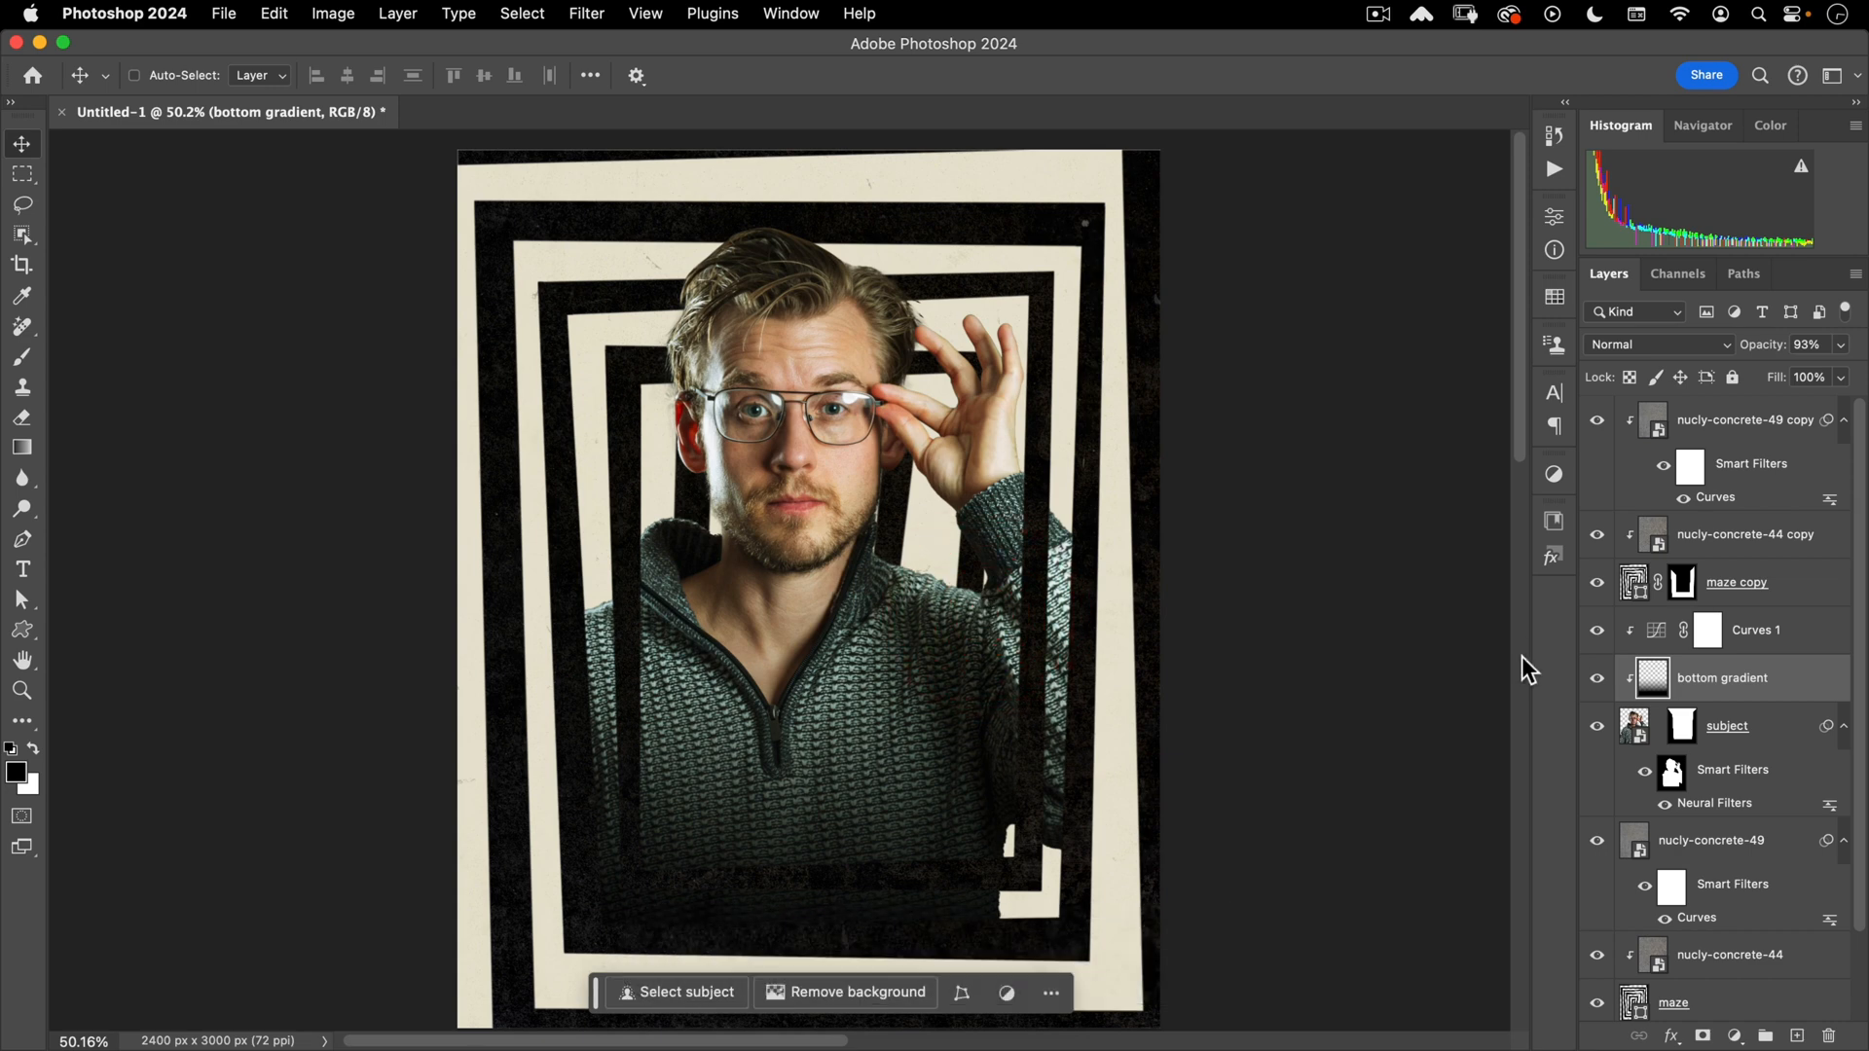
pyautogui.scroll(-2, 1742, 822)
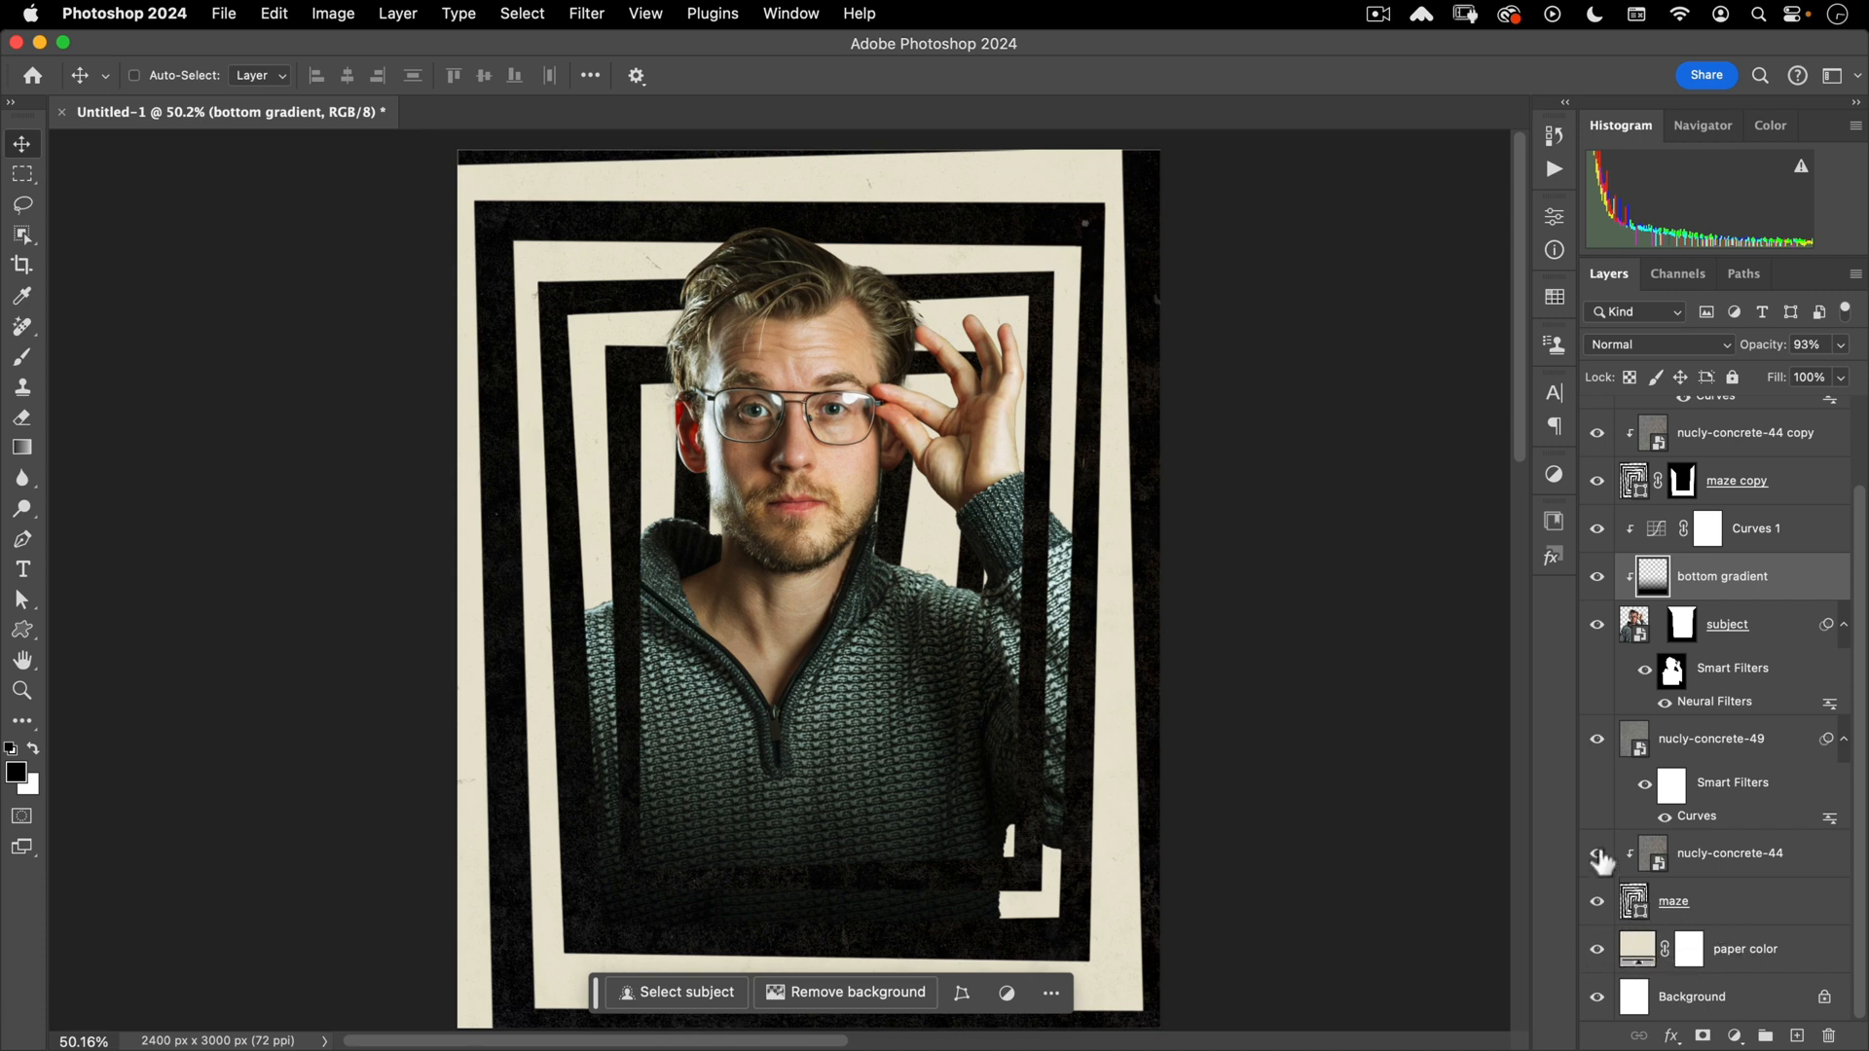
pyautogui.click(1672, 739)
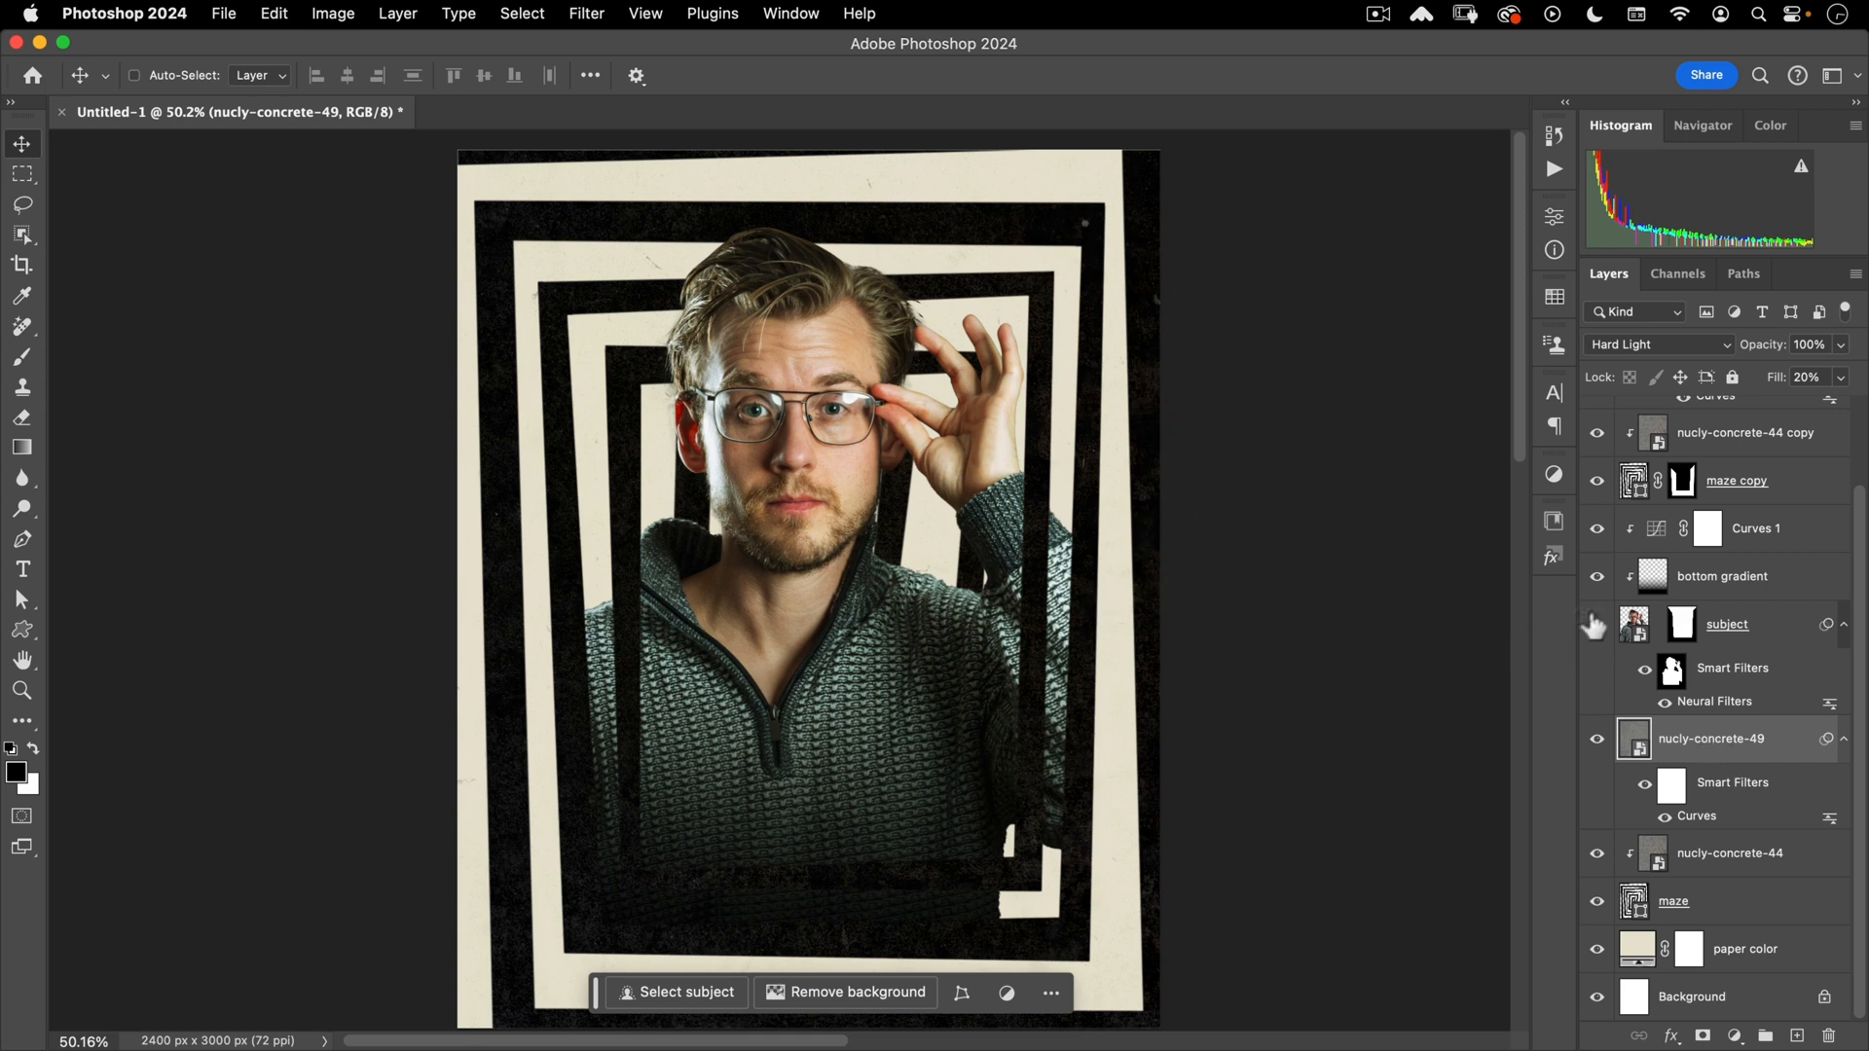
pyautogui.click(1634, 627)
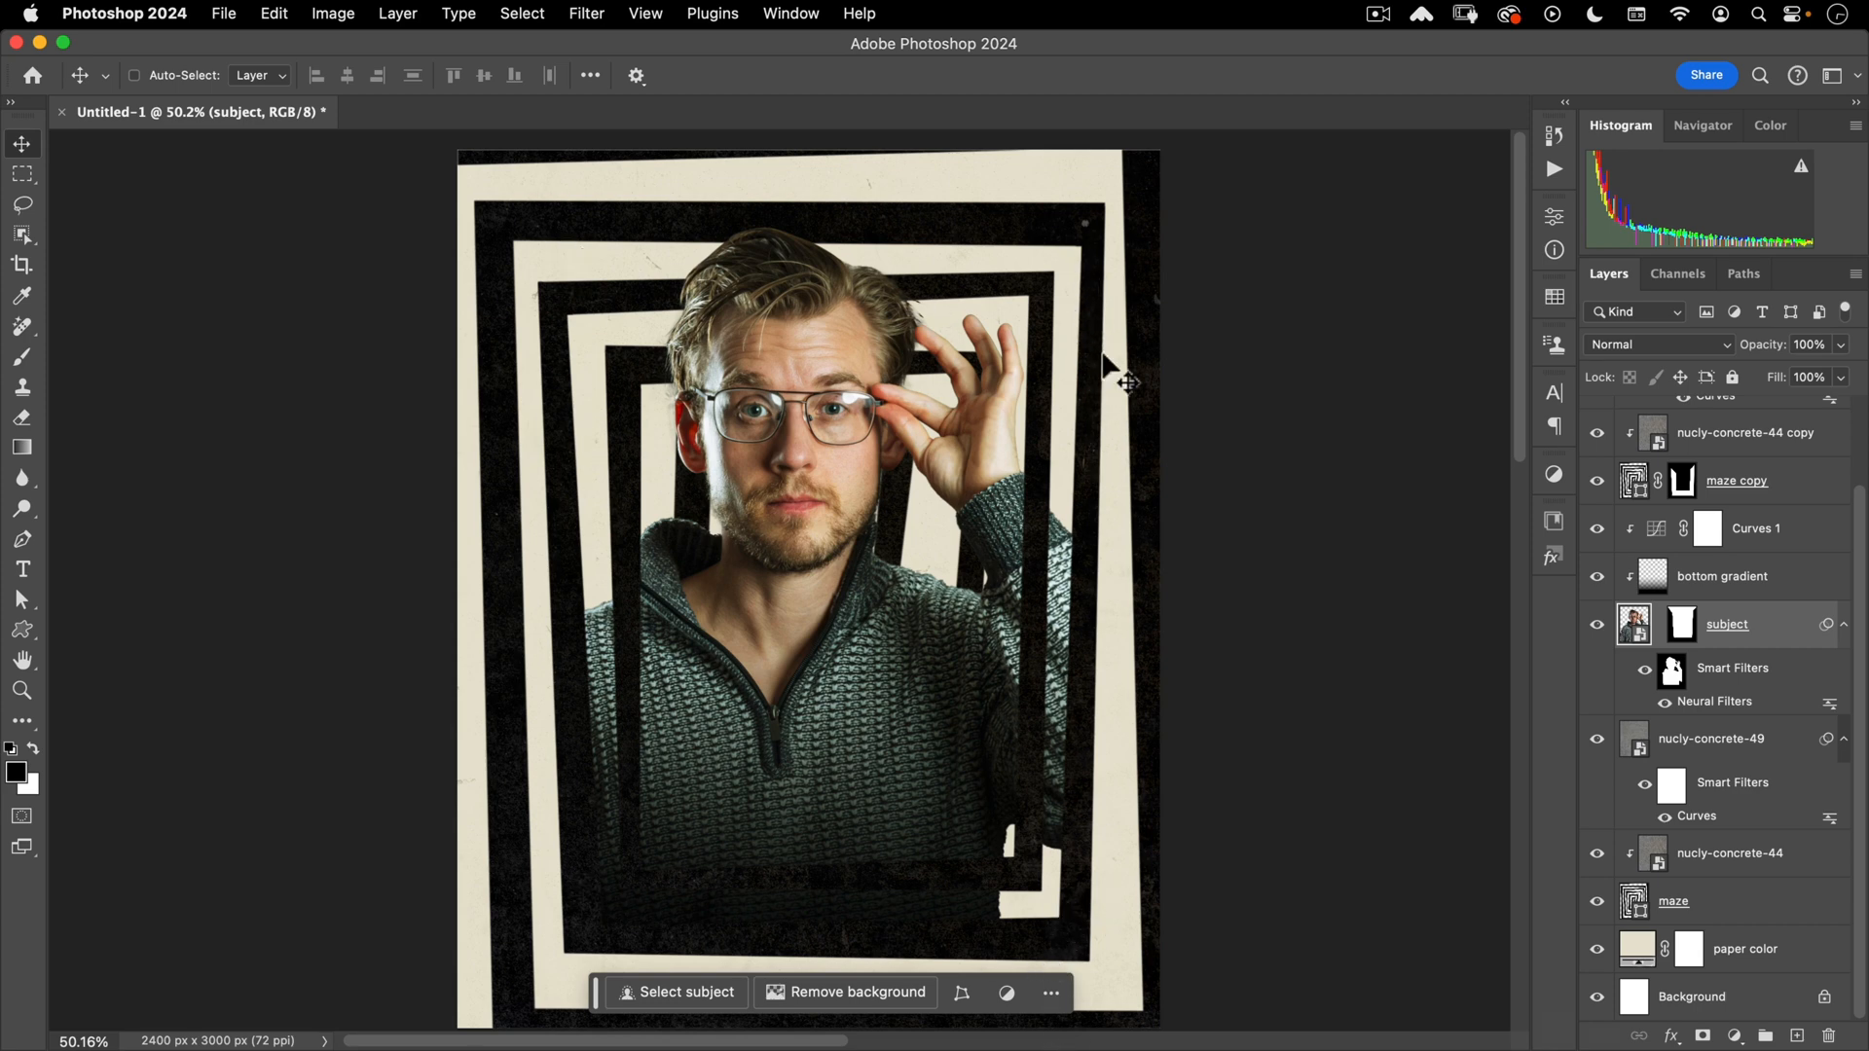
pyautogui.moveTo(1682, 624); pyautogui.dragTo(1624, 579)
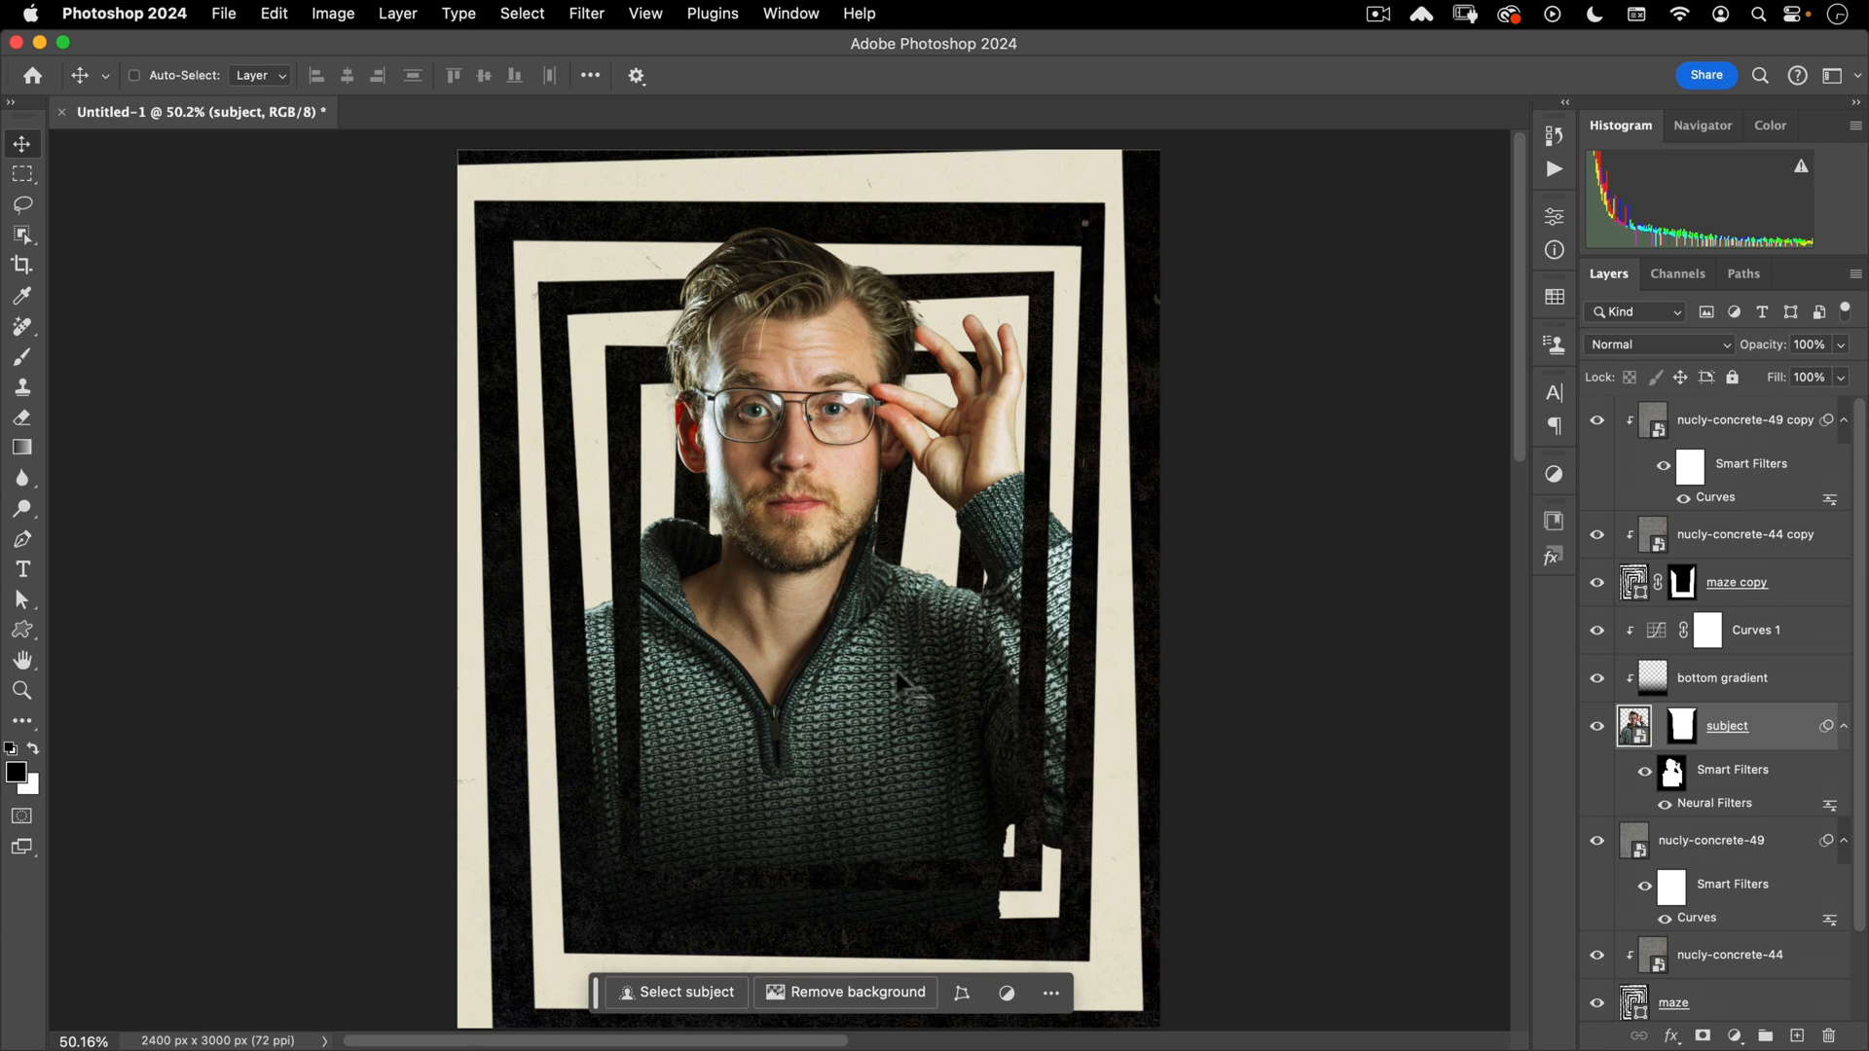
pyautogui.click(1598, 583)
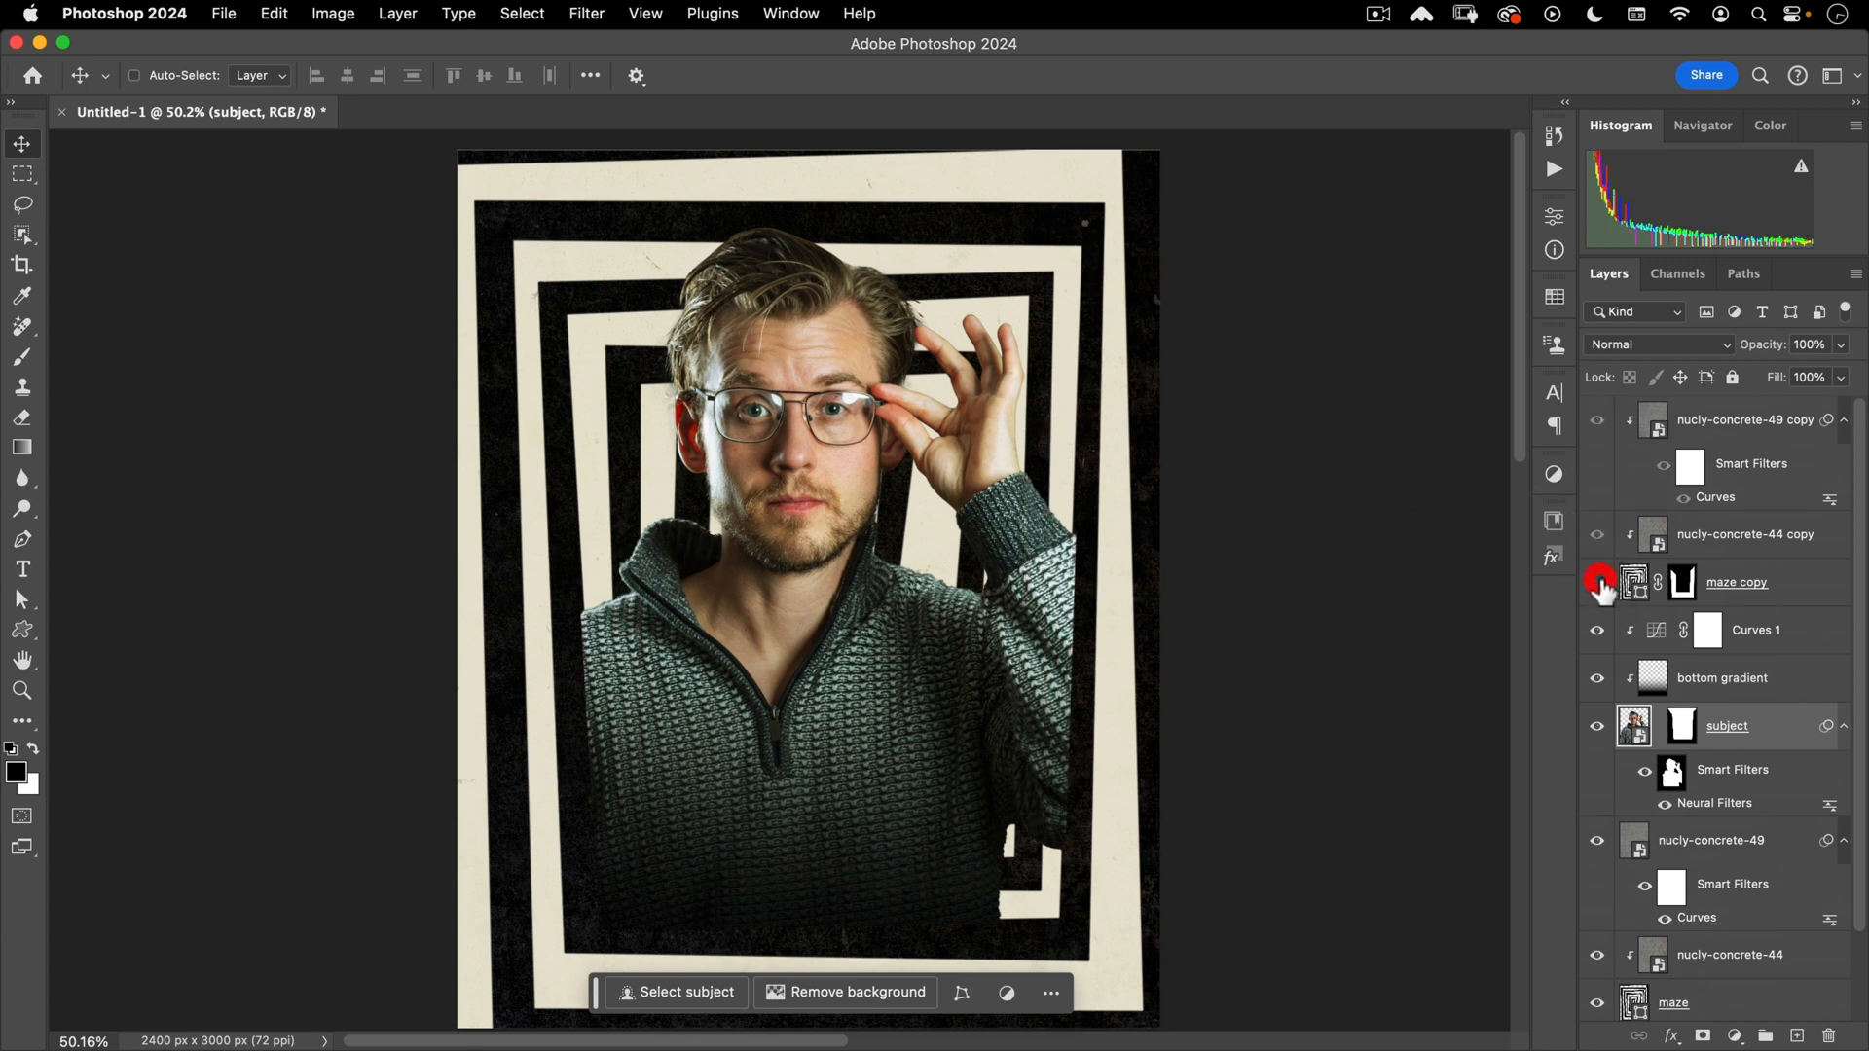
pyautogui.click(1597, 583)
pyautogui.click(1597, 583)
pyautogui.click(1597, 582)
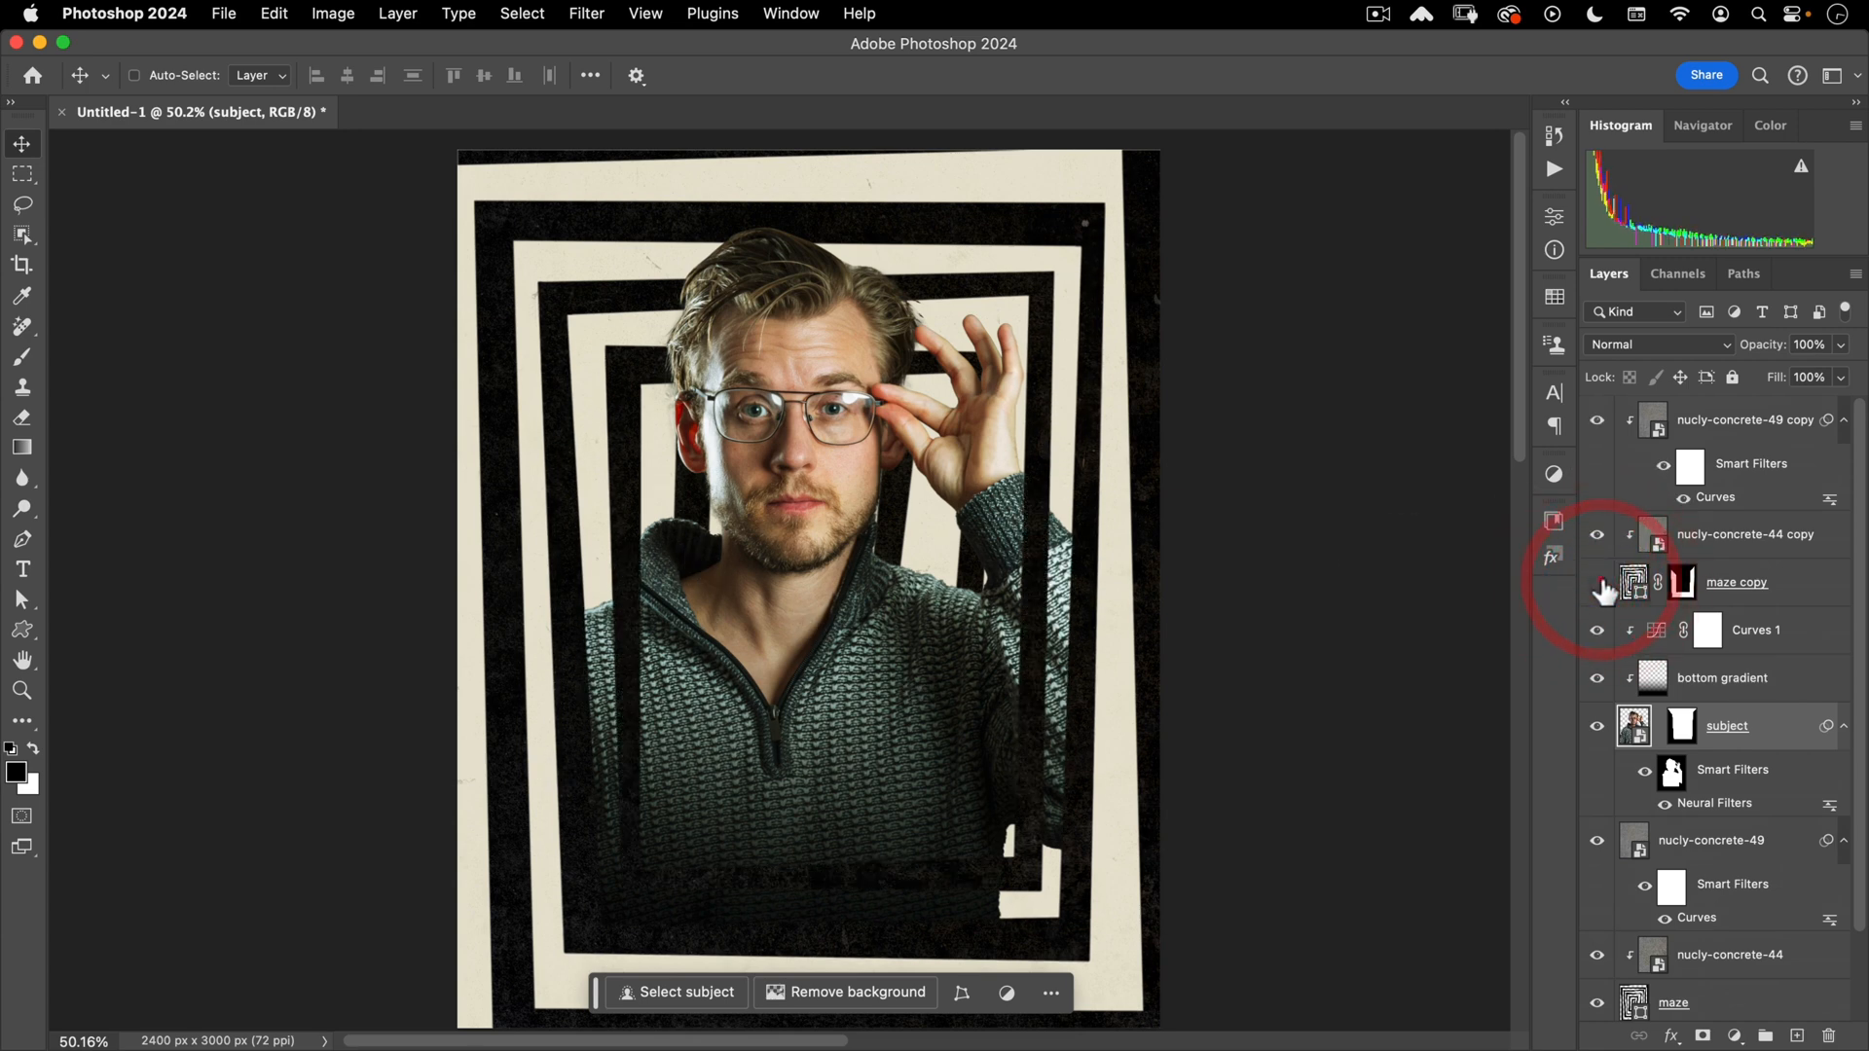
pyautogui.click(1598, 583)
pyautogui.click(1598, 583)
pyautogui.click(1598, 583)
pyautogui.click(1598, 583)
pyautogui.click(1600, 537)
pyautogui.click(1601, 537)
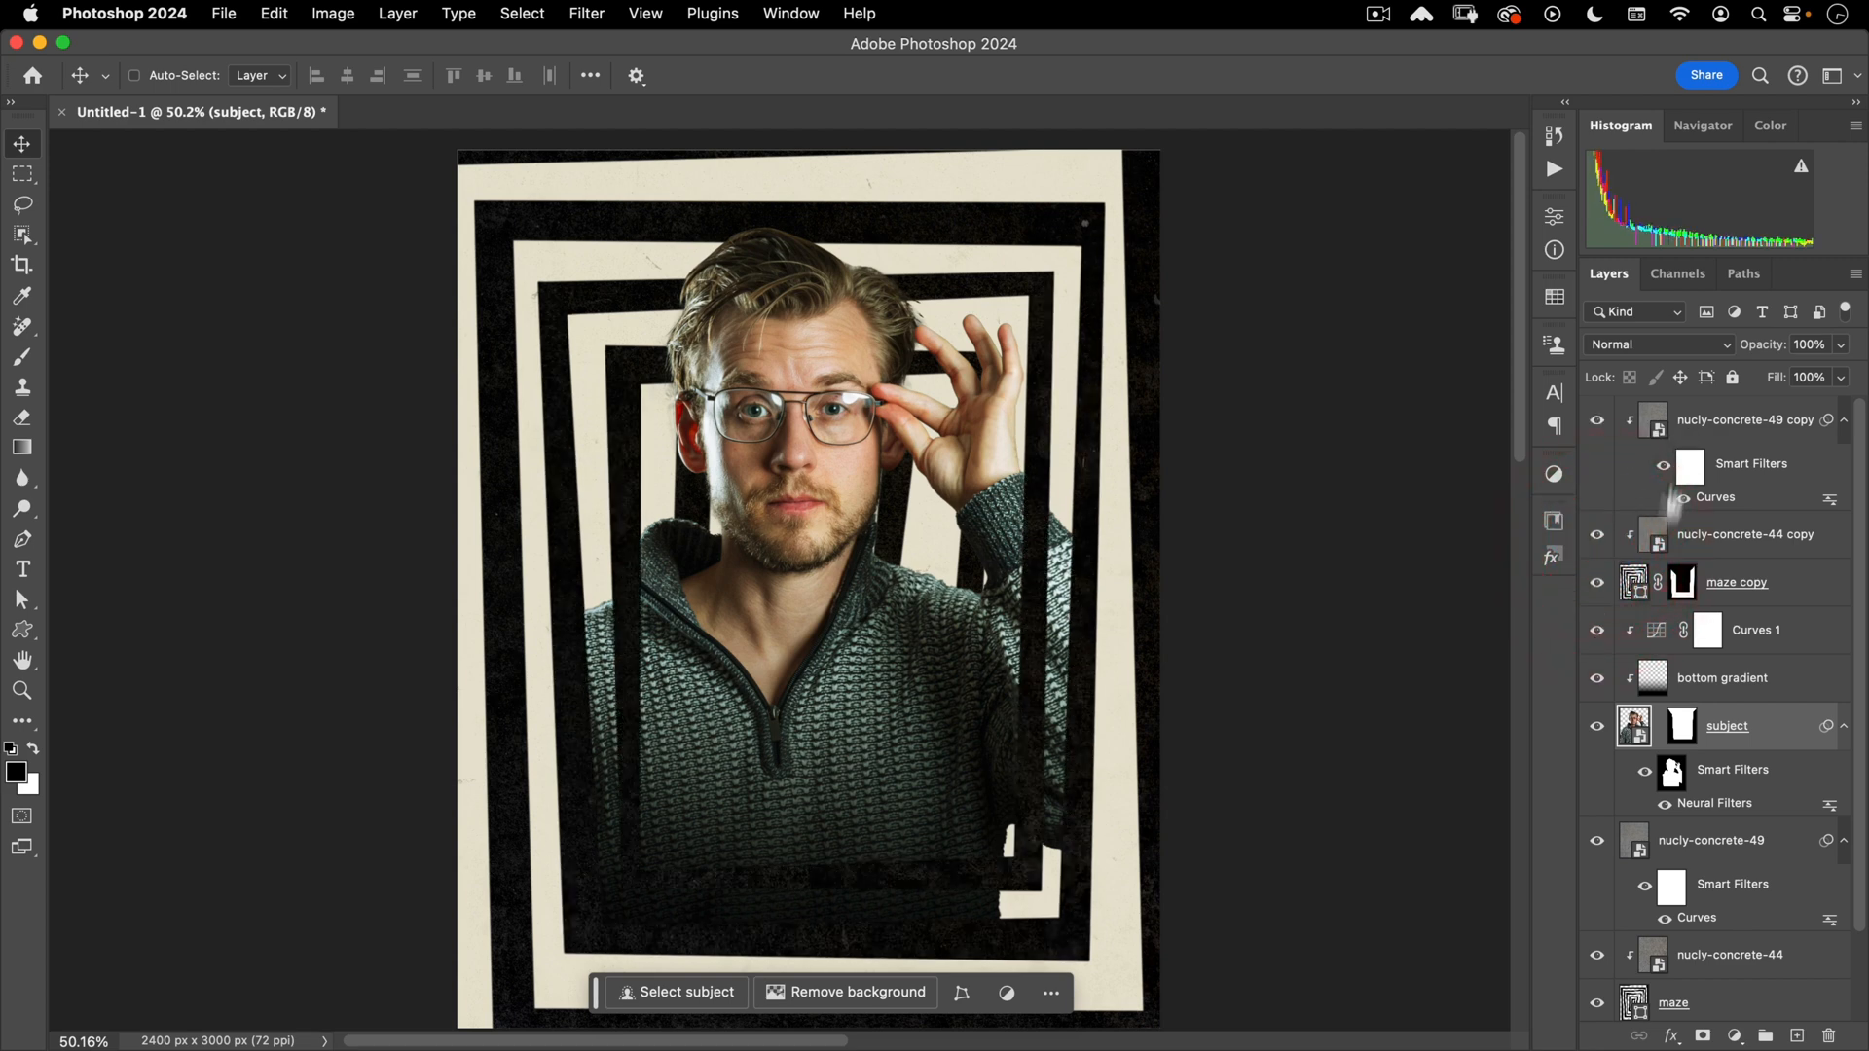
pyautogui.click(1645, 598)
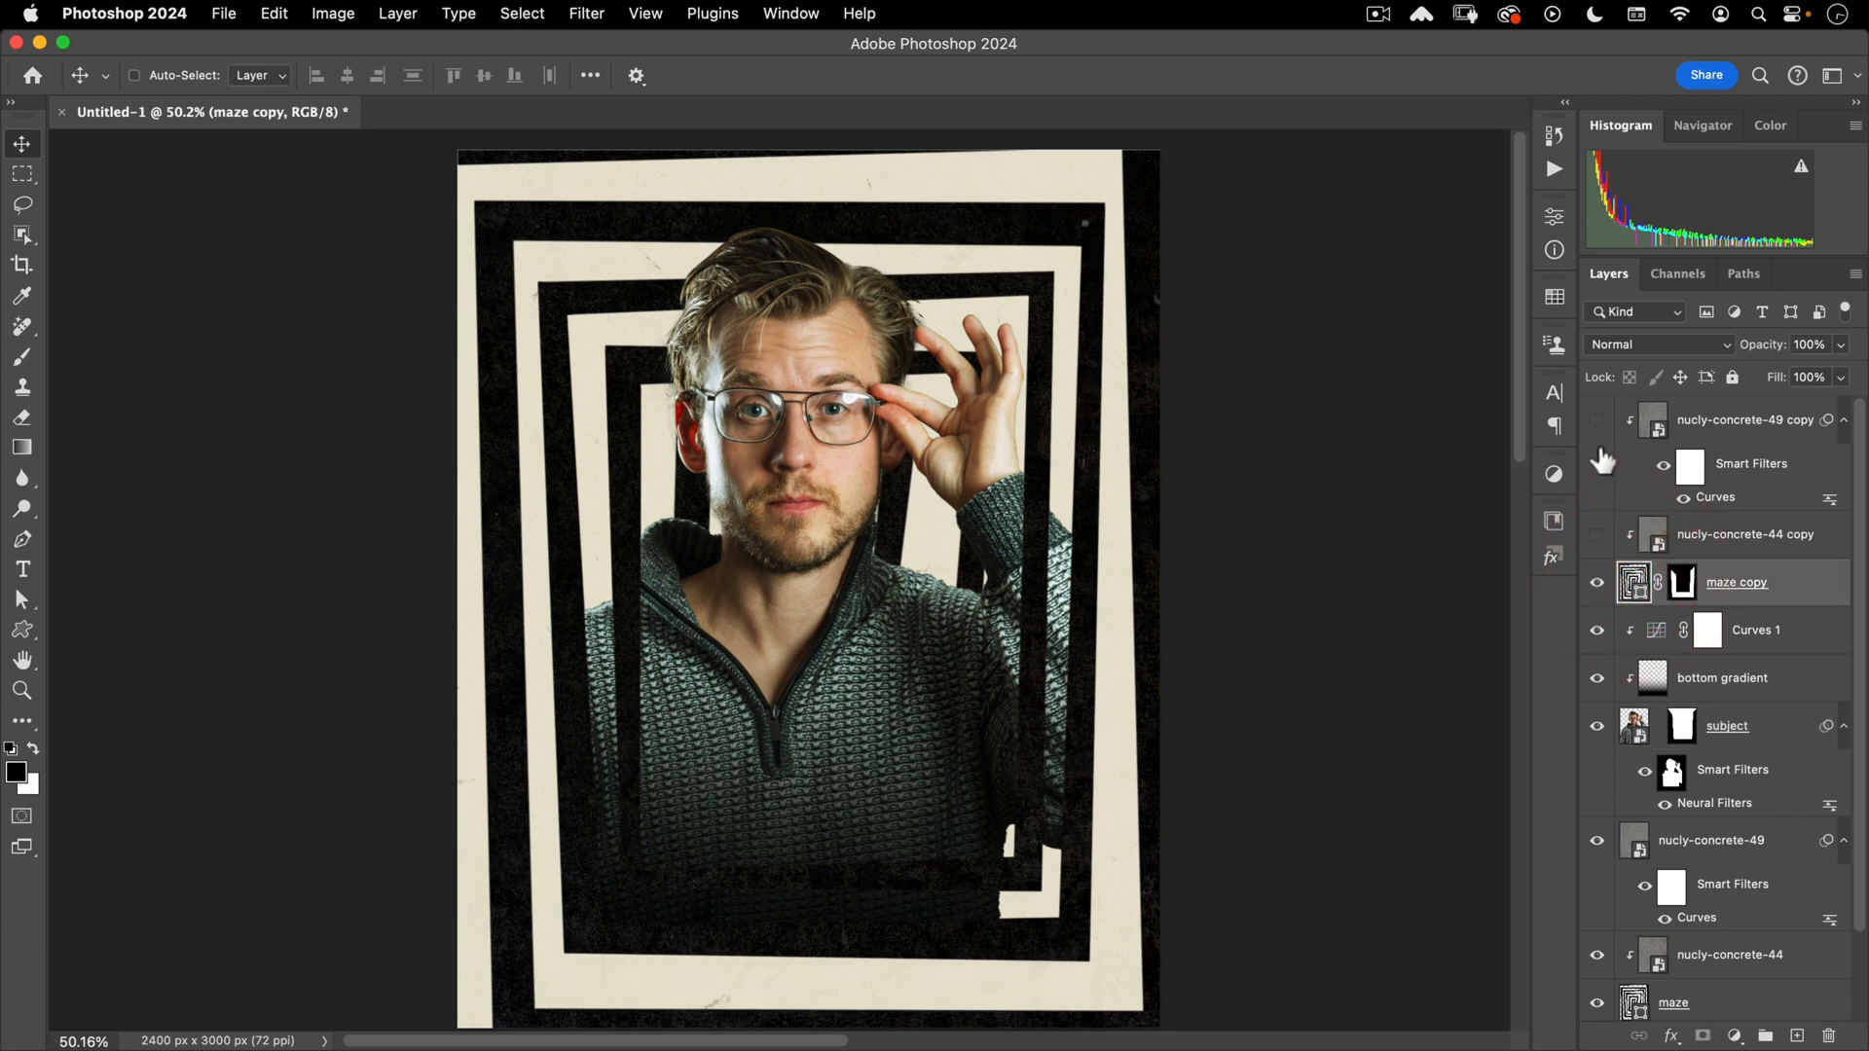
pyautogui.moveTo(1597, 447); pyautogui.dragTo(1597, 536)
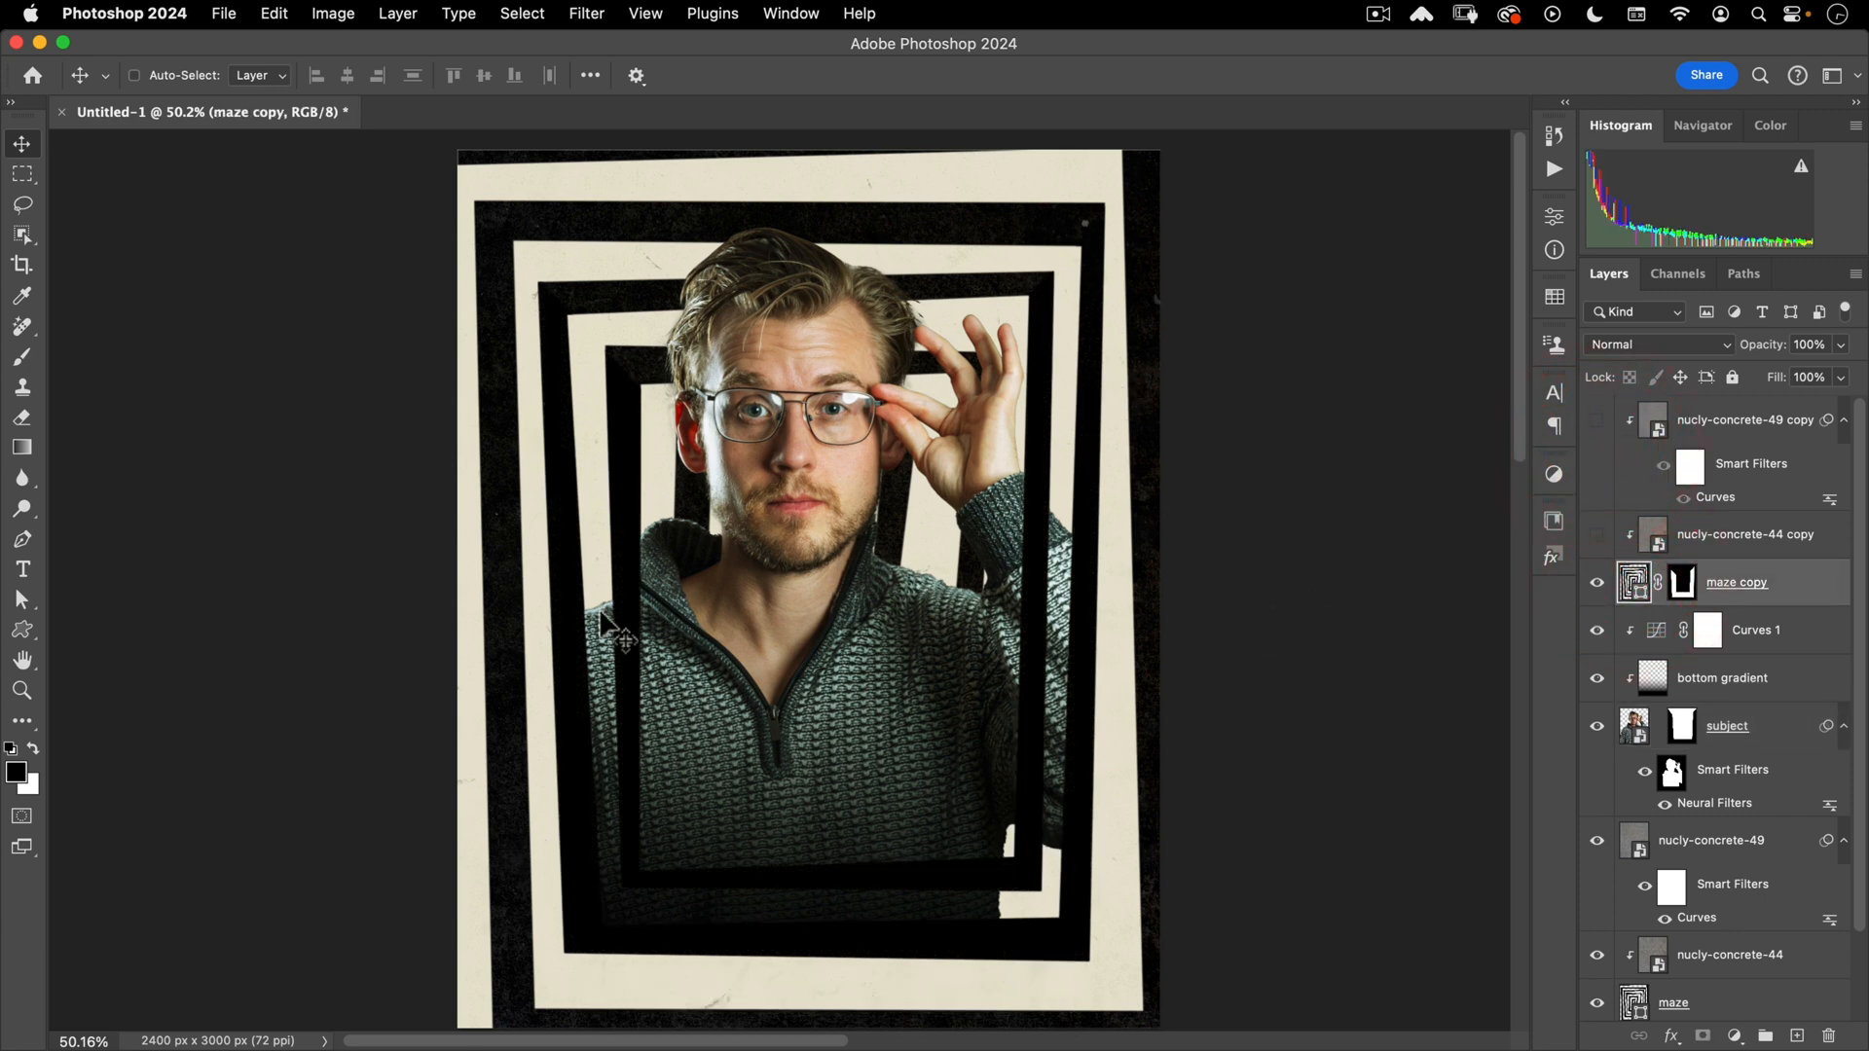
pyautogui.moveTo(1597, 535); pyautogui.dragTo(1597, 419)
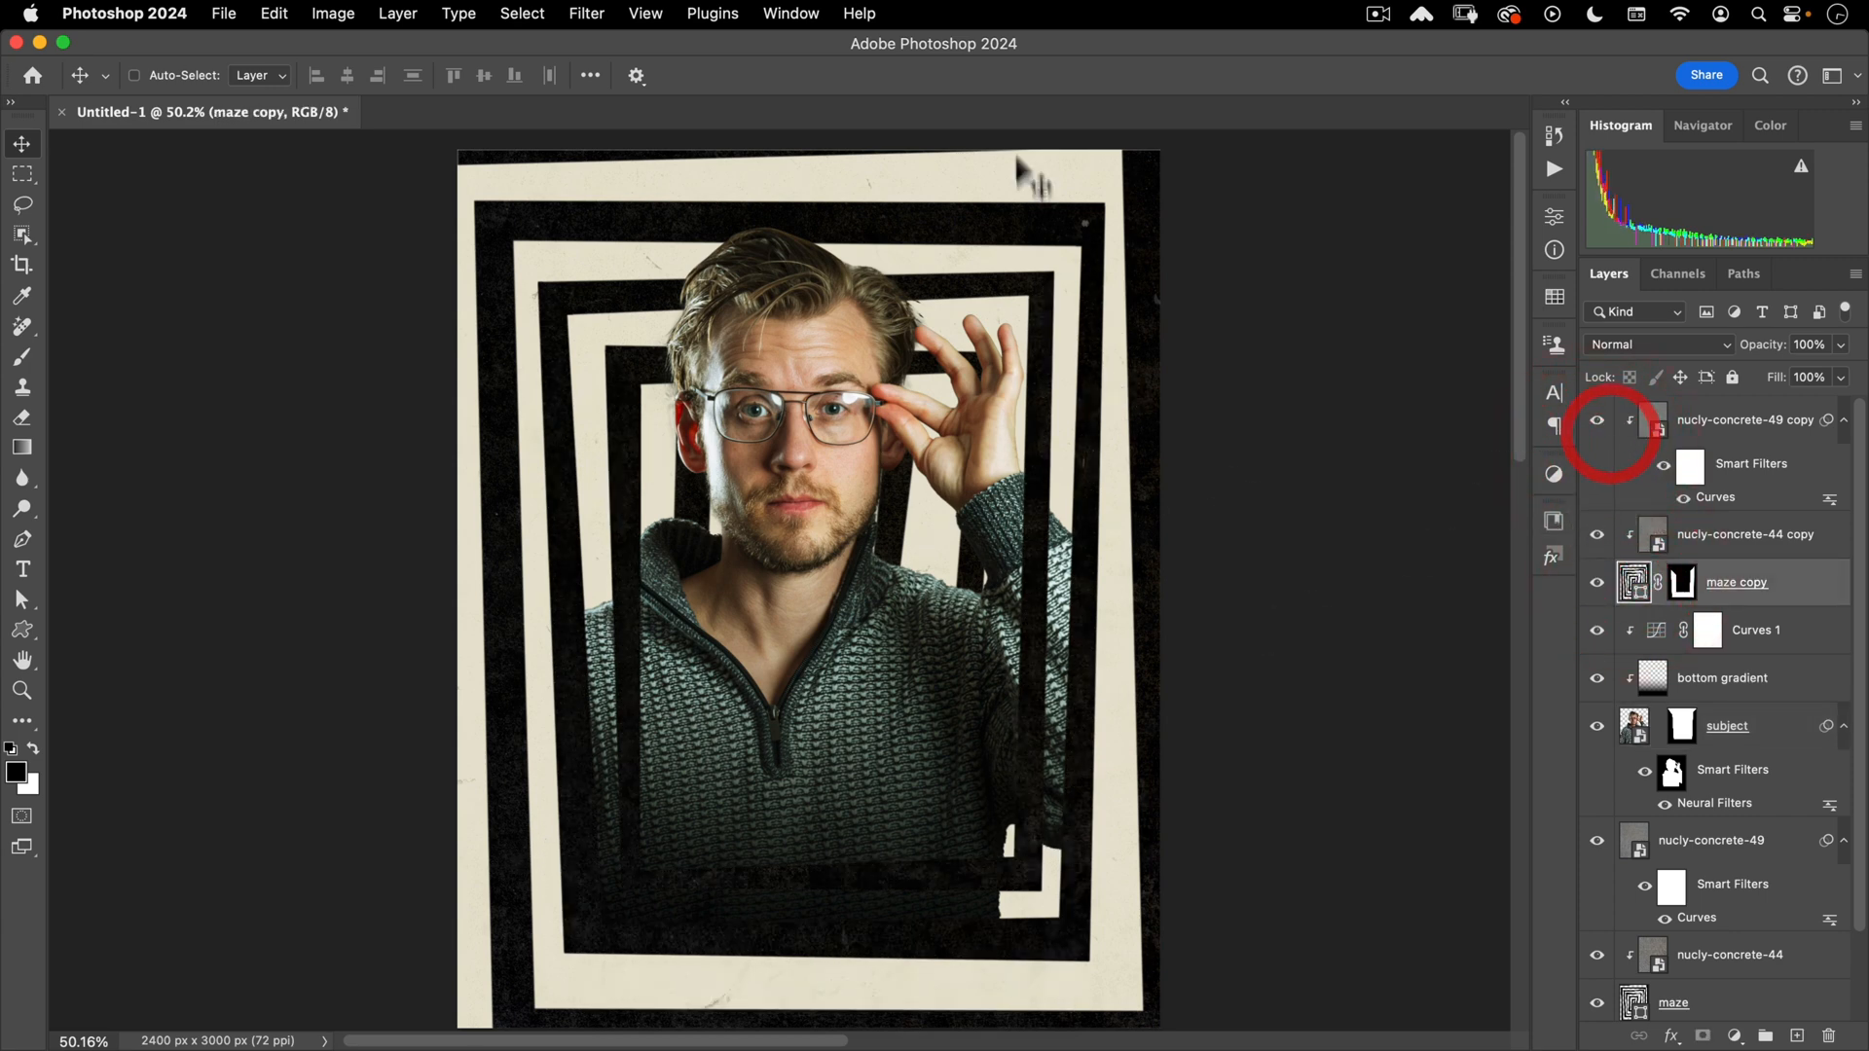
pyautogui.click(1713, 420)
pyautogui.scroll(-2, 1737, 856)
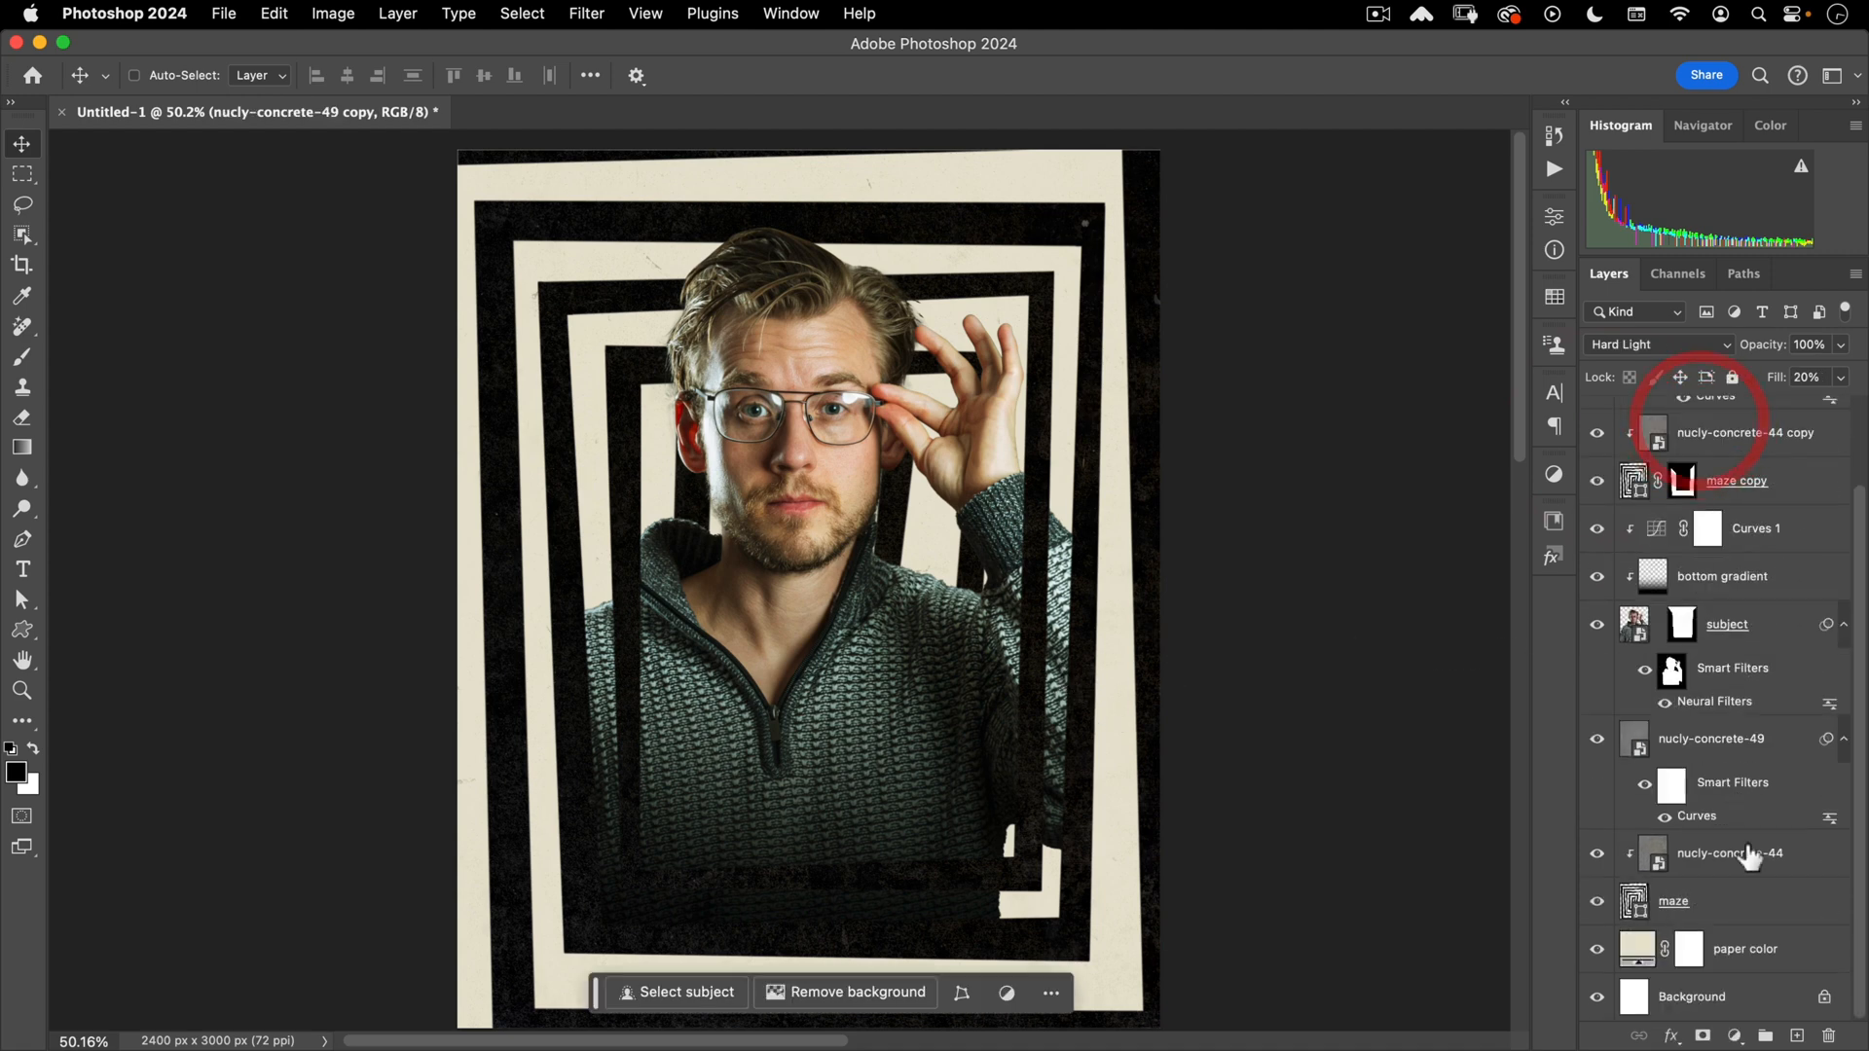
# - Group all layers down to paper color and name the group 'artwork'
pyautogui.keyDown('shift'); pyautogui.click(1752, 951); pyautogui.keyUp('shift')
pyautogui.scroll(2, 1737, 682)
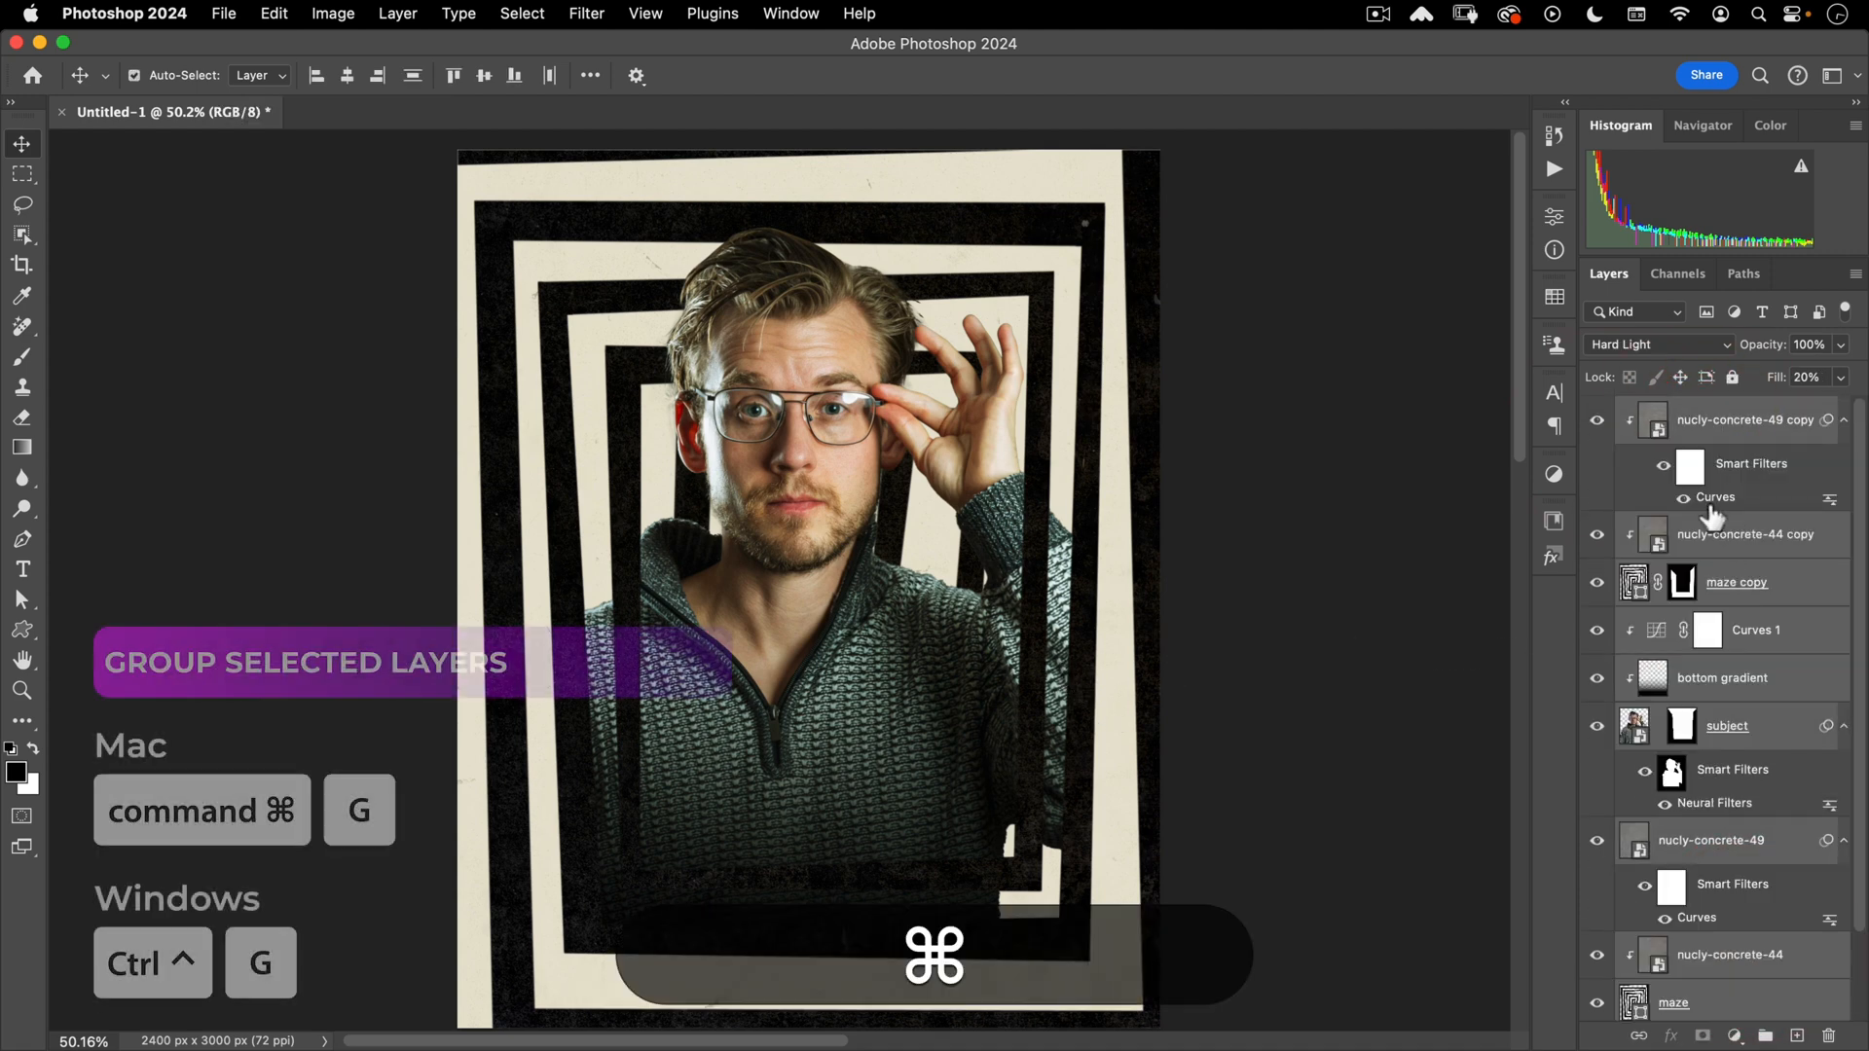
pyautogui.press('super+g')
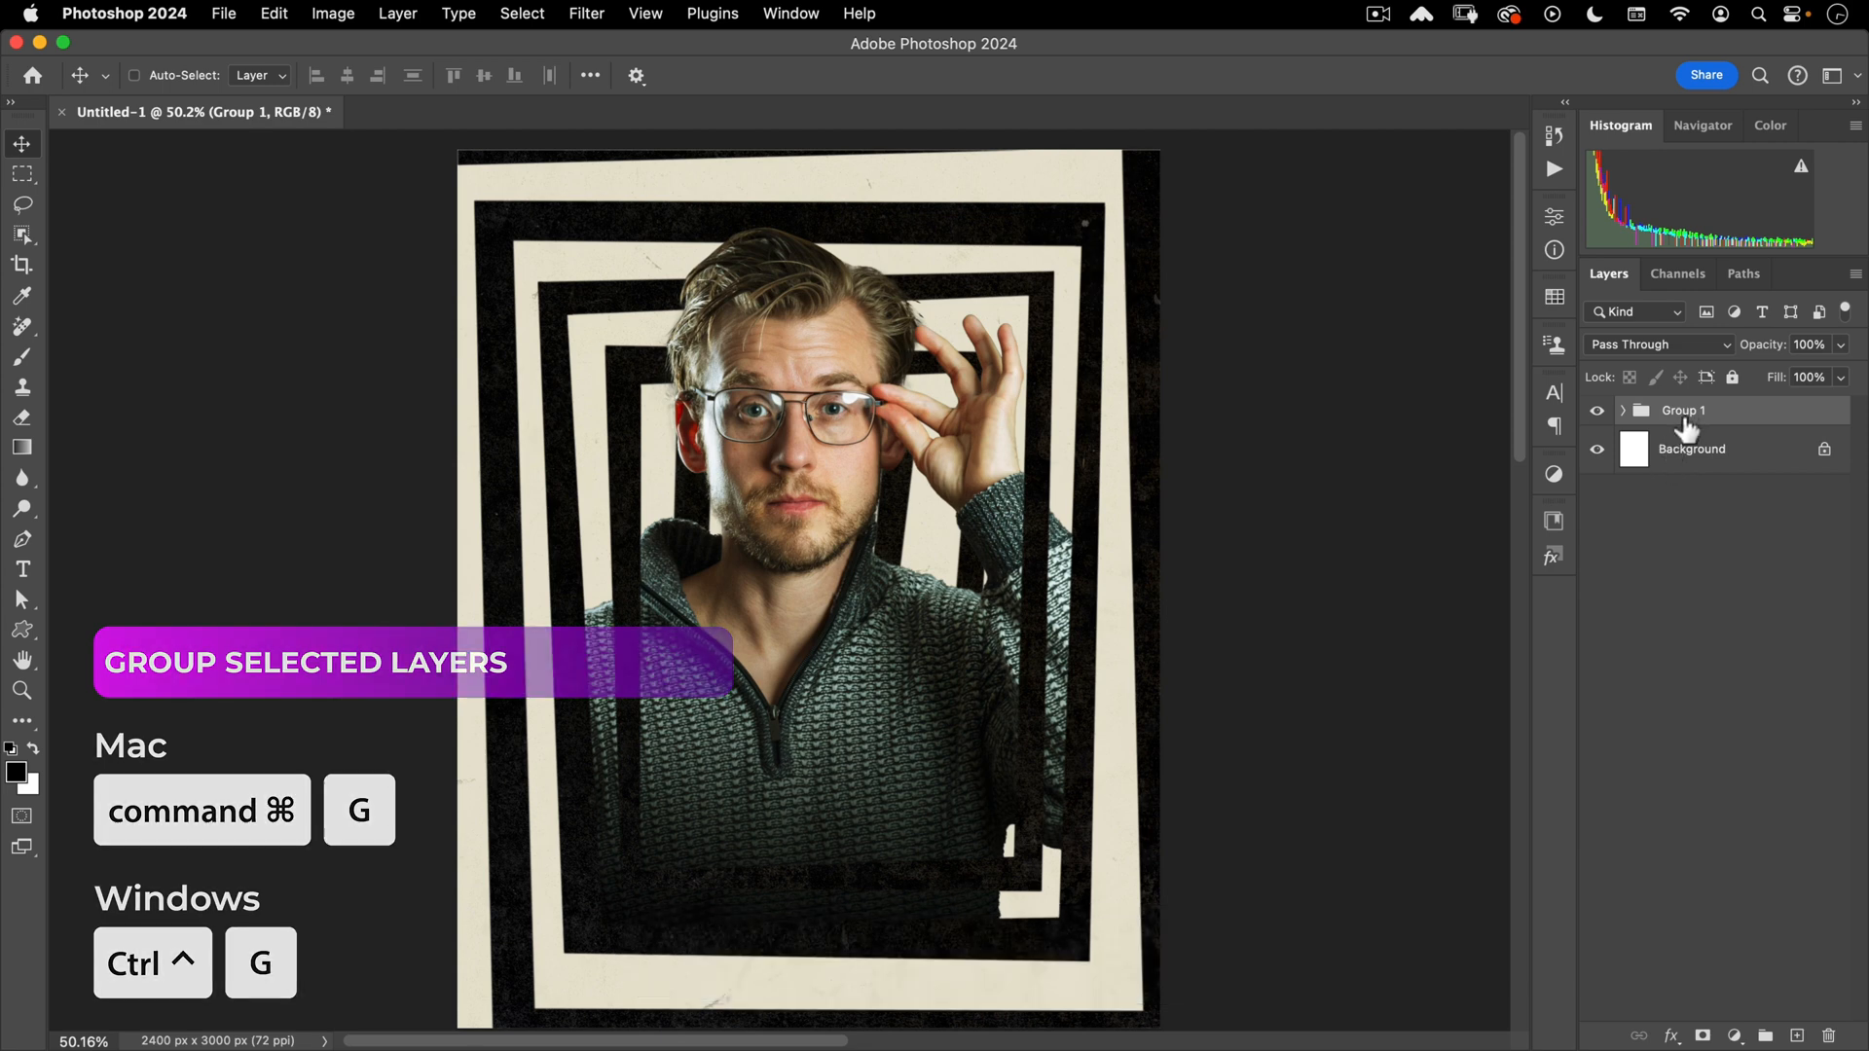
pyautogui.doubleClick(1687, 424)
pyautogui.write('artwork')
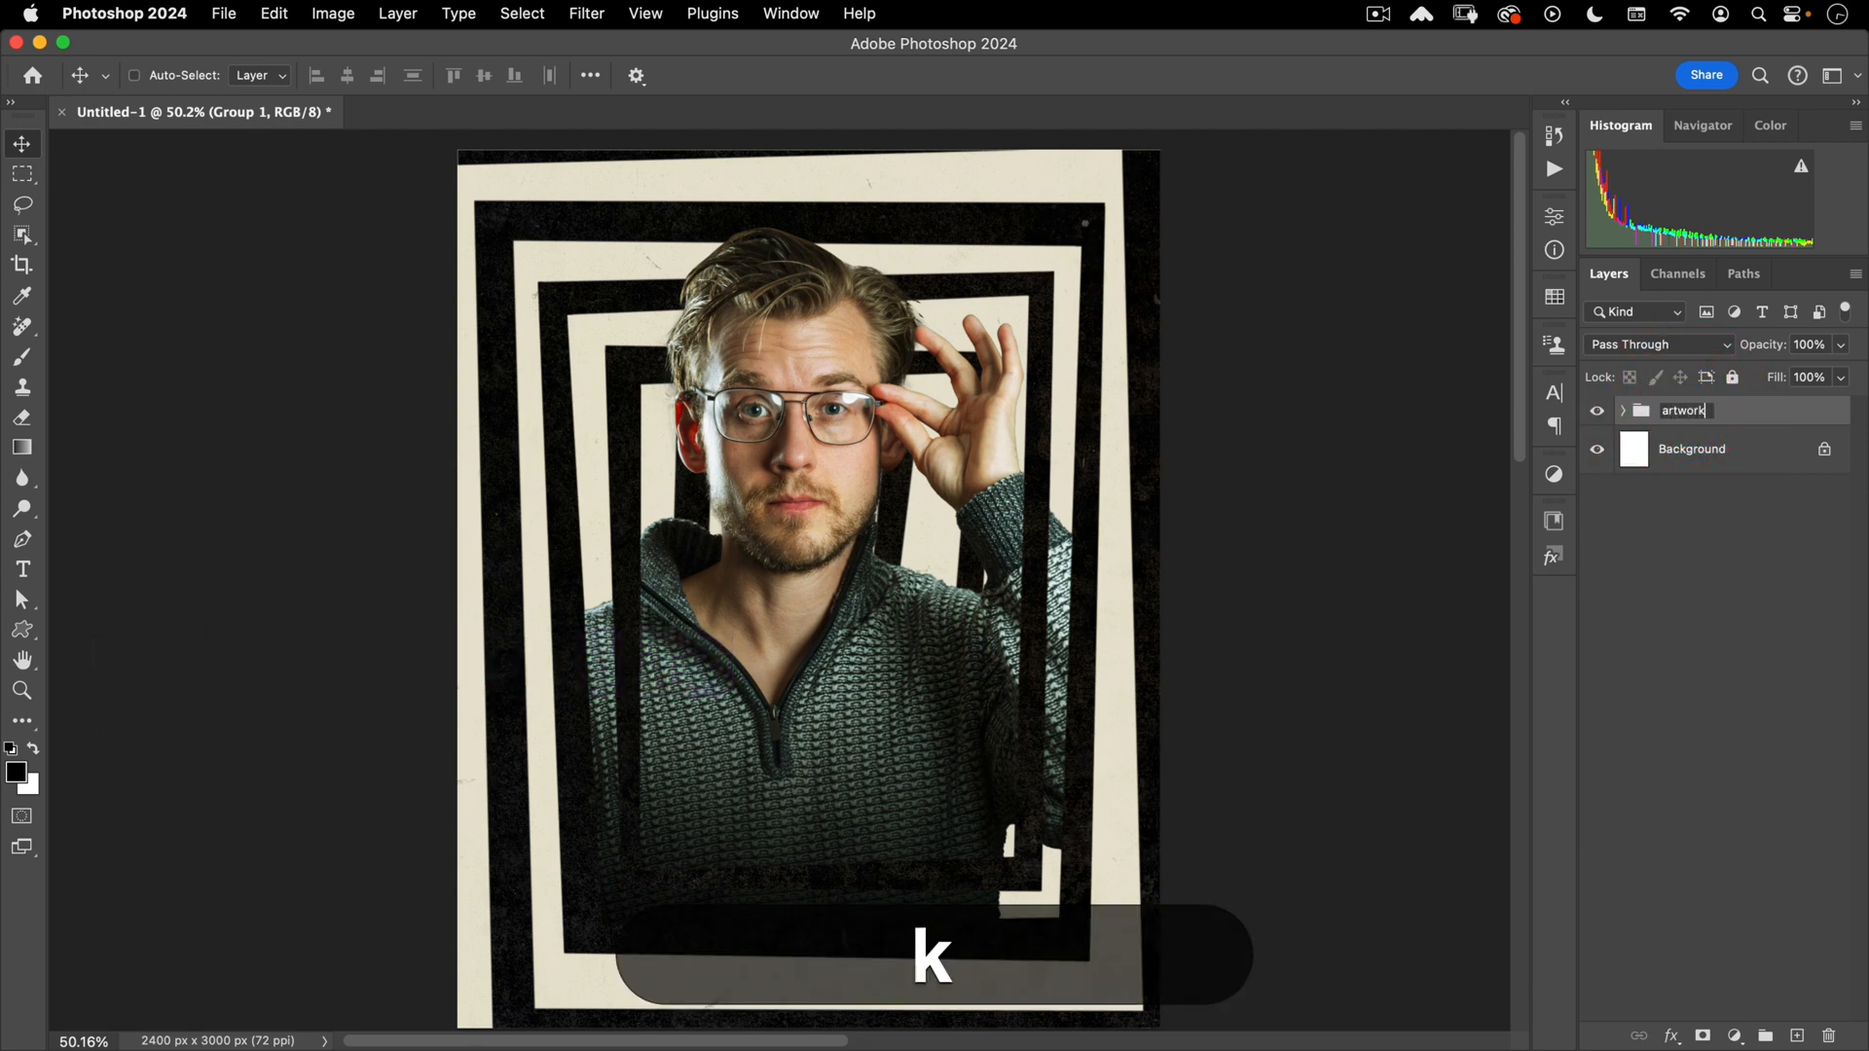
pyautogui.press('Return')
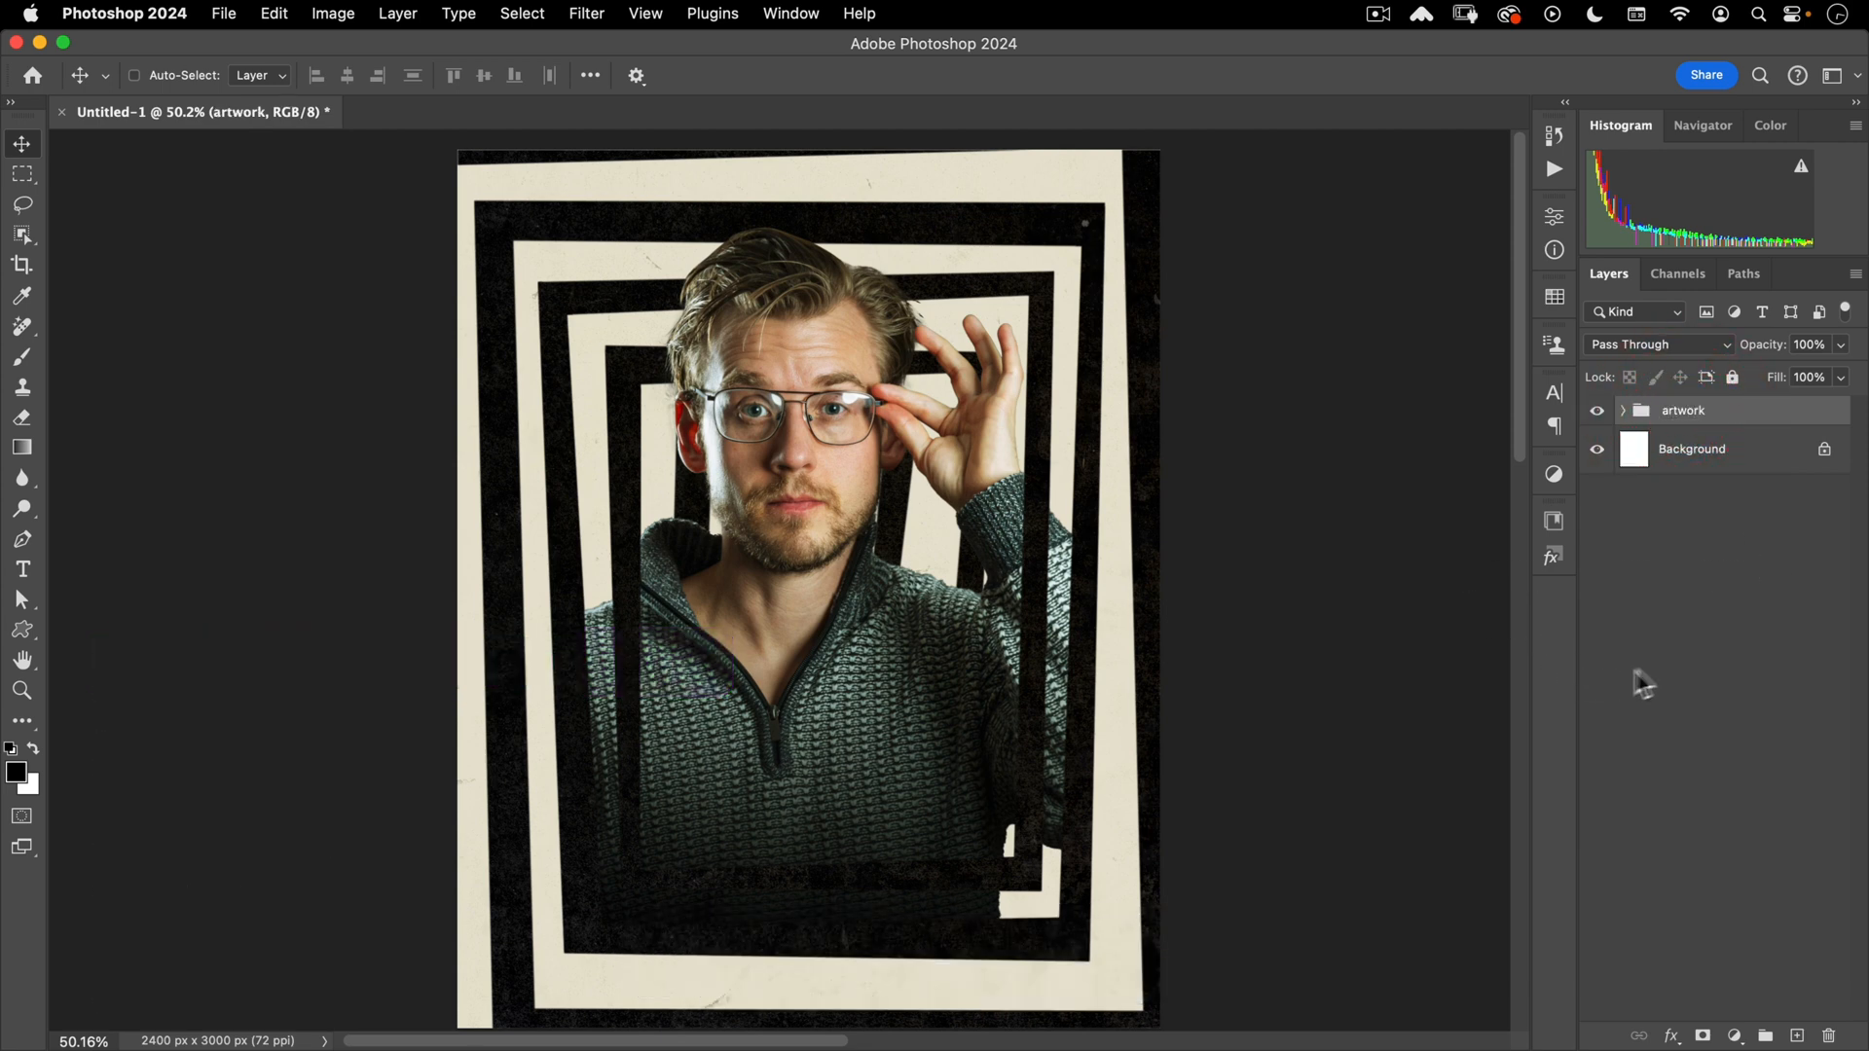
pyautogui.click(1673, 721)
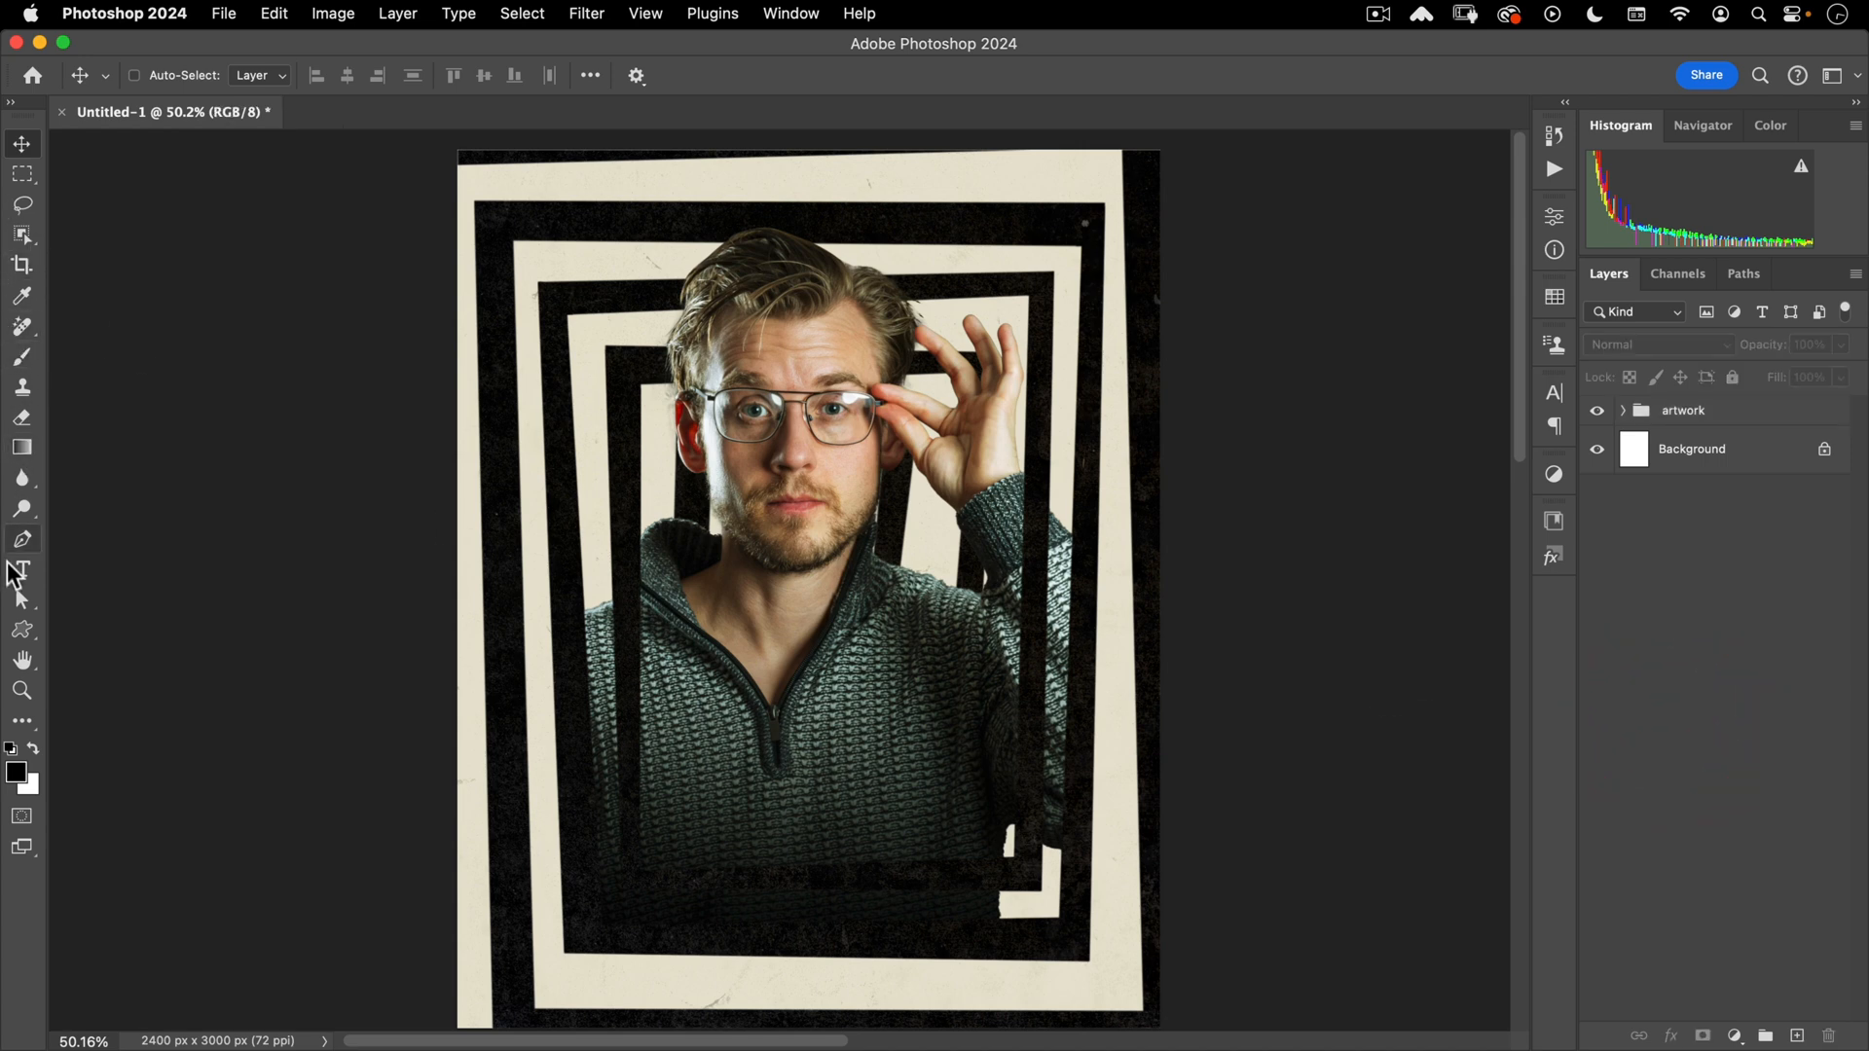
pyautogui.press('t')
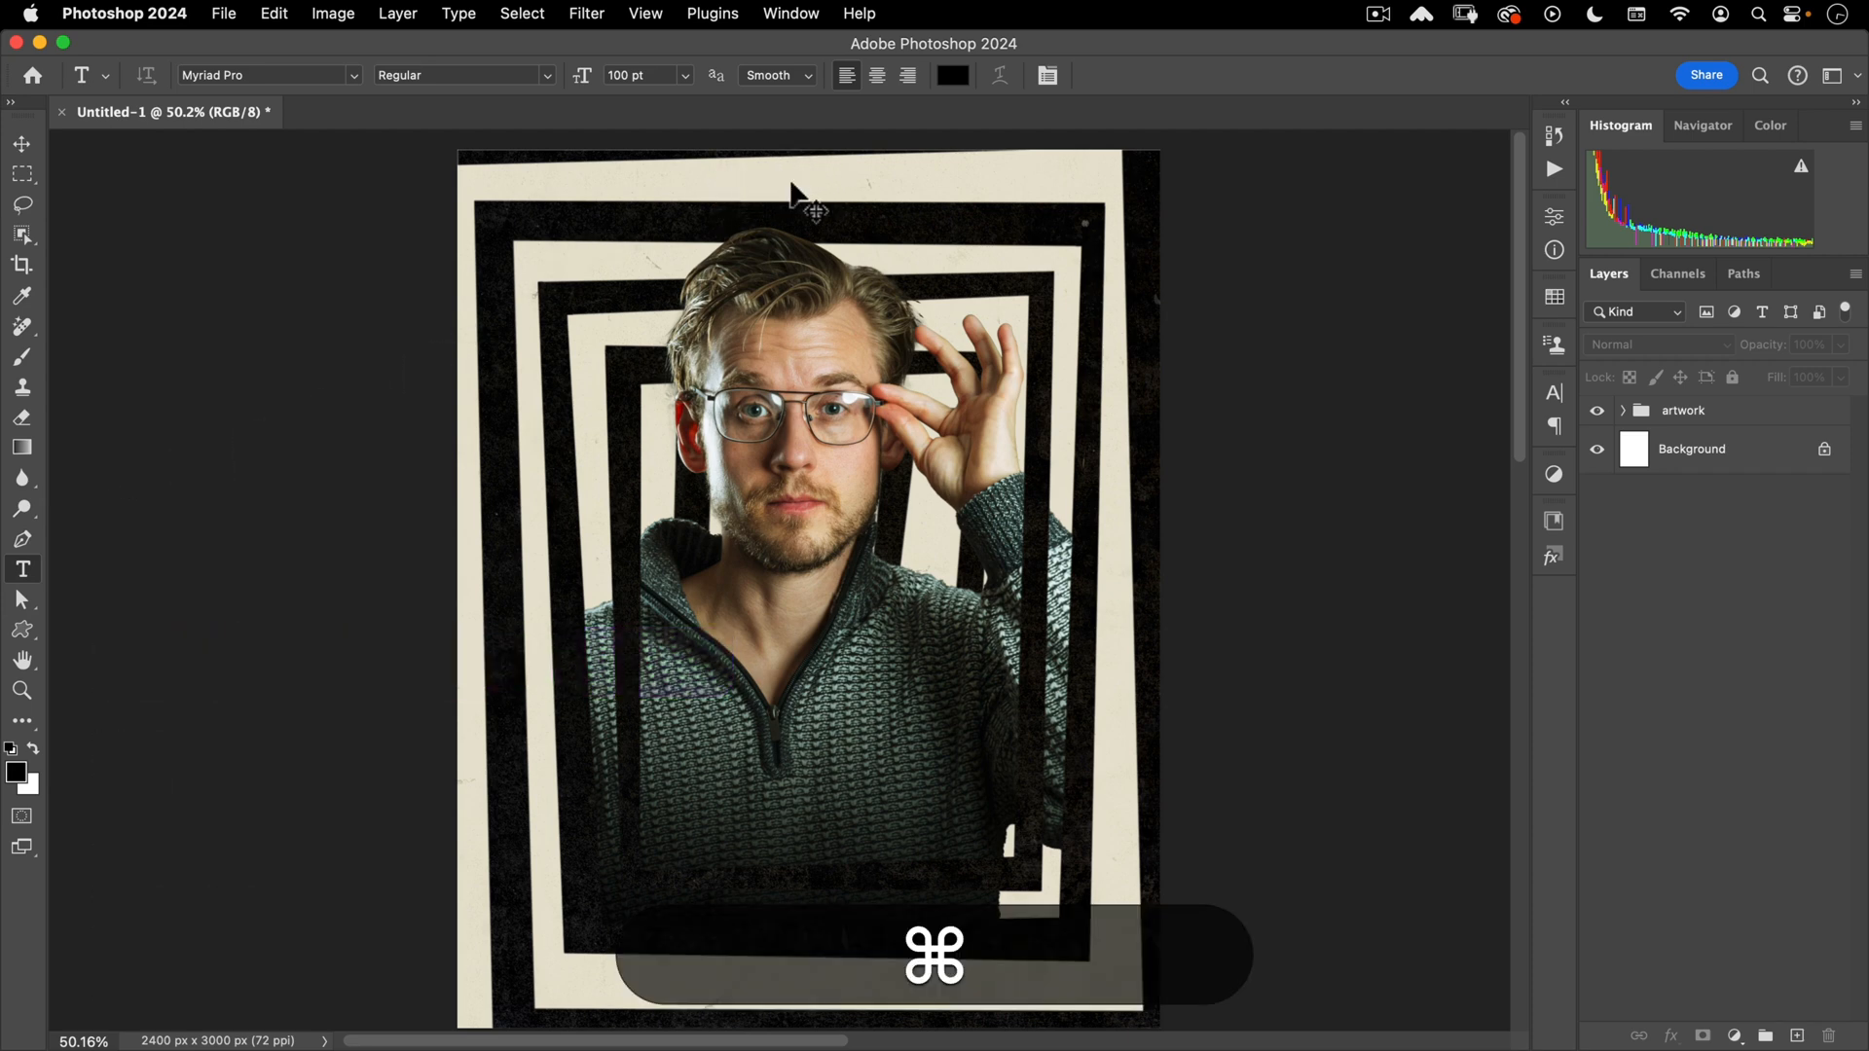
# - Show the guides and start a centre-aligned title at the poster's top centre
pyautogui.press('super+semicolon')
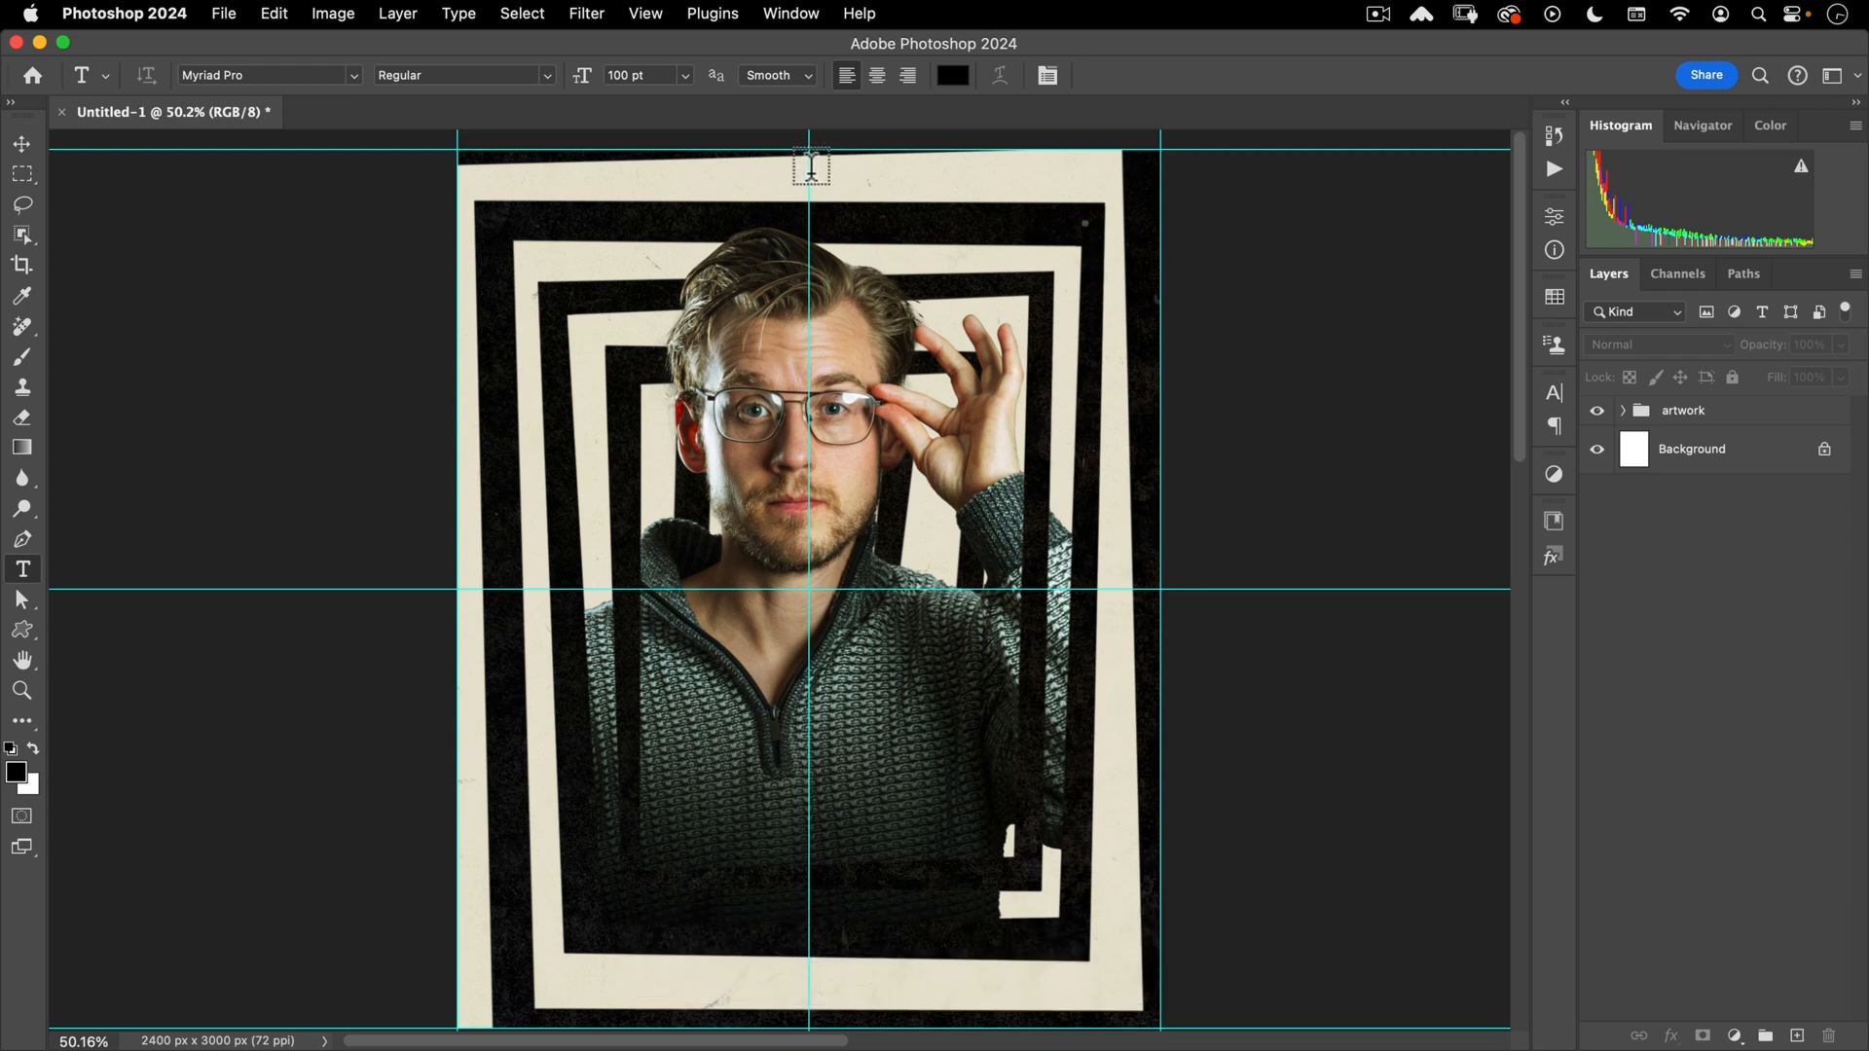
pyautogui.click(808, 168)
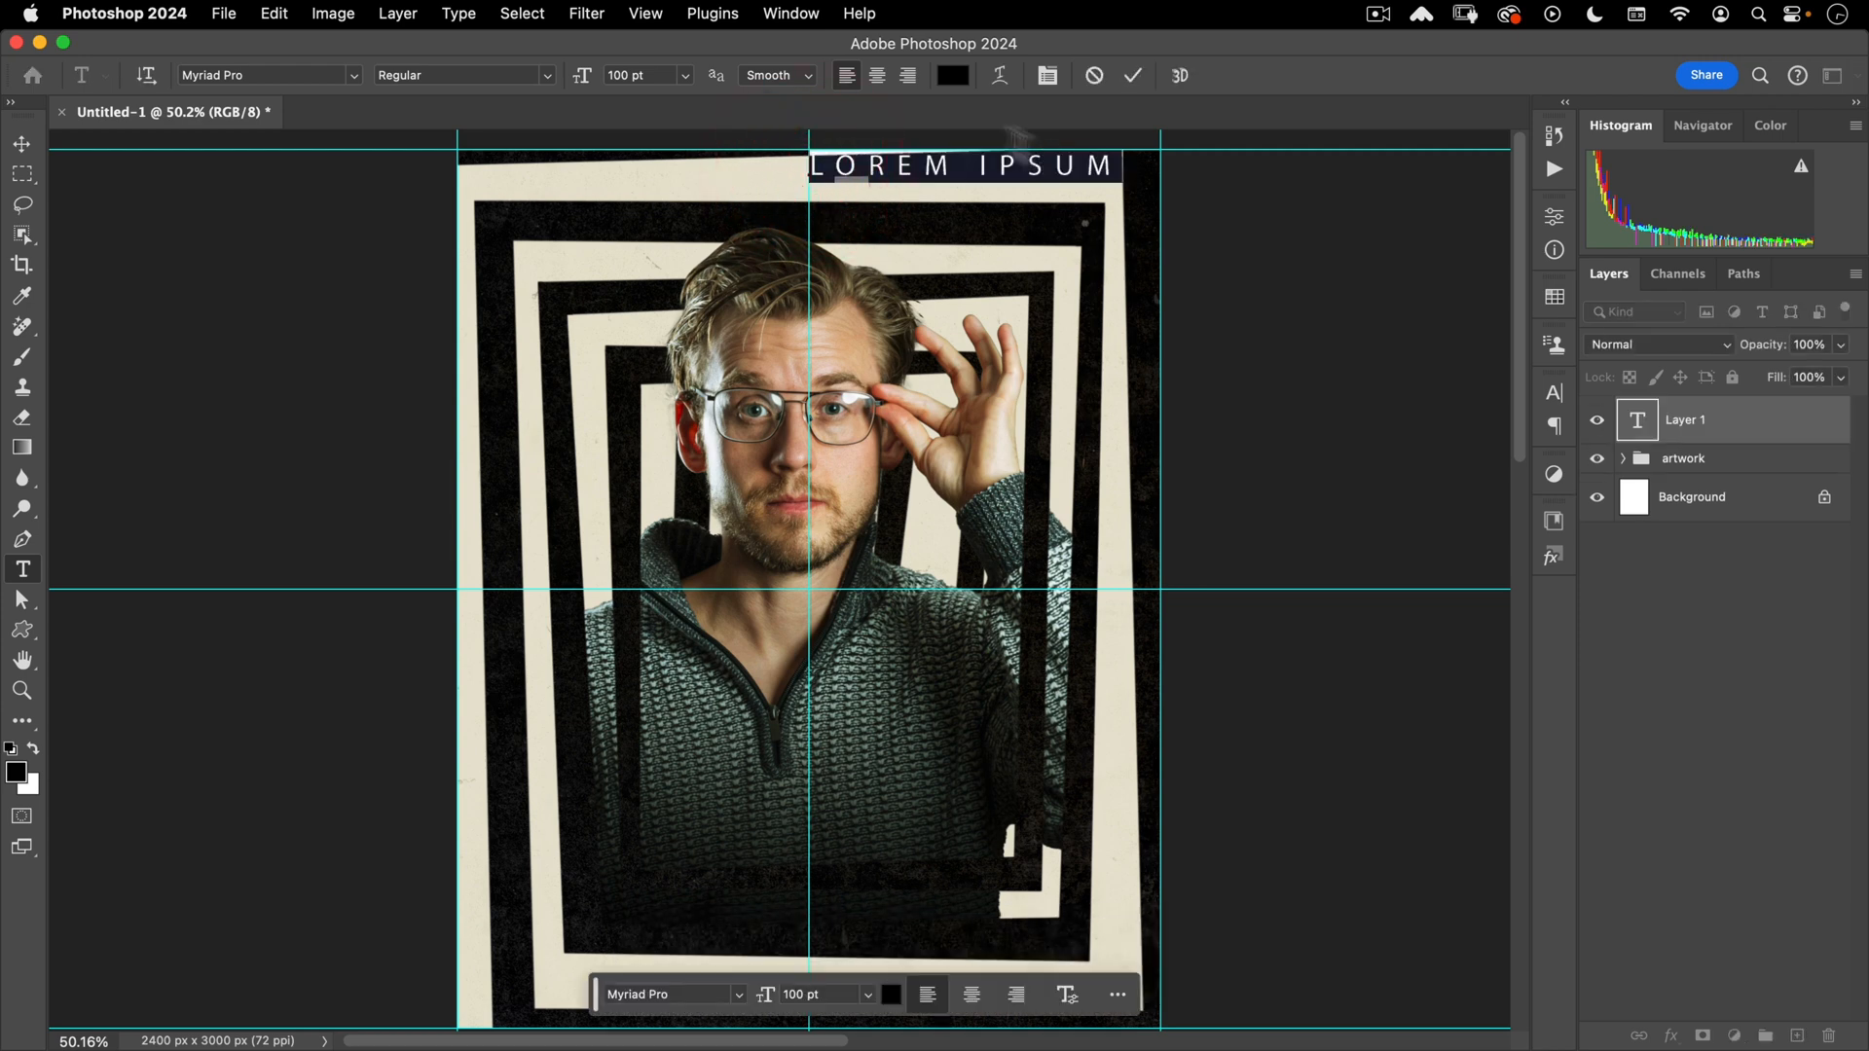
pyautogui.click(878, 75)
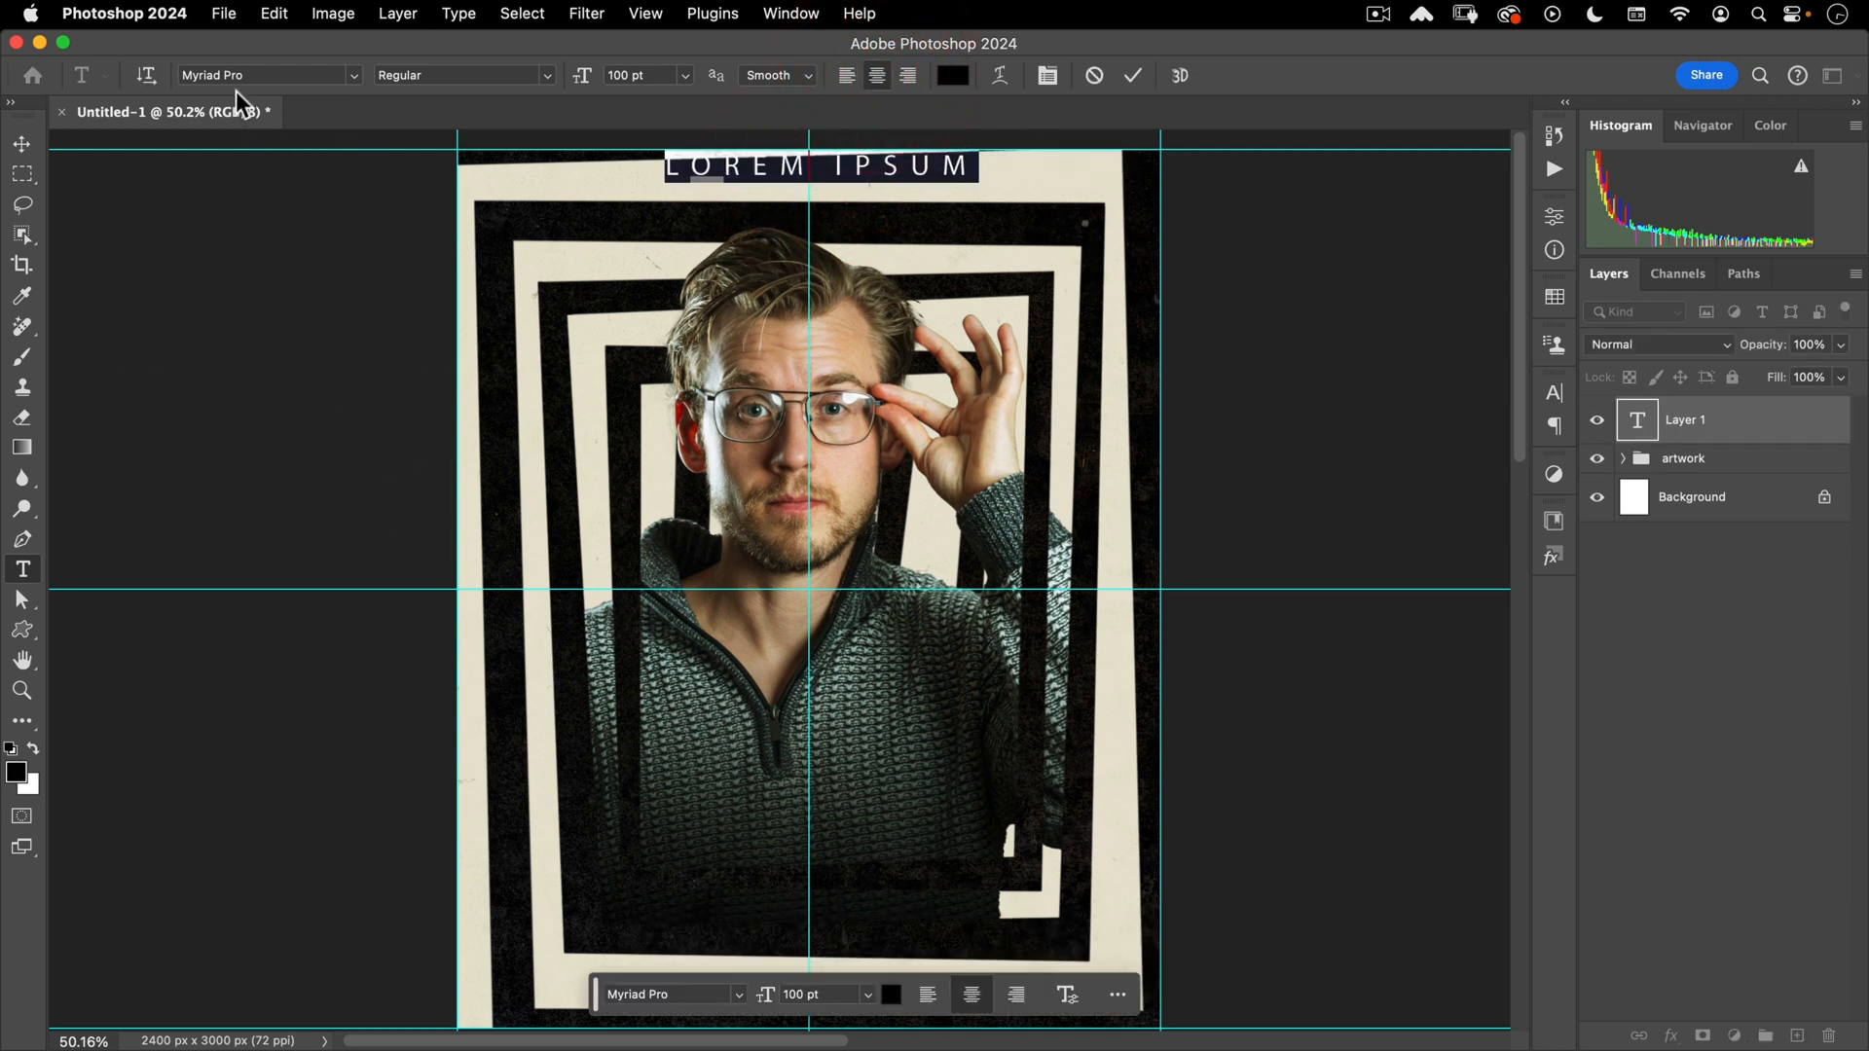
# - Set the title font to IM FELL DW Pica SC and select all its text
pyautogui.click(282, 74)
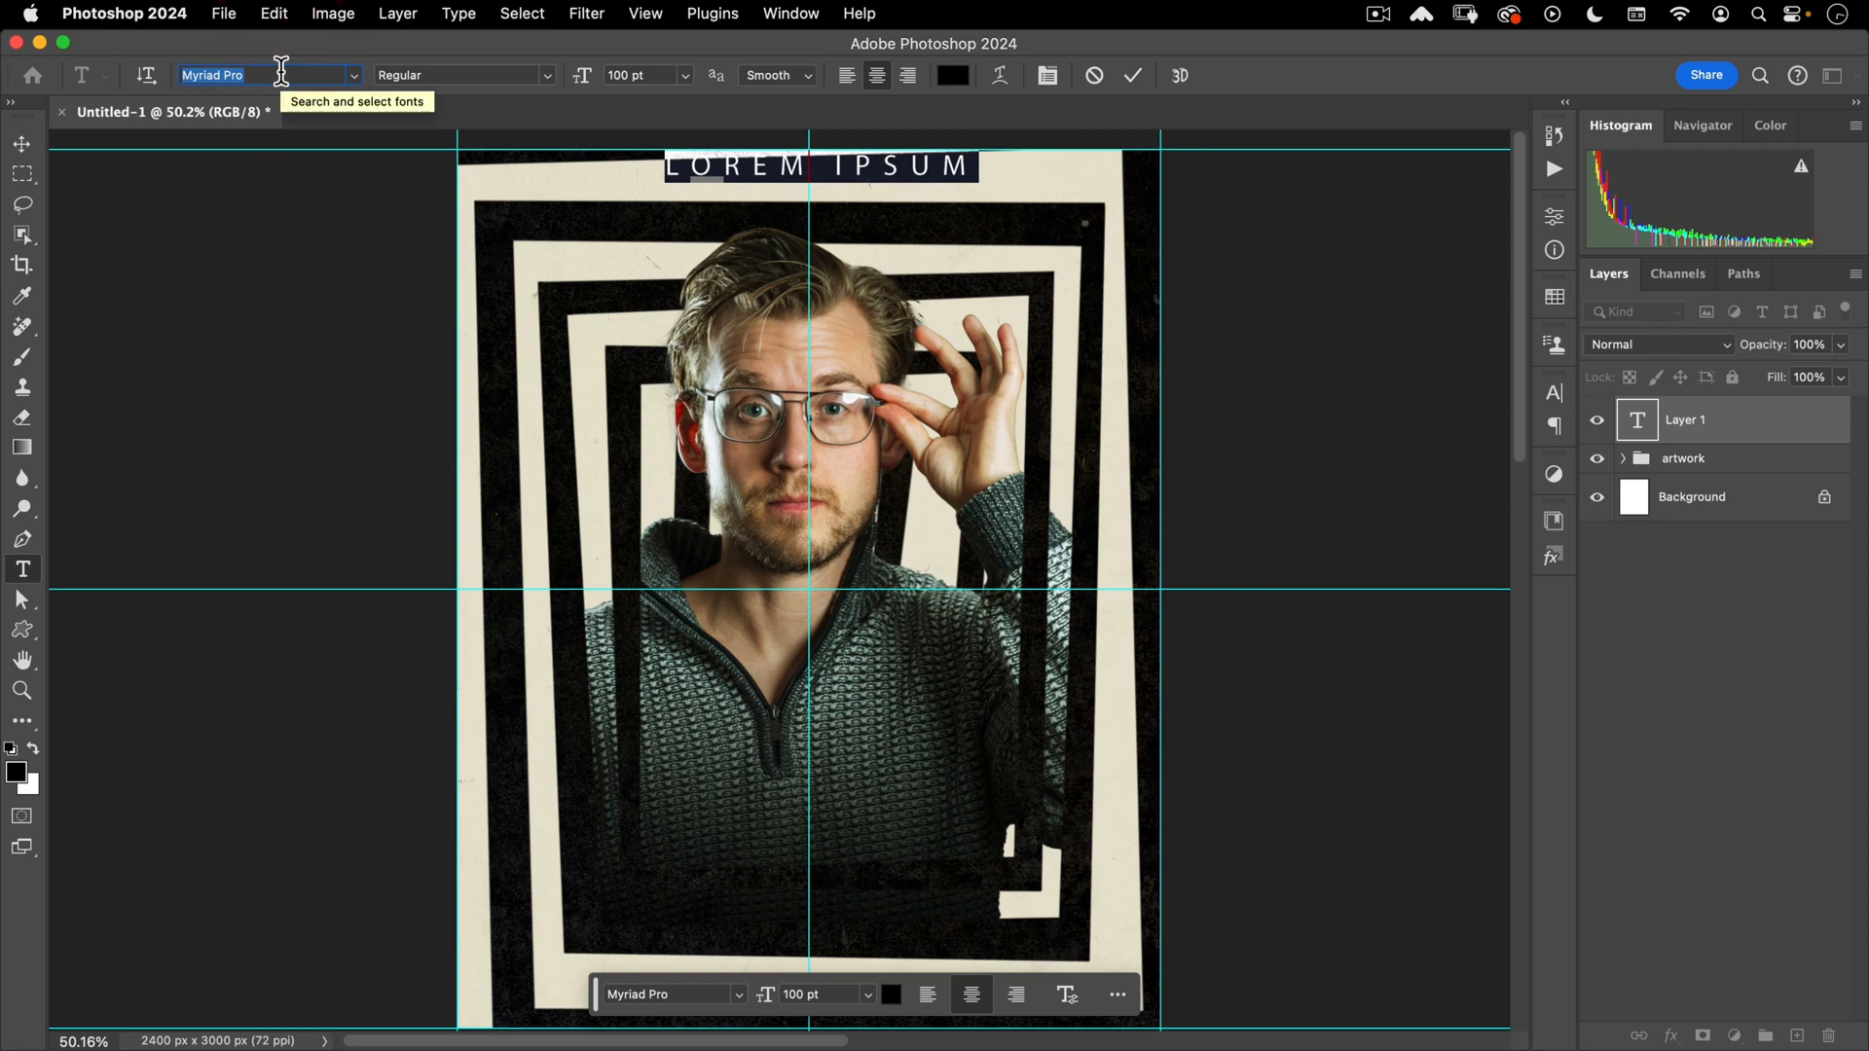
pyautogui.write('im f')
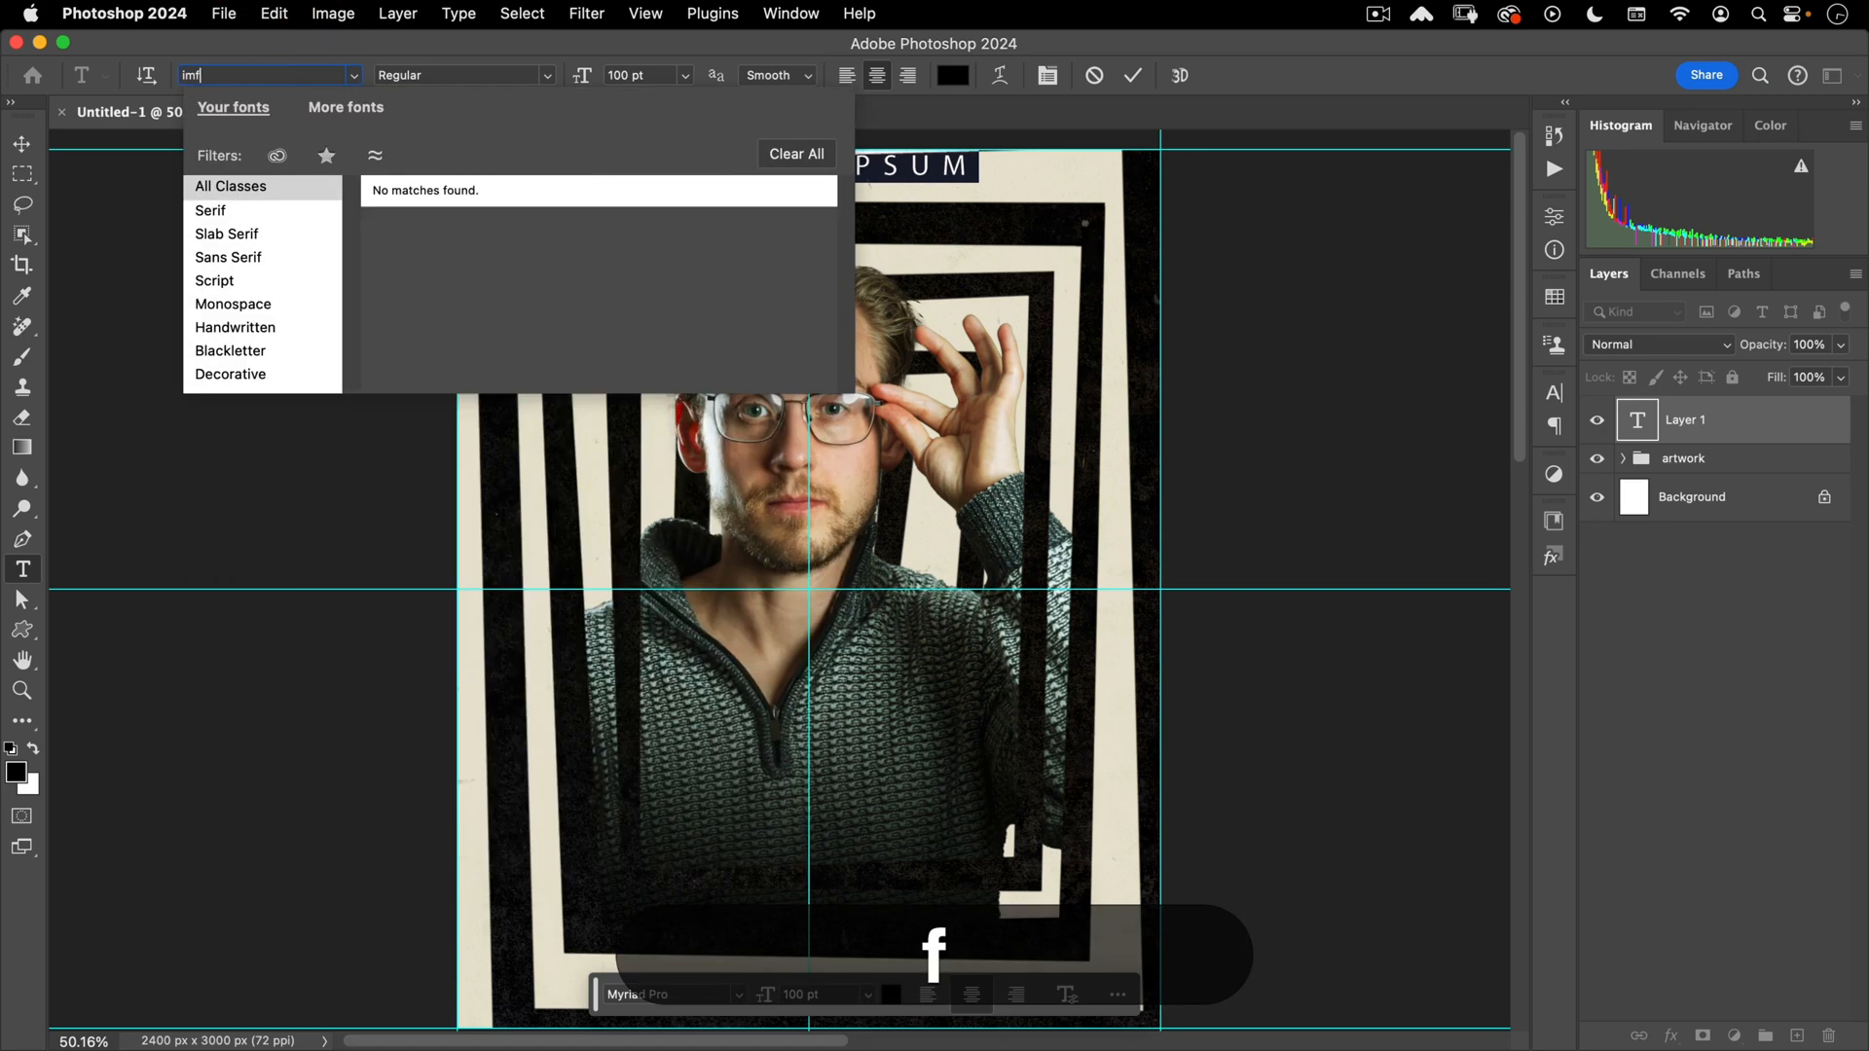
pyautogui.press('BackSpace')
pyautogui.write('fell')
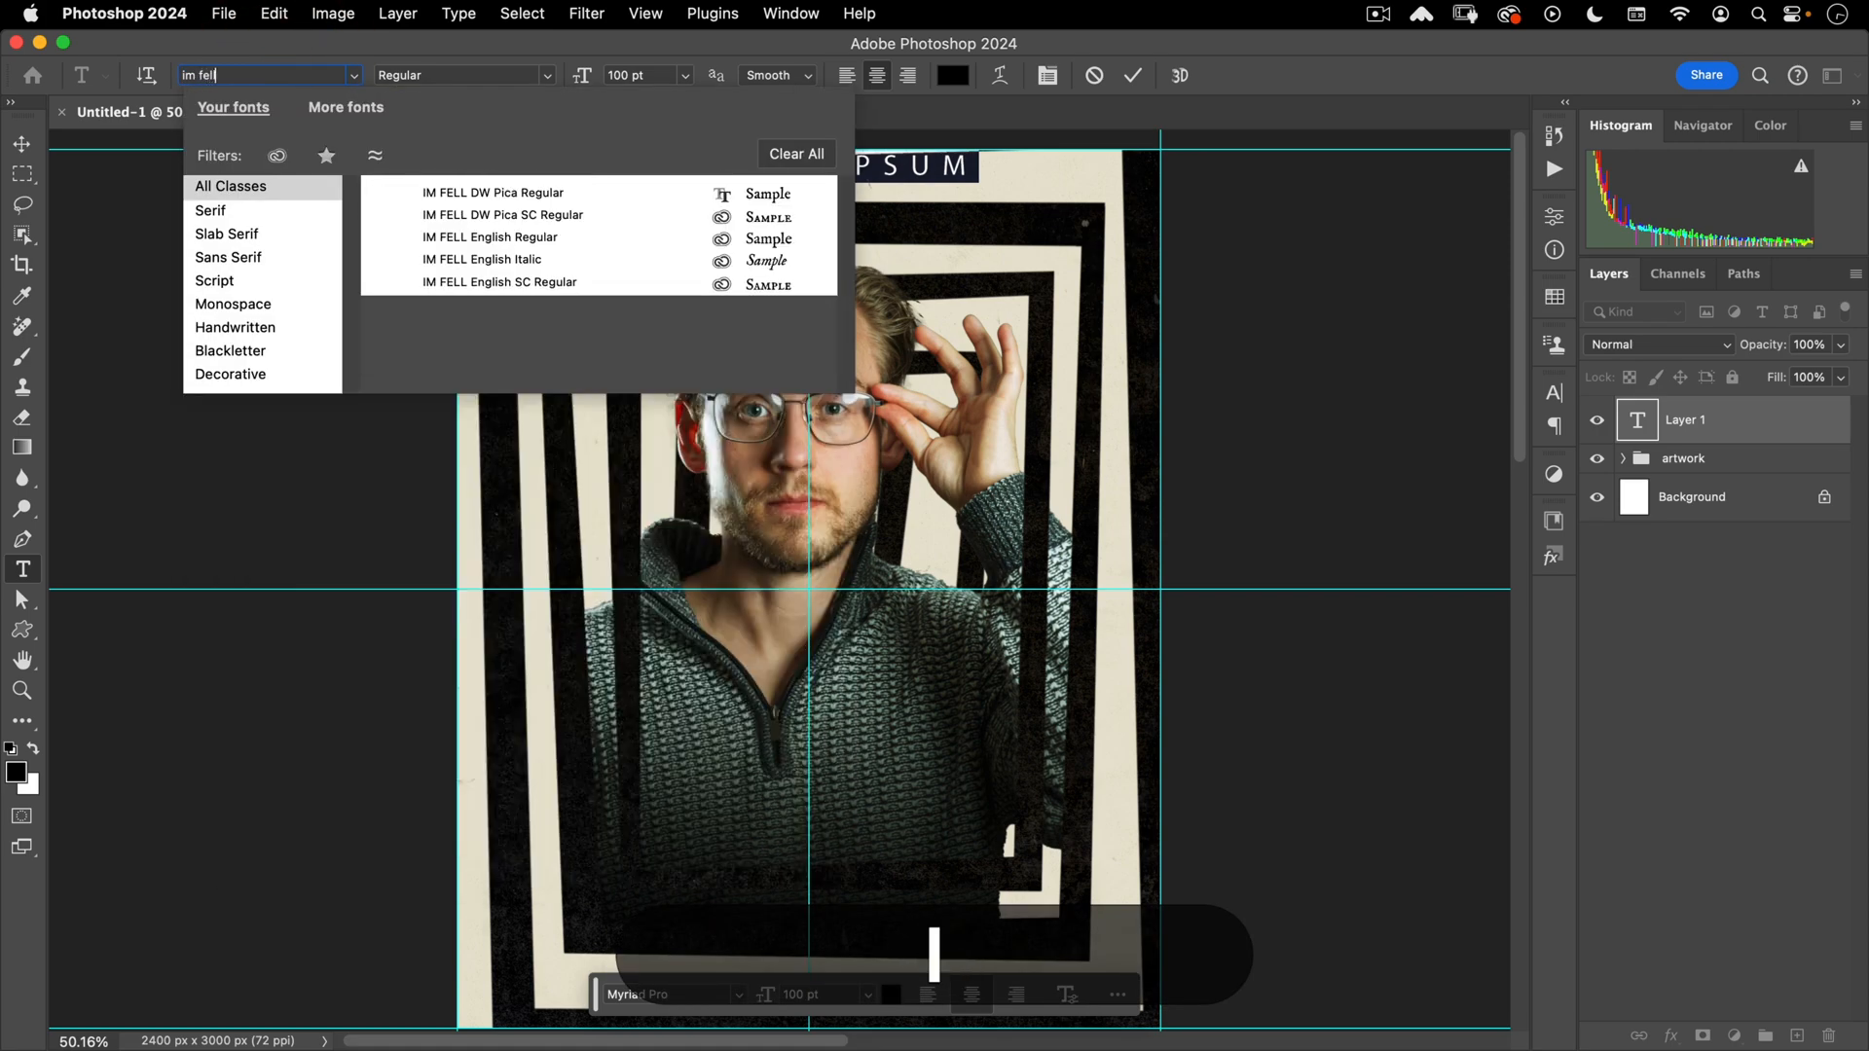
pyautogui.click(497, 215)
pyautogui.click(725, 167)
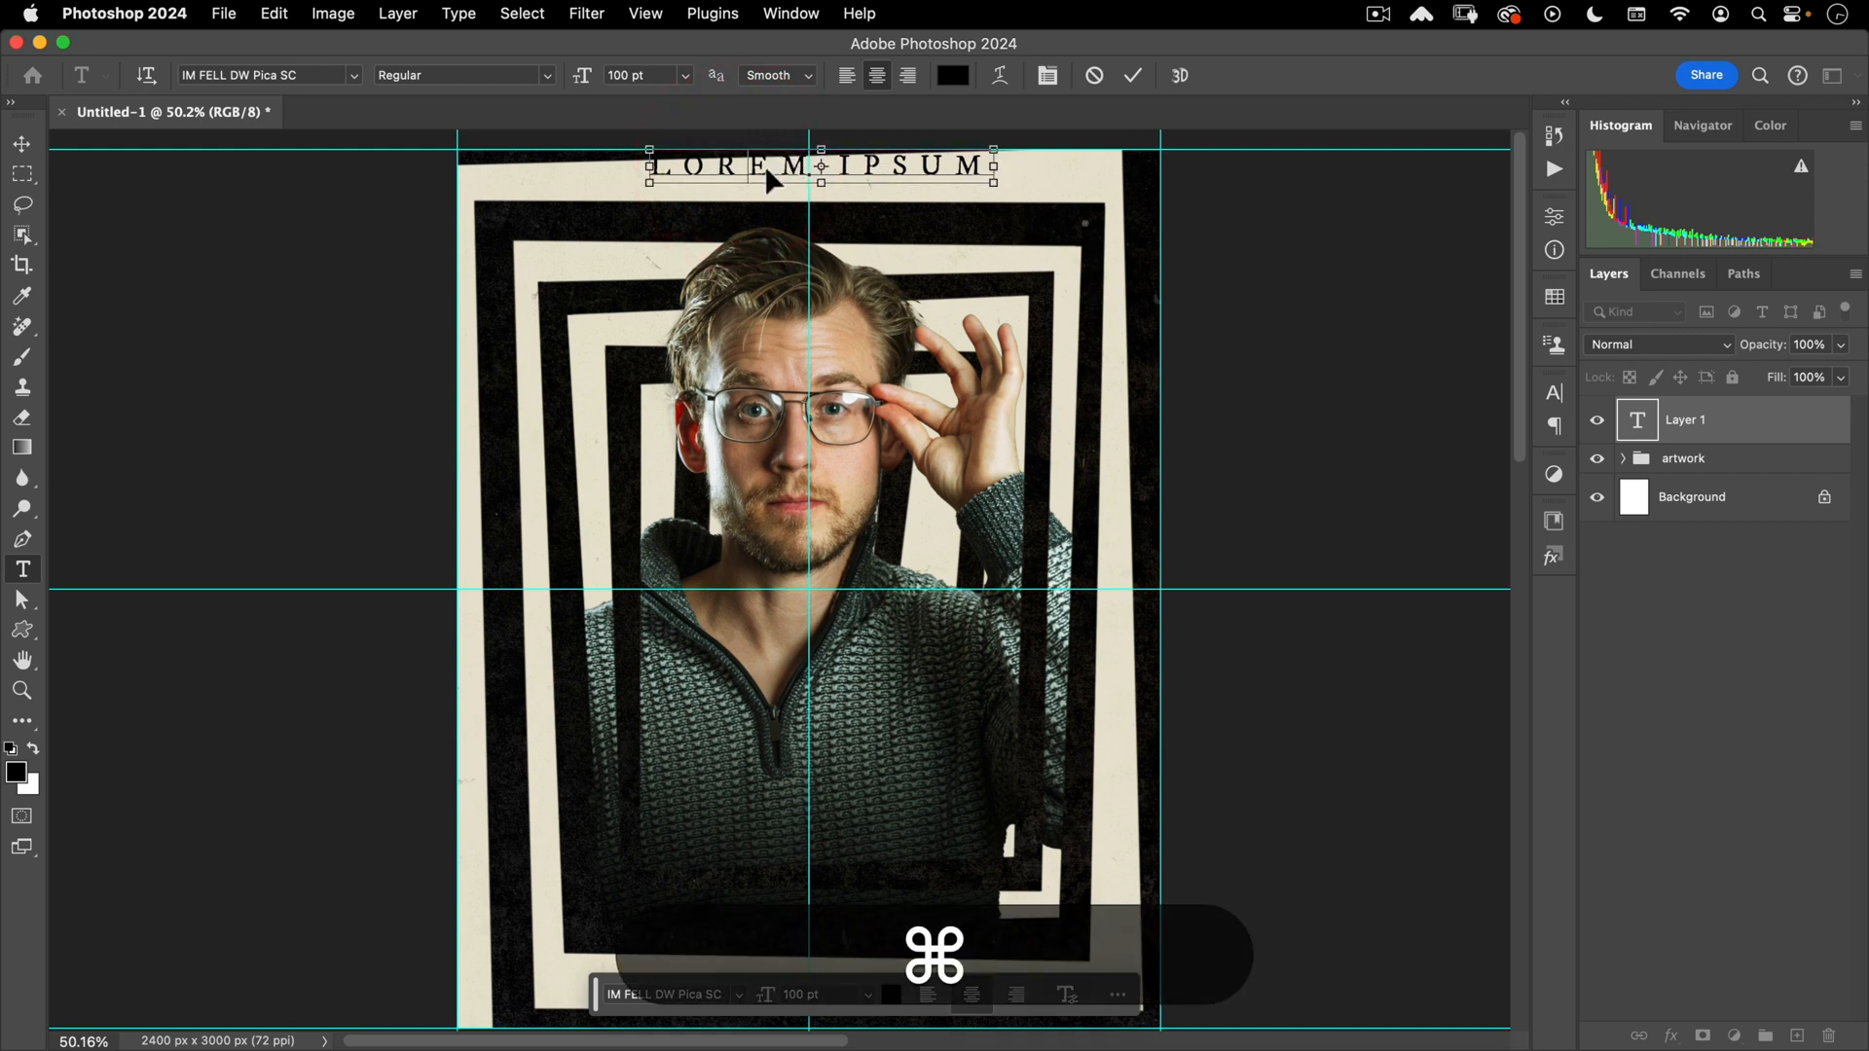
pyautogui.press('super+a')
pyautogui.click(1047, 75)
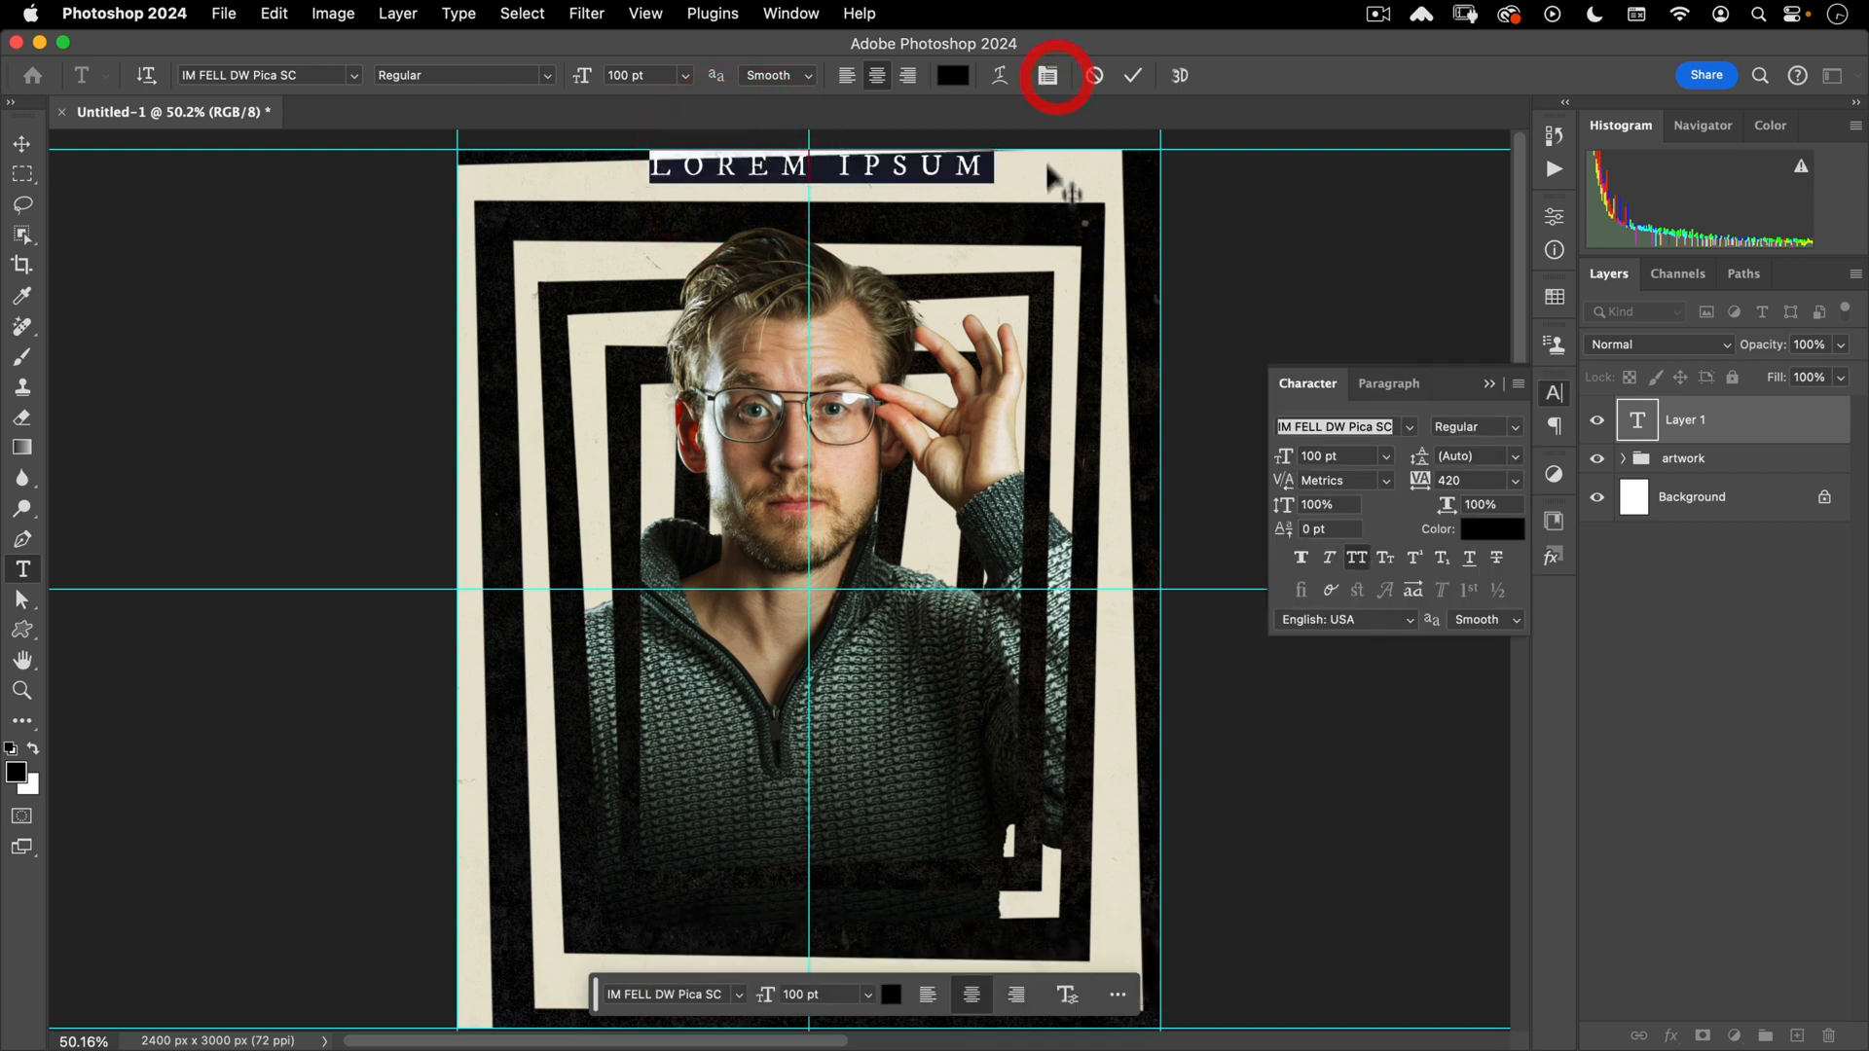
# - Set the title to 58 pt with 160 tracking
pyautogui.moveTo(1337, 456); pyautogui.dragTo(1236, 430)
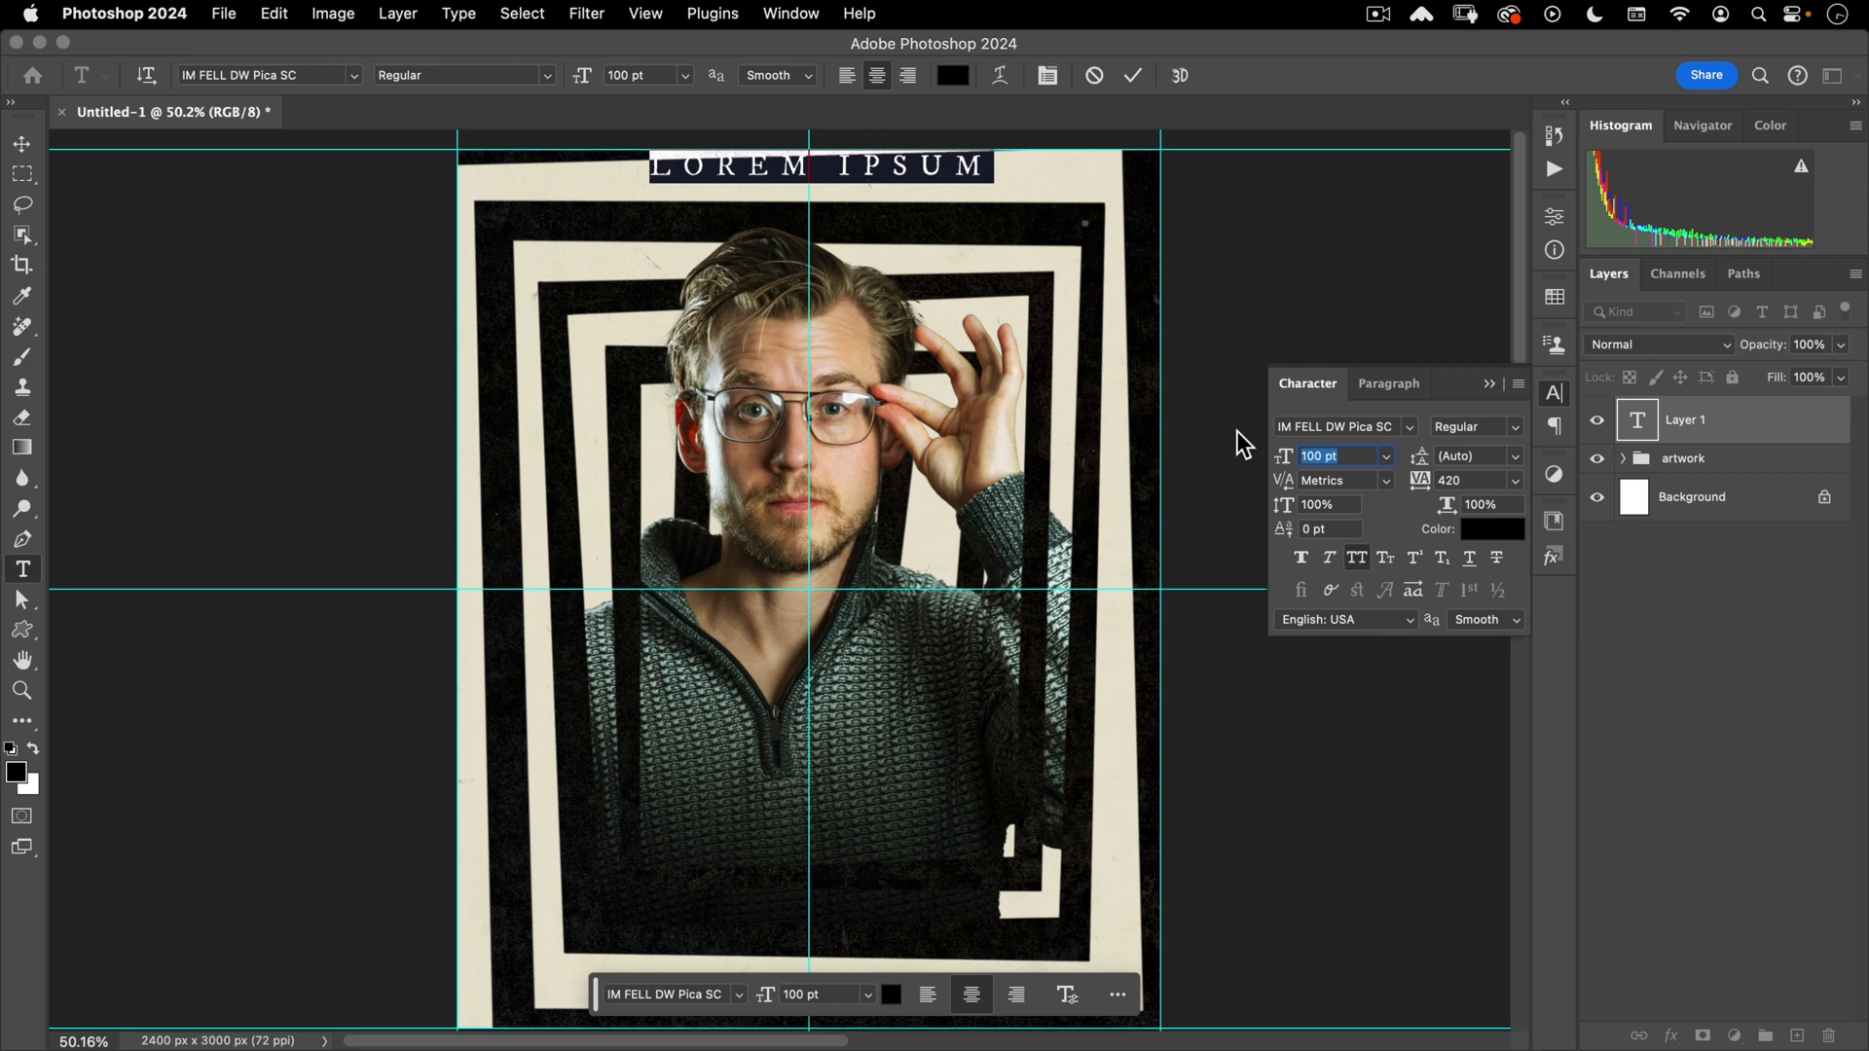
pyautogui.write('58')
pyautogui.press('Tab')
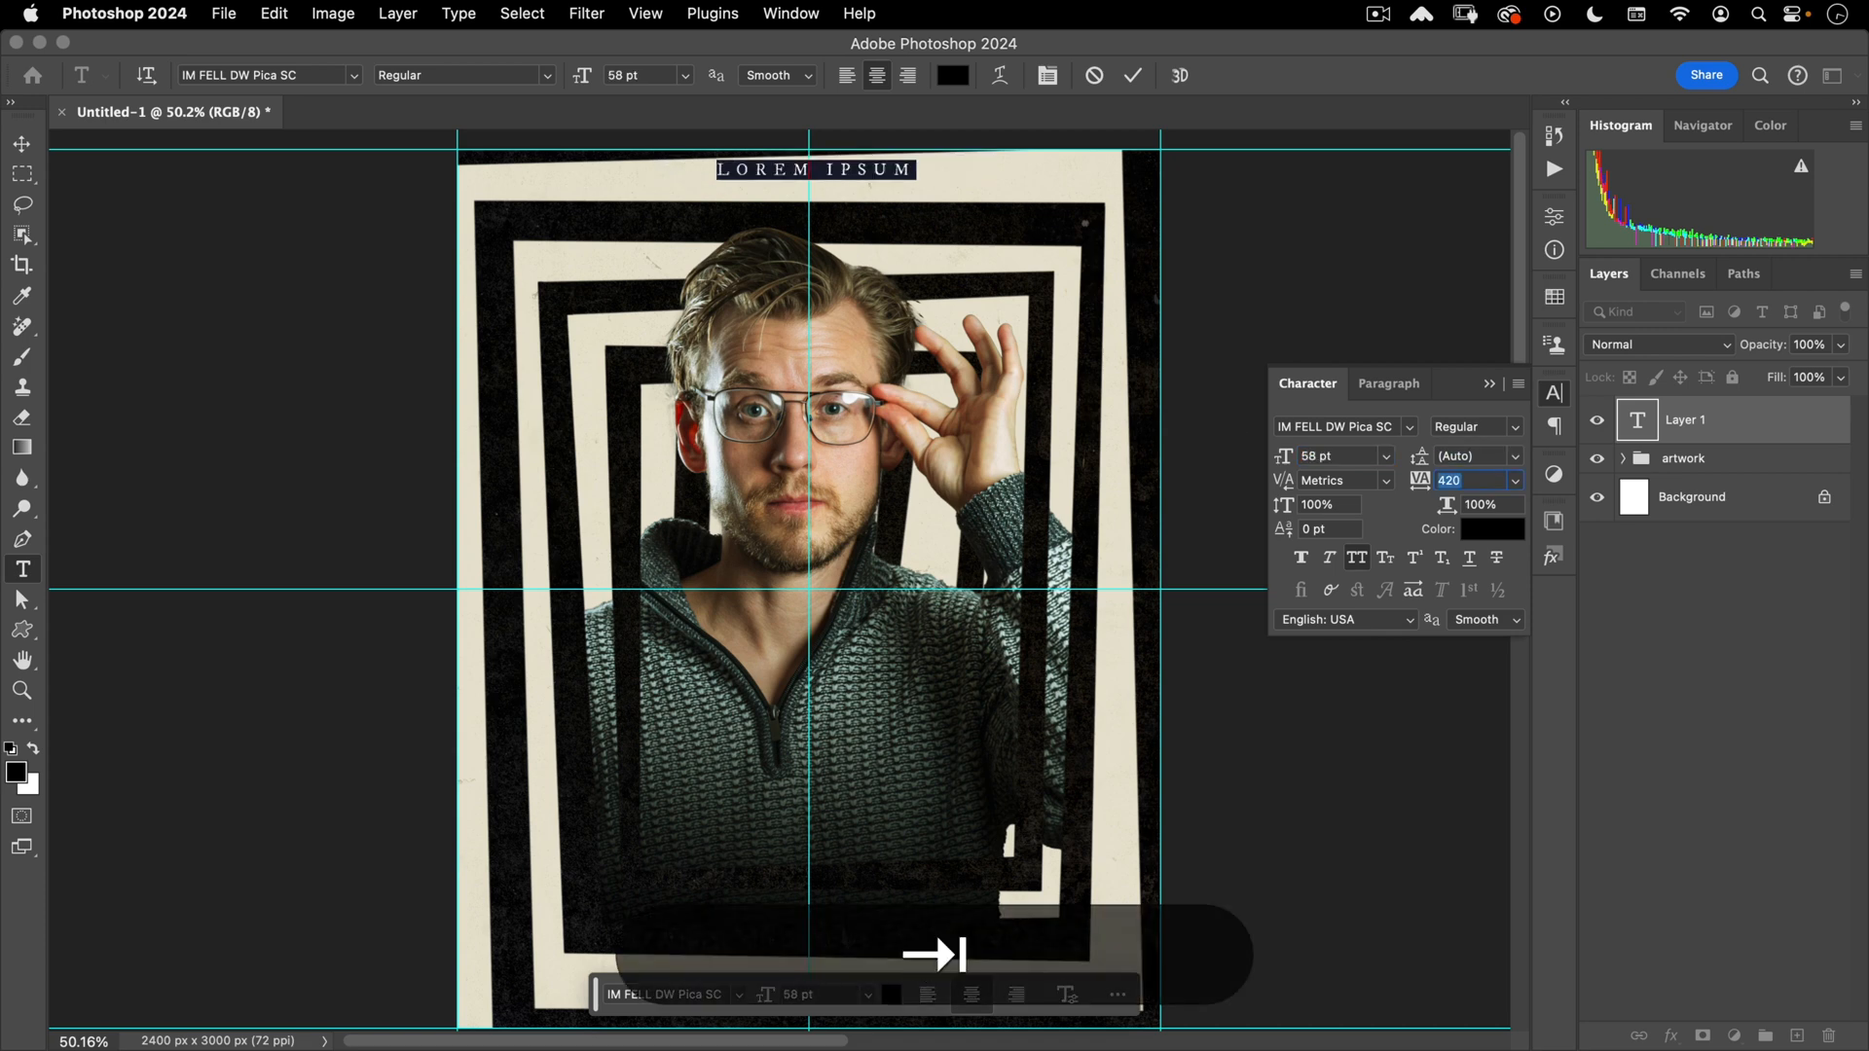
pyautogui.write('160')
pyautogui.press('Tab')
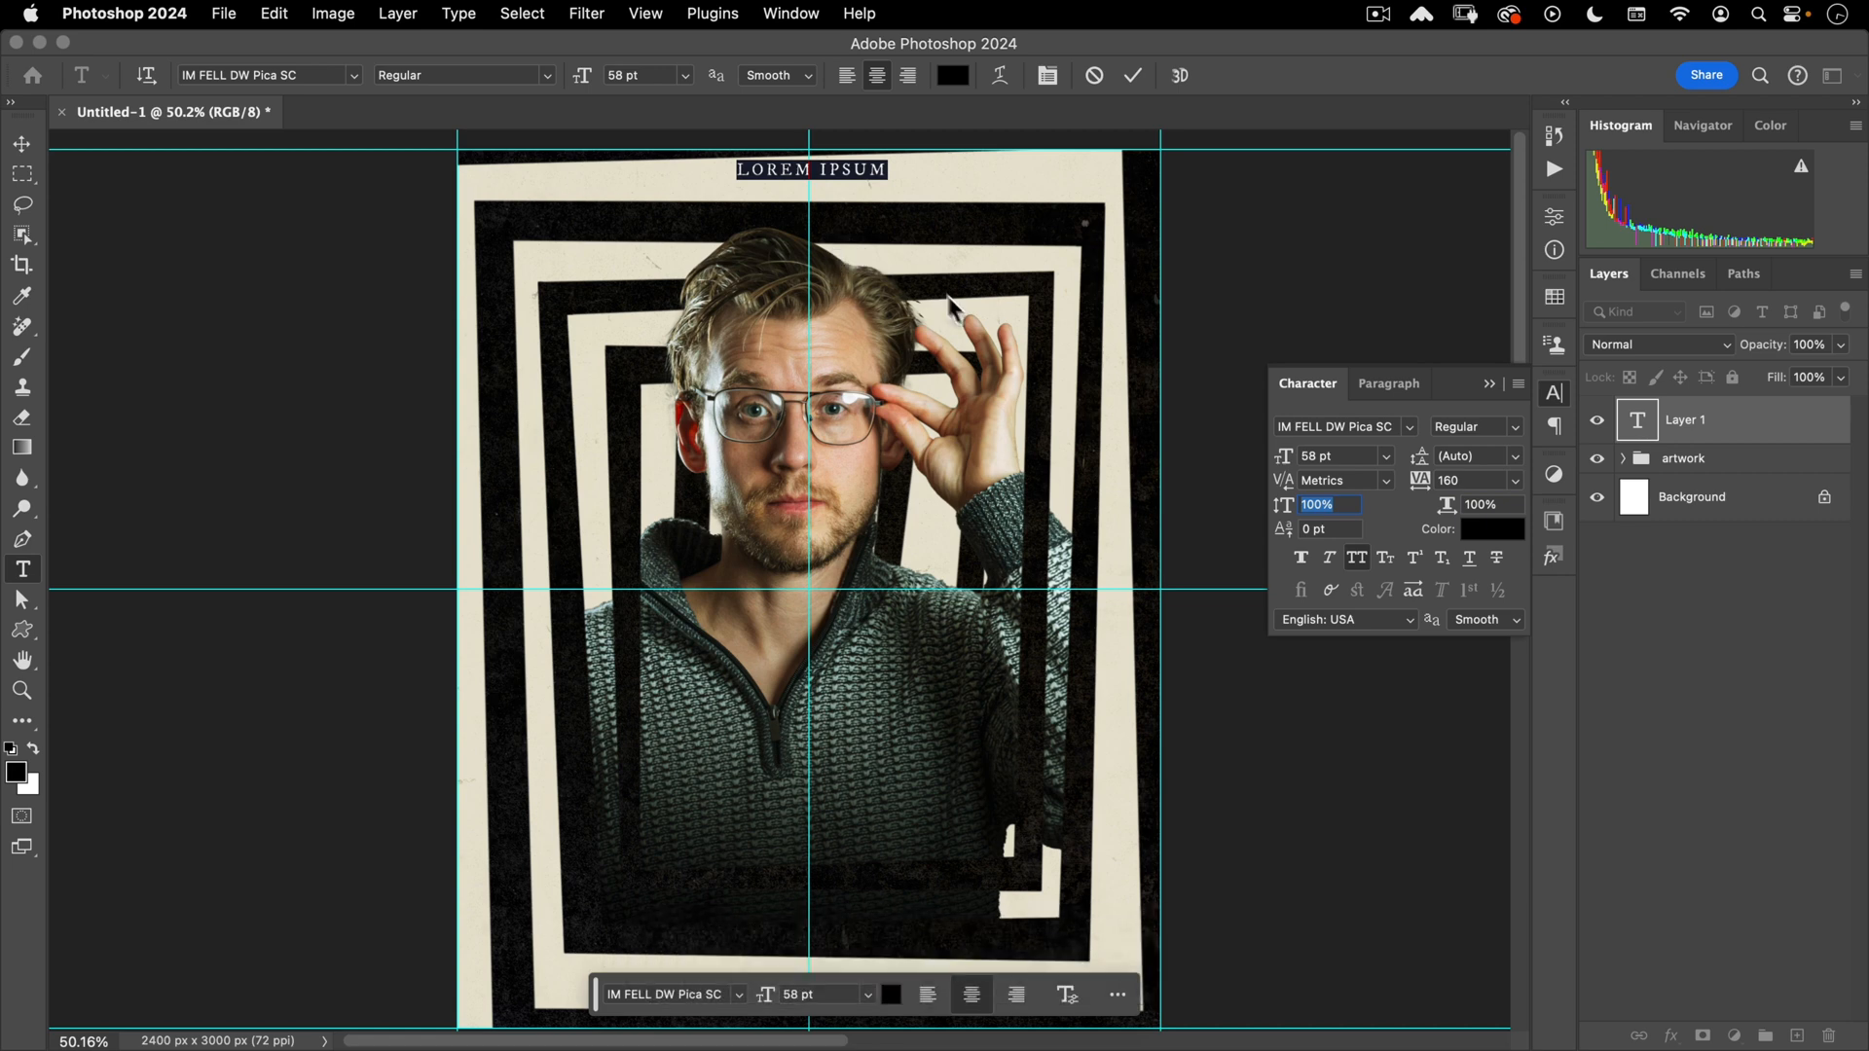
# - Replace the placeholder title with the artist's name and commit it
pyautogui.click(828, 171)
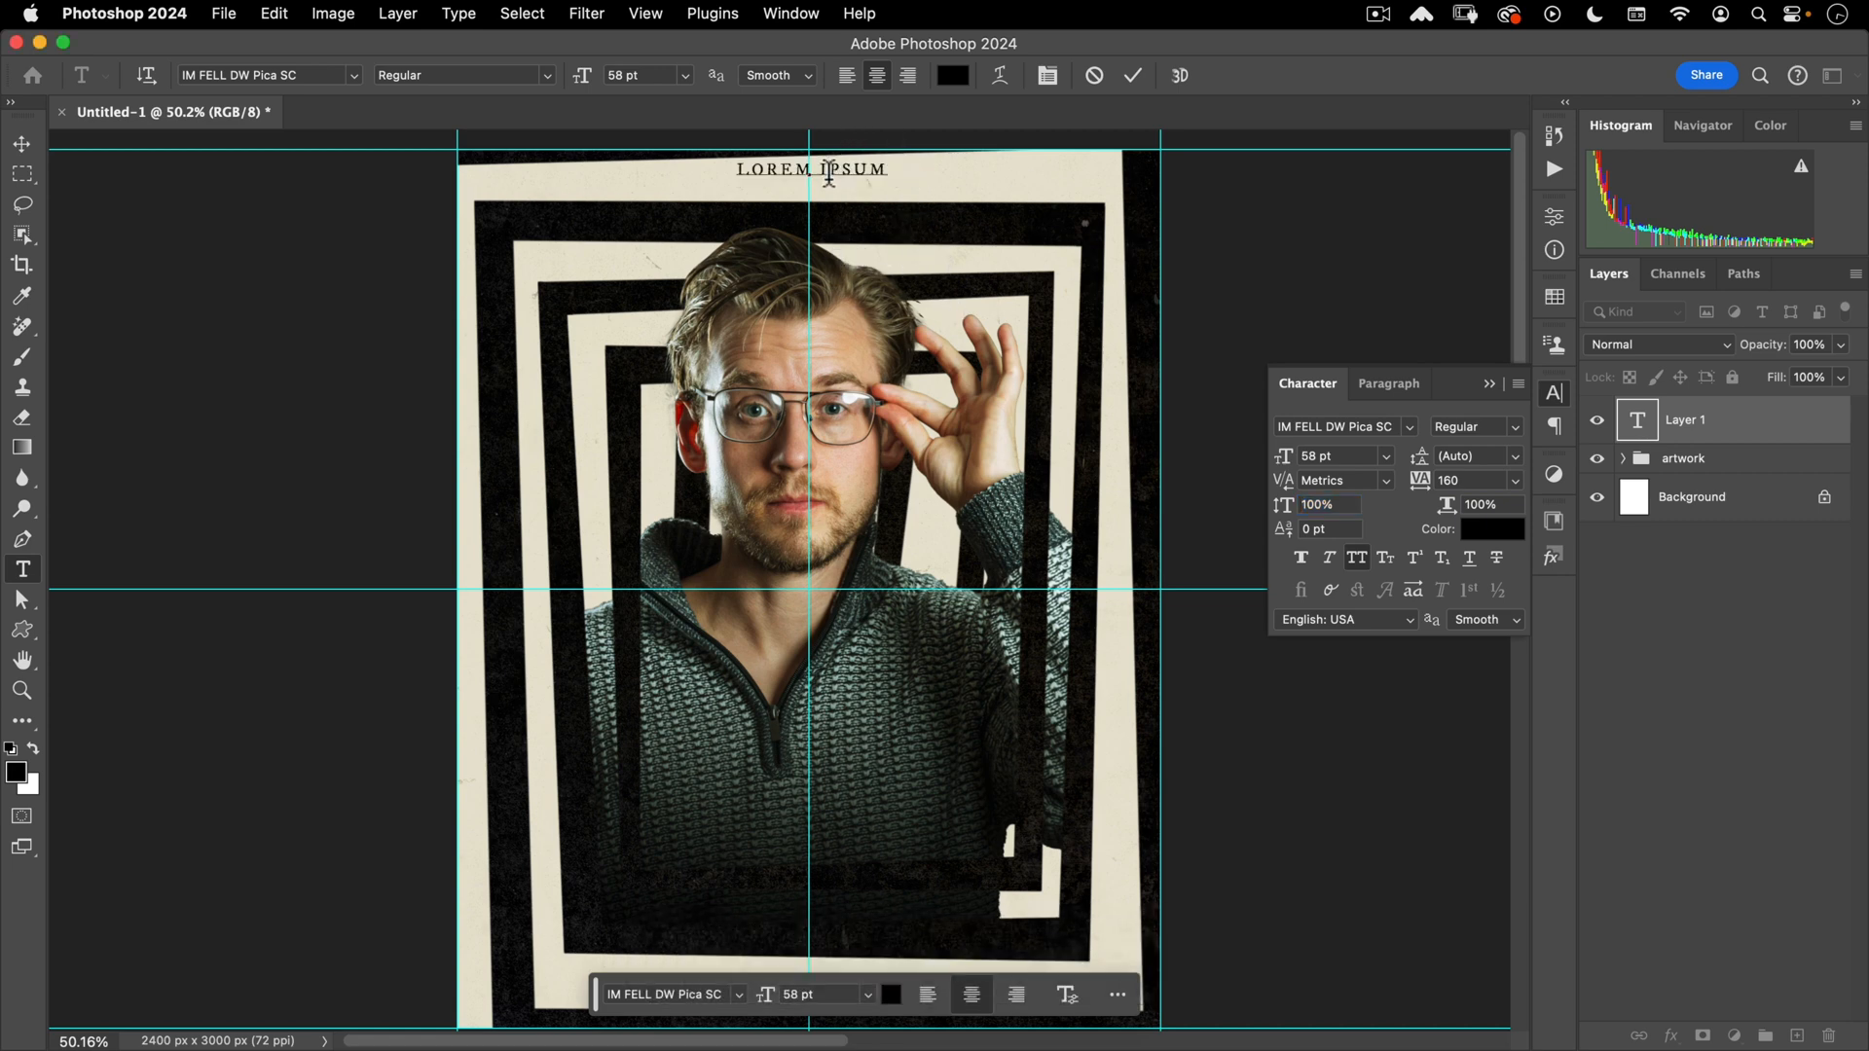
pyautogui.press('super+a')
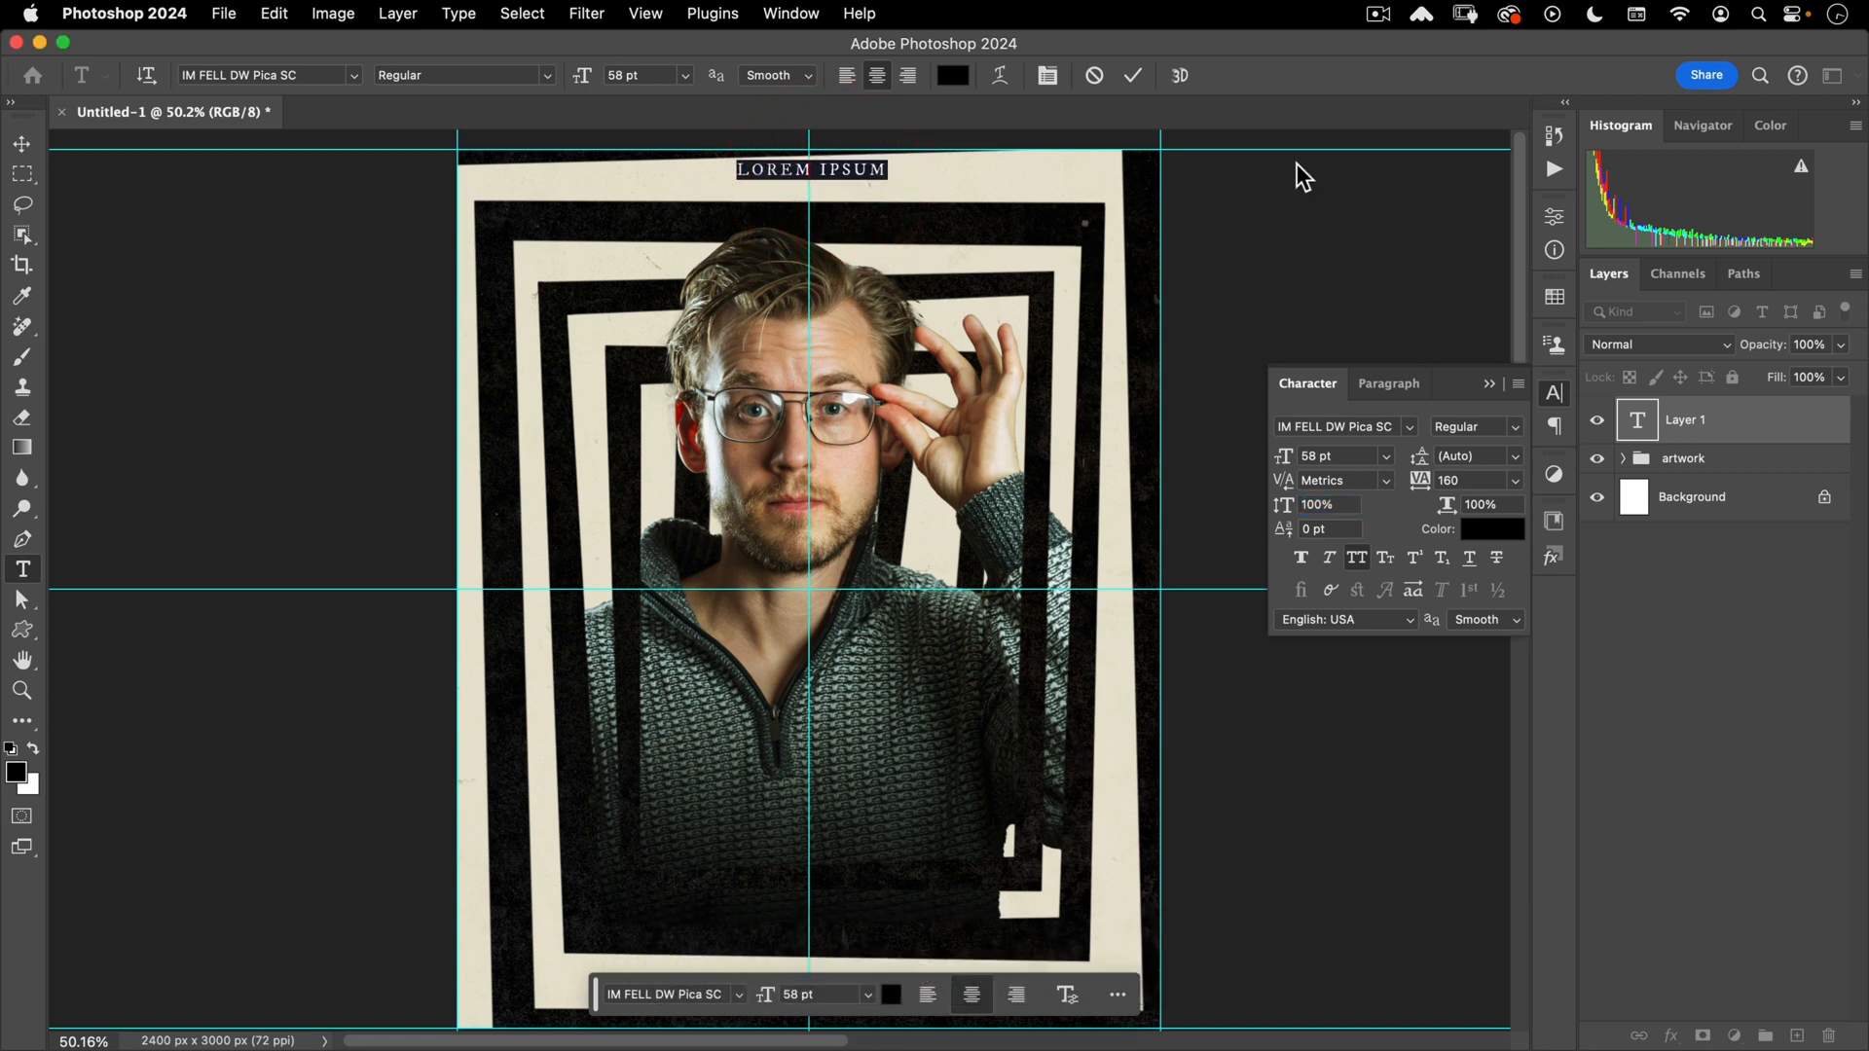
pyautogui.press('shift')
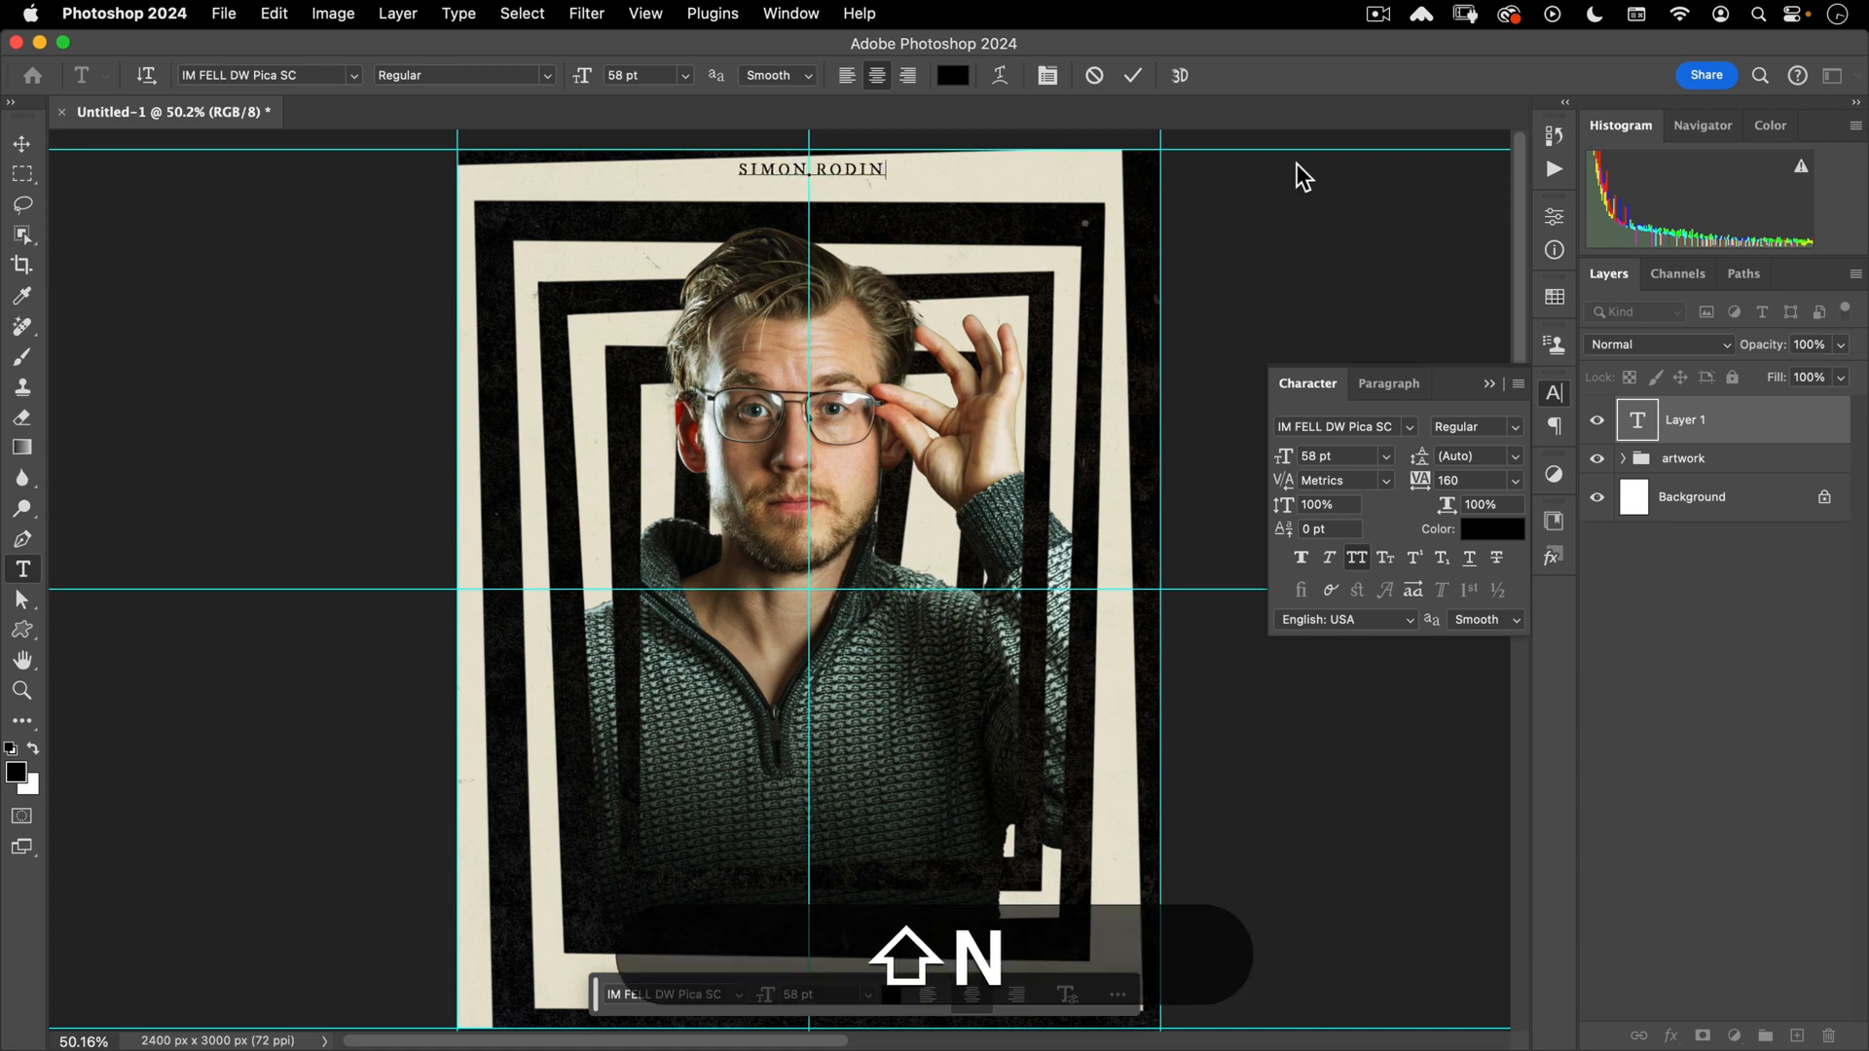
pyautogui.press('KP_Enter')
pyautogui.press('v')
pyautogui.moveTo(784, 169); pyautogui.dragTo(857, 453)
# - Change the duplicated name line to read IS at 37 pt
pyautogui.doubleClick(845, 446)
pyautogui.press('shift+super+a')
pyautogui.write('S')
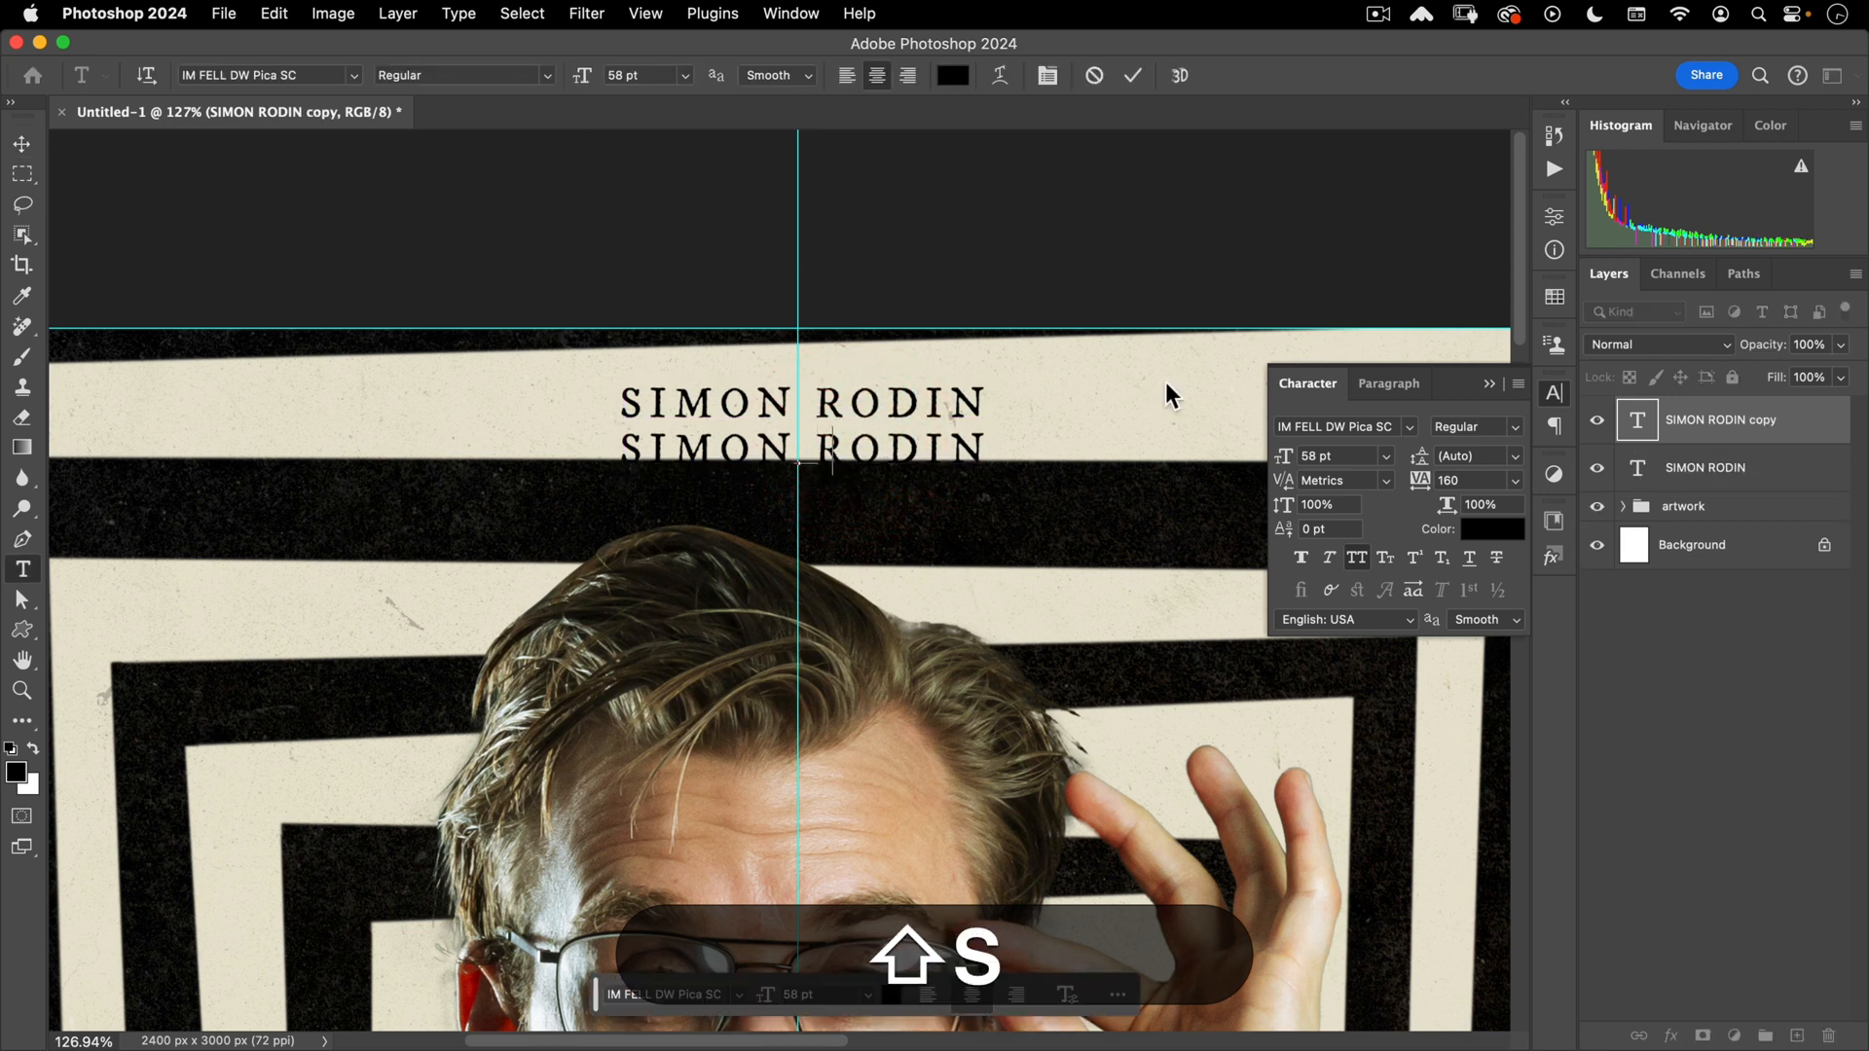
pyautogui.press('shift+super+a')
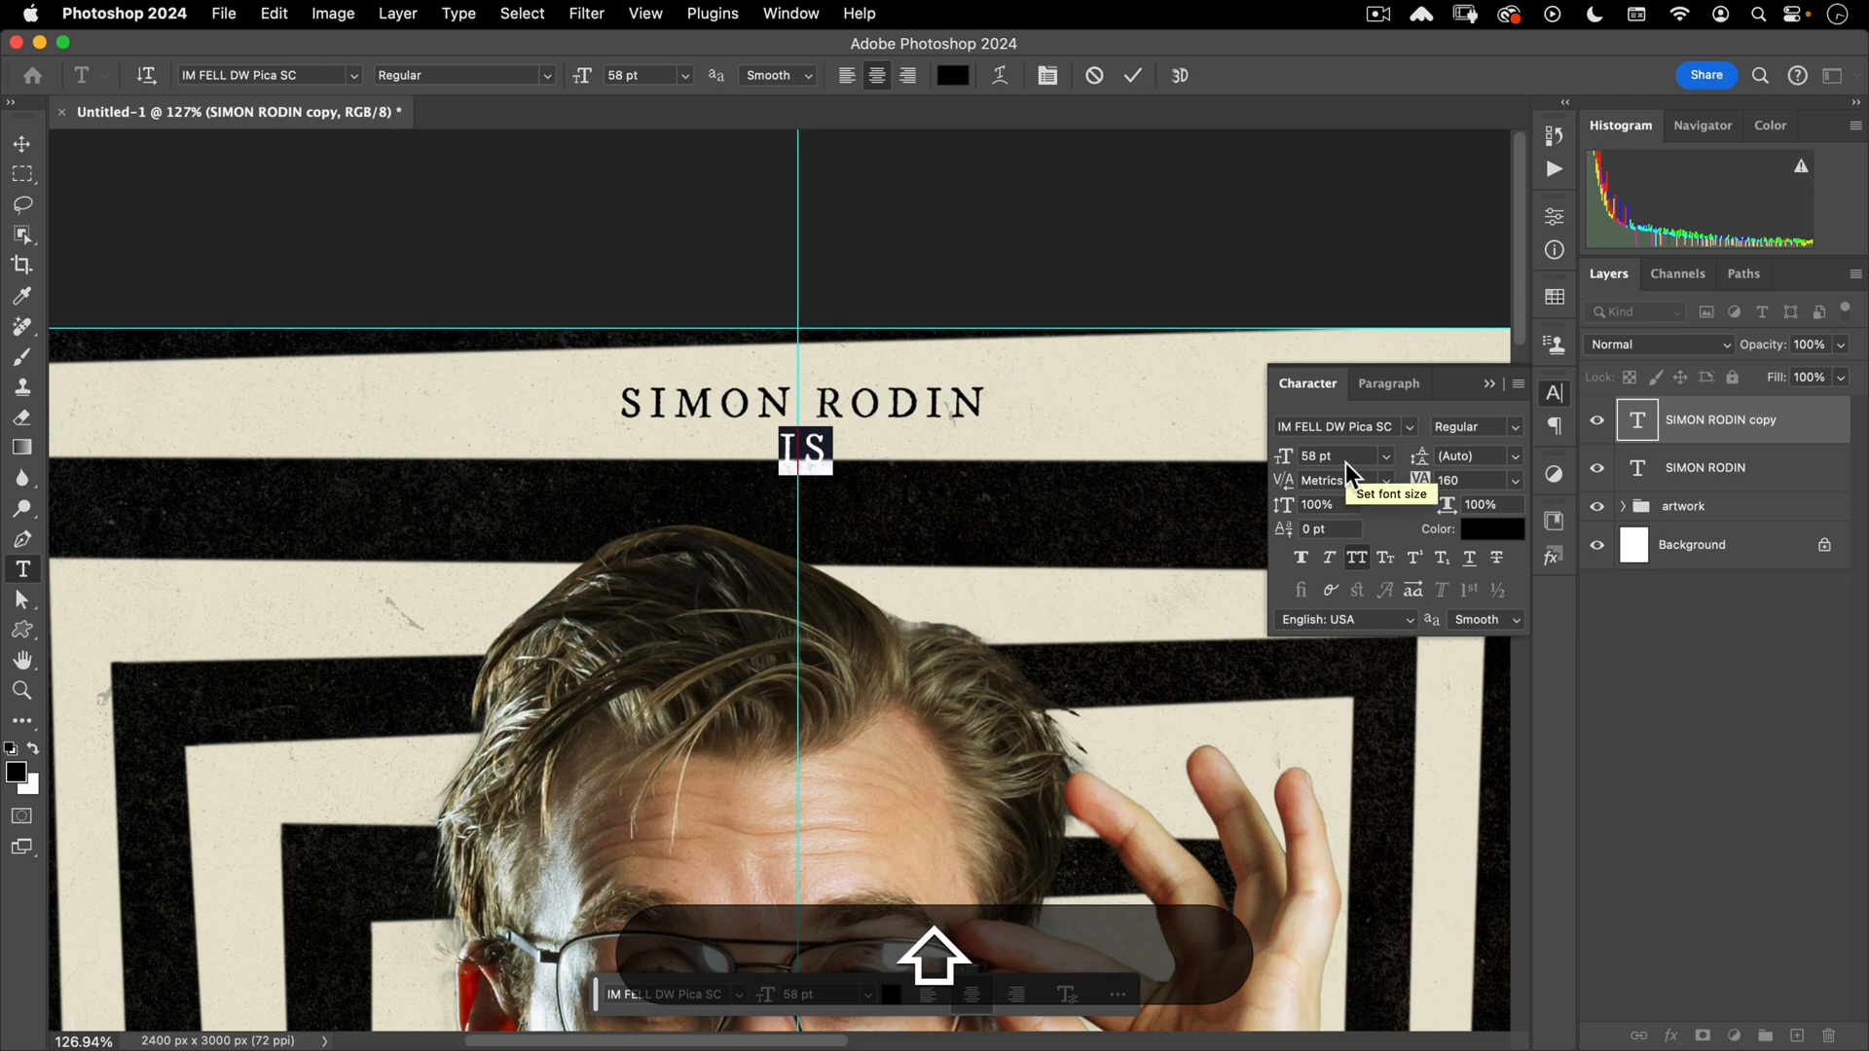
pyautogui.click(1264, 453)
pyautogui.write('37')
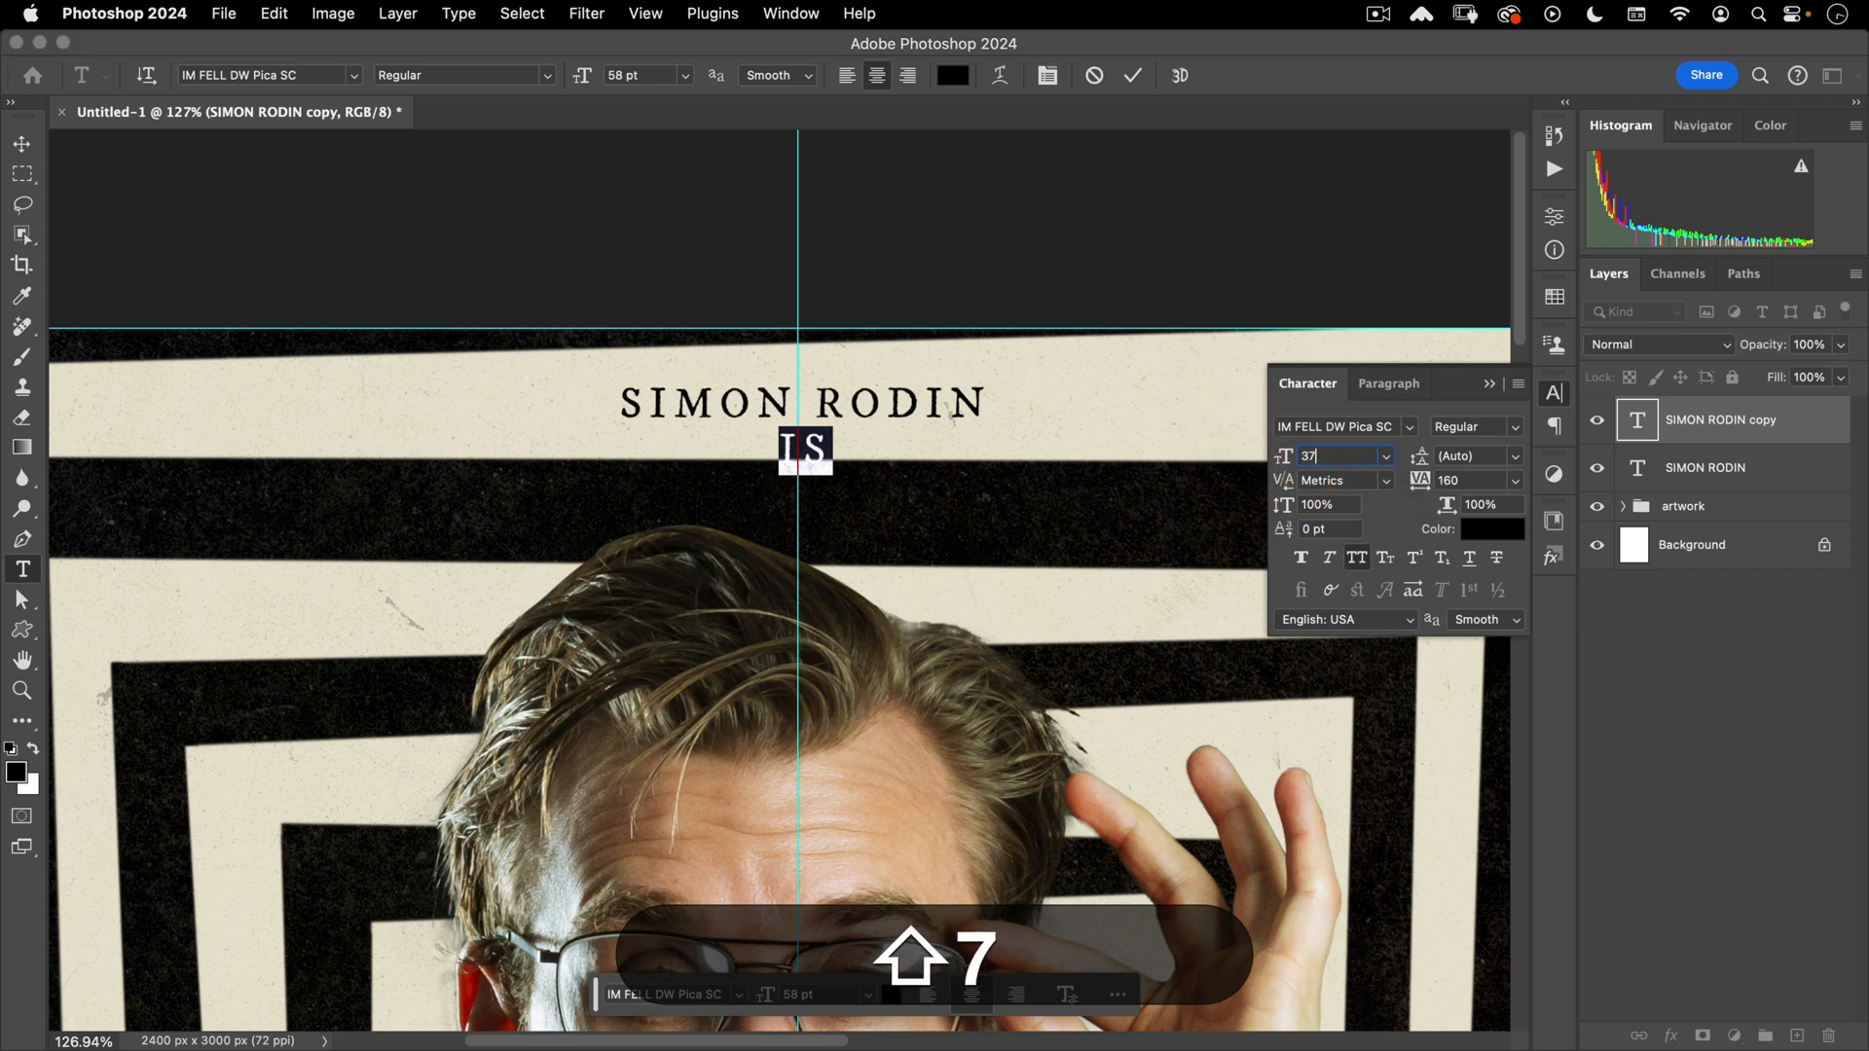
pyautogui.press('Return')
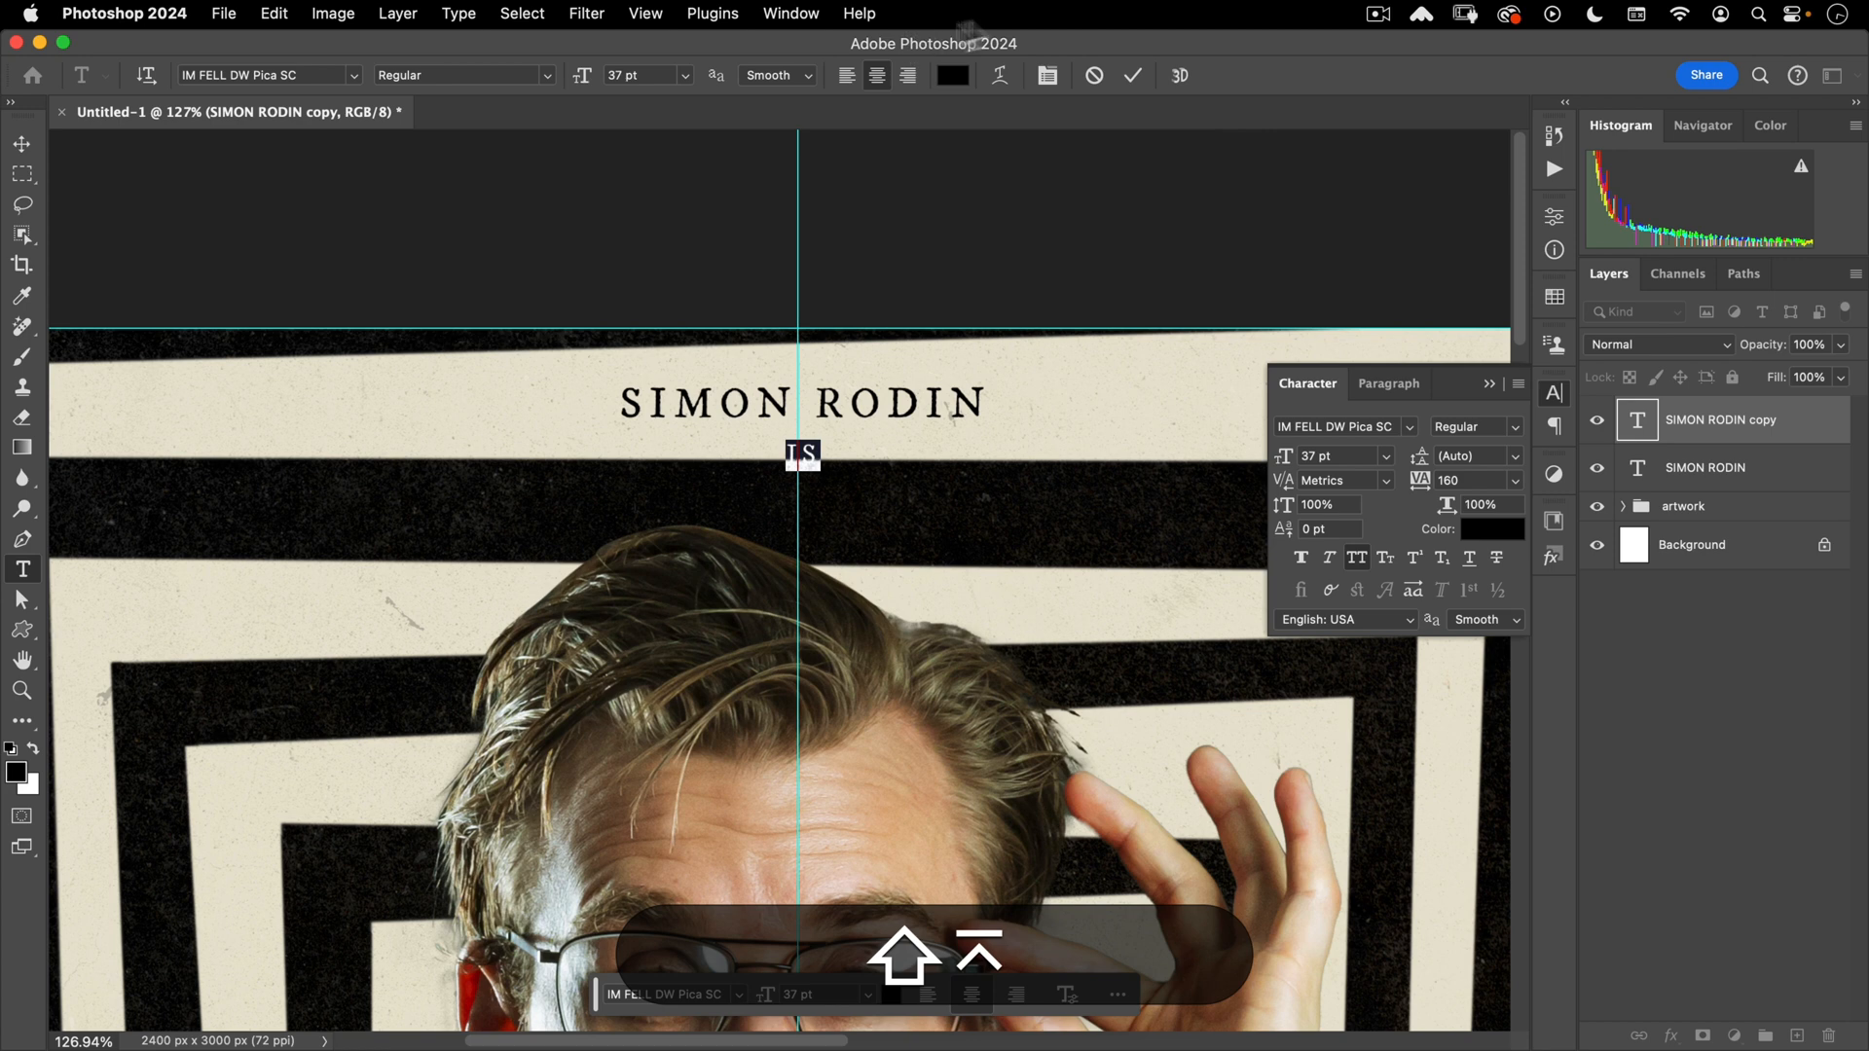
pyautogui.click(1131, 75)
# - Move the IS line up to sit just under the name
pyautogui.hotkey('shift', 'v')
pyautogui.moveTo(884, 459); pyautogui.dragTo(884, 439)
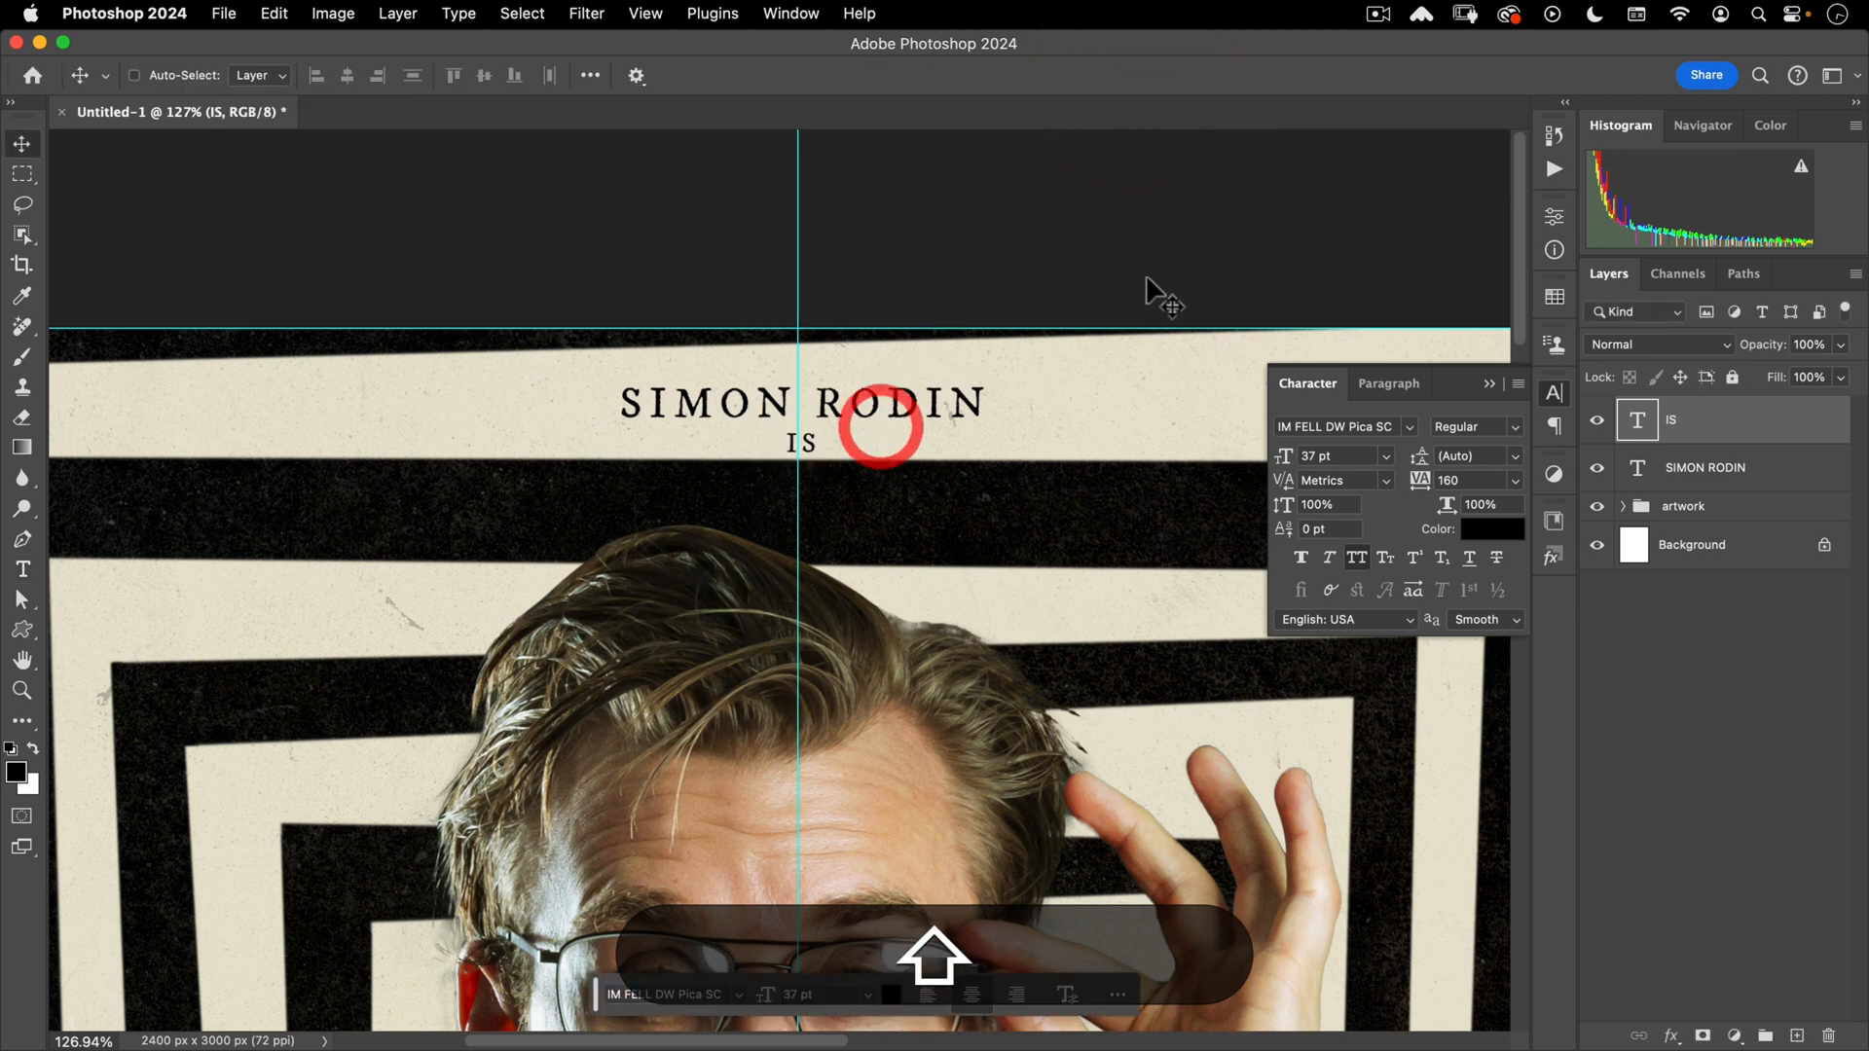
pyautogui.hotkey('shift', 'Up')
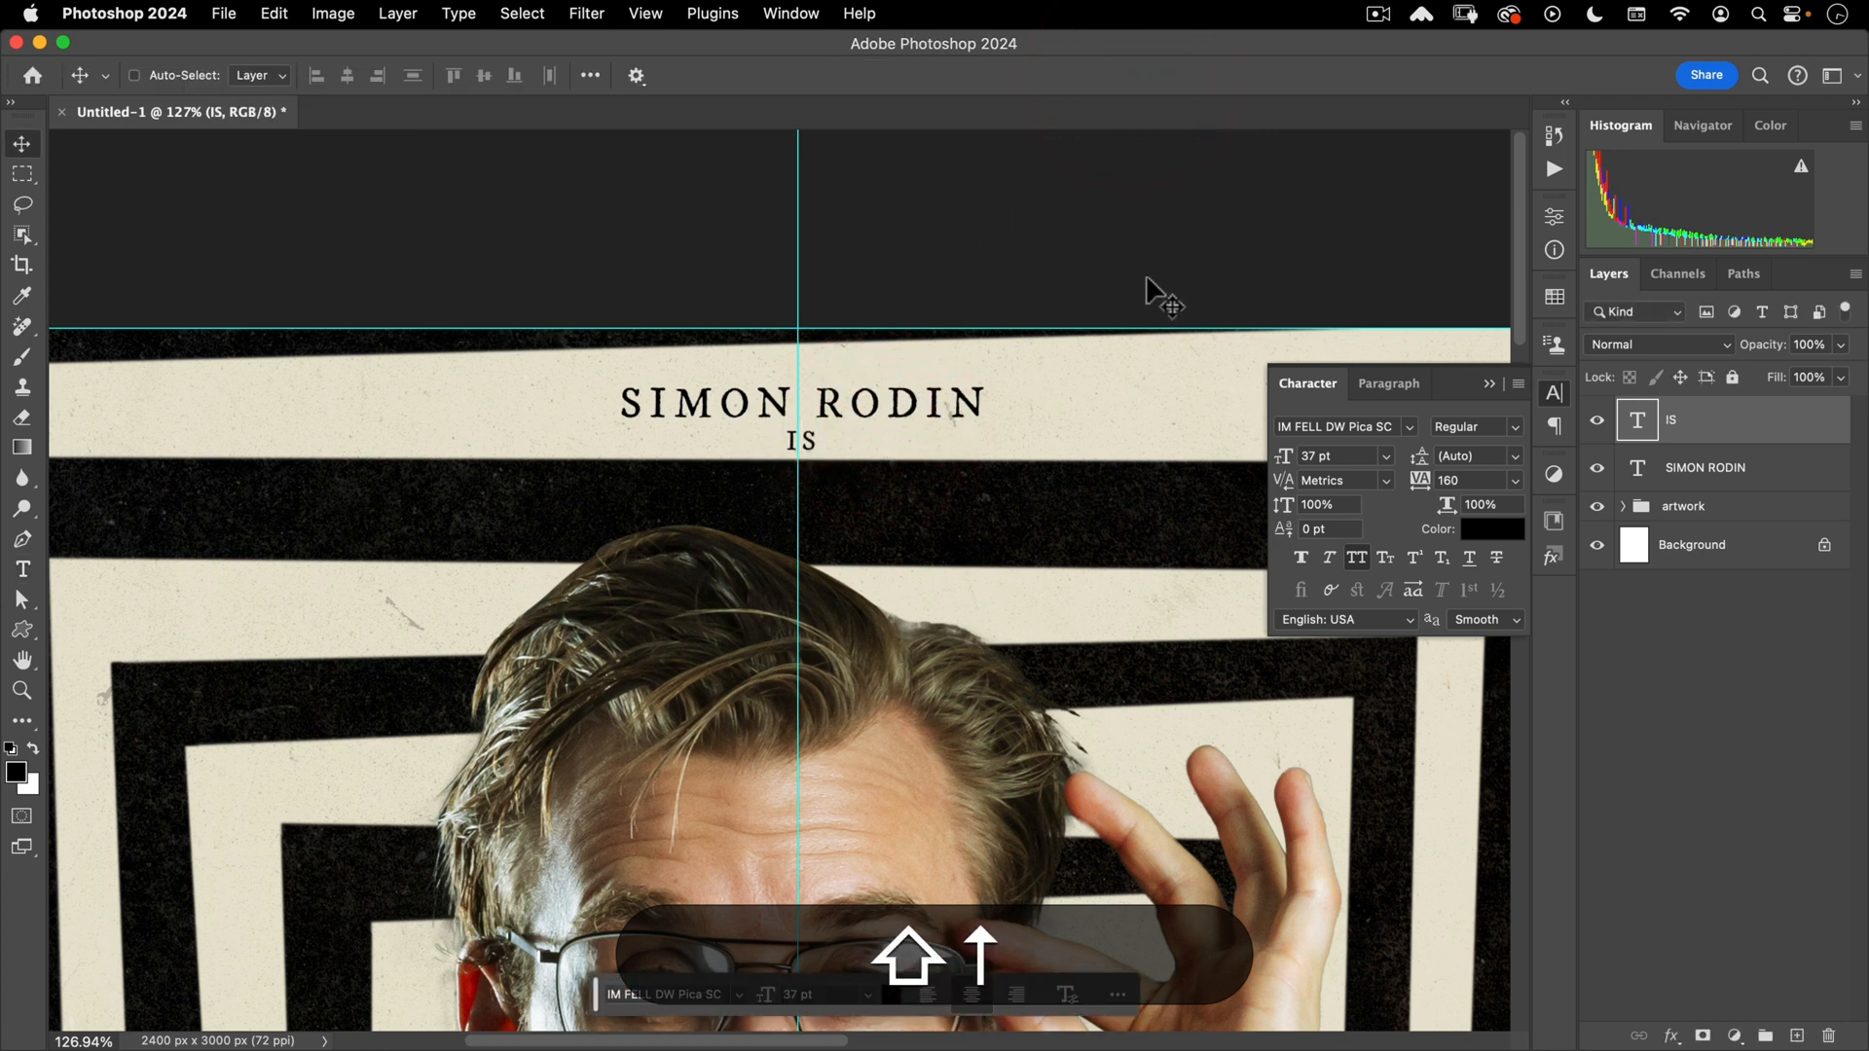
pyautogui.hotkey('shift', 'Up')
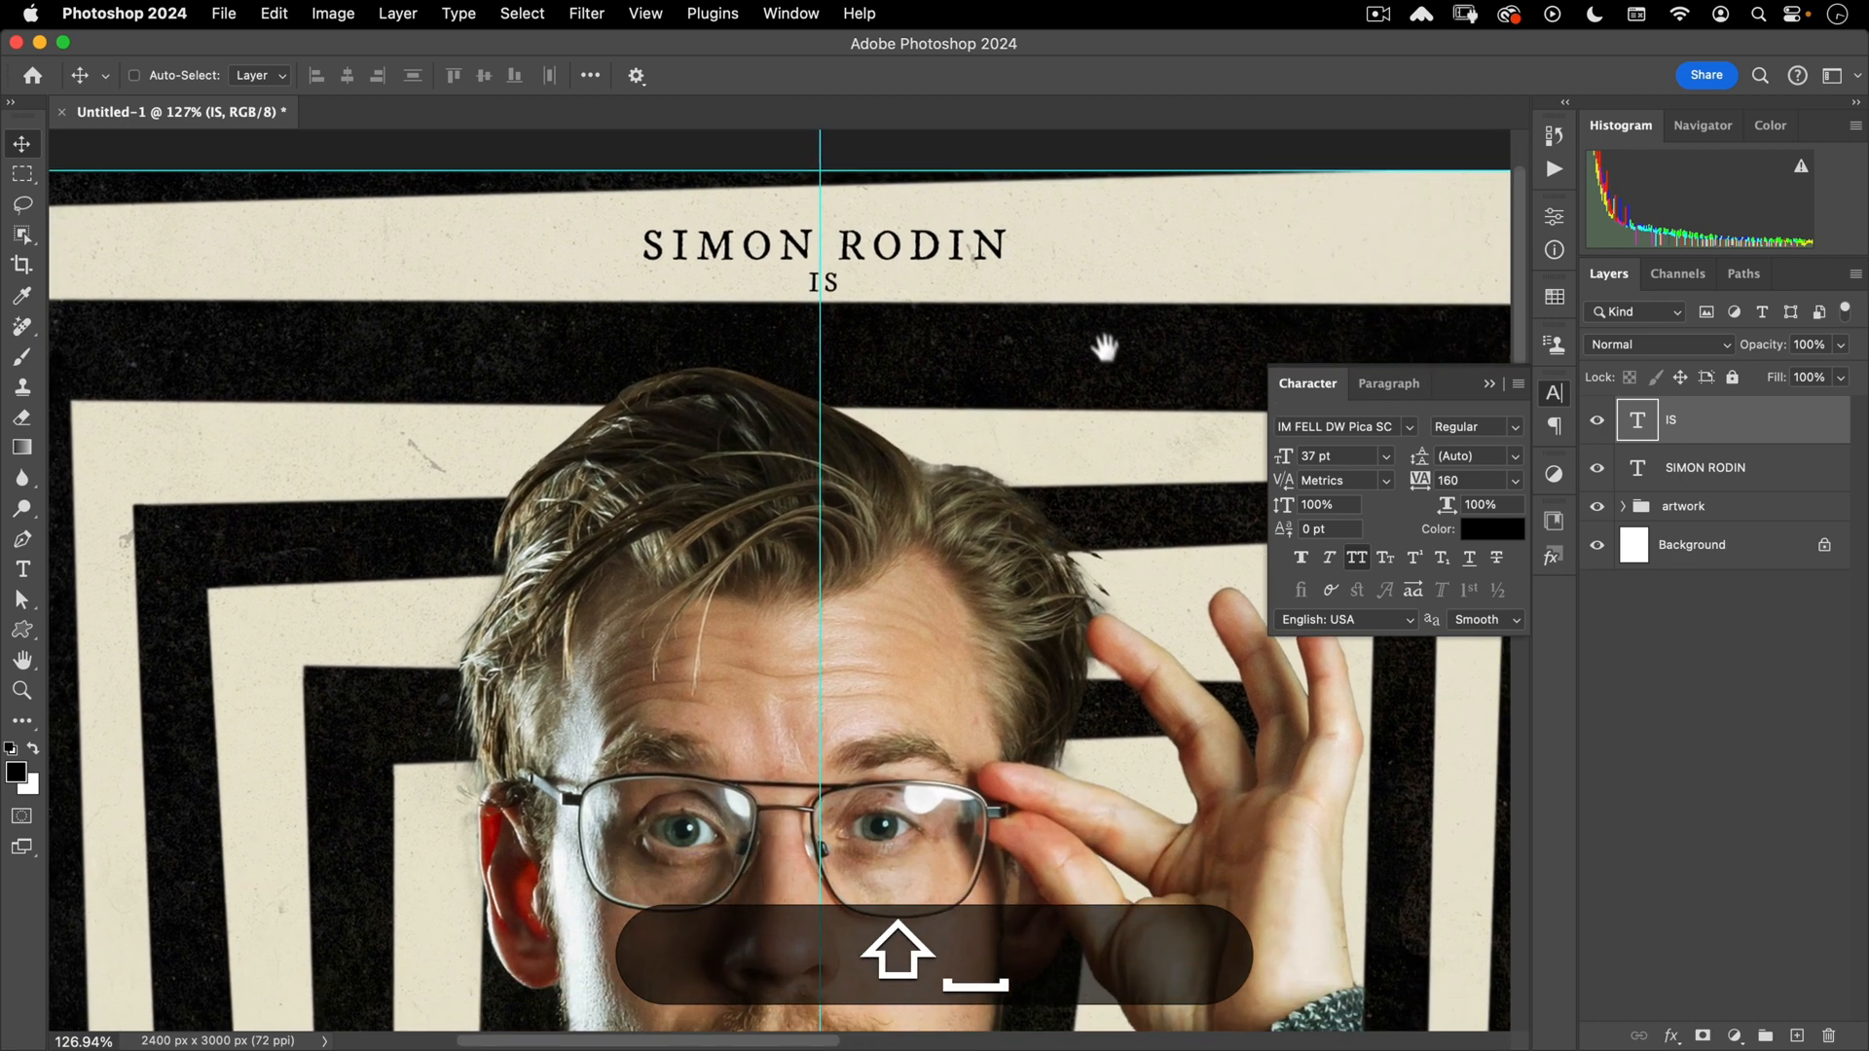
# - Duplicate the name layer straight down the poster below IS
pyautogui.moveTo(1098, 334); pyautogui.dragTo(1018, 442)
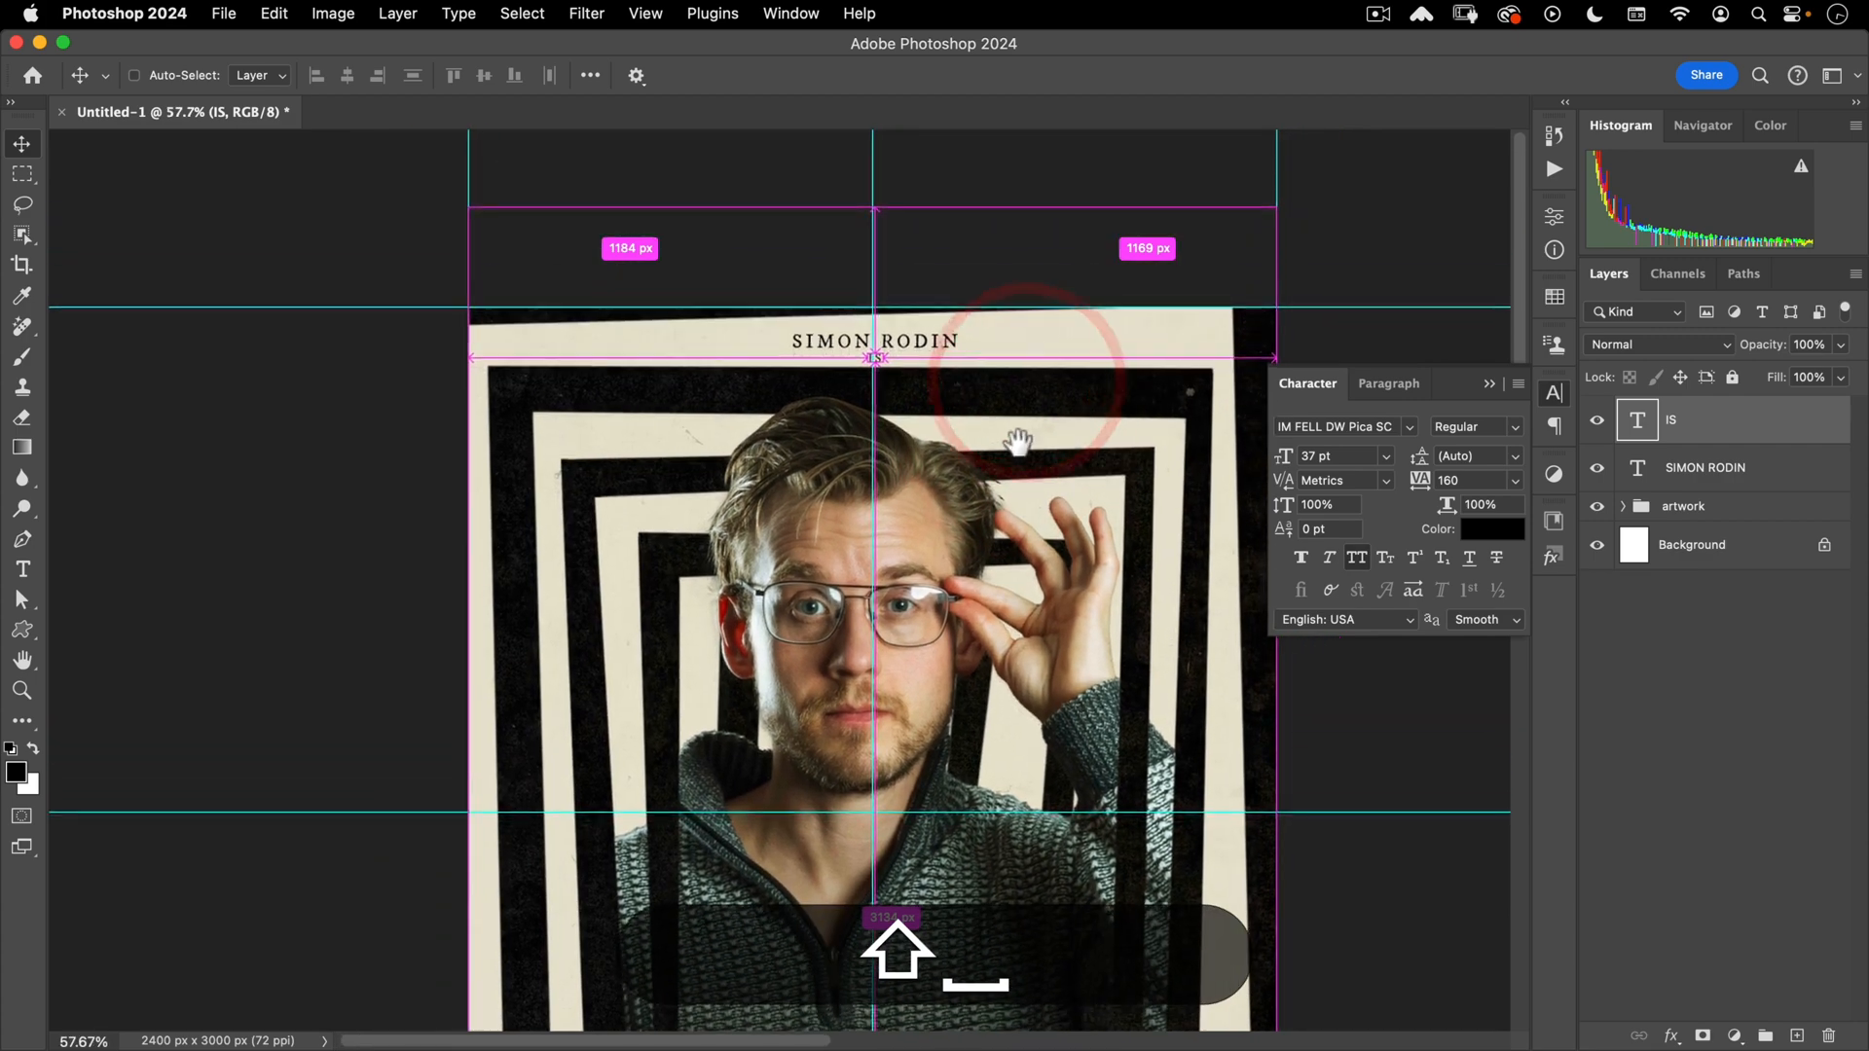
pyautogui.click(1710, 473)
pyautogui.moveTo(935, 321); pyautogui.dragTo(968, 283)
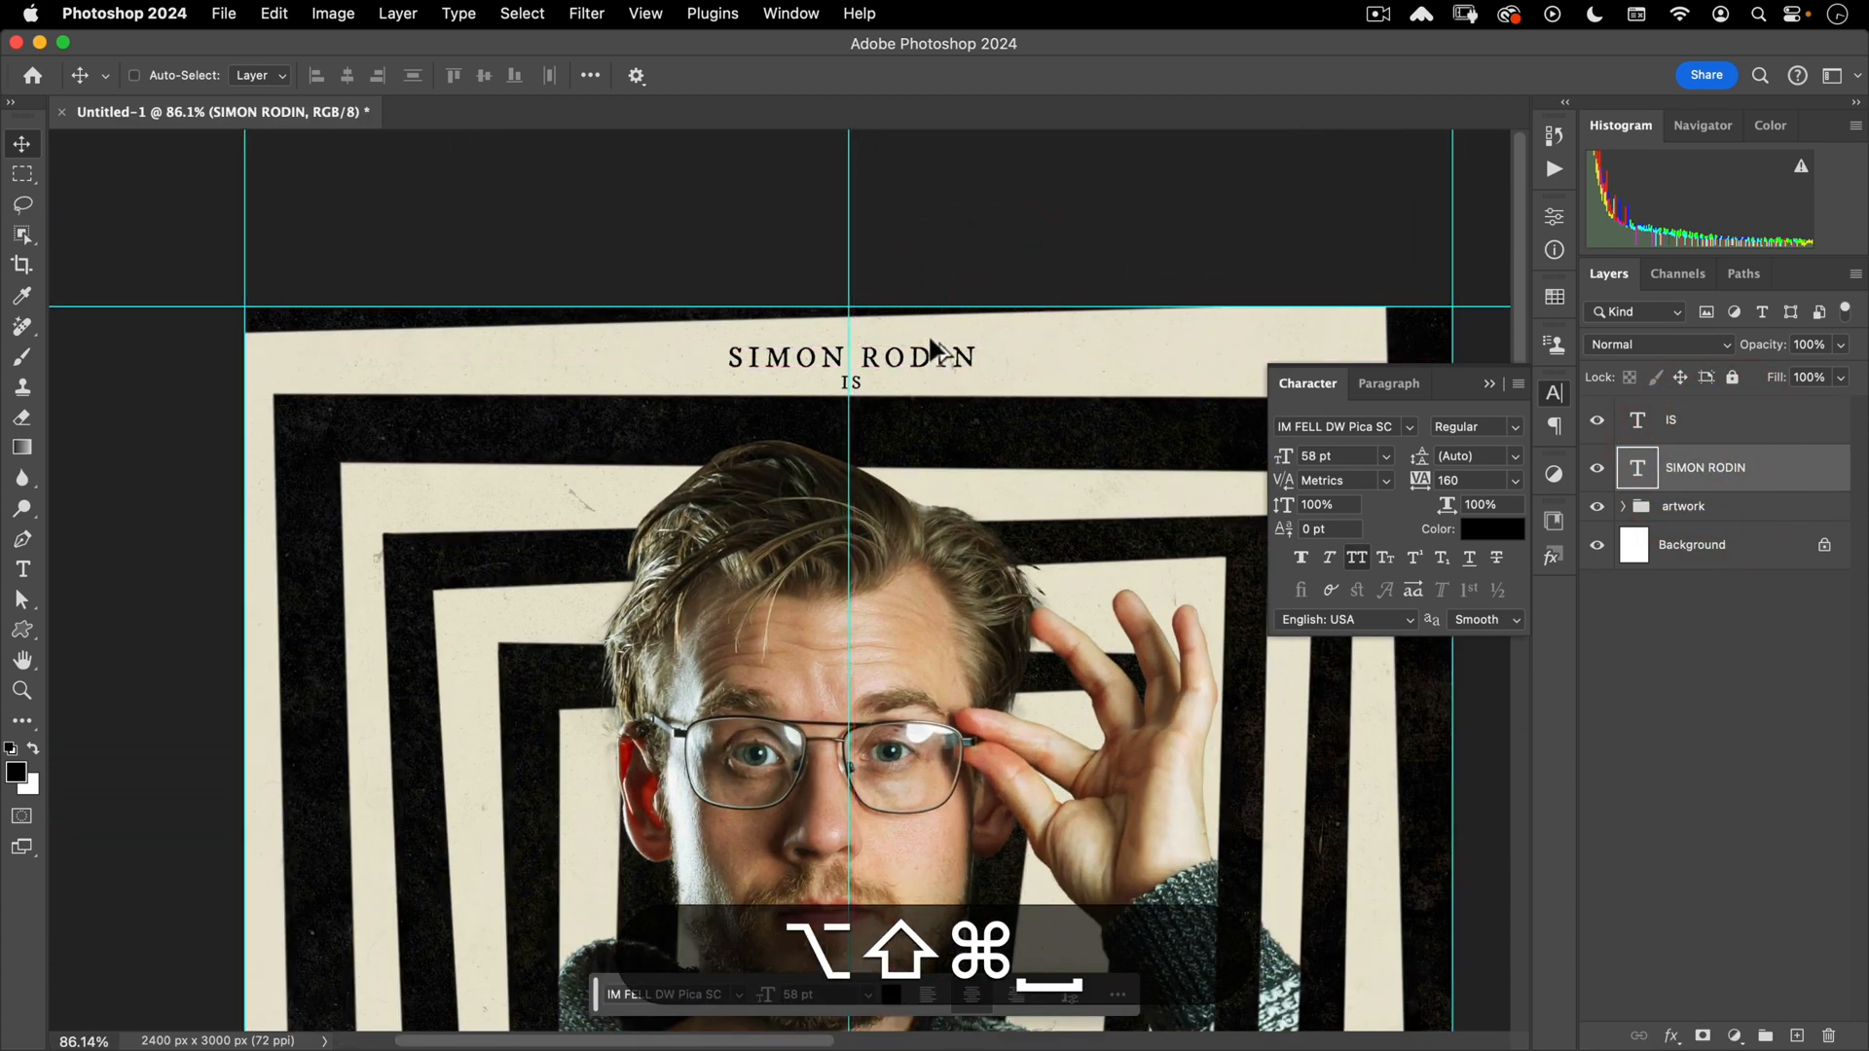
pyautogui.moveTo(932, 348); pyautogui.dragTo(939, 419)
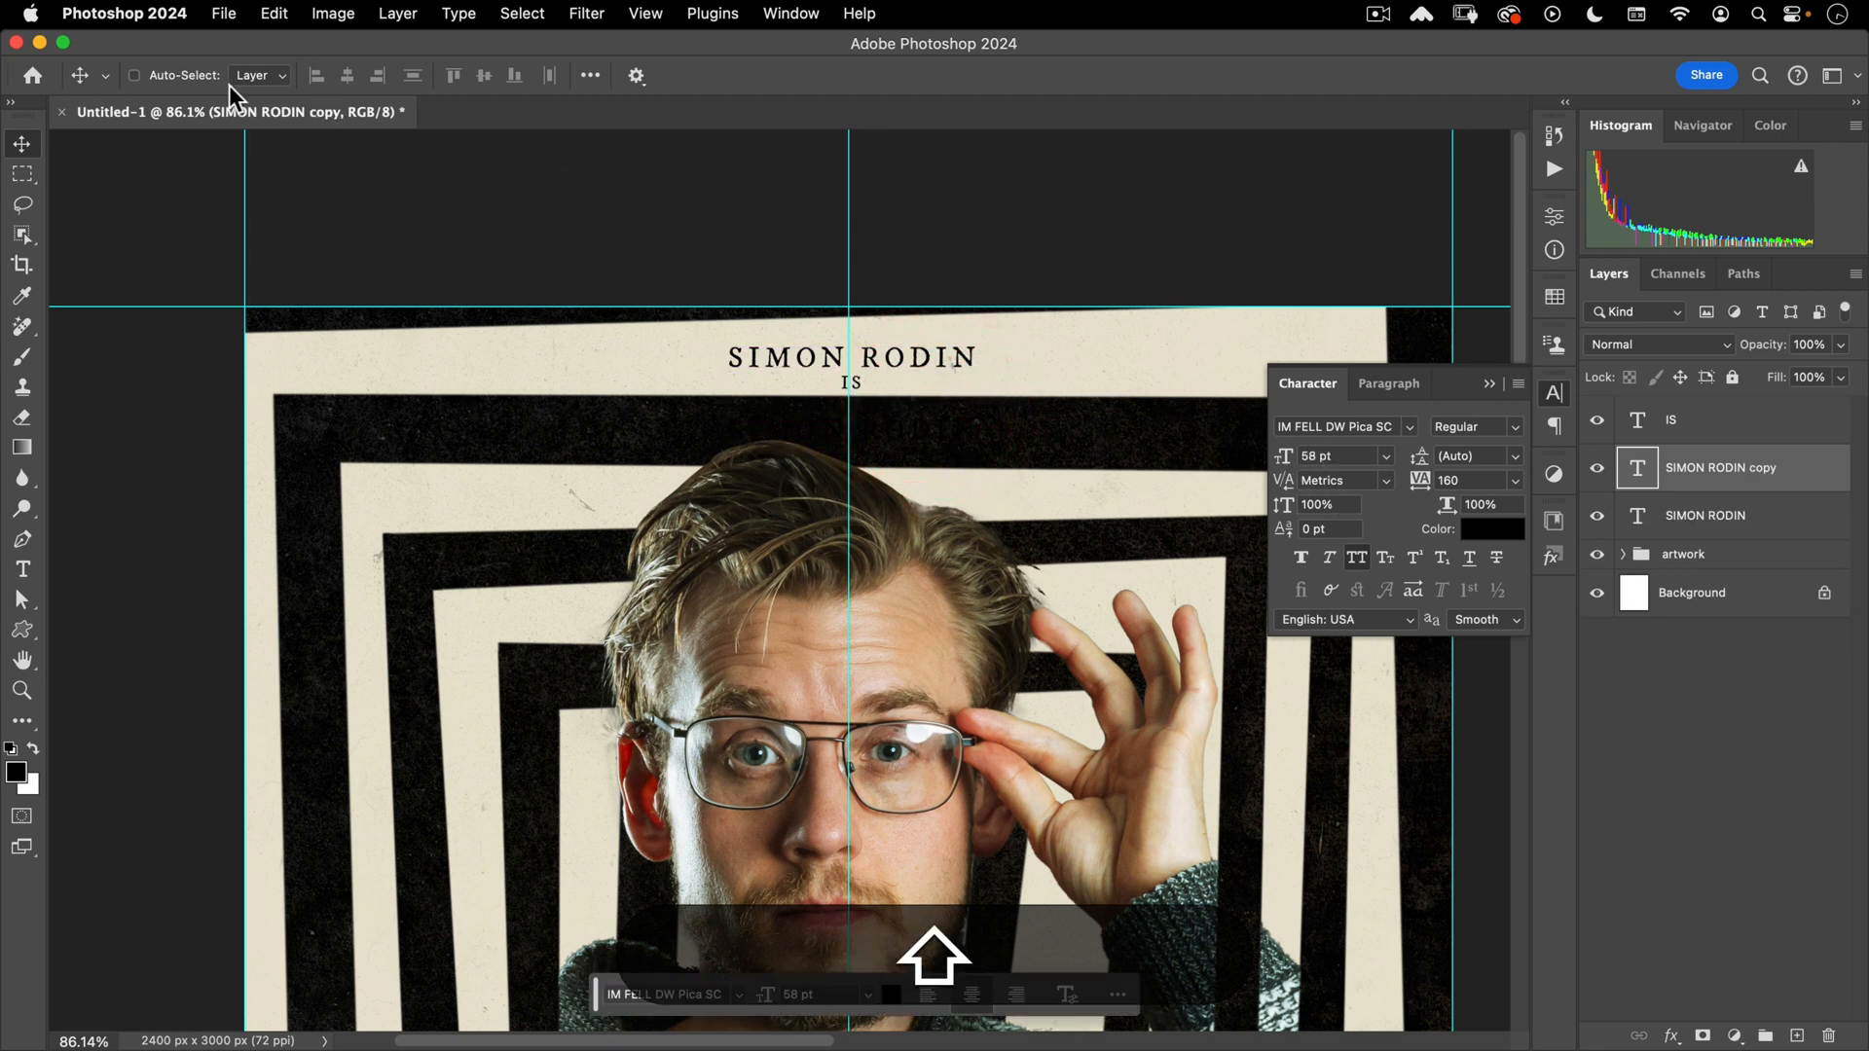
pyautogui.hotkey('shift', 't')
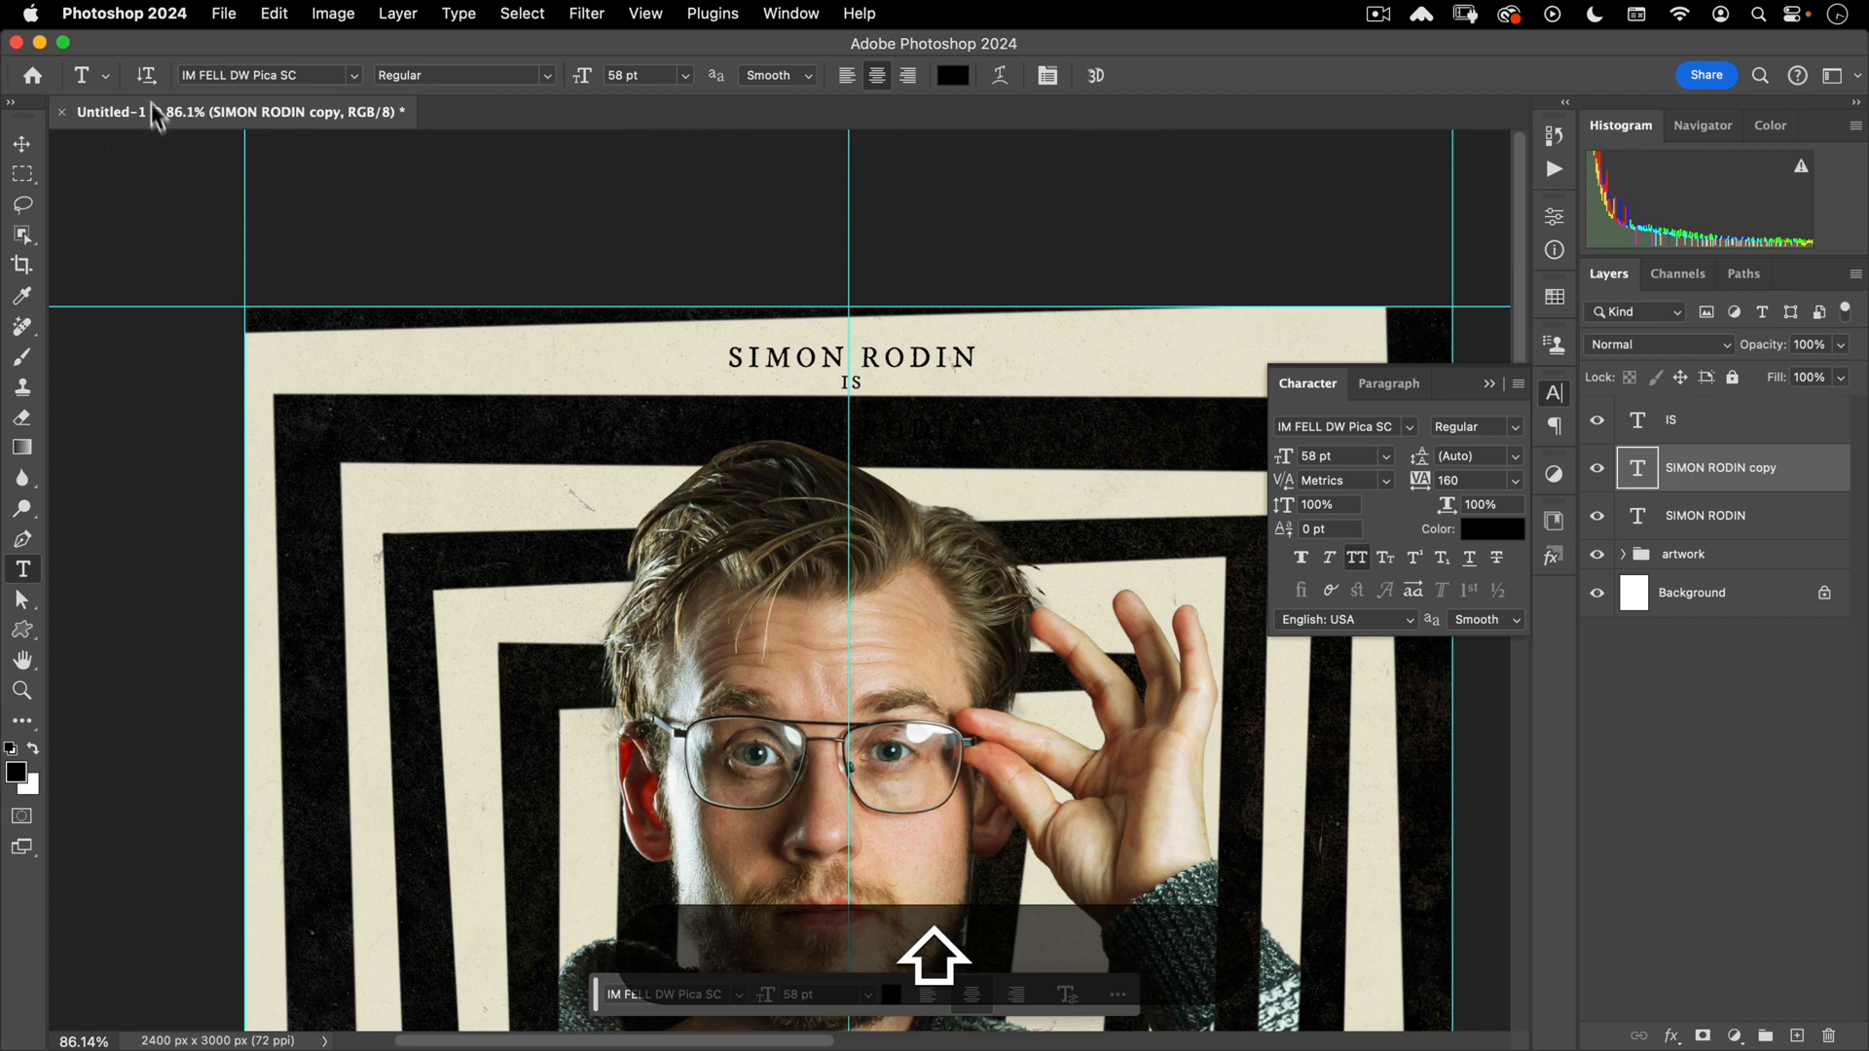
# - Colour the lower name copy lime green (B1E63C) and set it to 103 pt
pyautogui.click(900, 424)
pyautogui.press('super+a')
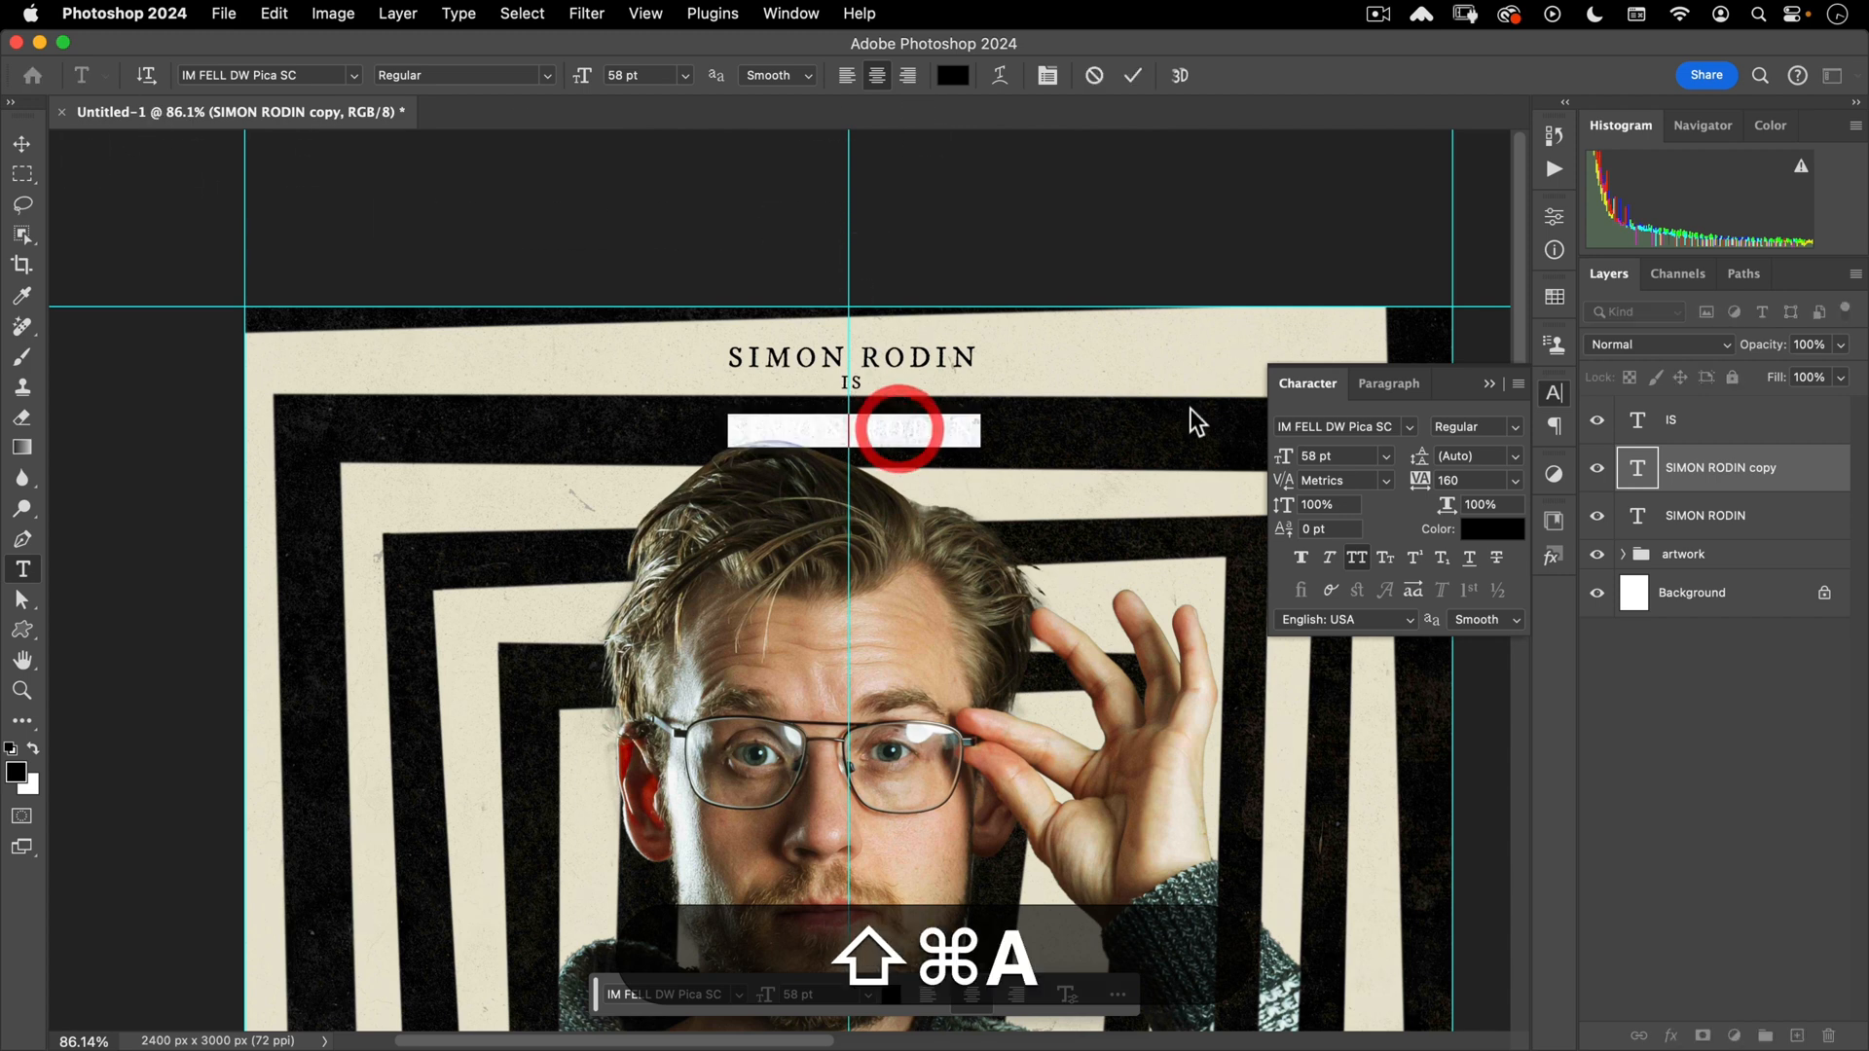
pyautogui.click(952, 76)
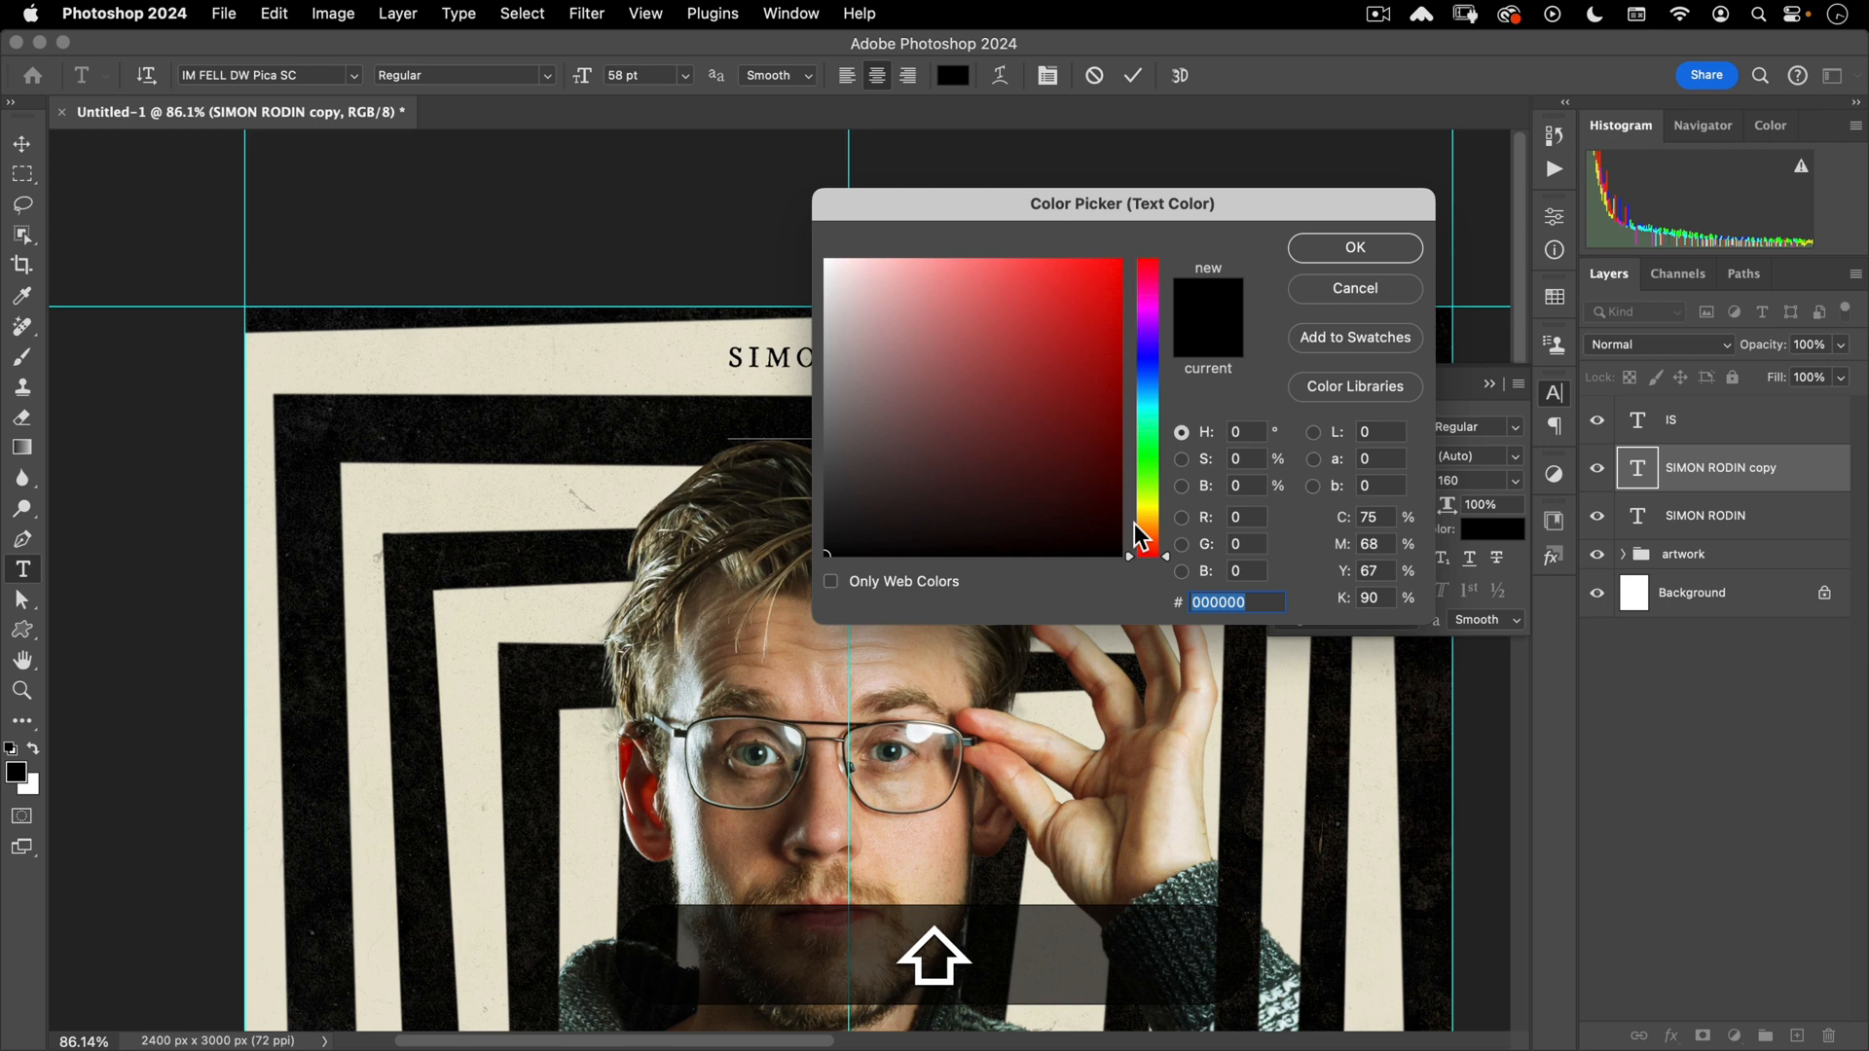
pyautogui.write('B1E')
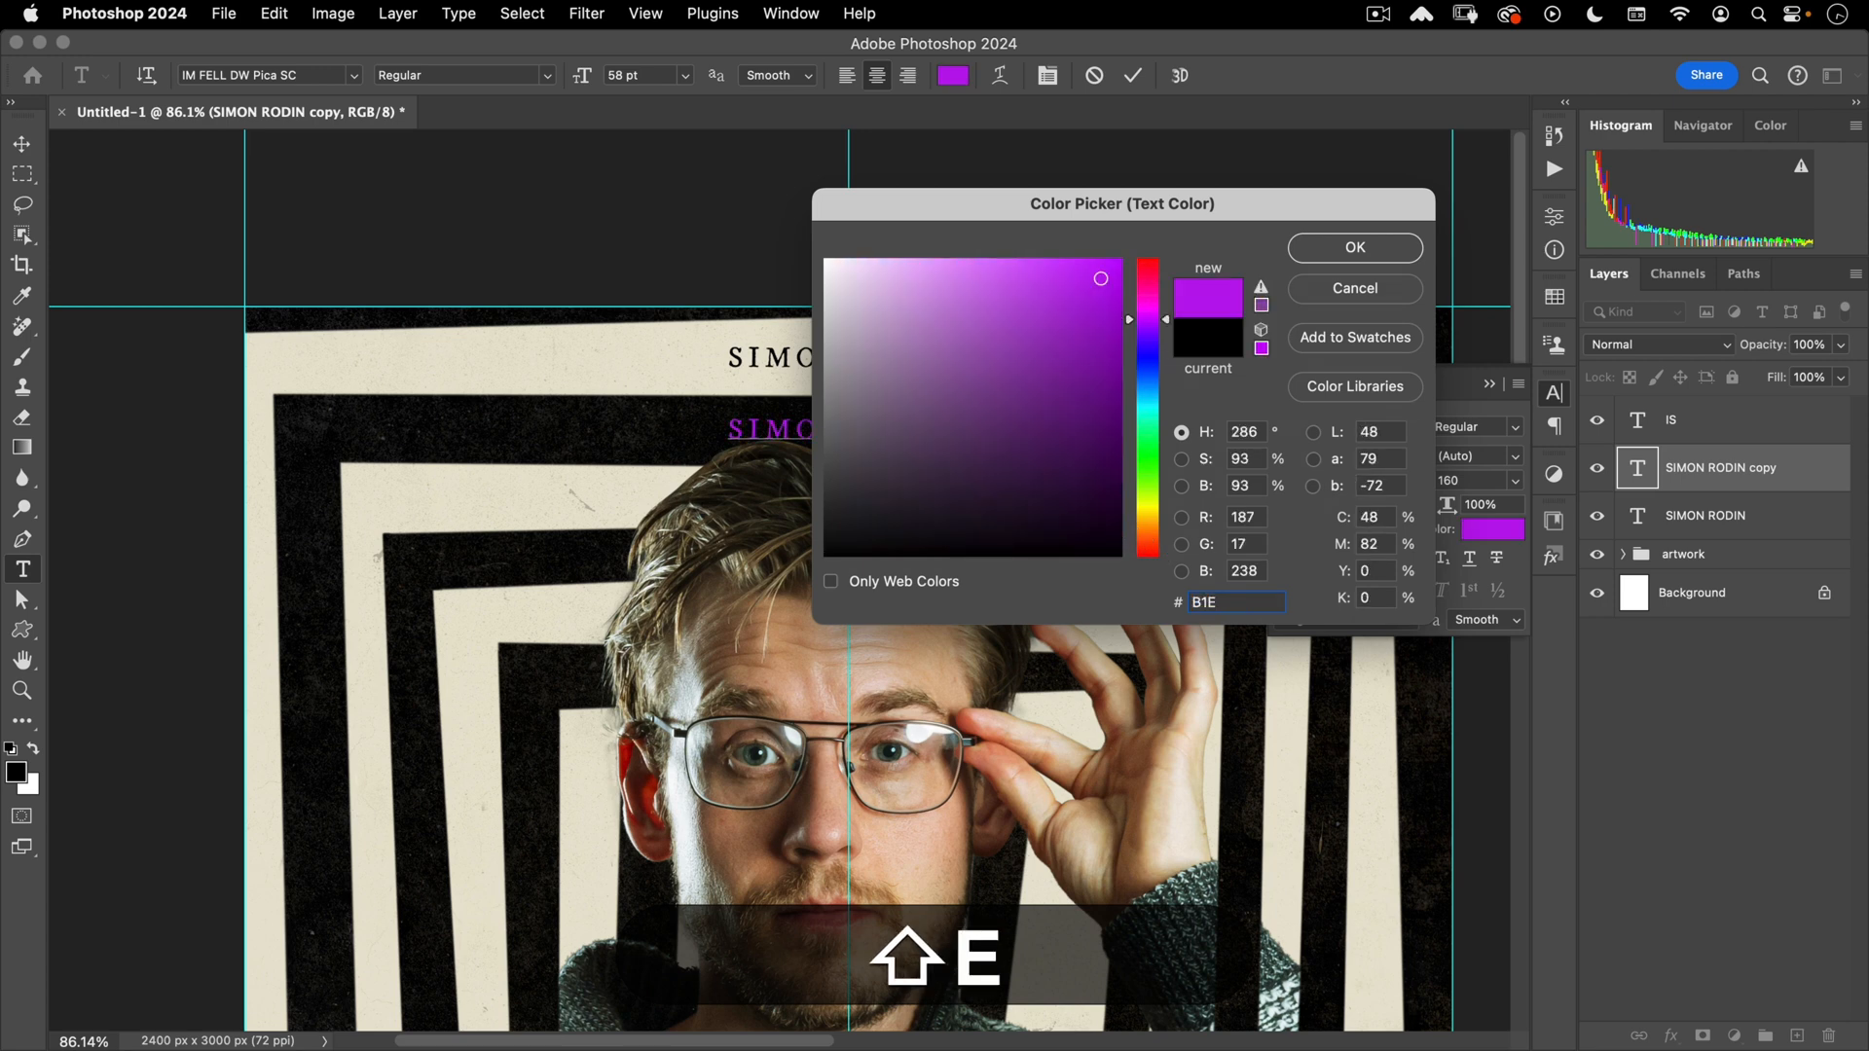
pyautogui.write('63C')
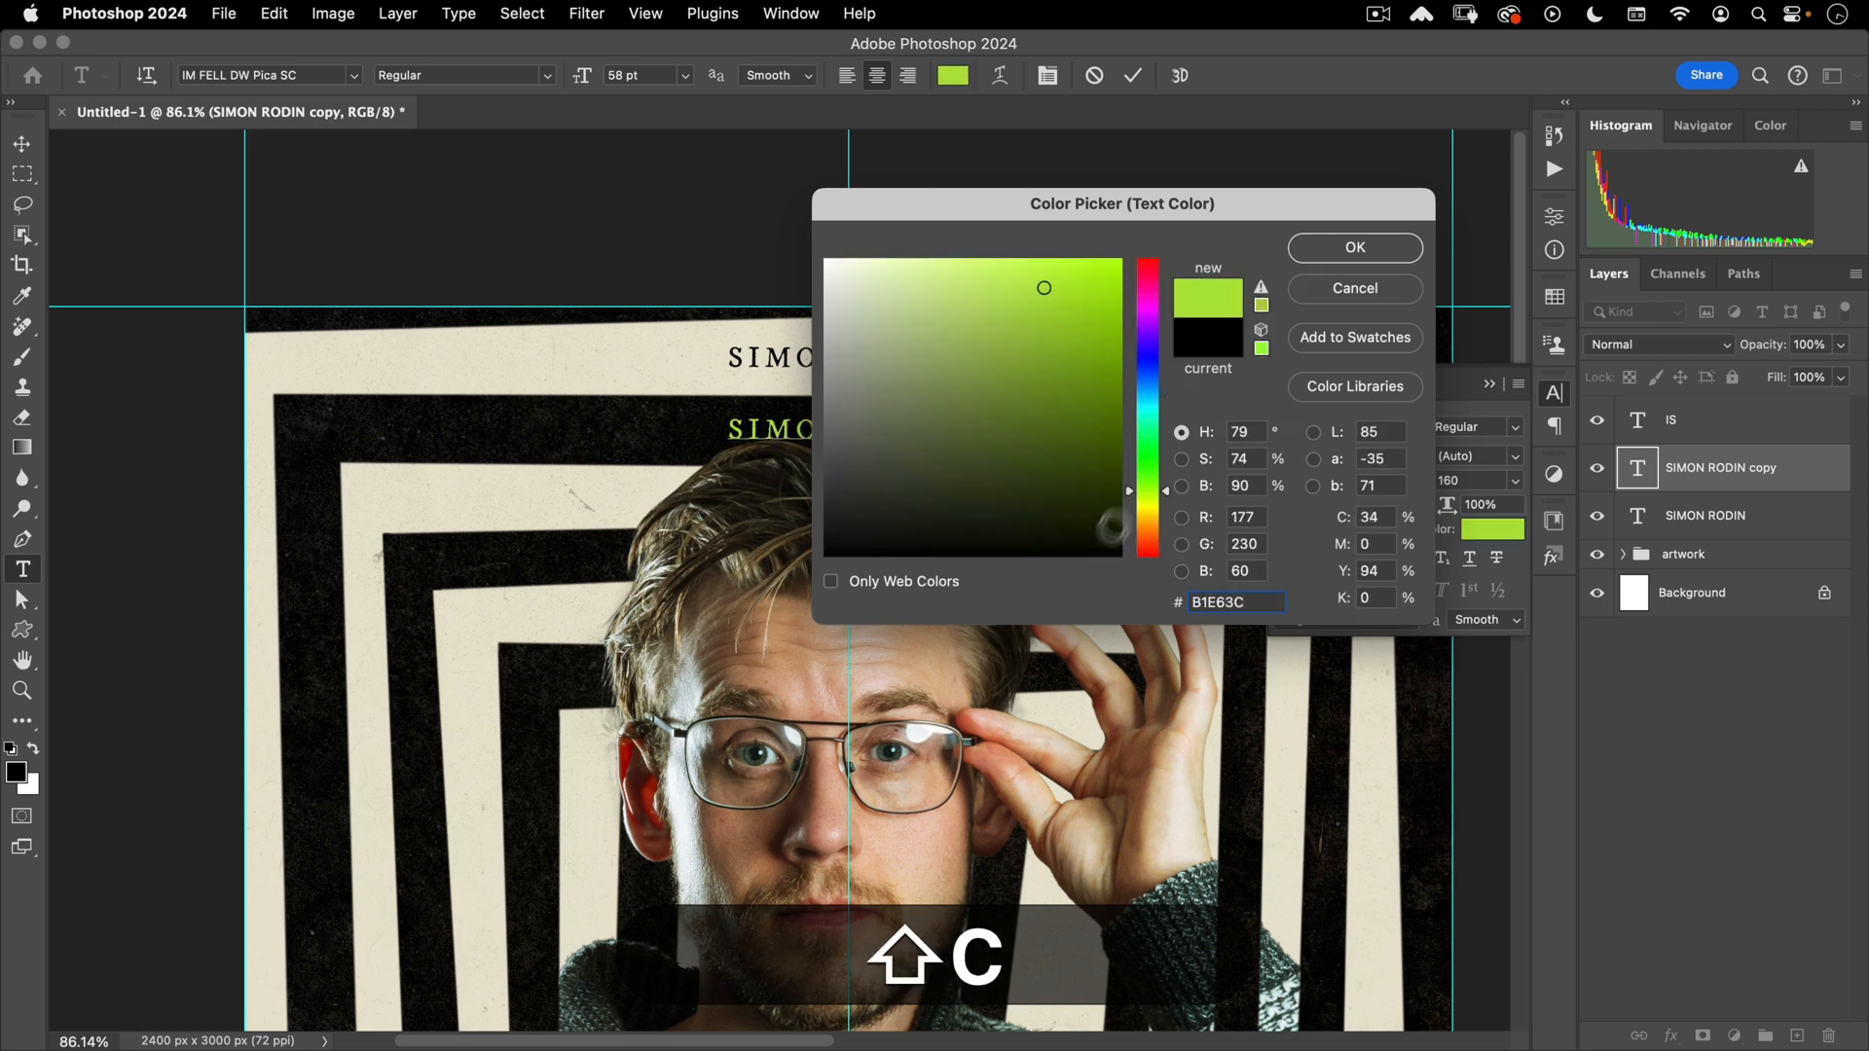
pyautogui.click(1355, 248)
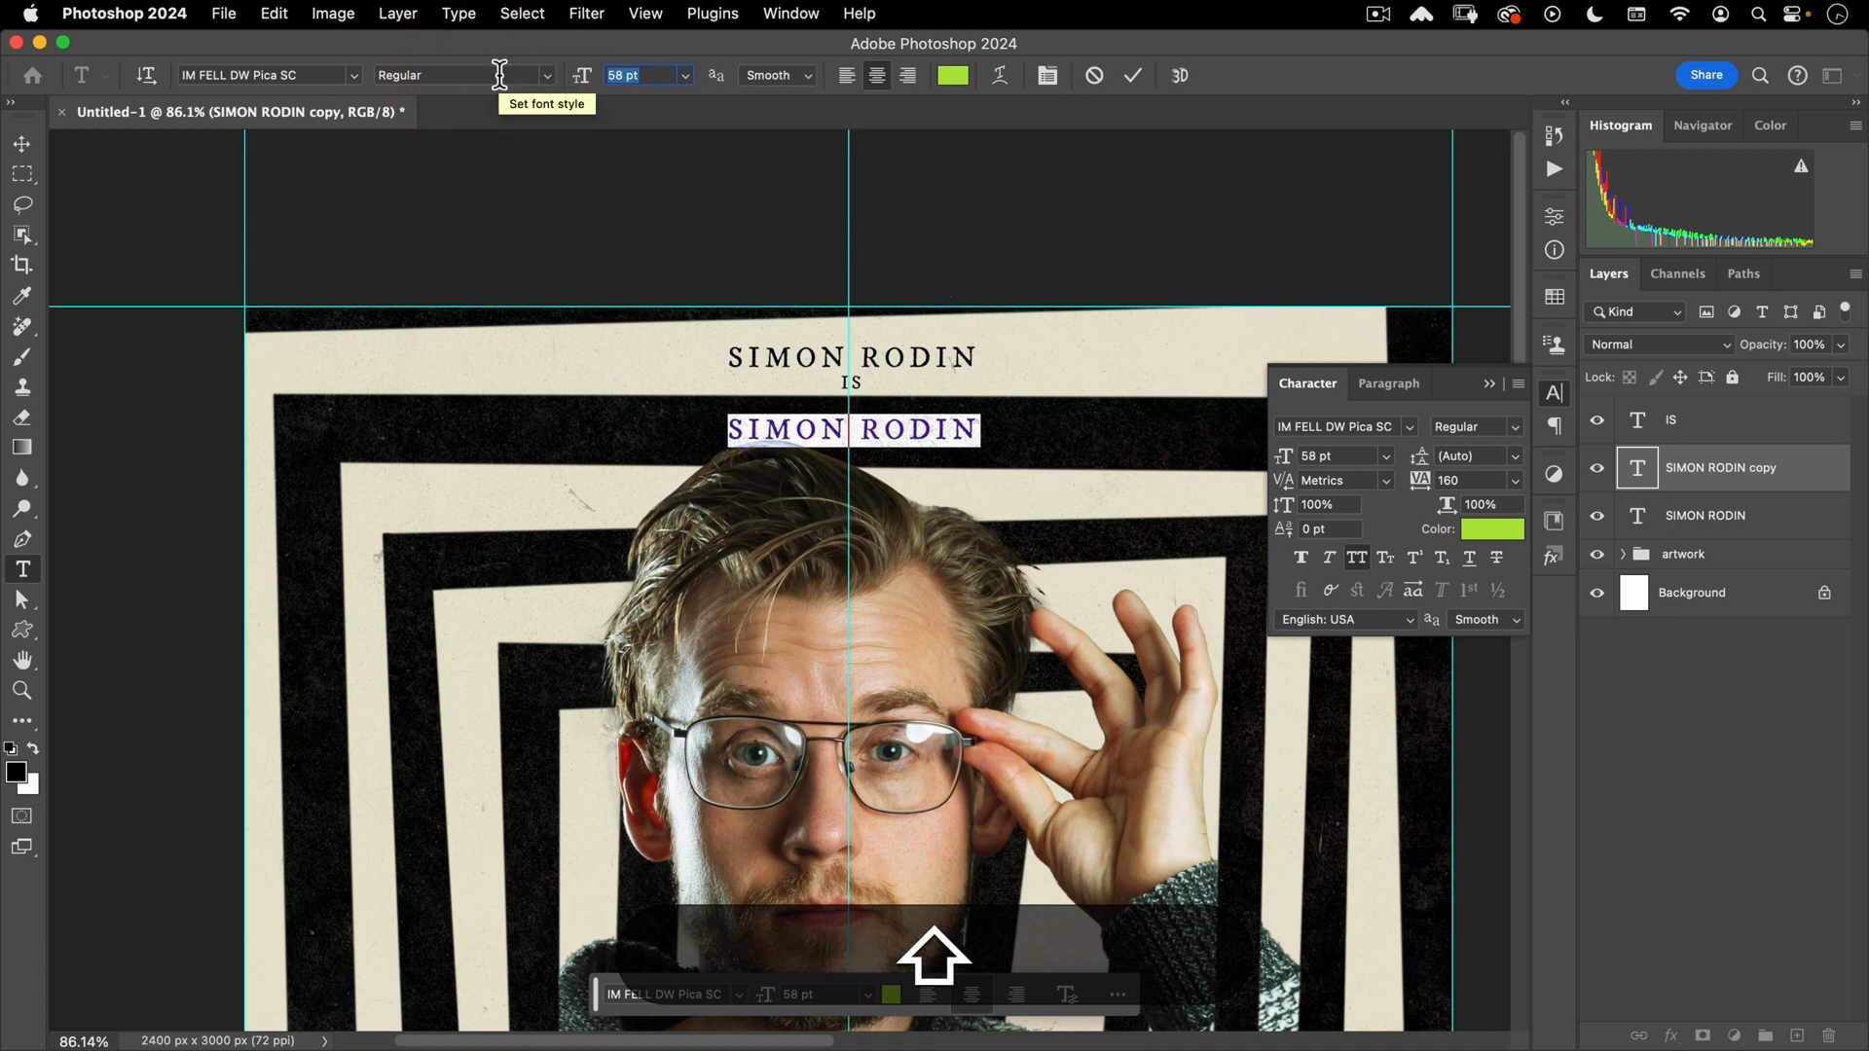
pyautogui.write('103')
pyautogui.press('Return')
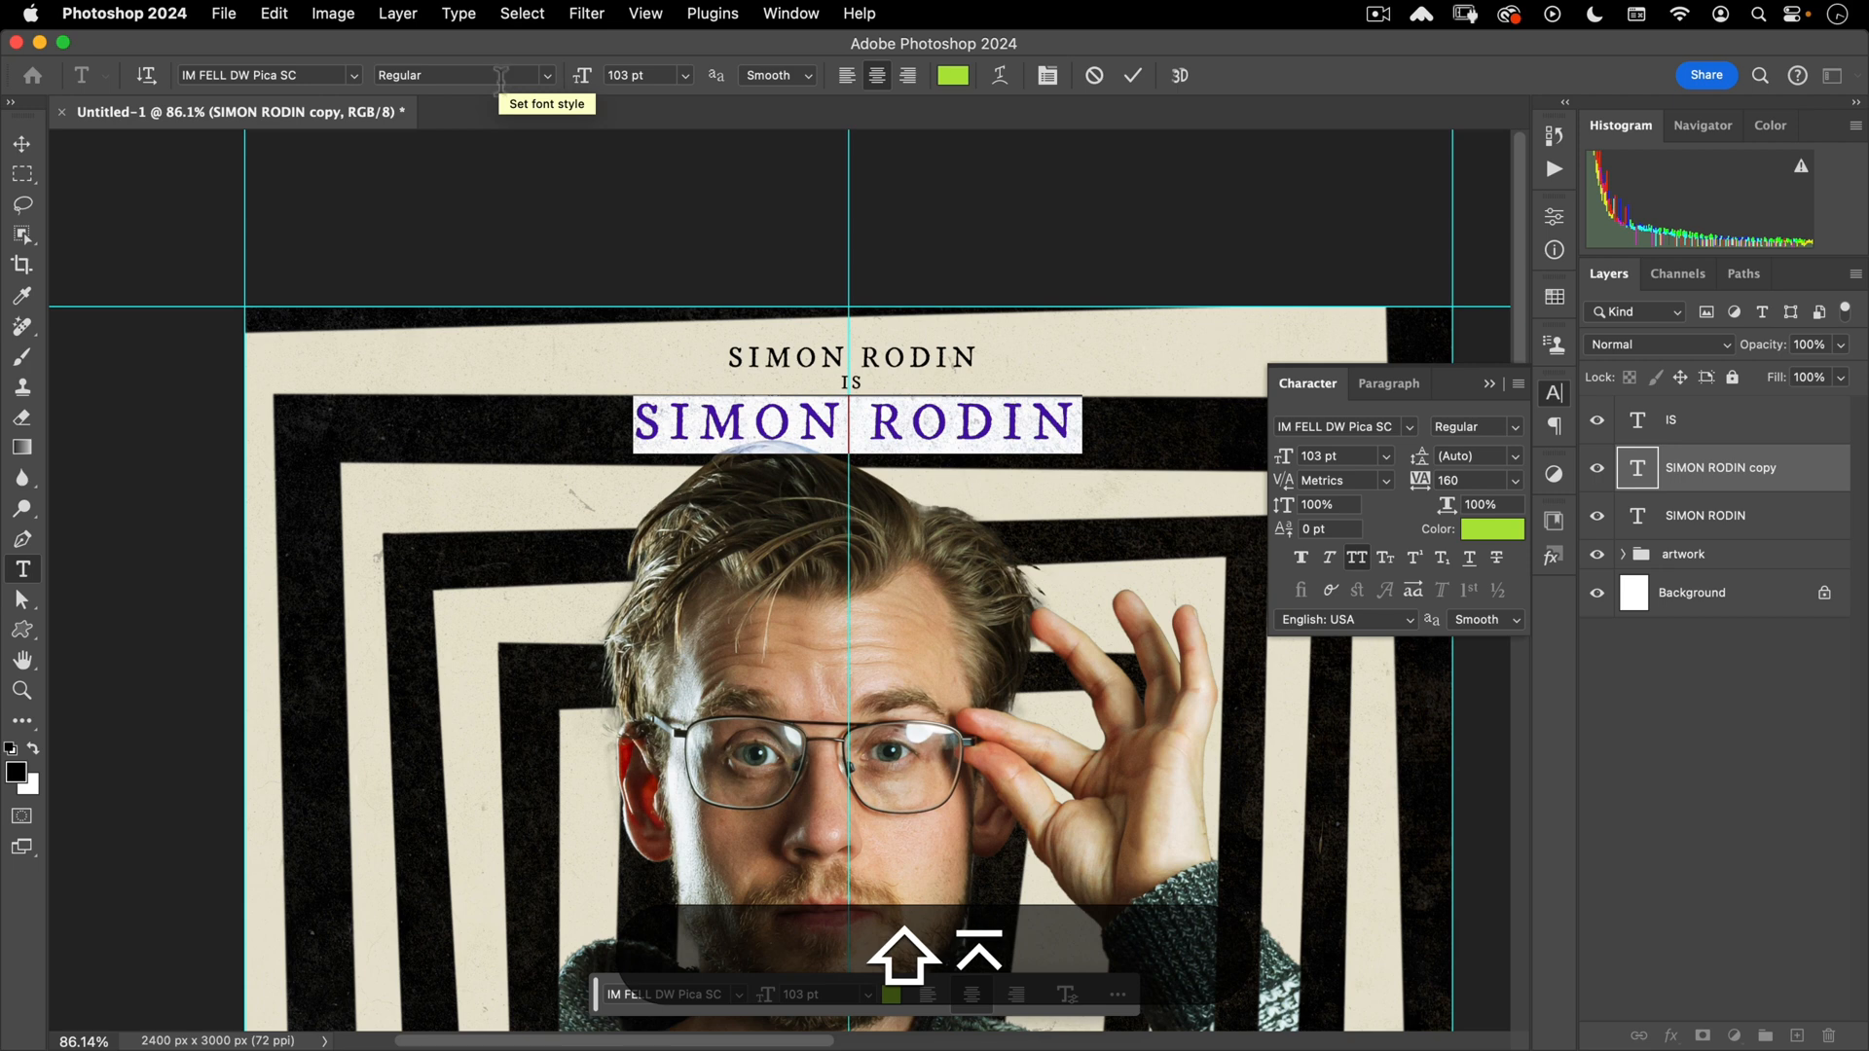
# - Fine-tune the green line's vertical position with small nudges
pyautogui.click(21, 144)
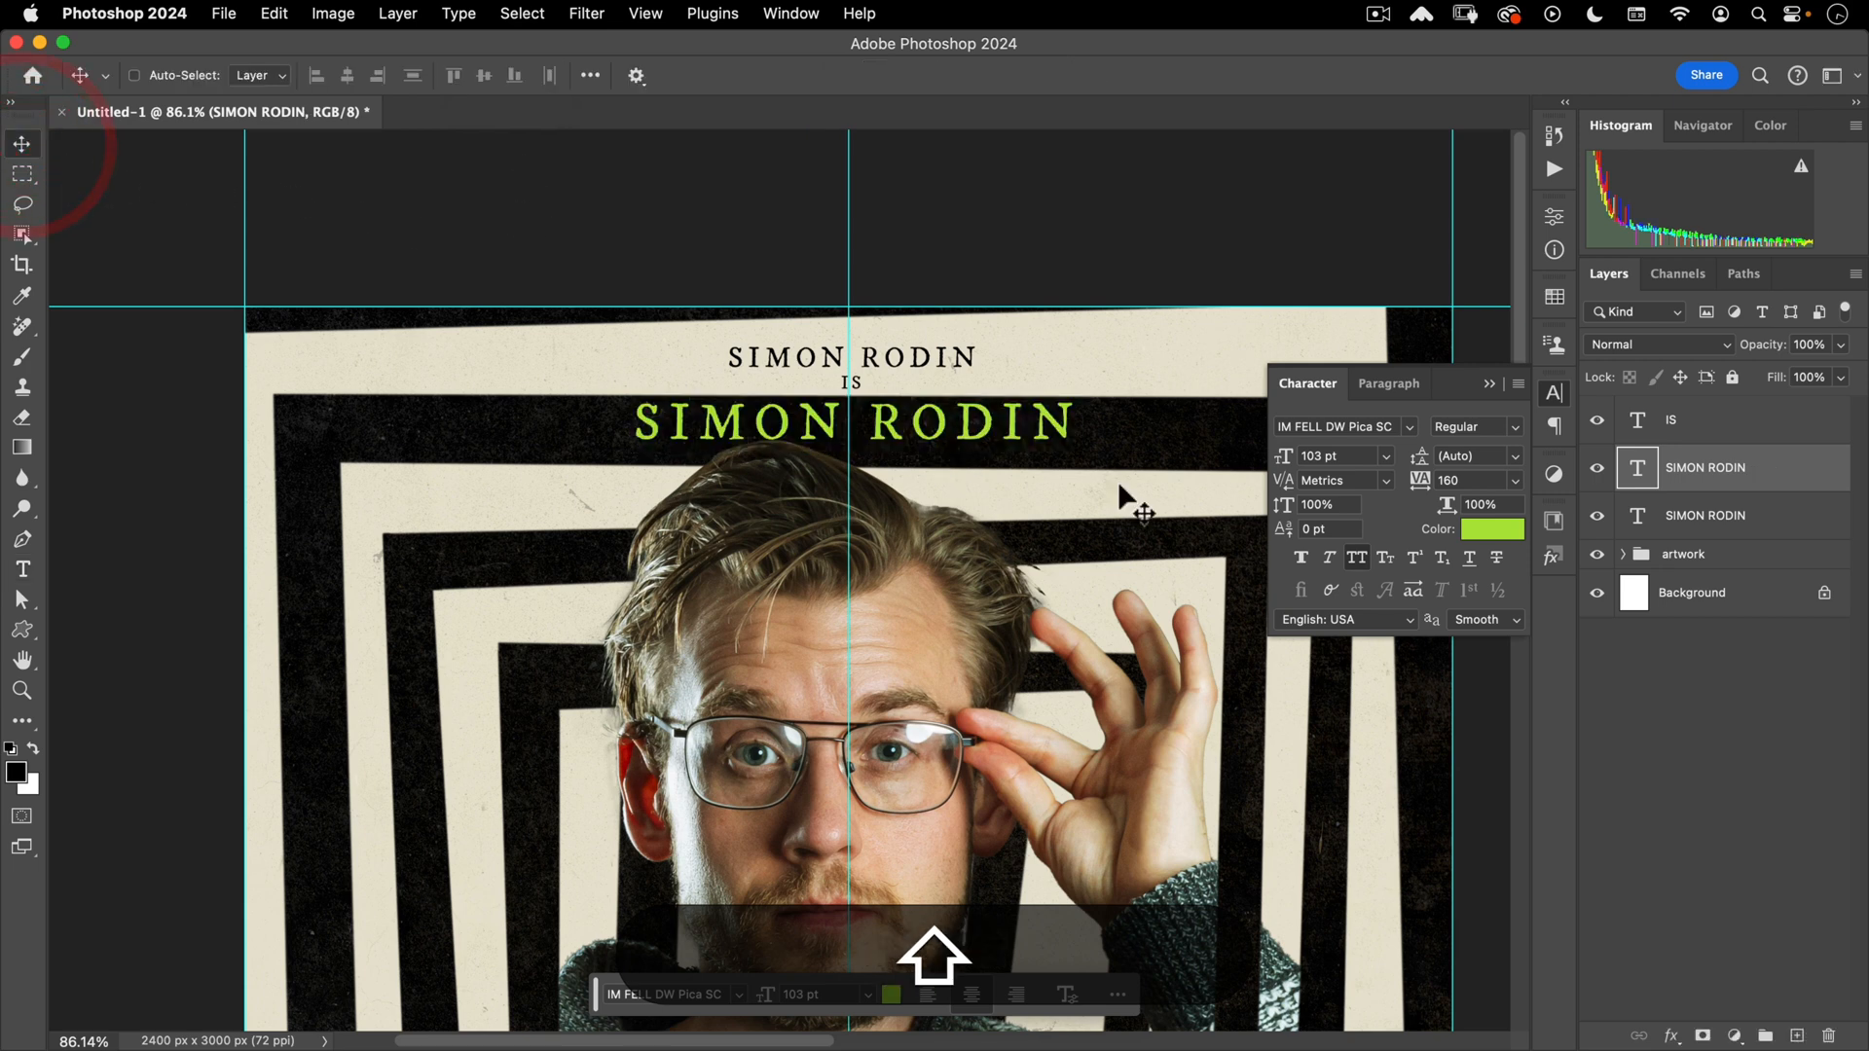
pyautogui.hotkey('shift', 'Down')
pyautogui.hotkey('shift', 'Up')
pyautogui.hotkey('shift', 'Down')
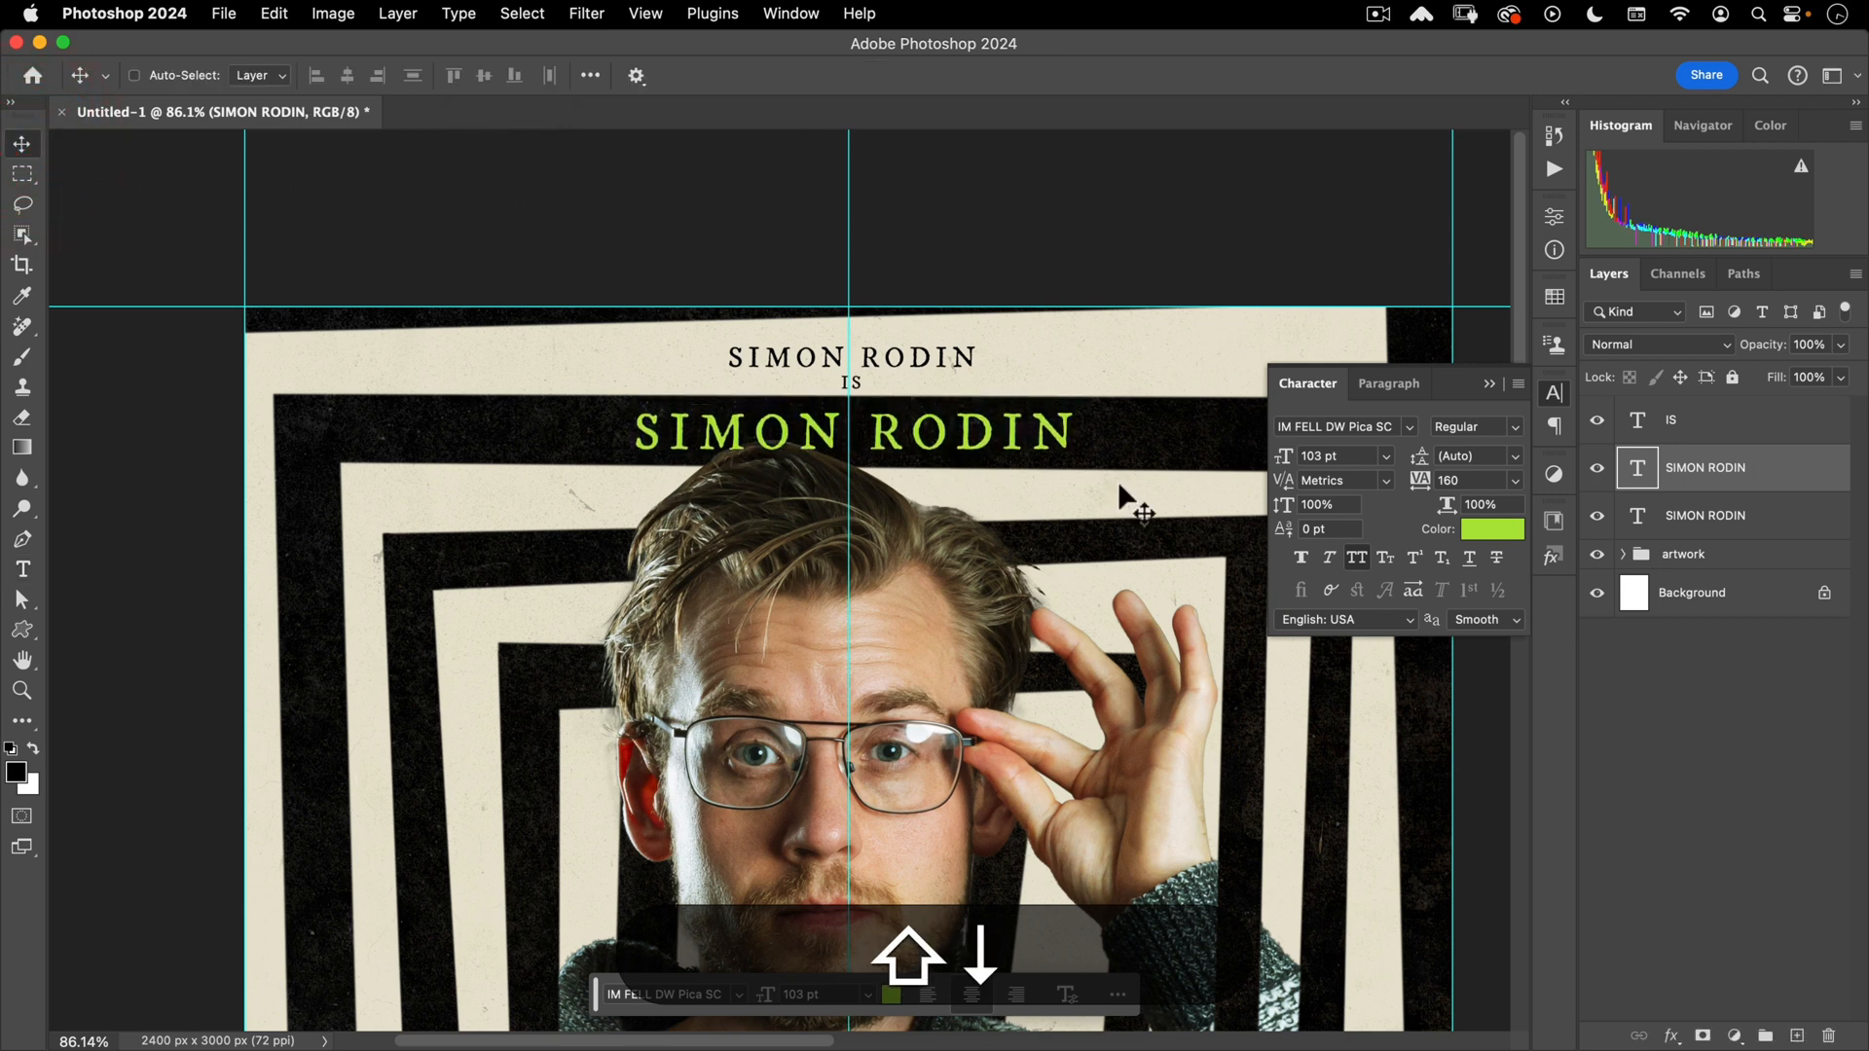
pyautogui.hotkey('shift', 'Up')
# - Retype the green line as SCHOOL TEACHER
pyautogui.hotkey('shift', 't')
pyautogui.click(896, 429)
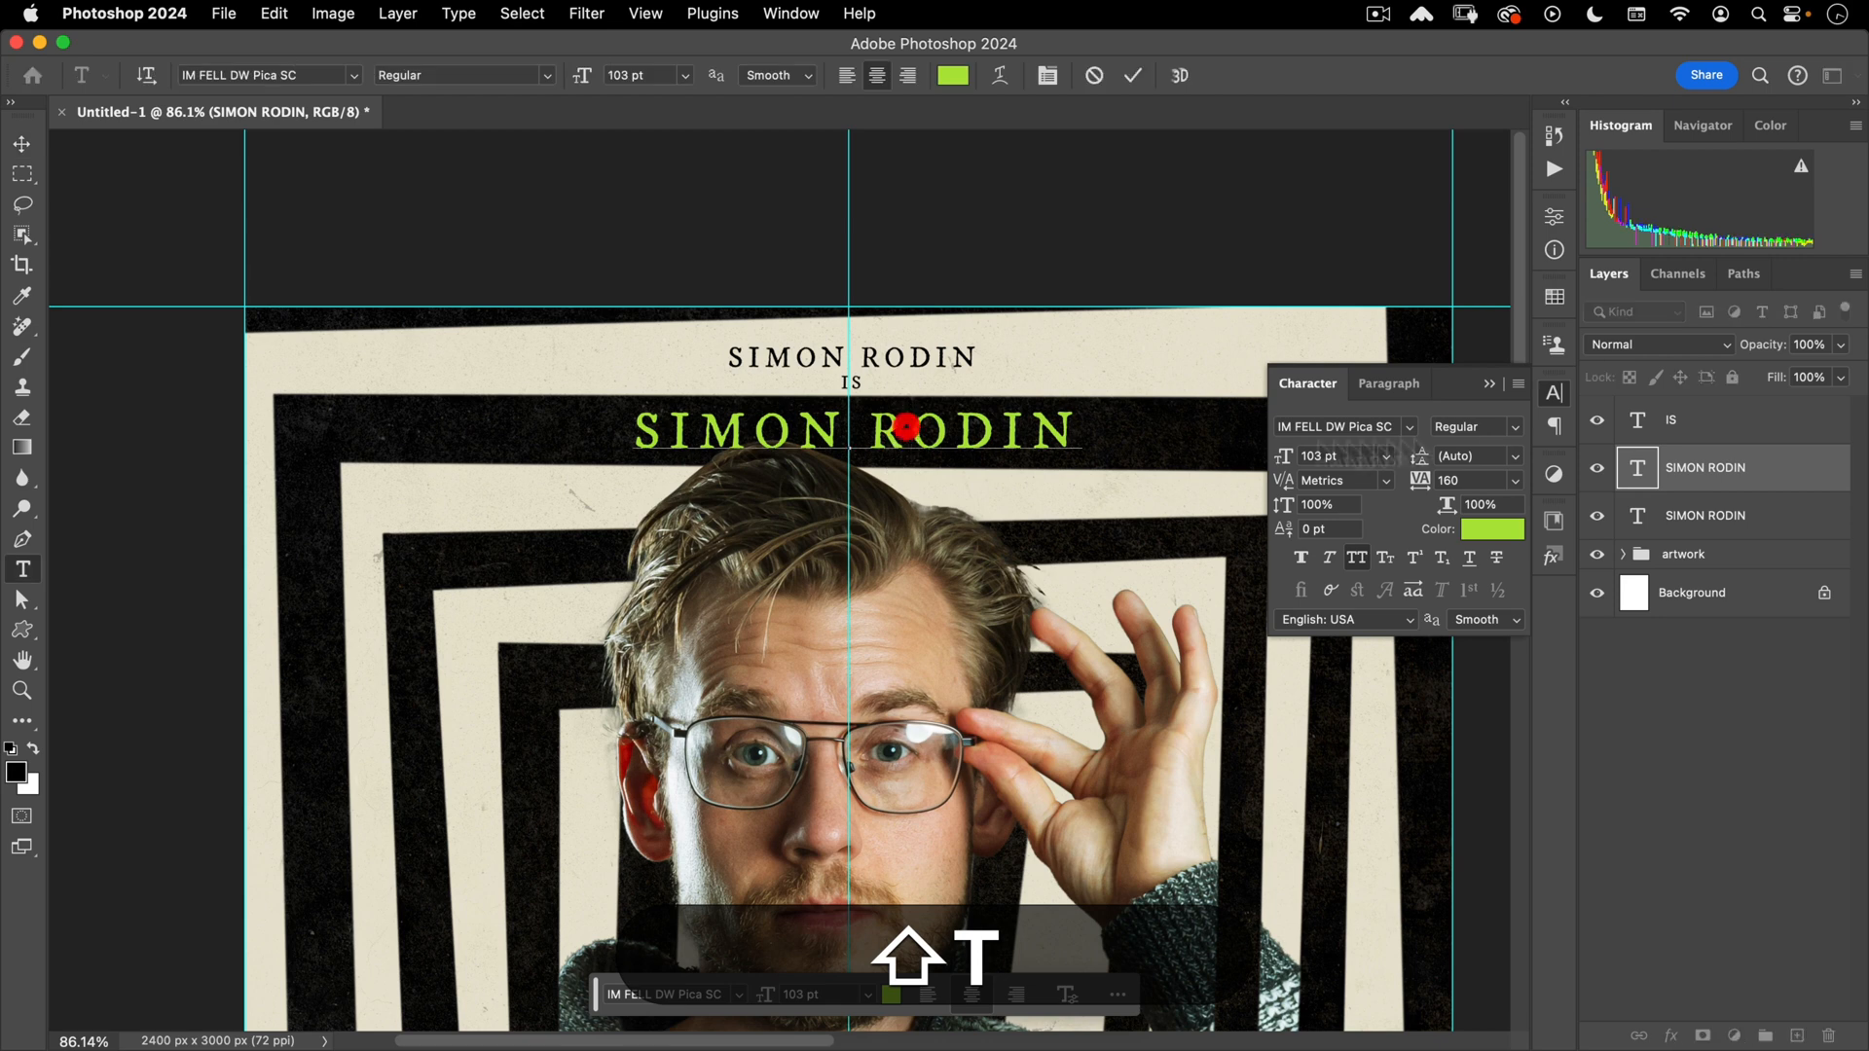
pyautogui.press('shift+super+a')
pyautogui.write('S')
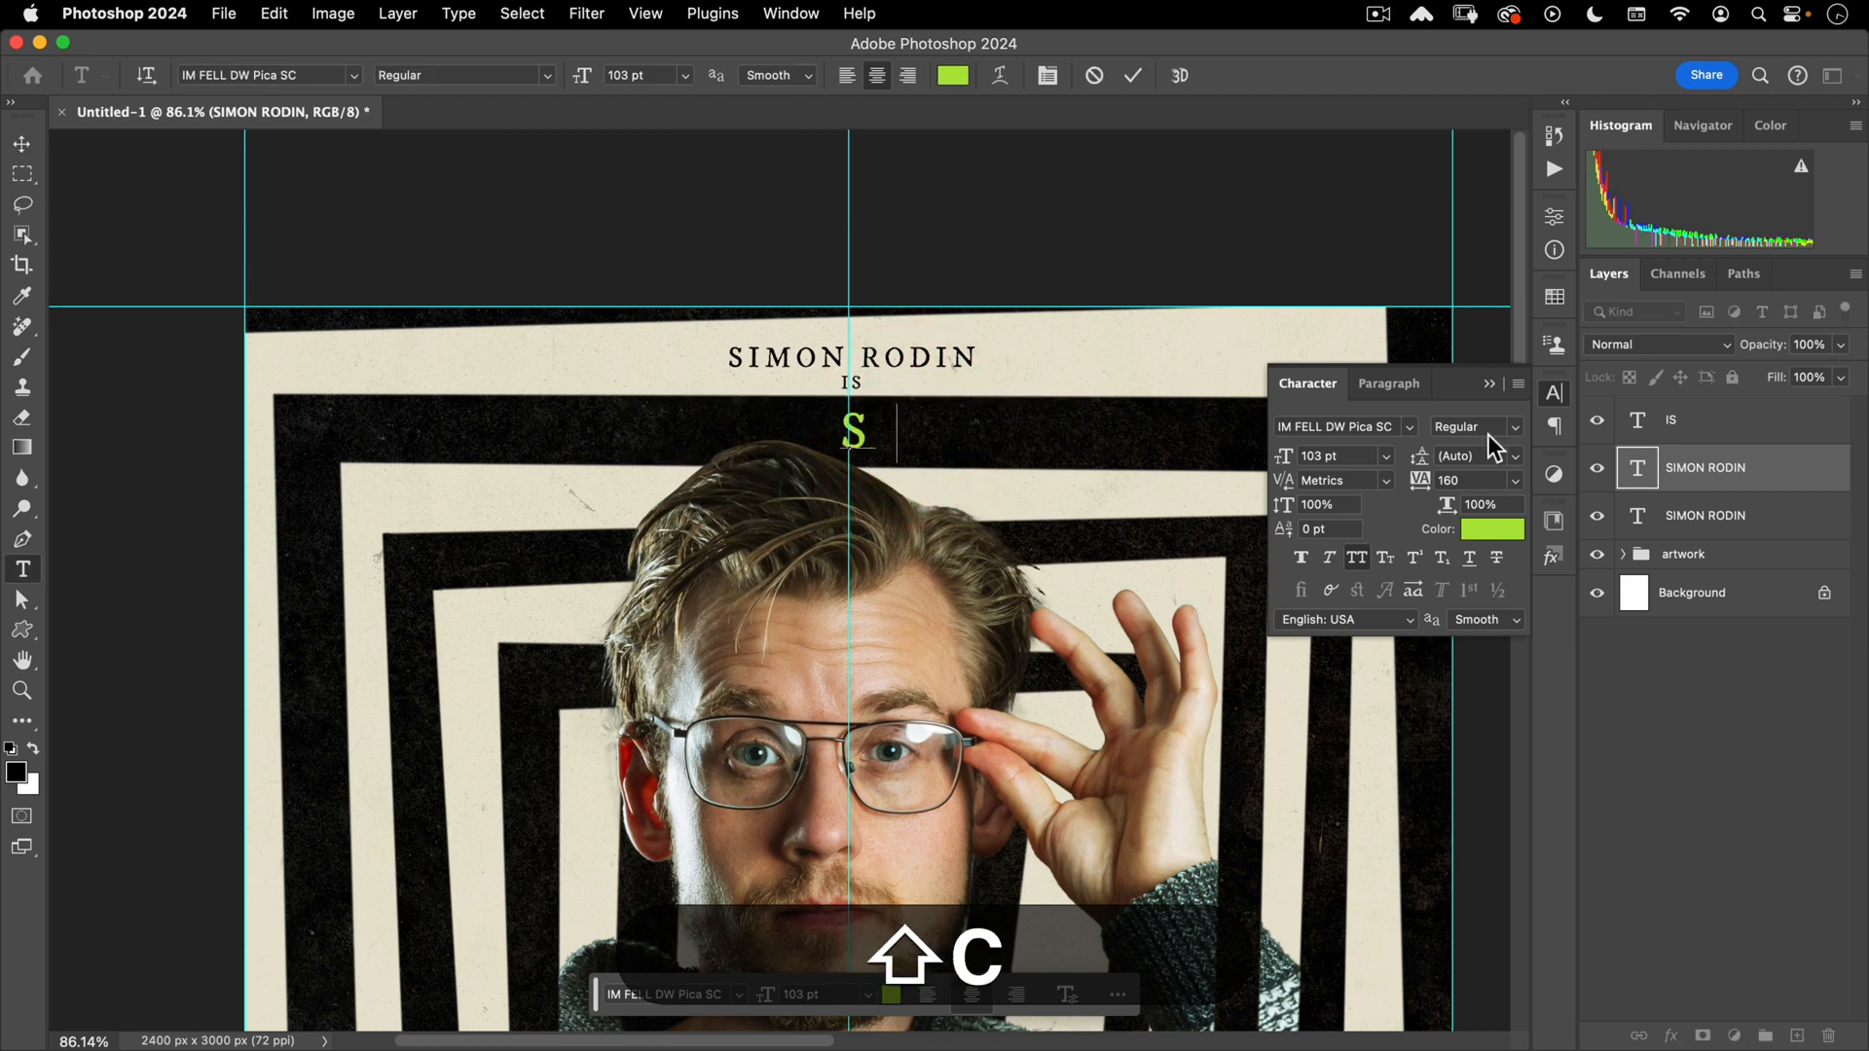
pyautogui.write('CHOOL TEACHER')
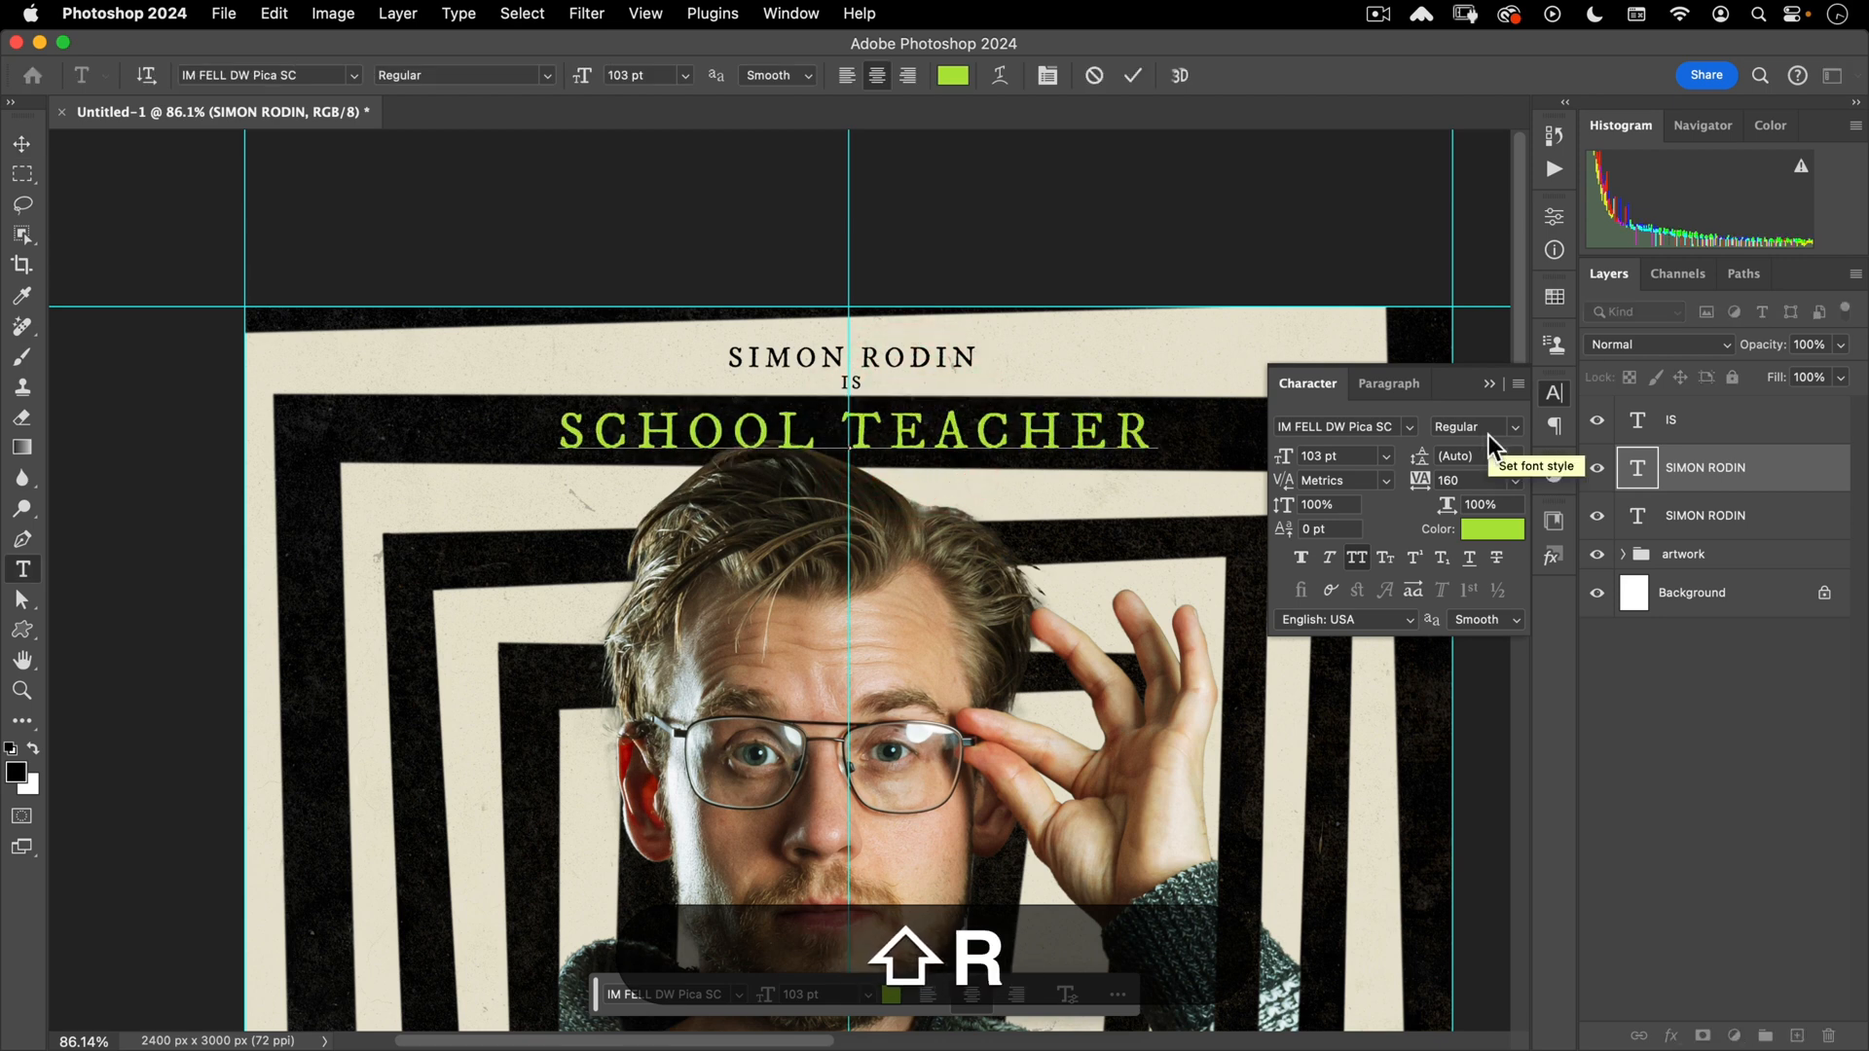
pyautogui.press('KP_Enter')
pyautogui.hotkey('shift', 'v')
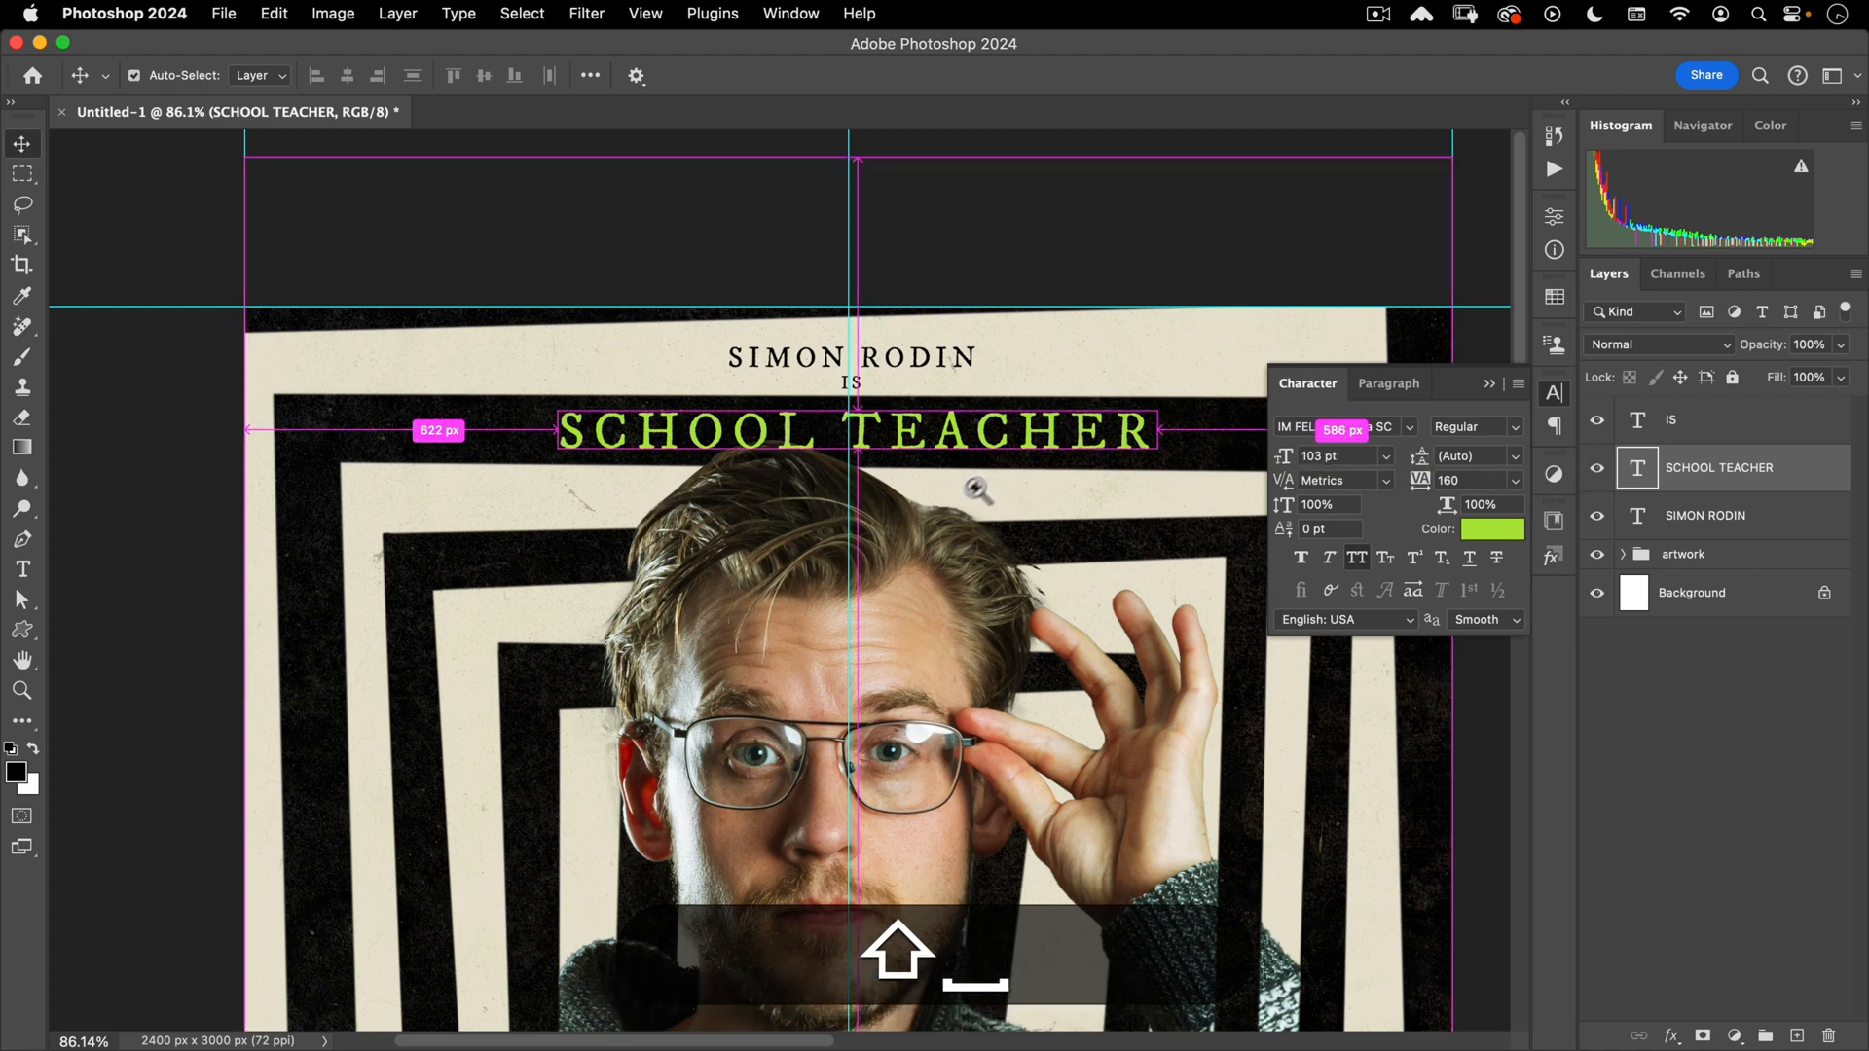
# - Open the subject smart object and scale the portrait slightly smaller from the top
pyautogui.moveTo(978, 490); pyautogui.dragTo(934, 531)
pyautogui.moveTo(1023, 572); pyautogui.dragTo(970, 417)
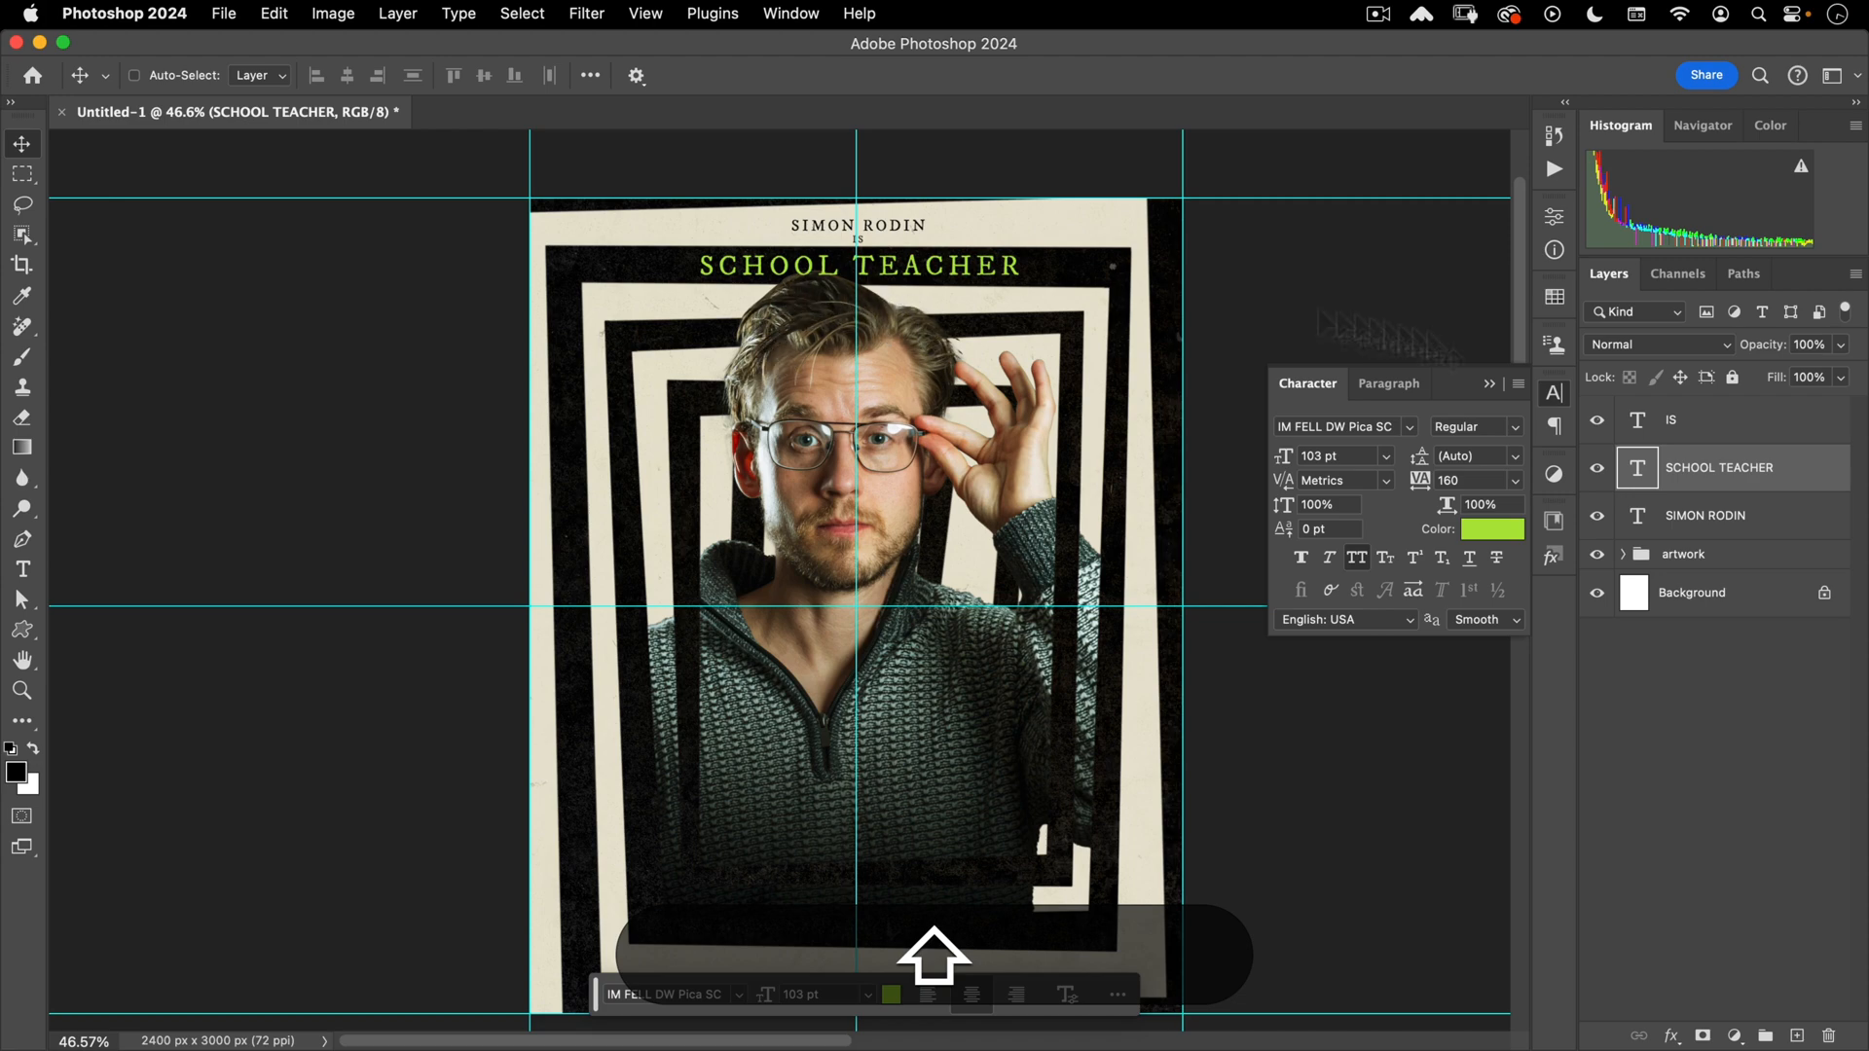
pyautogui.click(1623, 554)
pyautogui.scroll(-2, 1710, 784)
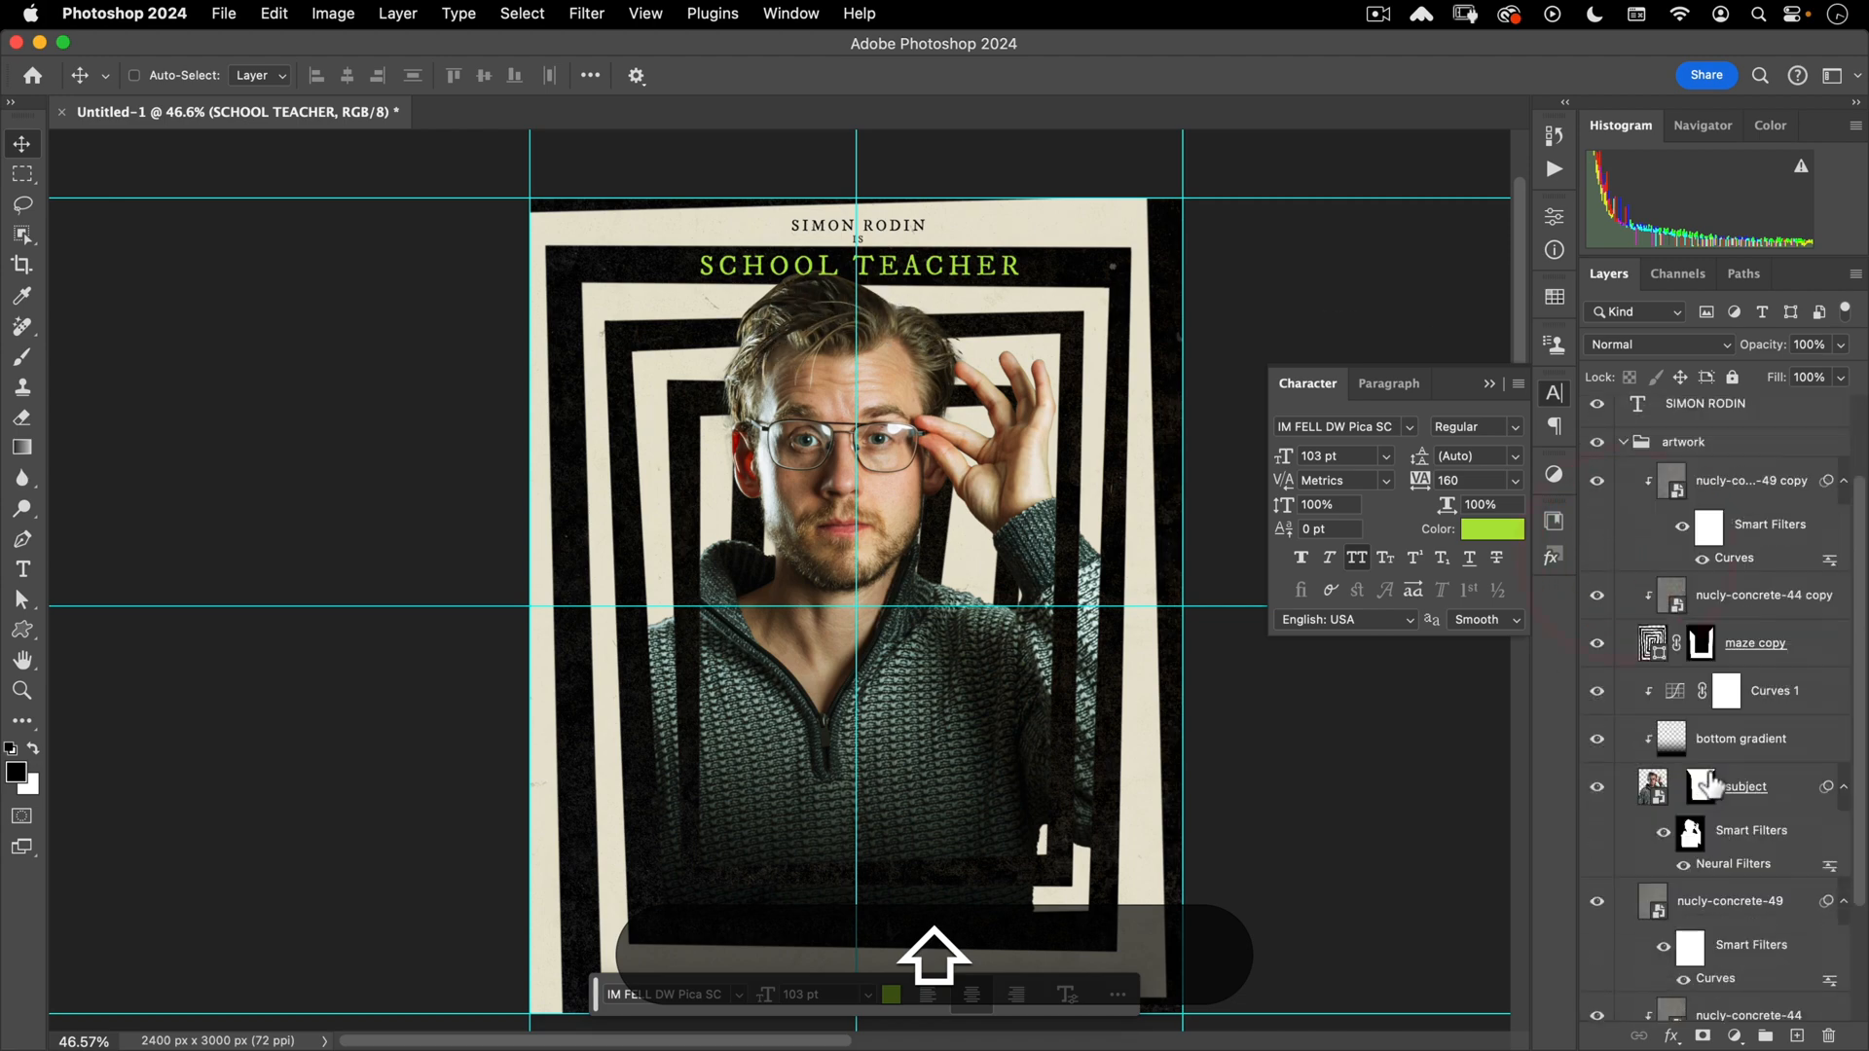
pyautogui.doubleClick(1652, 788)
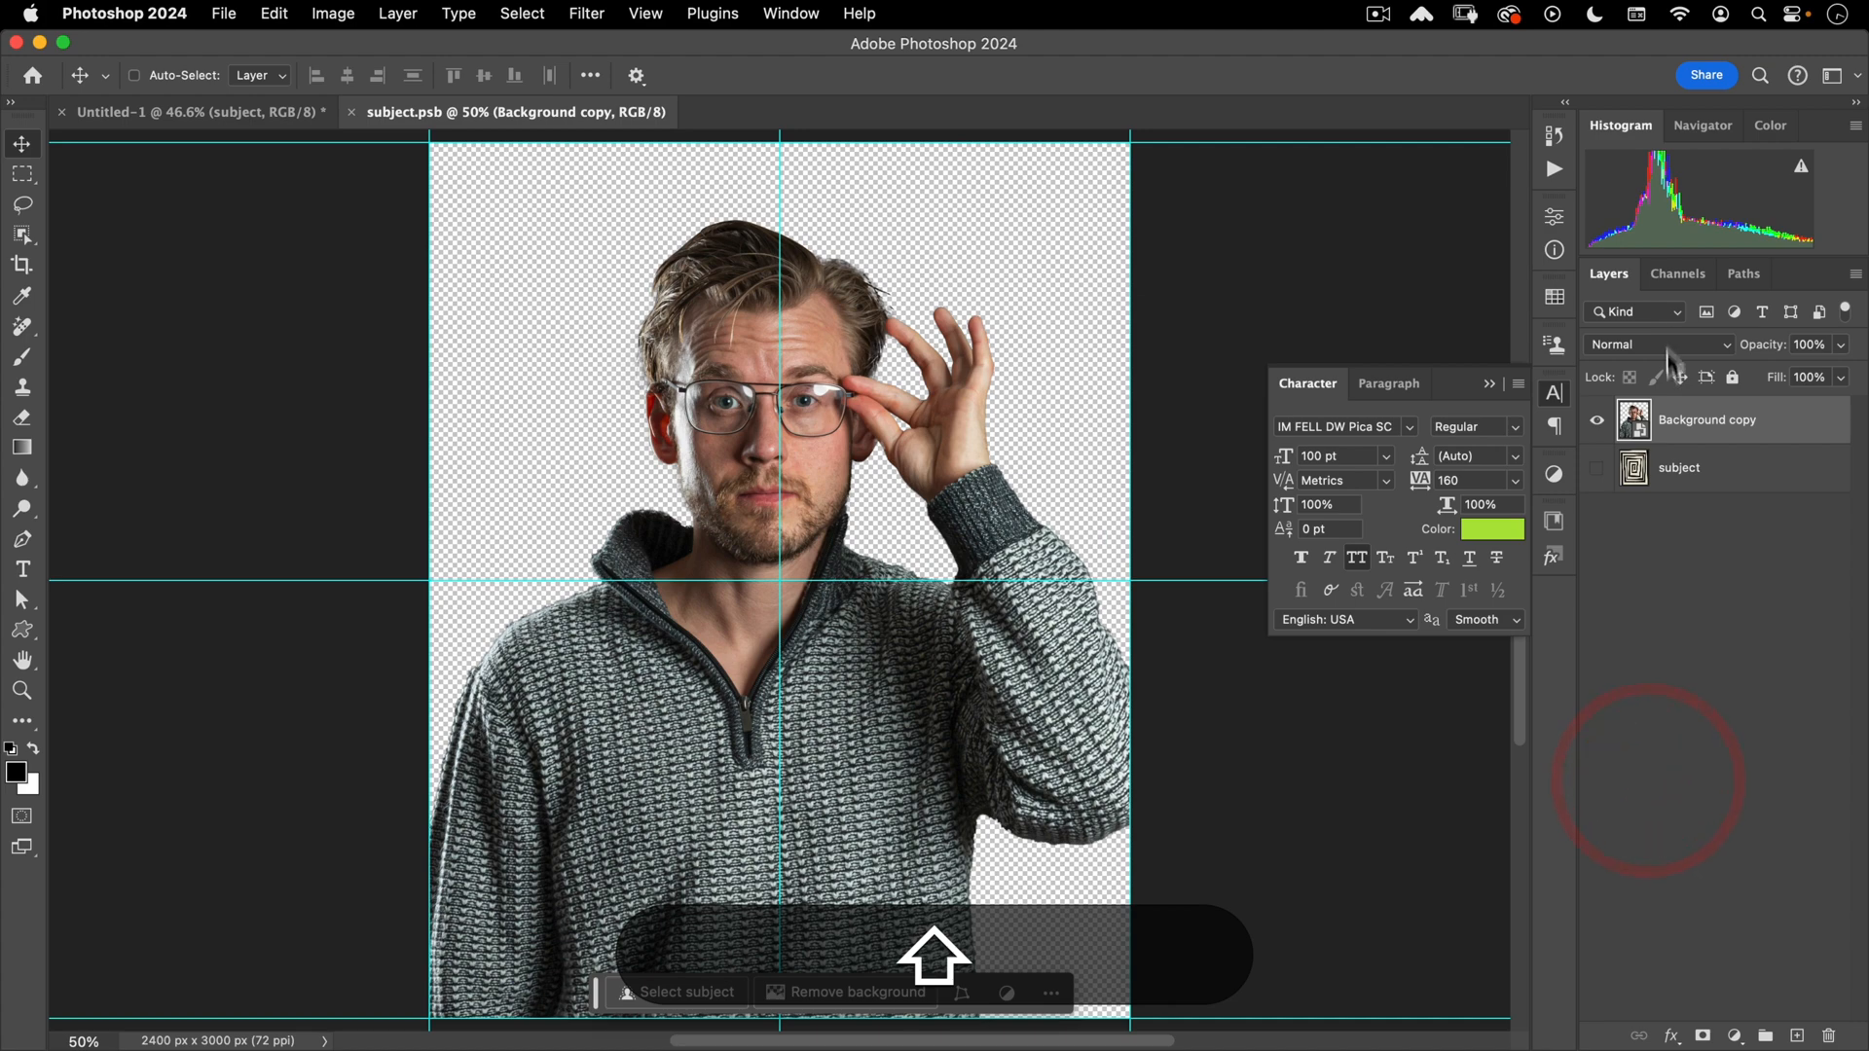
pyautogui.click(1598, 470)
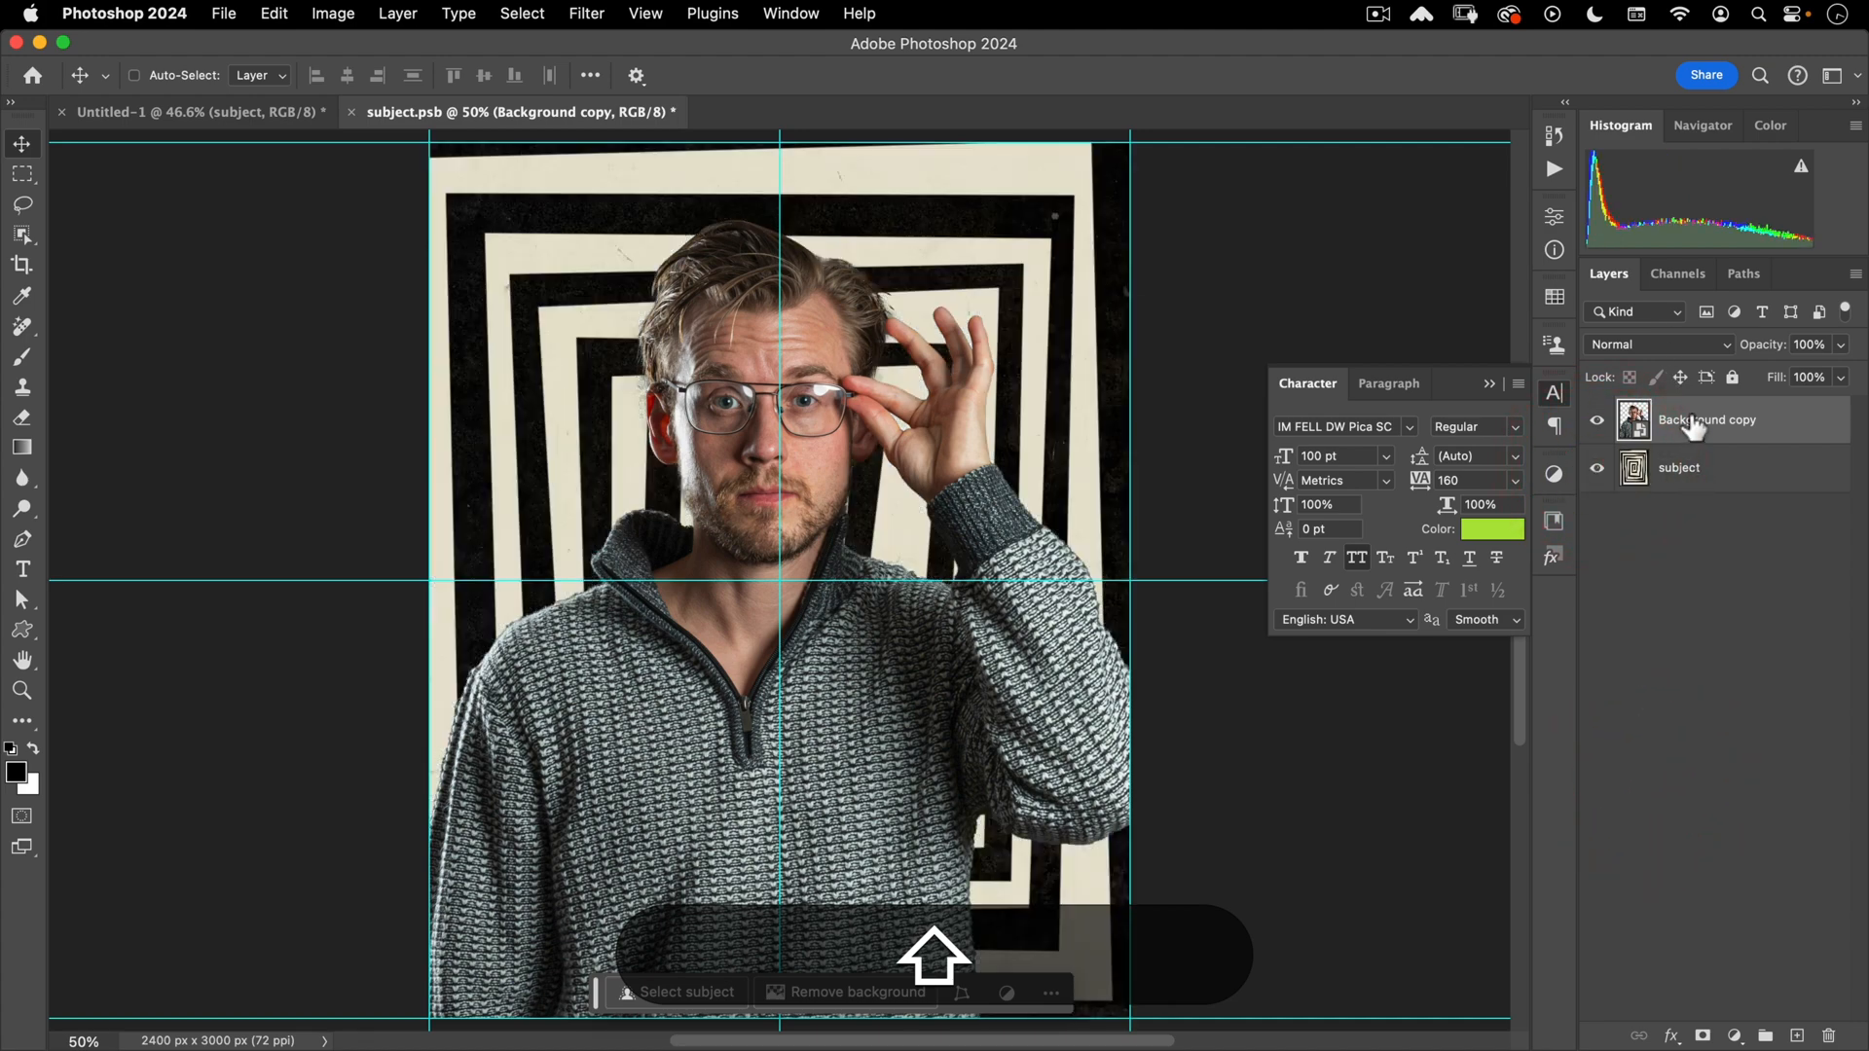
pyautogui.press('super+shift+t')
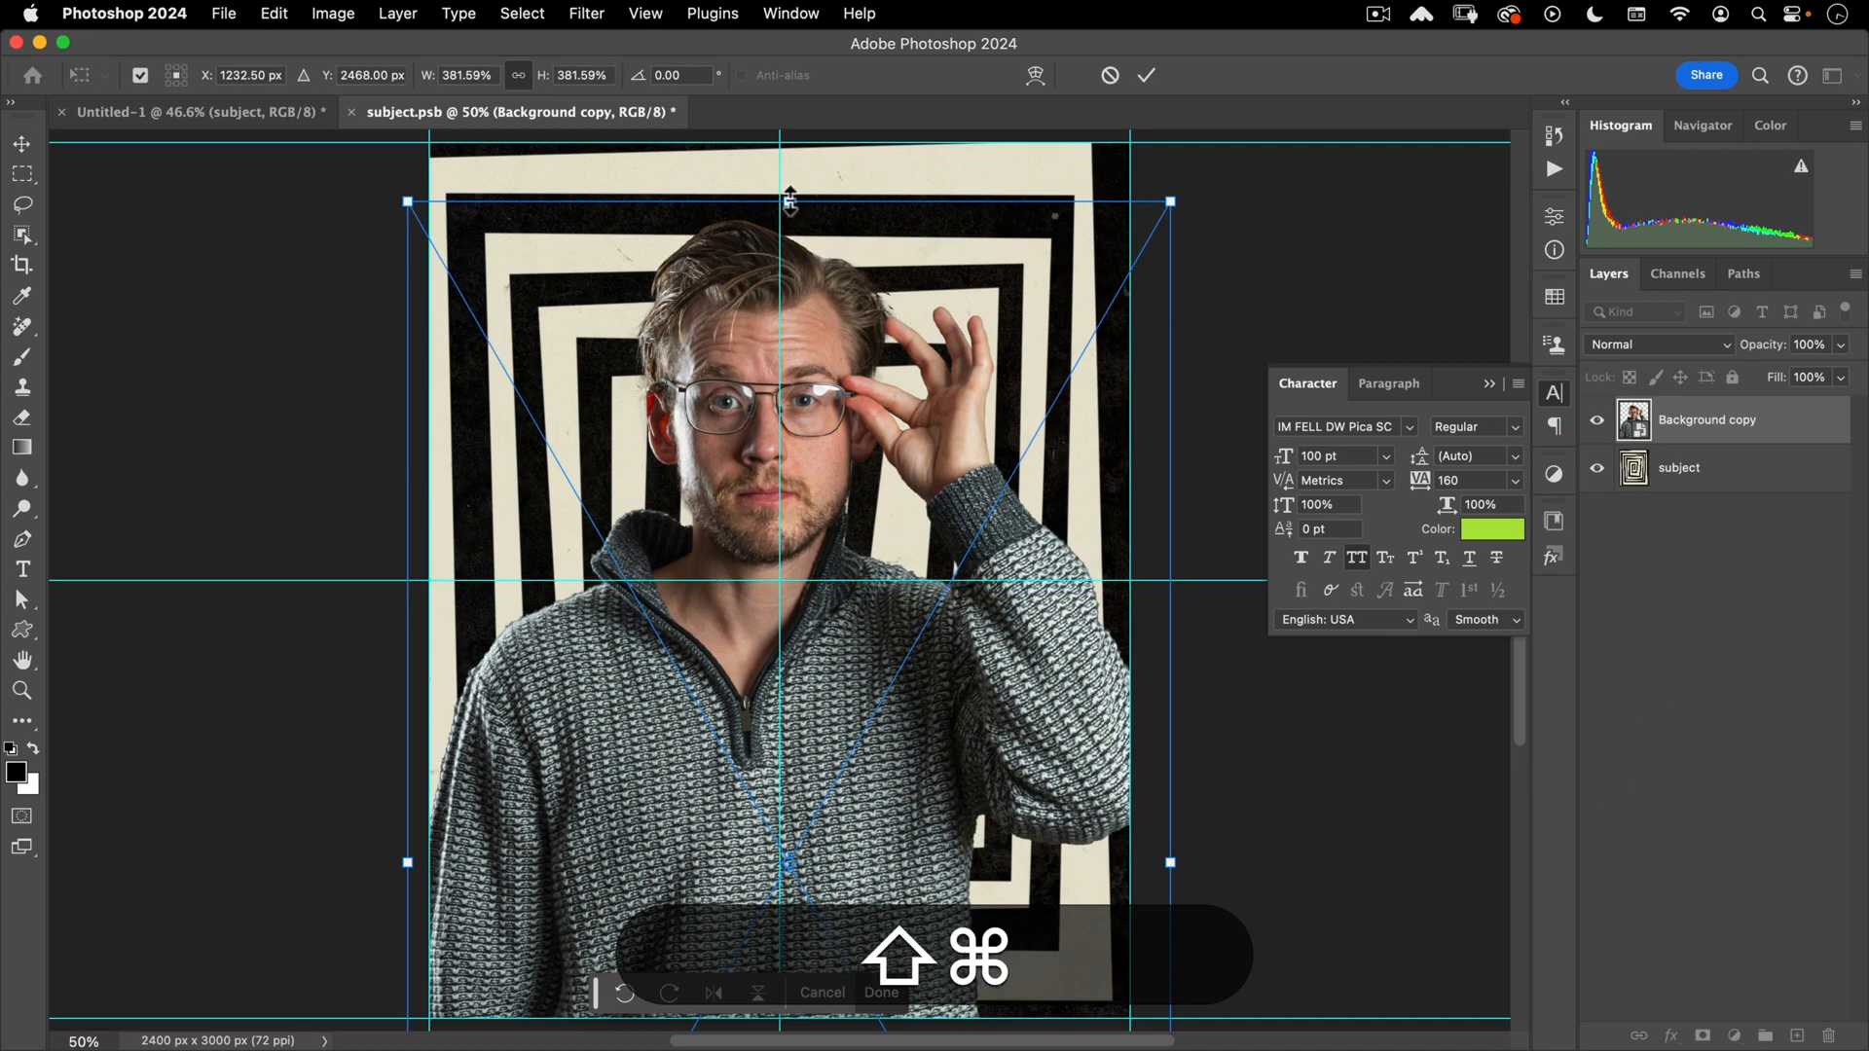
pyautogui.moveTo(789, 201); pyautogui.dragTo(790, 234)
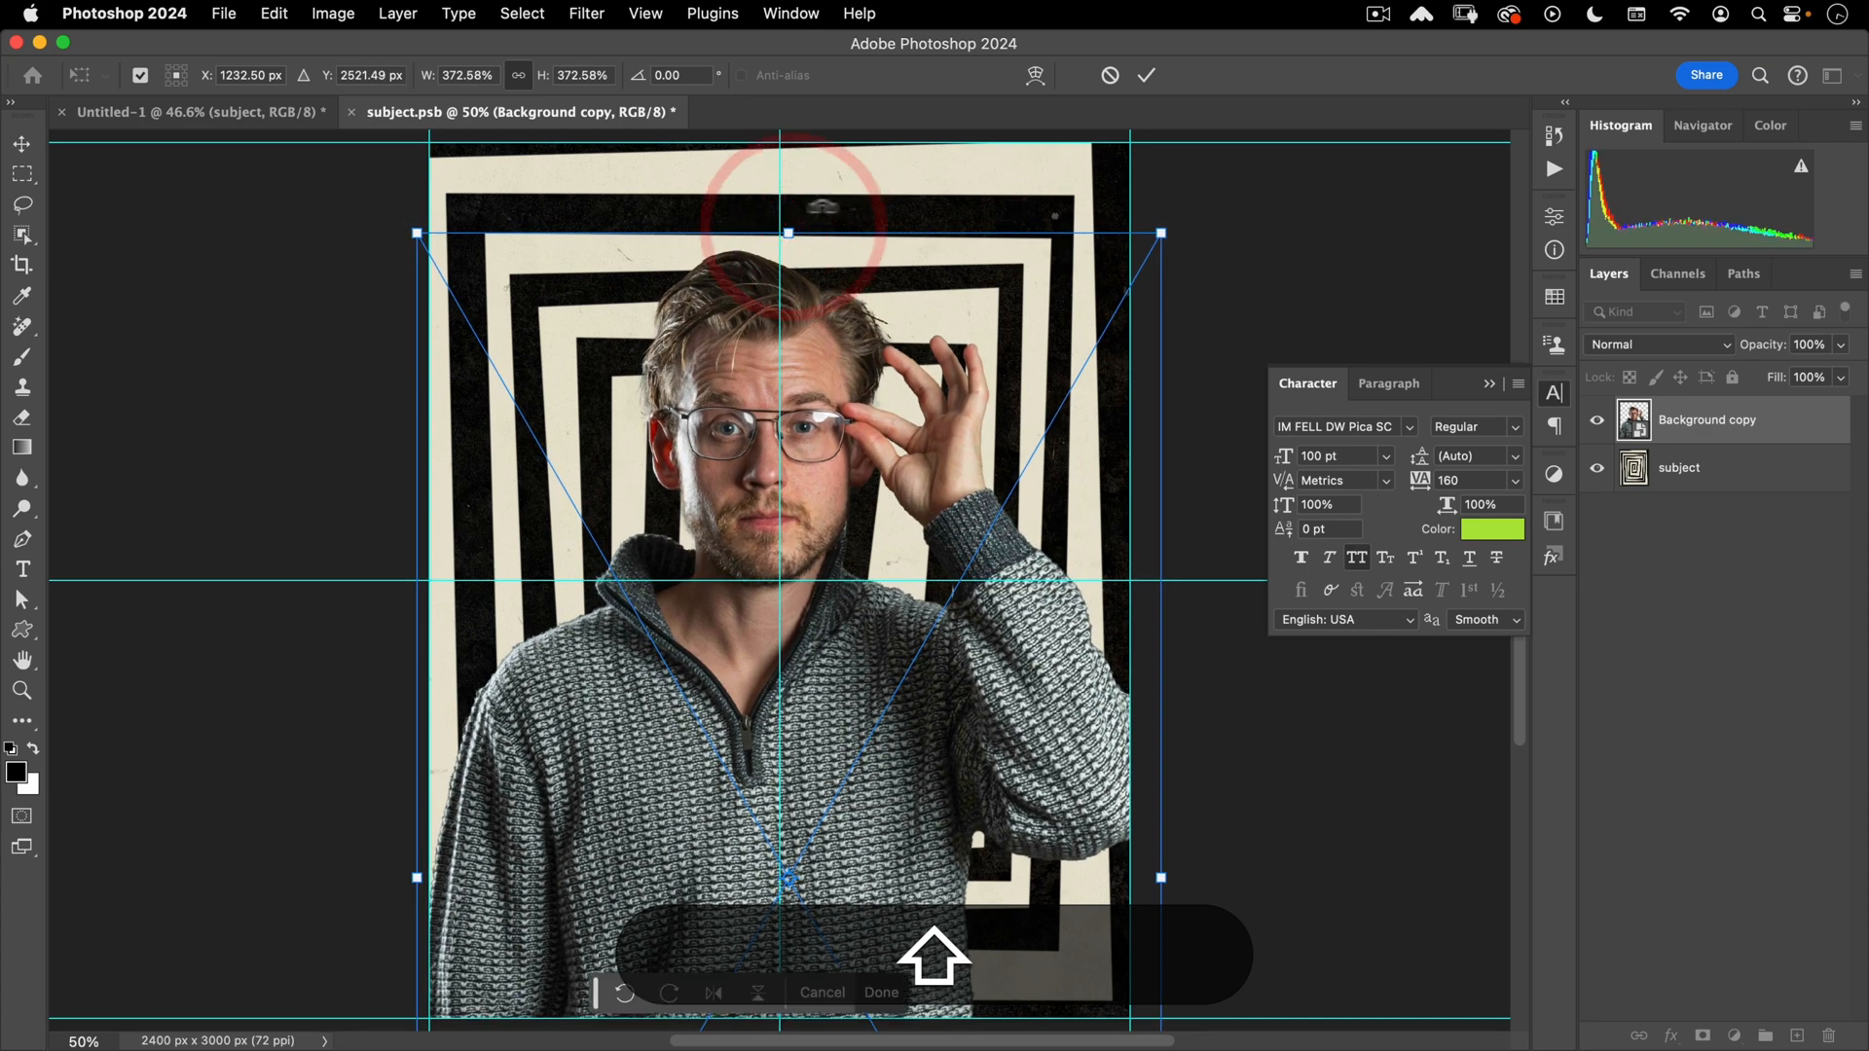
pyautogui.click(1155, 80)
# - Hide the spiral background layer again and close subject.psb, saving the changes
pyautogui.press('shift+super+w')
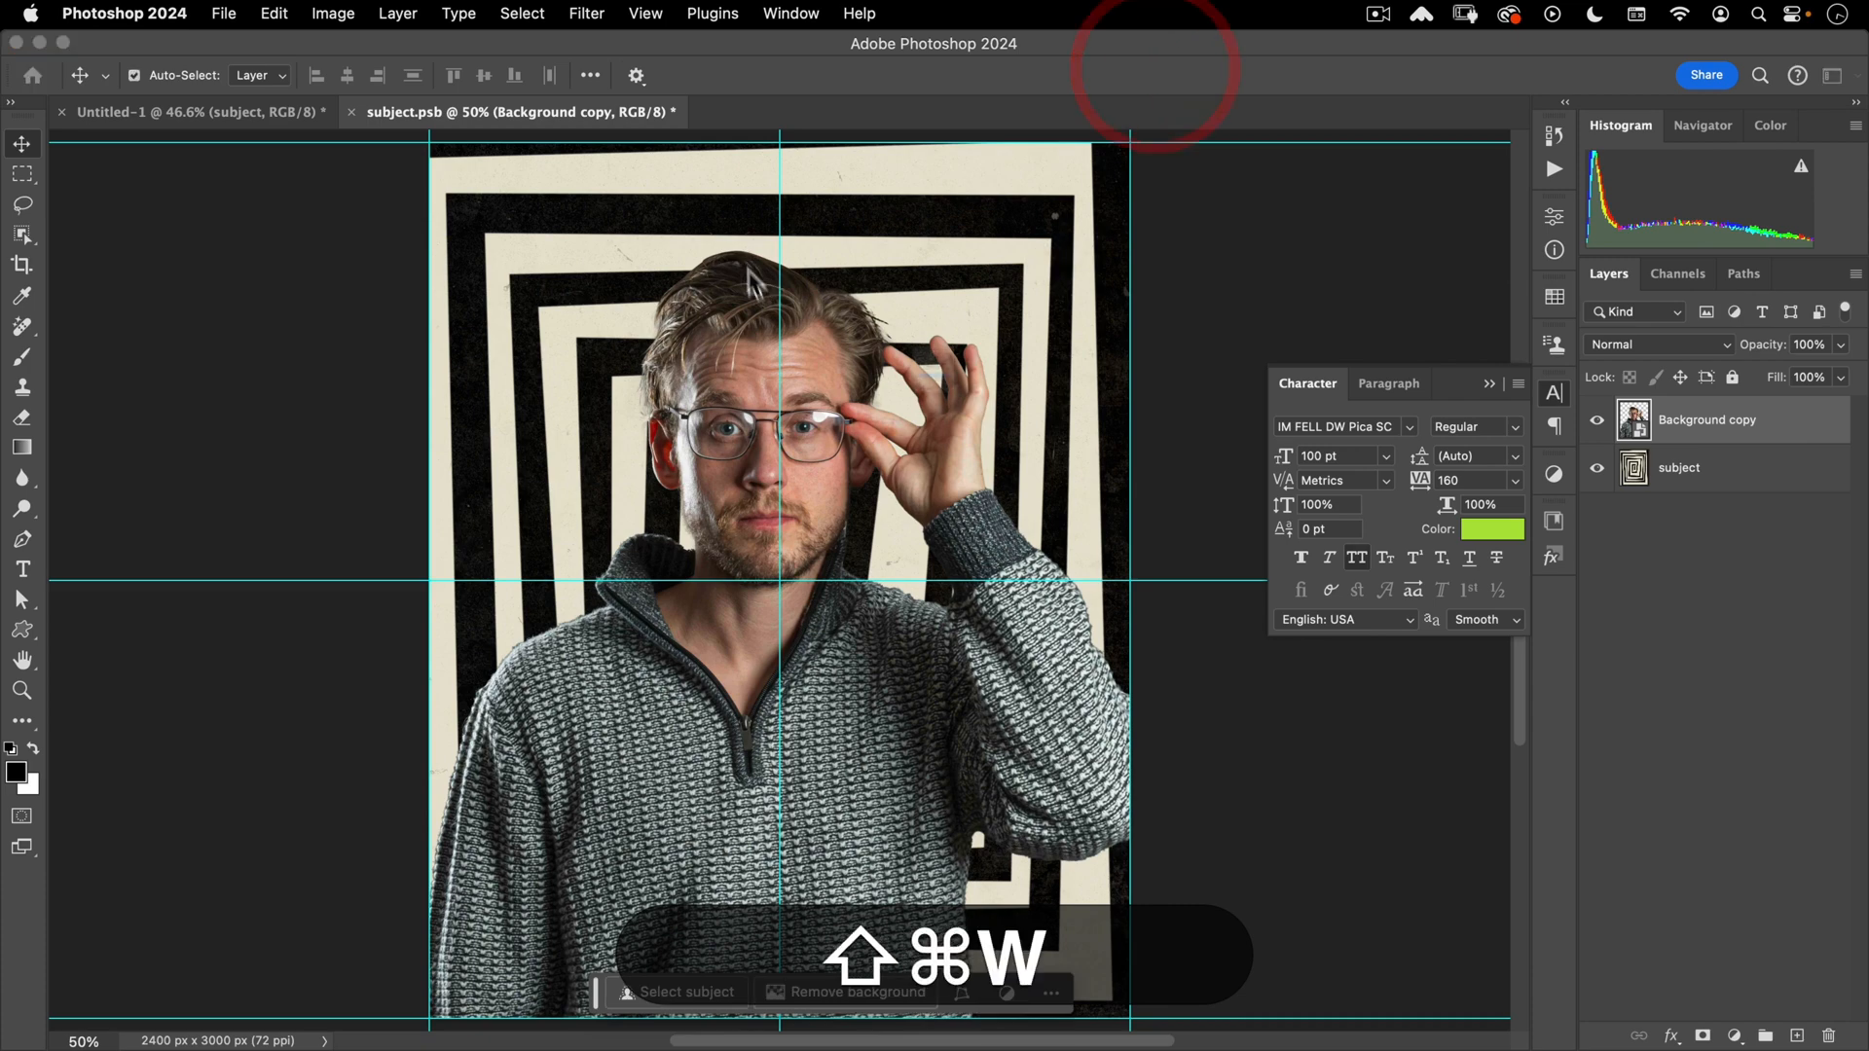
pyautogui.press('Escape')
pyautogui.click(1596, 468)
pyautogui.press('shift+super+w')
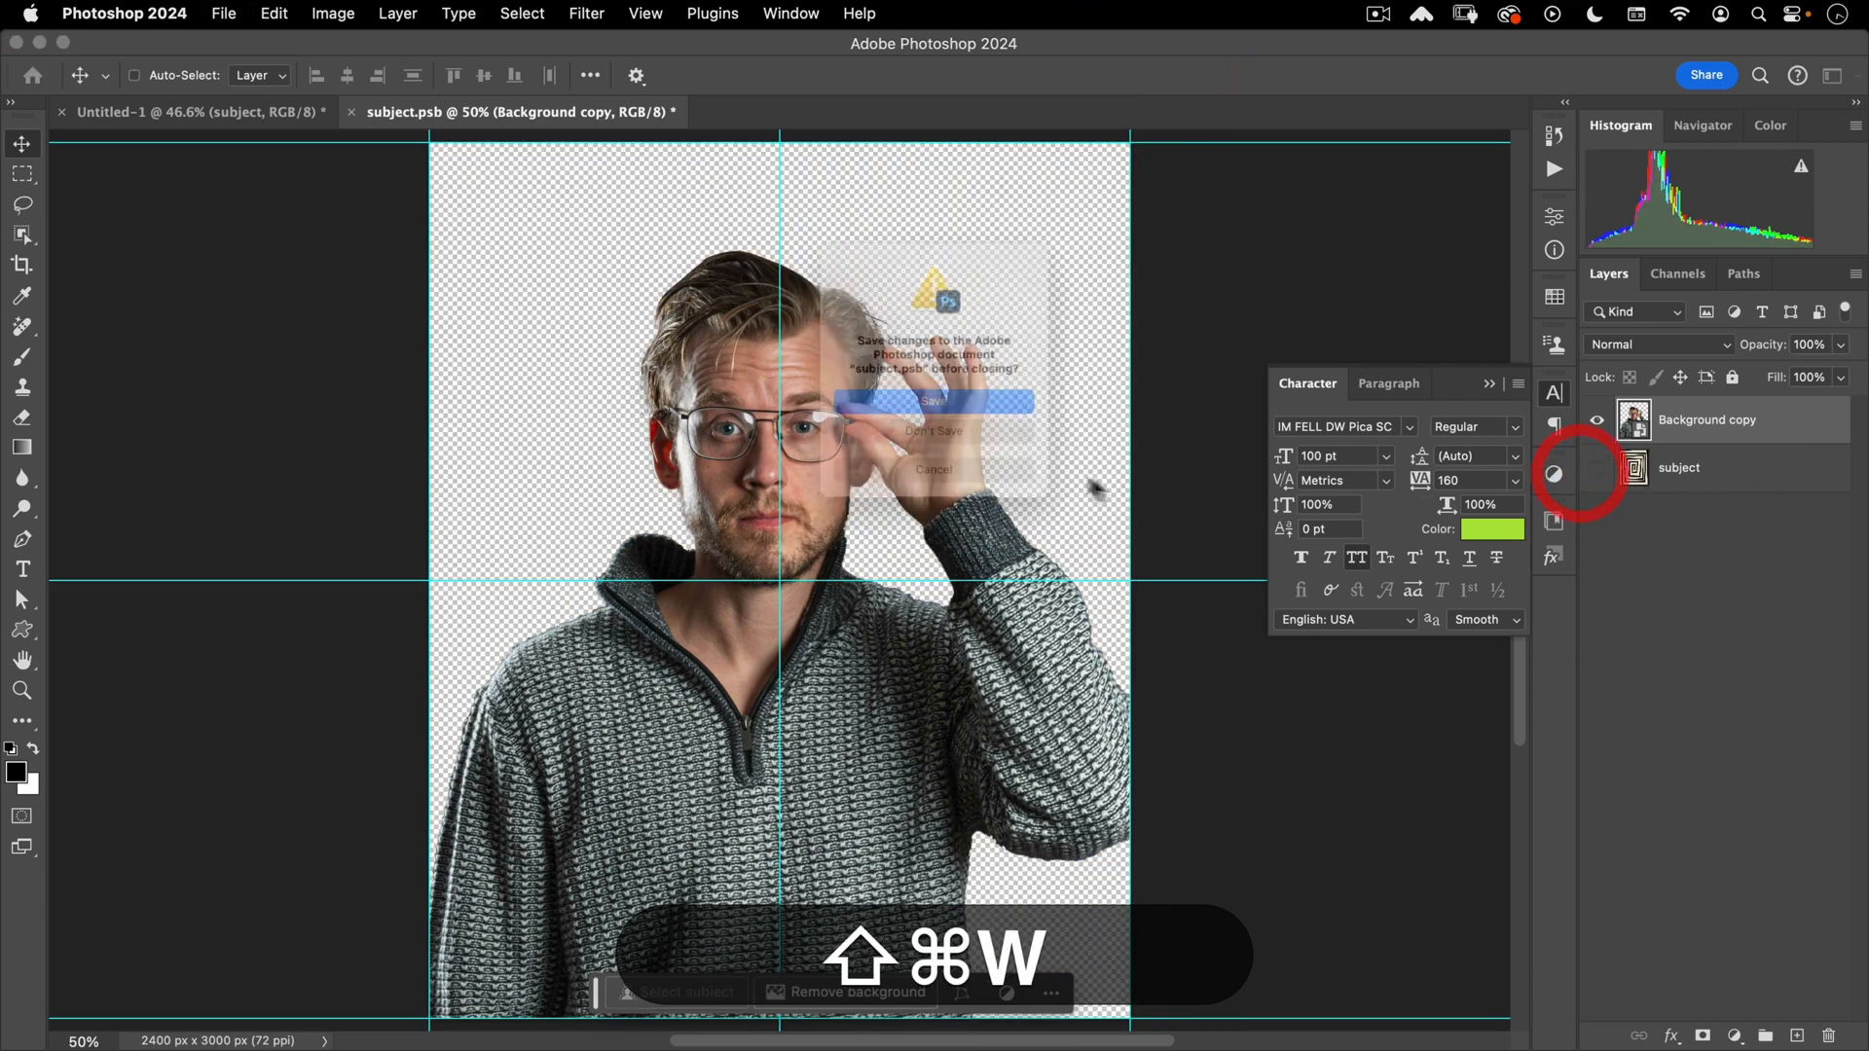
pyautogui.click(922, 413)
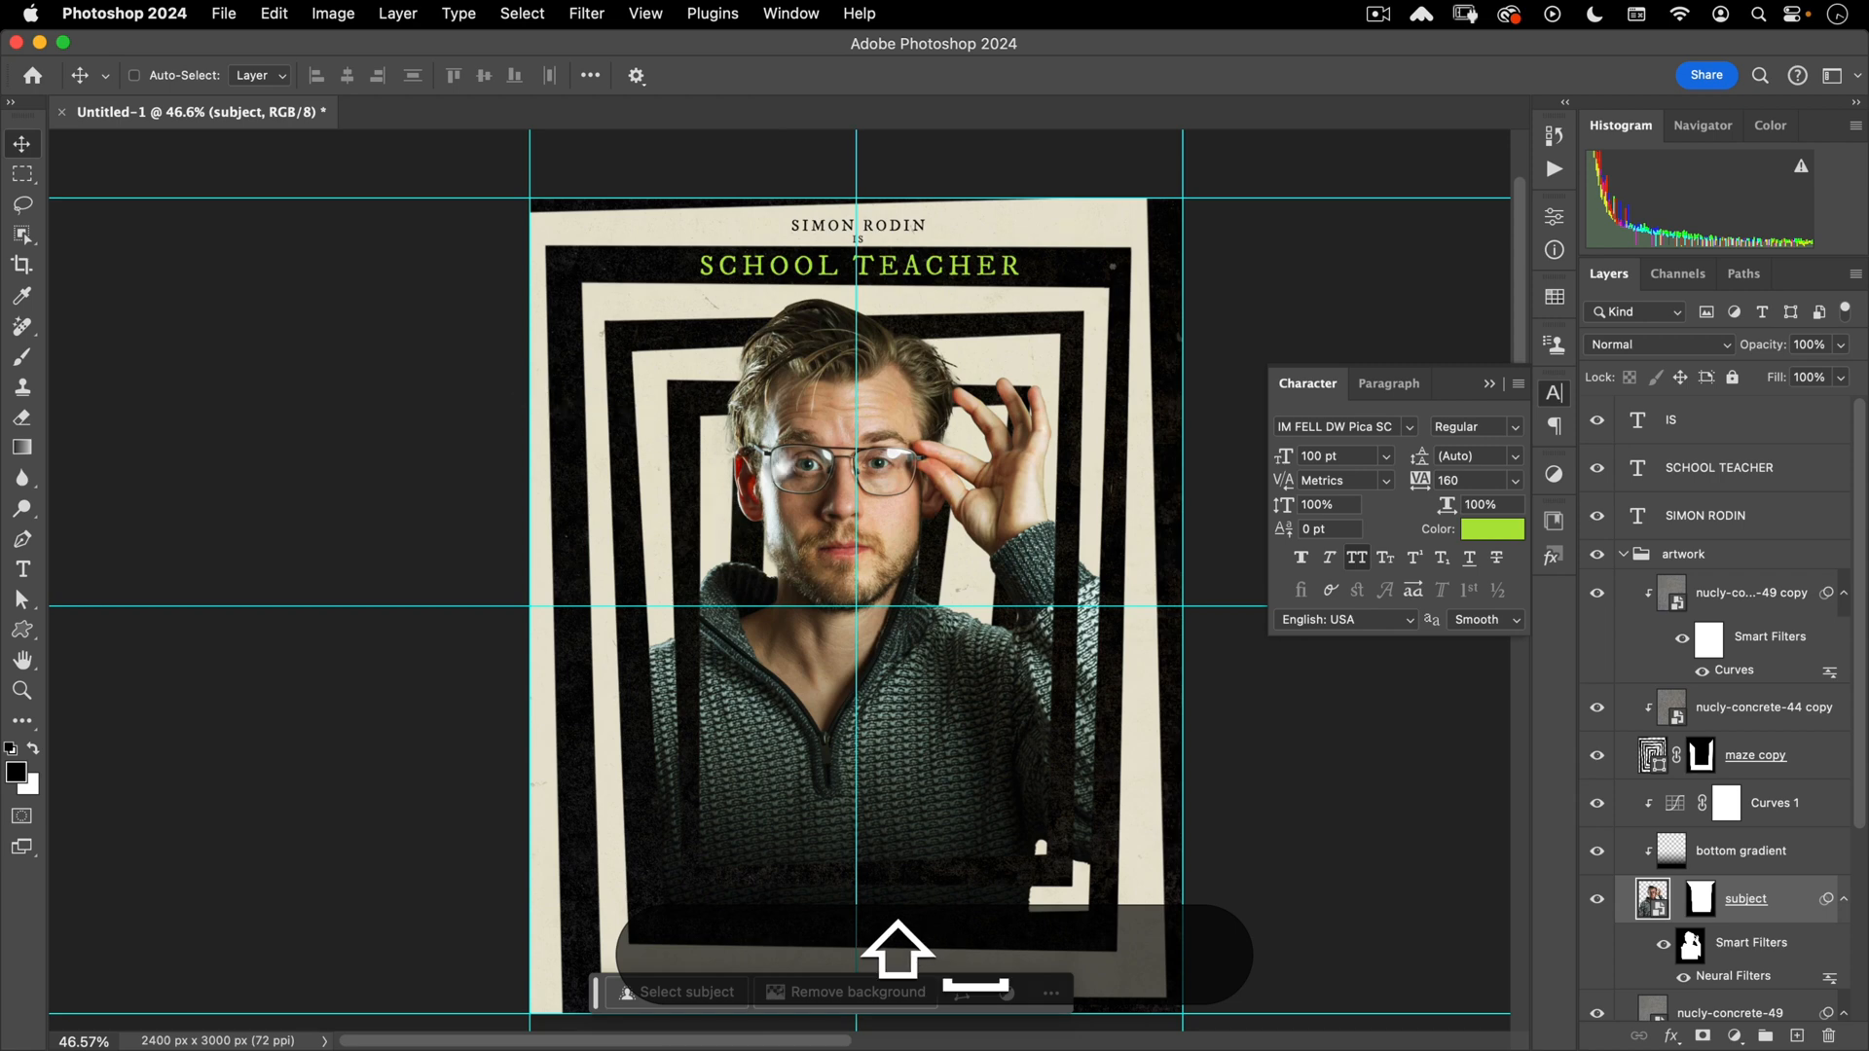
# - Select the IS text layer so the new graphic is placed above it
pyautogui.scroll(2, 772, 389)
pyautogui.moveTo(772, 394); pyautogui.dragTo(774, 438)
pyautogui.click(774, 438)
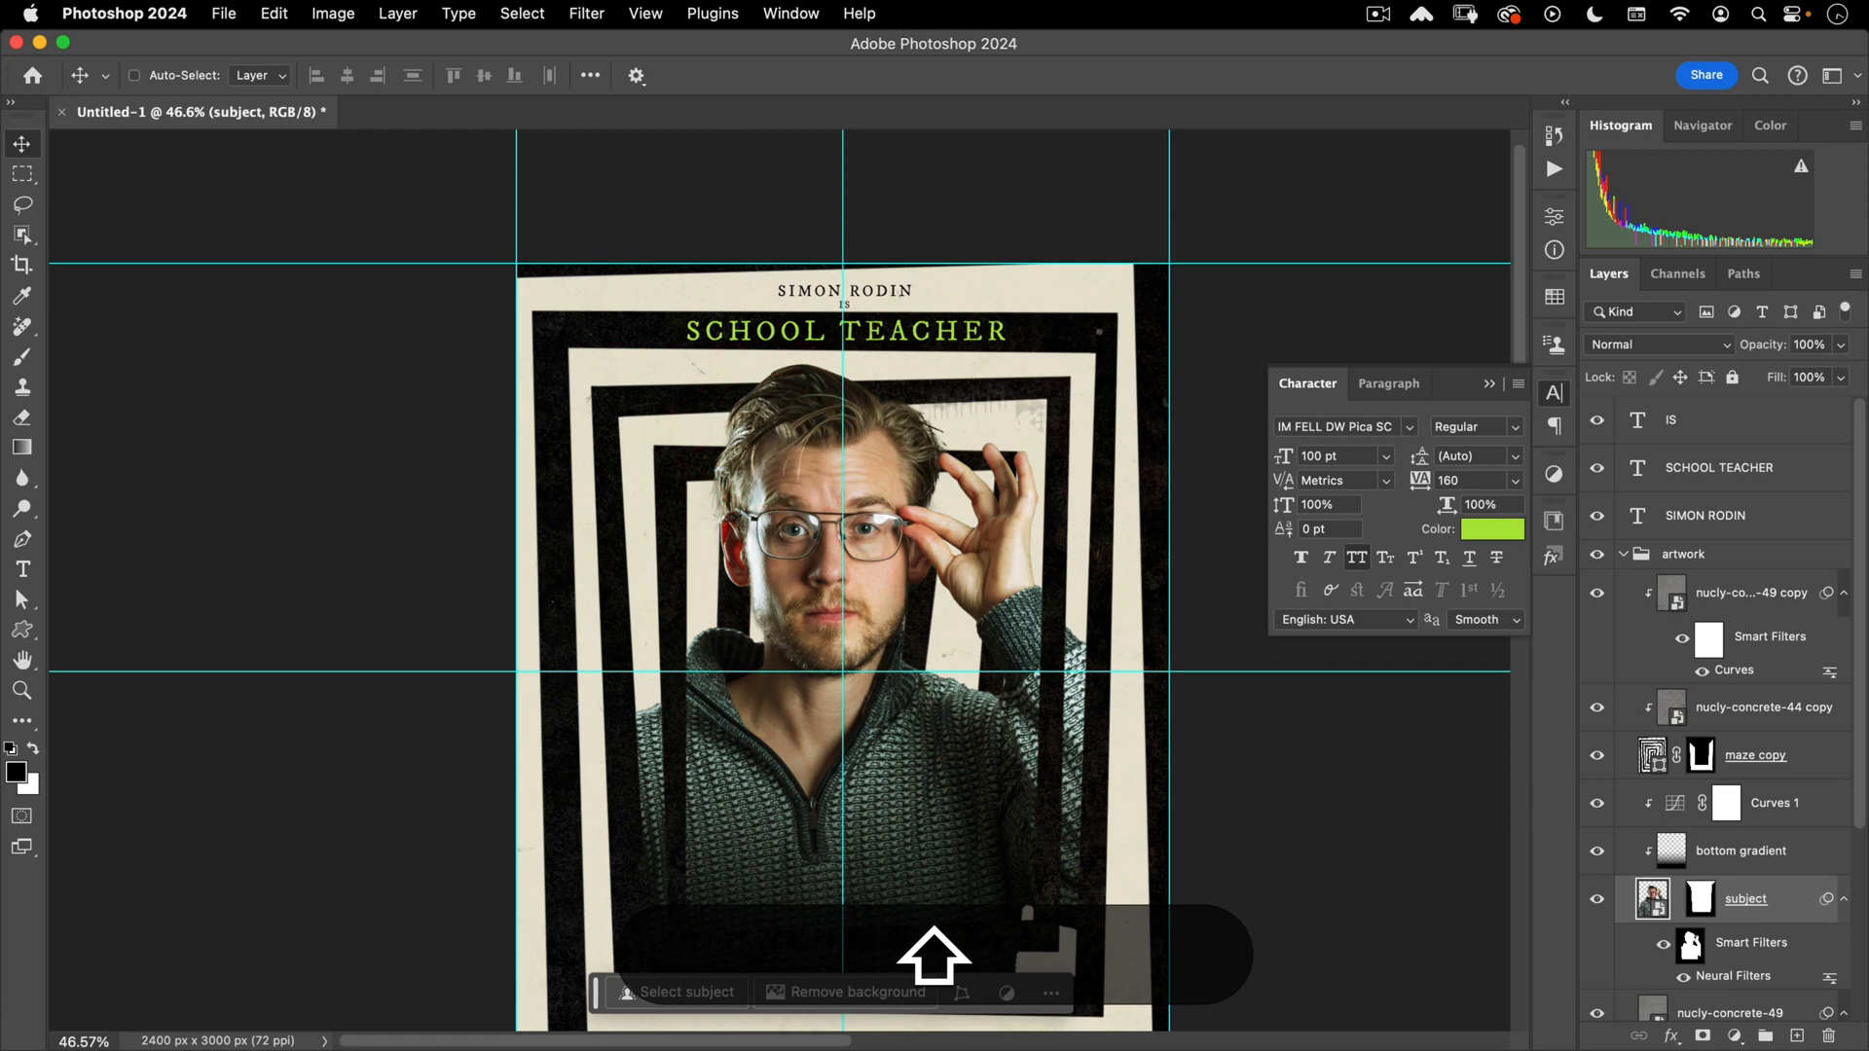
pyautogui.scroll(-5, 876, 451)
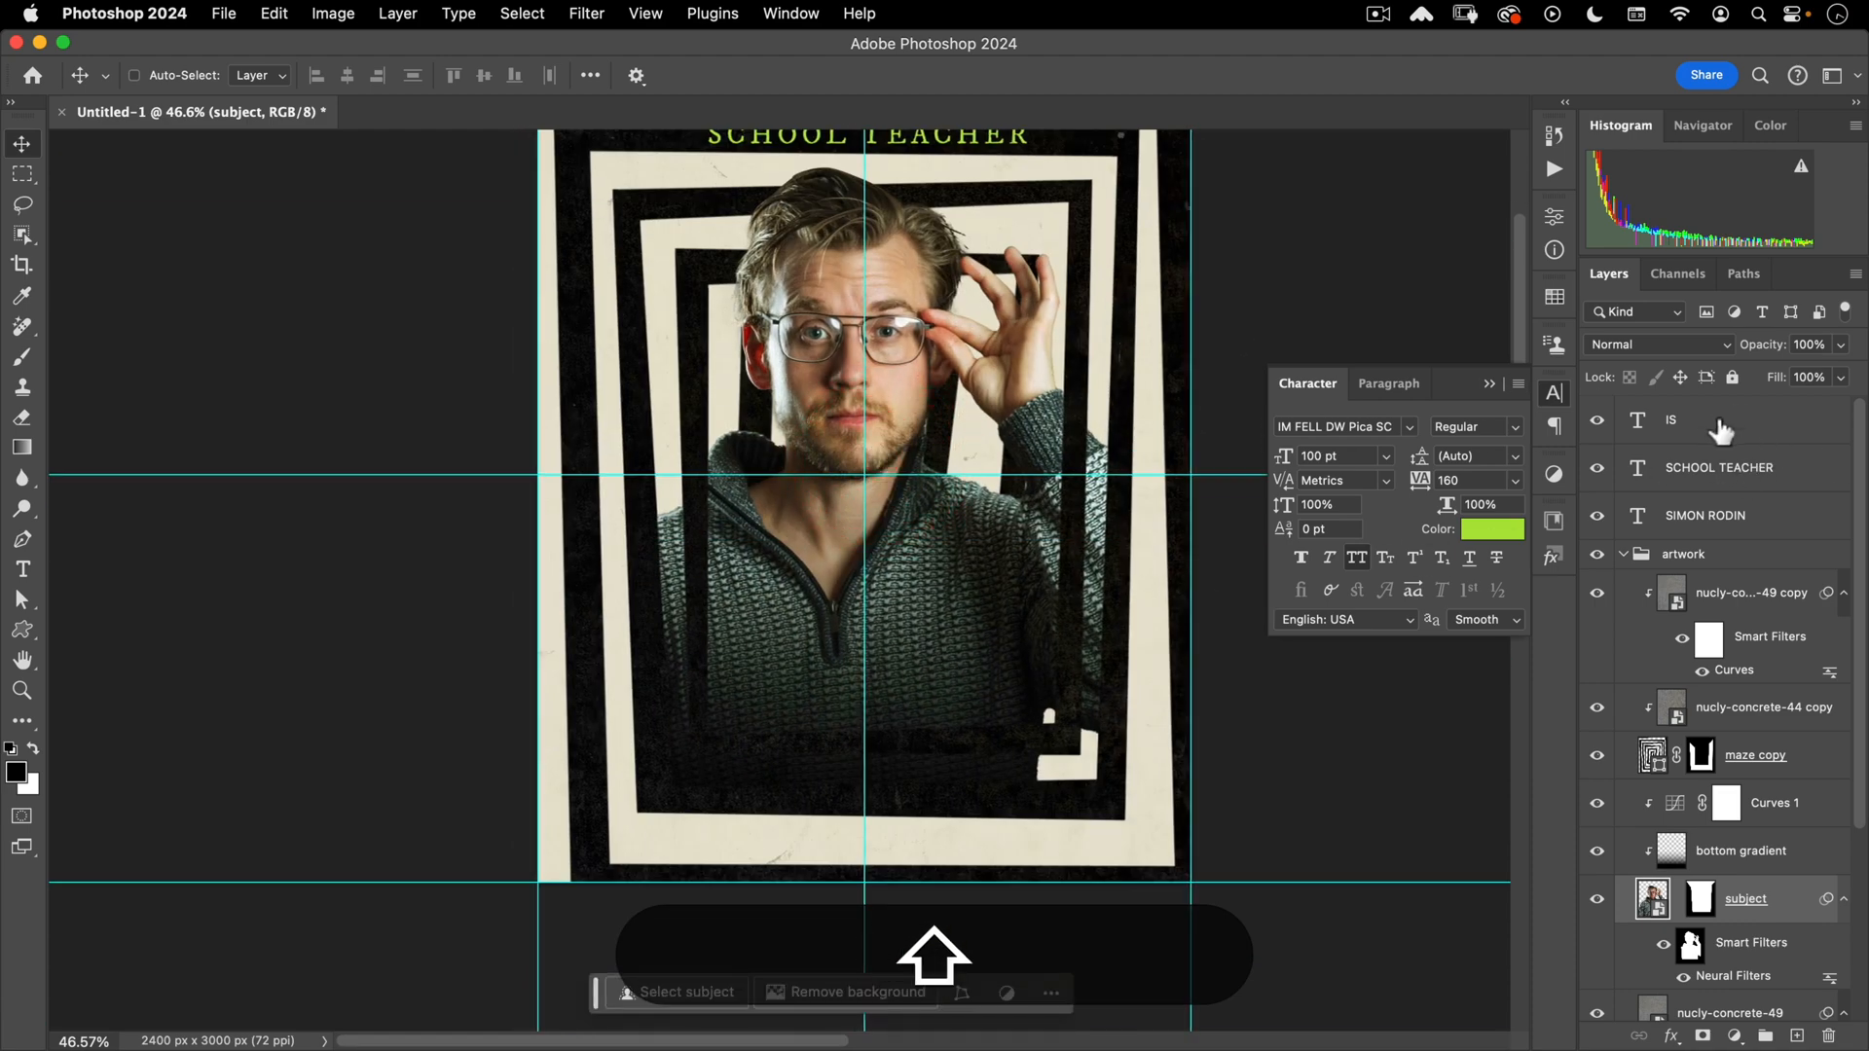
pyautogui.click(1721, 428)
pyautogui.scroll(3, 396, 355)
pyautogui.hscroll(2, 396, 354)
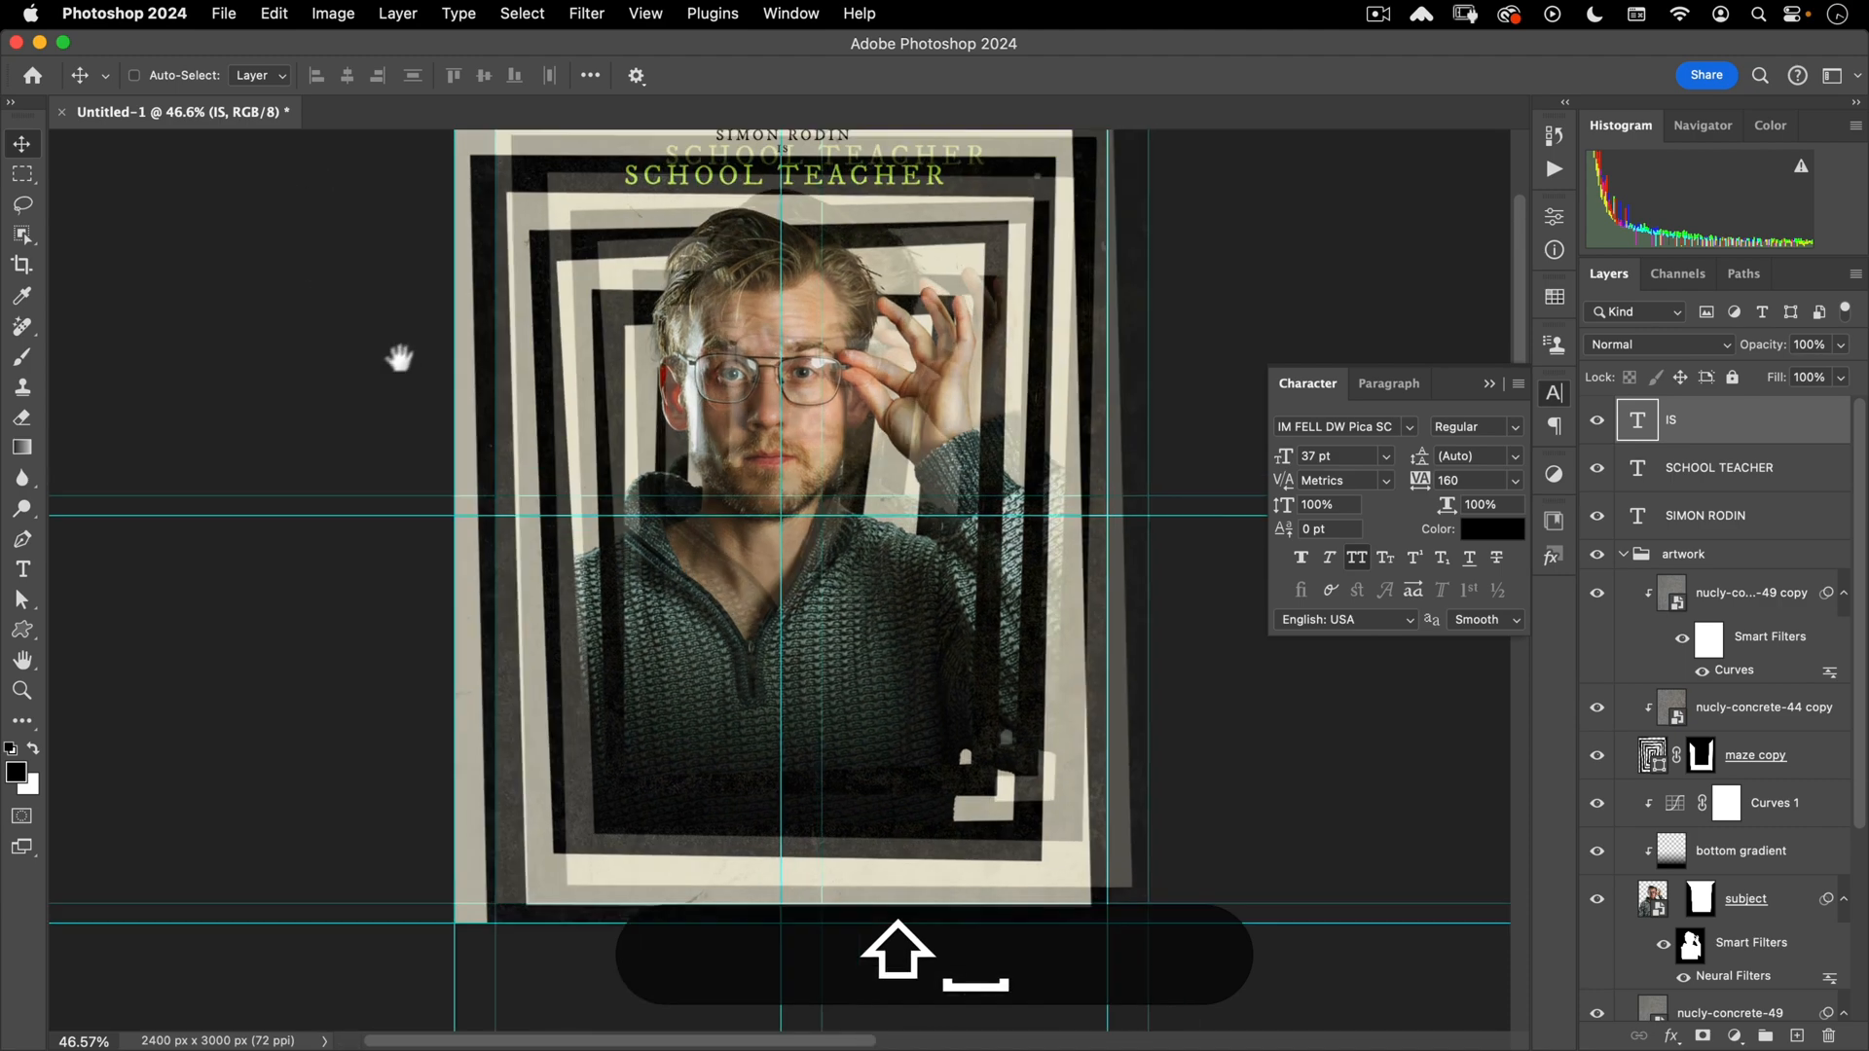
pyautogui.click(433, 394)
# - Place BEATLEJUICE-title.png as an embedded image and move it onto the lower sweater
pyautogui.click(224, 15)
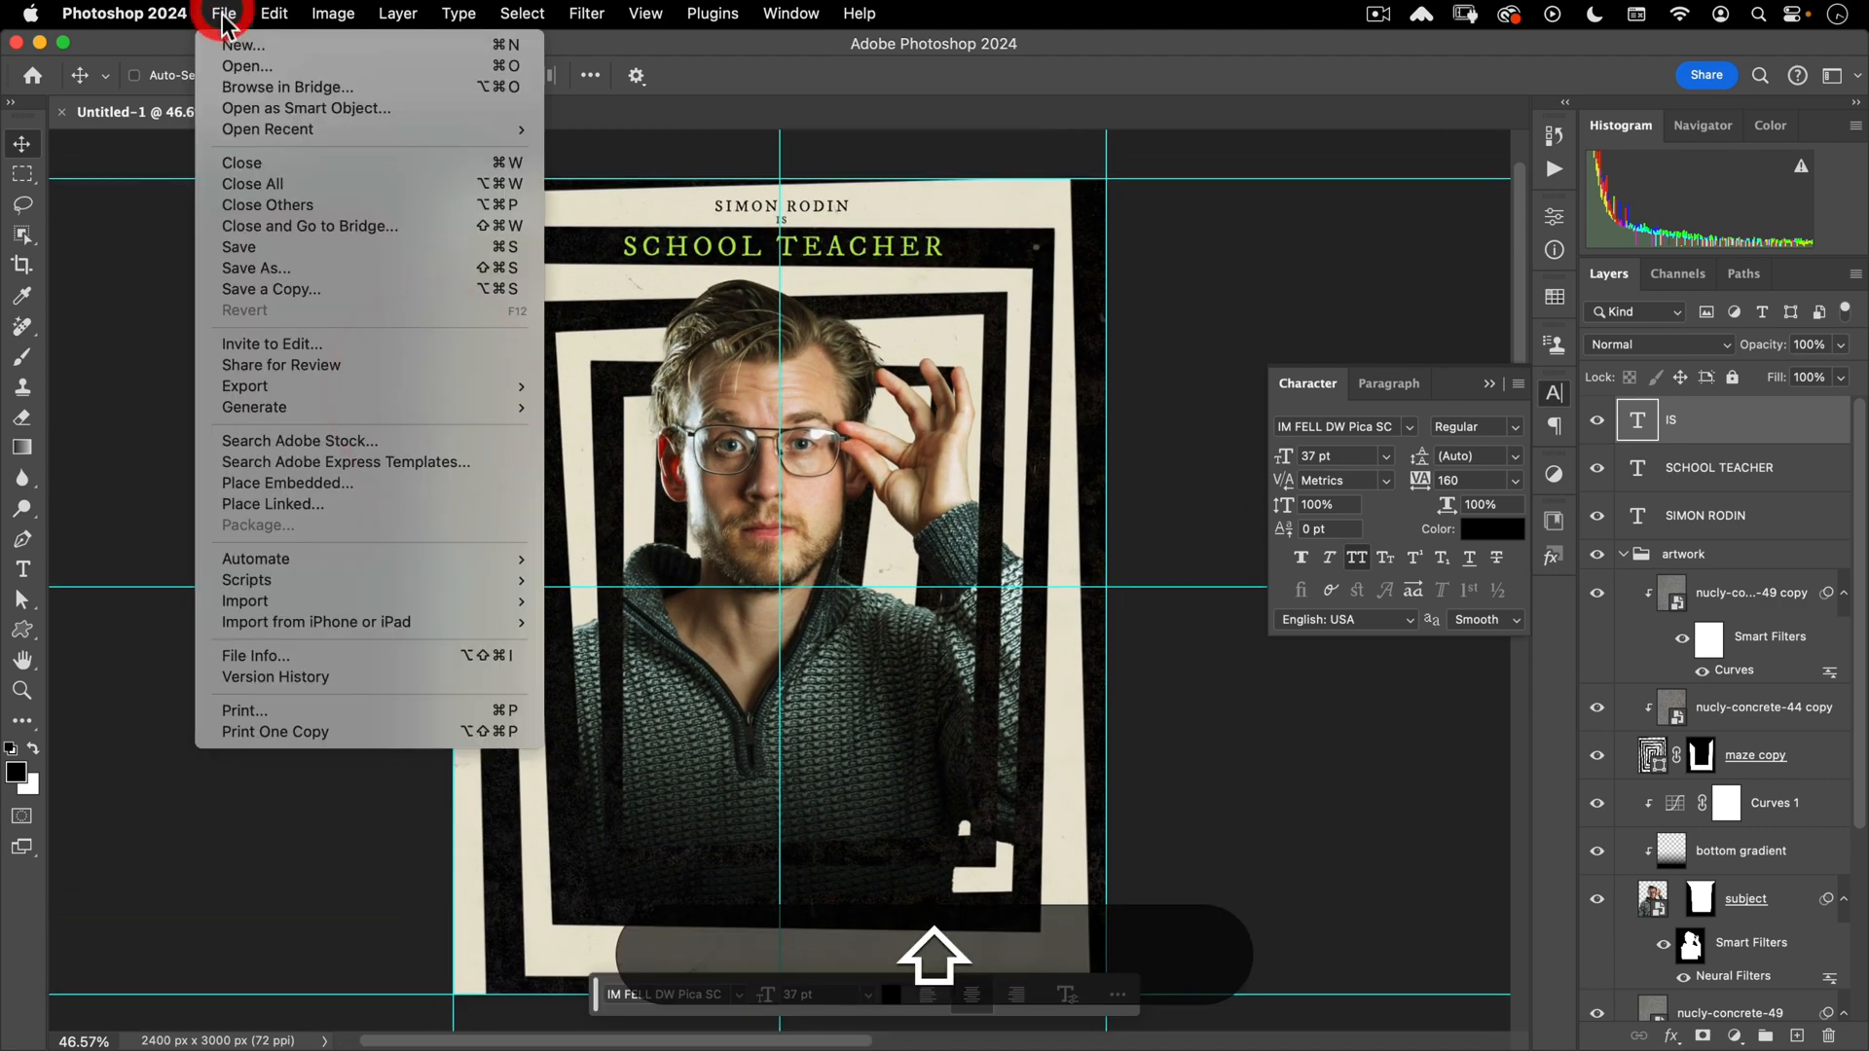
pyautogui.click(286, 483)
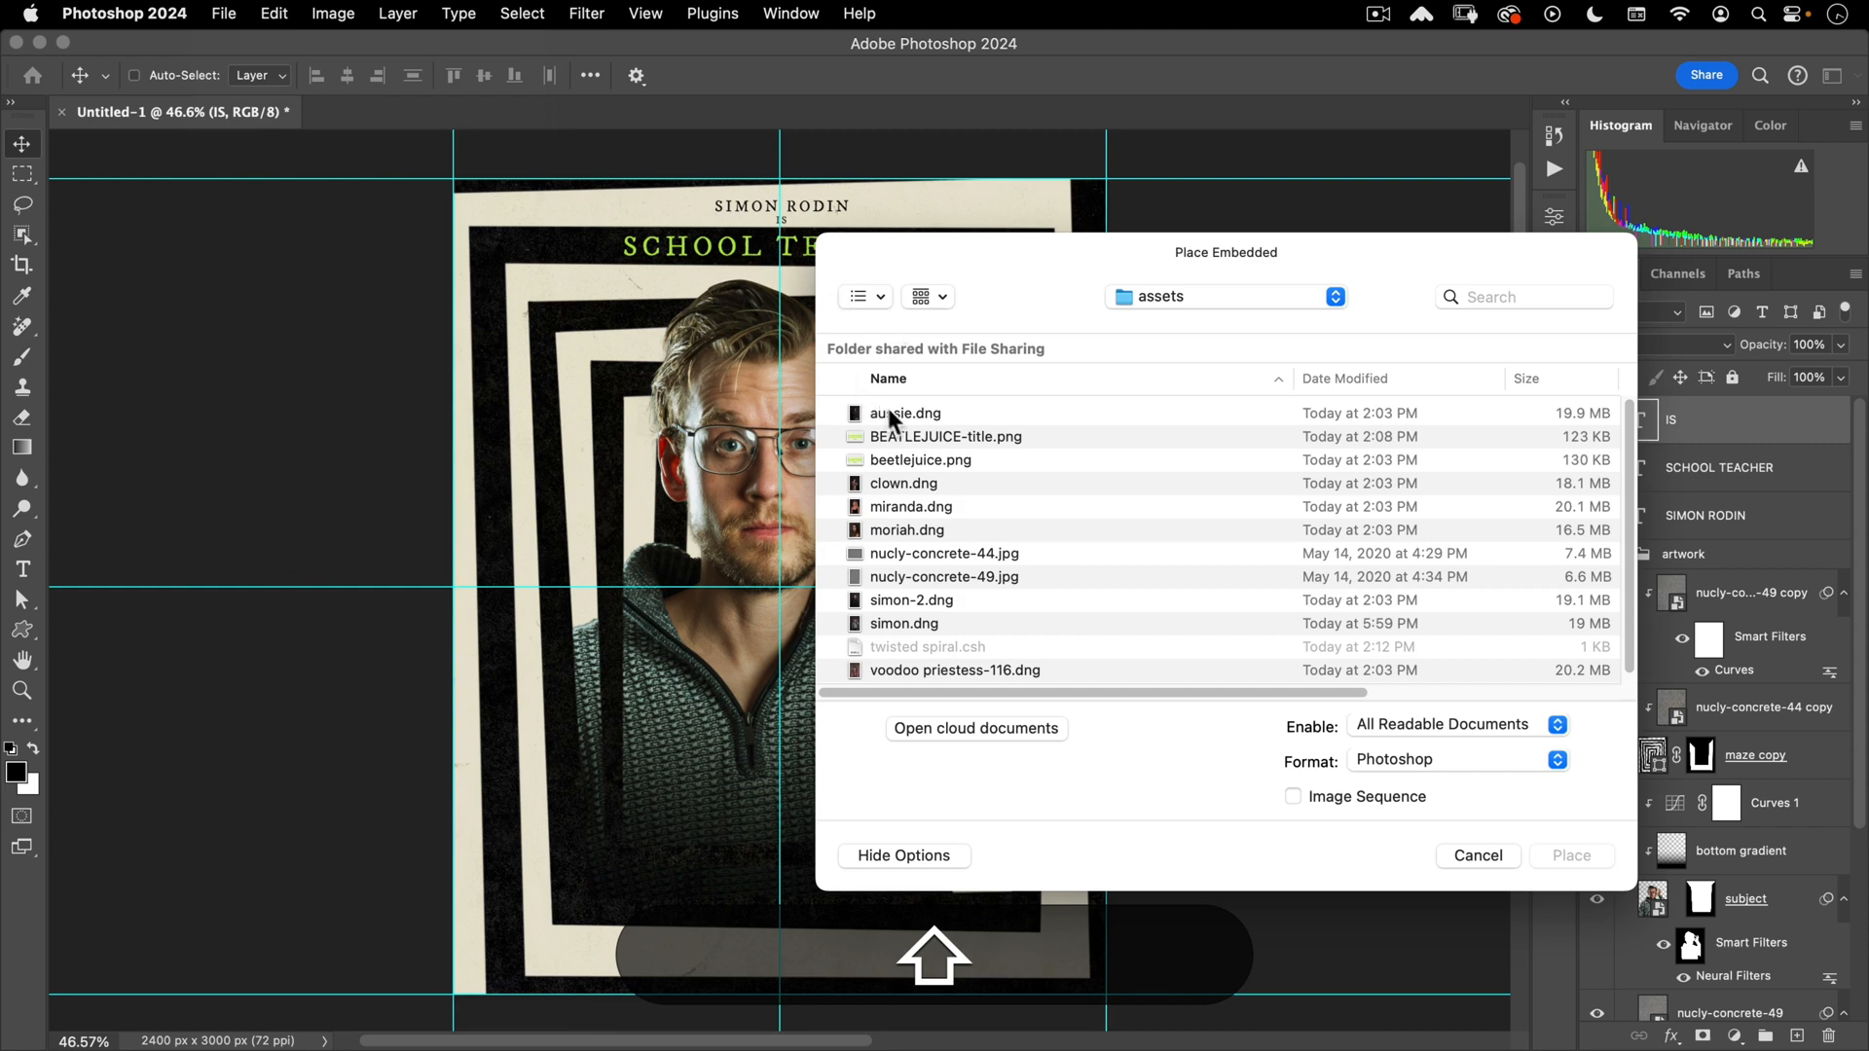
pyautogui.click(882, 436)
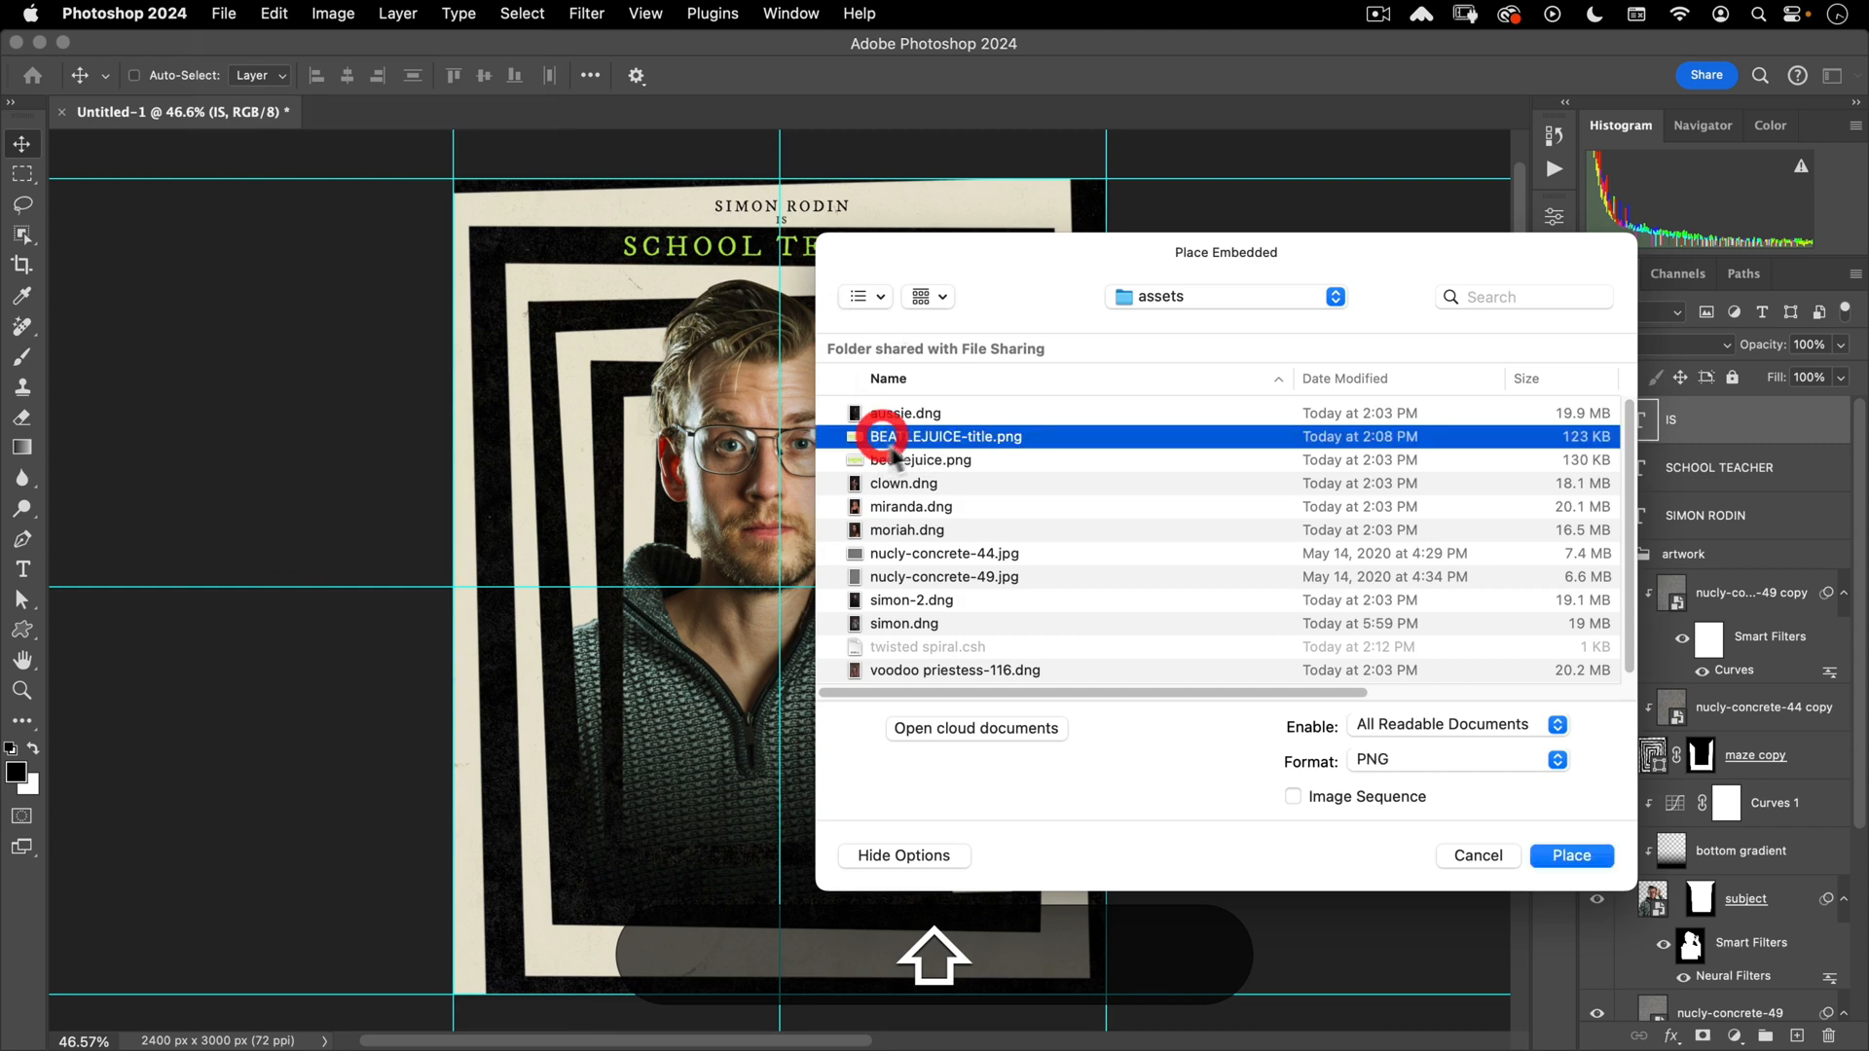
pyautogui.click(1570, 854)
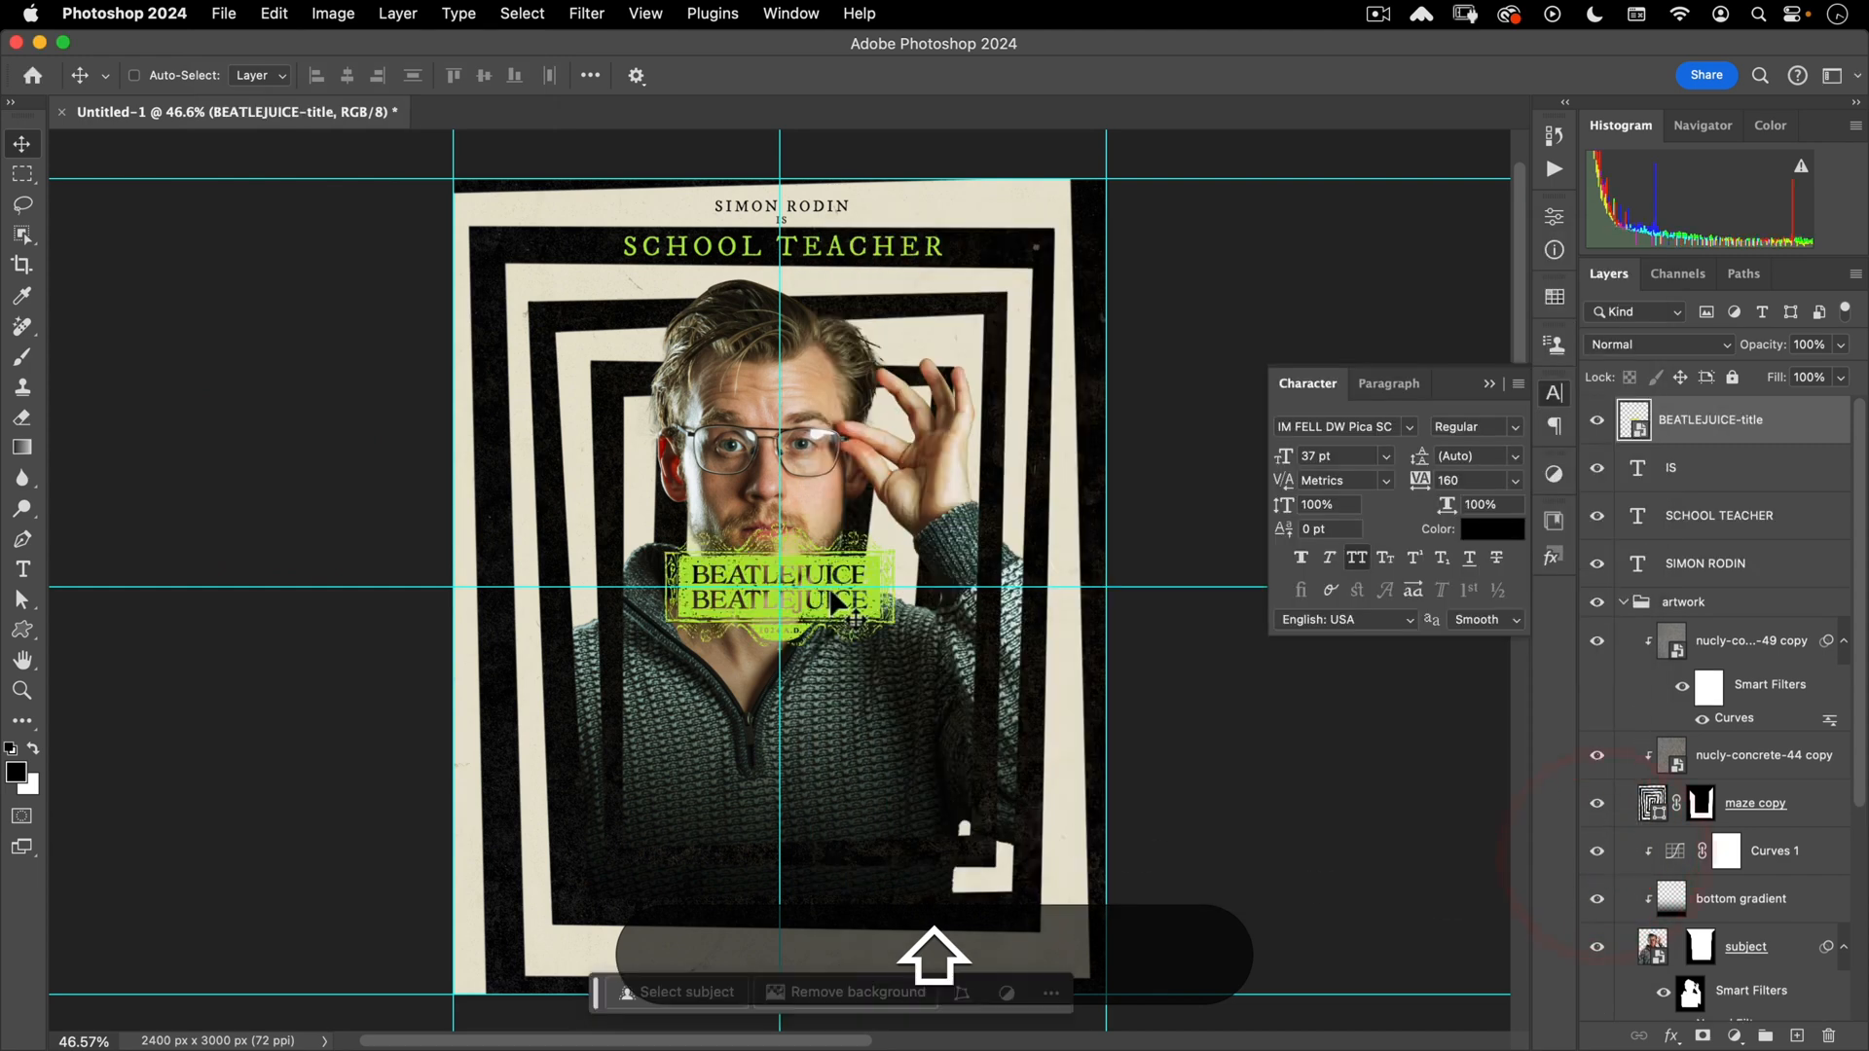
pyautogui.moveTo(827, 599); pyautogui.dragTo(839, 545)
pyautogui.press('space')
pyautogui.click(835, 543)
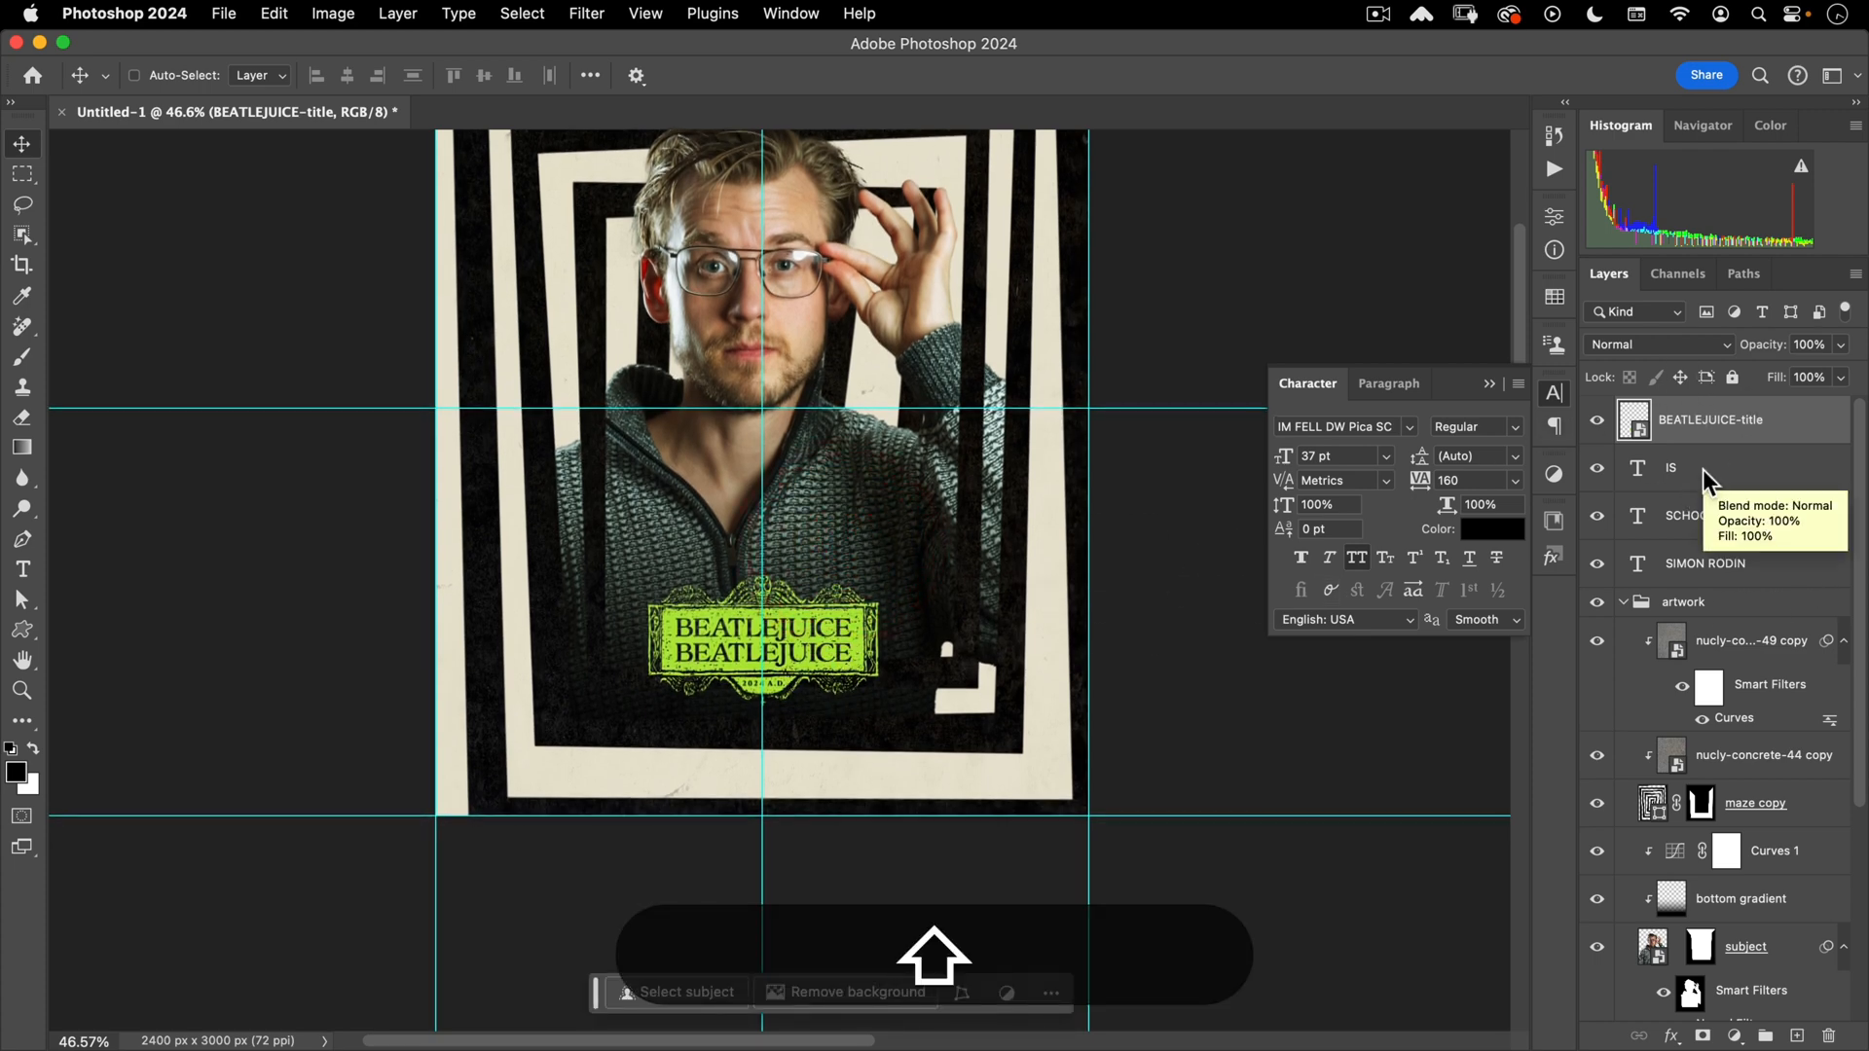
pyautogui.click(1713, 516)
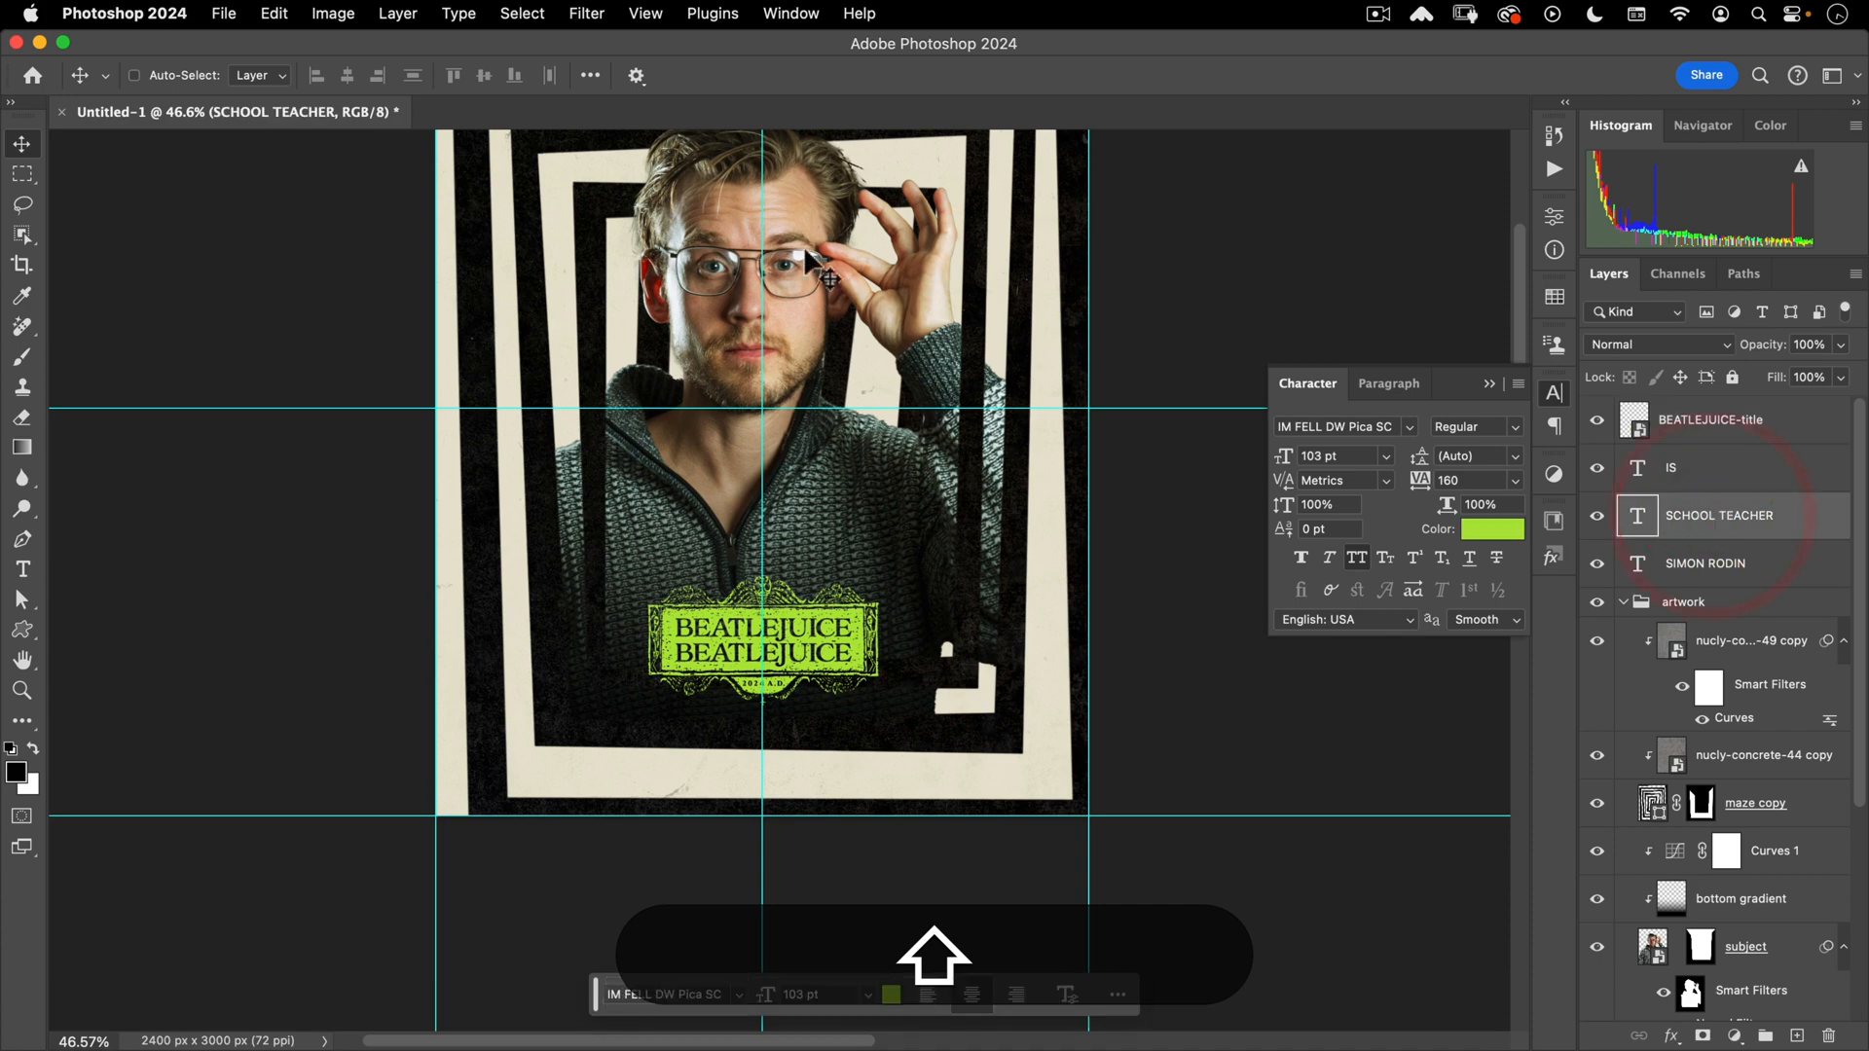
# - Duplicate SCHOOL TEACHER down near the poster bottom and colour the copy EAE5D2
pyautogui.press('space')
pyautogui.moveTo(816, 224); pyautogui.dragTo(844, 359)
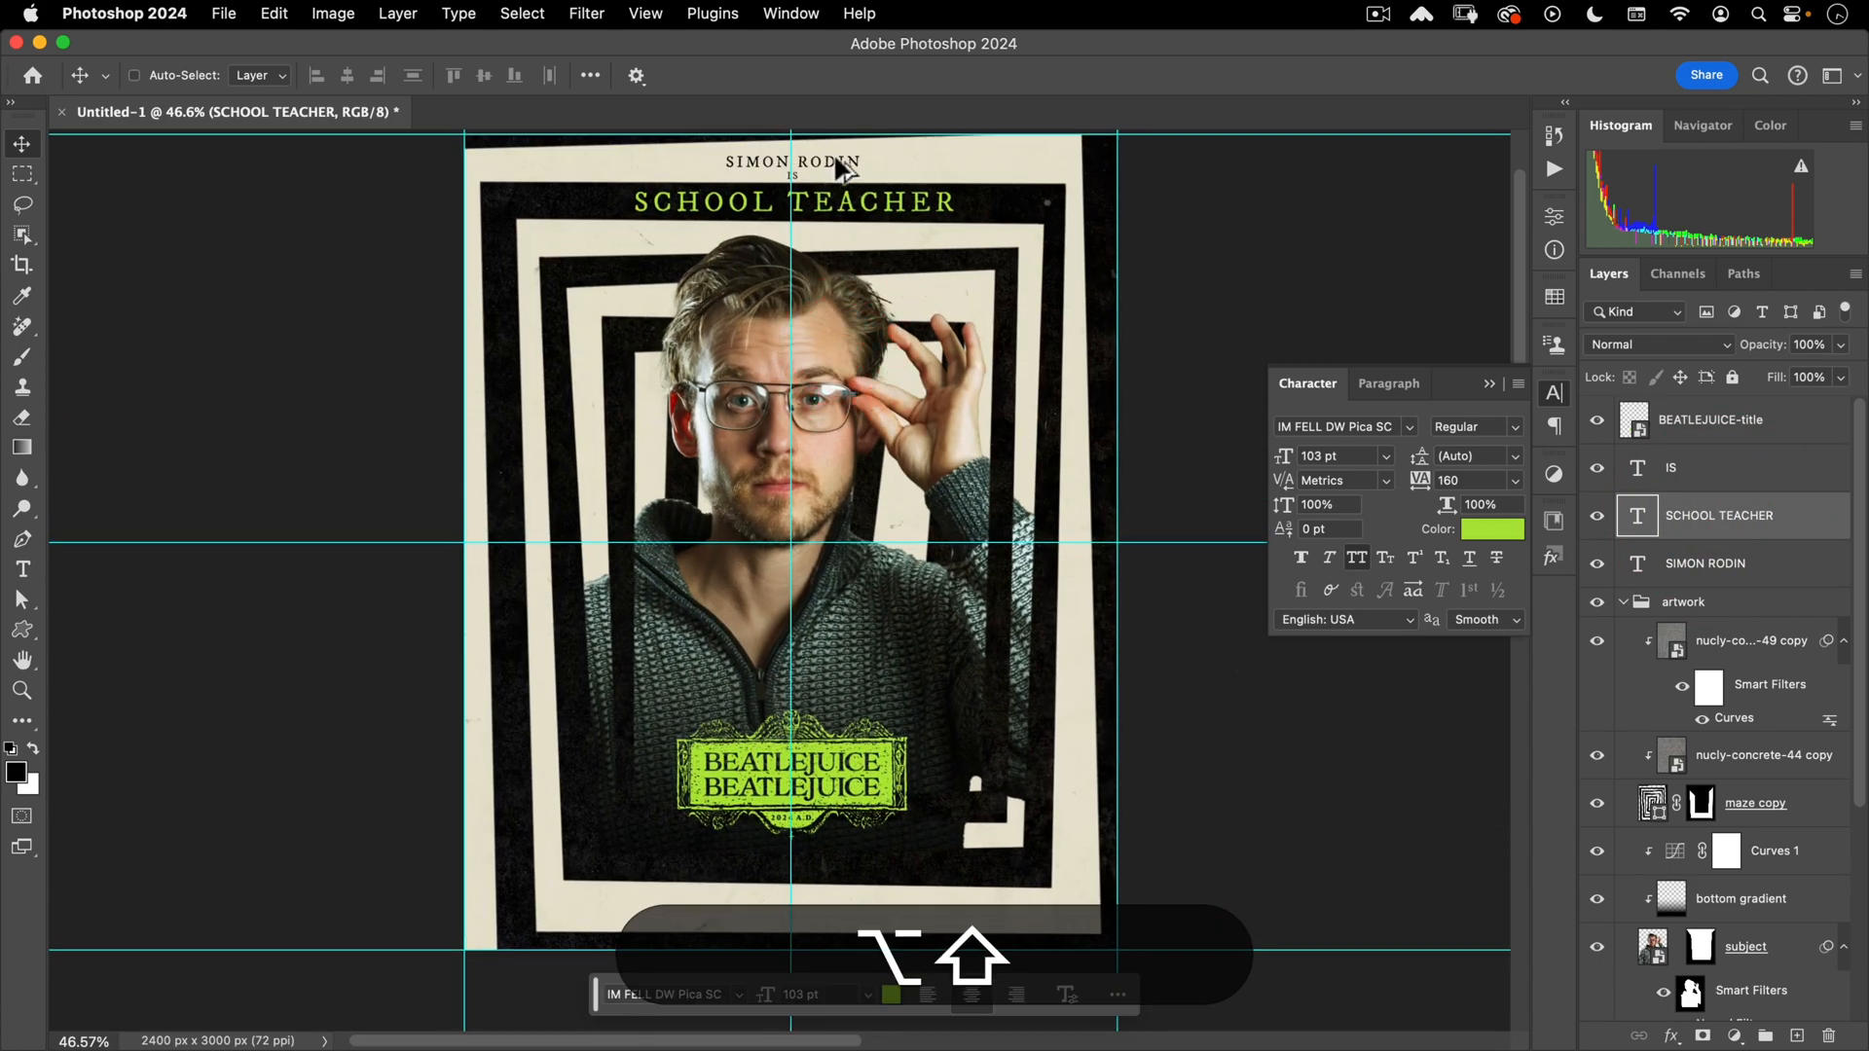
pyautogui.moveTo(834, 177); pyautogui.dragTo(823, 824)
pyautogui.click(1492, 528)
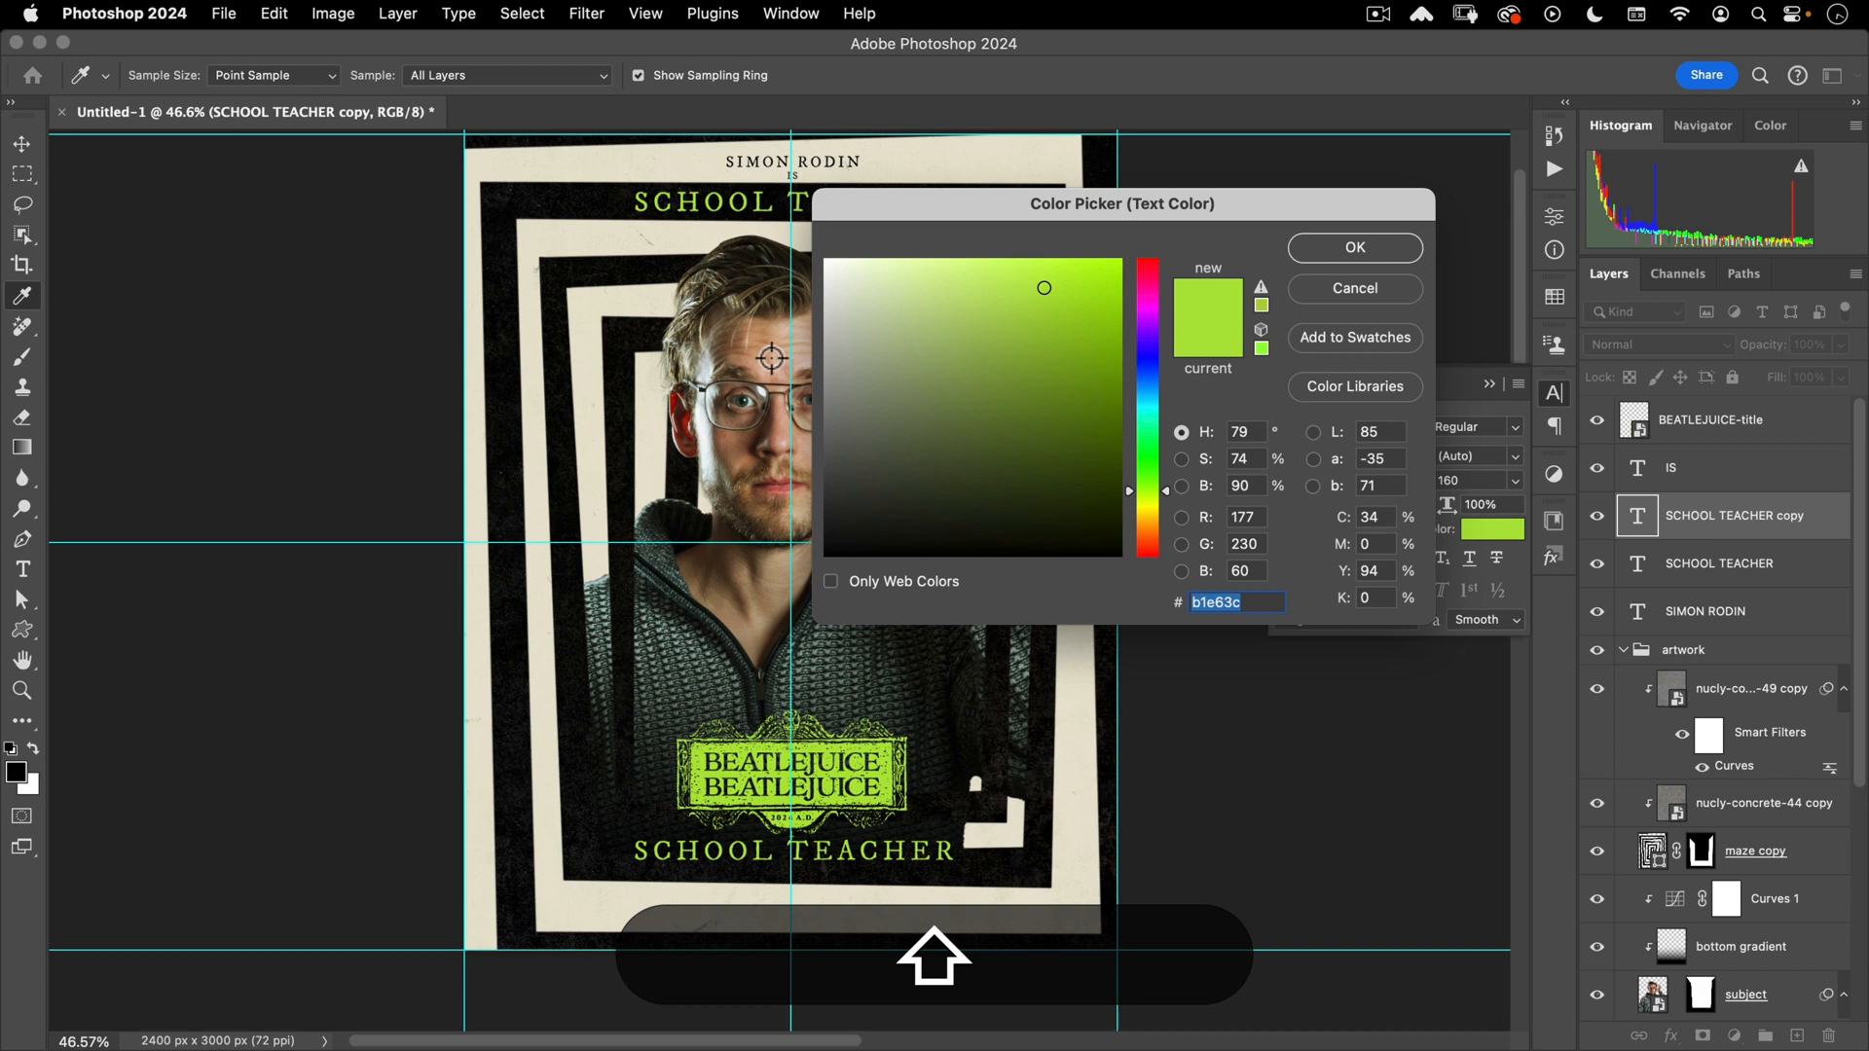
pyautogui.write('EAE')
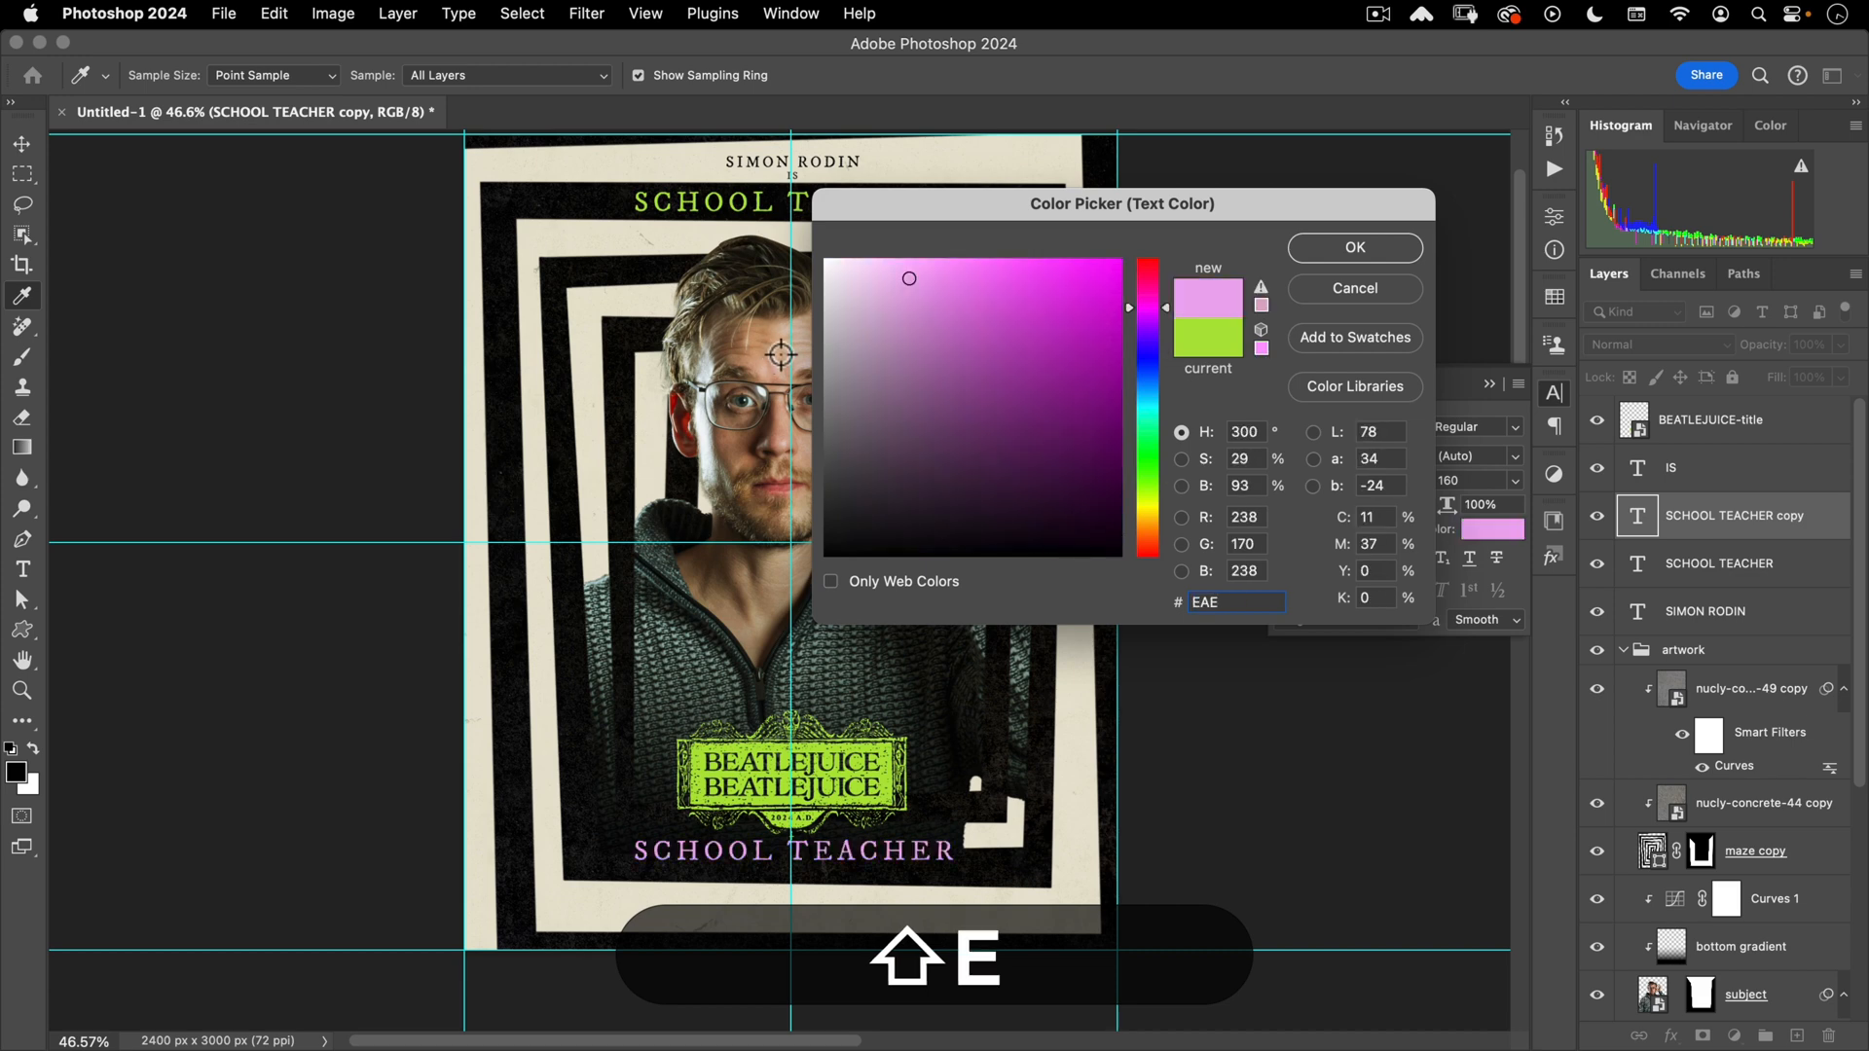
pyautogui.write('5D2')
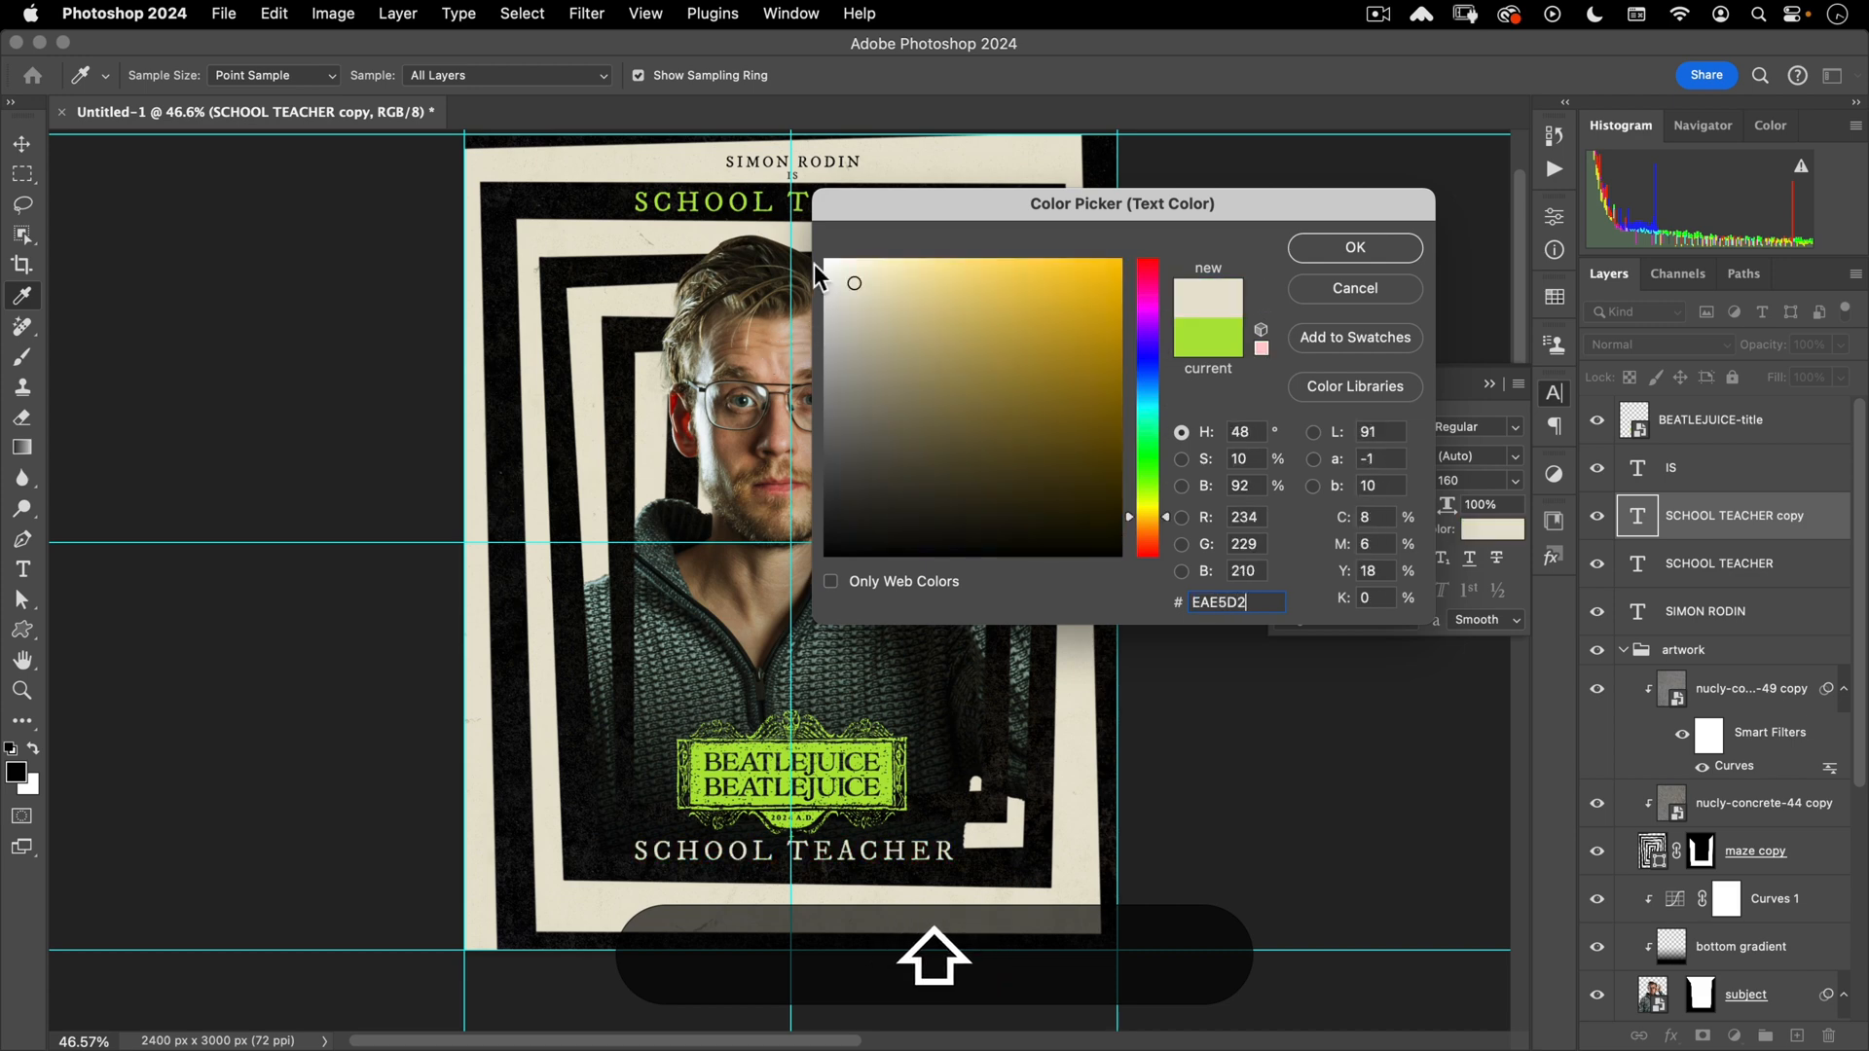
pyautogui.click(1355, 248)
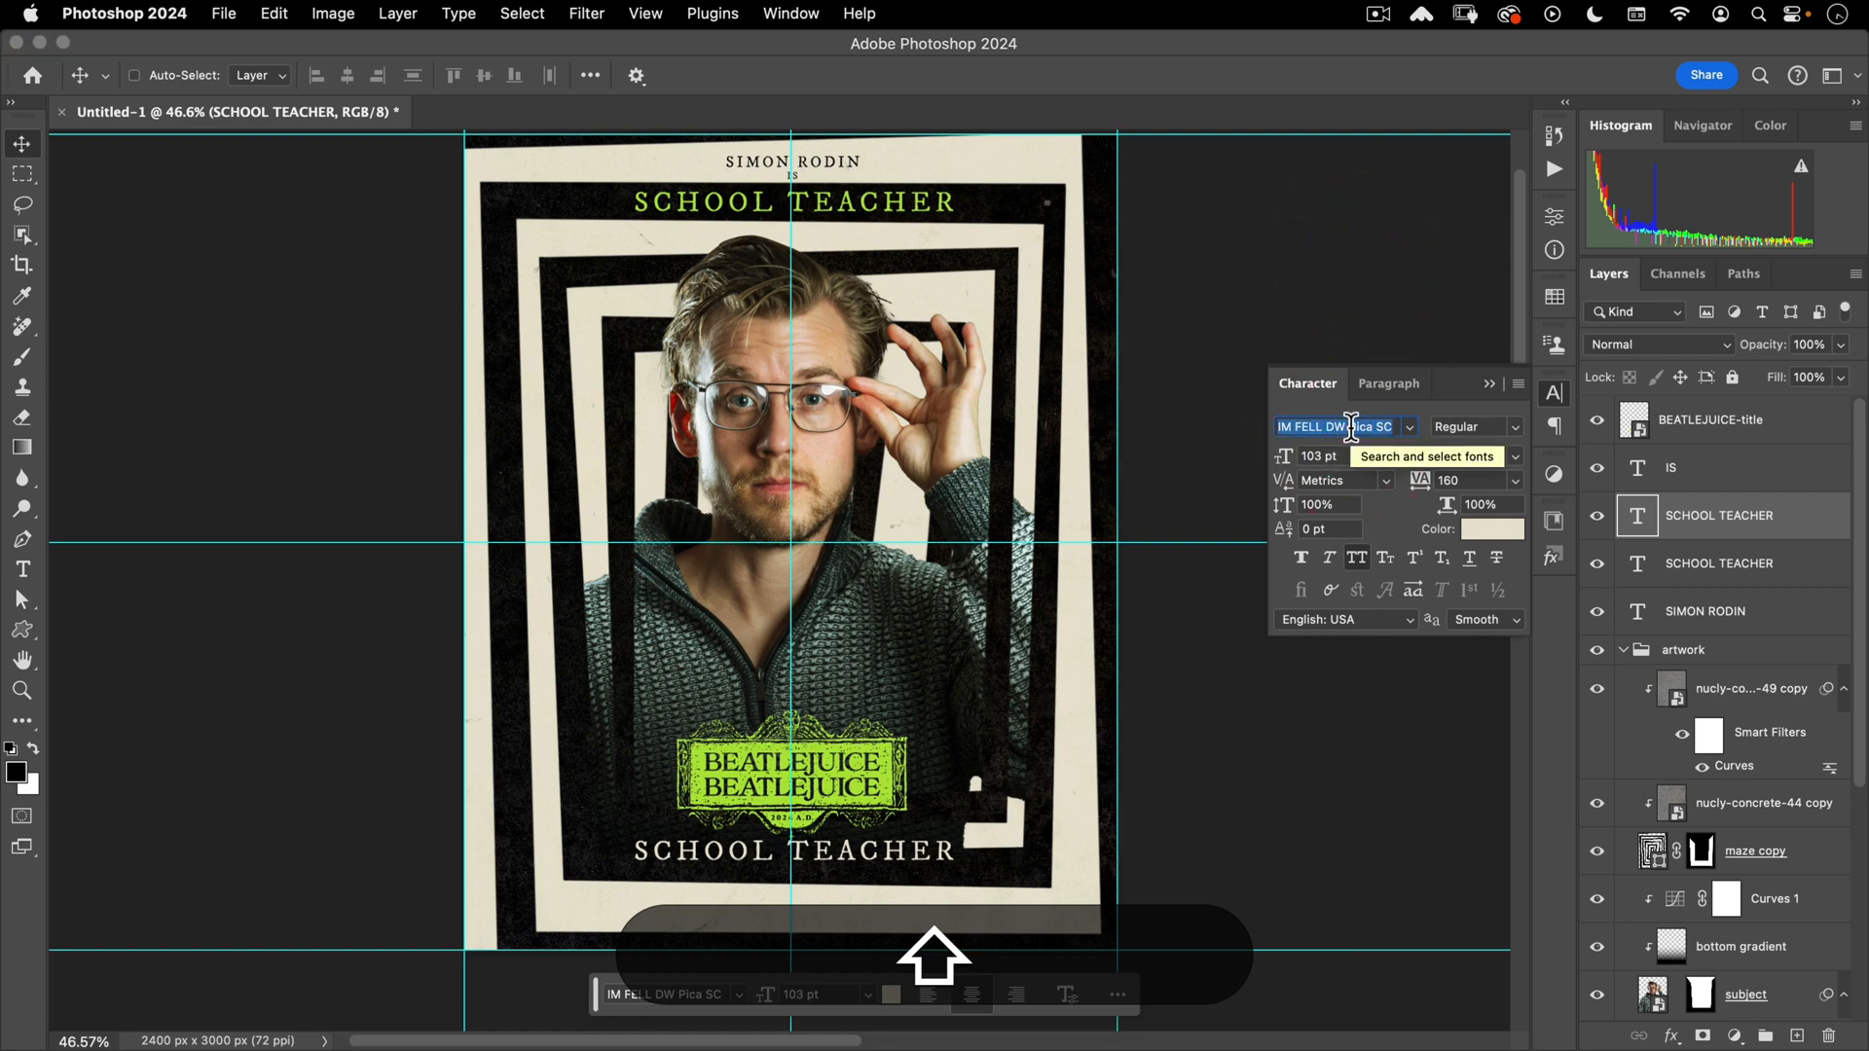
# - Set the bottom line's font to EB Garamond Medium at 53 pt
pyautogui.write('BEGA')
pyautogui.press('BackSpace')
pyautogui.press('BackSpace')
pyautogui.press('BackSpace')
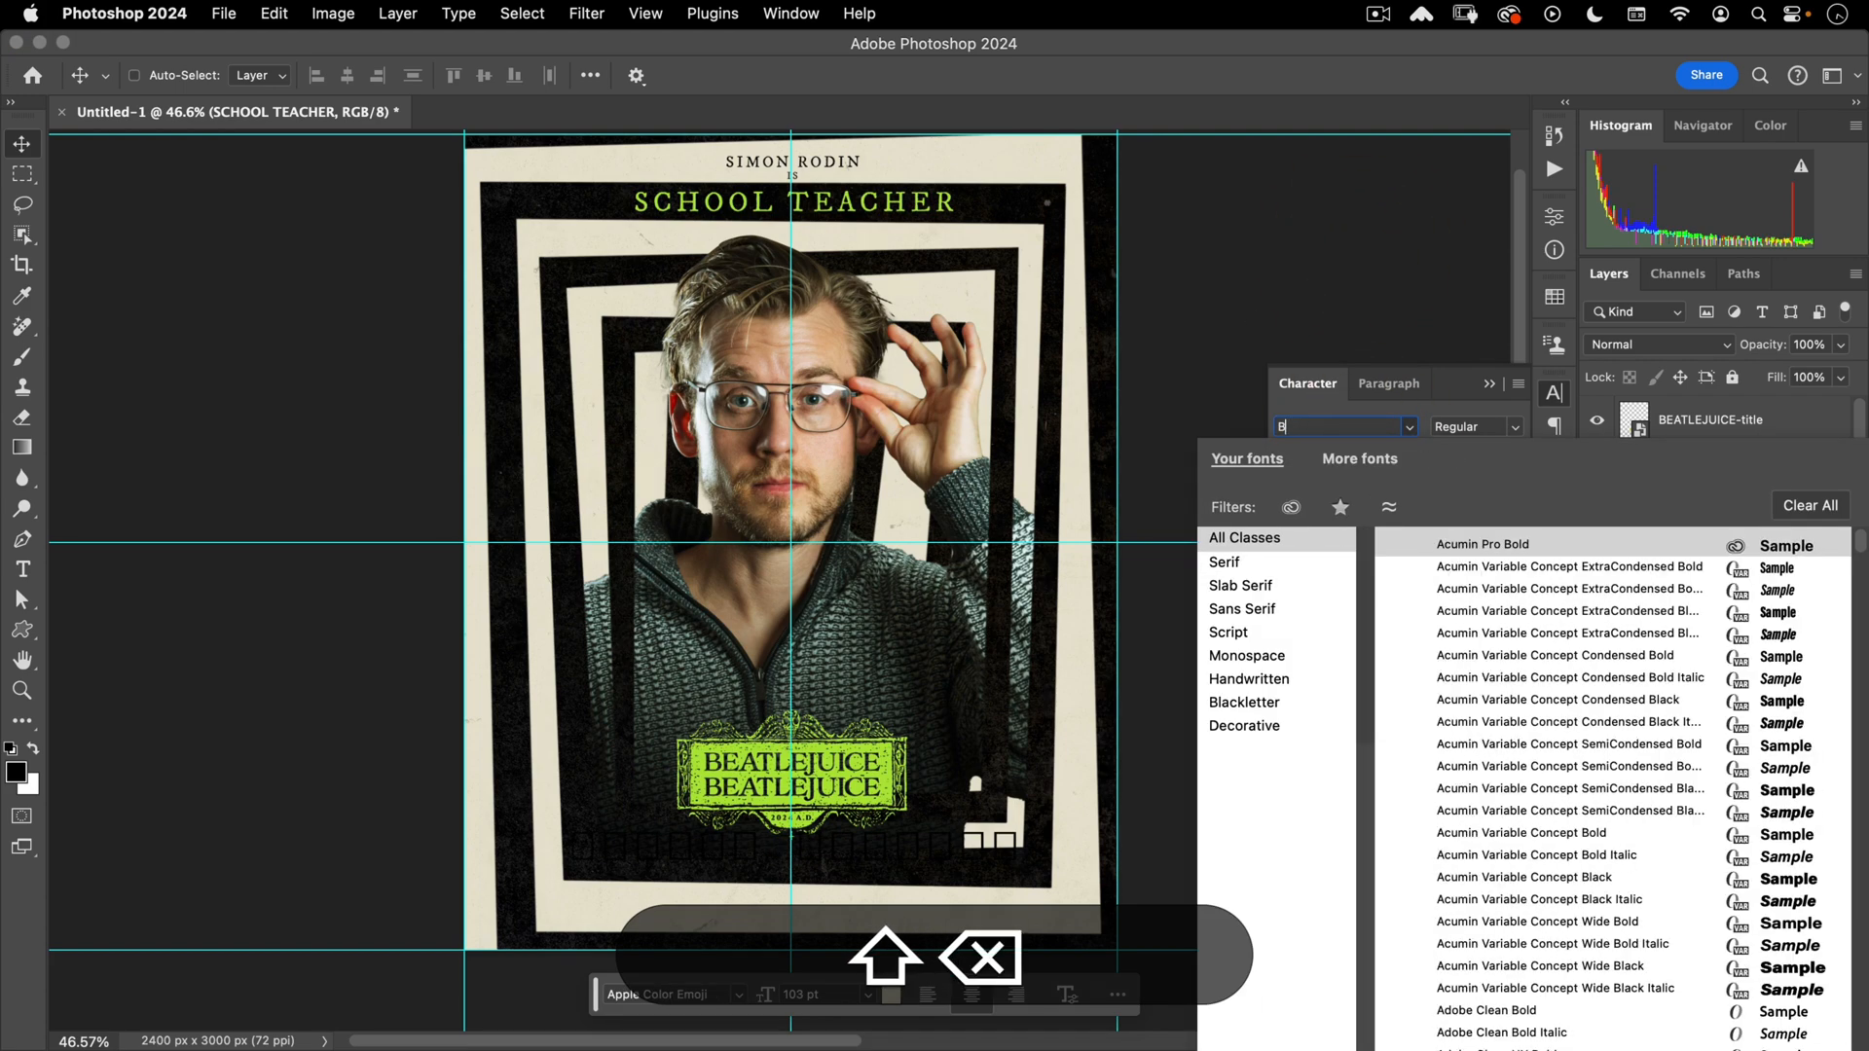
pyautogui.press('BackSpace')
pyautogui.write('EB GARAM')
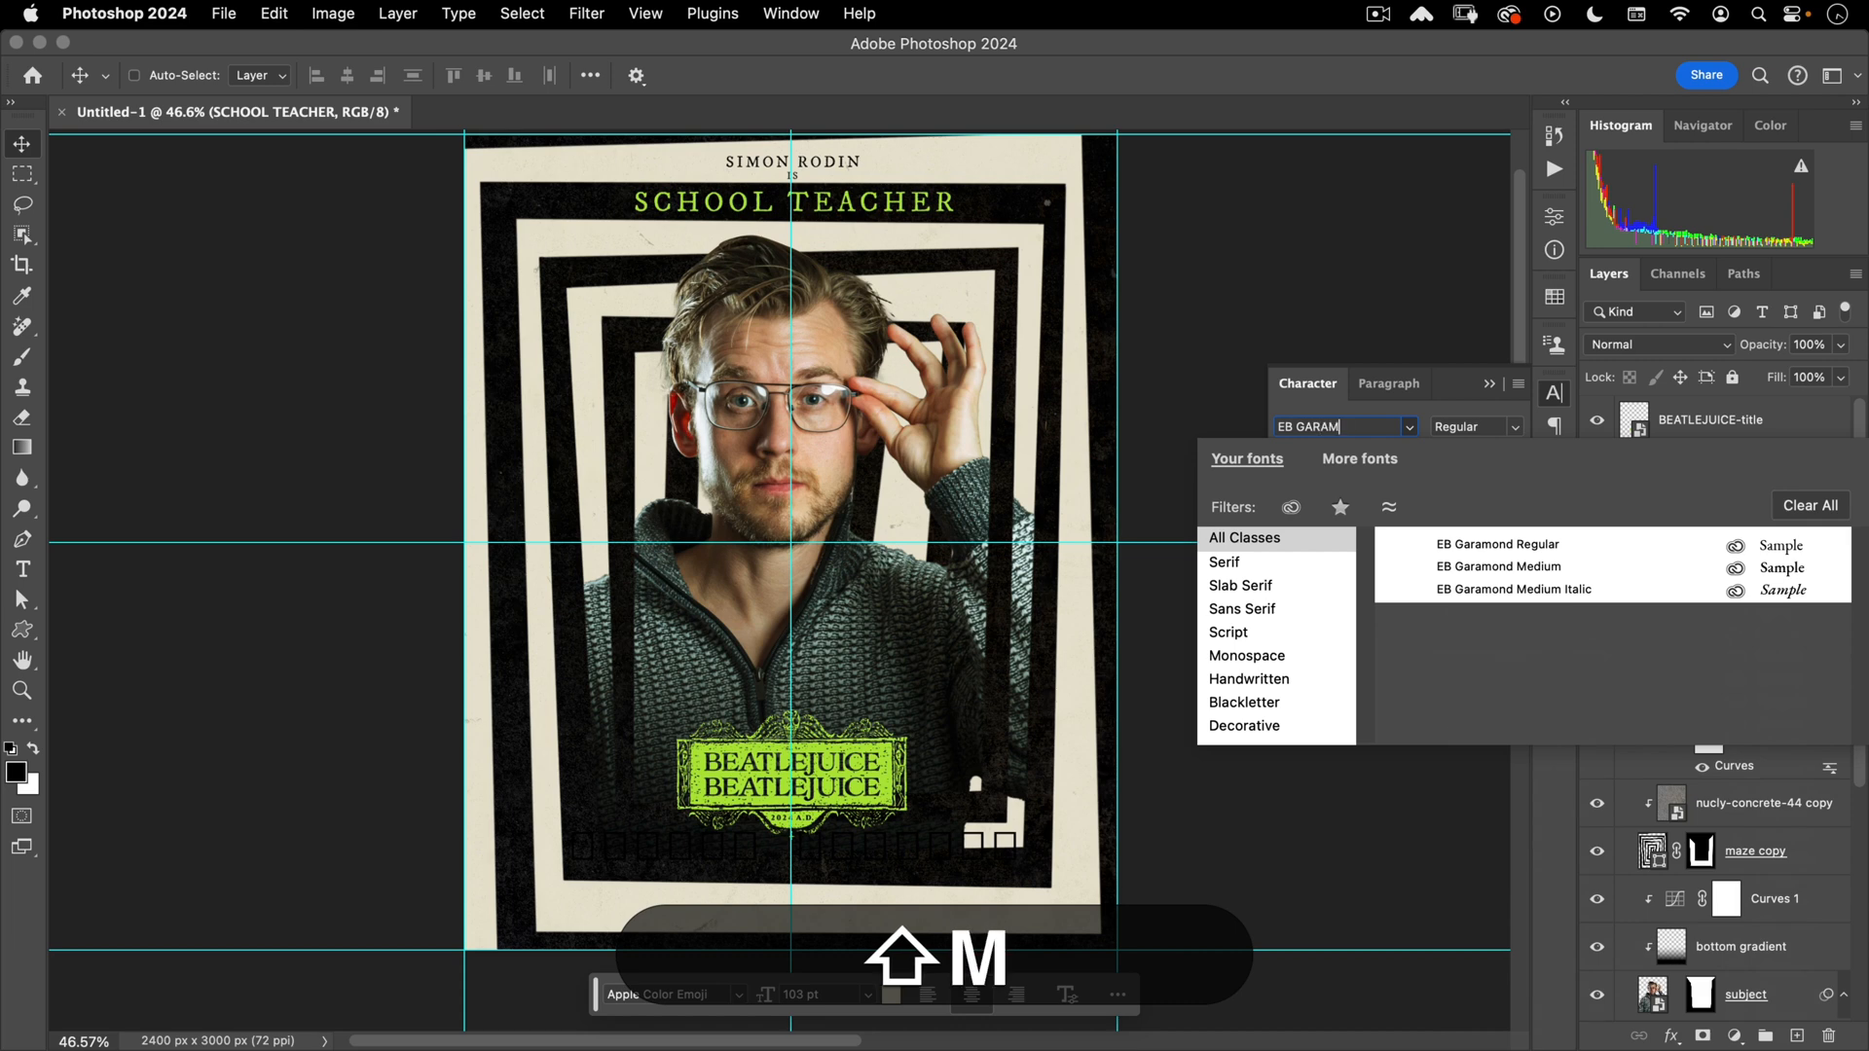
pyautogui.click(1438, 569)
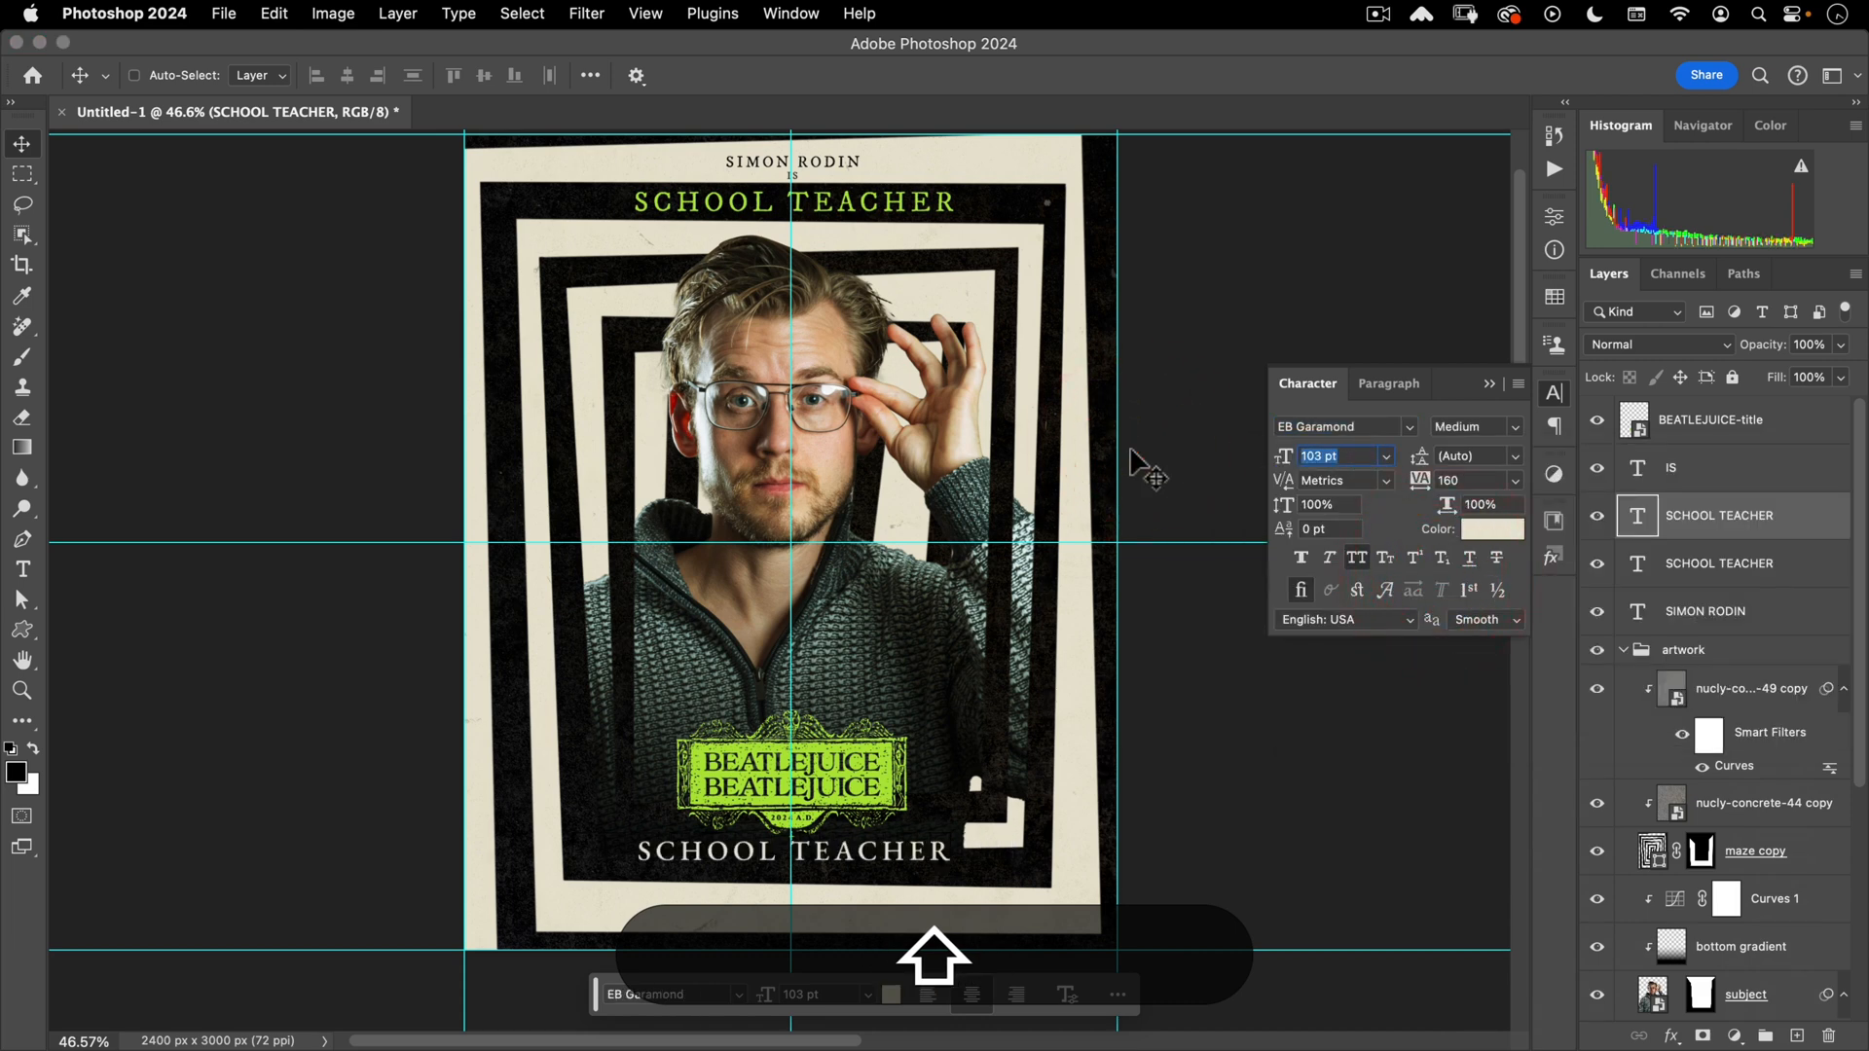
pyautogui.write('53')
pyautogui.press('Tab')
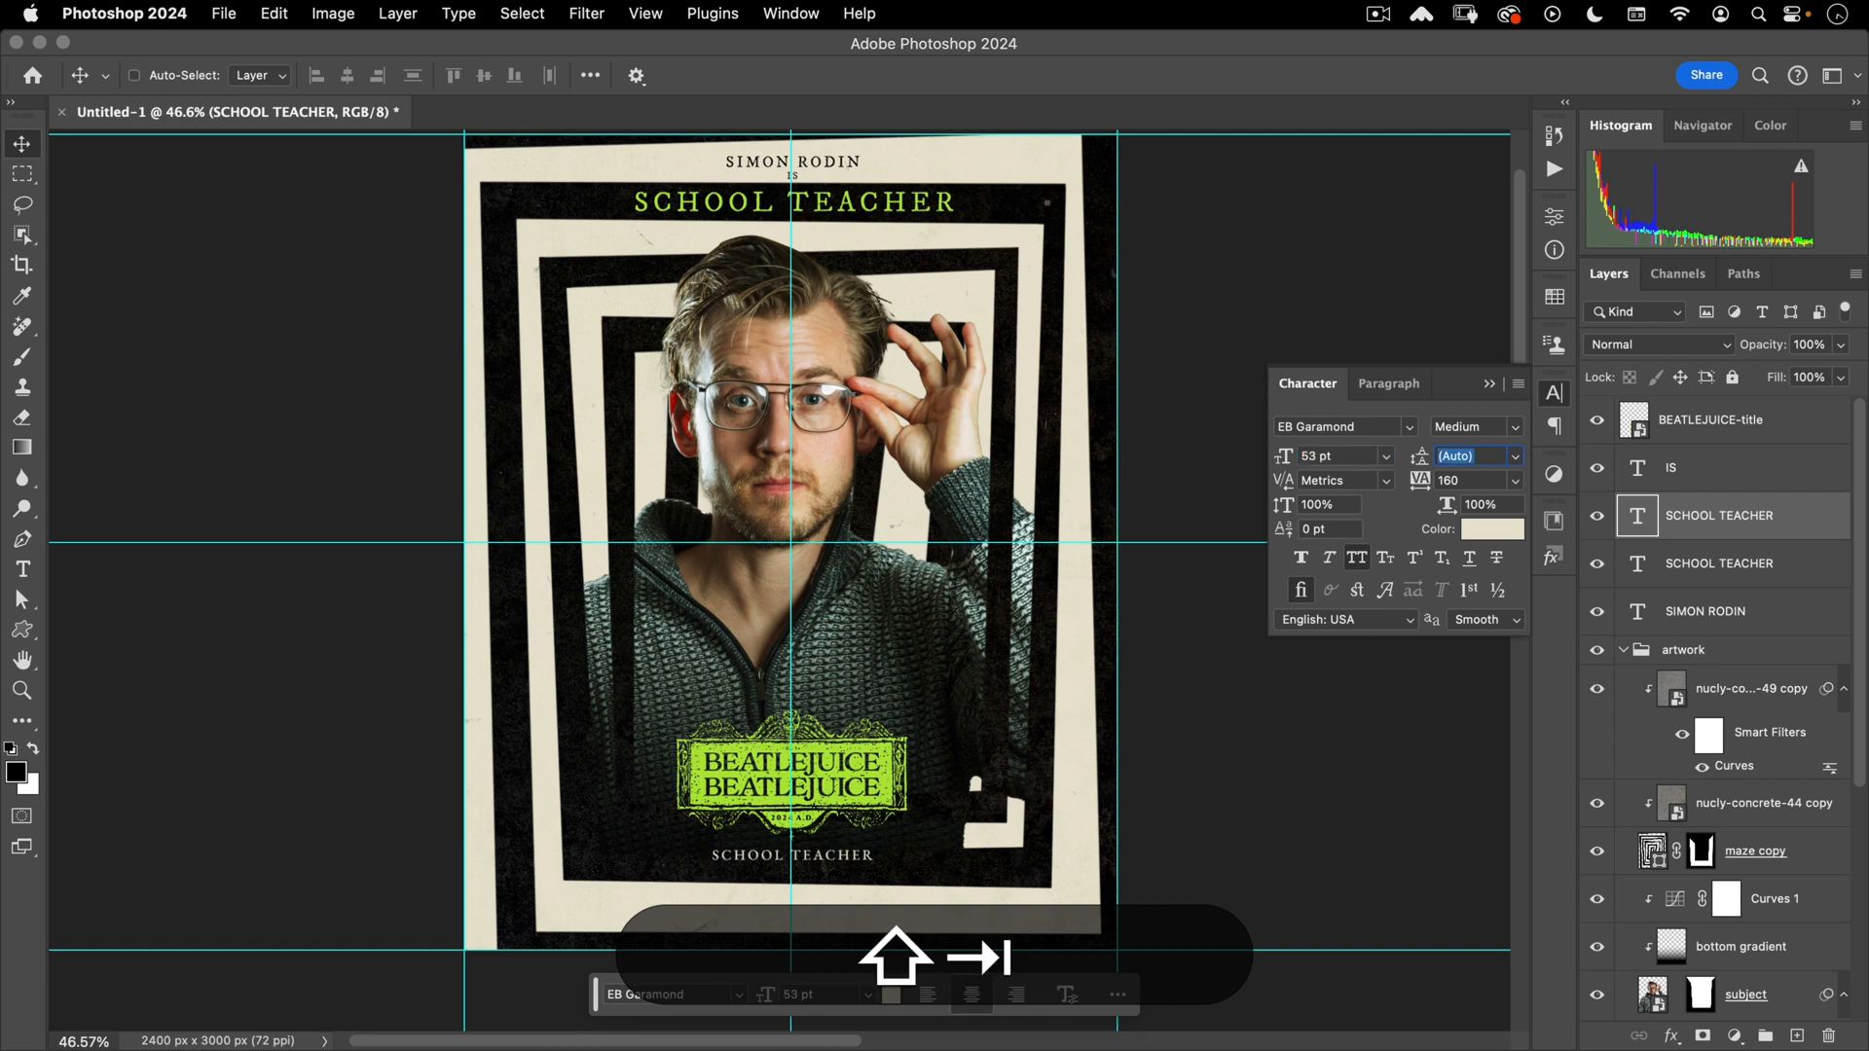
# - Replace the bottom SCHOOL TEACHER text with 'only in theaters'
pyautogui.click(795, 858)
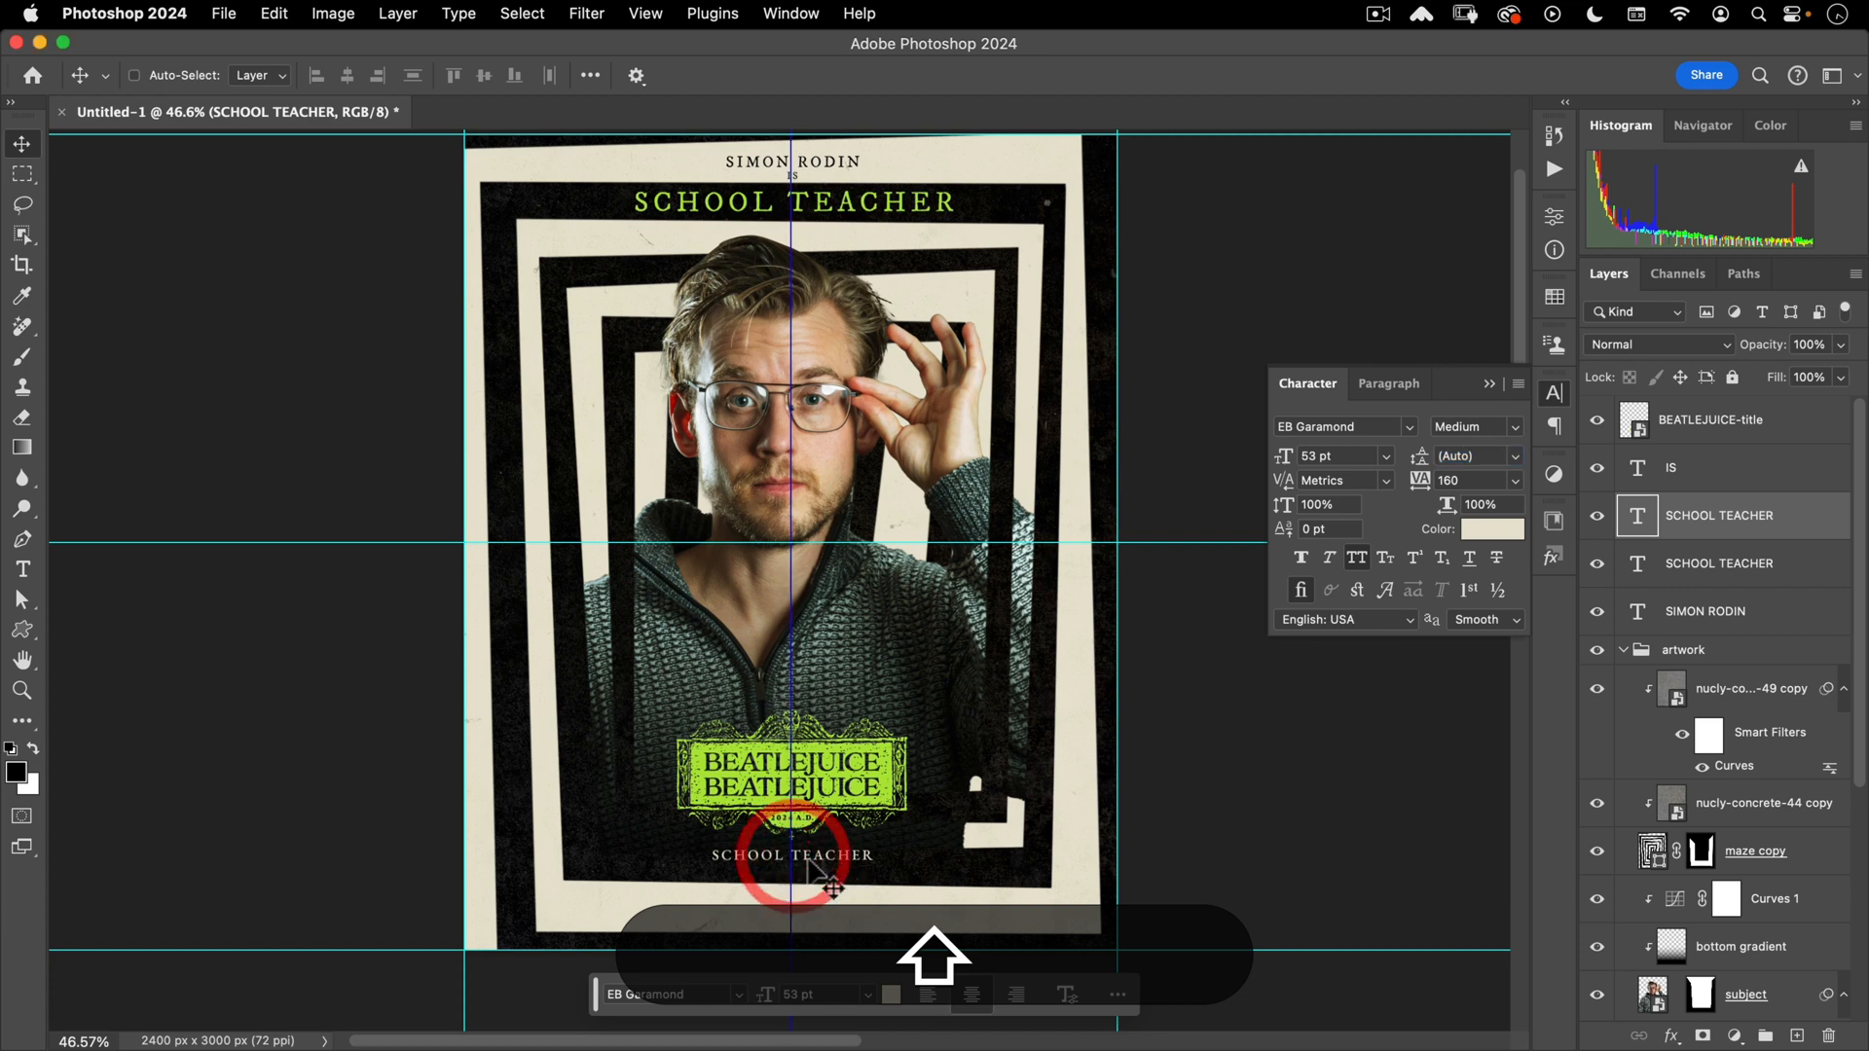
pyautogui.click(806, 856)
pyautogui.press('t')
pyautogui.click(806, 856)
pyautogui.press('shift+super+a')
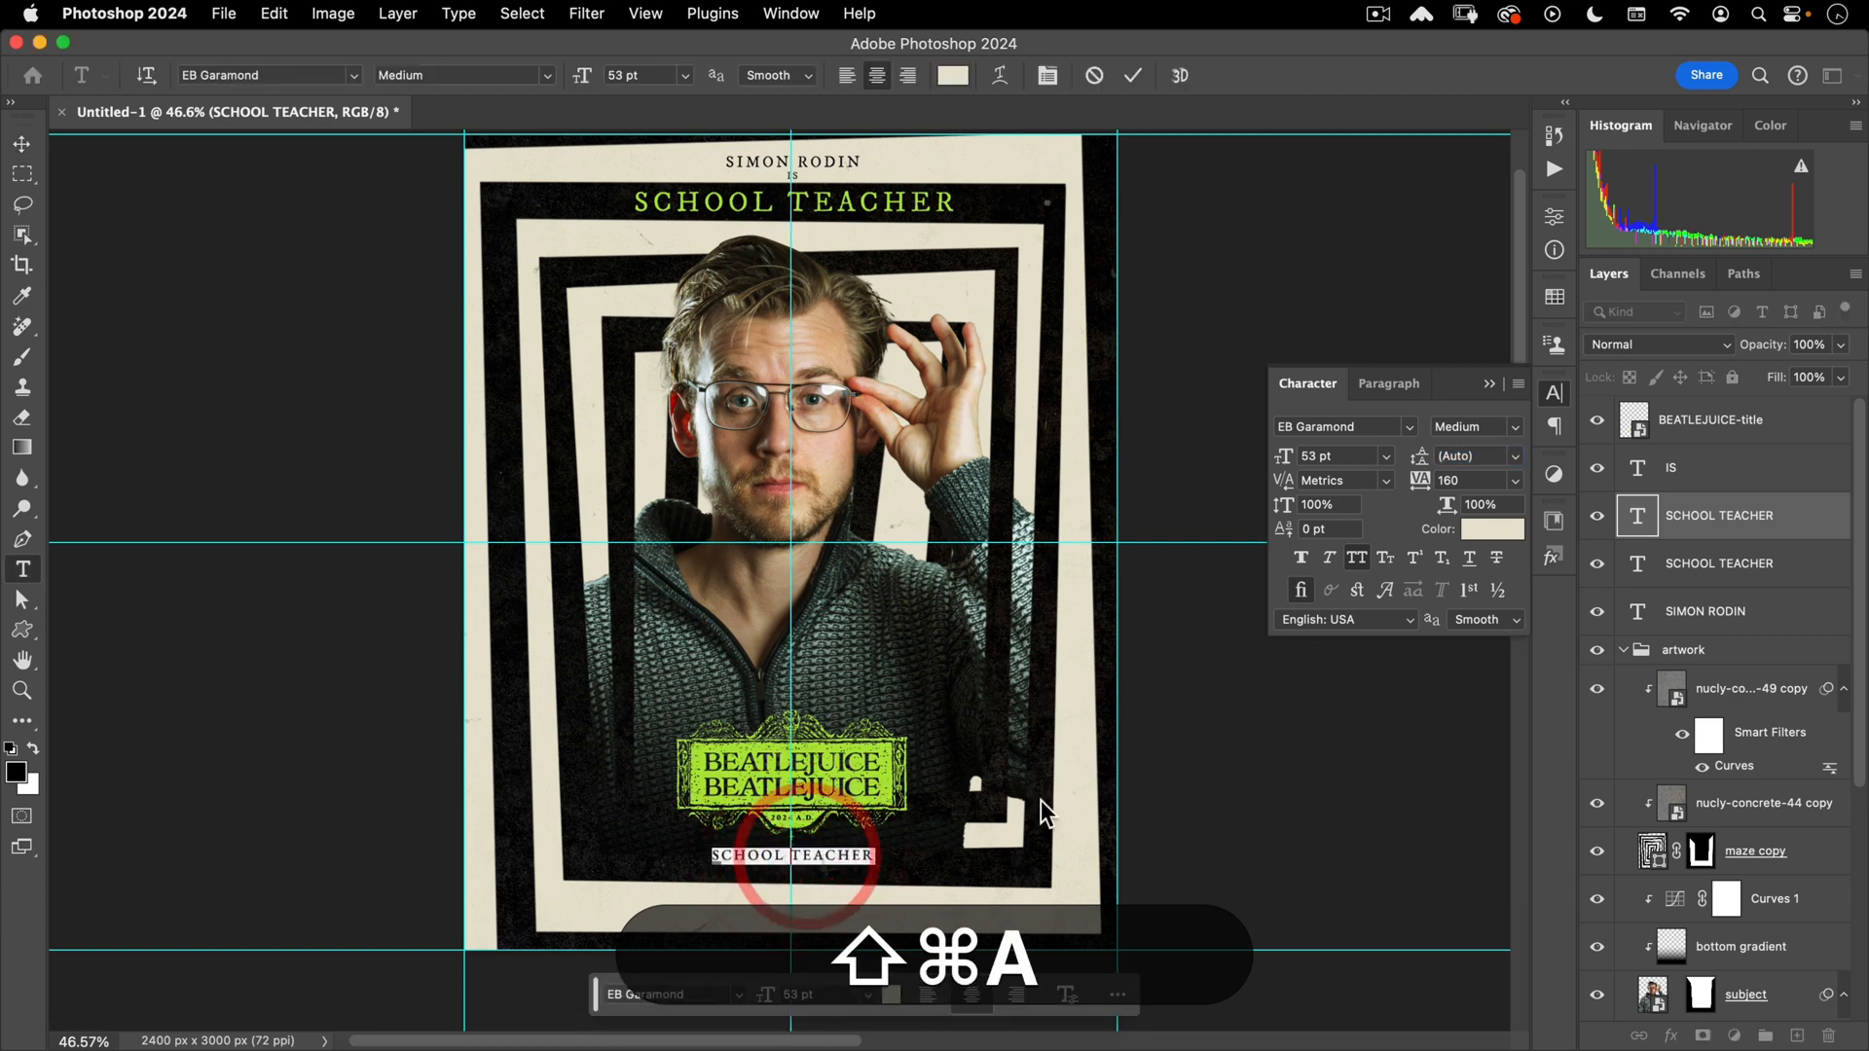
pyautogui.write('only in theater')
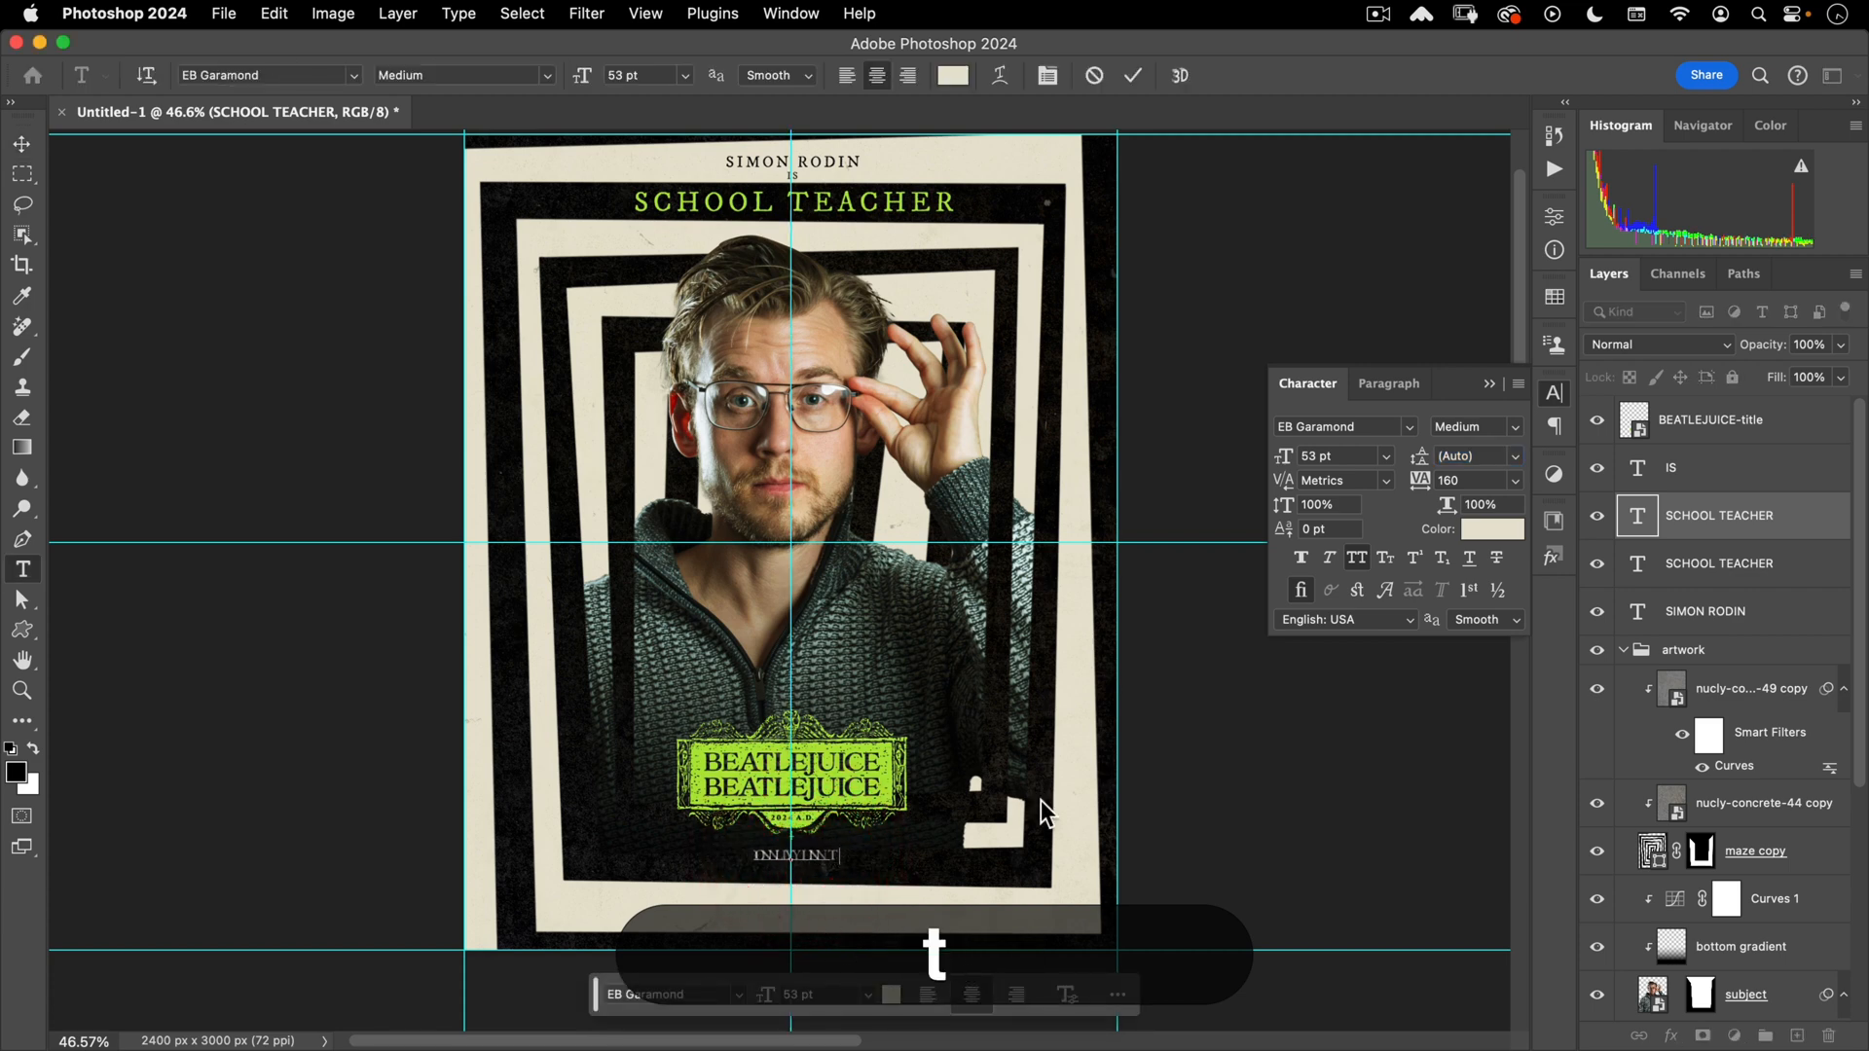
pyautogui.write('s')
pyautogui.press('Escape')
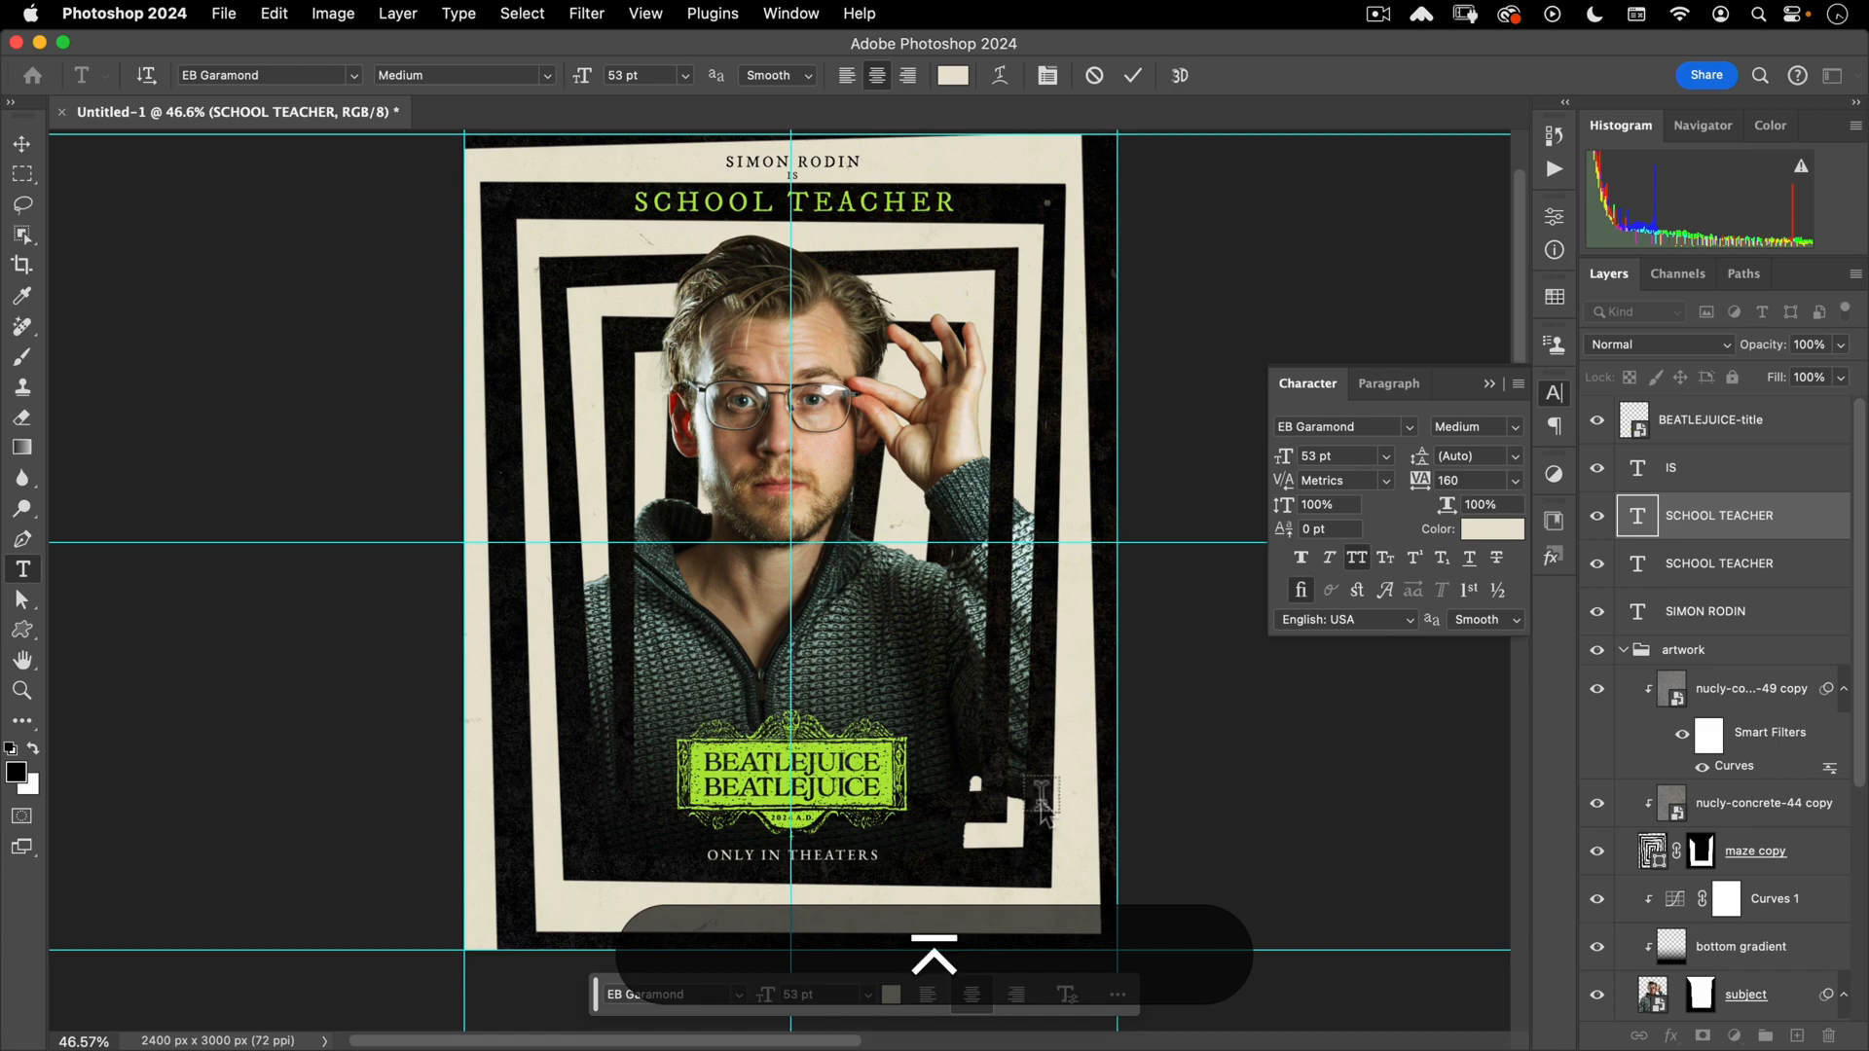
pyautogui.press('v')
# - Zoom in and nudge ONLY IN THEATERS so it sits centred under BEATLEJUICE
pyautogui.moveTo(865, 776); pyautogui.dragTo(997, 219)
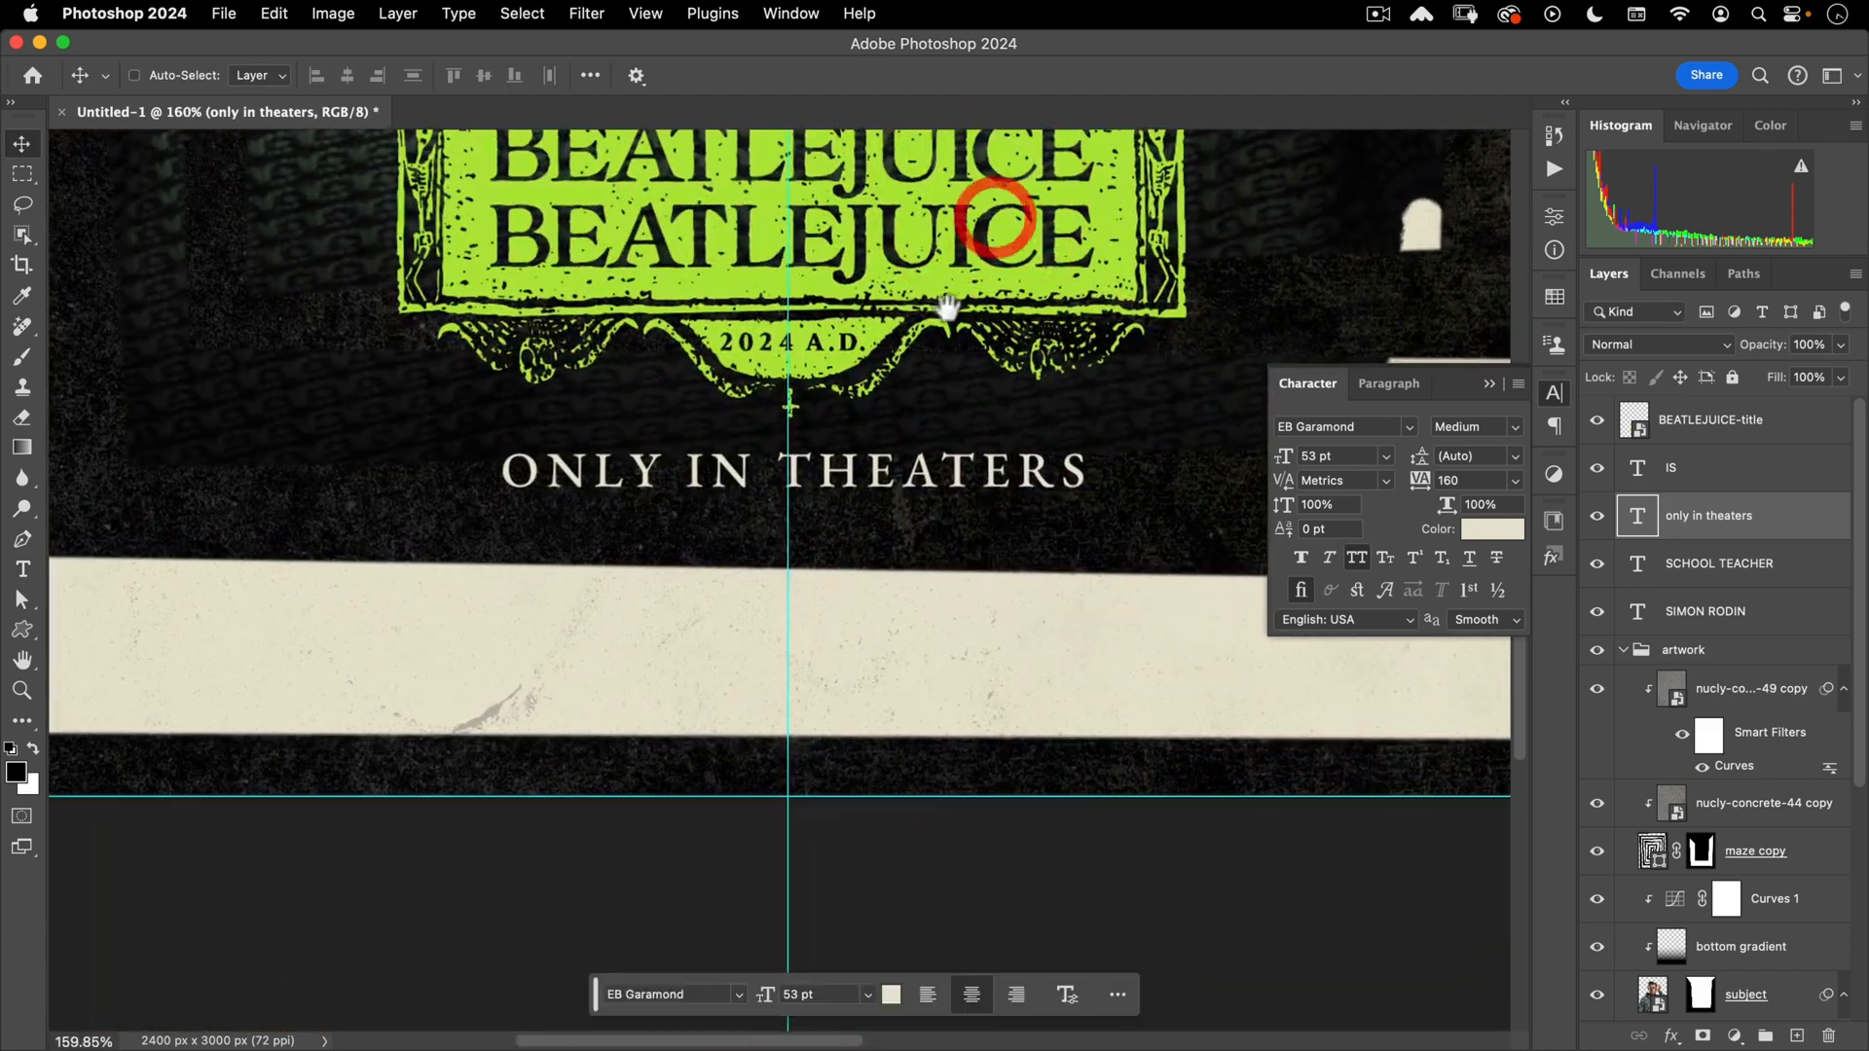
pyautogui.moveTo(950, 306); pyautogui.dragTo(945, 384)
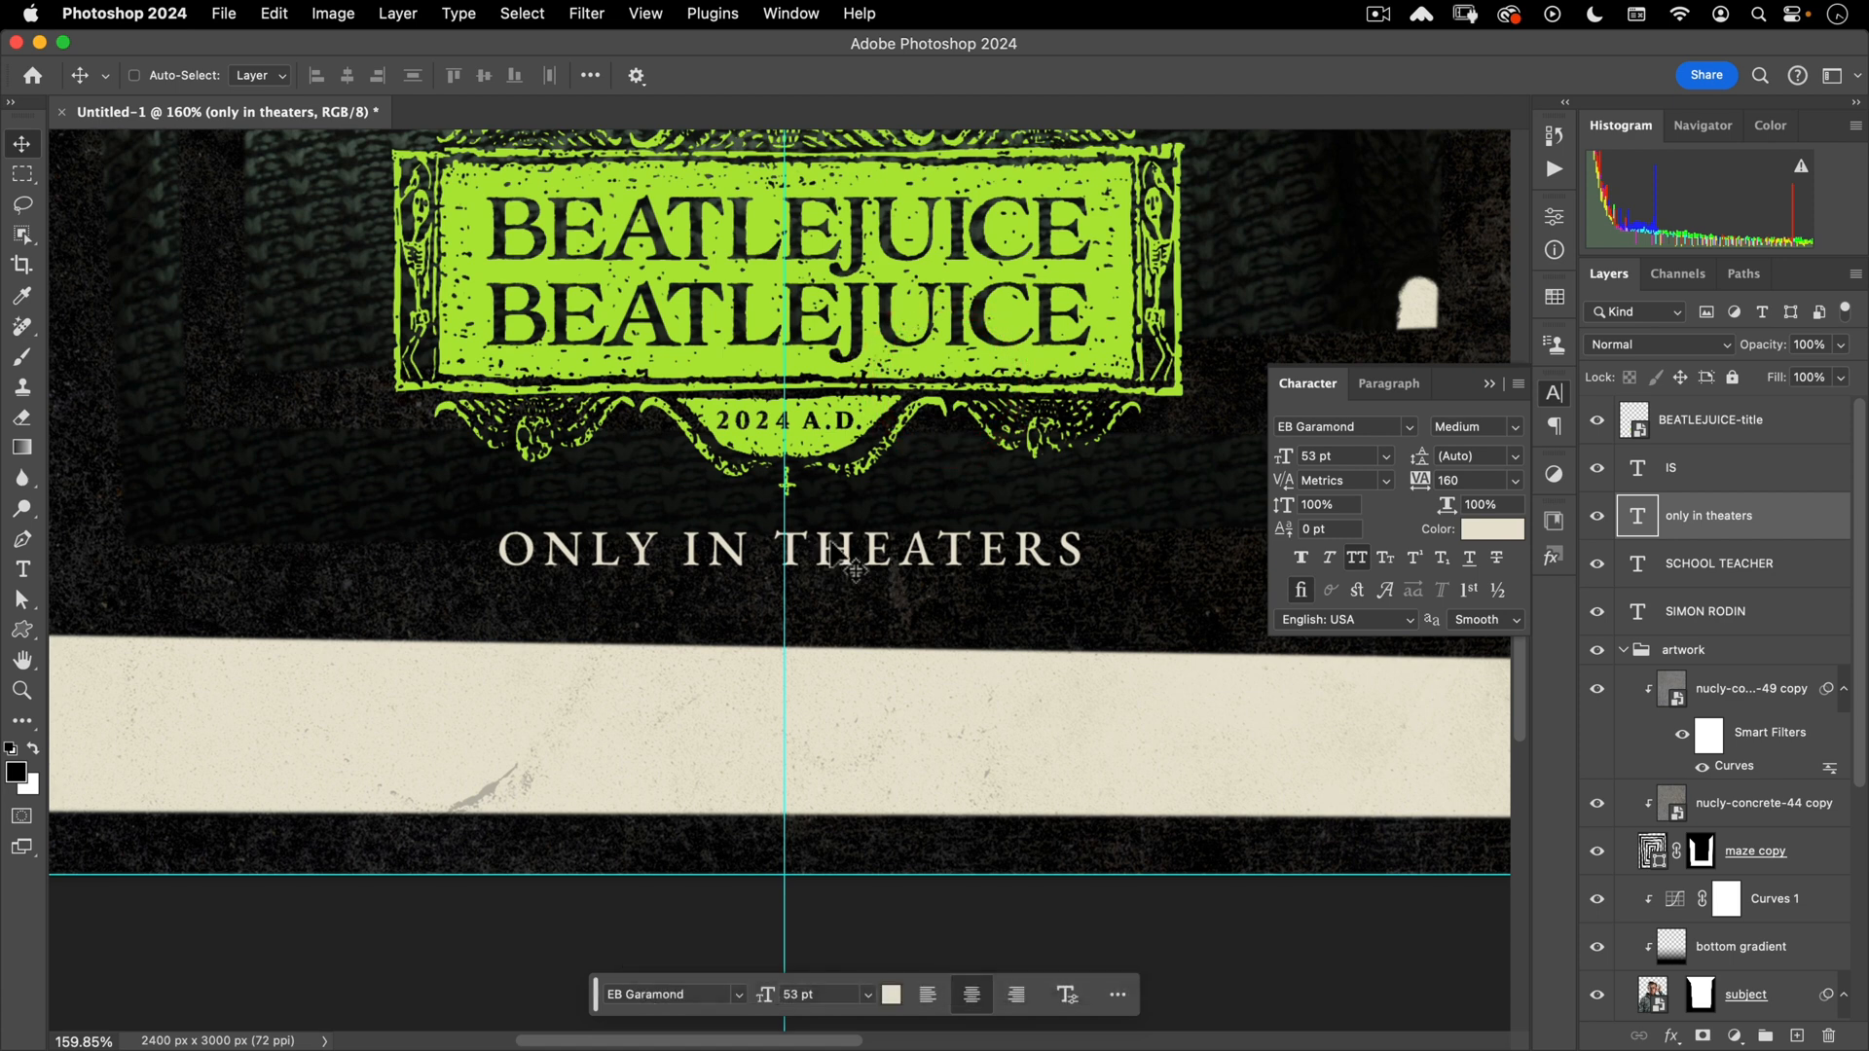
pyautogui.moveTo(834, 551); pyautogui.dragTo(827, 546)
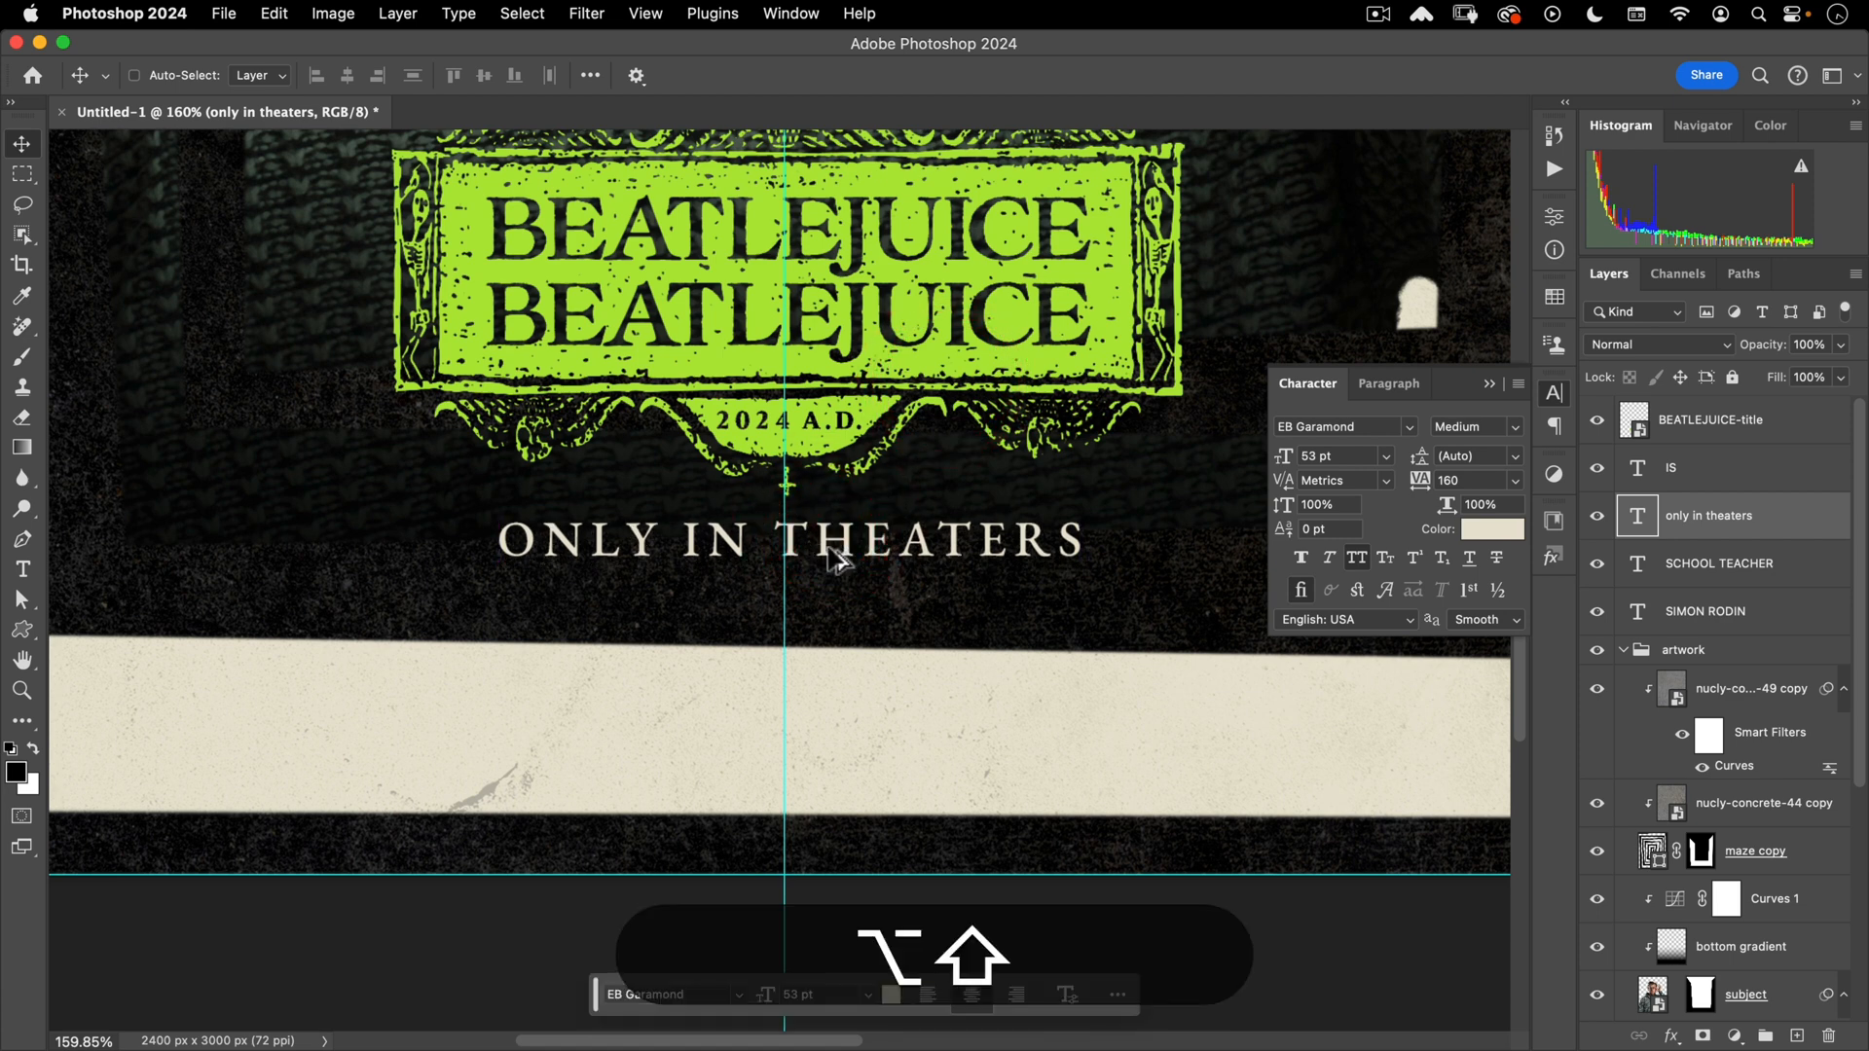
pyautogui.hotkey('shift', 'Down')
pyautogui.hotkey('shift', 'Down')
pyautogui.hotkey('shift', 'Down')
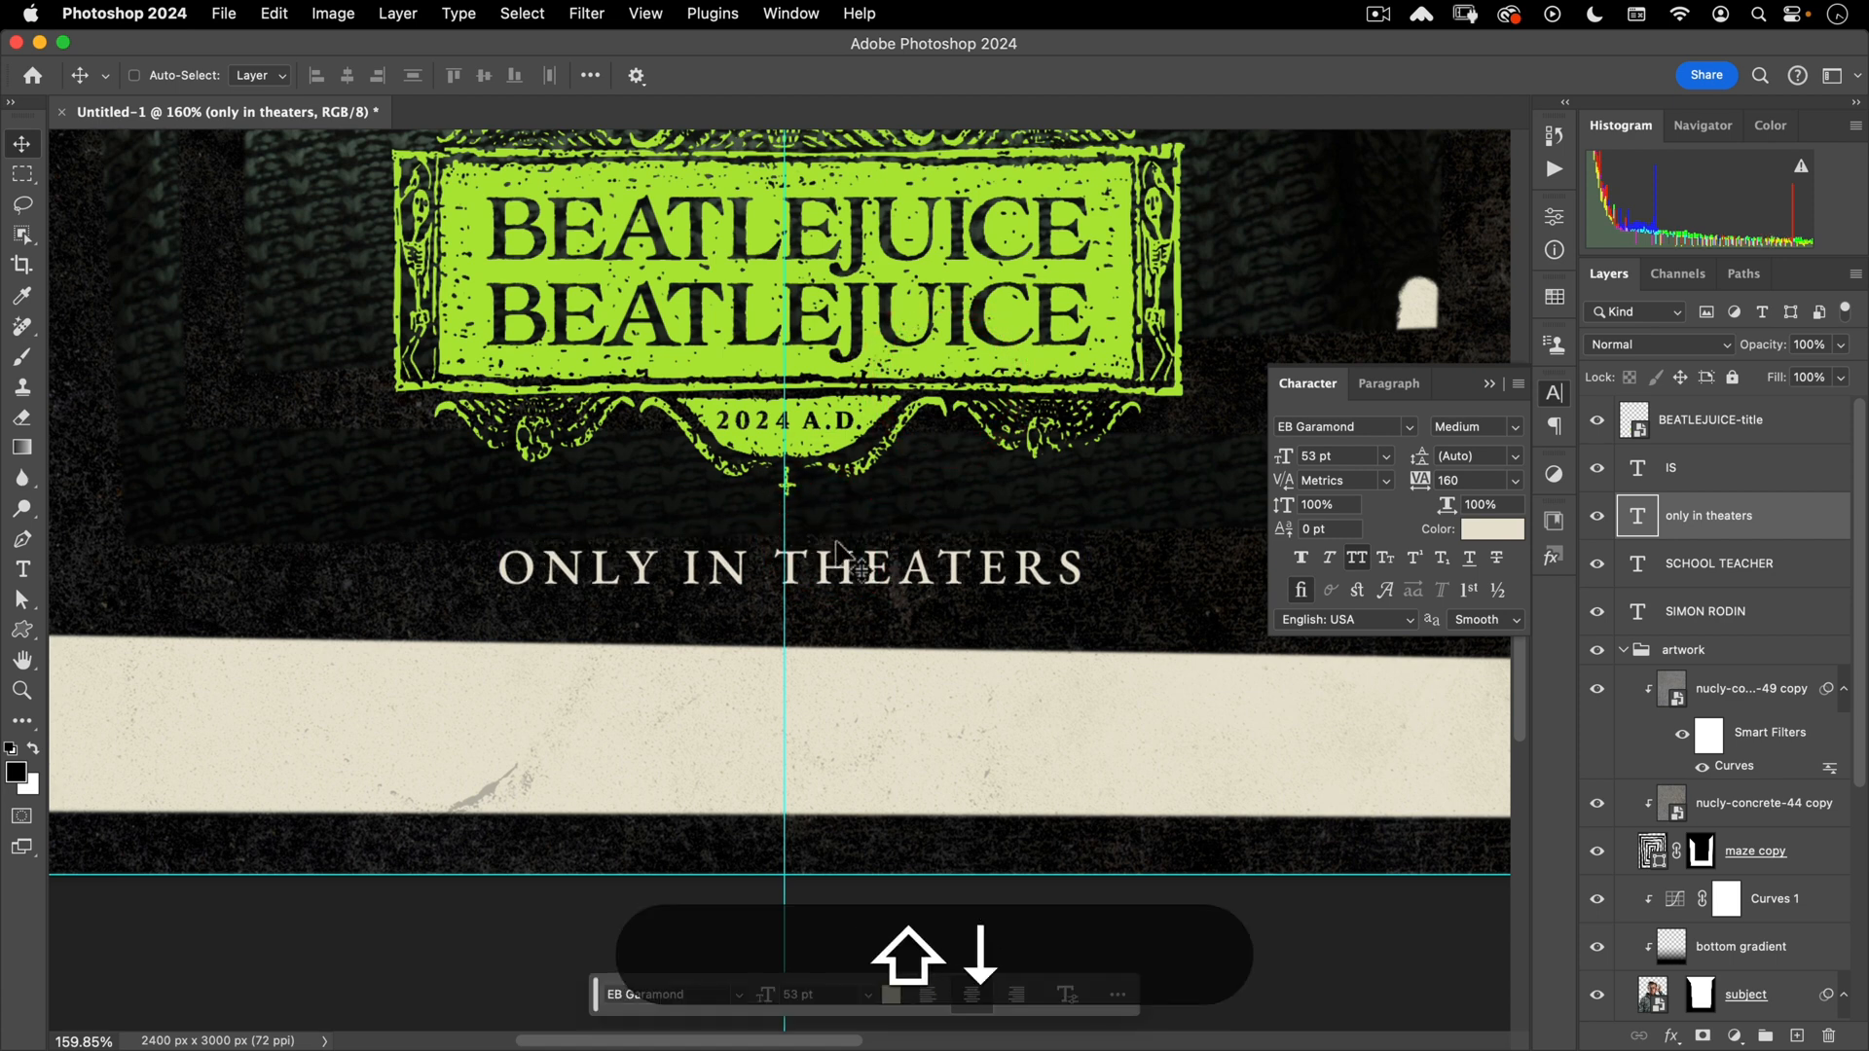
pyautogui.hotkey('shift', 'Up')
pyautogui.hotkey('shift', 'Down')
# - Duplicate ONLY IN THEATERS below itself and set the copy to 95 pt with 240 tracking
pyautogui.press('Down')
pyautogui.press('Up')
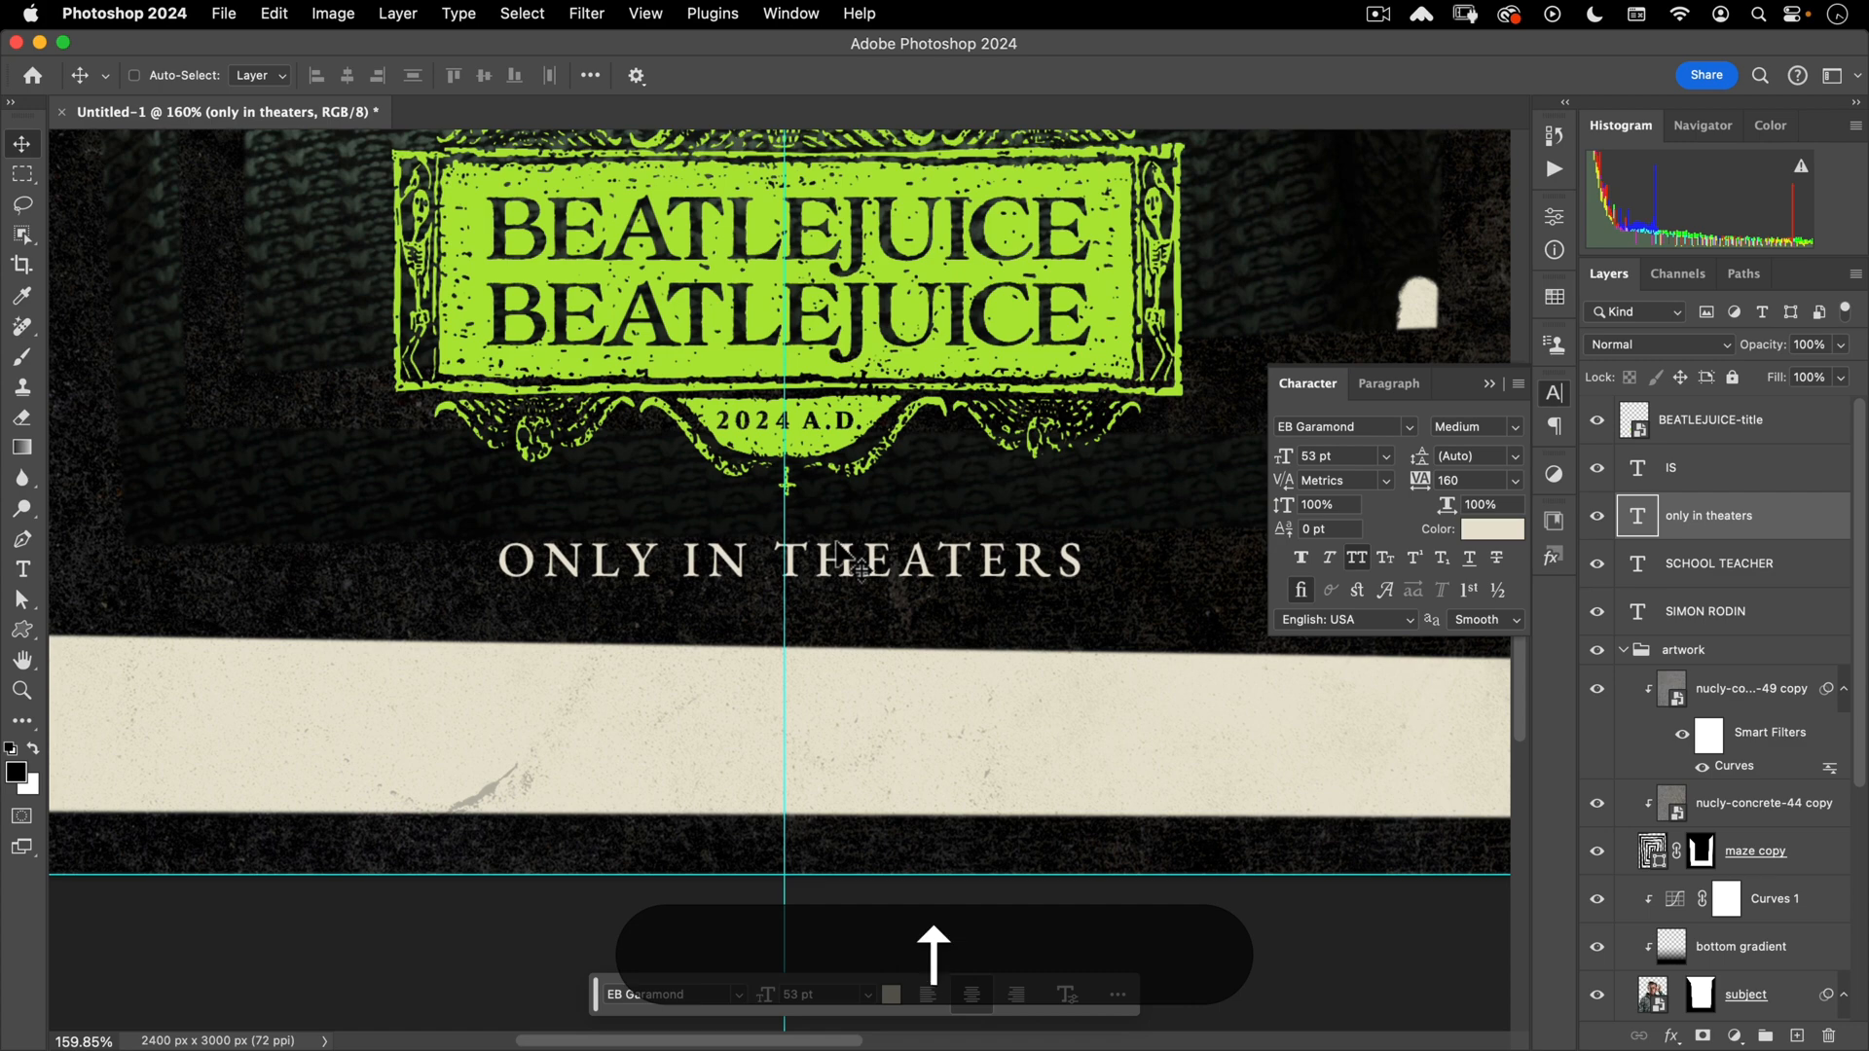
pyautogui.moveTo(858, 577); pyautogui.dragTo(857, 637)
pyautogui.hotkey('alt', 'shift', 't')
pyautogui.click(856, 626)
pyautogui.press('super+a')
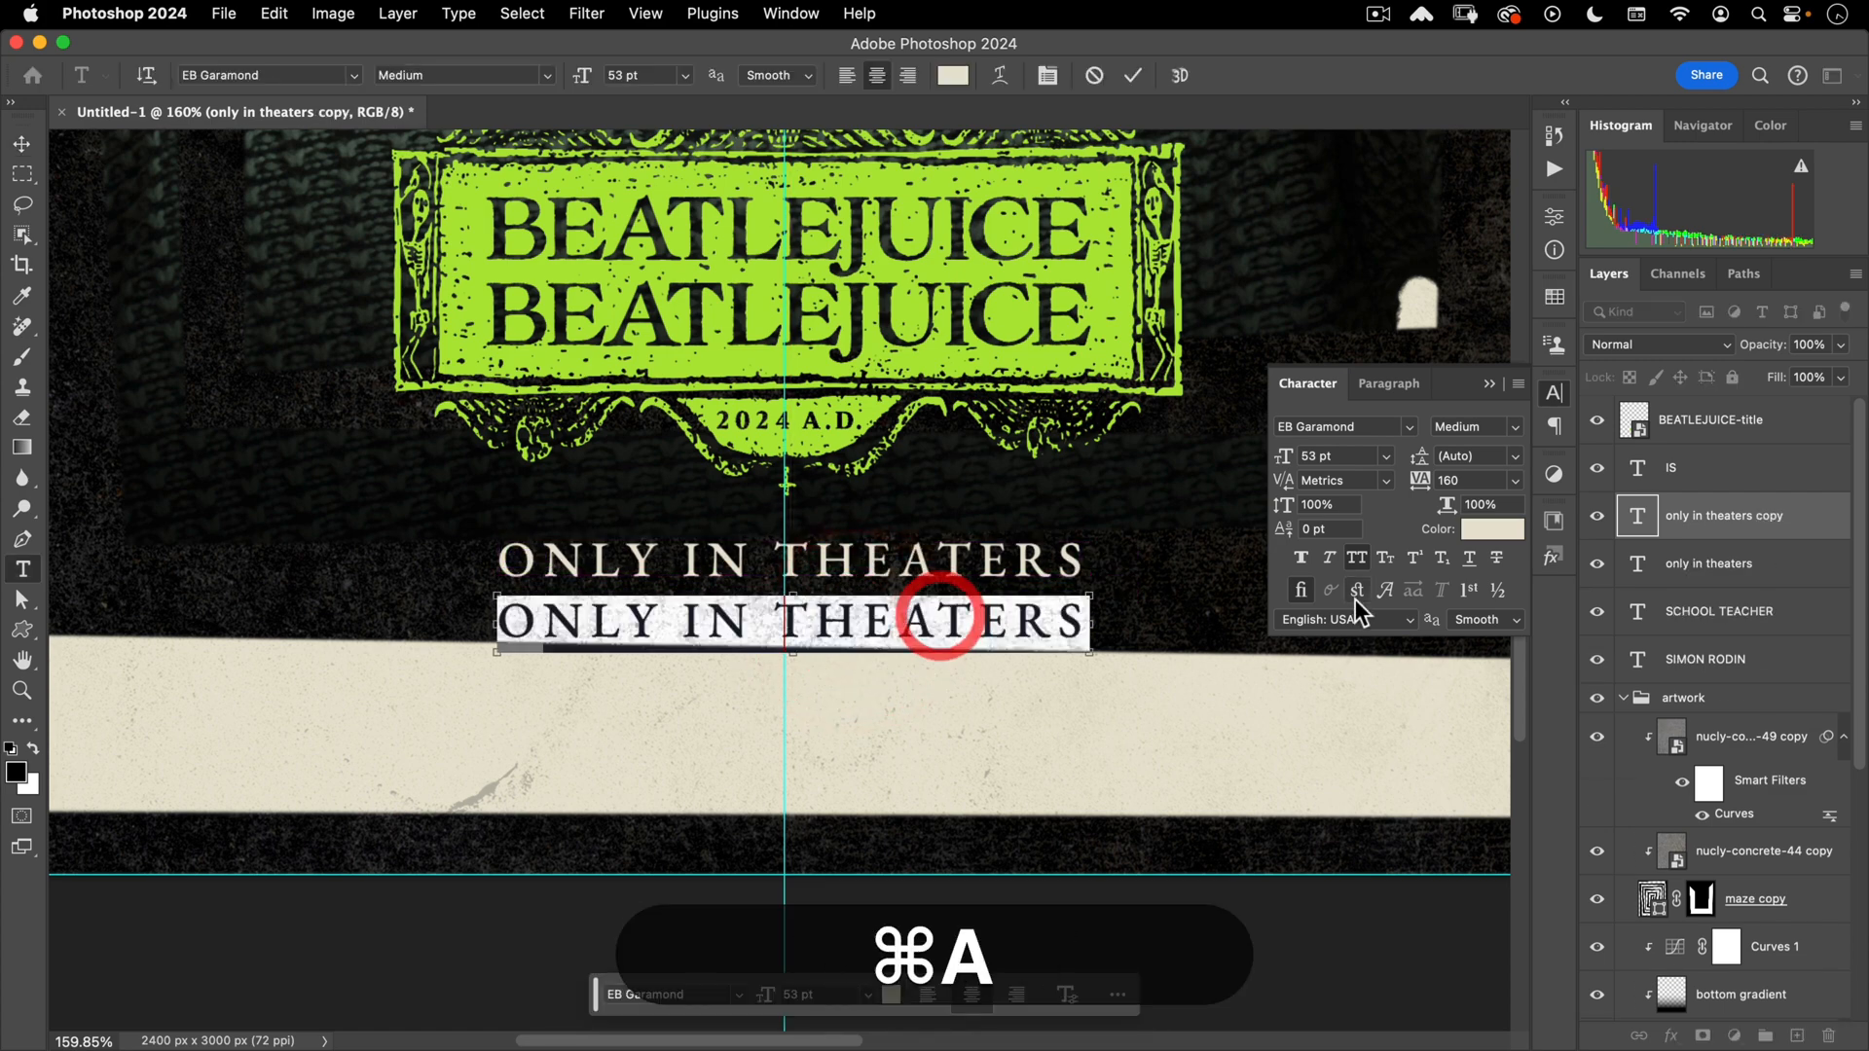
pyautogui.click(1359, 453)
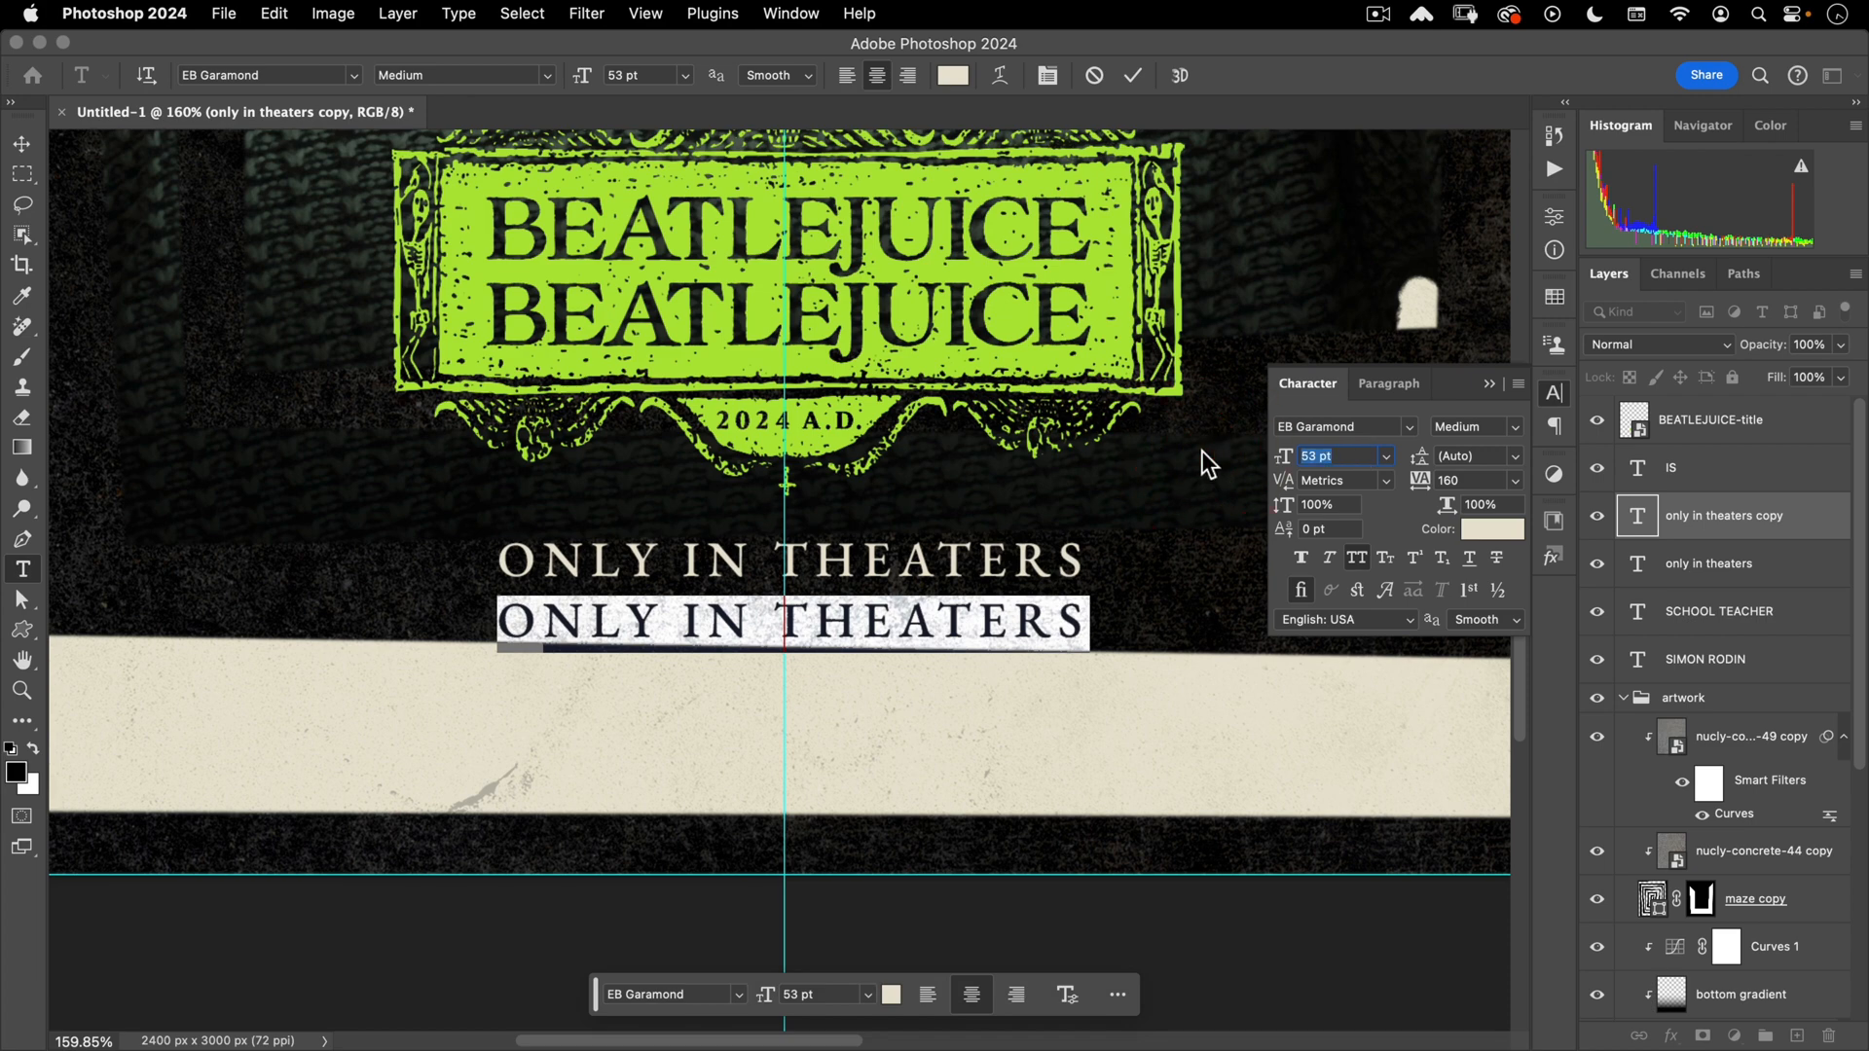
pyautogui.write('95')
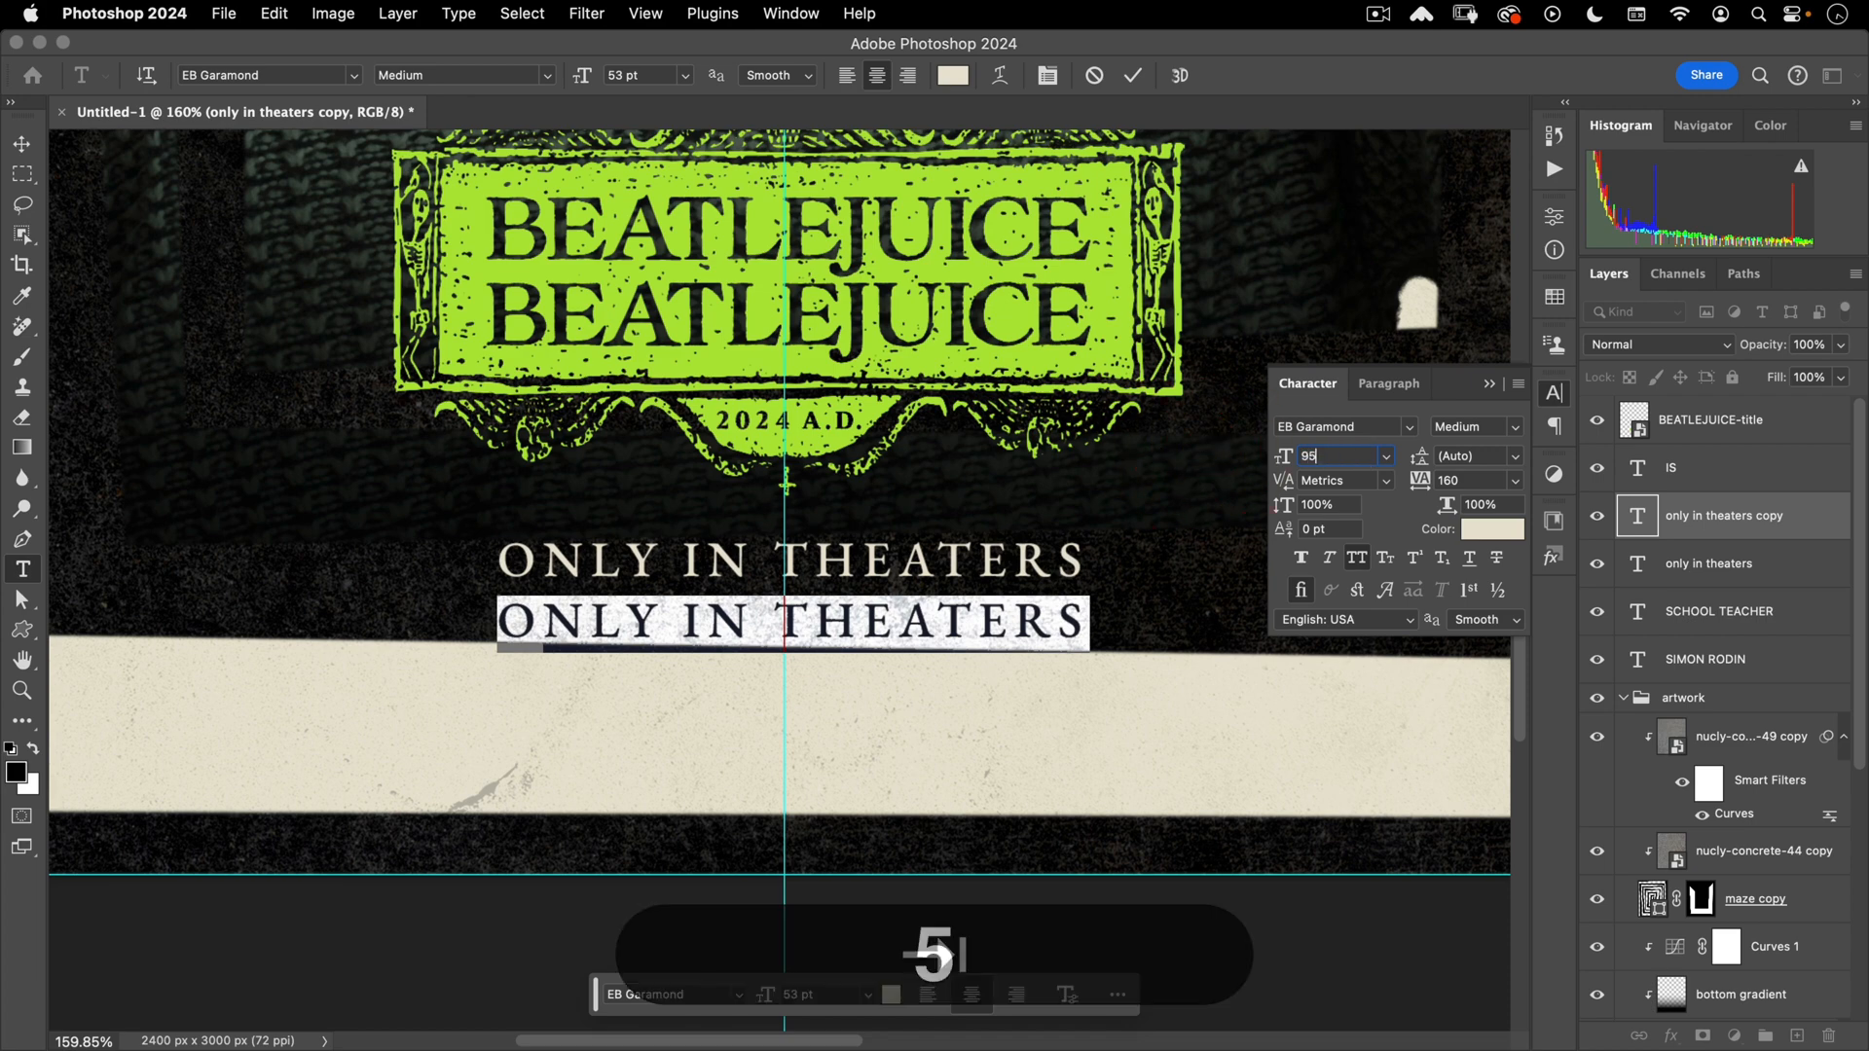
pyautogui.press('Tab')
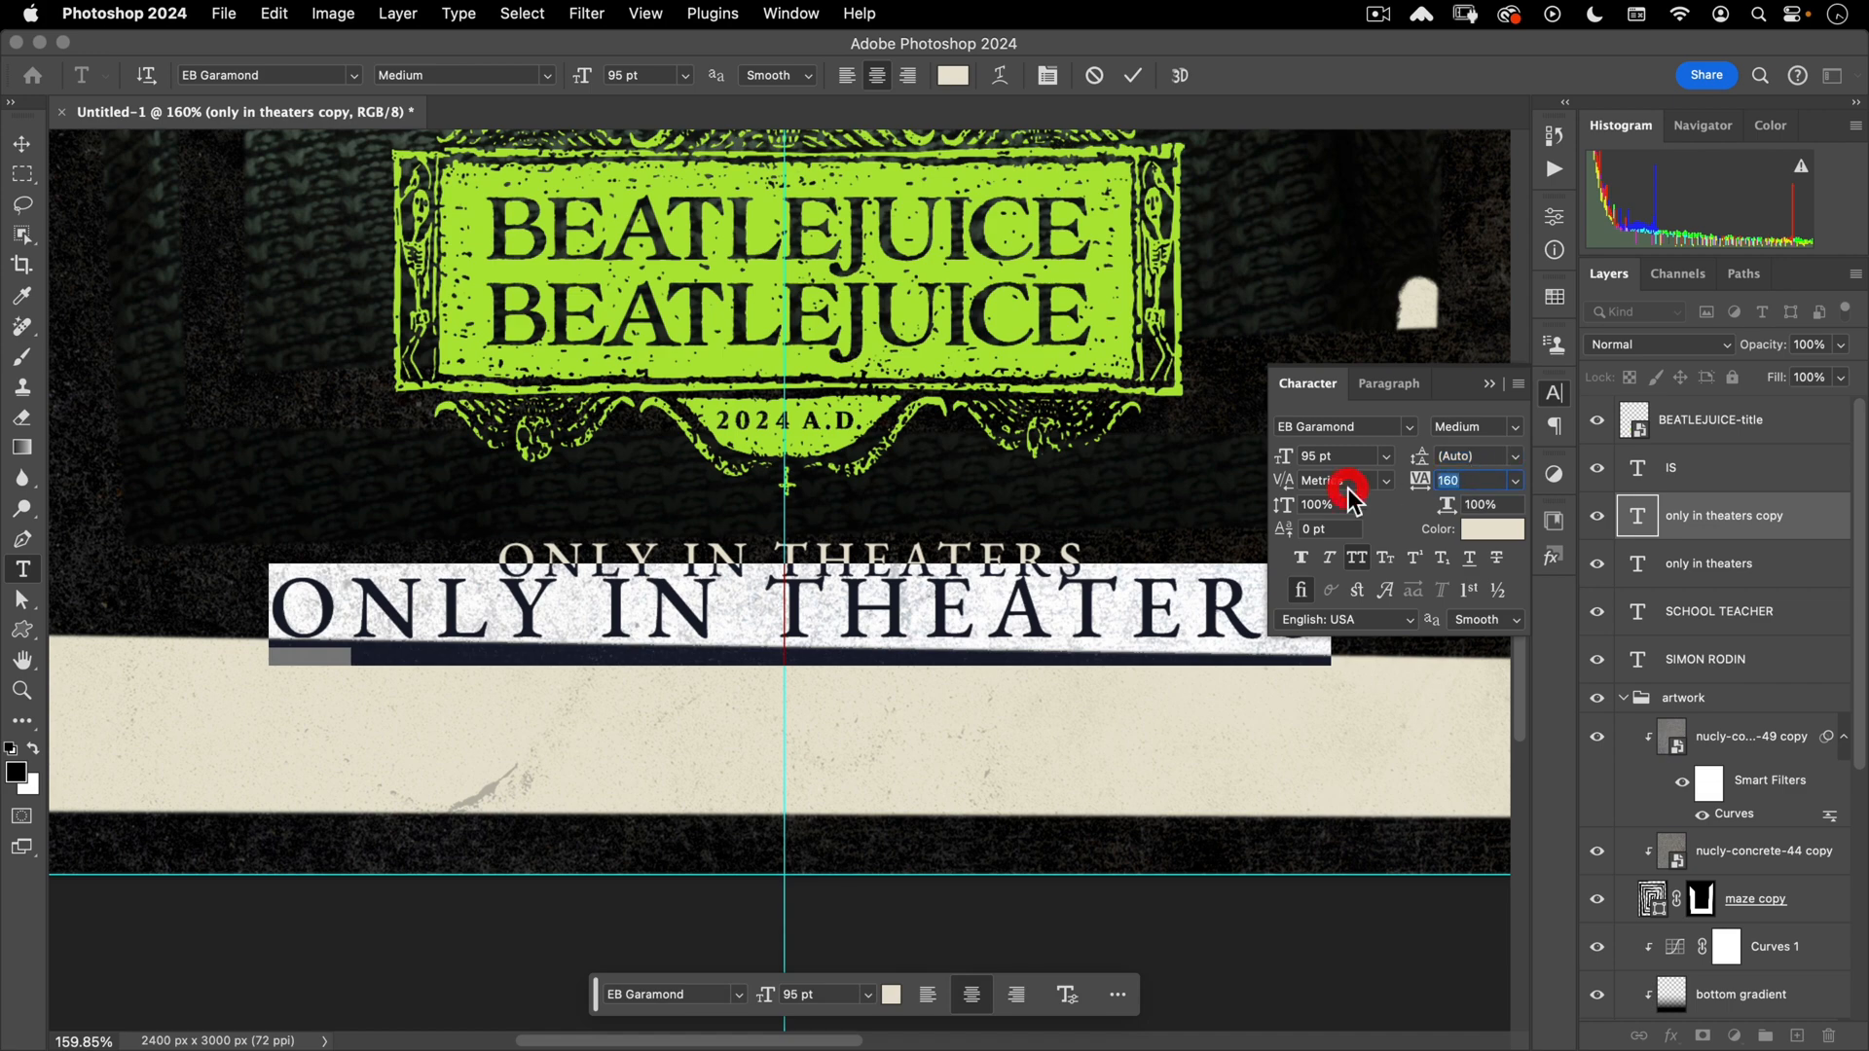
pyautogui.write('240')
pyautogui.press('Tab')
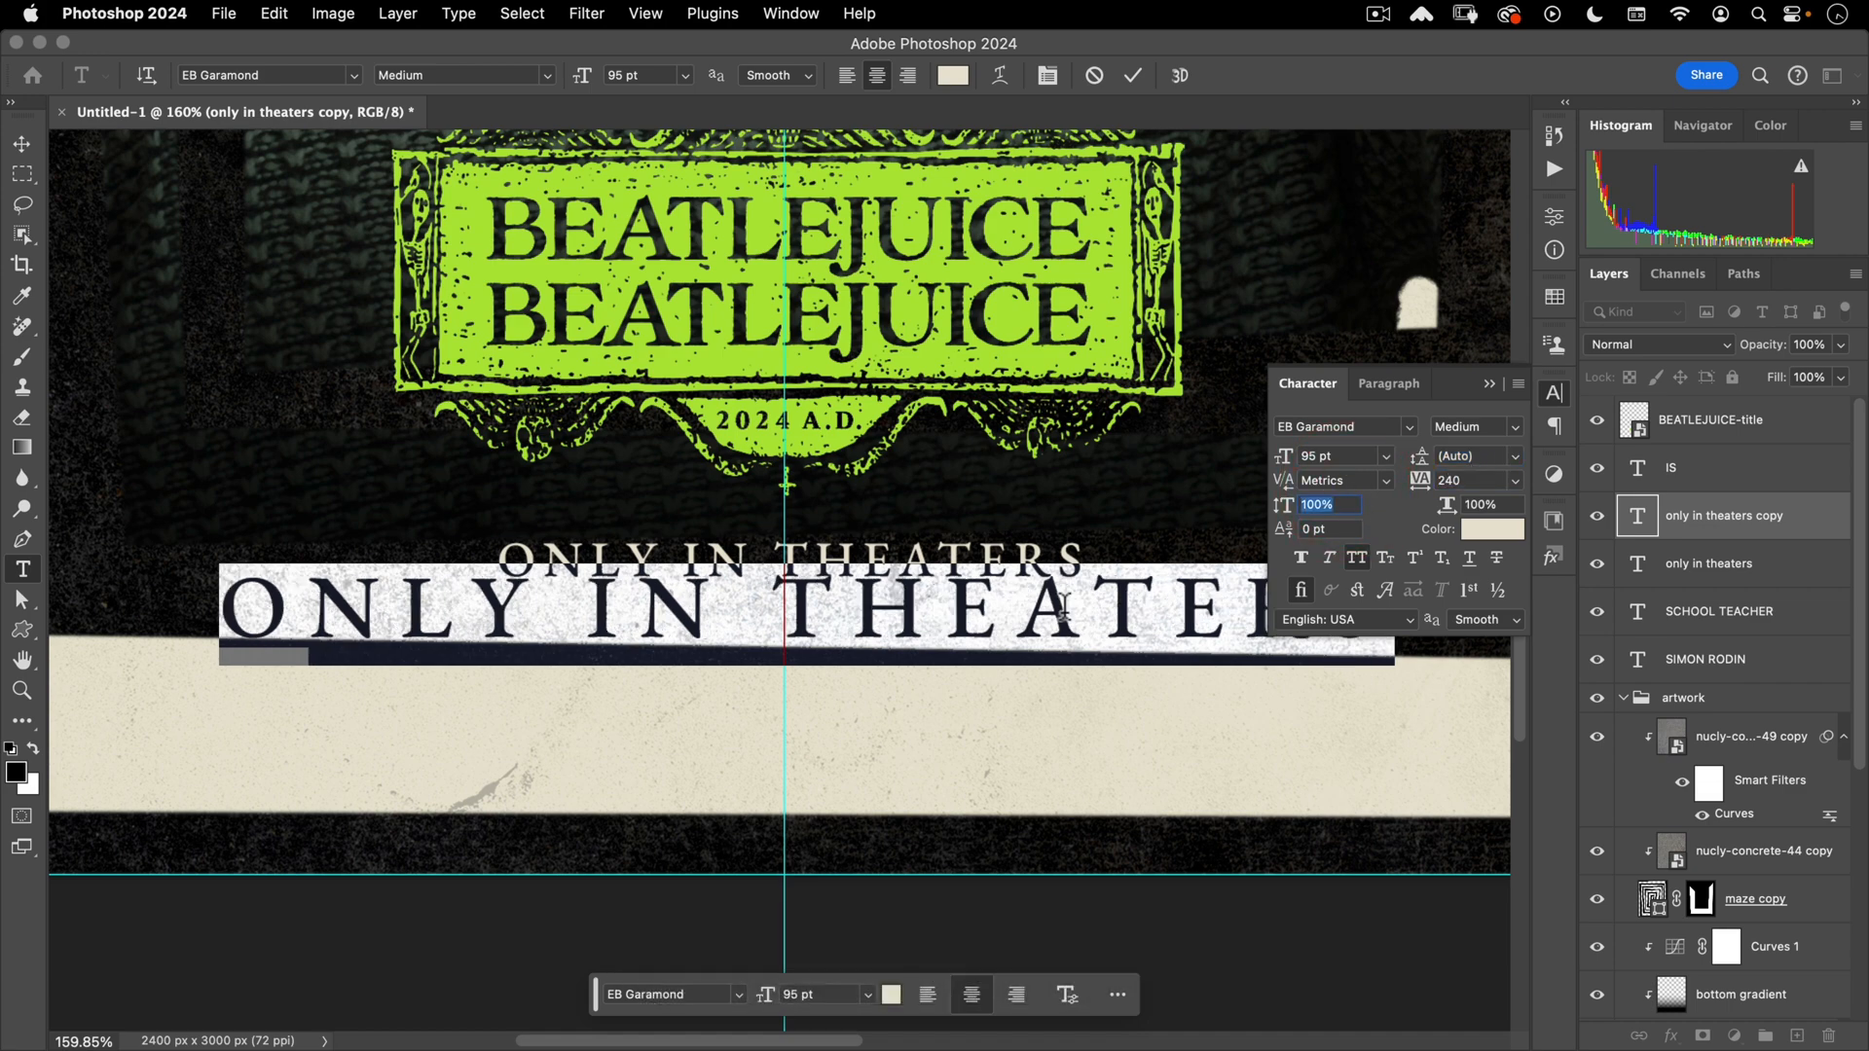
# - Retype the duplicated line as 09.06.24 and commit it
pyautogui.write('09')
pyautogui.press('Escape')
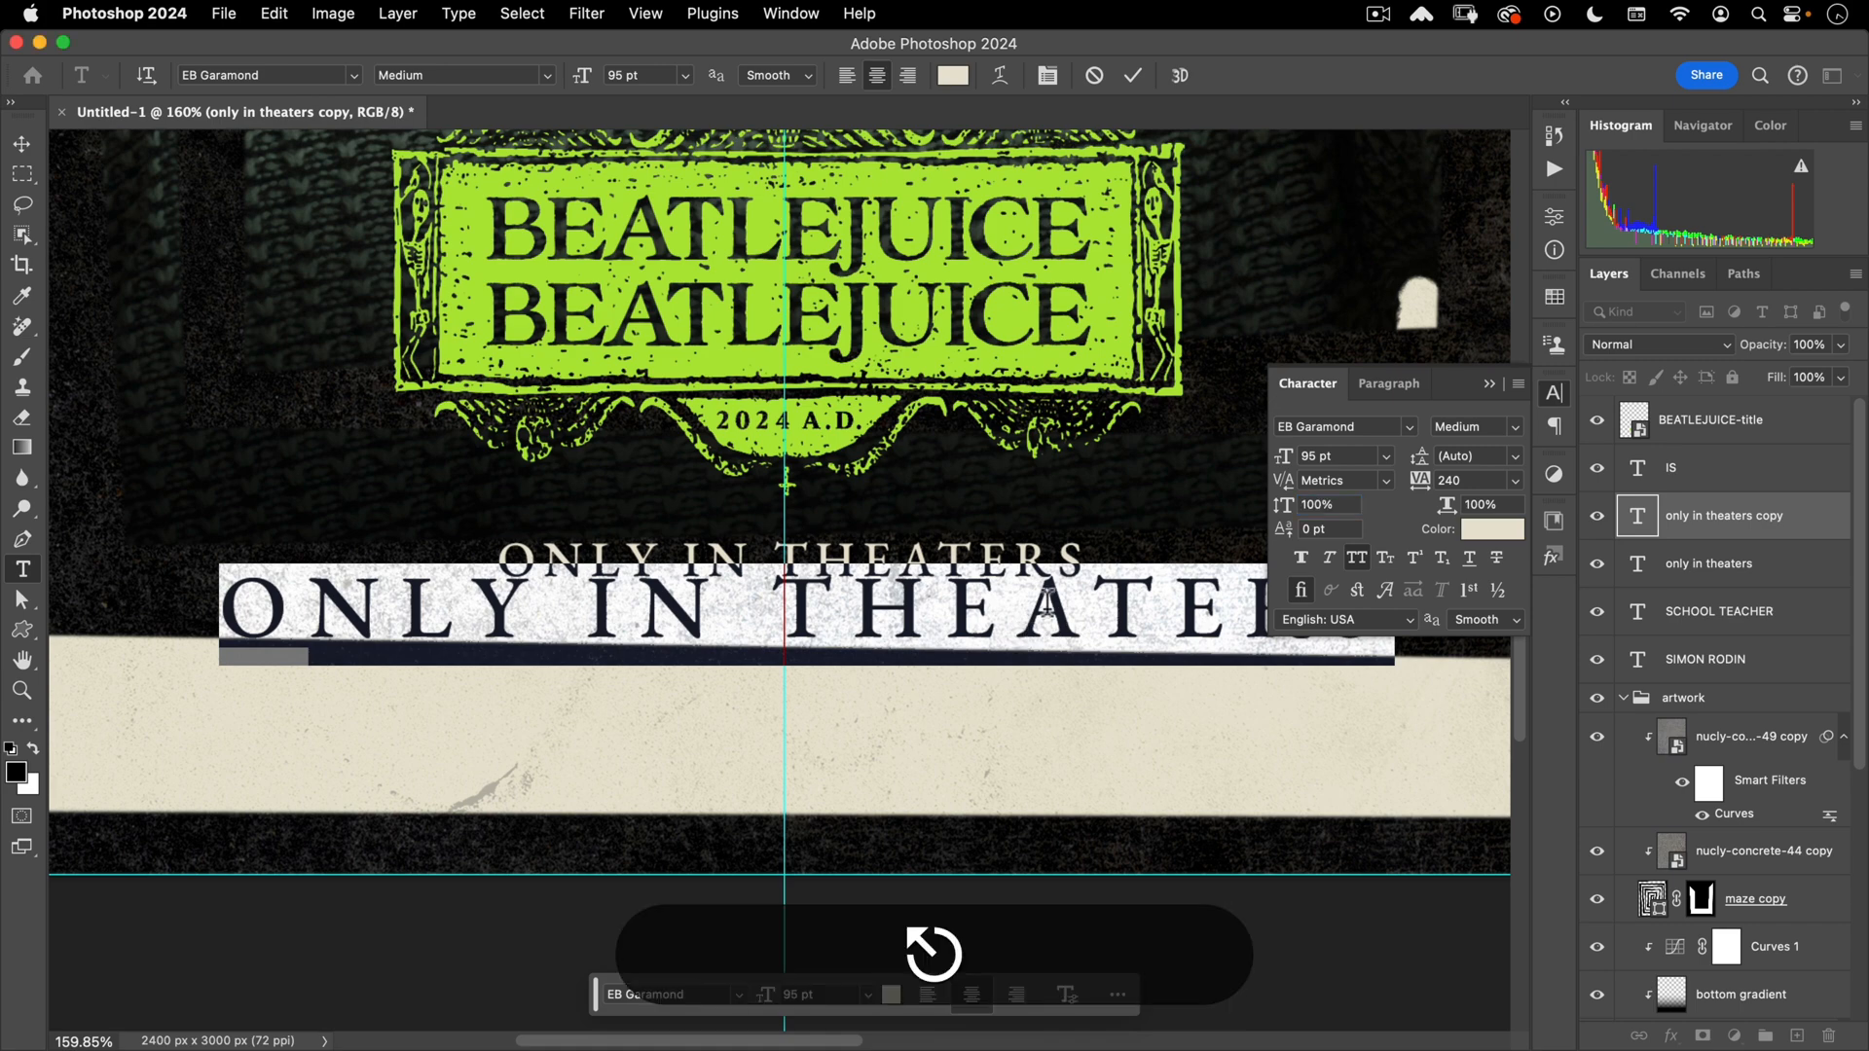
pyautogui.click(1063, 625)
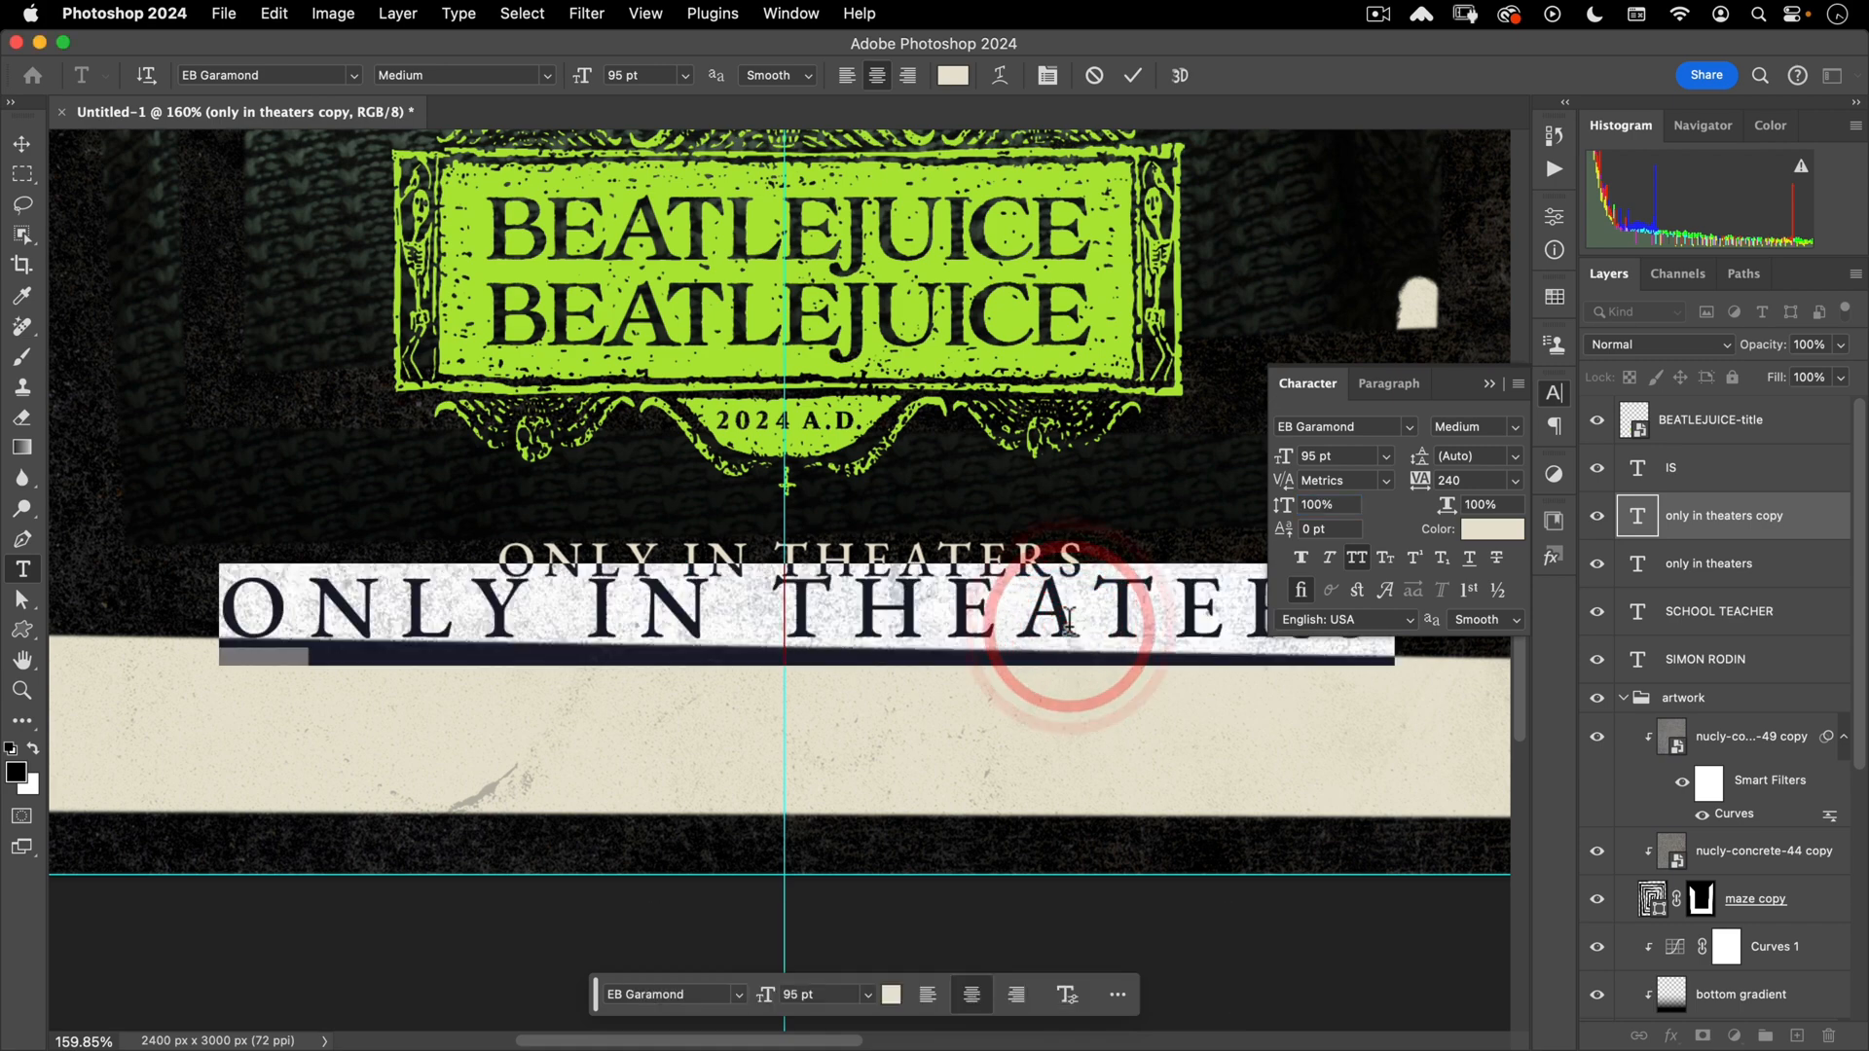
pyautogui.write('09.')
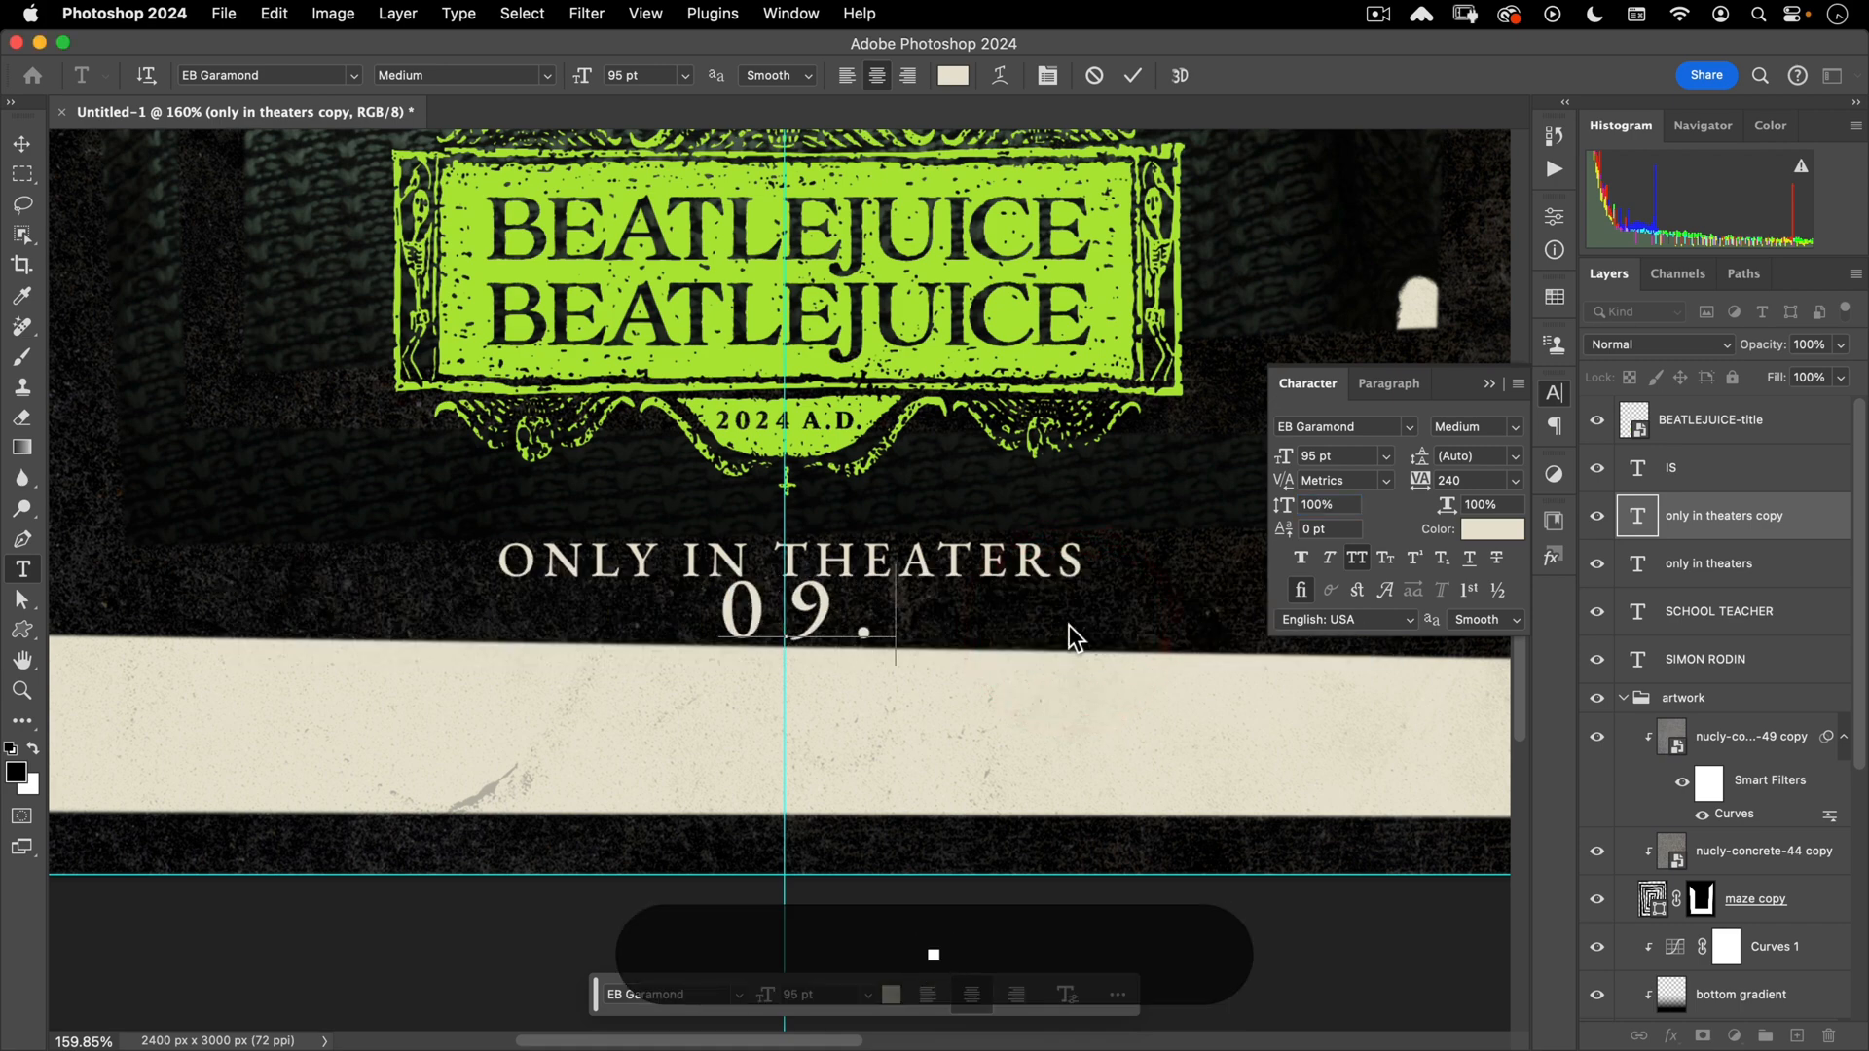
pyautogui.write('06.24')
pyautogui.press('KP_Enter')
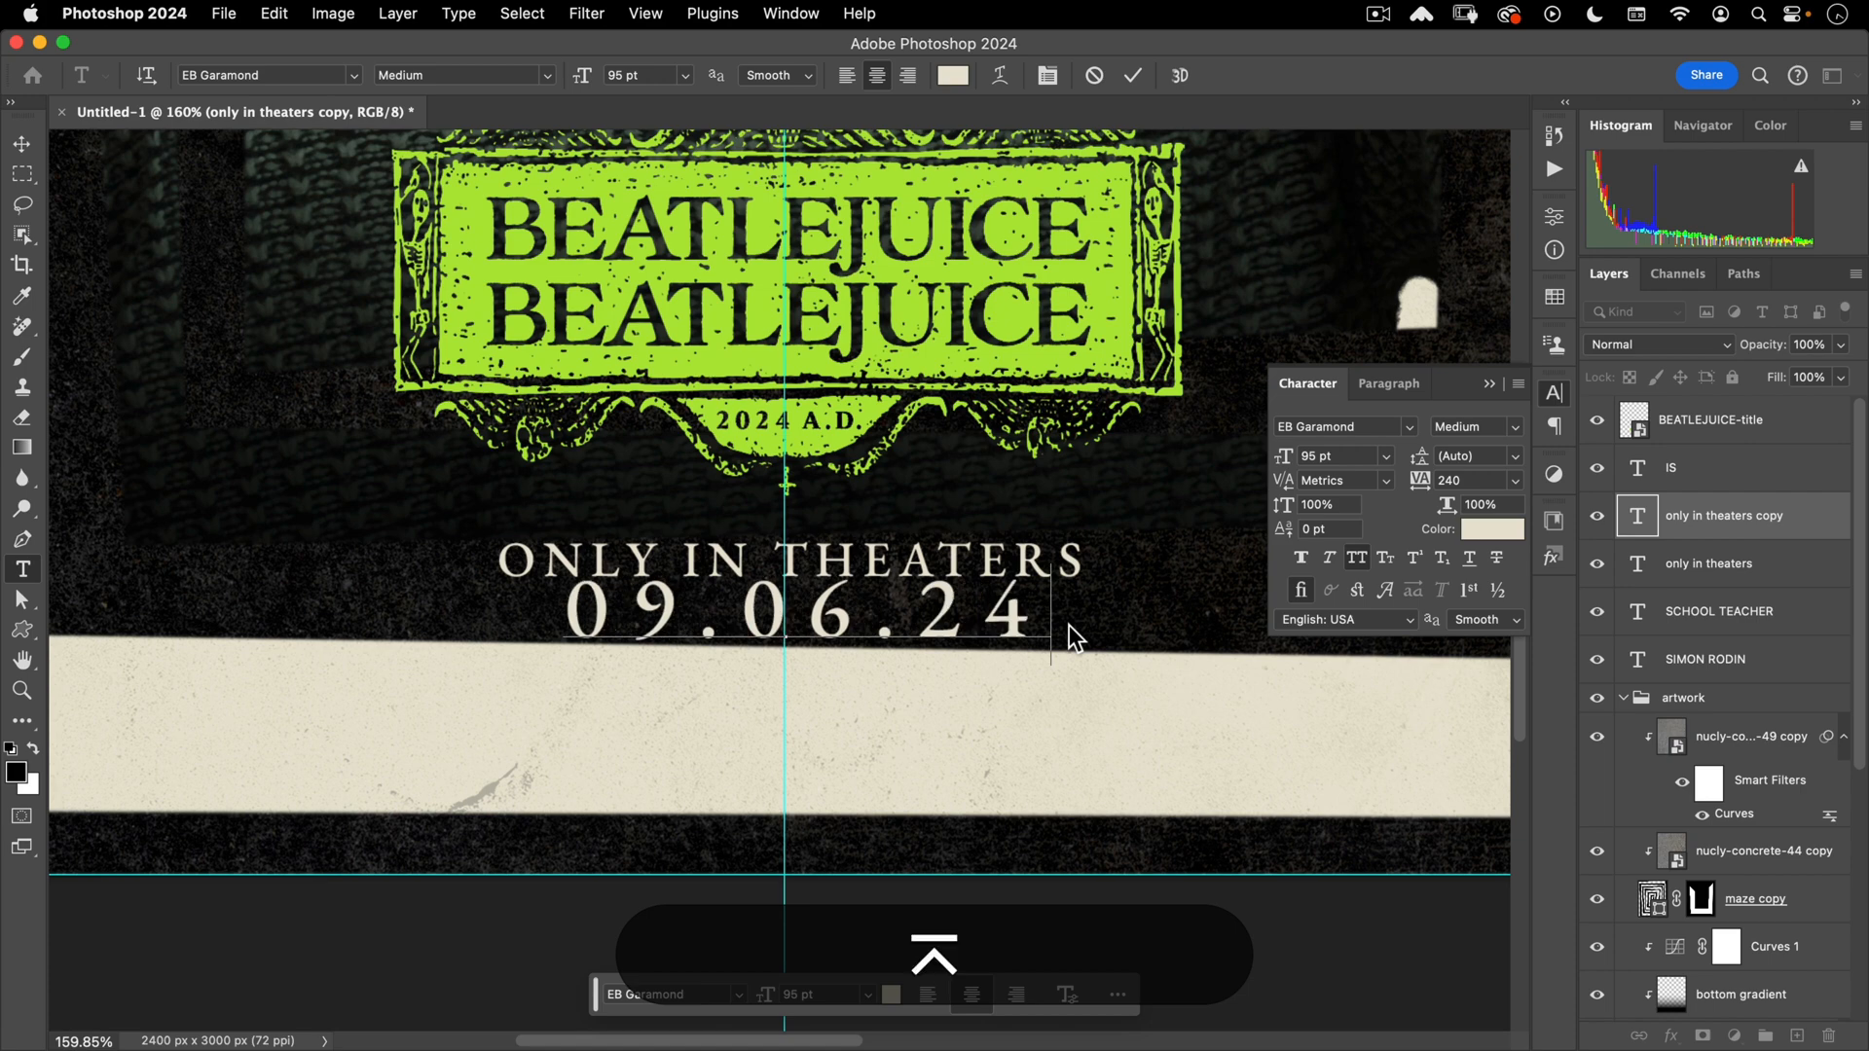
pyautogui.press('v')
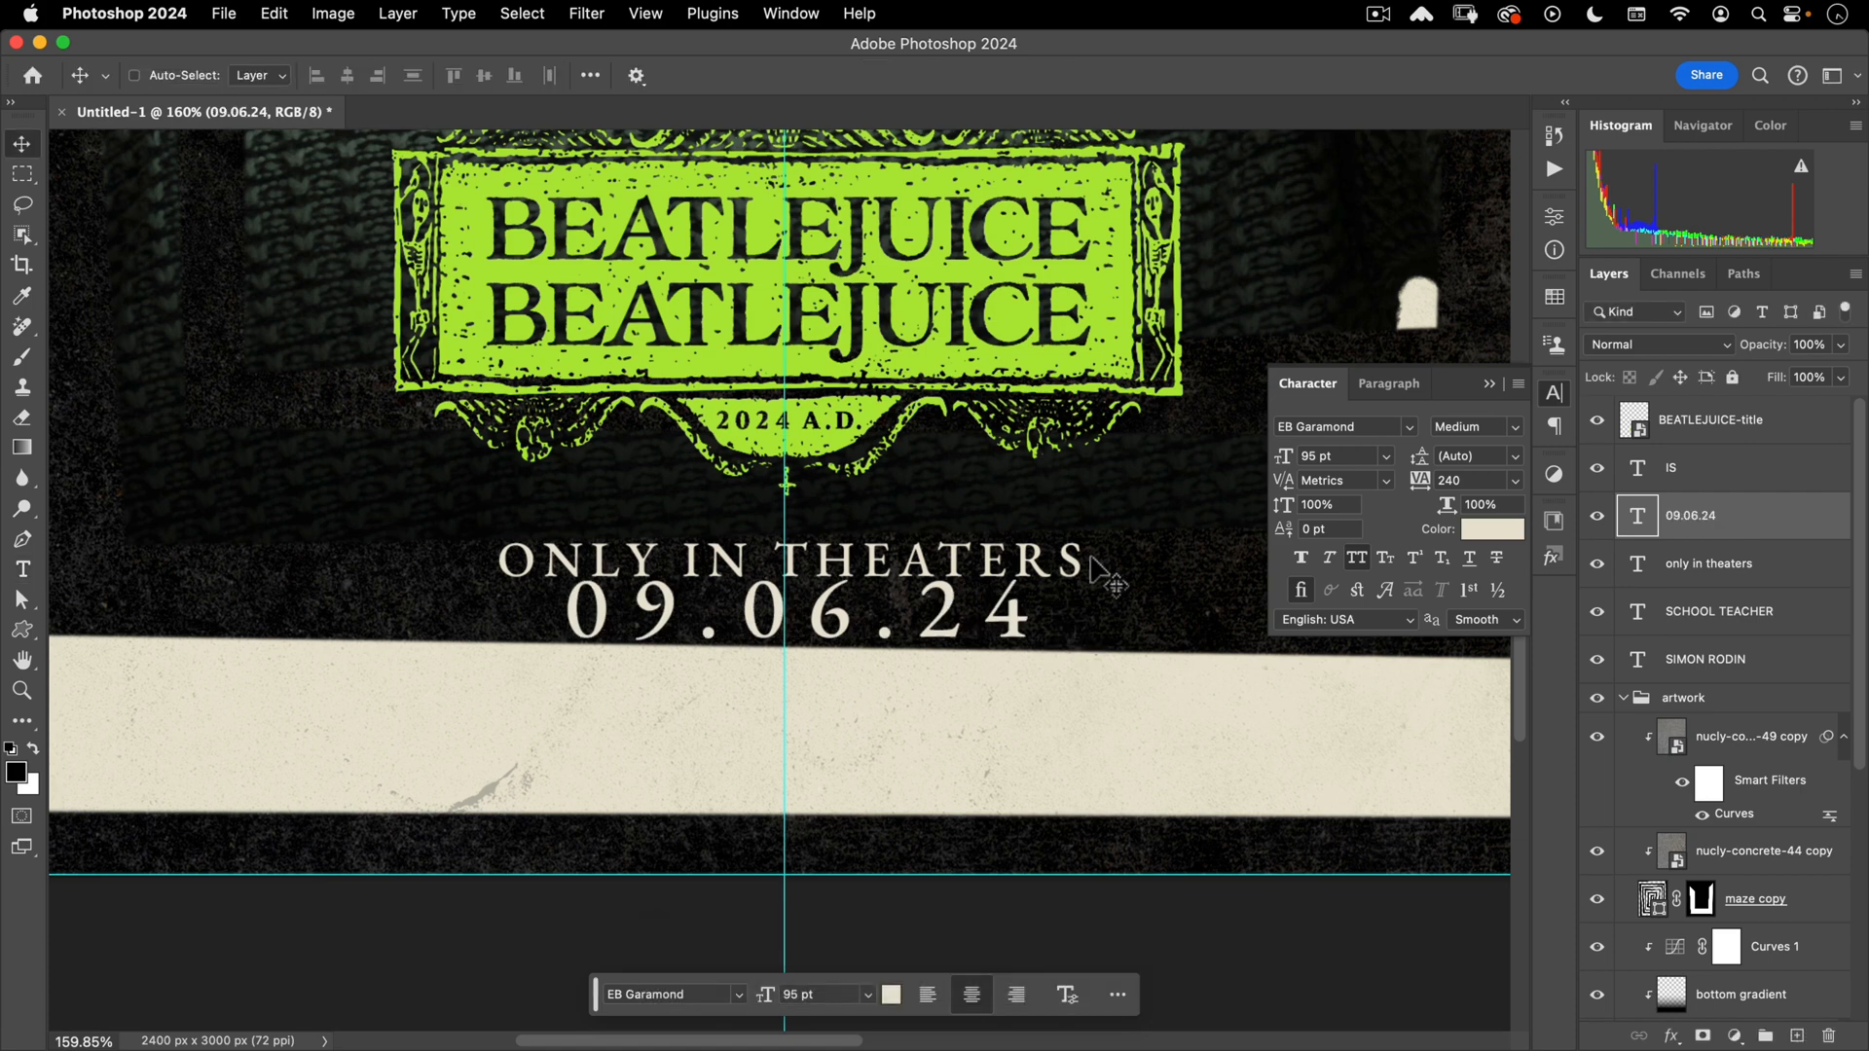
# - Nudge the 09.06.24 date and ONLY IN THEATERS lines for even spacing
pyautogui.hotkey('shift', 'Up')
pyautogui.hotkey('shift', 'Up')
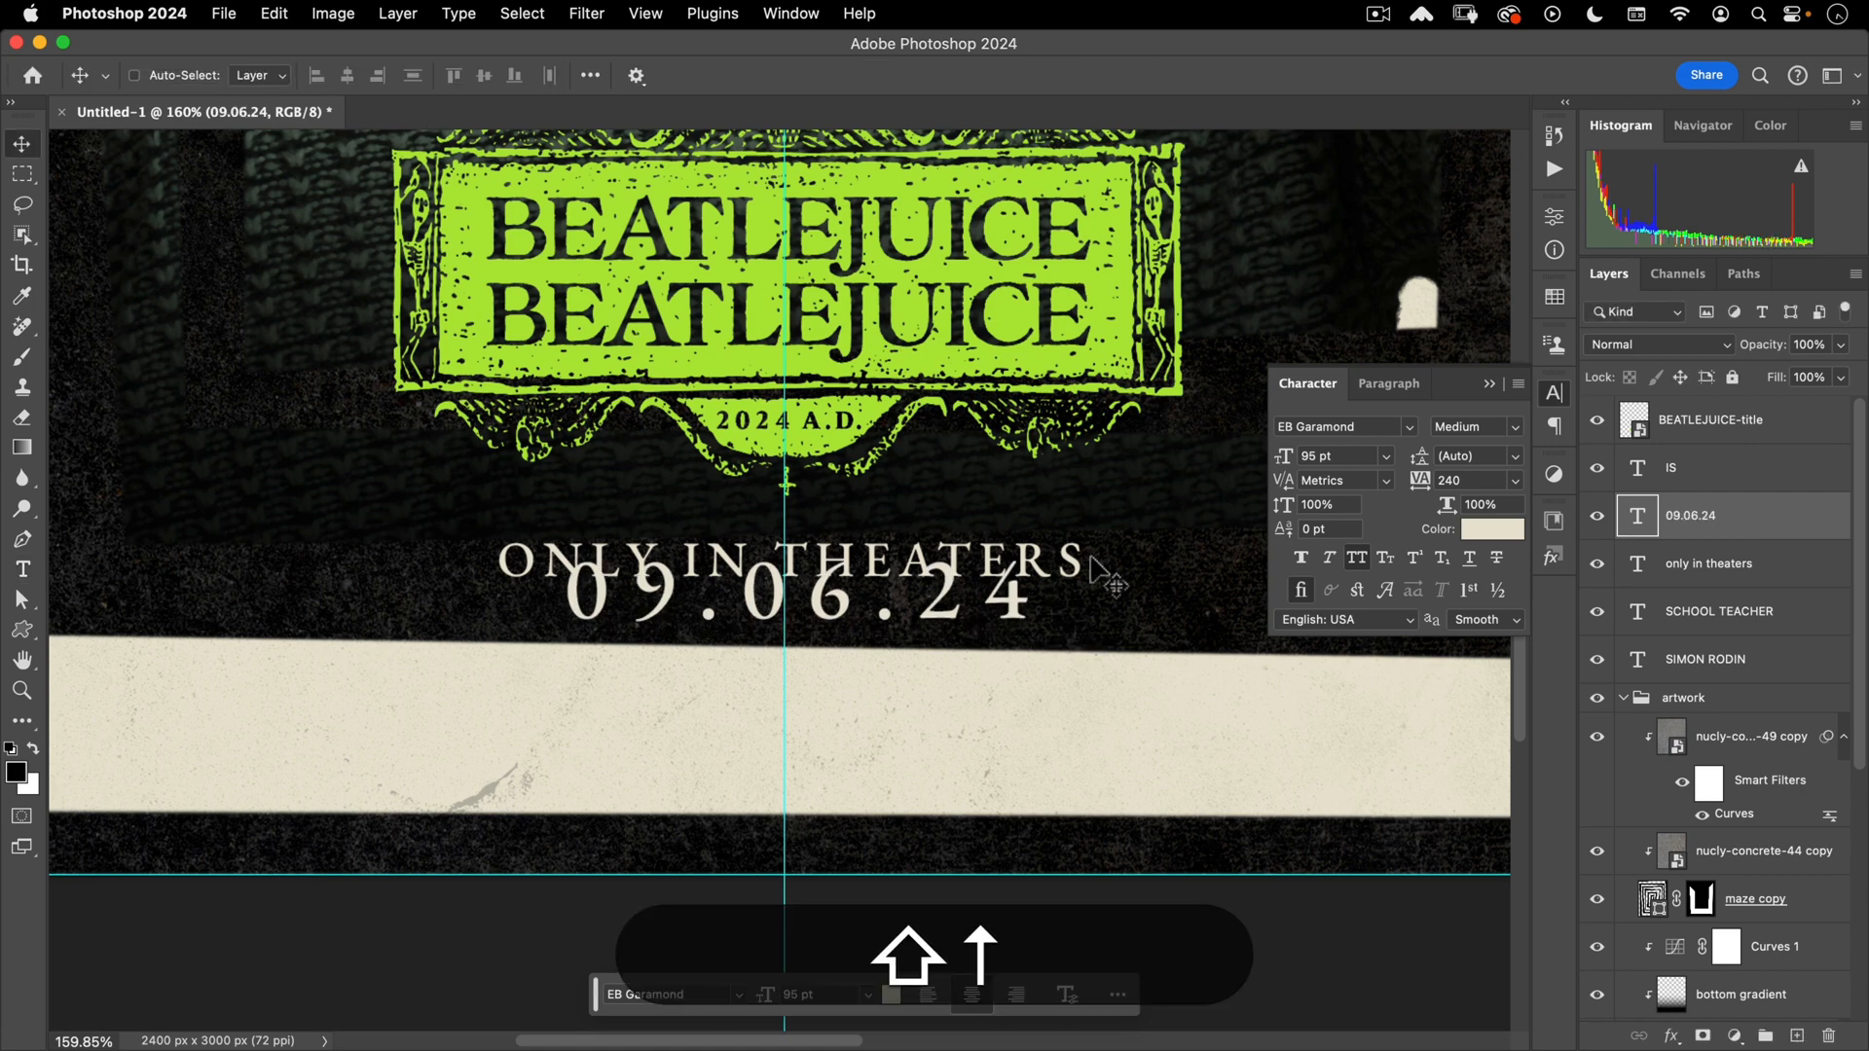
pyautogui.hotkey('shift', 'Down')
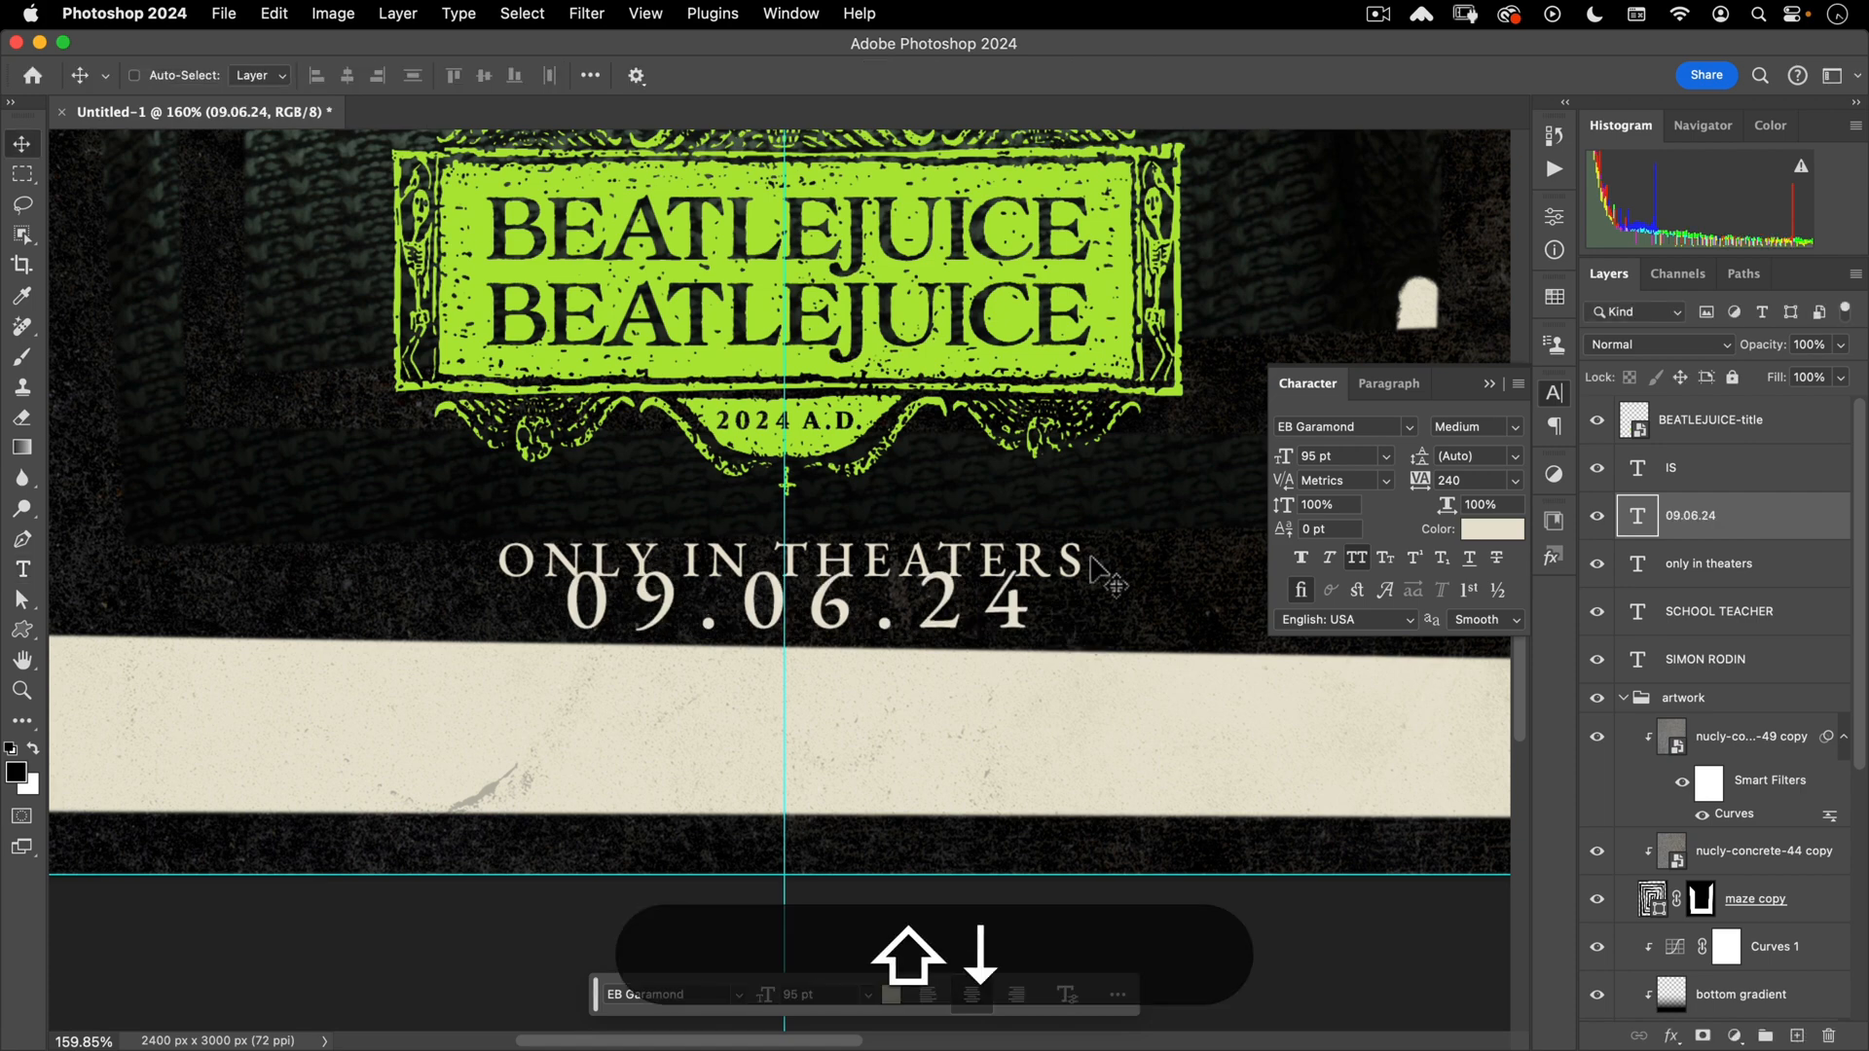
pyautogui.click(1687, 566)
pyautogui.hotkey('shift', 'Up')
pyautogui.hotkey('shift', 'Up')
pyautogui.hotkey('shift', 'Up')
pyautogui.hotkey('shift', 'Up')
pyautogui.hotkey('shift', 'Up')
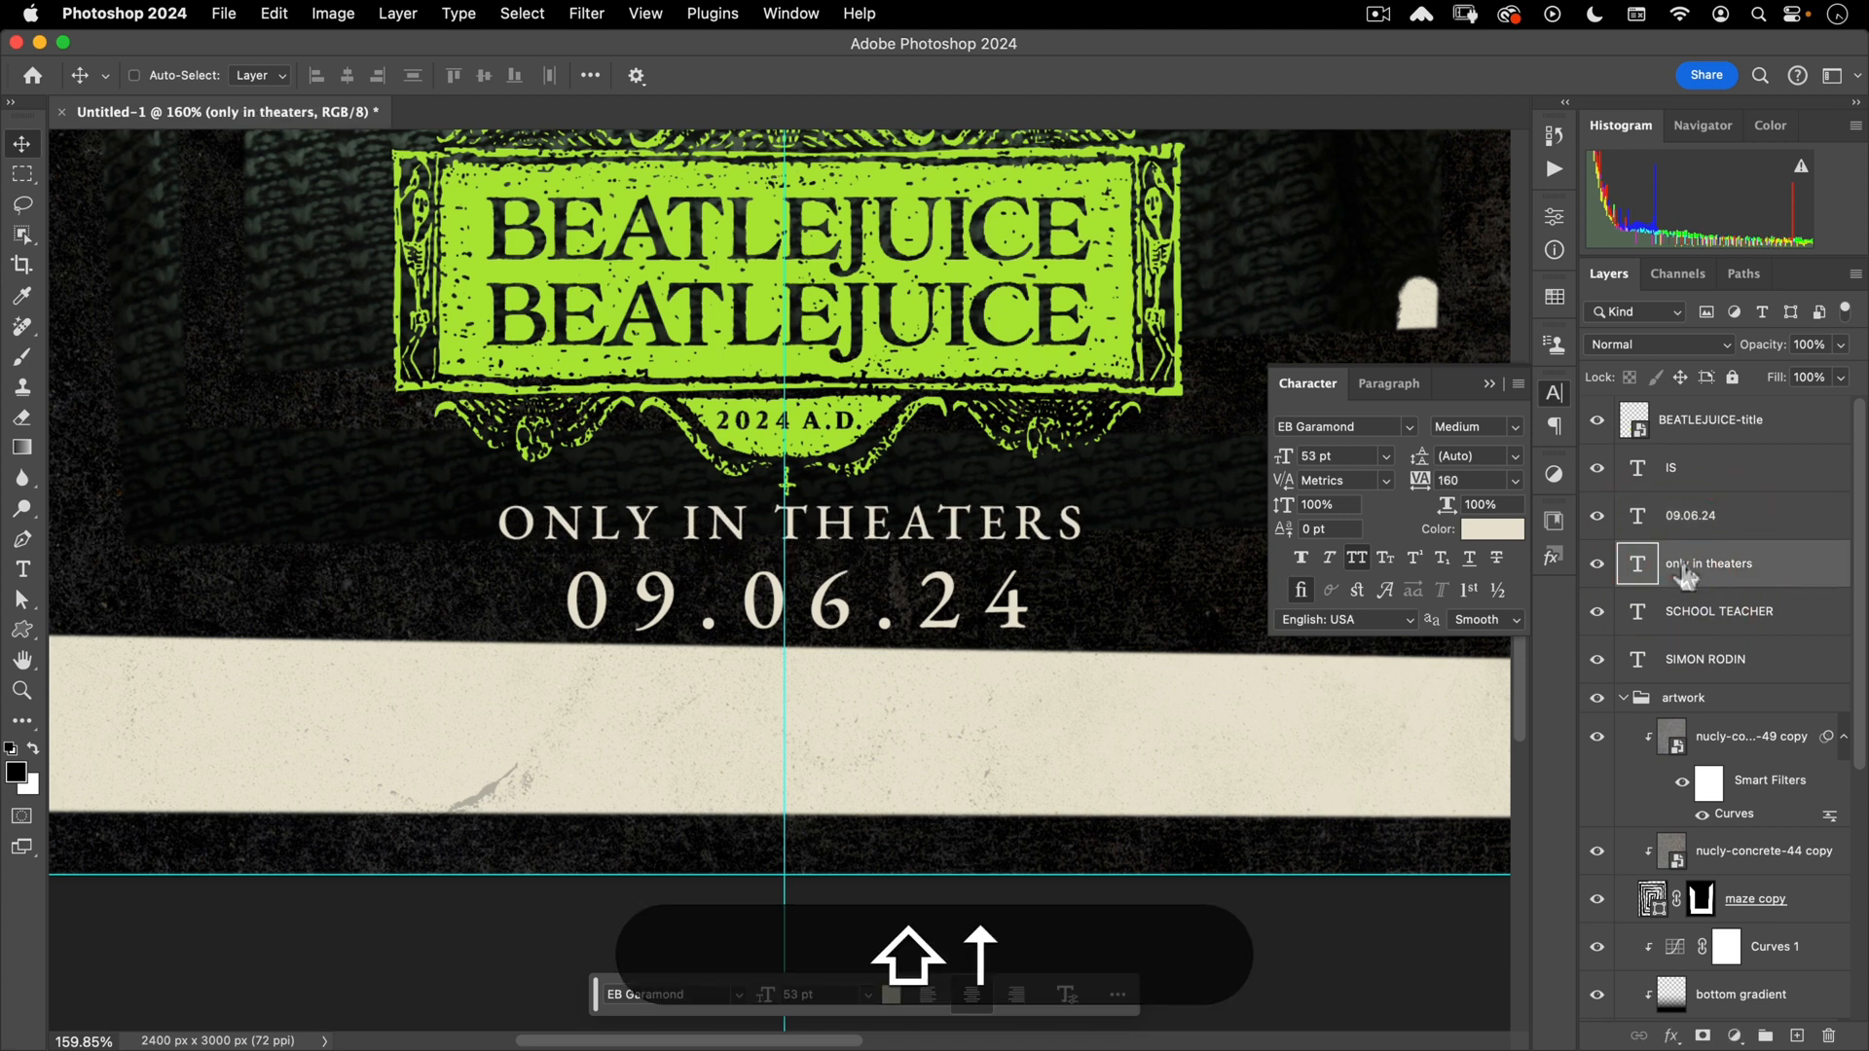
pyautogui.hotkey('shift', 'Down')
pyautogui.press('Down')
pyautogui.press('Up')
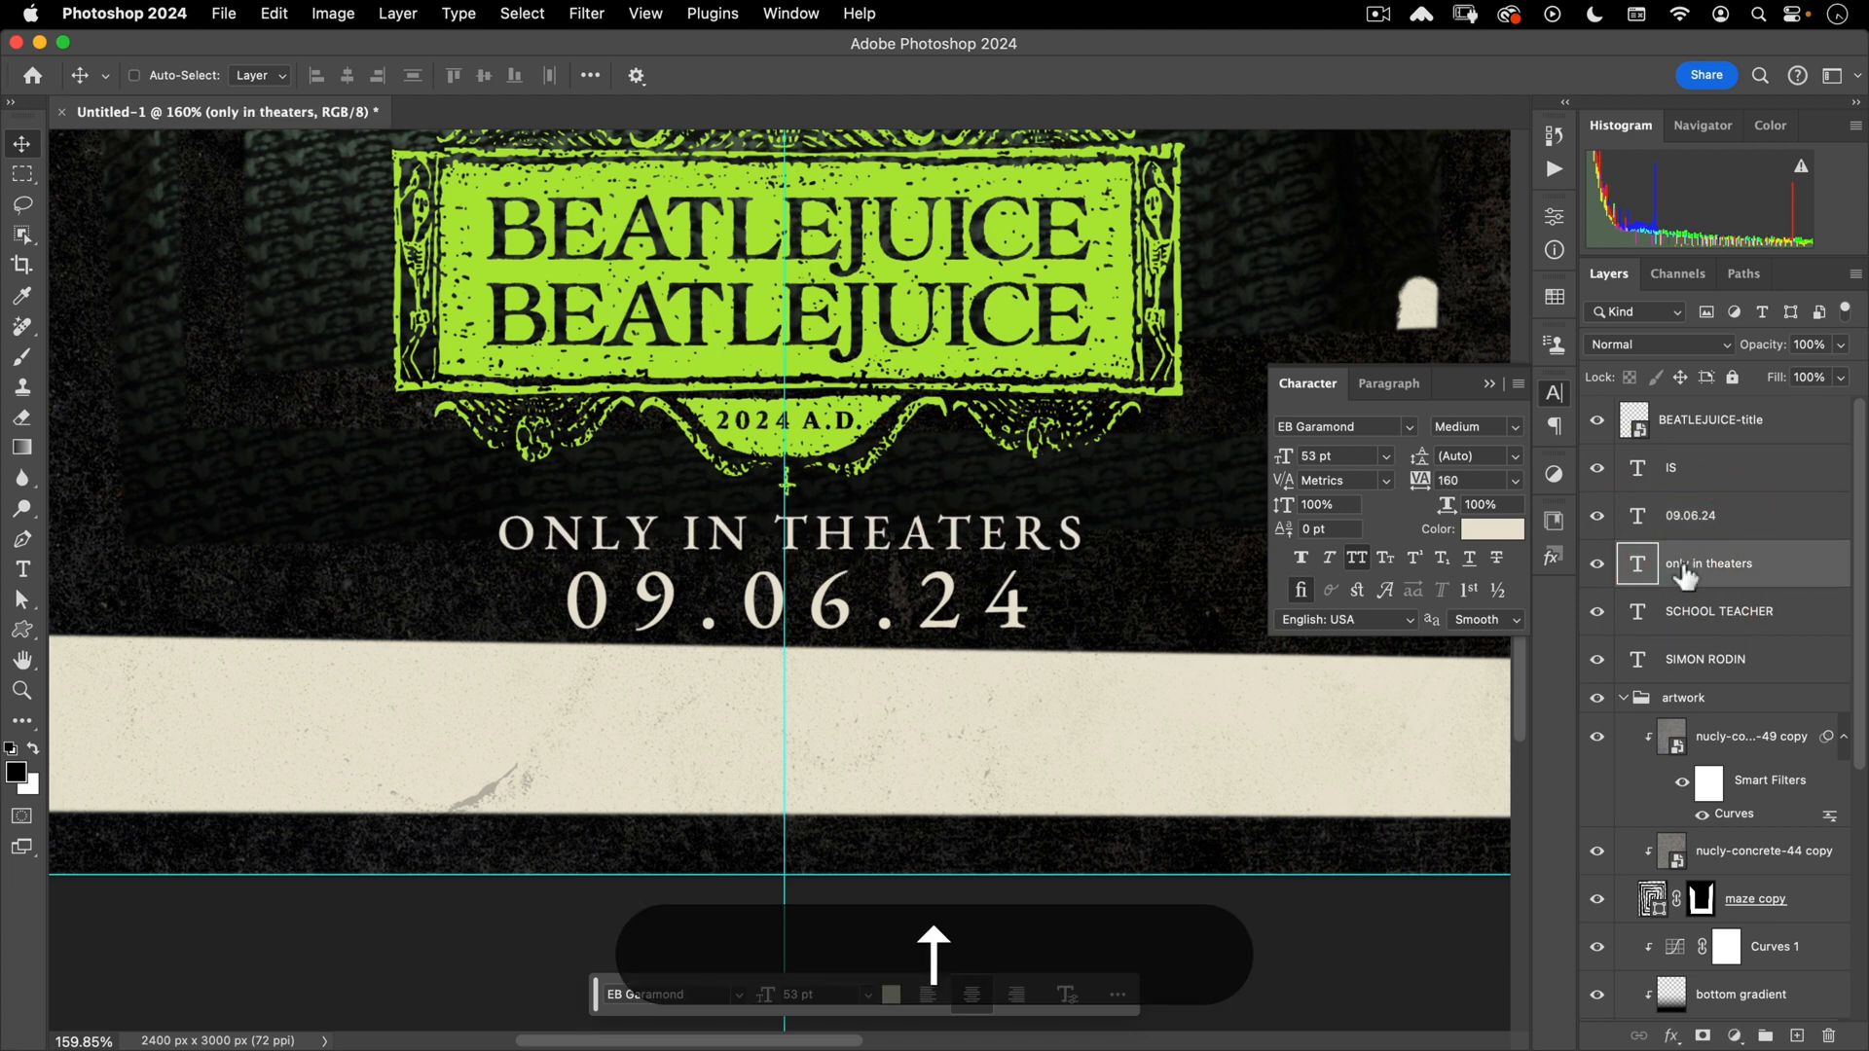
pyautogui.press('Up')
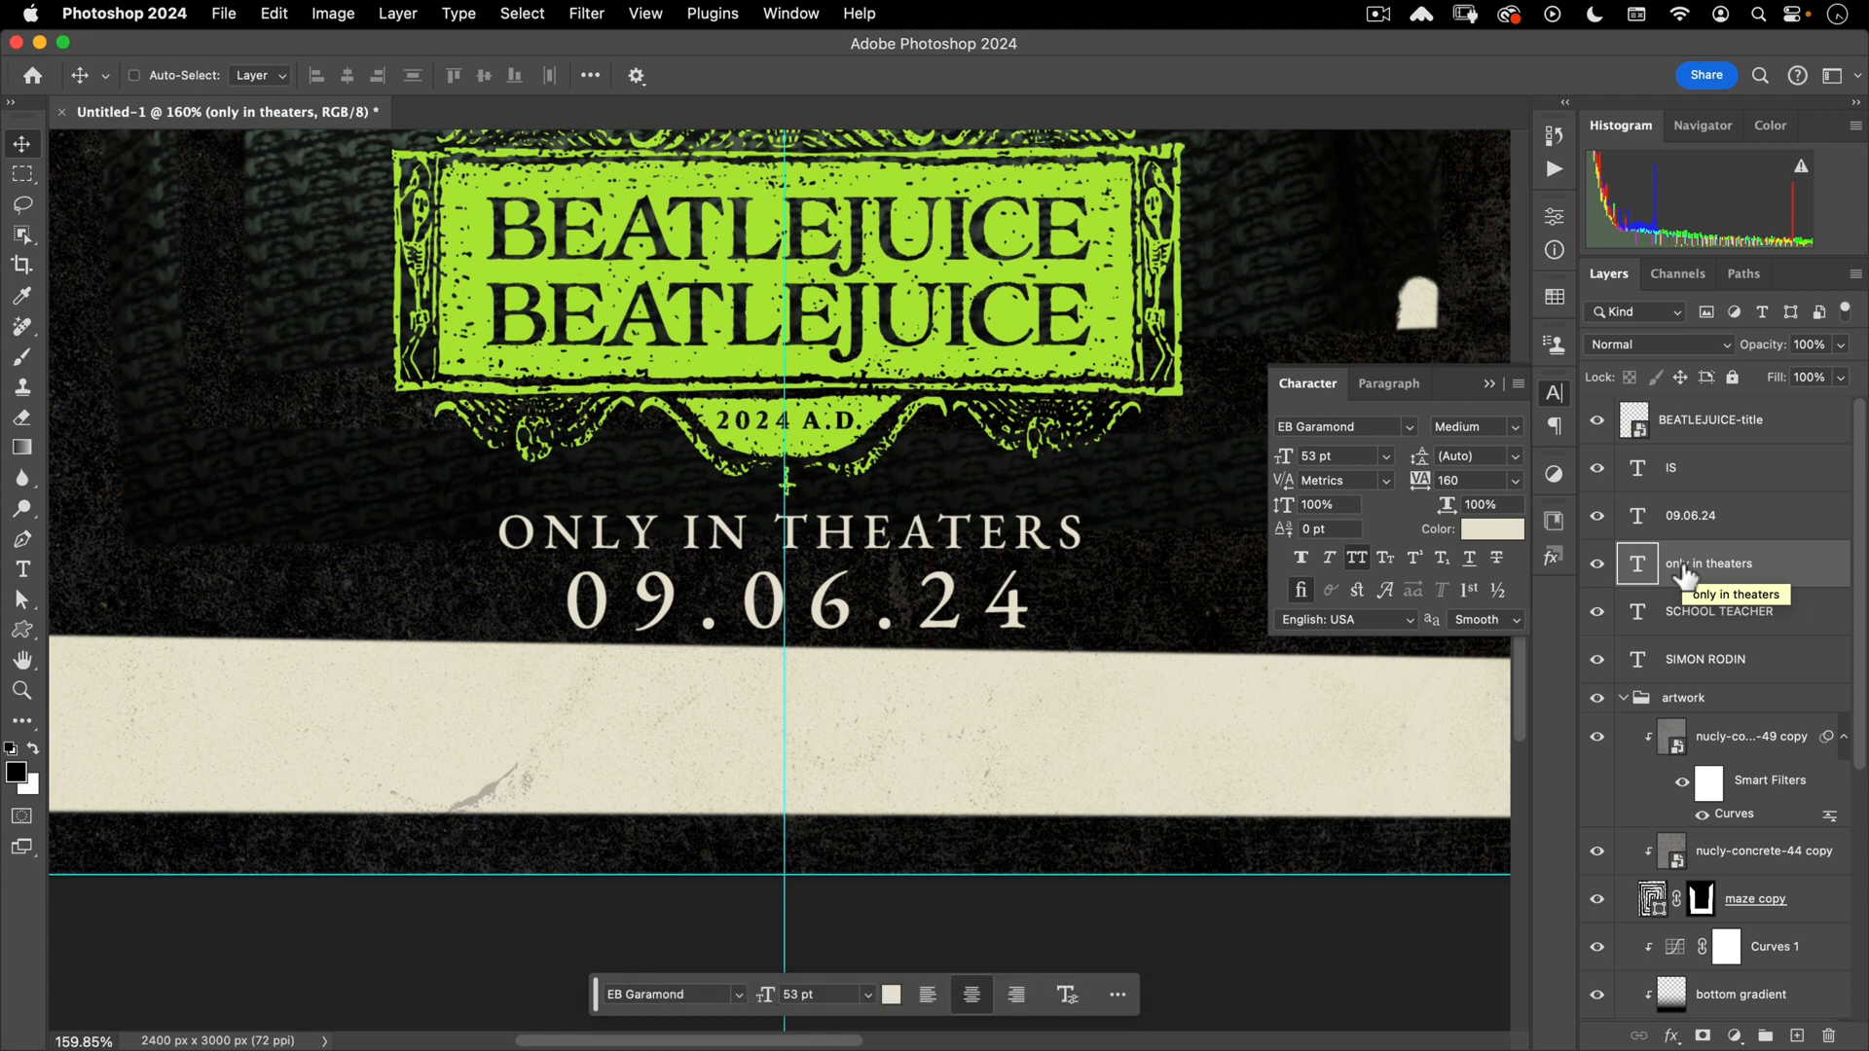
# - Duplicate ONLY IN THEATERS straight down toward the poster bottom
pyautogui.press('space')
pyautogui.moveTo(863, 722); pyautogui.dragTo(868, 684)
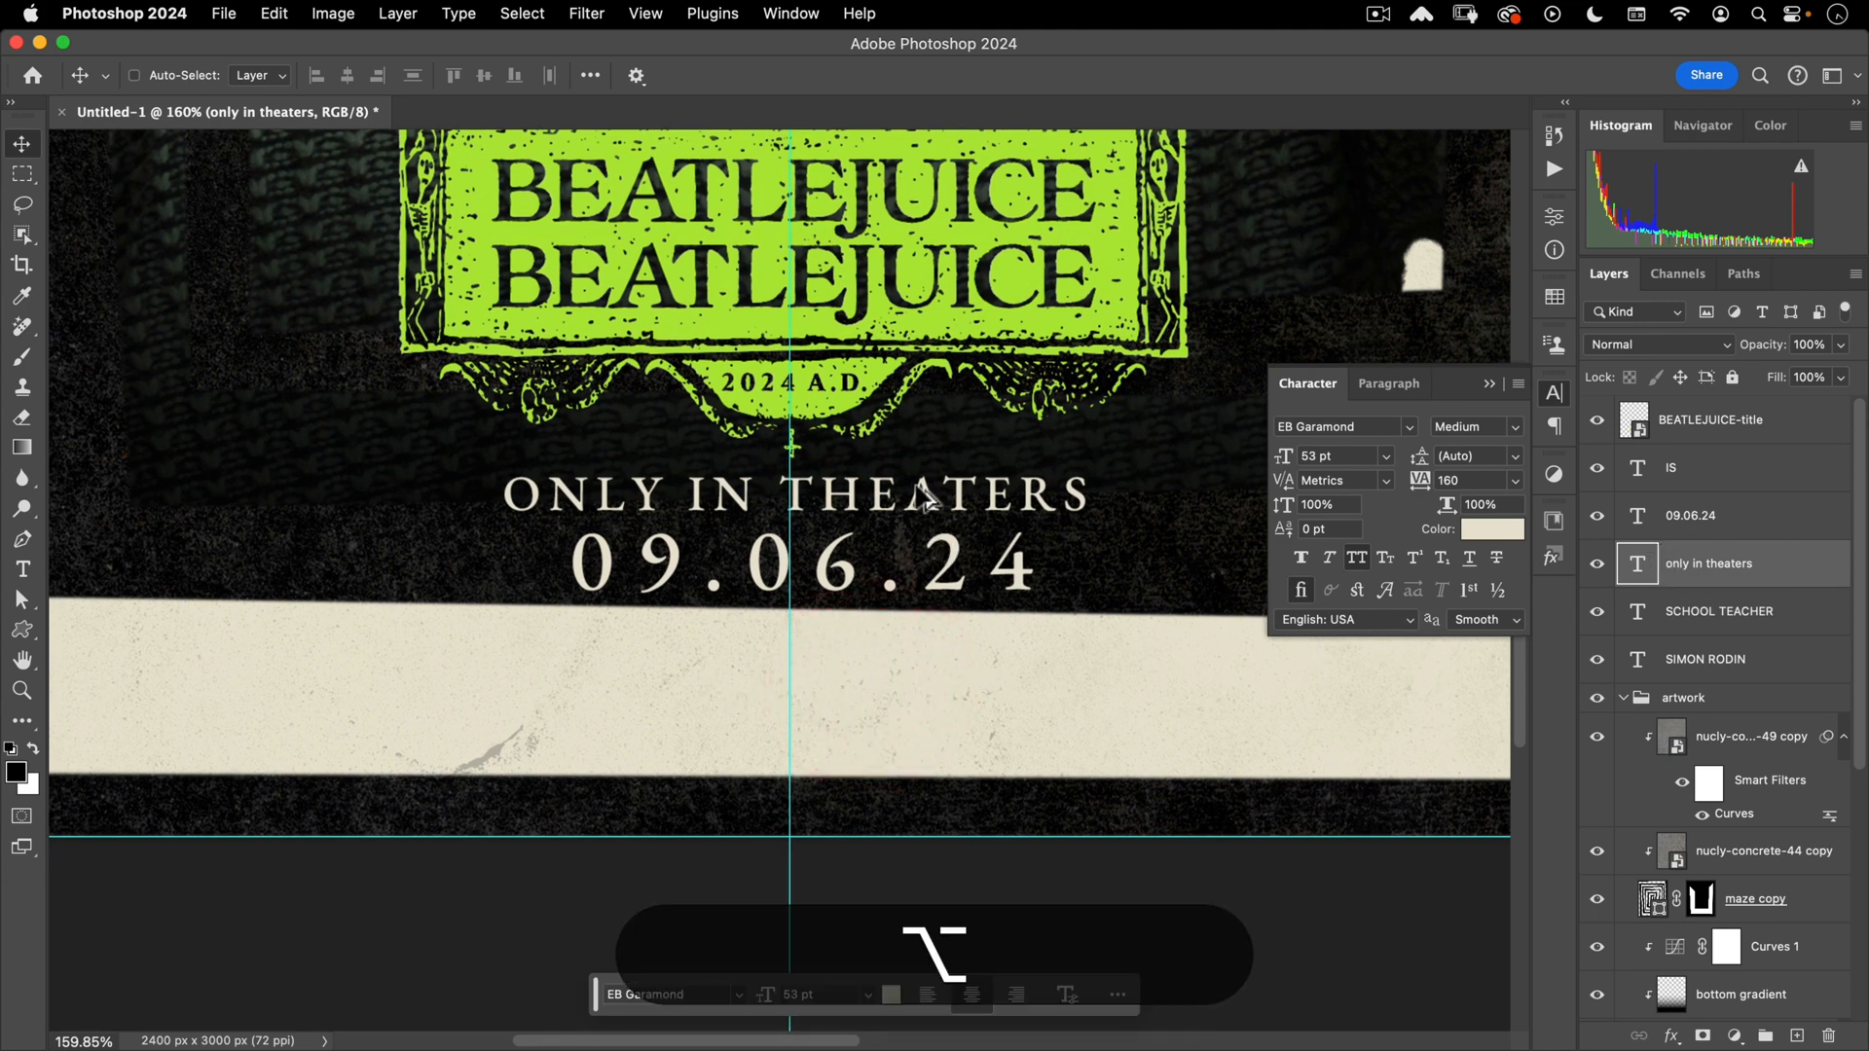
pyautogui.moveTo(939, 533); pyautogui.dragTo(906, 657)
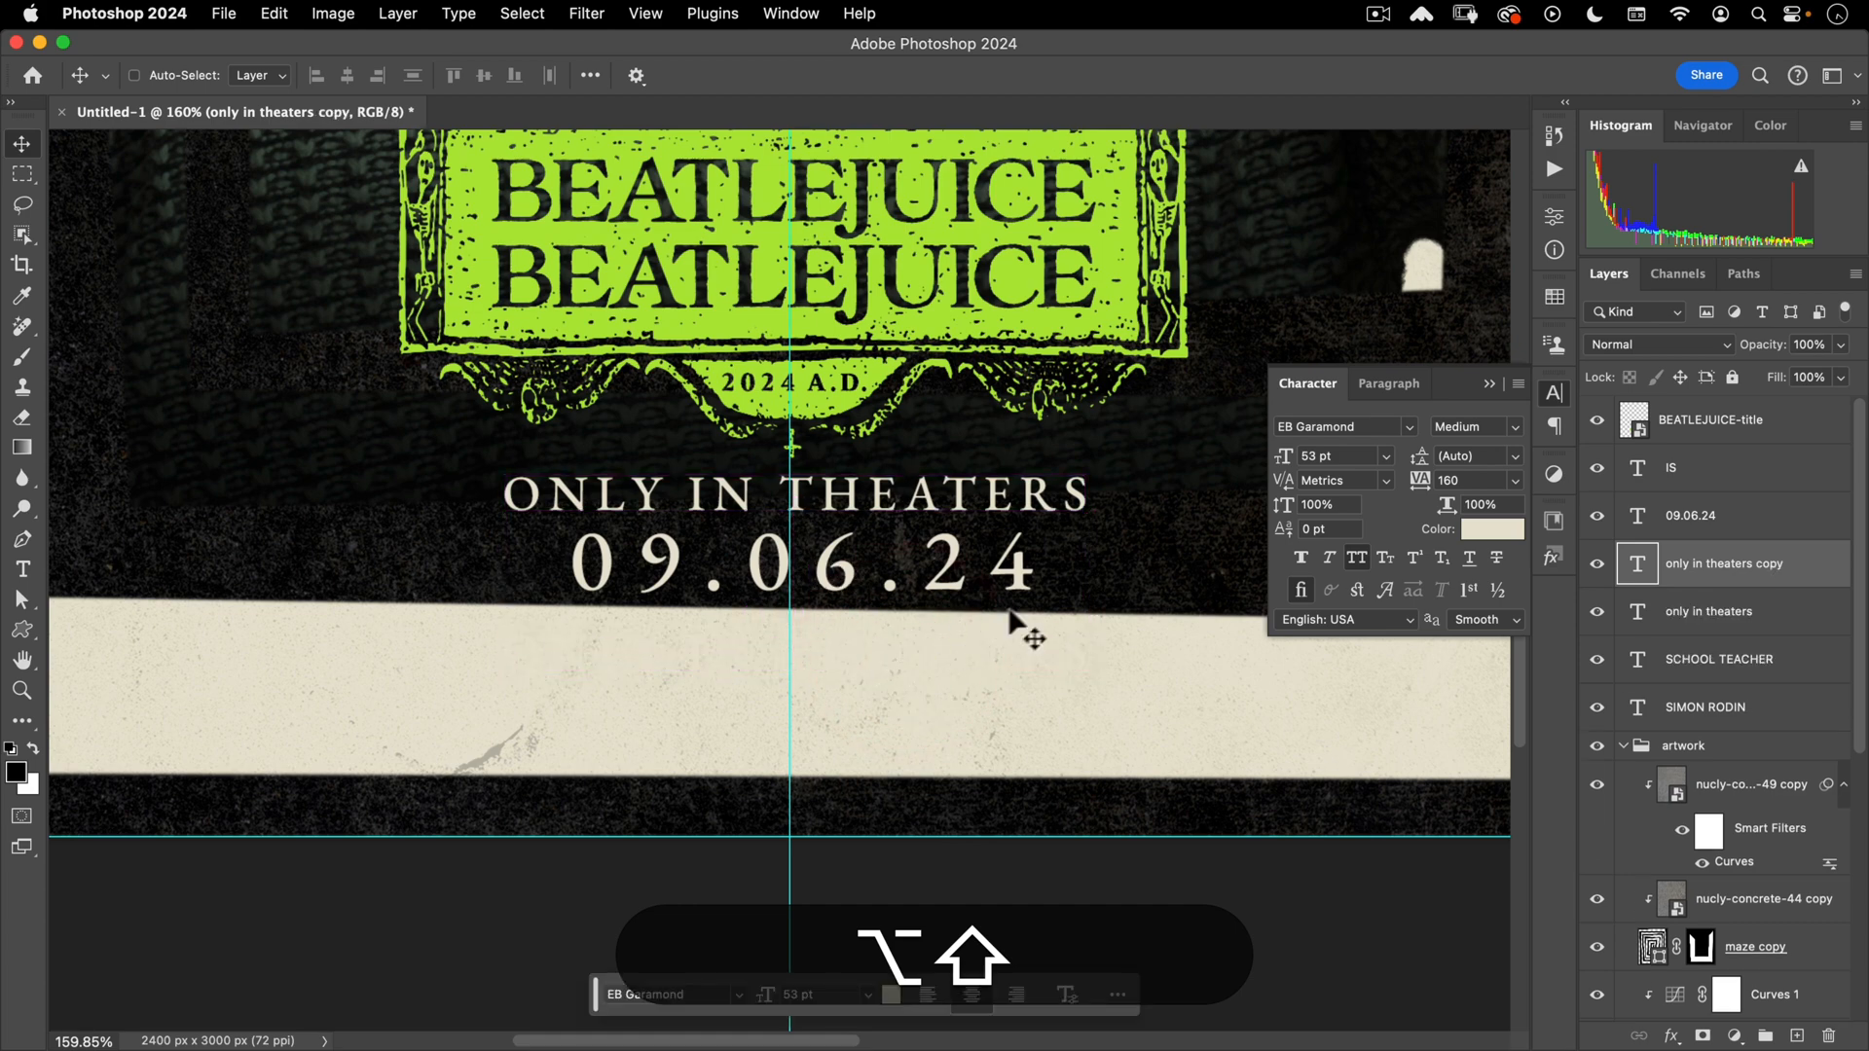
# - Make the duplicate black Eurostile LT Std Medium at 45 pt with 20 tracking
pyautogui.click(1479, 534)
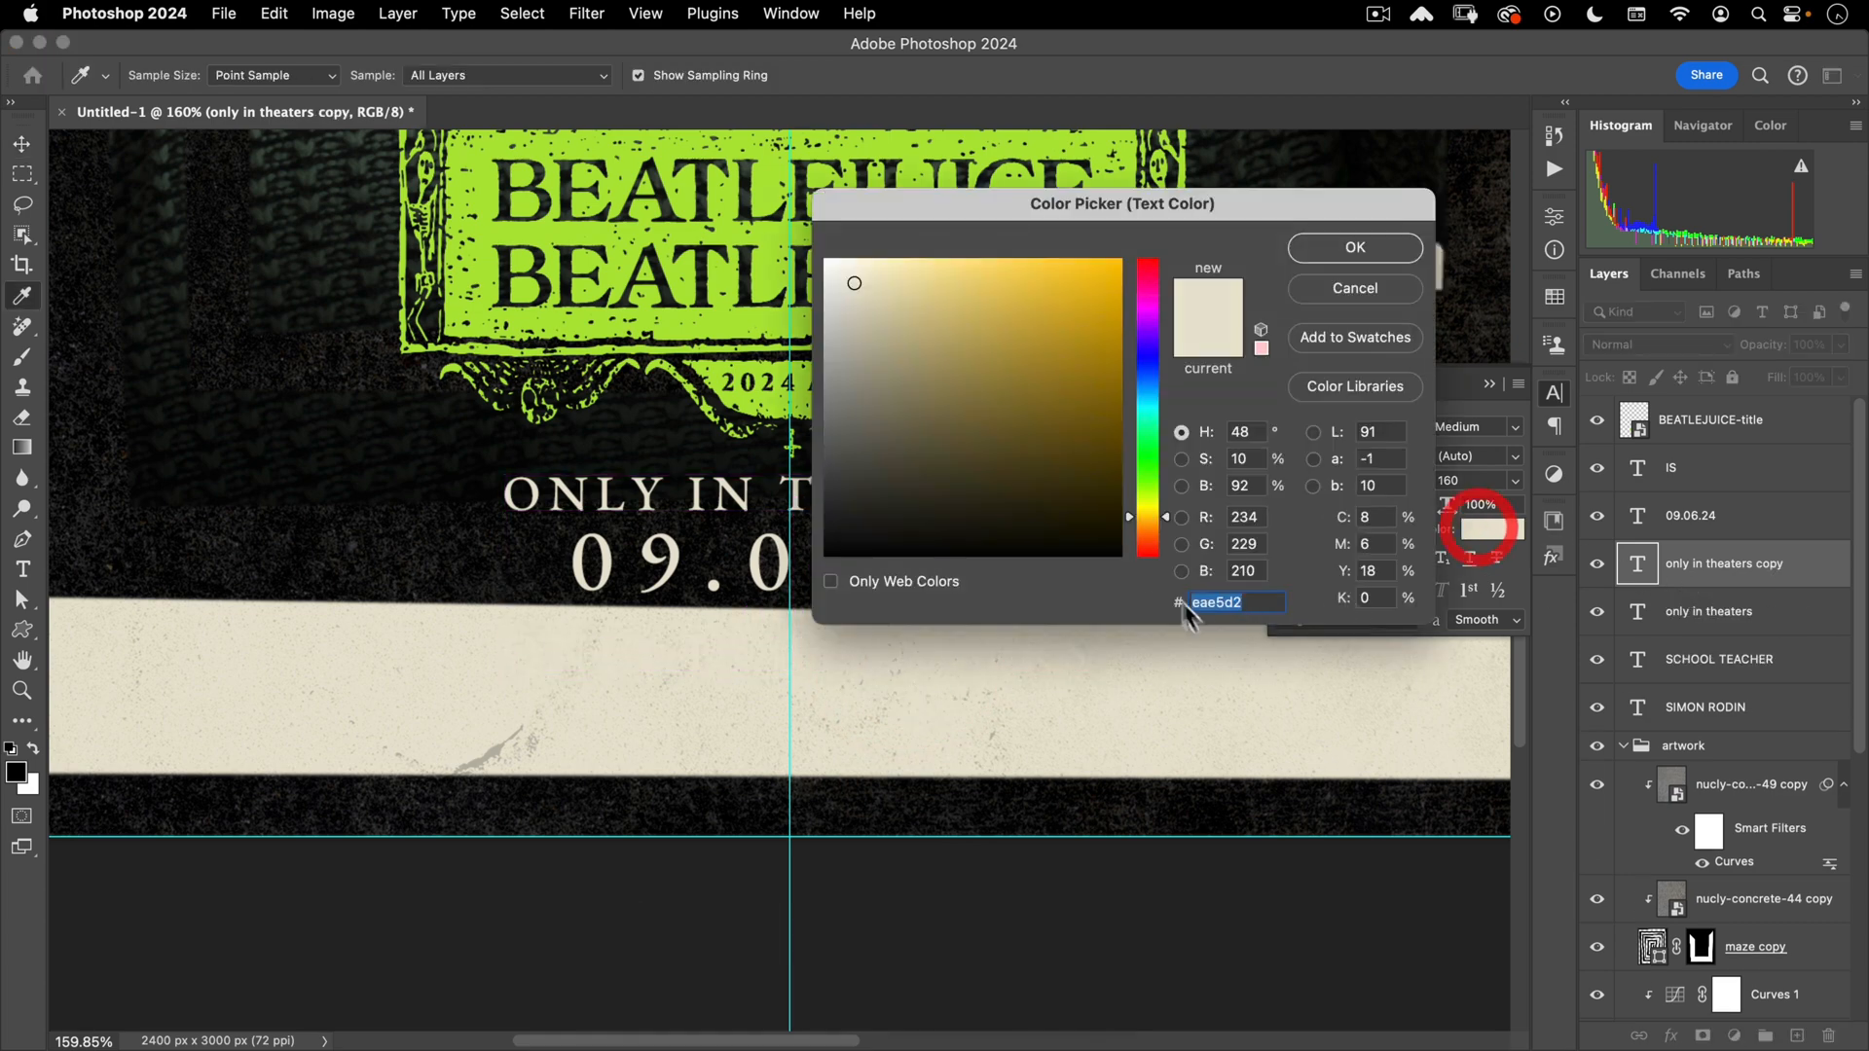
pyautogui.write('000000')
pyautogui.click(1390, 255)
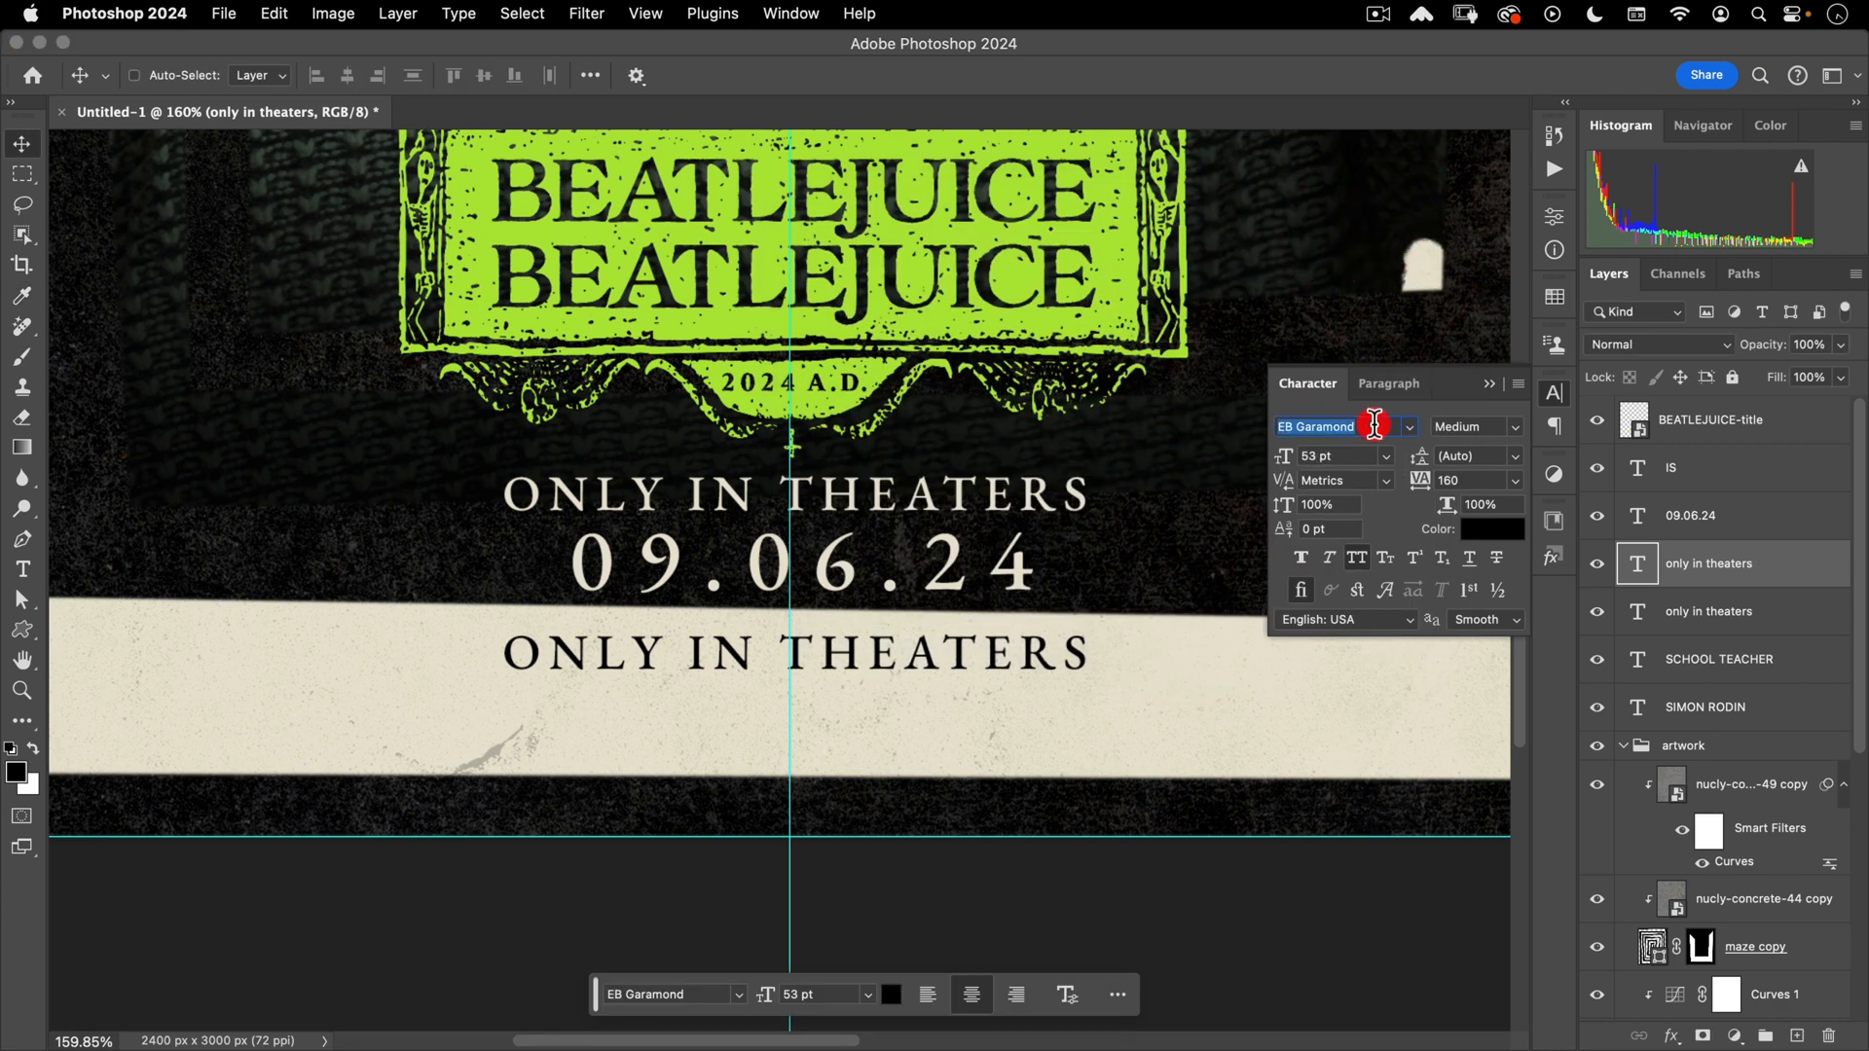
pyautogui.write('eur')
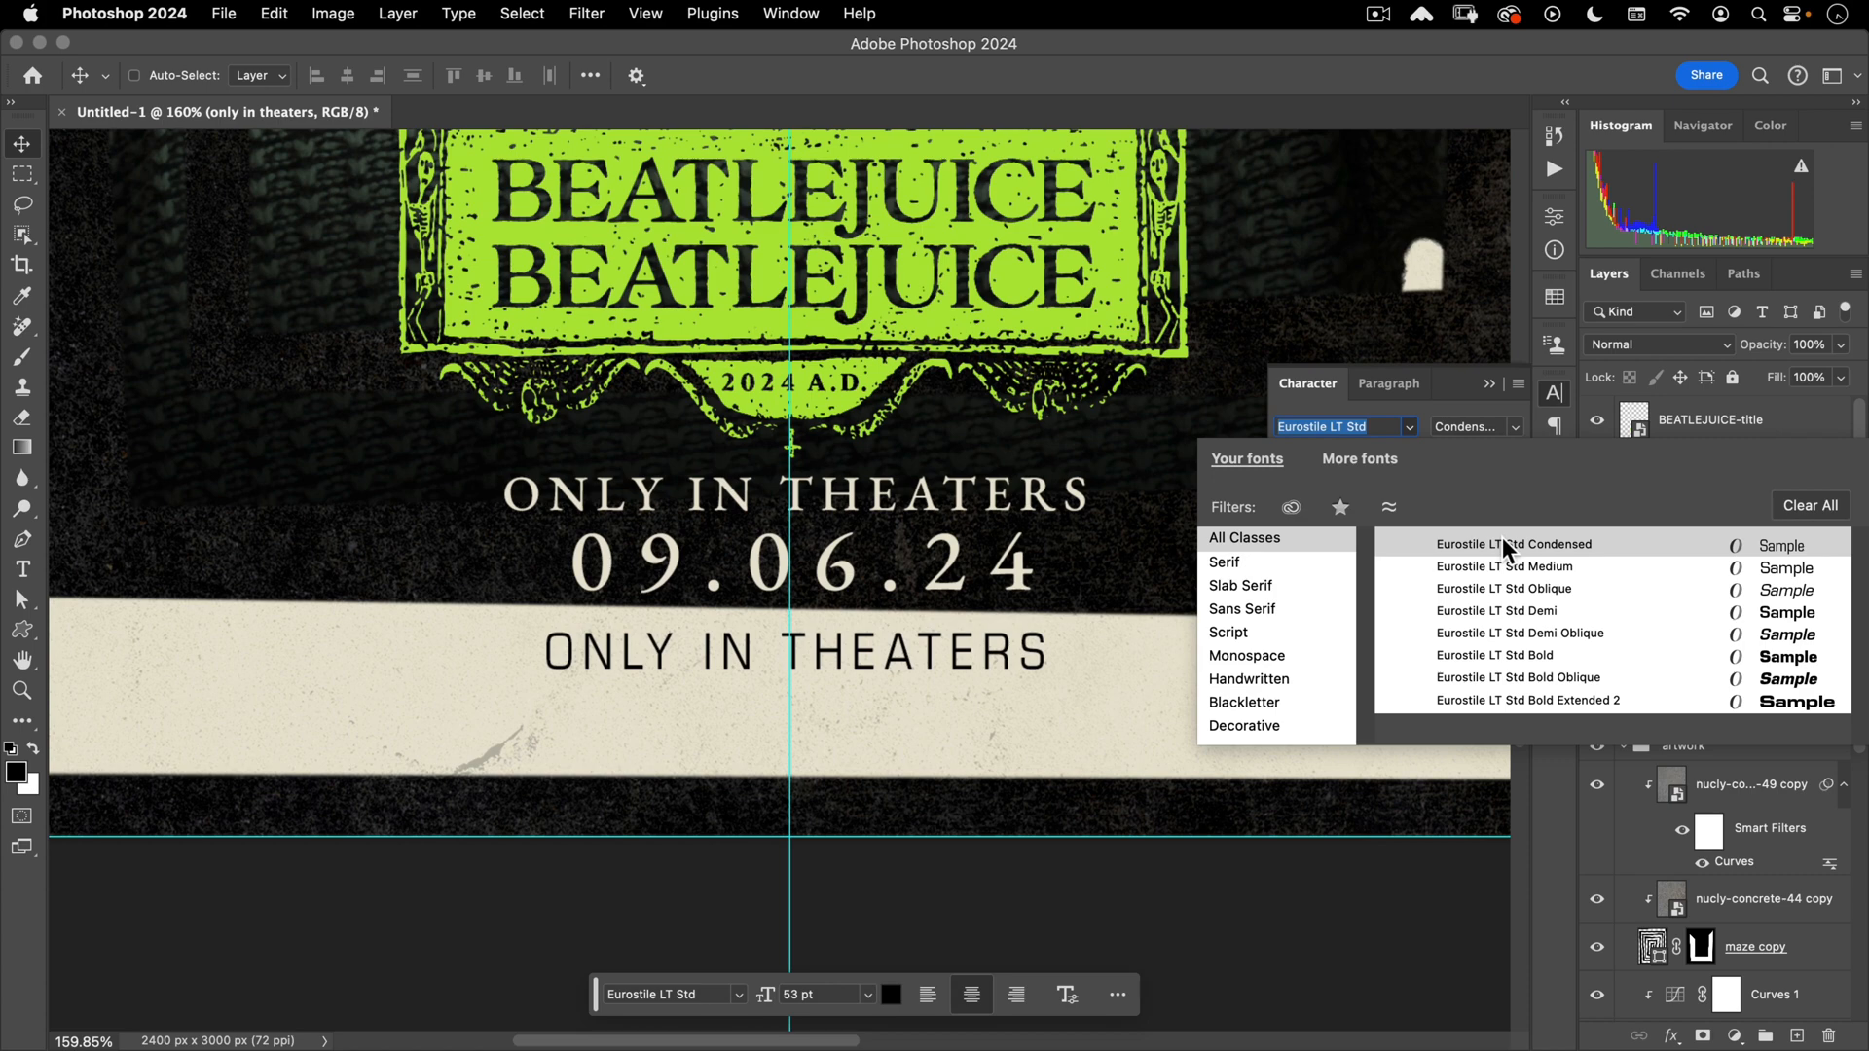
pyautogui.click(1497, 564)
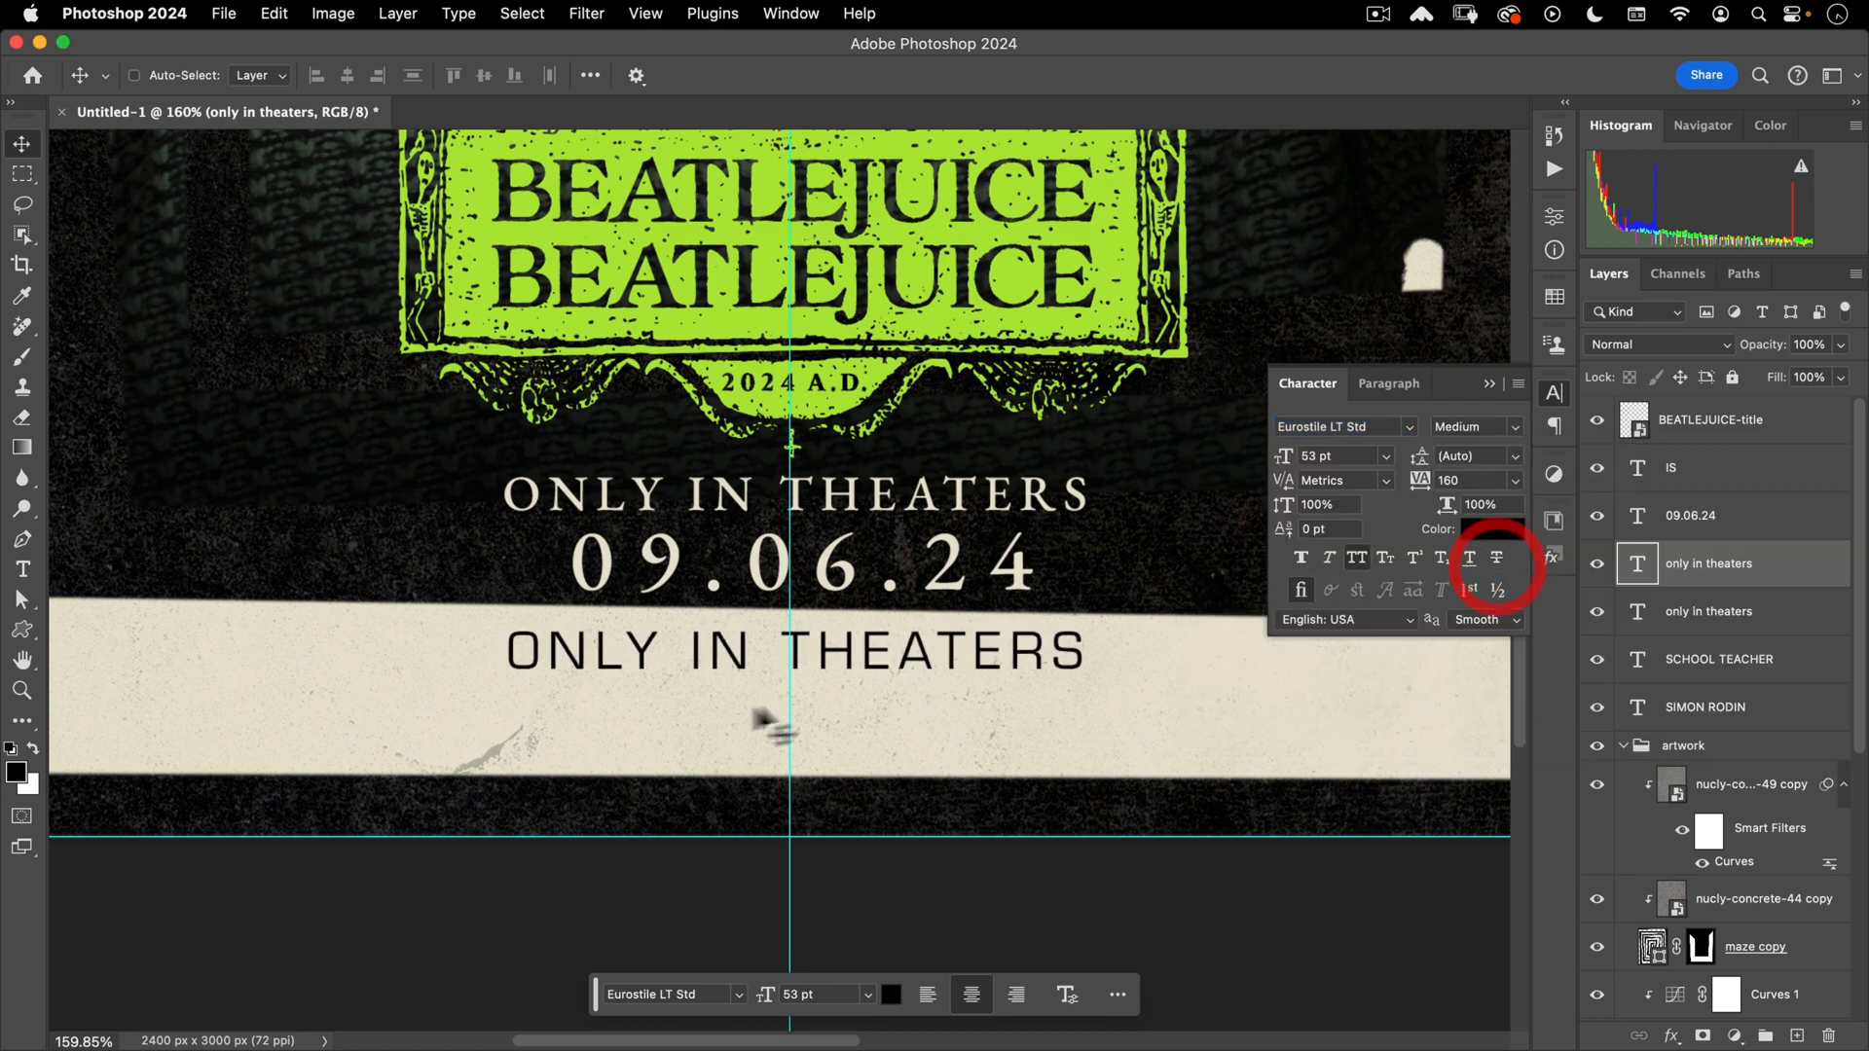
pyautogui.click(1362, 477)
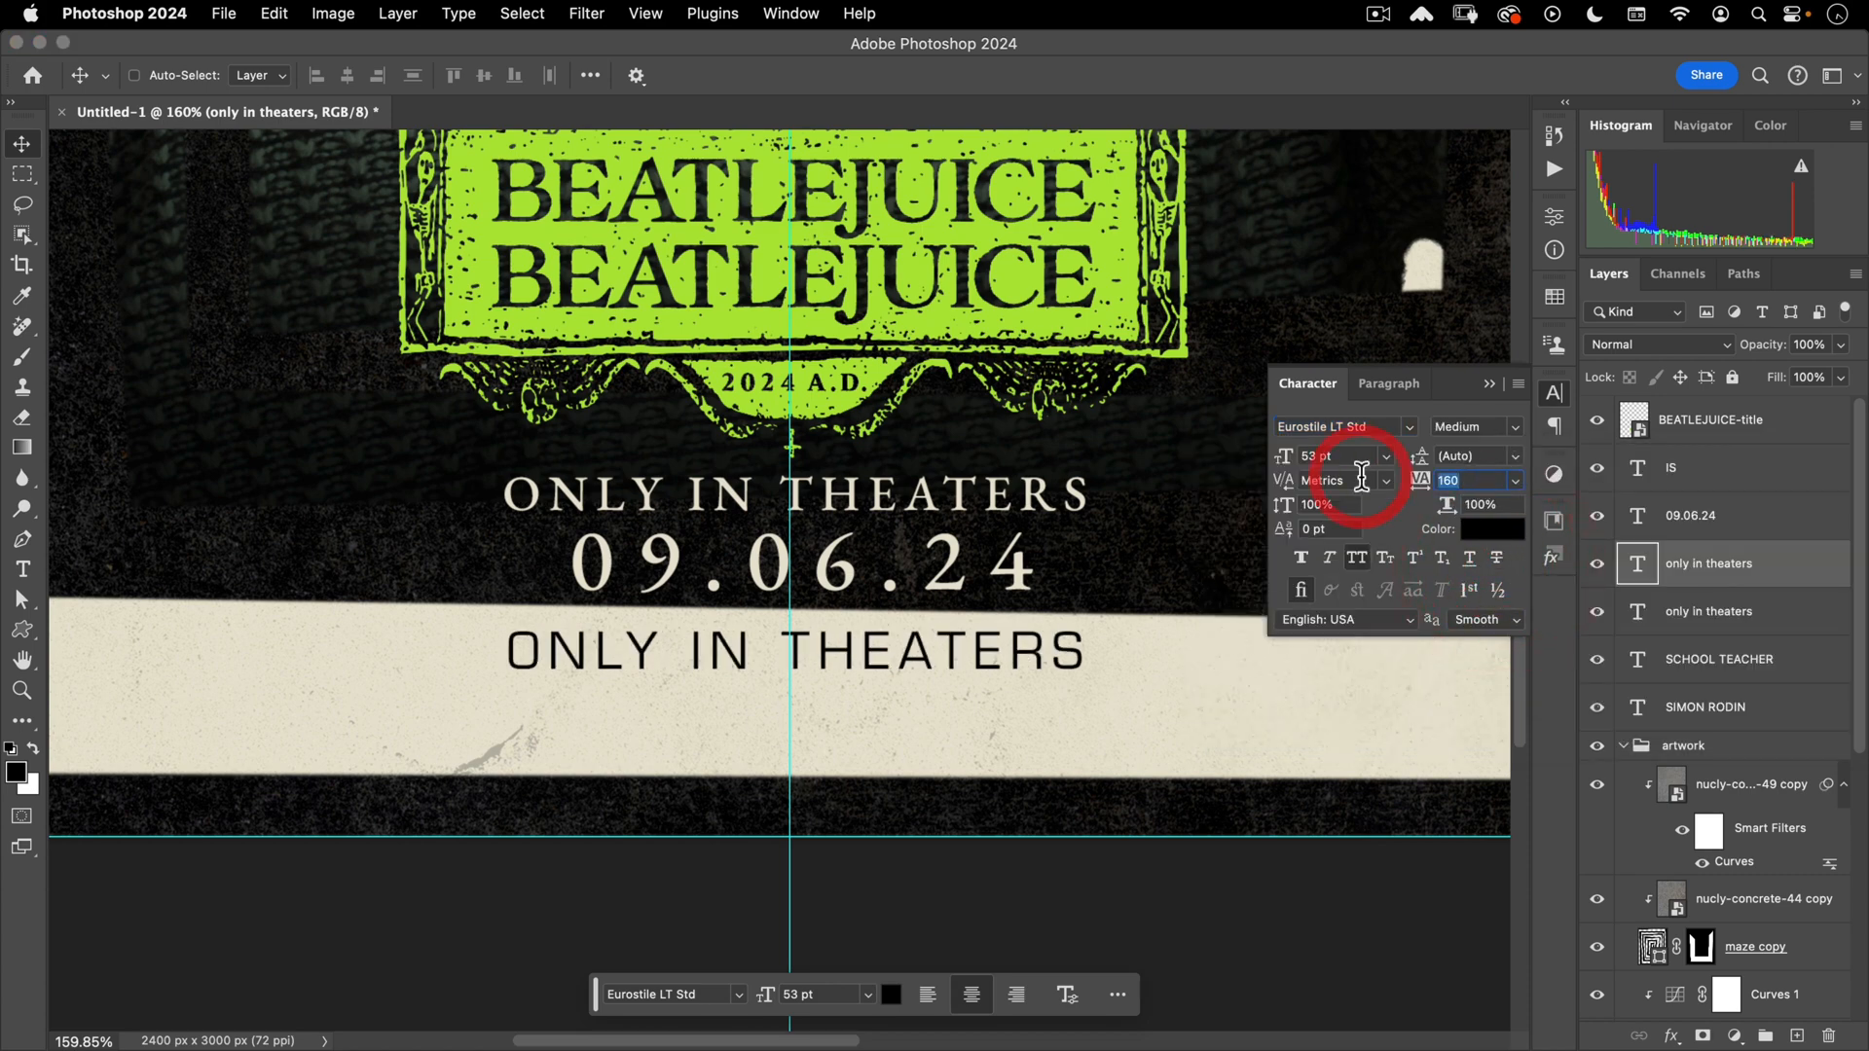
pyautogui.write('20')
pyautogui.press('Return')
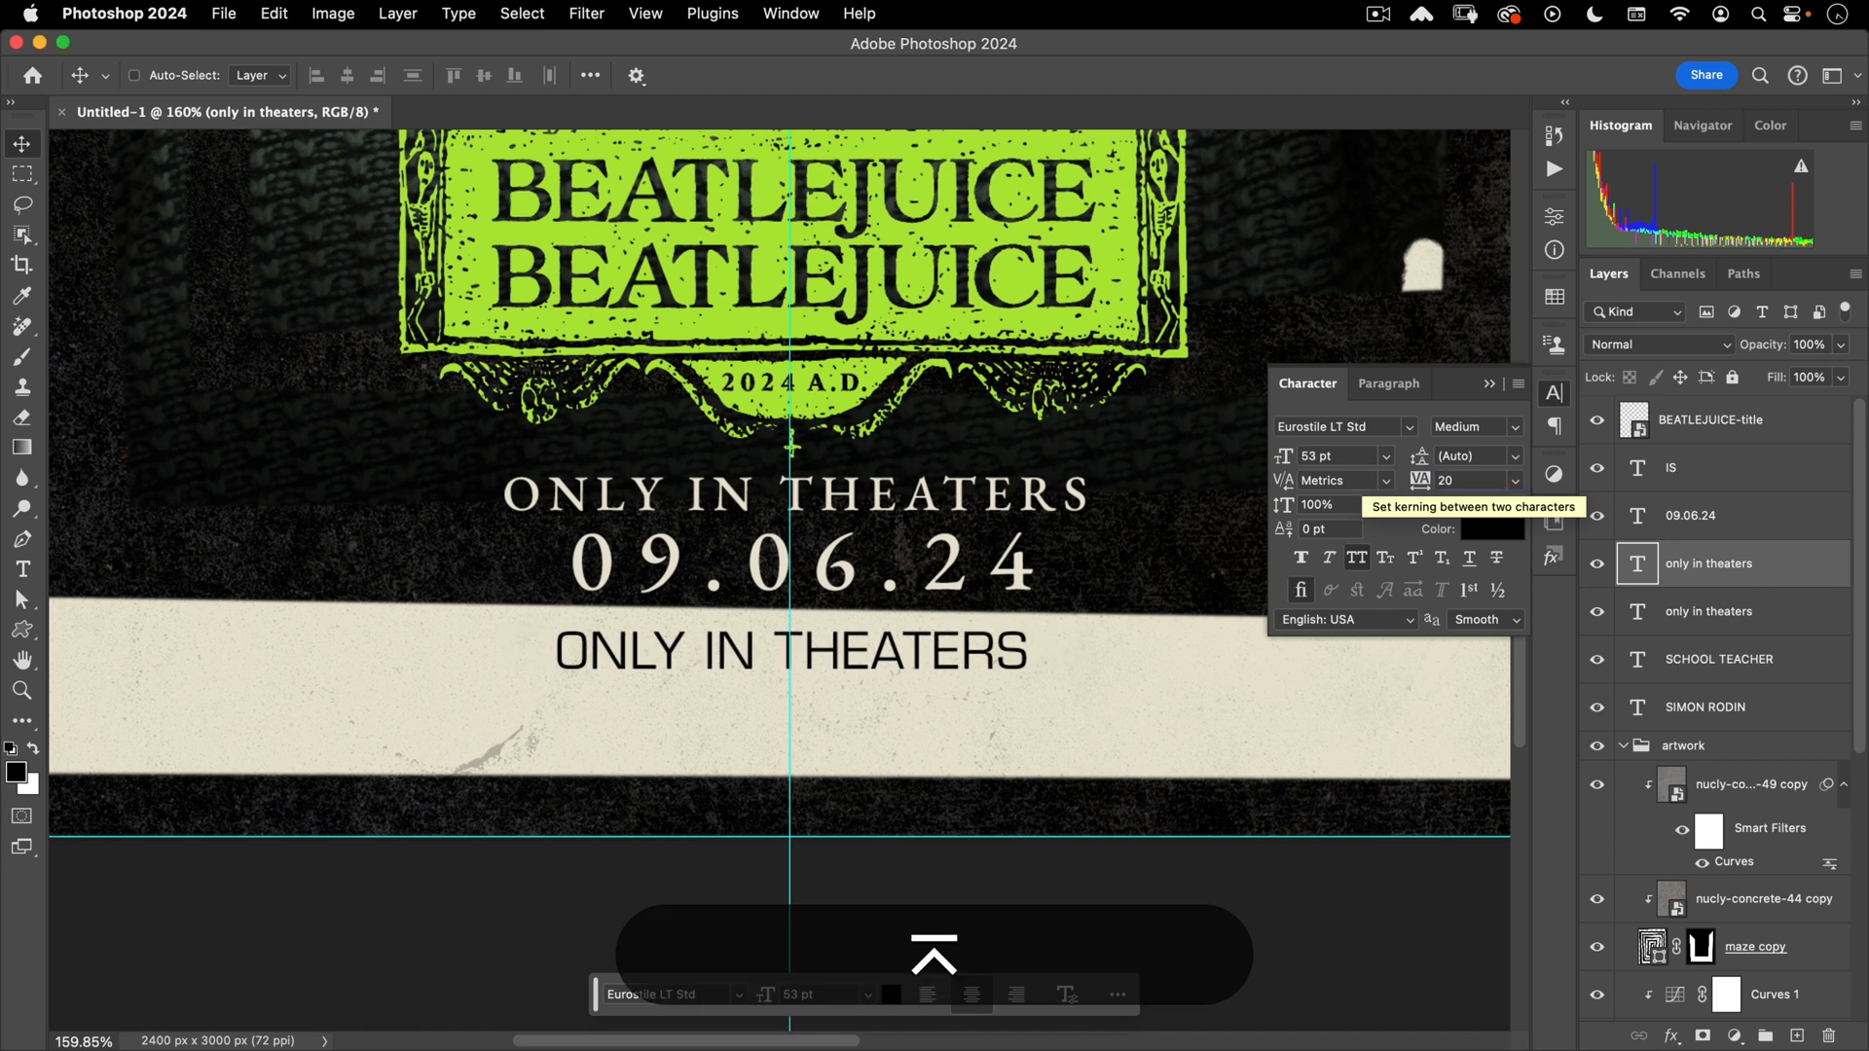
pyautogui.click(1343, 455)
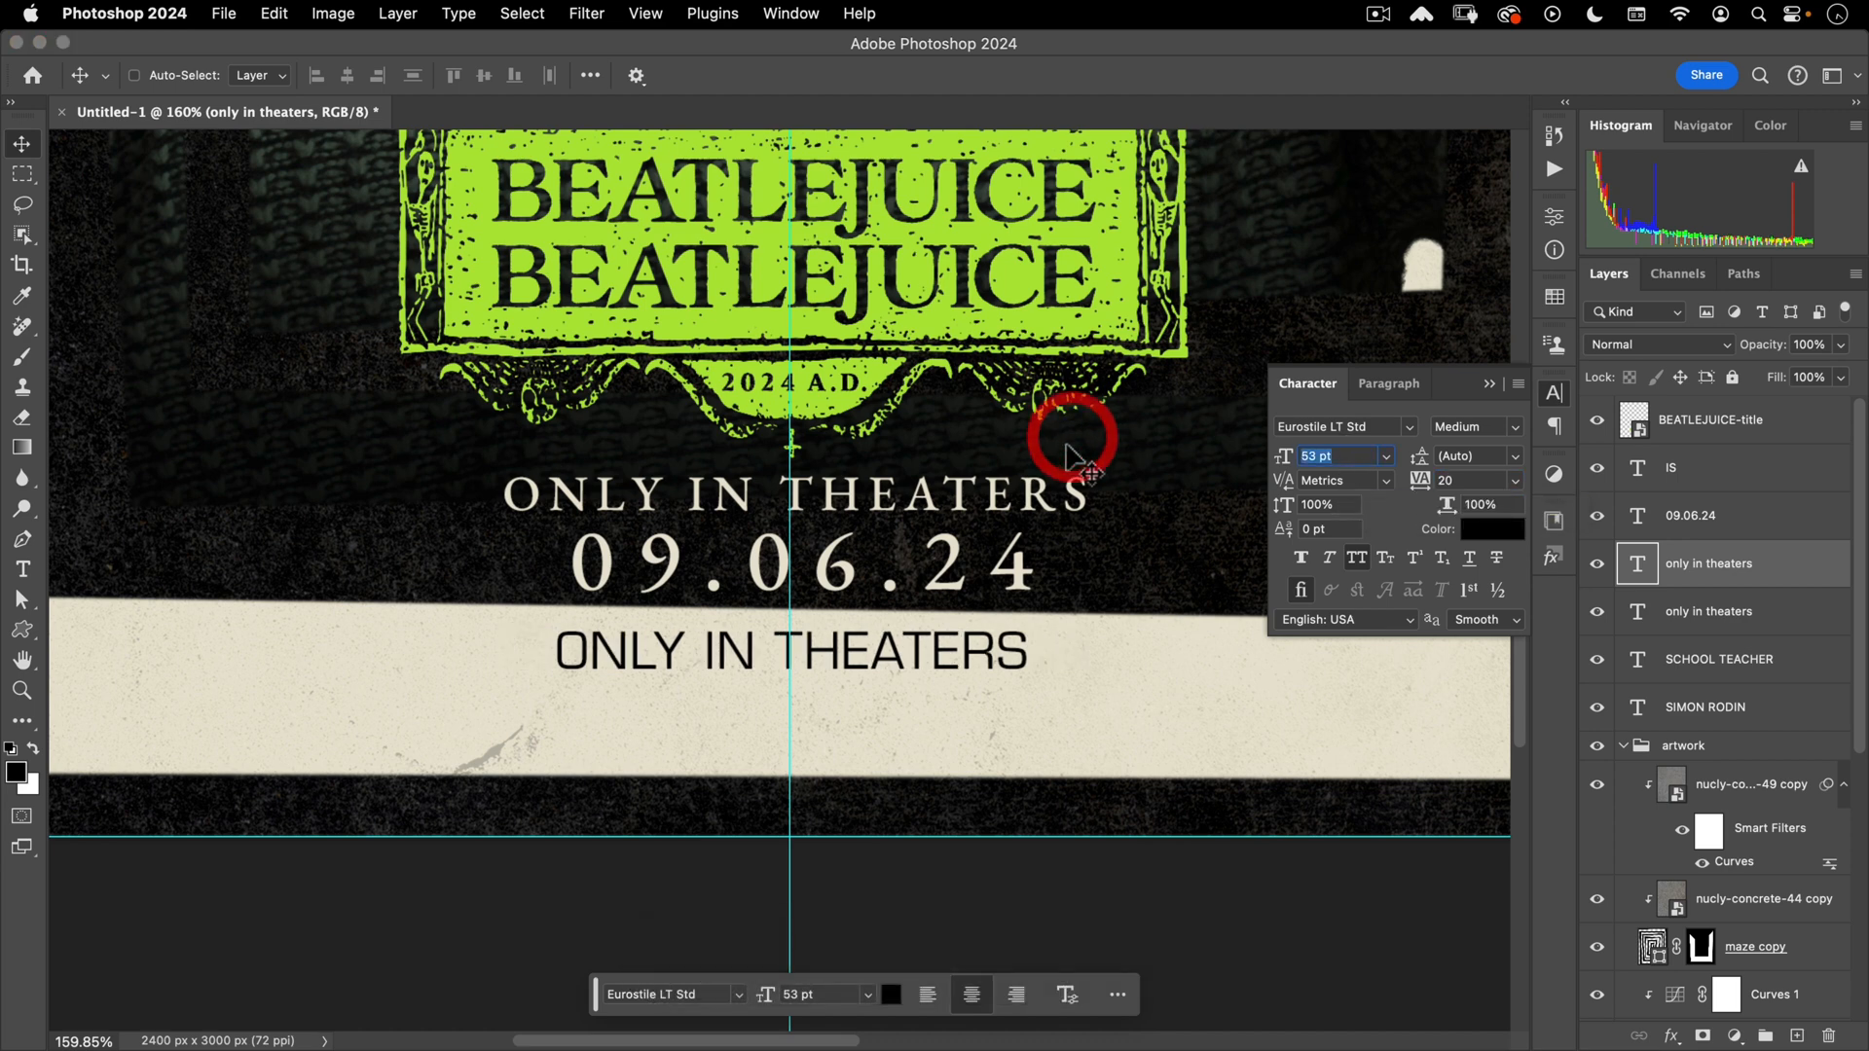
pyautogui.write('4')
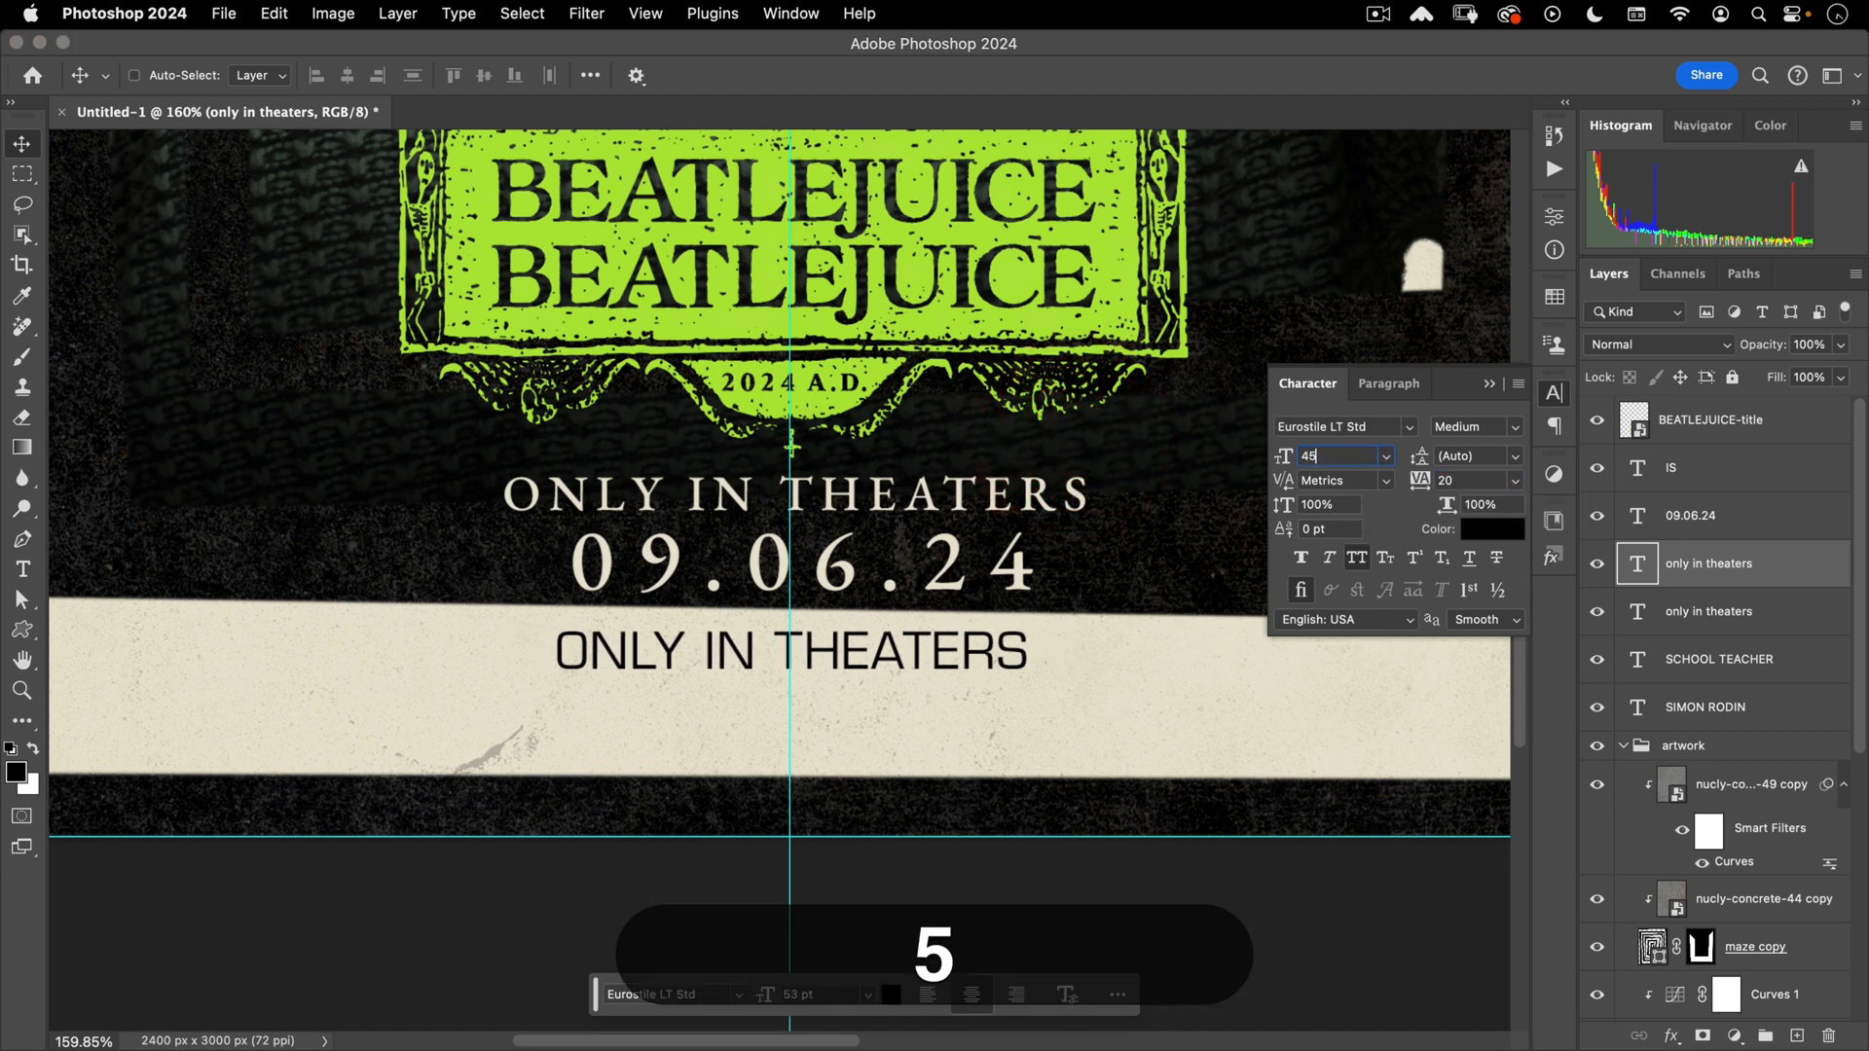
pyautogui.write('5')
pyautogui.press('Return')
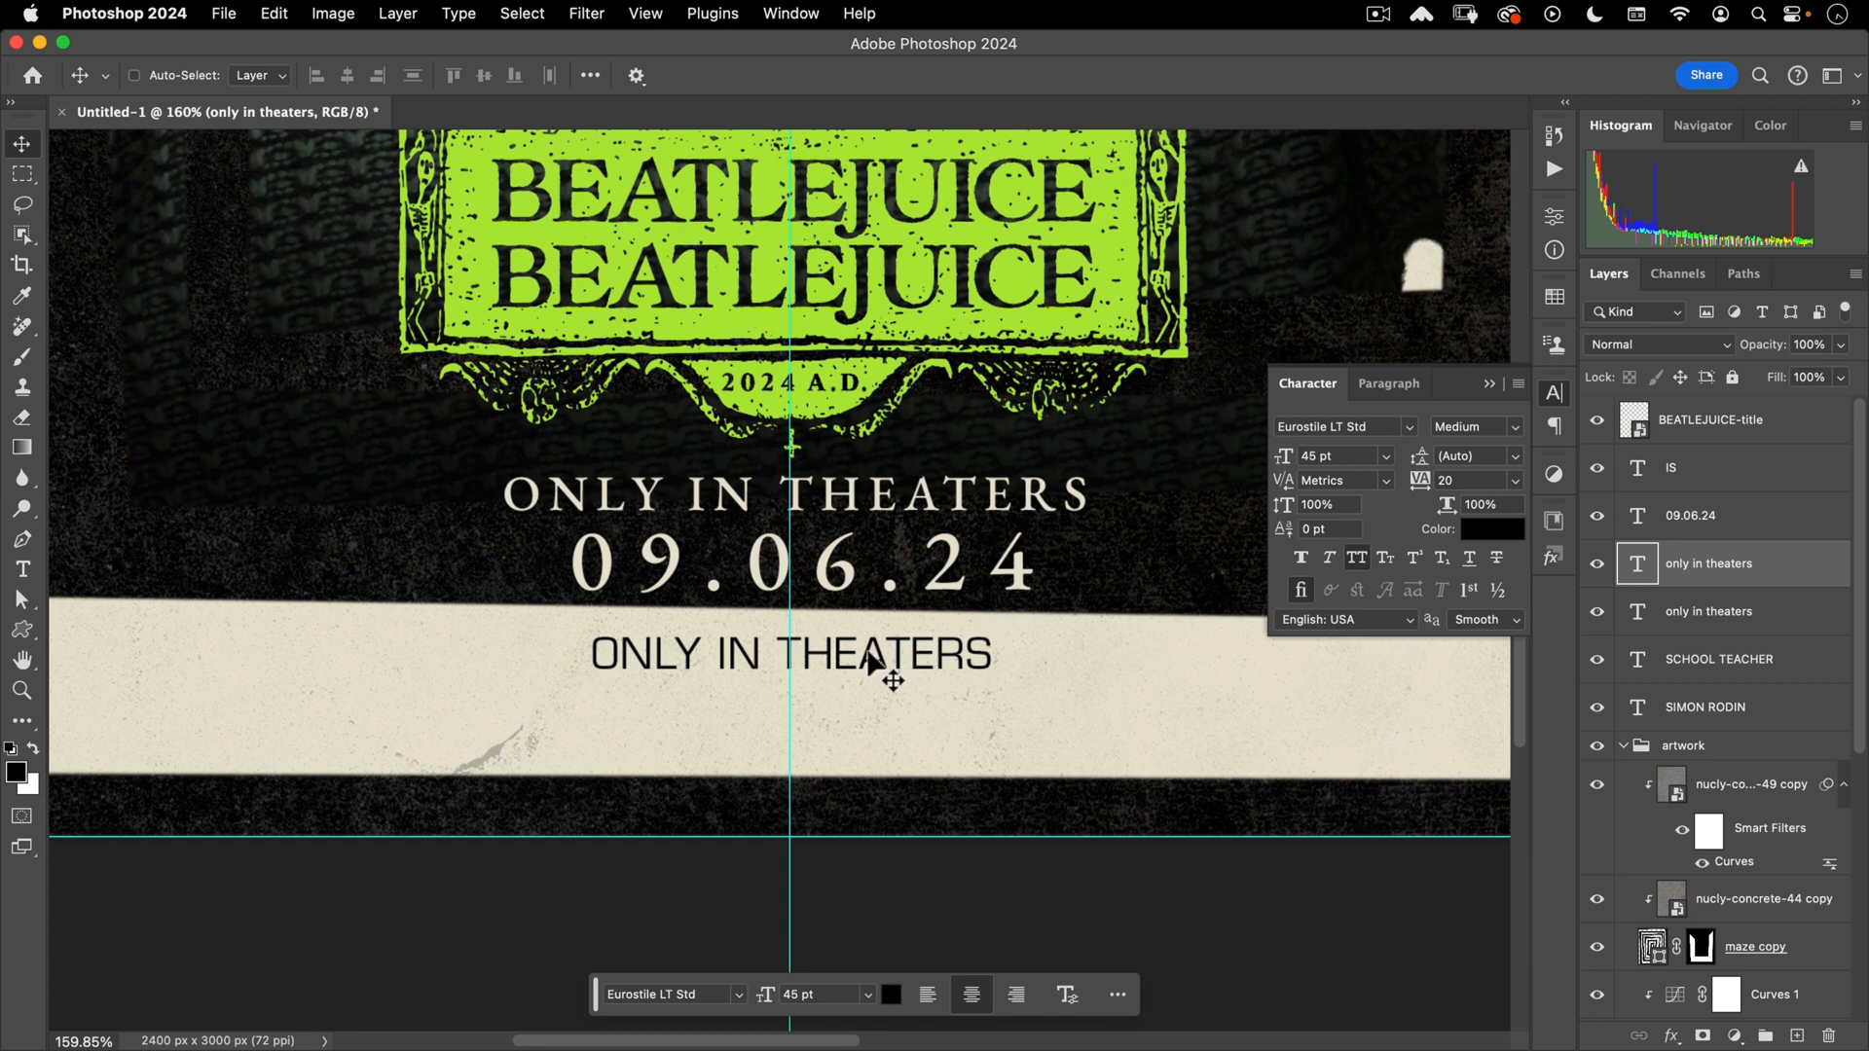
# - Retype the line as EXPERIENCE IT IN IMAX® and set IMAX in Bold Extended
pyautogui.press('t')
pyautogui.tripleClick(869, 654)
pyautogui.write('EX')
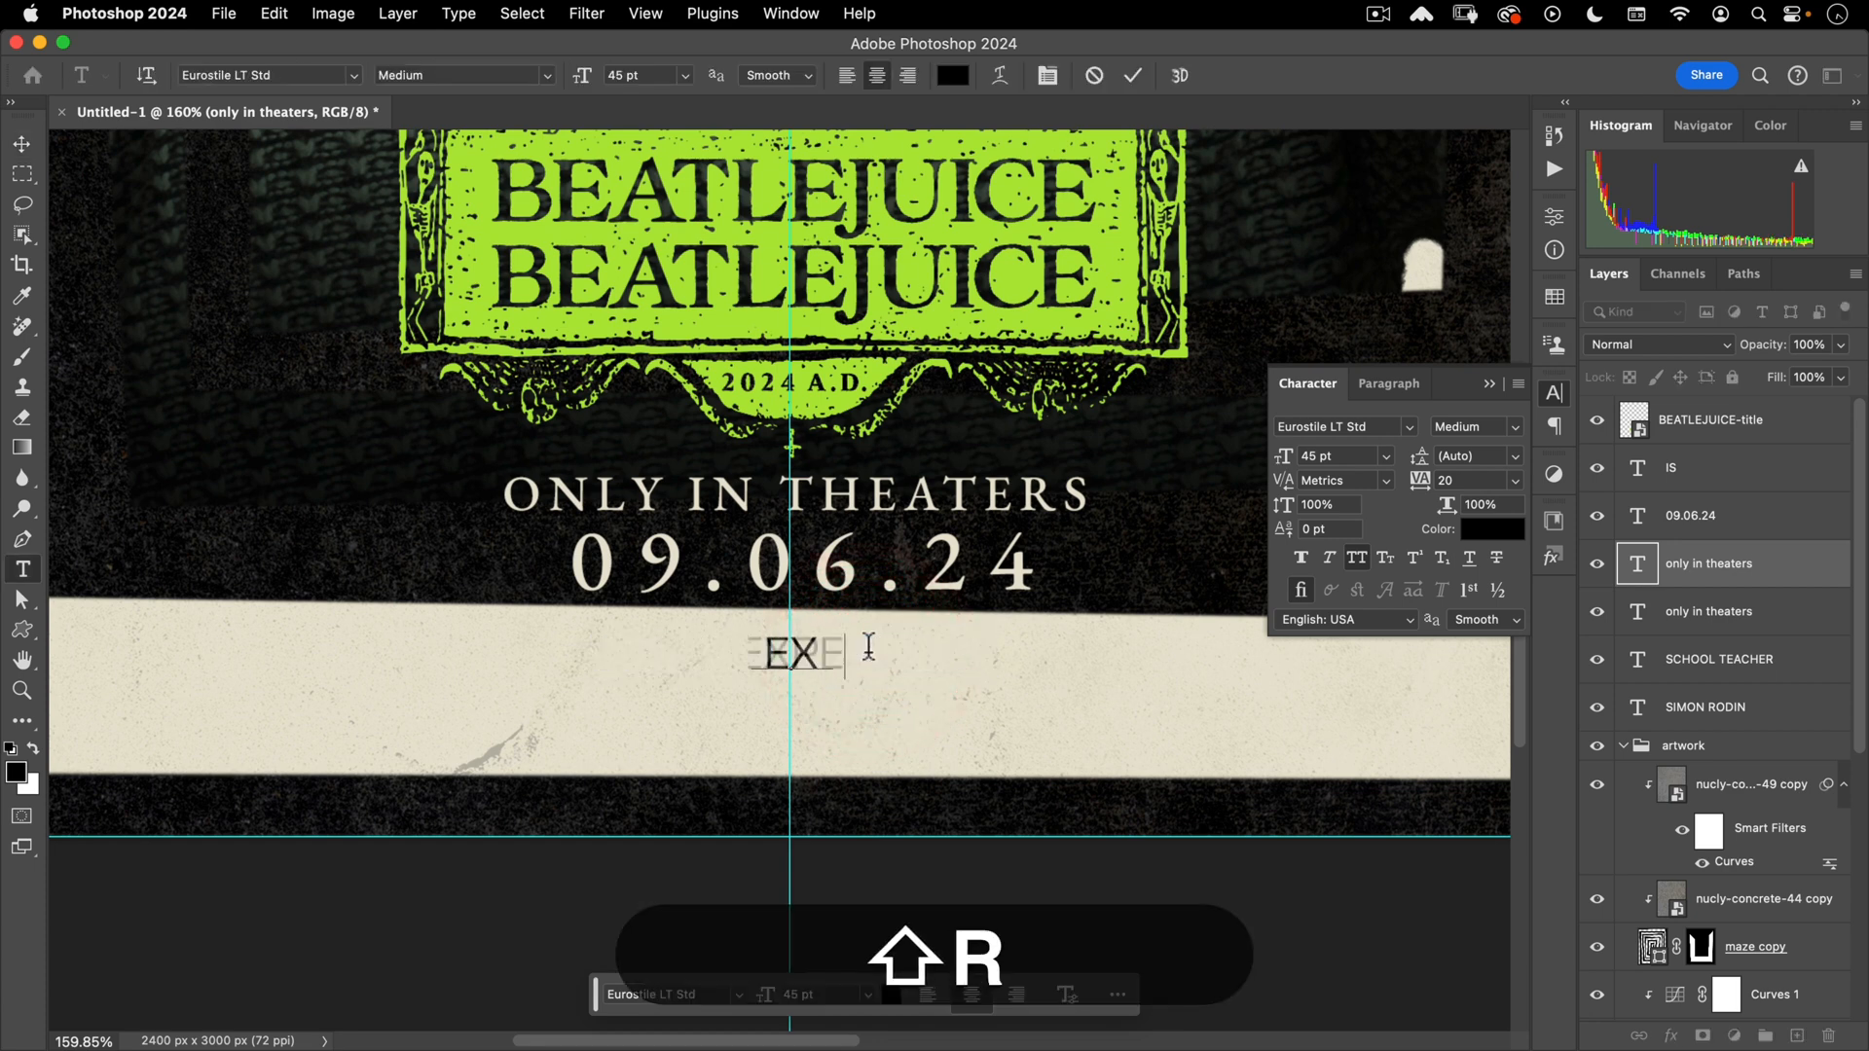
pyautogui.write('PERIENCE IT IN ')
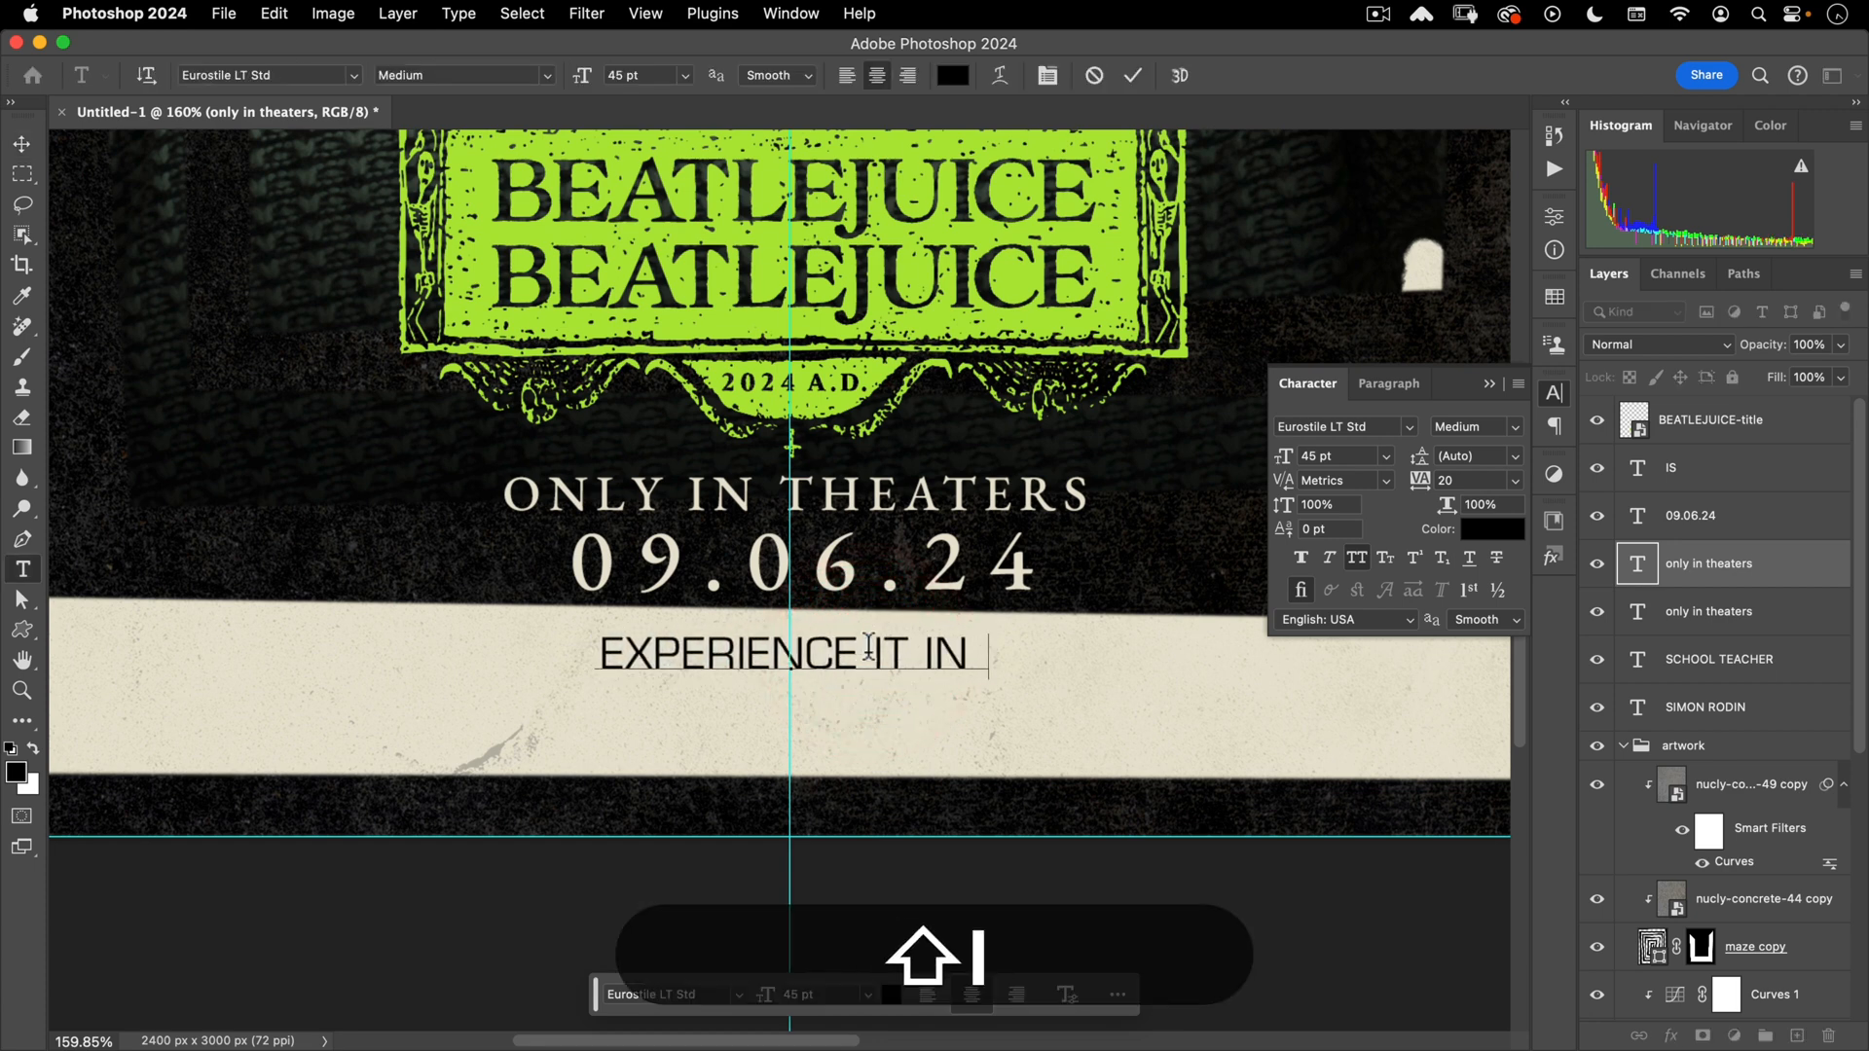
pyautogui.write('IMAX')
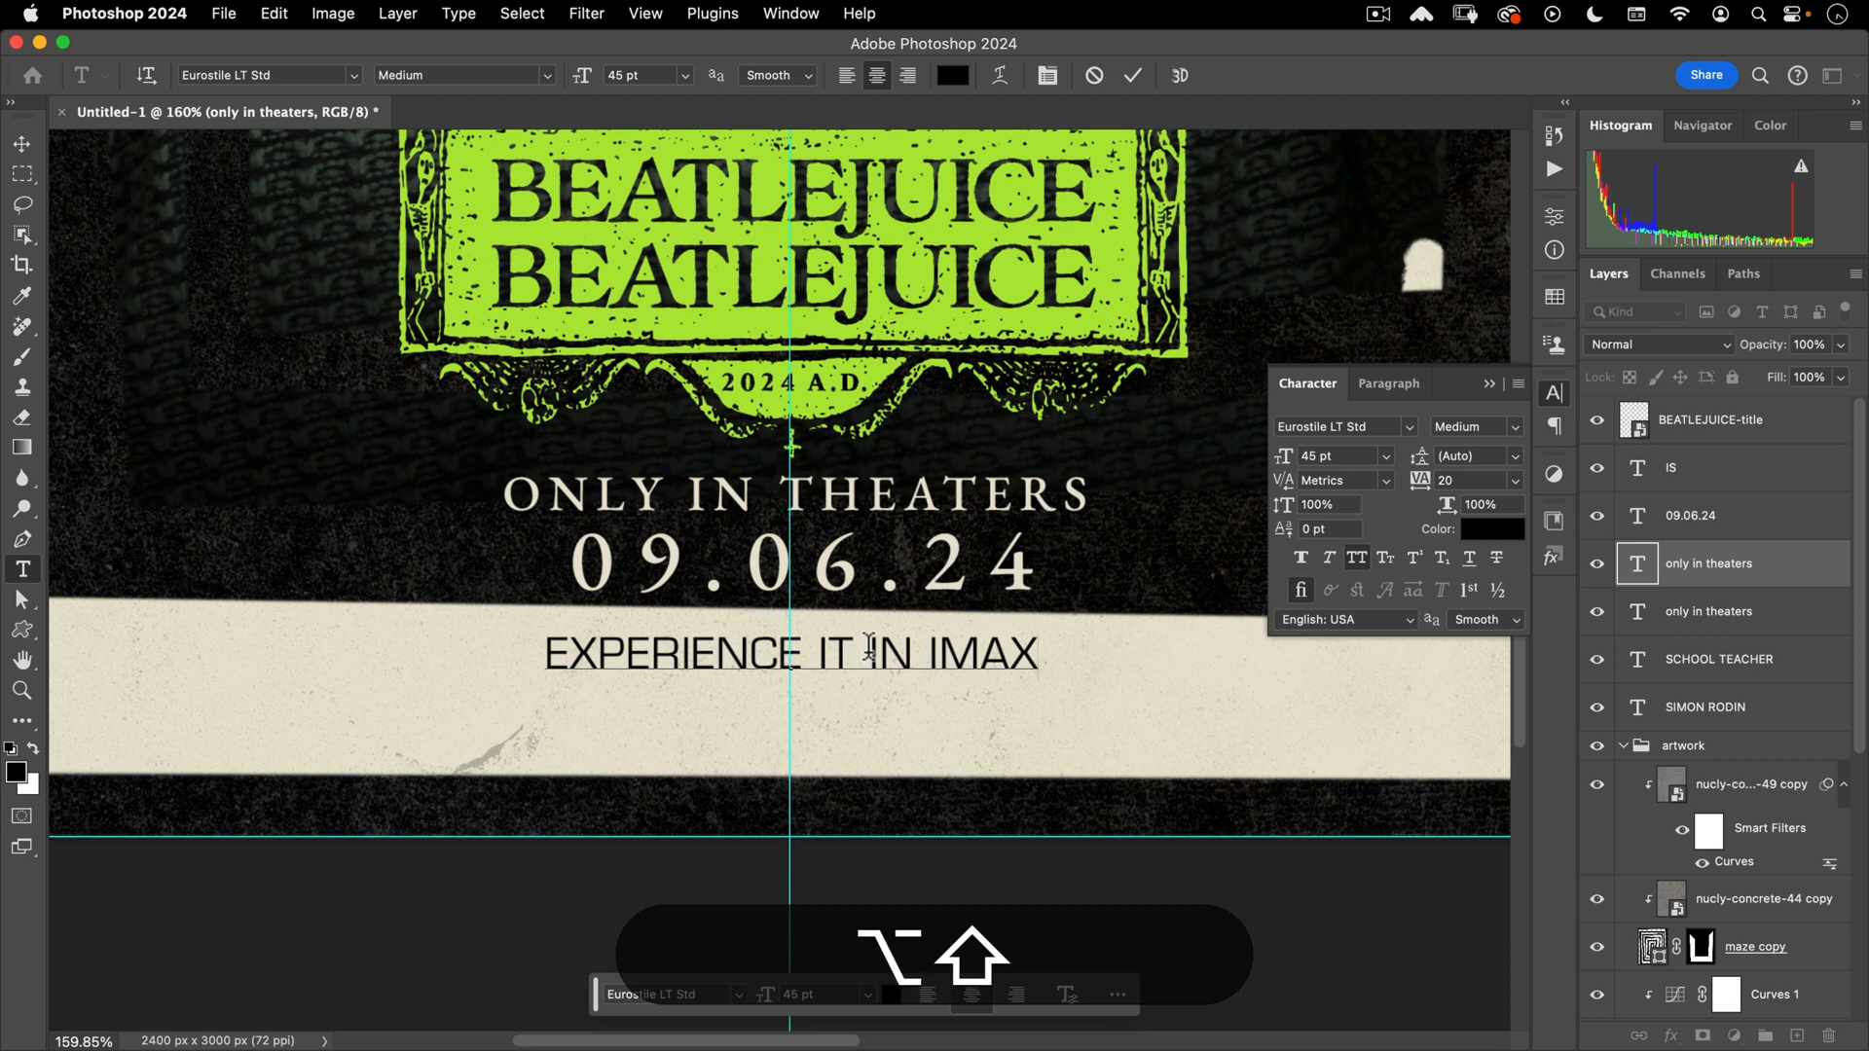
pyautogui.write('®')
pyautogui.press('Left')
pyautogui.hotkey('shift', 'Left')
pyautogui.hotkey('shift', 'Left')
pyautogui.hotkey('shift', 'Left')
pyautogui.hotkey('shift', 'Left')
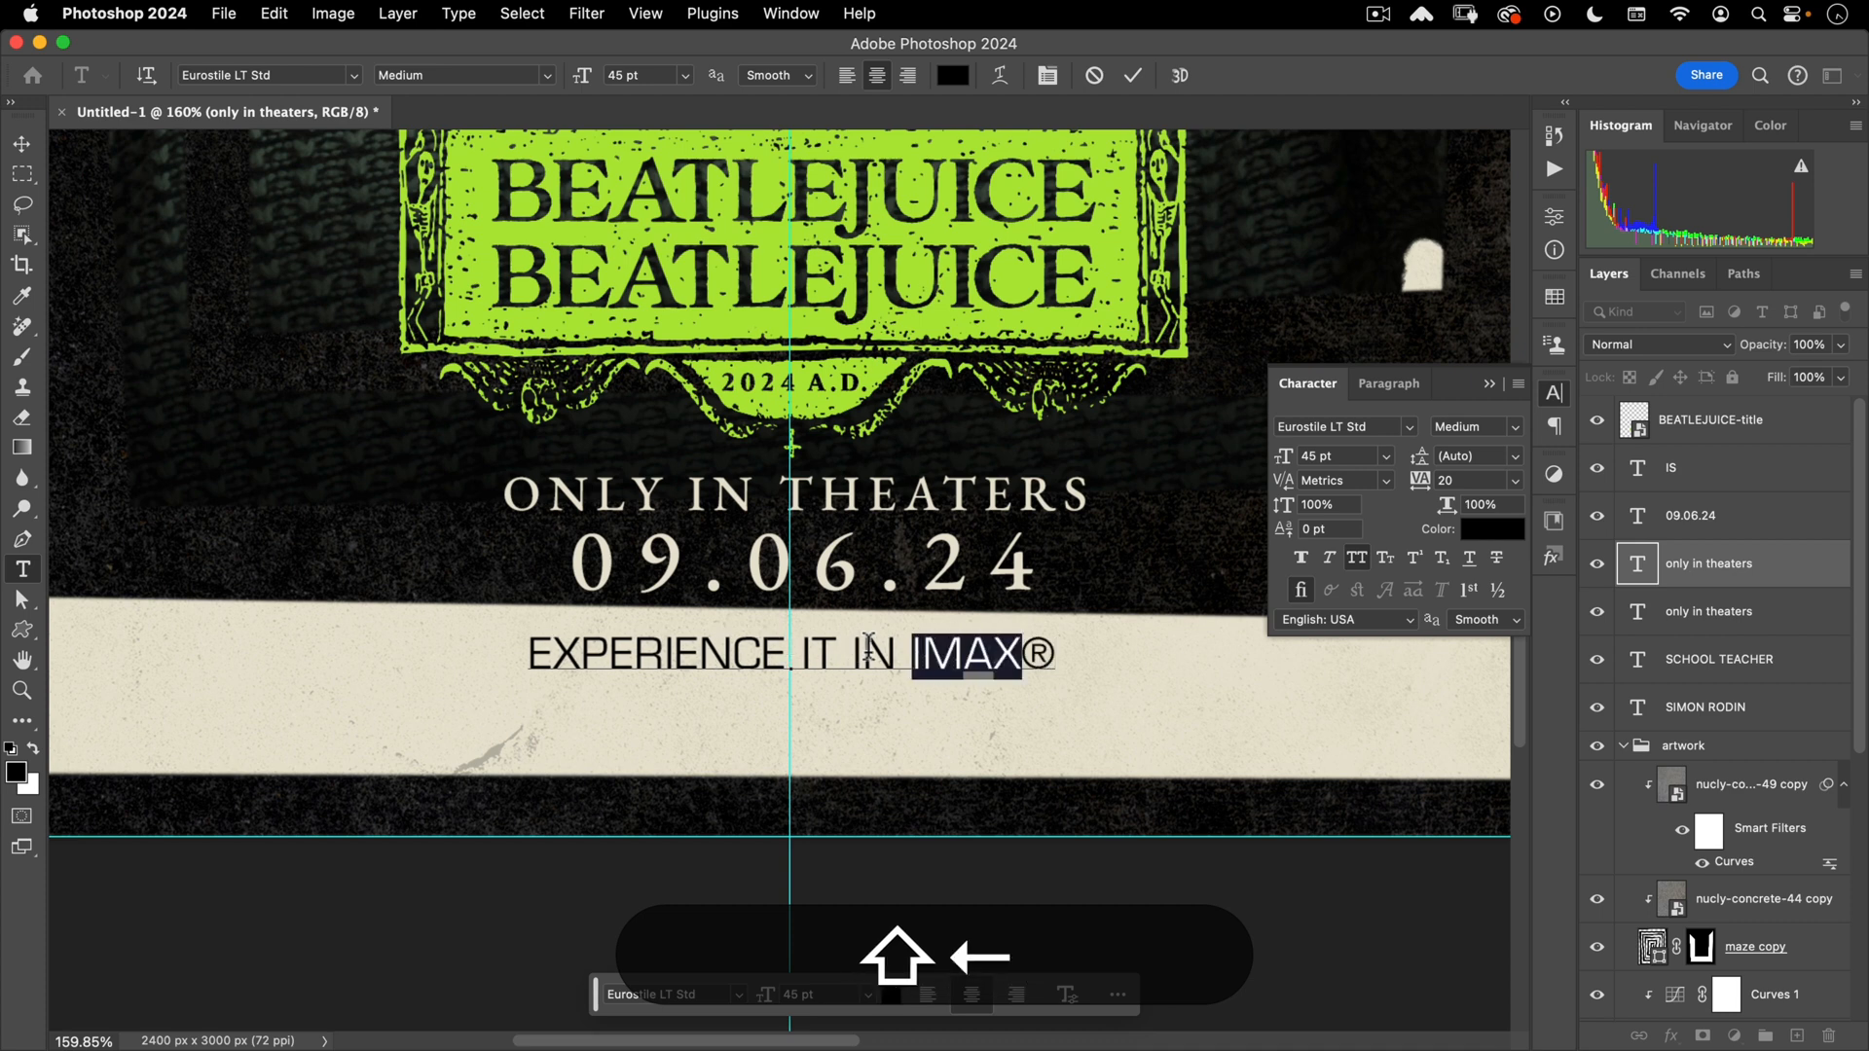
pyautogui.click(1516, 428)
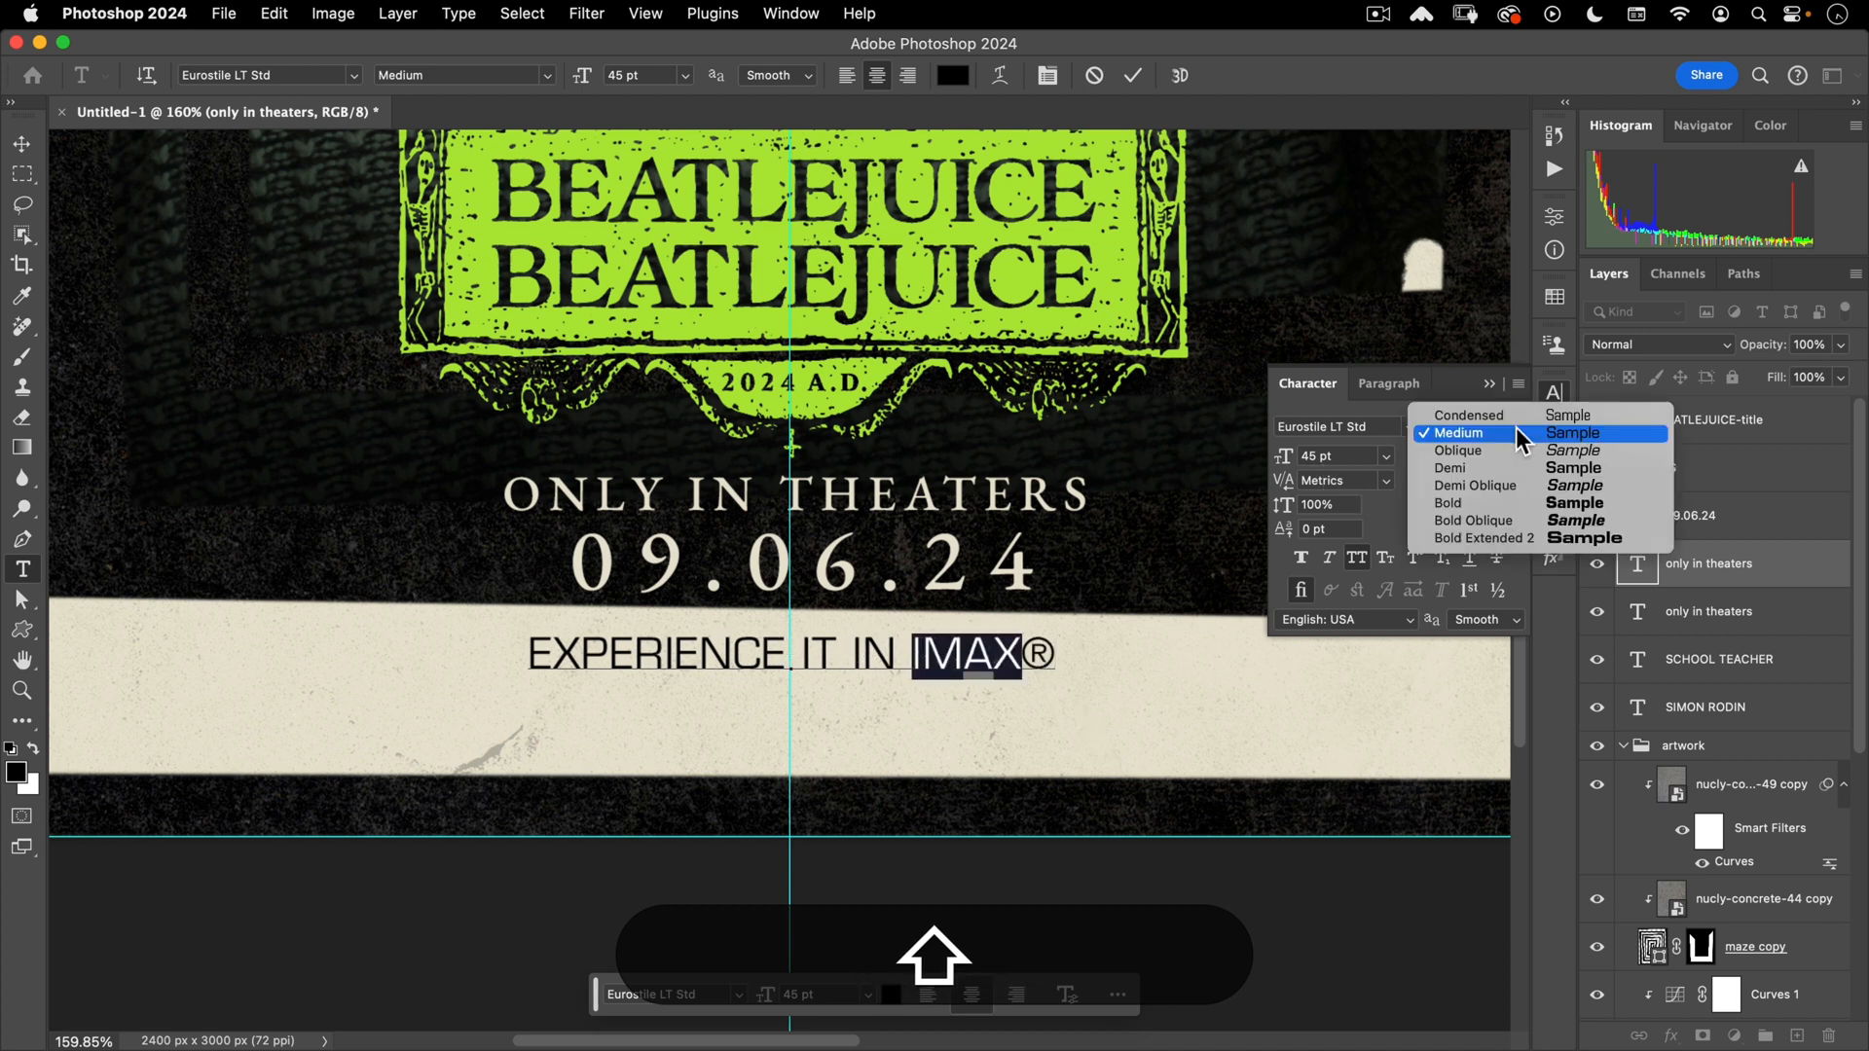
pyautogui.click(1504, 538)
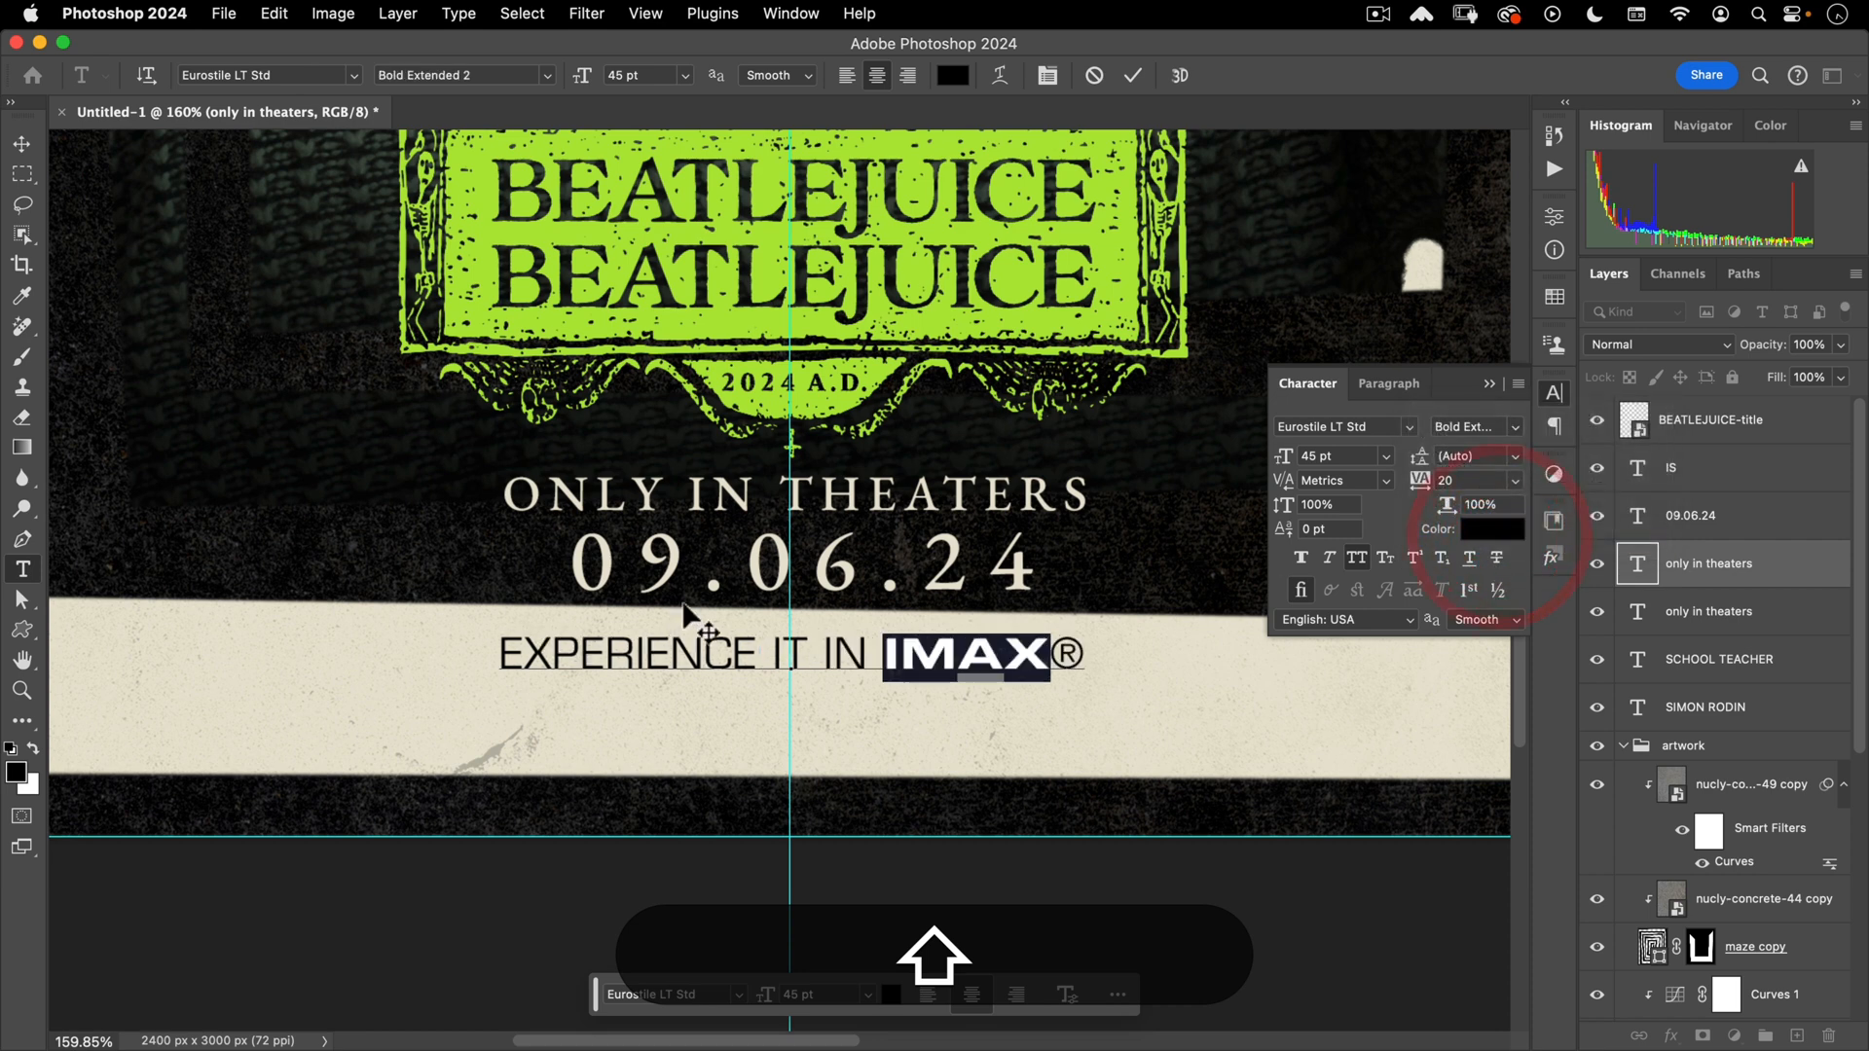
# - Make the ® a 30 pt superscript raised above the baseline, then commit
pyautogui.moveTo(1050, 658); pyautogui.dragTo(1105, 655)
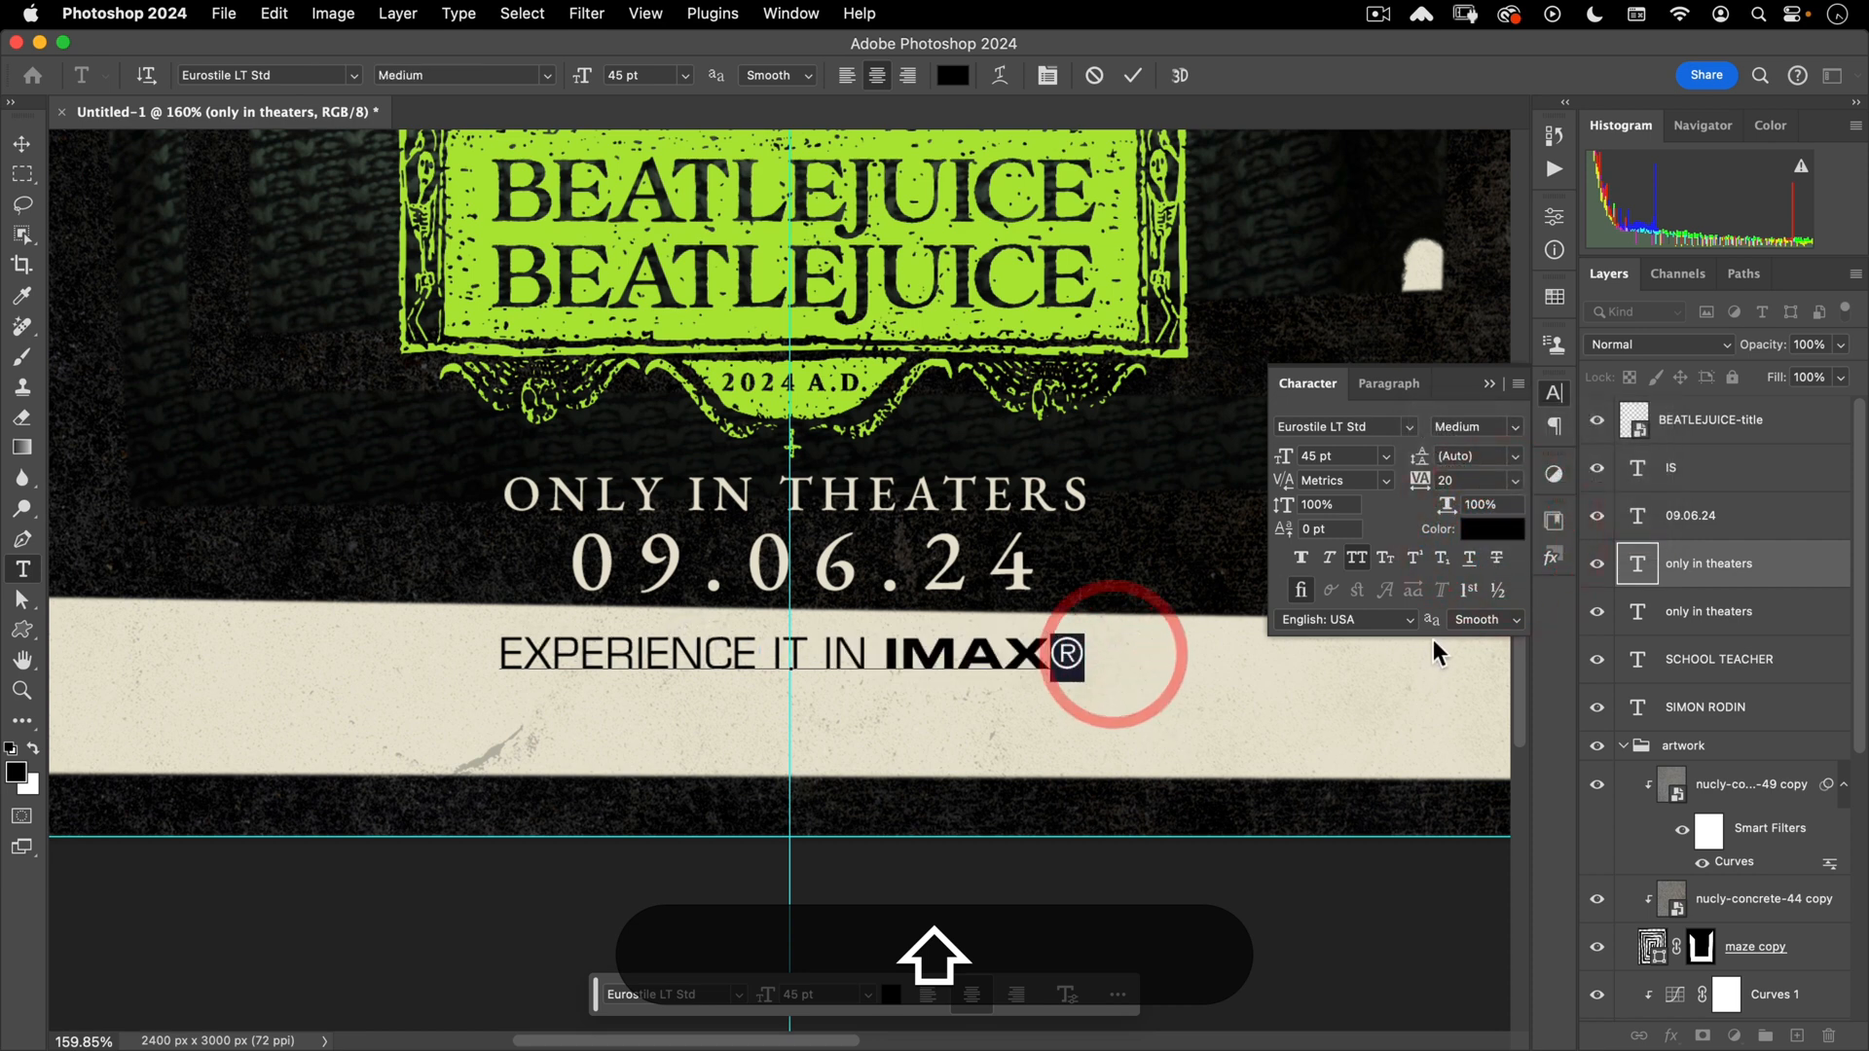
pyautogui.click(1418, 558)
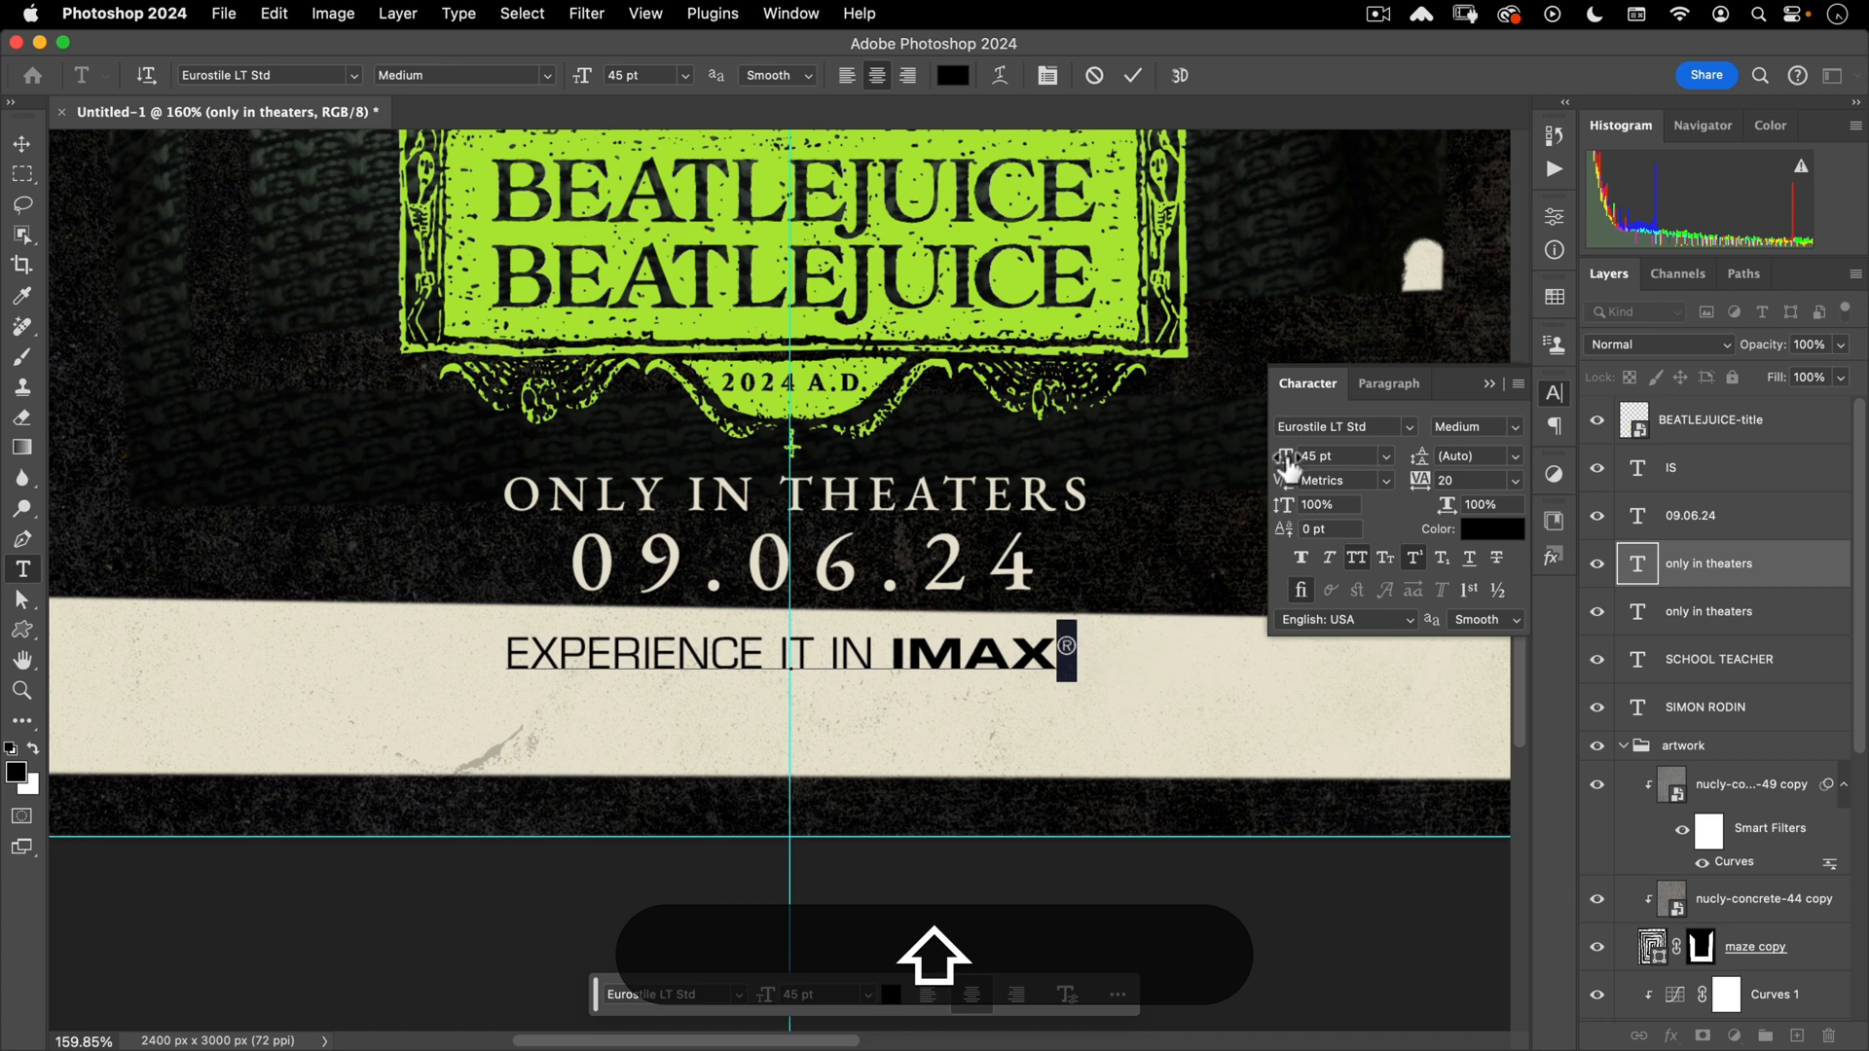
pyautogui.moveTo(1286, 472); pyautogui.dragTo(1263, 466)
pyautogui.moveTo(1283, 529); pyautogui.dragTo(1299, 541)
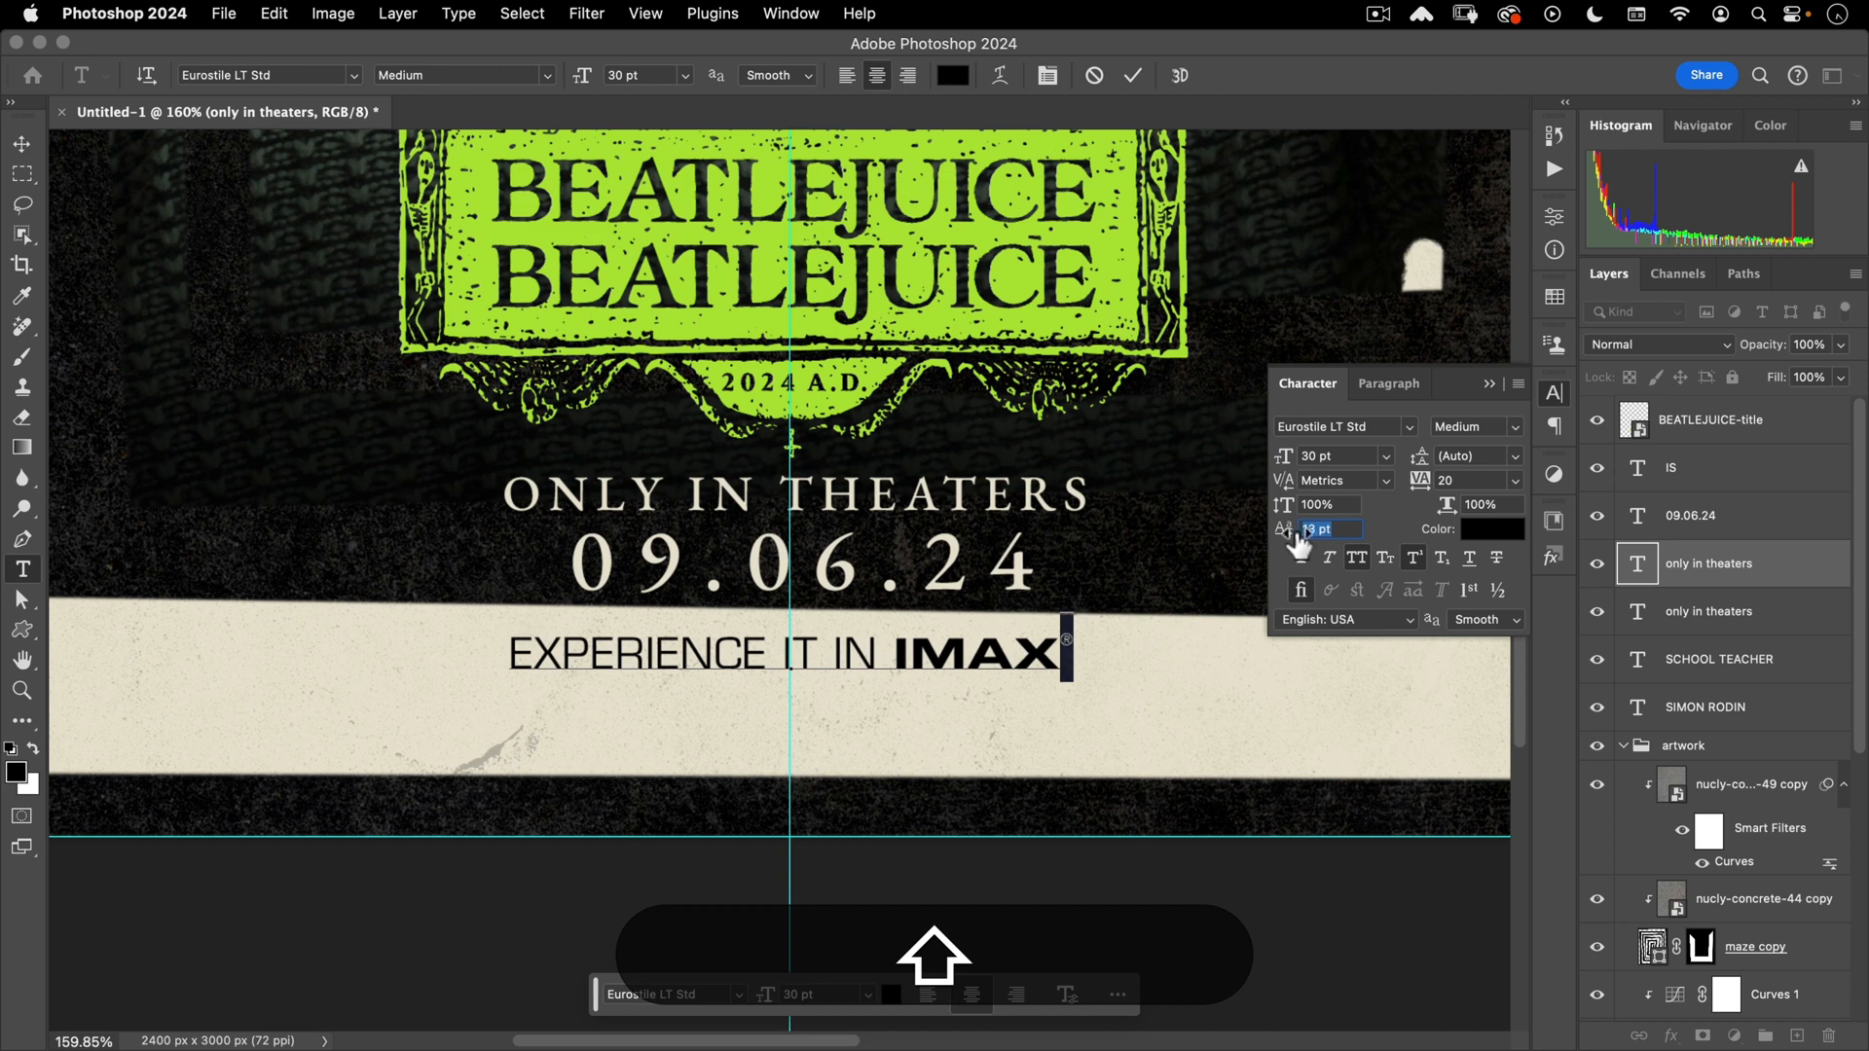
pyautogui.click(1132, 75)
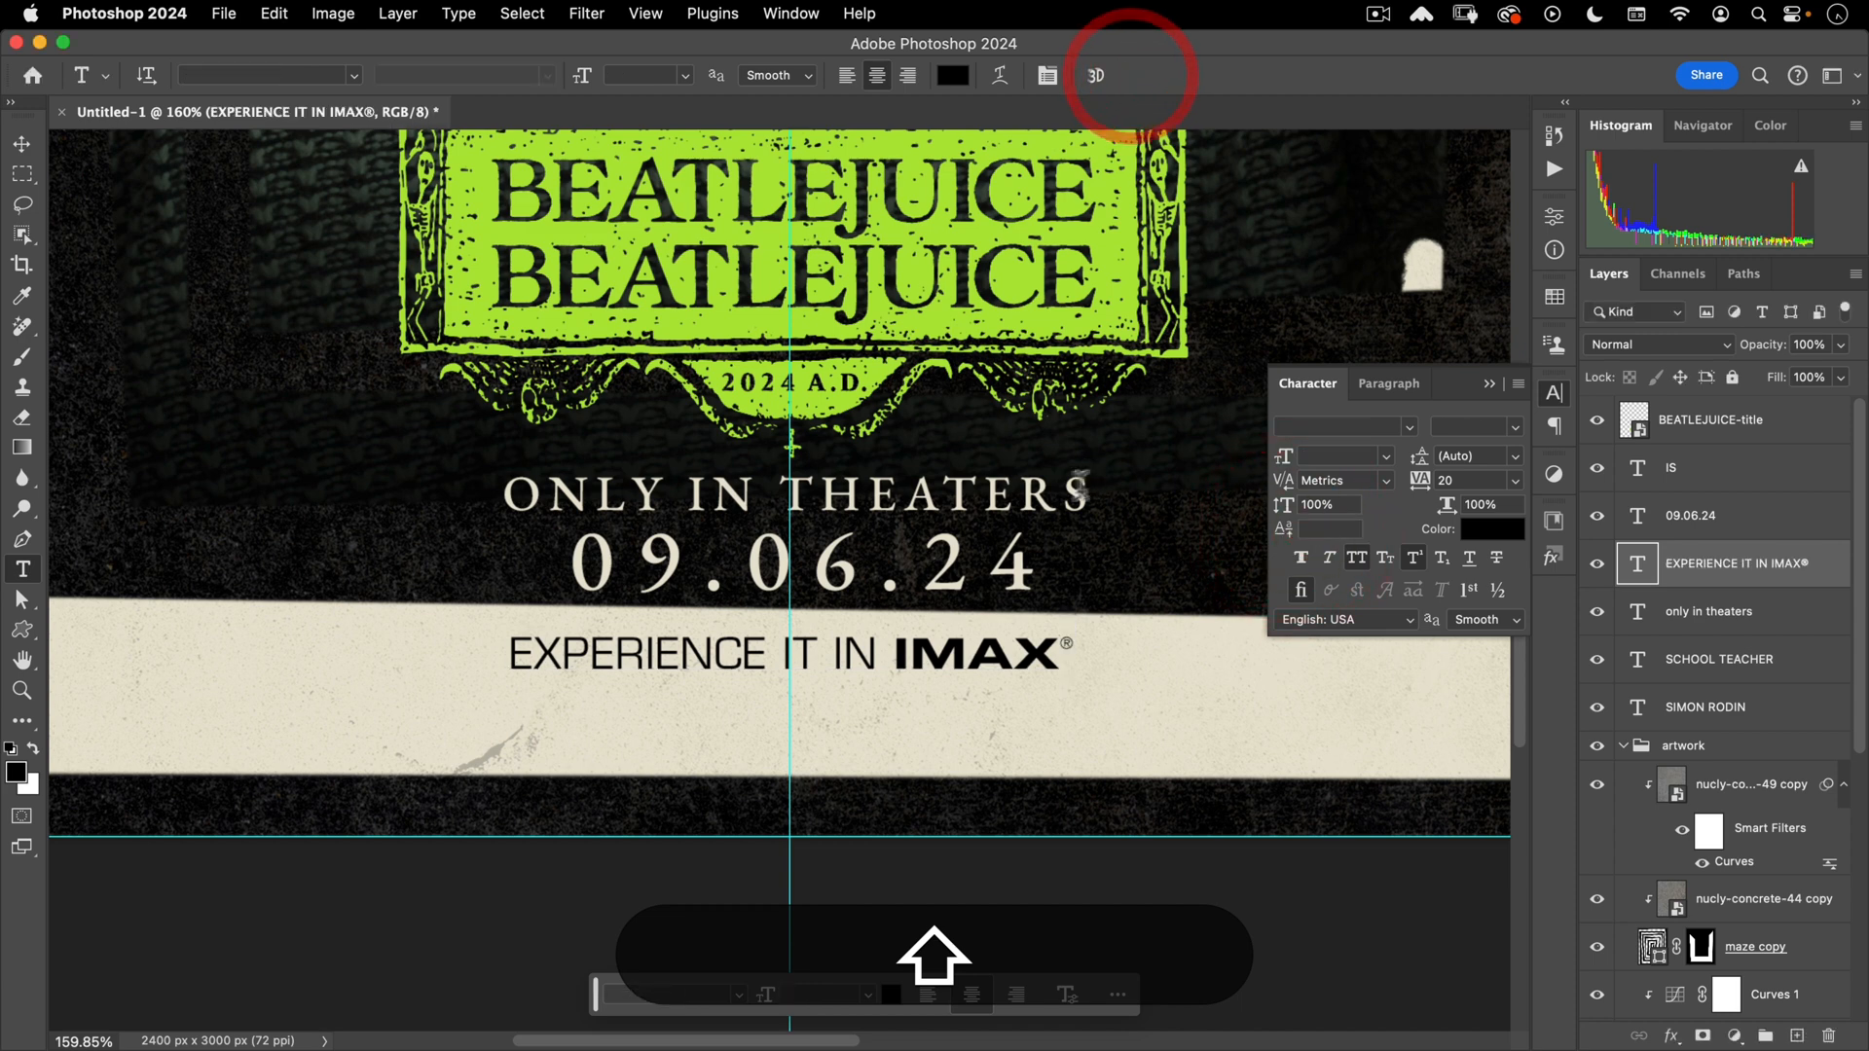
pyautogui.hotkey('shift', 'v')
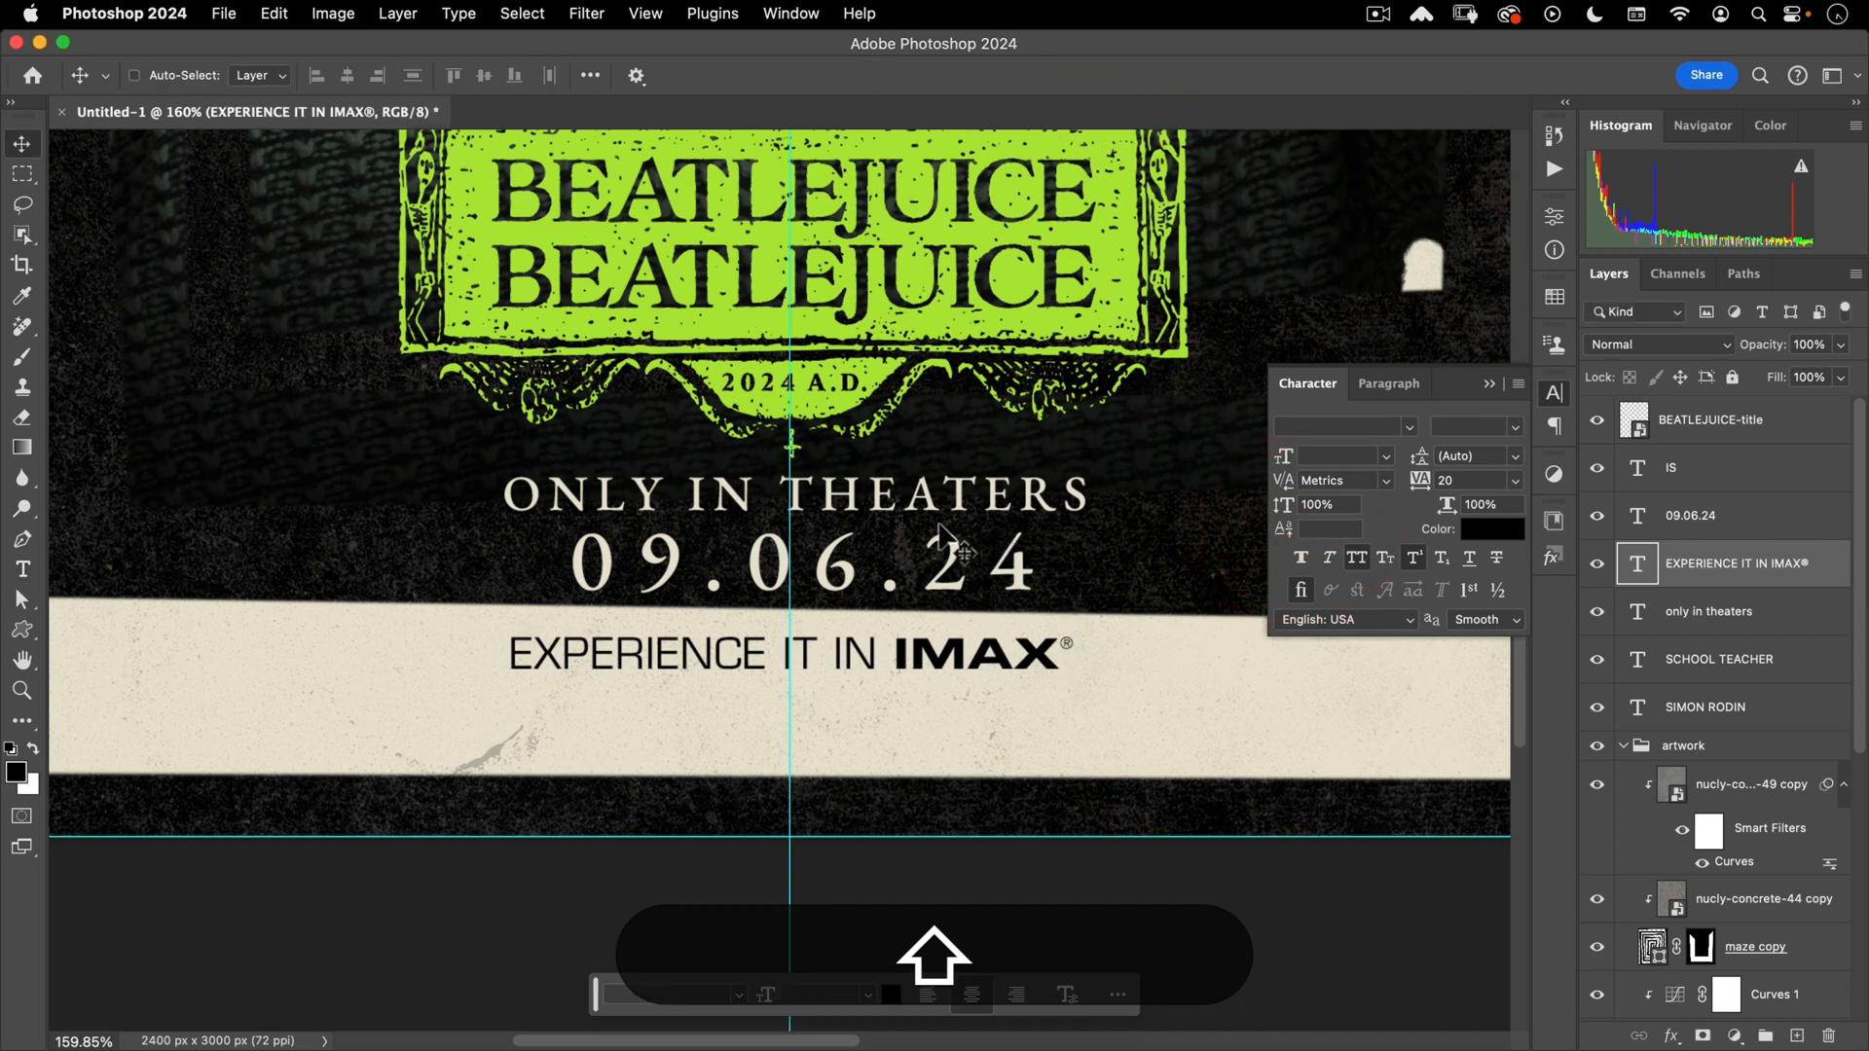
# - Nudge the IMAX tagline lower, fit the poster, collapse Character and hide guides
pyautogui.hotkey('shift', 'Down')
pyautogui.press('shift+super+Down')
pyautogui.press('shift+super+0')
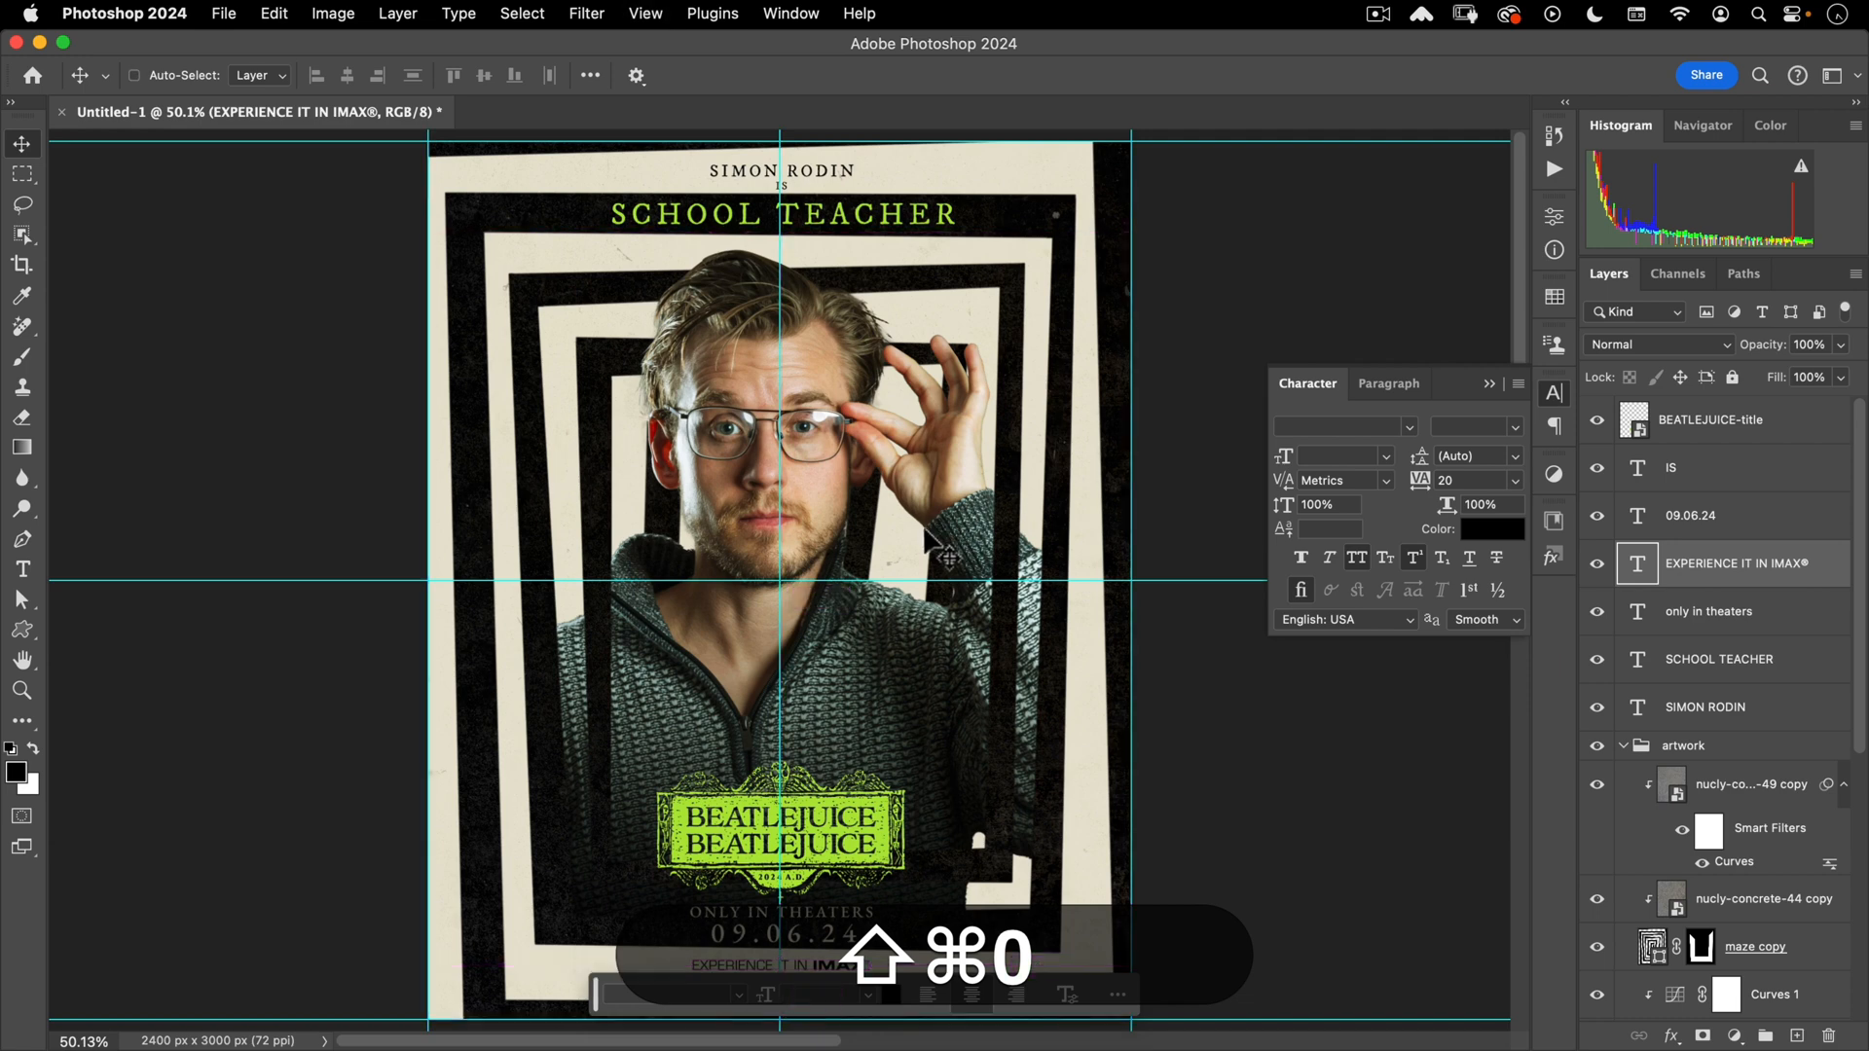
pyautogui.click(1553, 395)
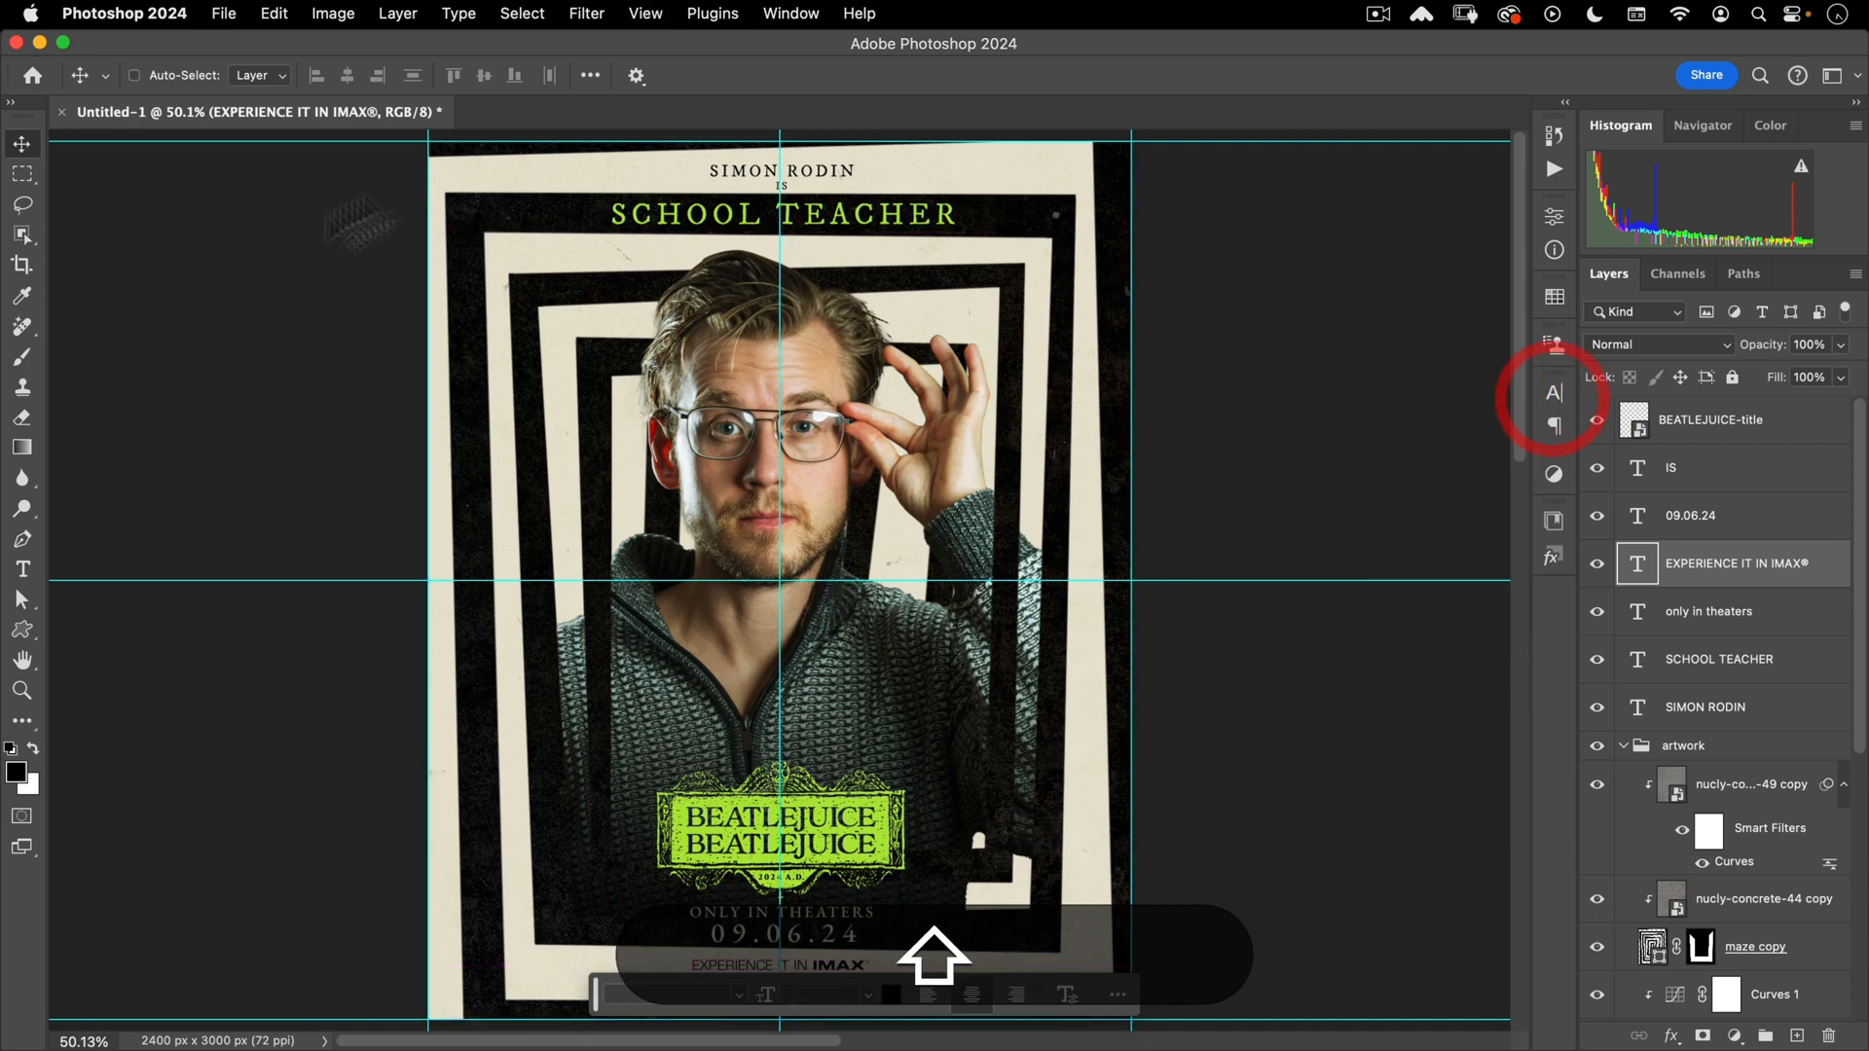
pyautogui.press('shift+super+semicolon')
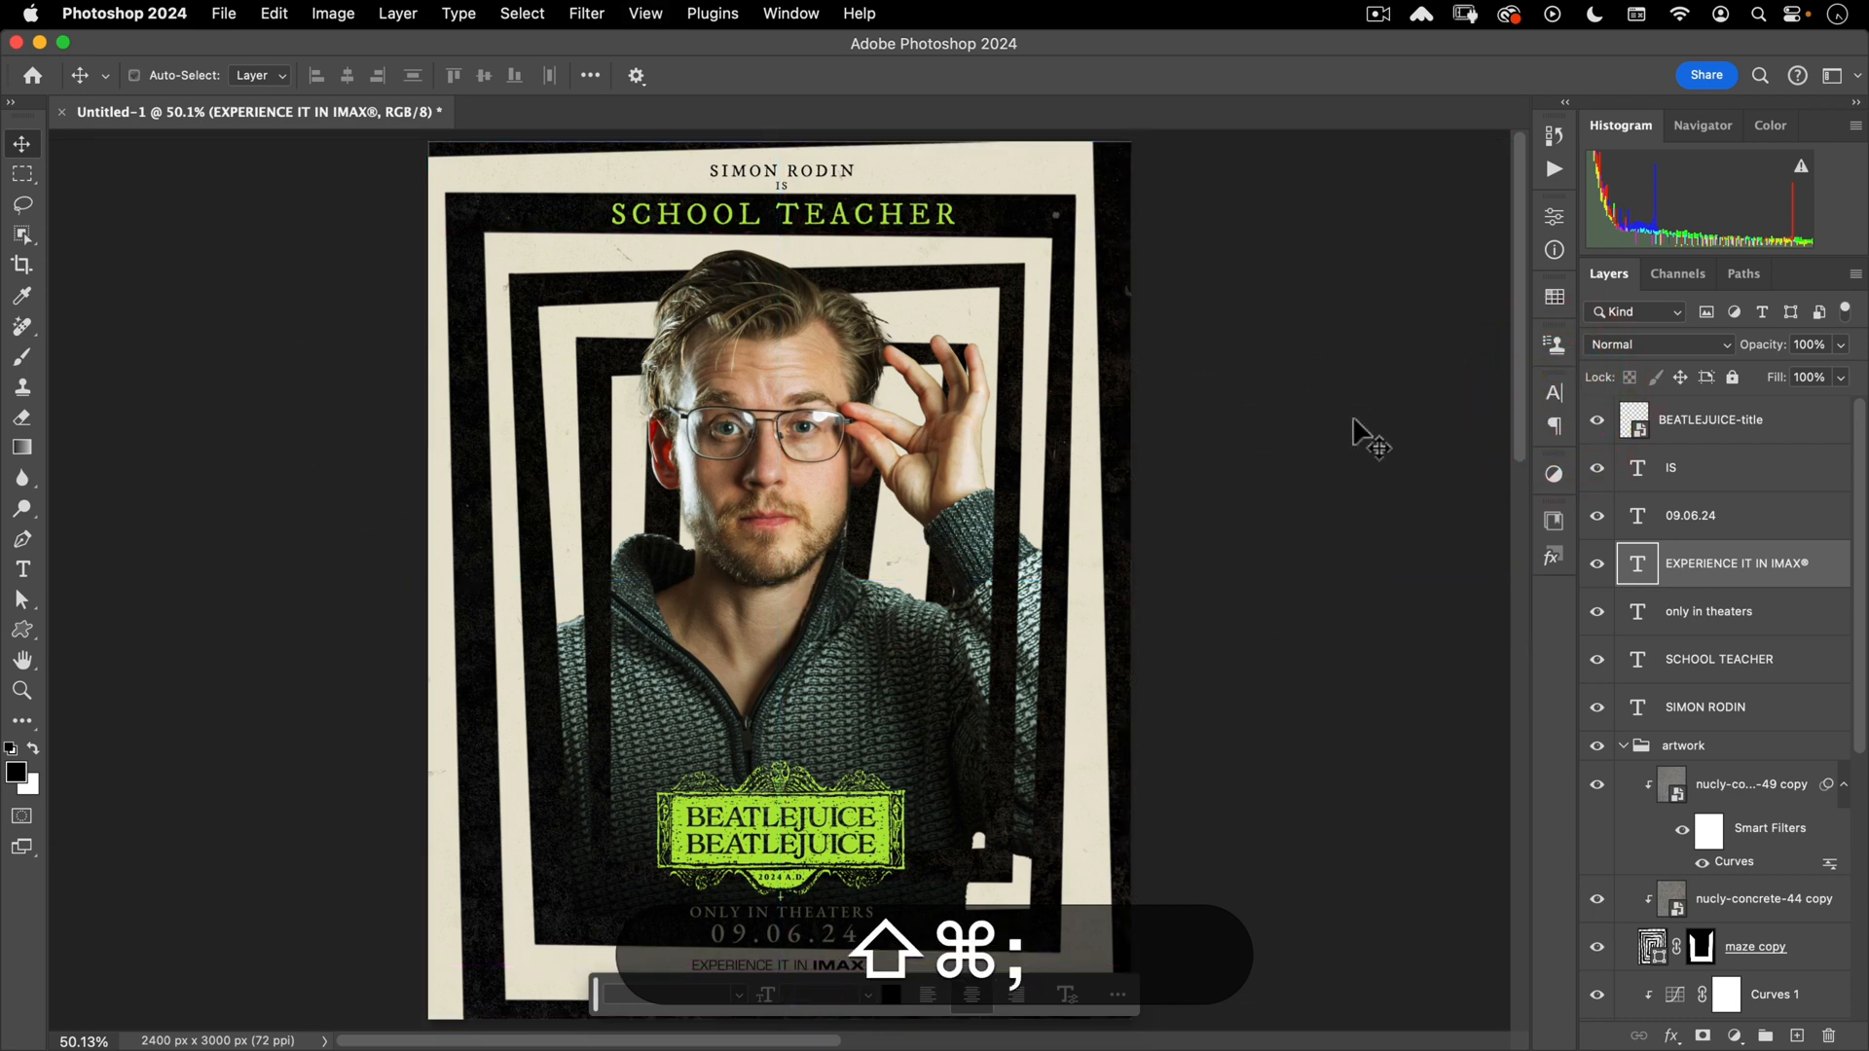
# - Zoom out slightly and select the Curves 1 adjustment's mask
pyautogui.moveTo(1009, 617)
pyautogui.mouseDown()
pyautogui.moveTo(961, 607)
pyautogui.moveTo(1013, 589)
pyautogui.mouseUp()
pyautogui.press('shift')
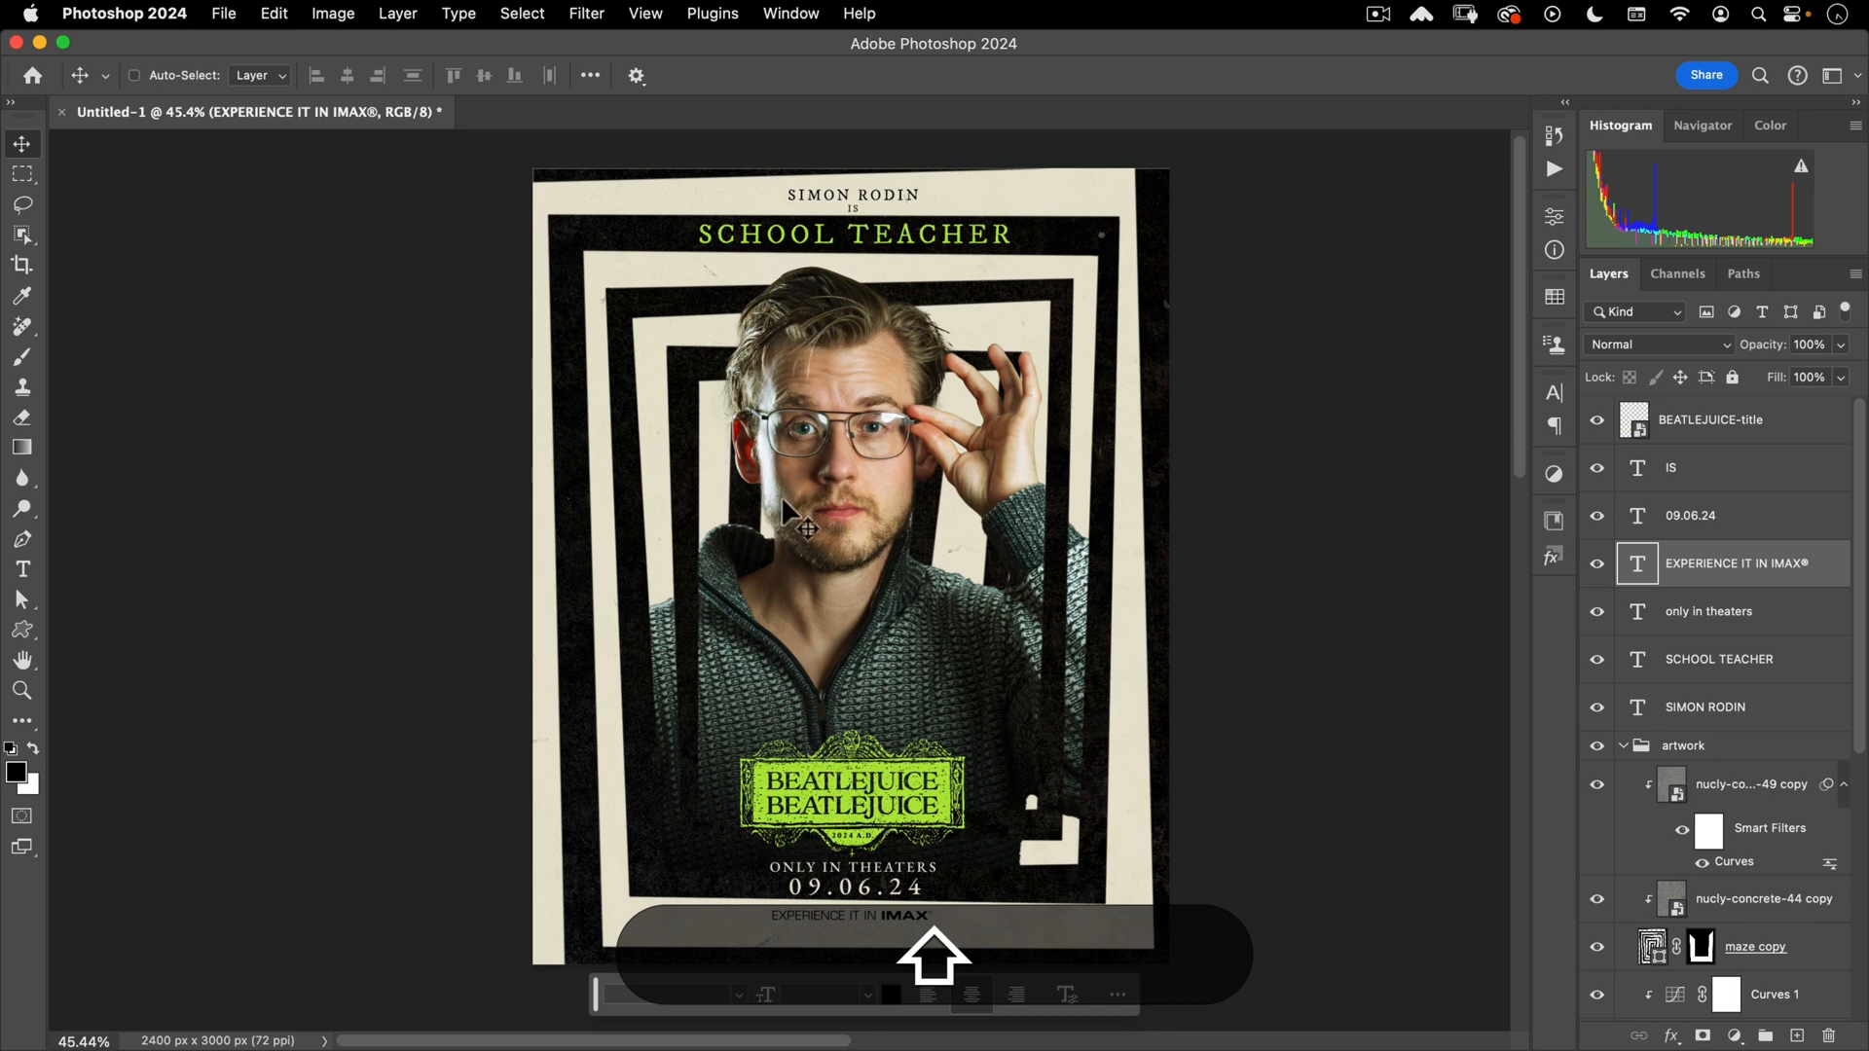
pyautogui.scroll(-8, 1617, 750)
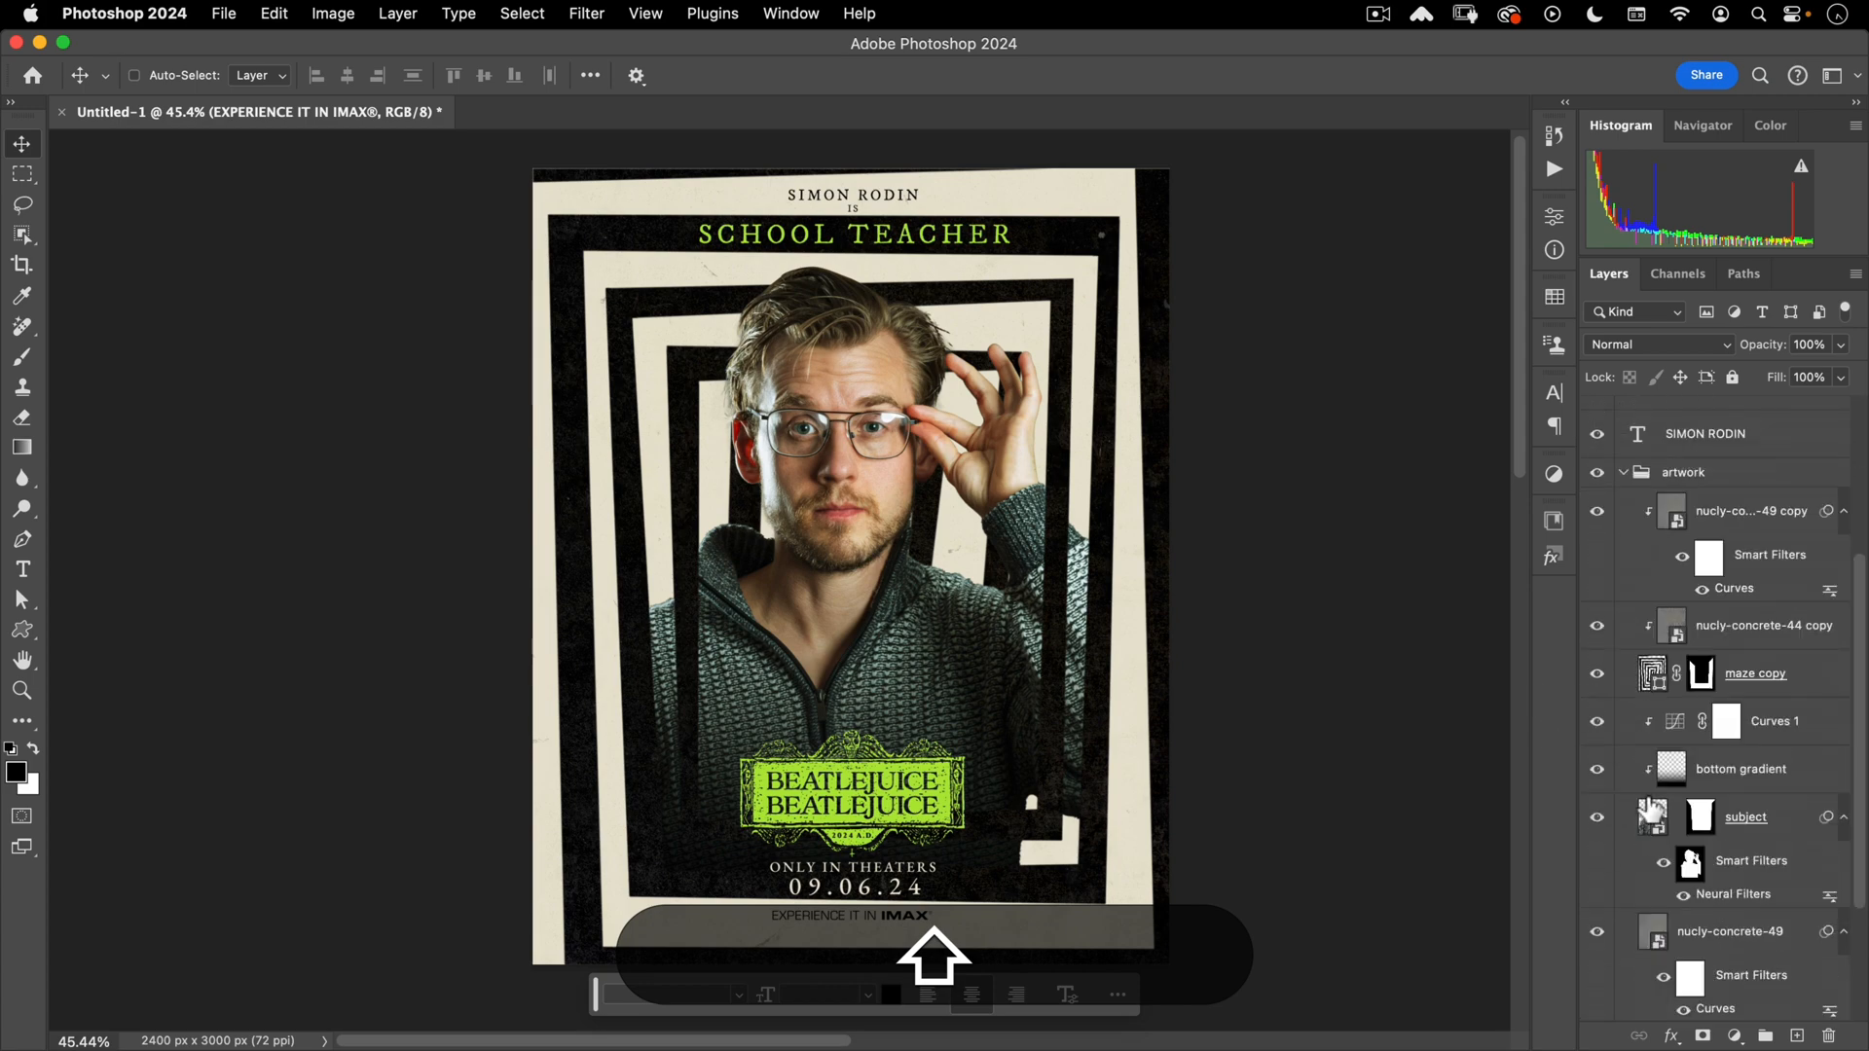
pyautogui.click(1793, 603)
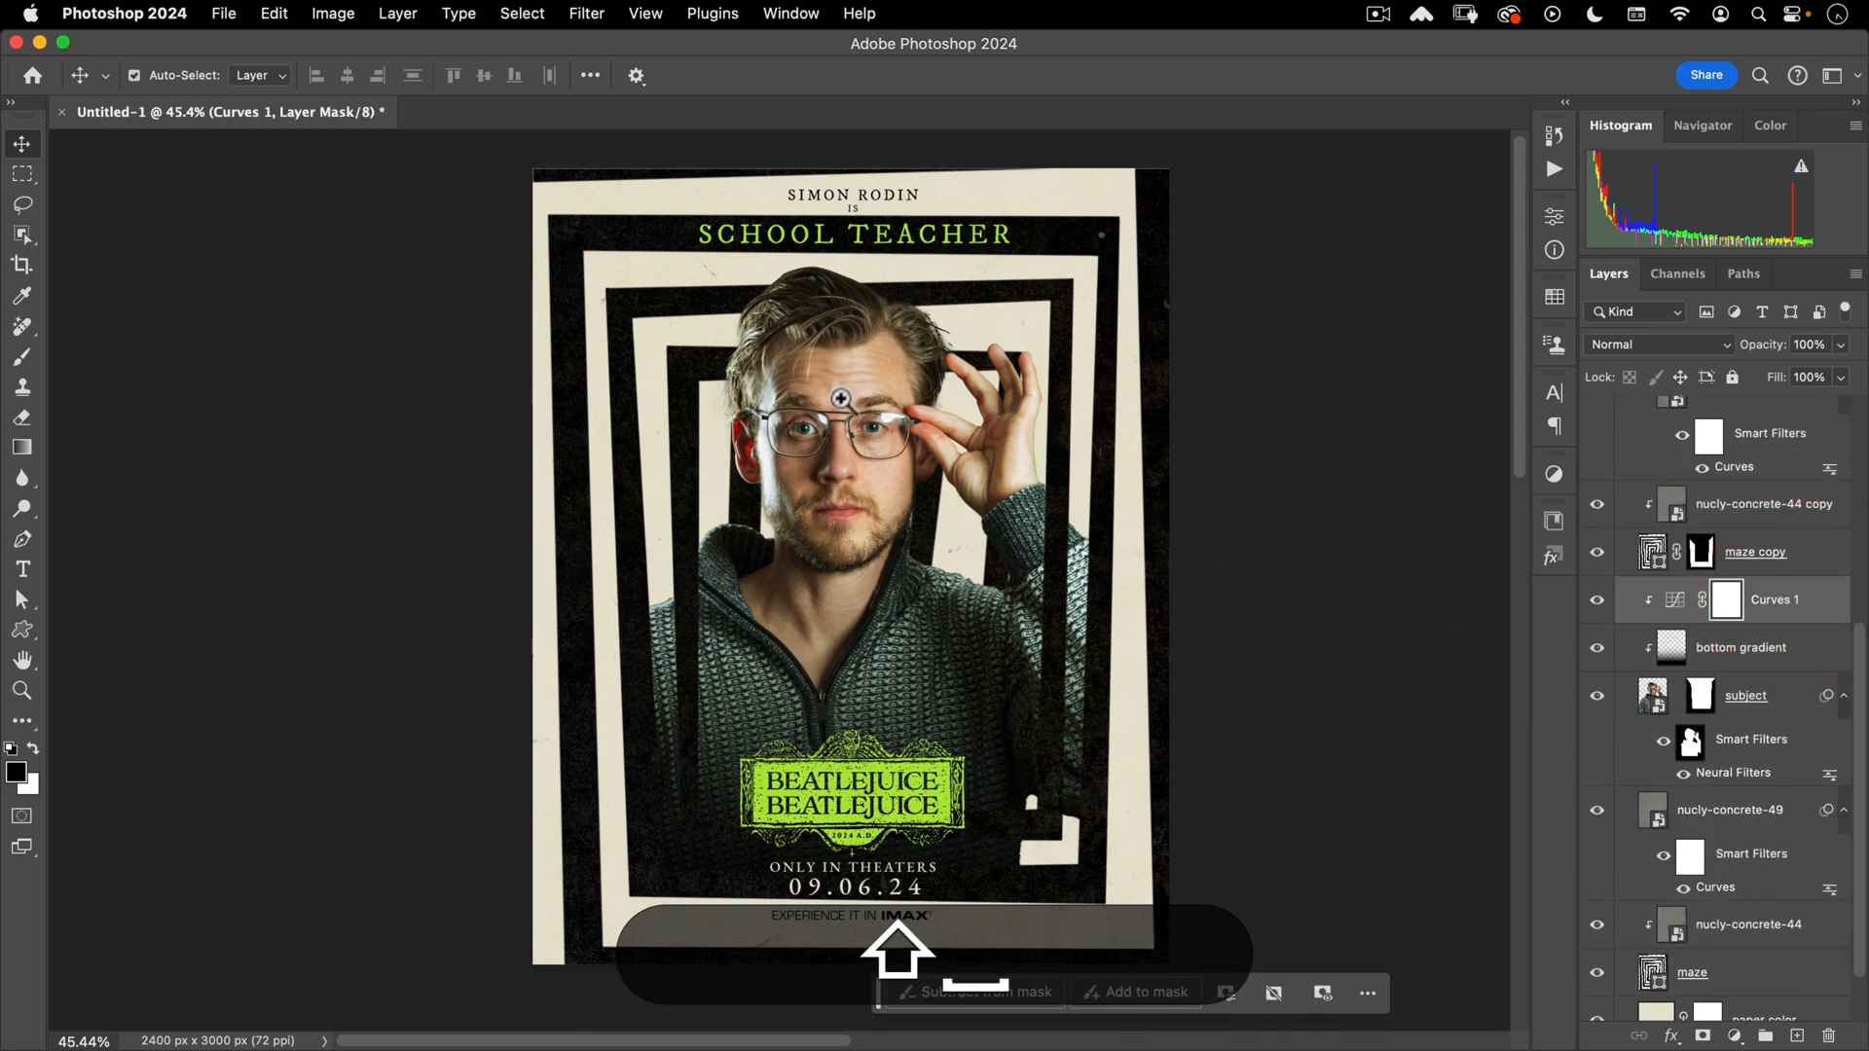
# - Zoom in on the eyes and lasso a crescent of the left iris
pyautogui.moveTo(841, 403); pyautogui.dragTo(1023, 297)
pyautogui.moveTo(1061, 413); pyautogui.dragTo(880, 530)
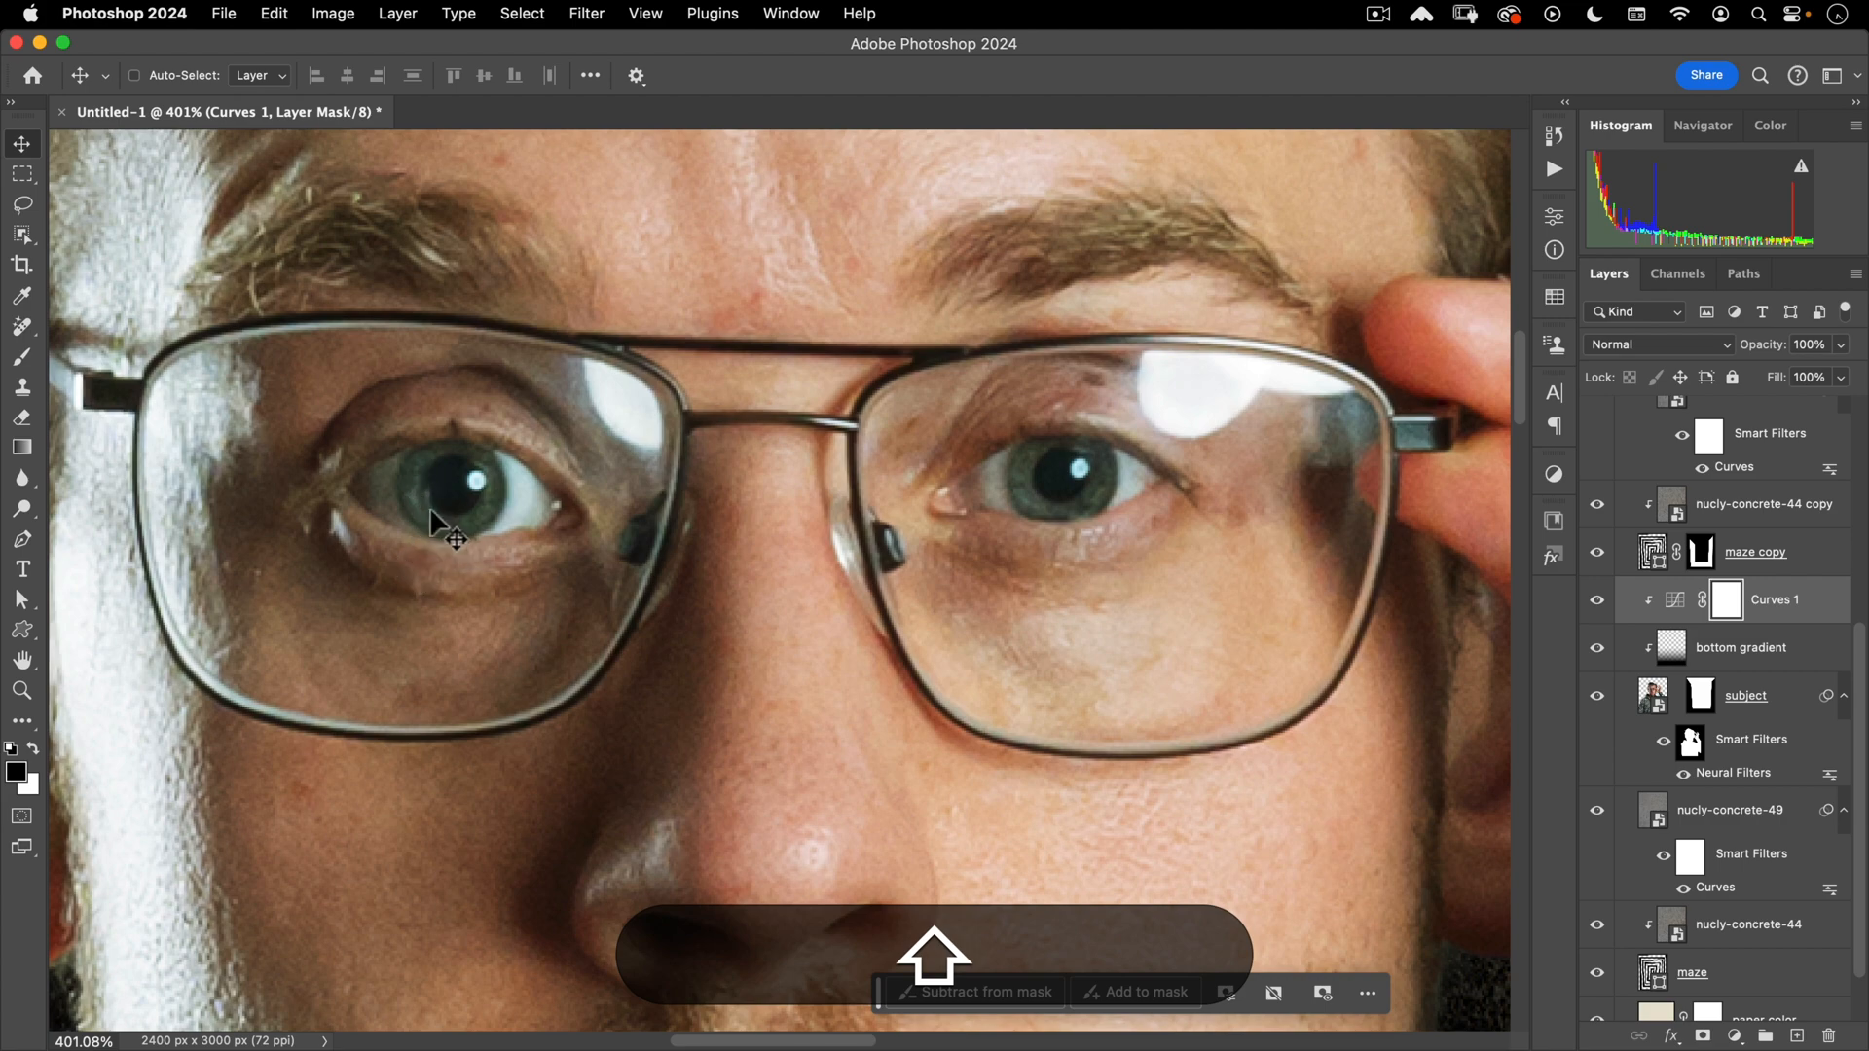
pyautogui.click(22, 204)
pyautogui.keyDown('super'); pyautogui.click(545, 477); pyautogui.keyUp('super')
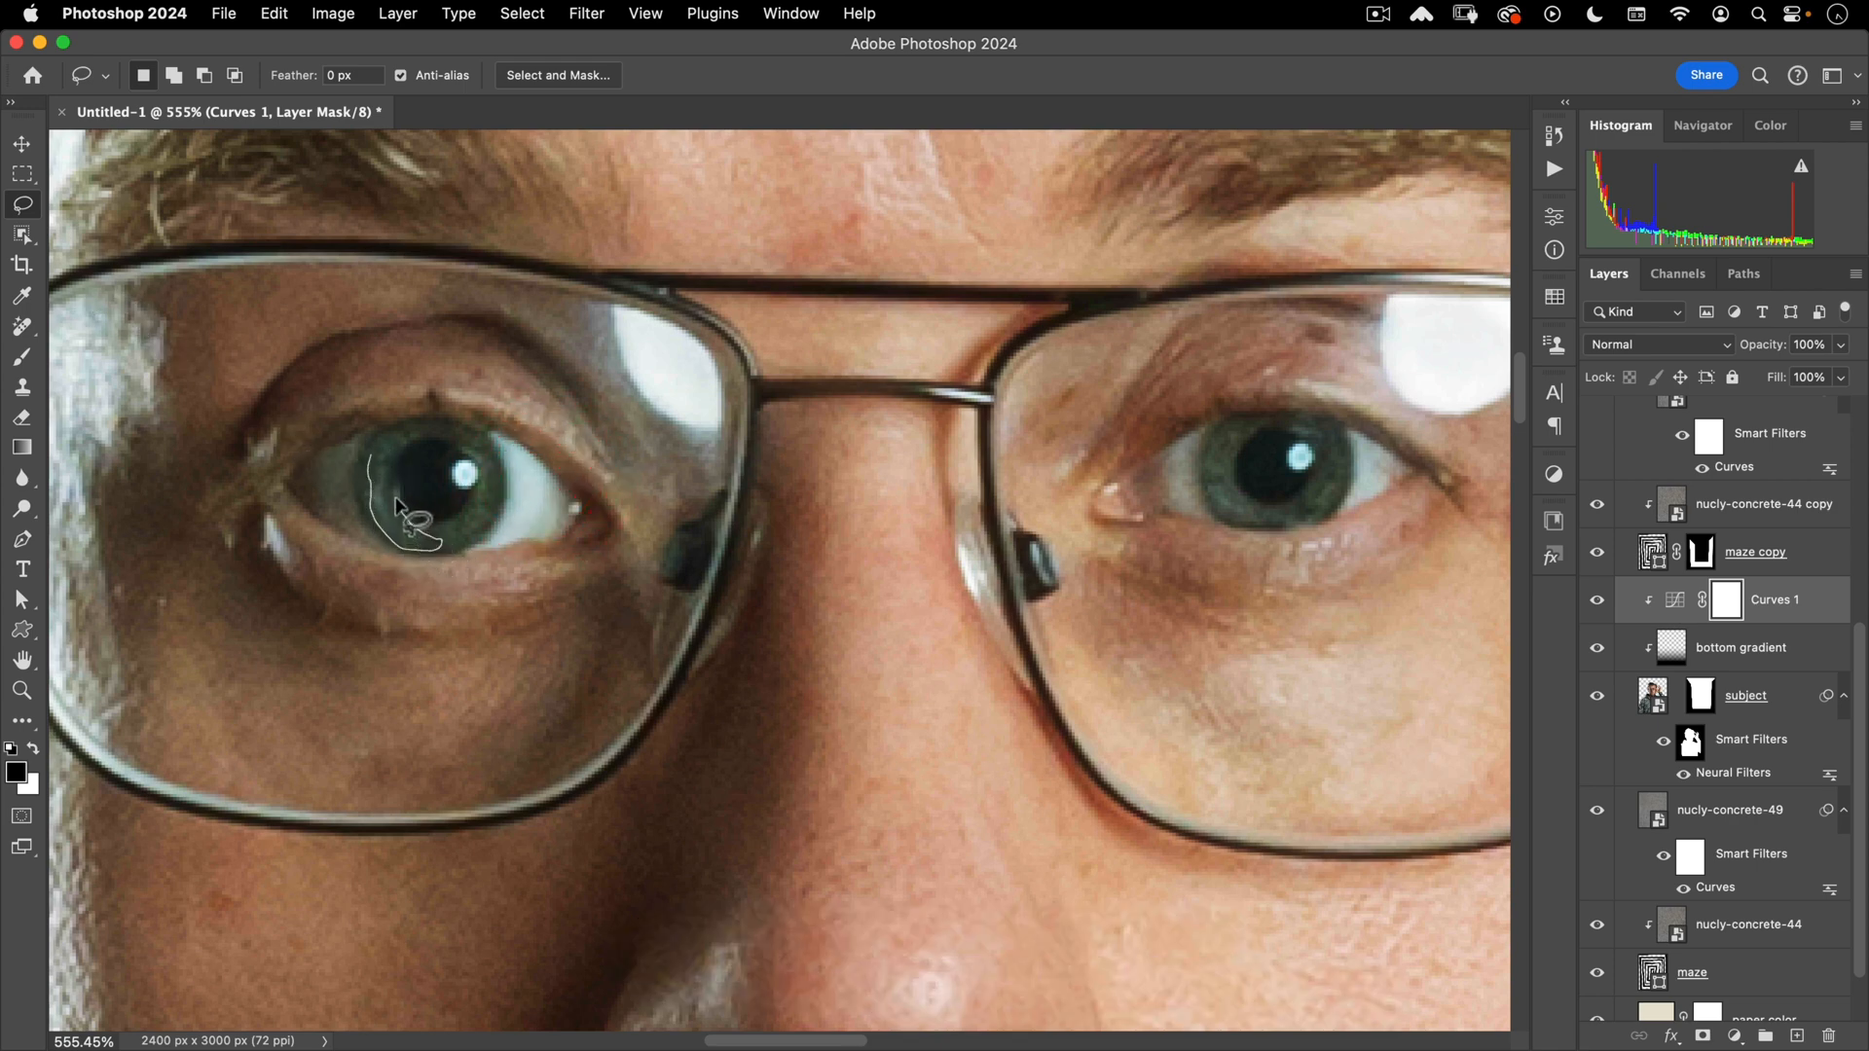
pyautogui.moveTo(380, 457); pyautogui.dragTo(389, 487)
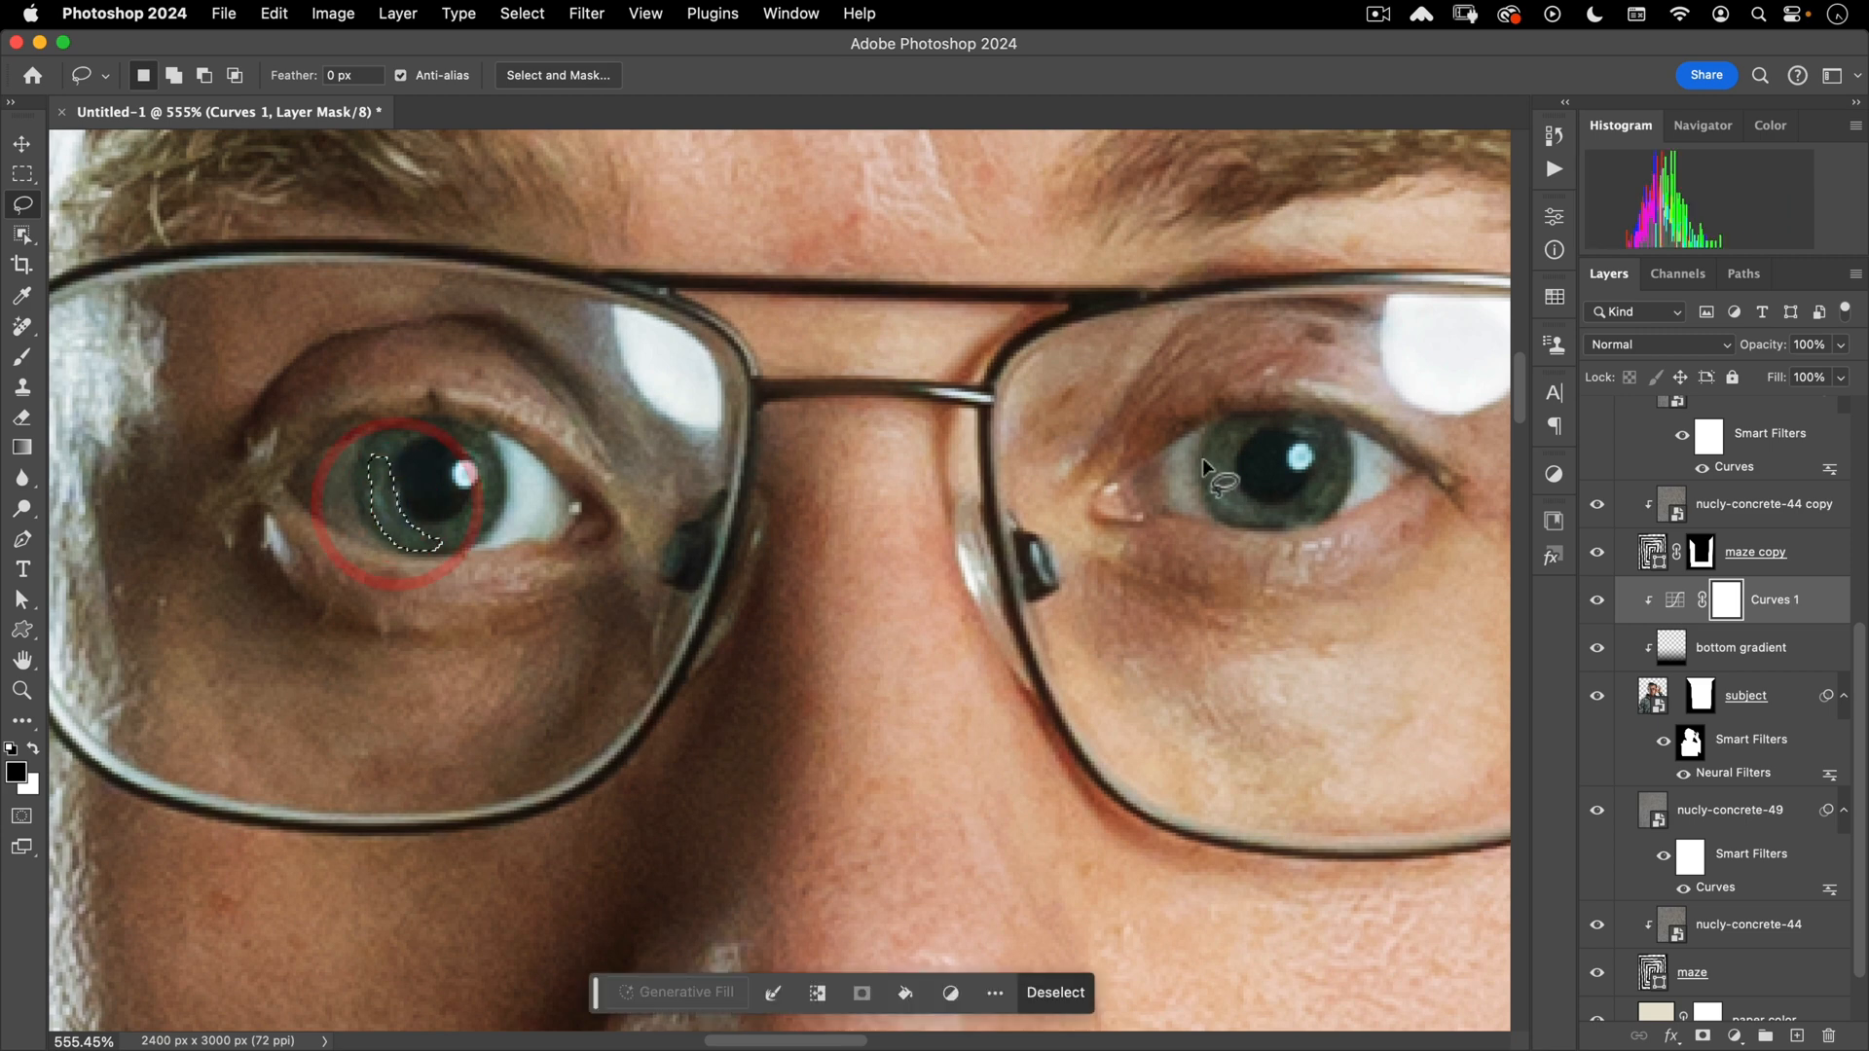
# - Add a crescent of the right iris and trim the left-iris selection by intersecting
pyautogui.press('shift')
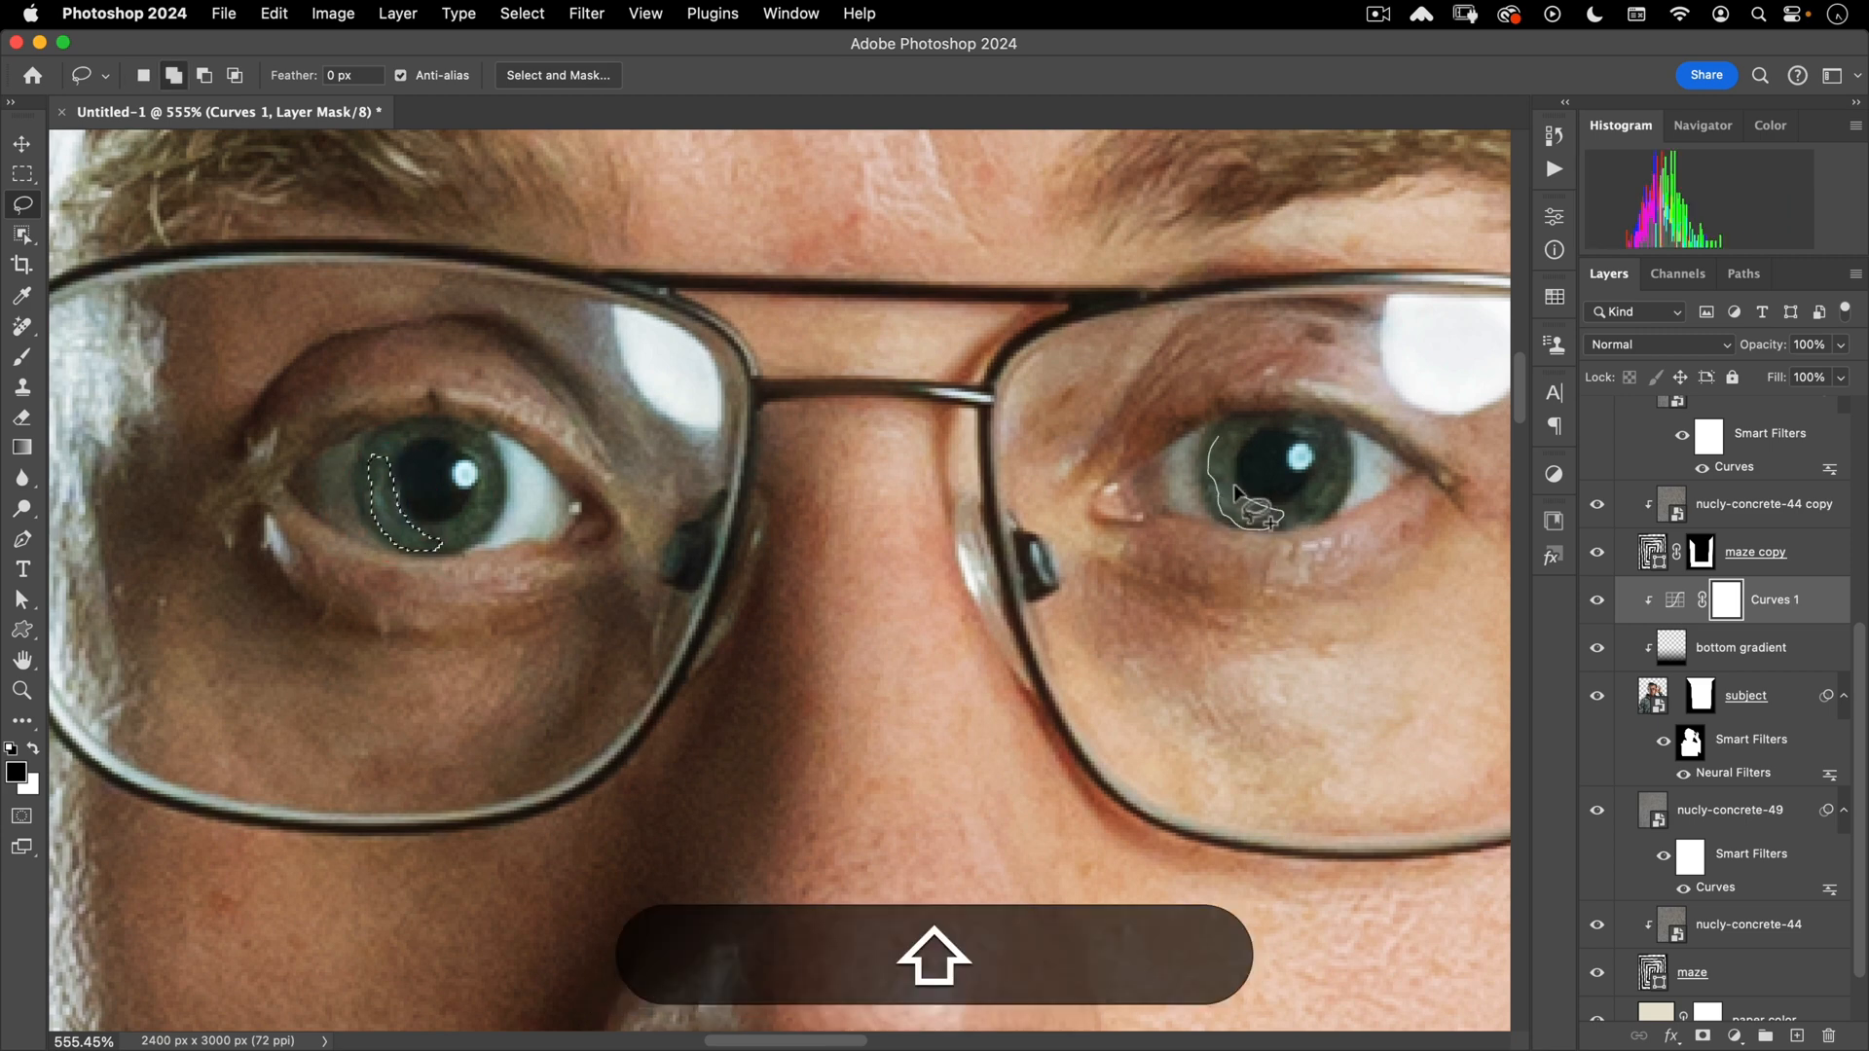
pyautogui.moveTo(1234, 484)
pyautogui.mouseDown()
pyautogui.moveTo(1219, 432)
pyautogui.moveTo(1241, 516)
pyautogui.mouseUp()
pyautogui.press('alt')
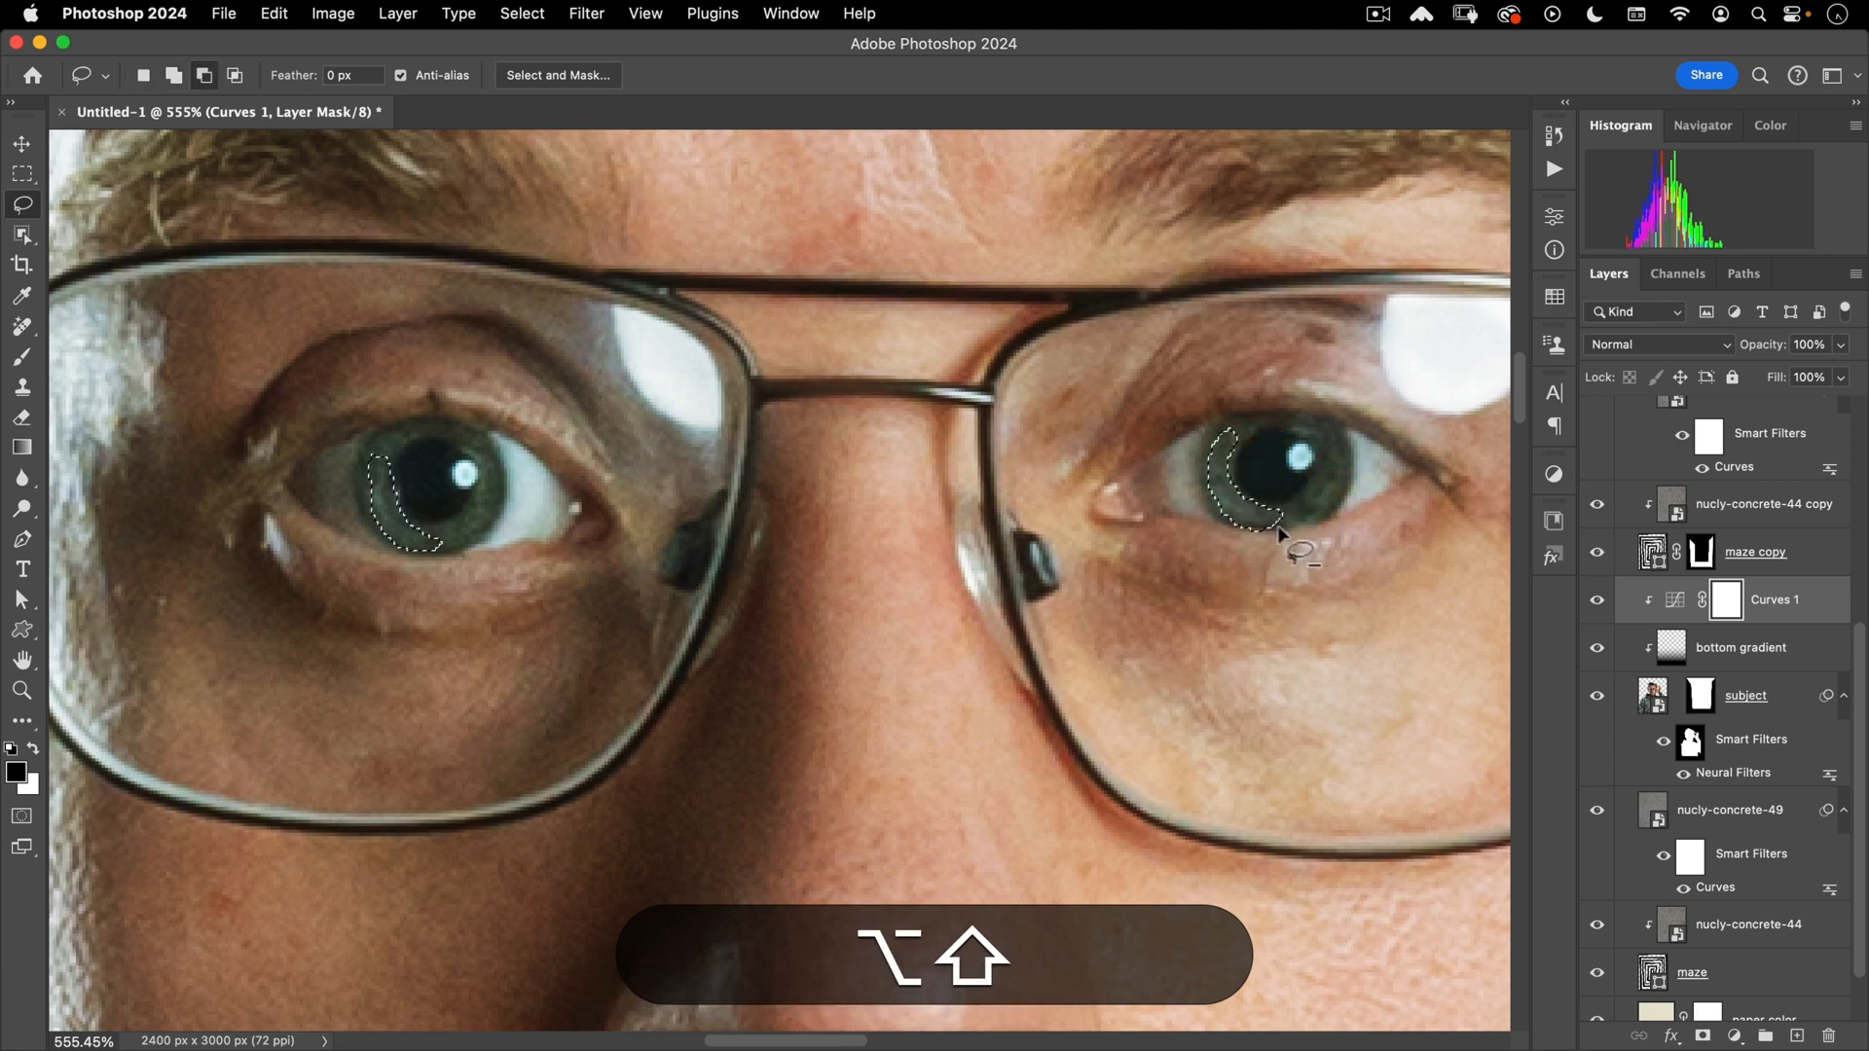
pyautogui.keyDown('alt'); pyautogui.click(1286, 545); pyautogui.keyUp('alt')
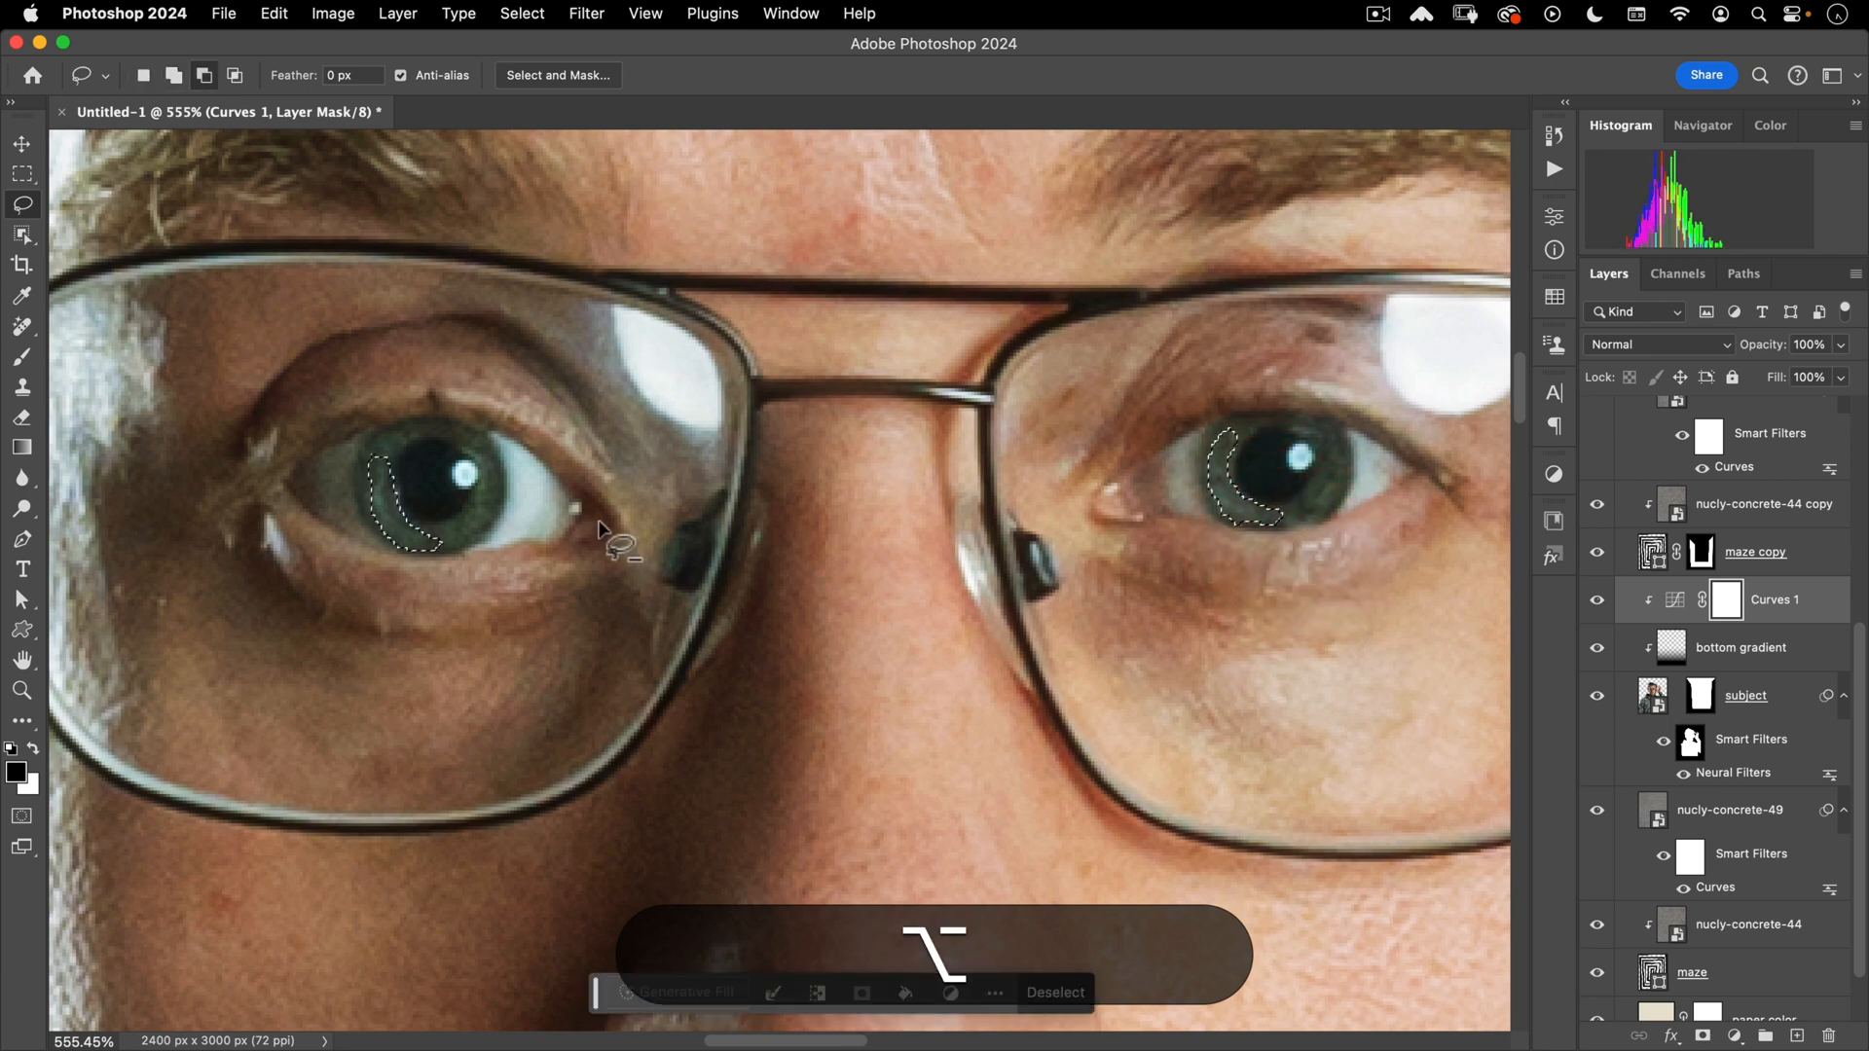
pyautogui.press('shift')
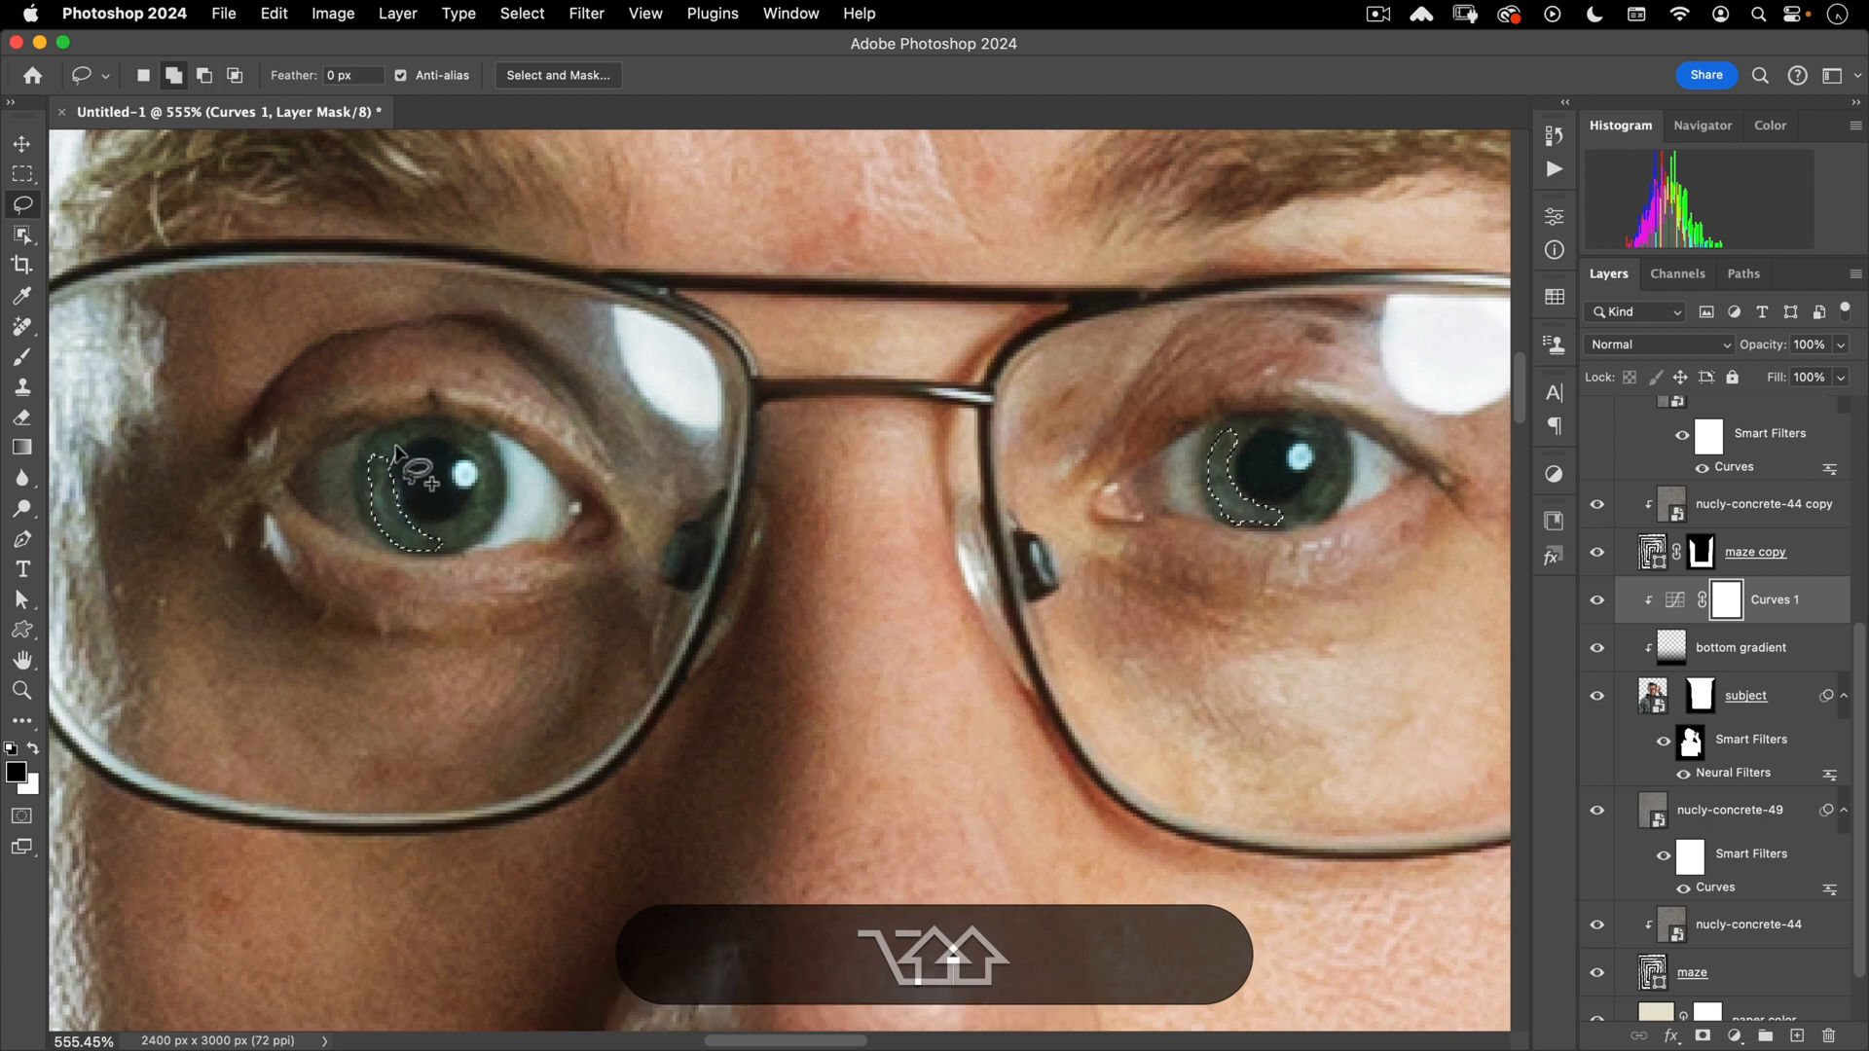
pyautogui.moveTo(370, 472)
pyautogui.mouseDown()
pyautogui.moveTo(296, 531)
pyautogui.moveTo(362, 457)
pyautogui.mouseUp()
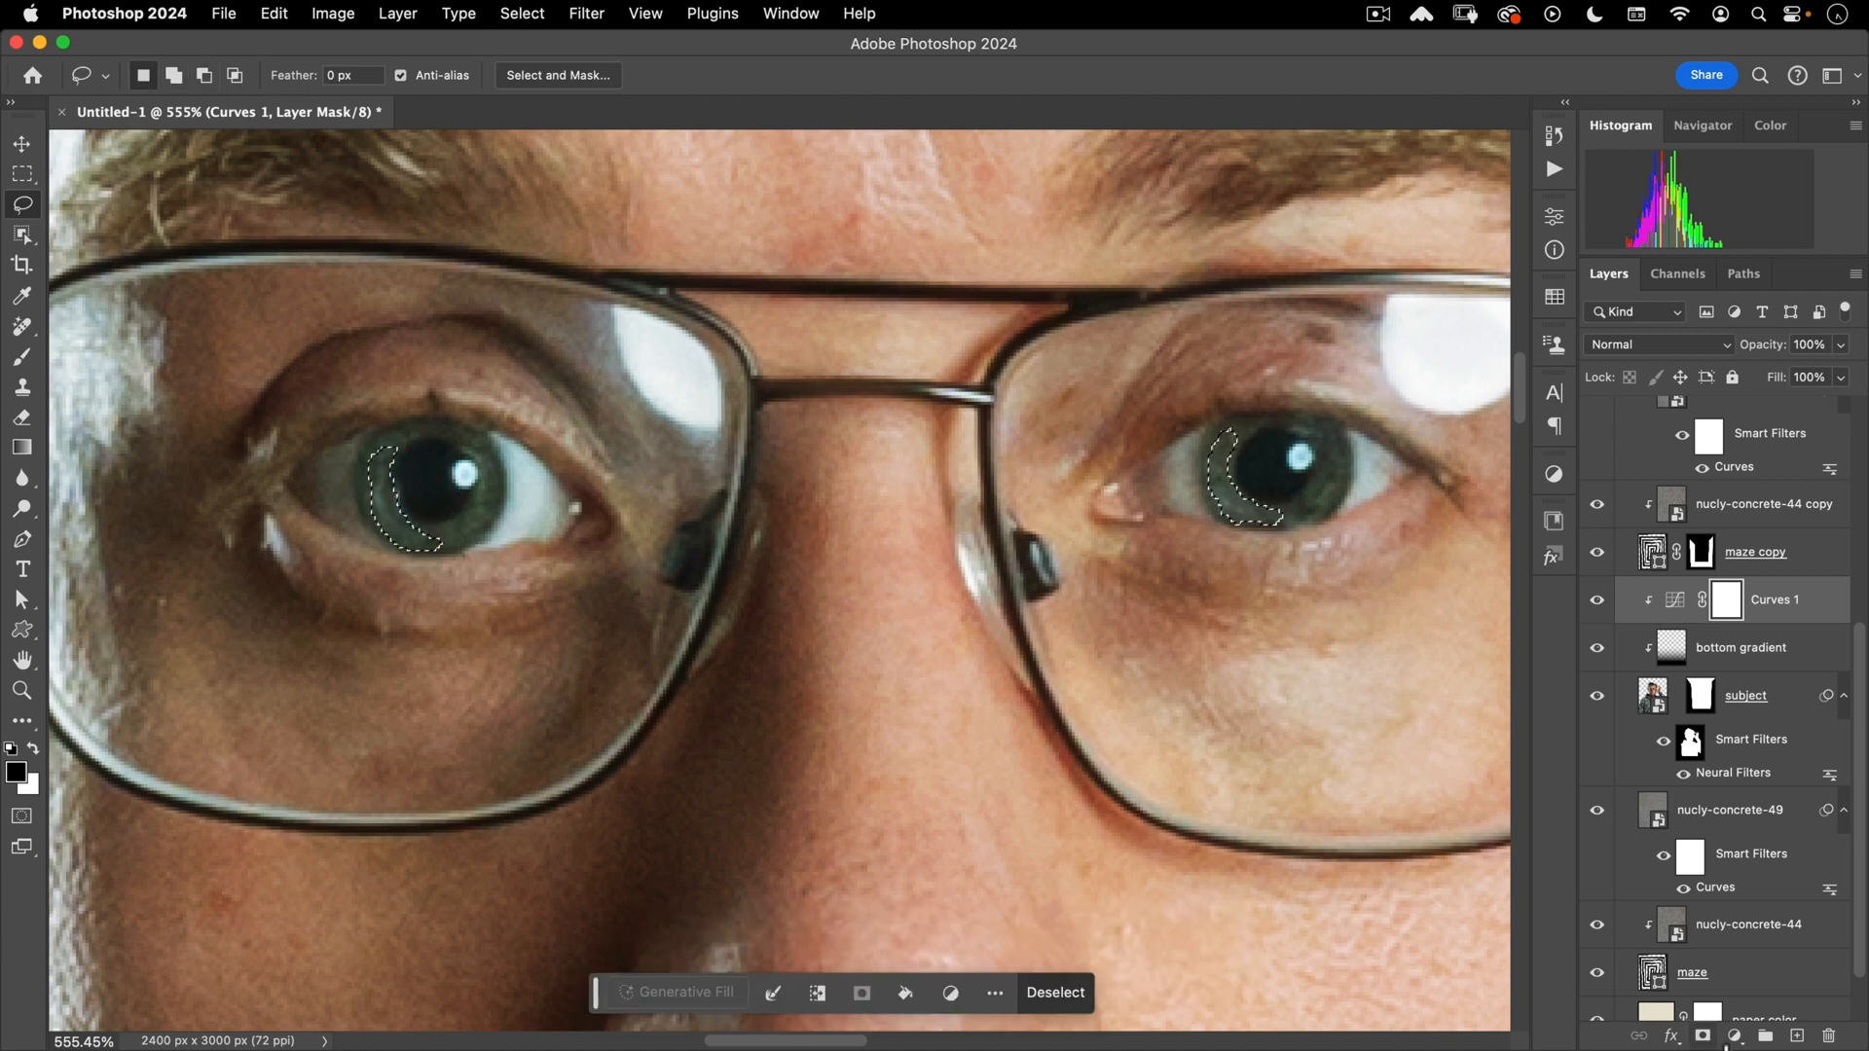
pyautogui.click(1733, 1035)
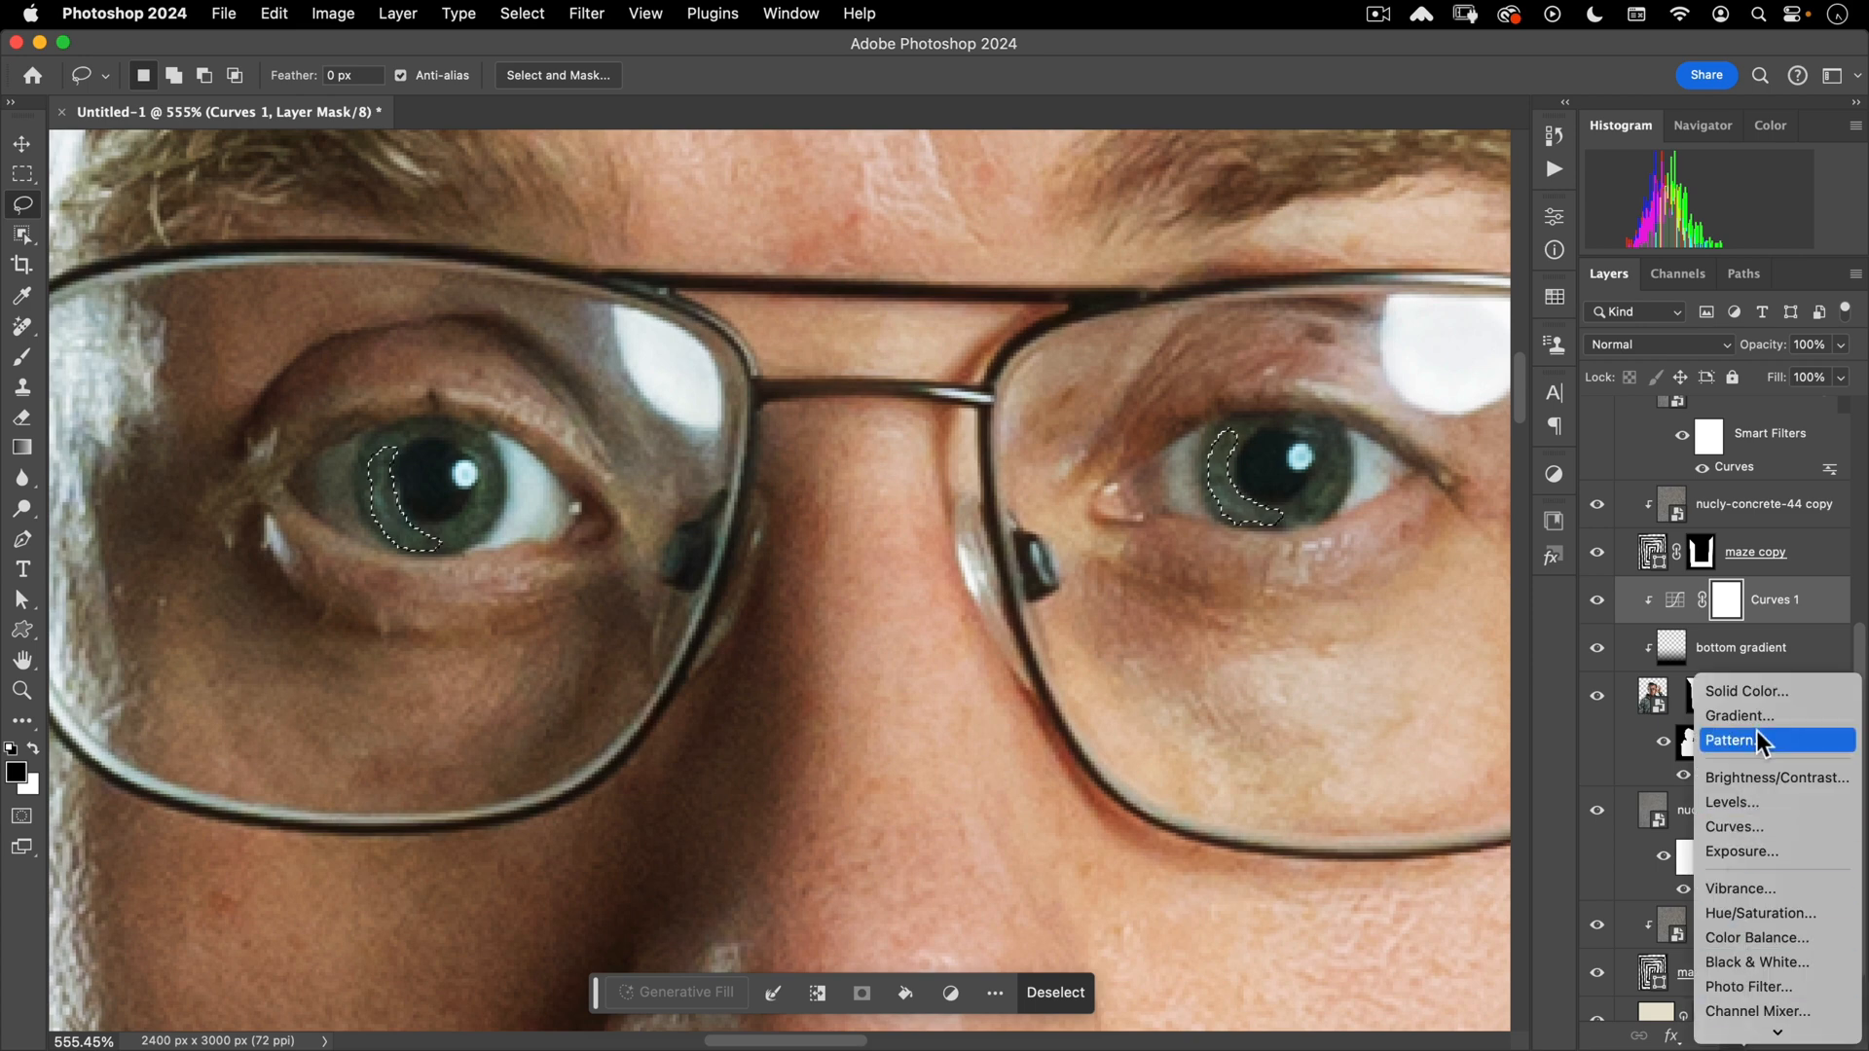
# - Add a Curves adjustment masked to the irises, raising Green and lowering Blue to tint them green
pyautogui.click(1753, 825)
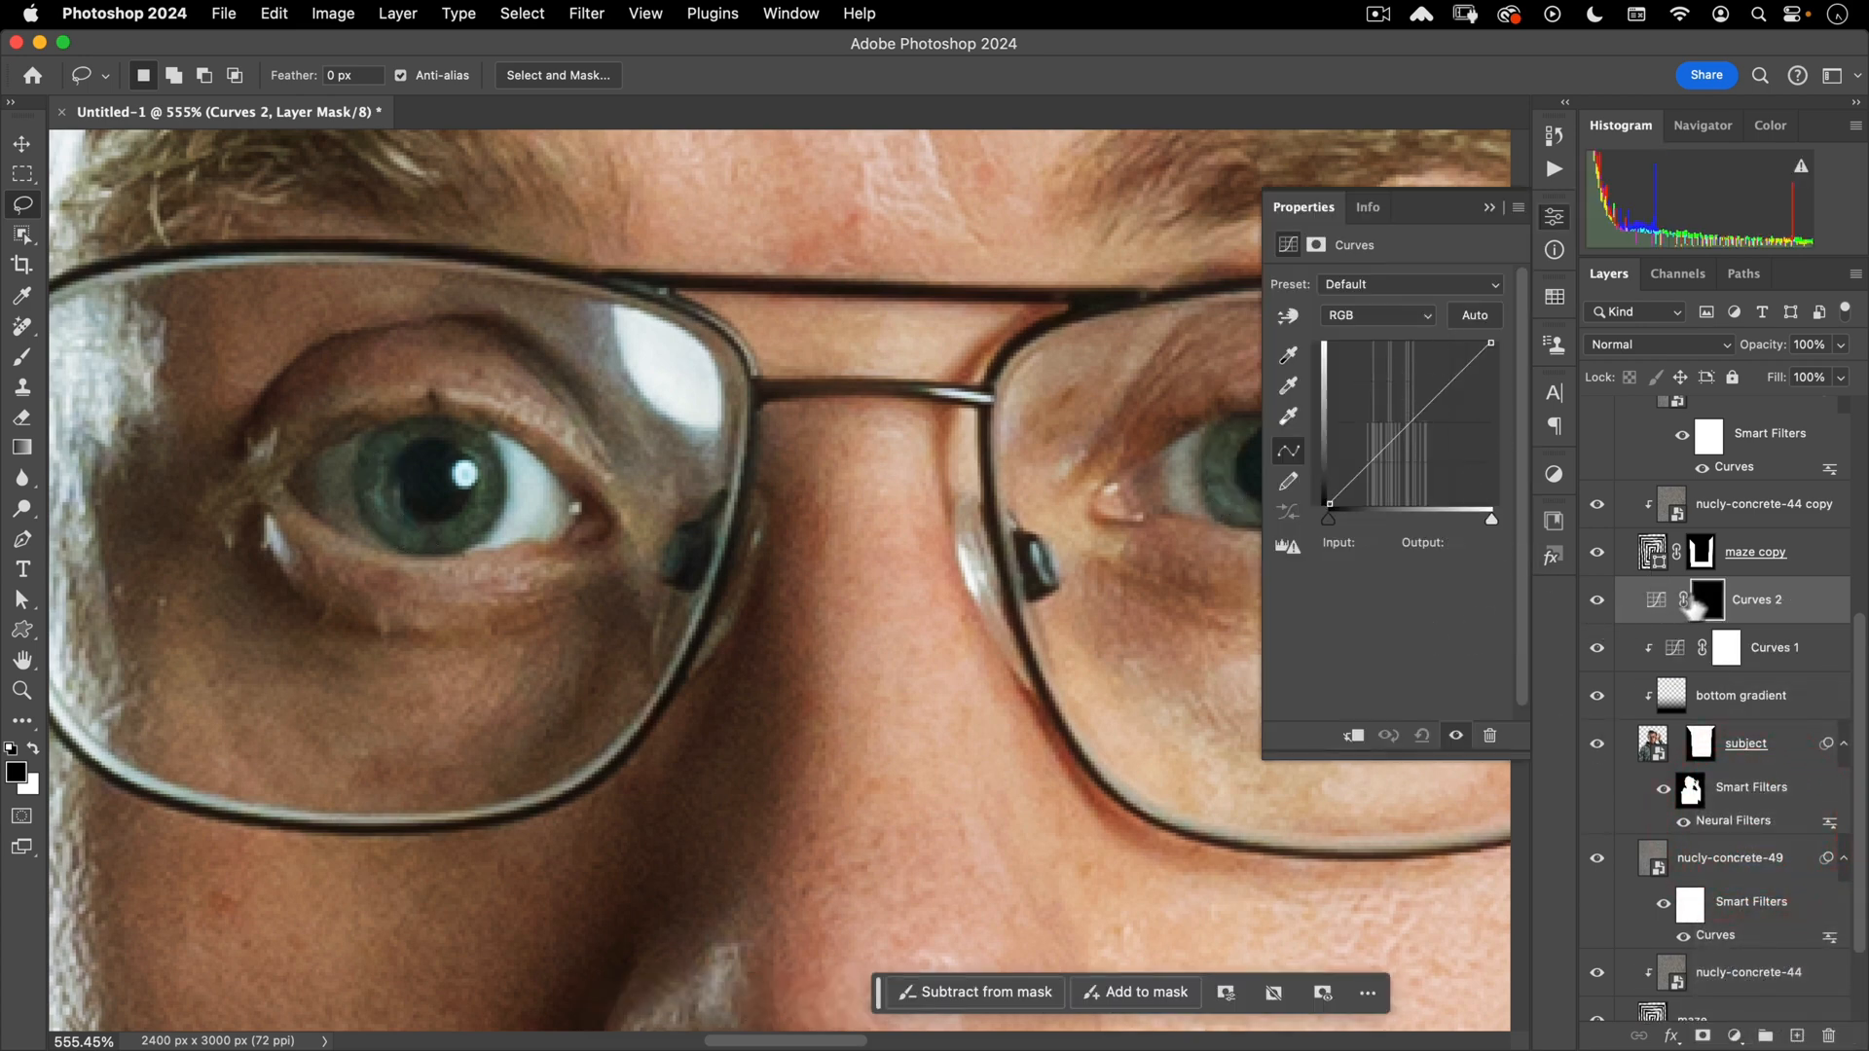
pyautogui.moveTo(1398, 416); pyautogui.dragTo(1381, 399)
pyautogui.click(1361, 318)
pyautogui.click(1351, 360)
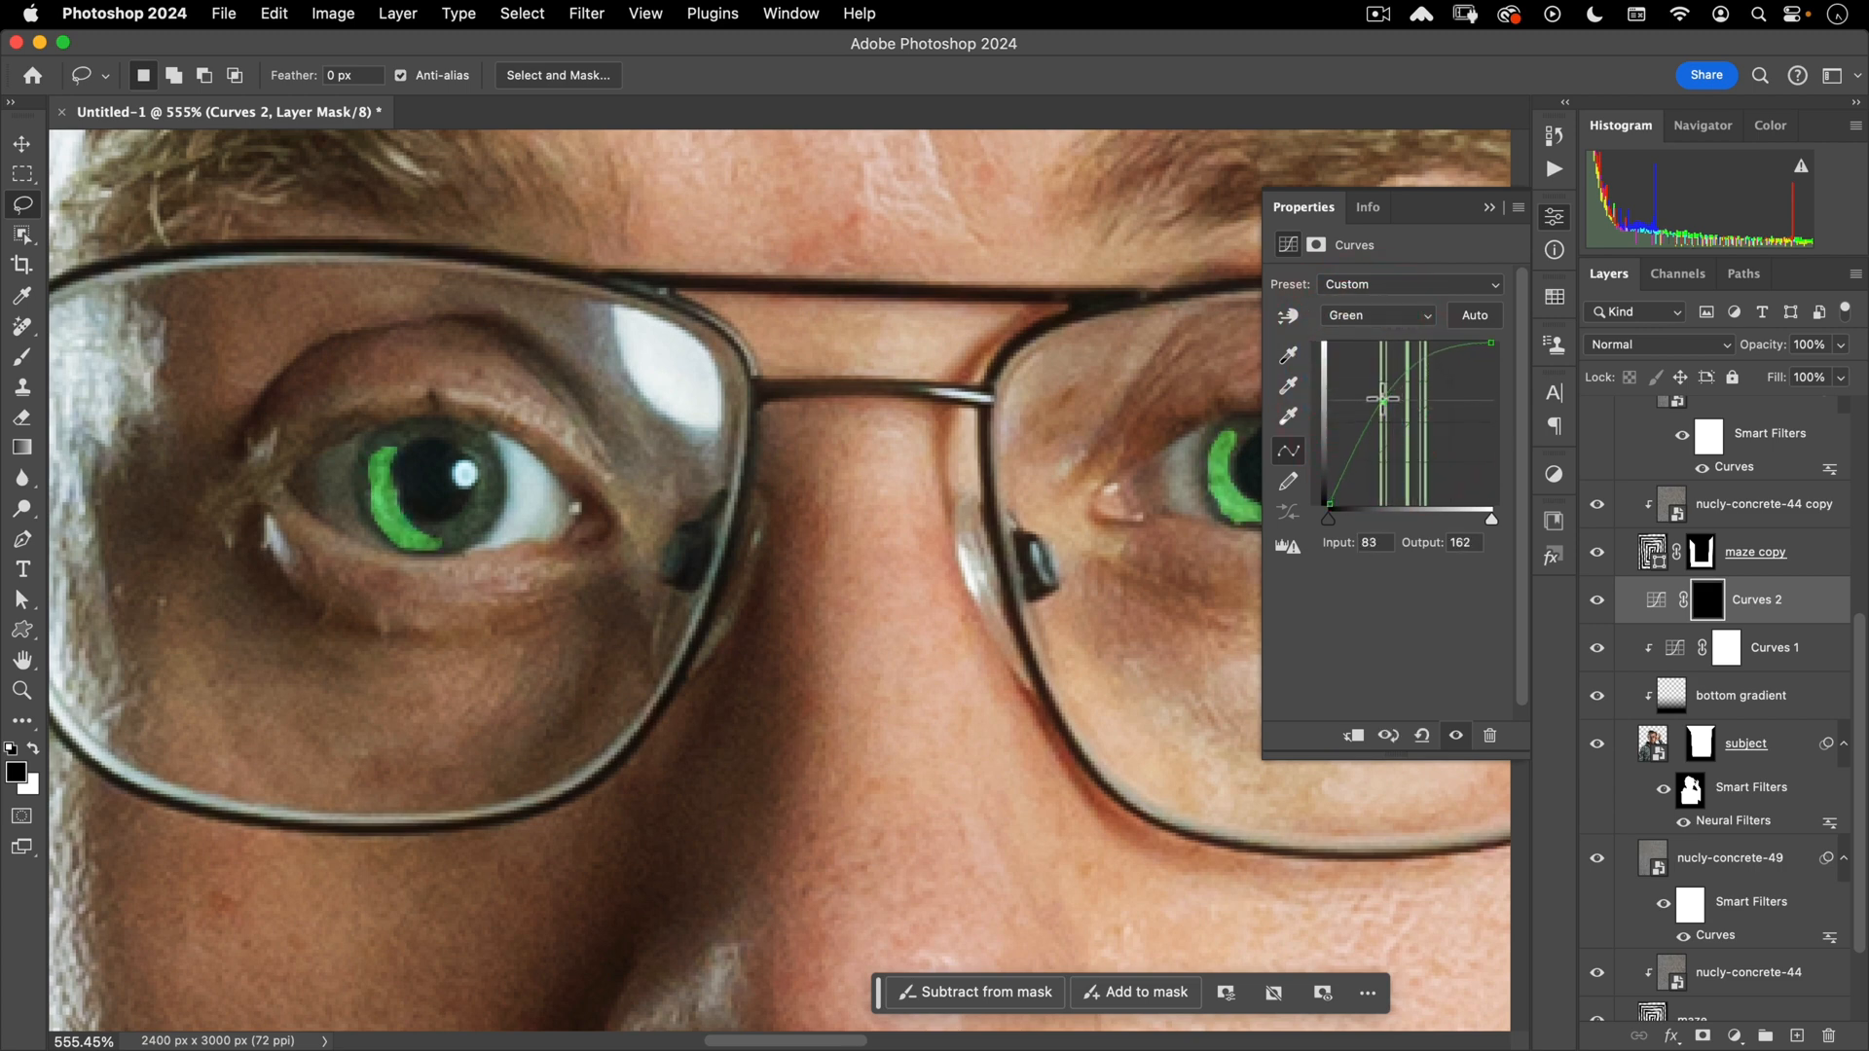
pyautogui.click(1355, 324)
pyautogui.click(1363, 336)
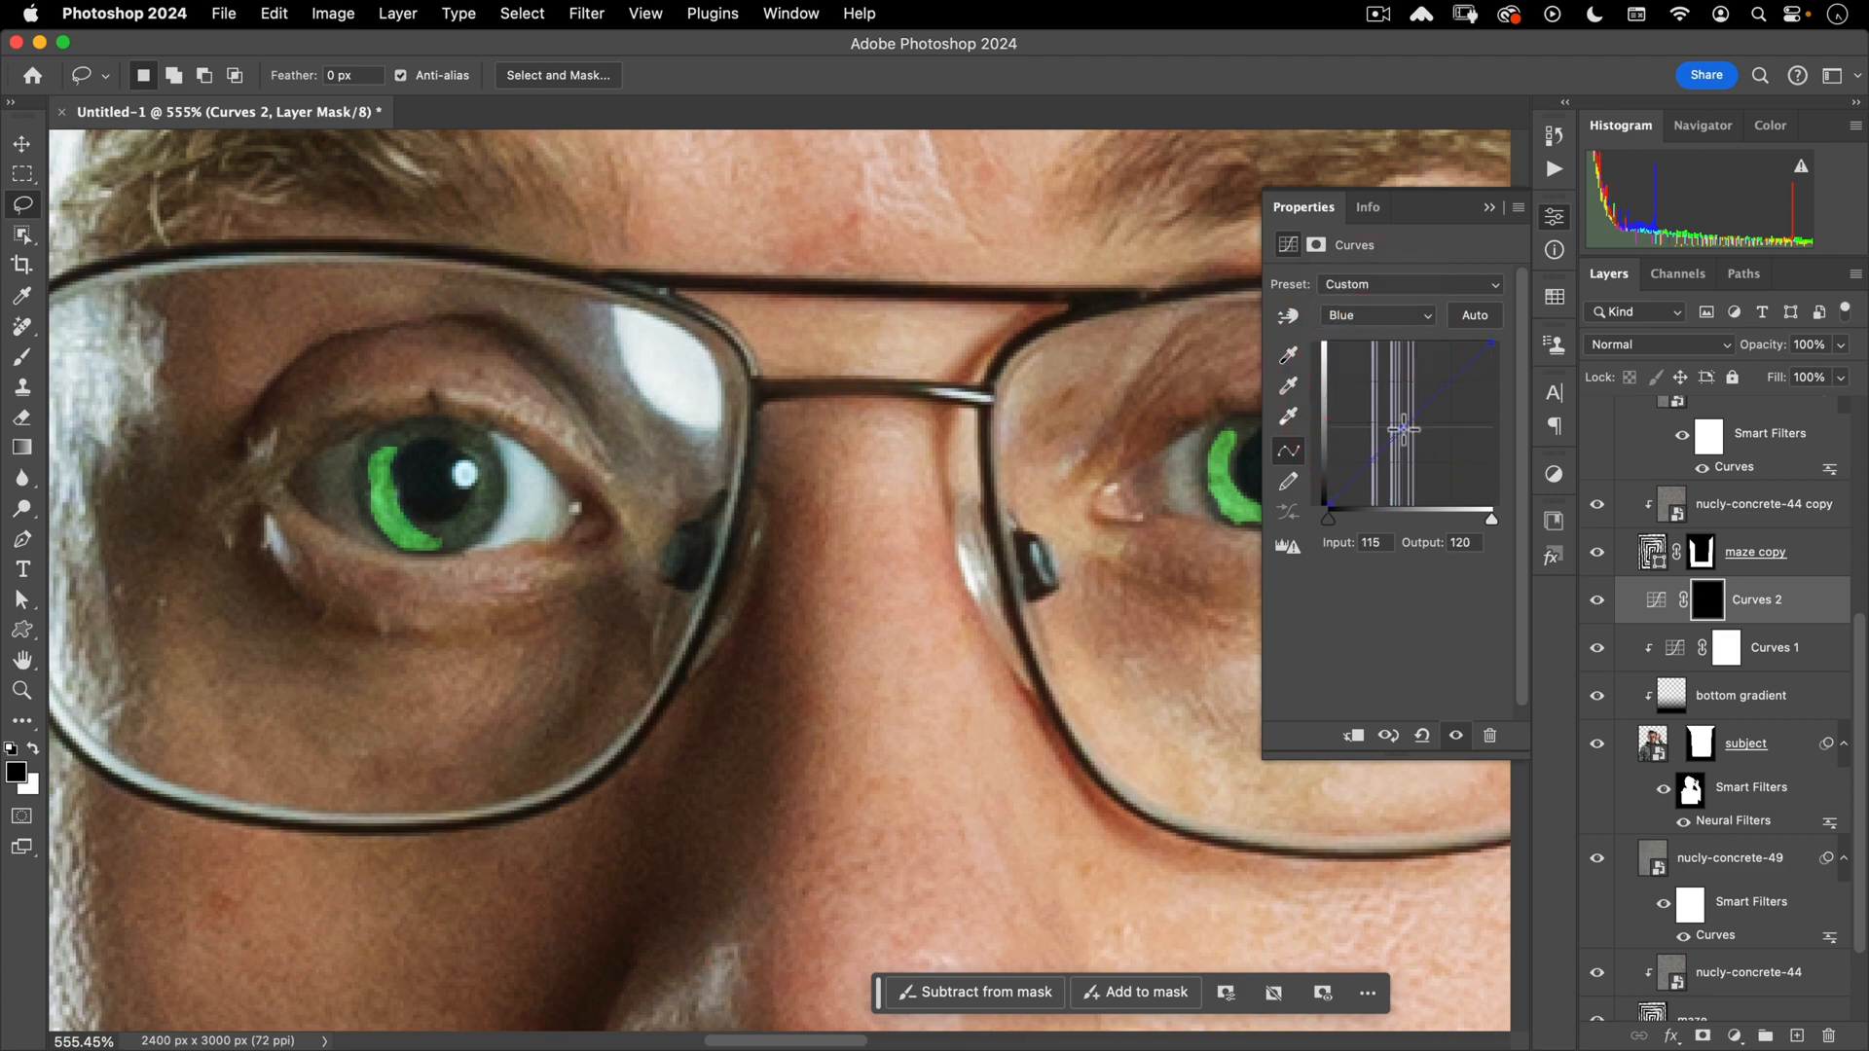
pyautogui.click(1409, 449)
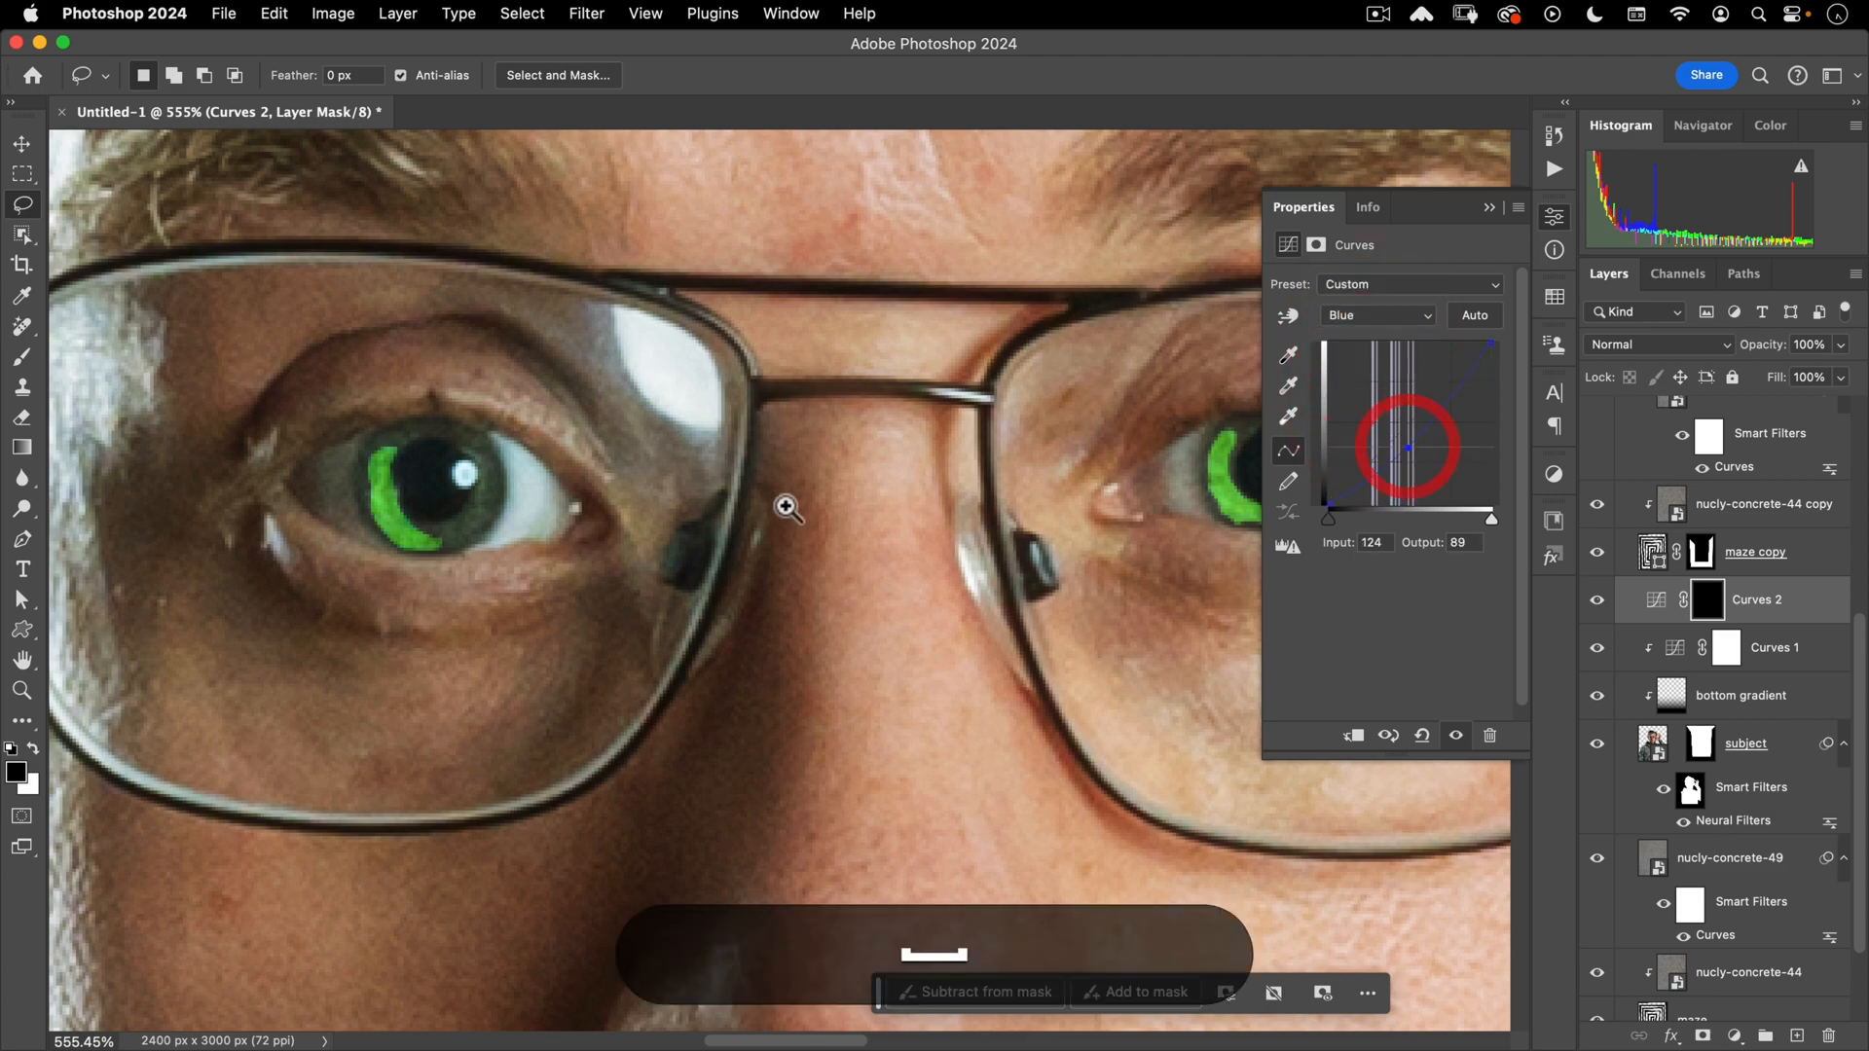
pyautogui.press('super+0')
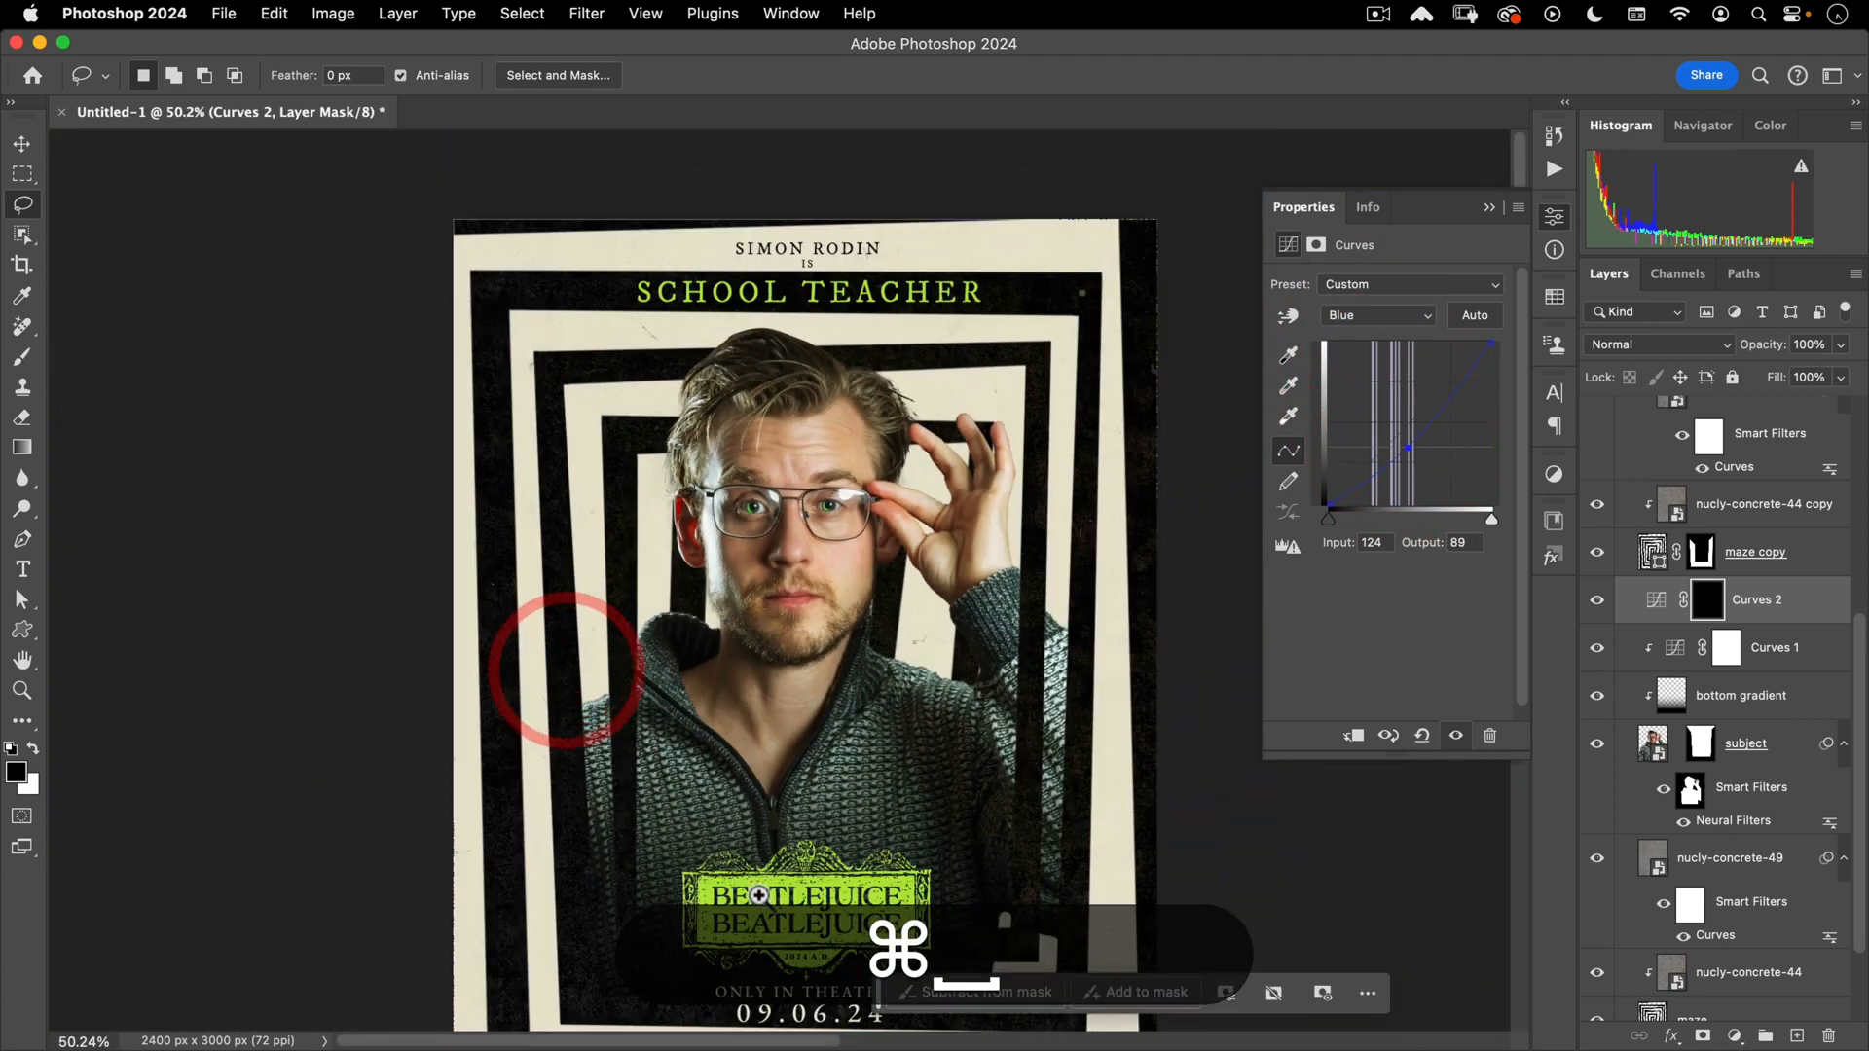
pyautogui.moveTo(820, 498); pyautogui.dragTo(982, 459)
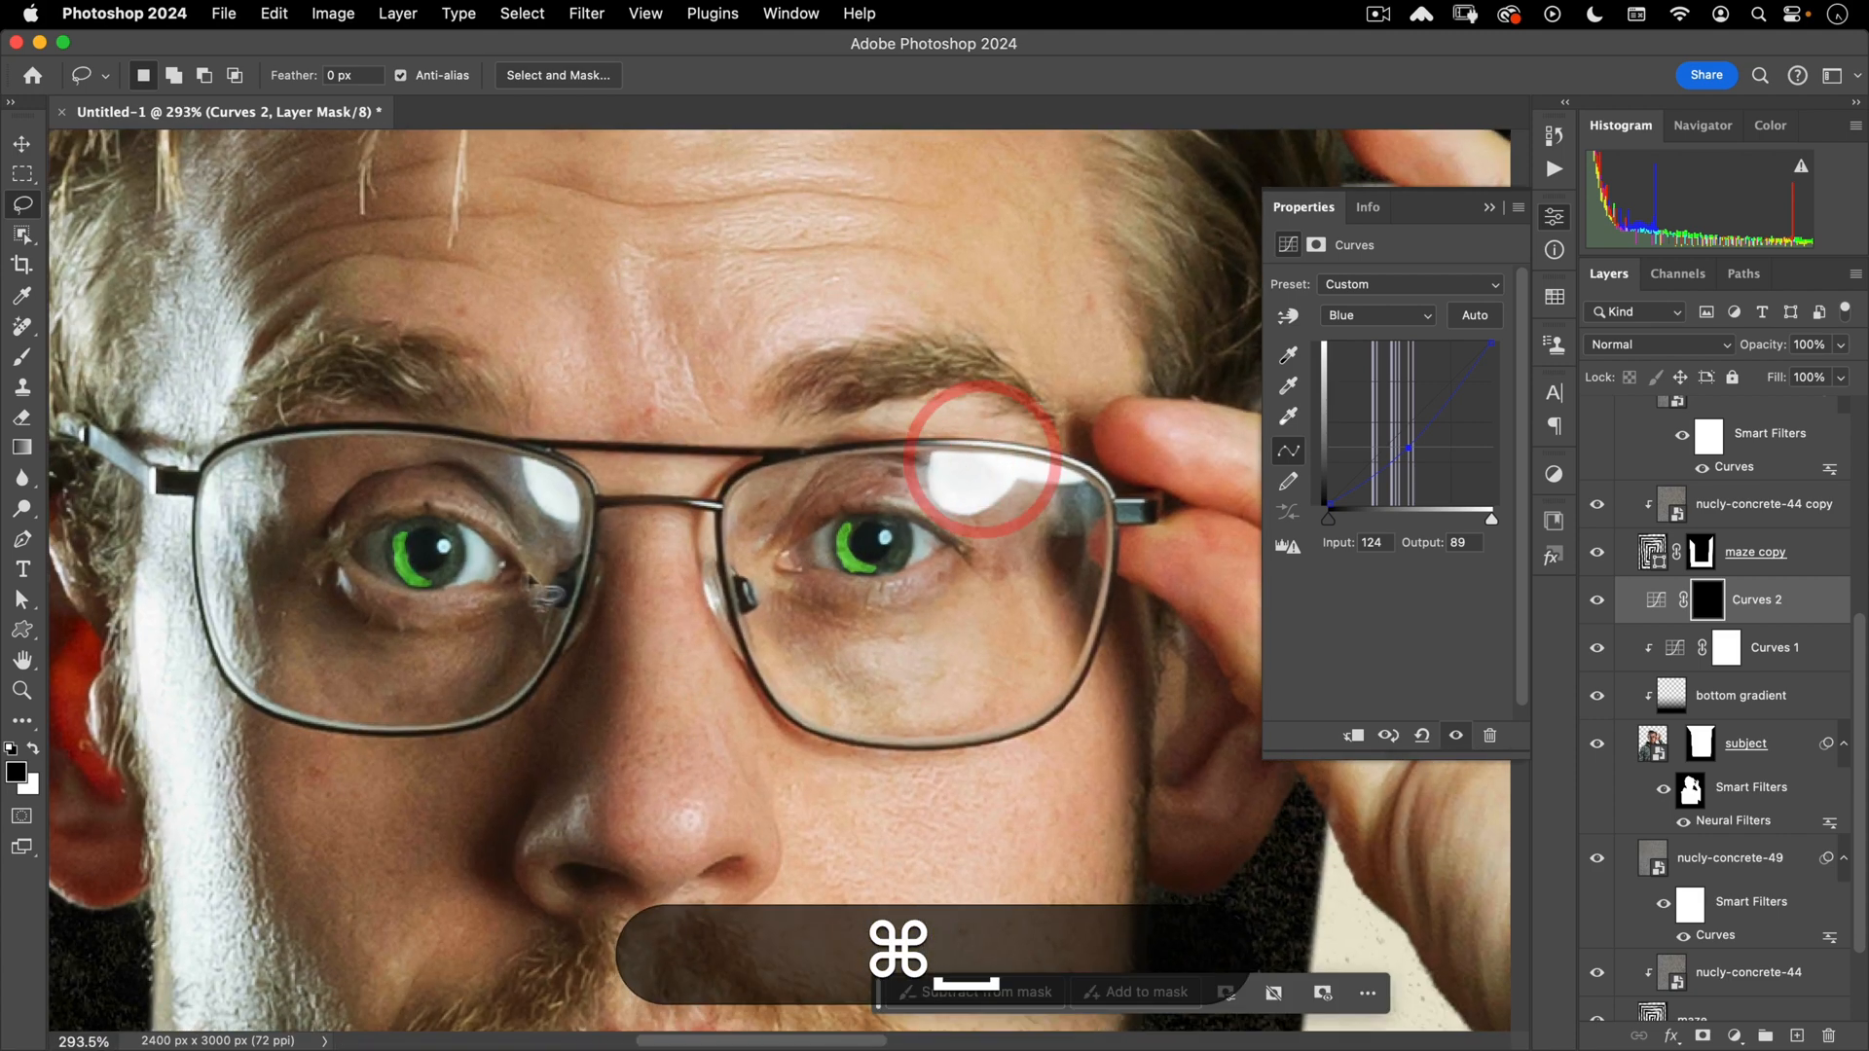
# - Feather the Curves 2 iris mask to 3.2 px
pyautogui.click(1315, 247)
pyautogui.click(1296, 445)
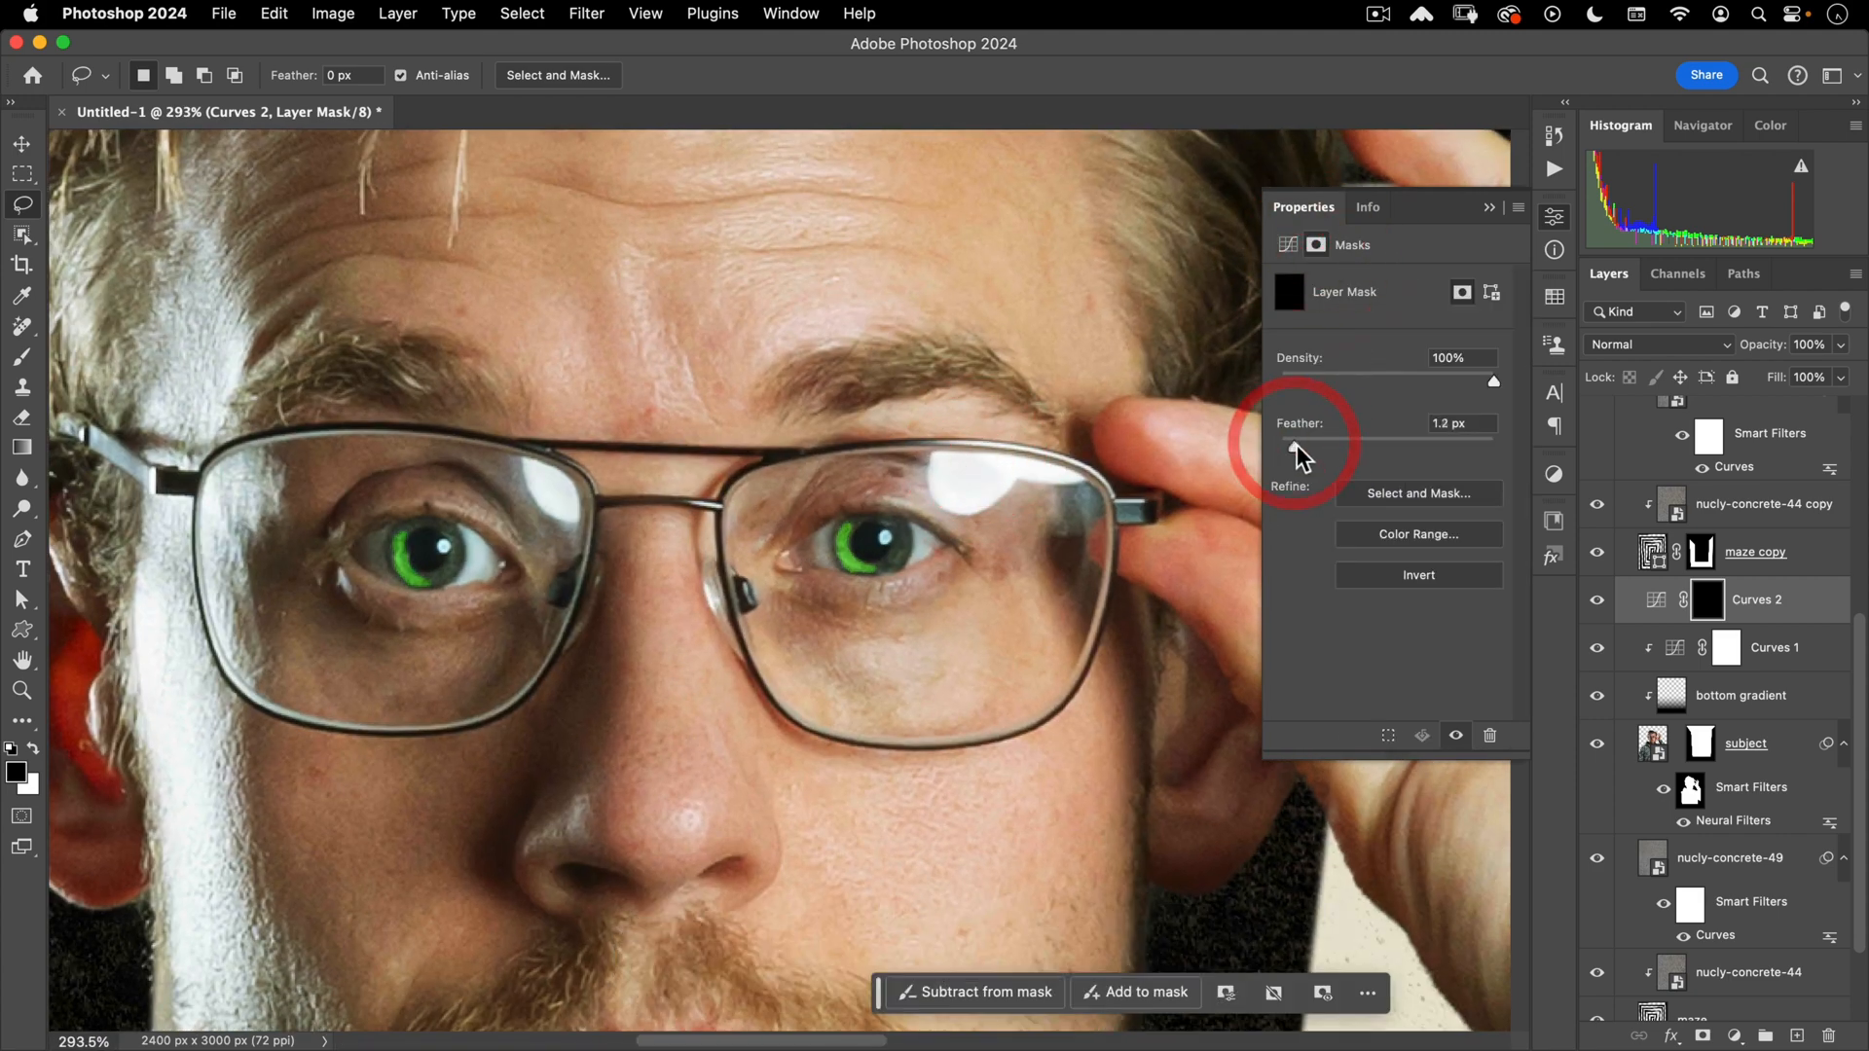
pyautogui.moveTo(1295, 448); pyautogui.dragTo(1318, 446)
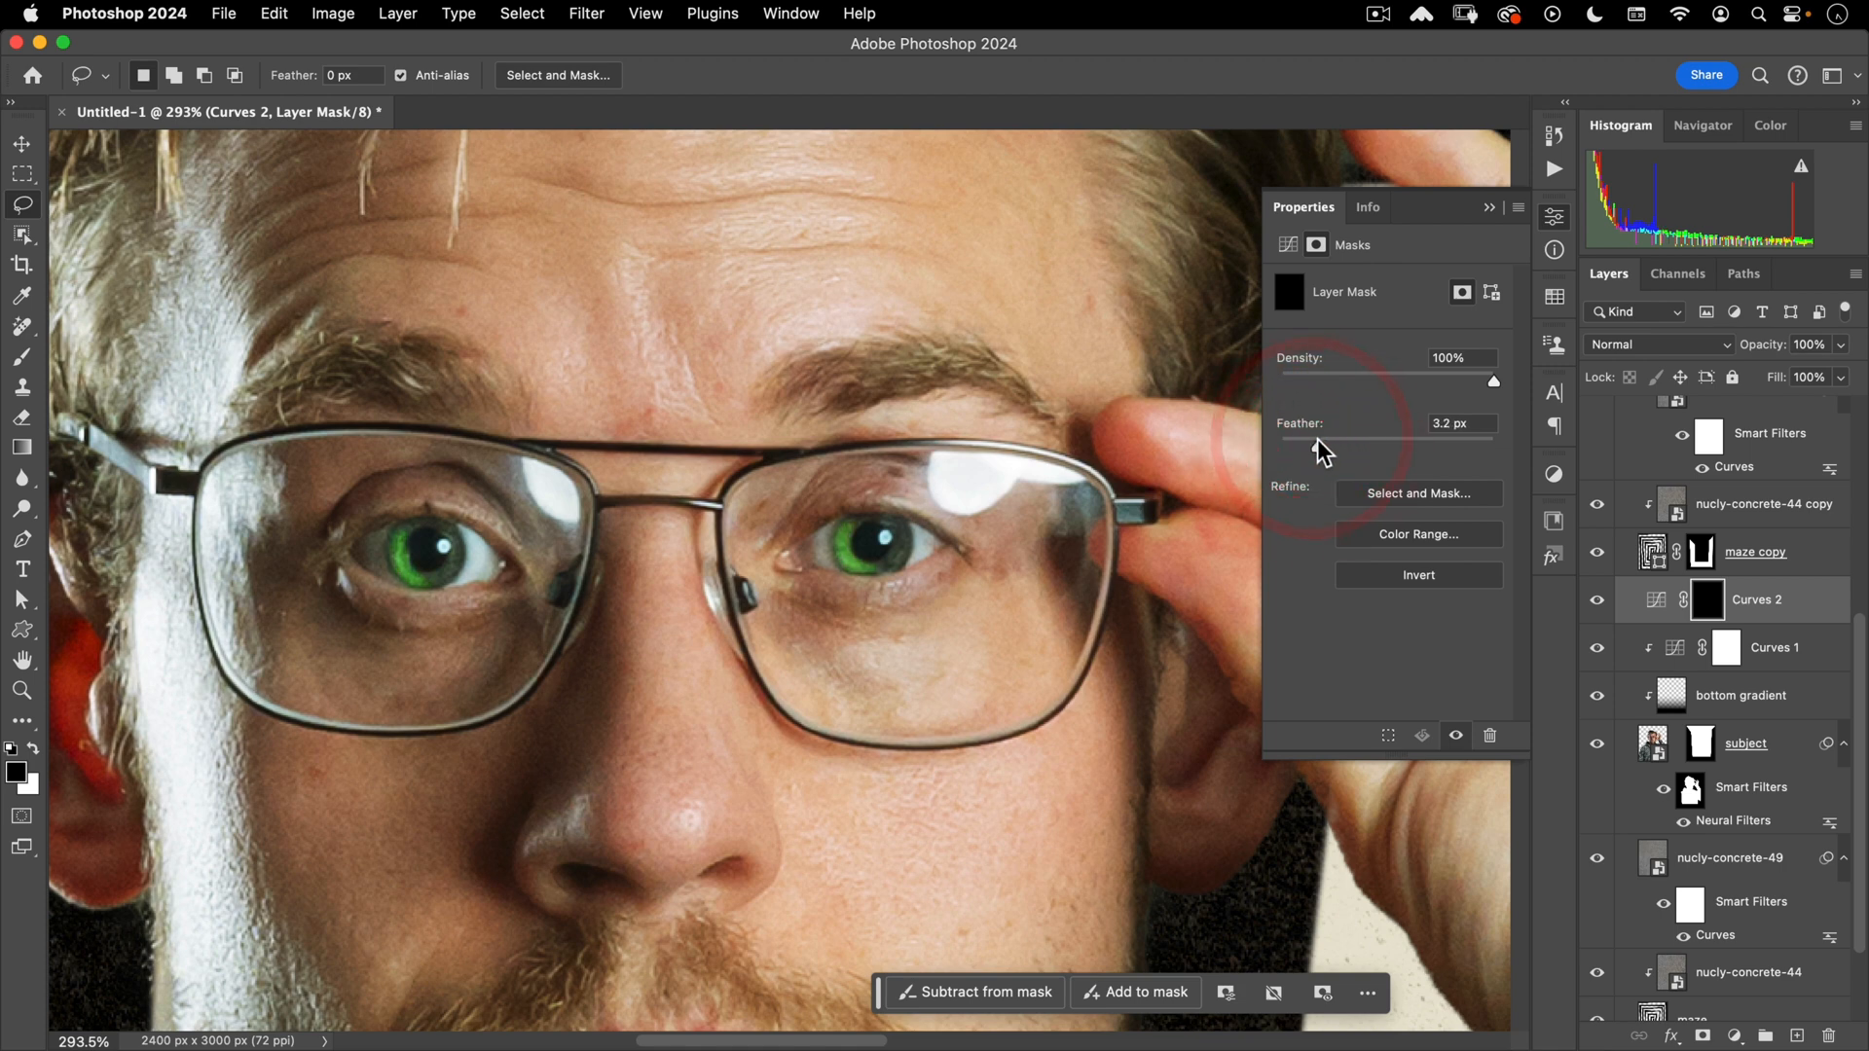
# - Reframe the whole poster and open the subject smart object's contents
pyautogui.click(1318, 443)
pyautogui.moveTo(606, 563); pyautogui.dragTo(469, 673)
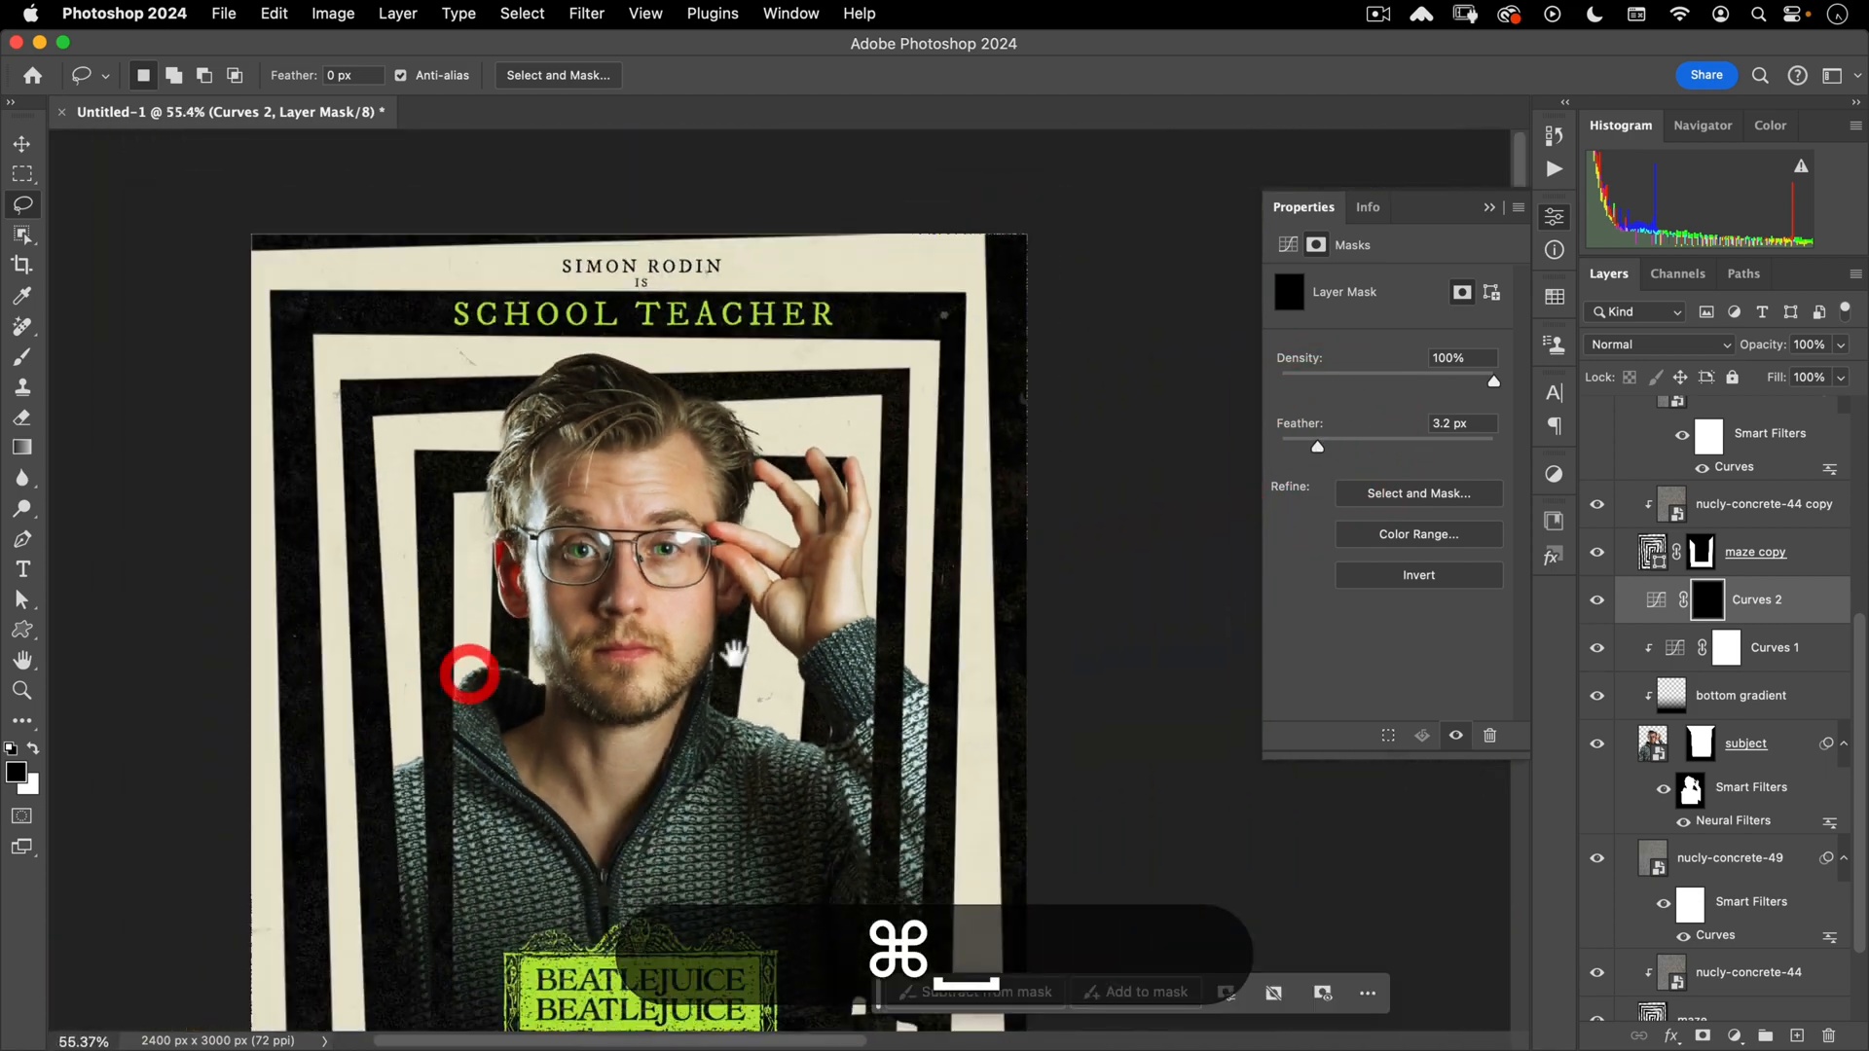
pyautogui.moveTo(784, 620); pyautogui.dragTo(932, 492)
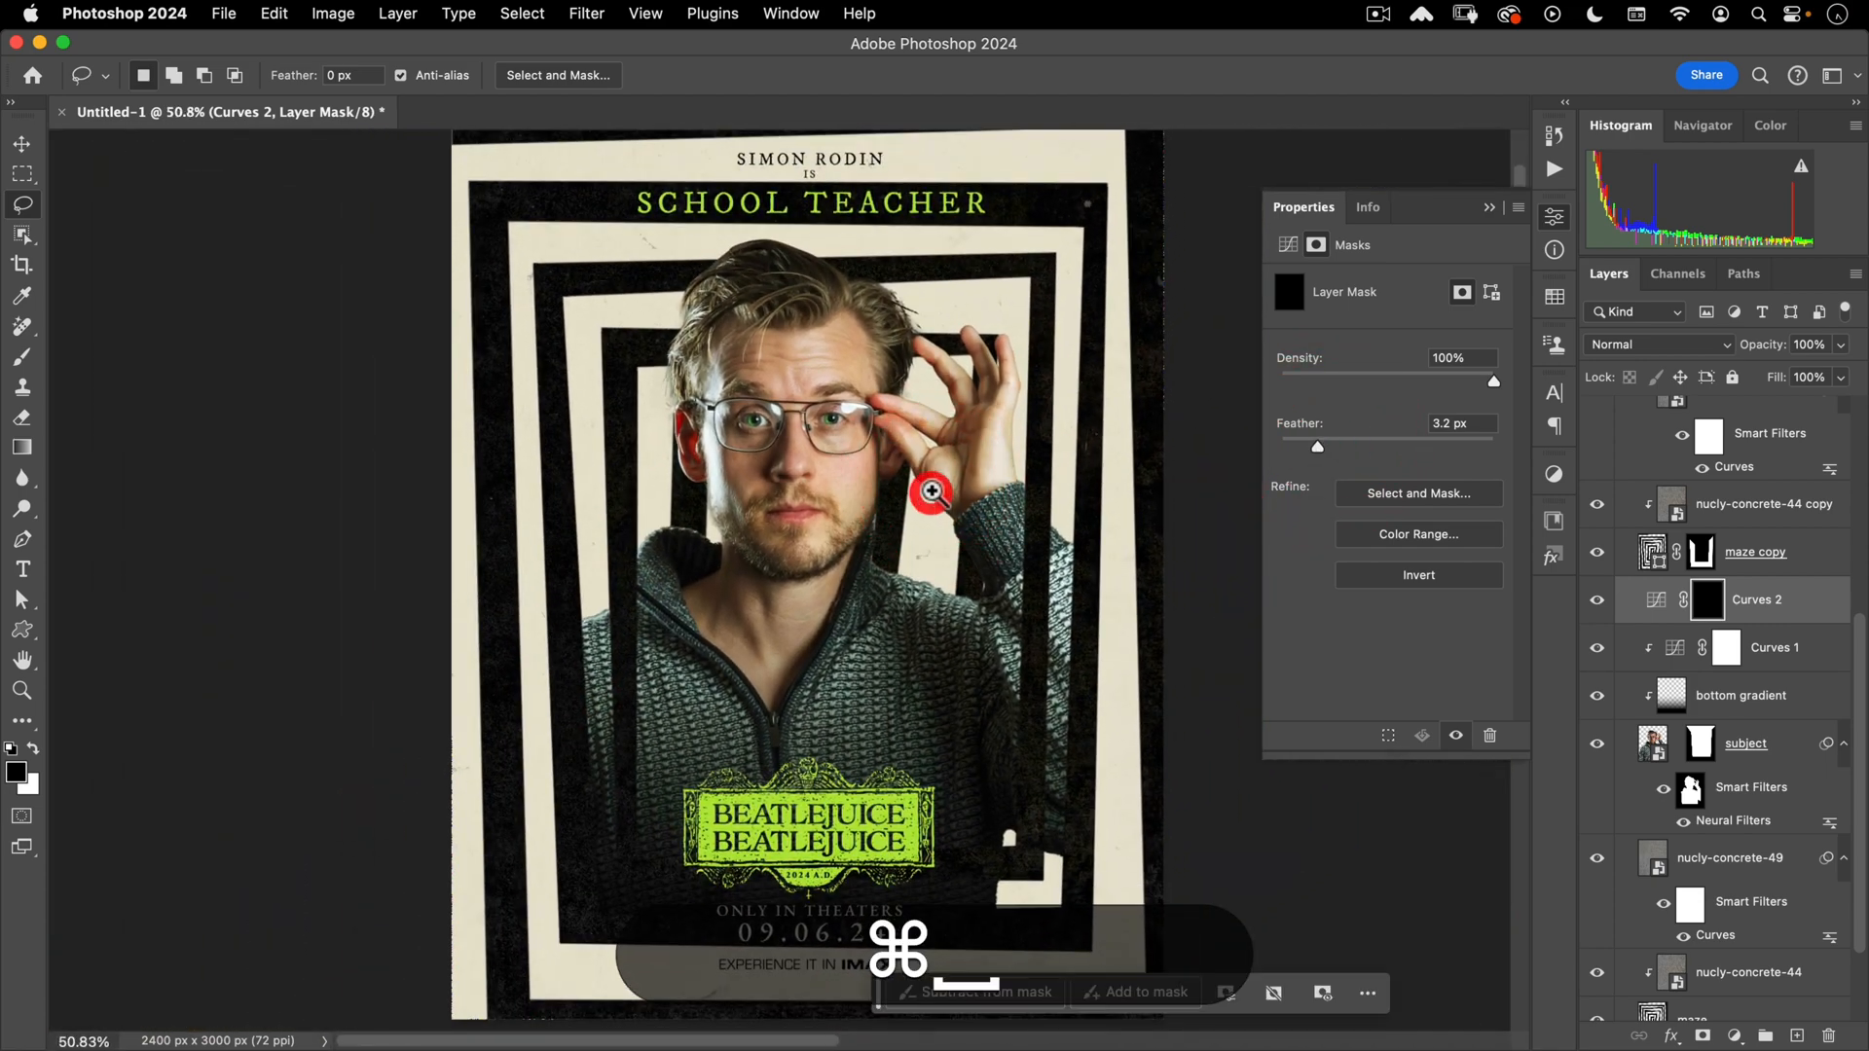
pyautogui.press('v')
pyautogui.click(1555, 215)
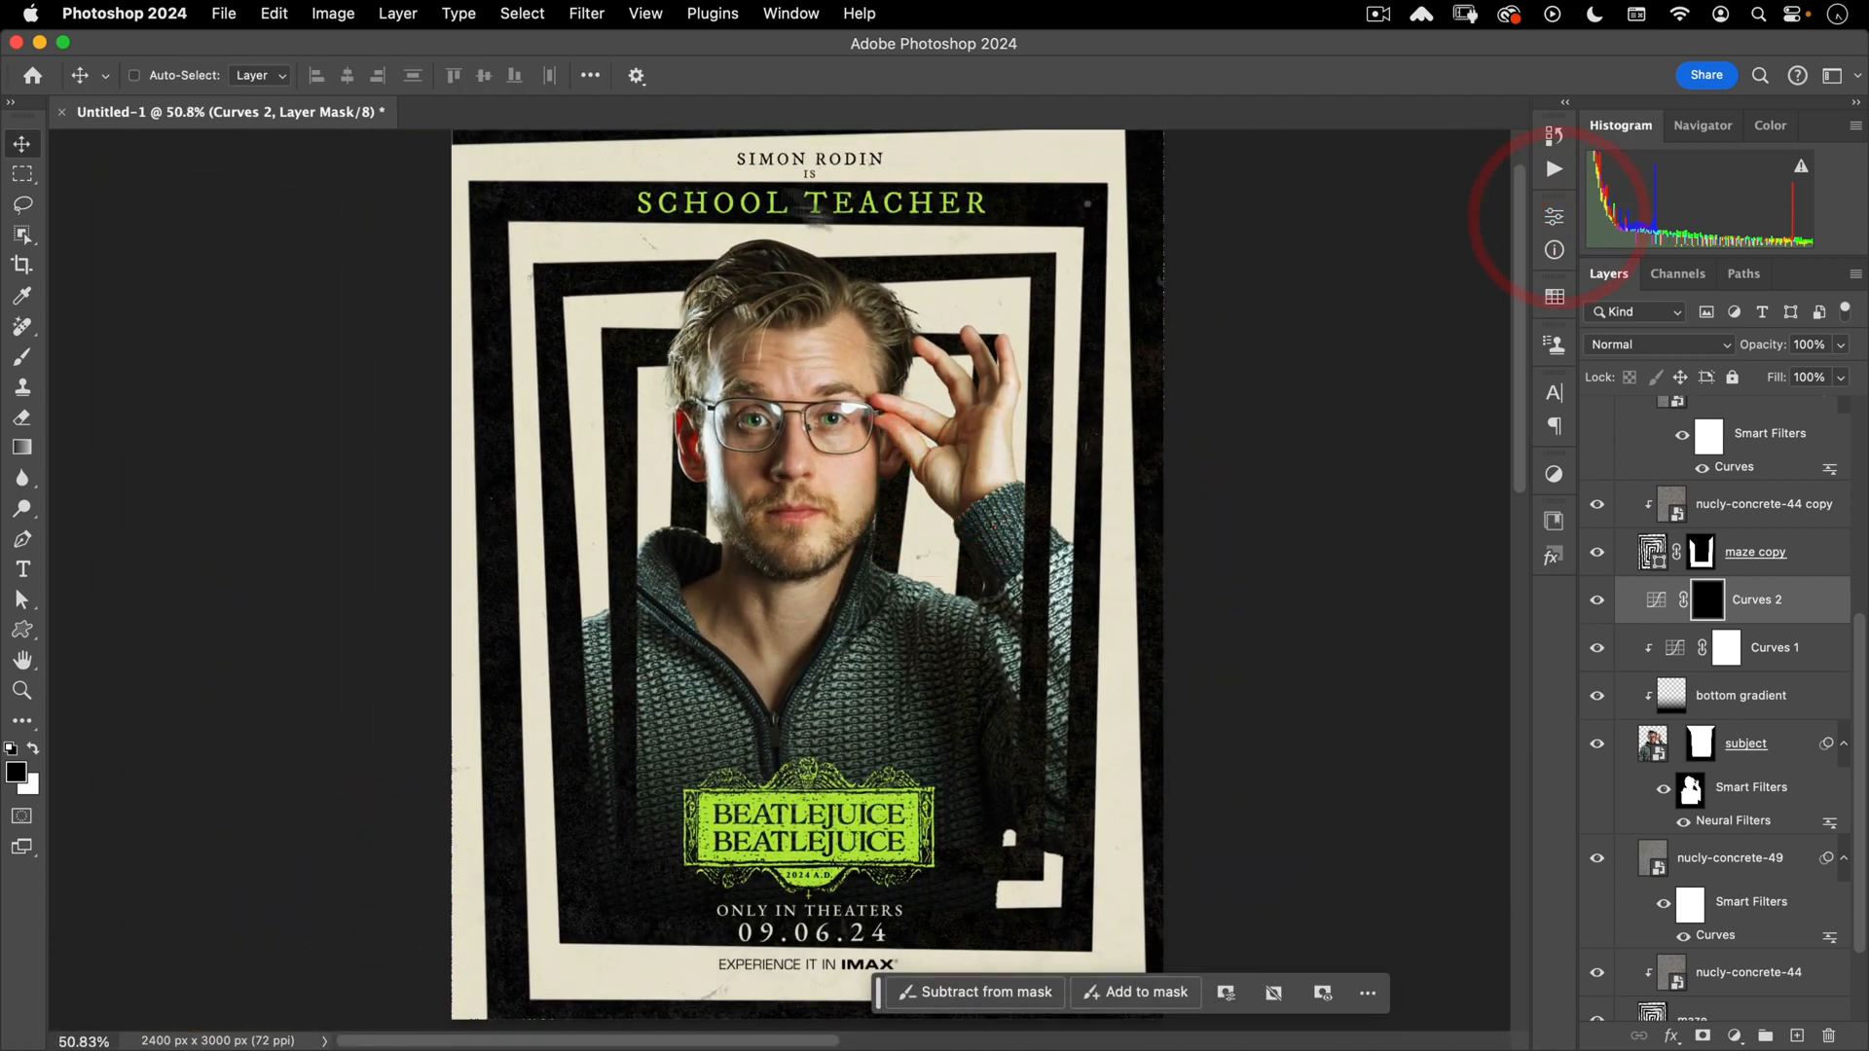
pyautogui.moveTo(1031, 623)
pyautogui.mouseDown()
pyautogui.moveTo(1006, 574)
pyautogui.moveTo(1003, 632)
pyautogui.mouseUp()
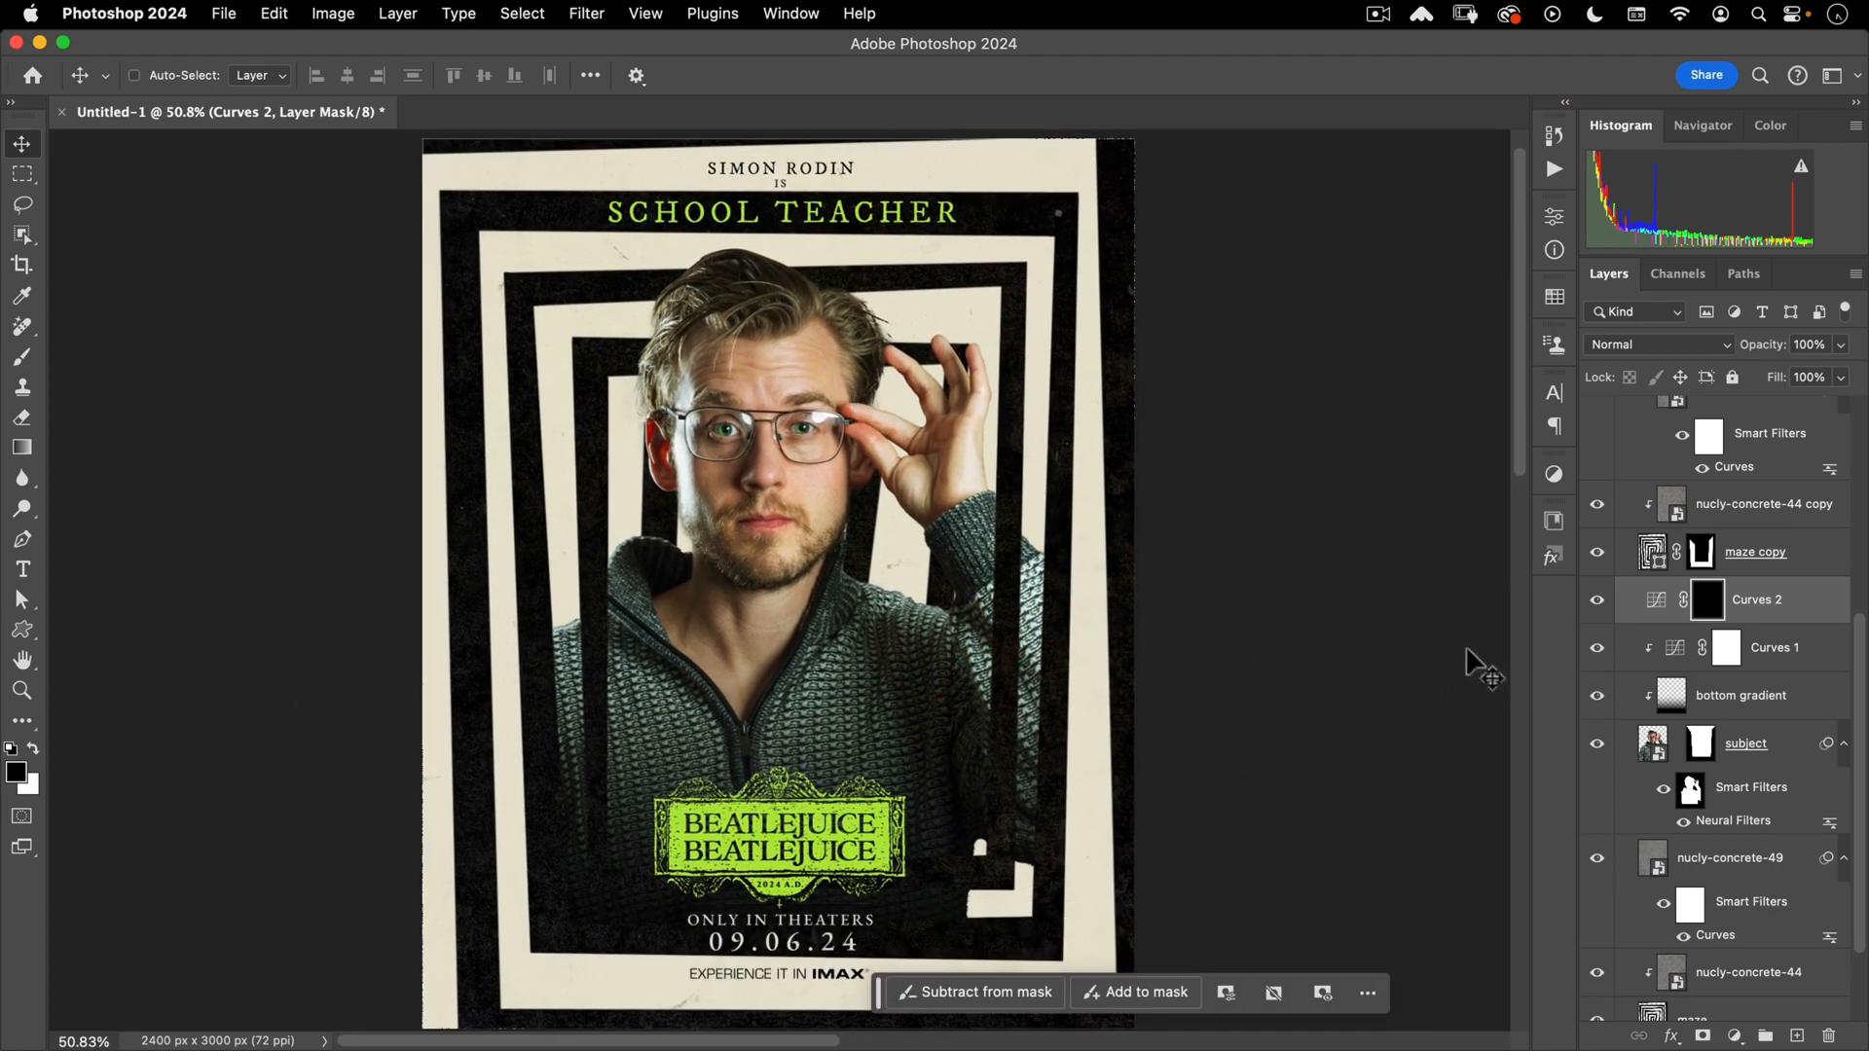
pyautogui.doubleClick(1650, 745)
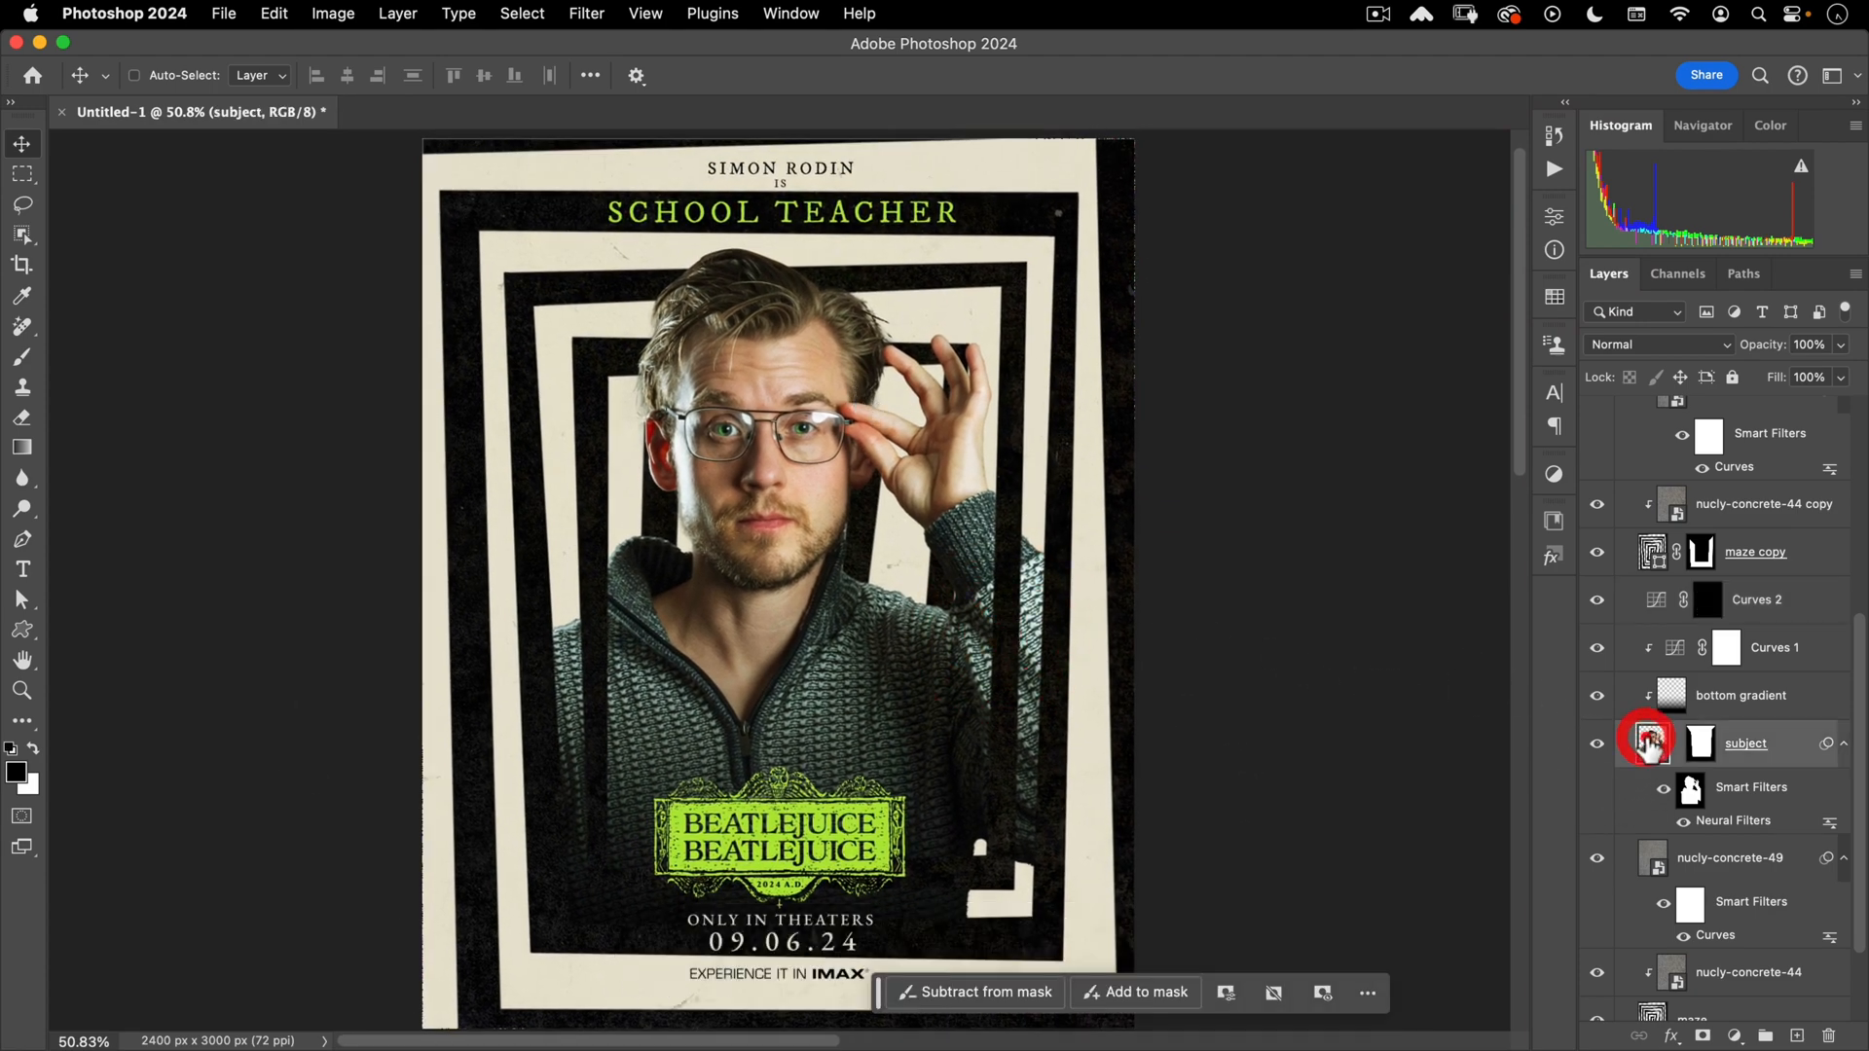
# - Open moriah.dng from disk and accept it through Camera Raw as a new document
pyautogui.click(218, 16)
pyautogui.click(230, 60)
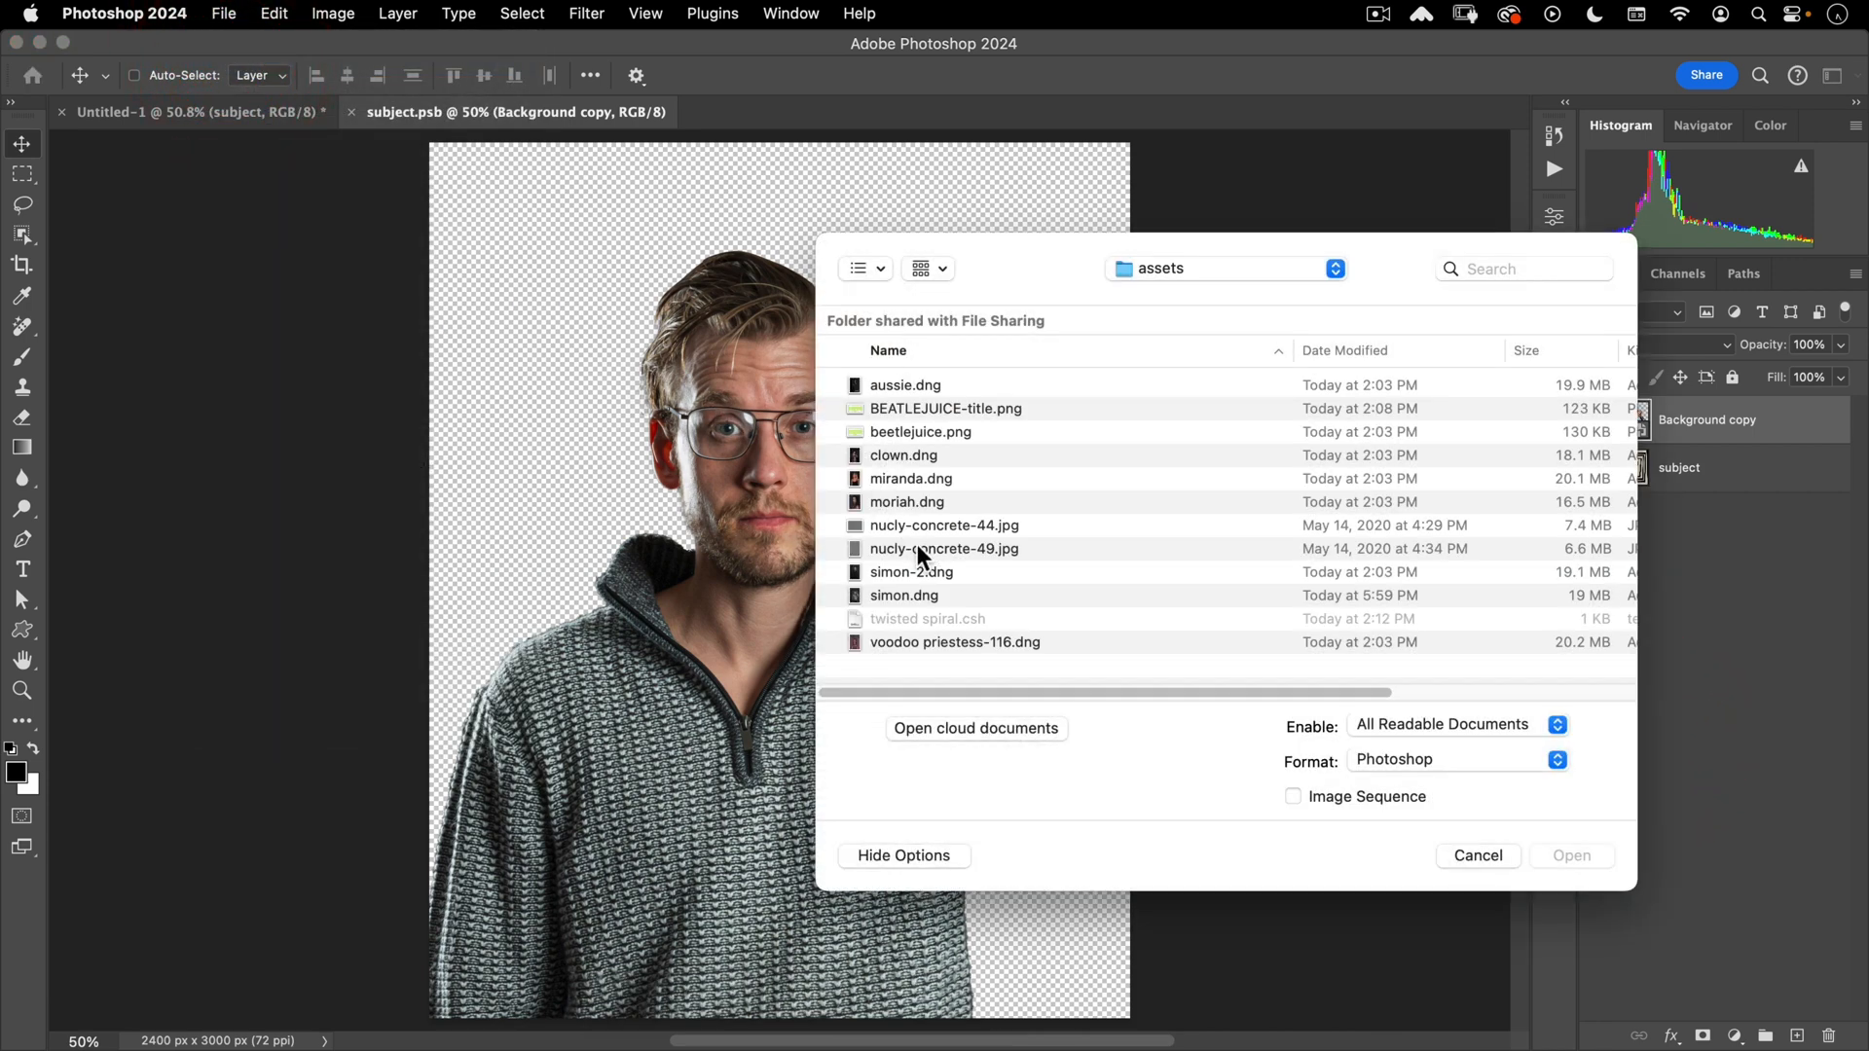
pyautogui.click(914, 502)
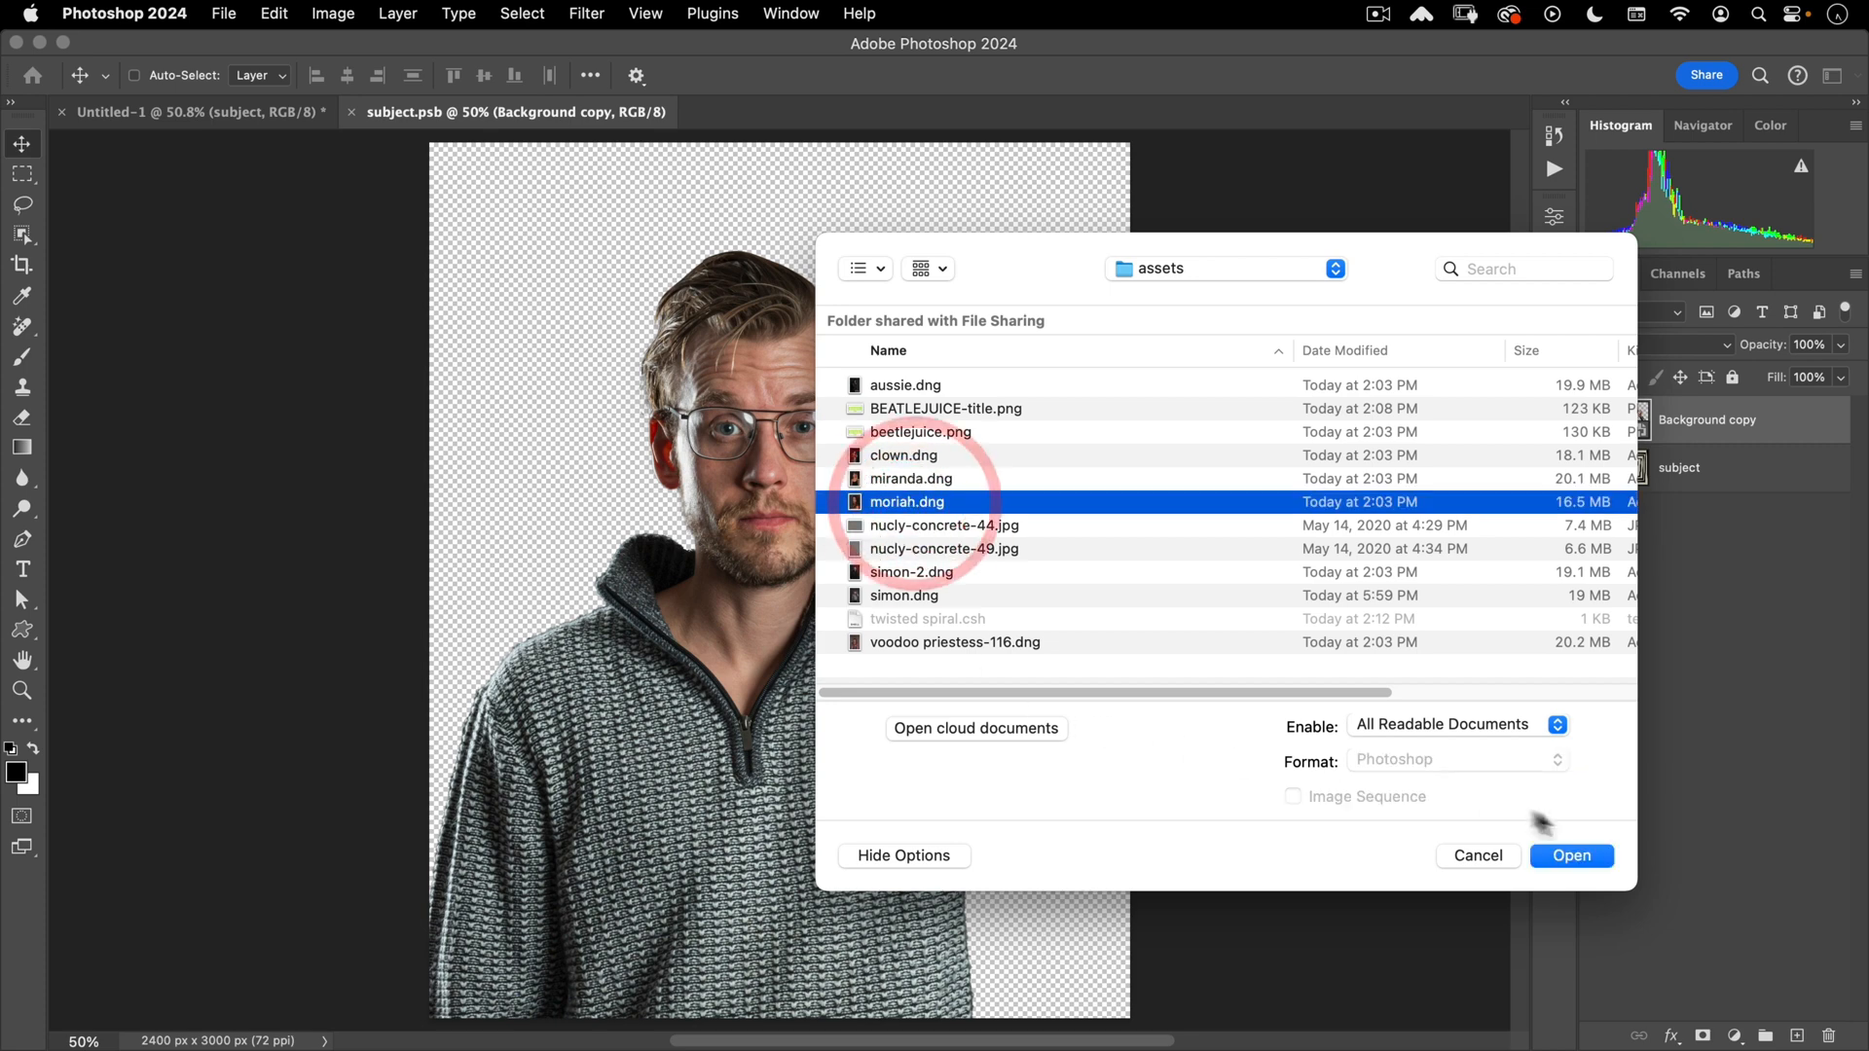
pyautogui.click(1560, 858)
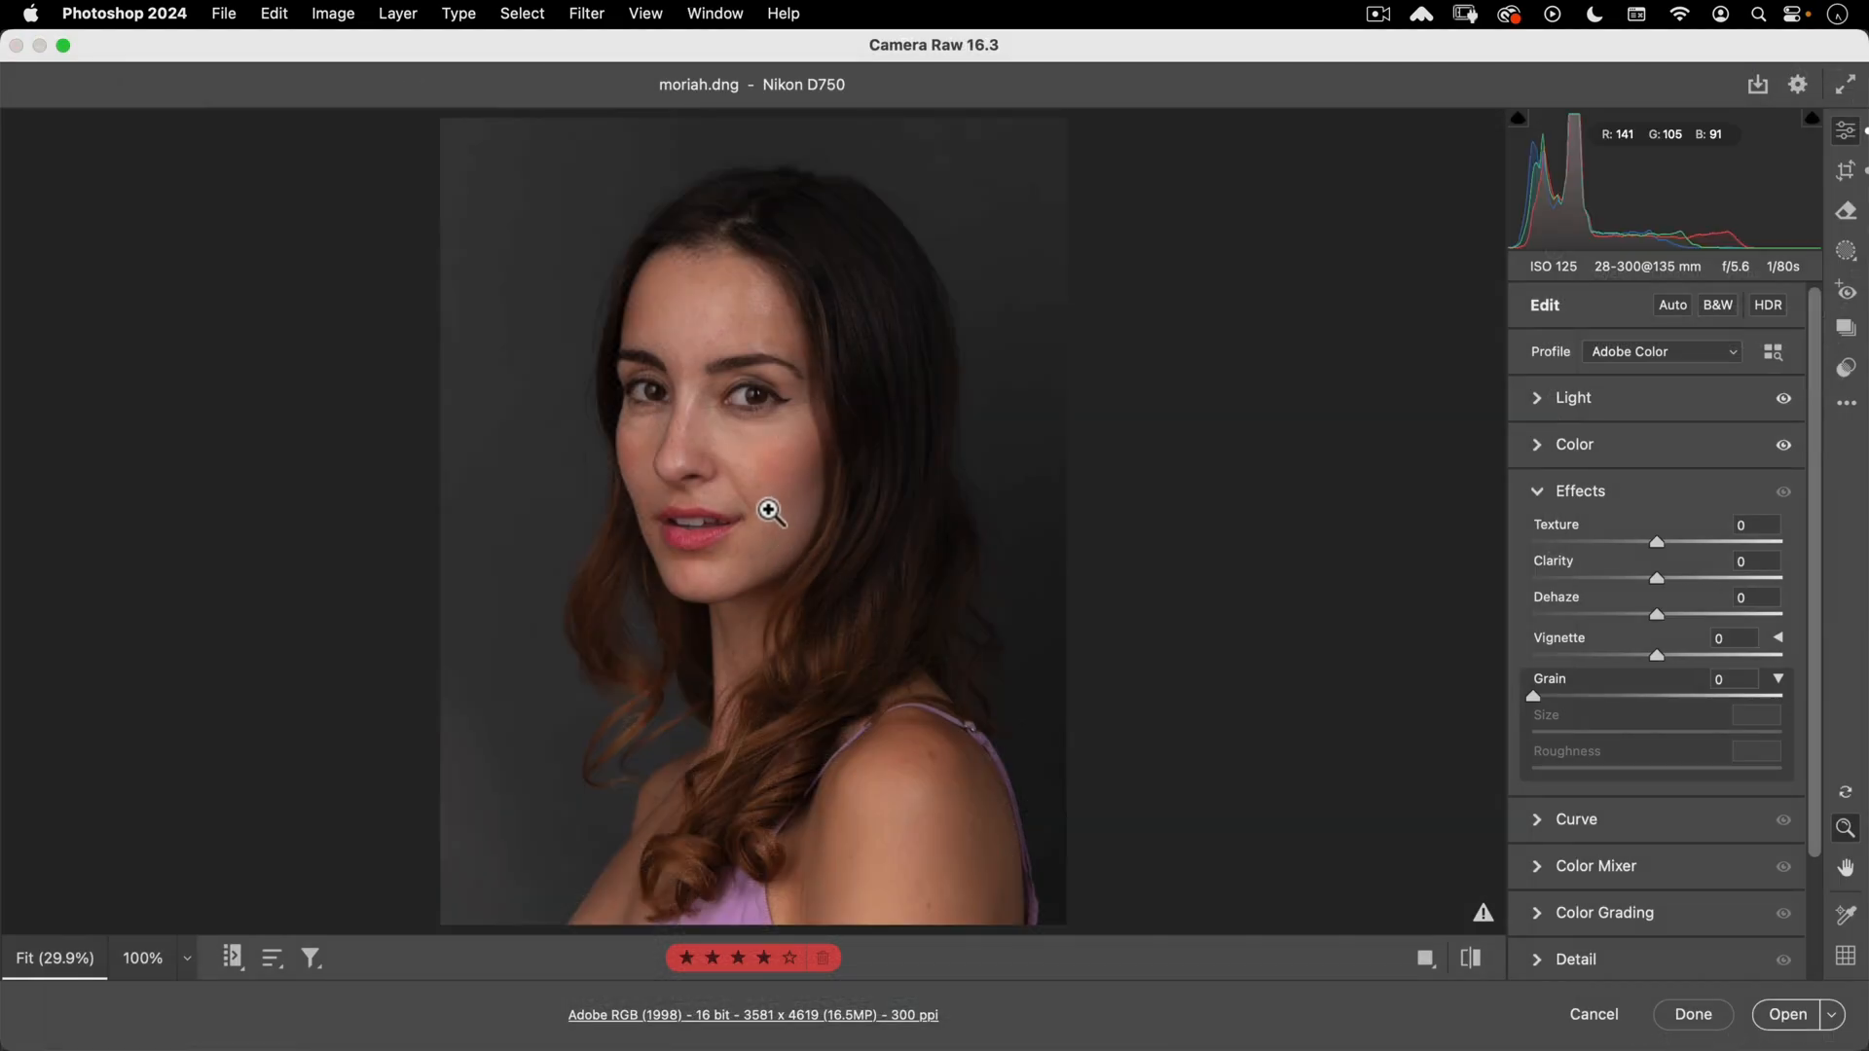
pyautogui.click(1787, 1014)
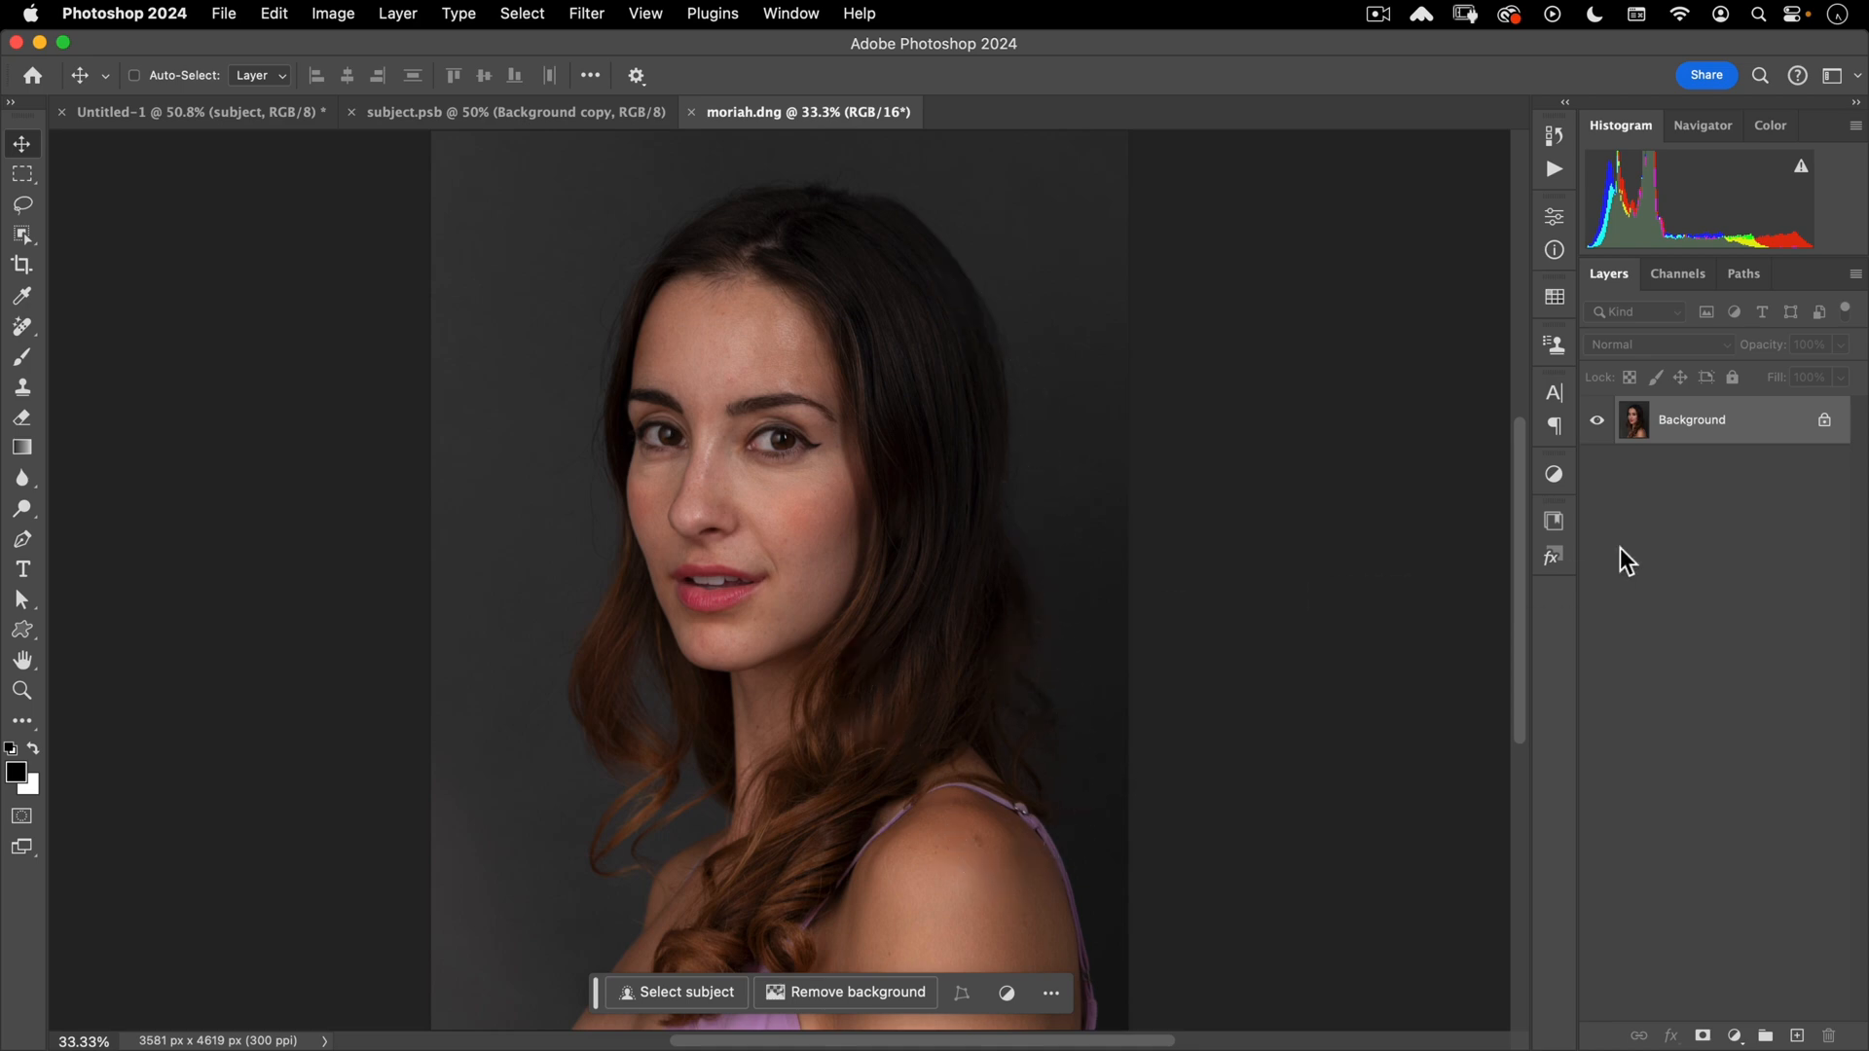
# - Duplicate the portrait and brighten the copy with Curves: white point 187, 79 lifted to 179
pyautogui.press('super+j')
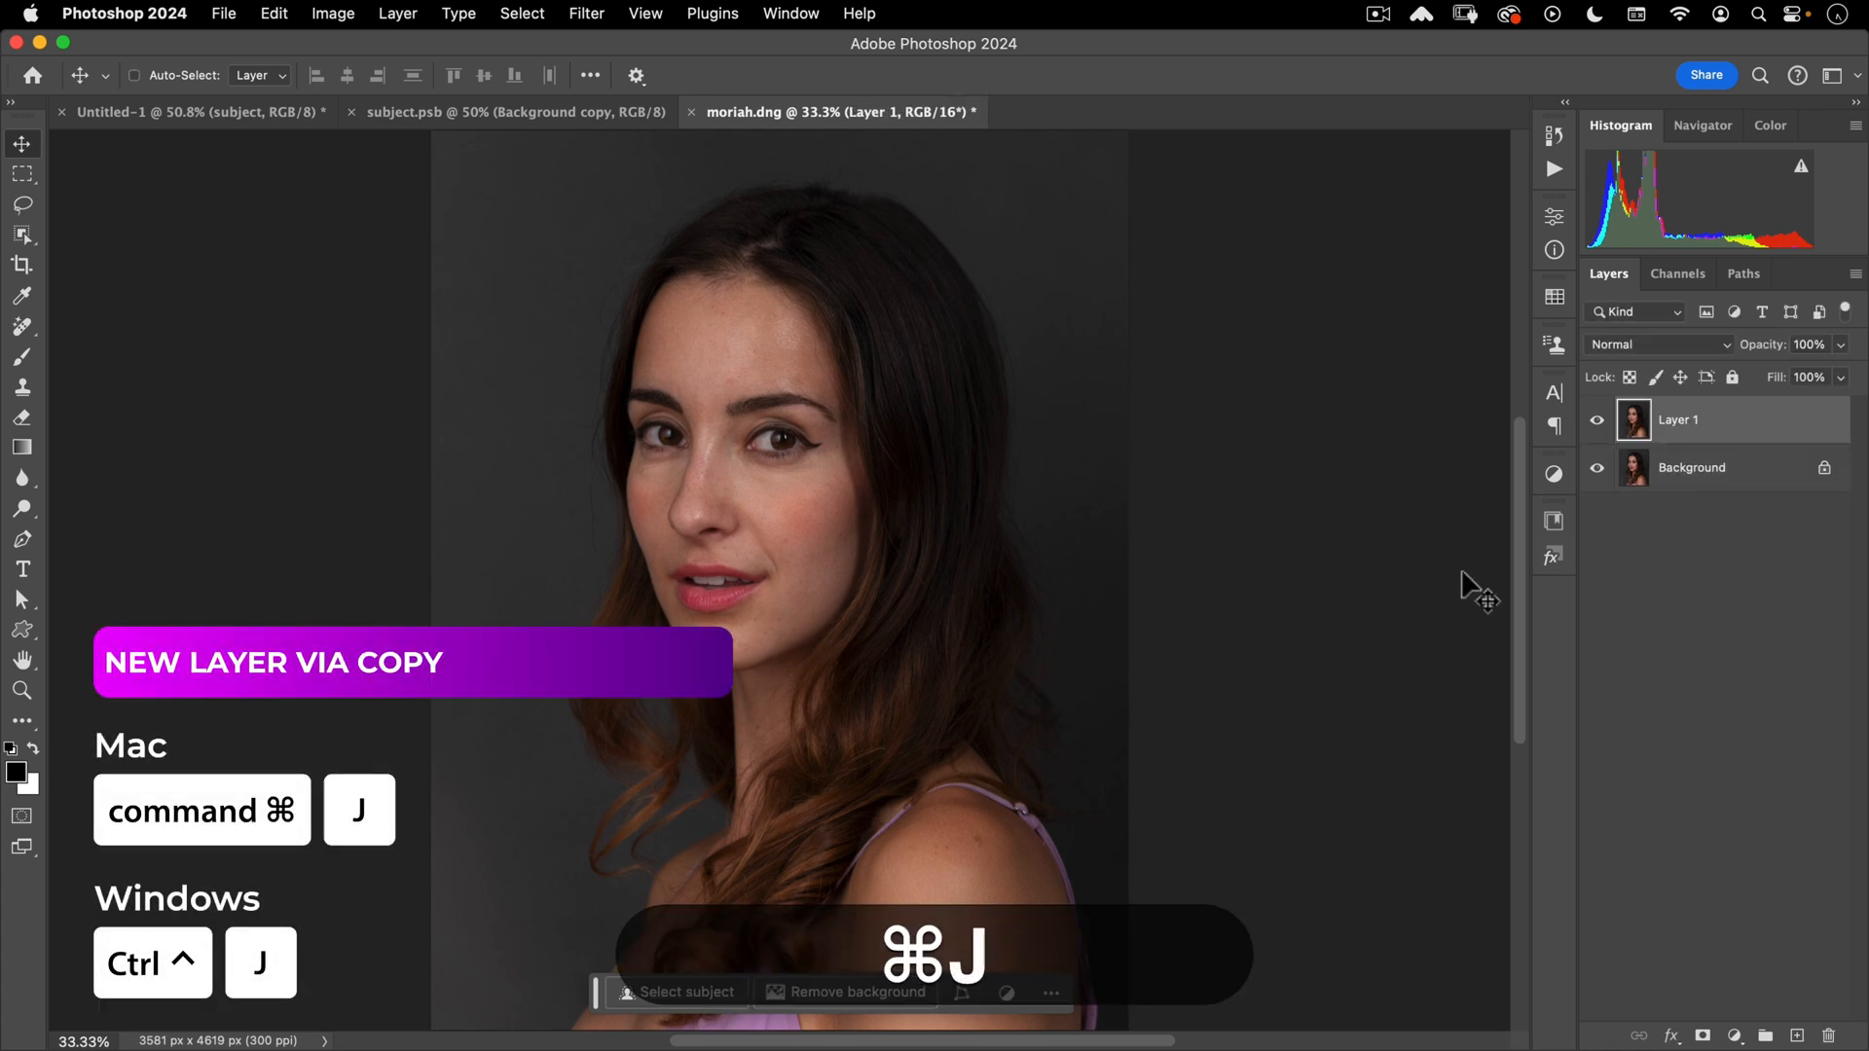
pyautogui.press('super+m')
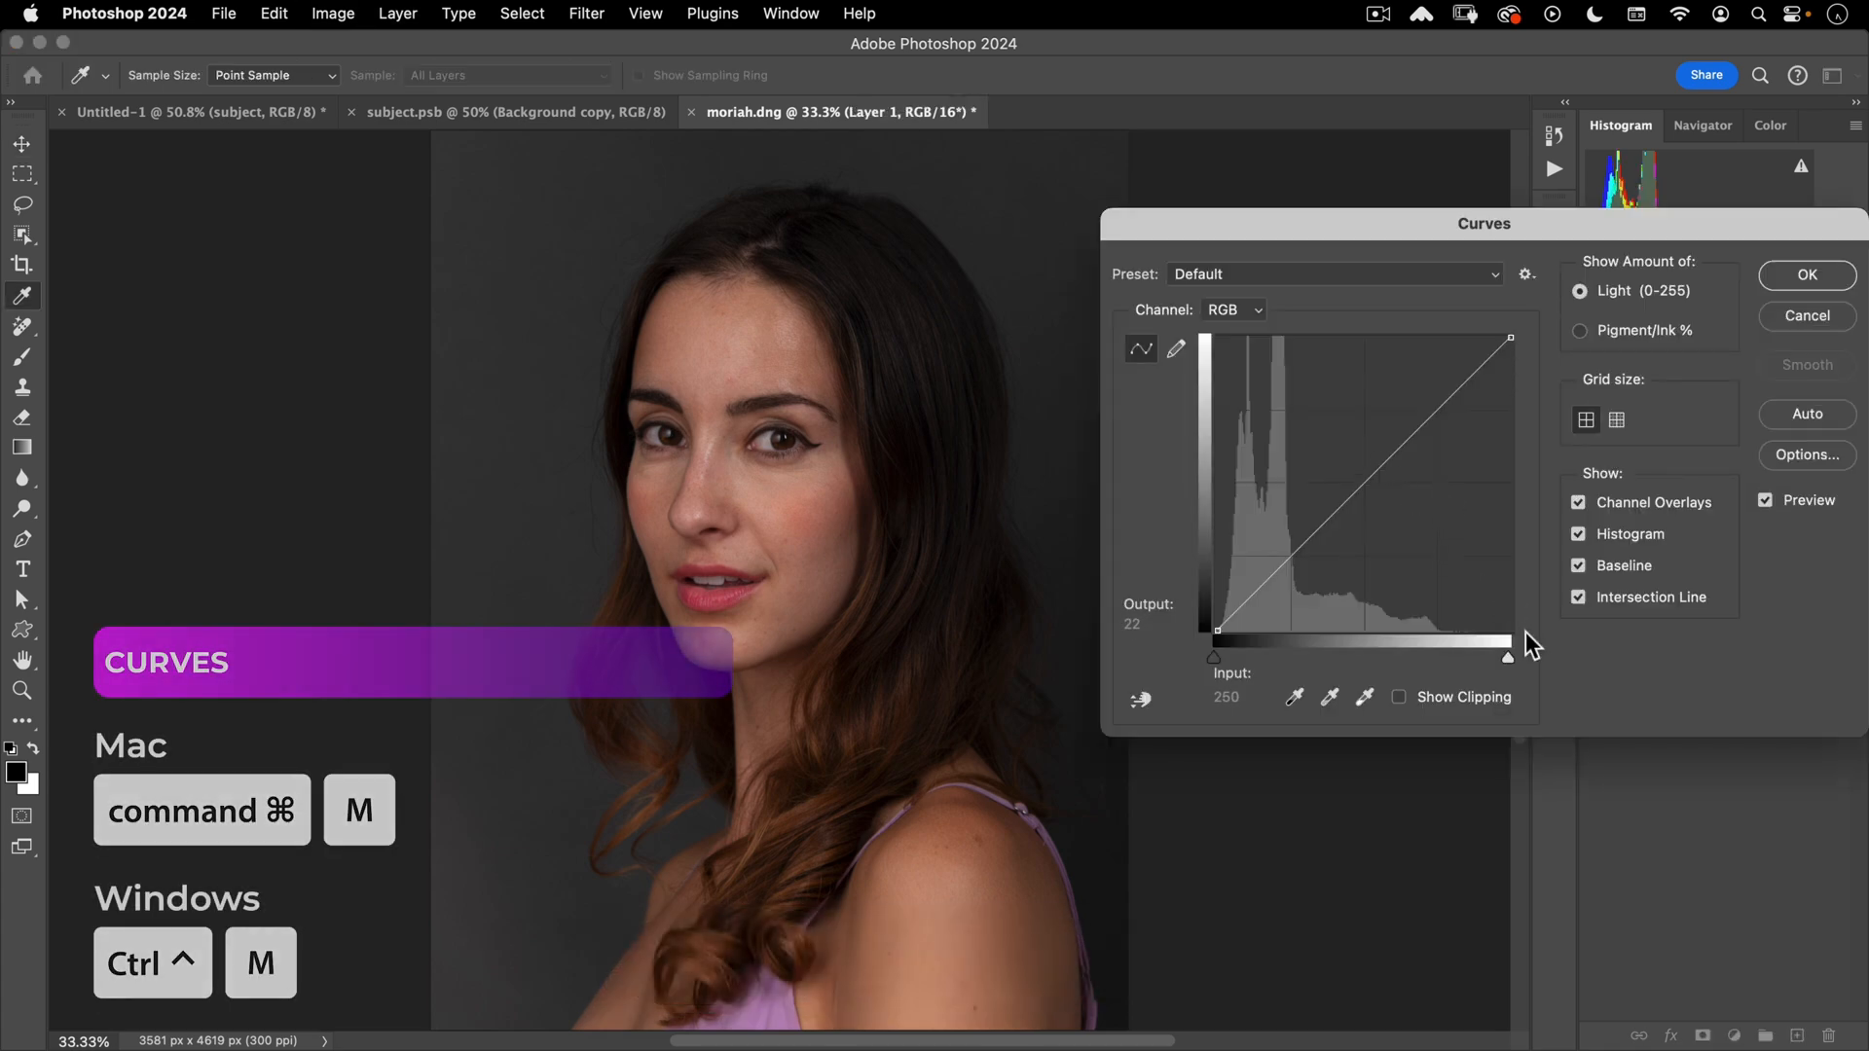
pyautogui.moveTo(1508, 654); pyautogui.dragTo(1429, 657)
pyautogui.moveTo(1309, 502); pyautogui.dragTo(1307, 422)
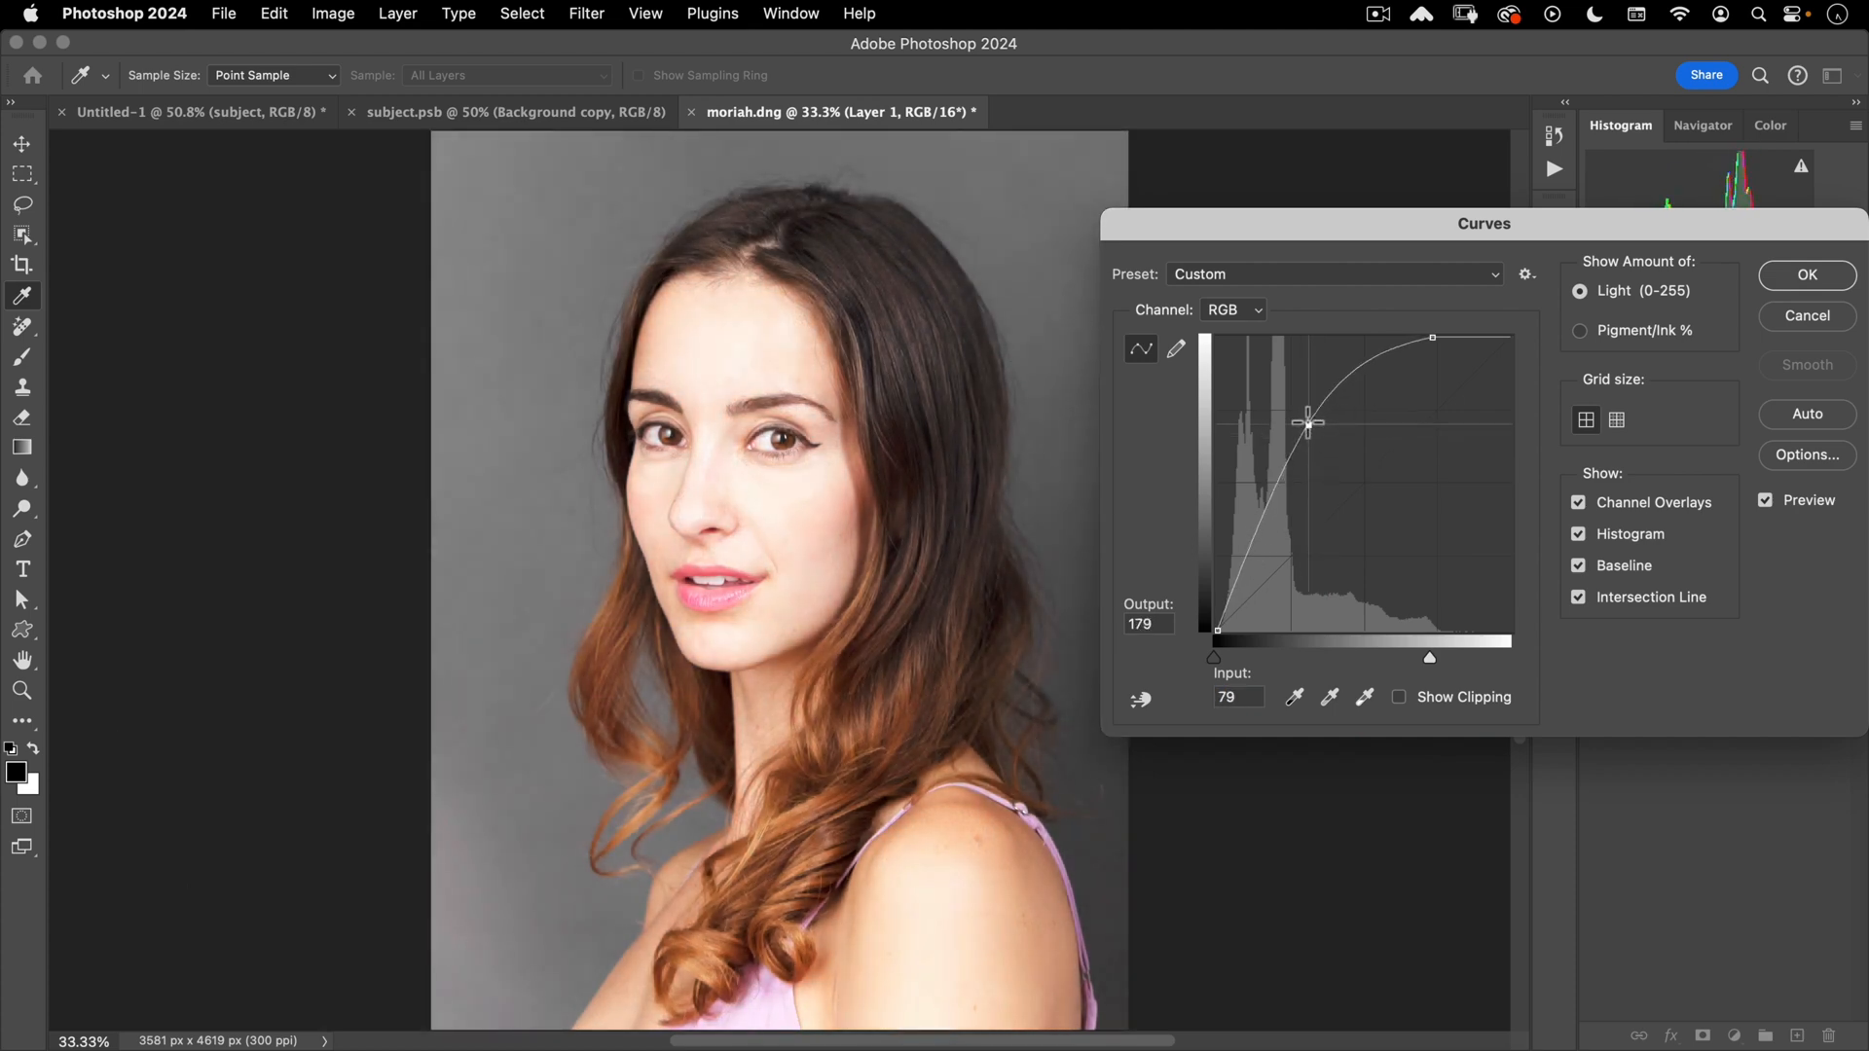
pyautogui.click(1793, 278)
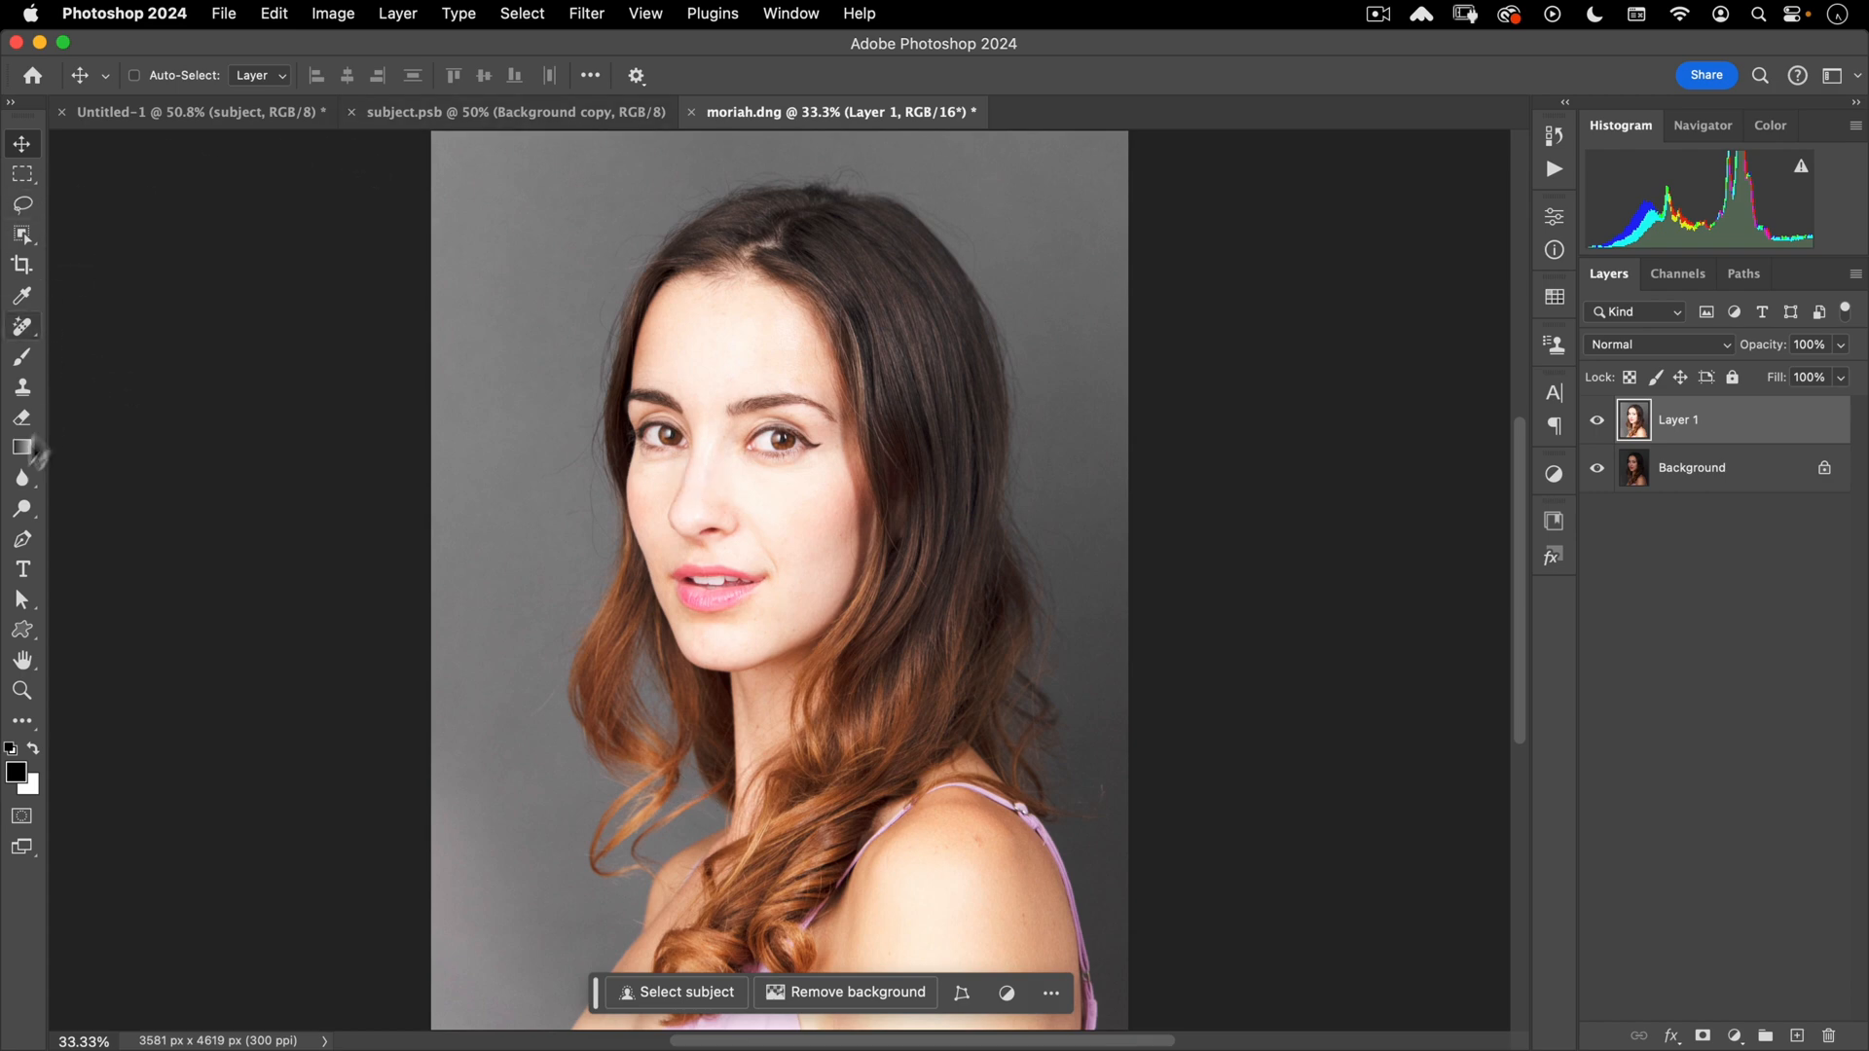
# - Select the woman with Quick Selection's Select Subject (Cloud) and accept it in Select and Mask
pyautogui.rightClick(33, 236)
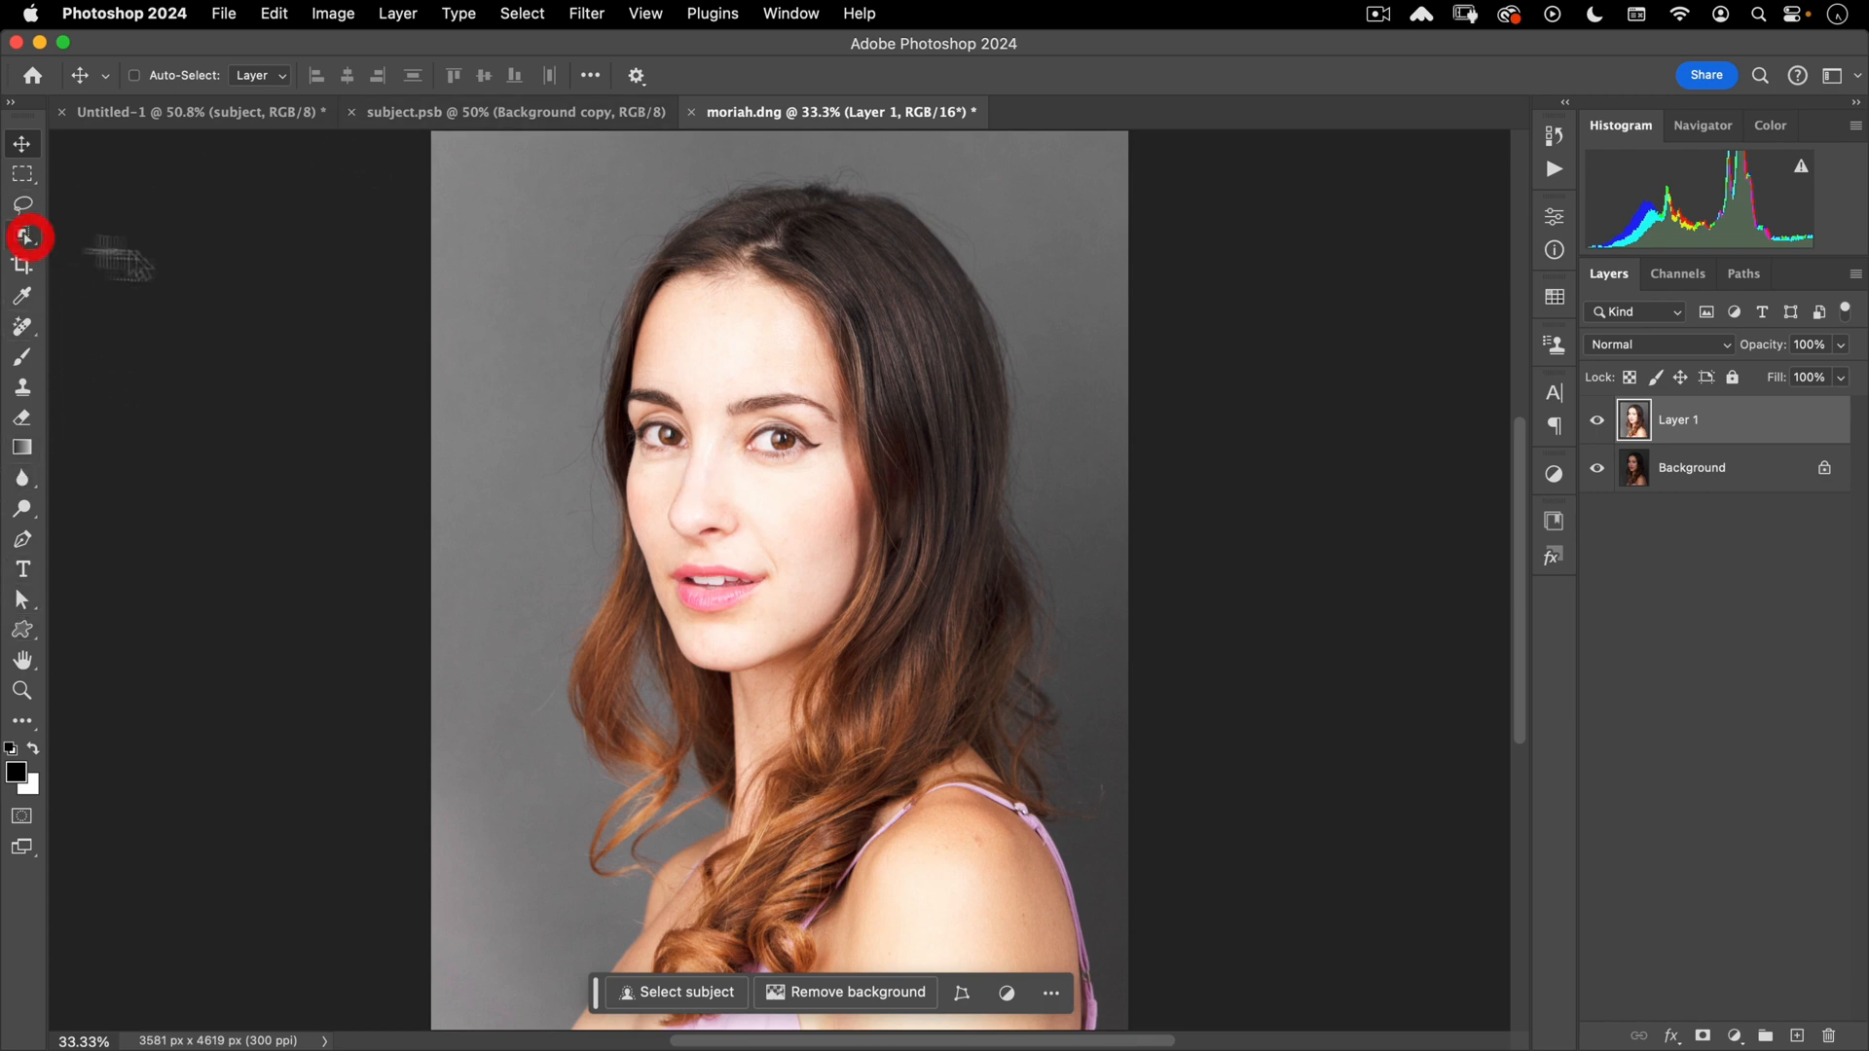
pyautogui.click(107, 259)
pyautogui.click(749, 75)
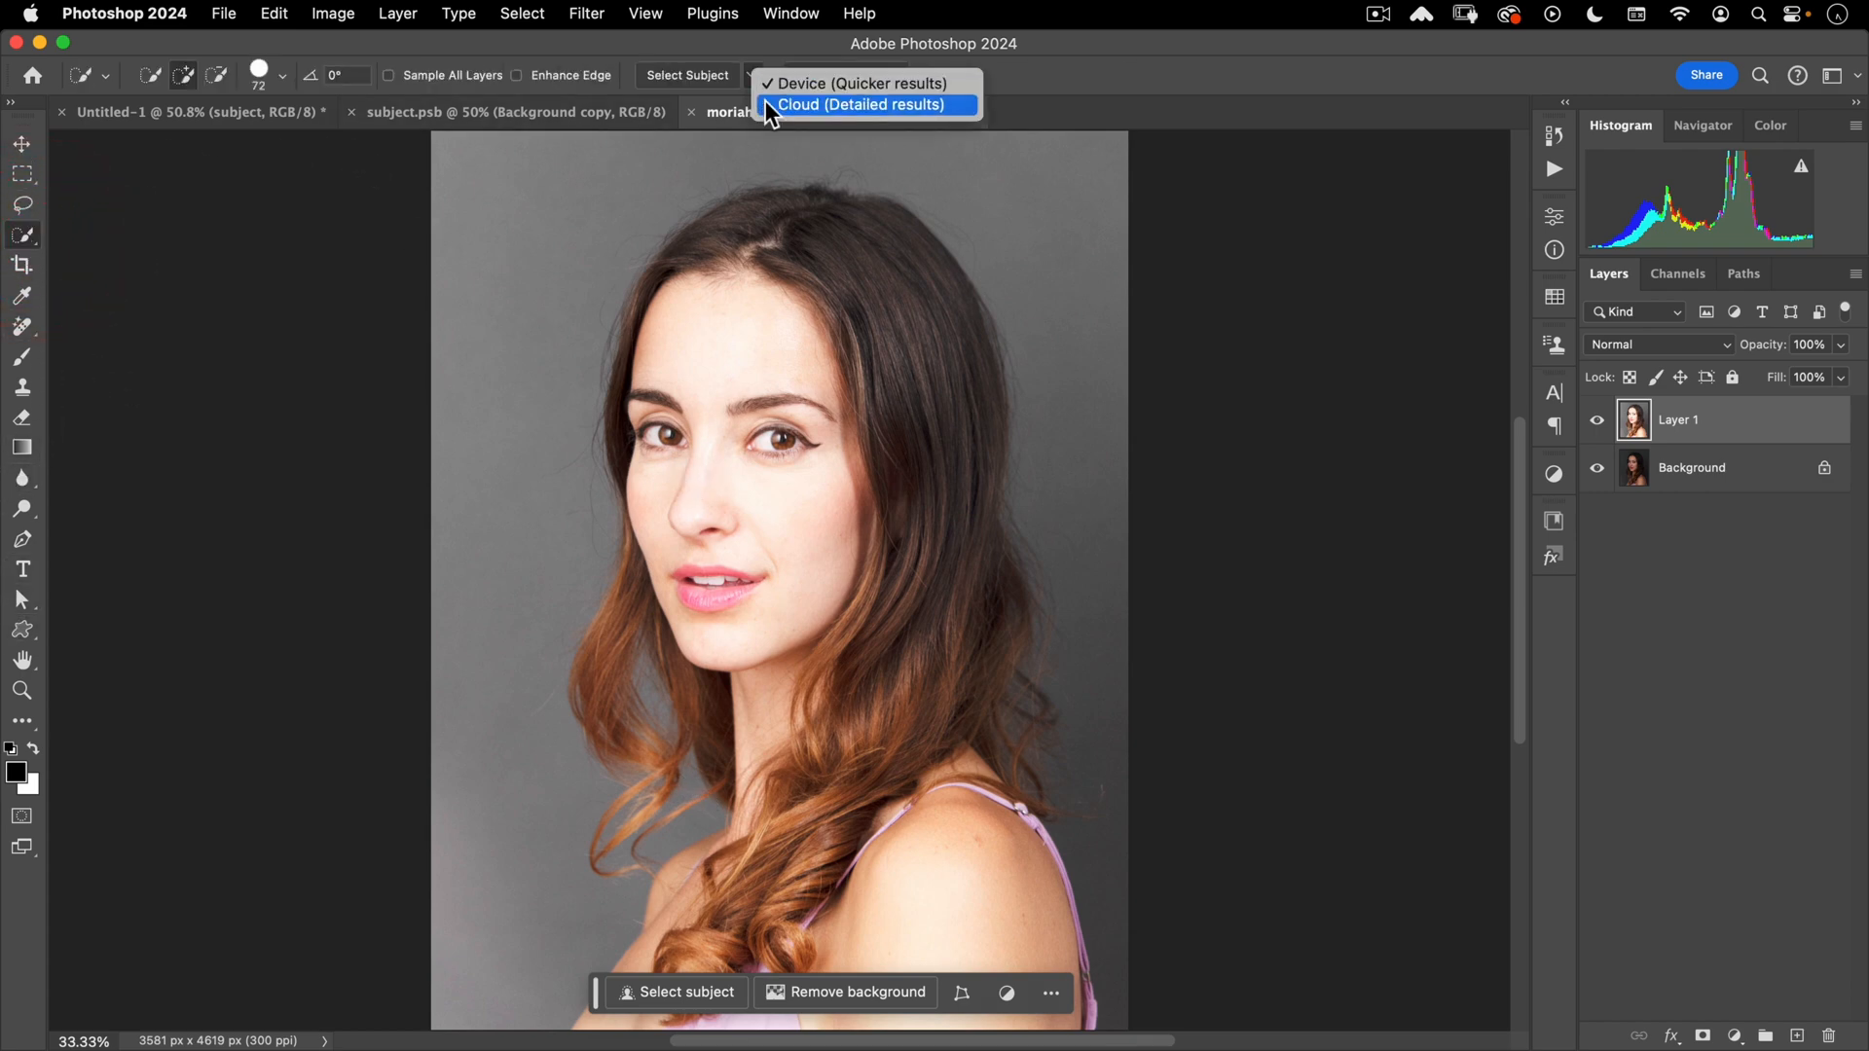
pyautogui.click(765, 103)
pyautogui.click(687, 75)
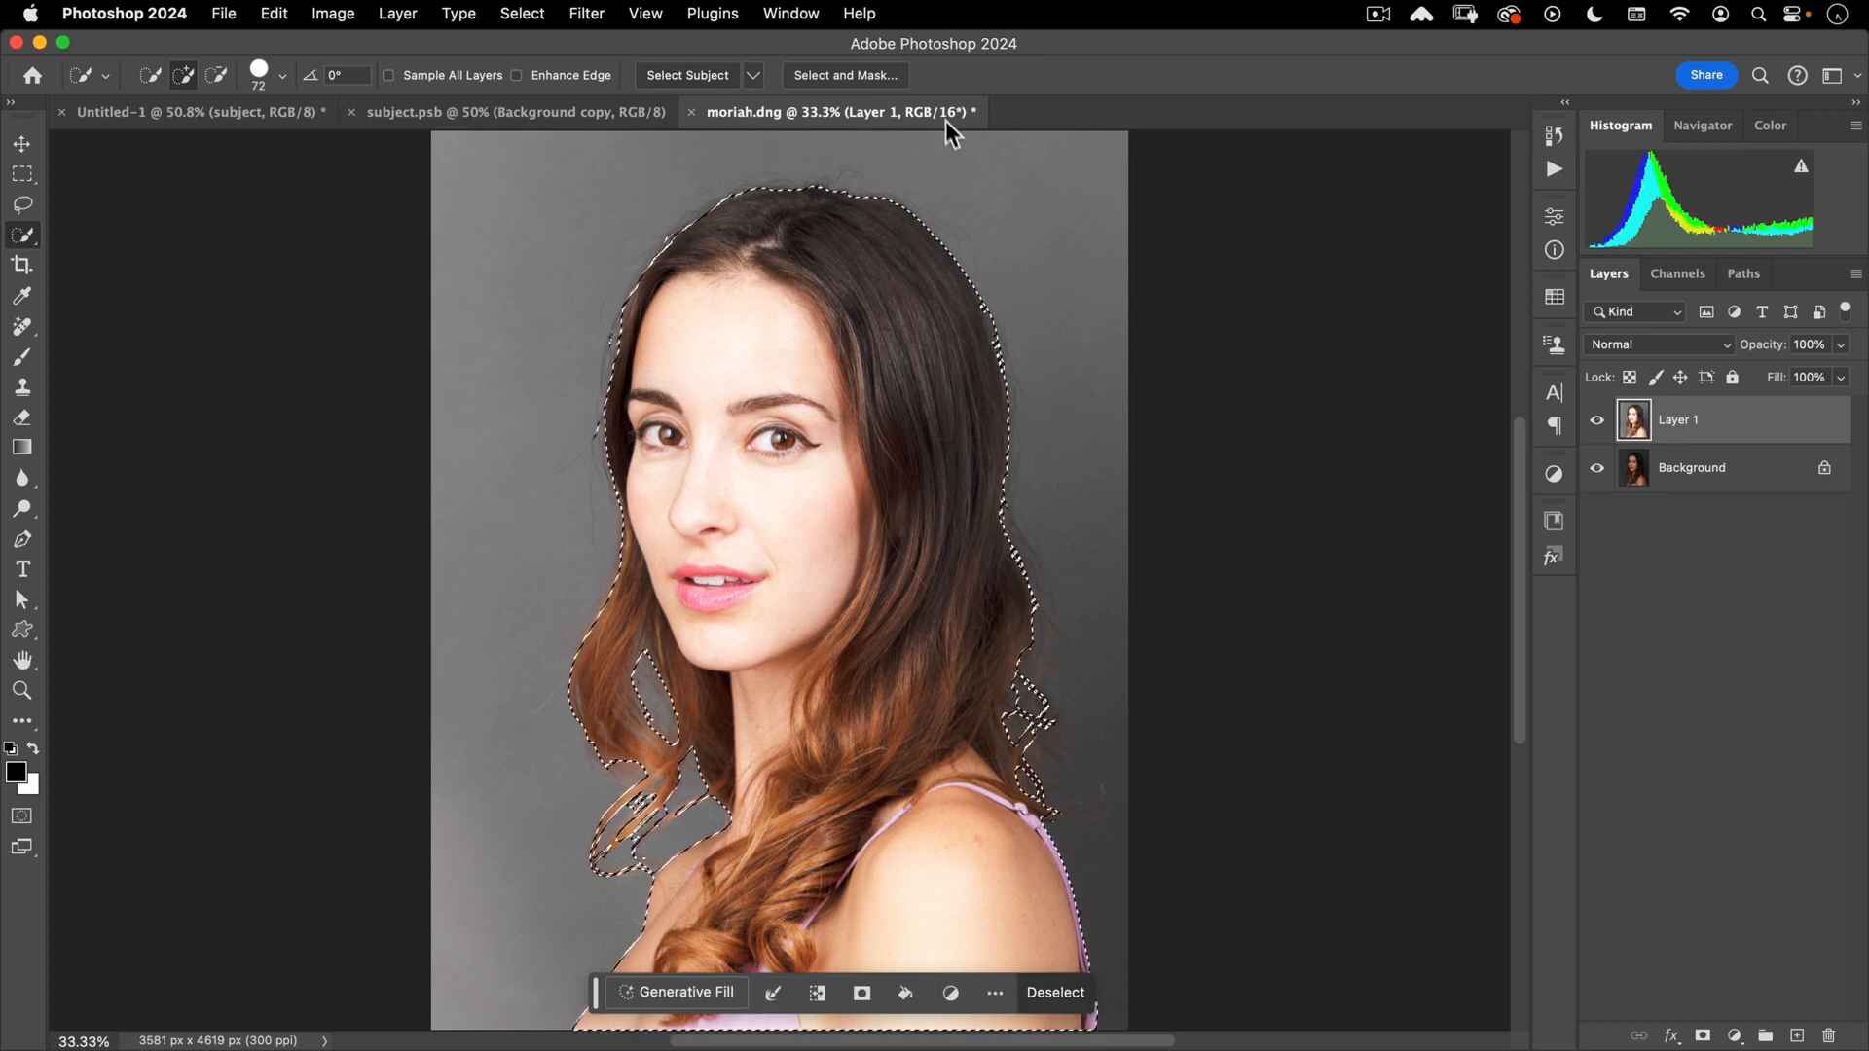
pyautogui.click(845, 75)
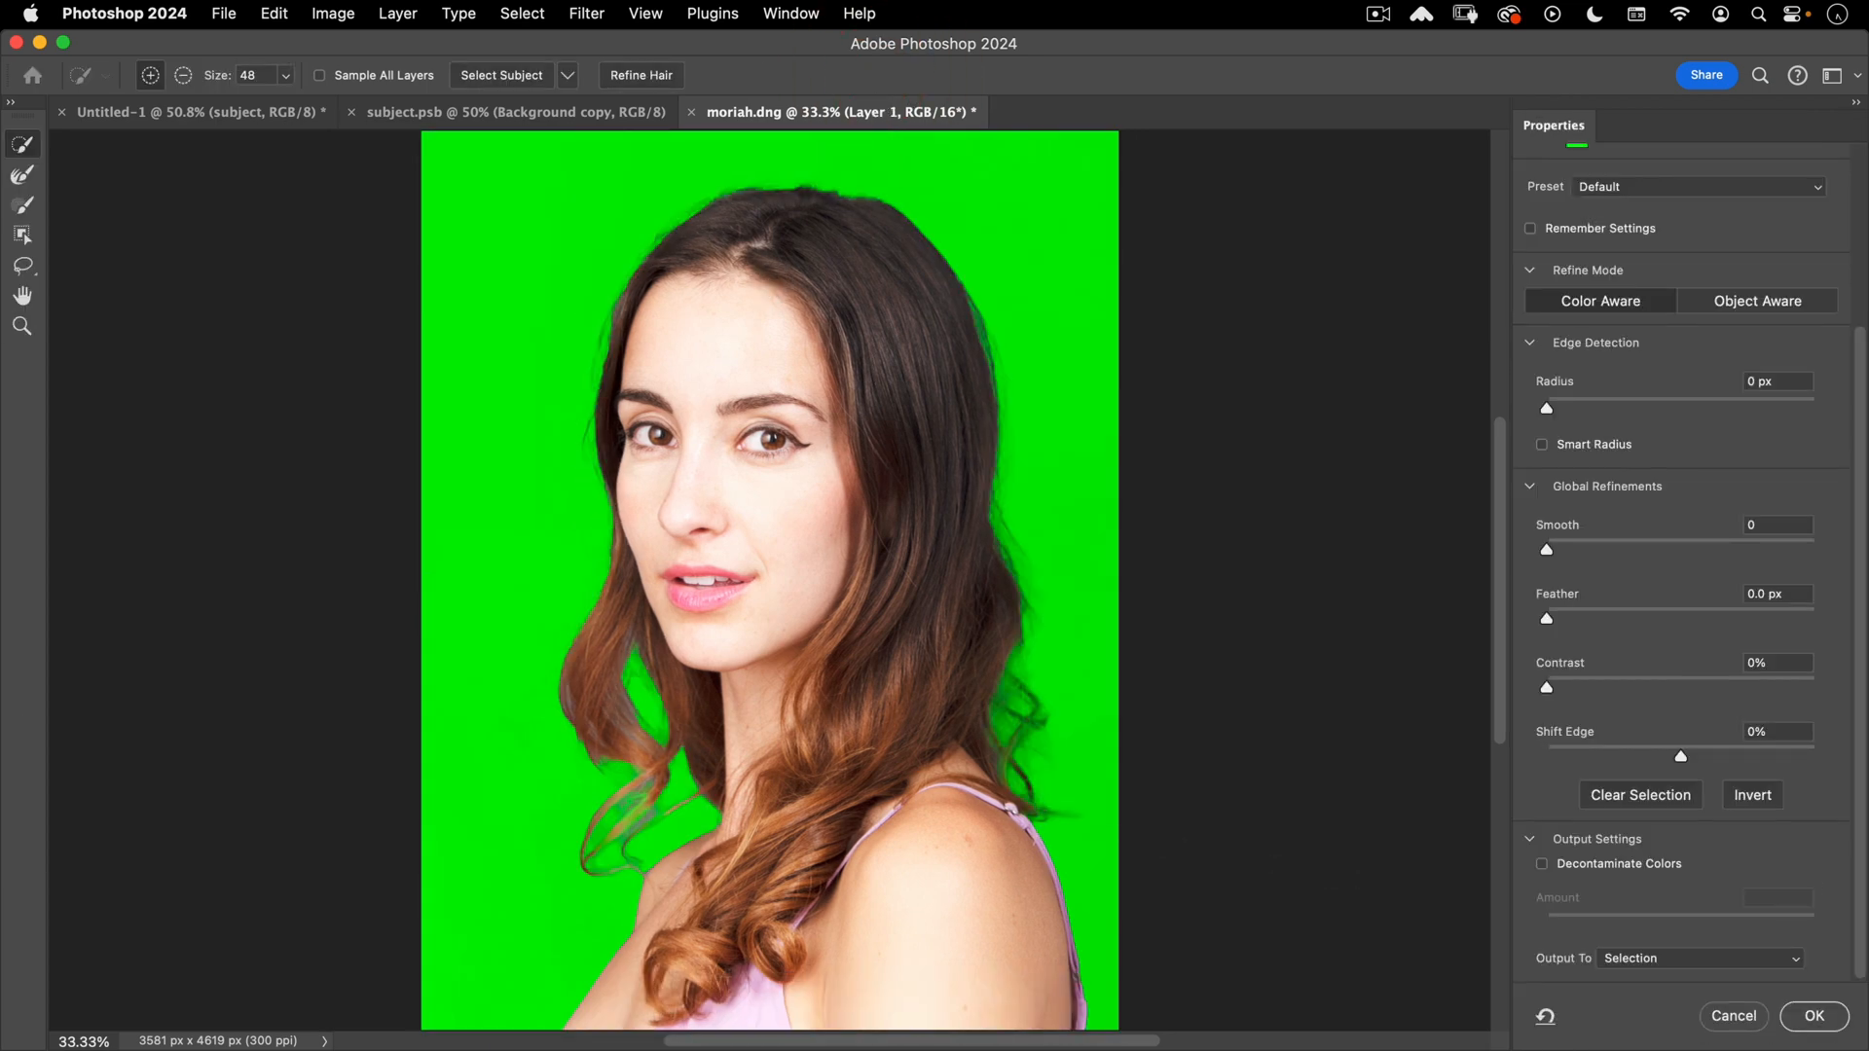
pyautogui.click(1812, 1017)
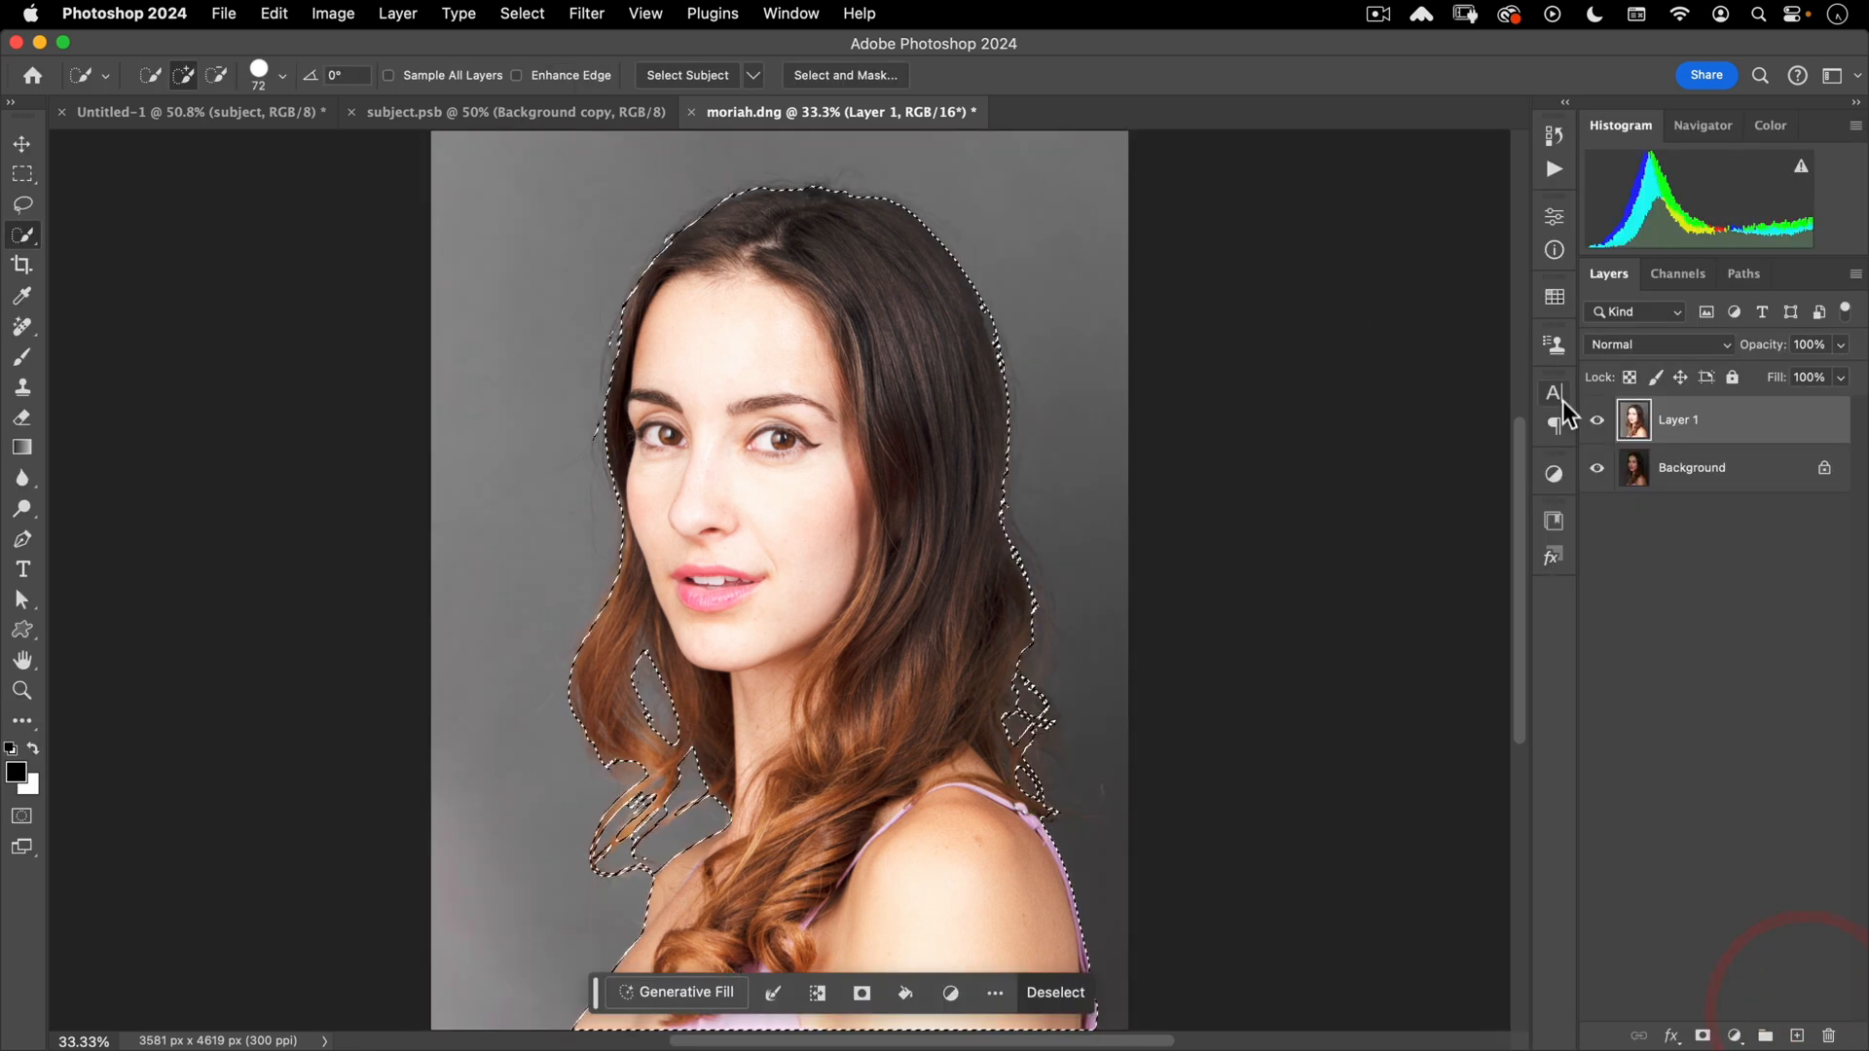
# - Delete the brightened copy, mask Layer 0's background, make it a smart object, and copy it into subject.psb
pyautogui.moveTo(1674, 438); pyautogui.dragTo(1827, 1034)
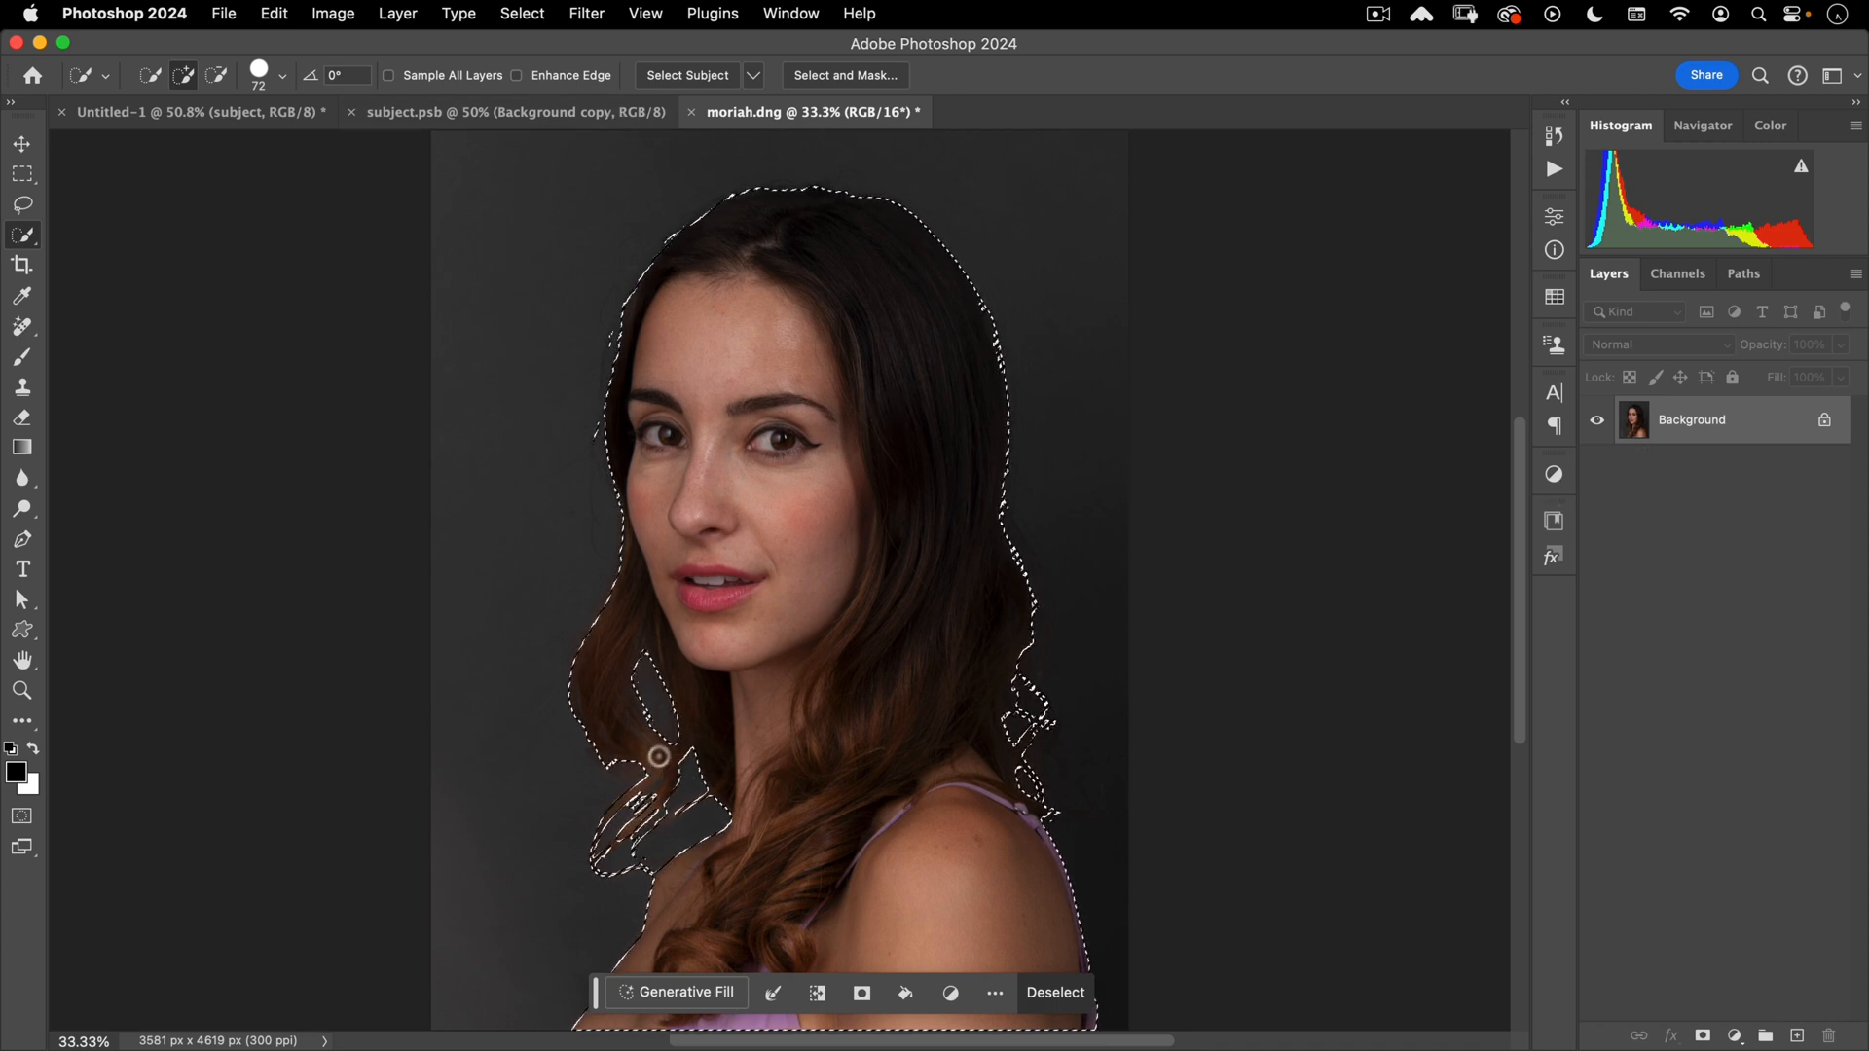
pyautogui.click(1703, 1035)
pyautogui.press('v')
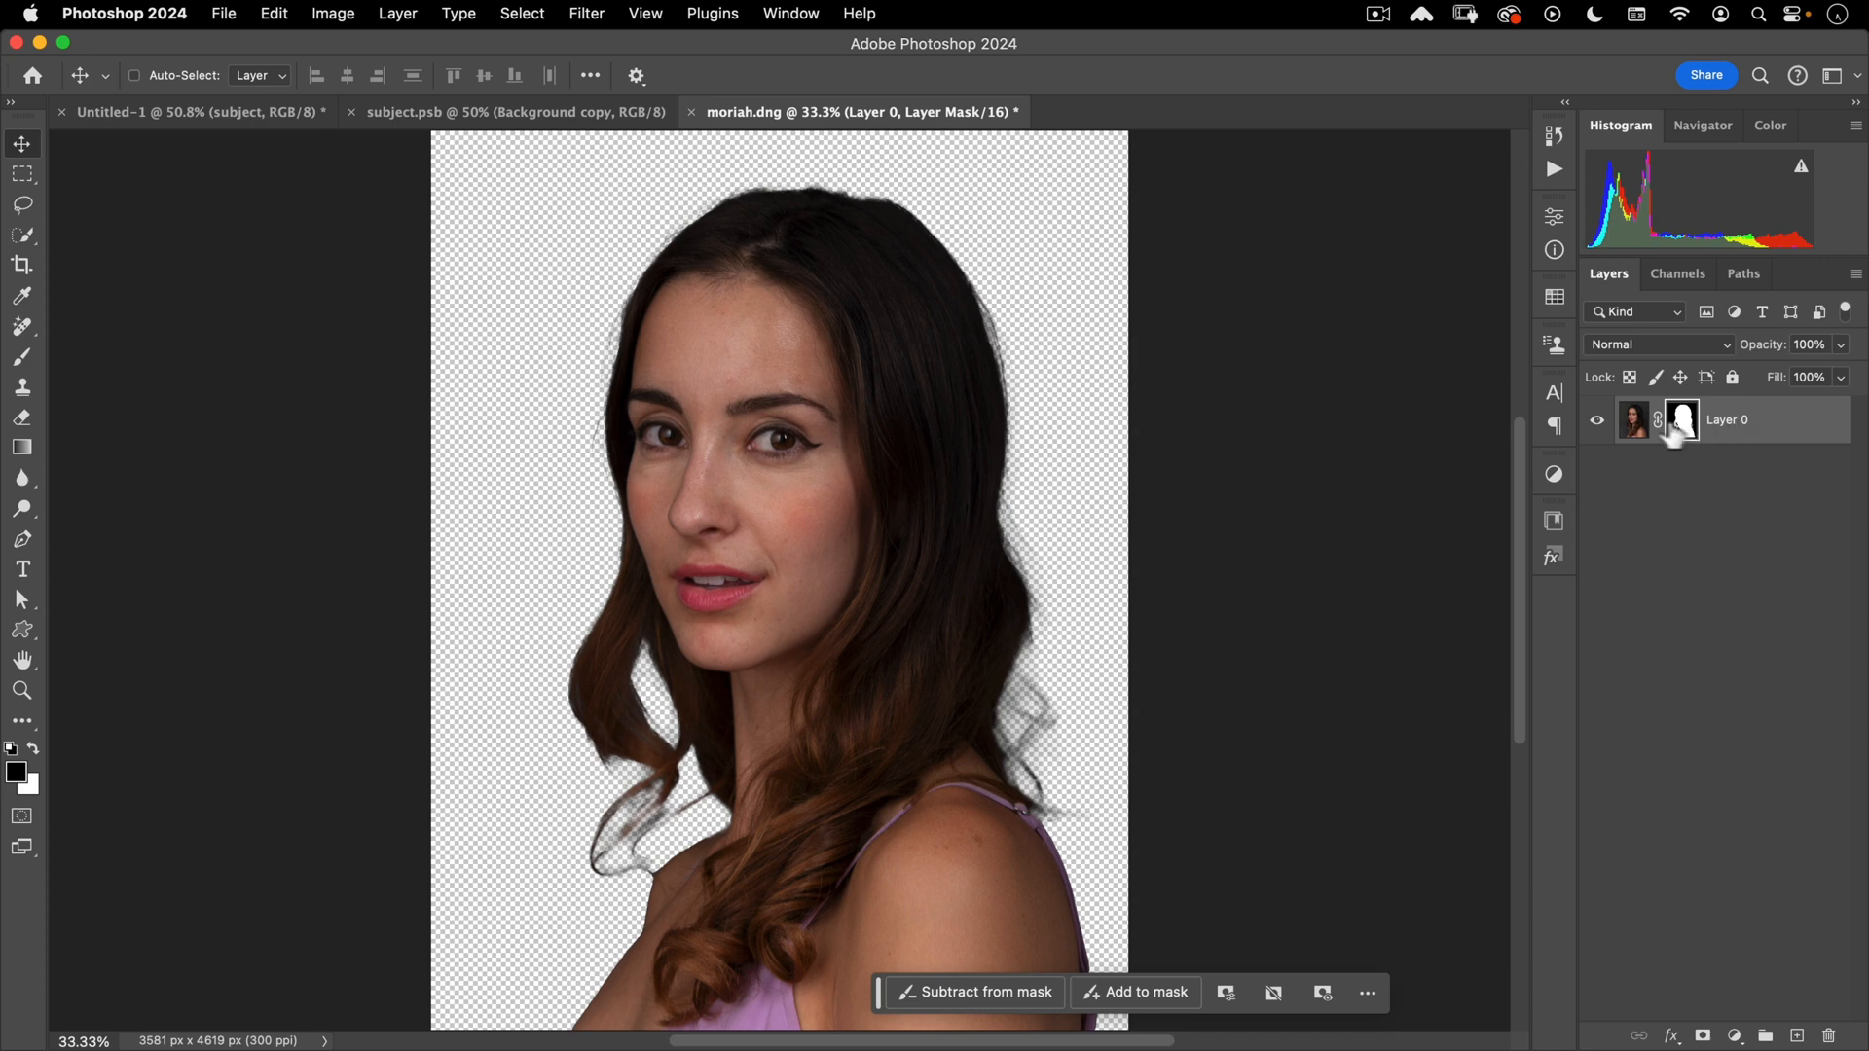
pyautogui.rightClick(1768, 425)
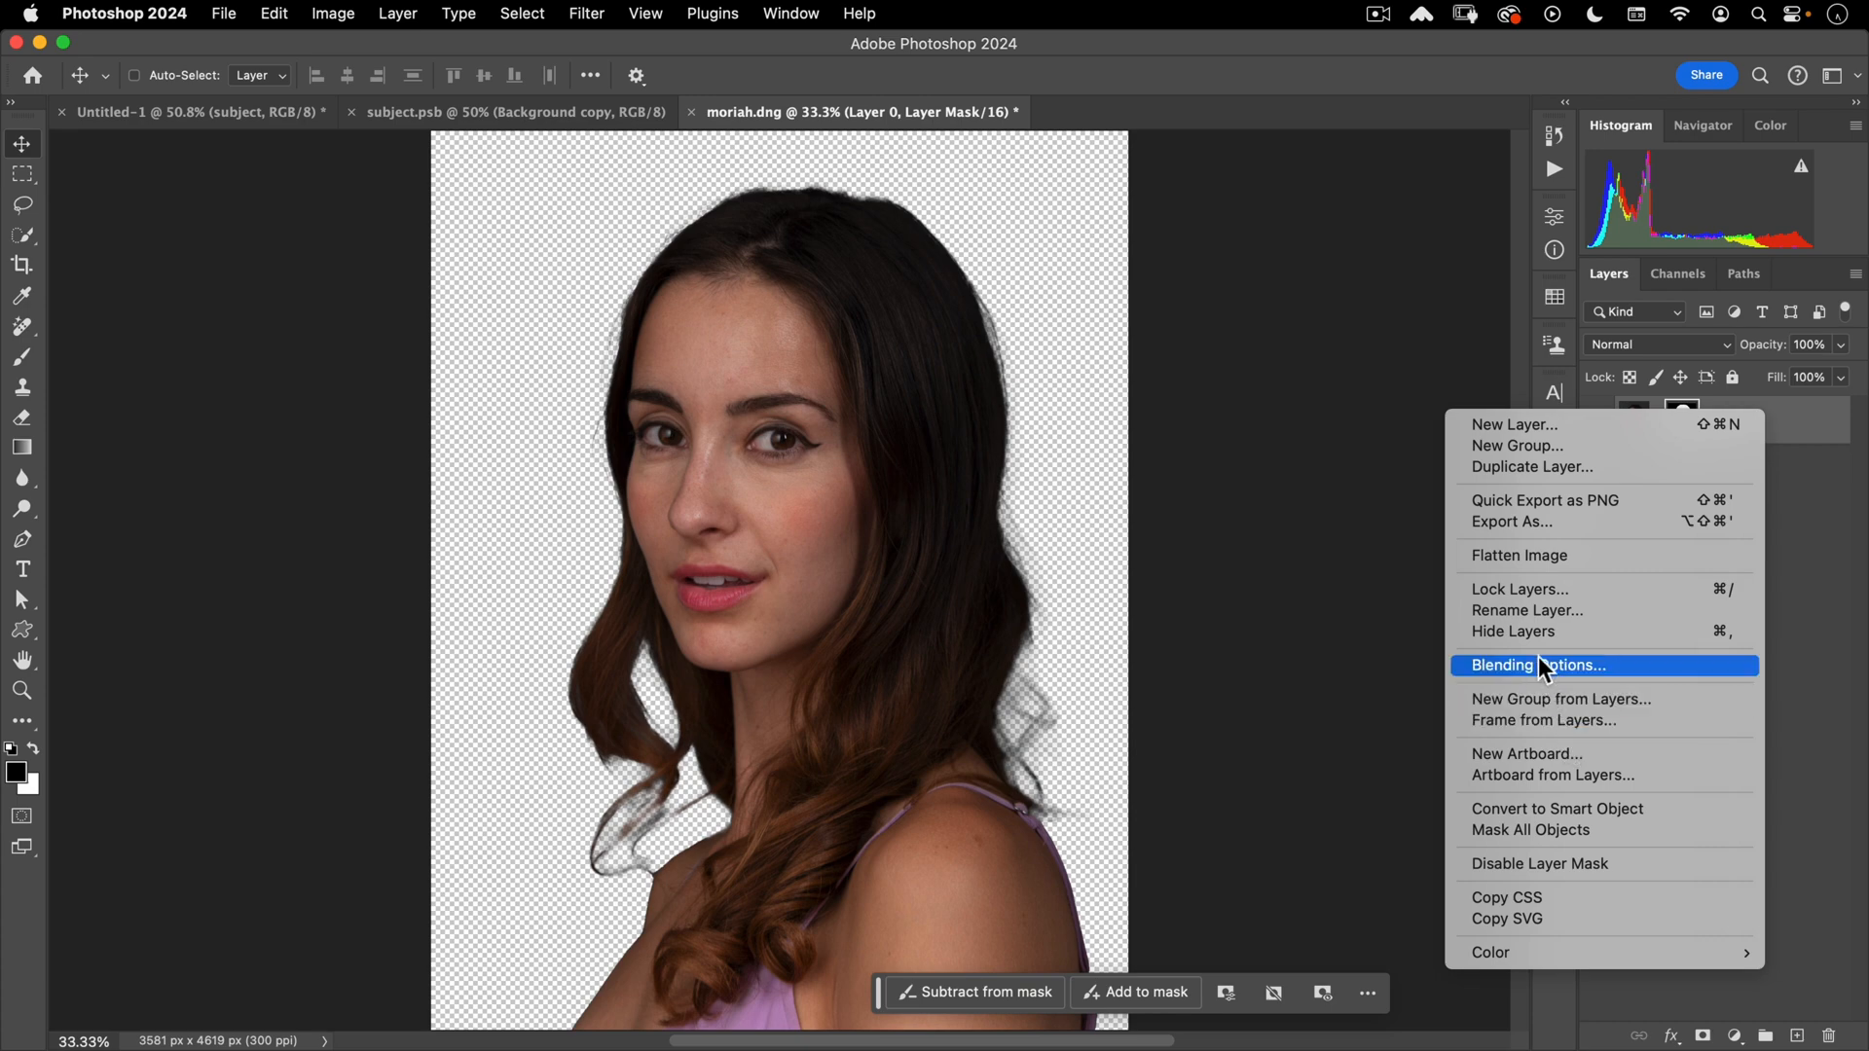
pyautogui.click(1510, 810)
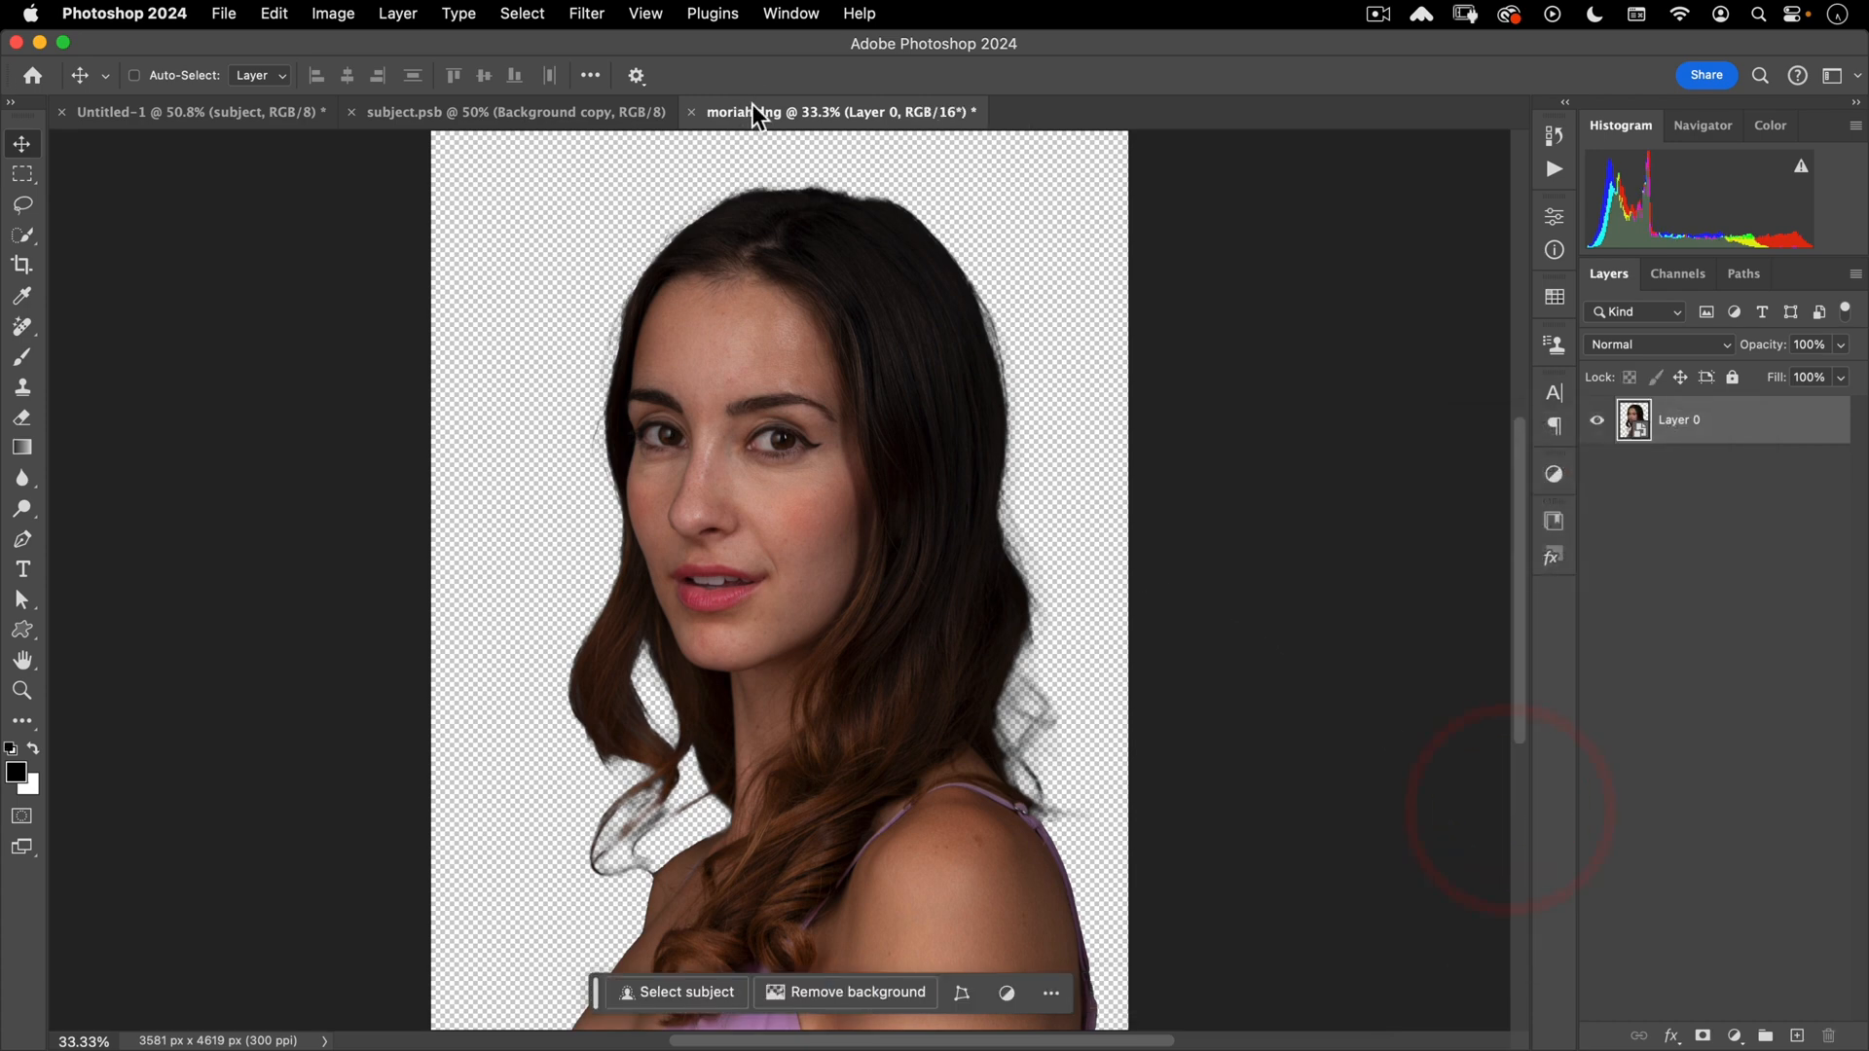
pyautogui.moveTo(752, 105); pyautogui.dragTo(928, 190)
pyautogui.moveTo(1077, 401); pyautogui.dragTo(730, 383)
# - Scale the woman's portrait with Free Transform, move it over the man, and hide his Background copy layer
pyautogui.click(932, 445)
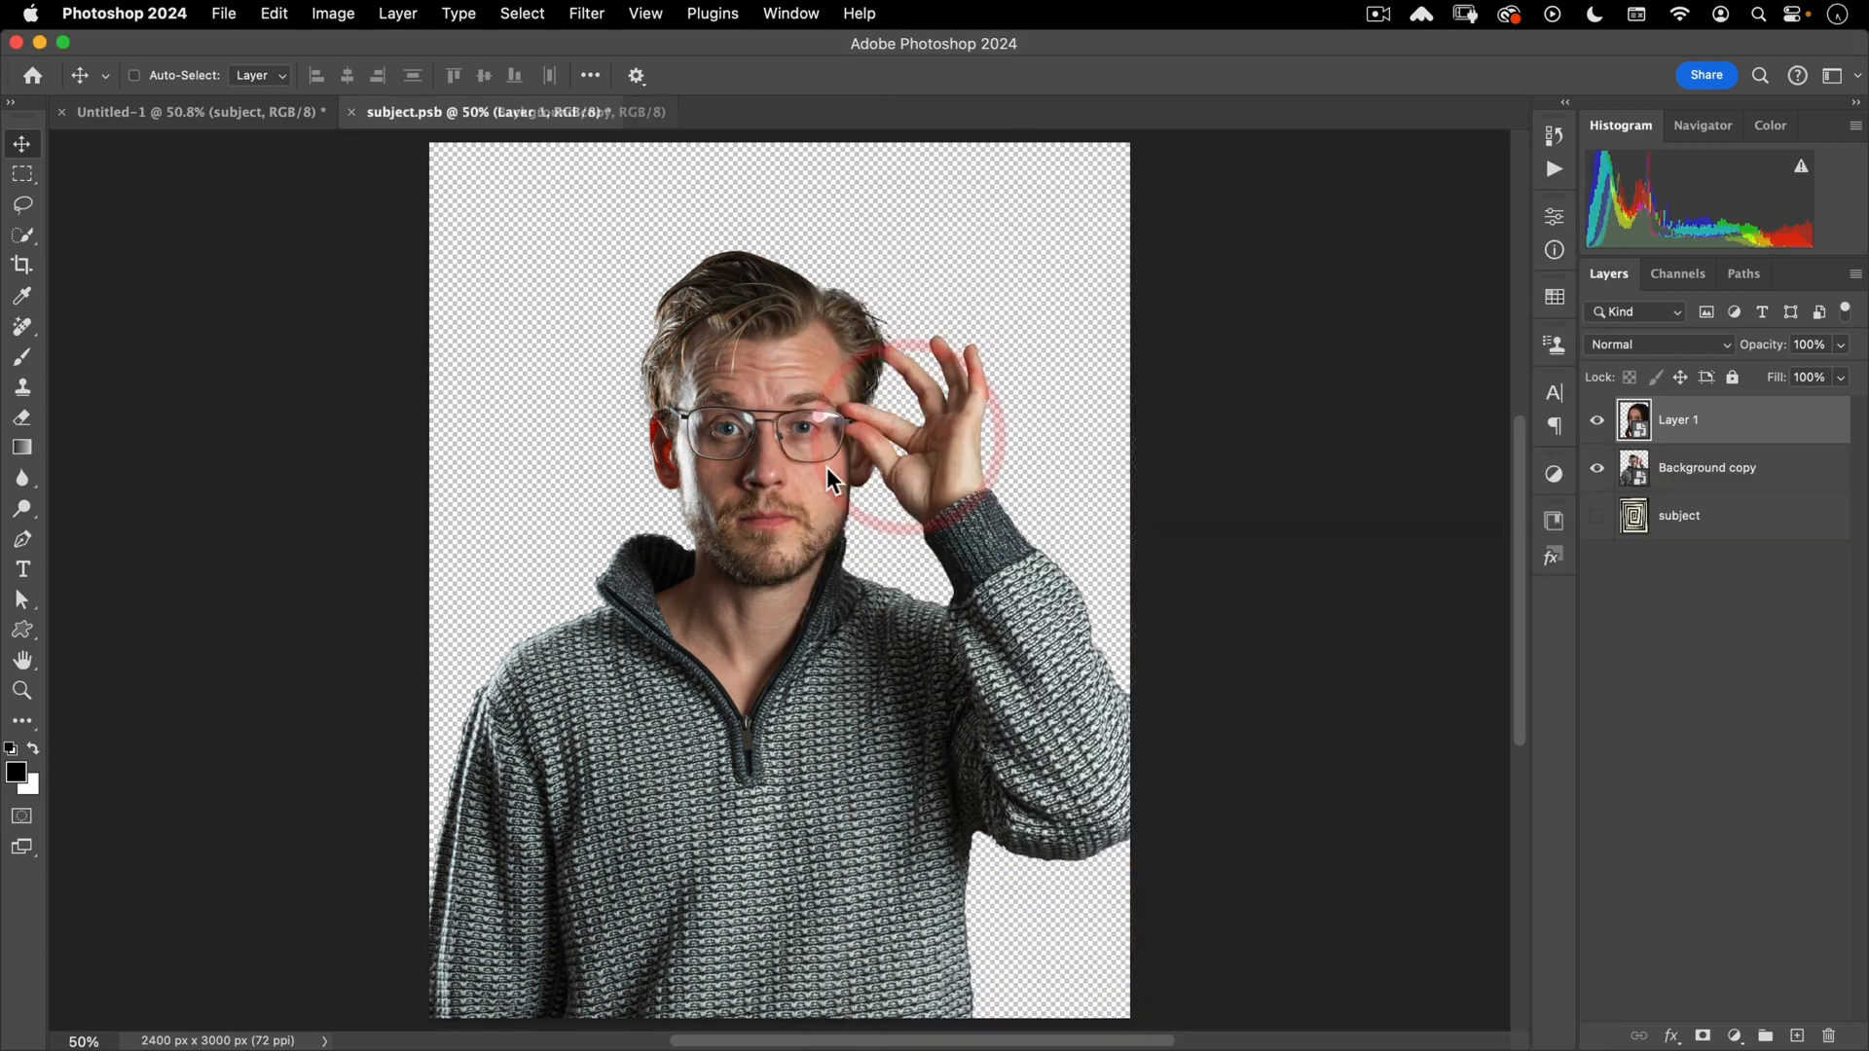
pyautogui.press('super+t')
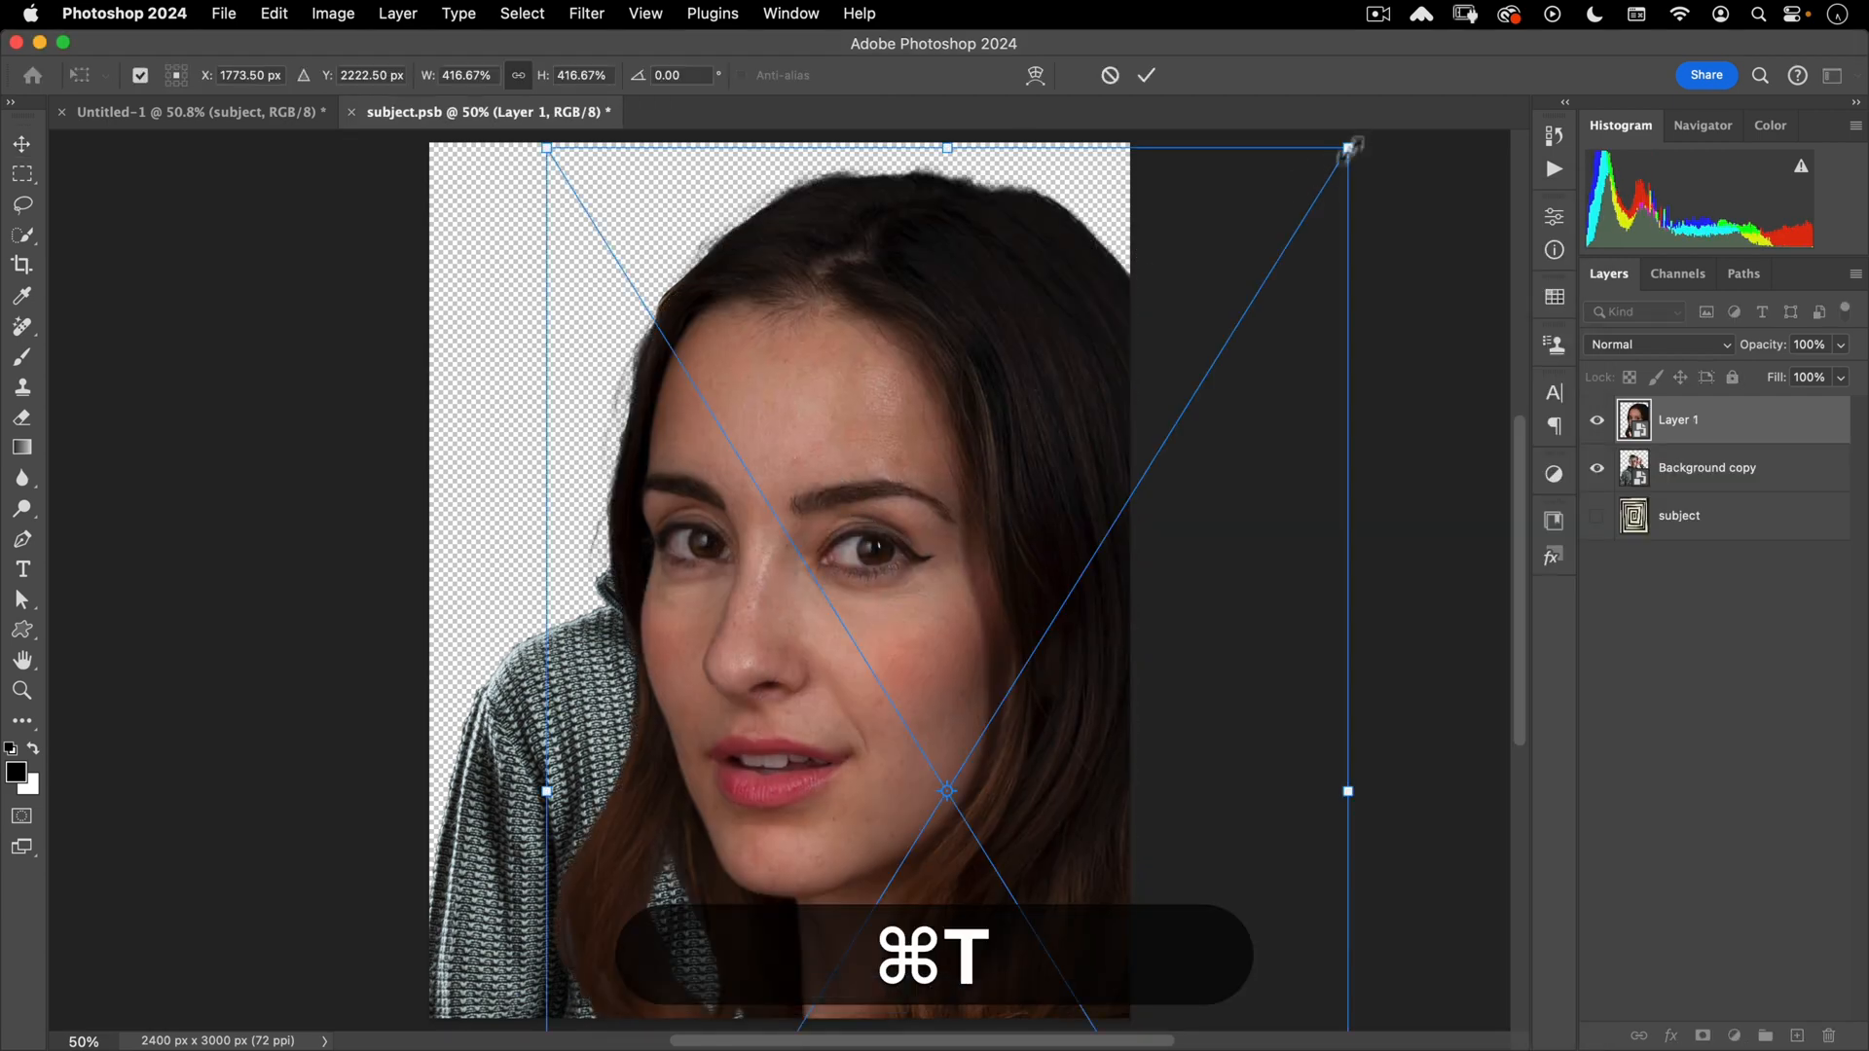
pyautogui.moveTo(1347, 148); pyautogui.dragTo(1045, 632)
pyautogui.moveTo(880, 770); pyautogui.dragTo(877, 374)
pyautogui.moveTo(1048, 240); pyautogui.dragTo(1021, 285)
pyautogui.doubleClick(769, 454)
pyautogui.click(1596, 515)
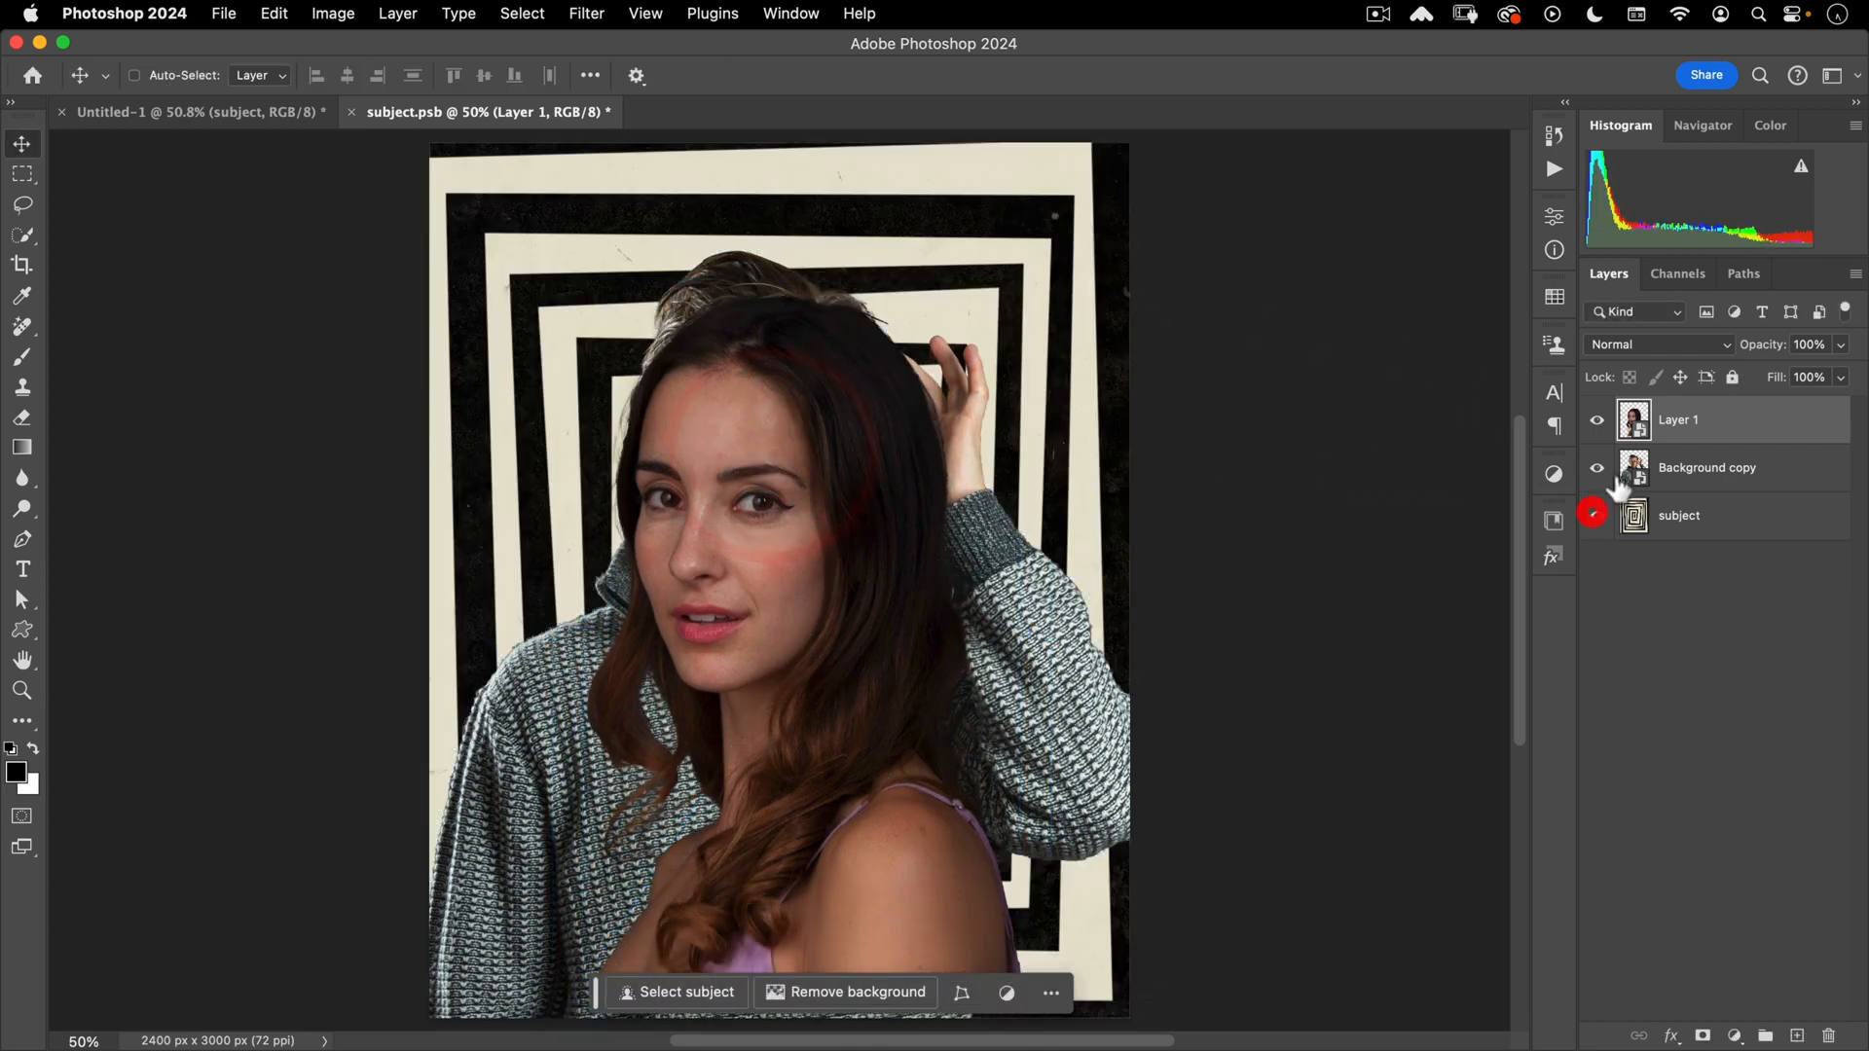
pyautogui.click(1596, 468)
# - Reposition the portrait, rescale it to about 205%, and hide the spiral subject layer
pyautogui.moveTo(768, 752); pyautogui.dragTo(766, 708)
pyautogui.press('super+t')
pyautogui.moveTo(778, 230); pyautogui.dragTo(774, 285)
pyautogui.doubleClick(758, 476)
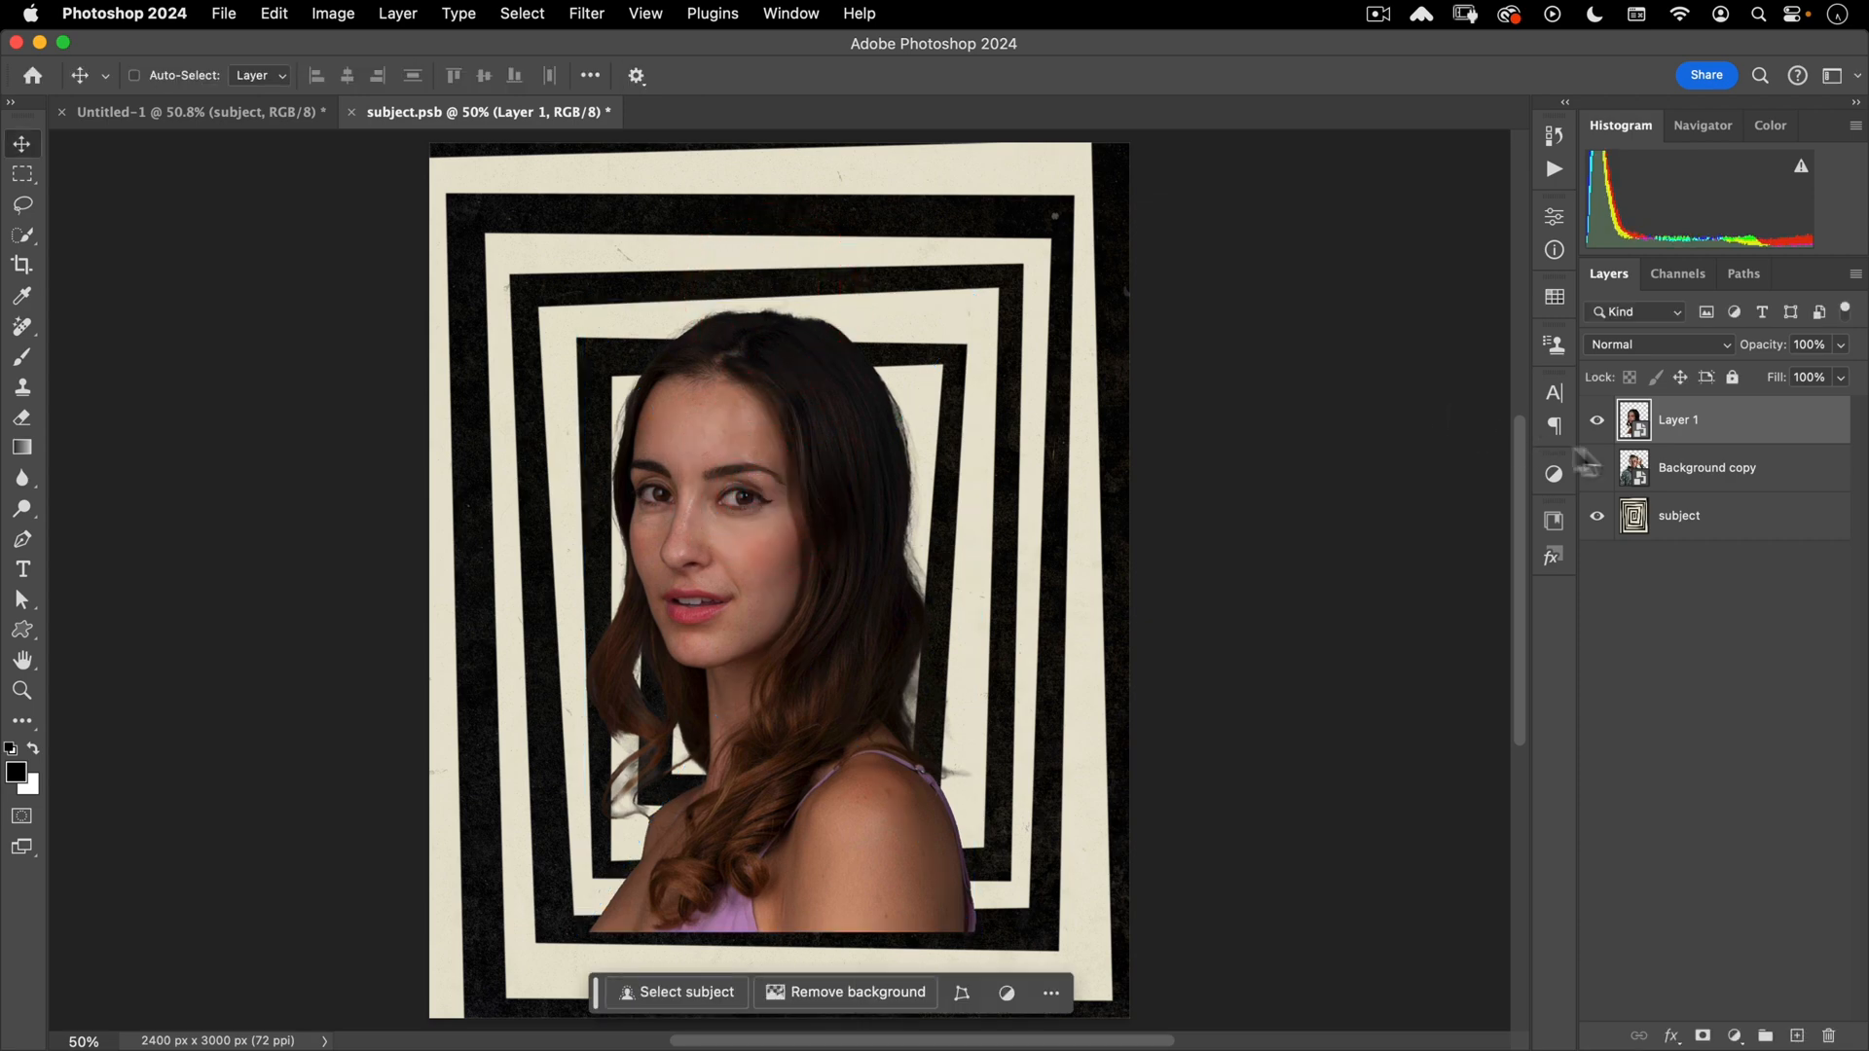
pyautogui.click(1597, 517)
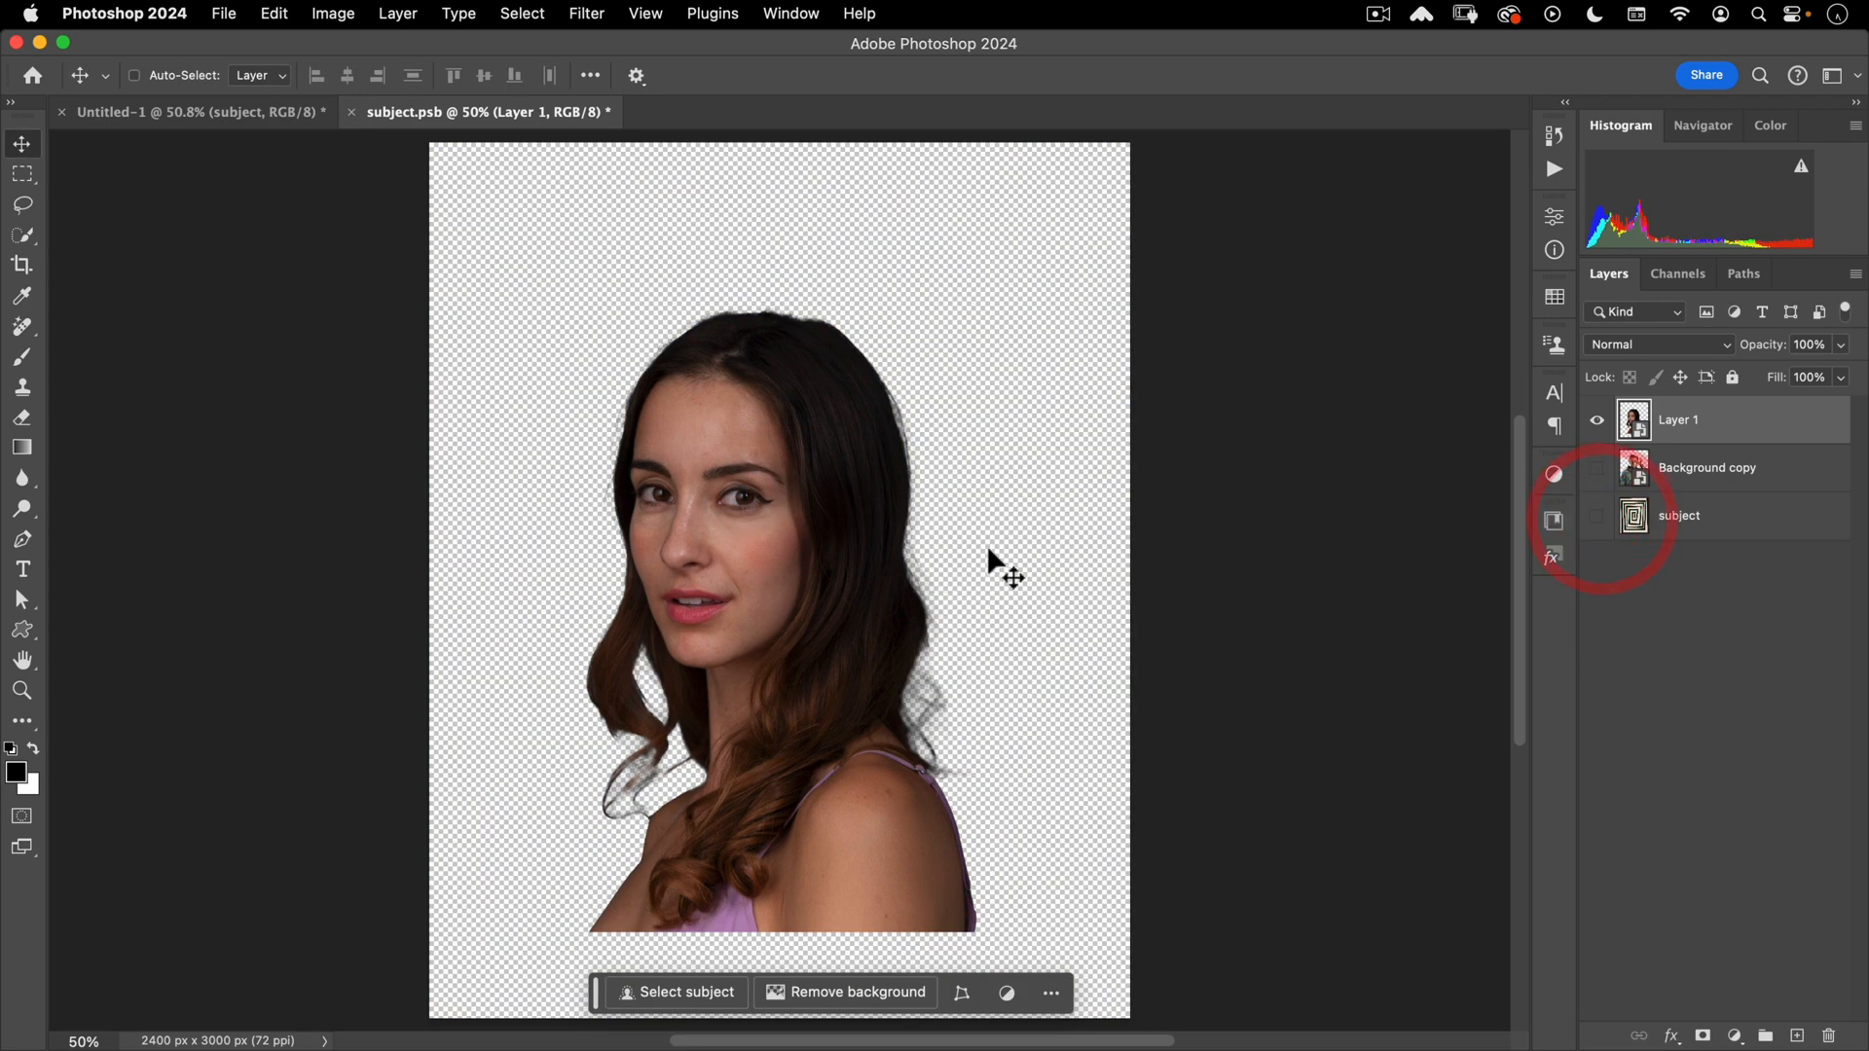
# - Brighten the portrait with a Curves smart filter (white point about 211), then close subject.psb, saving it
pyautogui.press('super+m')
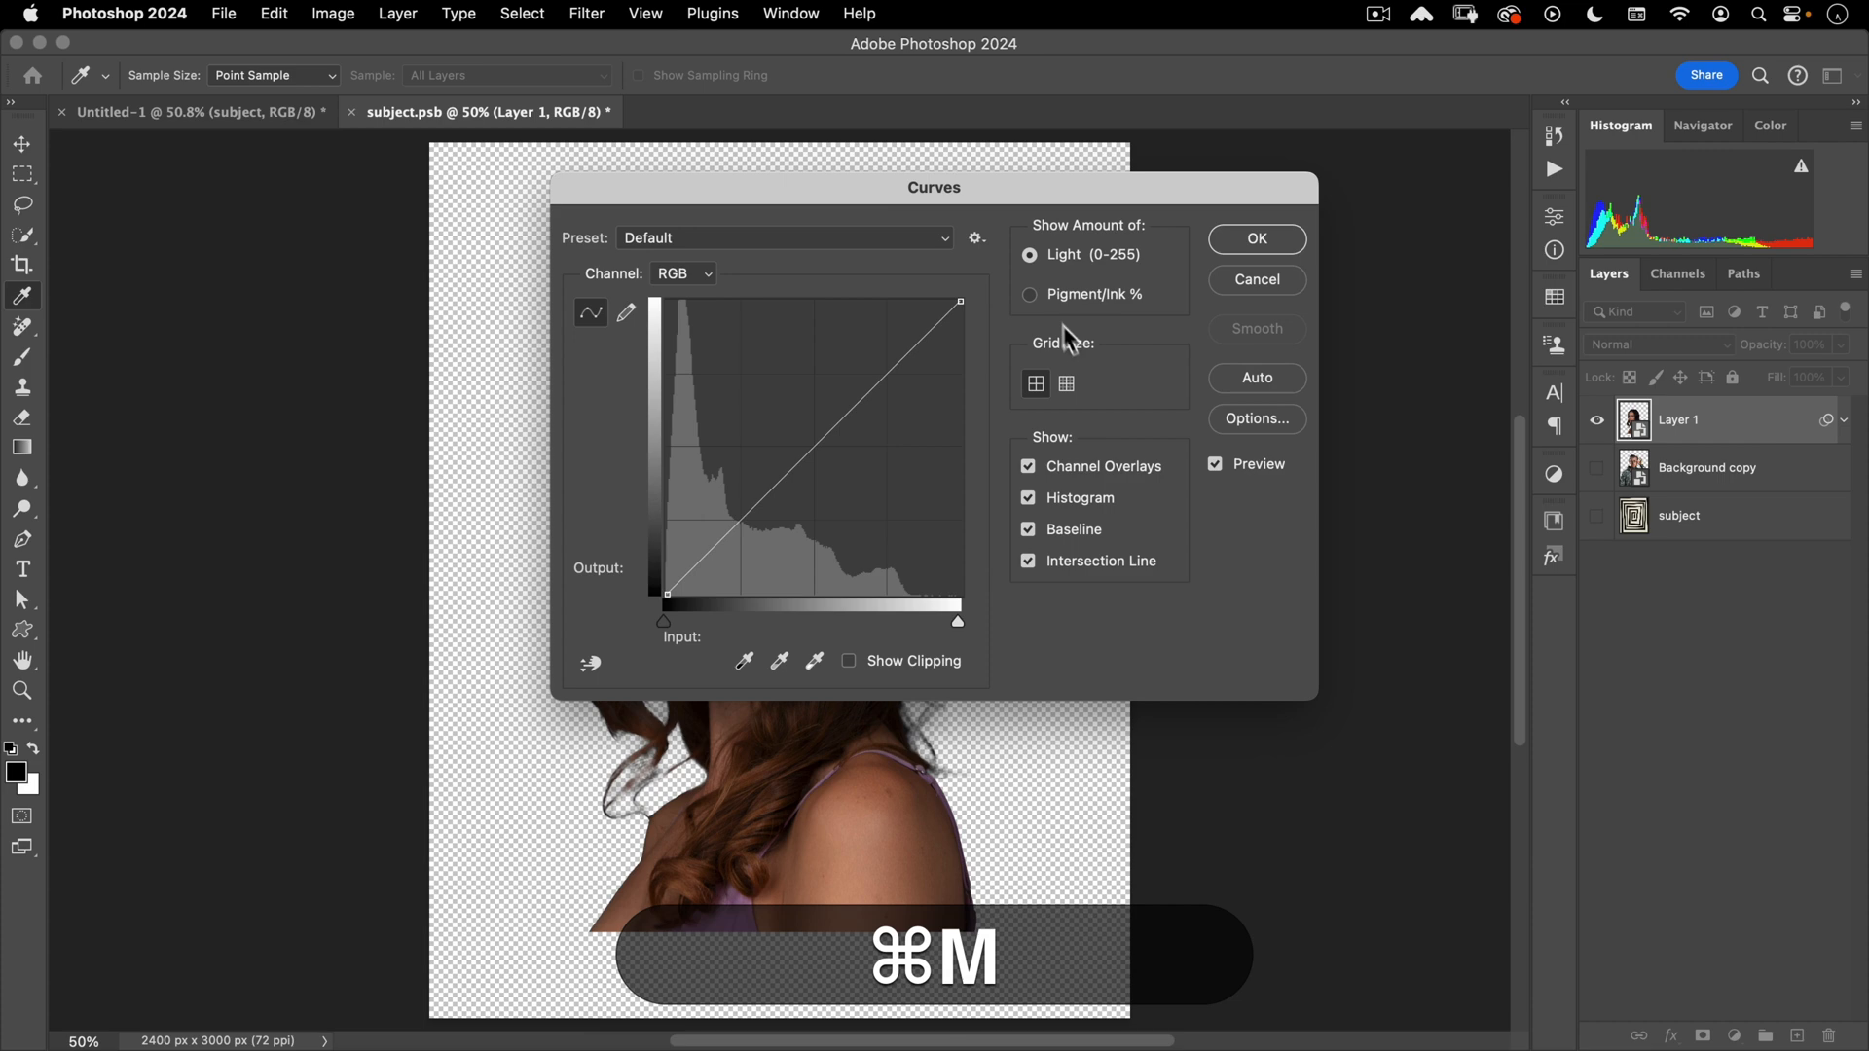
pyautogui.moveTo(888, 200); pyautogui.dragTo(1311, 244)
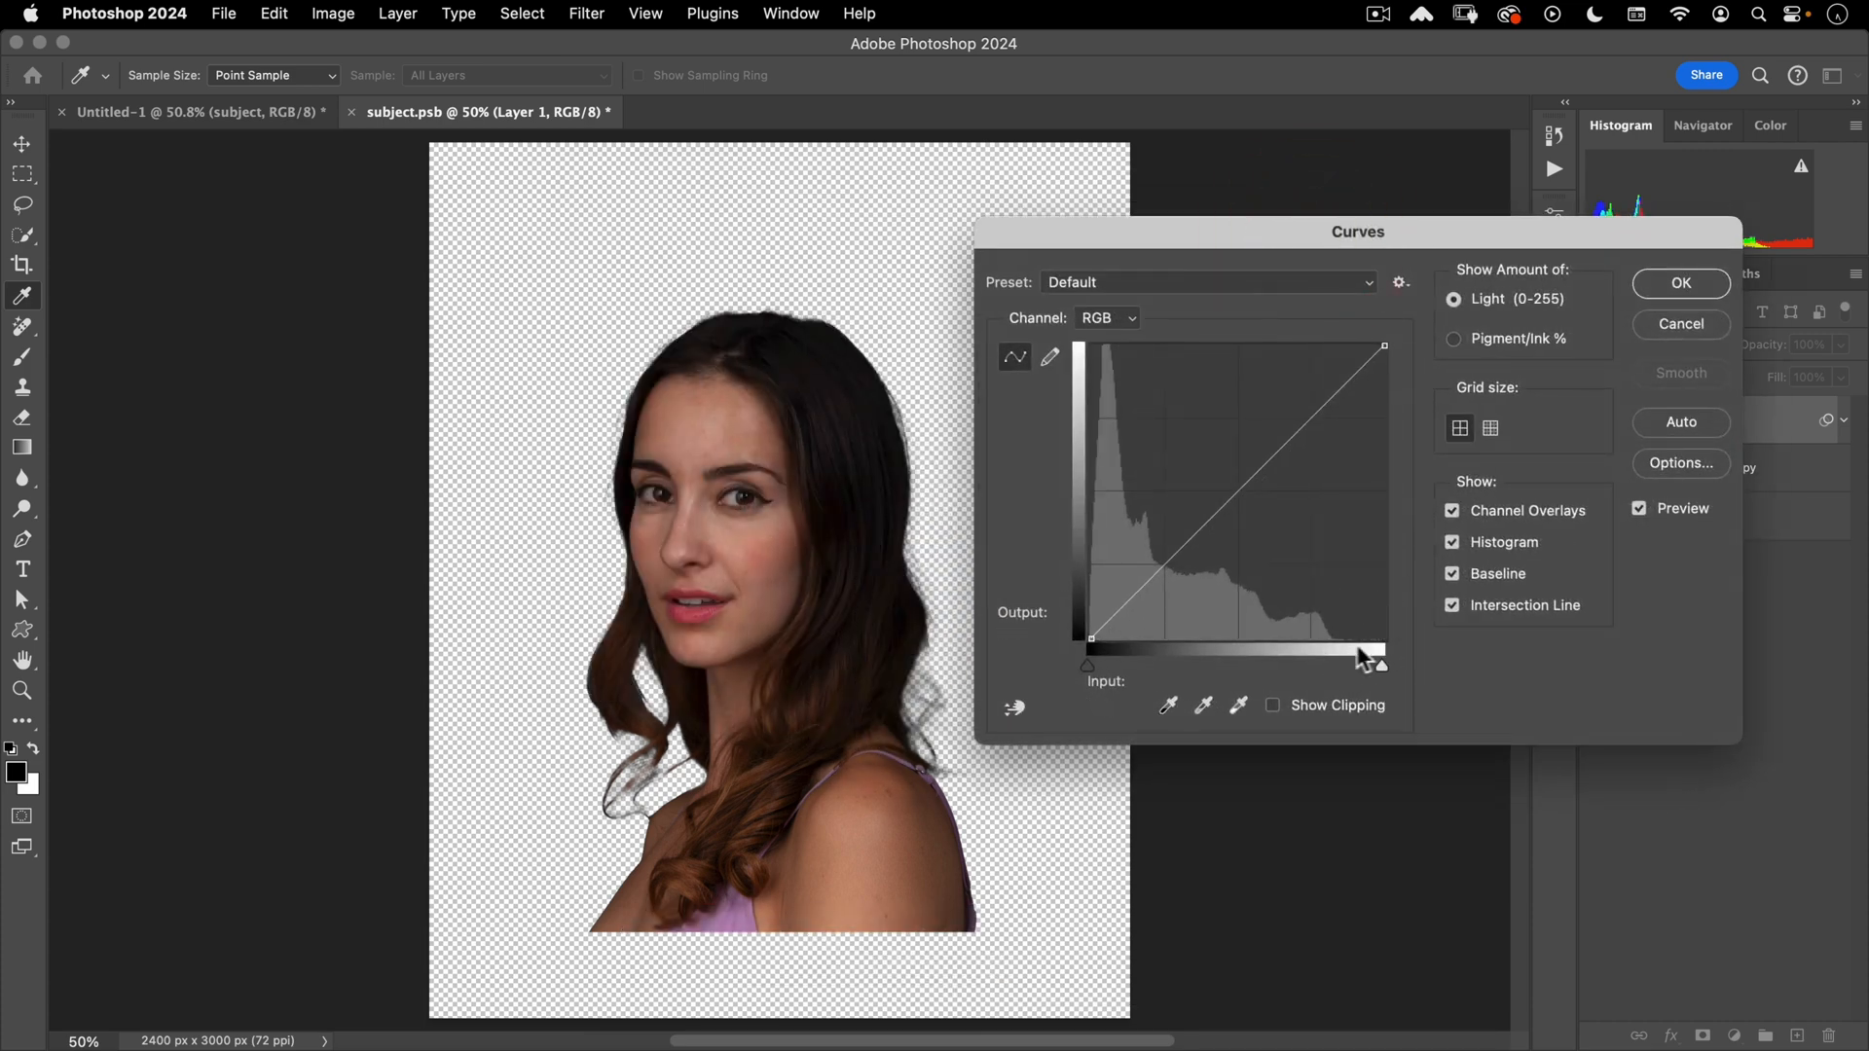
pyautogui.press('alt')
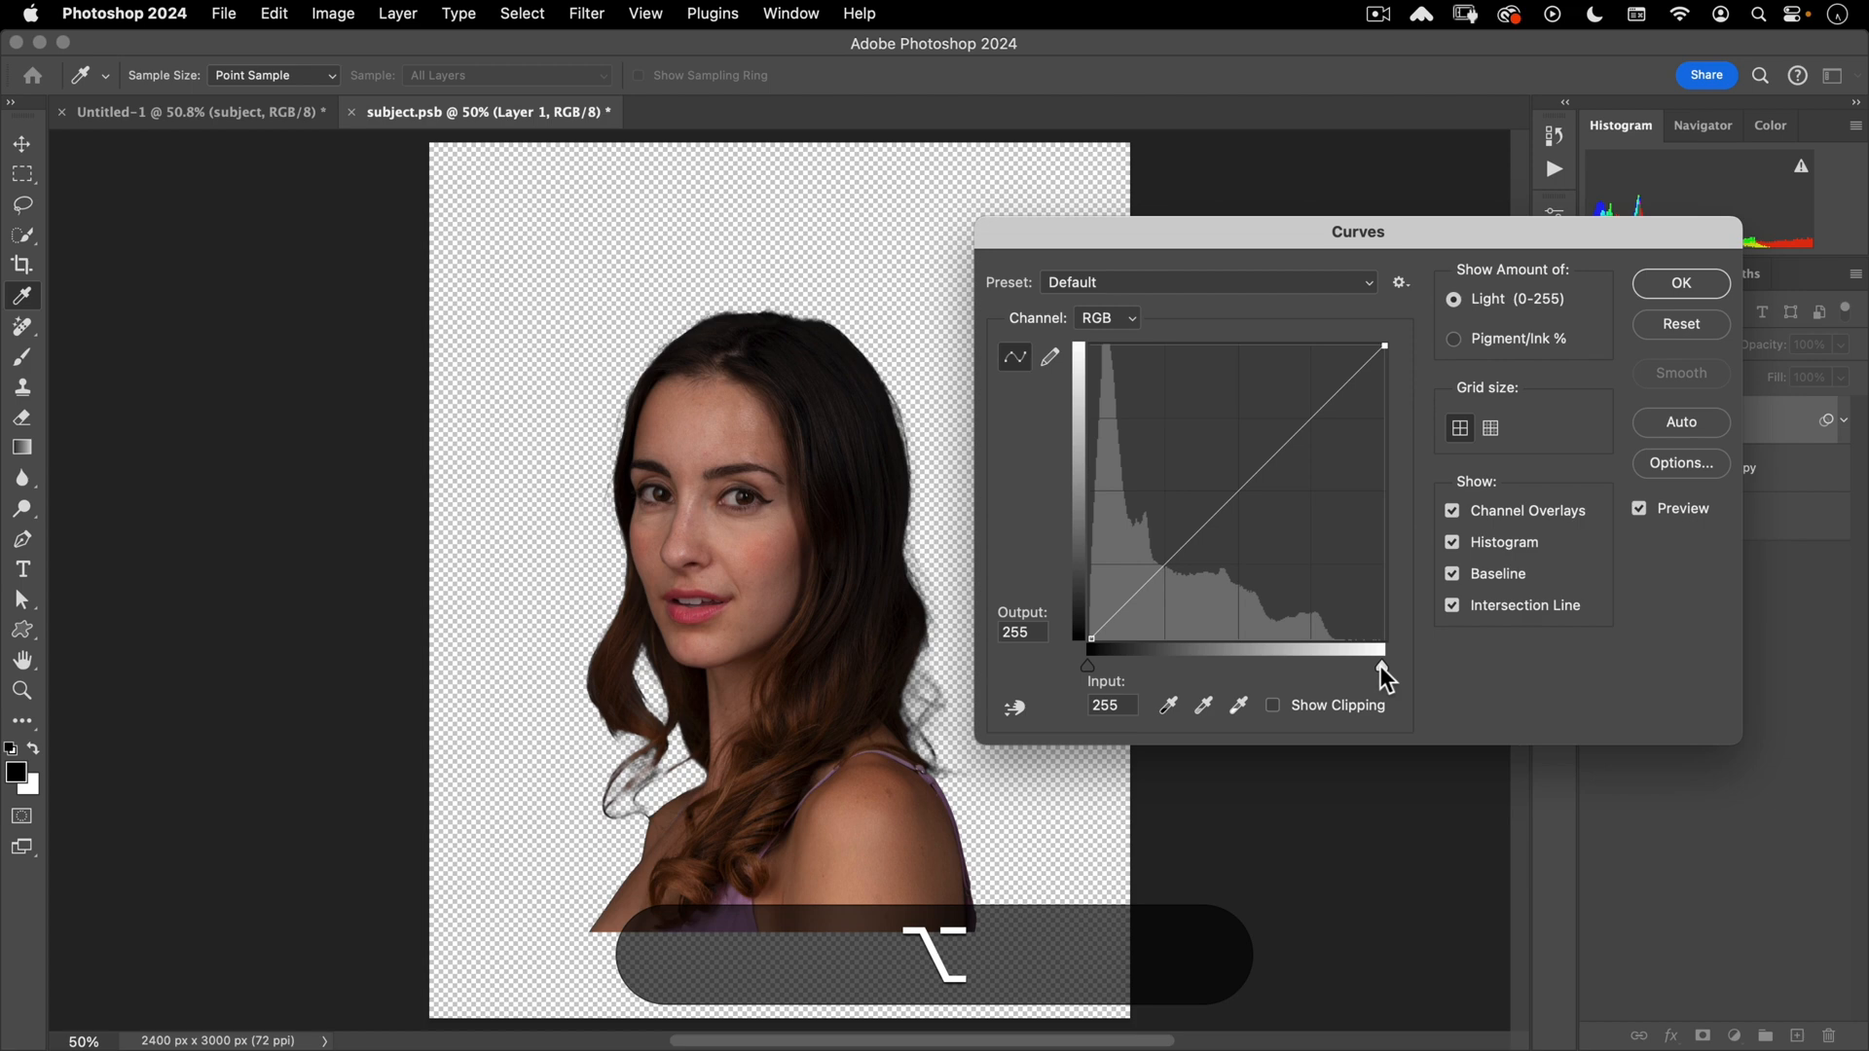
pyautogui.moveTo(1380, 665); pyautogui.dragTo(1329, 658)
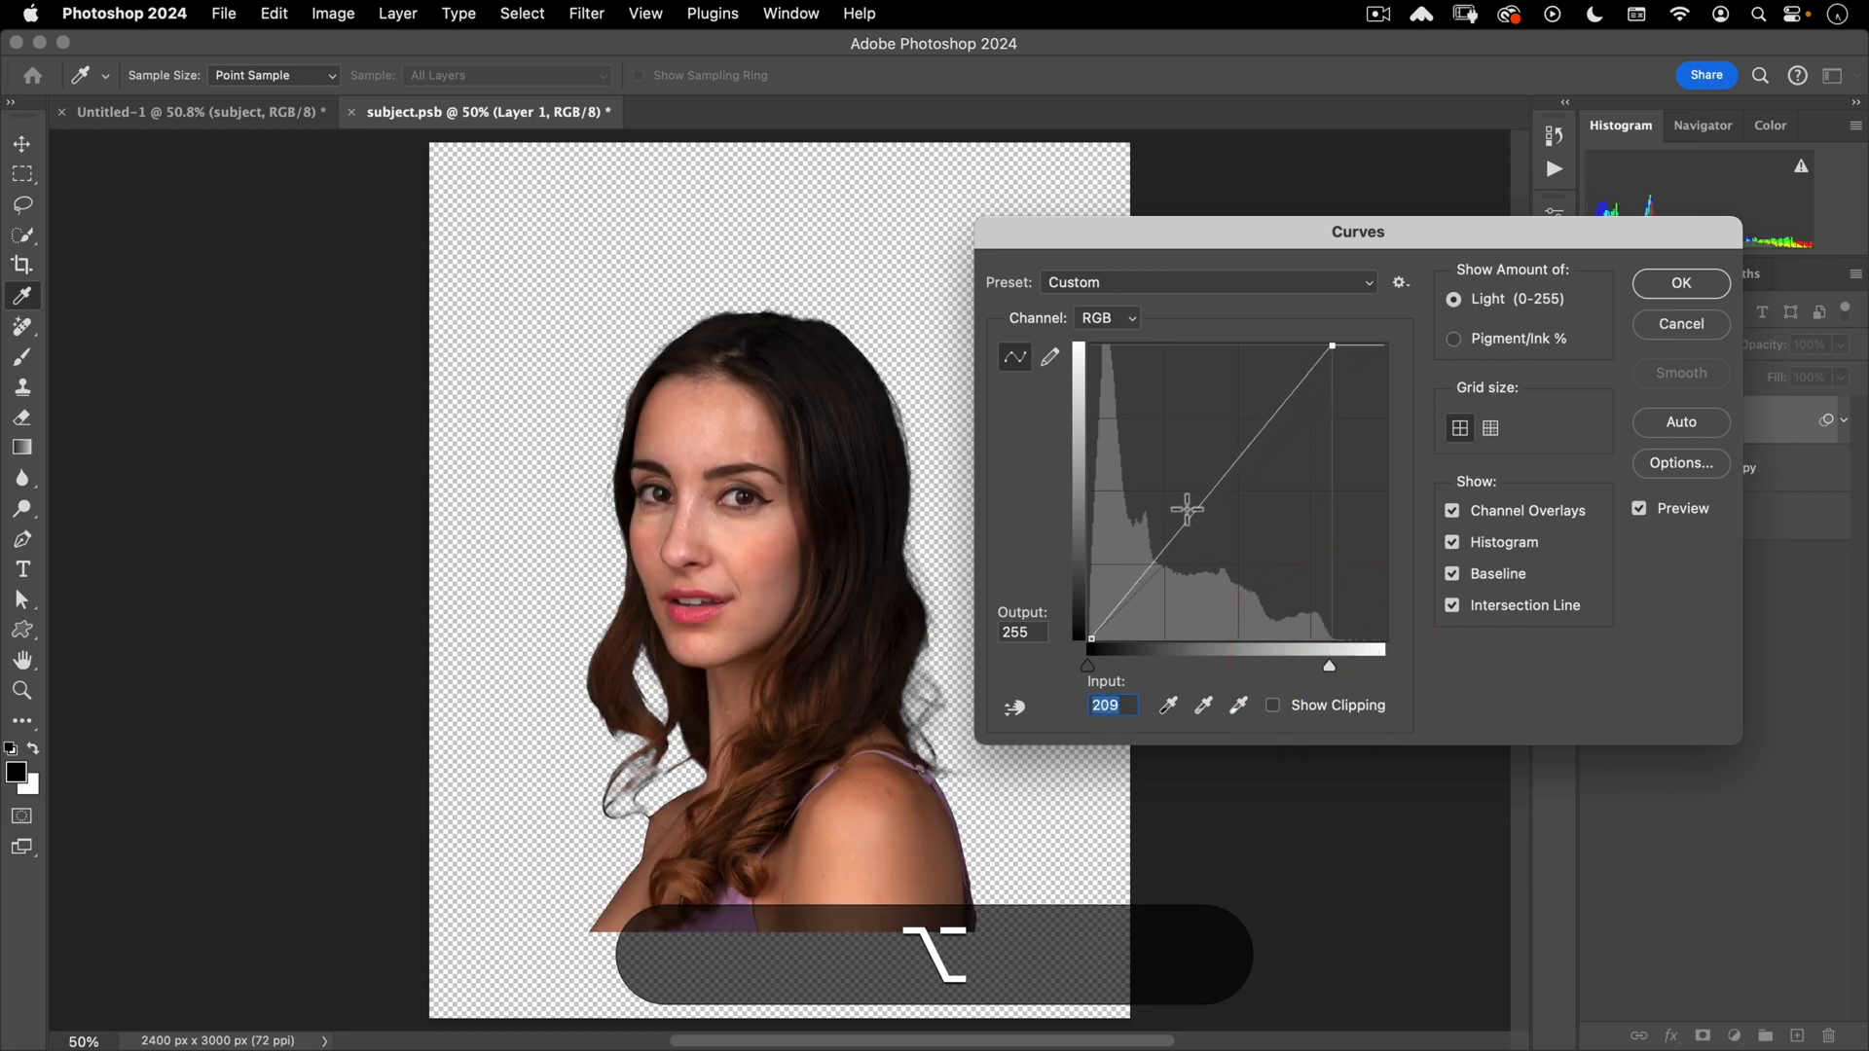
pyautogui.moveTo(1186, 507); pyautogui.dragTo(1180, 510)
pyautogui.click(1681, 283)
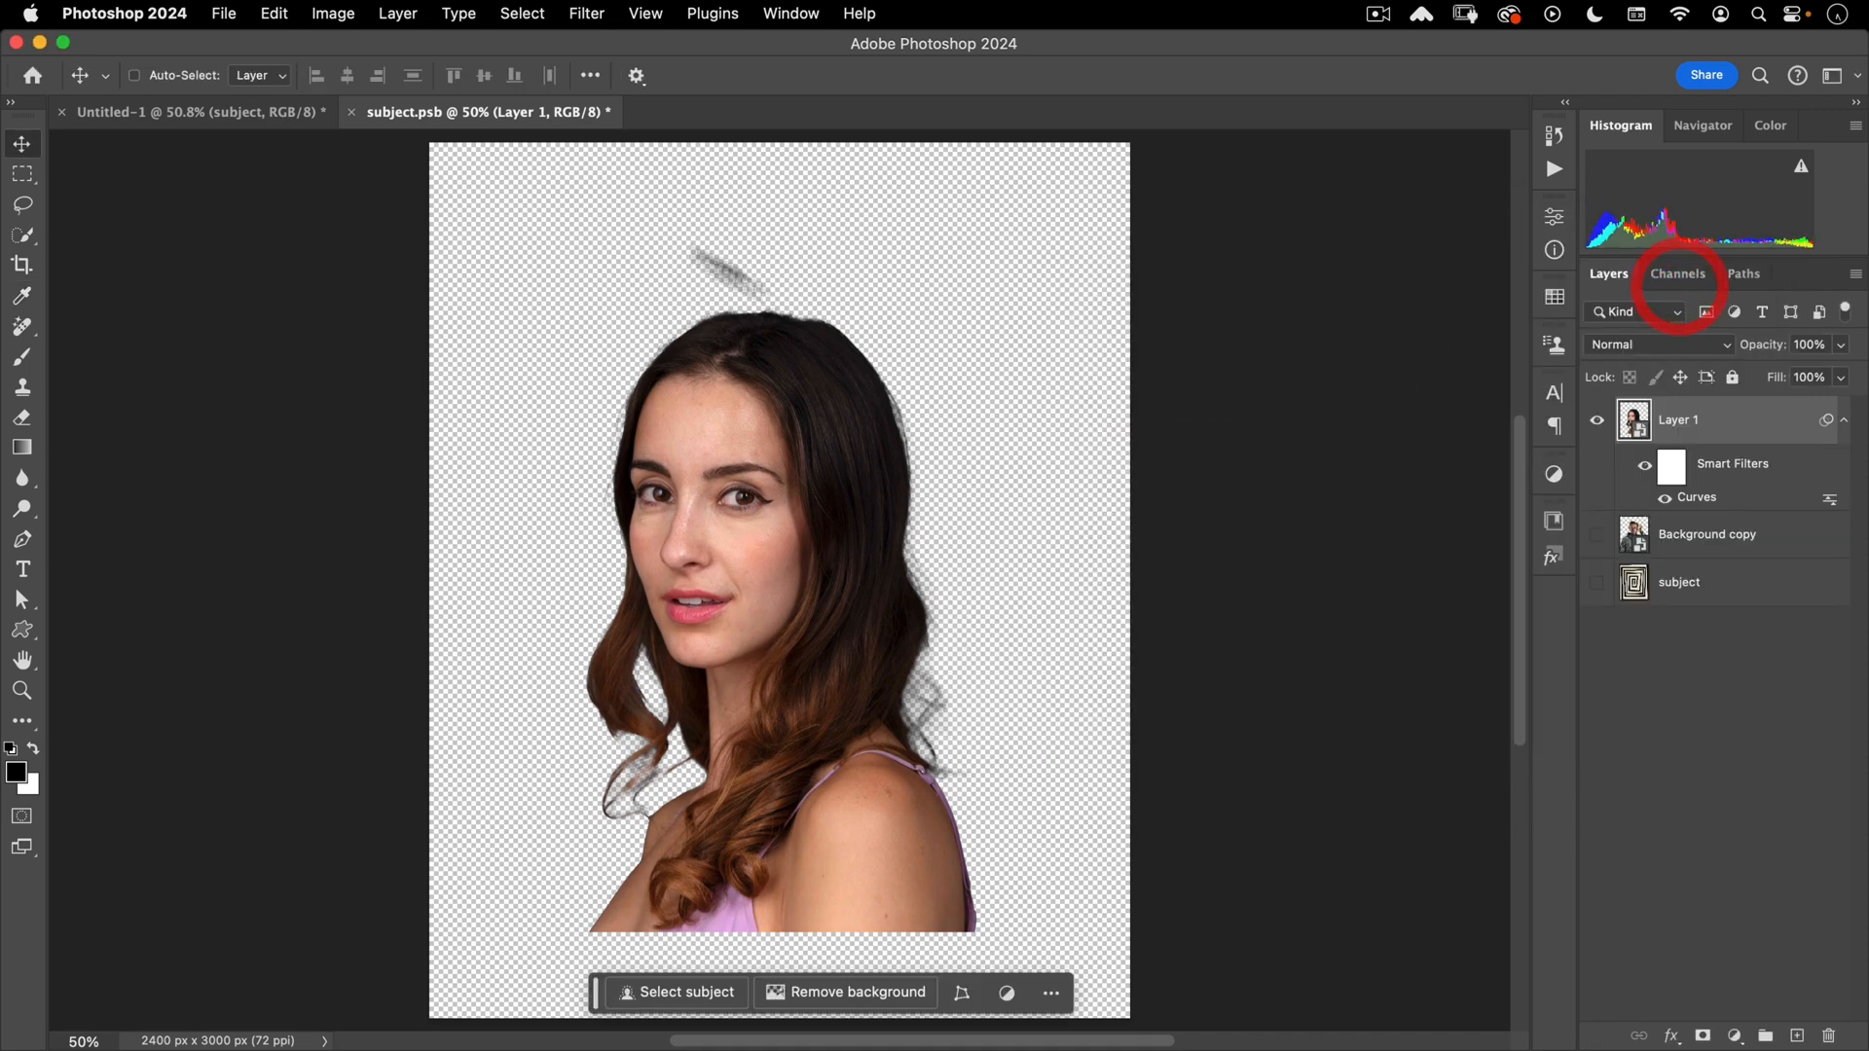
pyautogui.click(348, 111)
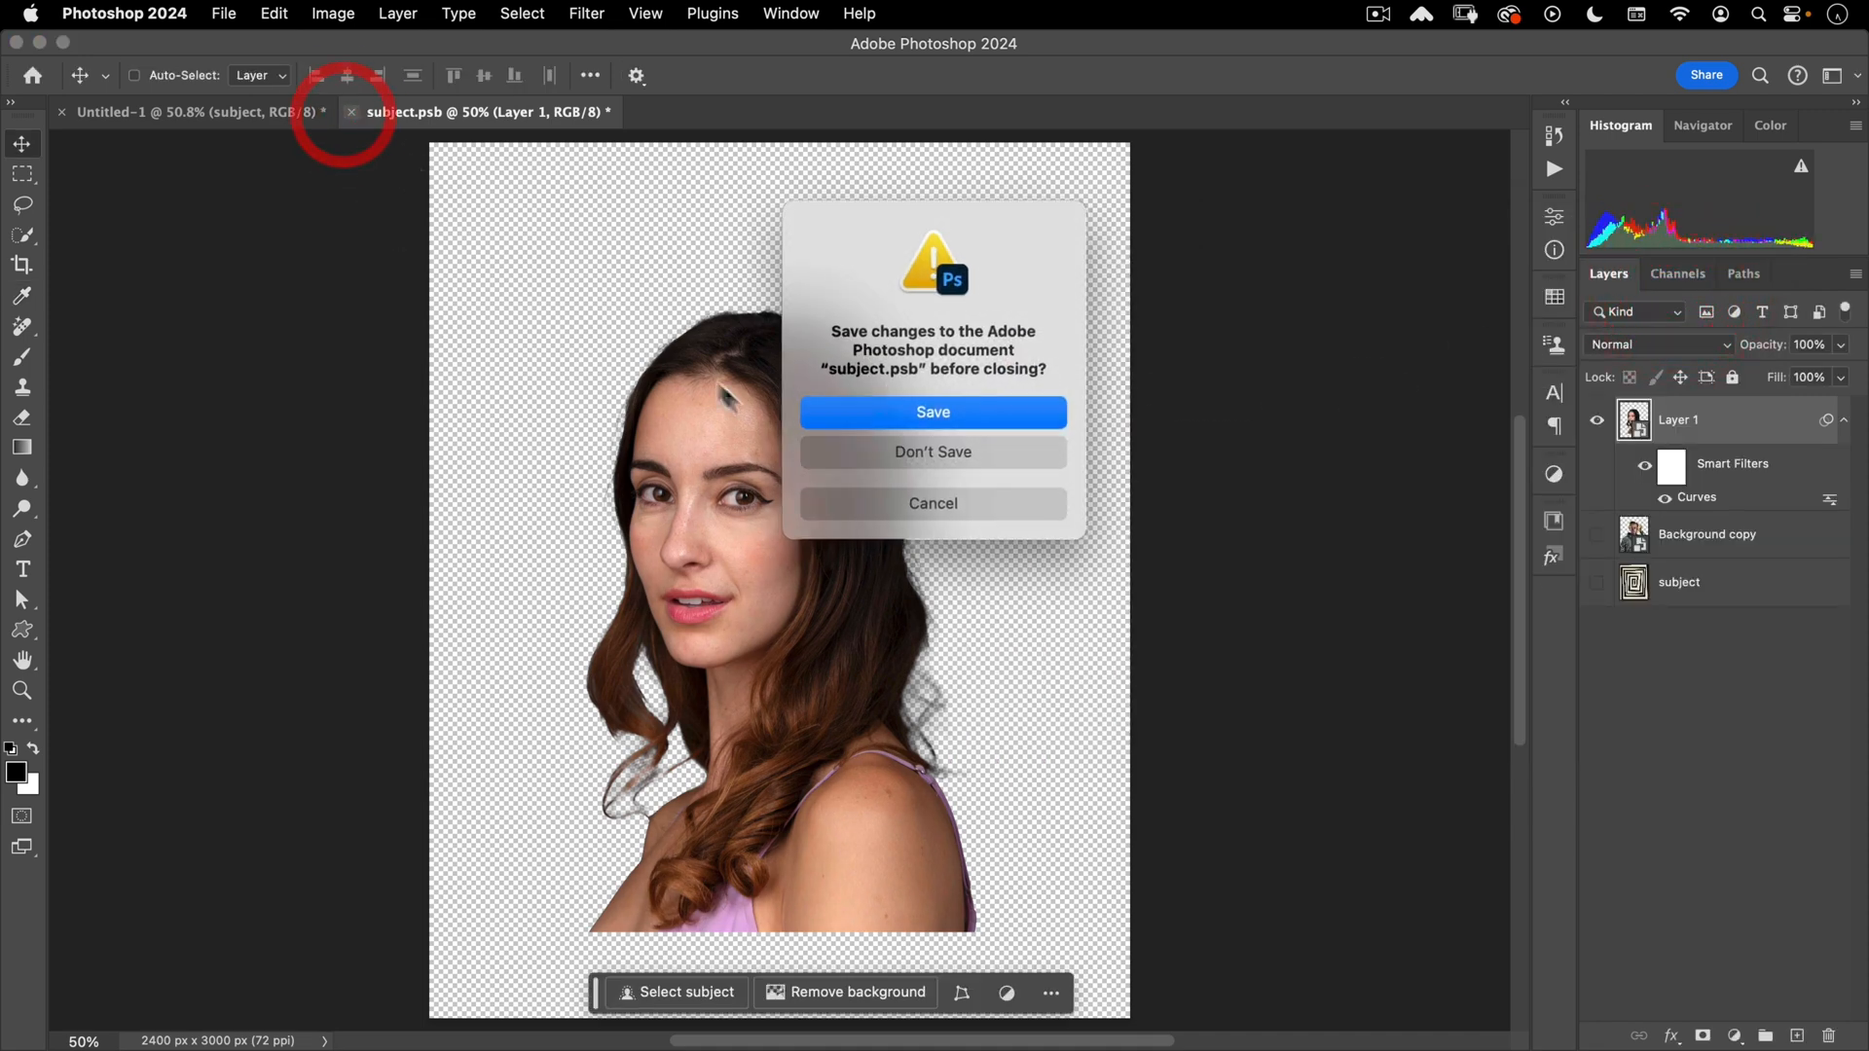
pyautogui.click(905, 412)
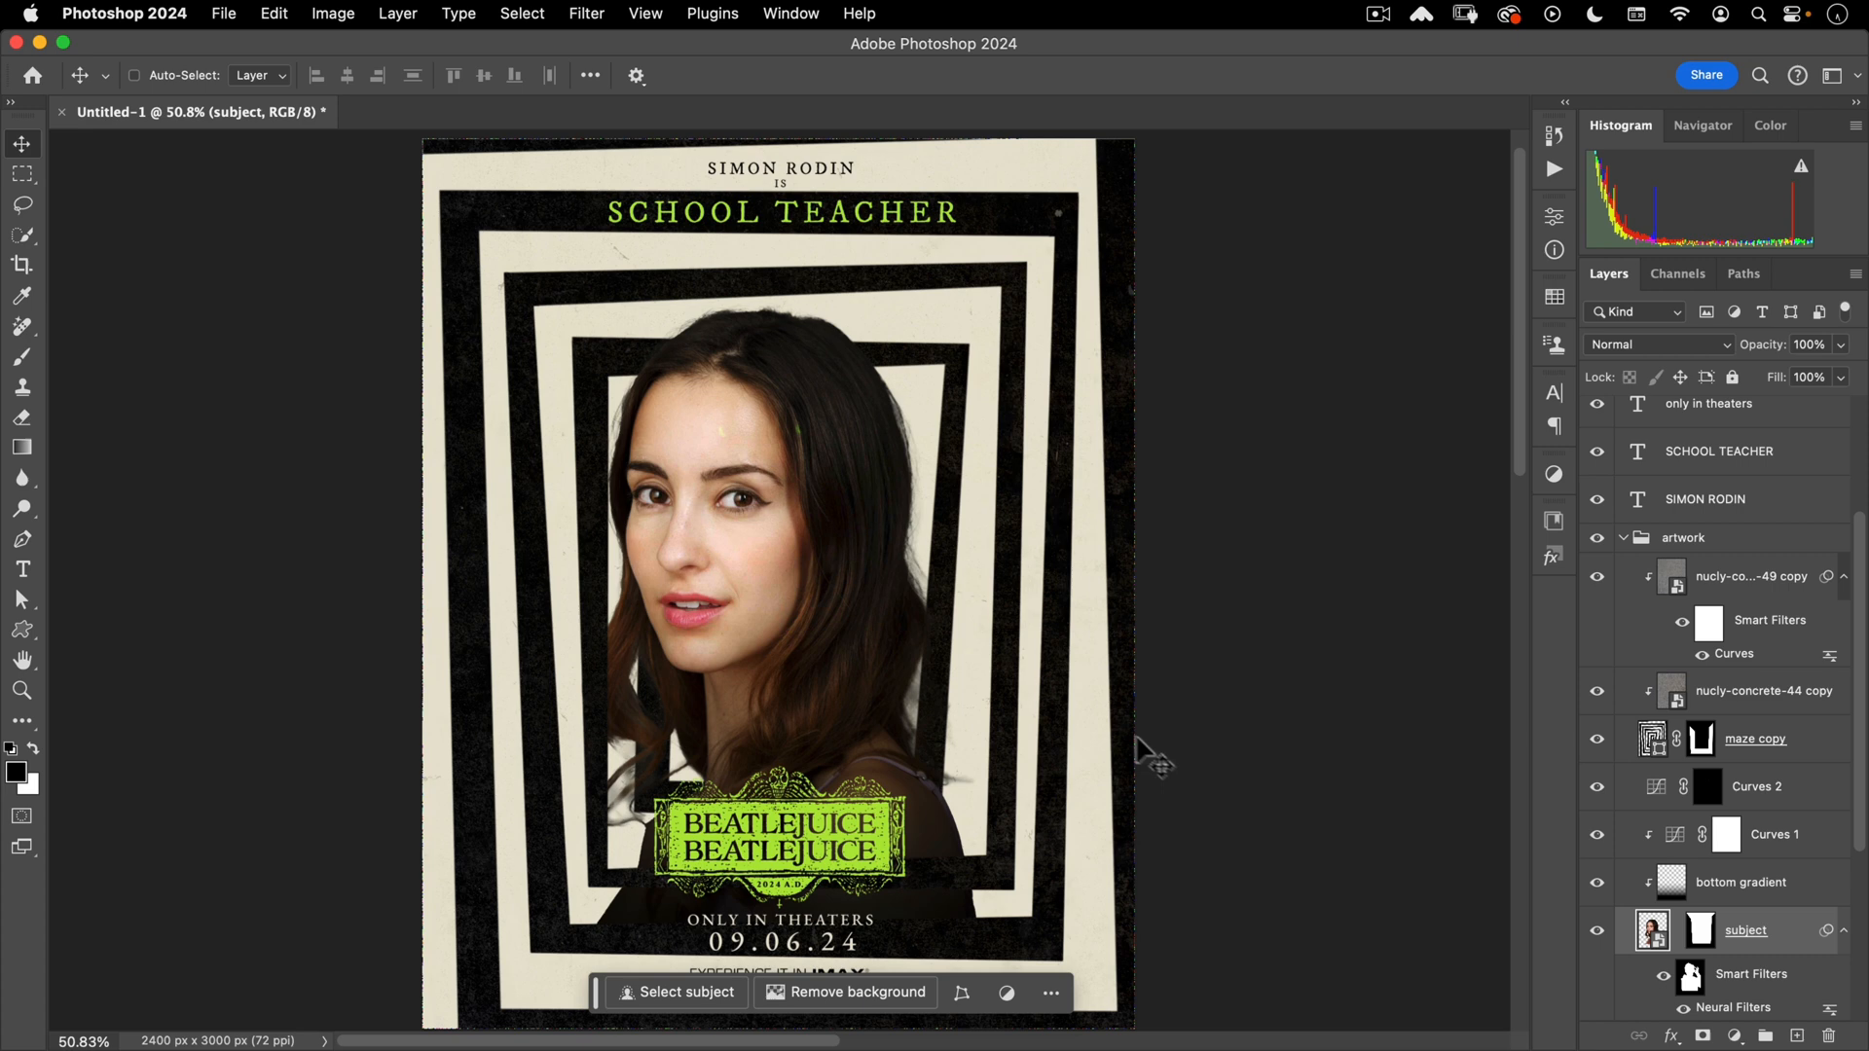
# - Hide Curves 2 and set the bottom gradient layer's opacity to 60%
pyautogui.scroll(-4, 1620, 837)
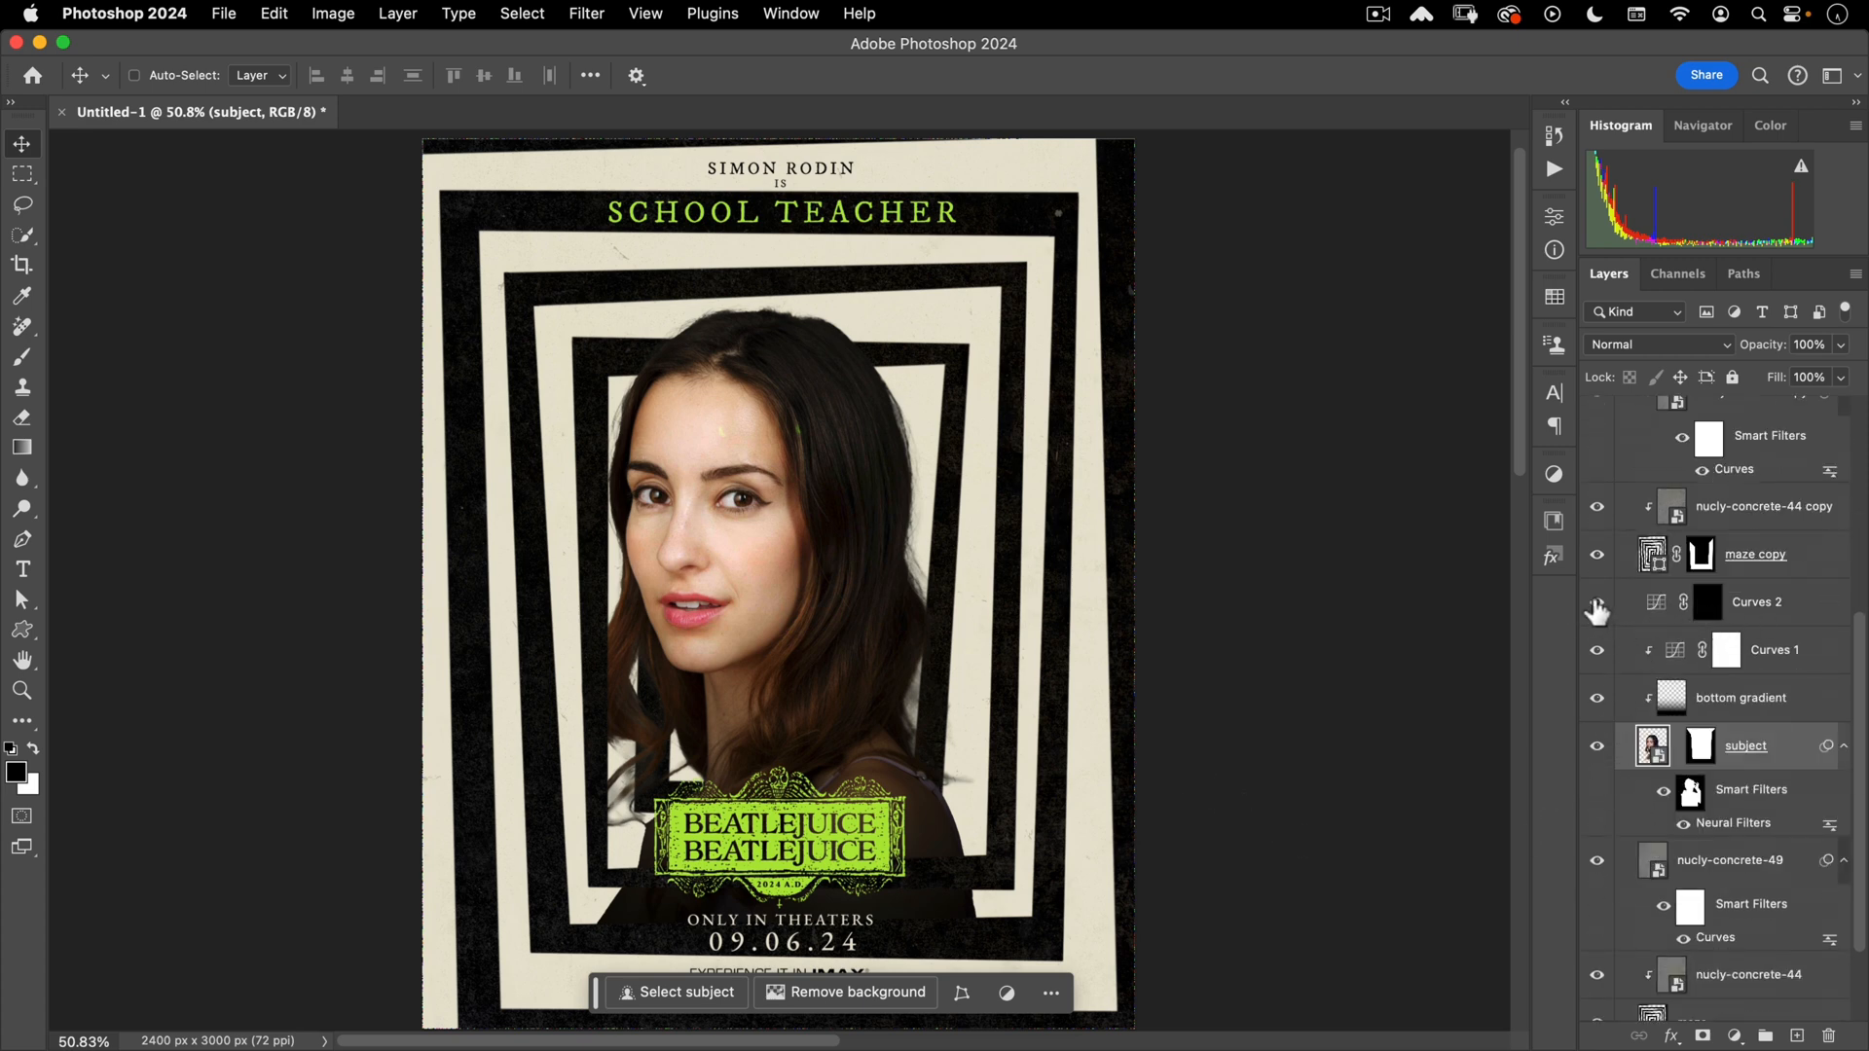
pyautogui.click(1596, 603)
pyautogui.click(1597, 698)
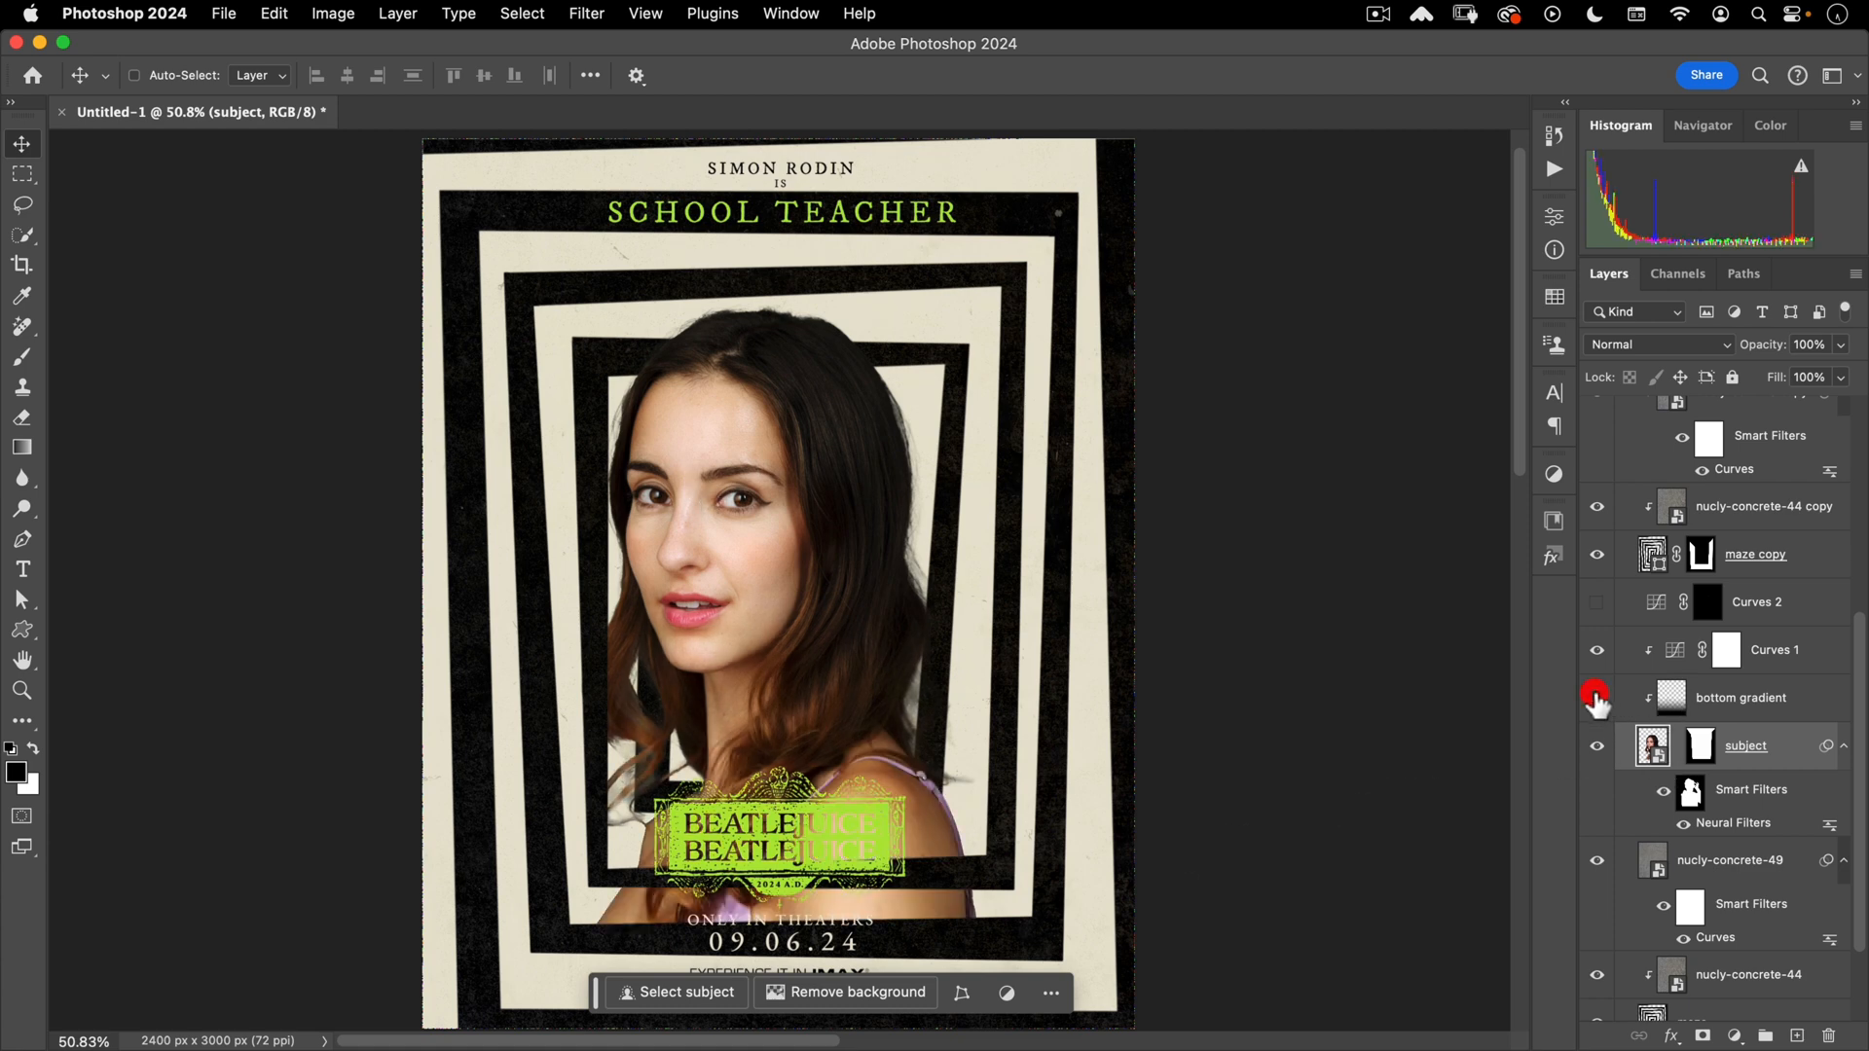
pyautogui.click(1597, 698)
pyautogui.click(1681, 718)
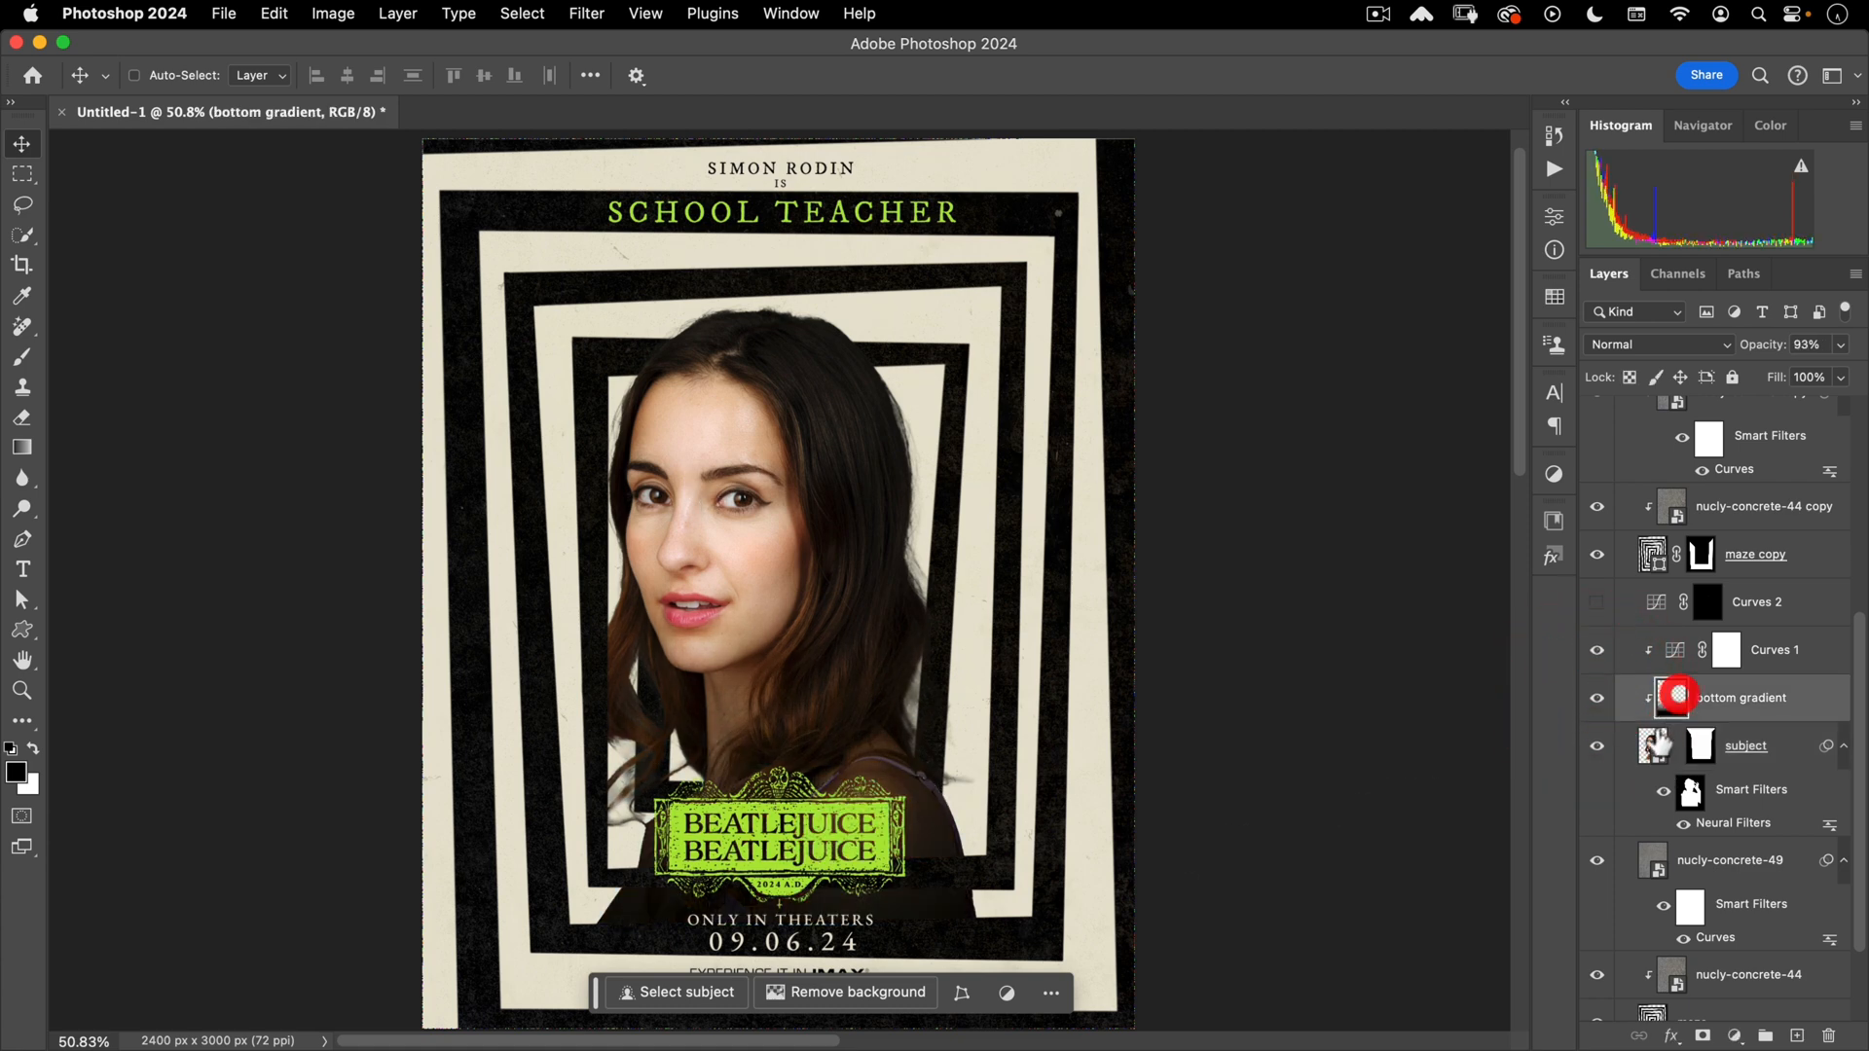
pyautogui.moveTo(1762, 344); pyautogui.dragTo(1719, 363)
pyautogui.scroll(-2, 739, 627)
pyautogui.moveTo(715, 631); pyautogui.dragTo(856, 631)
pyautogui.click(855, 628)
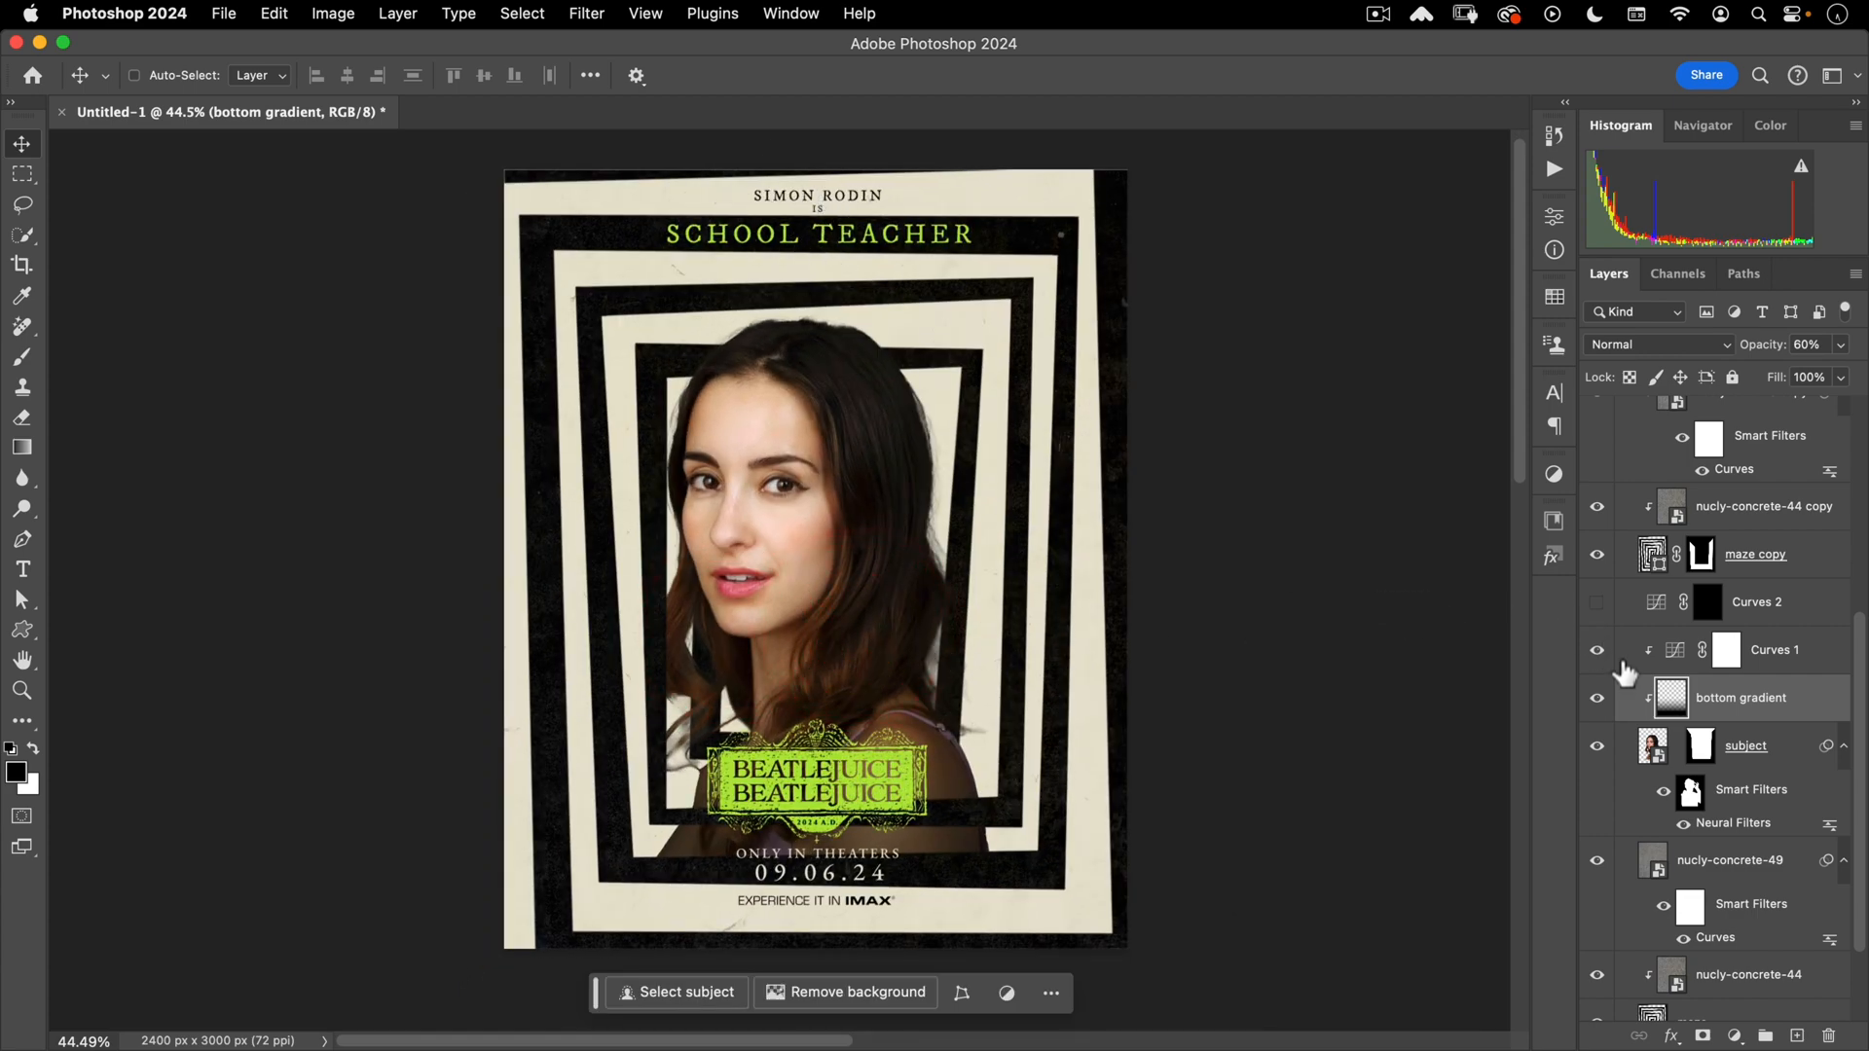
# - Hide the woman's Layer 1 inside the subject smart object and open voodoo priestess-116.dng
pyautogui.doubleClick(1652, 749)
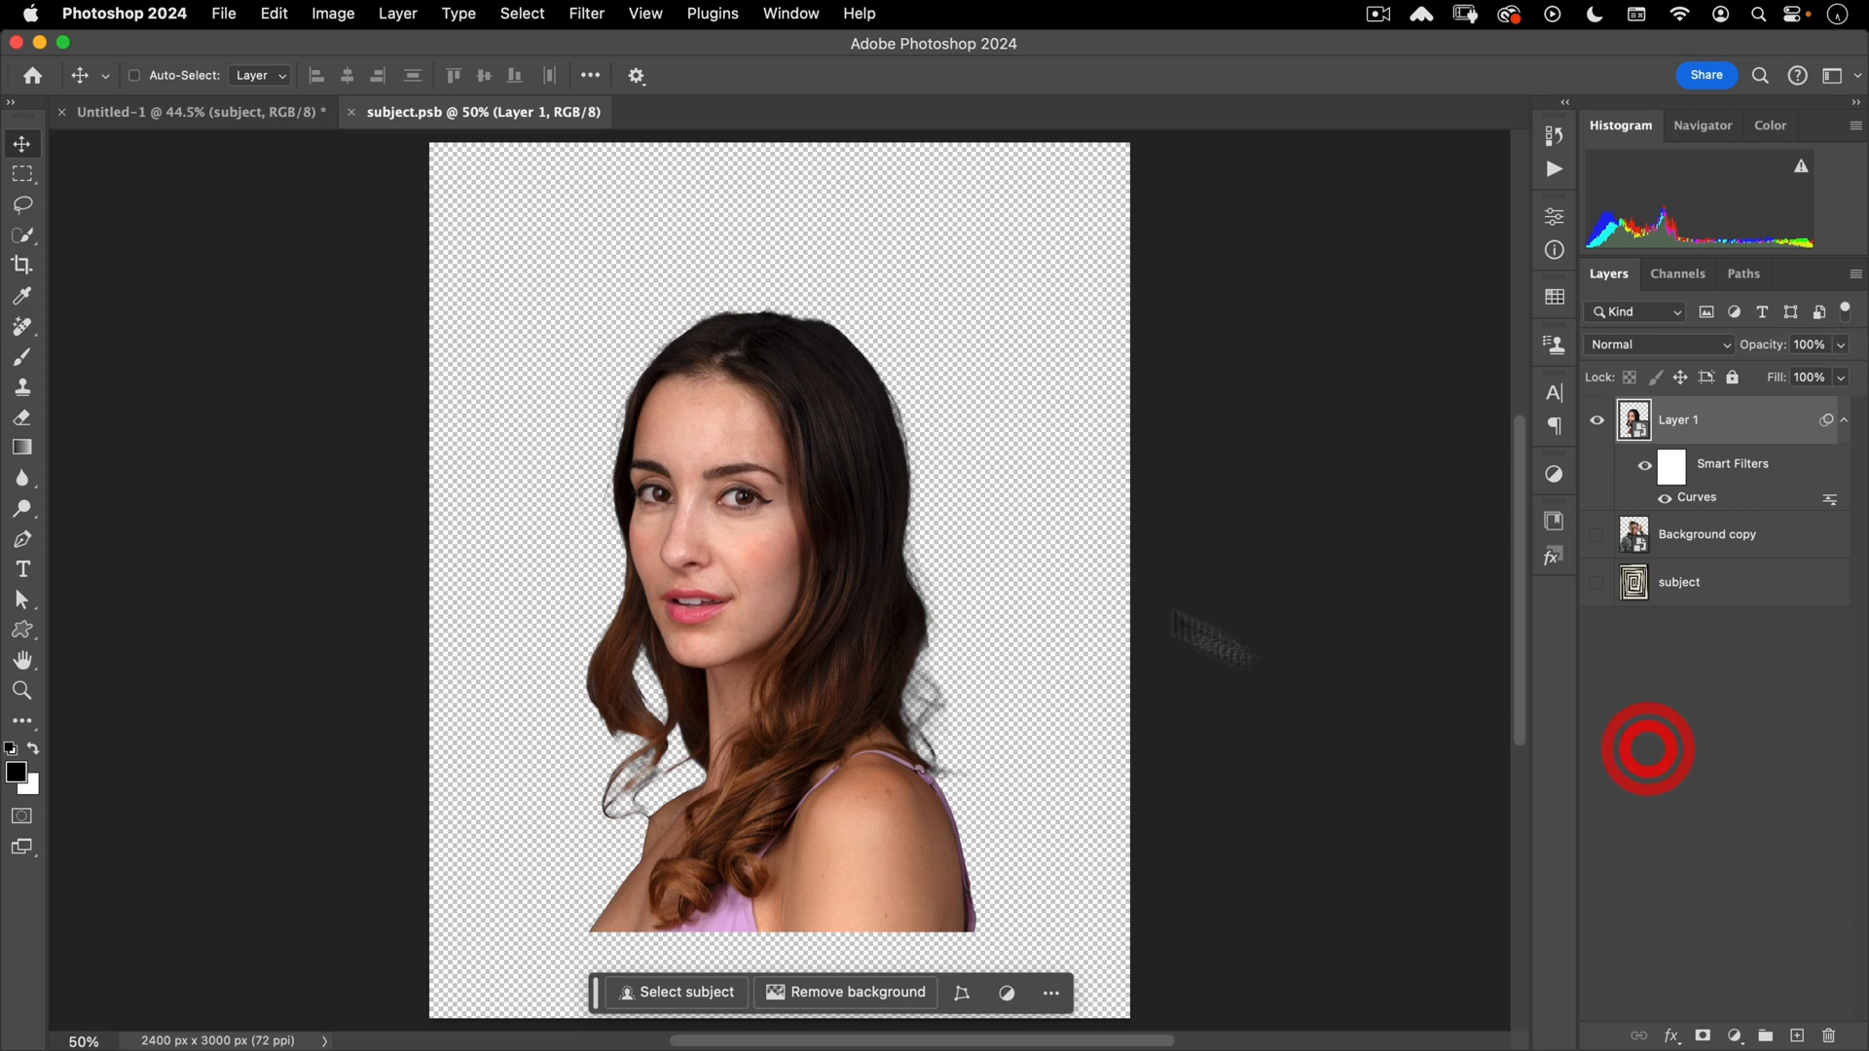
pyautogui.click(1592, 421)
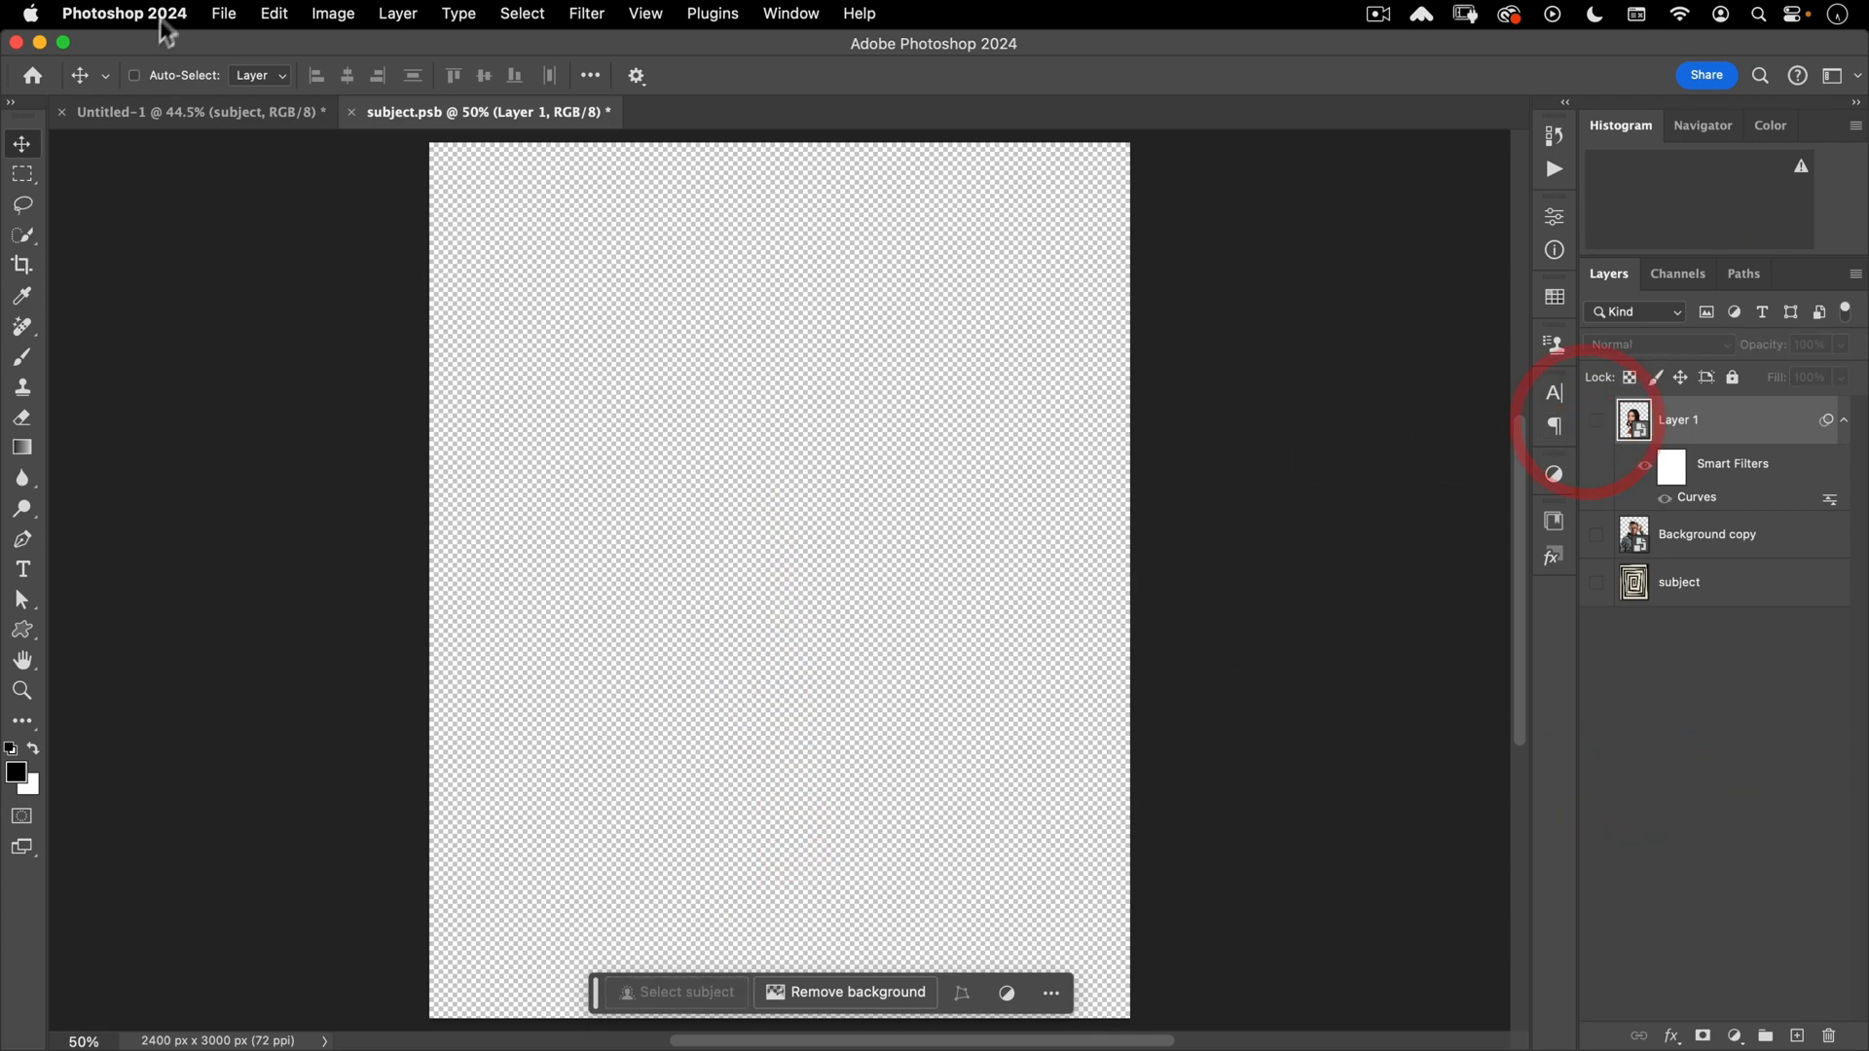
pyautogui.click(223, 13)
pyautogui.click(212, 64)
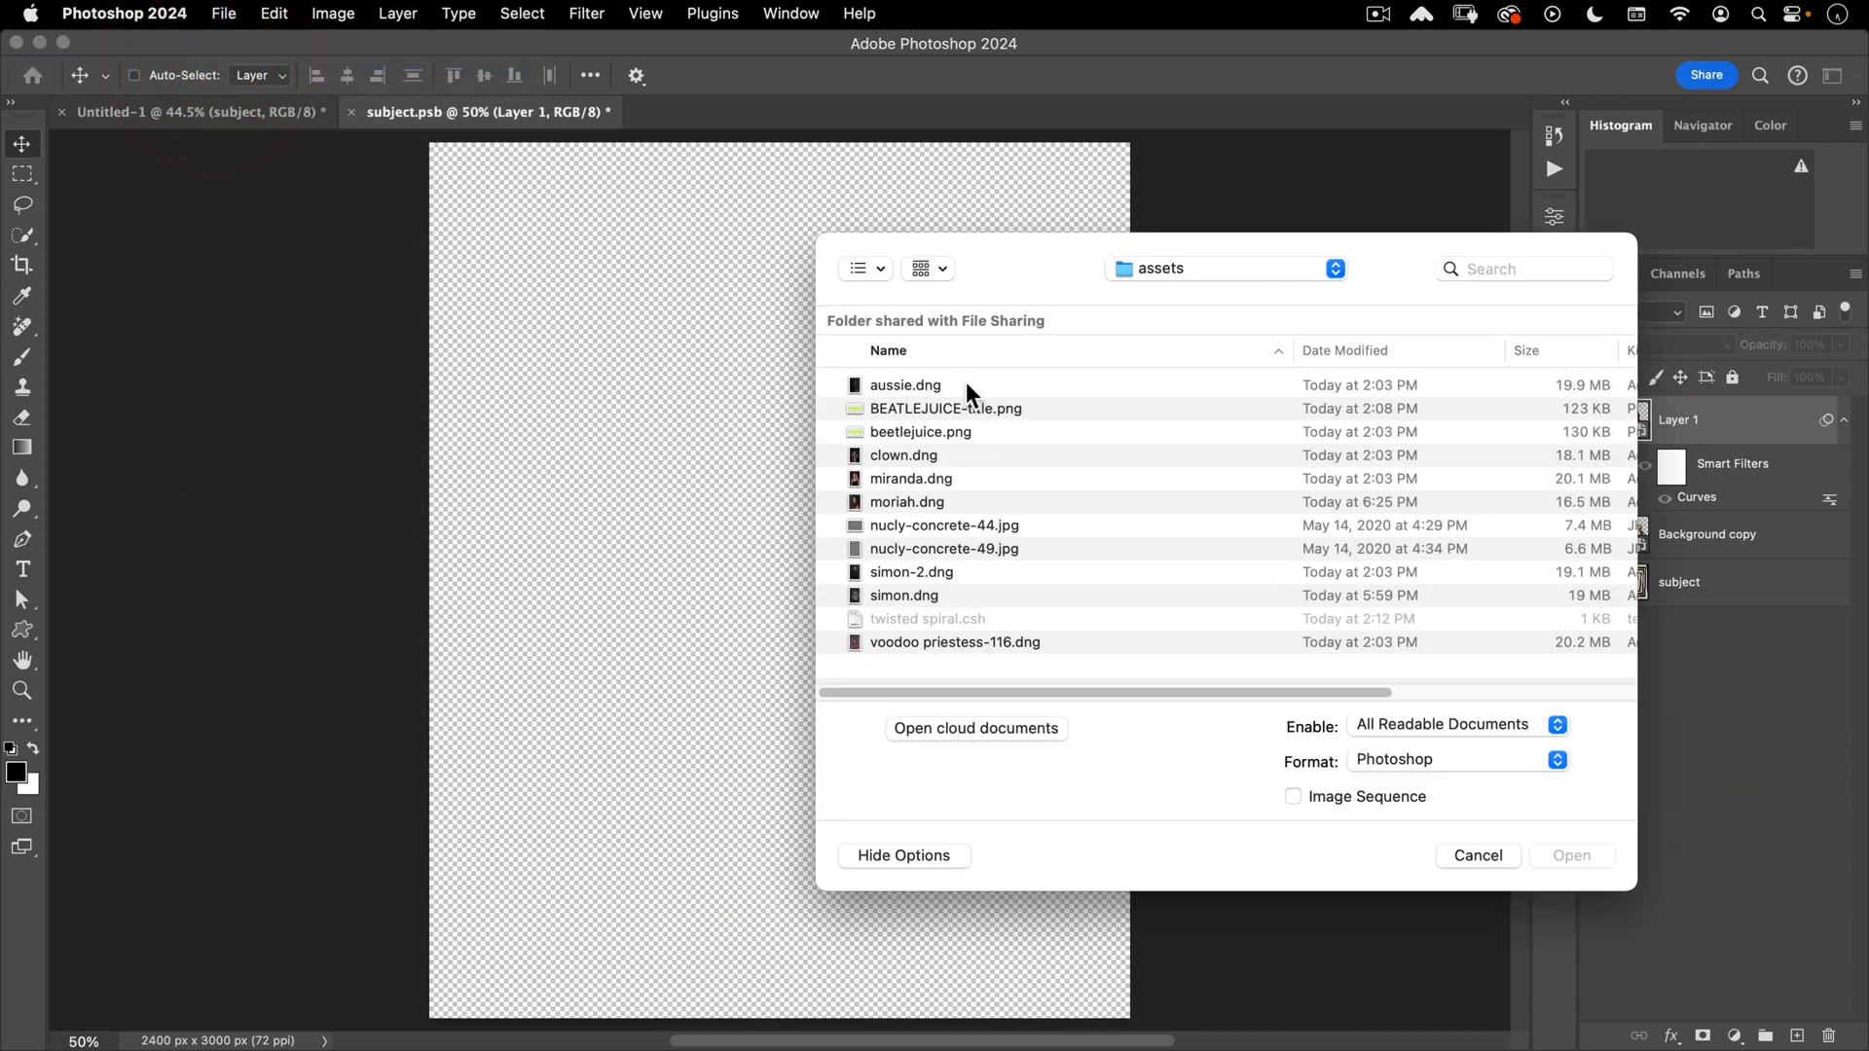
pyautogui.click(915, 644)
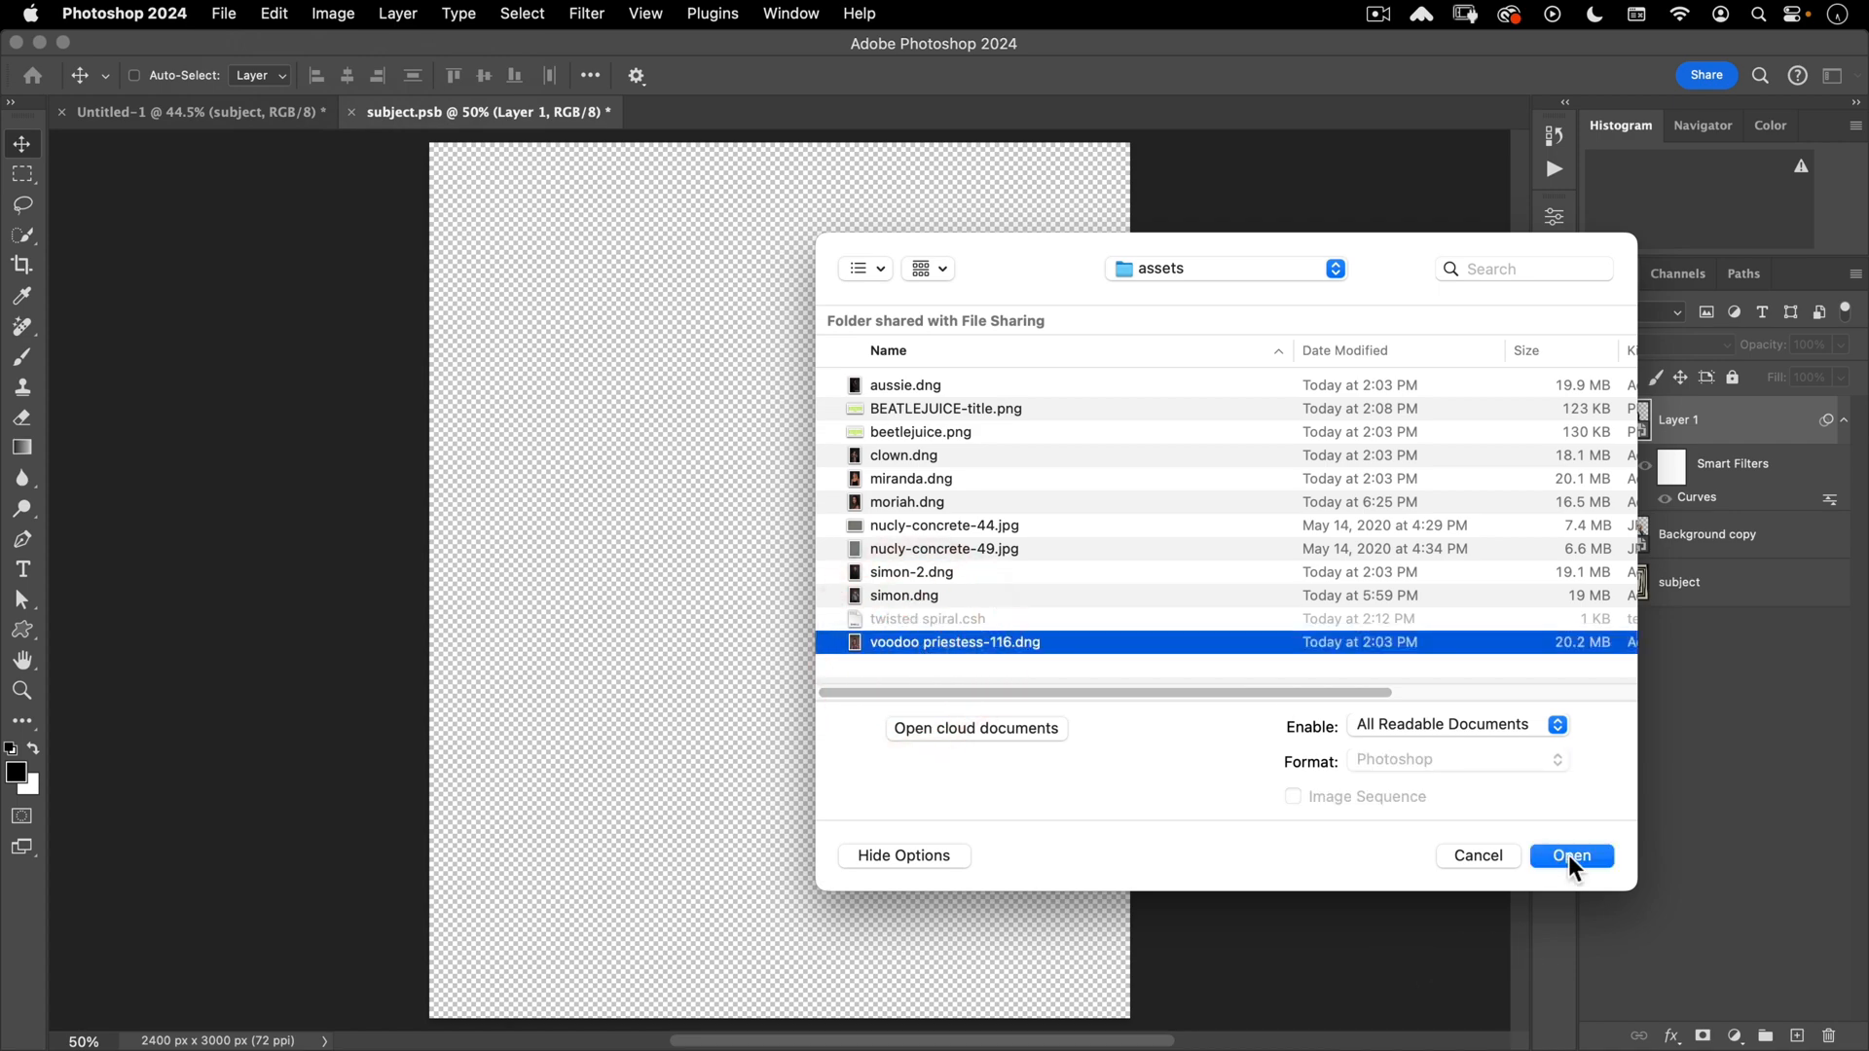
pyautogui.click(1567, 854)
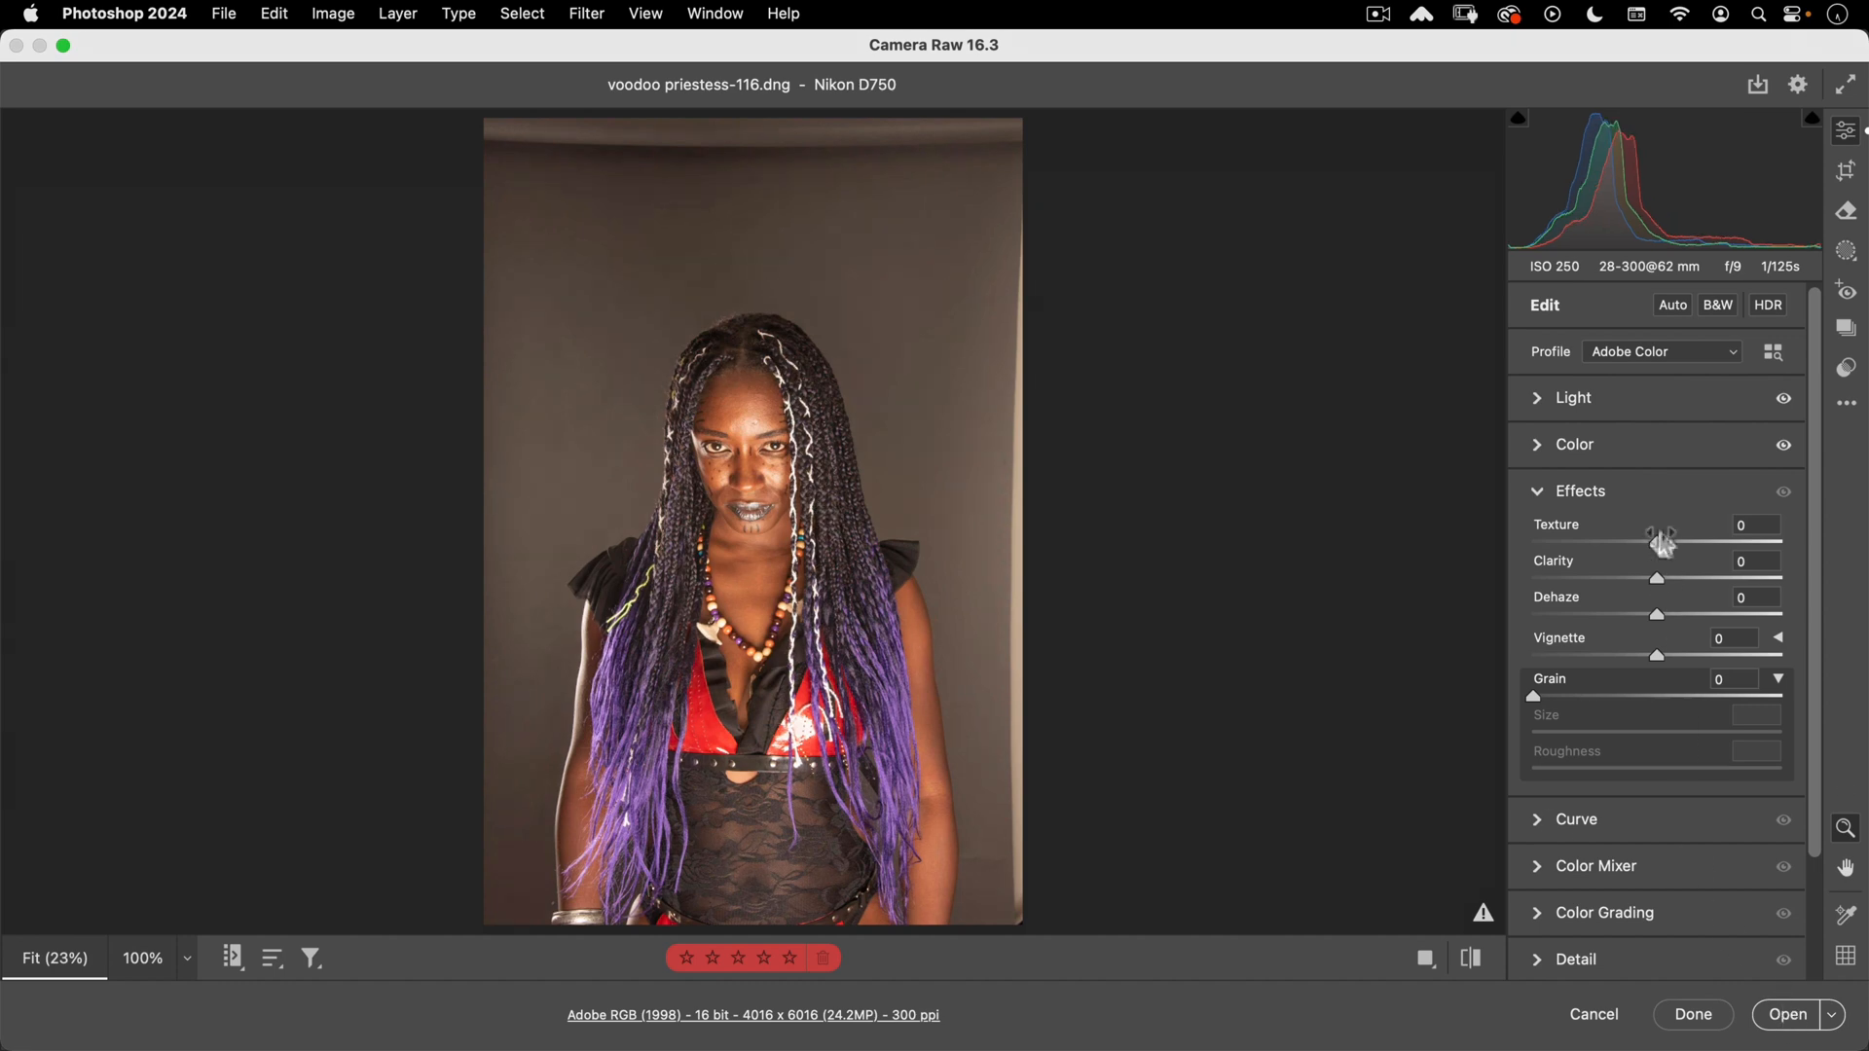
# - In Camera Raw, cool Temperature to 5000, lower Highlights to -55, and open the photo
pyautogui.click(1542, 401)
pyautogui.click(1543, 402)
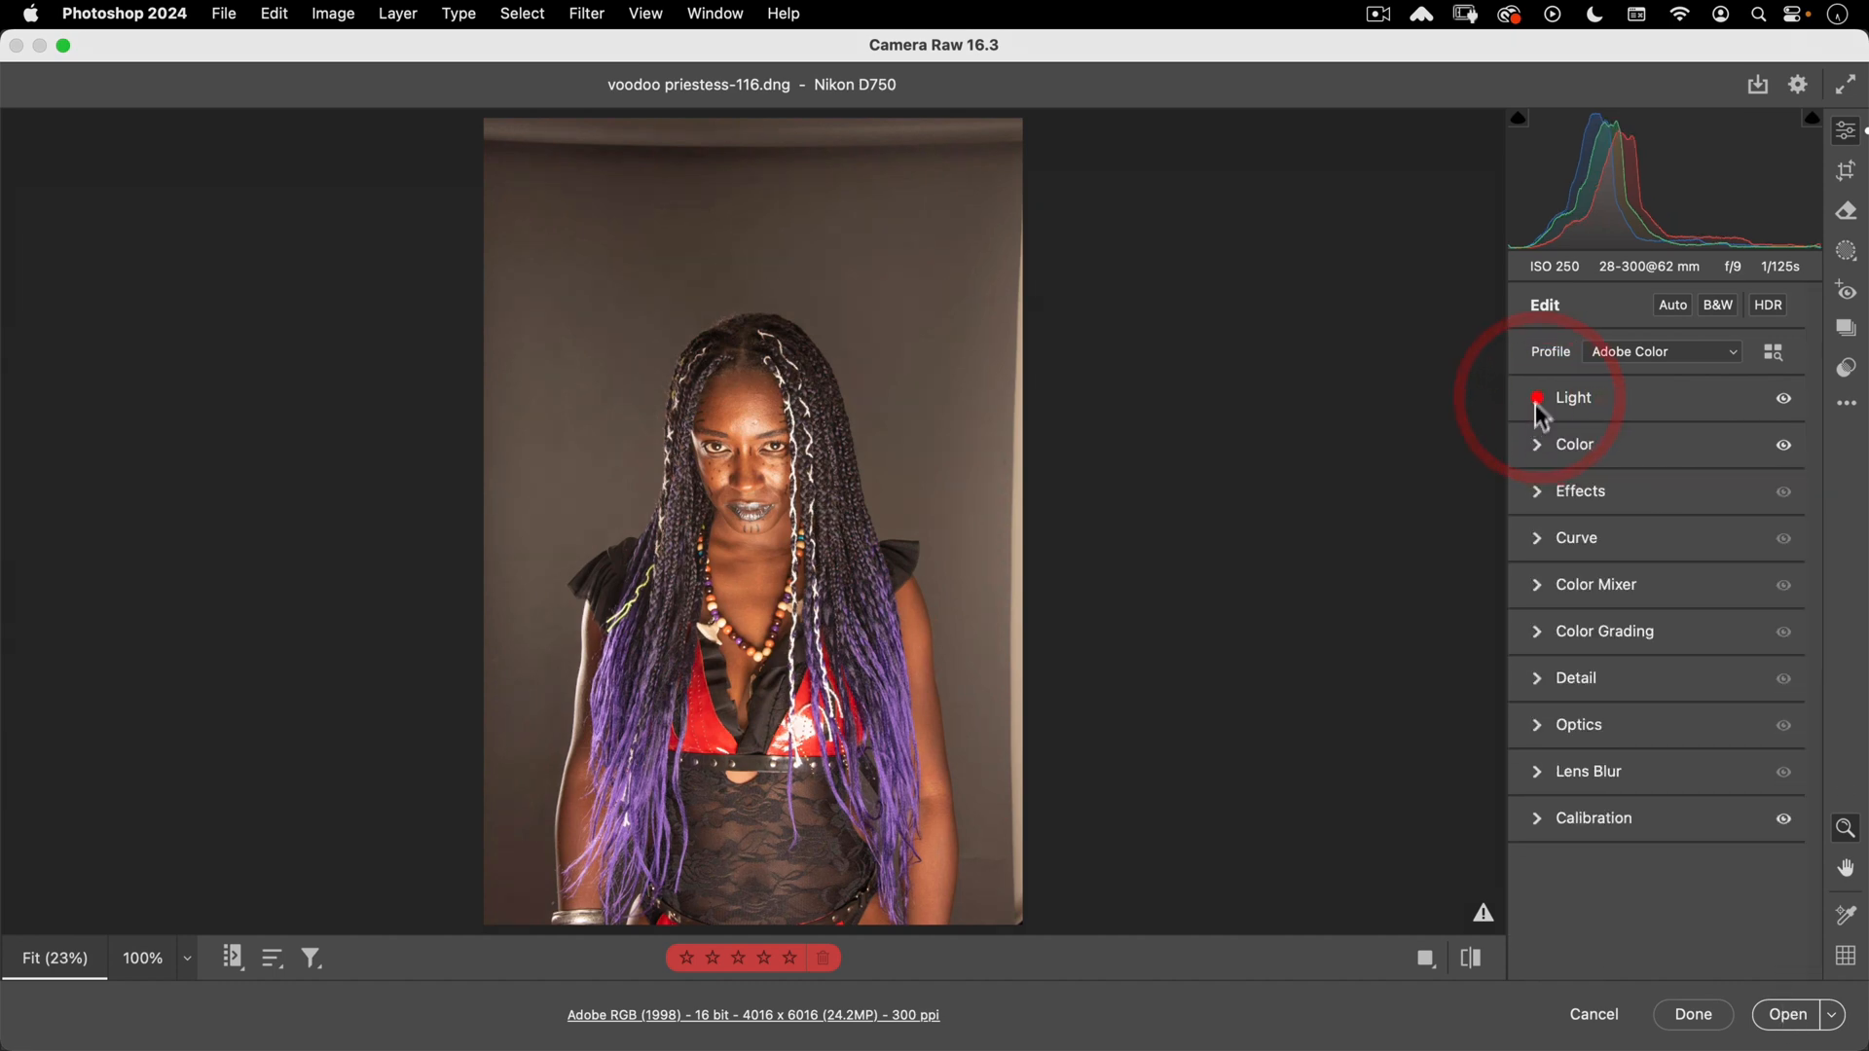
pyautogui.click(1536, 443)
pyautogui.moveTo(1642, 535); pyautogui.dragTo(1608, 534)
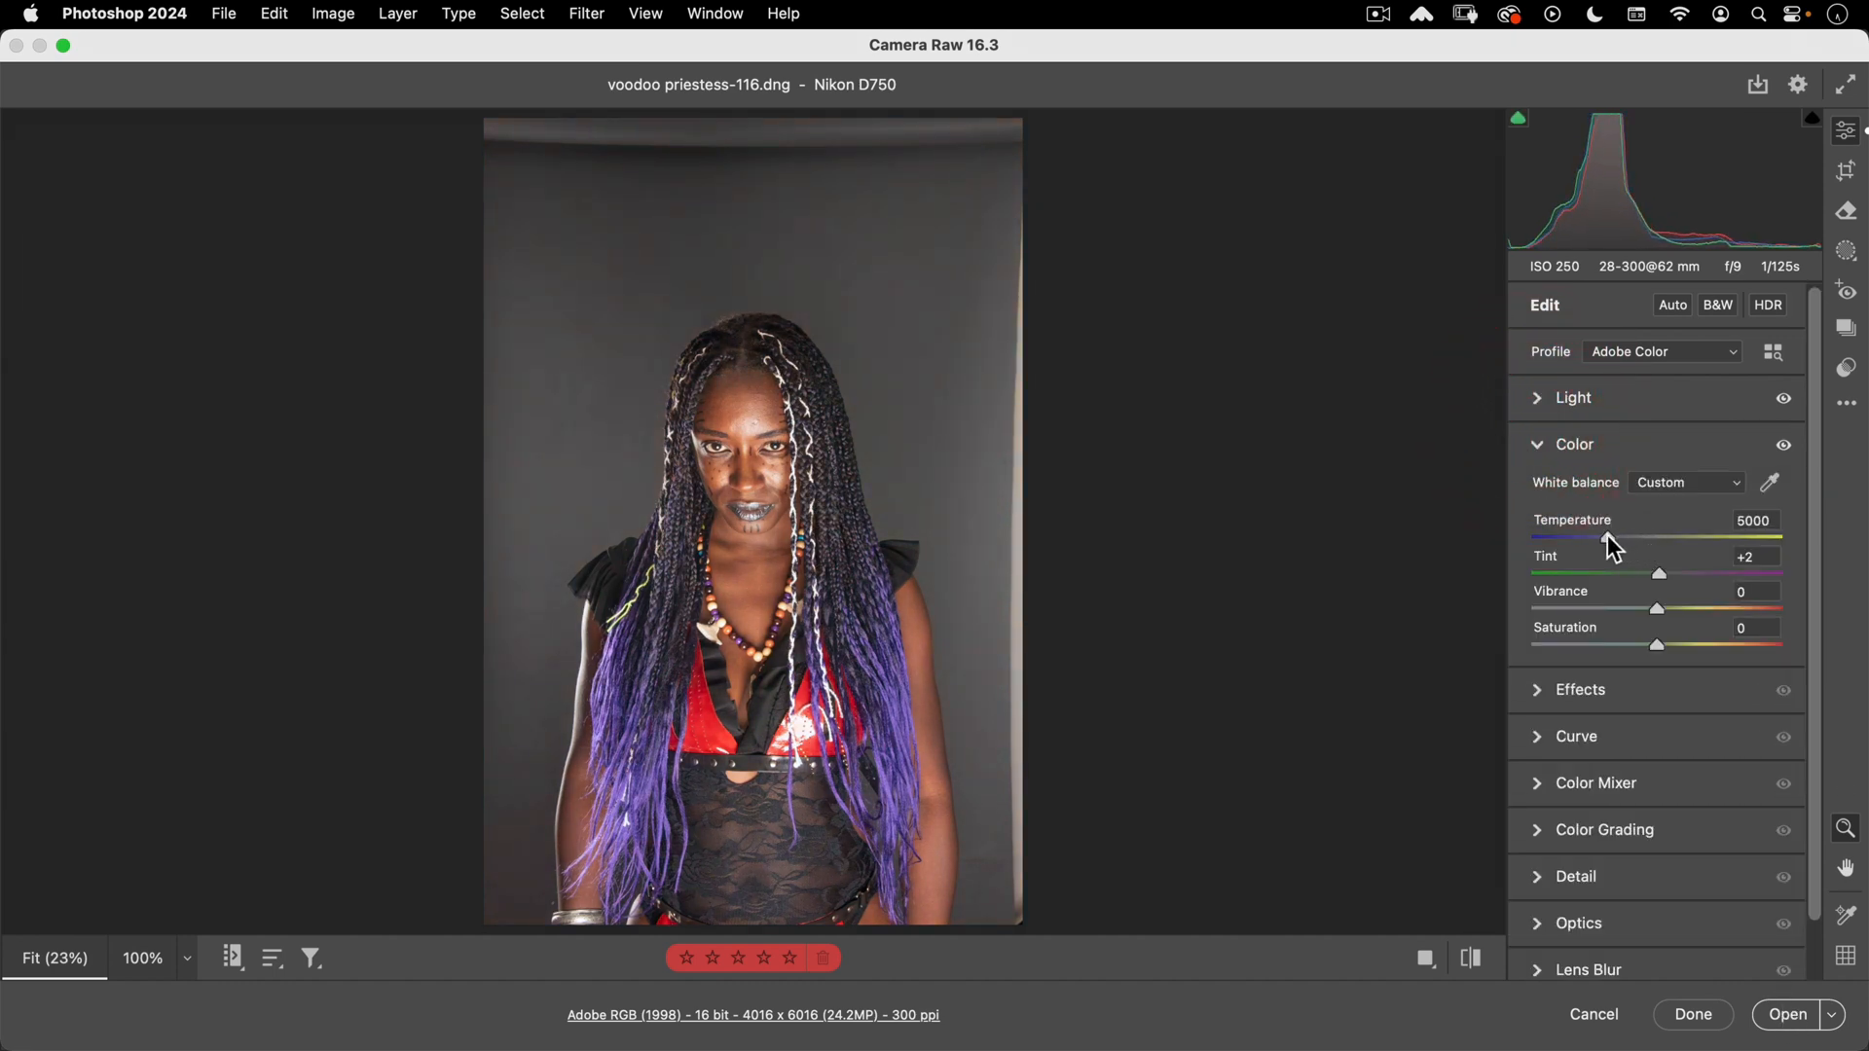
pyautogui.click(1537, 445)
pyautogui.click(1536, 398)
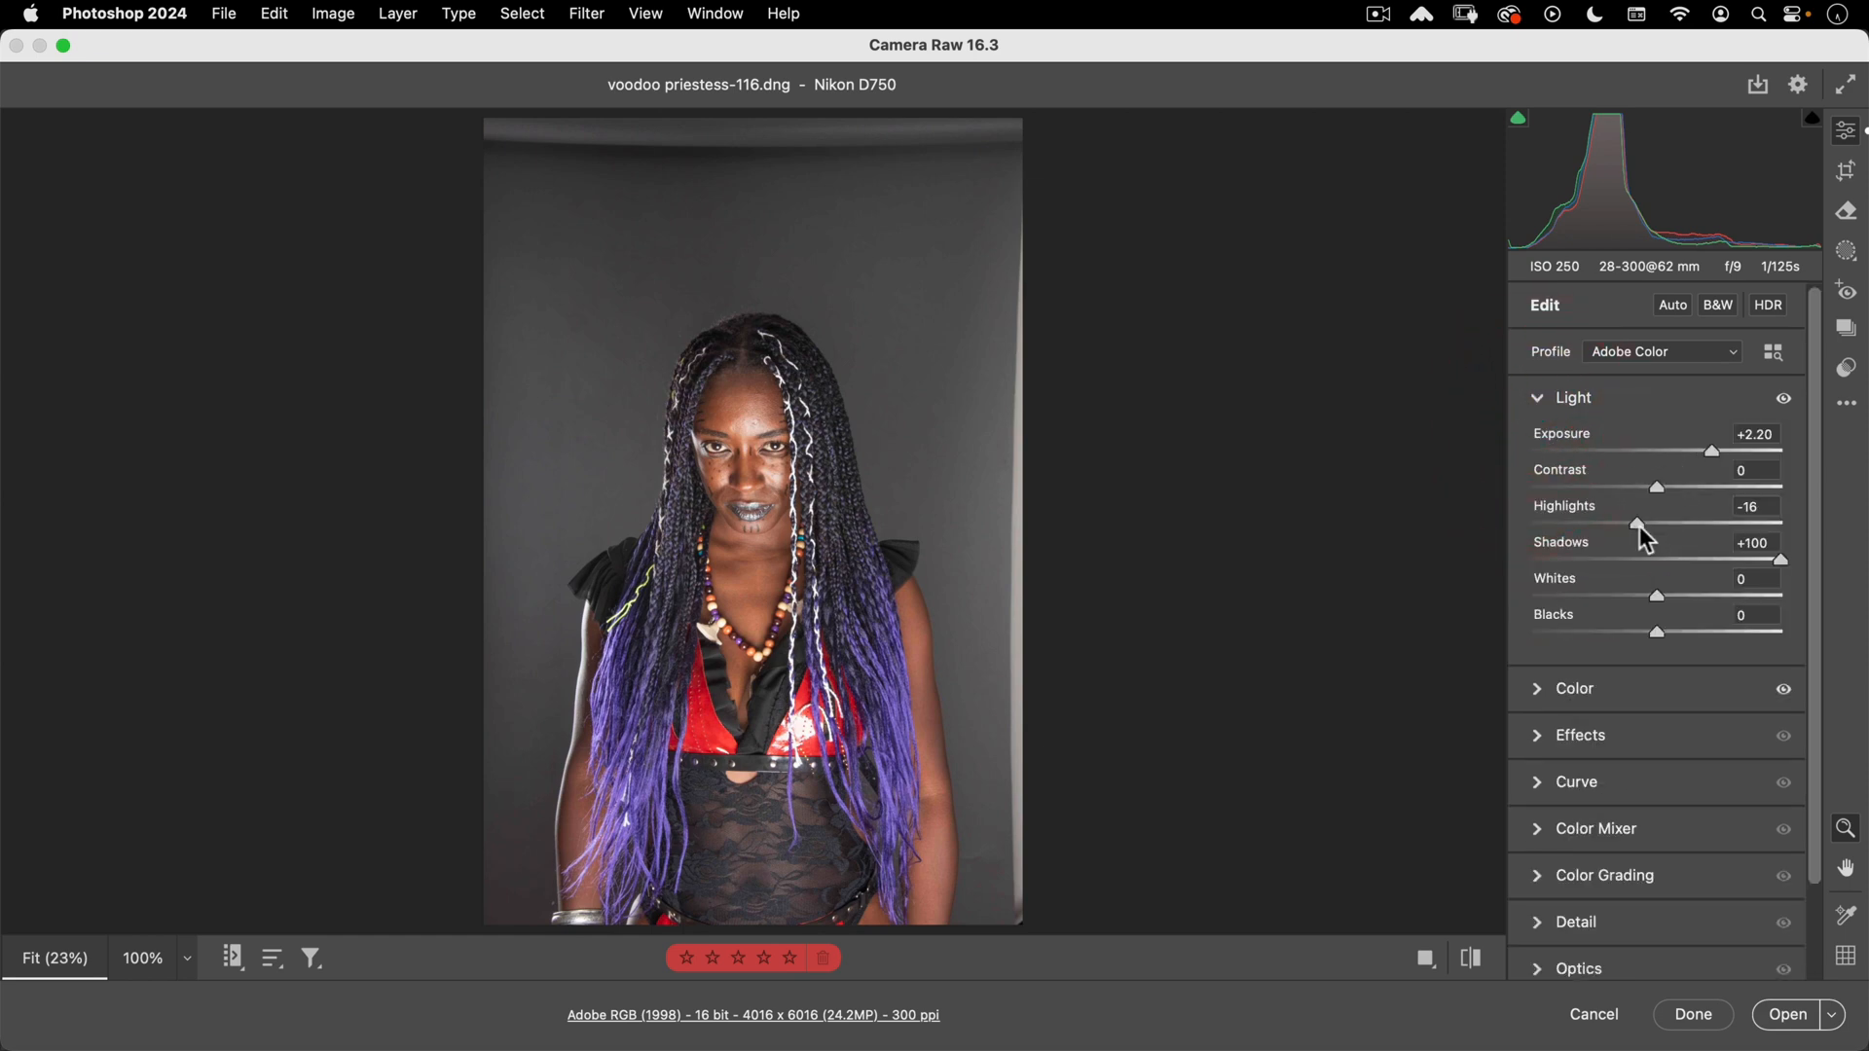
pyautogui.moveTo(1637, 526); pyautogui.dragTo(1595, 518)
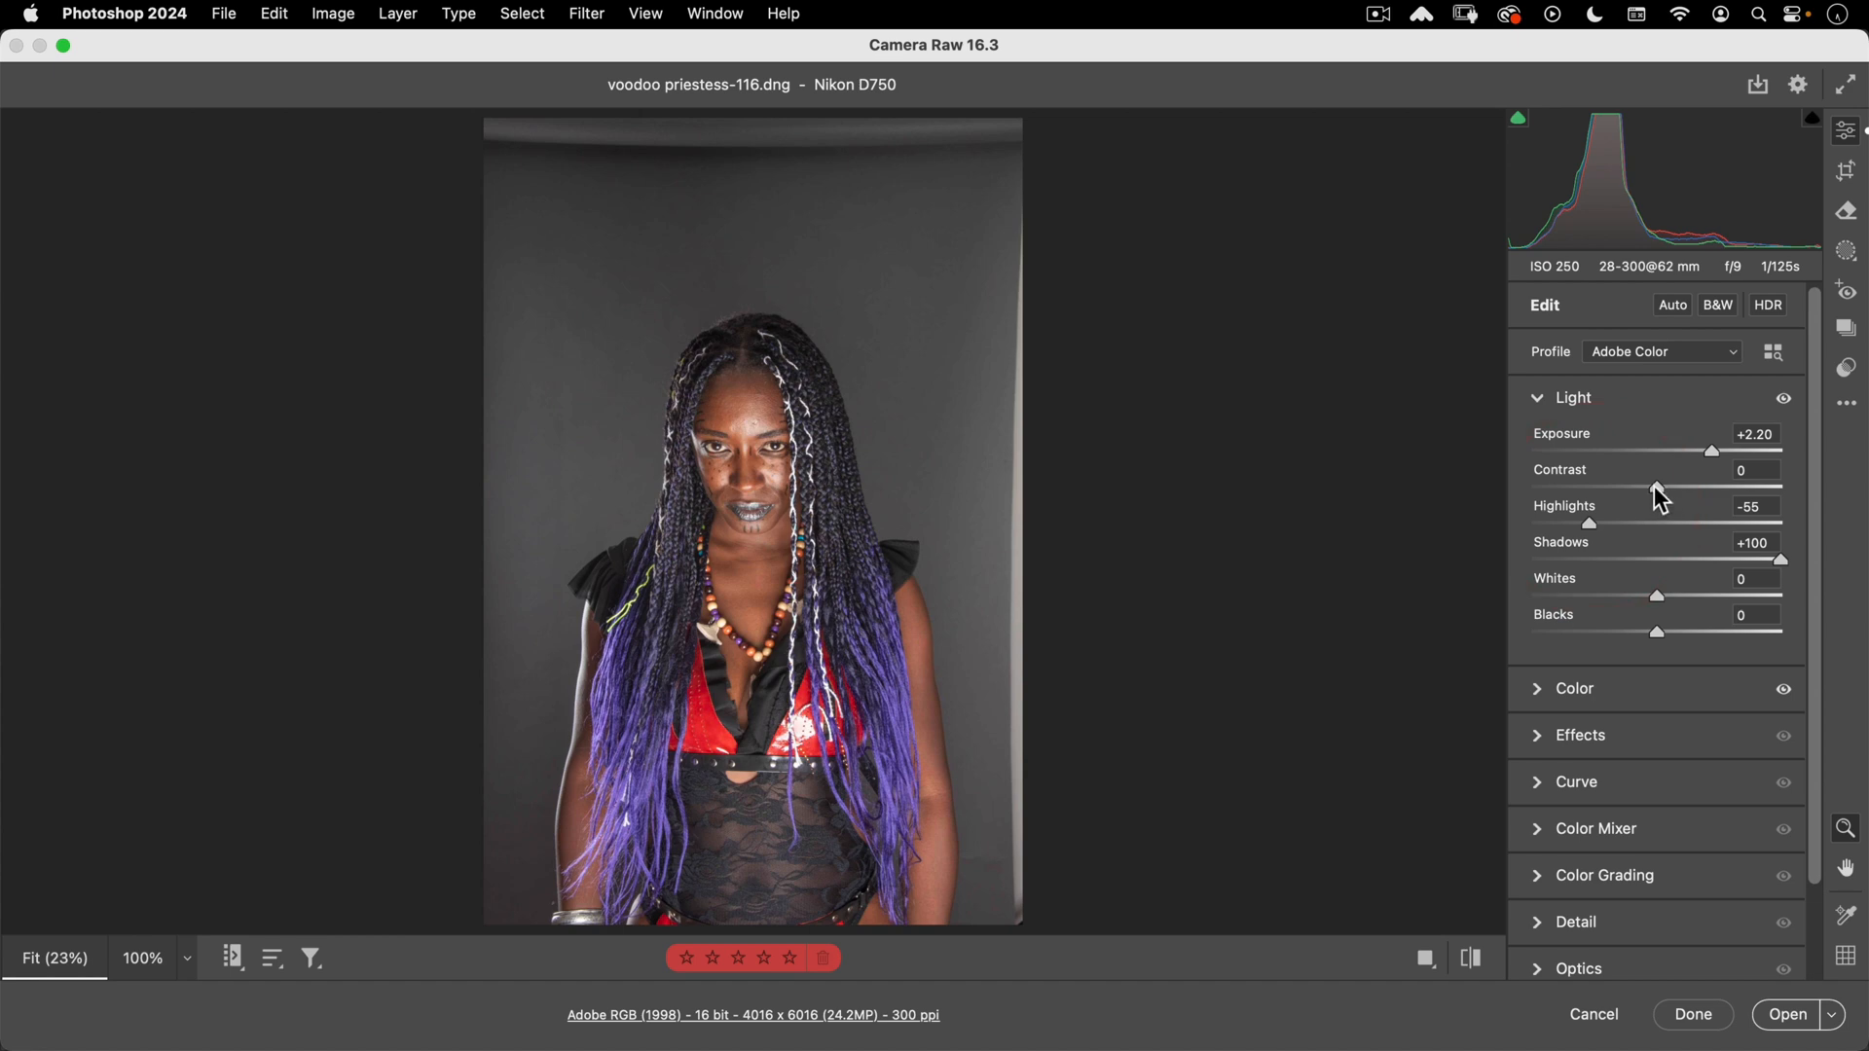
pyautogui.click(1761, 1014)
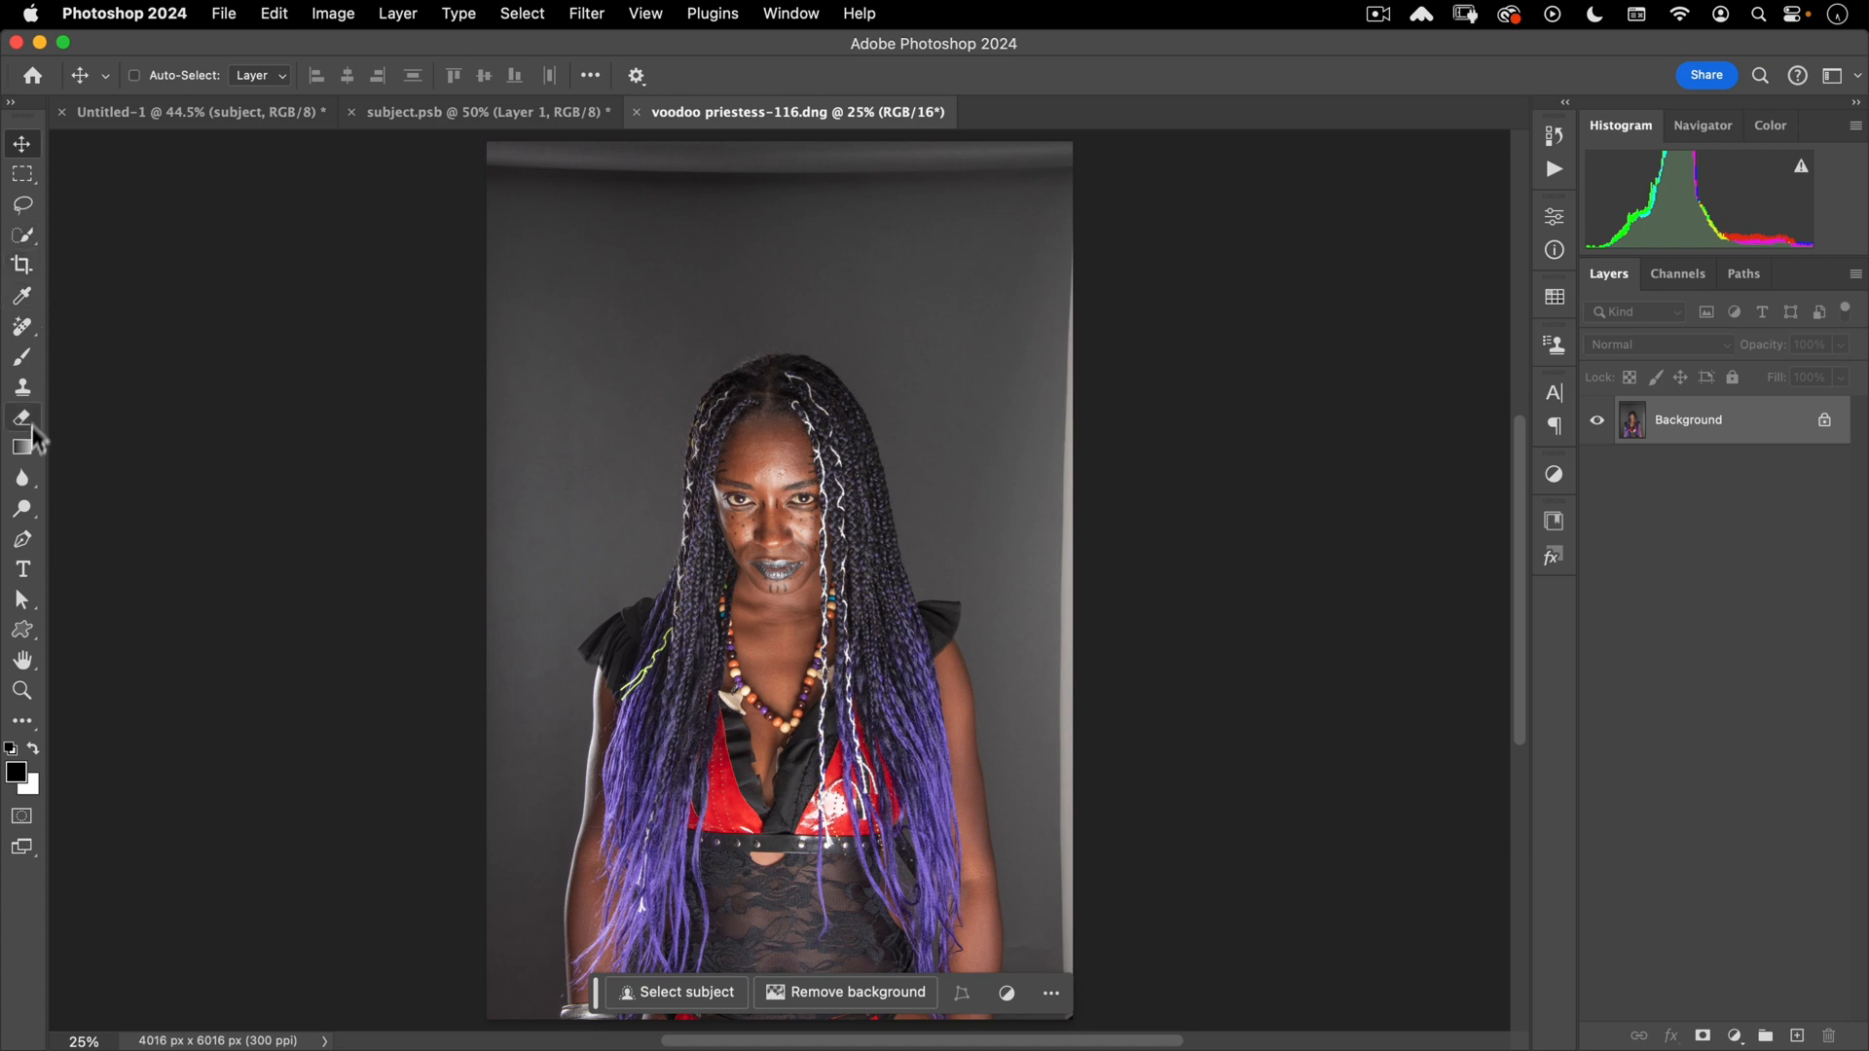
# - Switch to Object Selection and set Select Subject to Cloud (Detailed results) mode
pyautogui.press('w')
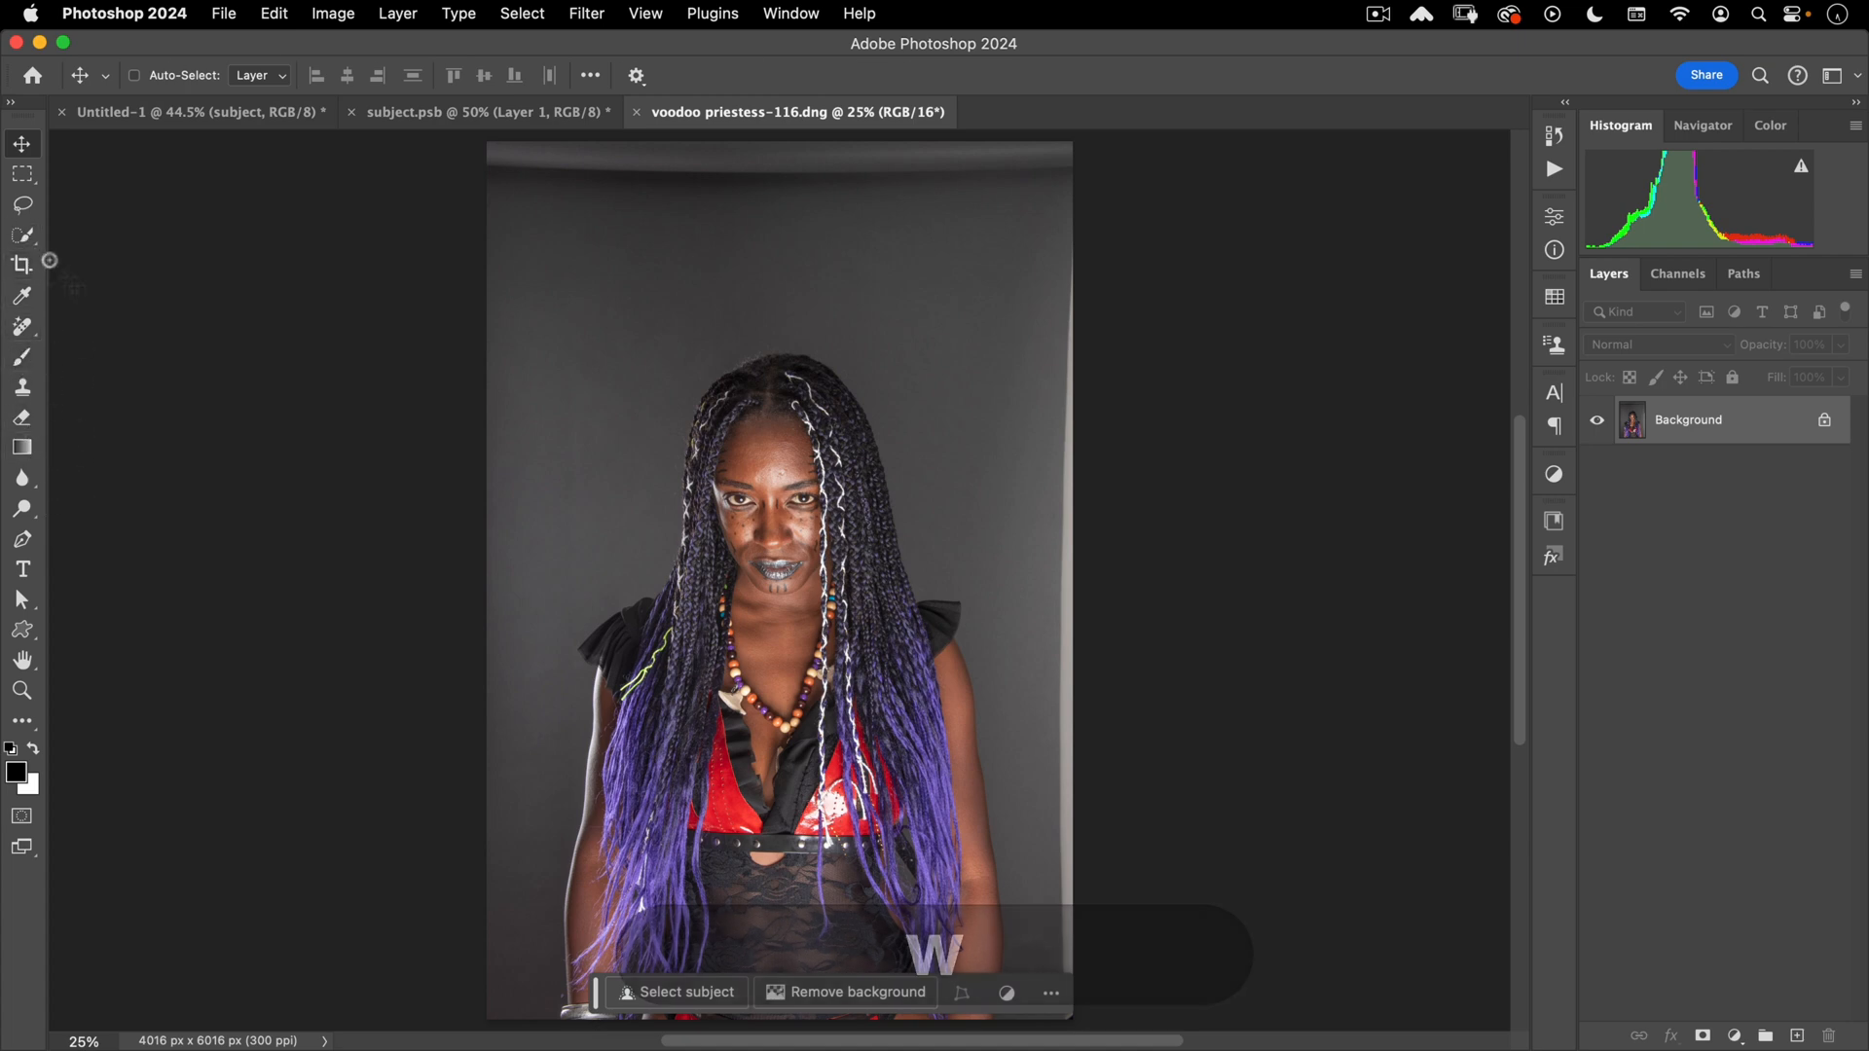
pyautogui.click(32, 233)
pyautogui.click(72, 233)
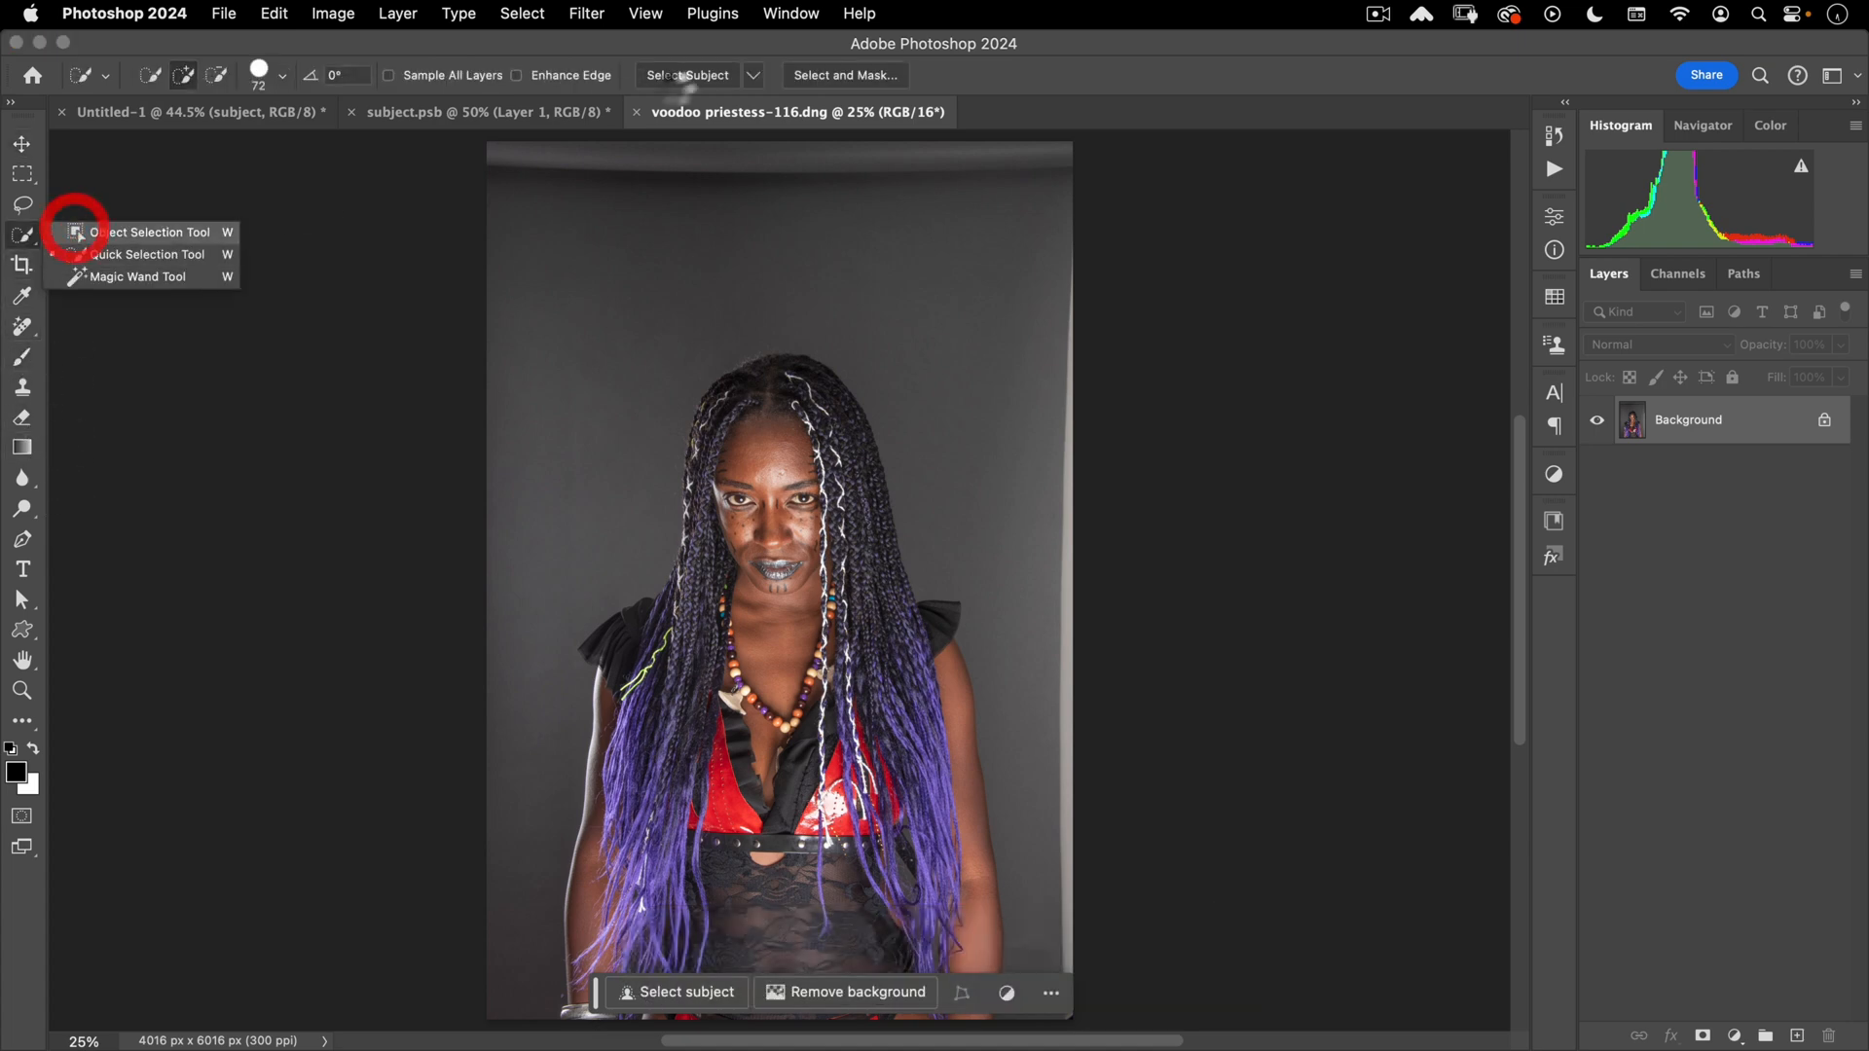
pyautogui.click(1091, 75)
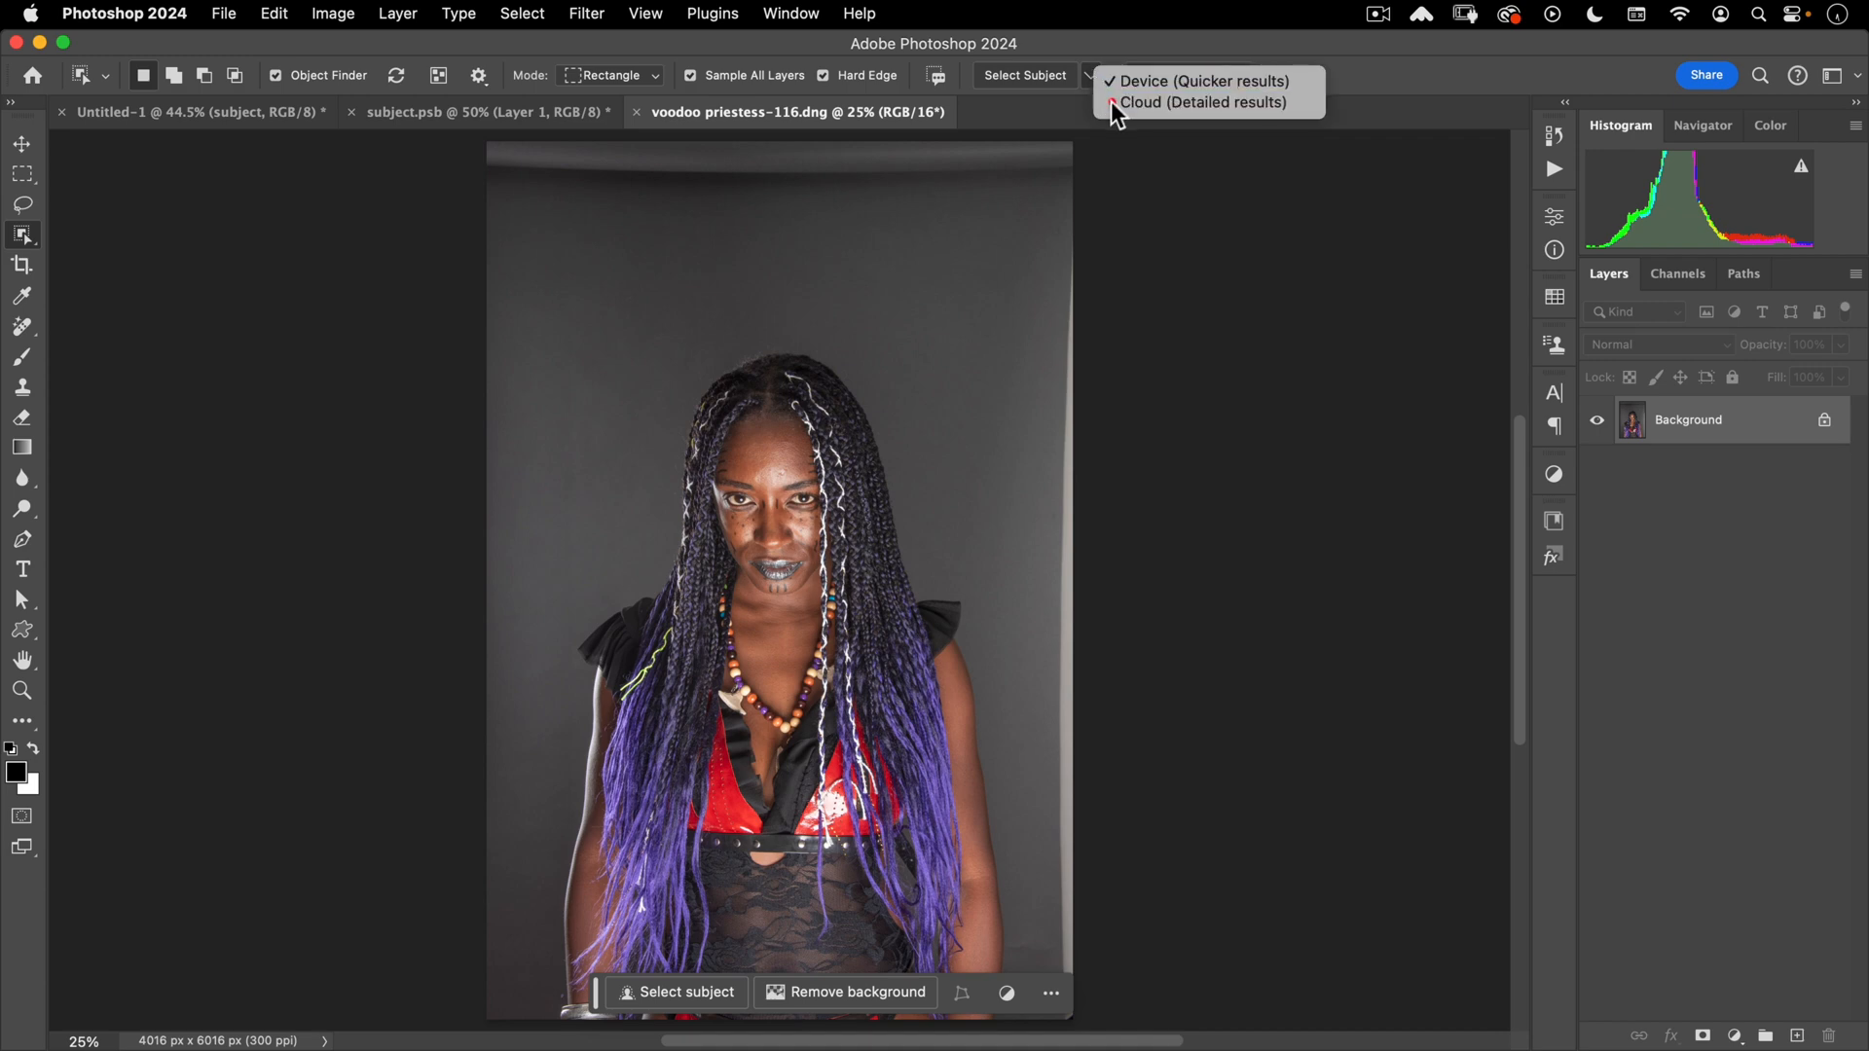
pyautogui.click(1112, 101)
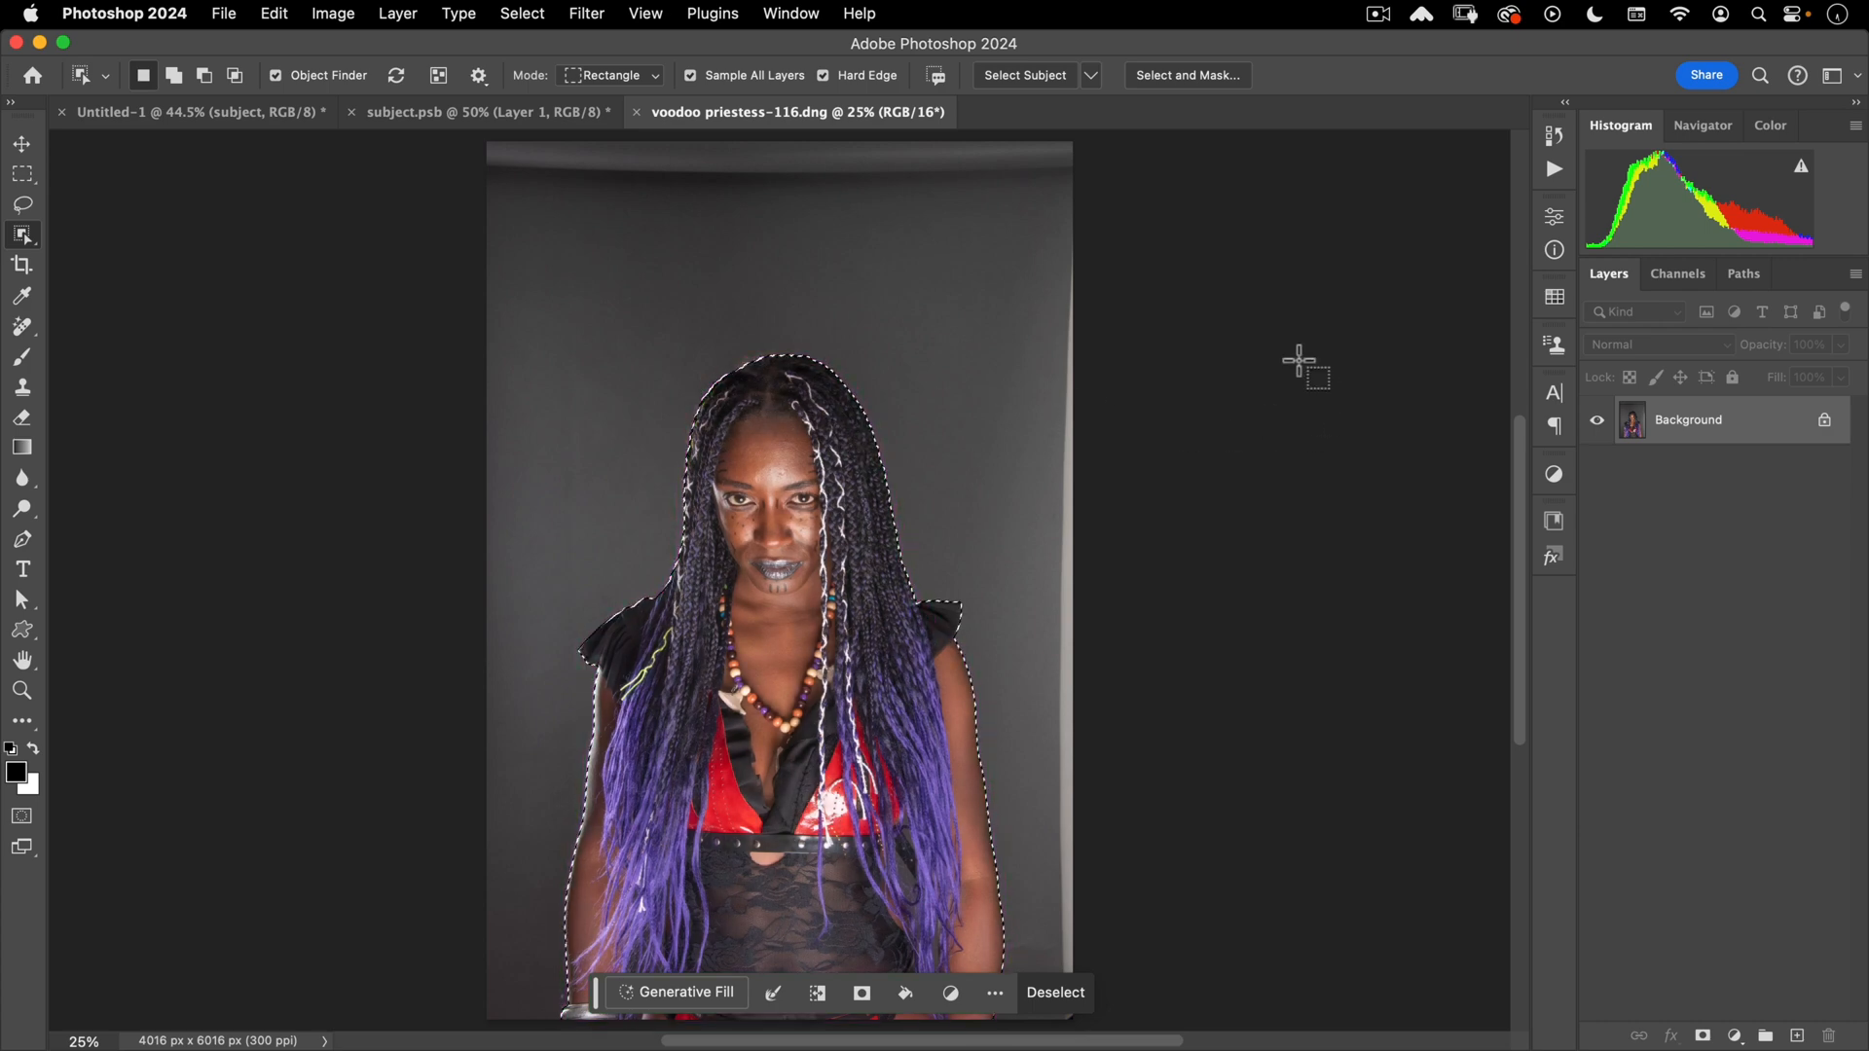
# - Mask out the priestess's backdrop, convert her layer to a smart object, and bring it into subject.psb
pyautogui.click(1702, 1036)
pyautogui.press('v')
pyautogui.rightClick(1767, 415)
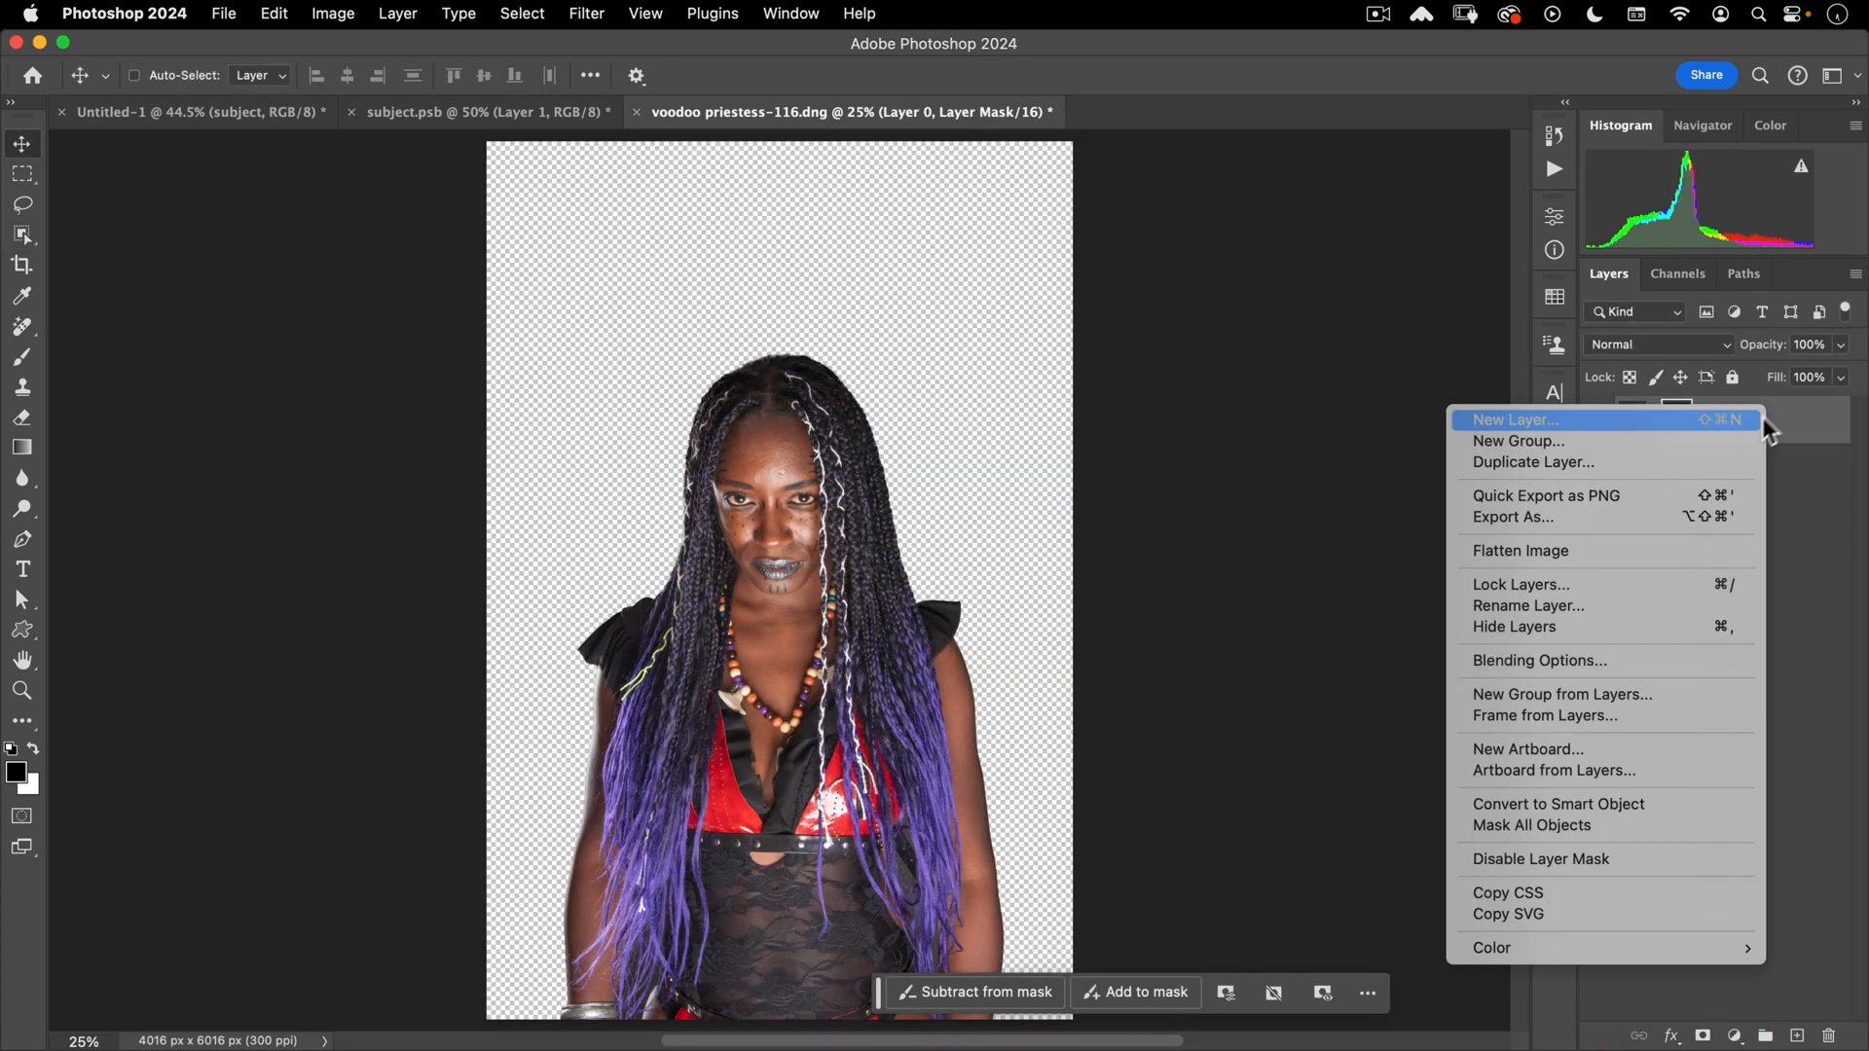
pyautogui.click(1573, 814)
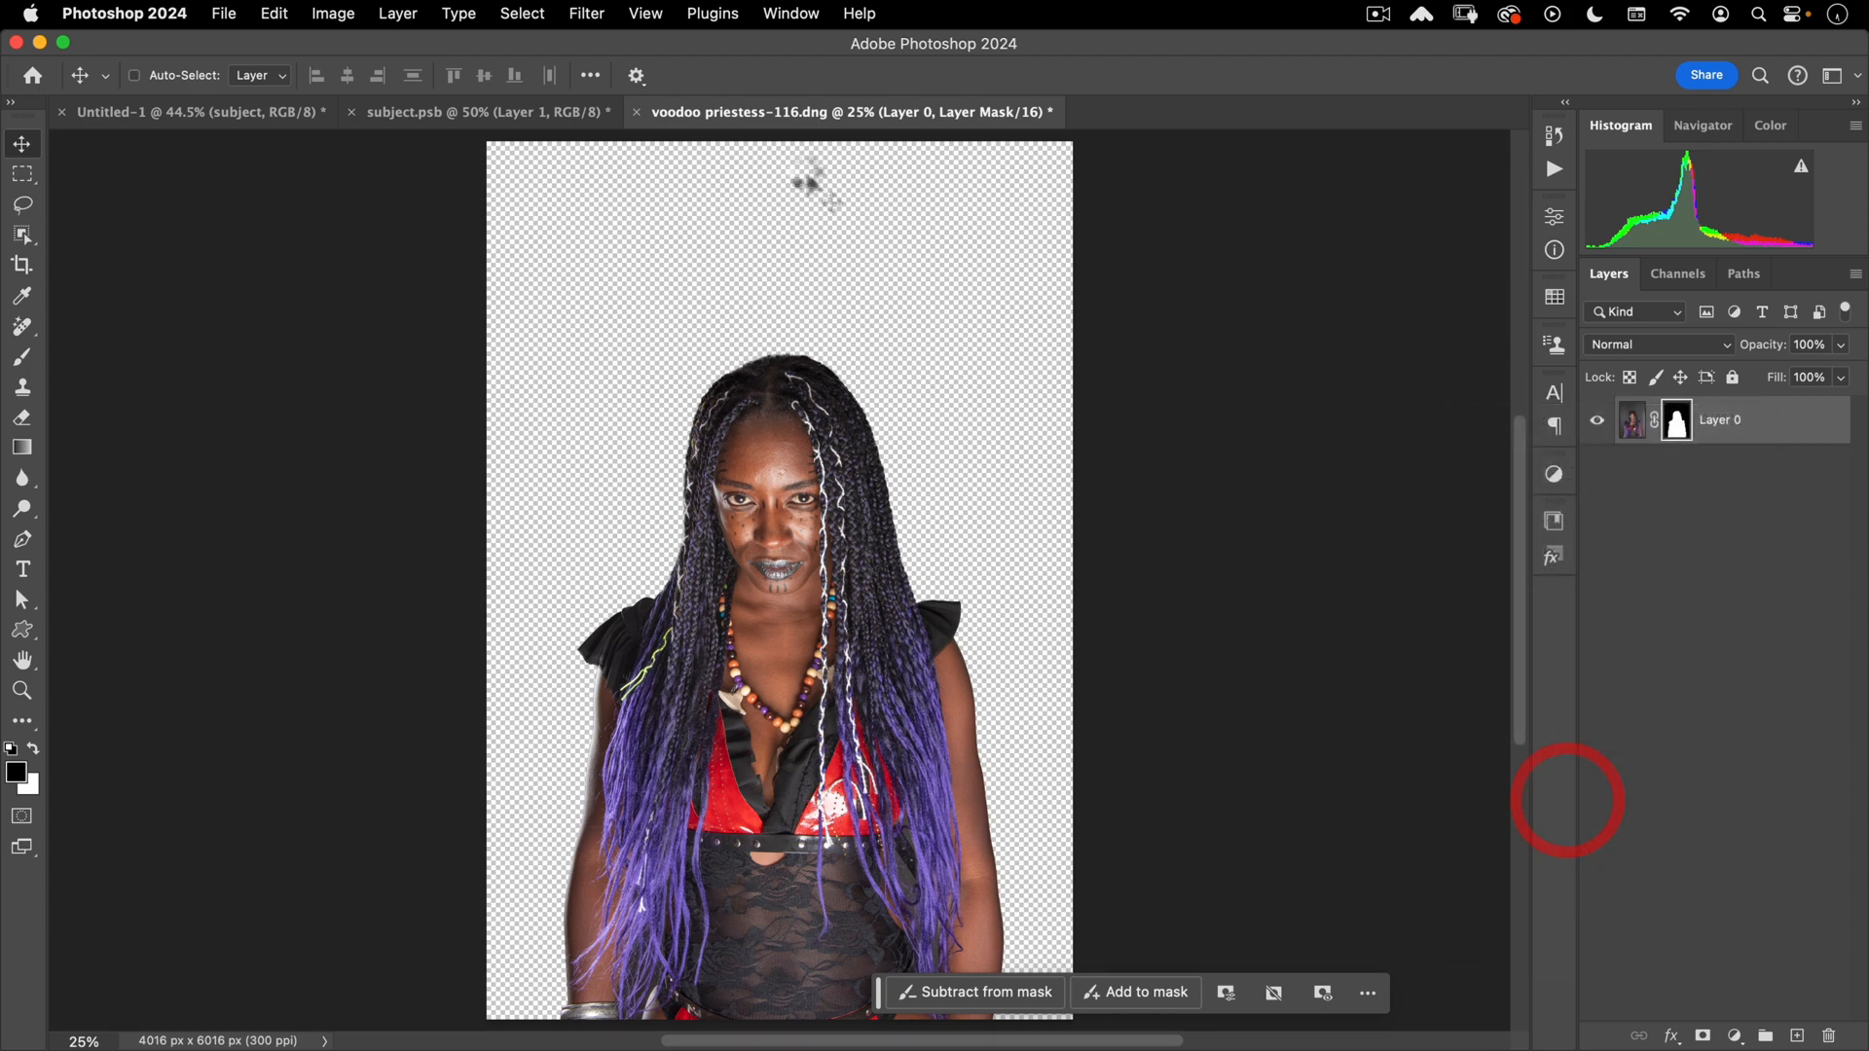
pyautogui.moveTo(724, 115); pyautogui.dragTo(827, 154)
pyautogui.moveTo(846, 219); pyautogui.dragTo(576, 292)
# - Scale and position the priestess Layer 2 over the spiral backdrop and commit the transform
pyautogui.click(931, 440)
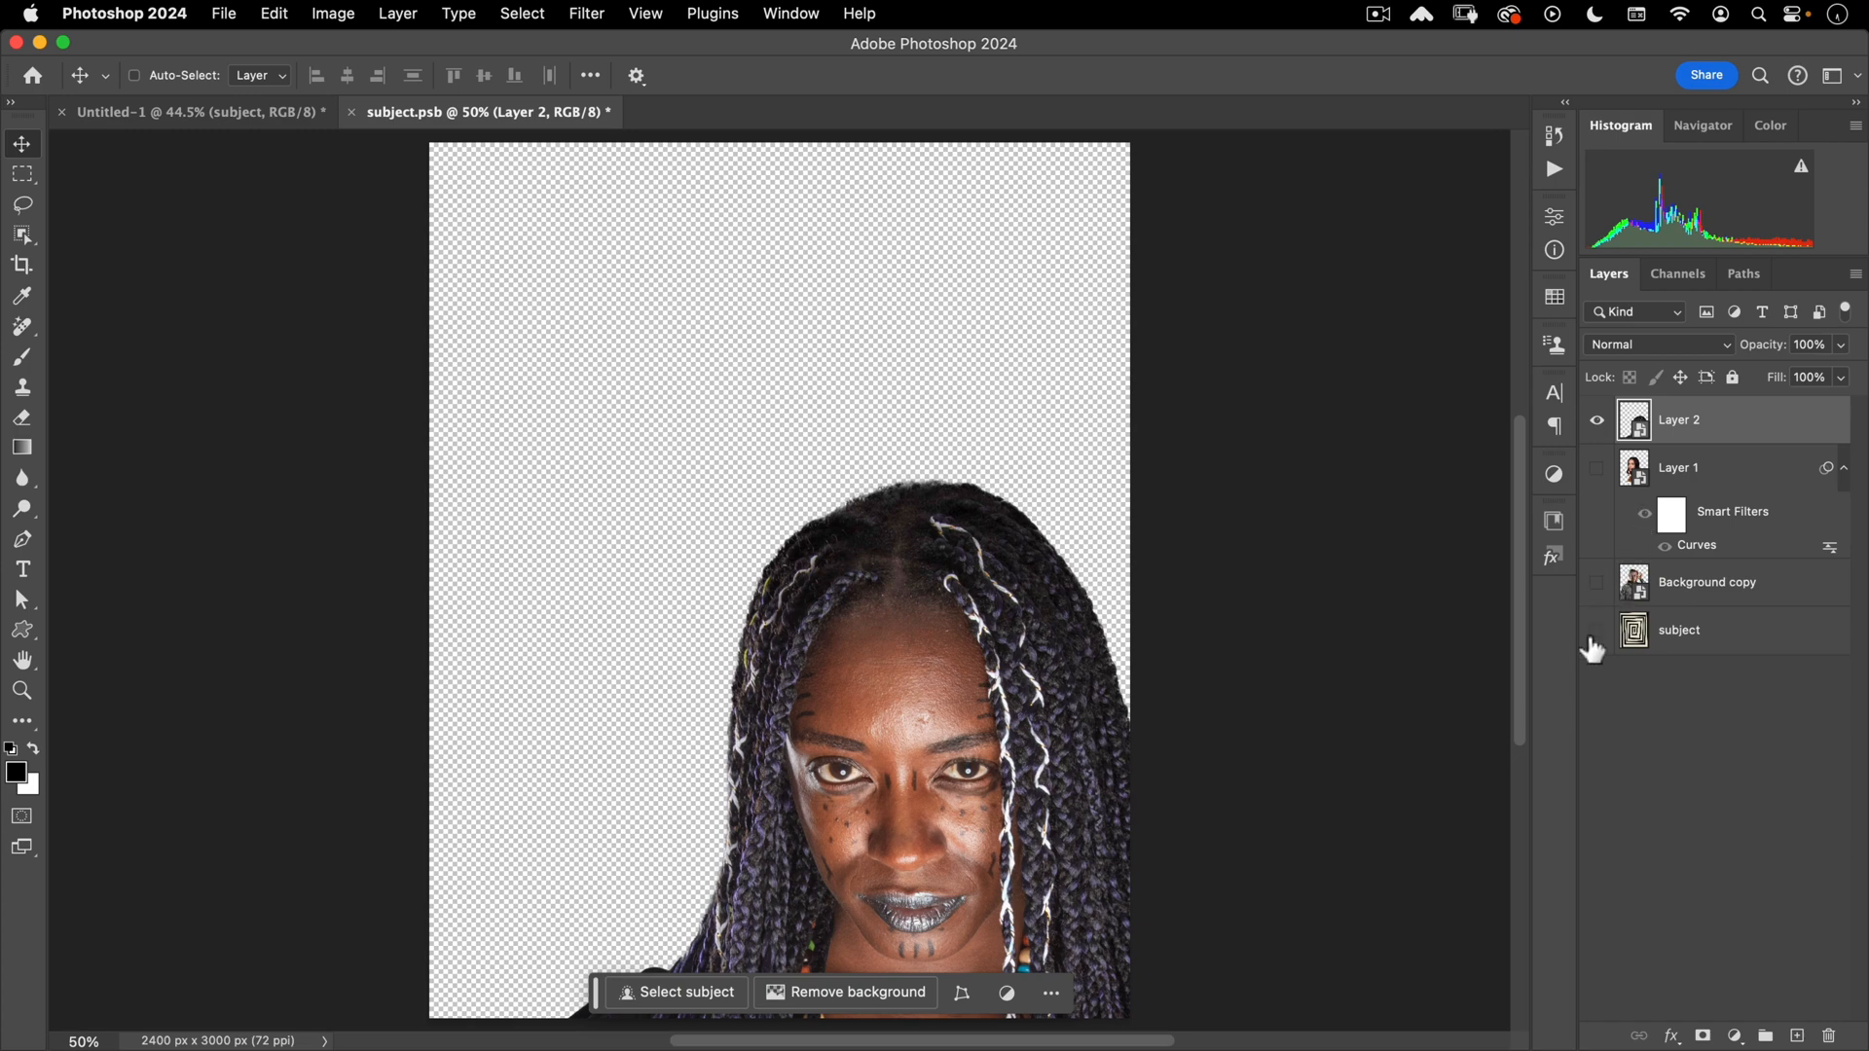
pyautogui.click(1596, 629)
pyautogui.moveTo(845, 615); pyautogui.dragTo(717, 438)
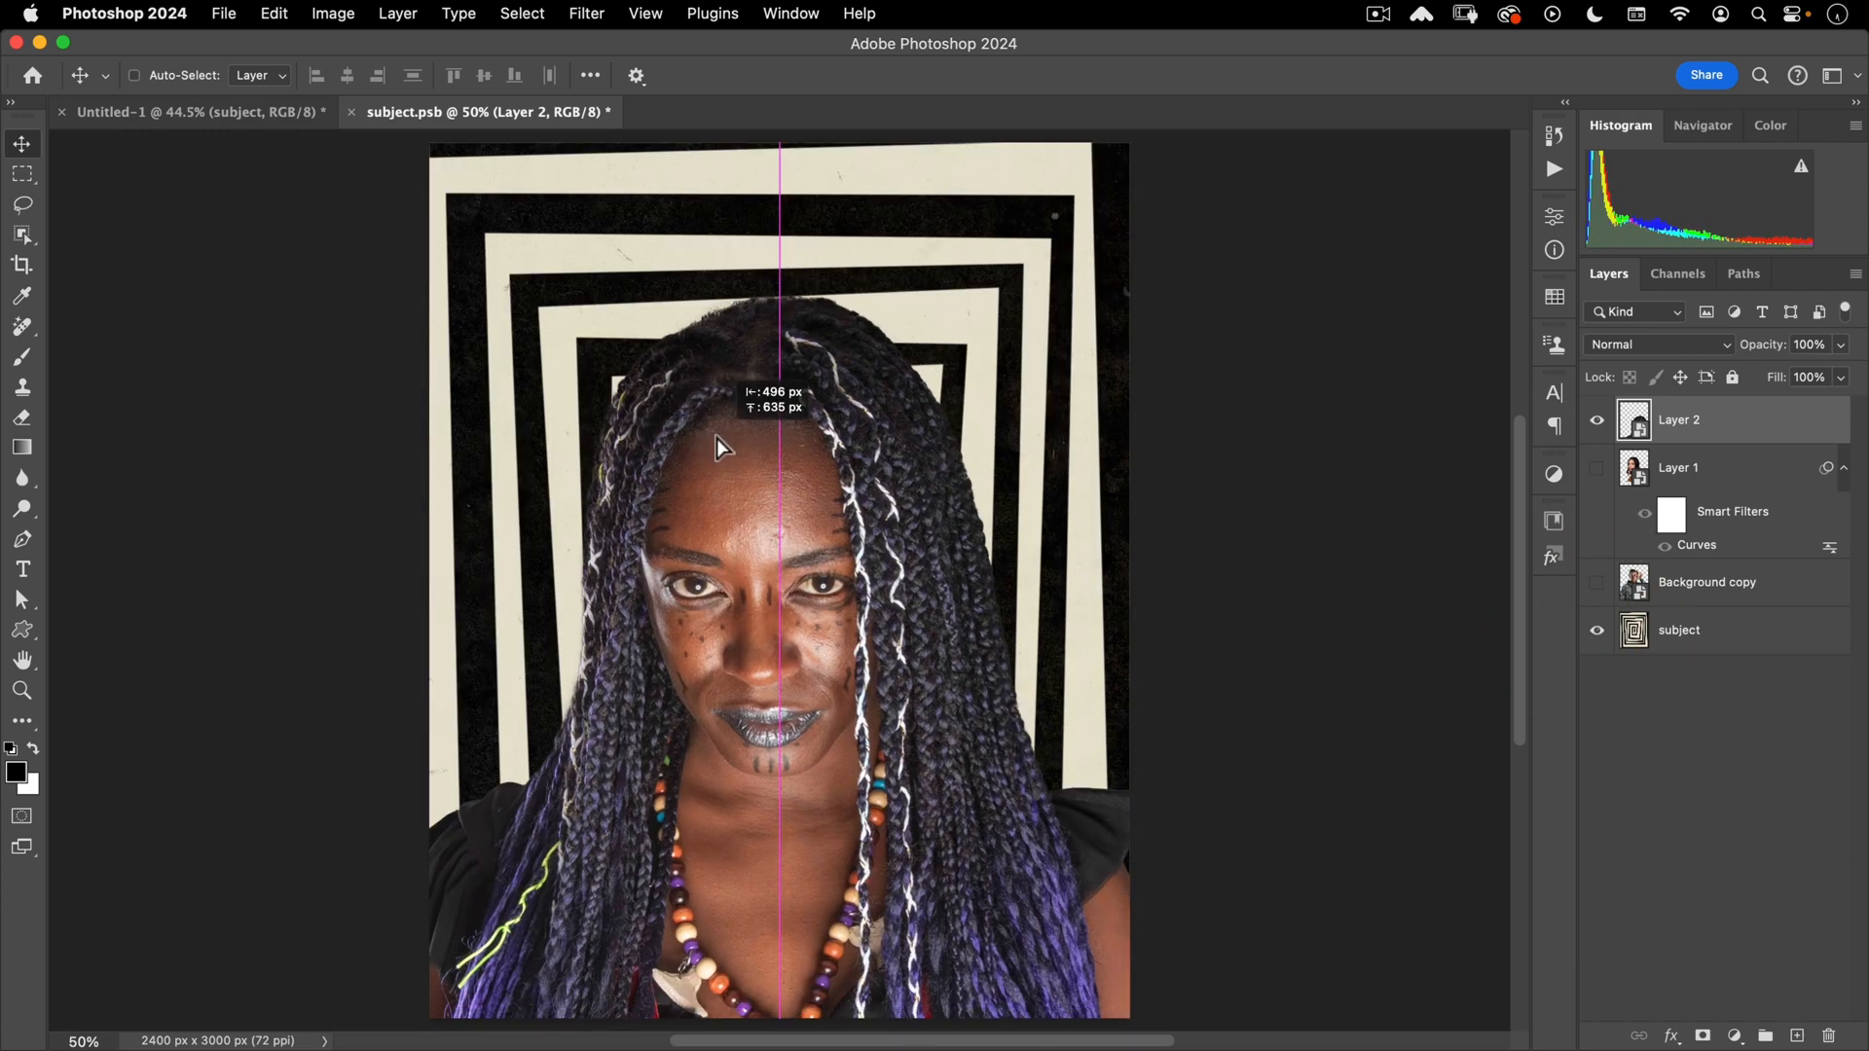
pyautogui.press('super+t')
pyautogui.moveTo(1223, 284); pyautogui.dragTo(1097, 451)
pyautogui.moveTo(960, 596); pyautogui.dragTo(951, 421)
pyautogui.moveTo(1083, 301); pyautogui.dragTo(1063, 327)
pyautogui.moveTo(907, 463); pyautogui.dragTo(912, 437)
pyautogui.click(832, 466)
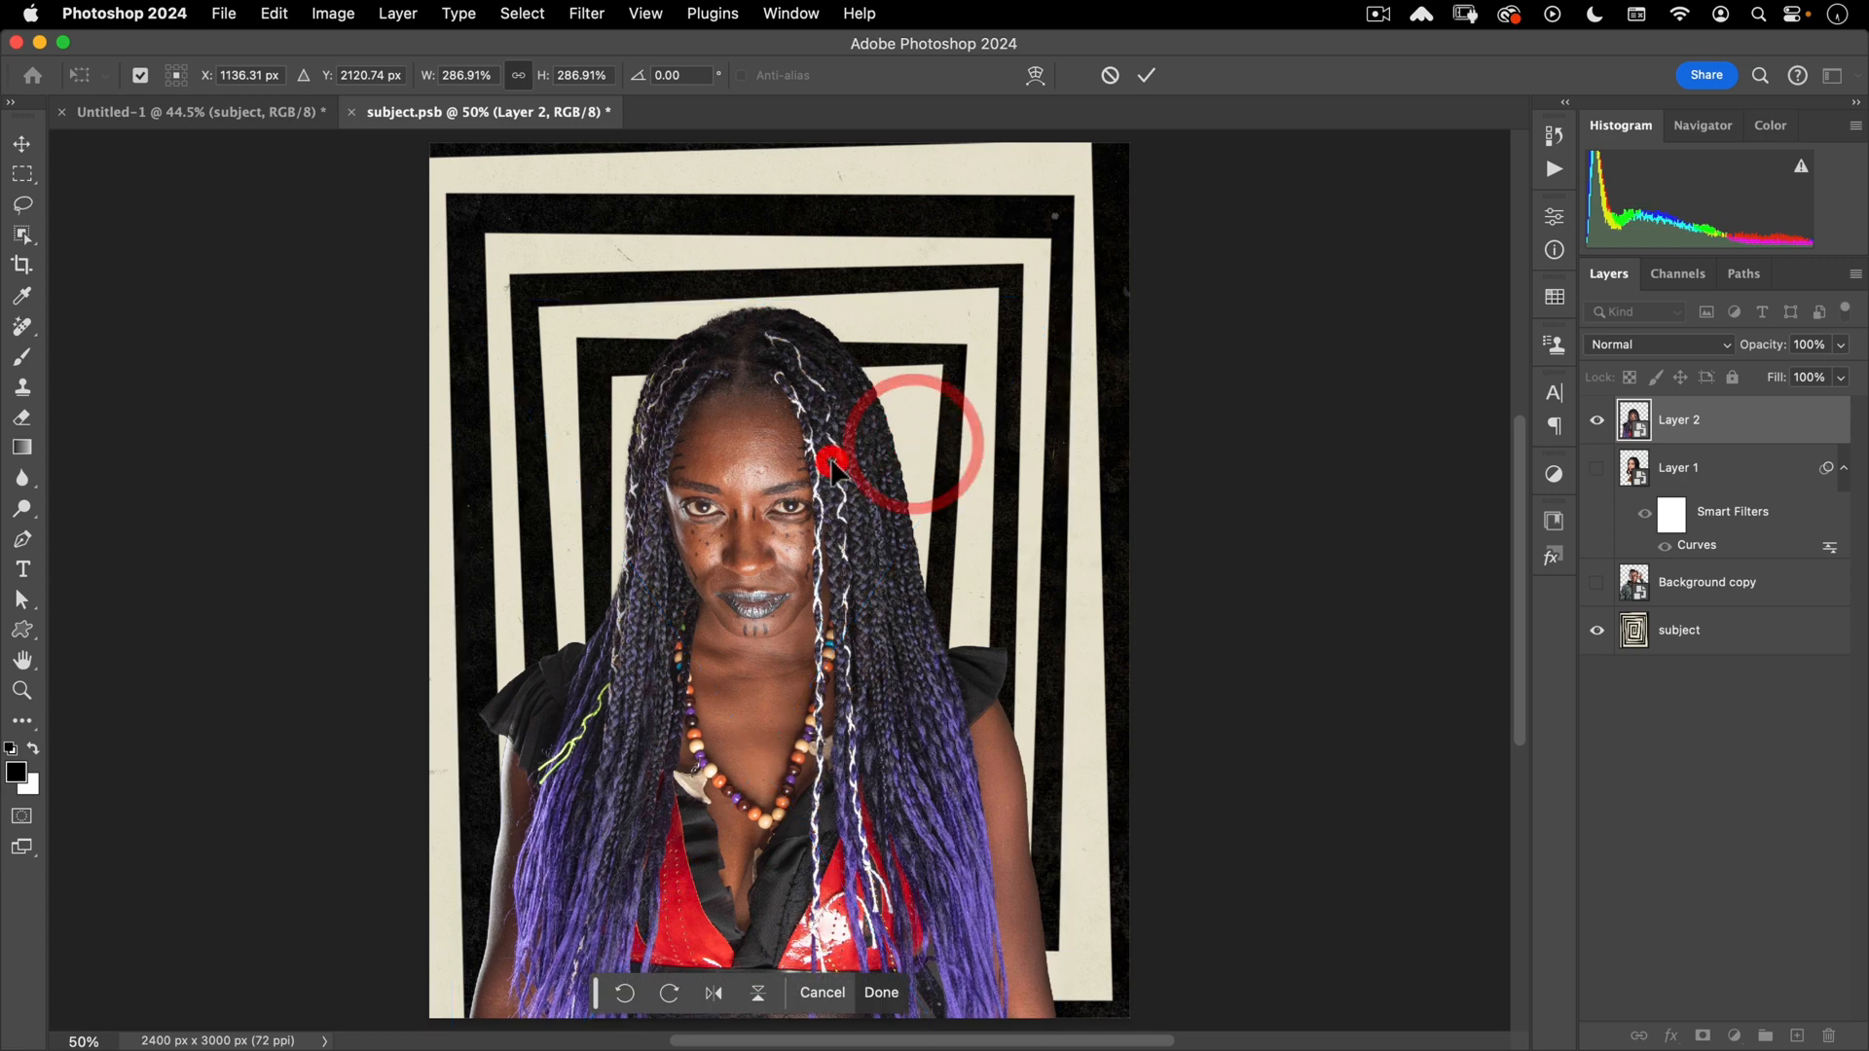
pyautogui.doubleClick(832, 465)
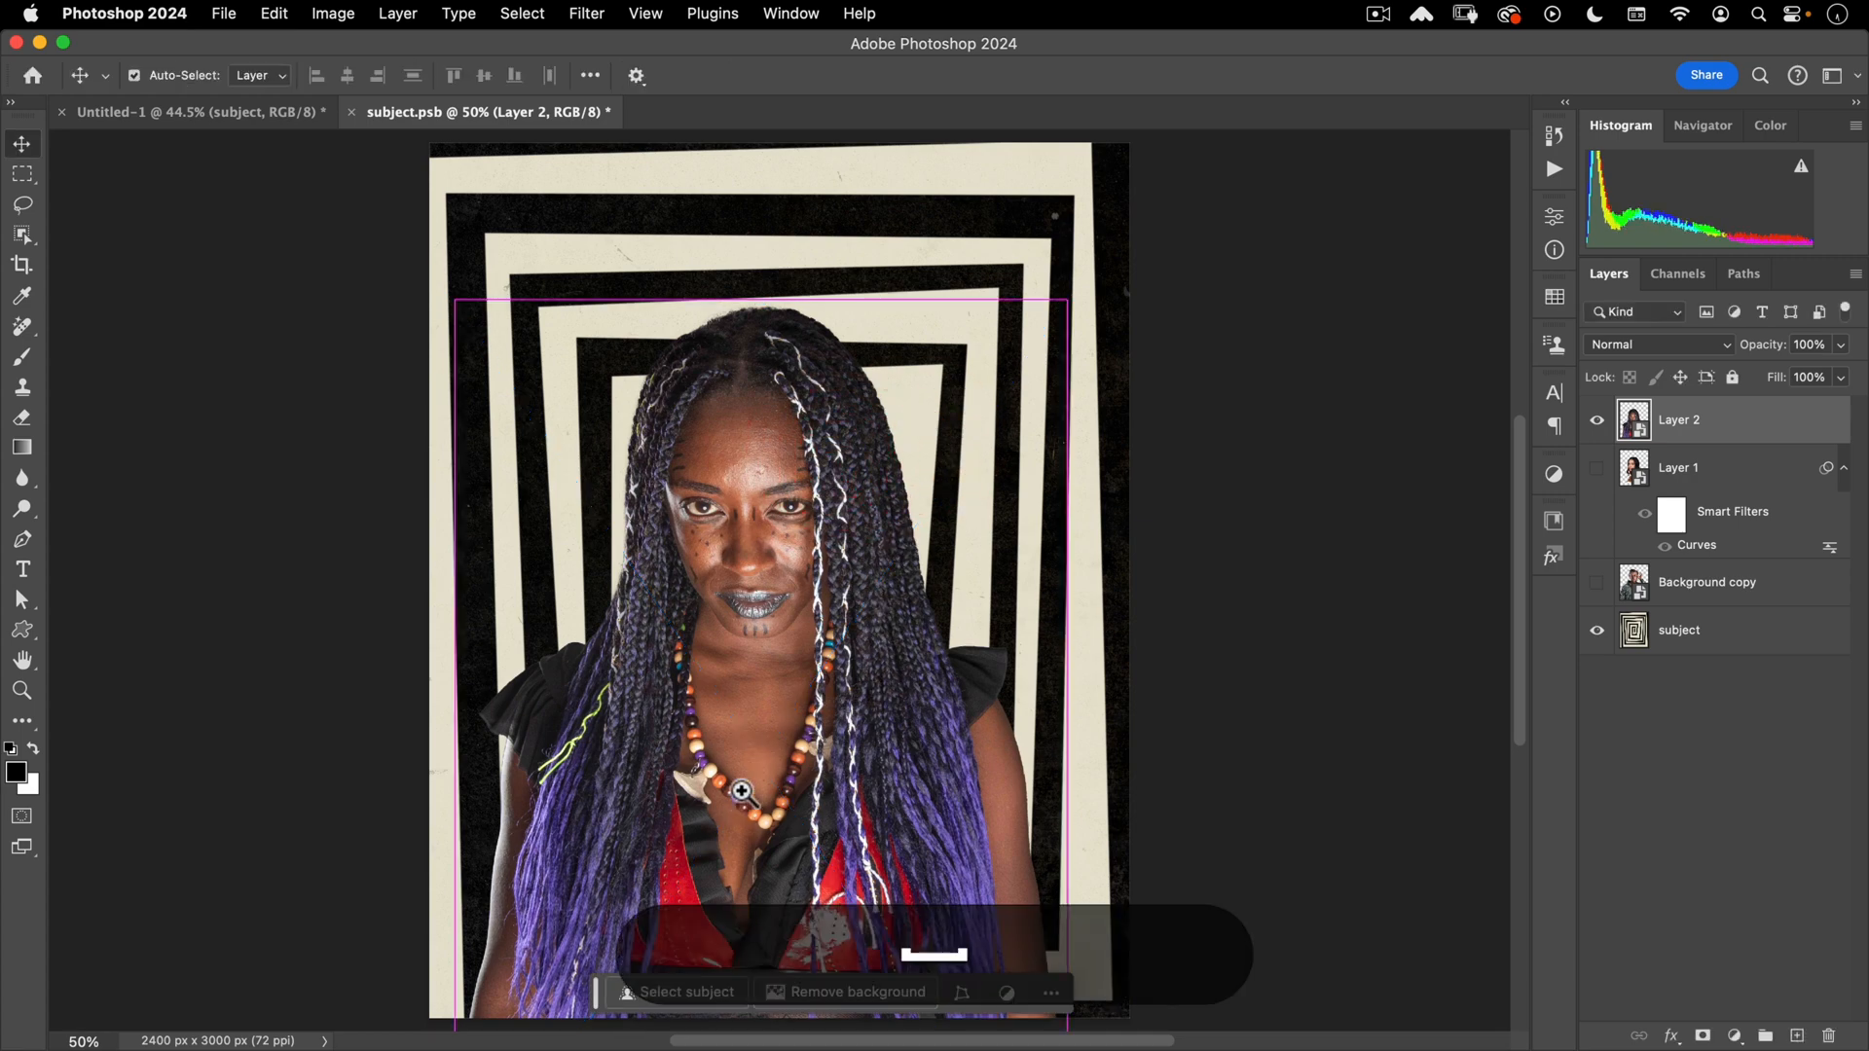
# - Hide the spiral subject layer, then close subject.psb and save it
pyautogui.moveTo(742, 788)
pyautogui.mouseDown()
pyautogui.moveTo(772, 740)
pyautogui.moveTo(762, 759)
pyautogui.mouseUp()
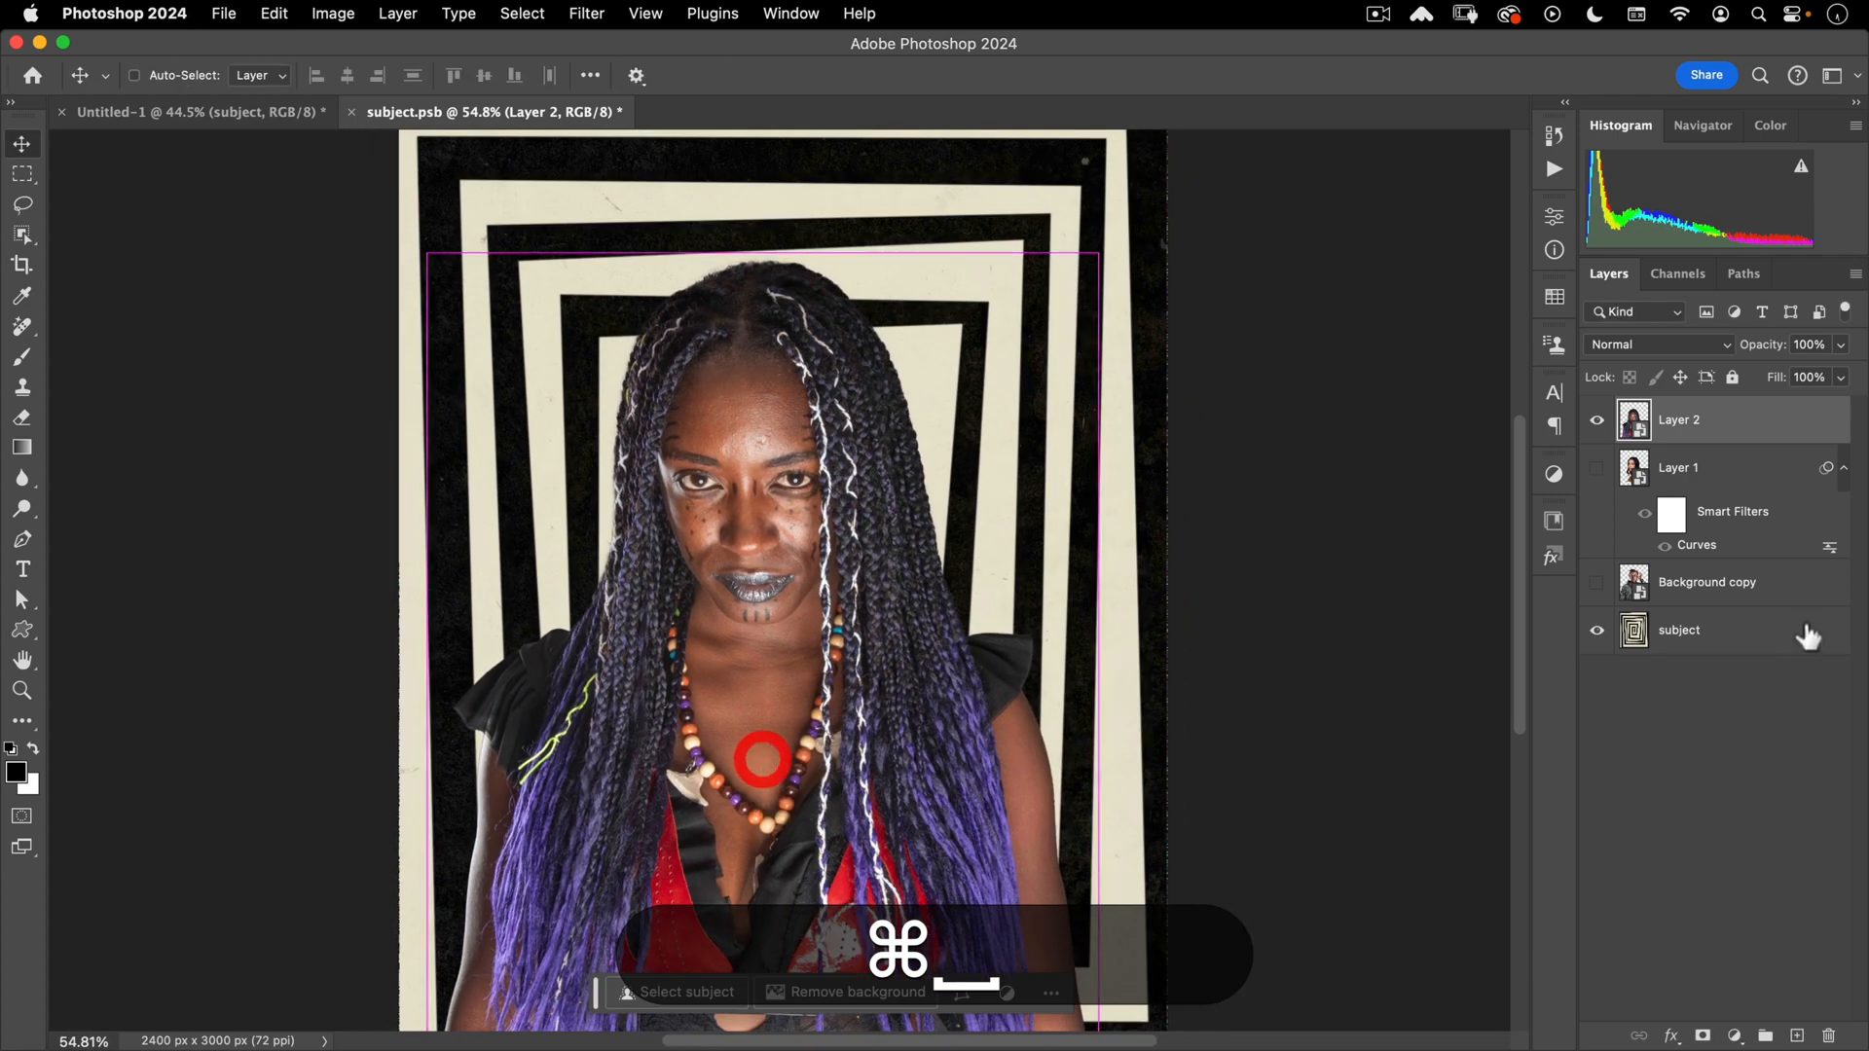
pyautogui.click(1596, 630)
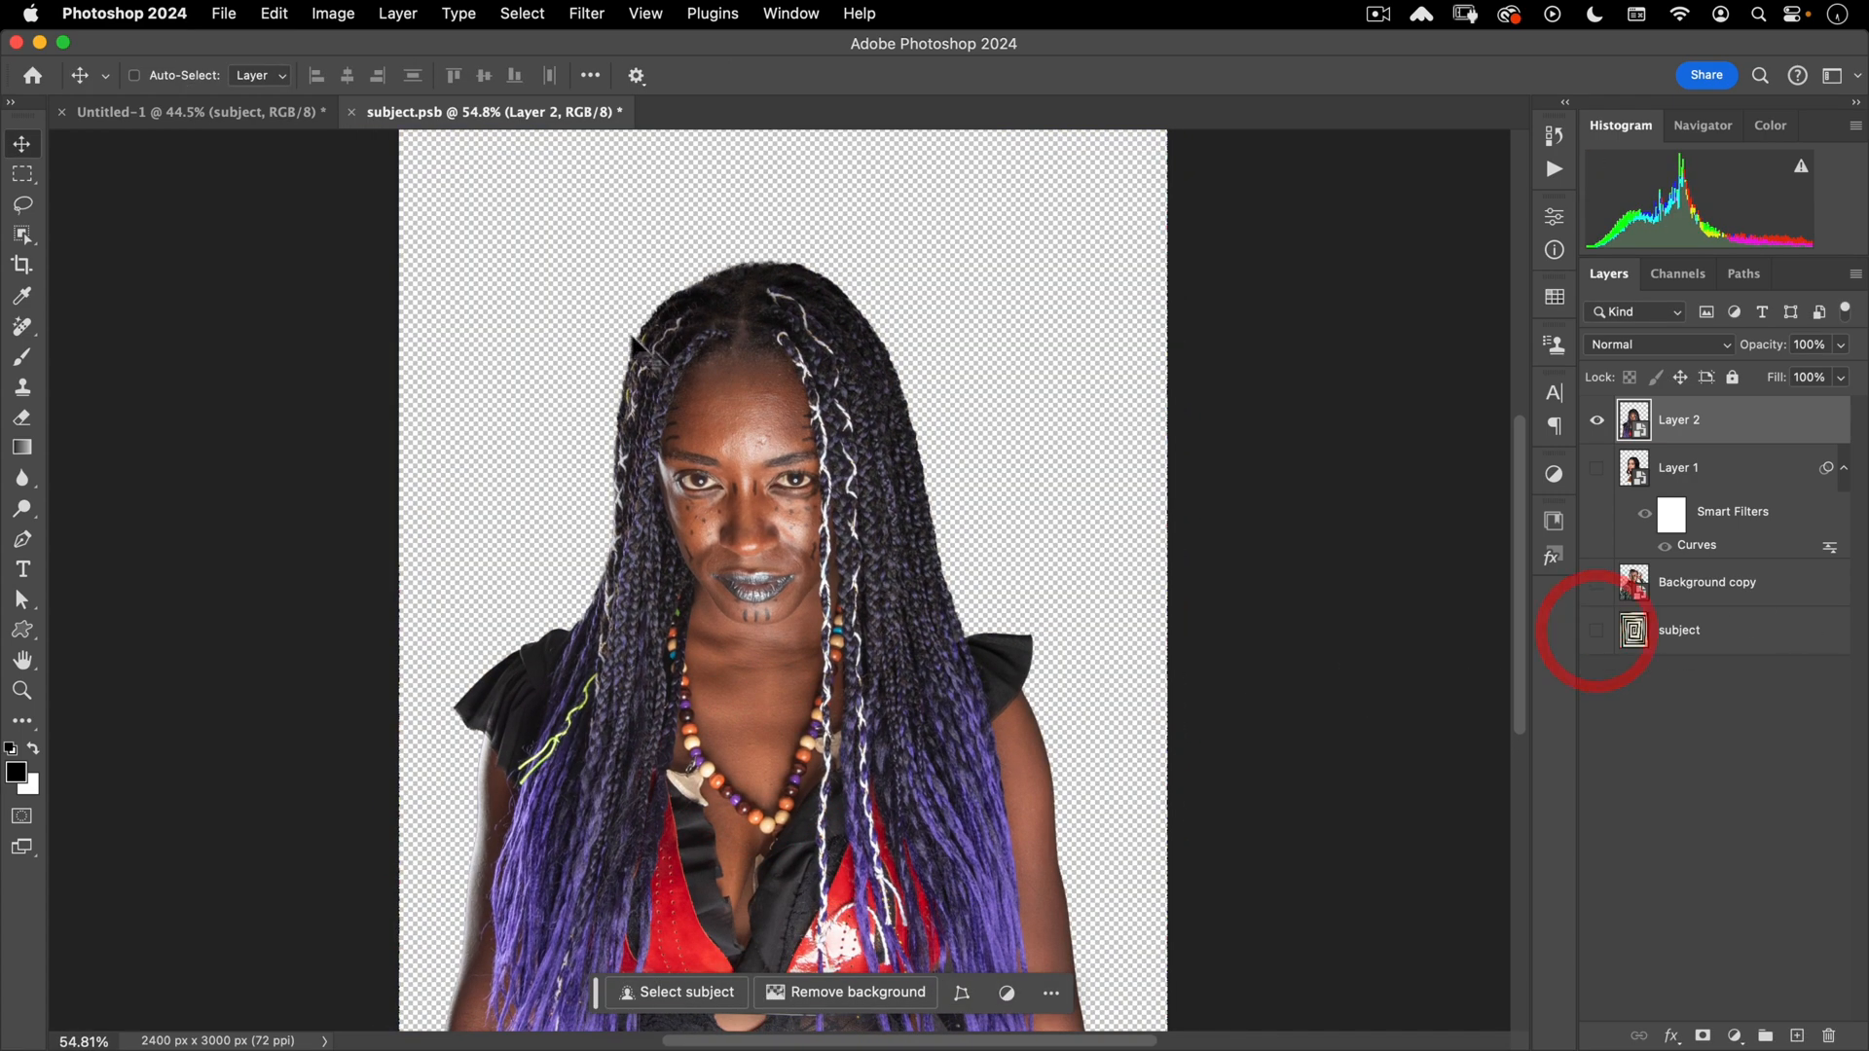
pyautogui.click(352, 109)
pyautogui.click(1032, 415)
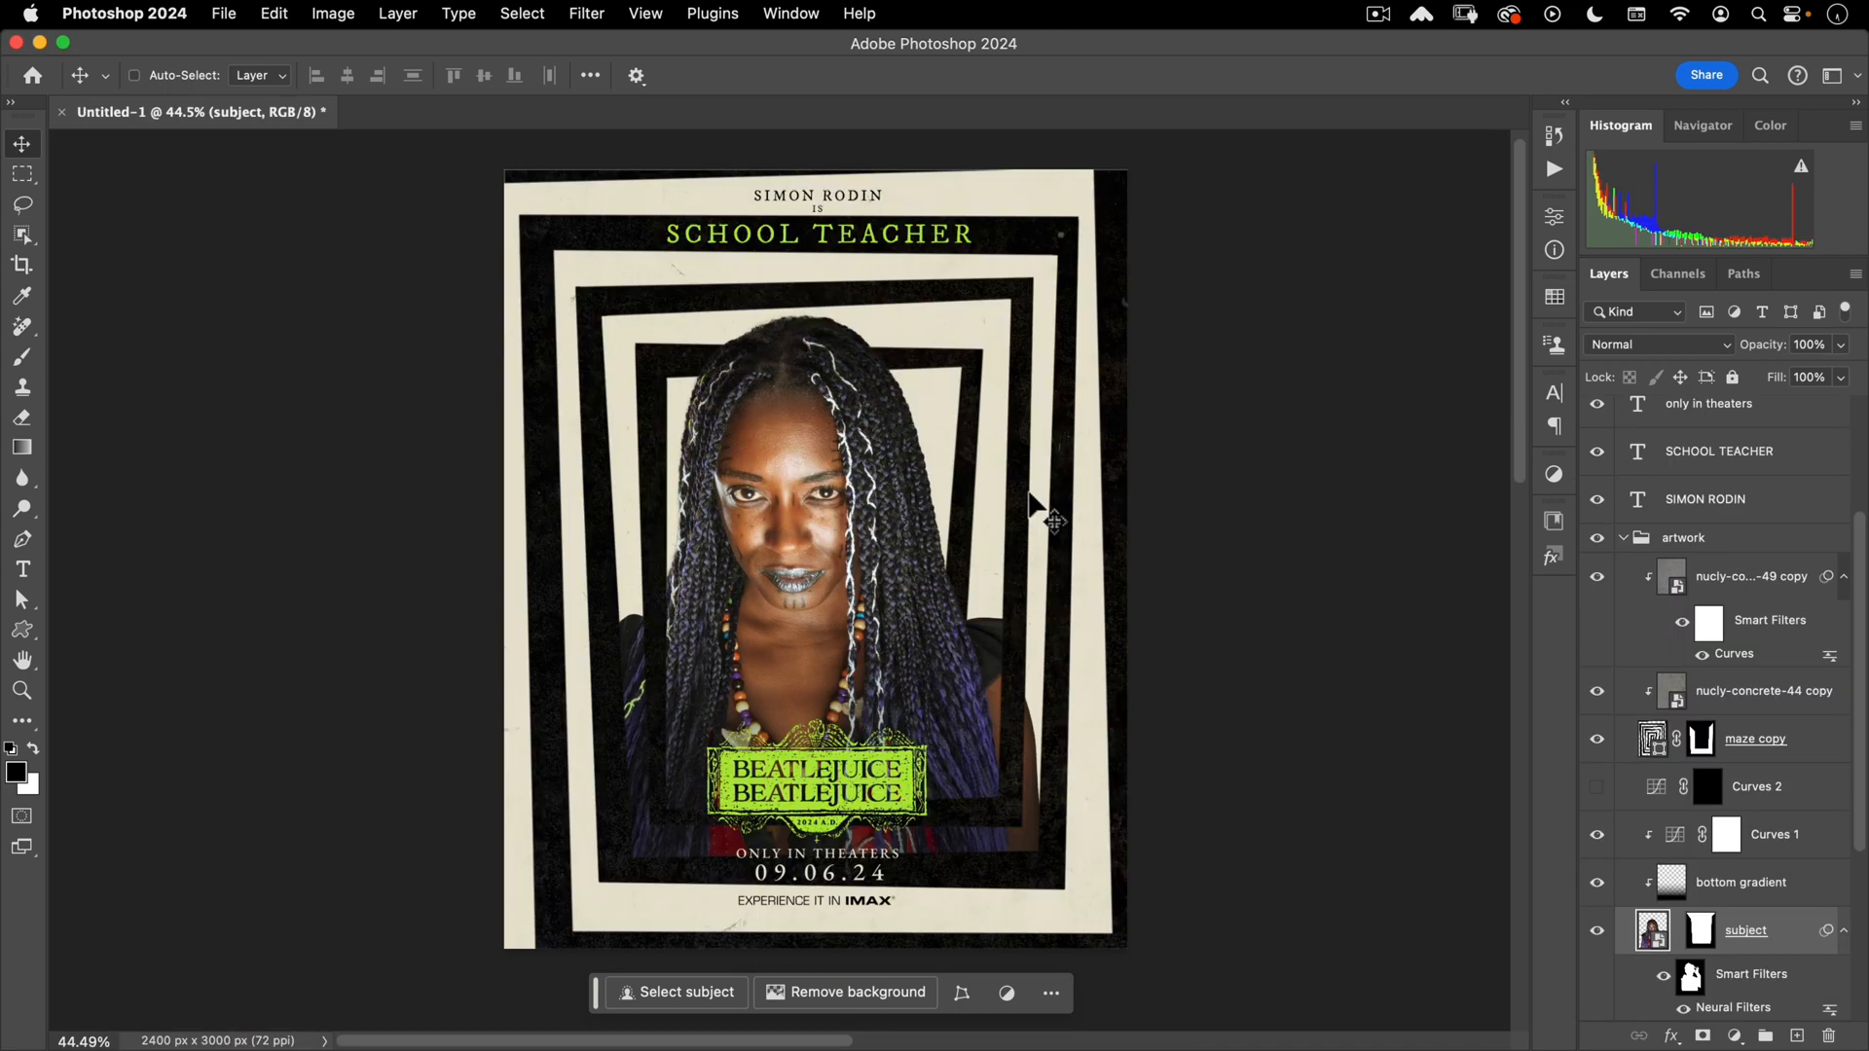
# - With the Pen tool, trace a path from the left chin along the jaw toward the right braid
pyautogui.scroll(3, 822, 642)
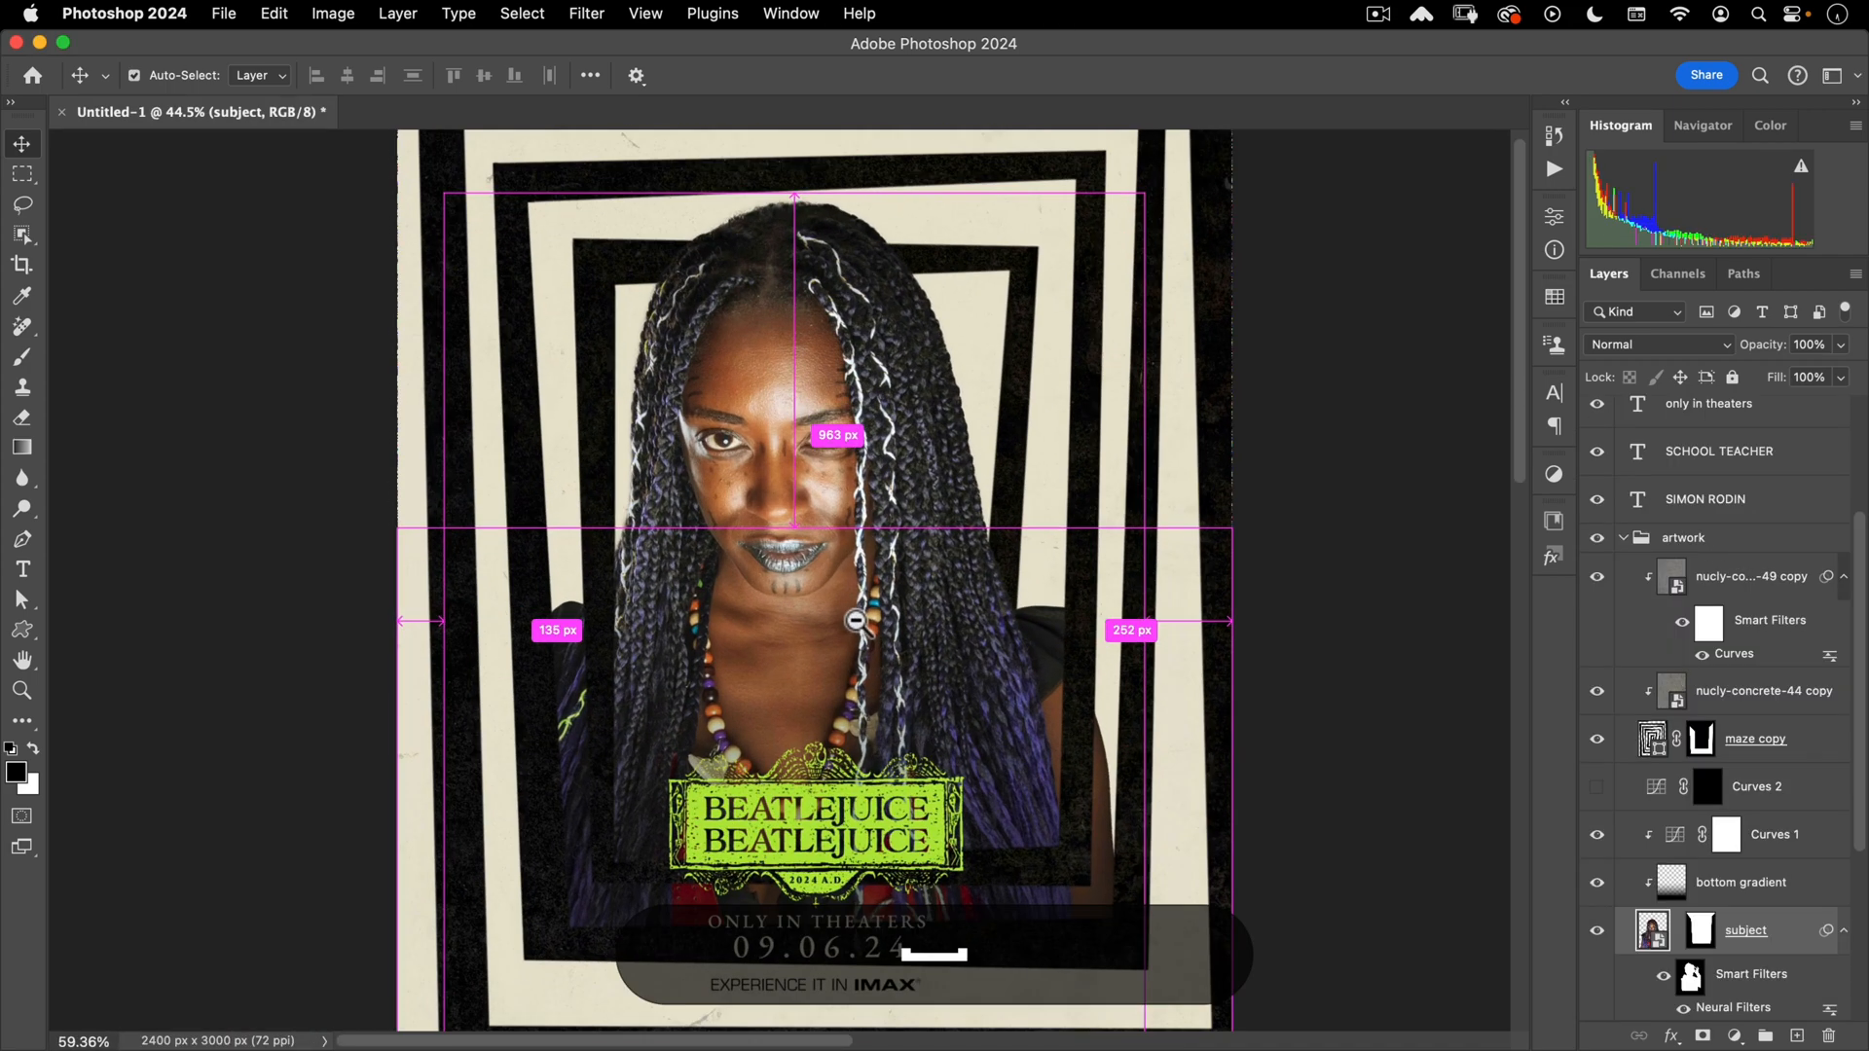
pyautogui.scroll(10, 842, 563)
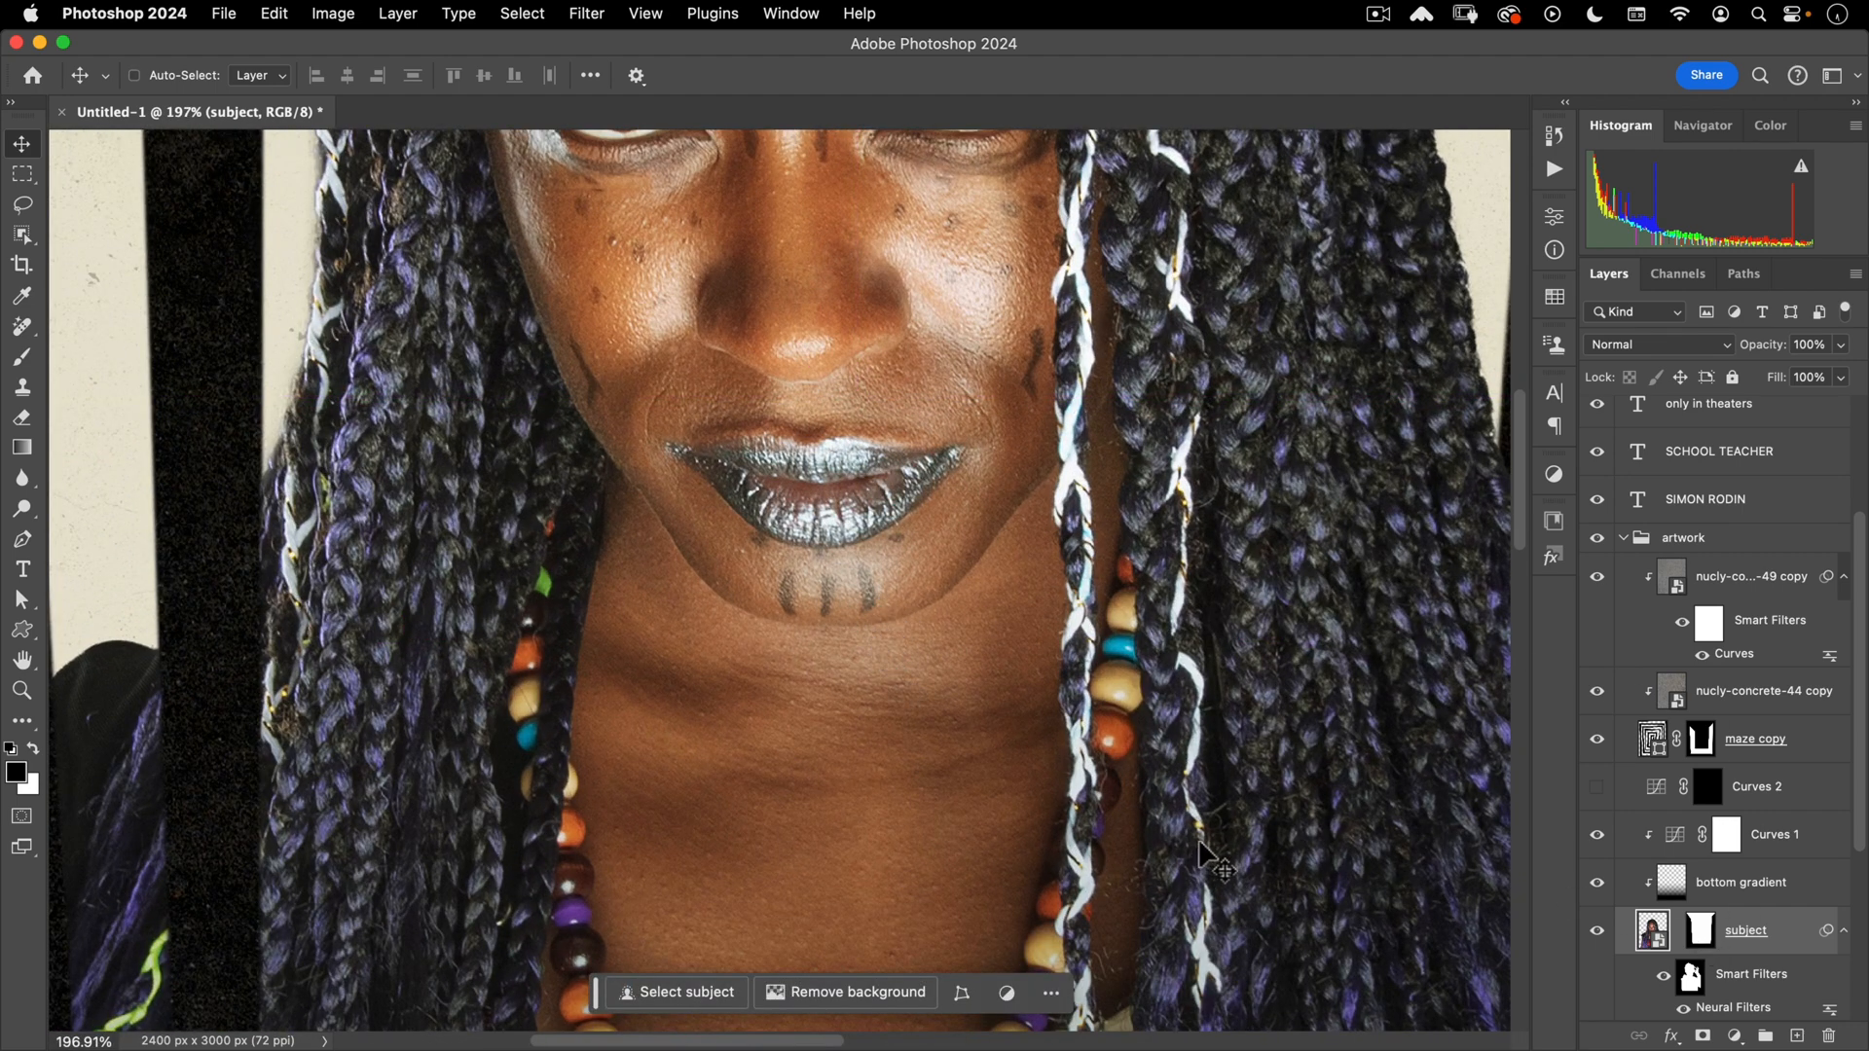
pyautogui.press('p')
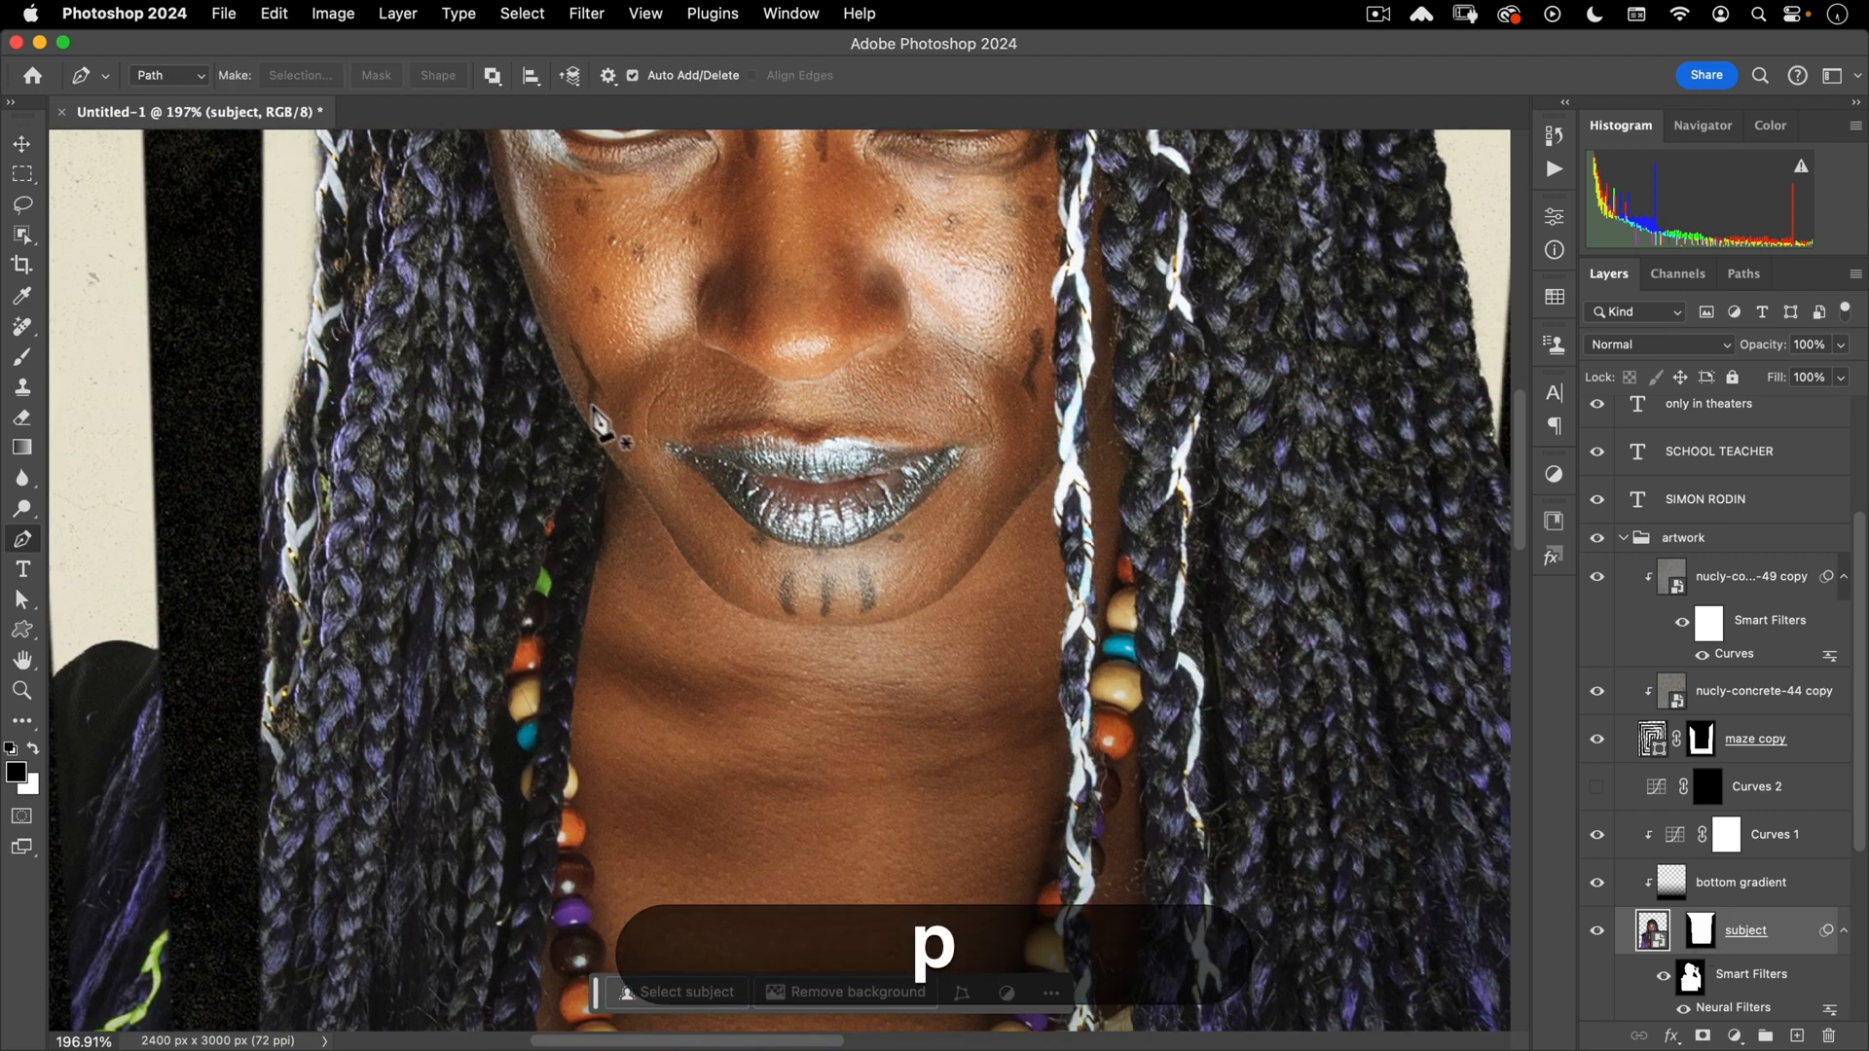
pyautogui.scroll(5, 599, 421)
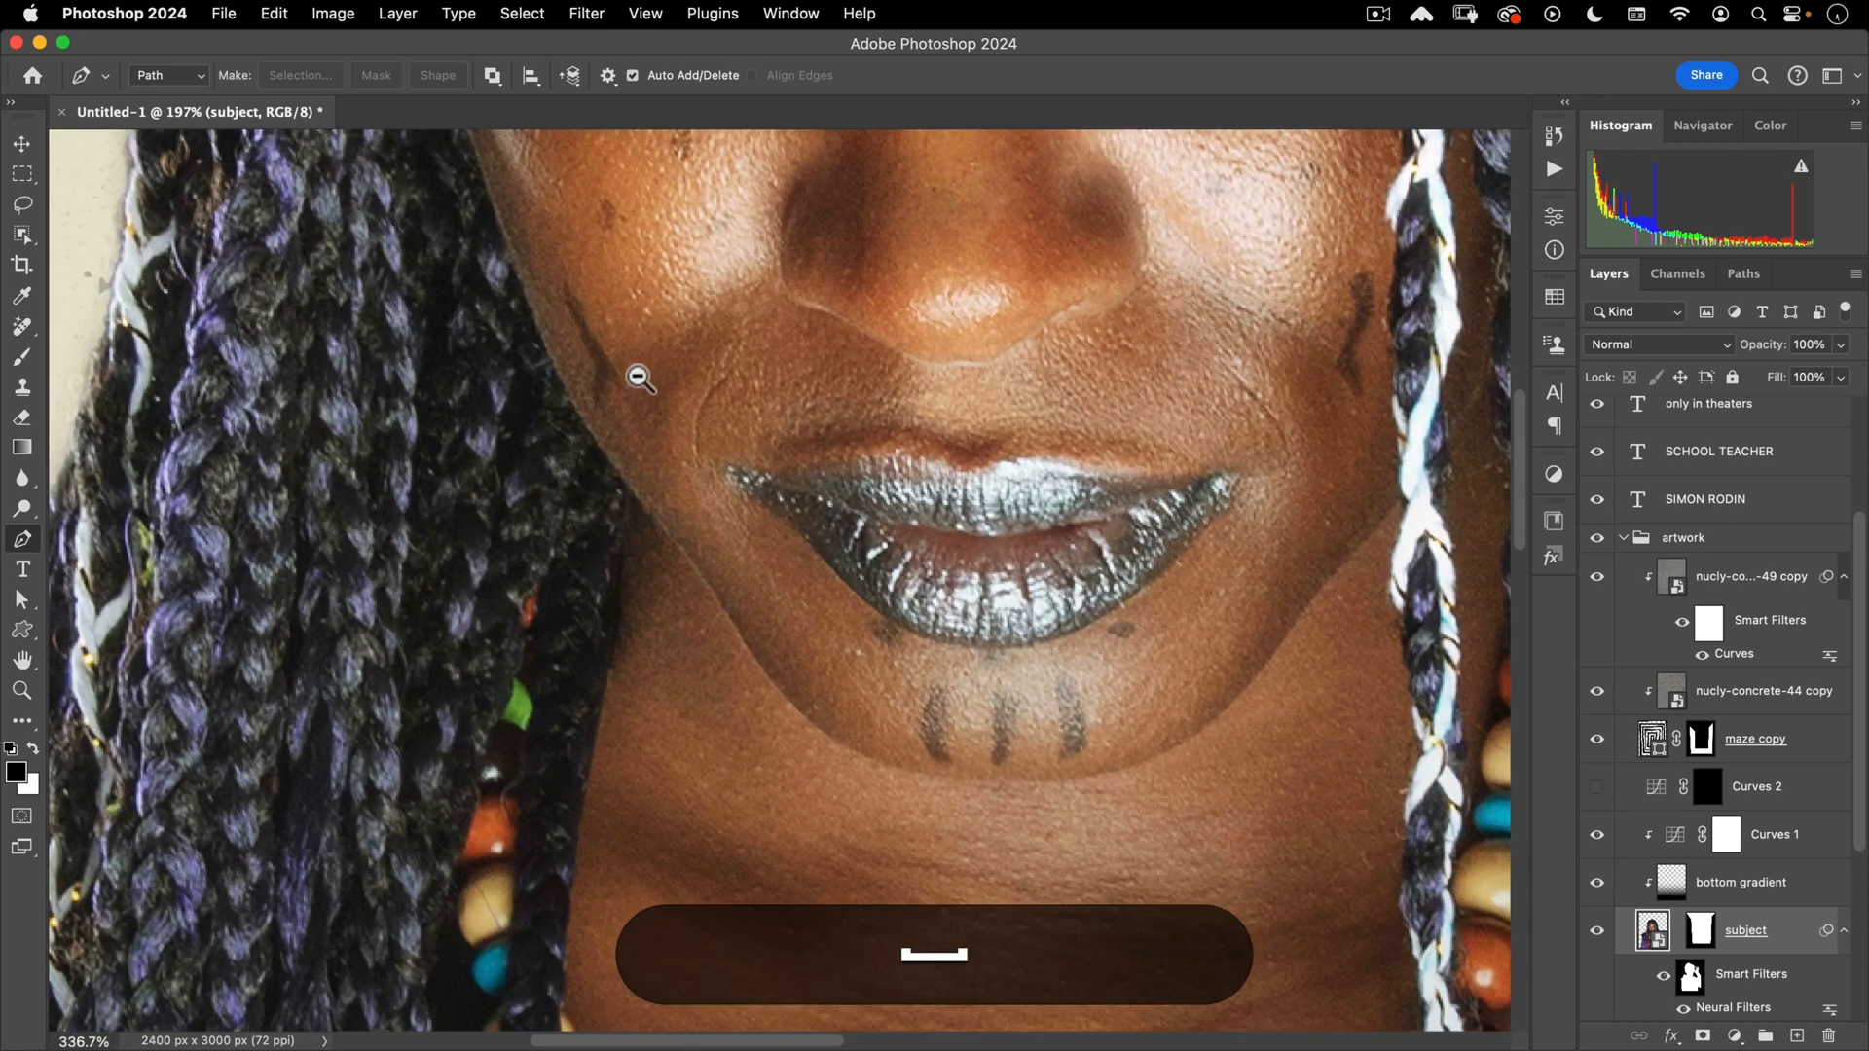
pyautogui.click(684, 551)
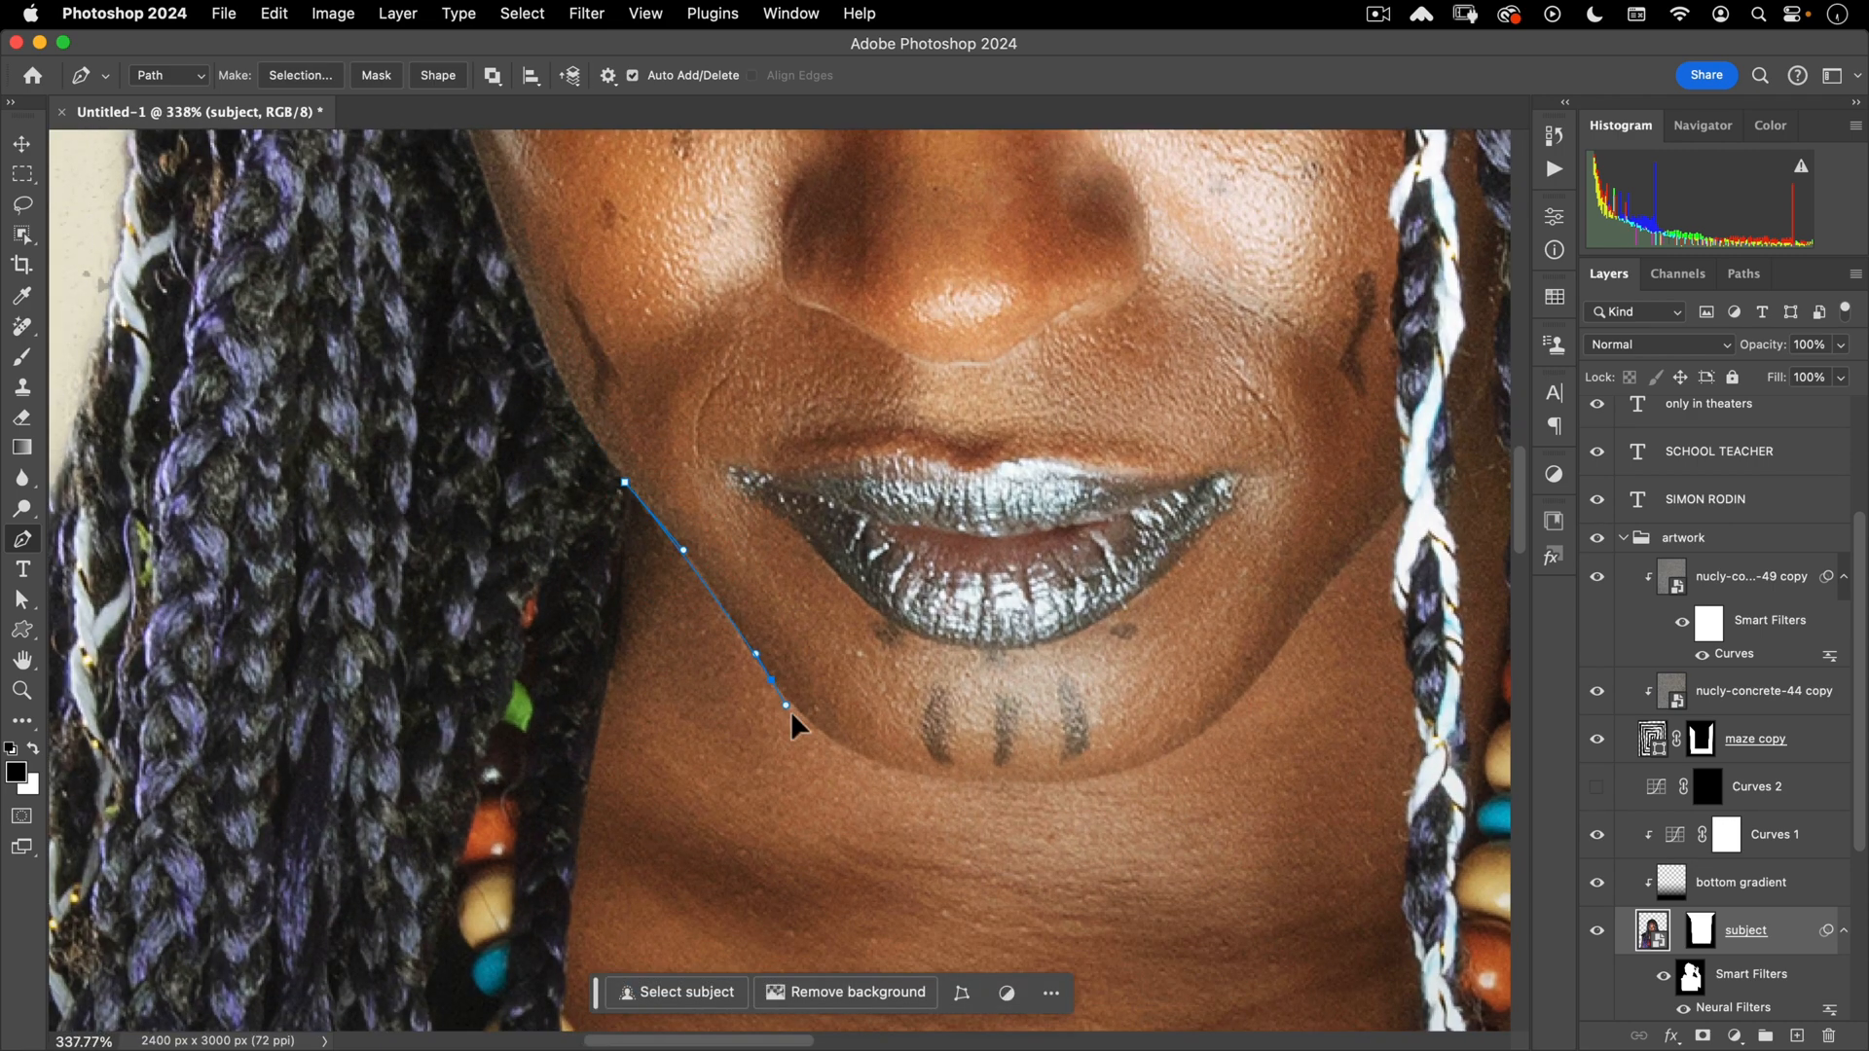
pyautogui.click(808, 730)
pyautogui.moveTo(1166, 790); pyautogui.dragTo(1164, 789)
pyautogui.click(1272, 664)
pyautogui.click(1310, 608)
pyautogui.click(1395, 515)
# - Continue the path down the right necklace, across its bottom, up the left side, and close it
pyautogui.press('super+z')
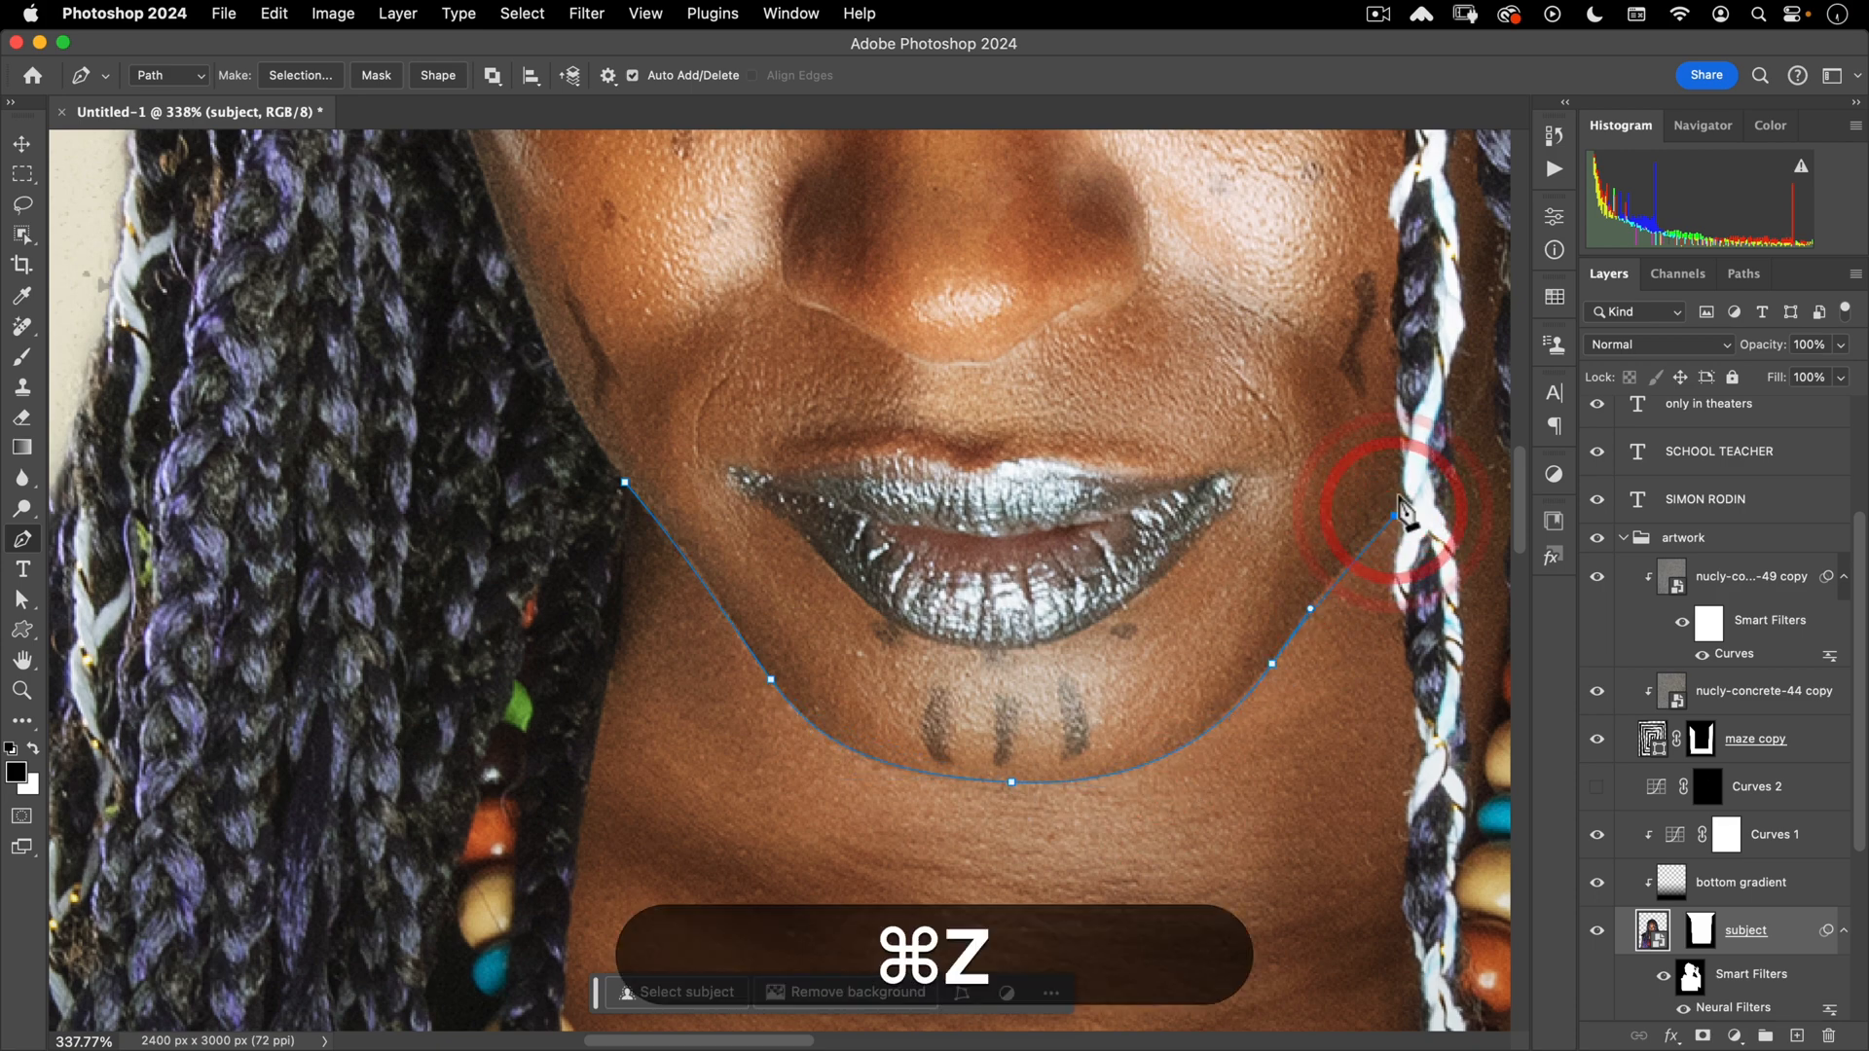
pyautogui.moveTo(1404, 499); pyautogui.dragTo(1428, 473)
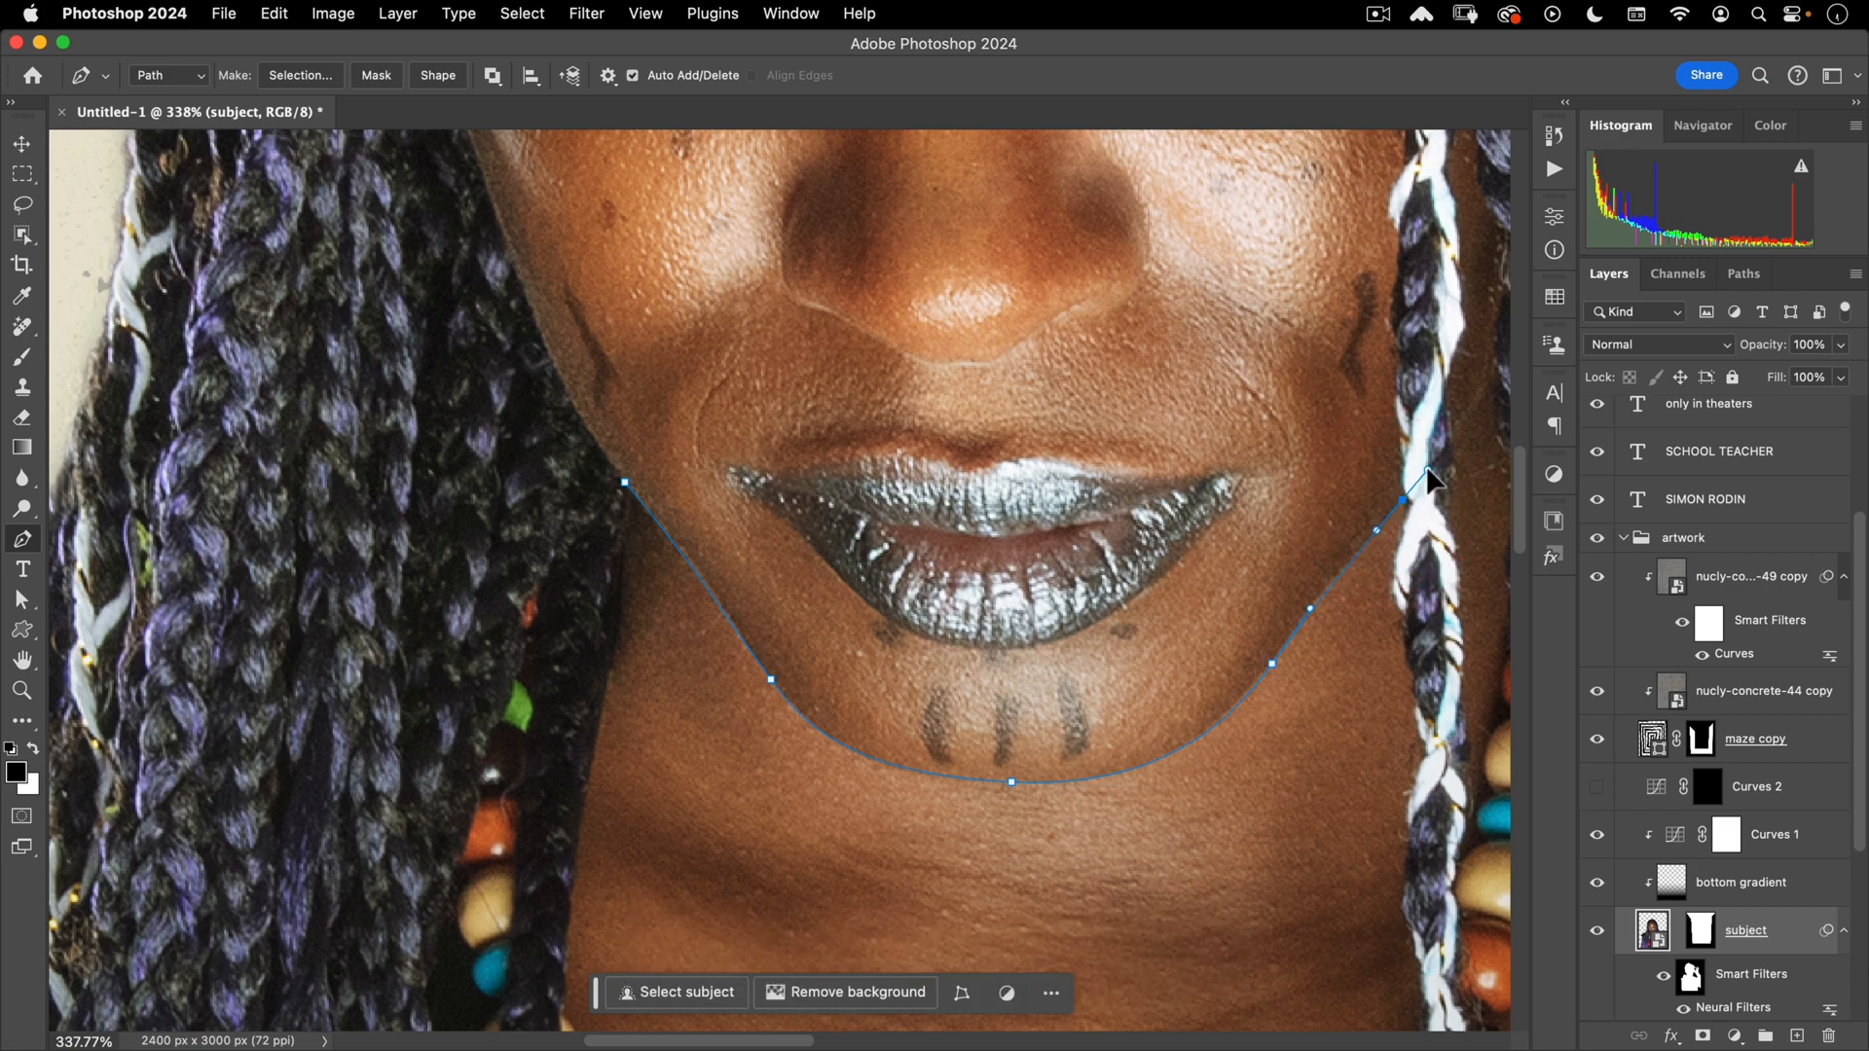
pyautogui.scroll(-4, 1339, 509)
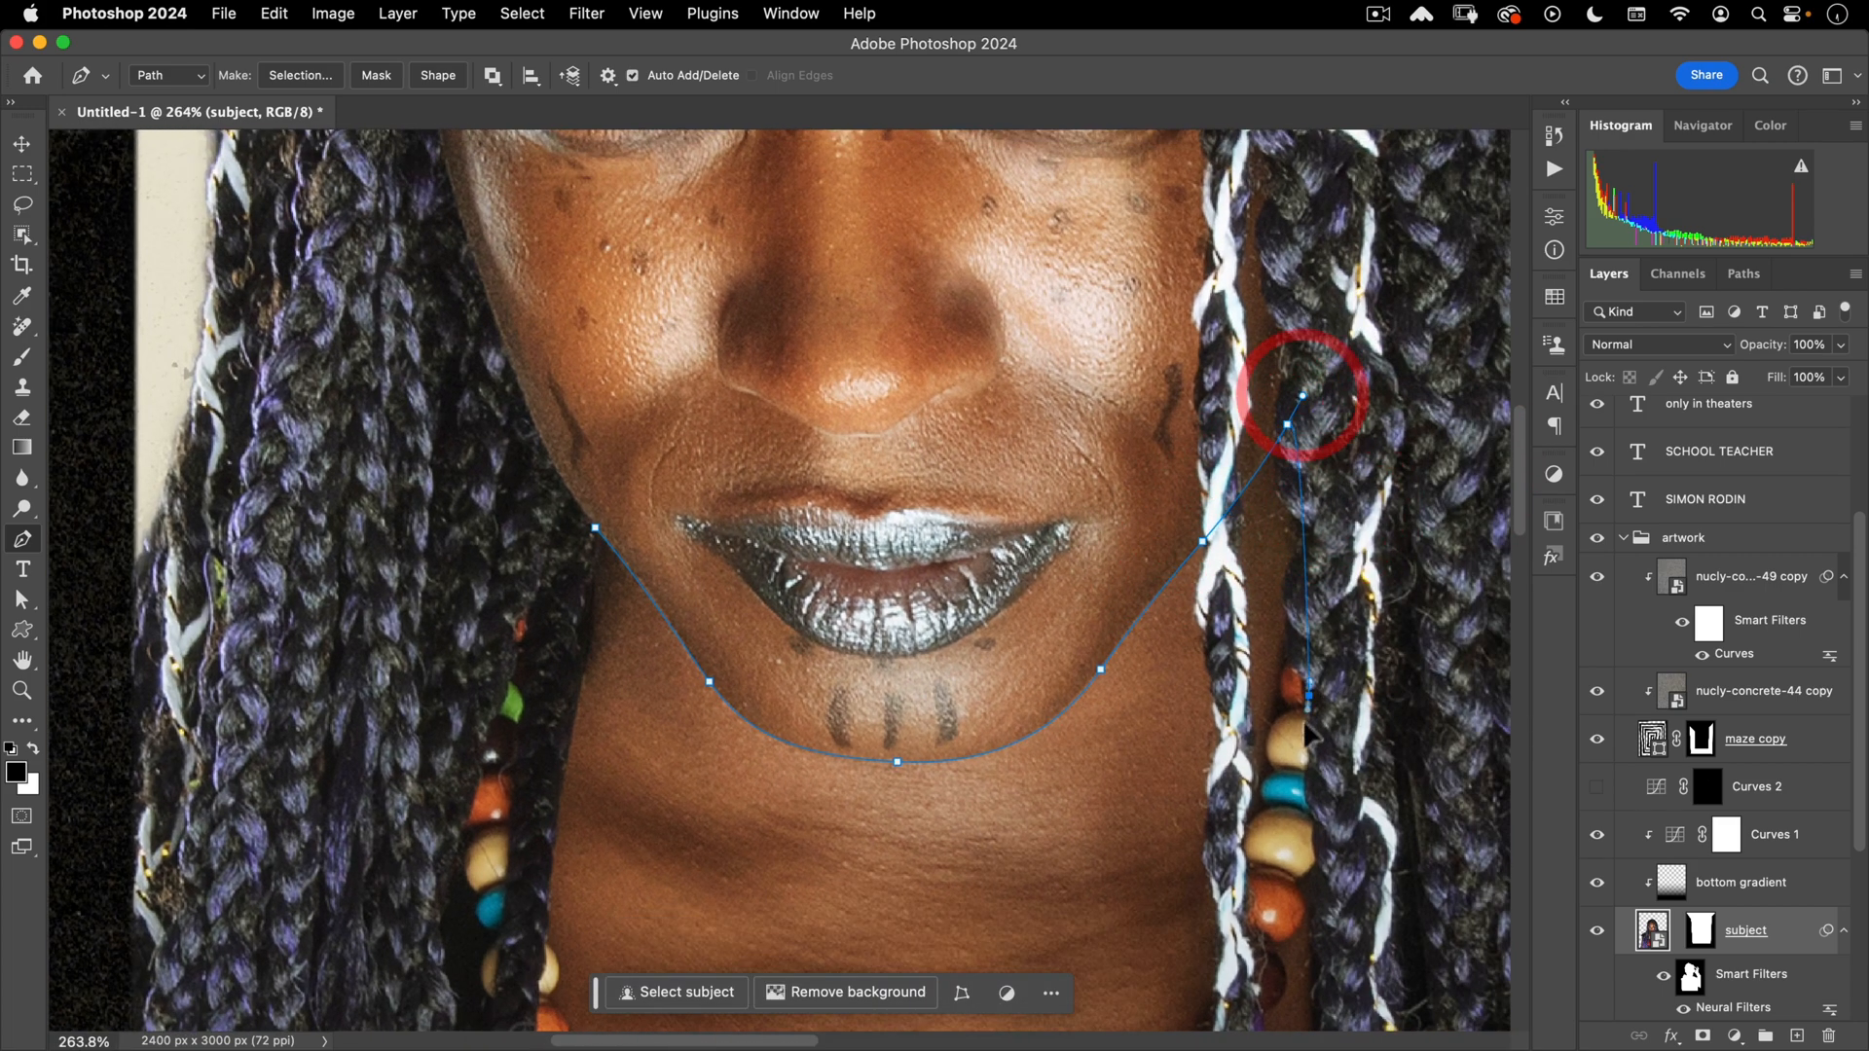
pyautogui.moveTo(1239, 896); pyautogui.dragTo(1269, 320)
pyautogui.press('super+z')
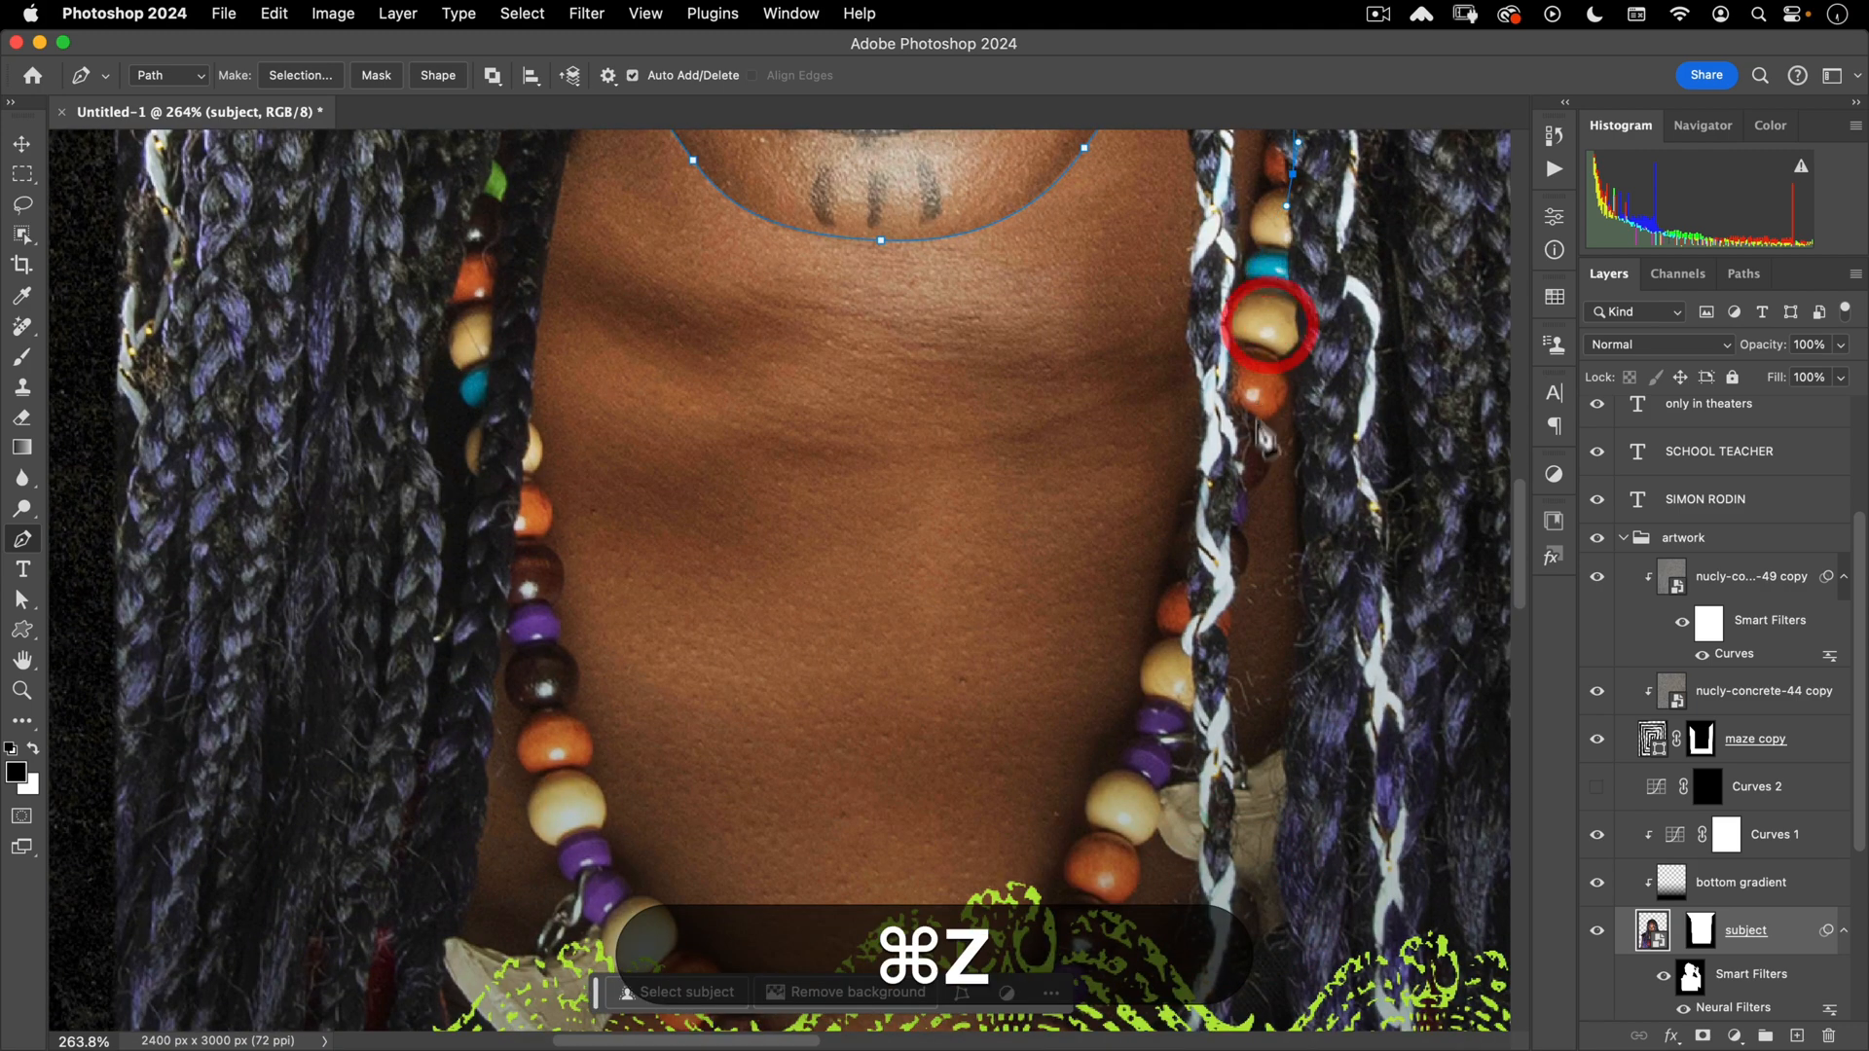
pyautogui.moveTo(1256, 417); pyautogui.dragTo(1245, 483)
pyautogui.moveTo(1094, 875); pyautogui.dragTo(1060, 901)
pyautogui.moveTo(567, 788); pyautogui.dragTo(565, 663)
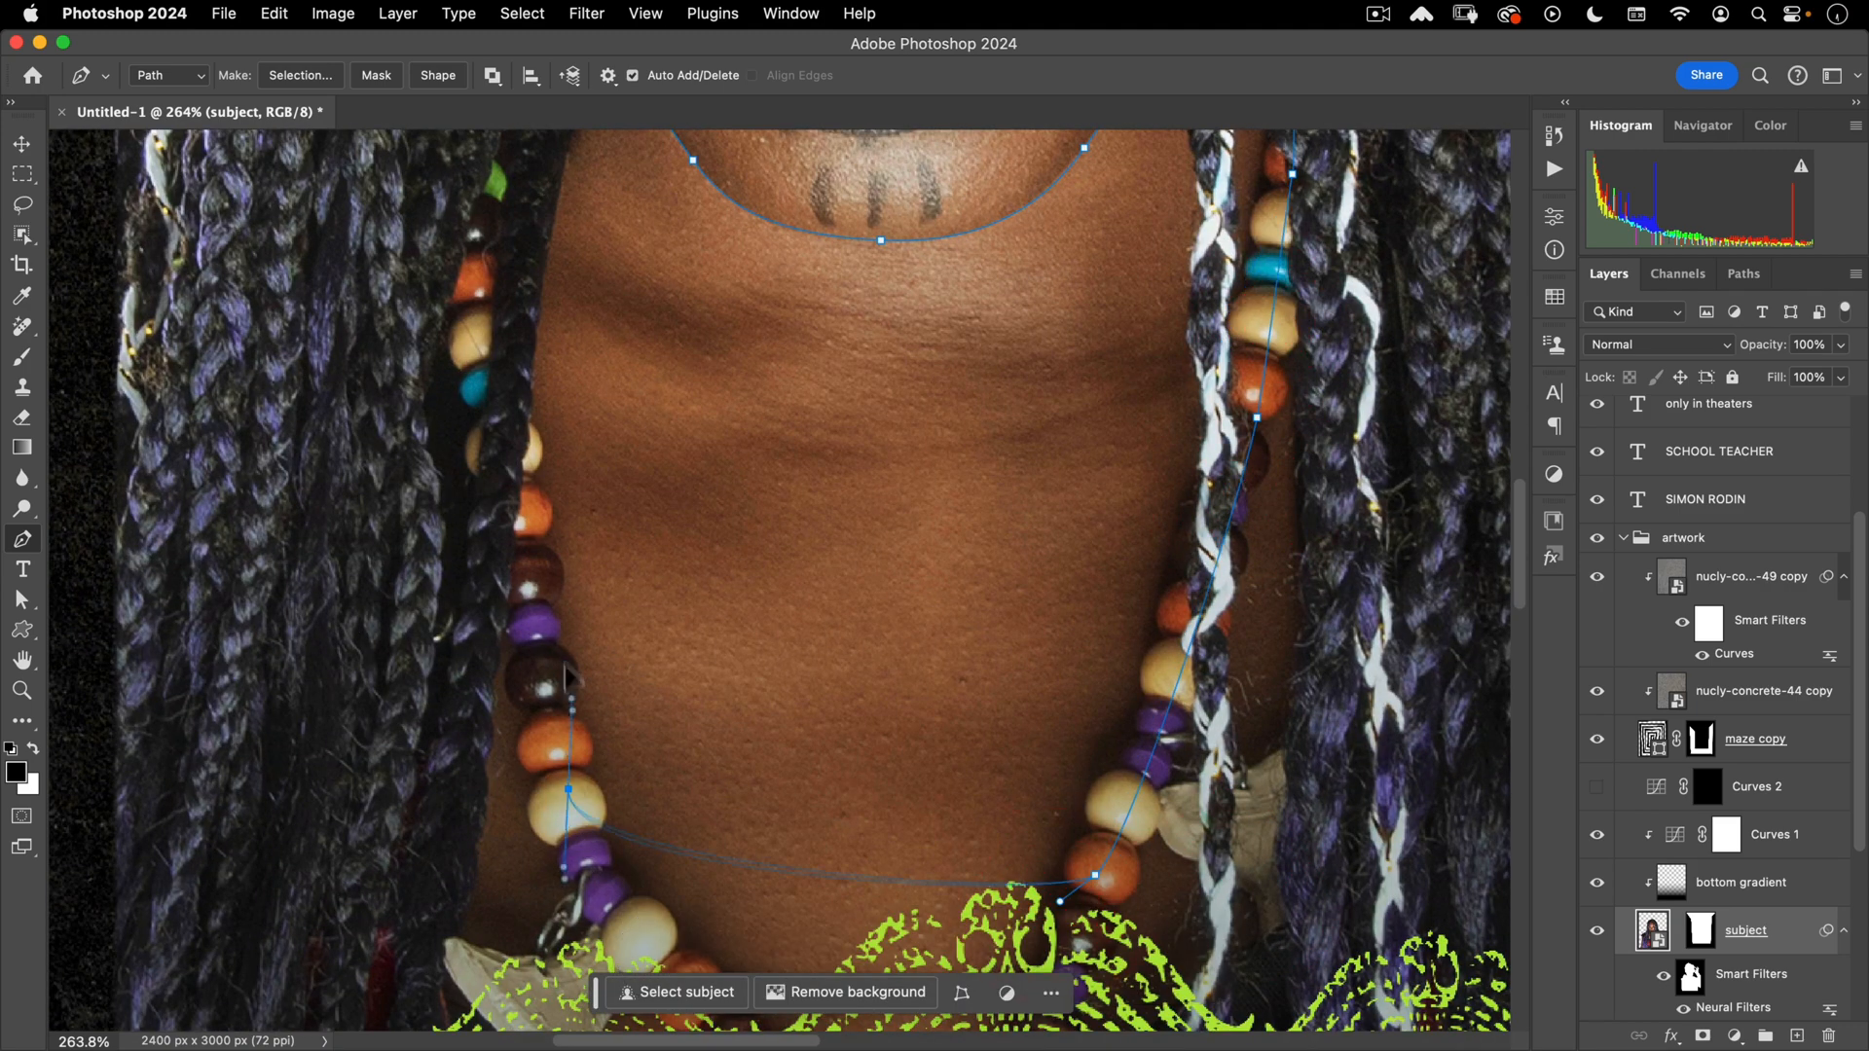
pyautogui.moveTo(502, 355)
pyautogui.mouseDown()
pyautogui.moveTo(516, 268)
pyautogui.moveTo(610, 500)
pyautogui.mouseUp()
pyautogui.moveTo(610, 372); pyautogui.dragTo(637, 322)
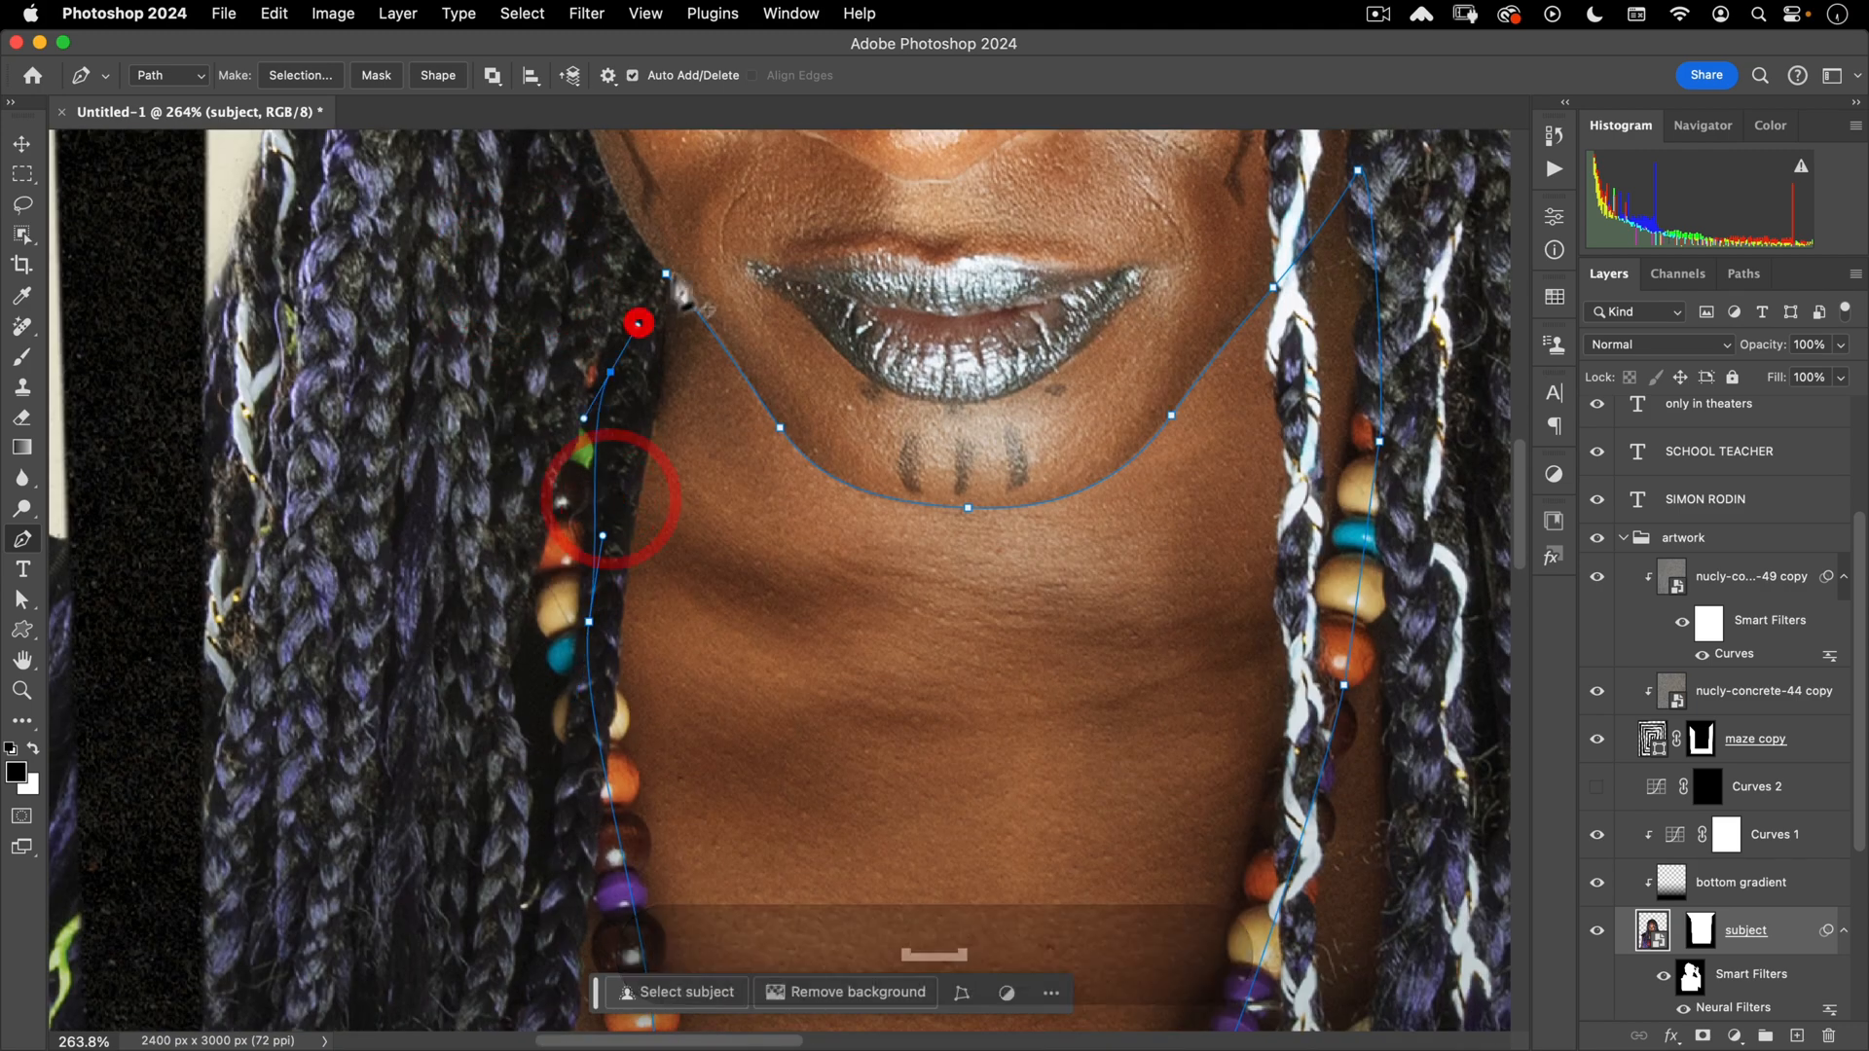
pyautogui.click(665, 272)
# - Convert the closed pen path around chin, neck and necklace into an active selection
pyautogui.press('super+minus')
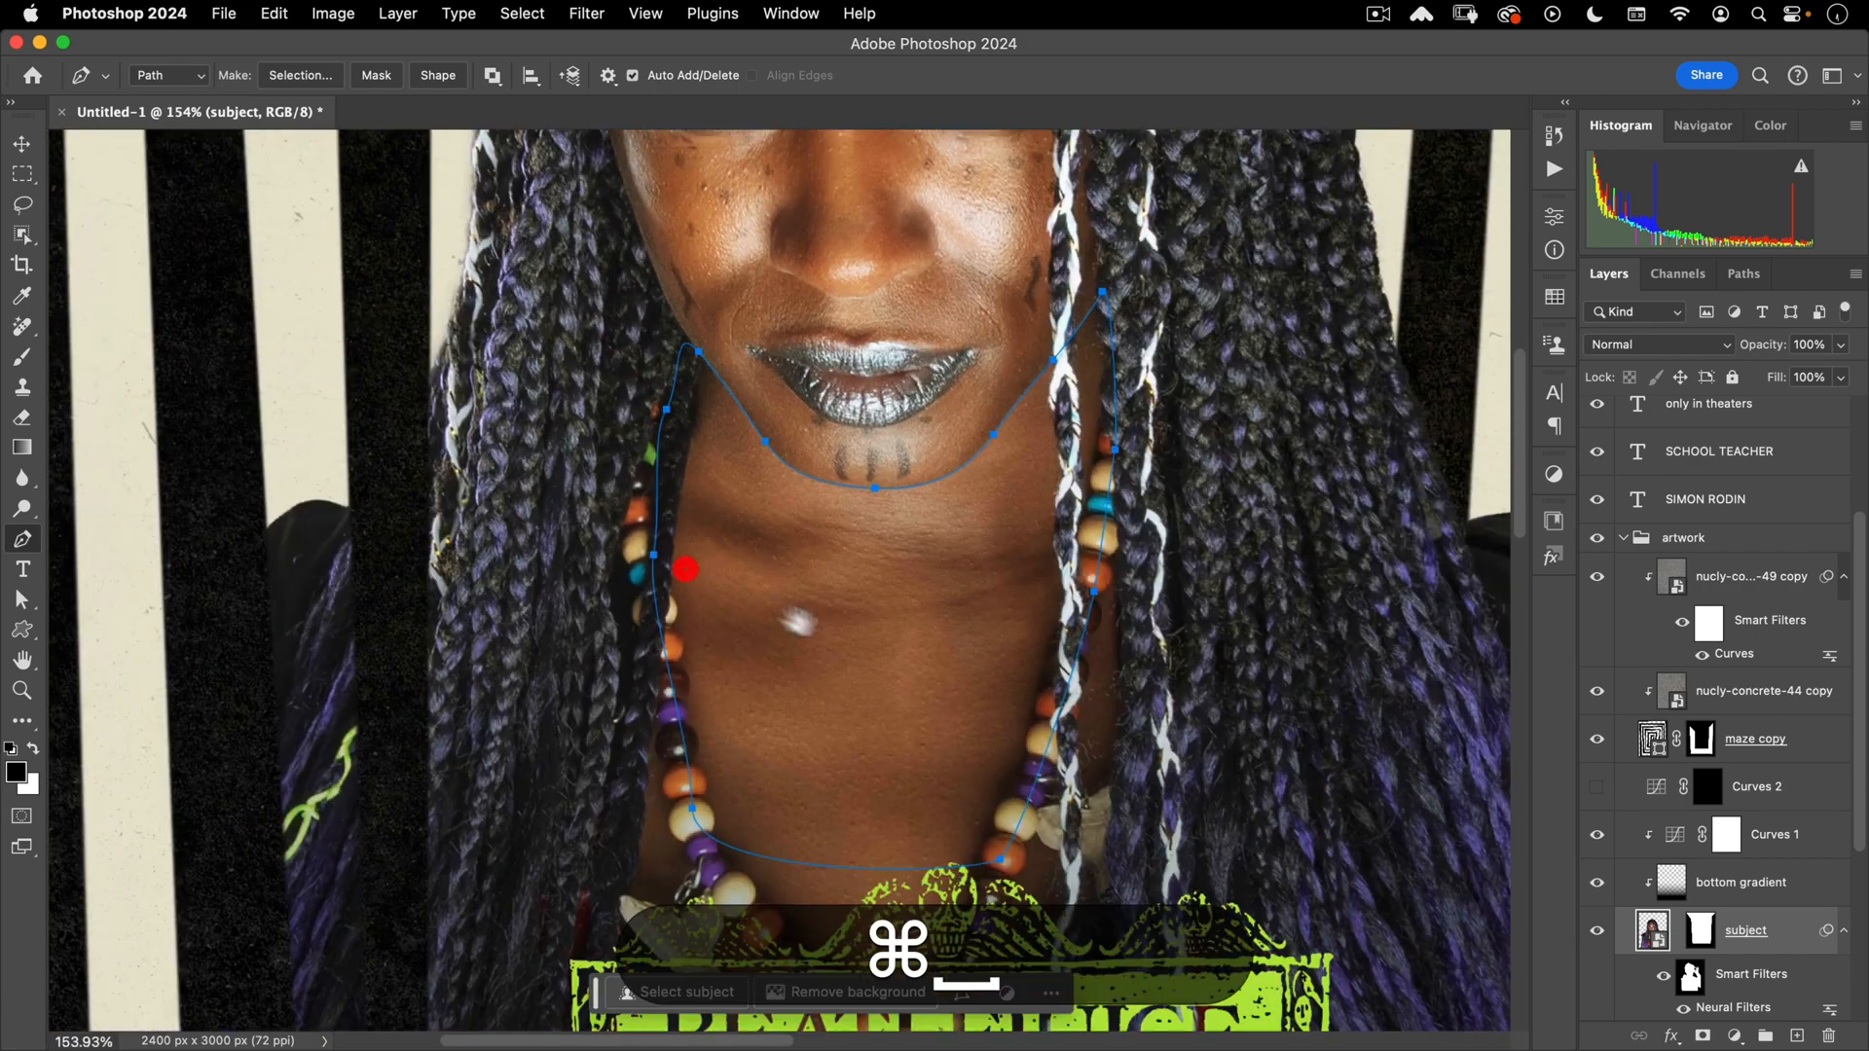
pyautogui.scroll(-2, 827, 584)
pyautogui.rightClick(871, 538)
pyautogui.click(930, 654)
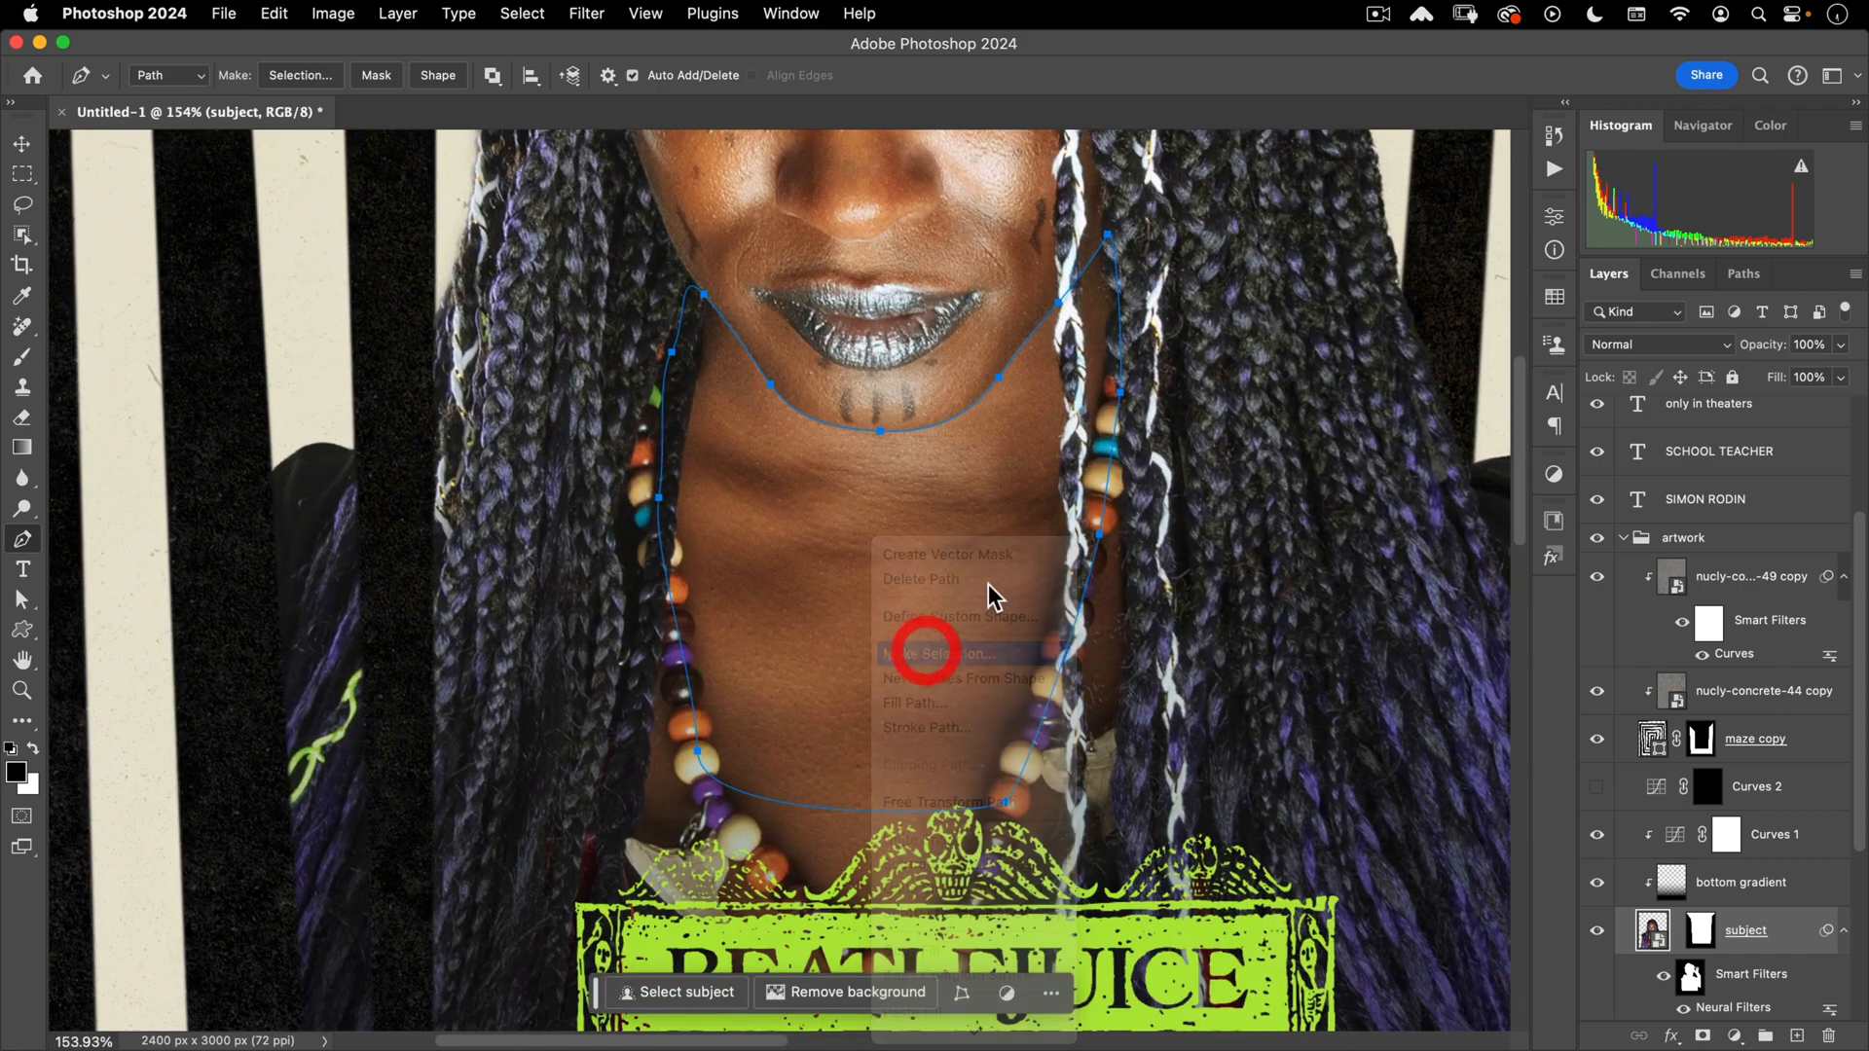
pyautogui.click(1307, 425)
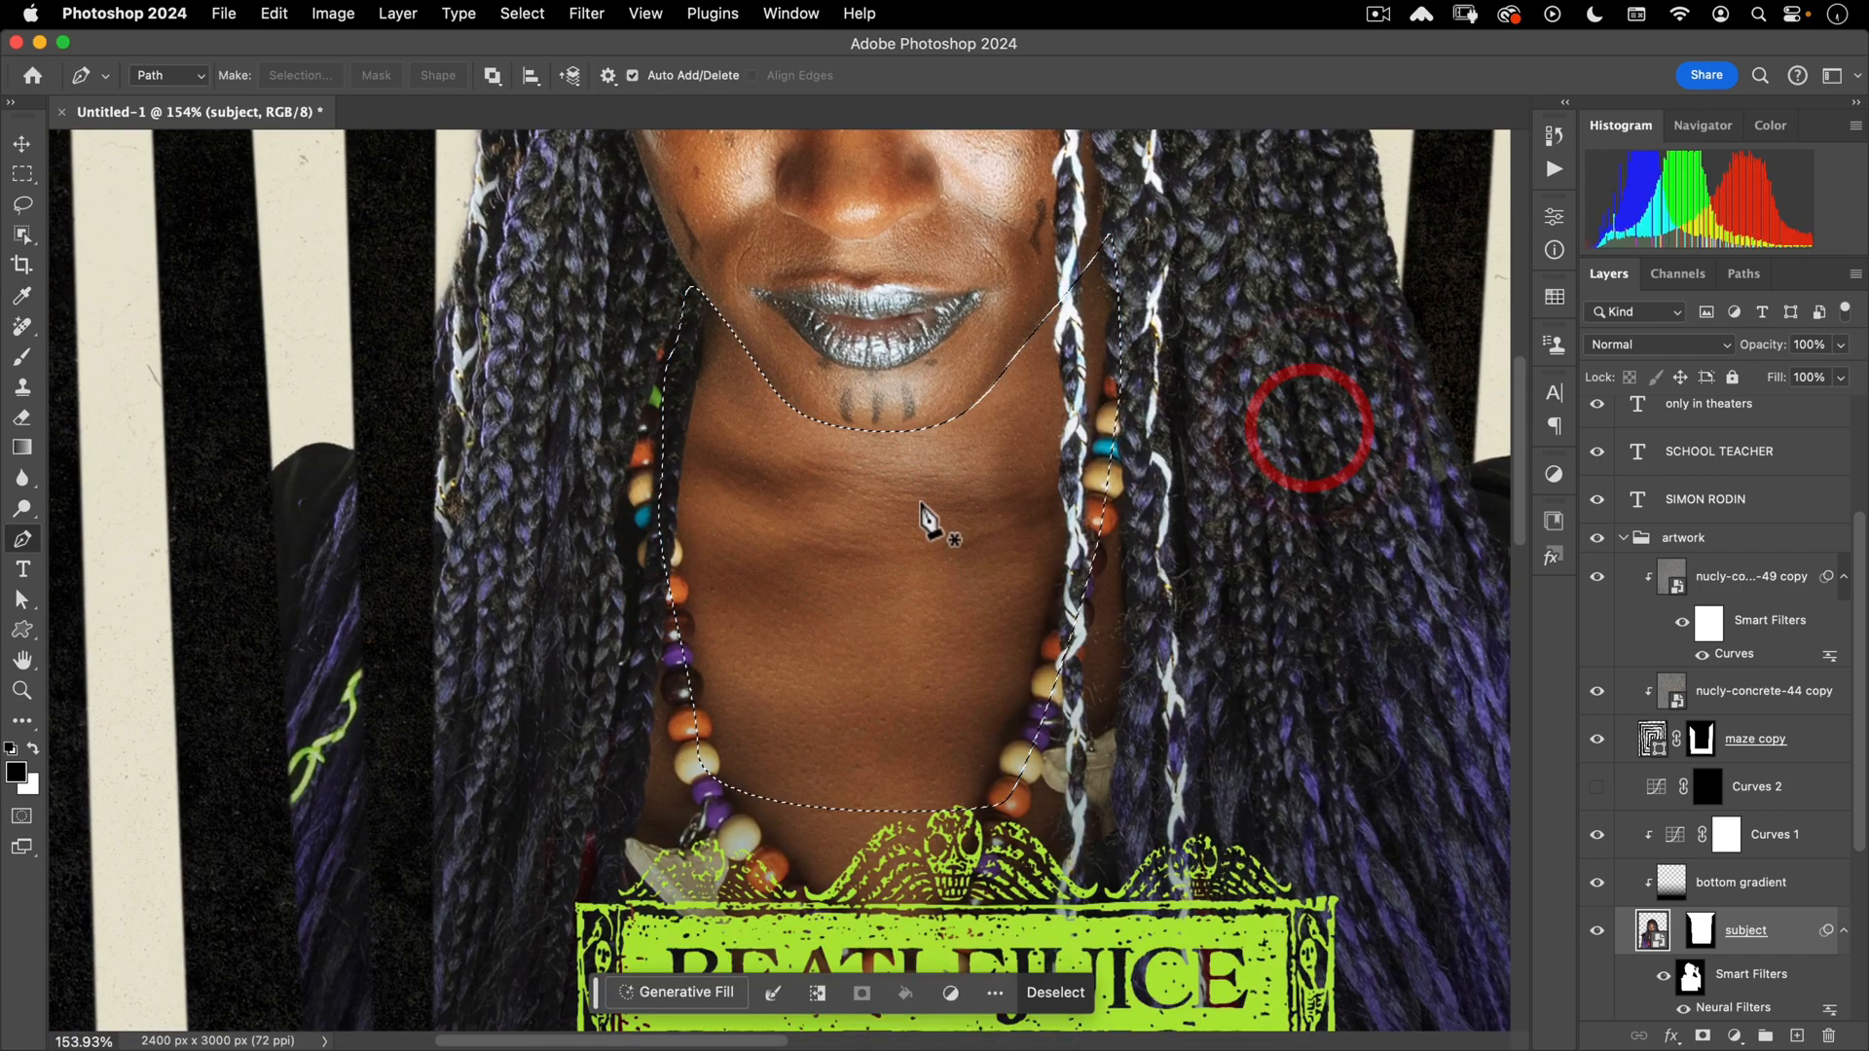
# - Subtract the braid hair from the selection's left edge using Quick Selection
pyautogui.moveTo(22, 234); pyautogui.dragTo(95, 260)
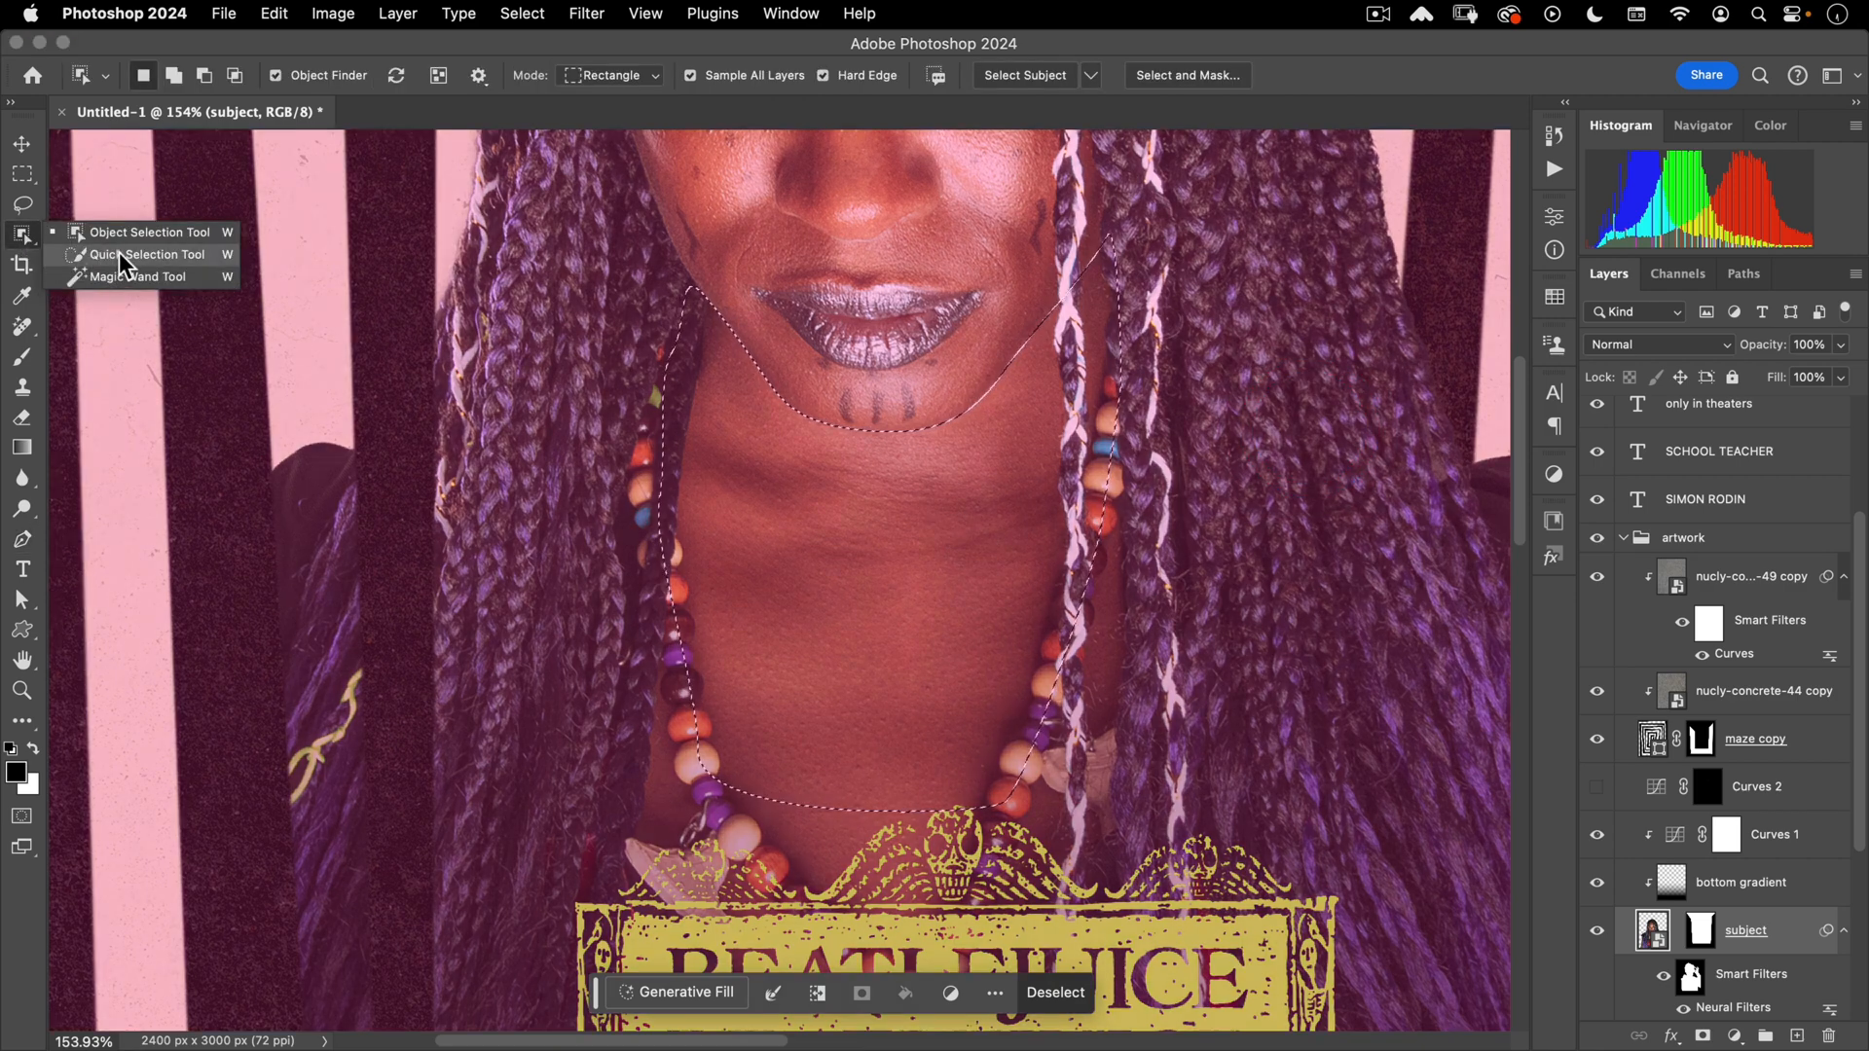
pyautogui.click(121, 254)
pyautogui.moveTo(608, 413); pyautogui.dragTo(587, 428)
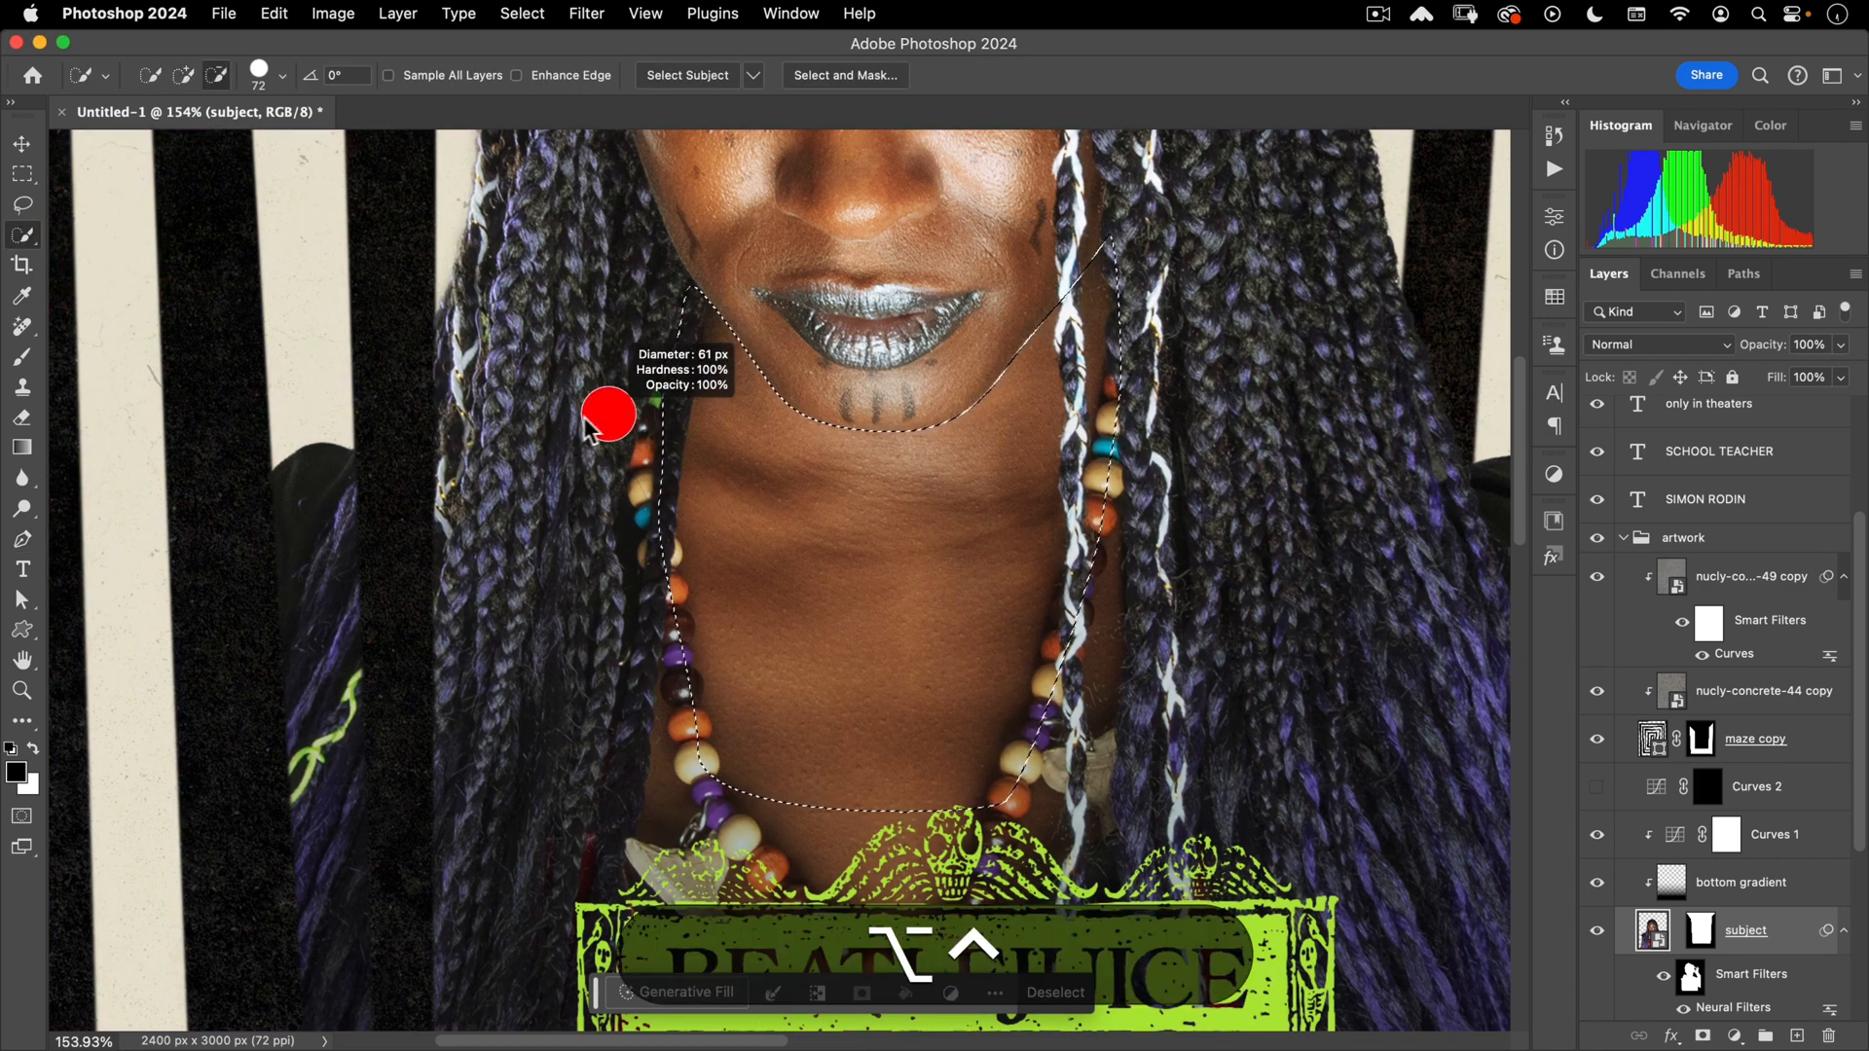
pyautogui.moveTo(665, 360); pyautogui.dragTo(652, 487)
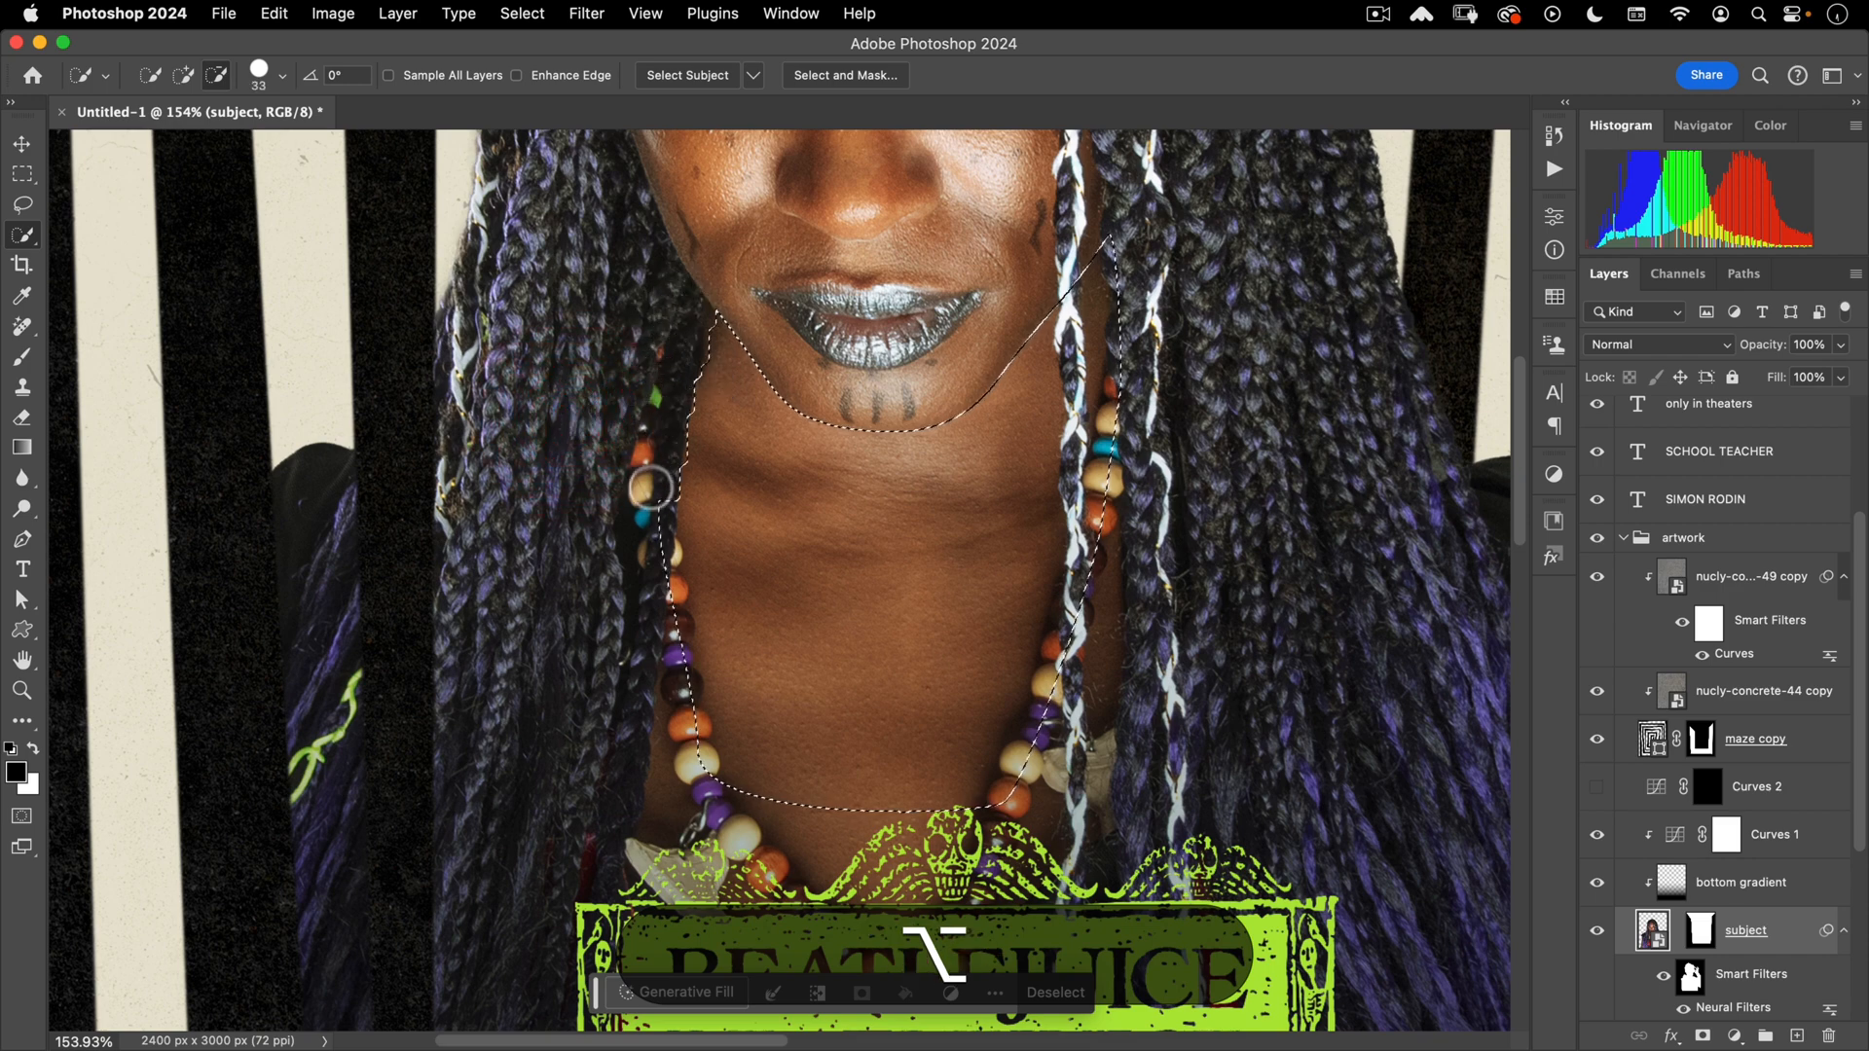
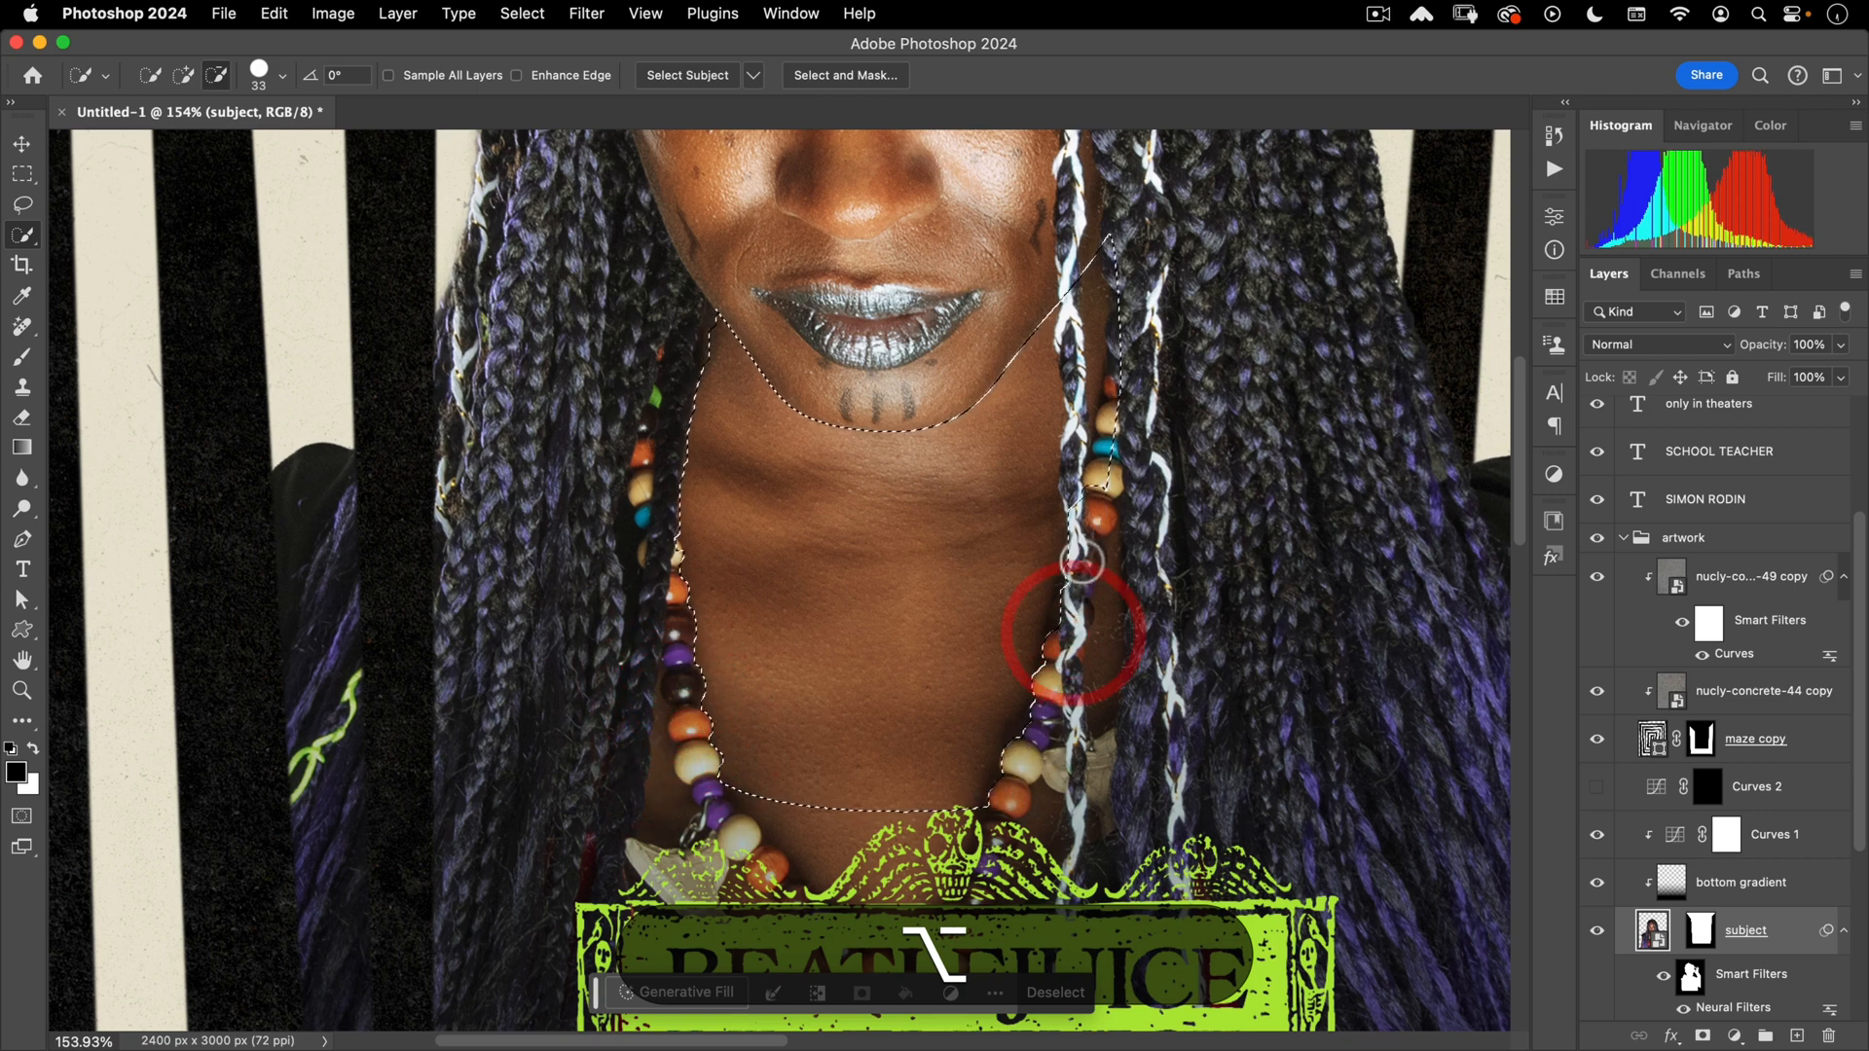
# - Shrink the Quick Selection brush to 16 and revert the stray edge changes along the right braid
pyautogui.moveTo(1079, 552); pyautogui.dragTo(1071, 475)
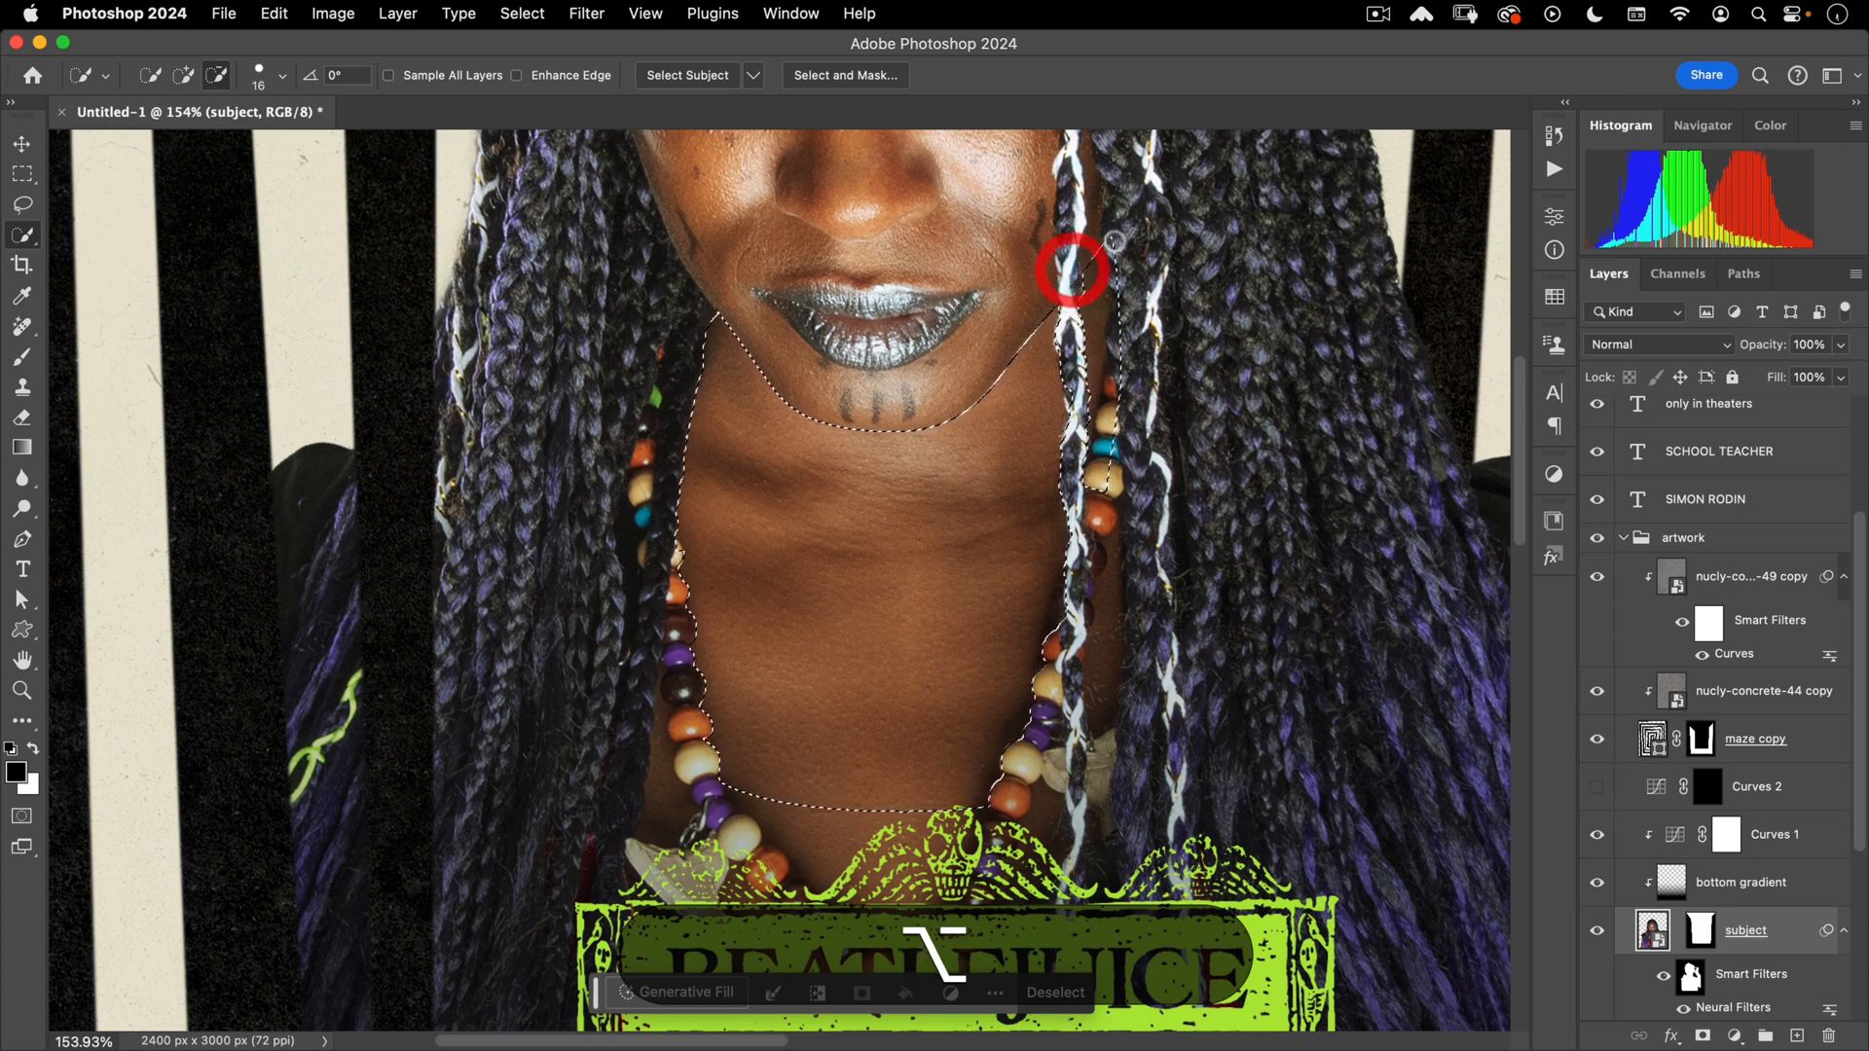
pyautogui.press('alt+super+z')
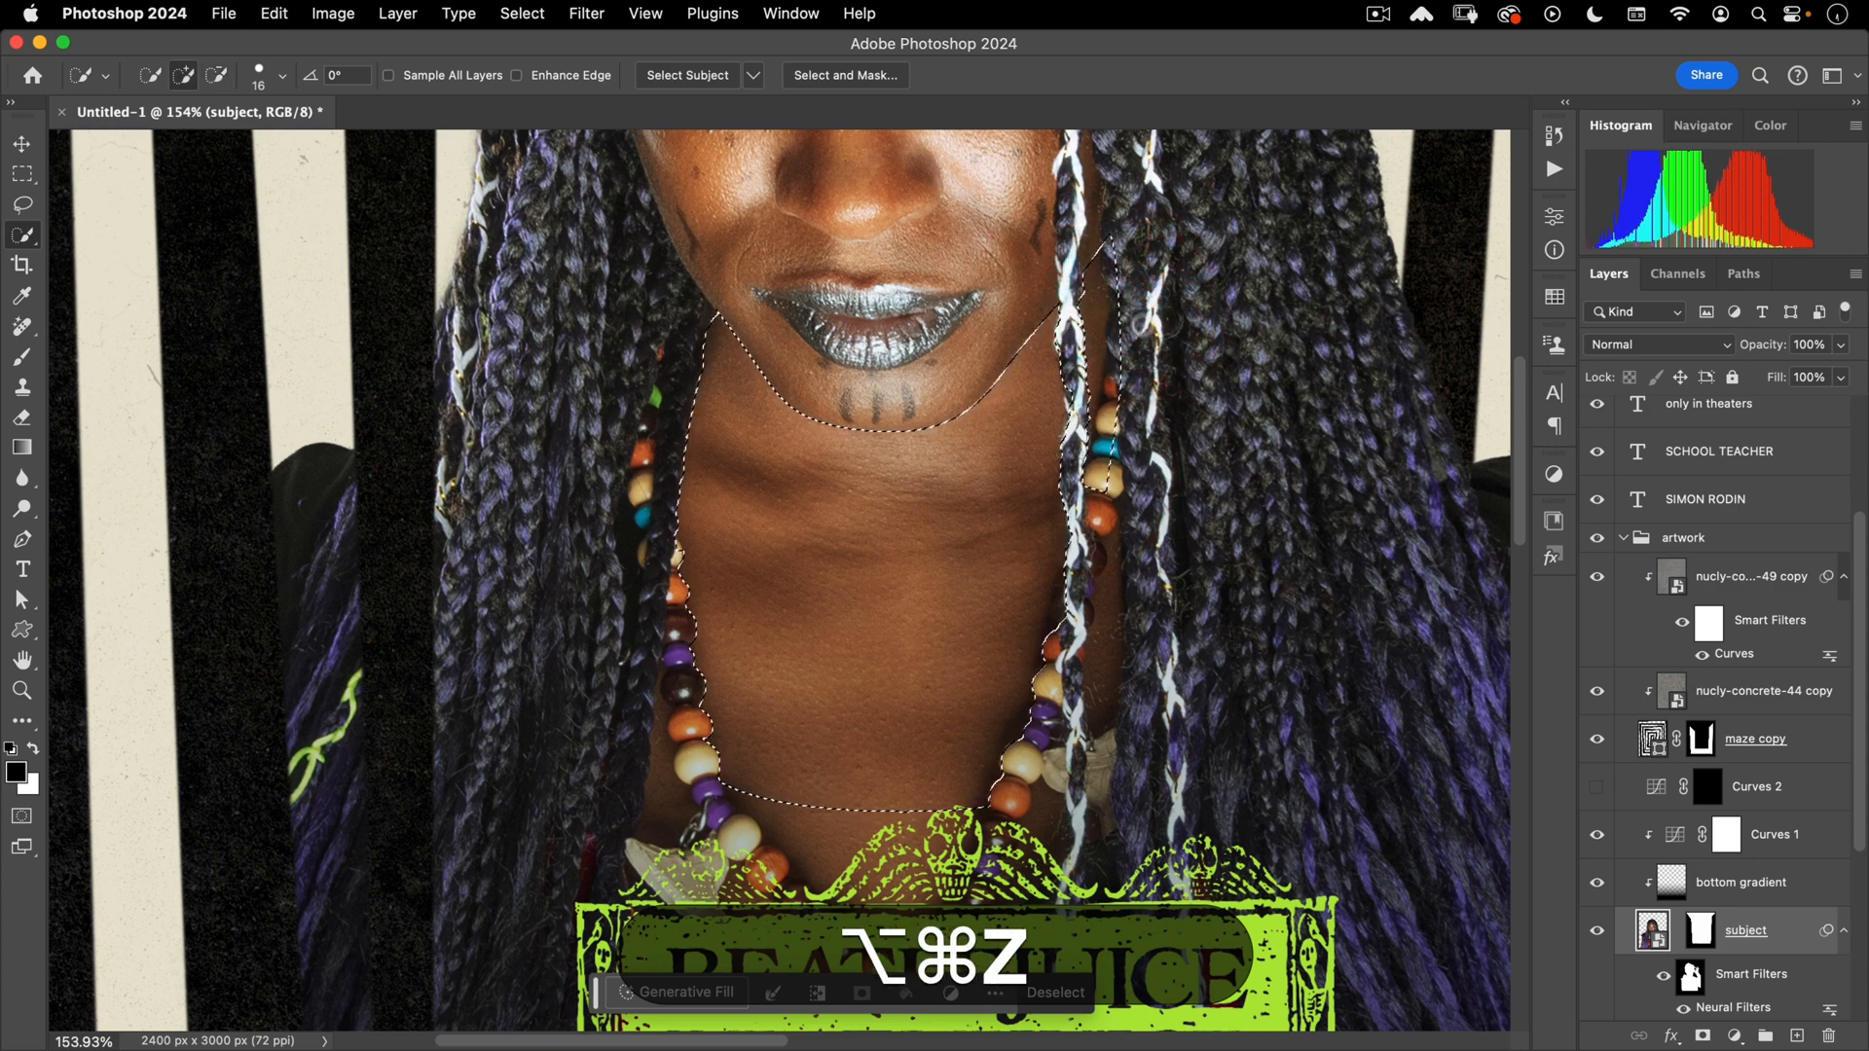
pyautogui.press('super+z')
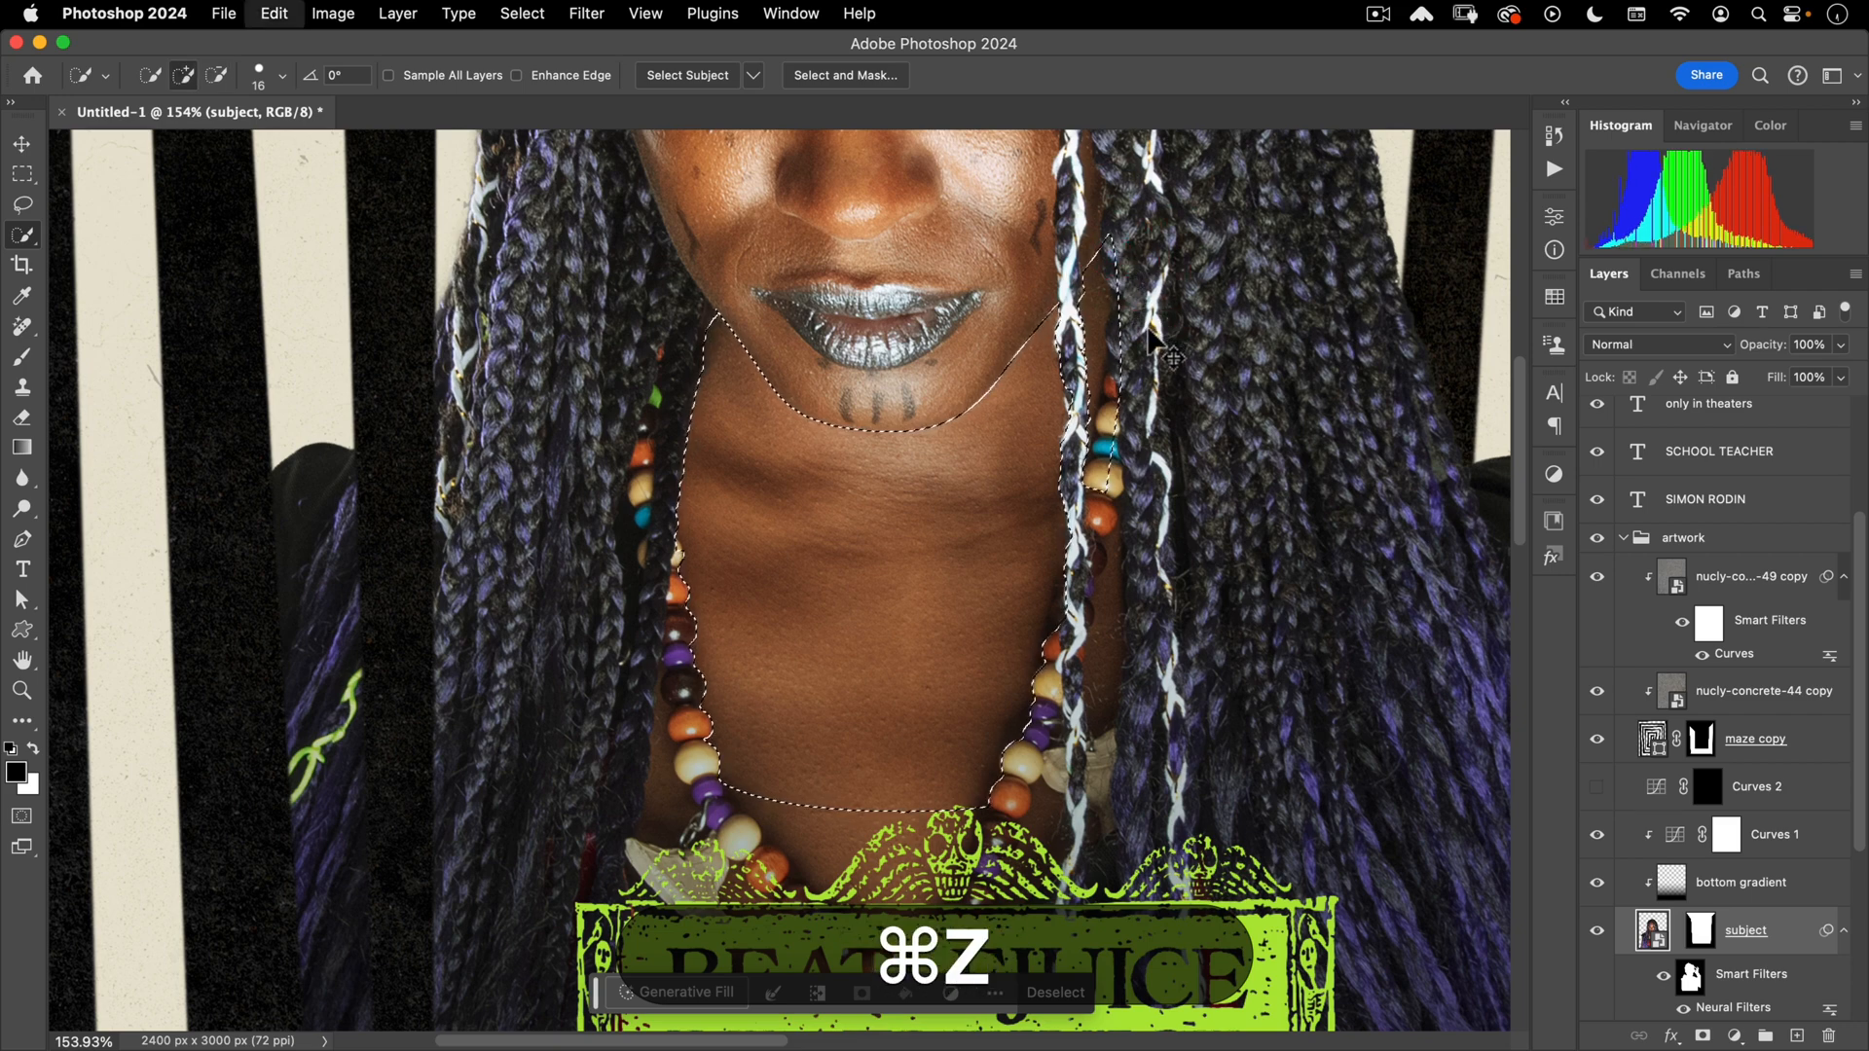
pyautogui.press('alt+super+z')
pyautogui.press('alt+super+z')
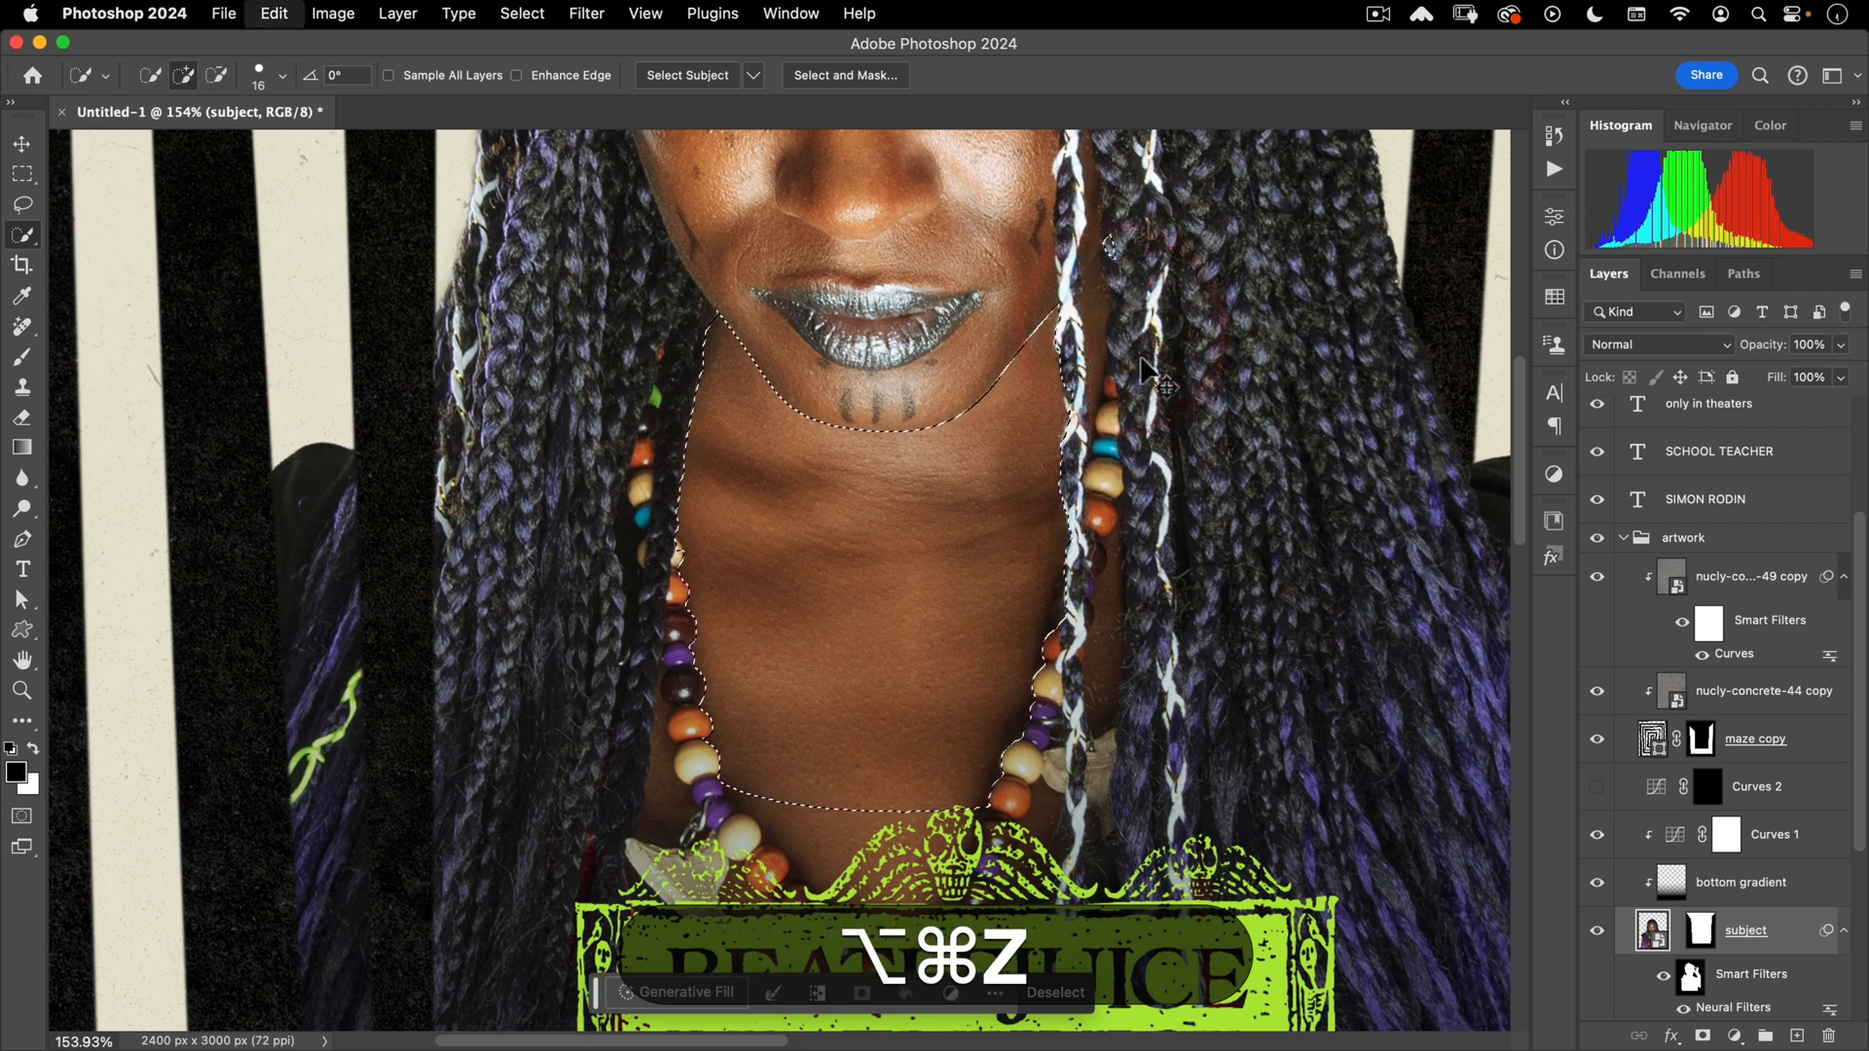
pyautogui.press('super+z')
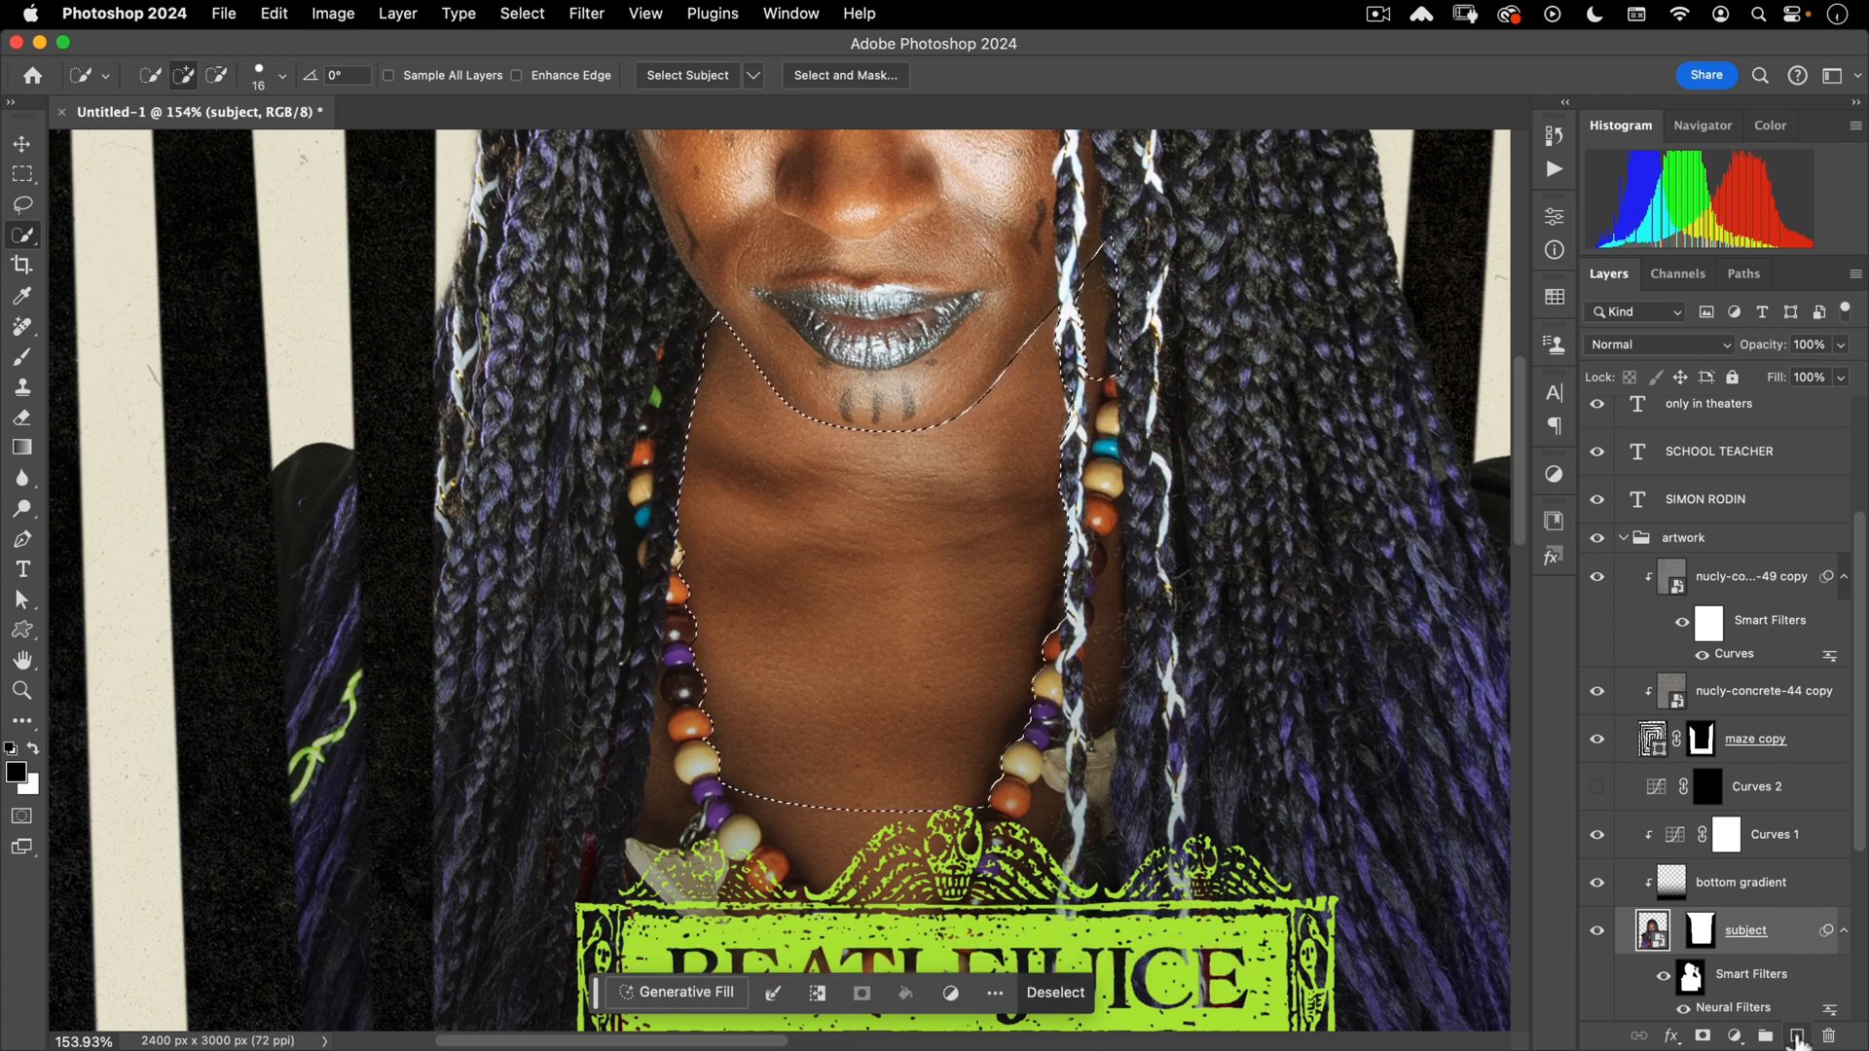
# - On a new layer, fill the neck selection with a dark-to-transparent gradient, then deselect
pyautogui.click(1796, 1037)
pyautogui.press('g')
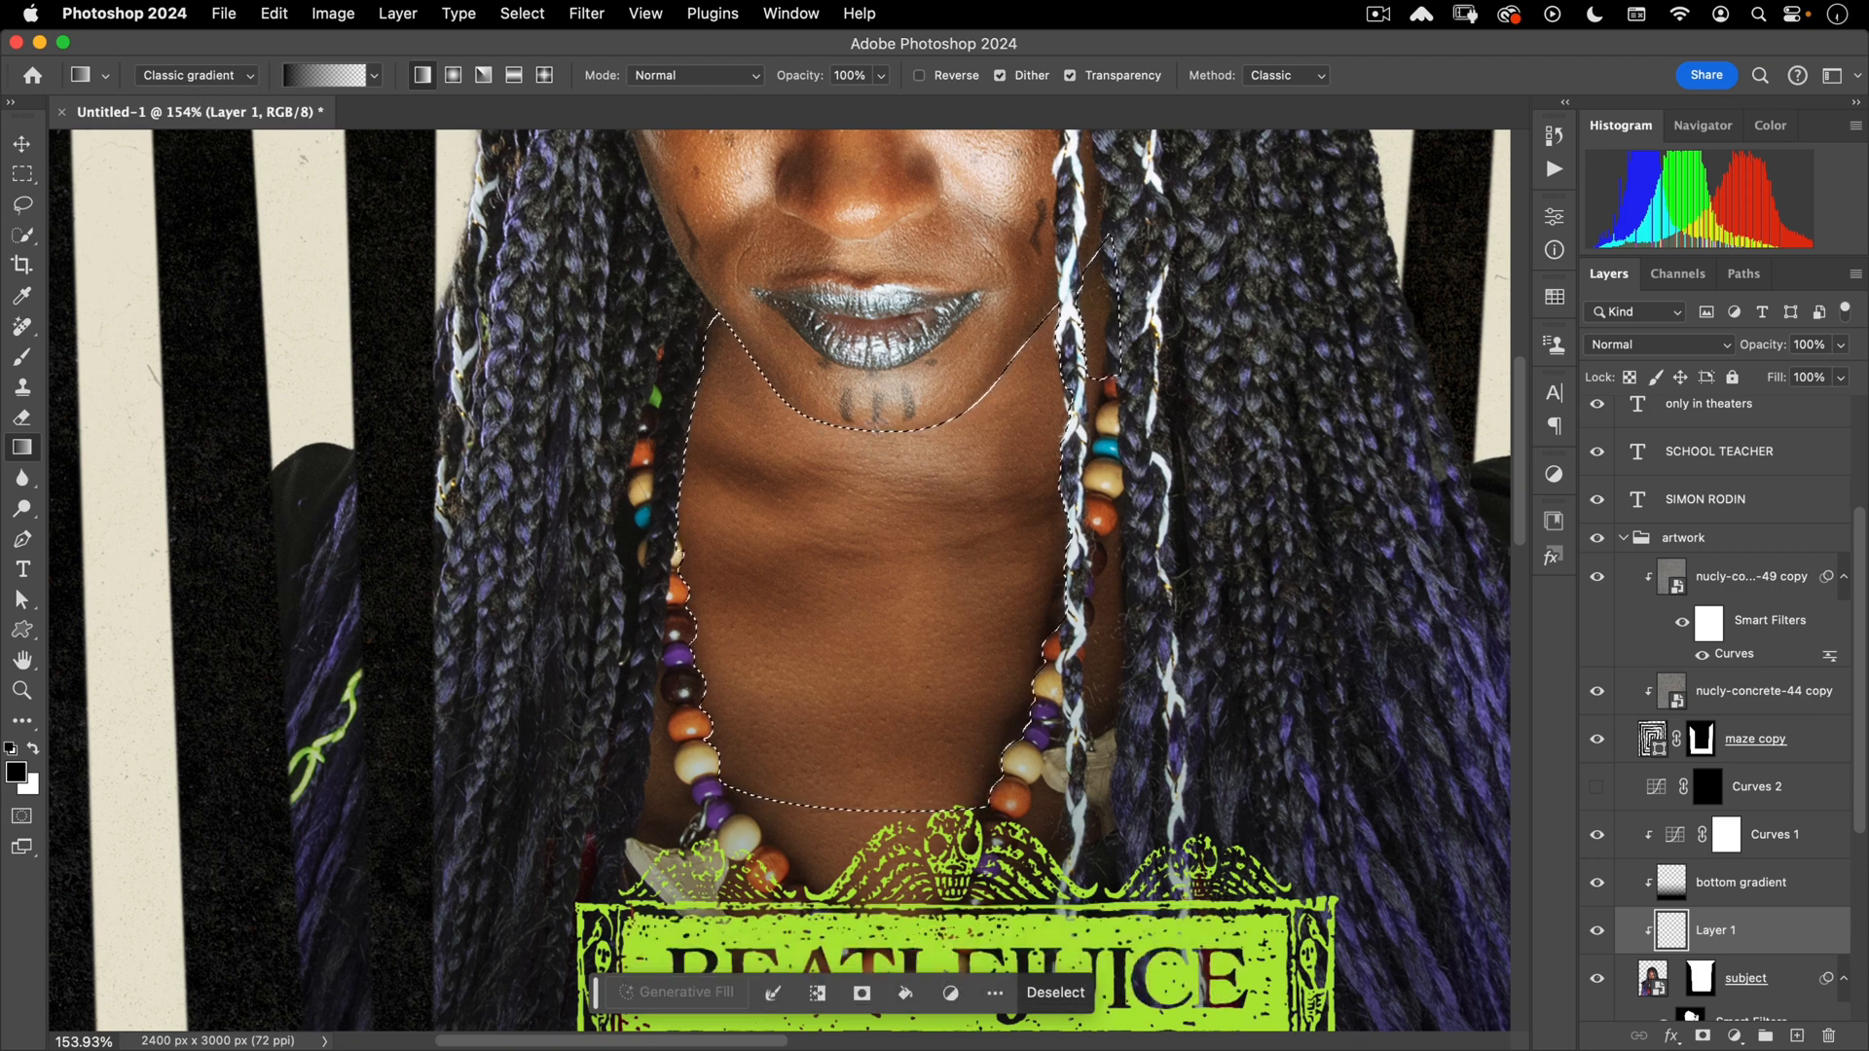
pyautogui.moveTo(861, 358); pyautogui.dragTo(866, 484)
pyautogui.moveTo(886, 713); pyautogui.dragTo(883, 730)
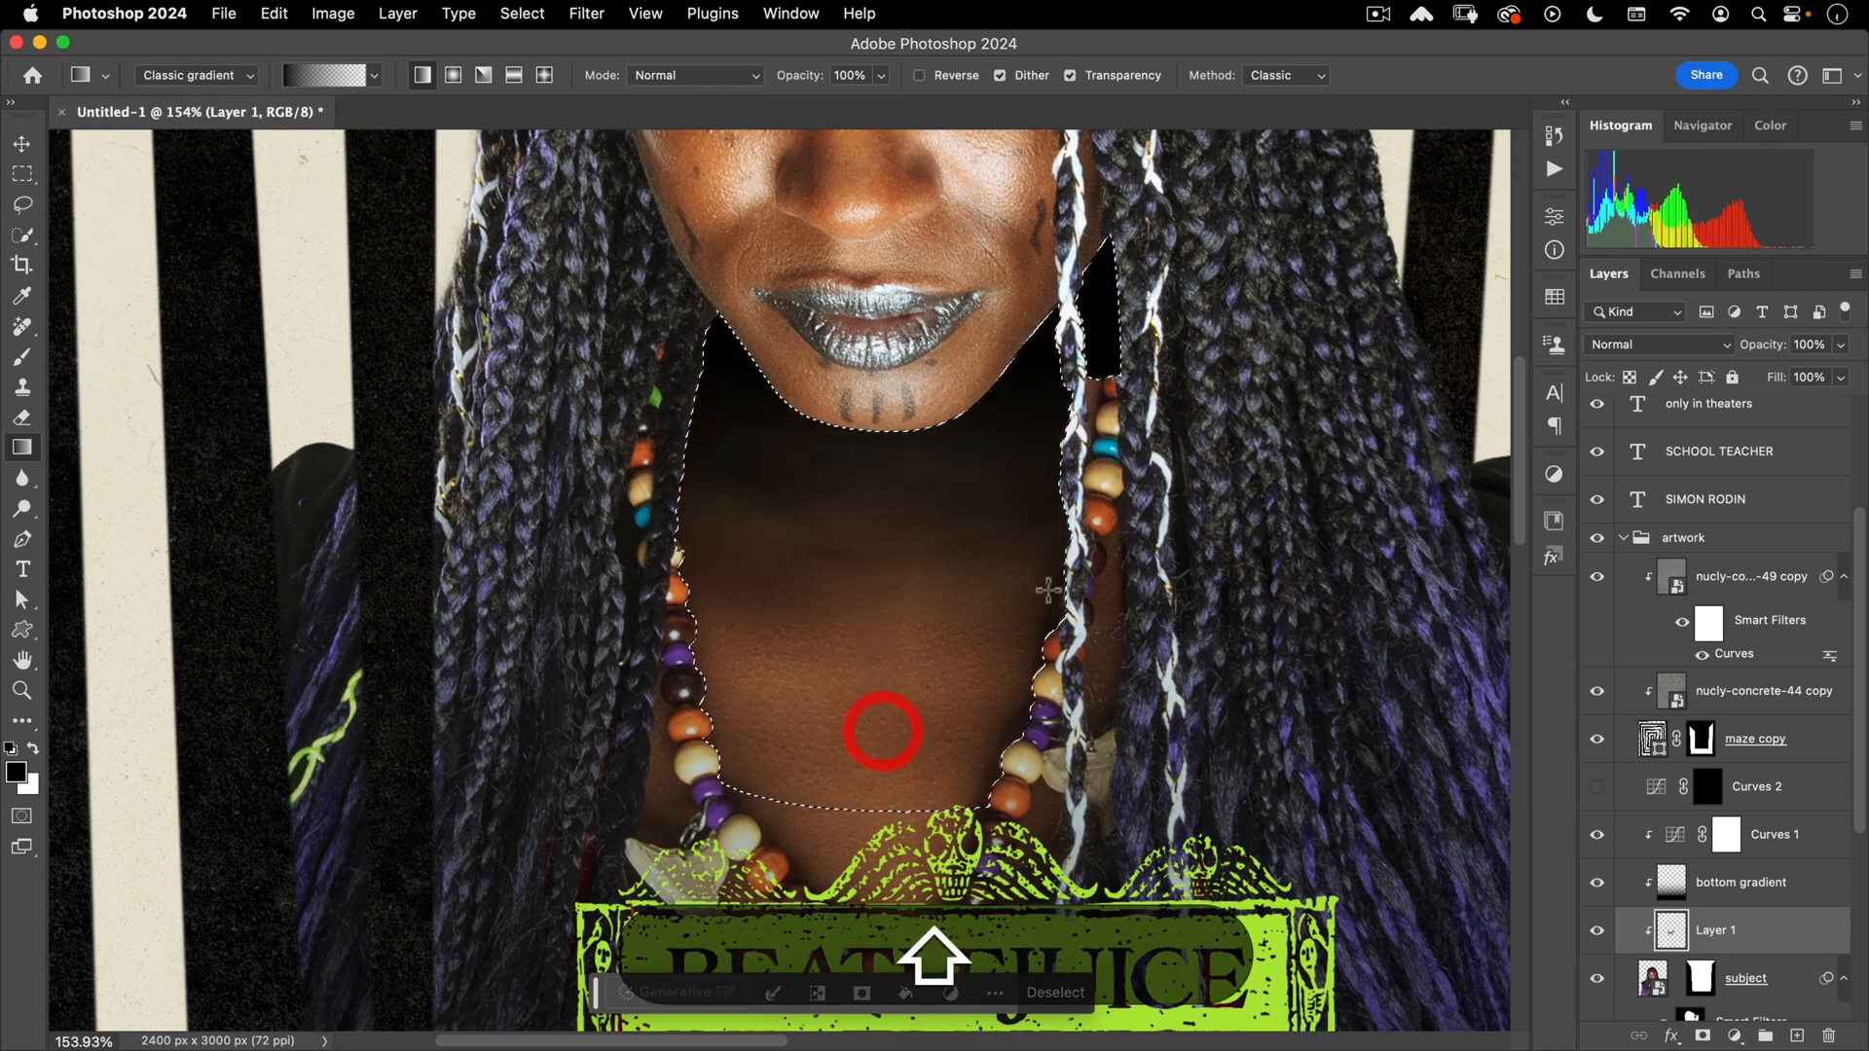
pyautogui.press('shift+super+d')
pyautogui.press('super+0')
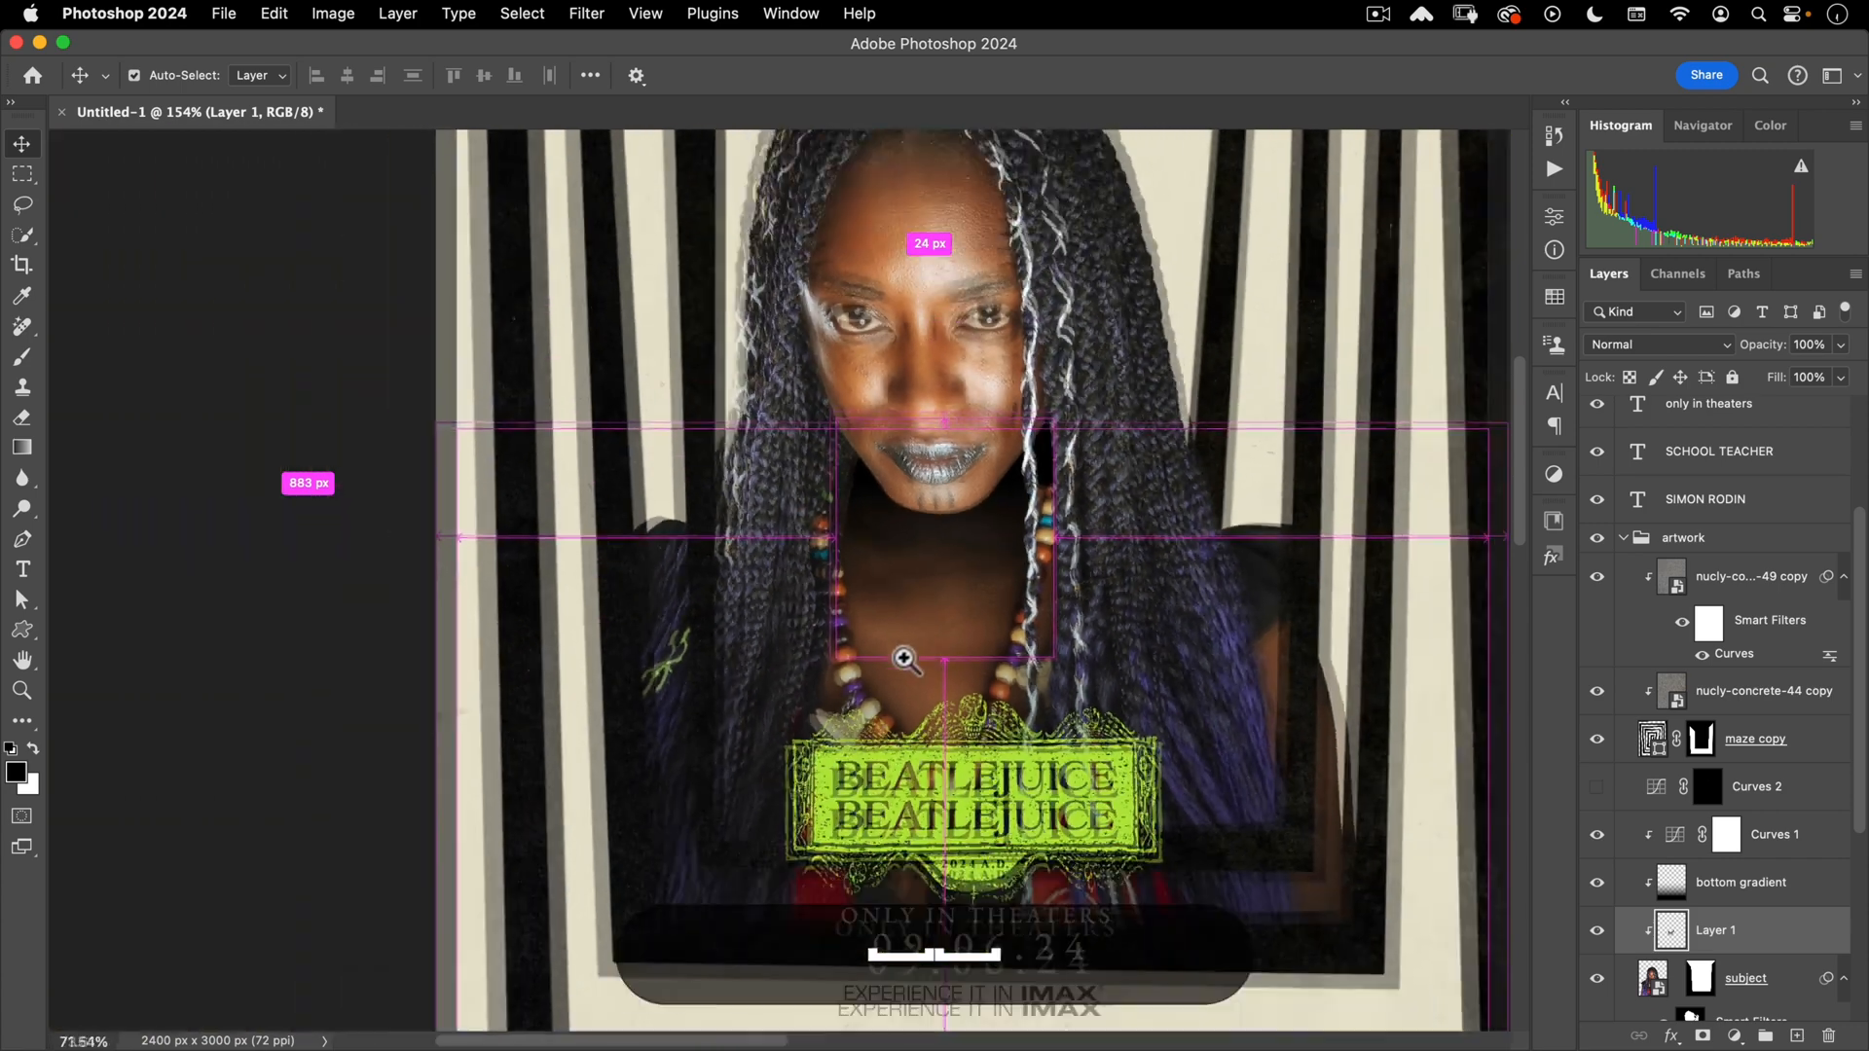
# - Lower the neck shading layer's opacity to 62%
pyautogui.press('v')
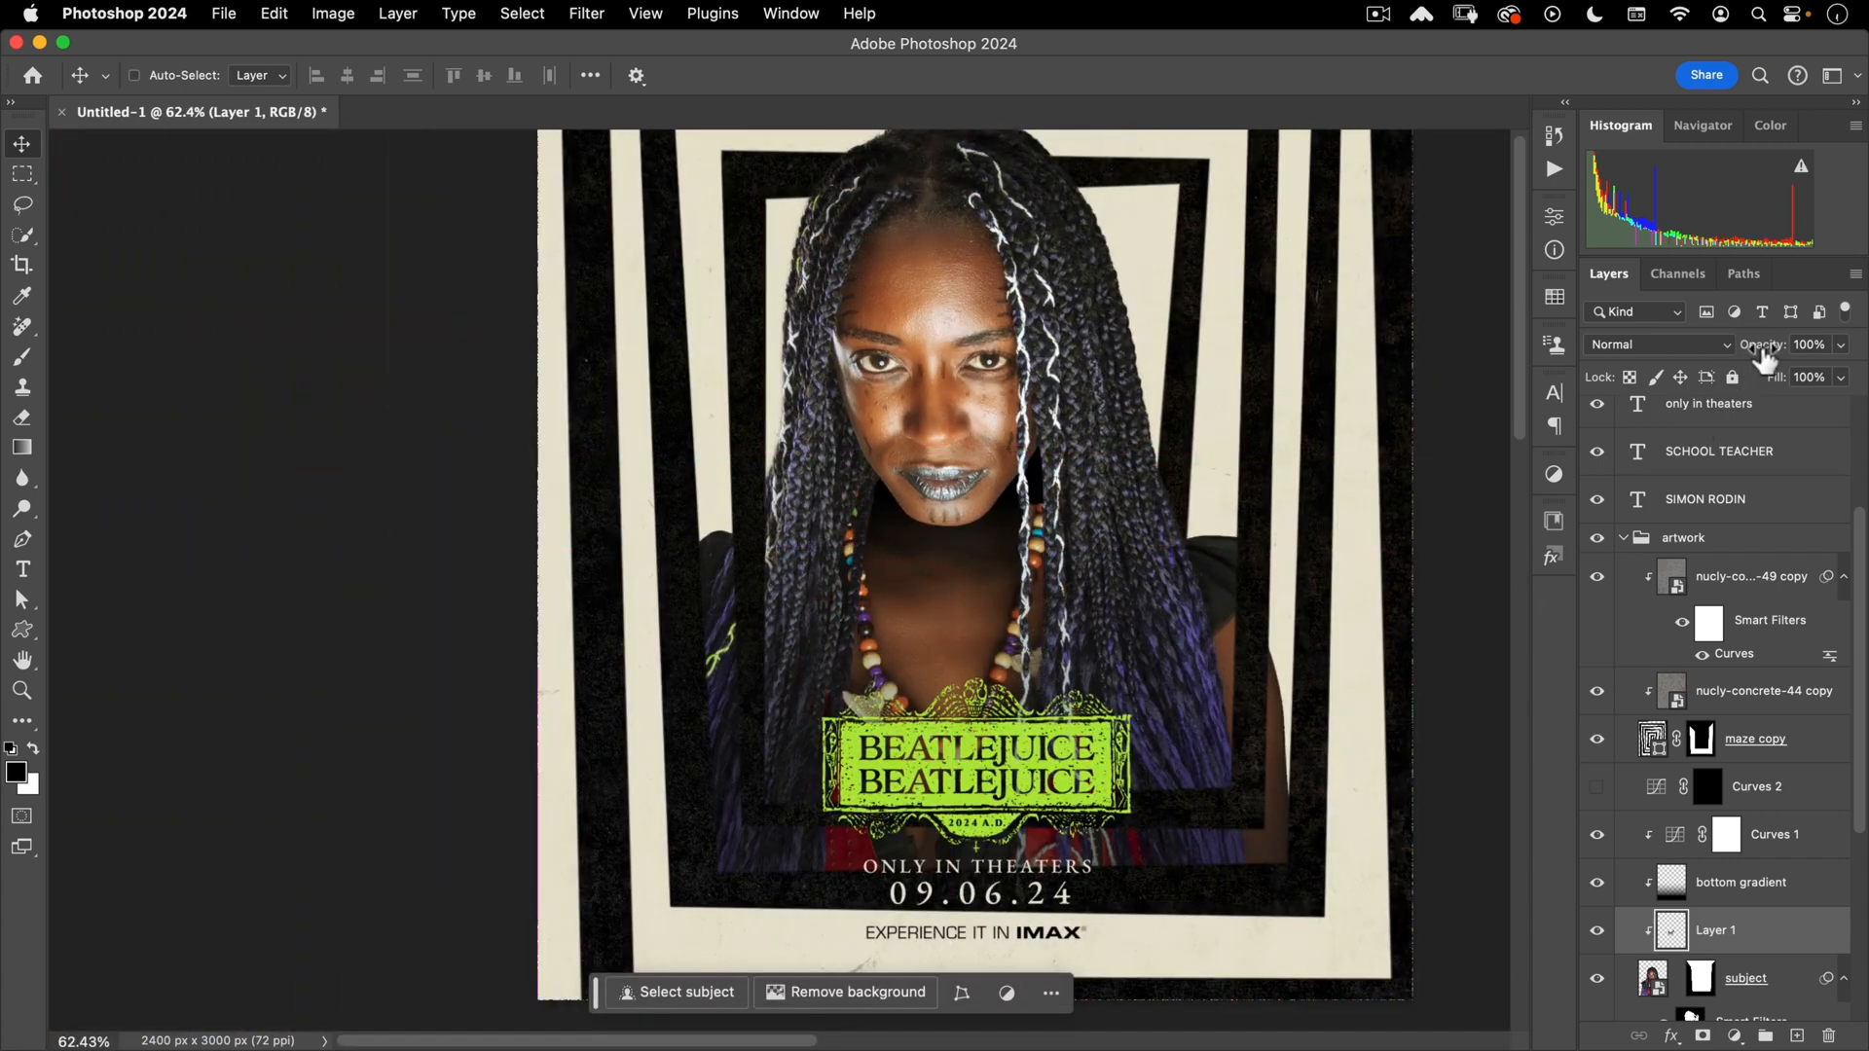
pyautogui.moveTo(1745, 361); pyautogui.dragTo(1714, 363)
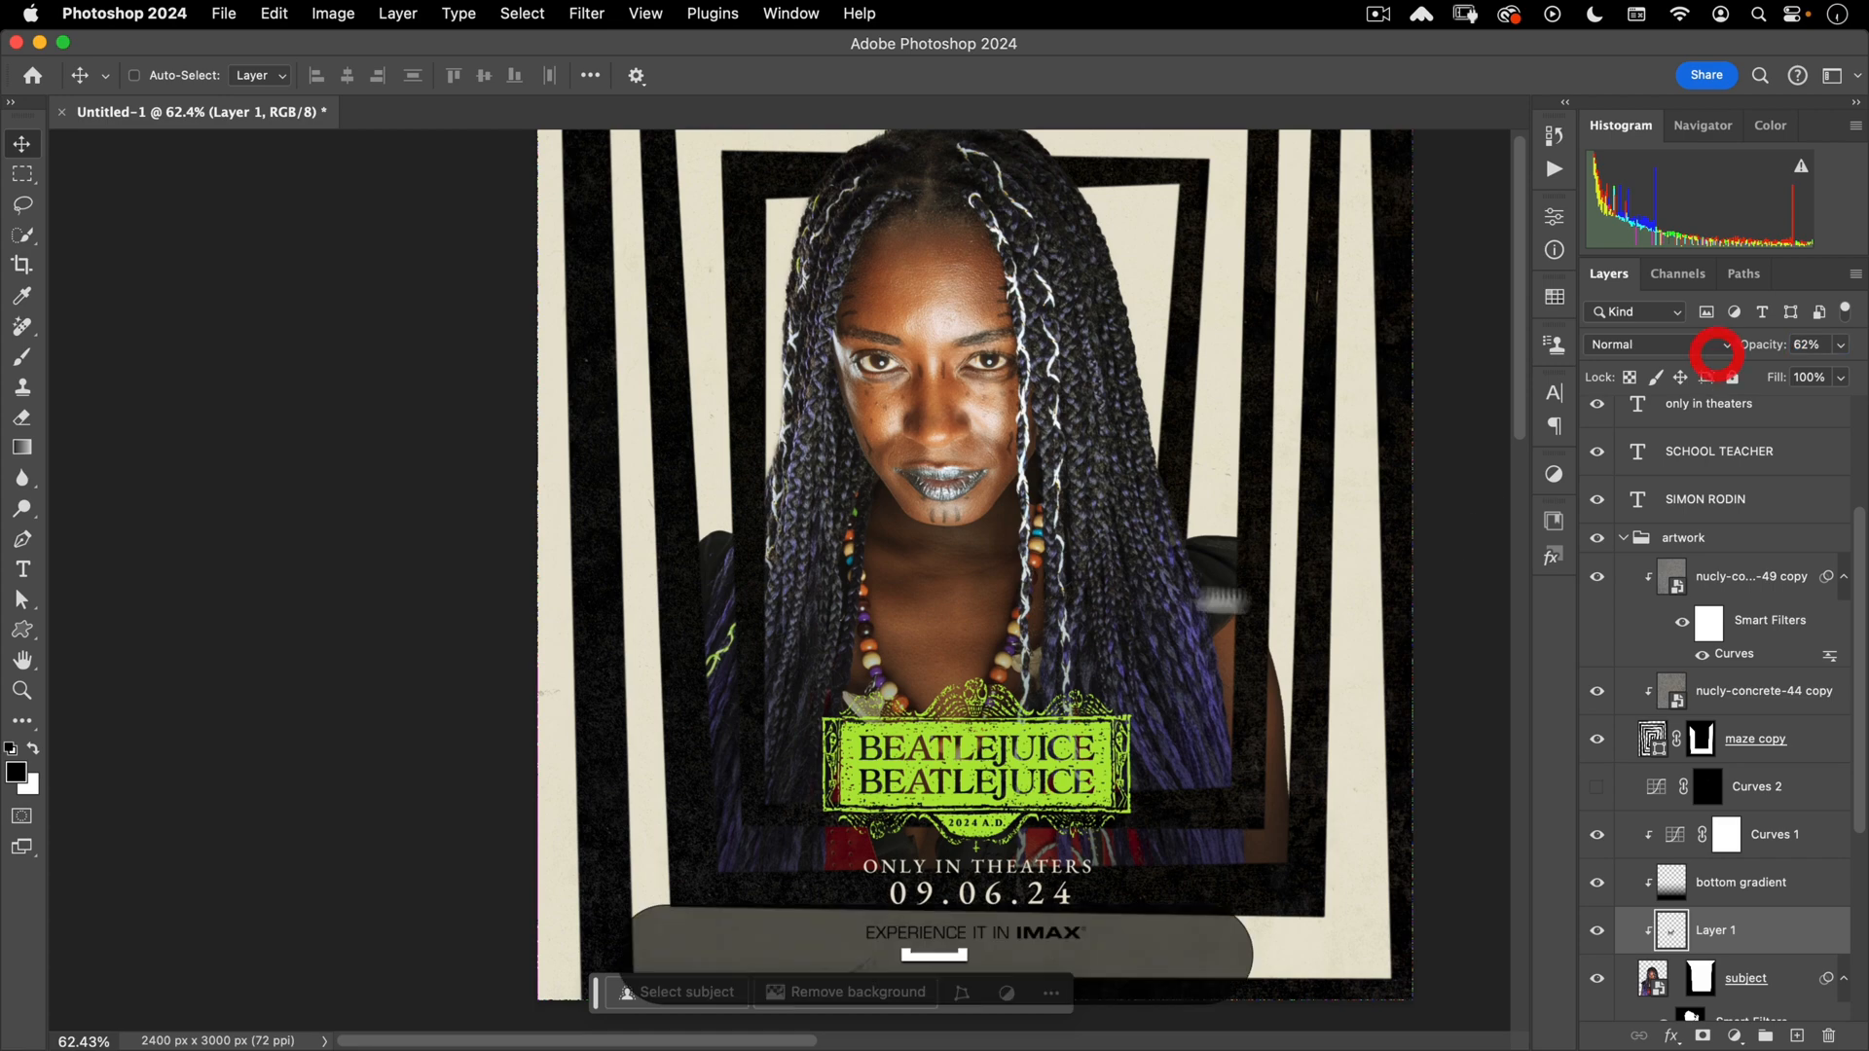
pyautogui.moveTo(1100, 586); pyautogui.dragTo(1033, 702)
pyautogui.press('v')
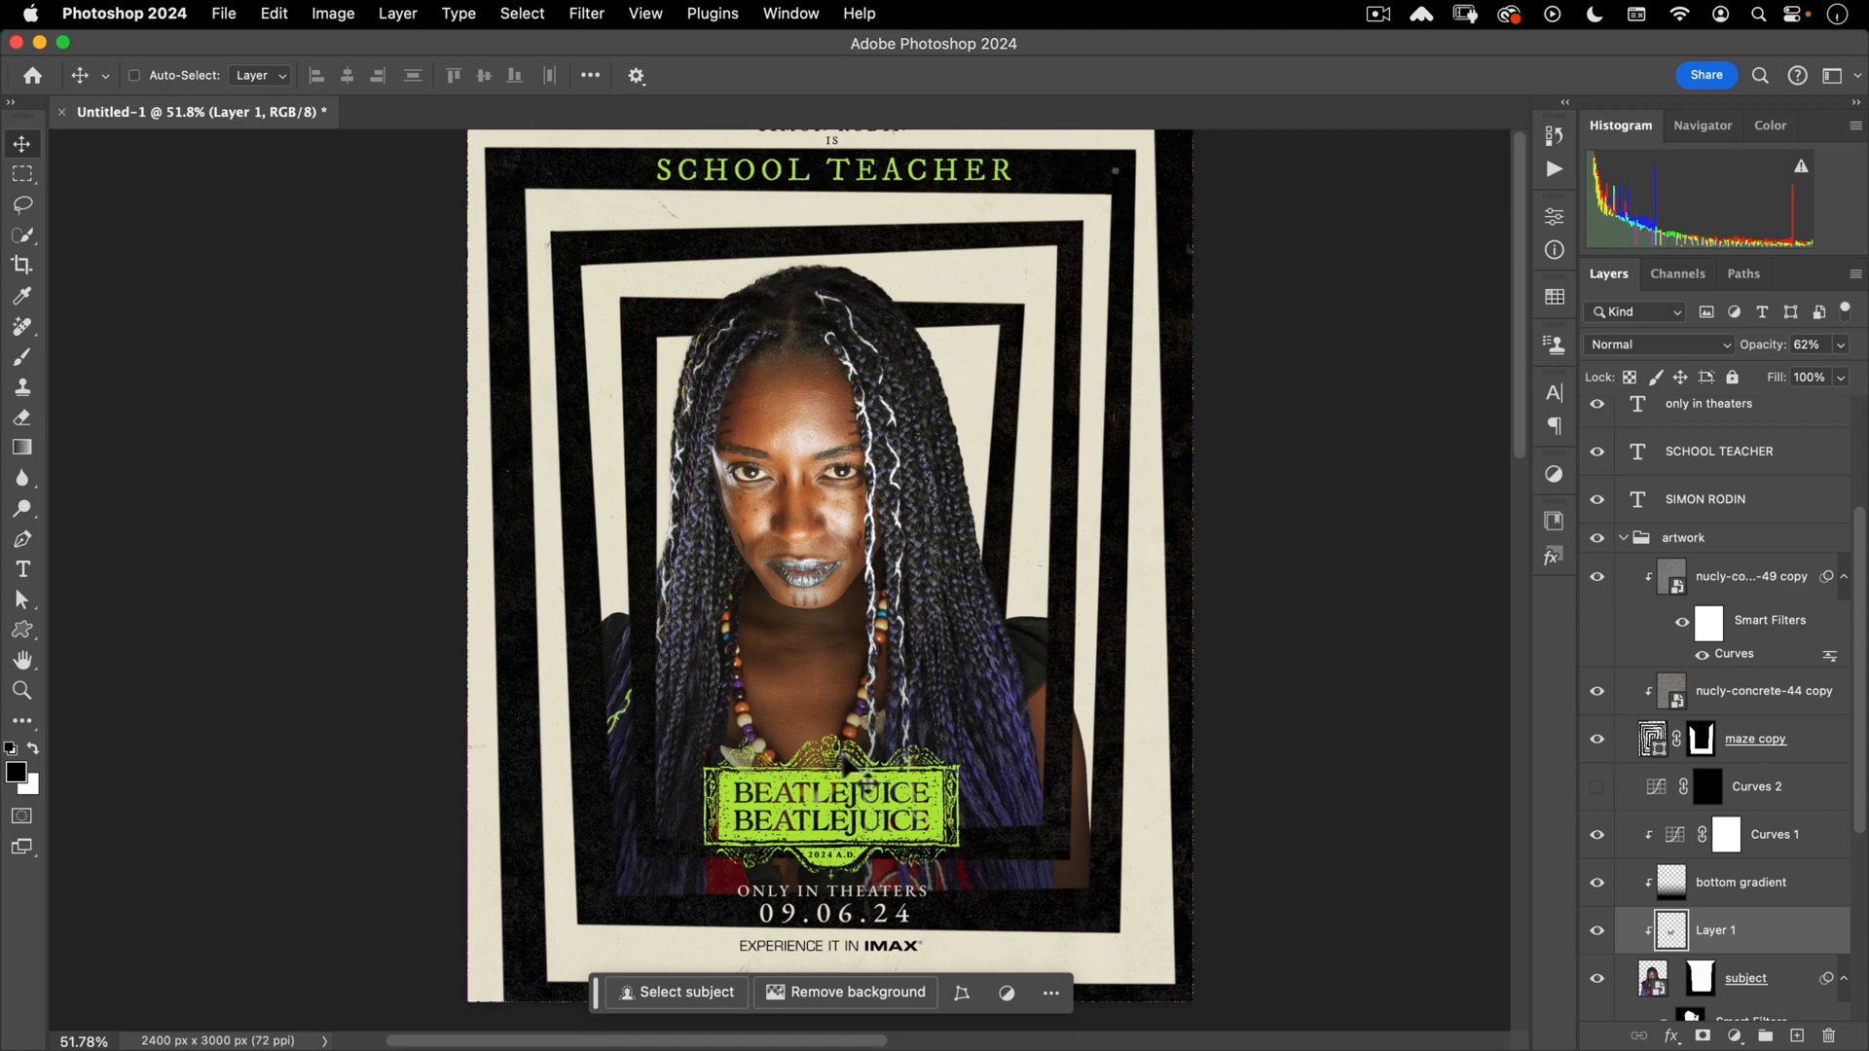
pyautogui.moveTo(747, 653); pyautogui.dragTo(855, 527)
# - Lasso the yellow bead by the braid and add the lower bead pieces to the selection
pyautogui.moveTo(660, 533); pyautogui.dragTo(709, 468)
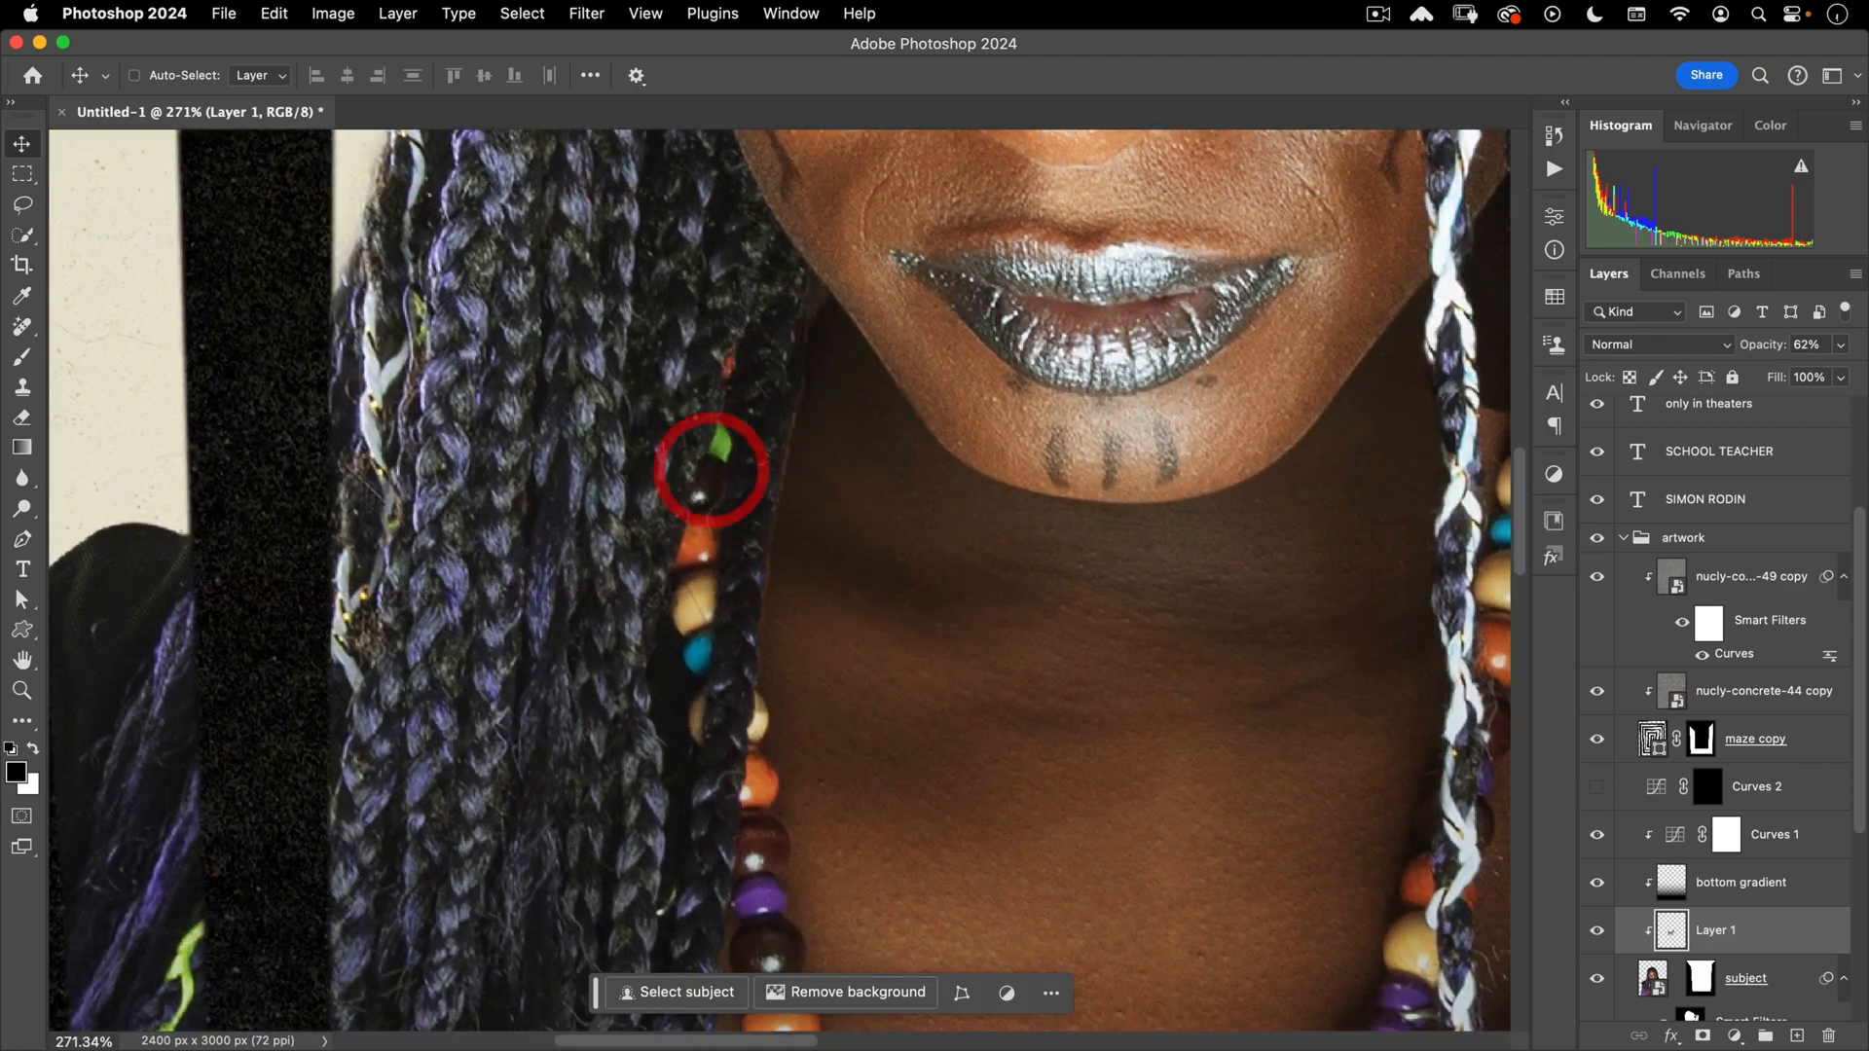
pyautogui.click(21, 204)
pyautogui.moveTo(749, 581); pyautogui.dragTo(815, 534)
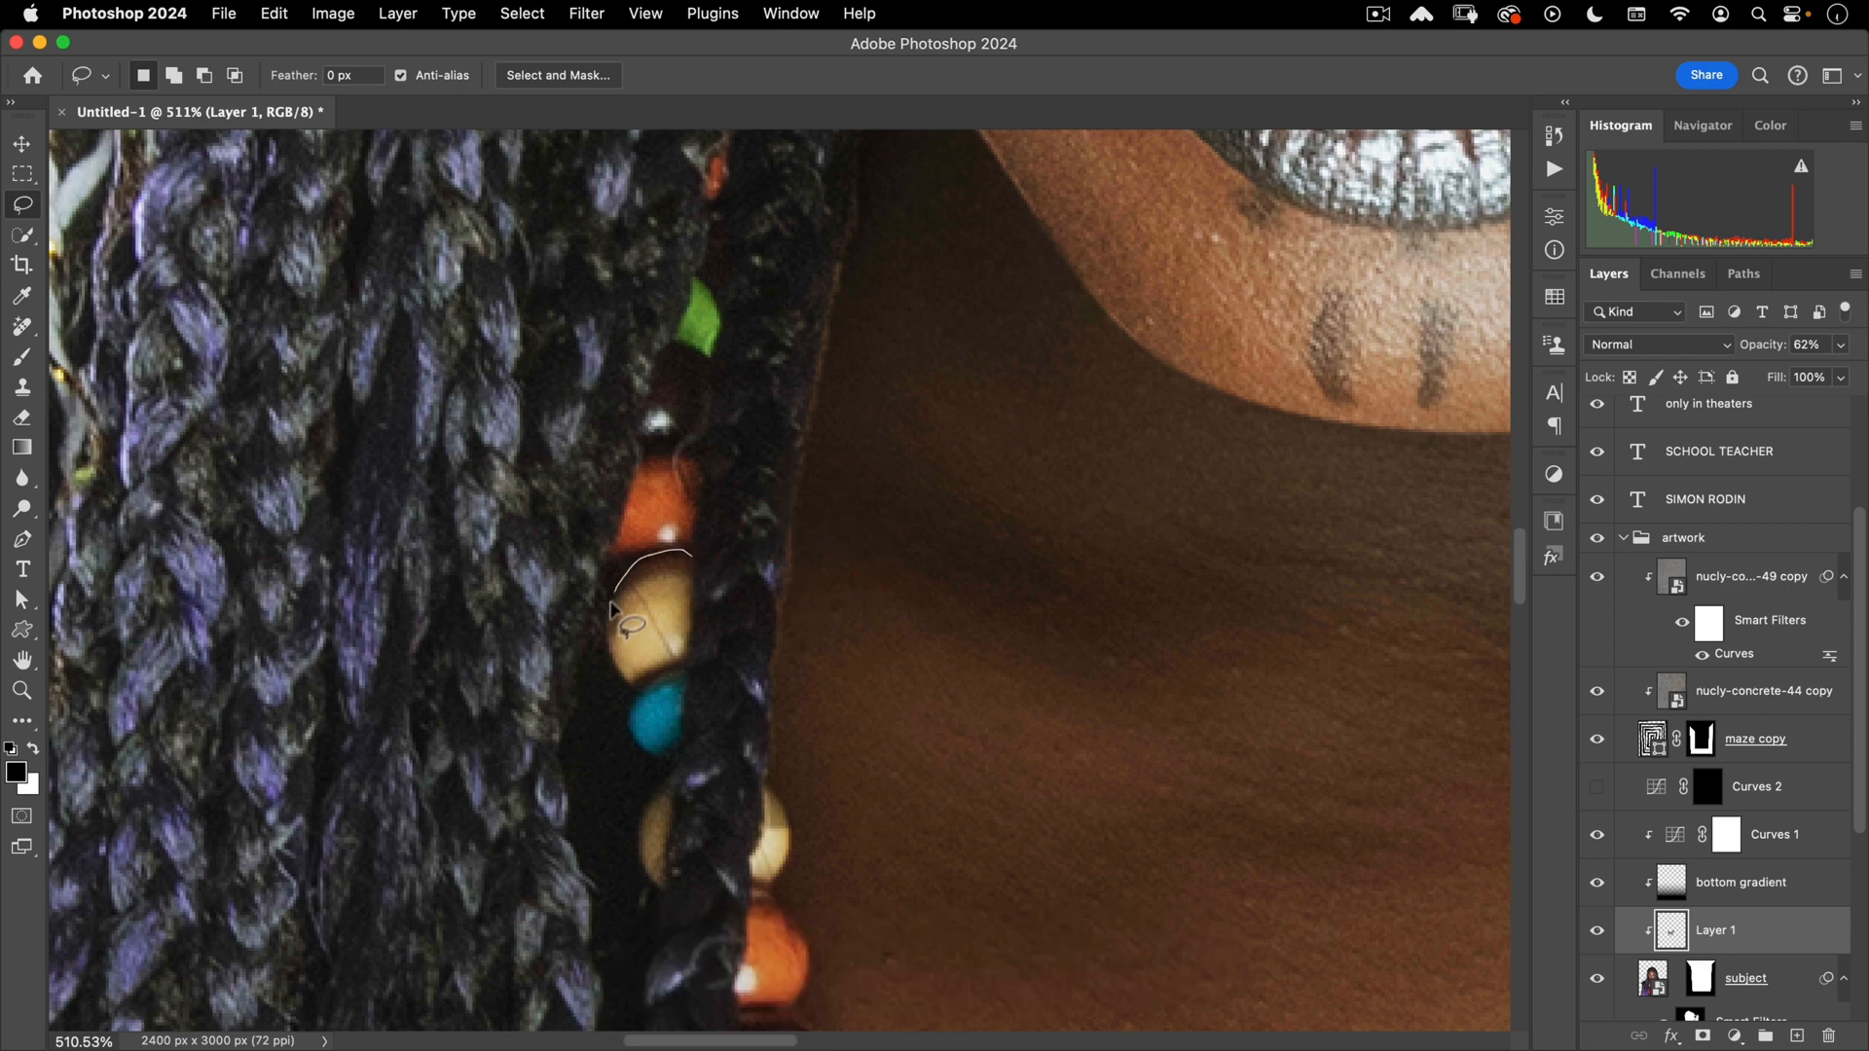
pyautogui.press('alt')
pyautogui.moveTo(638, 699)
pyautogui.mouseDown()
pyautogui.moveTo(686, 666)
pyautogui.moveTo(699, 551)
pyautogui.moveTo(922, 317)
pyautogui.mouseUp()
pyautogui.press('space')
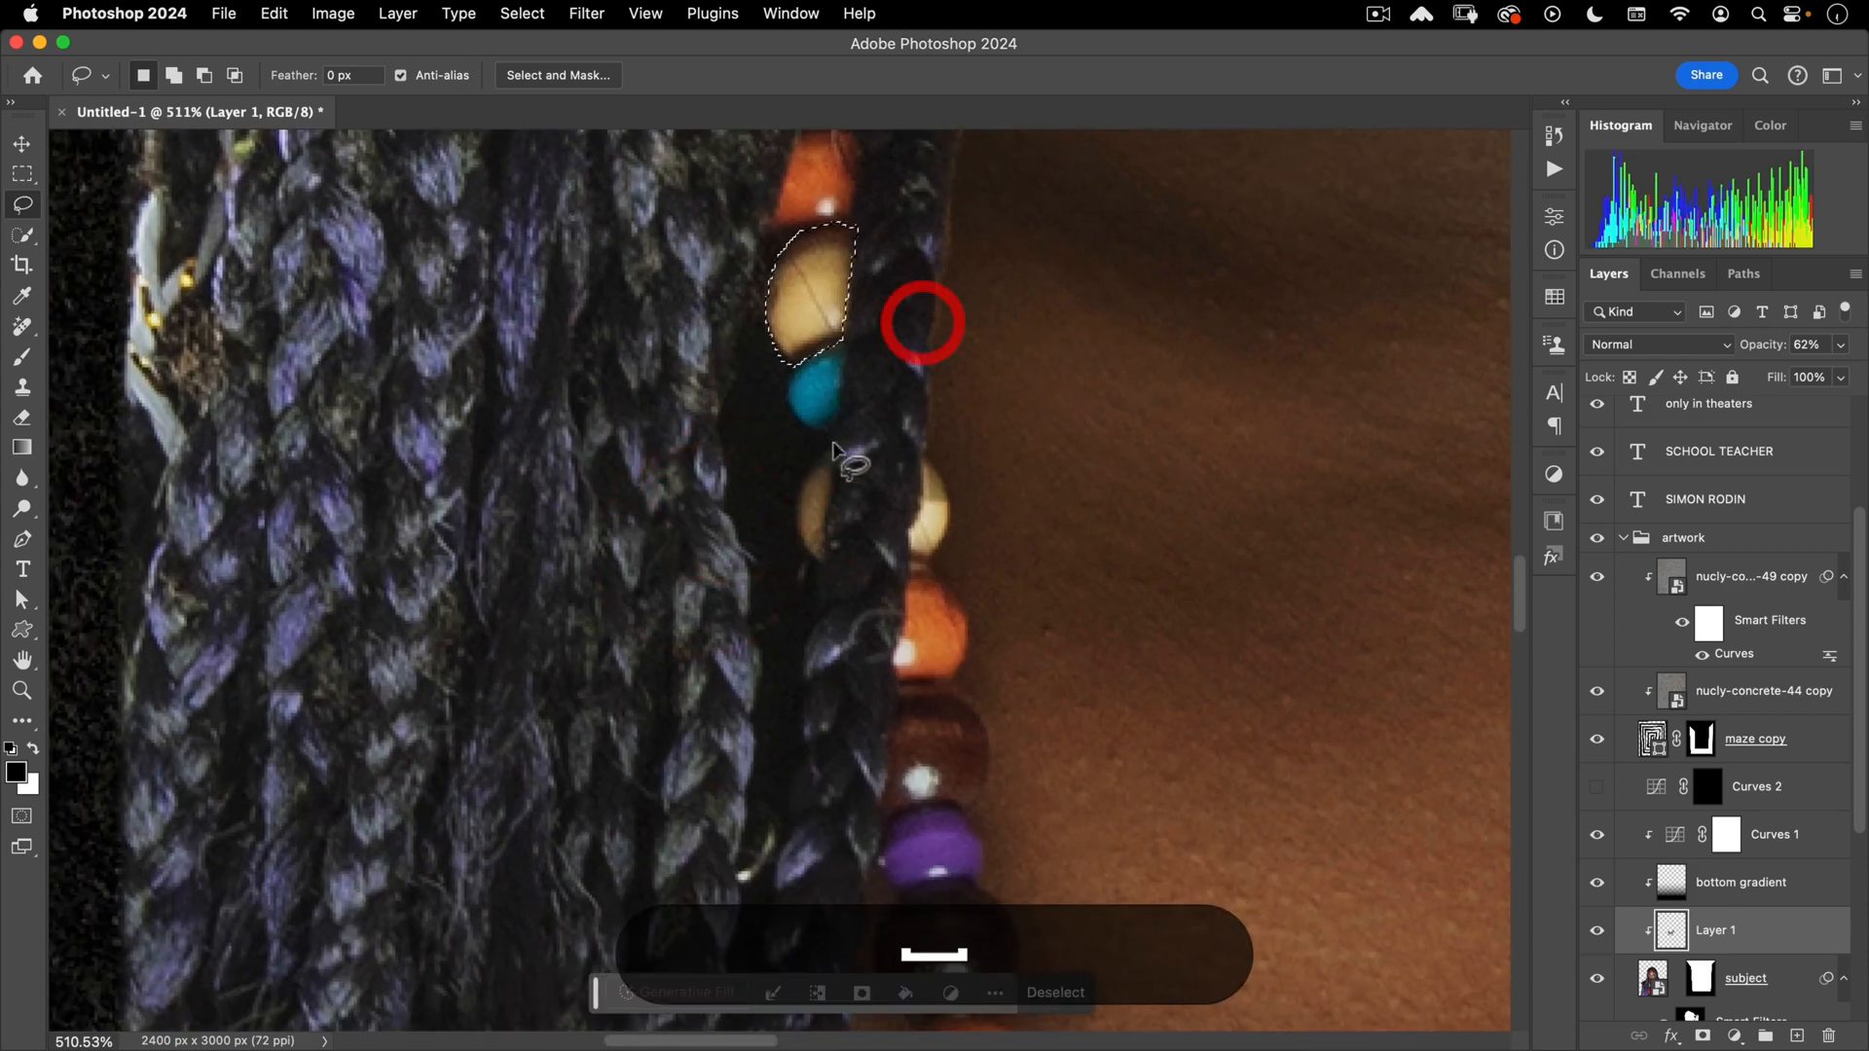
pyautogui.press('shift')
pyautogui.moveTo(832, 448); pyautogui.dragTo(812, 496)
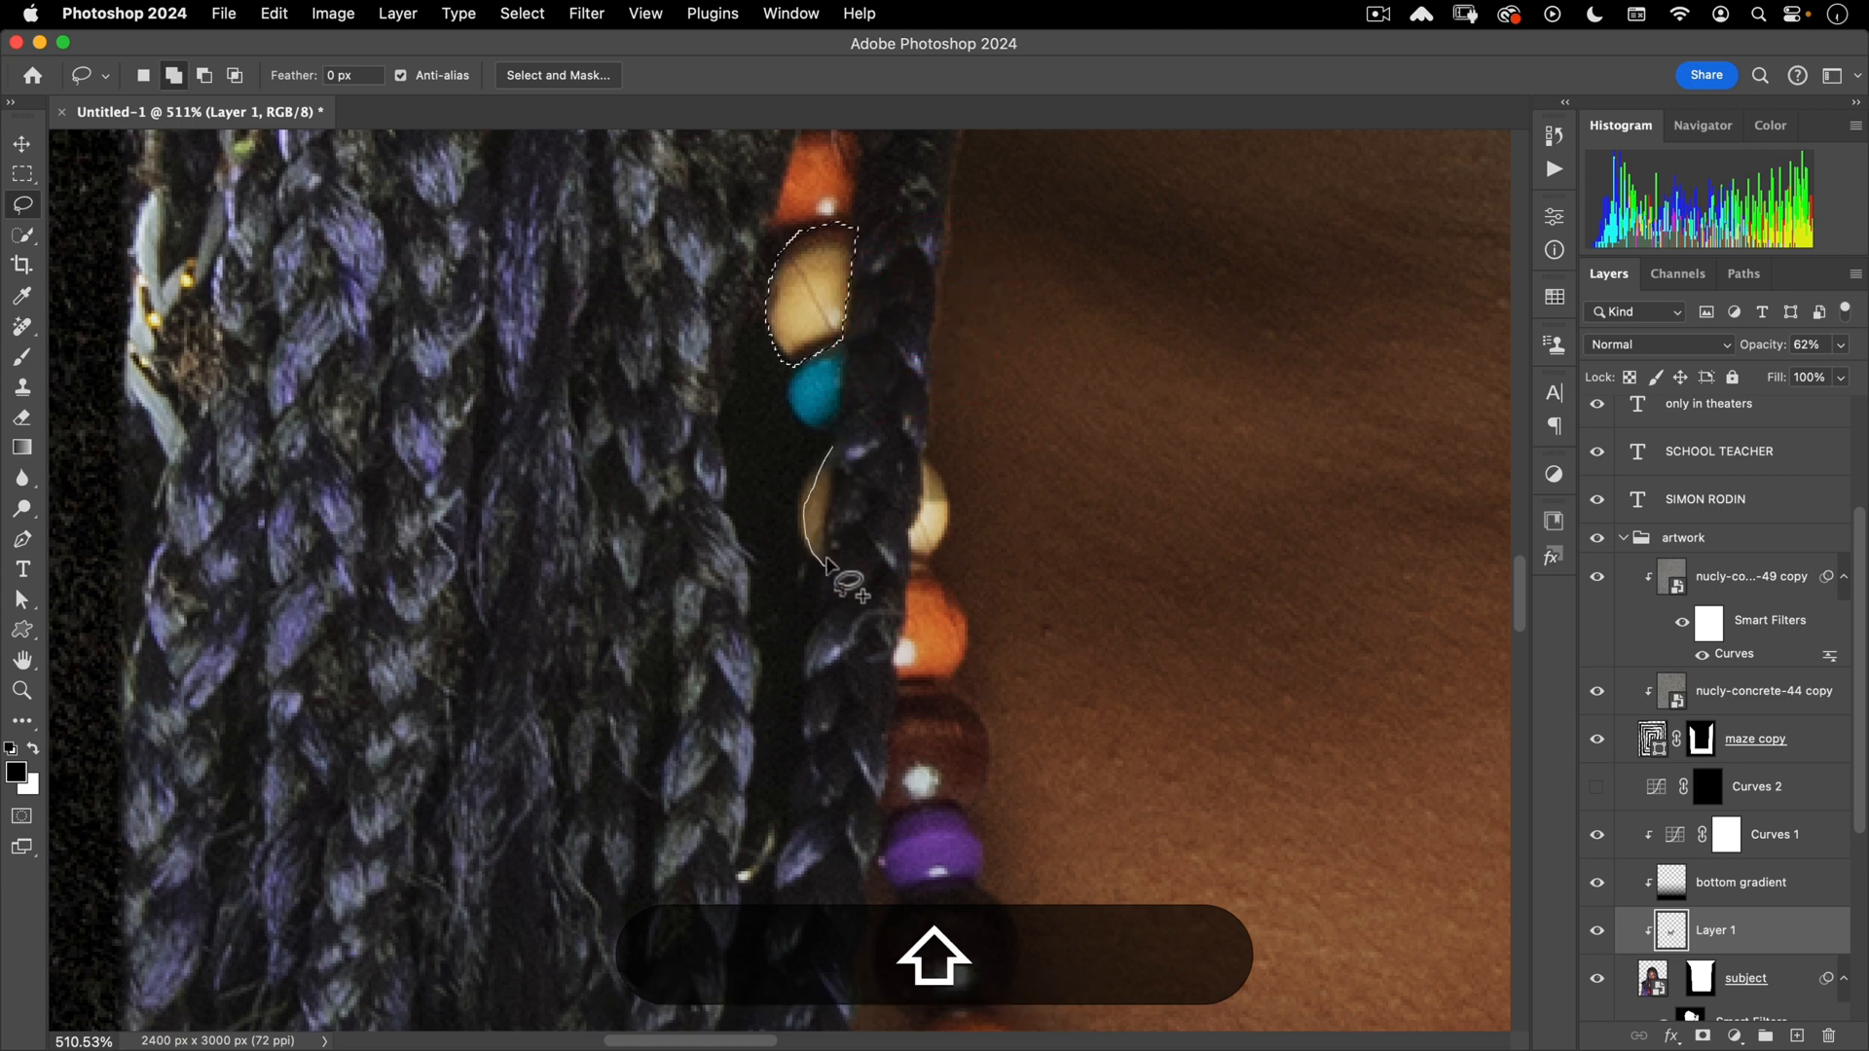
pyautogui.moveTo(826, 562)
pyautogui.mouseDown()
pyautogui.moveTo(857, 486)
pyautogui.moveTo(833, 449)
pyautogui.mouseUp()
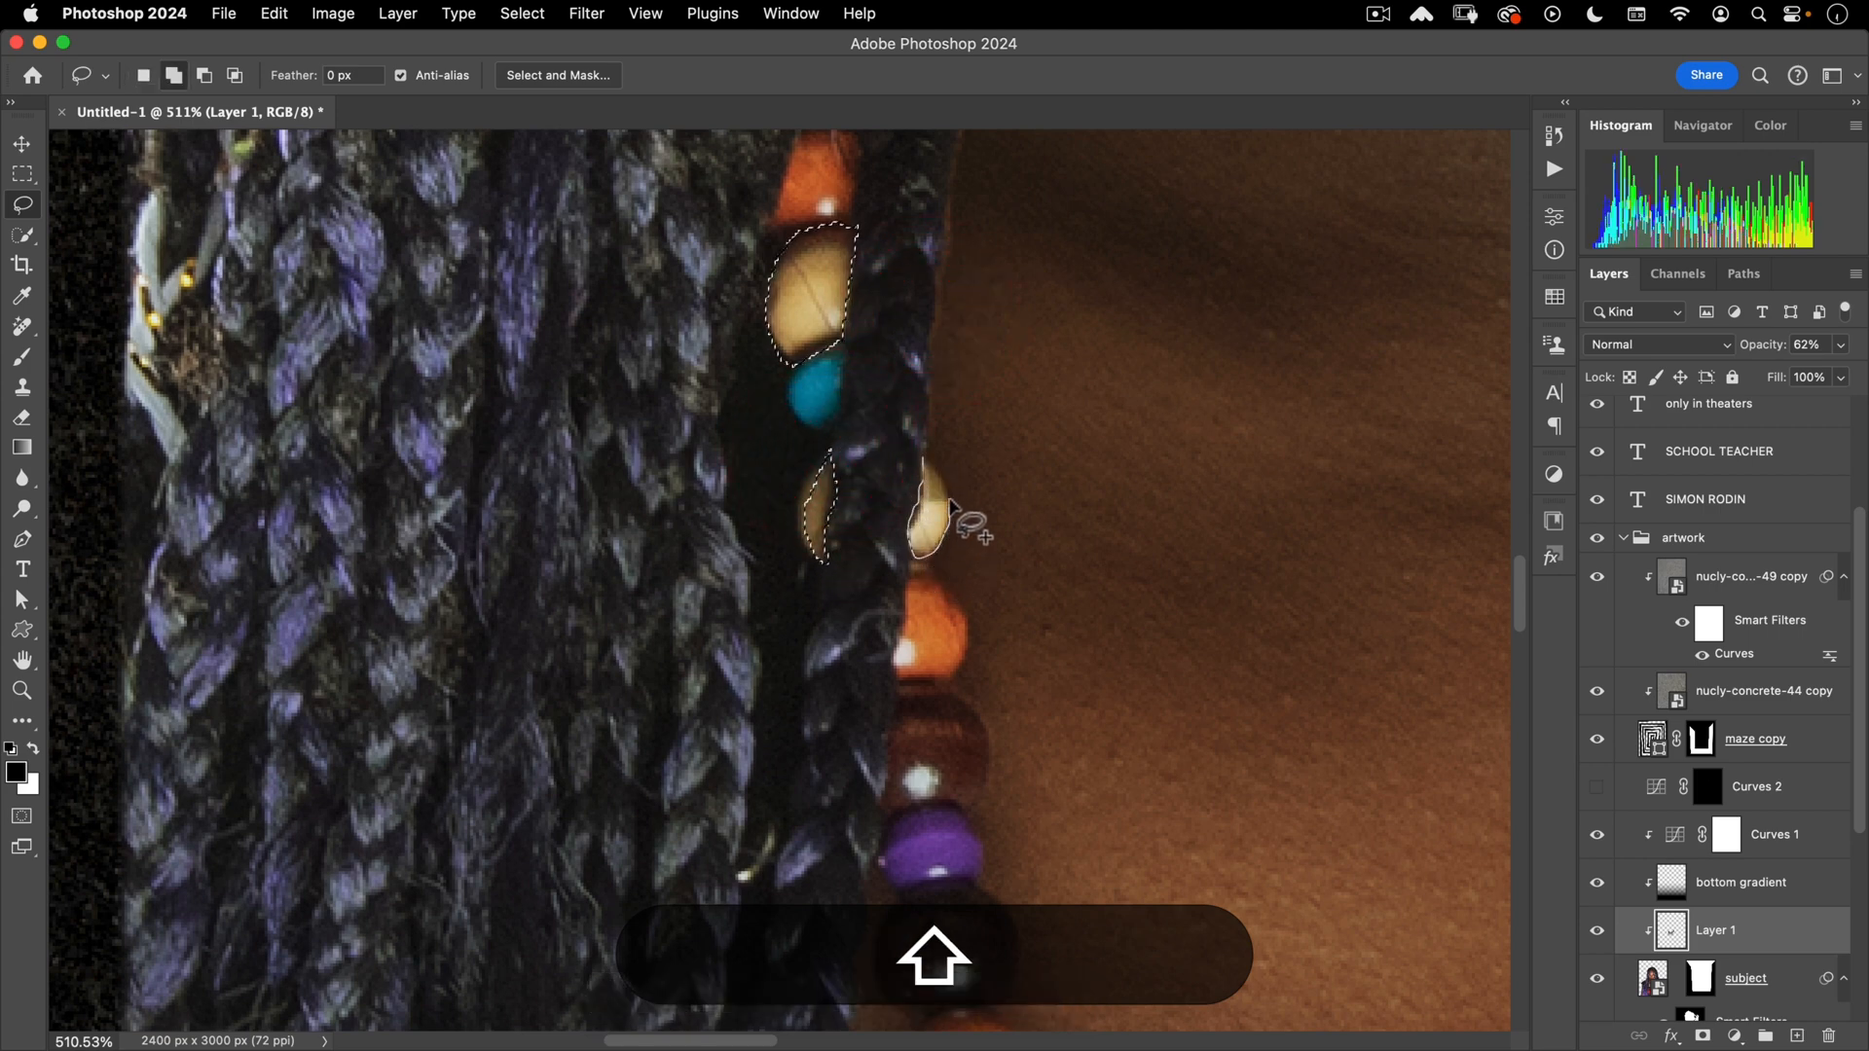
pyautogui.moveTo(922, 455); pyautogui.dragTo(923, 457)
pyautogui.scroll(-10, 1130, 475)
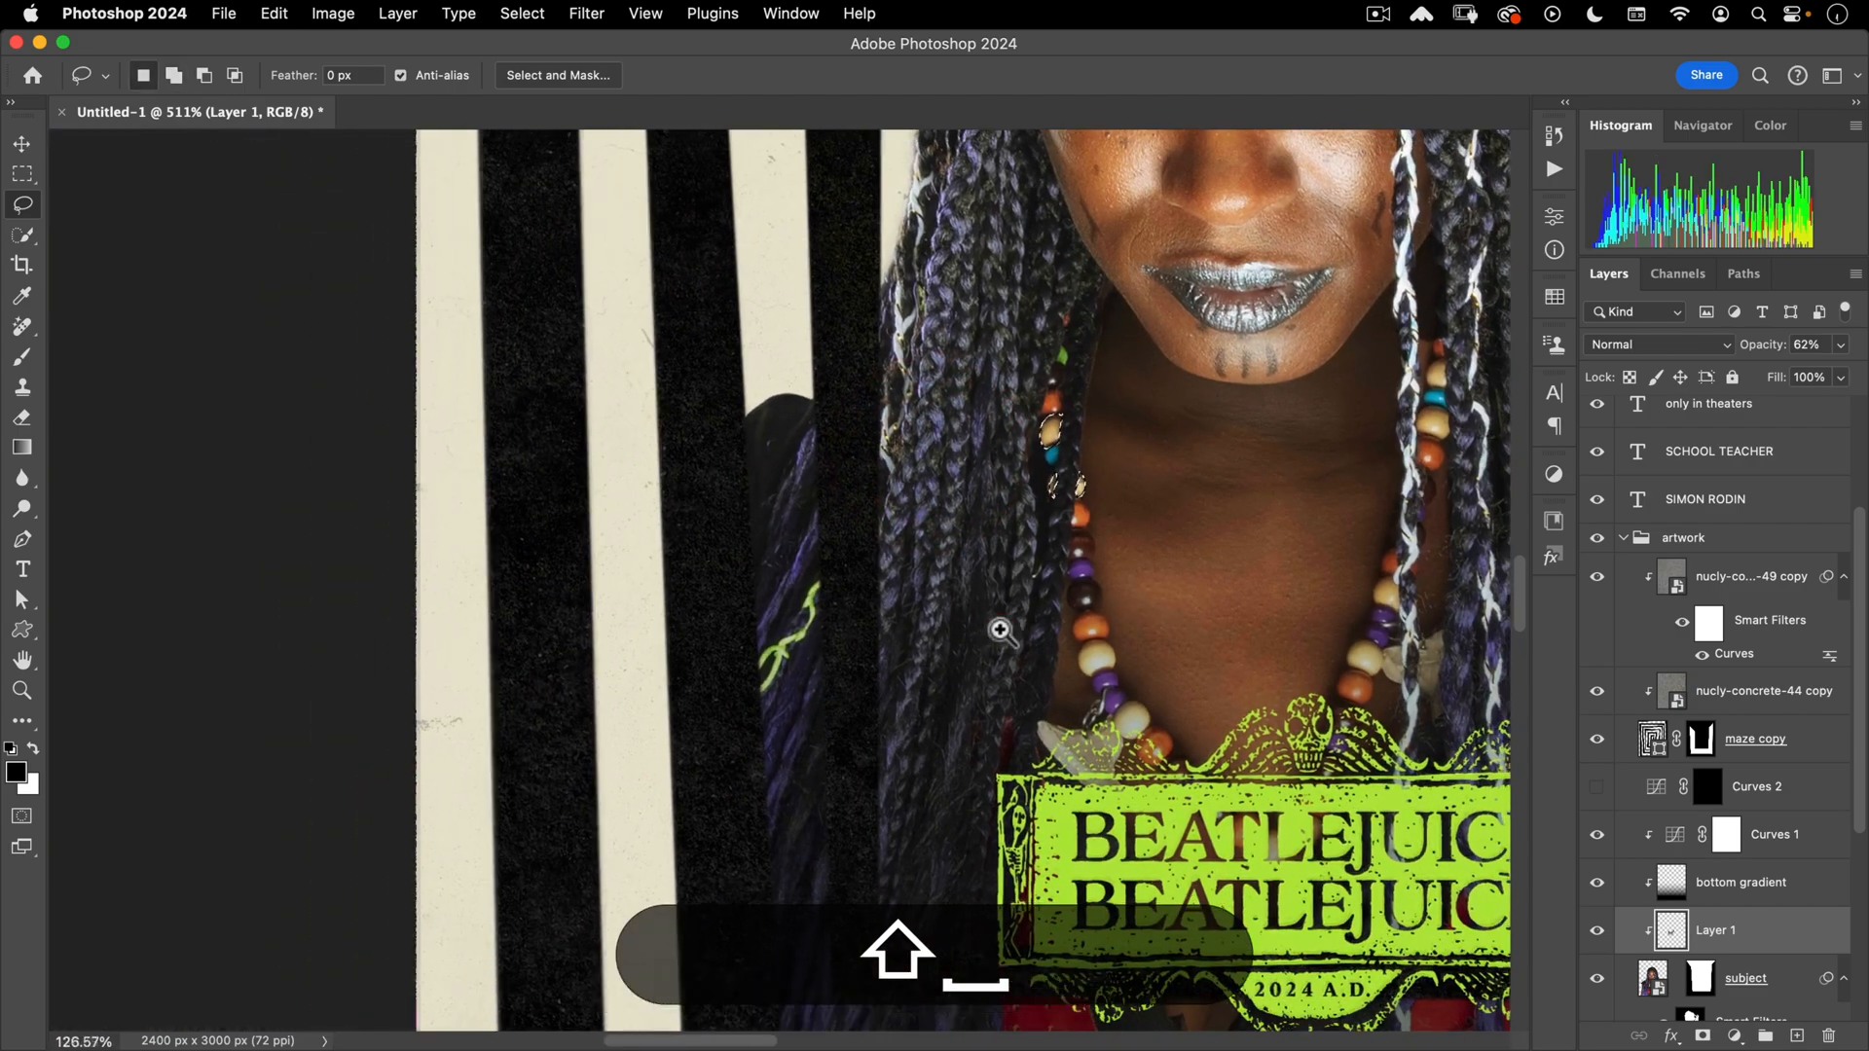
pyautogui.scroll(6, 987, 542)
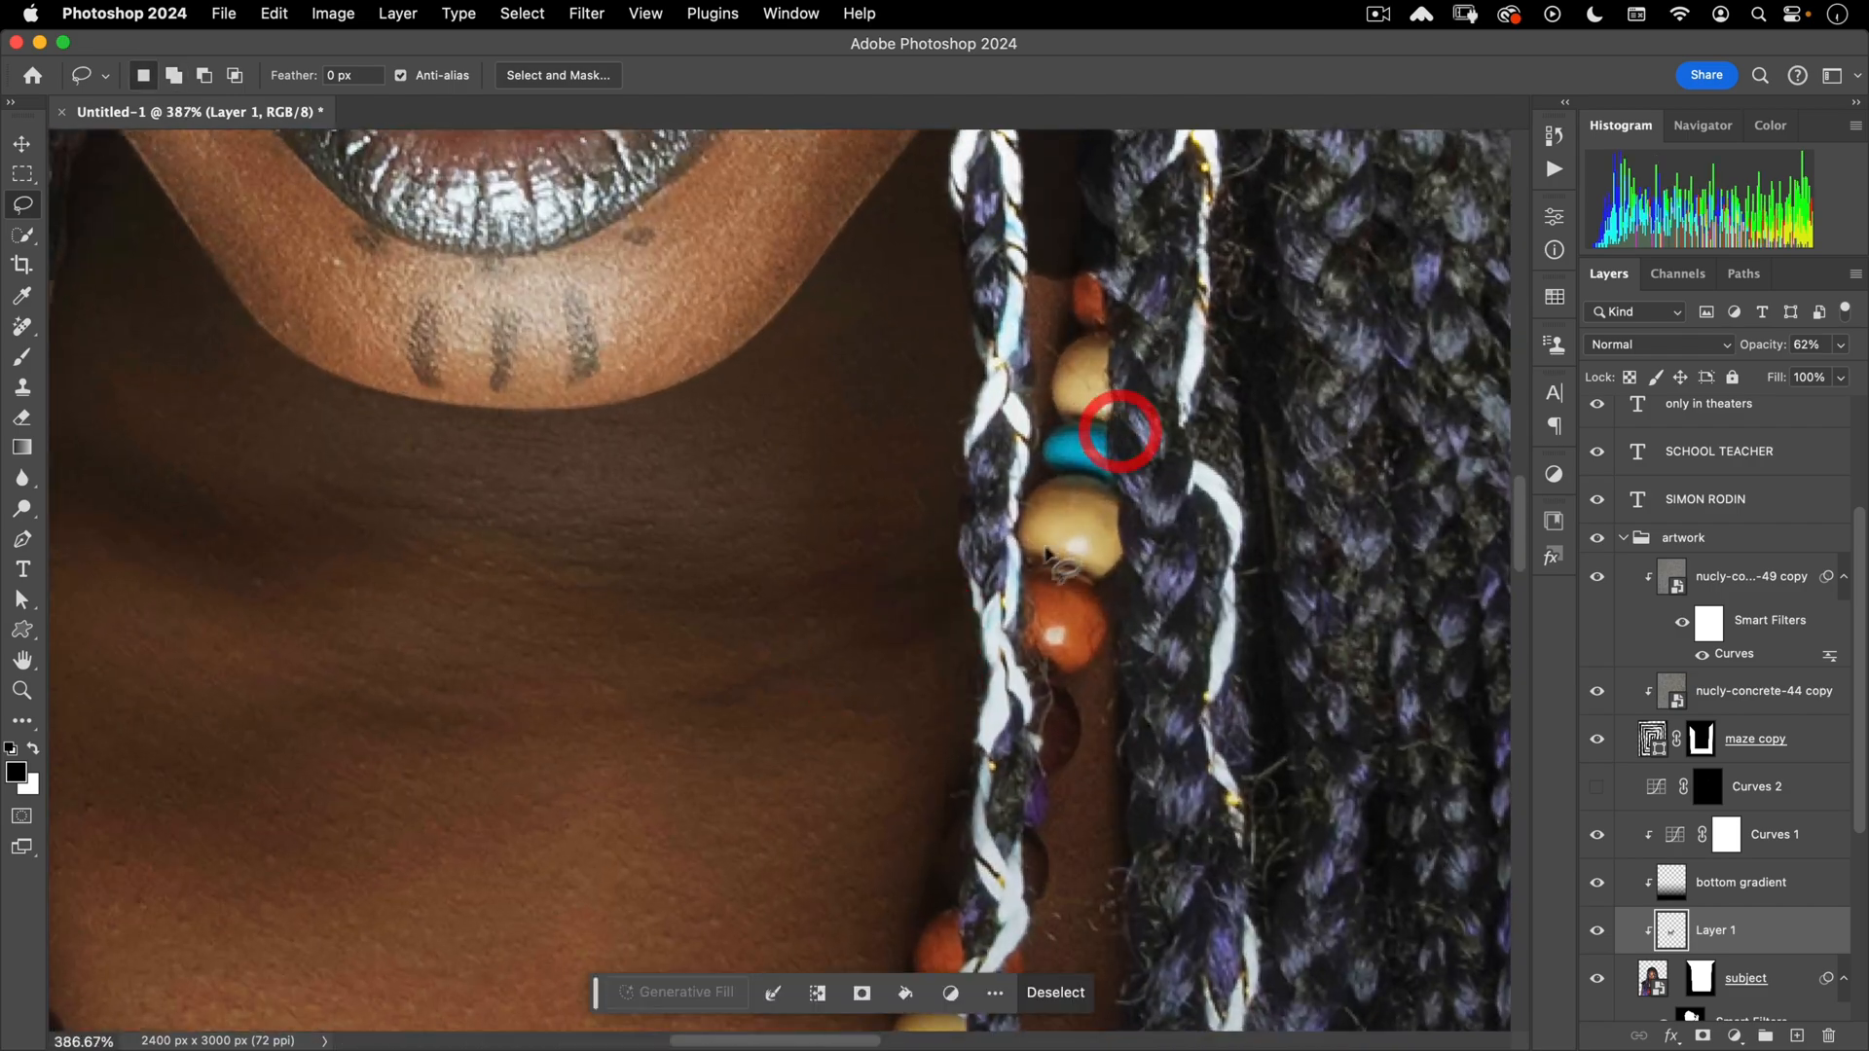
# - Add the upper, right-strand and left tan beads to the bead selection
pyautogui.press('shift')
pyautogui.moveTo(1020, 550)
pyautogui.mouseDown()
pyautogui.moveTo(1054, 479)
pyautogui.moveTo(1121, 528)
pyautogui.moveTo(1035, 560)
pyautogui.mouseUp()
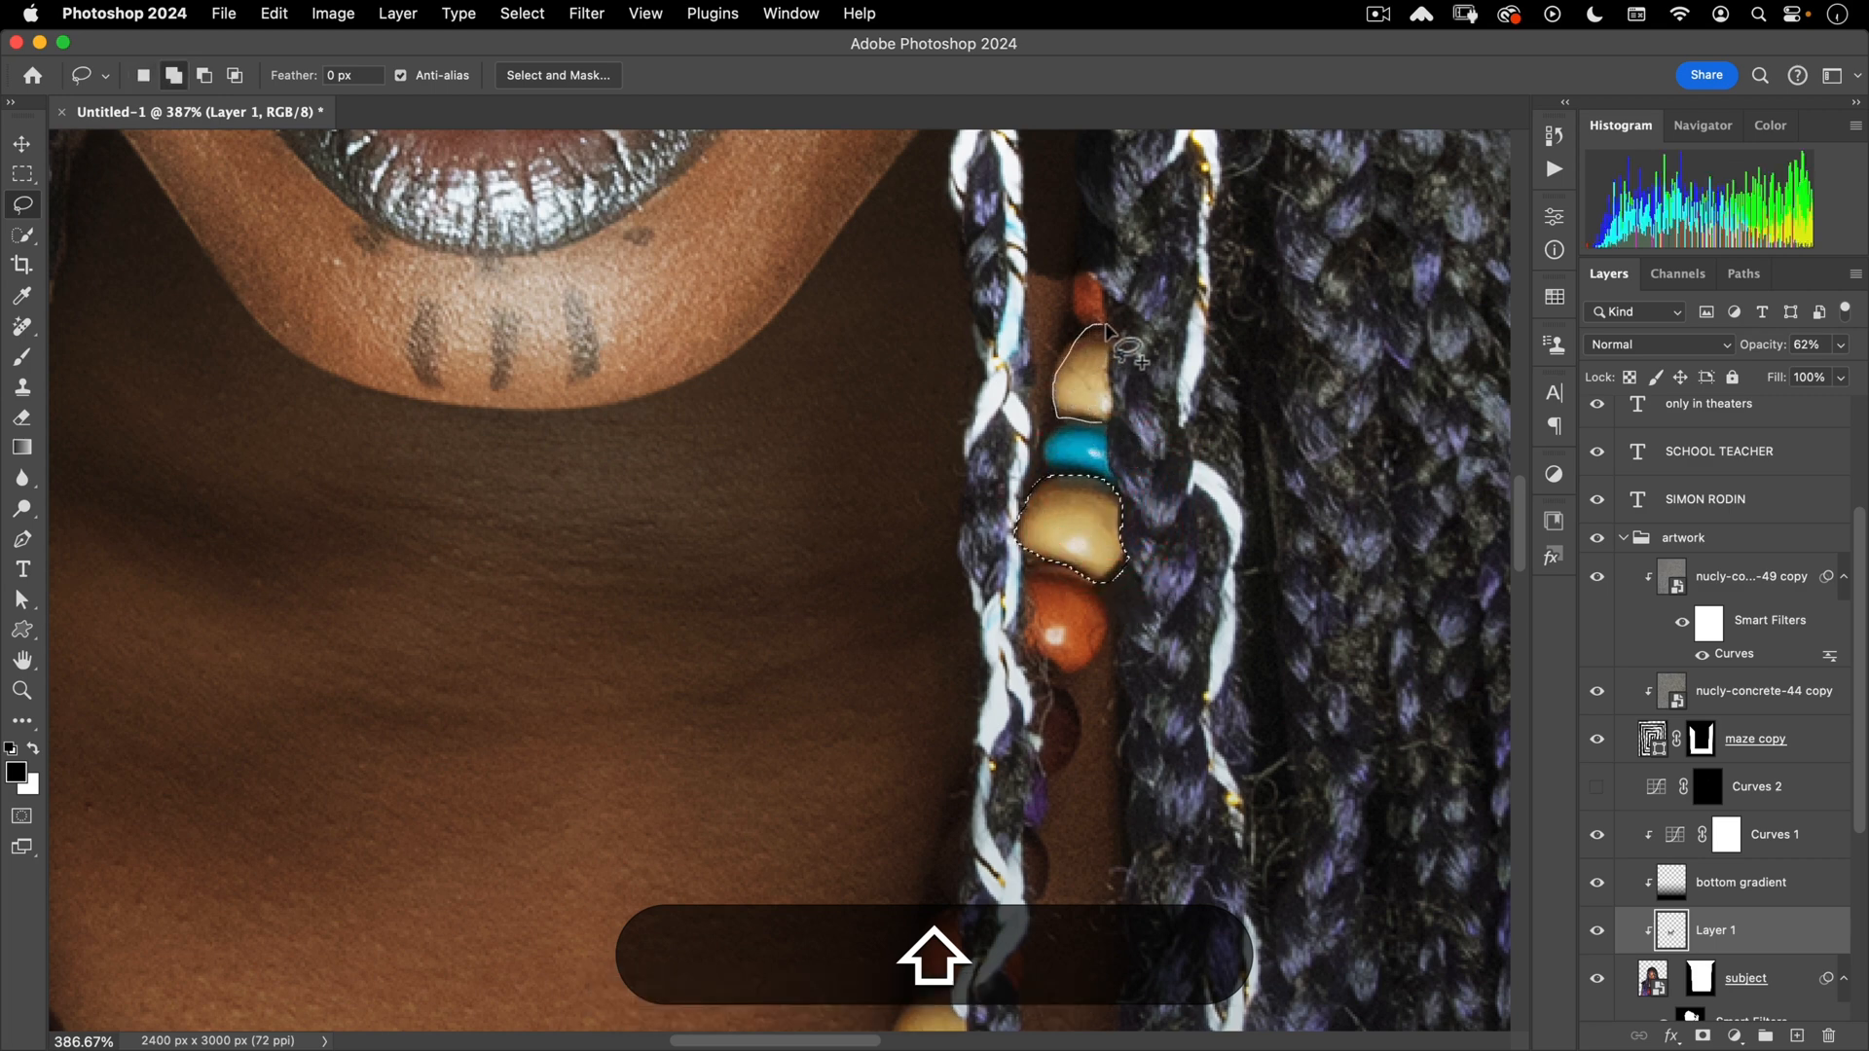
pyautogui.moveTo(1107, 328); pyautogui.dragTo(1105, 414)
pyautogui.moveTo(1095, 533); pyautogui.dragTo(964, 650)
pyautogui.moveTo(1062, 697)
pyautogui.mouseDown()
pyautogui.moveTo(1080, 546)
pyautogui.moveTo(1184, 421)
pyautogui.moveTo(1062, 425)
pyautogui.mouseUp()
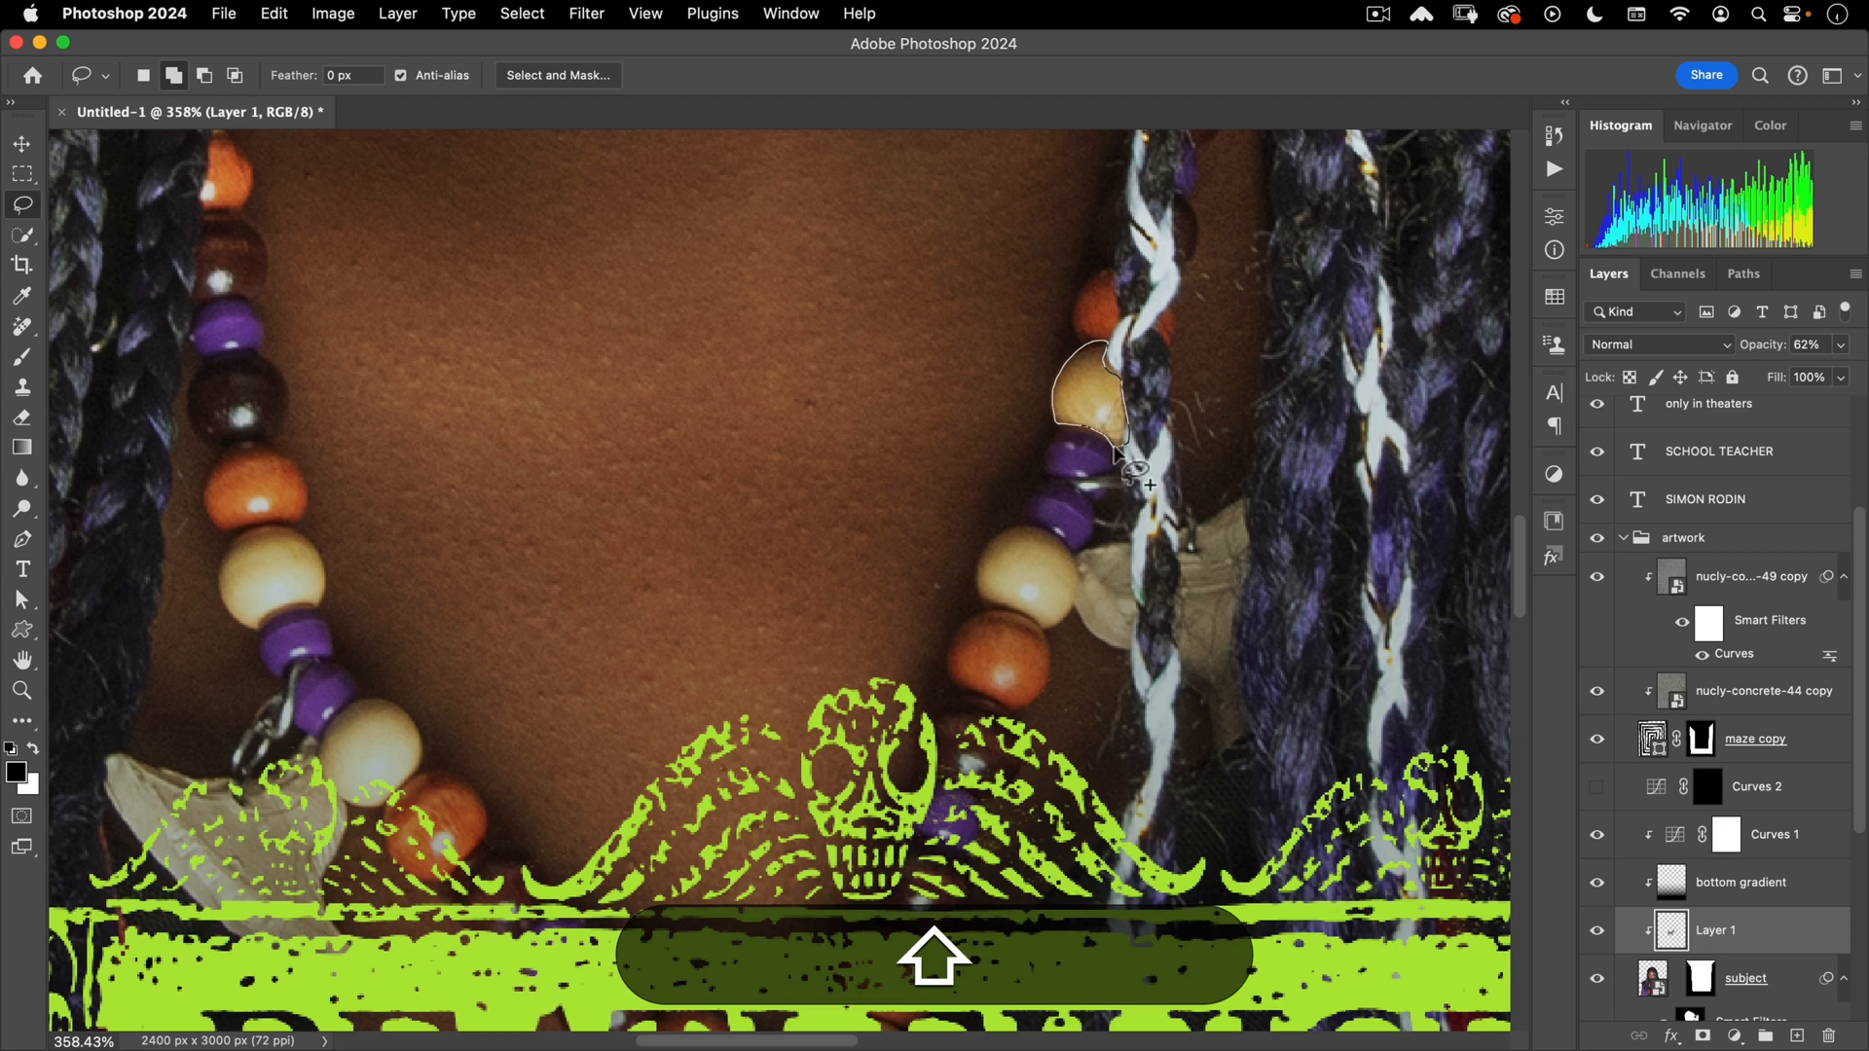
pyautogui.moveTo(1133, 472); pyautogui.dragTo(1122, 450)
pyautogui.moveTo(263, 630)
pyautogui.mouseDown()
pyautogui.moveTo(312, 613)
pyautogui.moveTo(328, 580)
pyautogui.mouseUp()
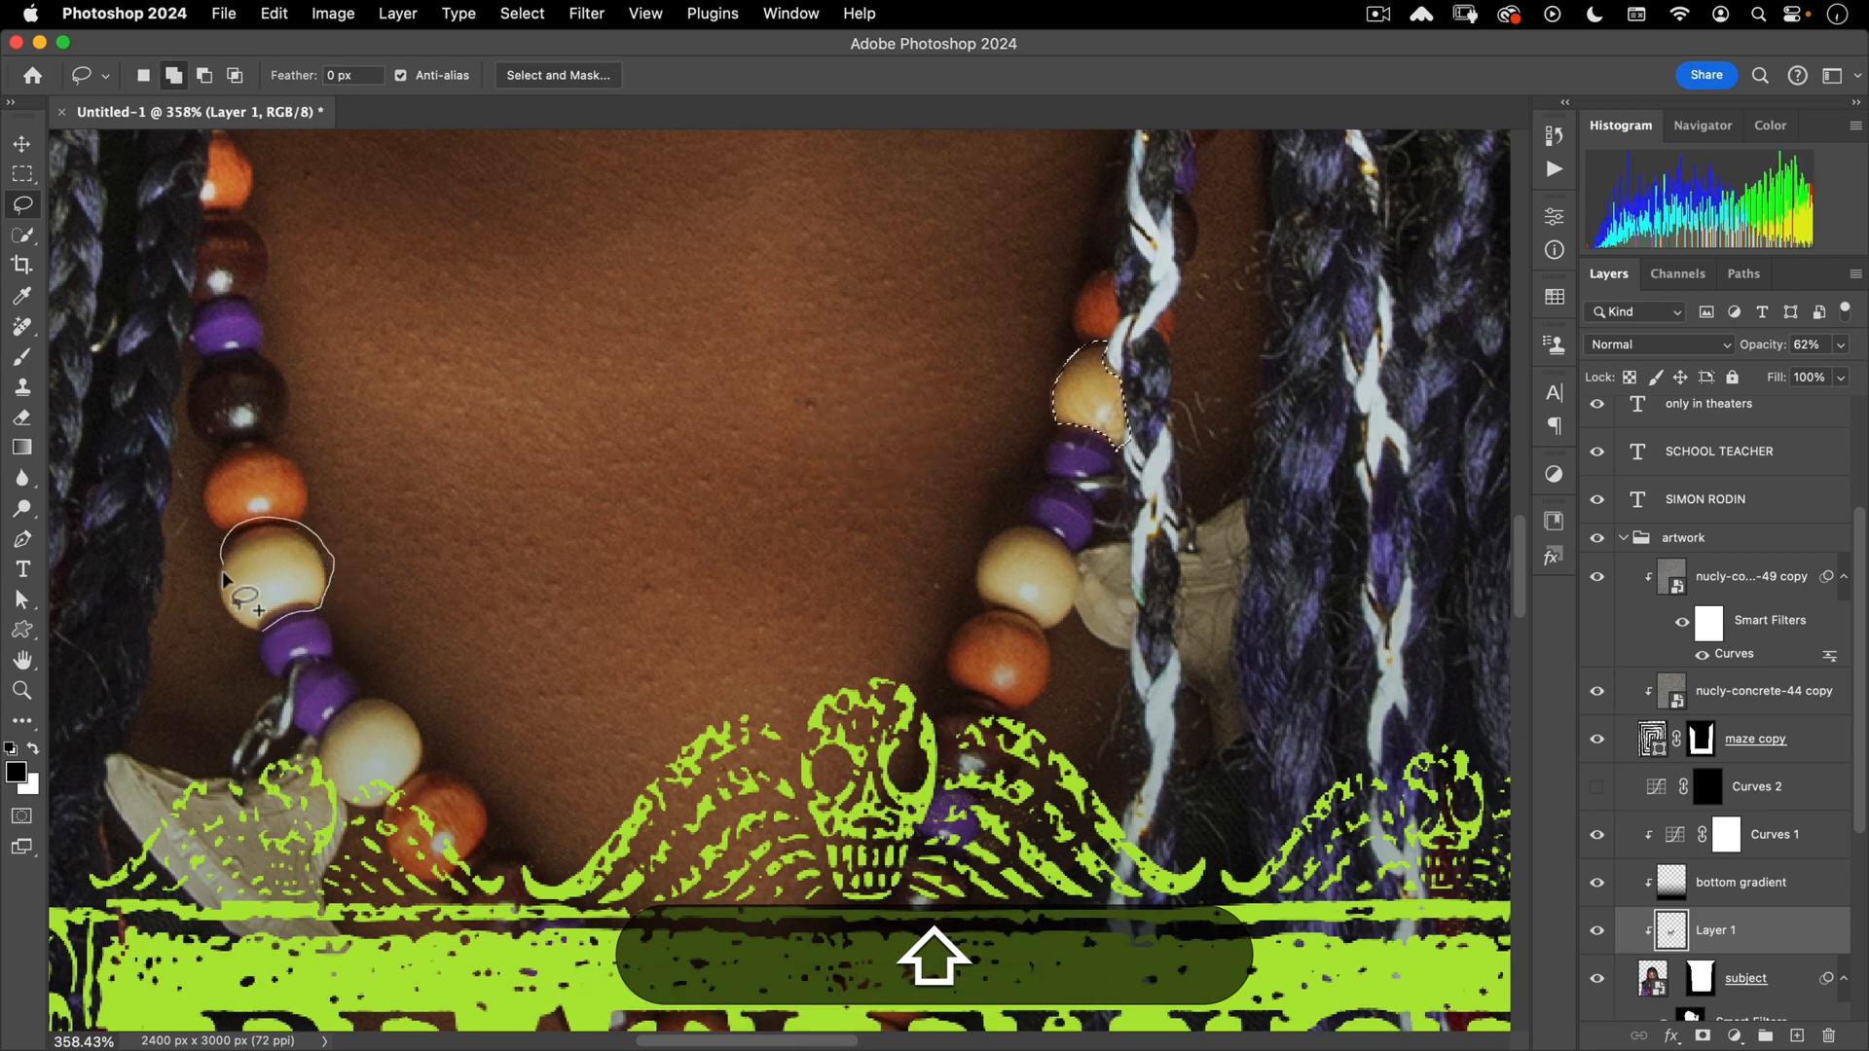
pyautogui.moveTo(262, 631); pyautogui.dragTo(243, 621)
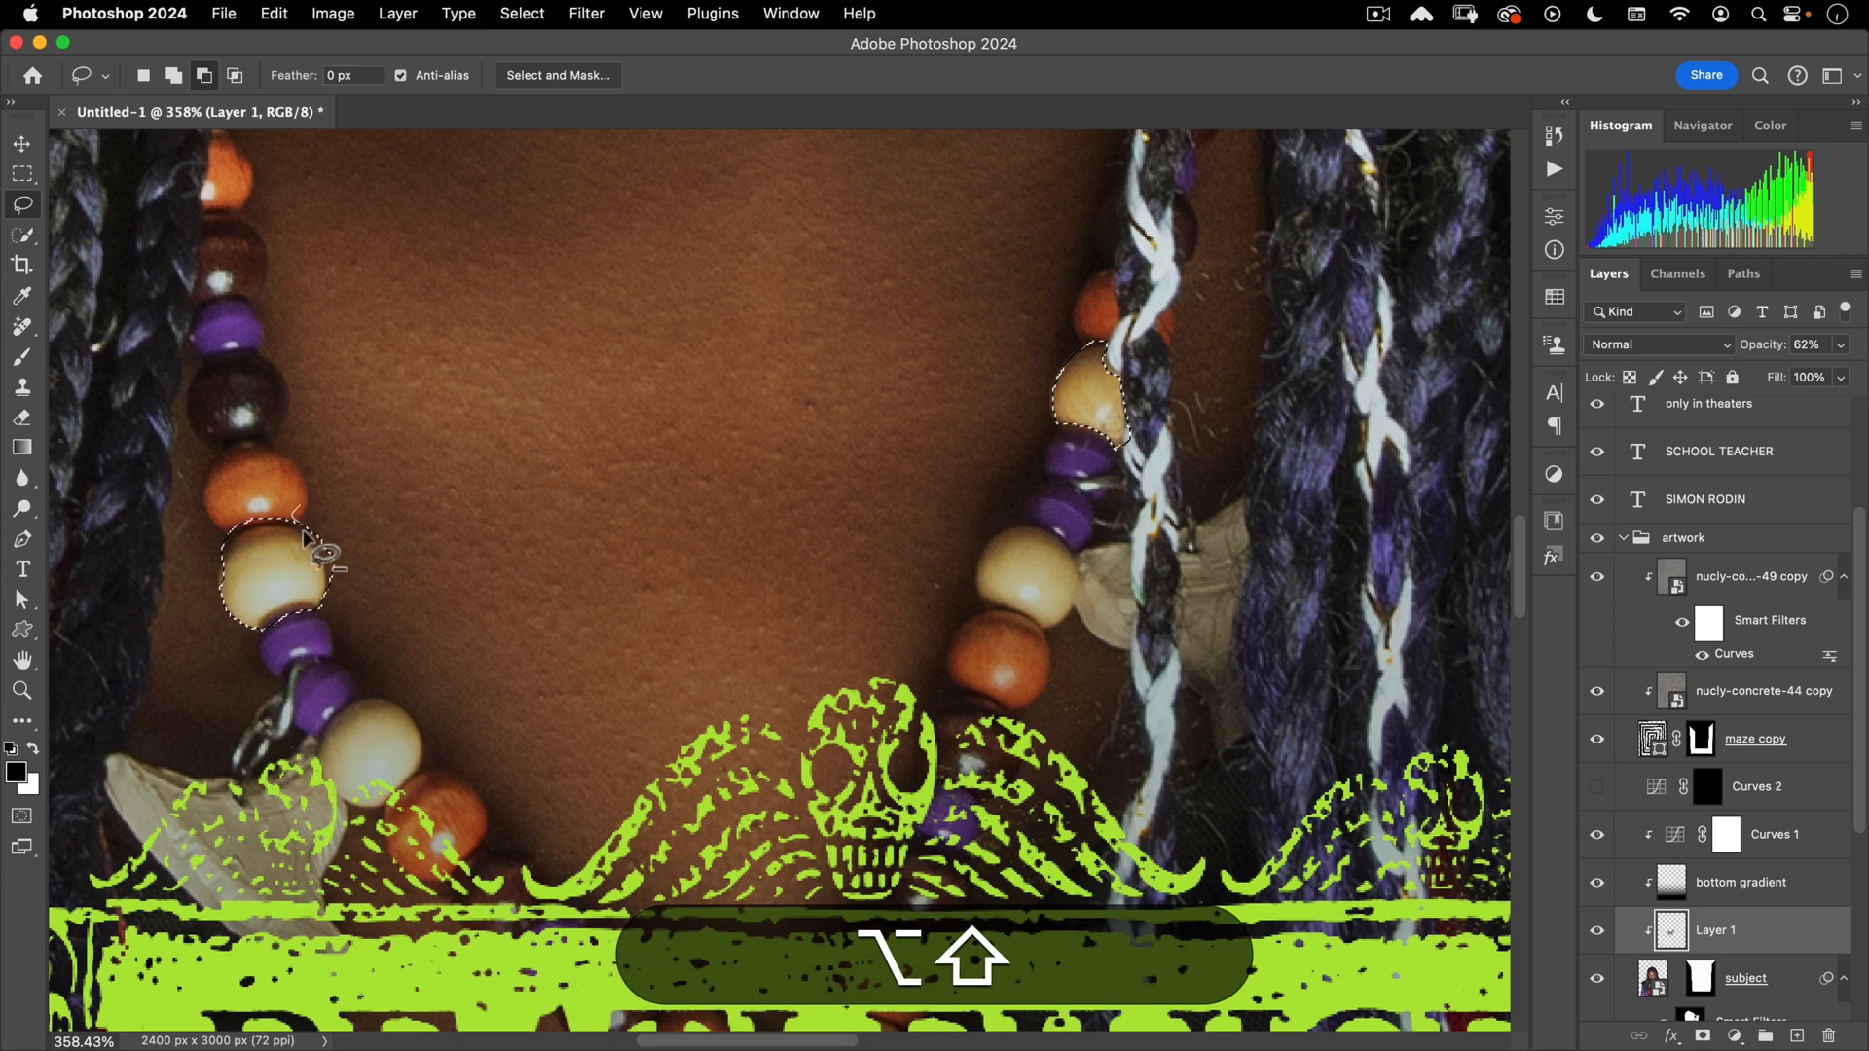
pyautogui.moveTo(709, 503); pyautogui.dragTo(547, 651)
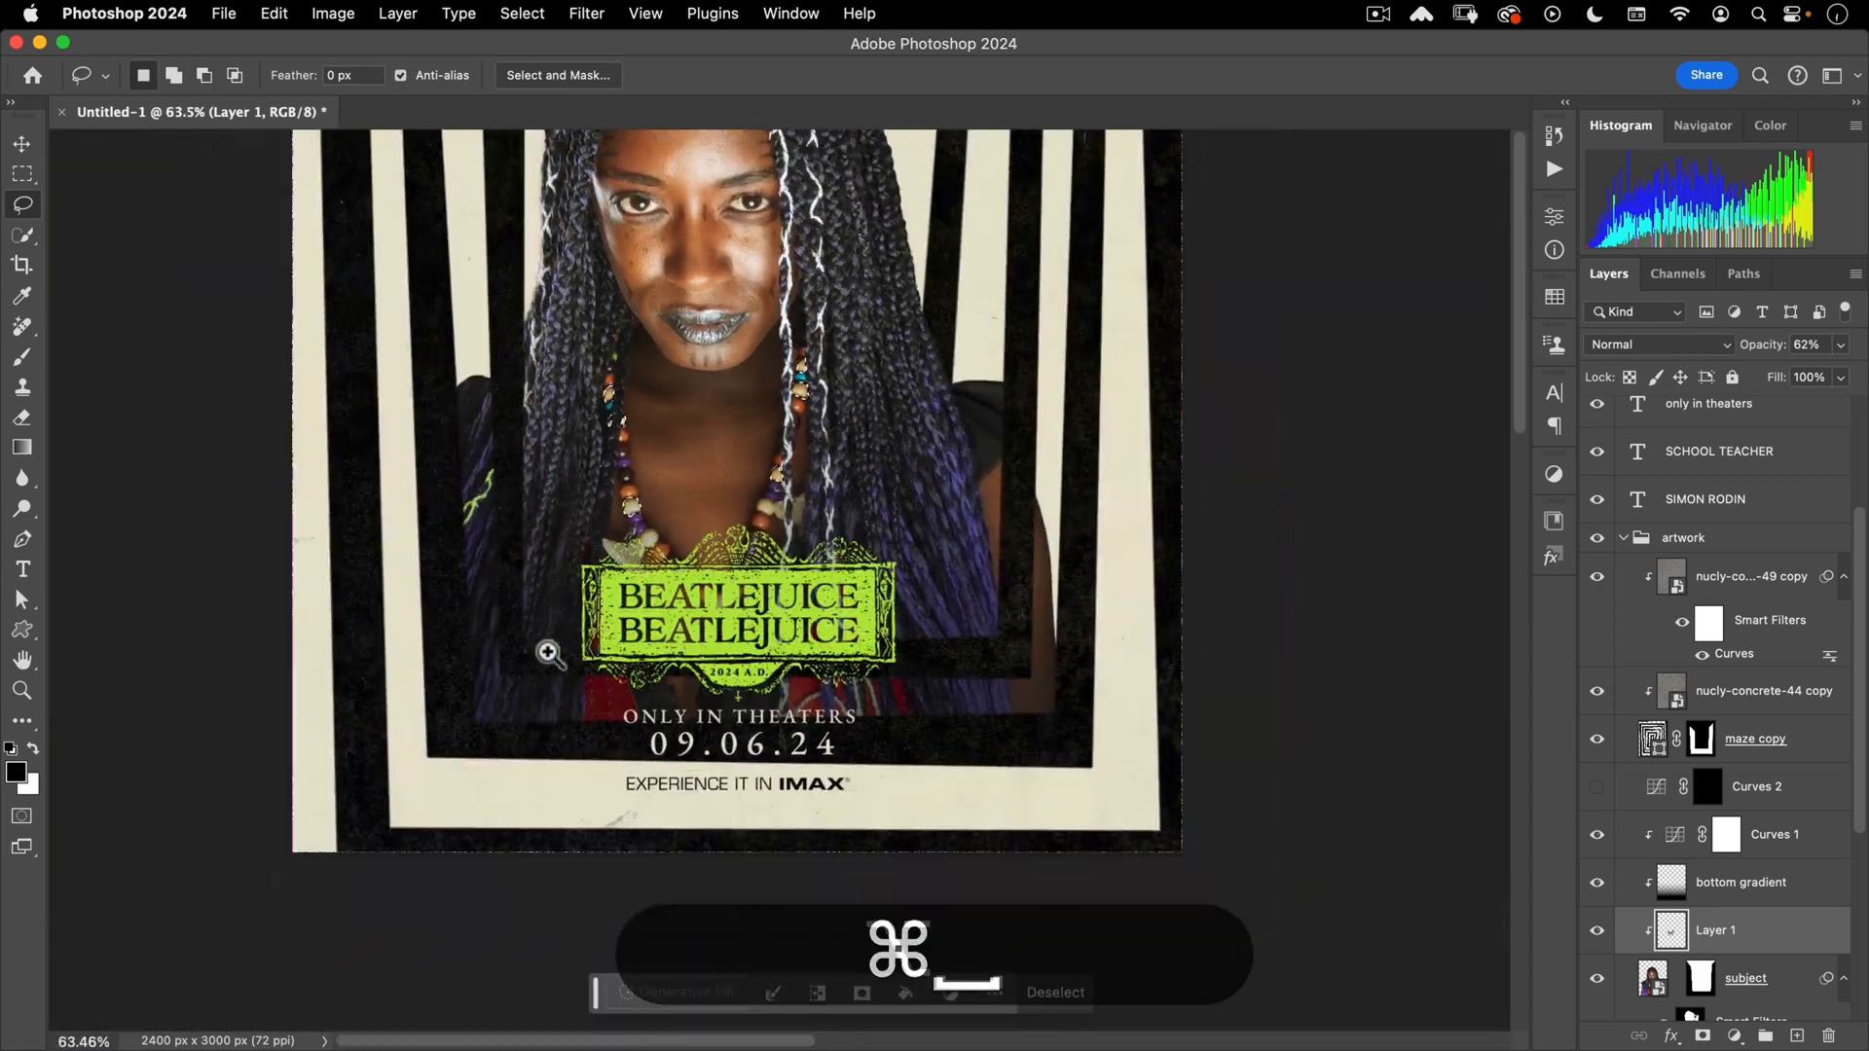
pyautogui.moveTo(925, 506); pyautogui.dragTo(1025, 645)
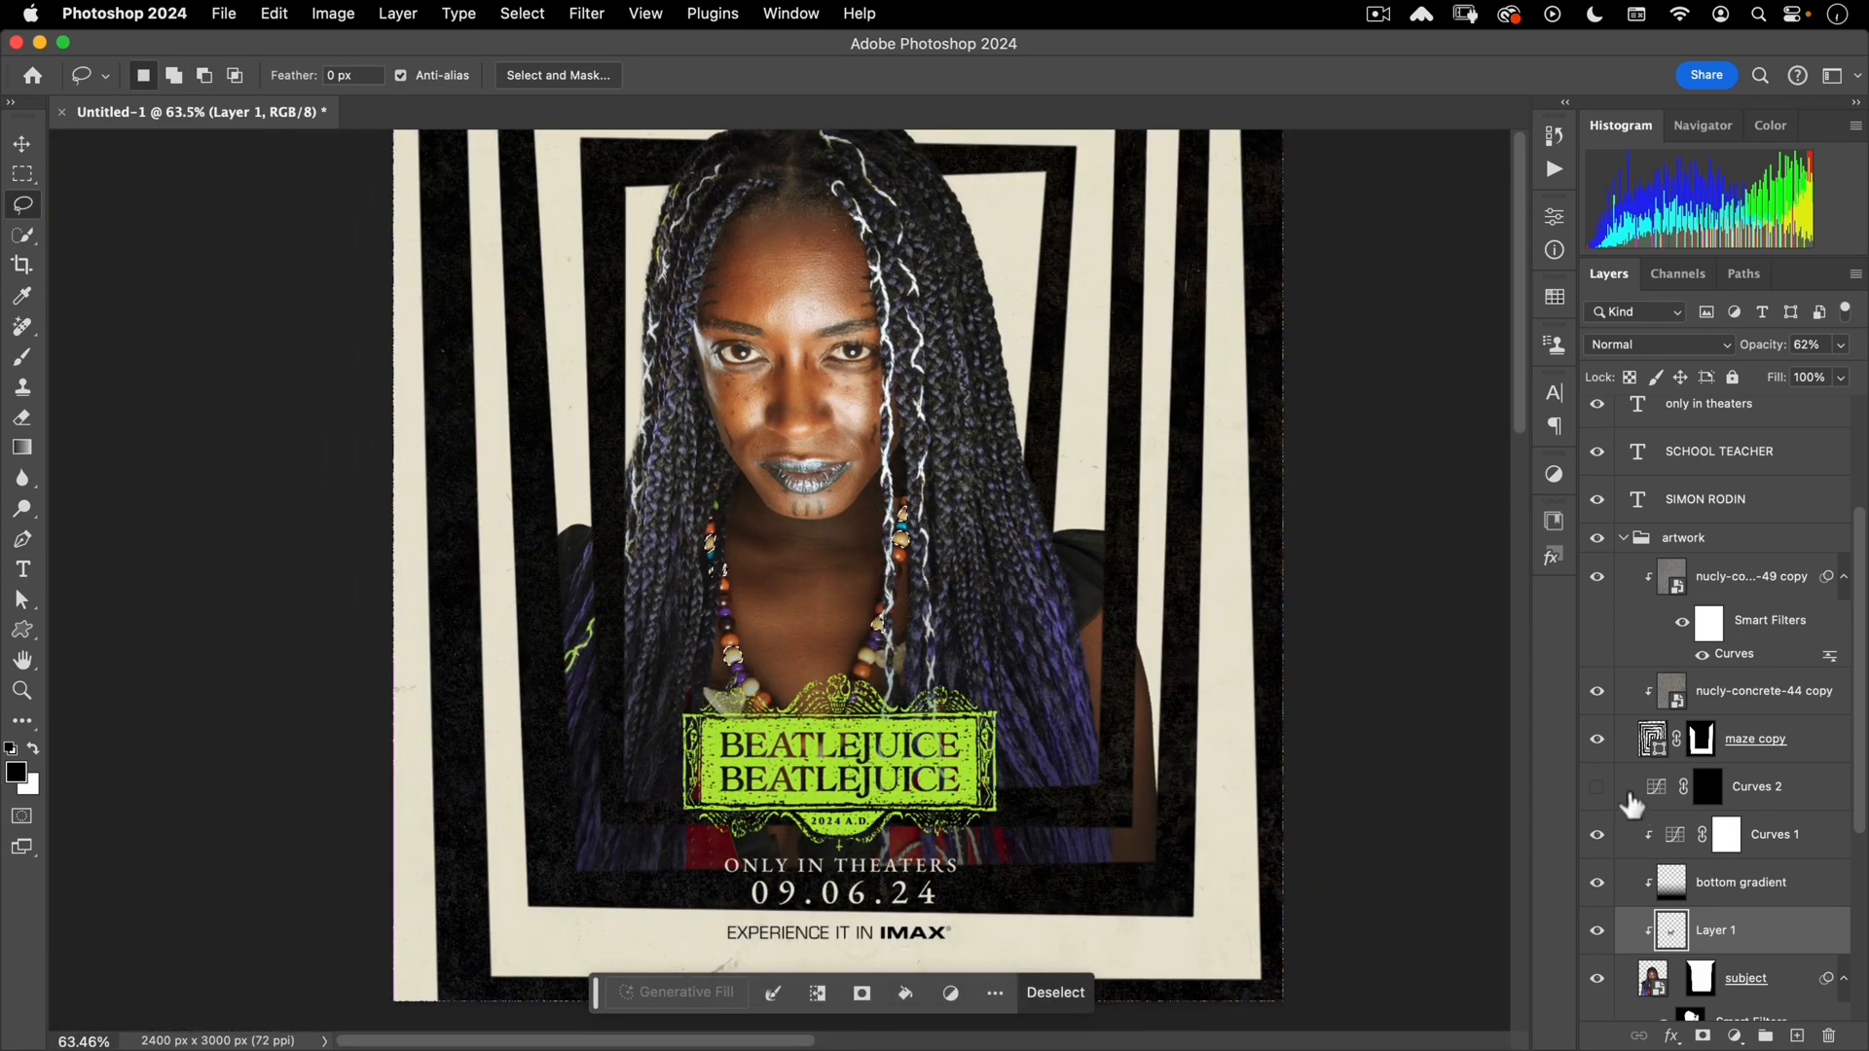
# - Add a Curves adjustment for the beads, raising the Green curve and switching to the Blue channel
pyautogui.click(1664, 839)
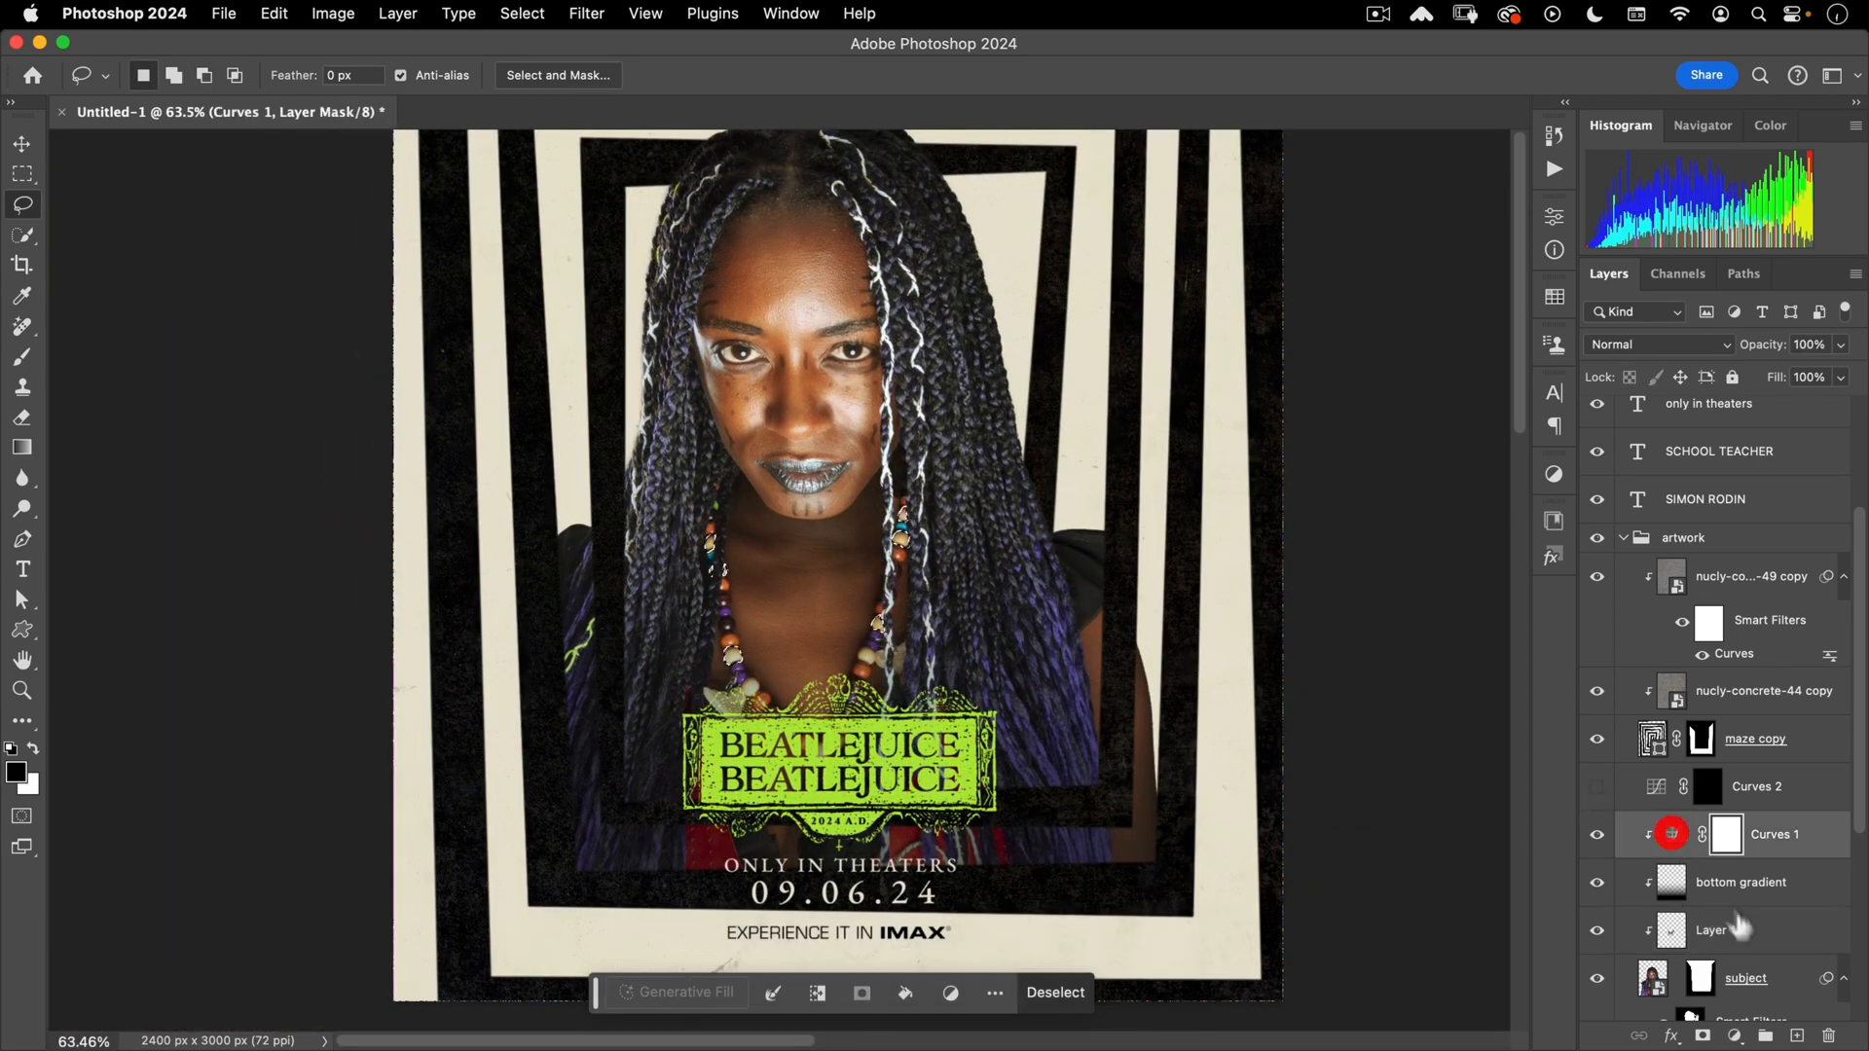
pyautogui.click(1734, 1036)
pyautogui.click(1788, 837)
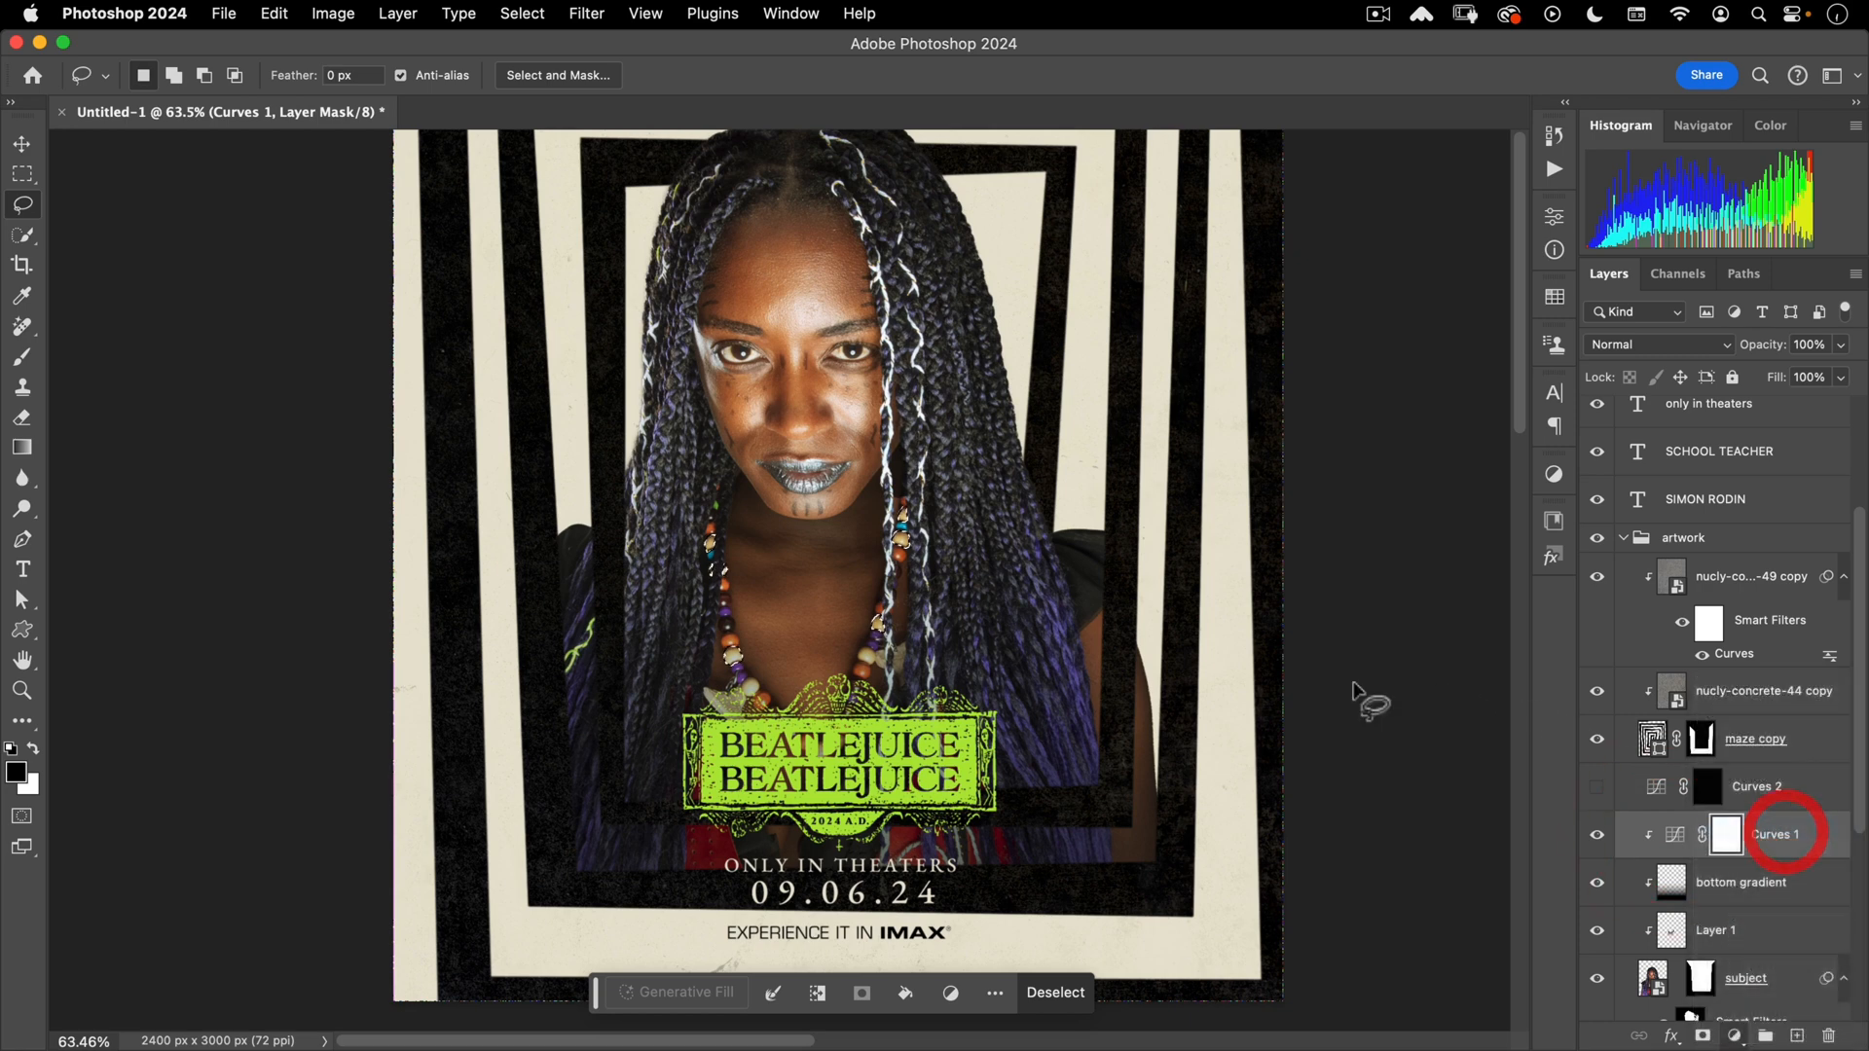
pyautogui.click(1380, 317)
pyautogui.click(1368, 358)
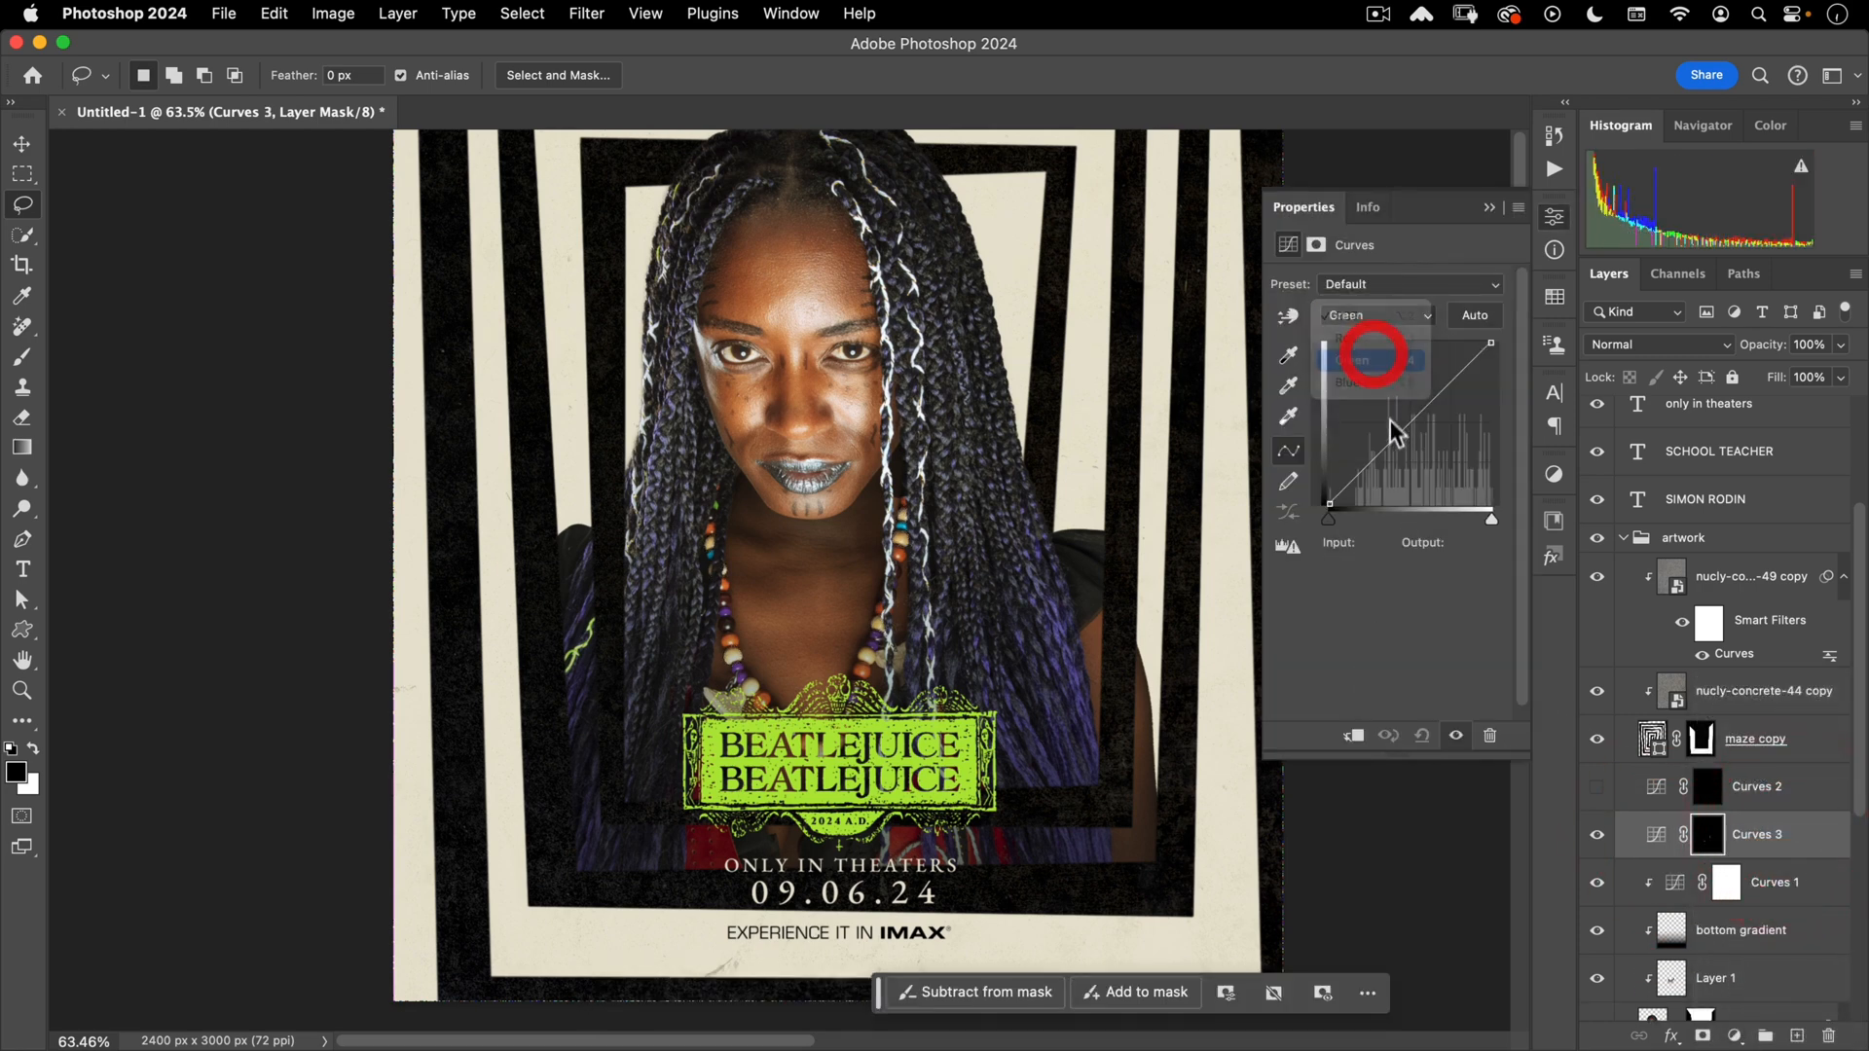
pyautogui.moveTo(1390, 419); pyautogui.dragTo(1387, 386)
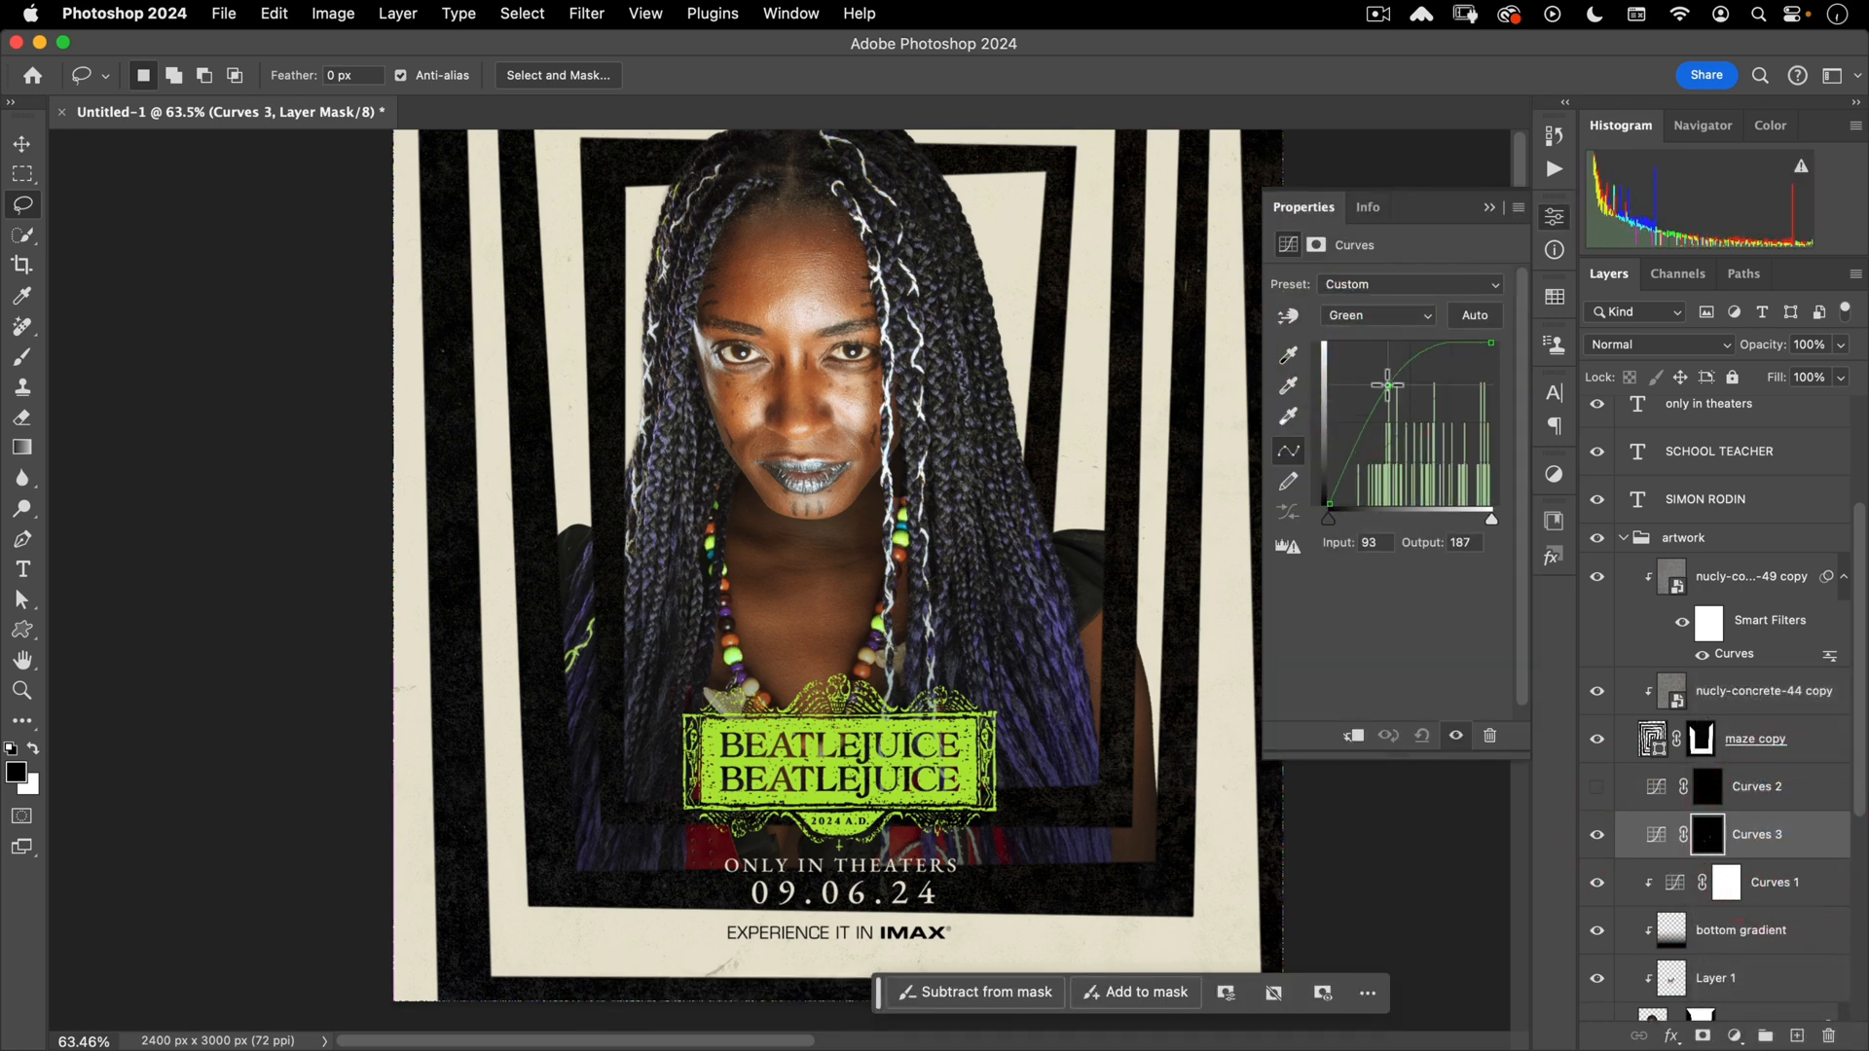
pyautogui.click(1372, 317)
pyautogui.click(1364, 335)
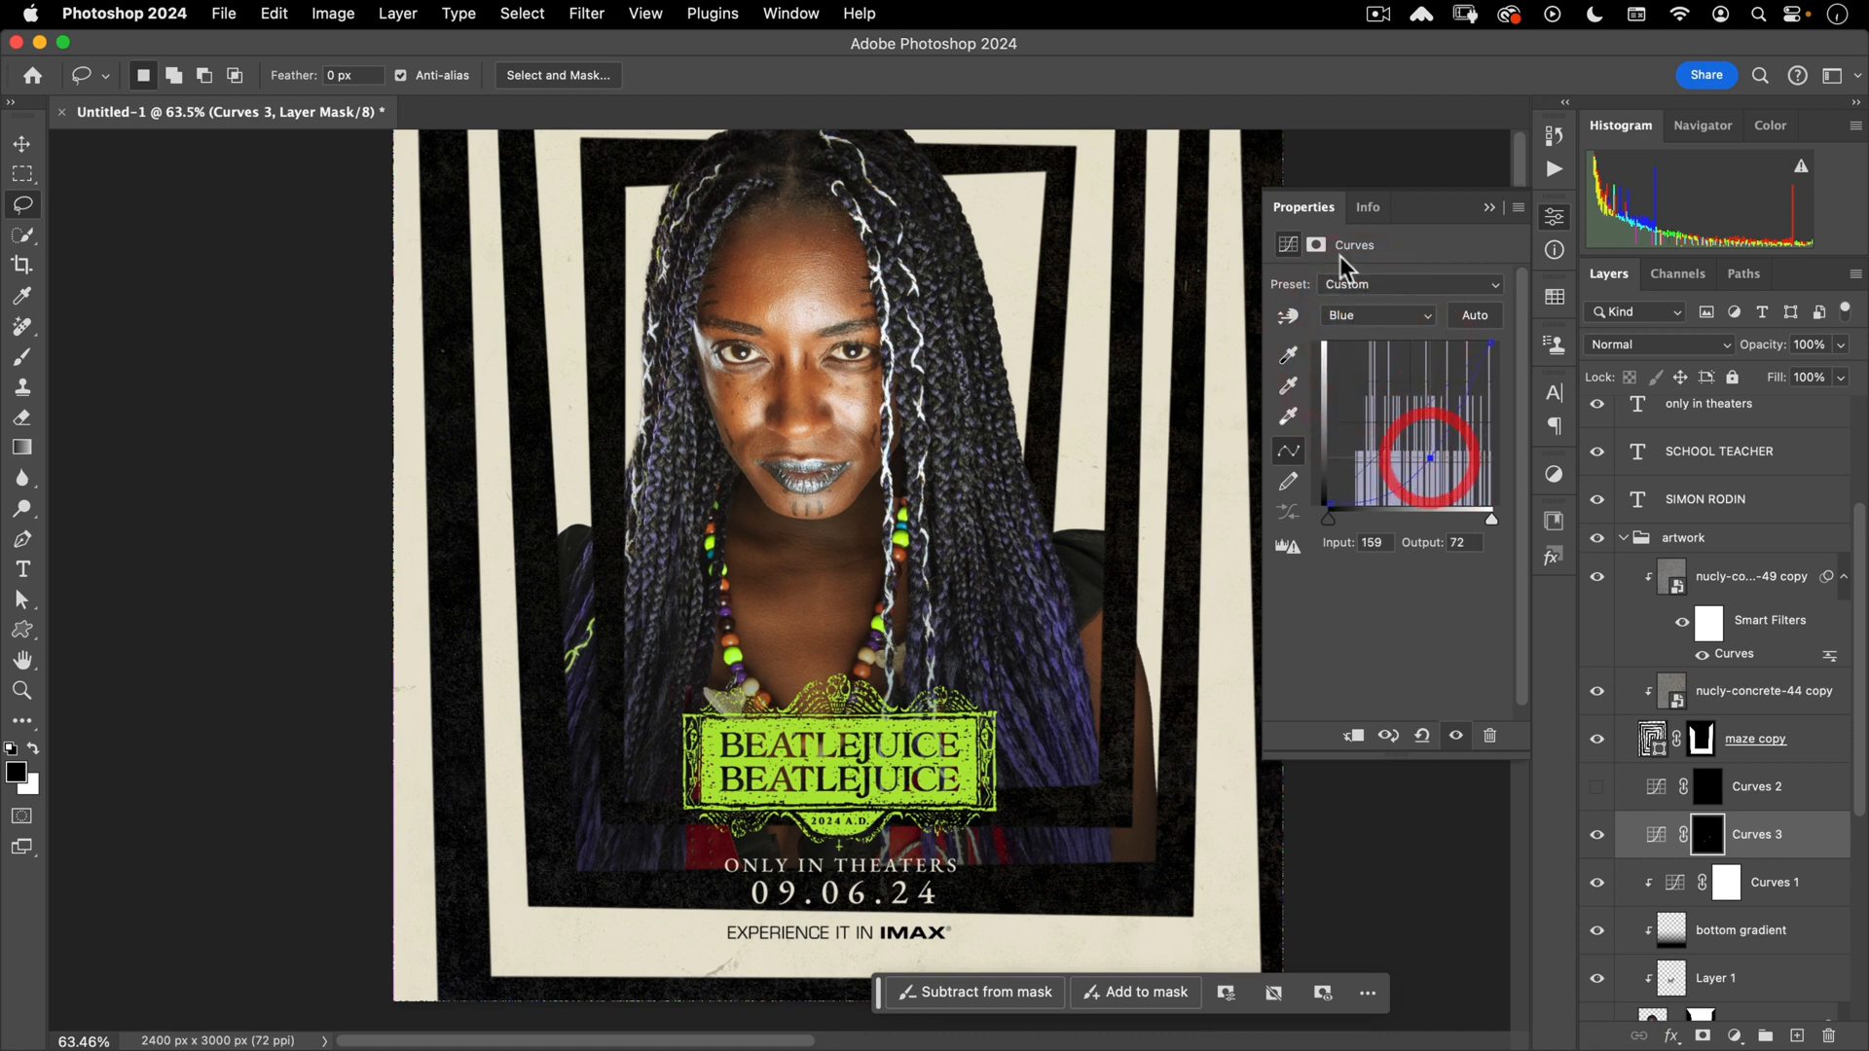
# - Feather the Curves mask to 3.6 px to soften the bead edges
pyautogui.click(1316, 245)
pyautogui.click(1307, 439)
pyautogui.moveTo(1309, 448); pyautogui.dragTo(1322, 447)
pyautogui.click(1555, 234)
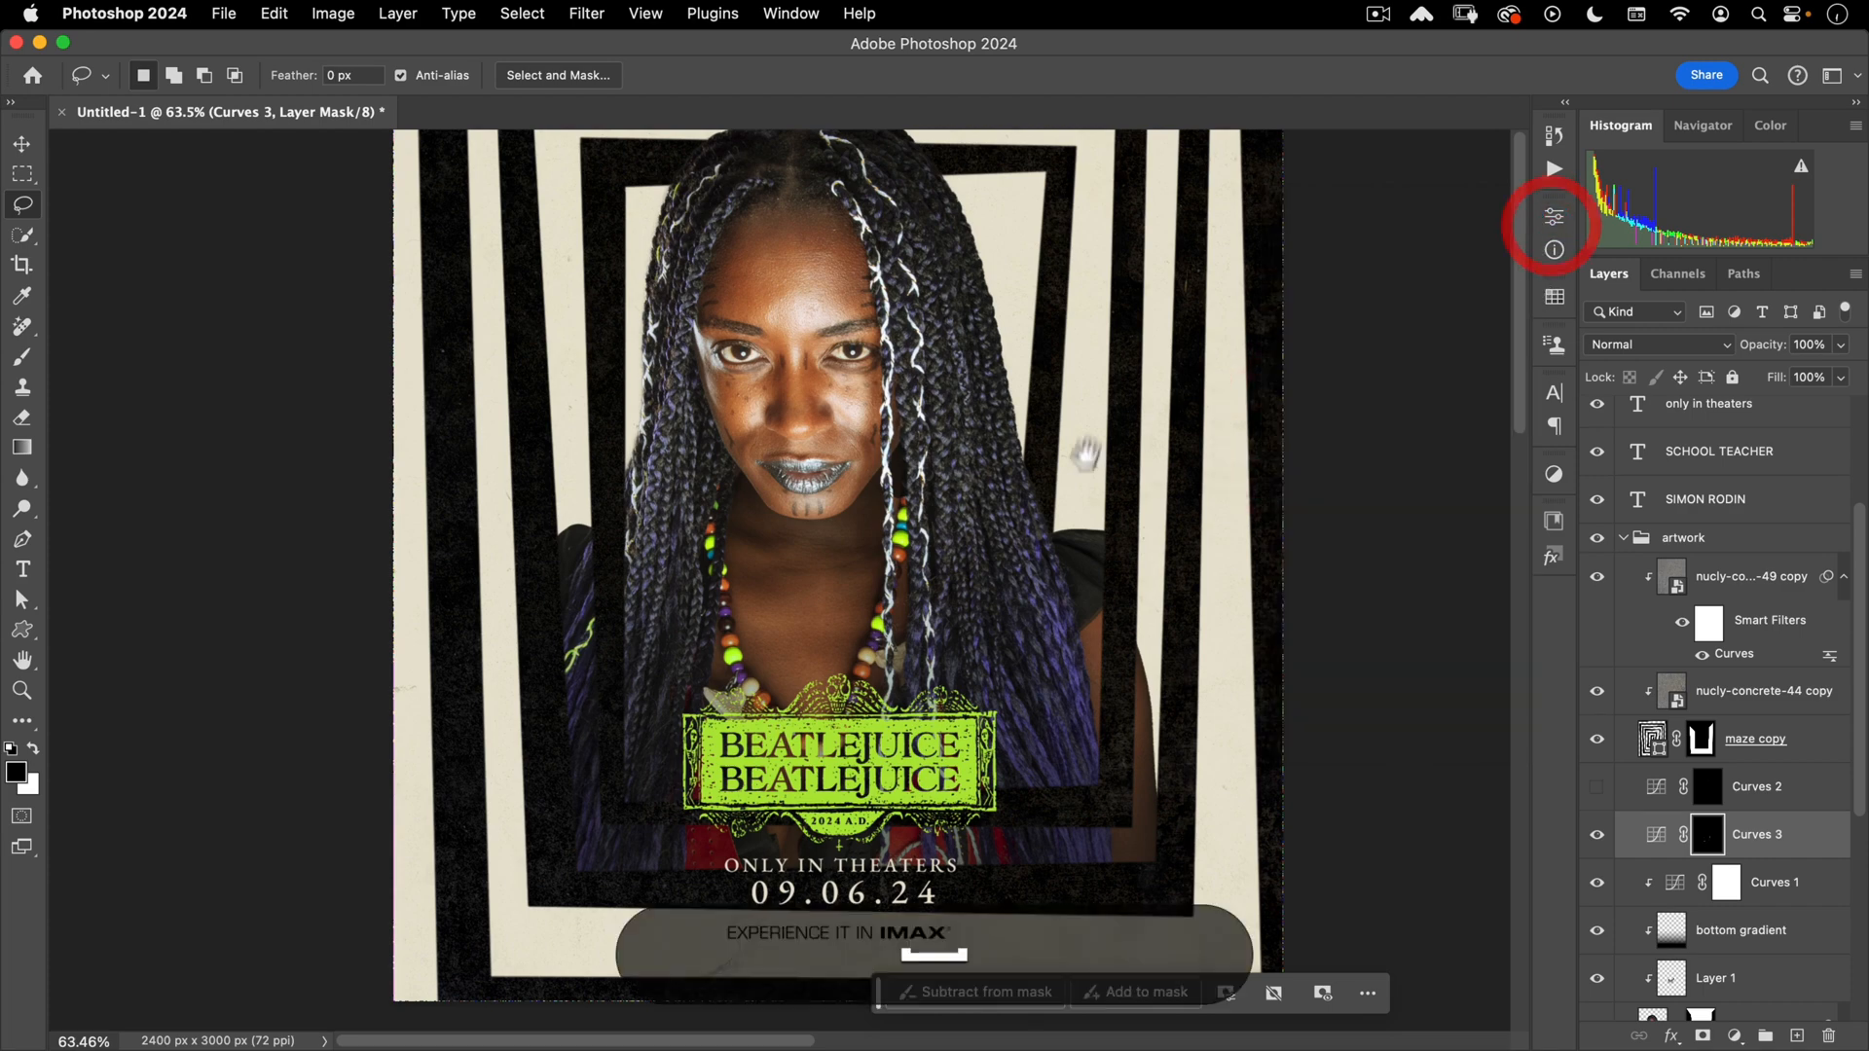
pyautogui.moveTo(1147, 500); pyautogui.dragTo(1046, 569)
# - Change the SCHOOL TEACHER title to VOODOO PRIESTESS
pyautogui.press('t')
pyautogui.click(826, 277)
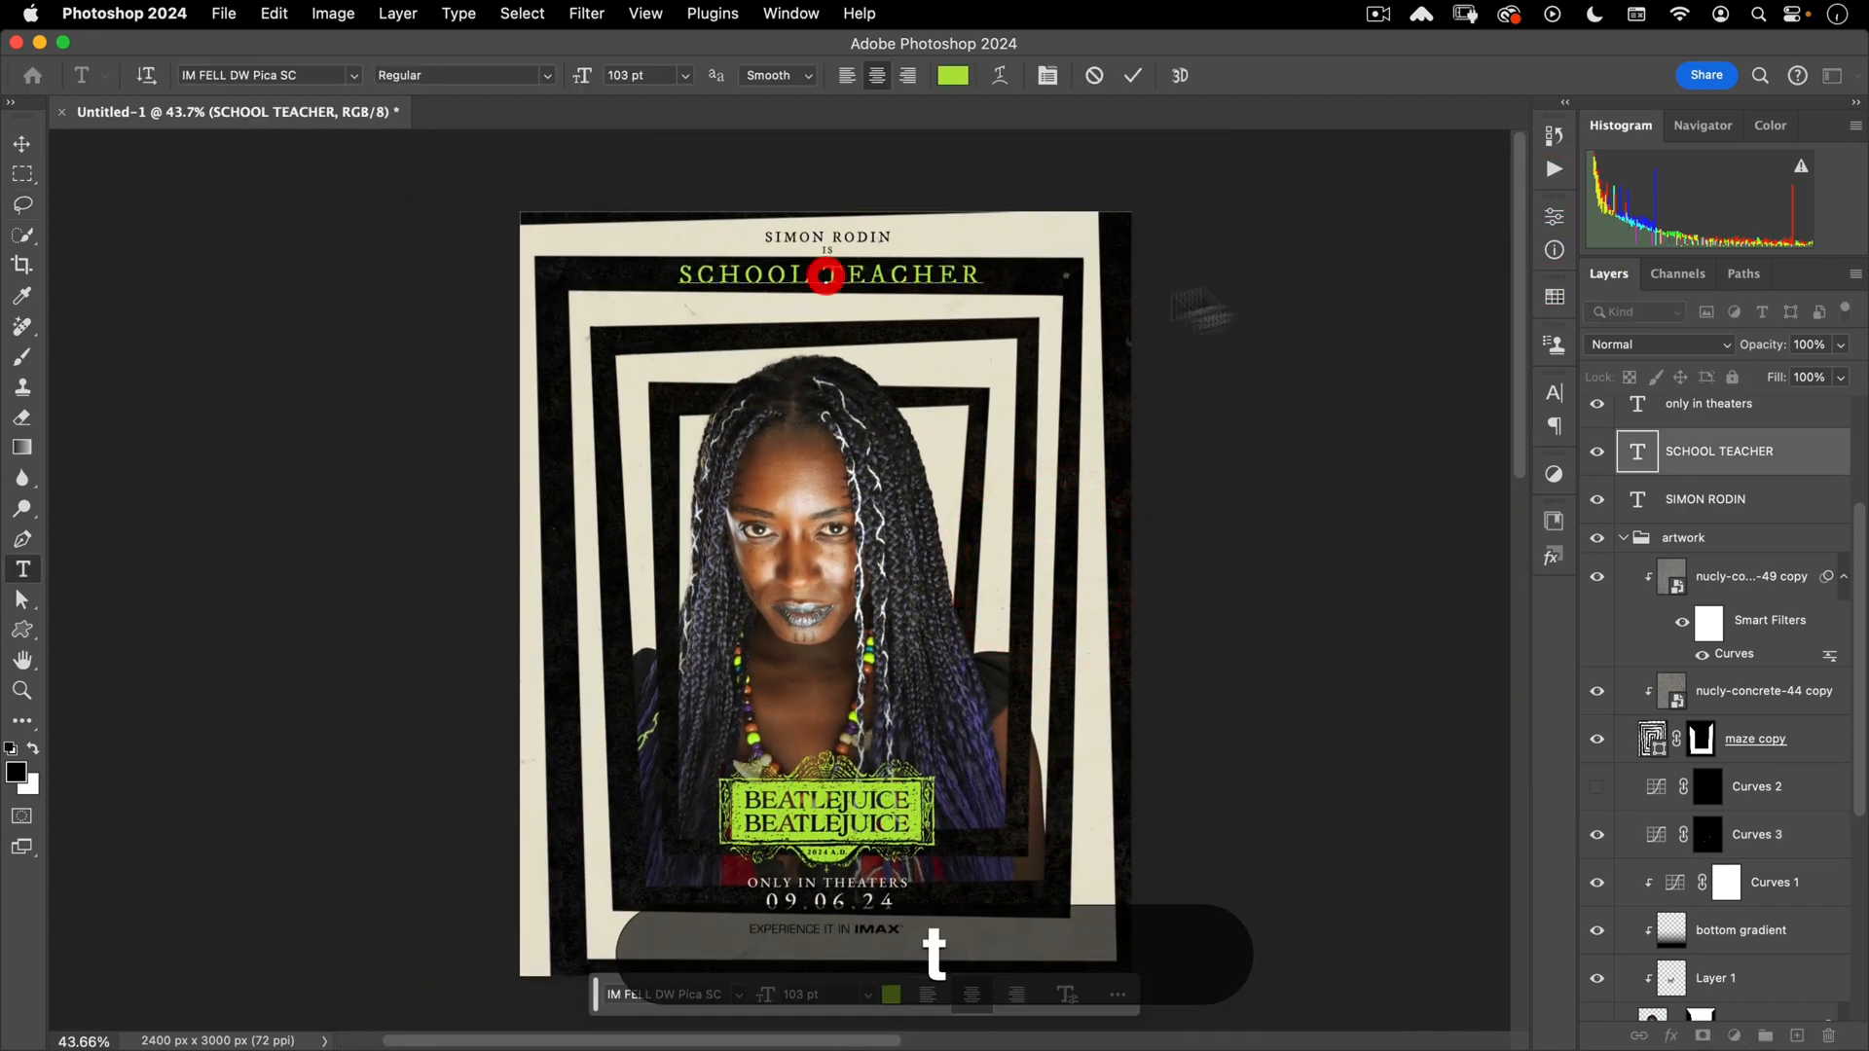
pyautogui.press('super+a')
pyautogui.write('VOOdoe')
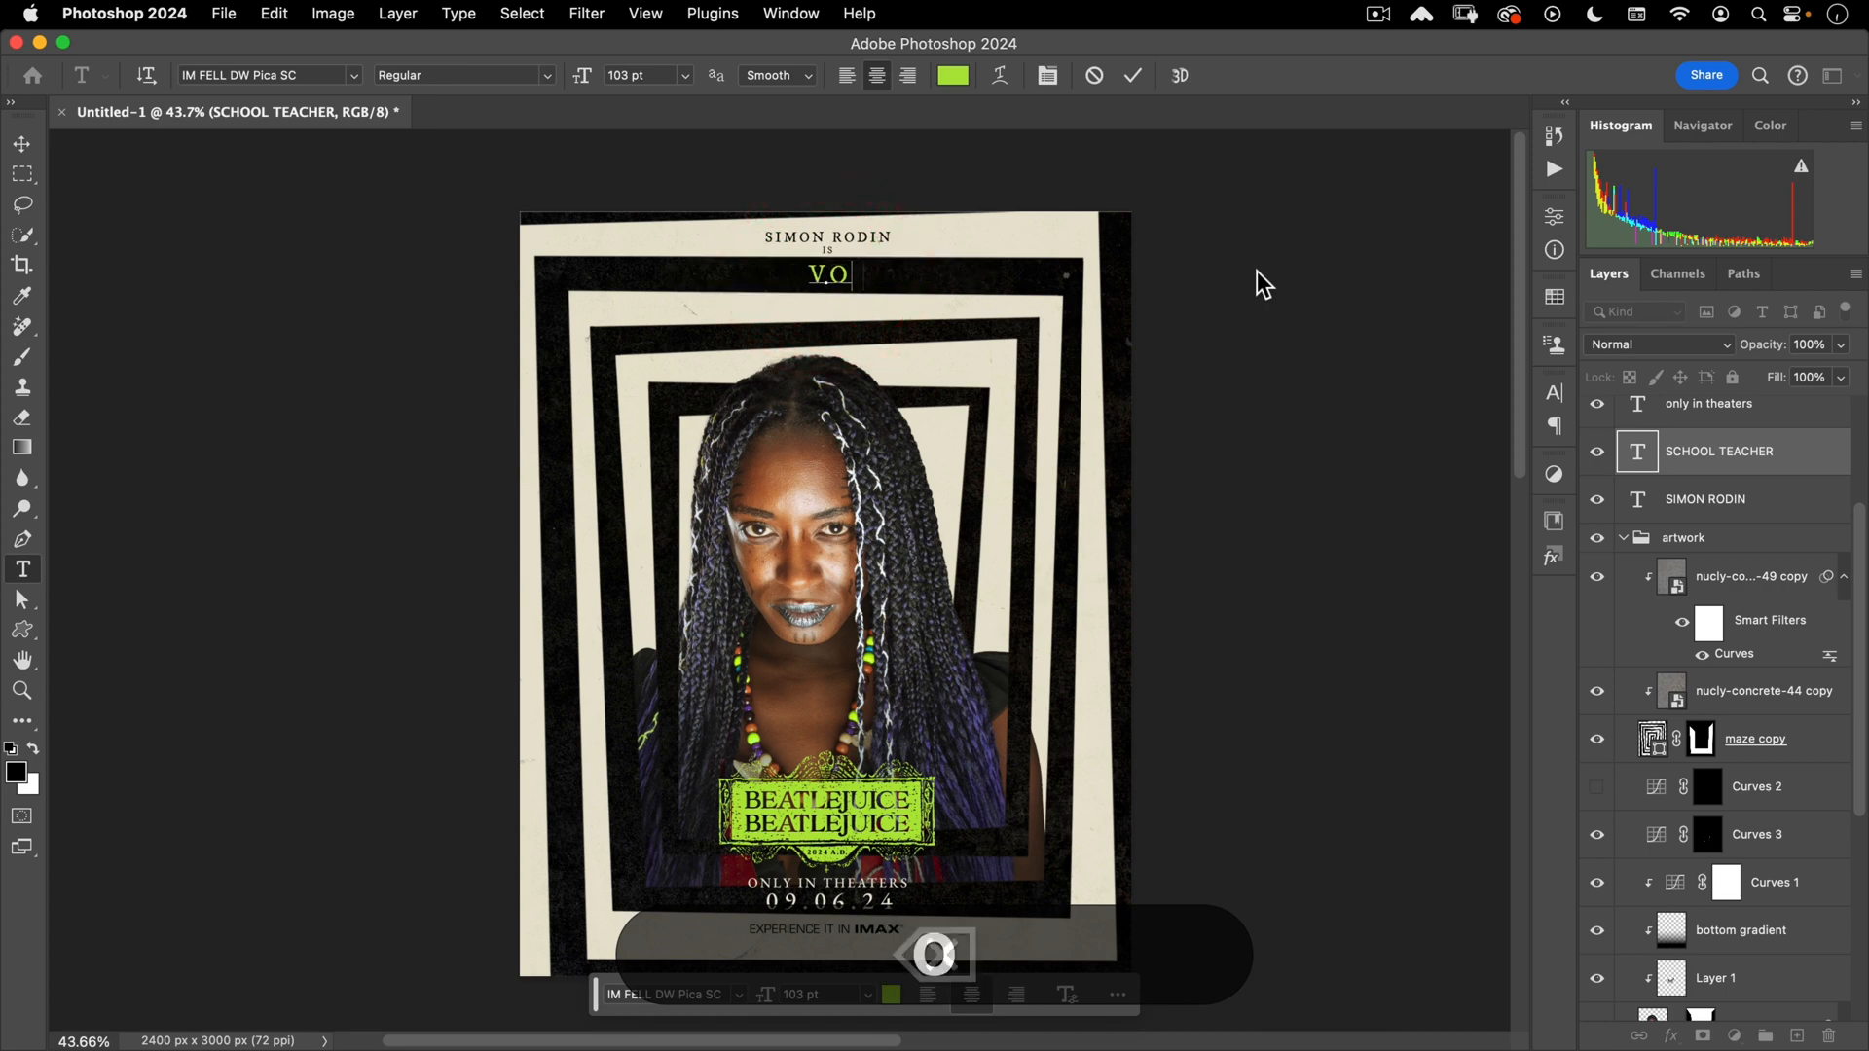
pyautogui.press('BackSpace')
pyautogui.write('o priest')
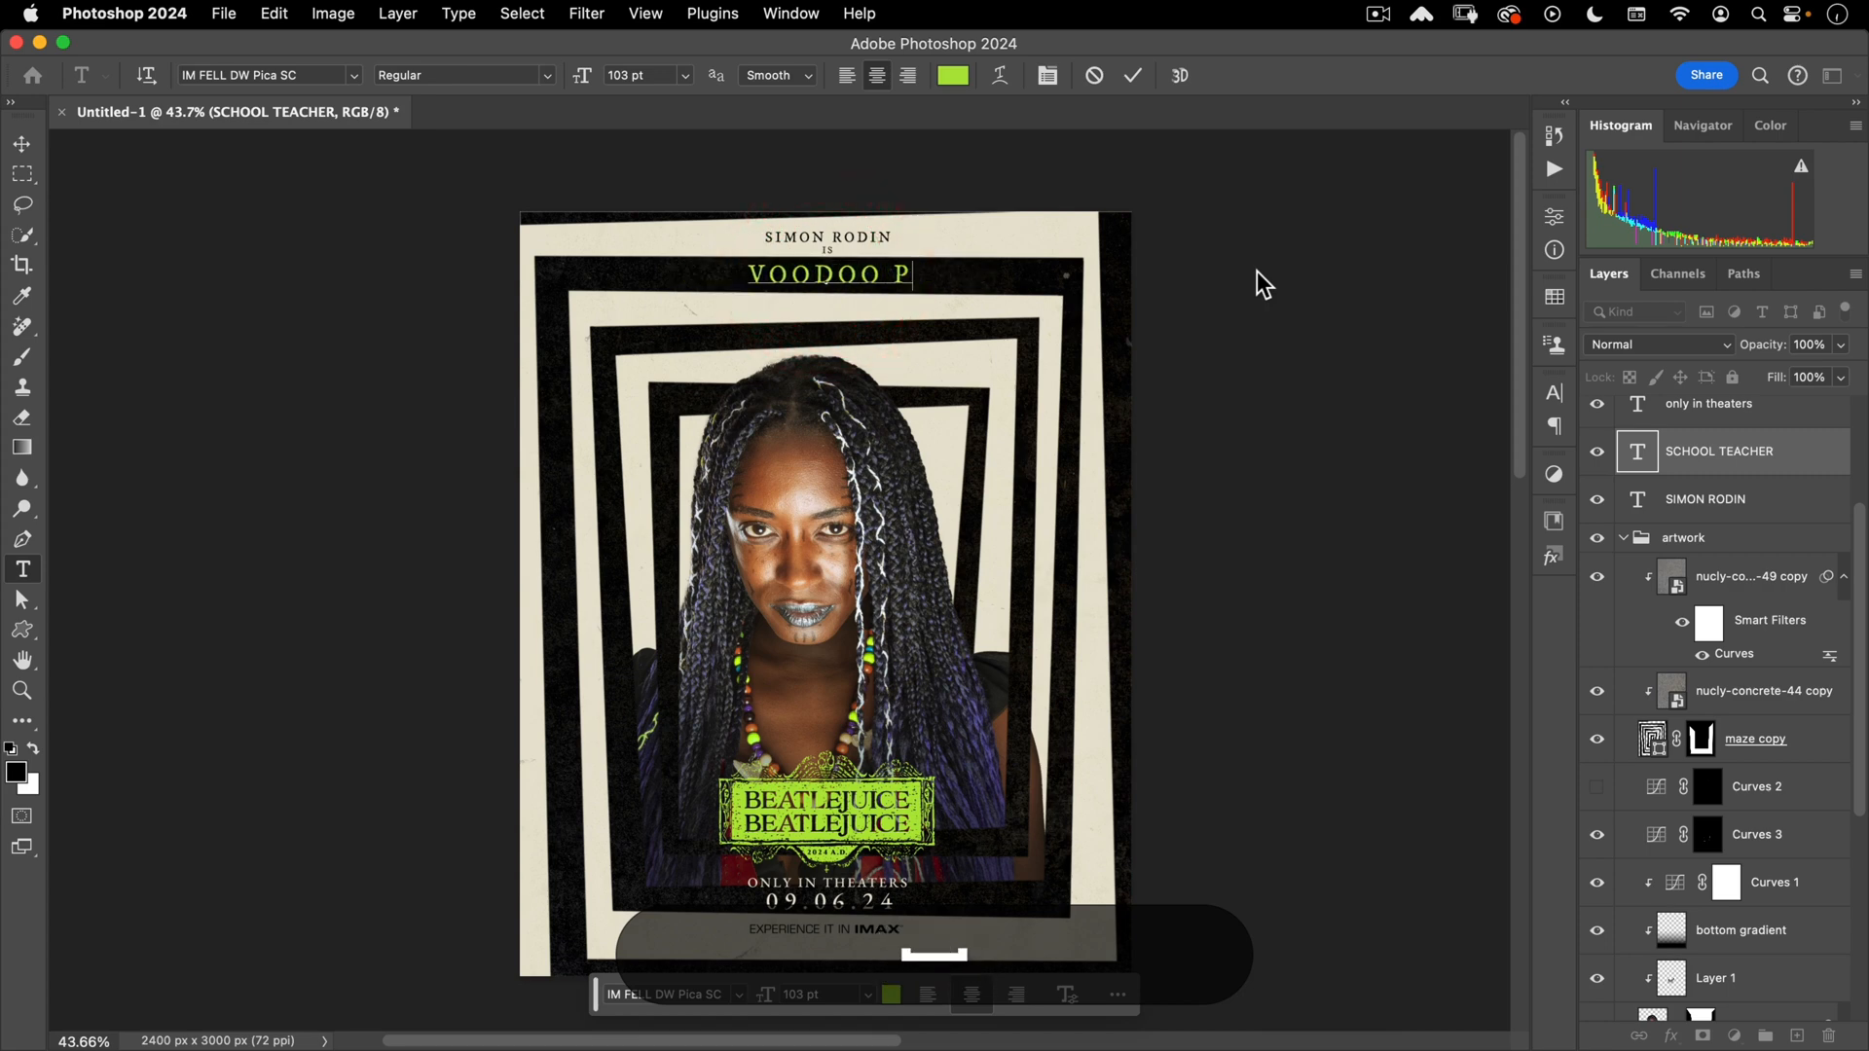
pyautogui.write('ess')
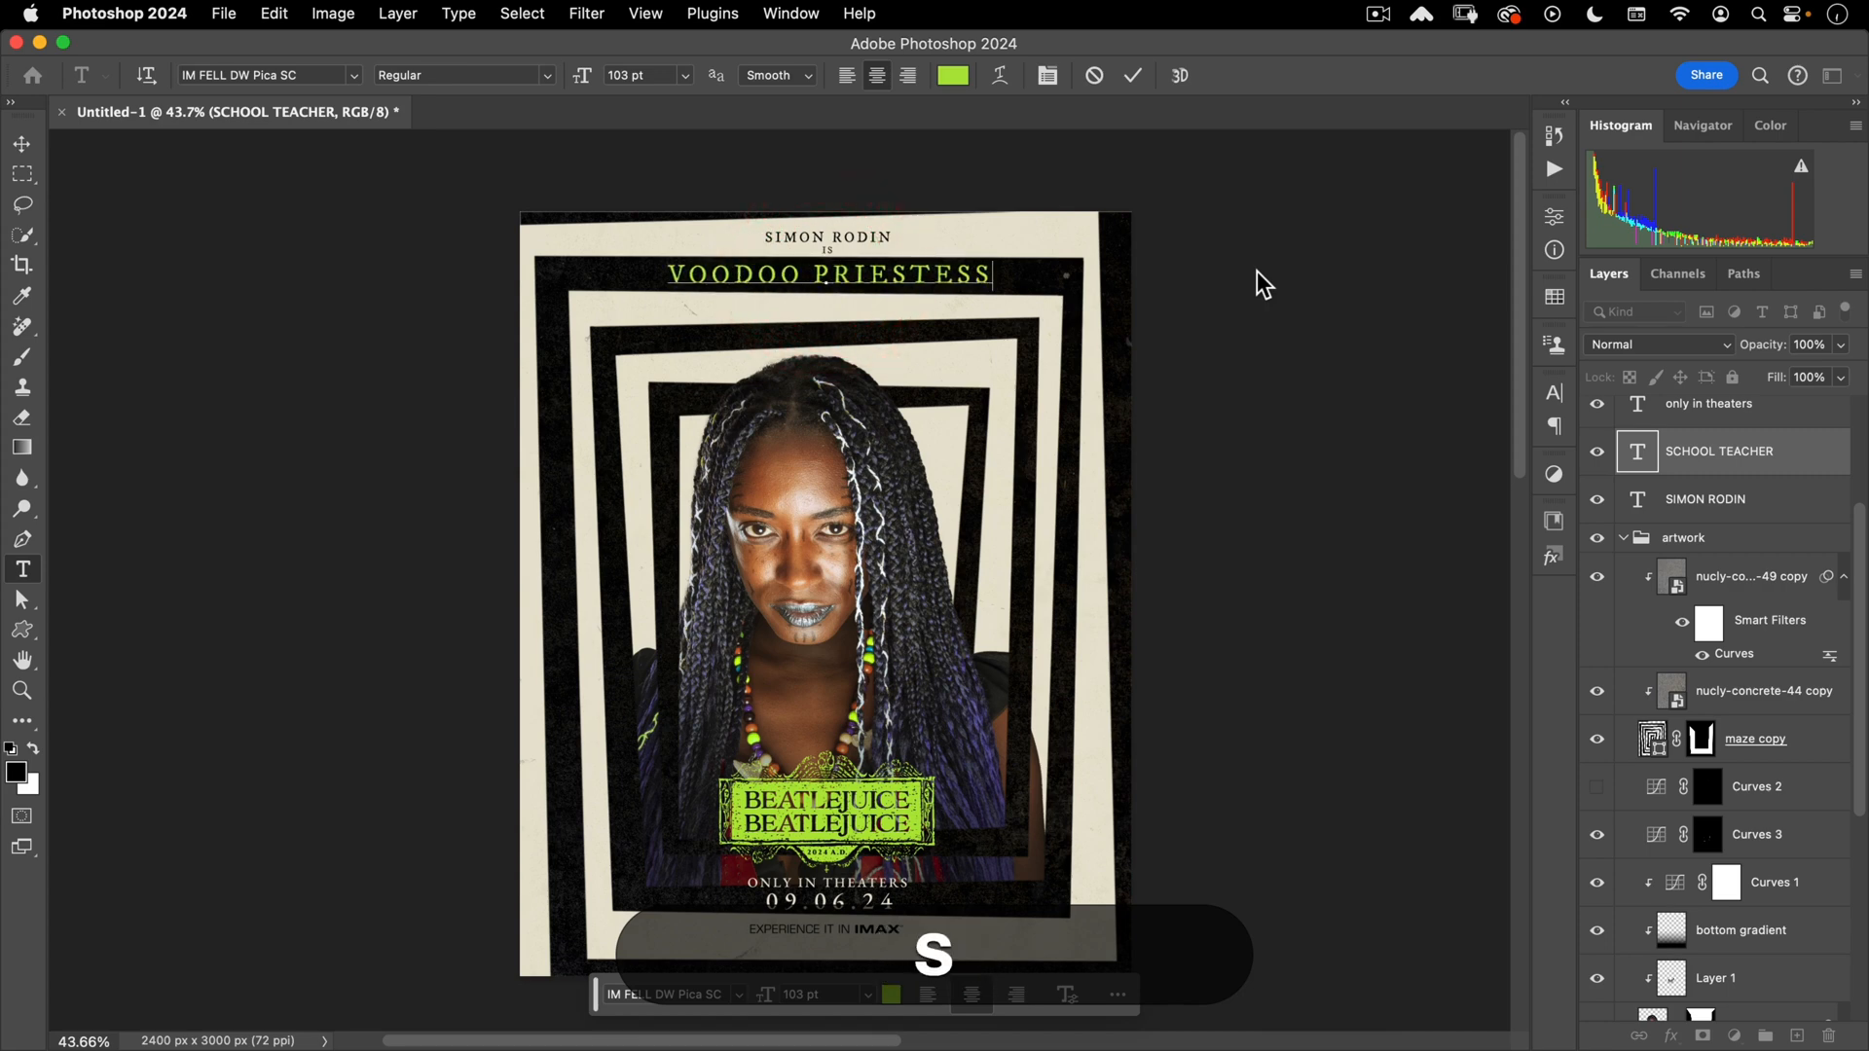
pyautogui.press('KP_Enter')
# - Replace the top name line with the new actor's name
pyautogui.click(794, 233)
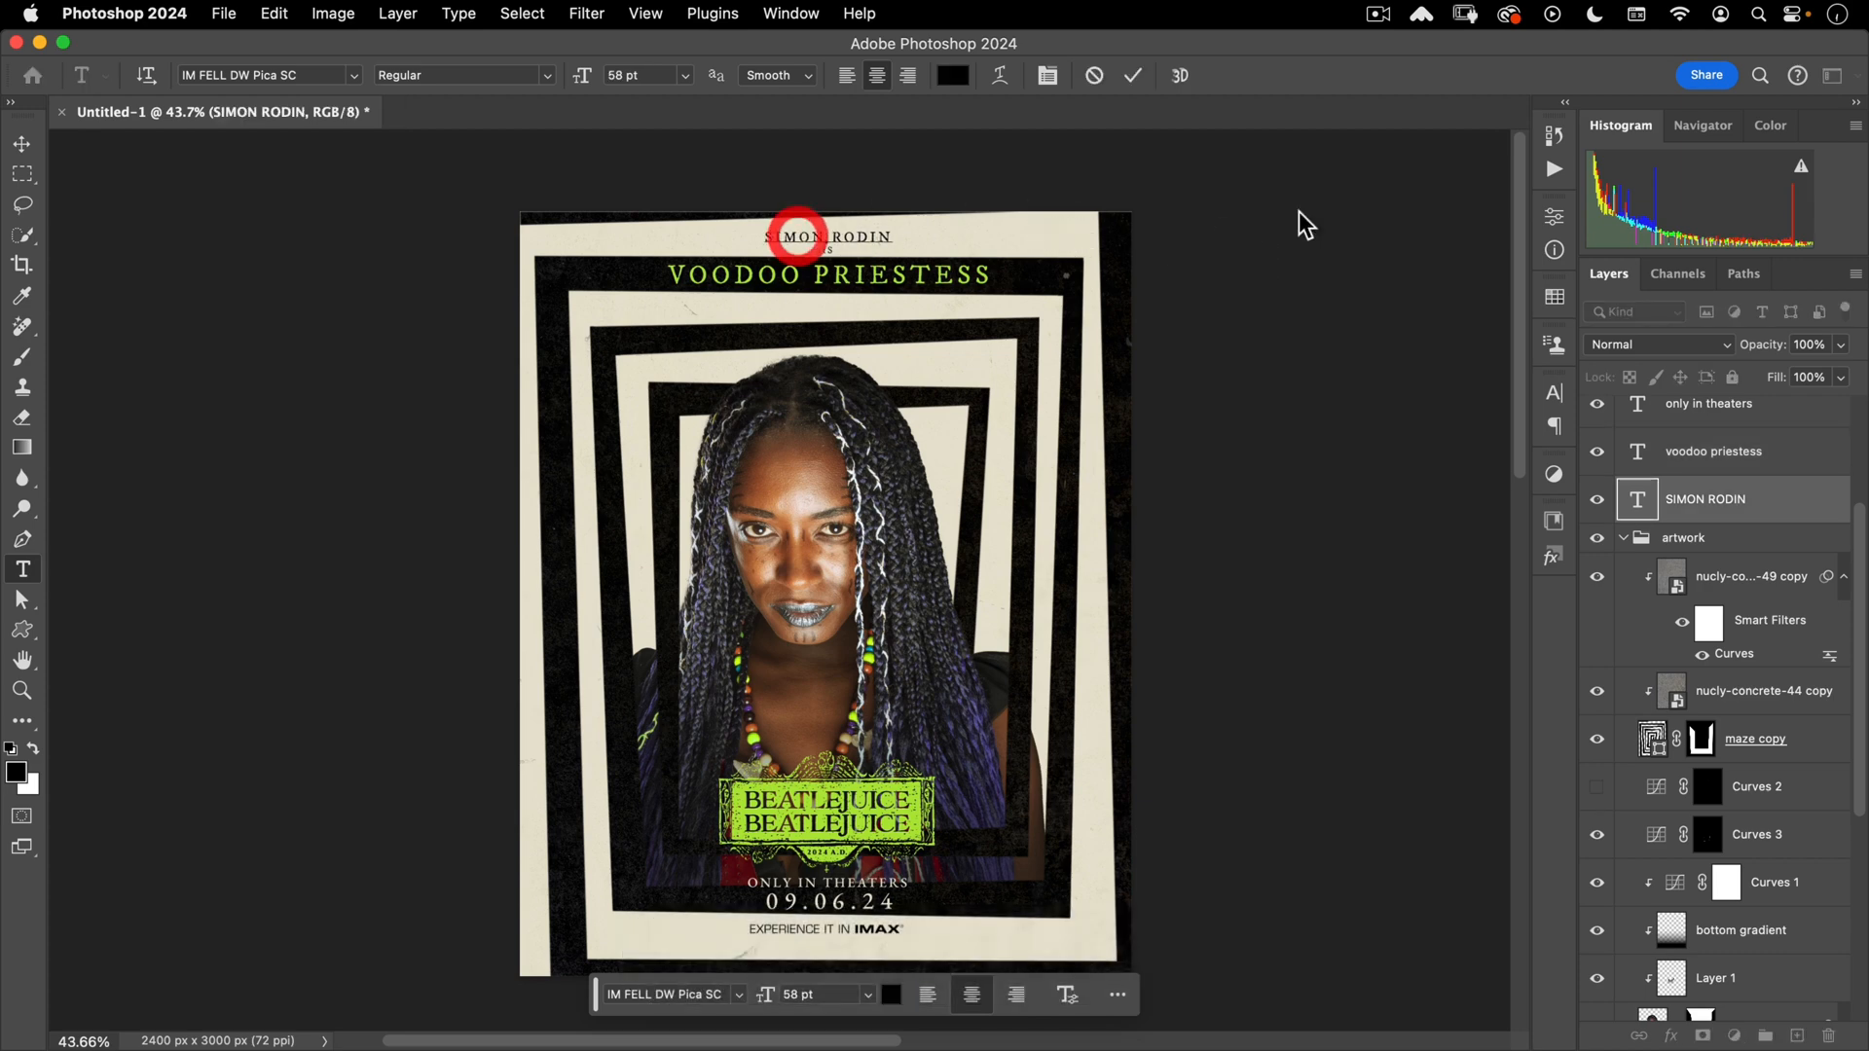
pyautogui.press('super+a')
pyautogui.write('jame')
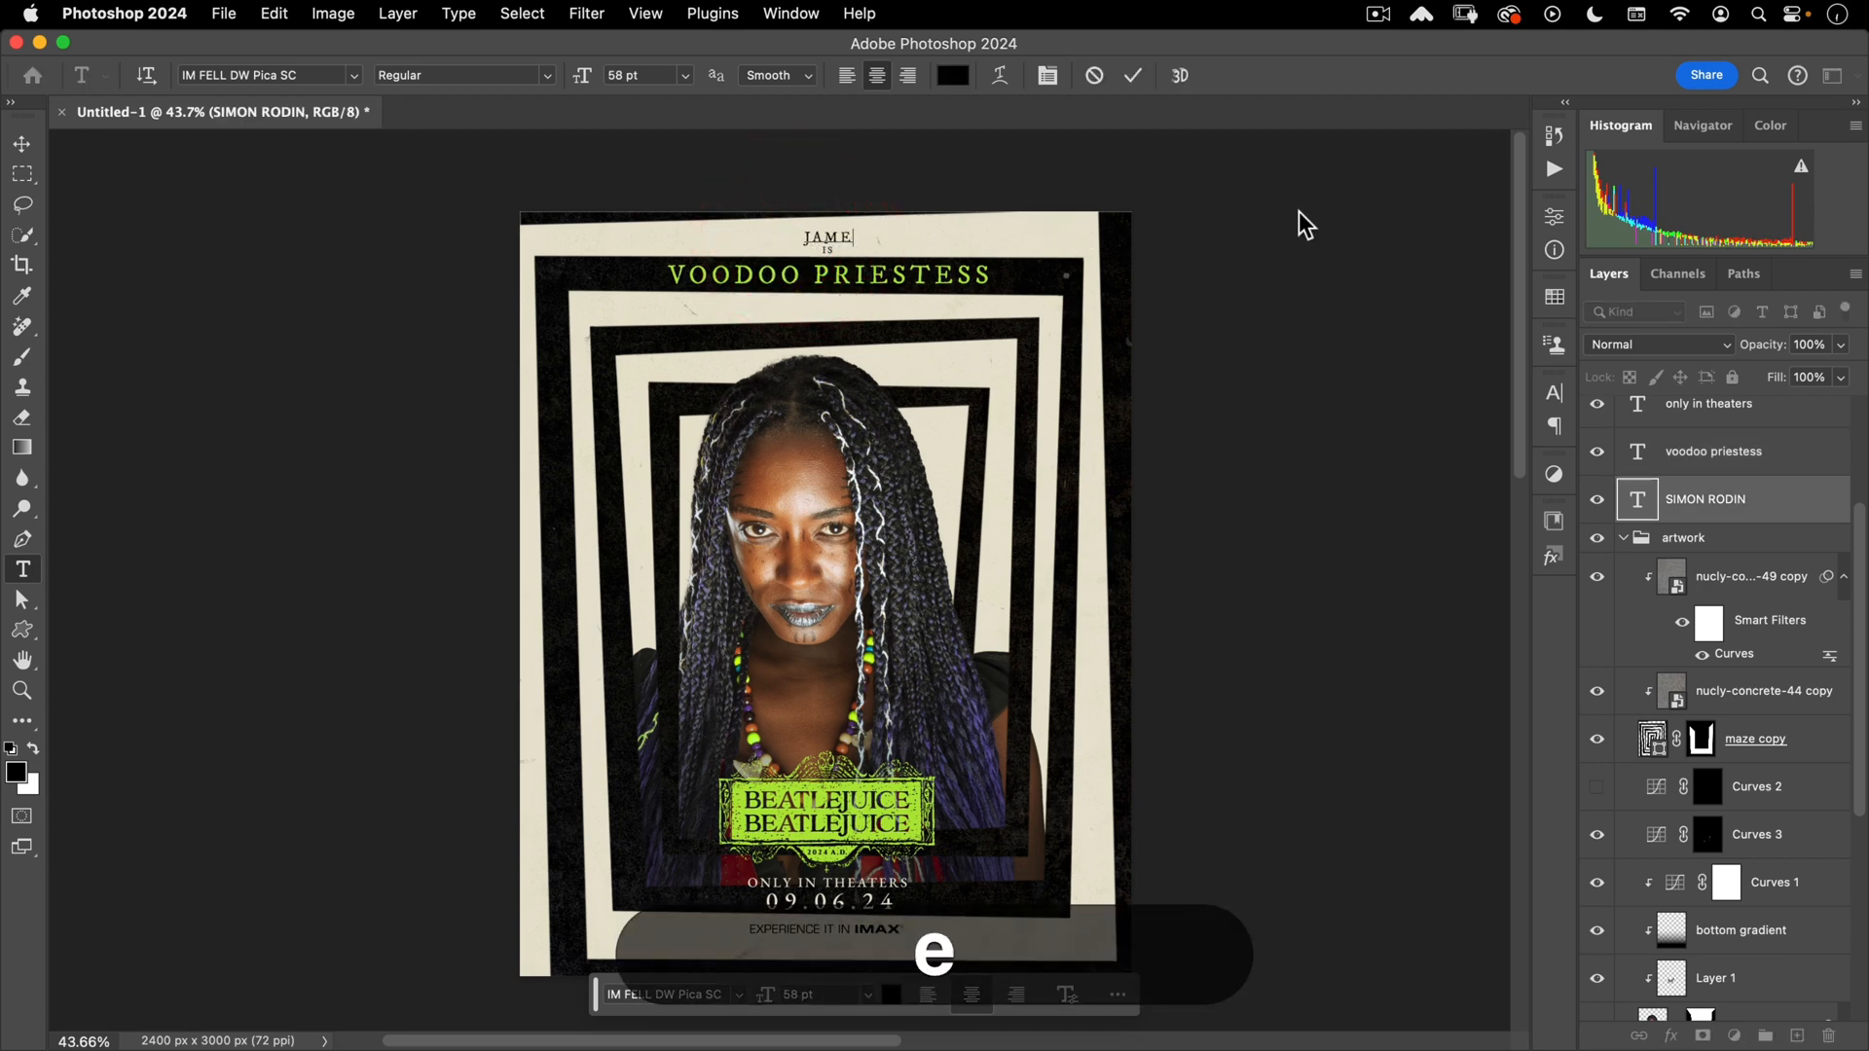
pyautogui.press('BackSpace')
pyautogui.press('BackSpace')
pyautogui.write('ne smith')
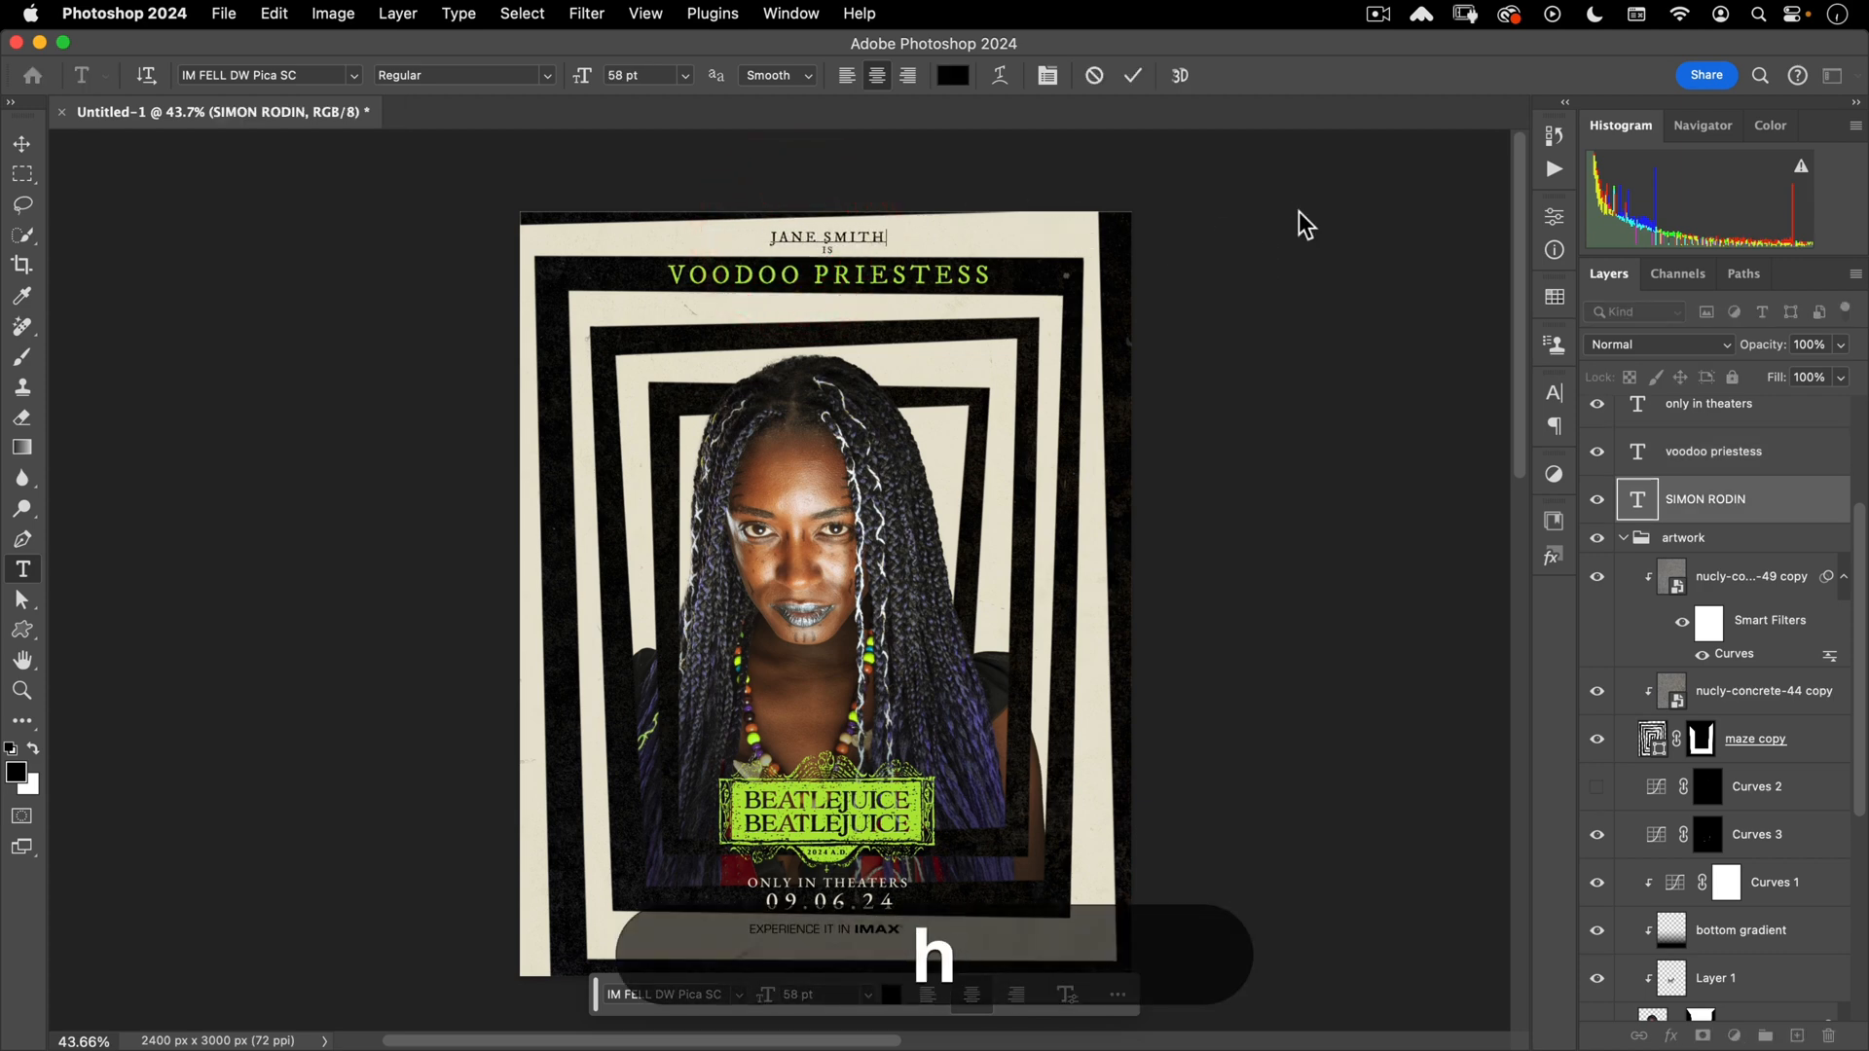
pyautogui.press('KP_Enter')
pyautogui.press('v')
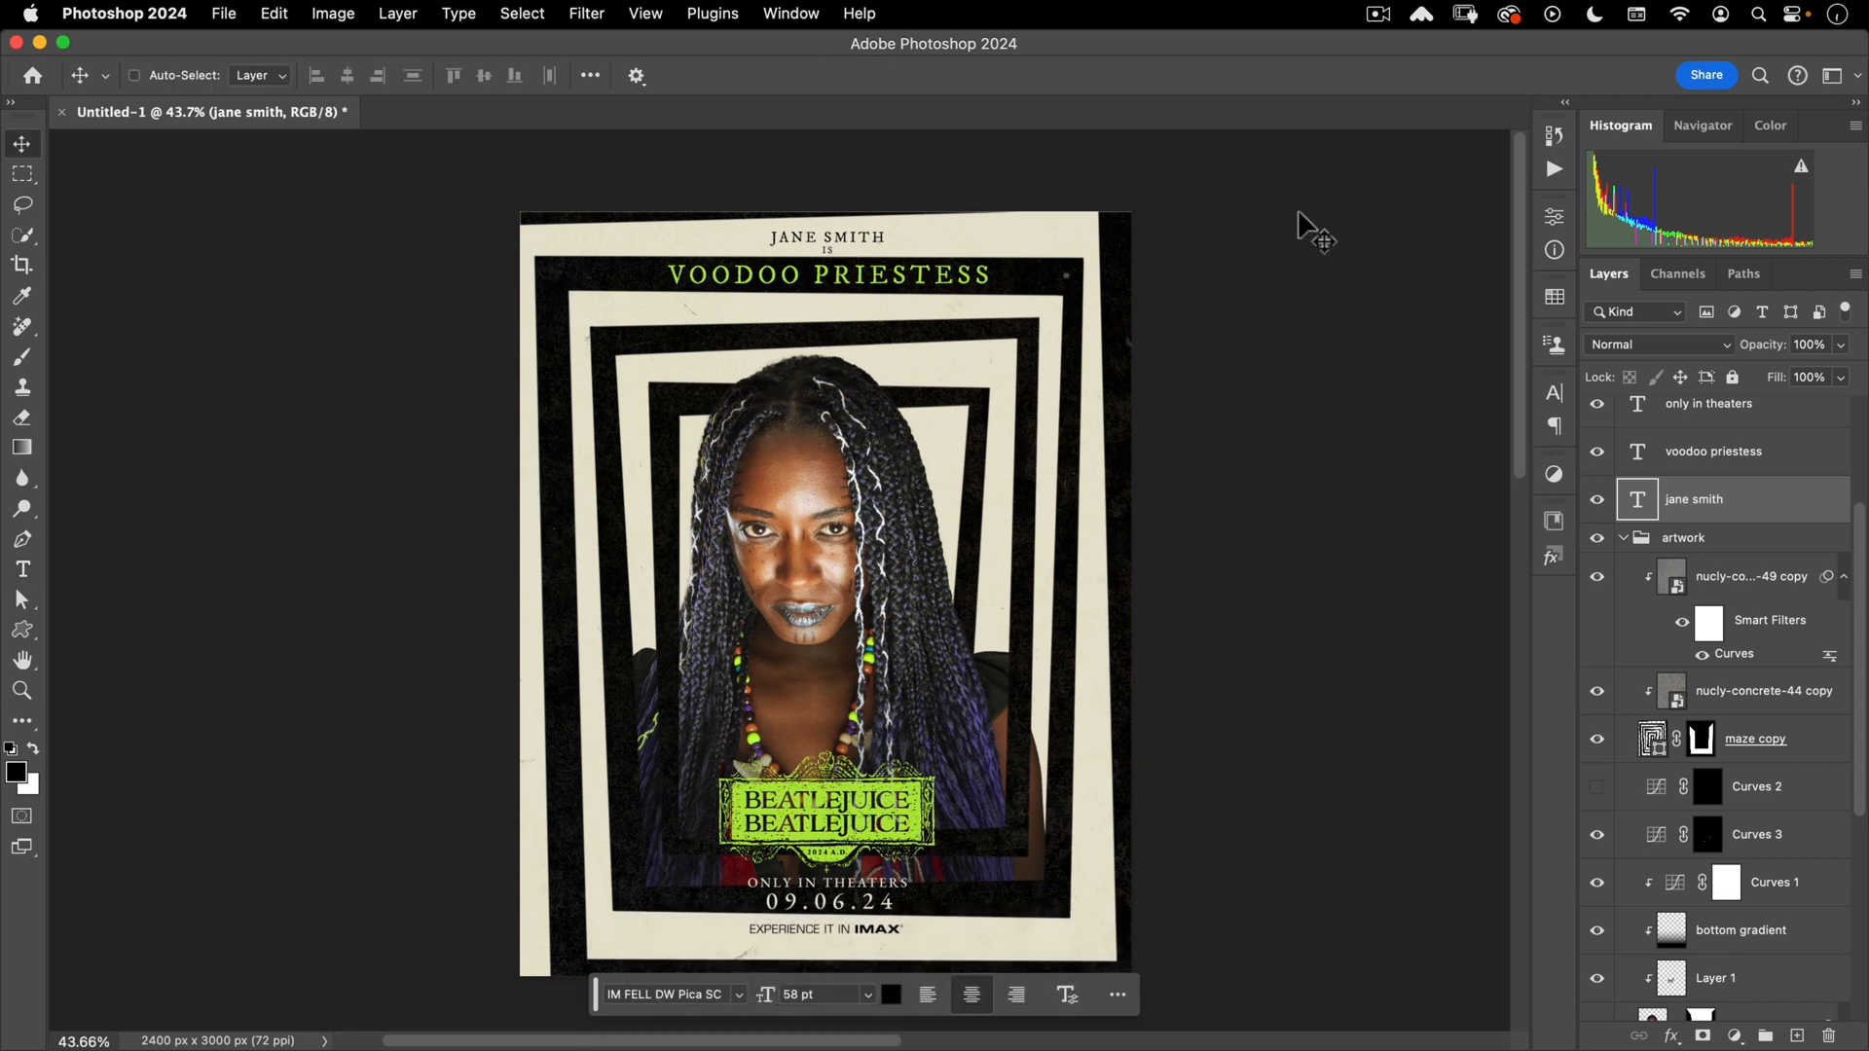